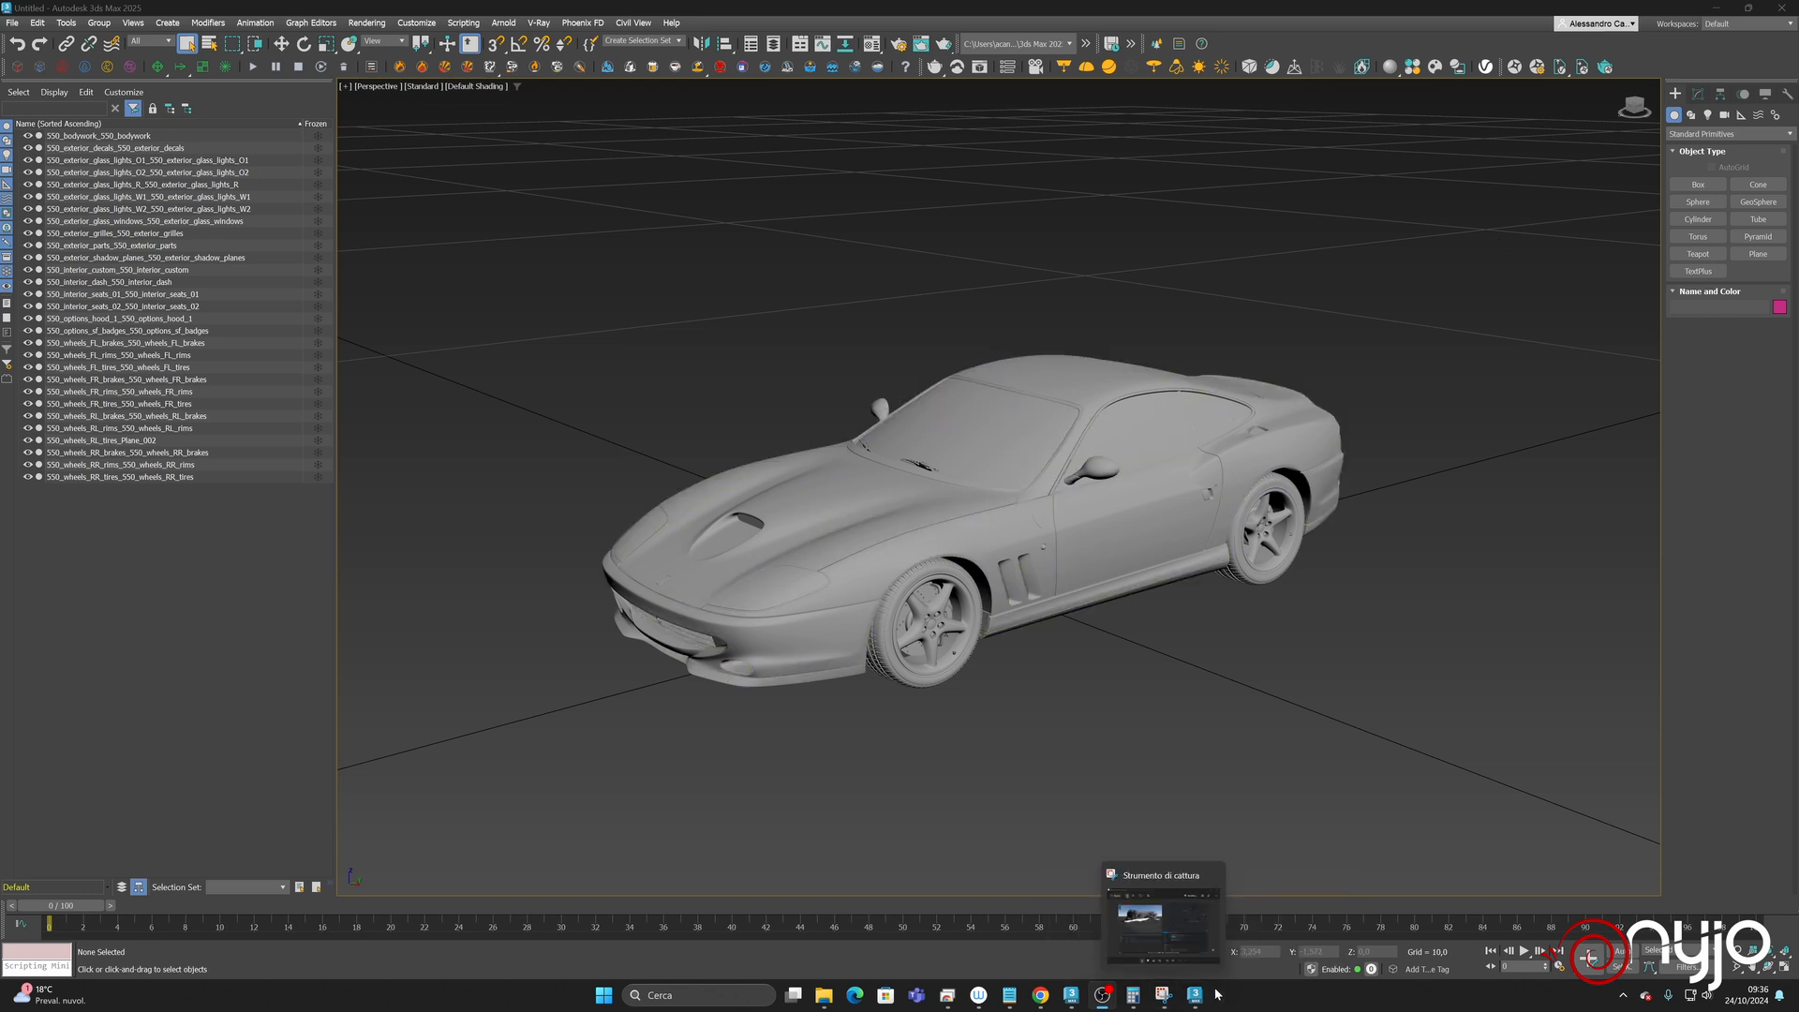
- Look over the bed in the interior for Dart Weider.max scene and return to the untitled car scene
mouse_move(1195, 994)
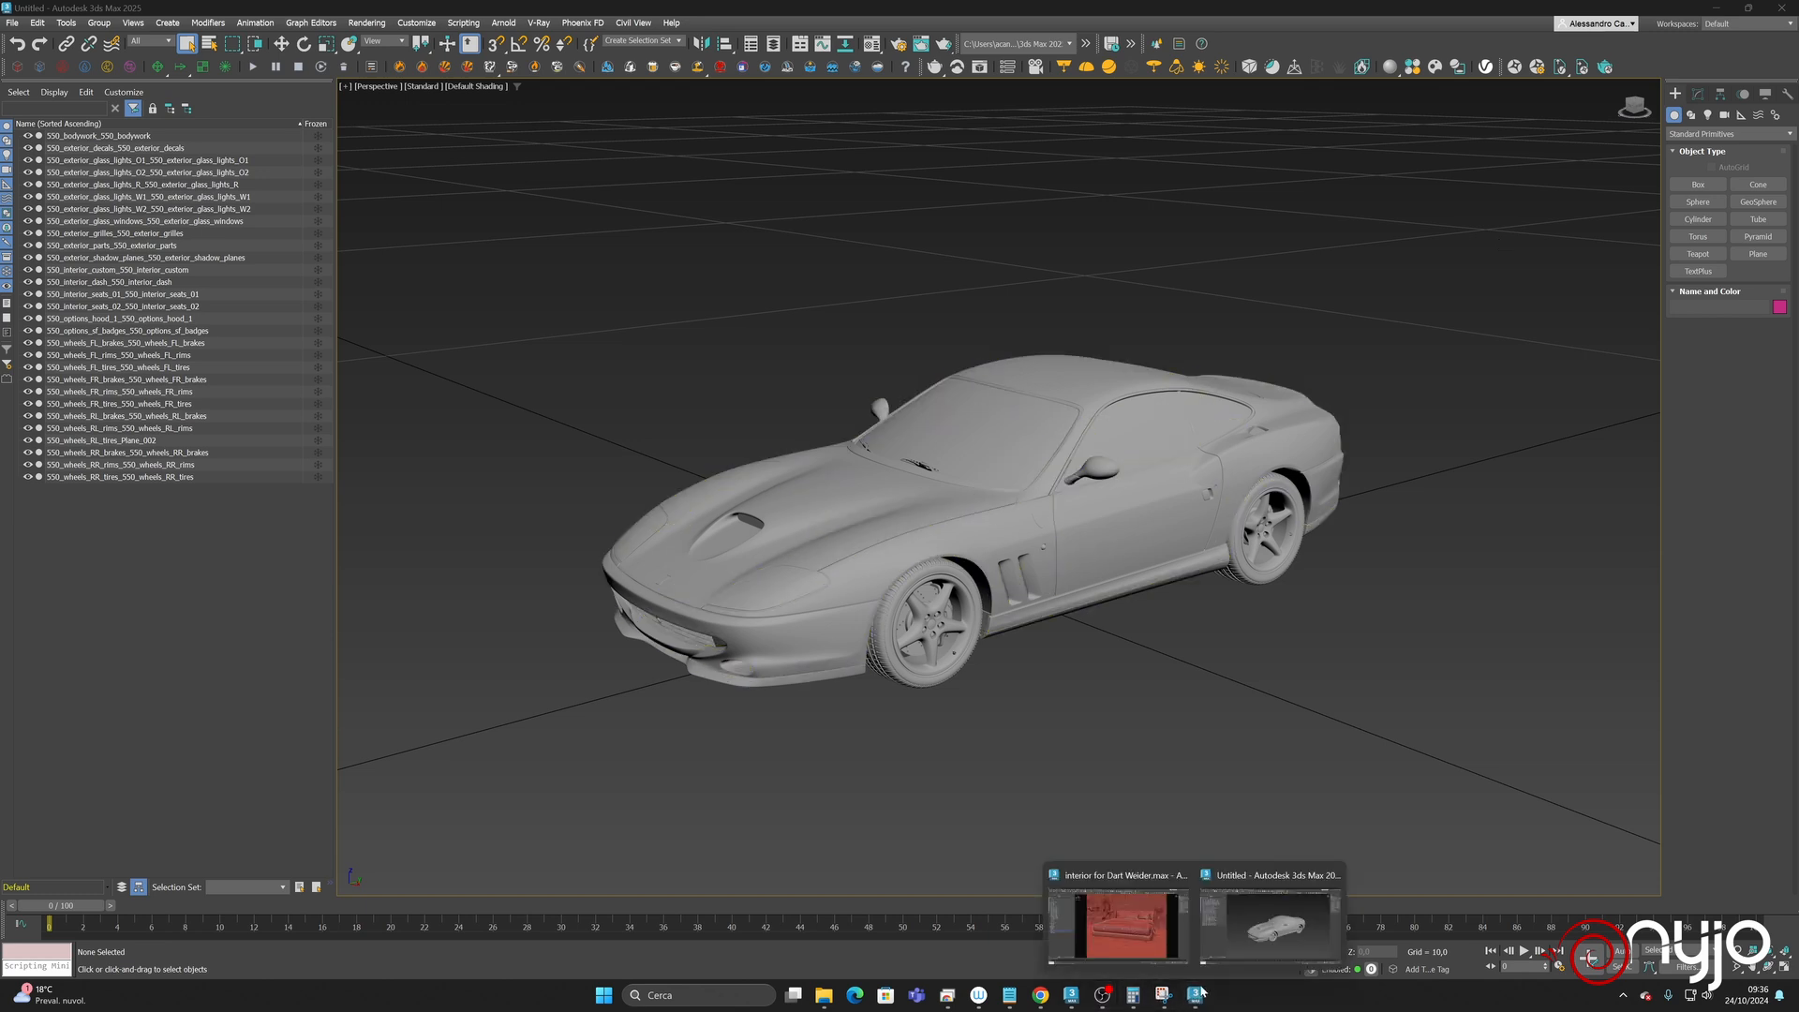
click(1094, 920)
drag(1040, 469, 978, 463)
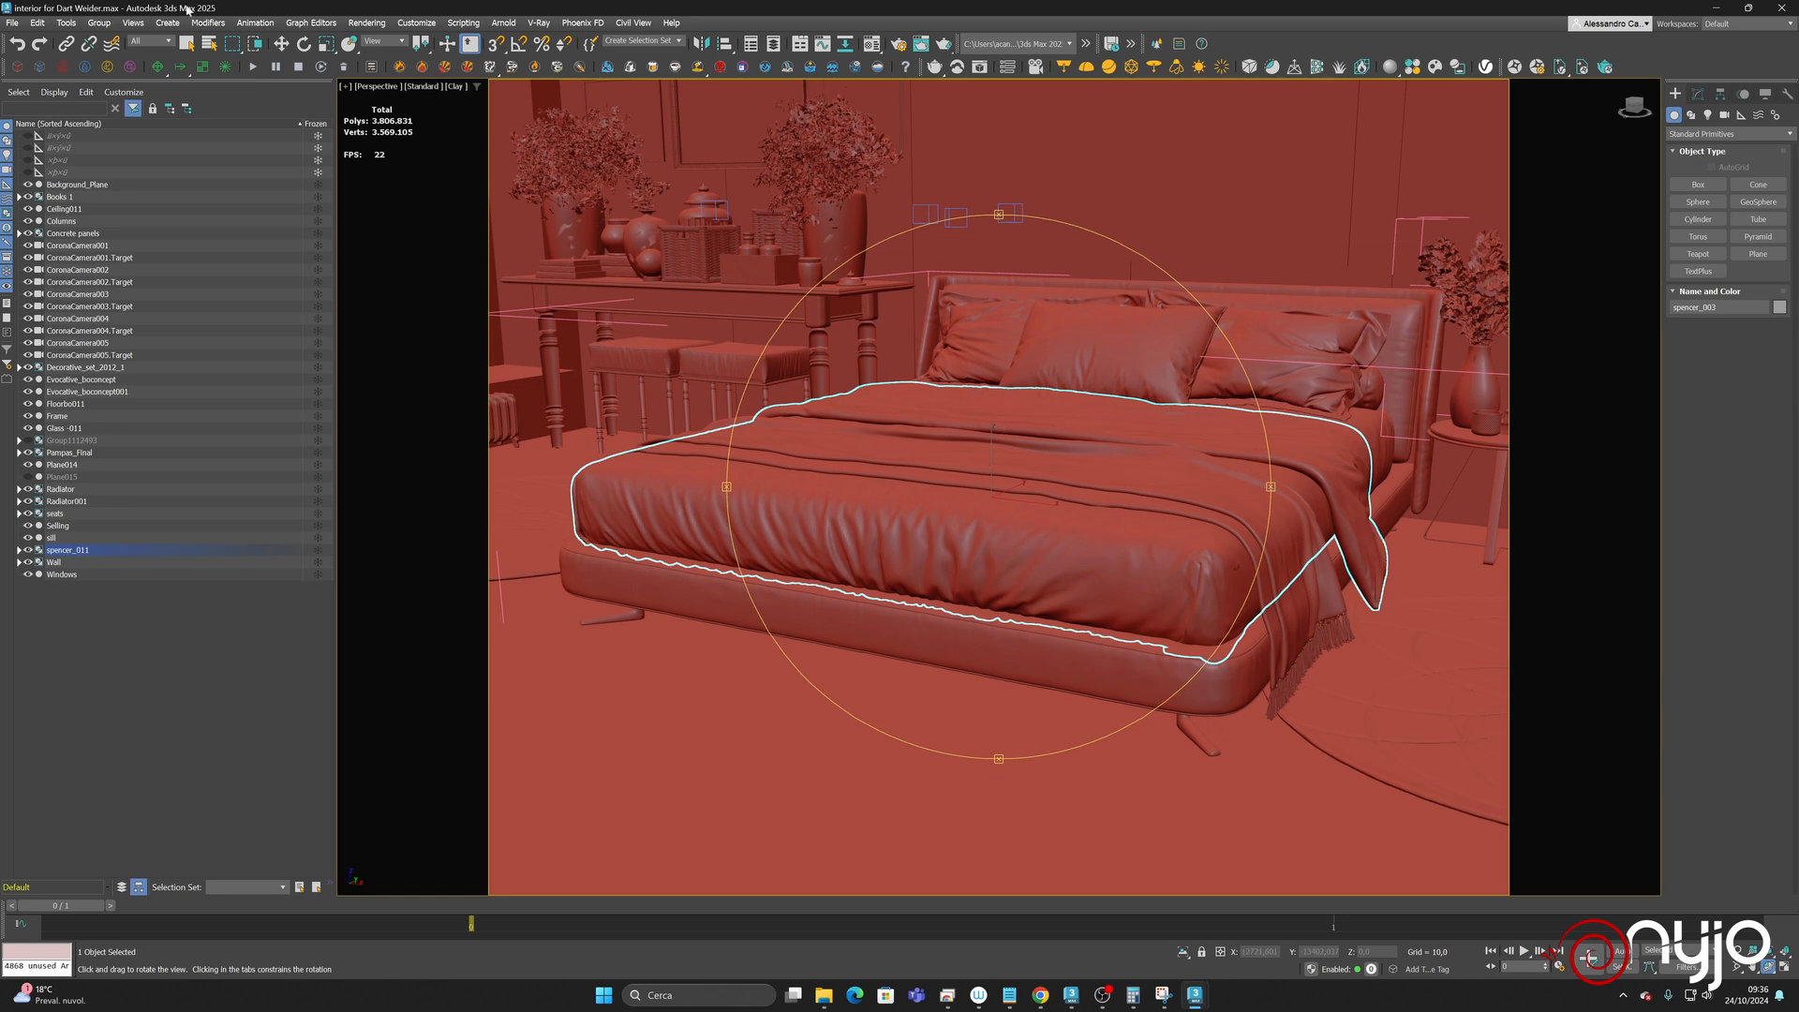
click(187, 44)
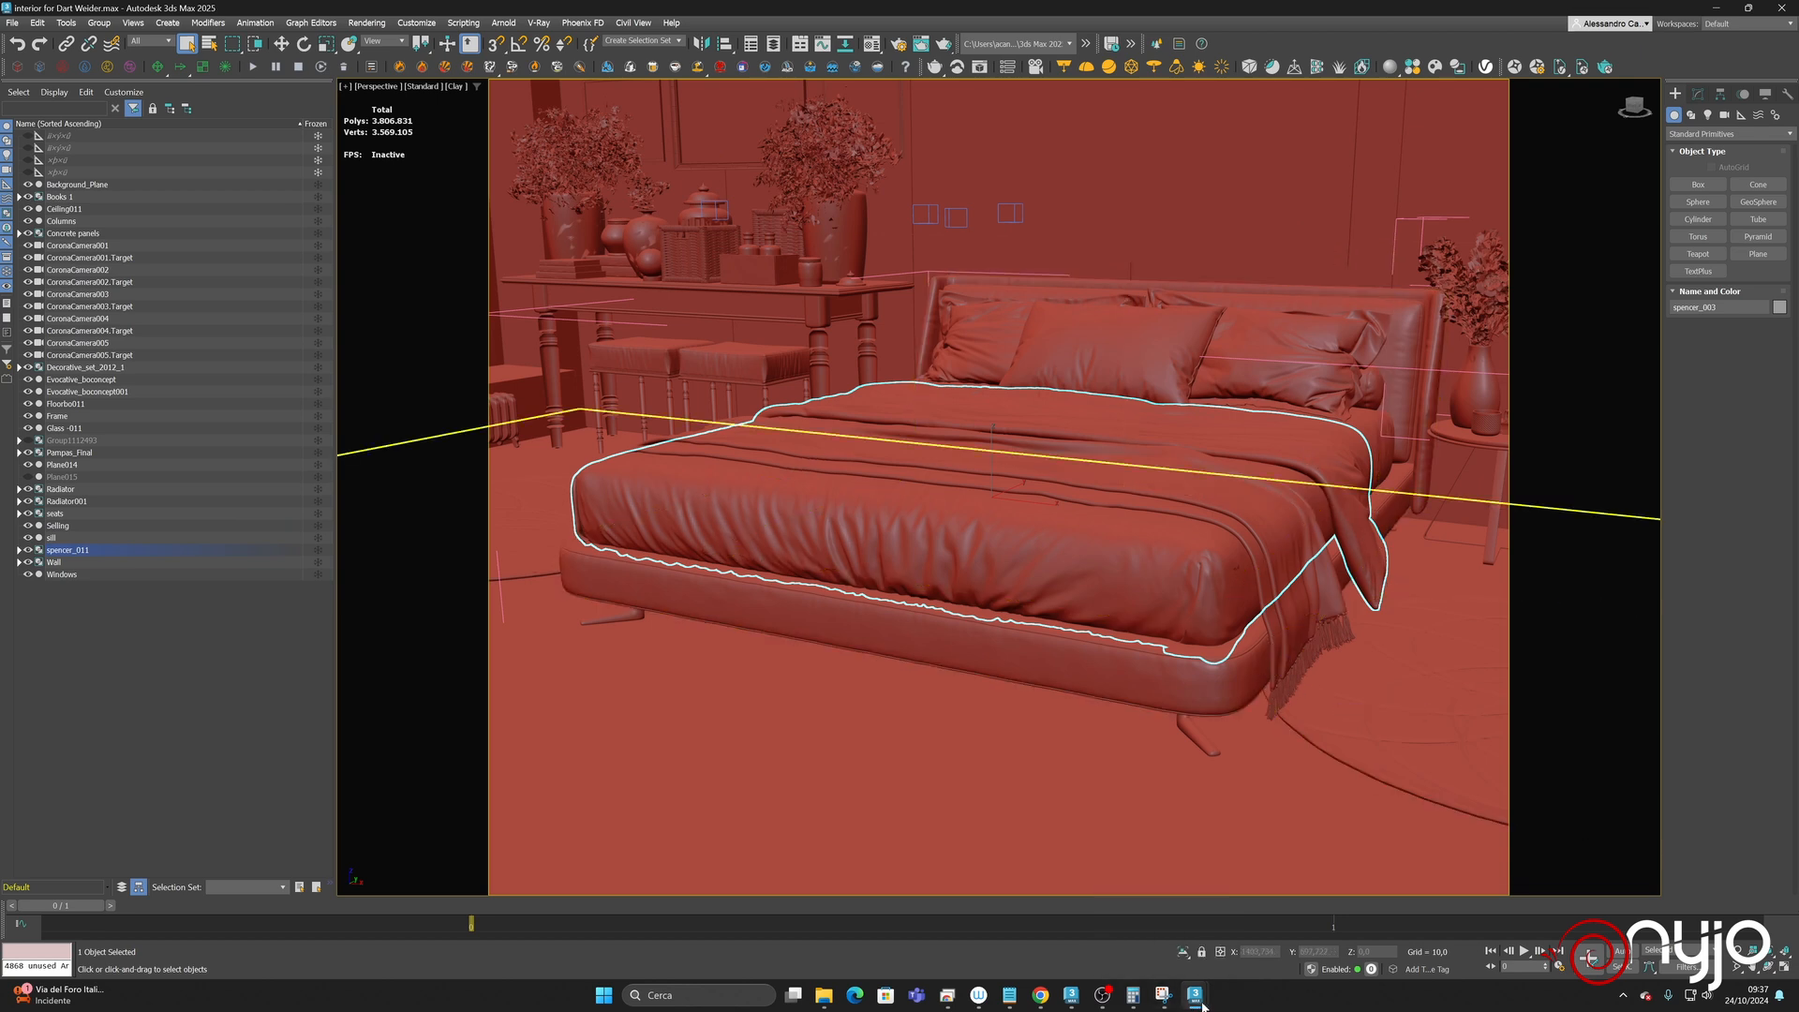
mouse_move(1197, 995)
click(1238, 942)
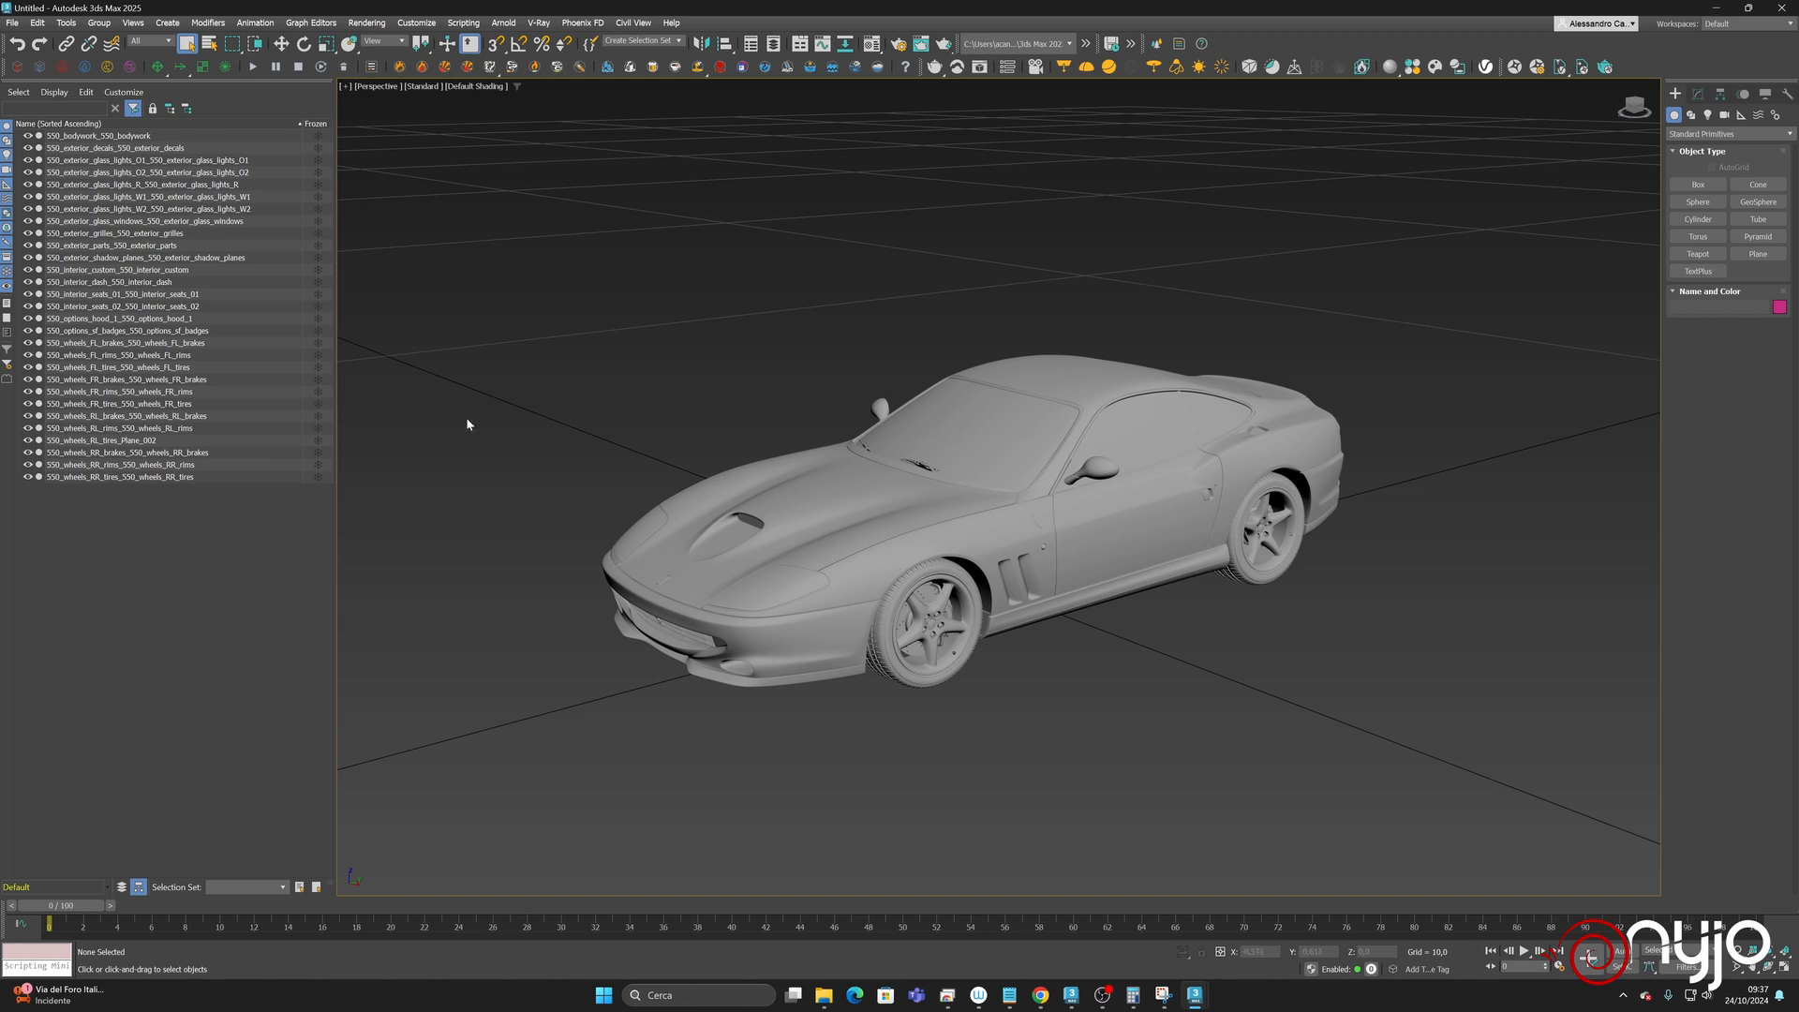
- Switch to Chrome, view the 1996 Ferrari 550 Maranello exterior and interior previews on Wire Wheels Club, and open its store page
mouse_move(1040, 993)
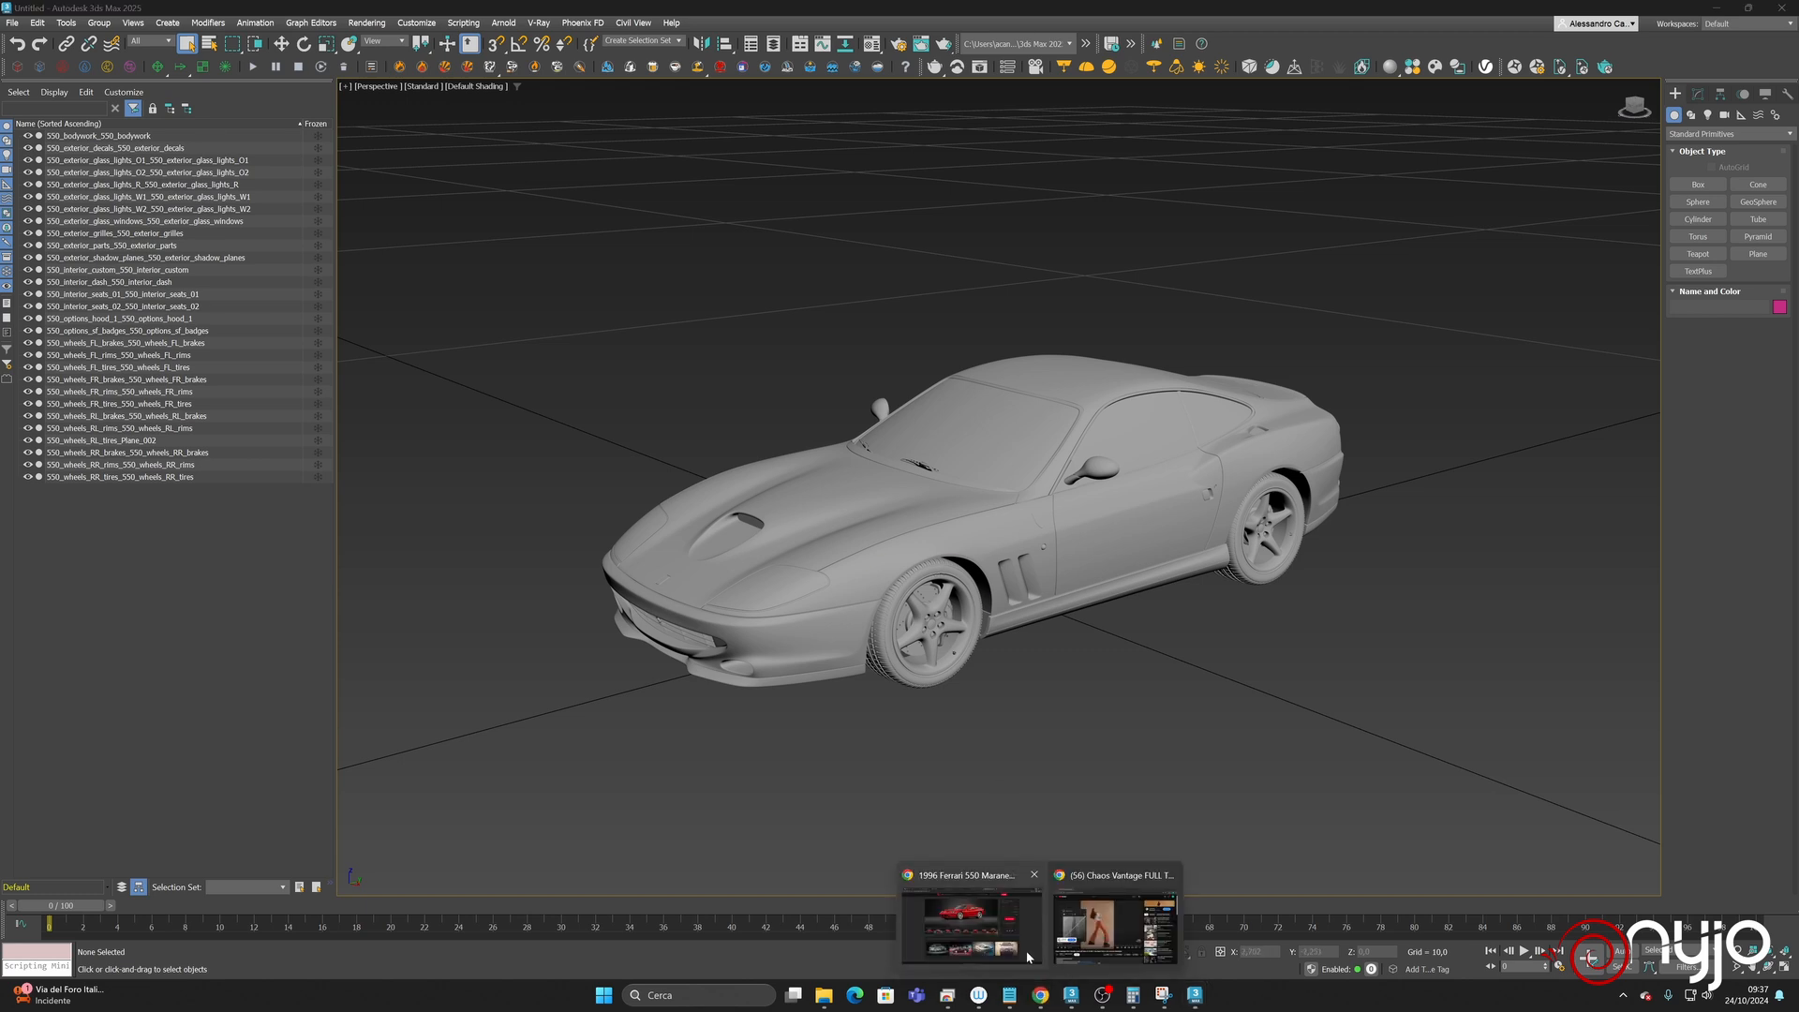
click(1028, 956)
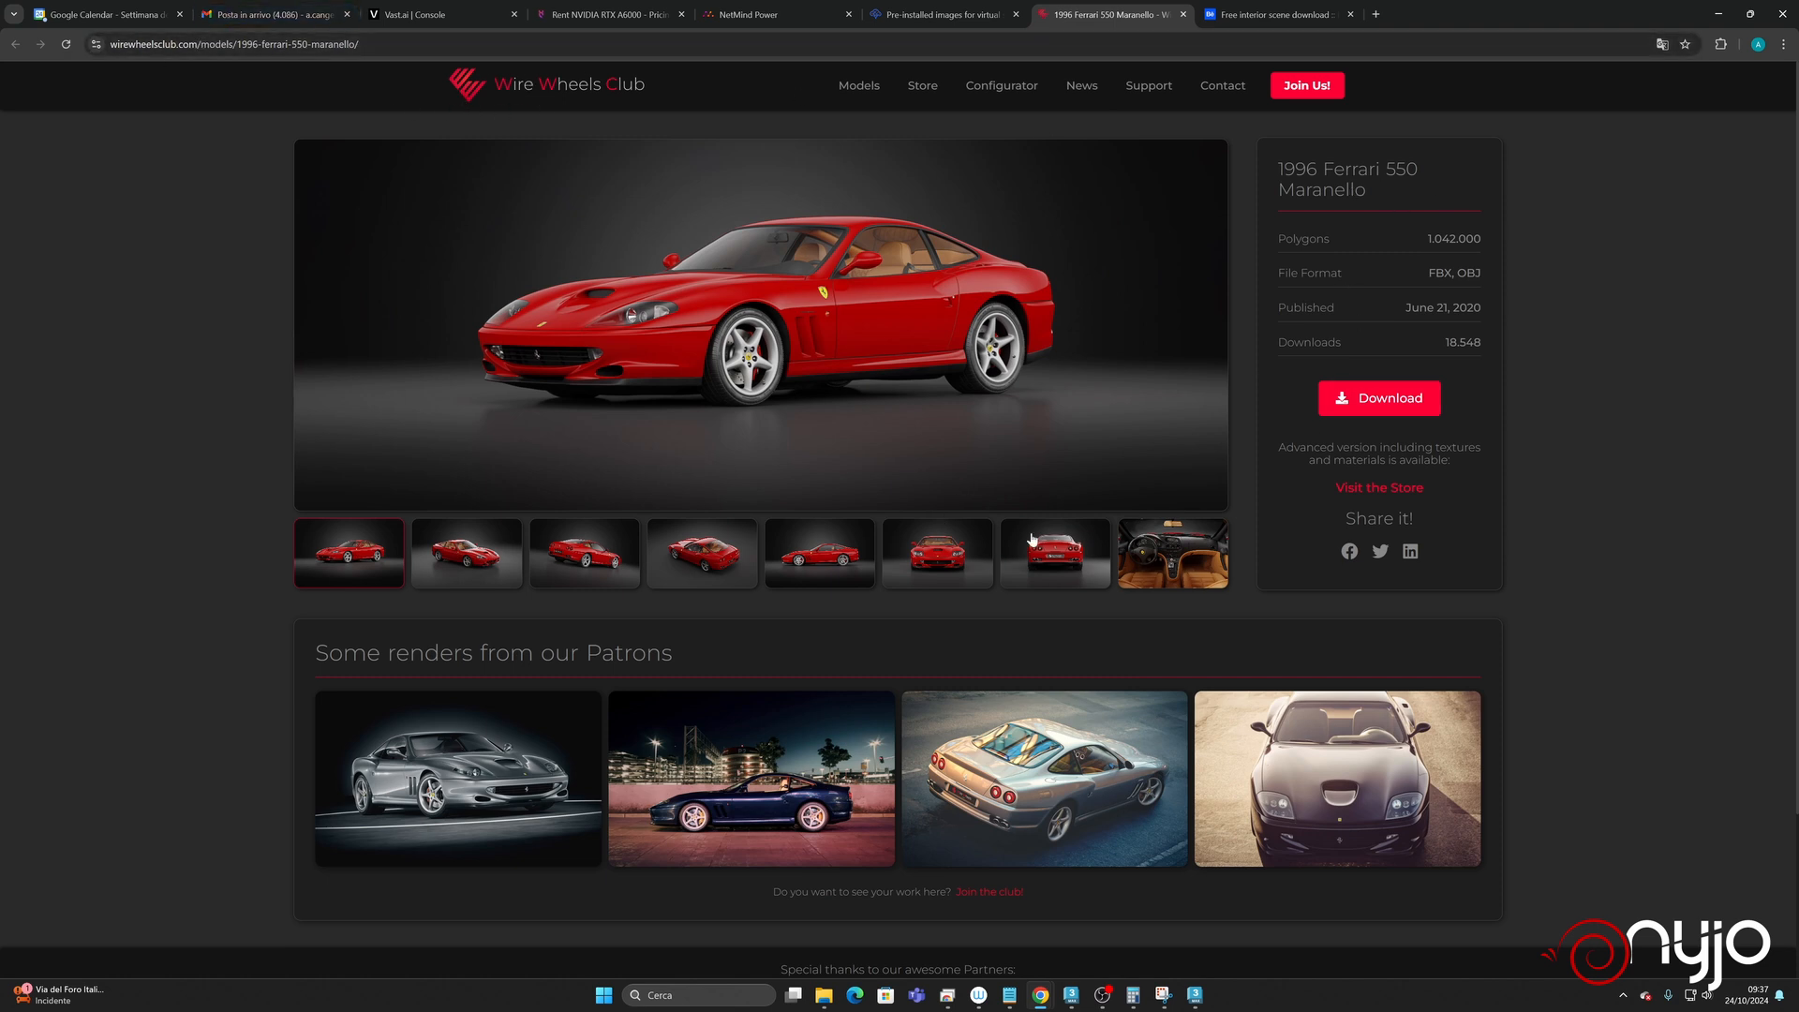
click(496, 551)
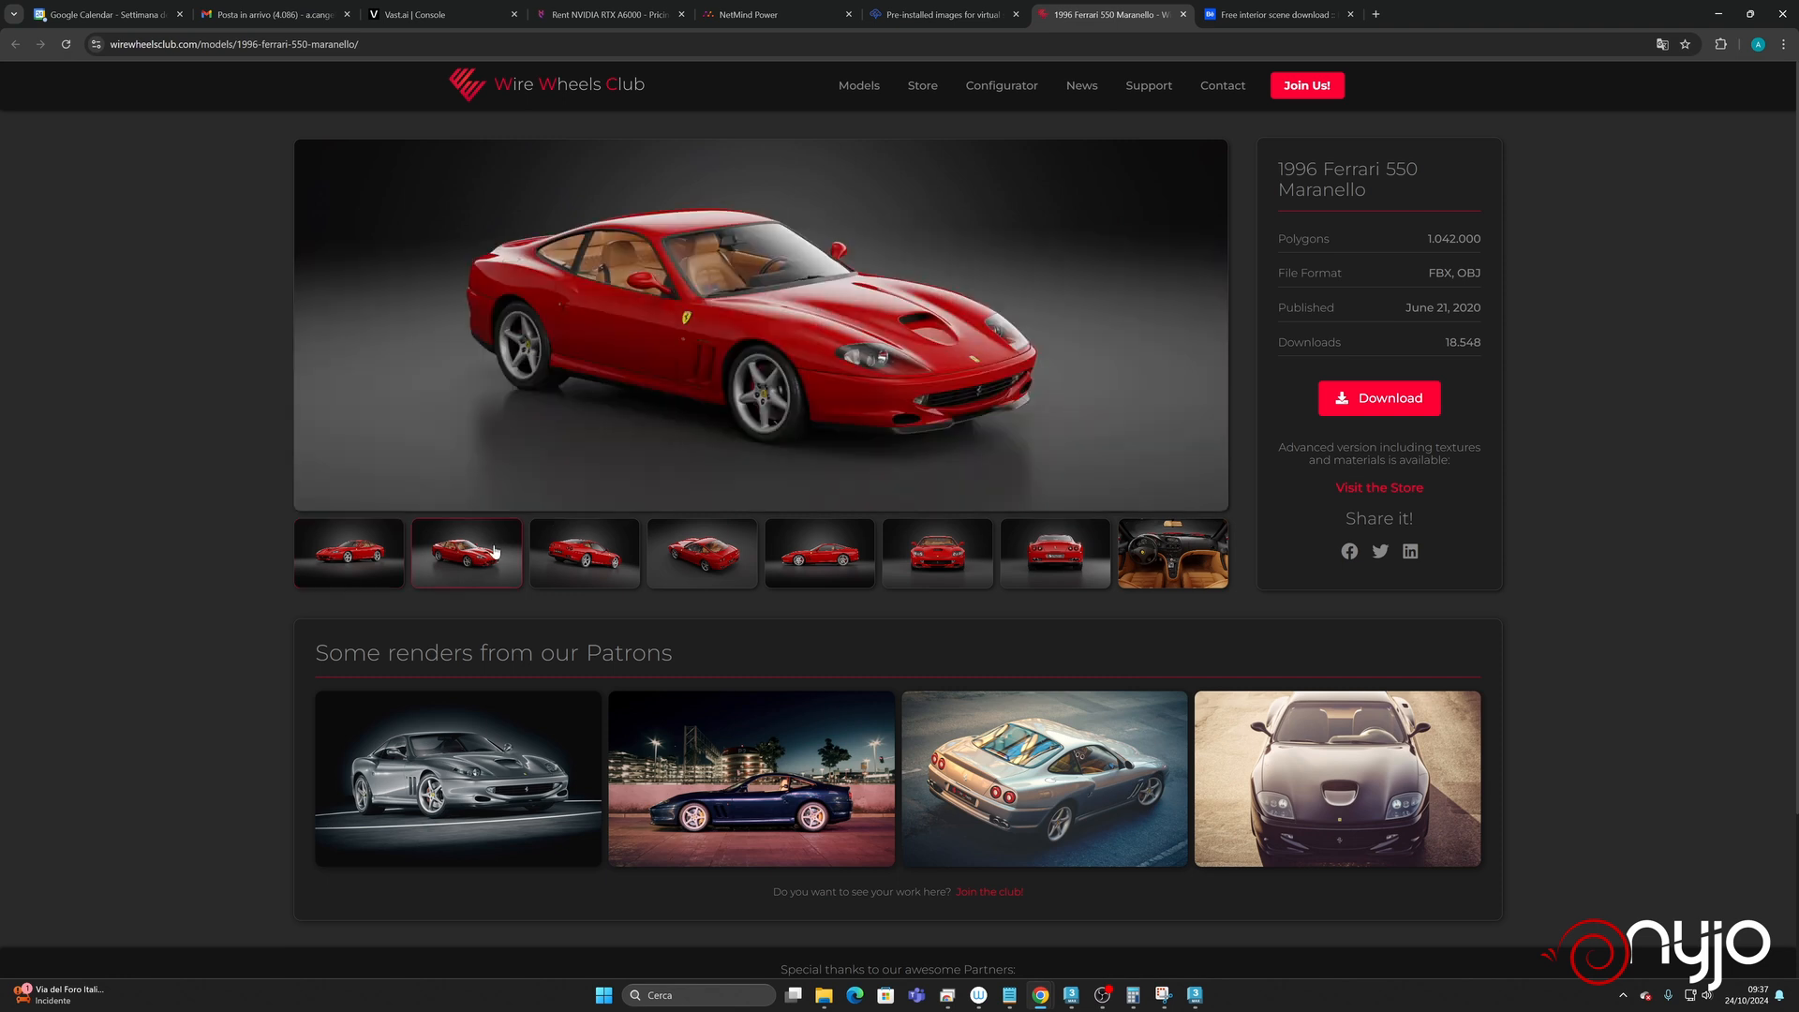
click(1182, 583)
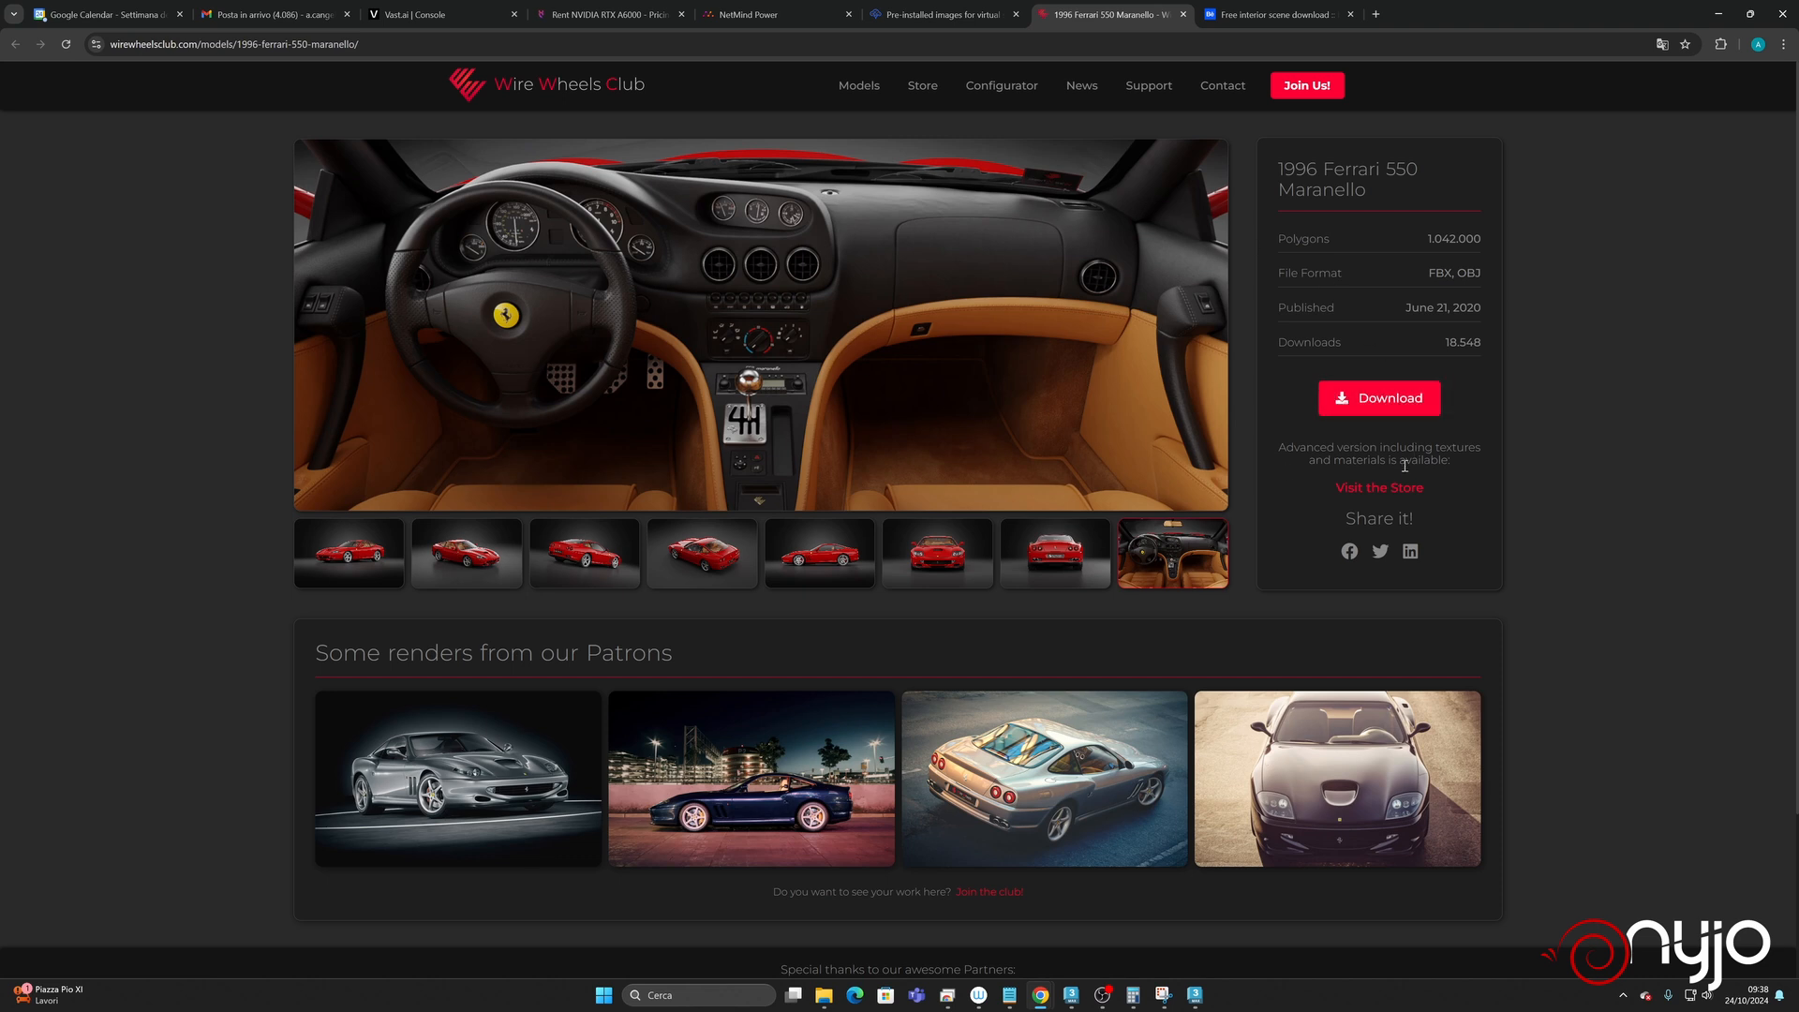
click(1376, 489)
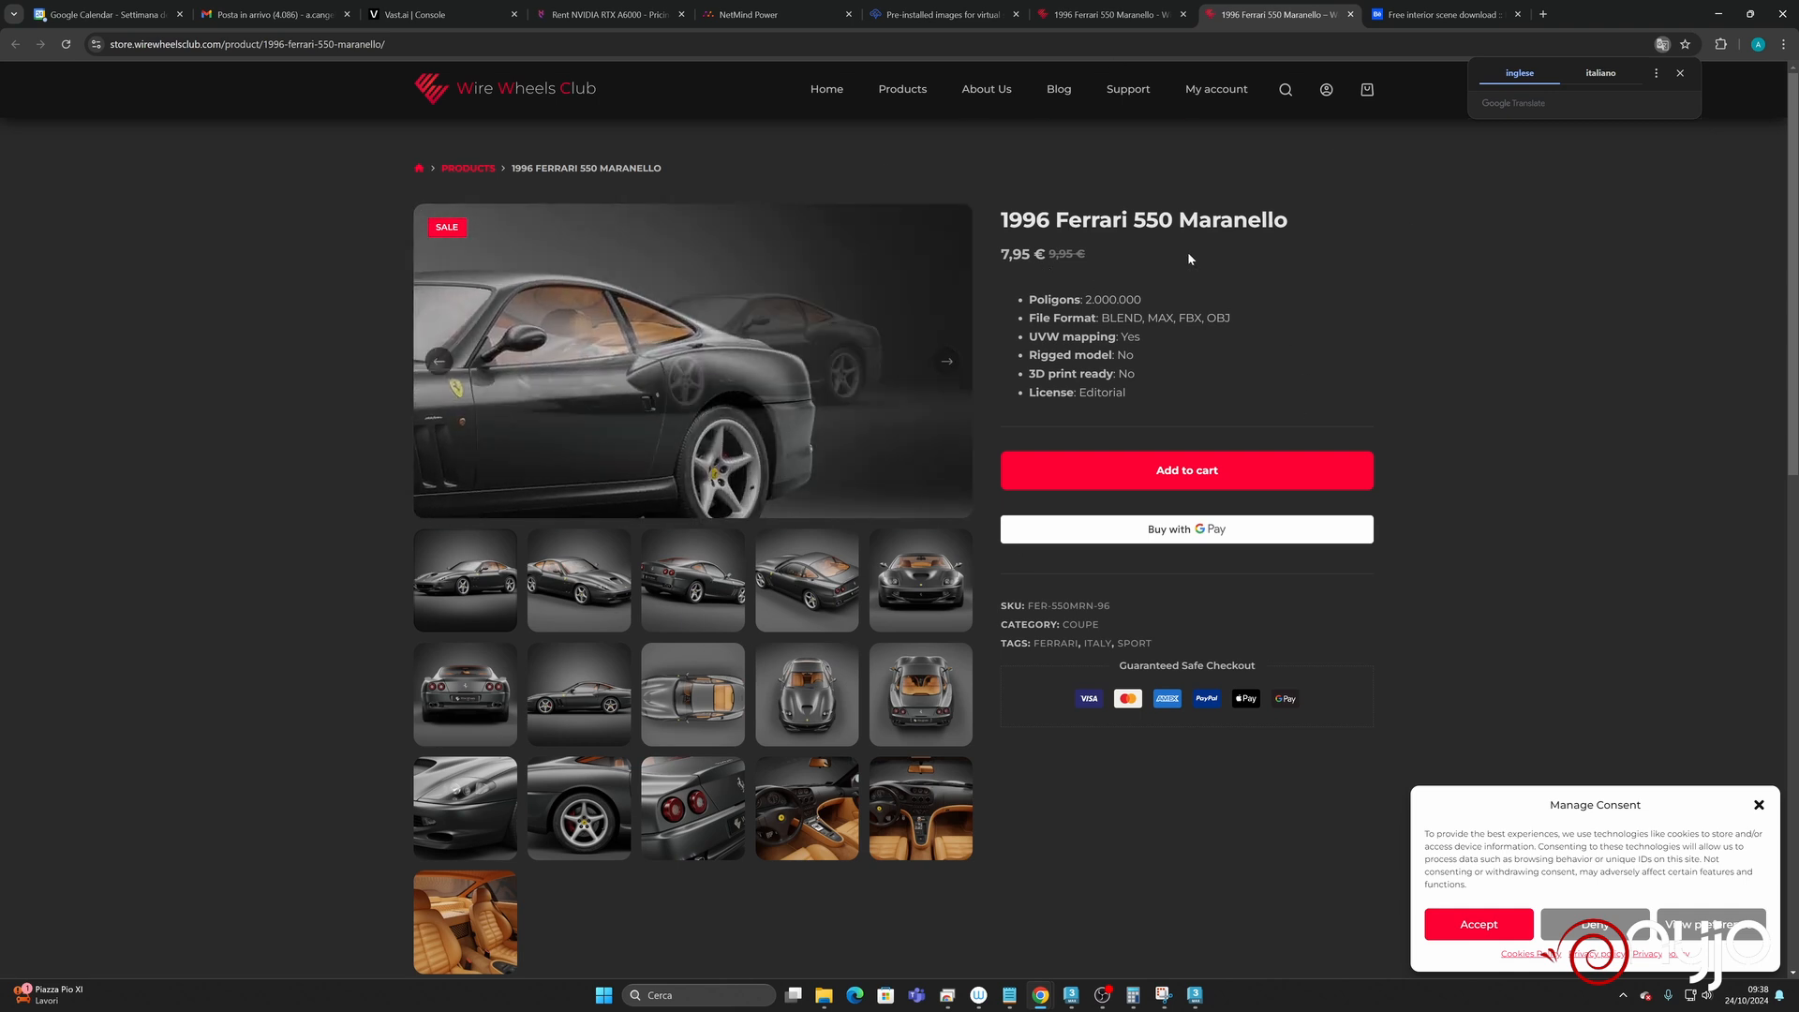
- Review the Free interior scene download page on Behance, dismissing the sign-in prompt, and leave the browser
click(1431, 19)
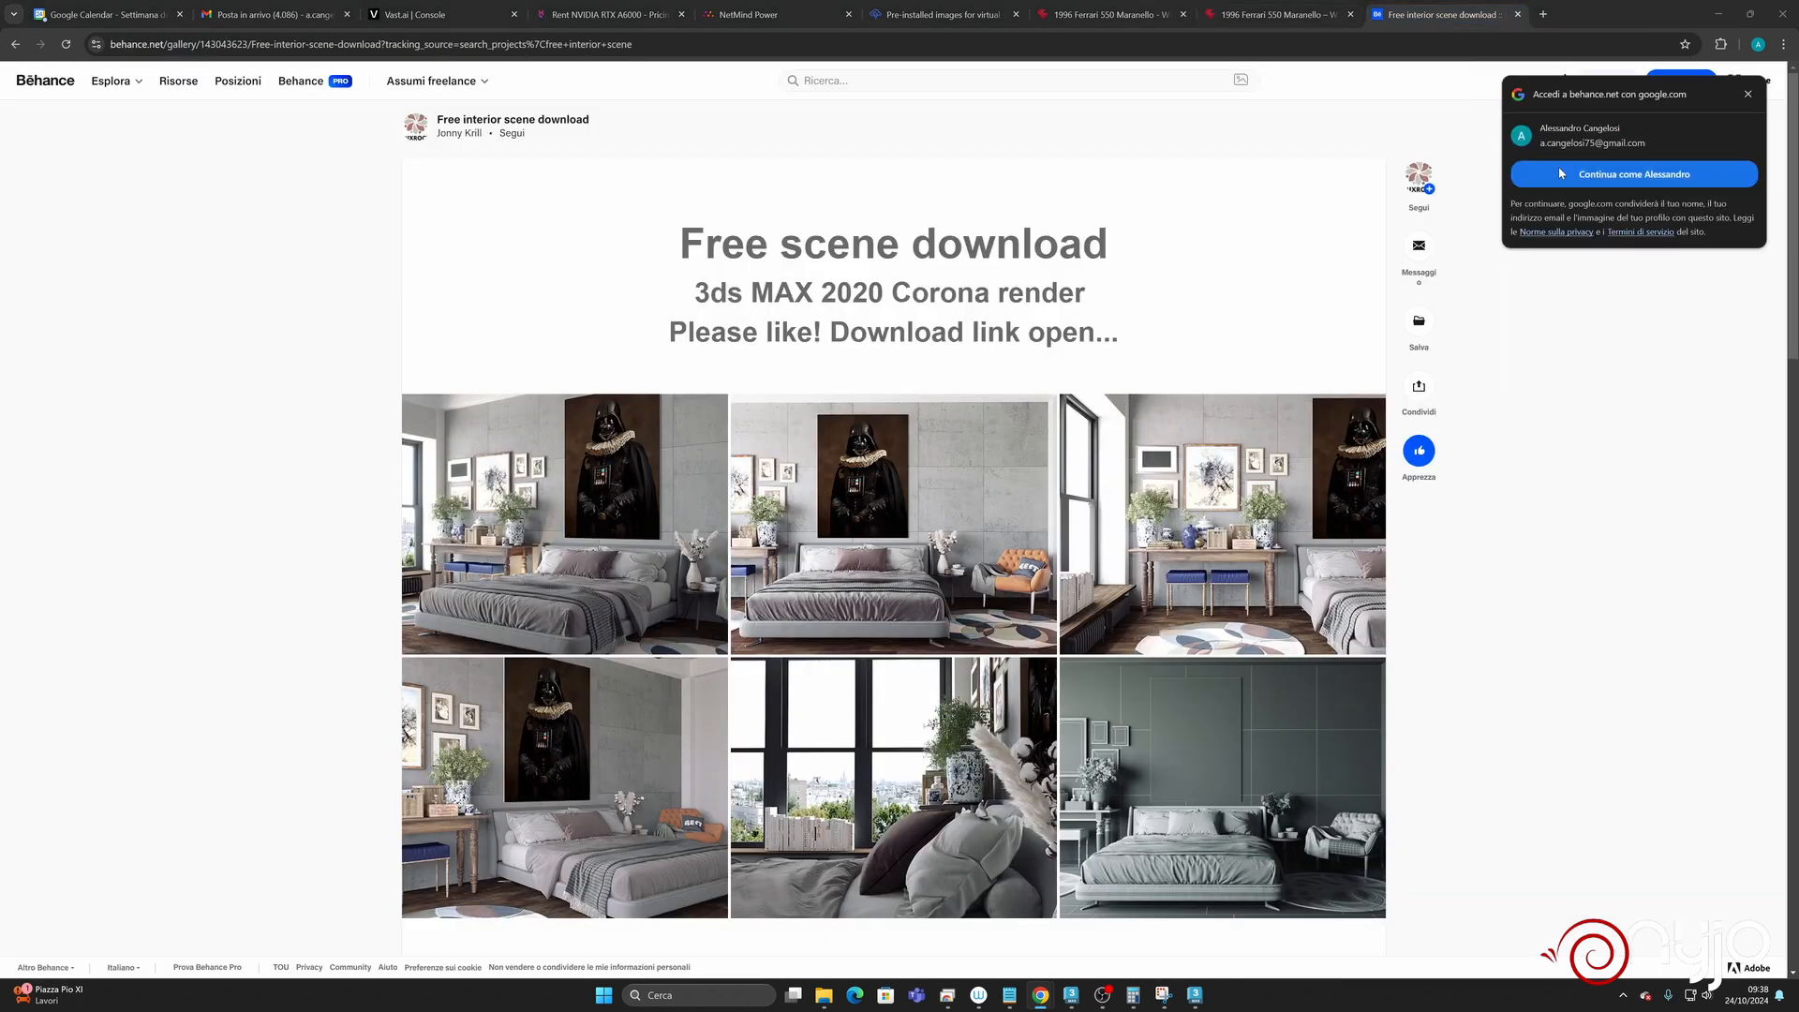
click(1747, 93)
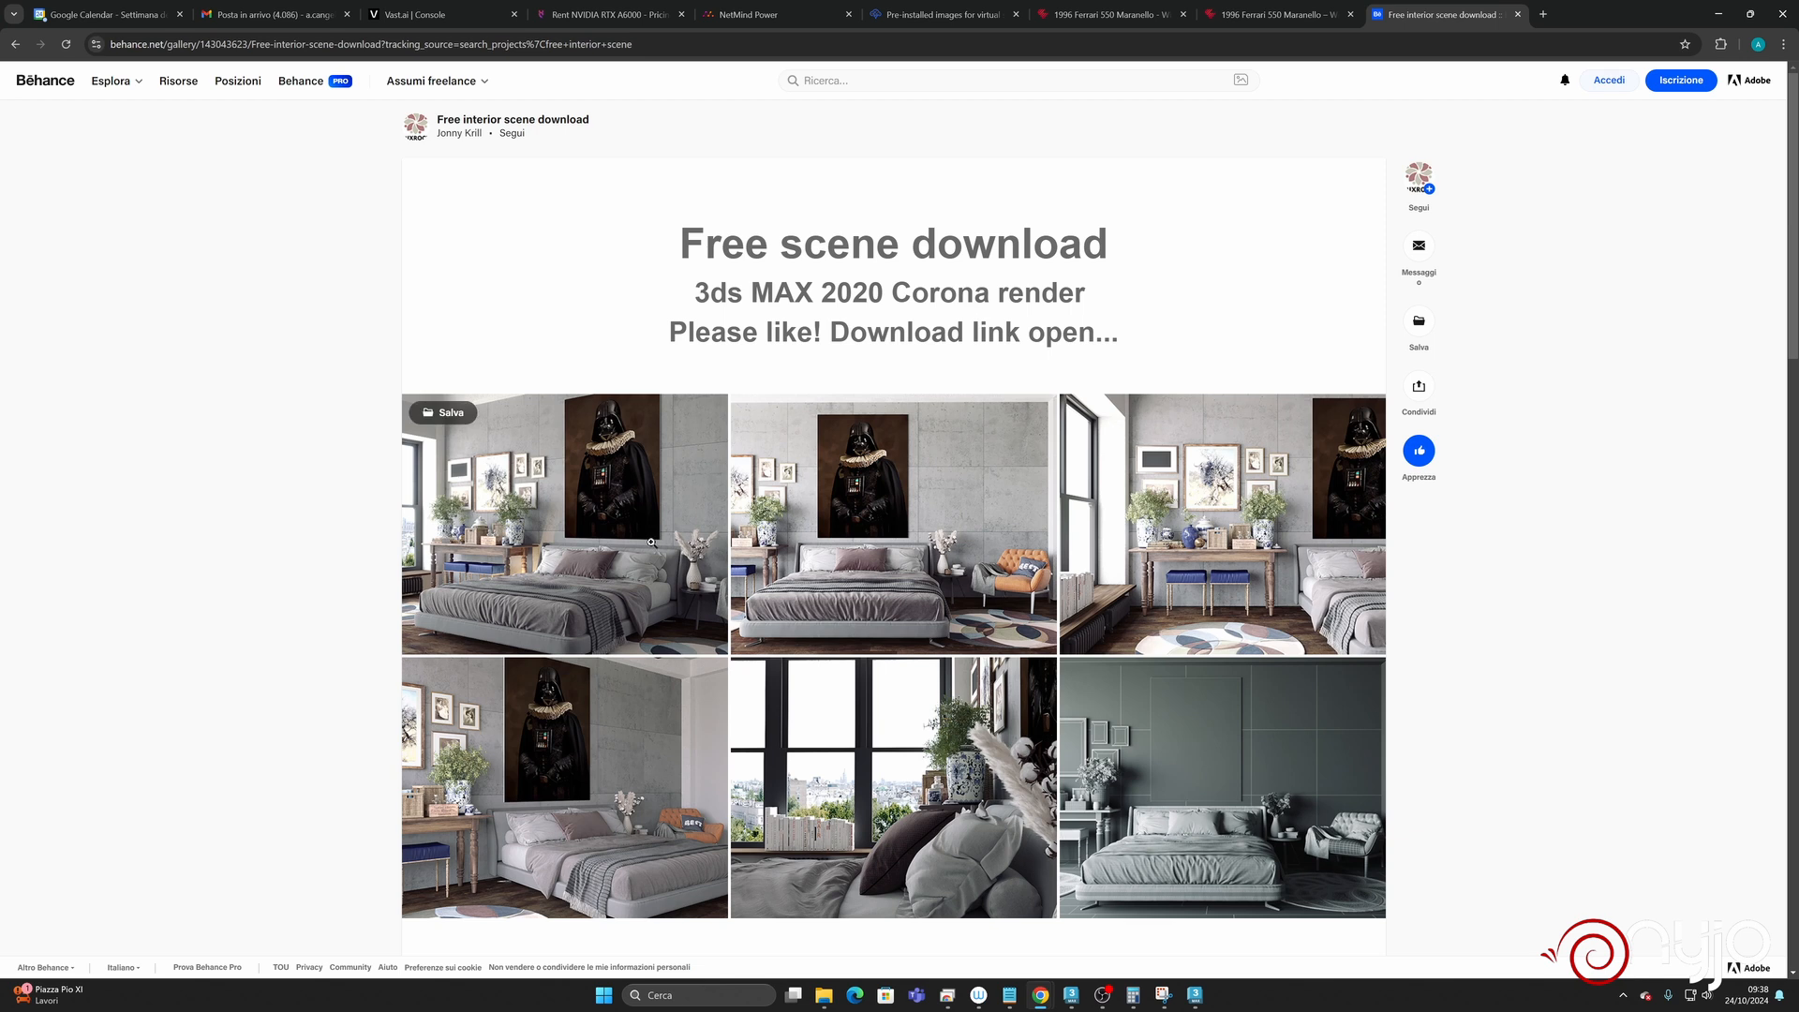
scroll(939, 674, down, 2)
scroll(939, 674, down, 3)
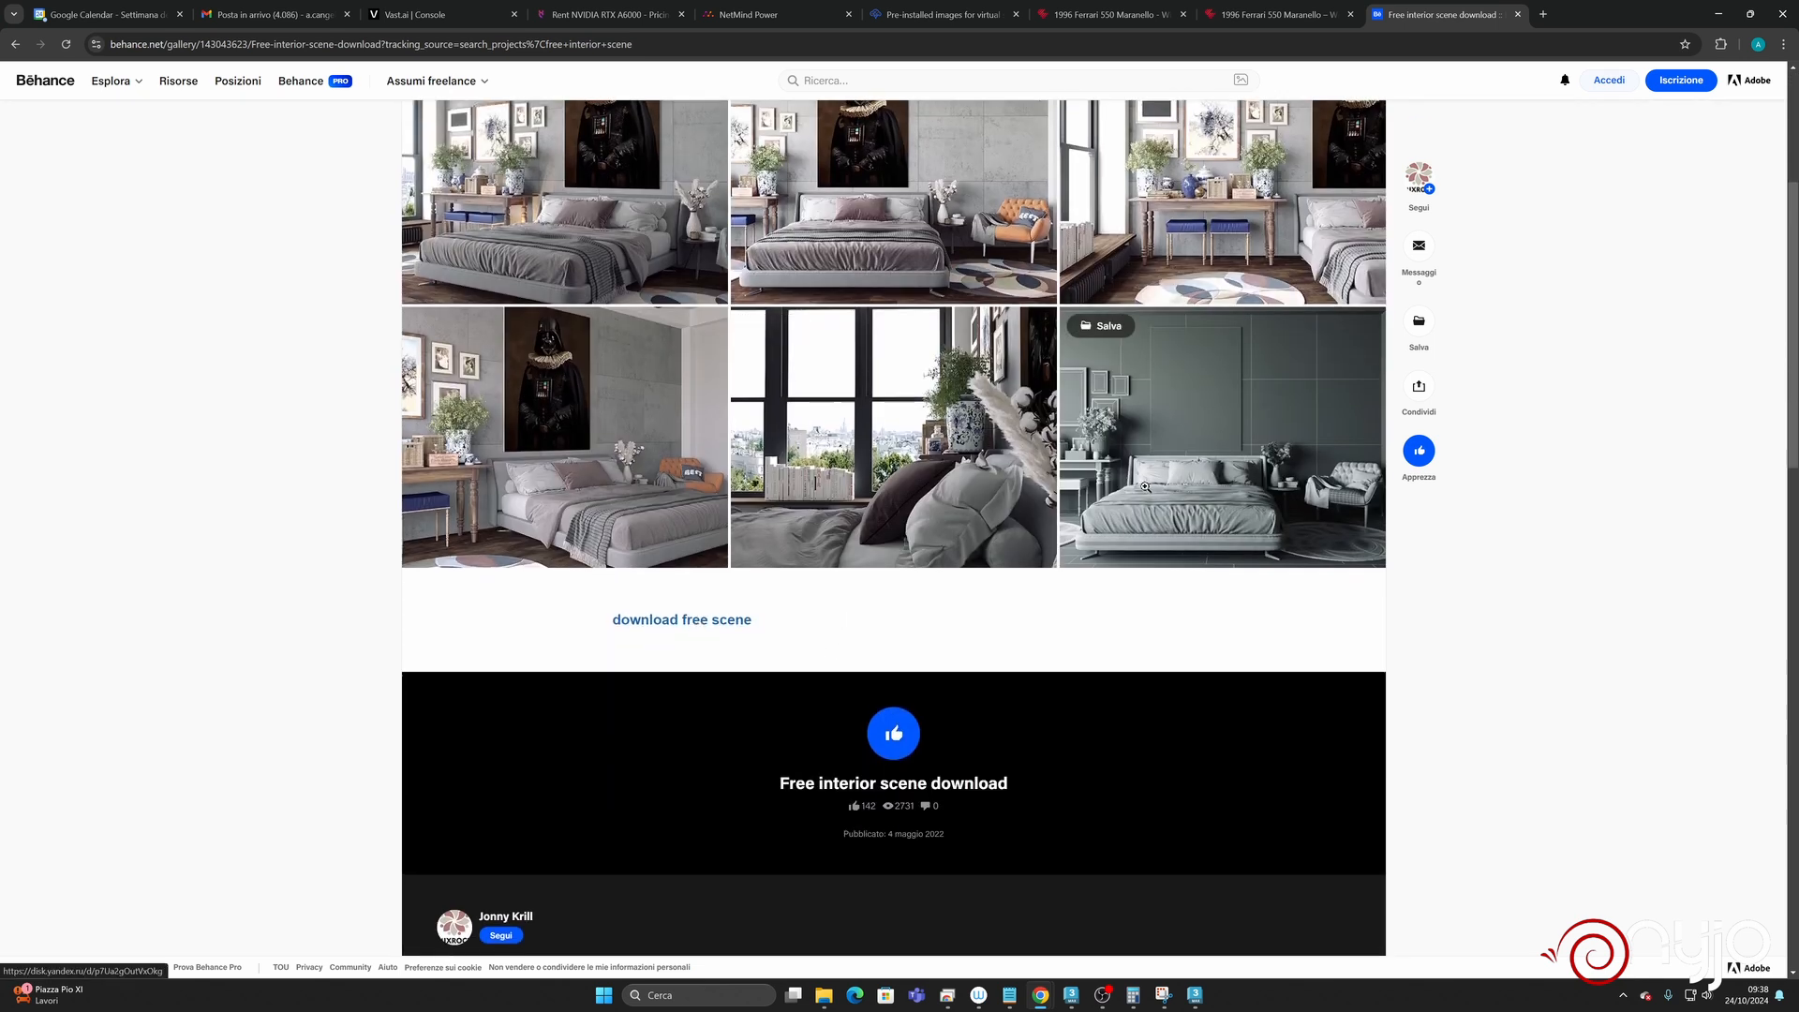
scroll(890, 469, up, 5)
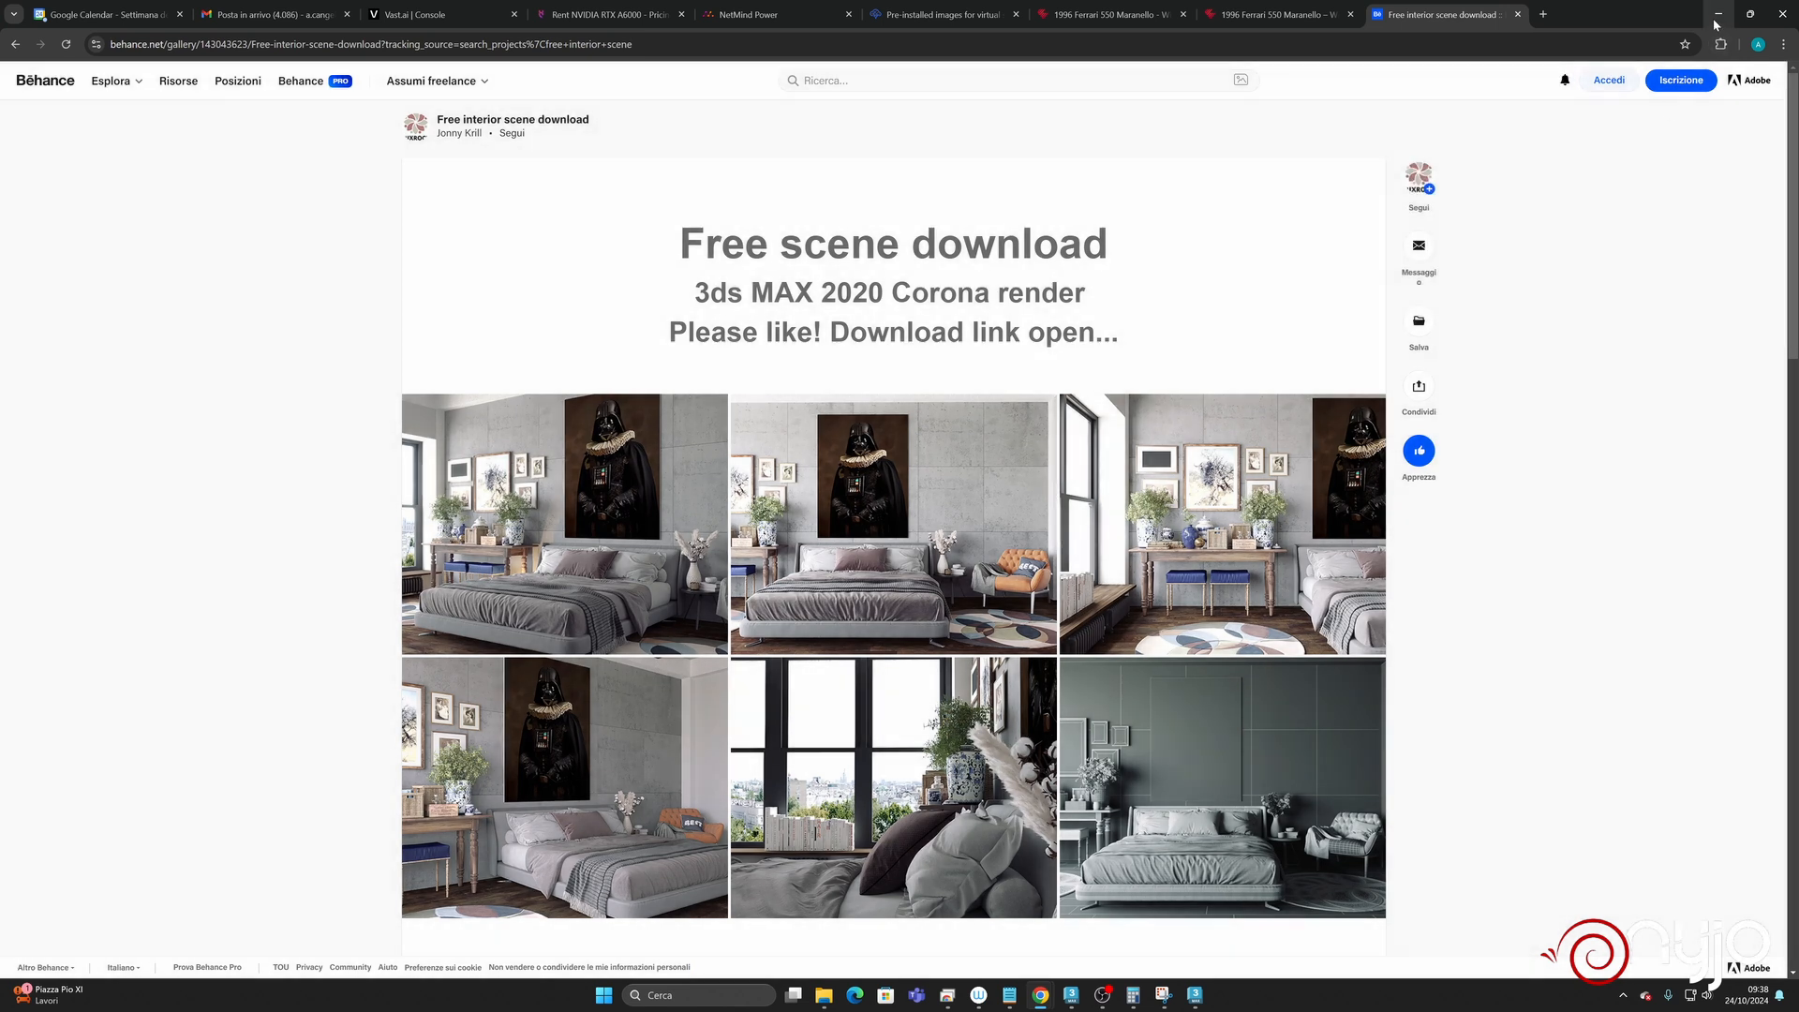
click(1719, 13)
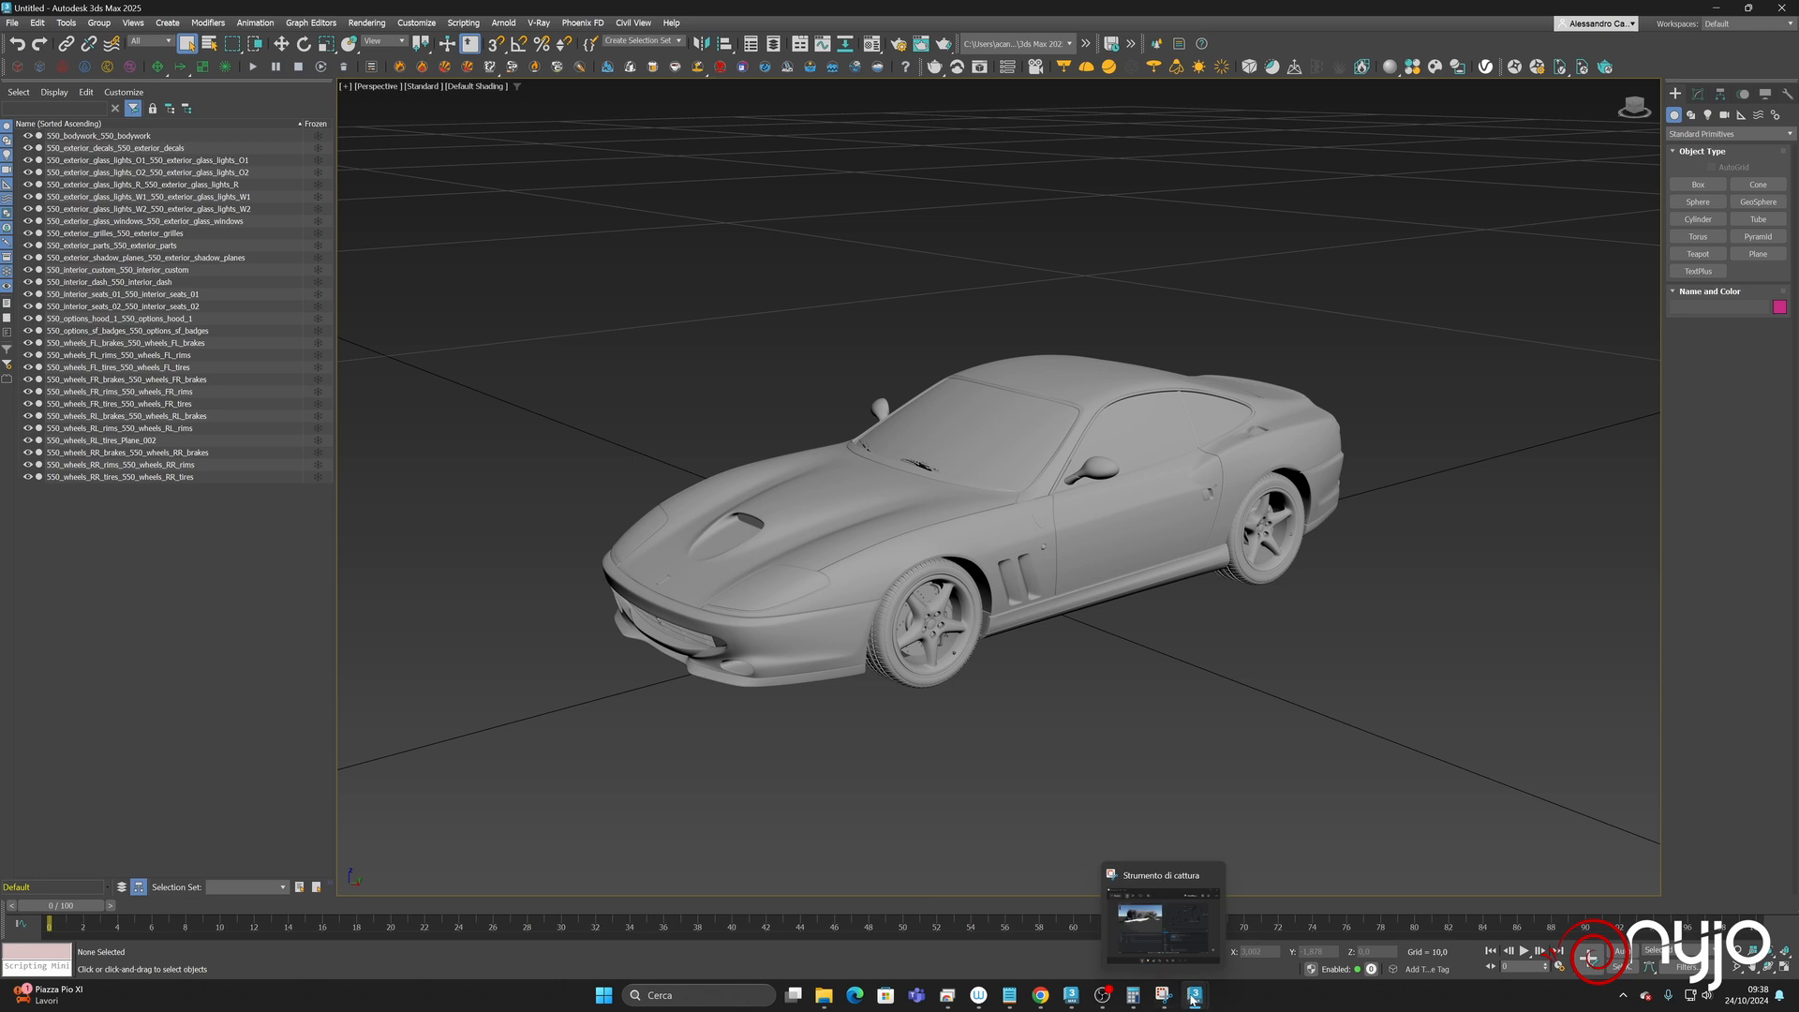
- Compare the two open 3ds Max scenes, the car and the bedroom interior, ending on the car scene
mouse_move(1194, 995)
click(1265, 923)
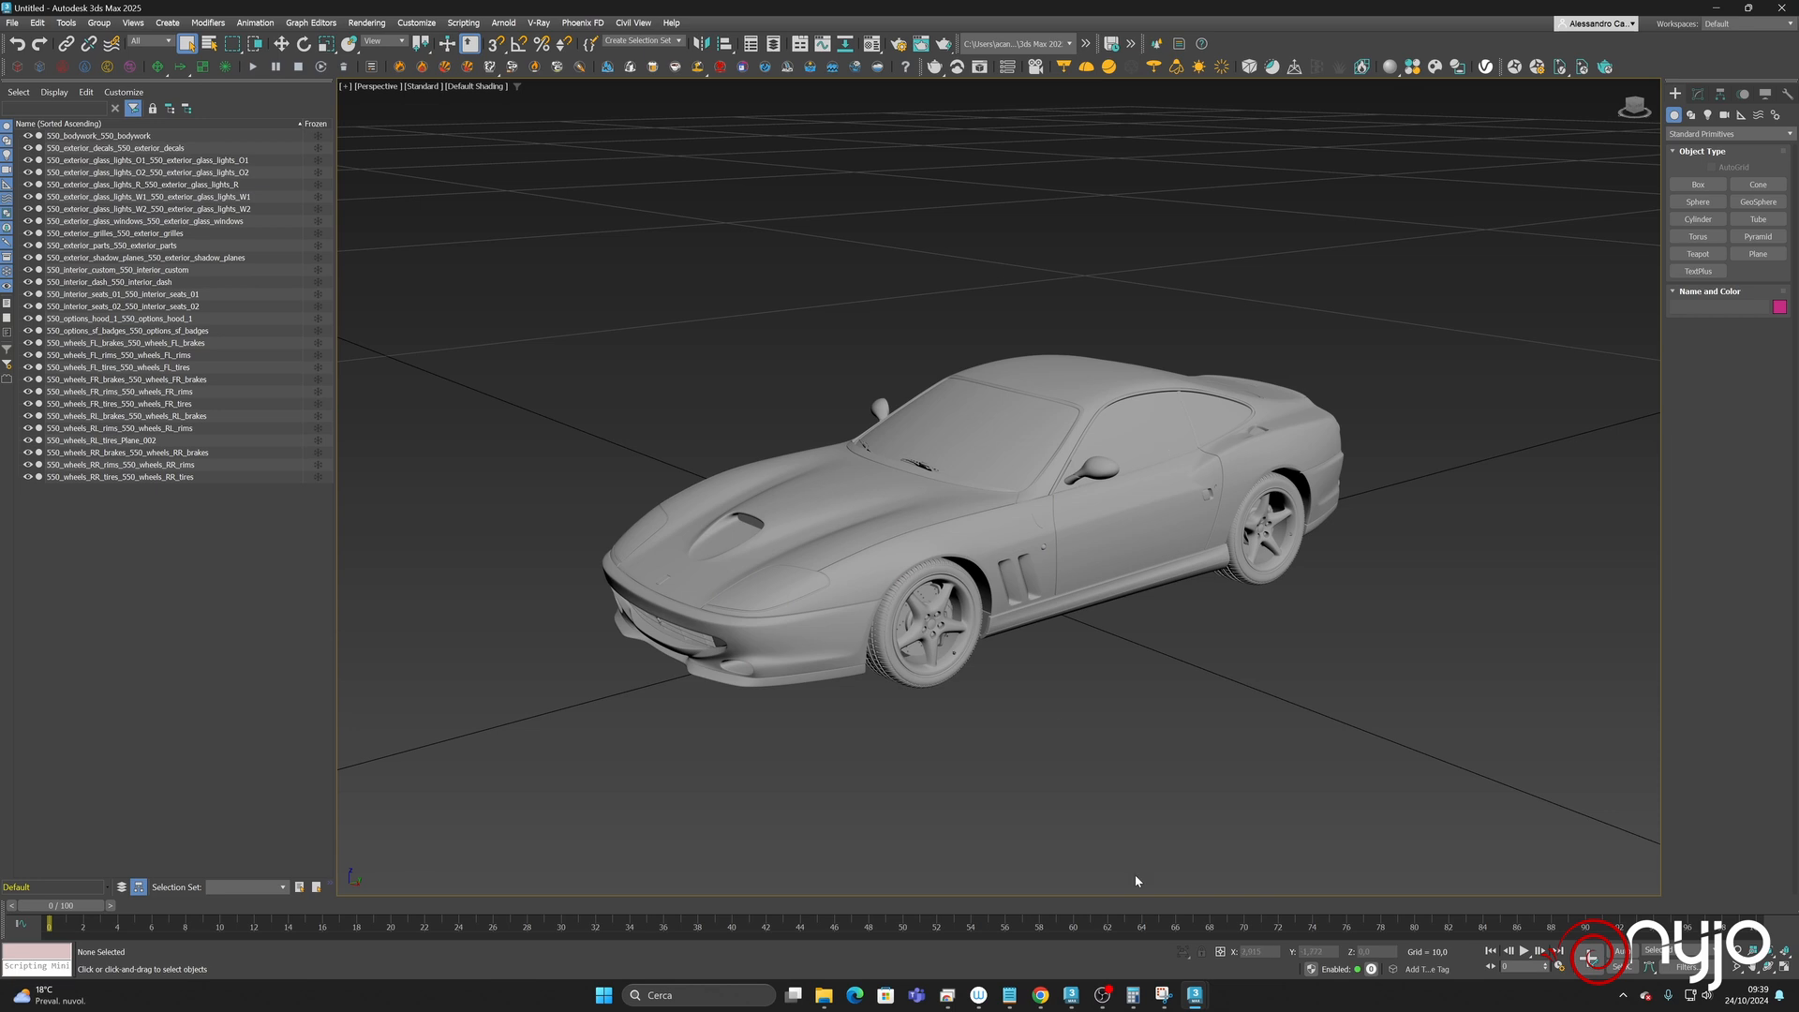
mouse_move(1194, 1002)
click(1126, 935)
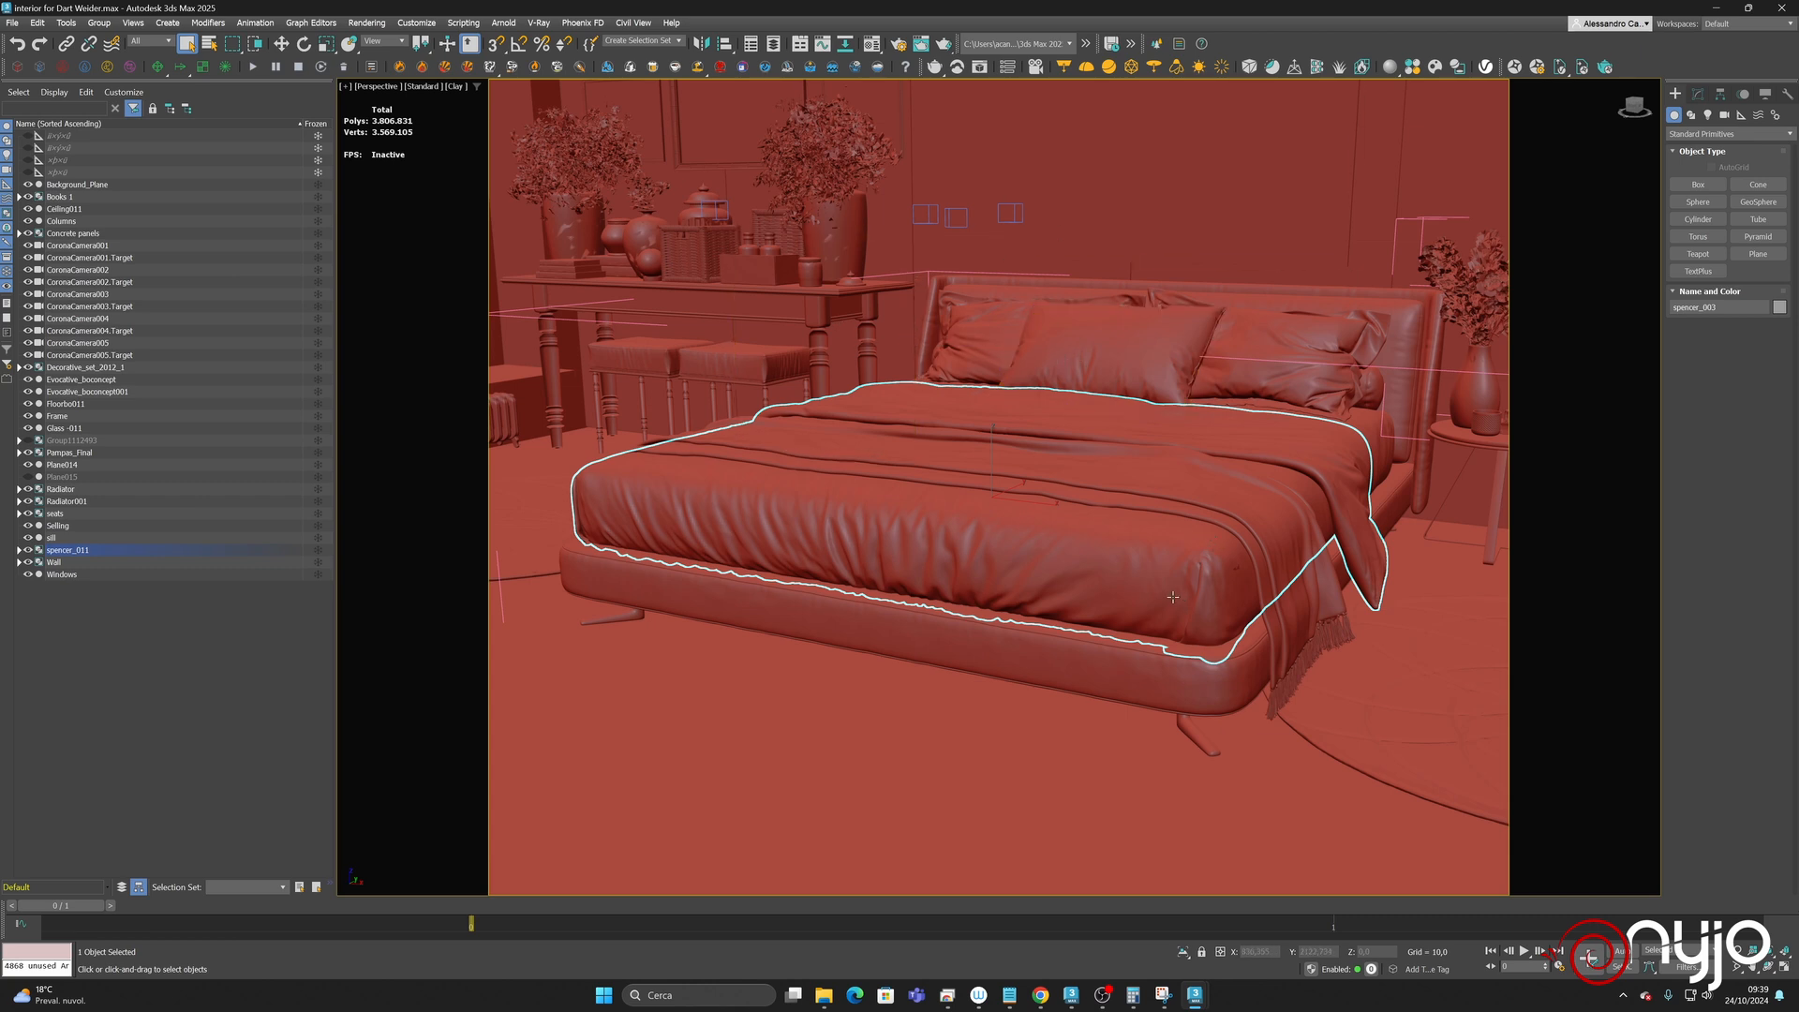
mouse_move(1197, 994)
click(1270, 937)
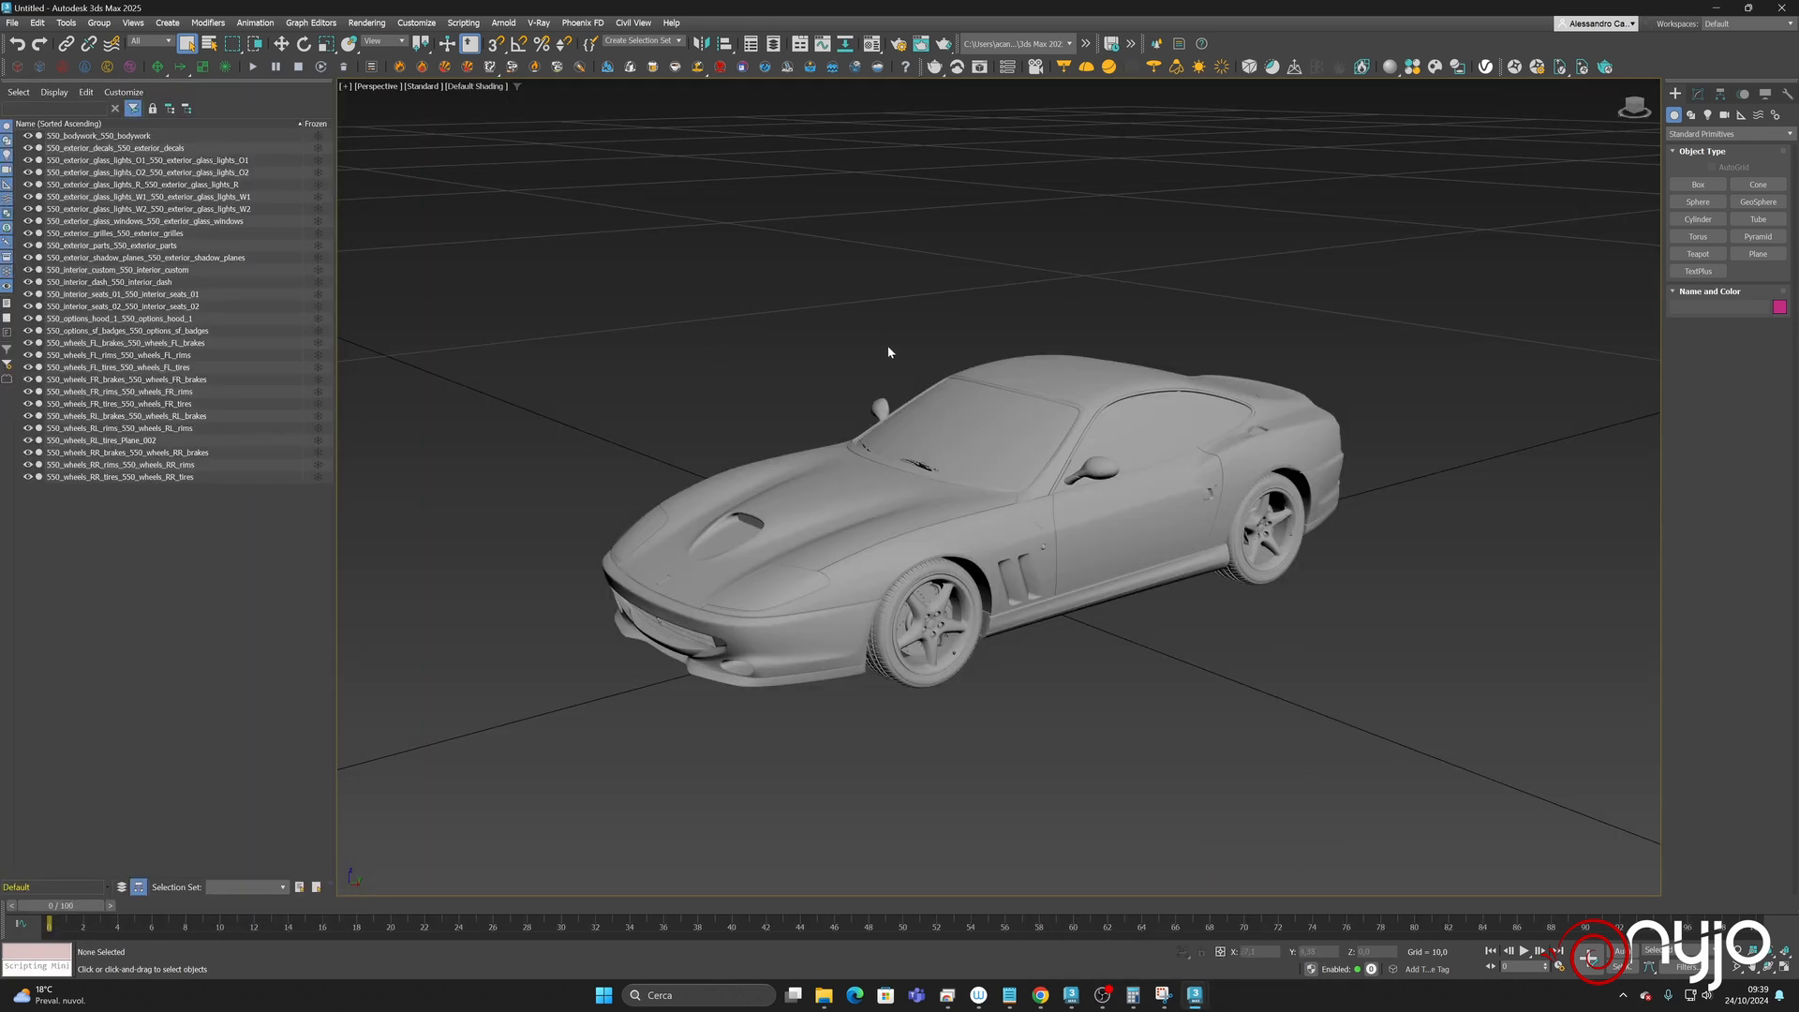
- Set the display unit scale of the car scene to metric centimeters
click(503, 22)
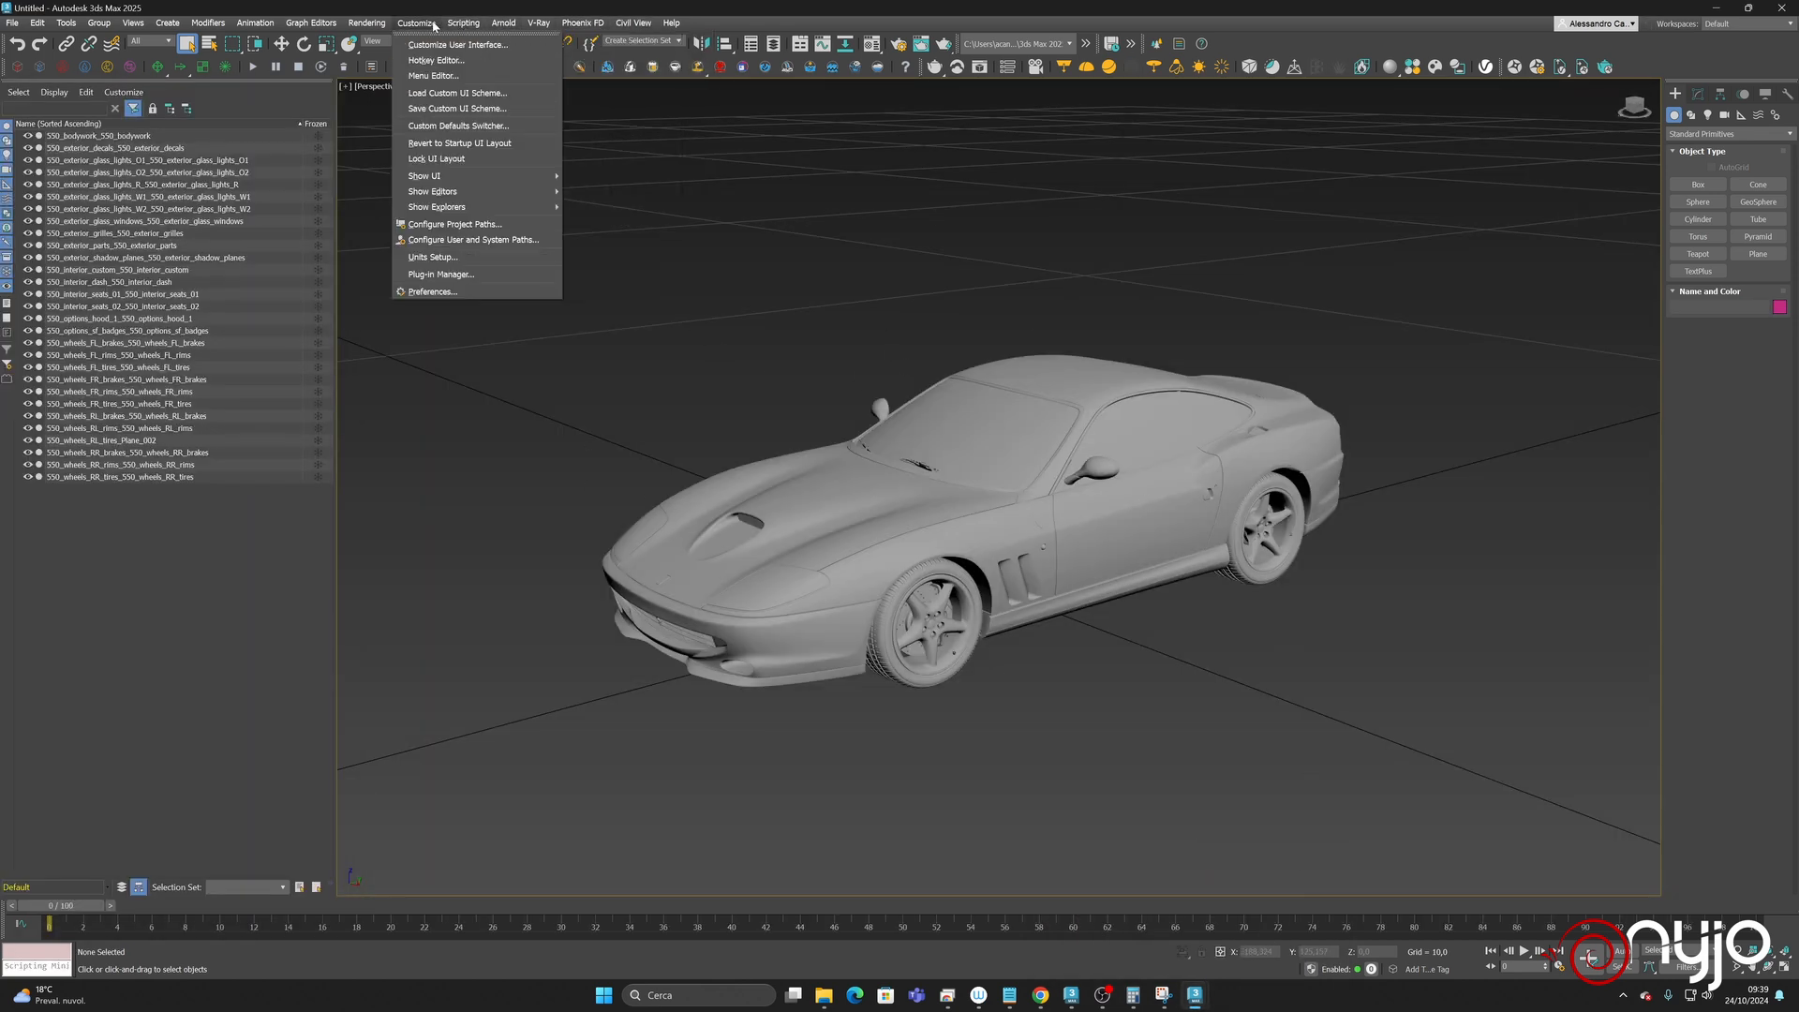
click(433, 257)
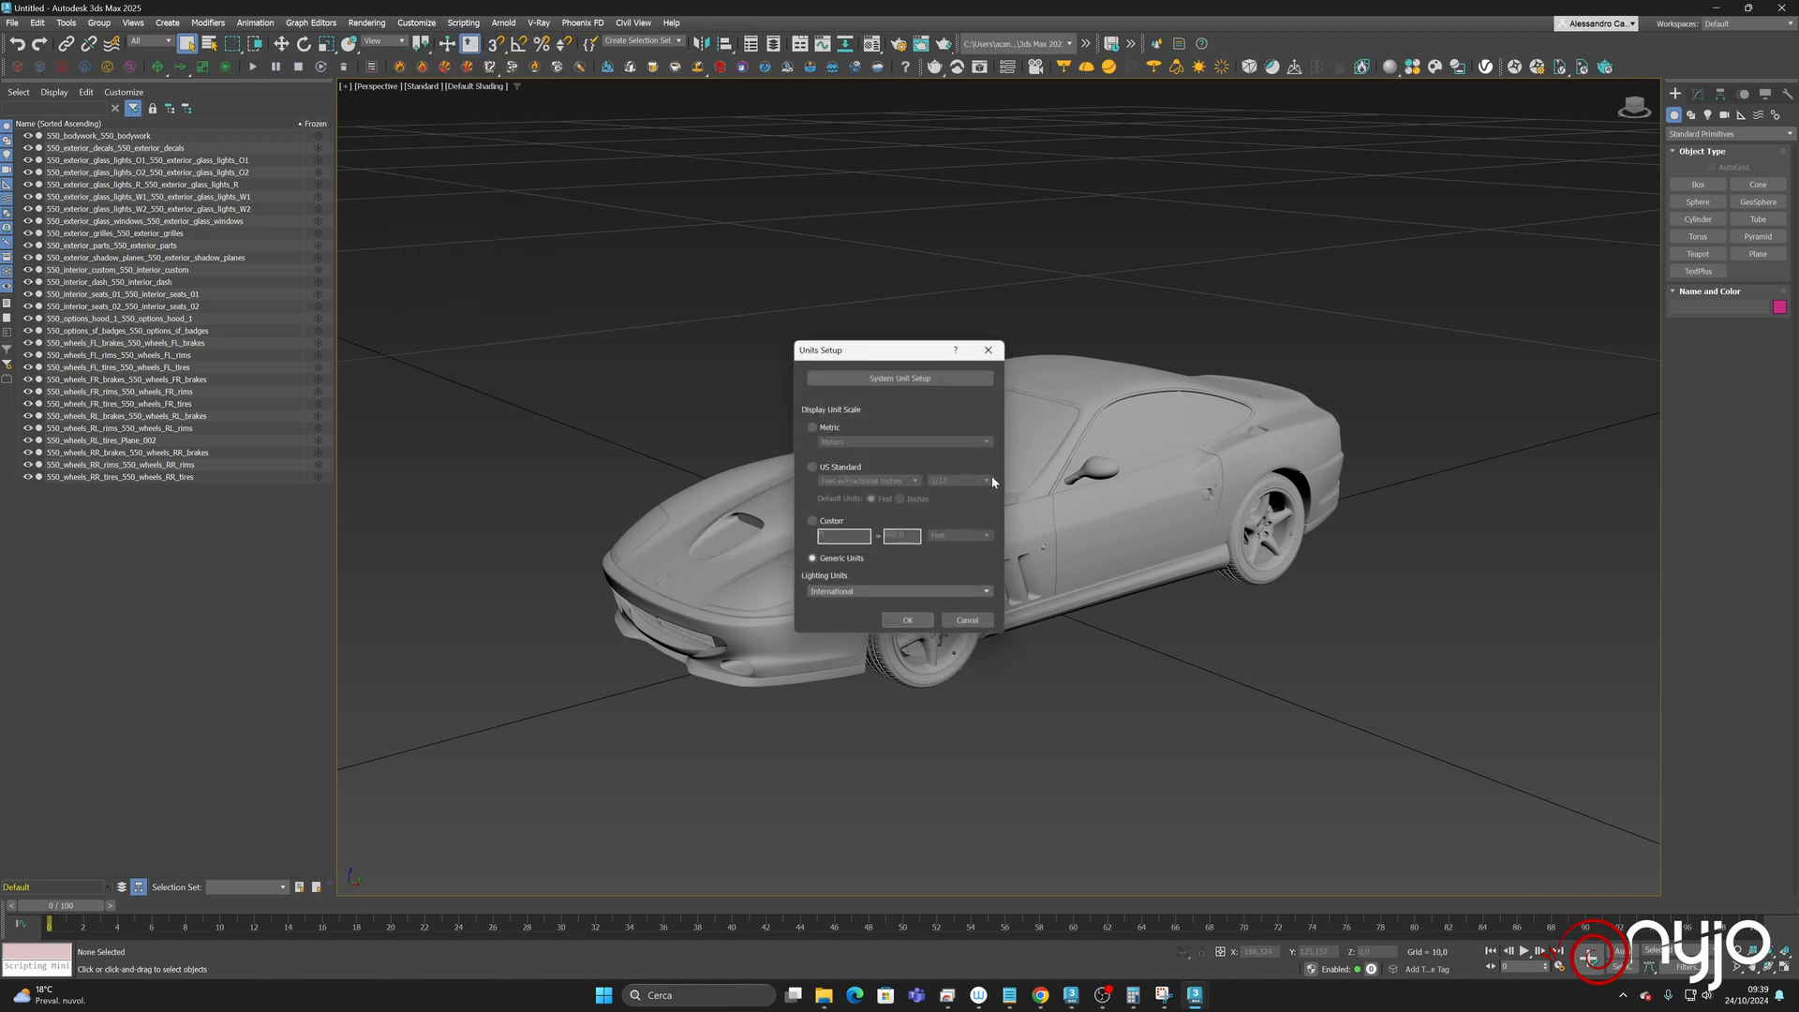
click(829, 428)
click(848, 442)
click(848, 461)
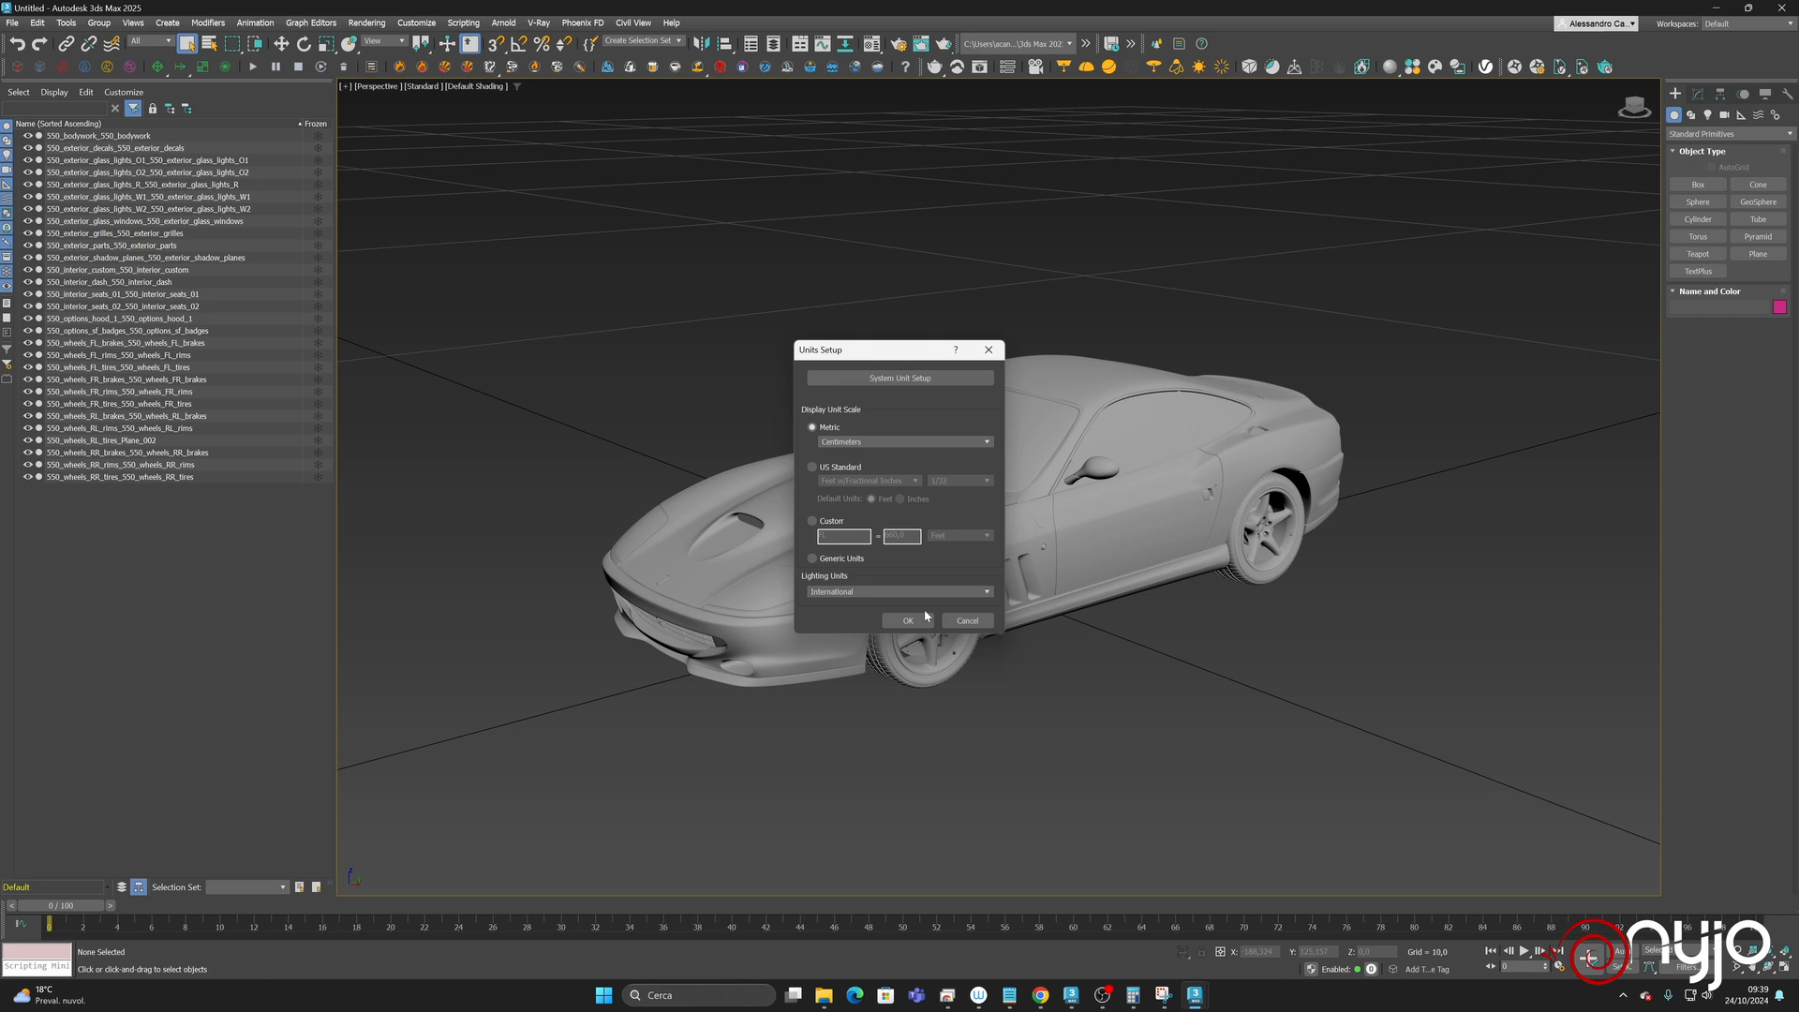
click(907, 620)
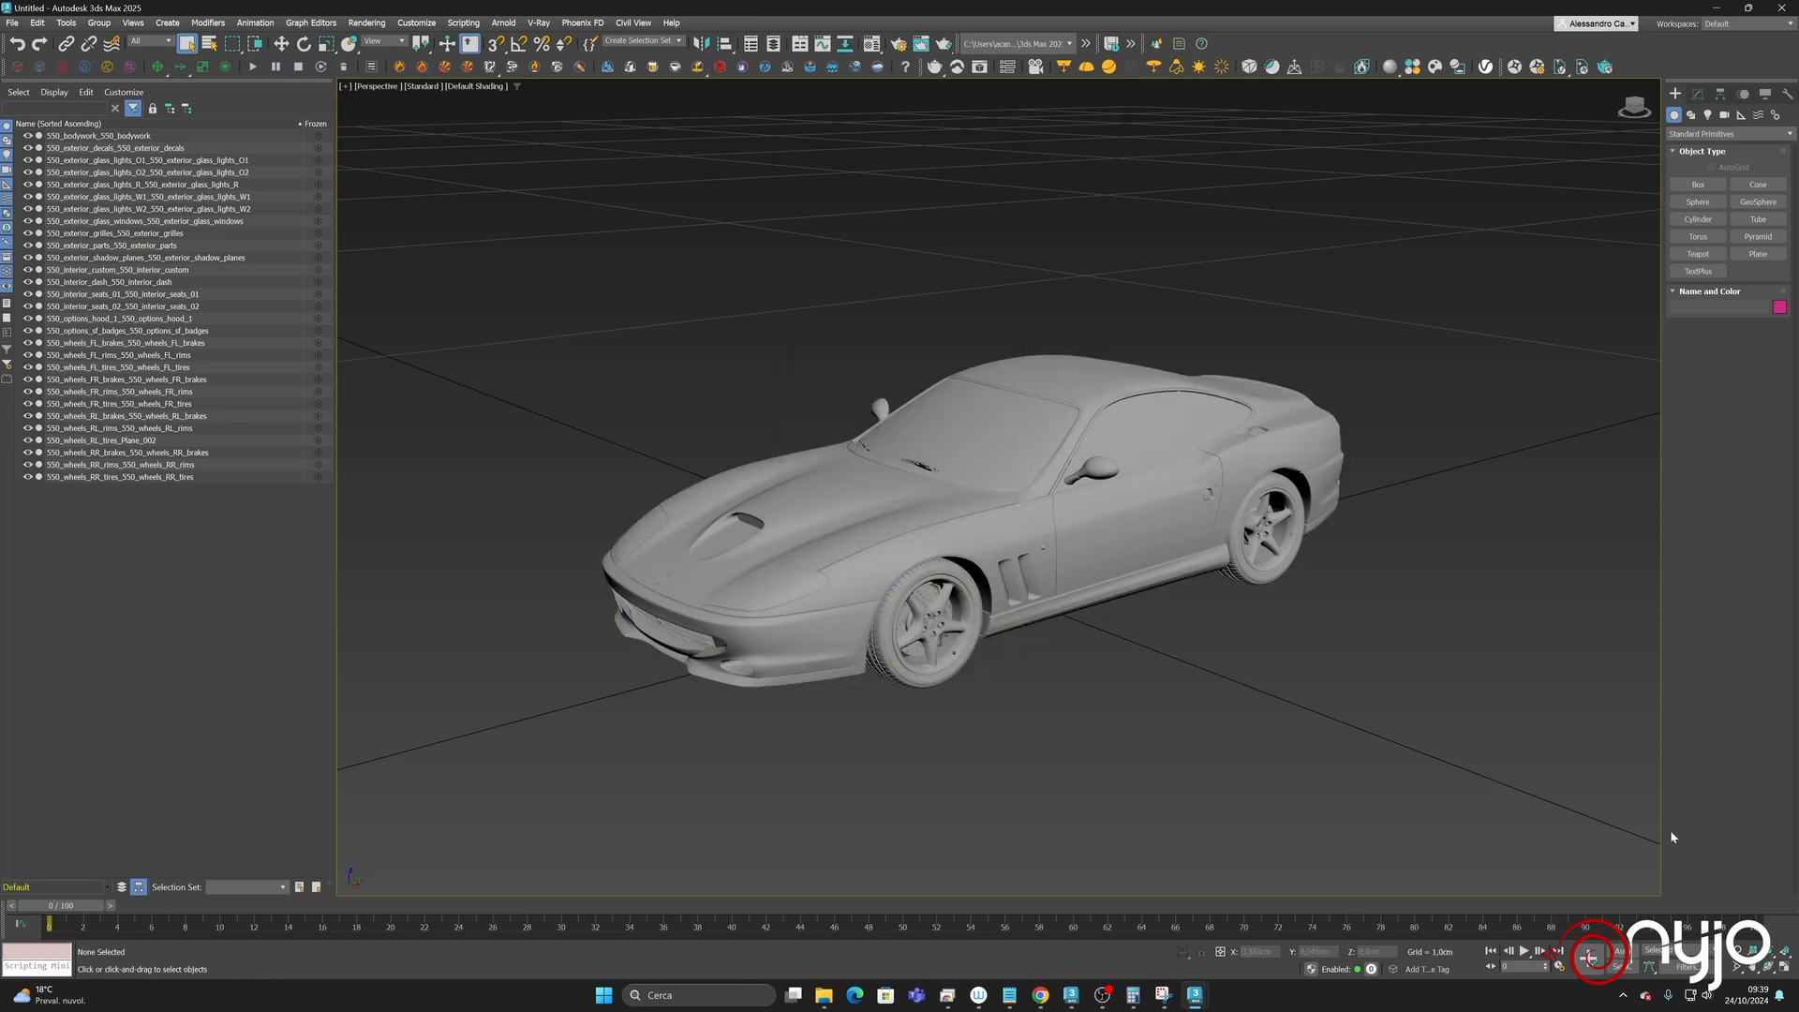
- Show all four viewports, measure the car's full length in the Top view with a Tape helper, and delete the helper
click(1781, 968)
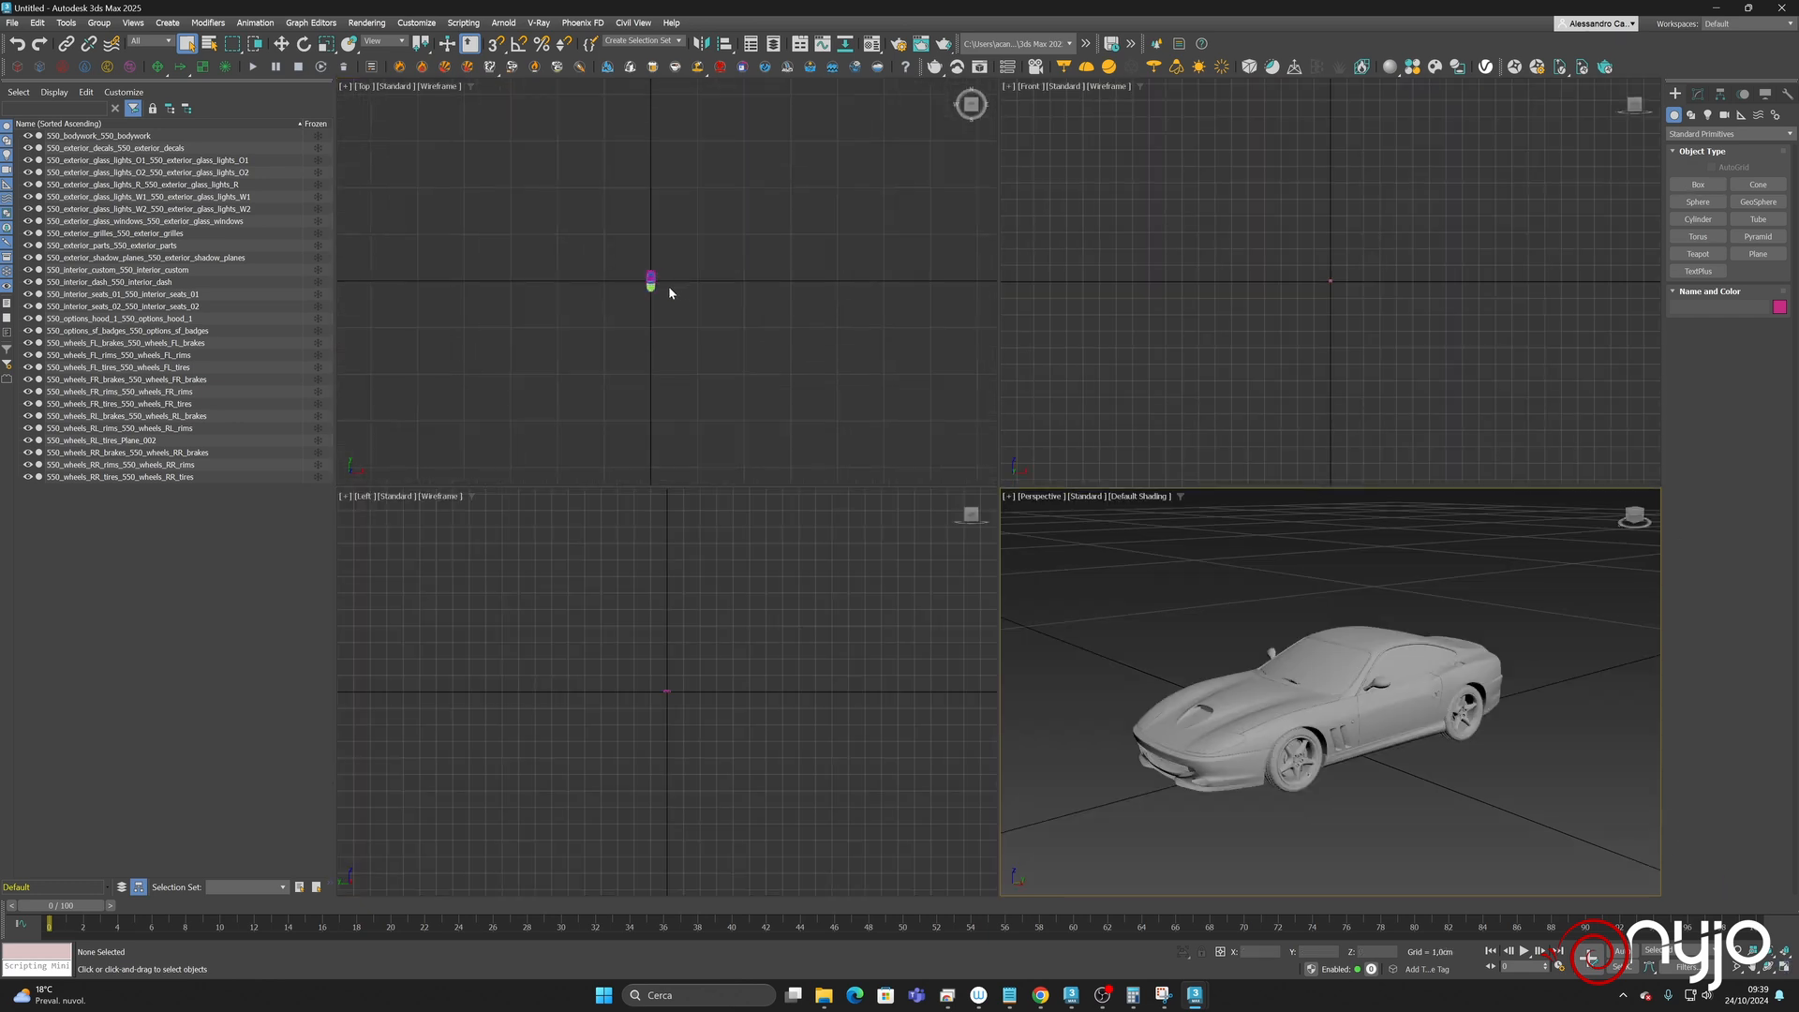
scroll(639, 286, up, 5)
click(1740, 114)
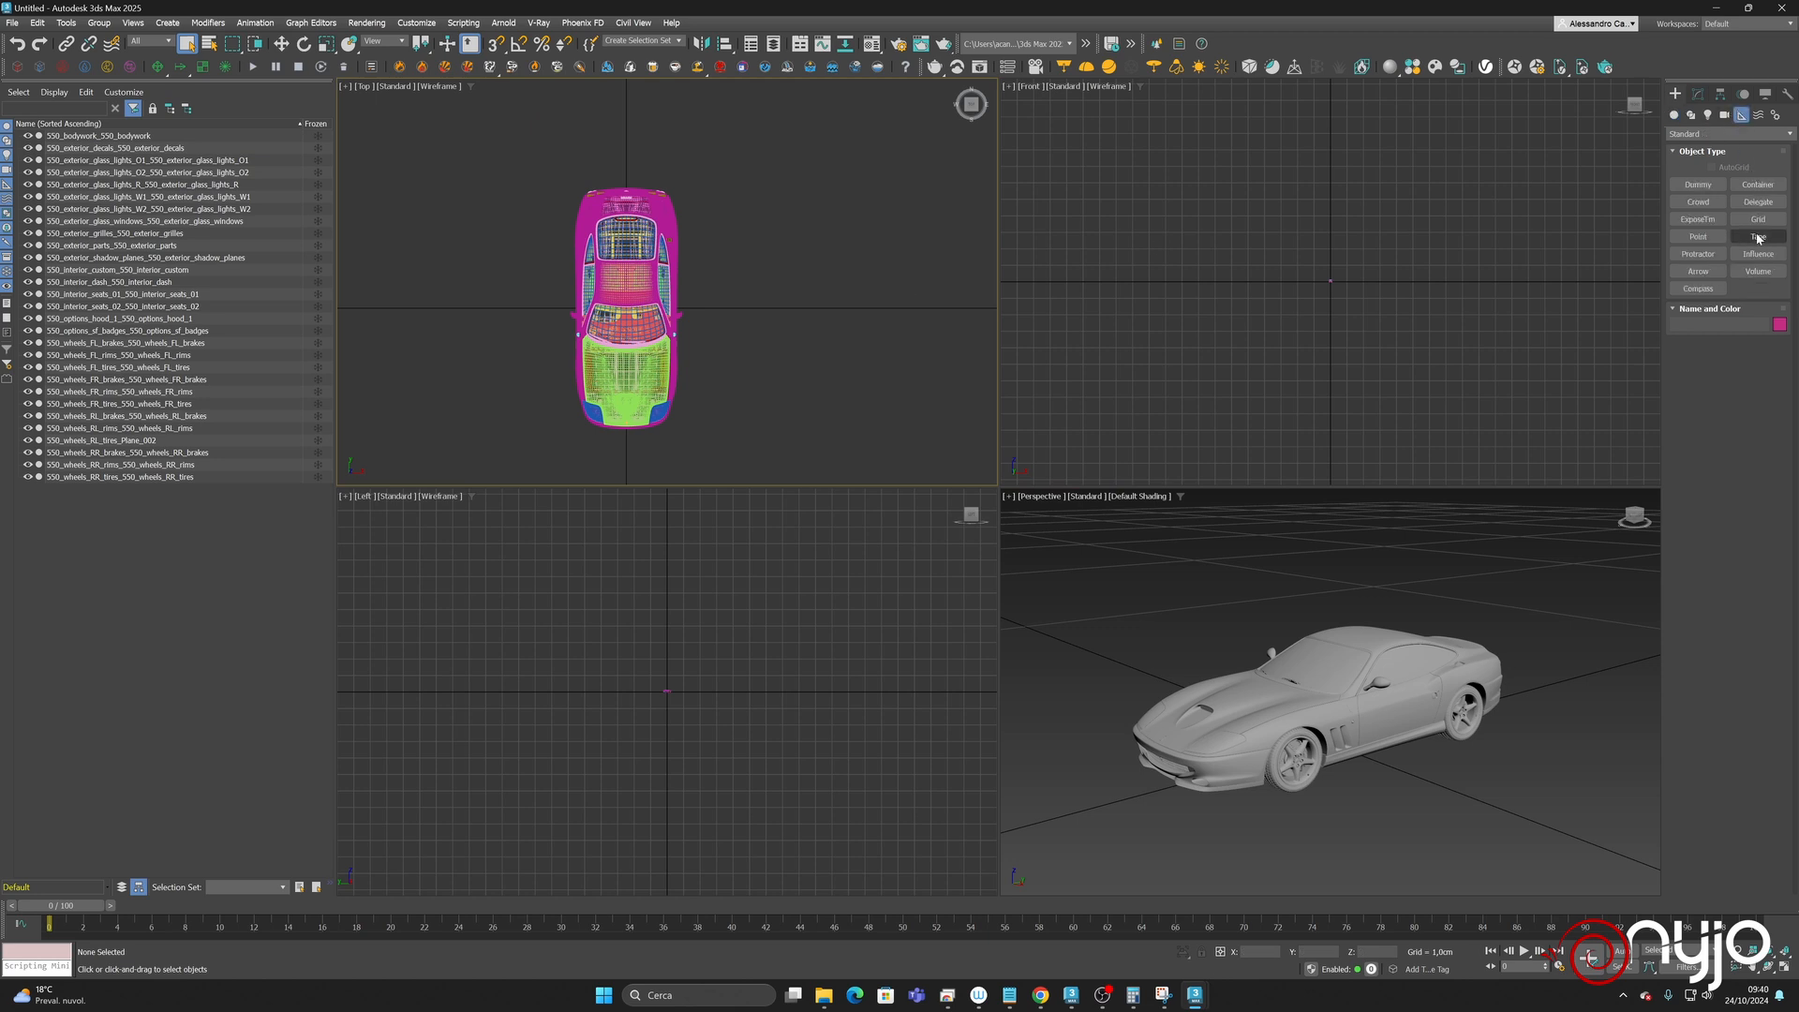
click(1758, 236)
drag(628, 184, 625, 428)
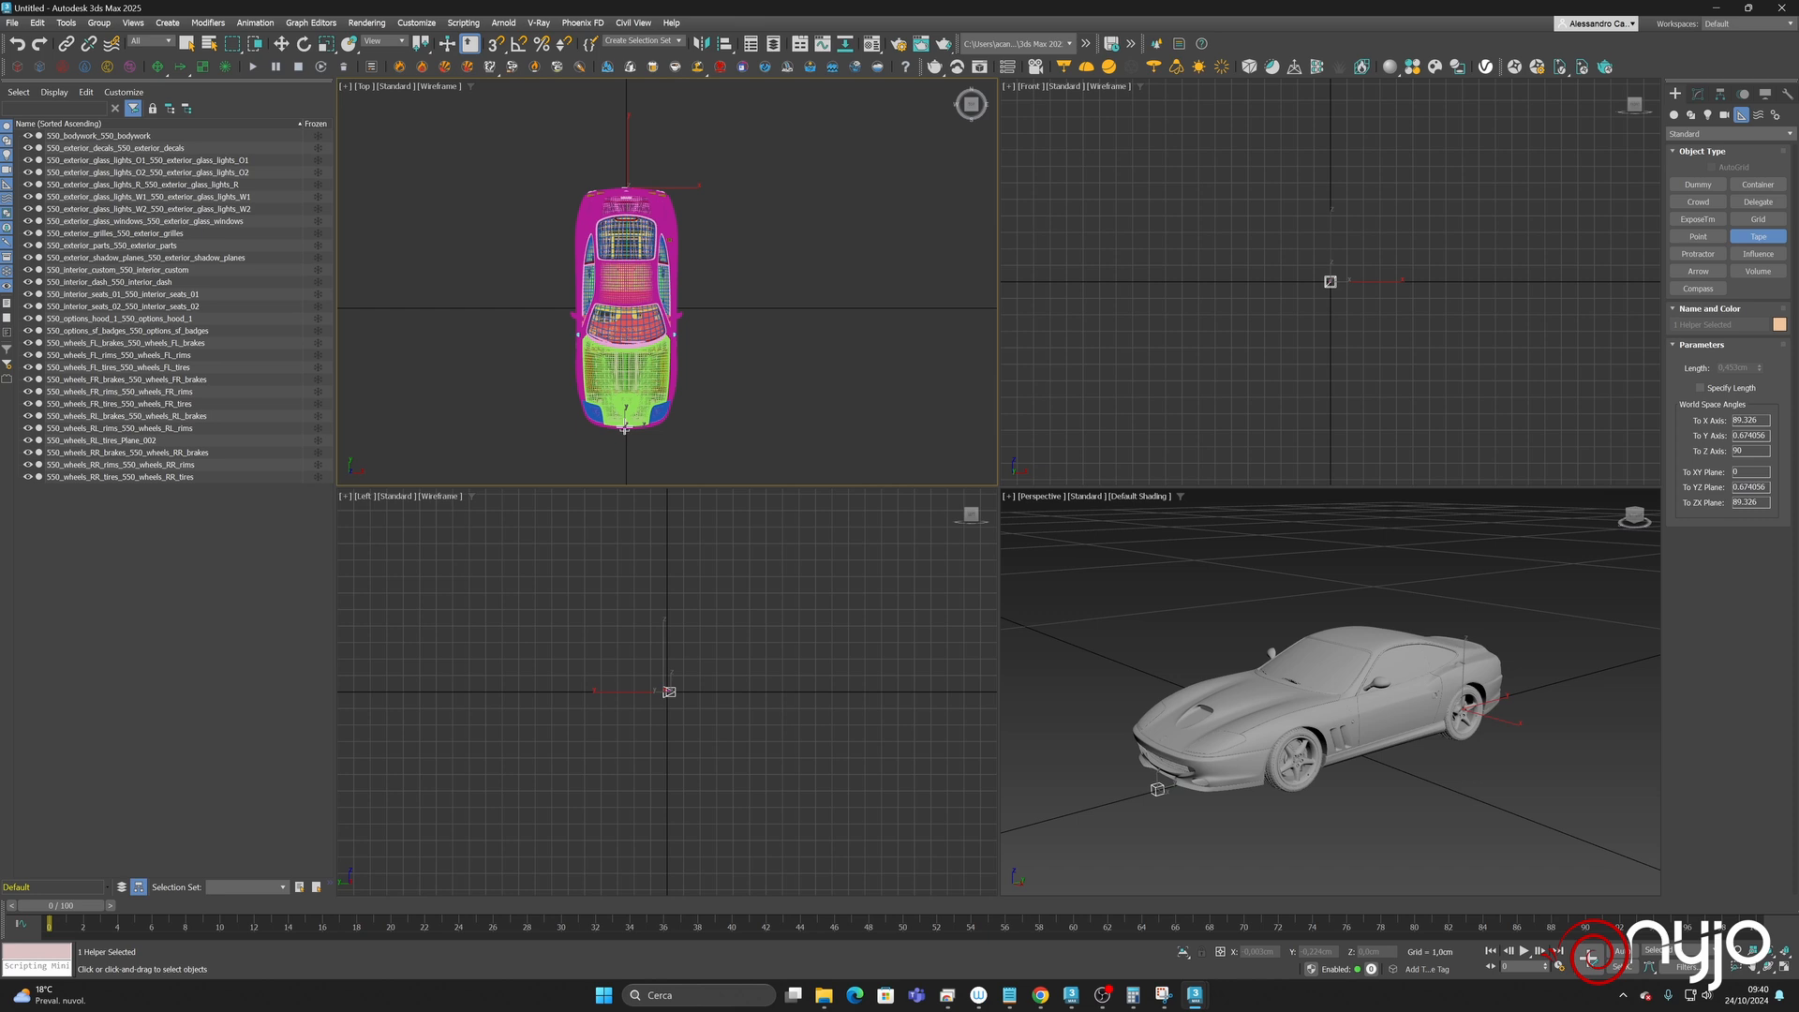
drag(625, 429, 625, 428)
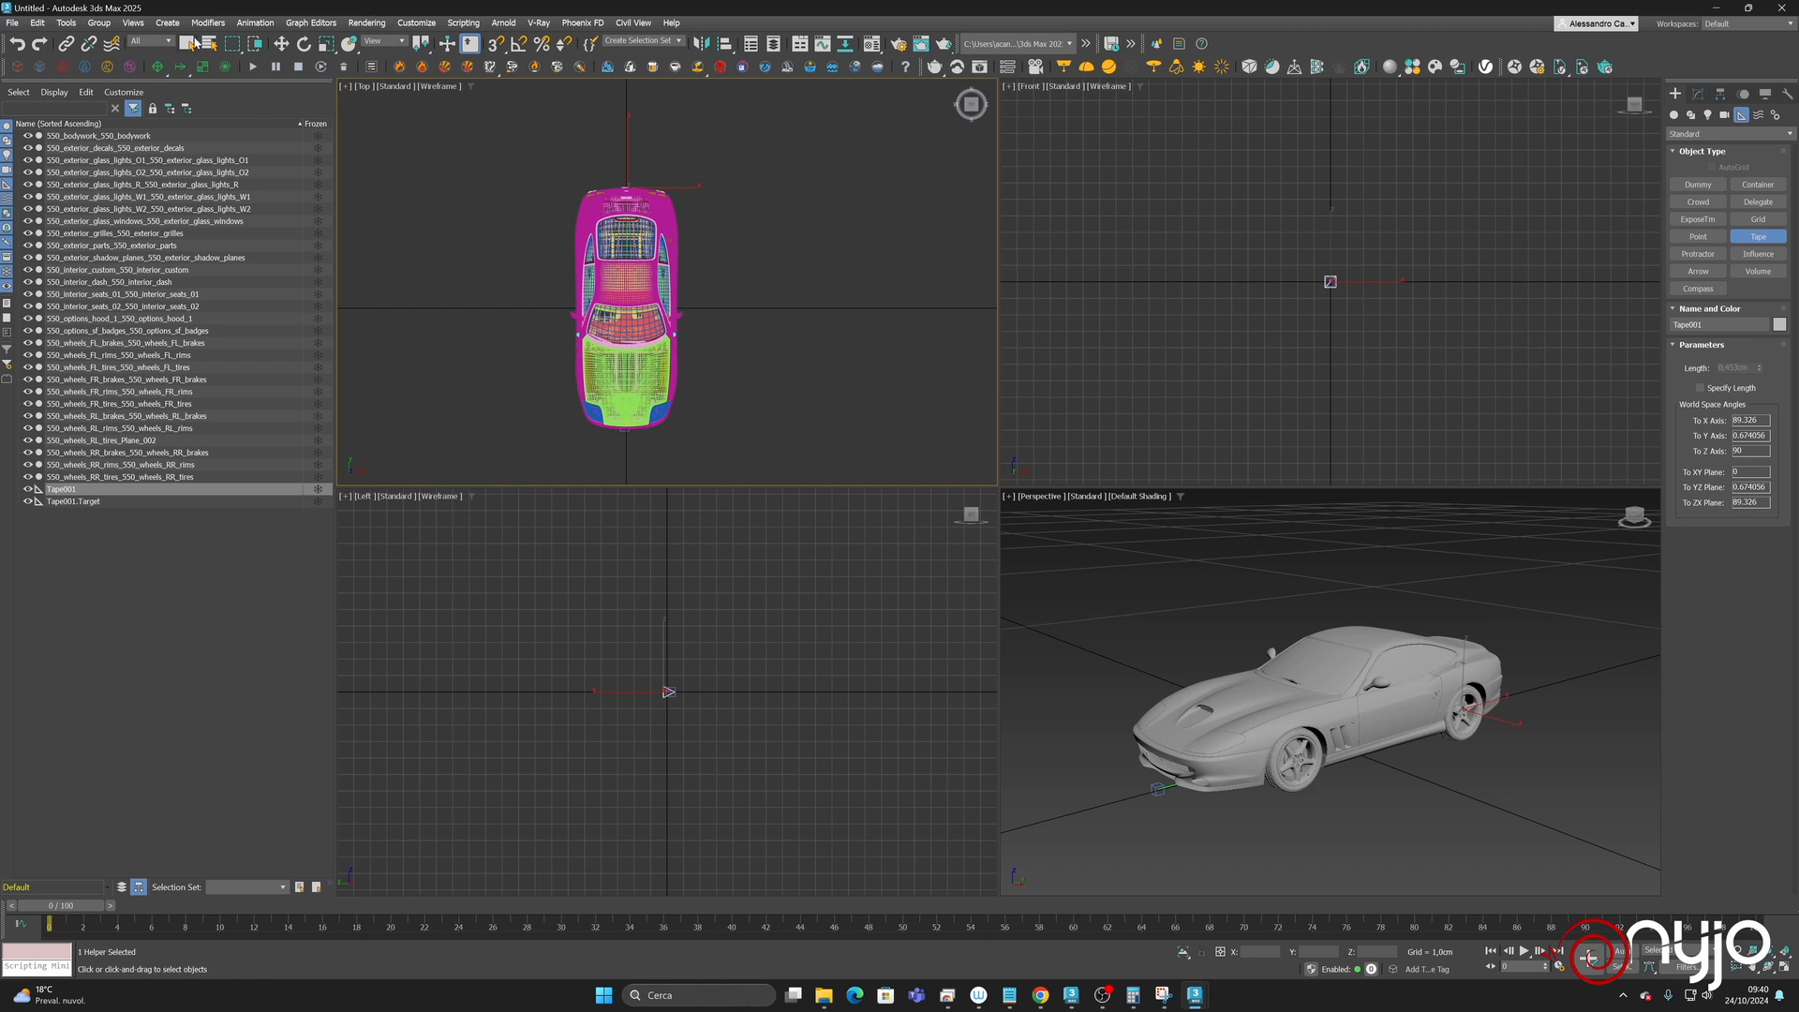
click(186, 43)
key(Delete)
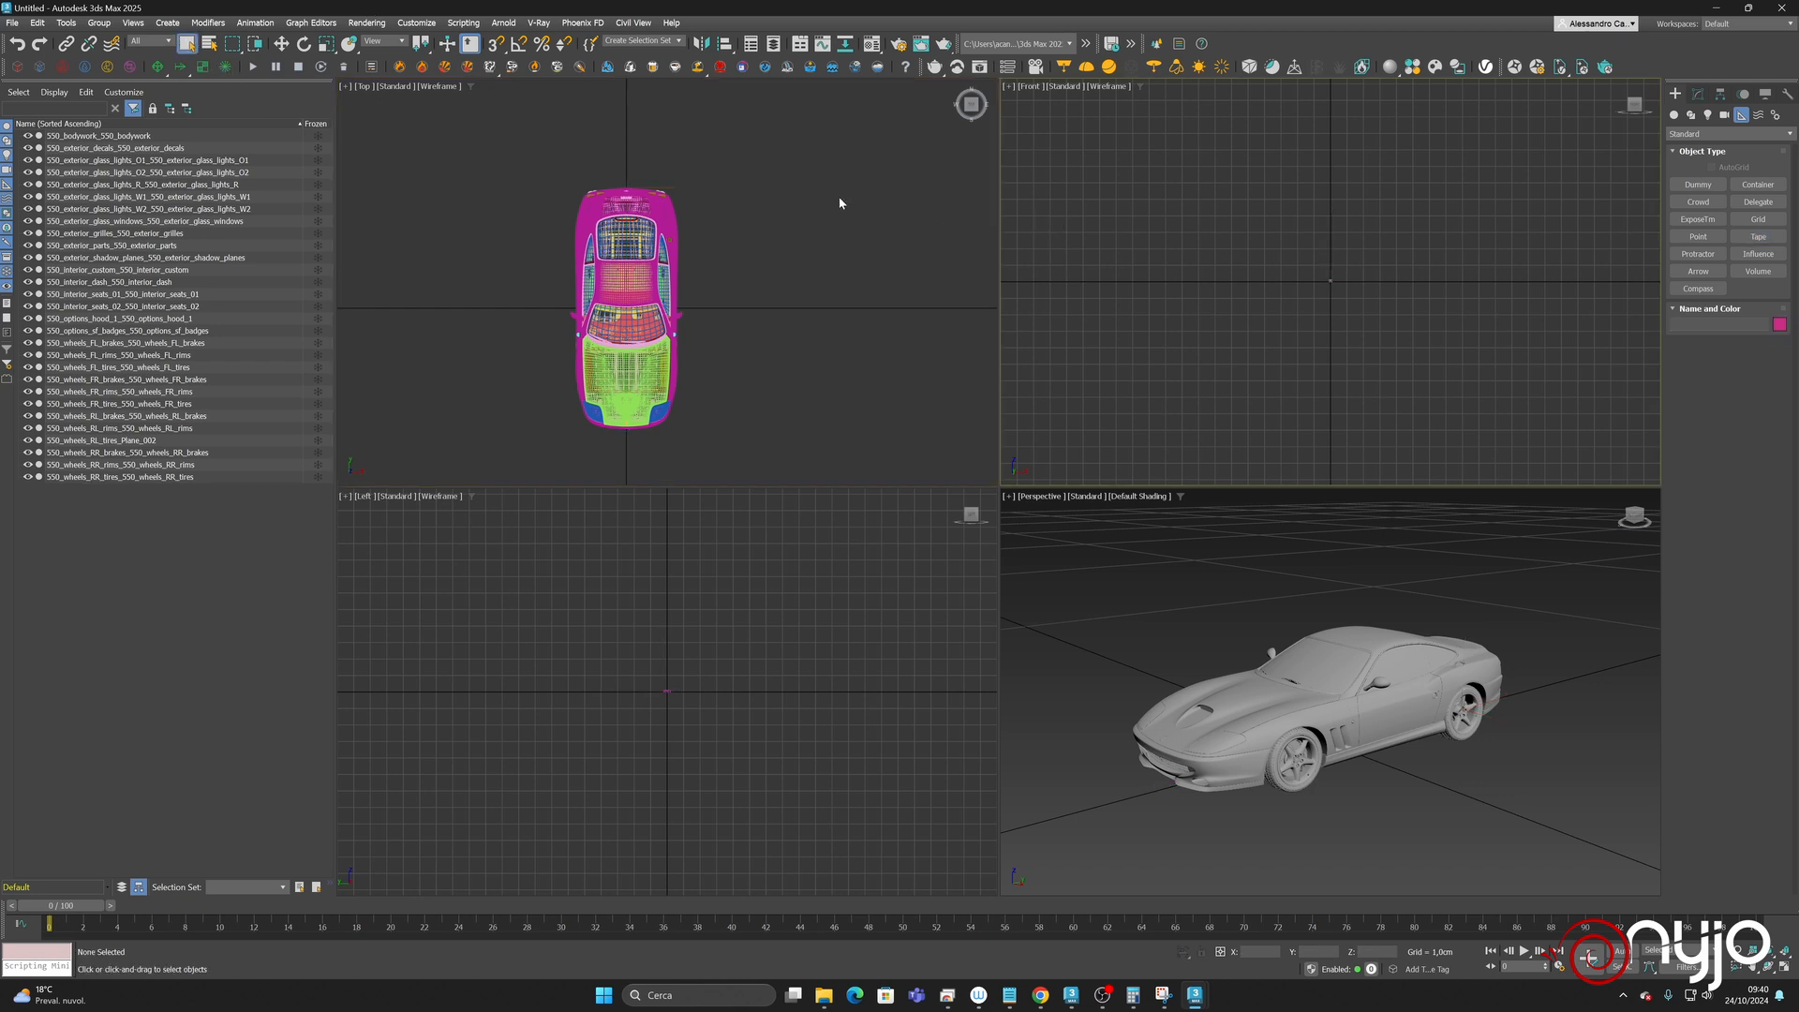
- Select all the car parts and scale them up uniformly with an exact percentage offset
drag(537, 161, 878, 574)
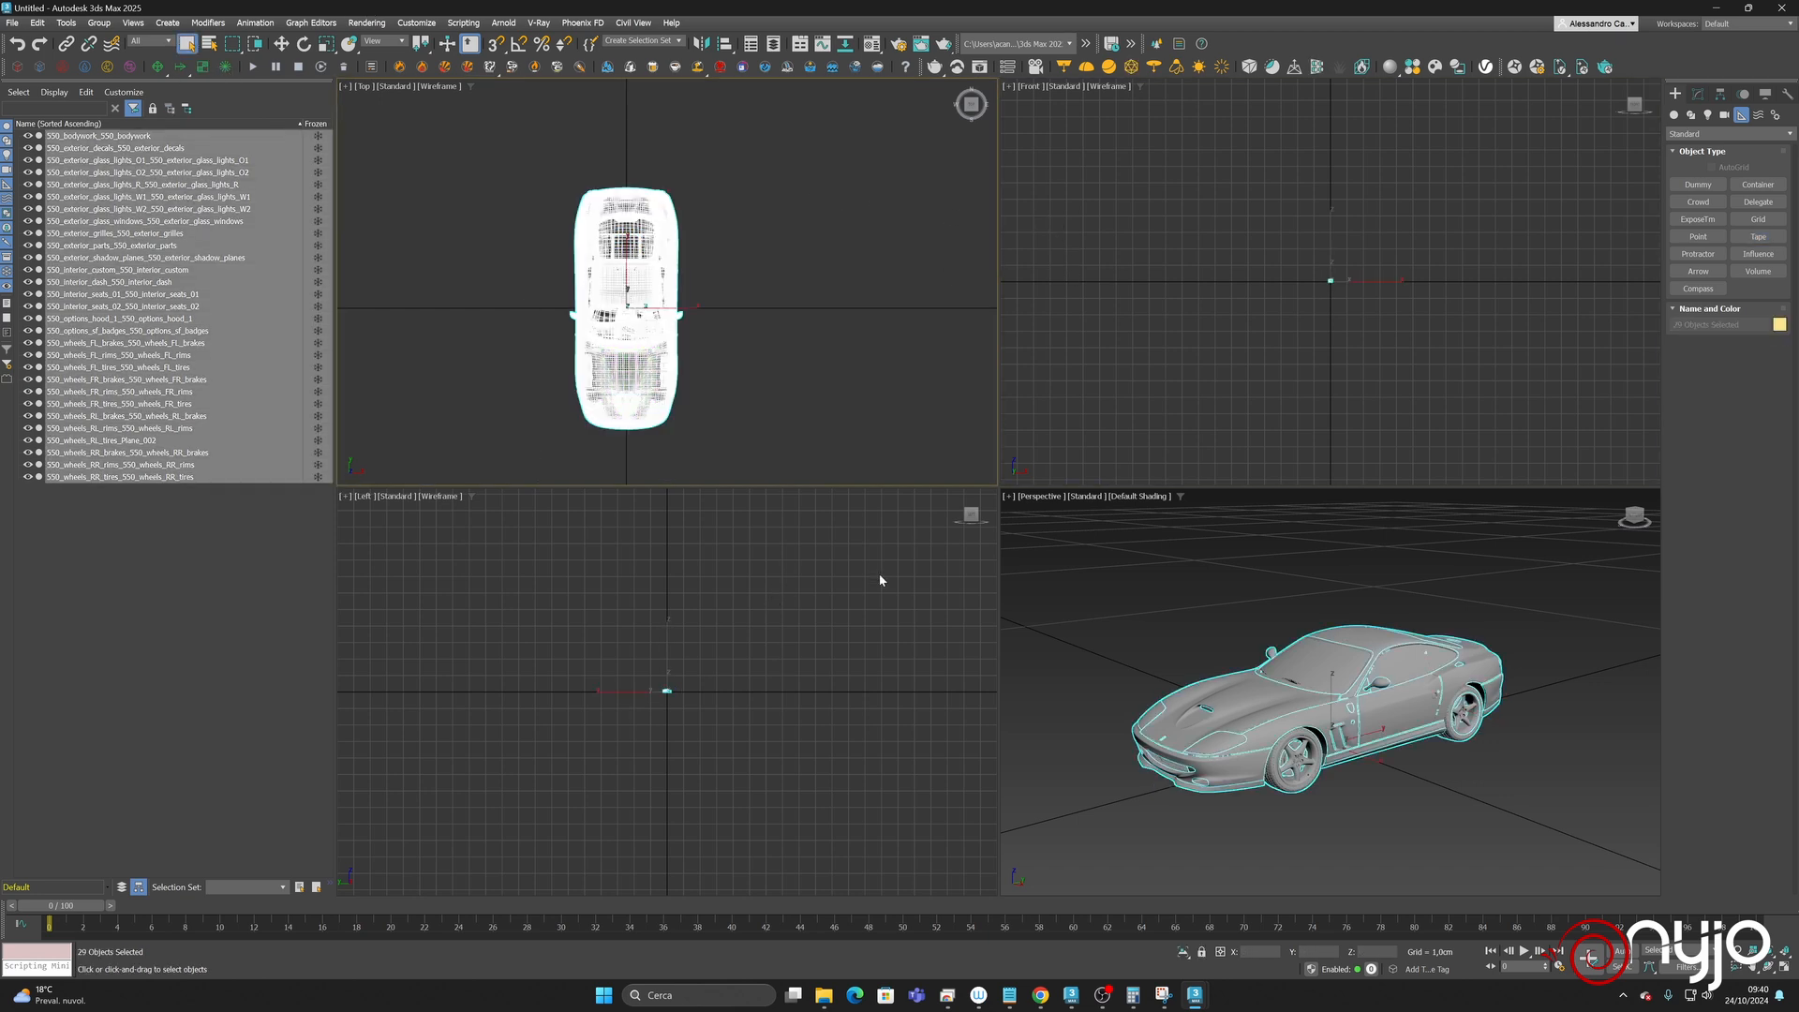
click(326, 43)
key(F12)
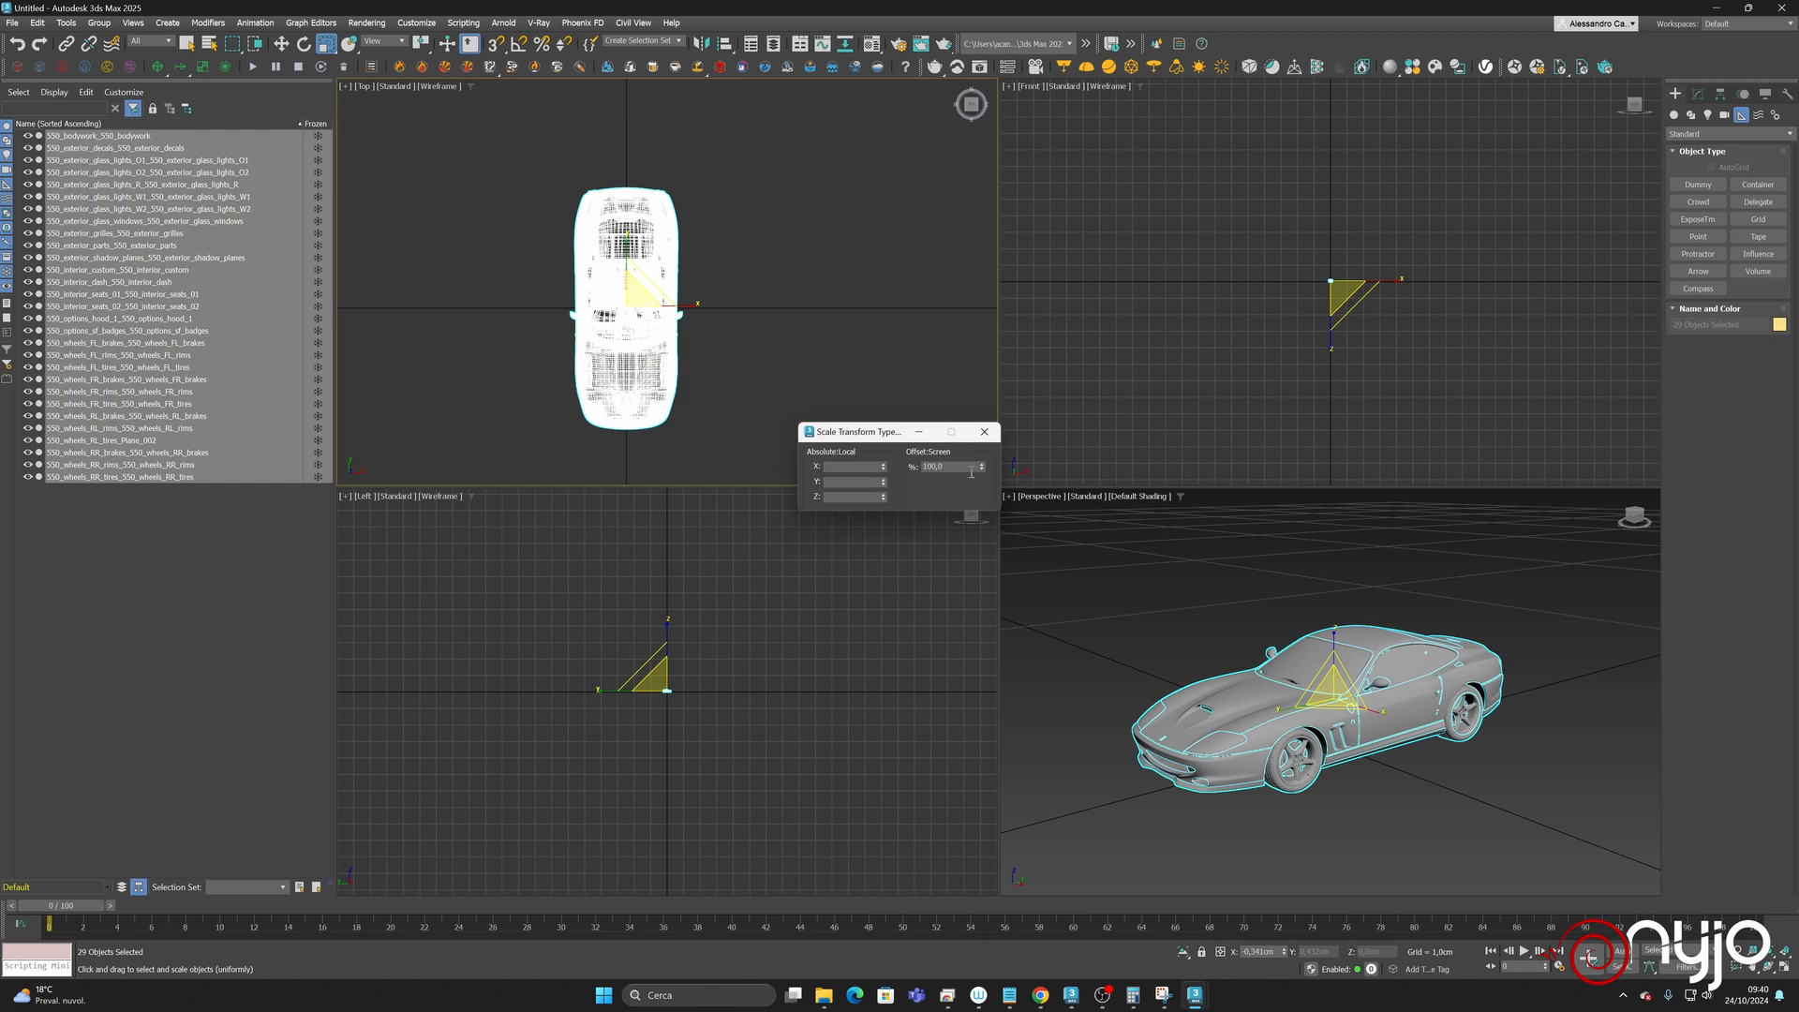
double_click(958, 466)
text(10)
key(Return)
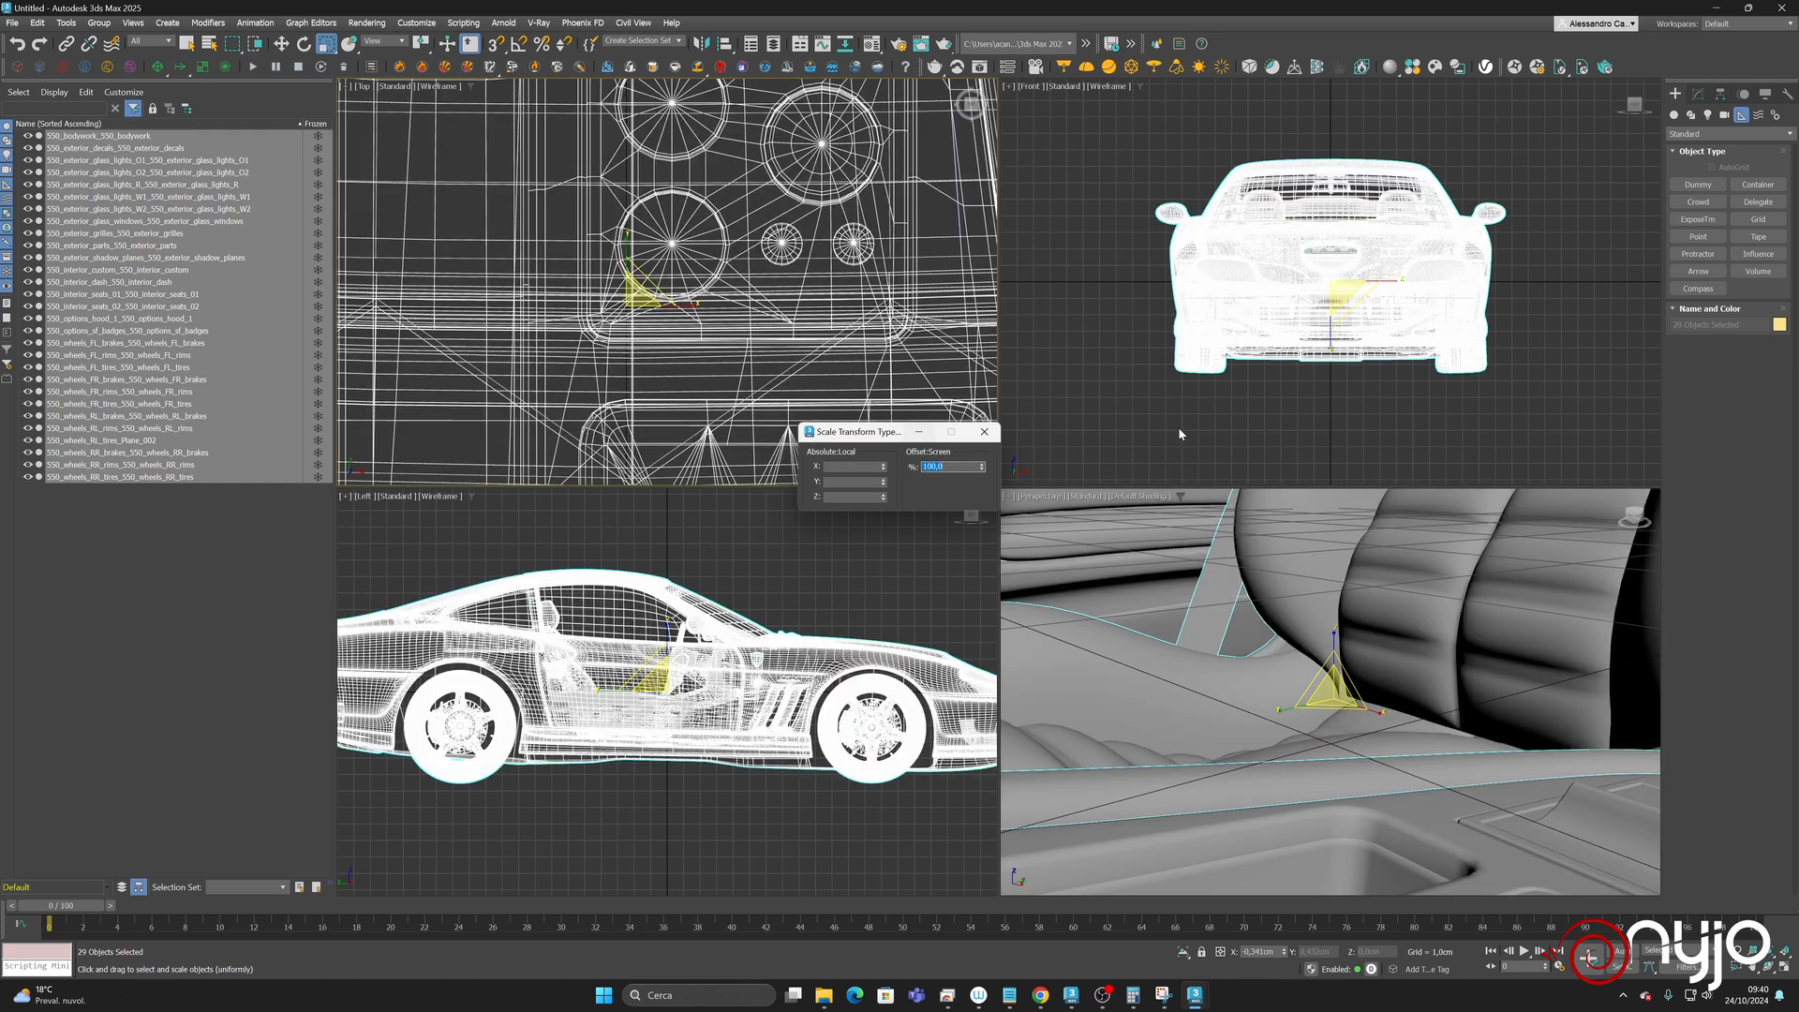
- Measure the enlarged car's length in the Top view with a new Tape helper and delete the helper
scroll(726, 320, down, 10)
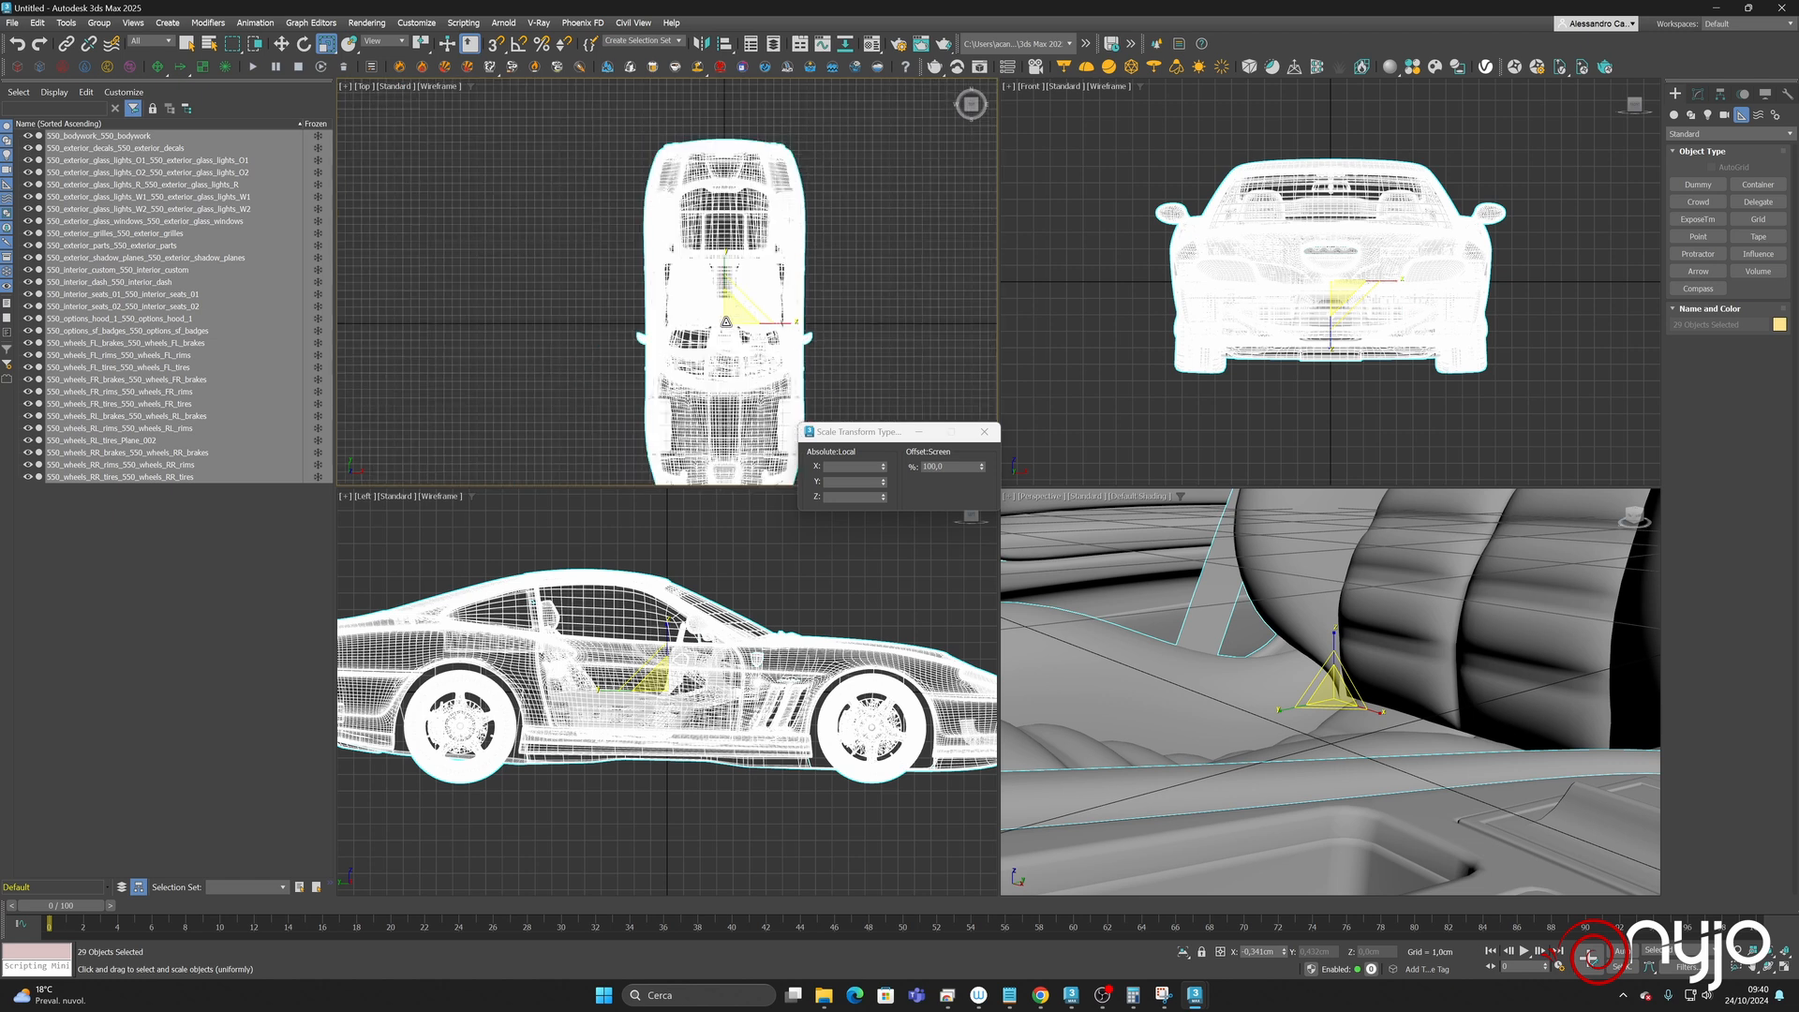
click(1757, 236)
drag(693, 183, 694, 453)
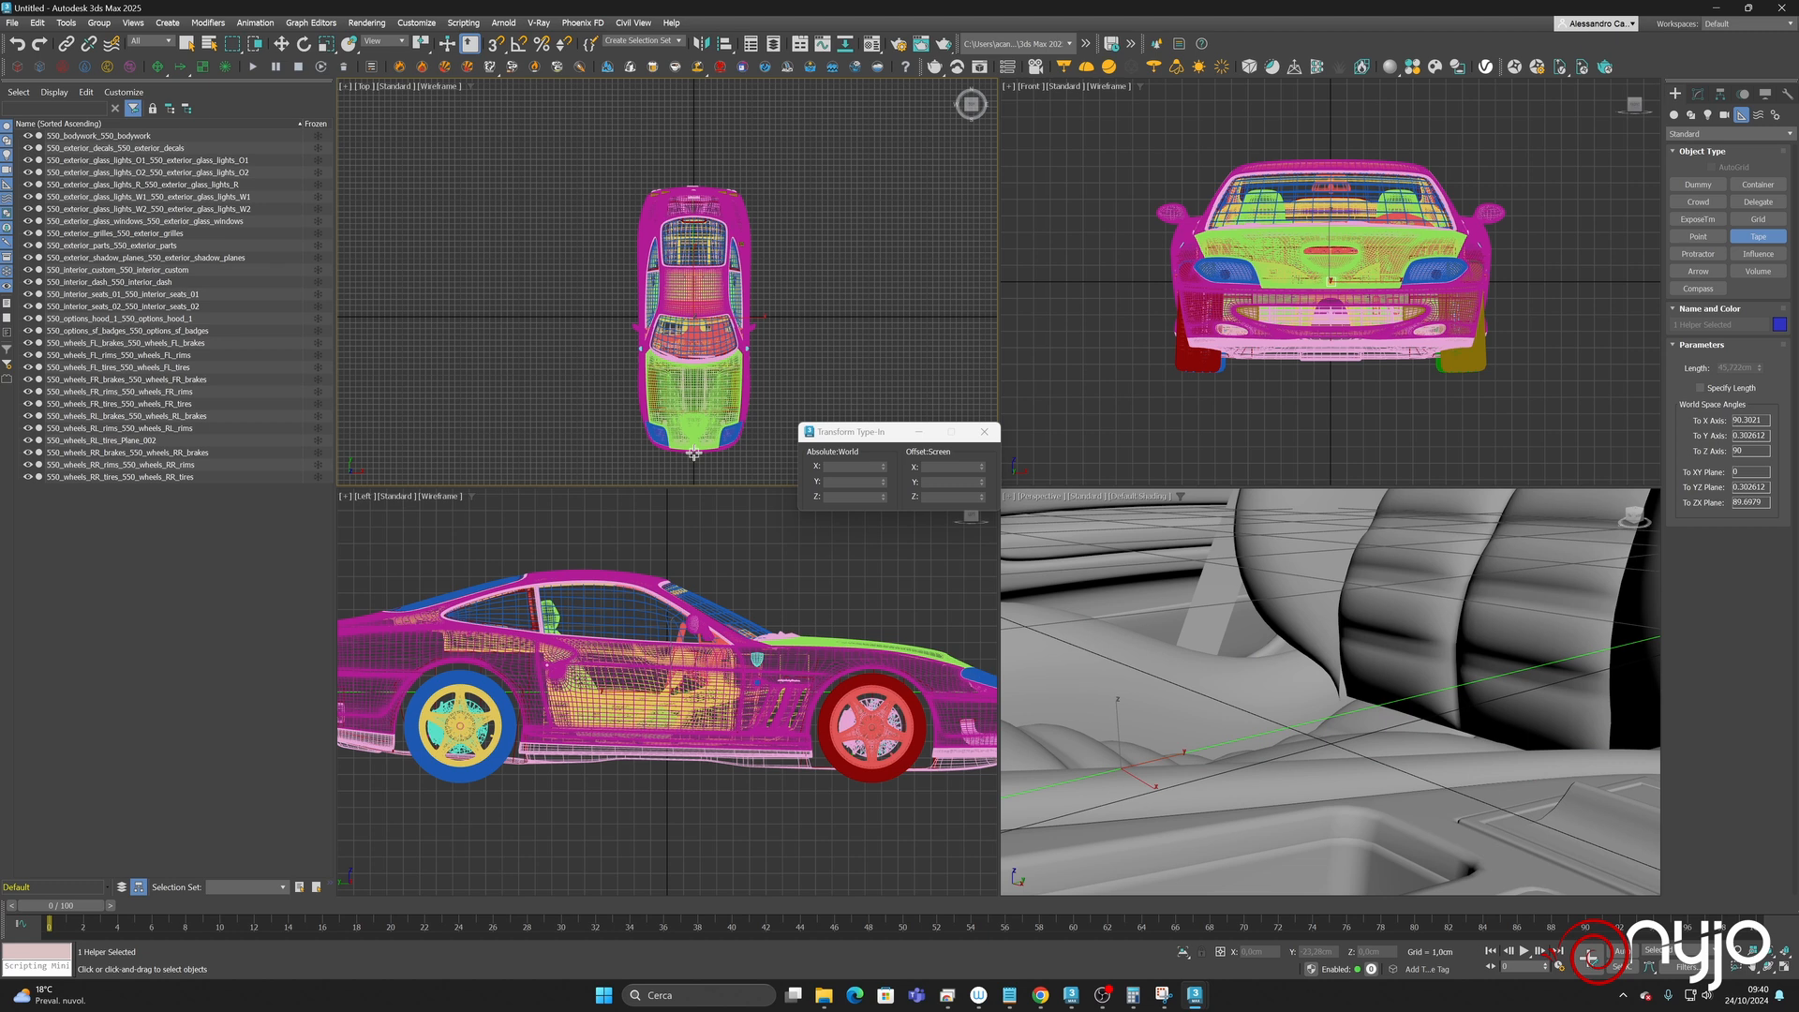
drag(693, 454, 694, 453)
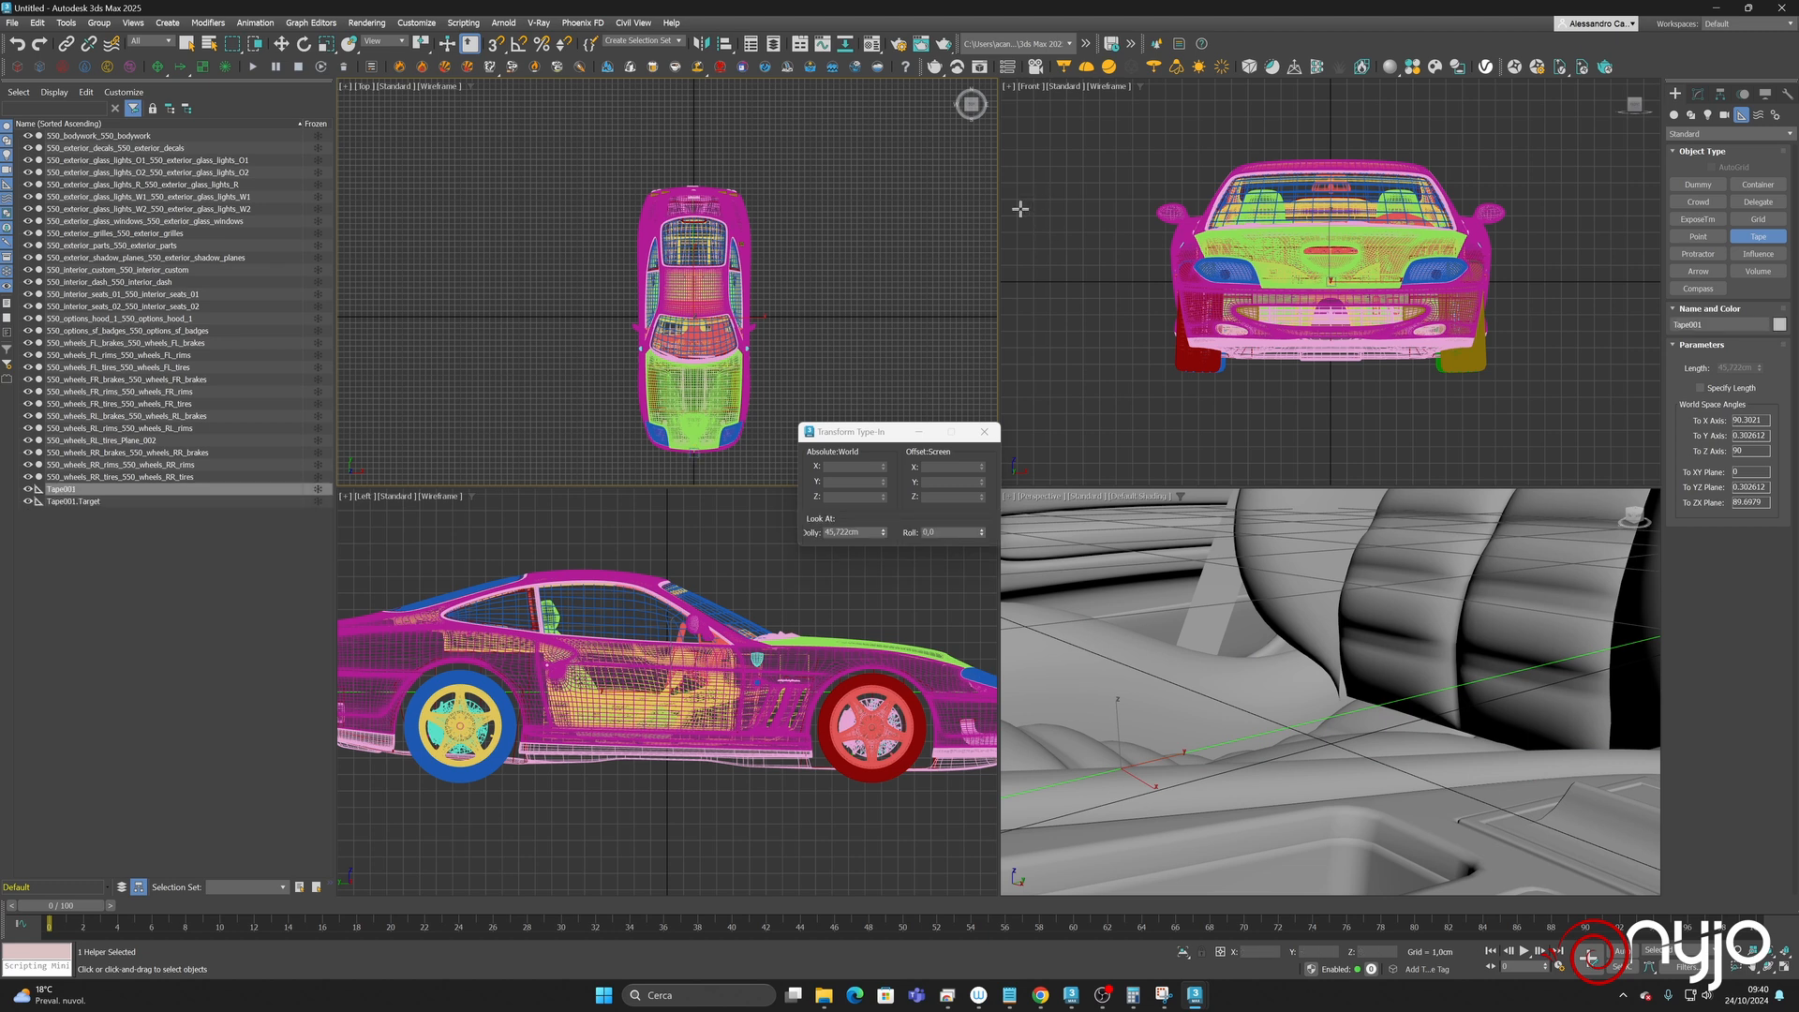
key(Delete)
- Select all the car parts and scale them up uniformly about ten times with a percentage offset
key(w)
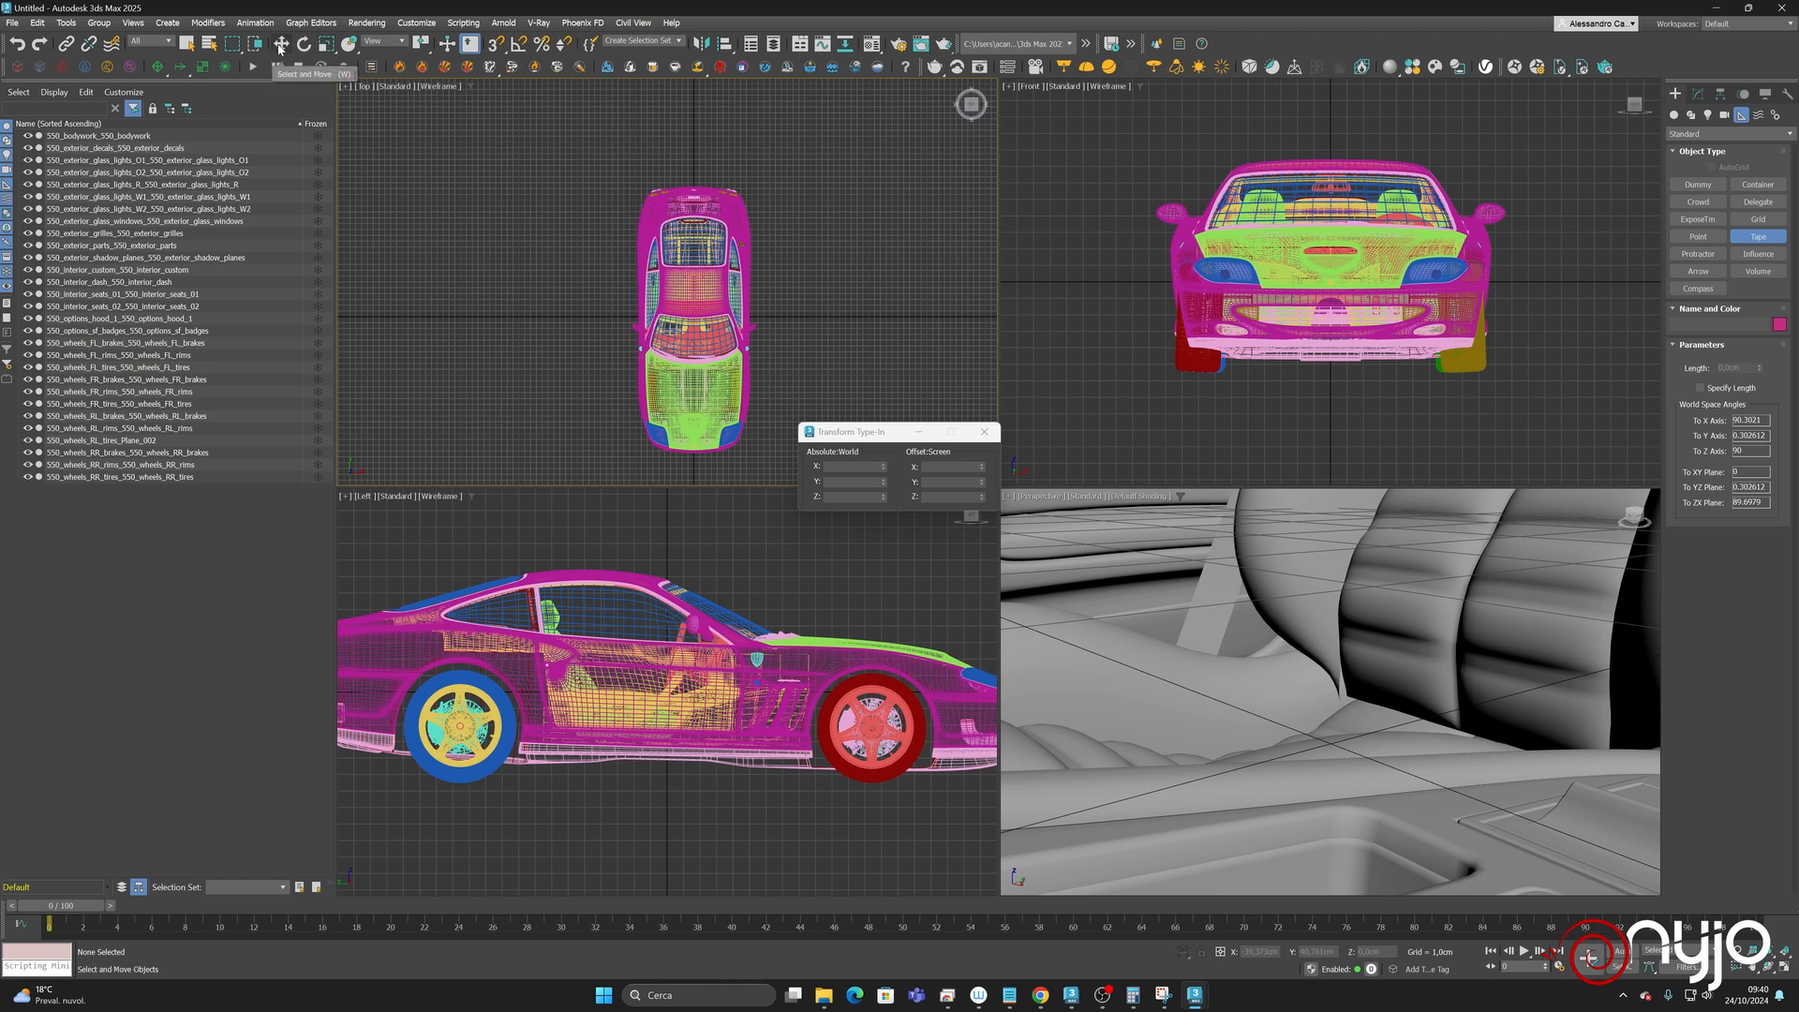
key(ctrl+a)
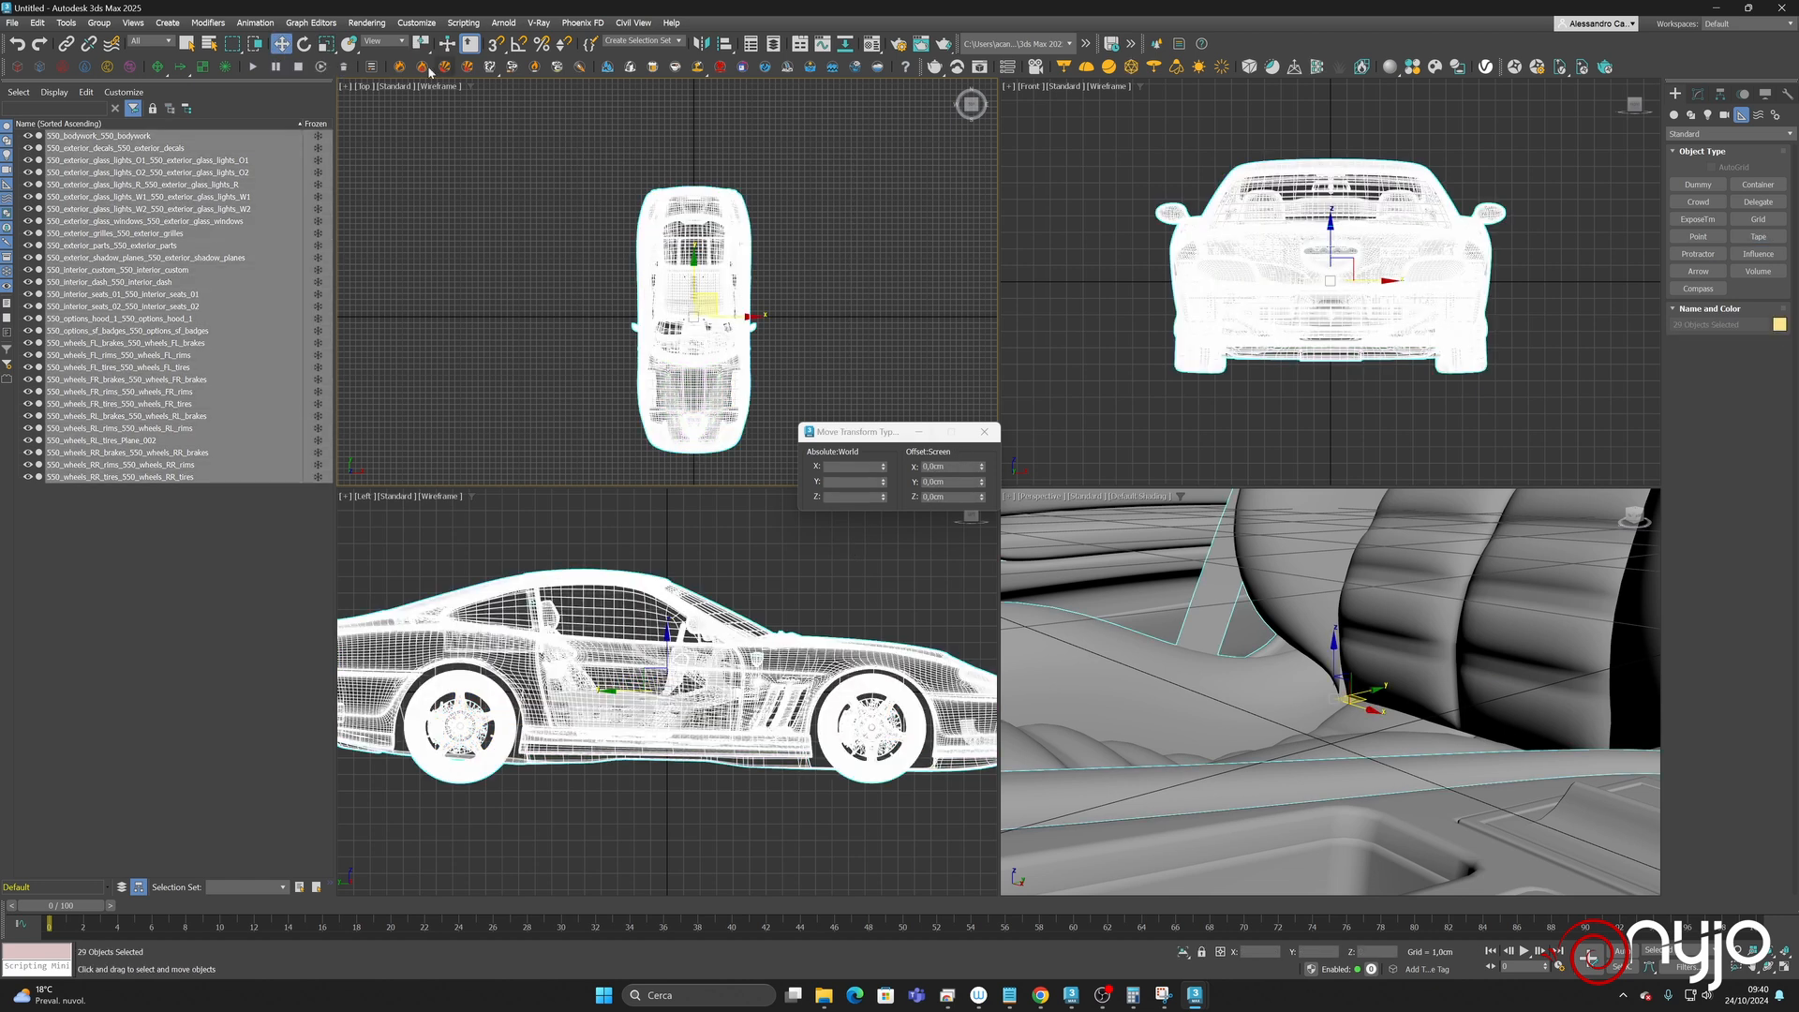
key(r)
double_click(948, 466)
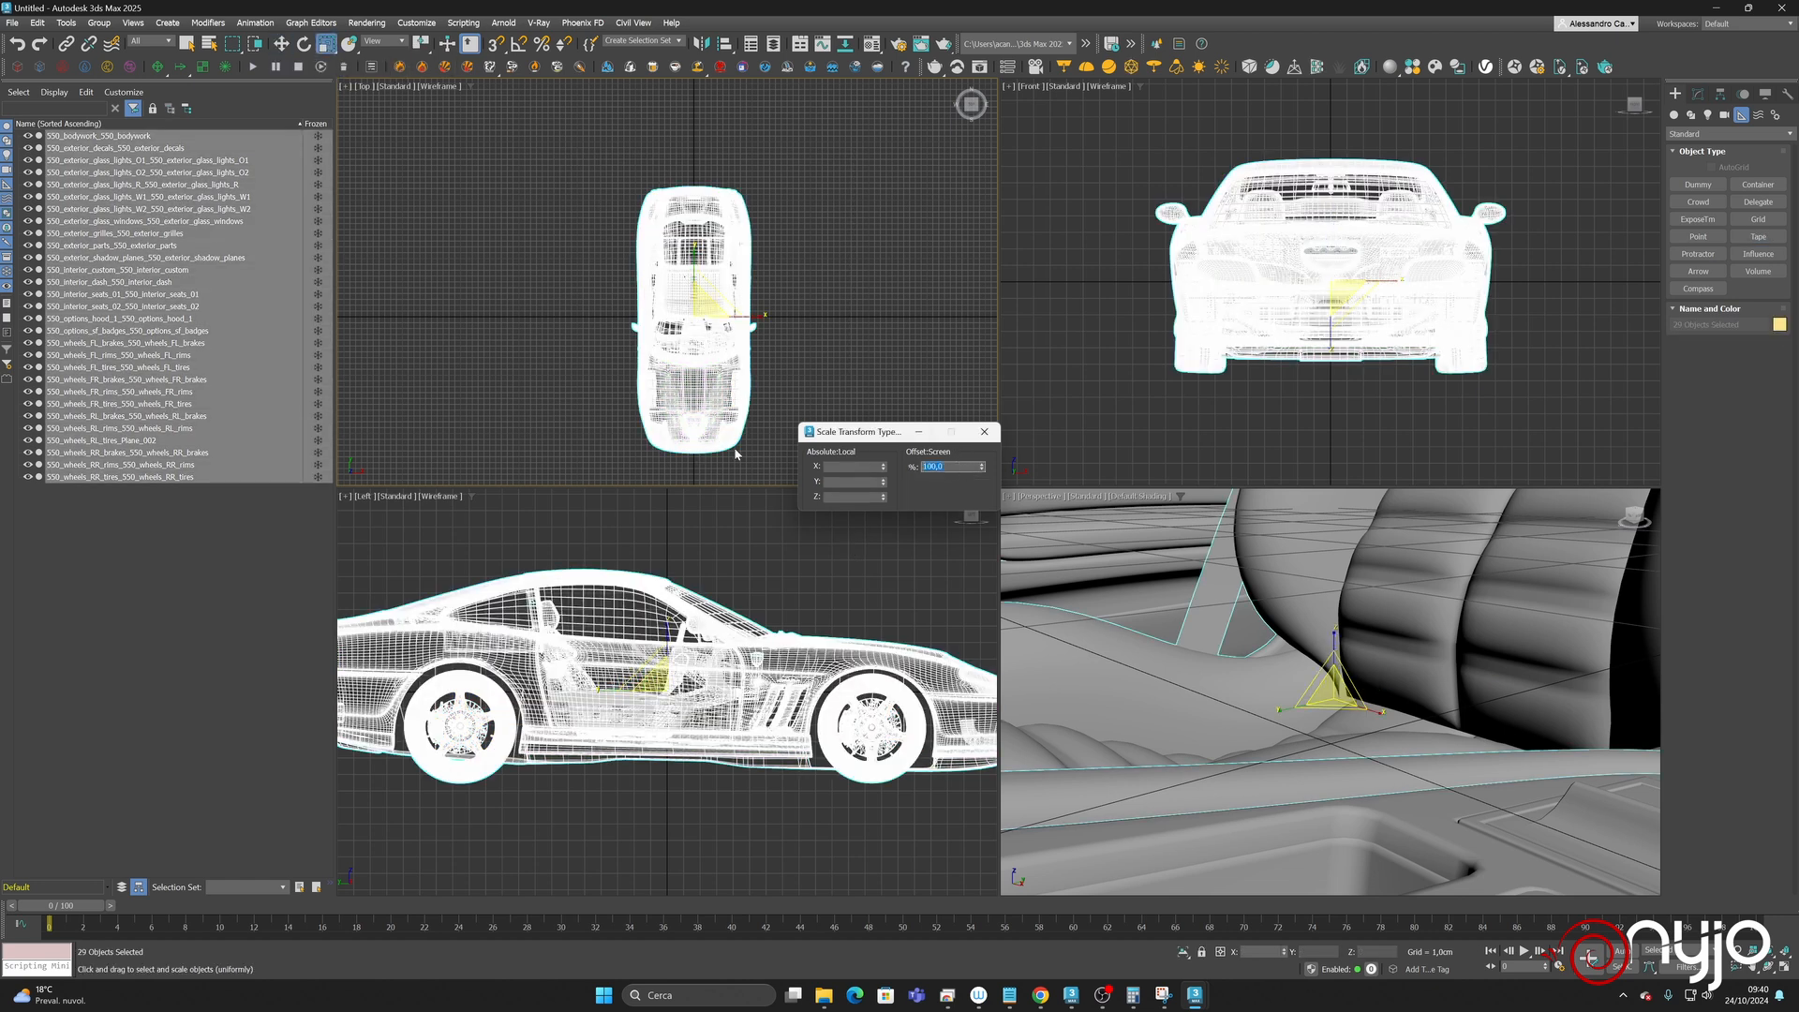
text(10)
text(0,0)
key(Return)
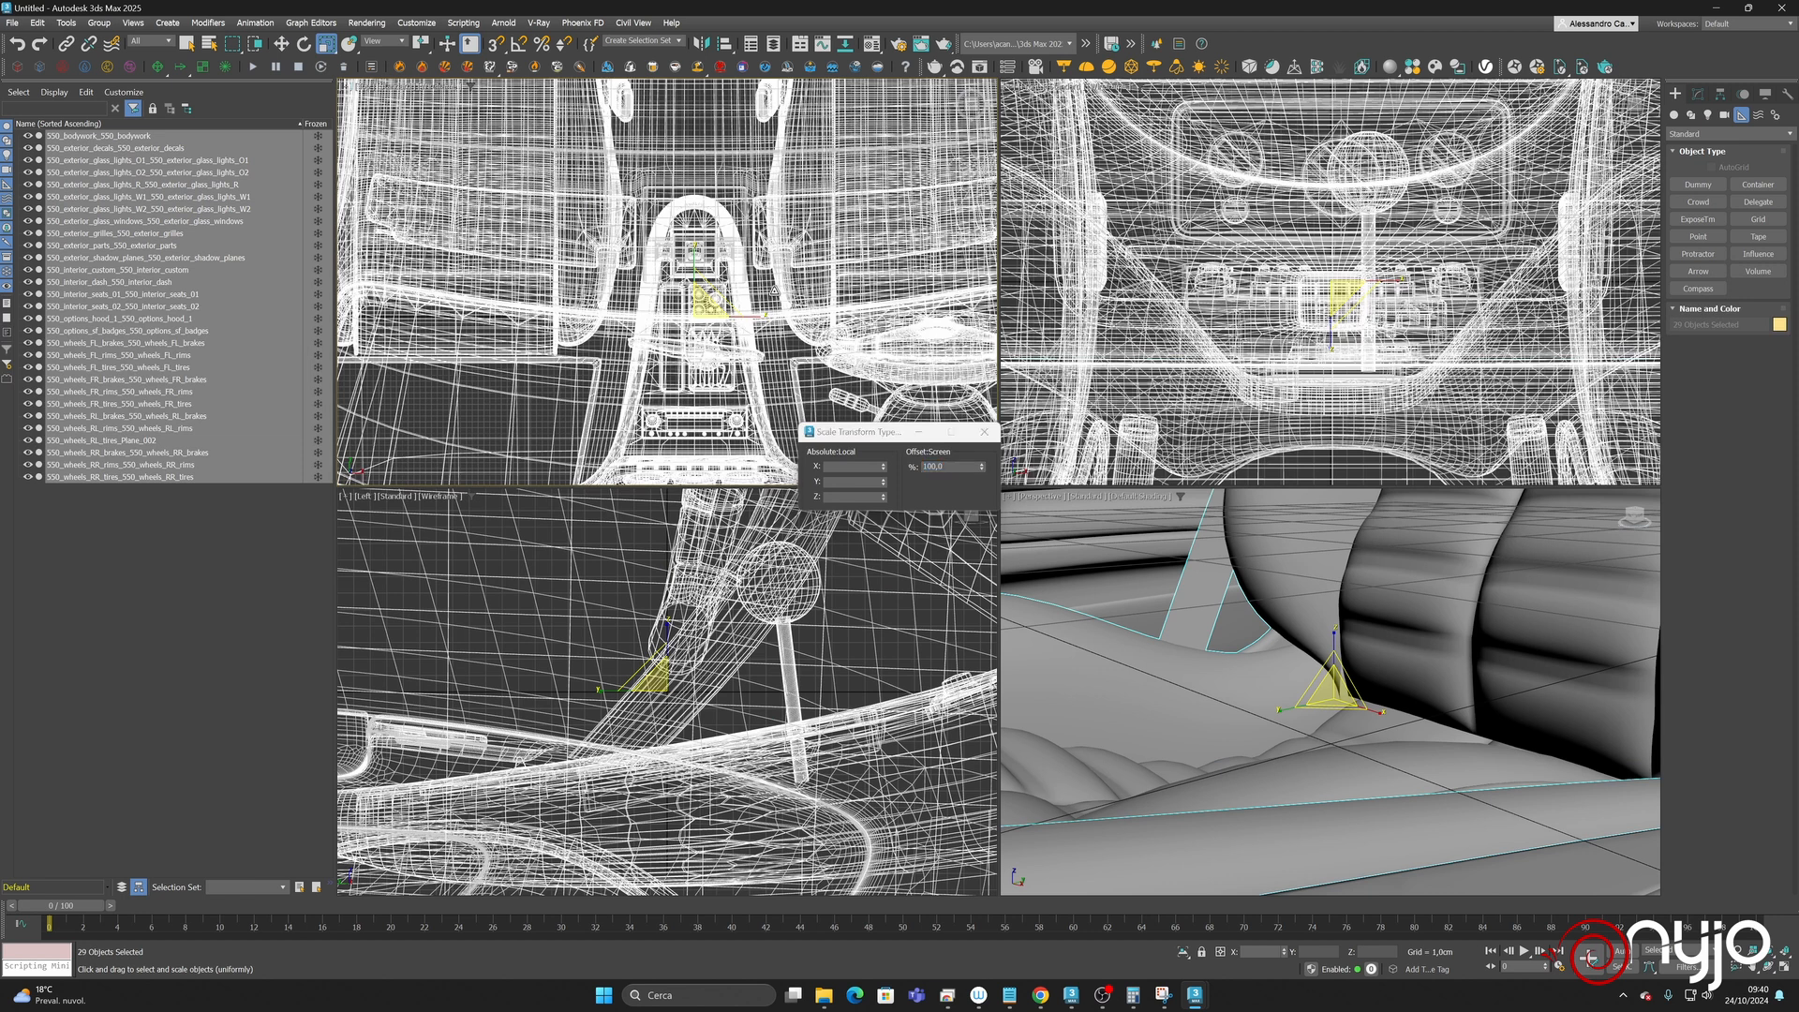
- Measure the rescaled car's length in the Top view with a Tape helper and delete the helper
scroll(732, 311, down, 5)
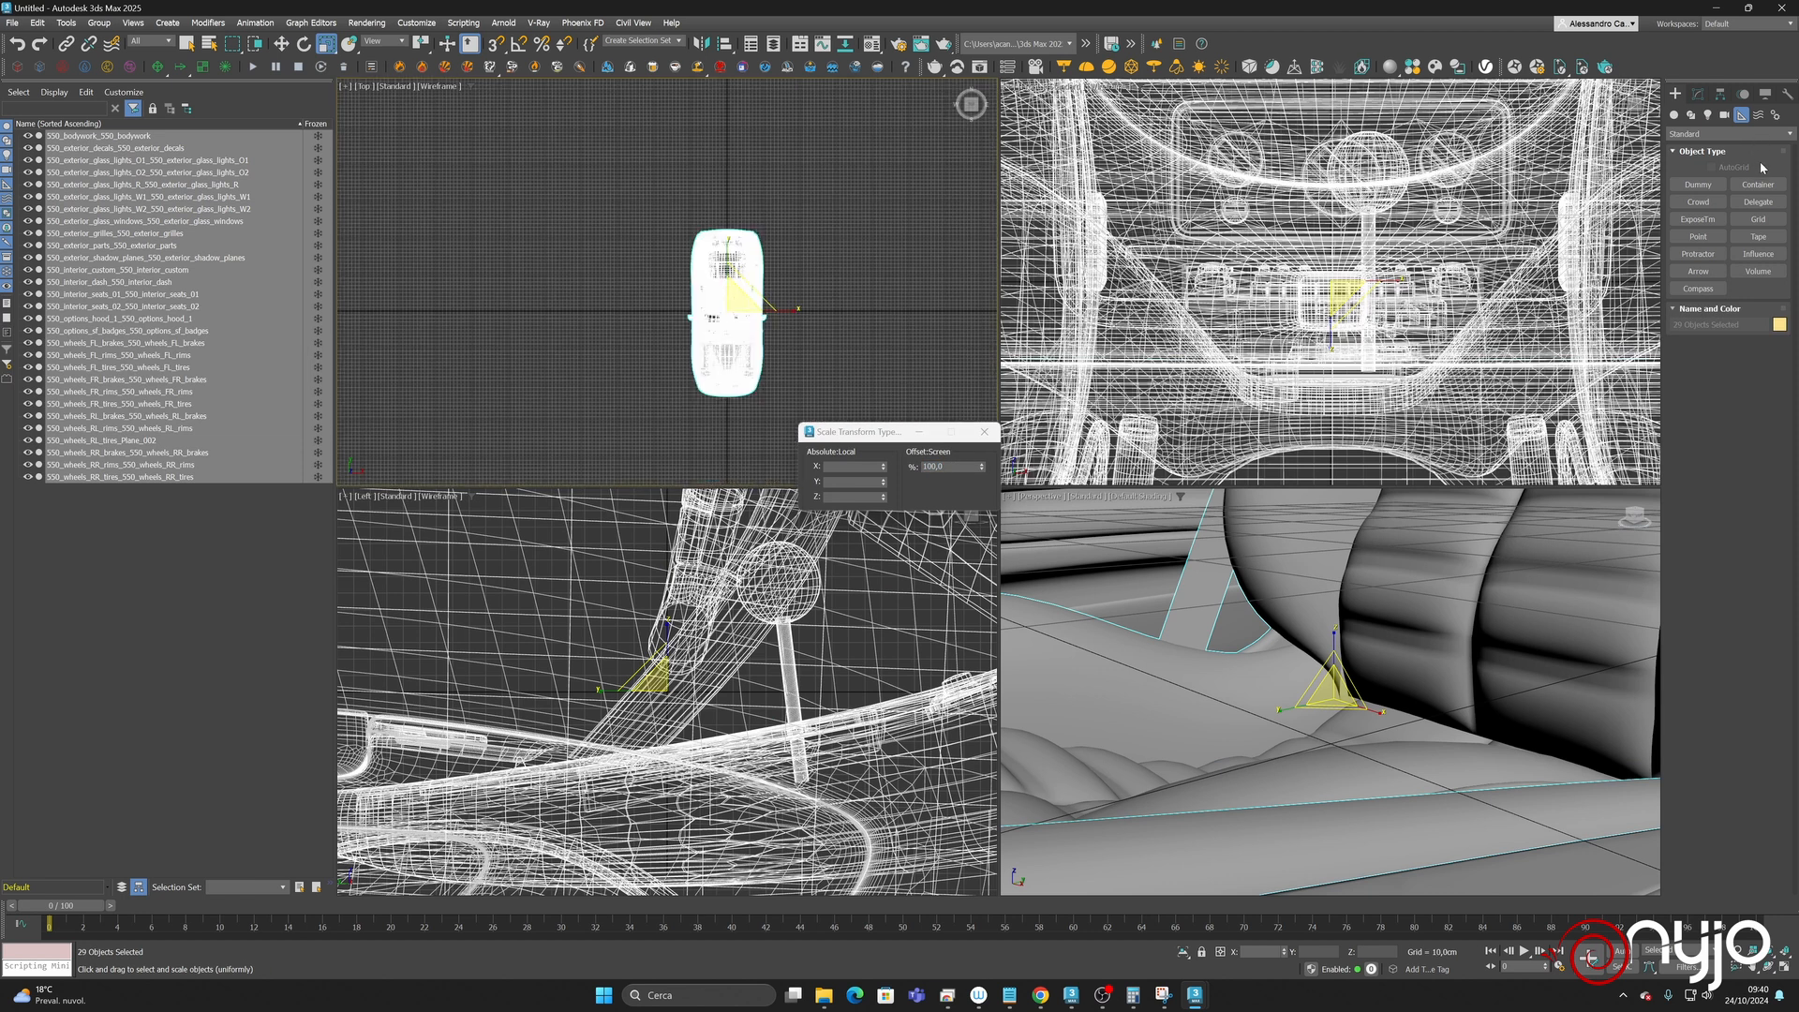
click(1758, 236)
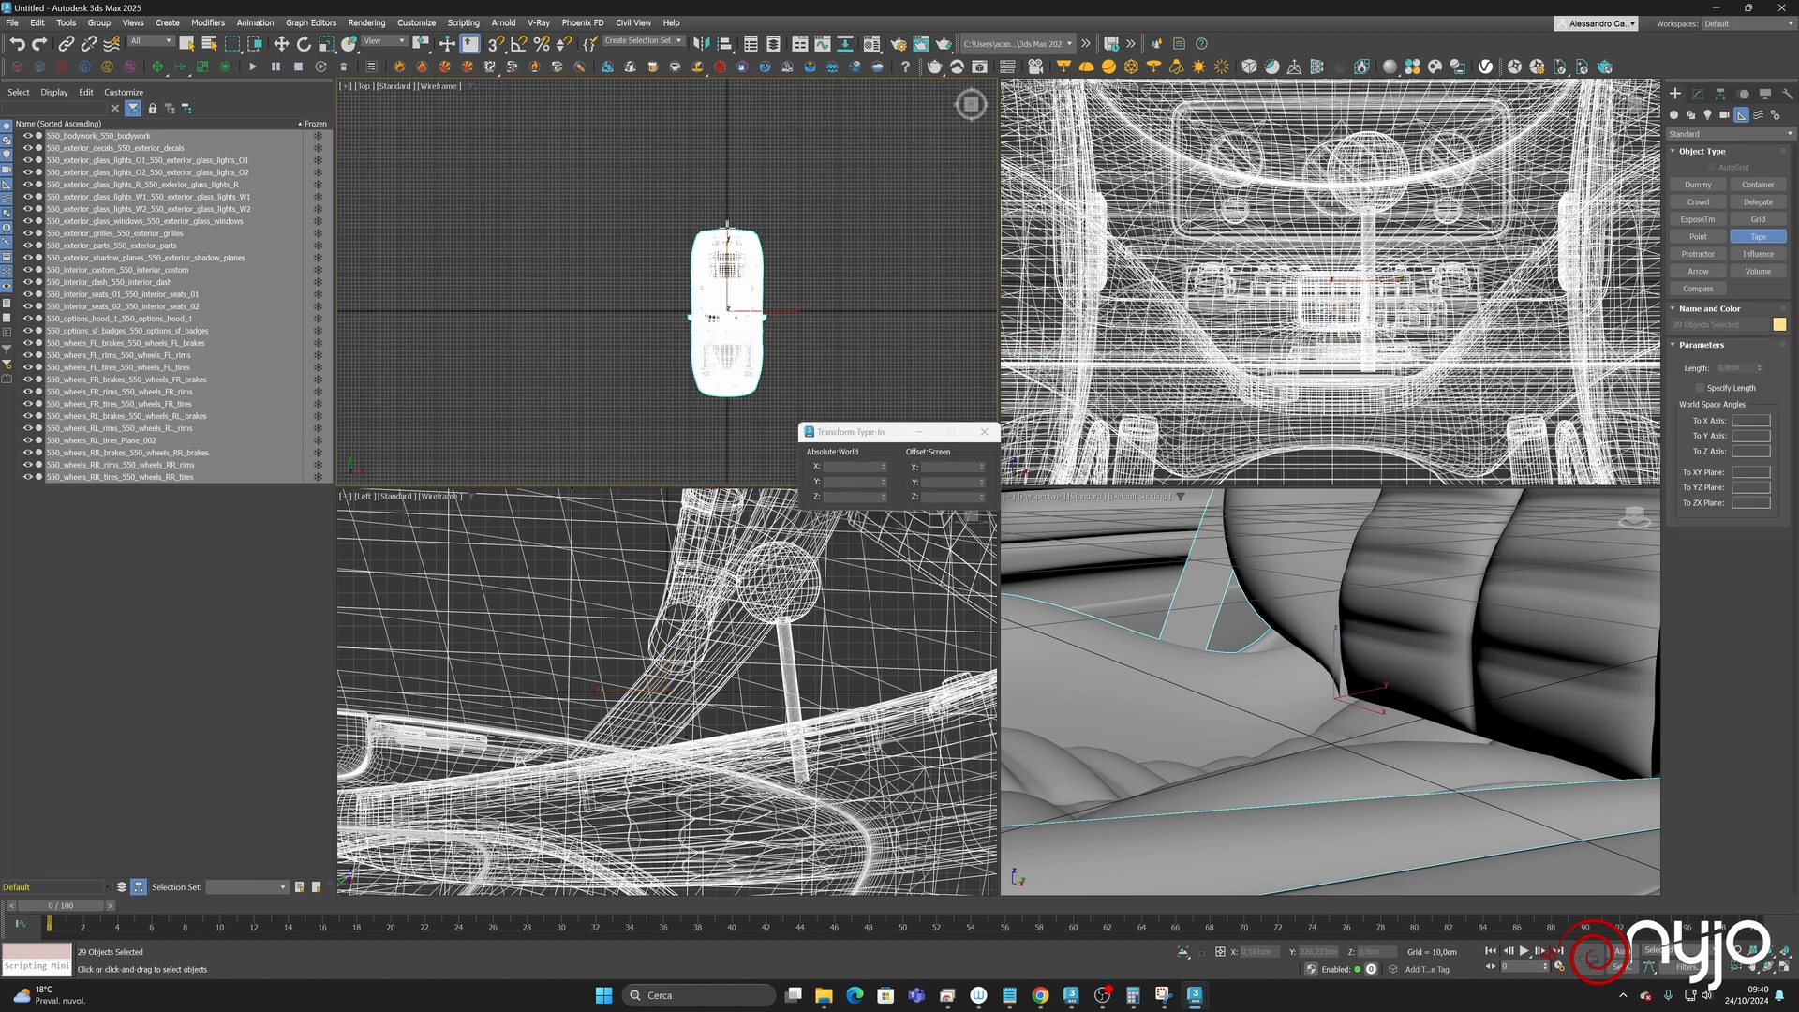
drag(727, 225, 799, 289)
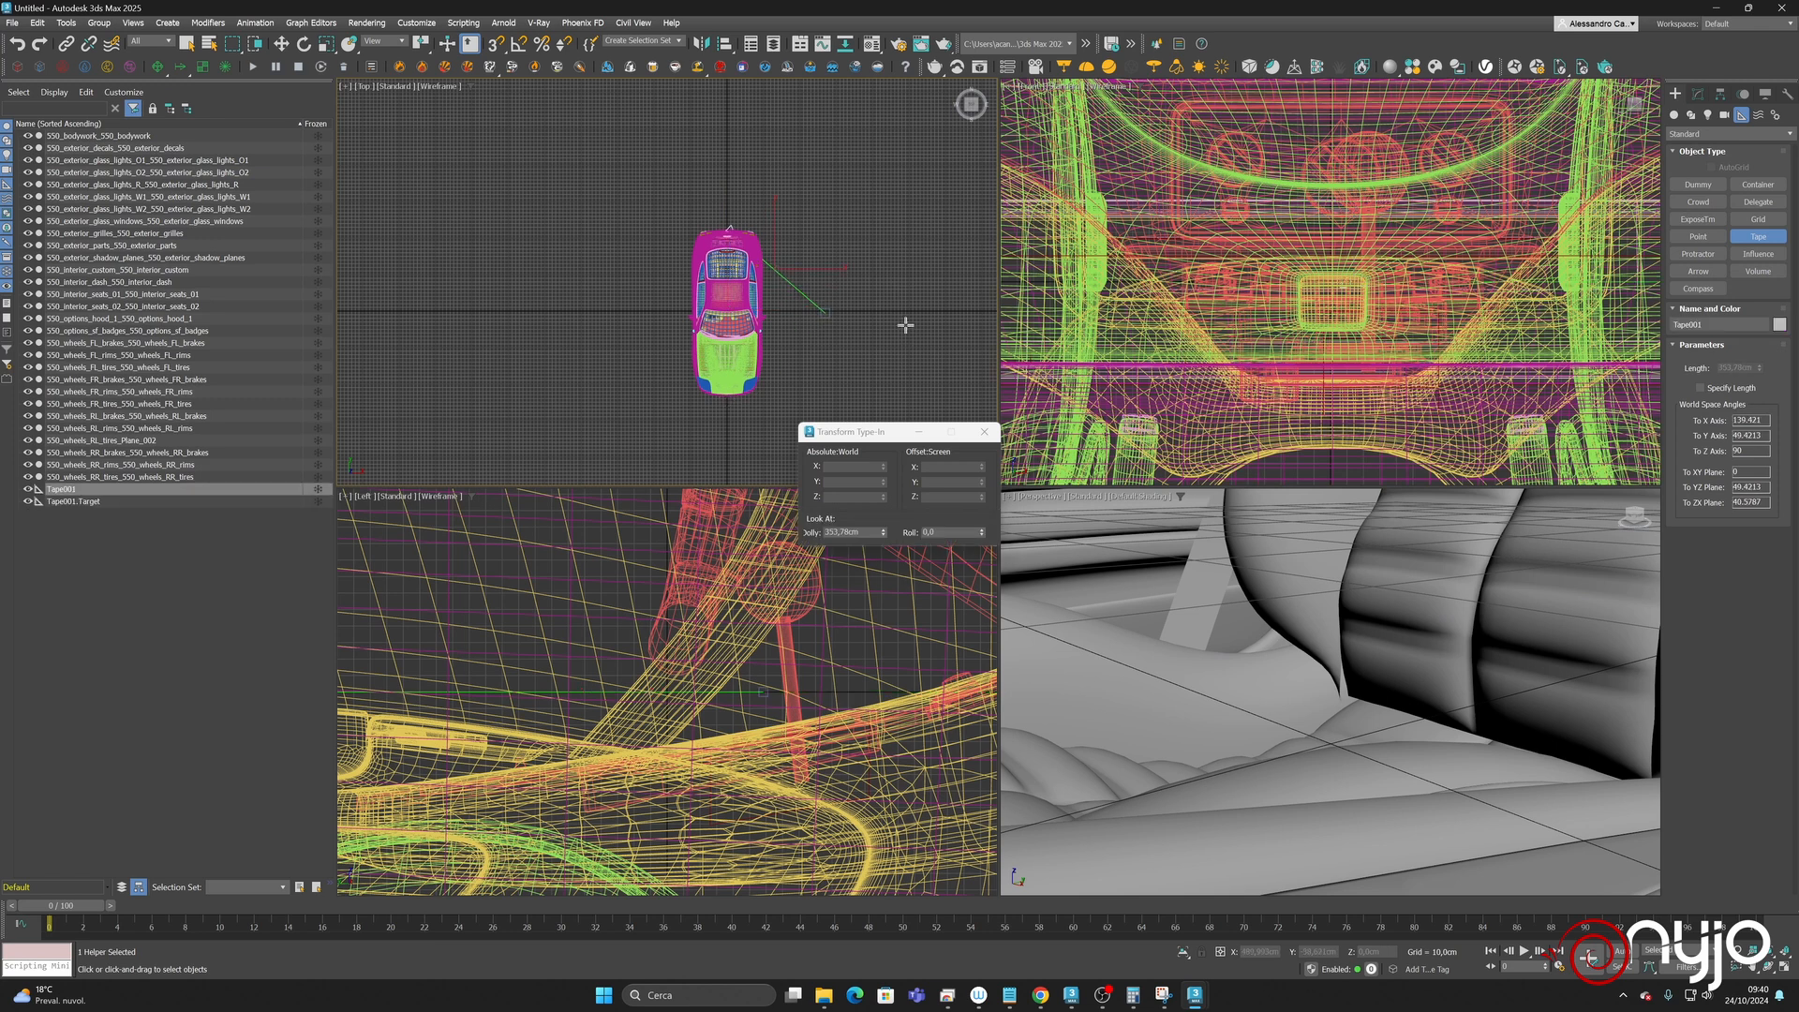
key(Delete)
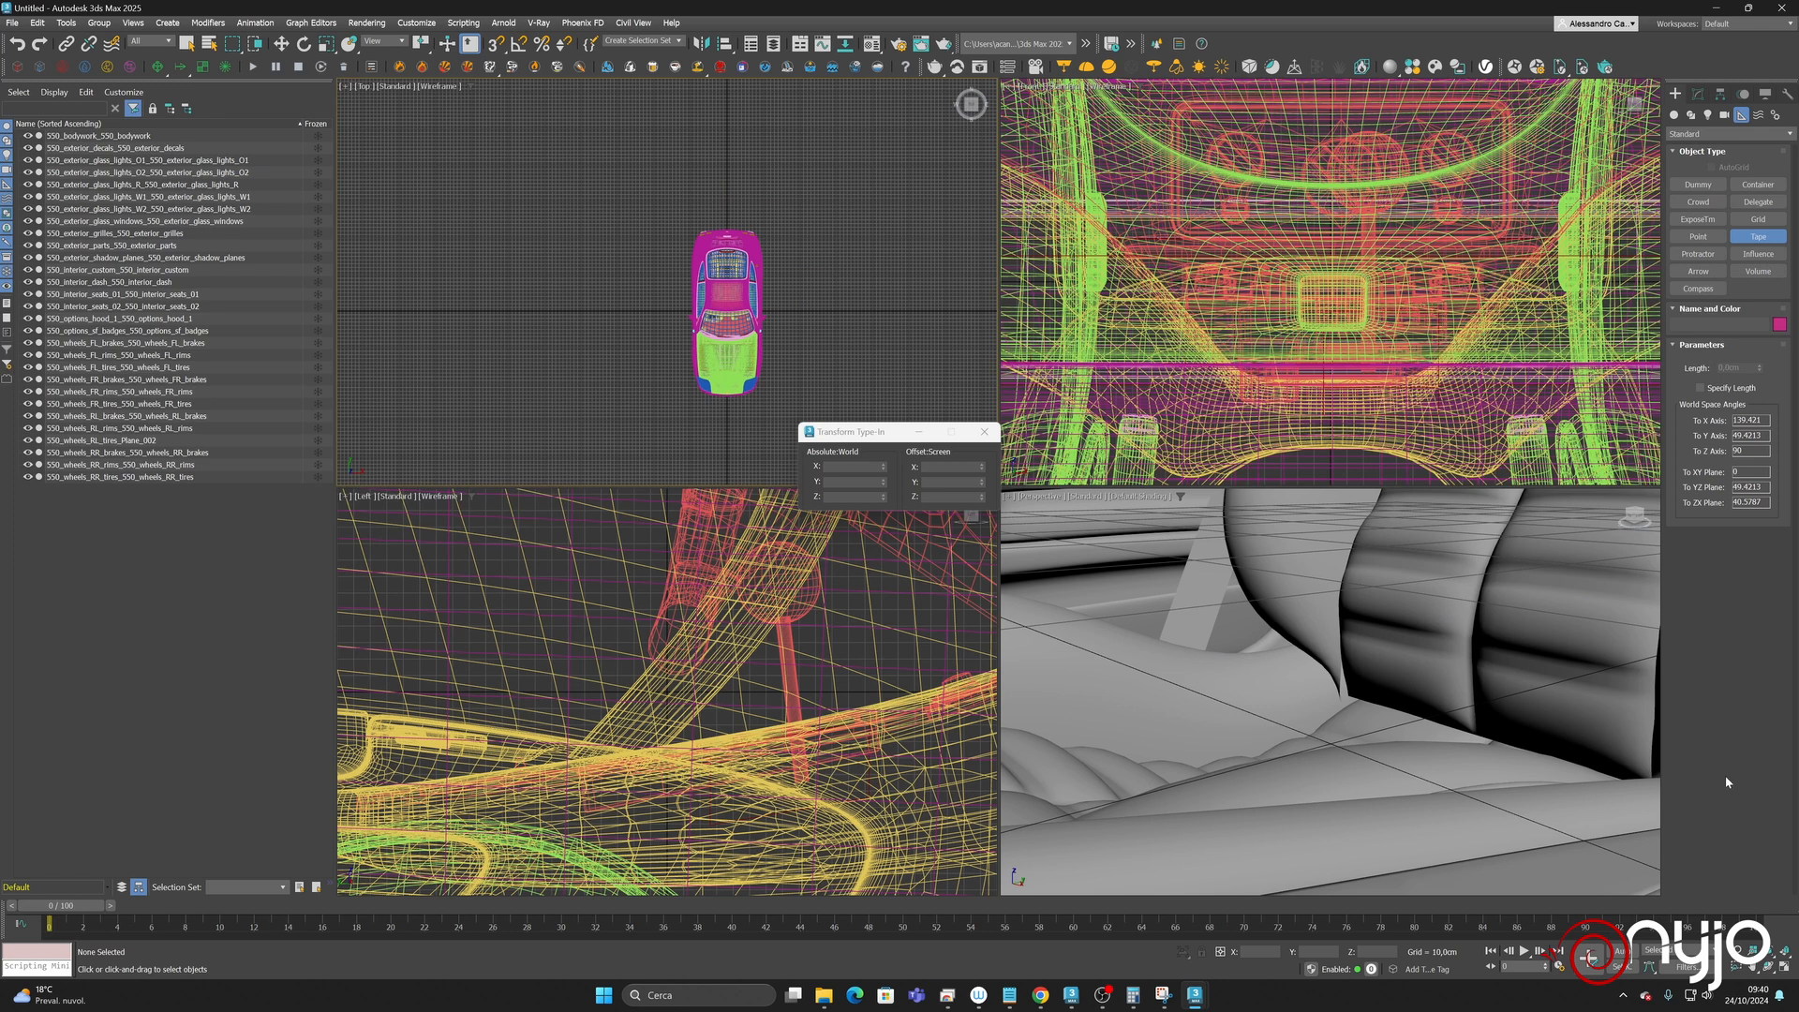
- Fit the car in all viewports and check its height in the Left view with a temporary Tape helper
click(1590, 956)
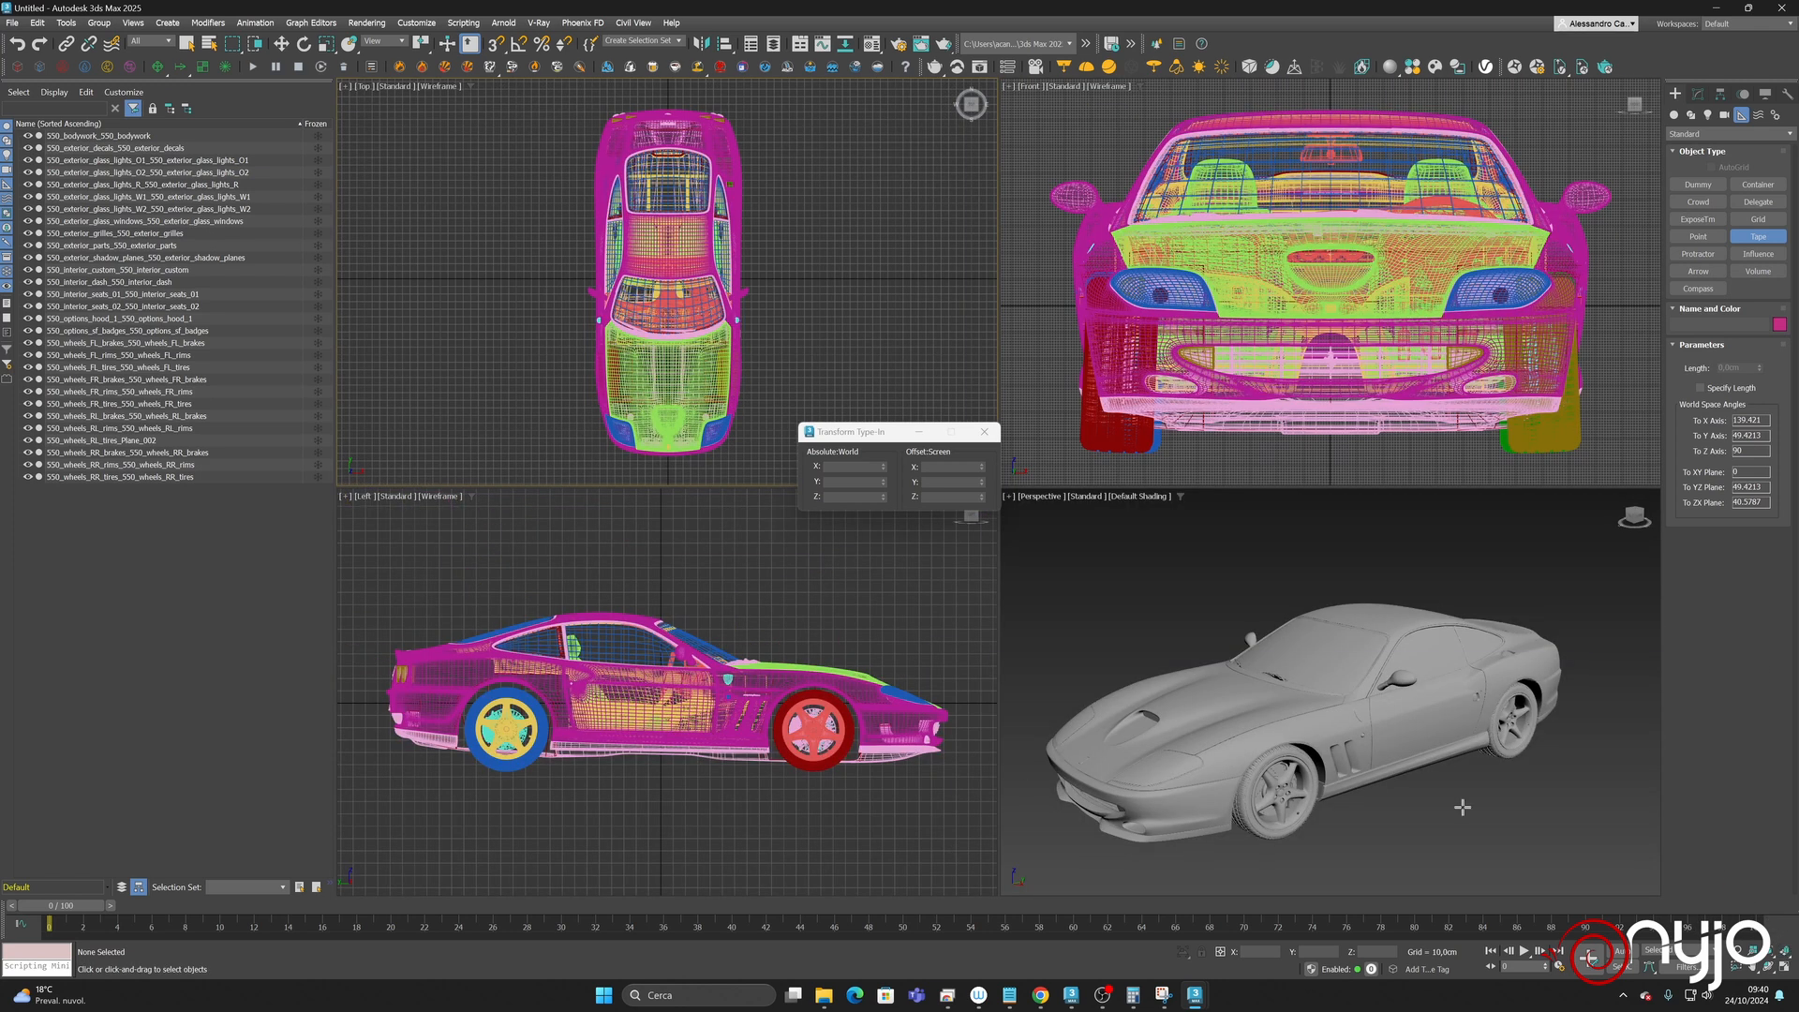
drag(734, 786, 653, 564)
key(Delete)
right_click(671, 637)
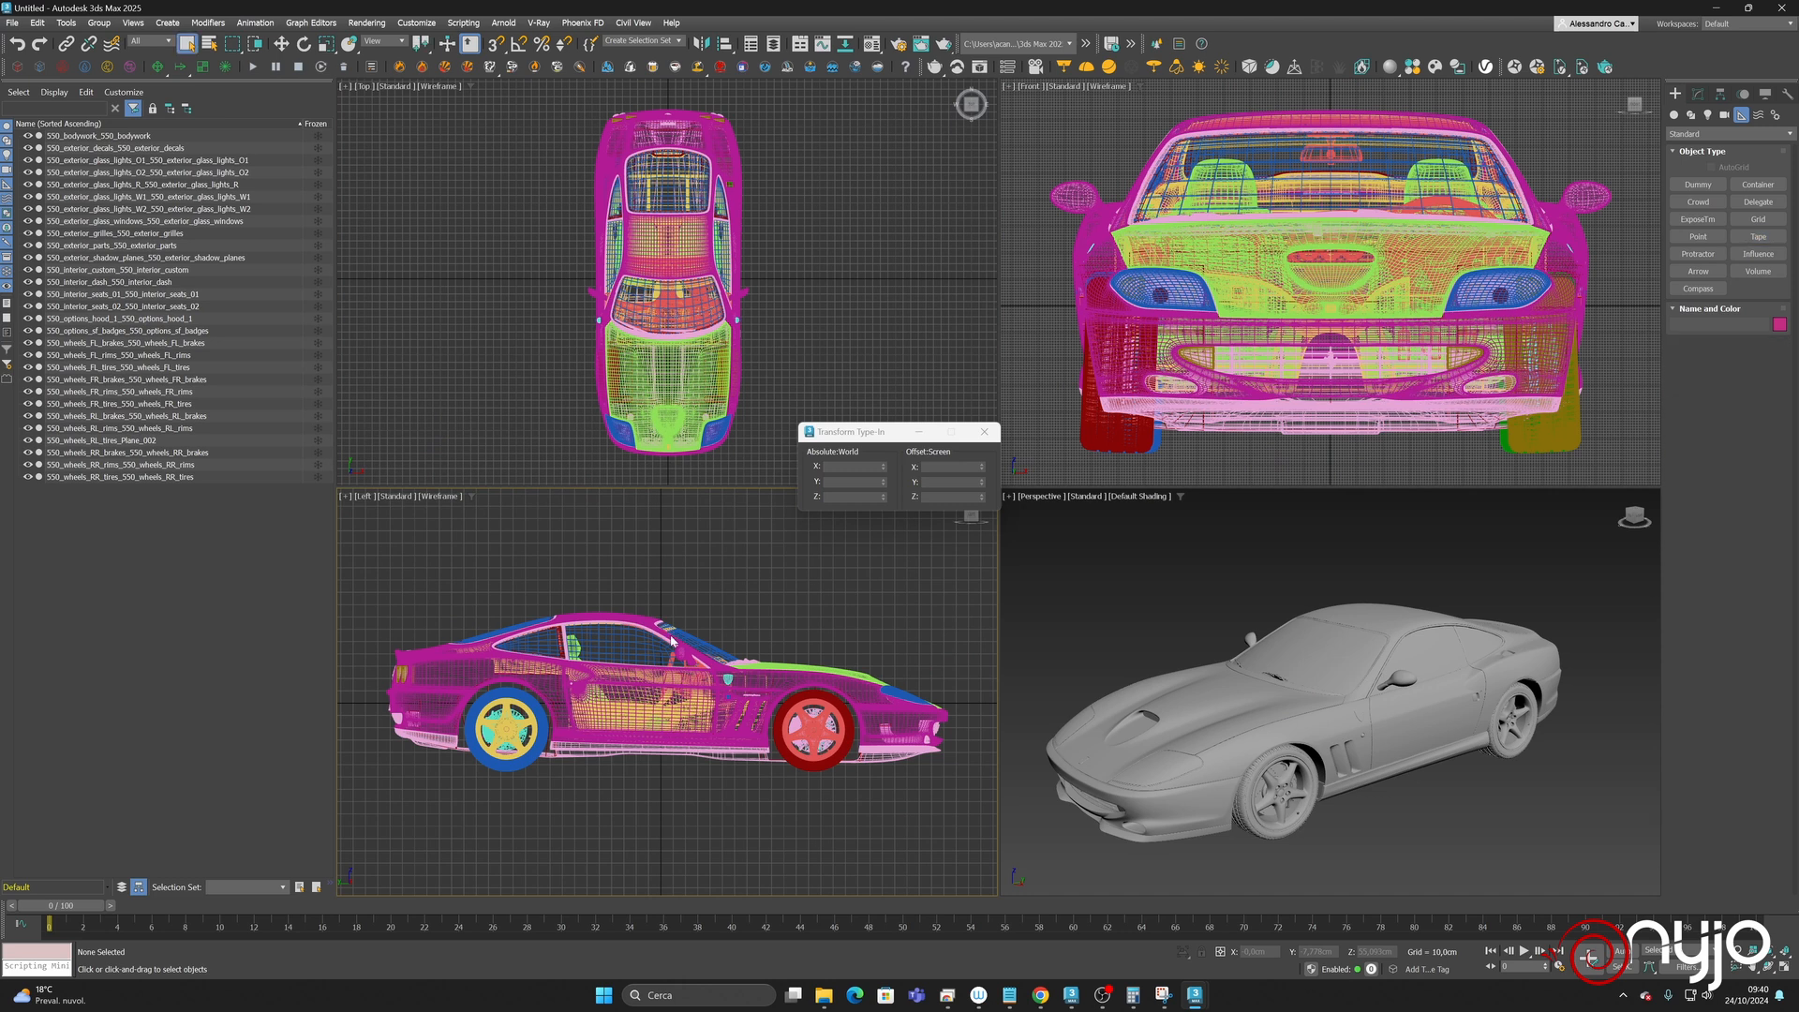
- Select the whole car in the Left view and raise it until its wheels rest on the ground line, leaving nothing selected
drag(812, 837, 960, 770)
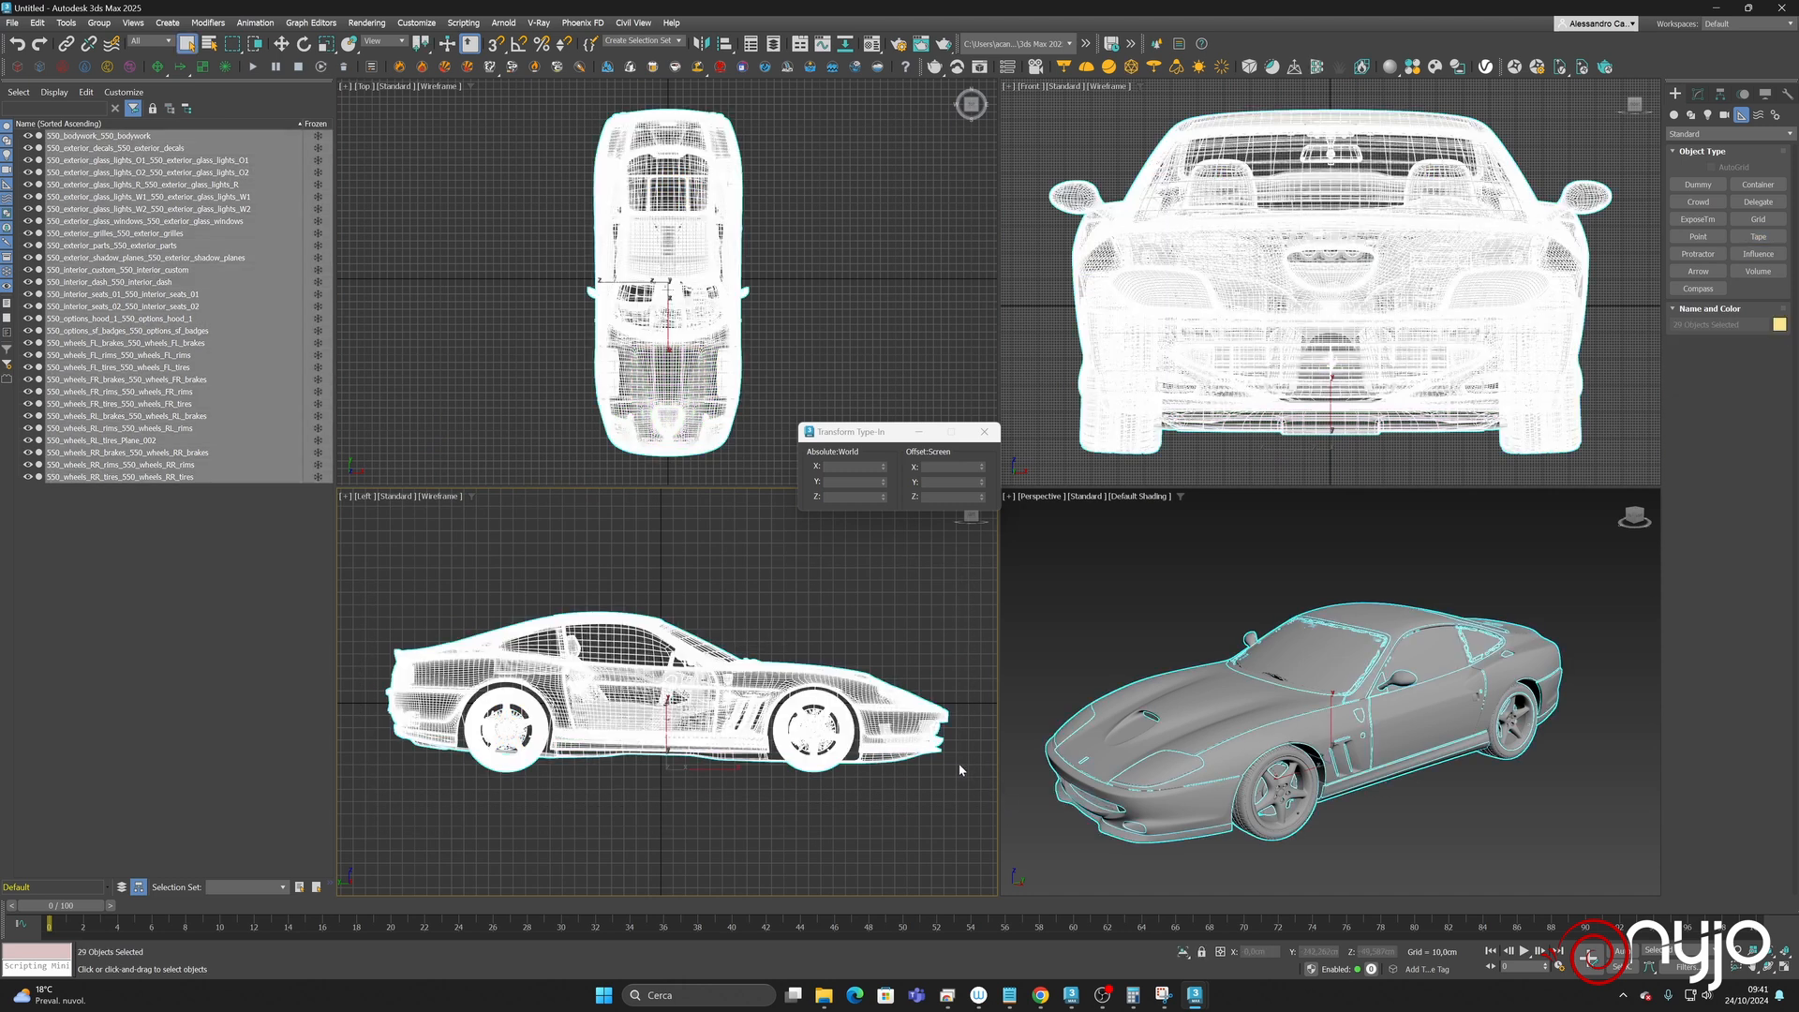
key(w)
drag(667, 677, 666, 592)
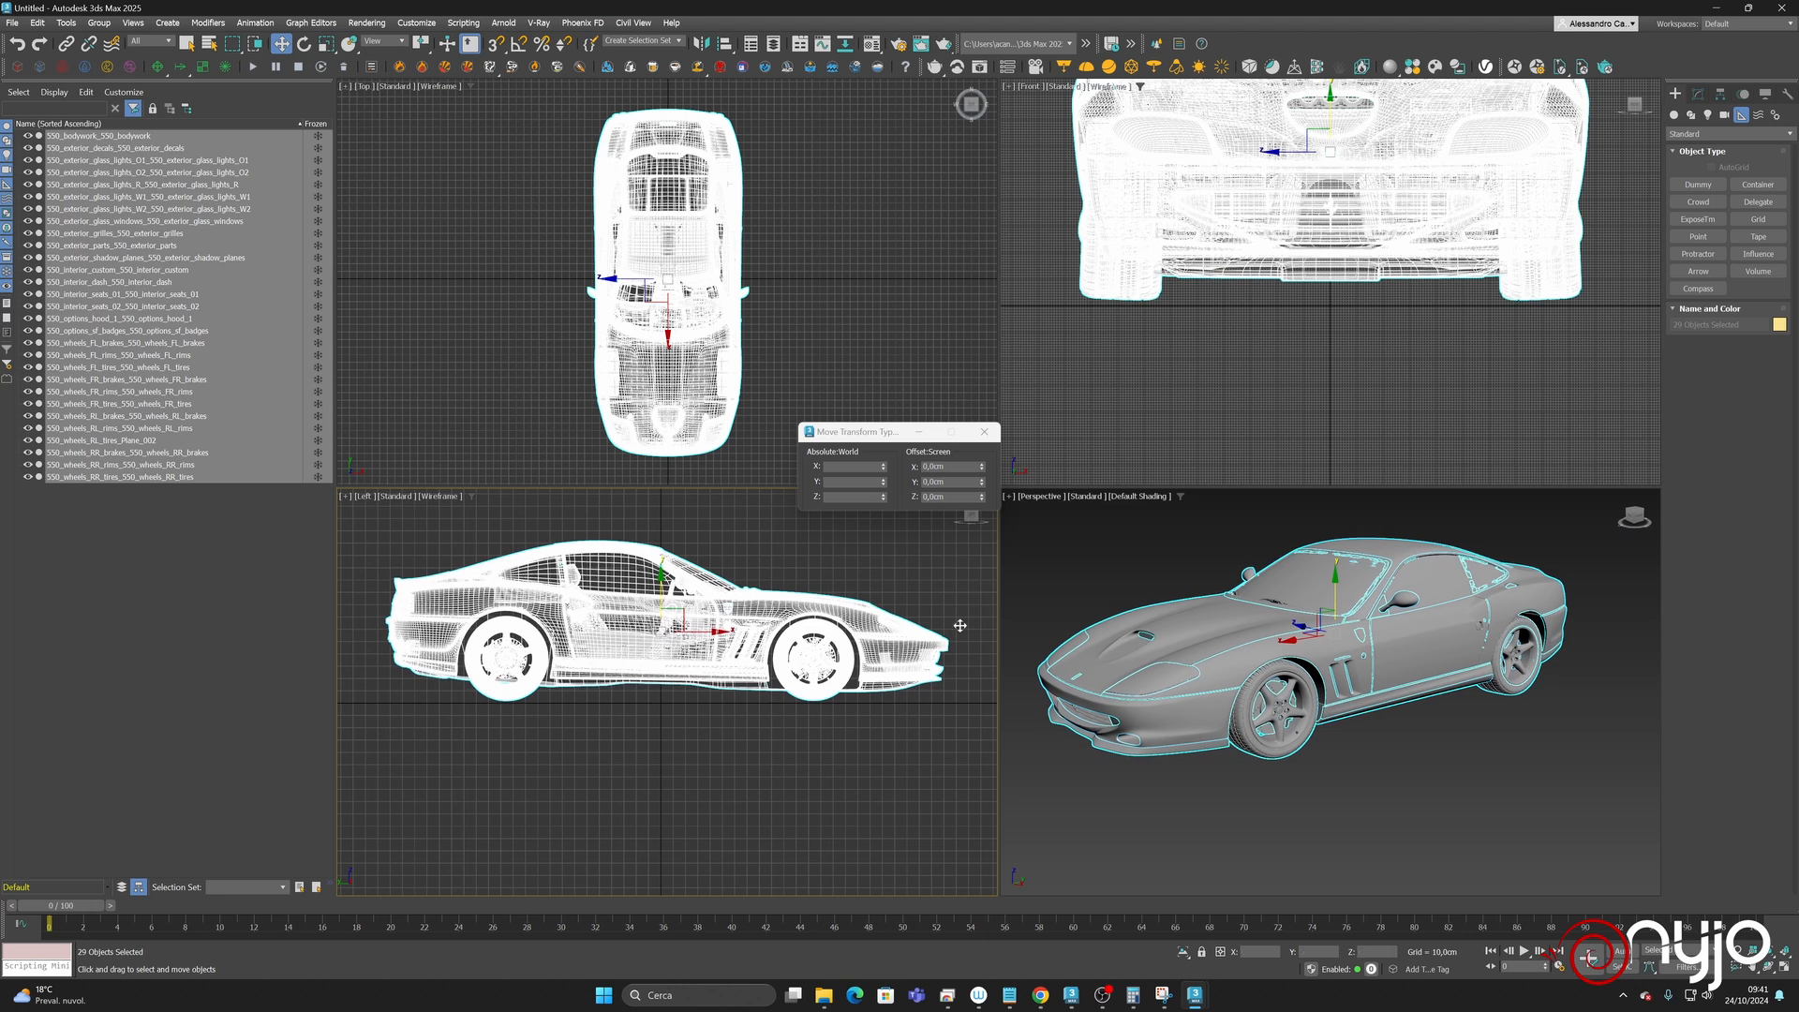
middle_click(1328, 681)
click(1113, 561)
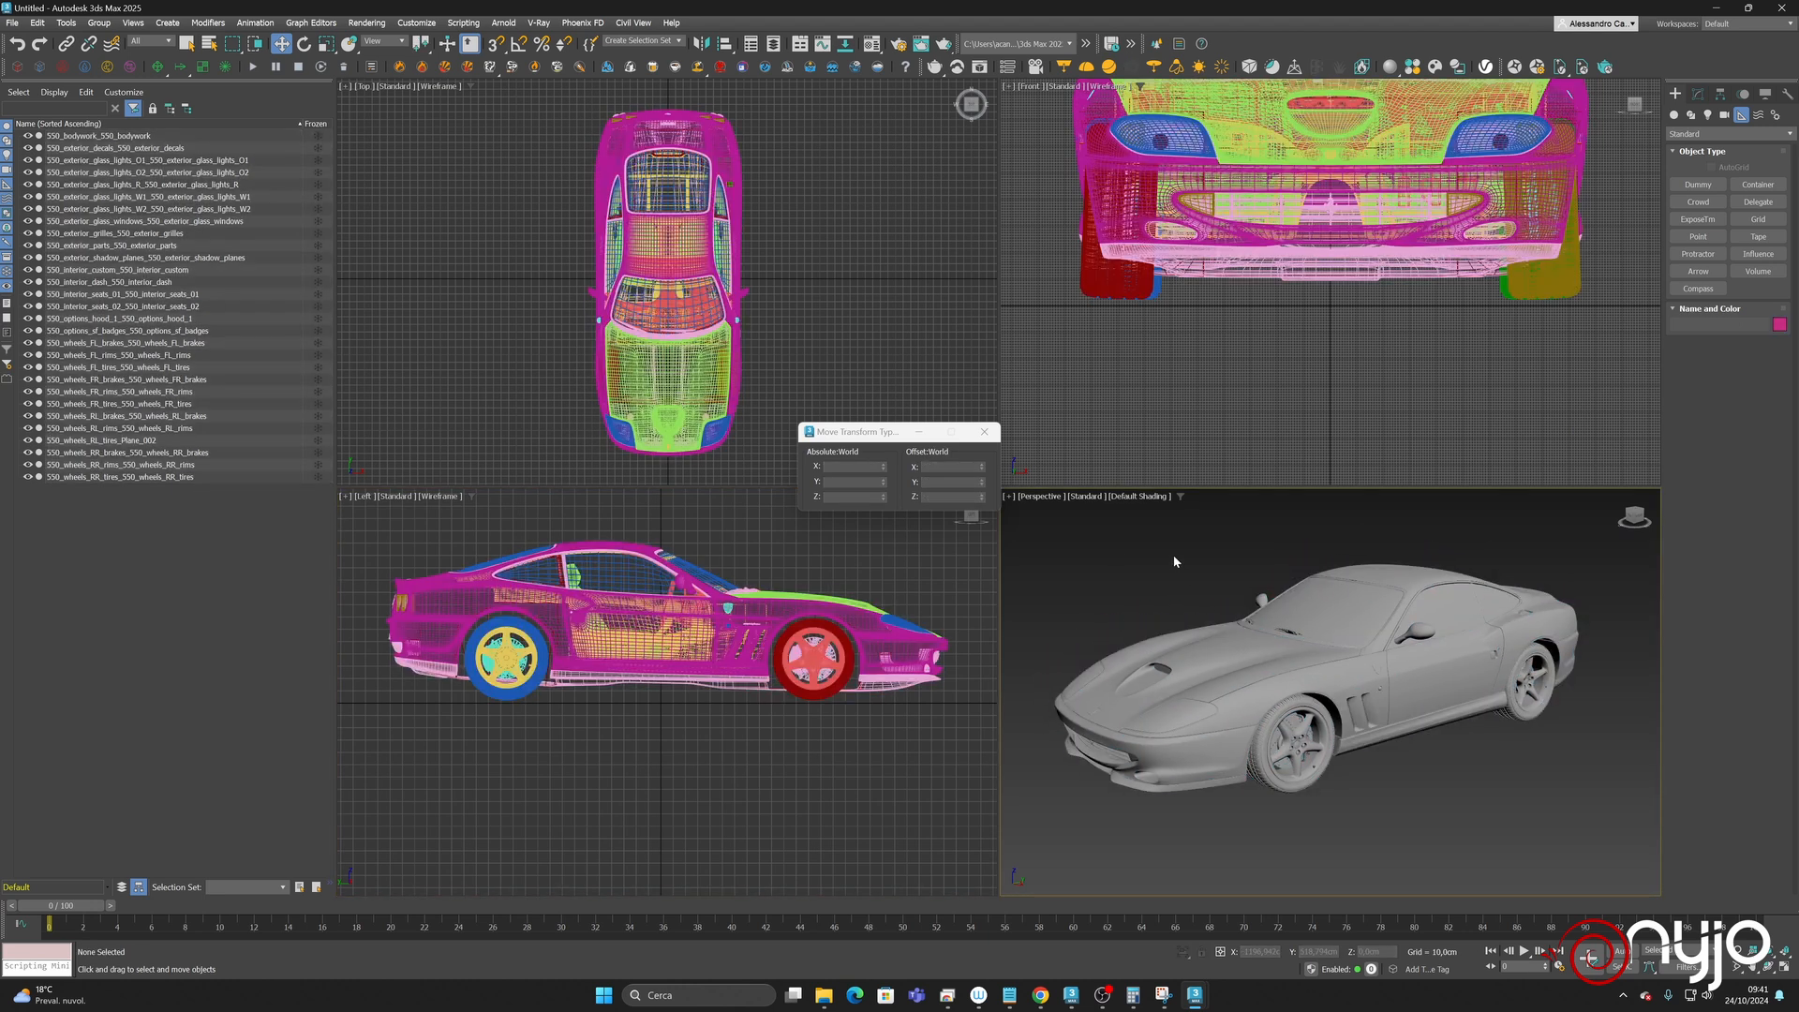
- List the scene by layers and put all the car parts from the default layer into a new collapsed layer named Ferrari
click(112, 890)
click(169, 879)
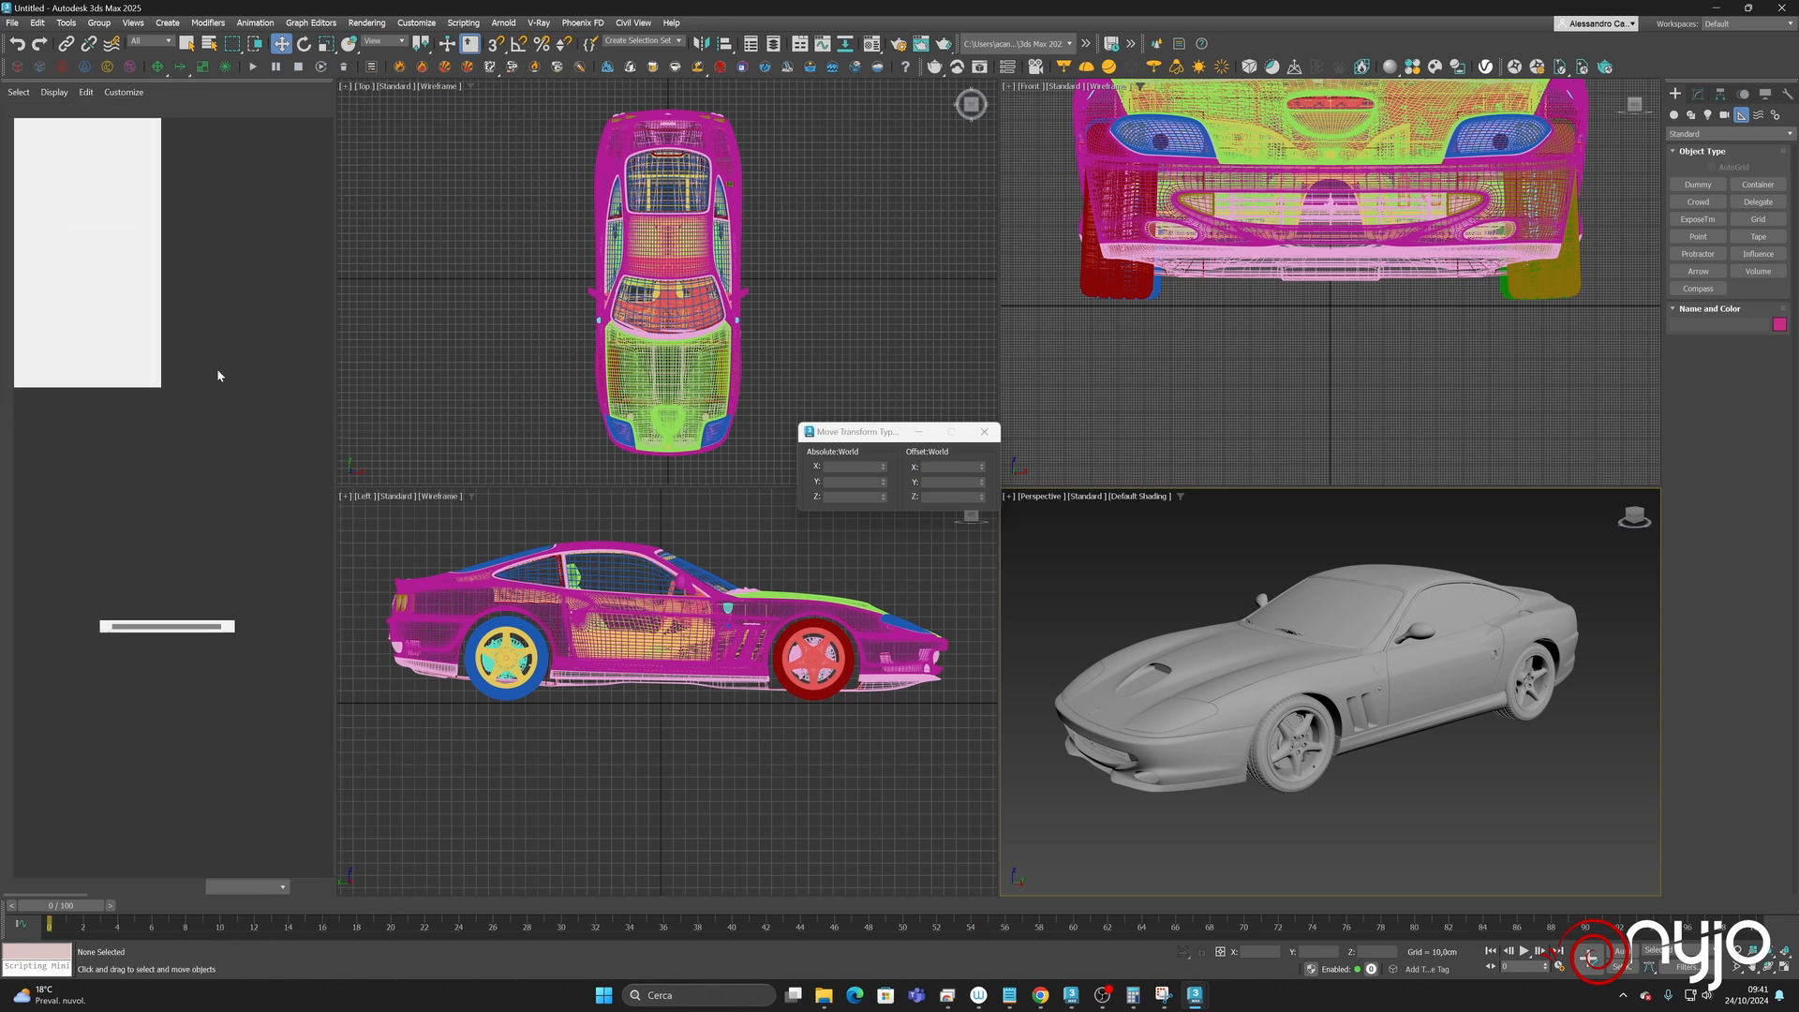
click(19, 136)
click(105, 148)
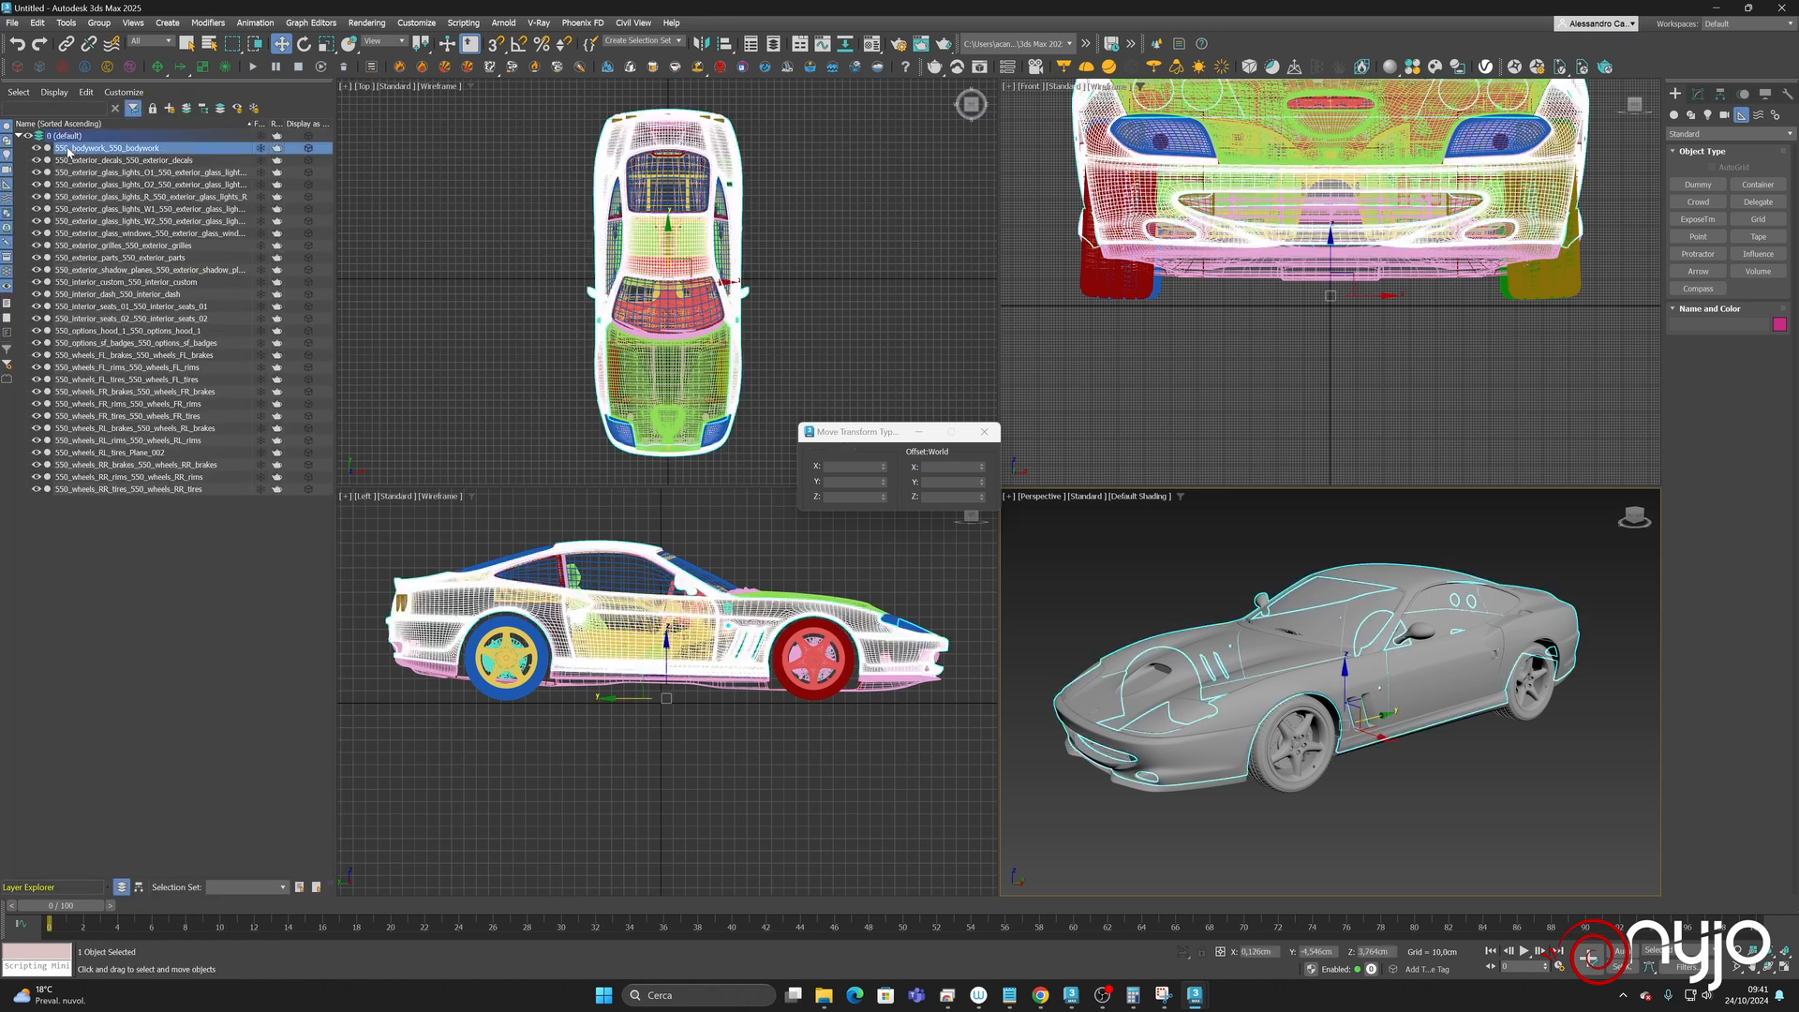
shift+click(197, 489)
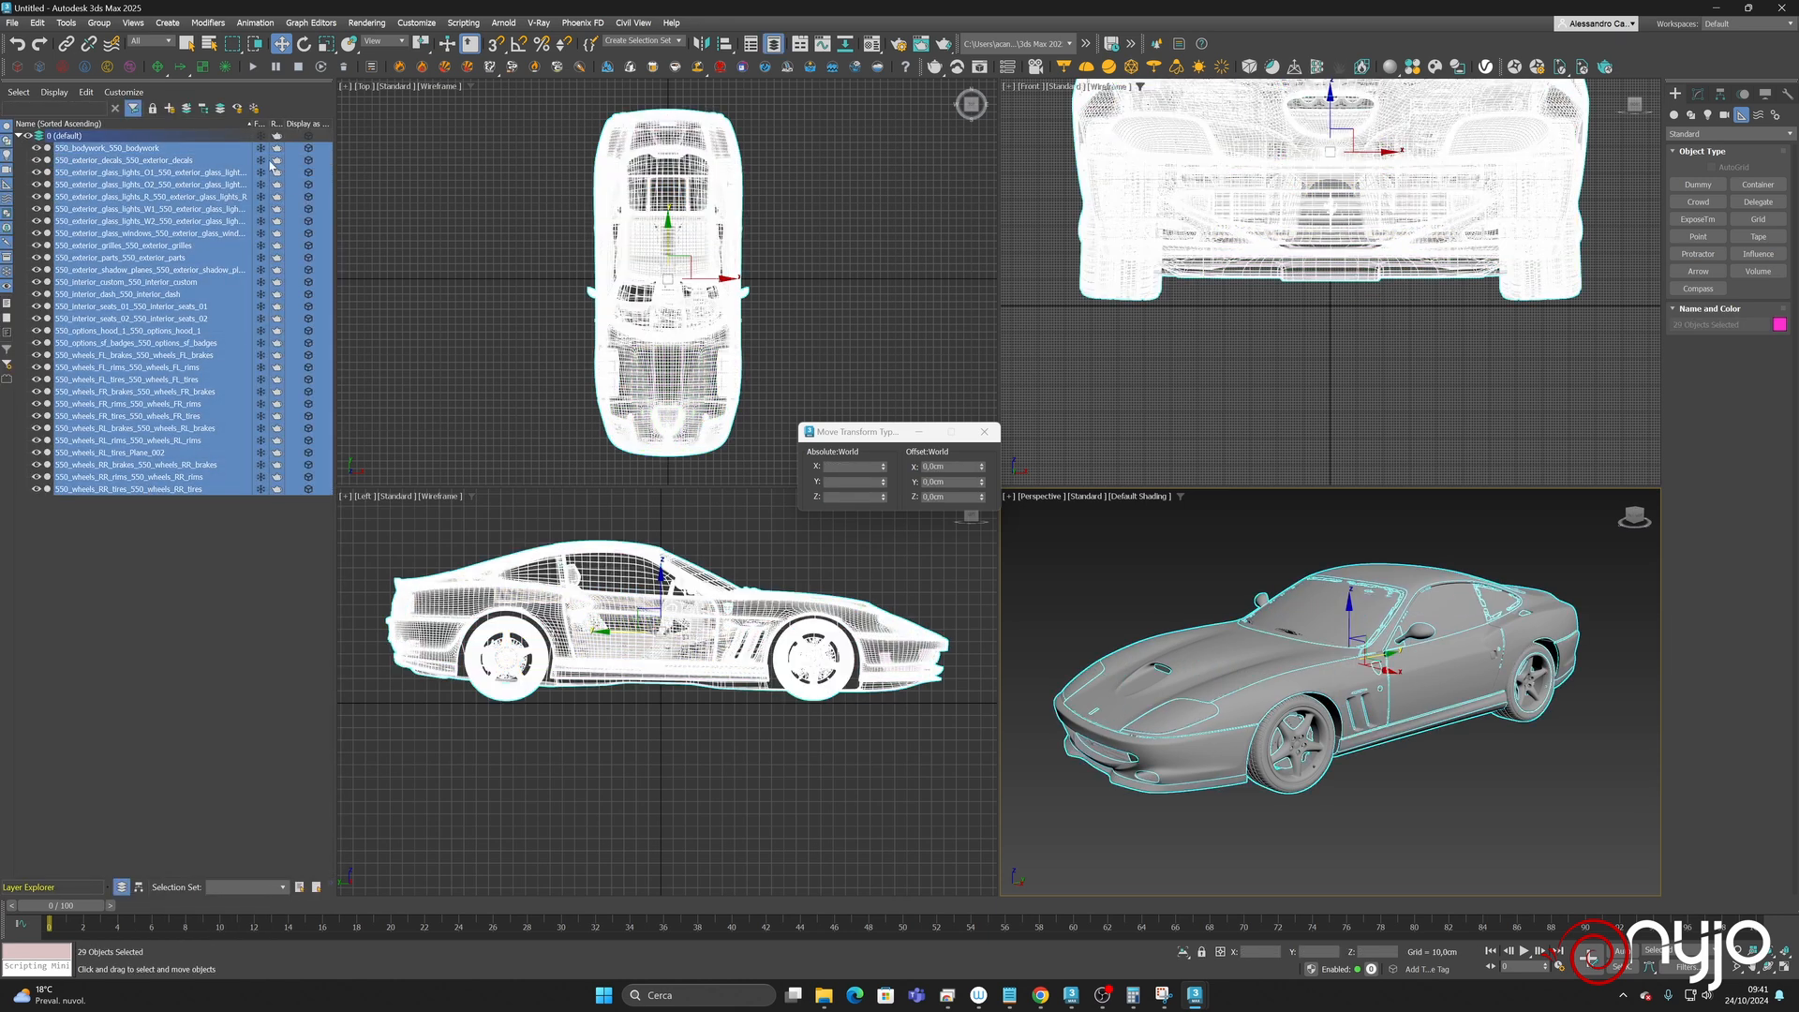
click(166, 111)
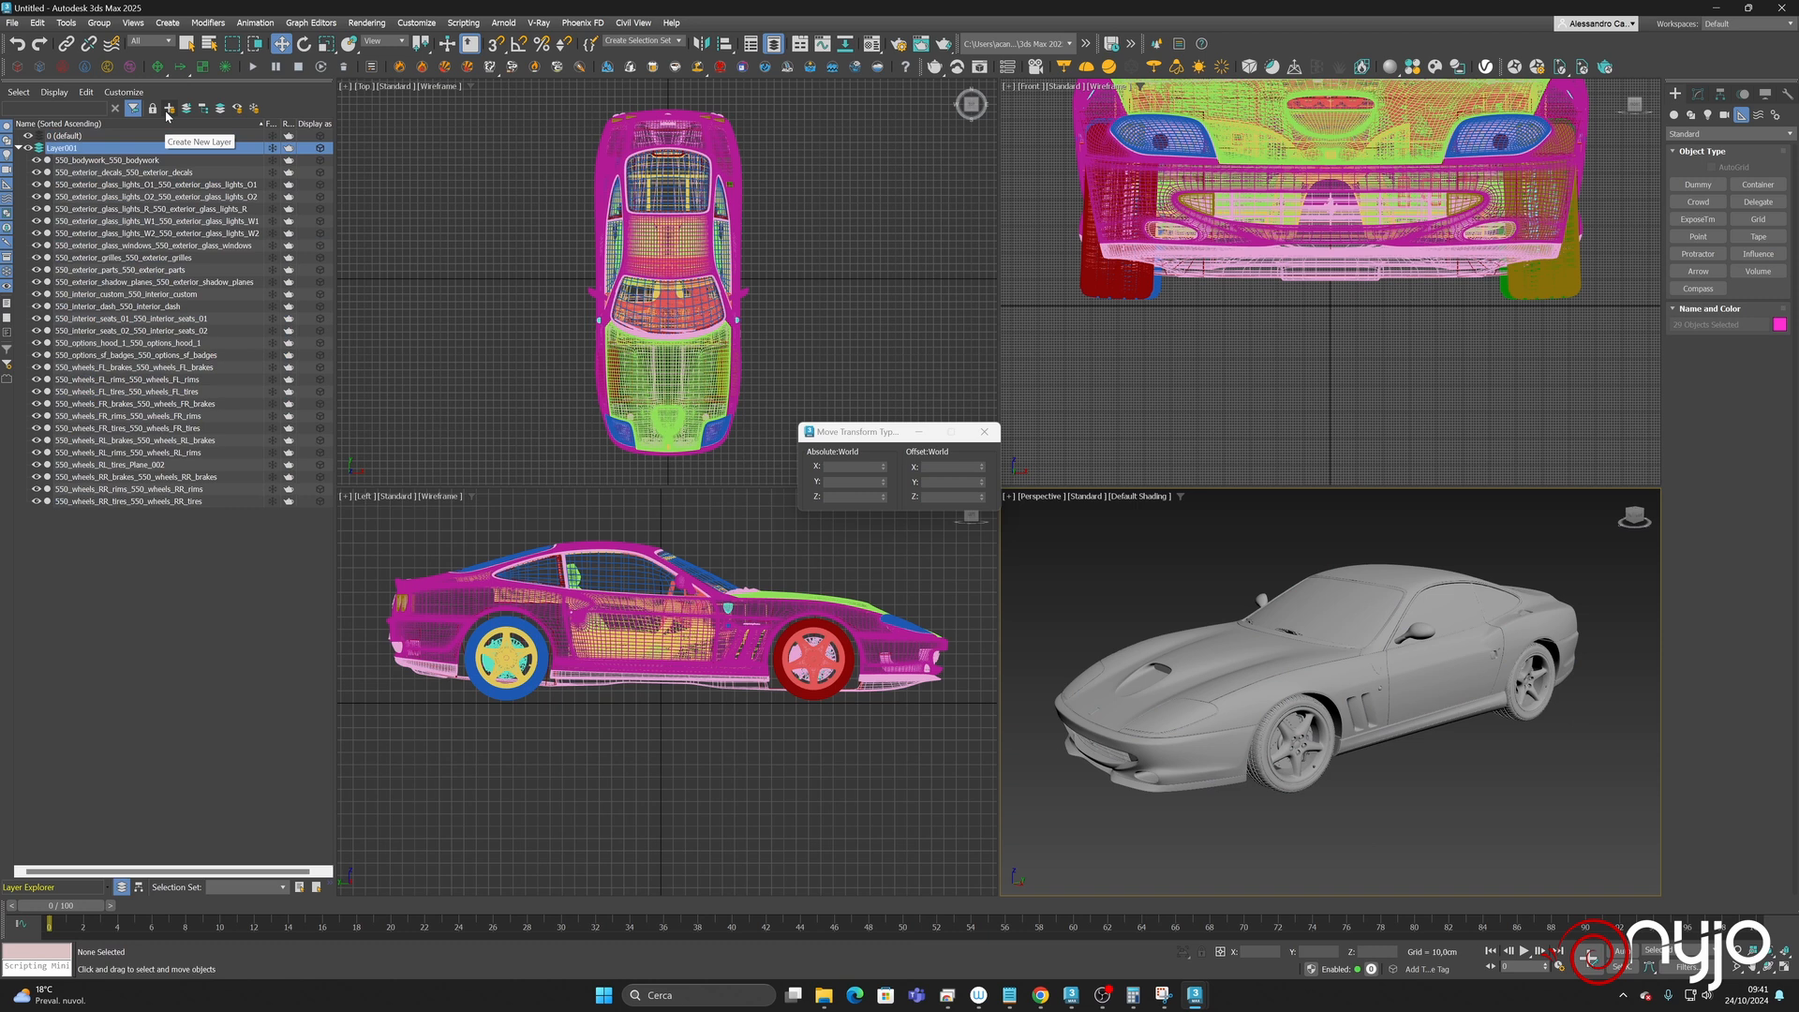
click(81, 148)
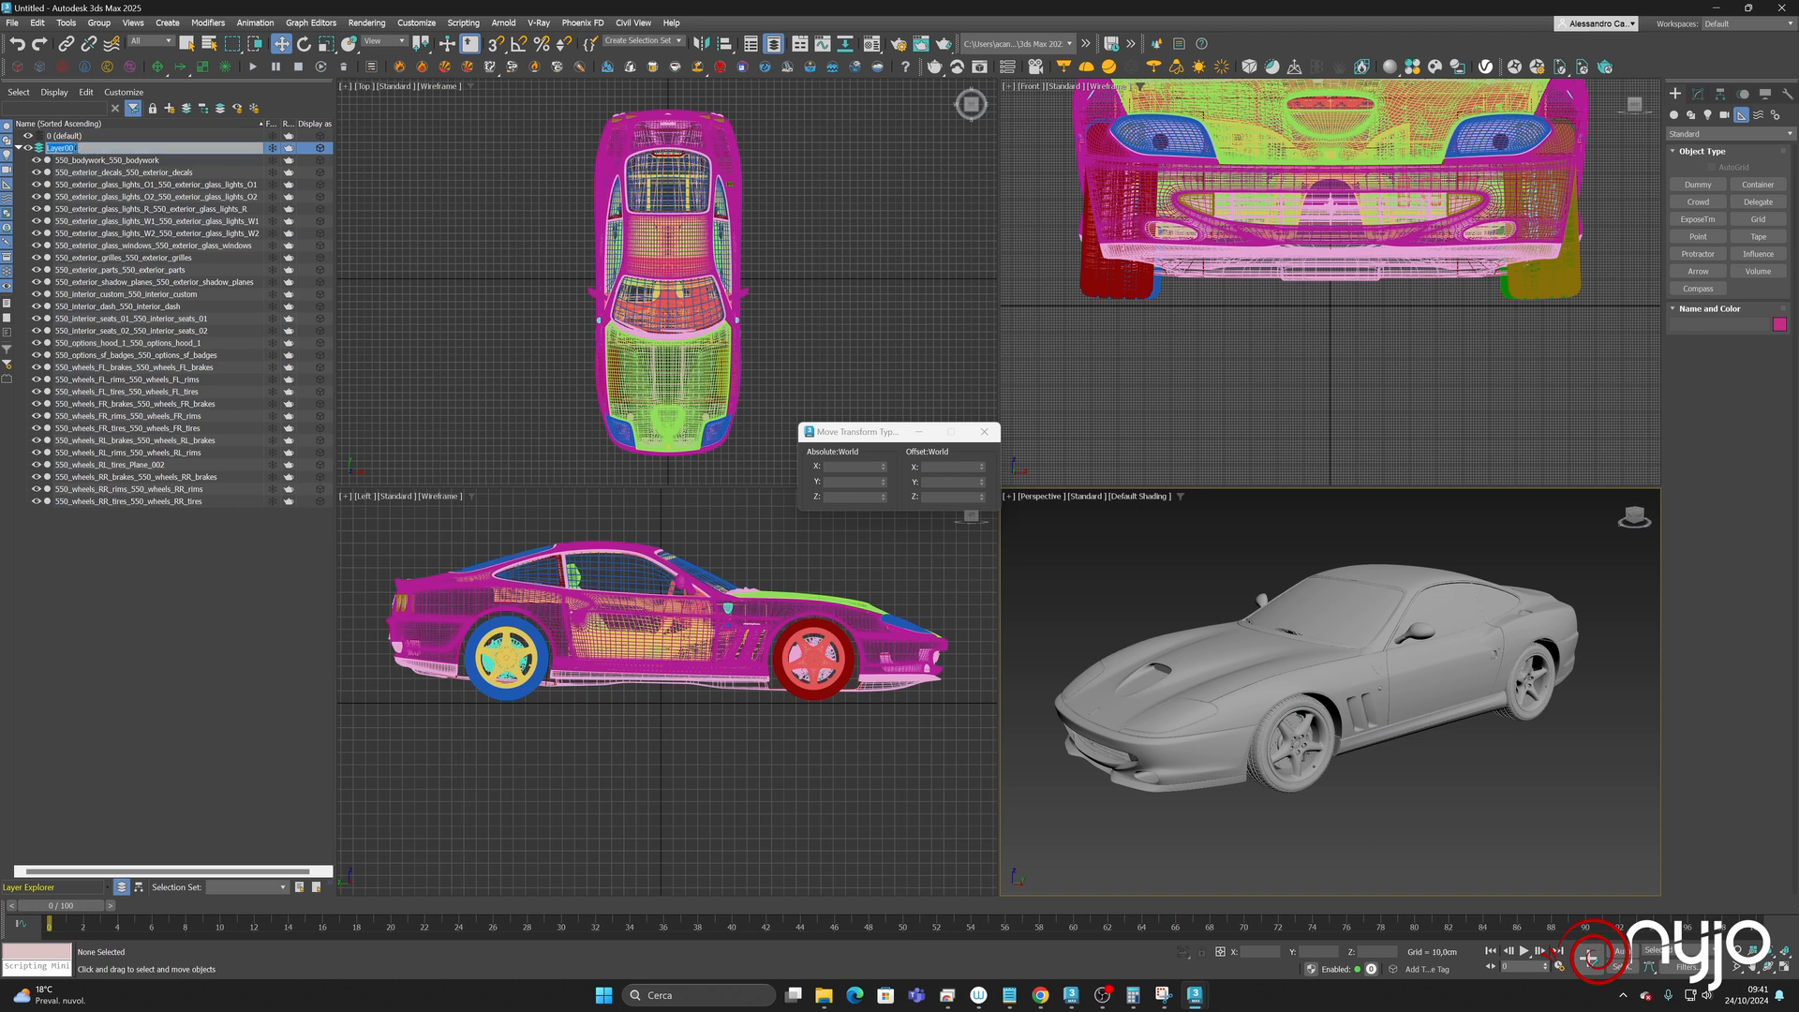
key(BackSpace)
key(Return)
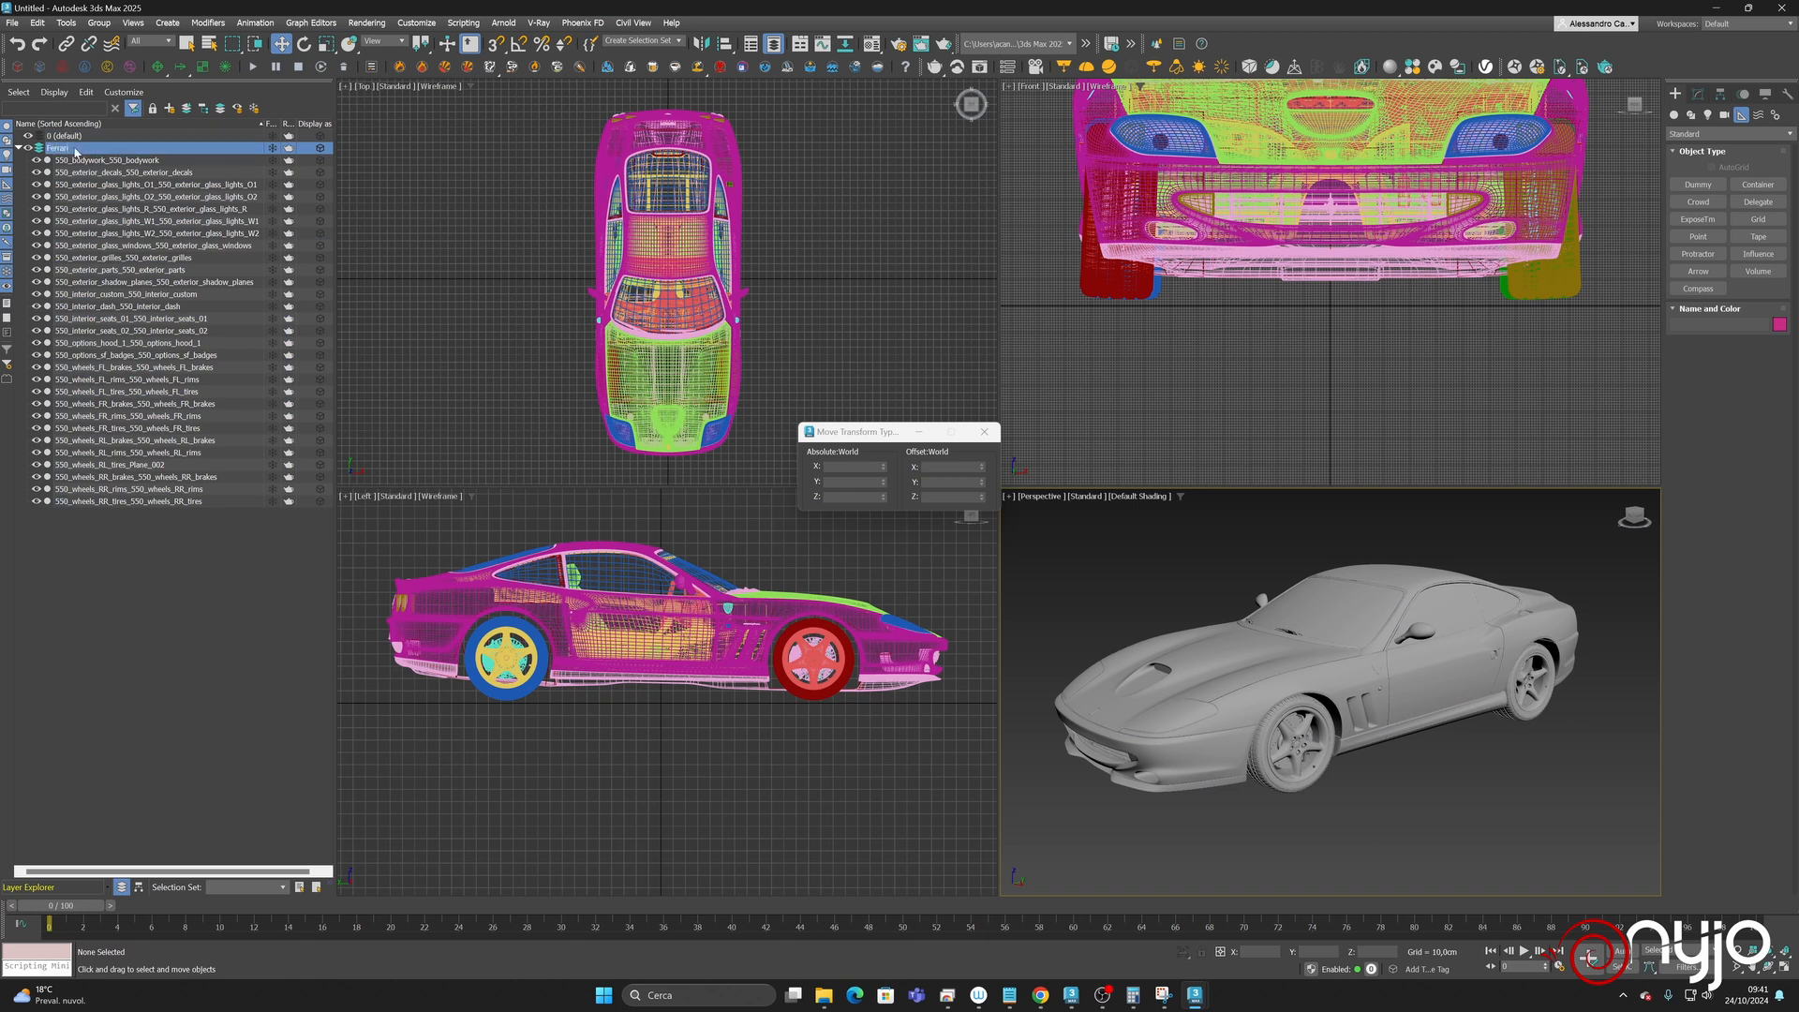
click(18, 148)
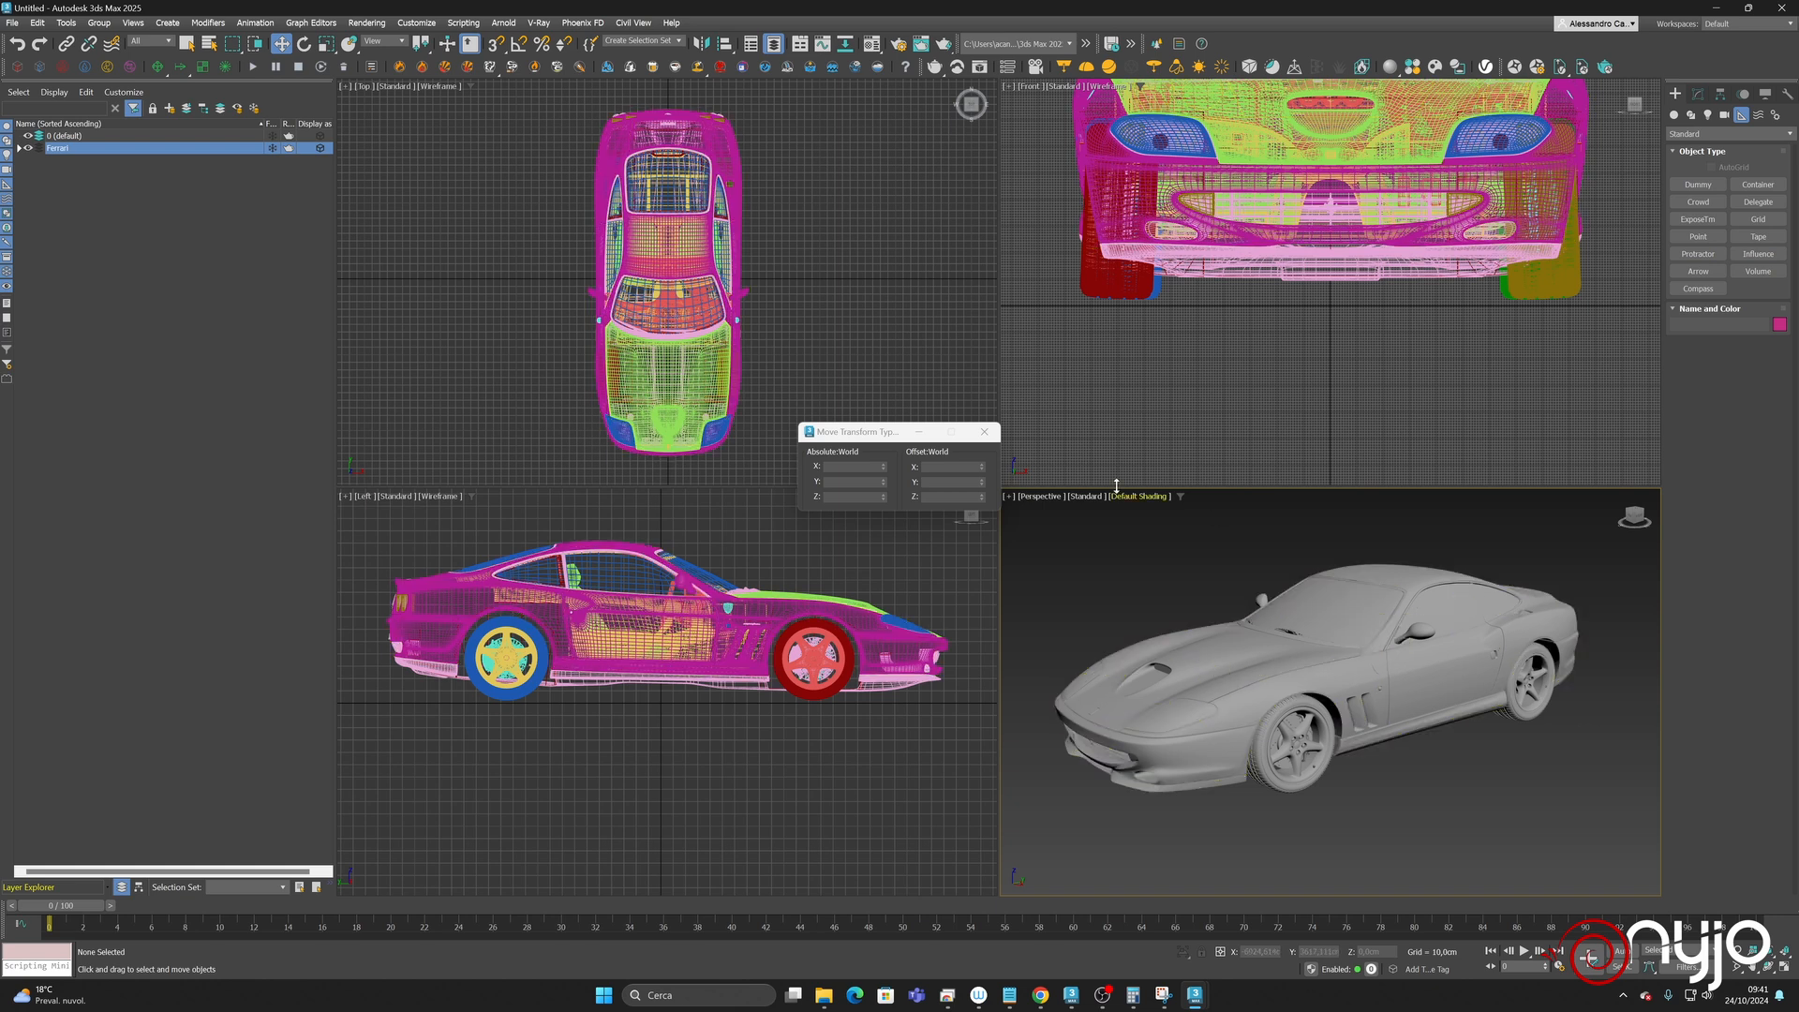
- Close the transform type-in window and reframe the car in the Left and Front viewports
click(985, 432)
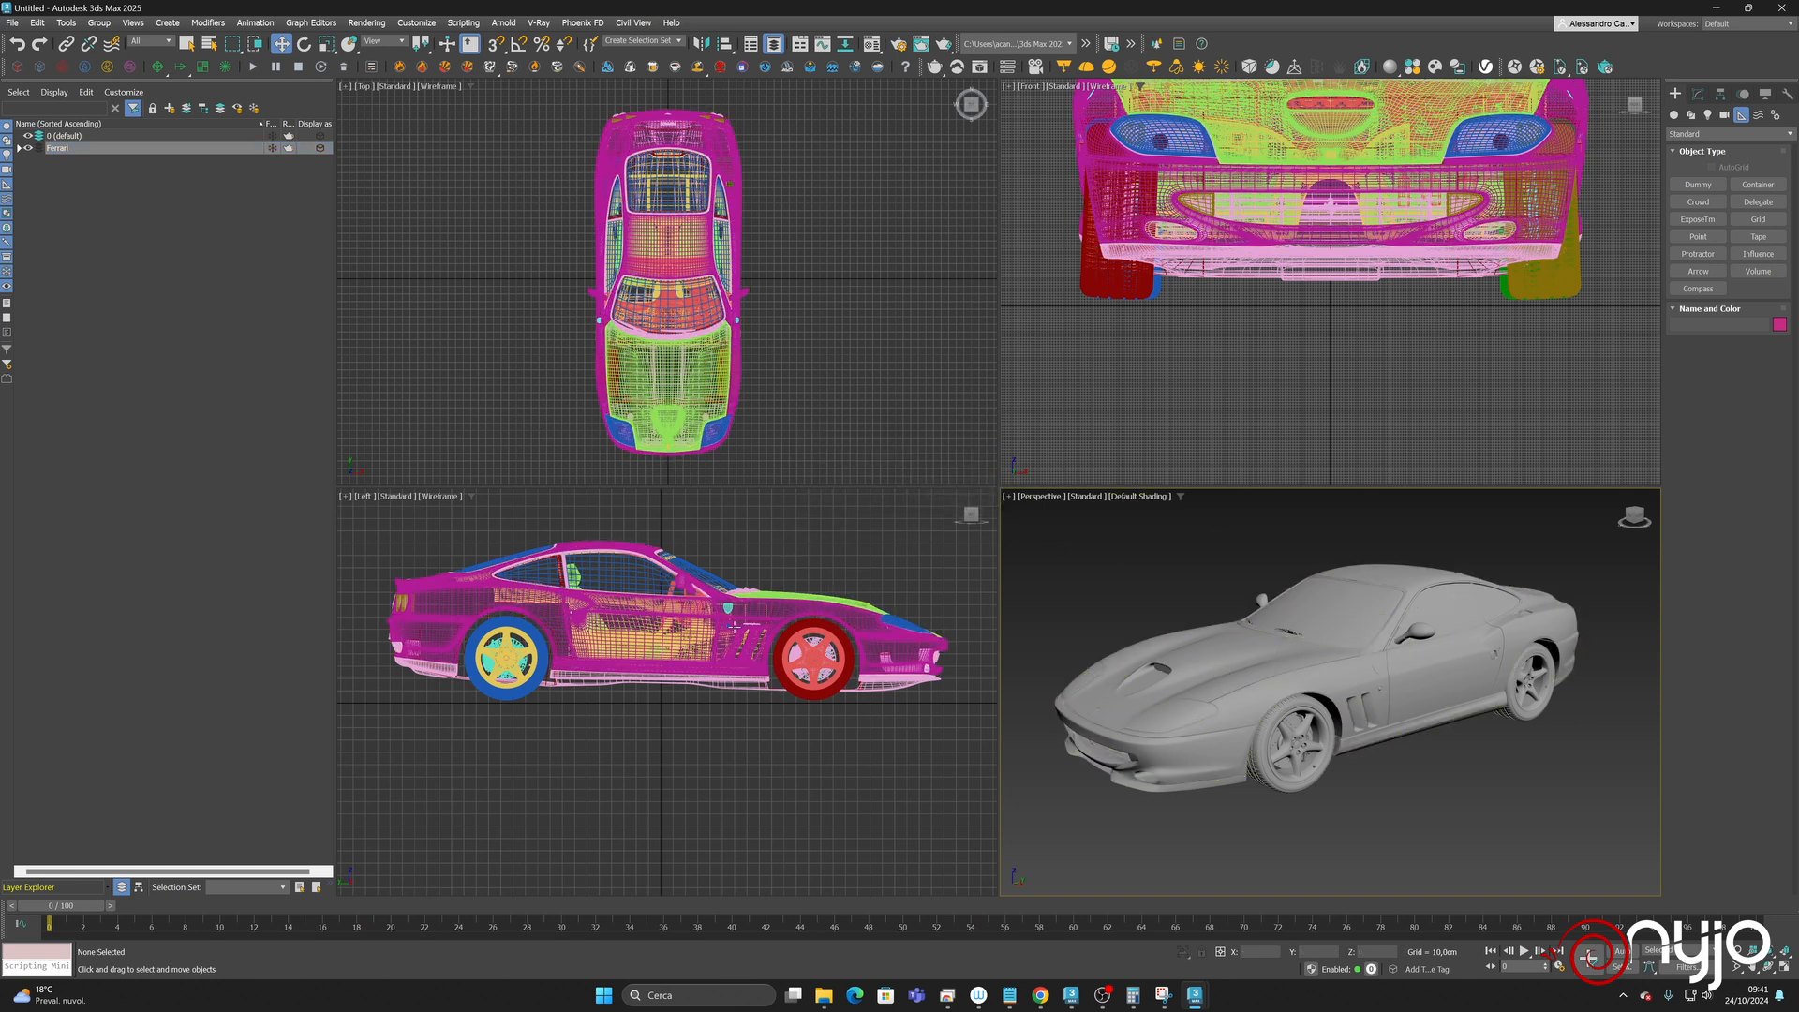
middle_drag(735, 625, 731, 647)
middle_drag(1272, 302, 1268, 414)
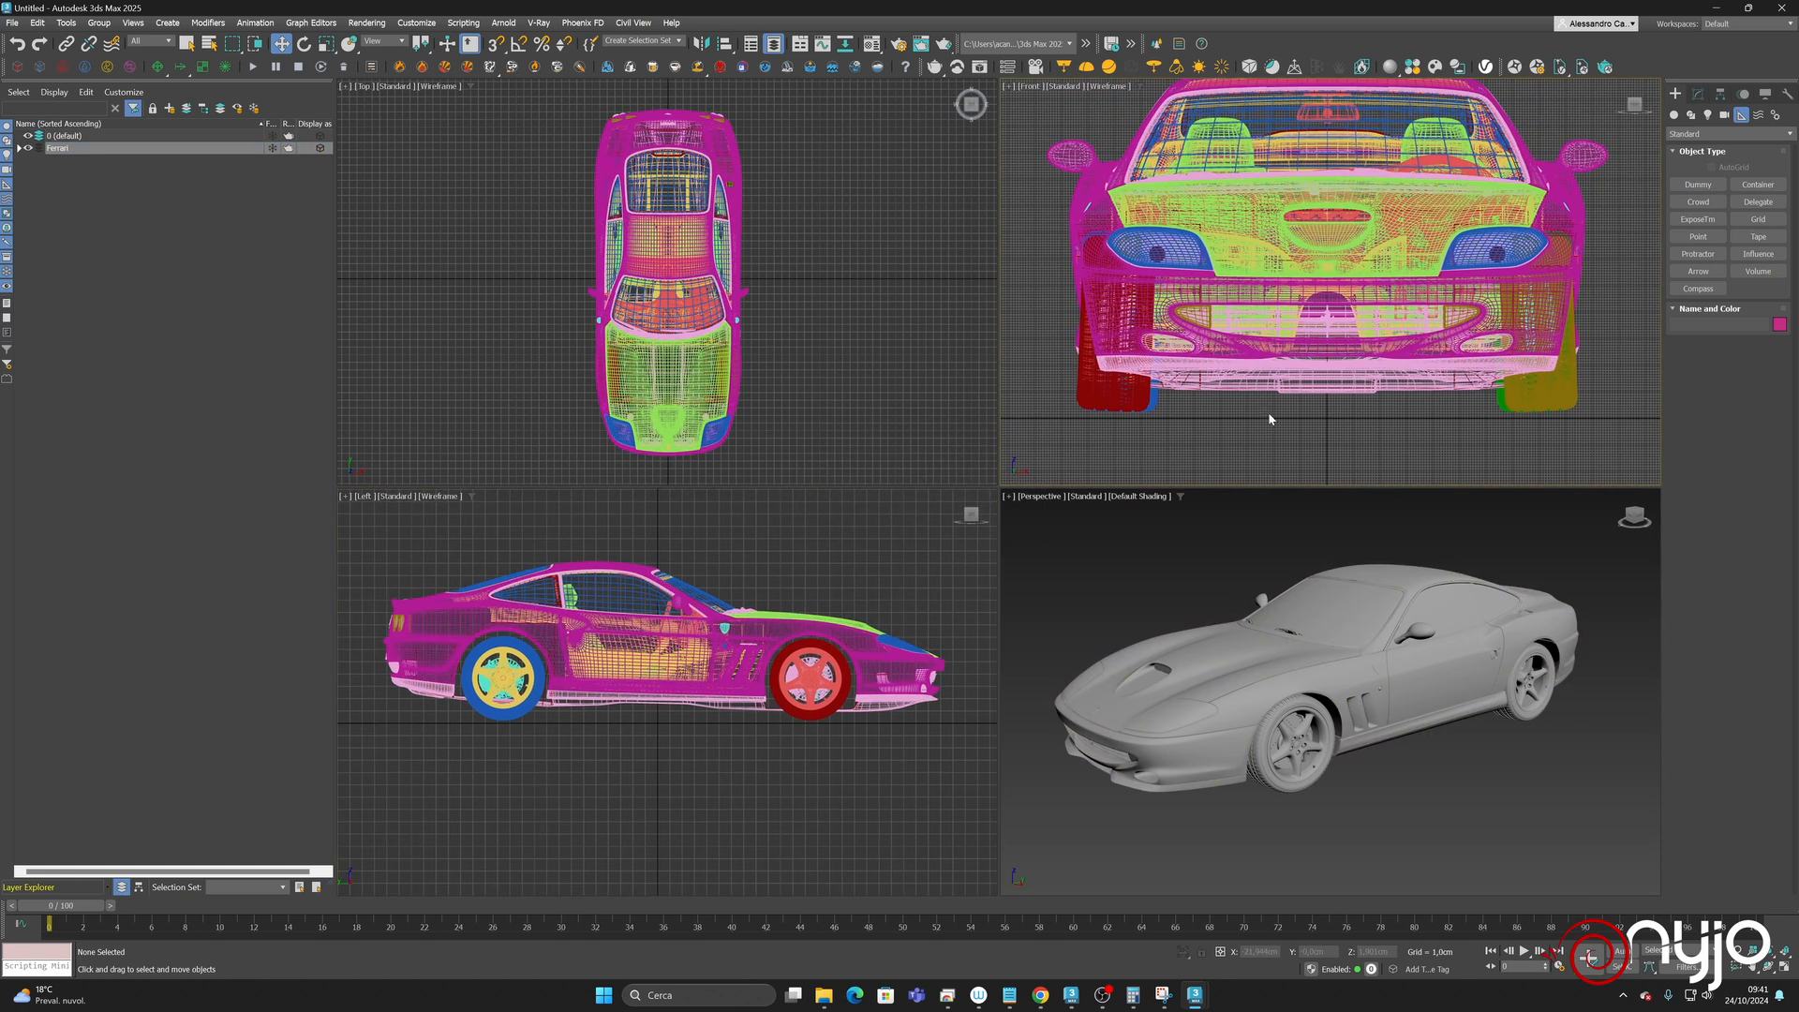
scroll(1271, 418, down, 2)
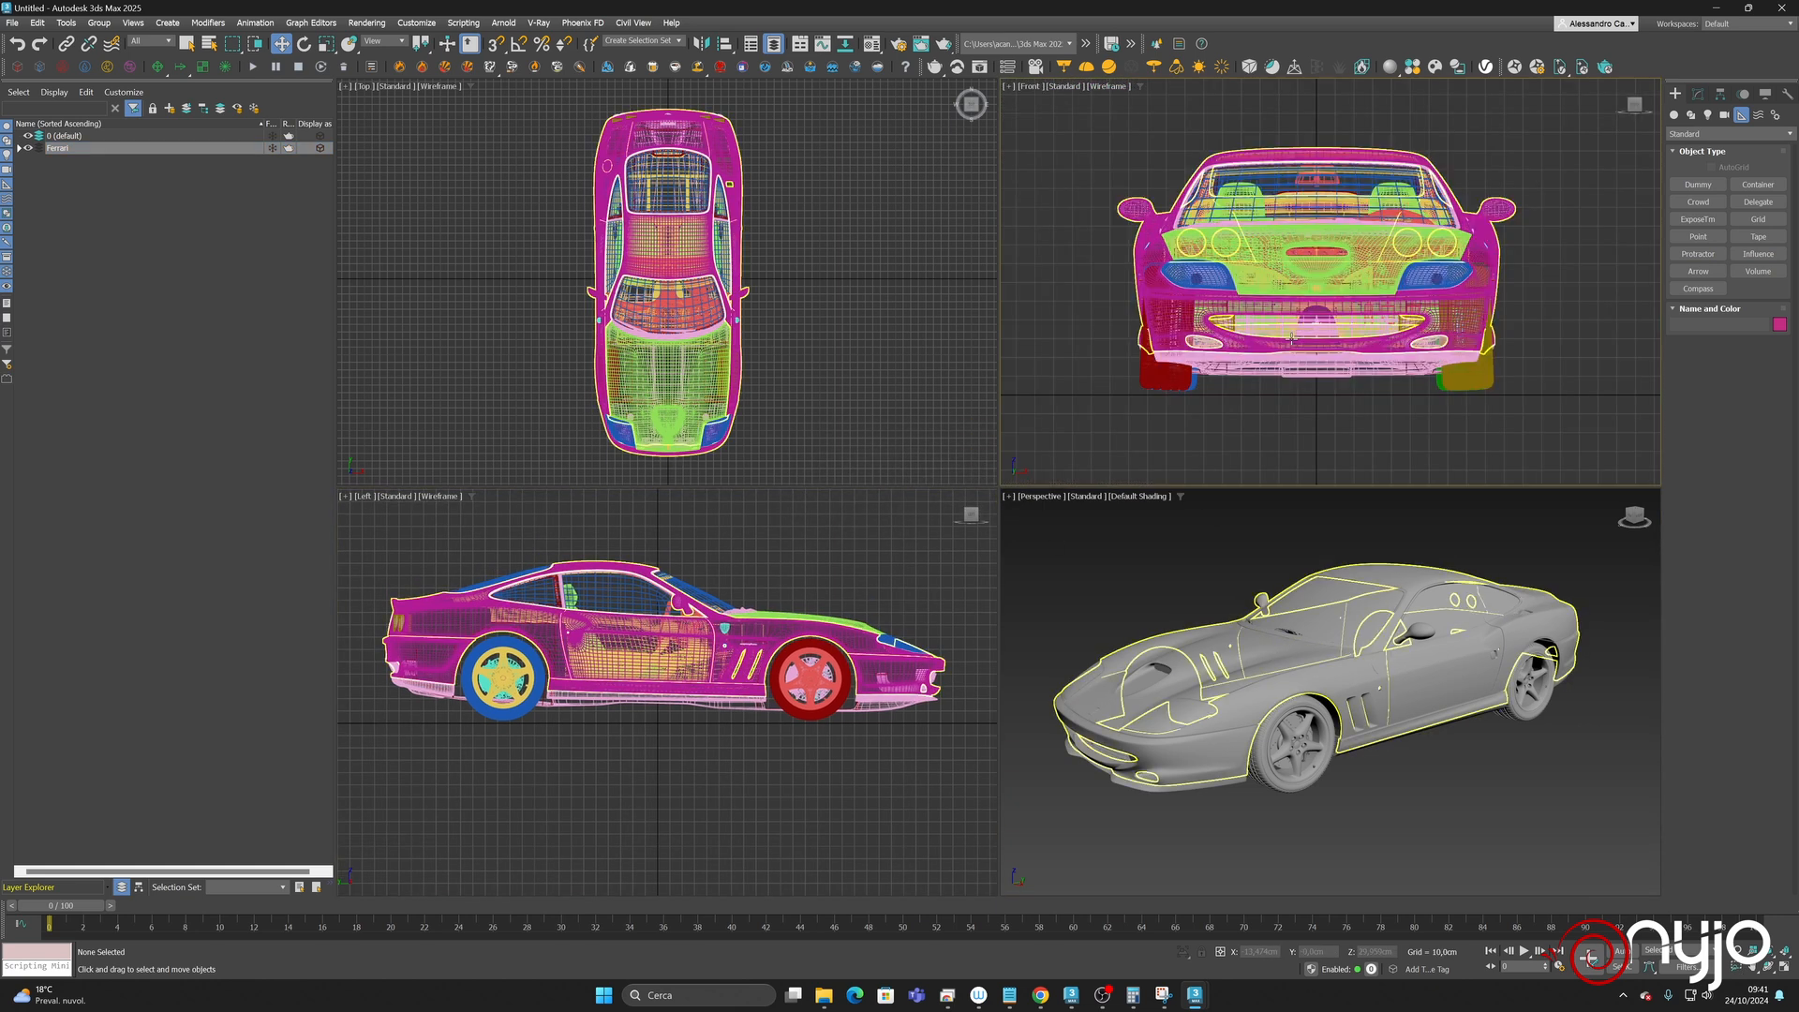
click(1301, 538)
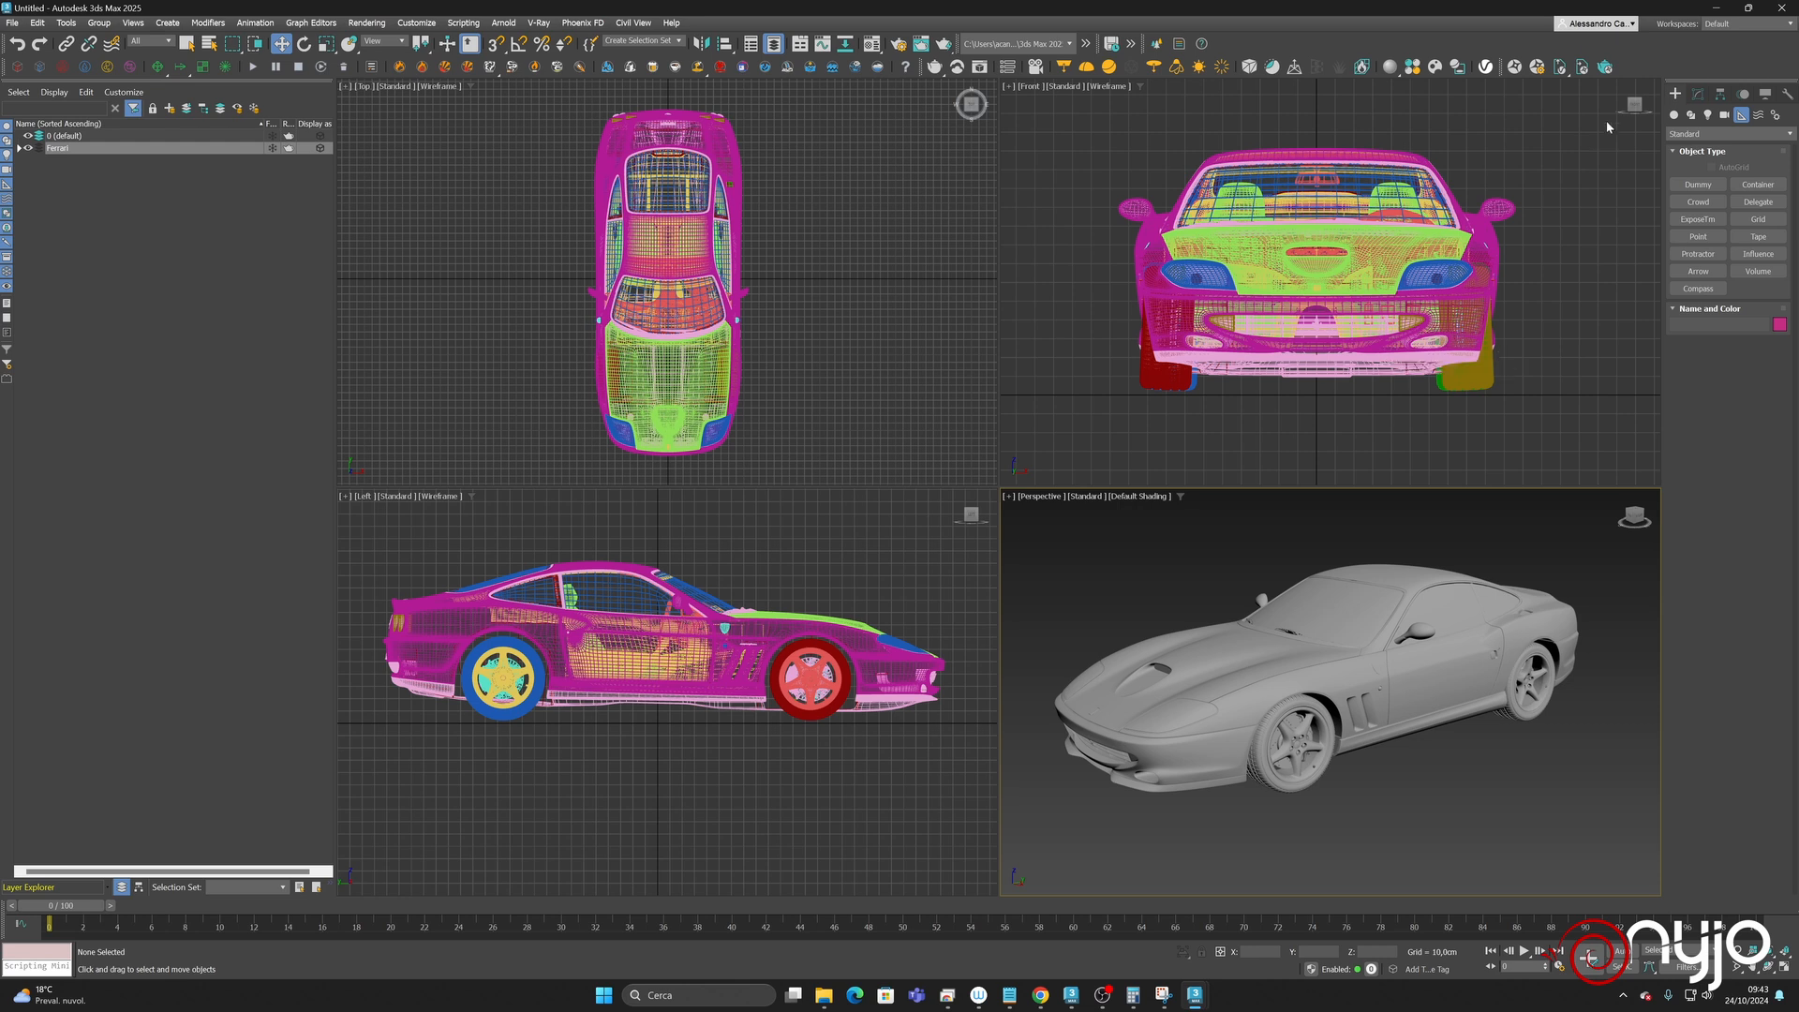
- Launch Chaos Vantage with a new file and hide its Chaos Cosmos browser
key(super)
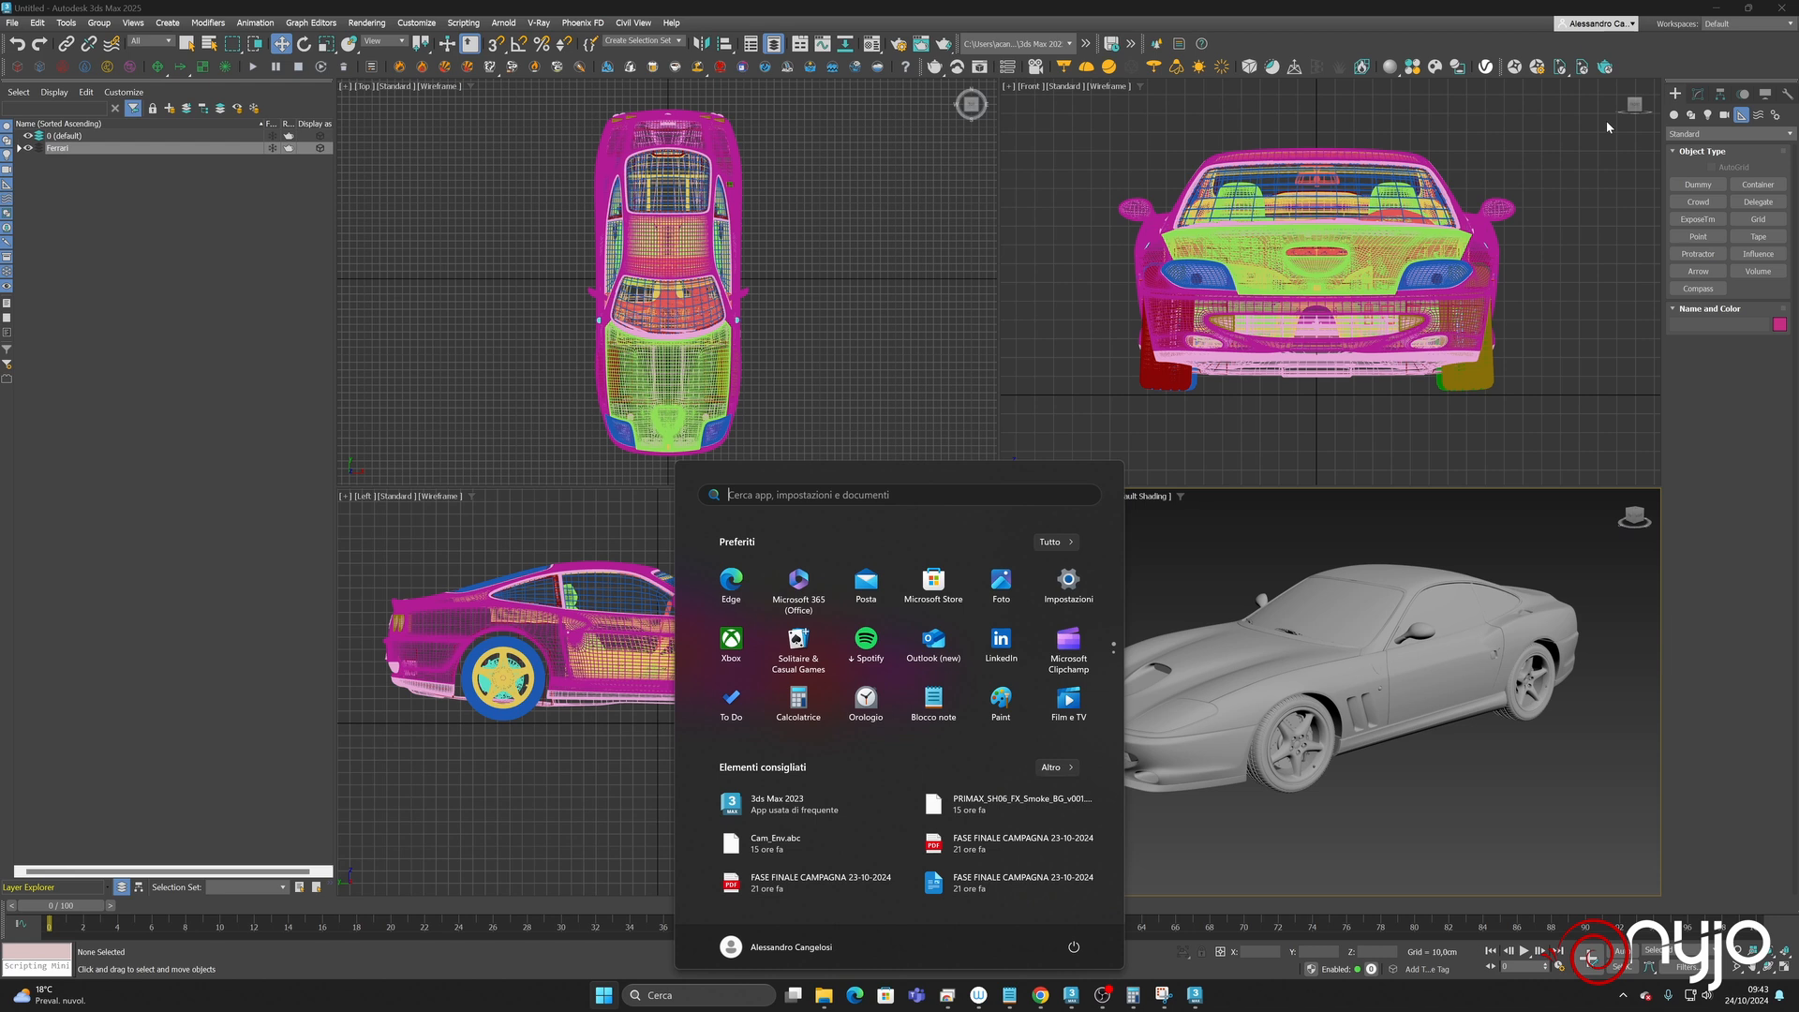
text(va)
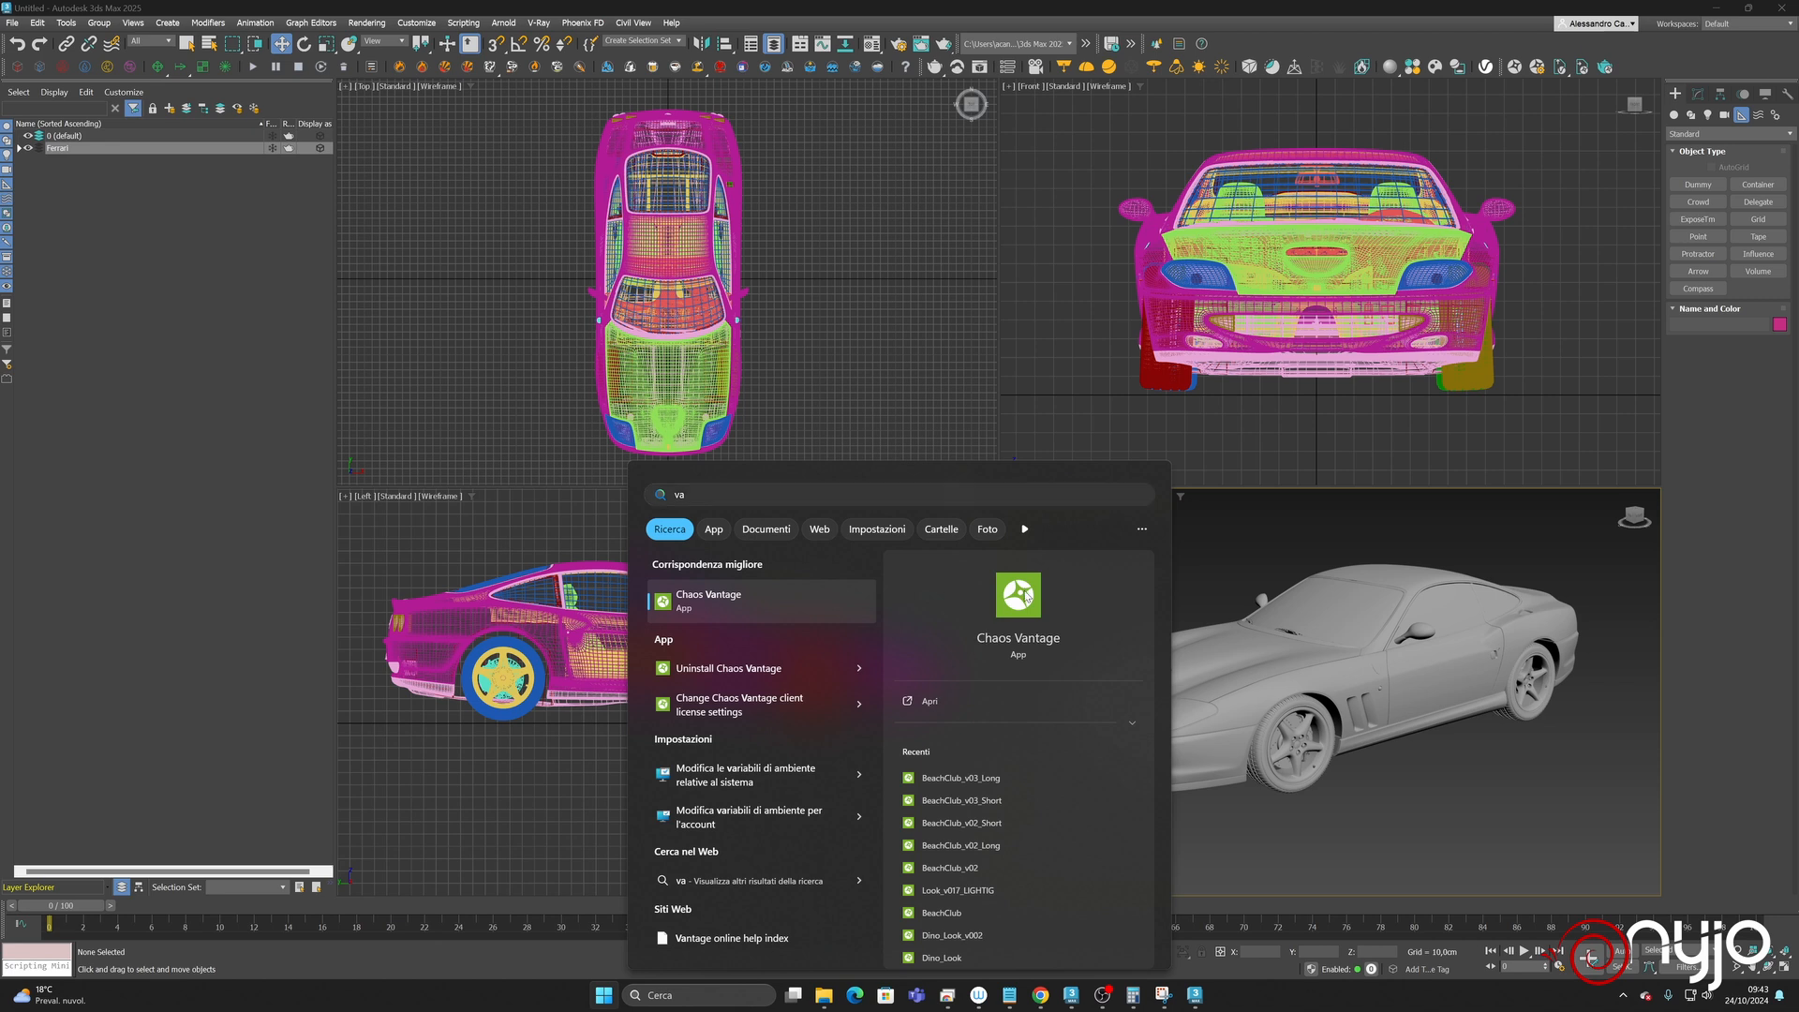
key(Return)
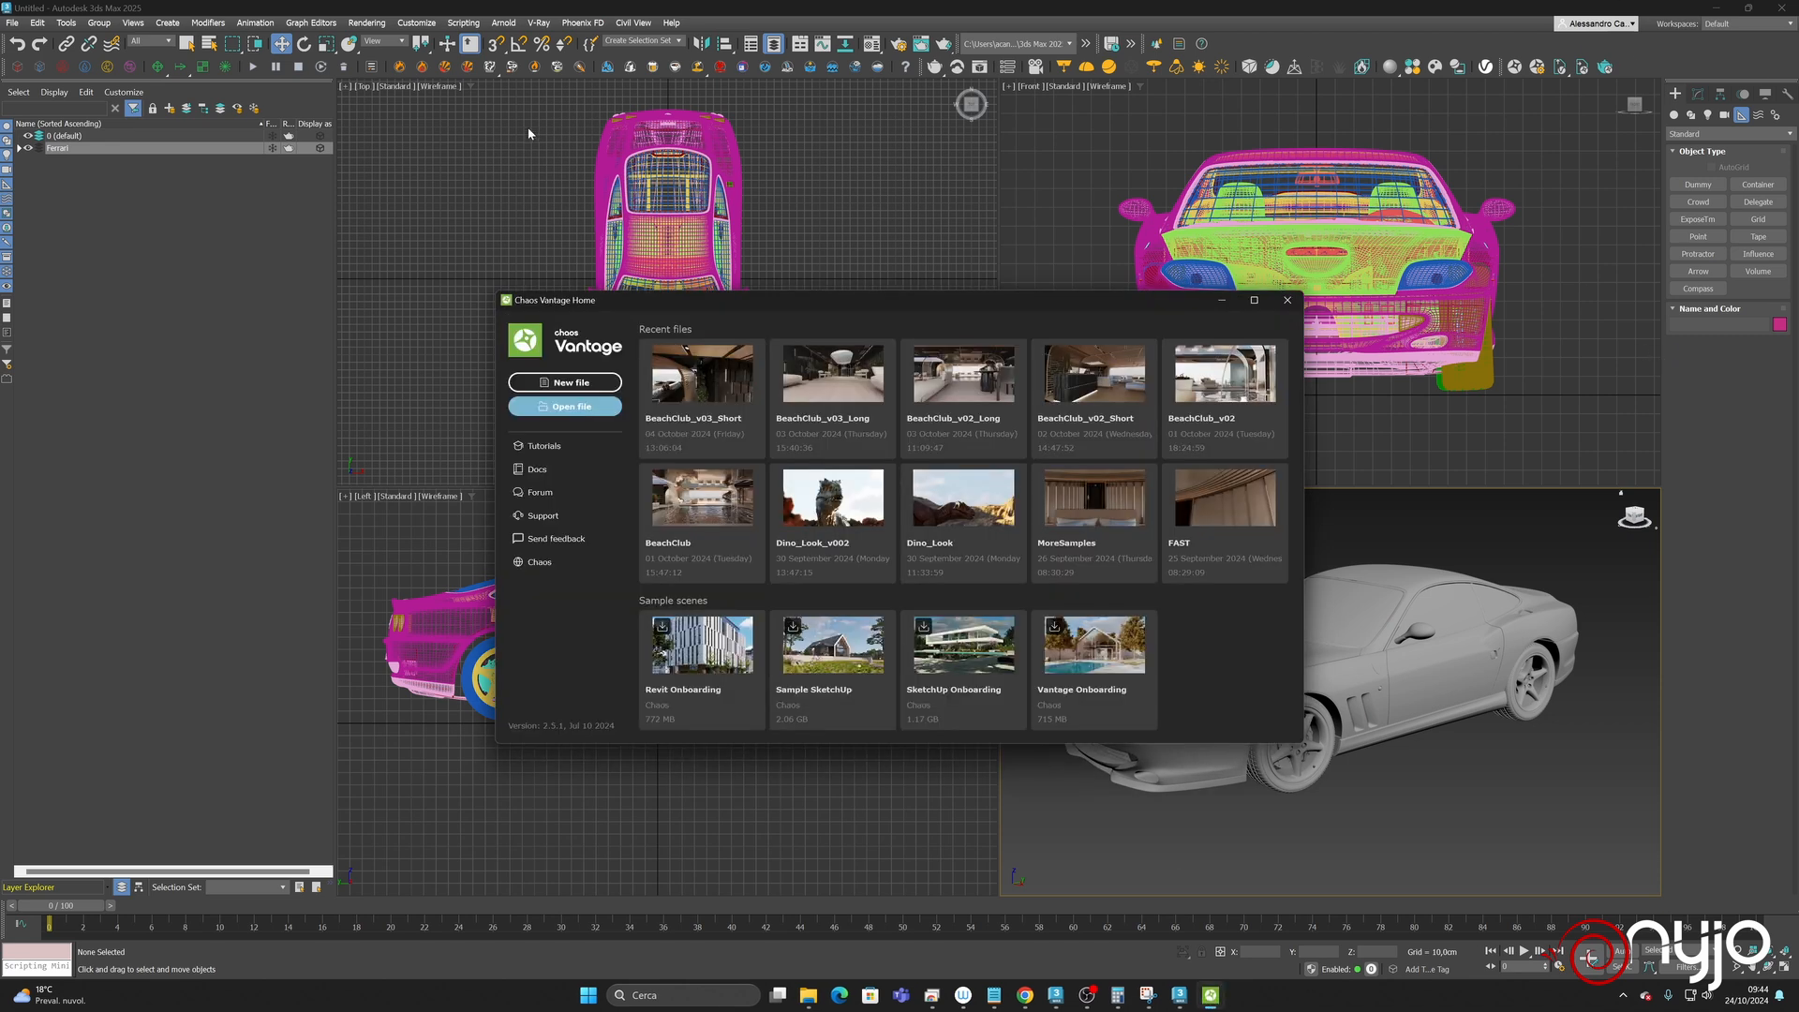
click(563, 384)
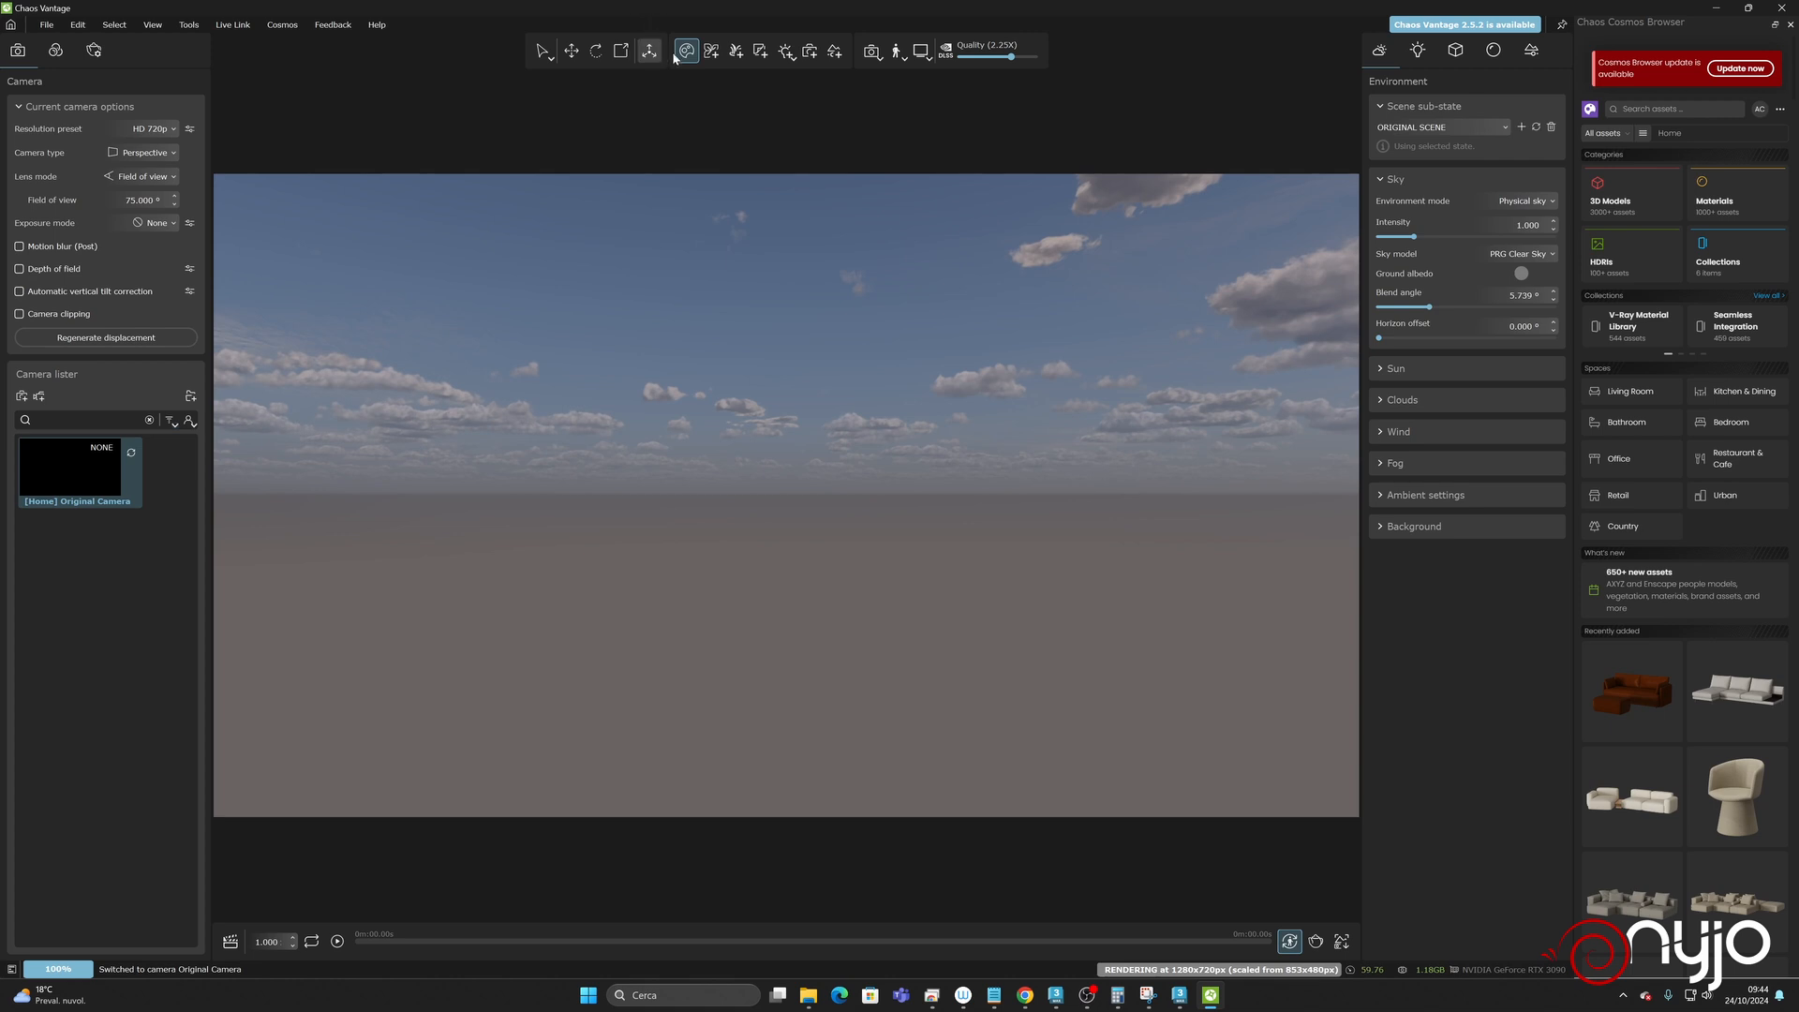
click(543, 52)
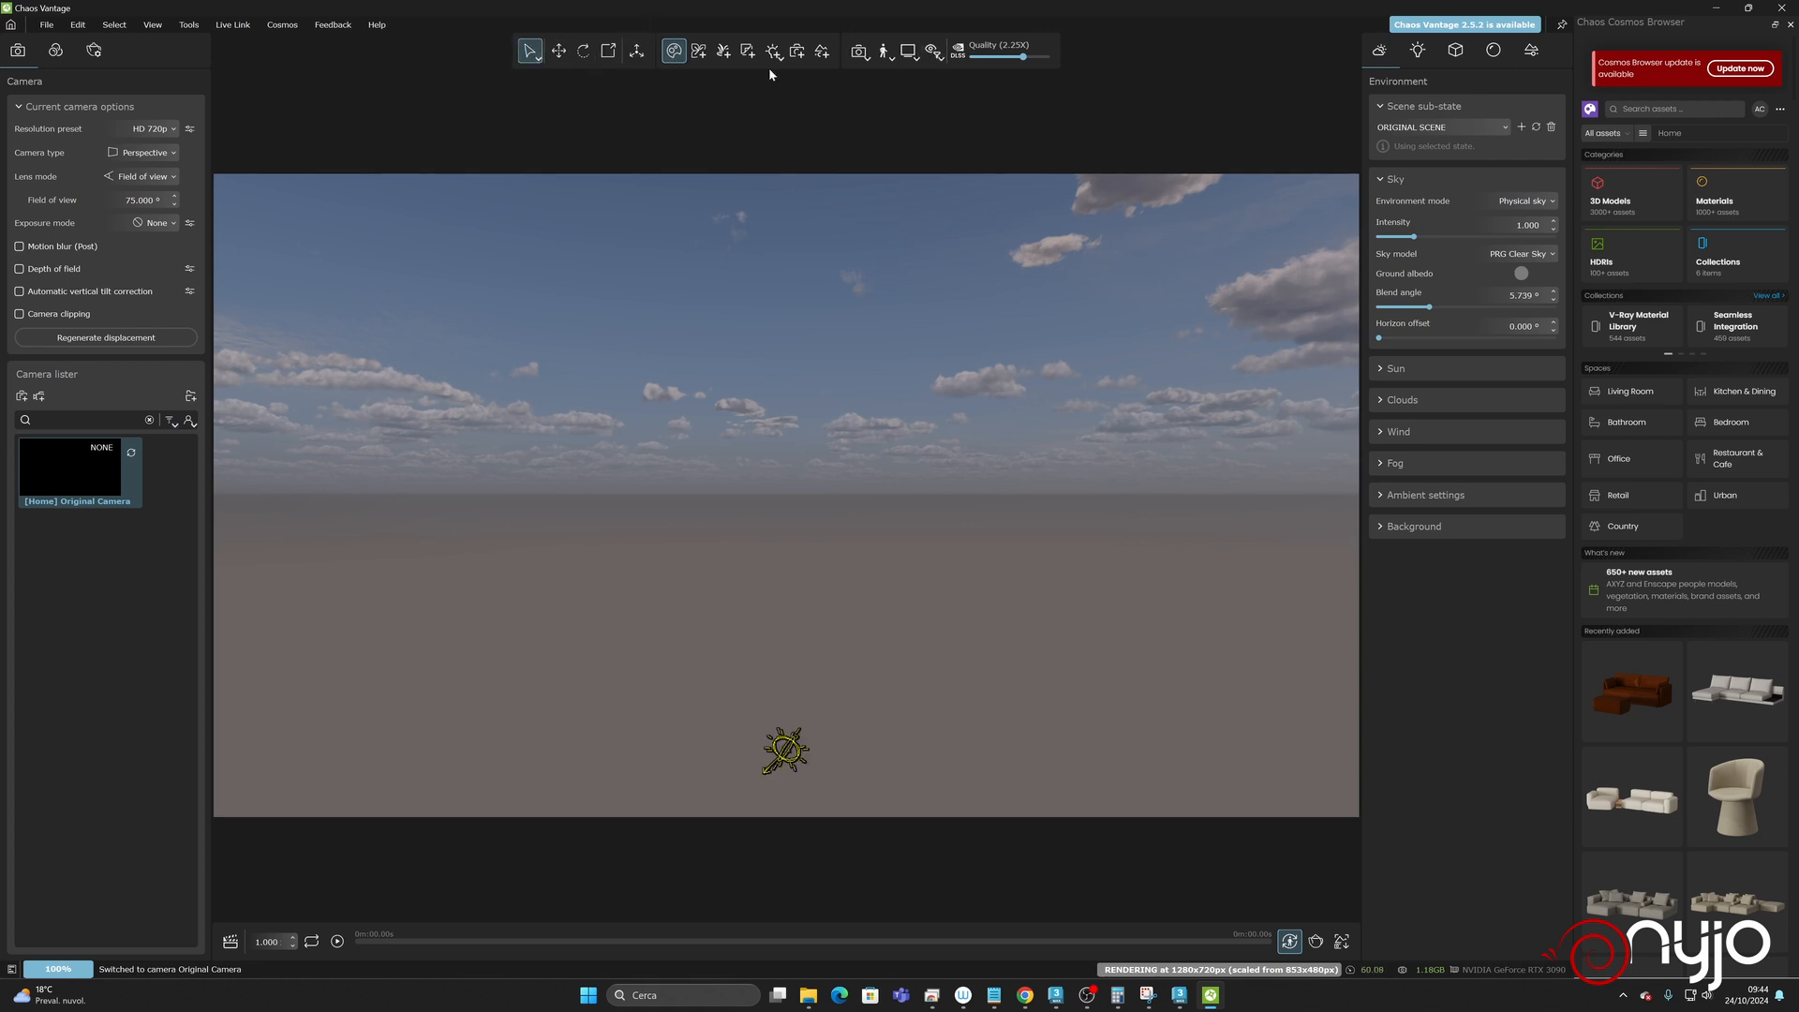
click(673, 52)
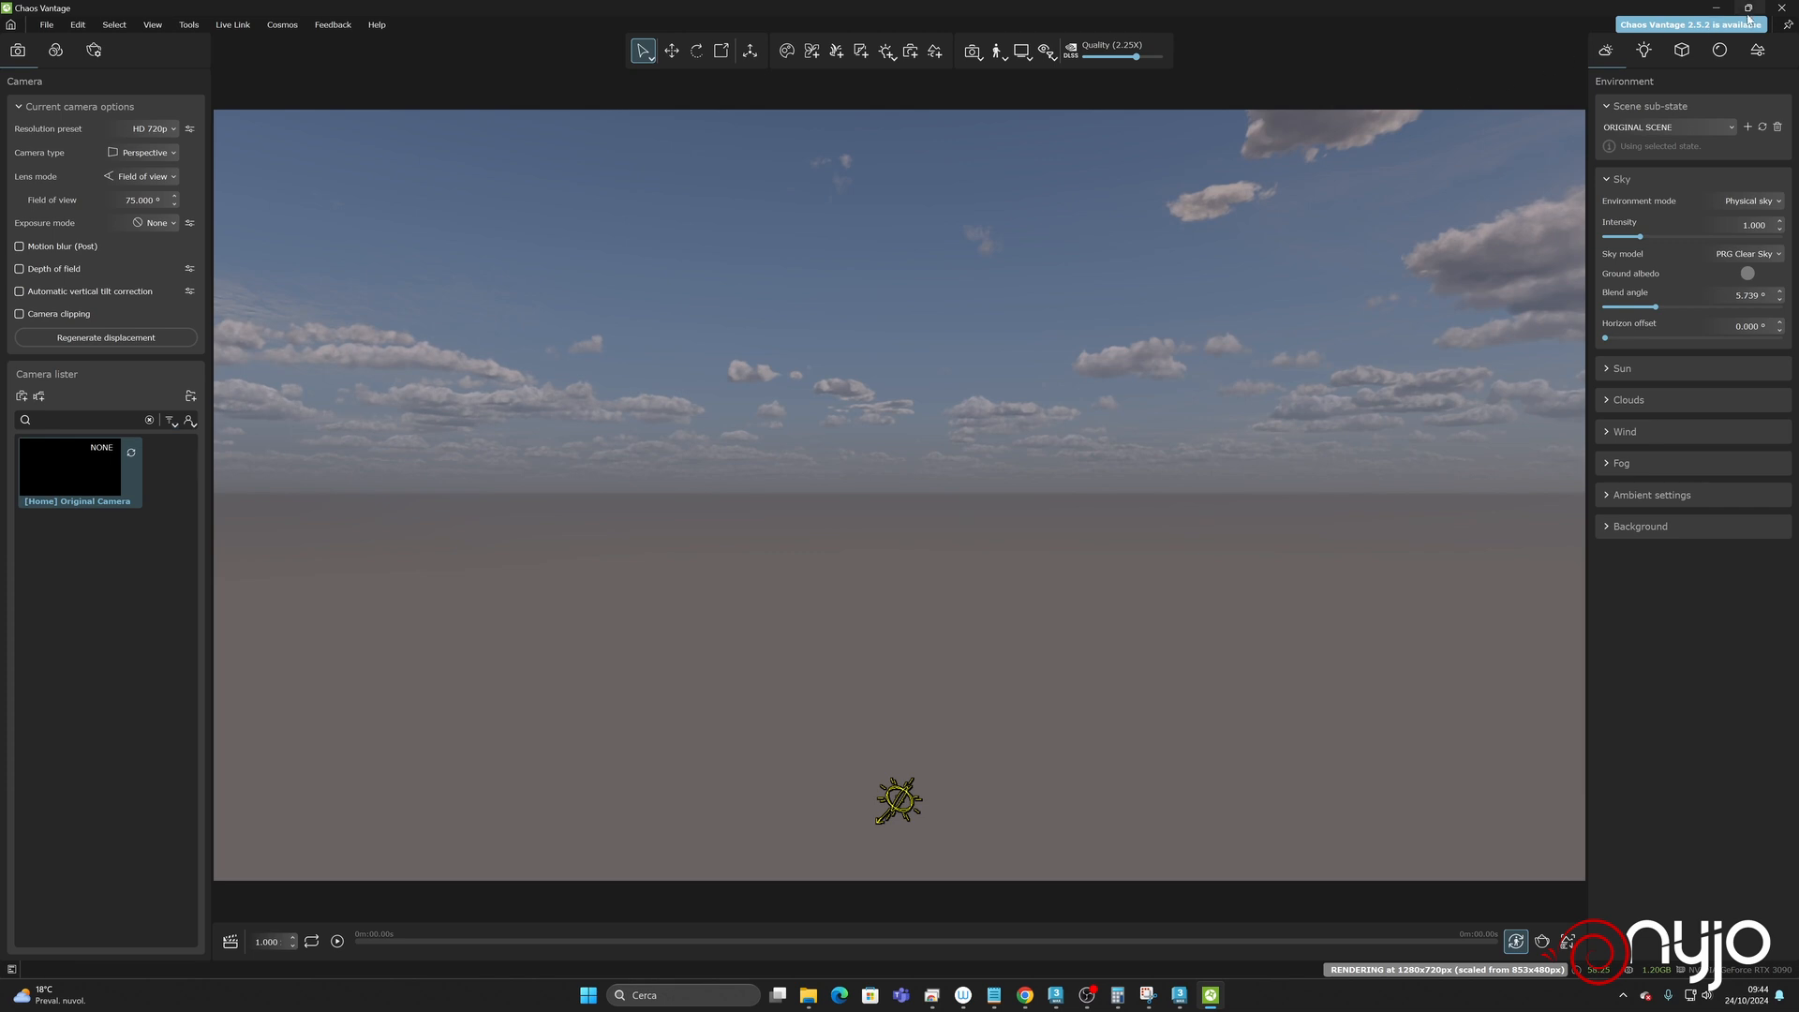
- Shrink the Chaos Vantage window to about half the screen width and bring 3ds Max back into view
mouse_move(1750, 12)
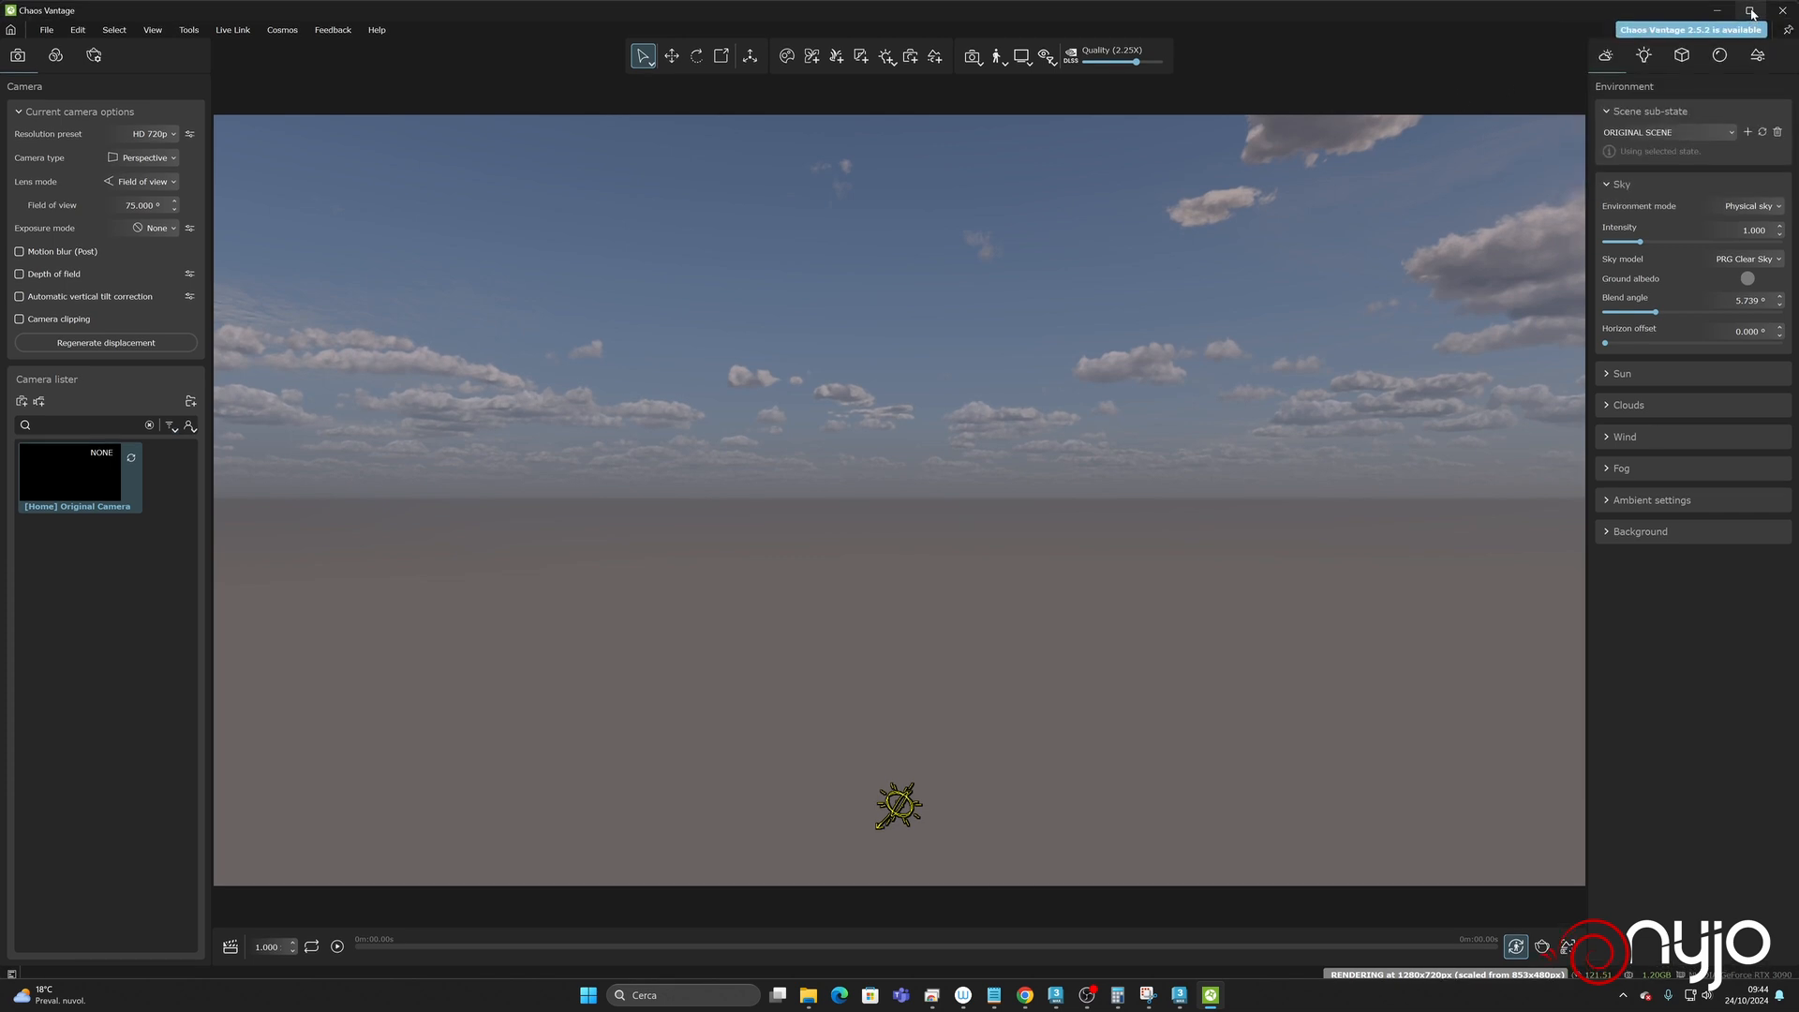
drag(1642, 15, 1512, 62)
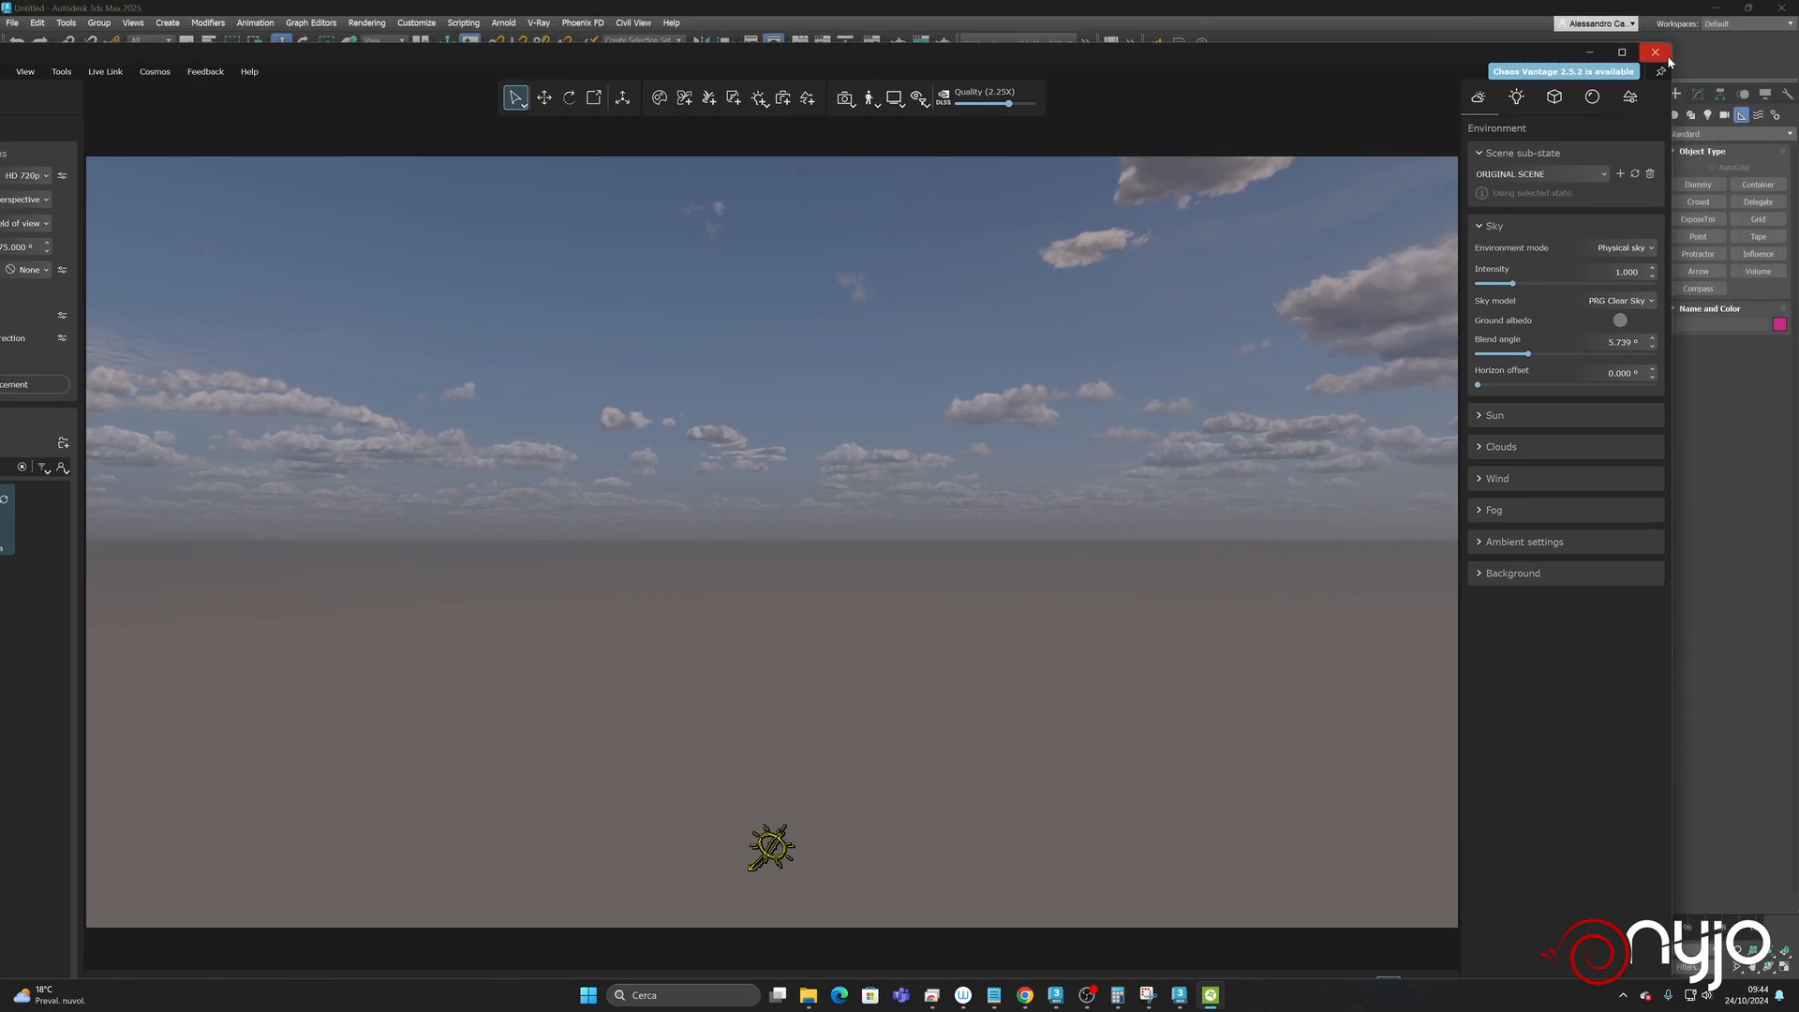
drag(1670, 162, 846, 122)
drag(541, 54, 1478, 58)
click(1485, 18)
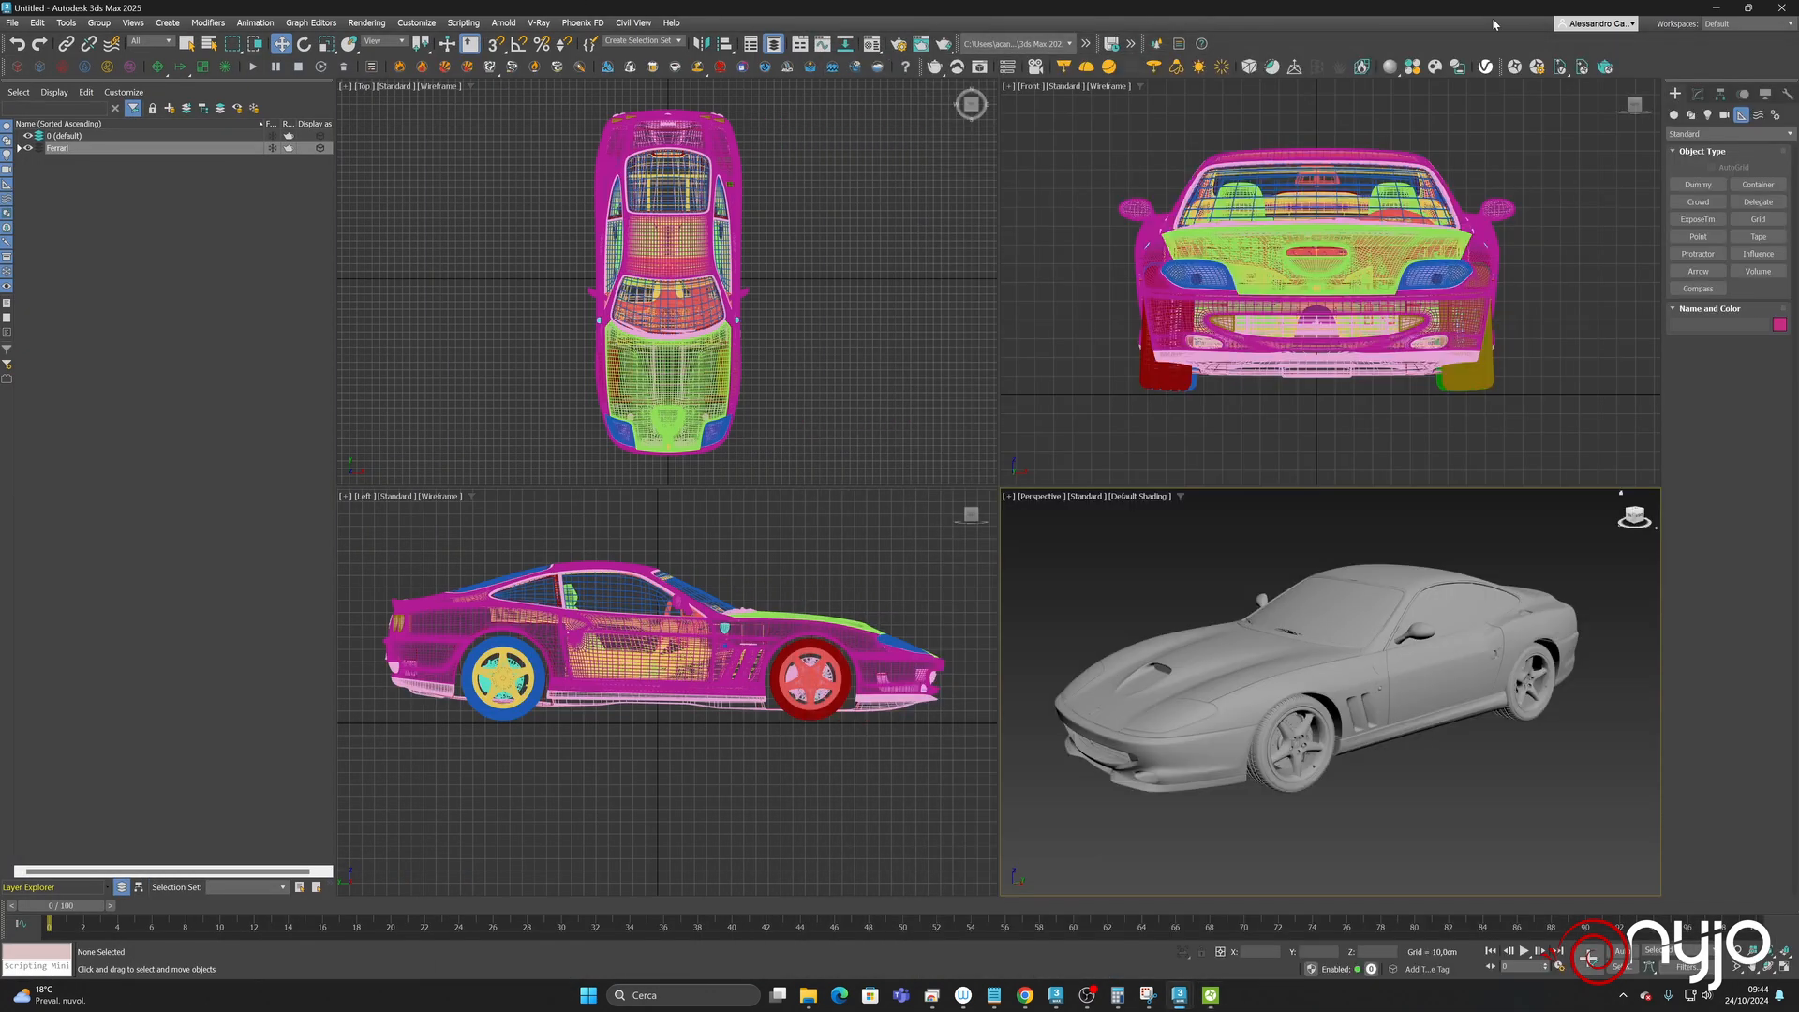
- Fit the 3ds Max window beside Chaos Vantage, showing only the Perspective viewport with a narrower layer list
click(1749, 8)
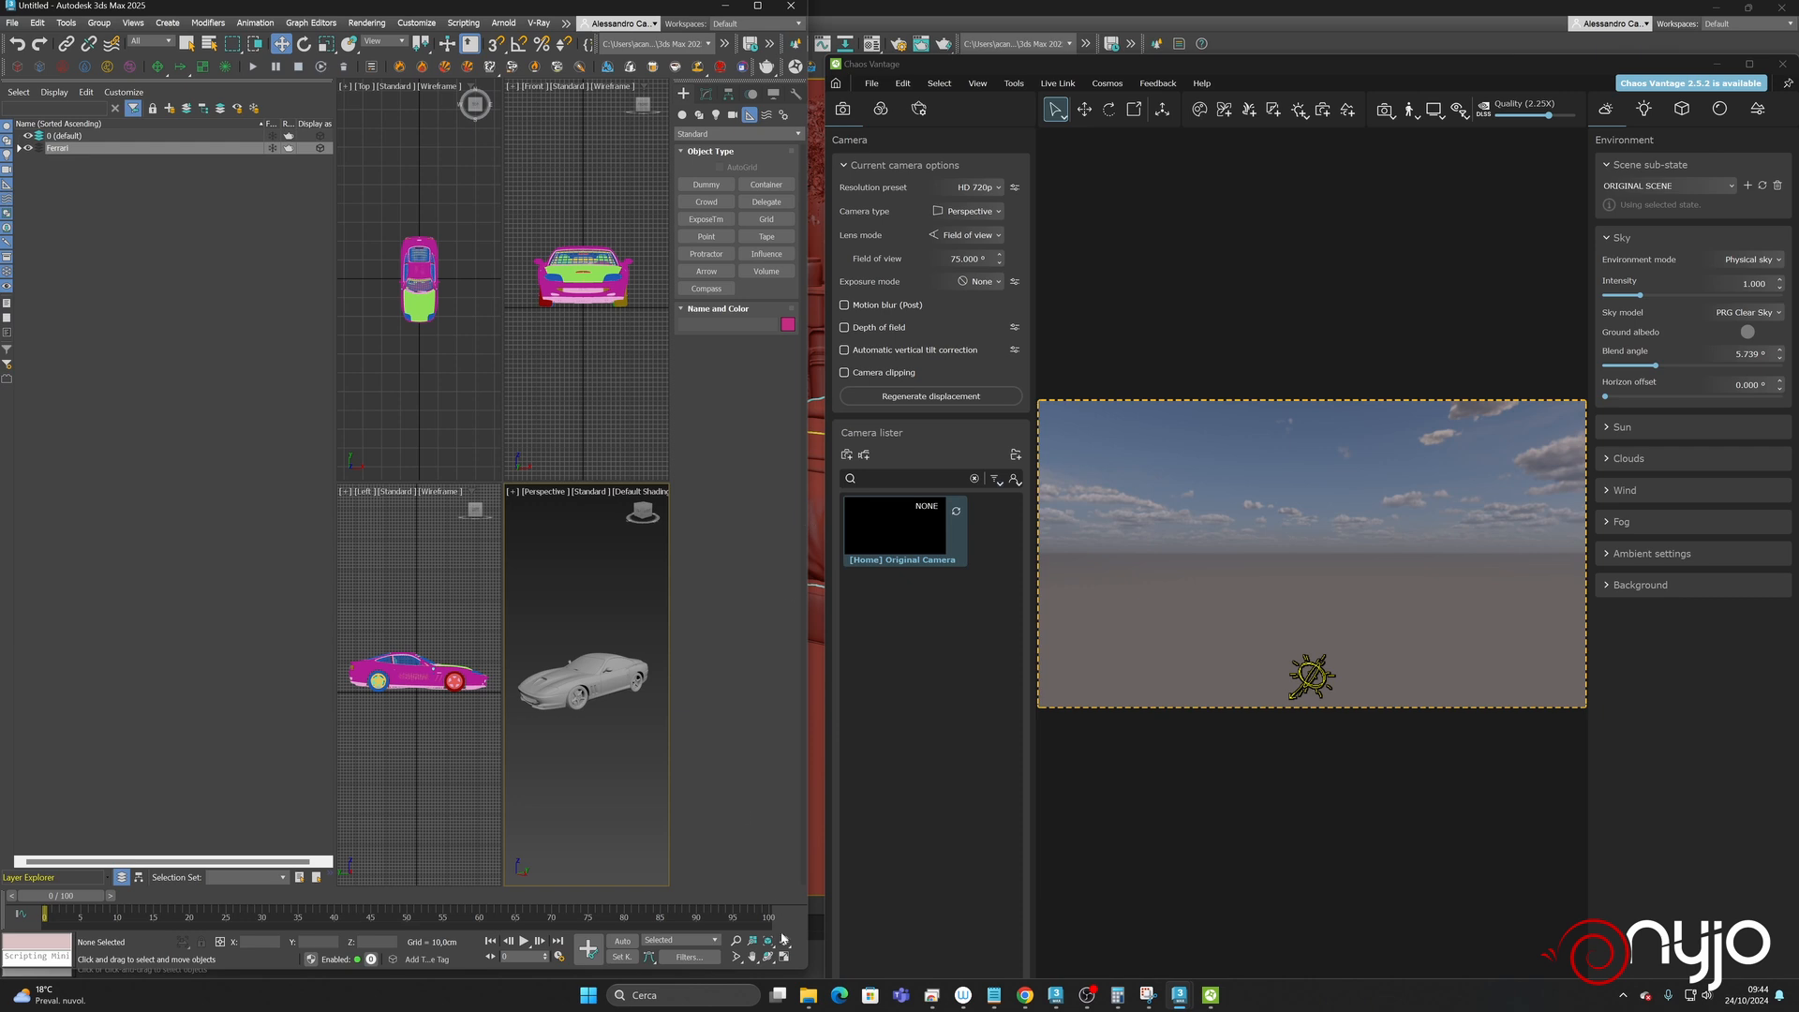
click(785, 956)
drag(335, 409, 206, 408)
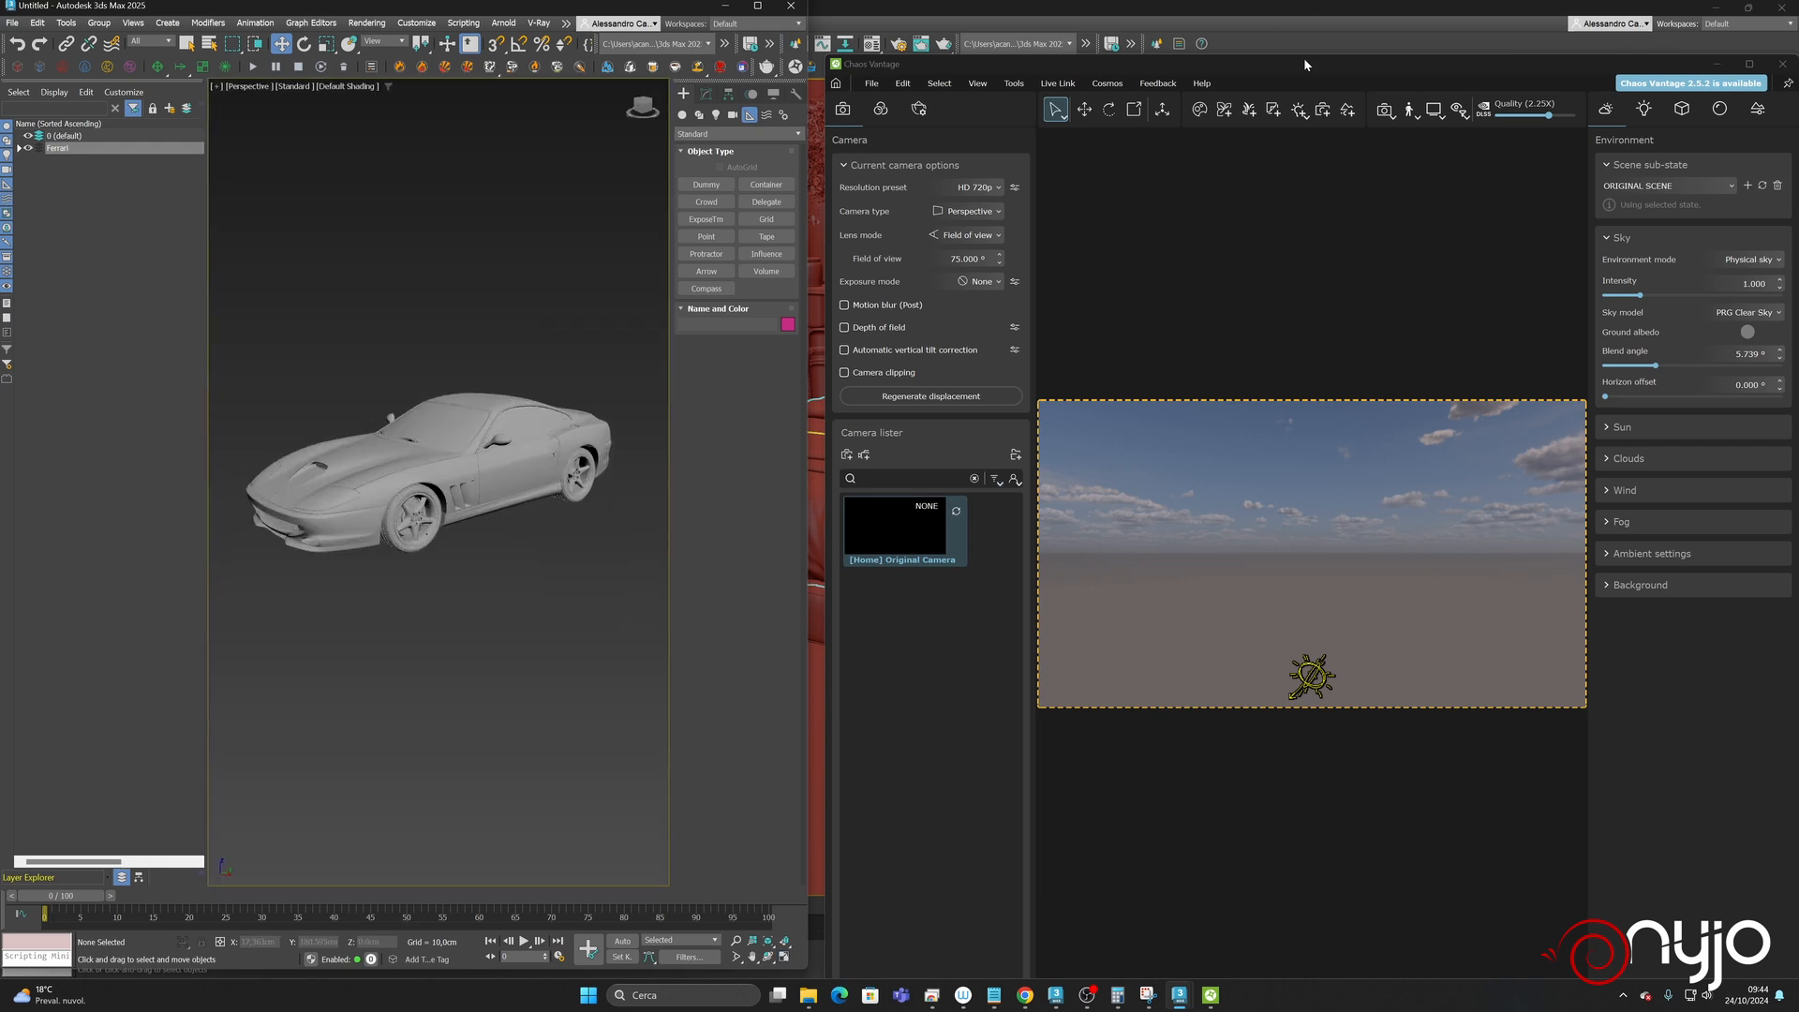
- Align the Chaos Vantage and 3ds Max windows side by side and start the Vantage live link, accepting V-Ray GPU as renderer
drag(1302, 62, 1308, 18)
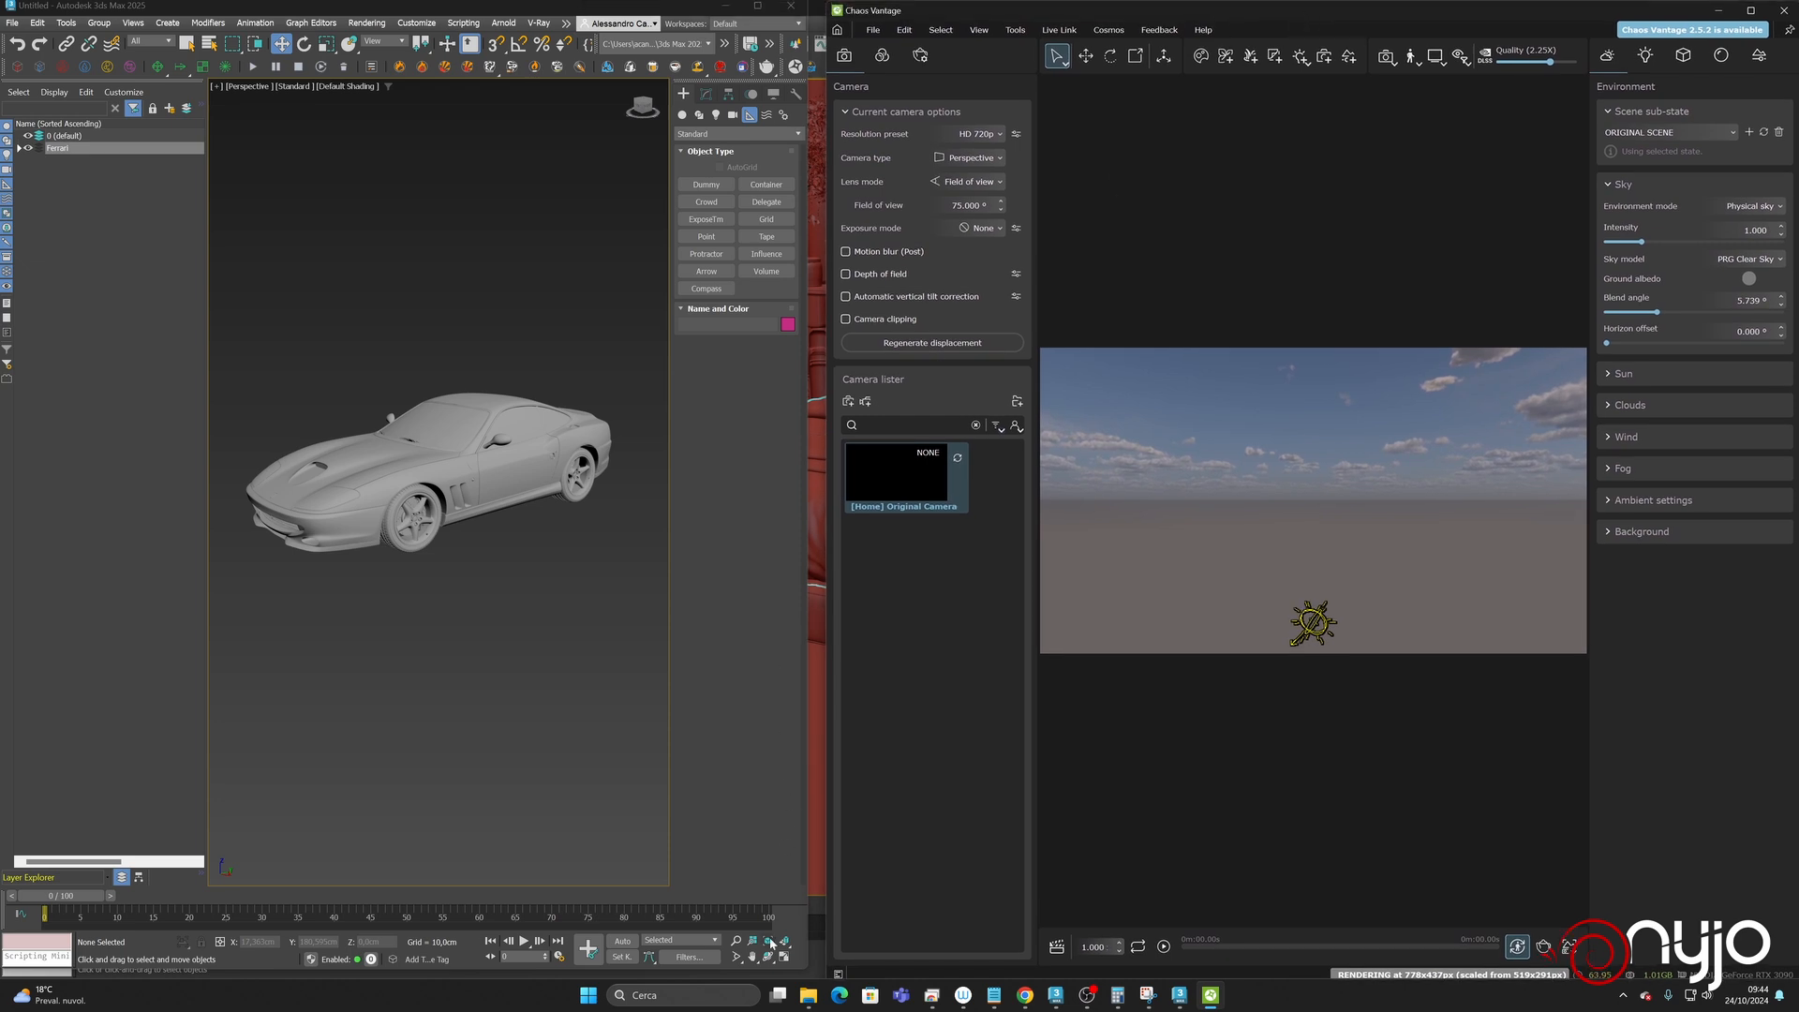
drag(809, 970, 826, 974)
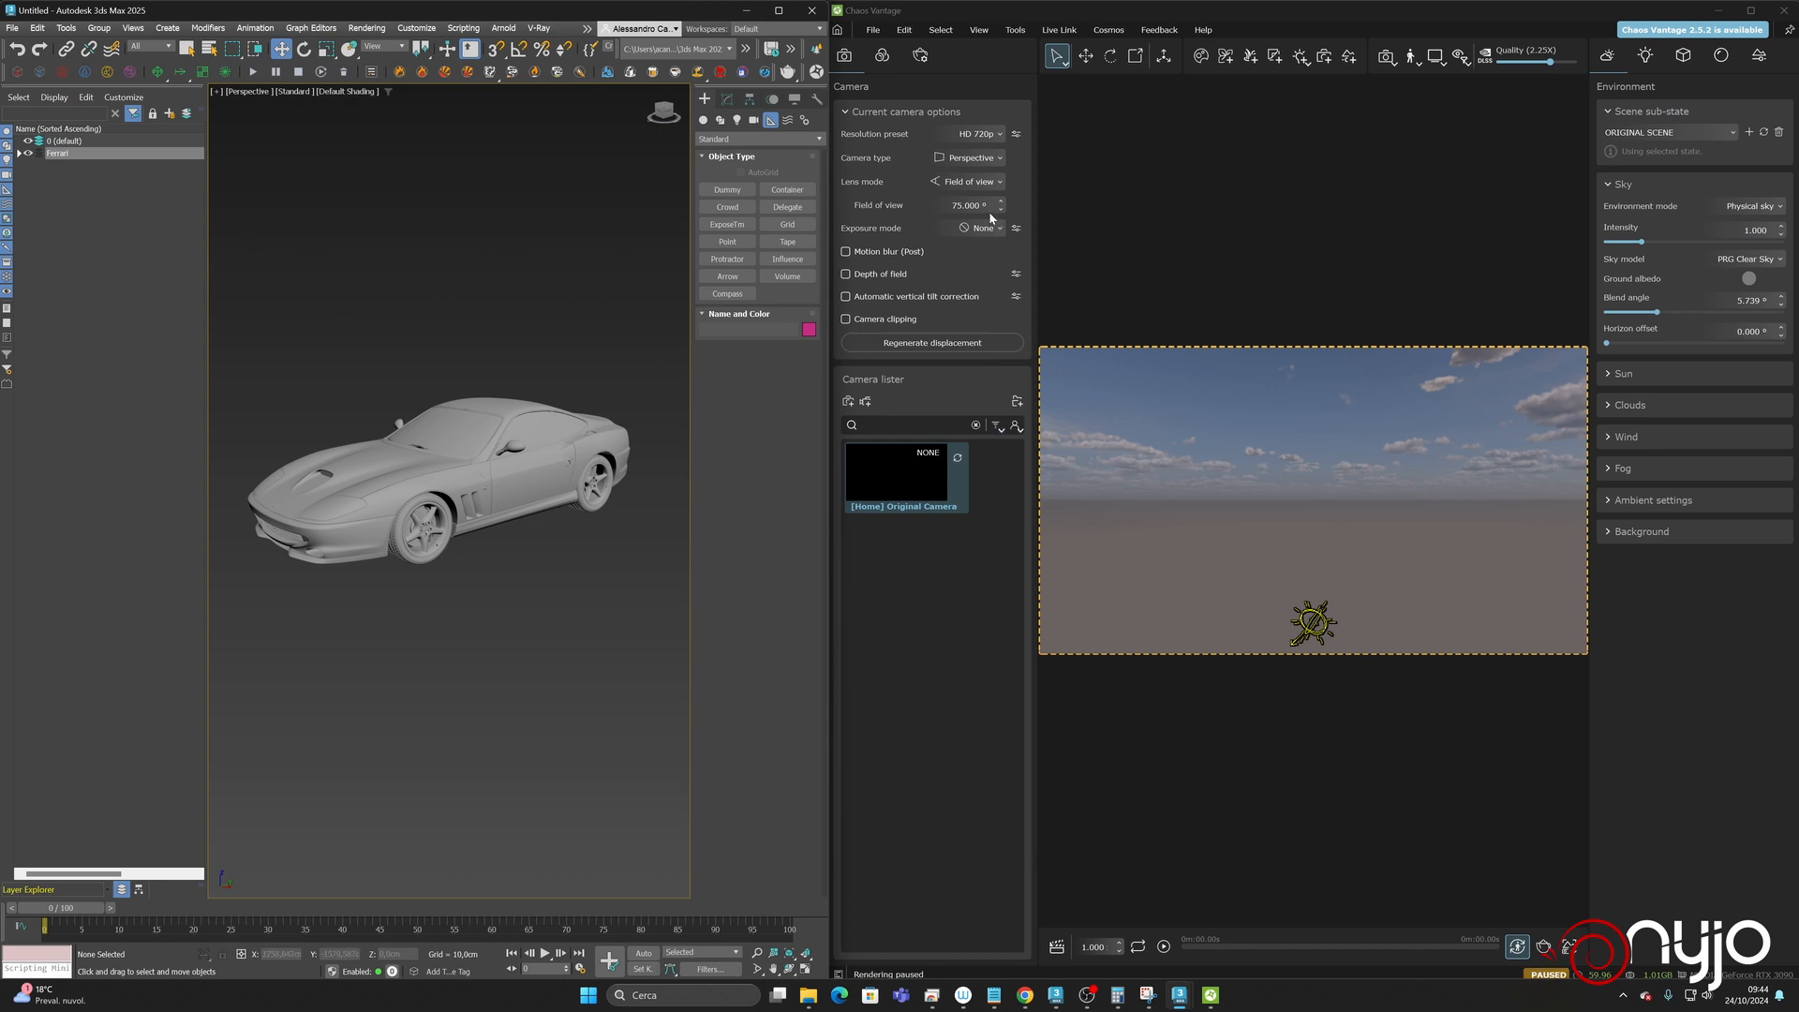
click(815, 73)
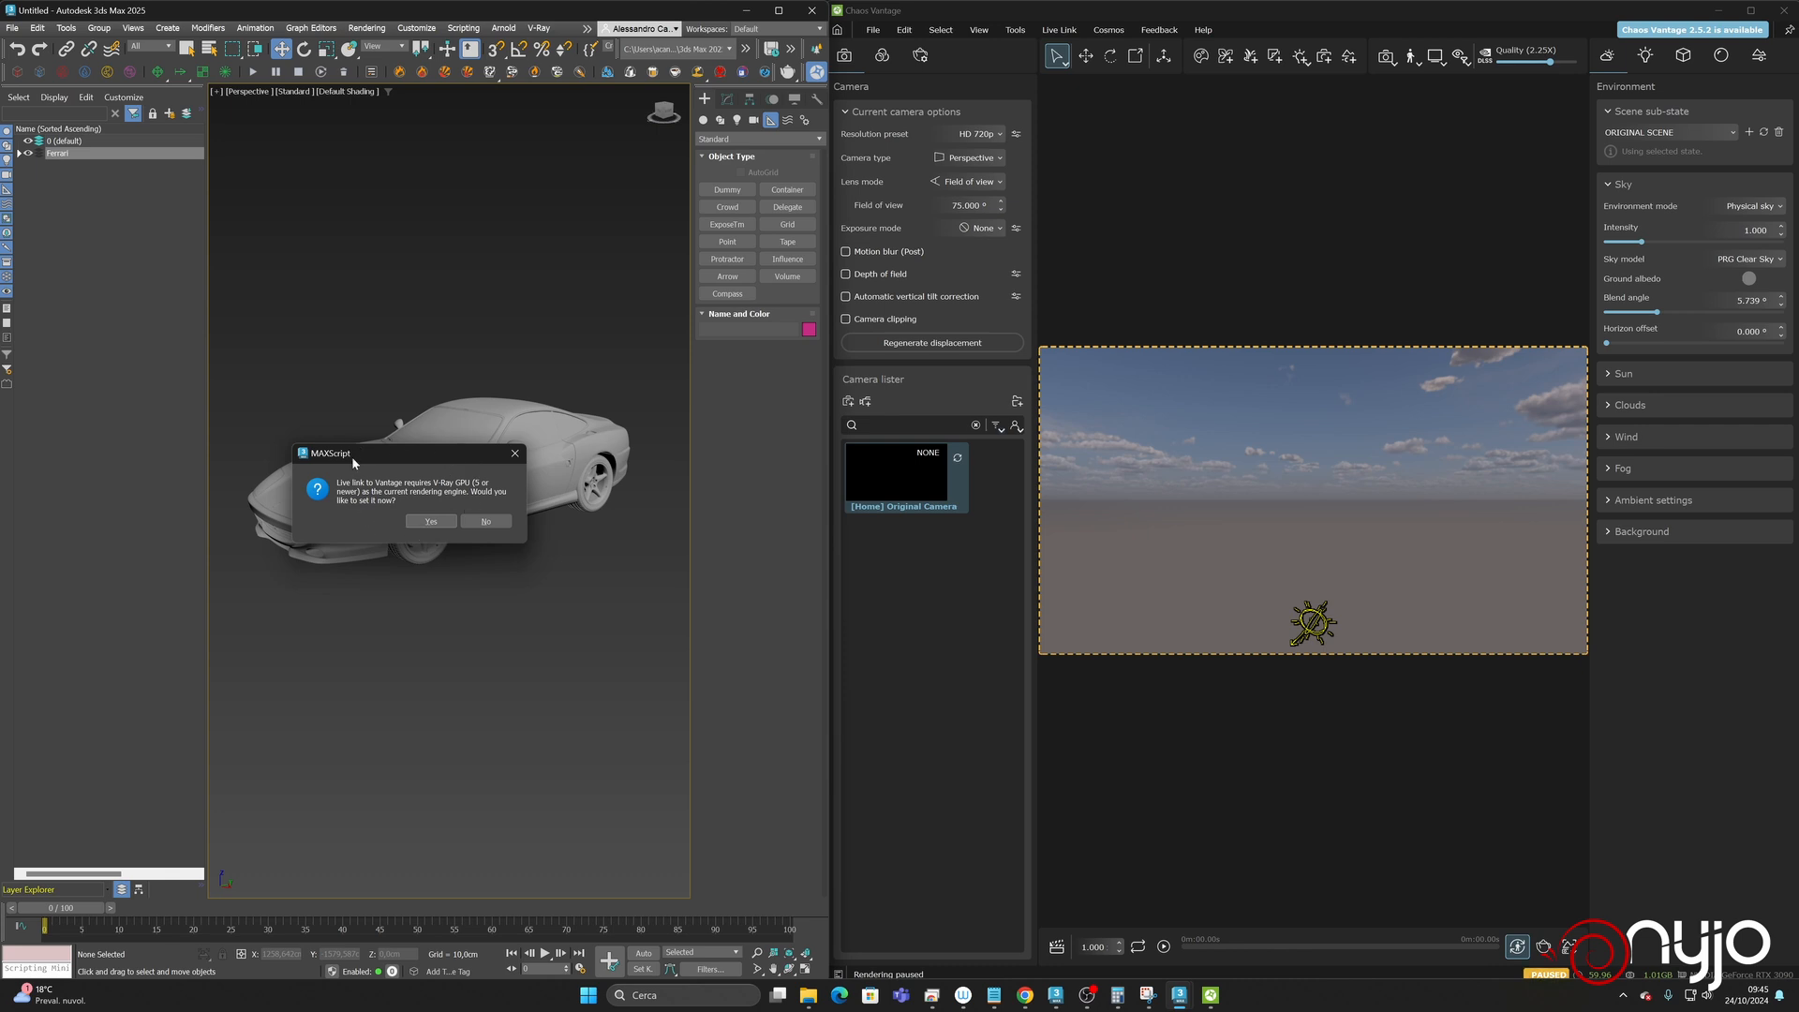
click(427, 523)
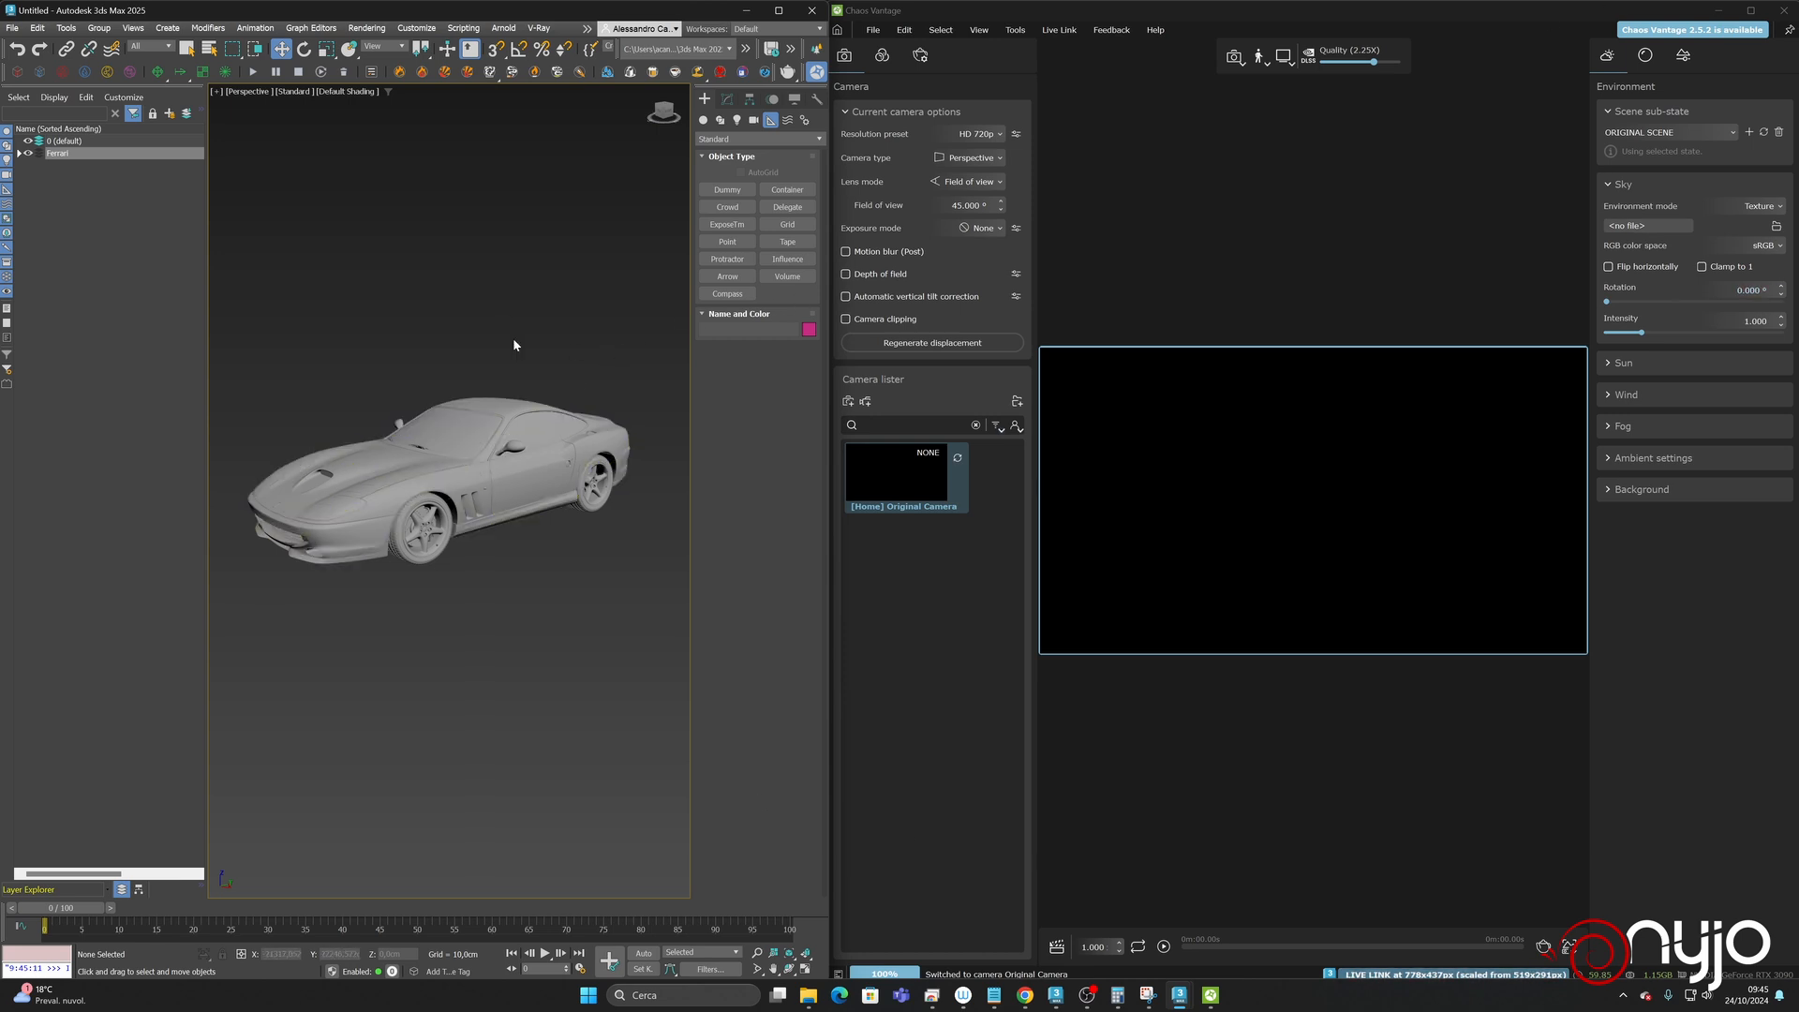
- Create a V-Ray plane light on the ground beside the car and raise it vertically above the roof
click(737, 120)
click(743, 140)
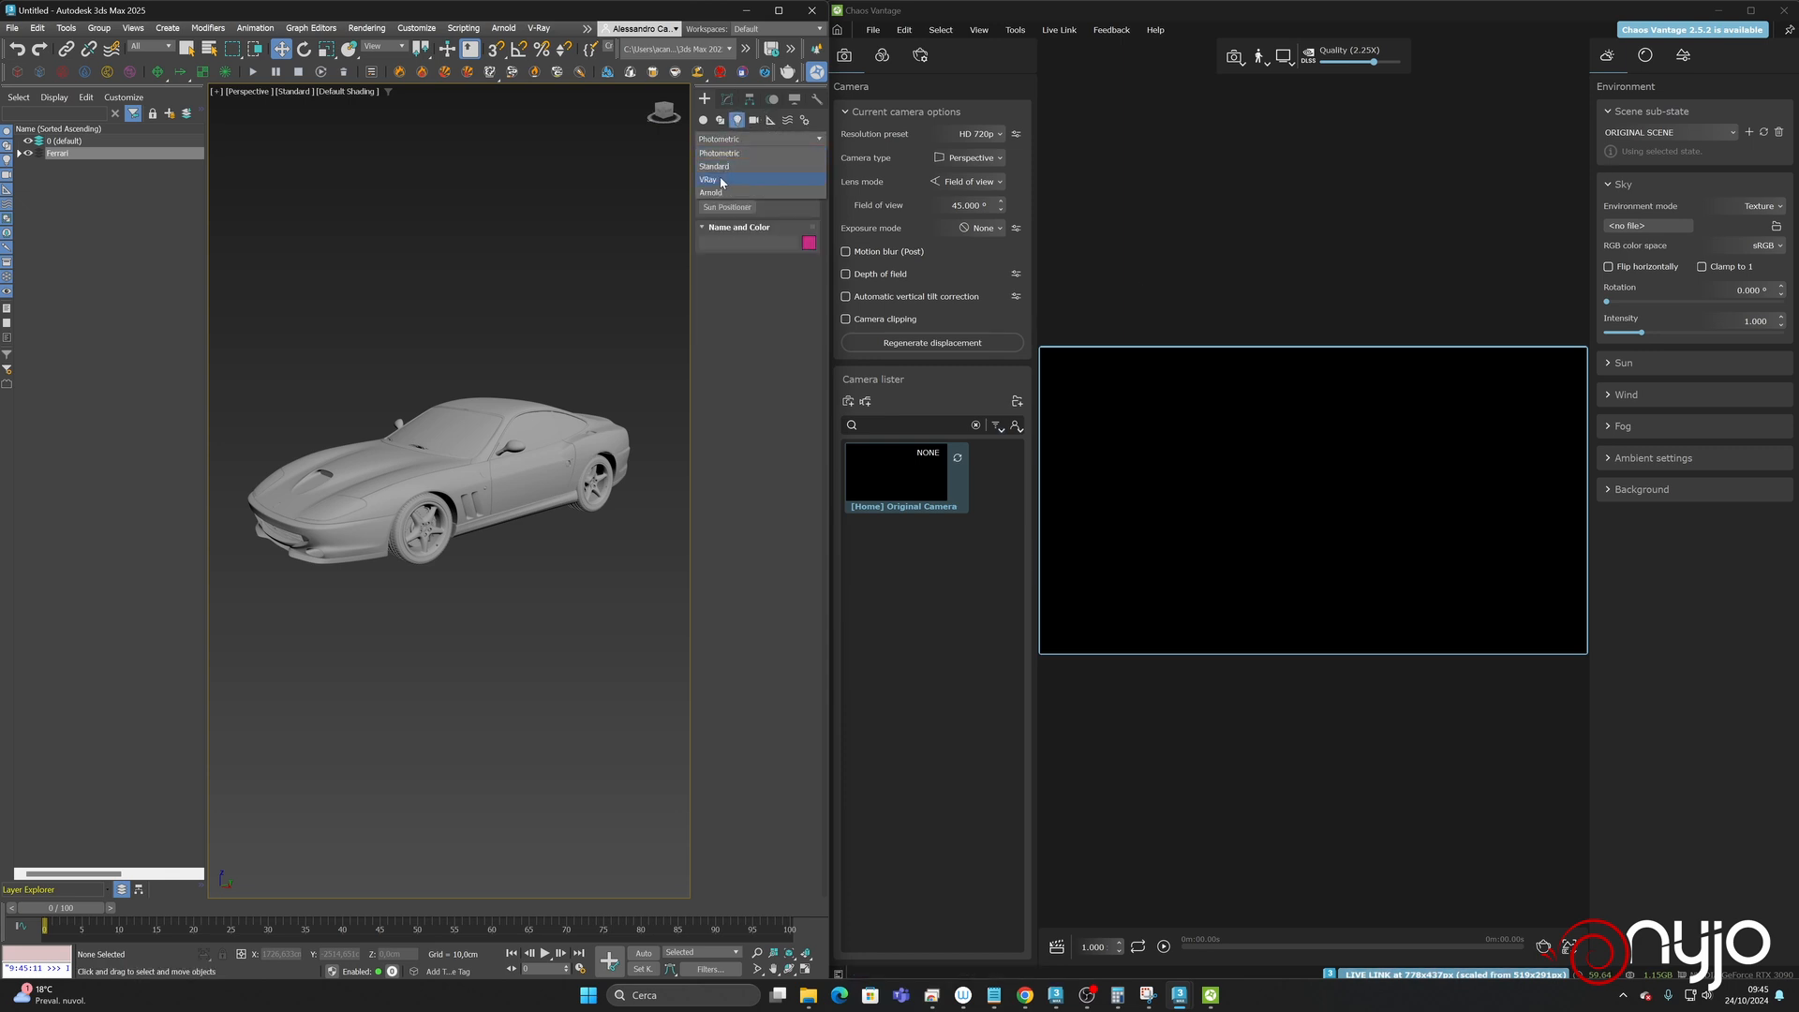
click(760, 152)
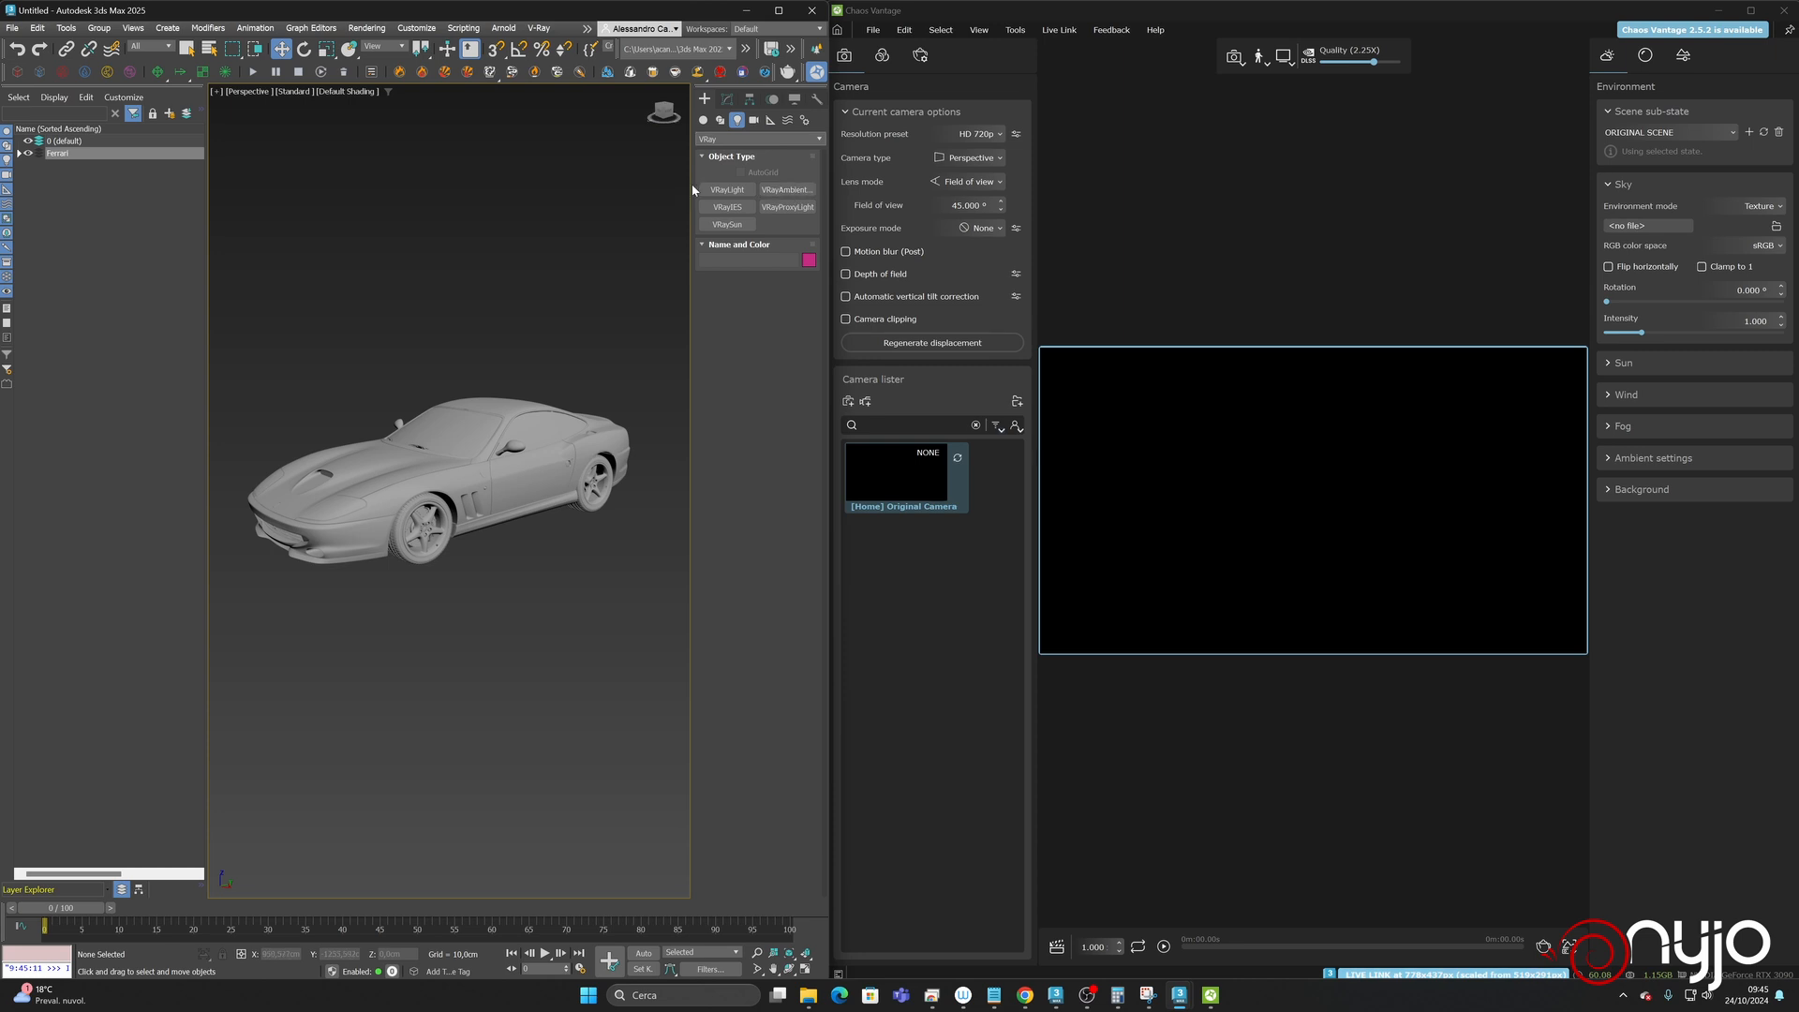
click(727, 189)
drag(459, 539, 524, 562)
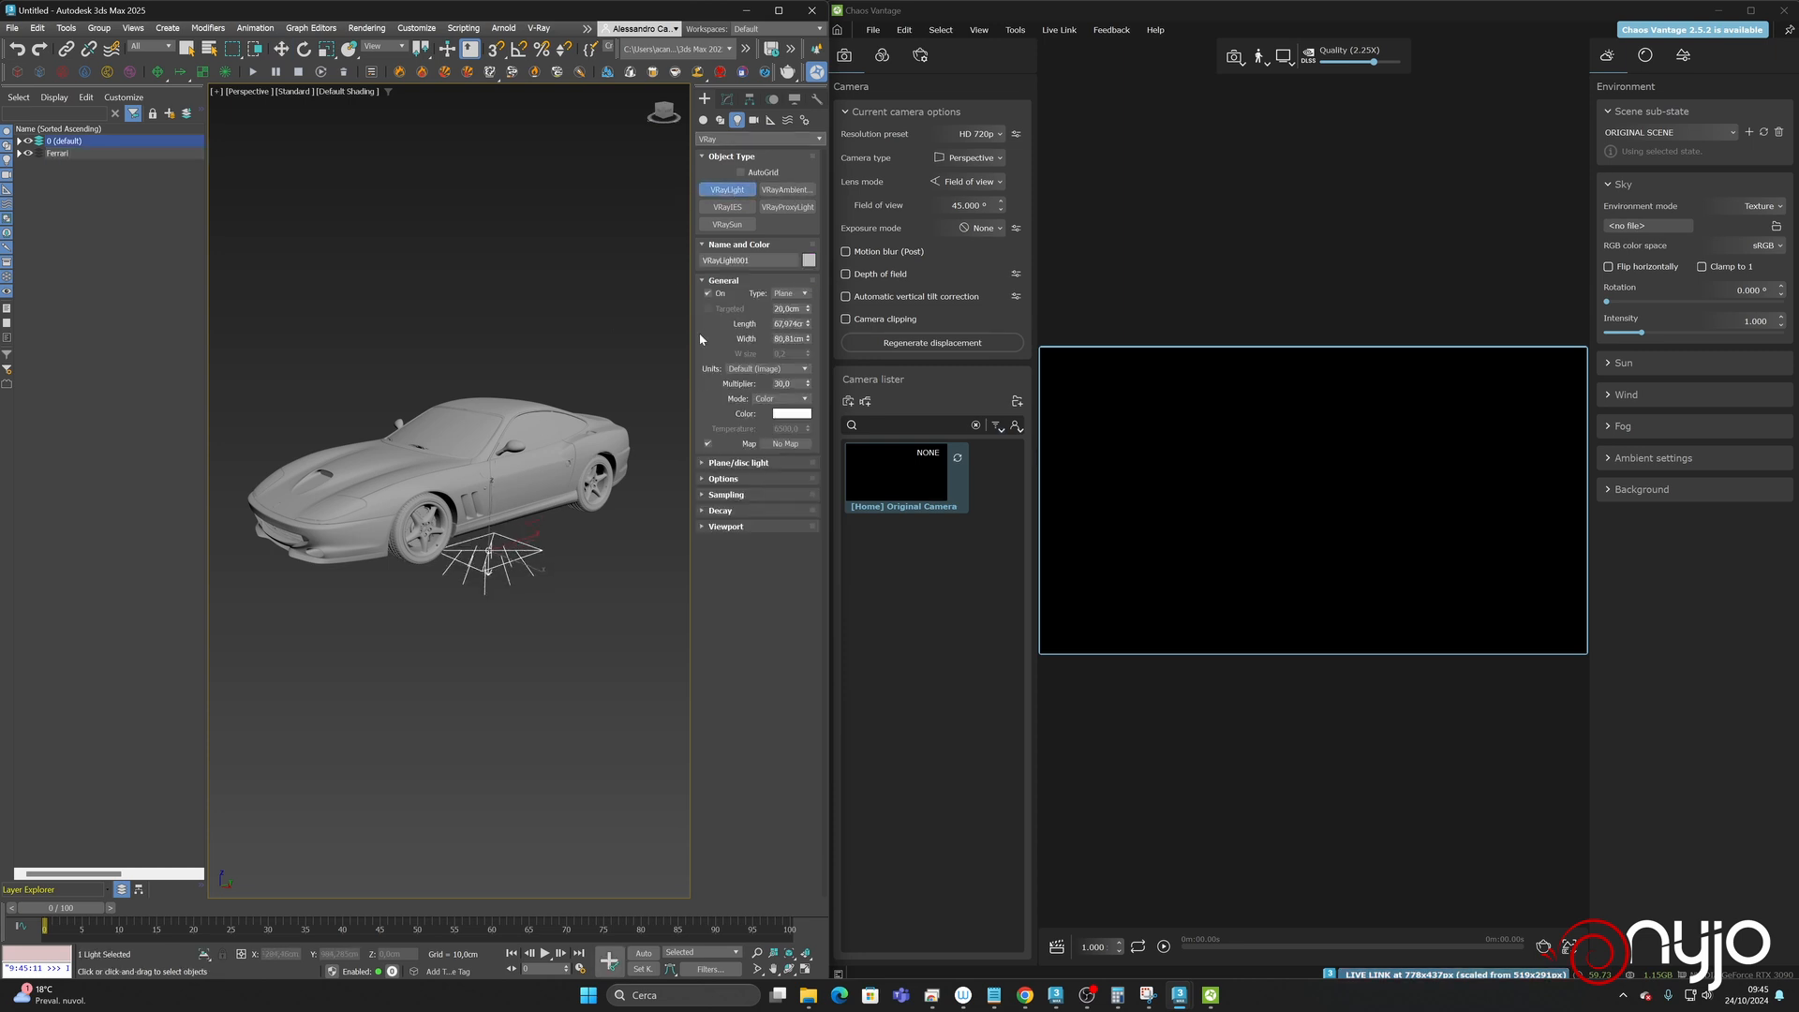
click(282, 49)
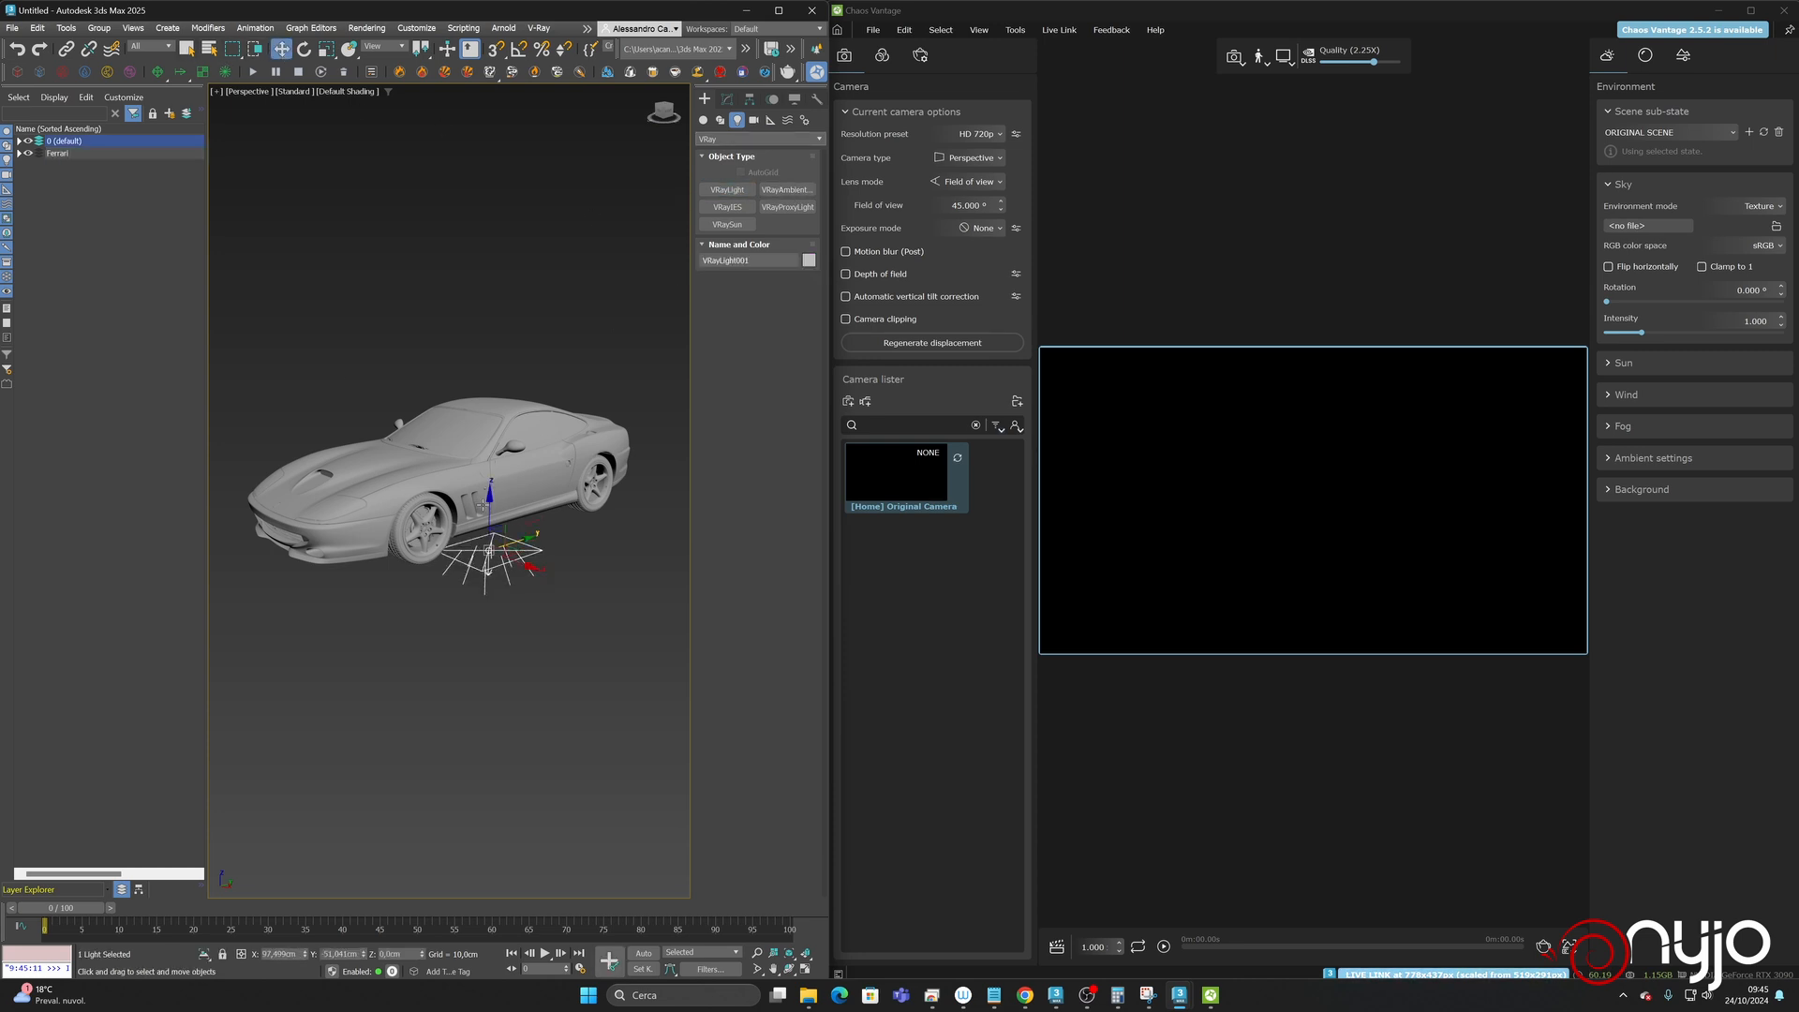
drag(481, 506, 488, 279)
- Change the V-Ray light's type to Dome and set its multiplier to 1
click(727, 98)
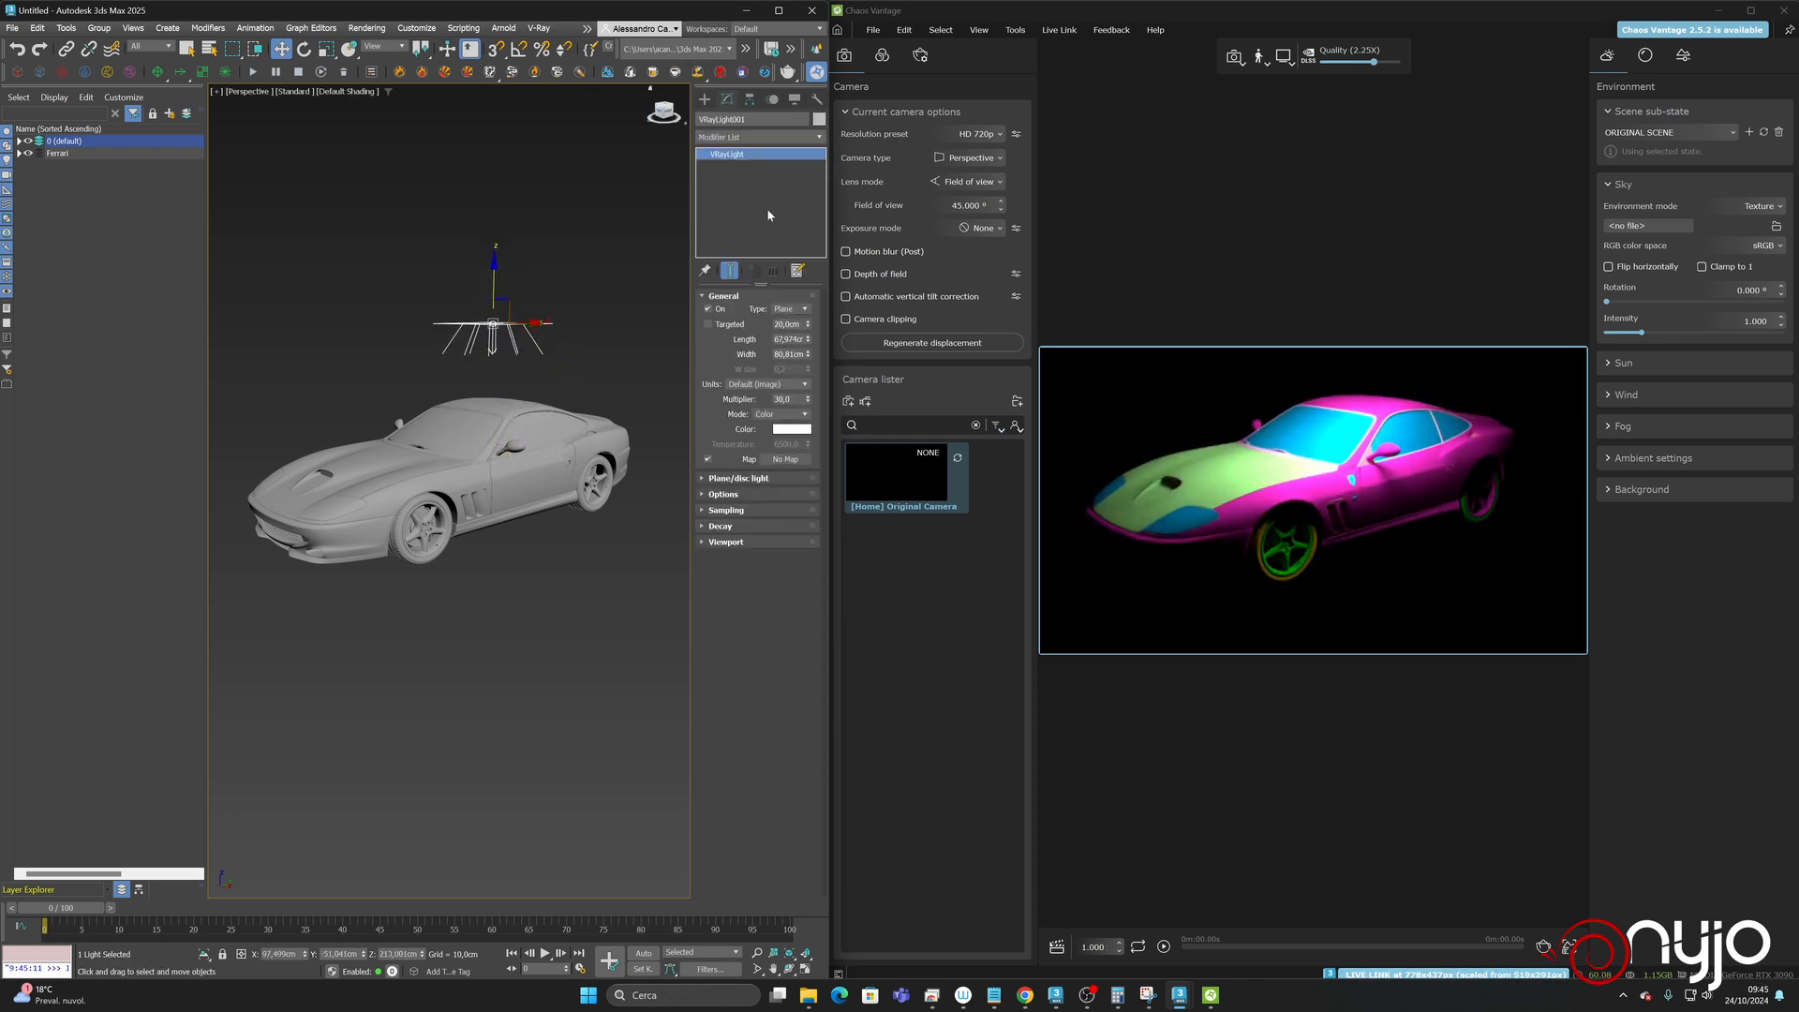
click(789, 309)
click(785, 327)
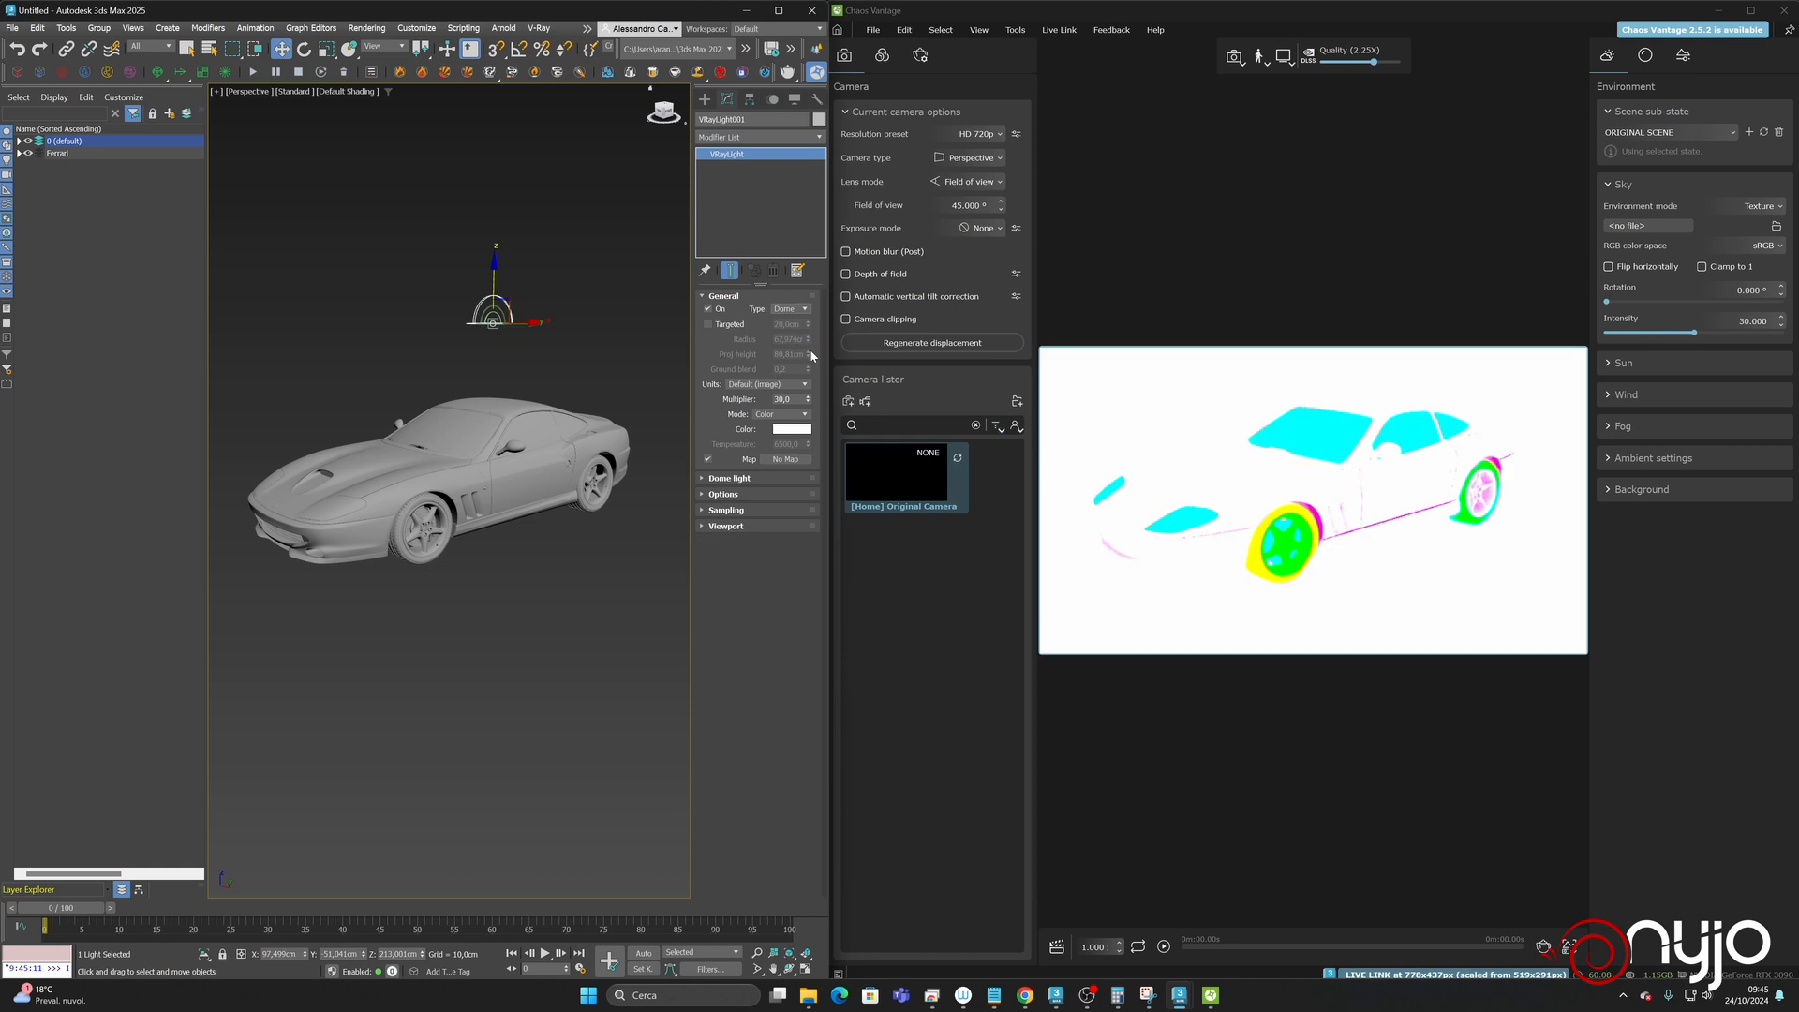
double_click(802, 400)
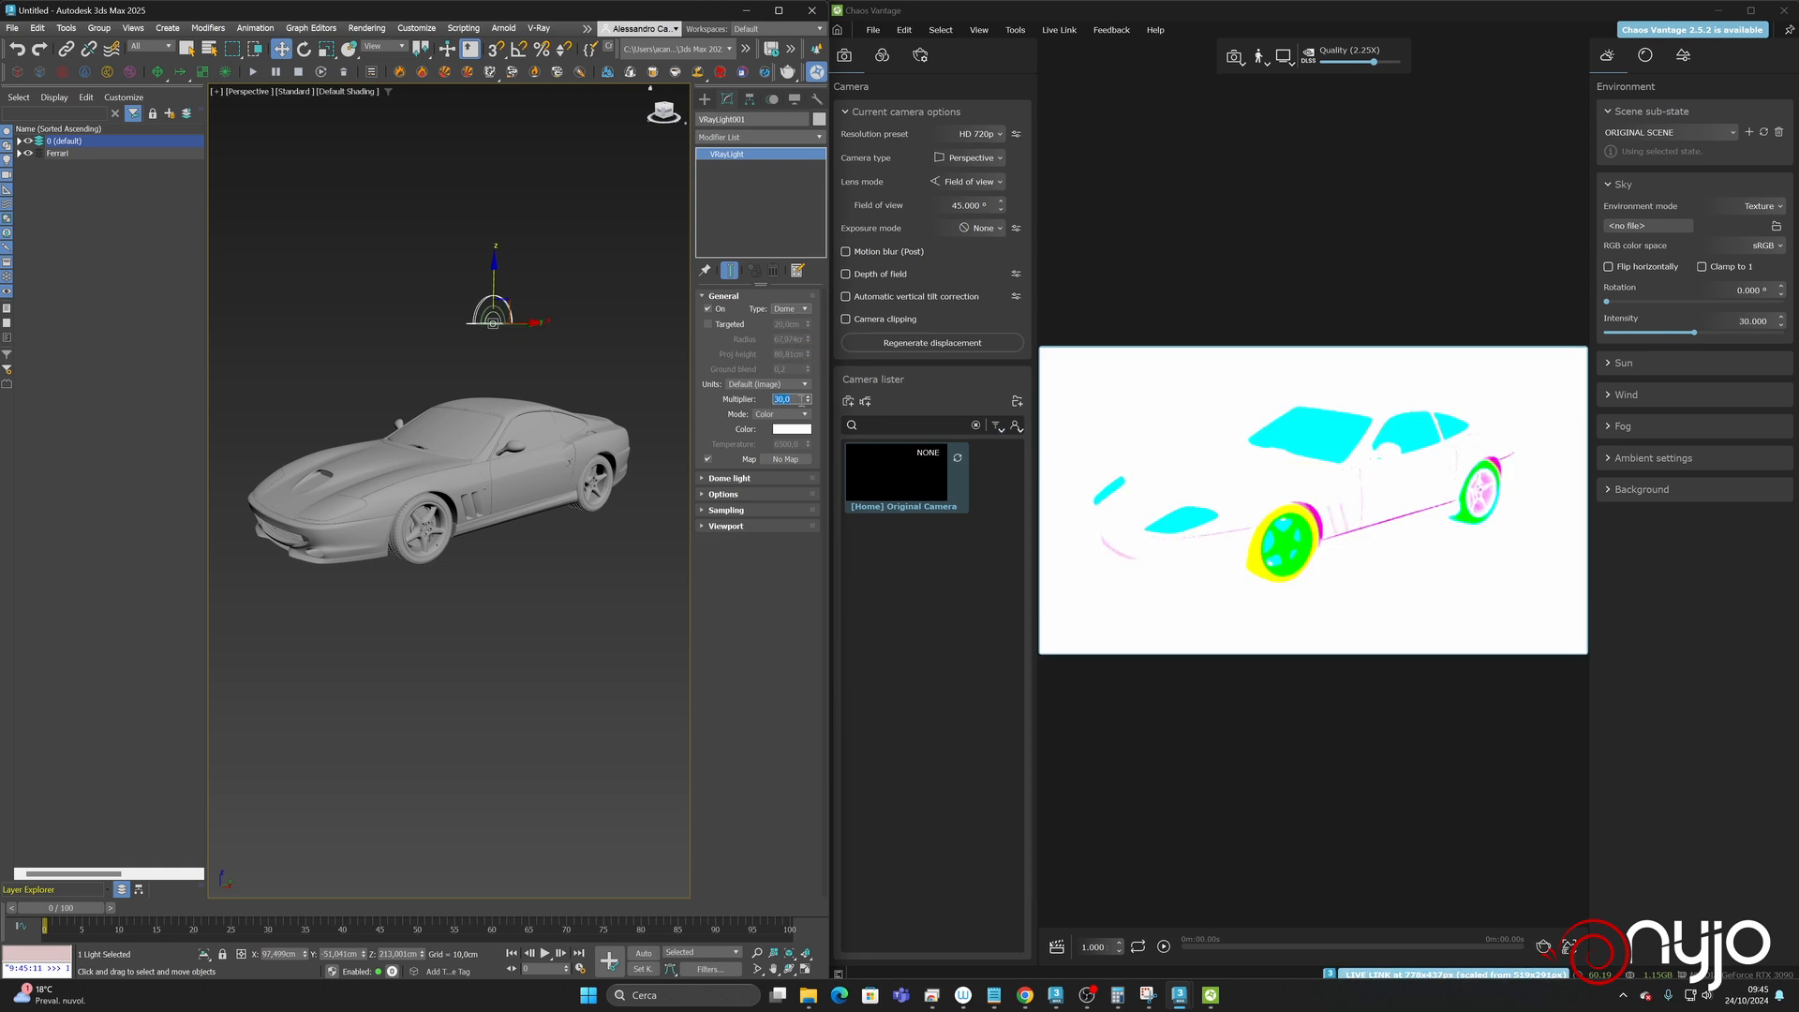
text(1)
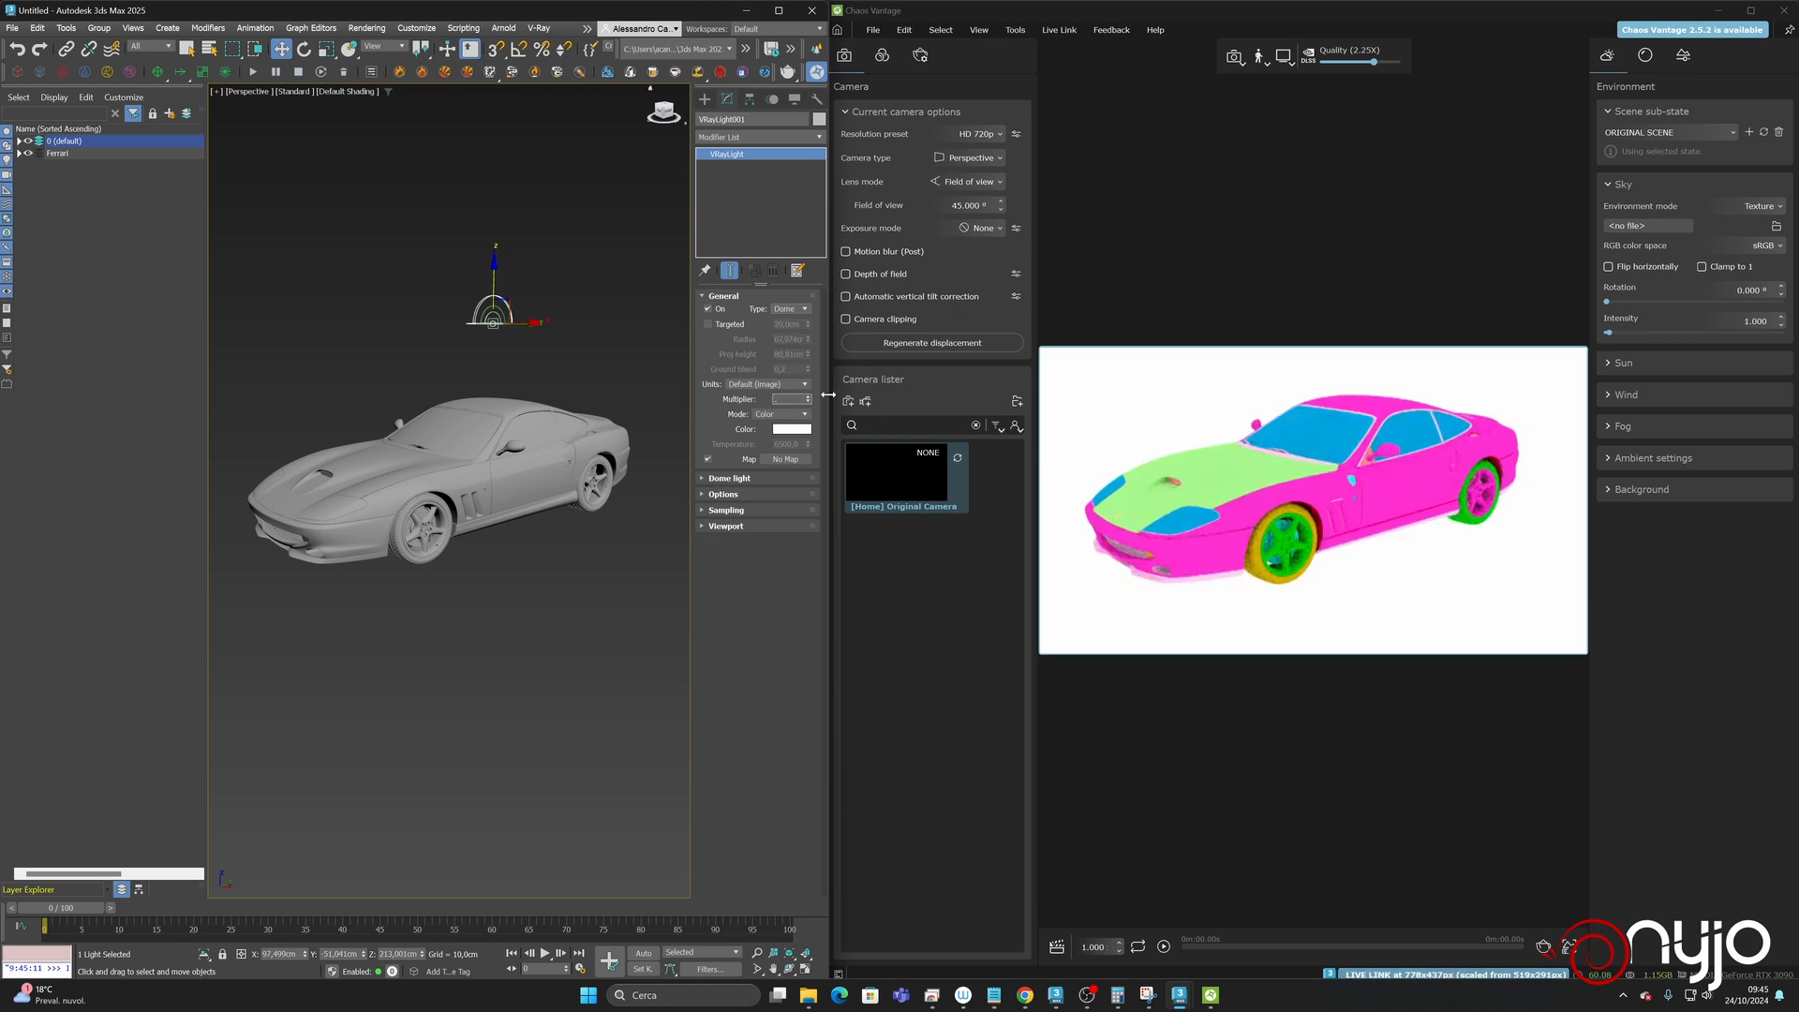
- Expand the dome light's Dome light and Options settings and change the light's color to a pale light blue
click(729, 478)
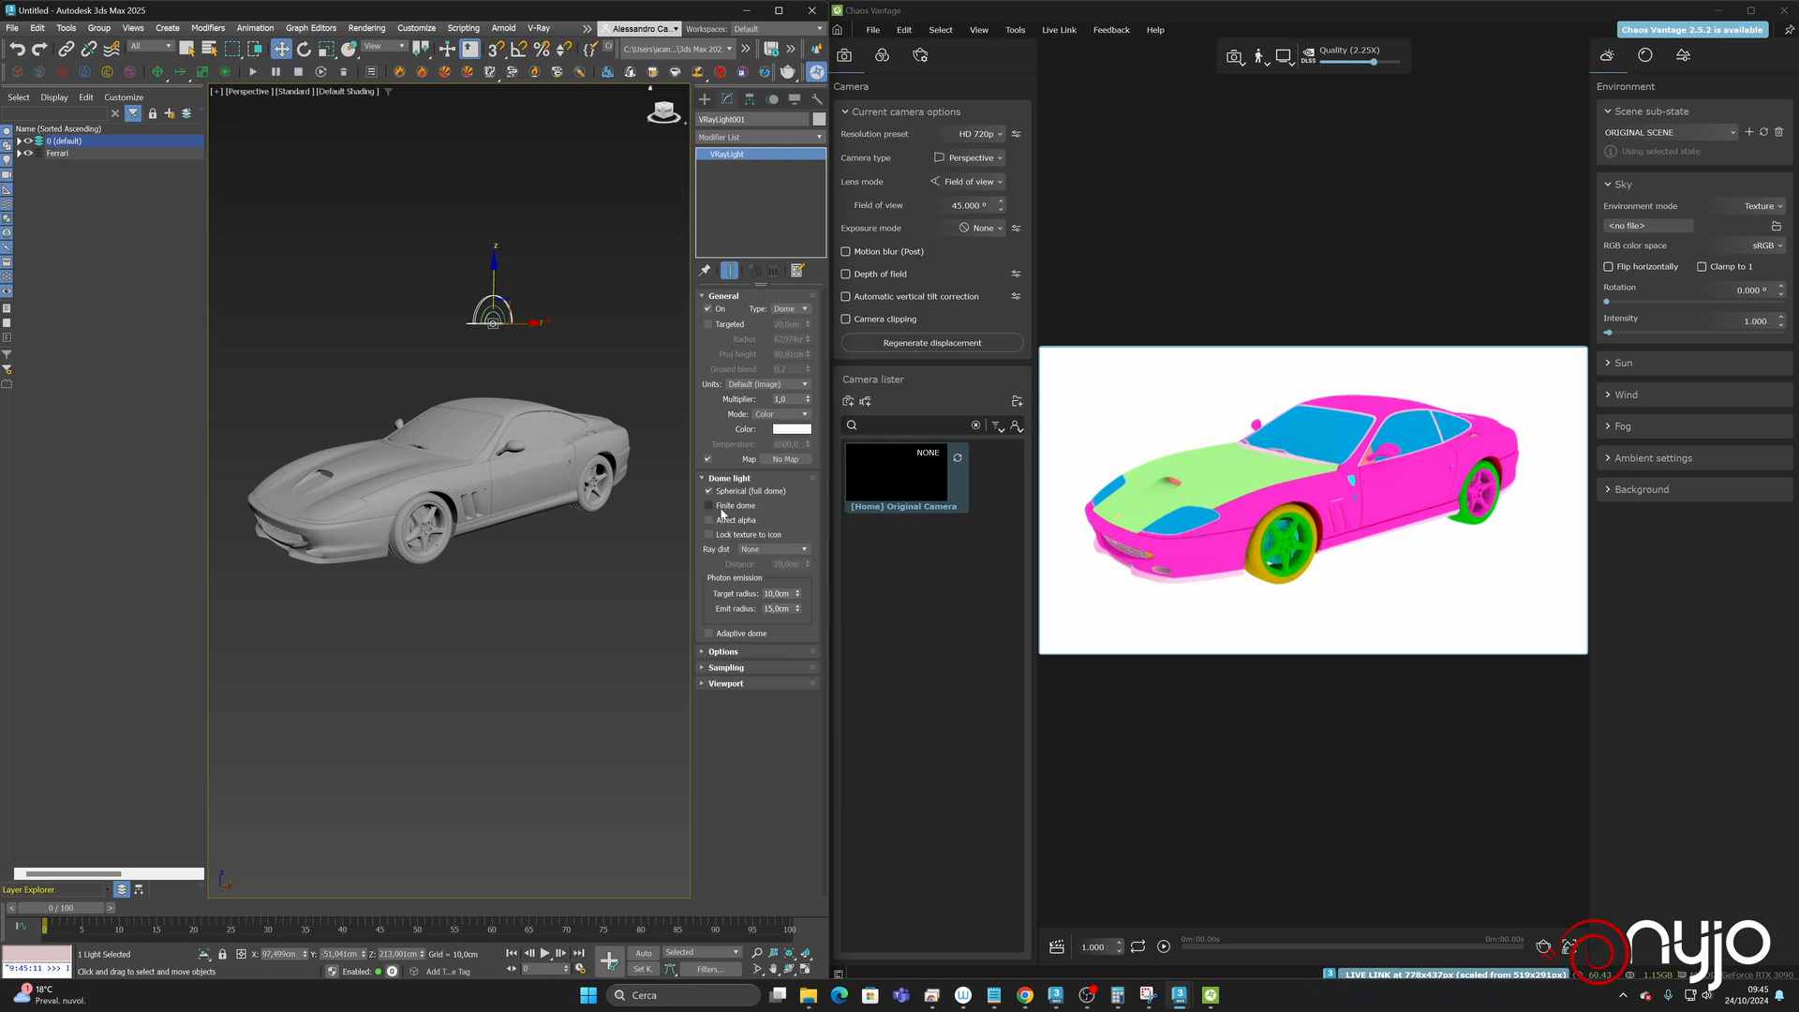
click(714, 651)
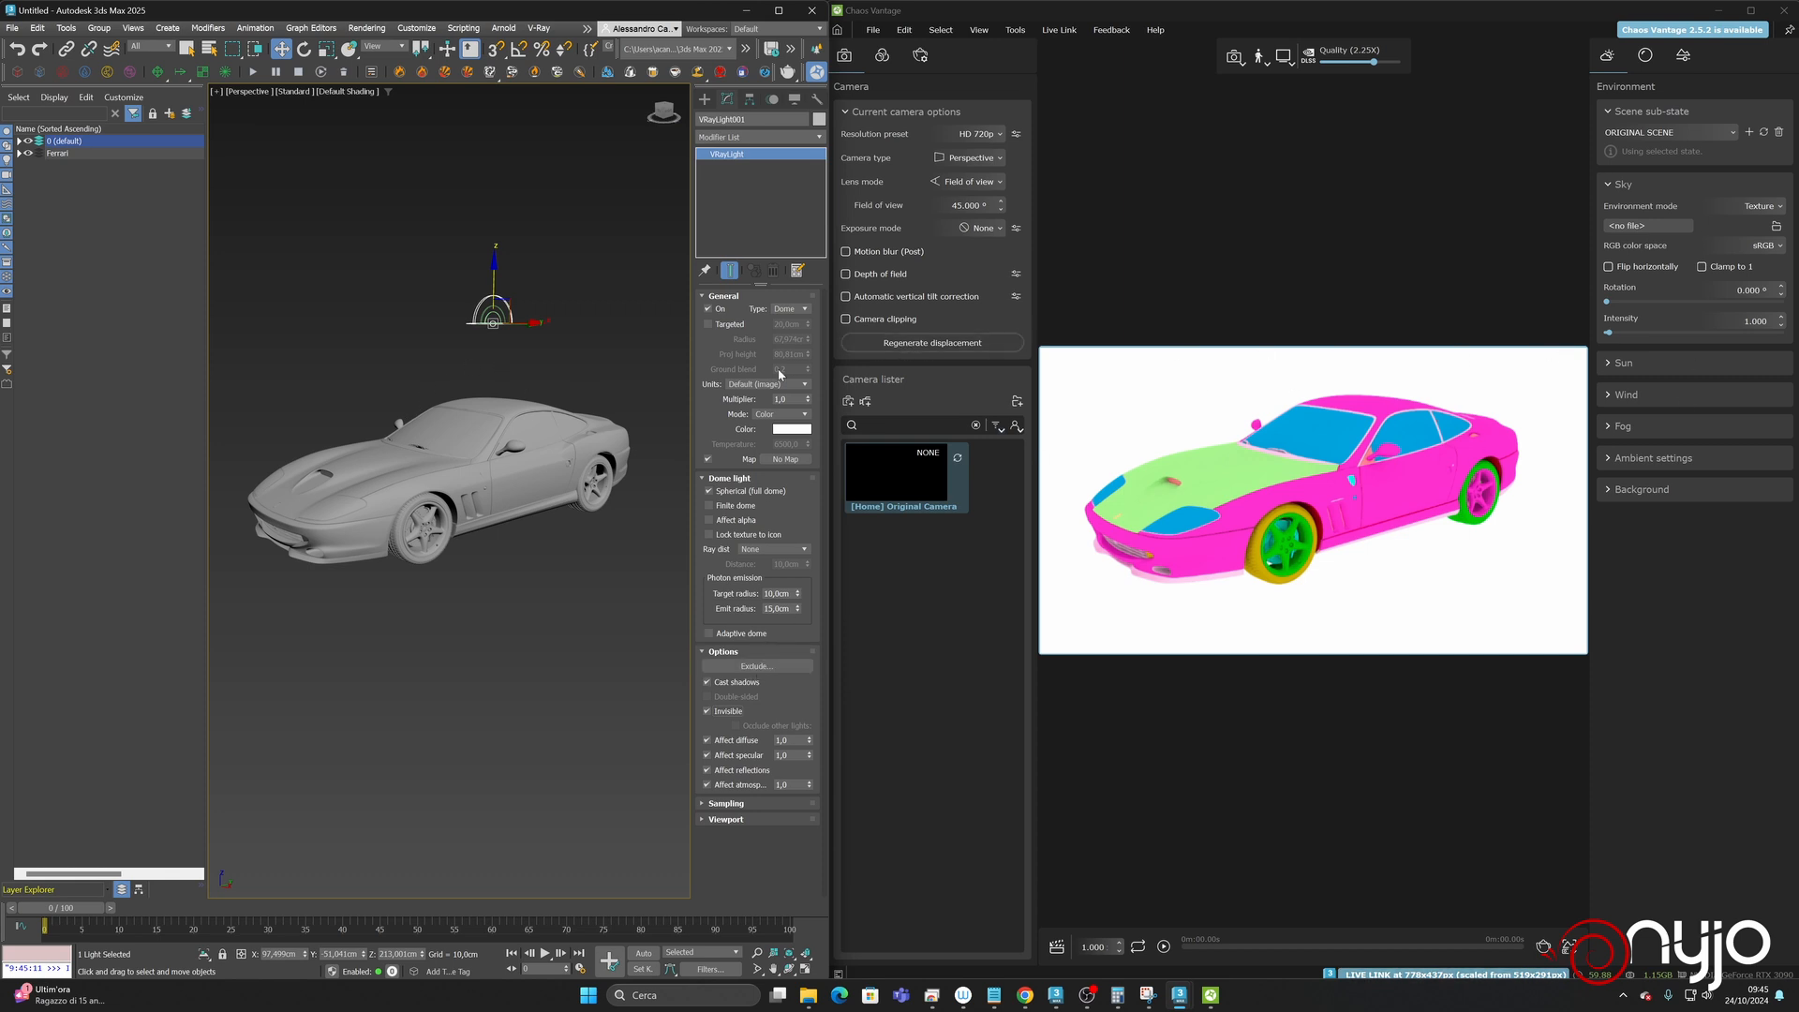
click(789, 430)
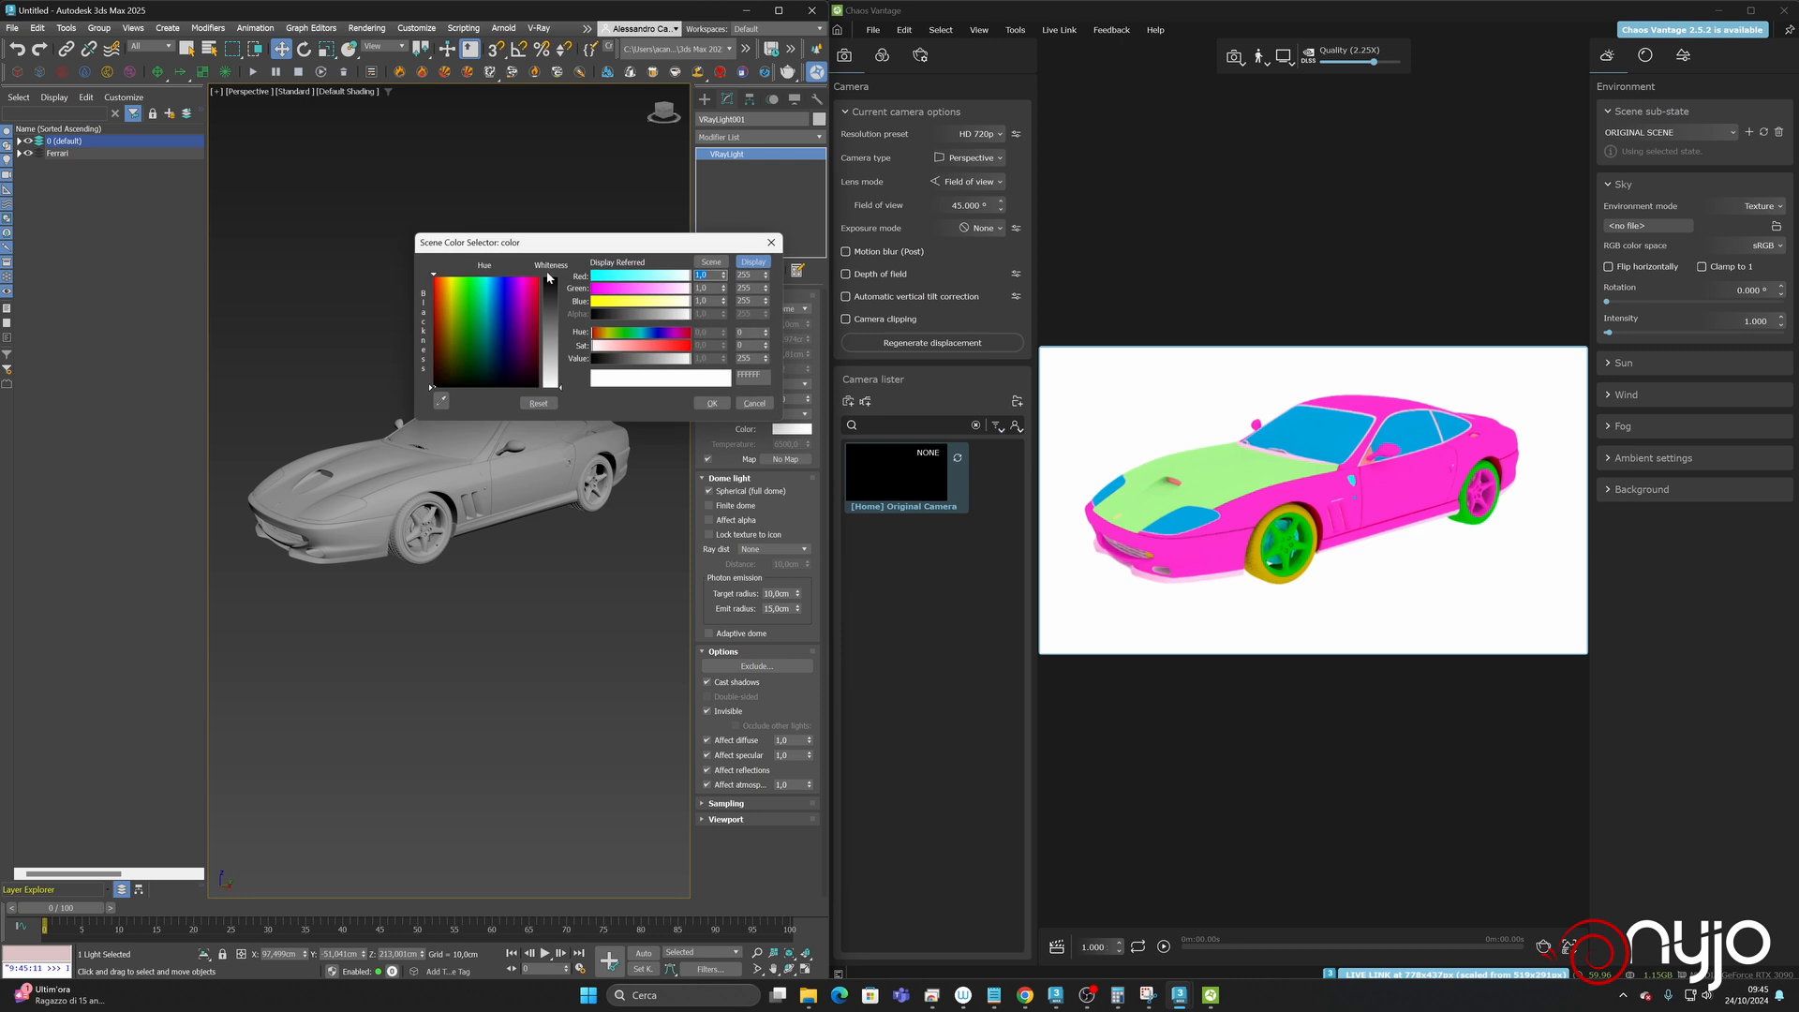
click(489, 280)
click(560, 368)
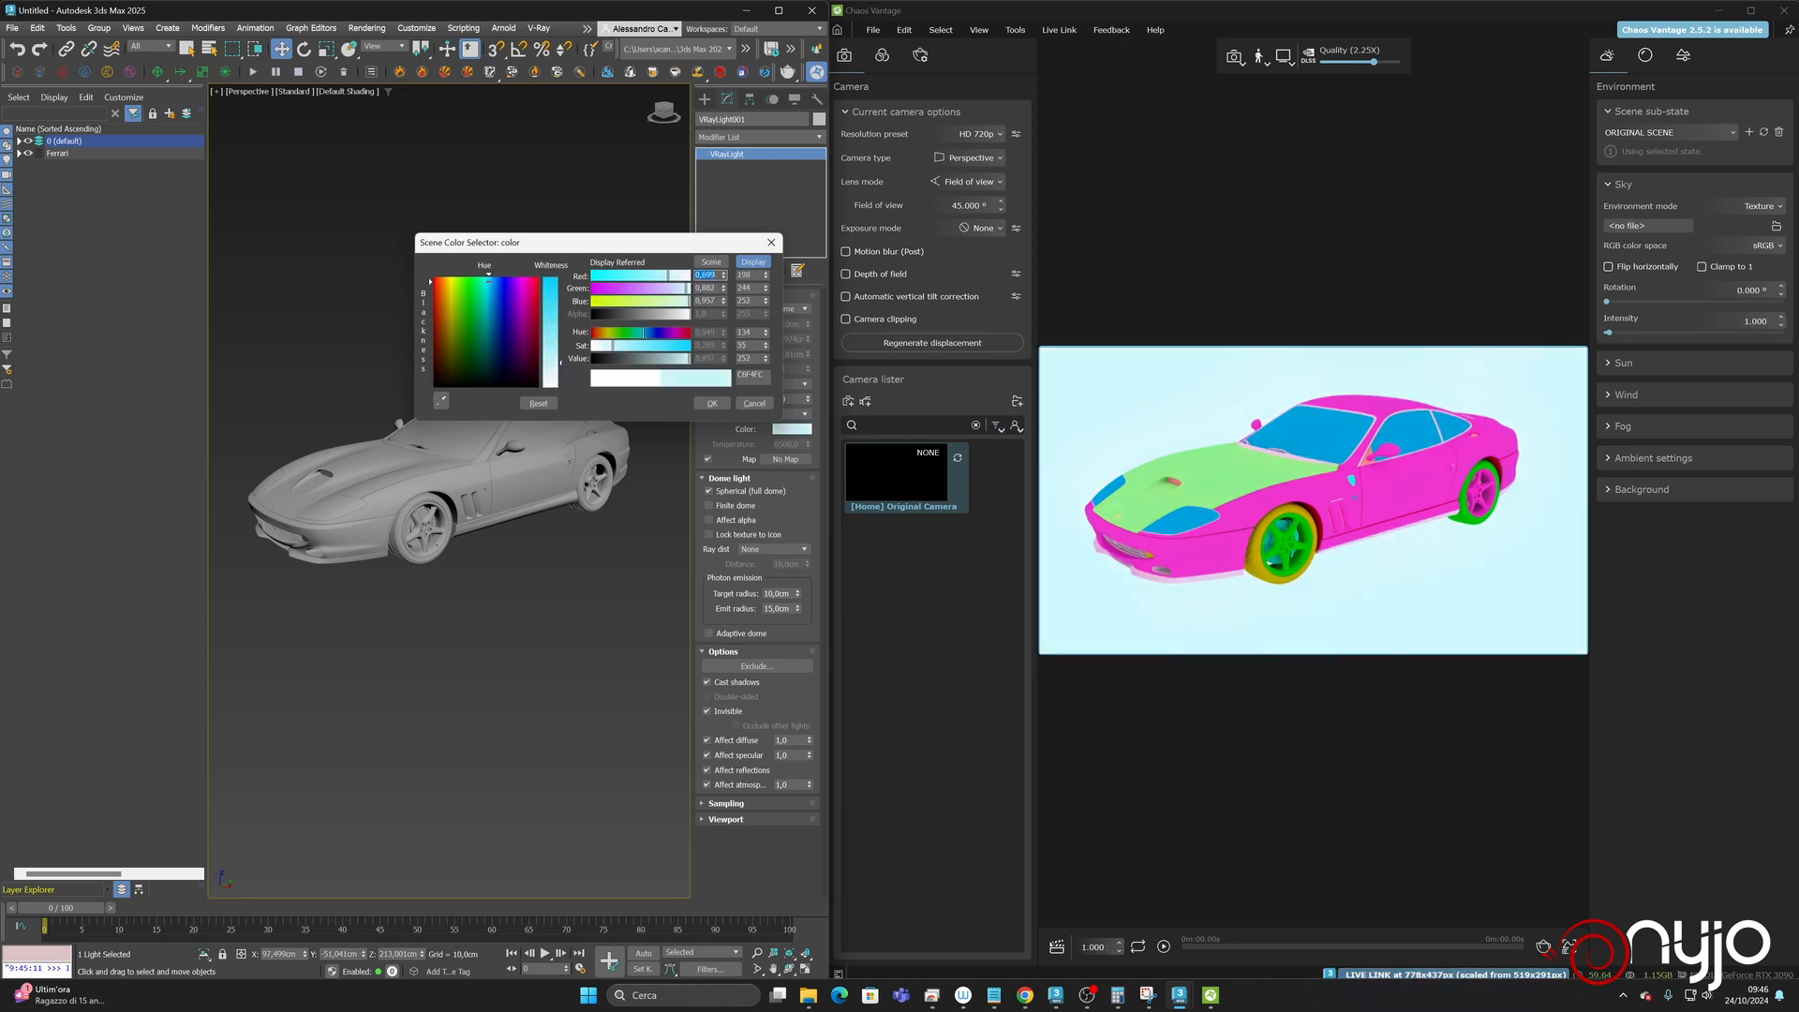
click(712, 403)
- Check the color management mode and rendering color space in the Color Management Settings, and close them
click(366, 29)
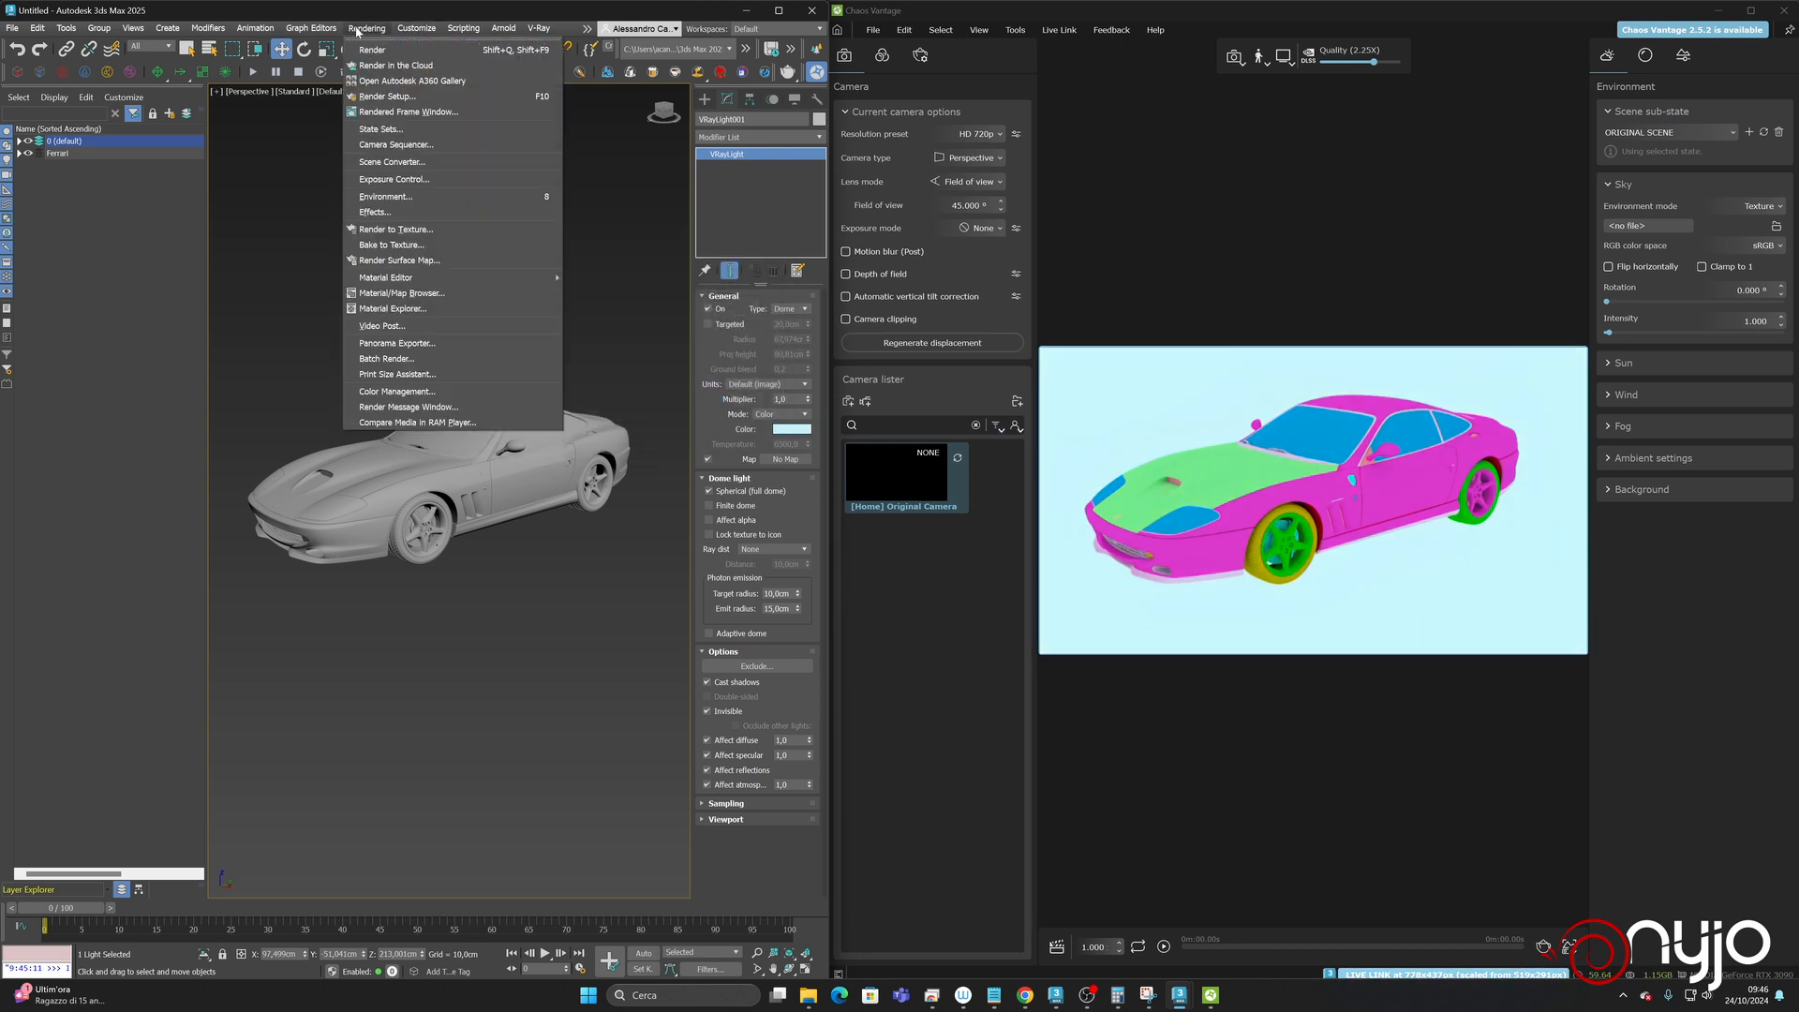
click(387, 393)
drag(711, 293, 206, 246)
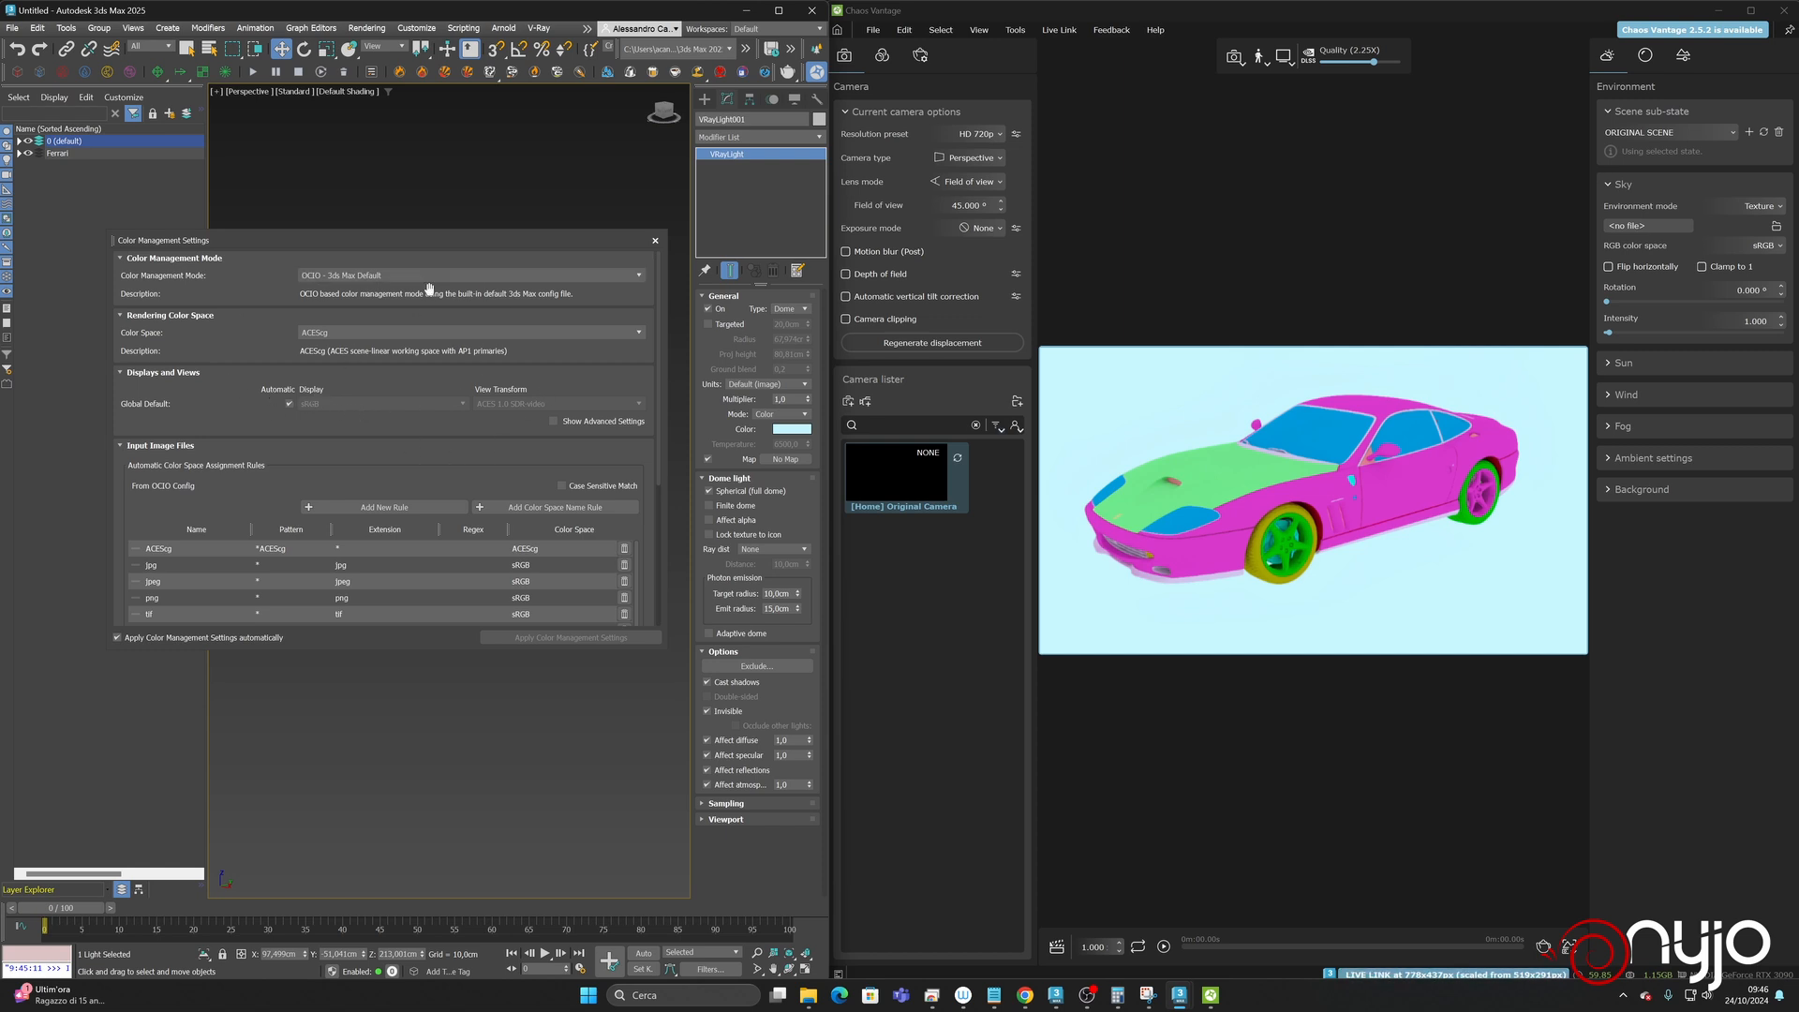
click(655, 242)
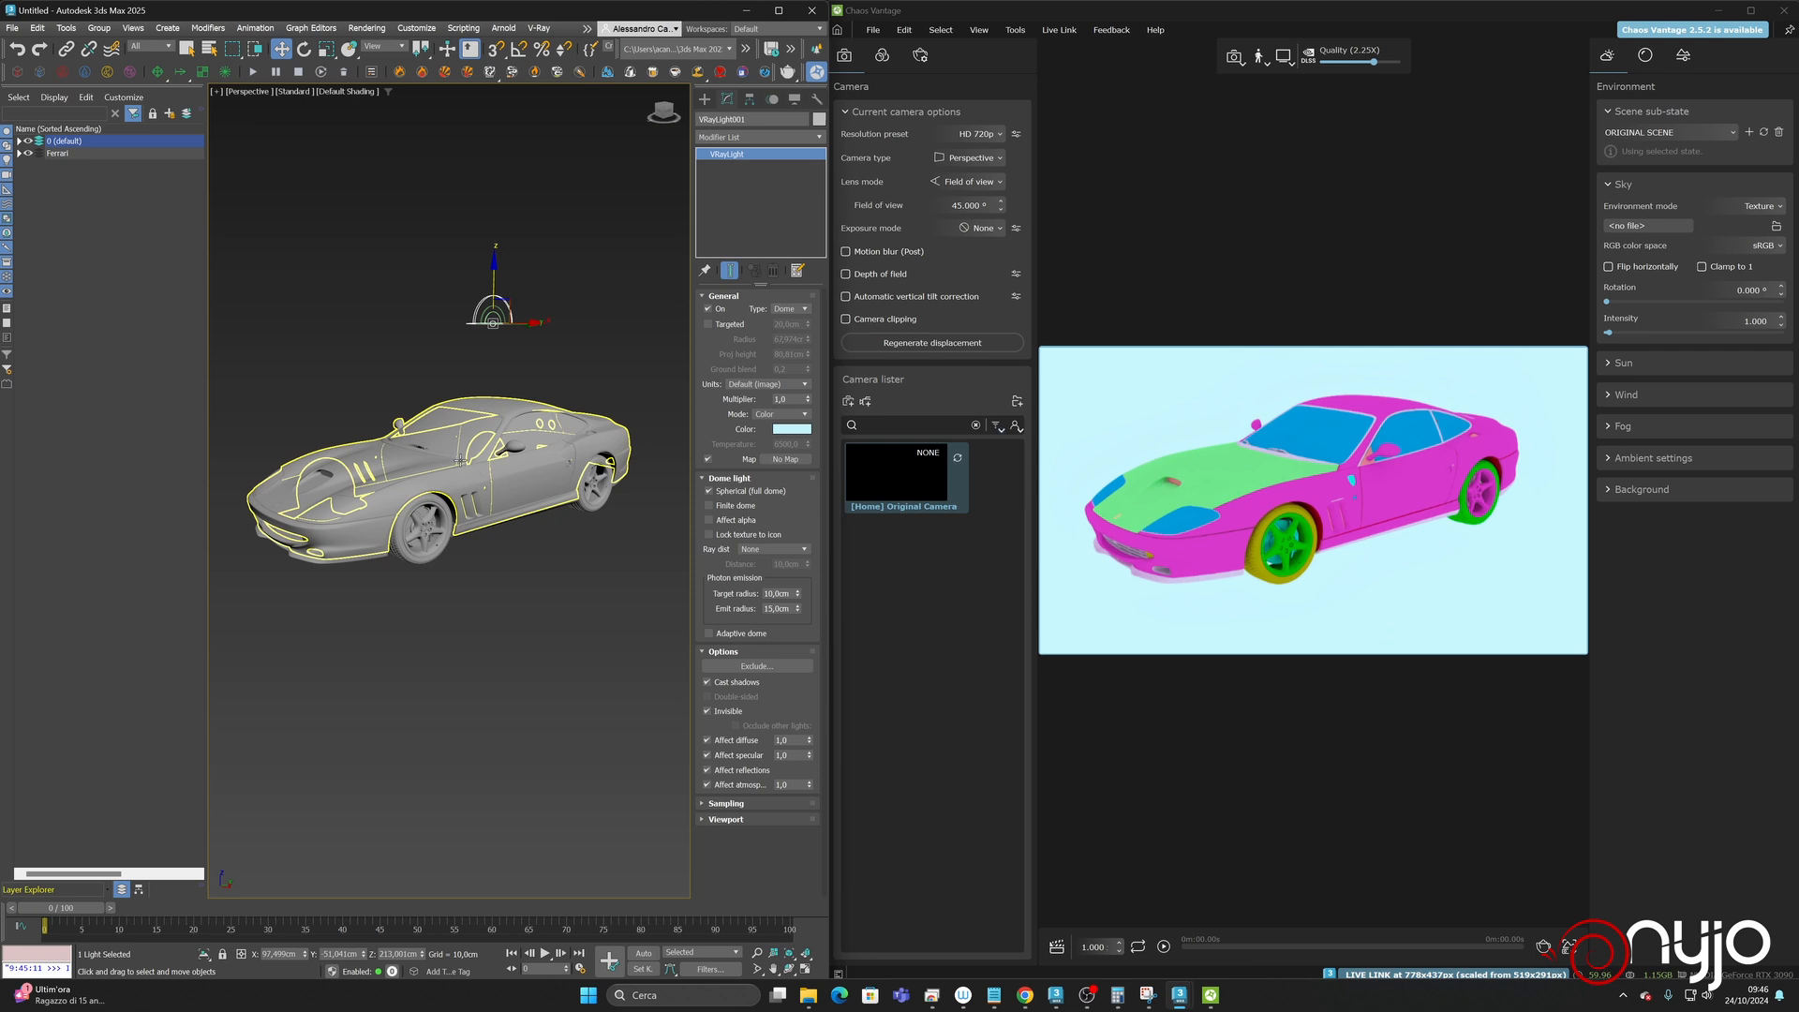
- Examine the display color settings and the object colors assigned to the car's hood and bodywork
click(793, 97)
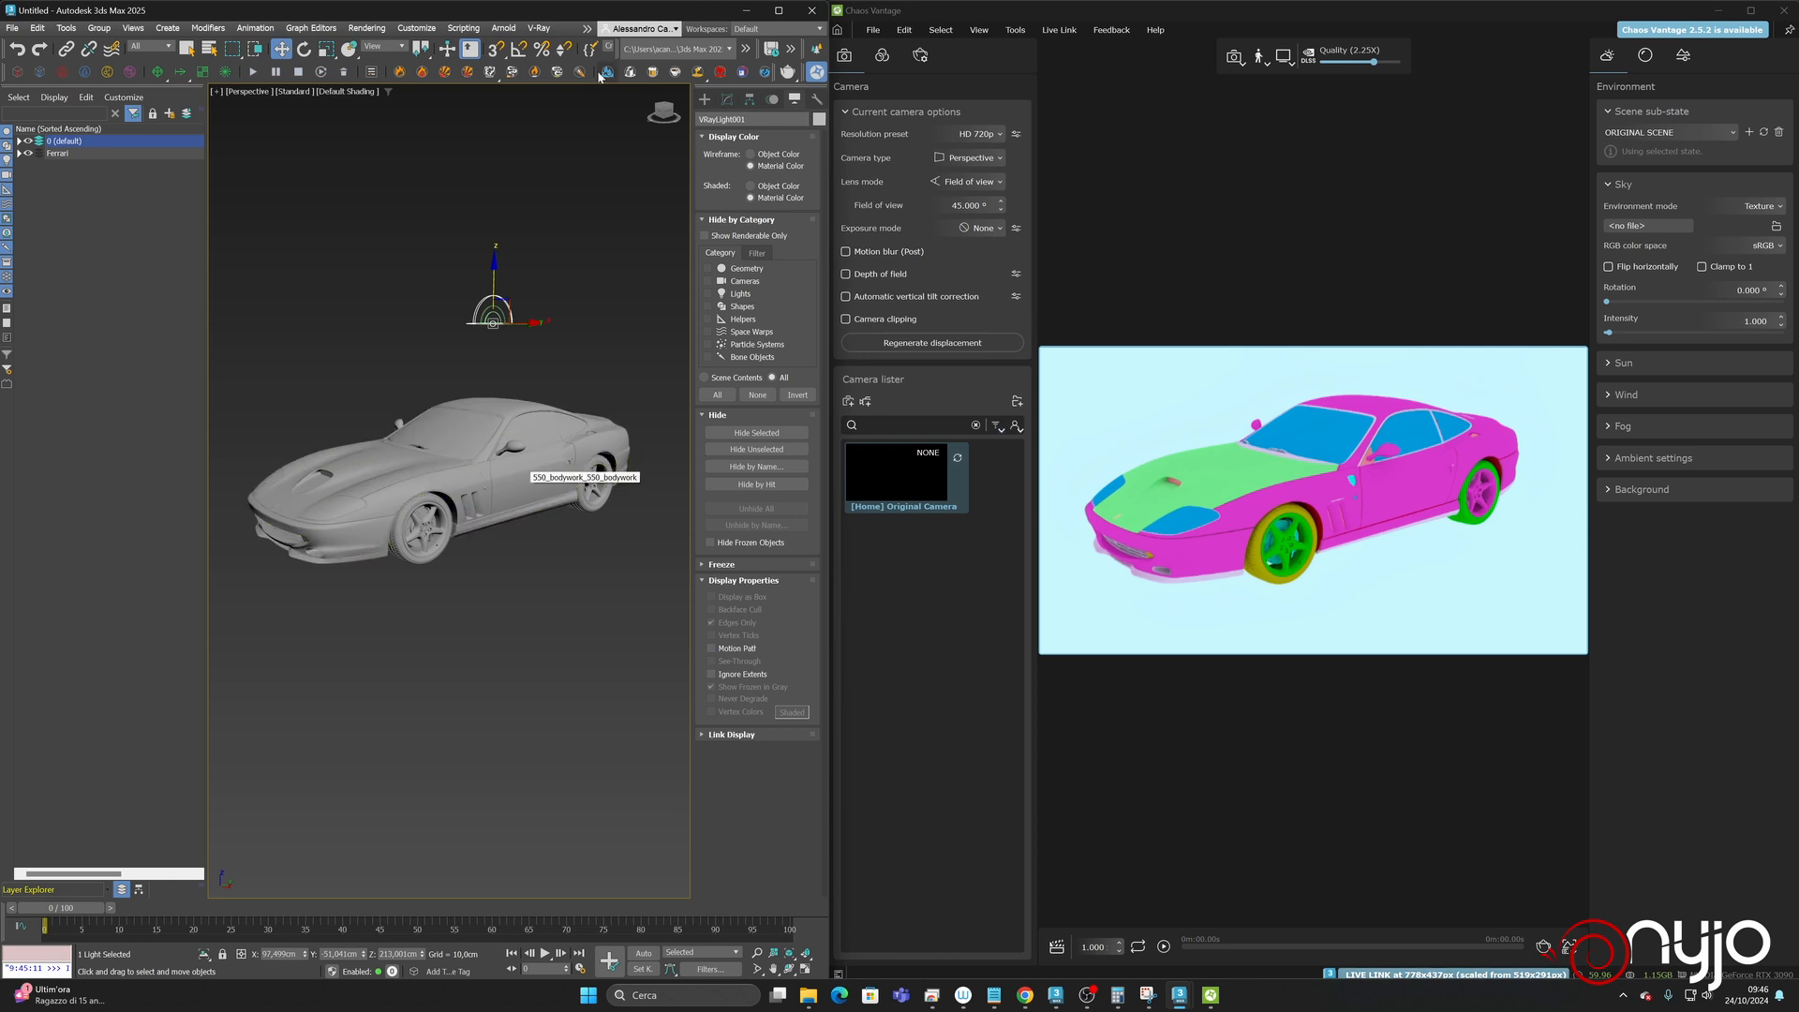
drag(363, 54, 24, 55)
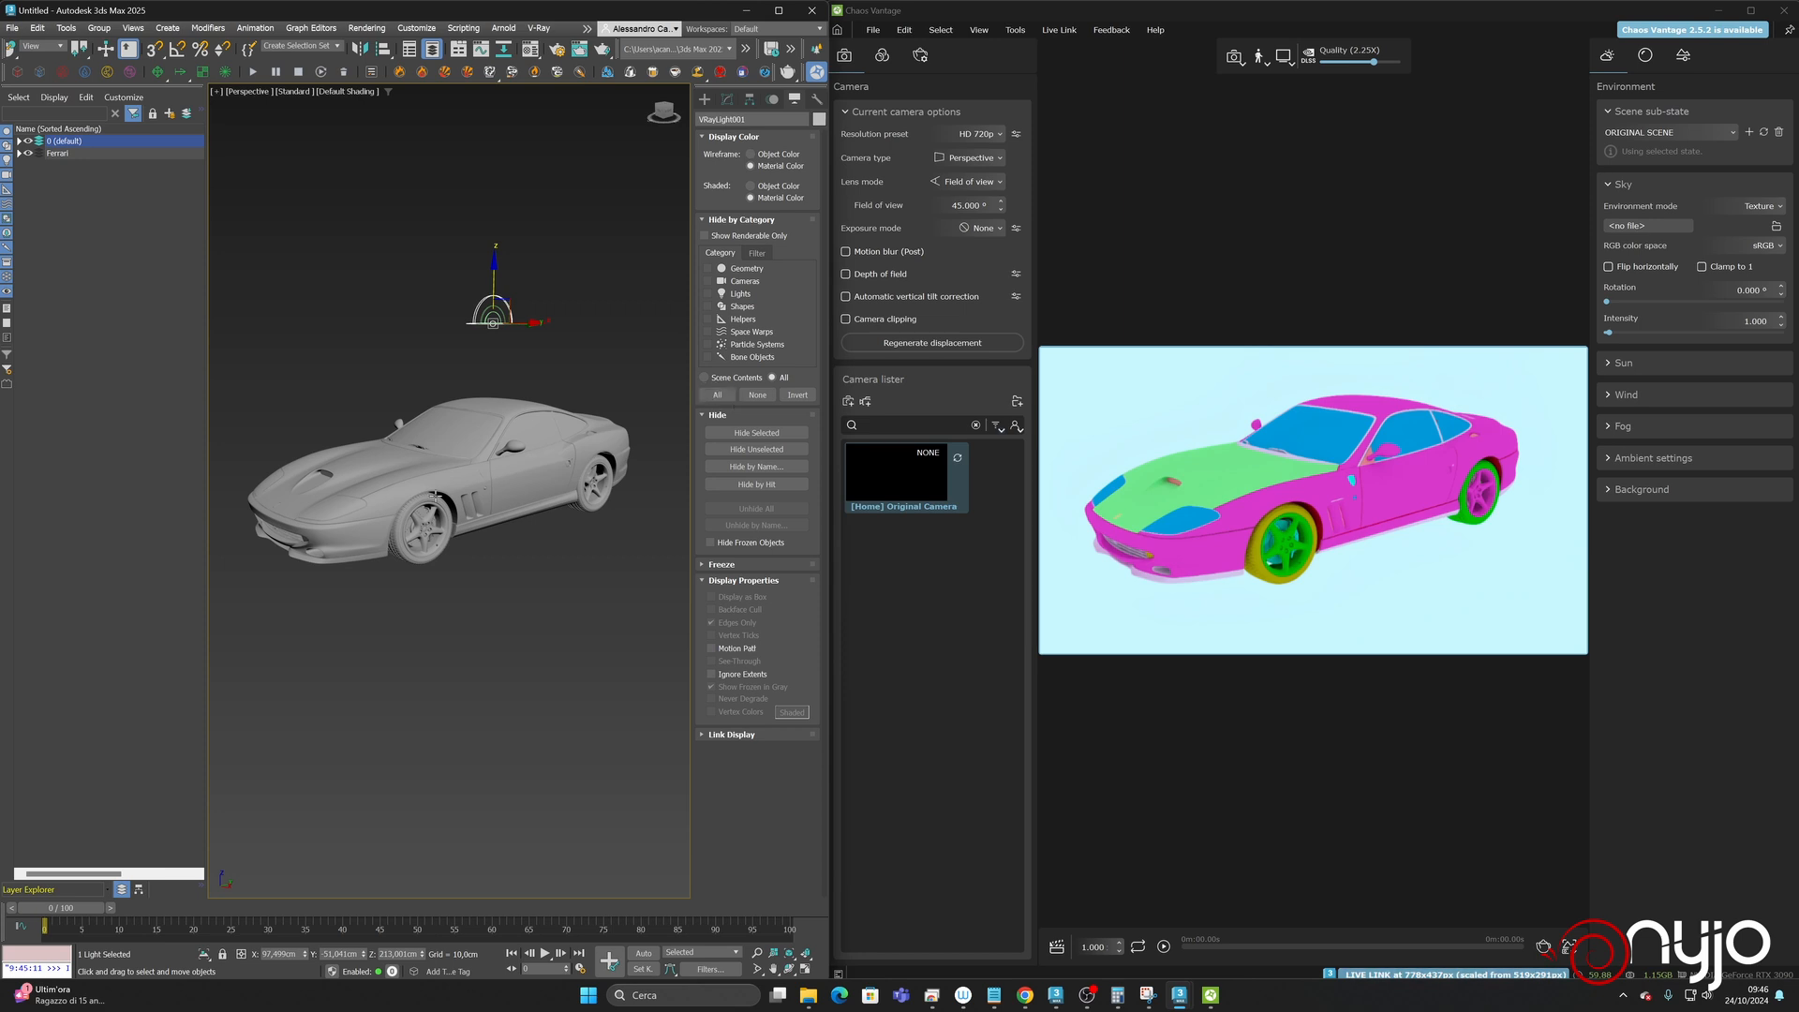
click(398, 461)
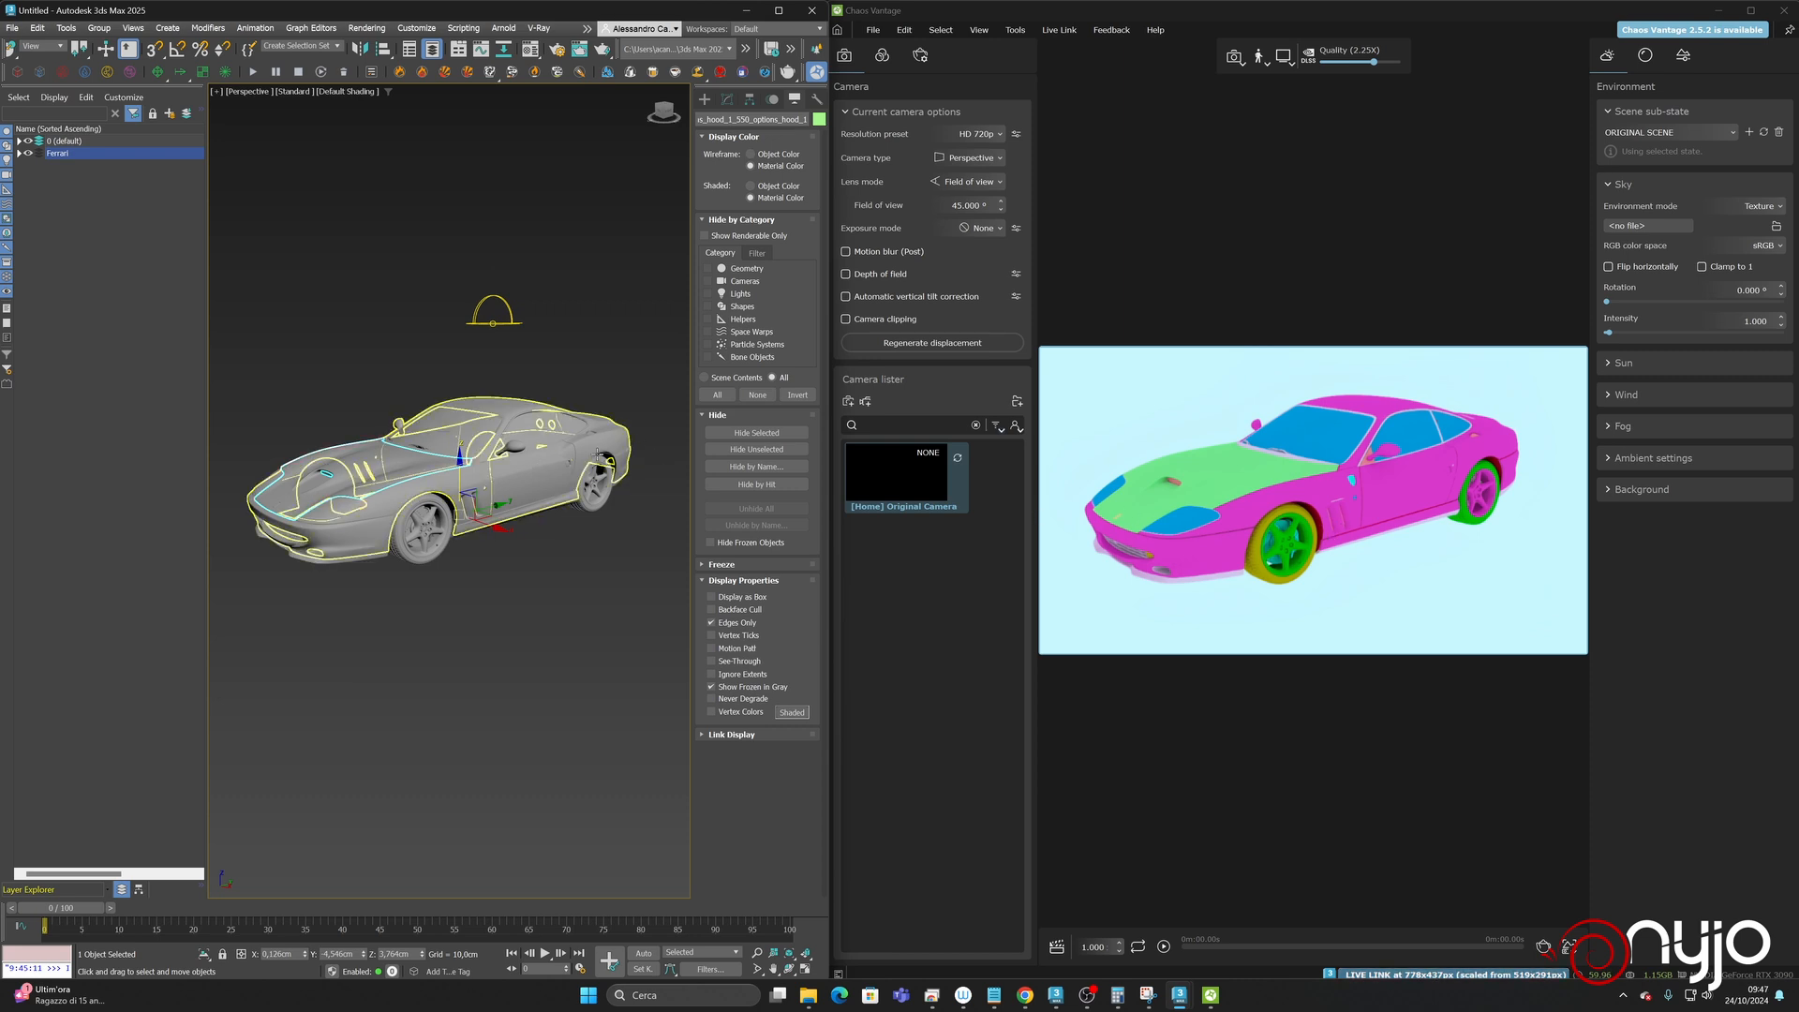
click(544, 476)
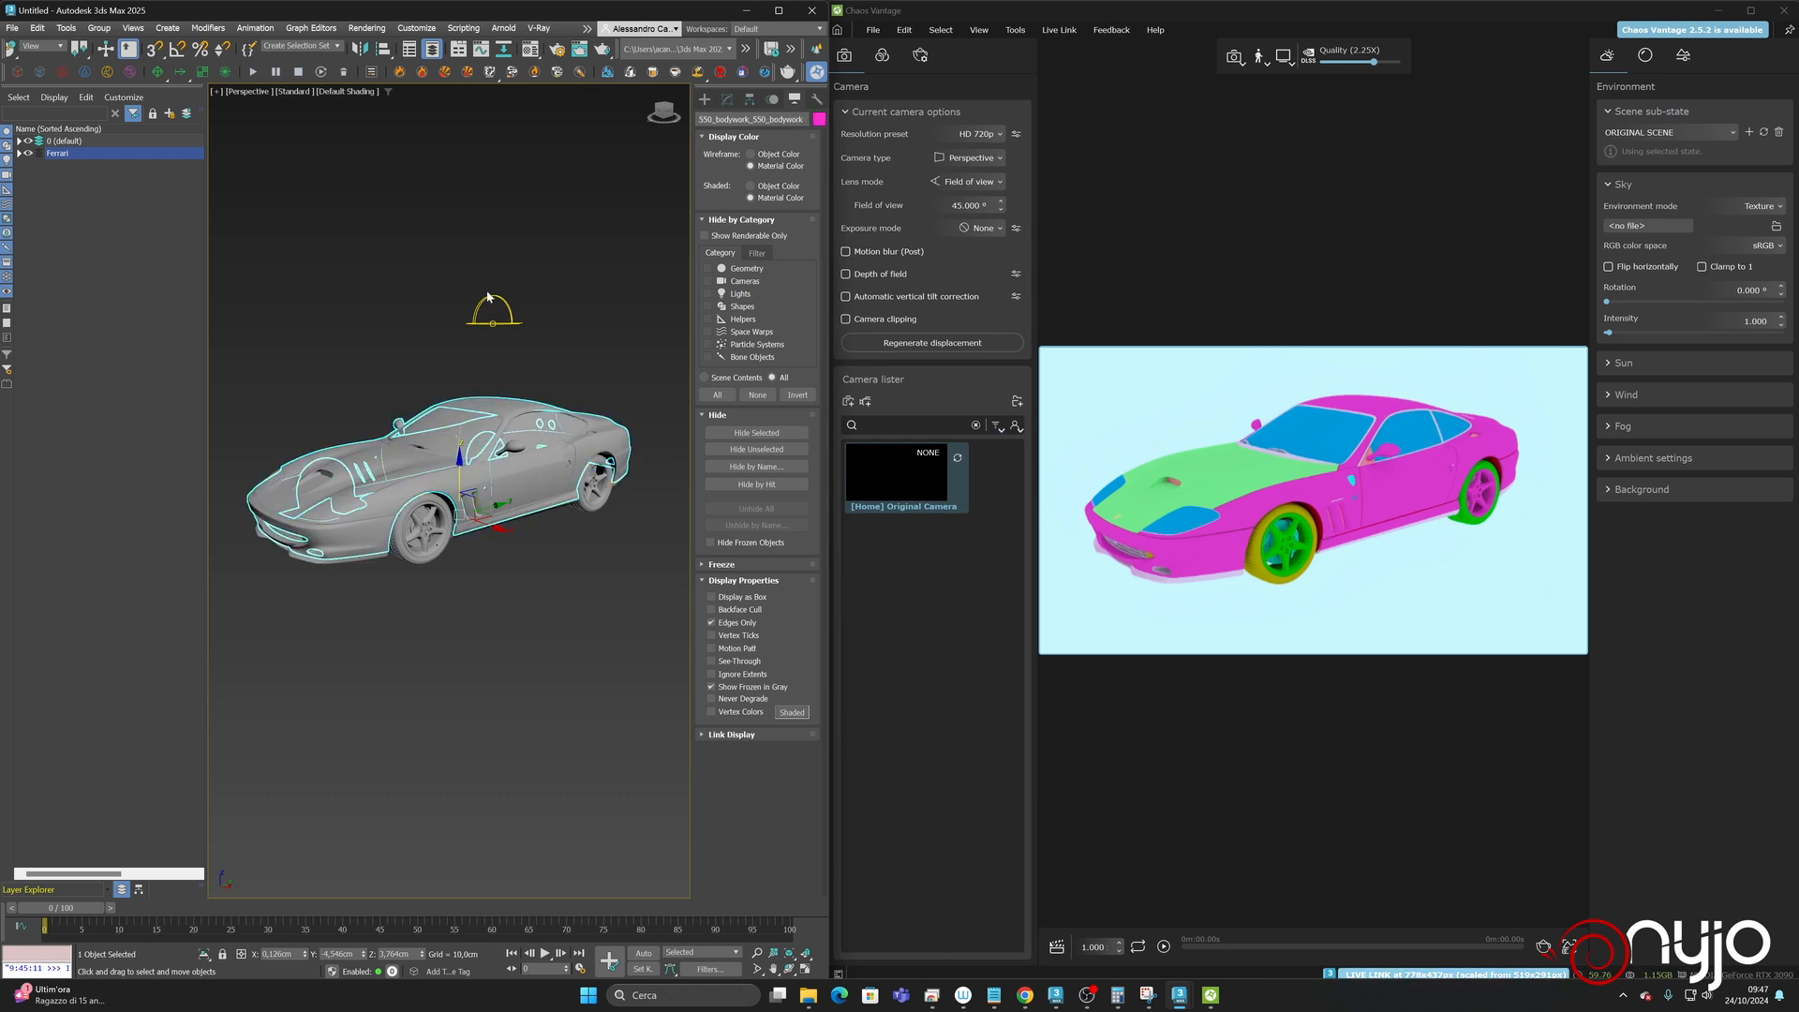
click(705, 99)
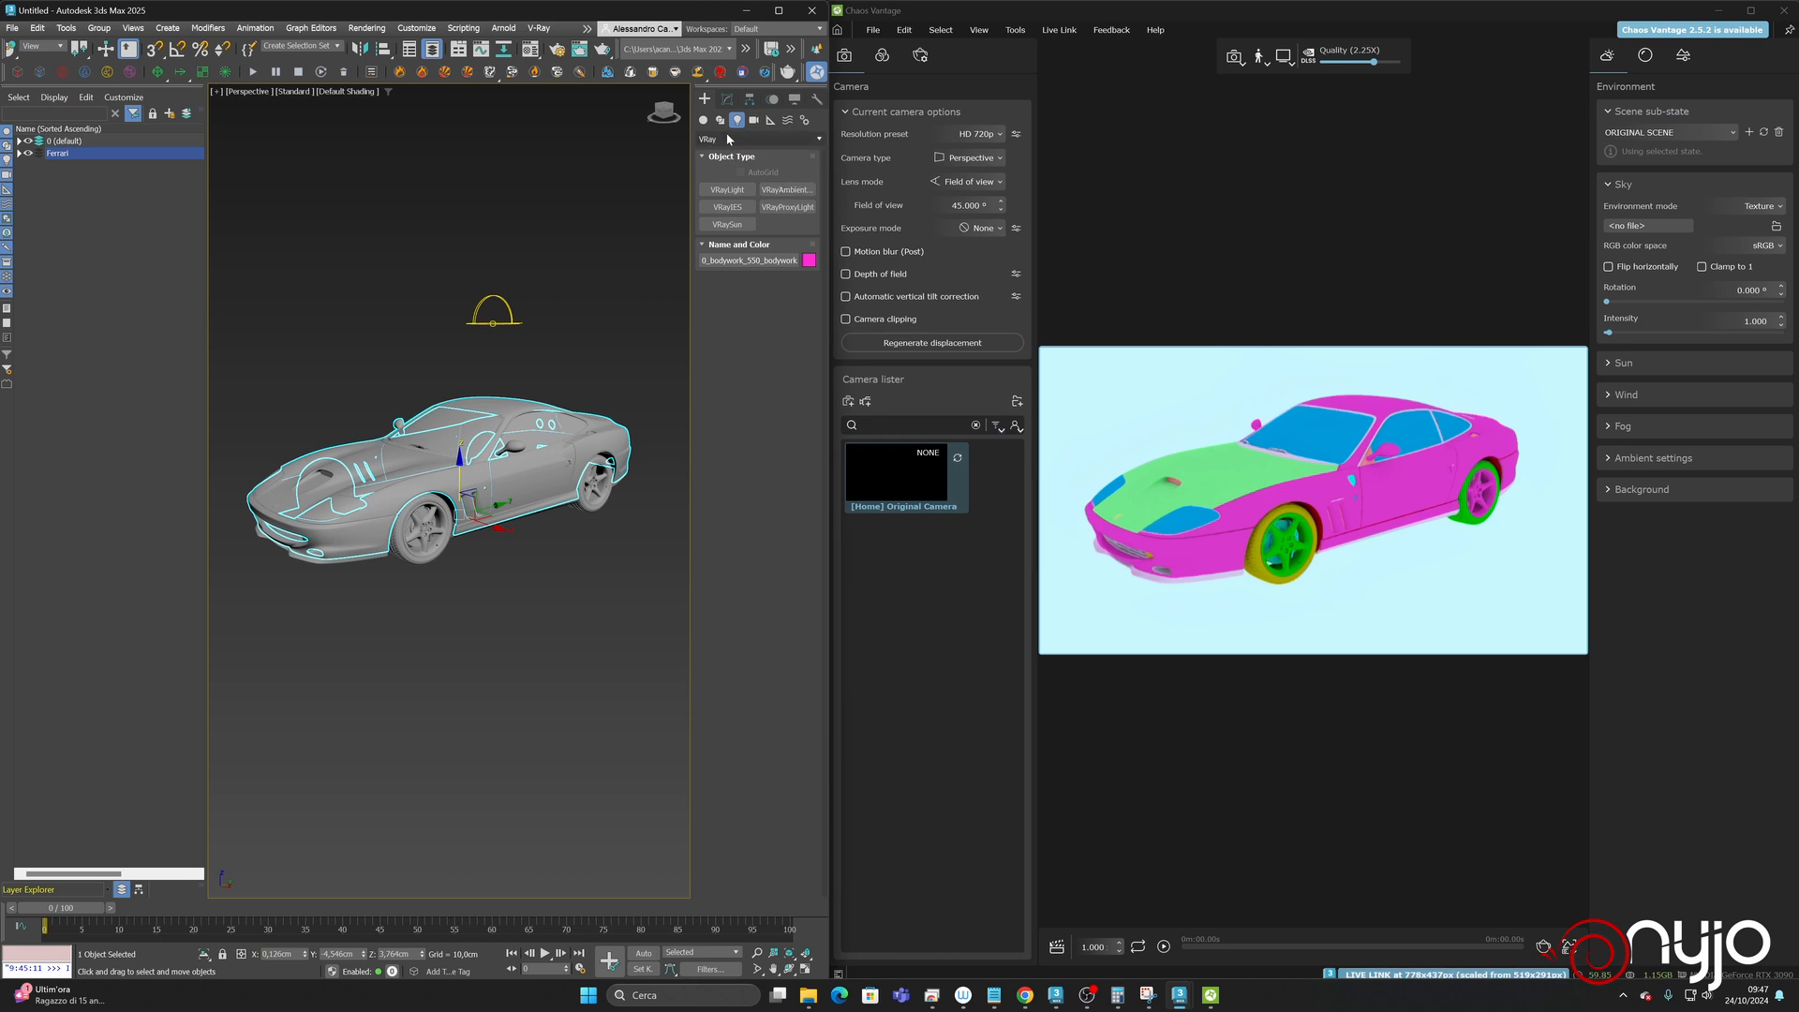
click(704, 121)
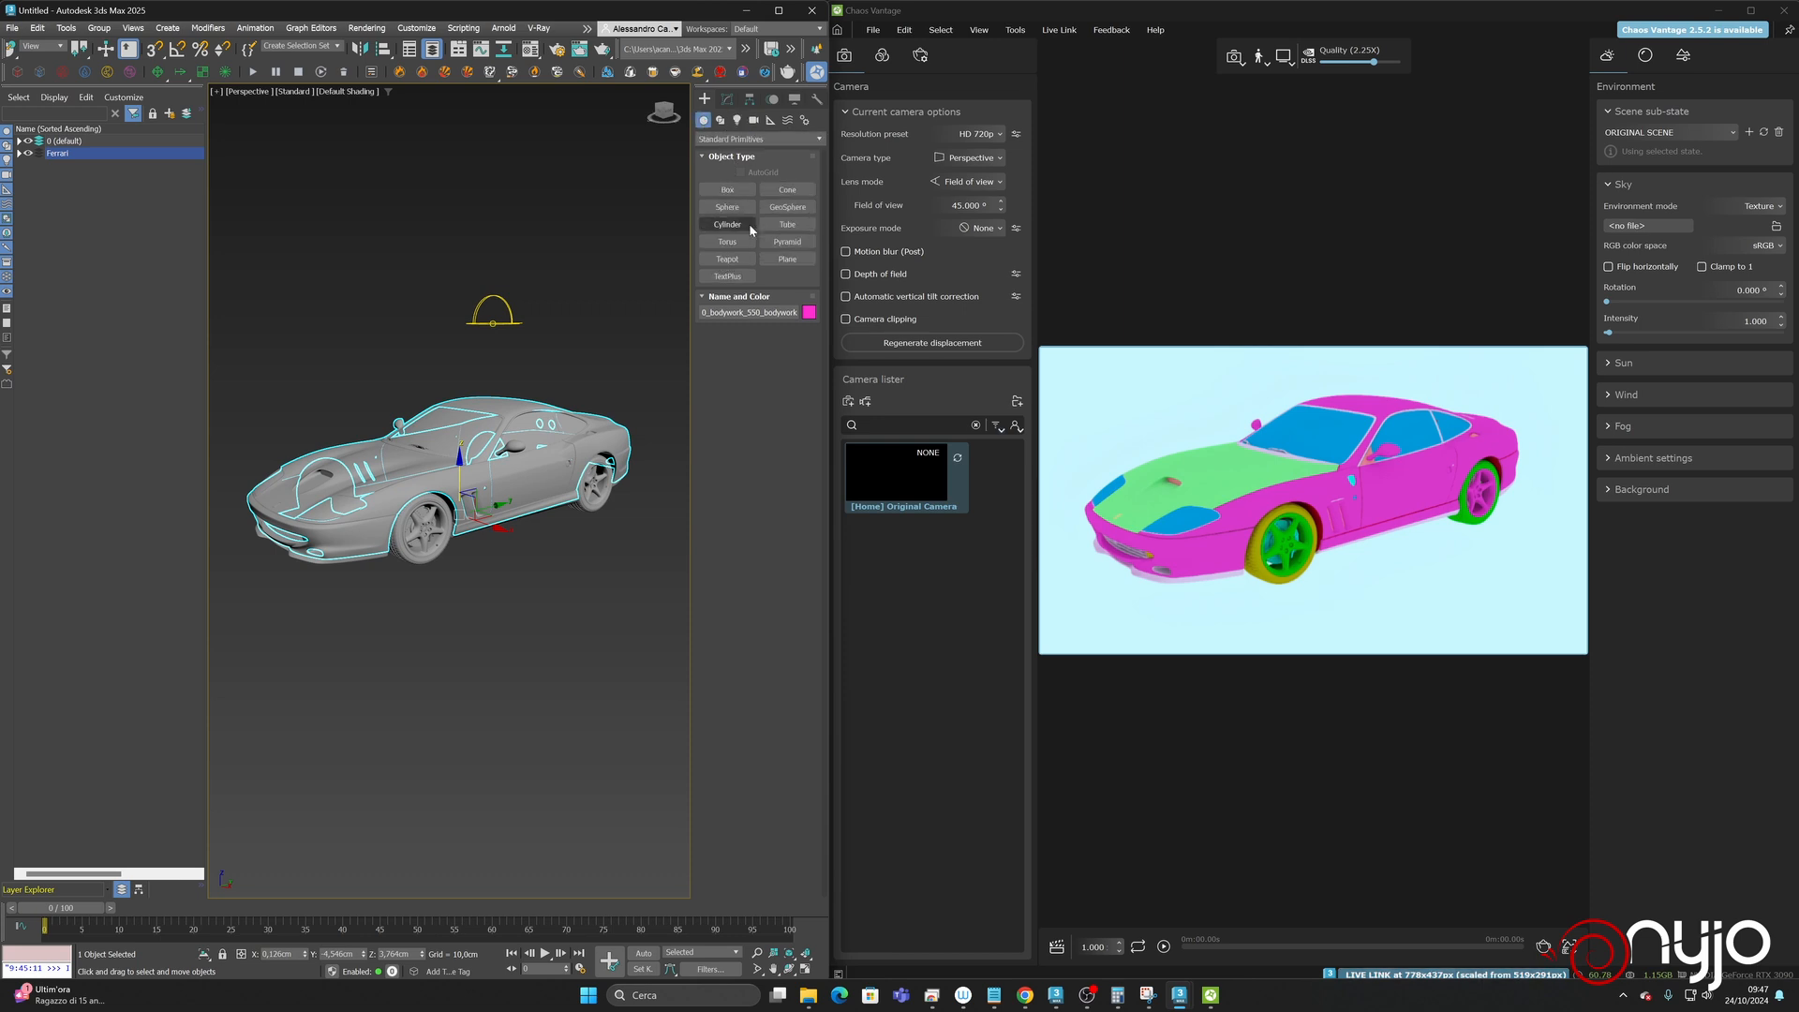
- Select the dome light in the default layer and rename it Lgt_Dome
click(18, 141)
click(77, 153)
click(726, 99)
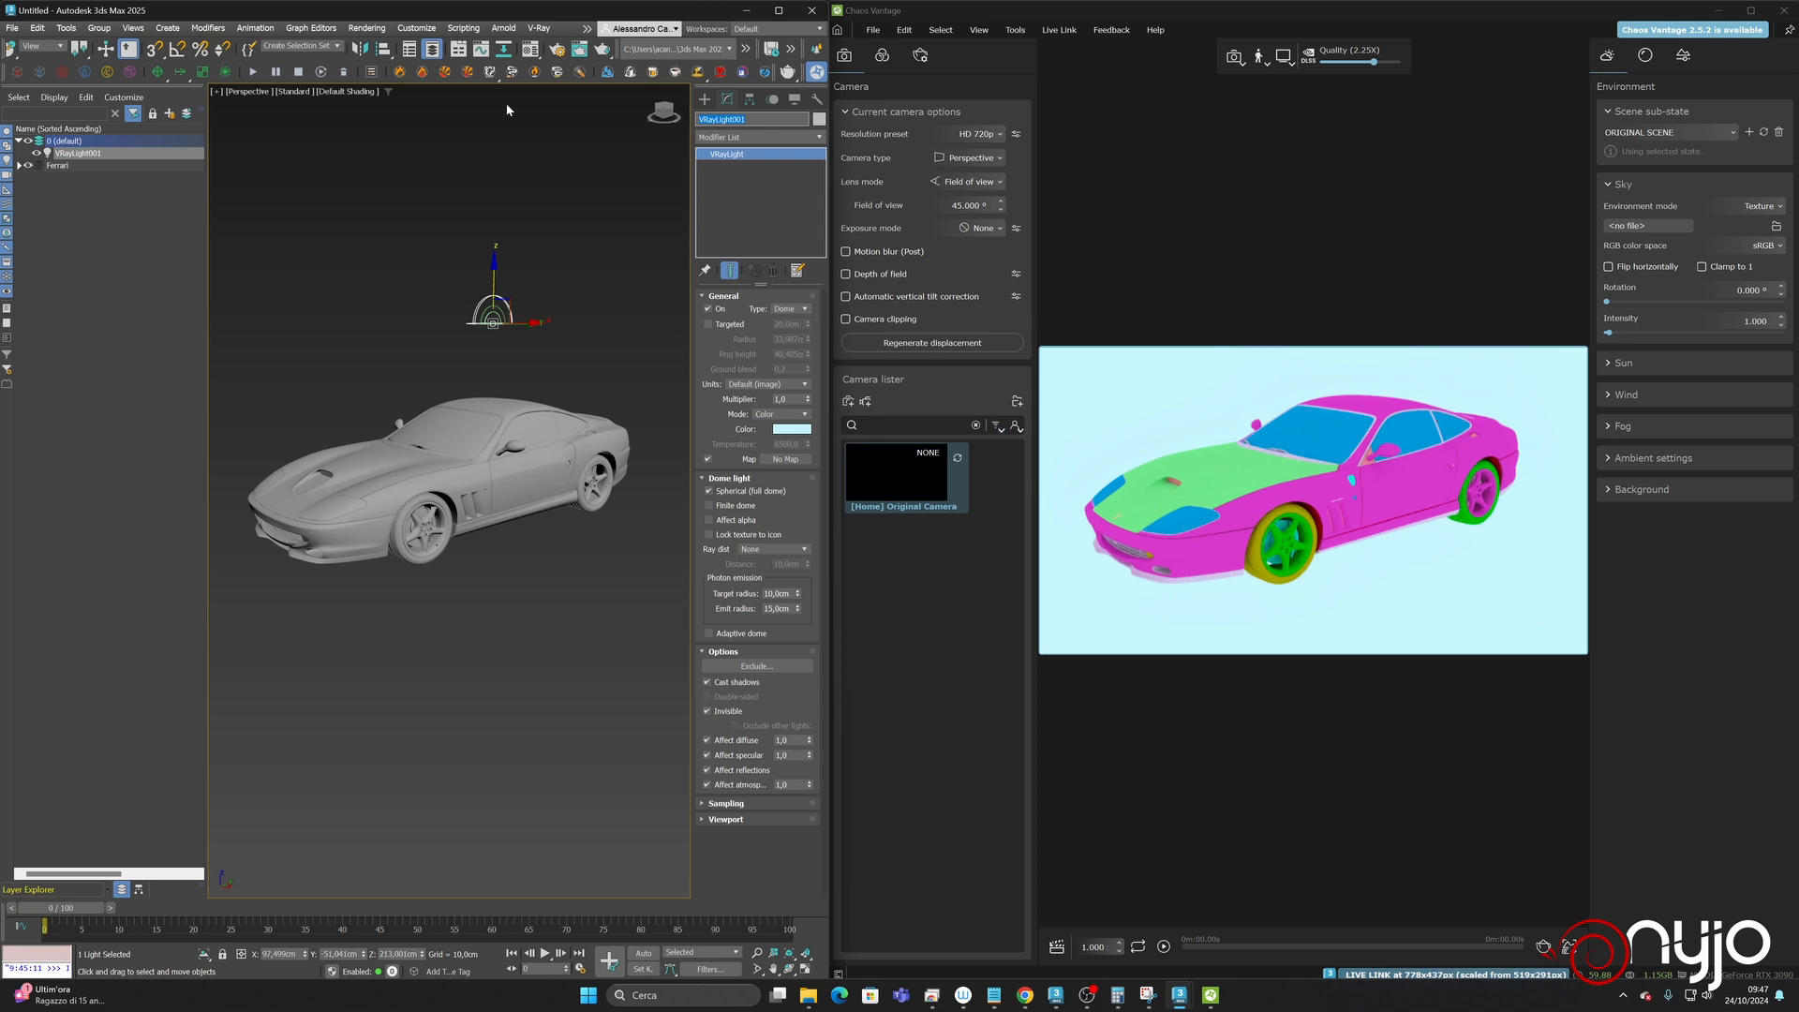
text(Lgt_)
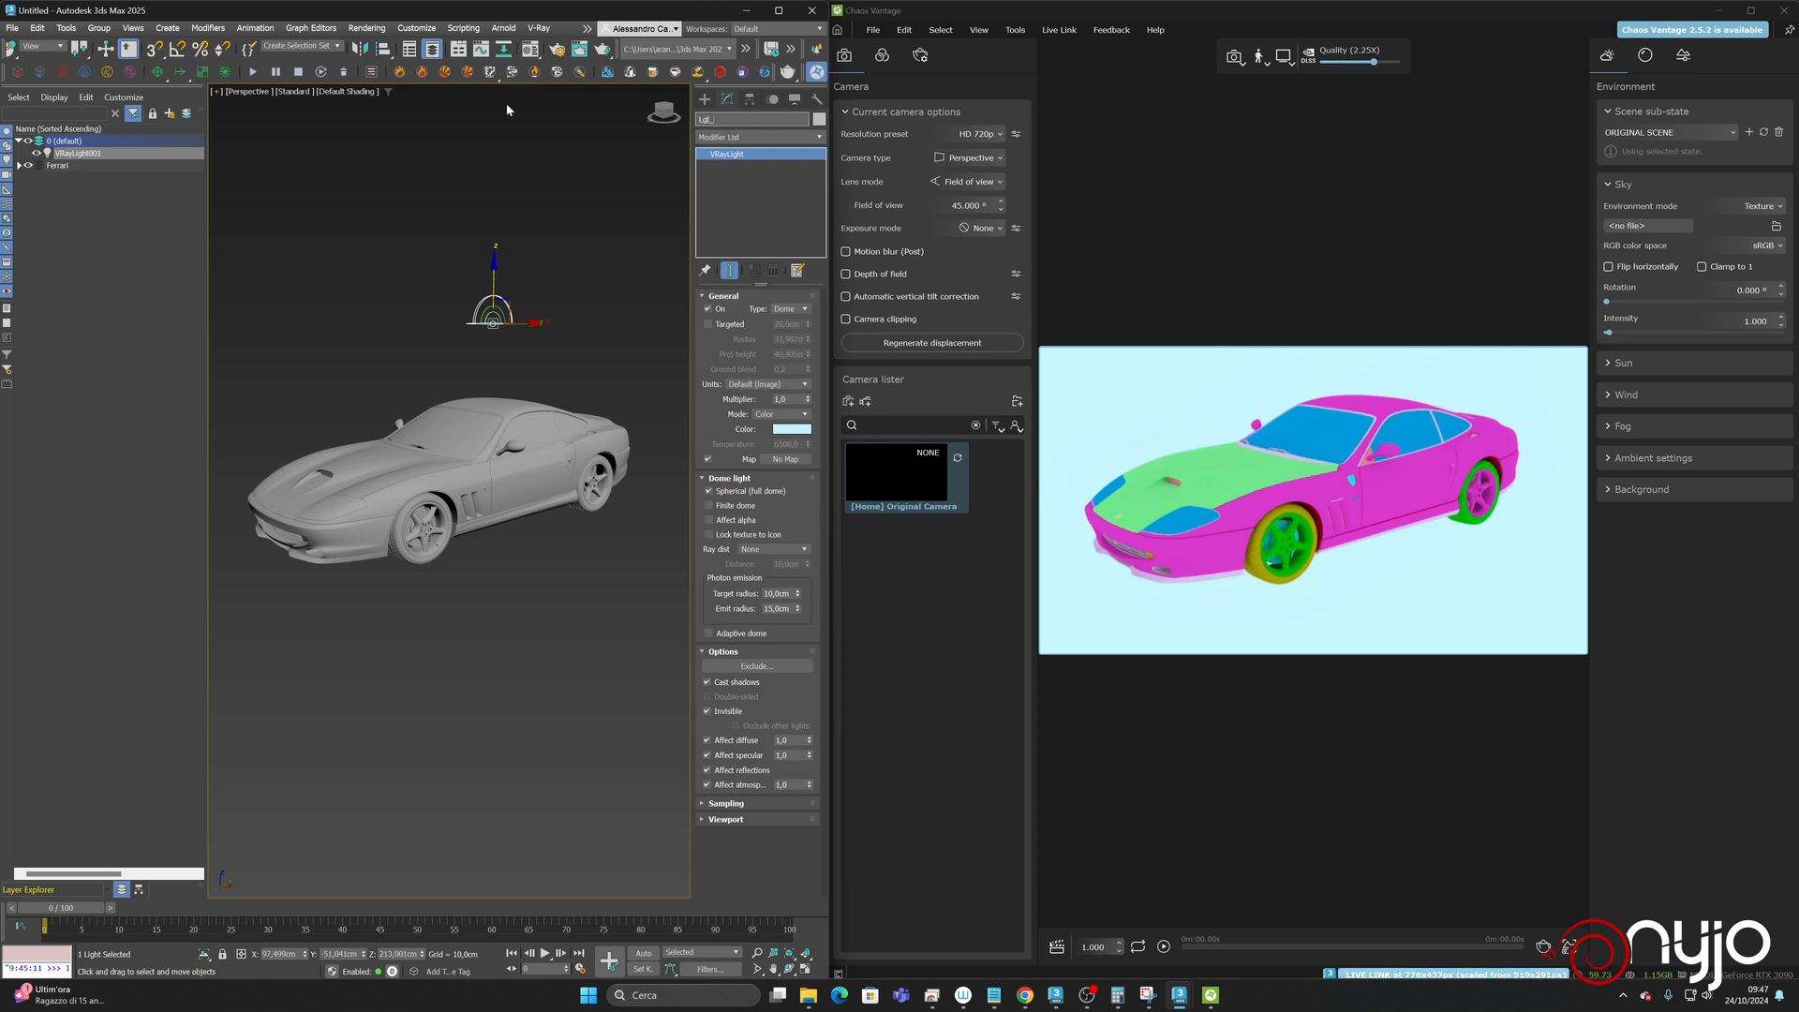
text(Dome)
key(Return)
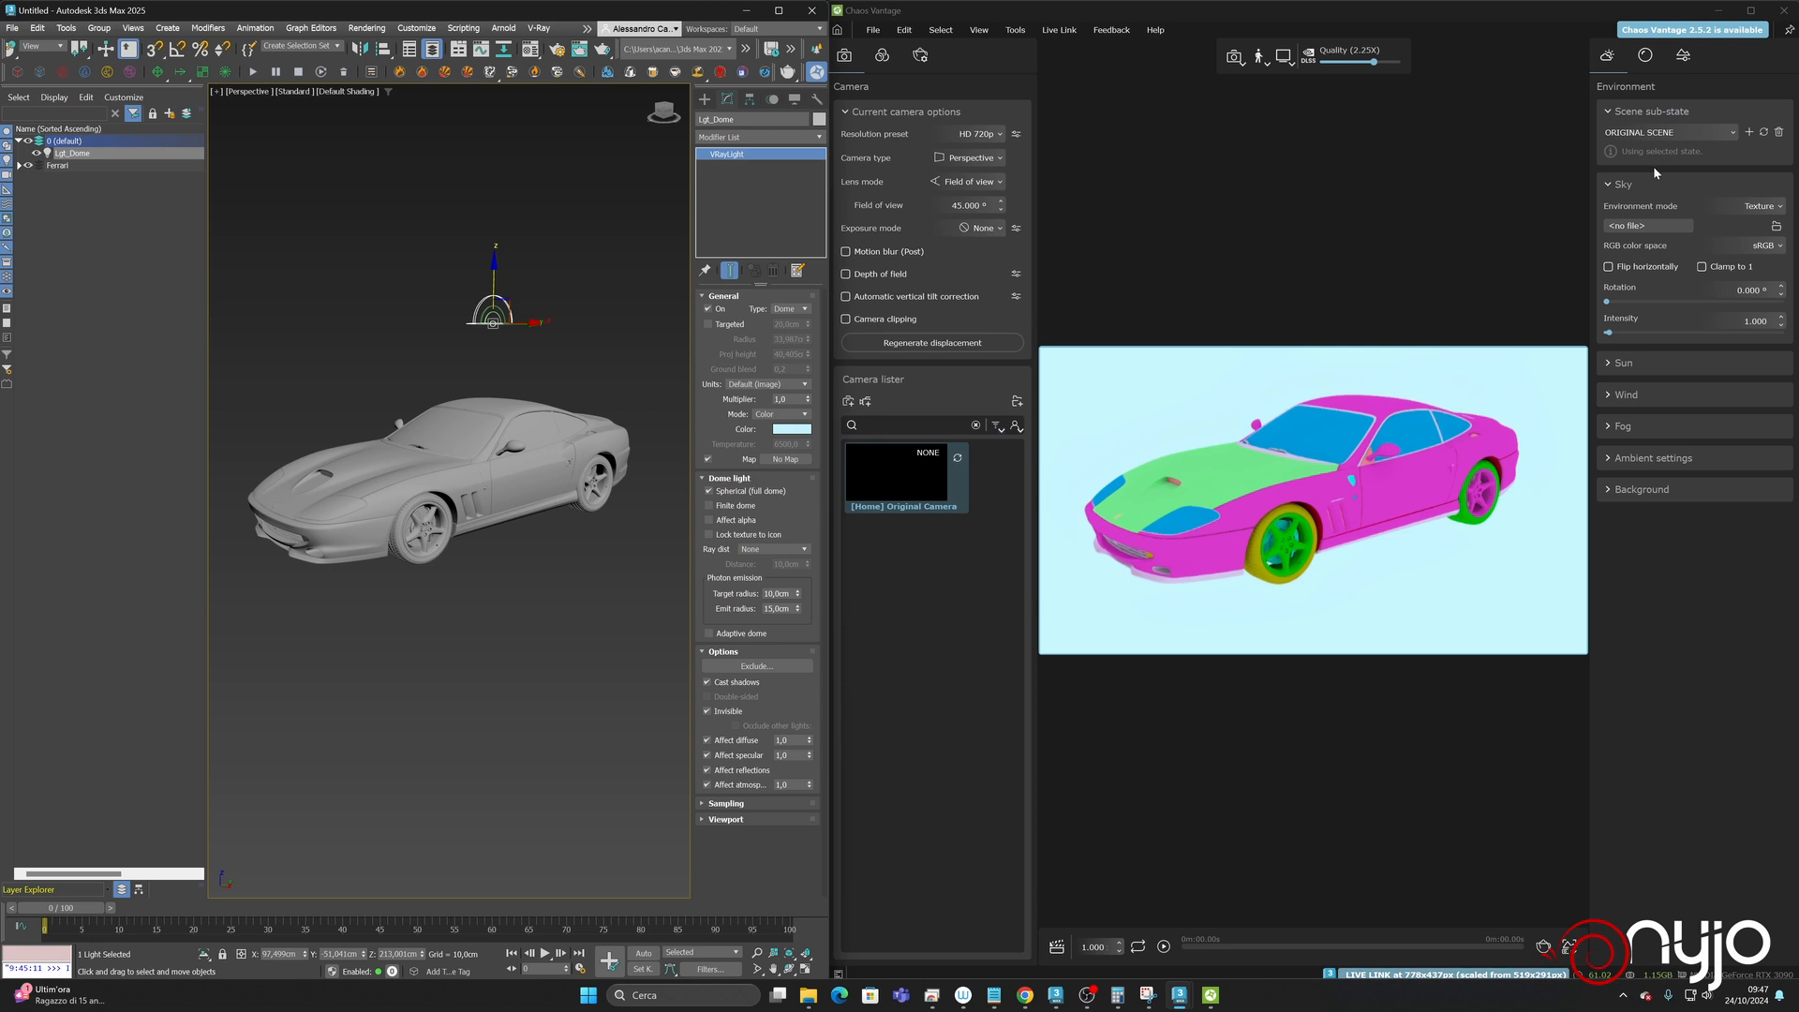
- Try enabling the sun in the Chaos Vantage environment settings and switch it off again
click(1614, 366)
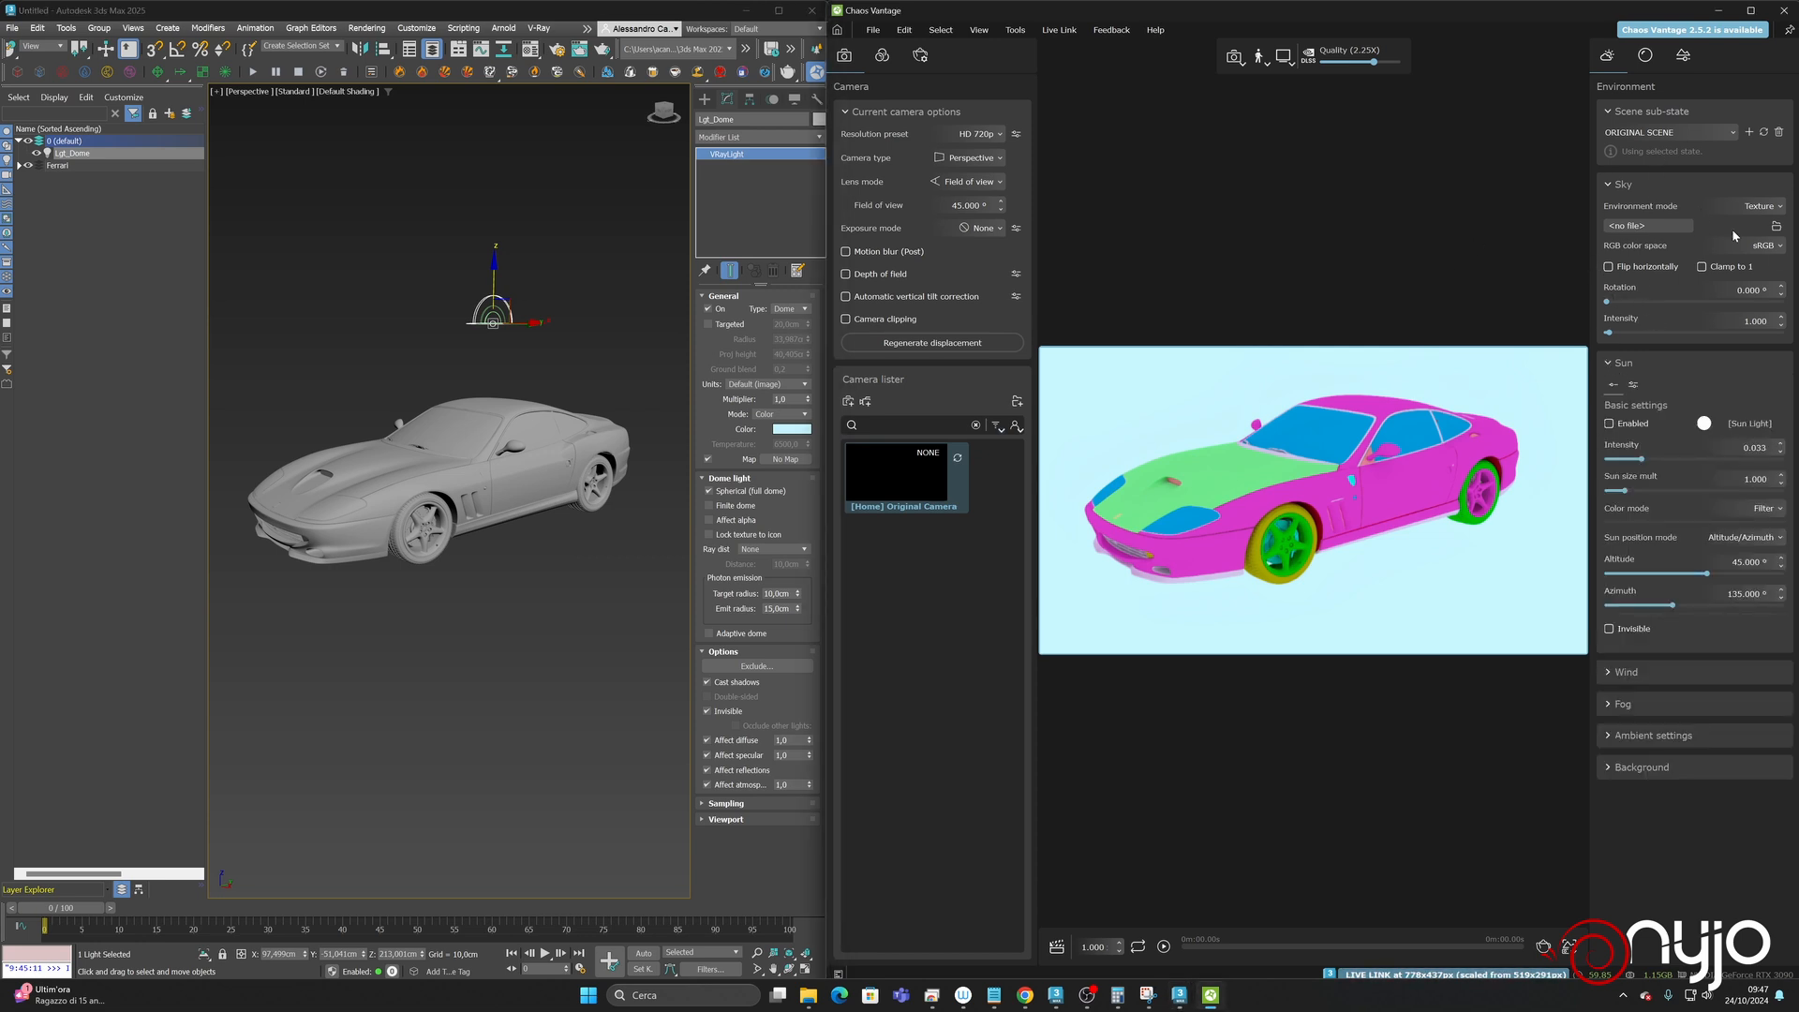
click(1610, 424)
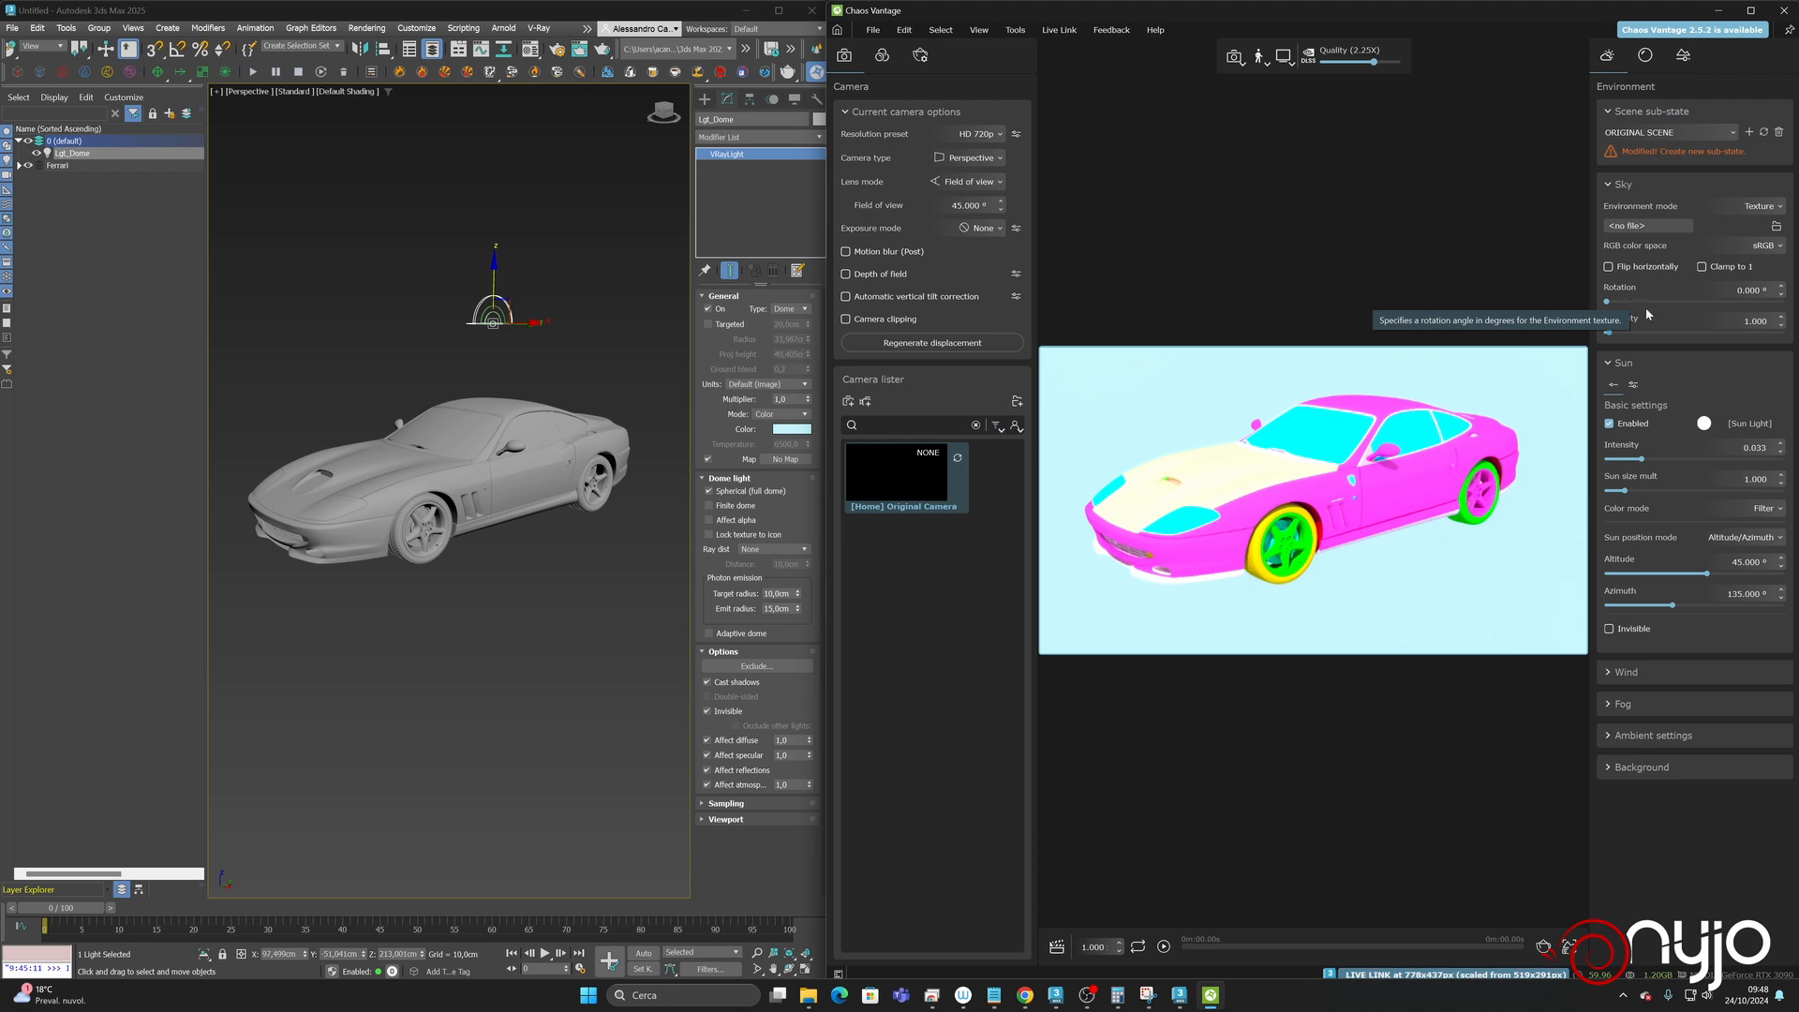
click(1610, 424)
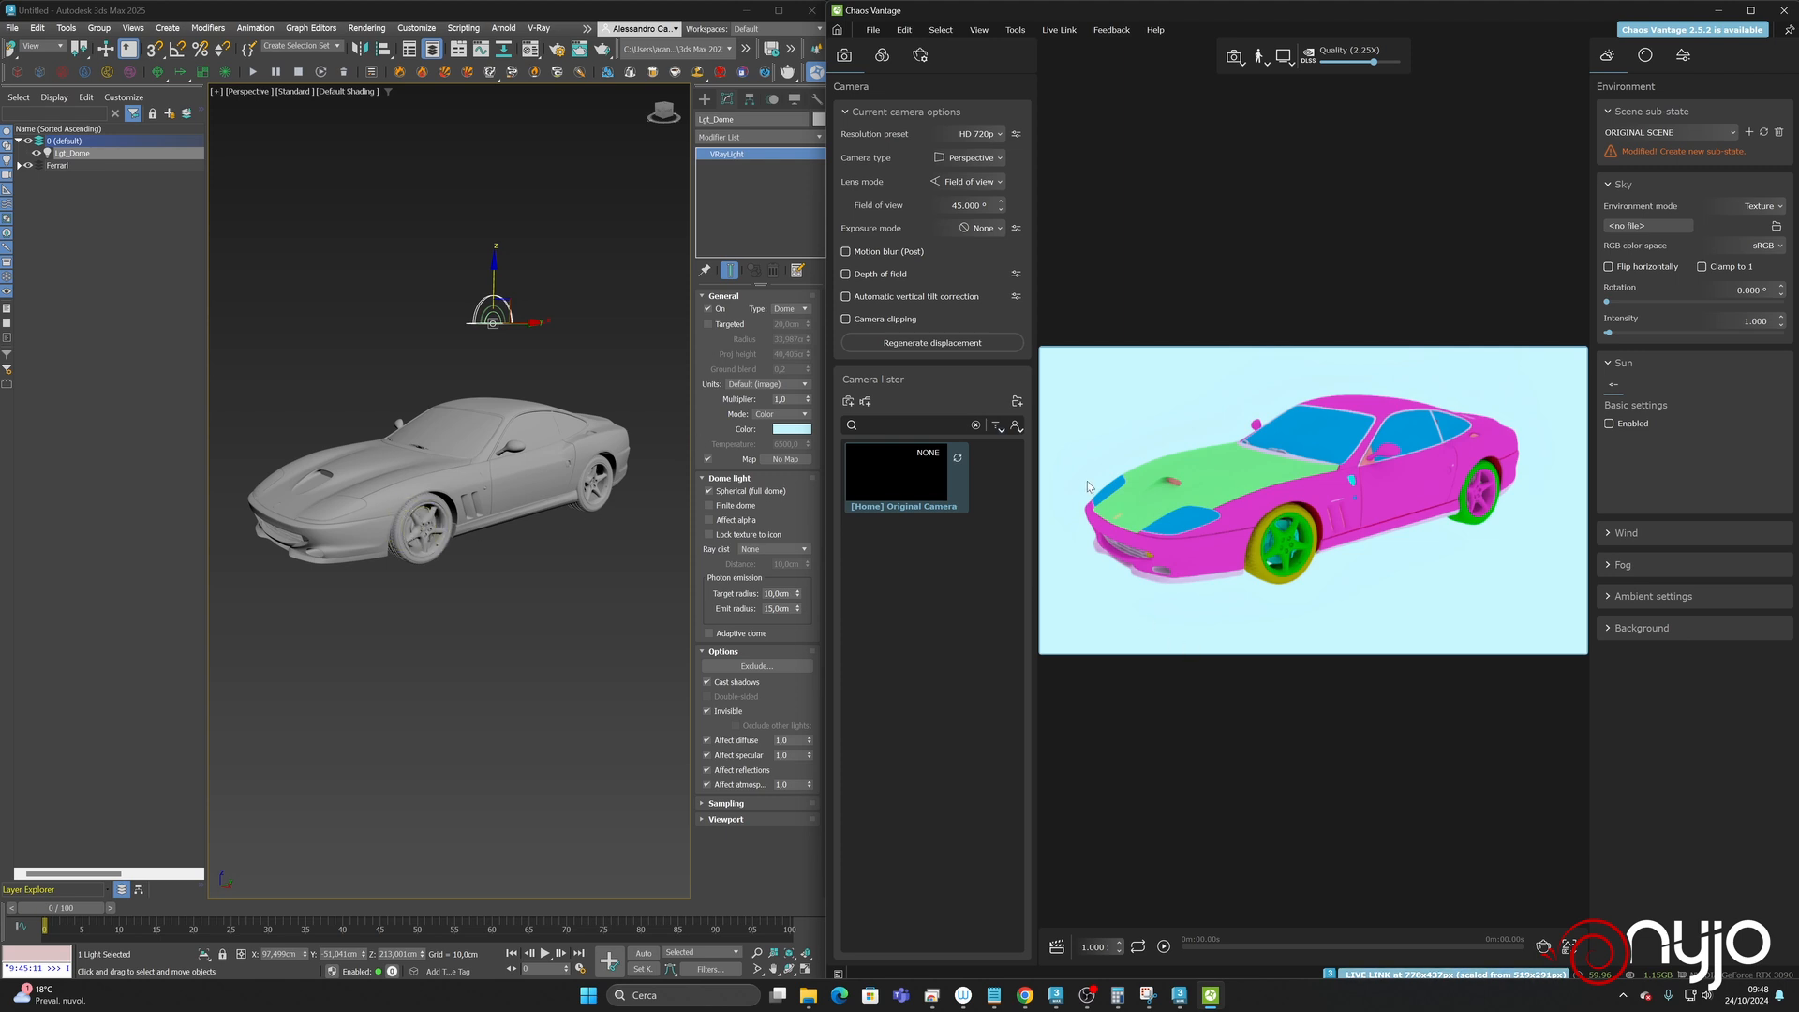
- Frame a lower front three-quarter view of the car in 3ds Max and create a physical camera from it
alt+middle_drag(455, 511, 271, 506)
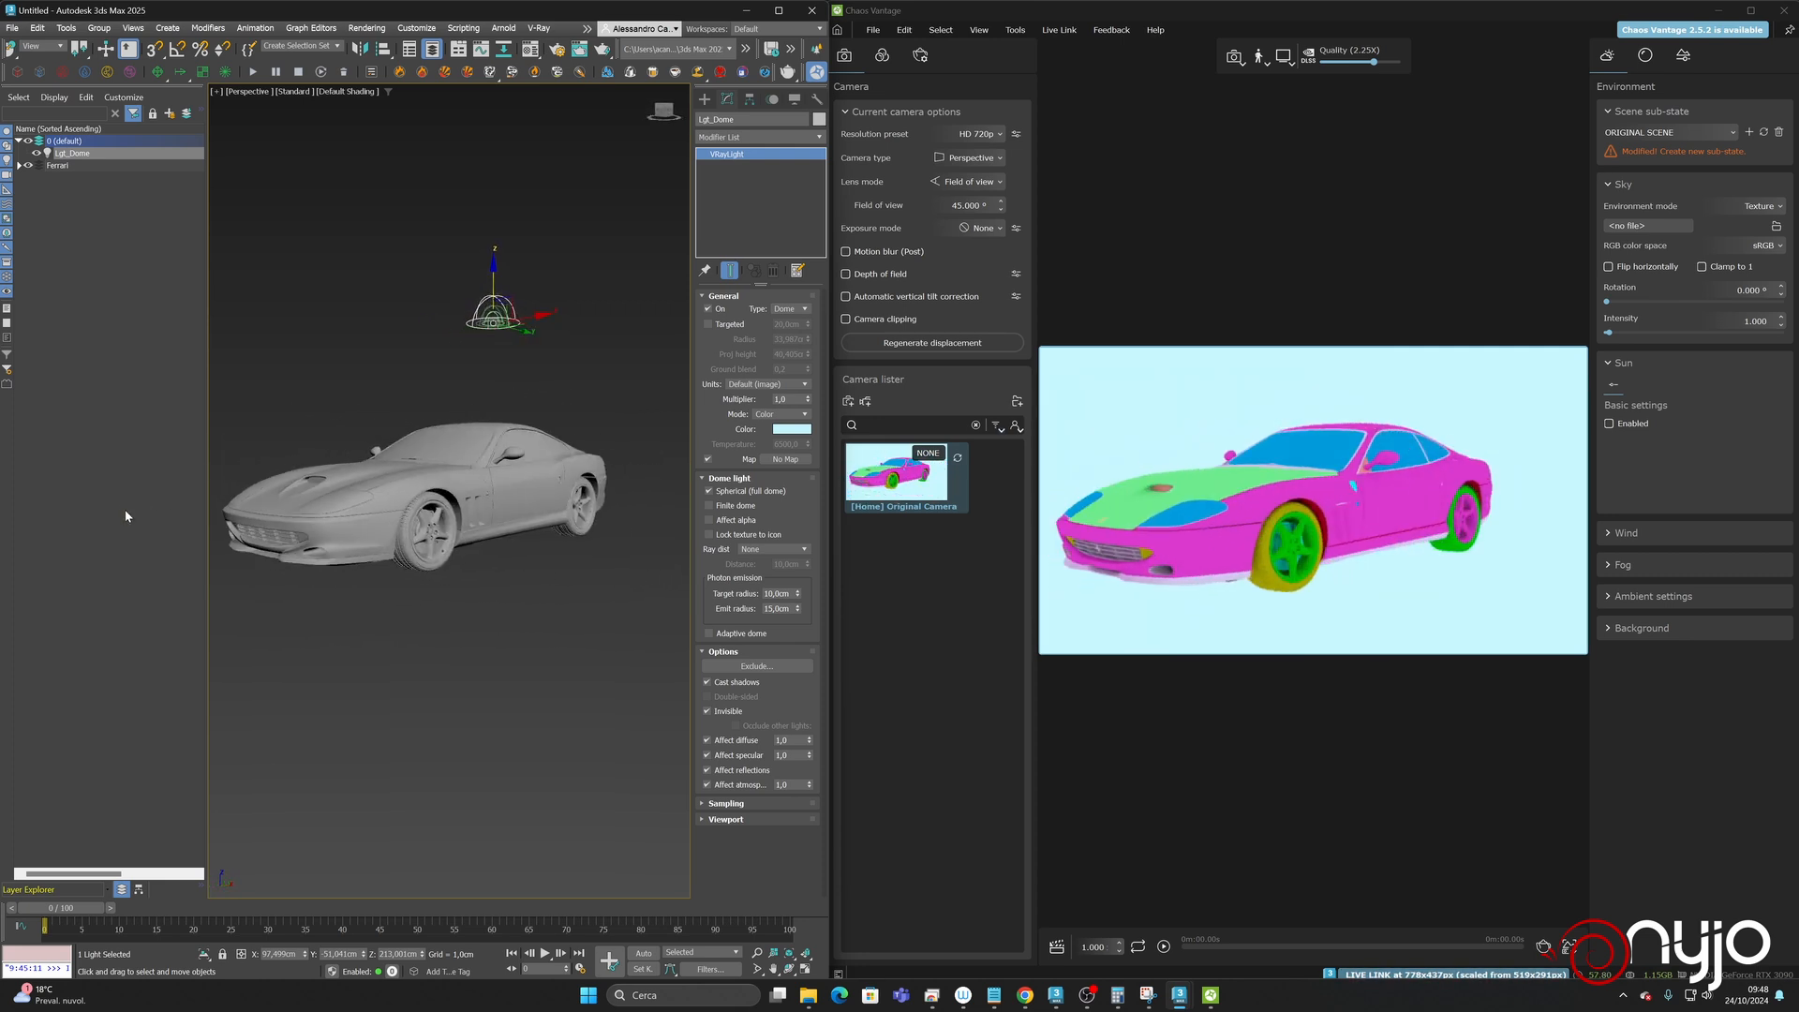
middle_drag(410, 399, 460, 391)
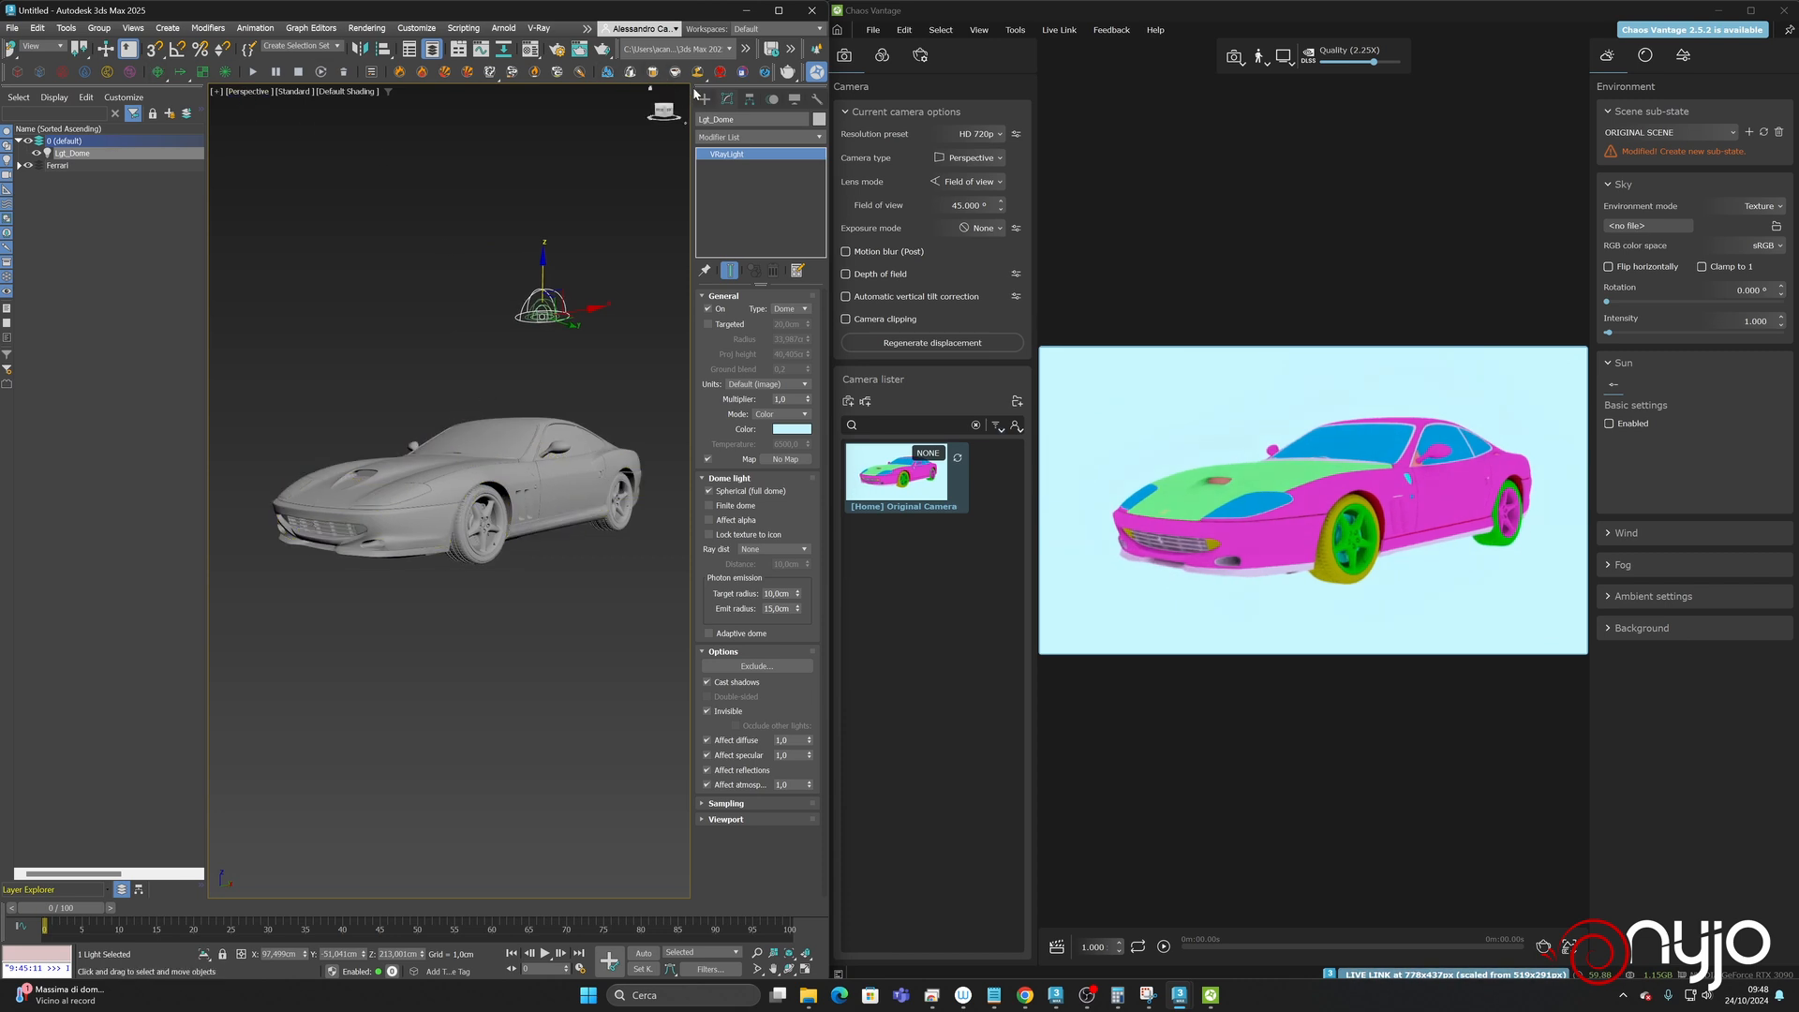
click(134, 29)
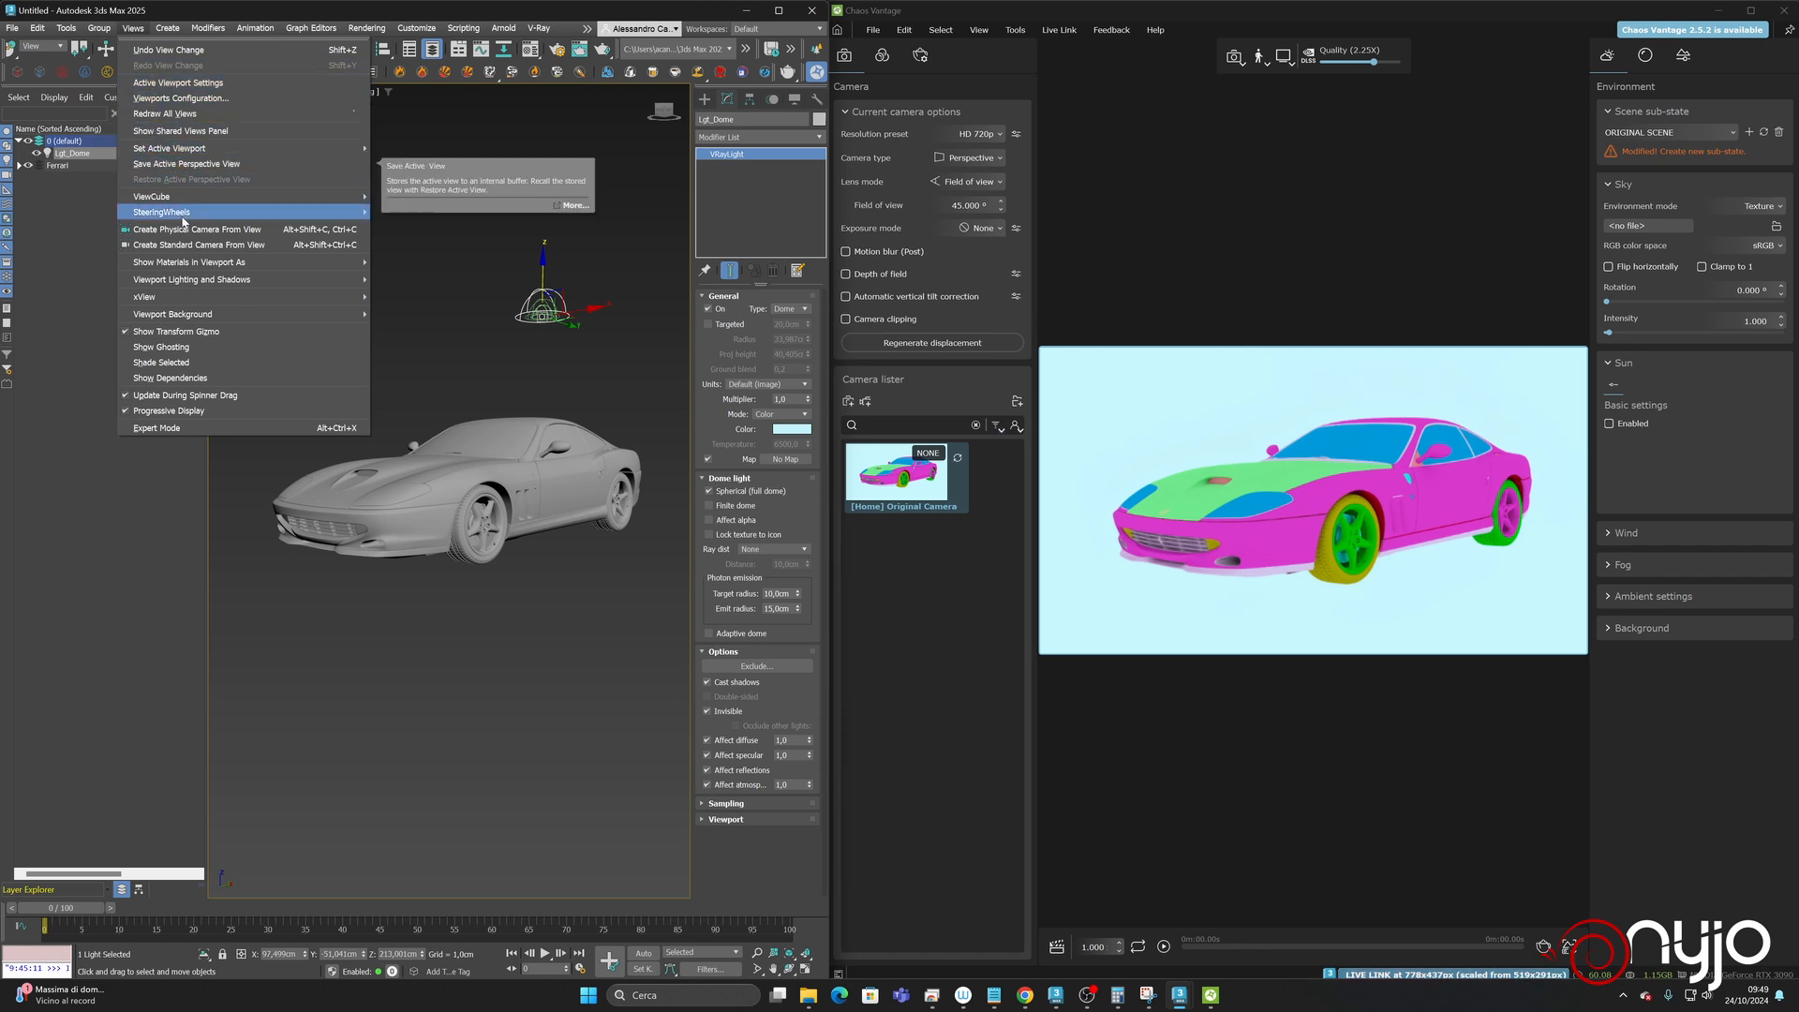
click(193, 229)
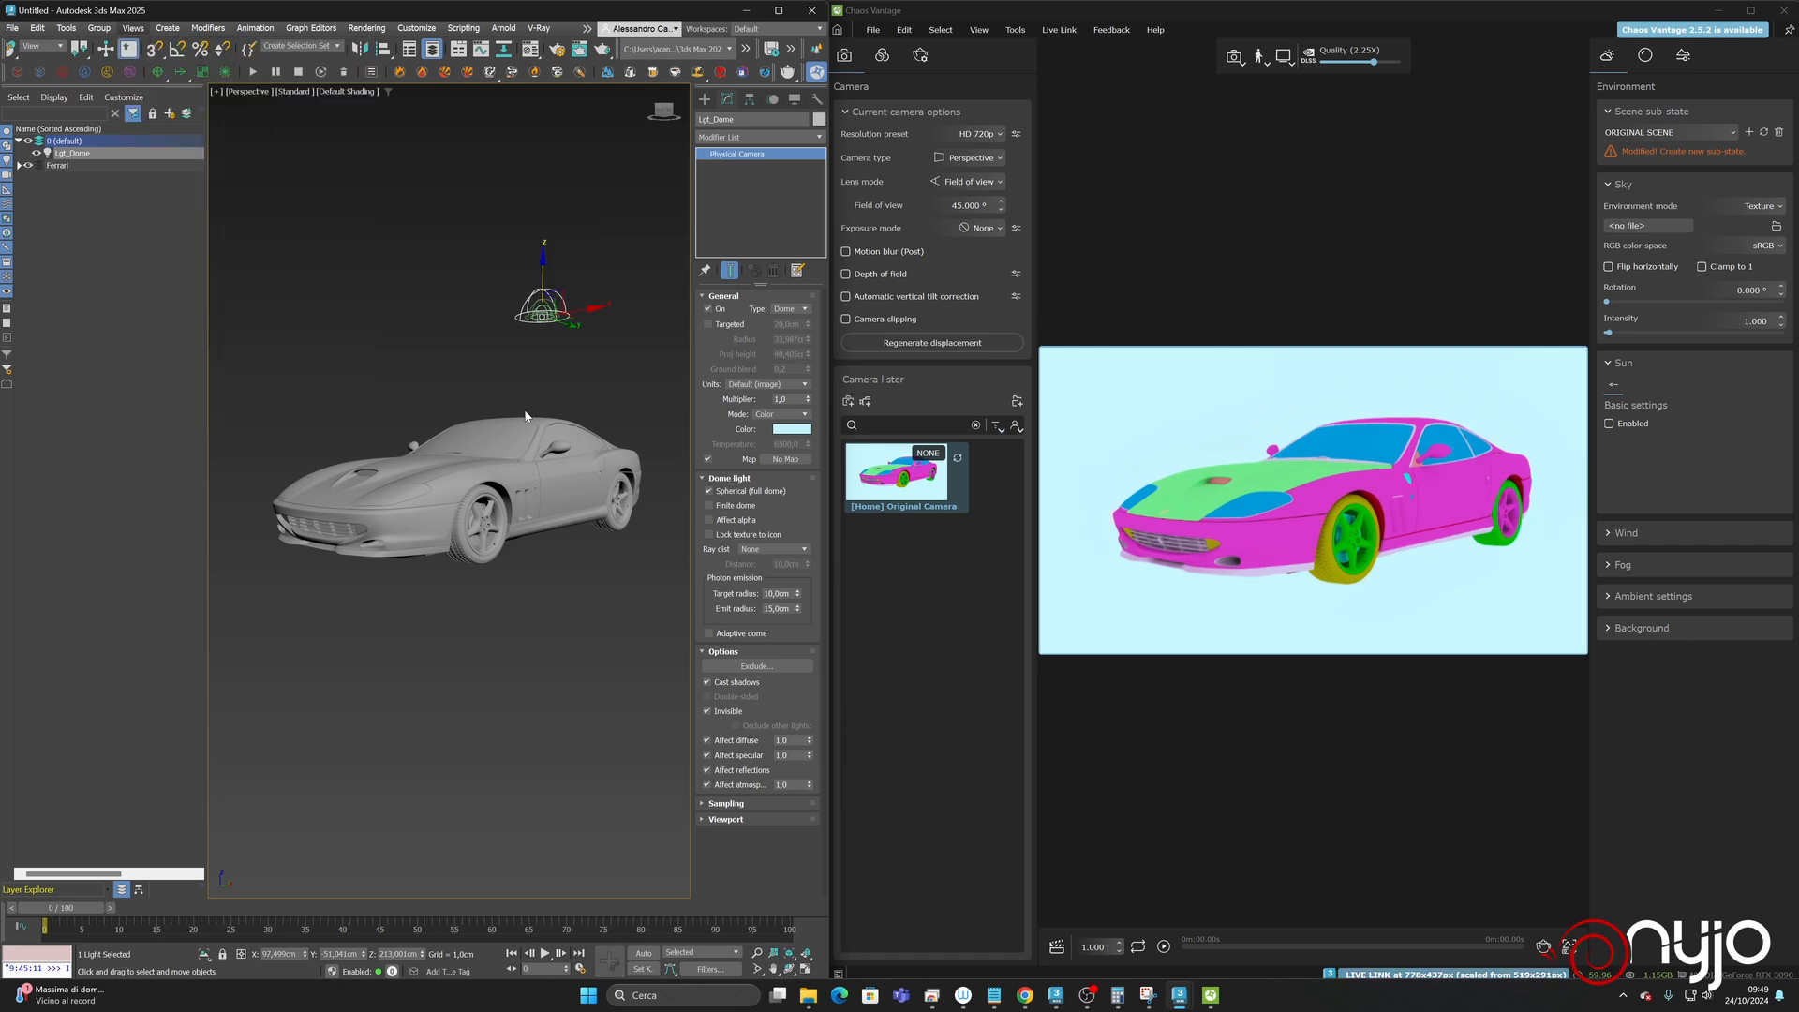
- Show the safe frames in the physical camera's viewport and shift the car slightly within the frame
click(254, 91)
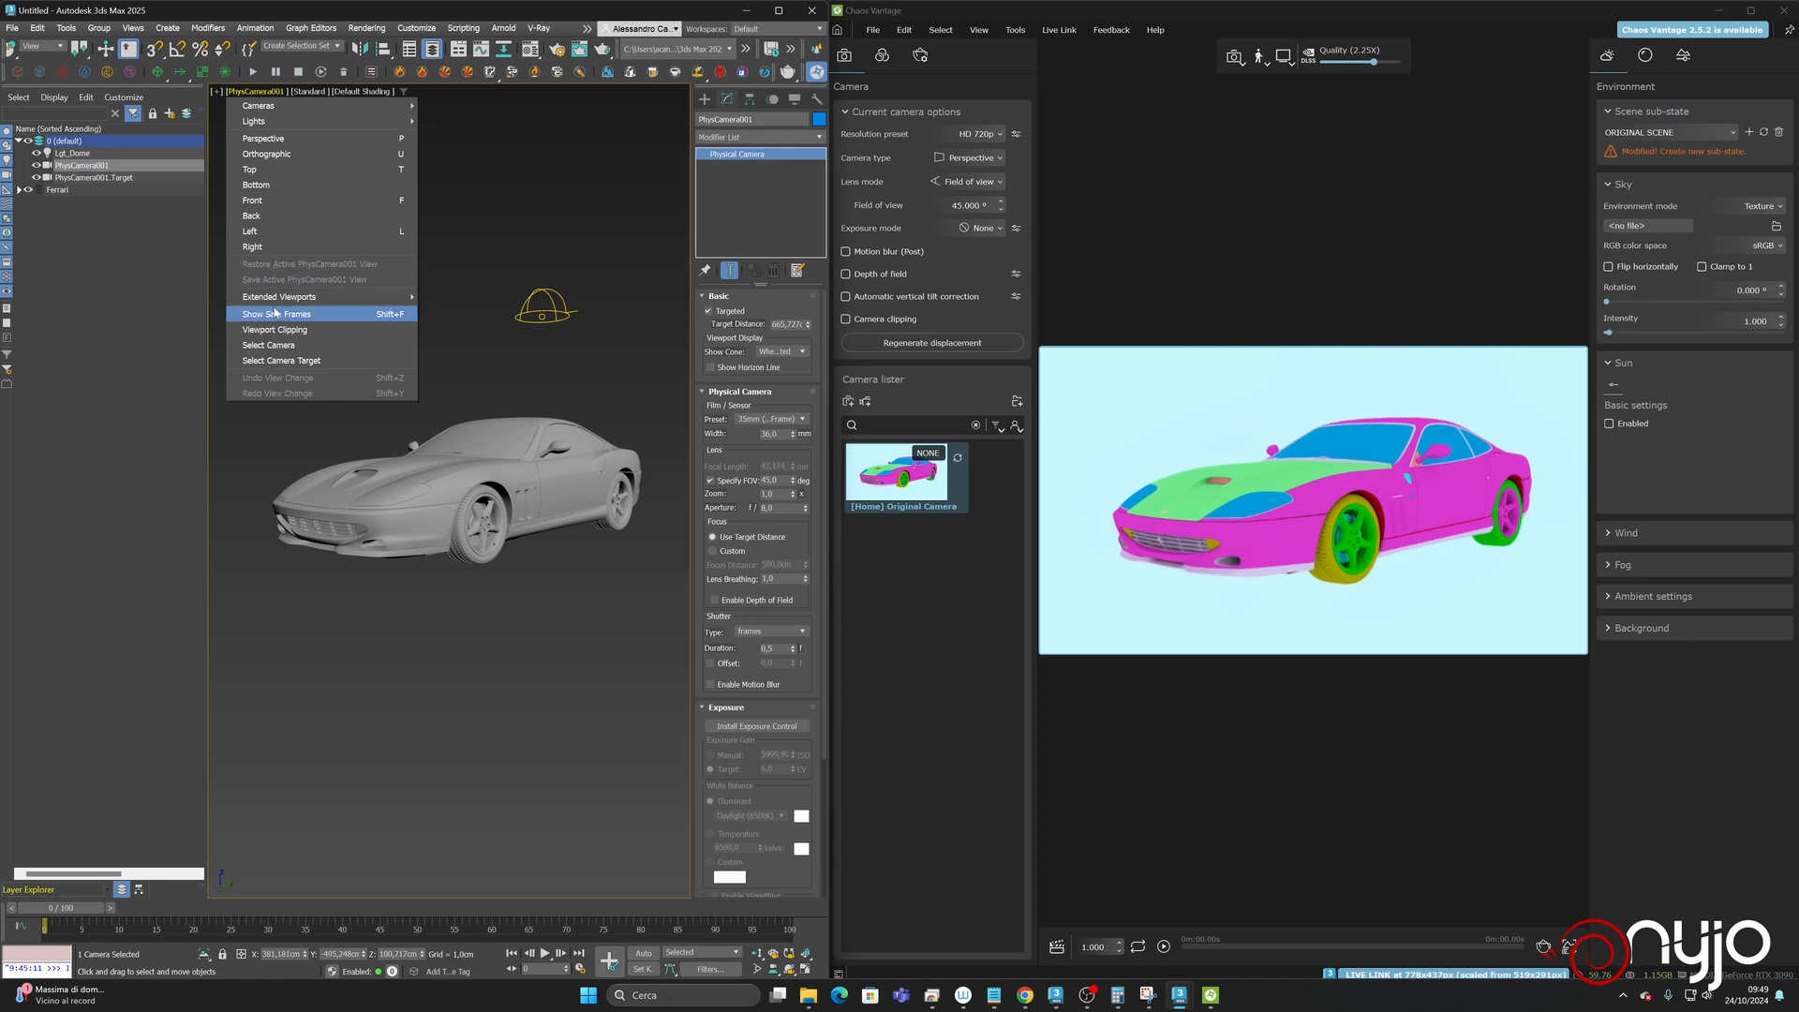
click(276, 316)
middle_drag(515, 459, 507, 458)
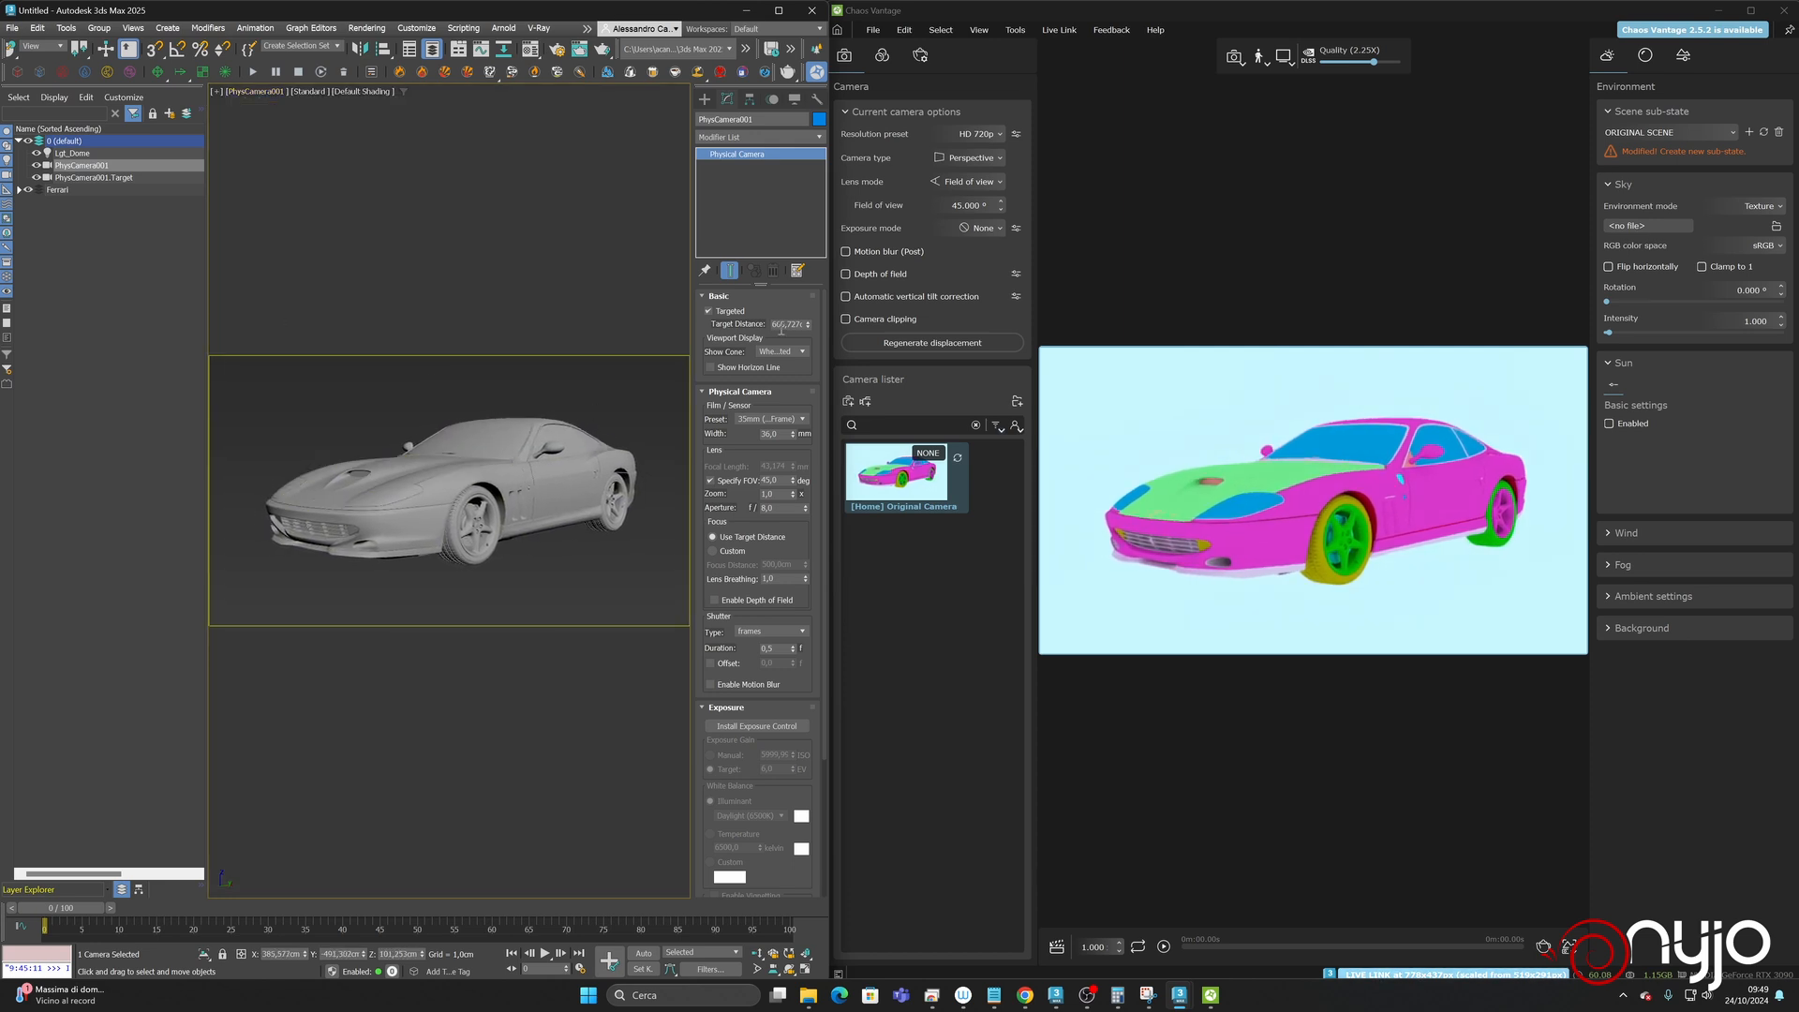
- Recompose the front three-quarter shot by orbiting and dollying the camera and narrowing its field of view to about 27.7 degrees
click(774, 955)
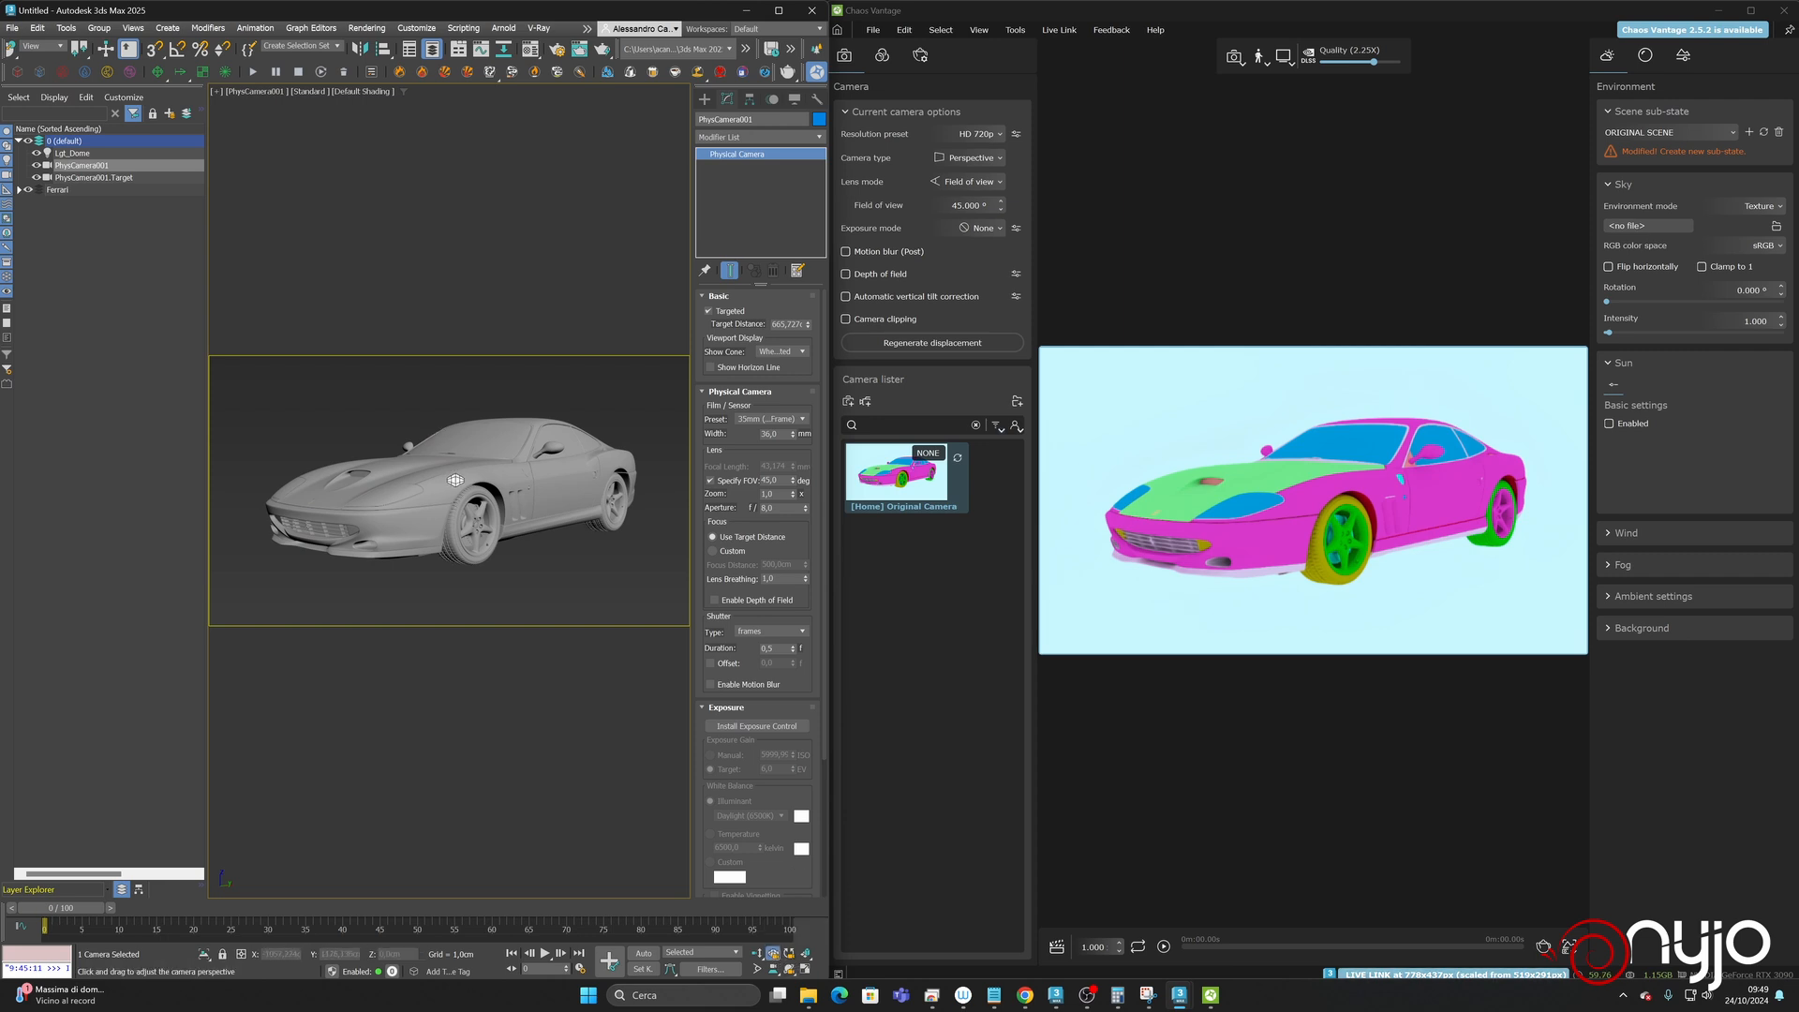
drag(483, 577, 508, 508)
middle_drag(502, 487, 490, 492)
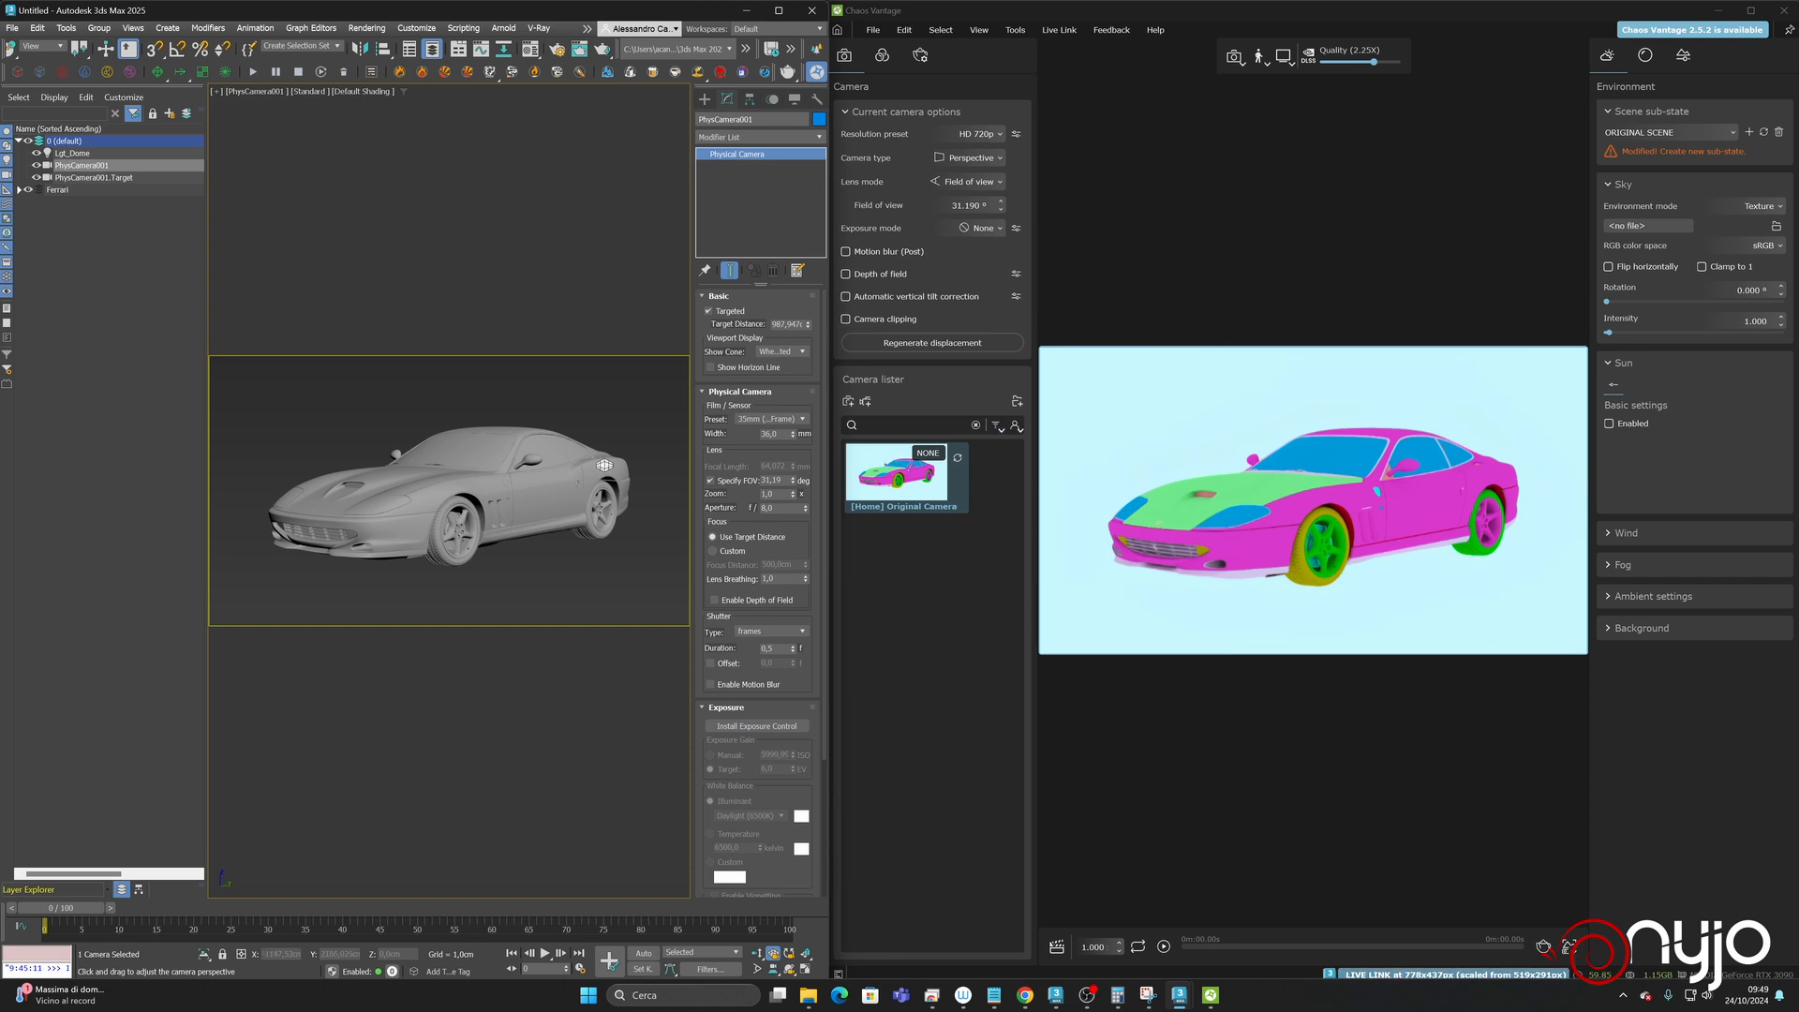
mouse_move(436, 502)
mouse_down()
mouse_move(635, 493)
mouse_move(439, 505)
mouse_up()
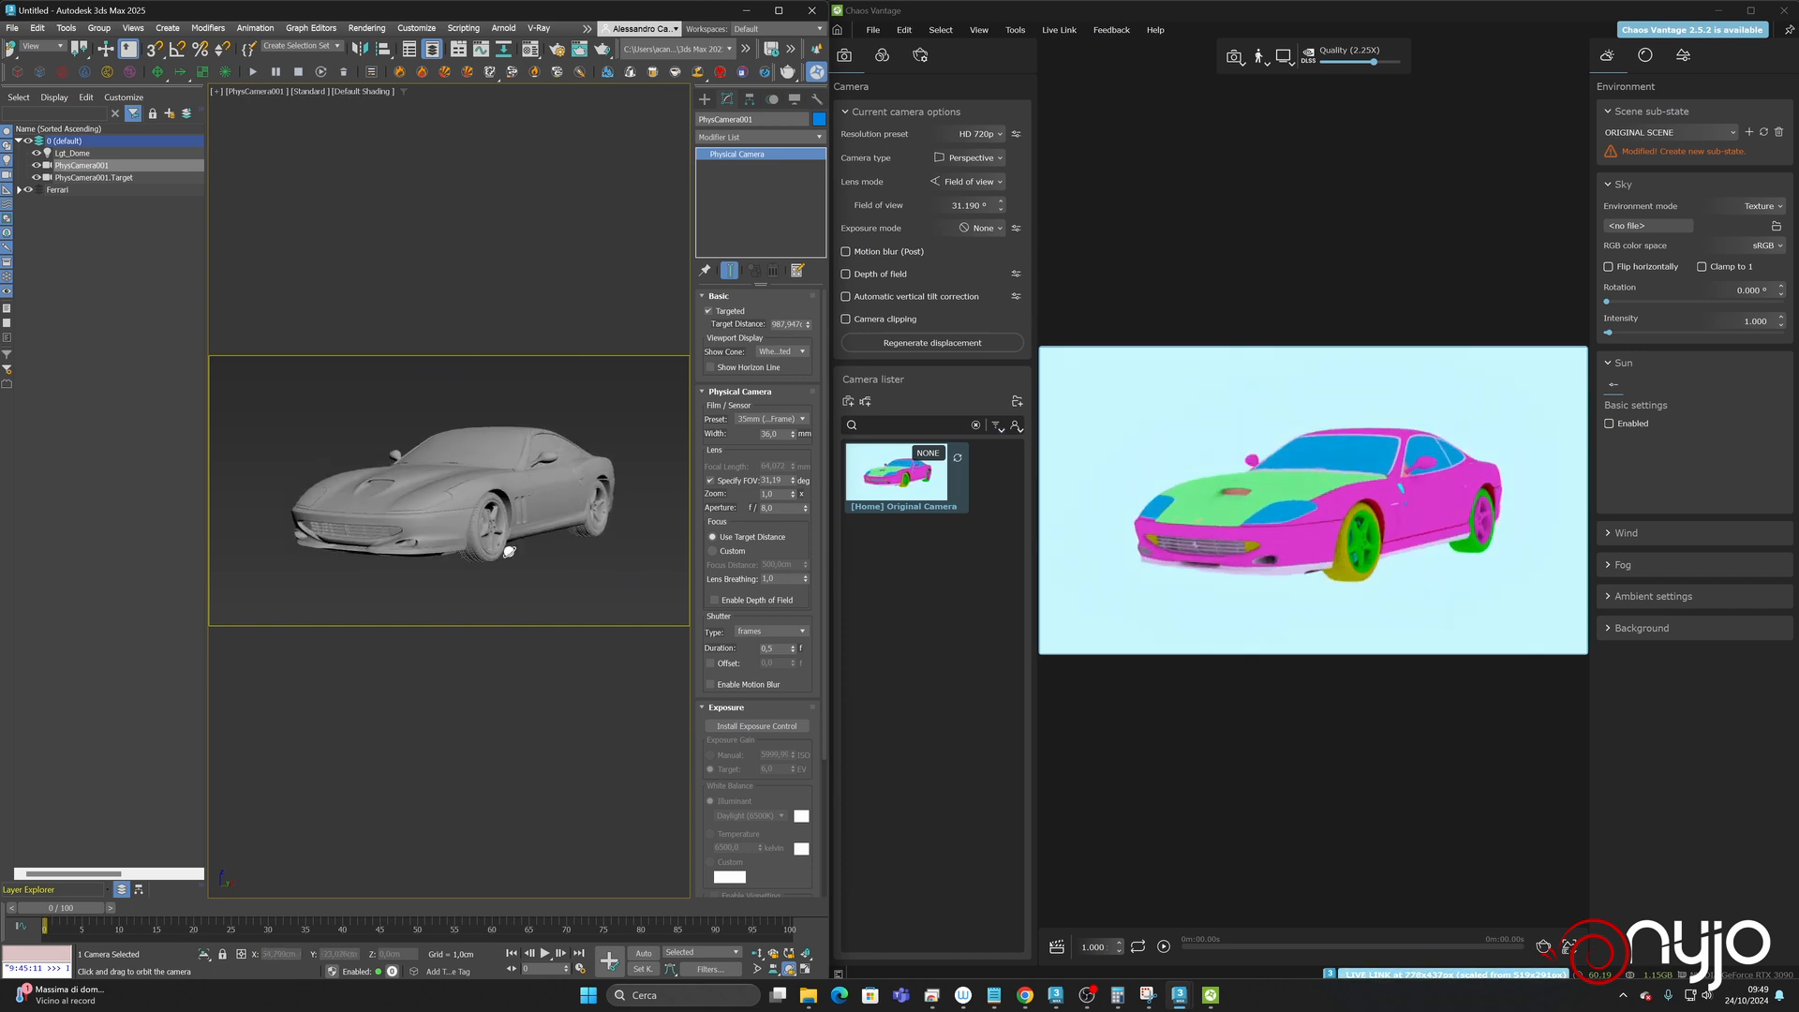
click(757, 953)
drag(463, 515, 461, 506)
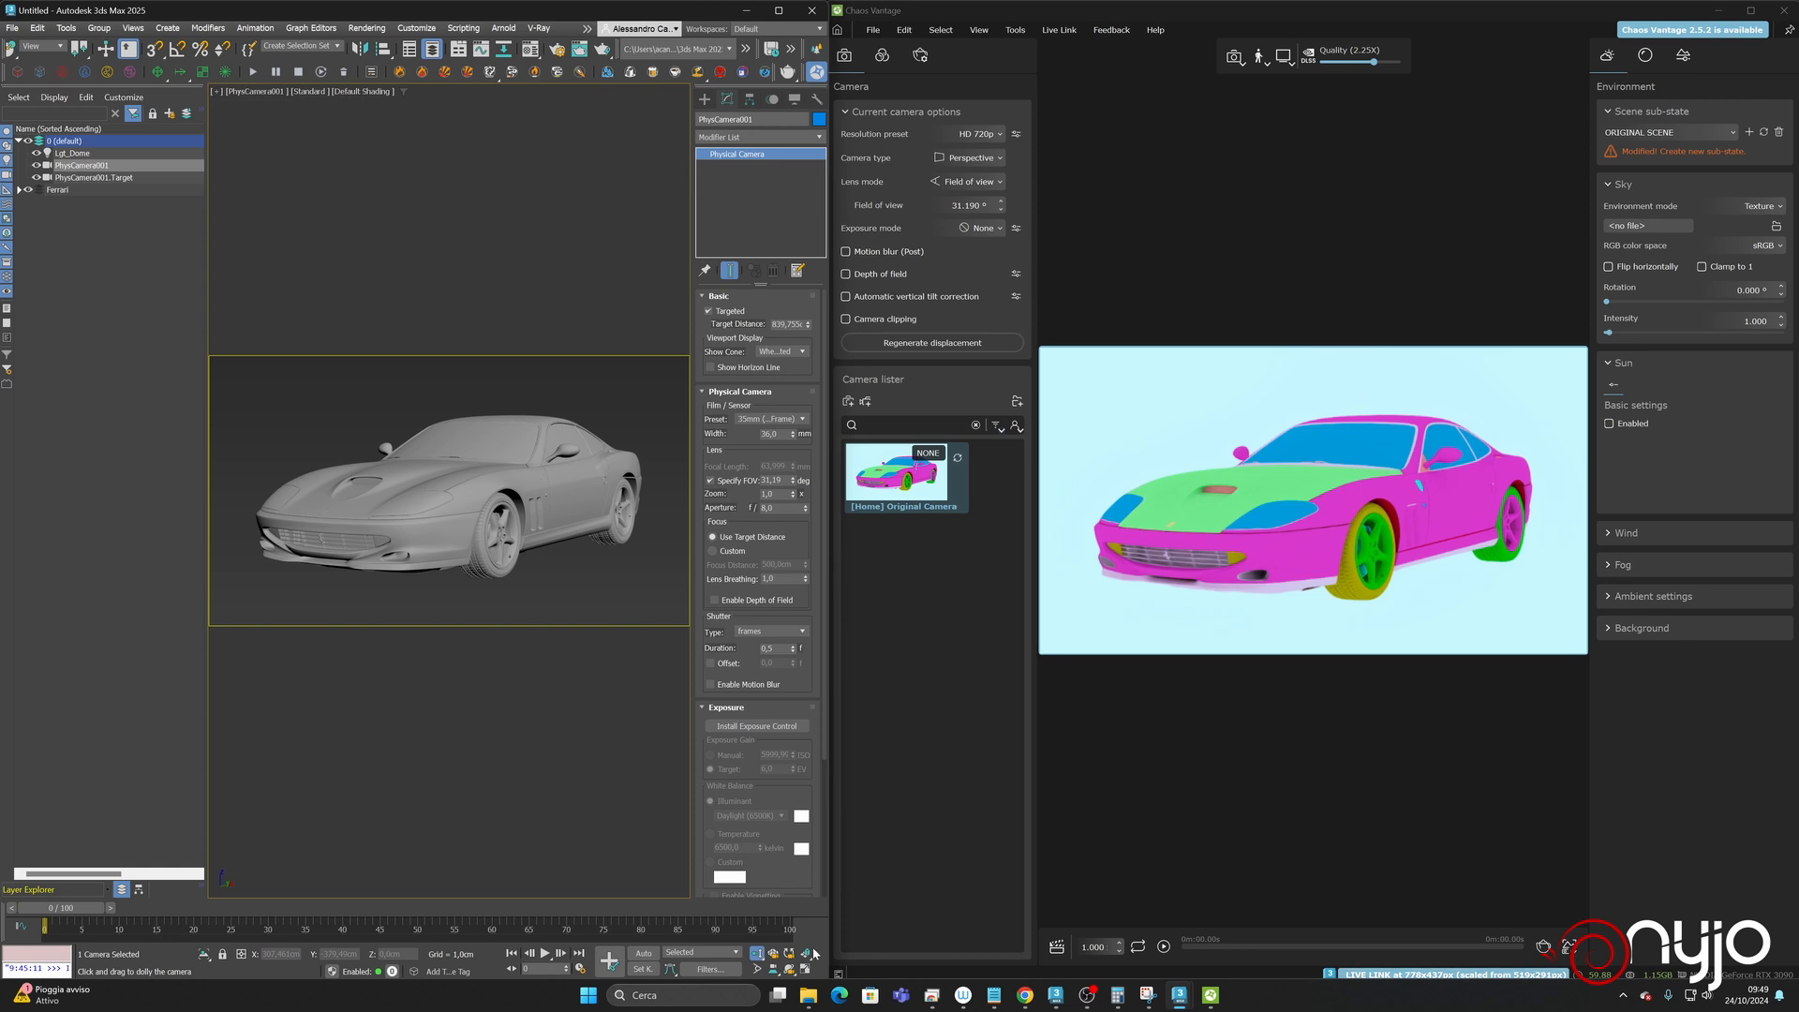
click(789, 953)
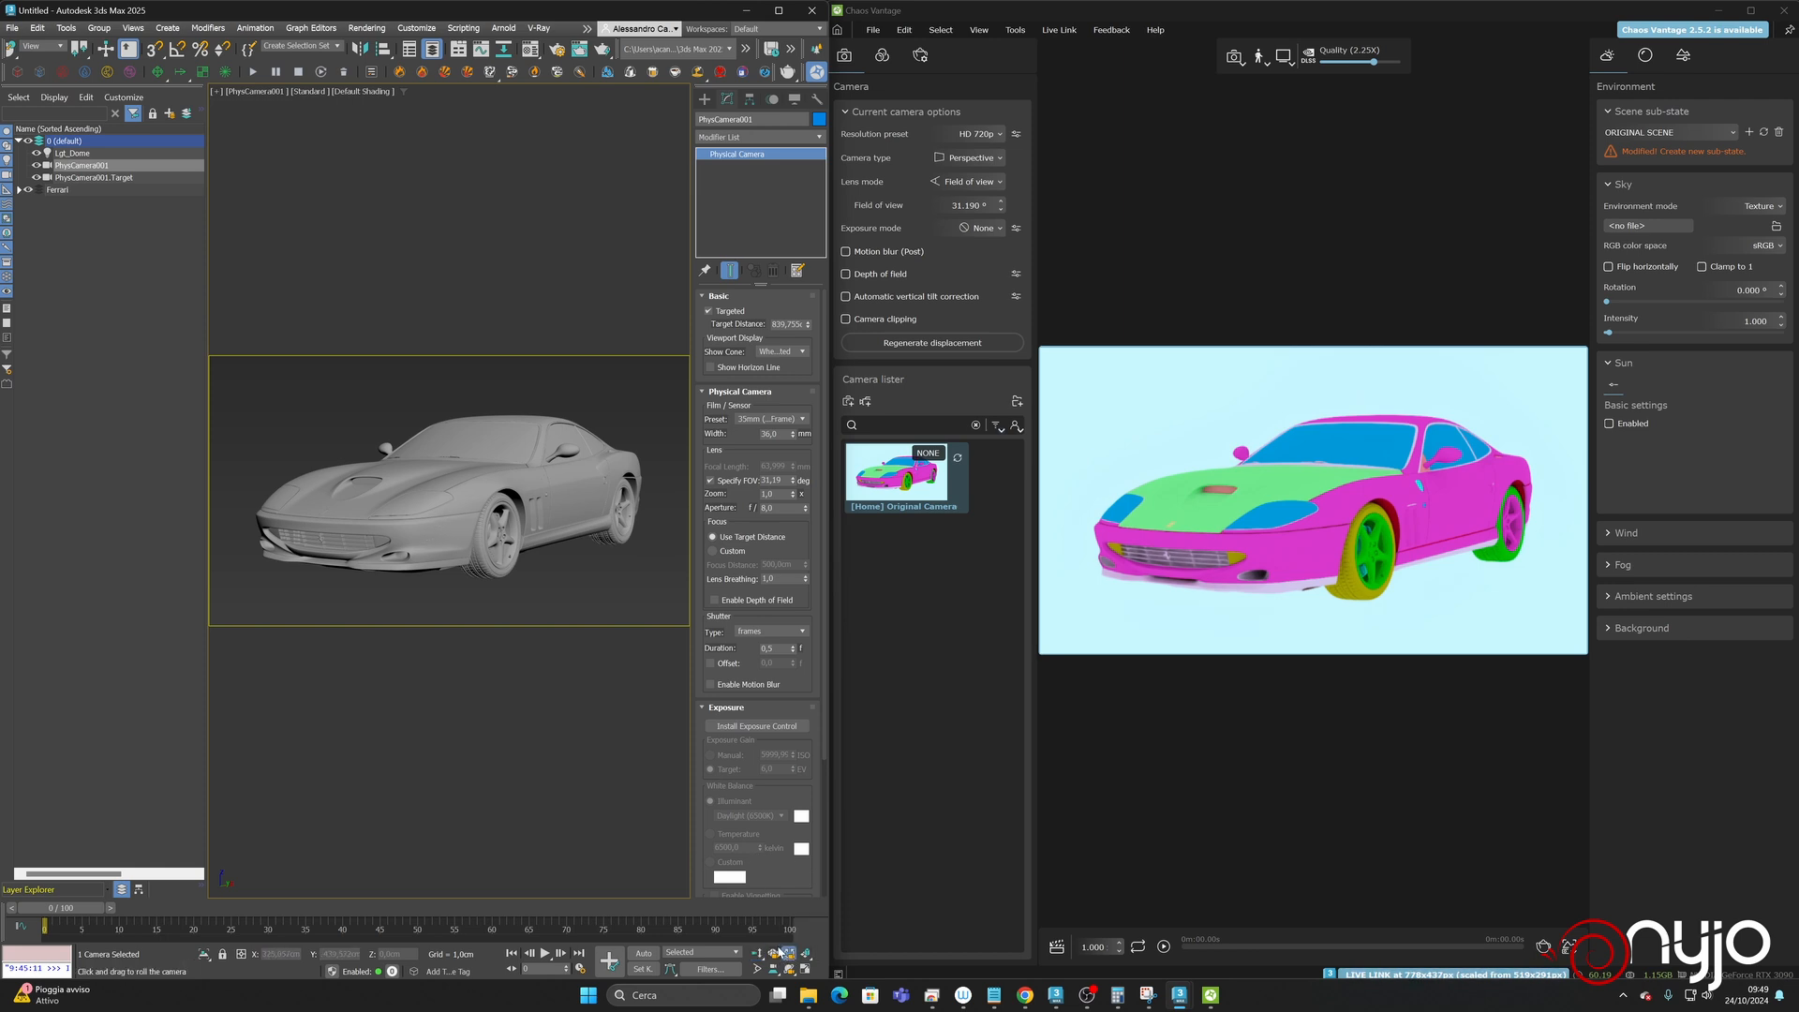
click(772, 953)
mouse_move(467, 523)
mouse_down()
mouse_move(454, 562)
mouse_move(454, 504)
mouse_move(487, 497)
mouse_move(476, 537)
mouse_move(462, 469)
mouse_move(465, 586)
mouse_move(462, 535)
mouse_up()
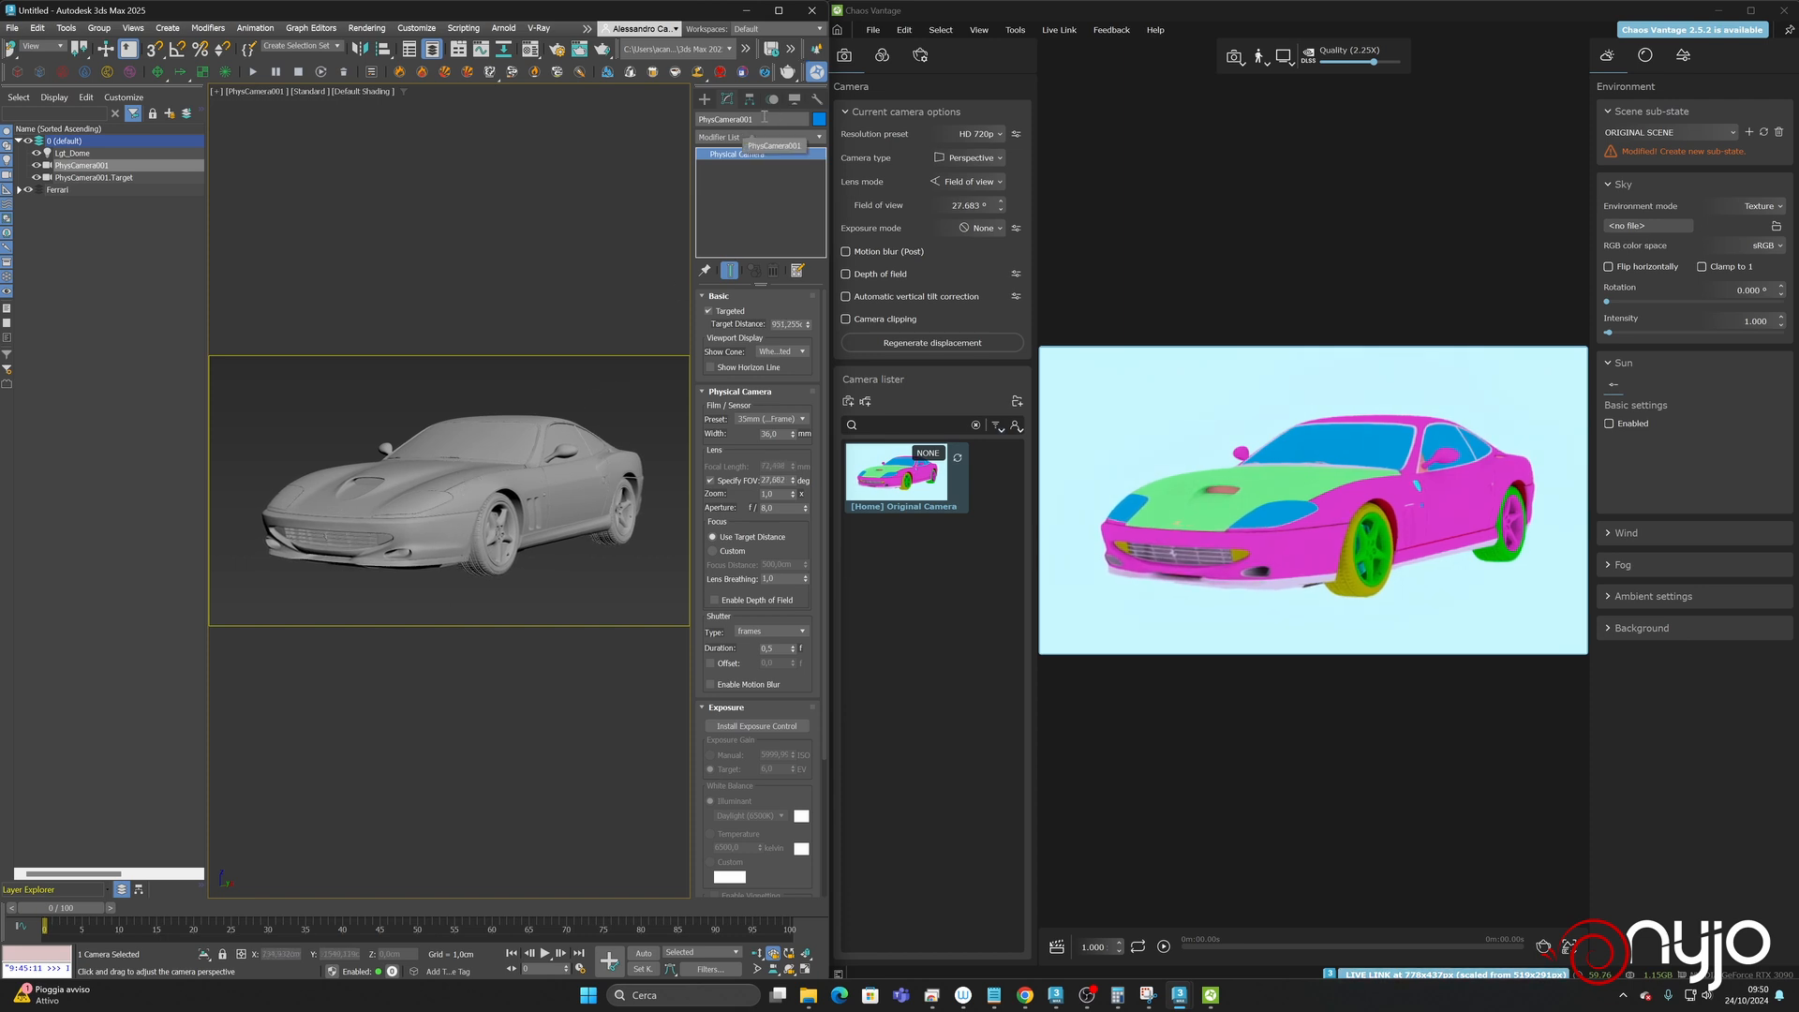
- Rename the physical camera CarCamera_01
click(763, 119)
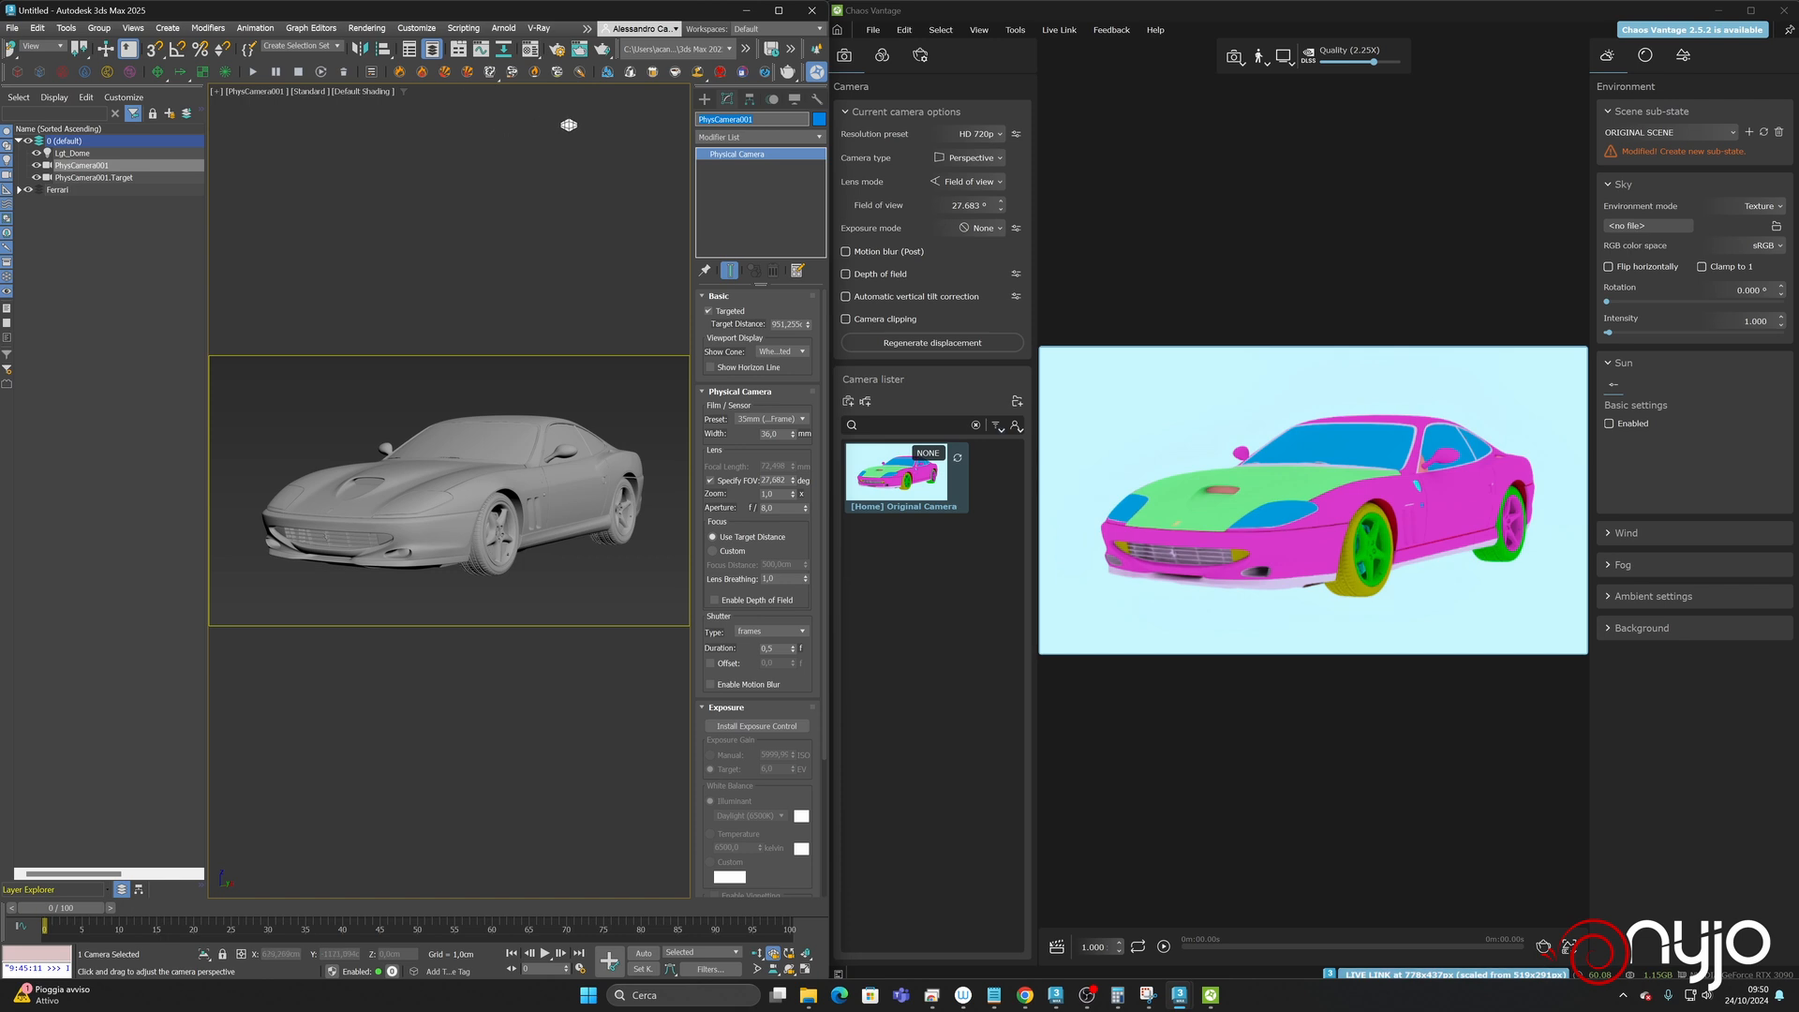
text(Car)
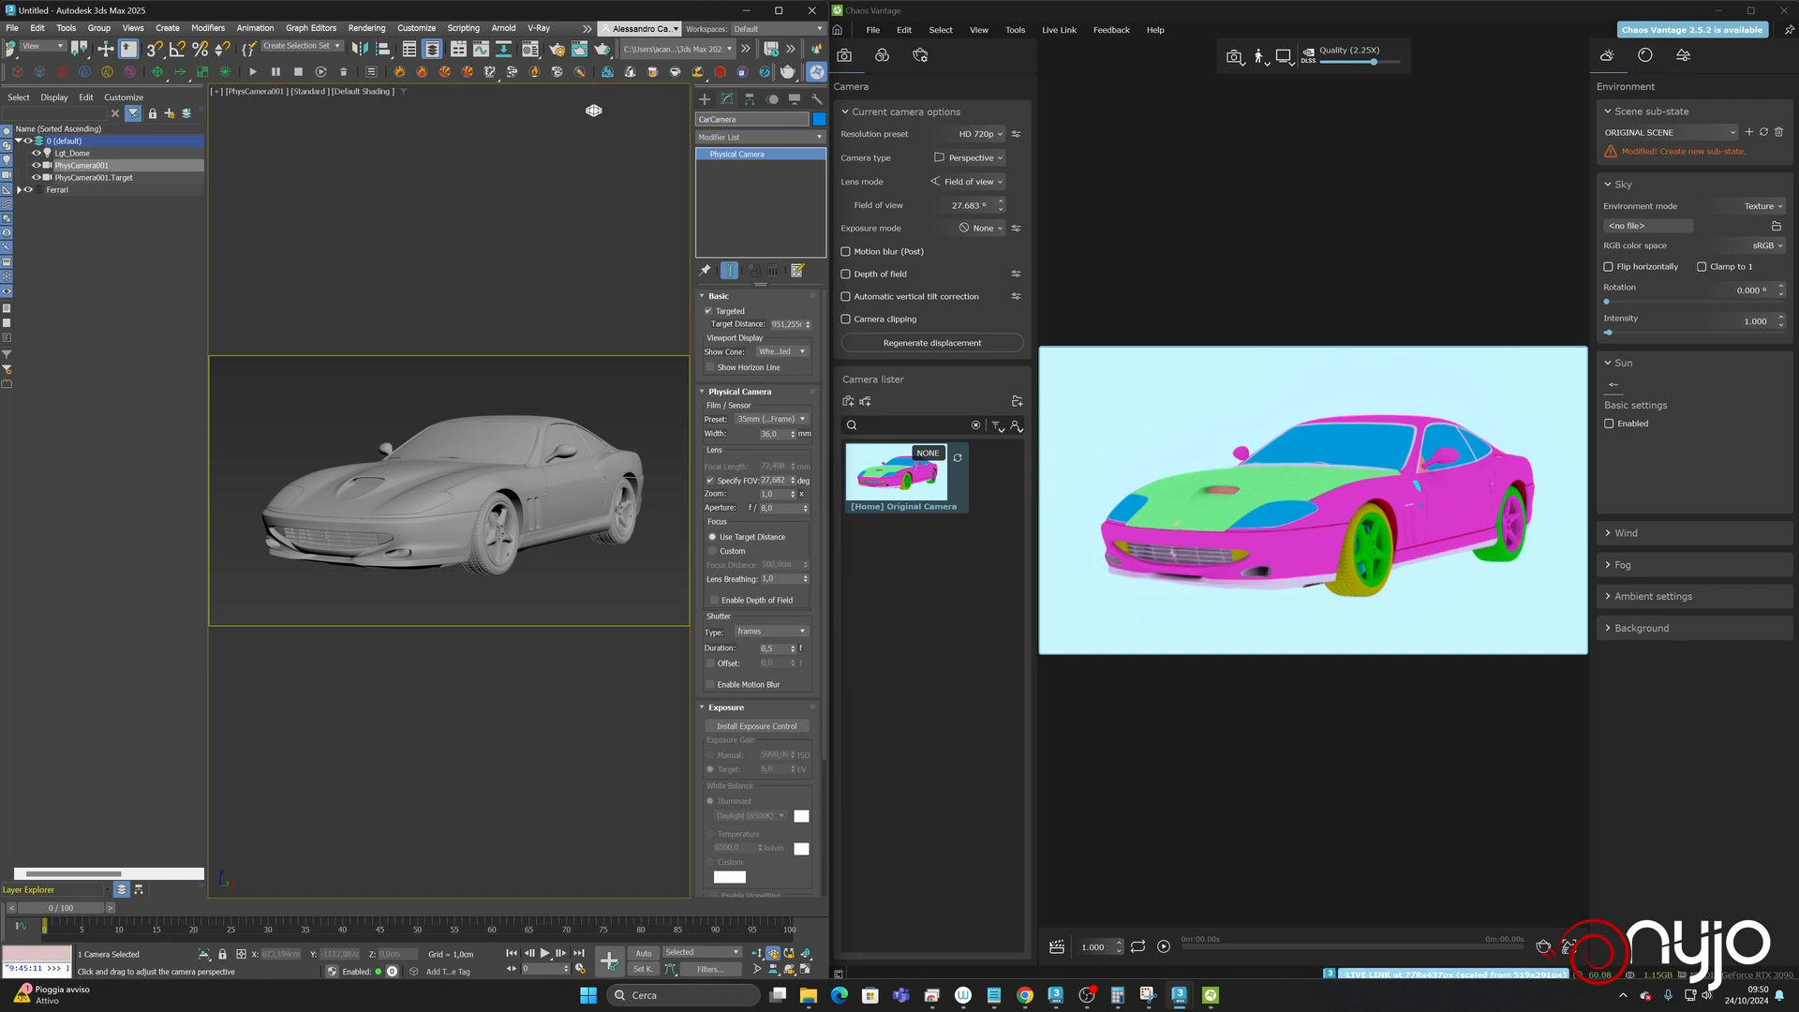
key(Return)
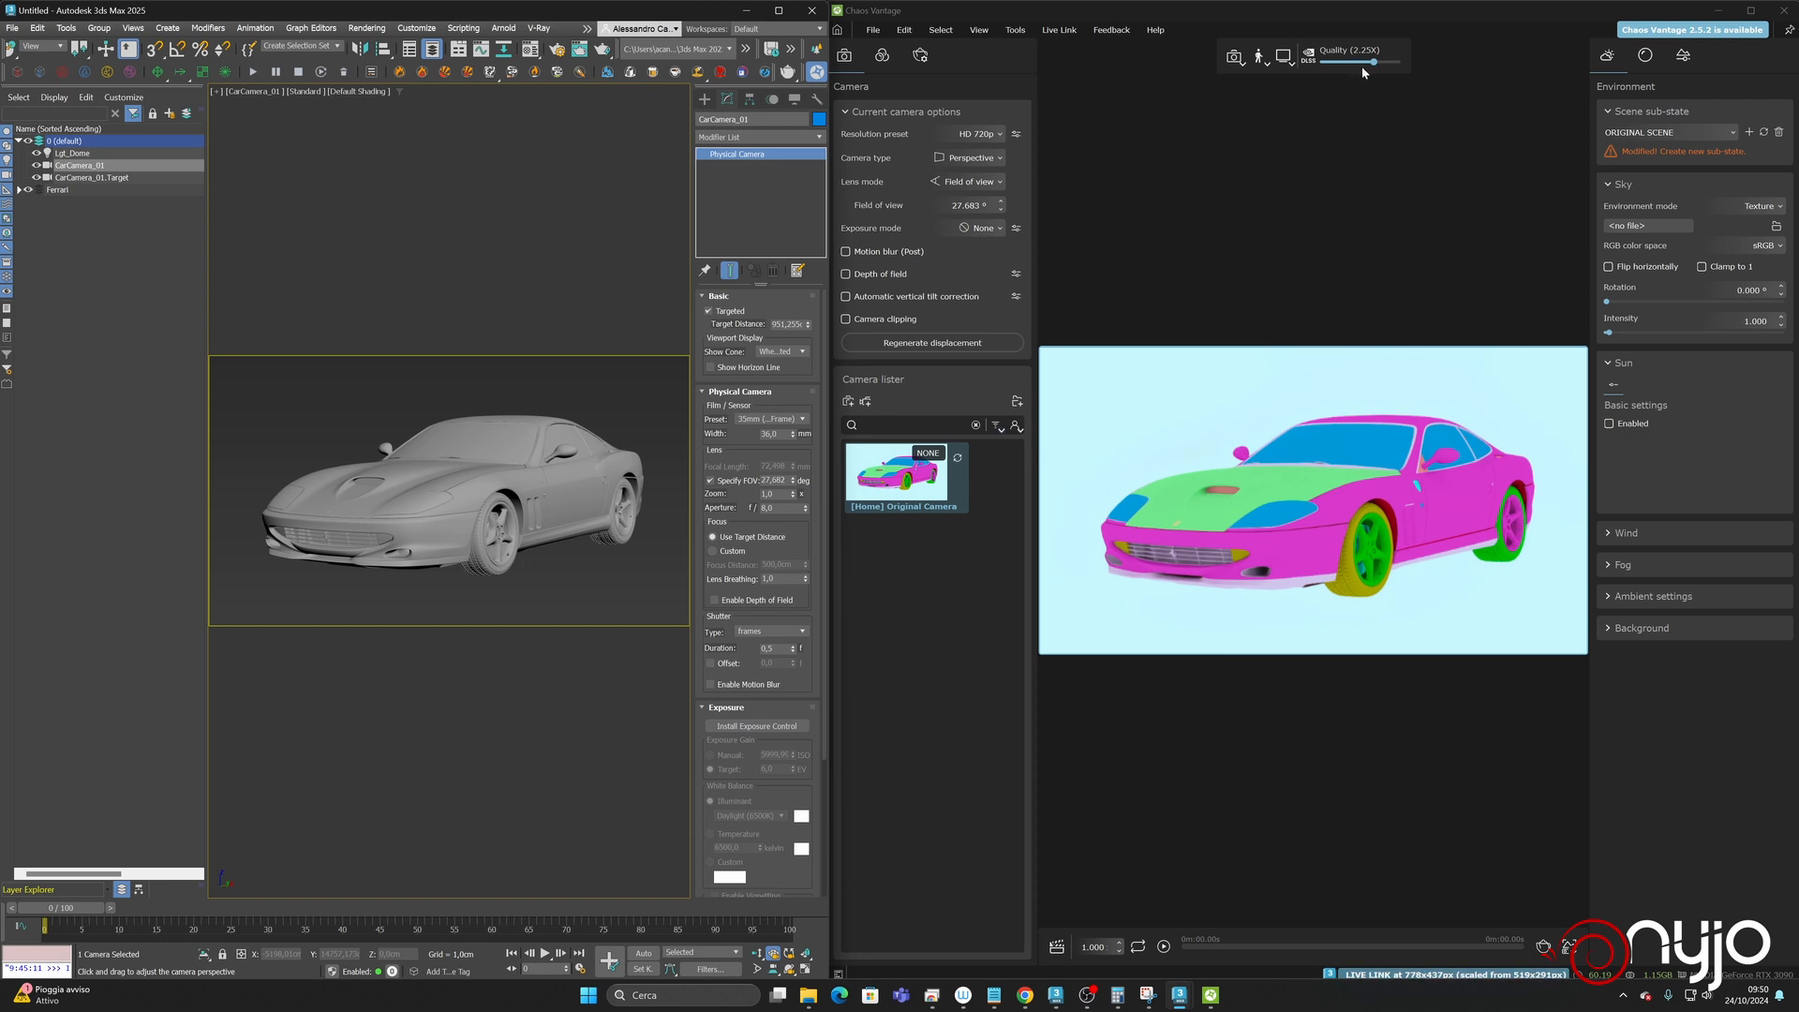
- In Chaos Vantage, lower the render quality to Performance (4X)
drag(1374, 62, 1318, 62)
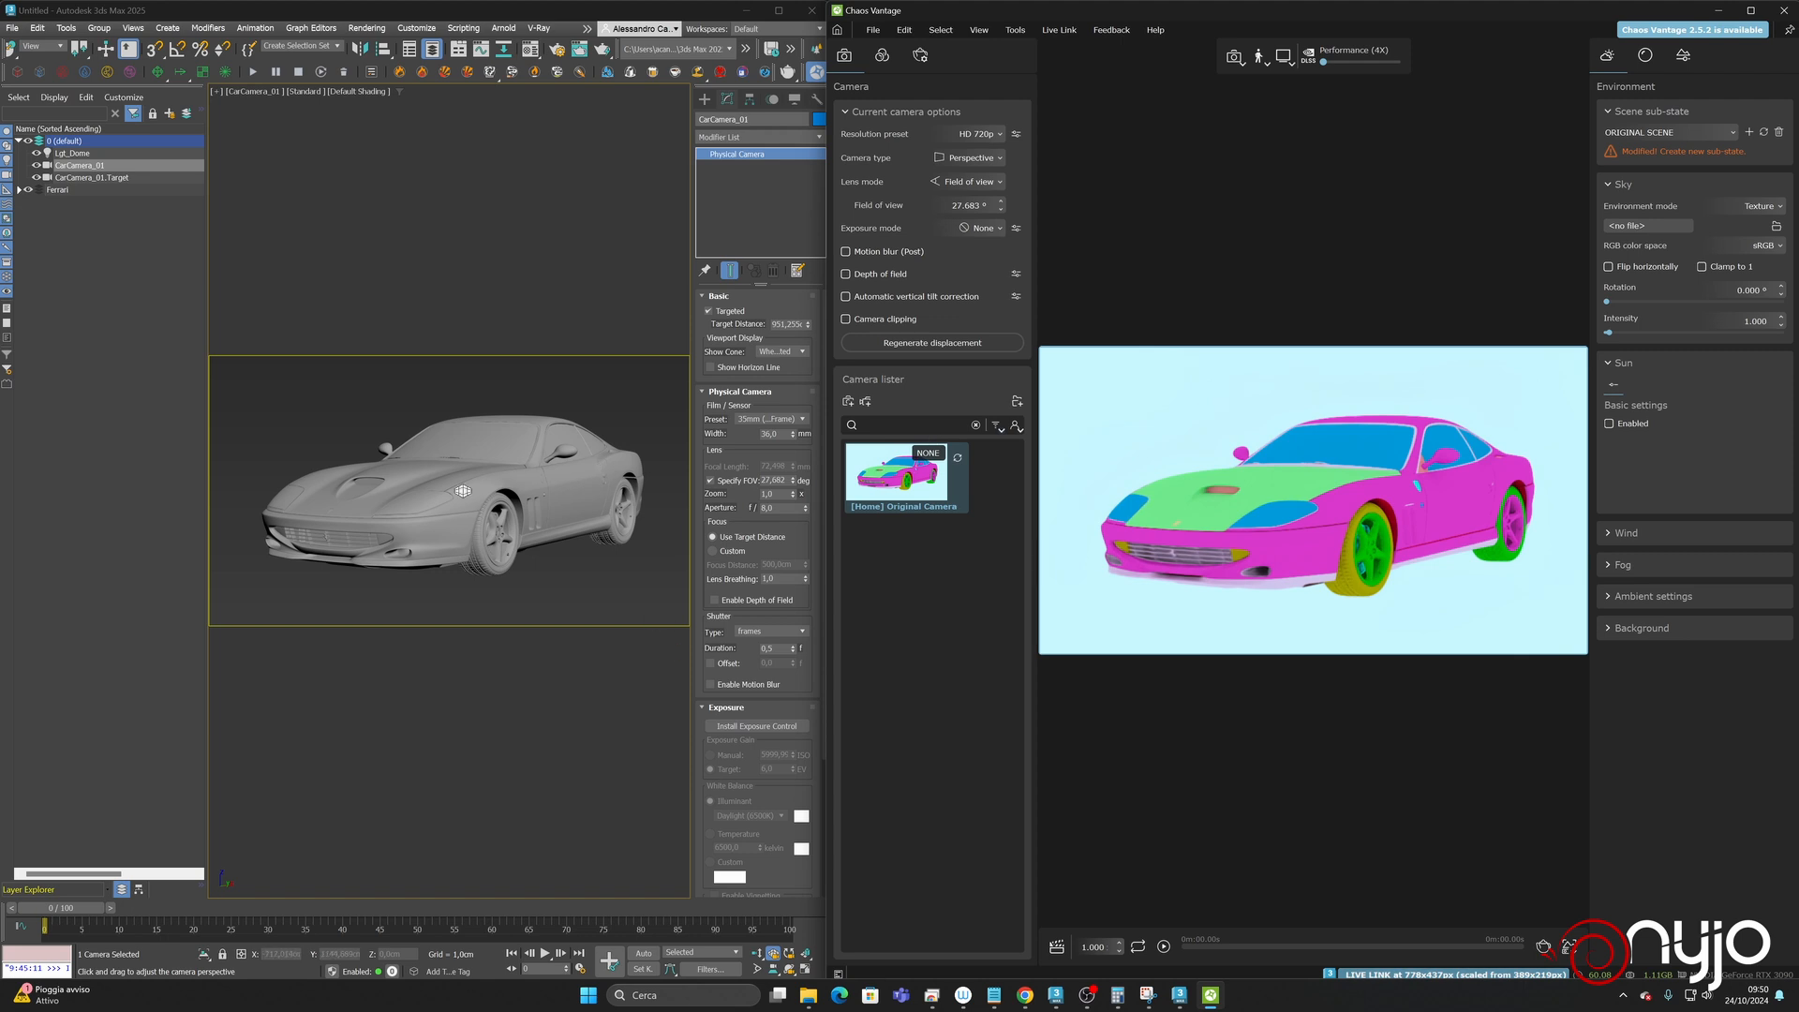
- In 3ds Max, look around the car in a free Perspective view and return the viewport to CarCamera_01
click(256, 97)
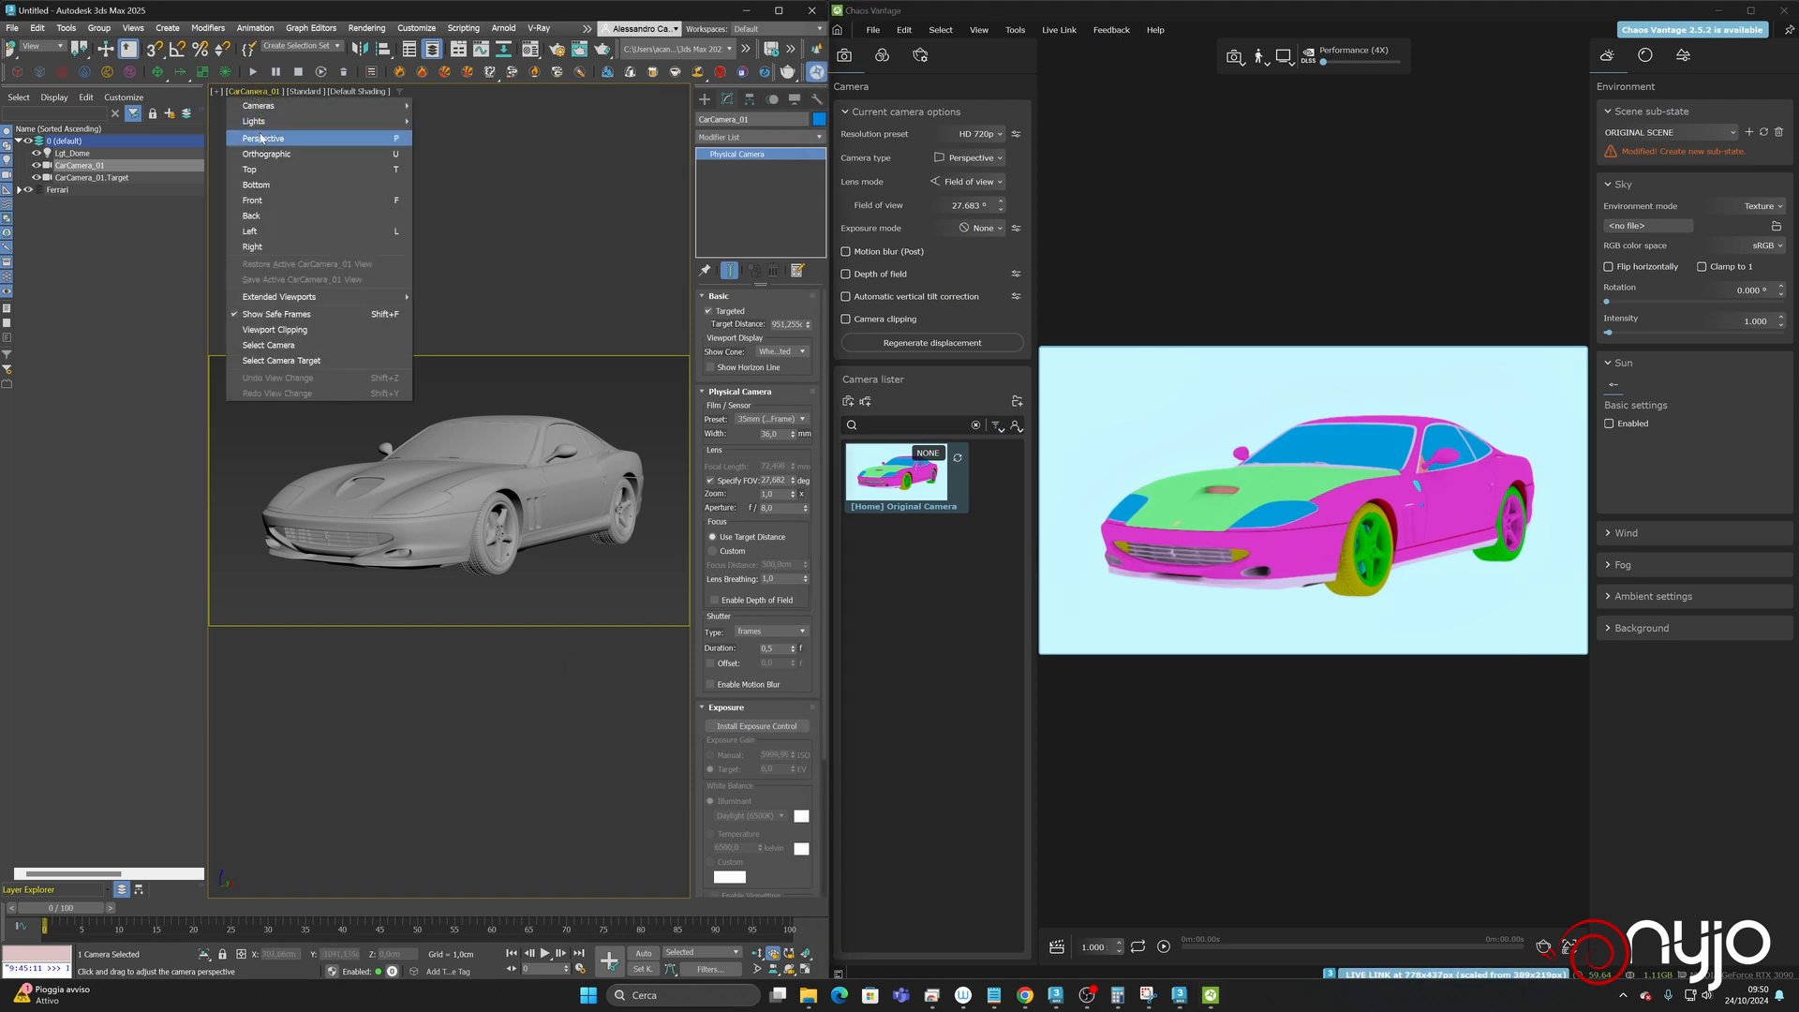
click(272, 143)
click(789, 968)
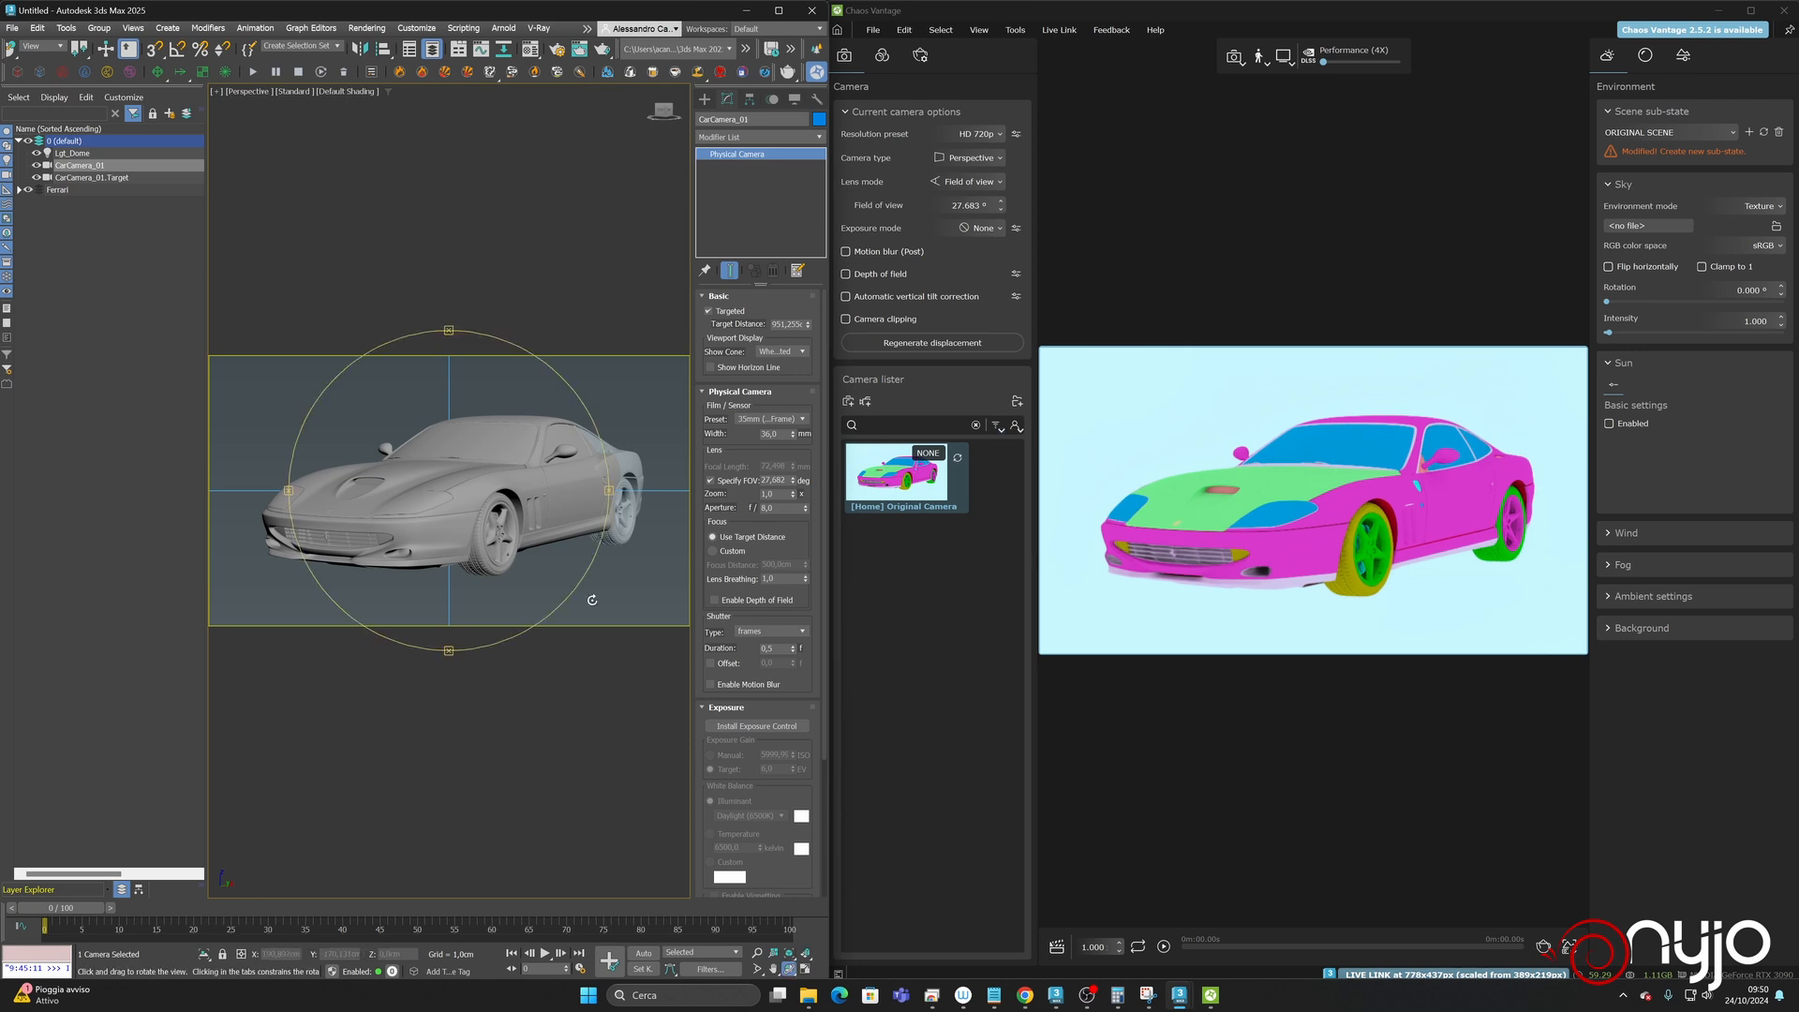
drag(549, 546, 458, 497)
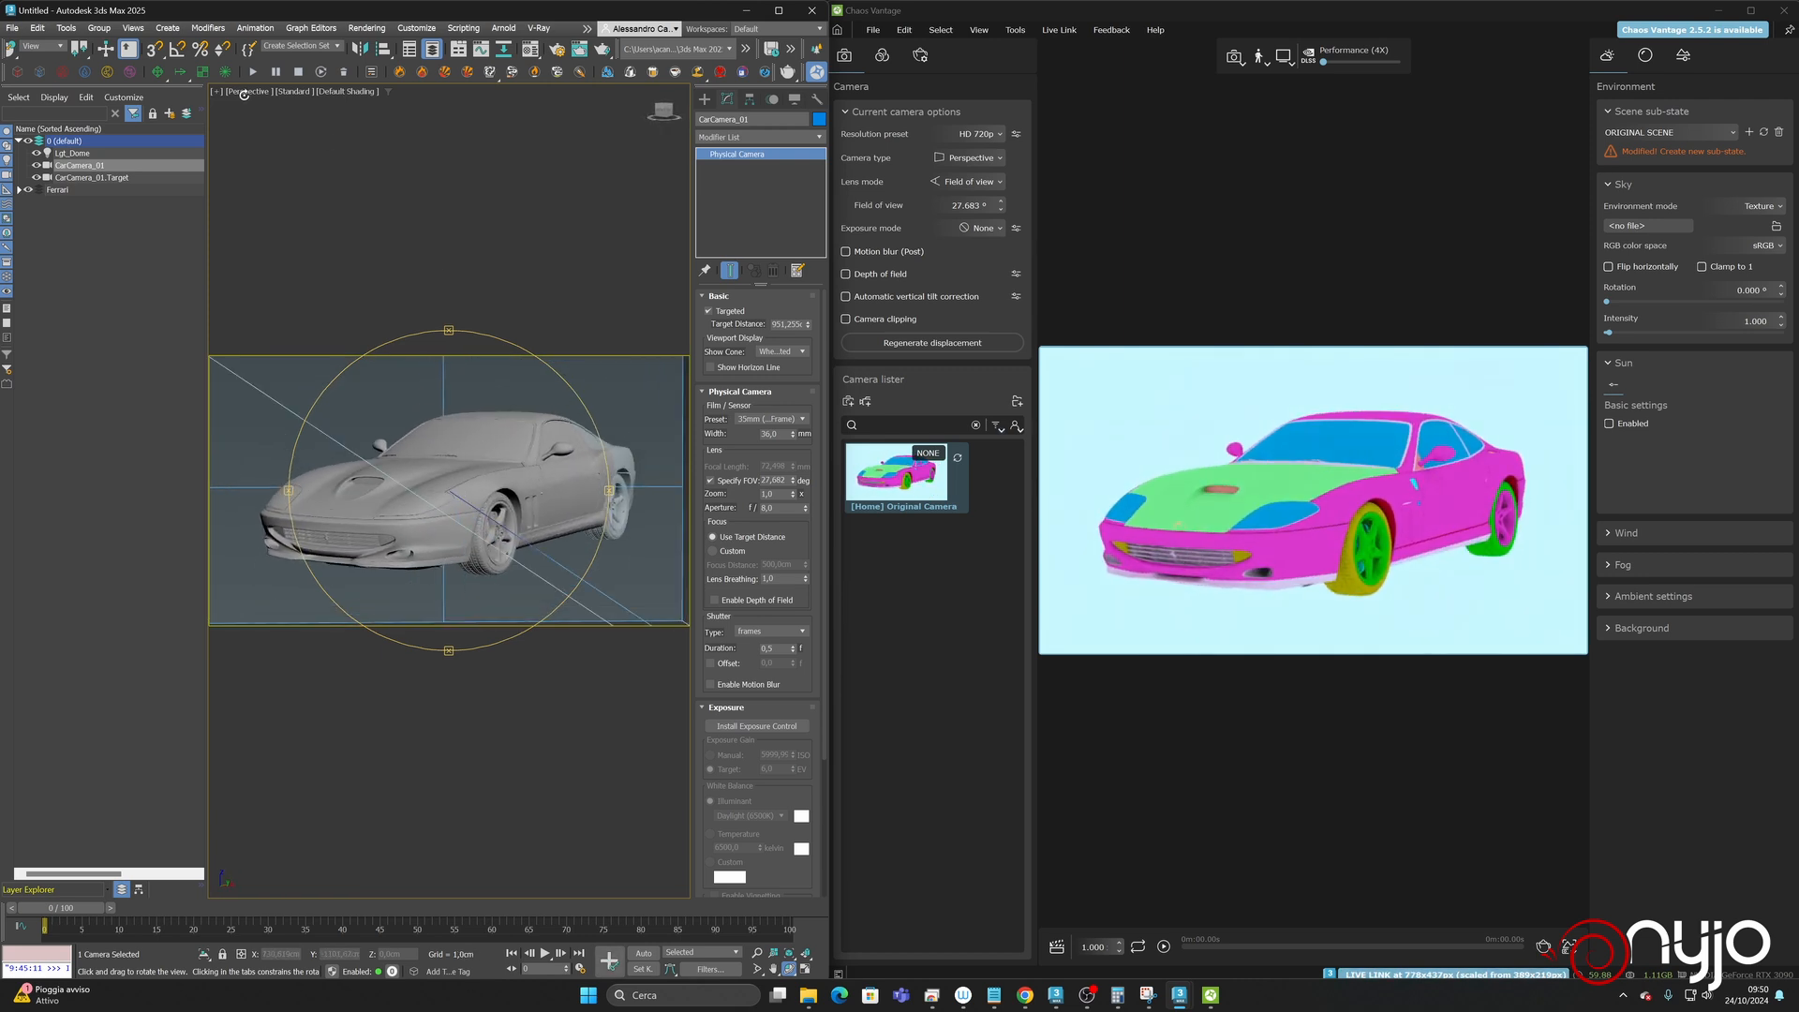
click(247, 91)
mouse_move(258, 105)
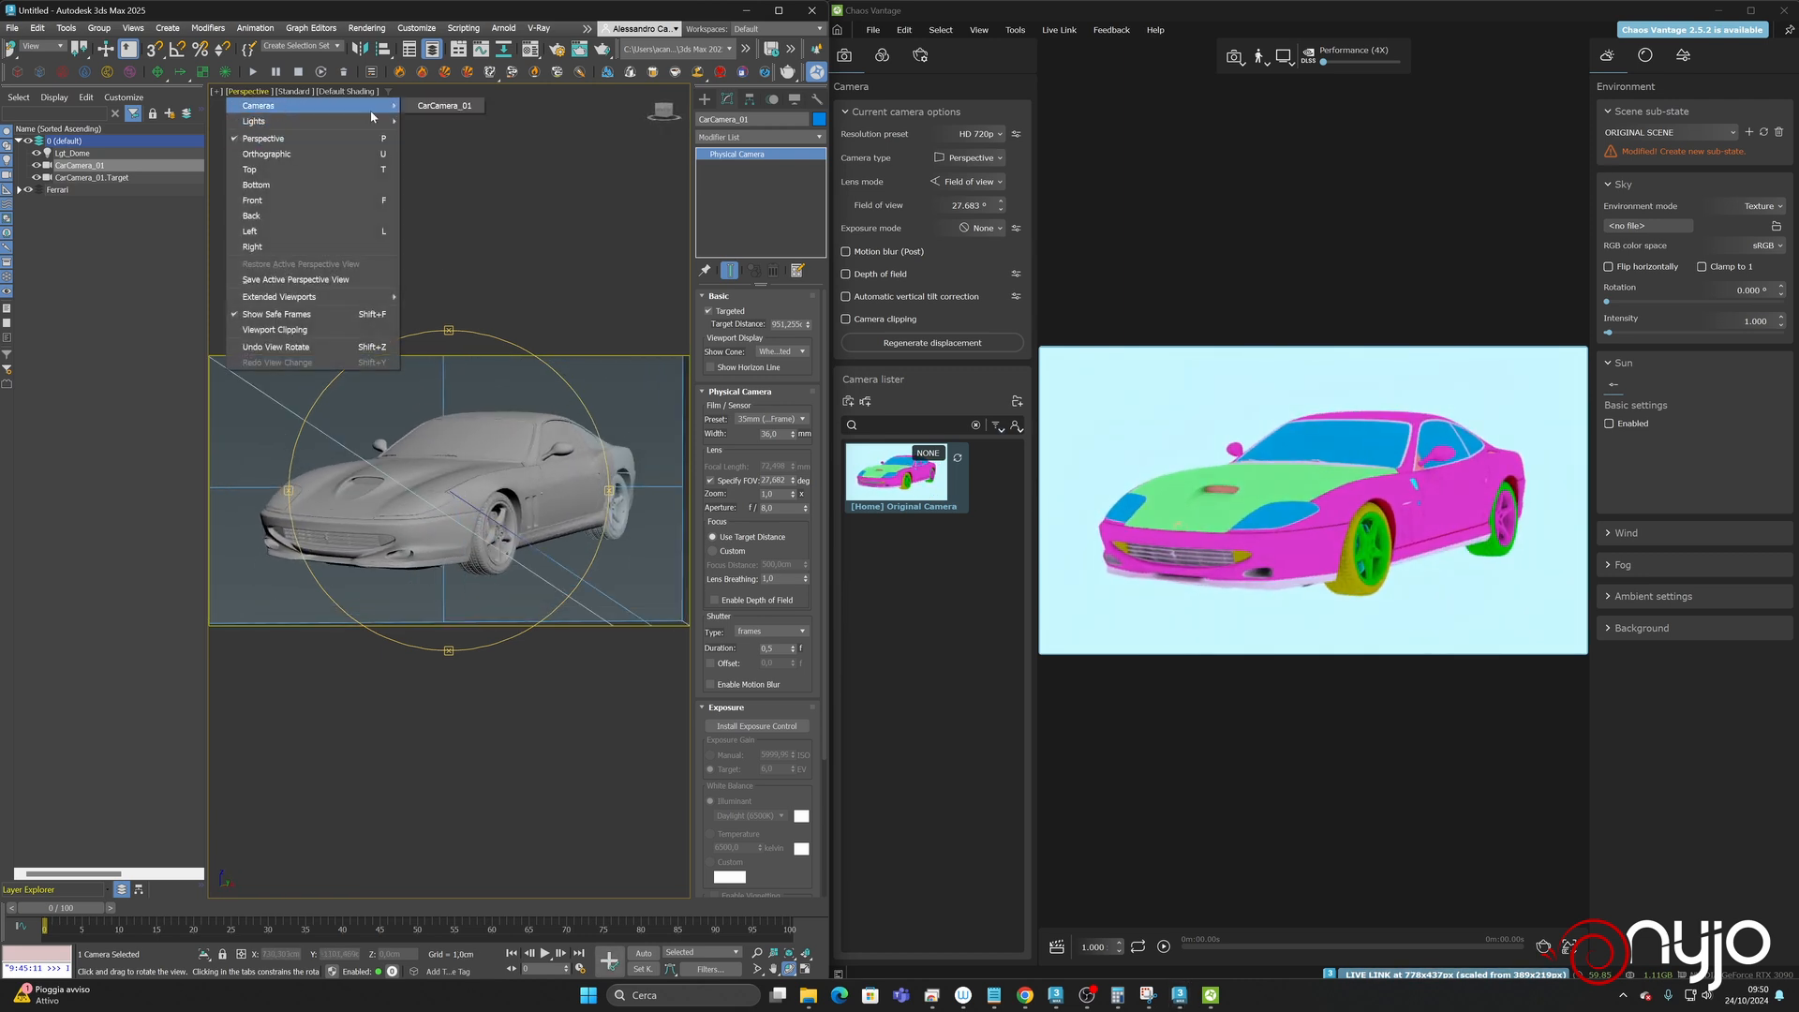
click(440, 105)
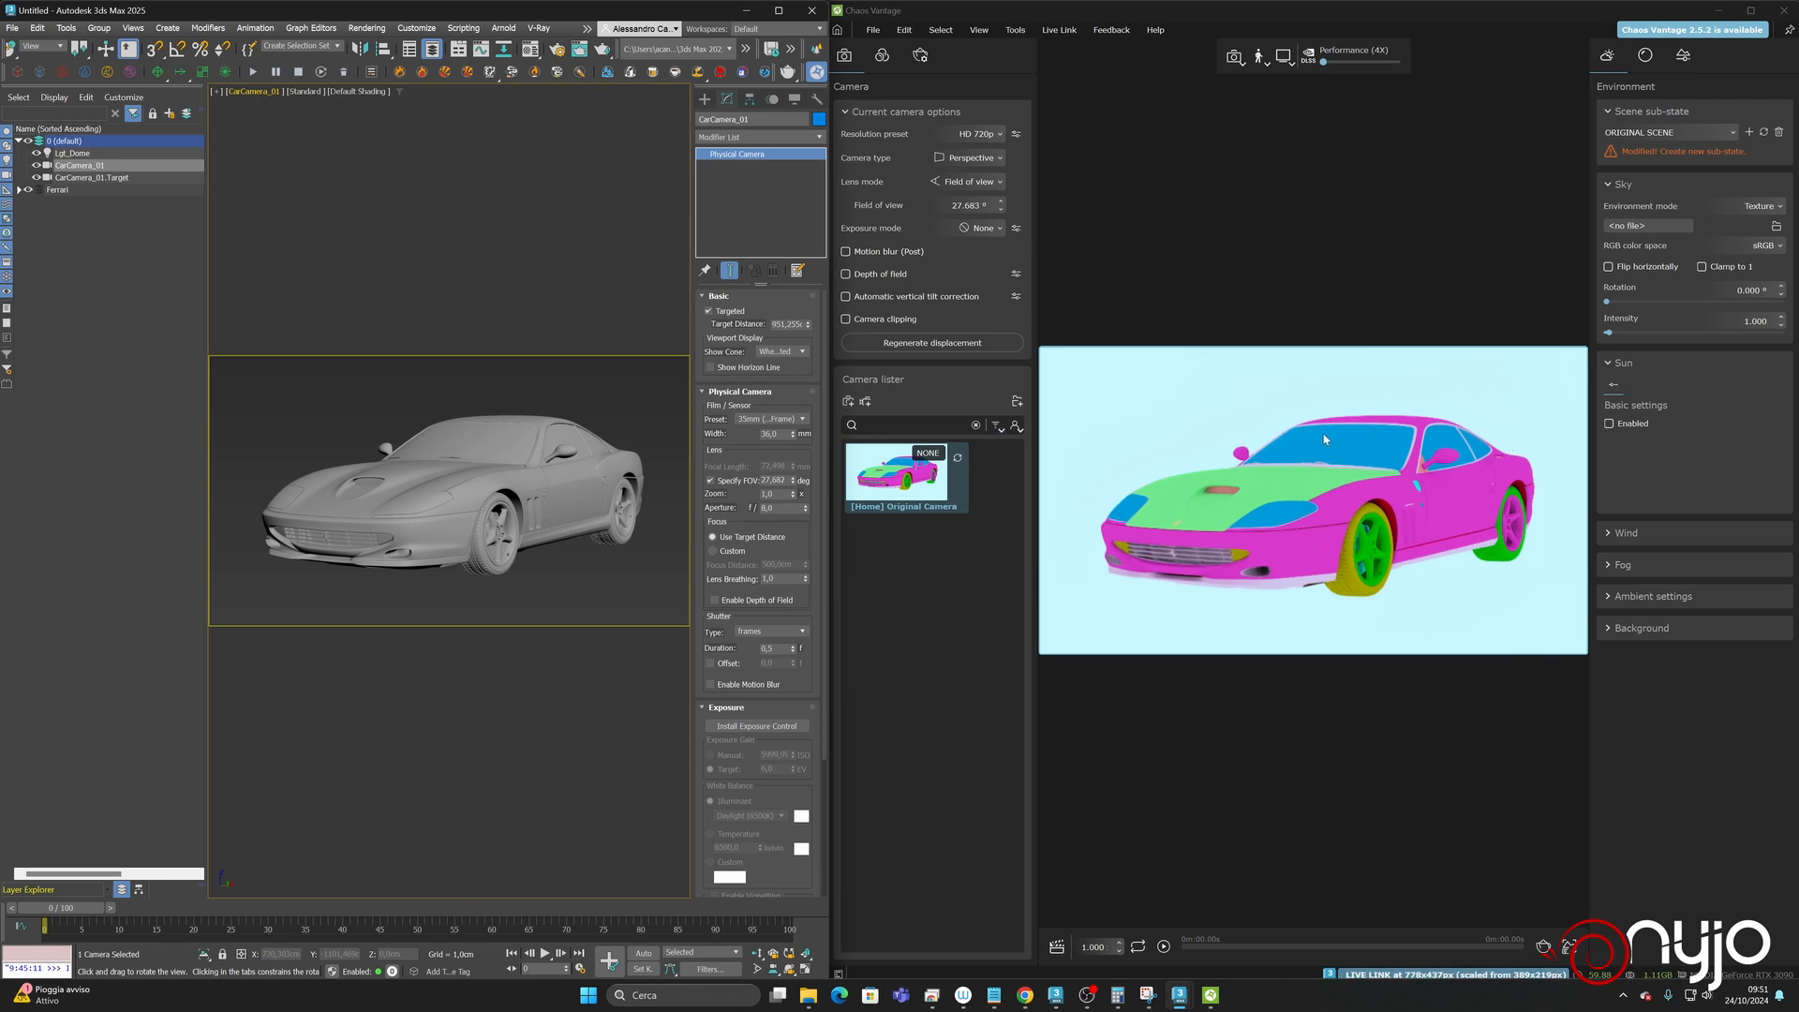
- Review the view modes in the Chaos Vantage quick render settings, keeping Beauty, and look at the quick camera options
click(1279, 61)
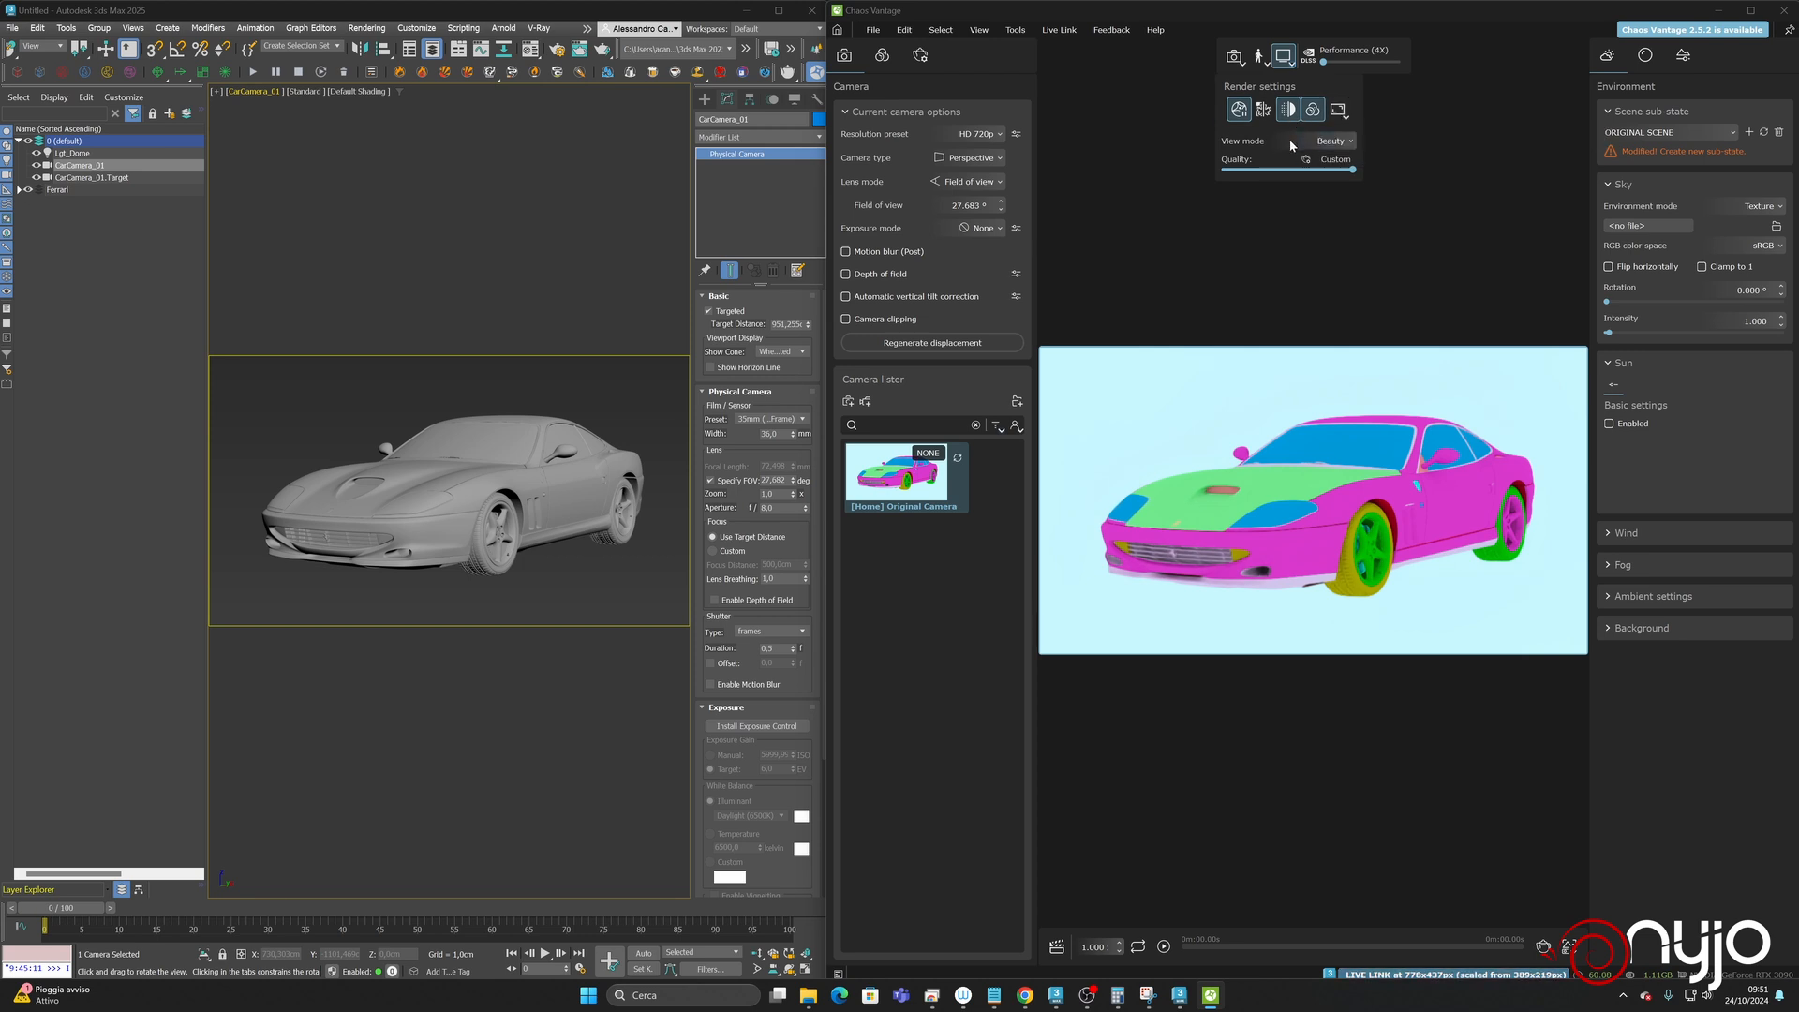
click(1312, 141)
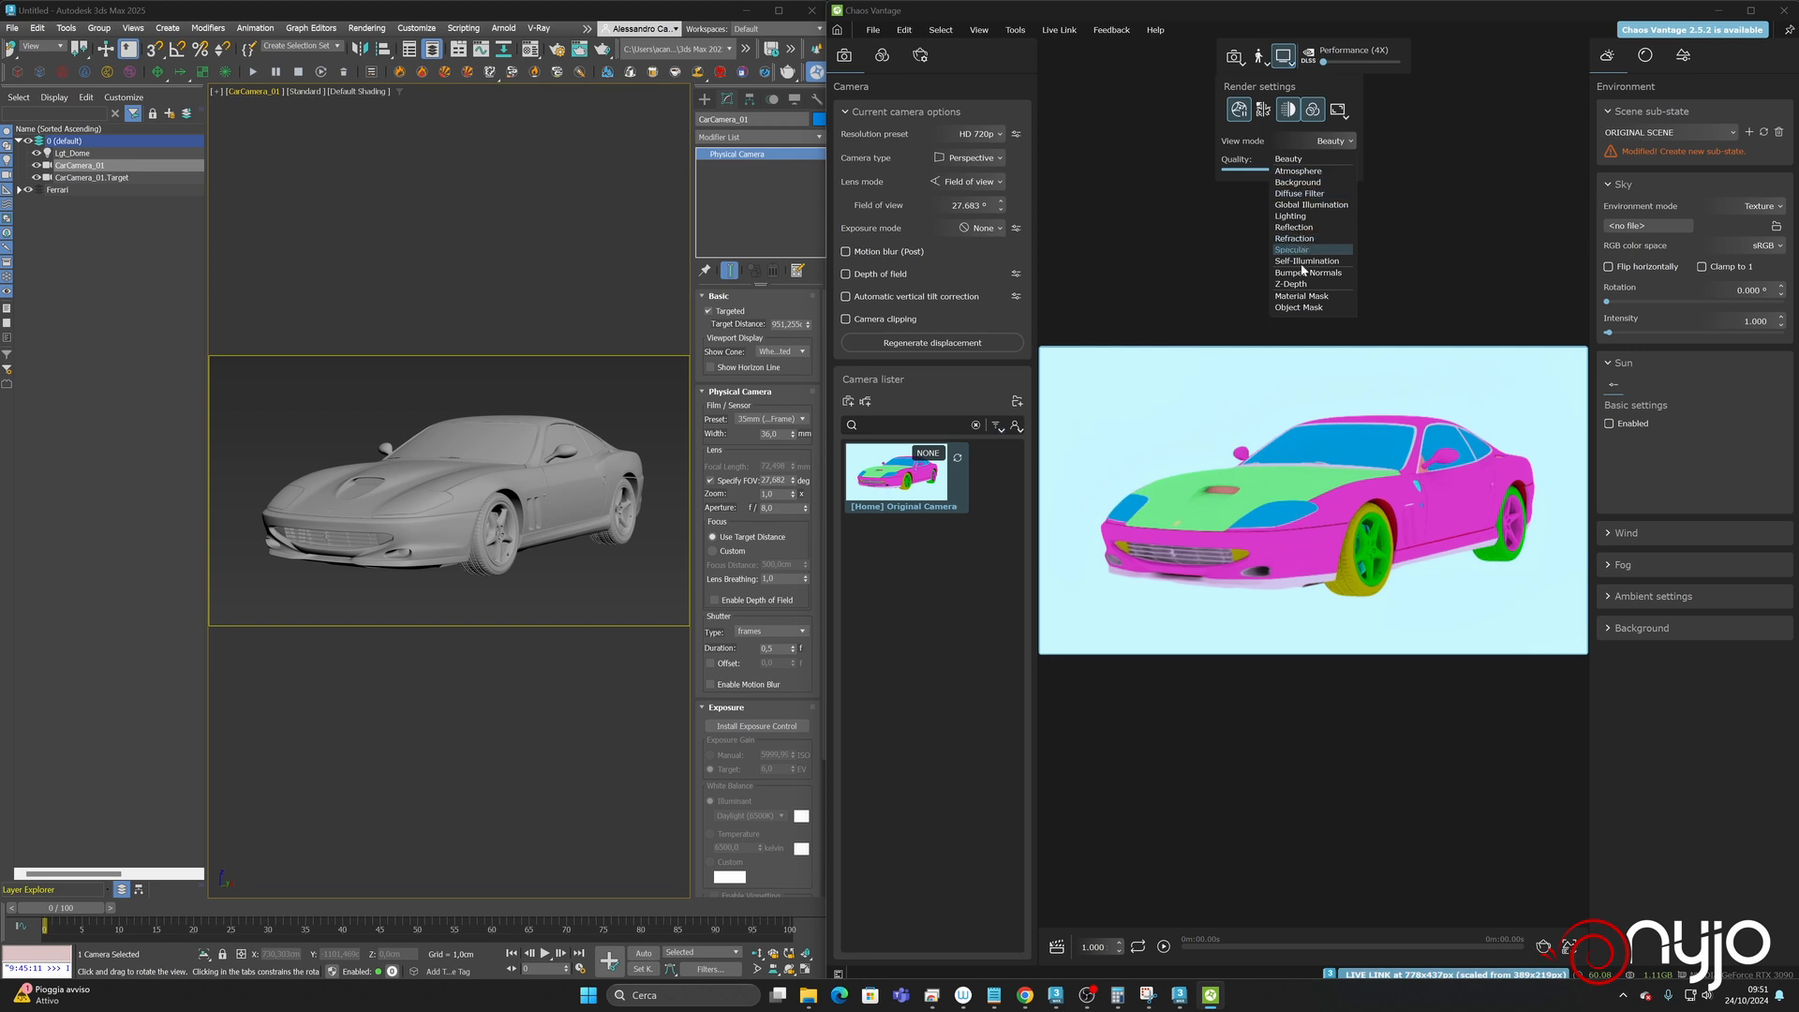
click(1429, 143)
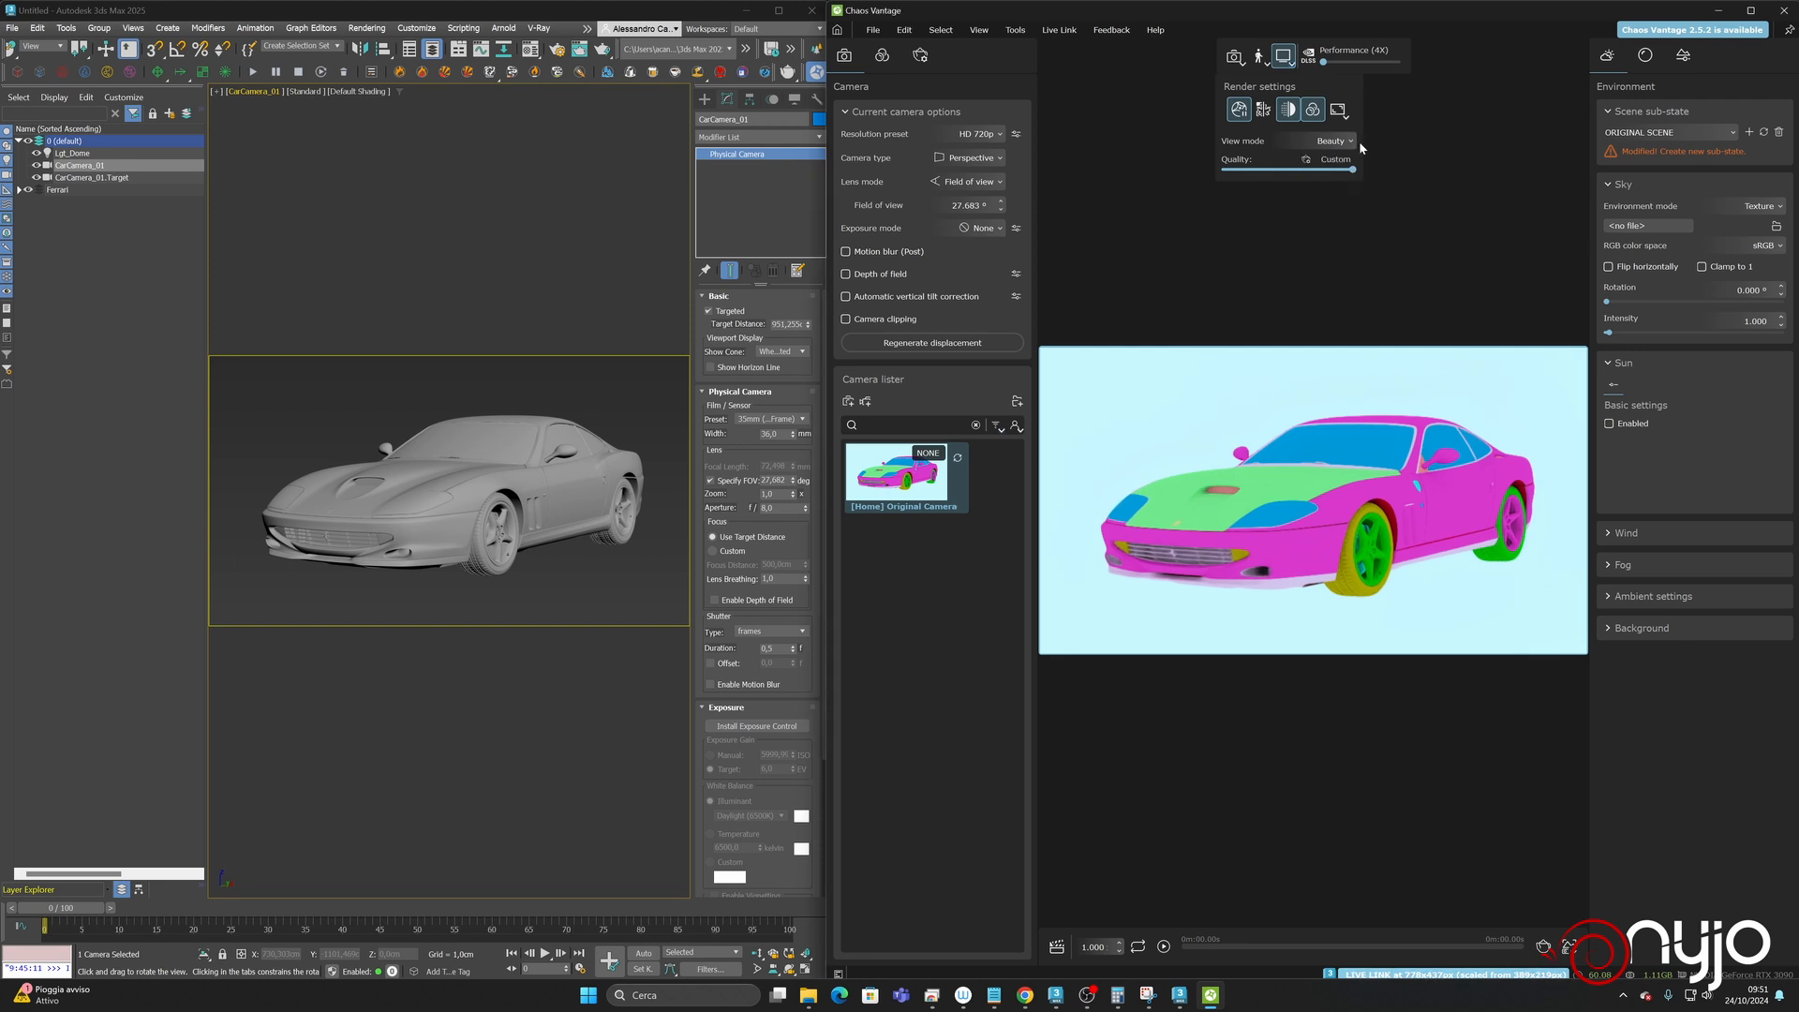
mouse_move(1258, 58)
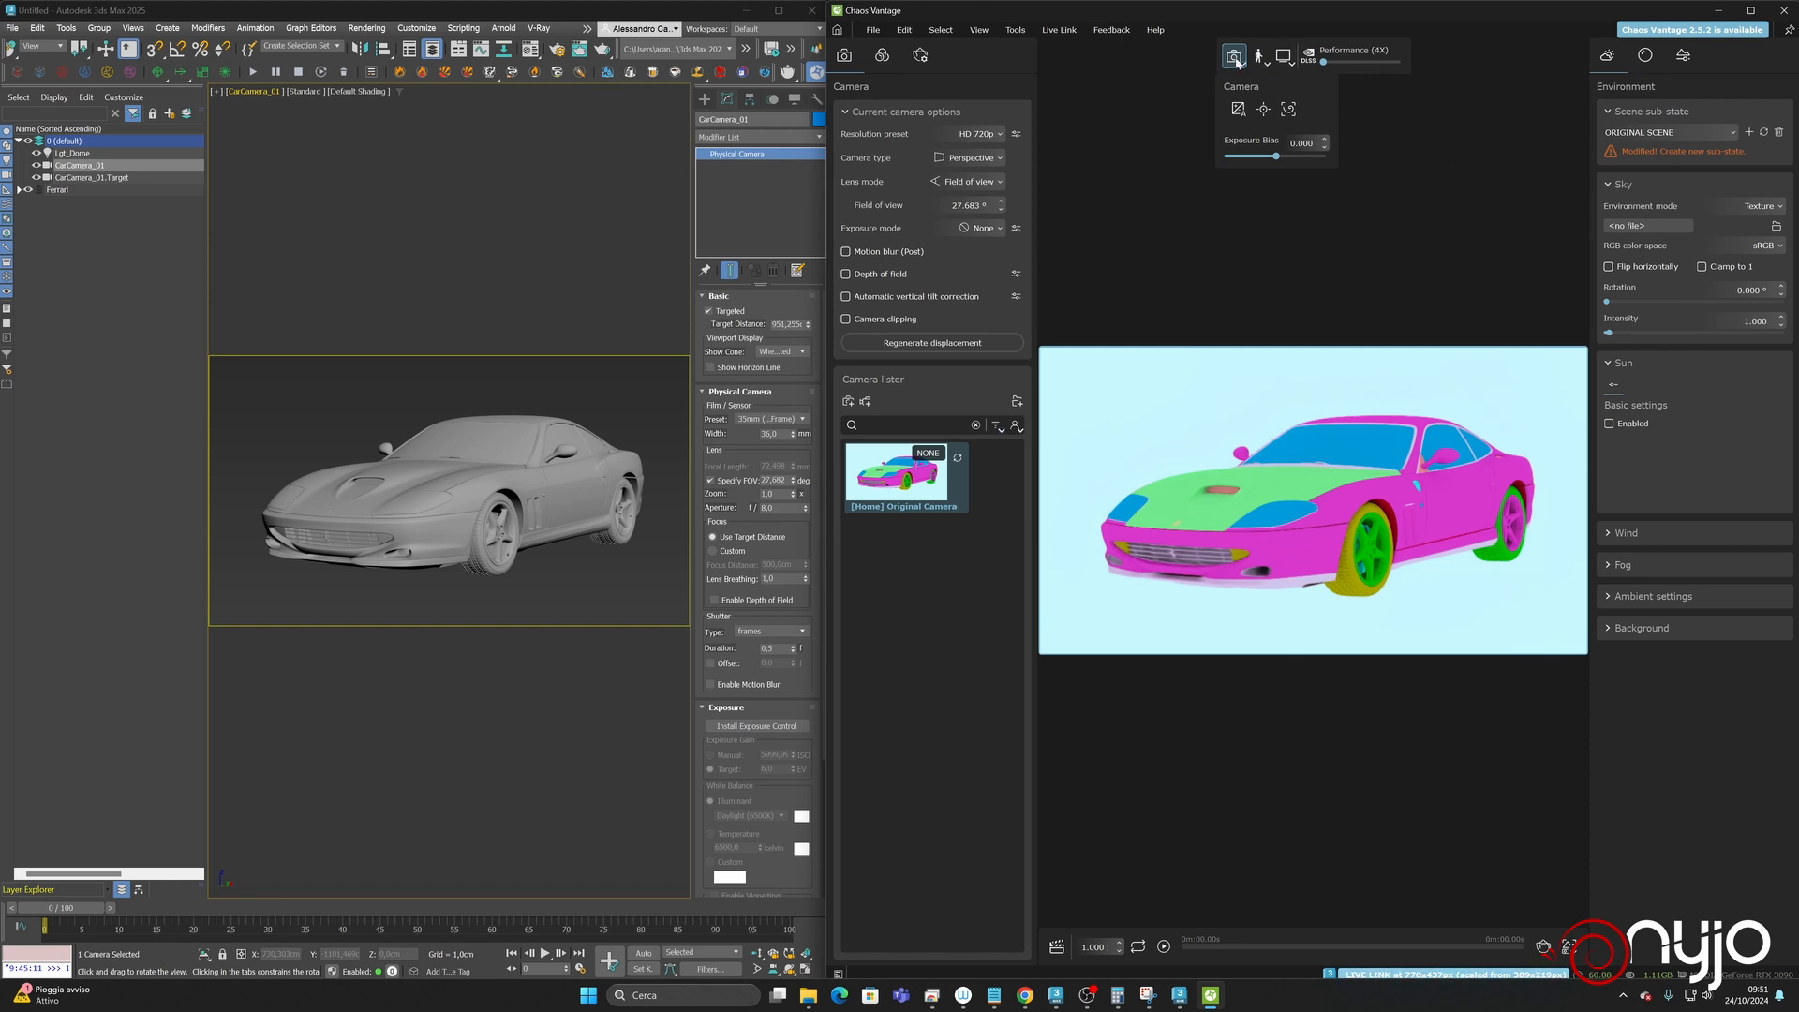
- Examine the color corrections and both the Basic and Advanced render settings
click(882, 57)
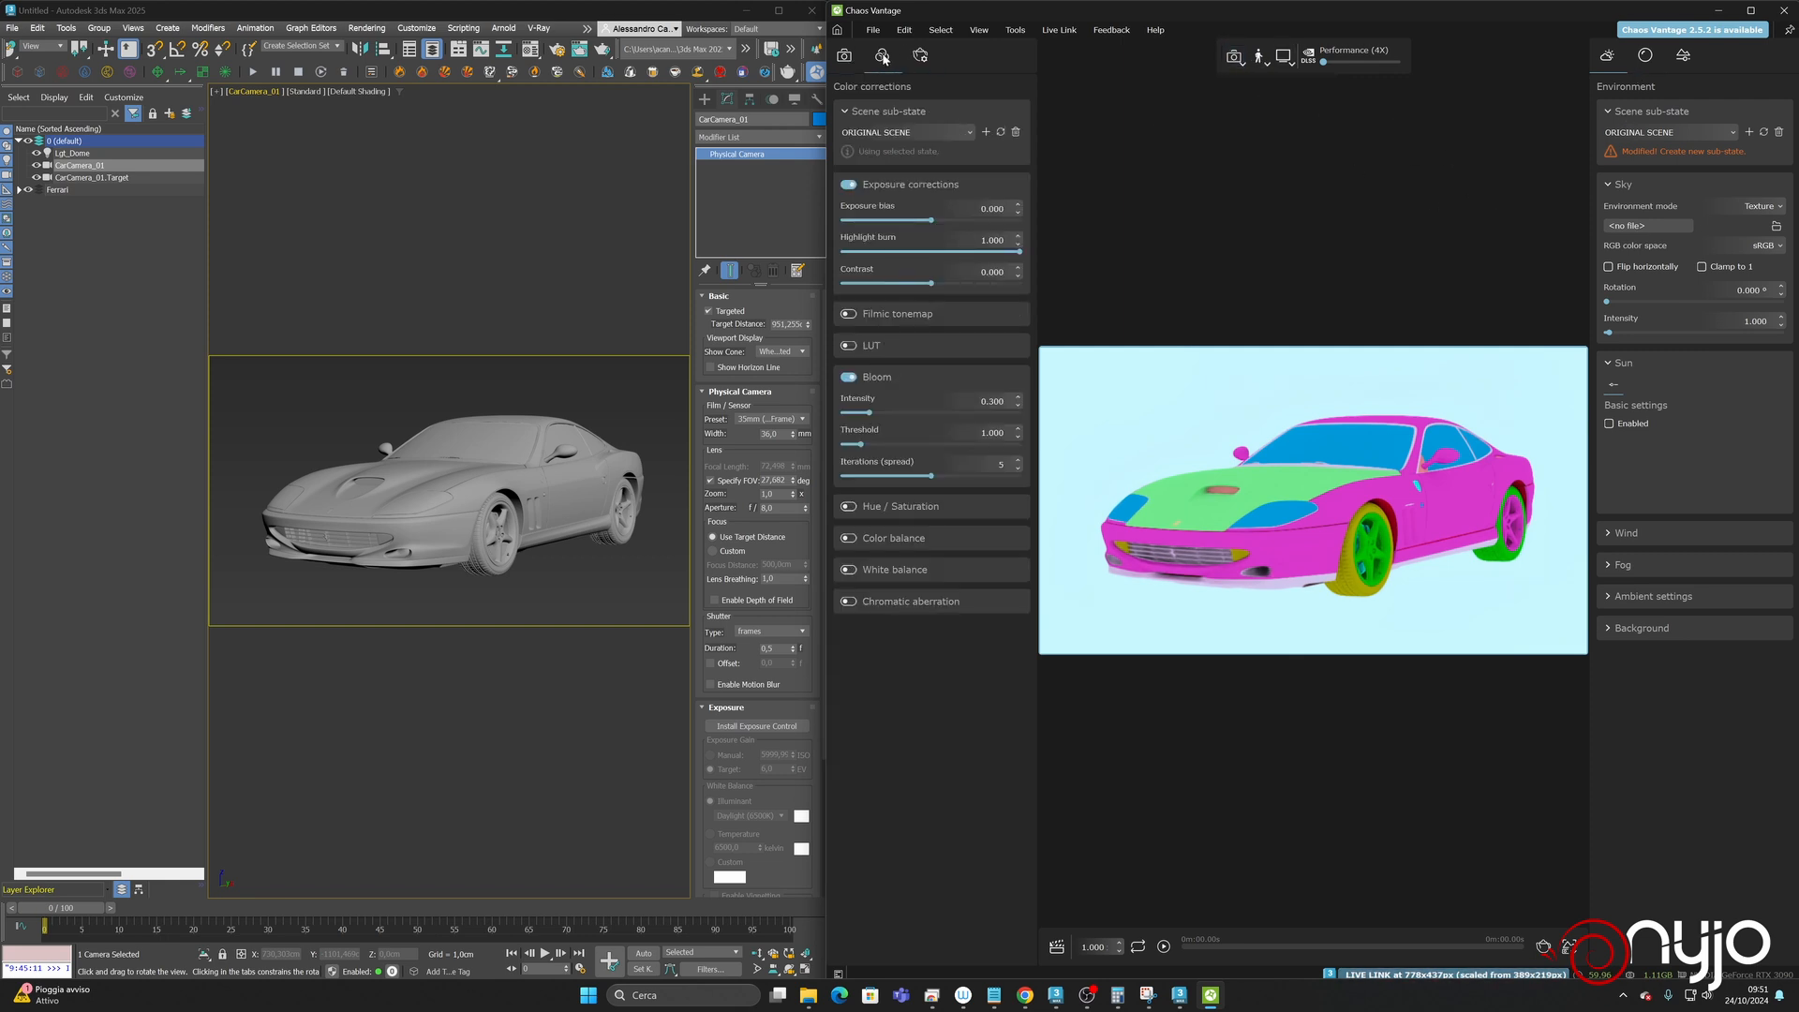
click(849, 60)
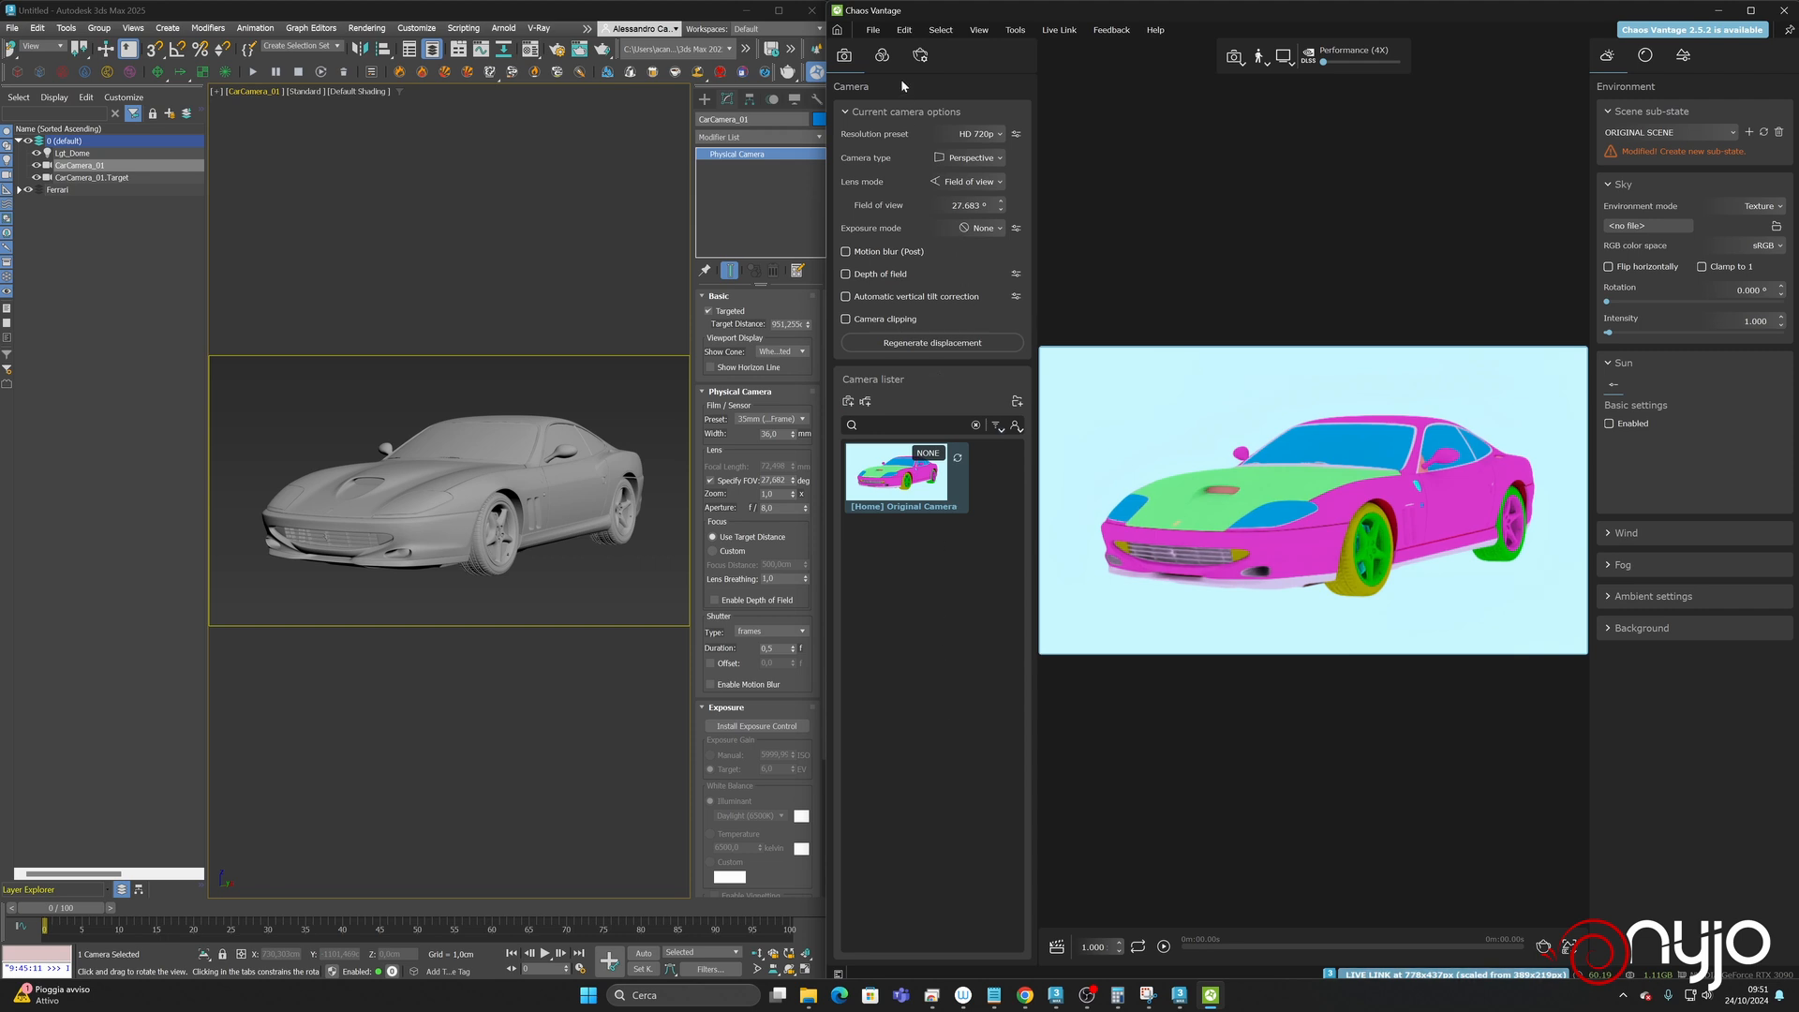
click(883, 58)
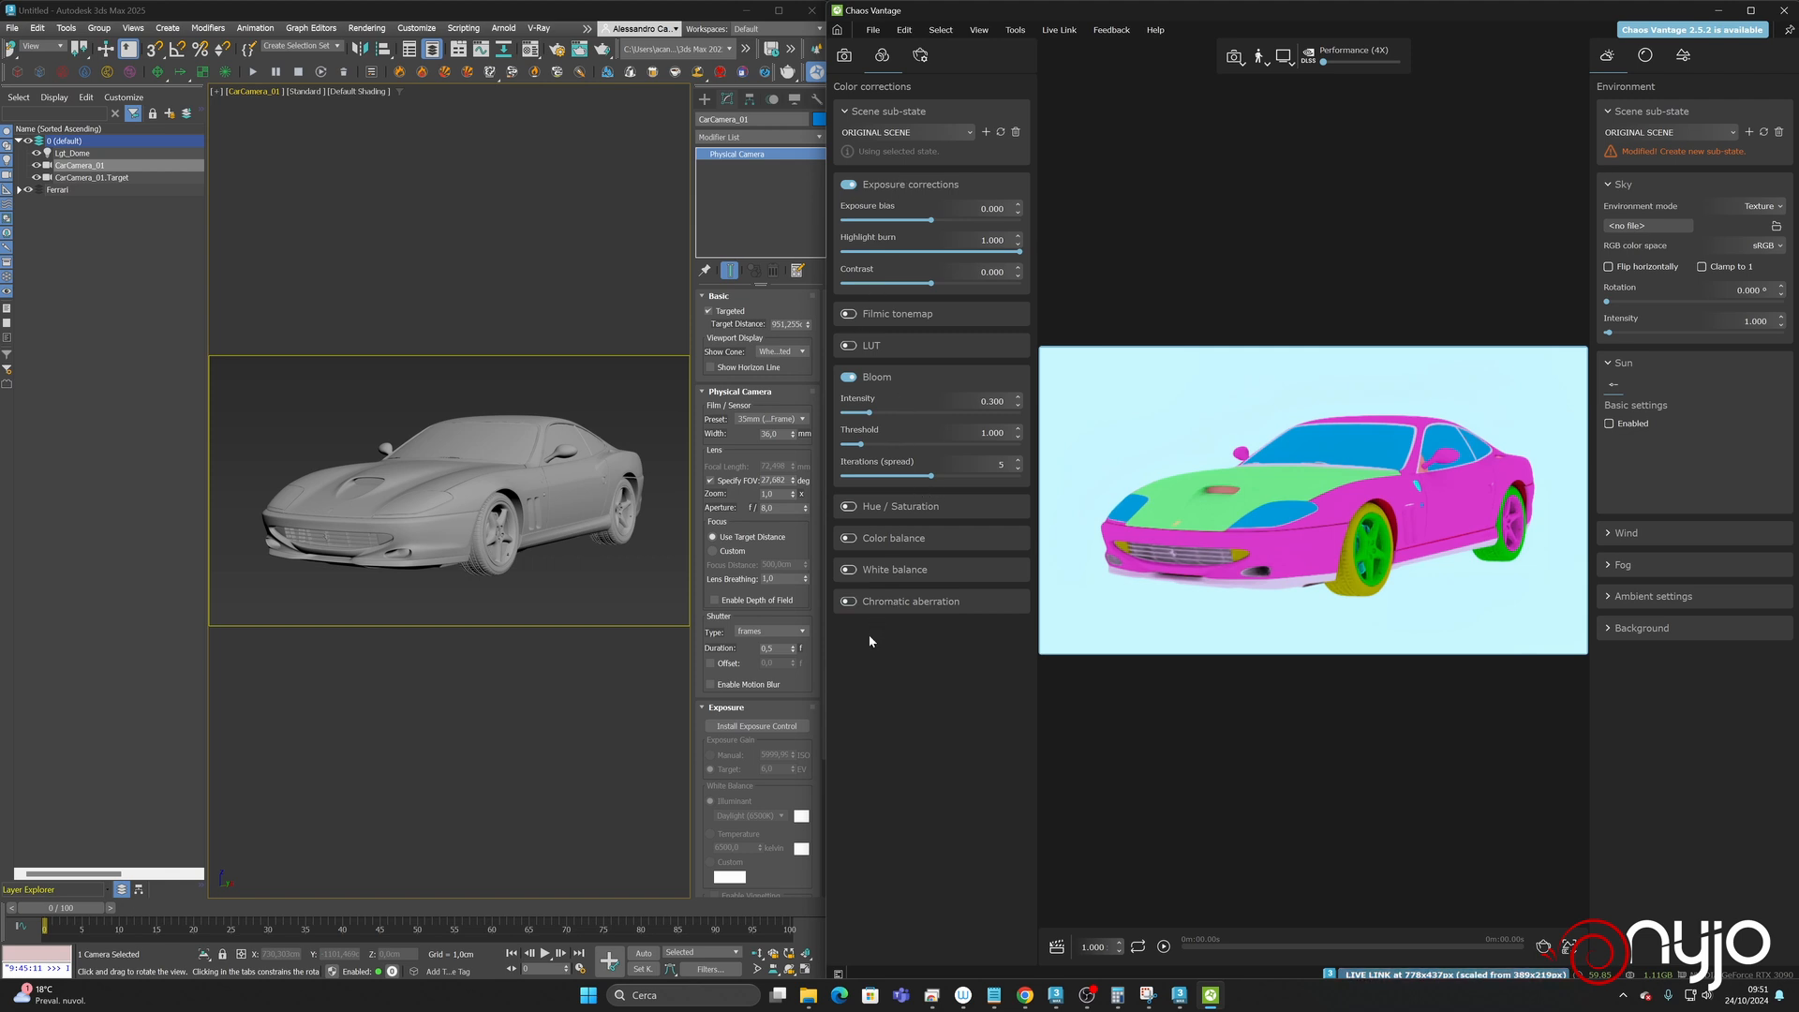
click(918, 56)
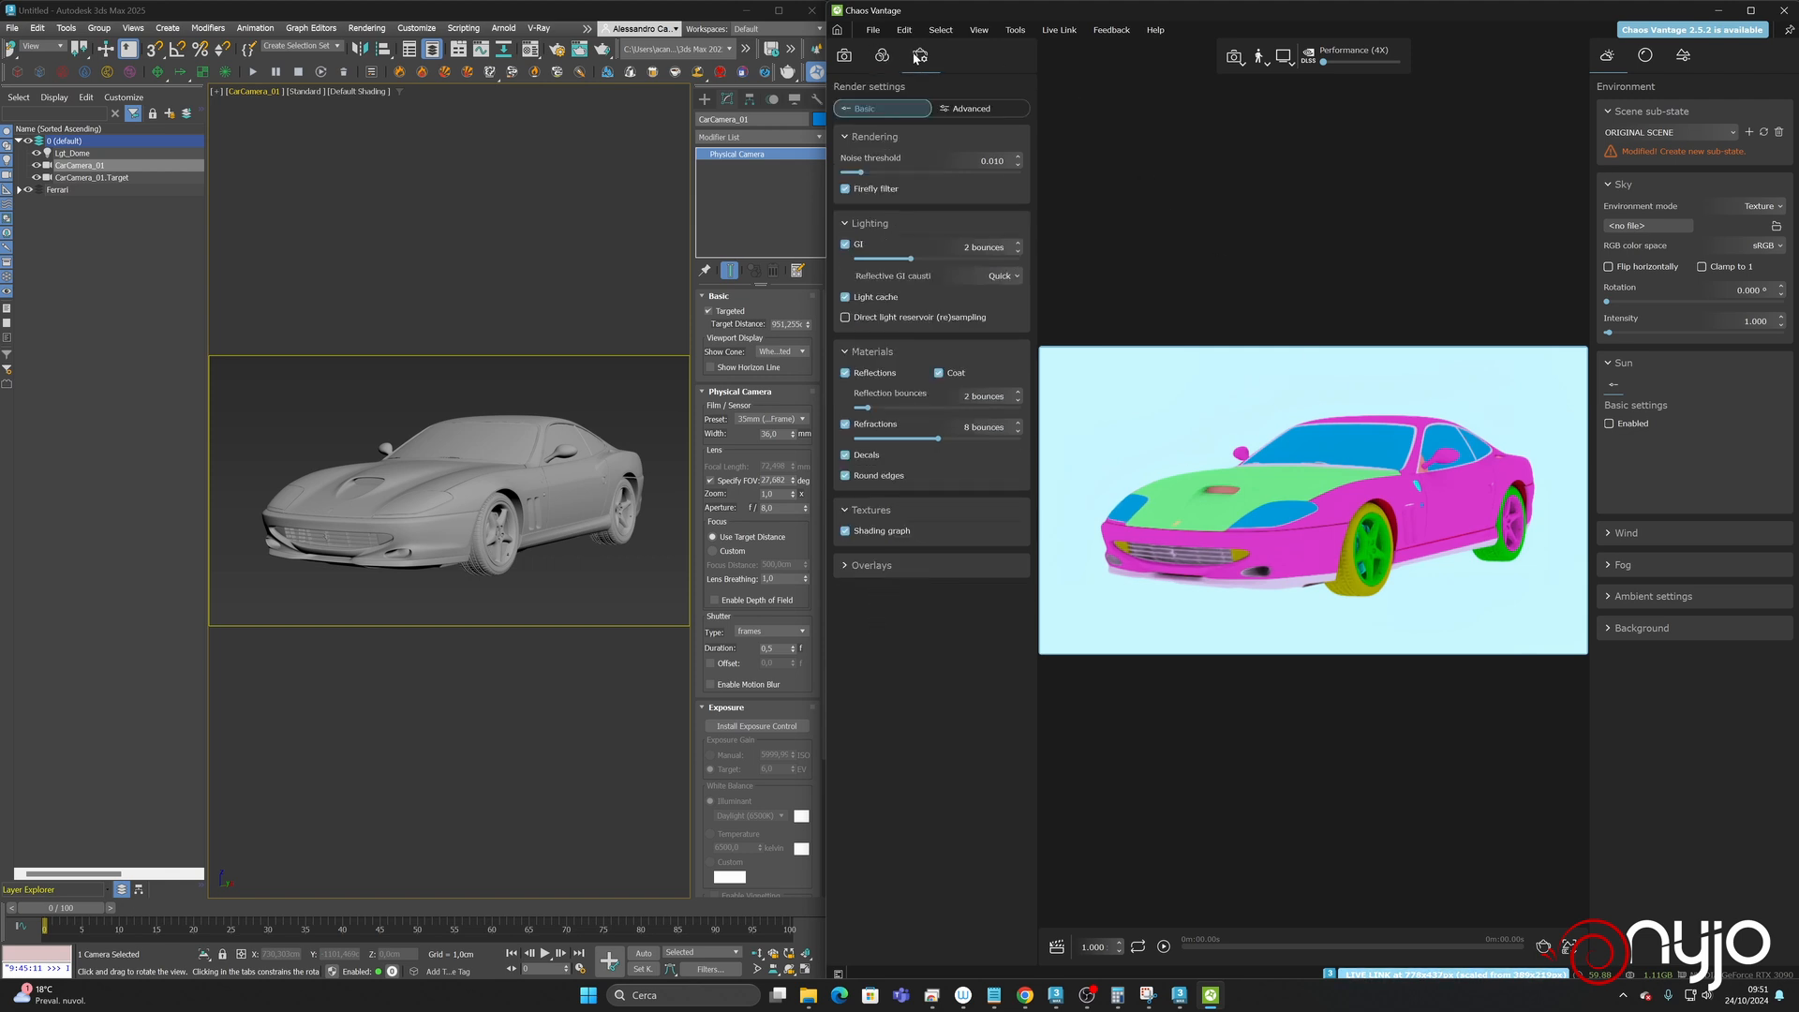
click(965, 109)
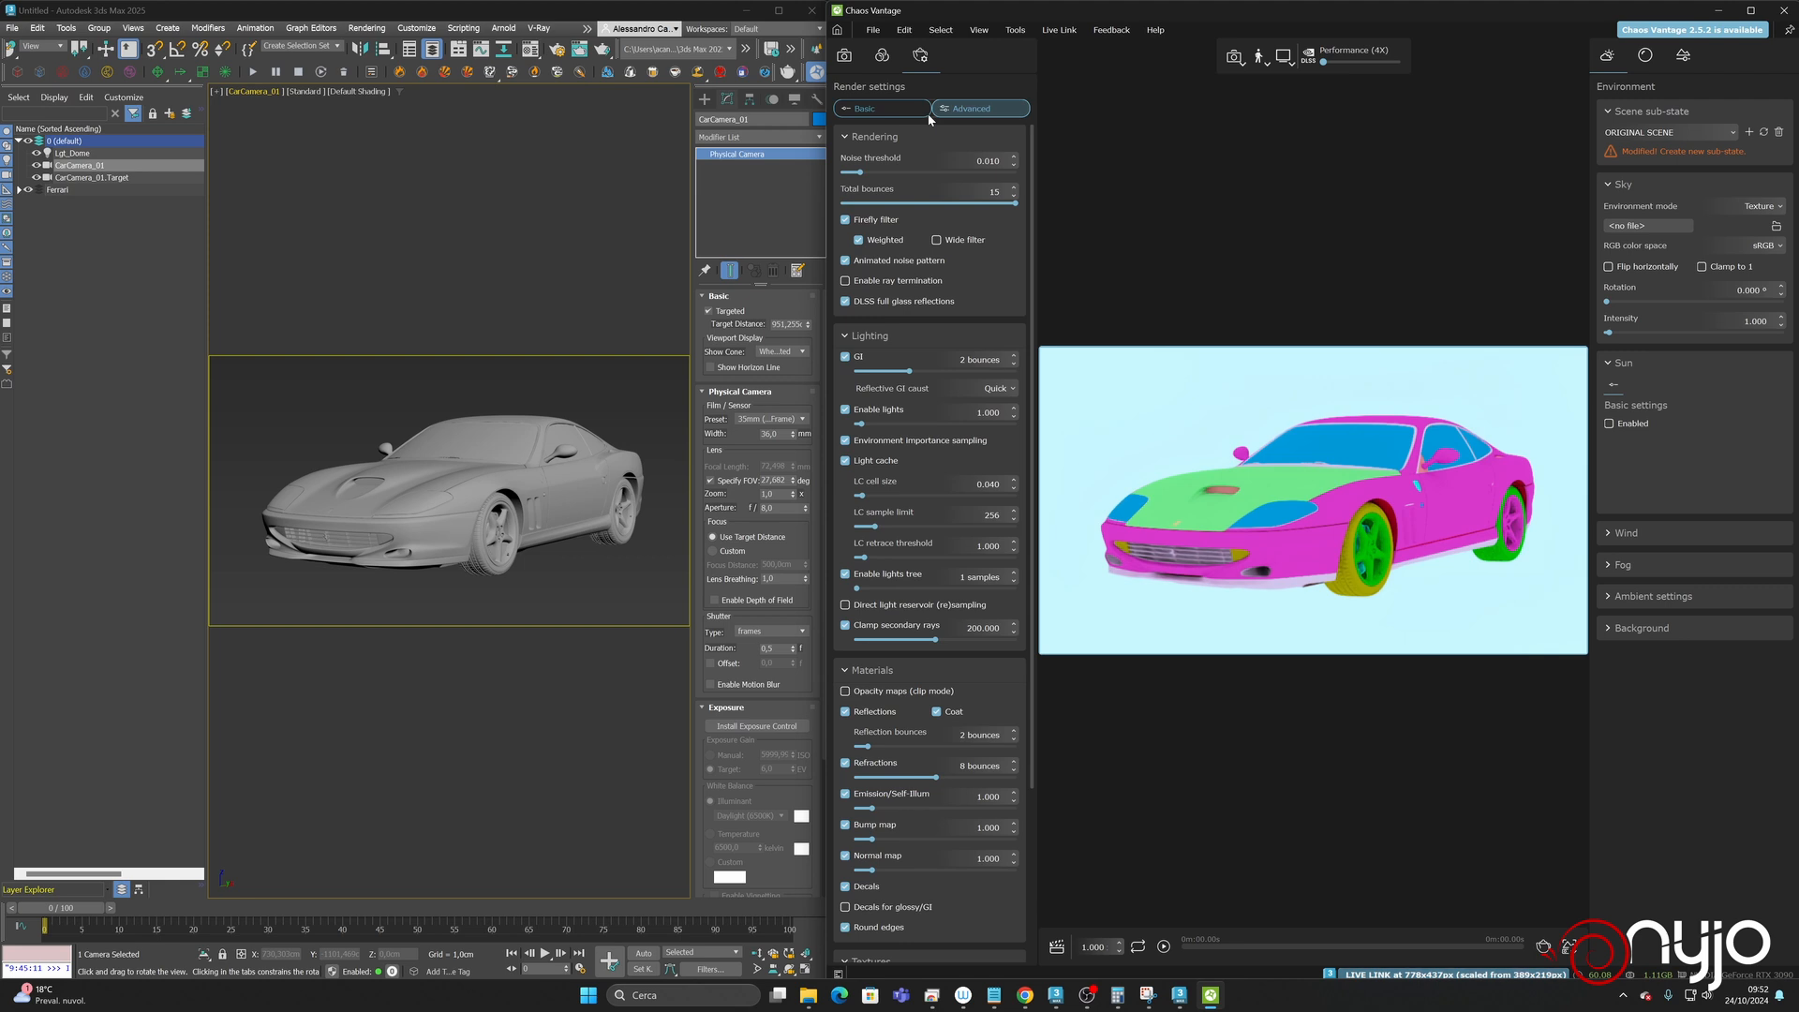
click(892, 107)
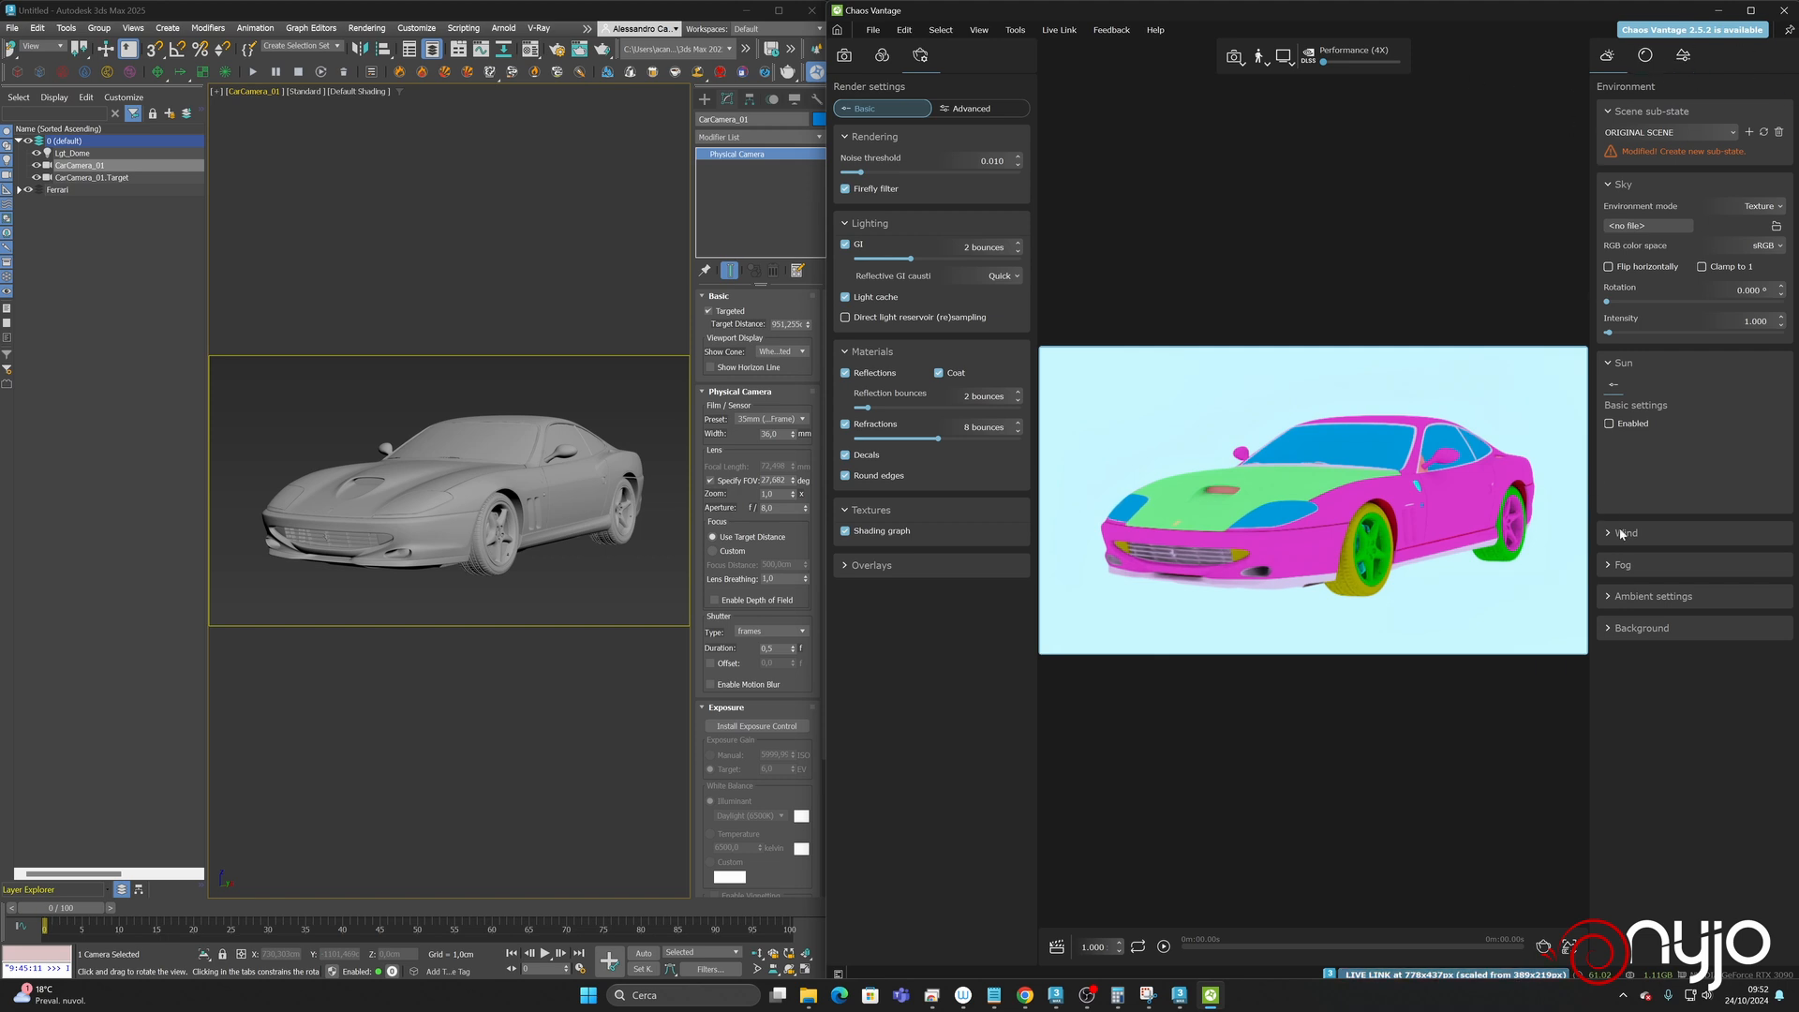
- Examine the environment's ambient and background settings
click(1608, 597)
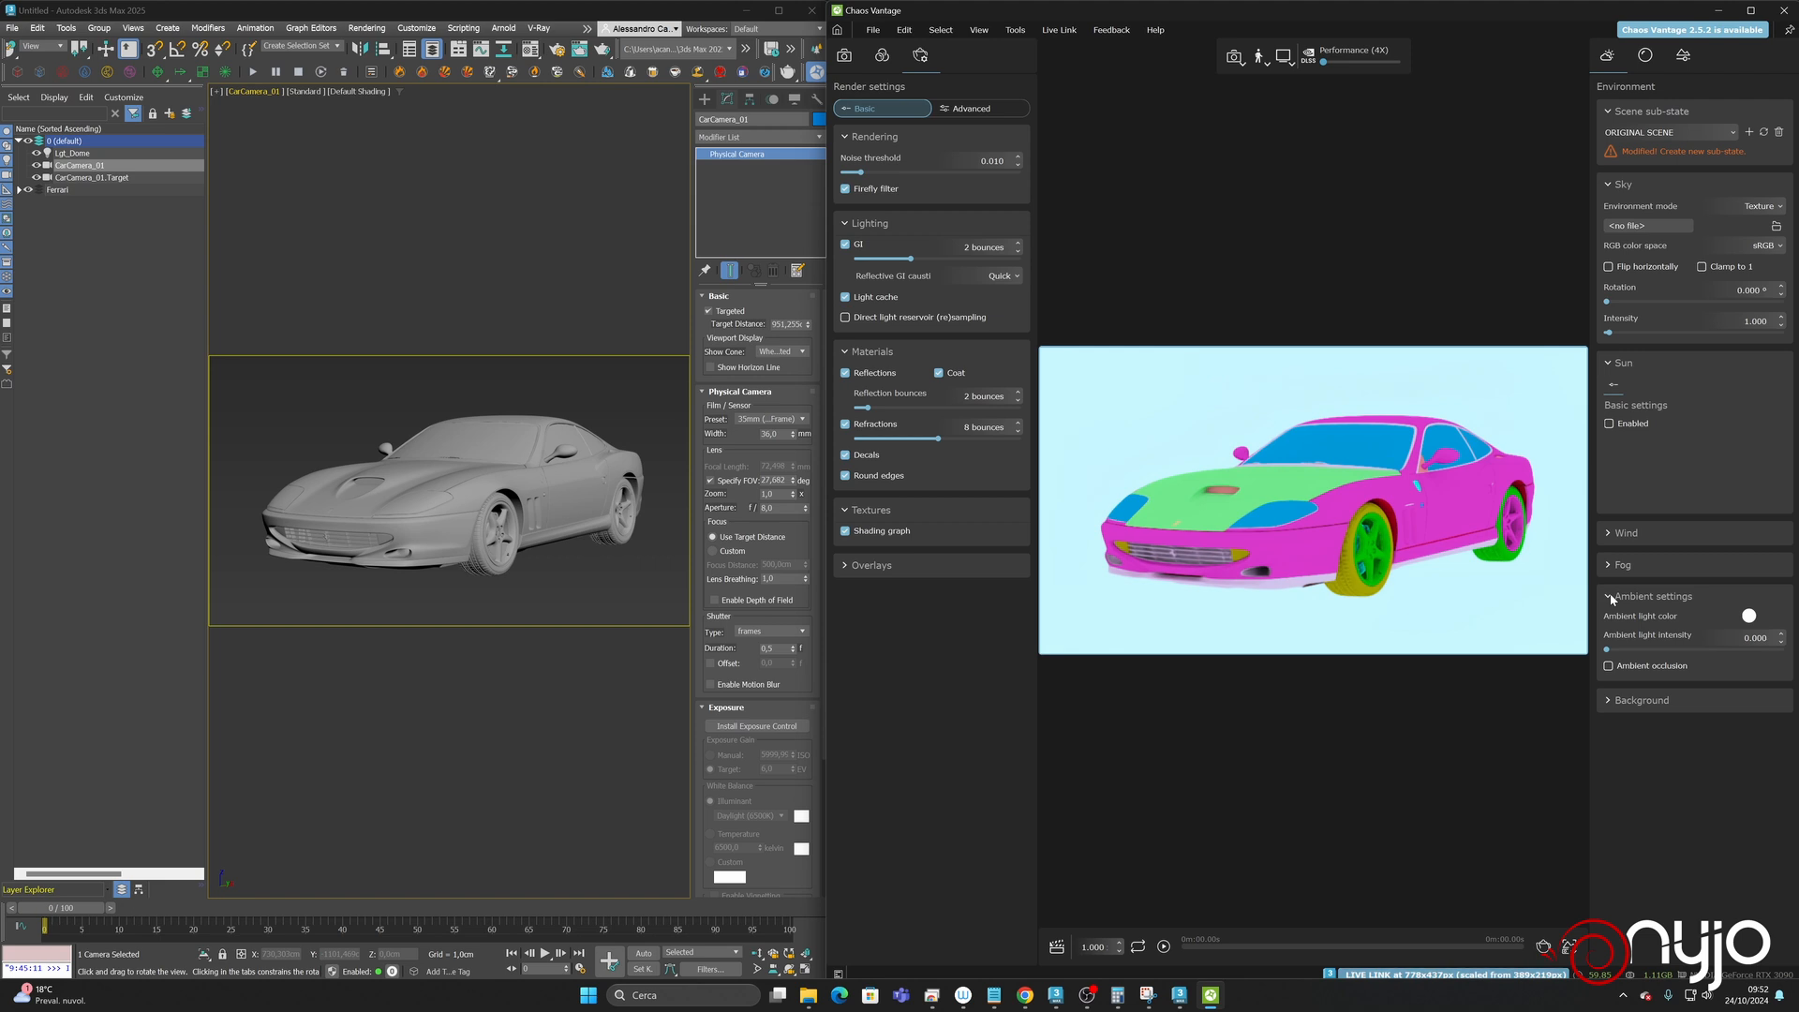
click(1610, 598)
click(1611, 627)
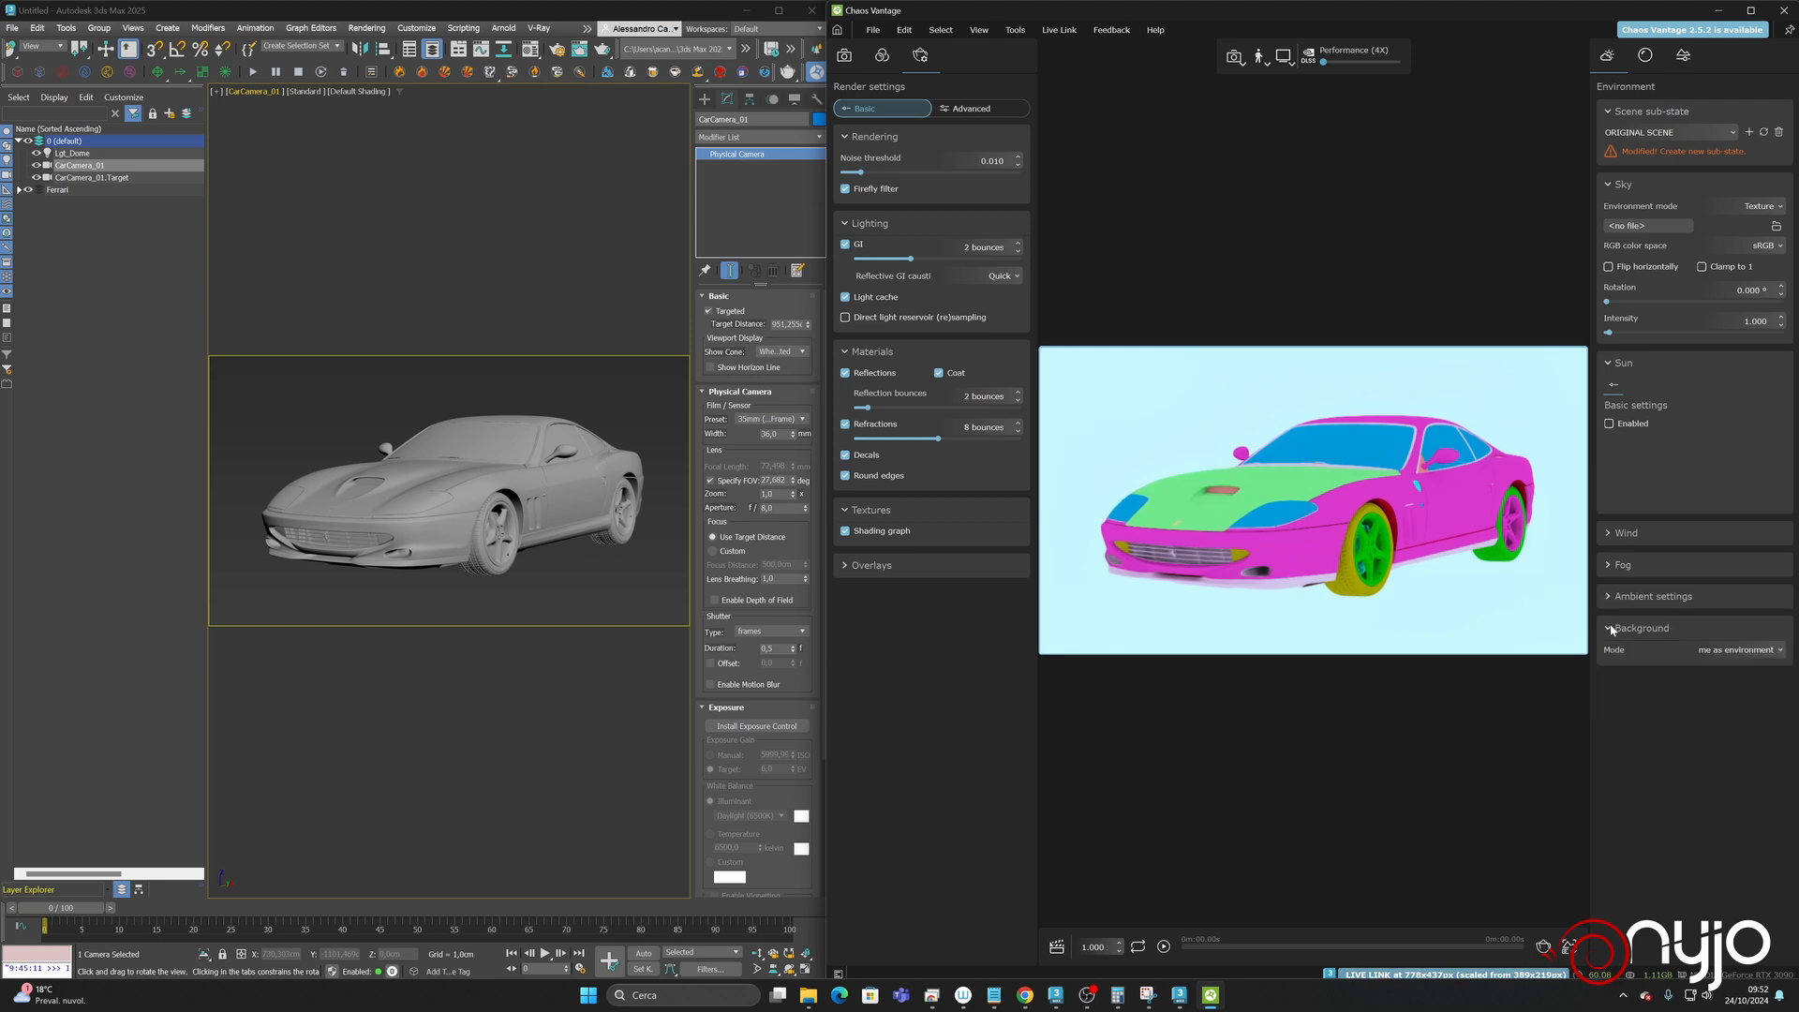
click(1611, 628)
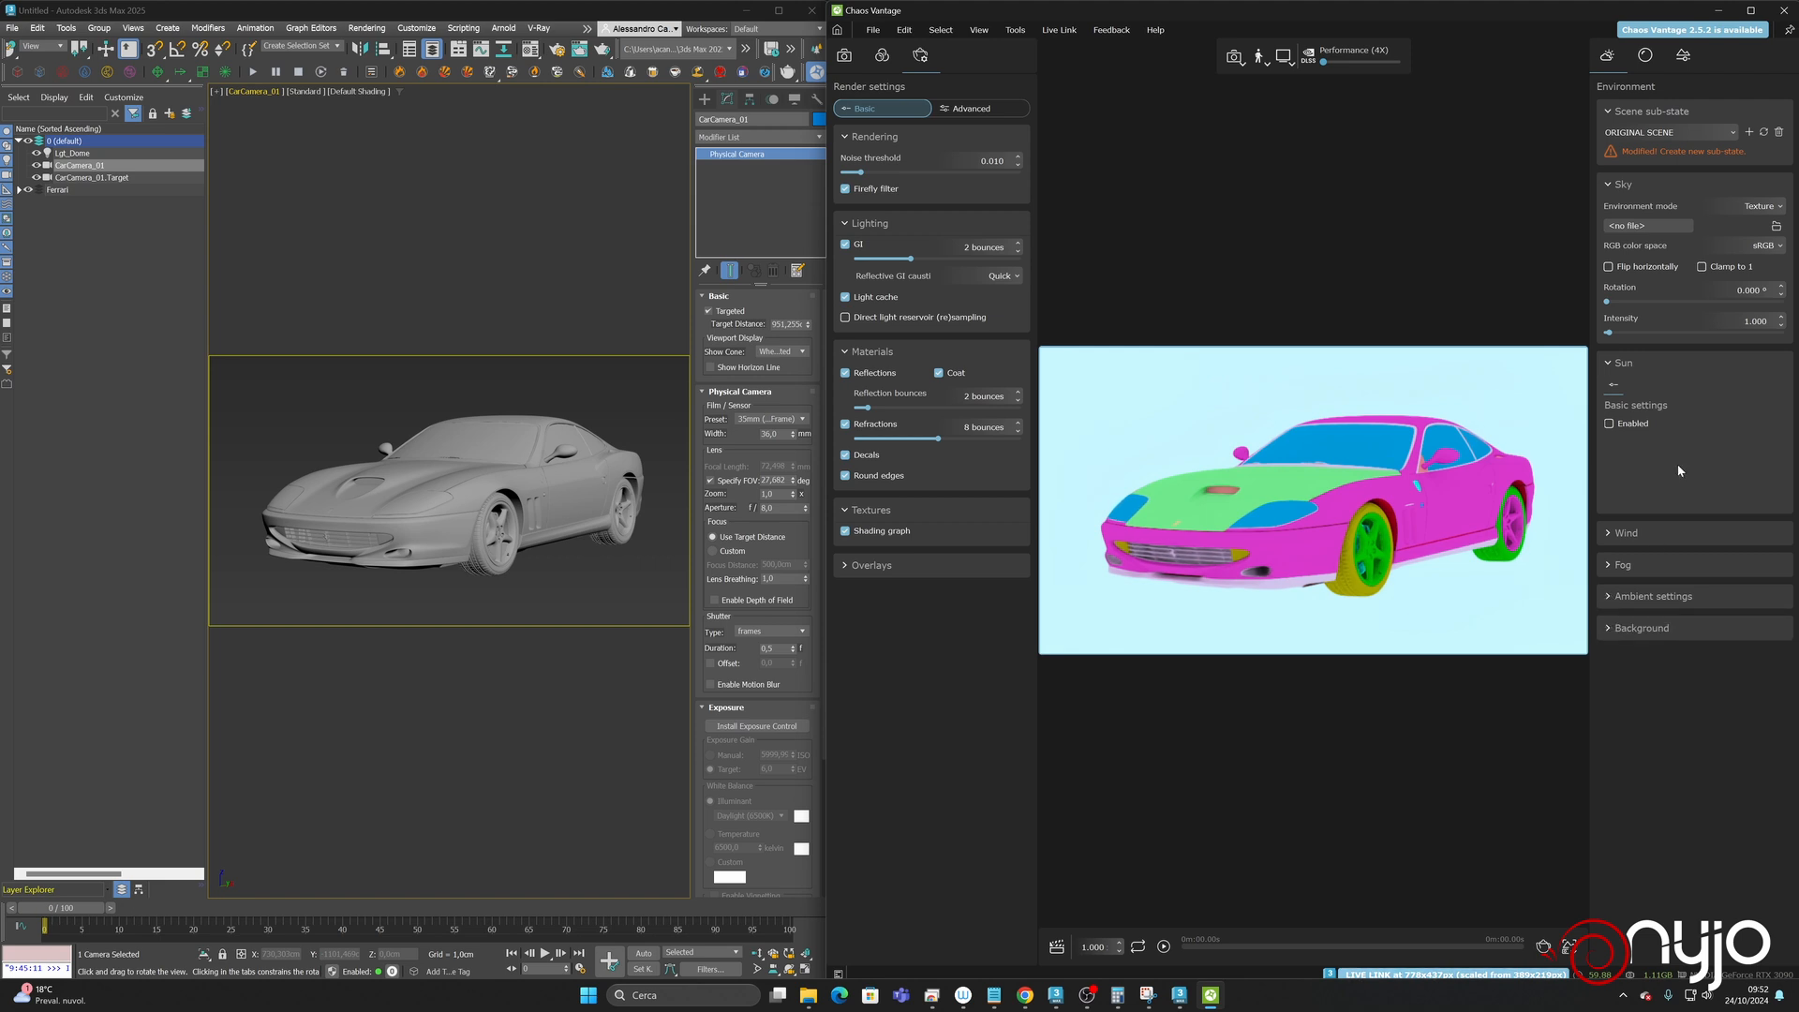
- Enable Clay mode for the materials and set the clay color to a saturated pink, about RGB 0.395, 0.097, 0.224
click(1648, 57)
click(1611, 185)
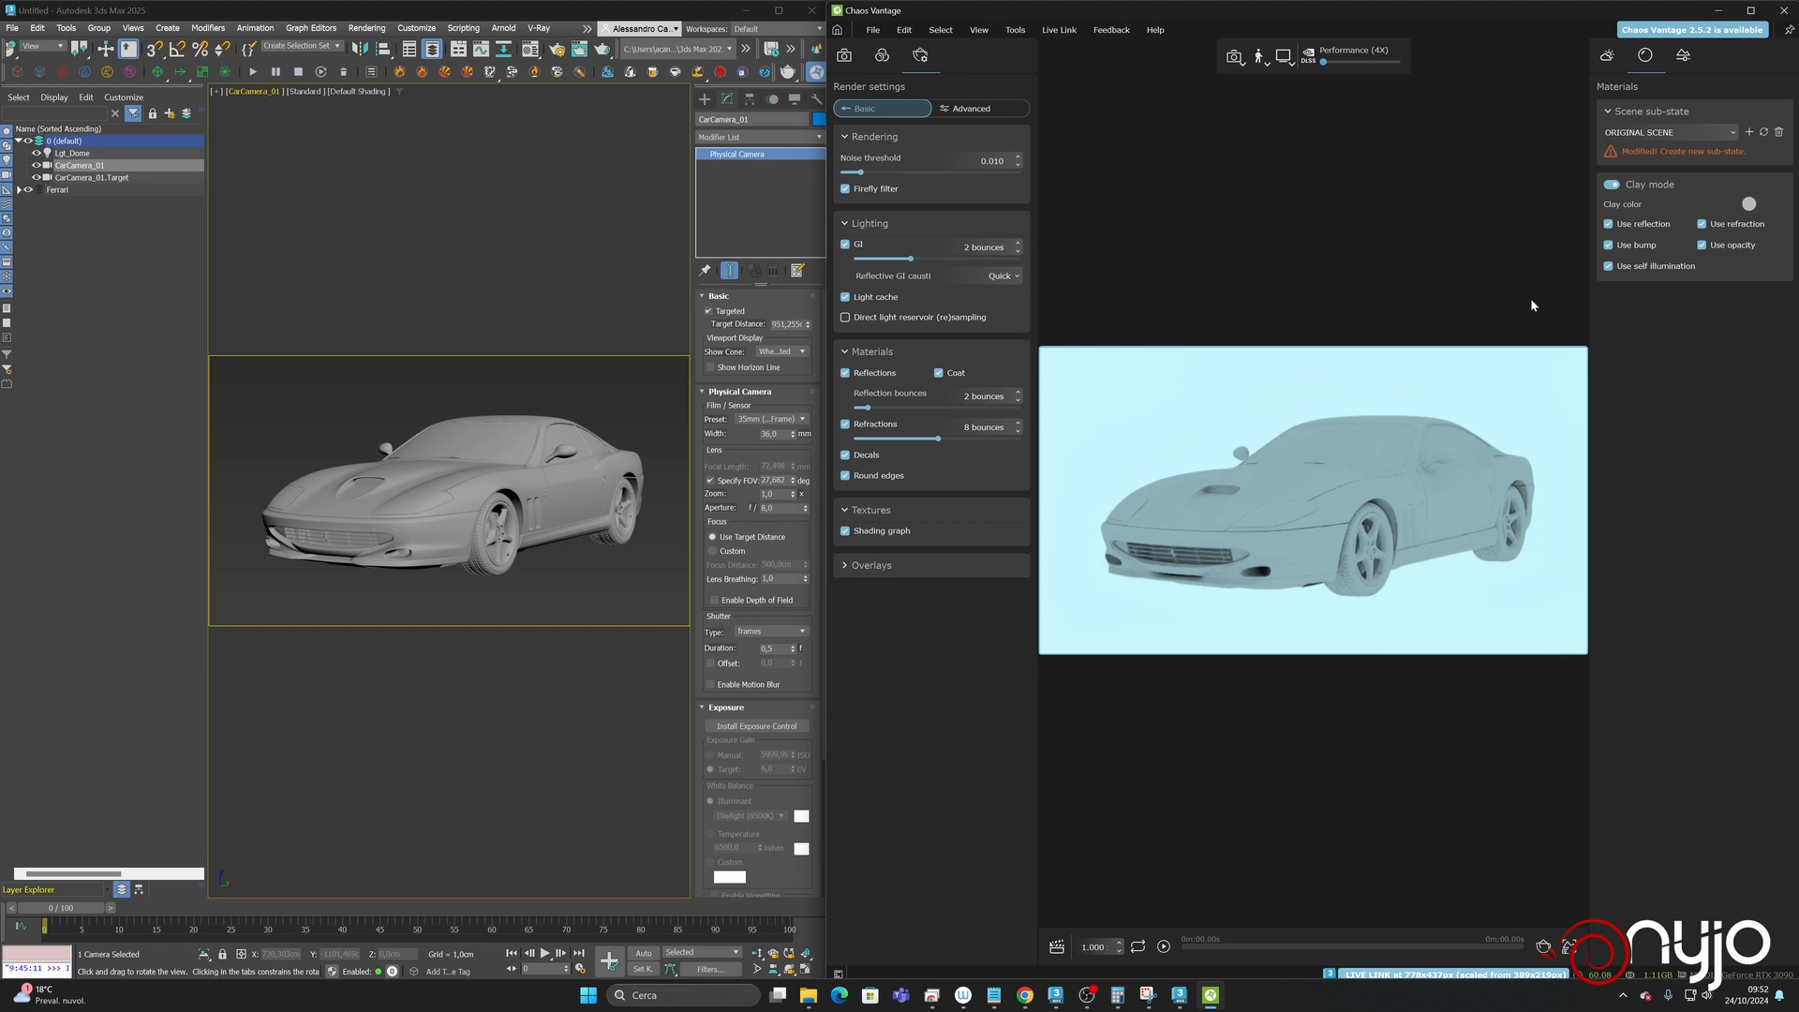
click(1749, 203)
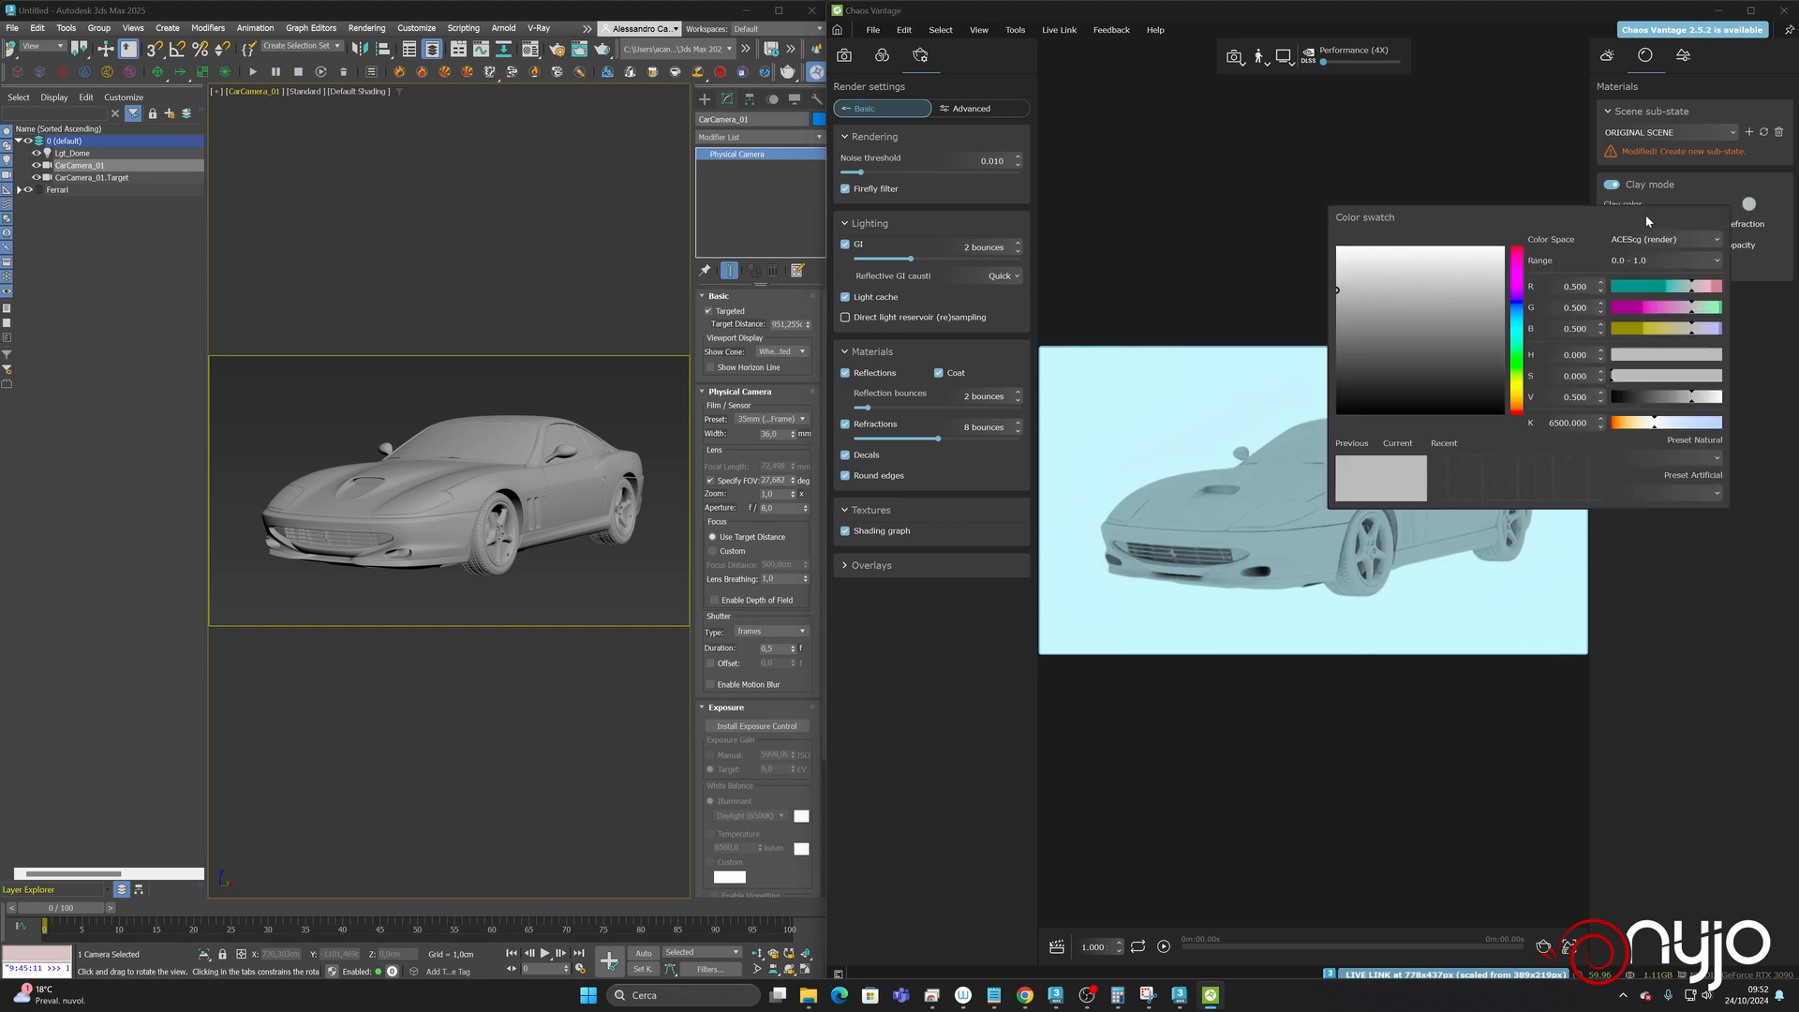
click(1460, 314)
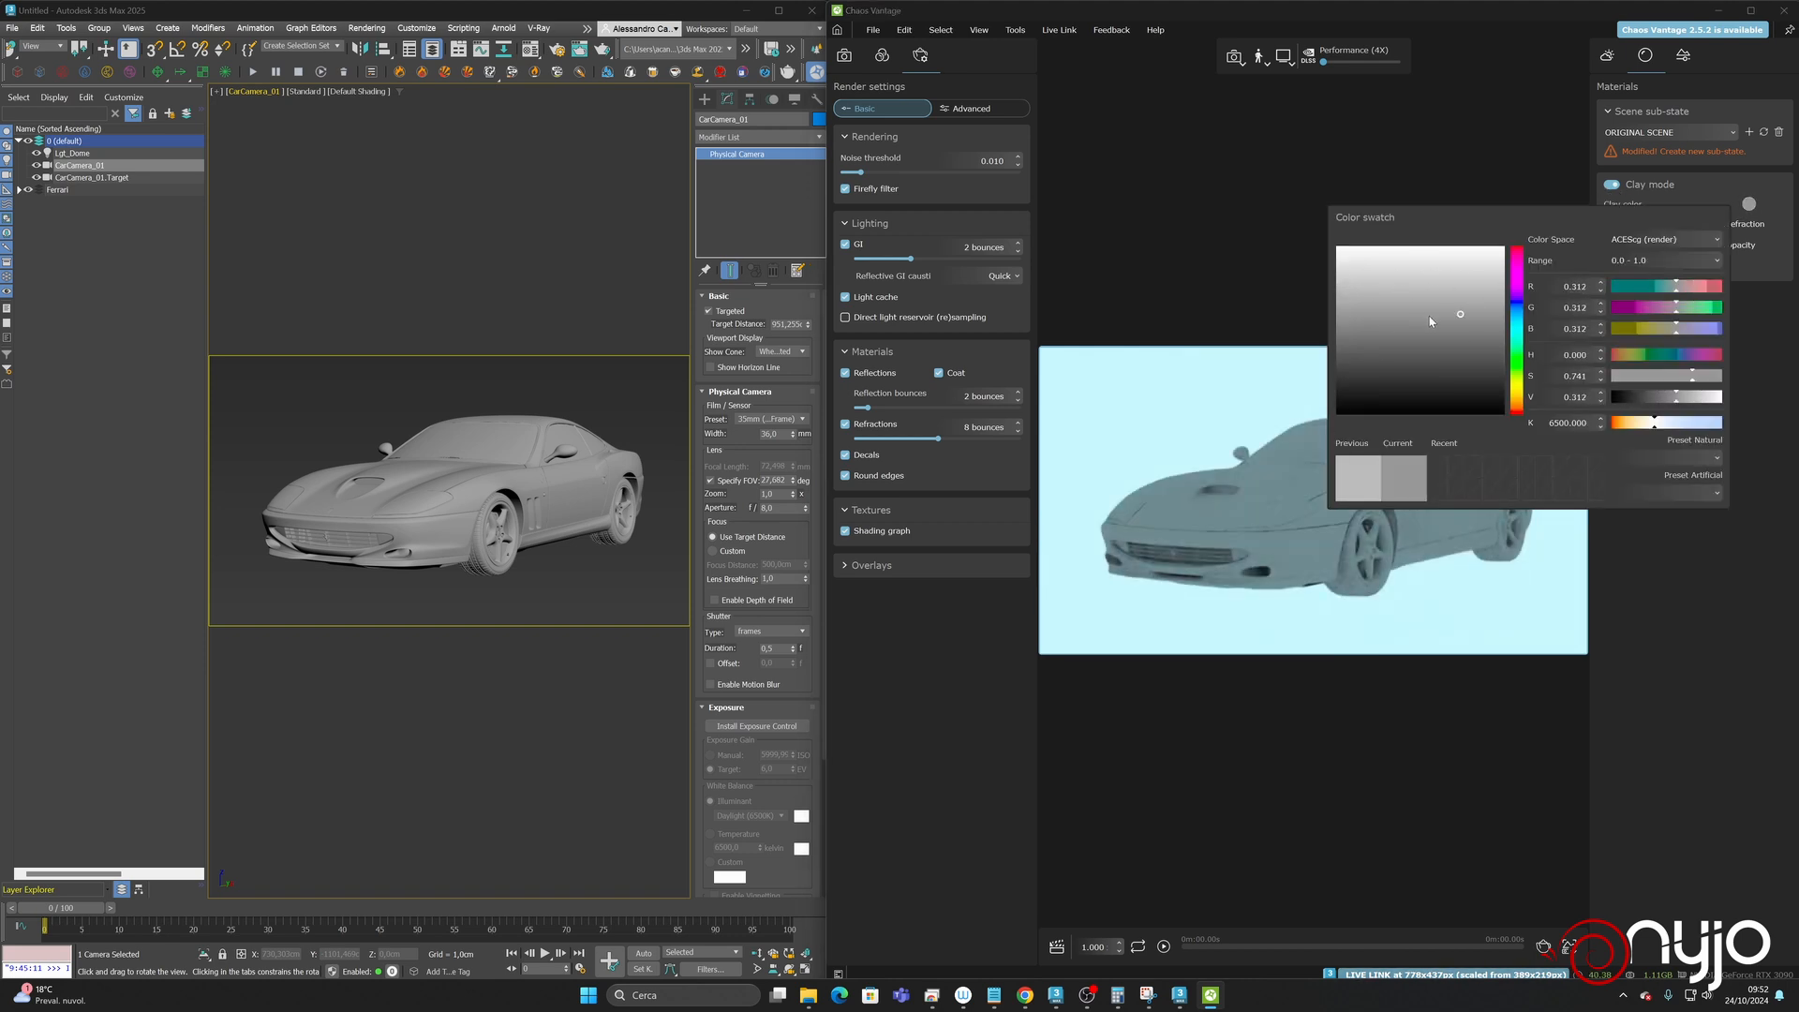
click(1380, 283)
click(1517, 264)
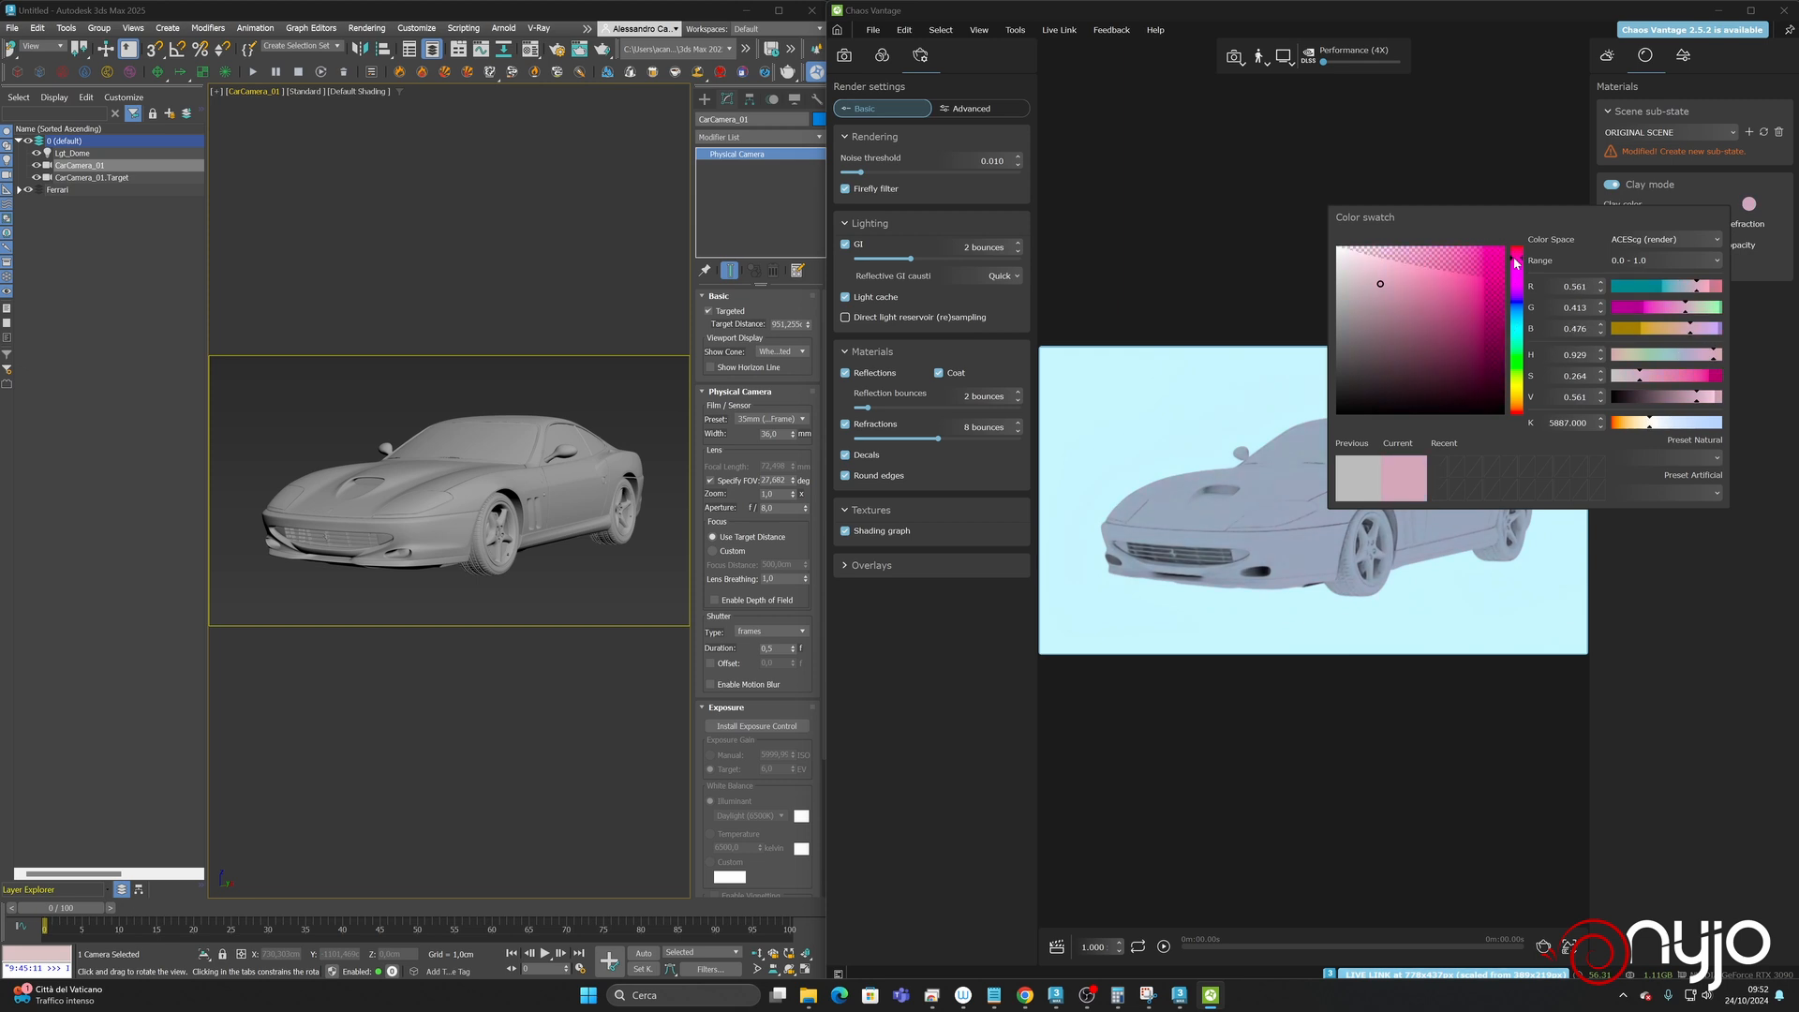
drag(1422, 288, 1462, 304)
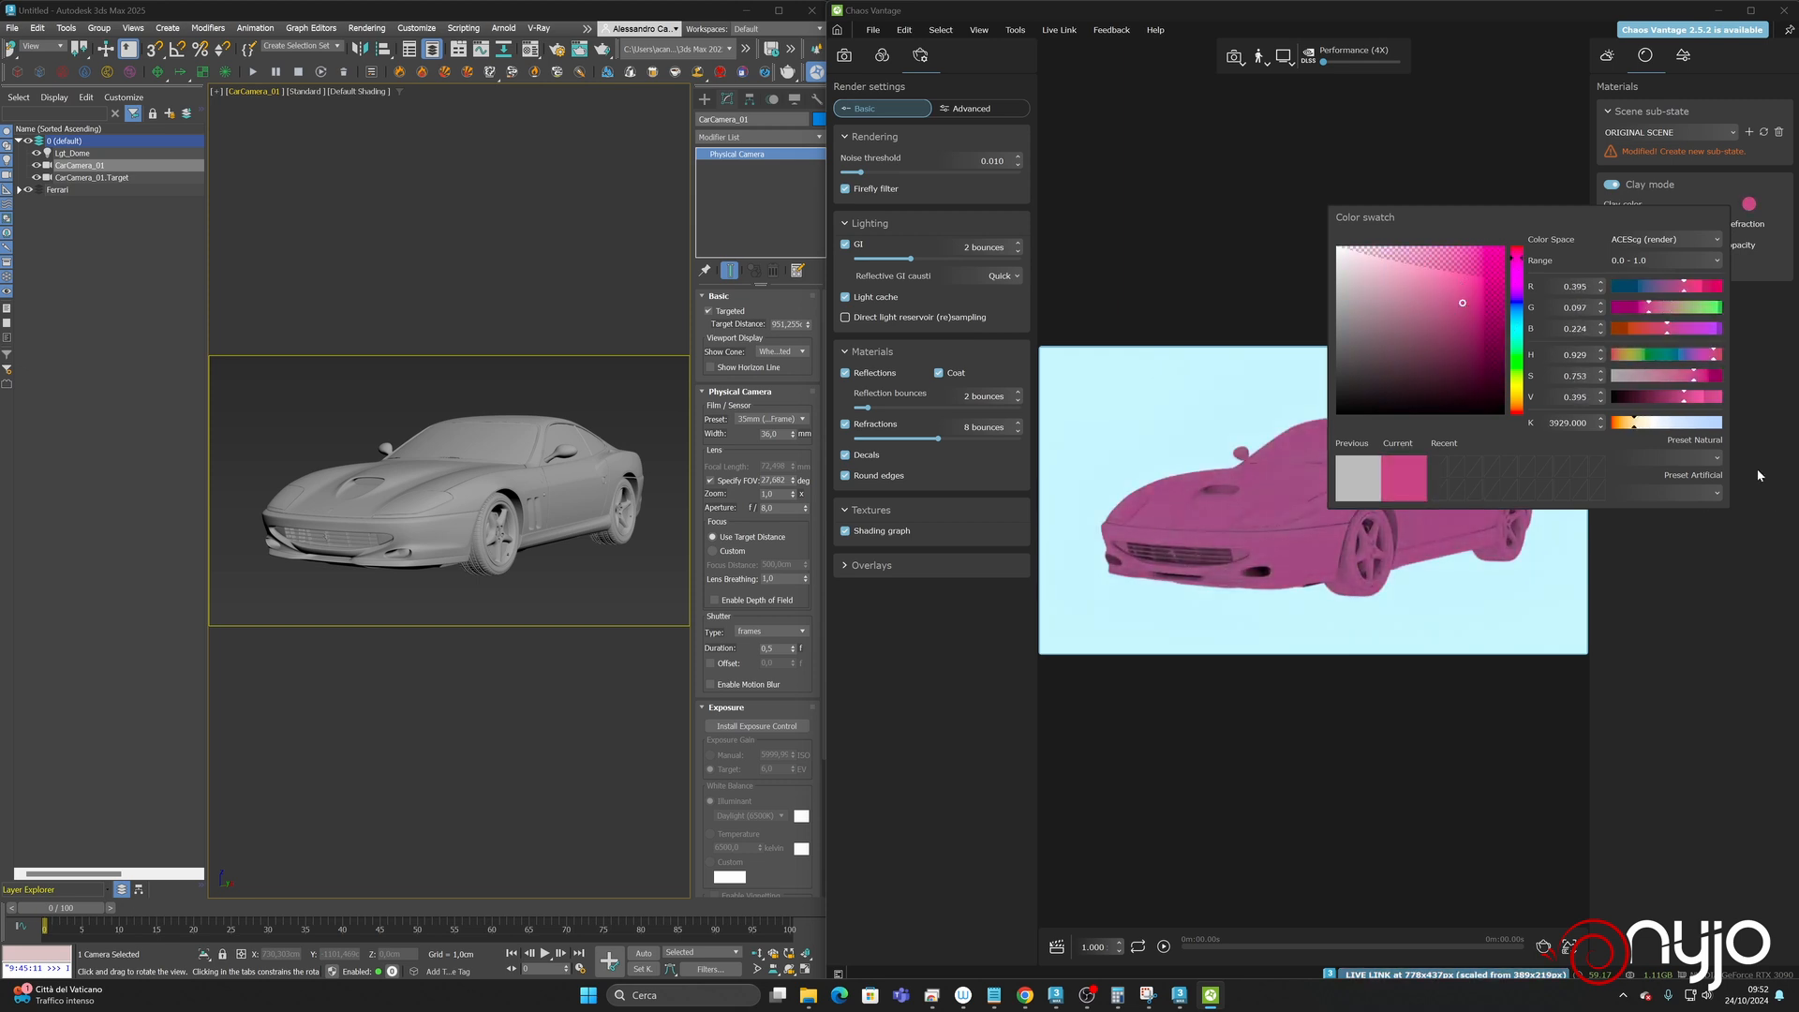
- Restore the previous grey clay color and turn Clay mode off
click(1367, 481)
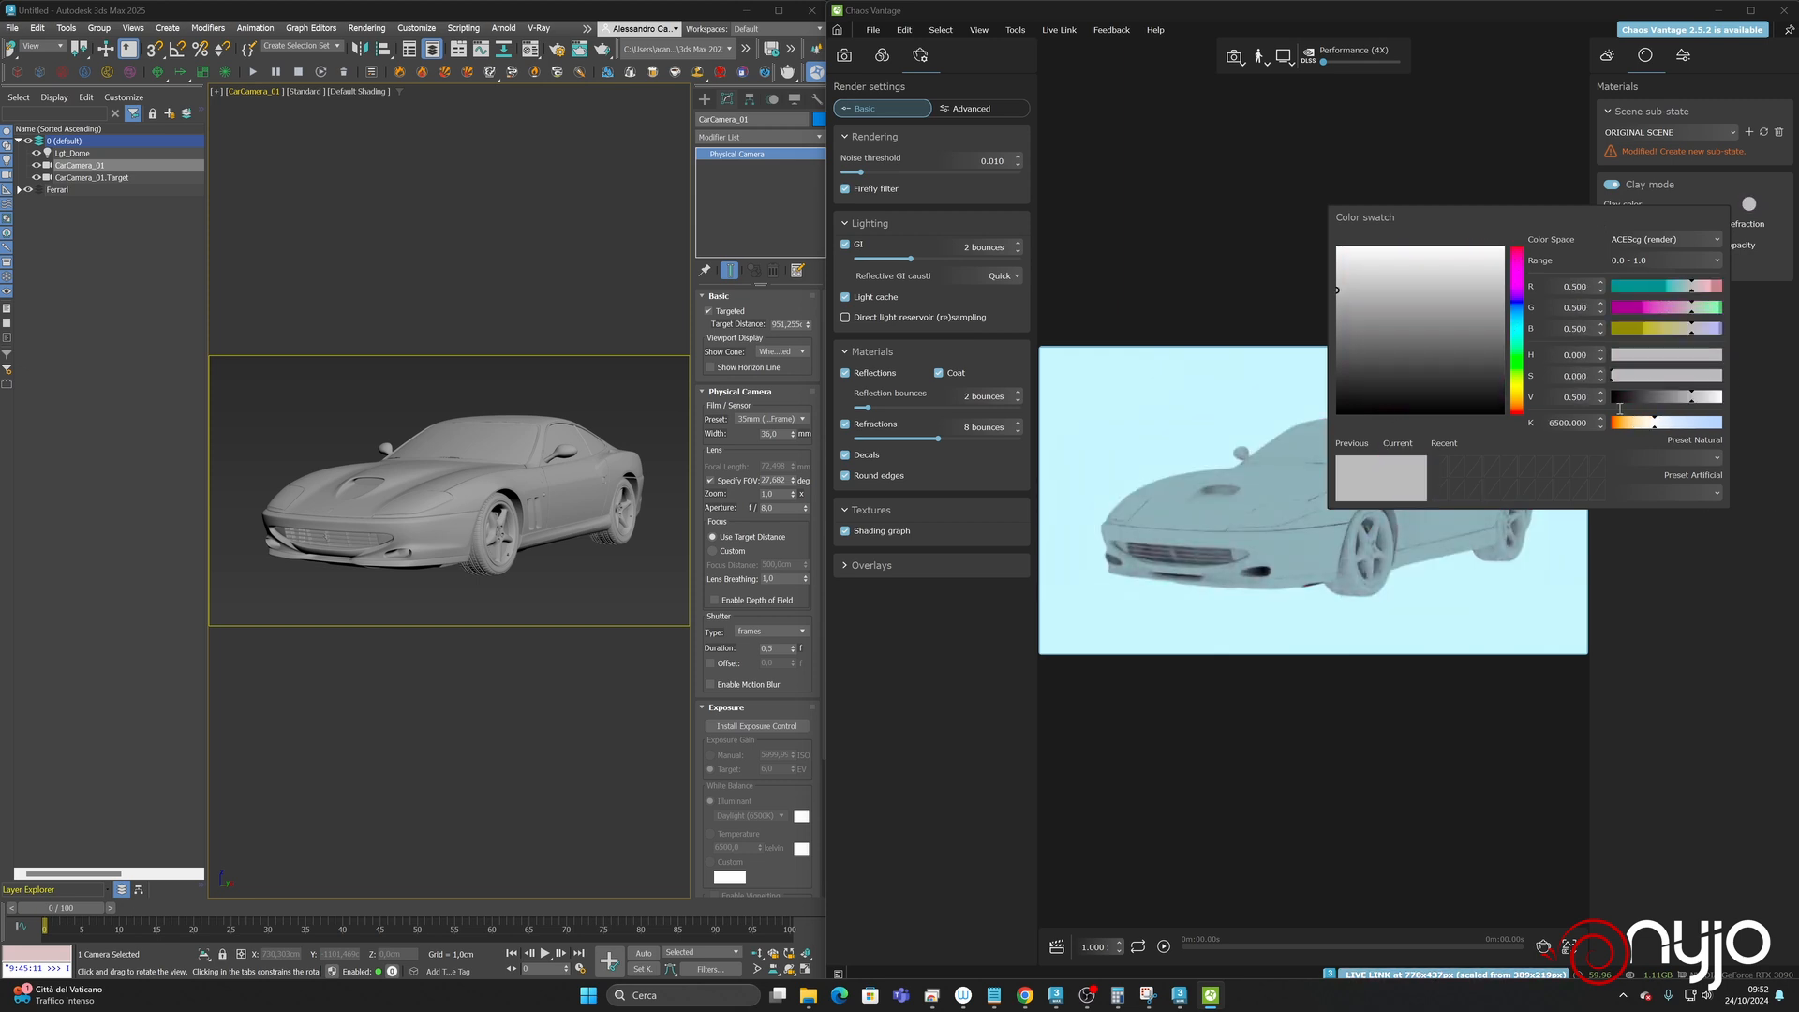
click(1594, 160)
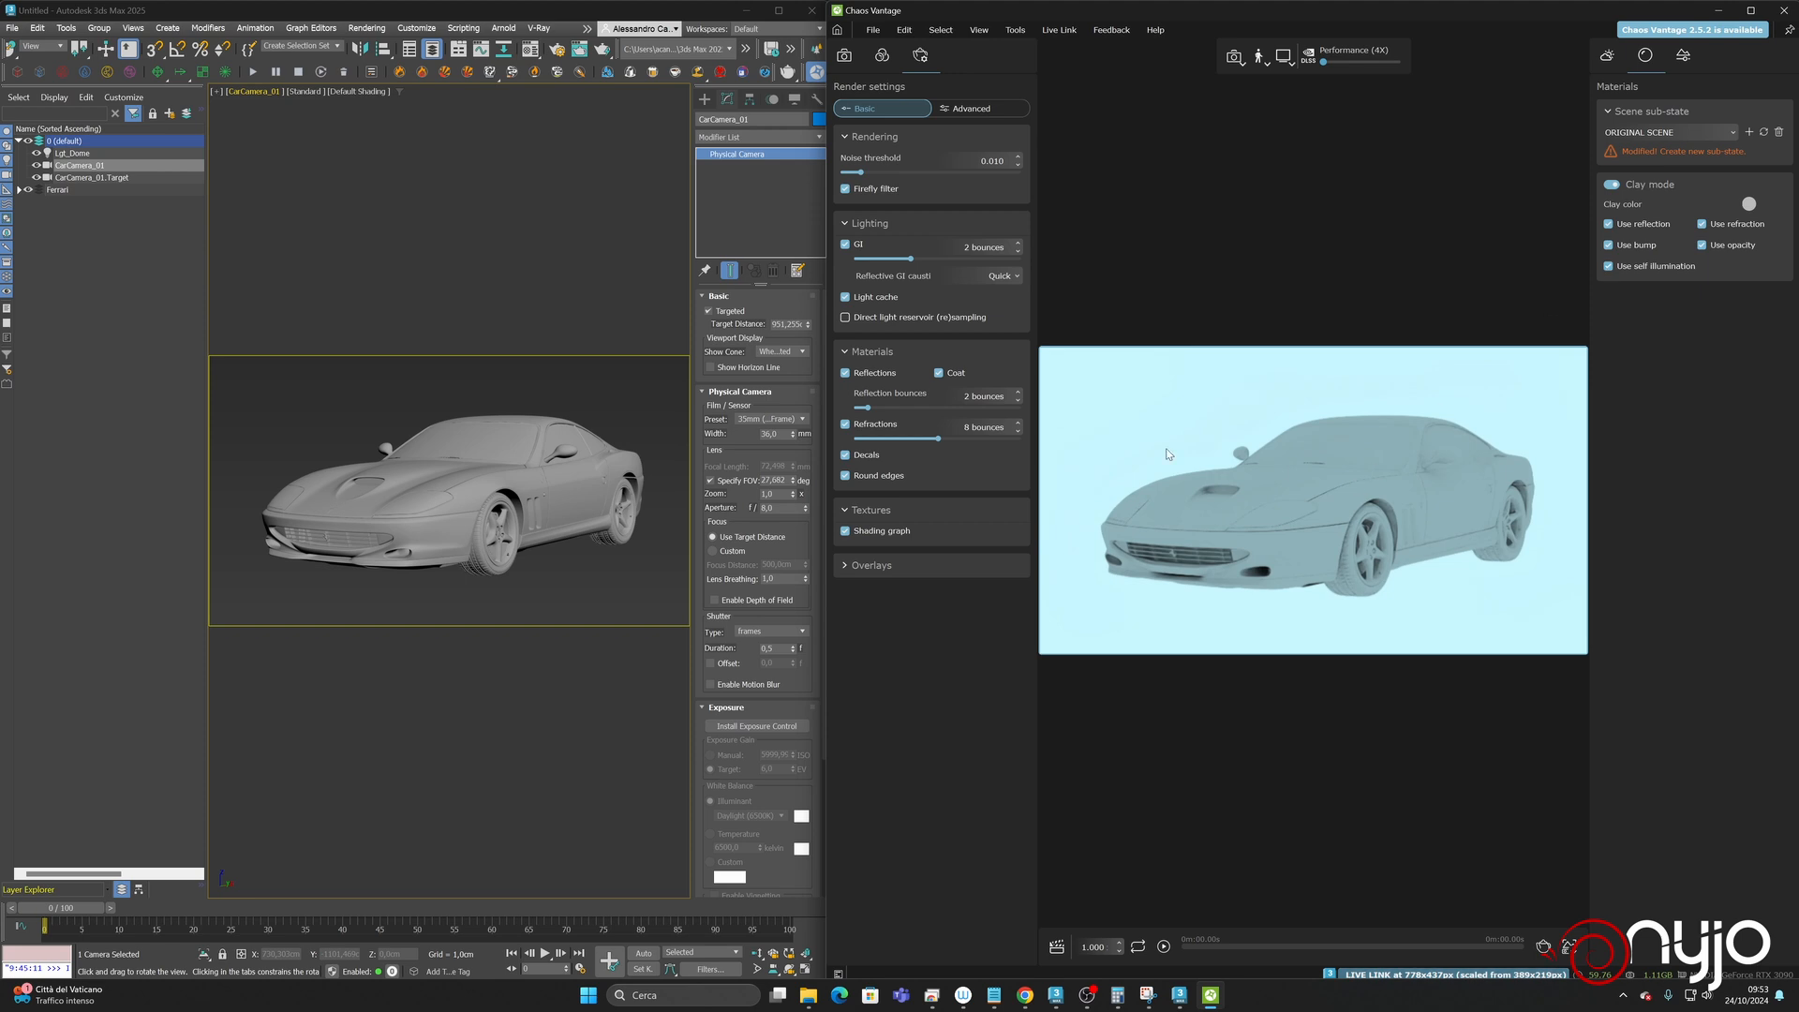
click(1612, 185)
- Look at the scene states and the camera settings with the camera lister
click(1679, 60)
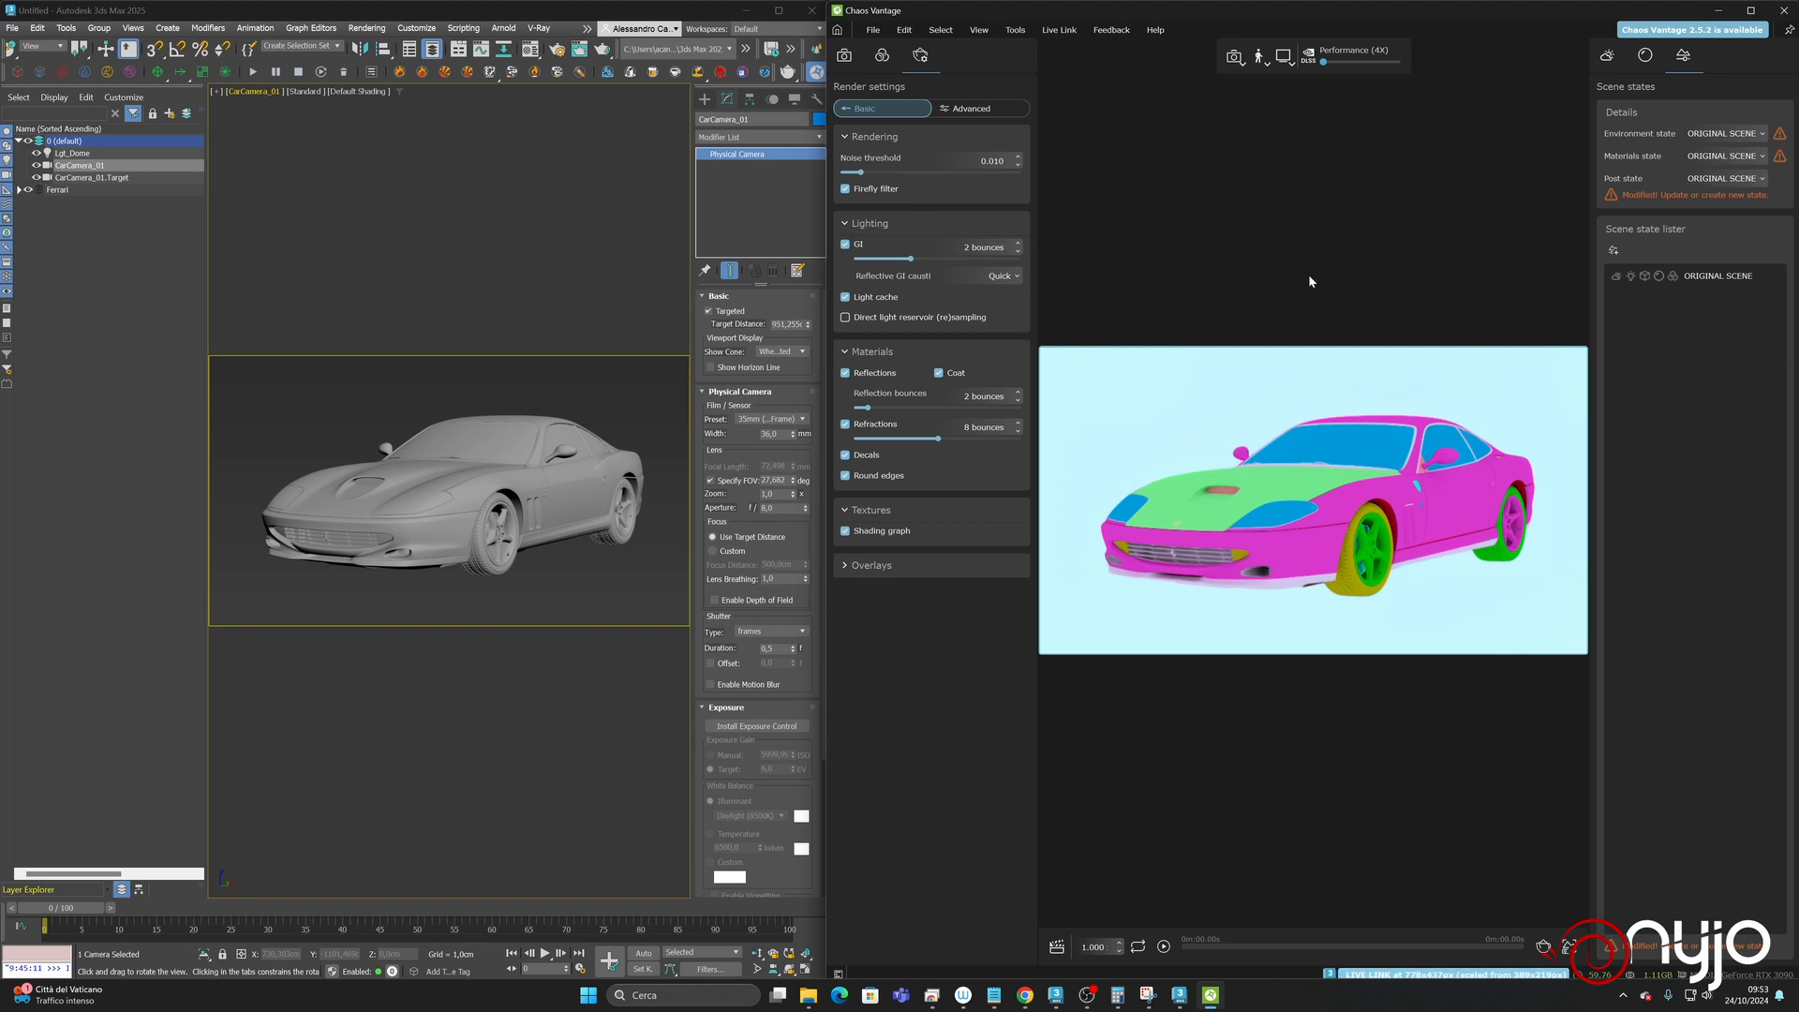
click(844, 57)
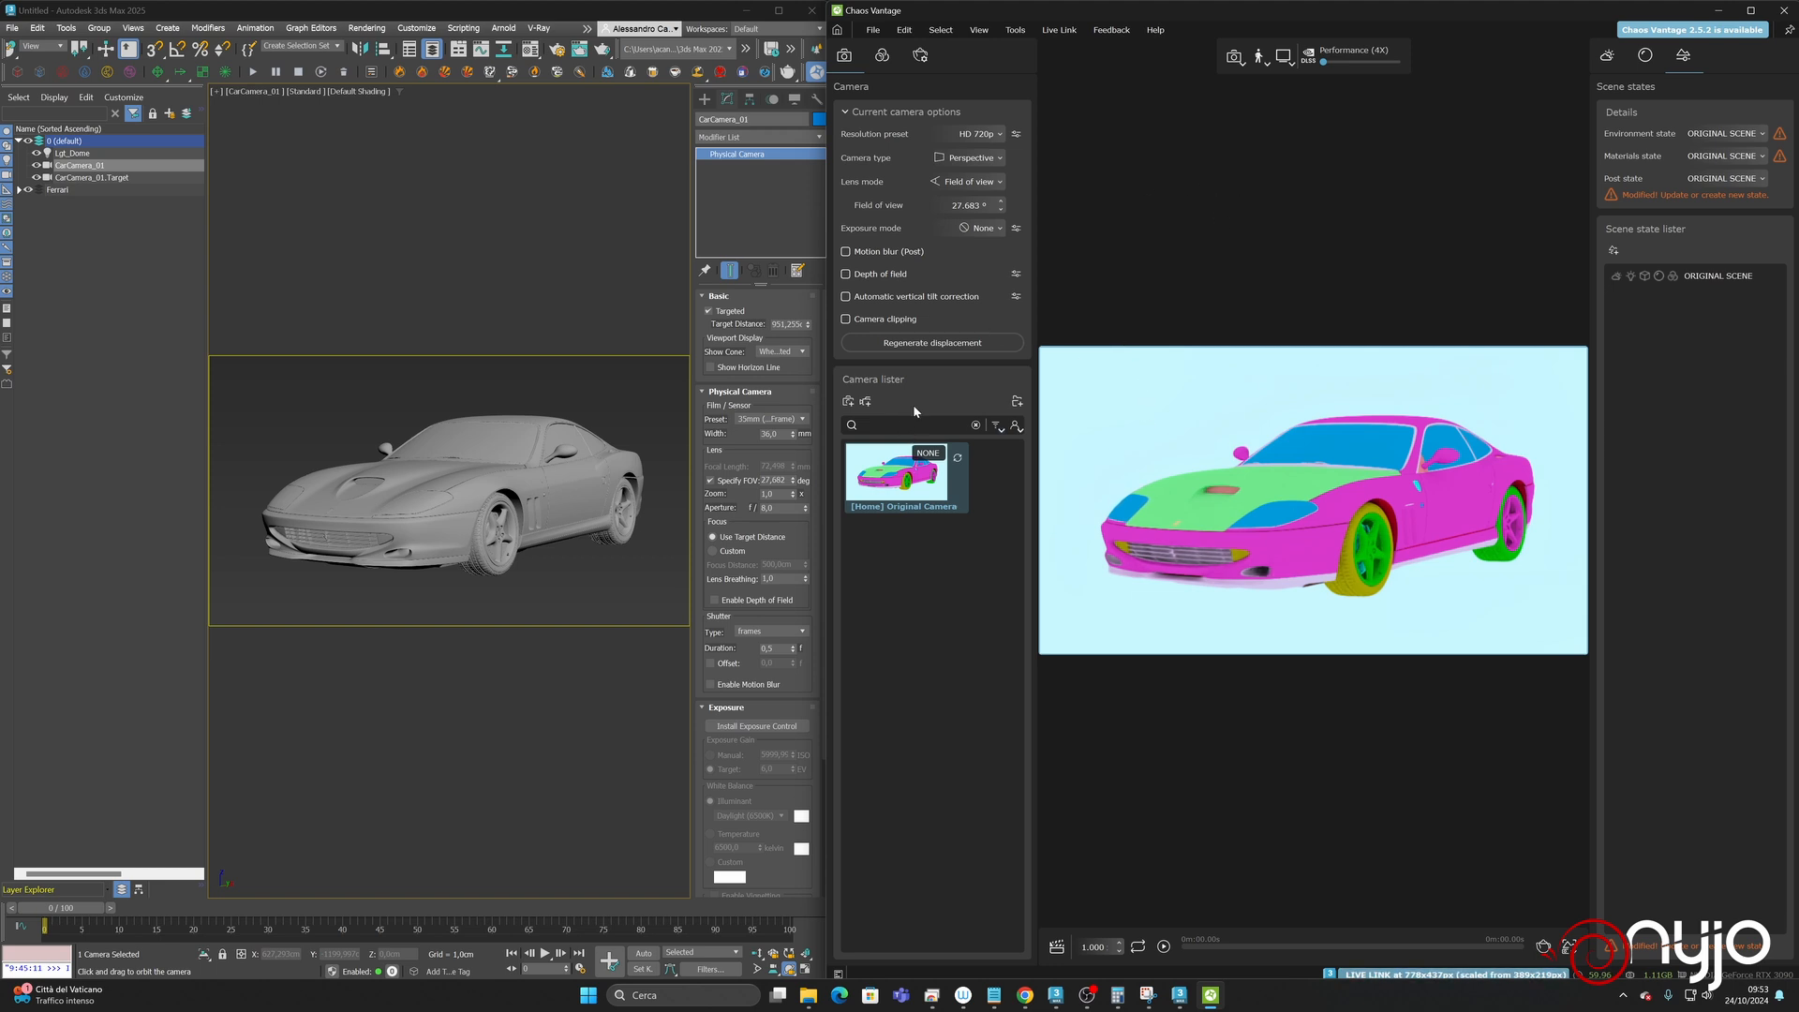
- In 3ds Max, draw a plane about 167 cm long and 173 cm wide at the car's front and name it Road
click(705, 98)
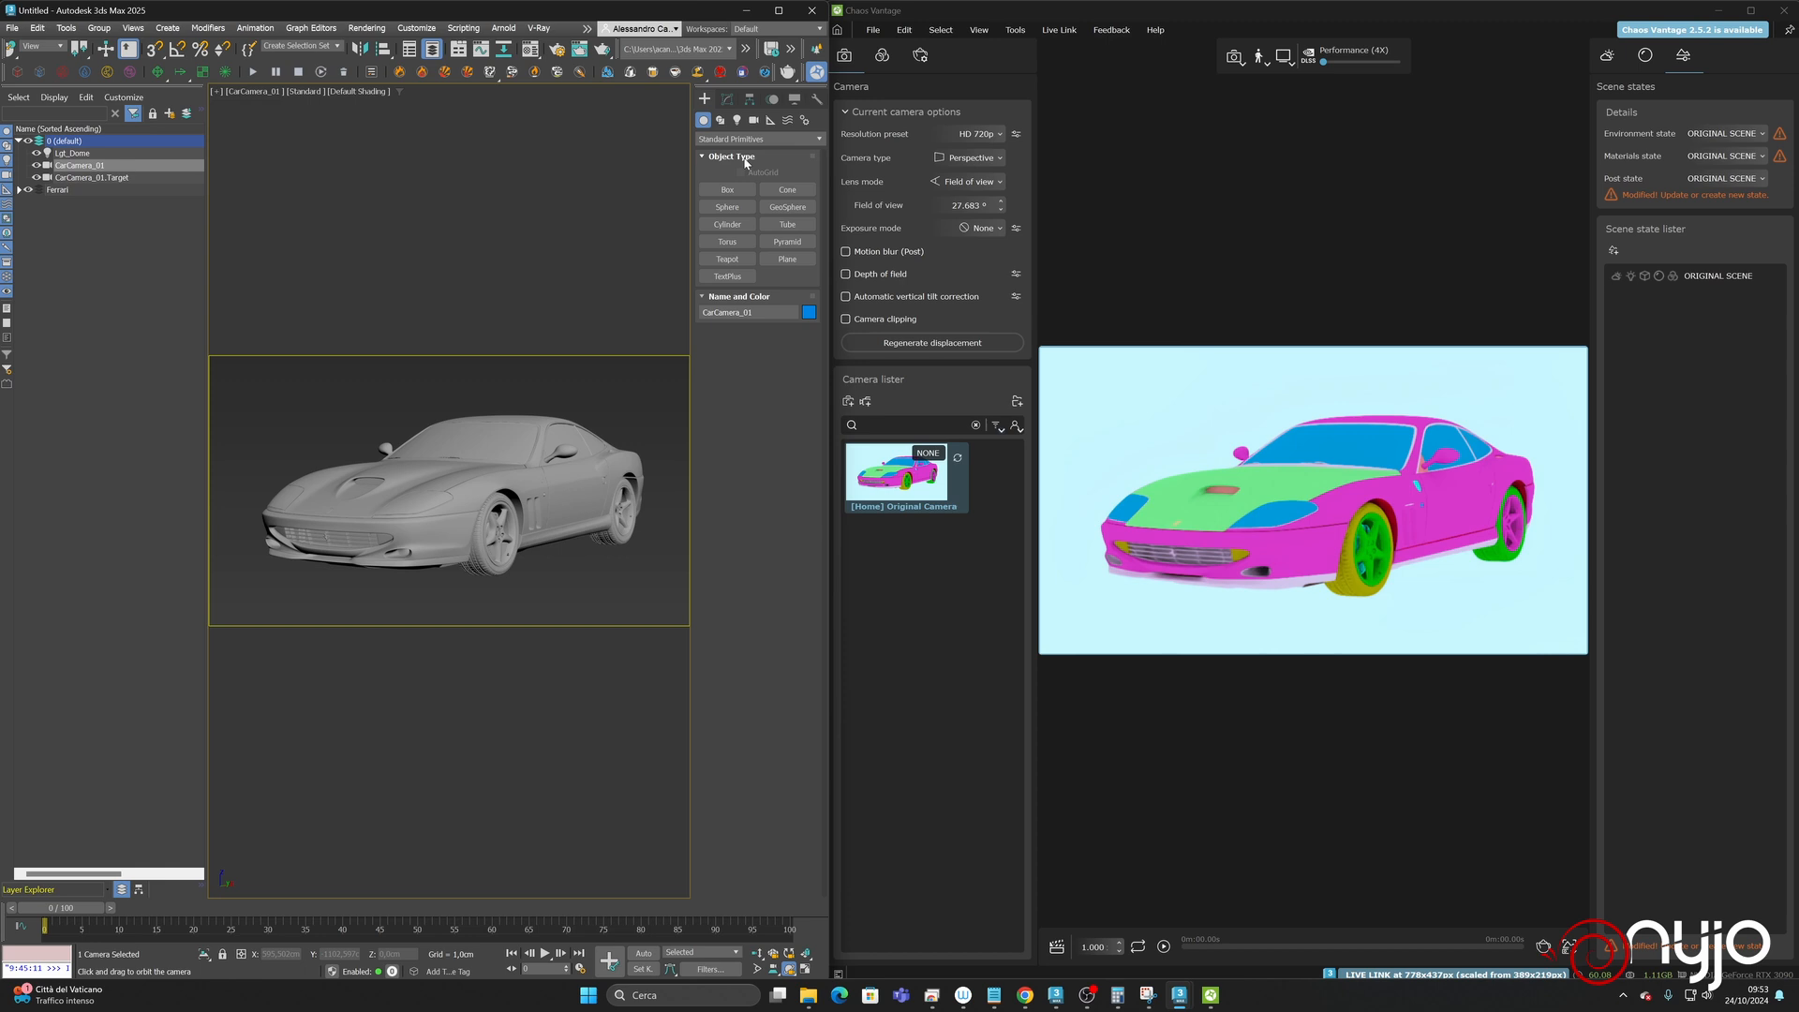
click(788, 258)
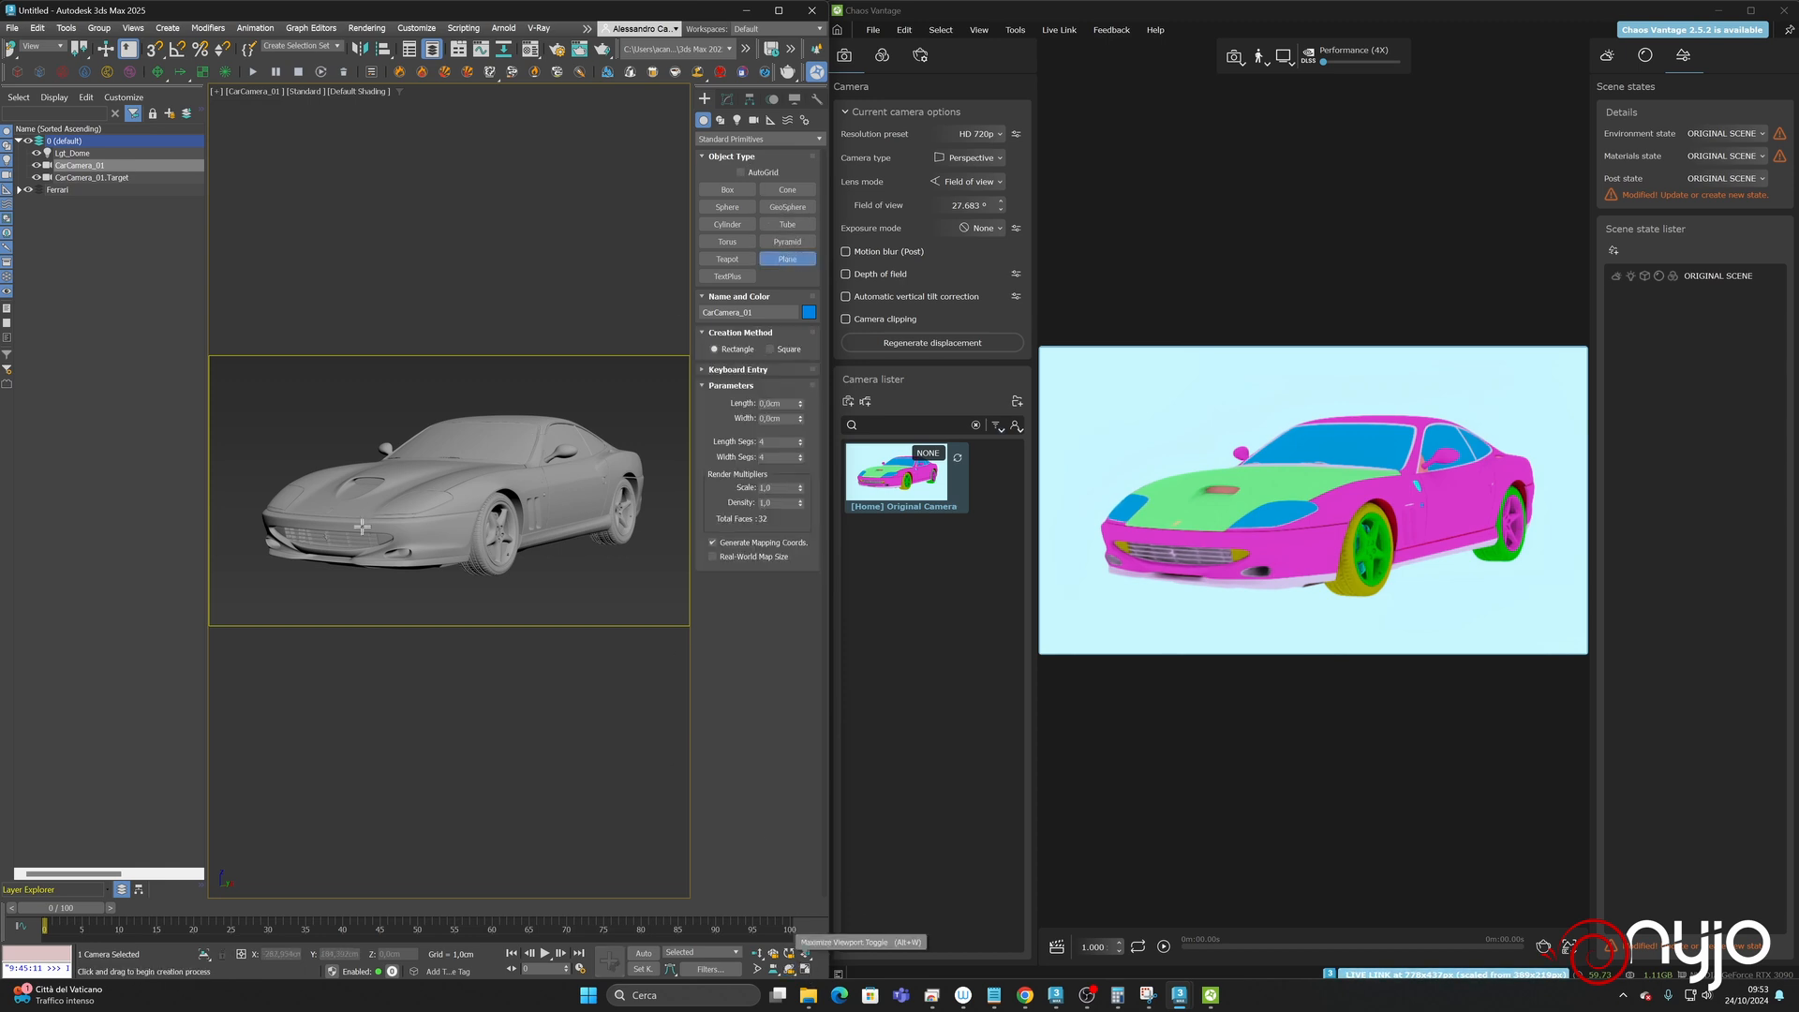
drag(390, 572, 457, 626)
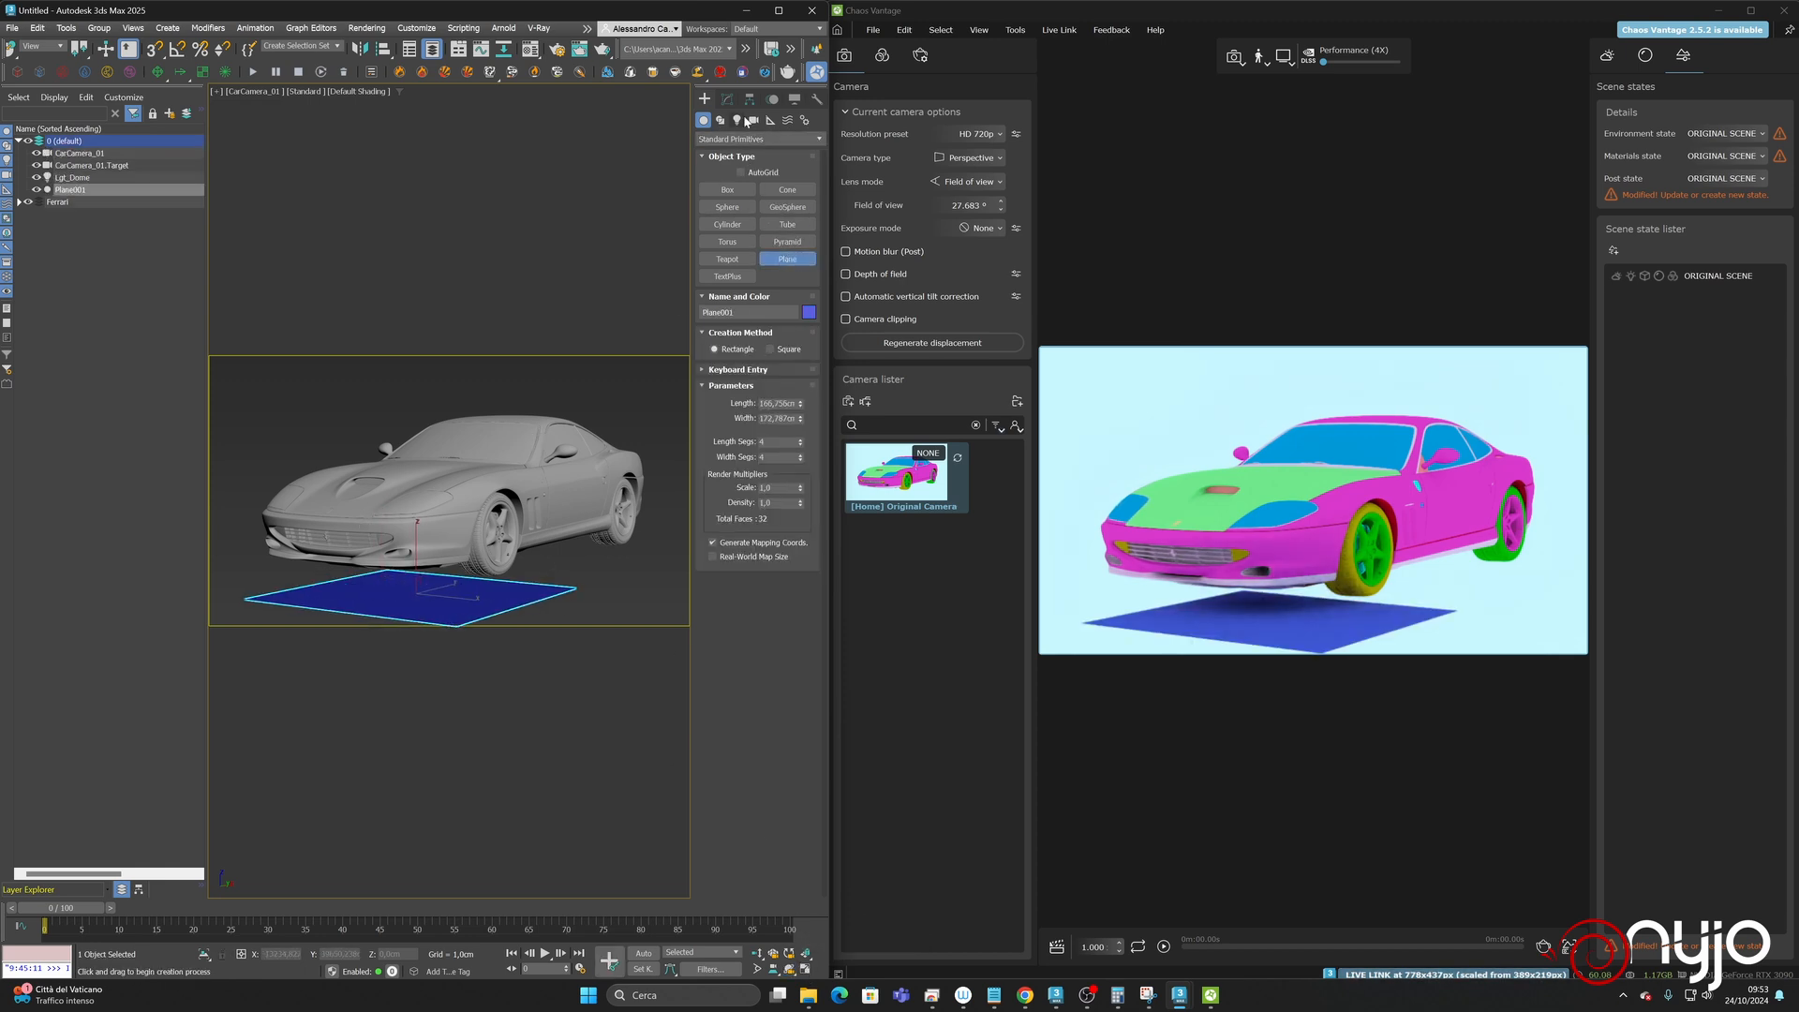
click(728, 98)
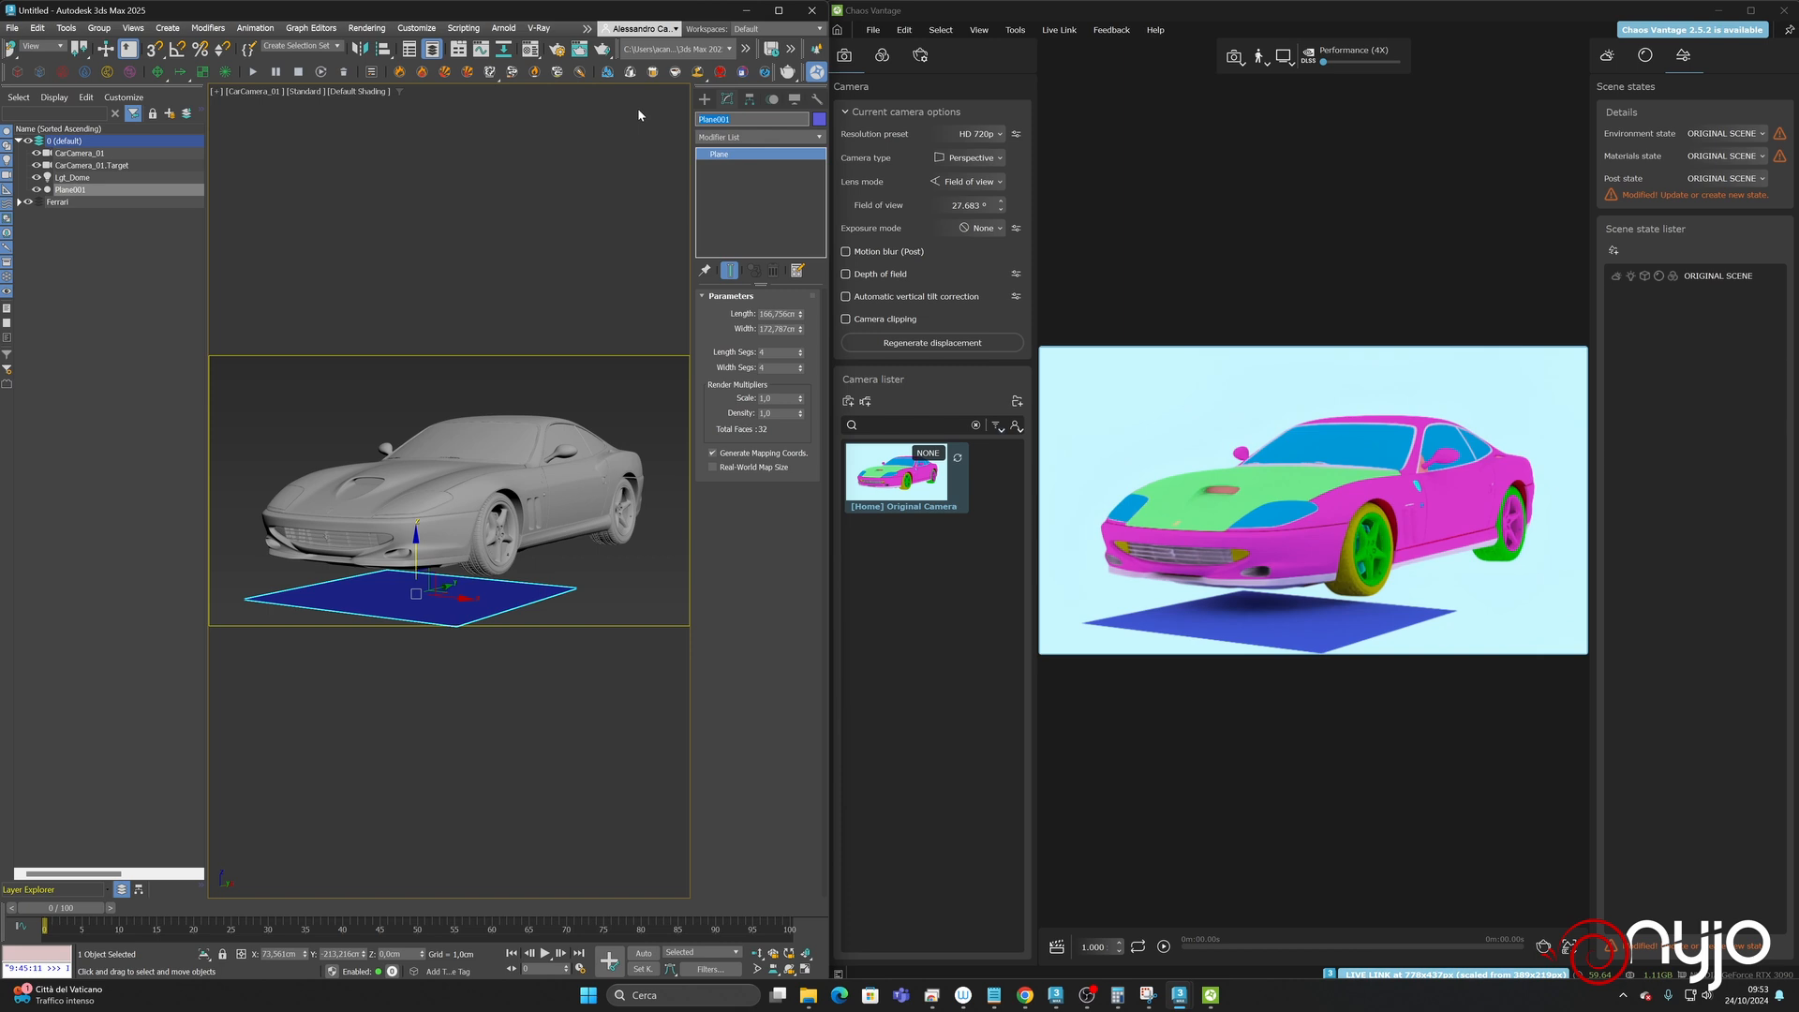
text(Road)
key(Return)
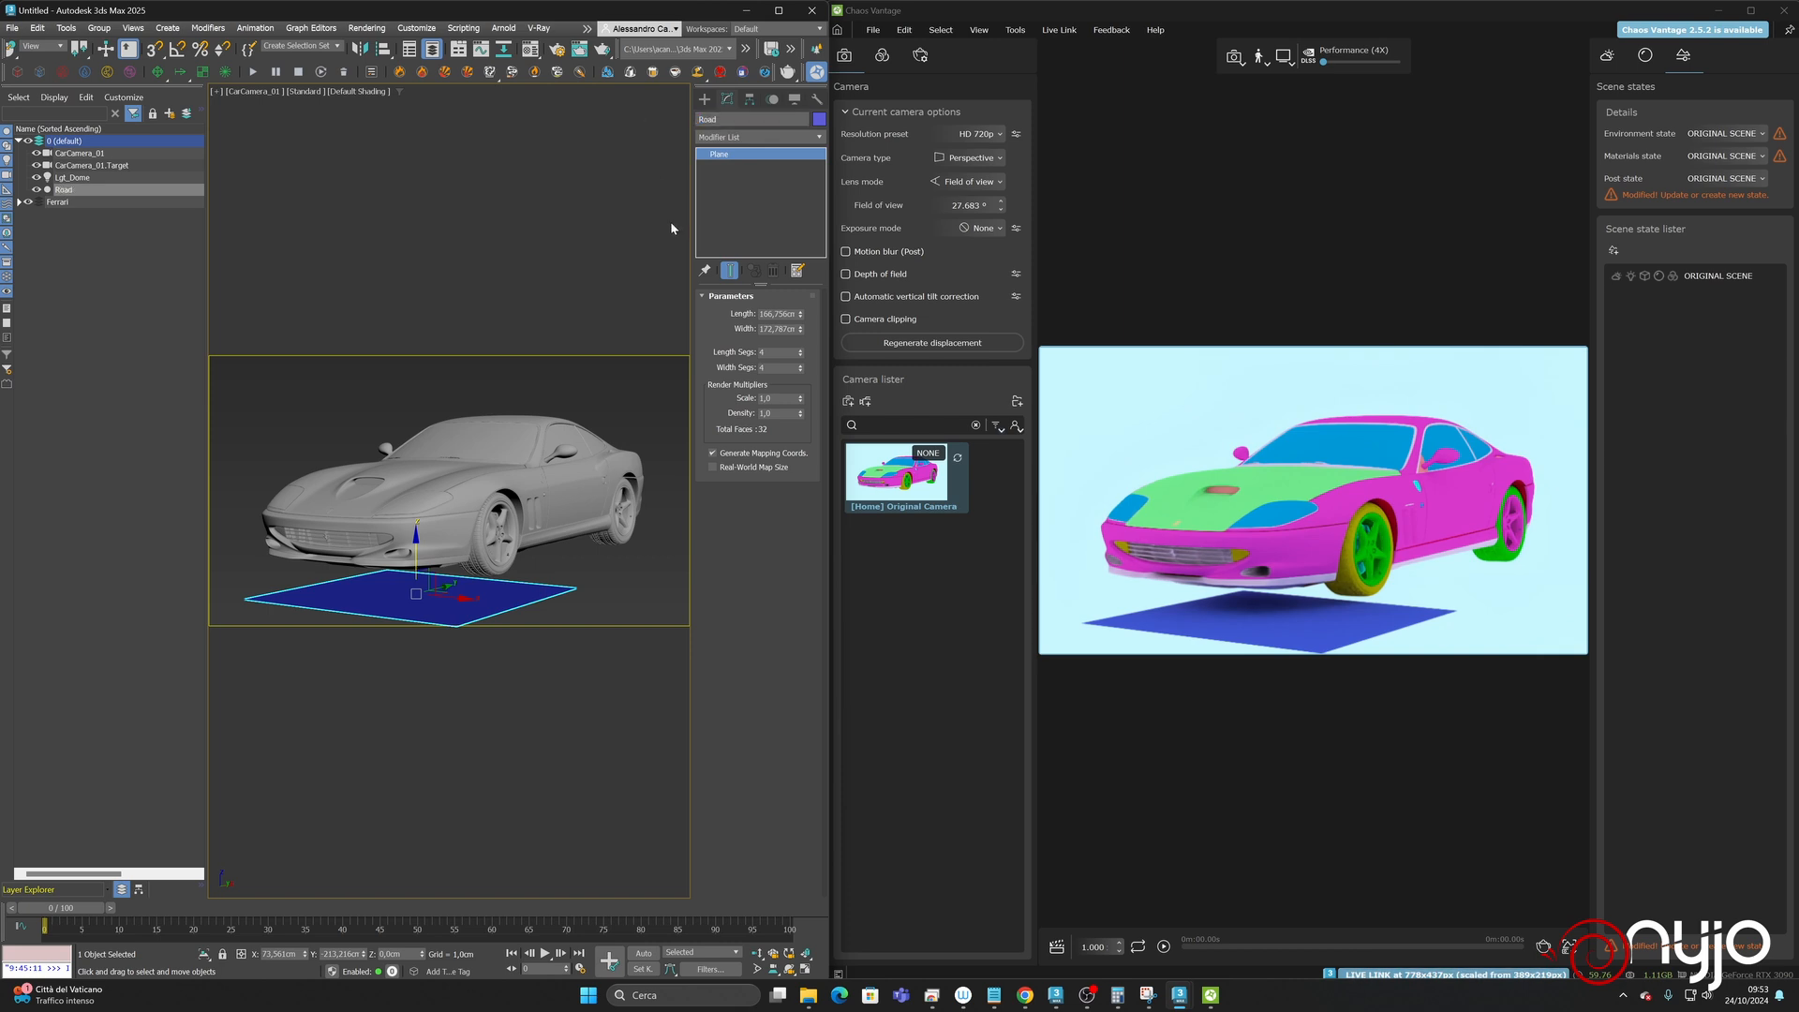
- Set the Road plane's length to 2000 cm and width to 350 cm, and move it under the car
double_click(776, 314)
text(200)
key(Return)
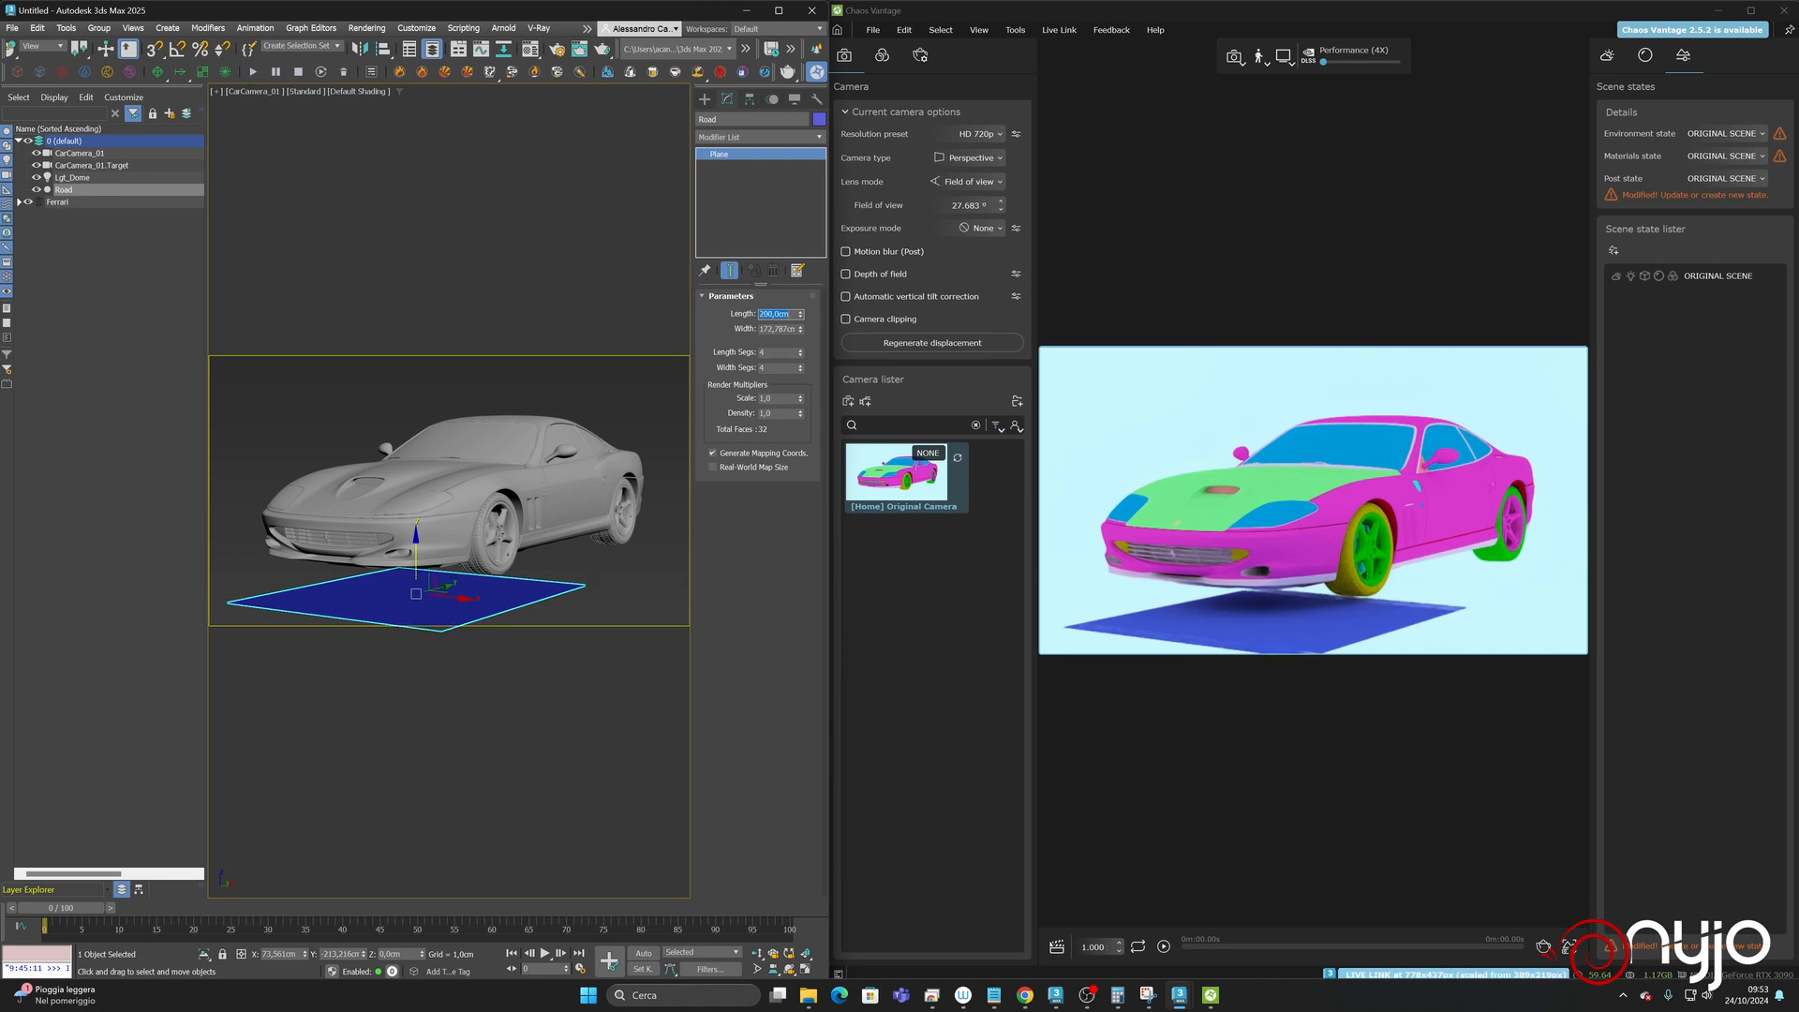
double_click(776, 329)
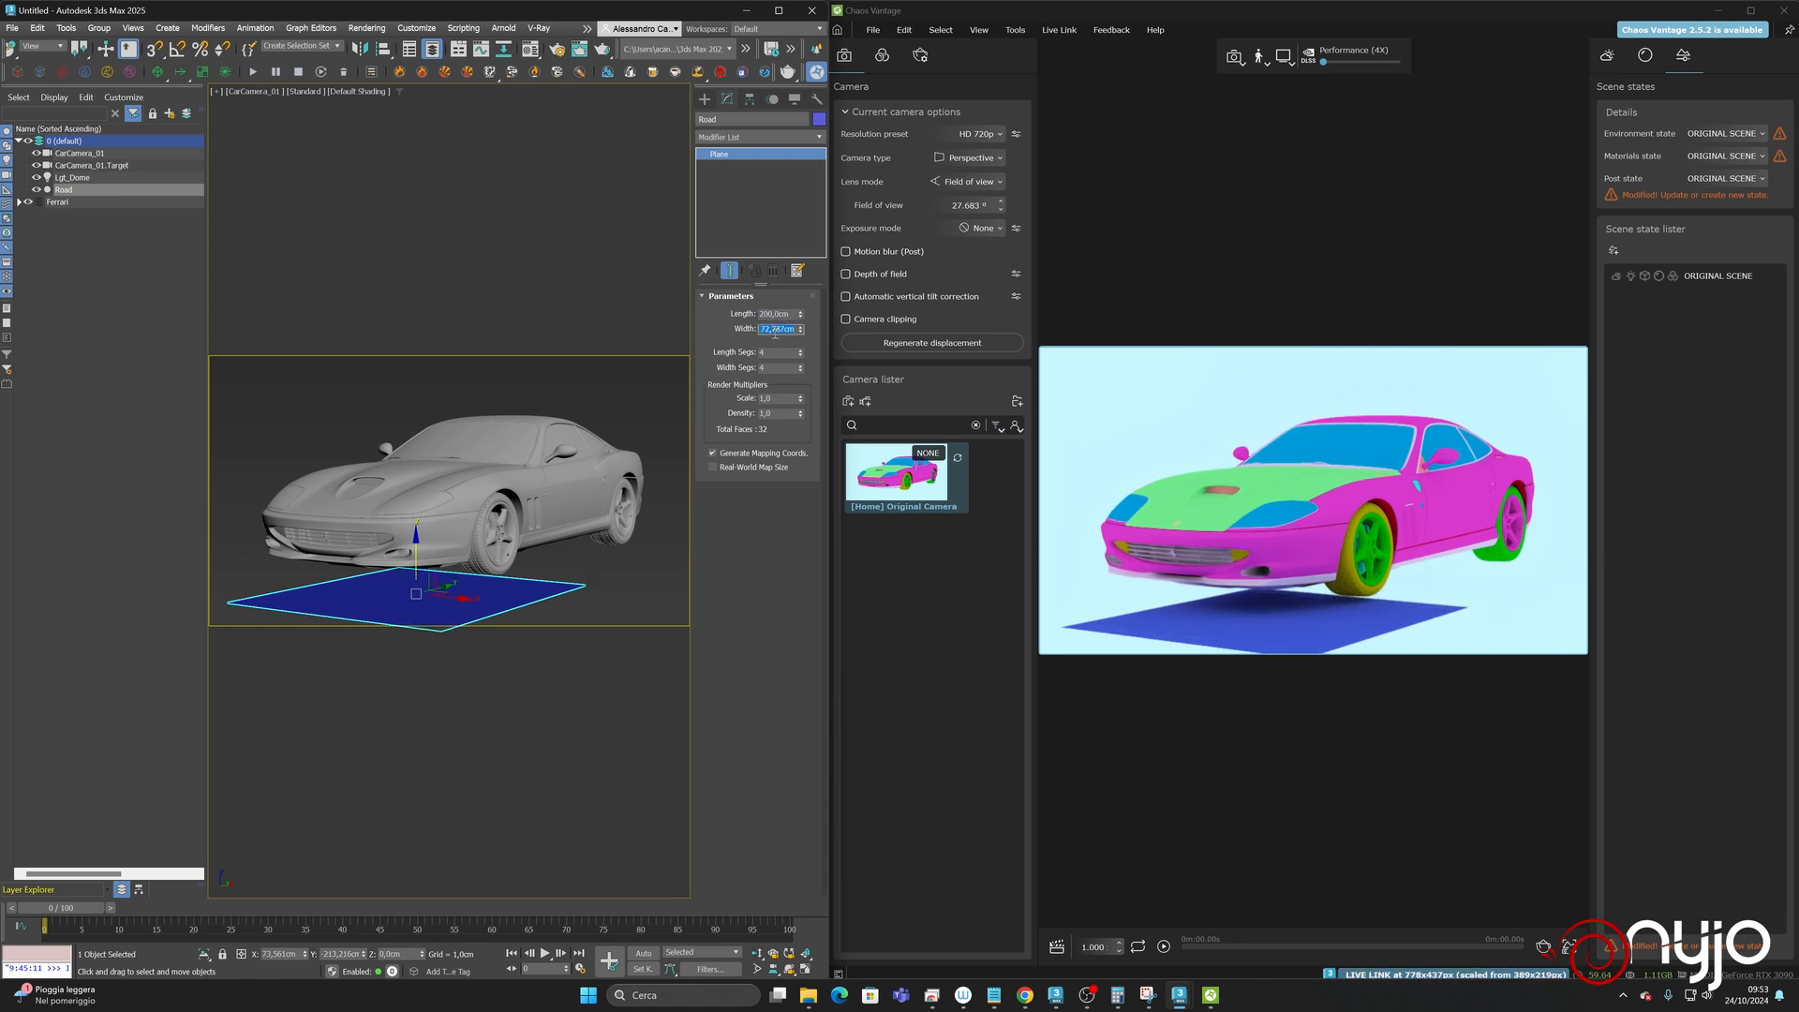
text(350)
key(Return)
double_click(781, 314)
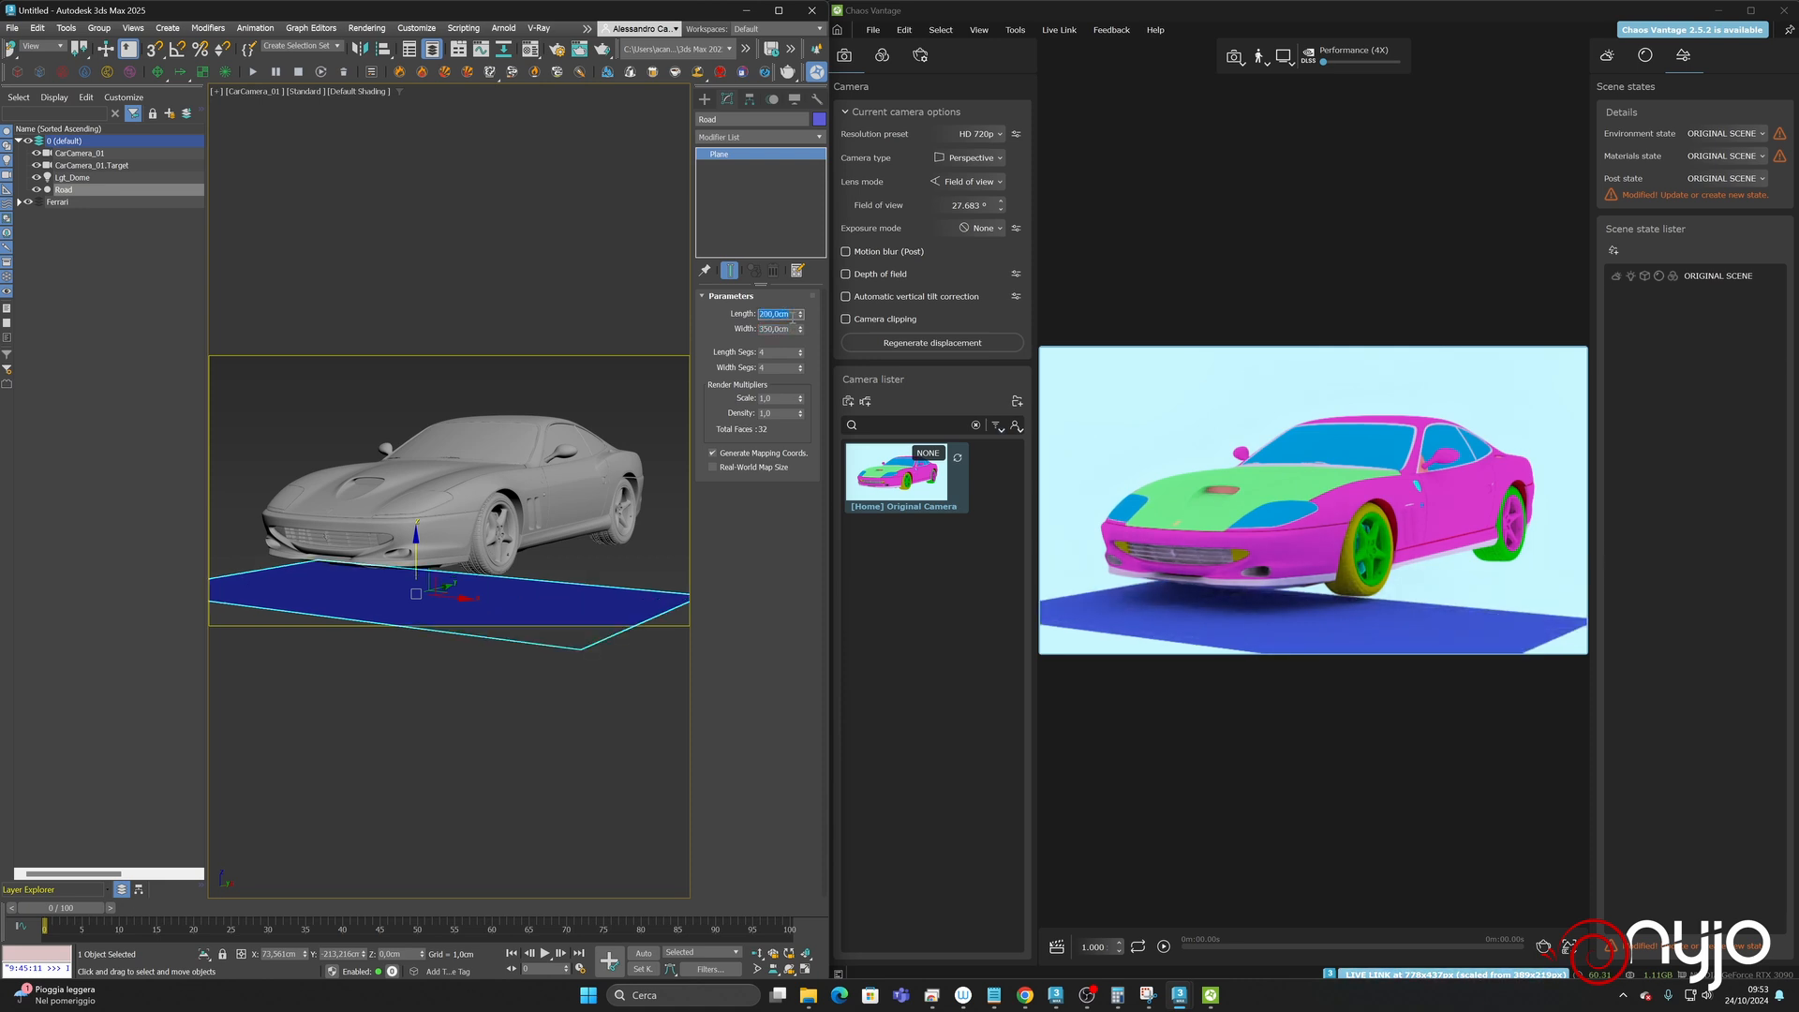
text(20)
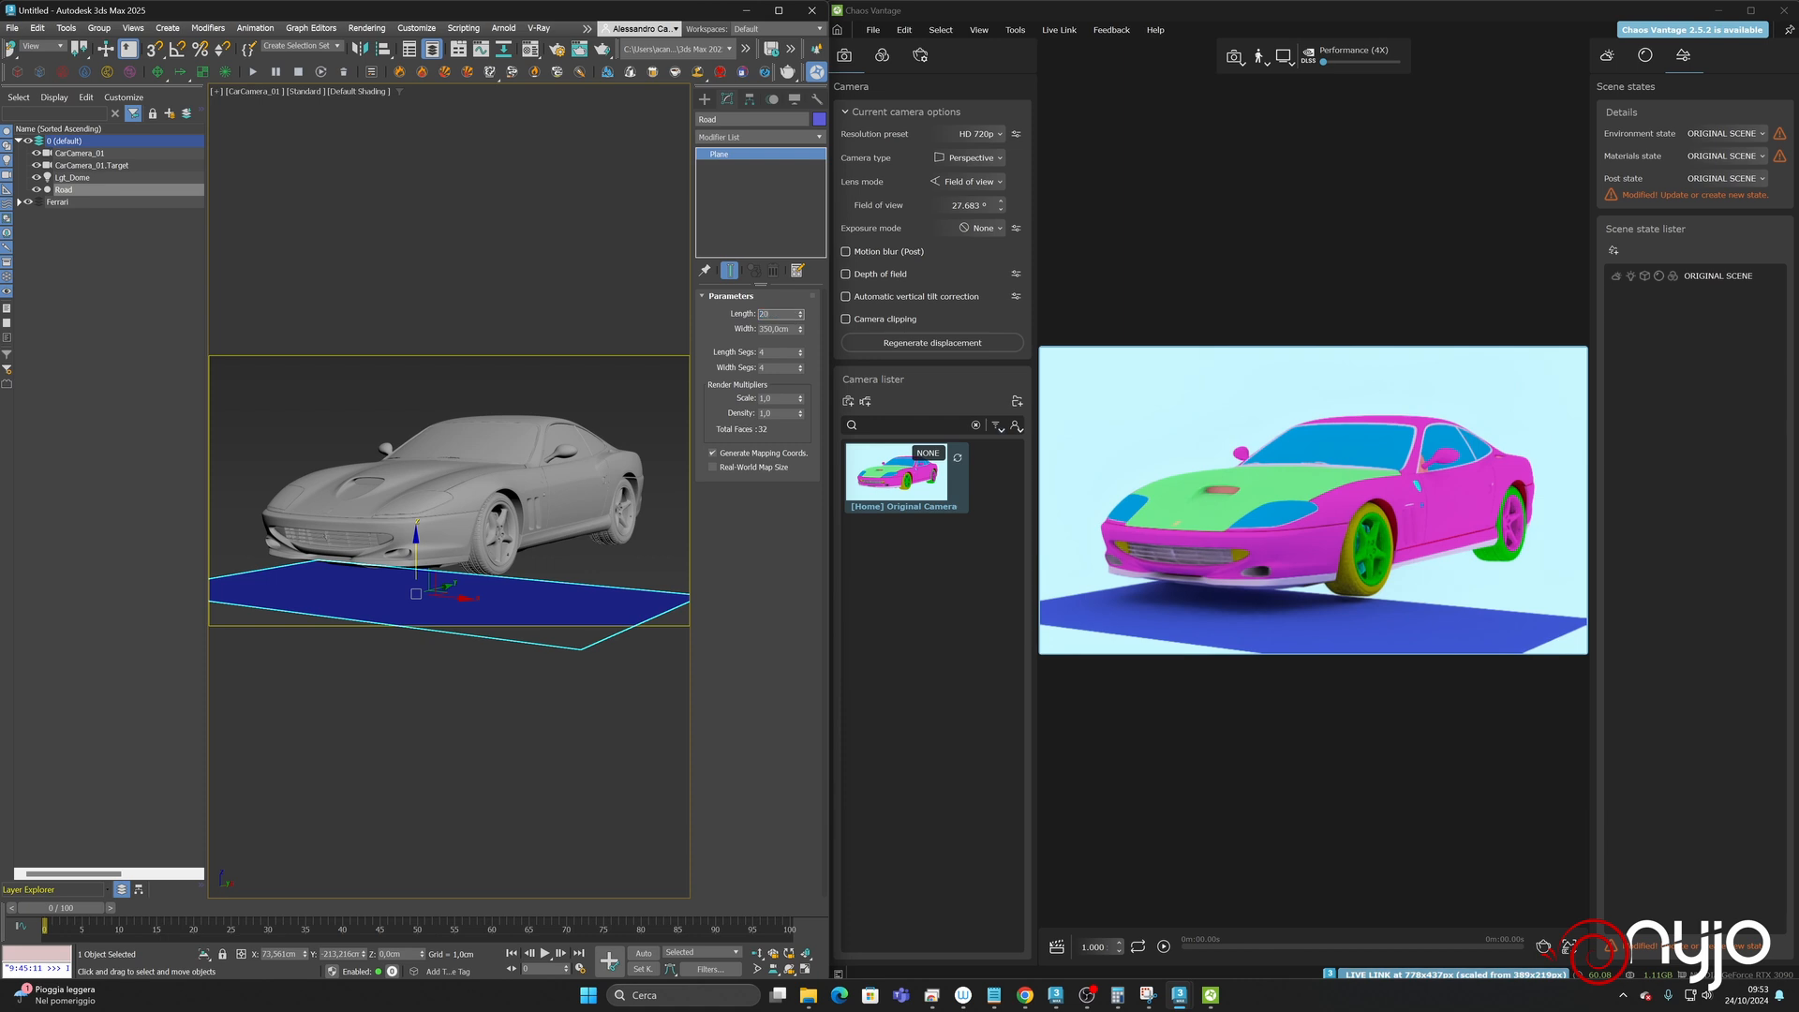
text(00)
key(Return)
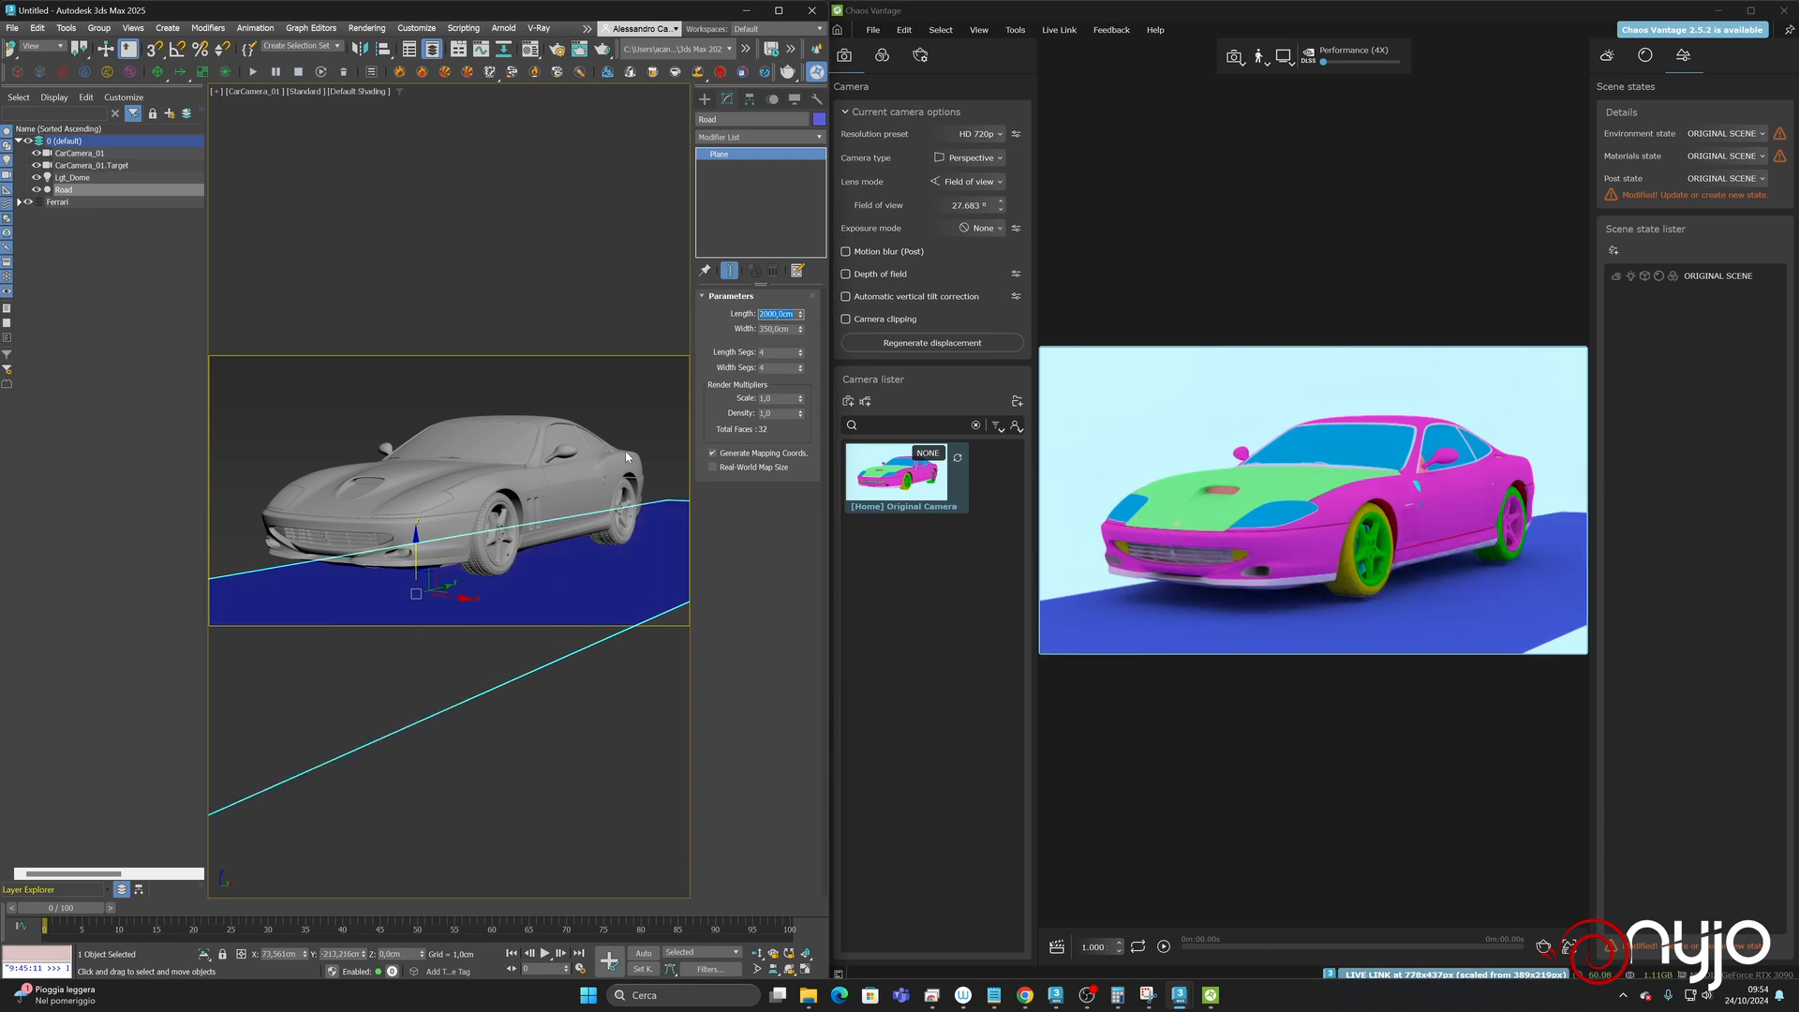
drag(461, 590, 325, 540)
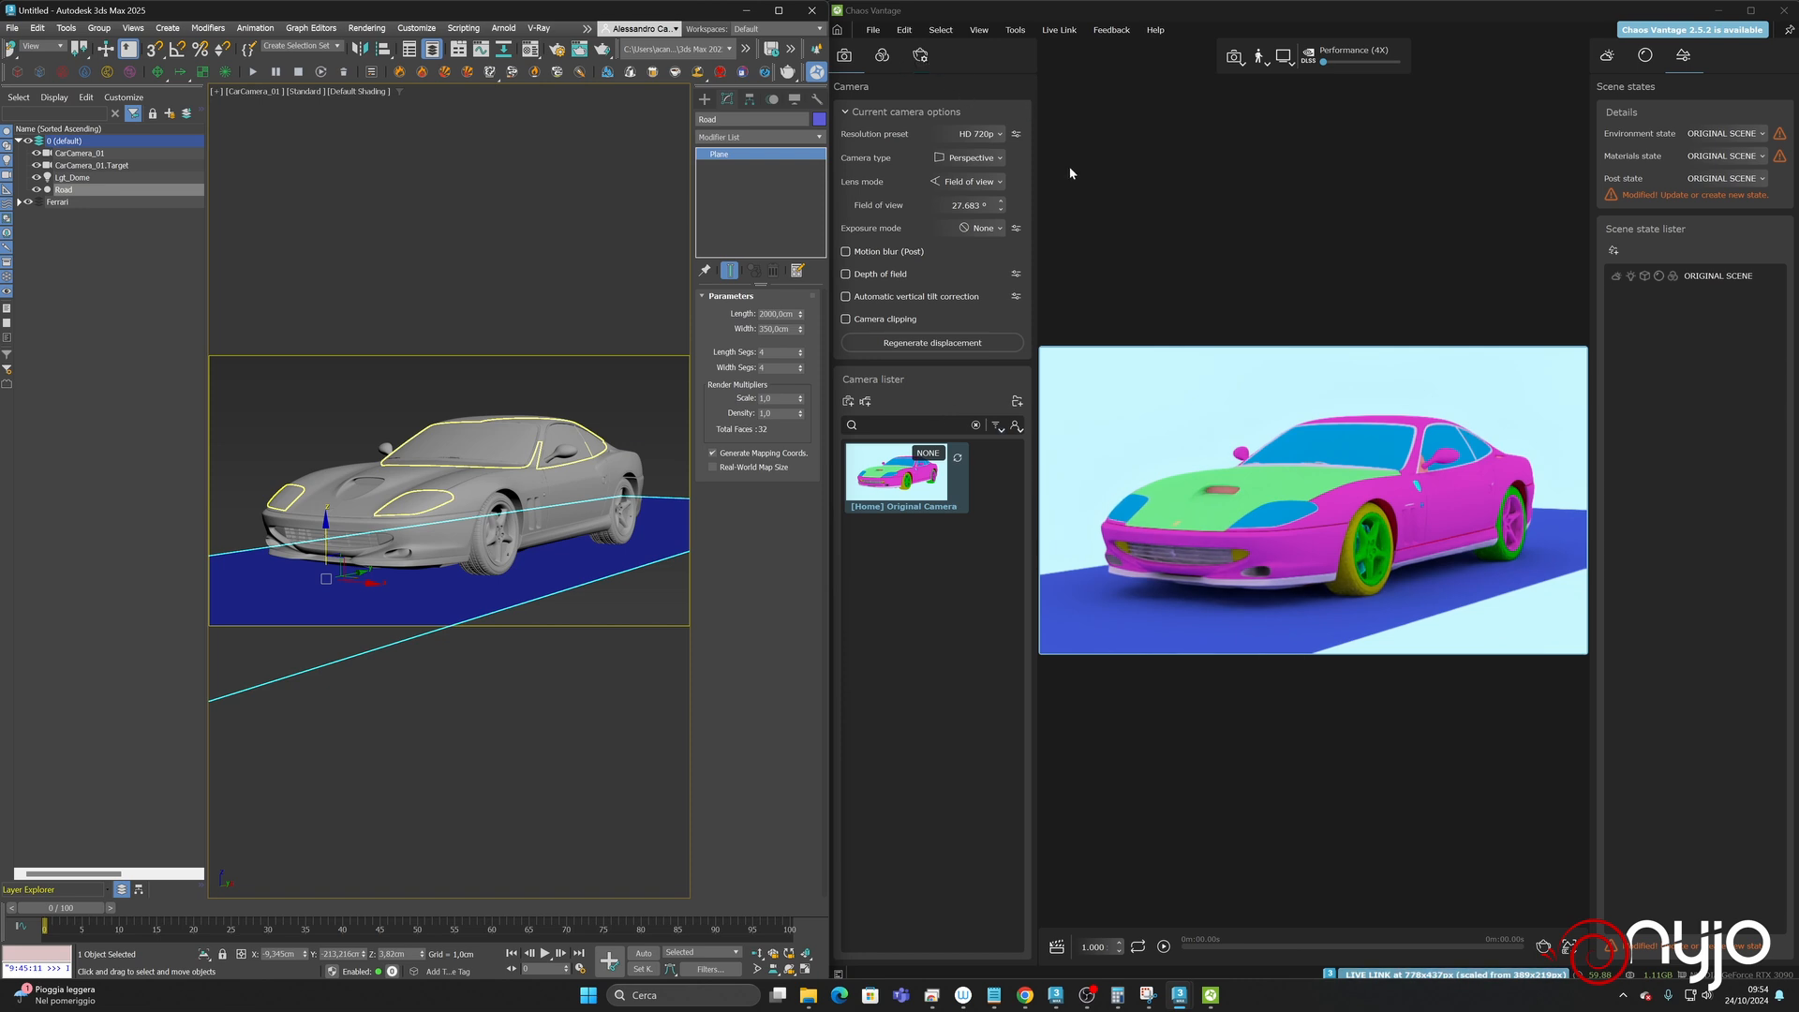
- Select Lgt_Dome, switch to Chrome and search for polyhaven hdri in a new tab to open Poly Haven's HDRIs library
click(172, 178)
click(1025, 995)
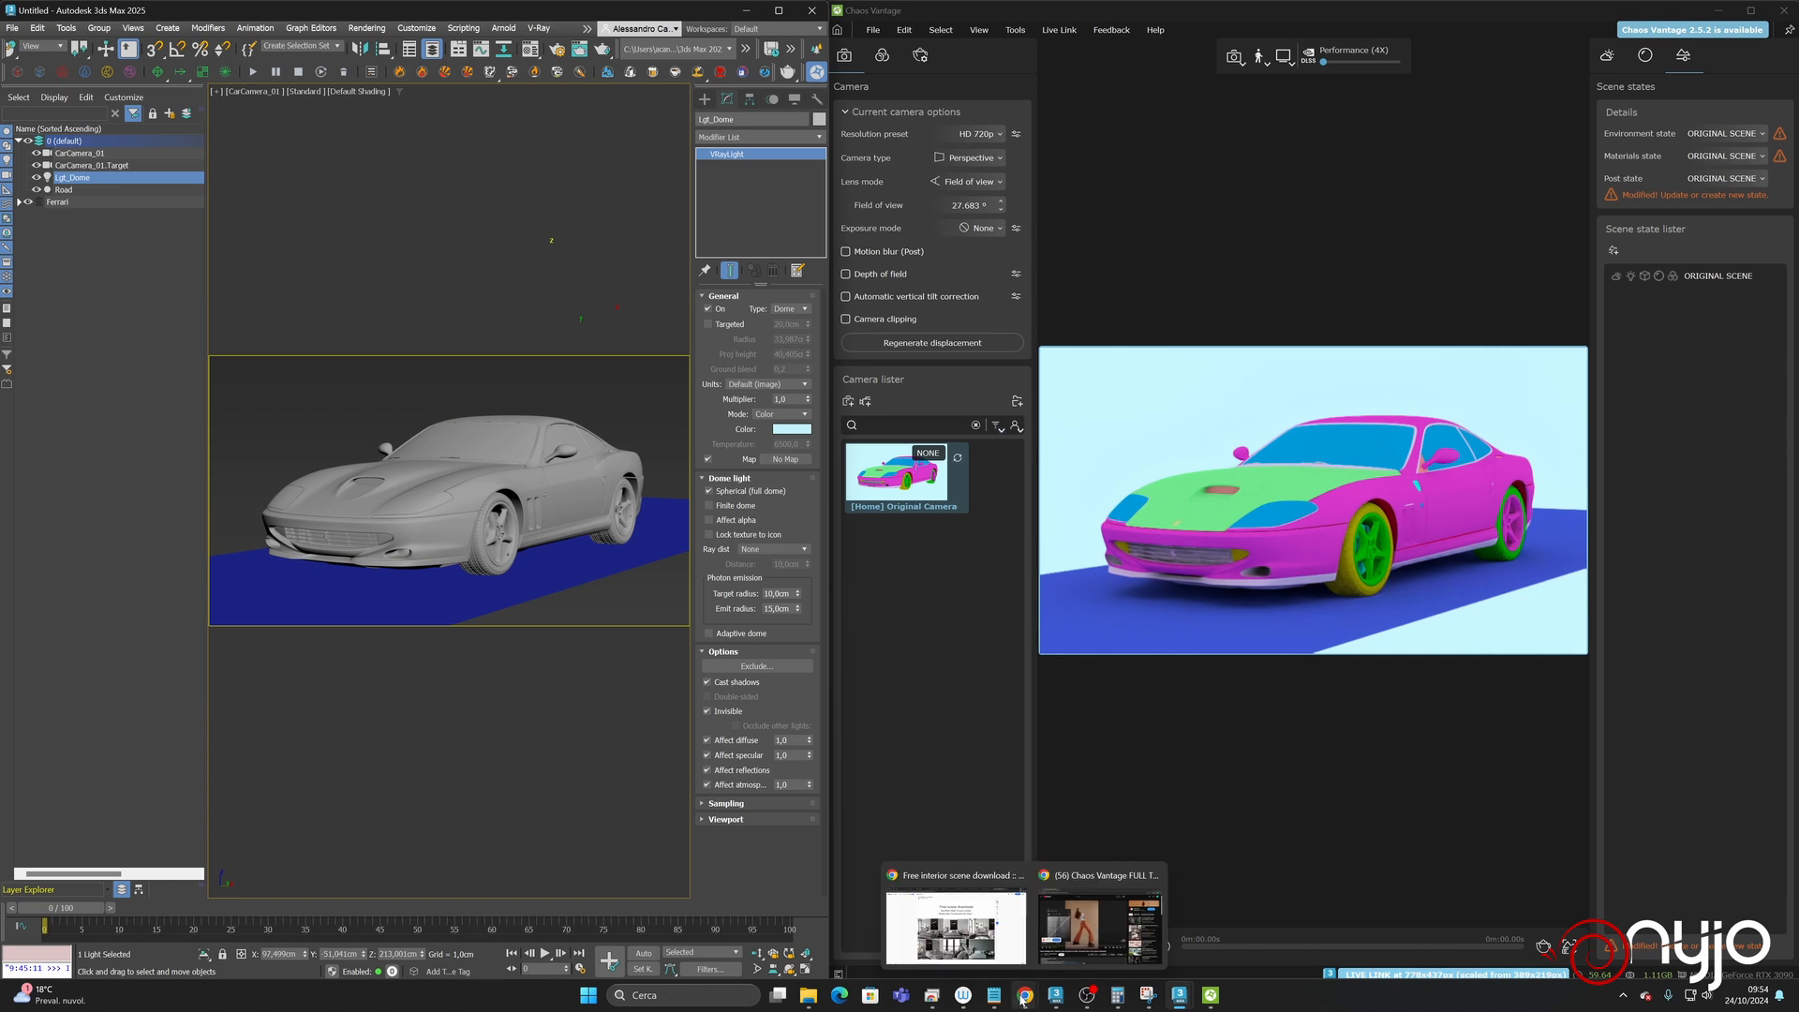
click(970, 926)
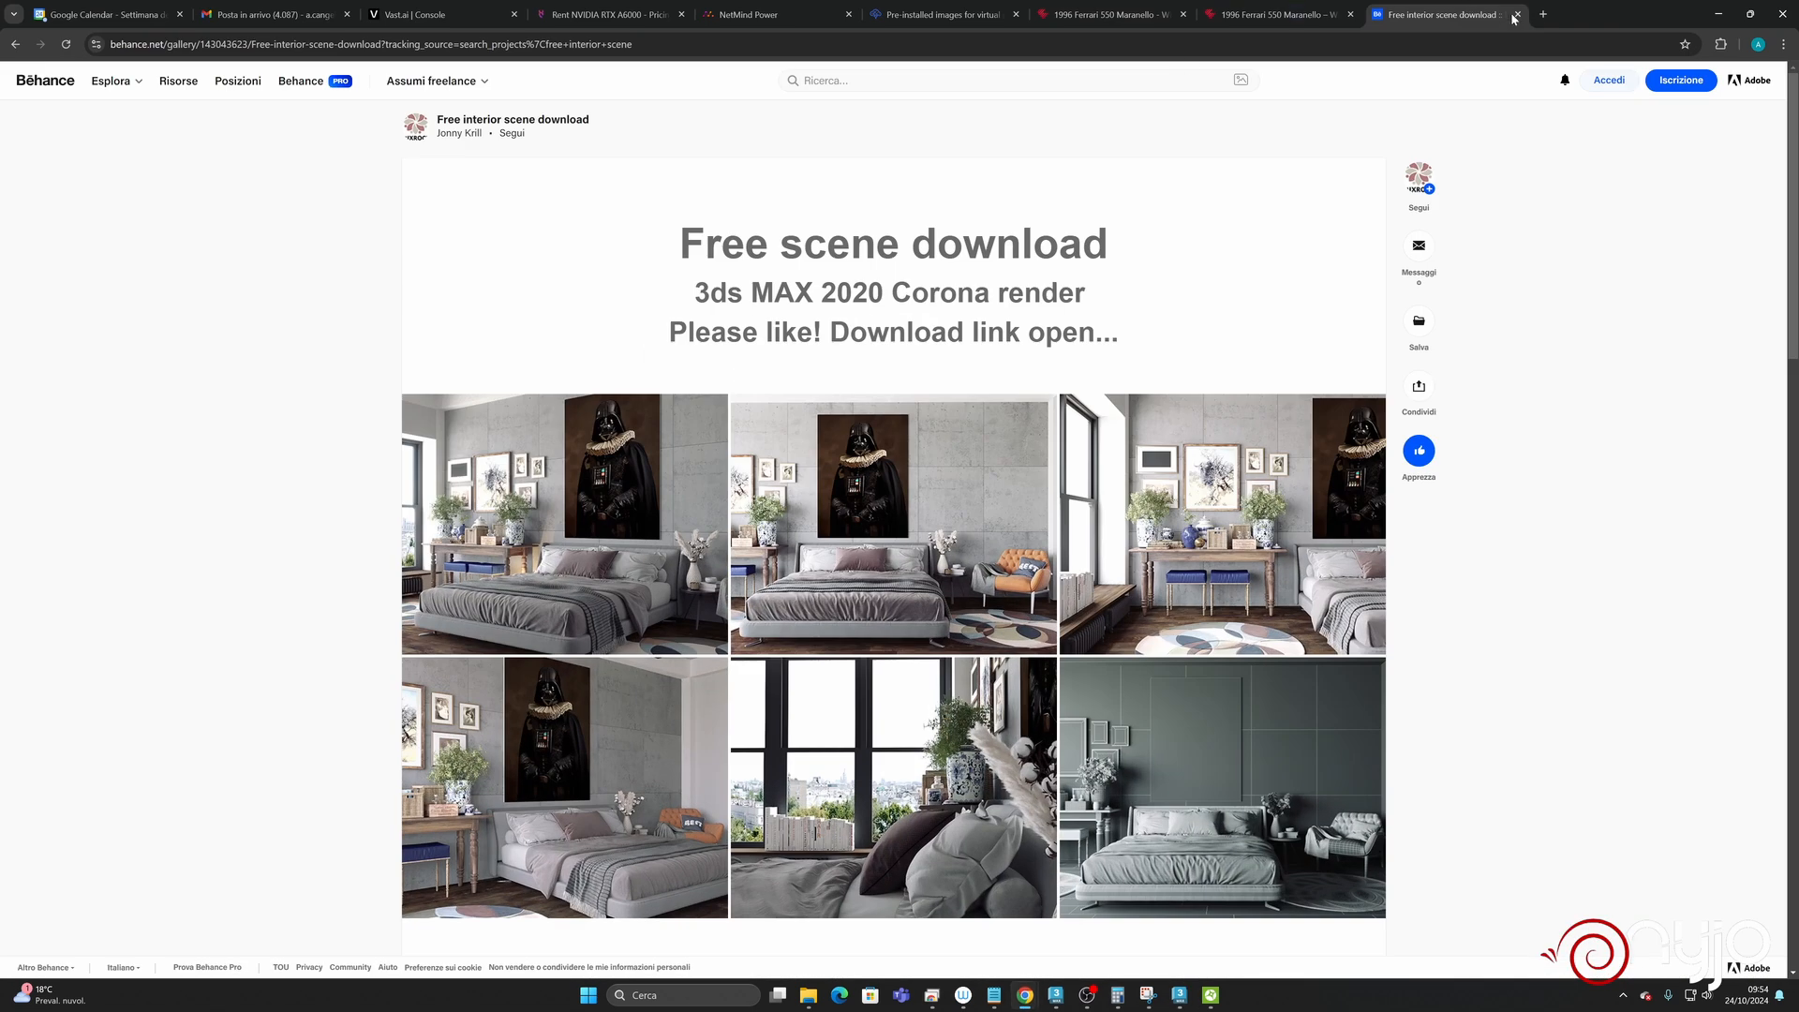
click(1542, 14)
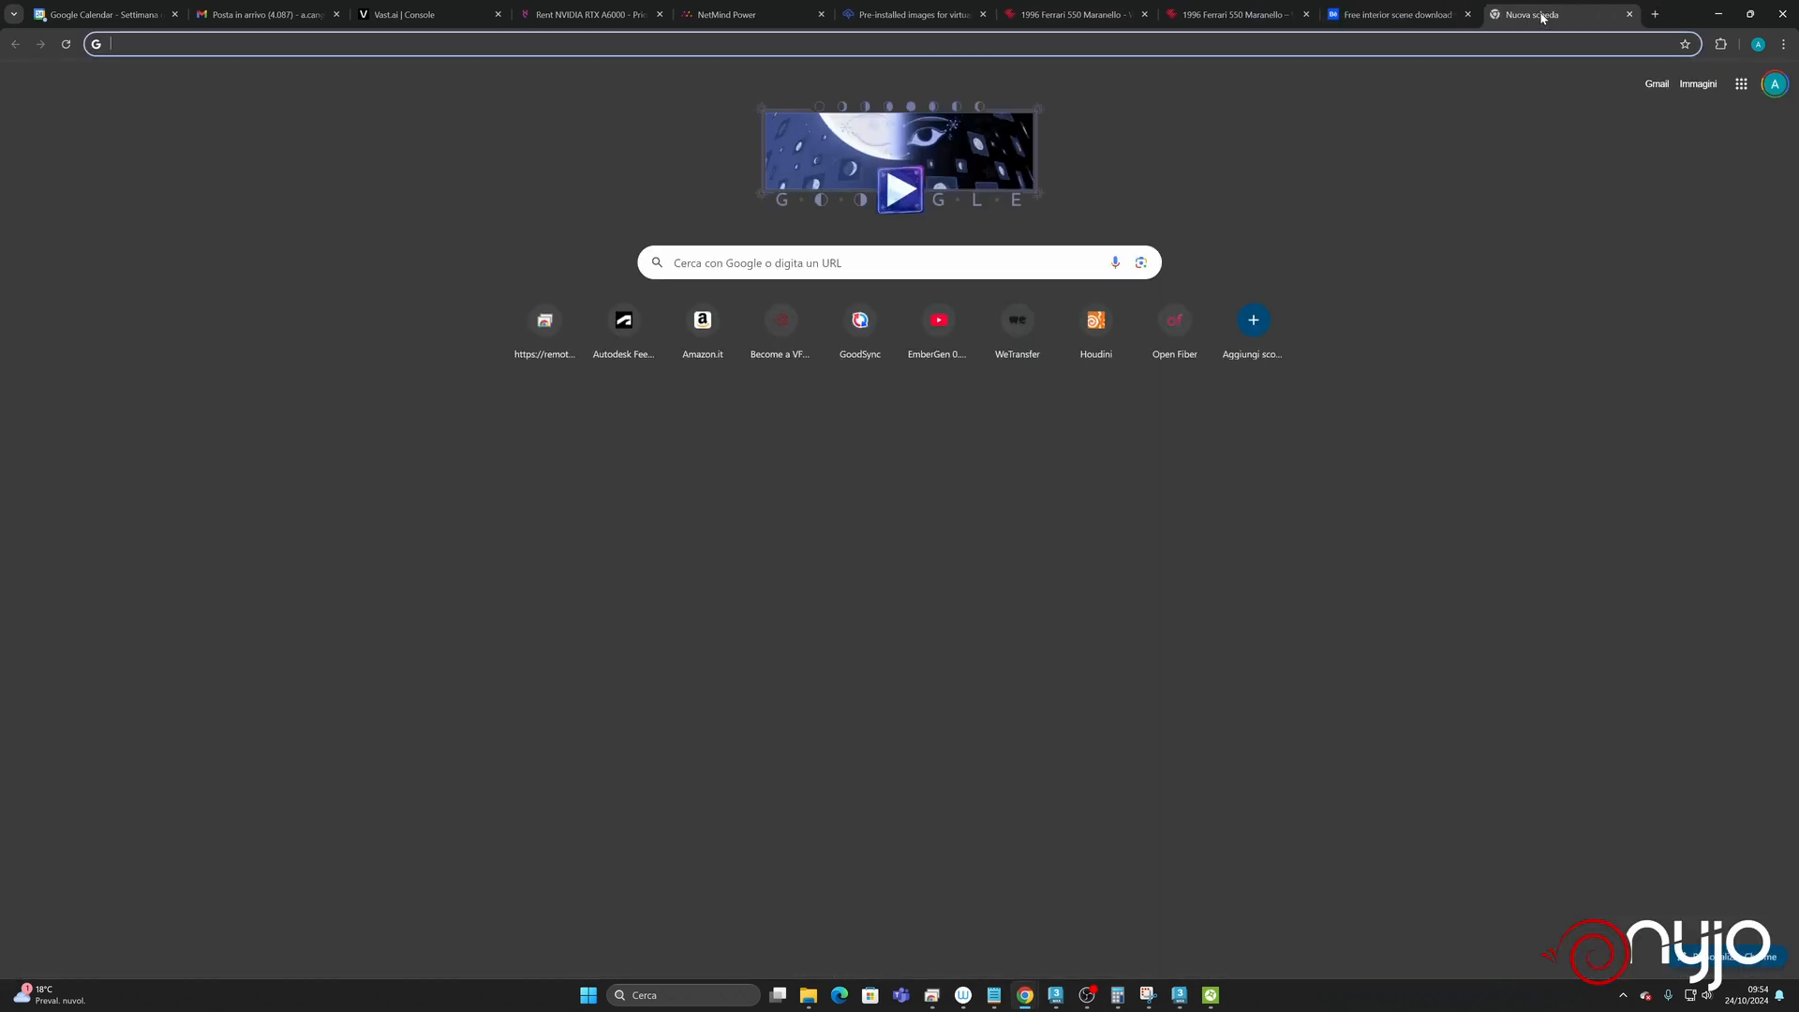
text(polyha)
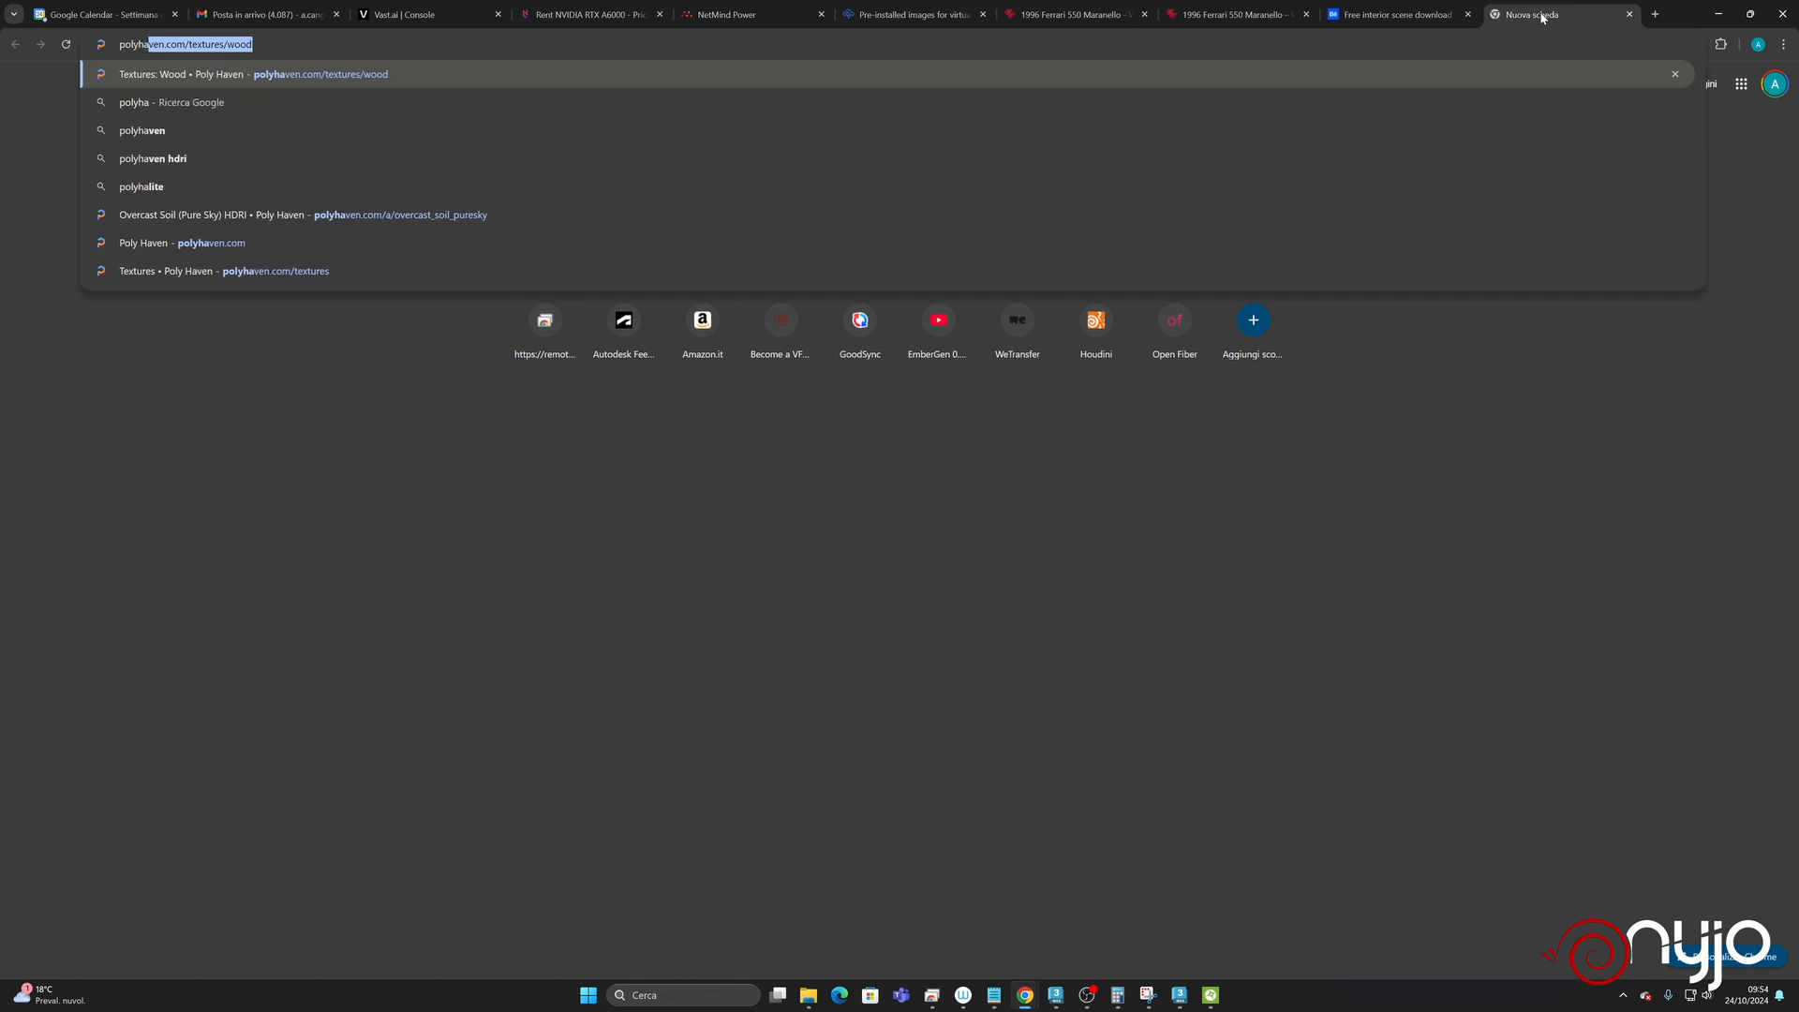
key(Down)
key(Down)
key(Down)
key(Return)
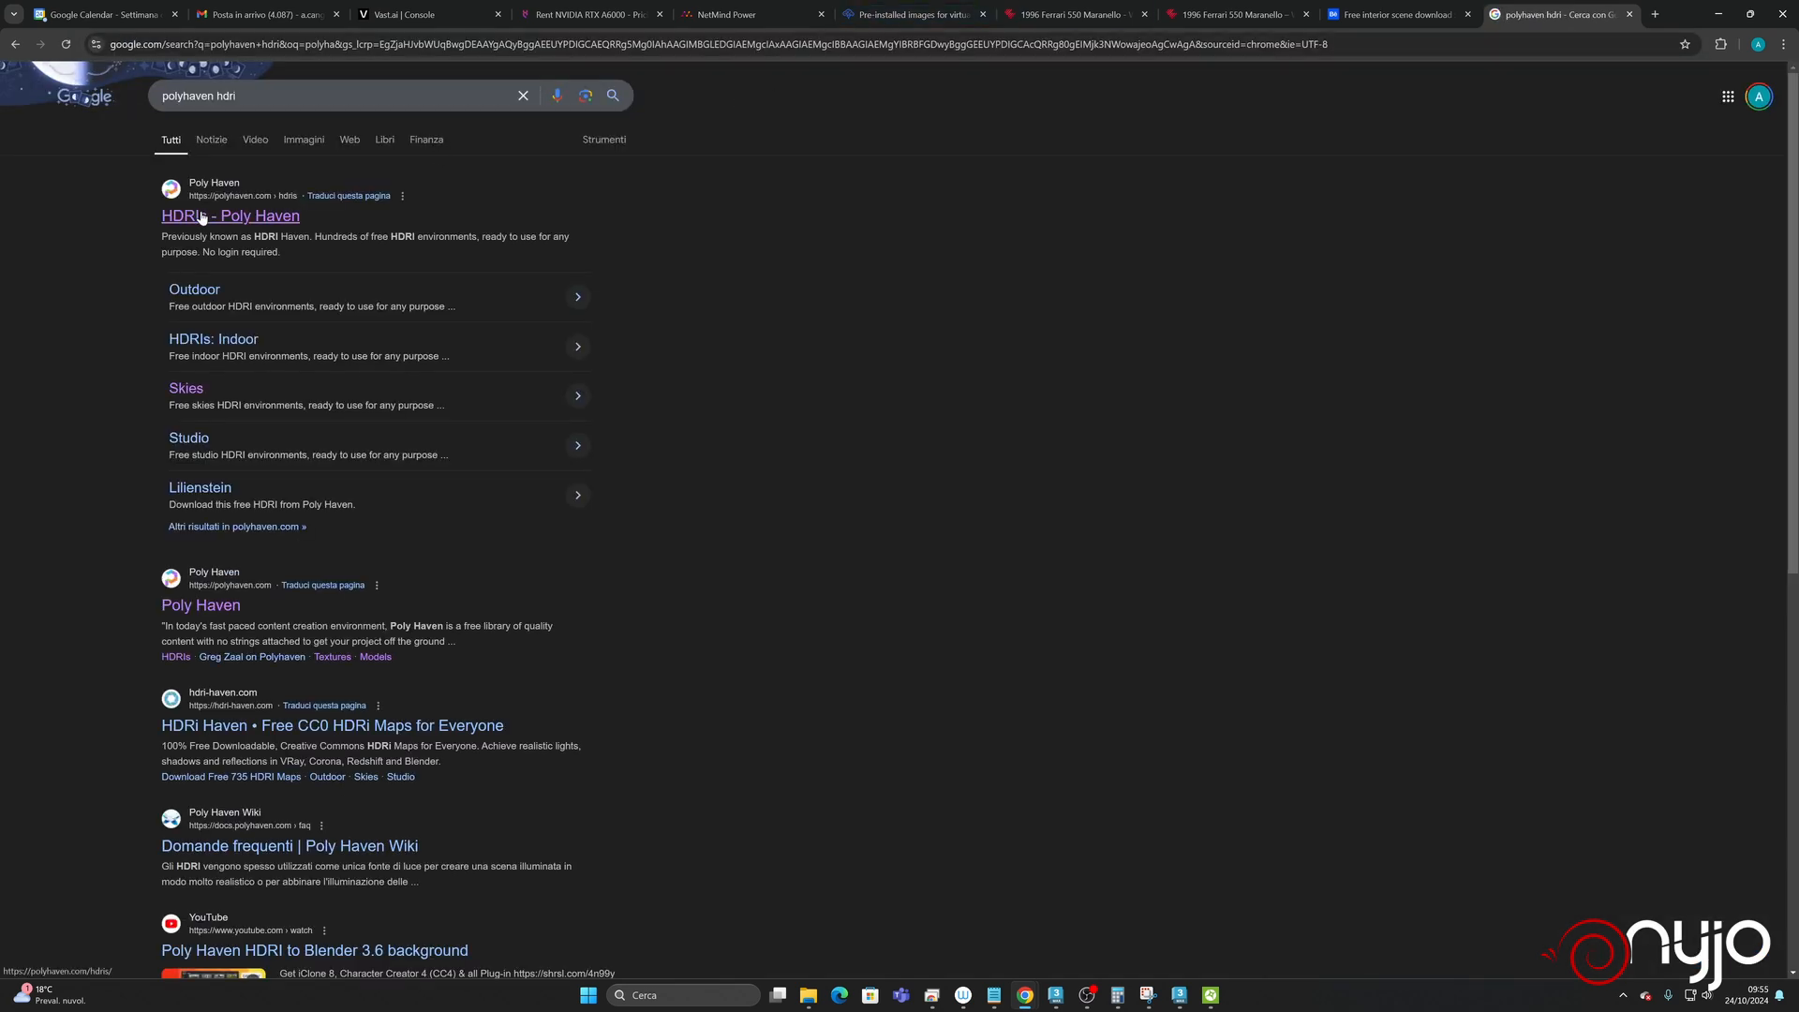
click(204, 217)
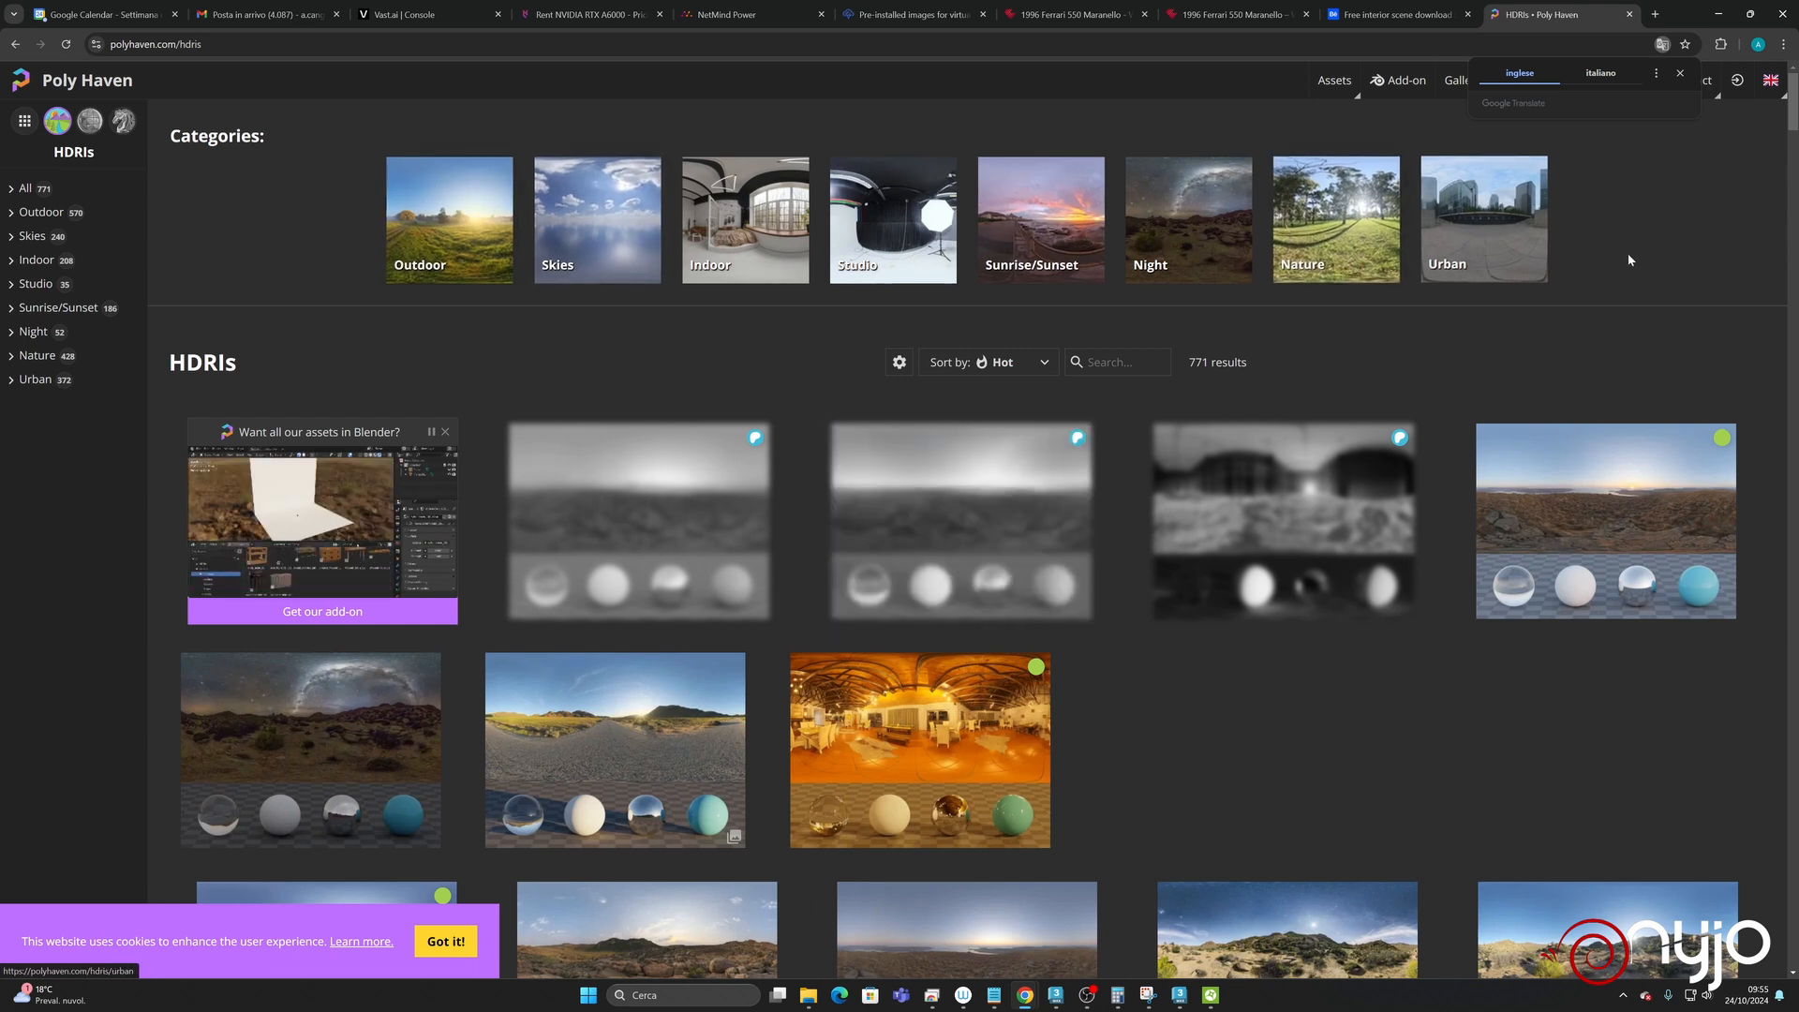
- Open the Zwartkops Curve Afternoon HDRI from the Urban category and browse its backplates
click(1480, 246)
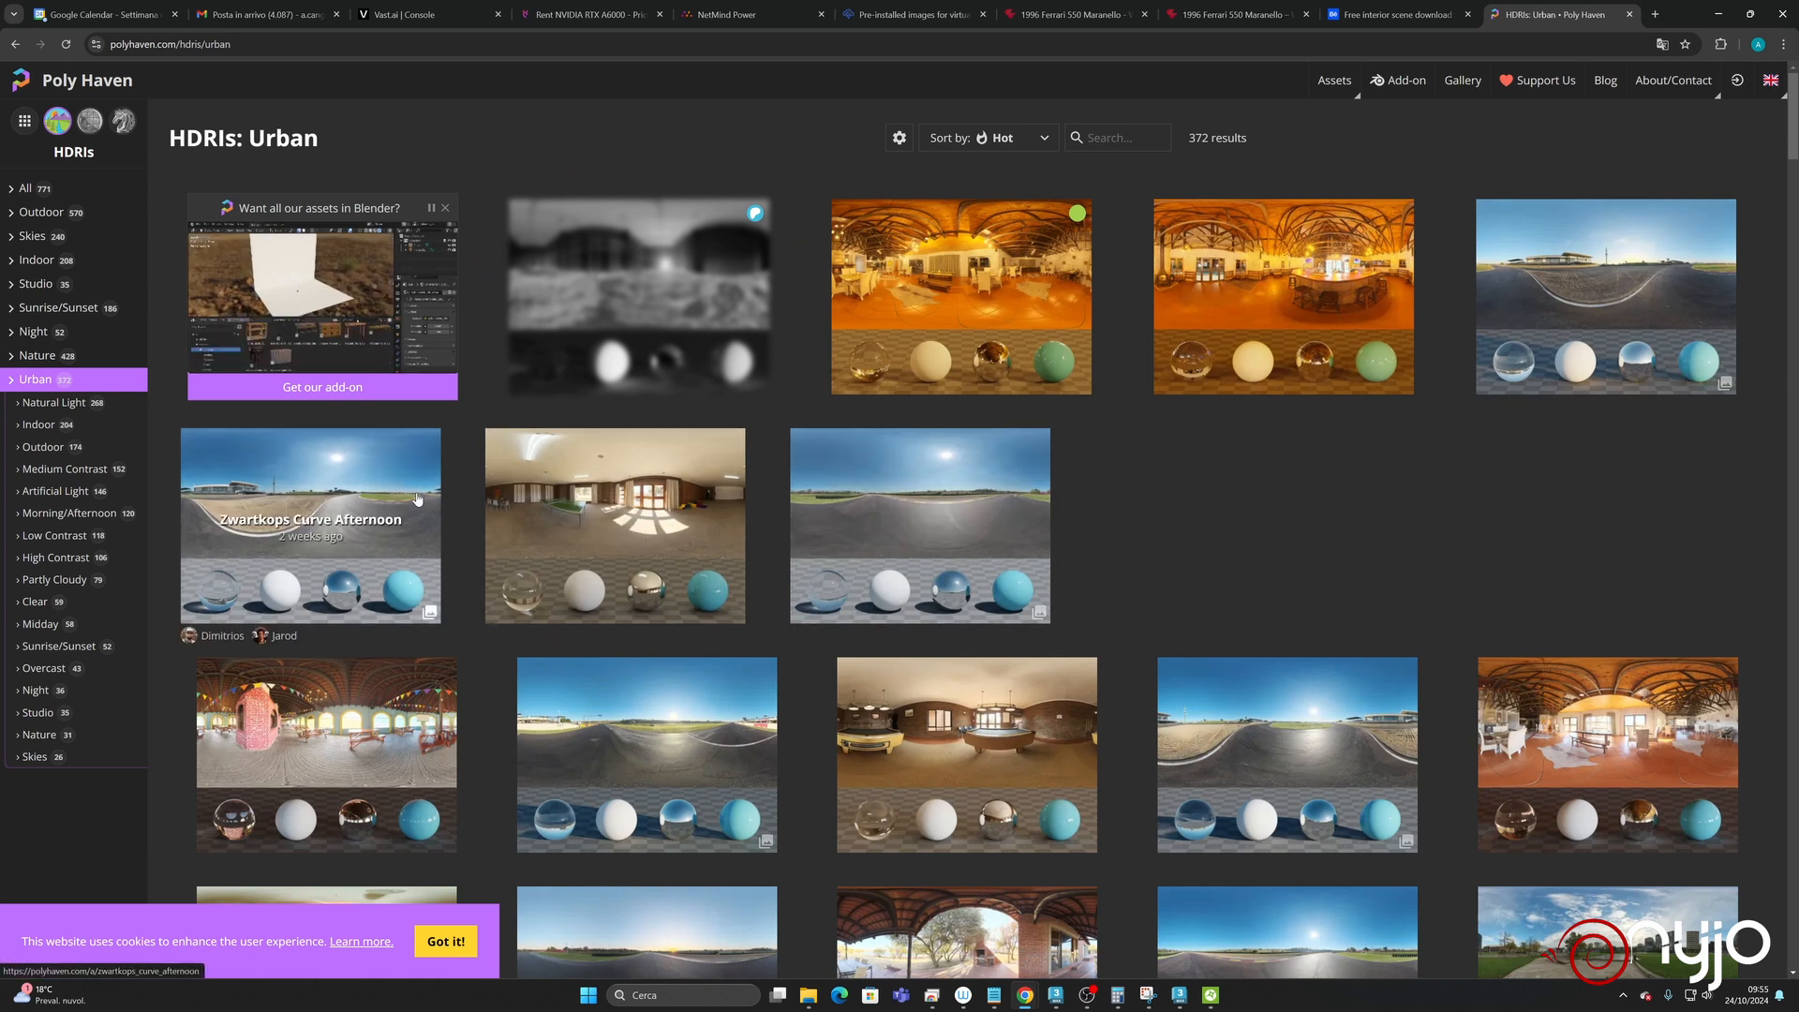
click(296, 497)
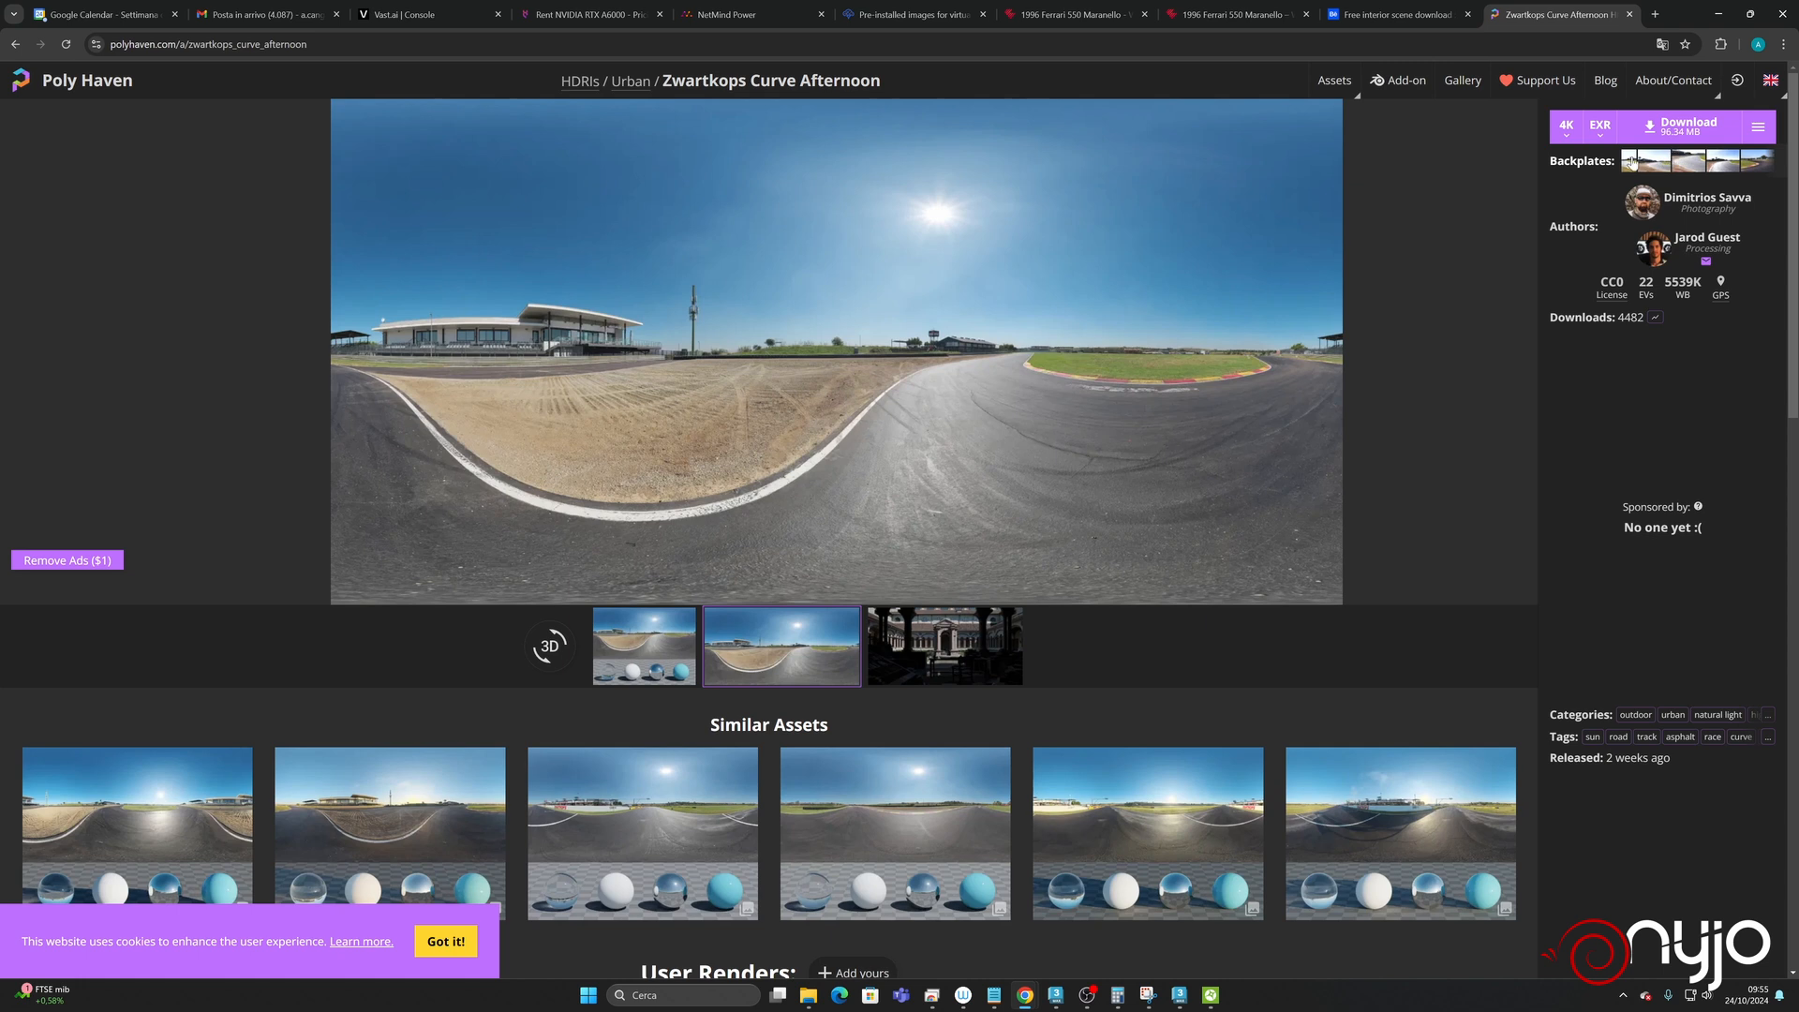
click(1692, 162)
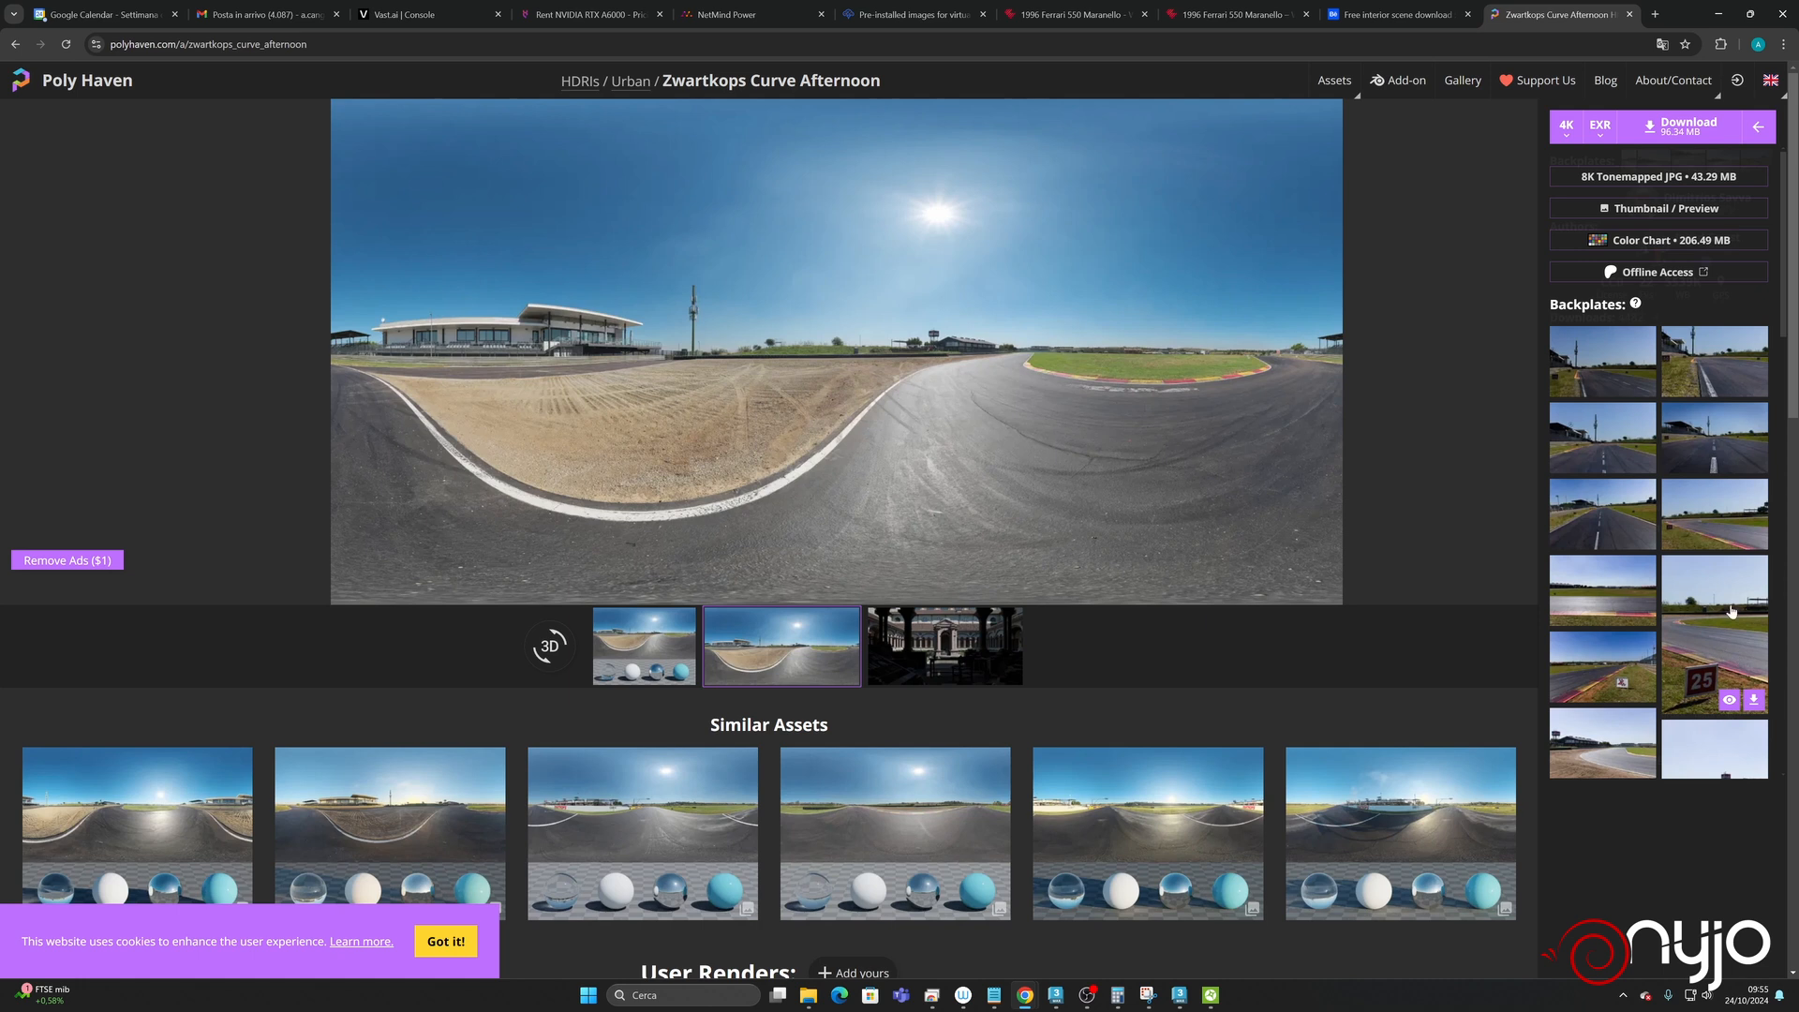
scroll(1726, 692, down, 4)
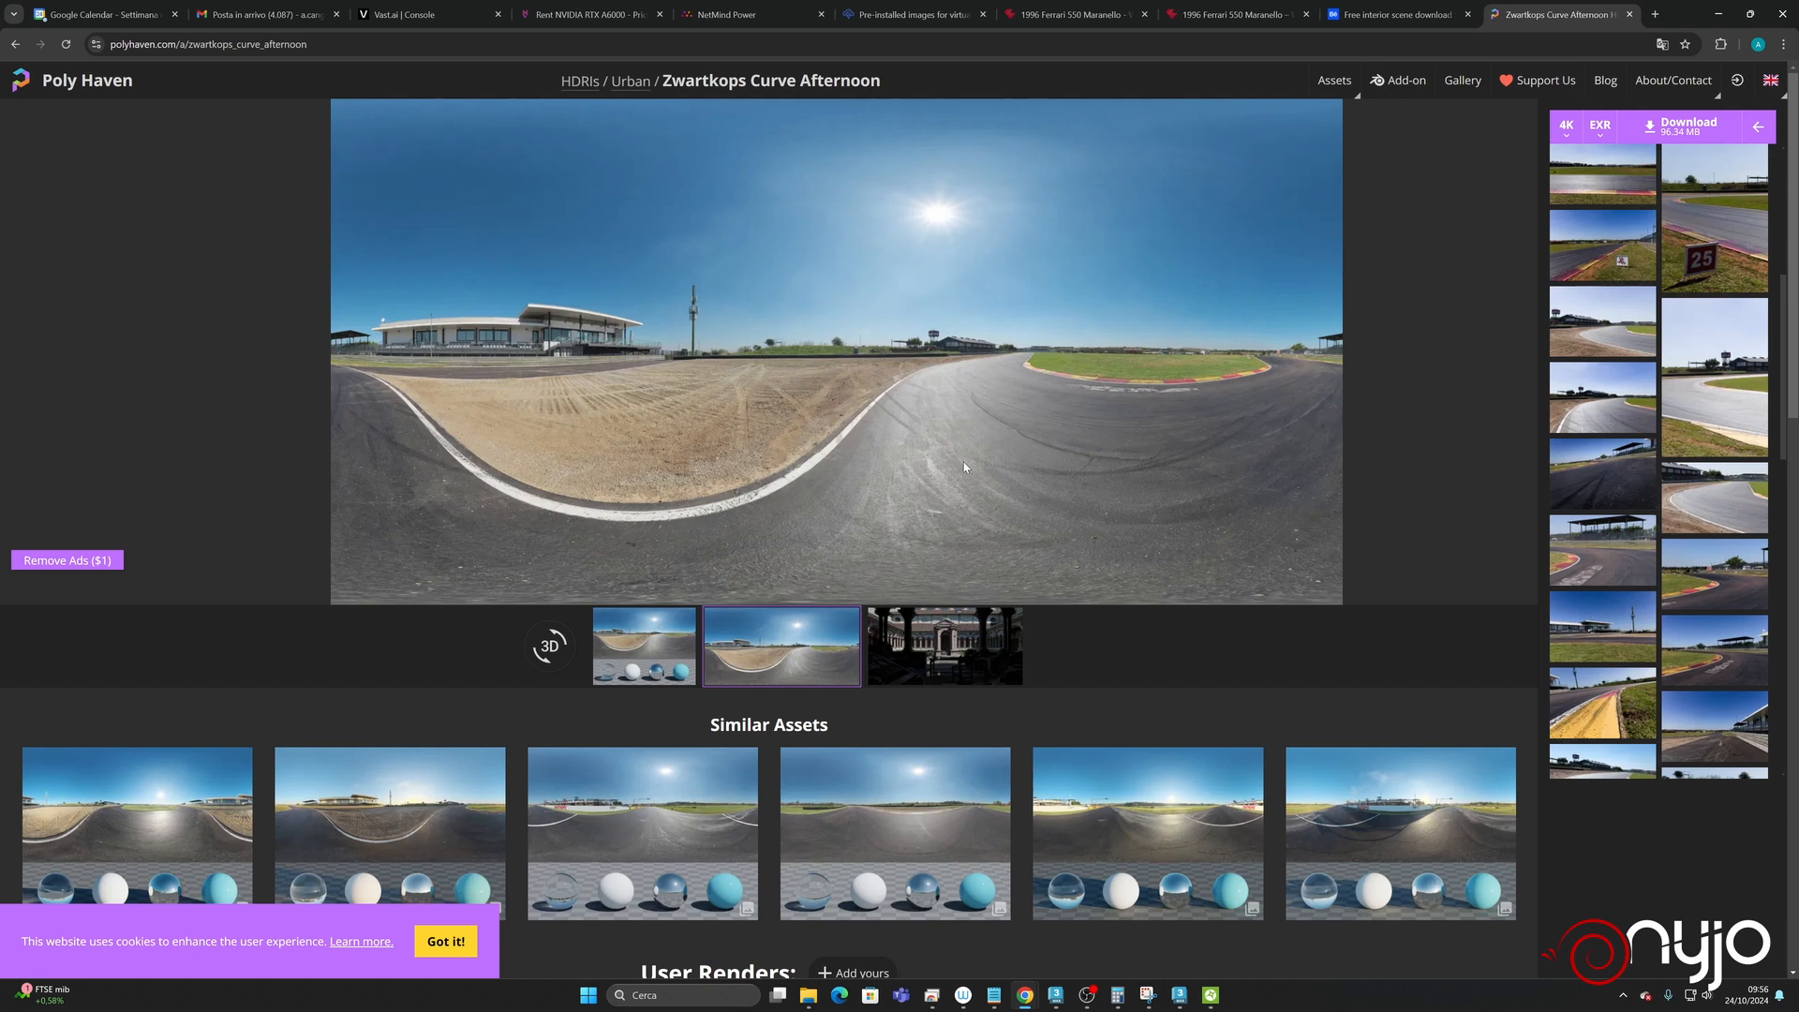
scroll(966, 466, down, 1)
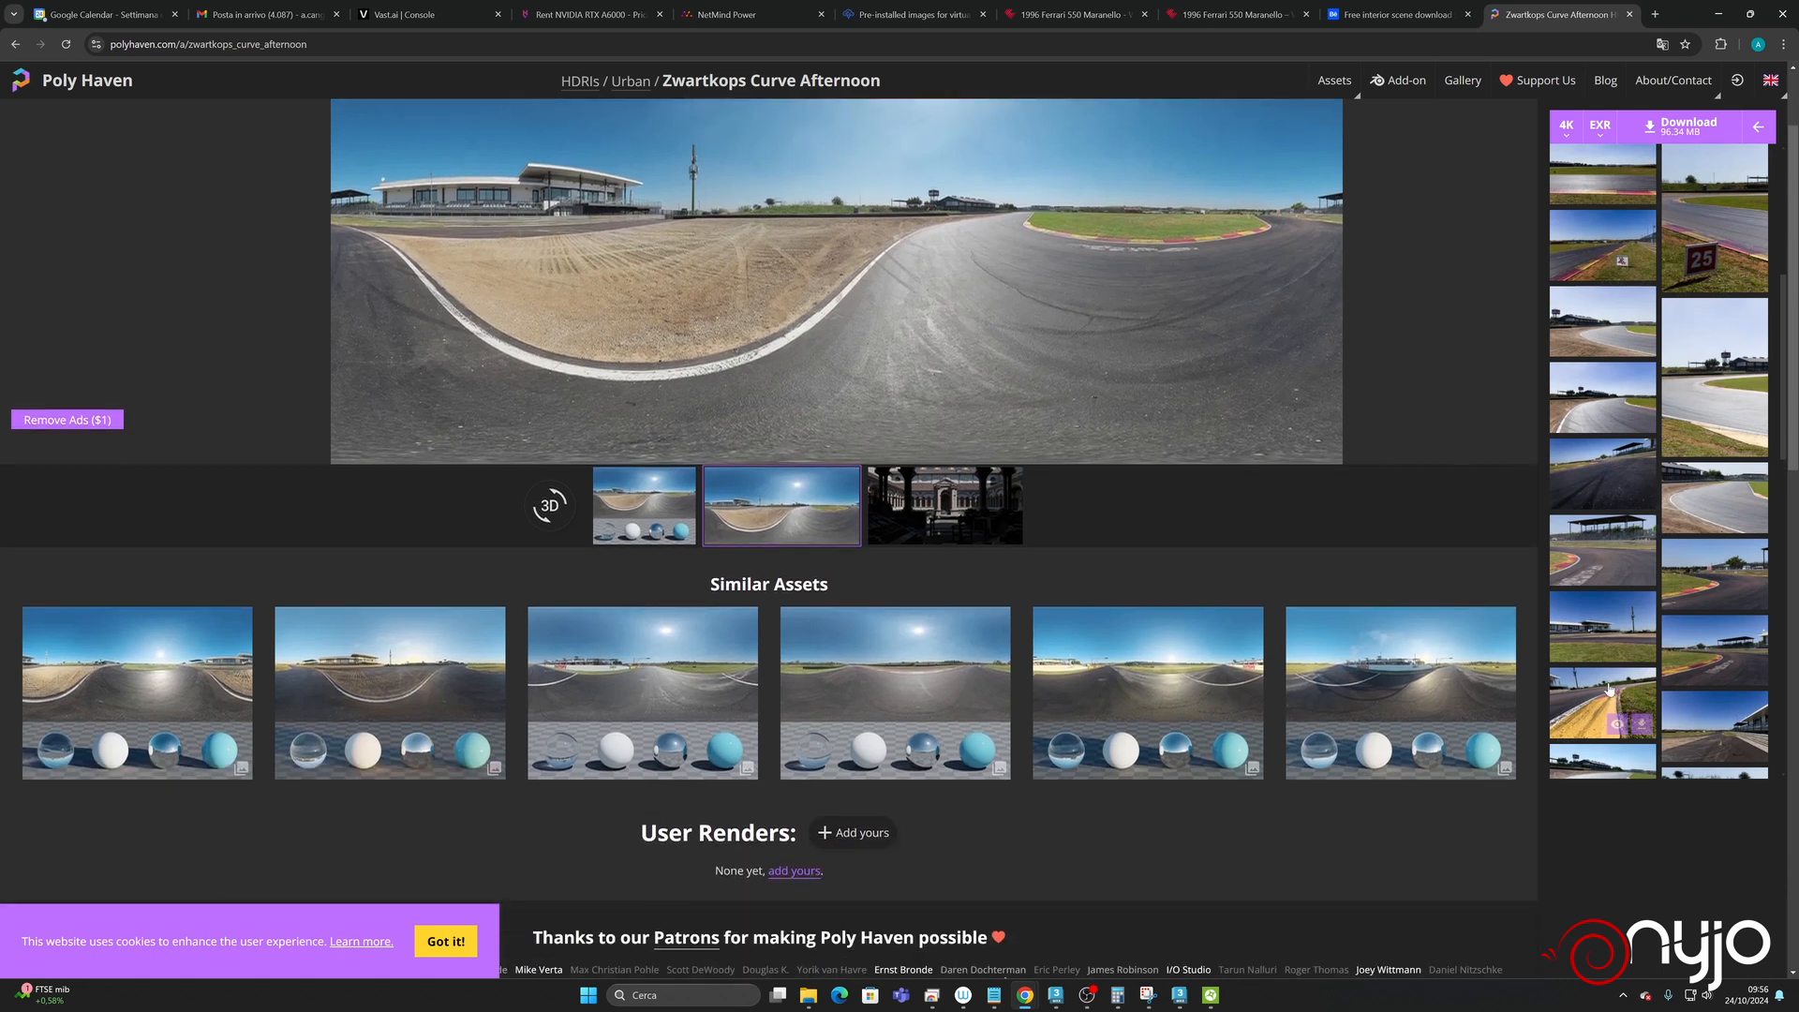
scroll(1646, 681, down, 1)
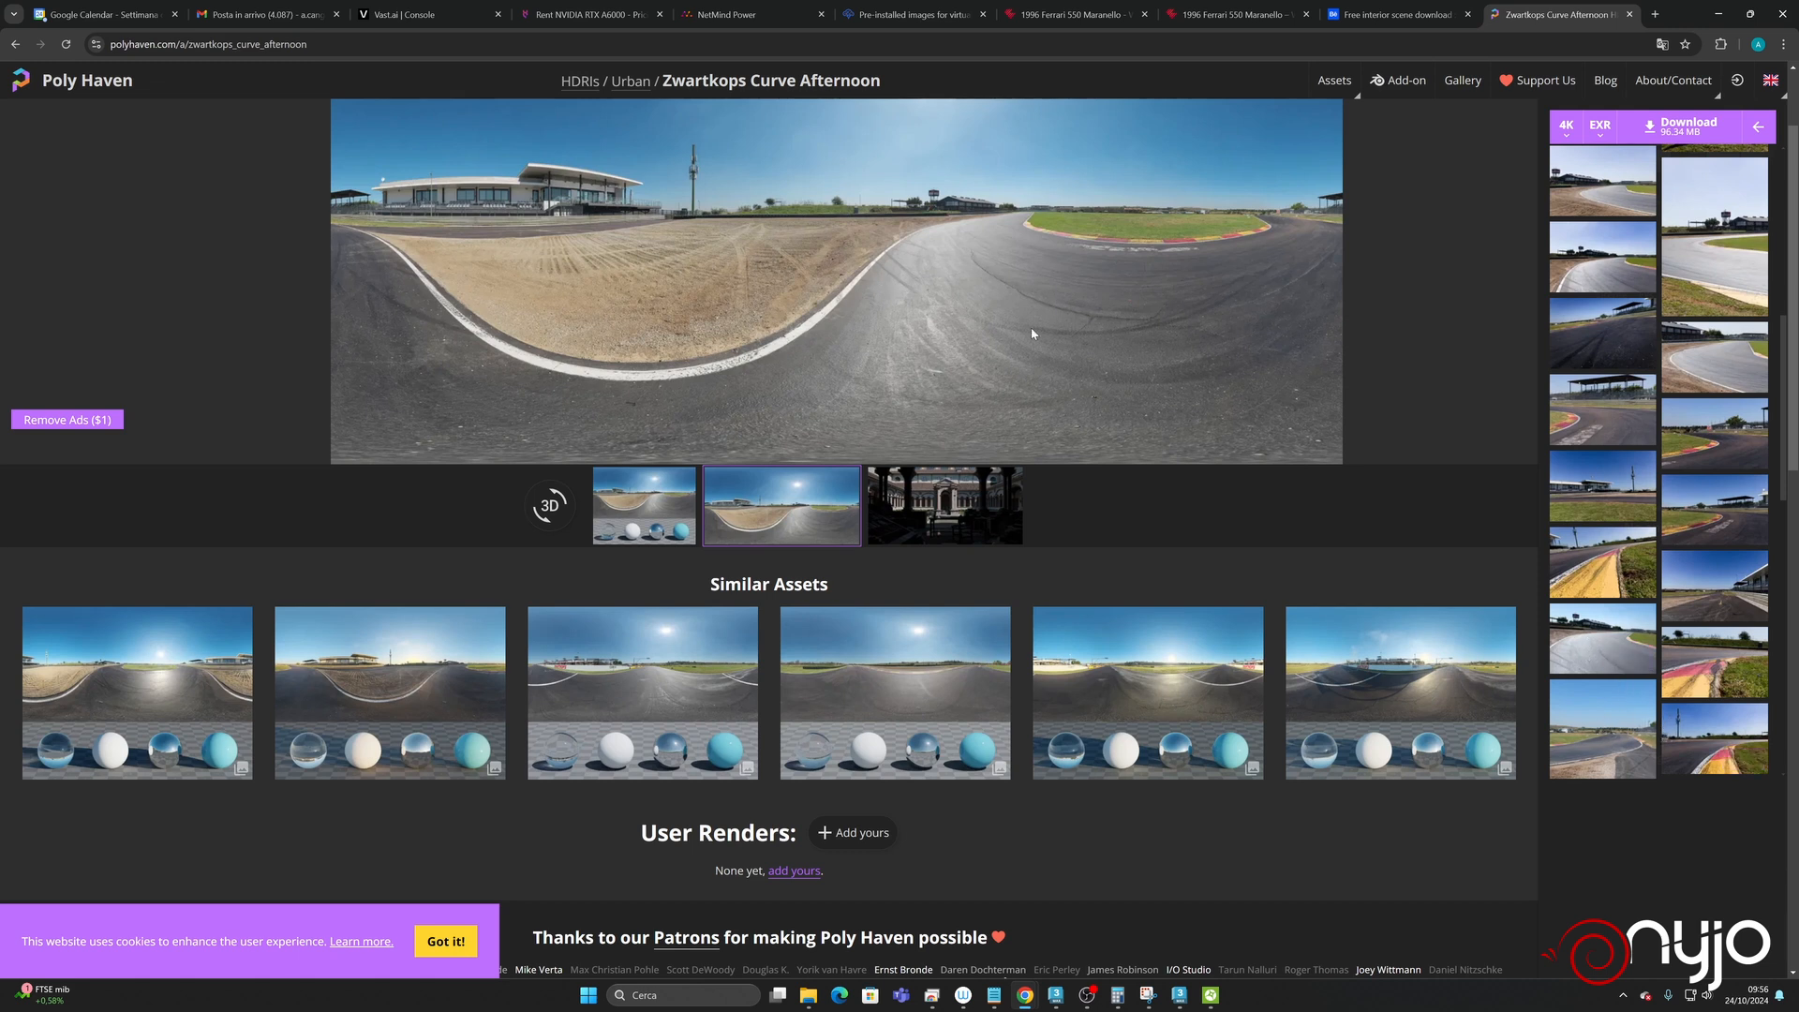
scroll(1658, 199, up, 4)
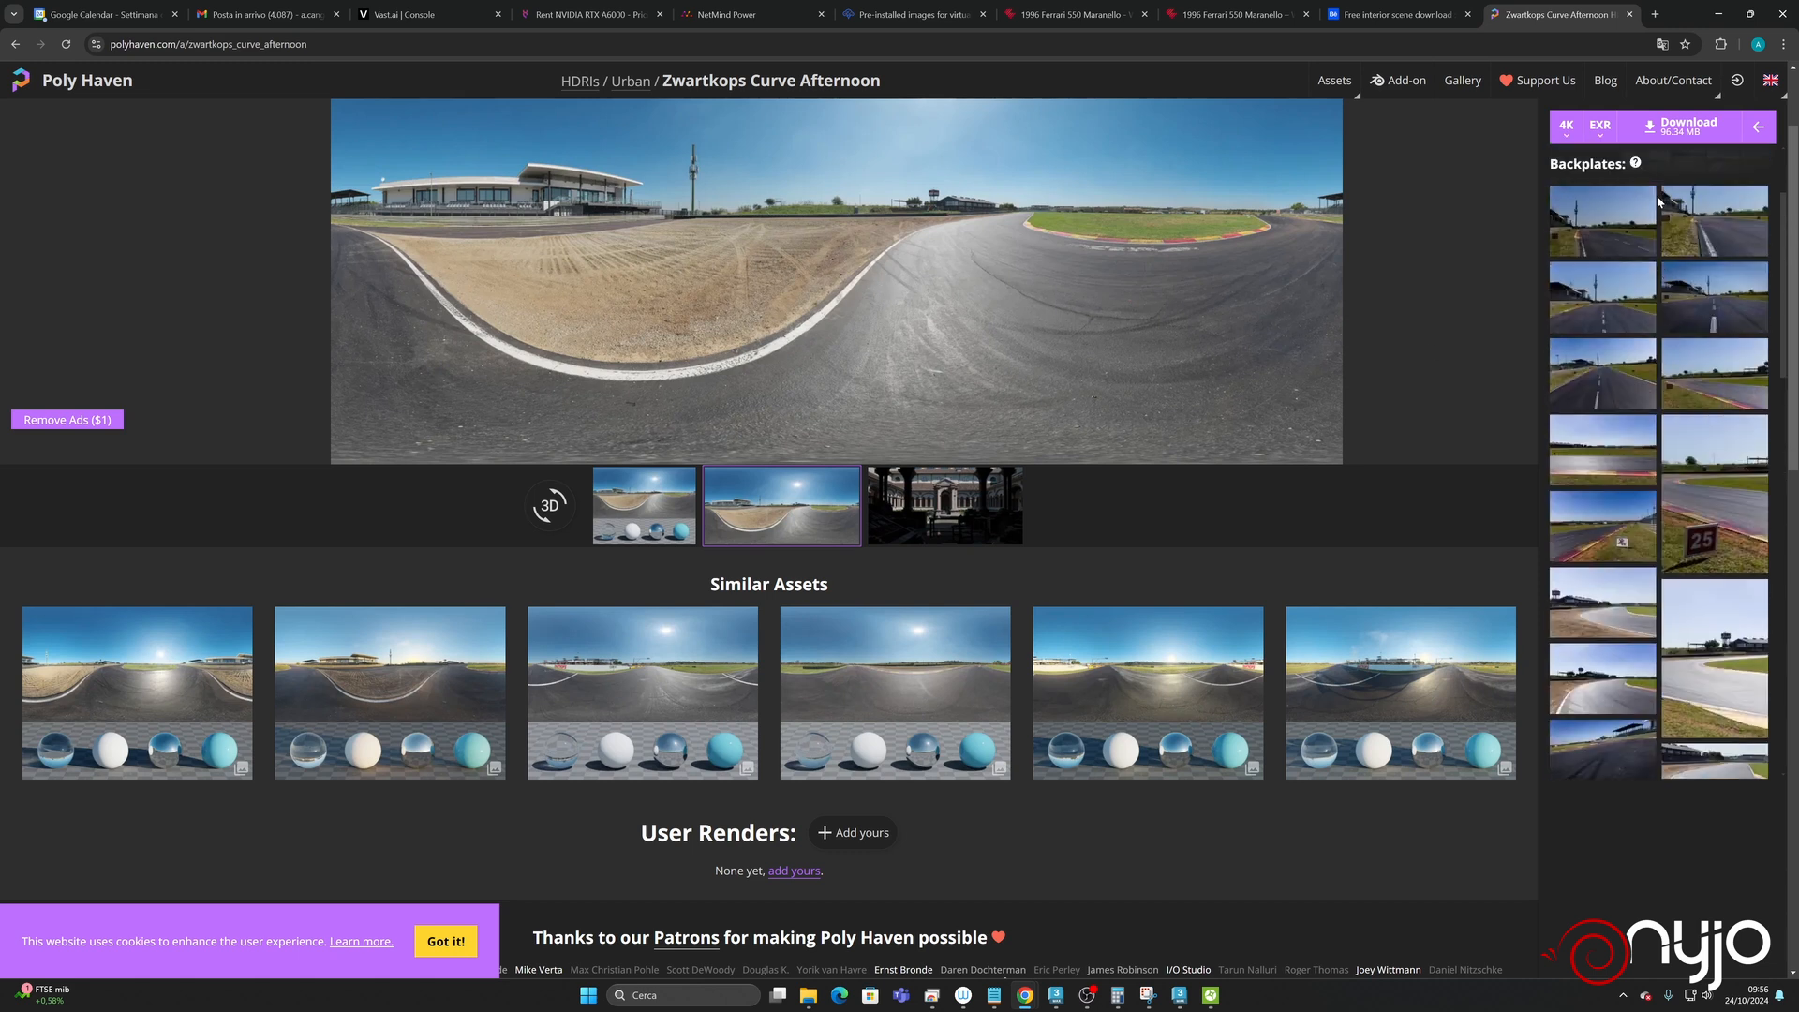
- Download the Zwartkops Curve Afternoon HDRI as a 4K EXR and show the file in its folder
click(1668, 132)
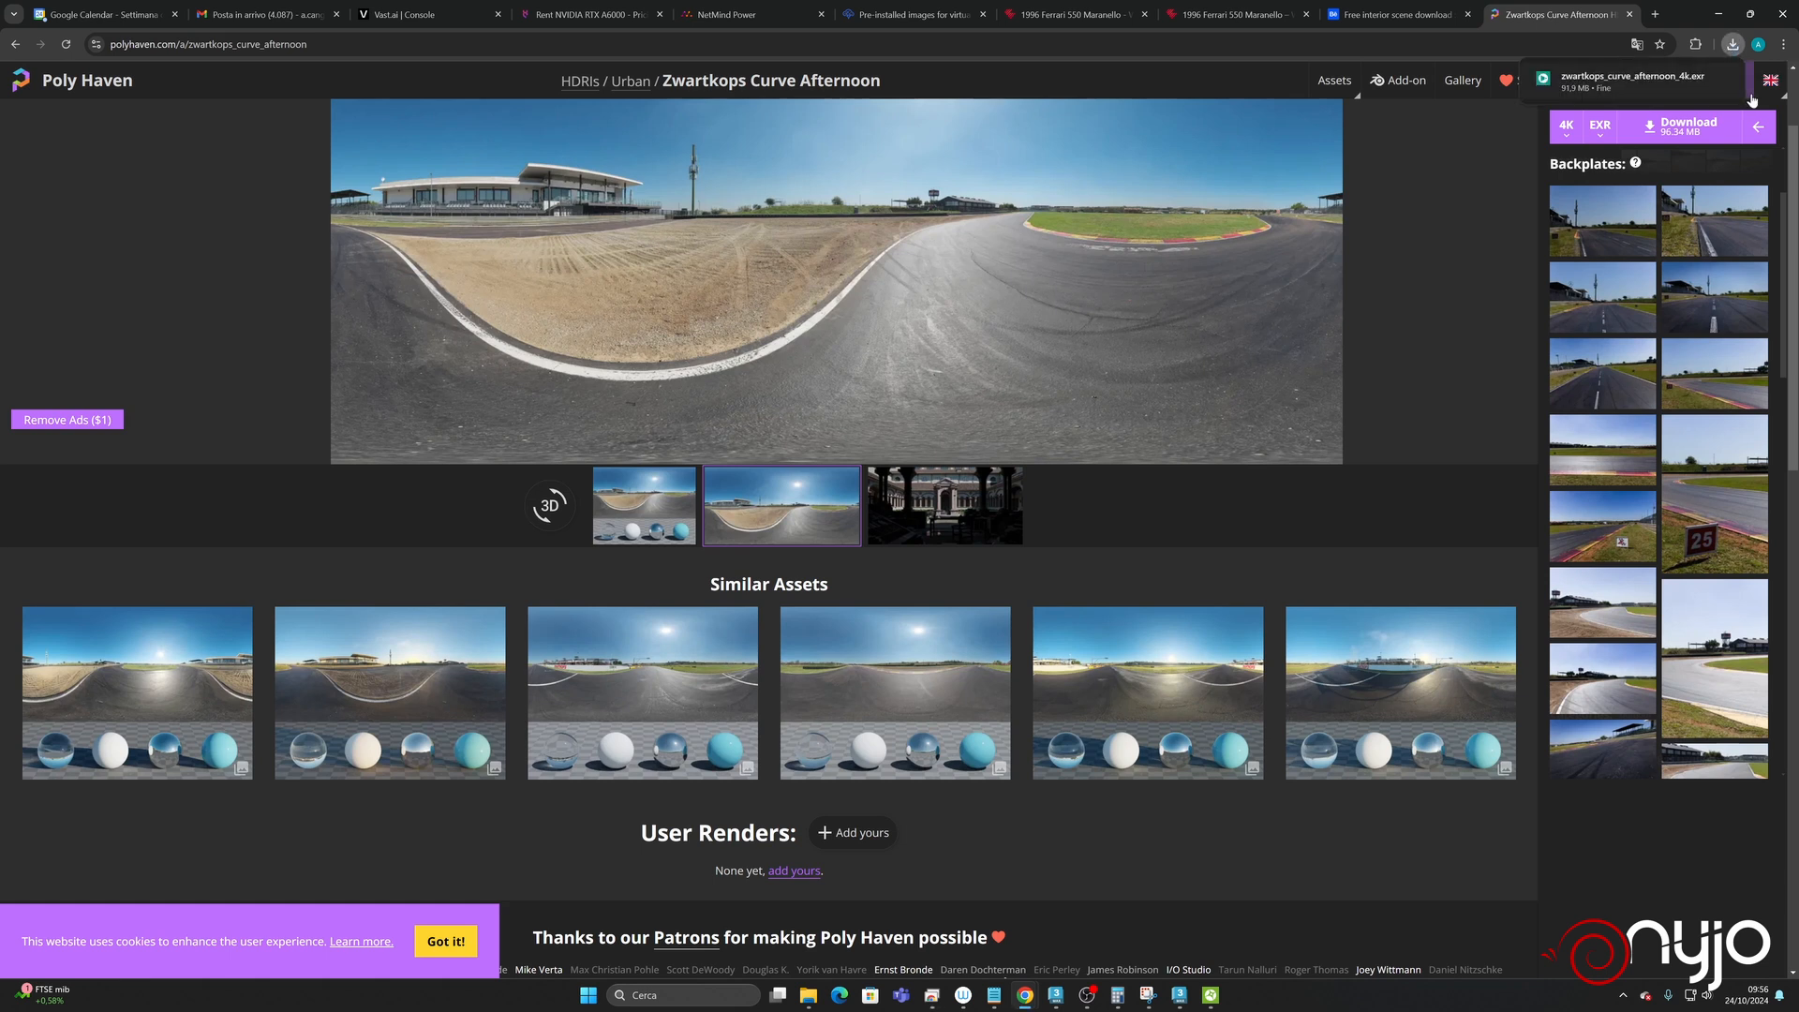
click(1695, 79)
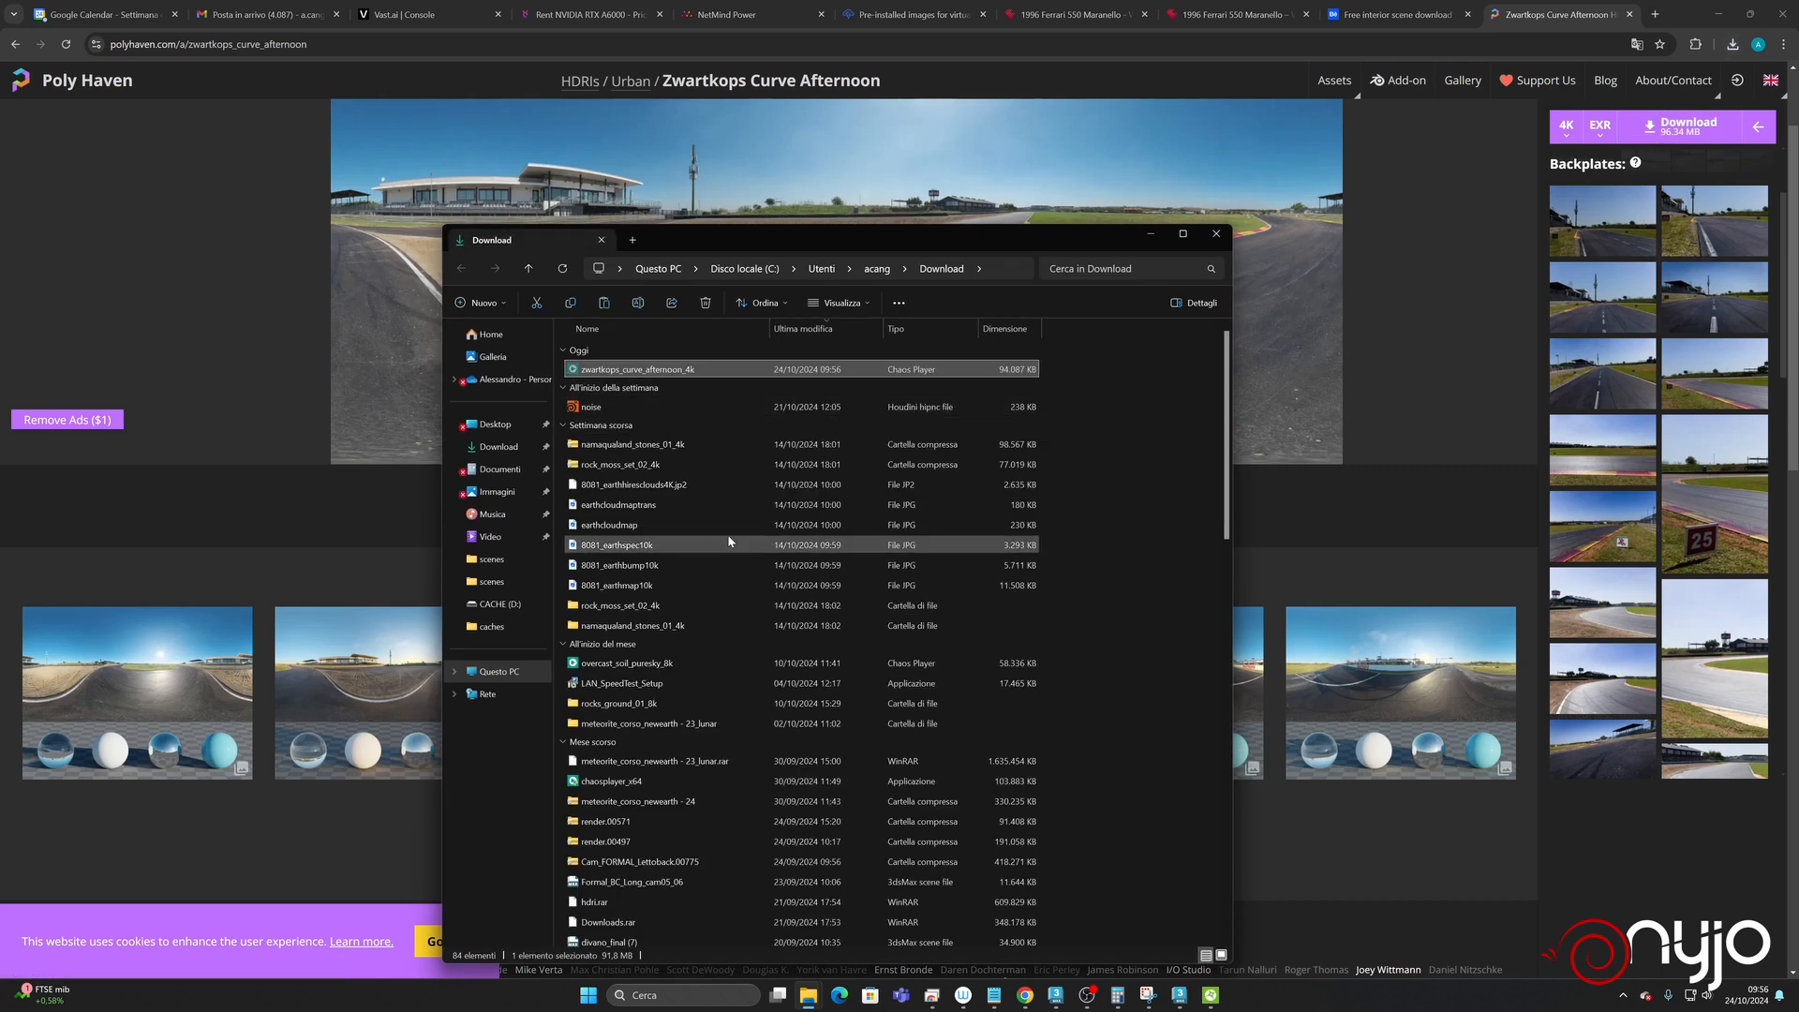
- Copy the downloaded HDRI into a new textures folder inside APPOGGIO\VANTAGE\008_96_ferrari_550_maranello_v2_wwc on drive D
click(496, 671)
double_click(825, 361)
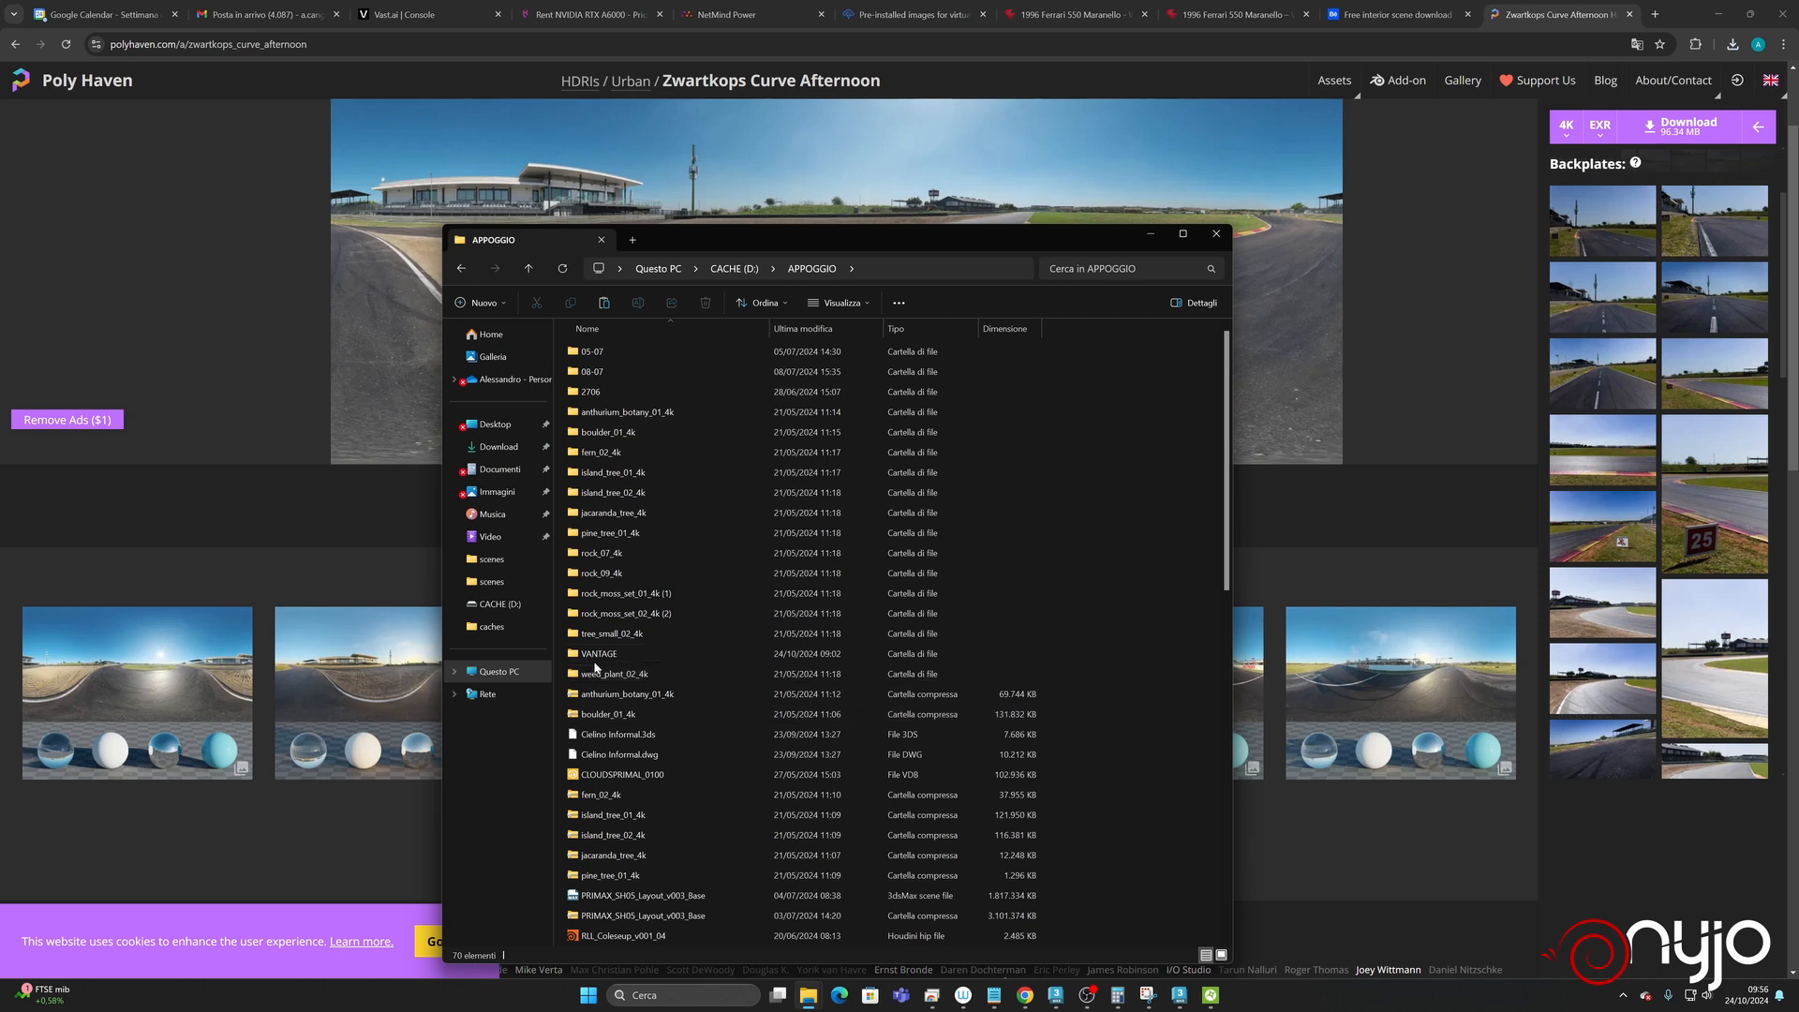
double_click(600, 661)
double_click(595, 354)
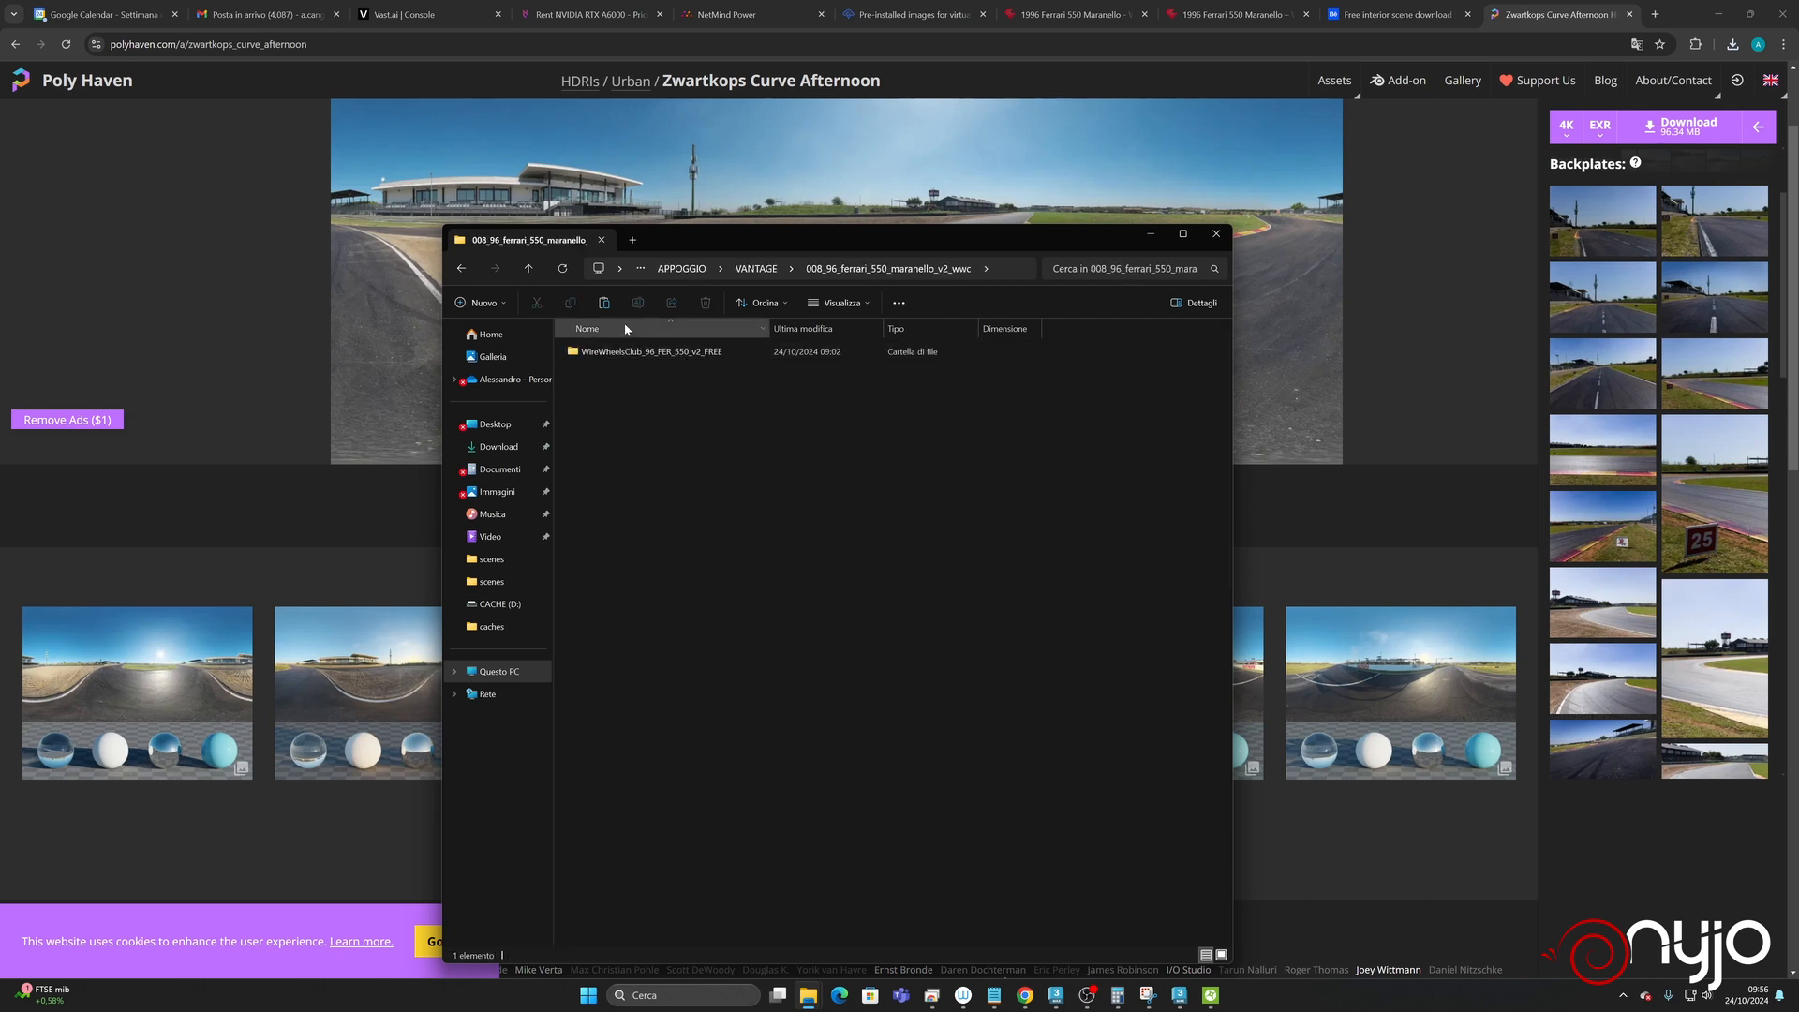
click(498, 303)
click(511, 336)
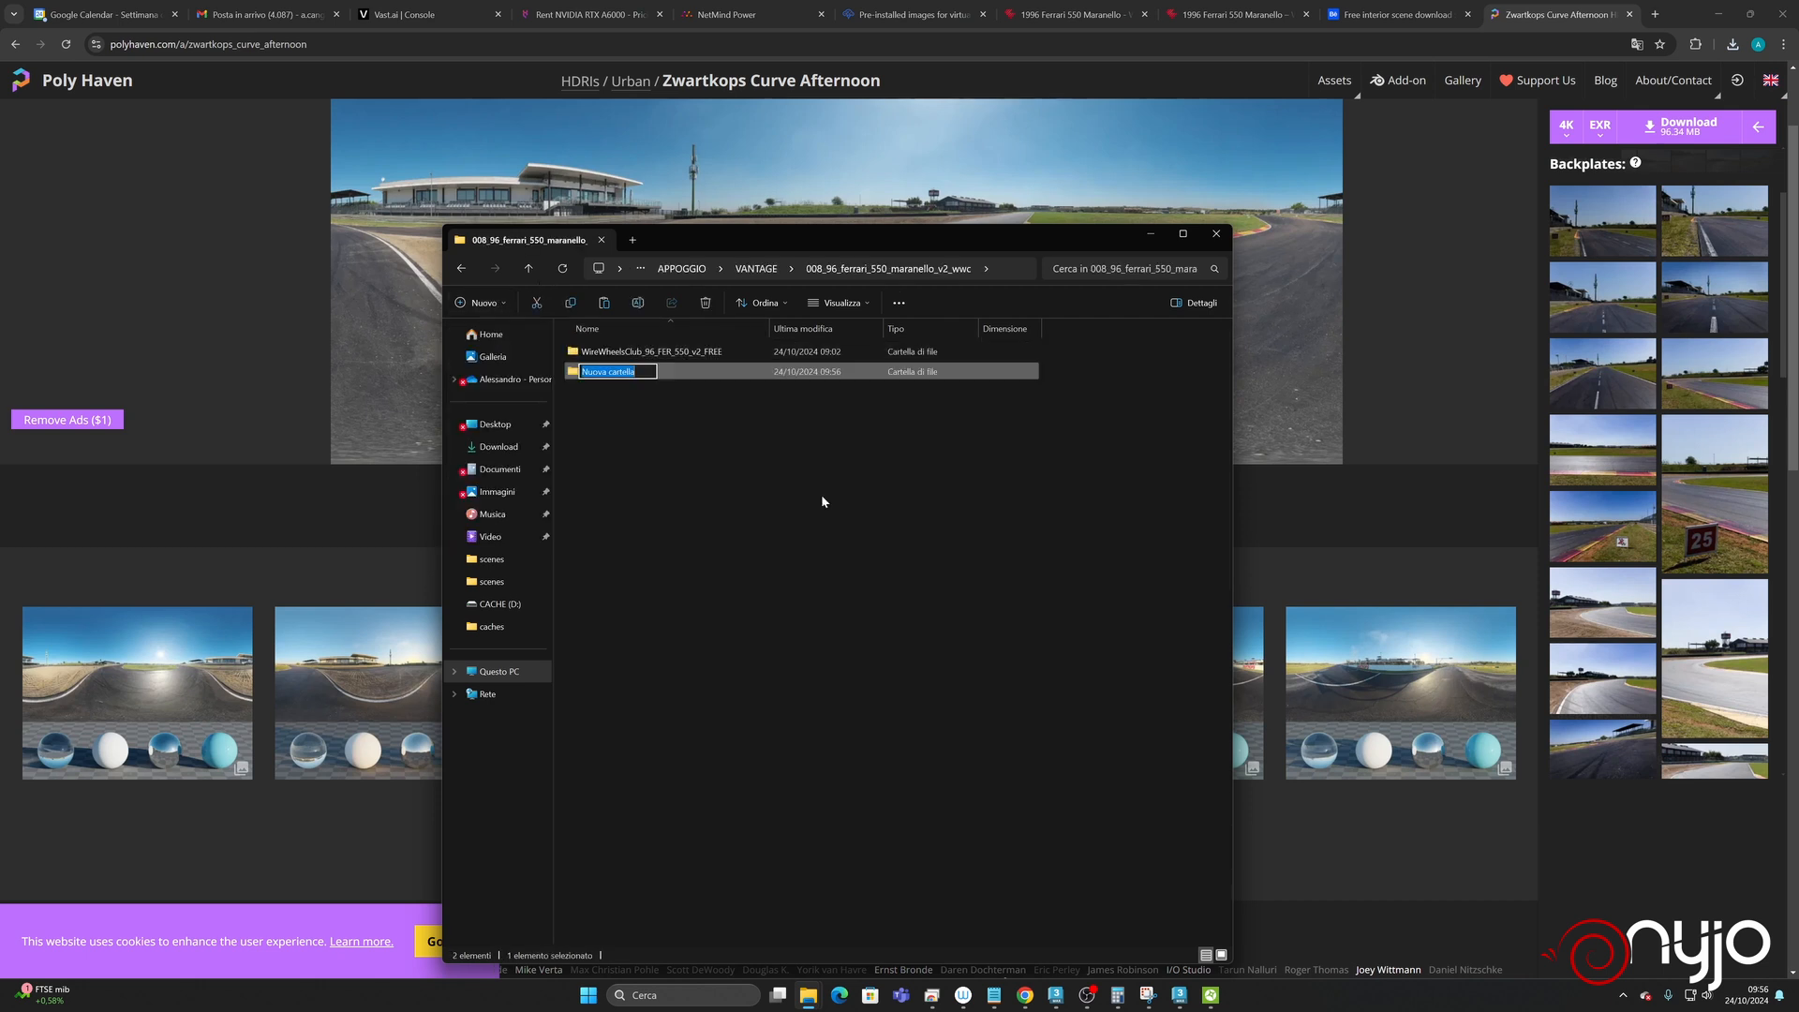
text(textures)
key(Return)
key(Return)
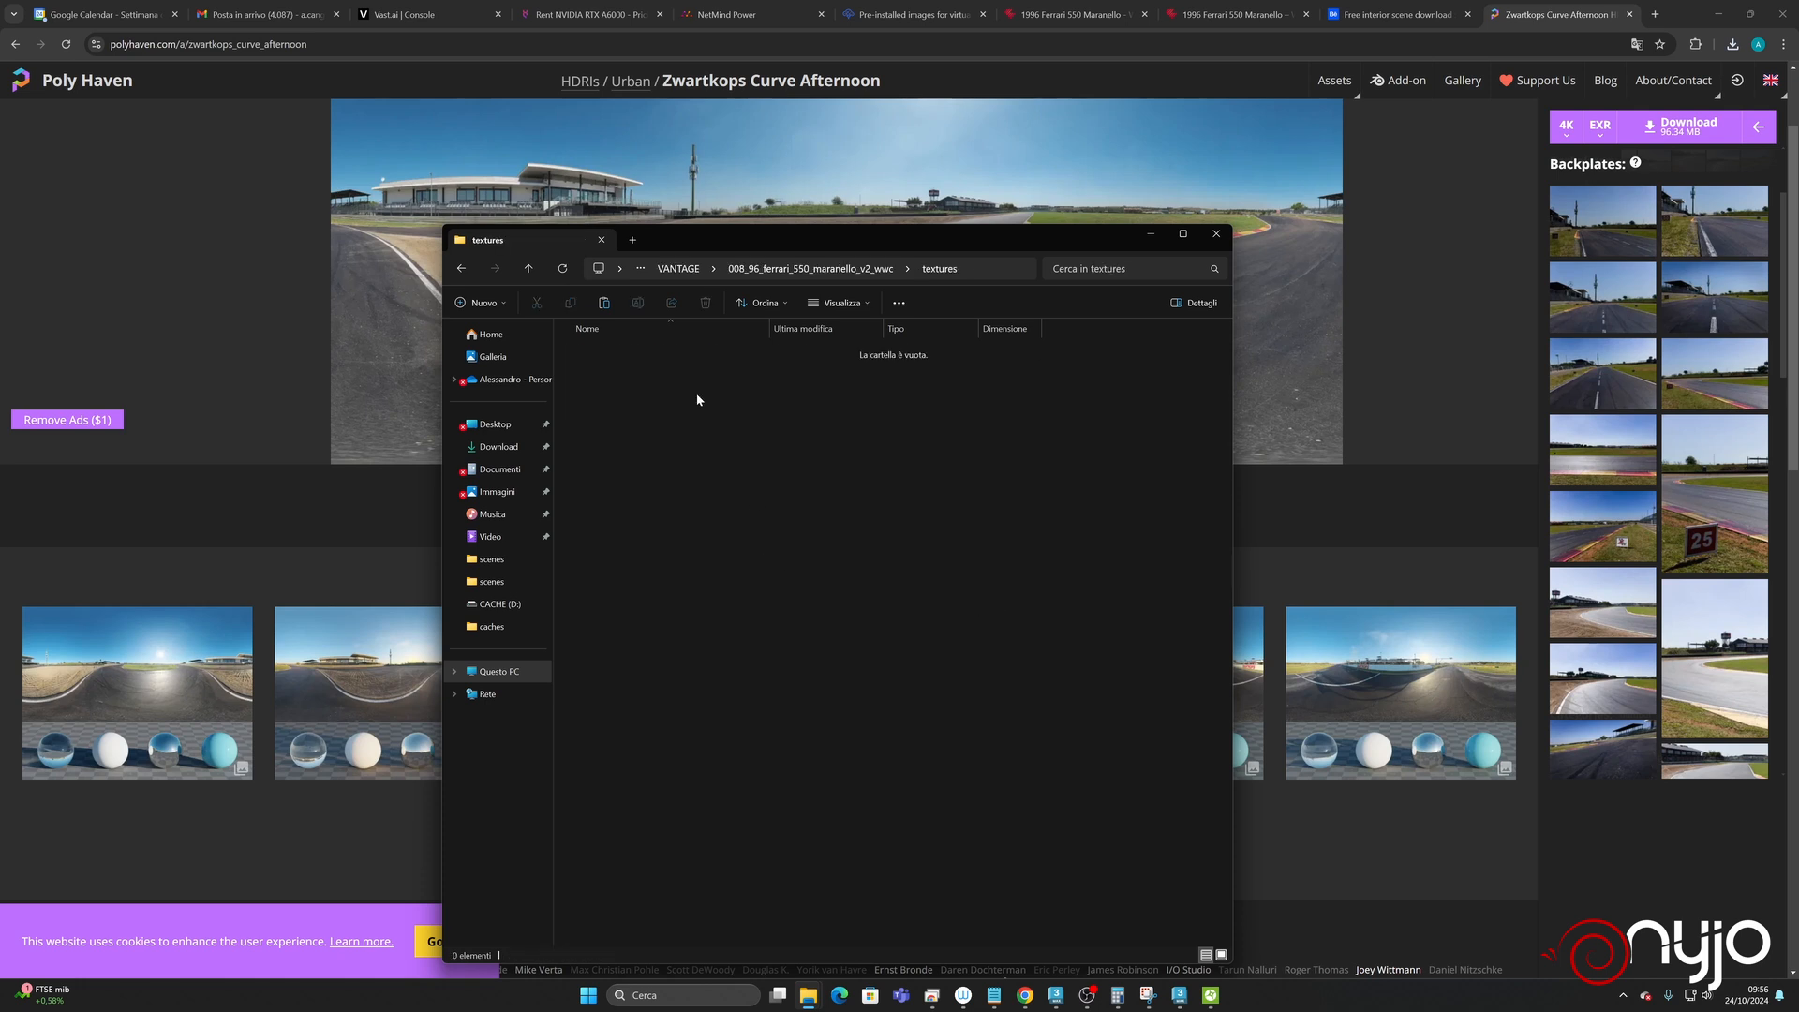
key(ctrl+v)
click(705, 465)
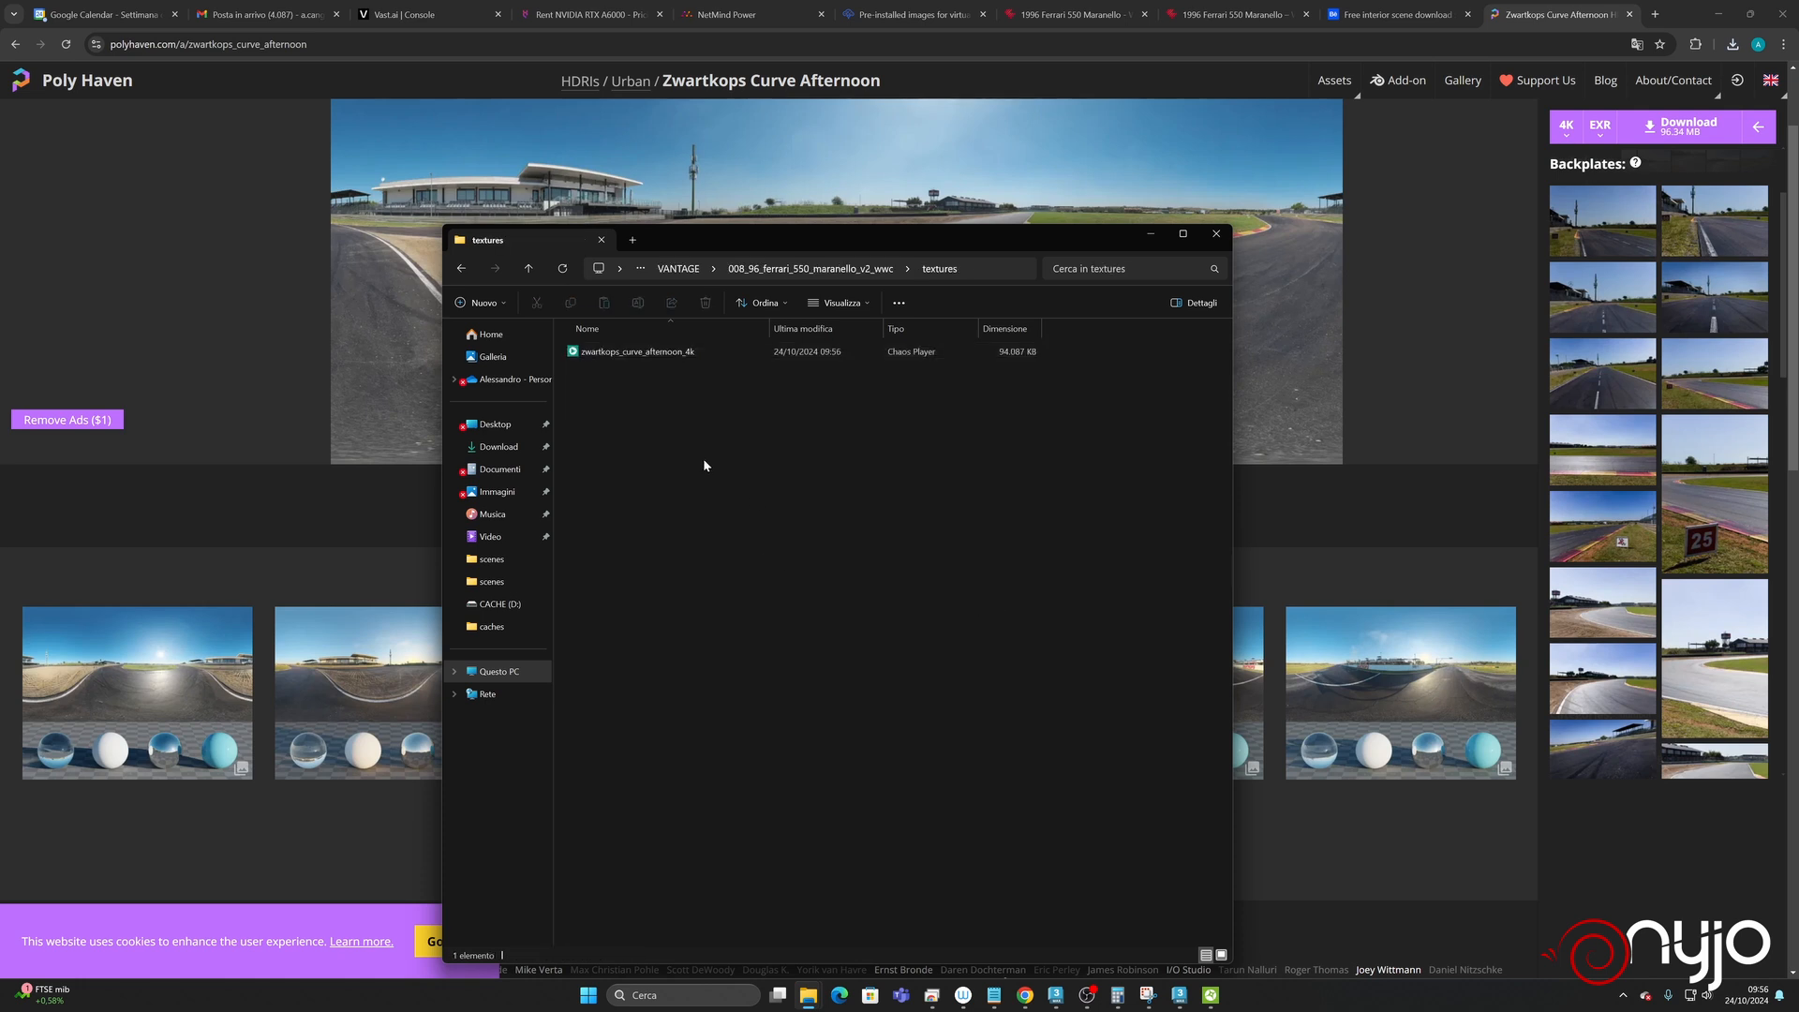
- Switch to 3ds Max and assign a VRayBitmap map to the Lgt_Dome light's texture slot
mouse_move(1210, 994)
click(1181, 874)
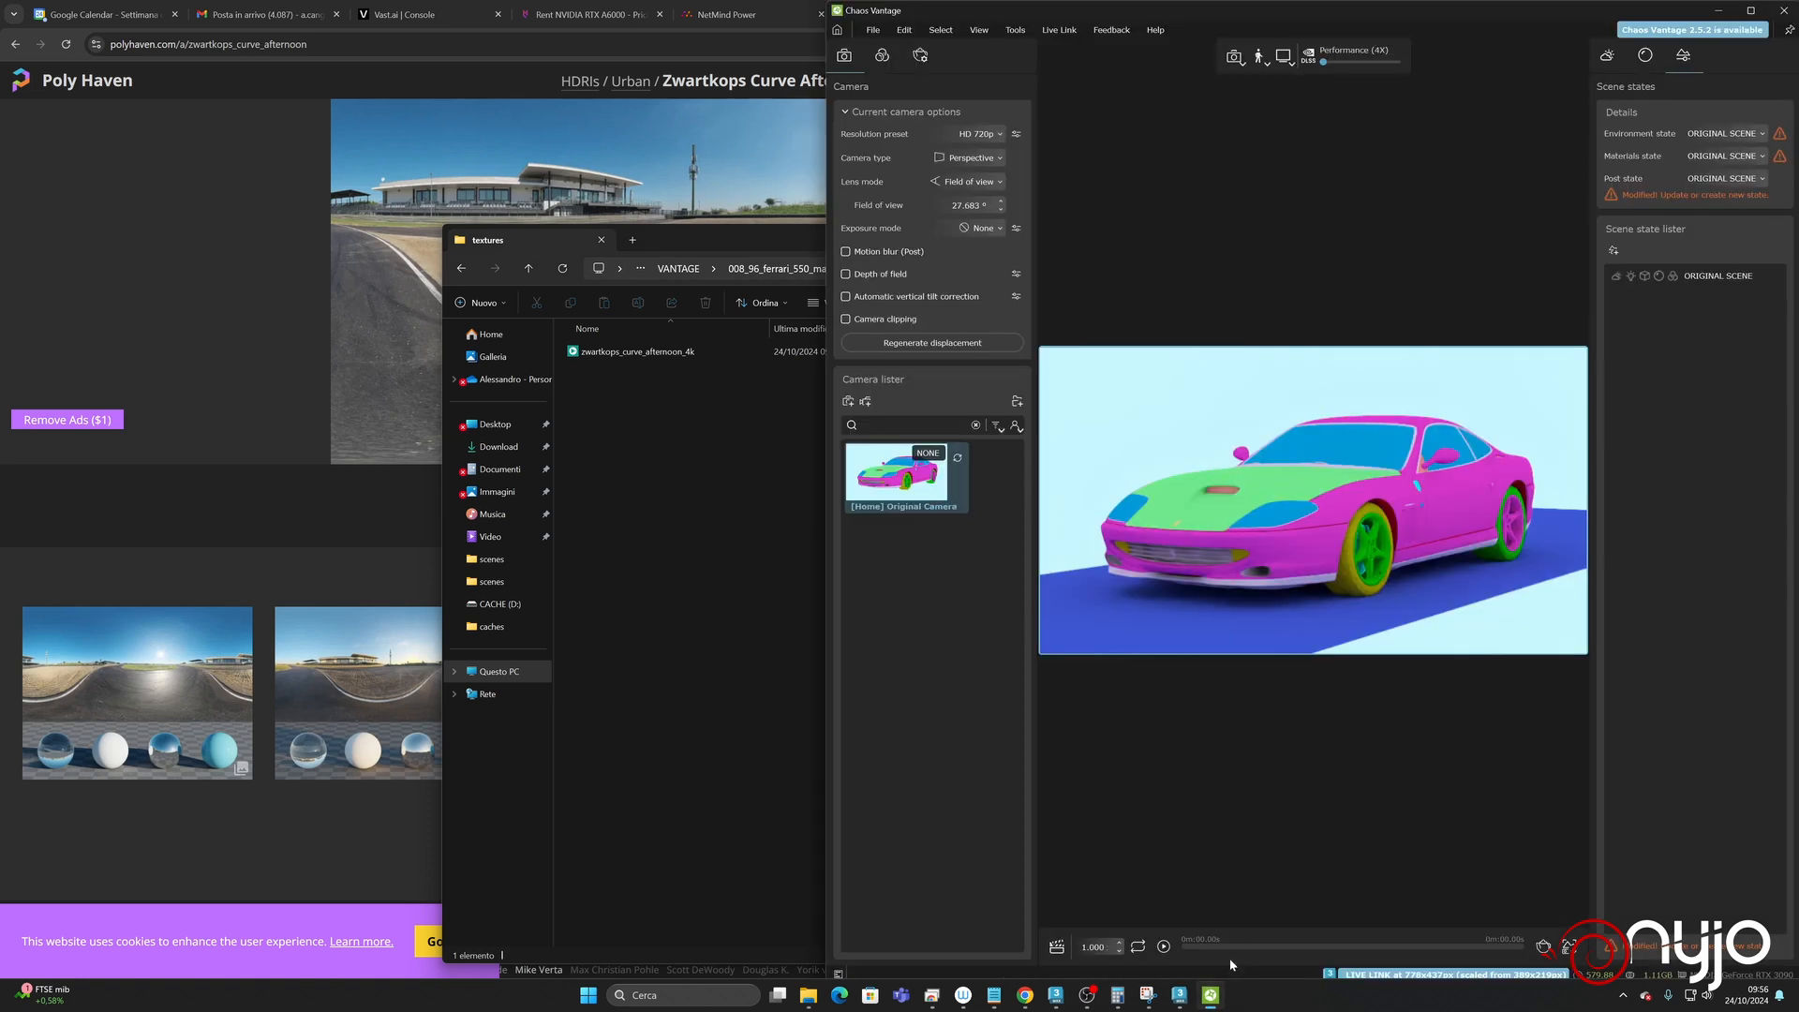
click(1143, 909)
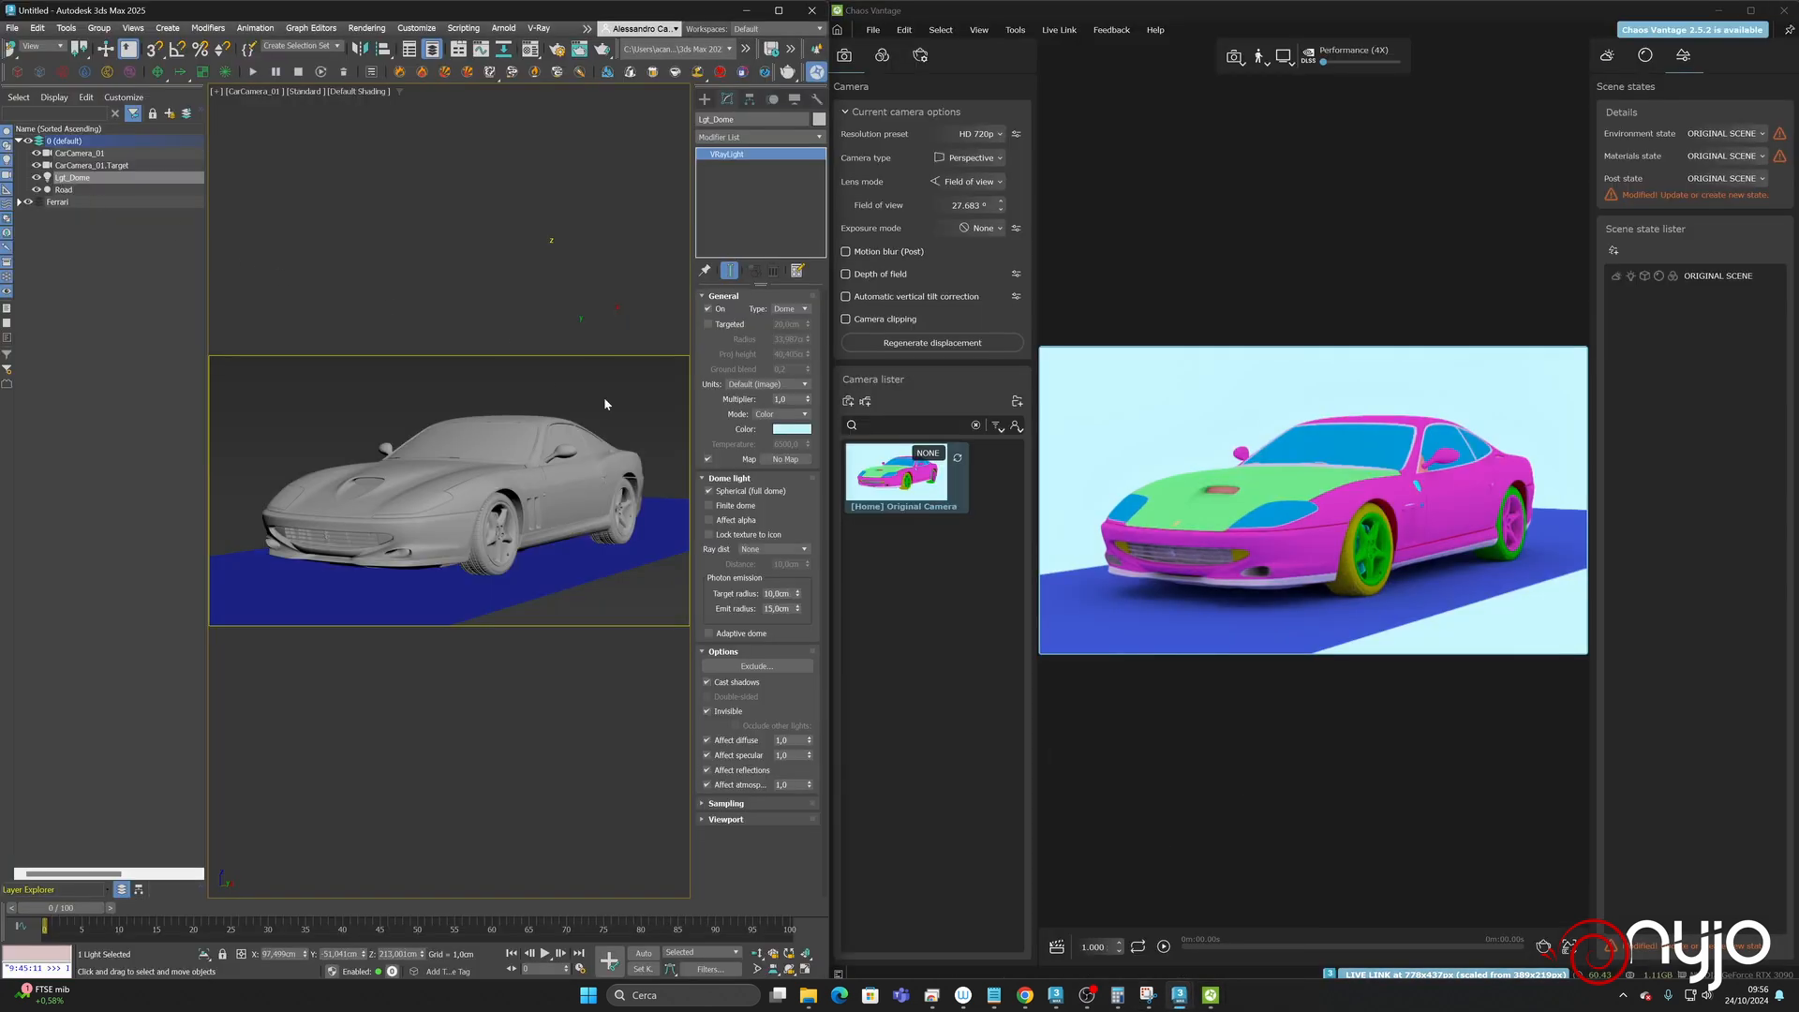
click(781, 463)
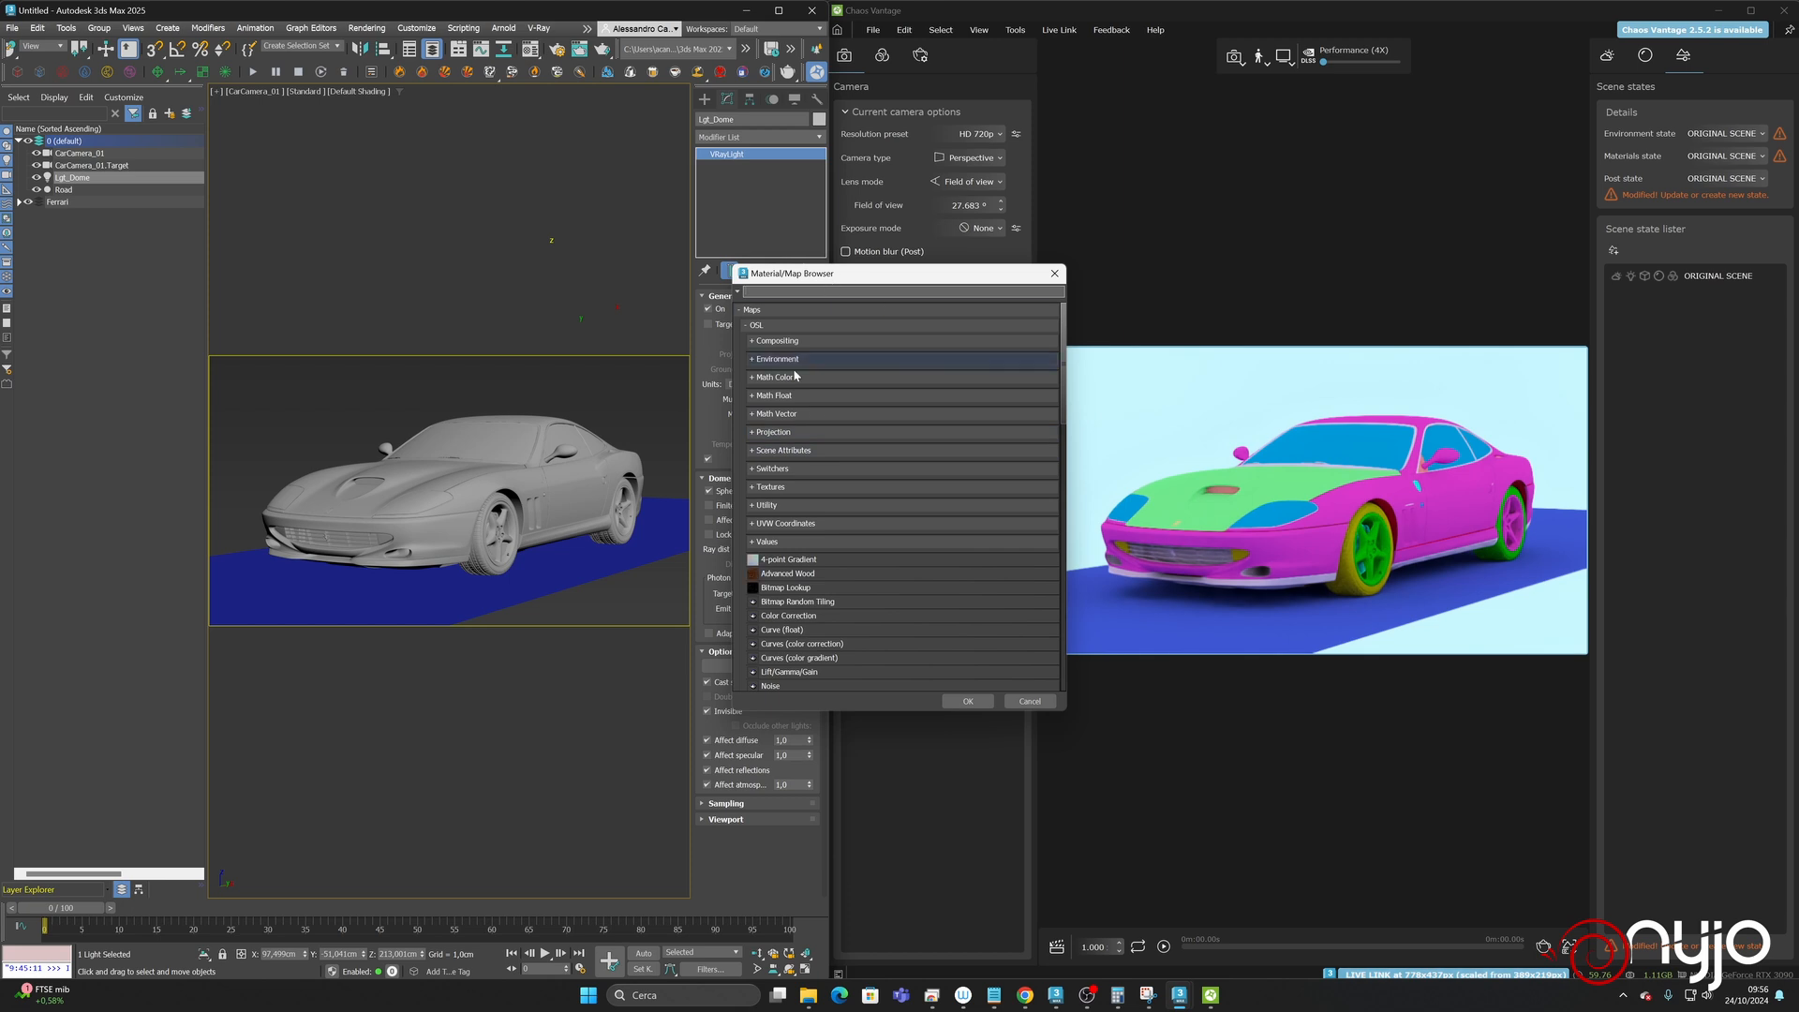
click(764, 541)
click(755, 325)
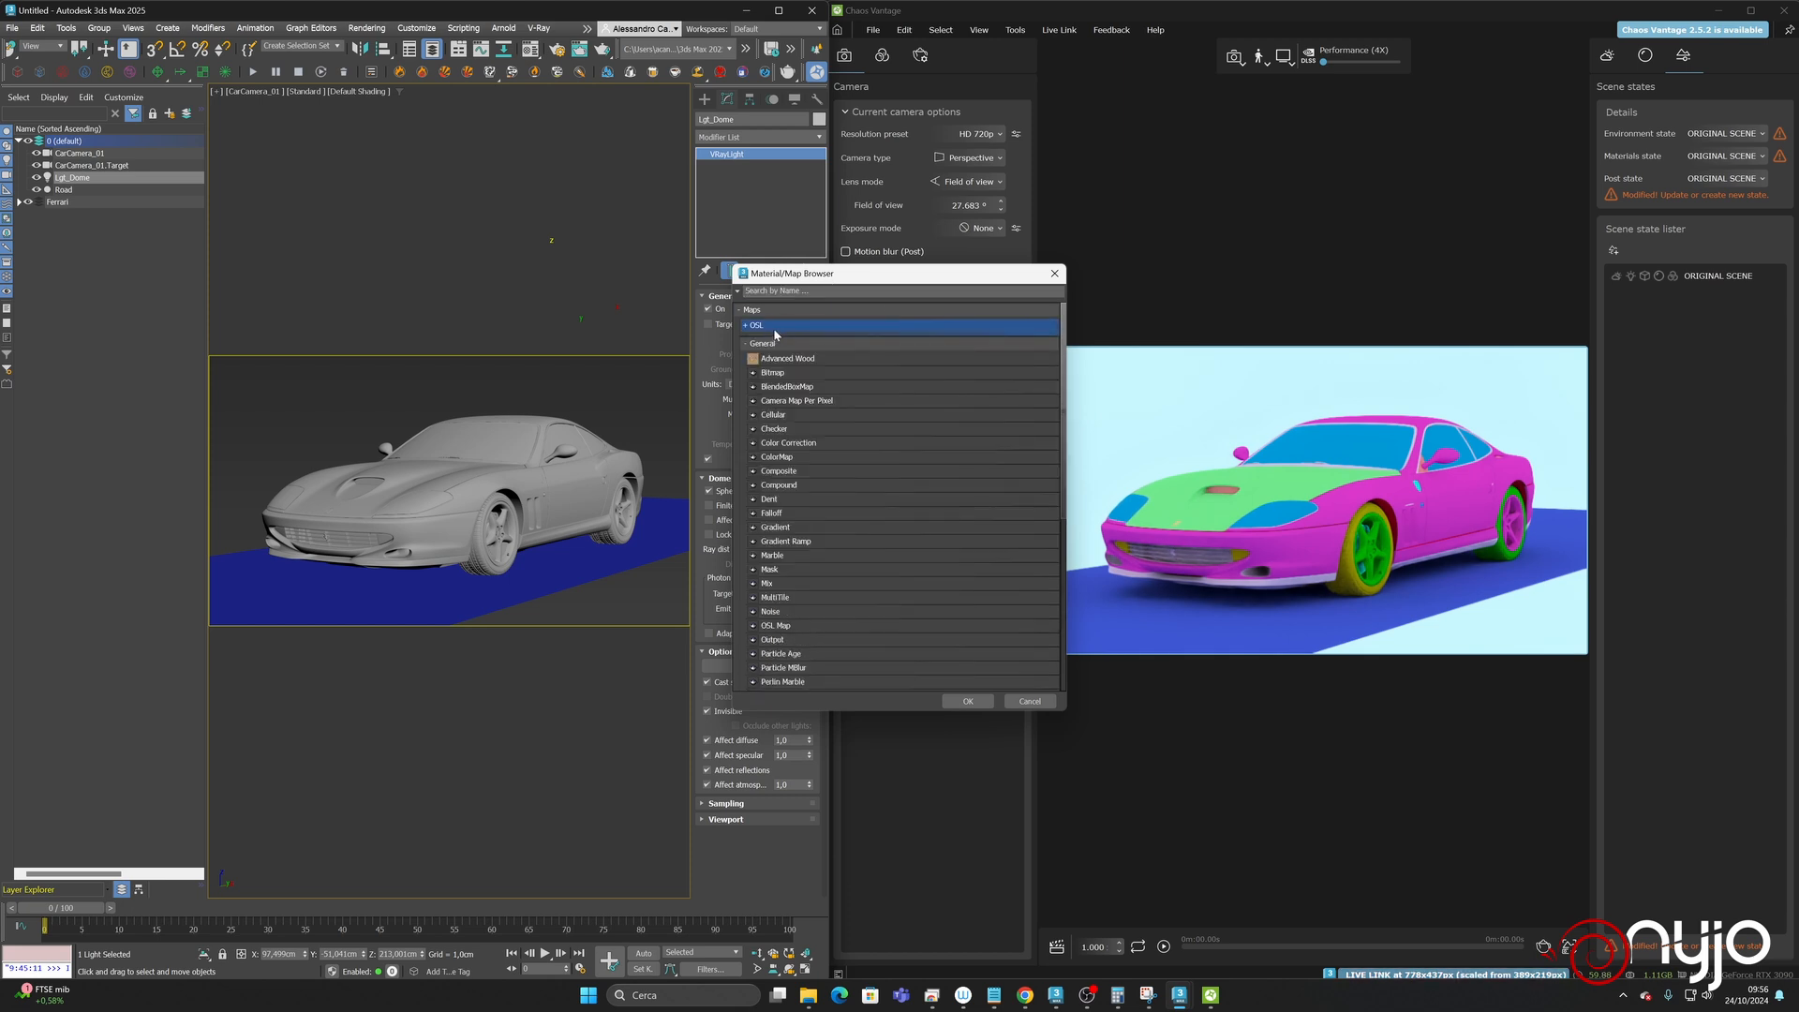
click(760, 345)
click(760, 434)
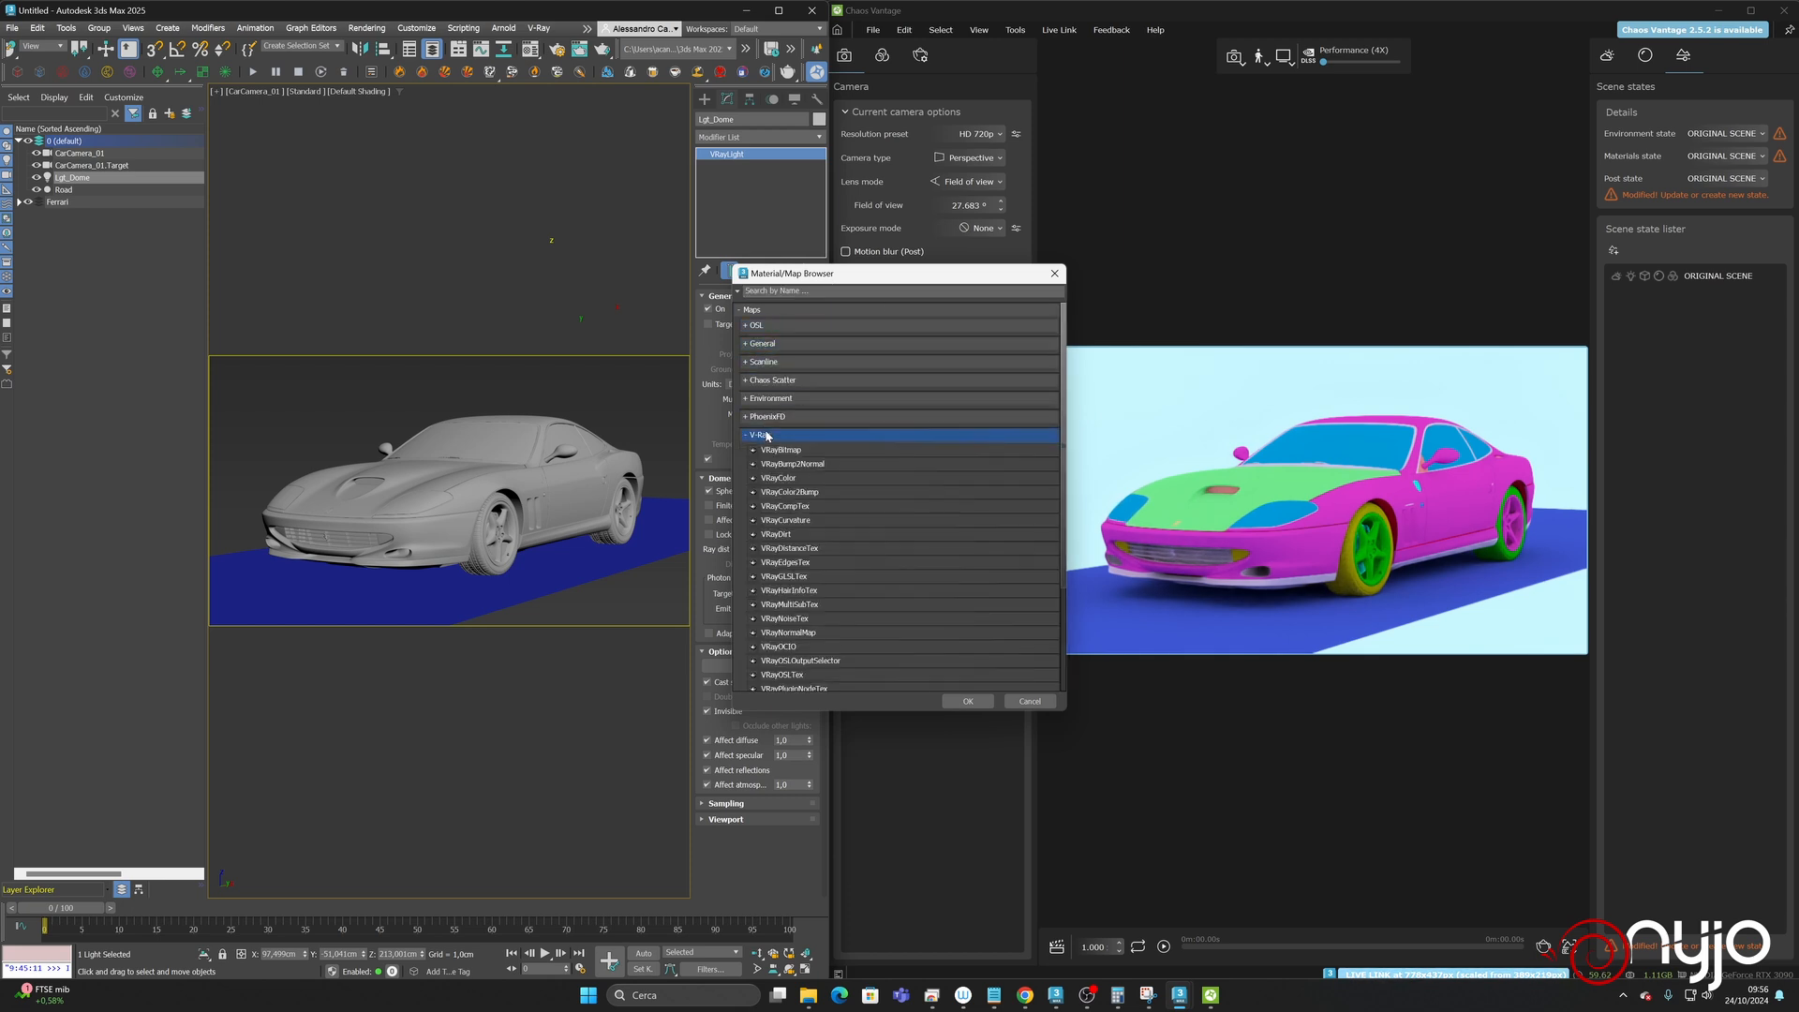
click(796, 451)
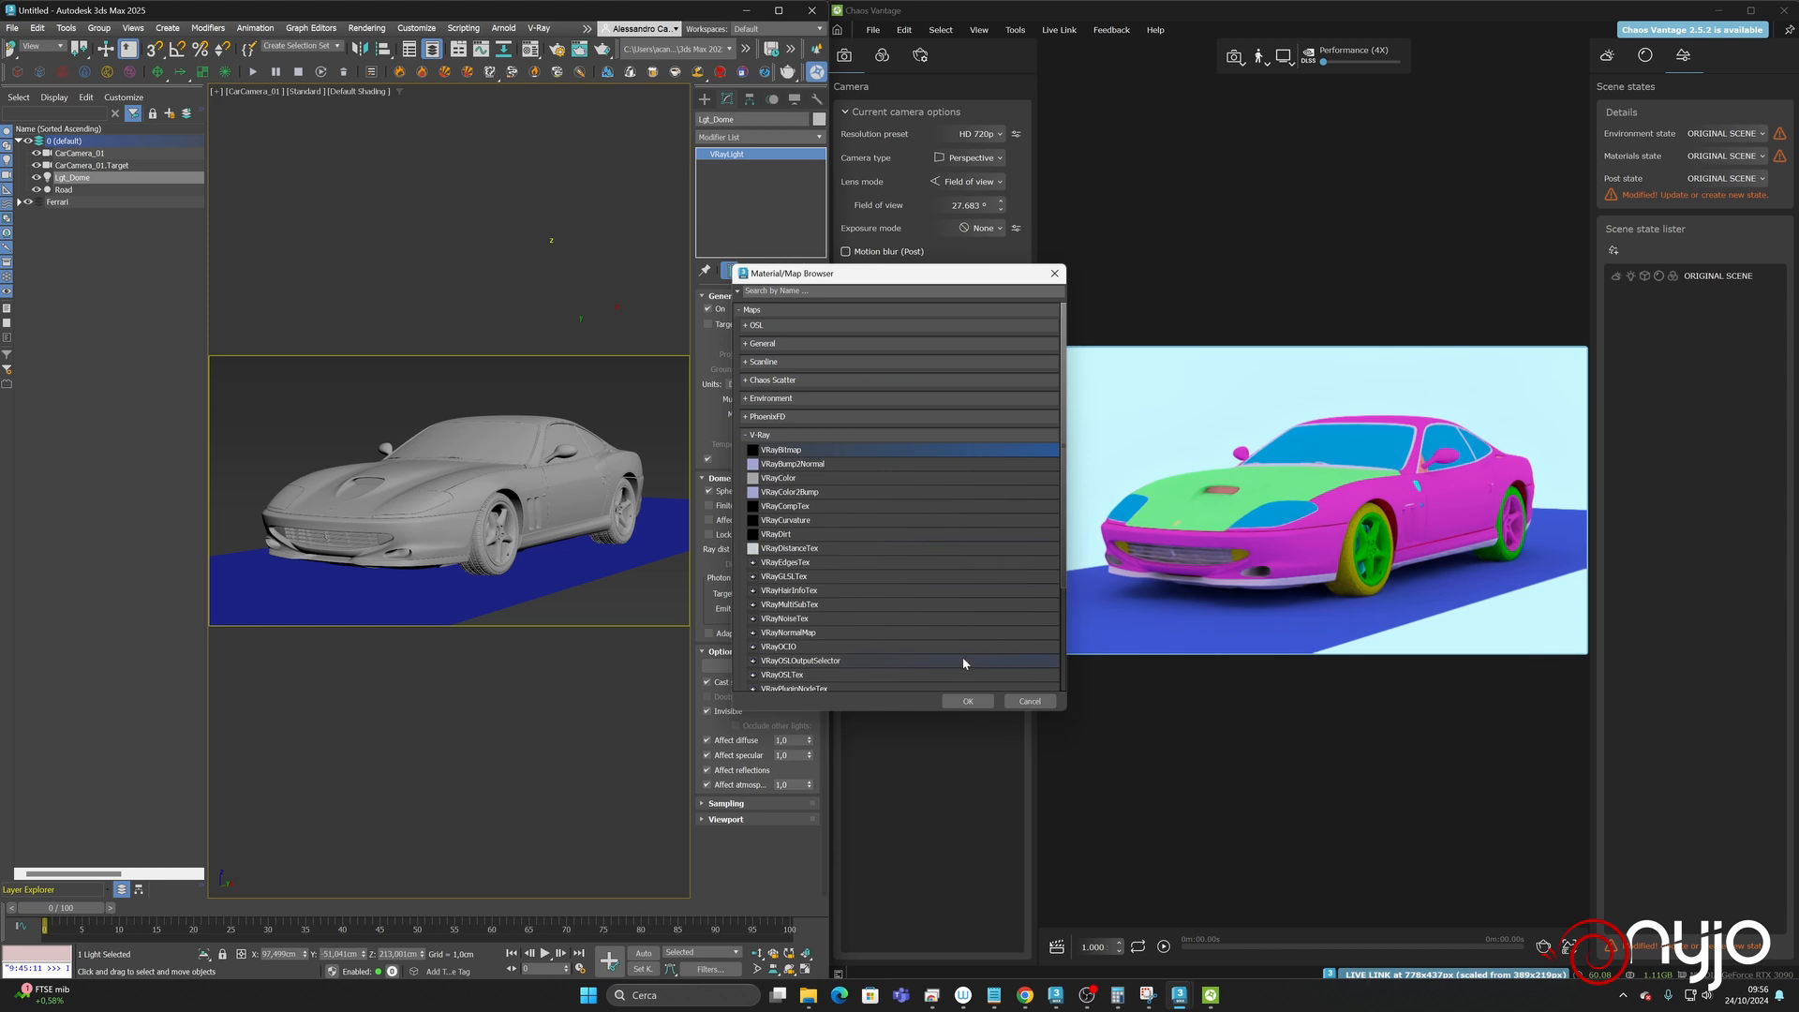
click(966, 702)
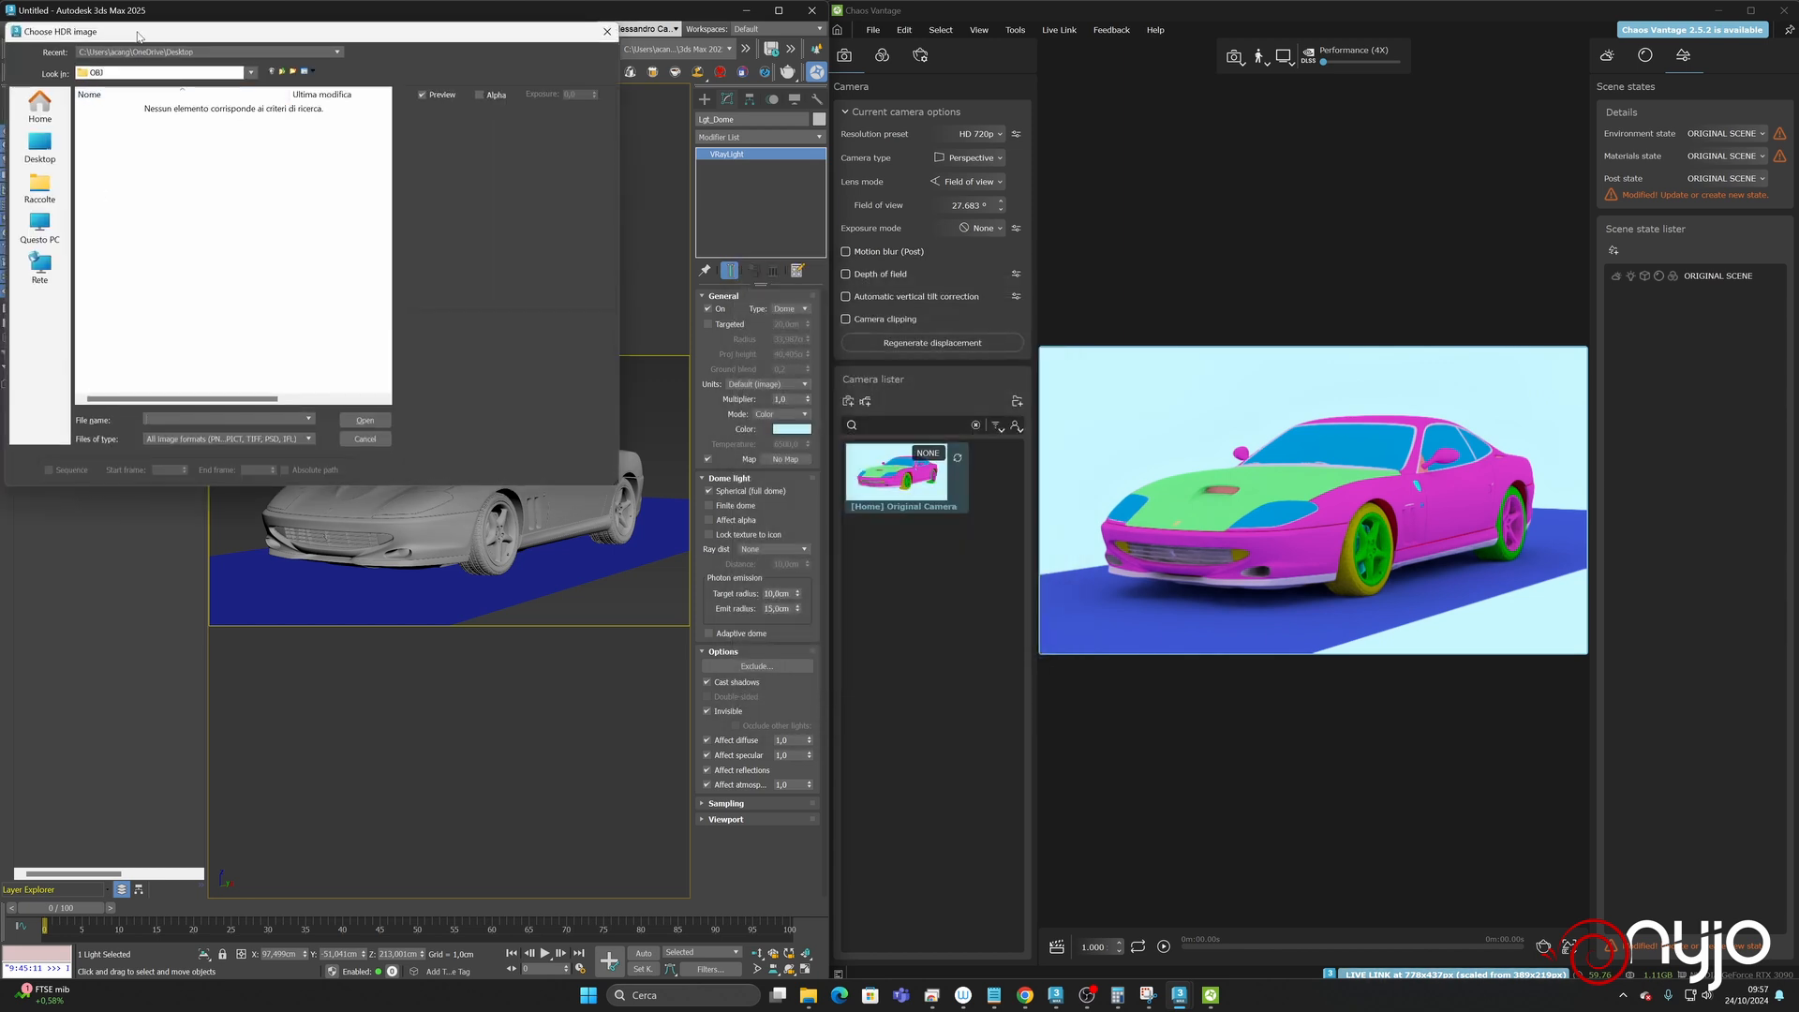
- Load zwartkops_curve_afternoon_4k from the project's textures folder as the dome light's HDR image
click(365, 210)
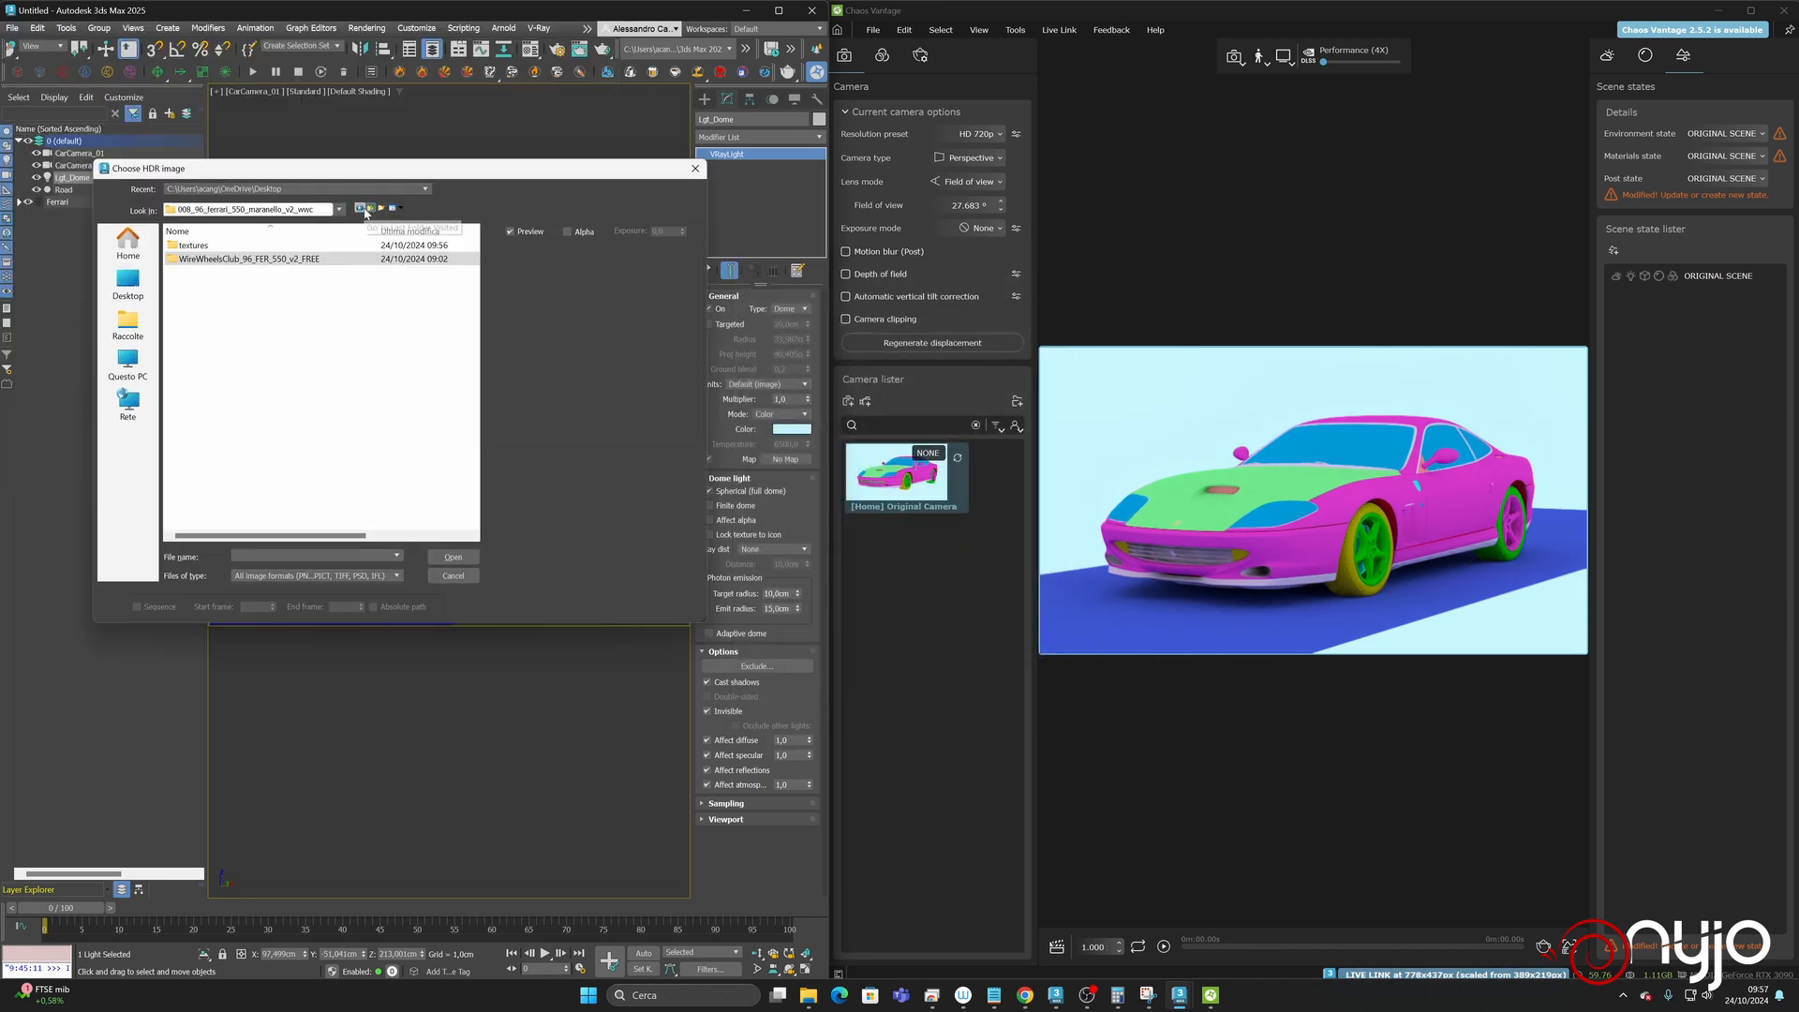
double_click(197, 246)
click(235, 246)
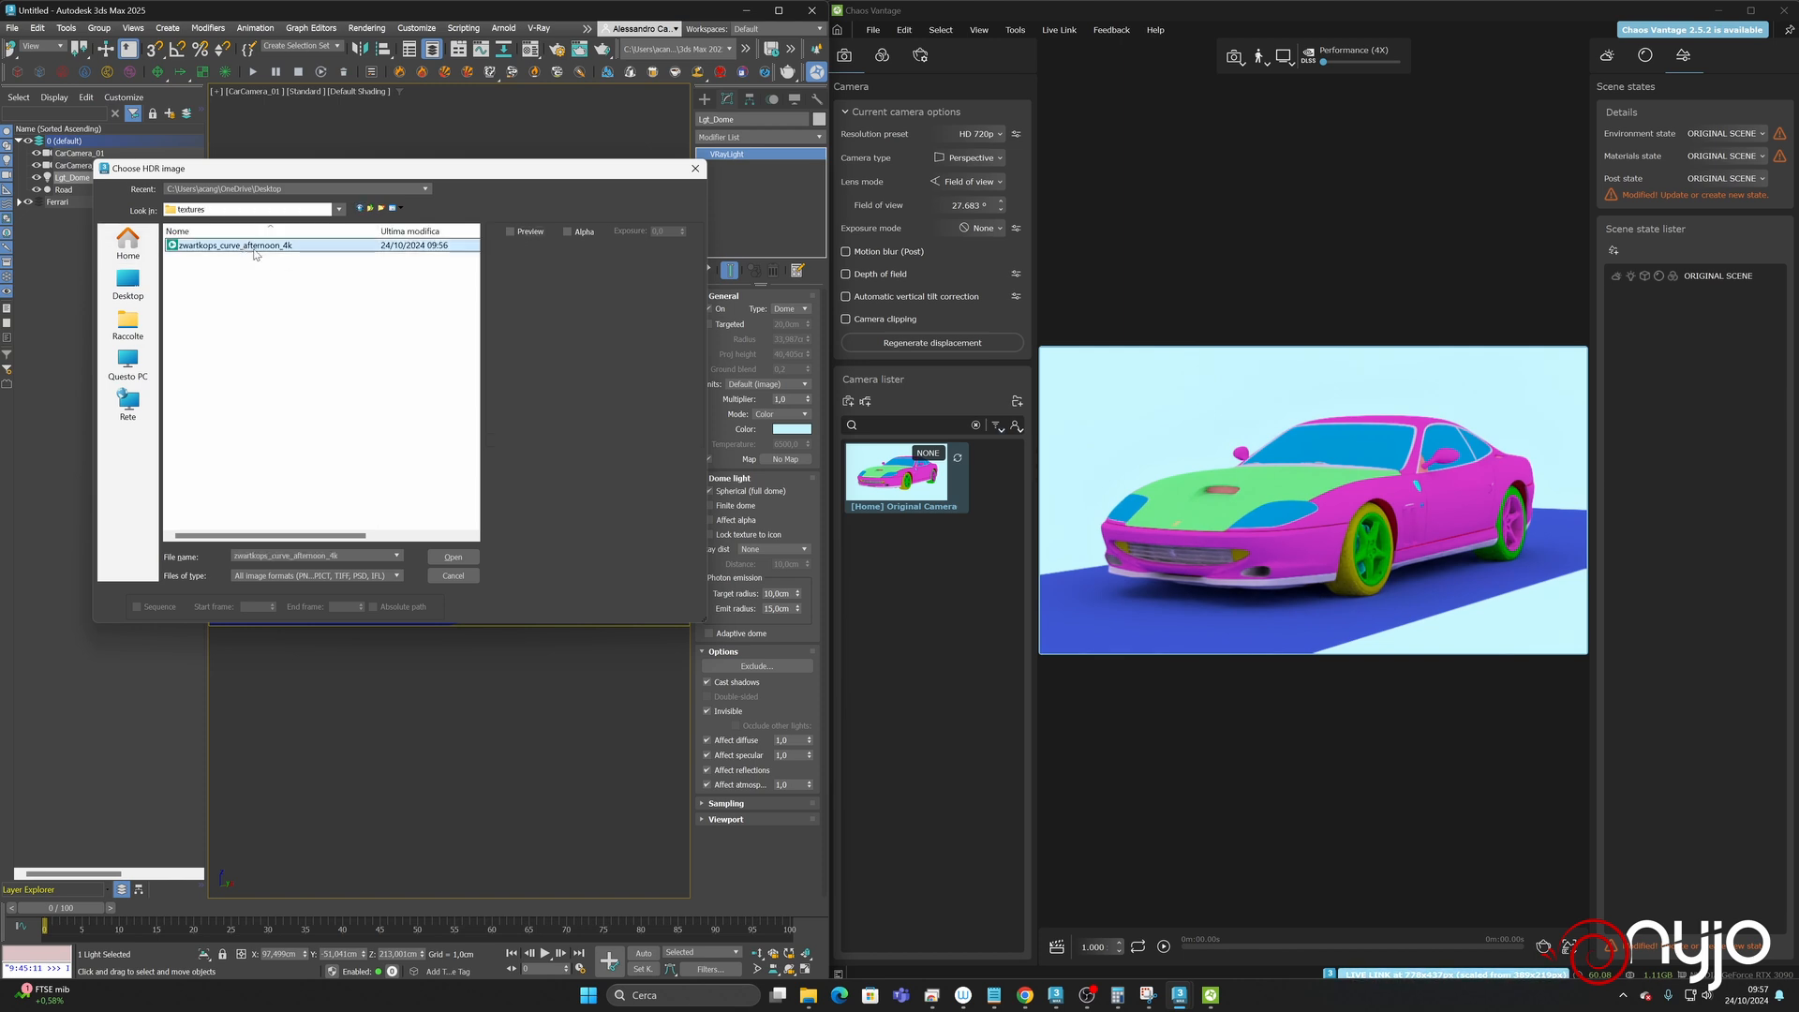
click(452, 556)
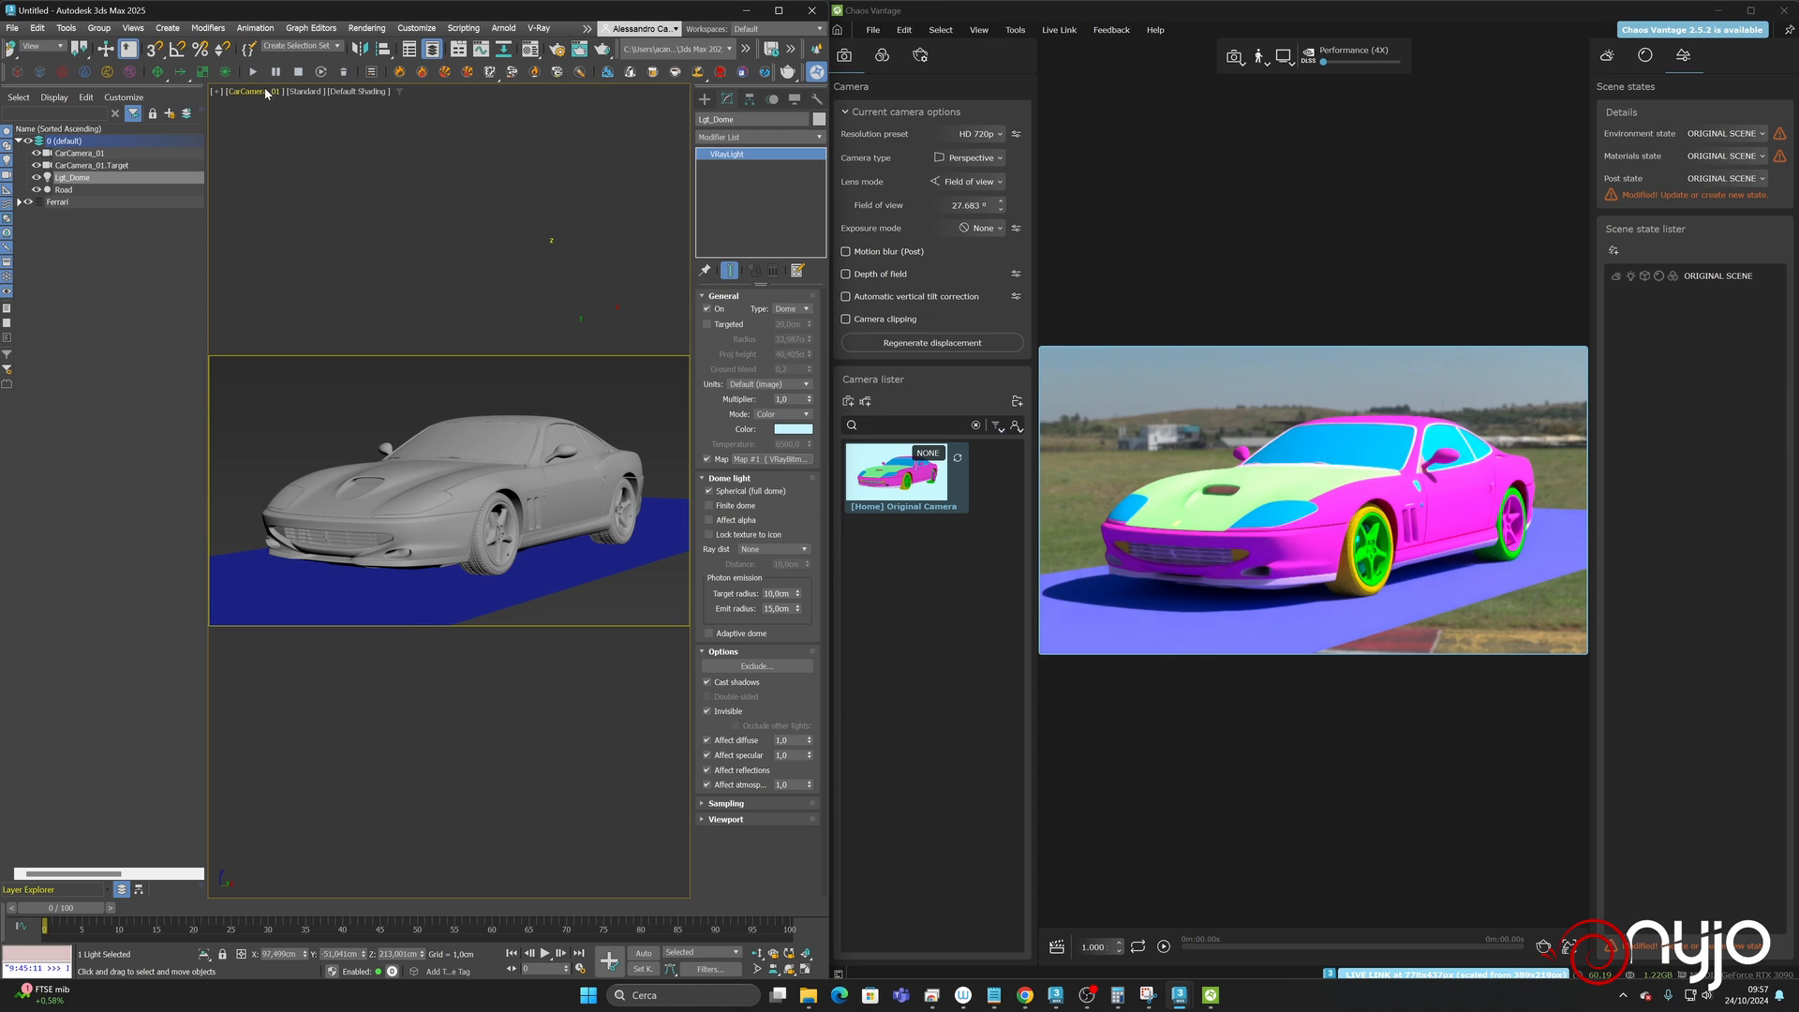
- Orbit CarCamera_01 further around the car's side and dolly it back to frame the car against the HDRI background
click(789, 968)
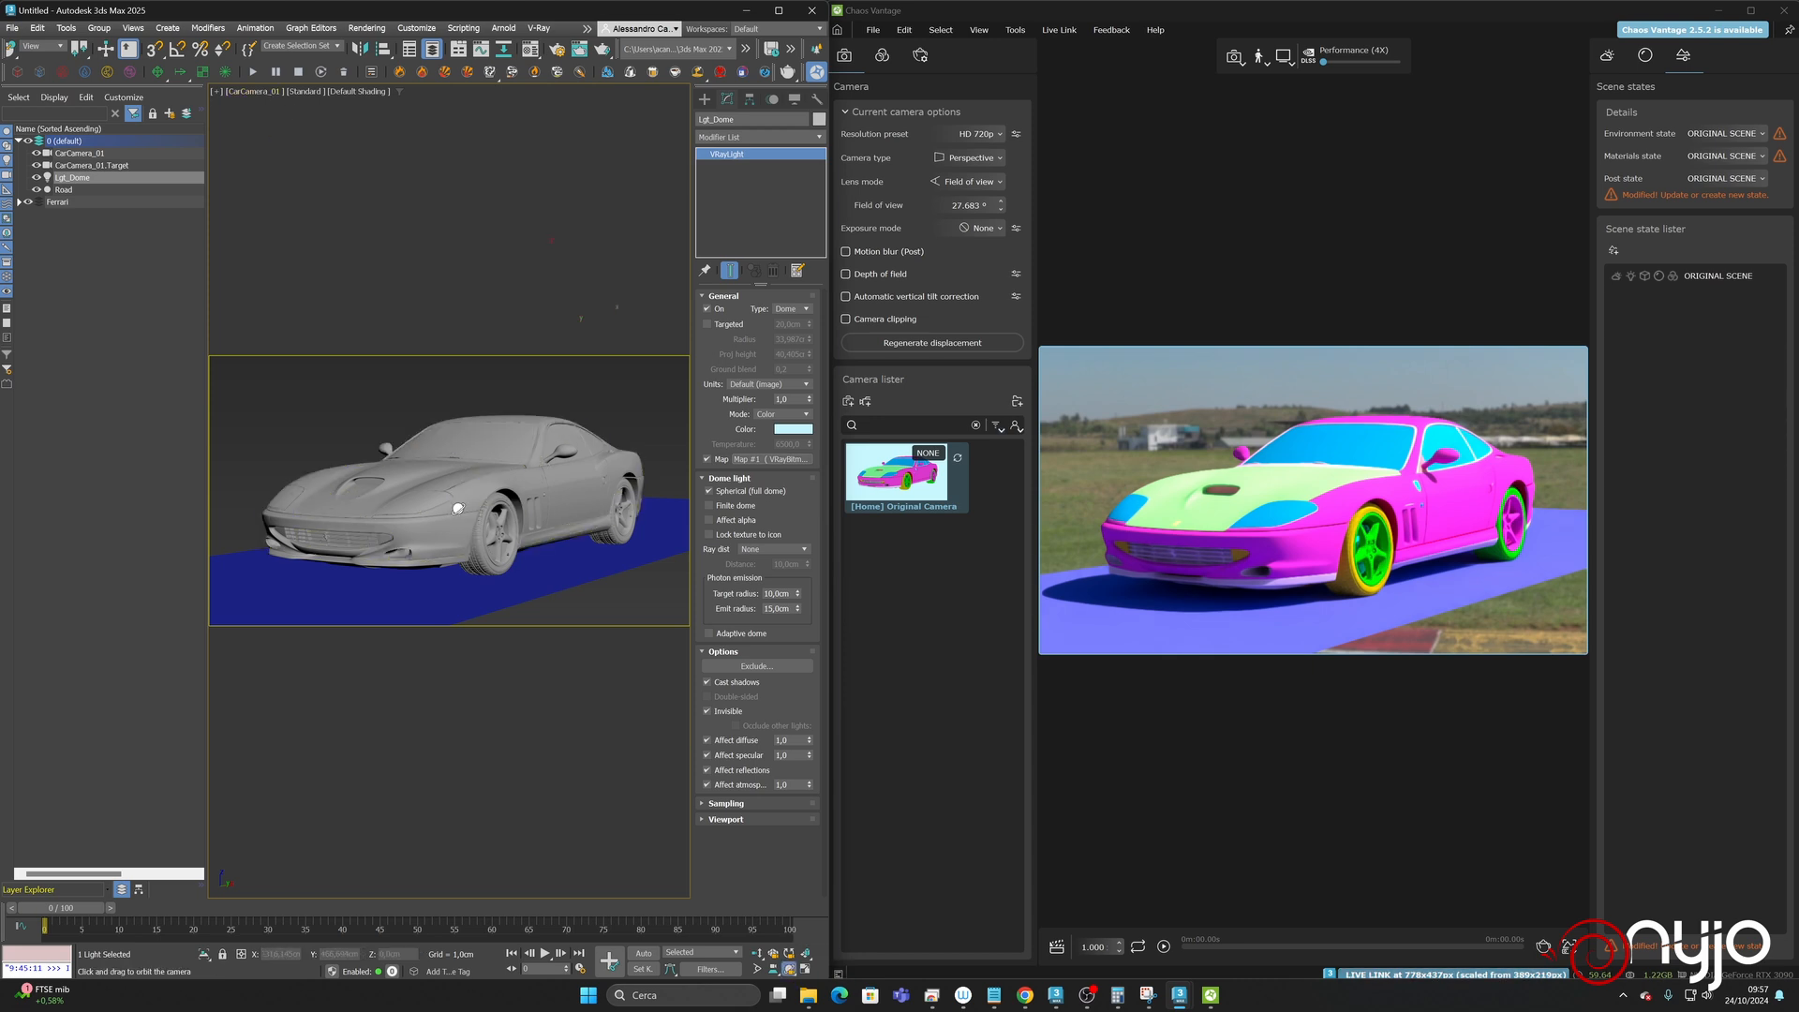
mouse_move(457, 509)
mouse_down()
mouse_move(403, 509)
mouse_move(536, 510)
mouse_move(447, 511)
mouse_up()
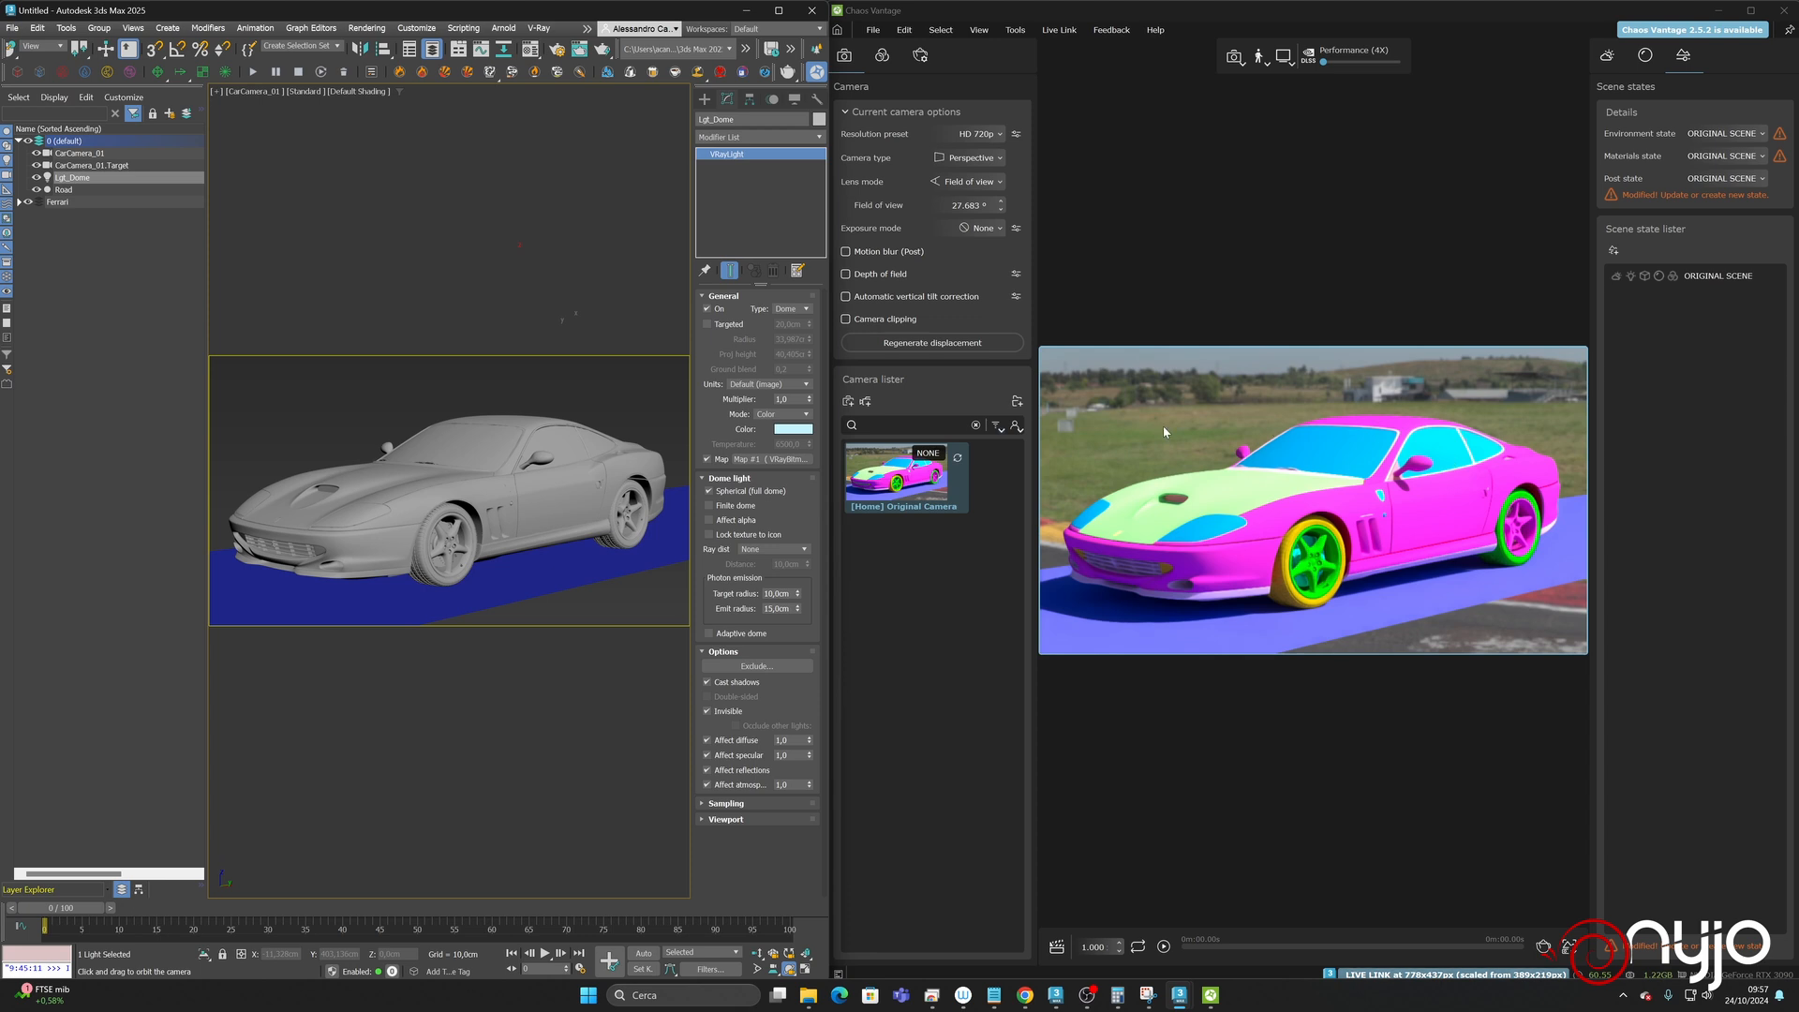
click(757, 952)
drag(430, 482, 434, 491)
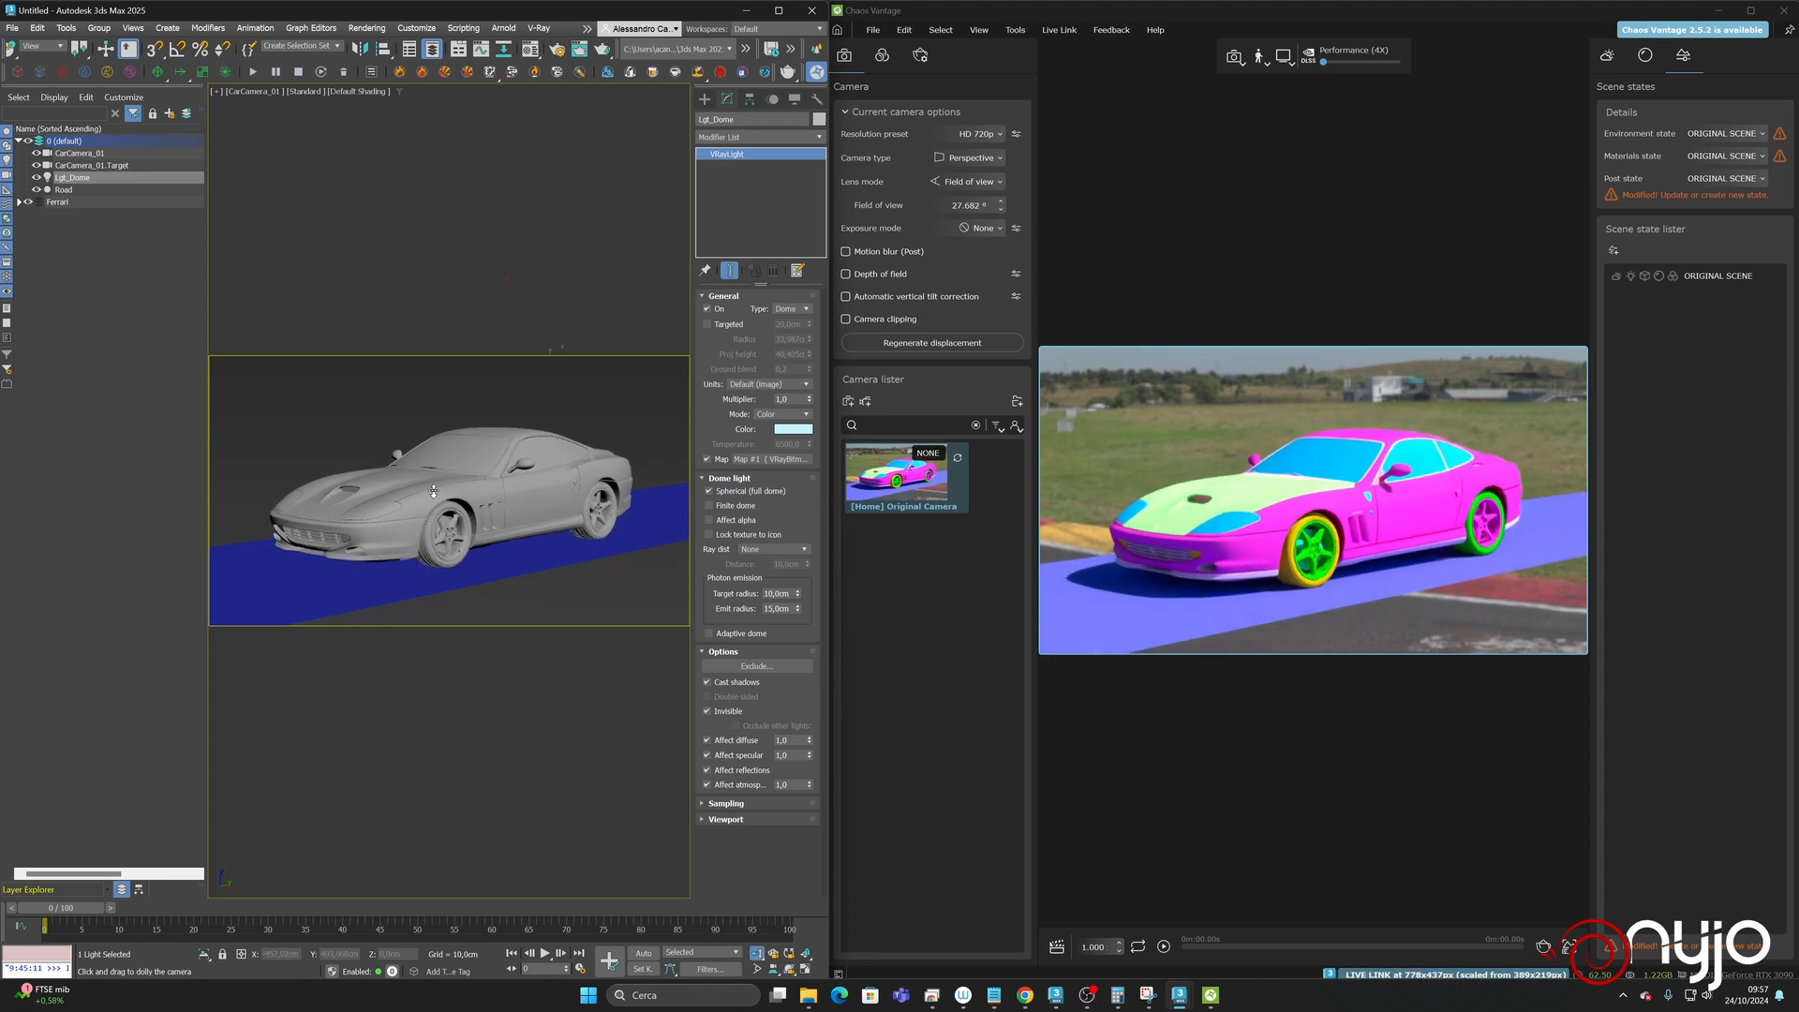
- Enable the Filmic tonemap color correction in Chaos Vantage, toggling it off and on to compare the render
click(883, 56)
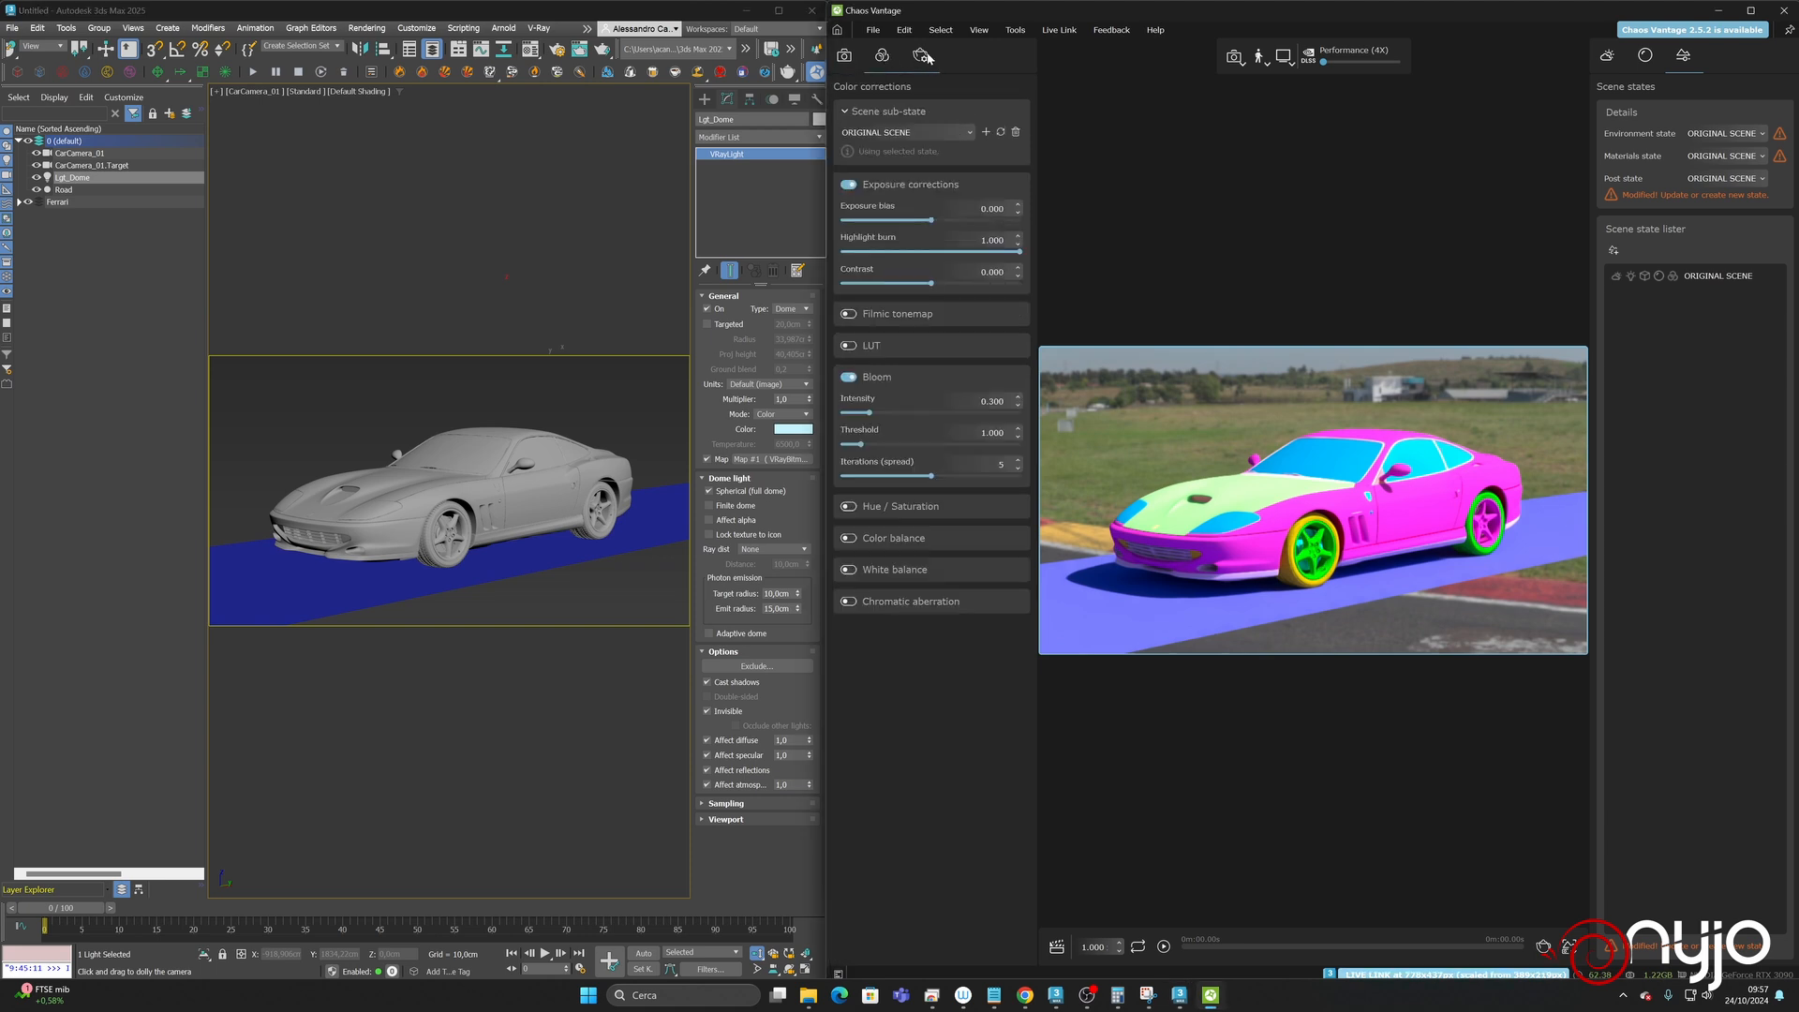
click(853, 314)
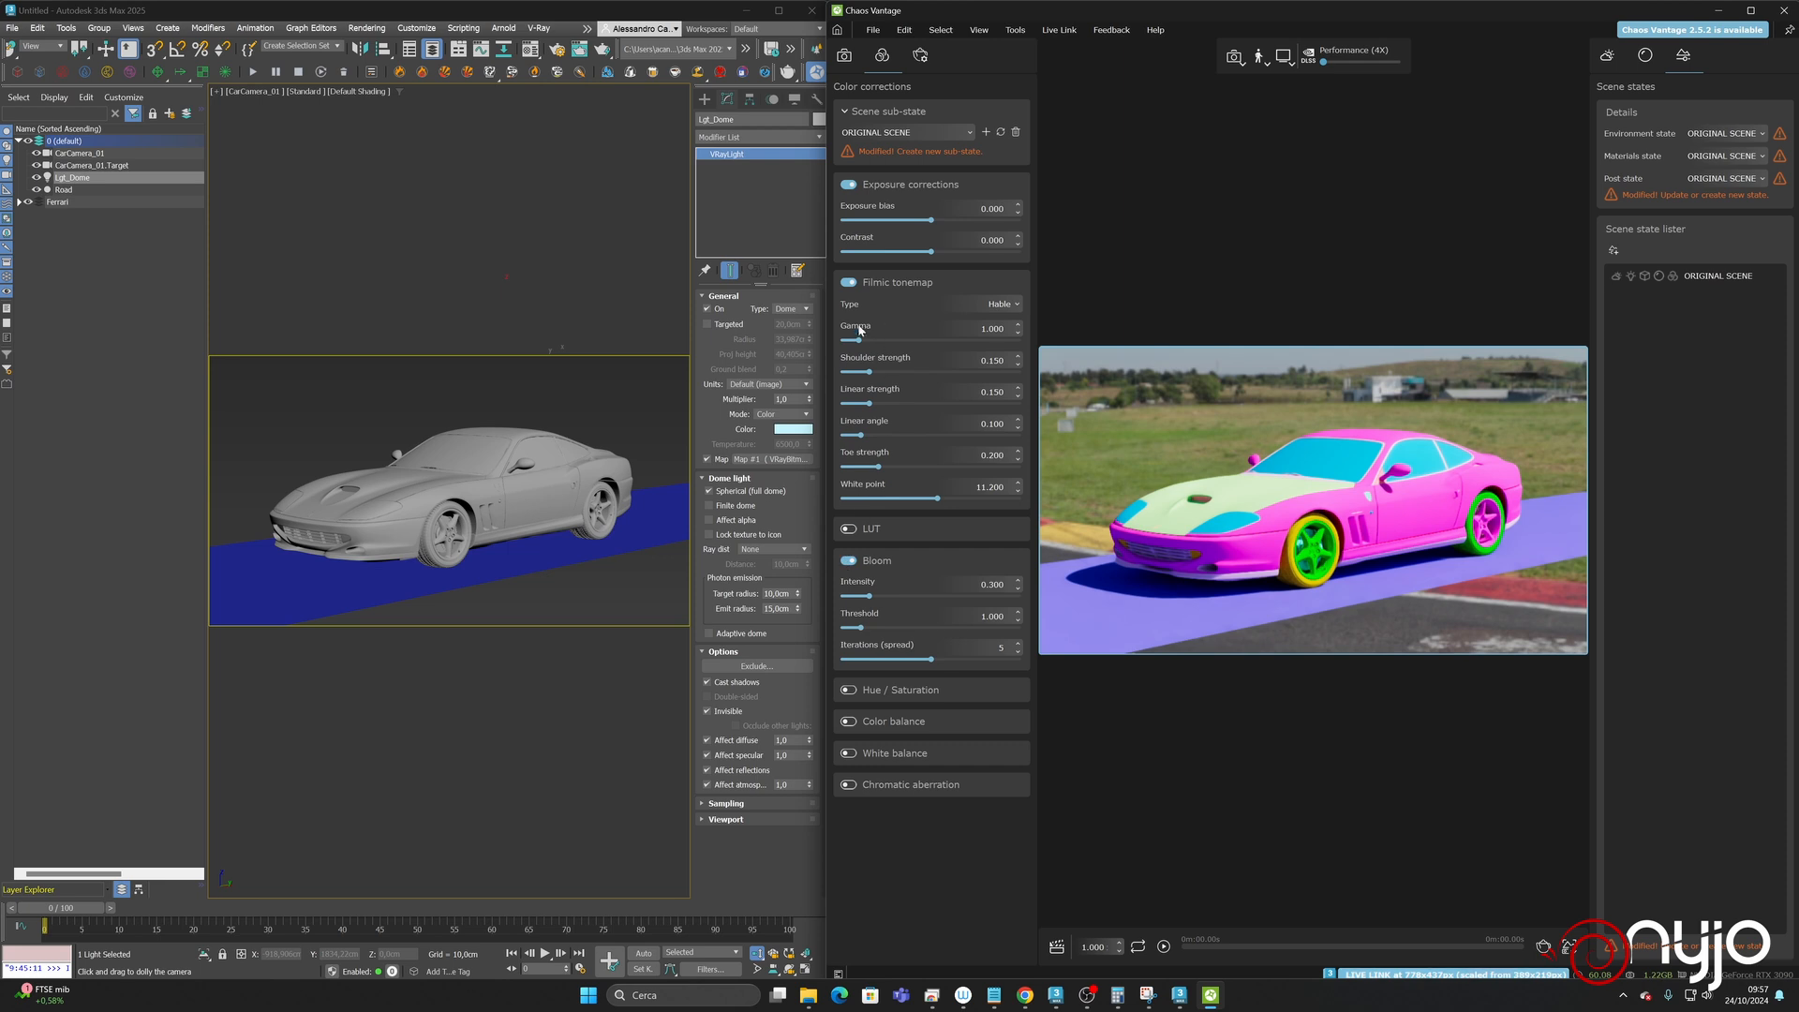
click(849, 283)
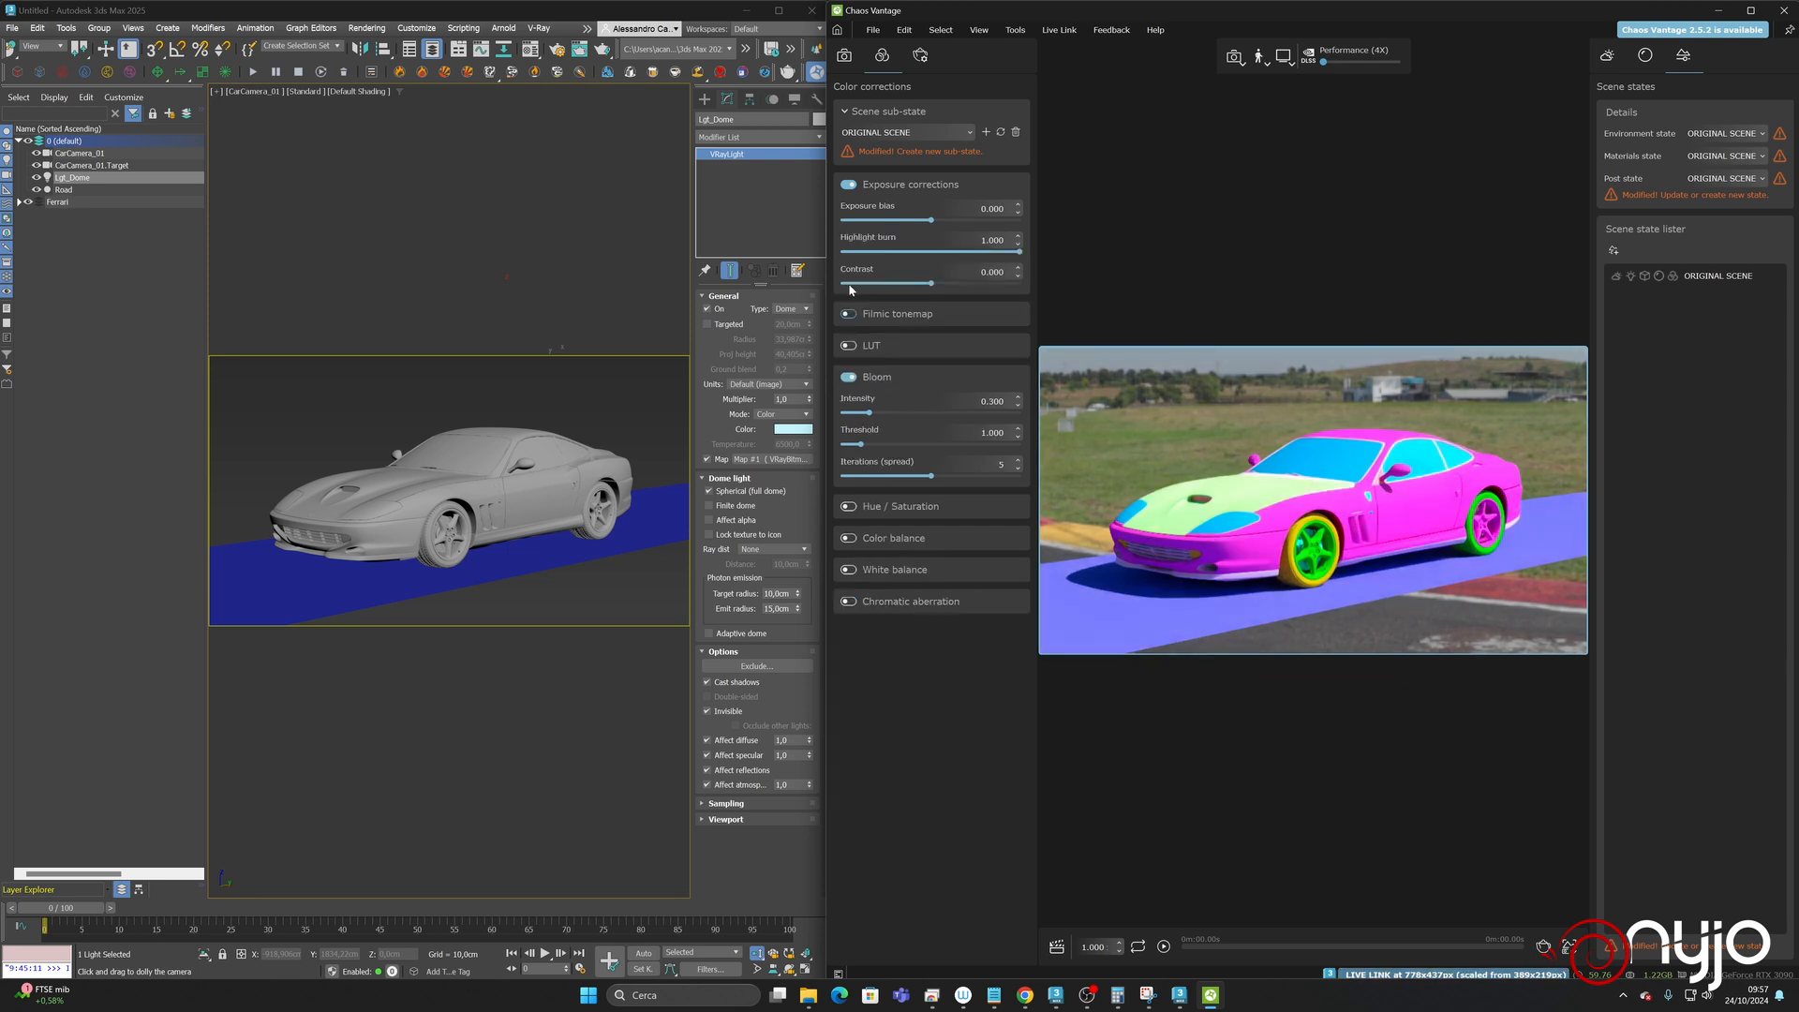
click(847, 315)
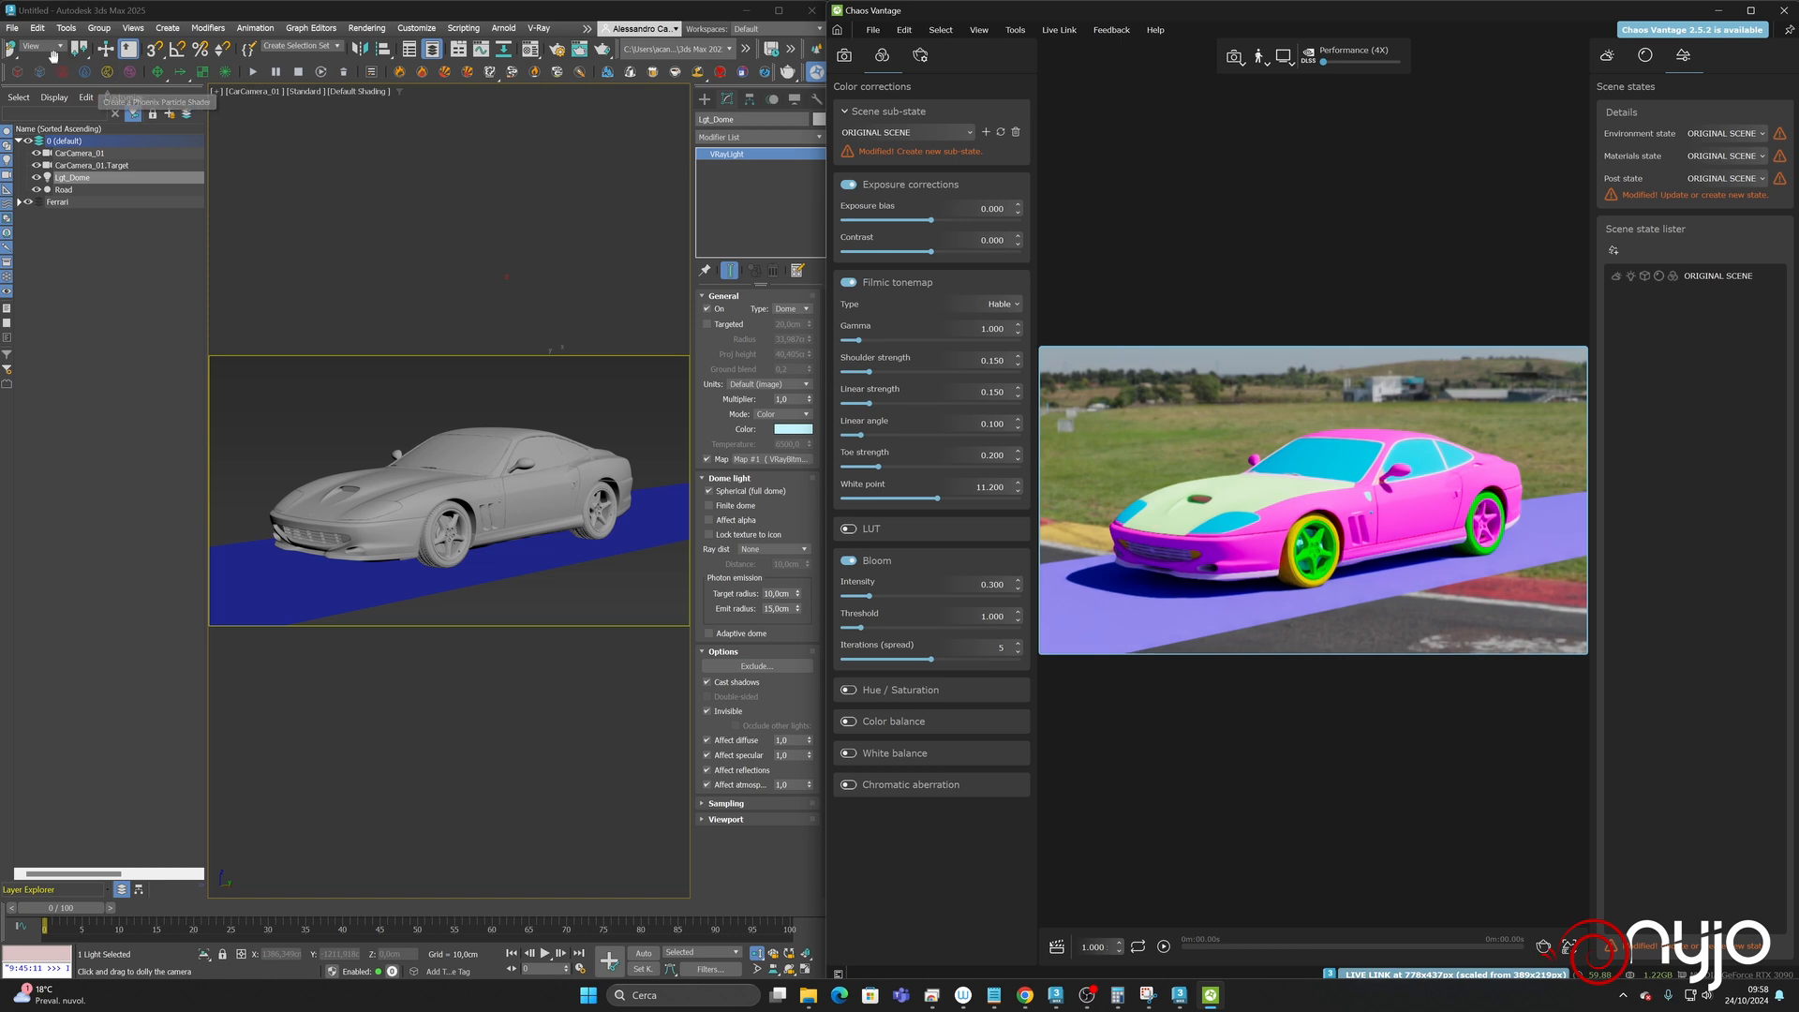
- Switch back to 3ds Max and select the car's bodywork mesh in the camera viewport
drag(290, 56, 638, 58)
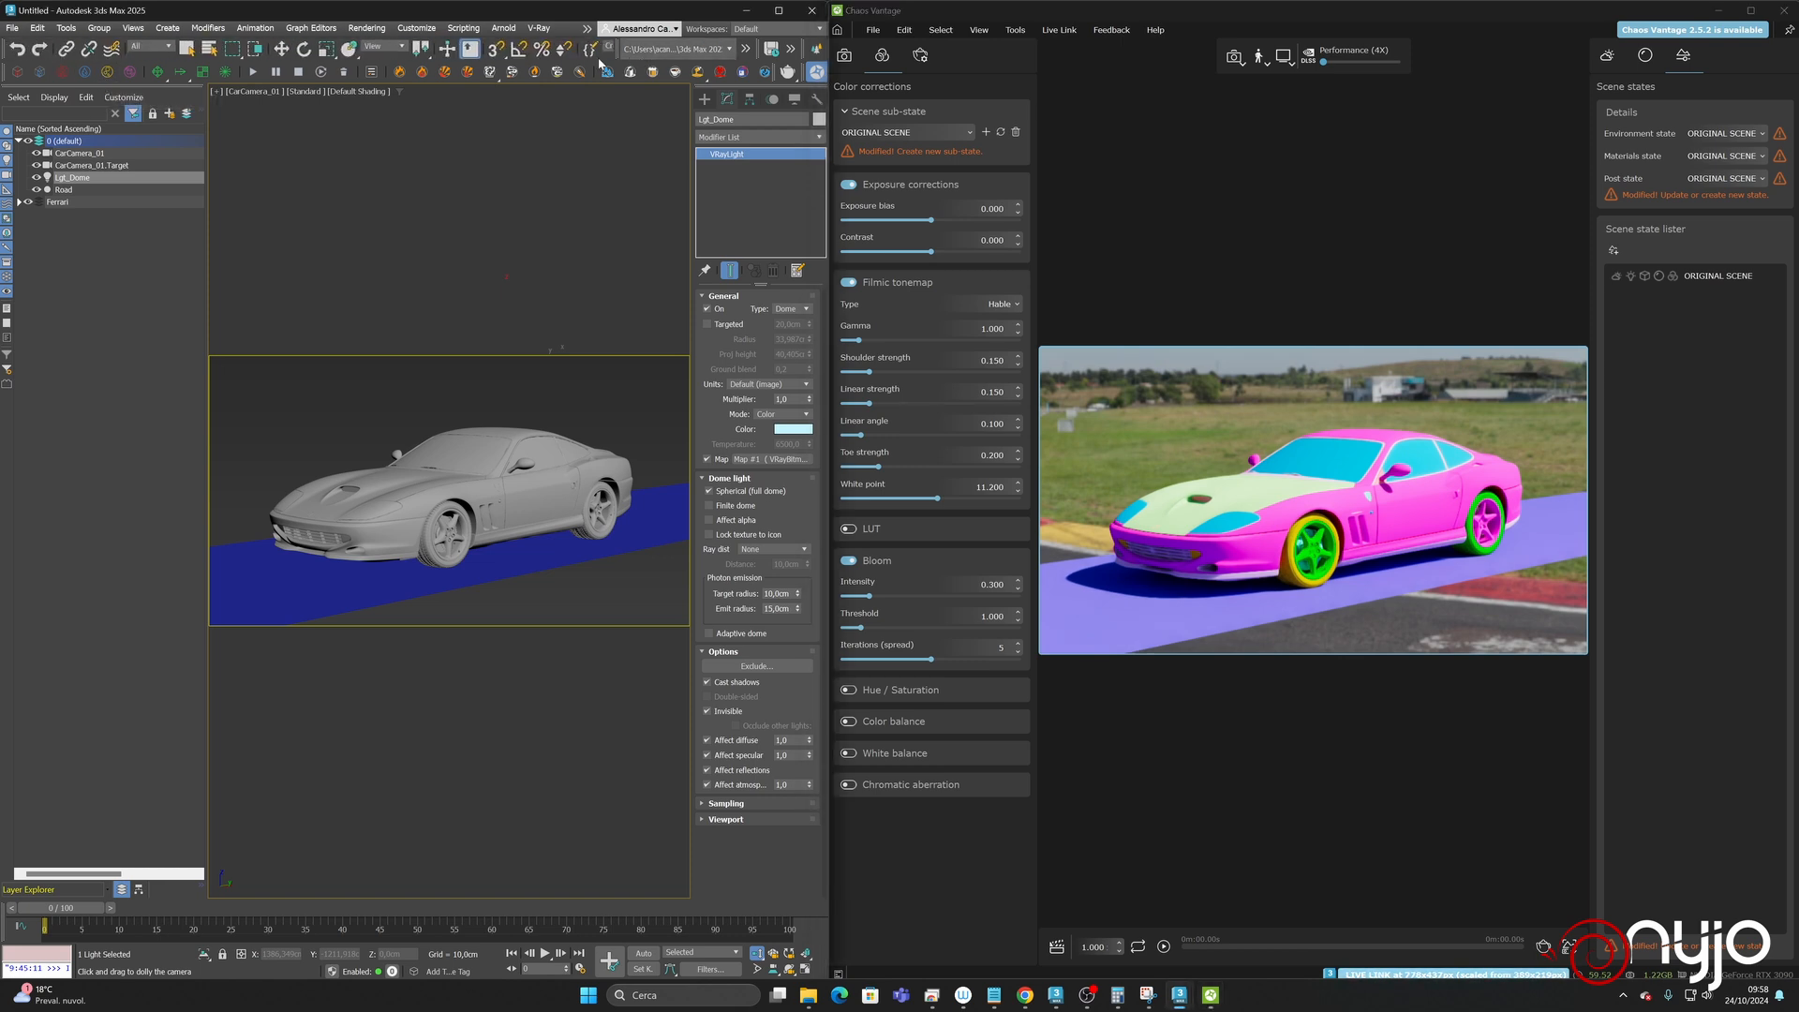
click(186, 49)
click(453, 486)
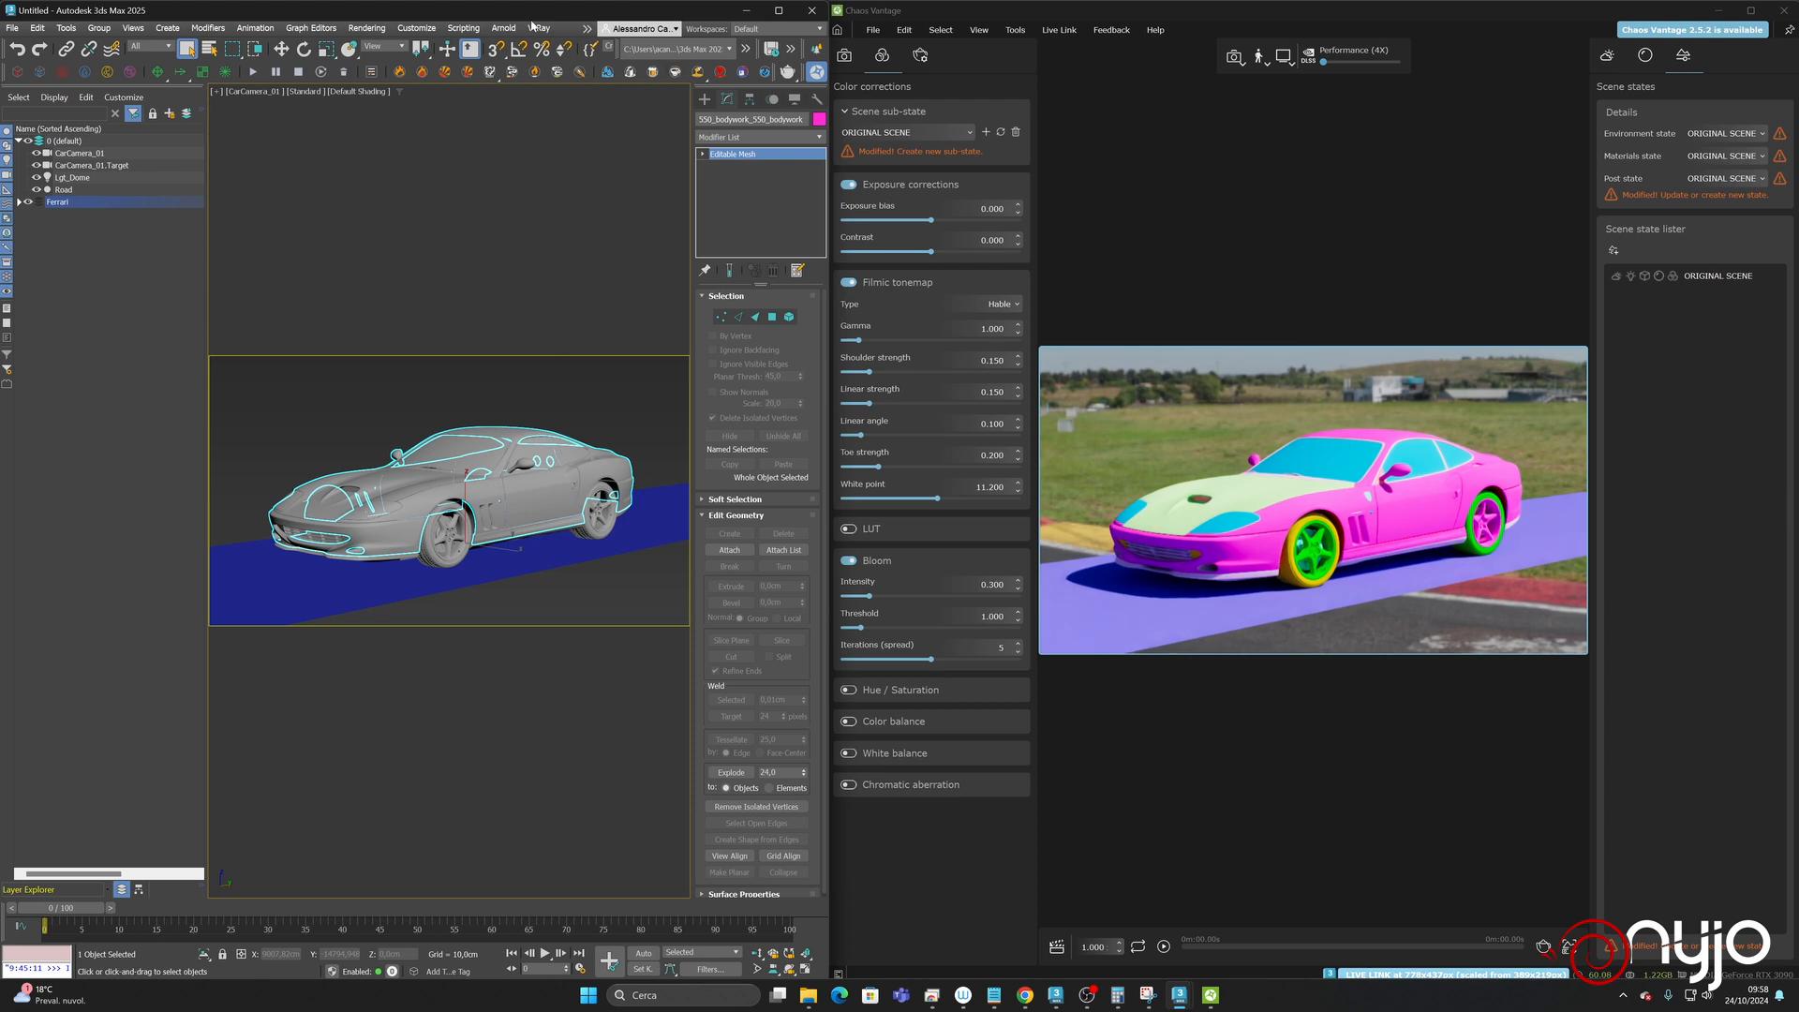
drag(382, 58, 40, 59)
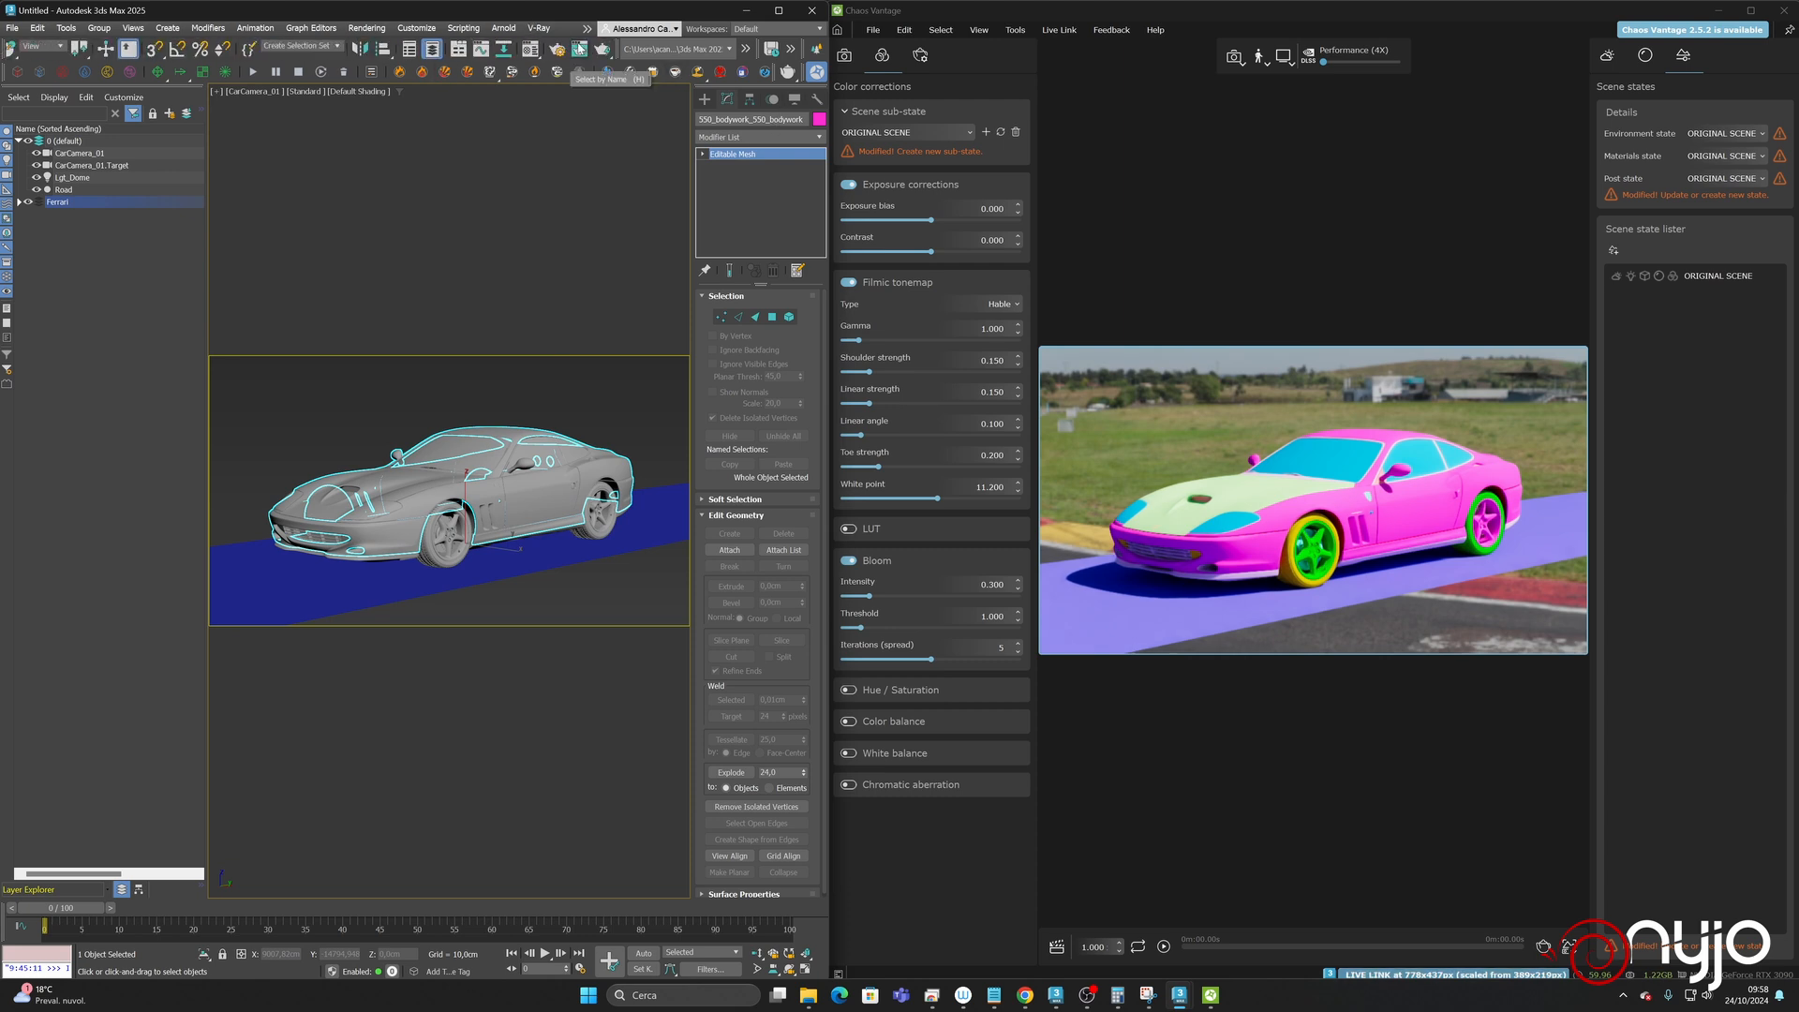
- Open the Slate Material Editor and place its window over the 3ds Max viewport
click(533, 55)
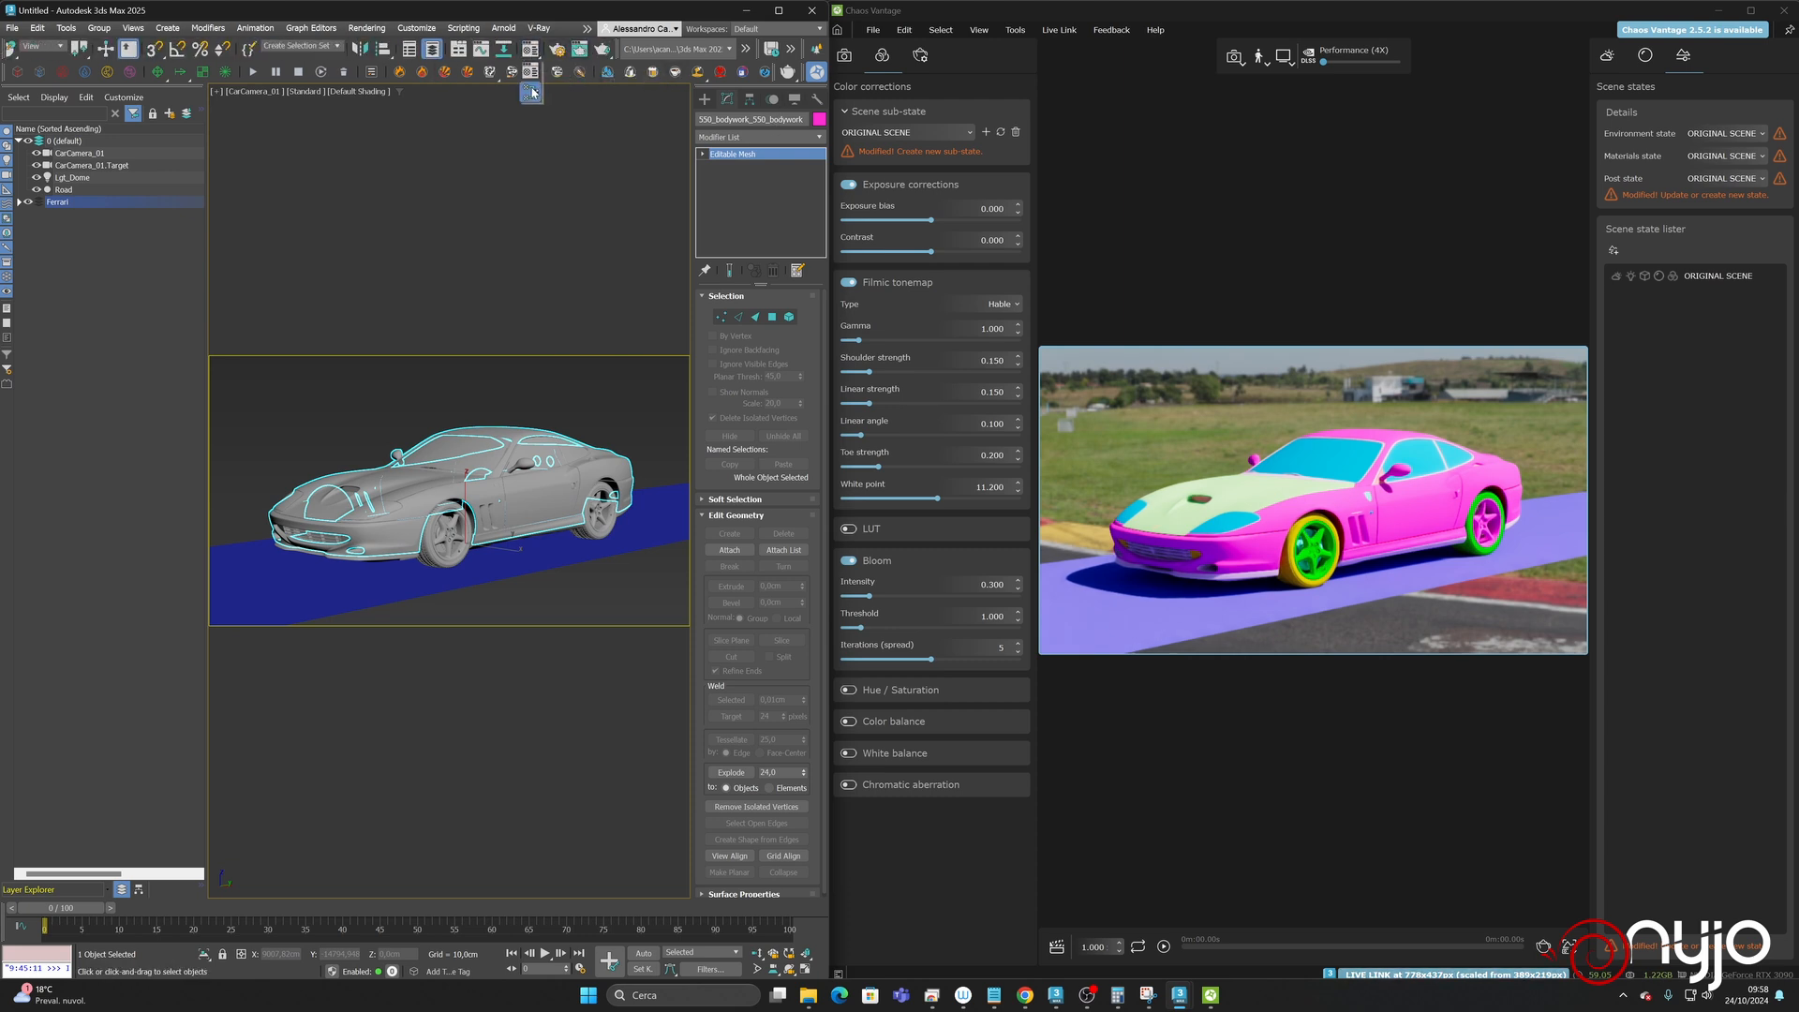
drag(836, 276, 265, 334)
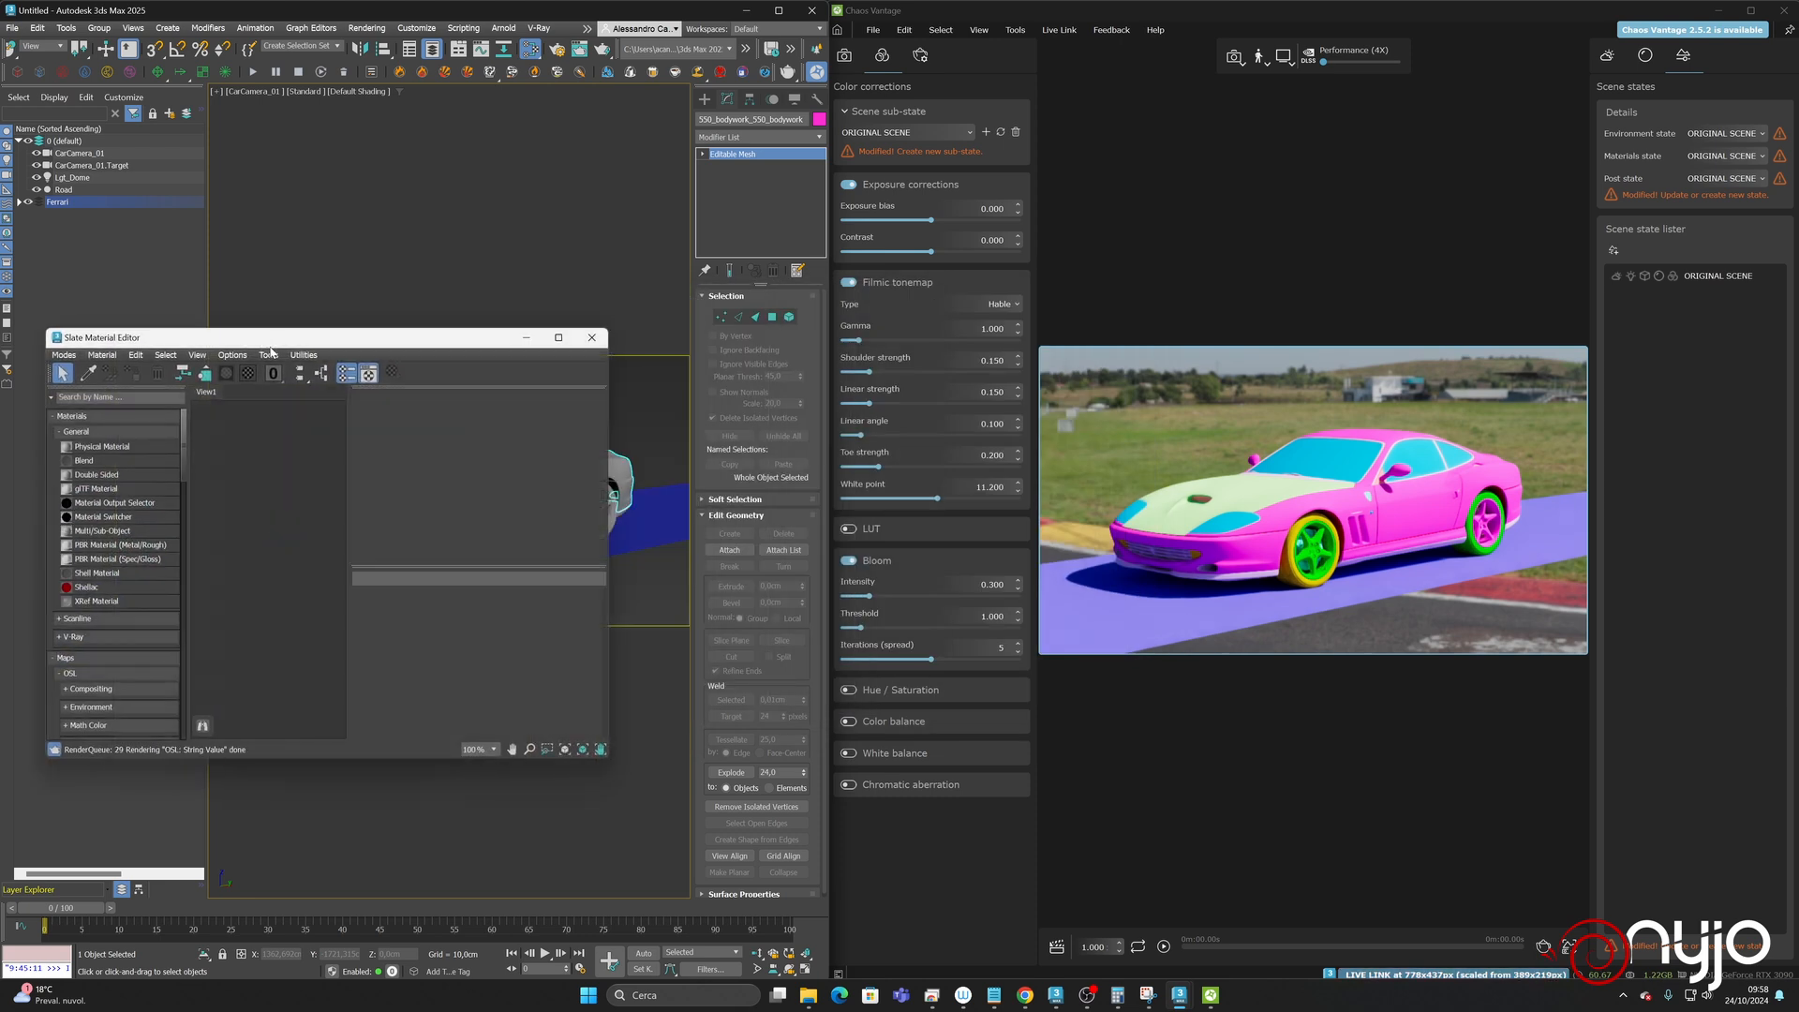
drag(271, 350, 294, 296)
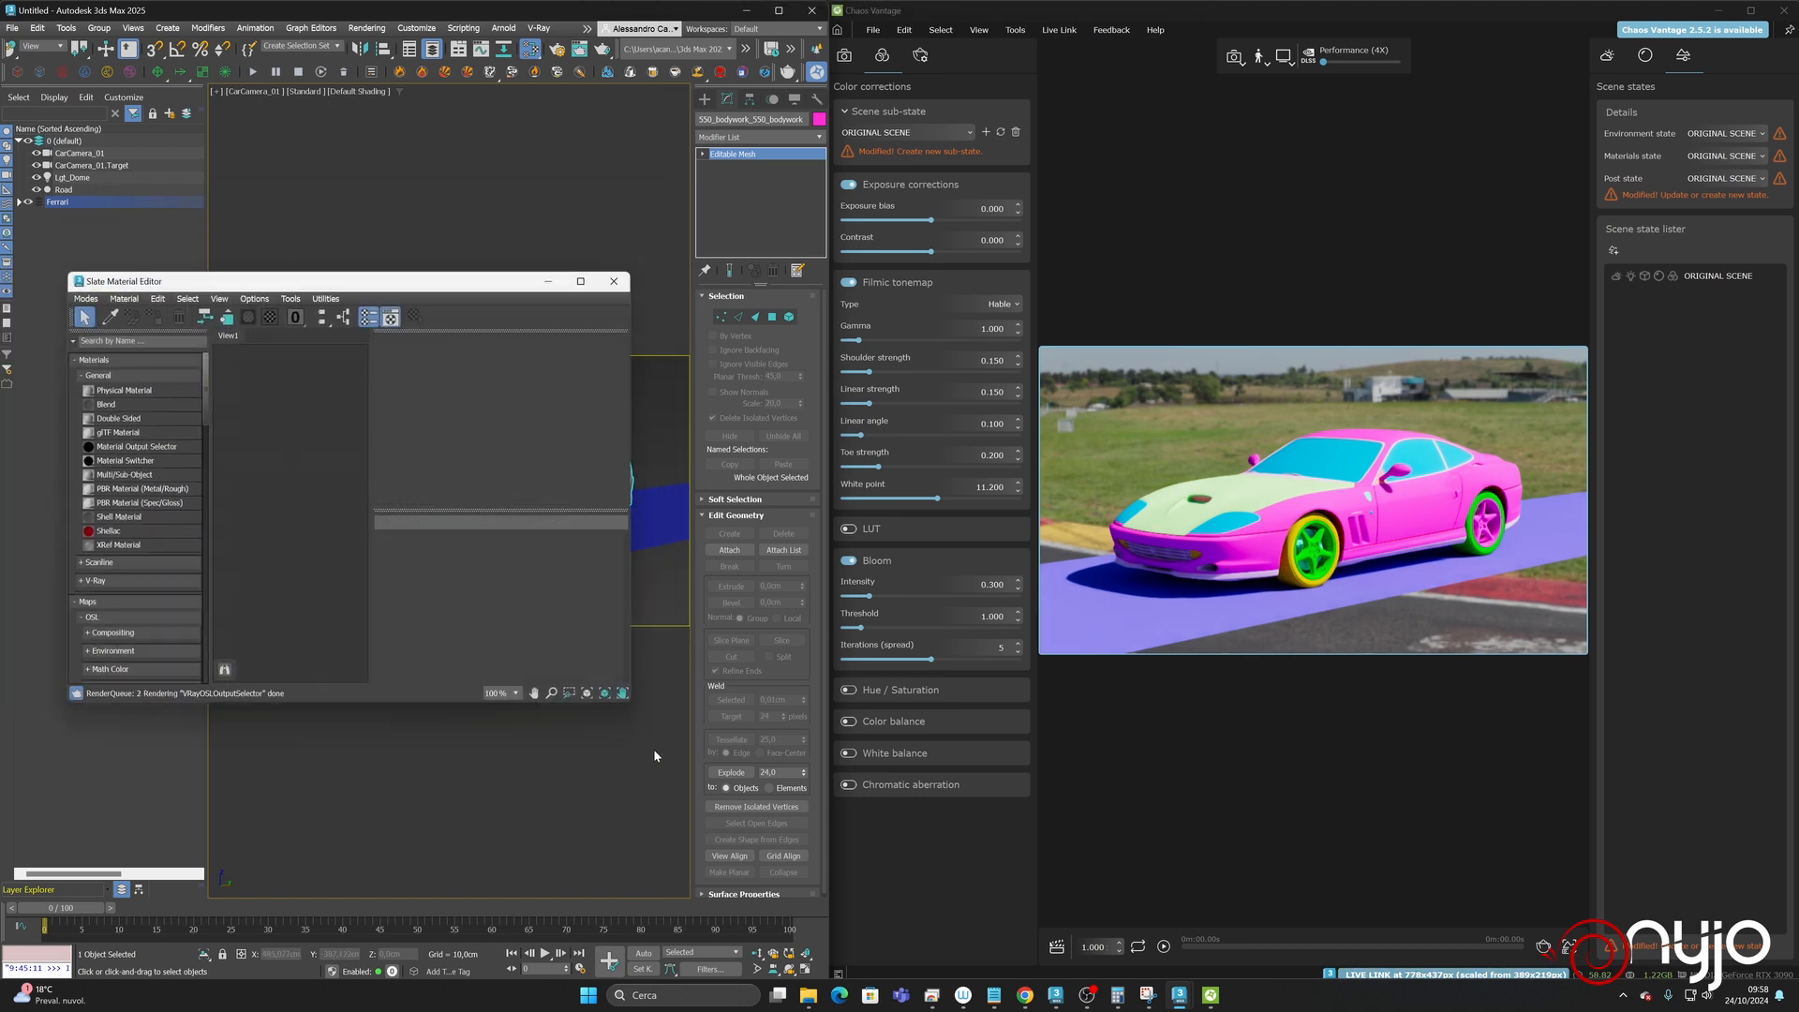
- Configure the viewport layout as two stacked views, with CarCamera_01 in the upper one and Front in the lower one
click(217, 91)
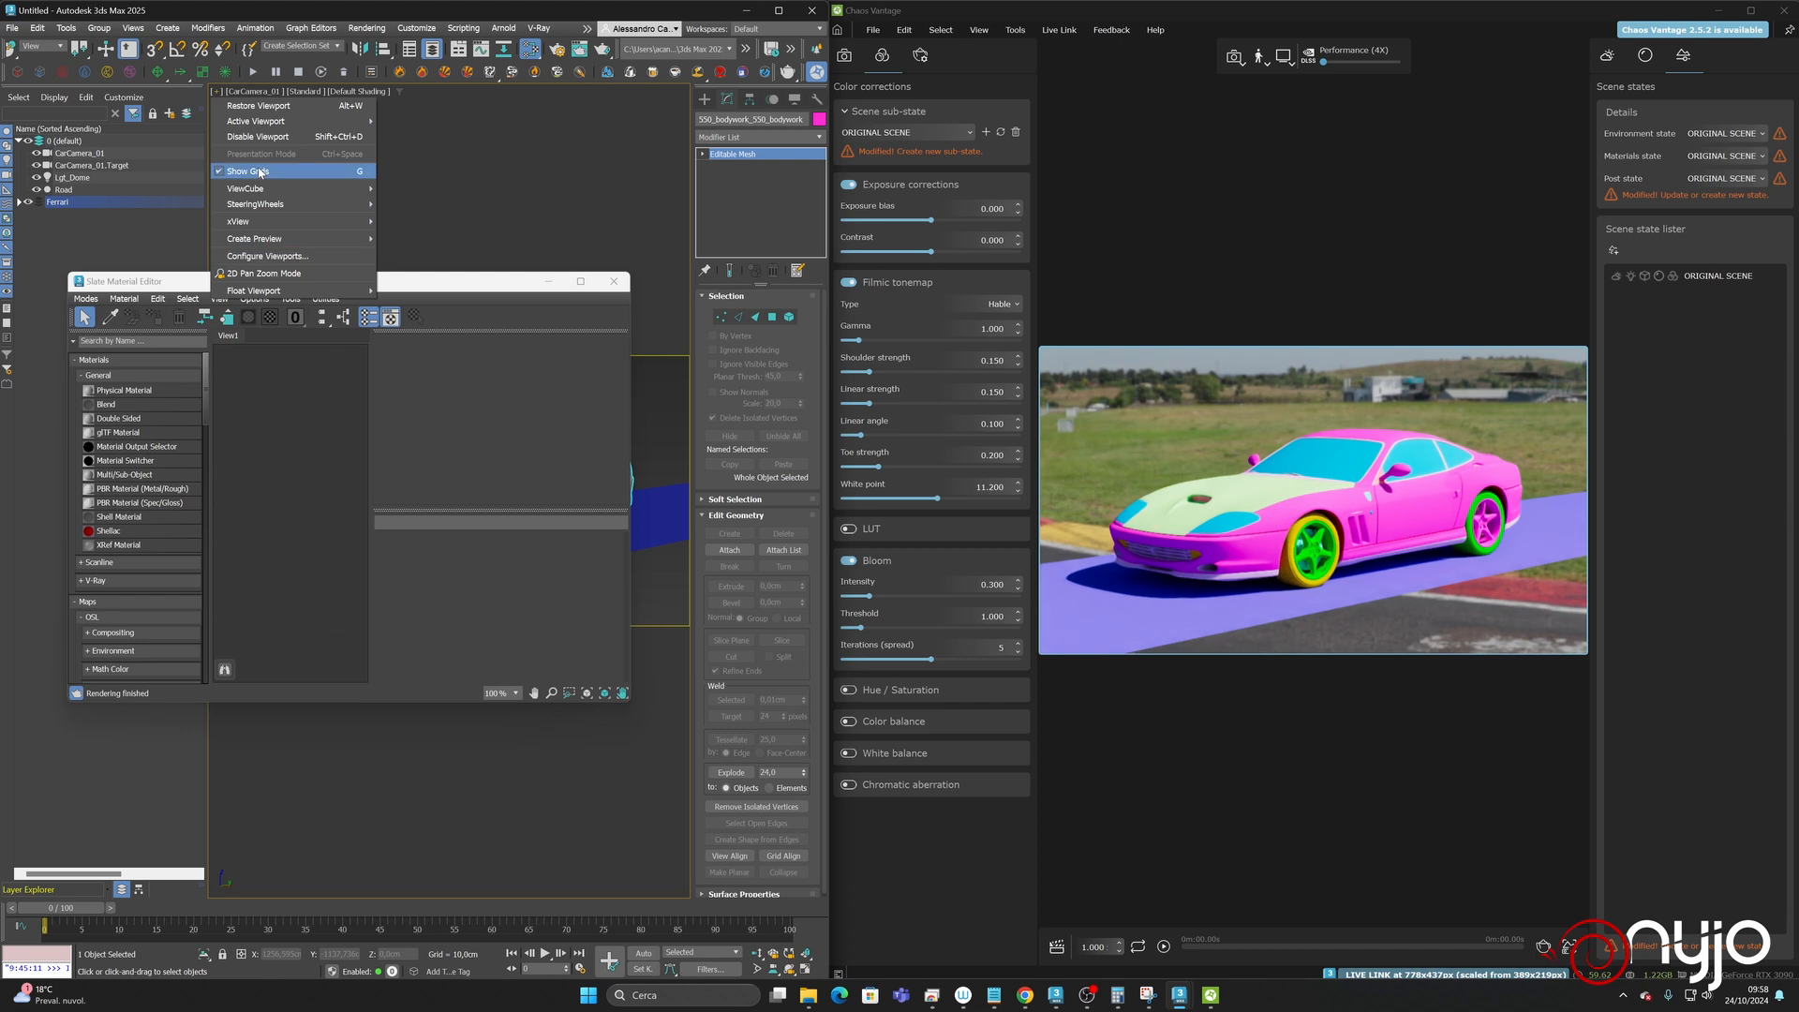
mouse_move(310, 294)
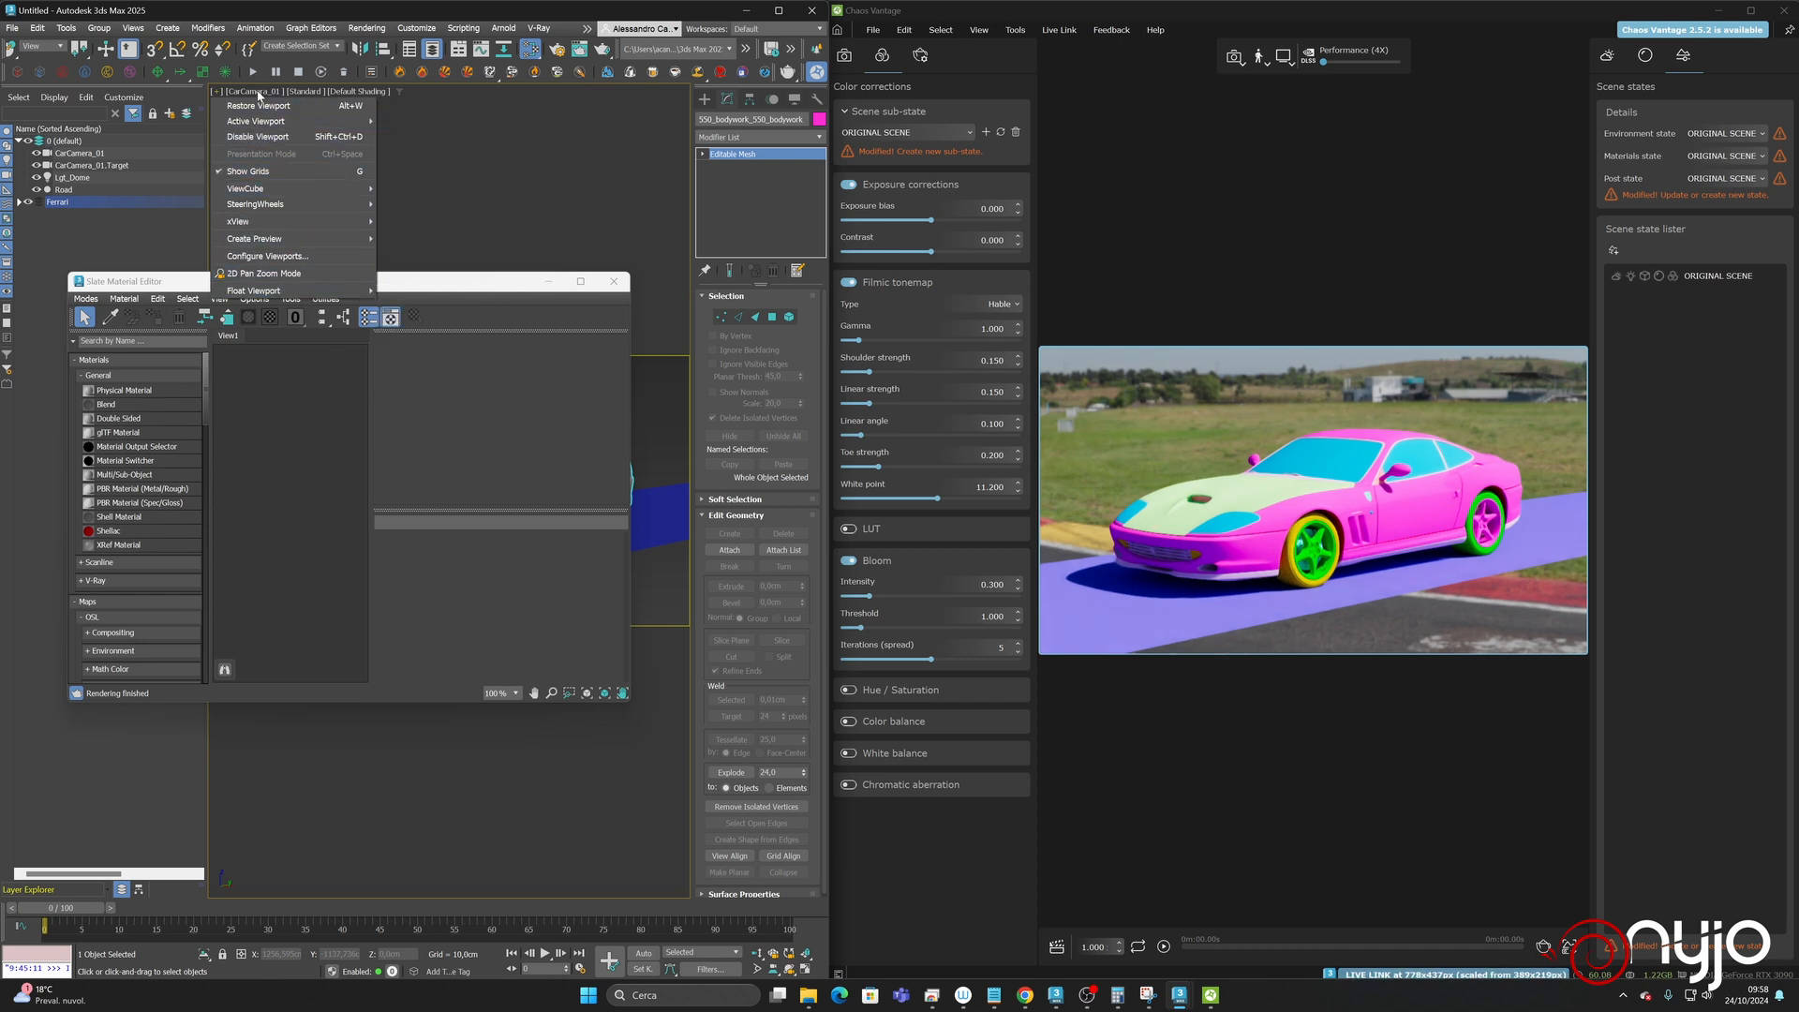
click(272, 256)
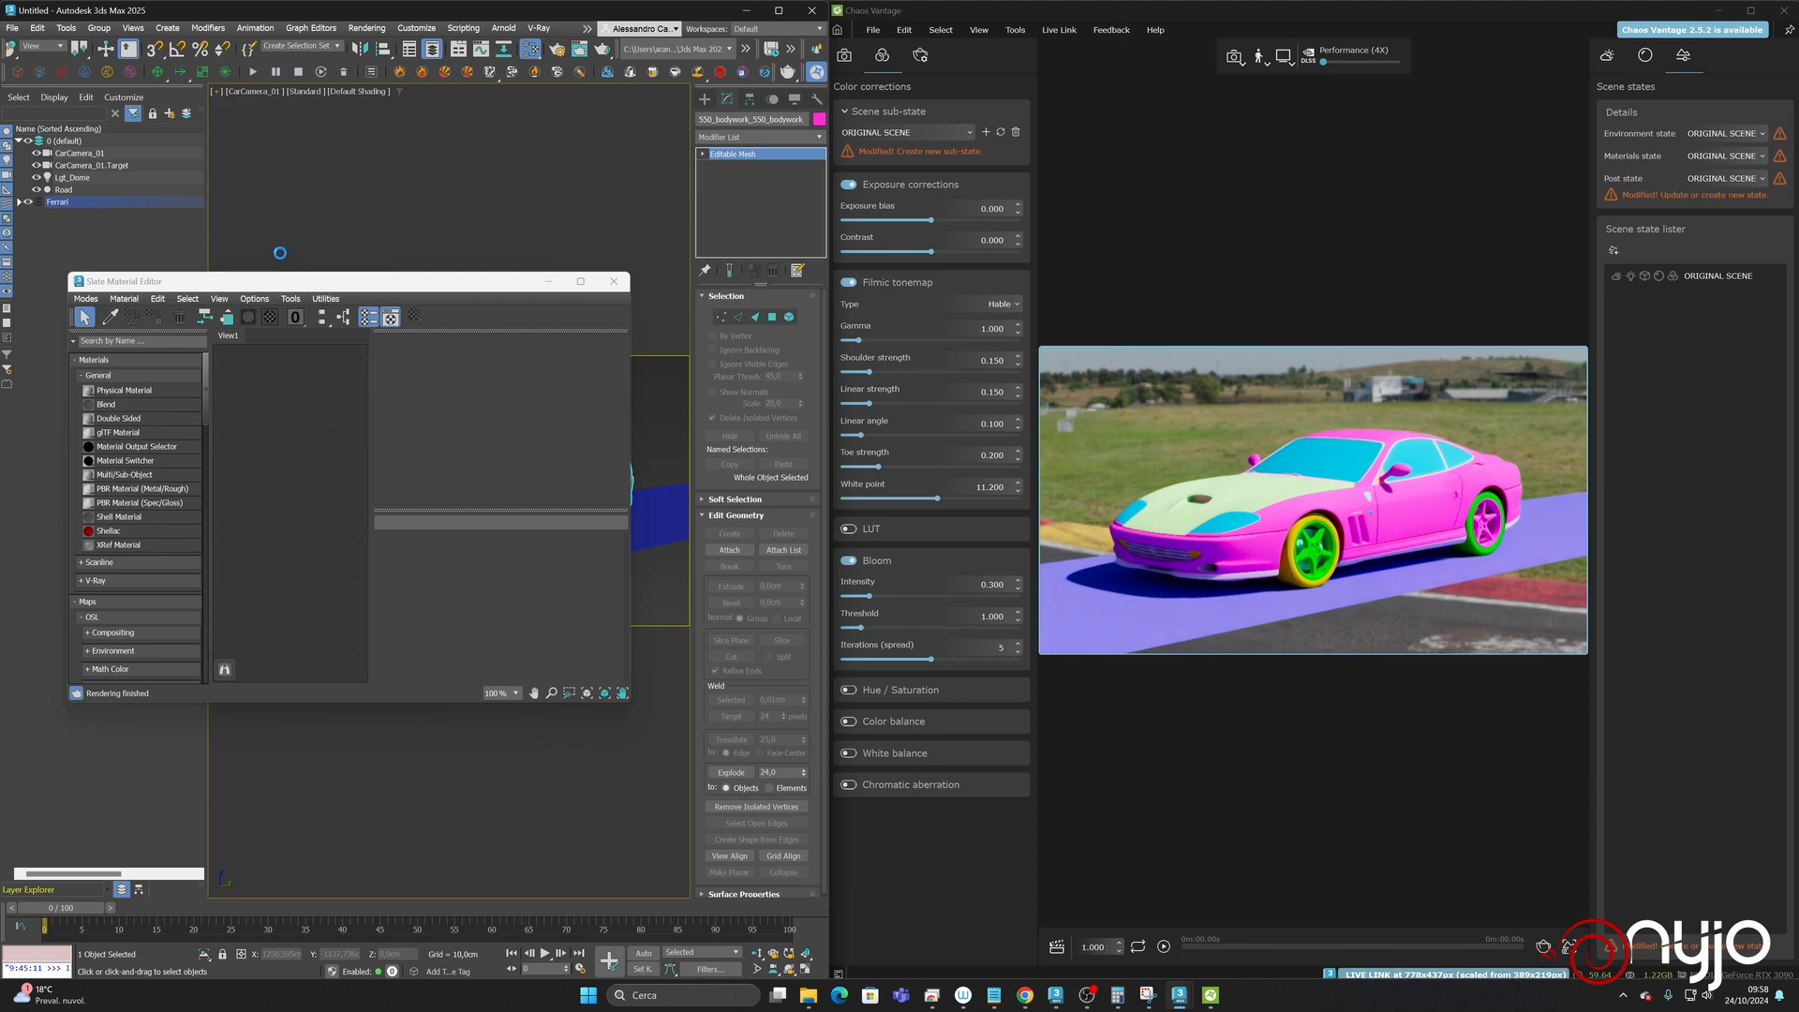
drag(428, 323, 493, 118)
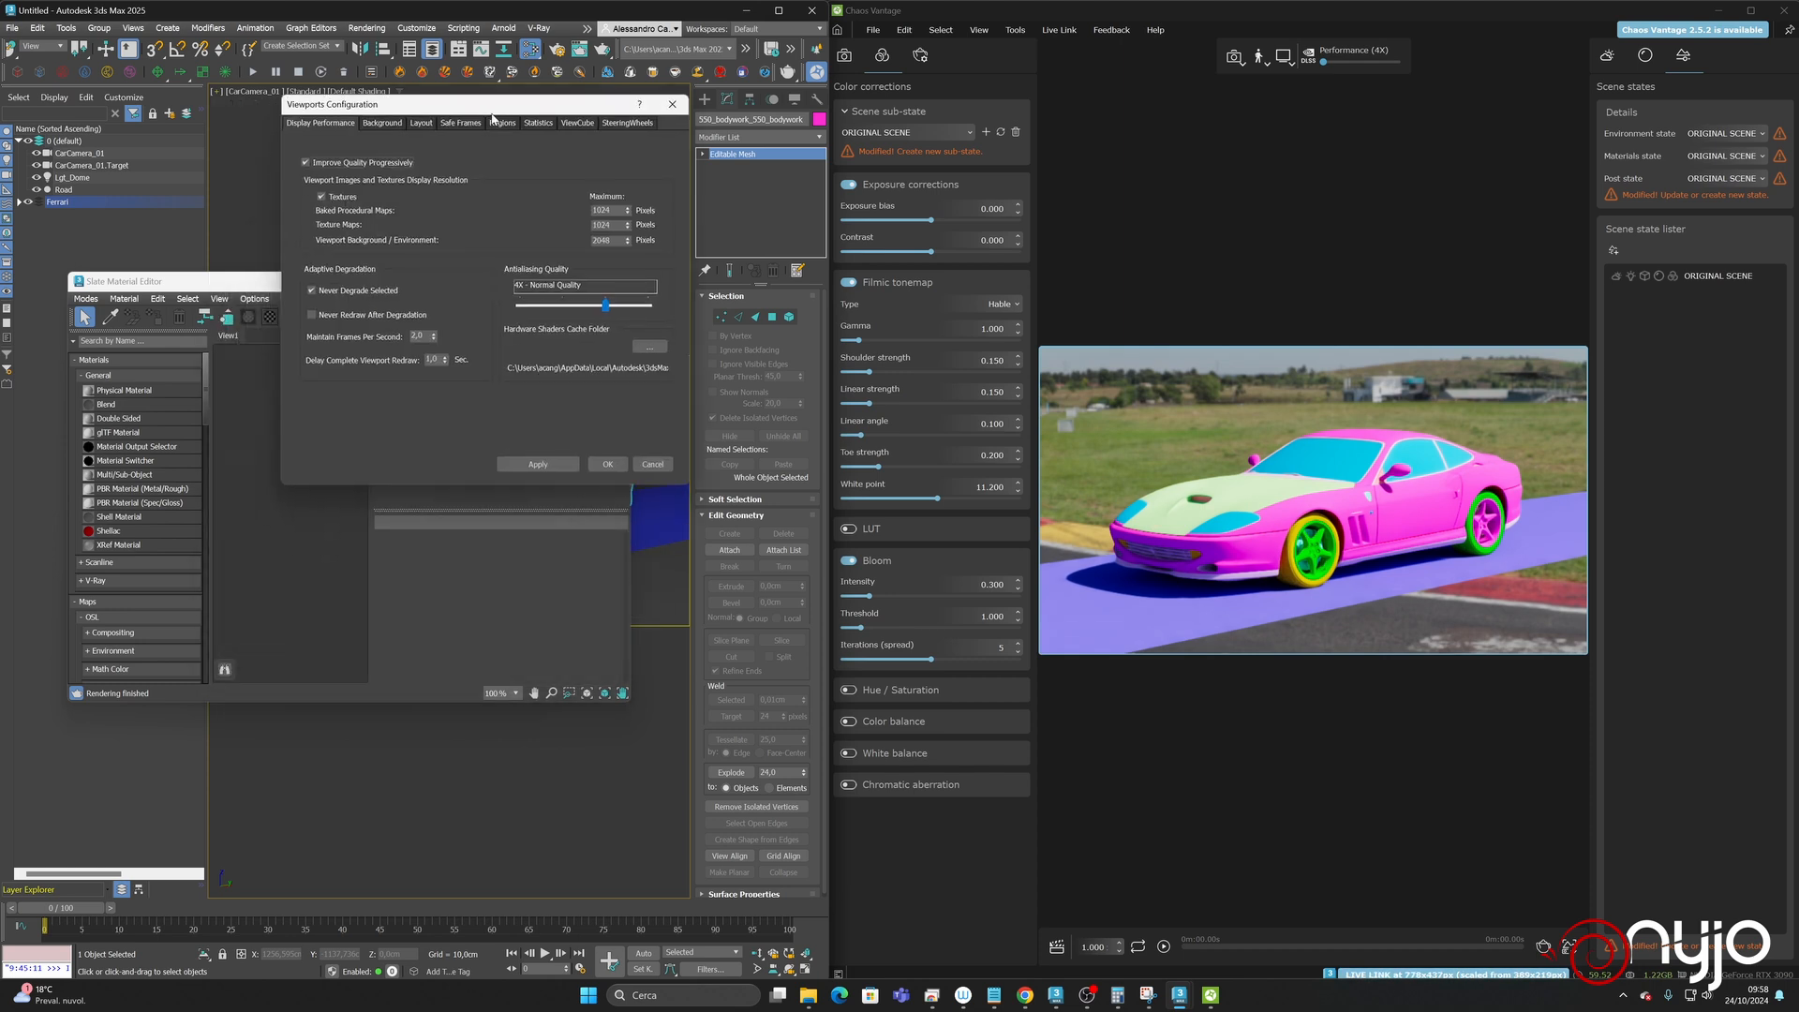
click(427, 124)
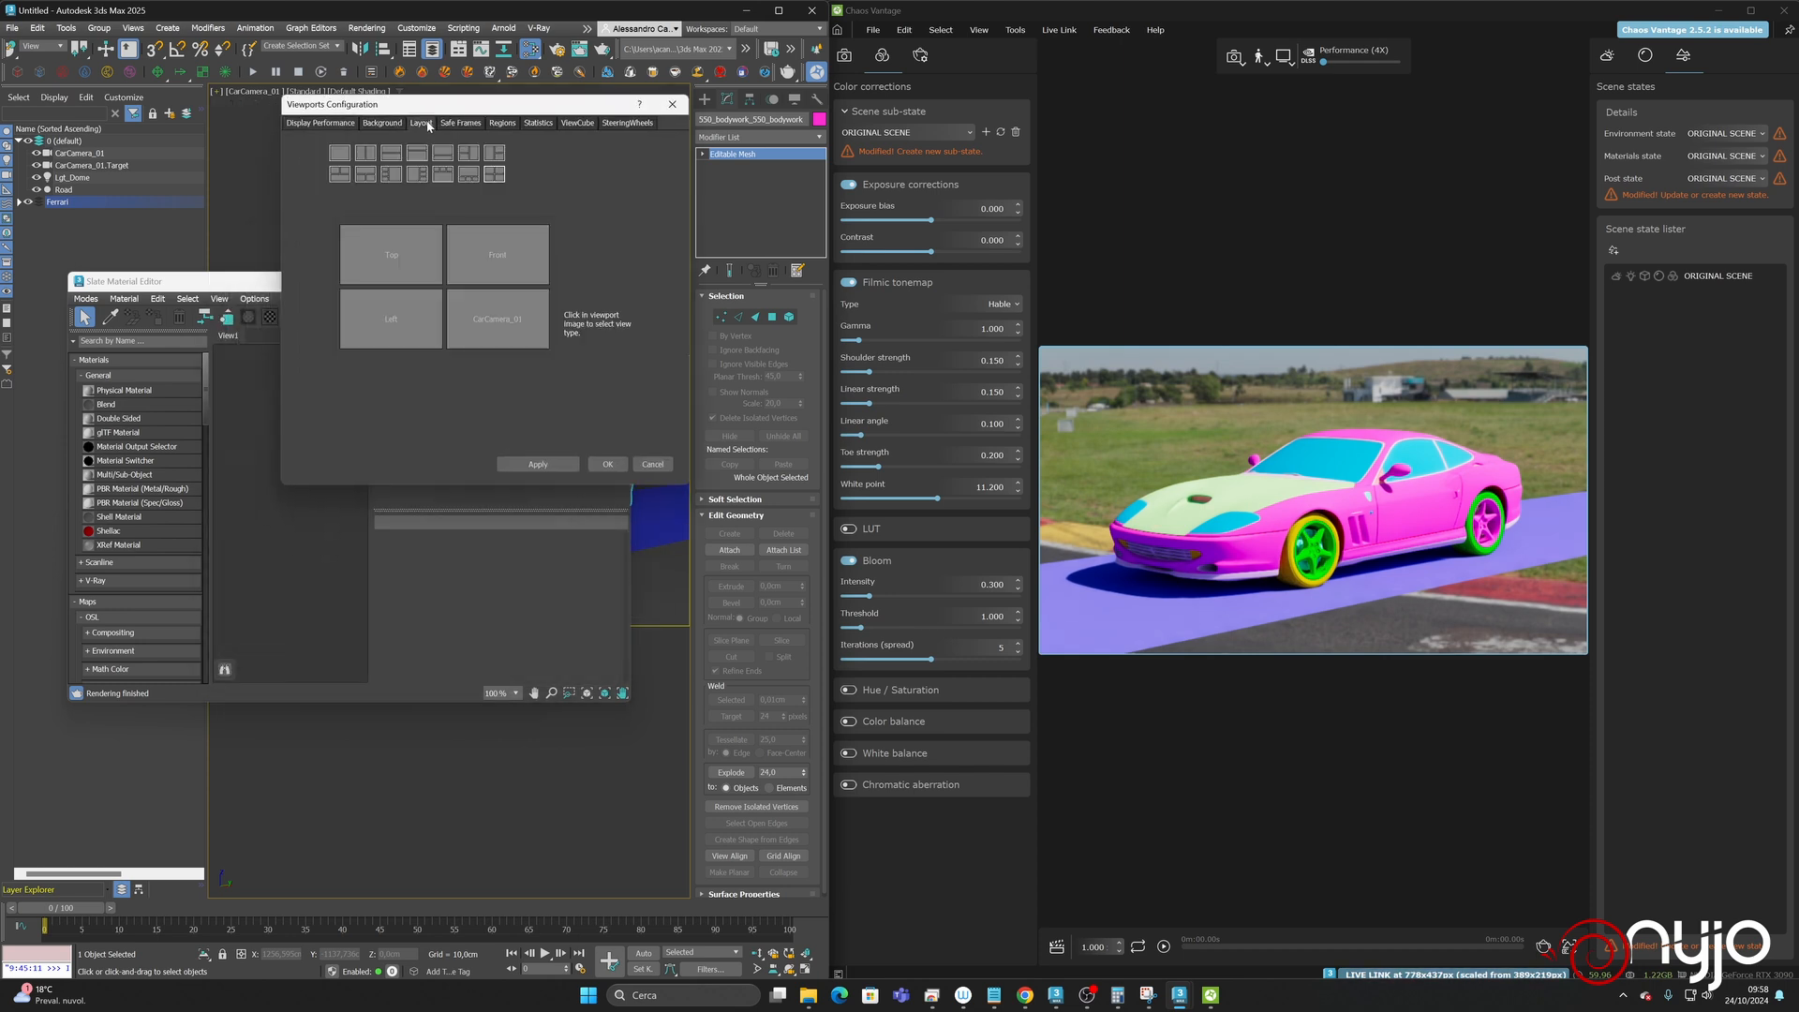
click(391, 154)
click(450, 248)
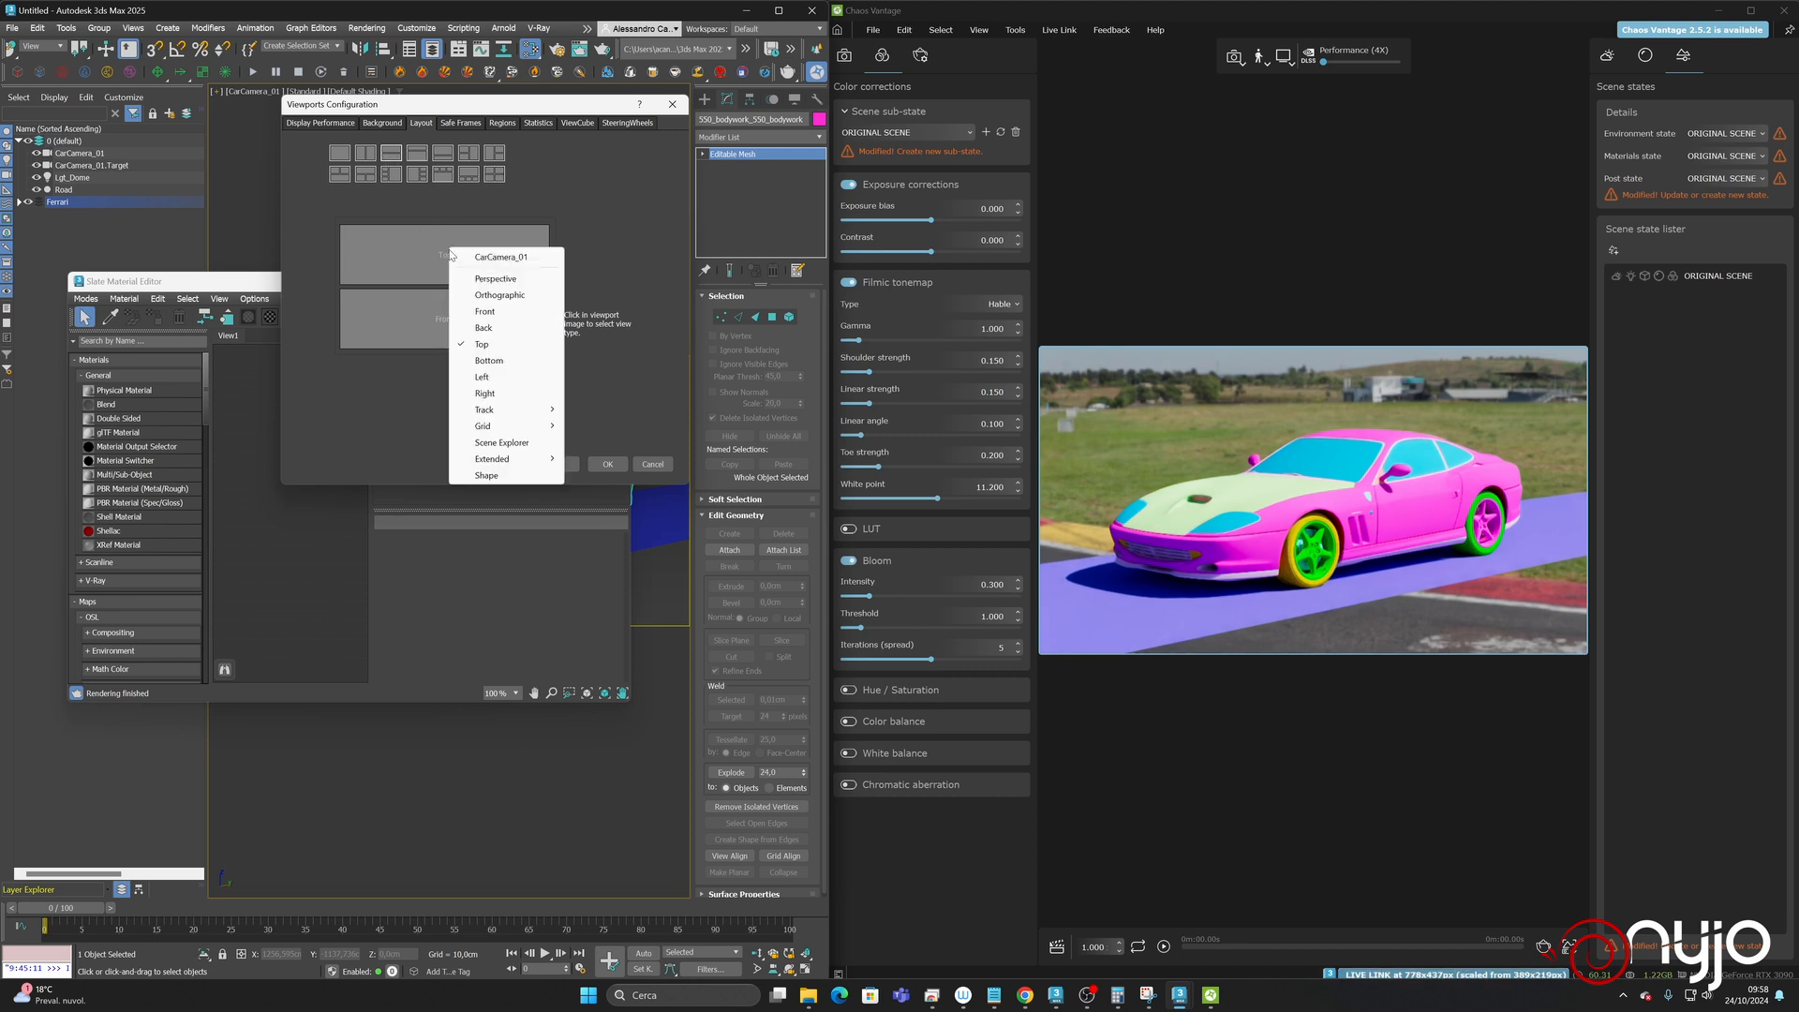
click(478, 255)
click(448, 323)
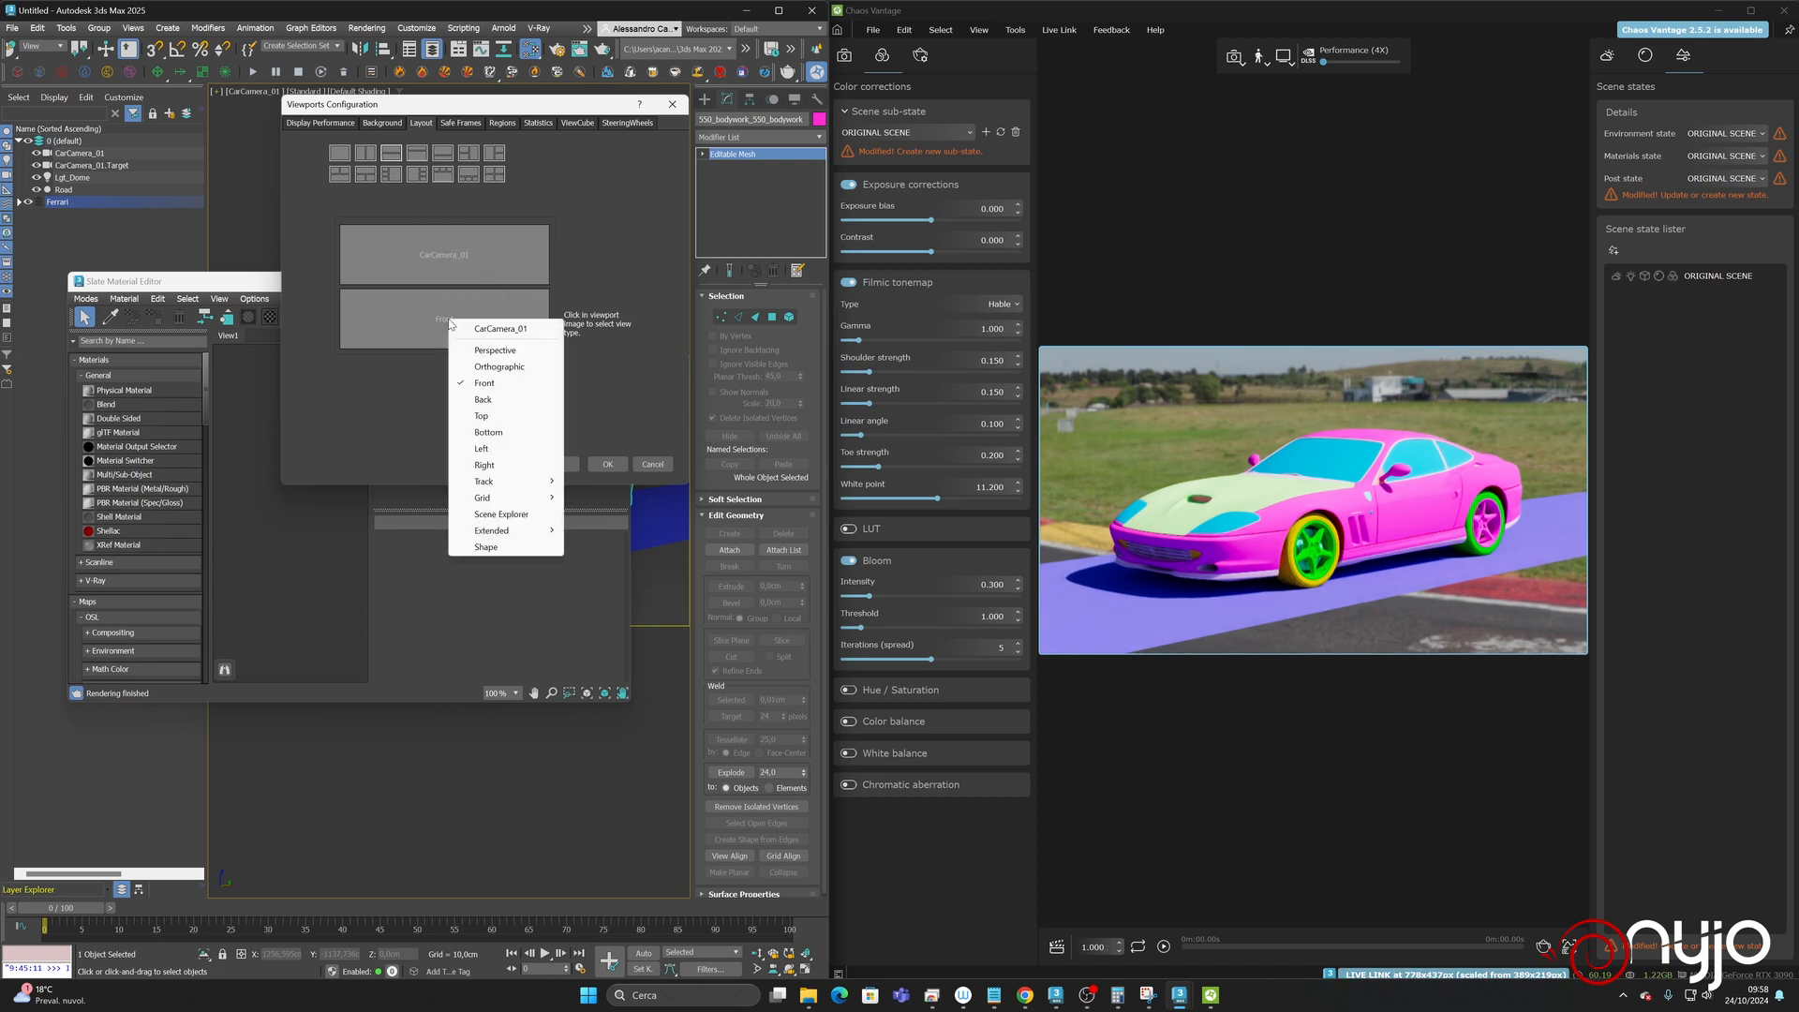
mouse_move(539, 535)
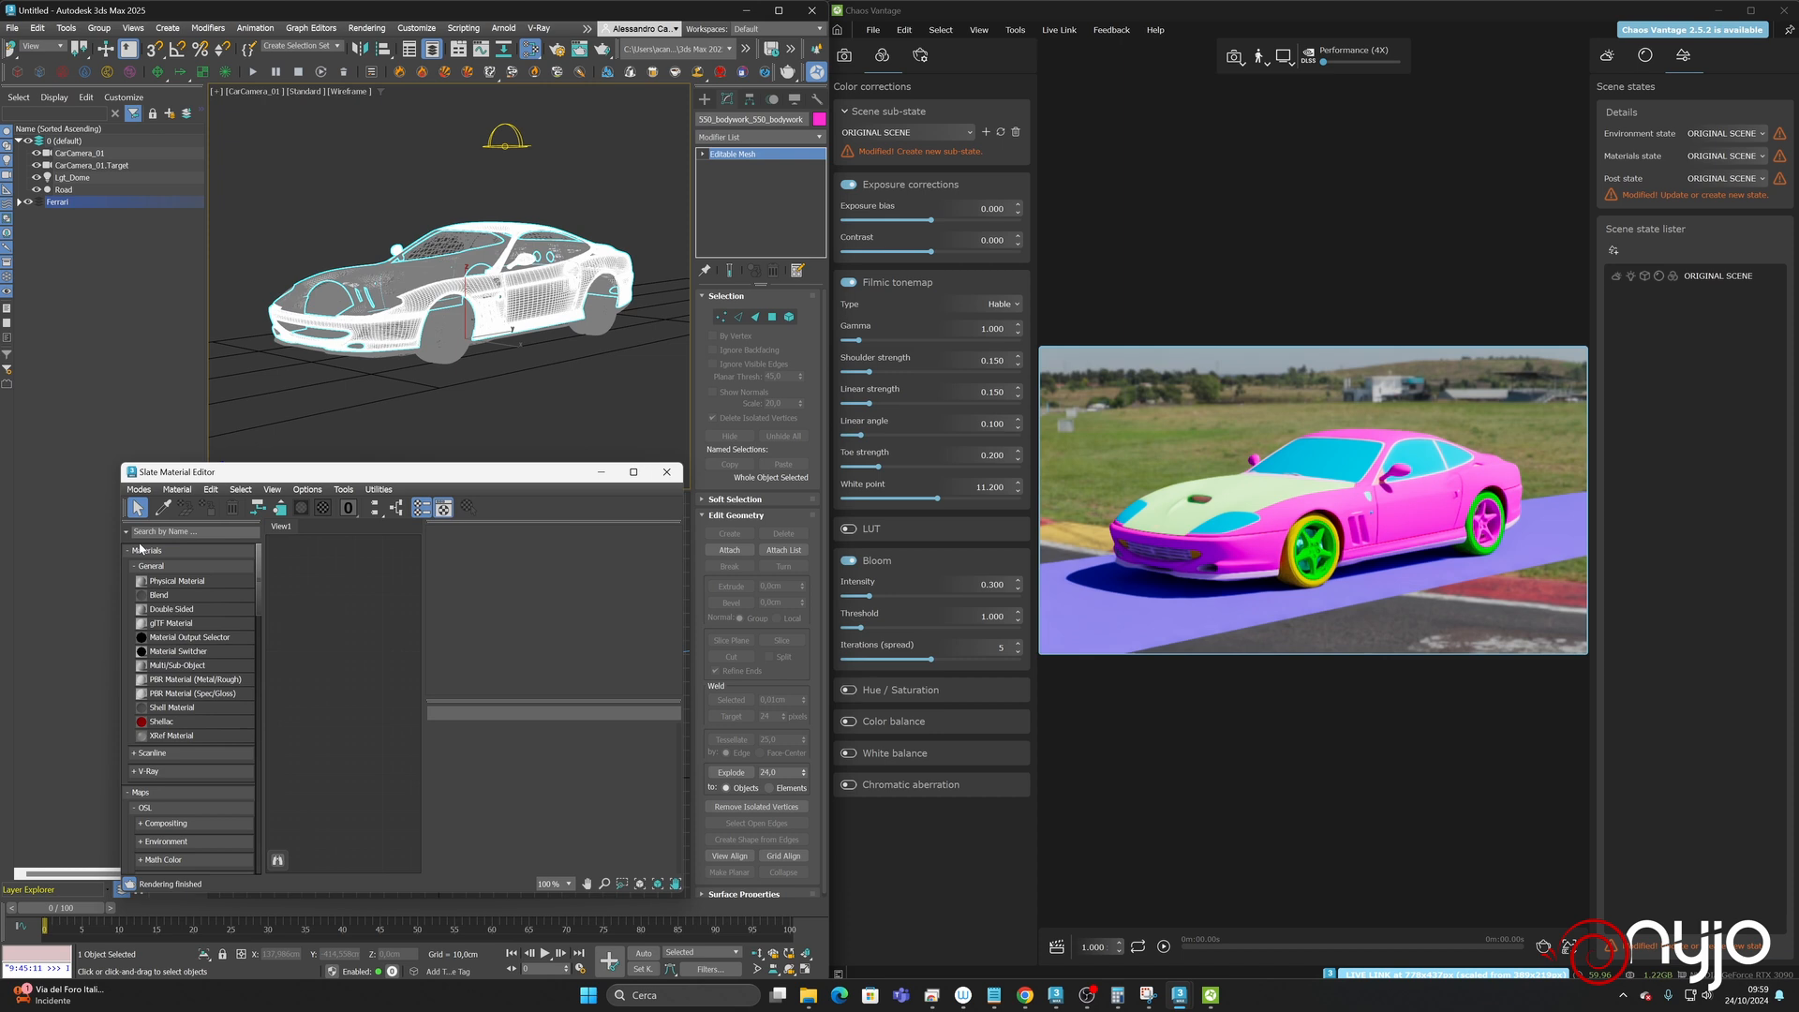
- Make the Slate Material Editor dockable and dock it above the viewports
click(139, 489)
click(172, 538)
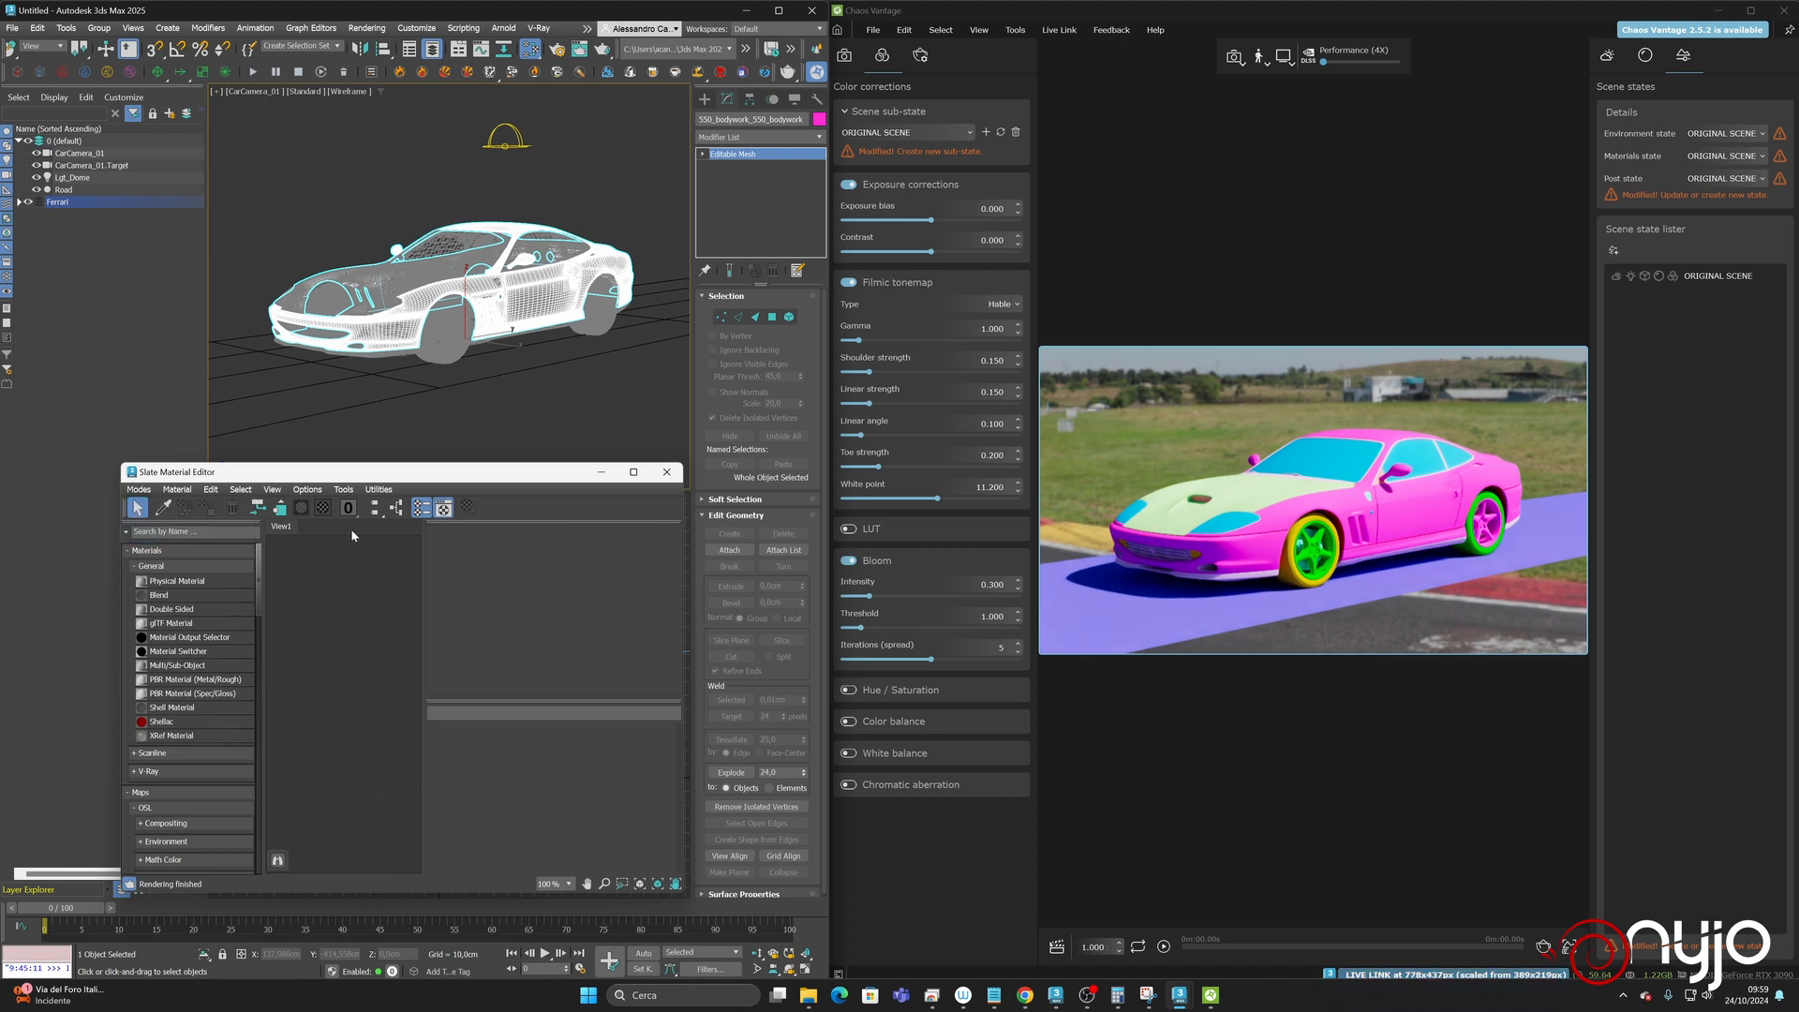
drag(278, 478, 332, 504)
click(192, 515)
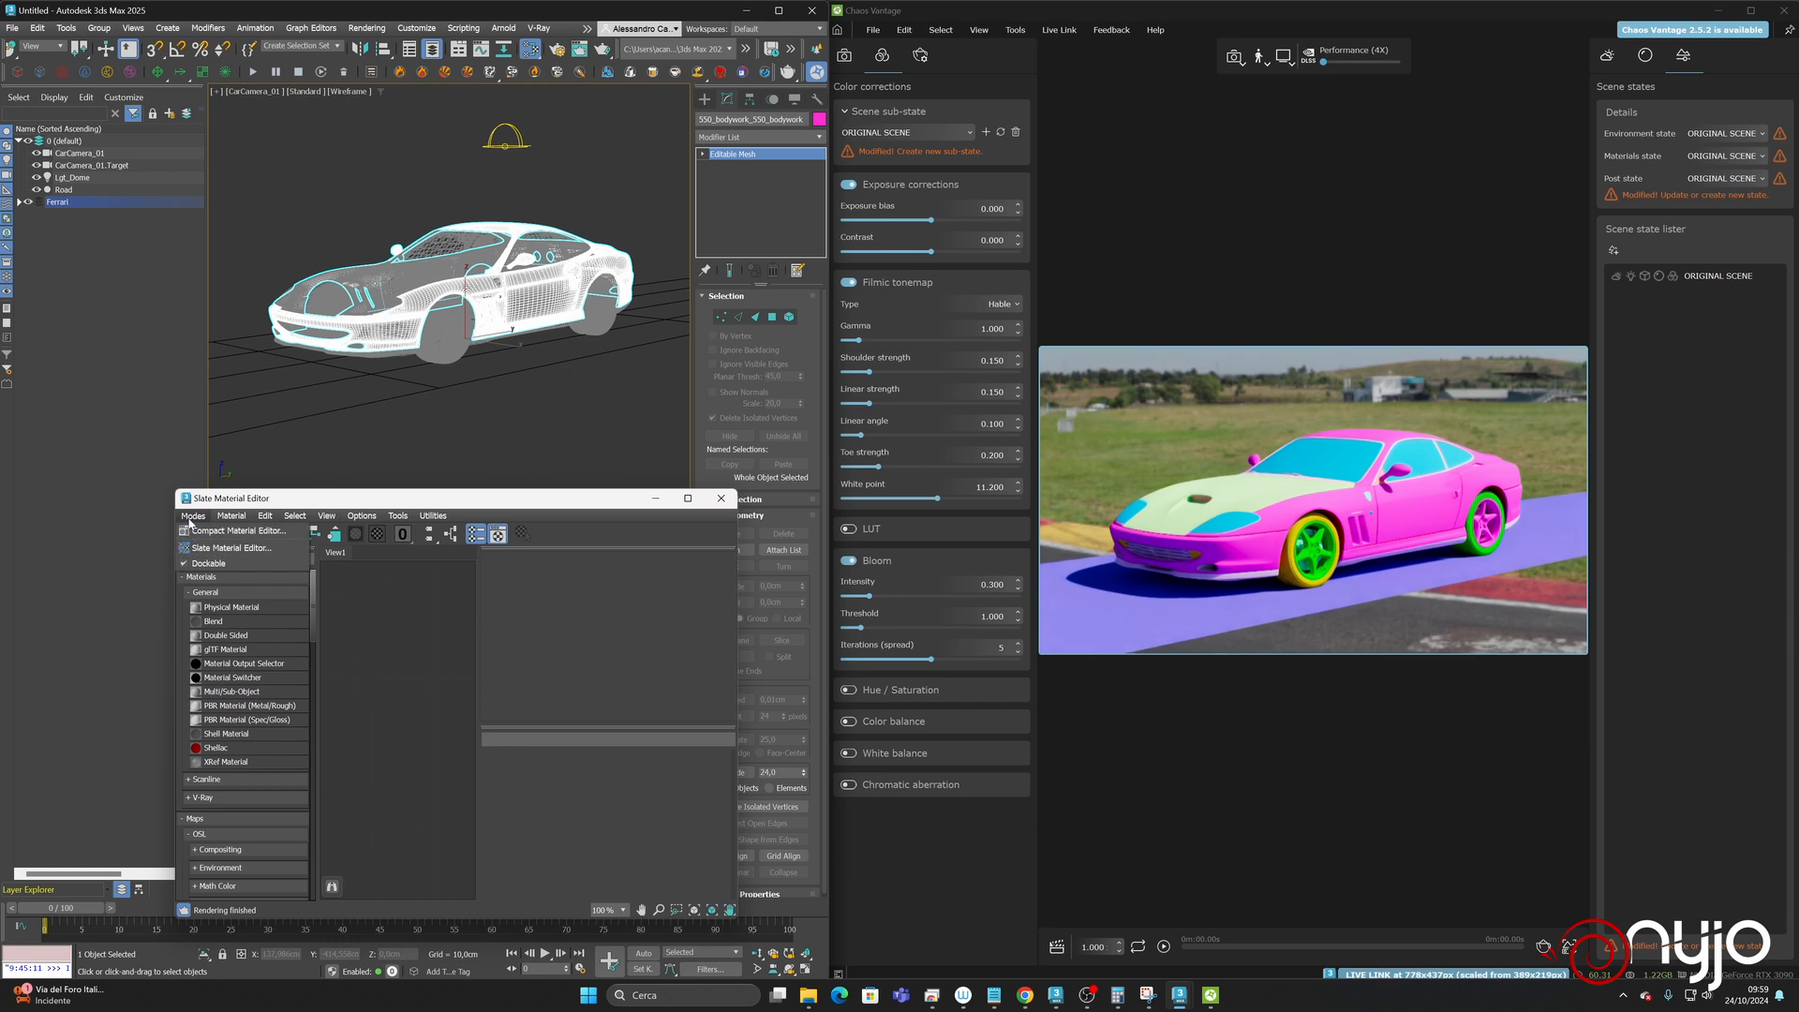
click(323, 497)
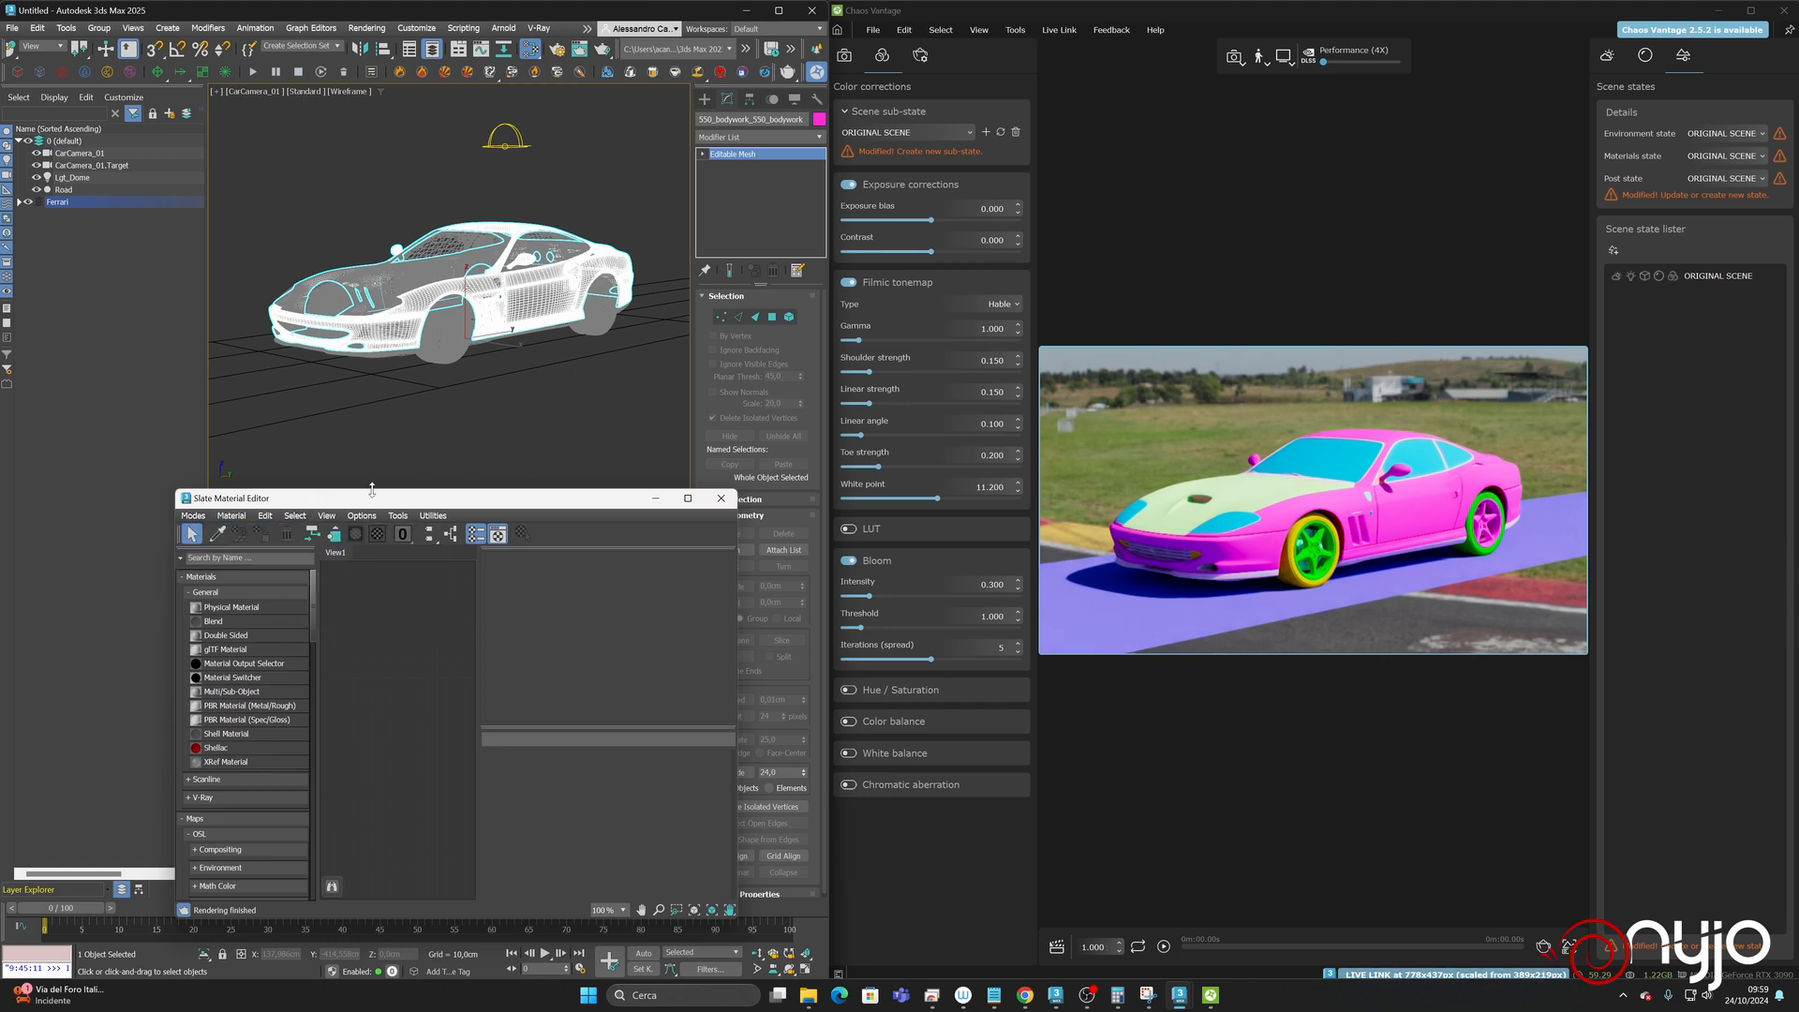
drag(375, 511, 422, 120)
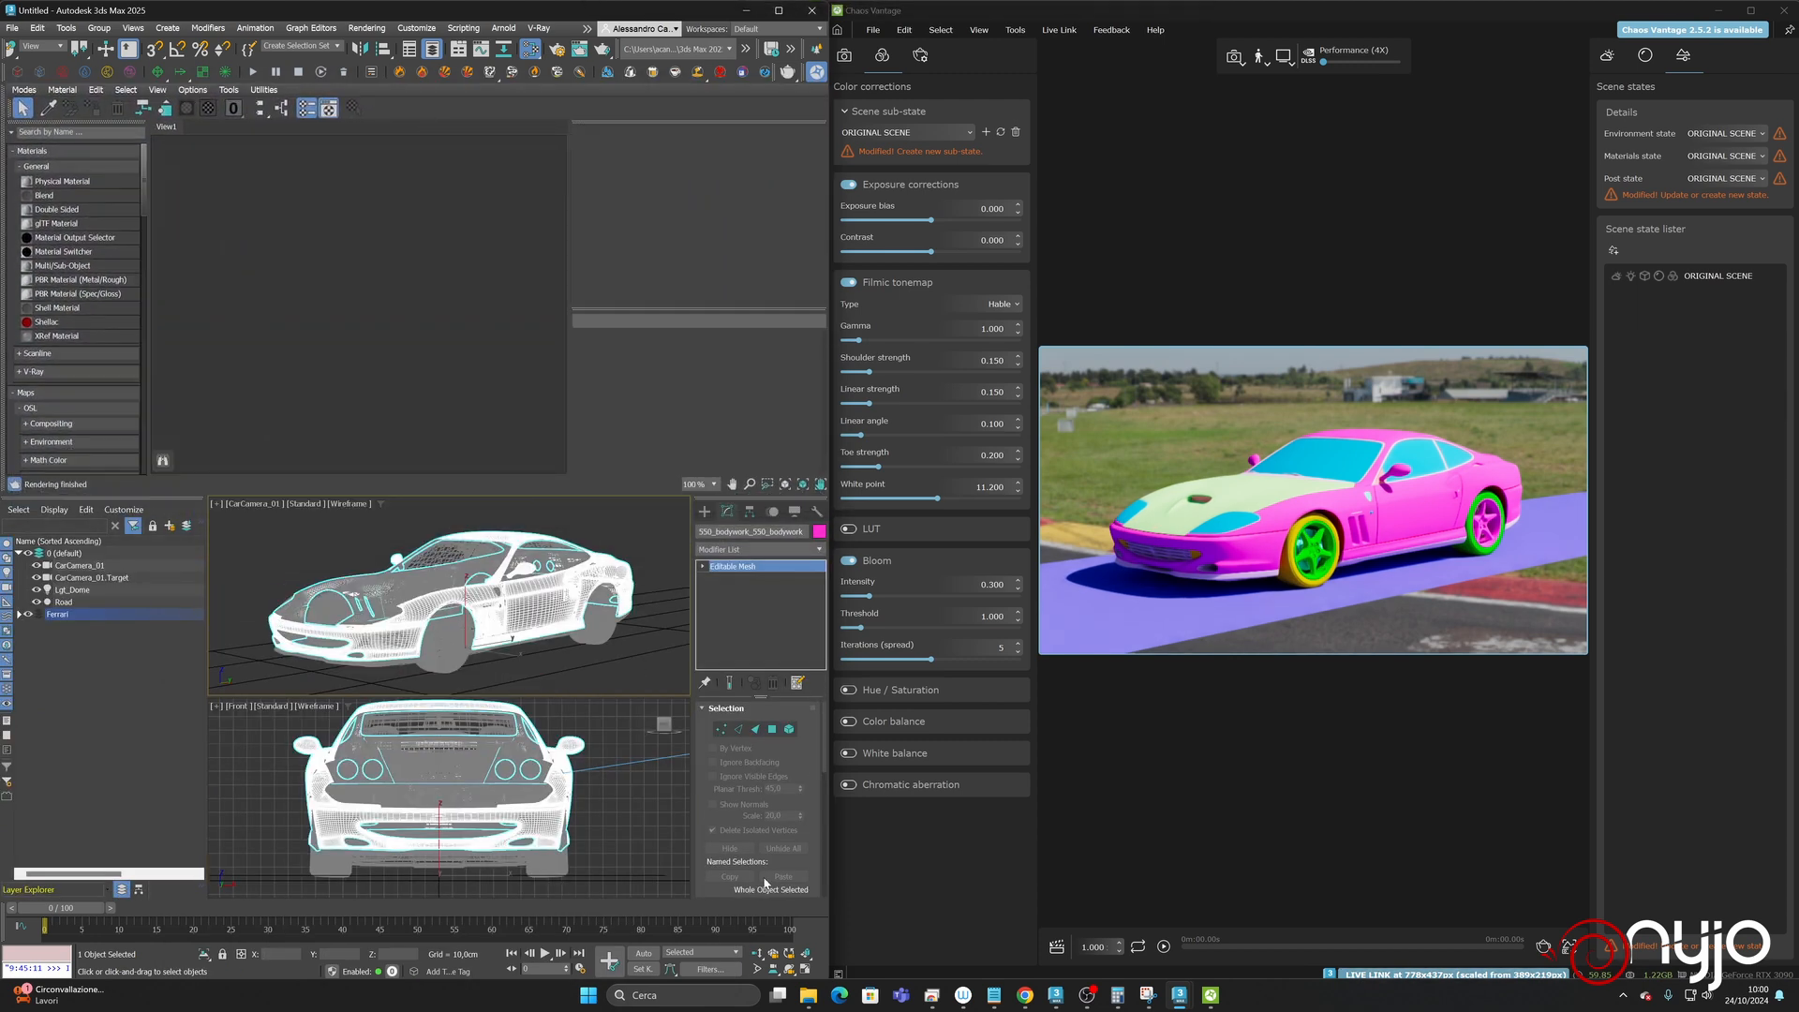
- Maximize the CarCamera_01 viewport, give it more height, and expand the V-Ray materials group in place of the General group
click(803, 972)
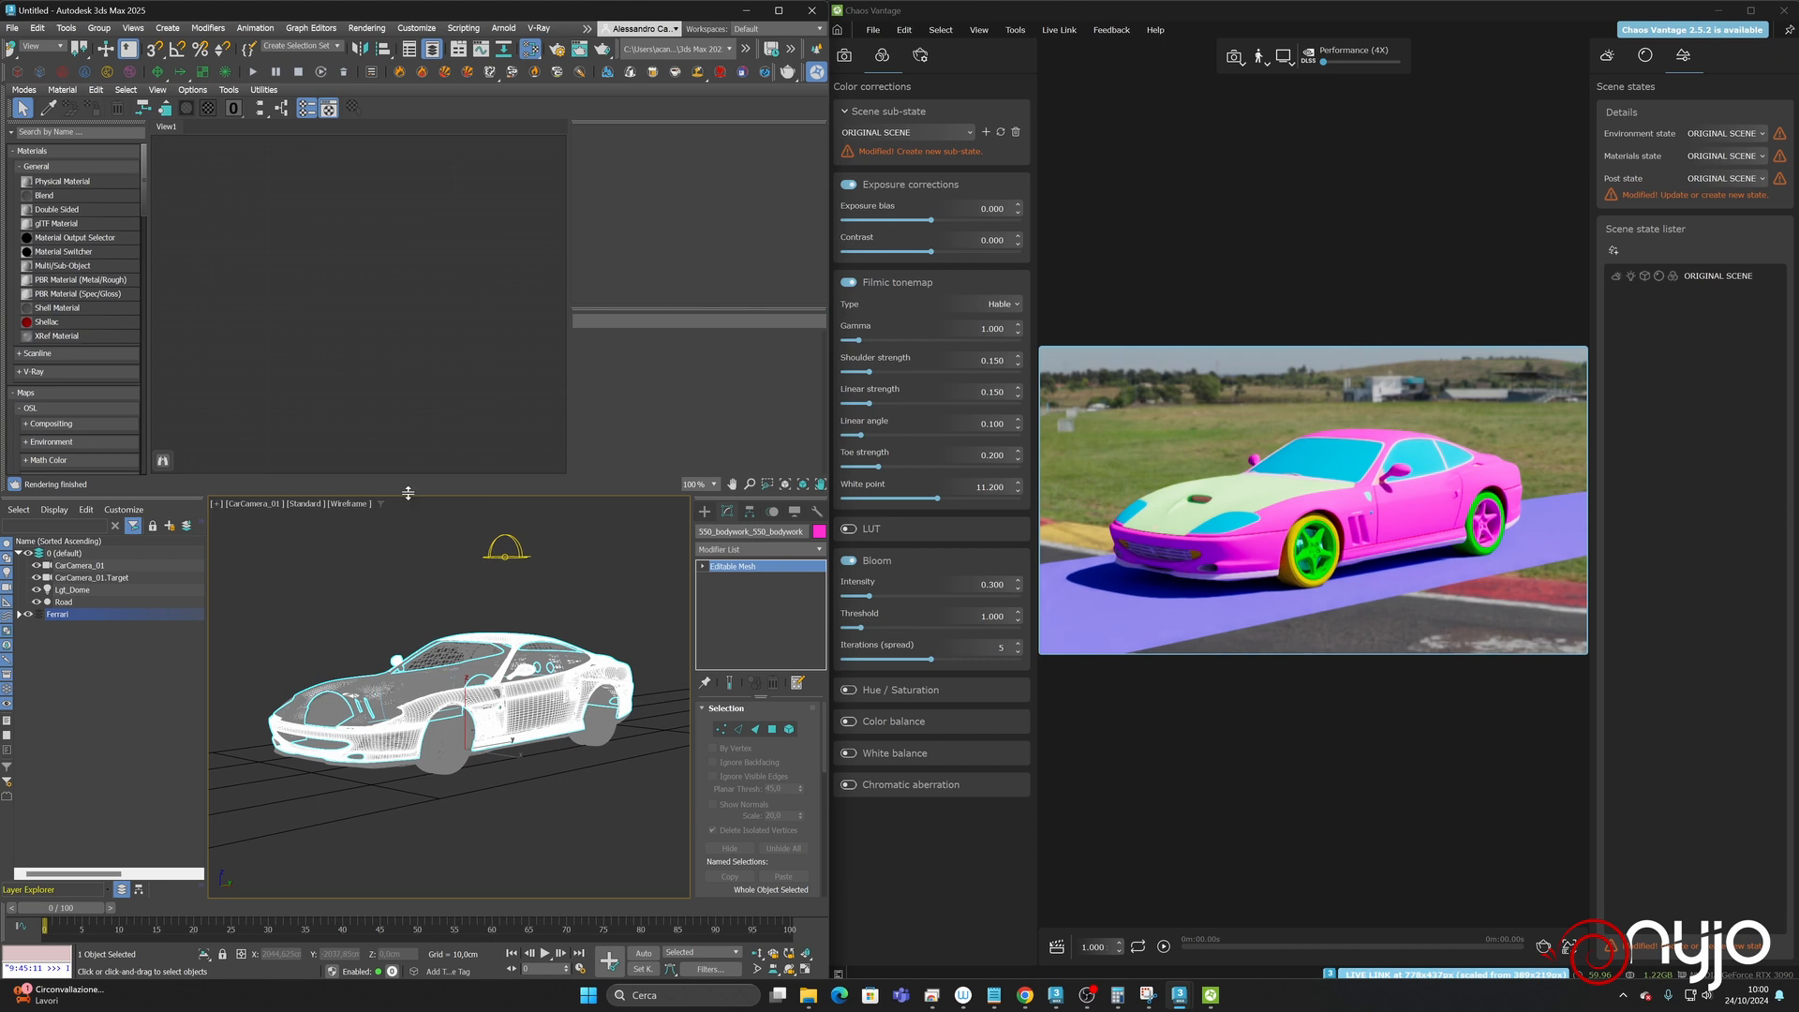
drag(408, 493, 408, 368)
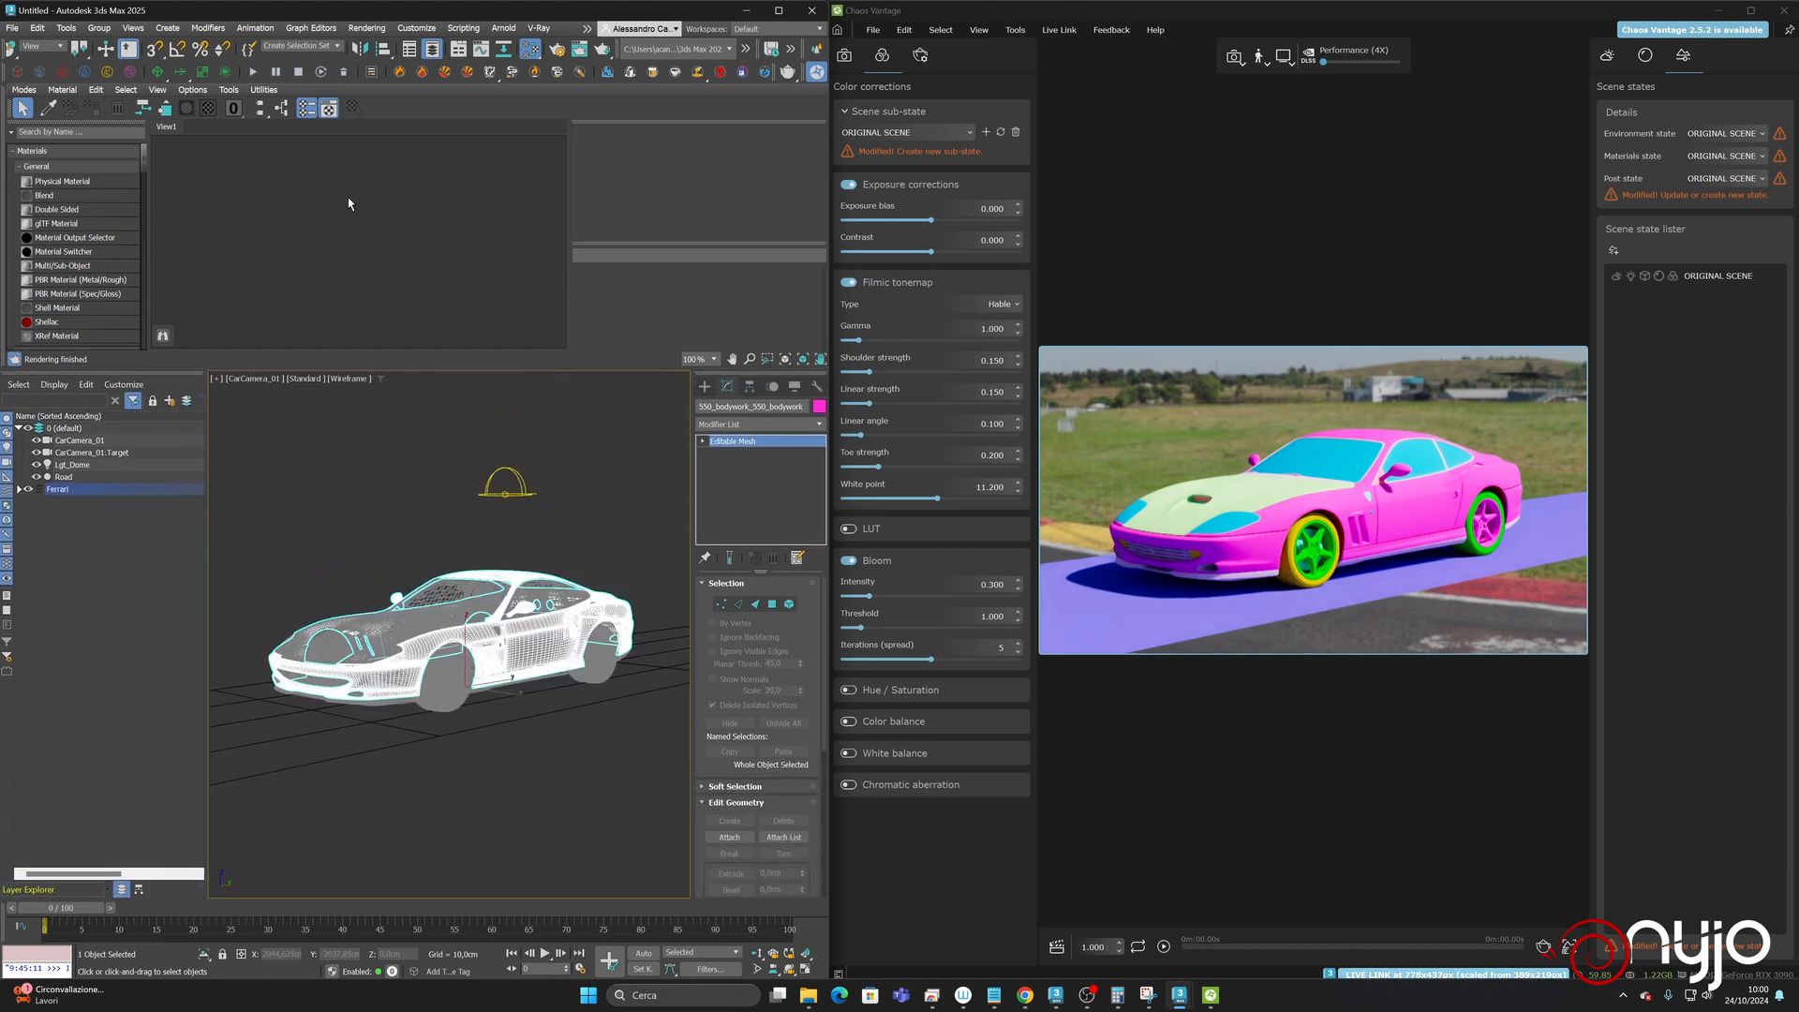
click(28, 166)
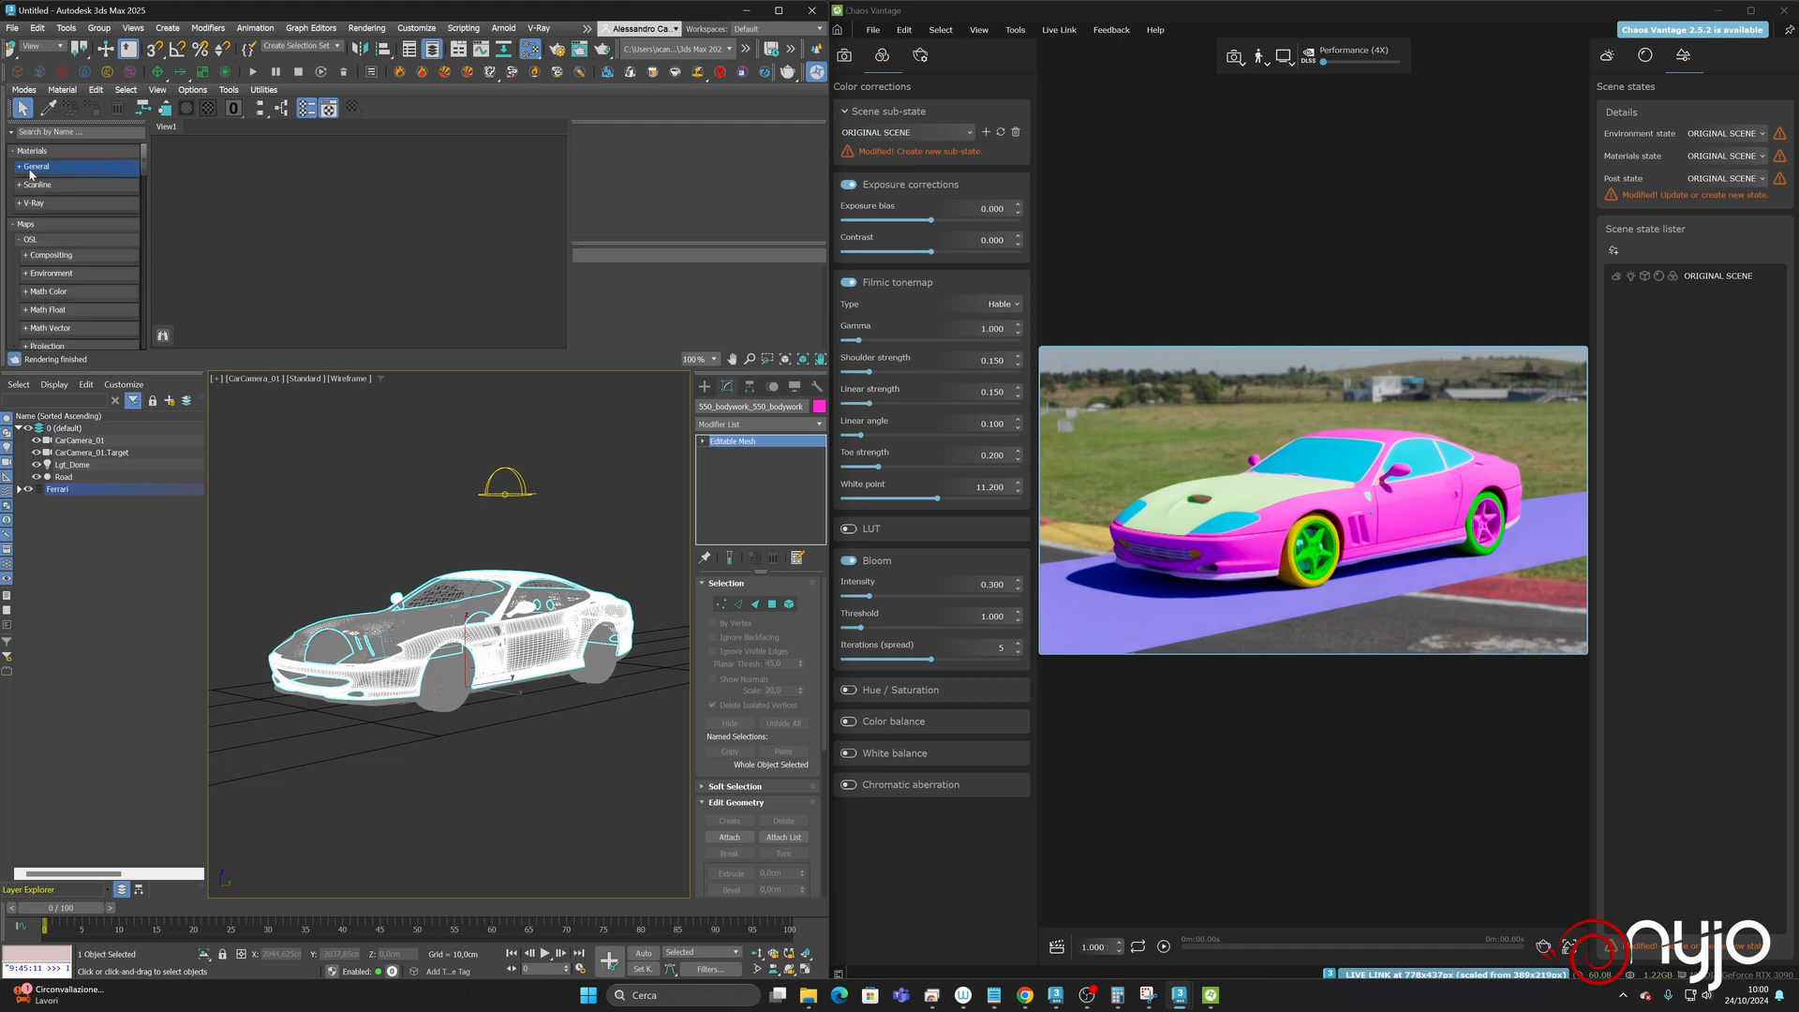
click(28, 203)
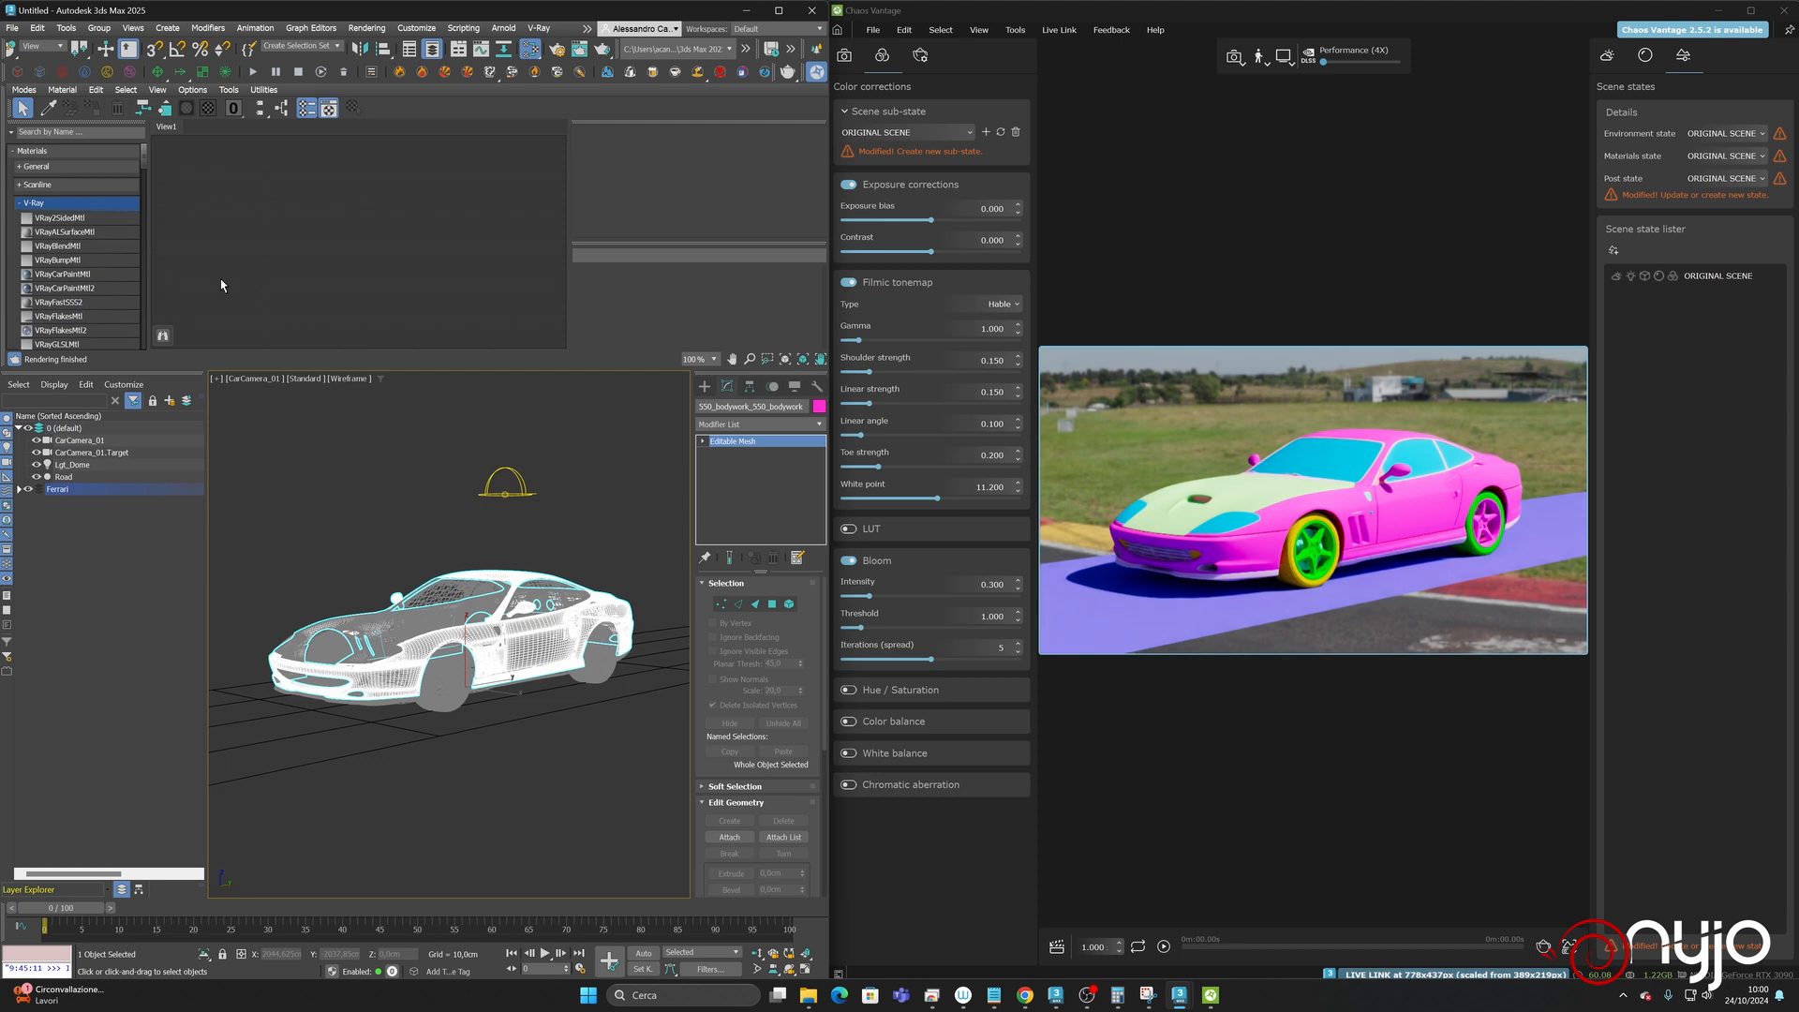
- Add a VRayCarPaintMtl node to the material graph and assign it to the selected bodywork mesh
drag(58, 277, 353, 165)
right_click(368, 157)
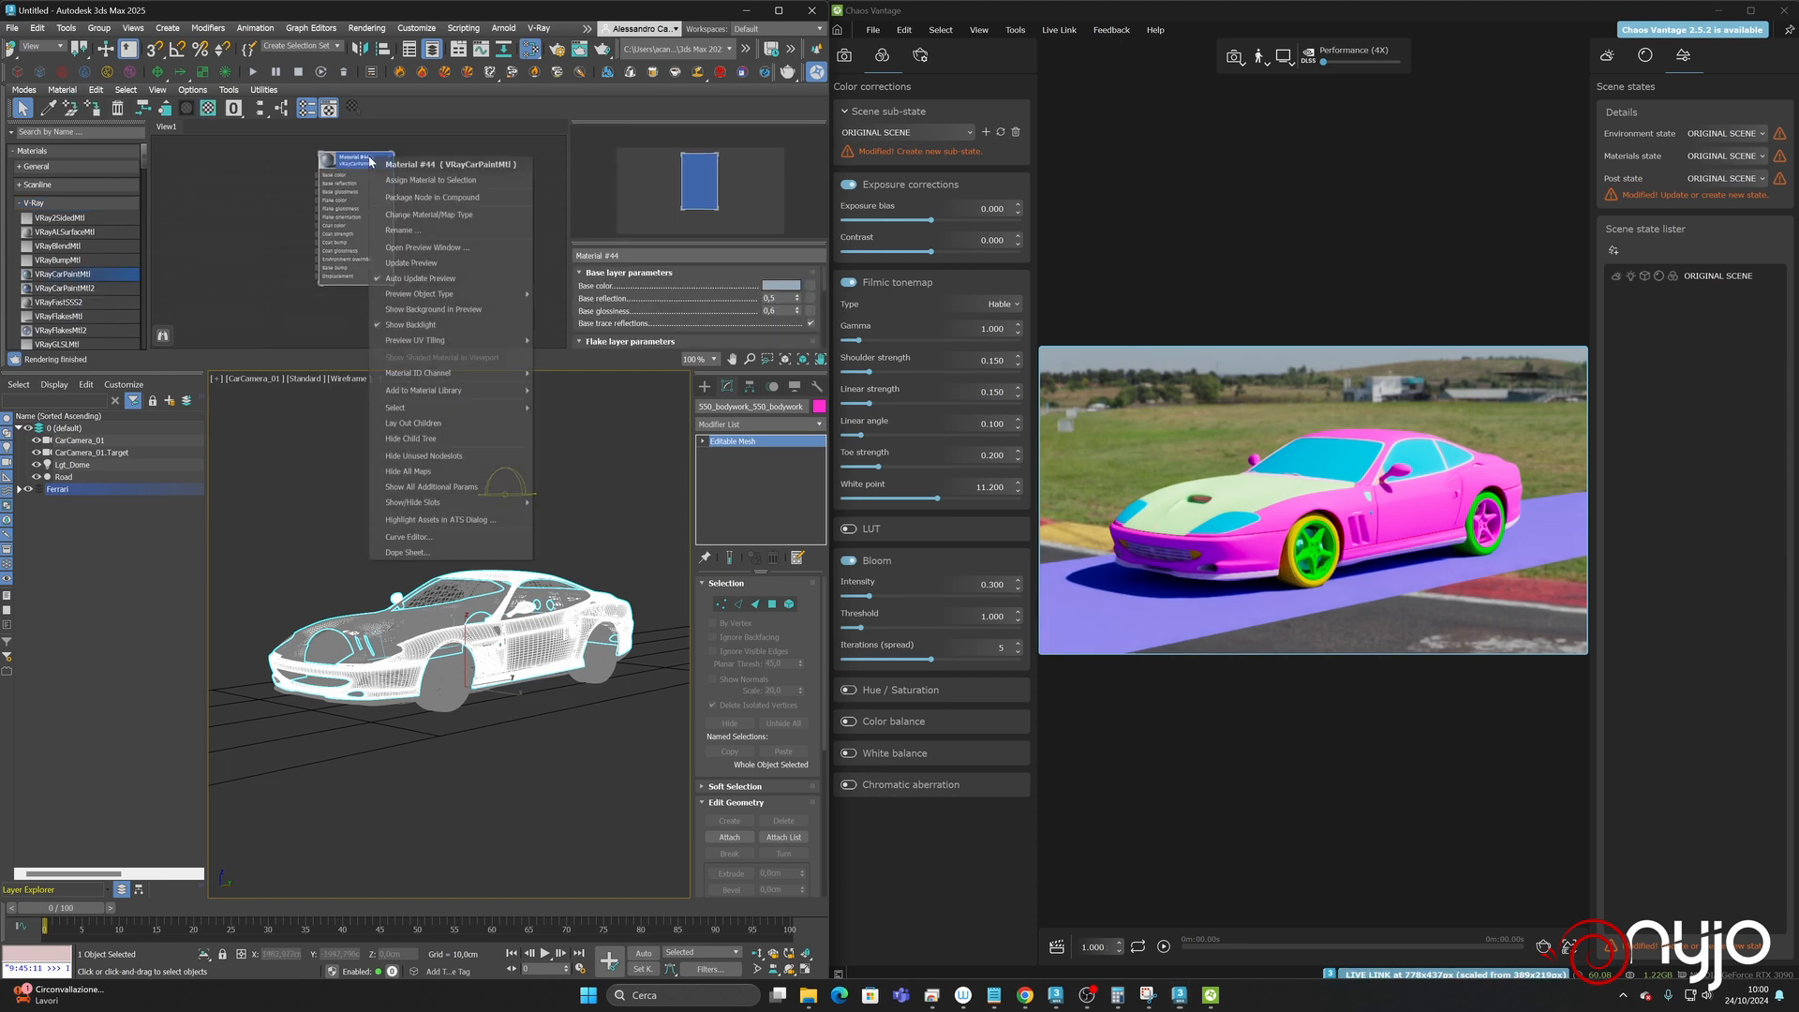
click(403, 180)
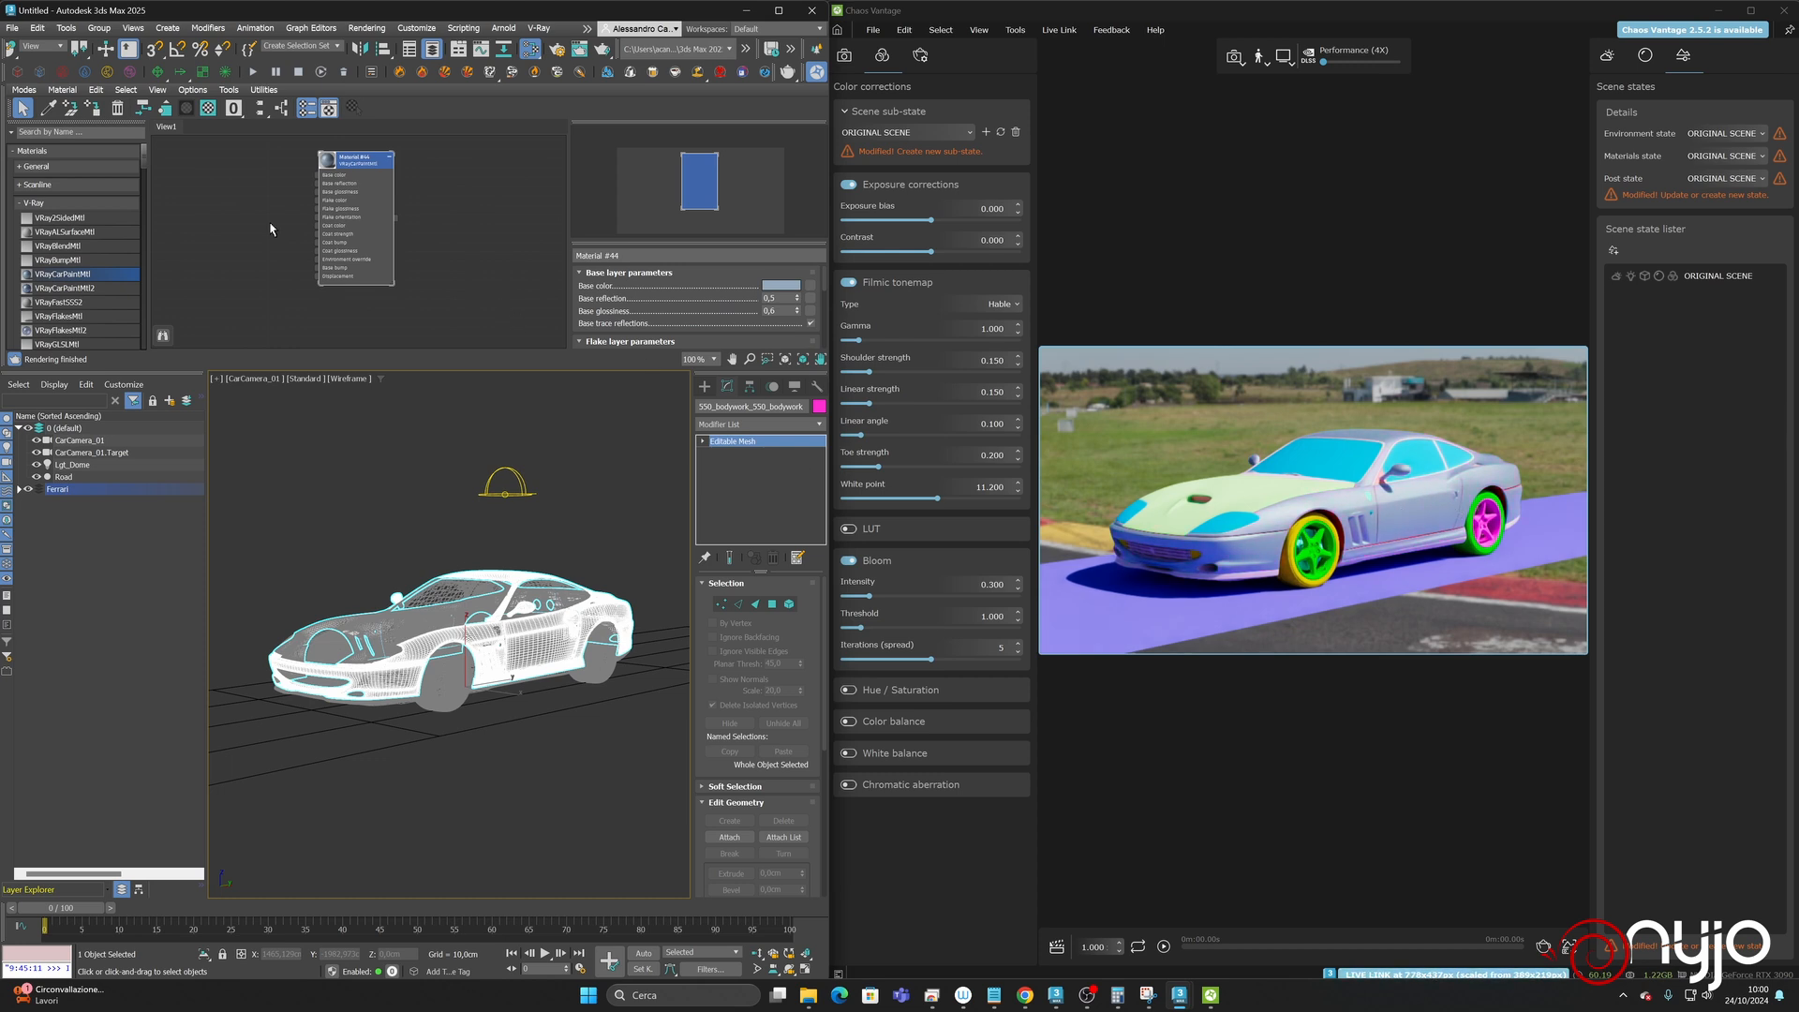
- Add a VRayCarPaintMtl2 node beside the first car paint node and assign it to the selected bodywork mesh
drag(71, 291, 484, 161)
right_click(482, 162)
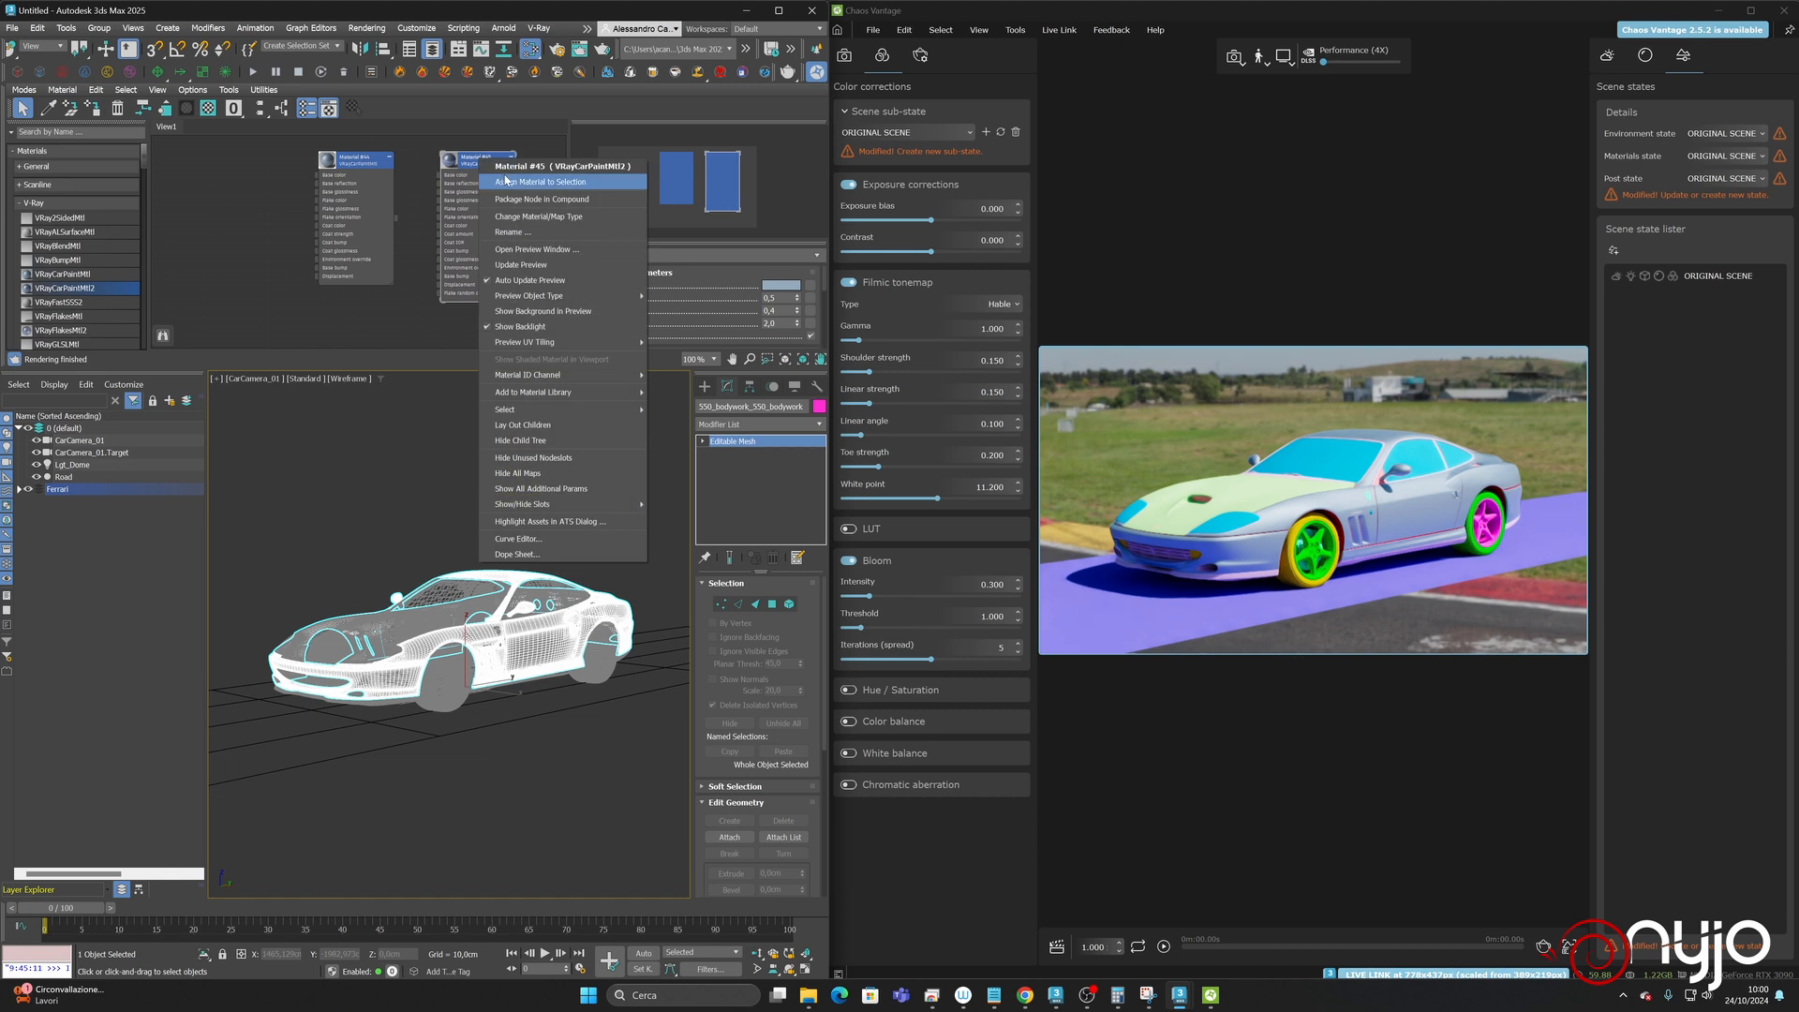
click(514, 189)
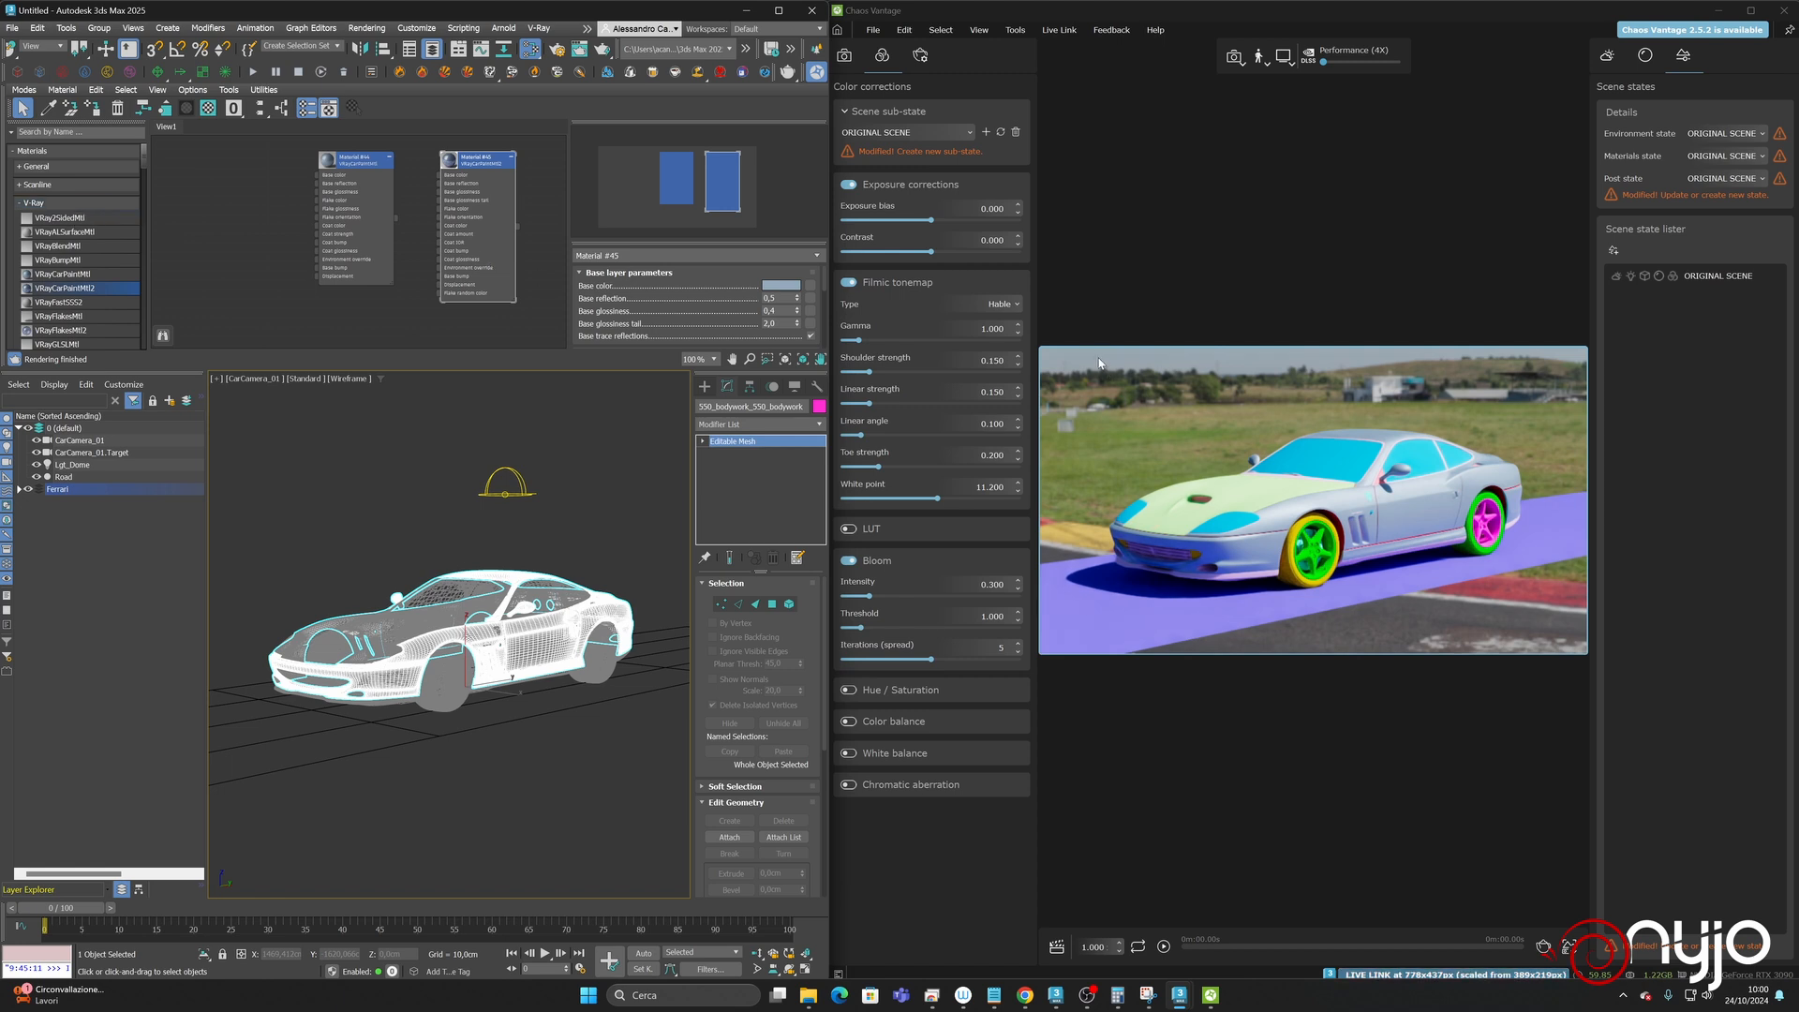
- Select the car's hood in the camera viewport and assign the VRayCarPaintMtl2 material to it
click(363, 626)
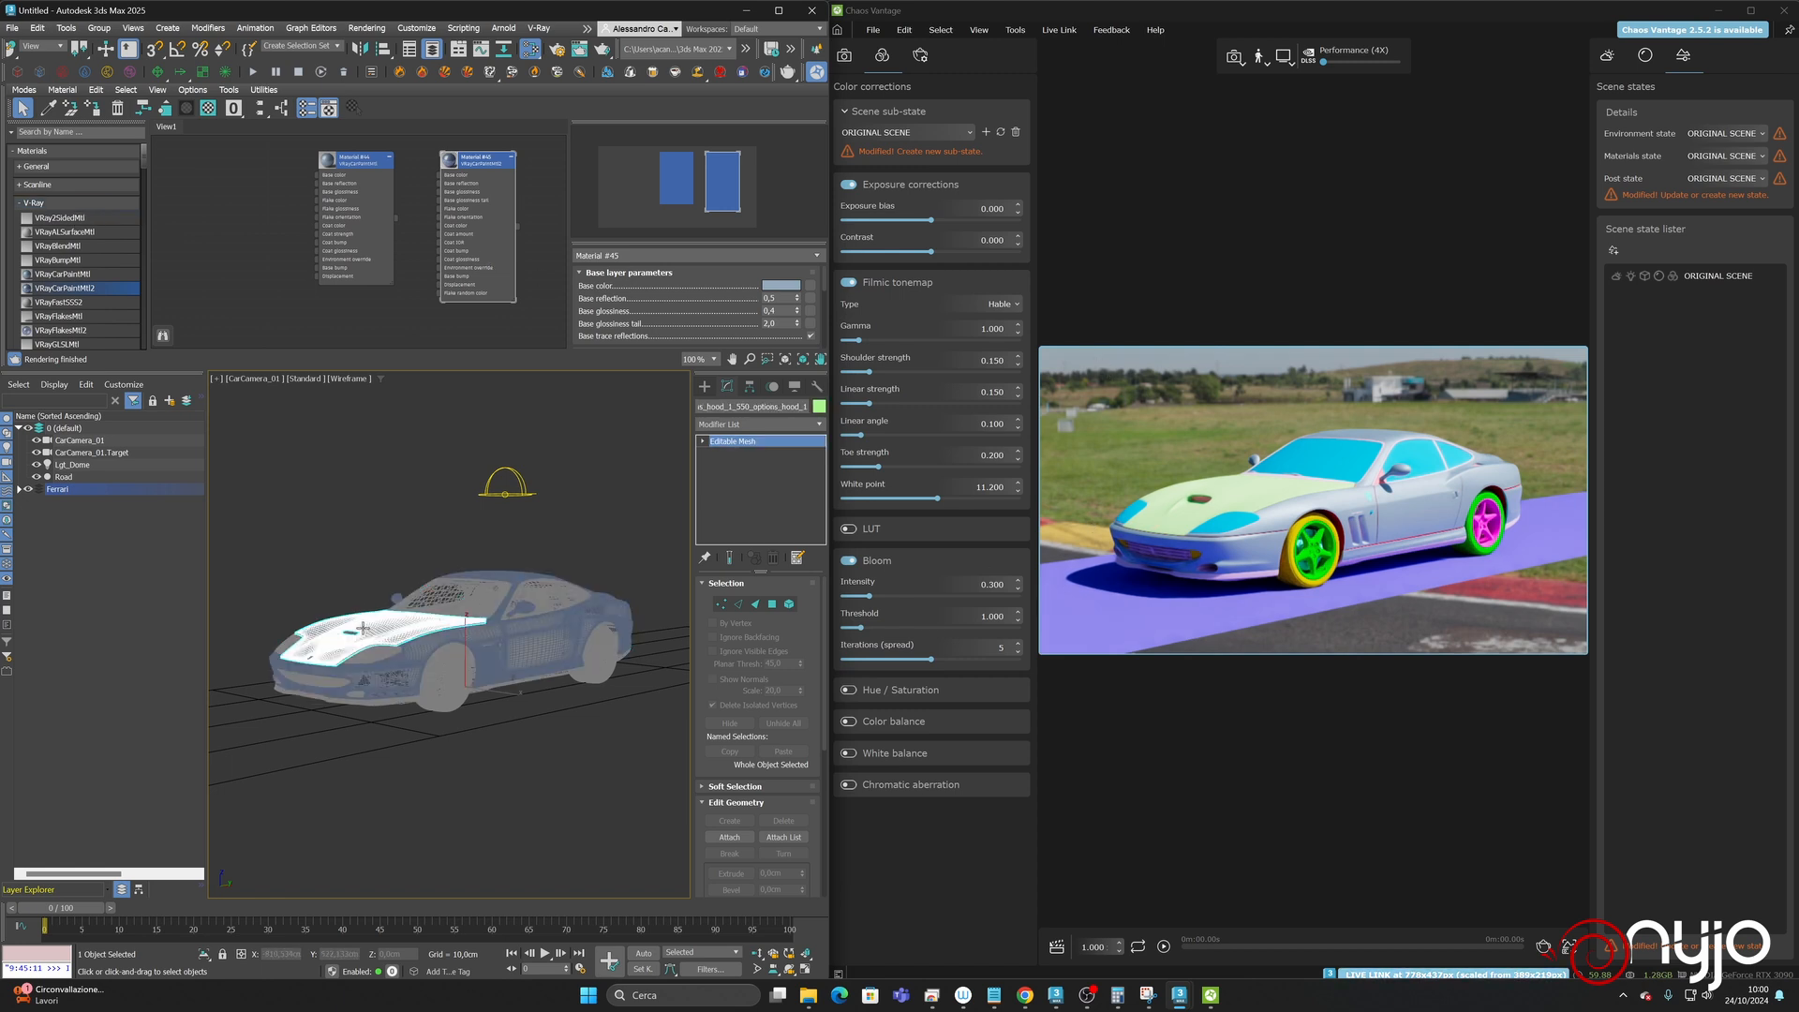
right_click(475, 163)
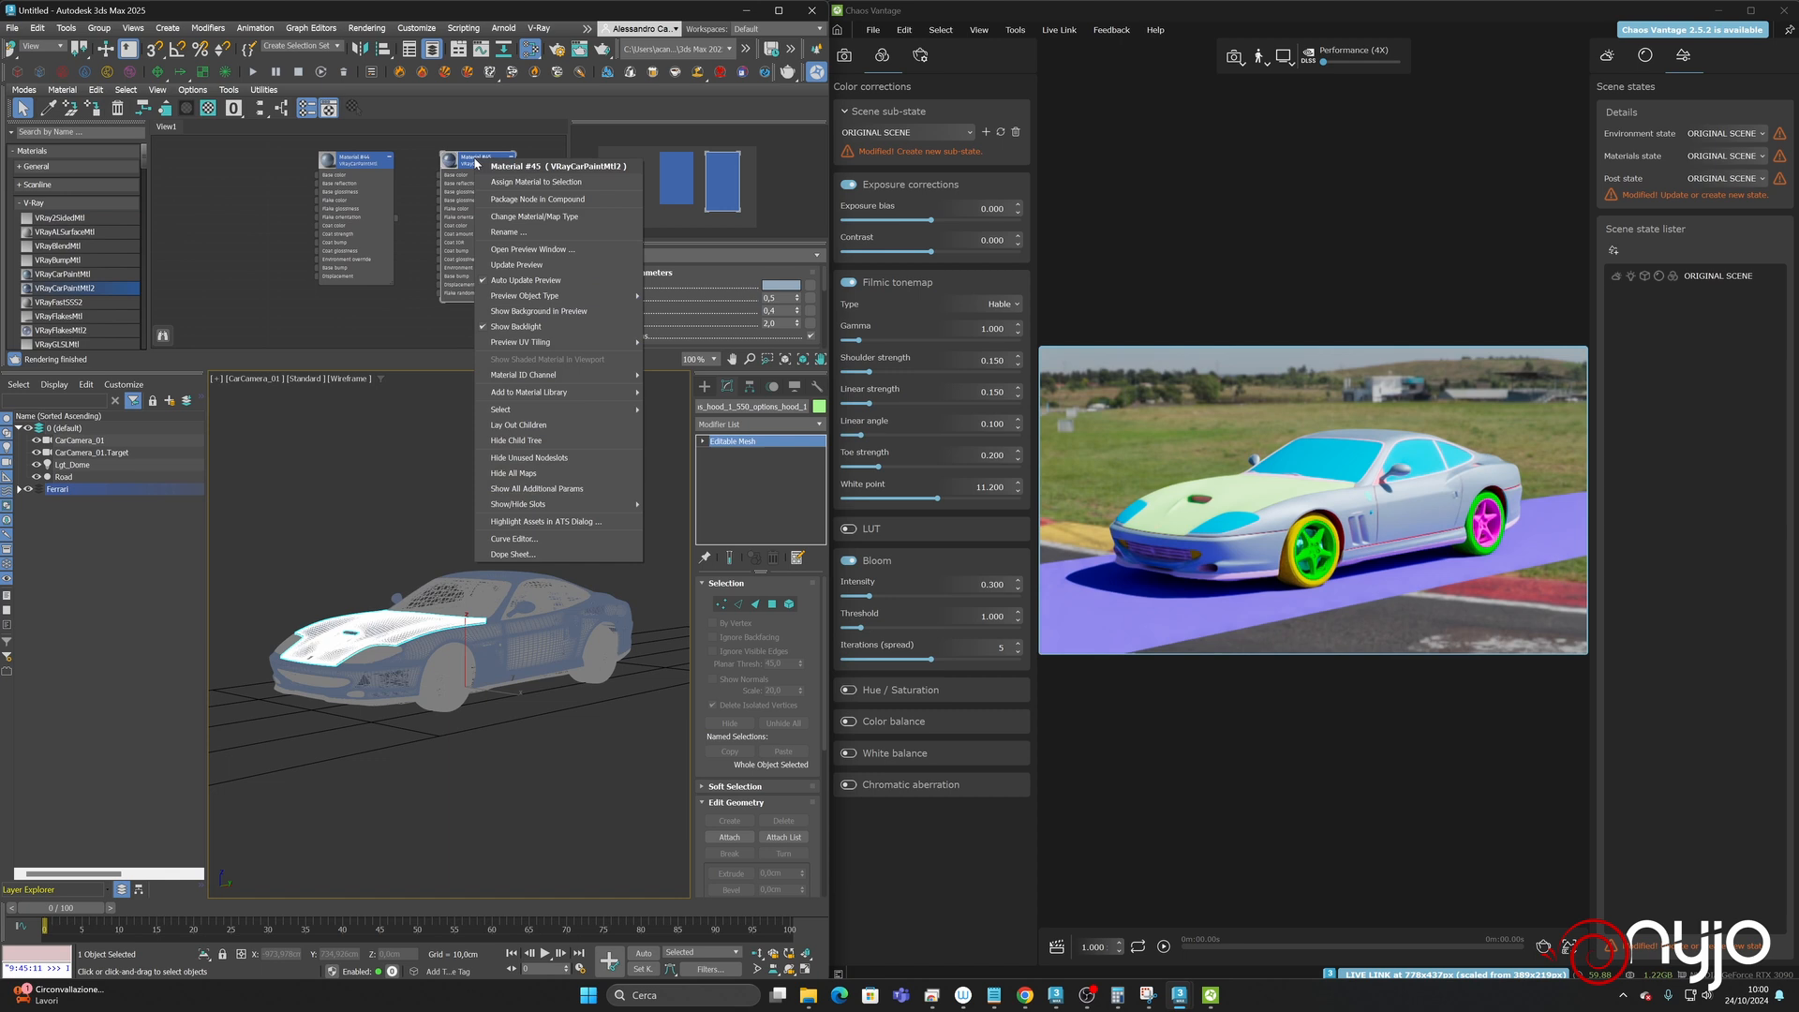
click(511, 184)
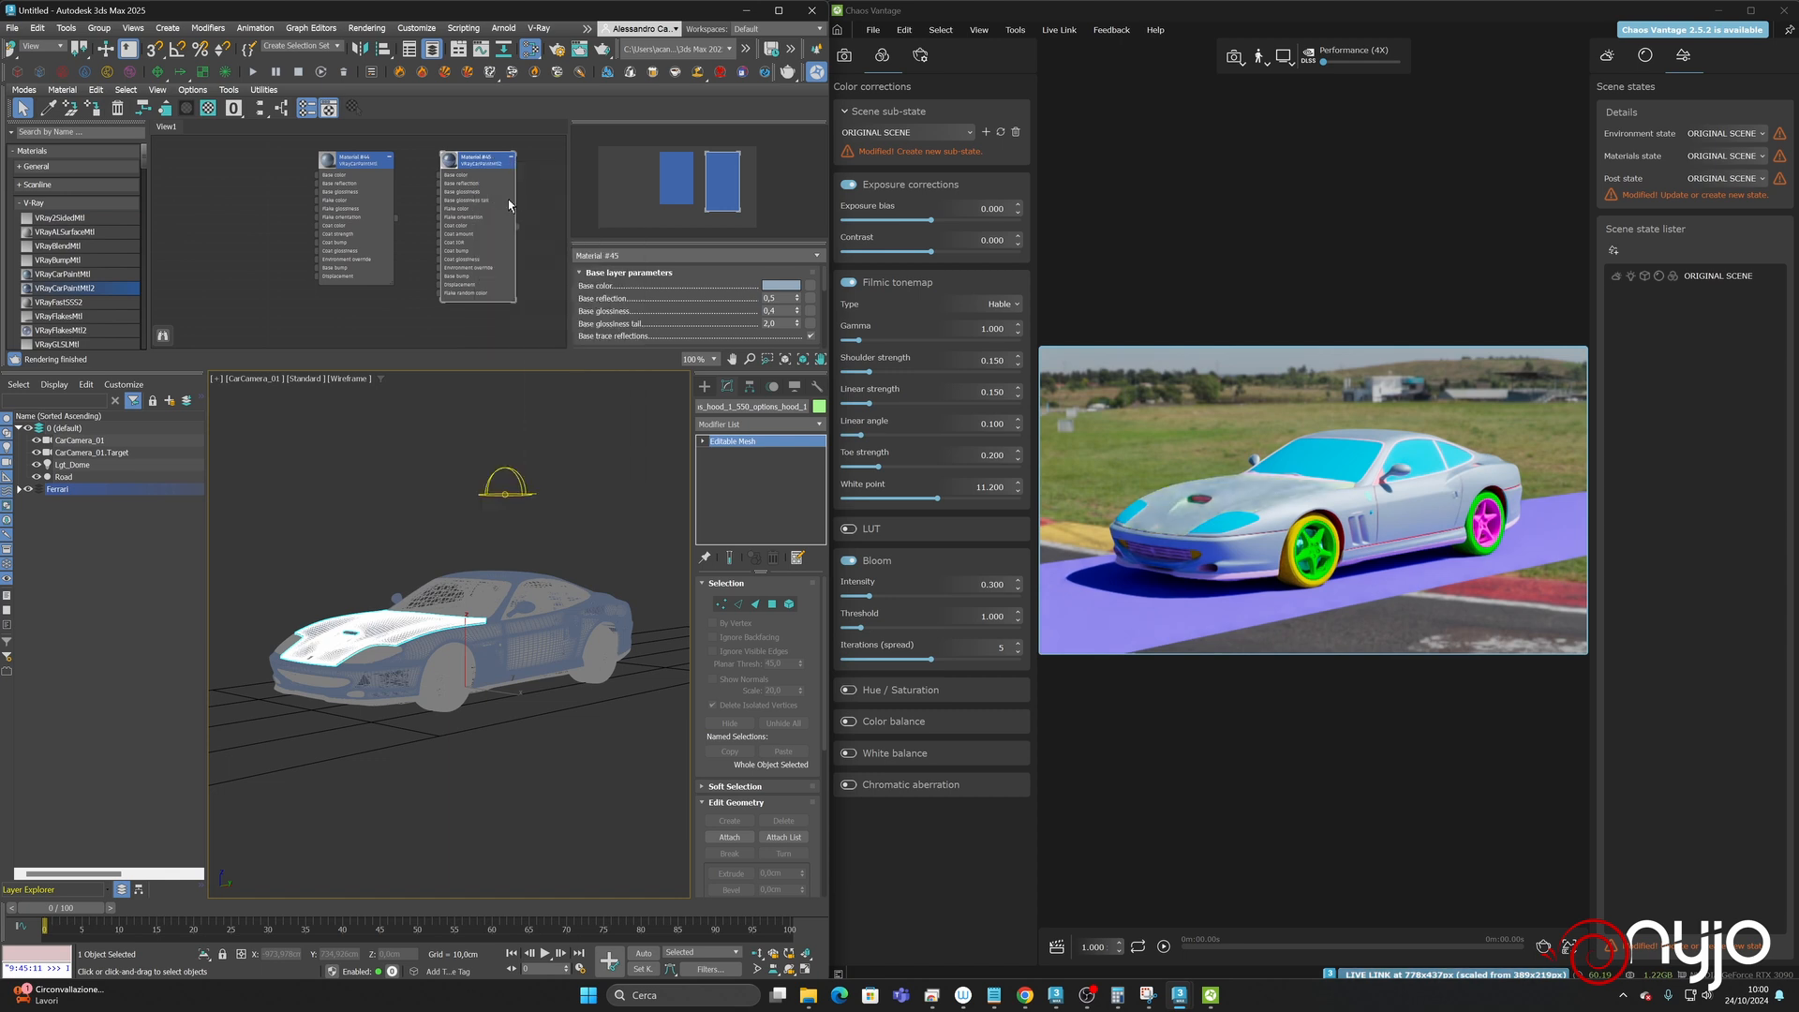
- Delete the VRayCarPaintMtl node and move the VRayCarPaintMtl2 node into its place in the graph
click(372, 165)
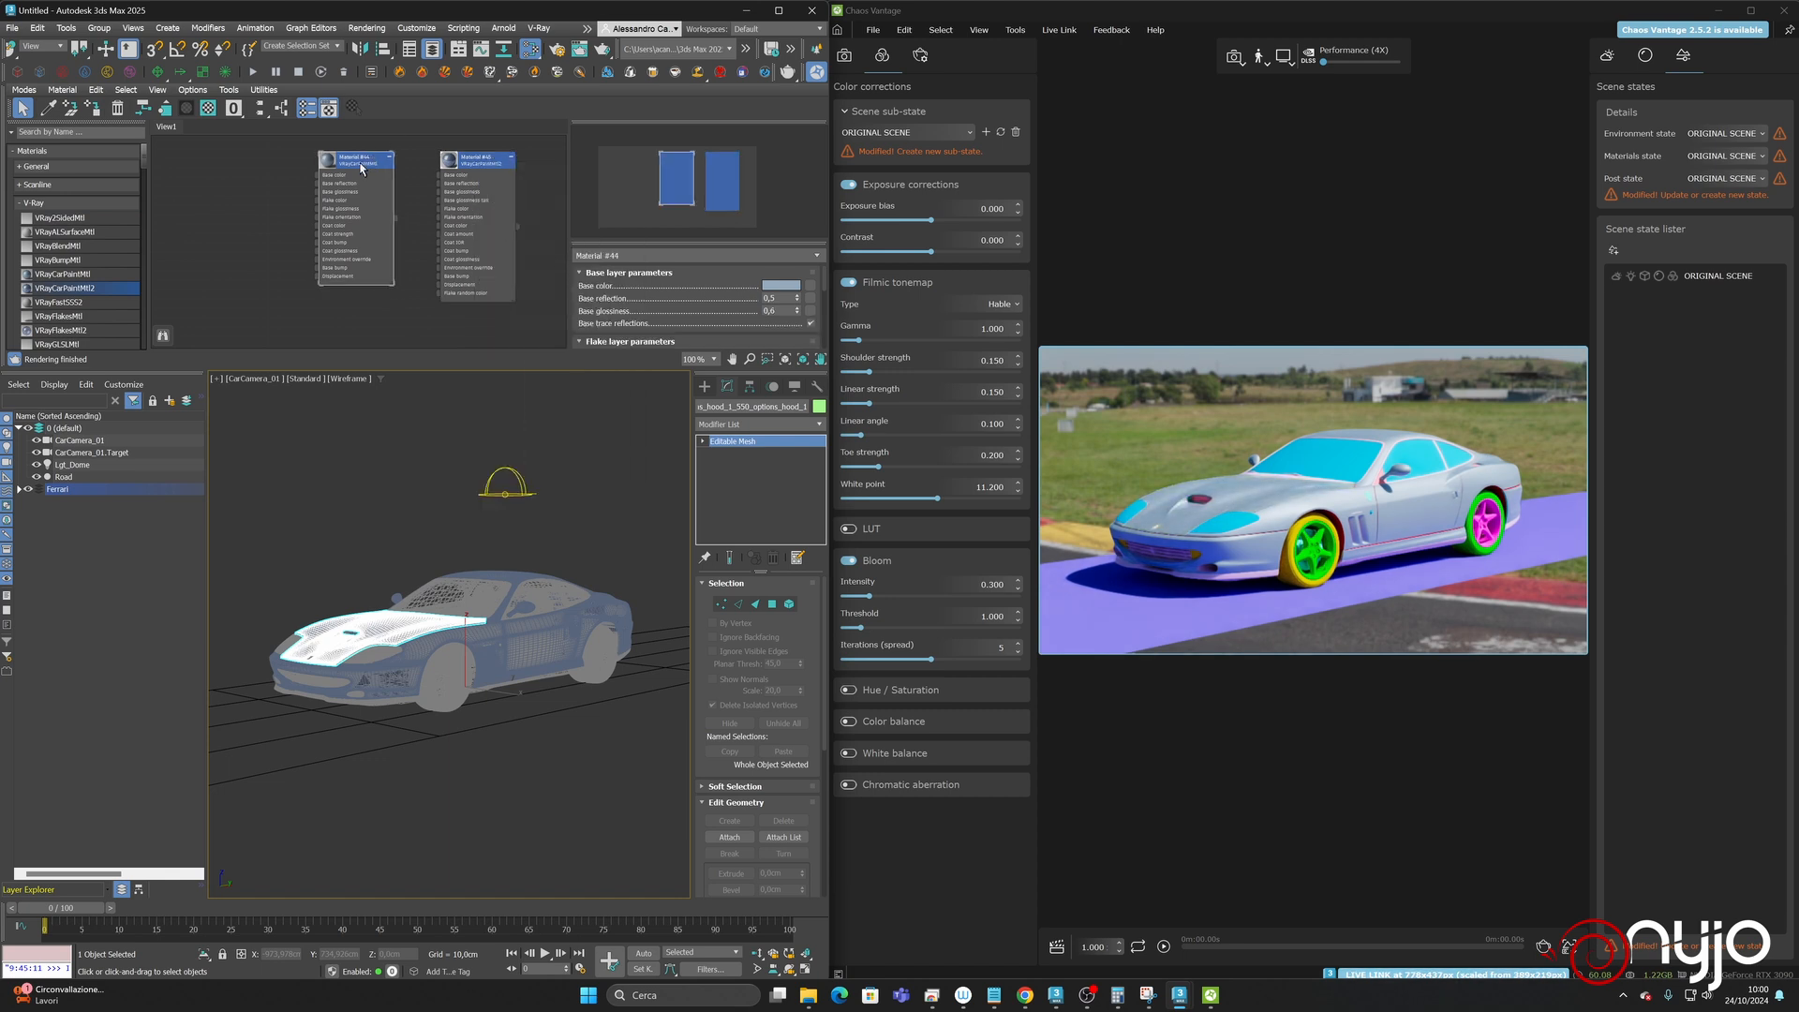
key(Delete)
drag(473, 159, 364, 150)
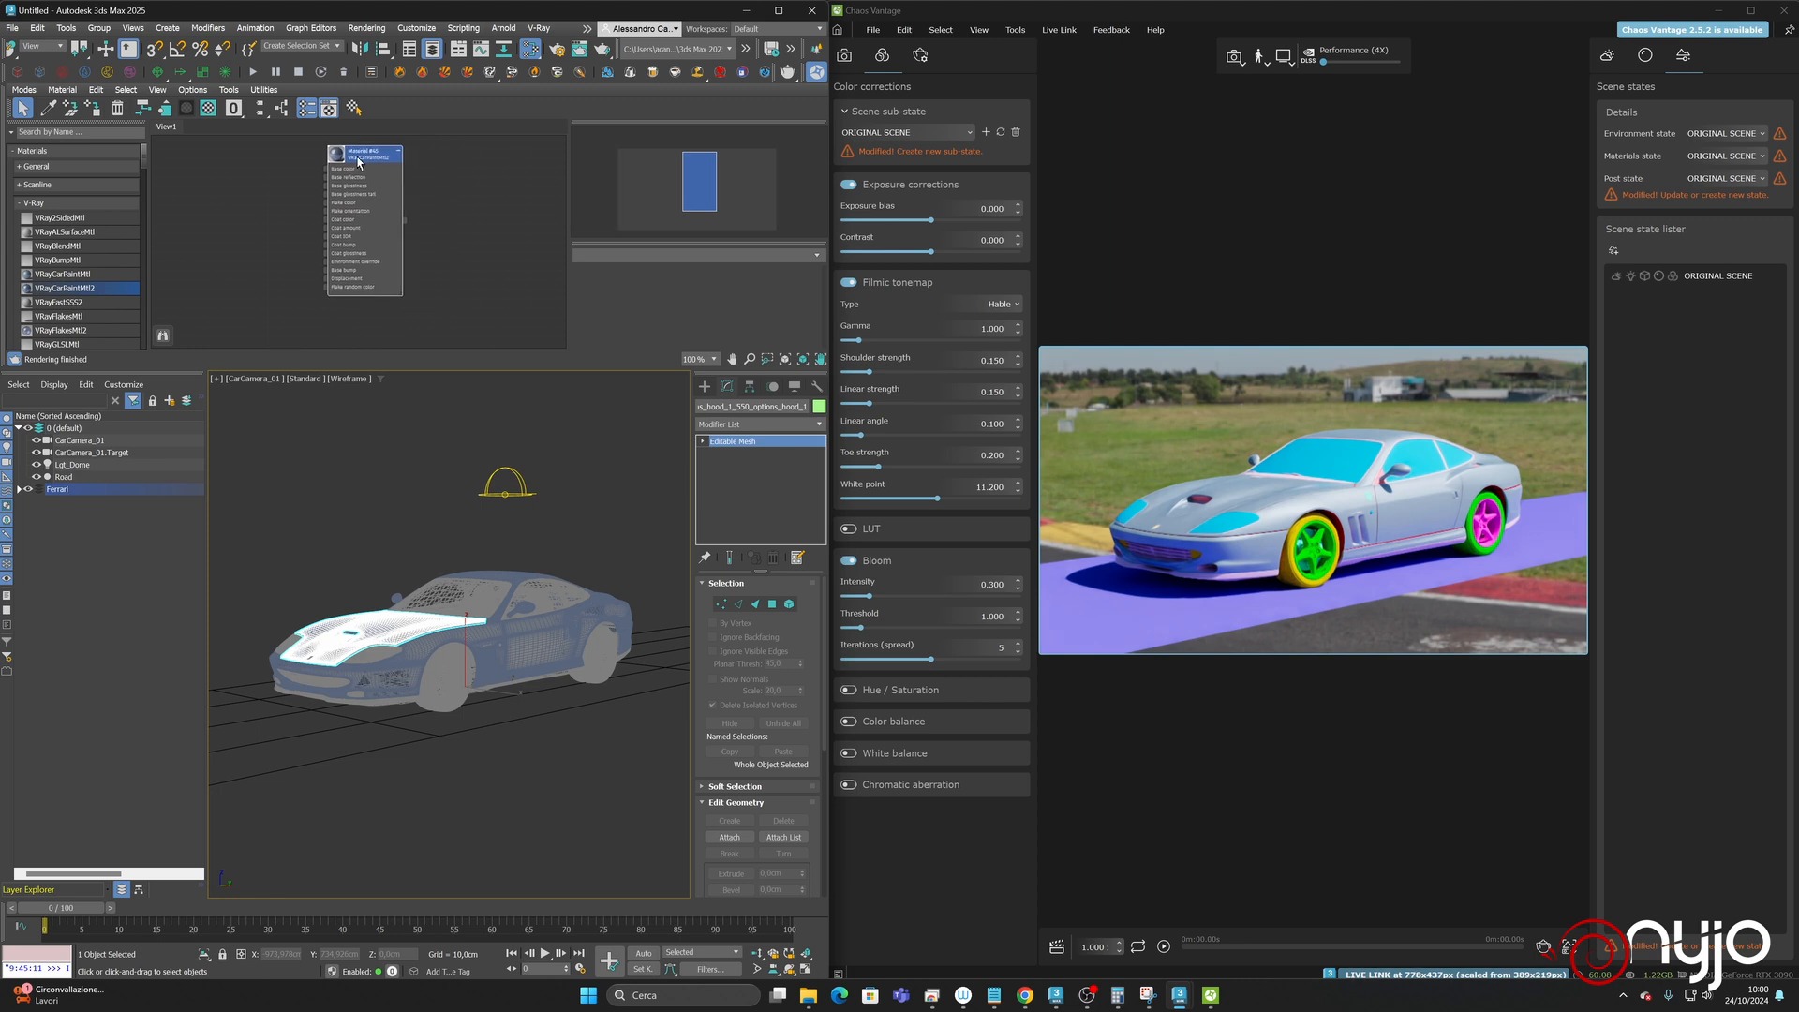
- Give the Slate Material Editor more height and change the camera viewport's display to Default Shading after trying Clay
drag(409, 367, 410, 455)
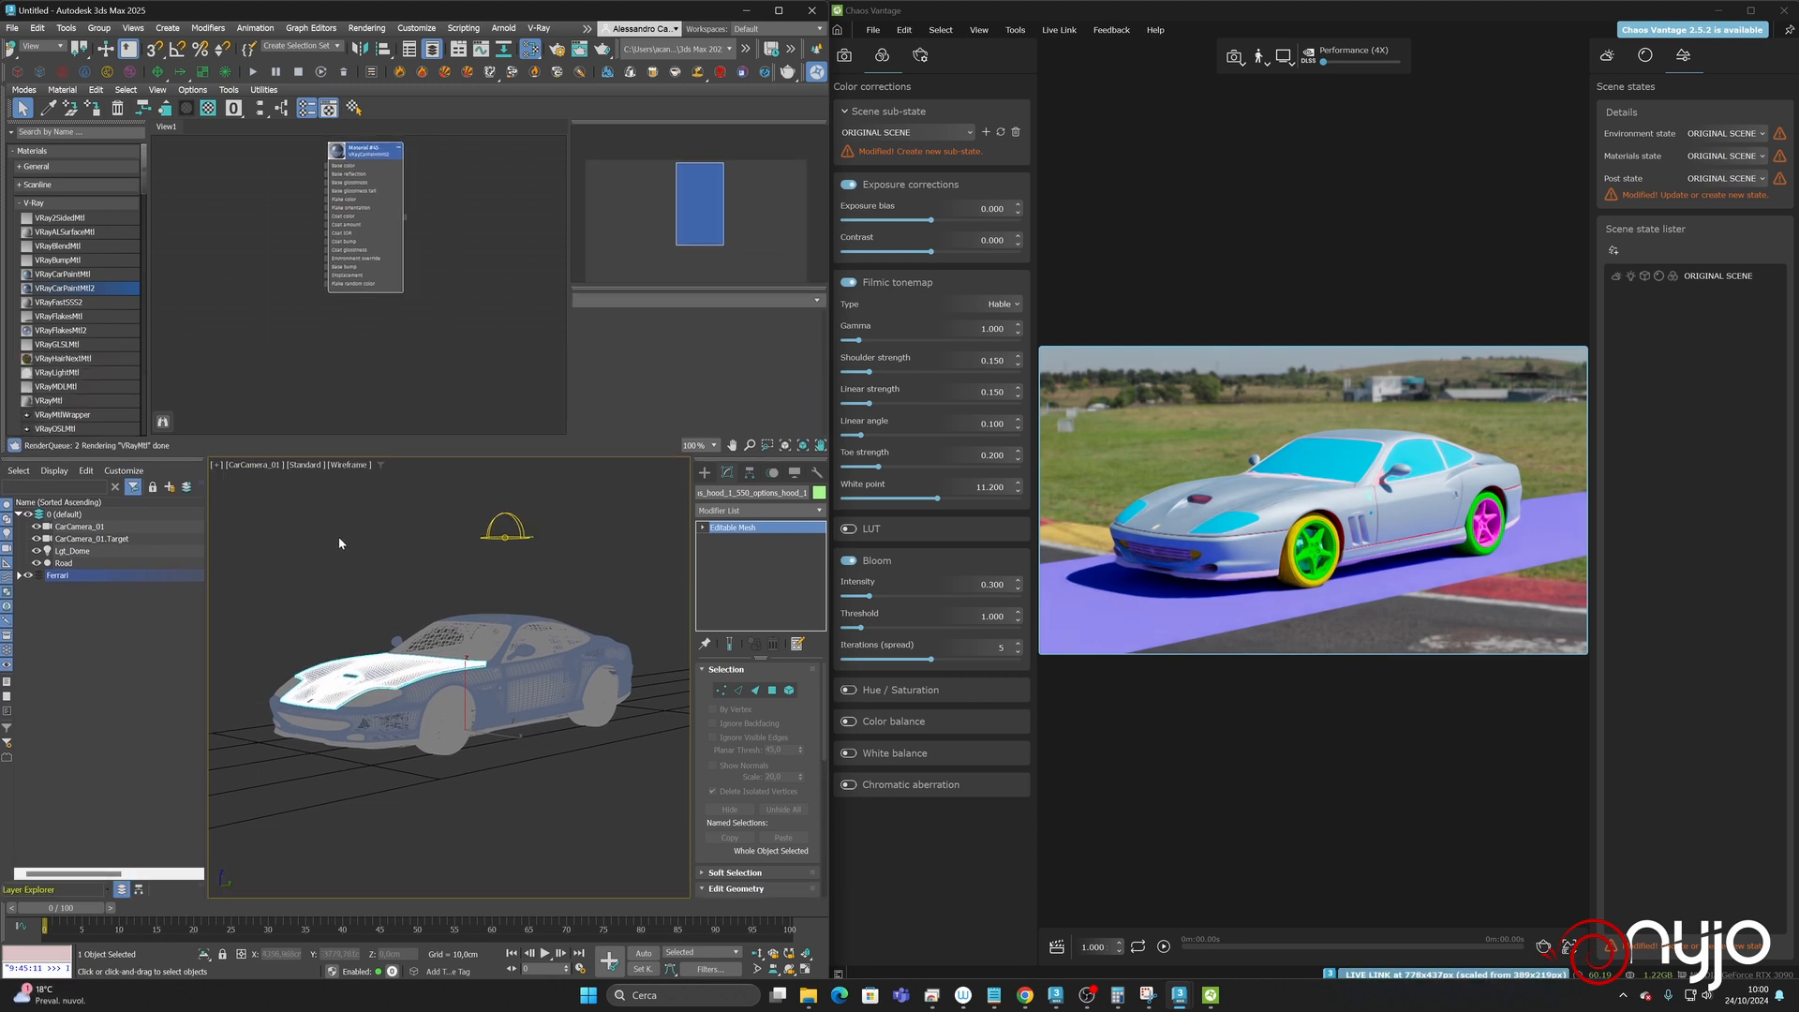
click(351, 465)
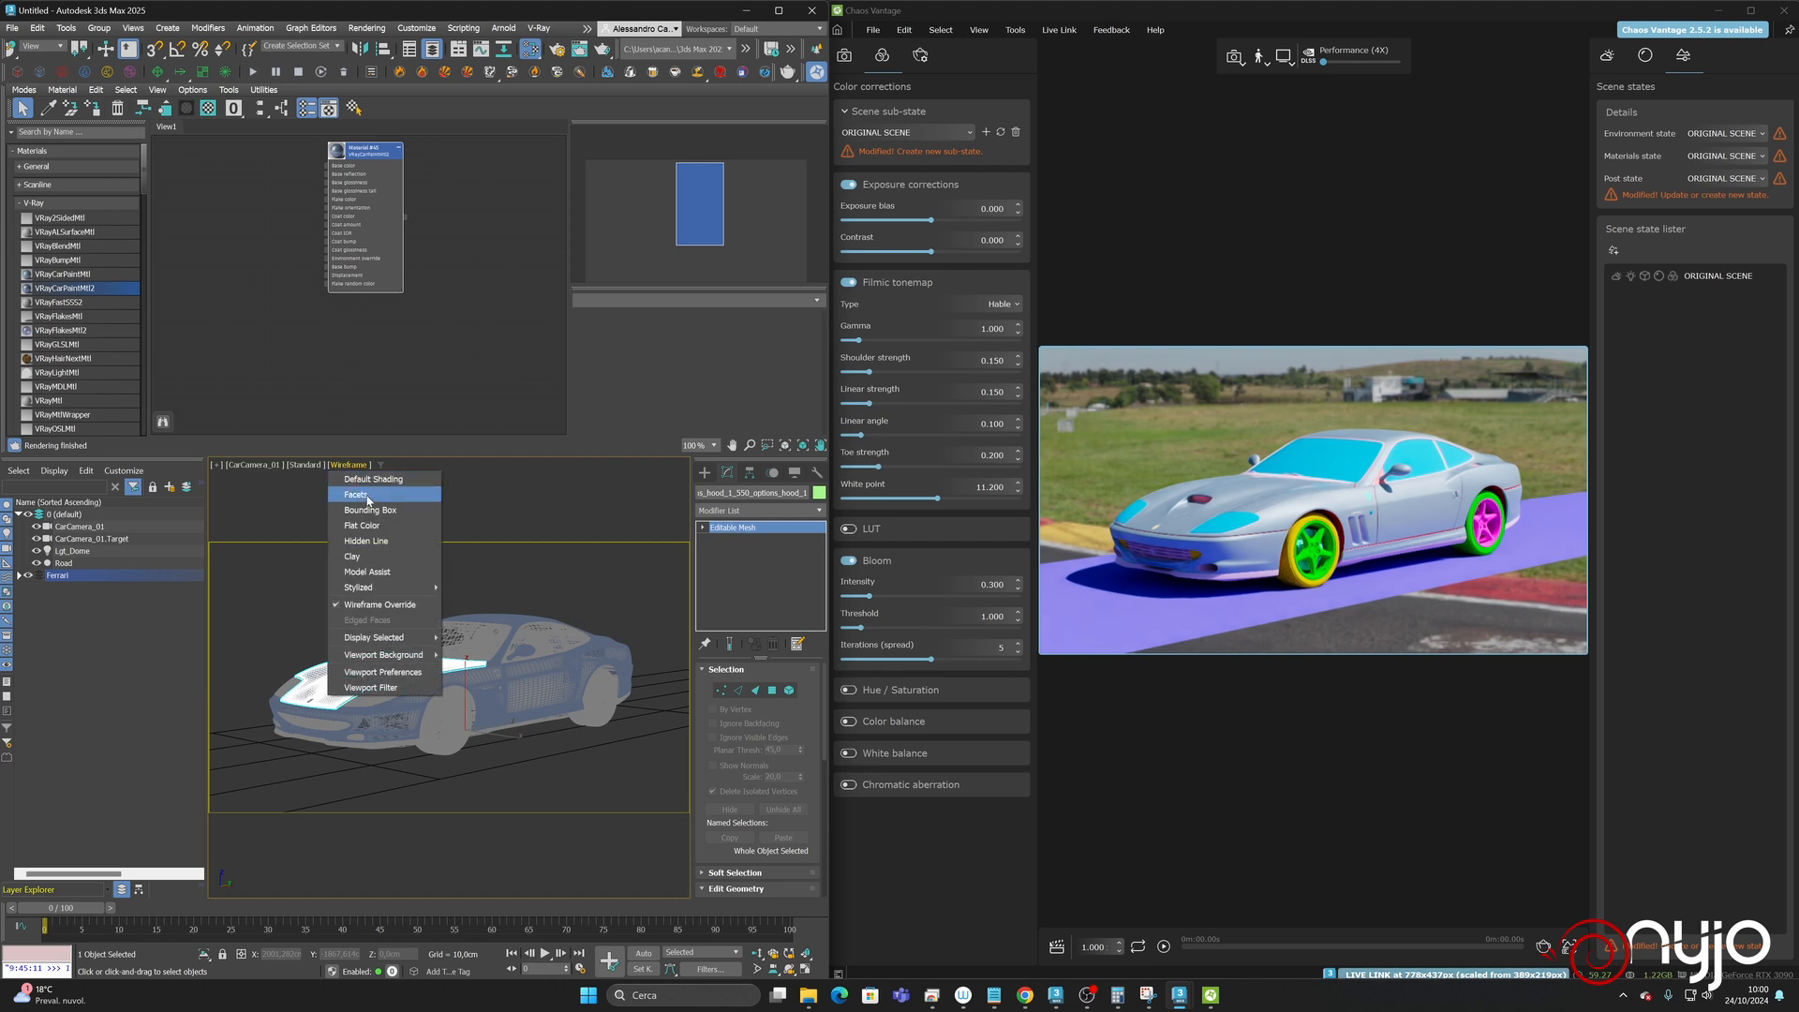
click(362, 563)
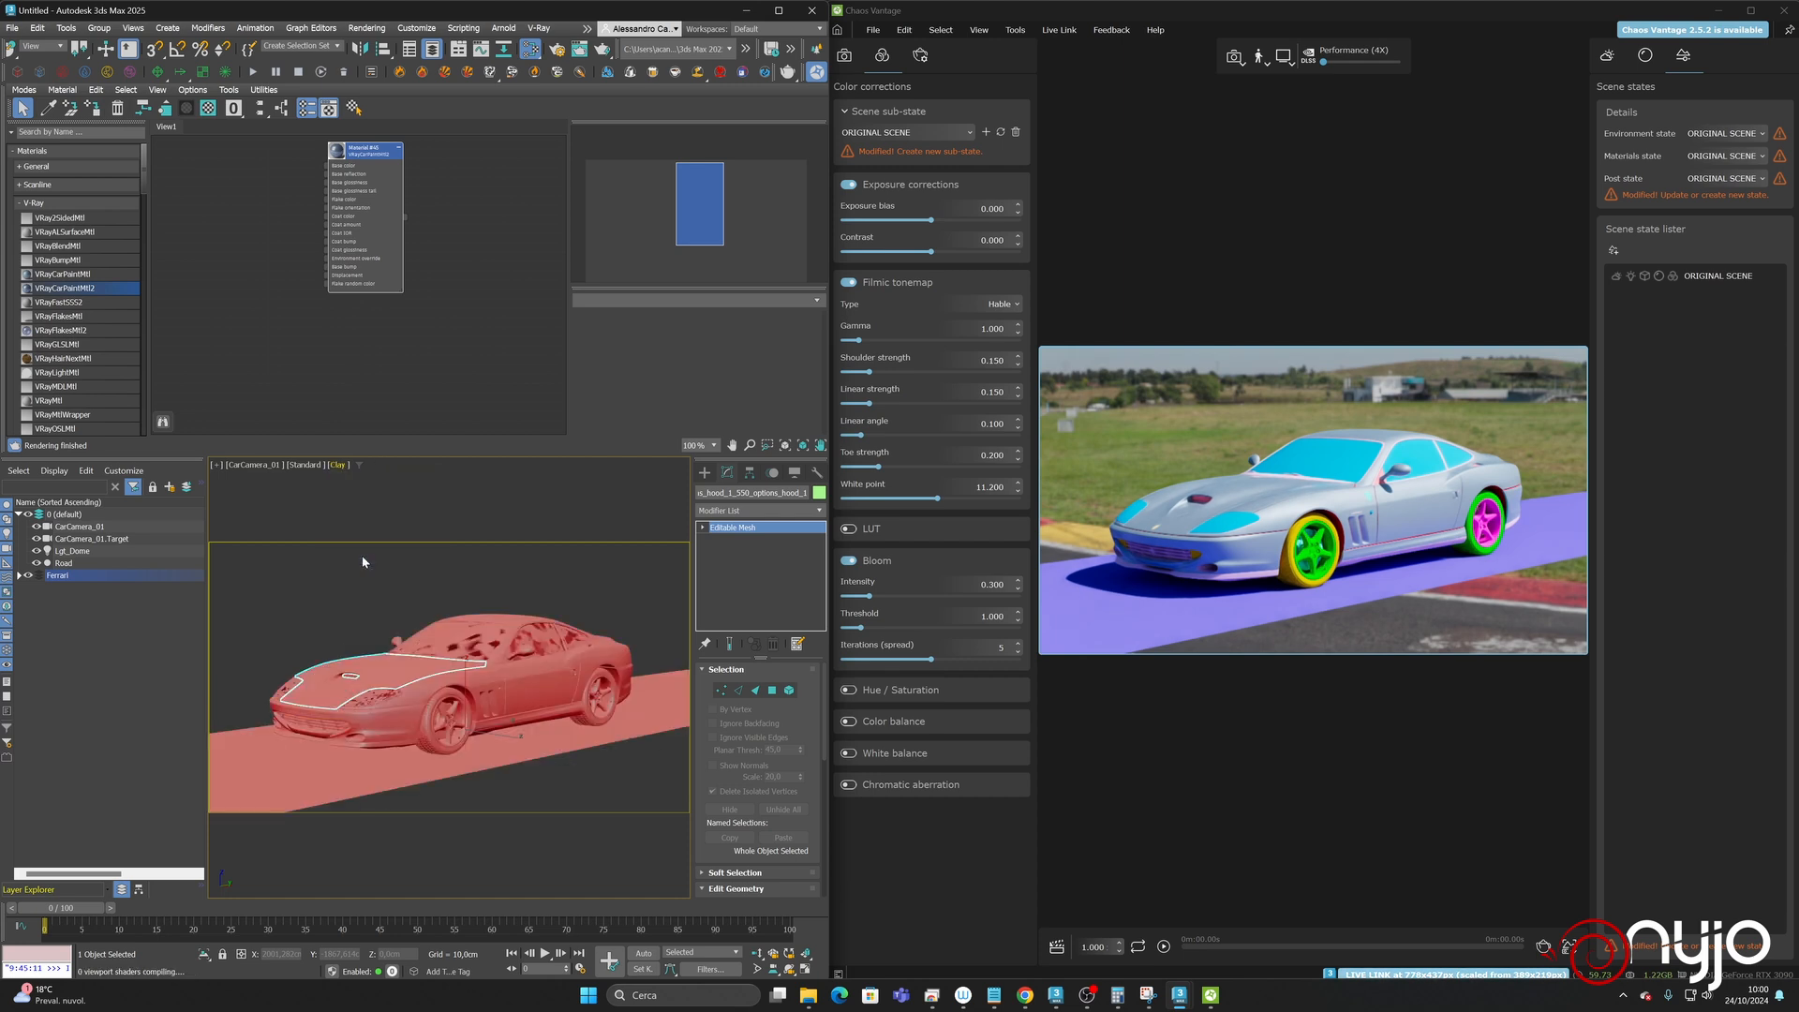
click(340, 465)
click(354, 482)
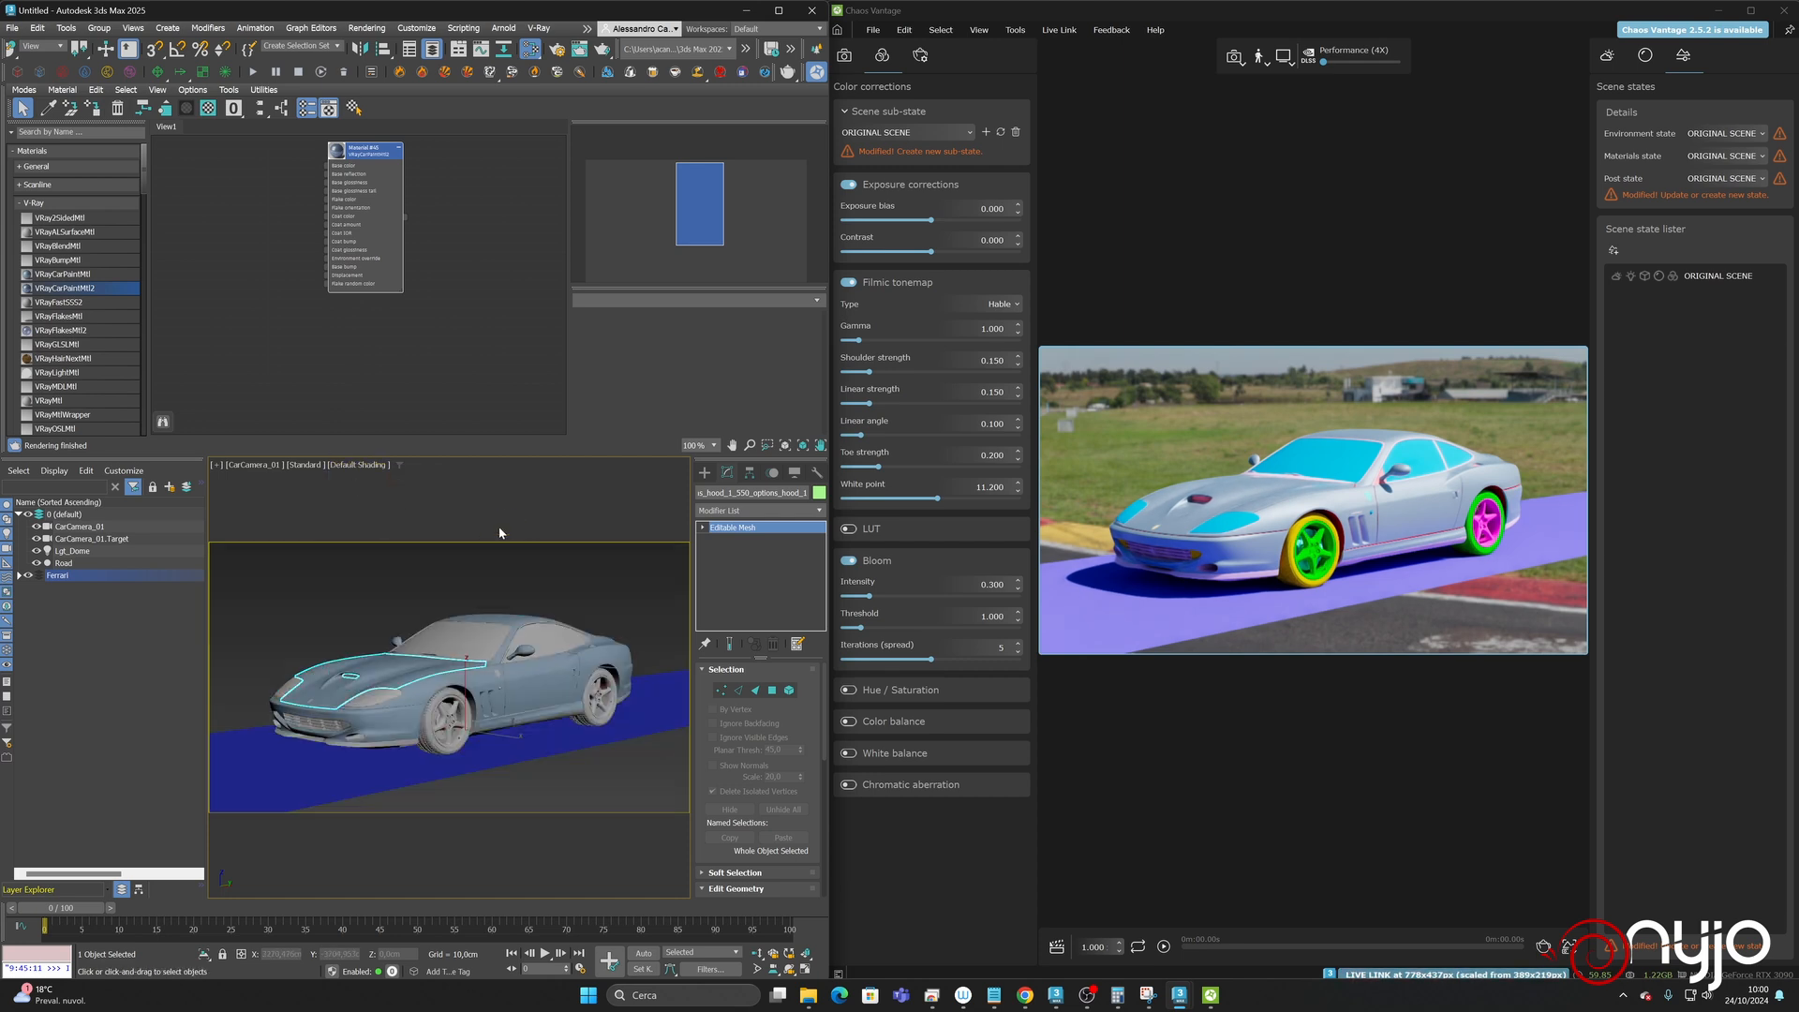
- Open the VRayCarPaintMtl2 node's parameters and rename the material CarPaintBasic
double_click(373, 194)
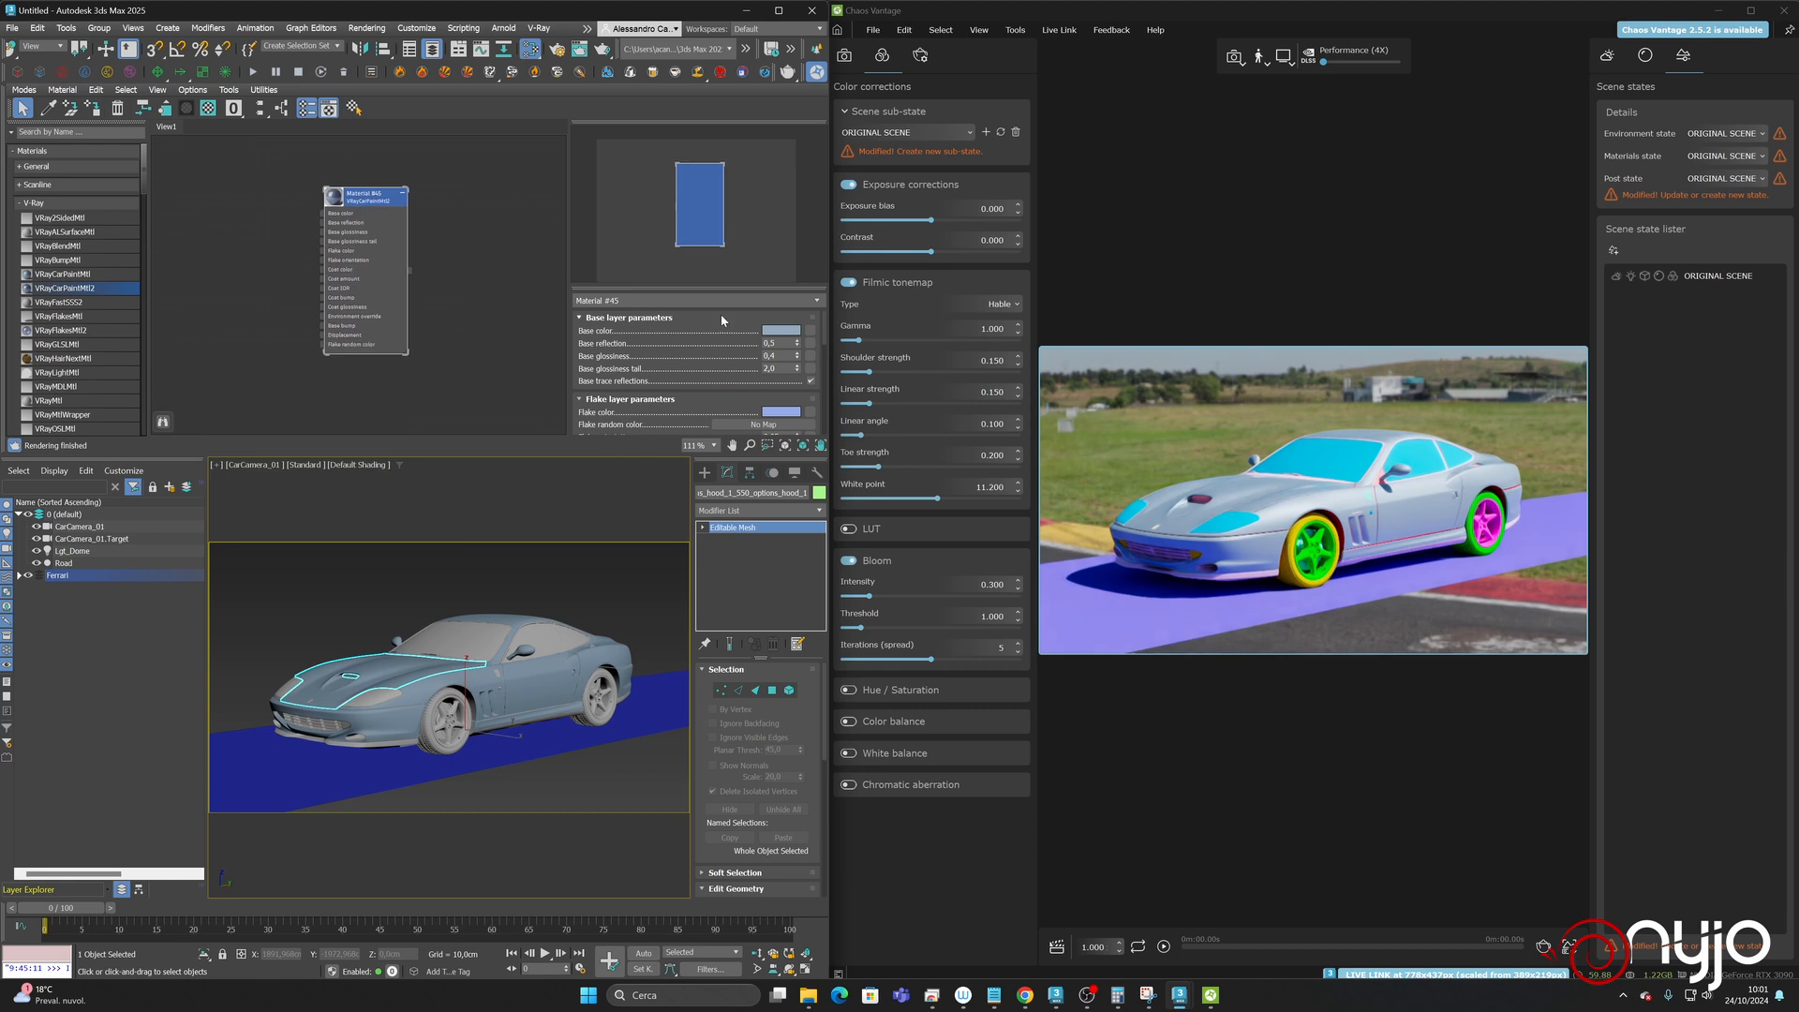
scroll(410, 250, up, 3)
click(636, 300)
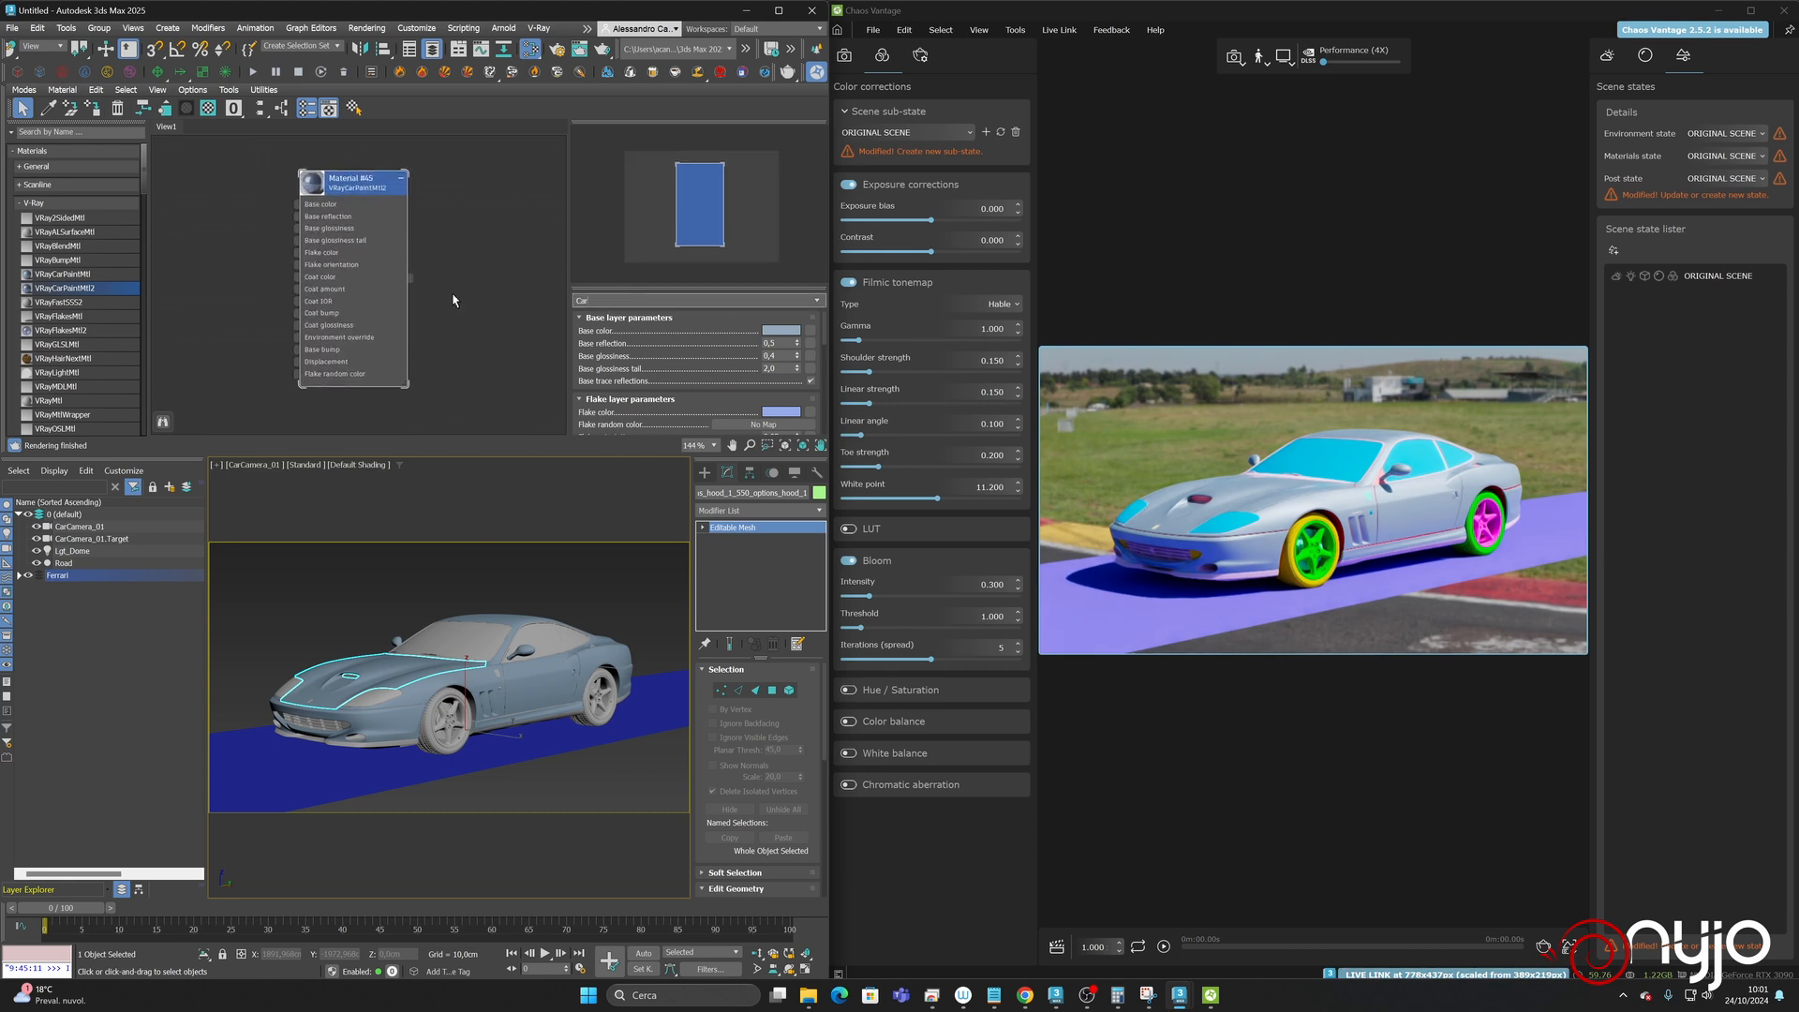
text(CarPaintBasi)
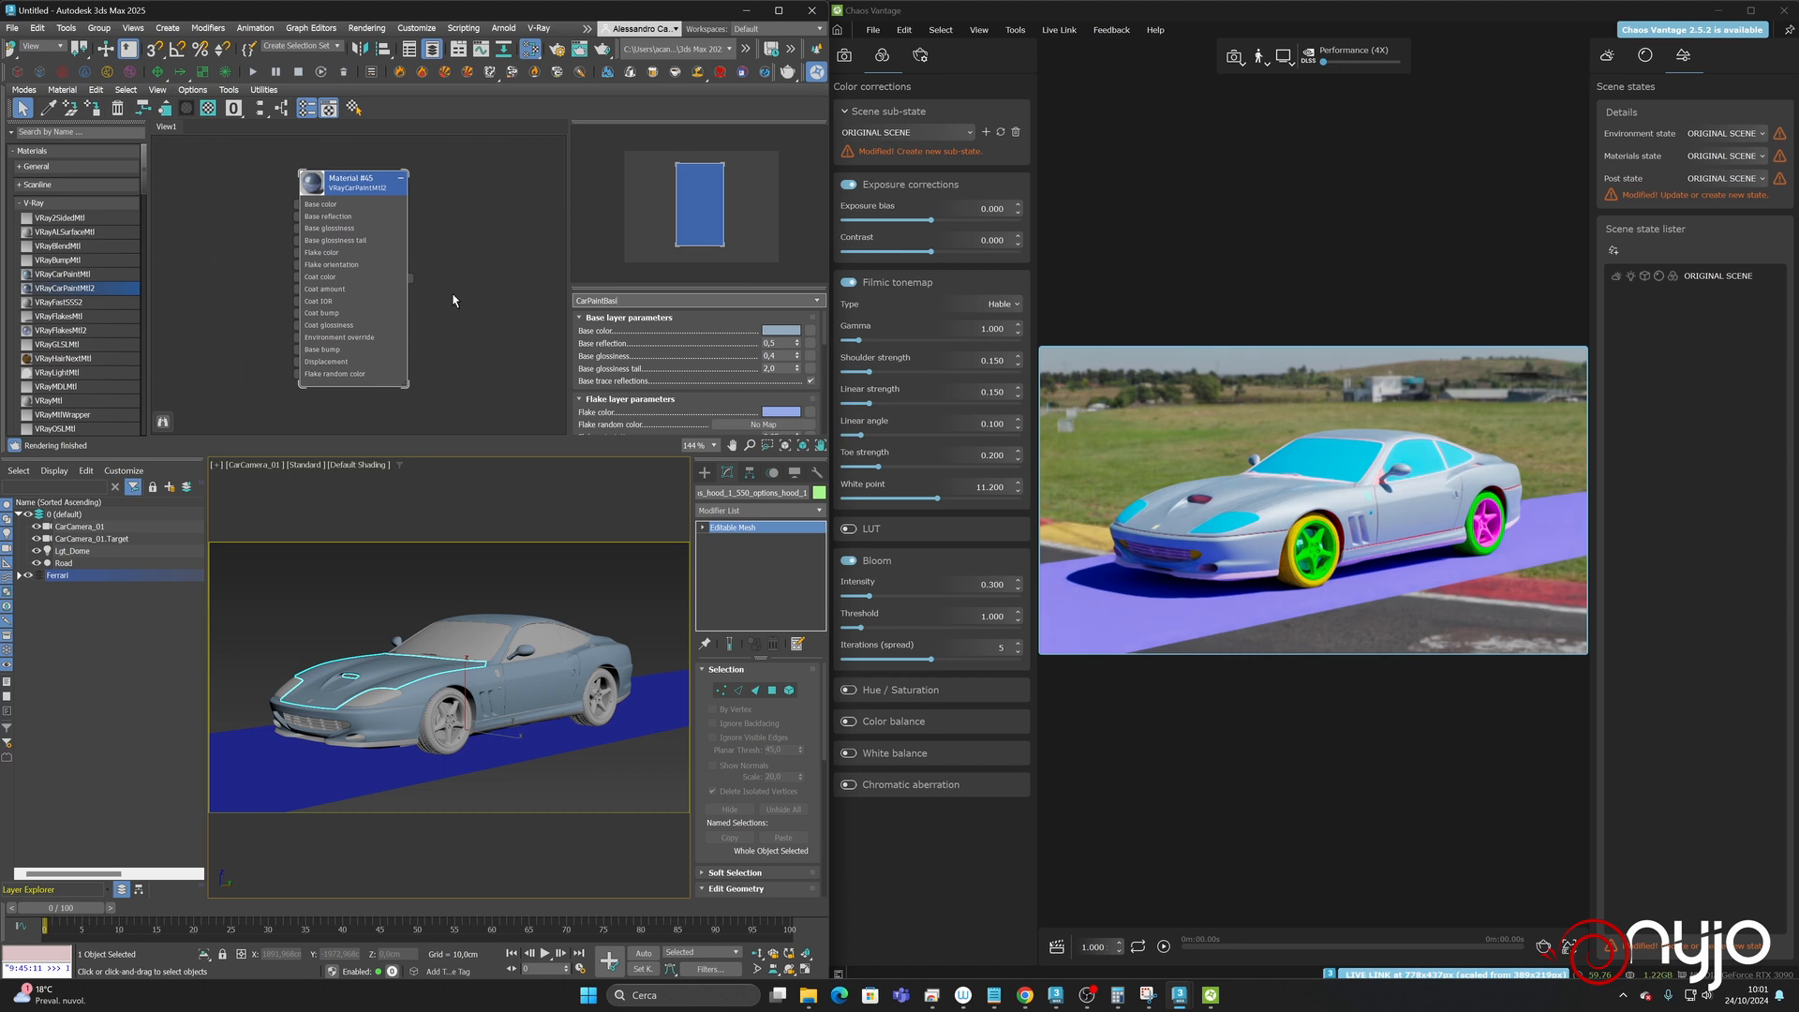
text(c)
key(Return)
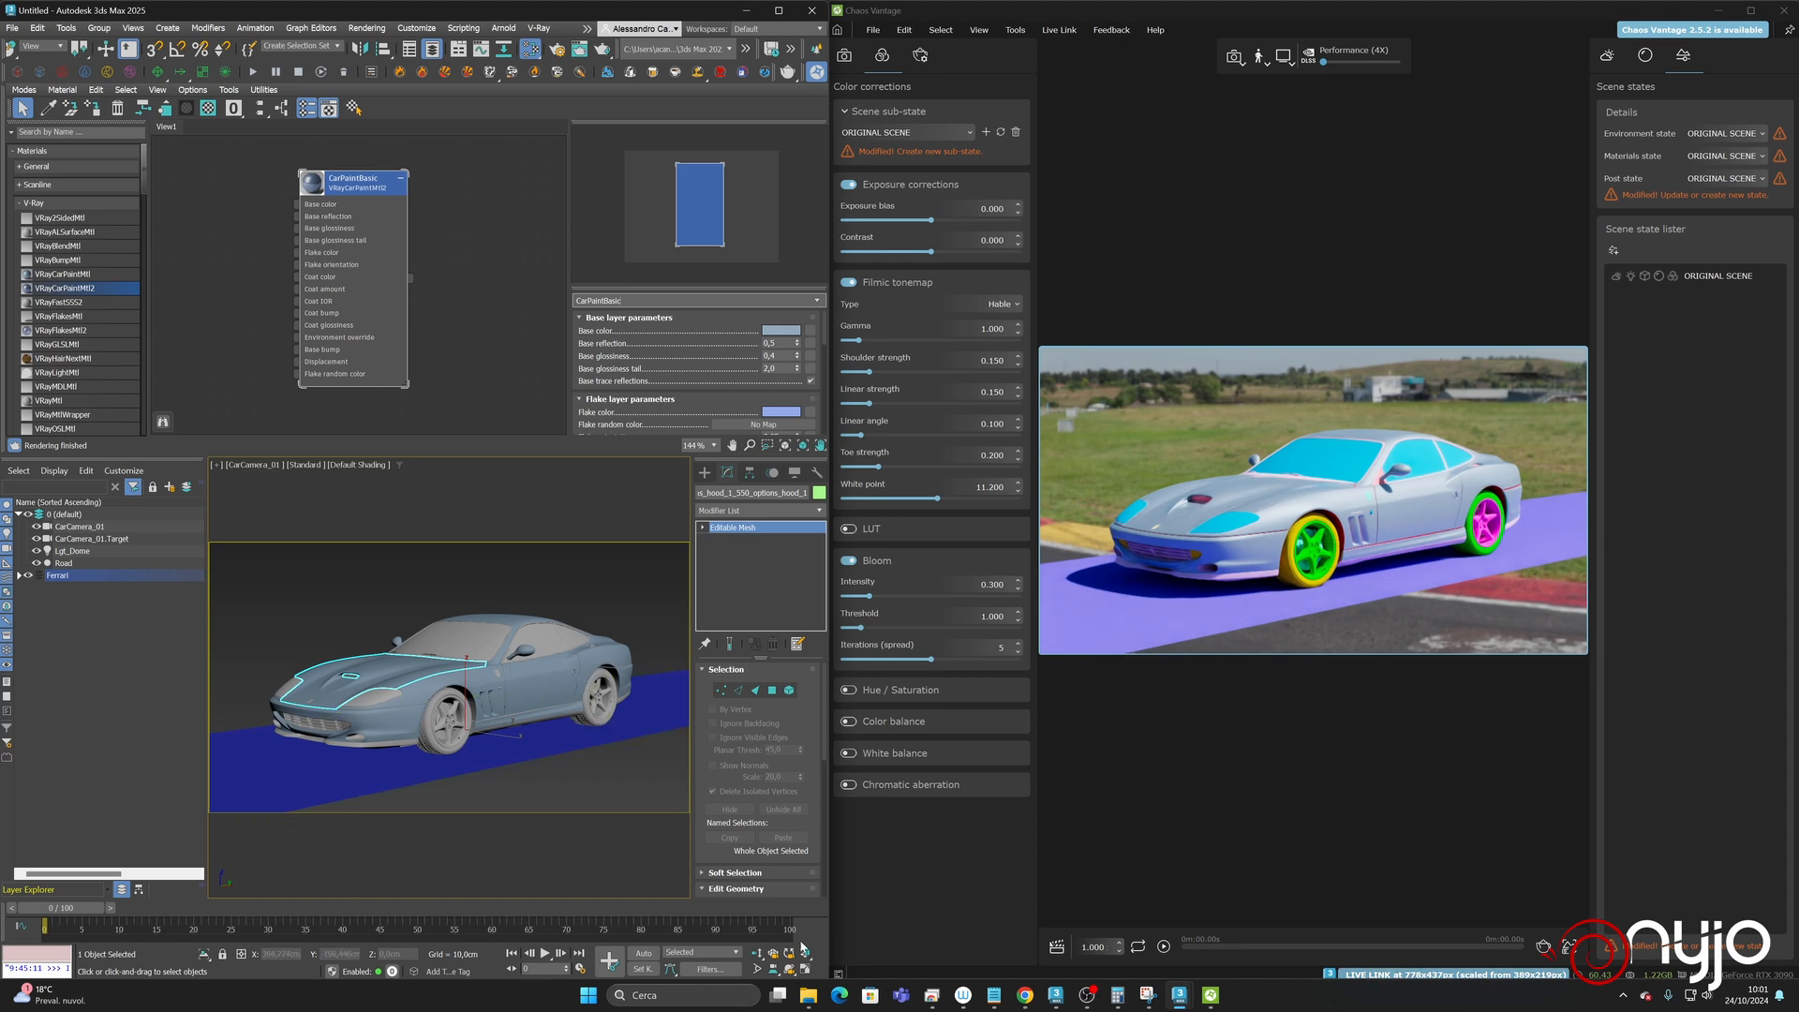
- Orbit and dolly the camera in close to the car's side to examine the paint surface in the live render
key(ctrl+r)
drag(411, 684, 480, 690)
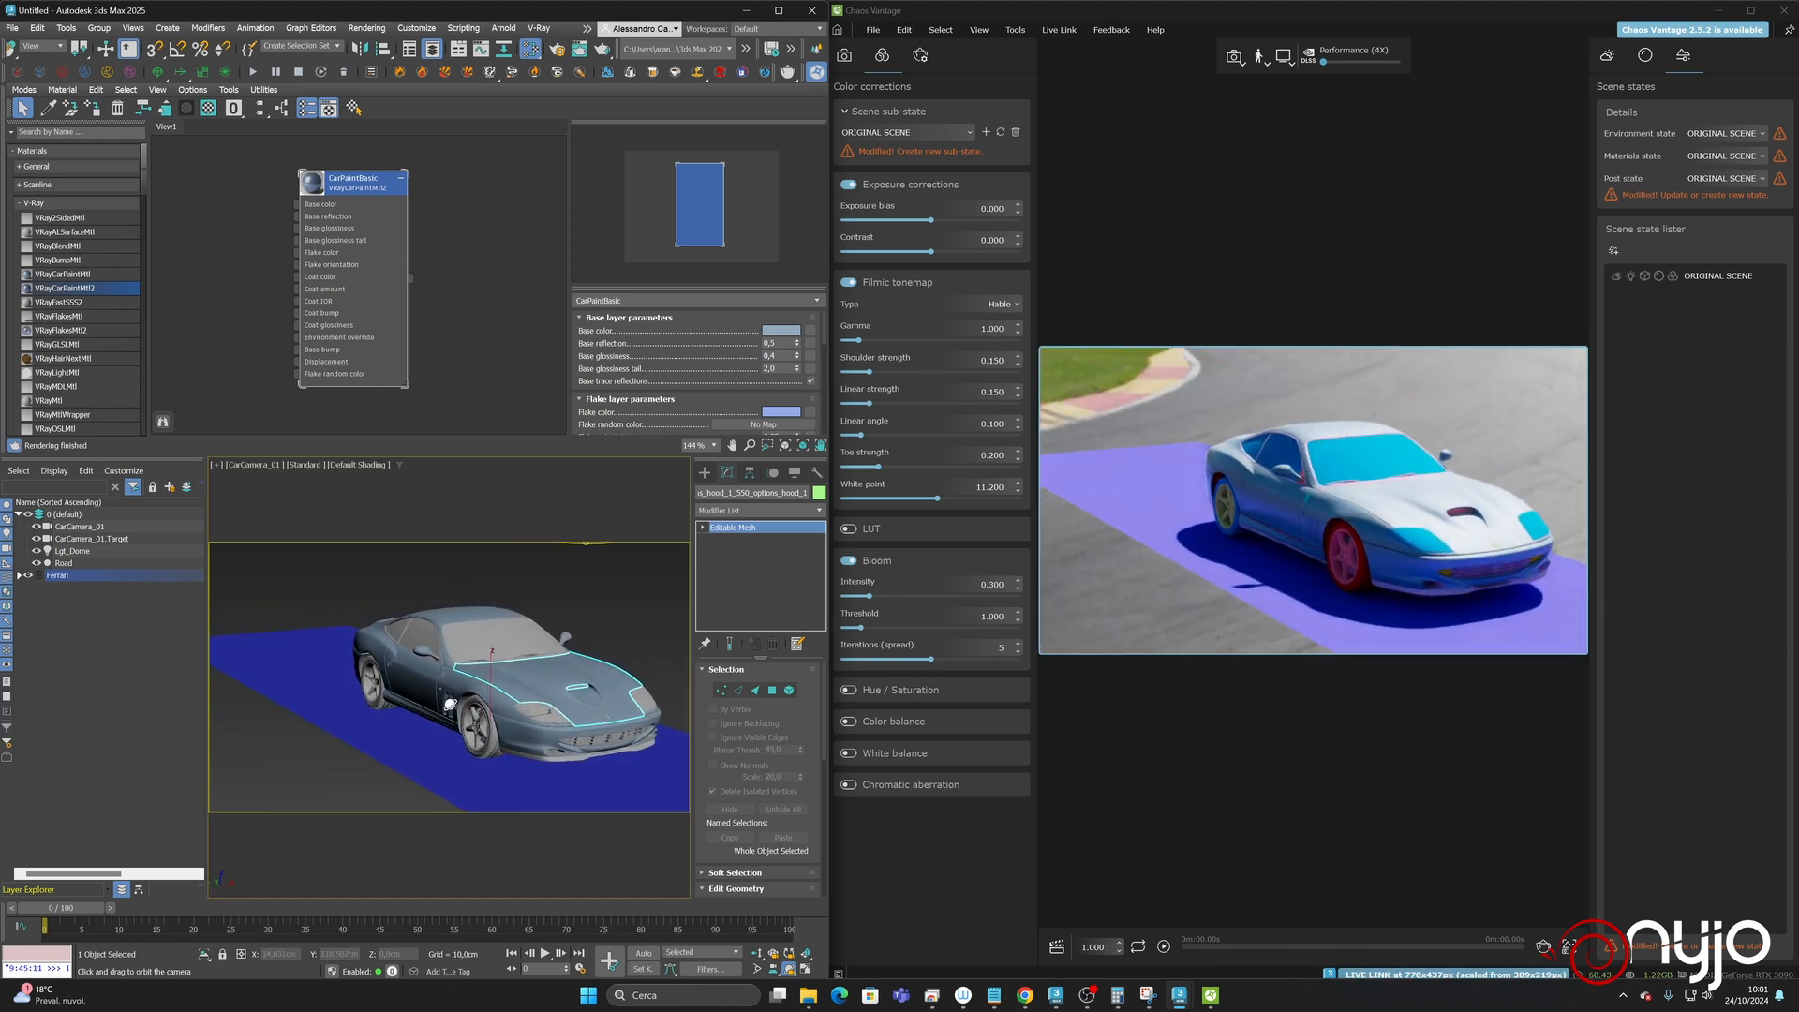
click(757, 953)
drag(405, 714, 401, 670)
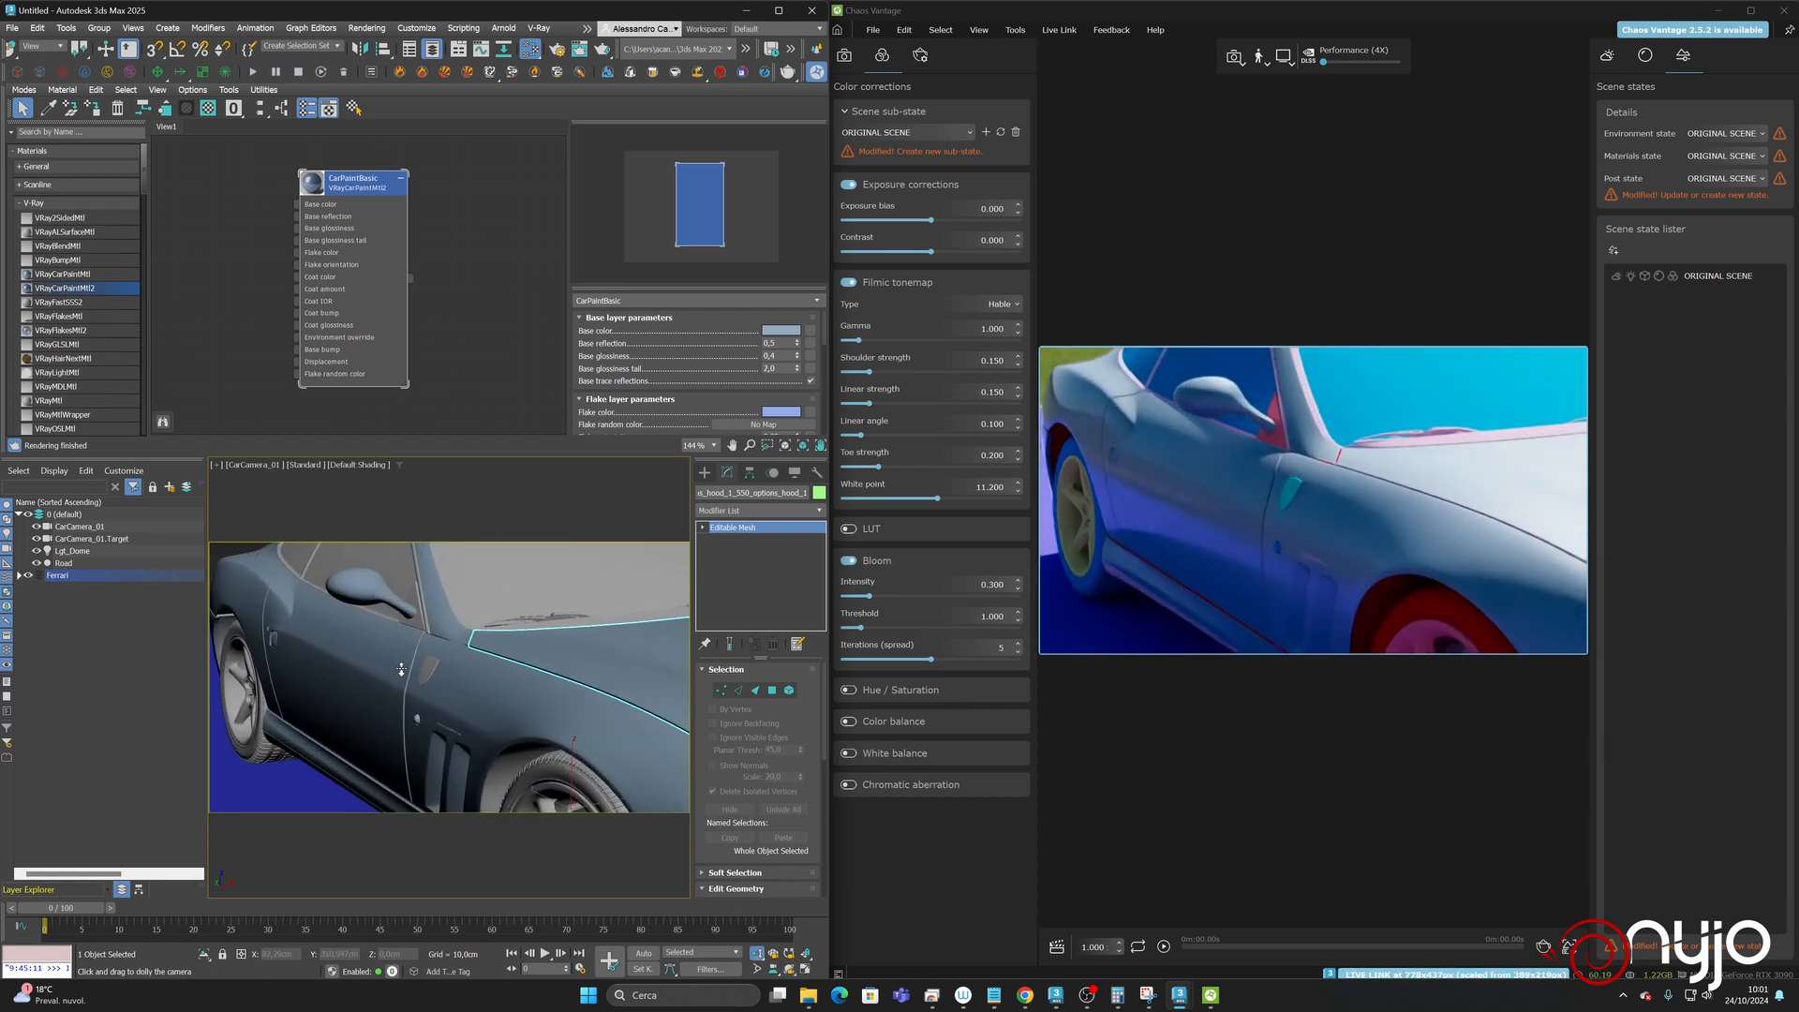
middle_drag(455, 686, 472, 674)
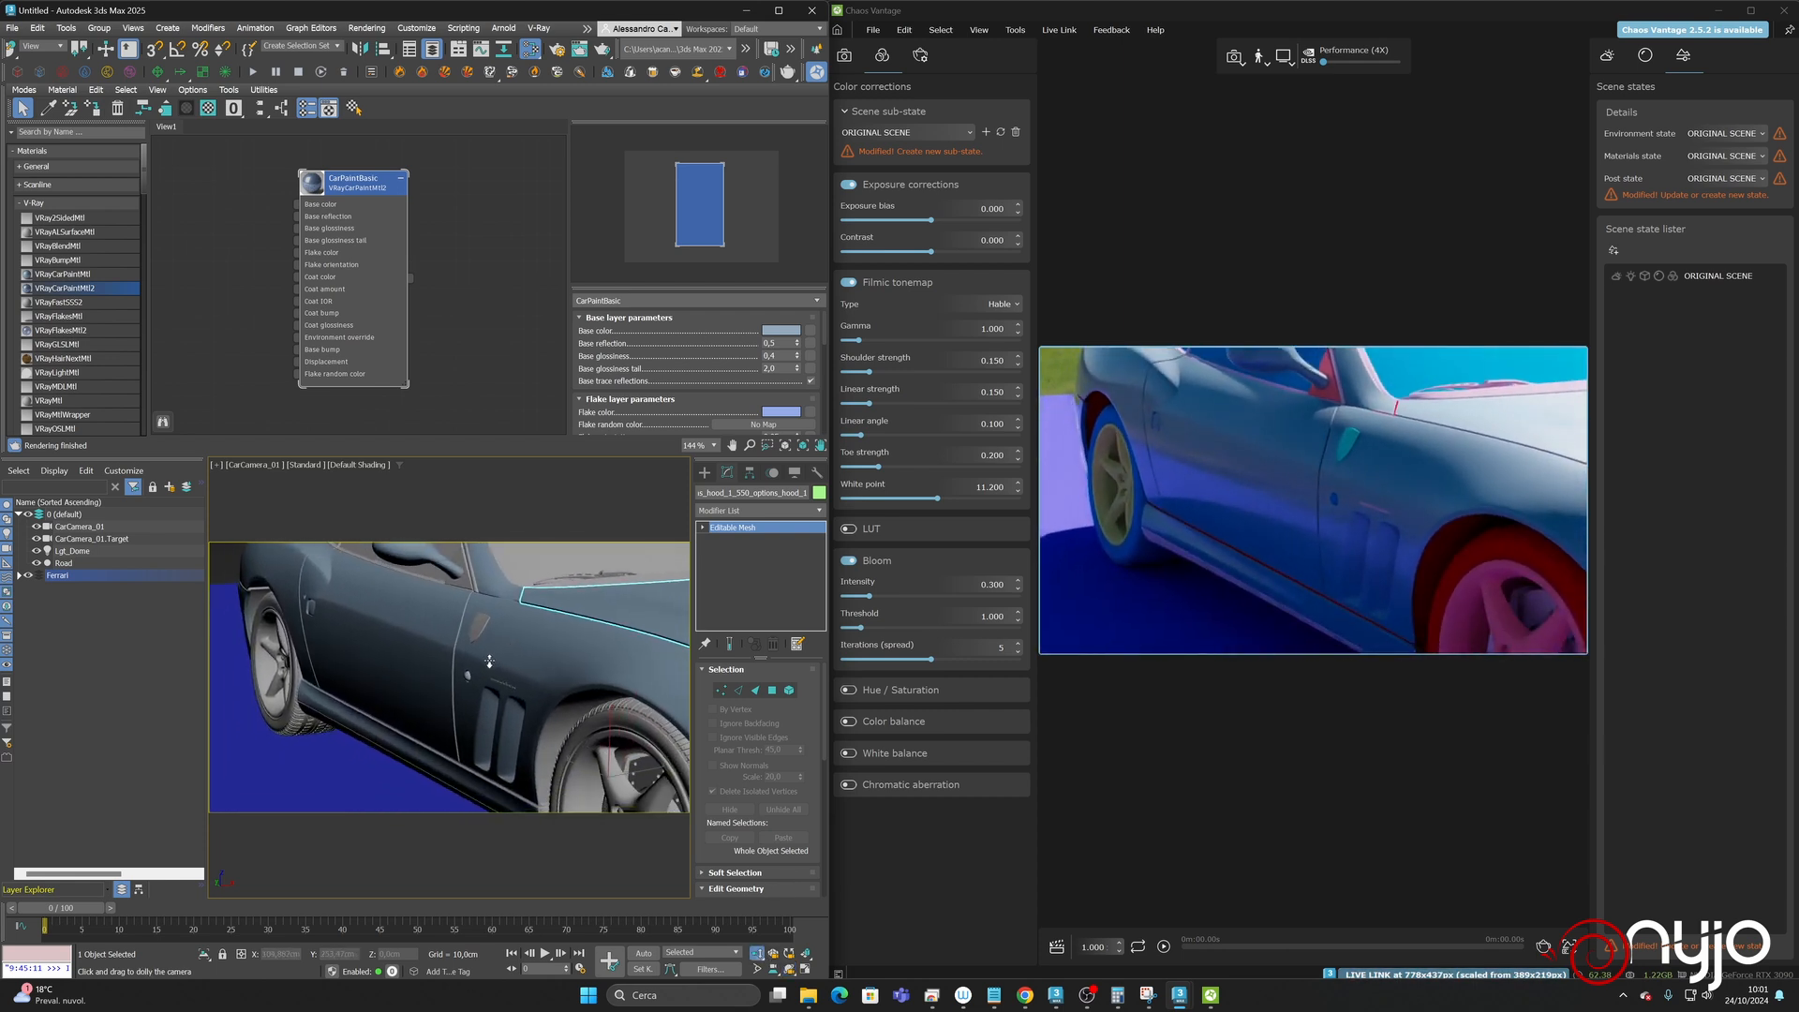
scroll(501, 646, up, 8)
mouse_move(496, 640)
mouse_down()
mouse_move(510, 716)
mouse_move(514, 630)
mouse_up()
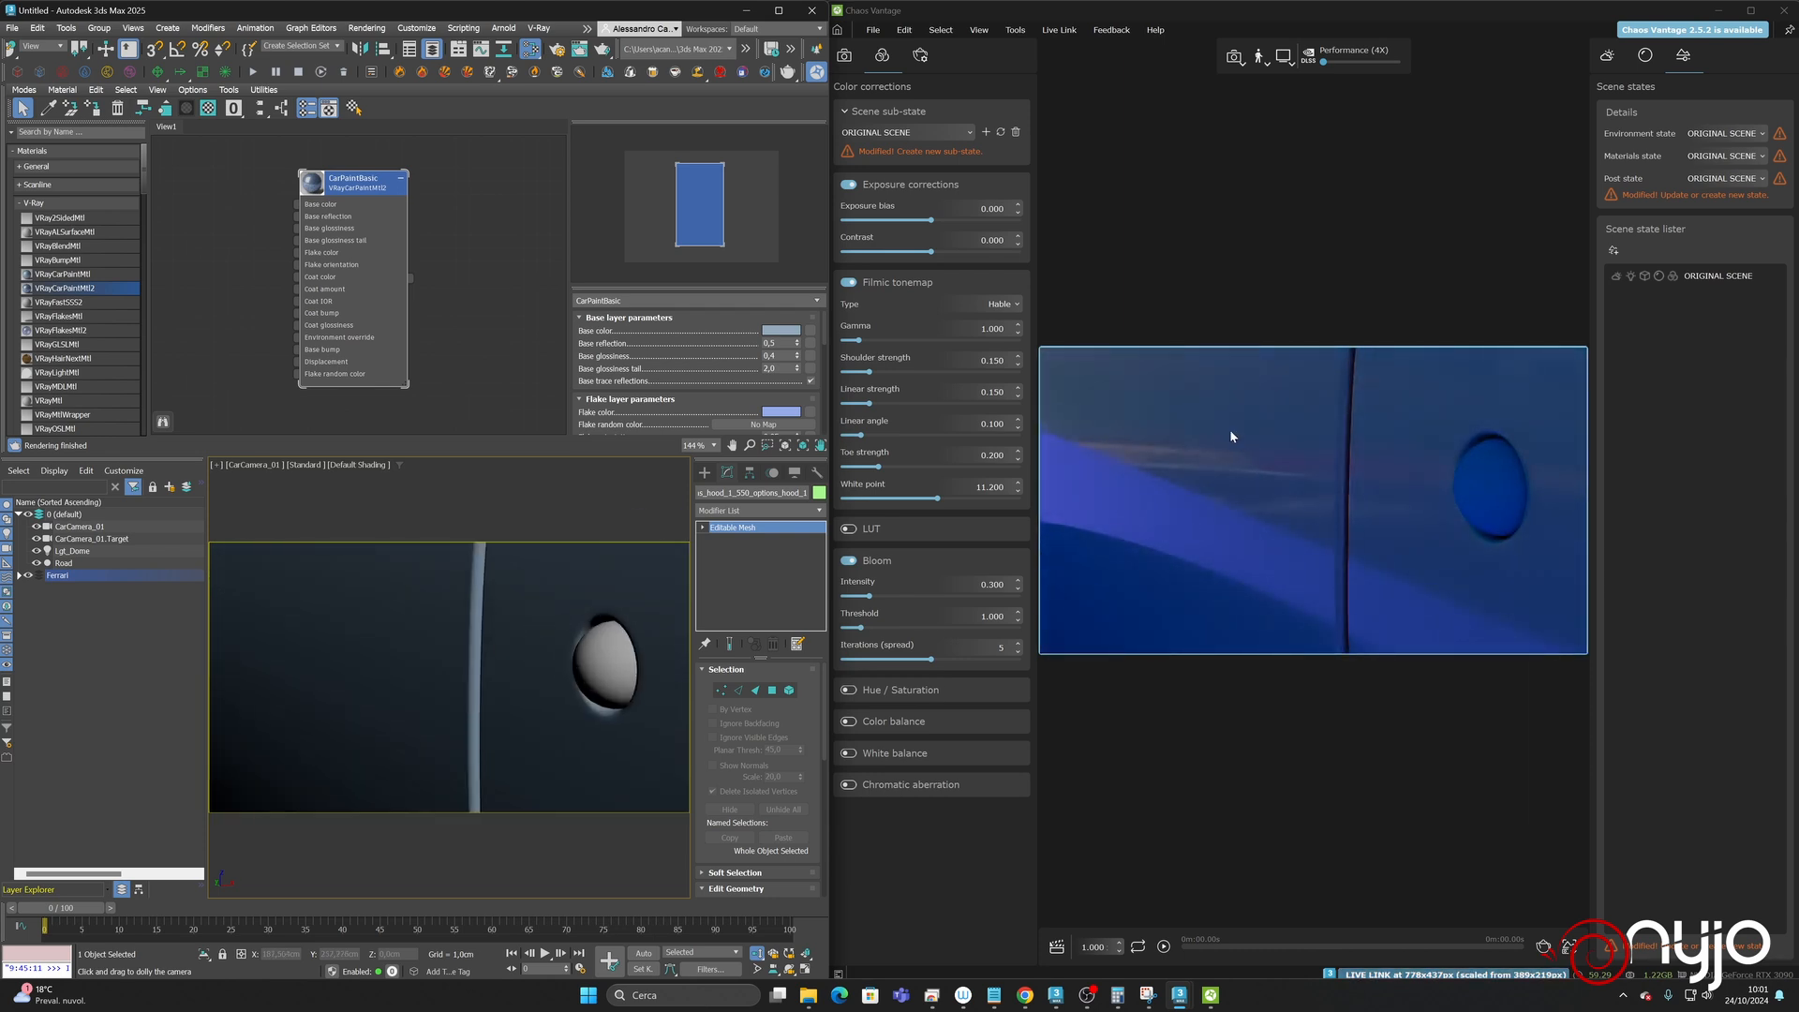
- Try the Balanced (3X), Quality (2.25X) and DLAA (1X) upscaling modes in Chaos Vantage, then settle on Quality (2.25X)
click(1341, 63)
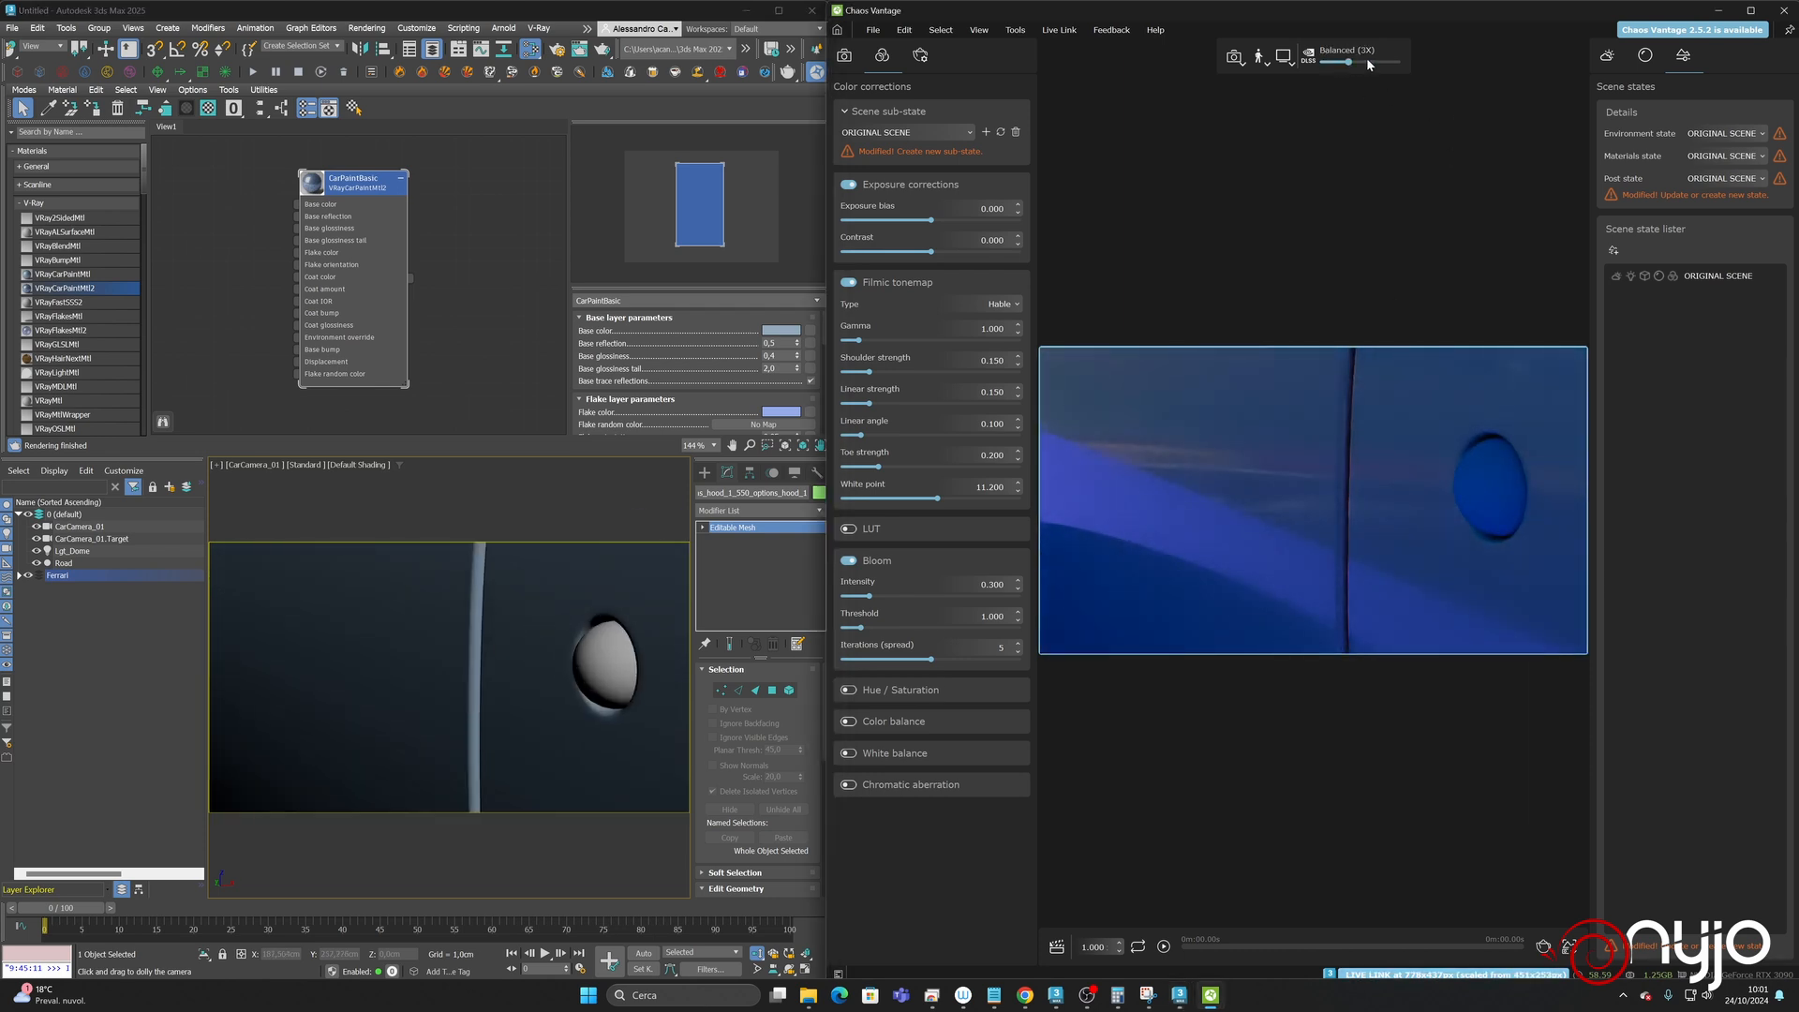
click(1373, 60)
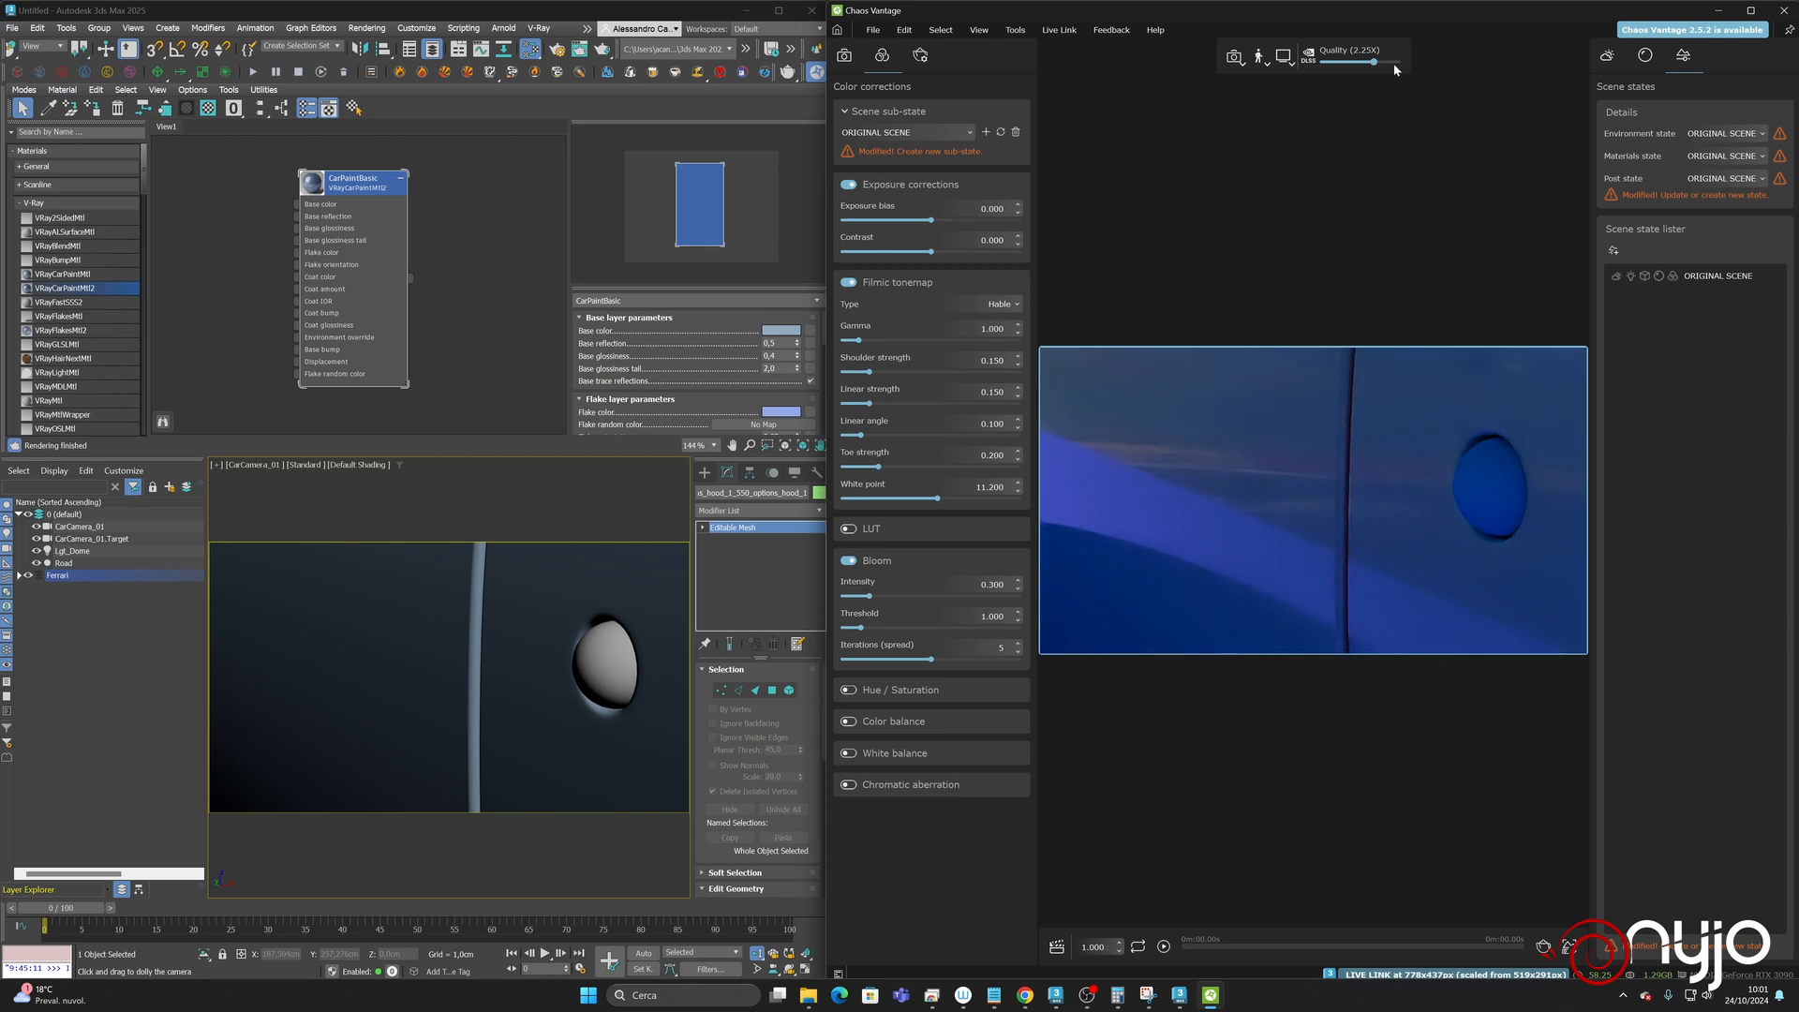
click(1397, 62)
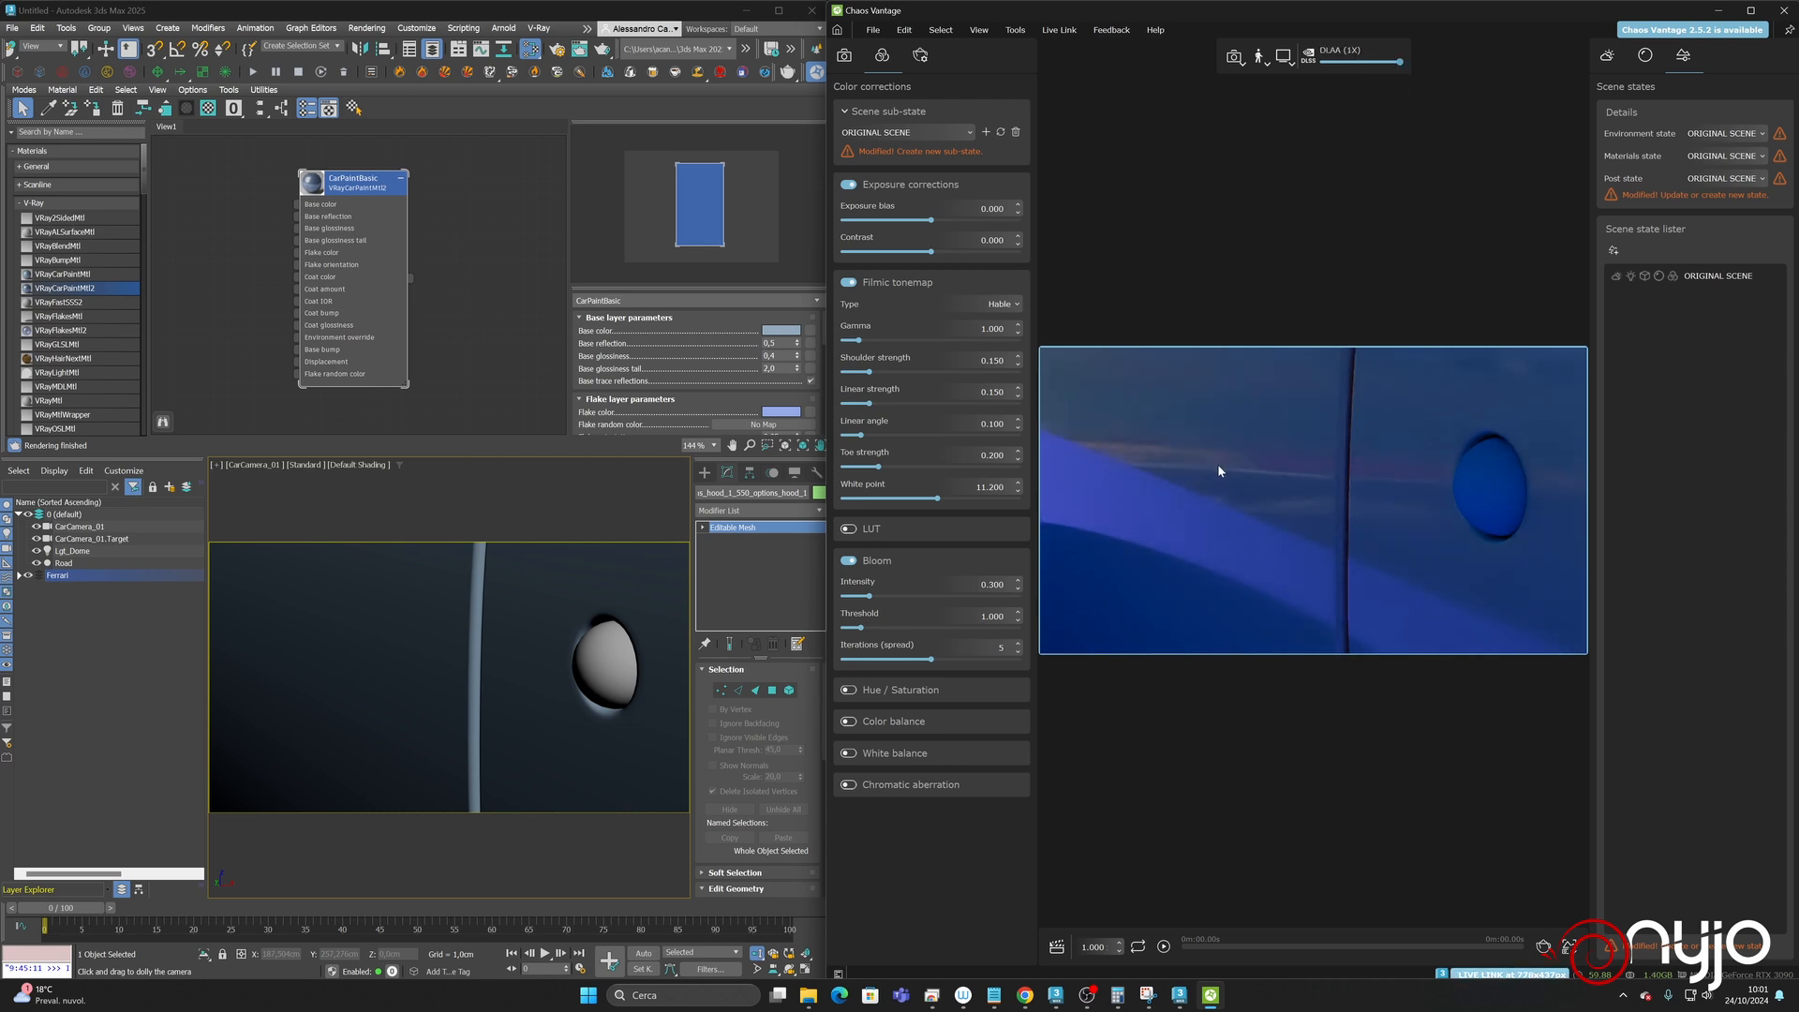
drag(505, 635, 649, 747)
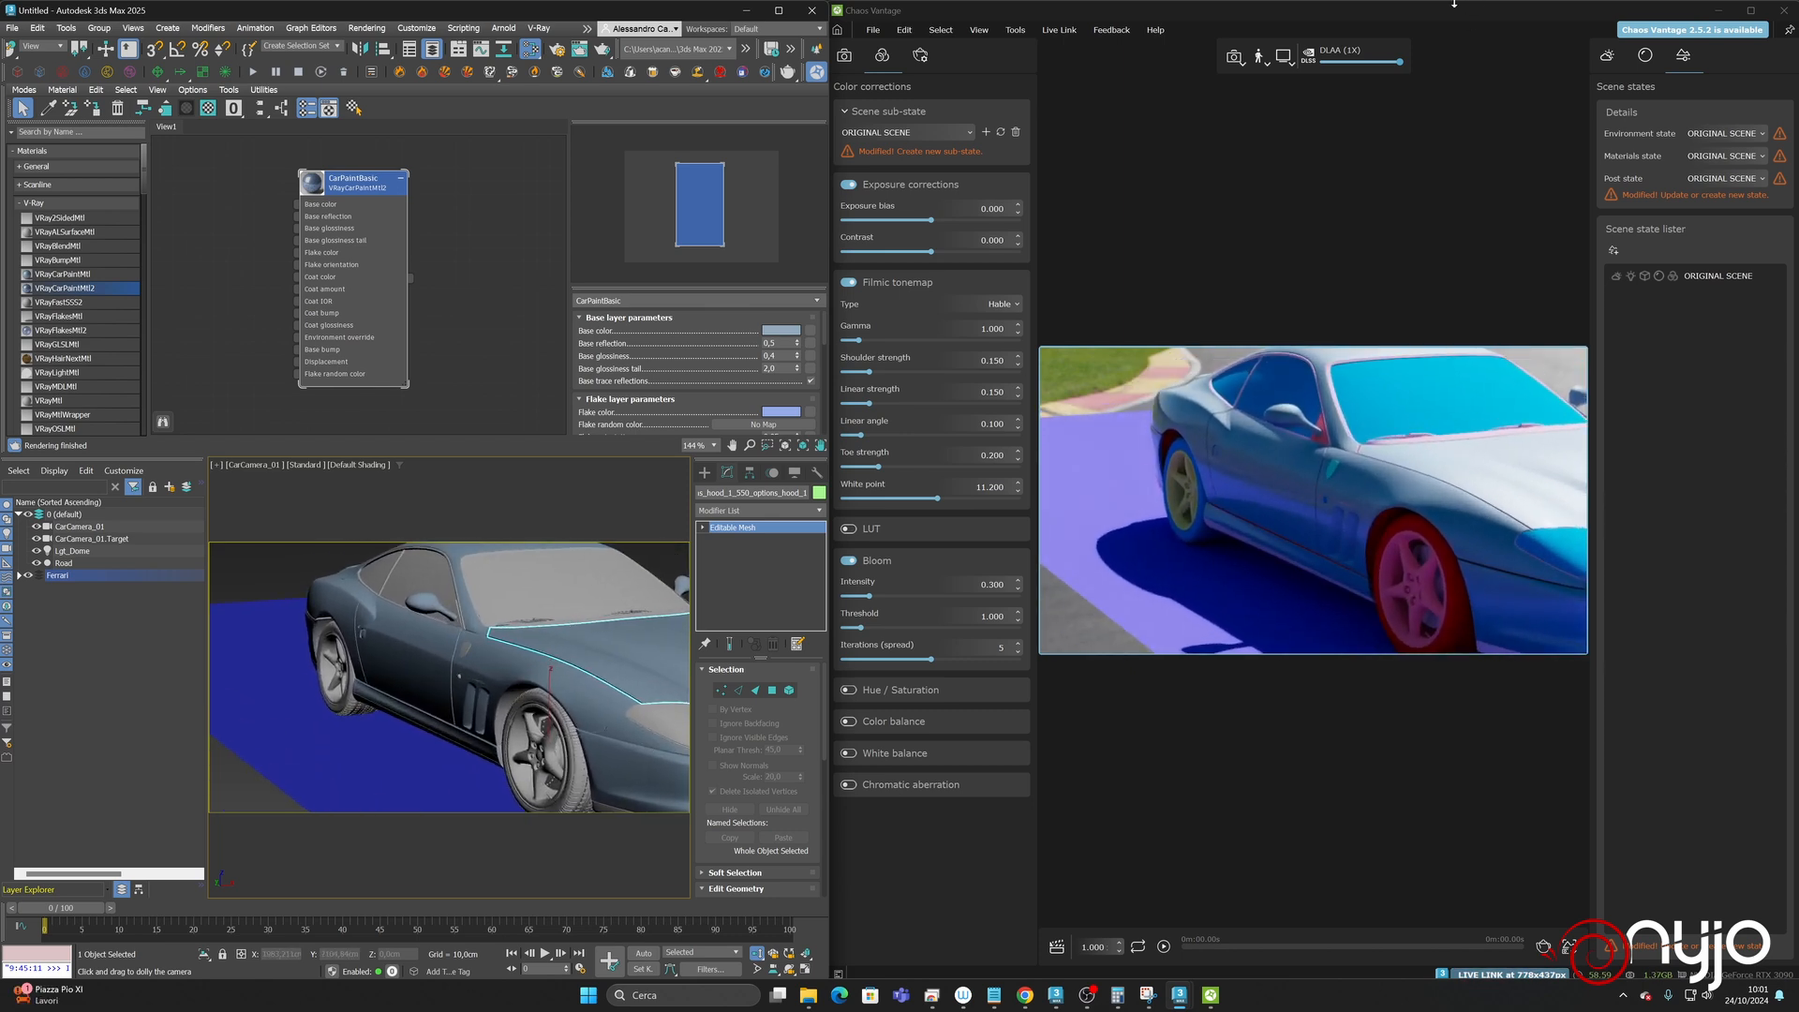
click(1378, 61)
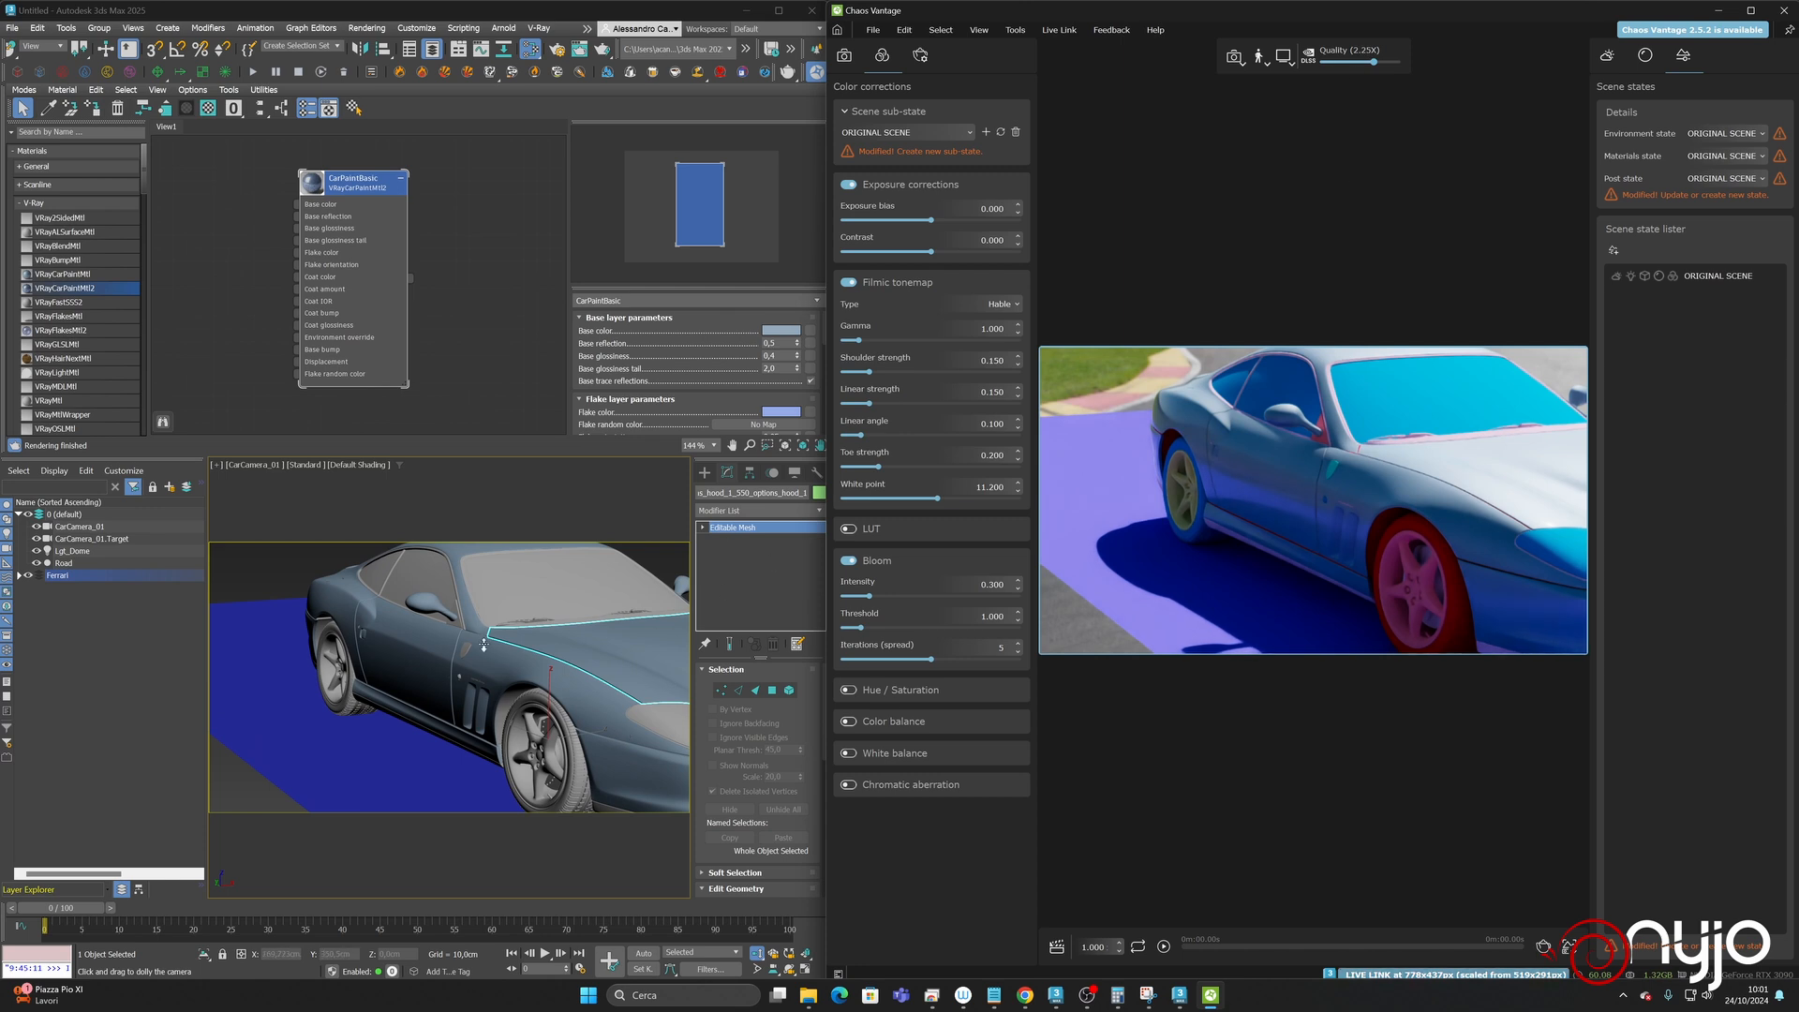
- Select the car's exterior glass windows mesh in 3ds Max and move the CarPaintBasic node aside to free space in the graph
click(790, 968)
drag(496, 656, 424, 658)
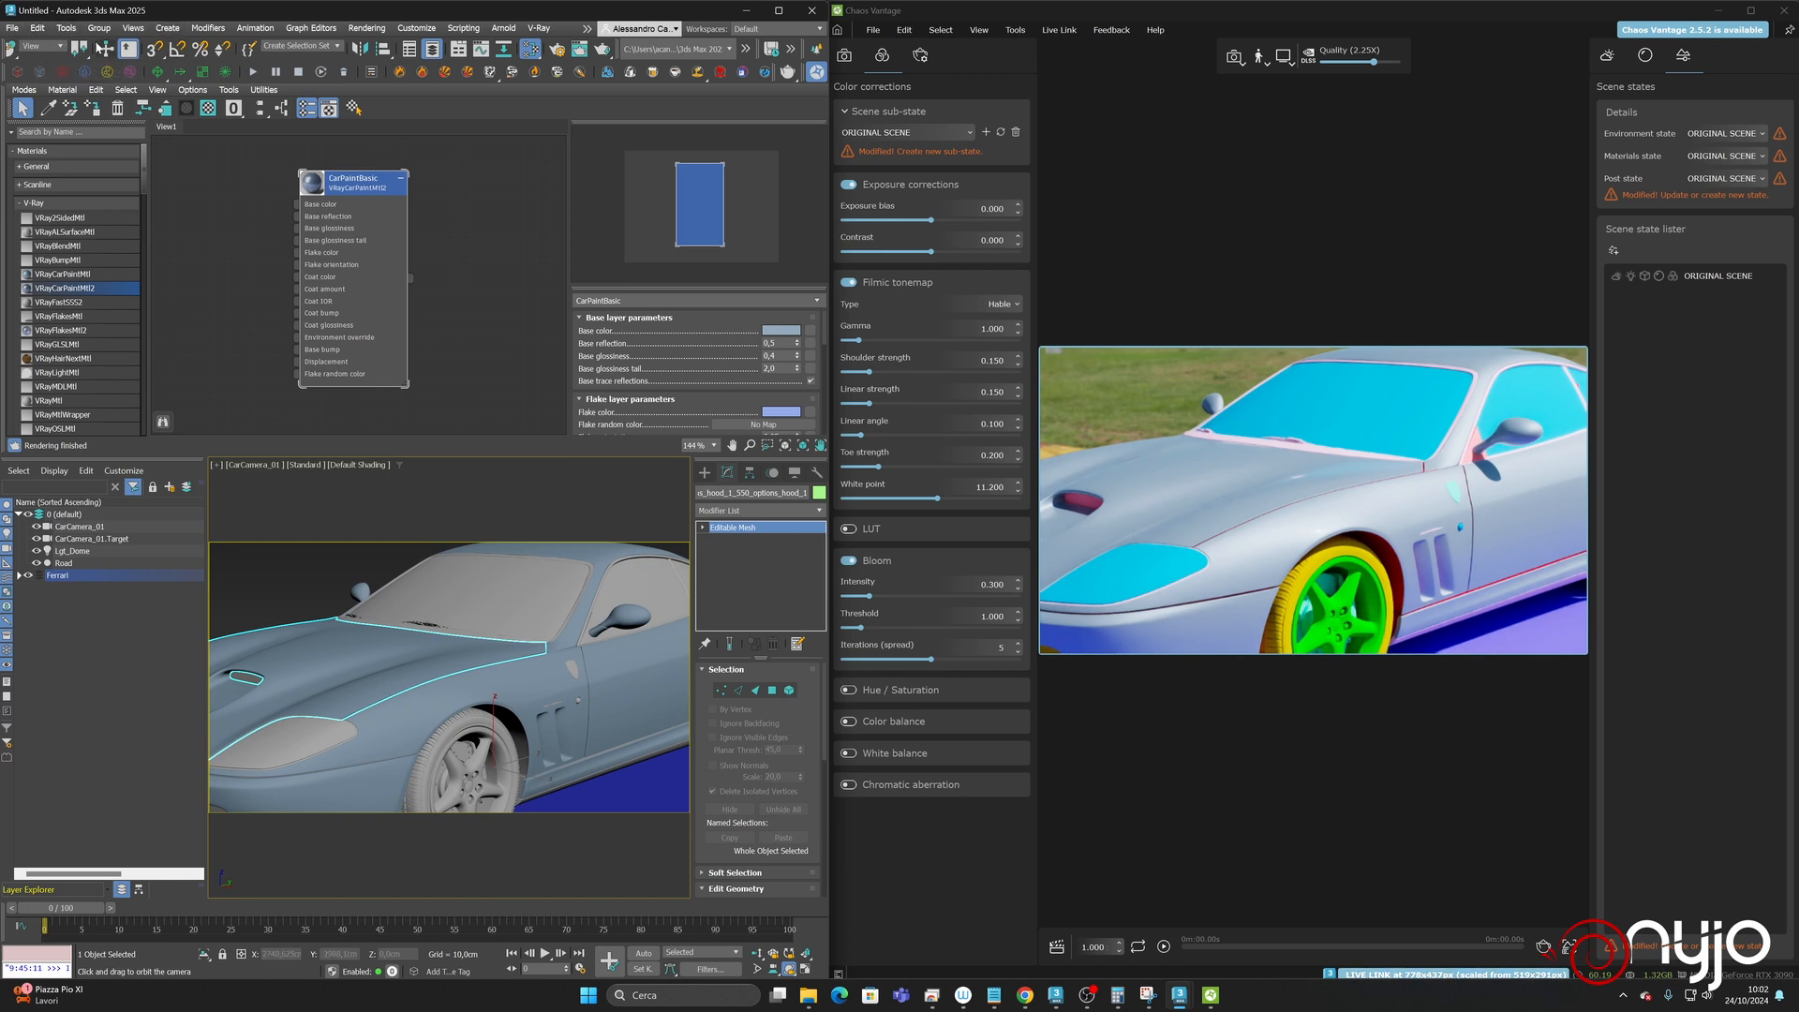
drag(280, 54, 794, 50)
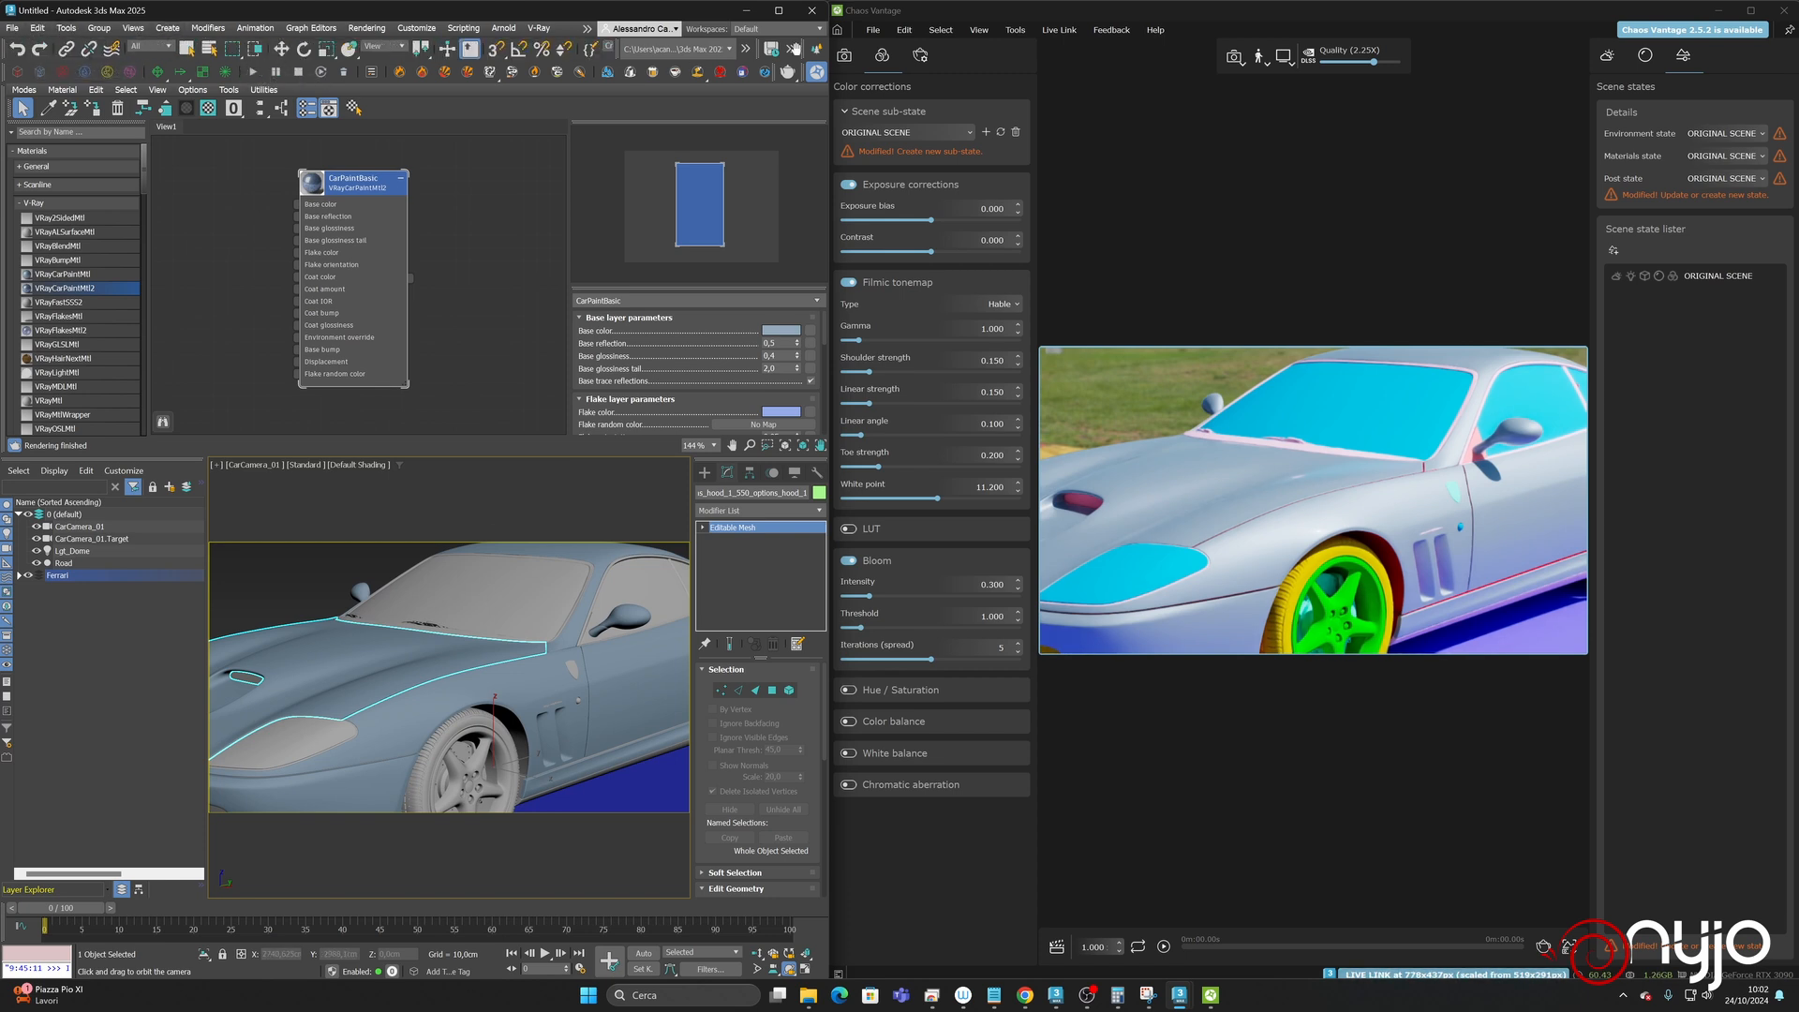
key(q)
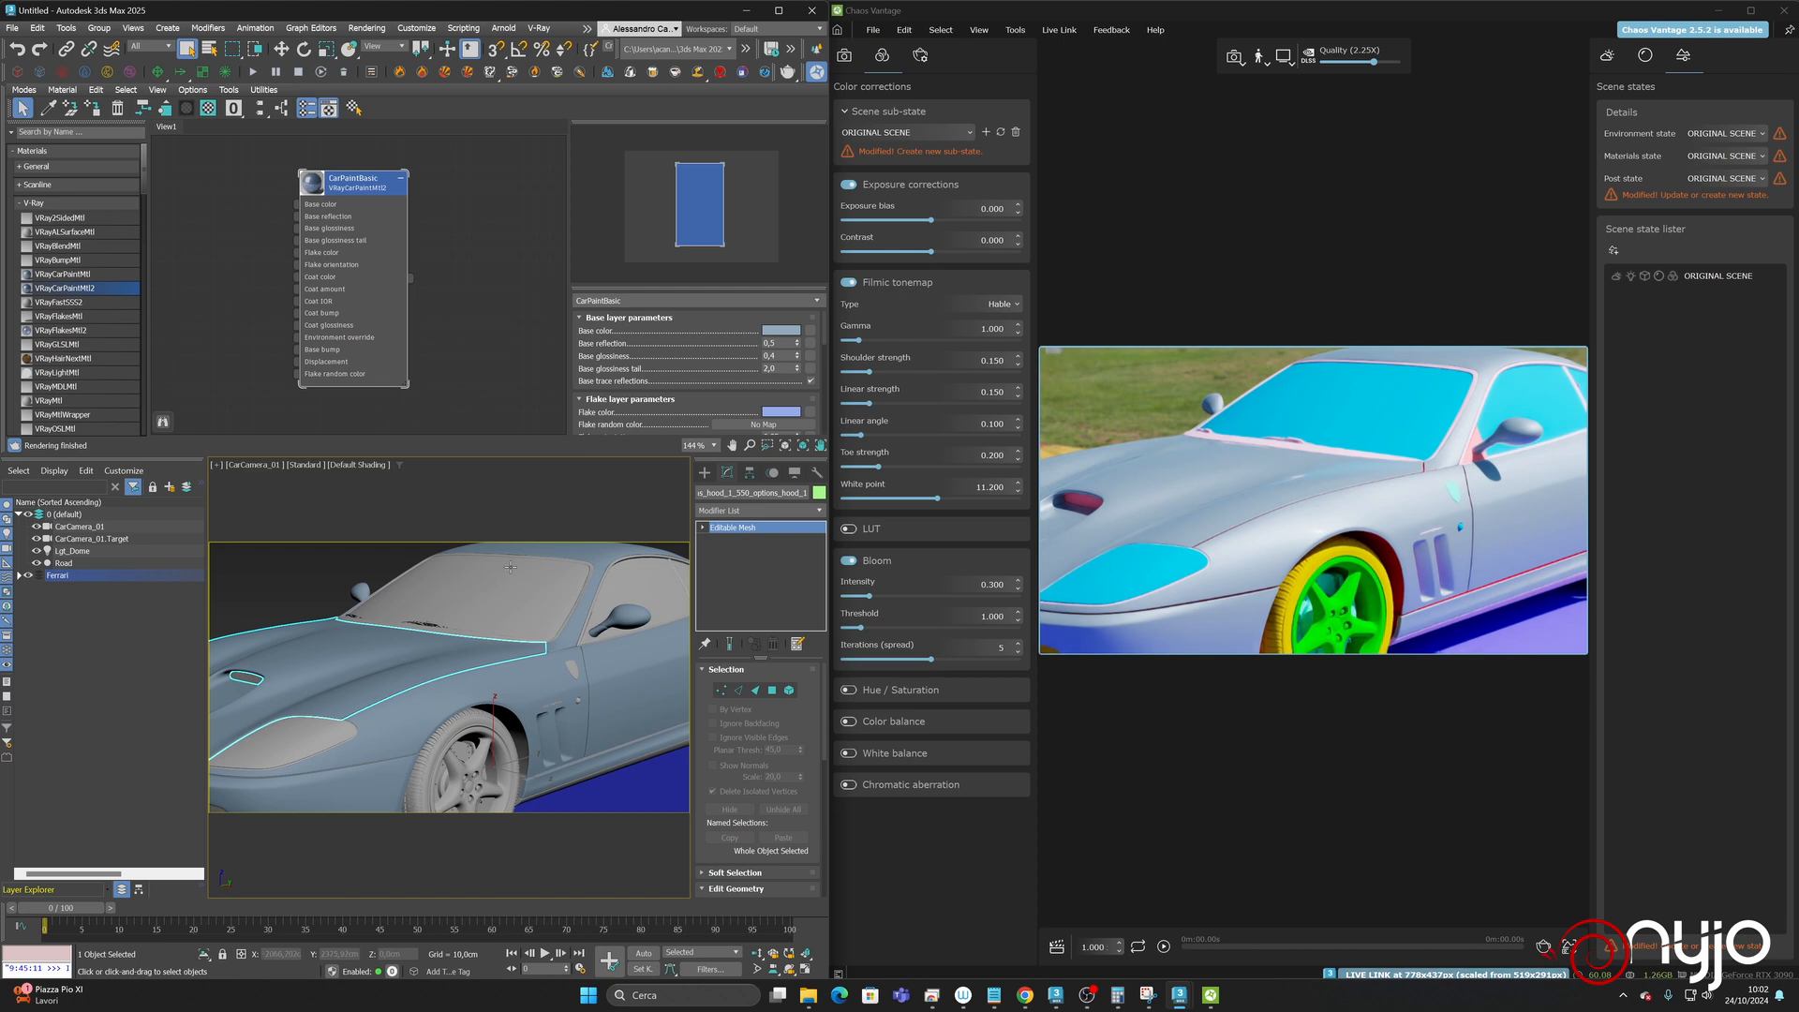
click(504, 587)
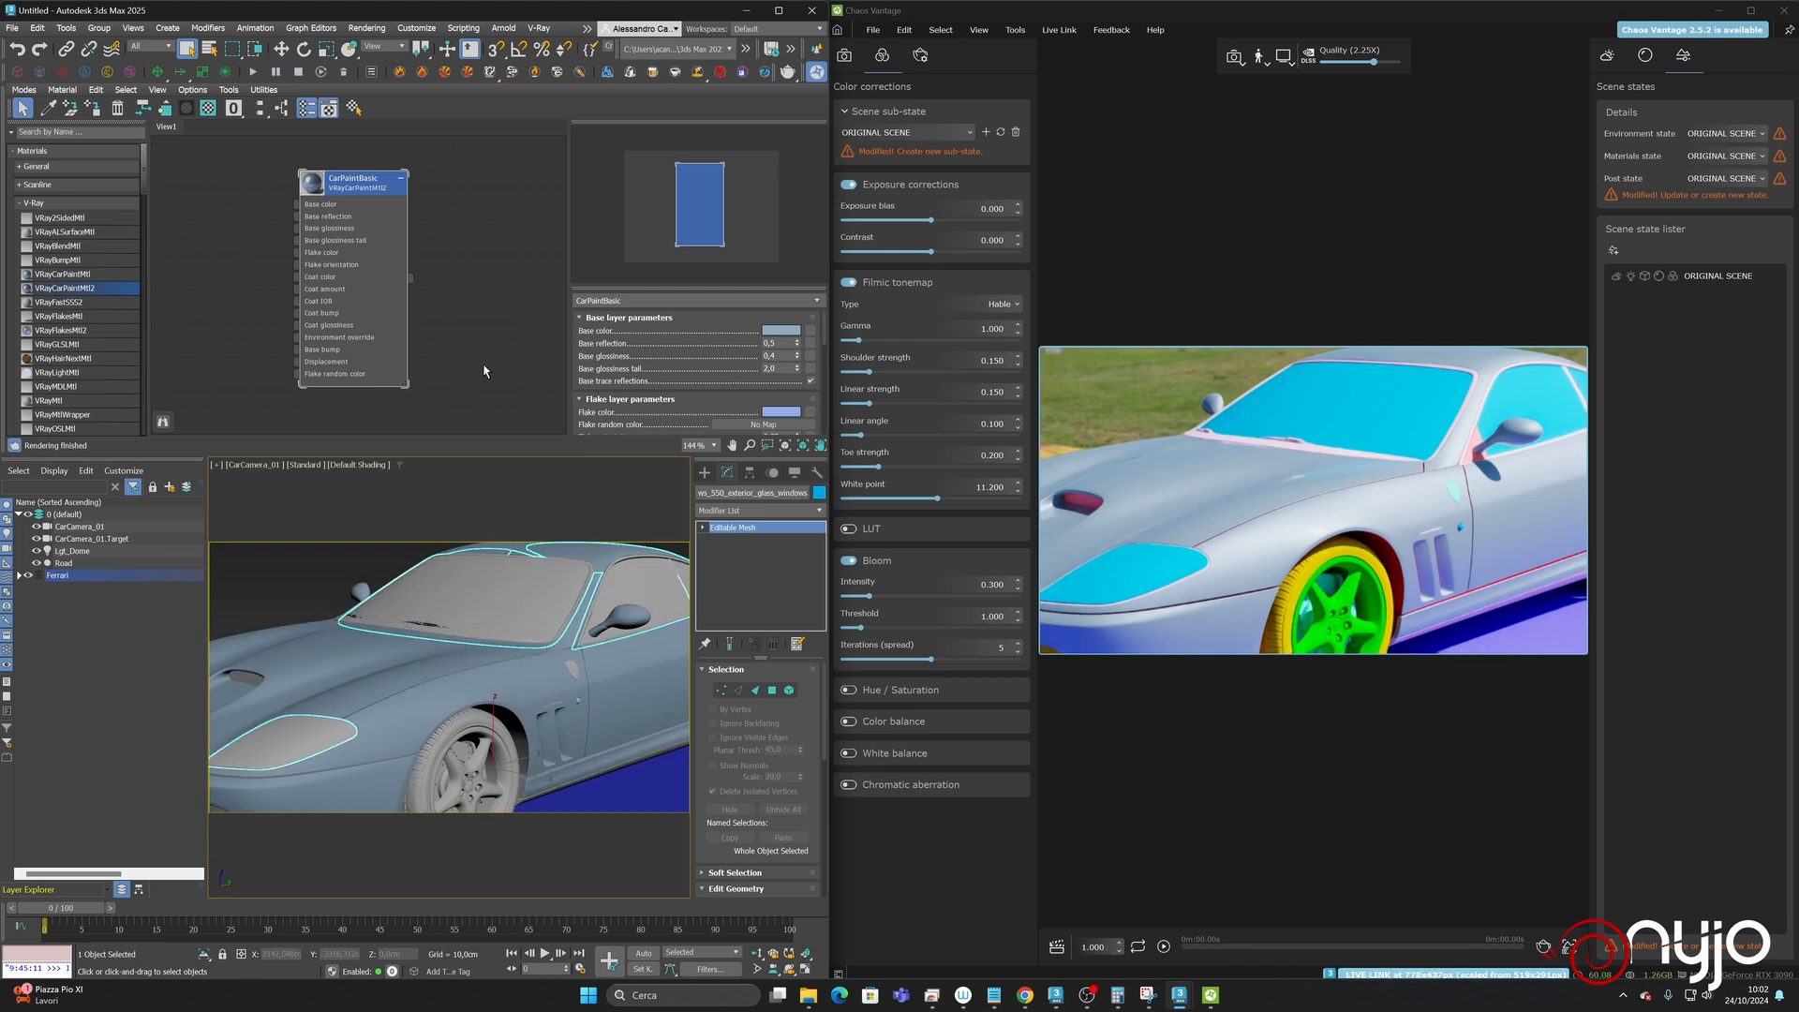
drag(346, 187, 225, 173)
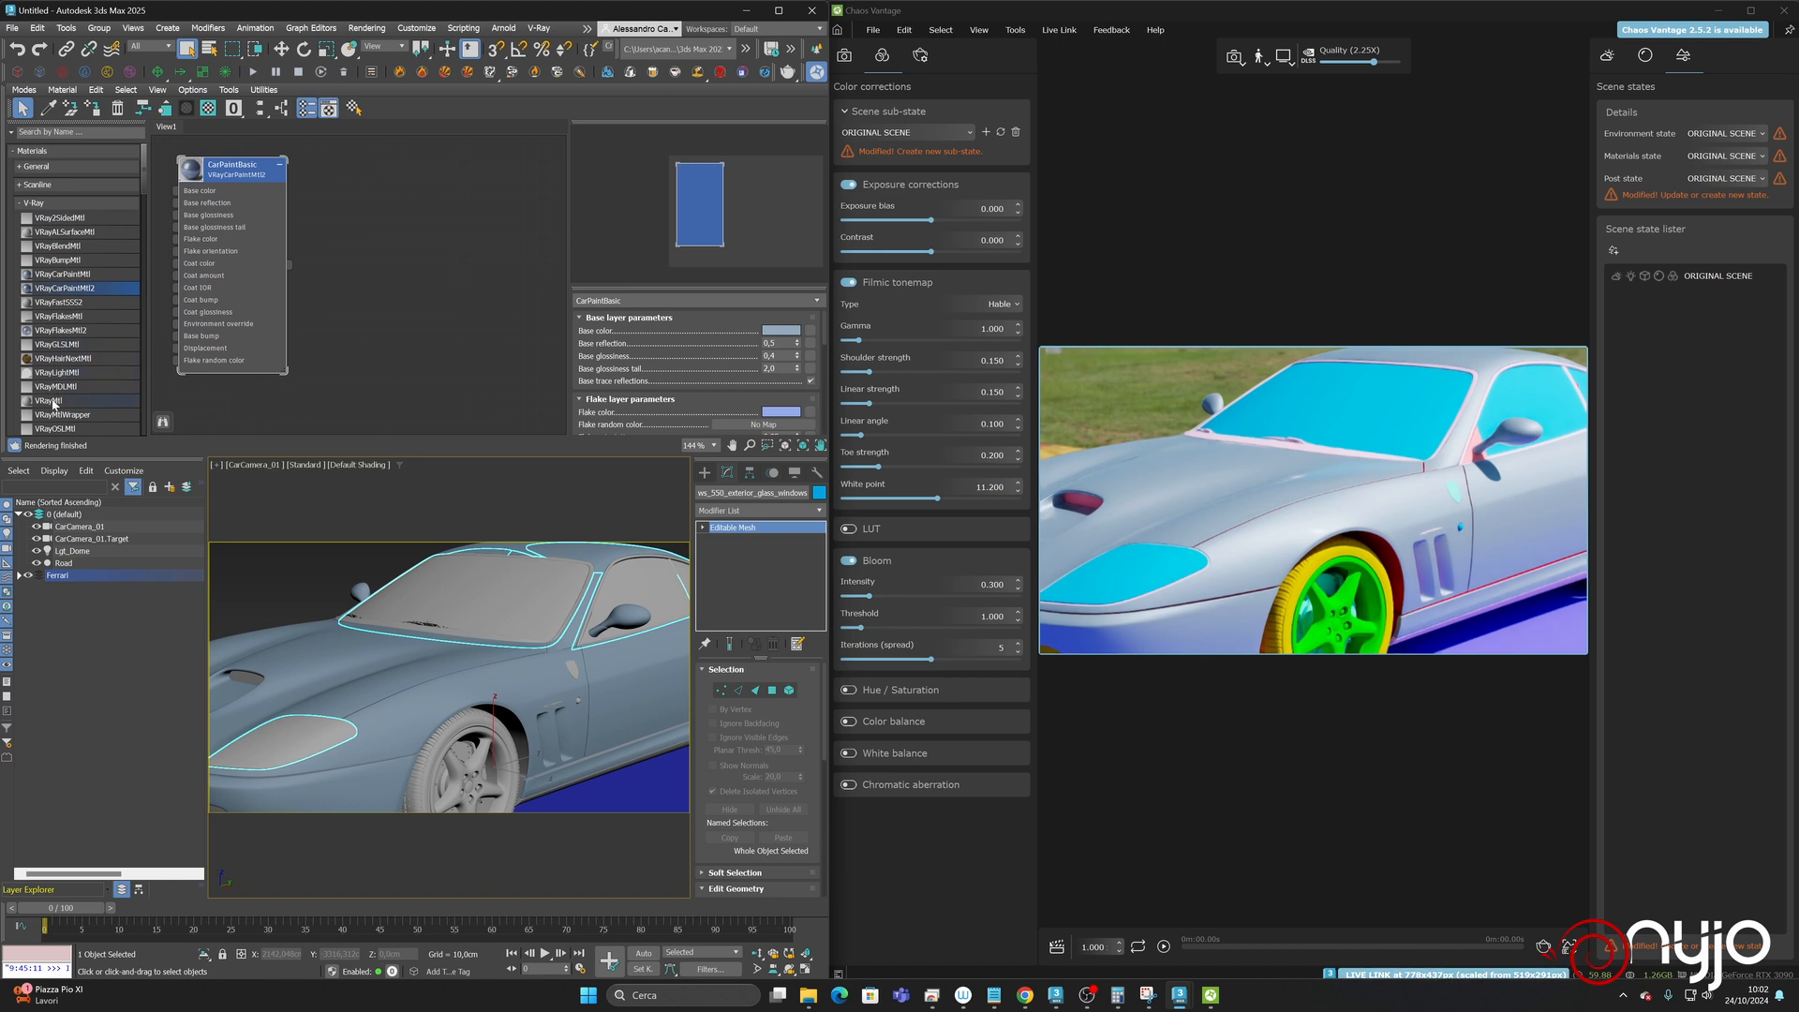
- Create a VRayMtl material named Glass and assign it to the selected exterior glass windows mesh
drag(53, 404, 440, 166)
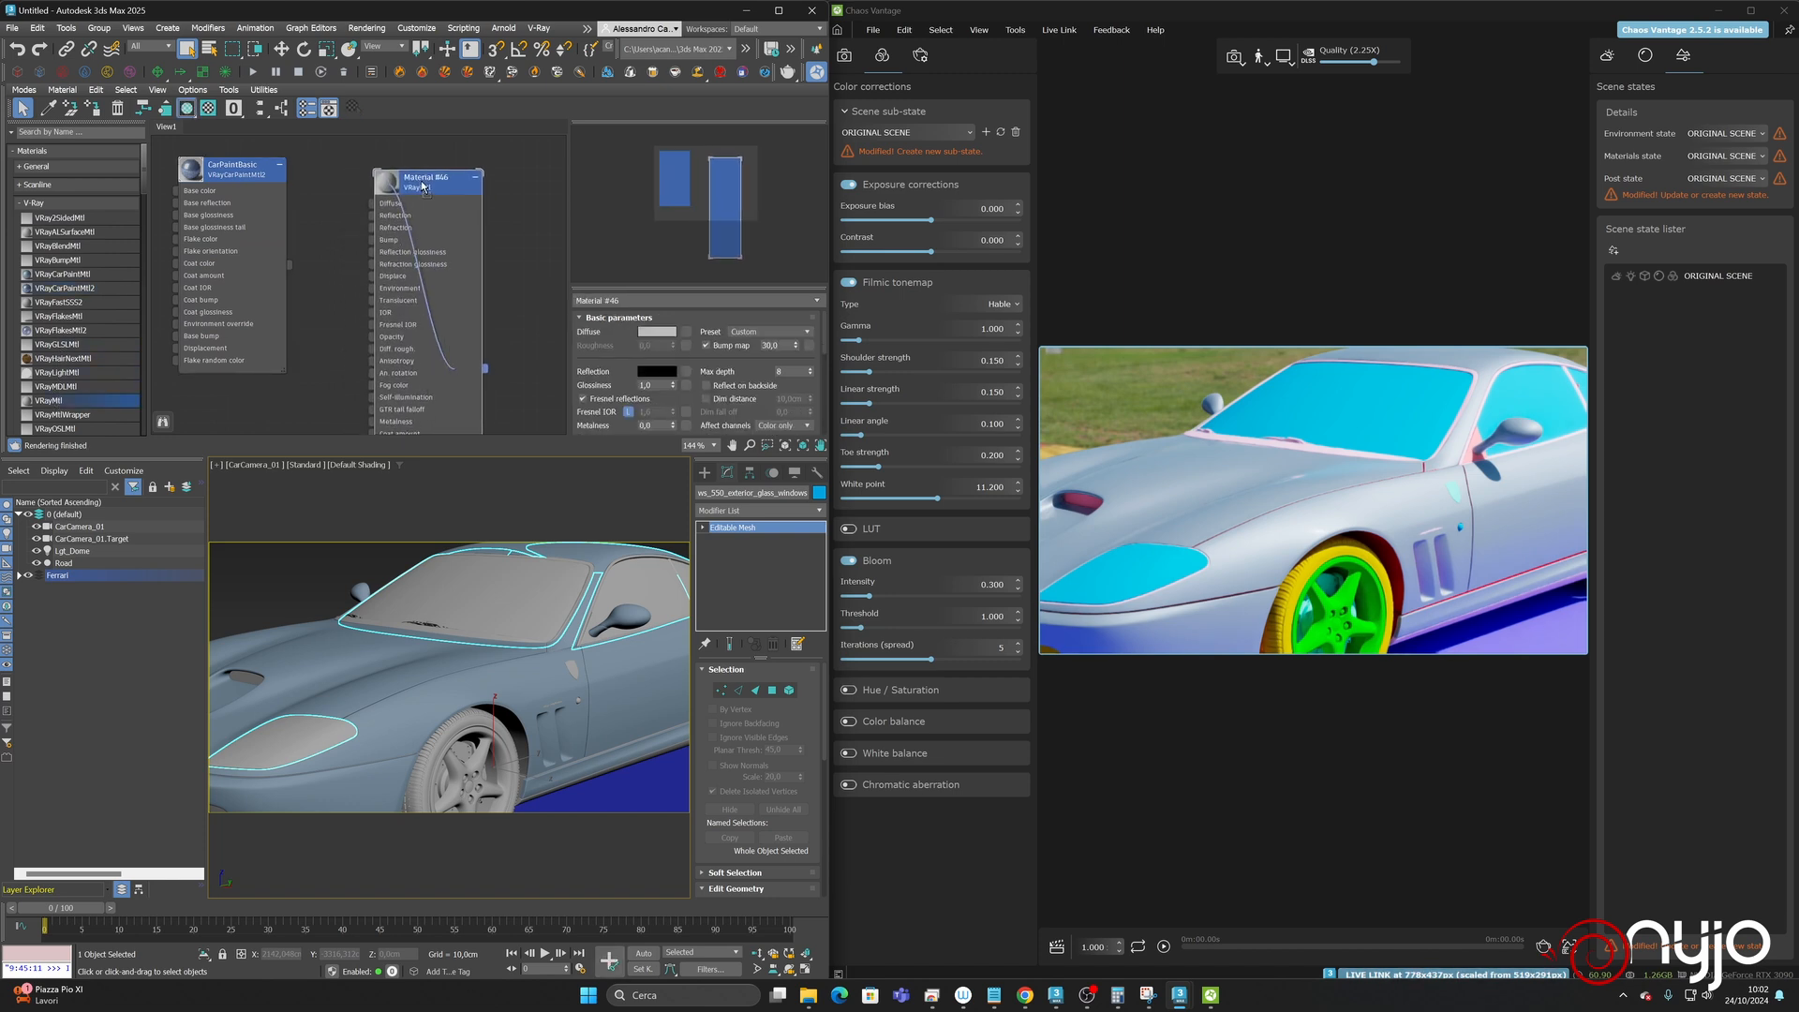
click(634, 300)
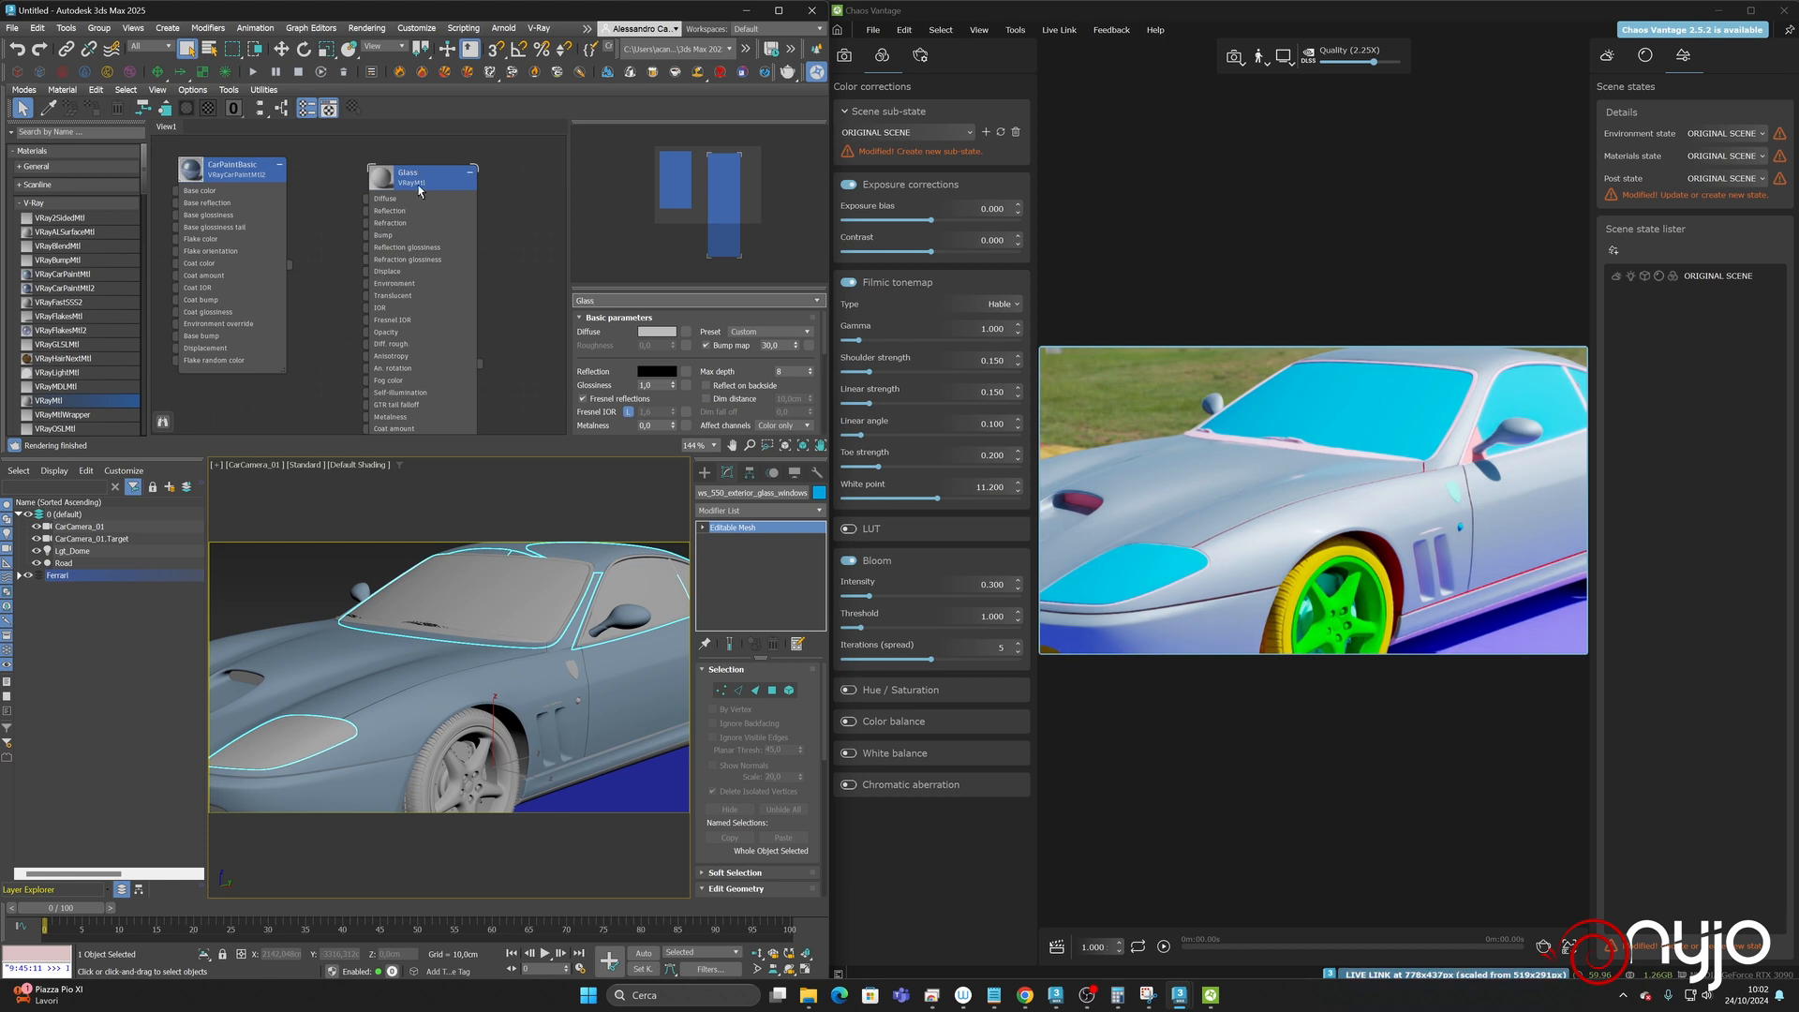
right_click(418, 190)
click(450, 209)
drag(420, 188, 419, 179)
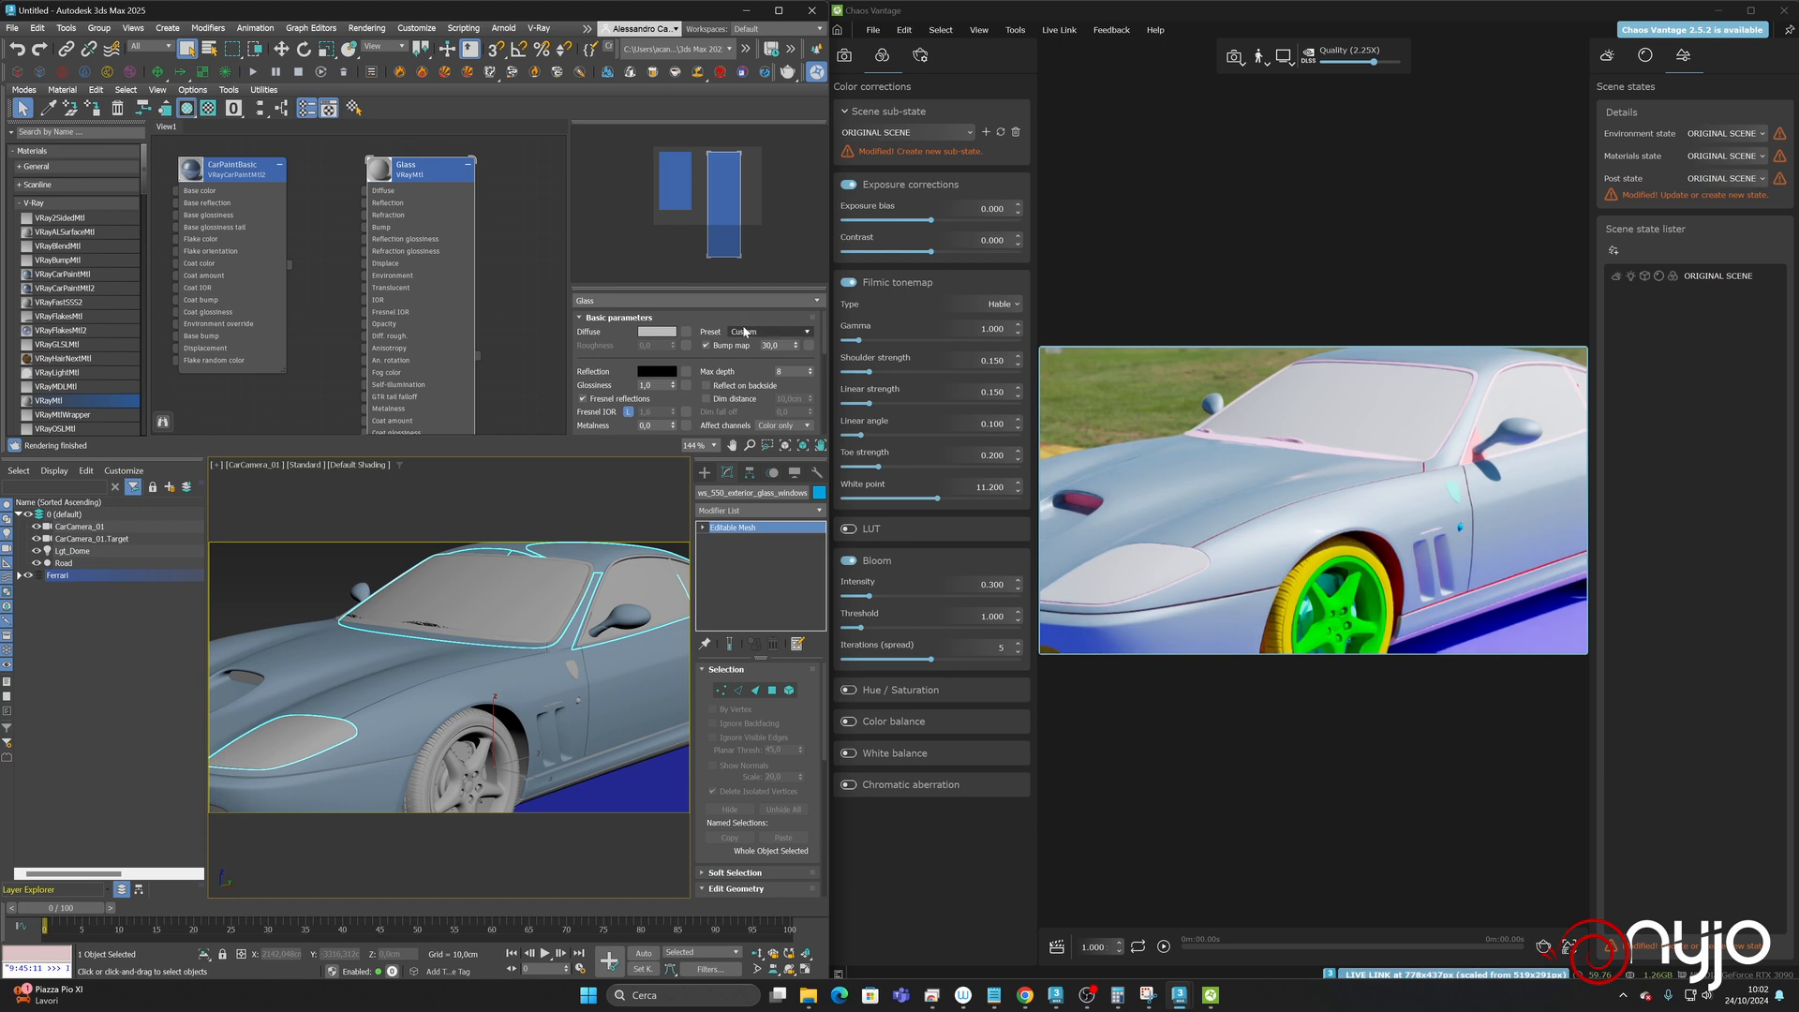
- Apply the Glass preset to the Glass material and make its refraction thin-walled
click(806, 333)
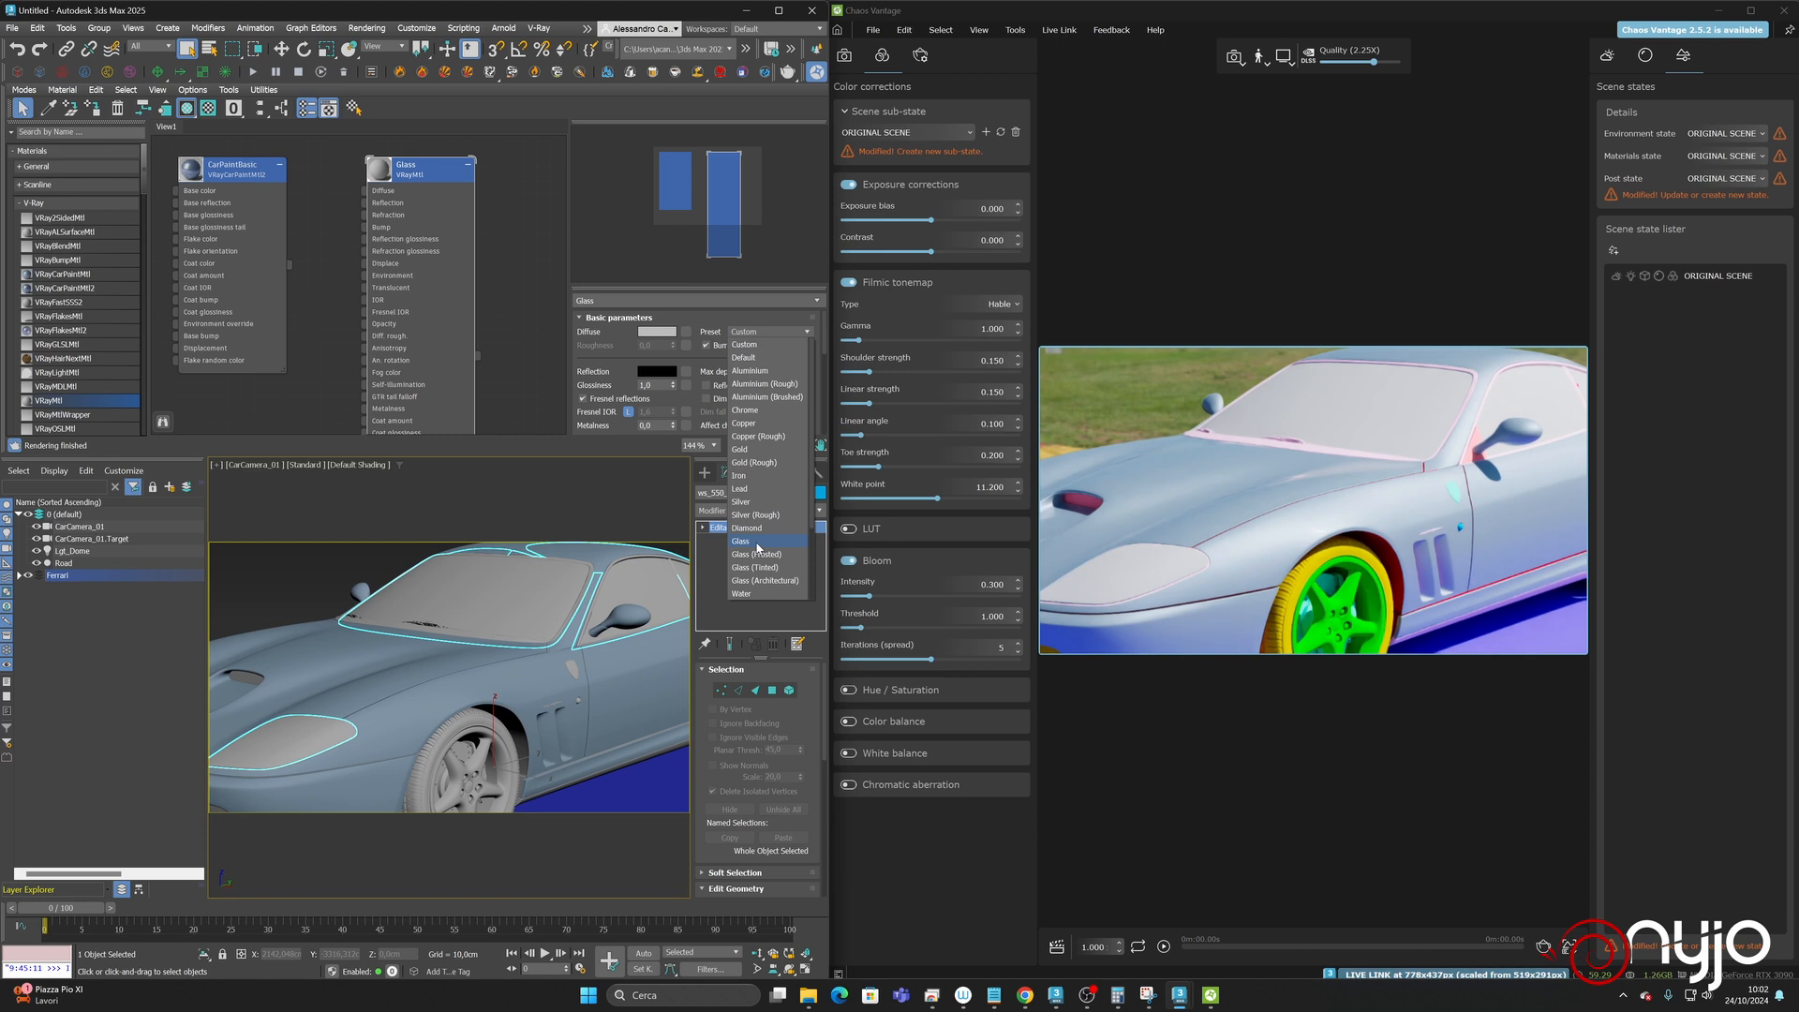
click(758, 542)
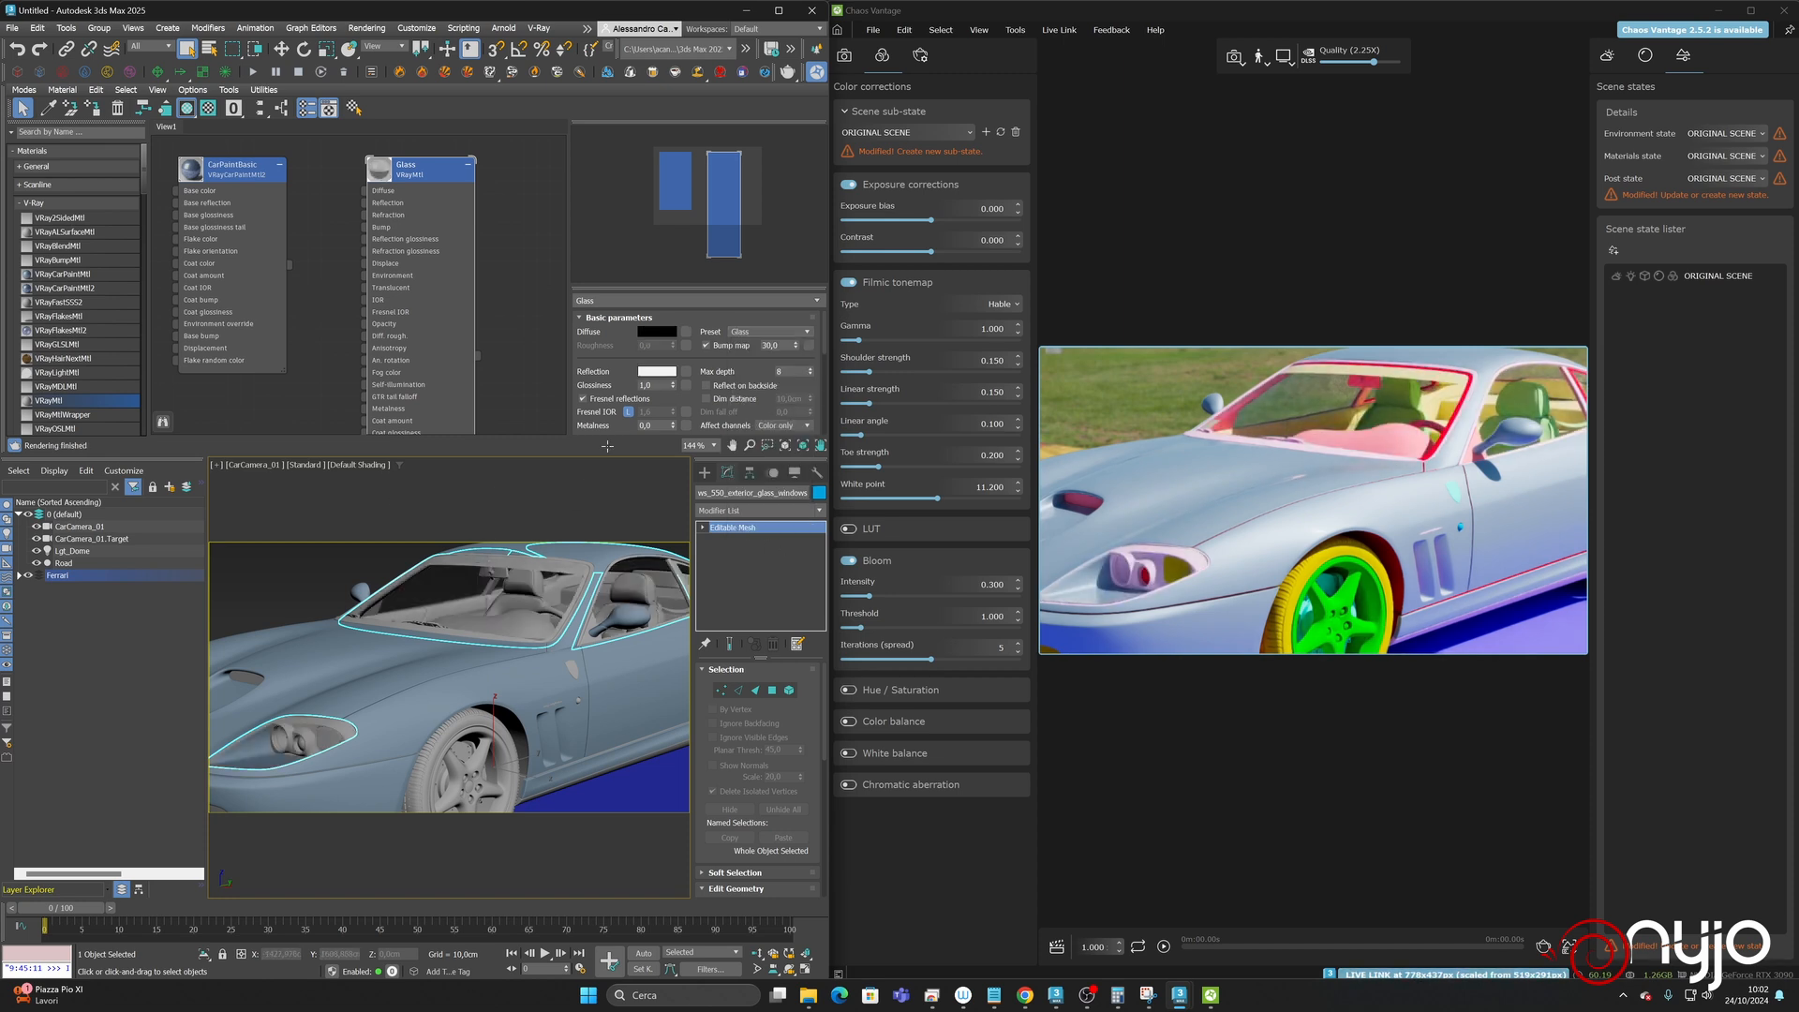
drag(757, 364, 751, 240)
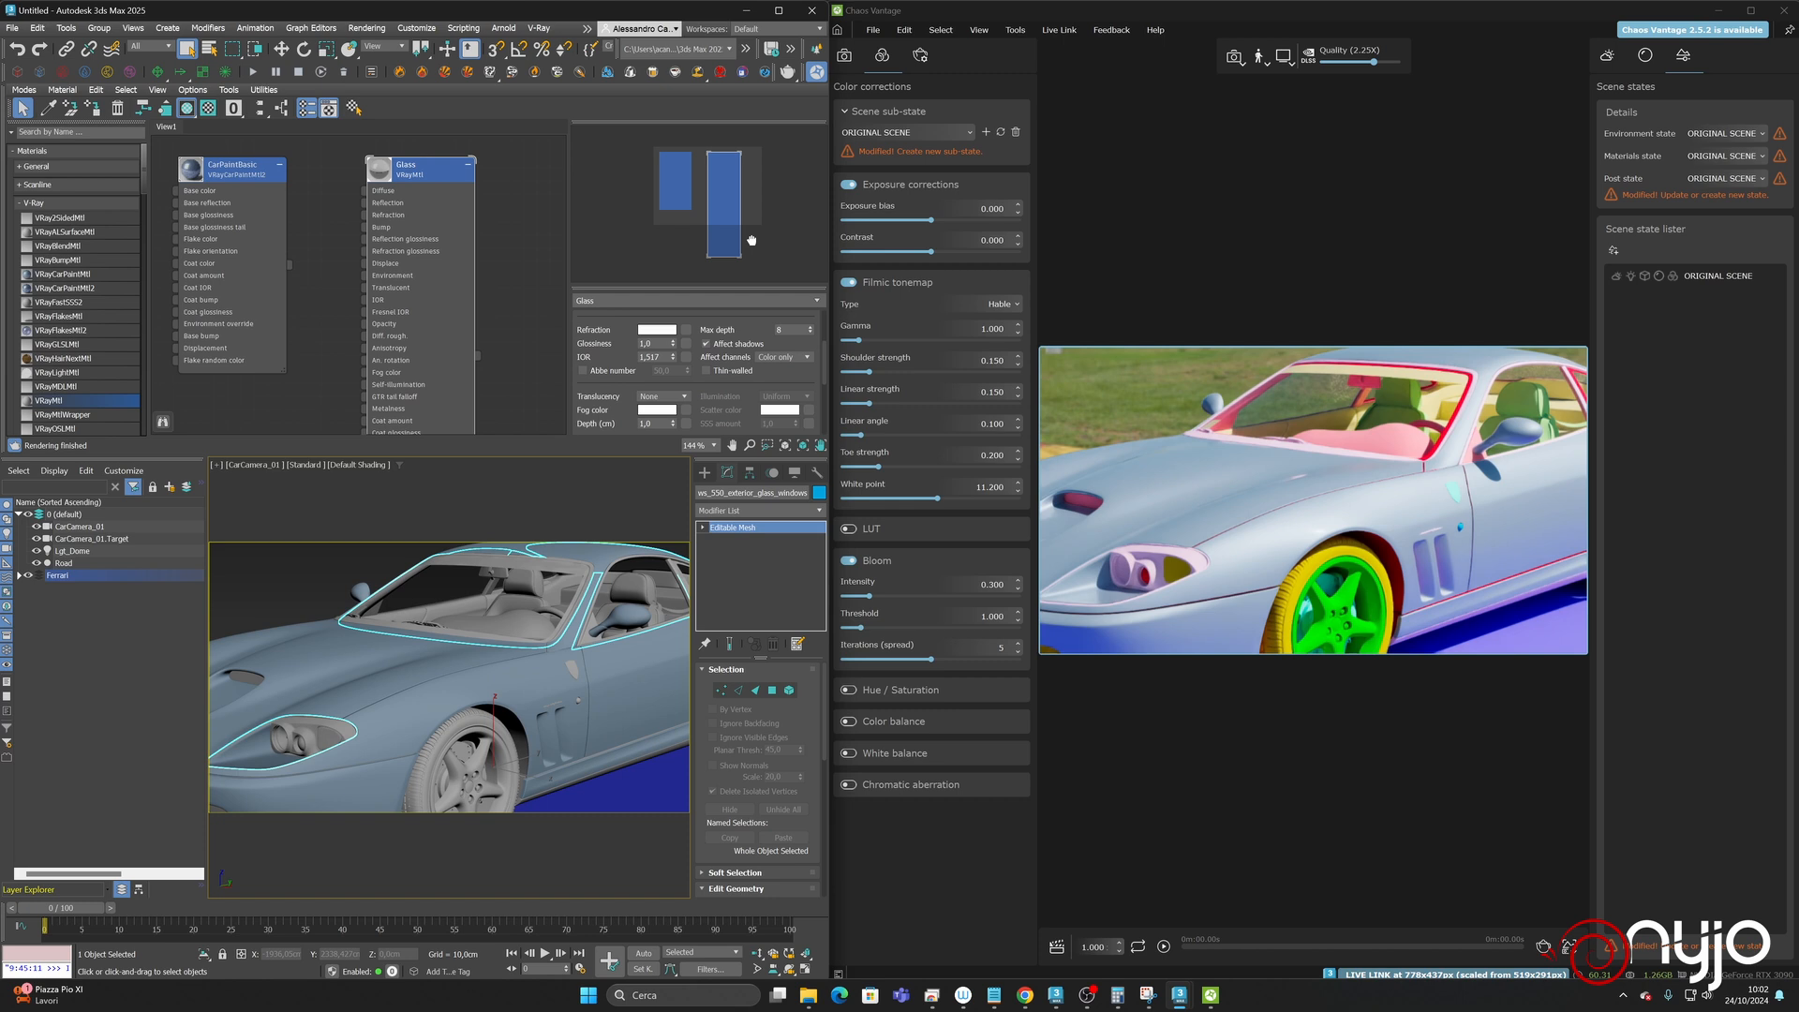
click(712, 371)
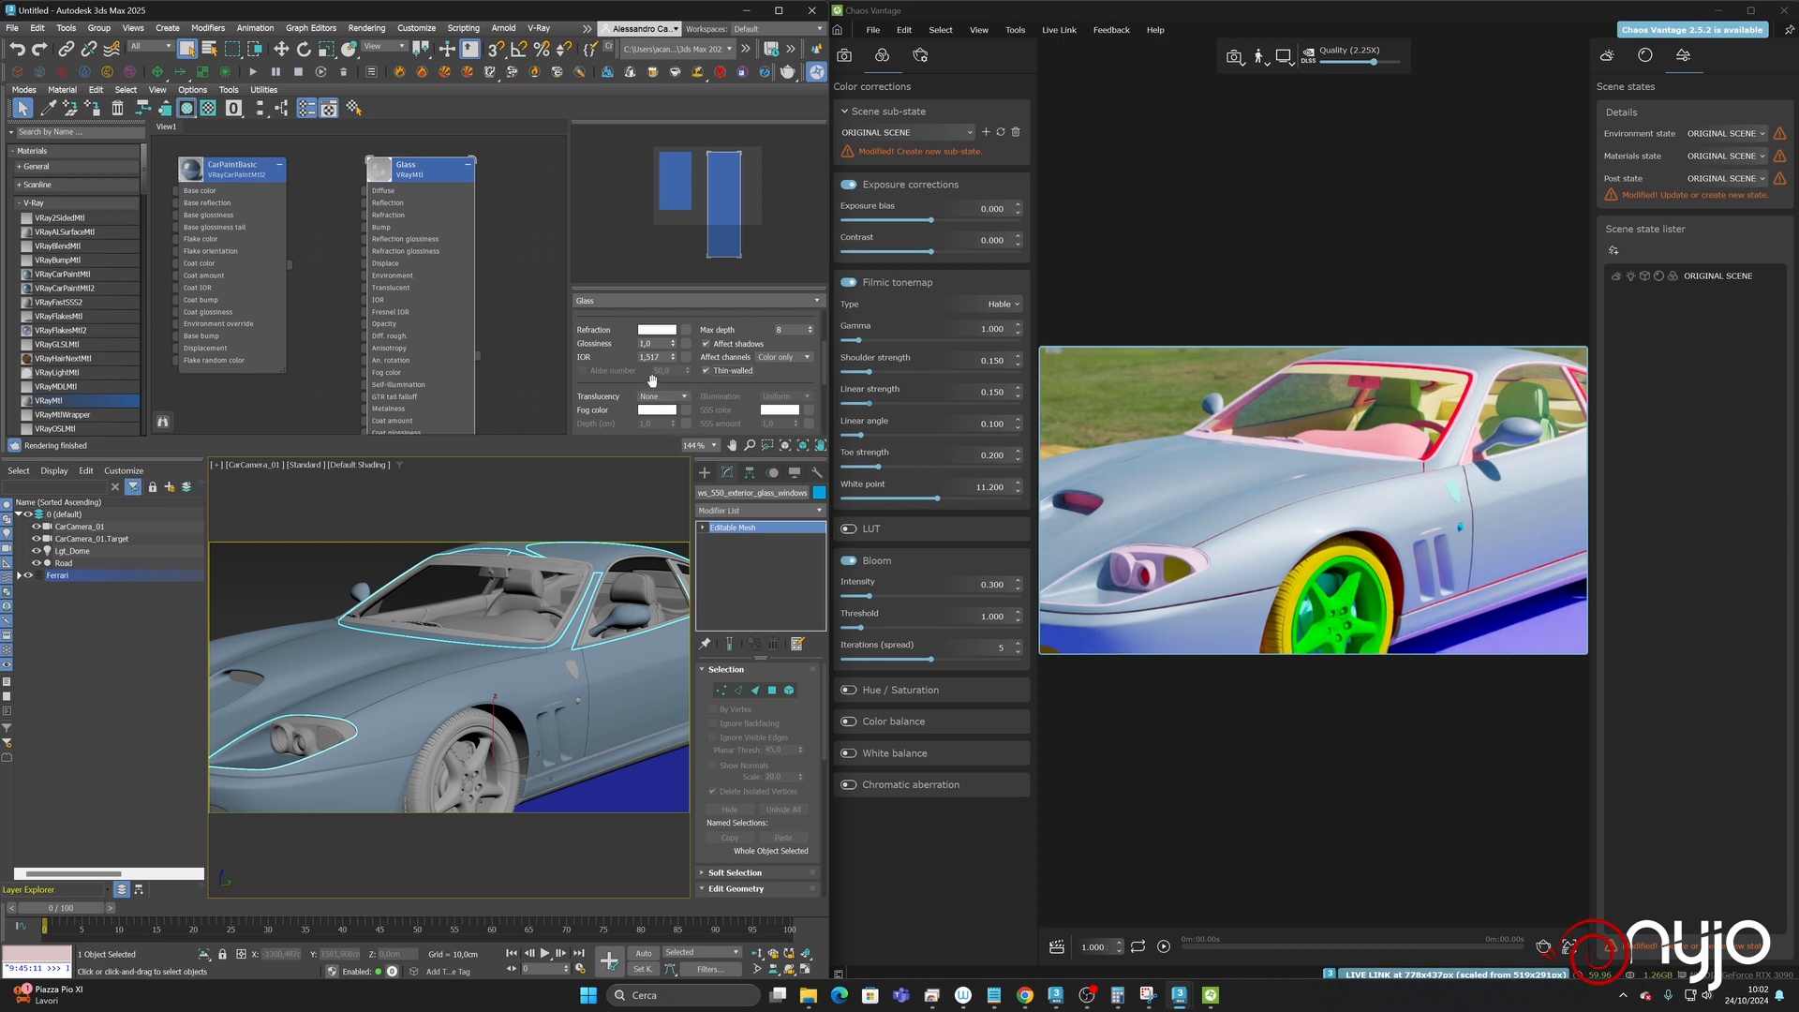
- Try a pure black refraction colour on the Glass material and inspect the car's windows from the rear
scroll(652, 379, up, 2)
click(659, 406)
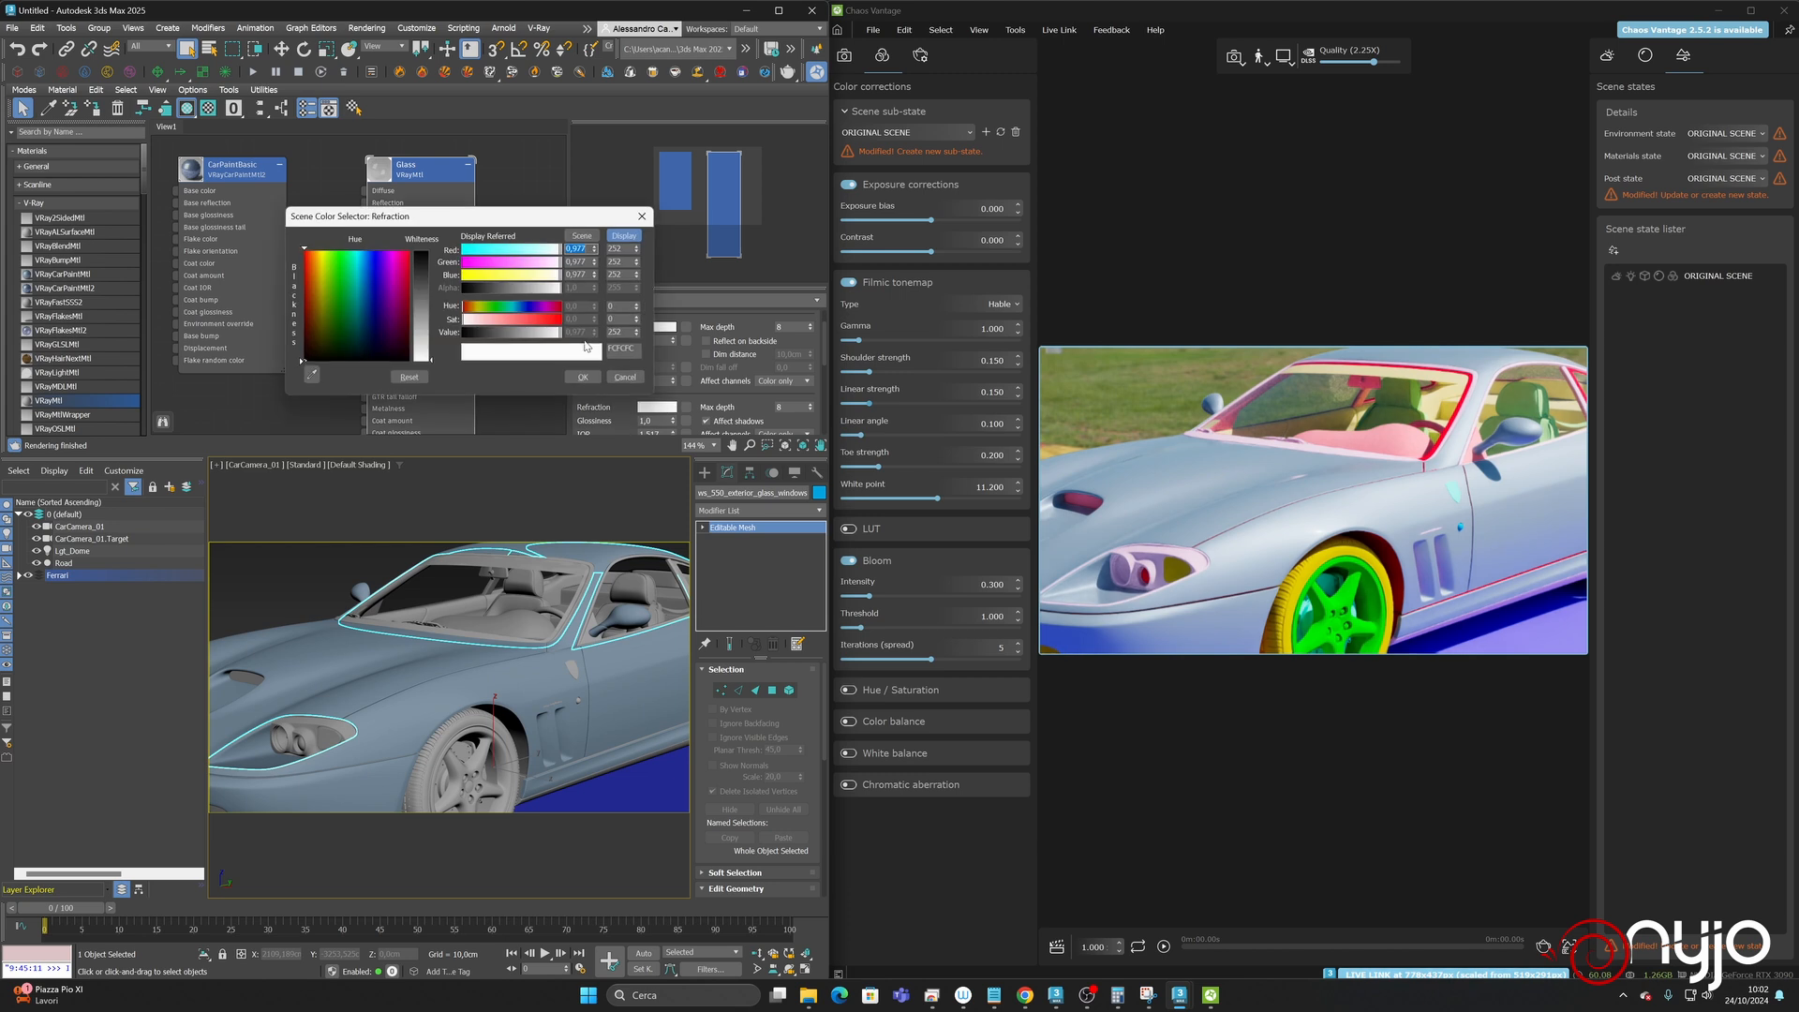
drag(529, 342, 394, 342)
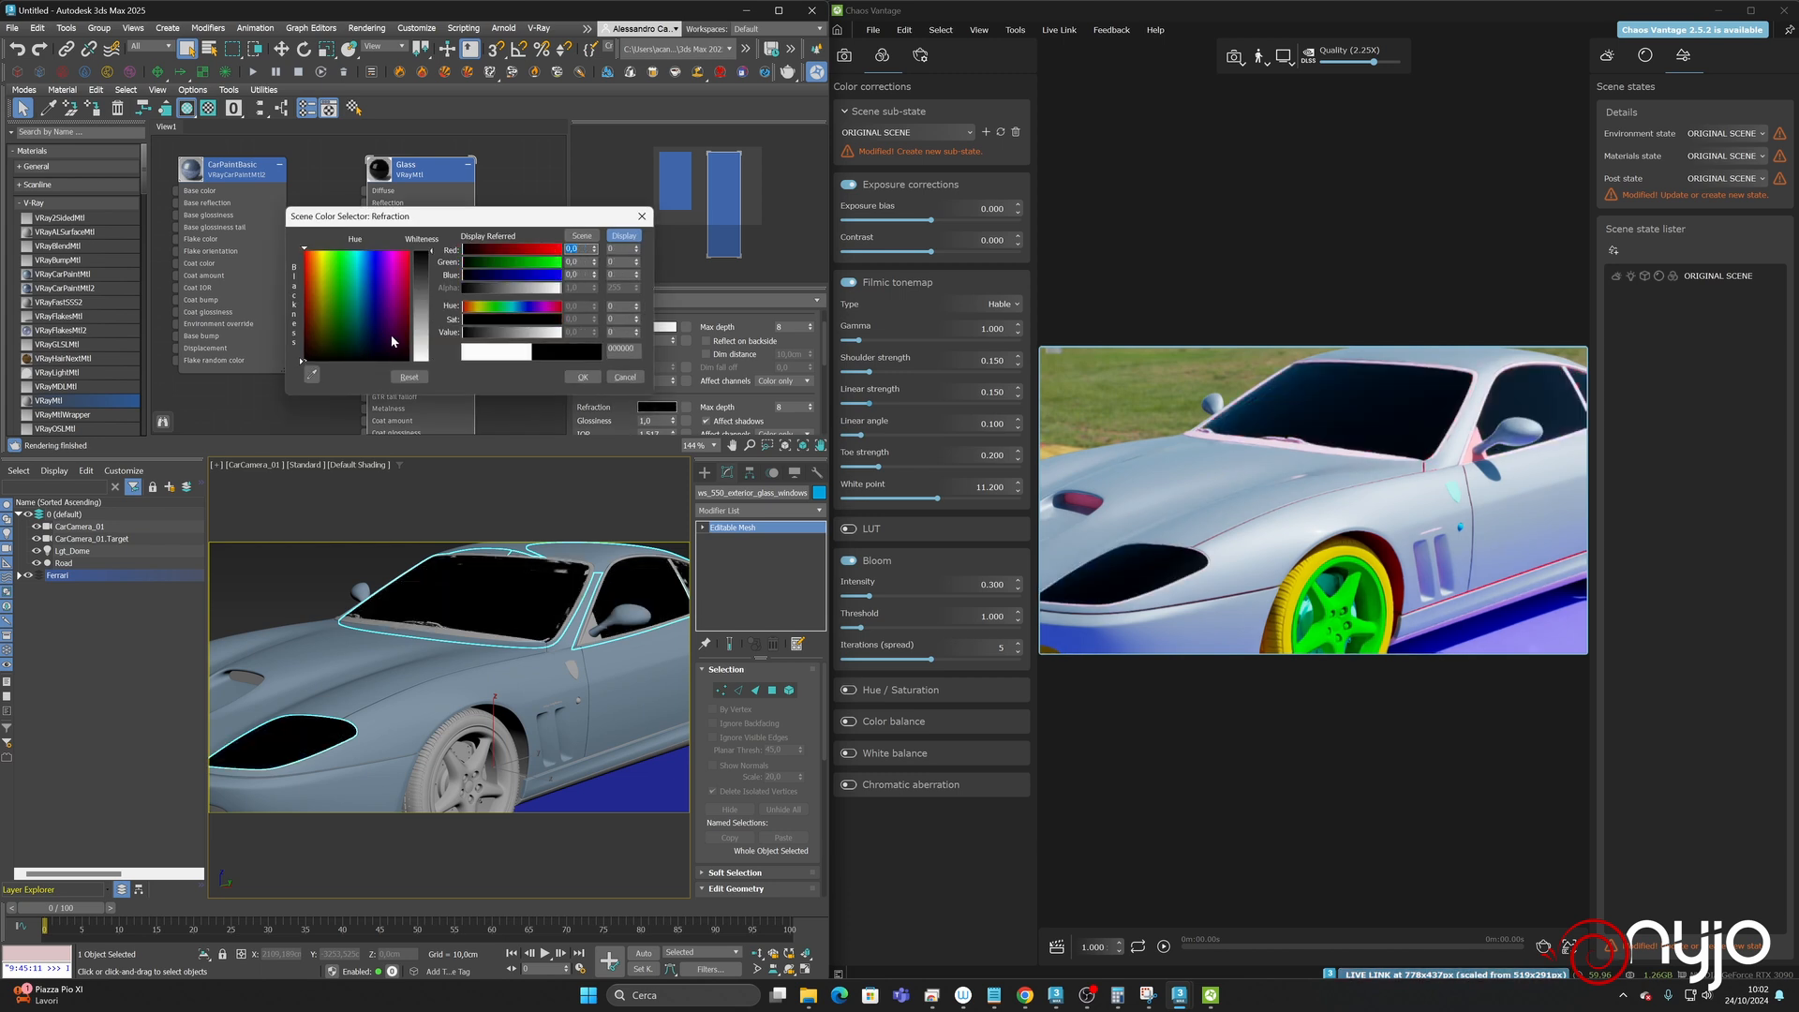
click(590, 376)
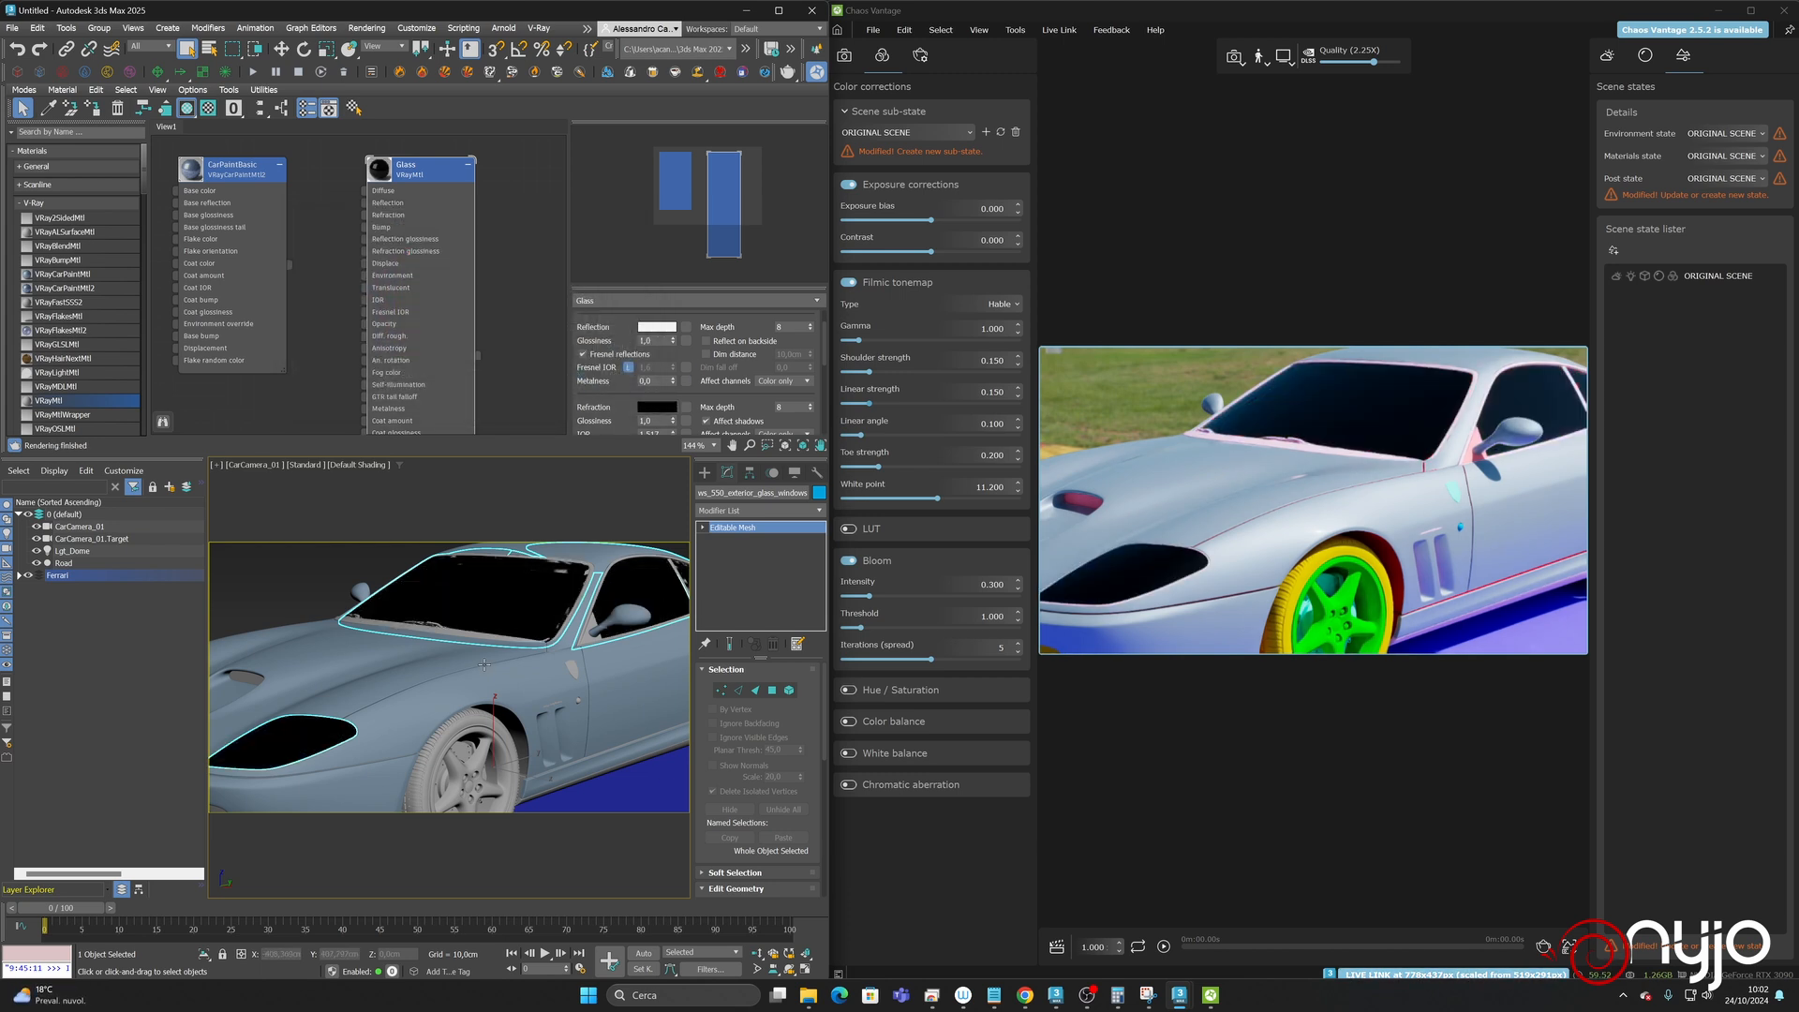
click(789, 968)
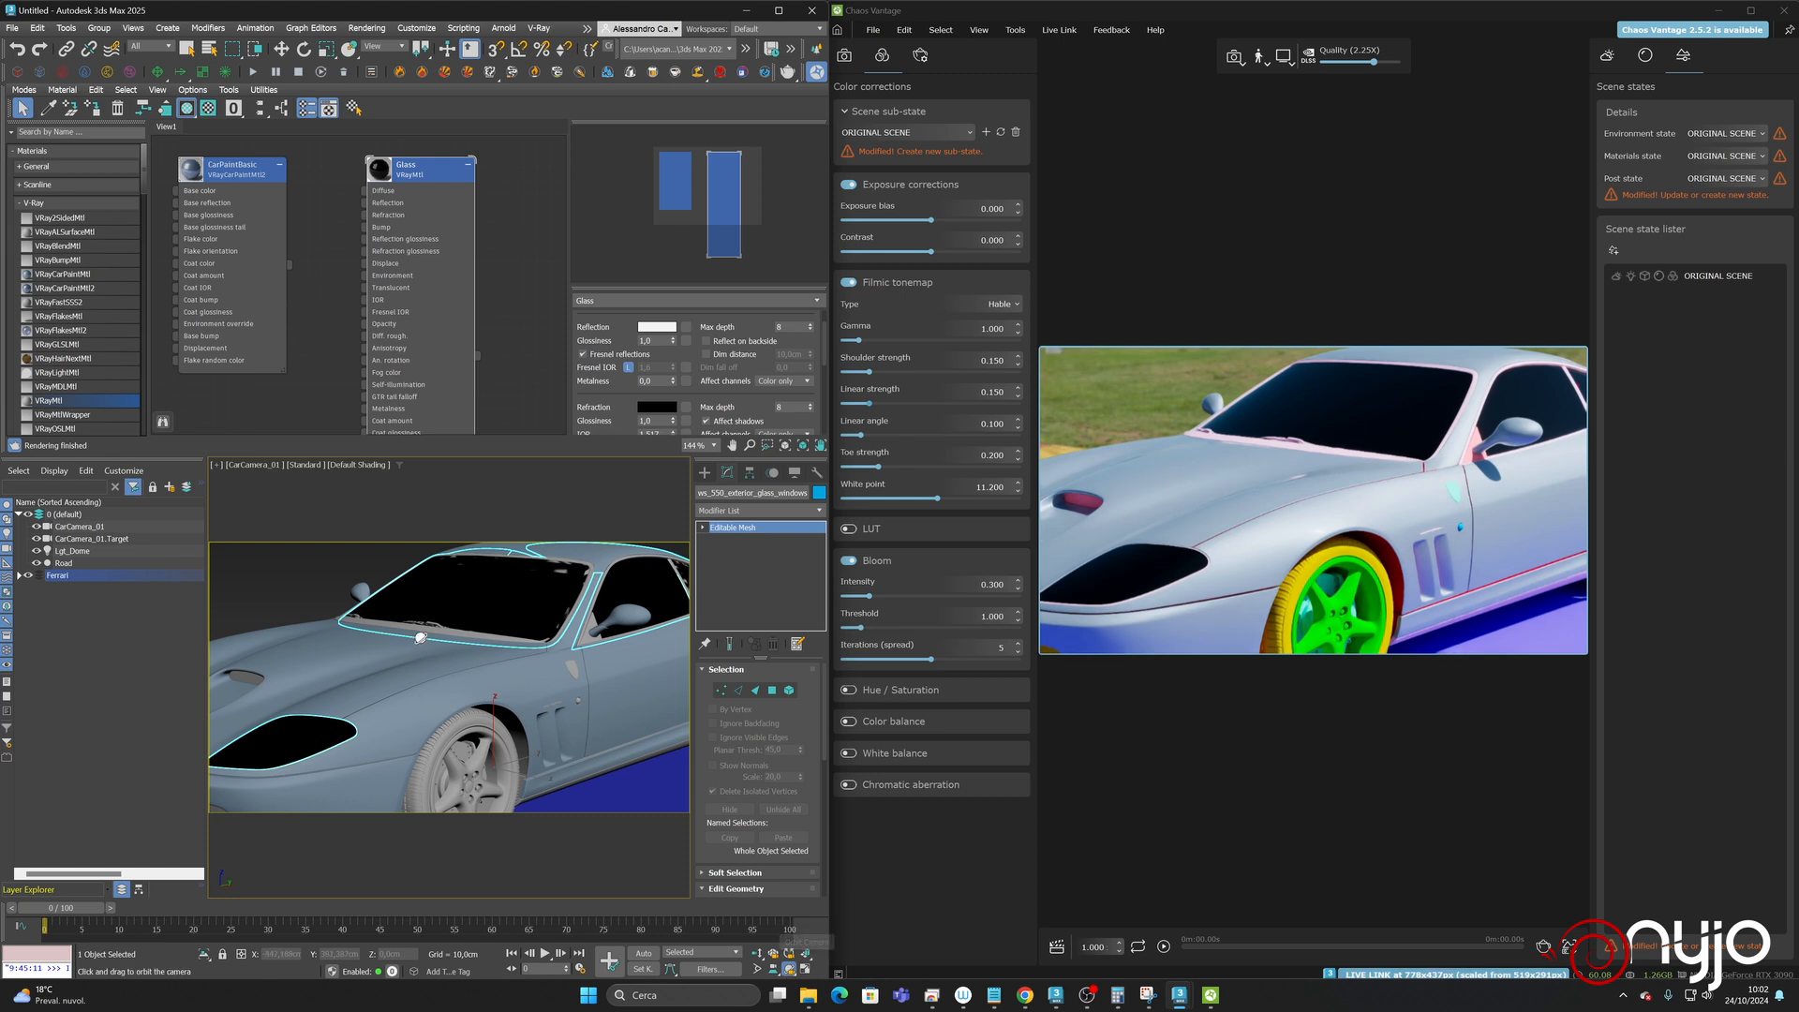
drag(515, 743, 612, 641)
- Set the Glass material's refraction colour to a light neutral grey with a display value of 235
click(649, 409)
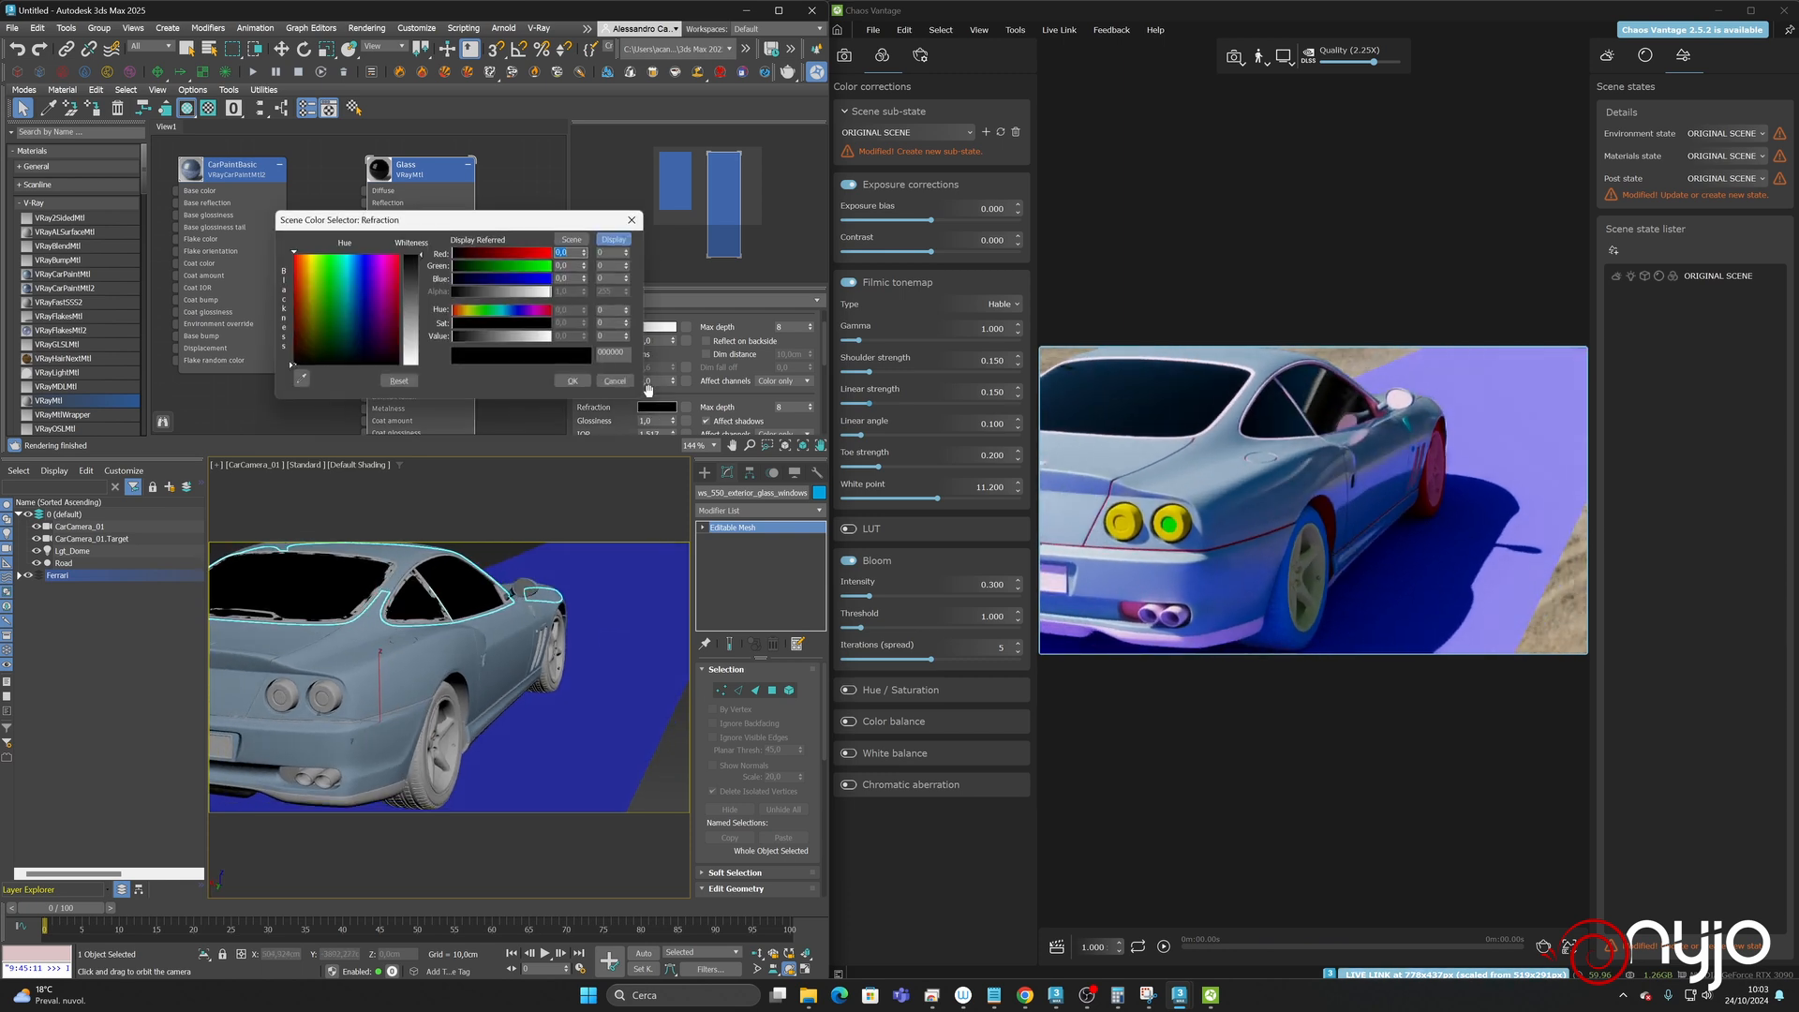
drag(504, 342, 544, 348)
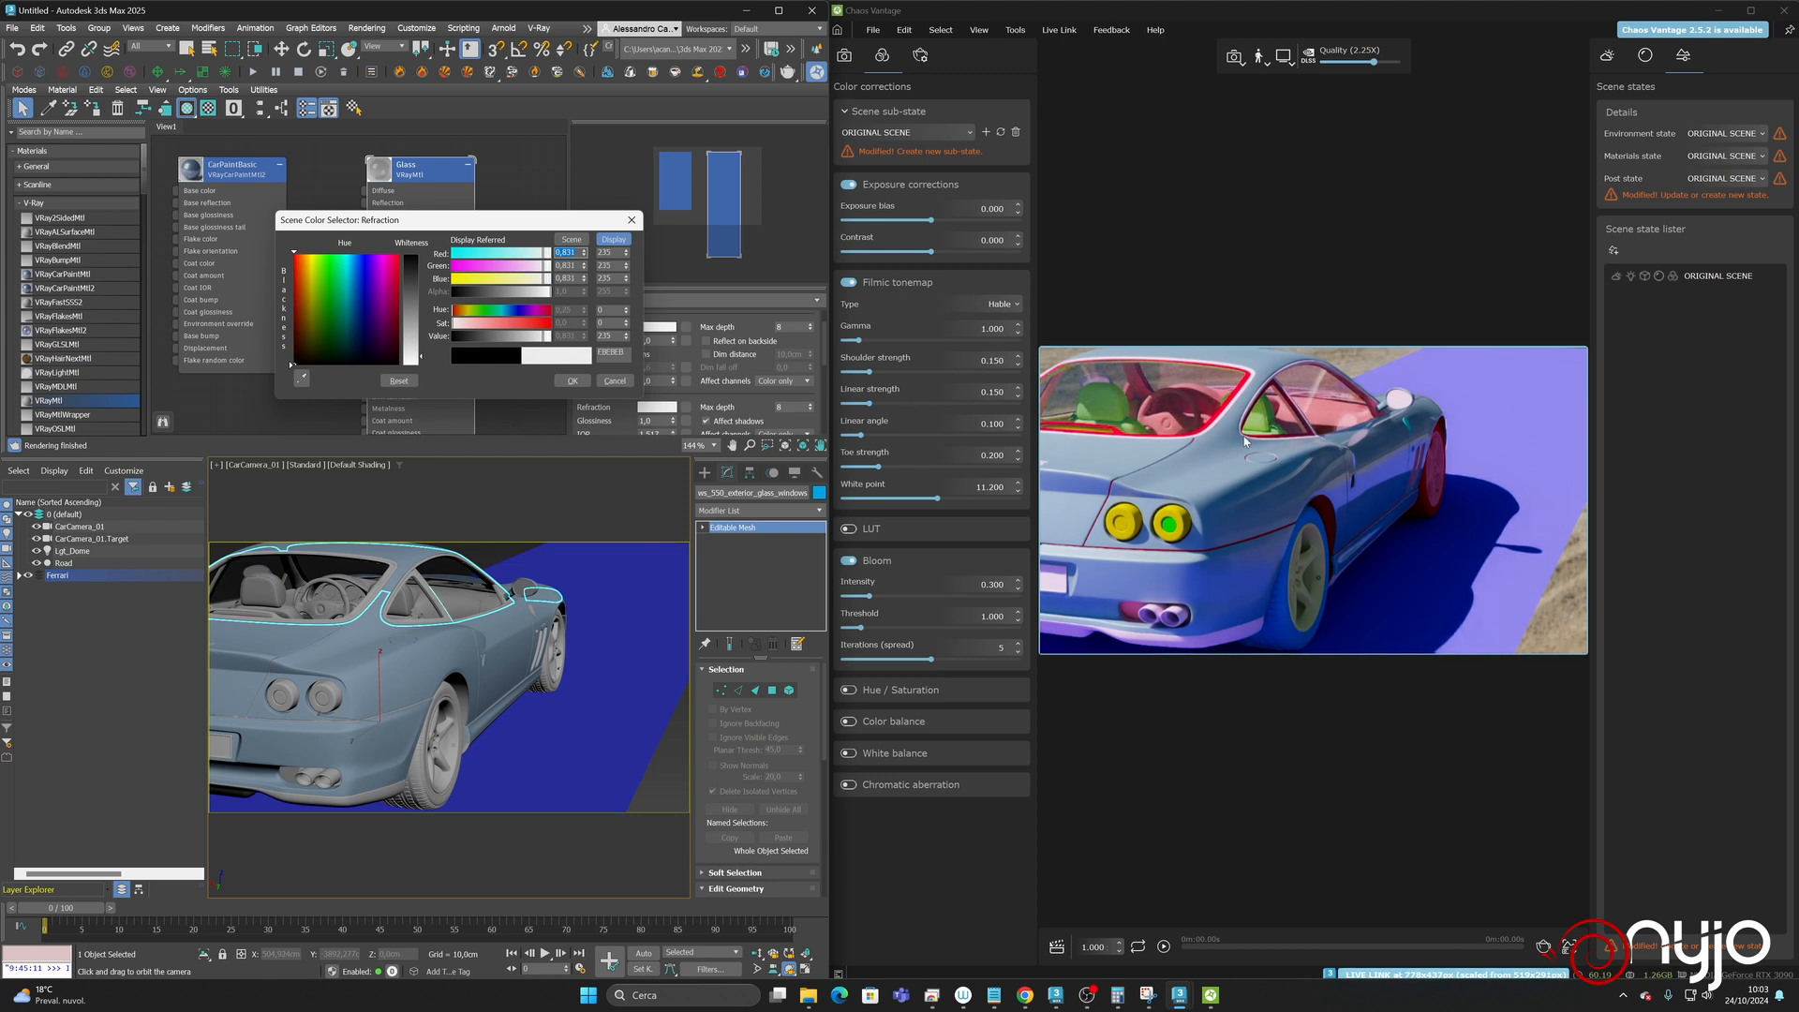
drag(495, 636, 318, 624)
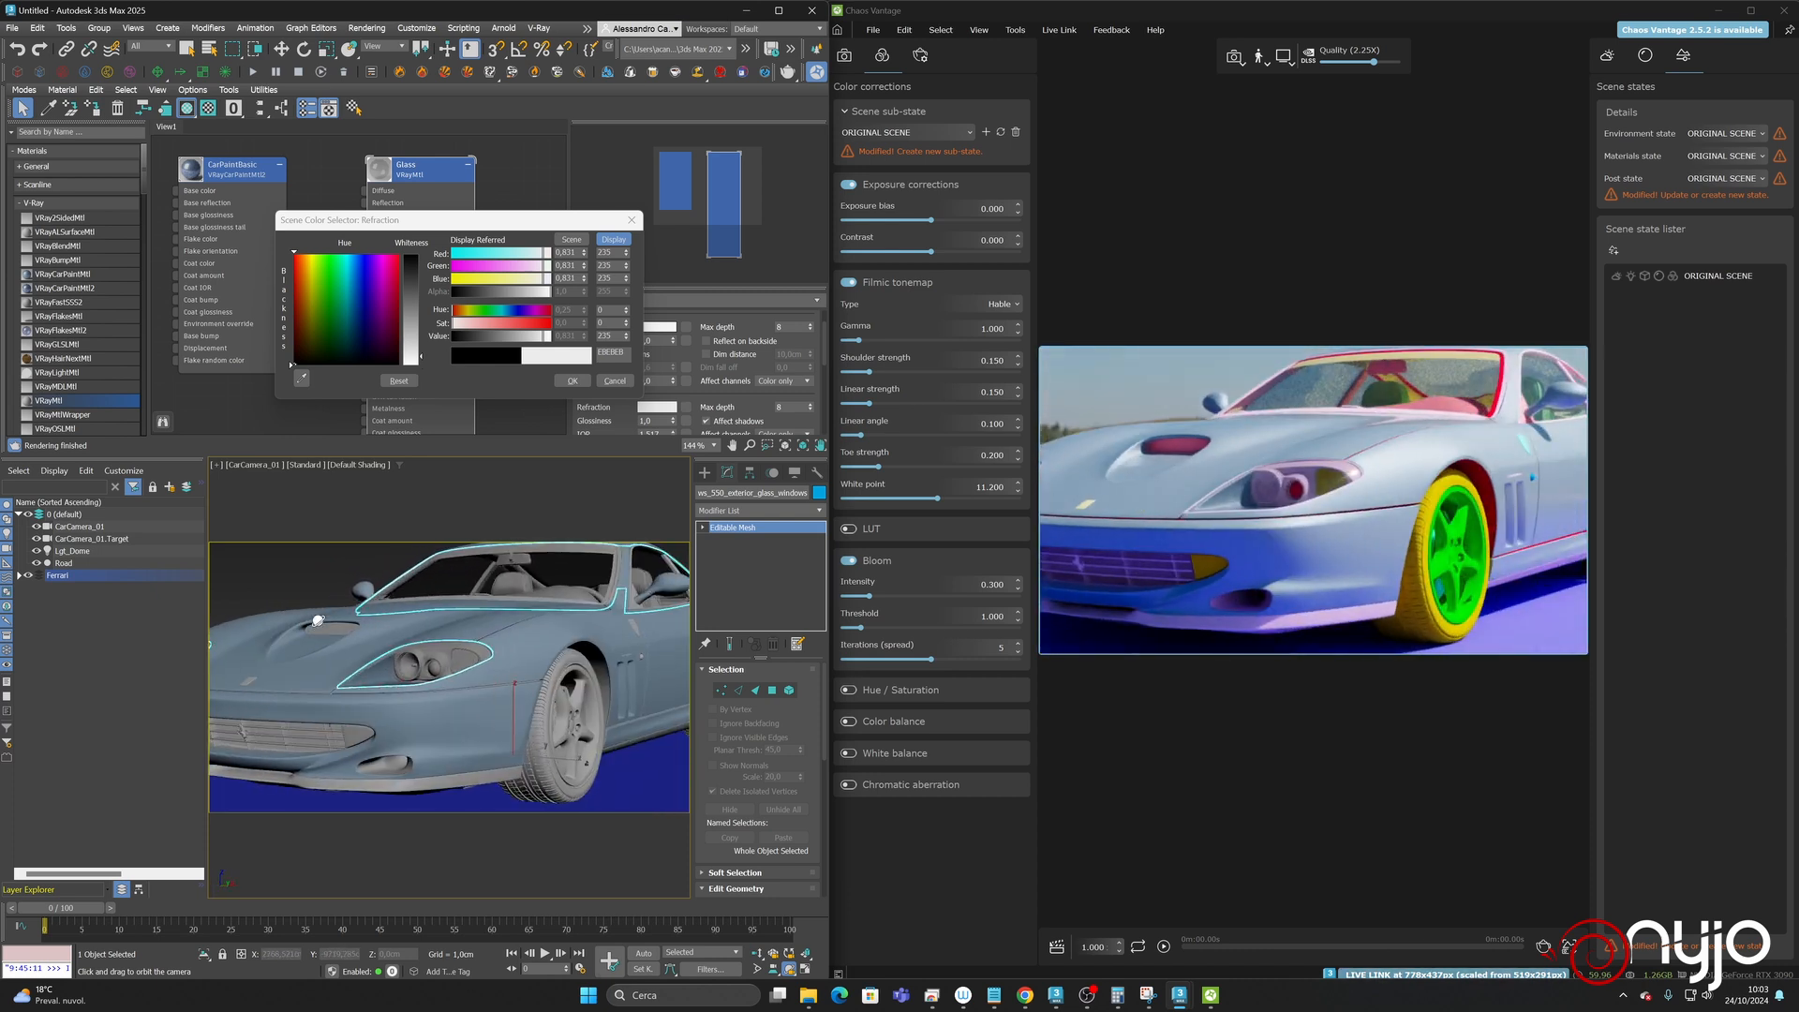
click(572, 381)
click(759, 954)
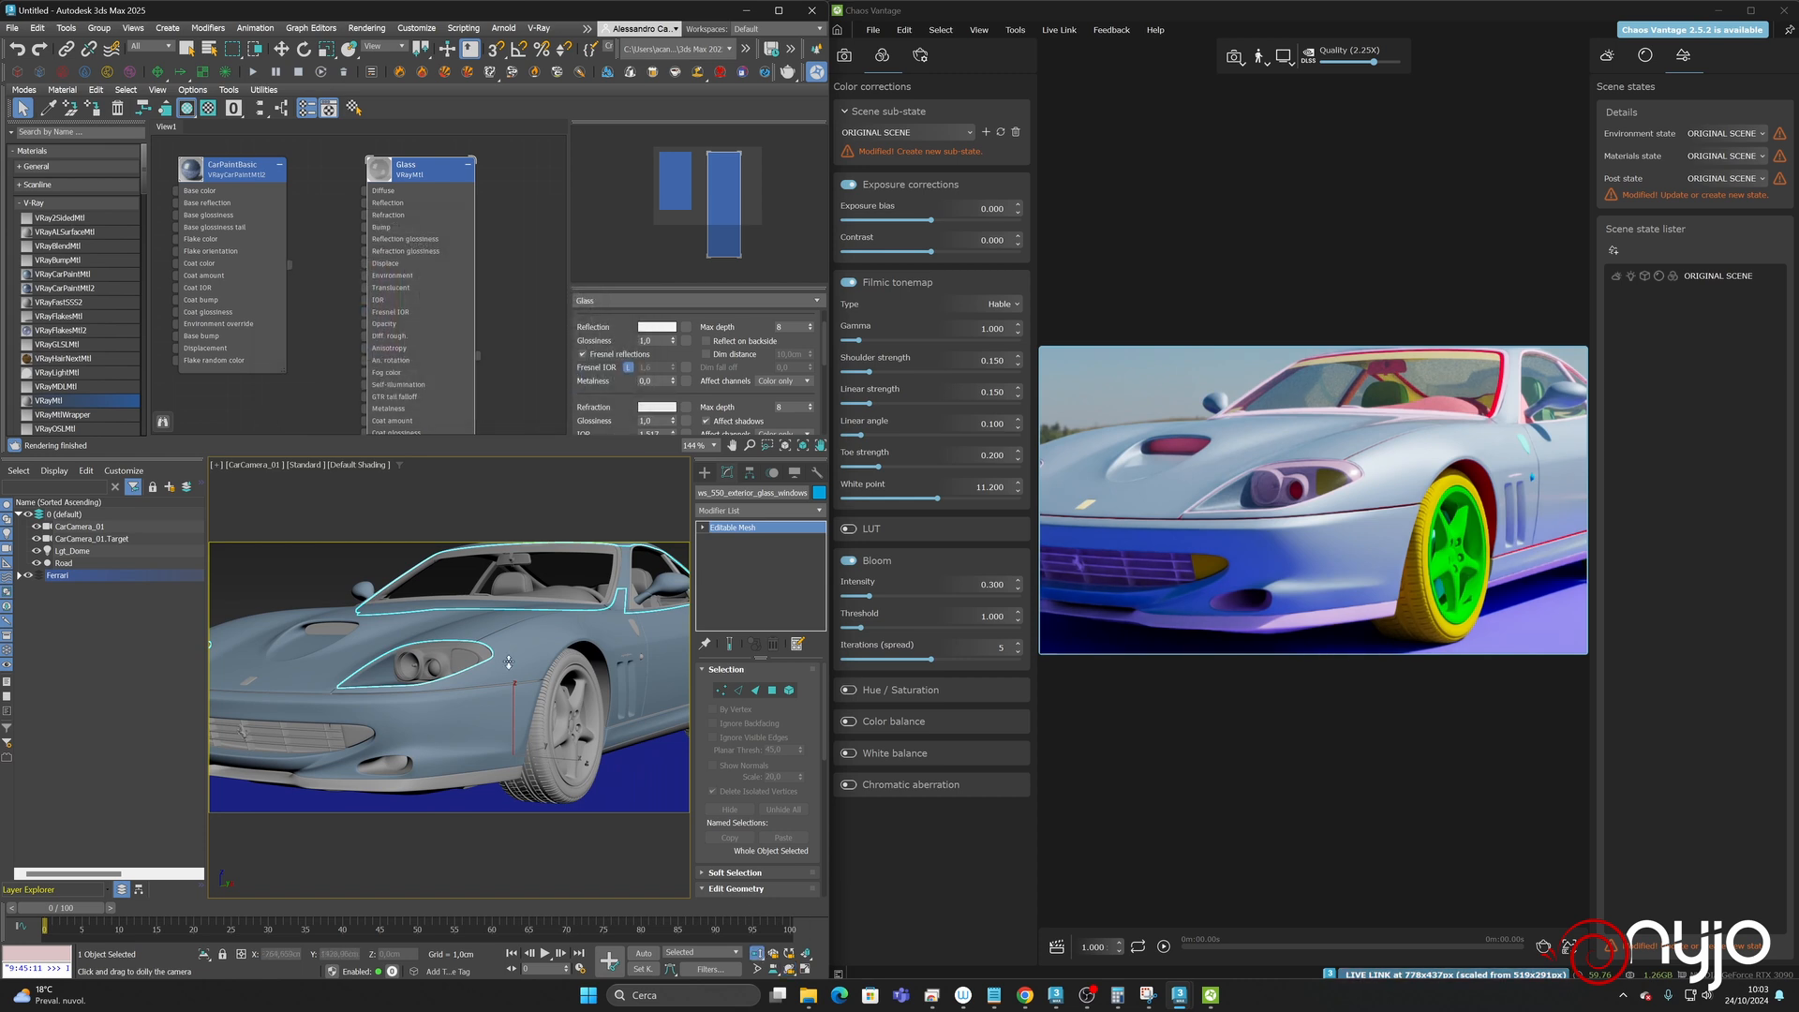
drag(518, 646, 521, 698)
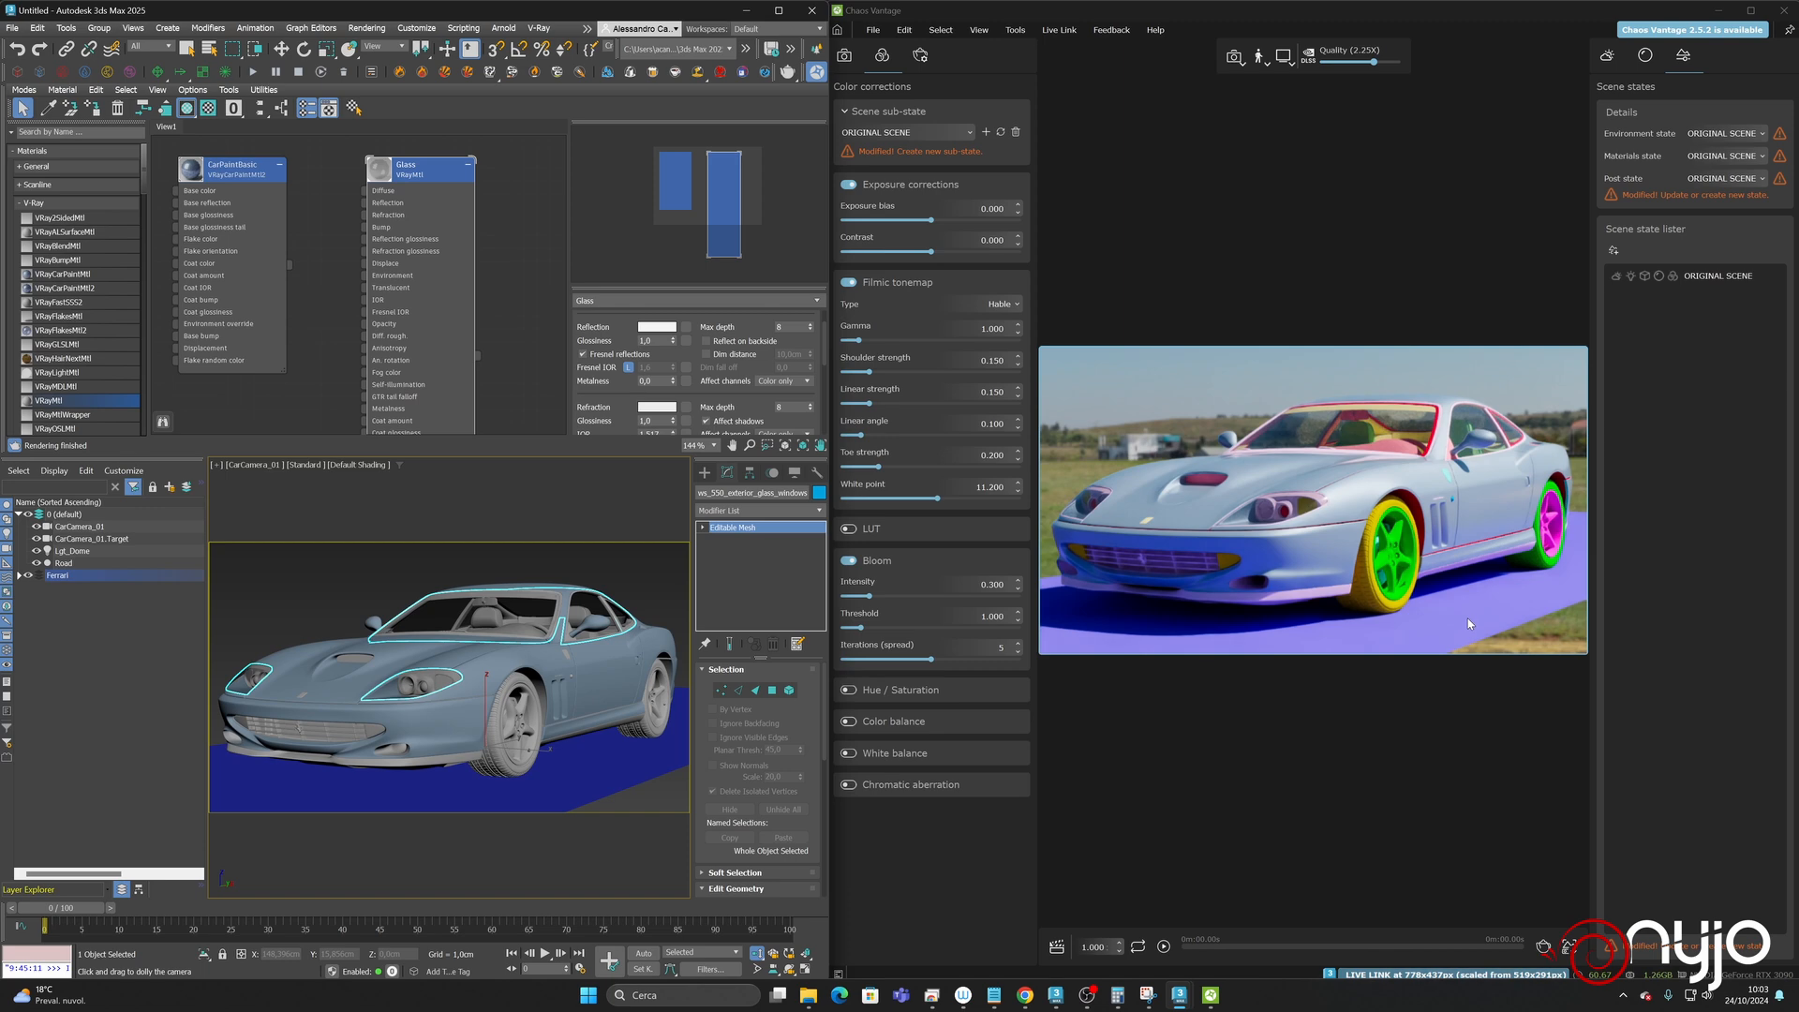
- Switch to the Chrome browser, open the Poly Haven home page in a new tab and browse to its textures library
mouse_move(1025, 995)
click(947, 913)
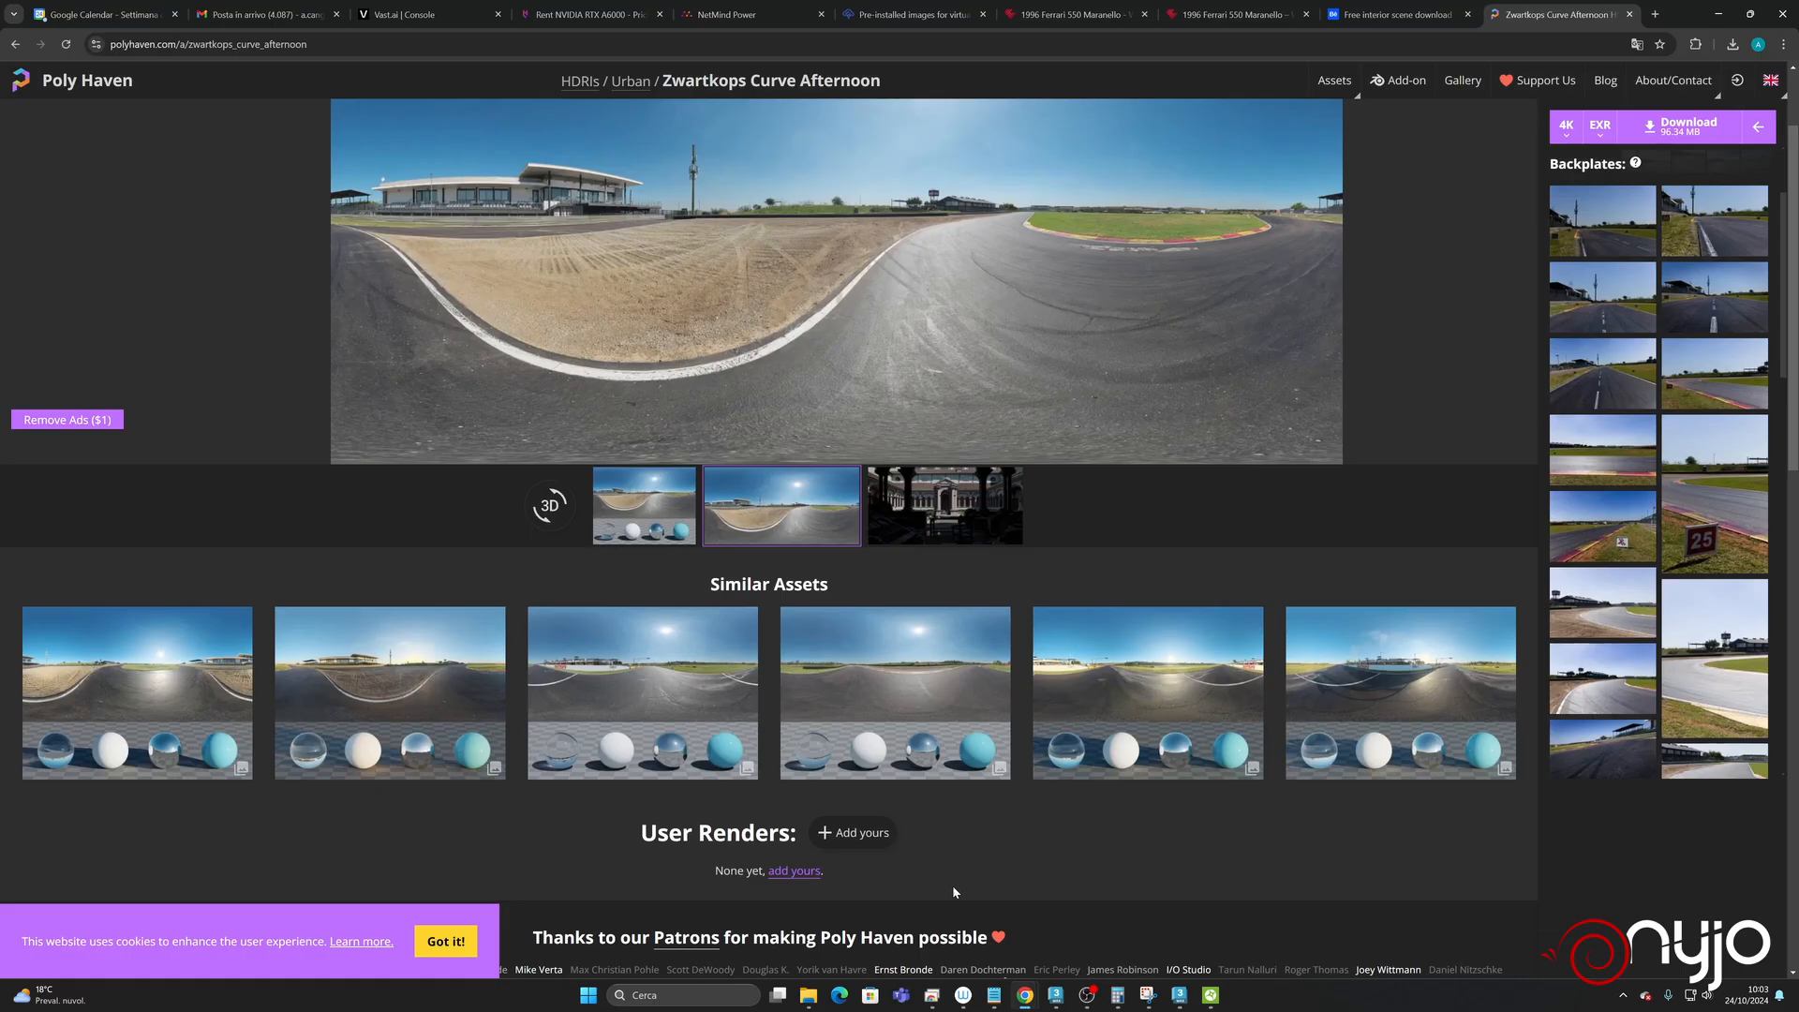
right_click(97, 86)
click(135, 97)
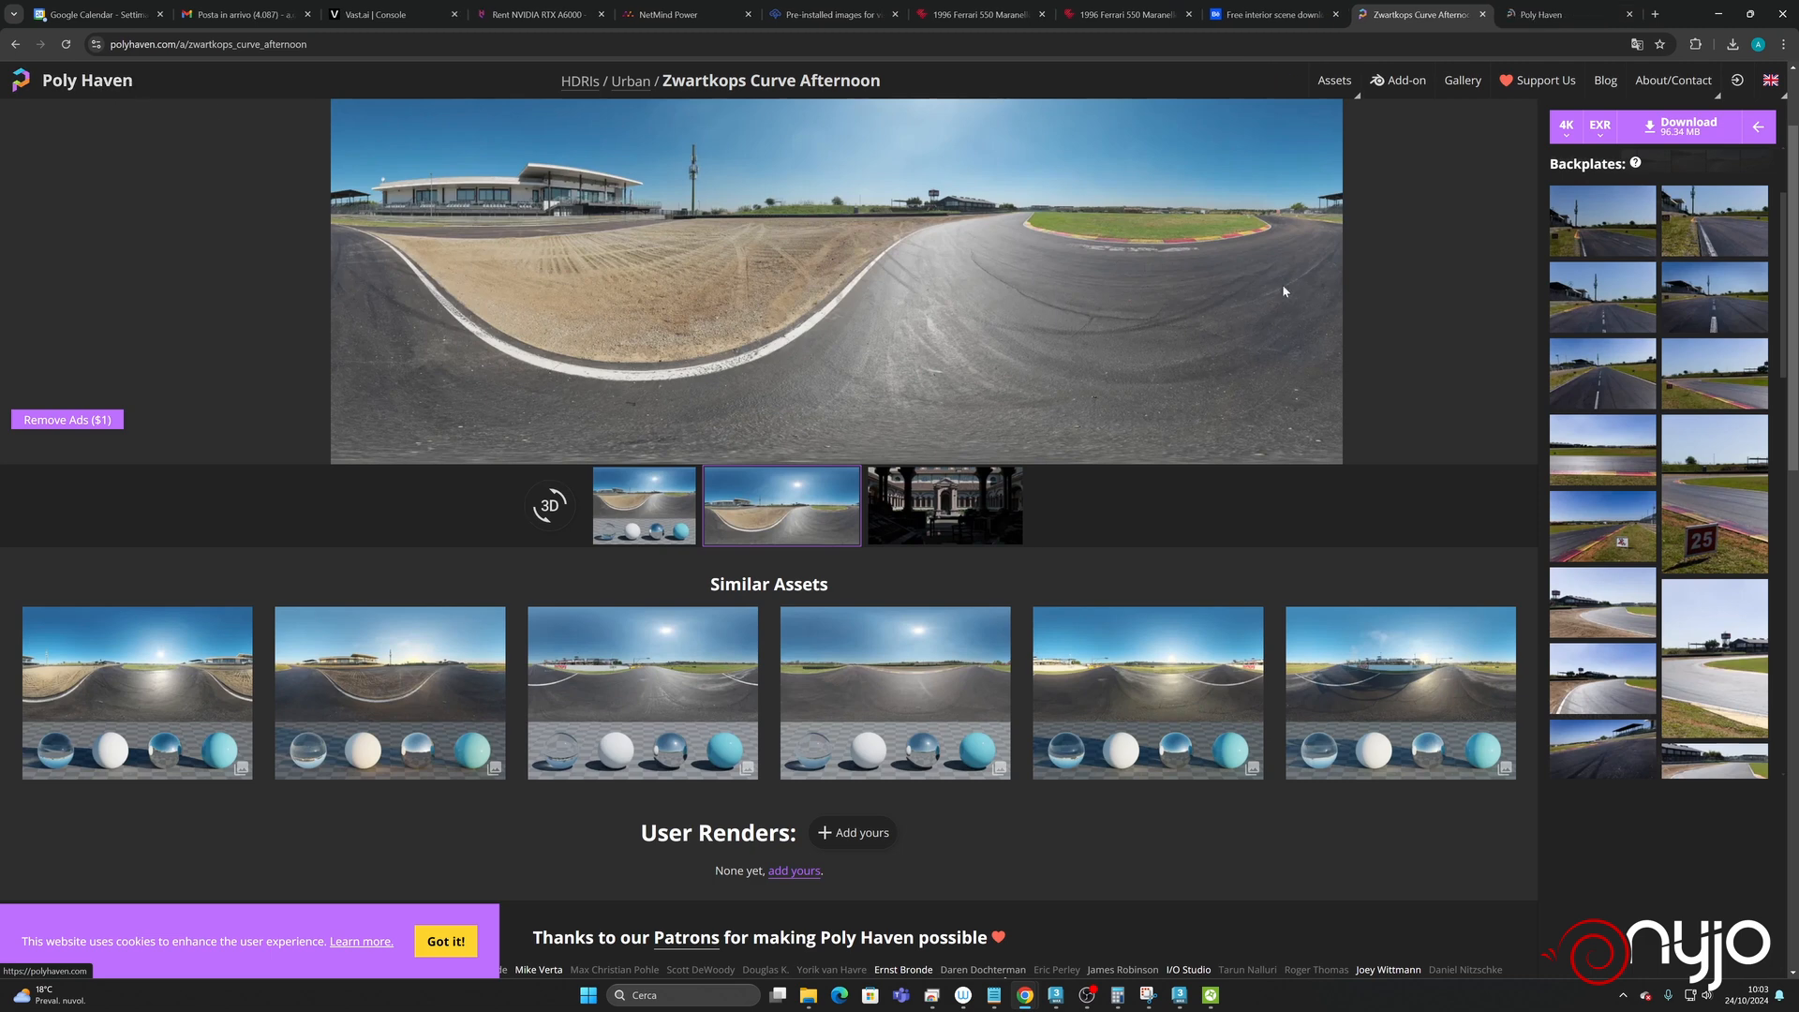
click(1527, 15)
scroll(233, 578, down, 5)
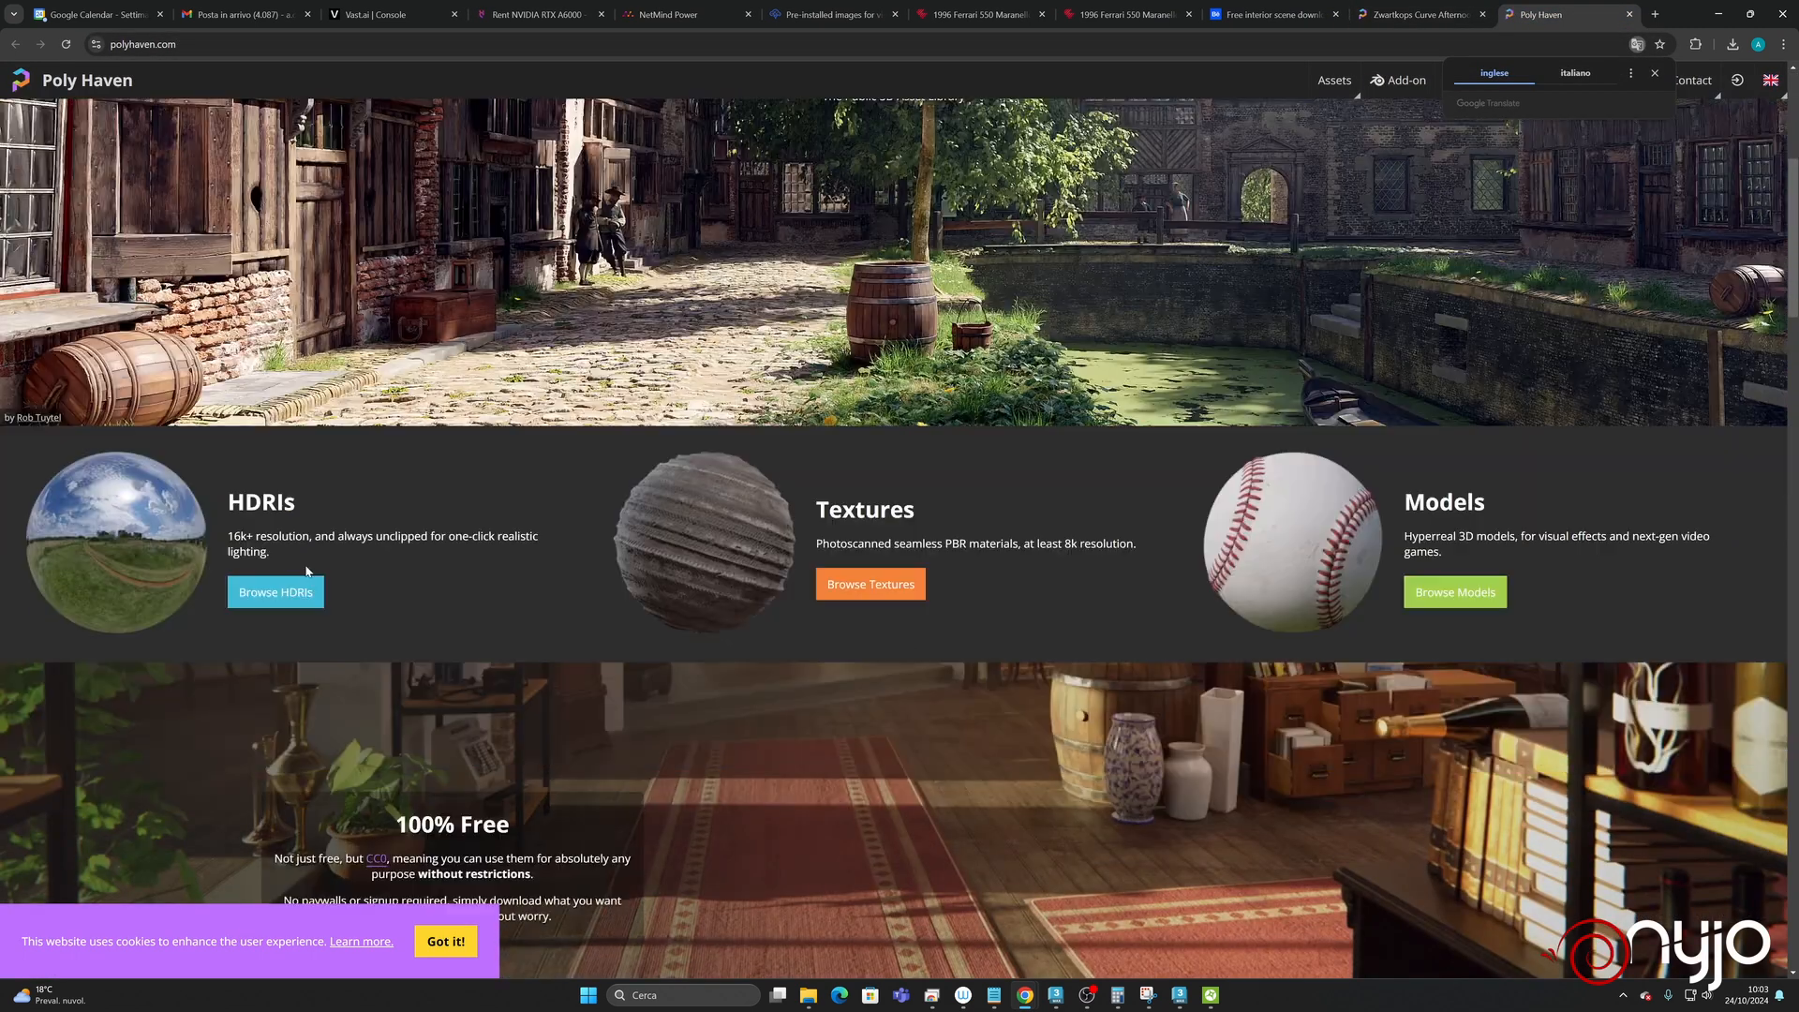
click(859, 578)
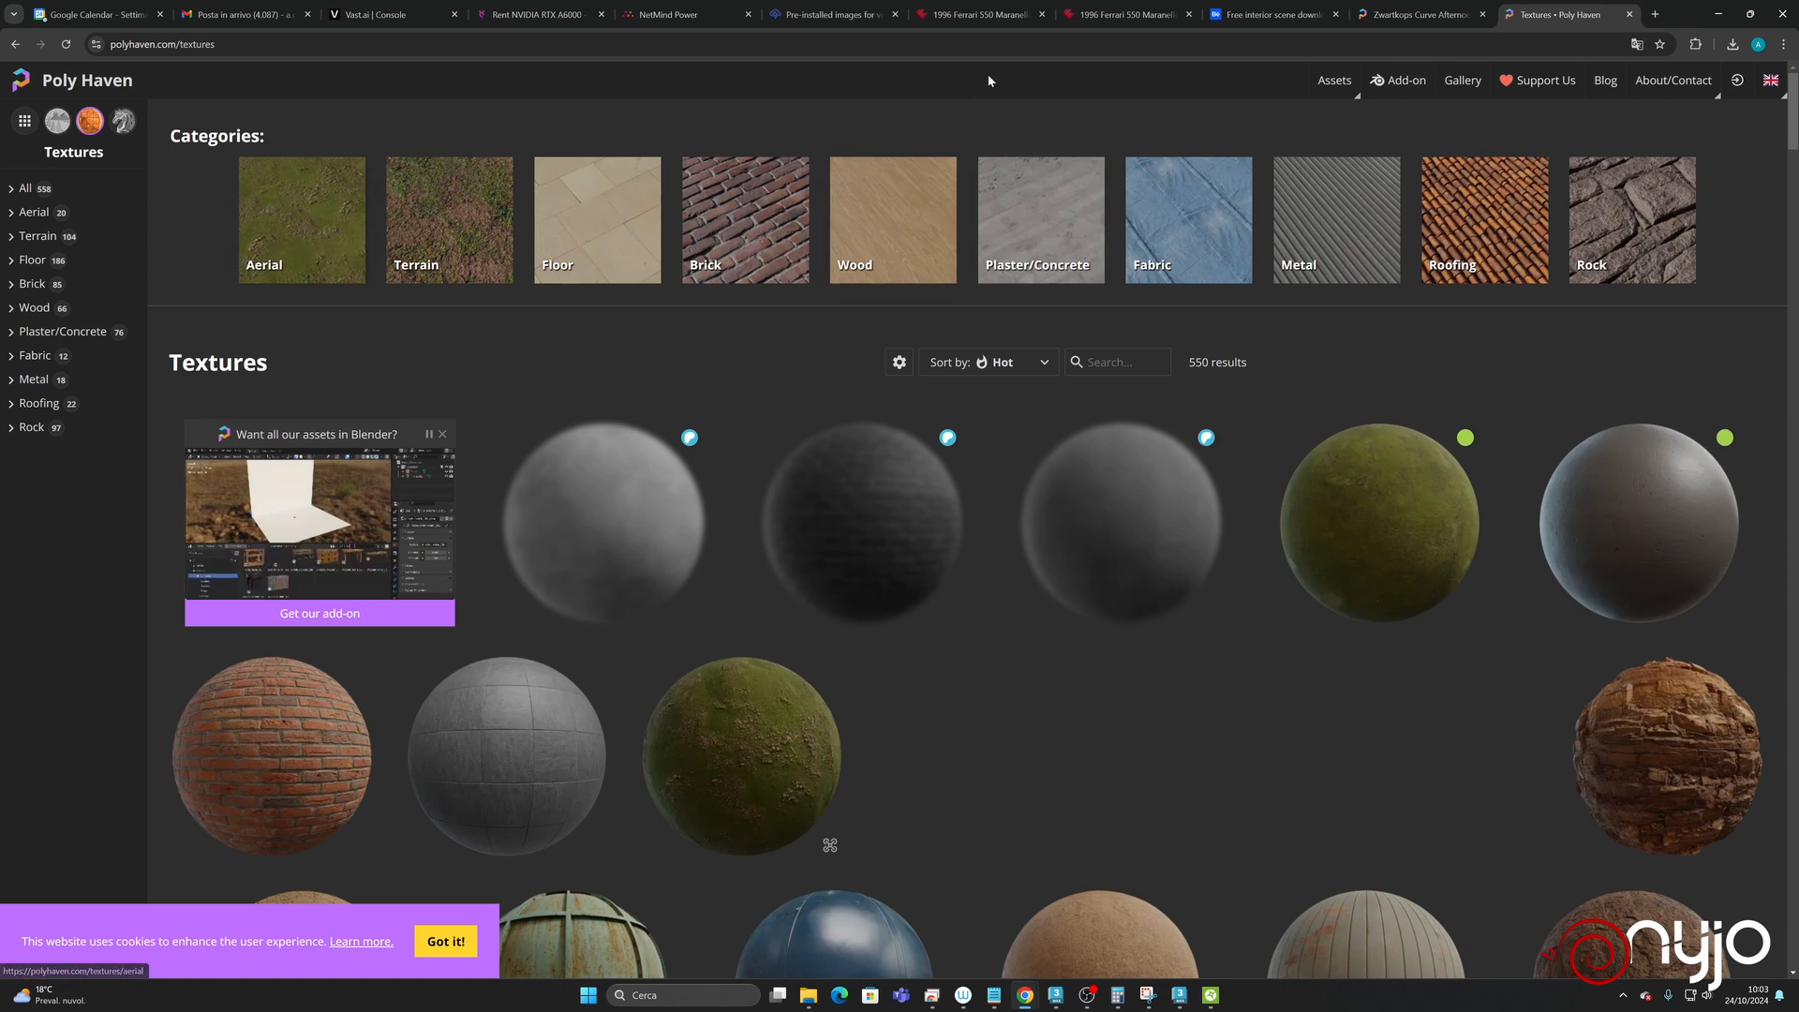
- Search the textures for asphalt and open Bitumen, Asphalt 02 and Asphalt Pit Lane each in a new tab
click(1143, 362)
text(asphalt)
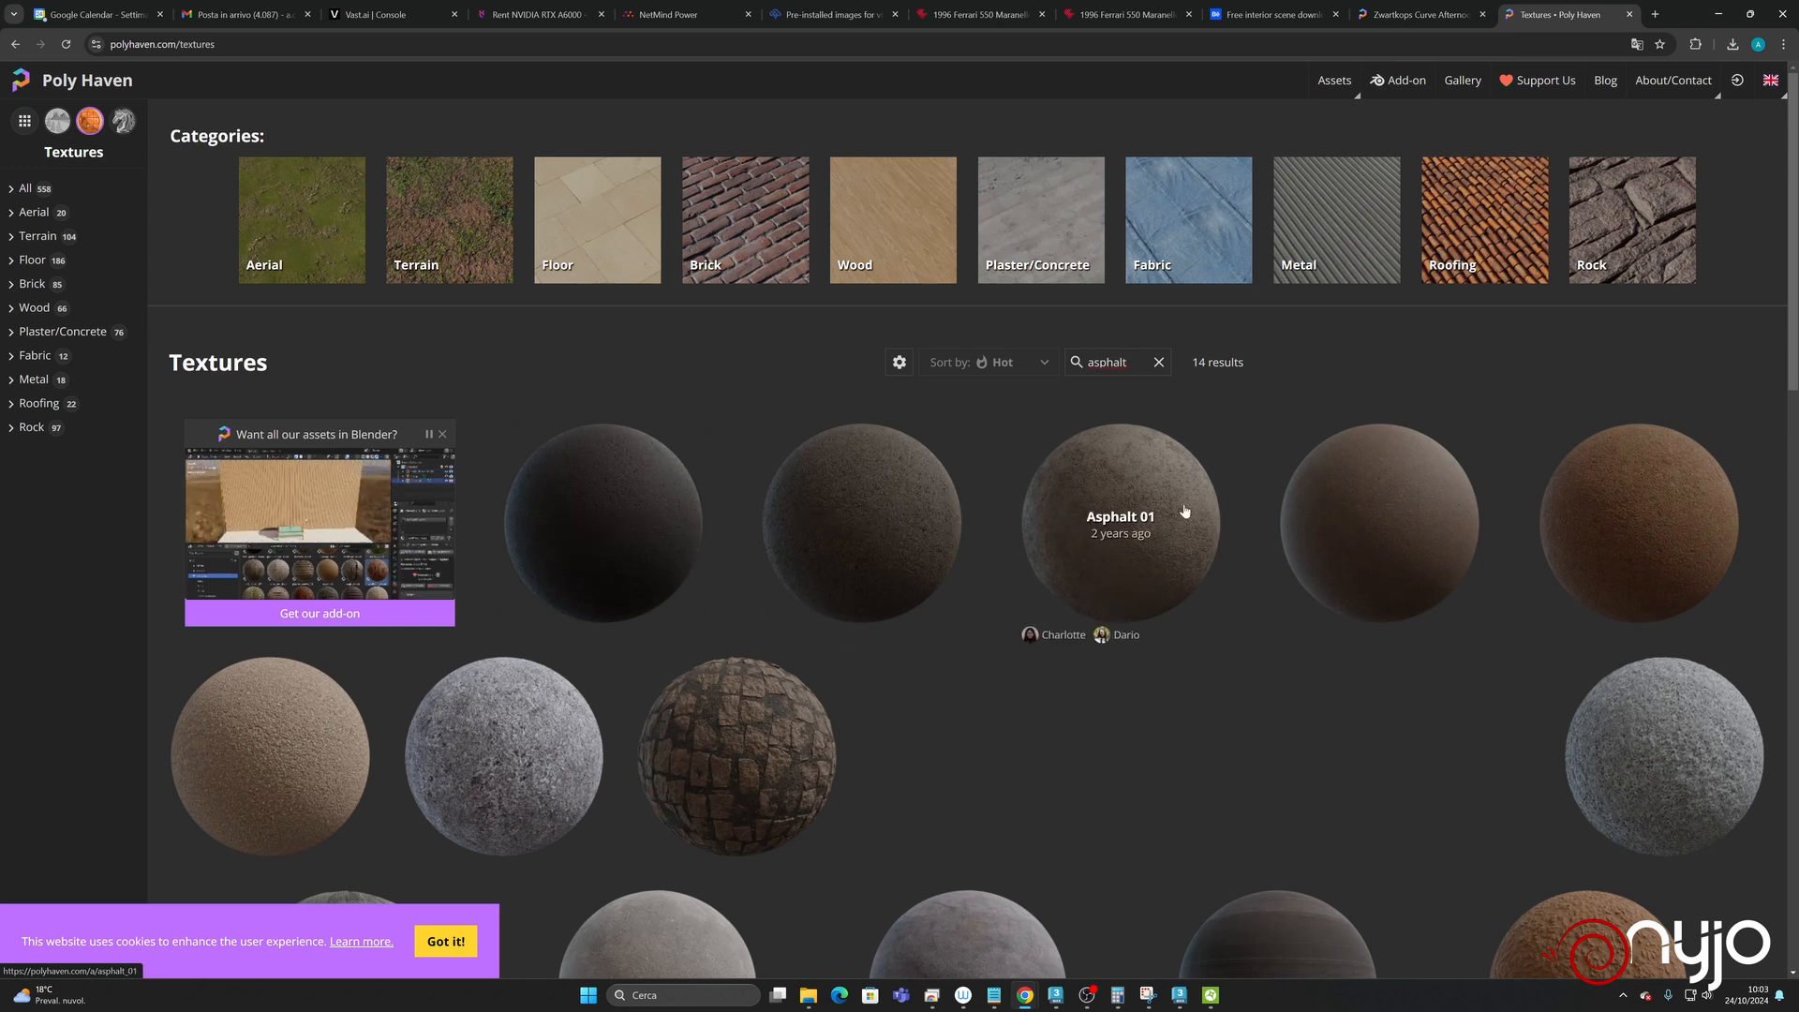
scroll(1184, 511, down, 3)
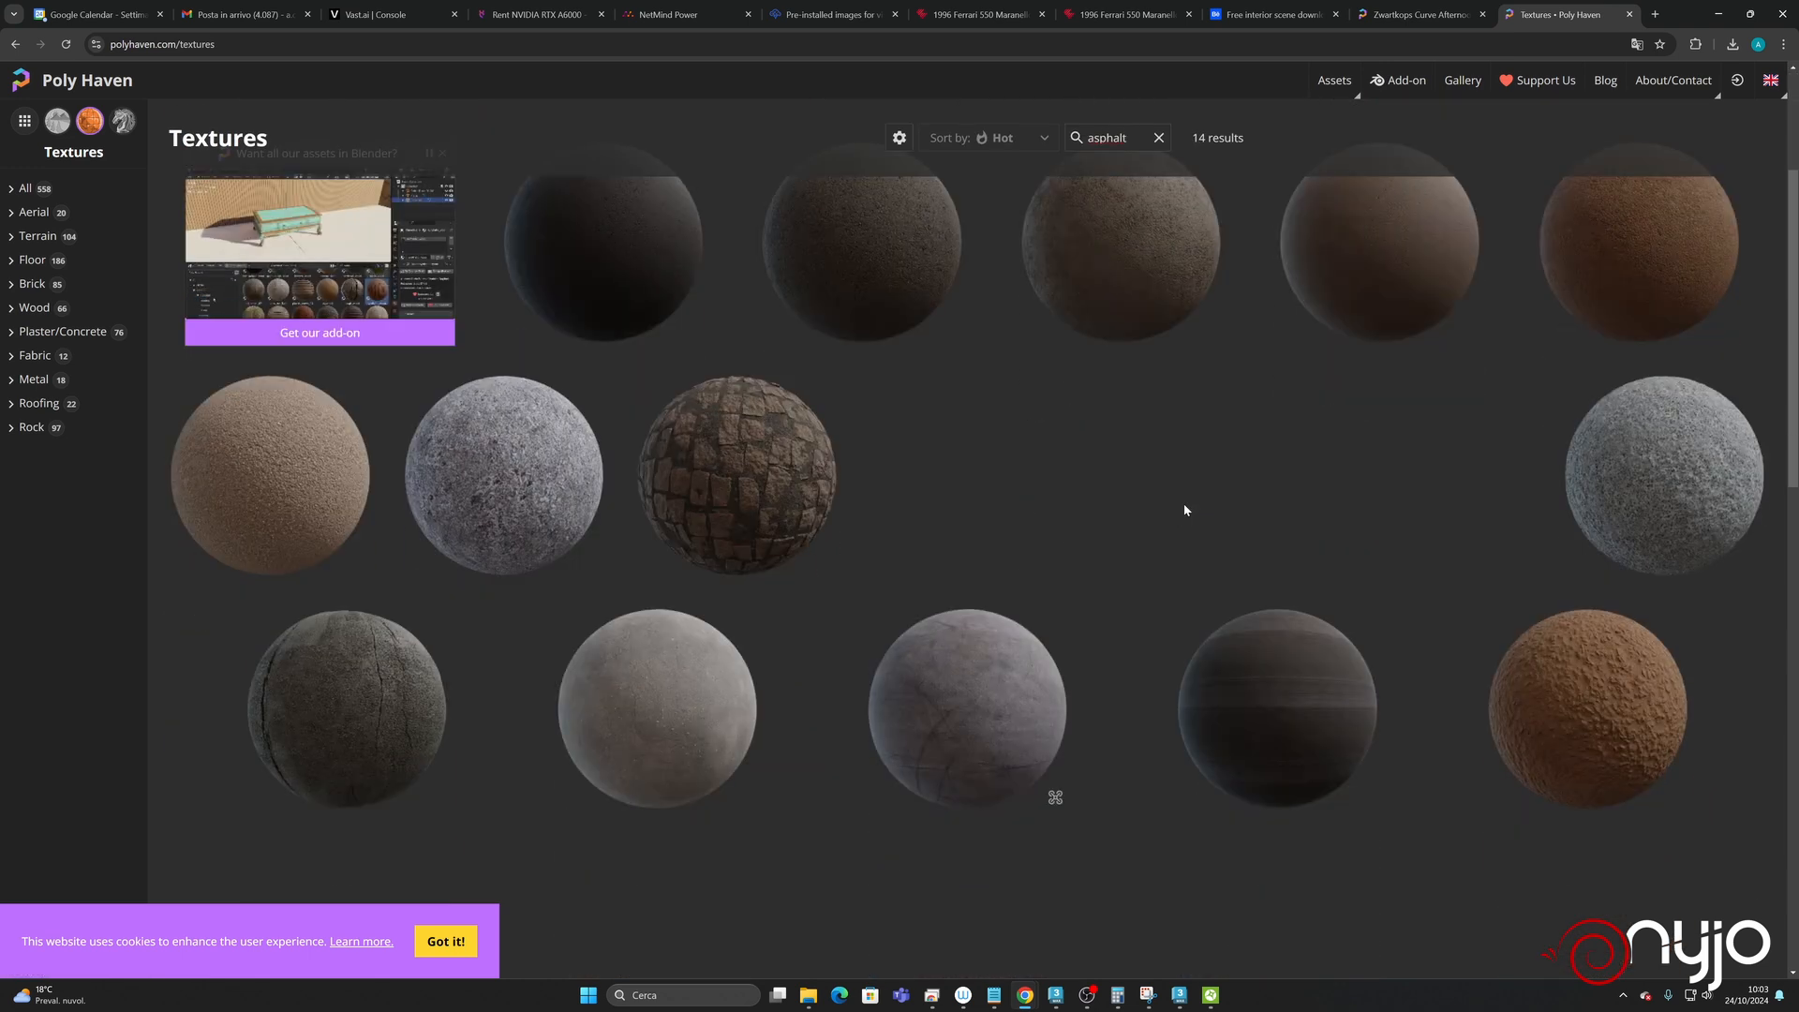
right_click(1322, 738)
click(1359, 757)
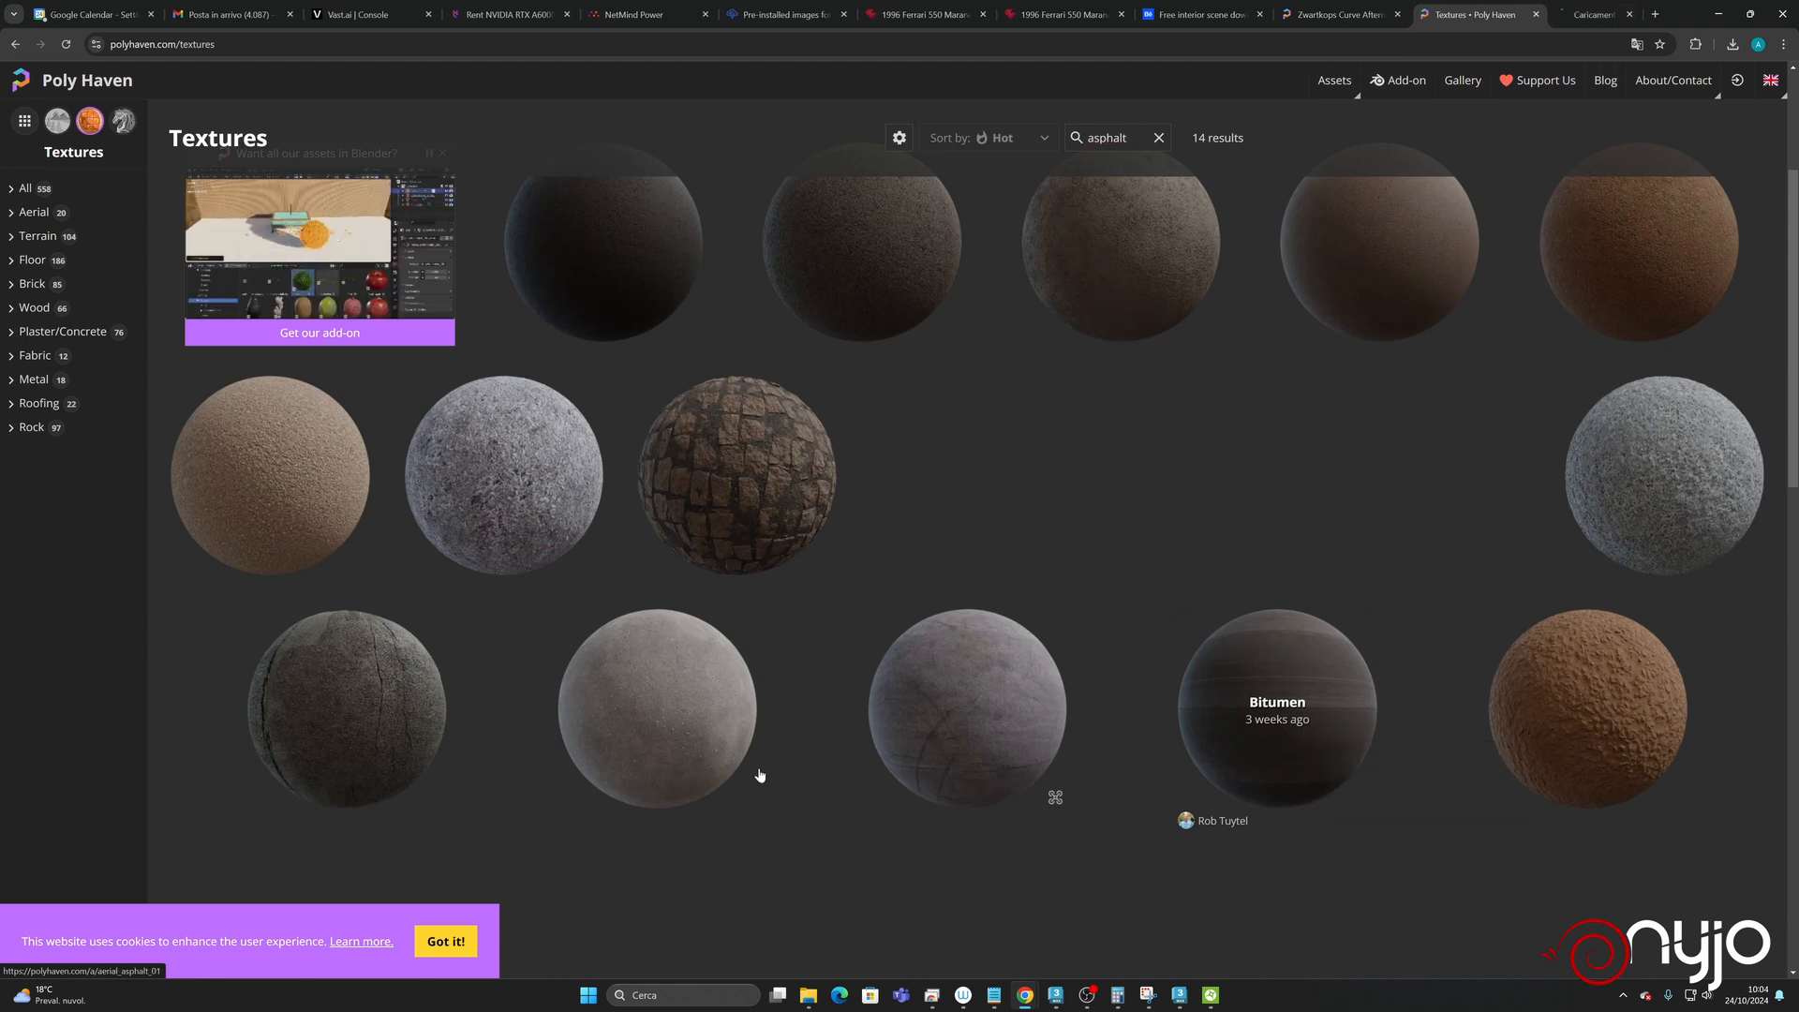
right_click(323, 709)
click(375, 724)
scroll(1068, 605, down, 2)
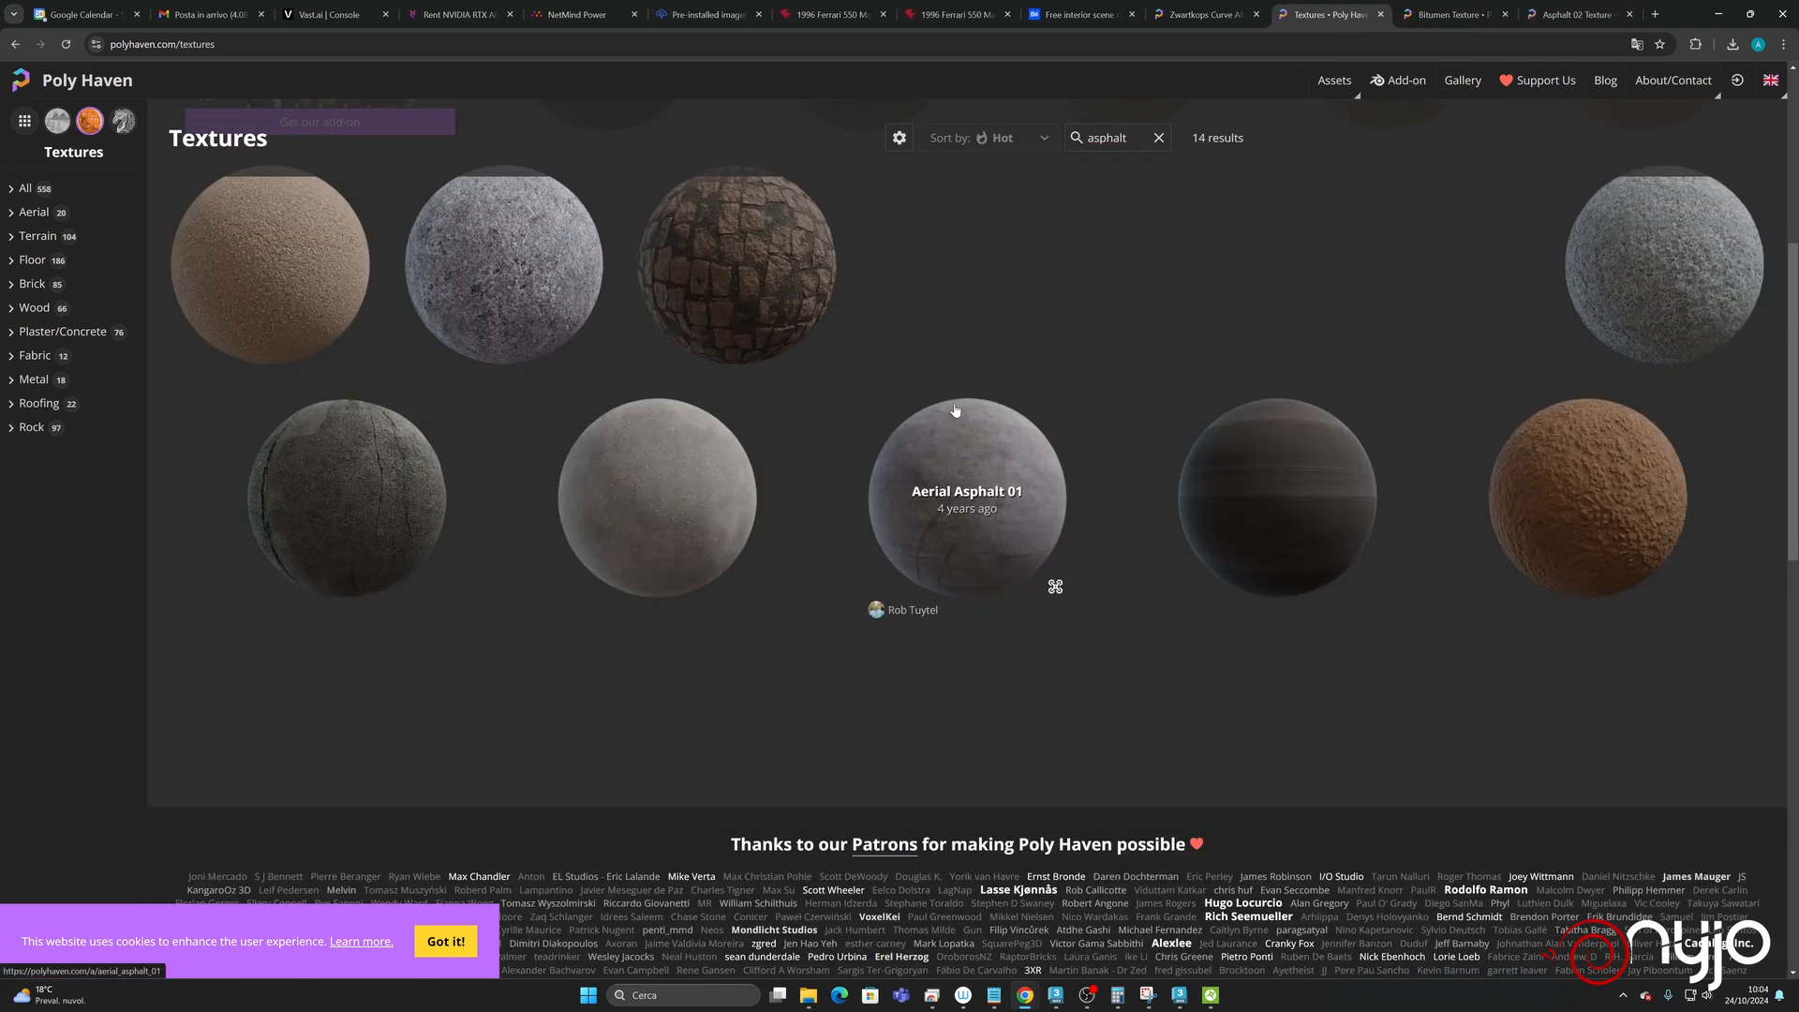
scroll(952, 402, up, 3)
right_click(879, 356)
click(908, 372)
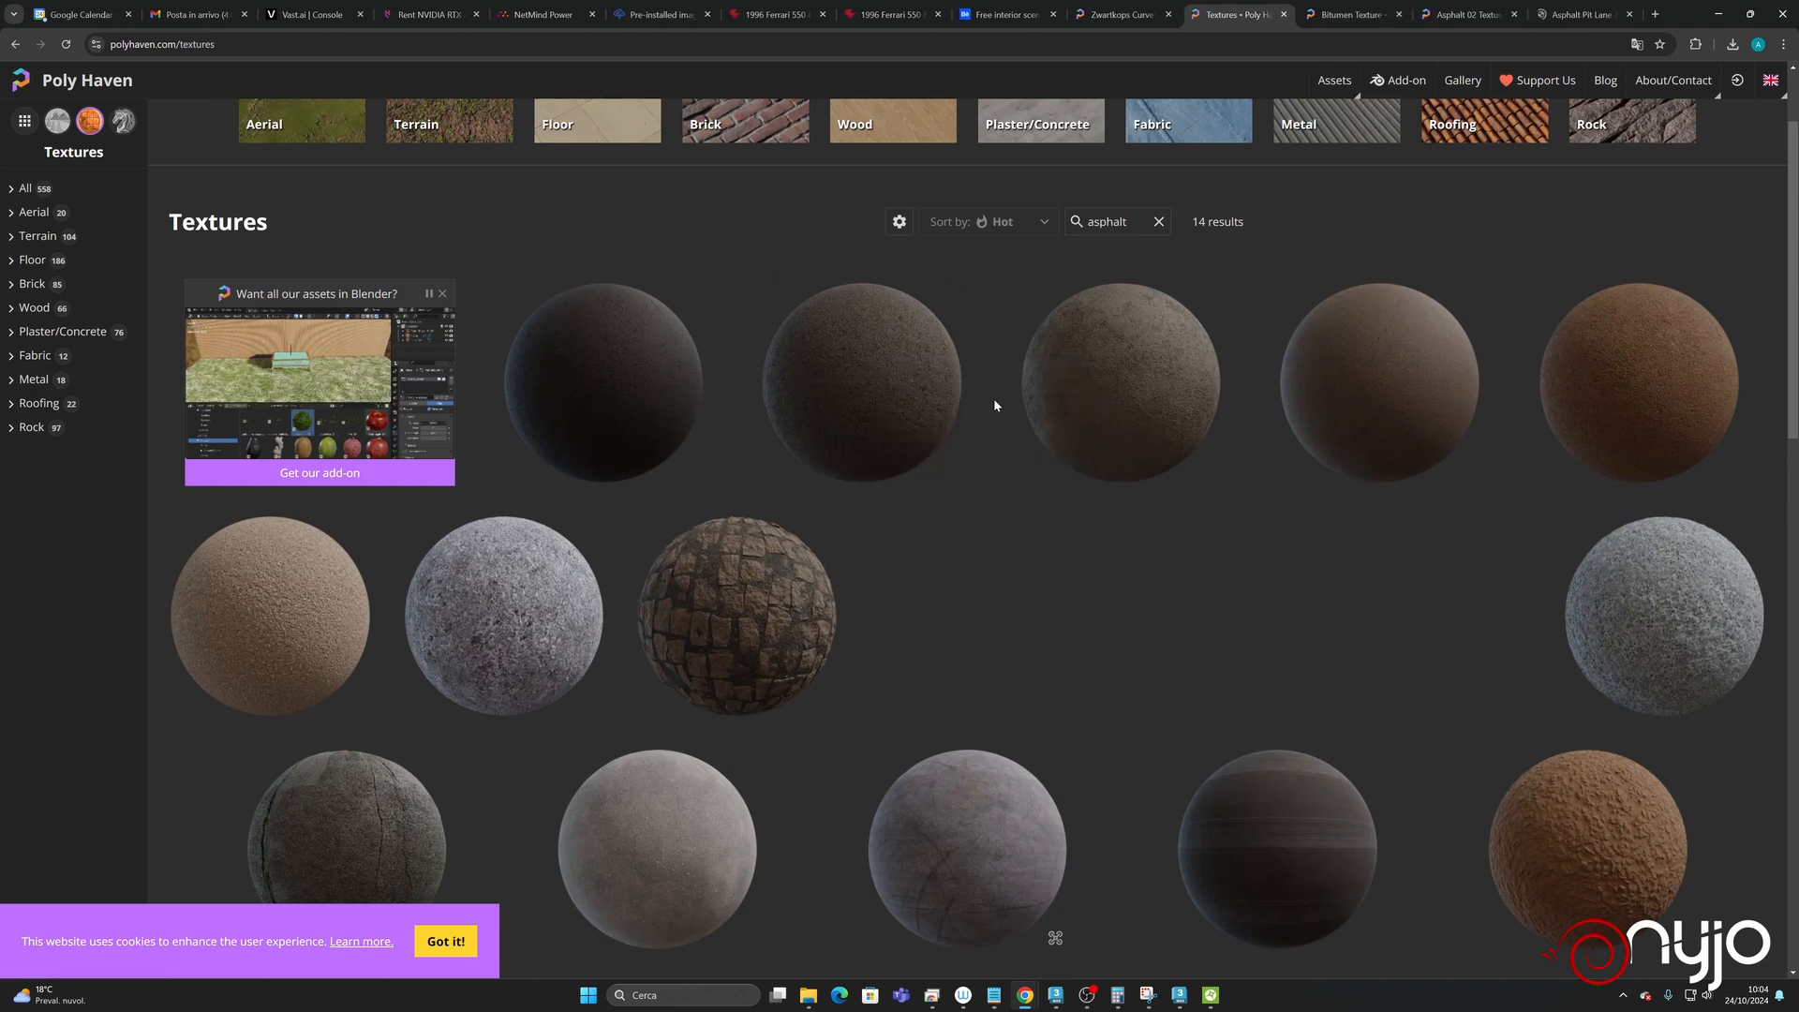
- Compare the preview images of the Bitumen, Asphalt 02 and Asphalt Pit Lane textures
click(1349, 15)
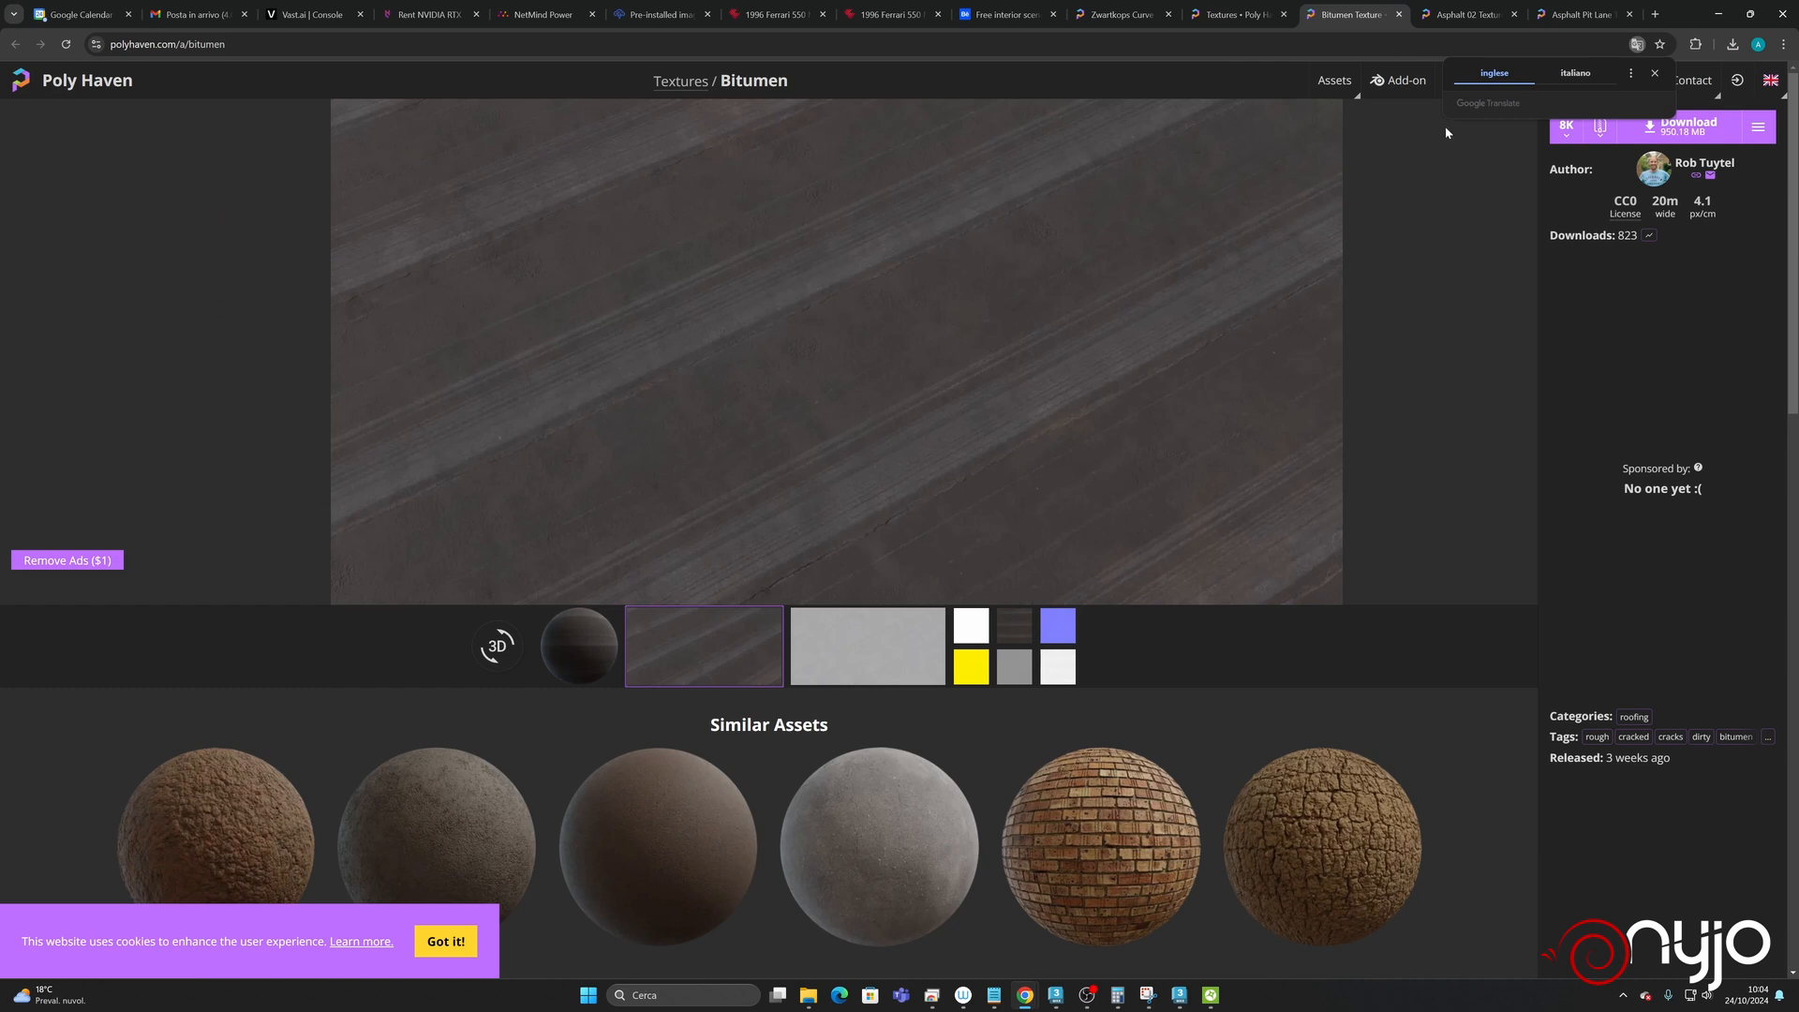
click(1467, 16)
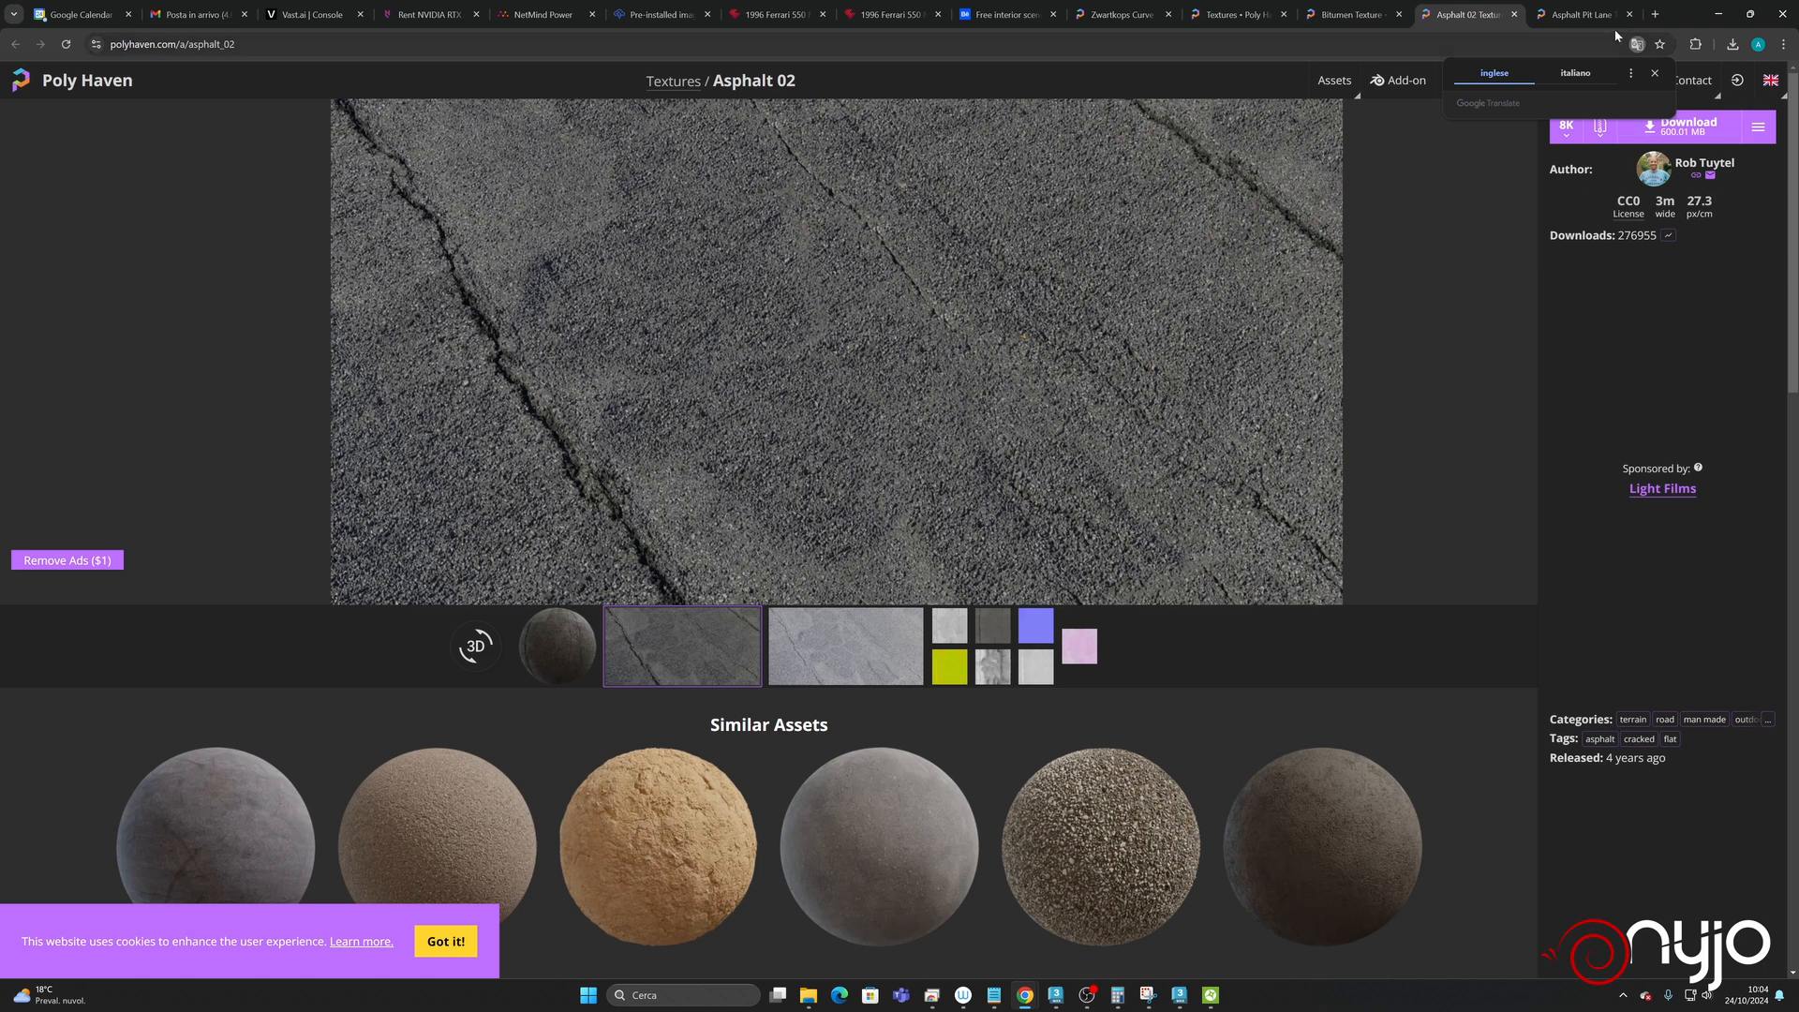
click(1566, 17)
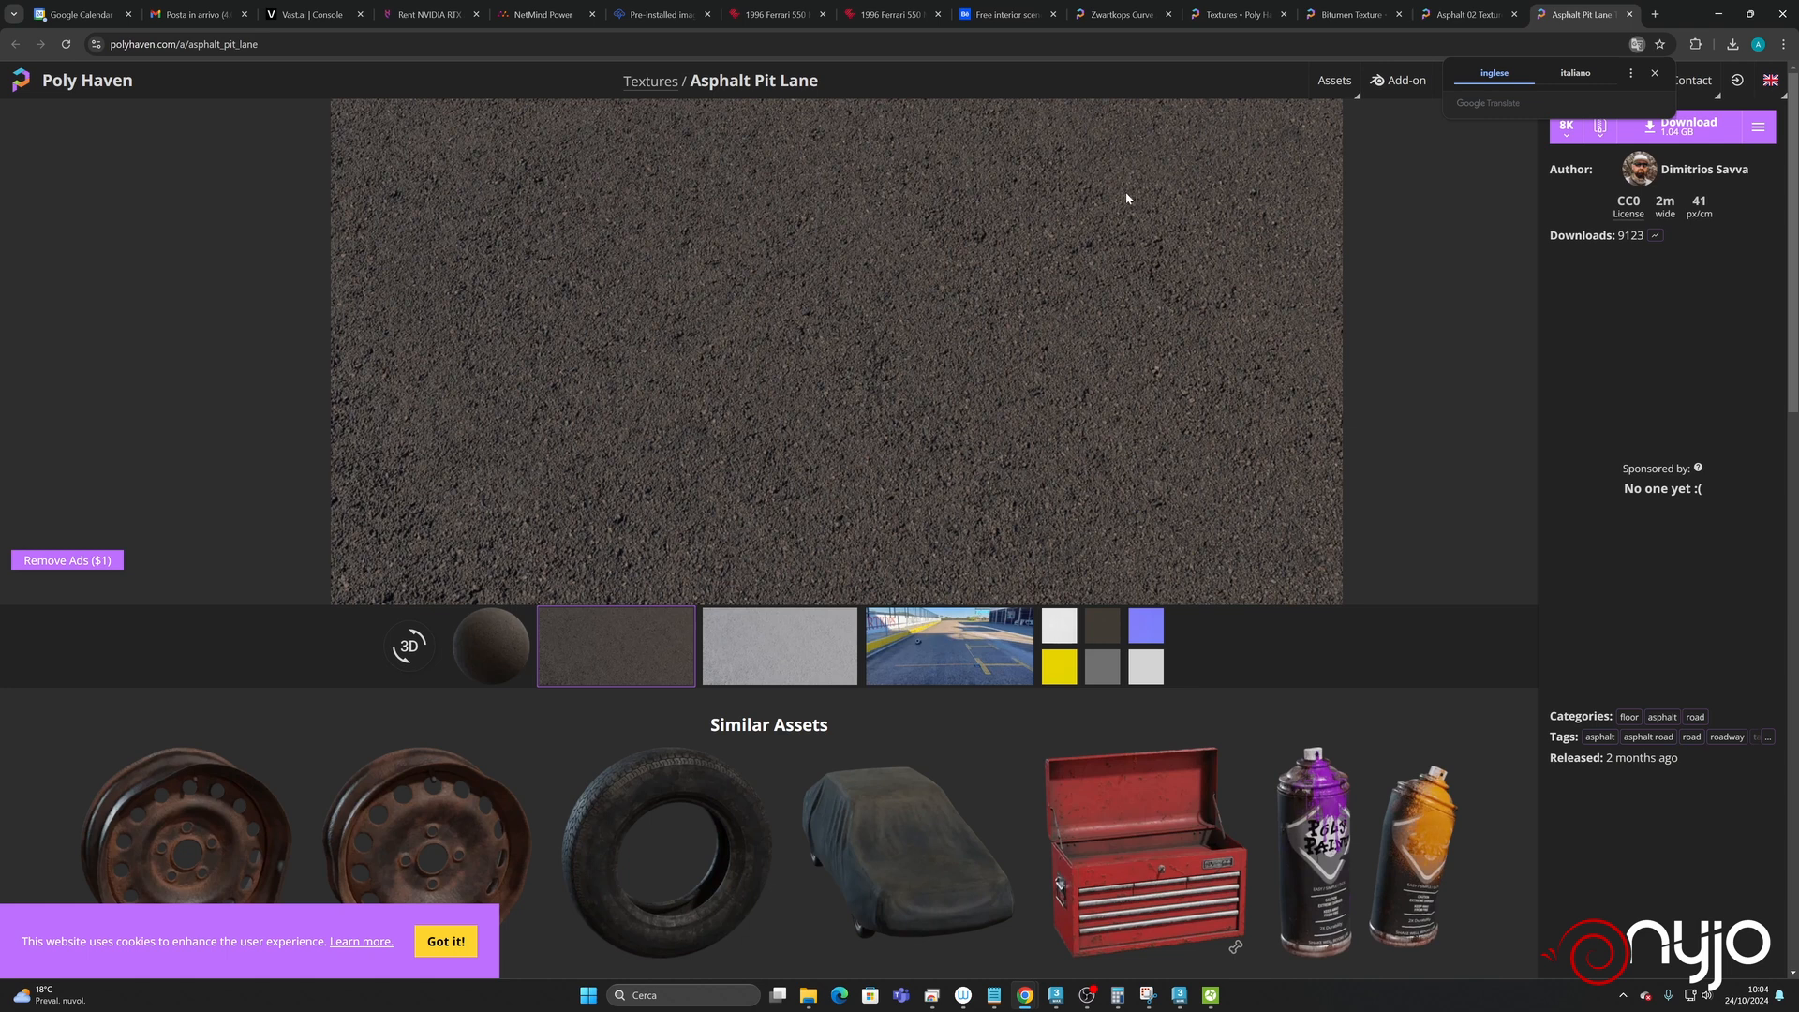
click(1467, 15)
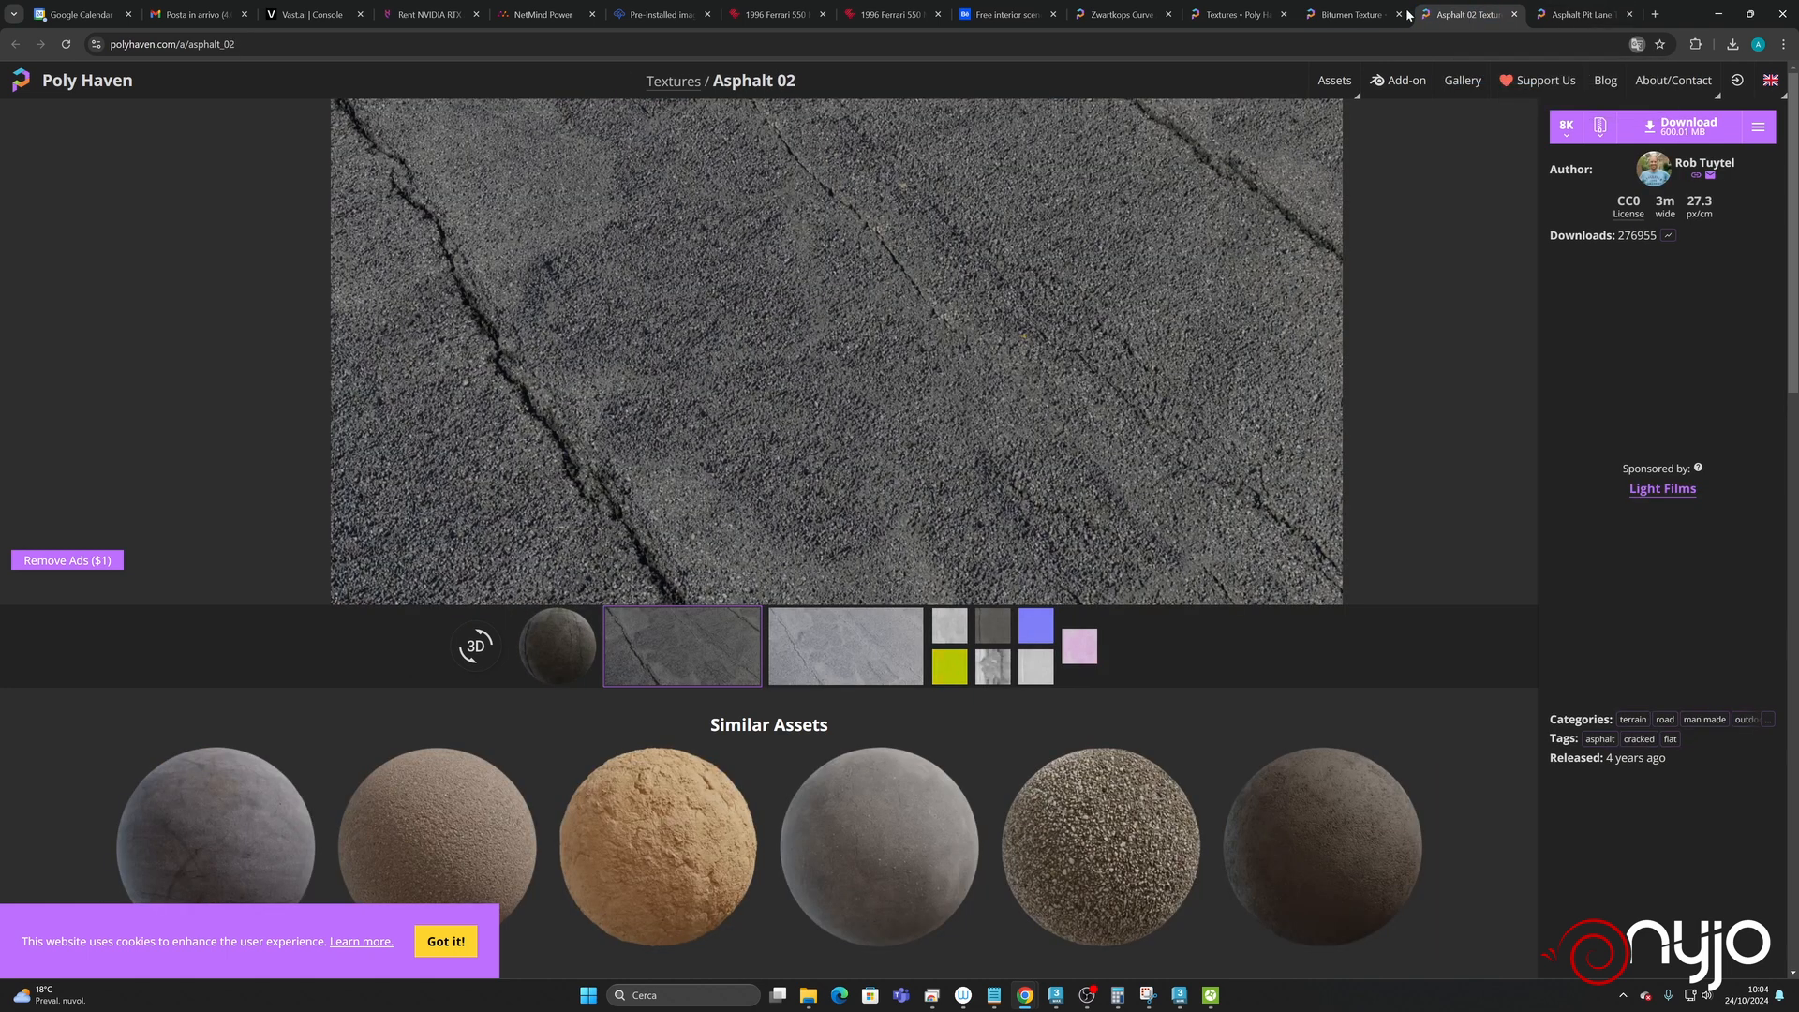
click(1359, 16)
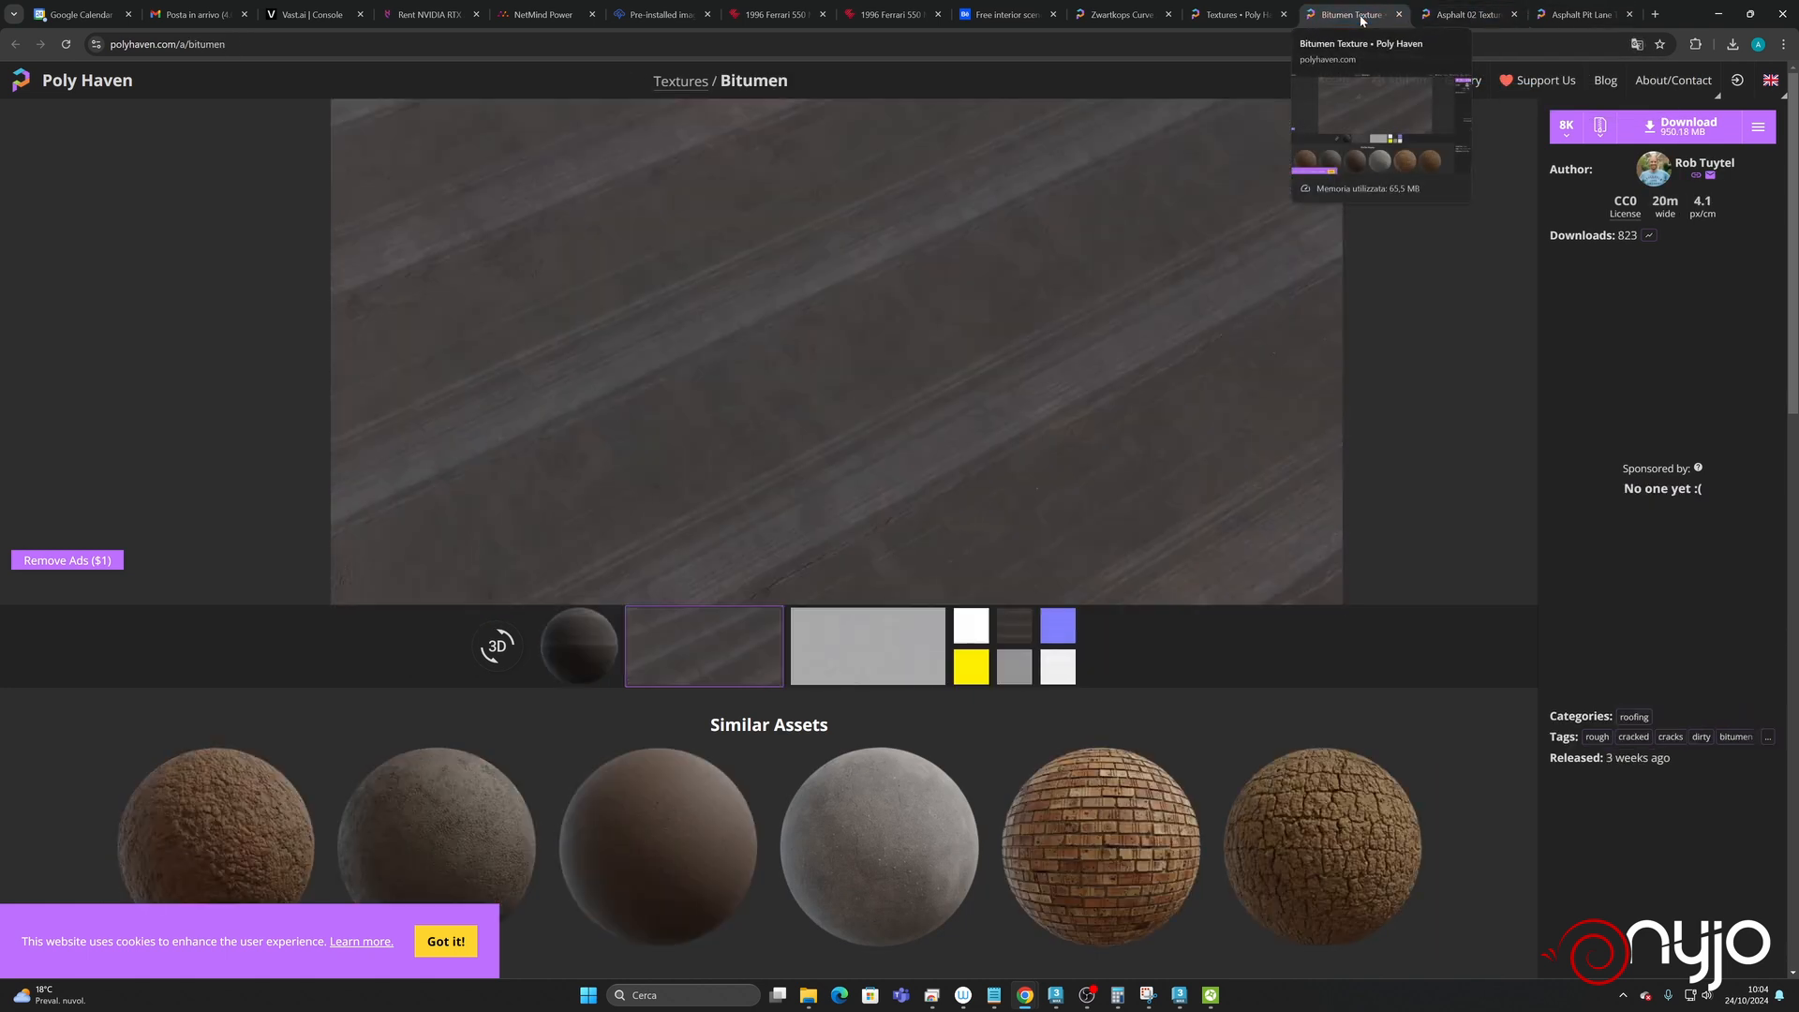
- Download the Asphalt 02 texture as an 8K ZIP, adding the EXR displacement map and excluding the PNG version of the DX normal map
click(1456, 14)
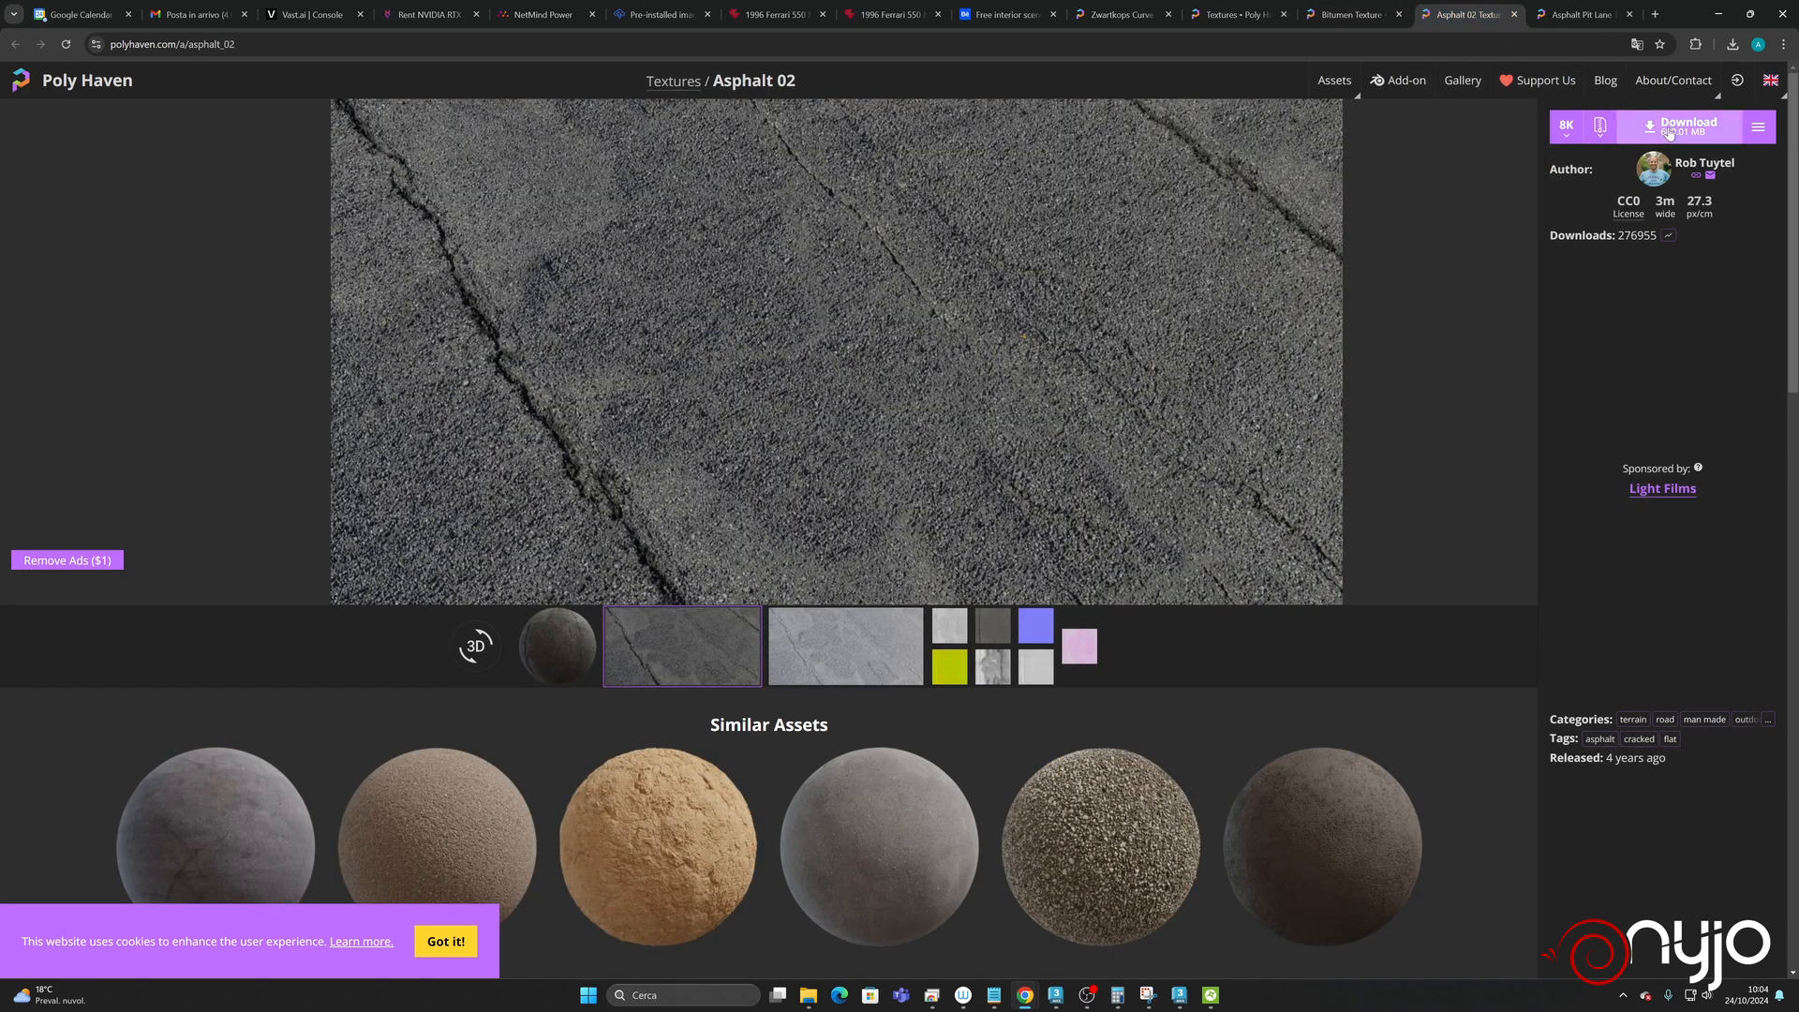
click(1601, 132)
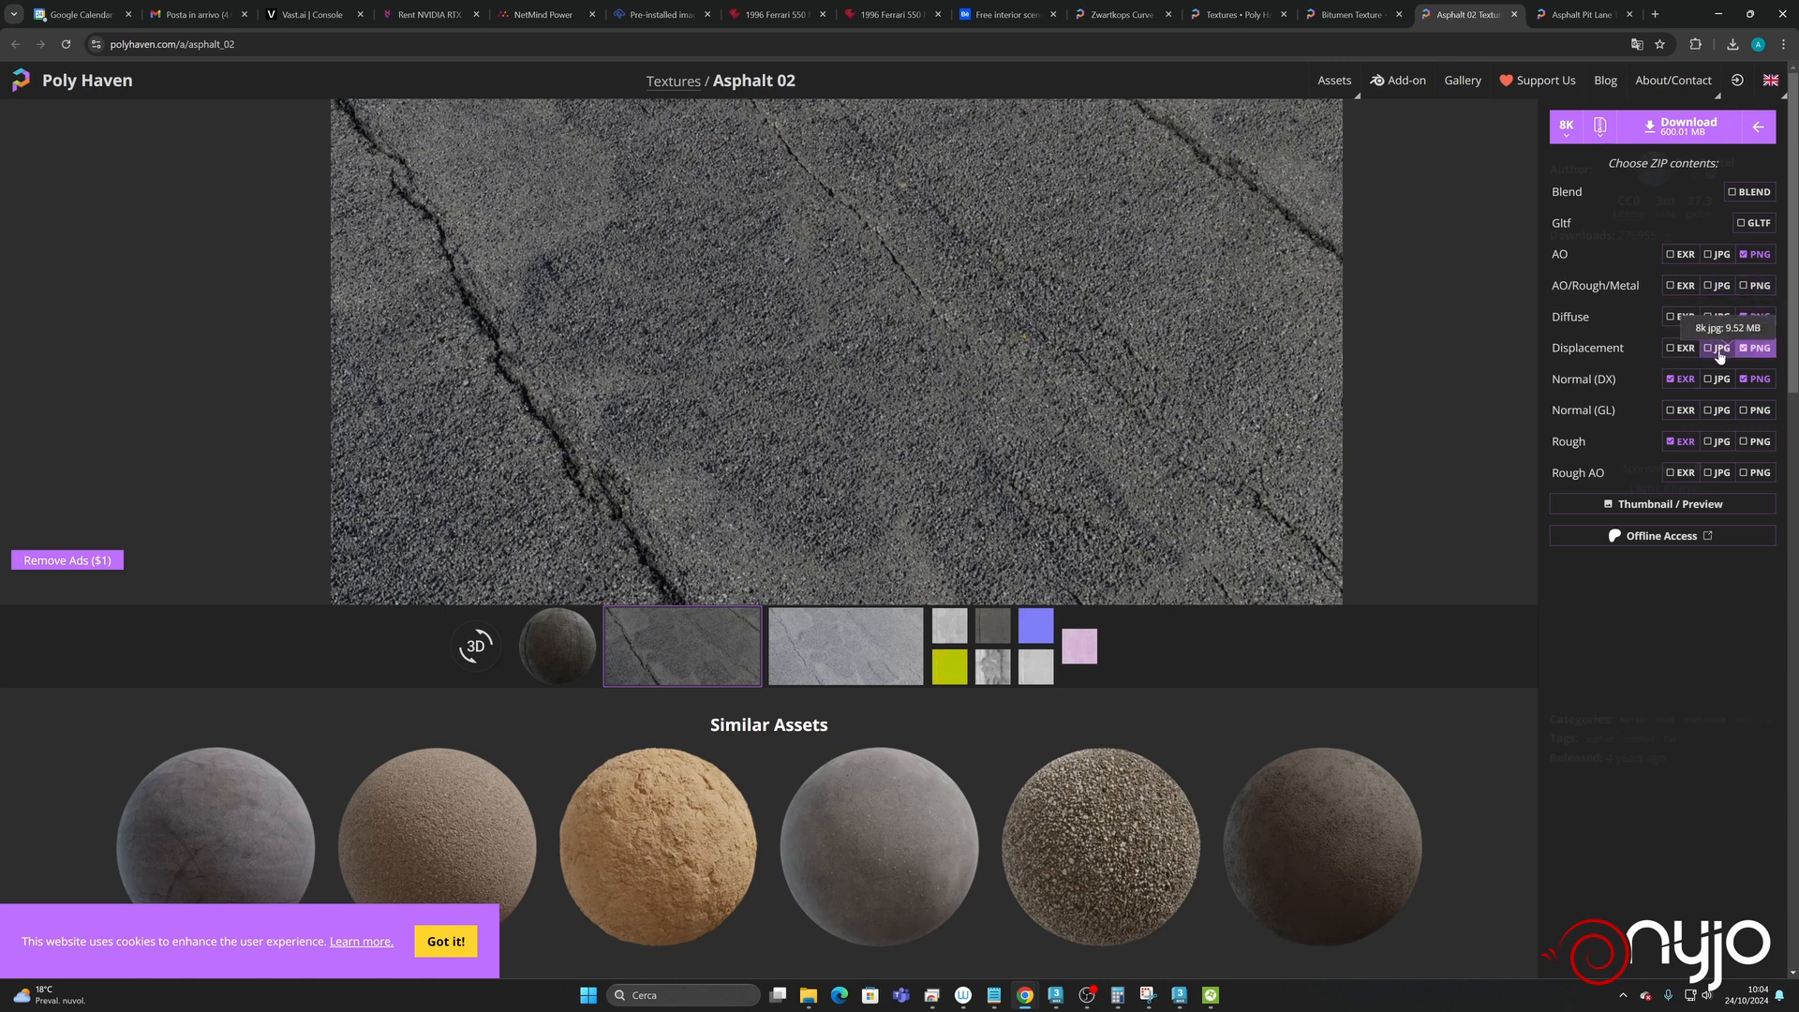
click(1682, 351)
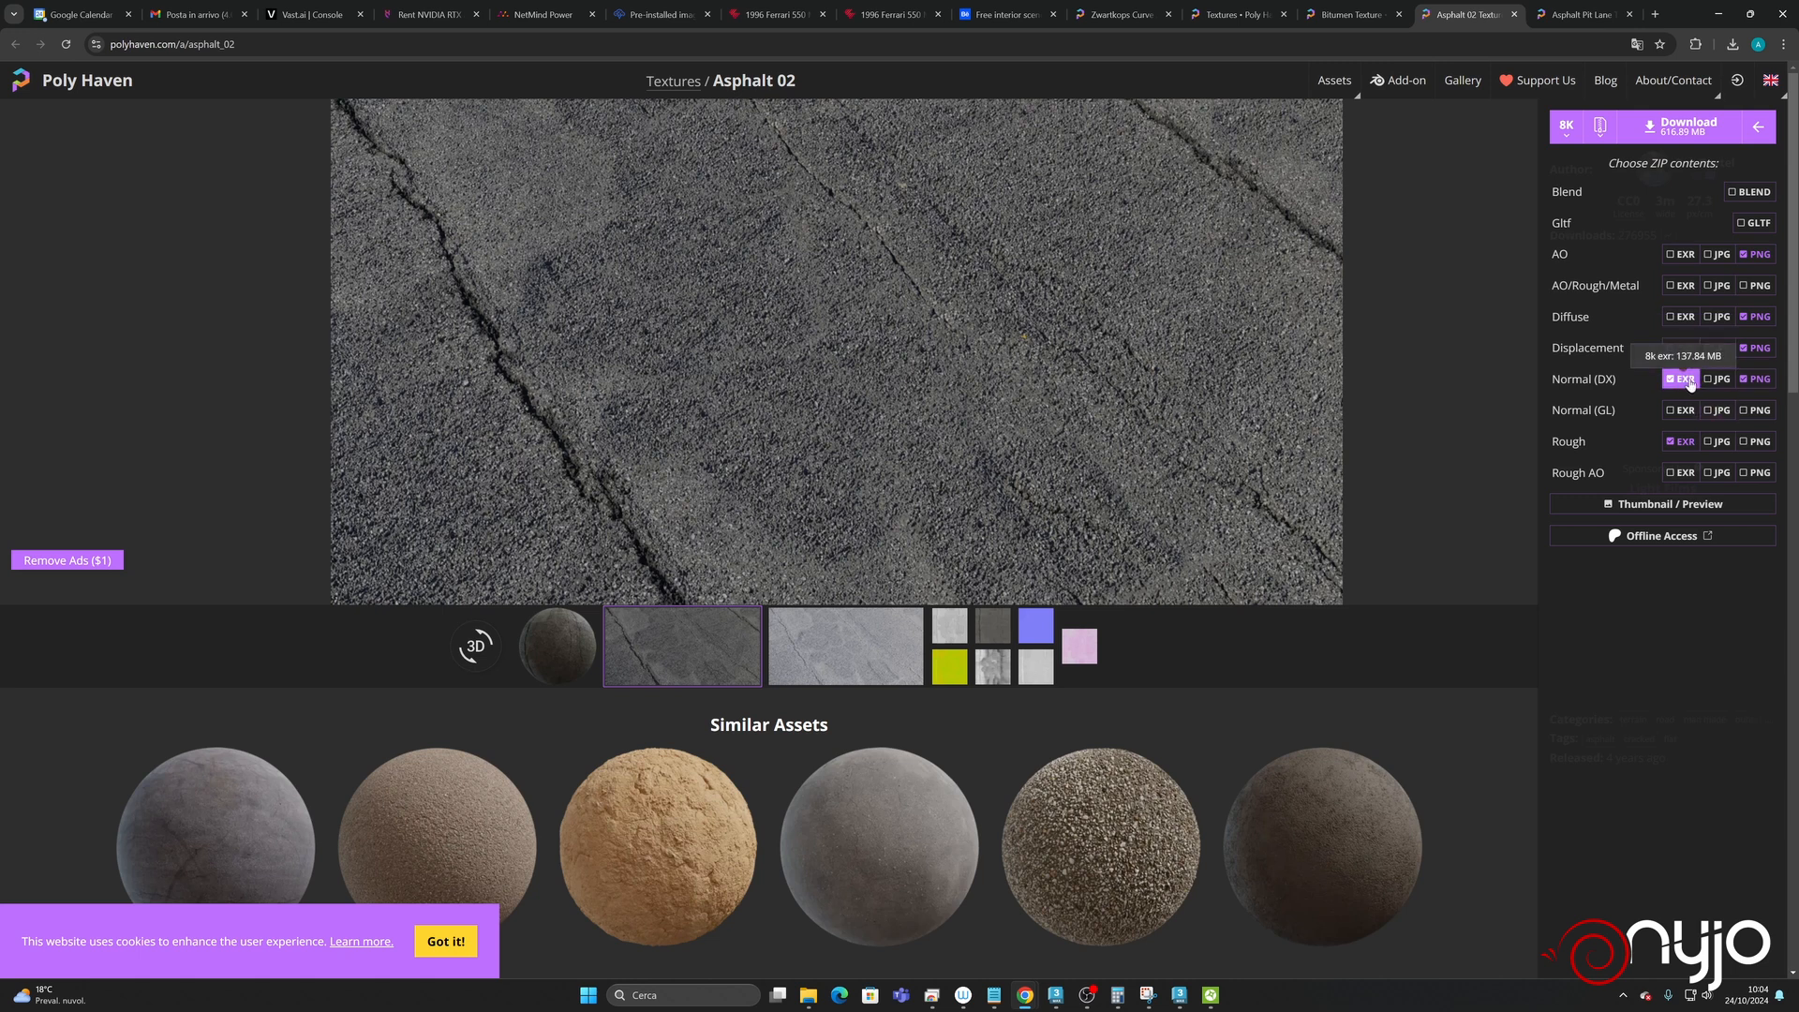
click(1755, 379)
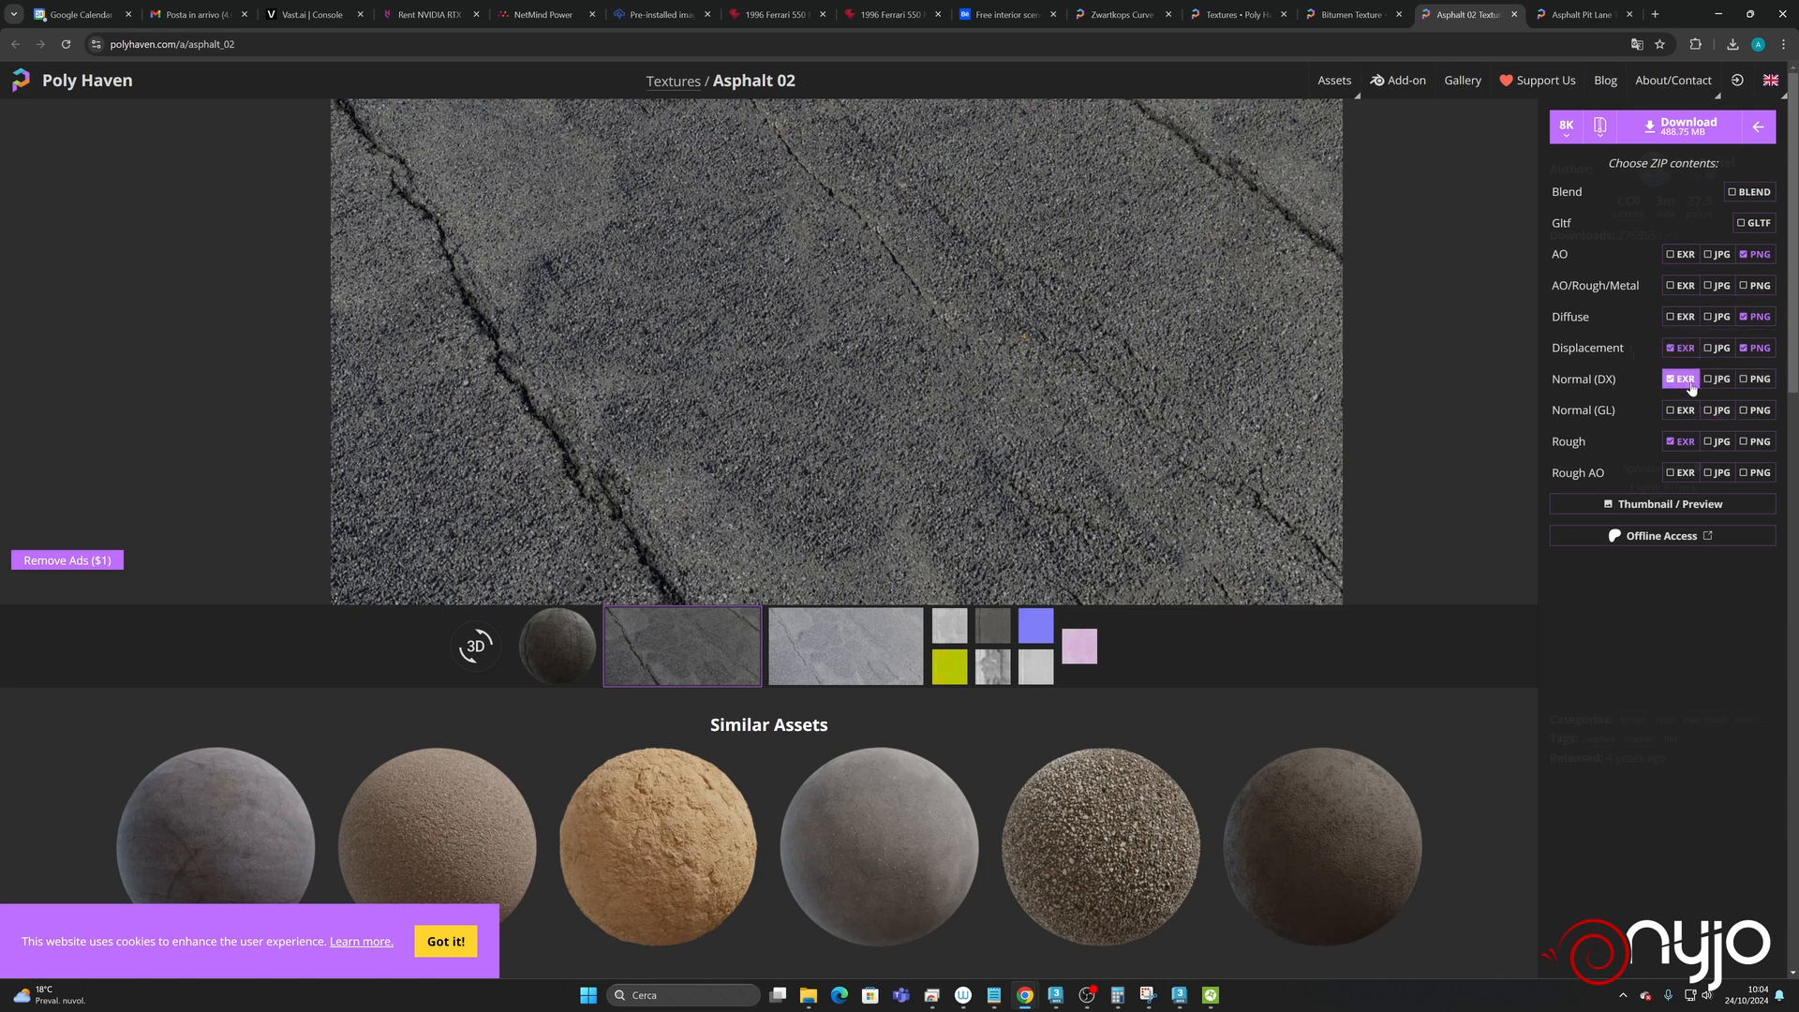
click(1680, 441)
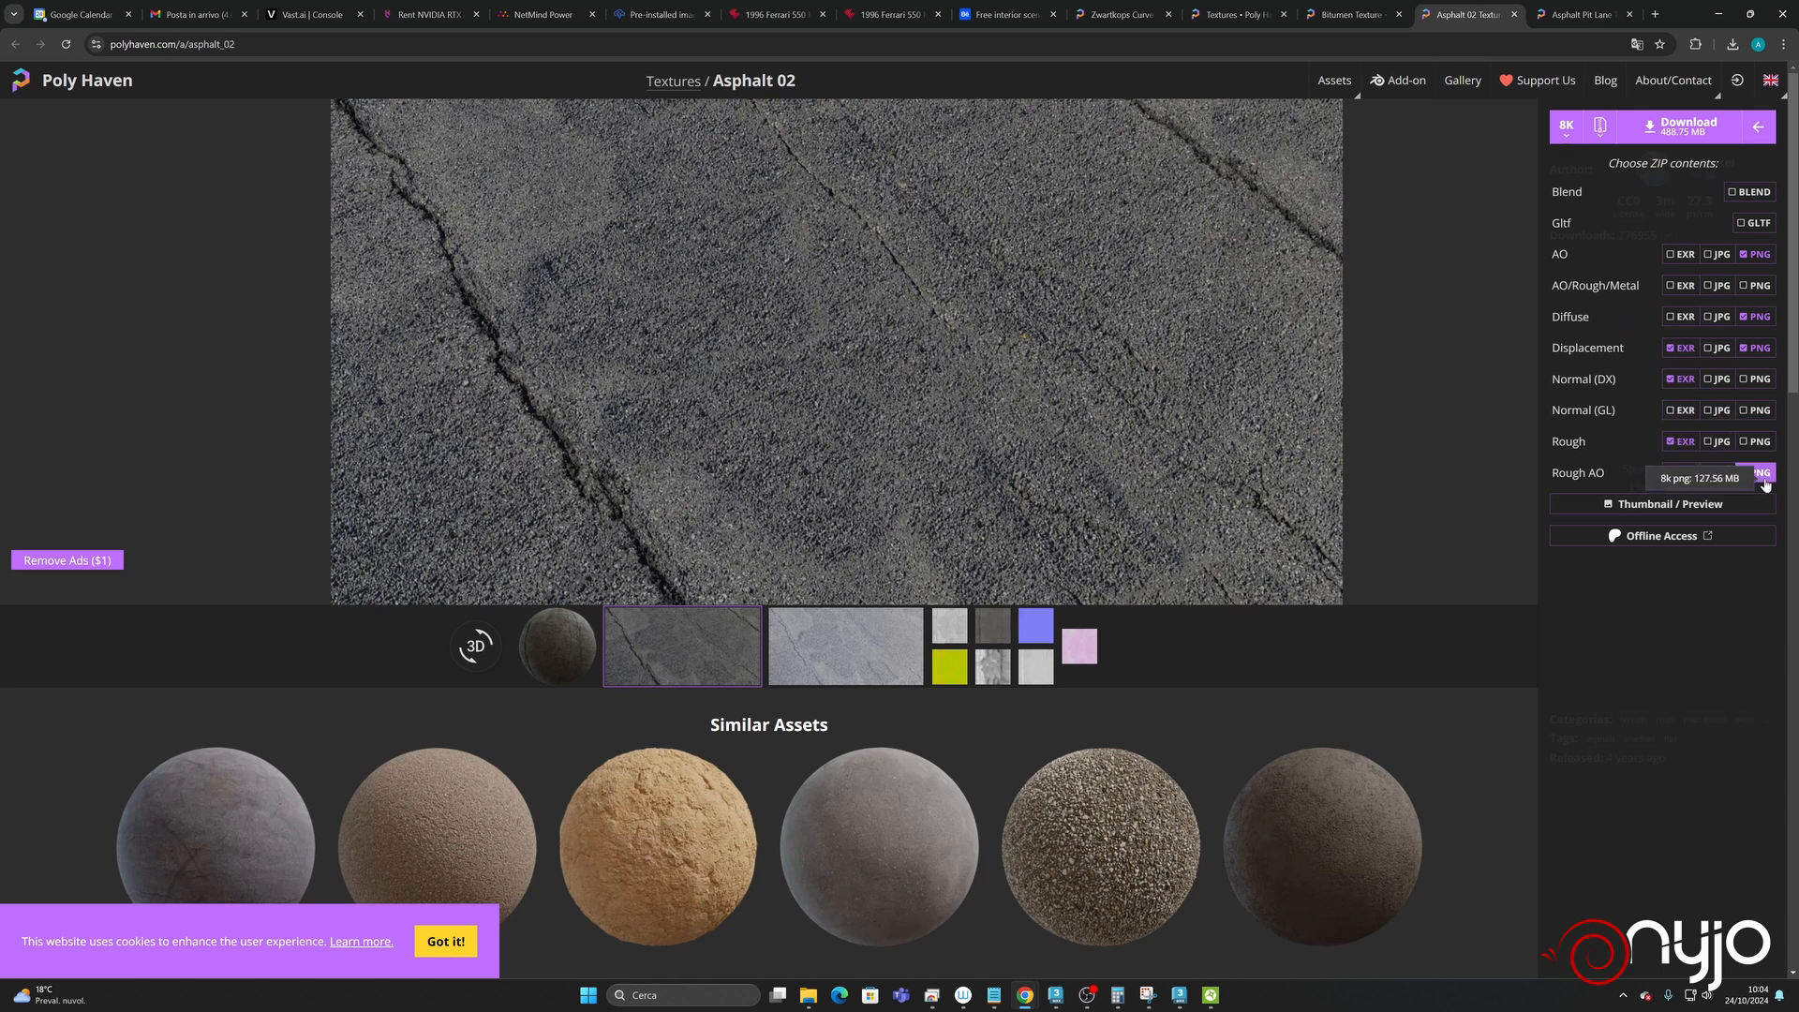
click(1684, 129)
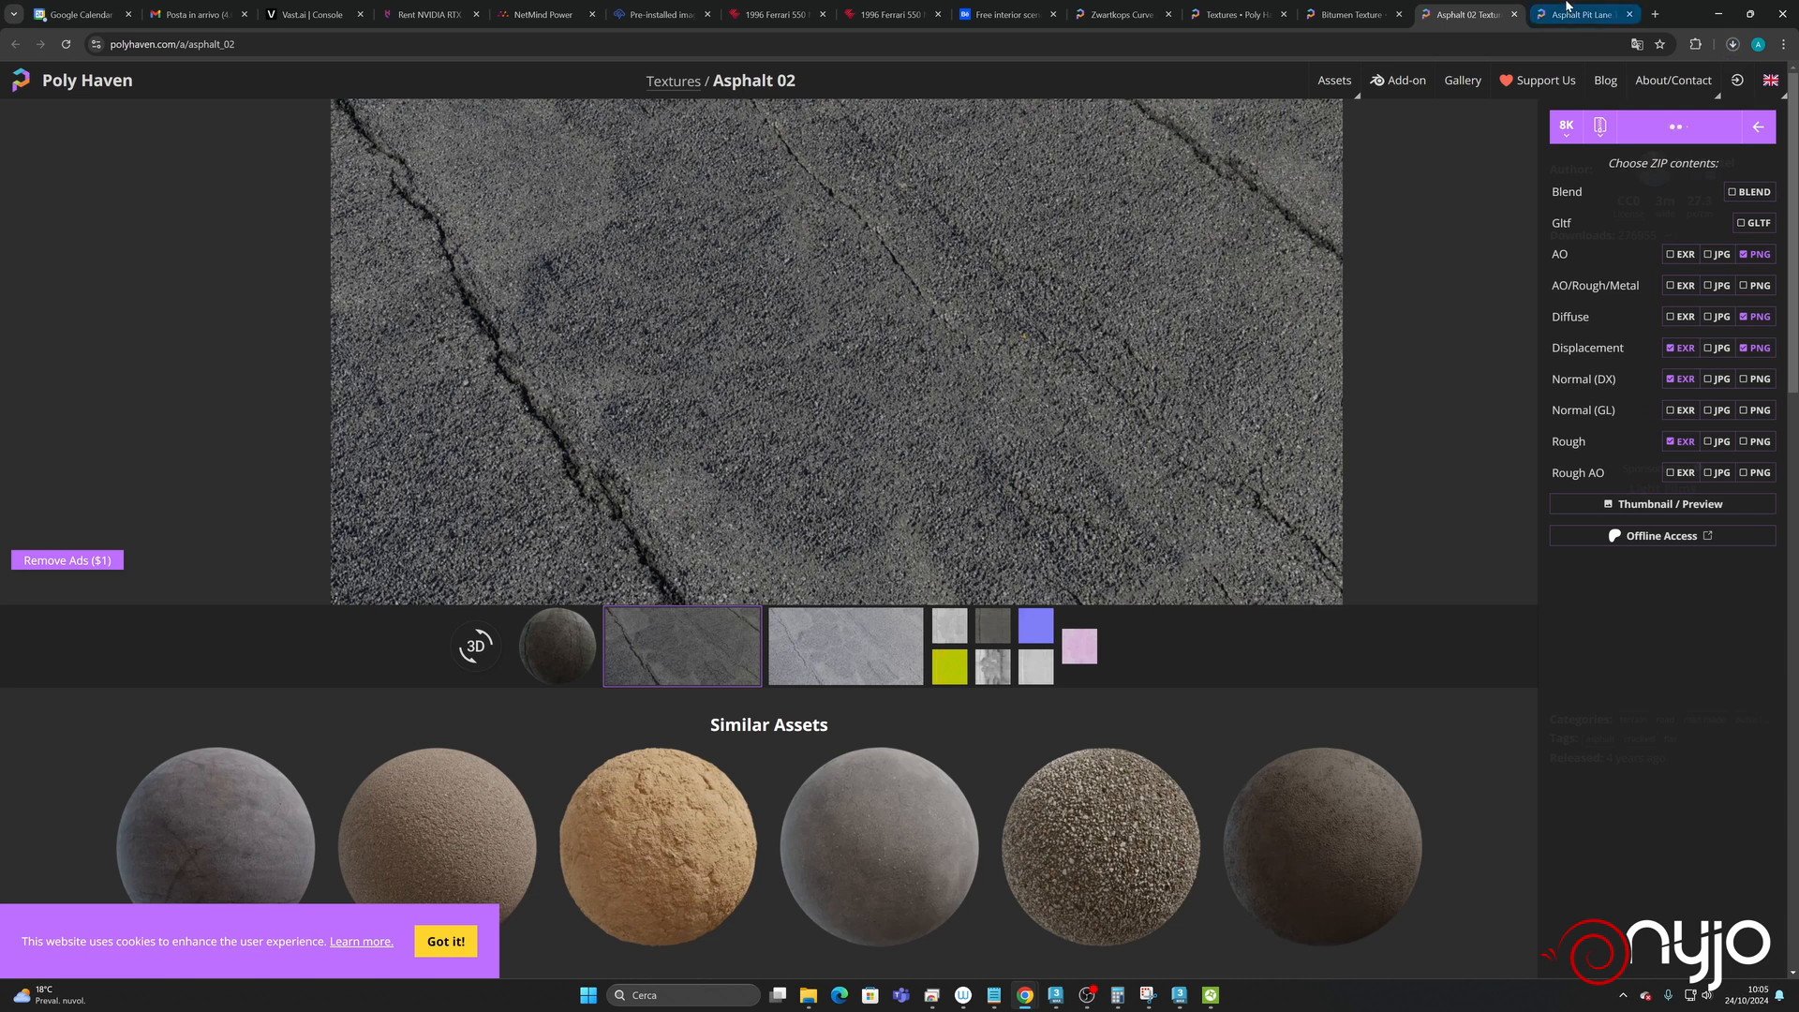
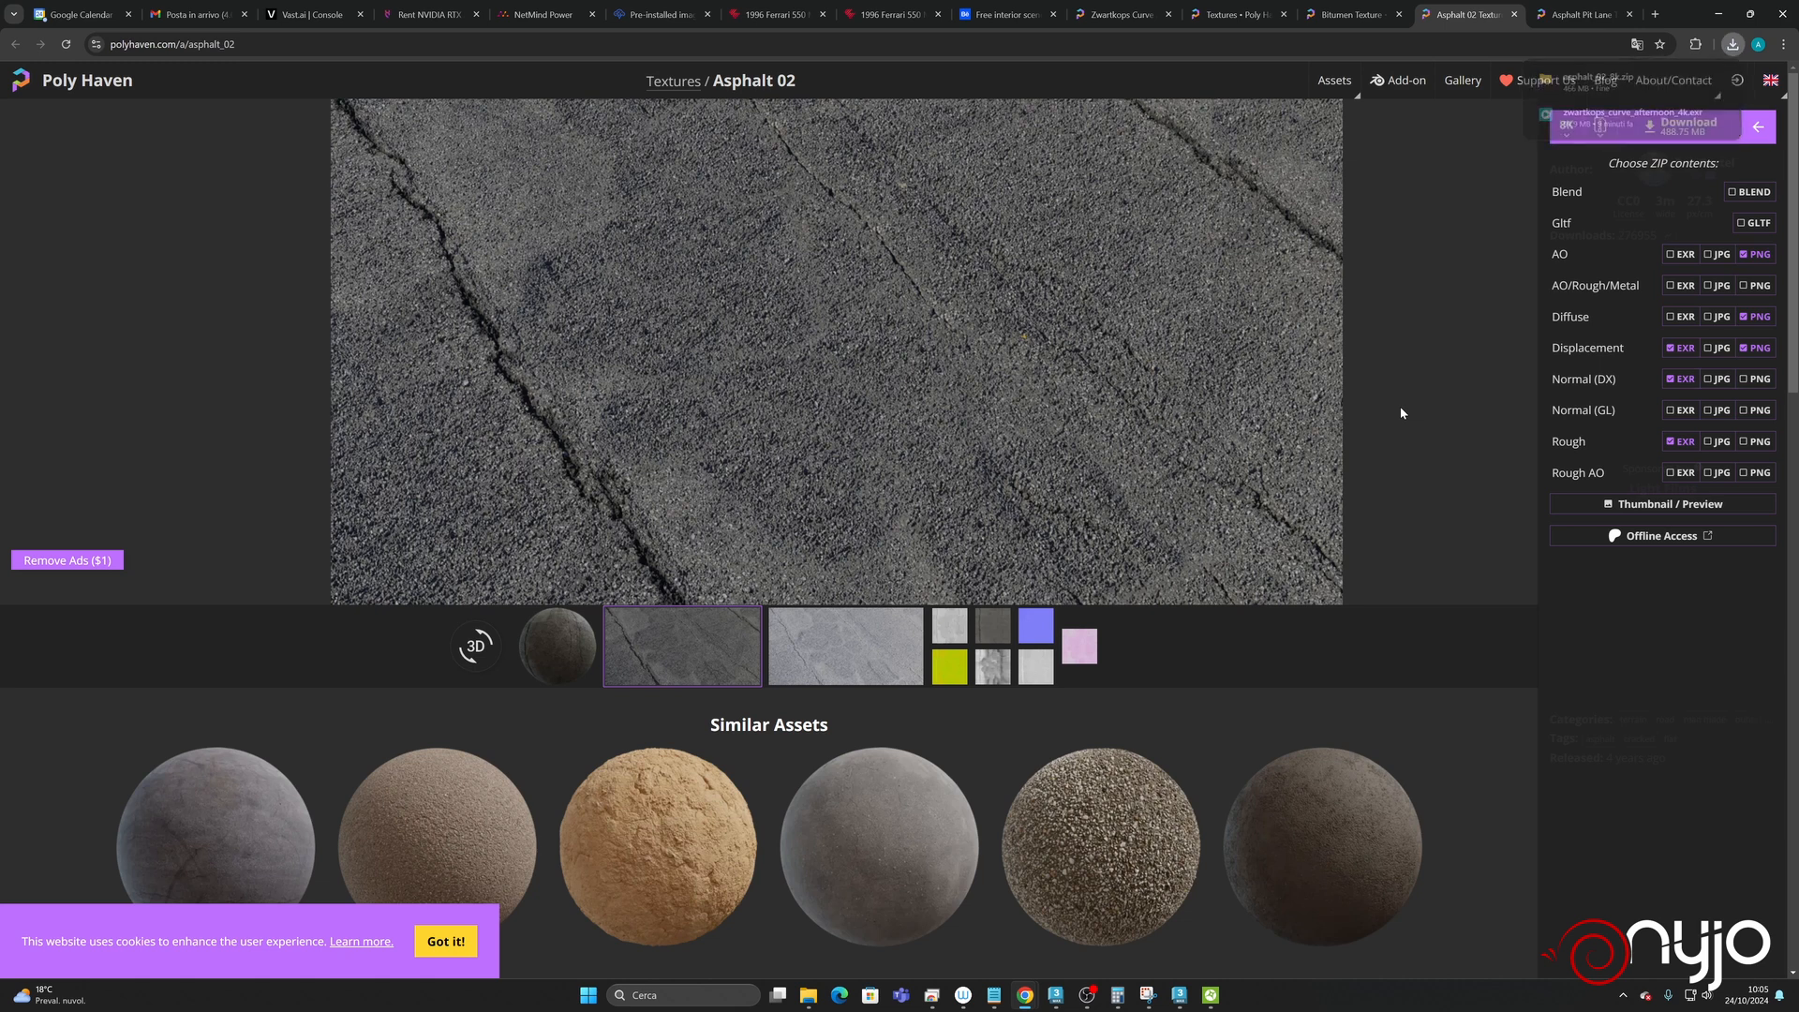
- Locate the downloaded asphalt_02_8k archive in its folder and open the textures folder inside it
click(1730, 46)
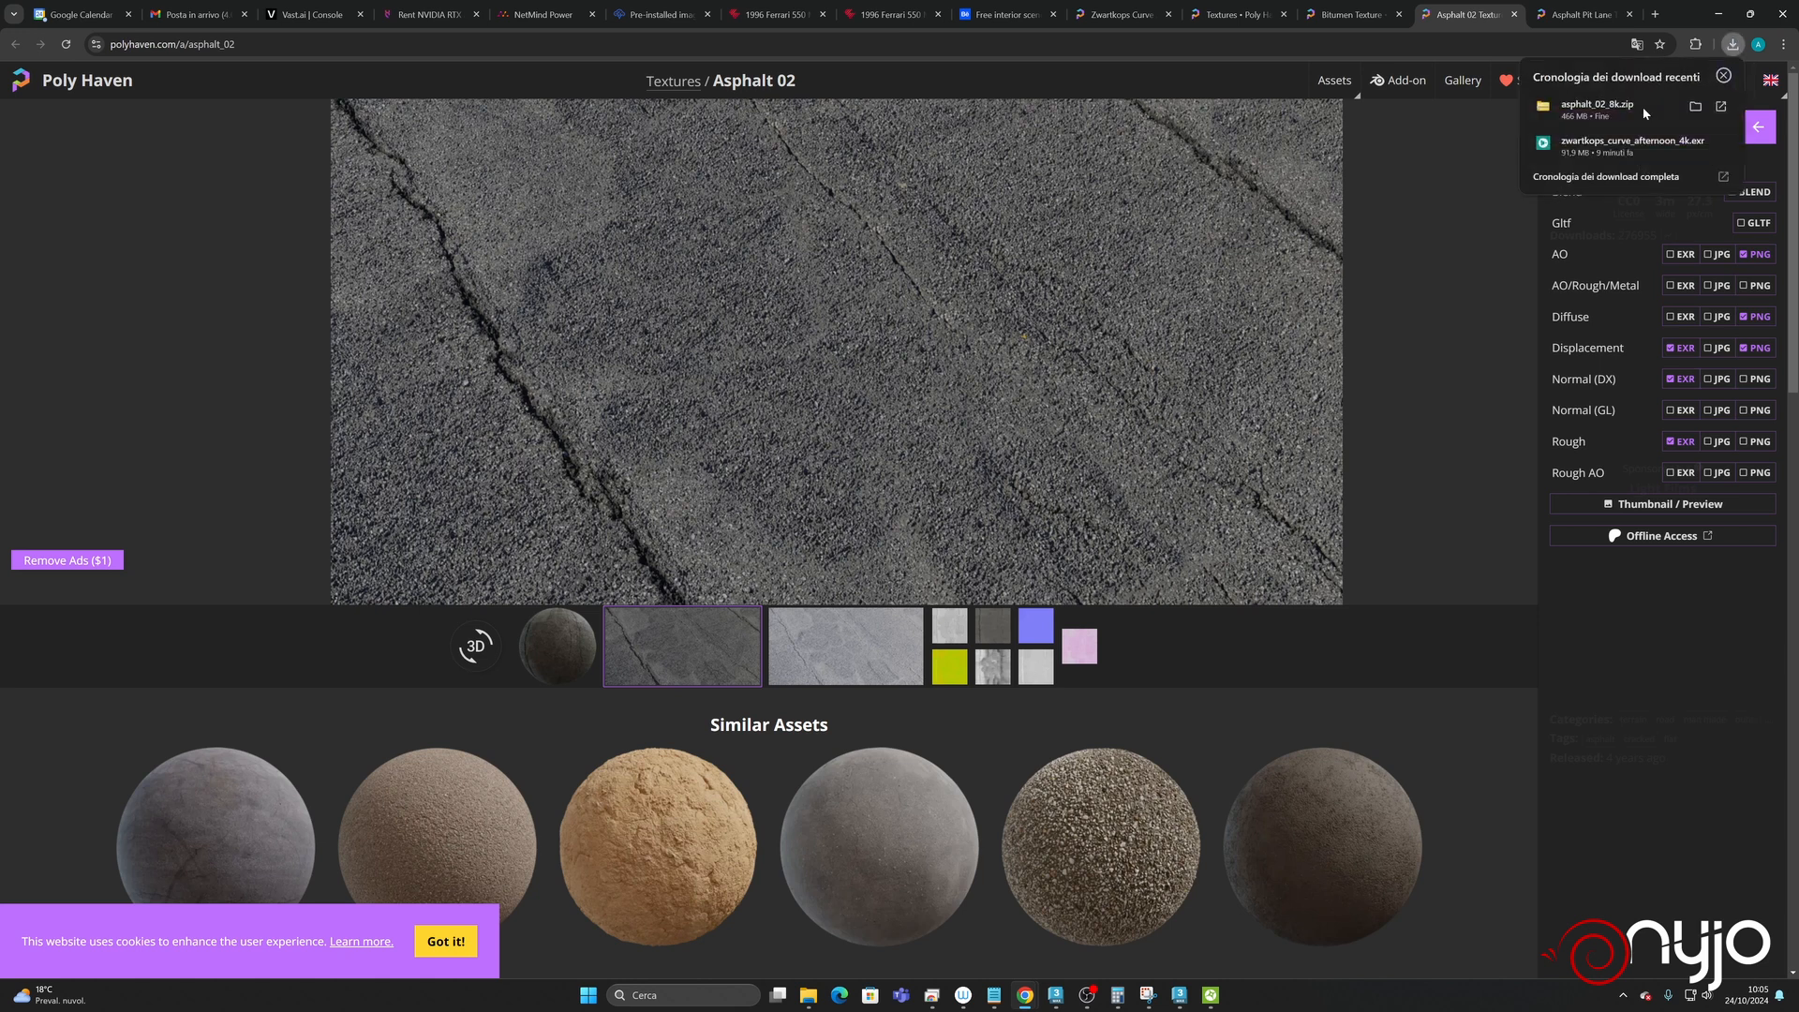
click(1697, 107)
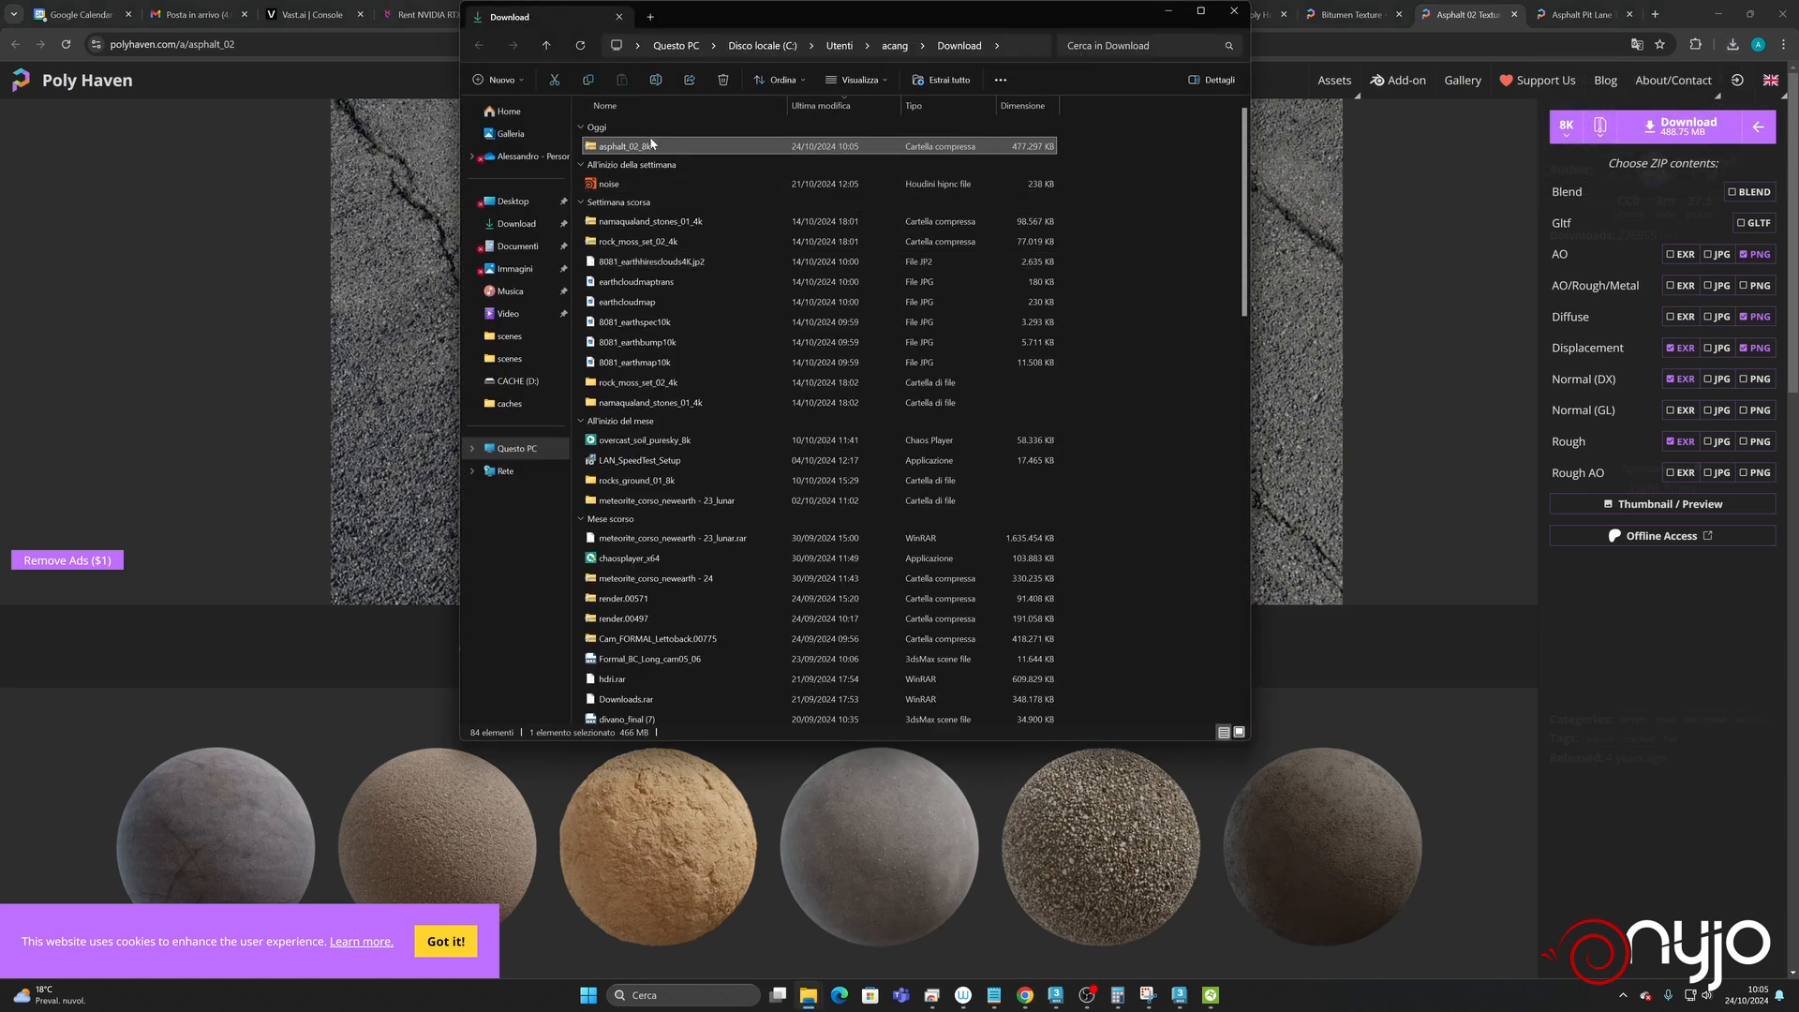
double_click(649, 146)
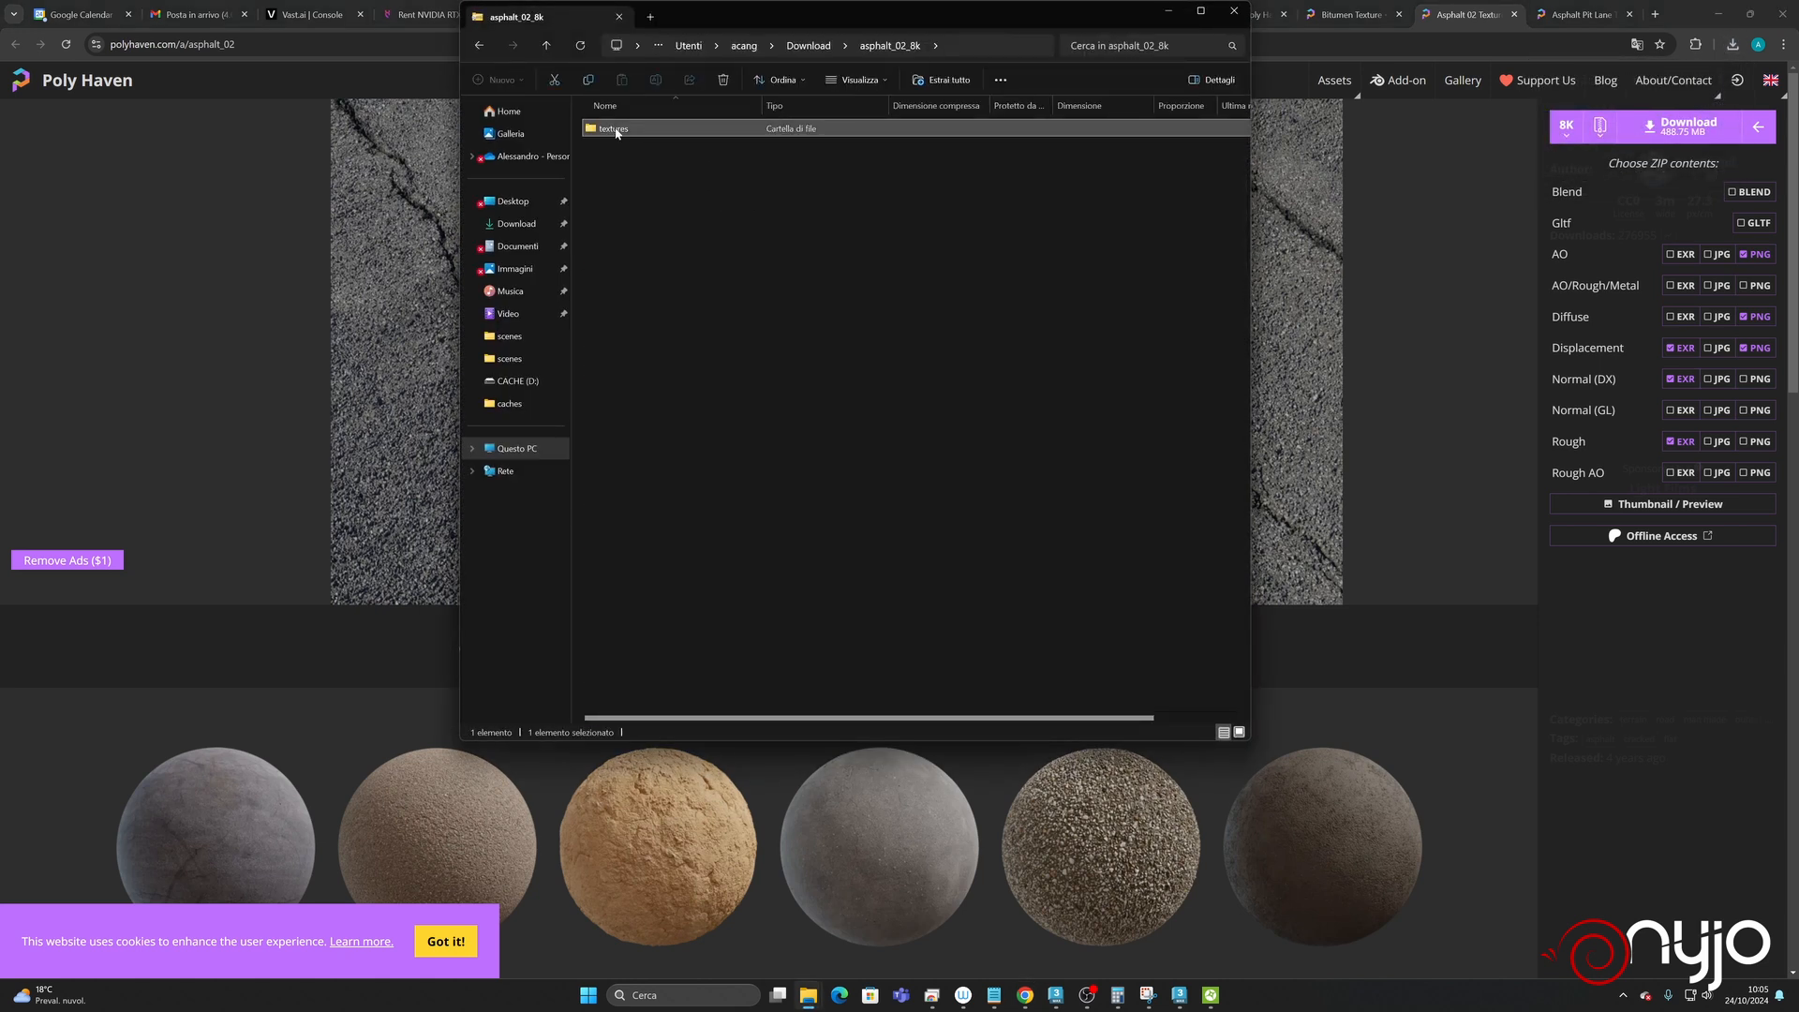
double_click(647, 130)
- Copy all six asphalt_02 maps from the archive into the textures folder of the 008_96_ferrari_550_maranello_v2_wwc project
shift+click(629, 229)
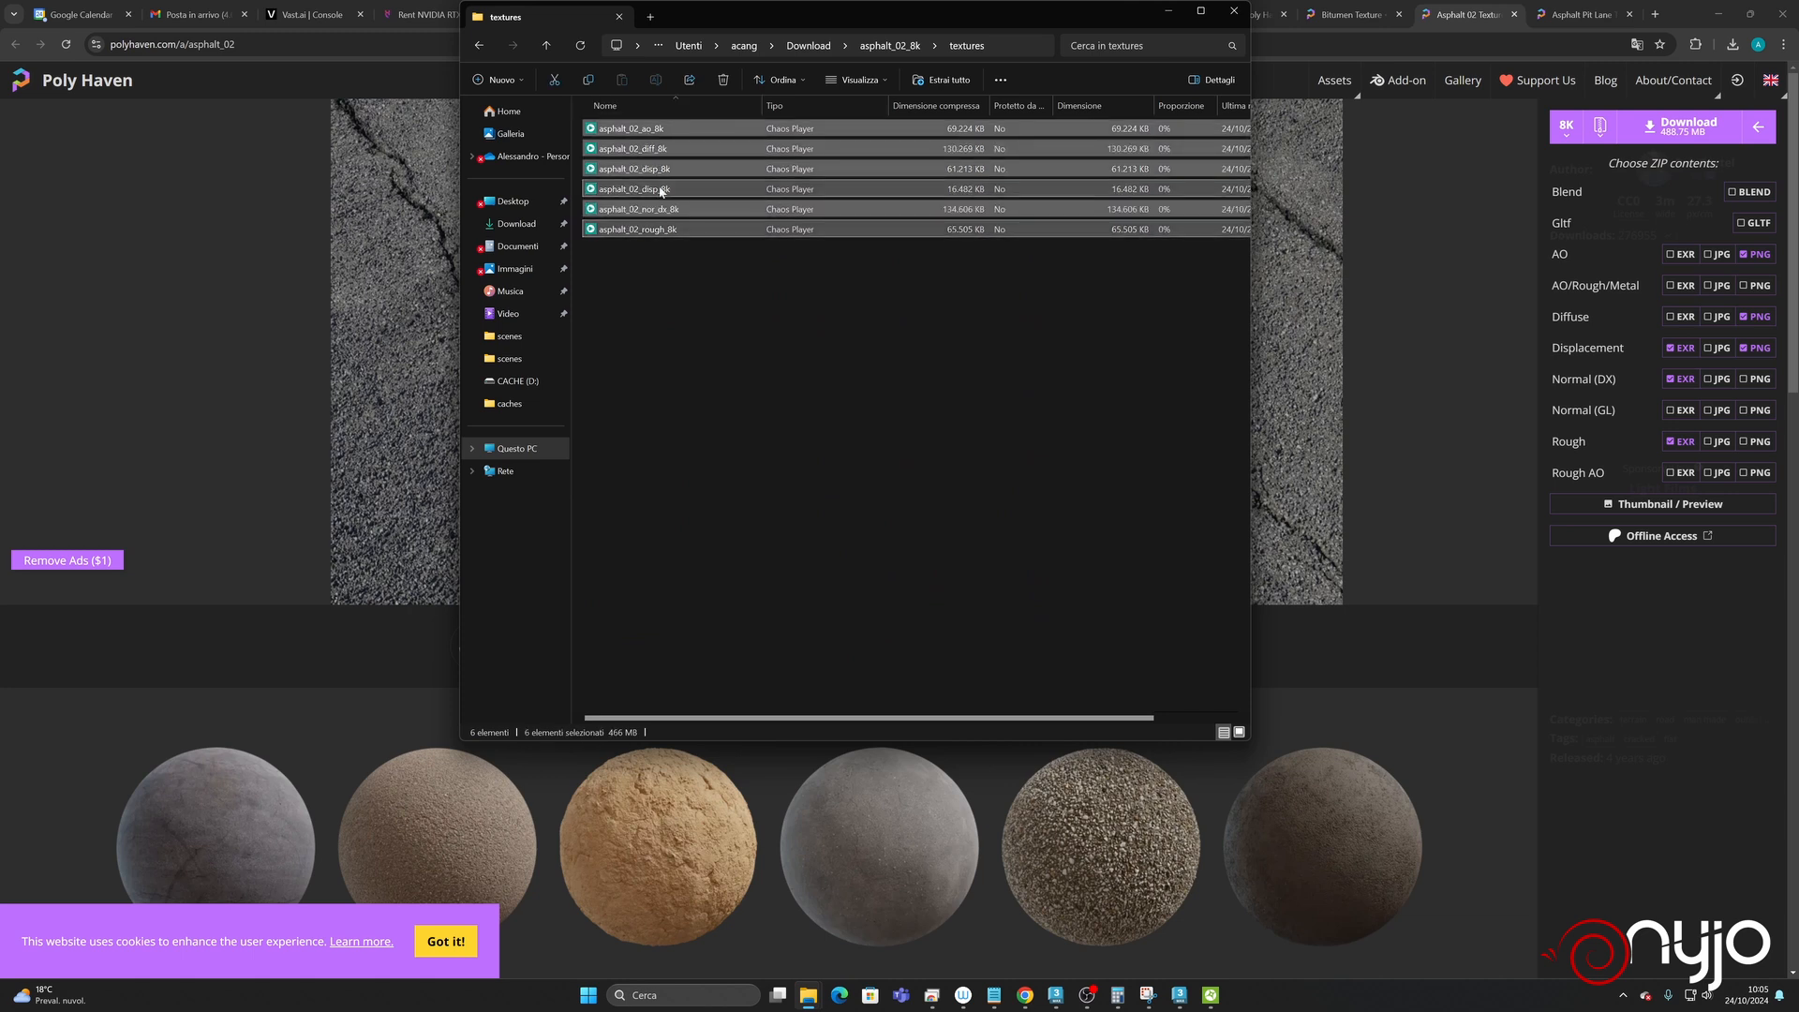
mouse_move(808, 995)
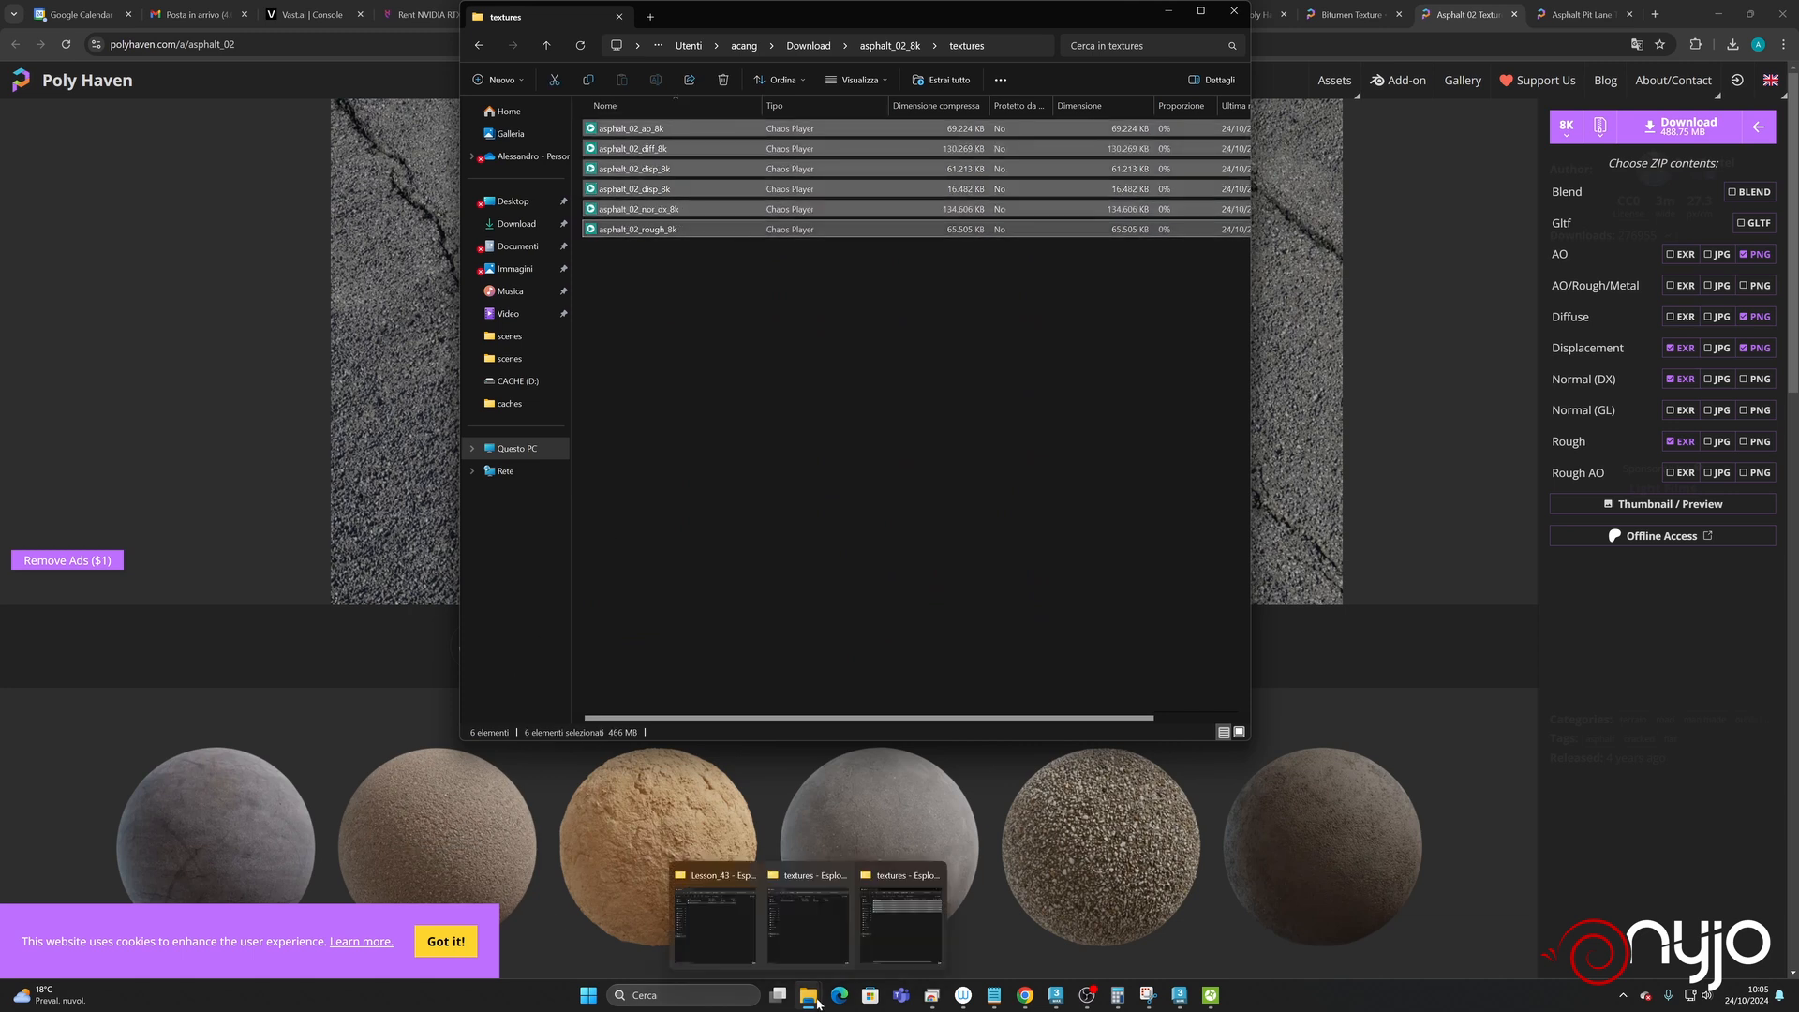
click(798, 942)
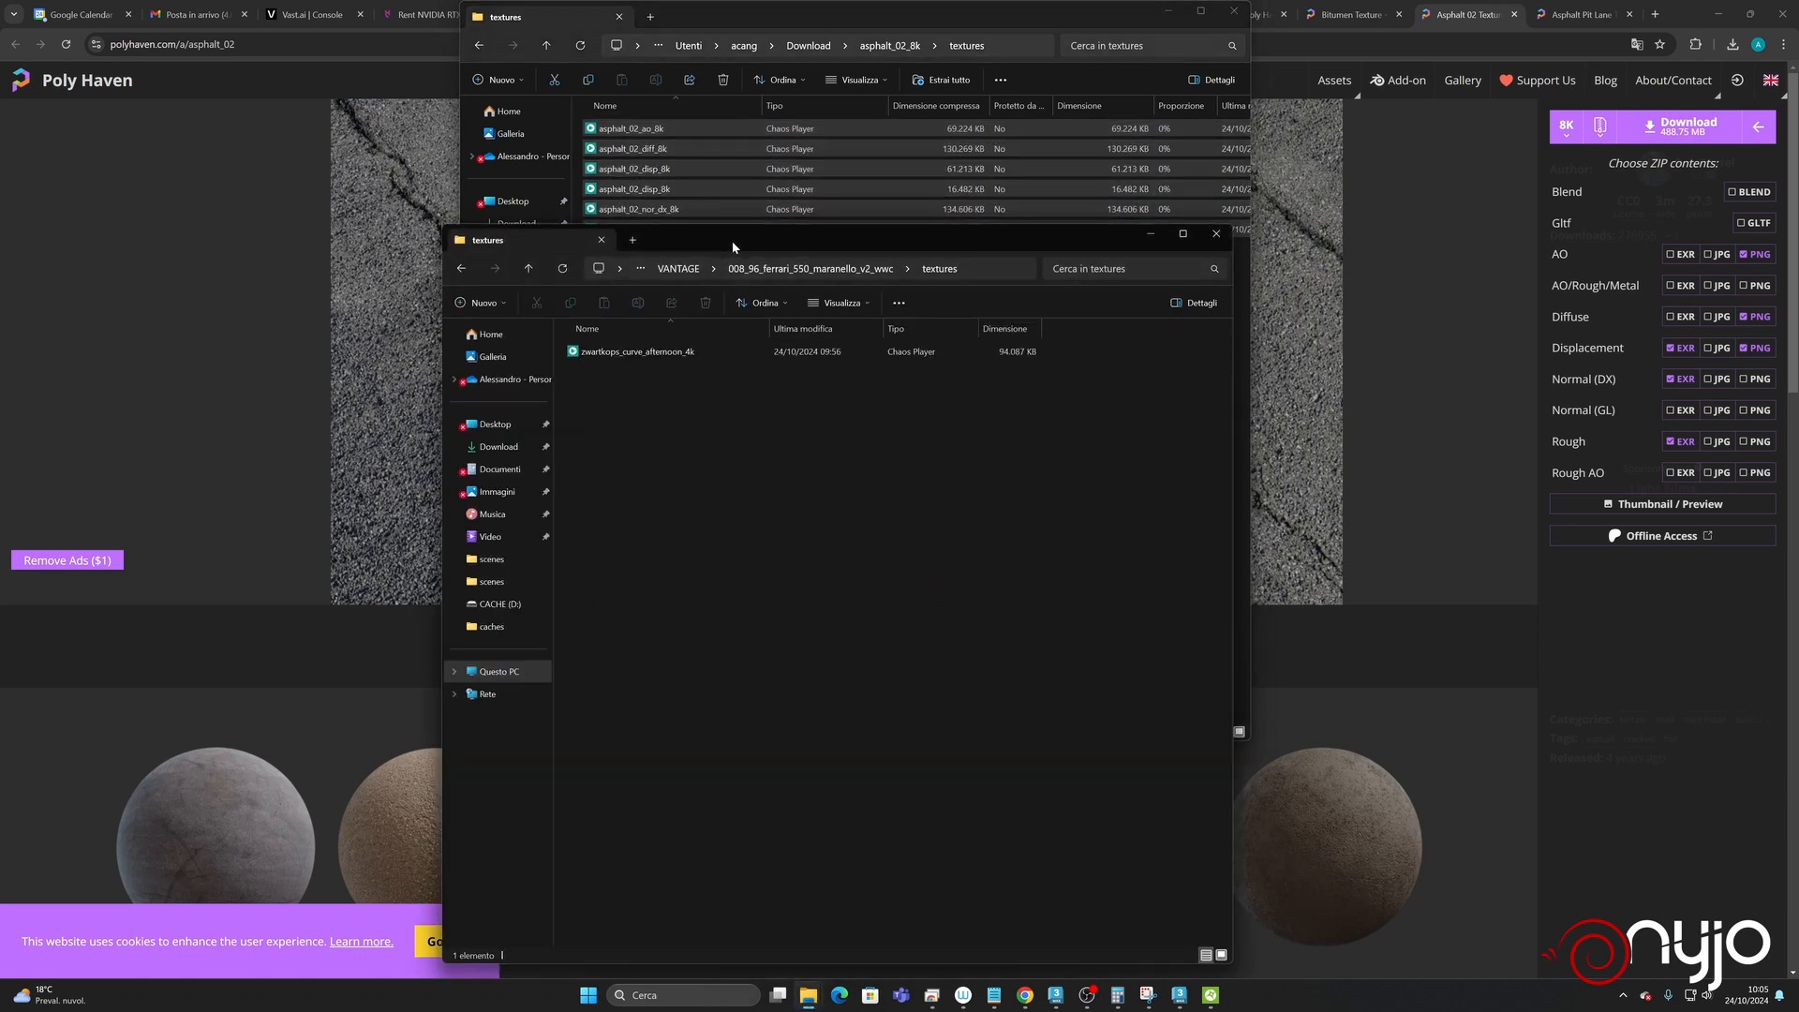
drag(734, 244, 1301, 198)
drag(943, 209, 1330, 442)
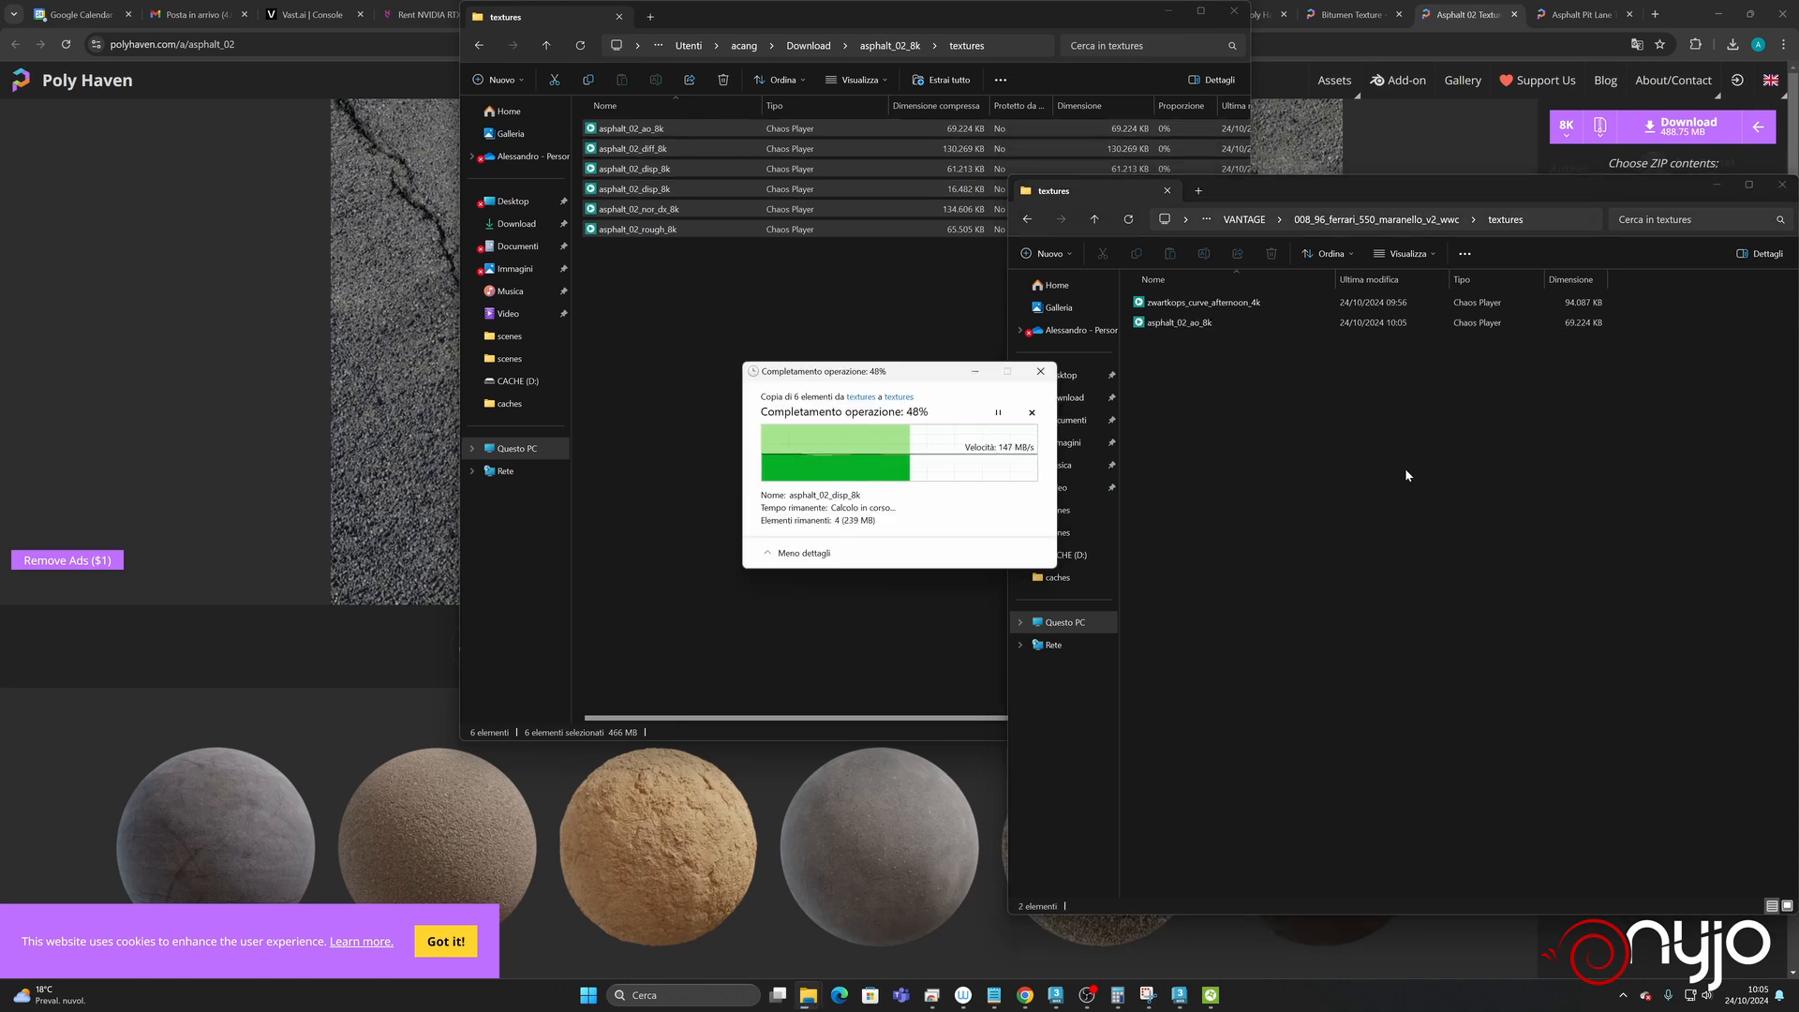
- Switch to 3ds Max with Chaos Vantage, shift the Glass node toward the car paint node and add a material view named View2
mouse_move(1181, 995)
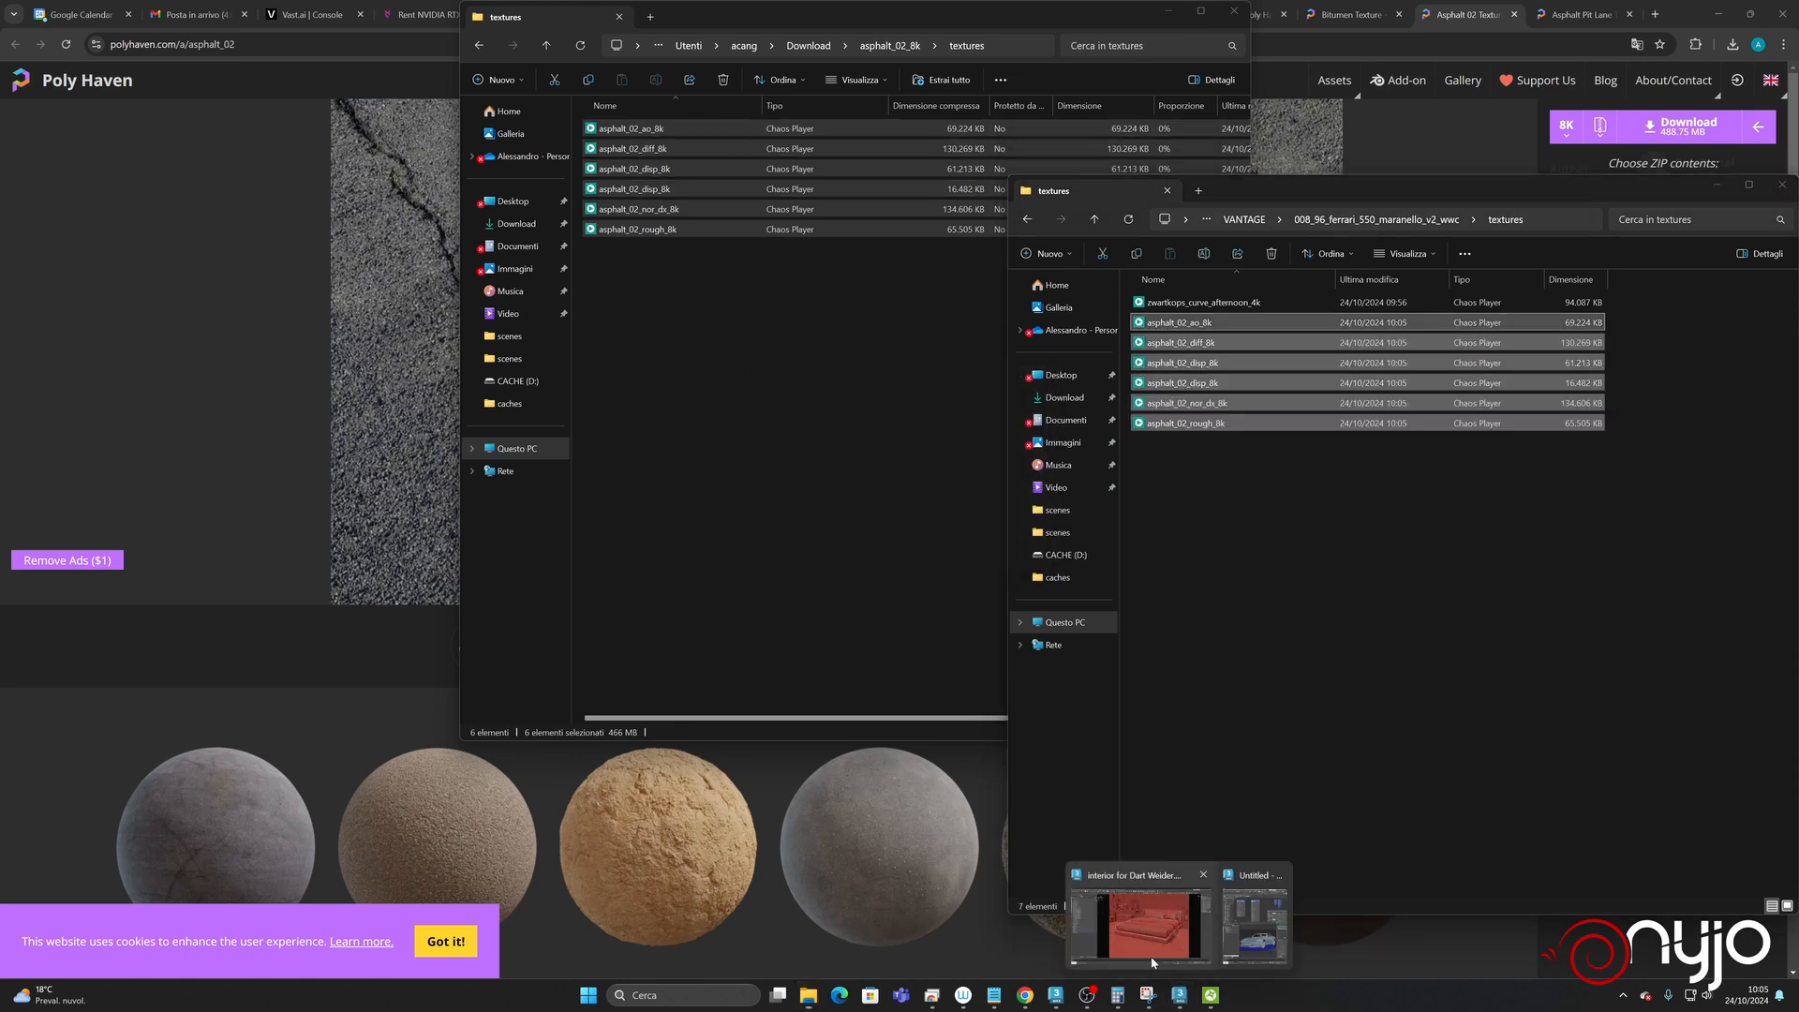
click(1242, 943)
click(1208, 1000)
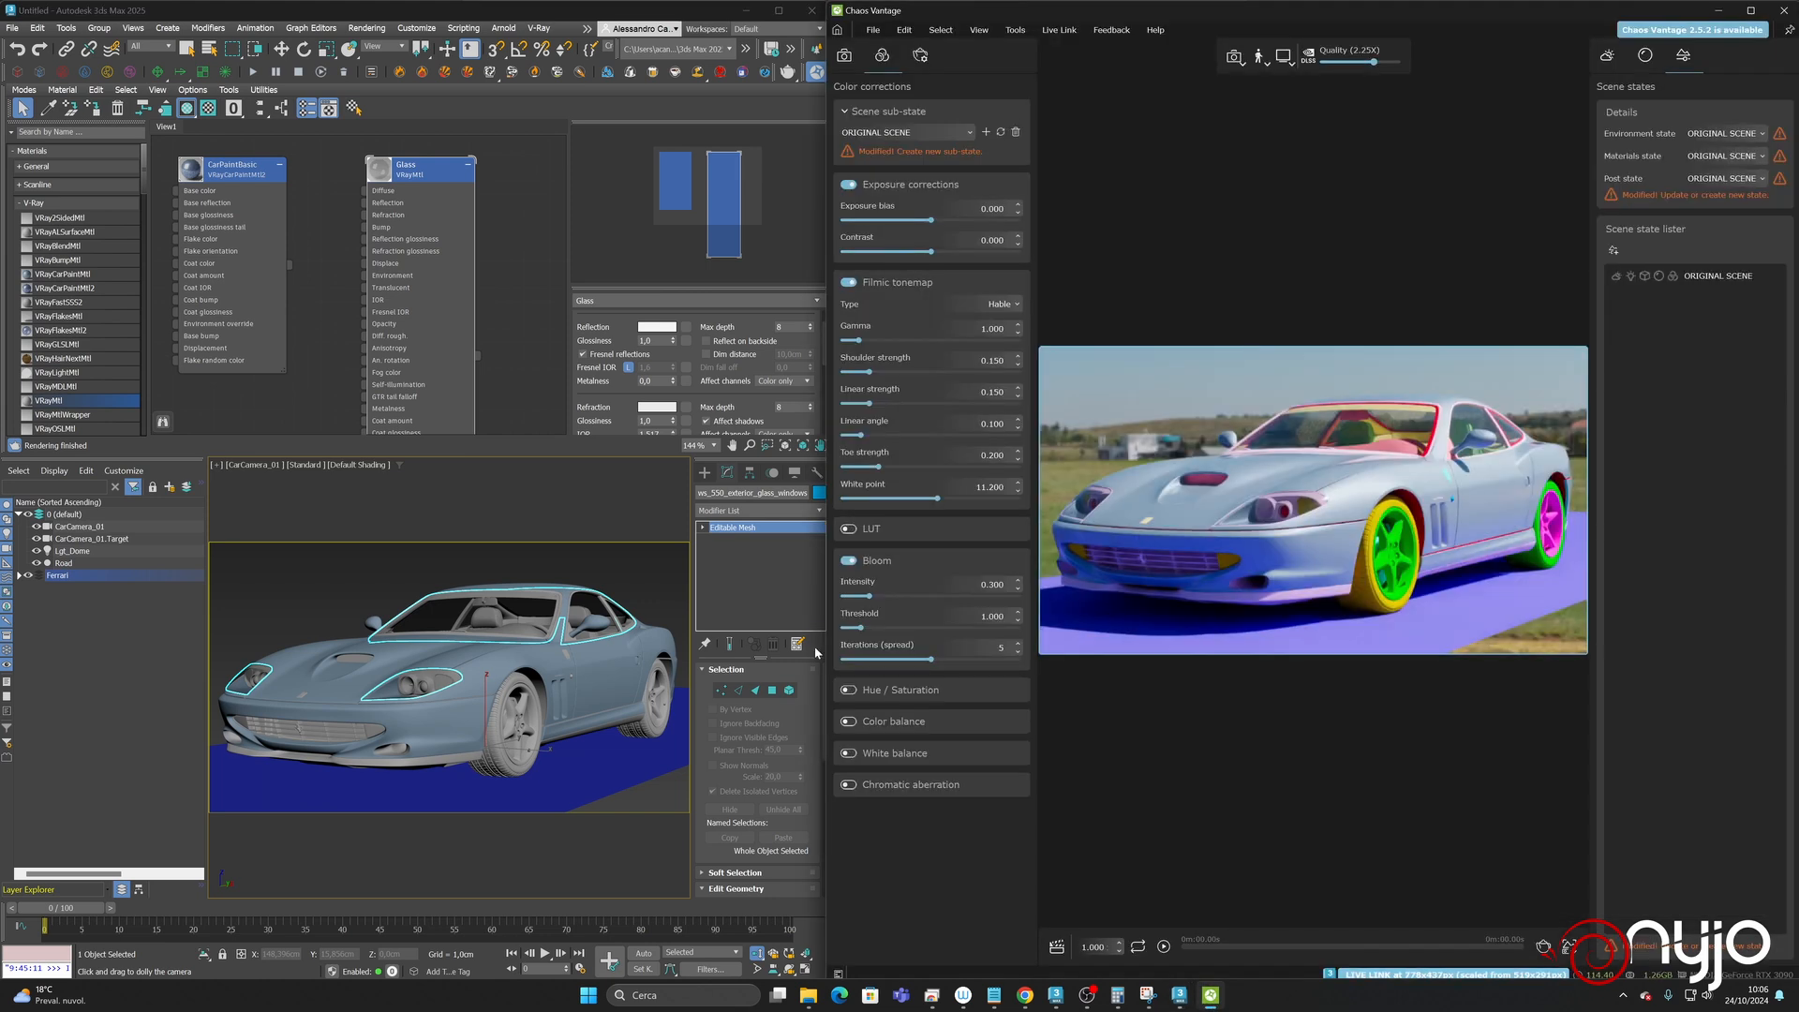
drag(422, 180, 369, 180)
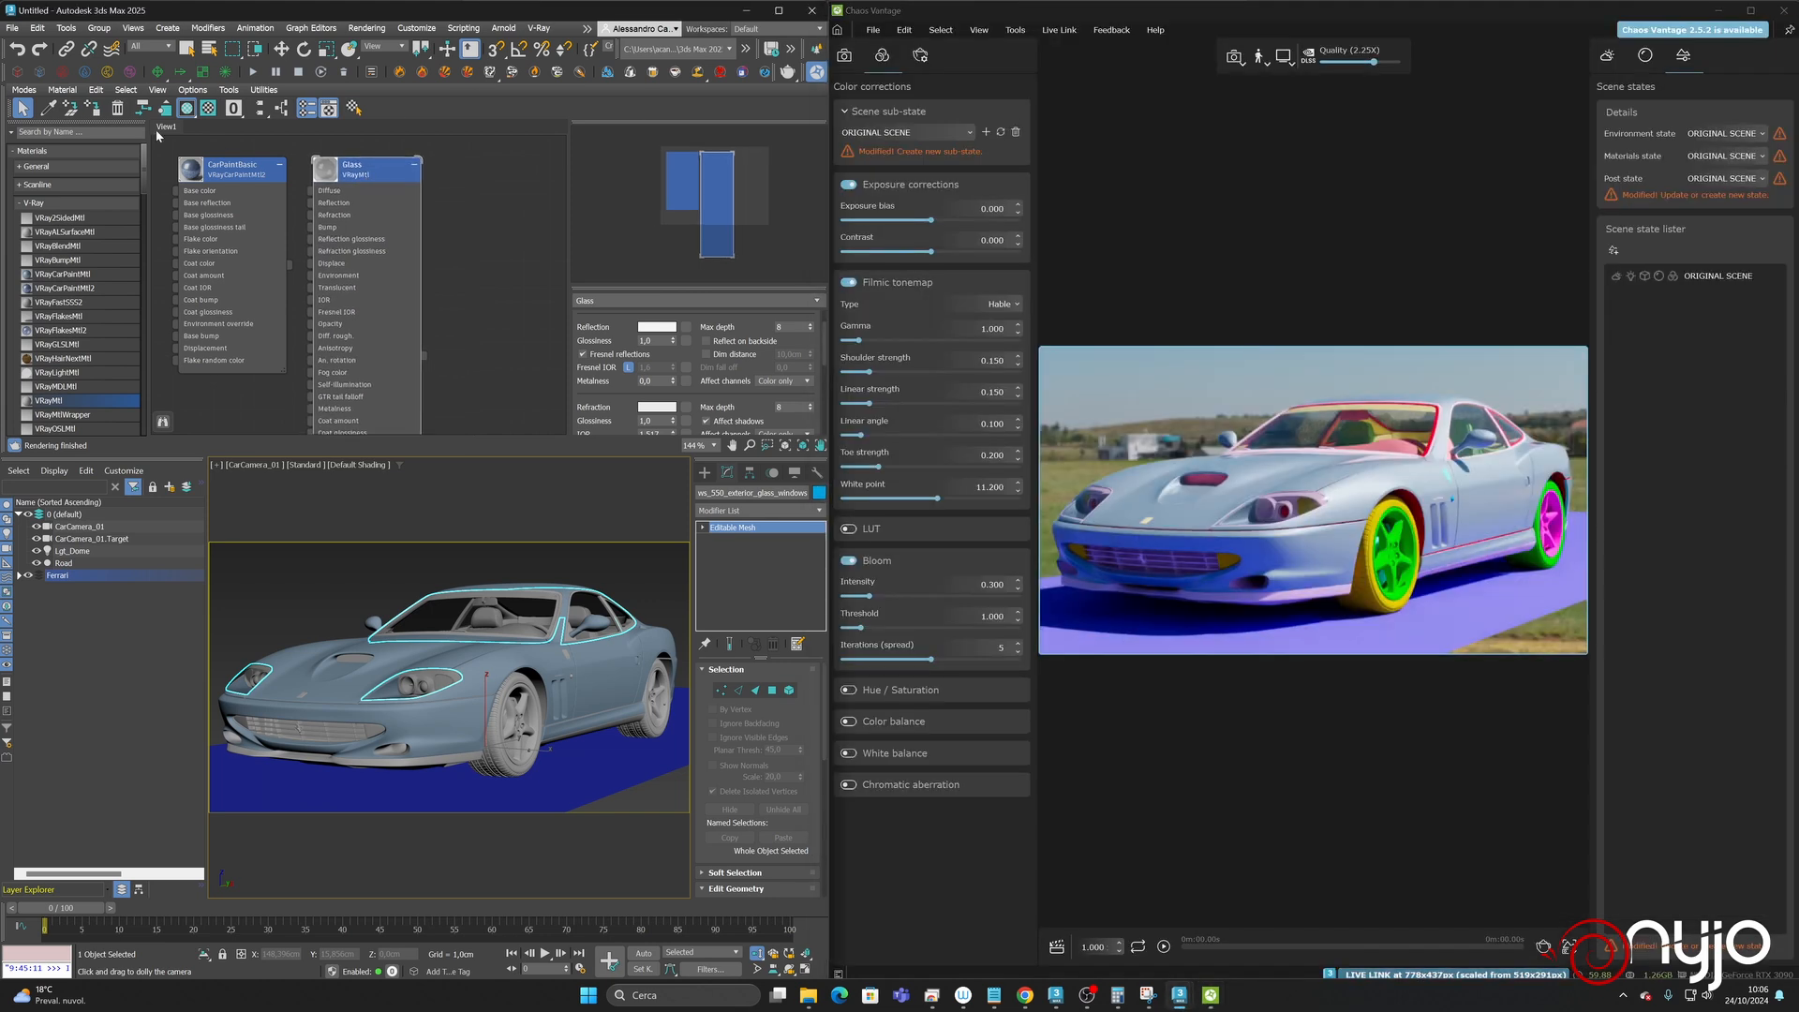
right_click(204, 127)
click(251, 136)
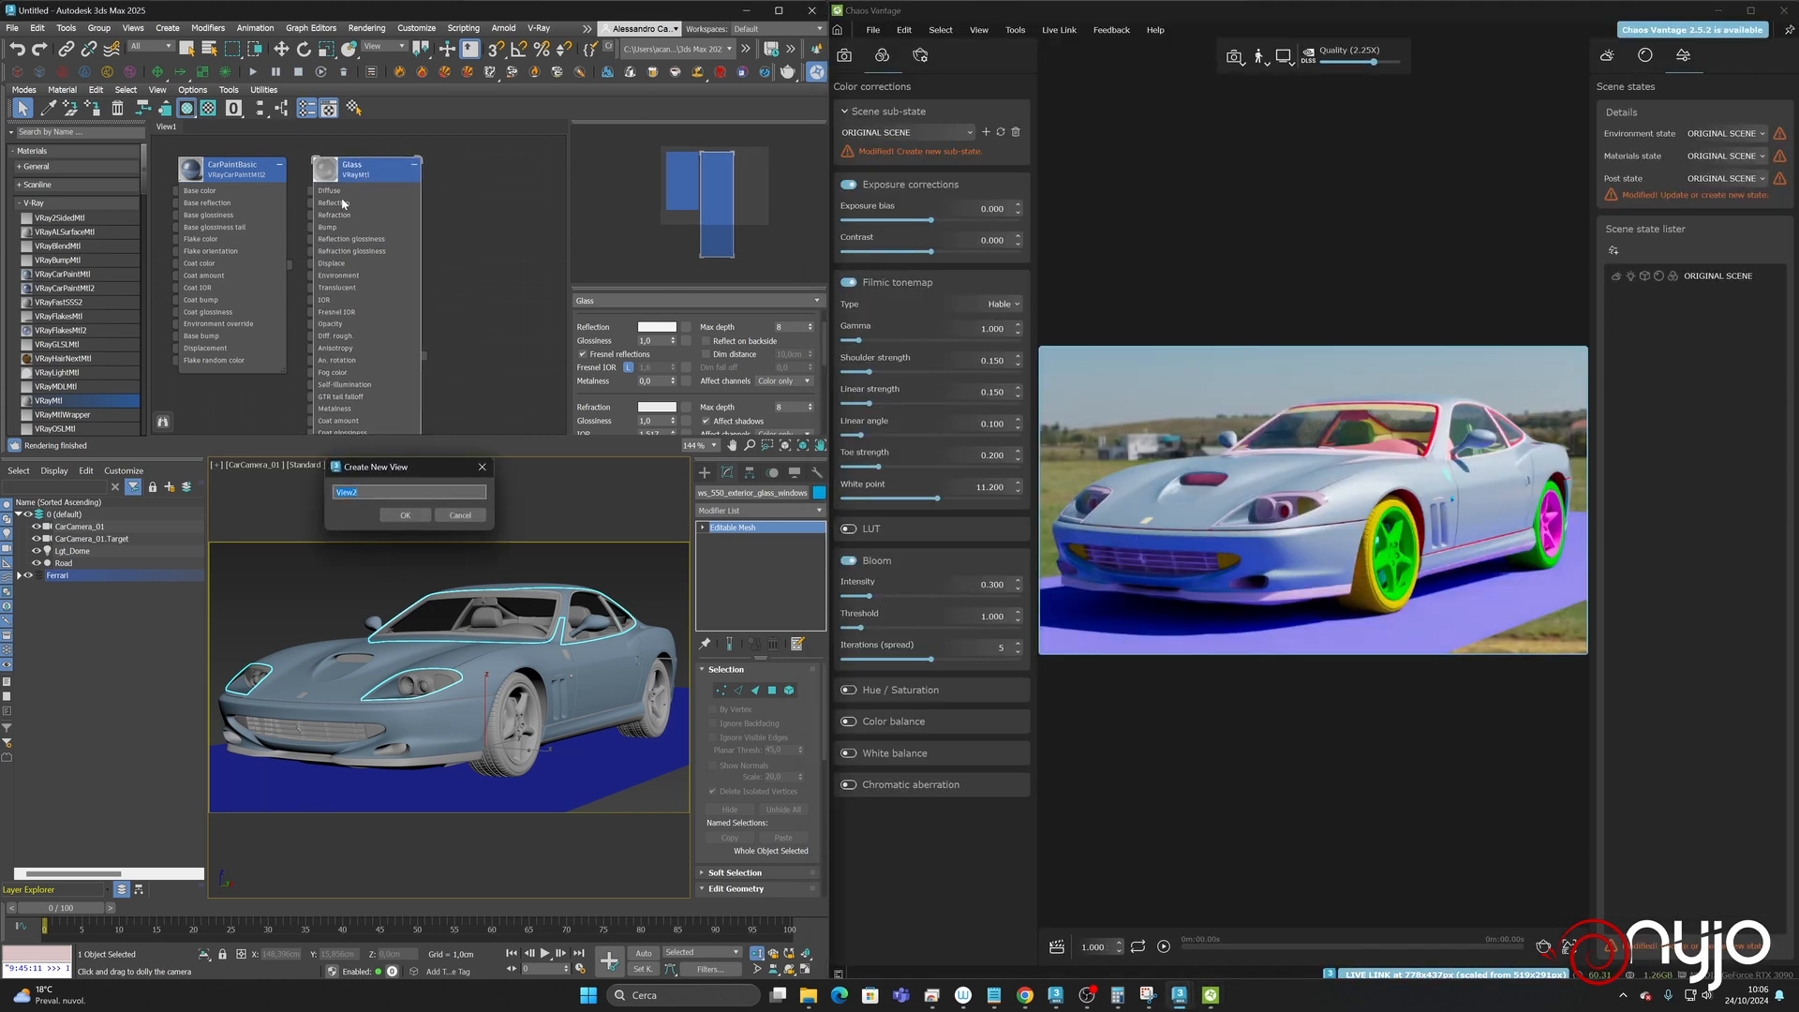
click(405, 515)
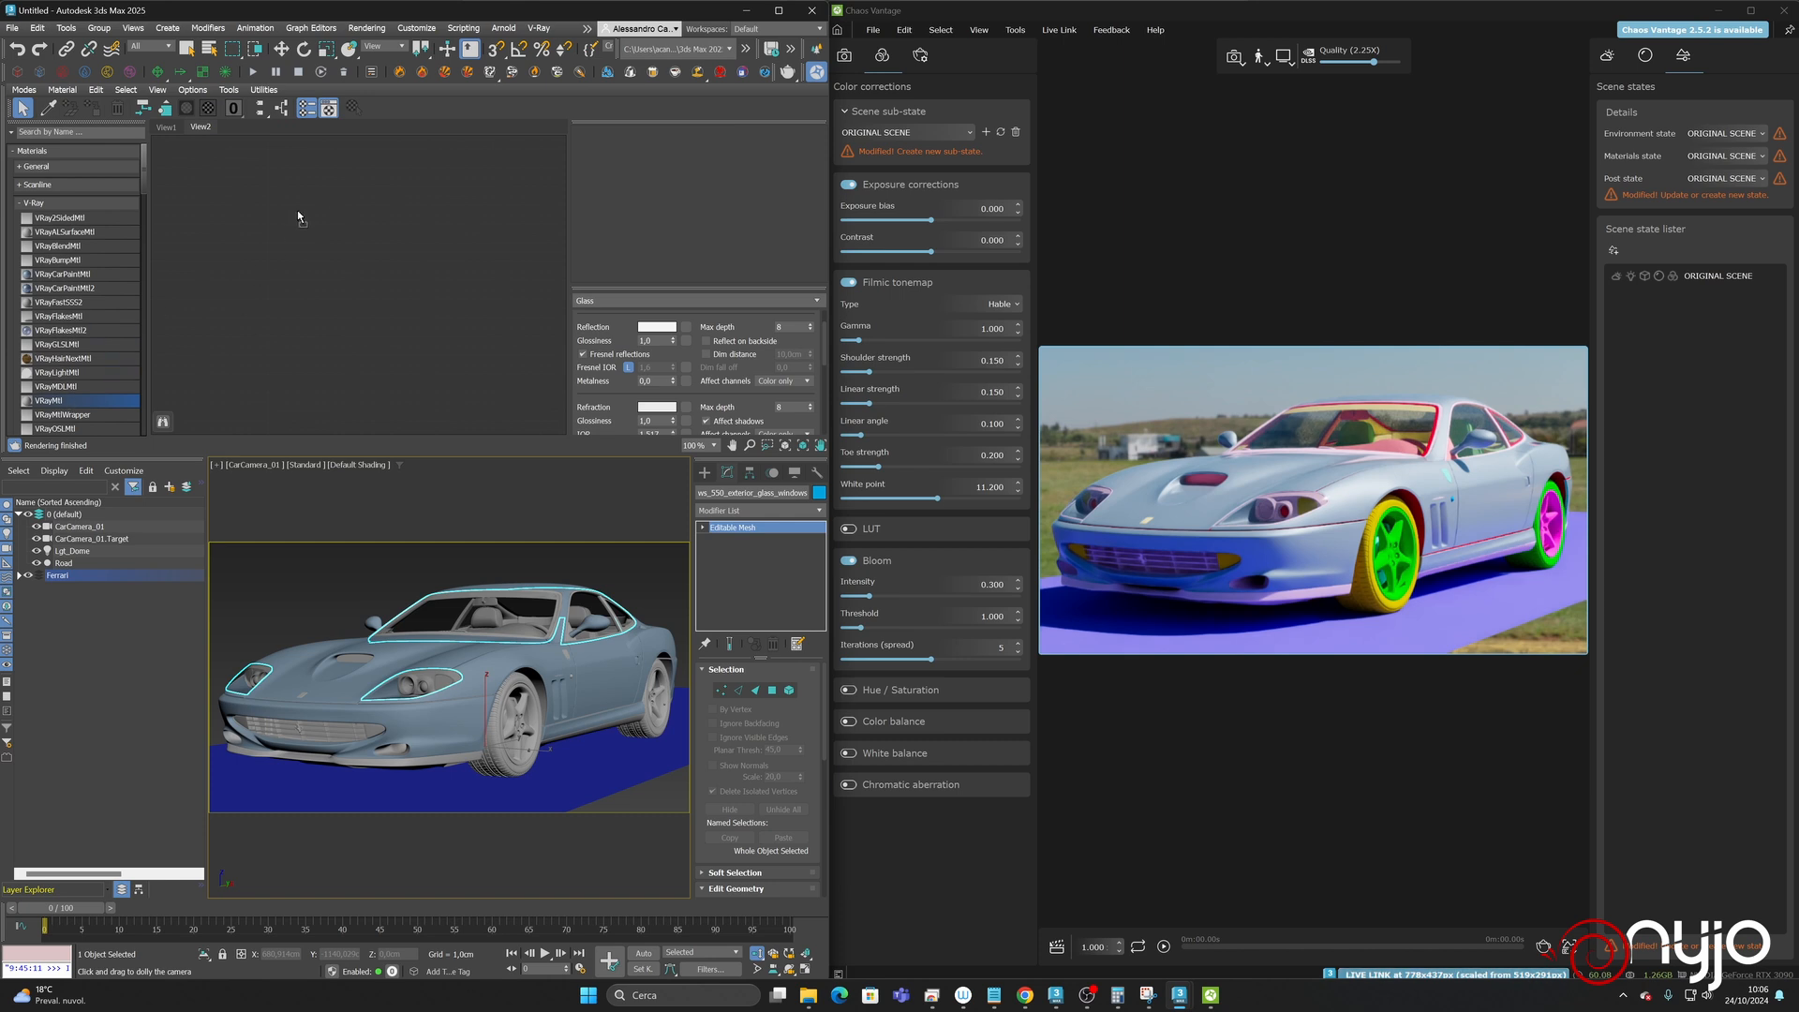
- Create a VRayMtl in View2 and name it Asphaltq
drag(298, 217, 298, 218)
click(651, 304)
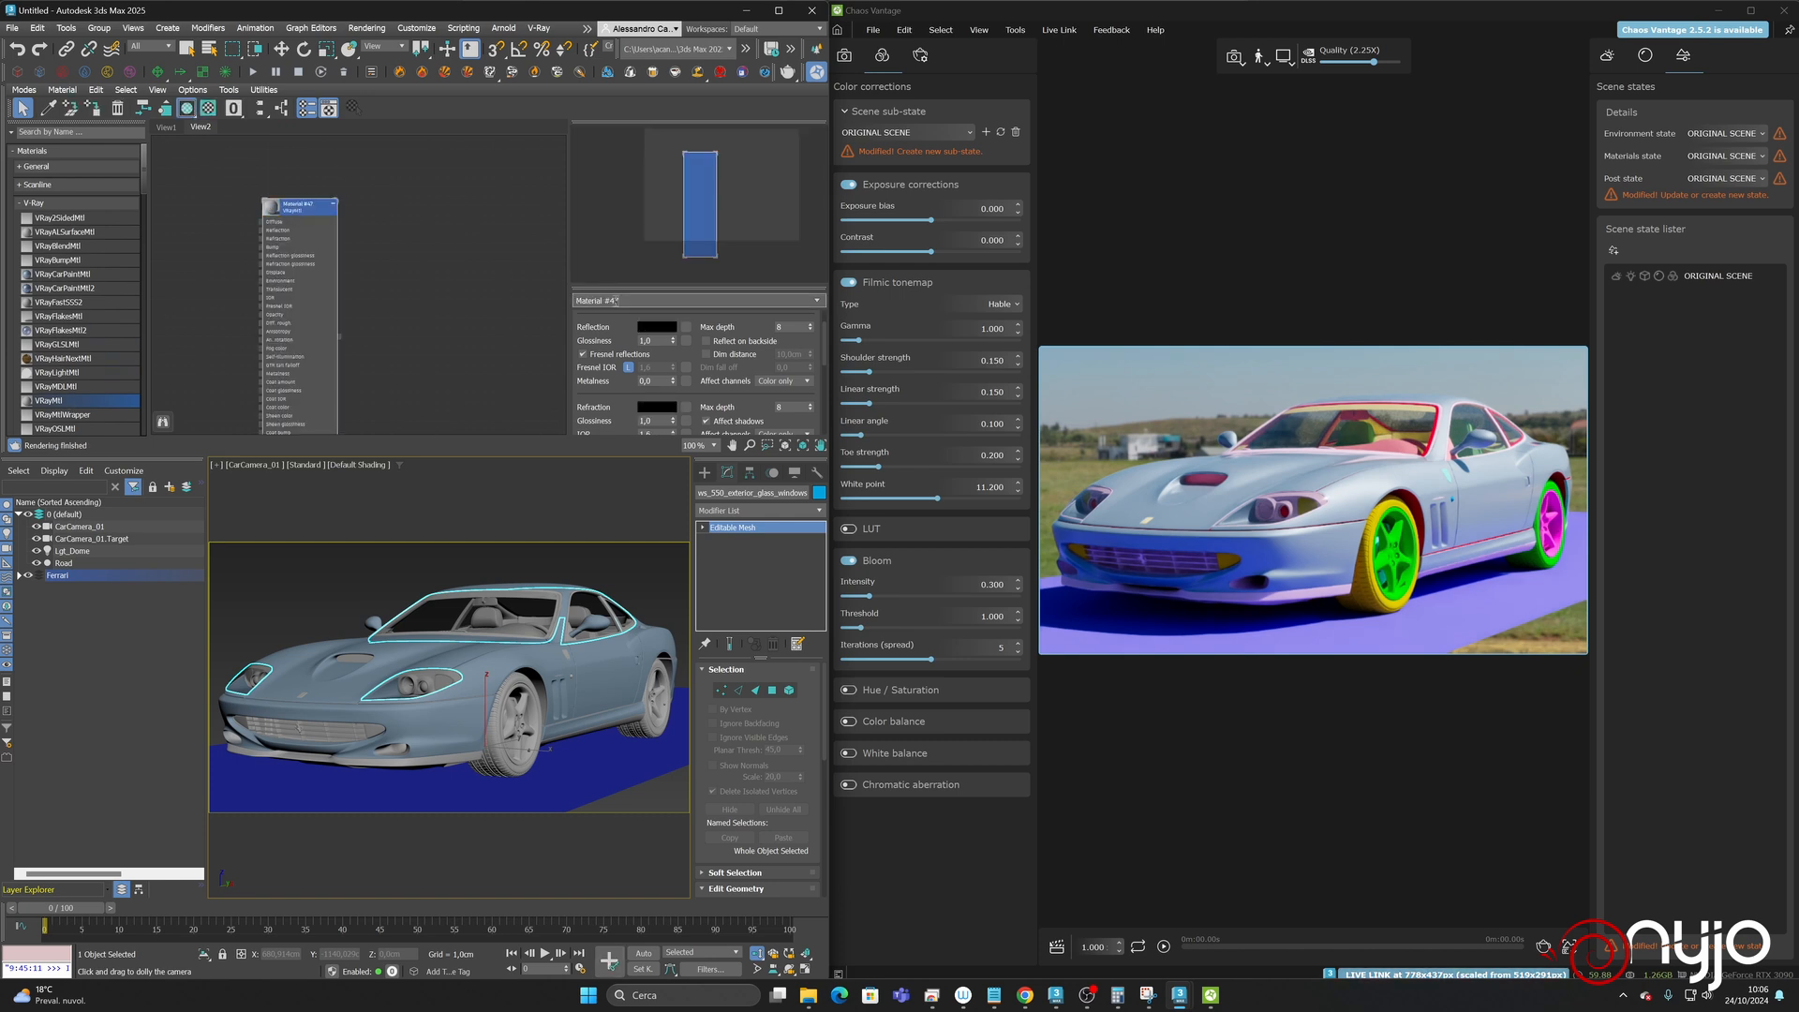
text(Asphaltq)
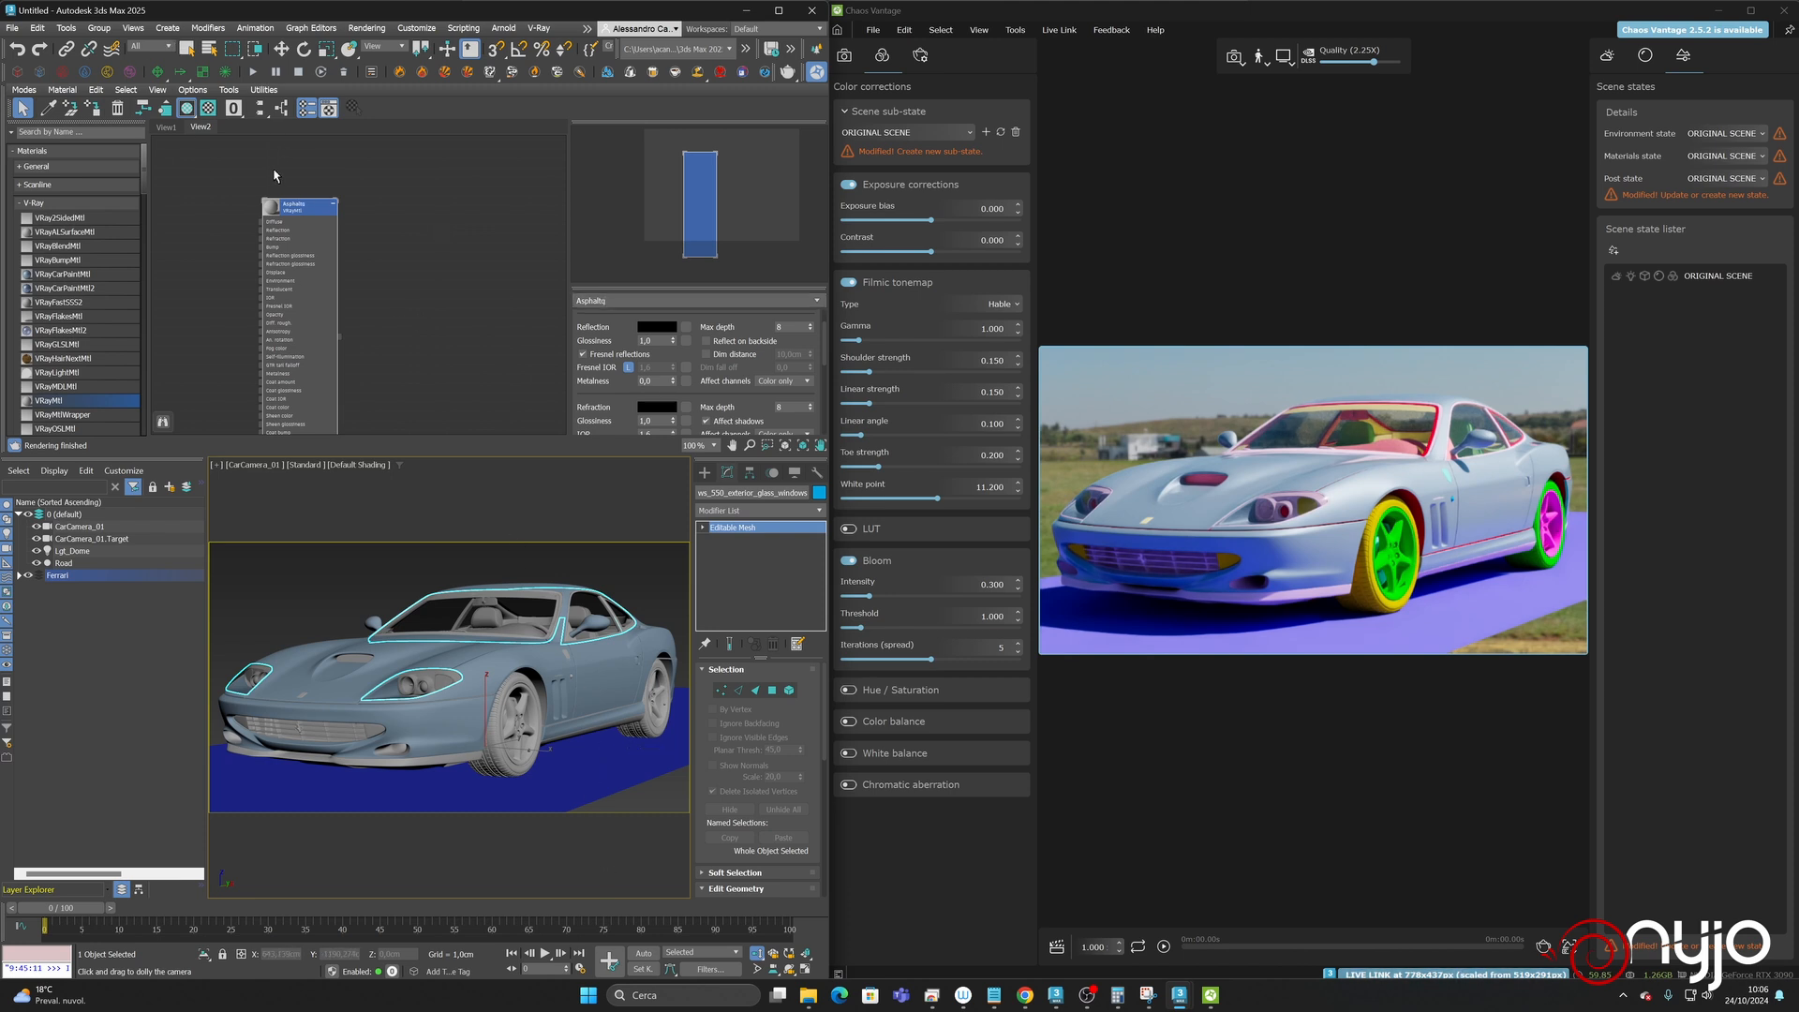
- Select the Road plane under the car and assign the Asphaltq material to it
right_click(293, 206)
click(349, 292)
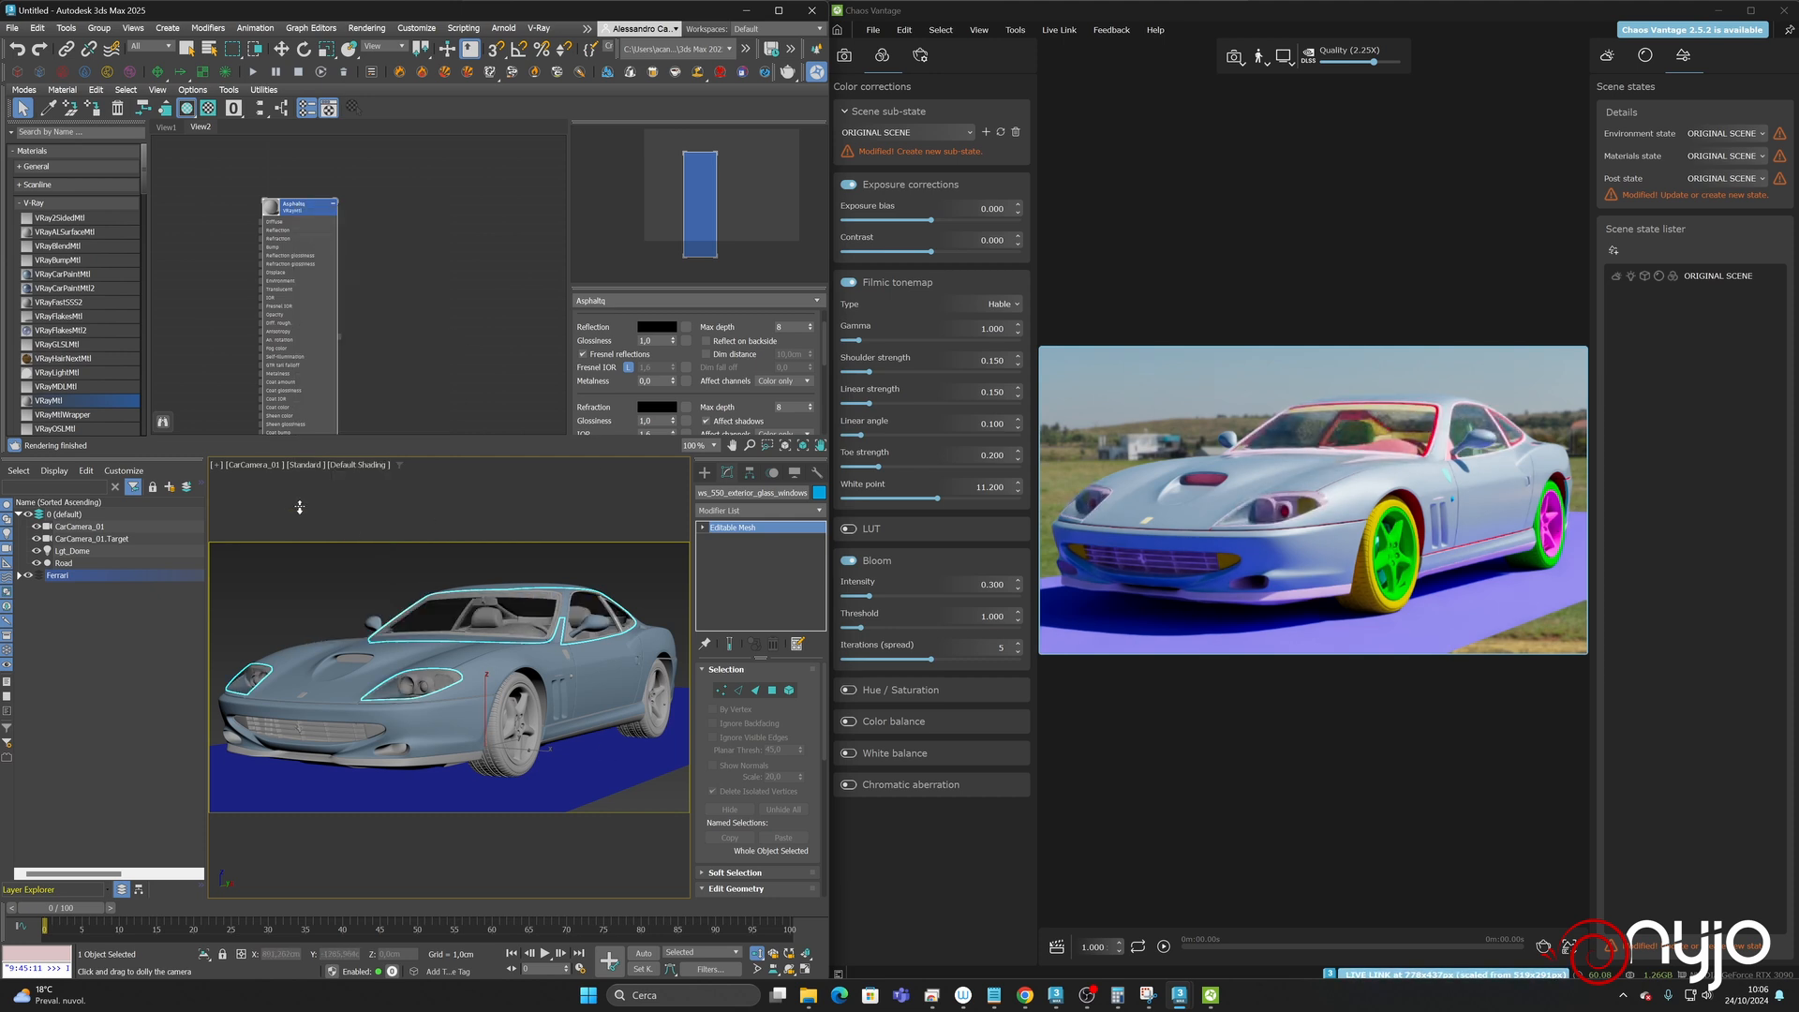
click(186, 47)
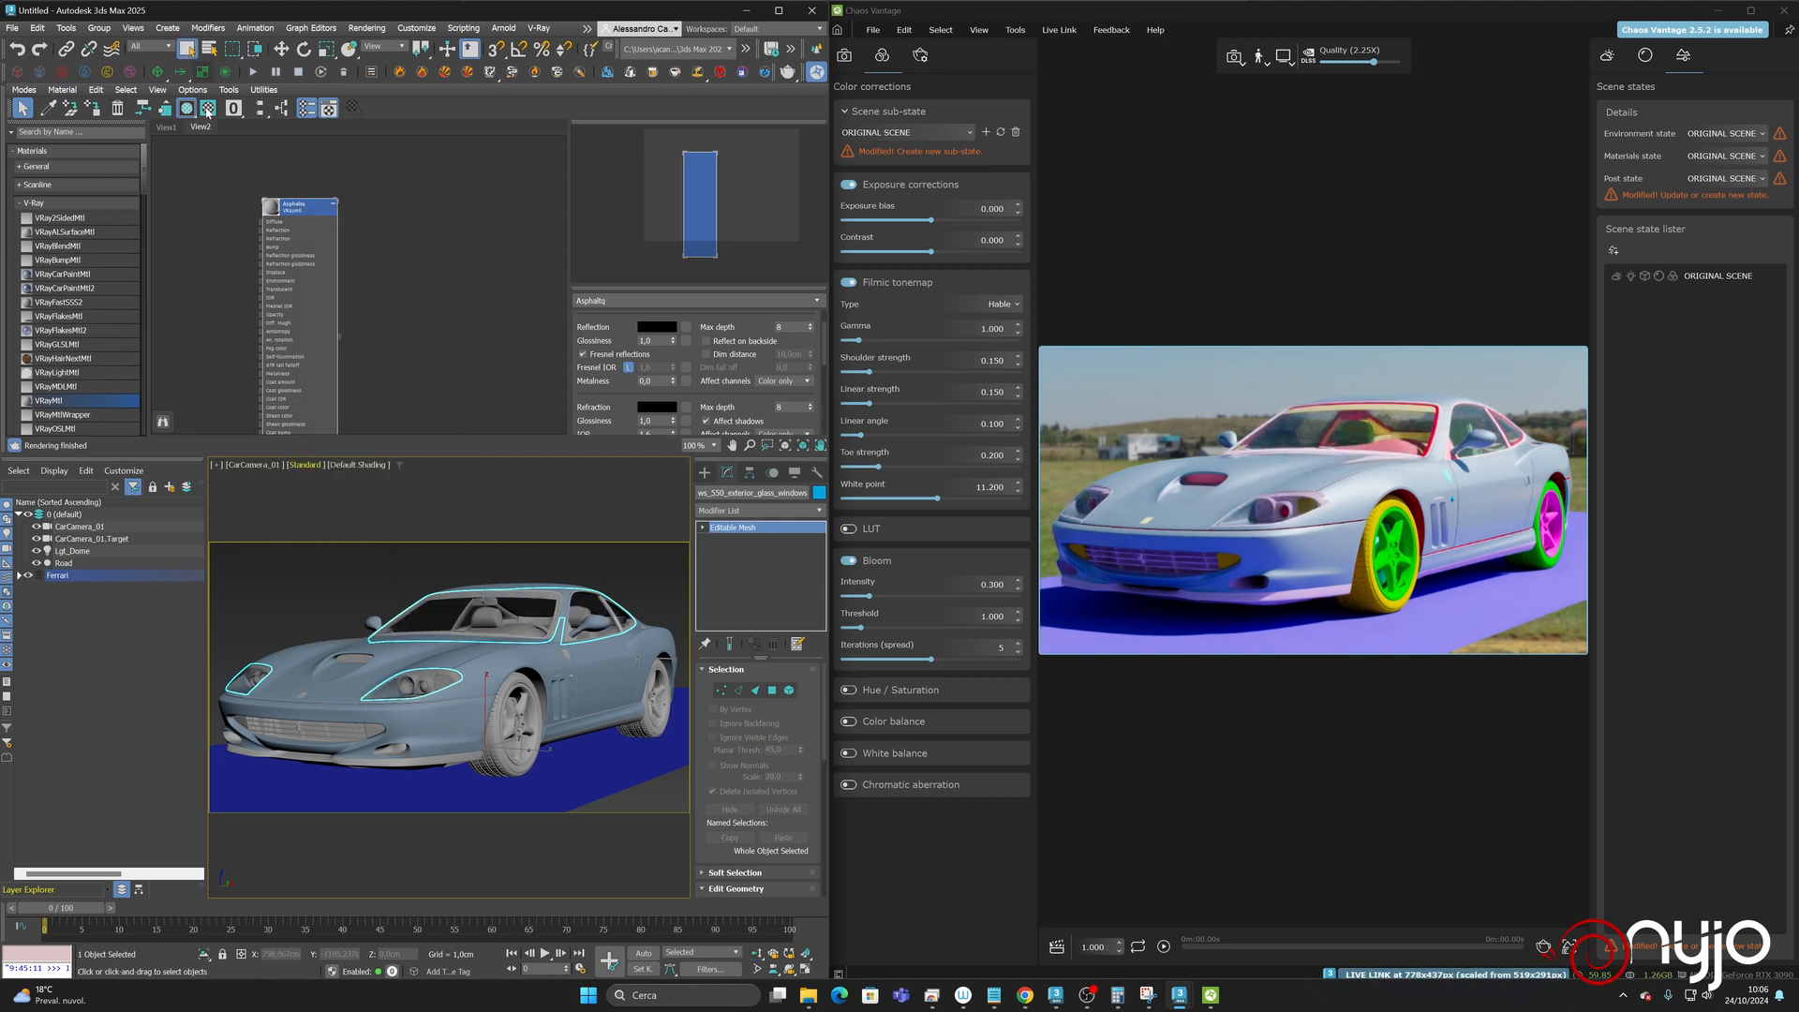
click(615, 785)
right_click(319, 207)
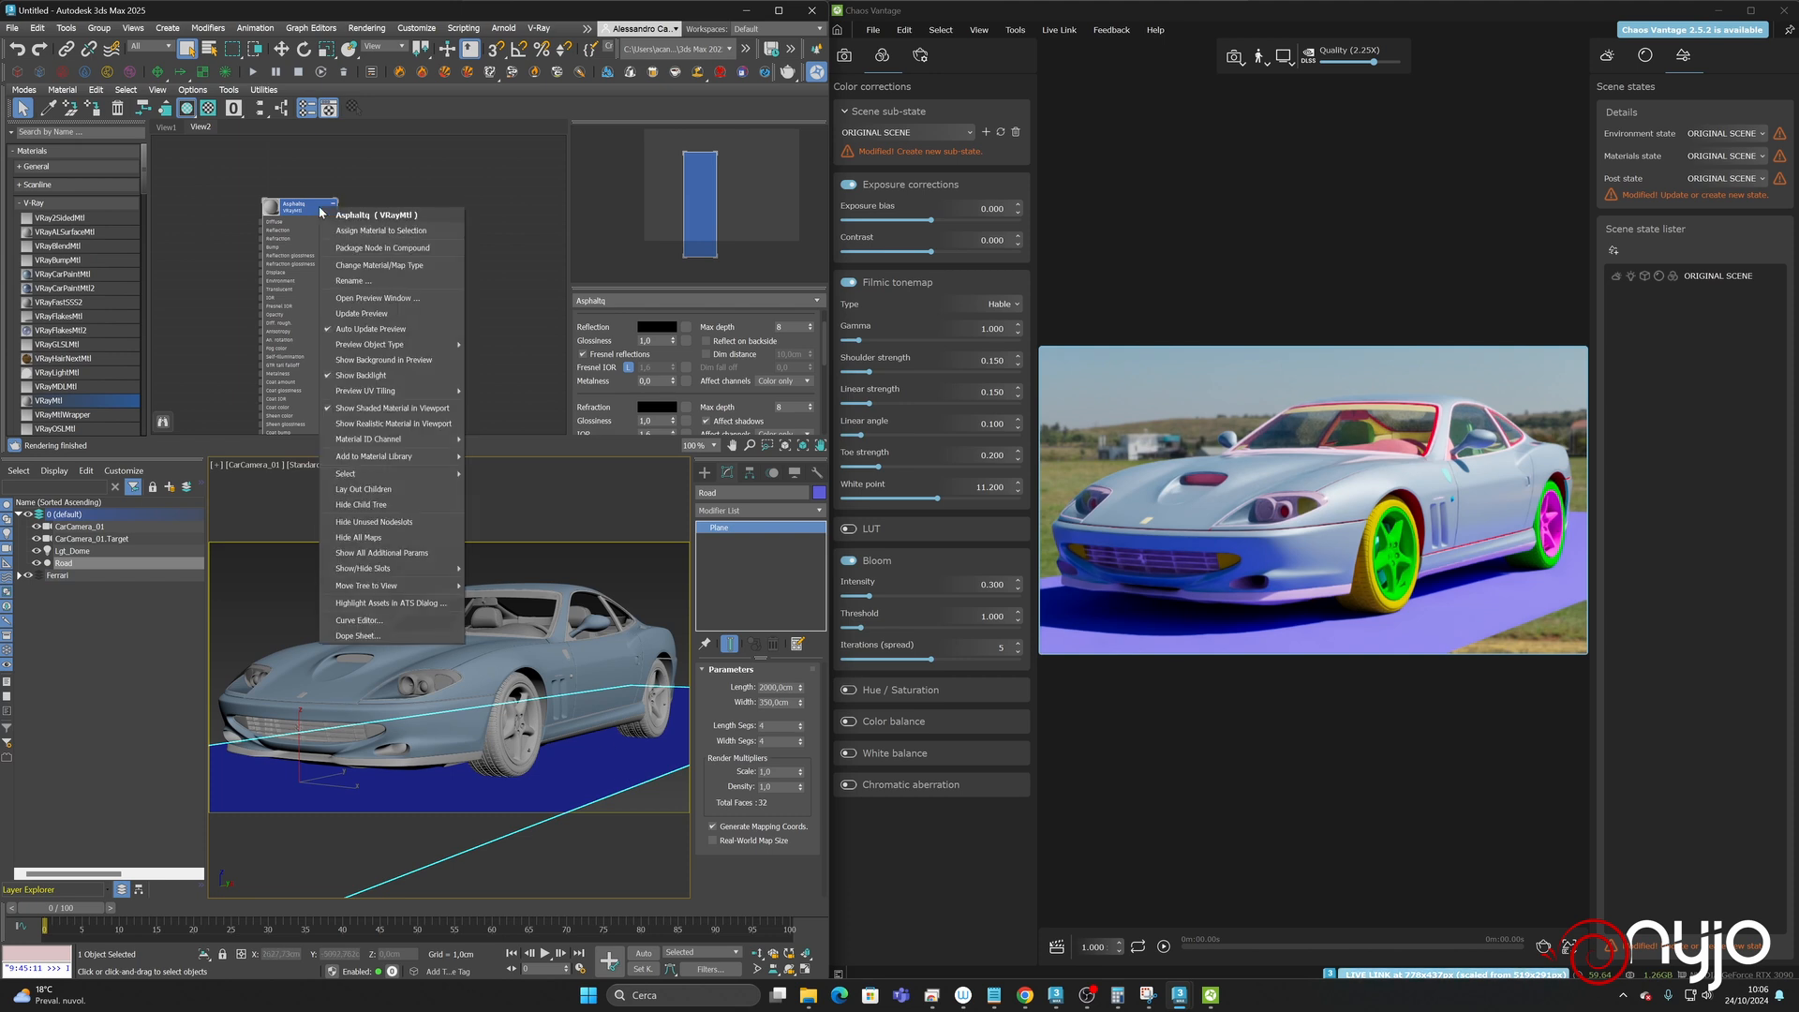
click(345, 227)
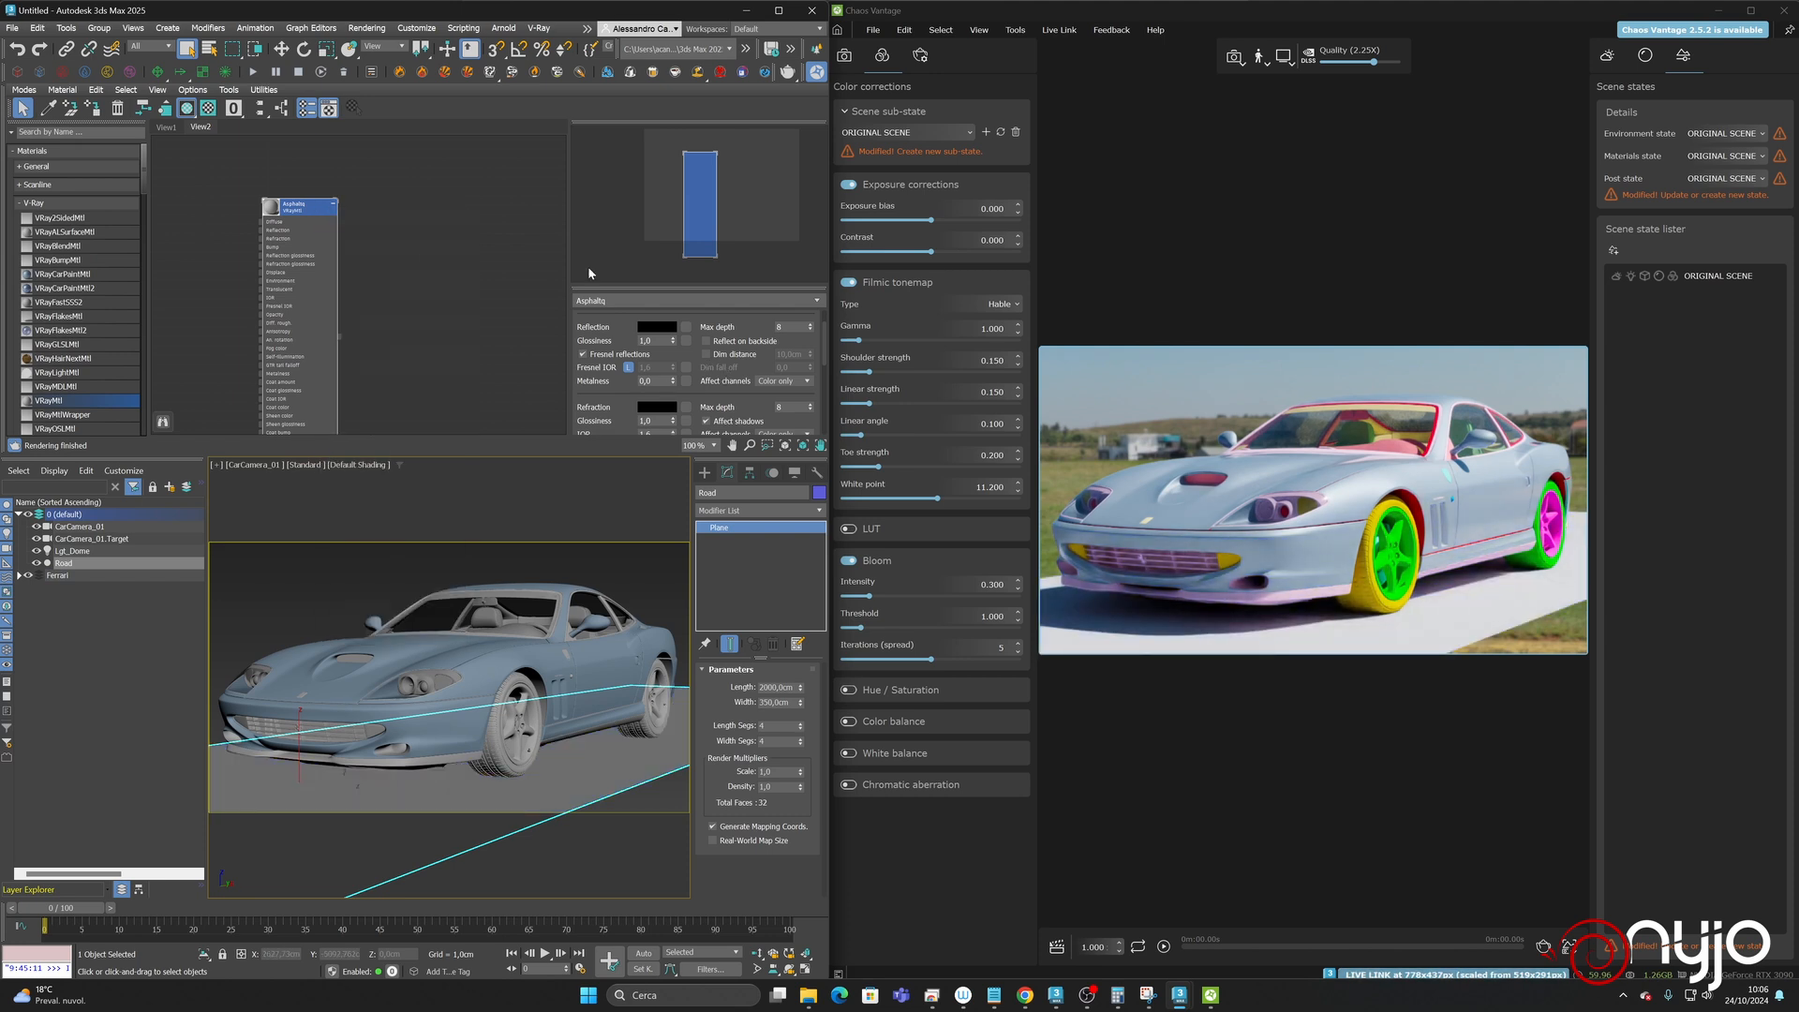
- Add a Color Correction map and a Composite map to View2 beside the Asphaltq material
middle_drag(289, 219, 440, 171)
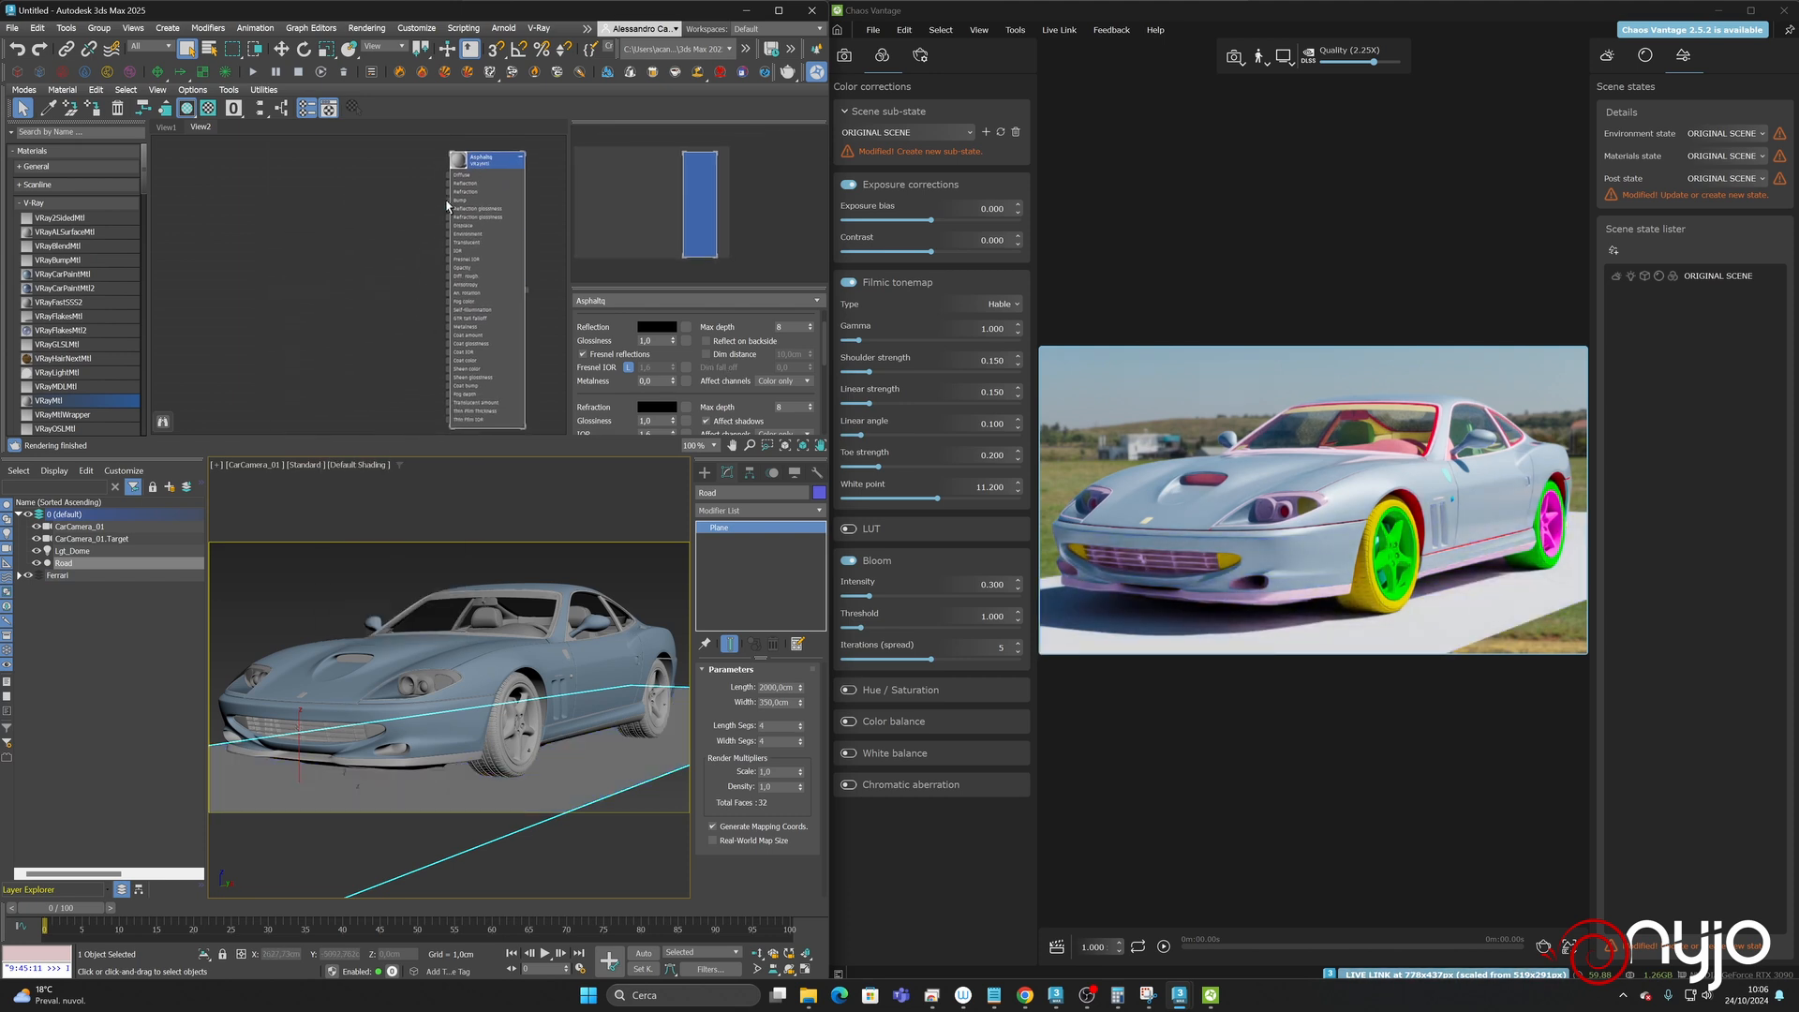
click(66, 204)
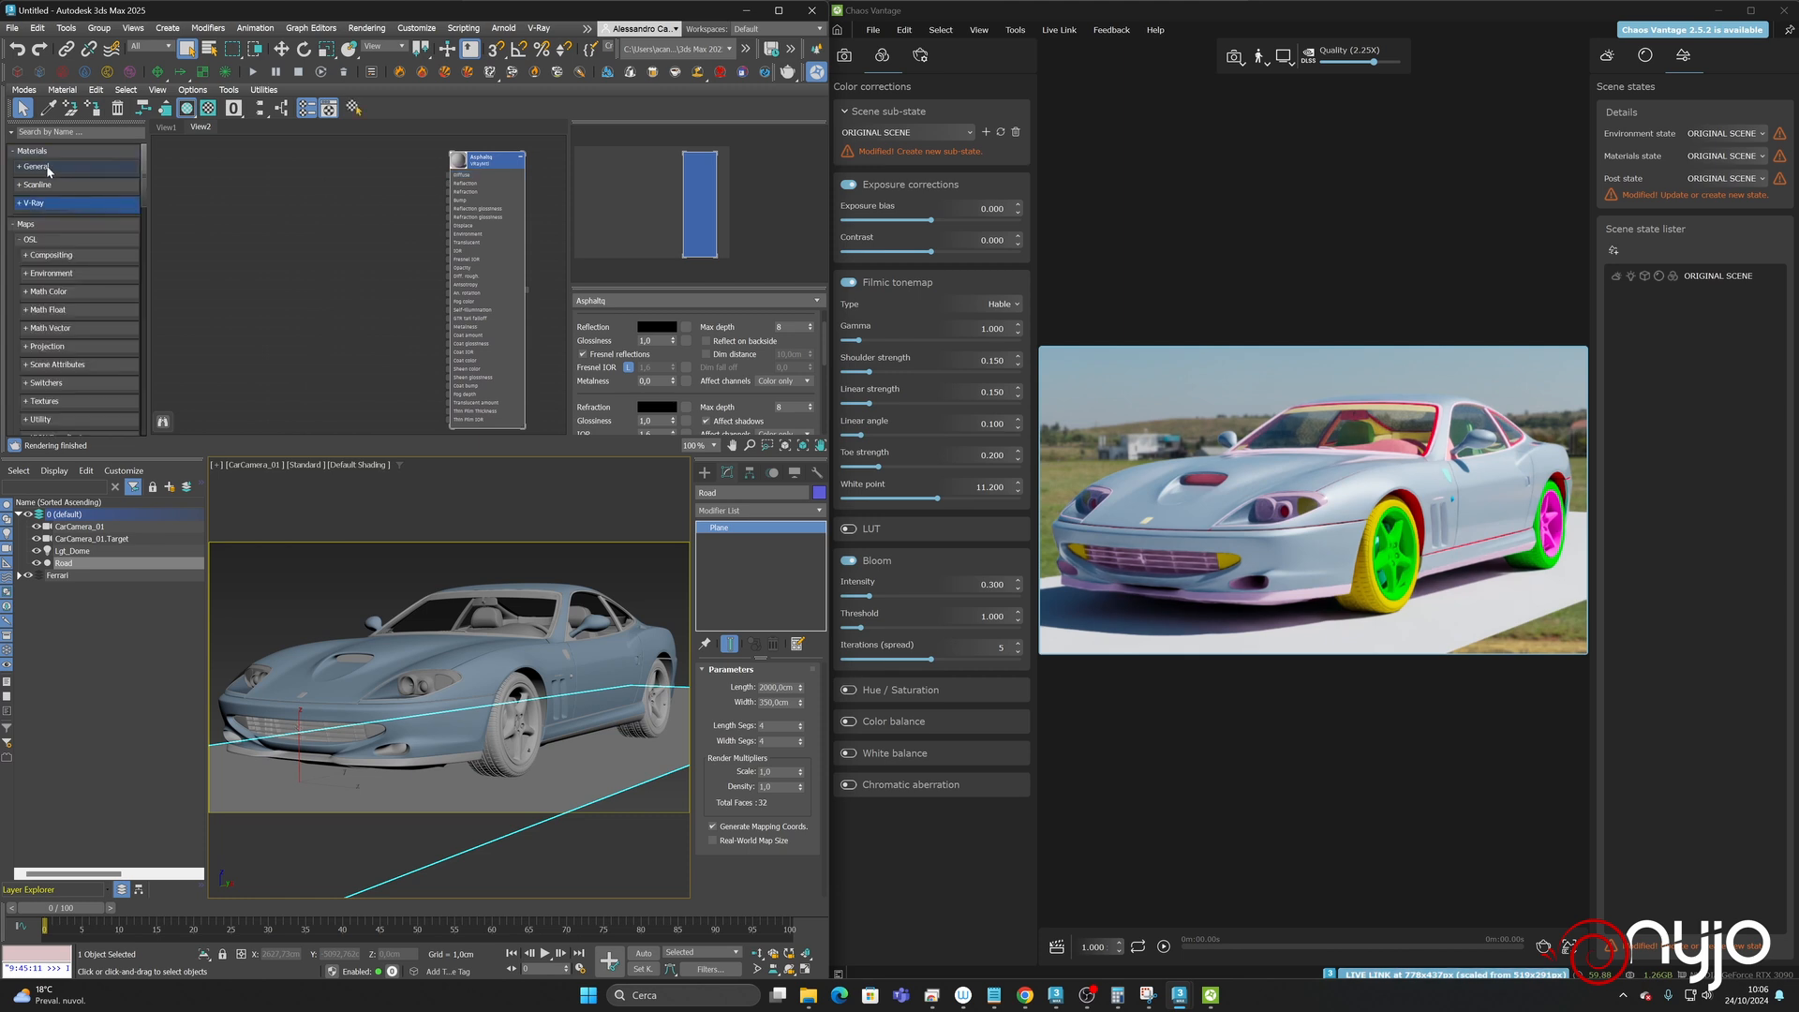
click(43, 226)
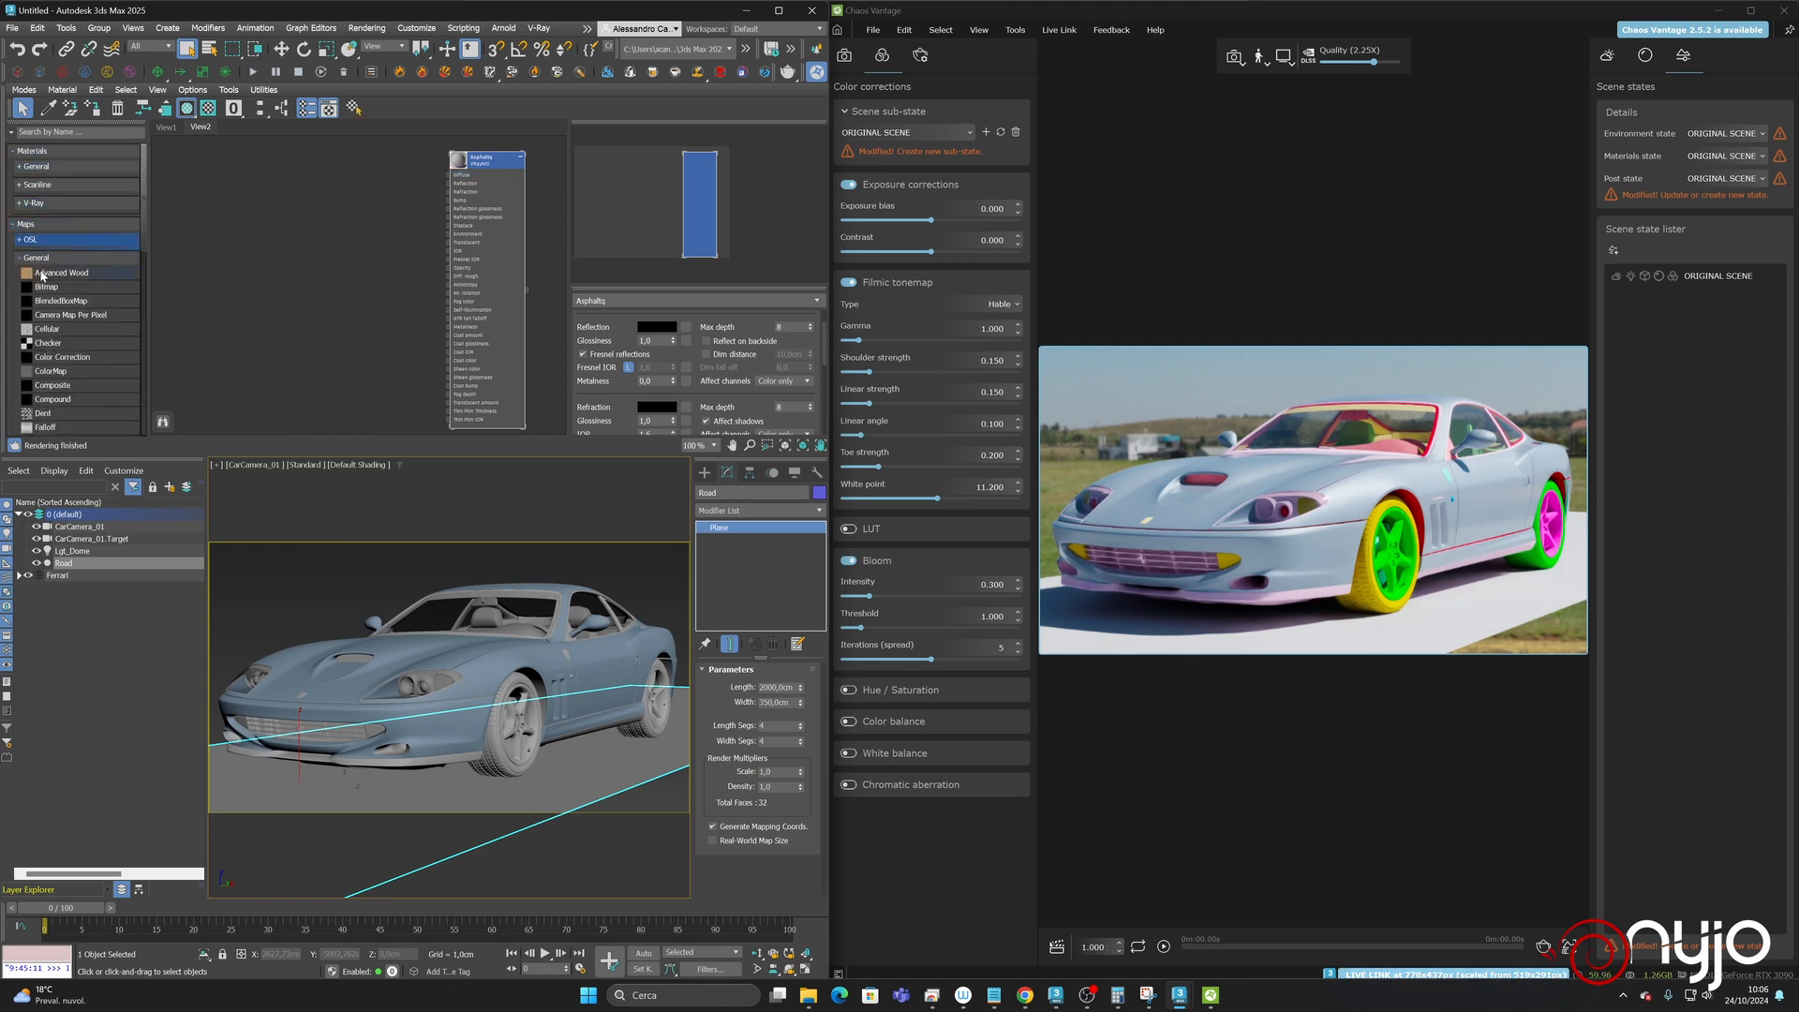
click(37, 257)
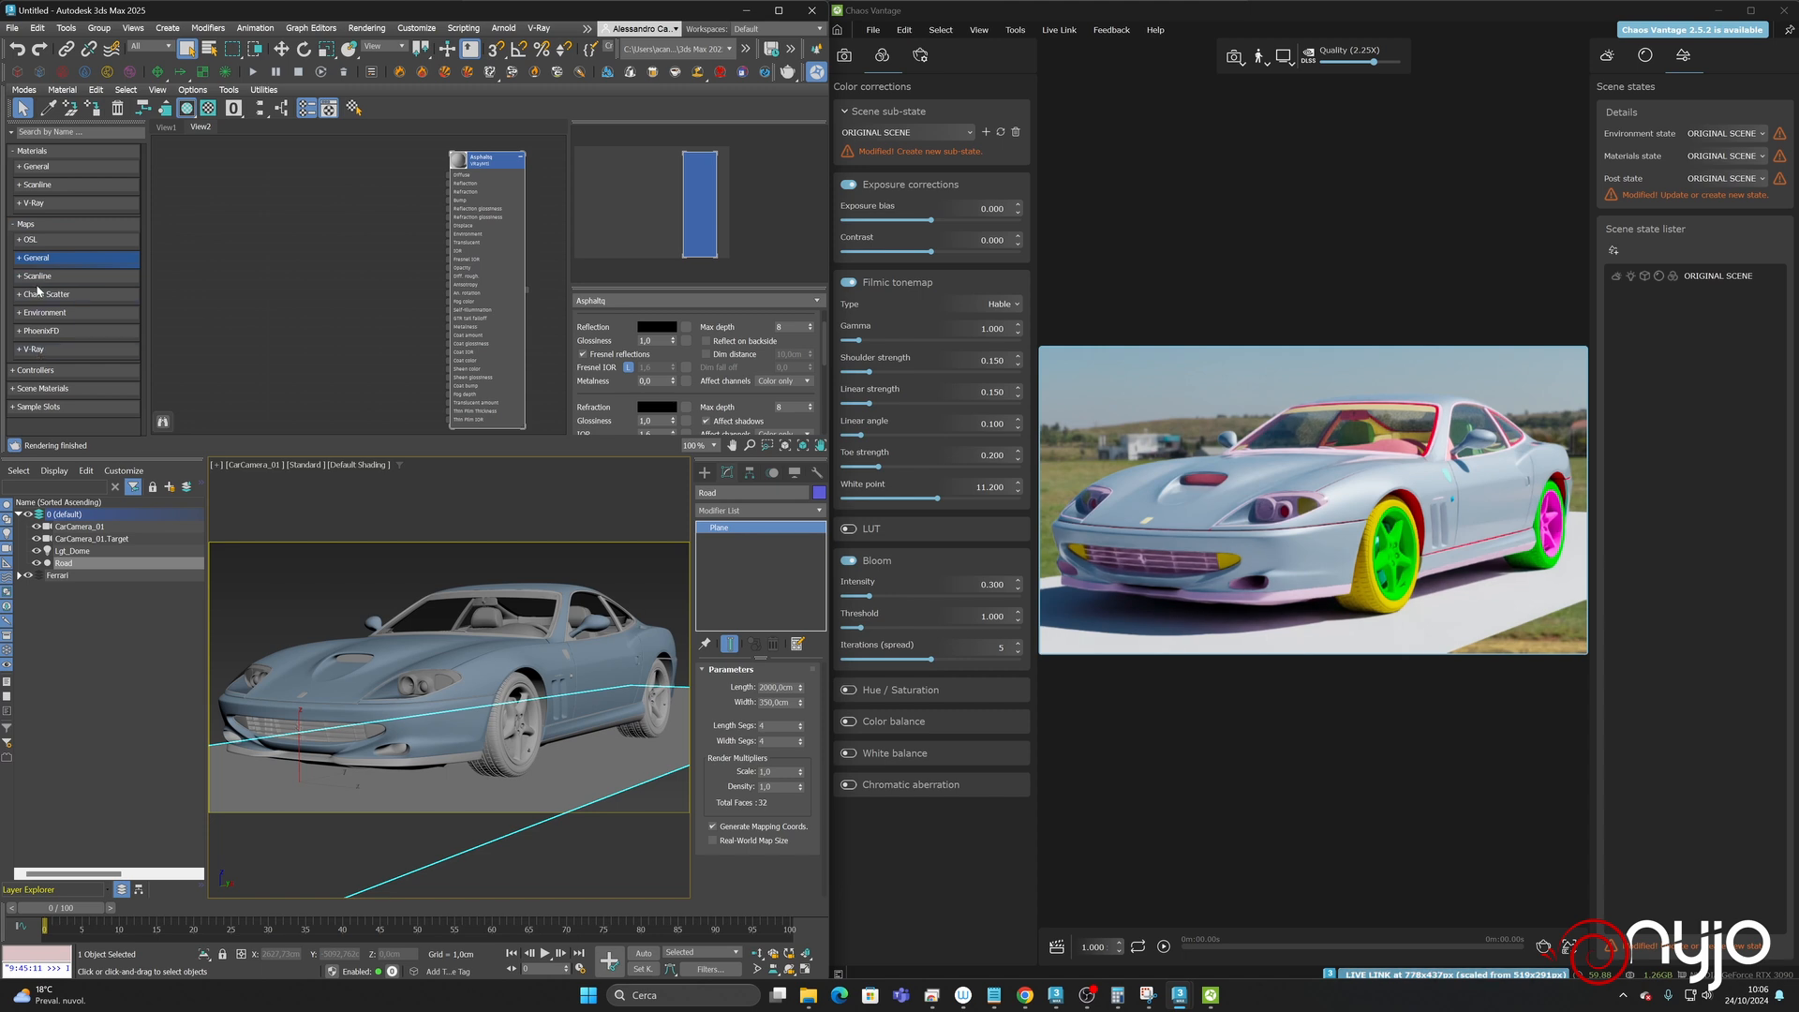
click(39, 261)
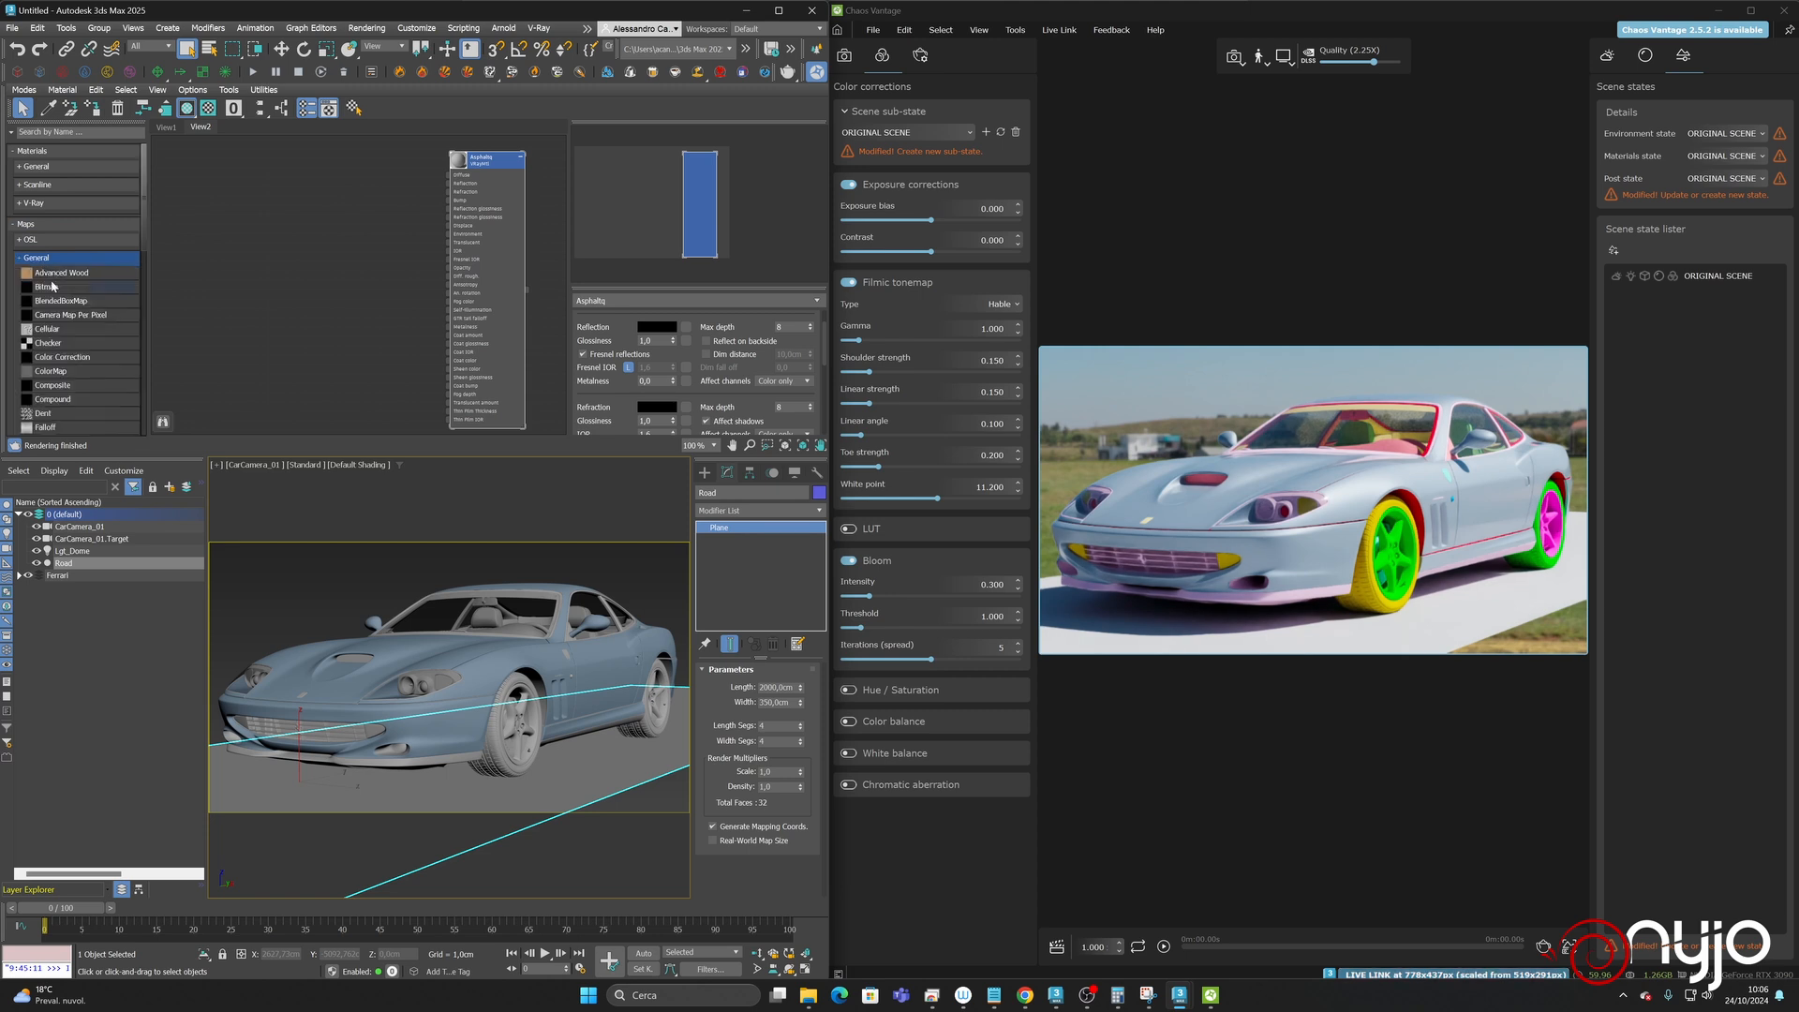
click(66, 357)
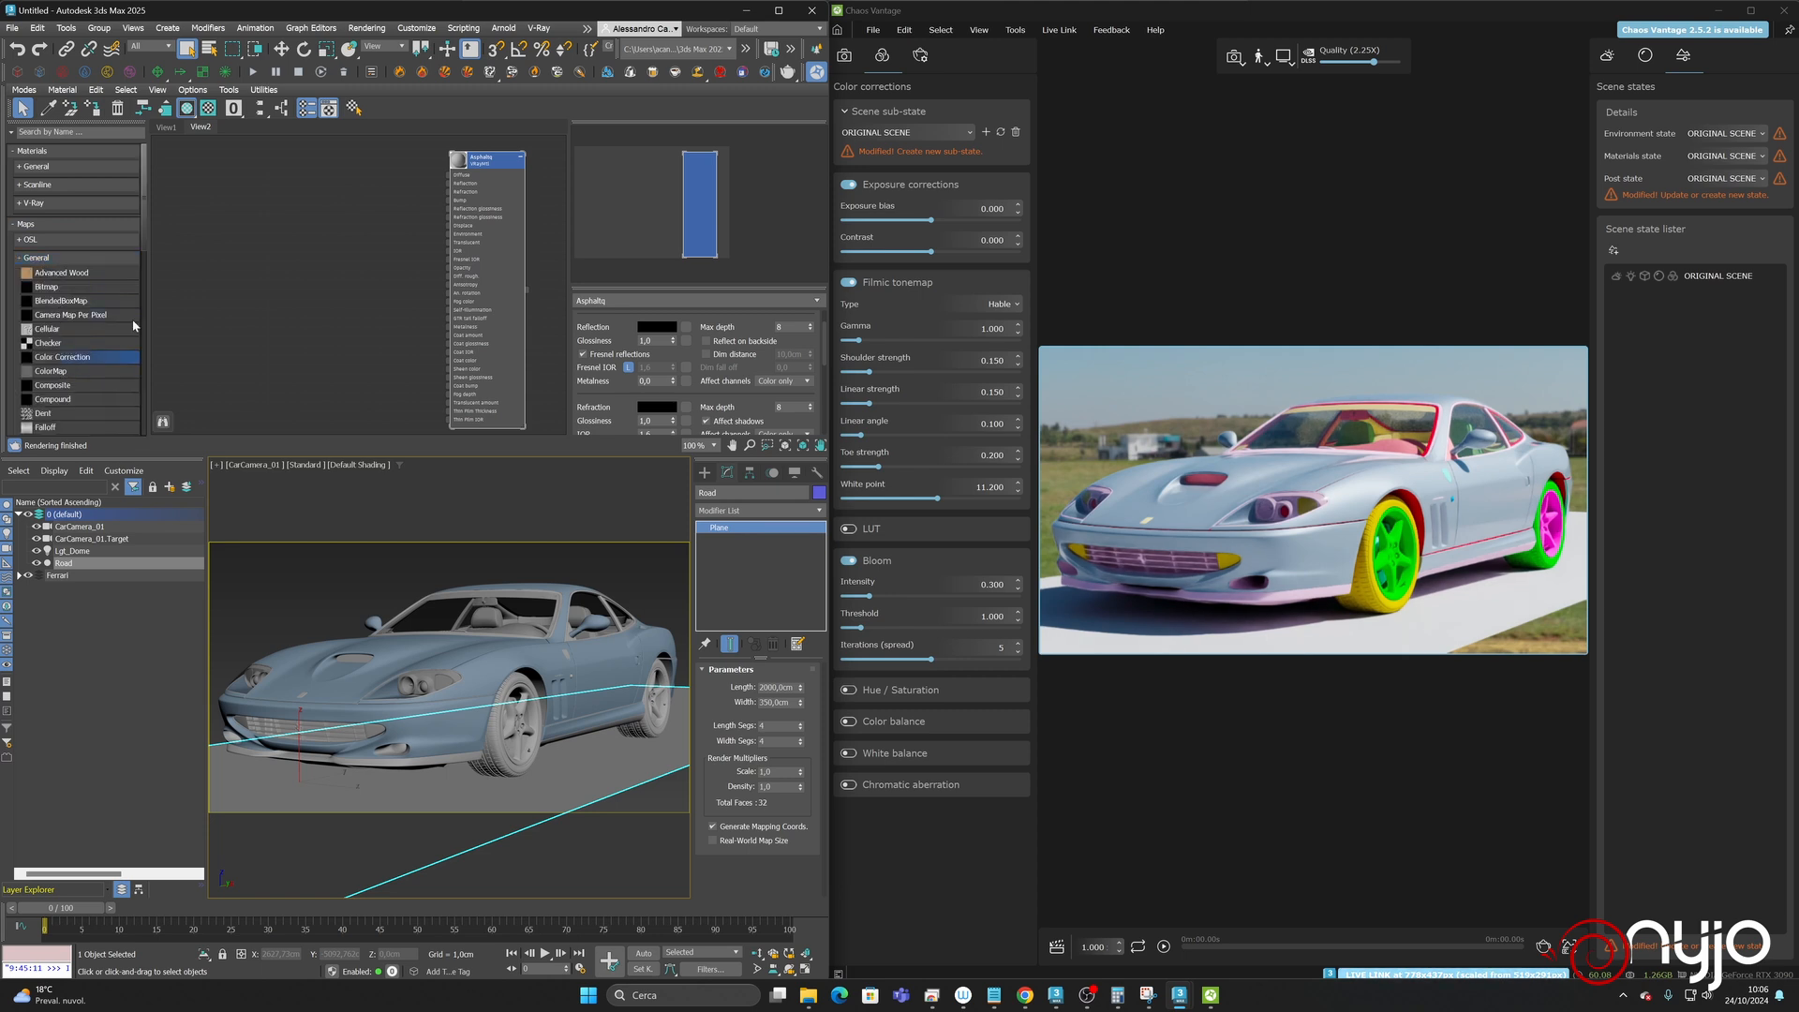
drag(247, 189, 248, 190)
double_click(248, 187)
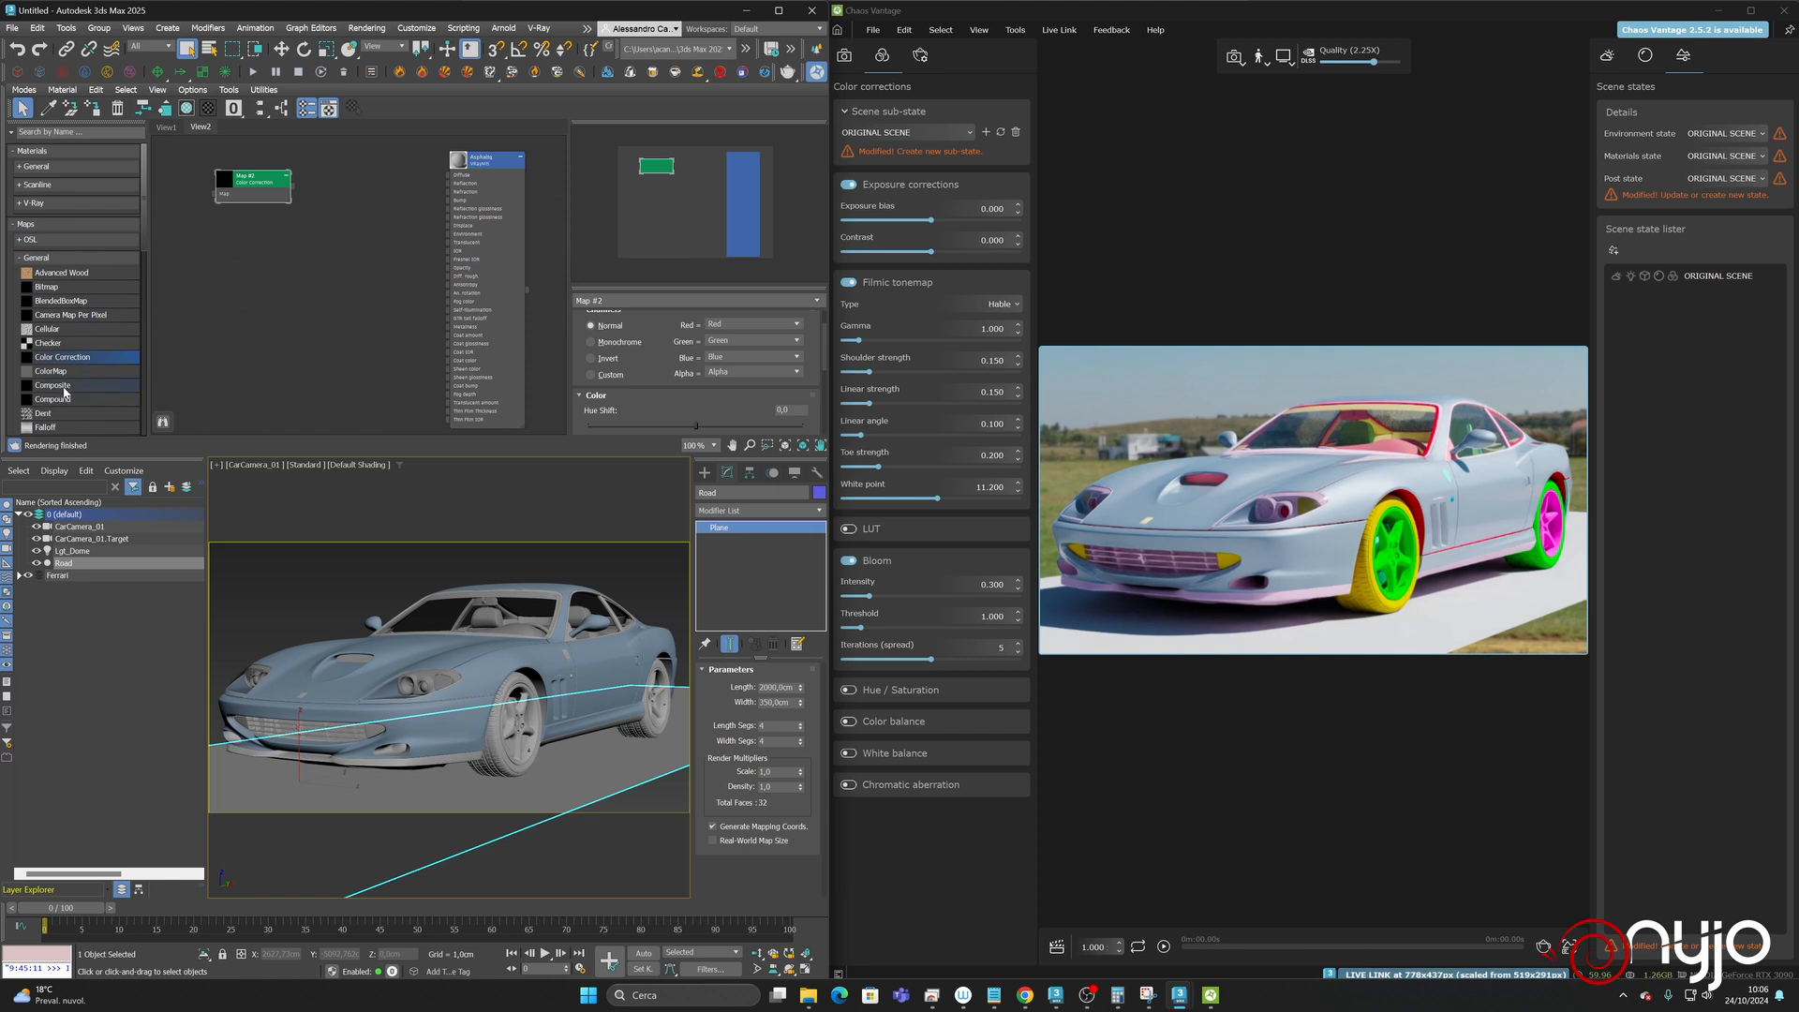
drag(65, 387, 363, 187)
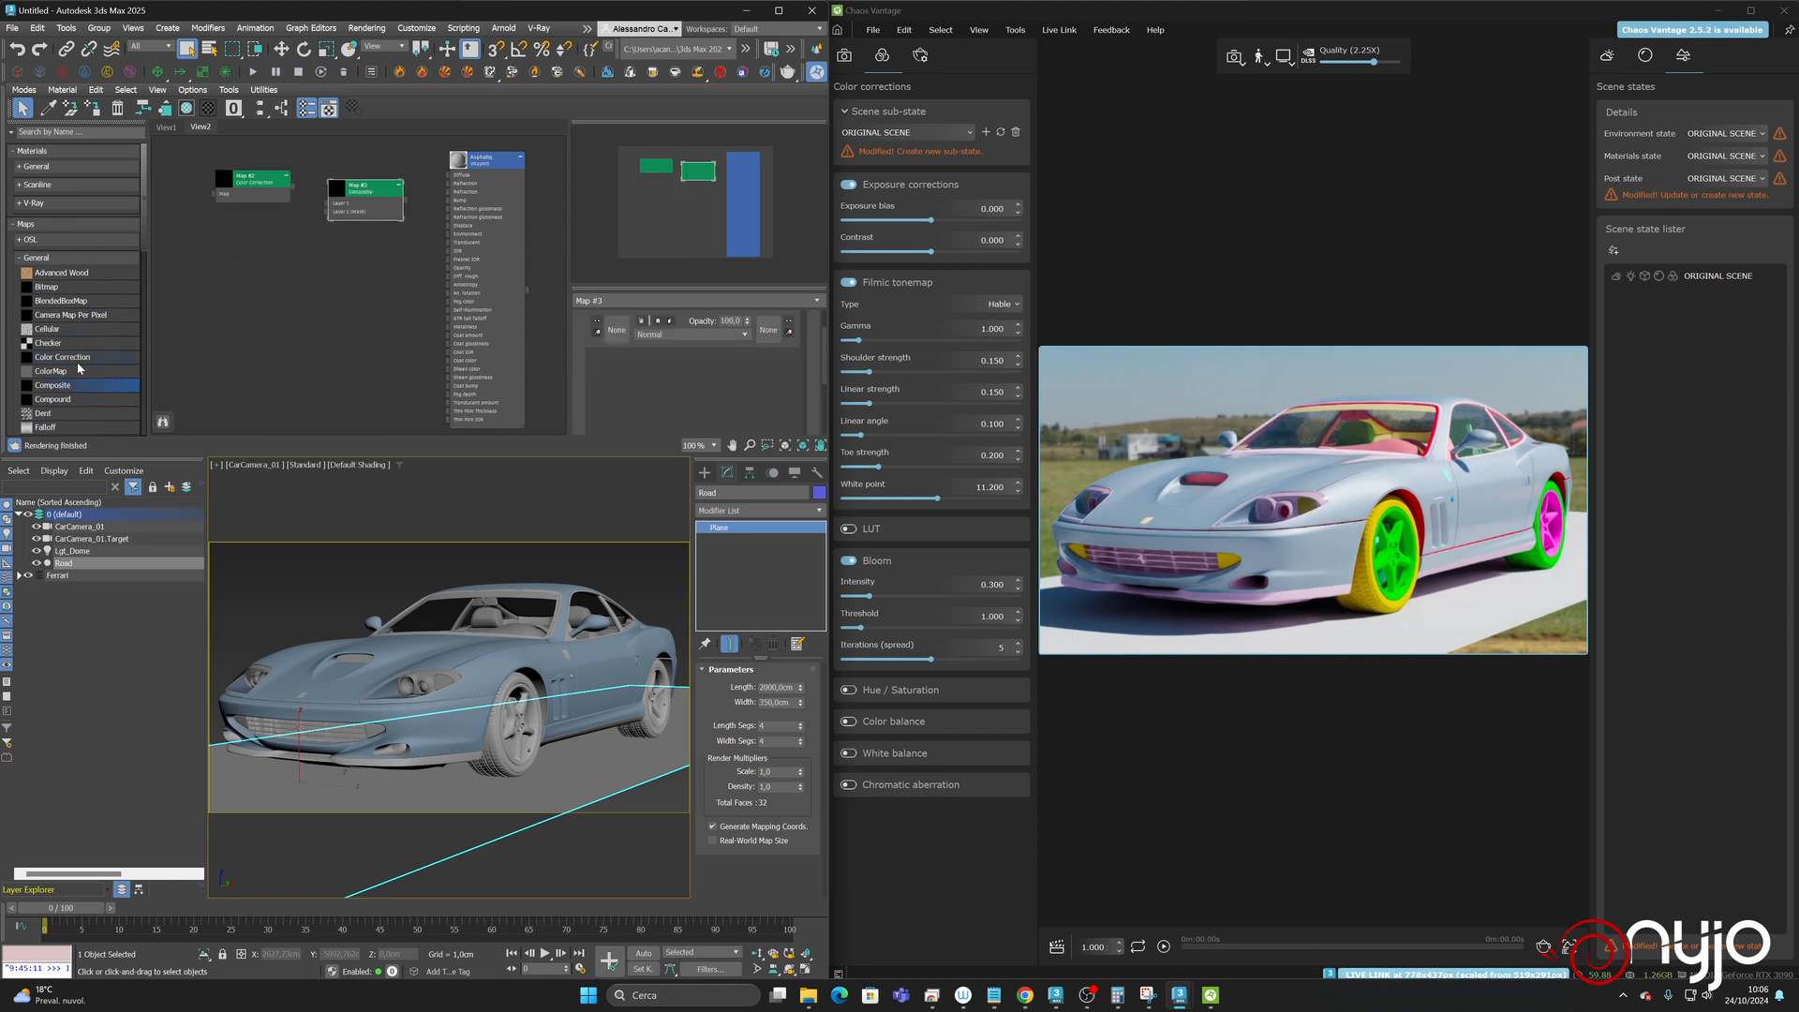
- Add a VRayBitmap to View2 that loads the ambient occlusion texture asphalt_02_ao_8k
click(37, 258)
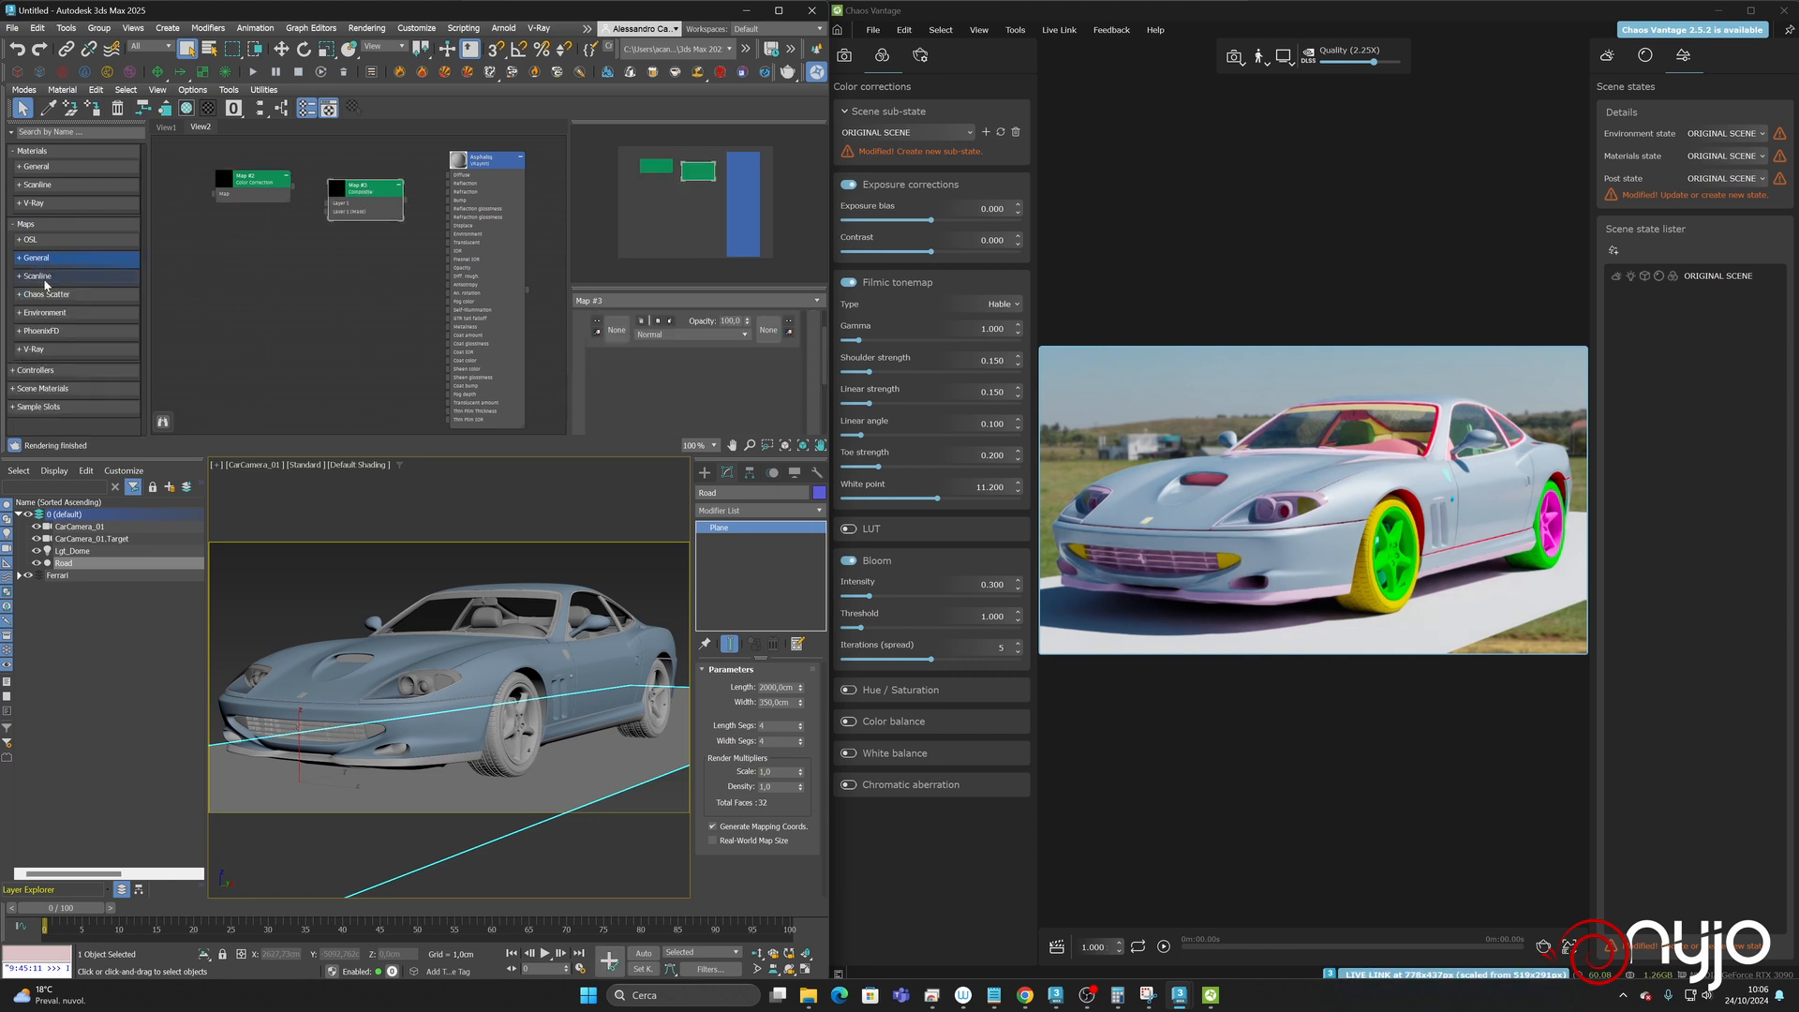
click(41, 350)
drag(61, 366, 242, 269)
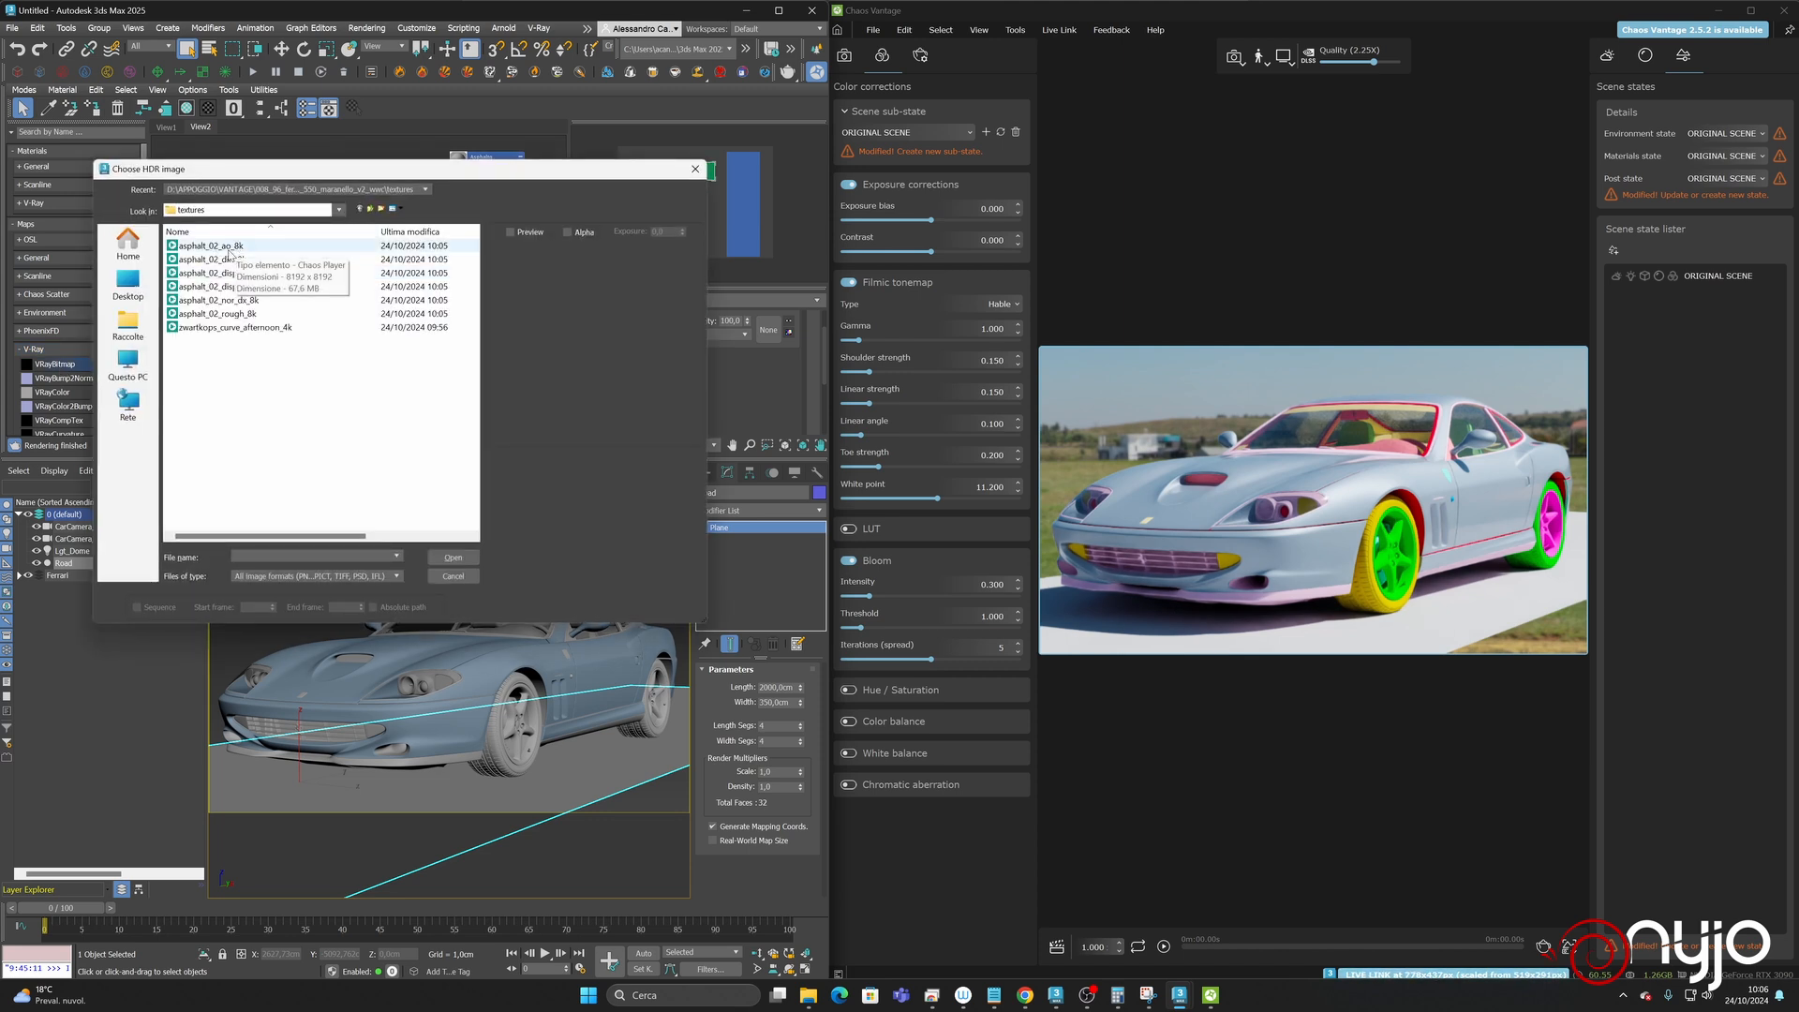
click(225, 247)
click(453, 558)
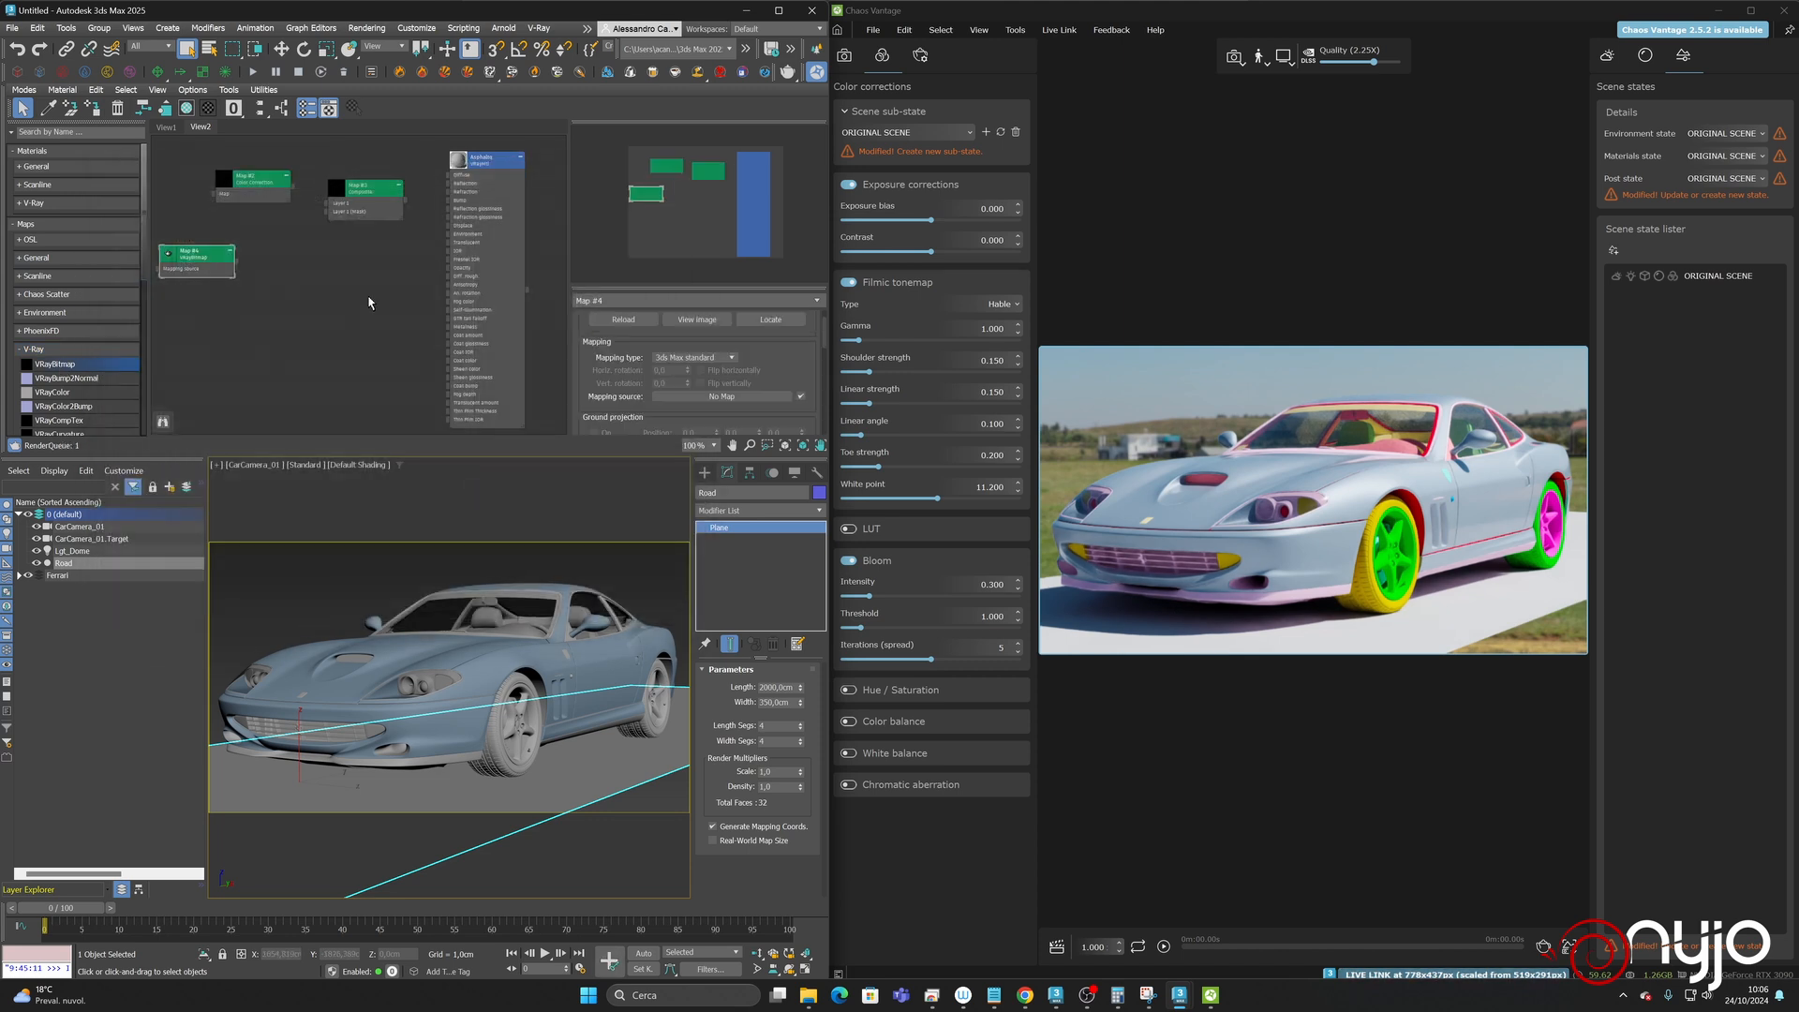
- Add a second VRayBitmap below the ambient occlusion node, loading the texture asphalt_02_diff_8k
drag(133, 343, 228, 301)
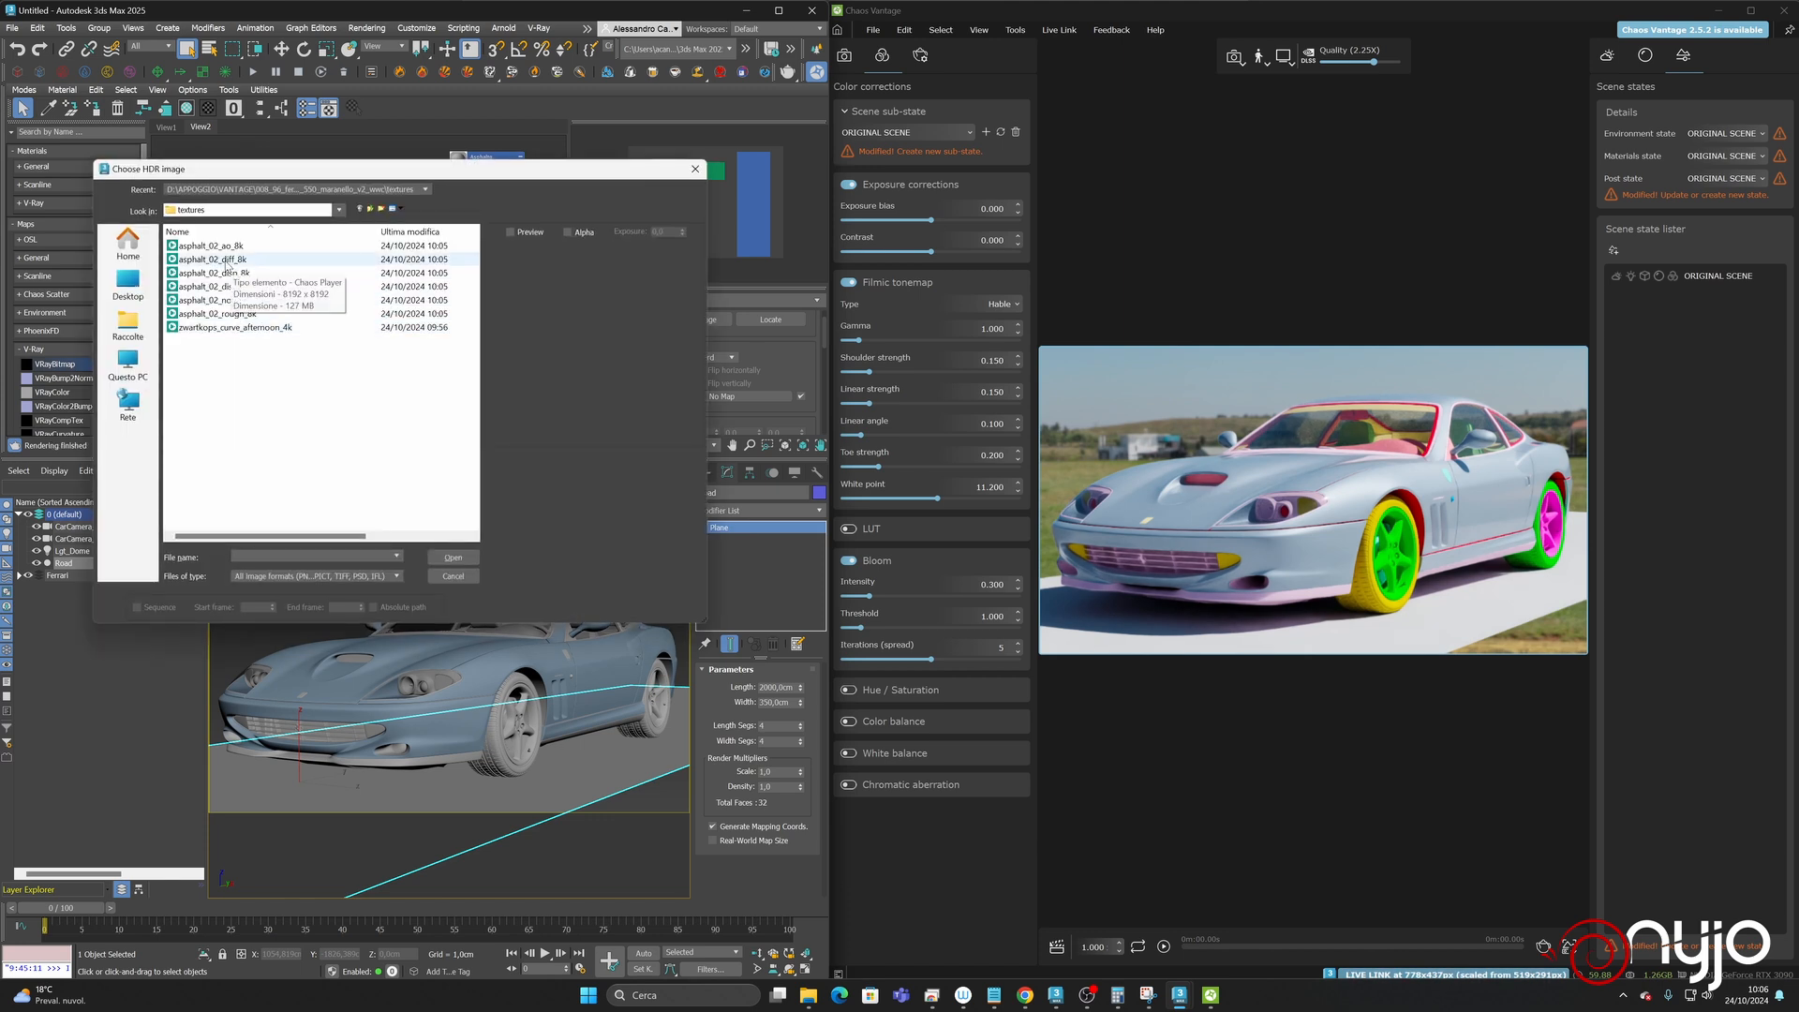
click(225, 262)
click(454, 556)
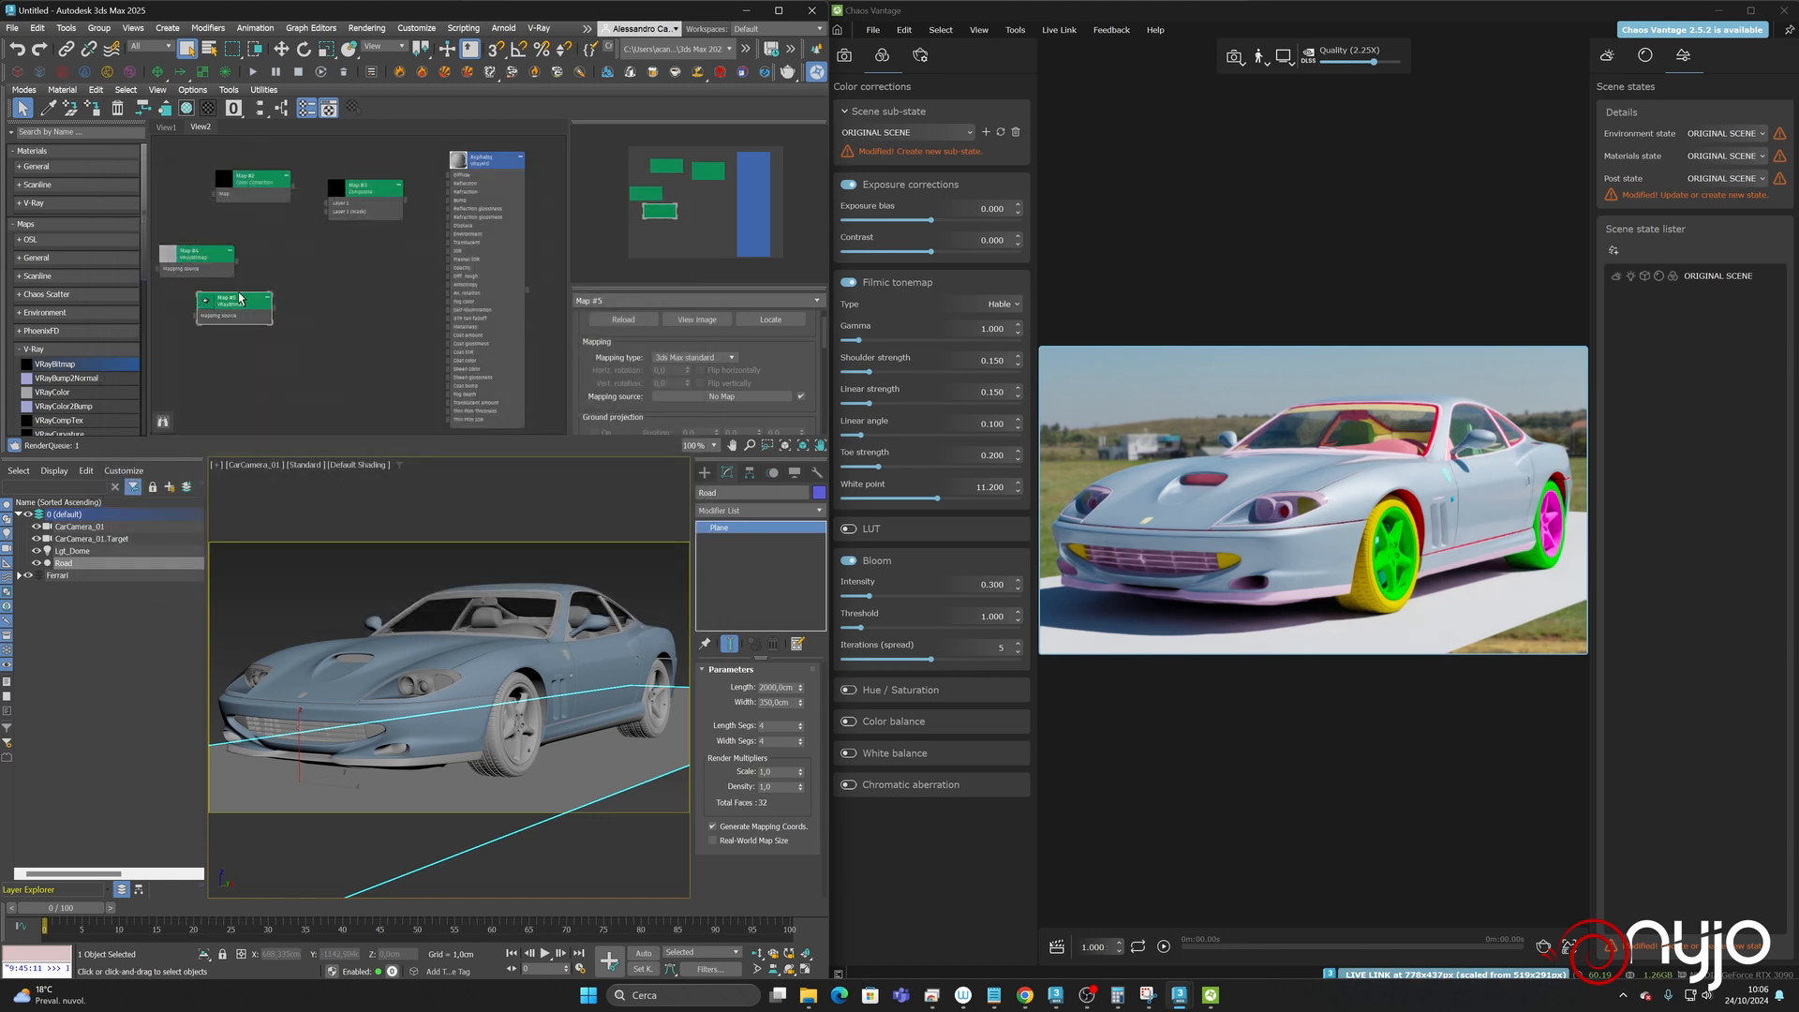
- Rename the diffuse bitmap node as Diffuse asphalt and the ambient occlusion bitmap node as AO Asphalt
click(610, 300)
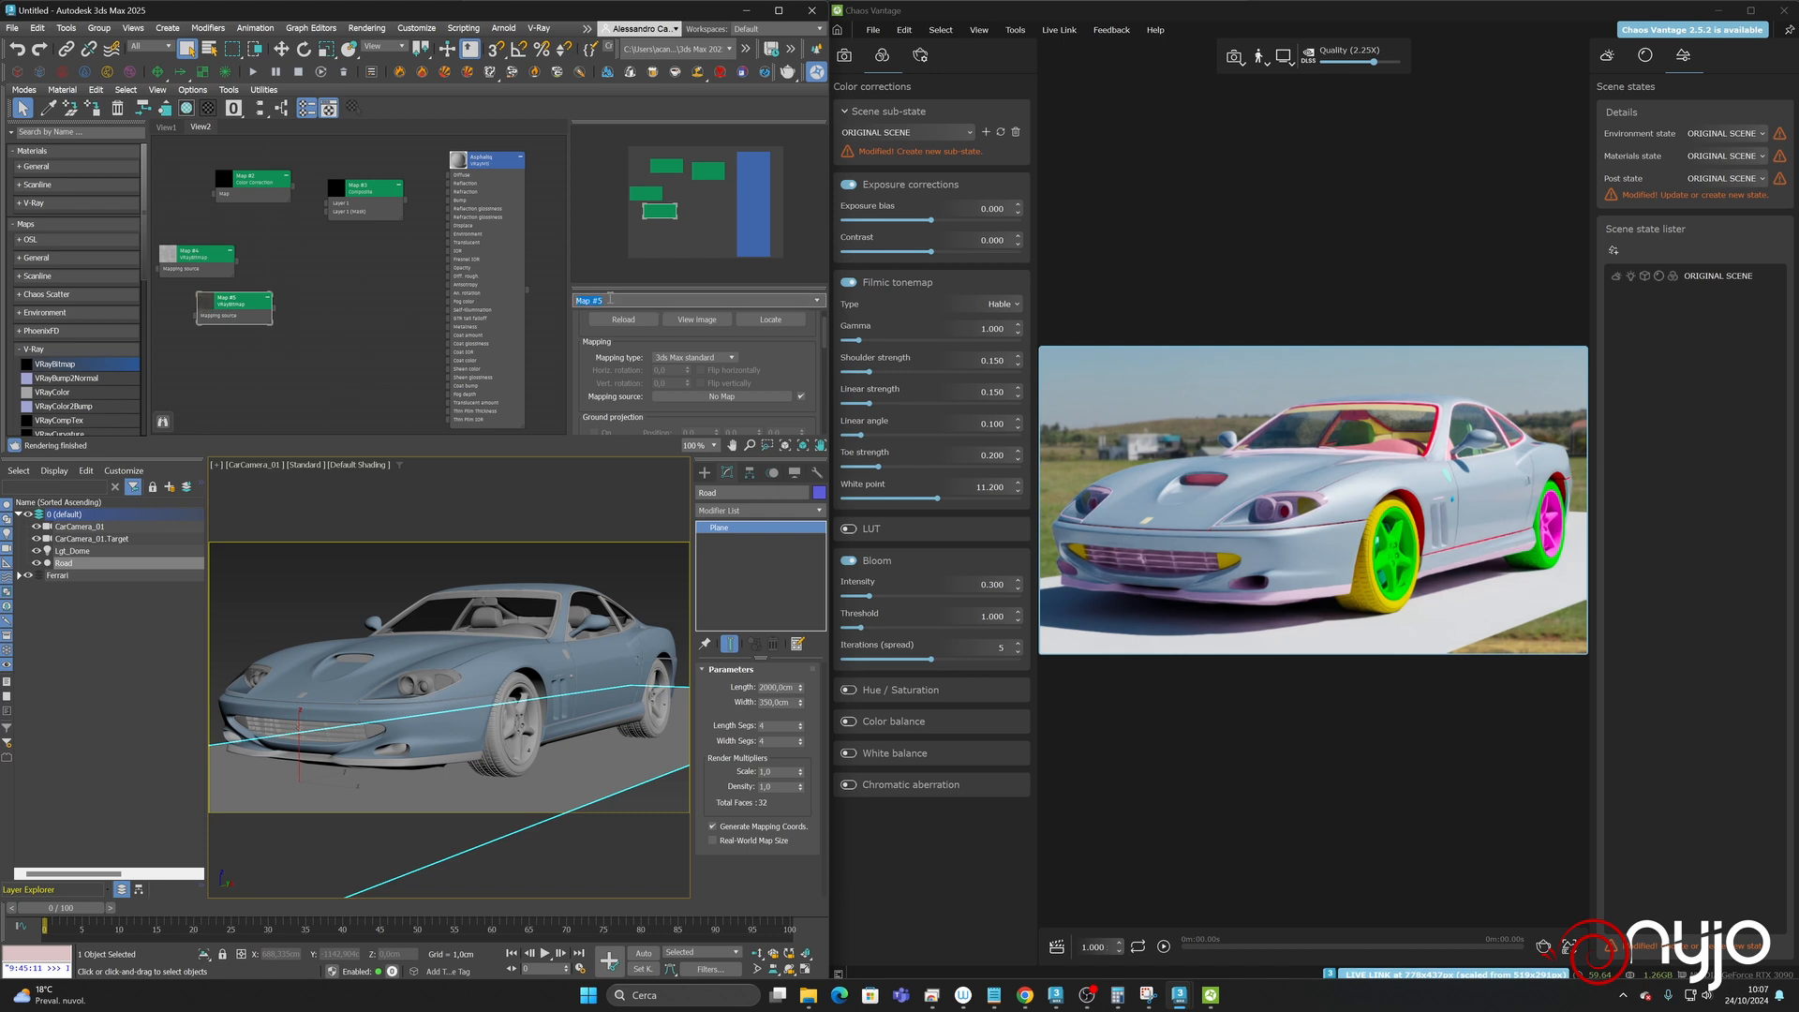
key(Home)
text(Diff)
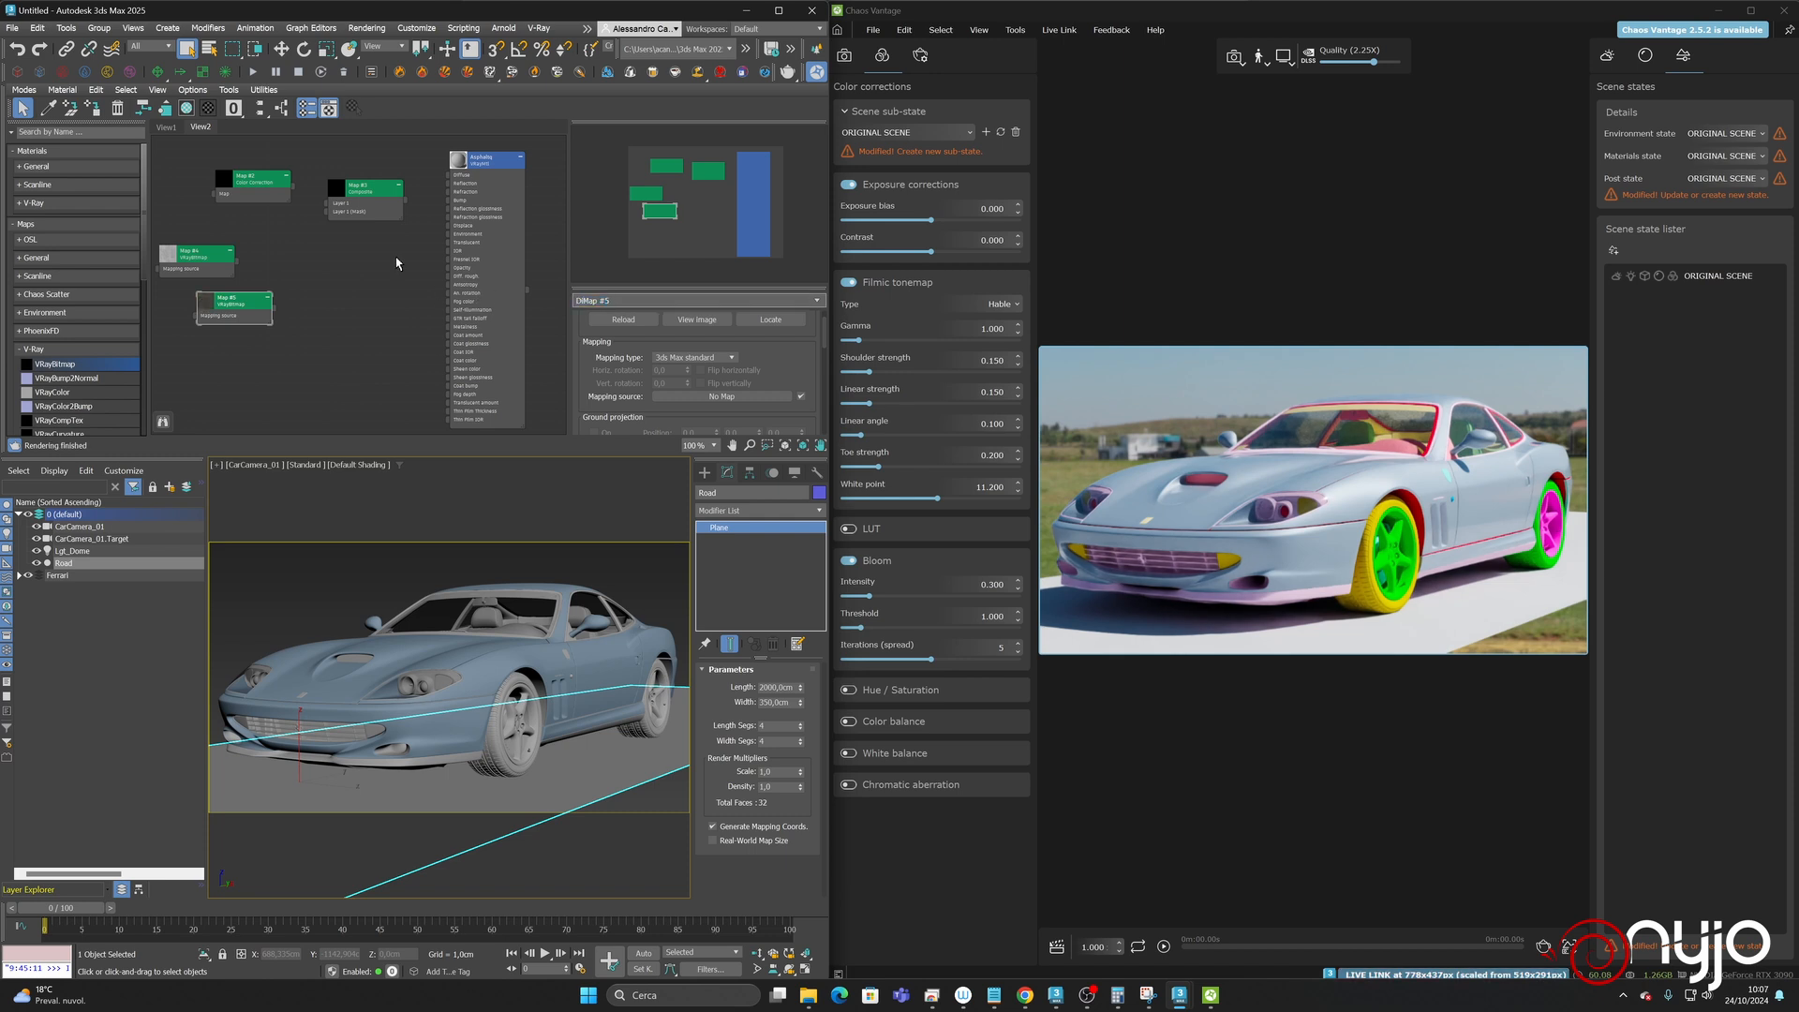
key(Return)
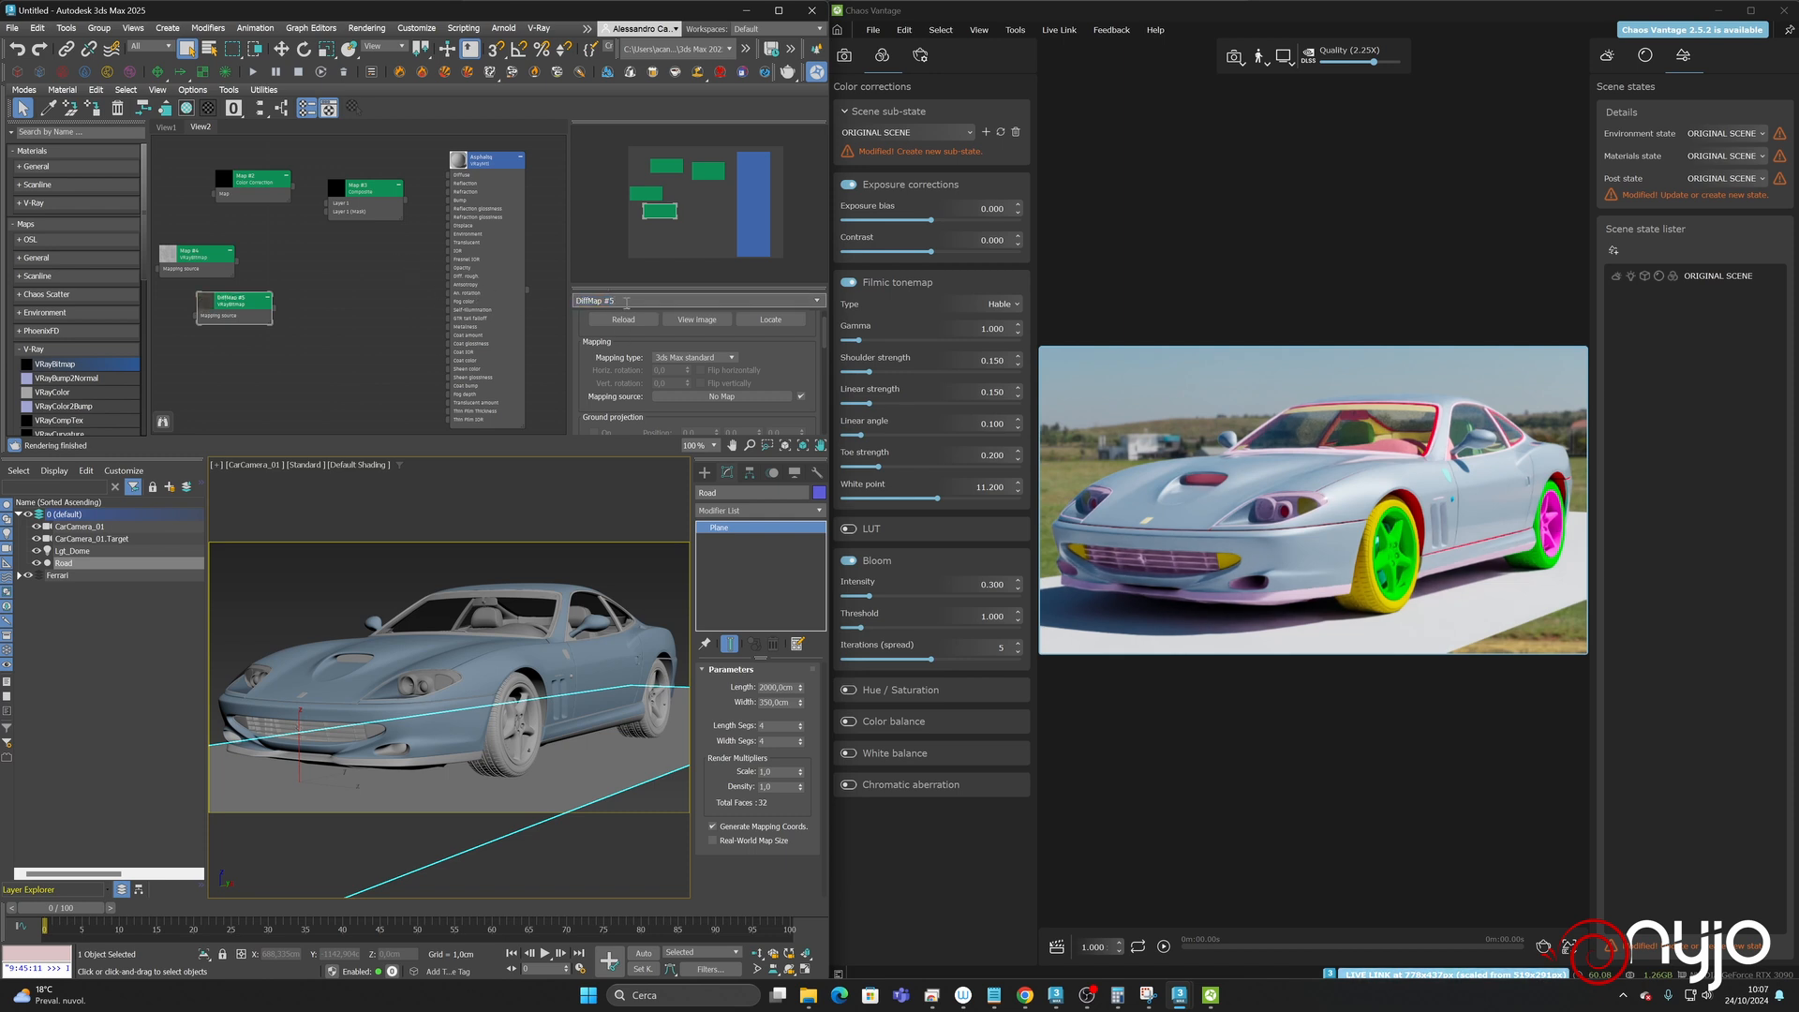
drag(627, 302, 427, 306)
text(Diffus)
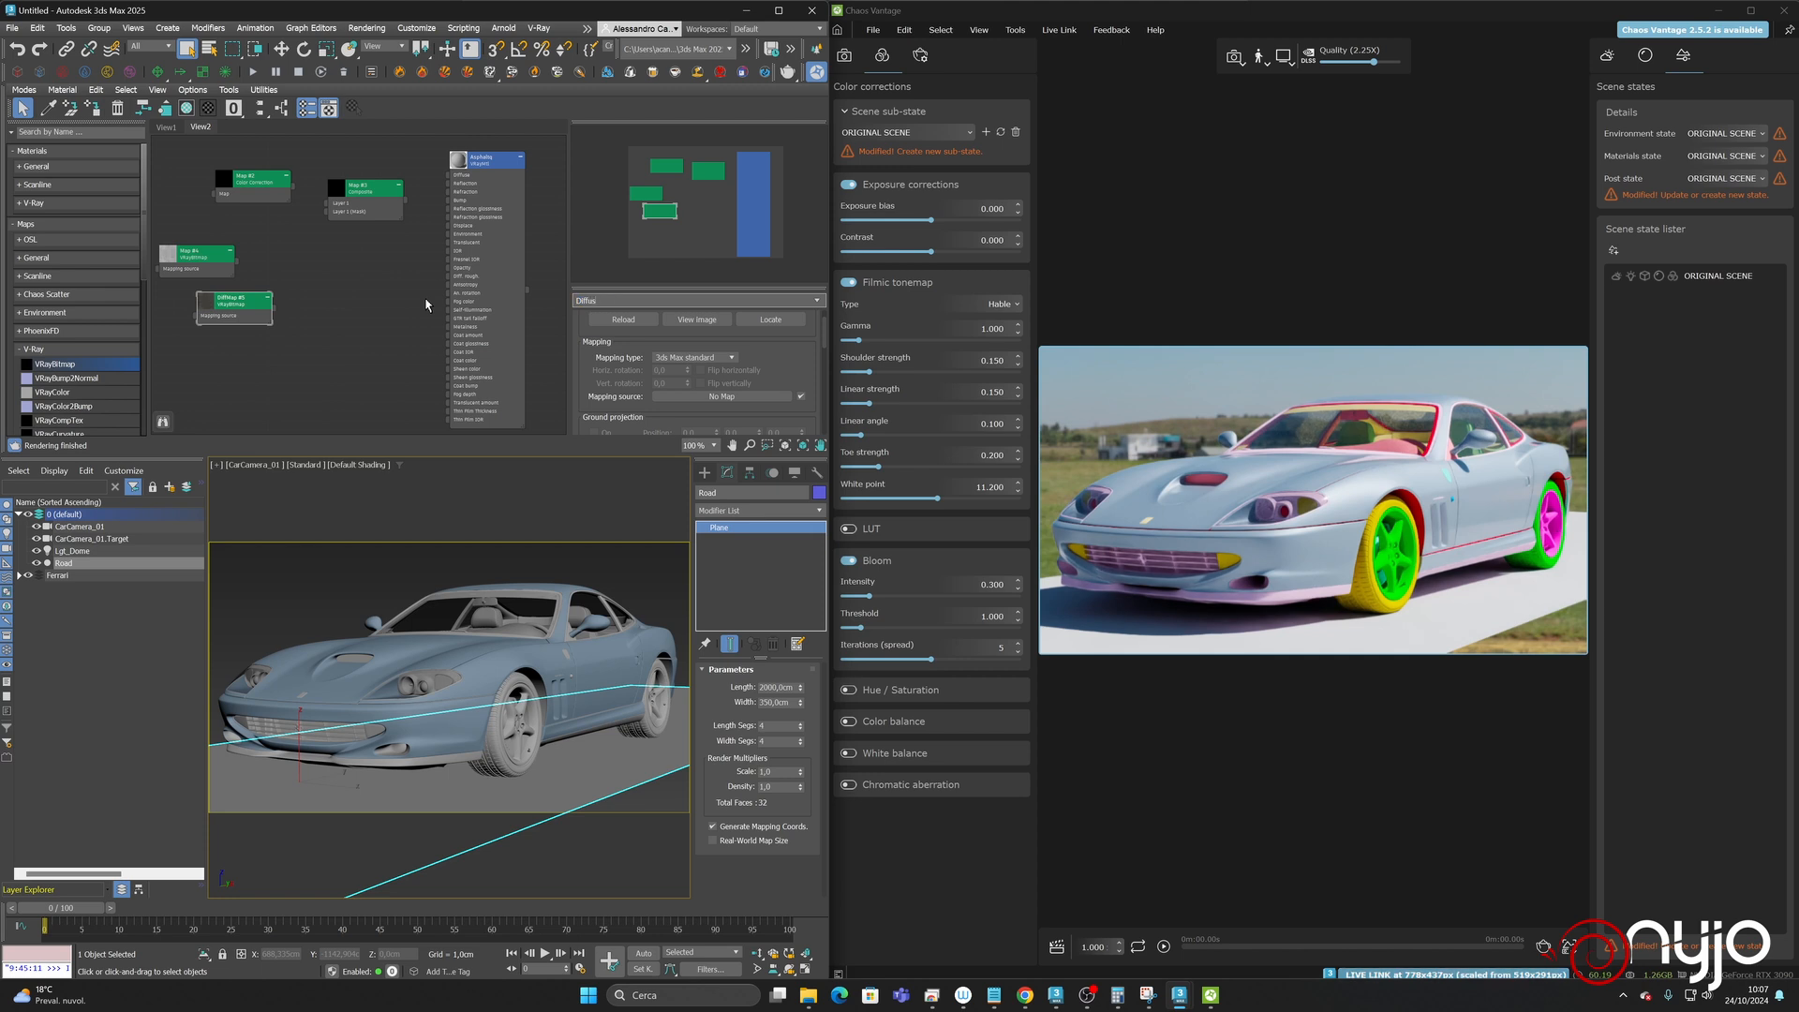
text(e asphalt)
key(Return)
click(196, 254)
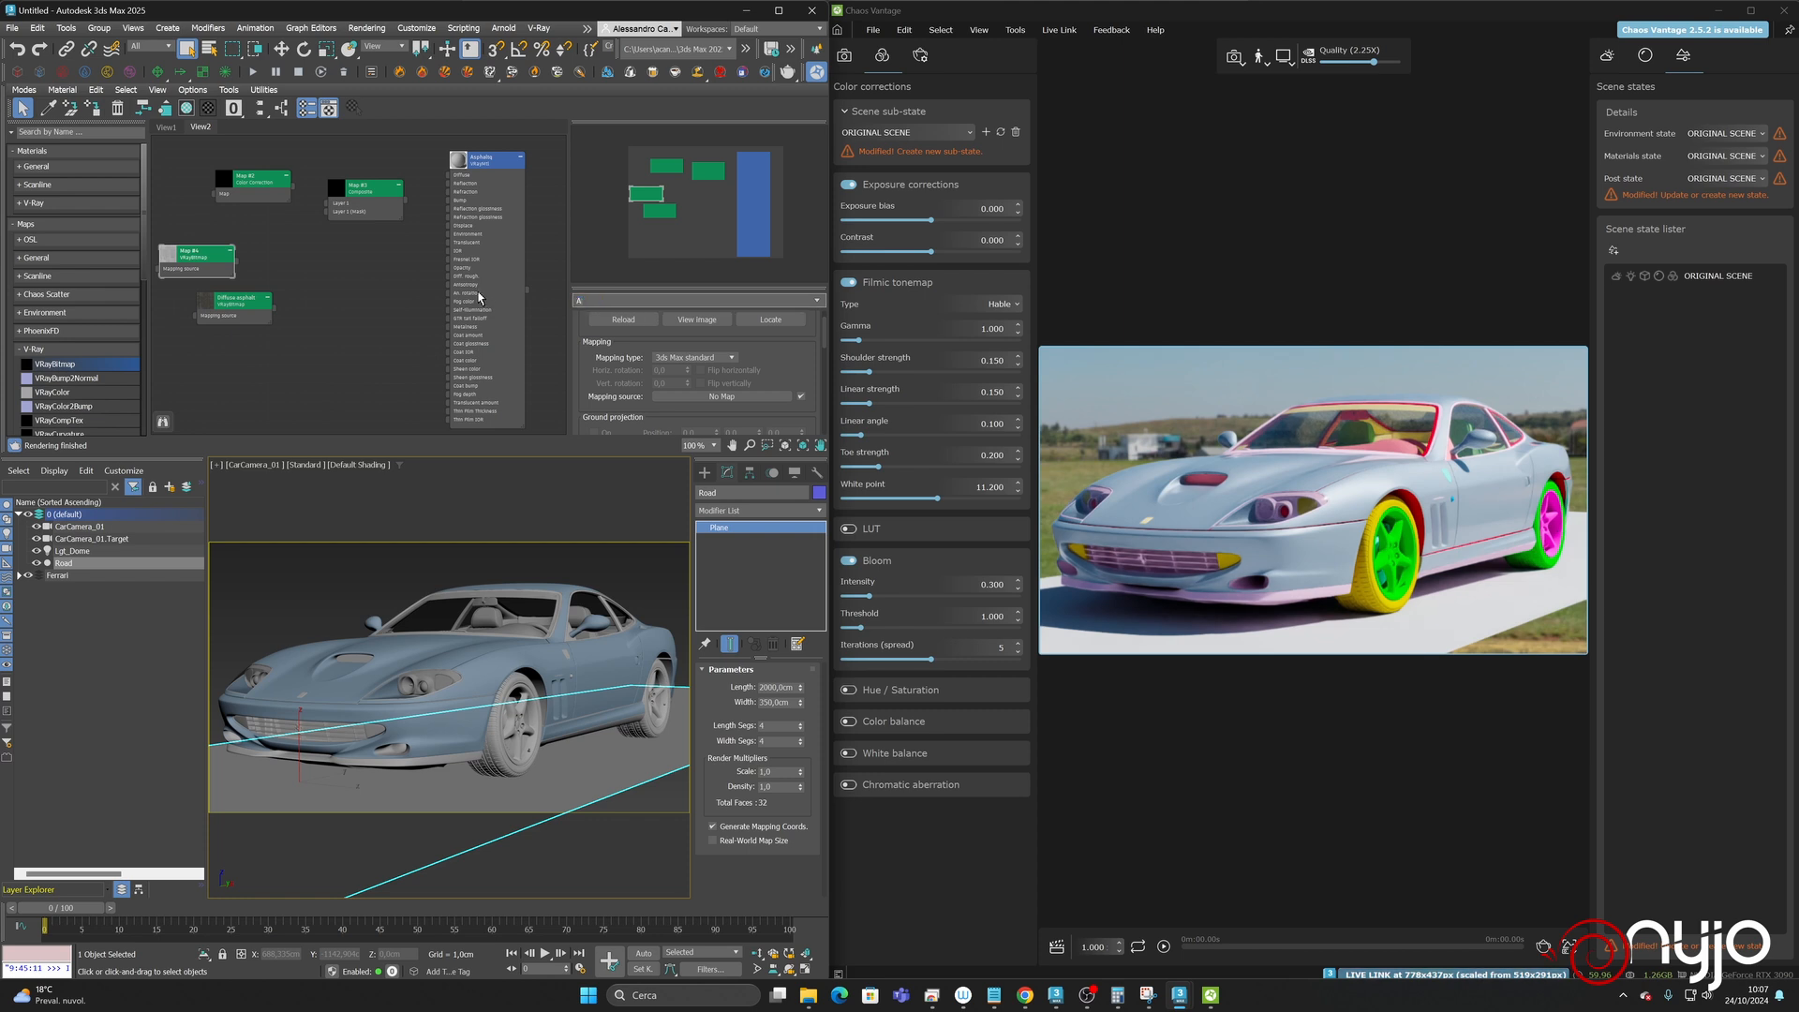
key(Return)
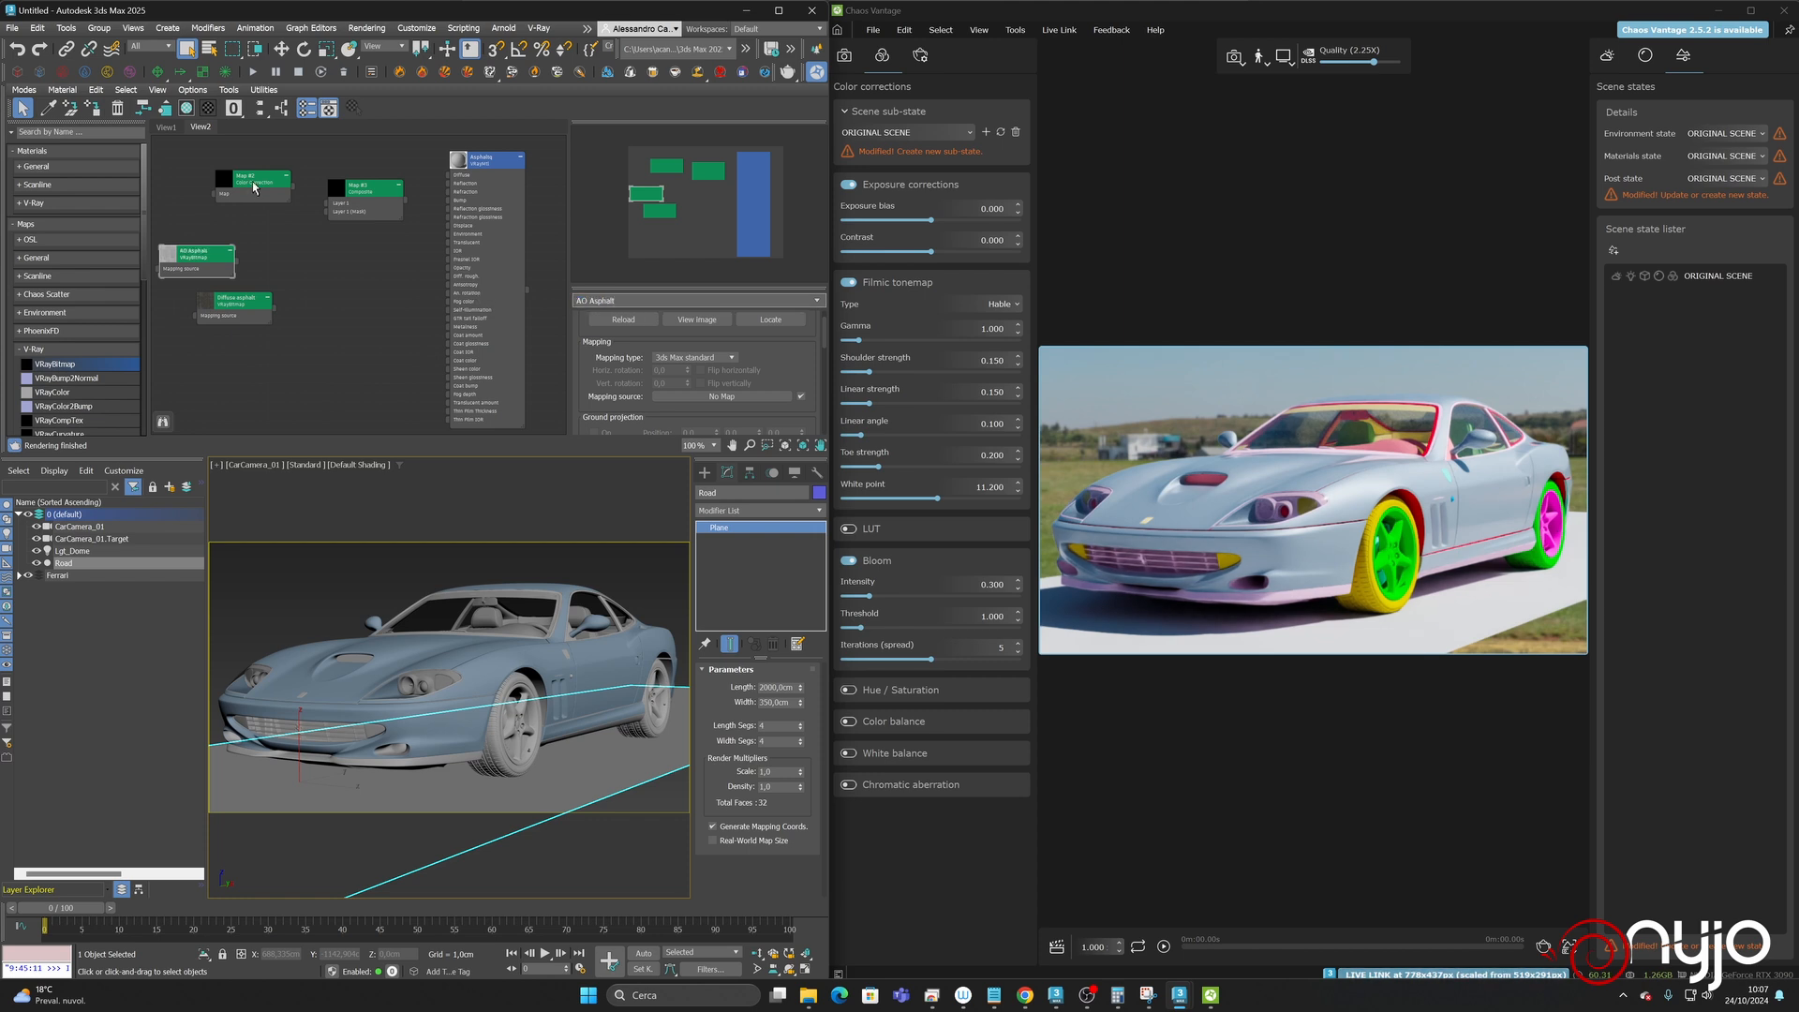
- Wire Diffuse asphalt through the Color Correction into Layer 1 of the Composite, and the Composite into the Asphaltq material's Diffuse slot
drag(329, 194, 396, 178)
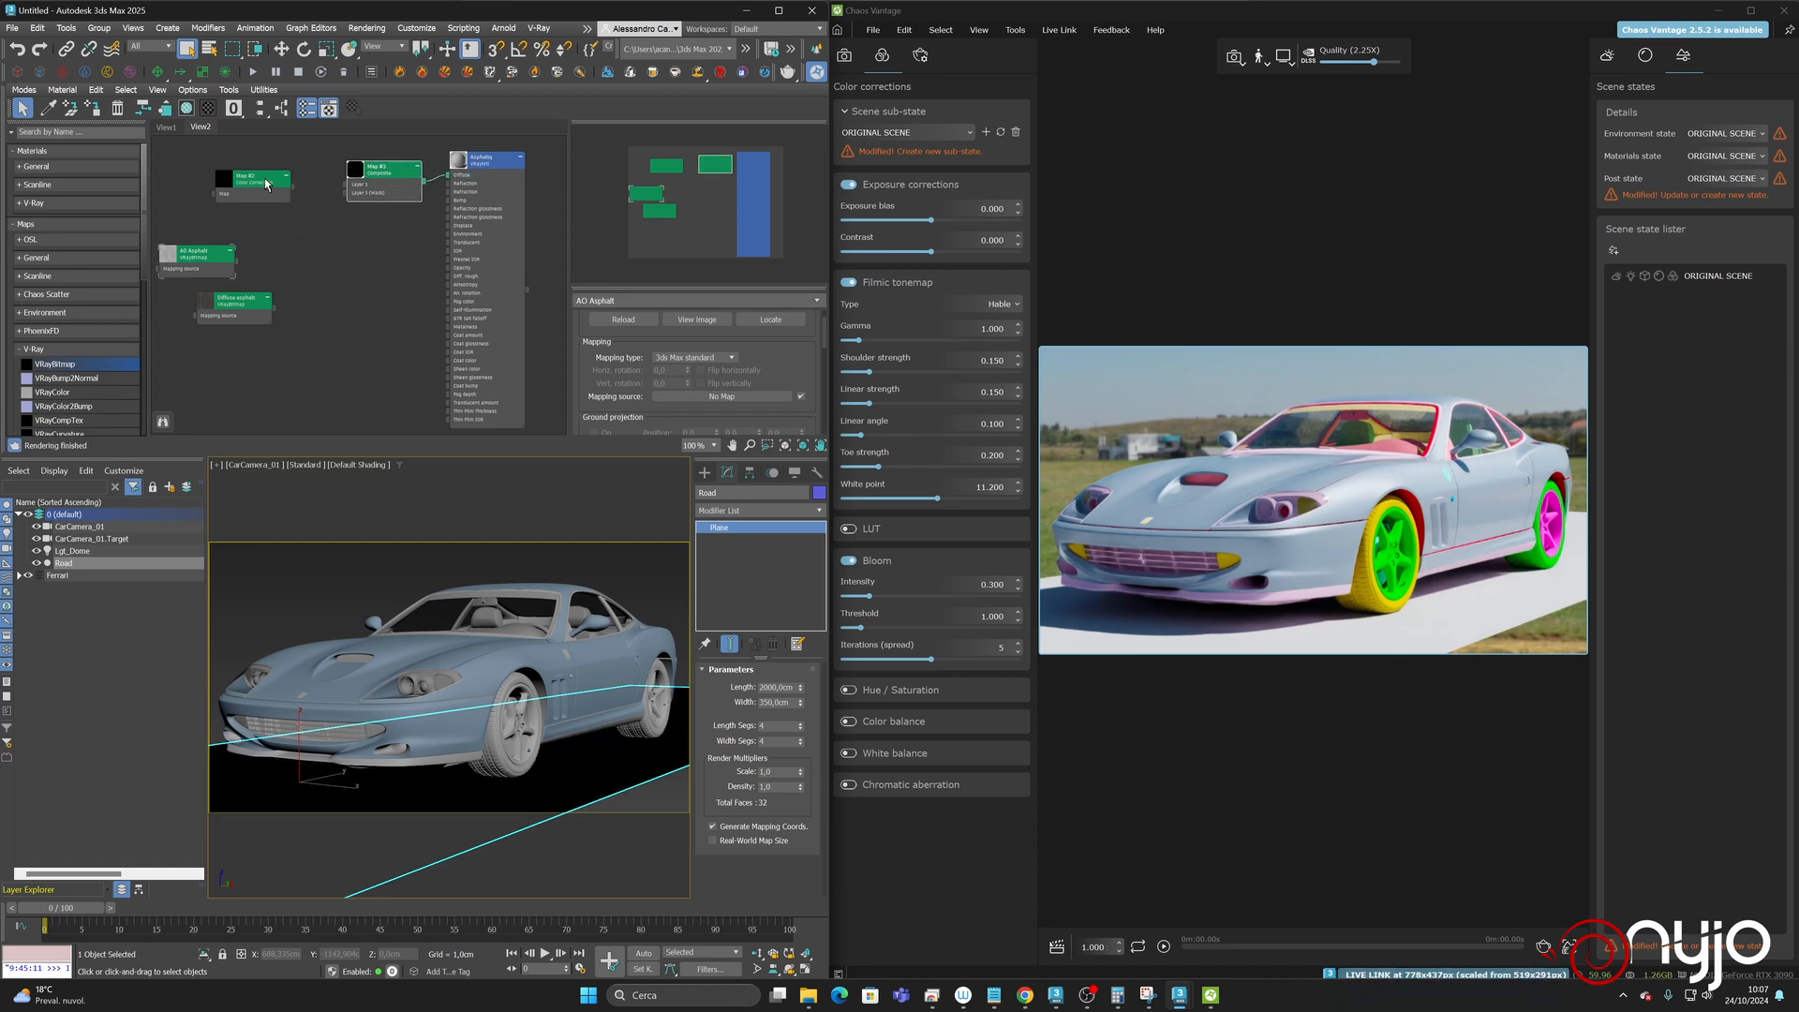
drag(266, 184, 275, 184)
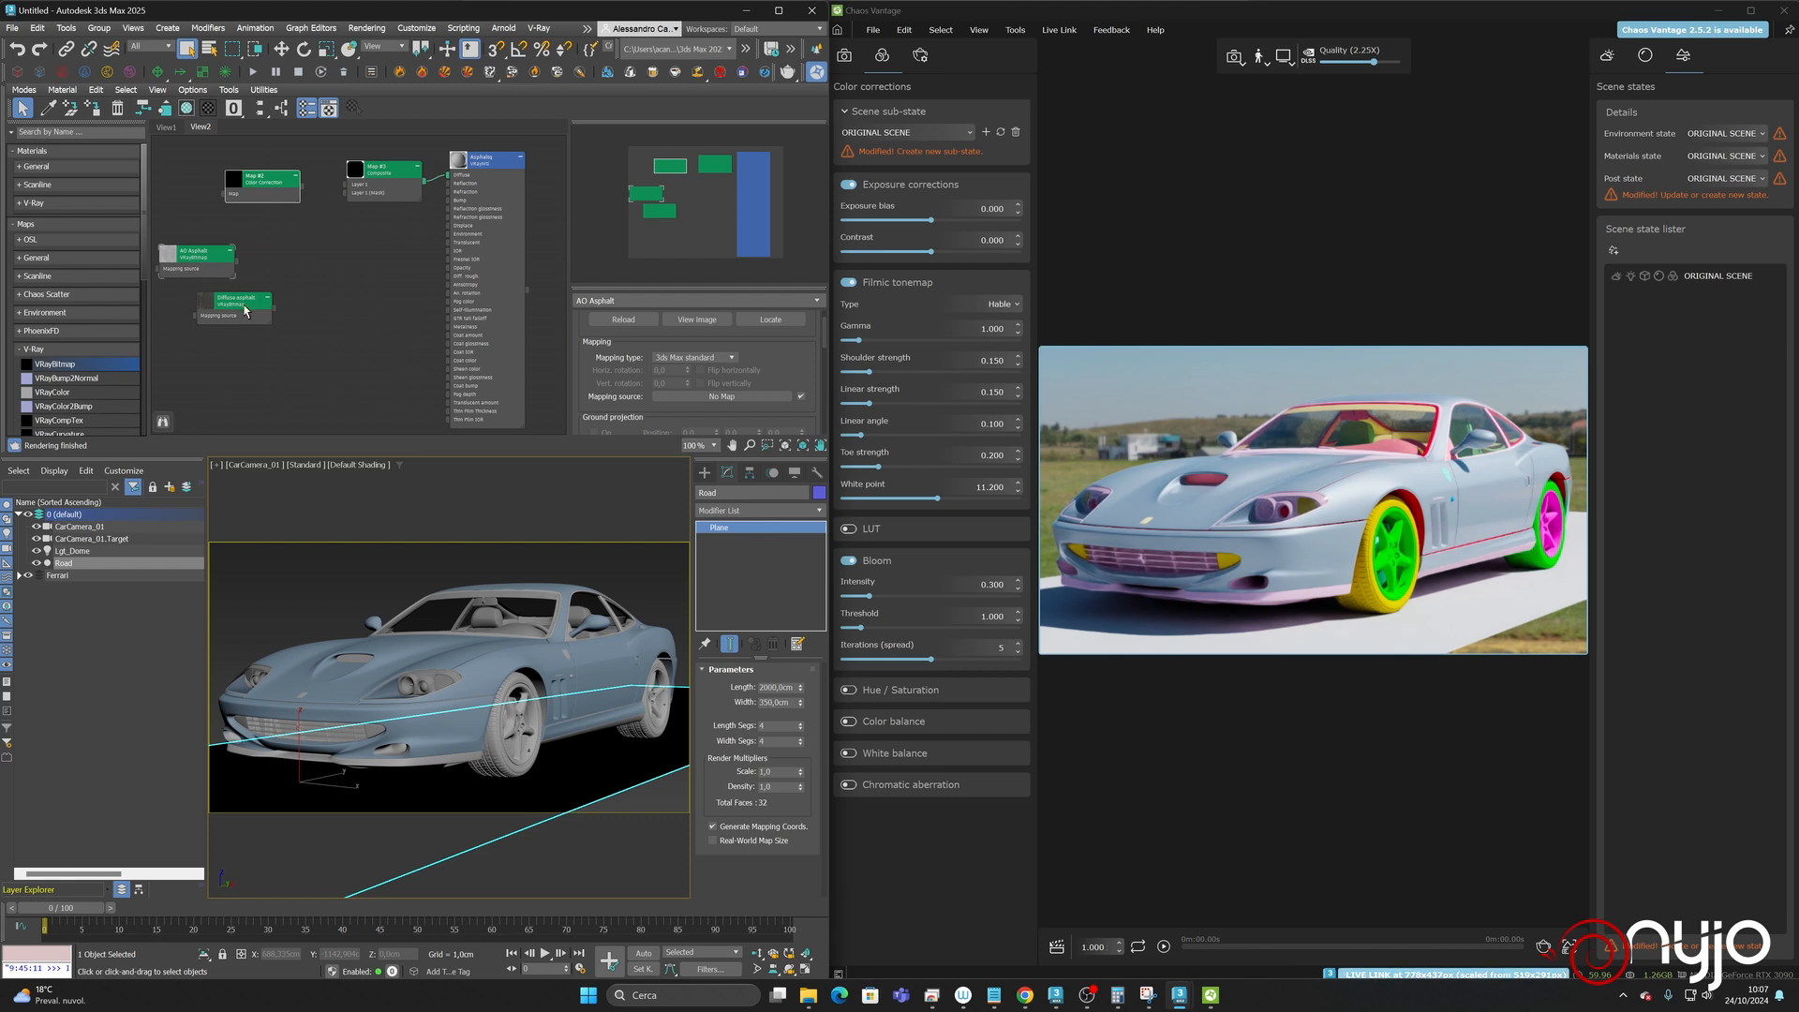
drag(253, 300, 350, 176)
click(392, 172)
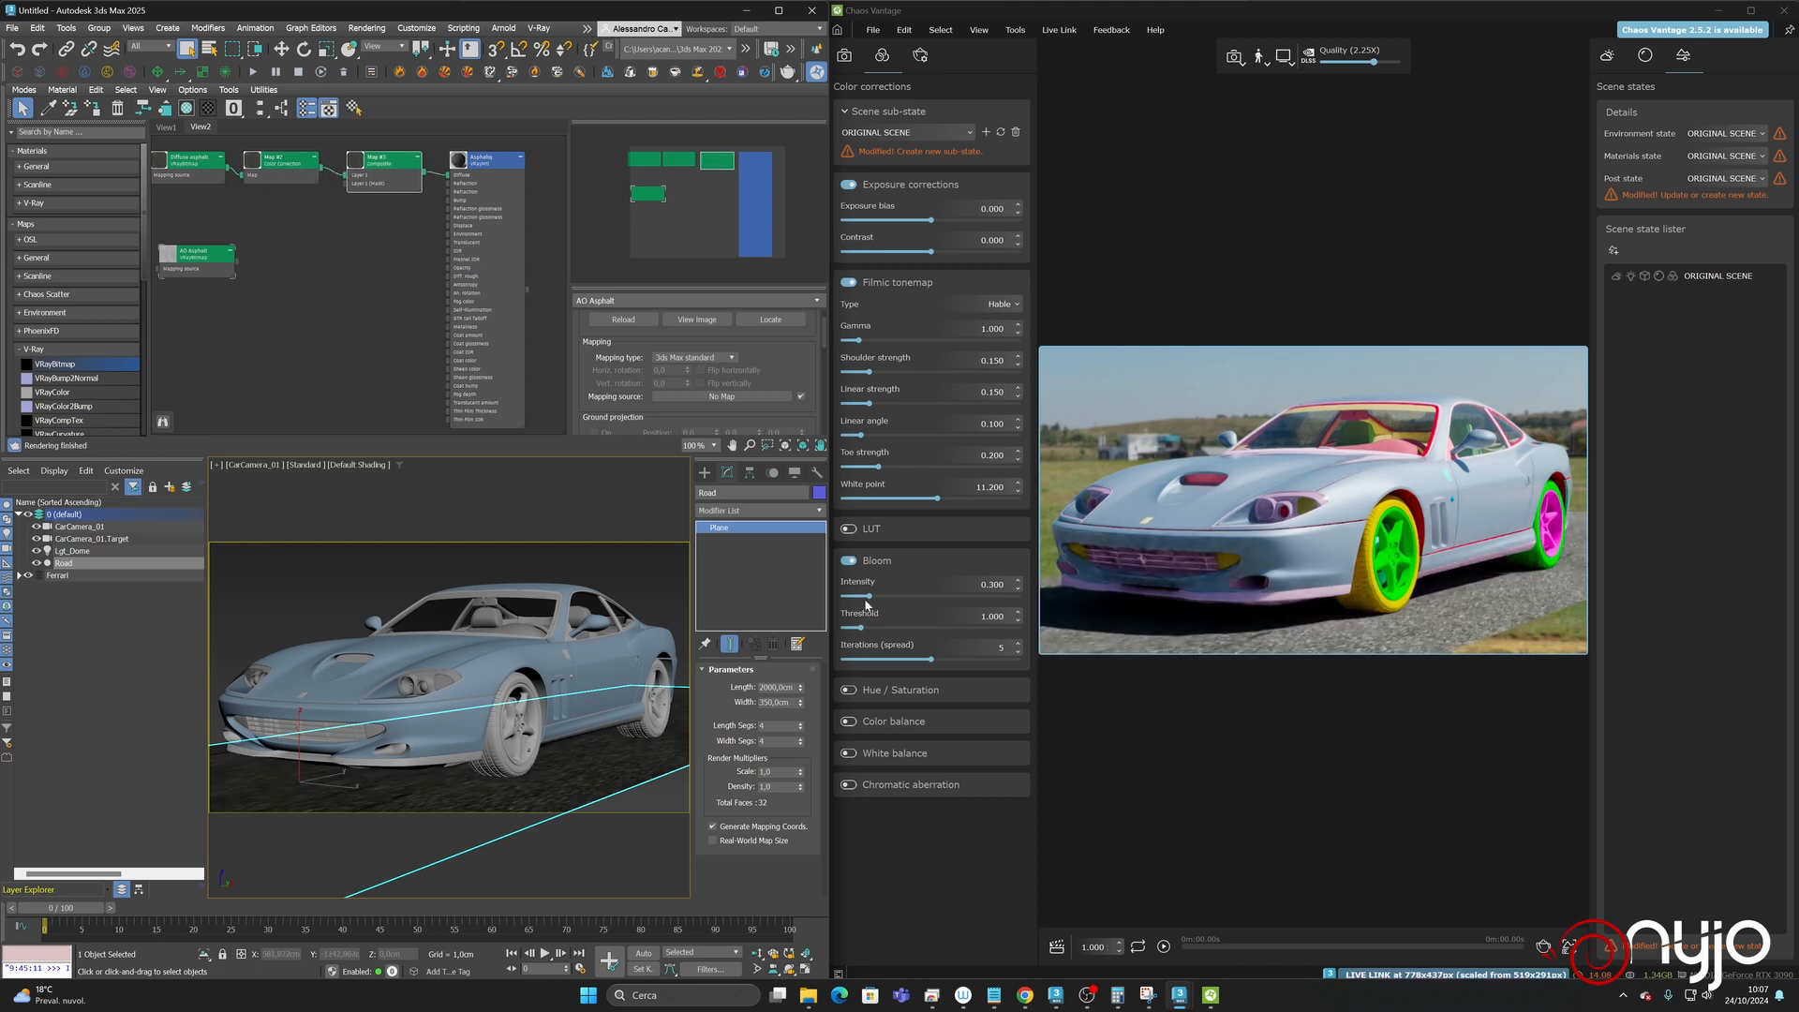
- Add a second layer to the Composite map fed by the AO Asphalt bitmap, with its blend mode set to Multiply
double_click(489, 161)
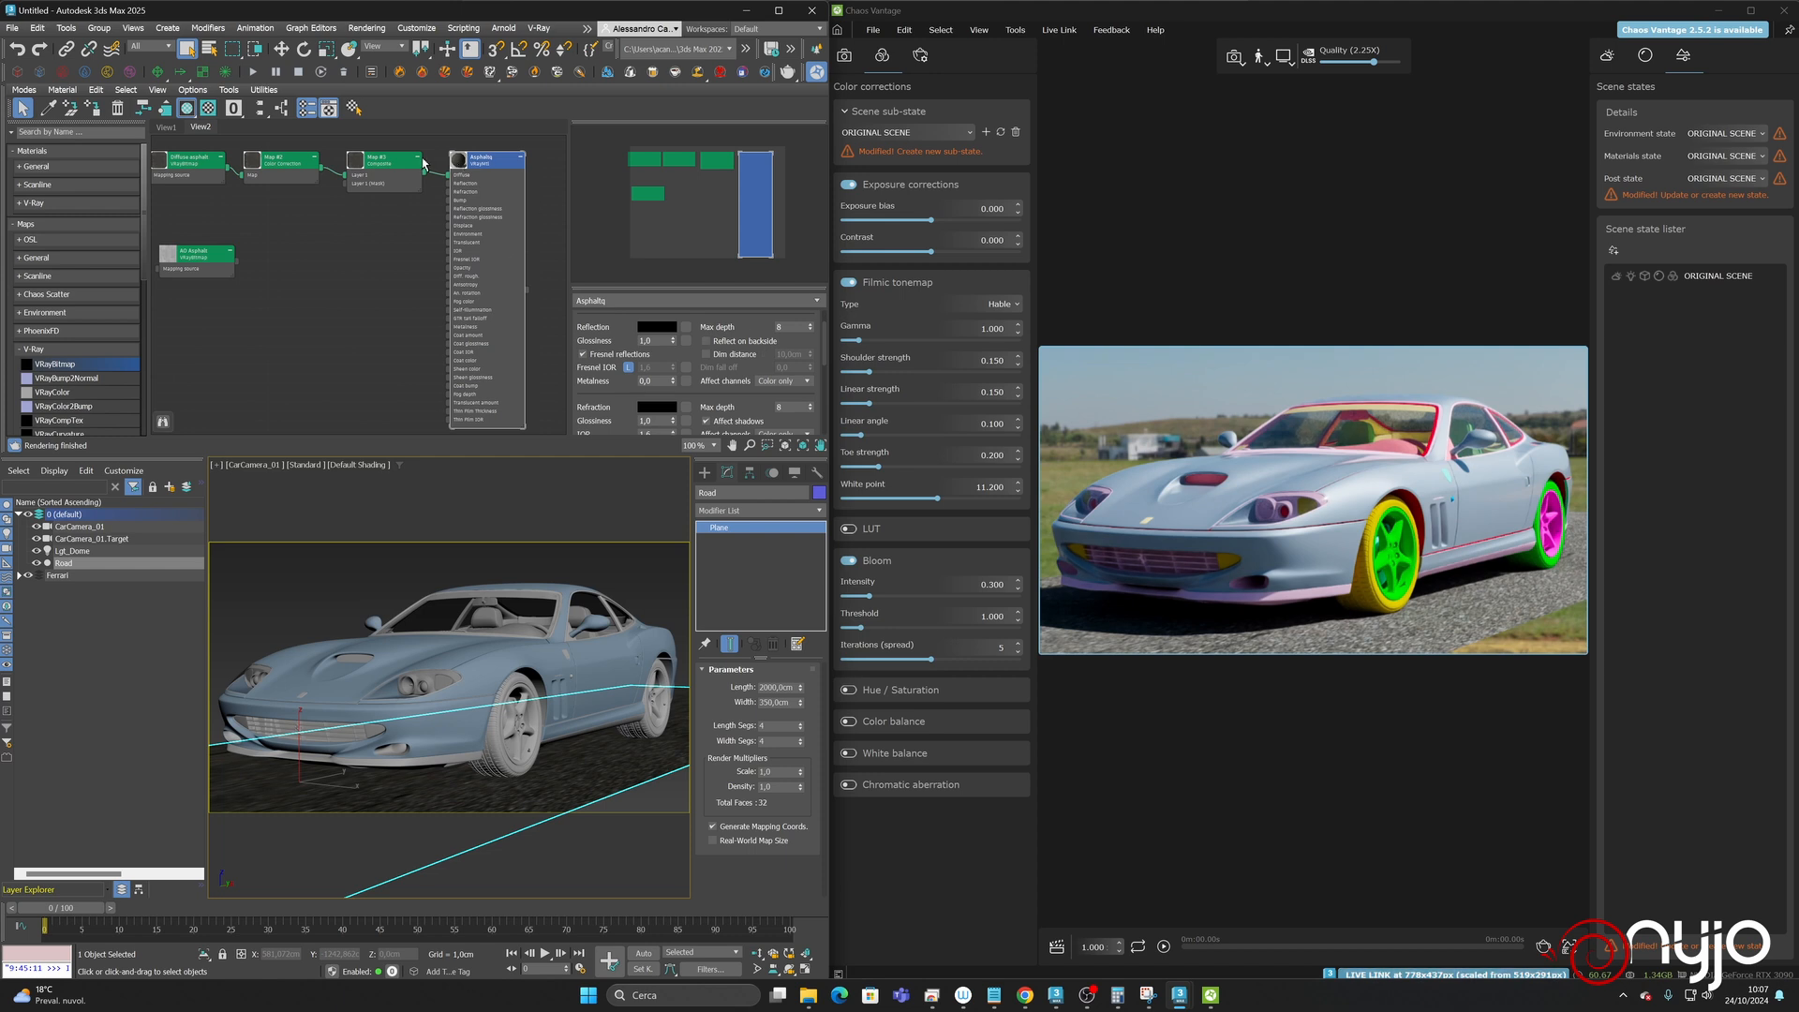
click(393, 166)
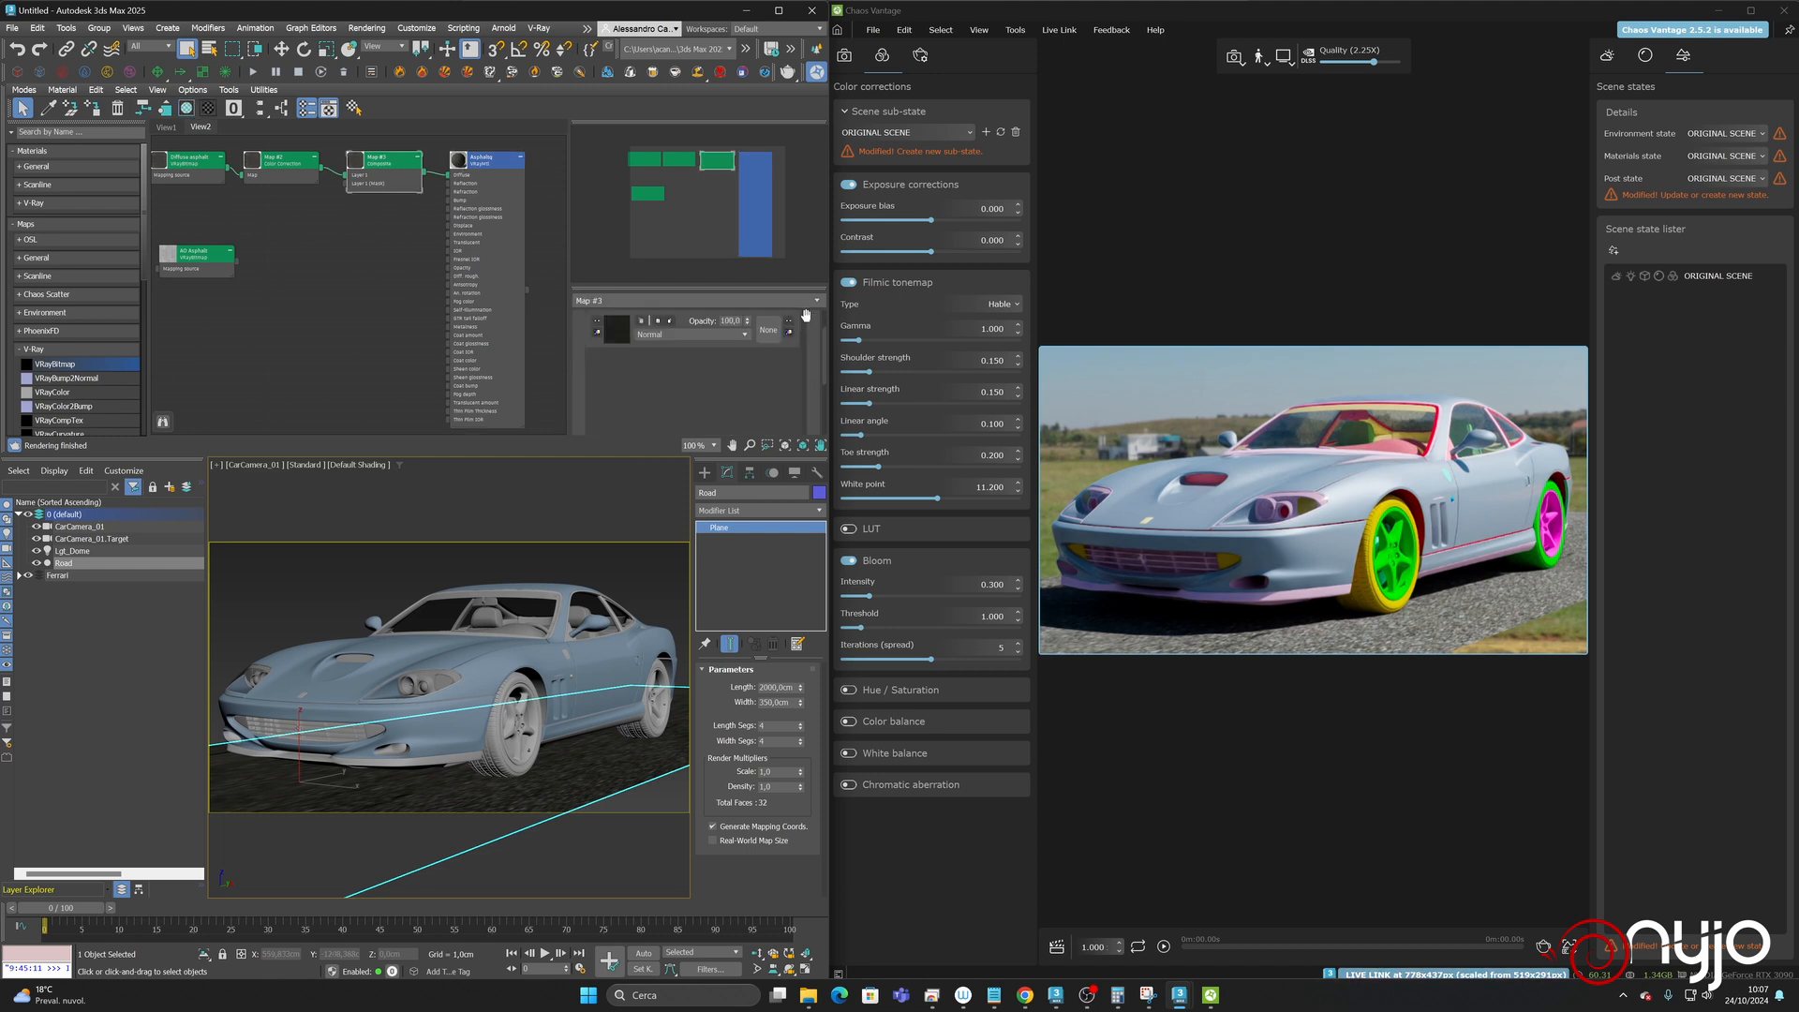
scroll(815, 324, up, 2)
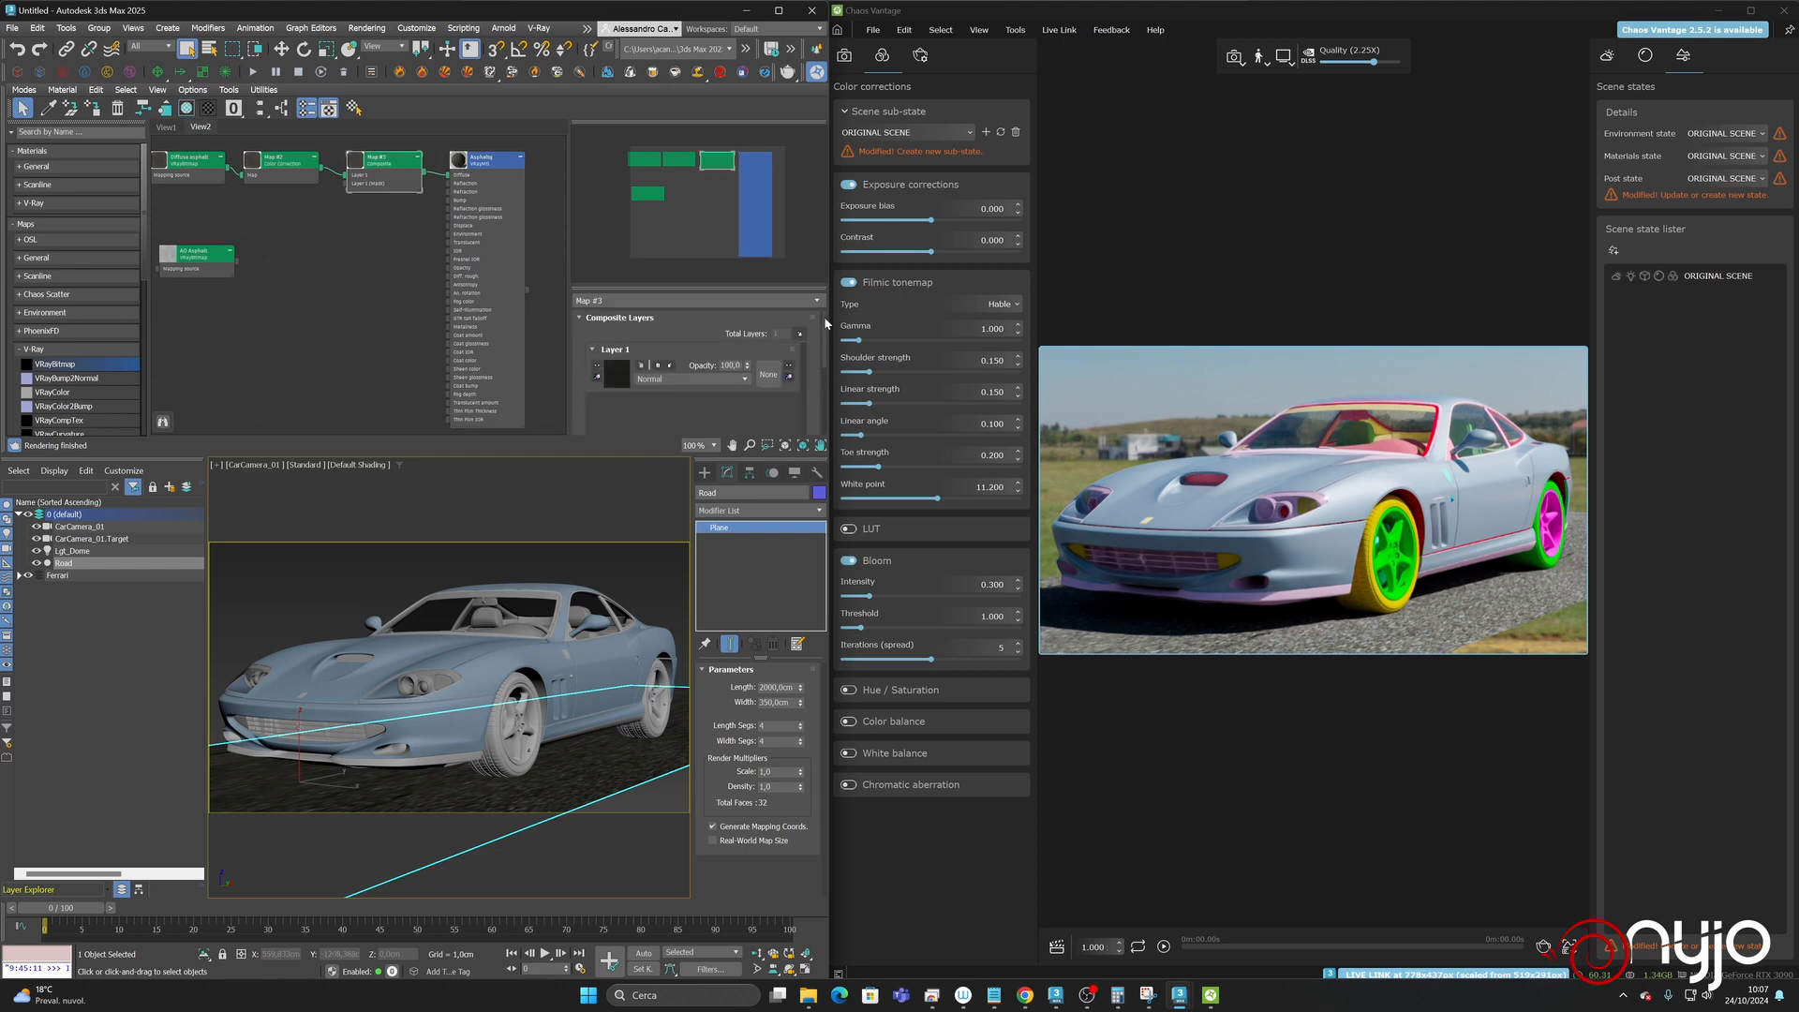
click(799, 333)
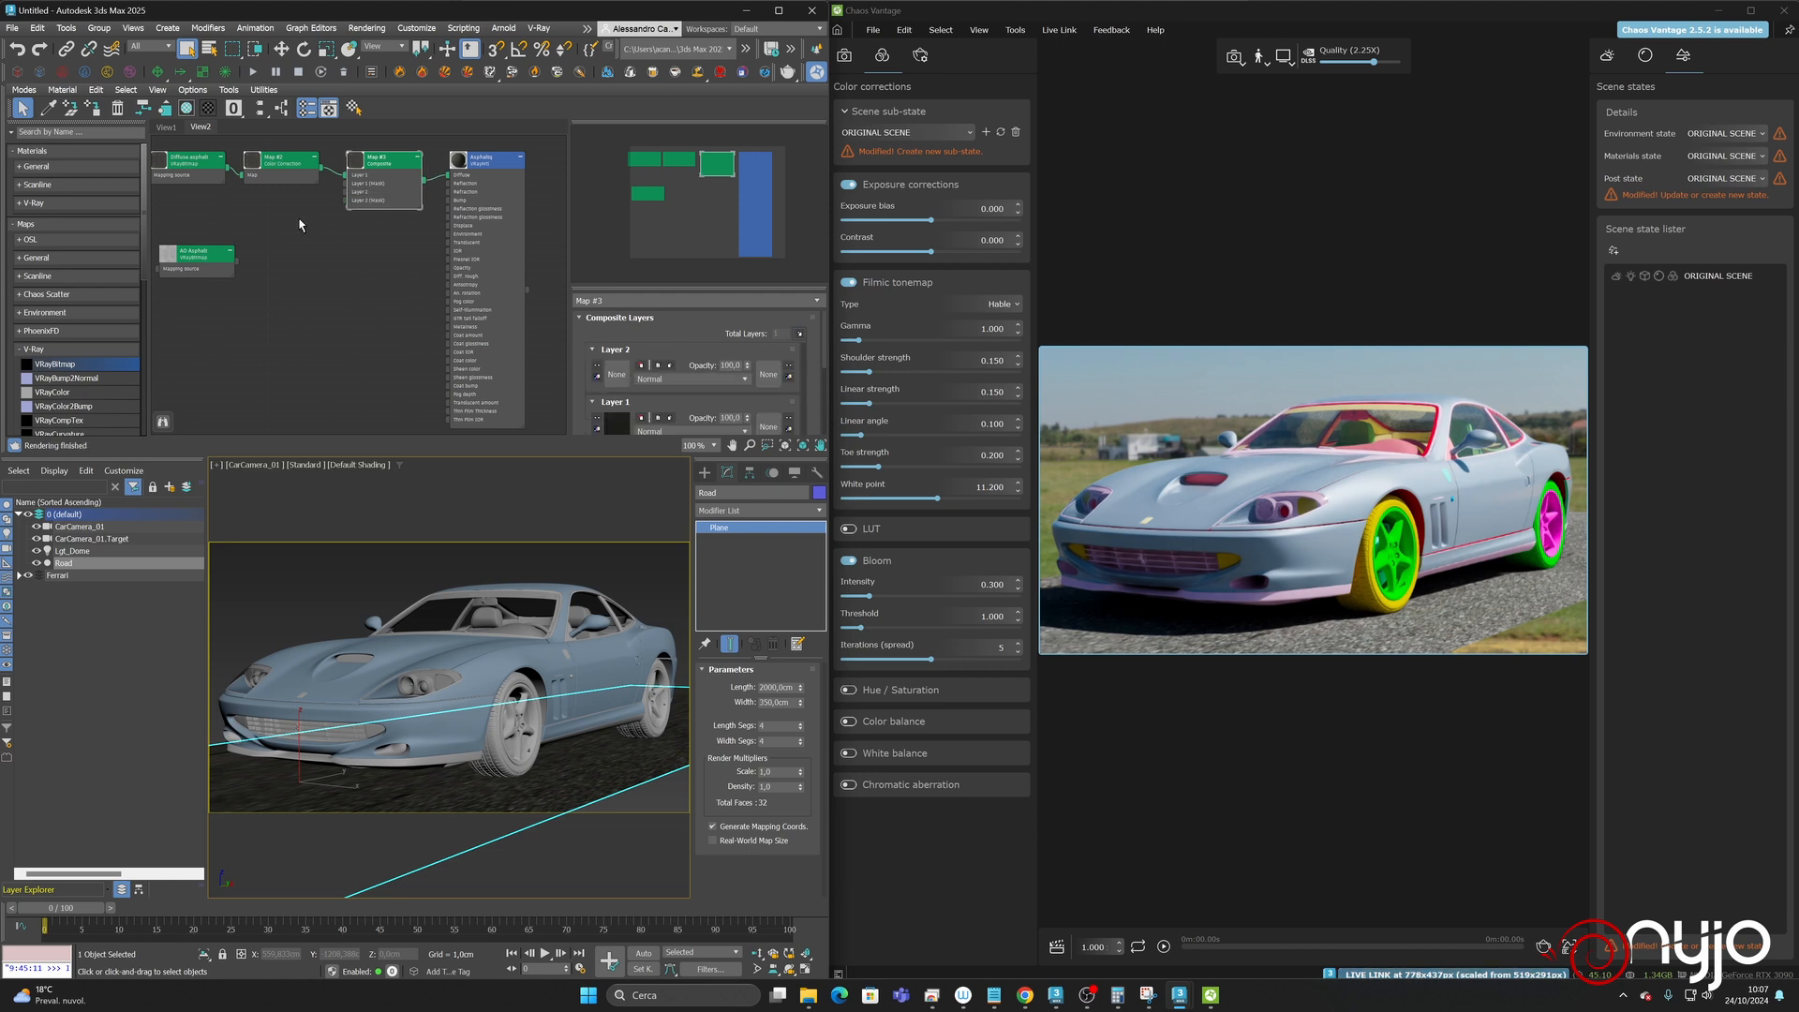
drag(232, 260, 348, 191)
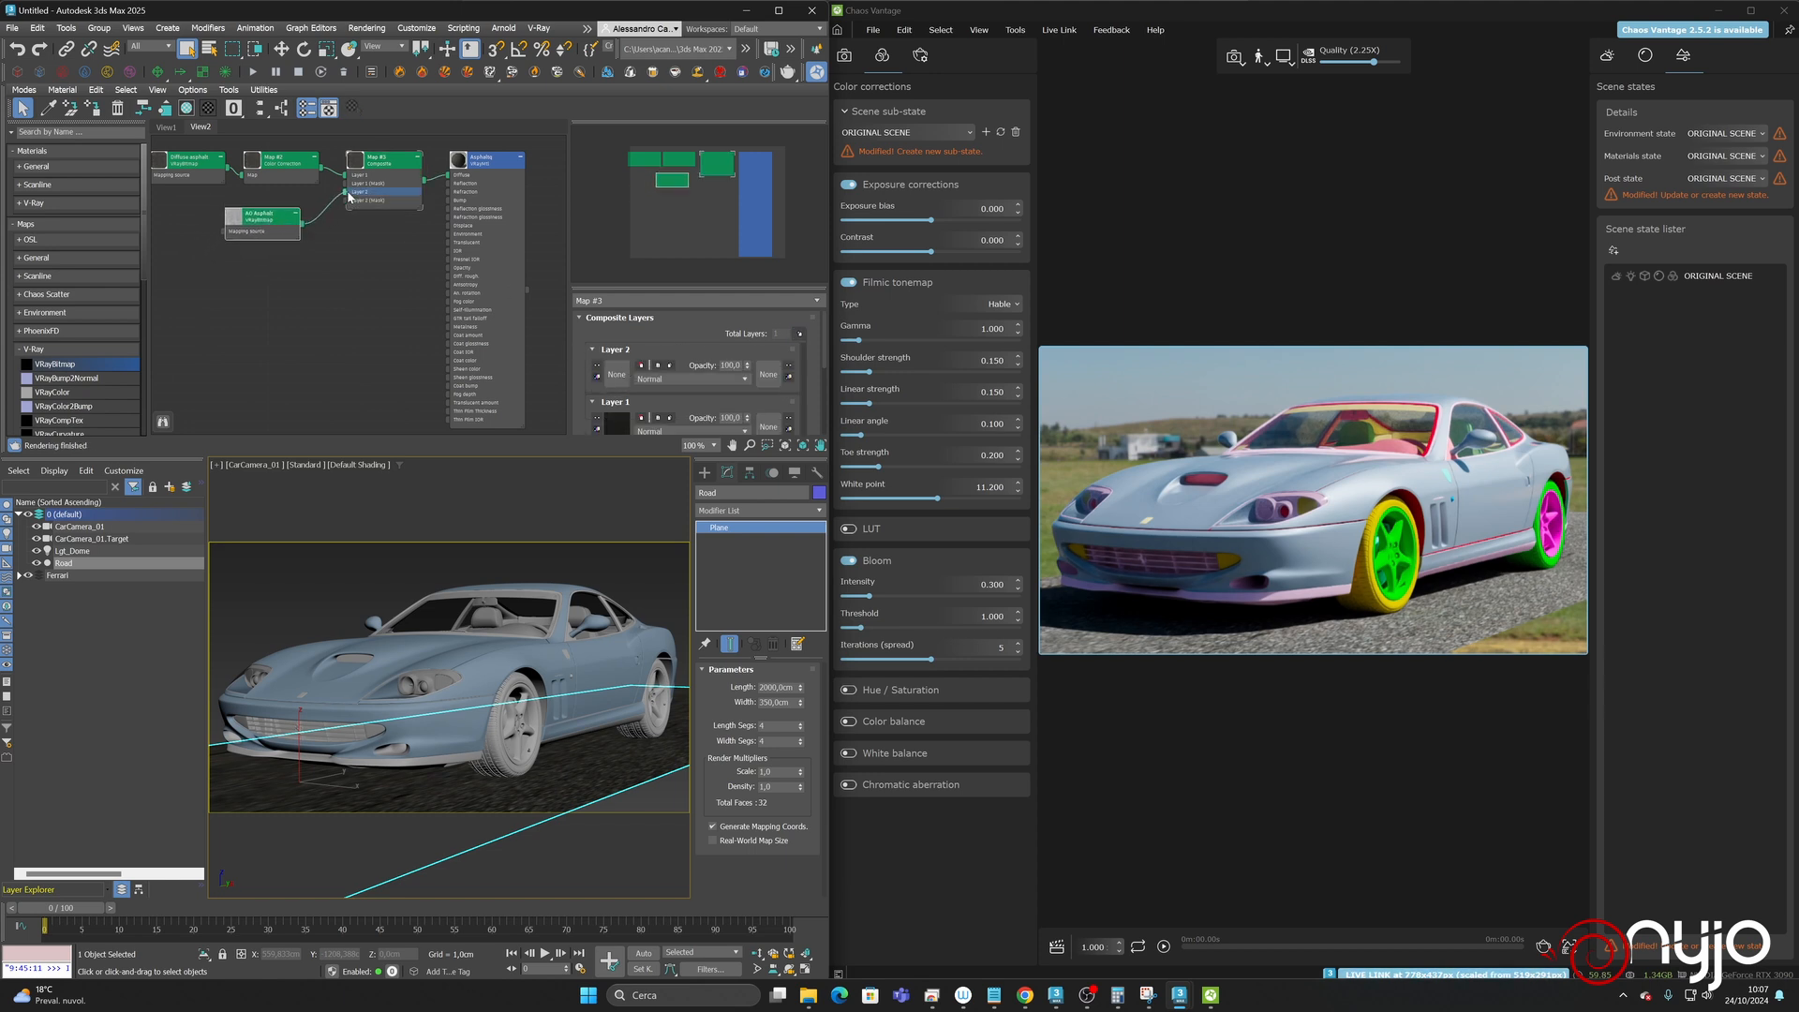
click(678, 378)
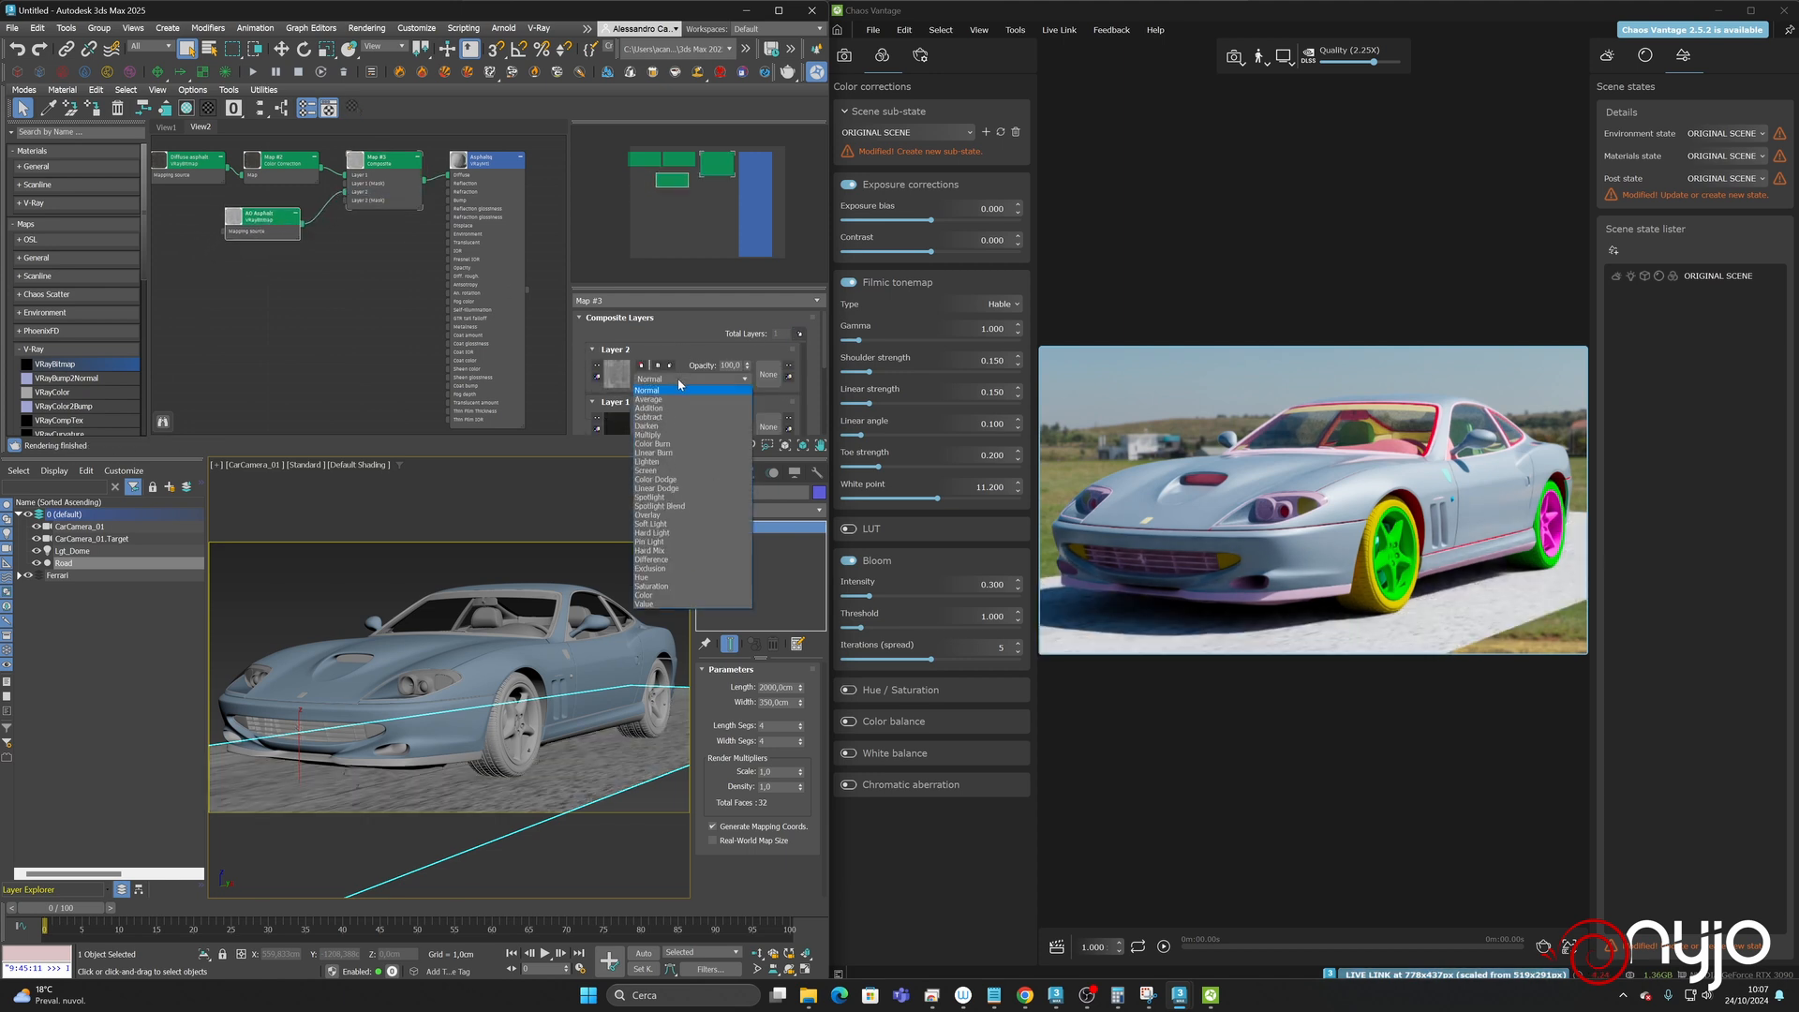
click(667, 435)
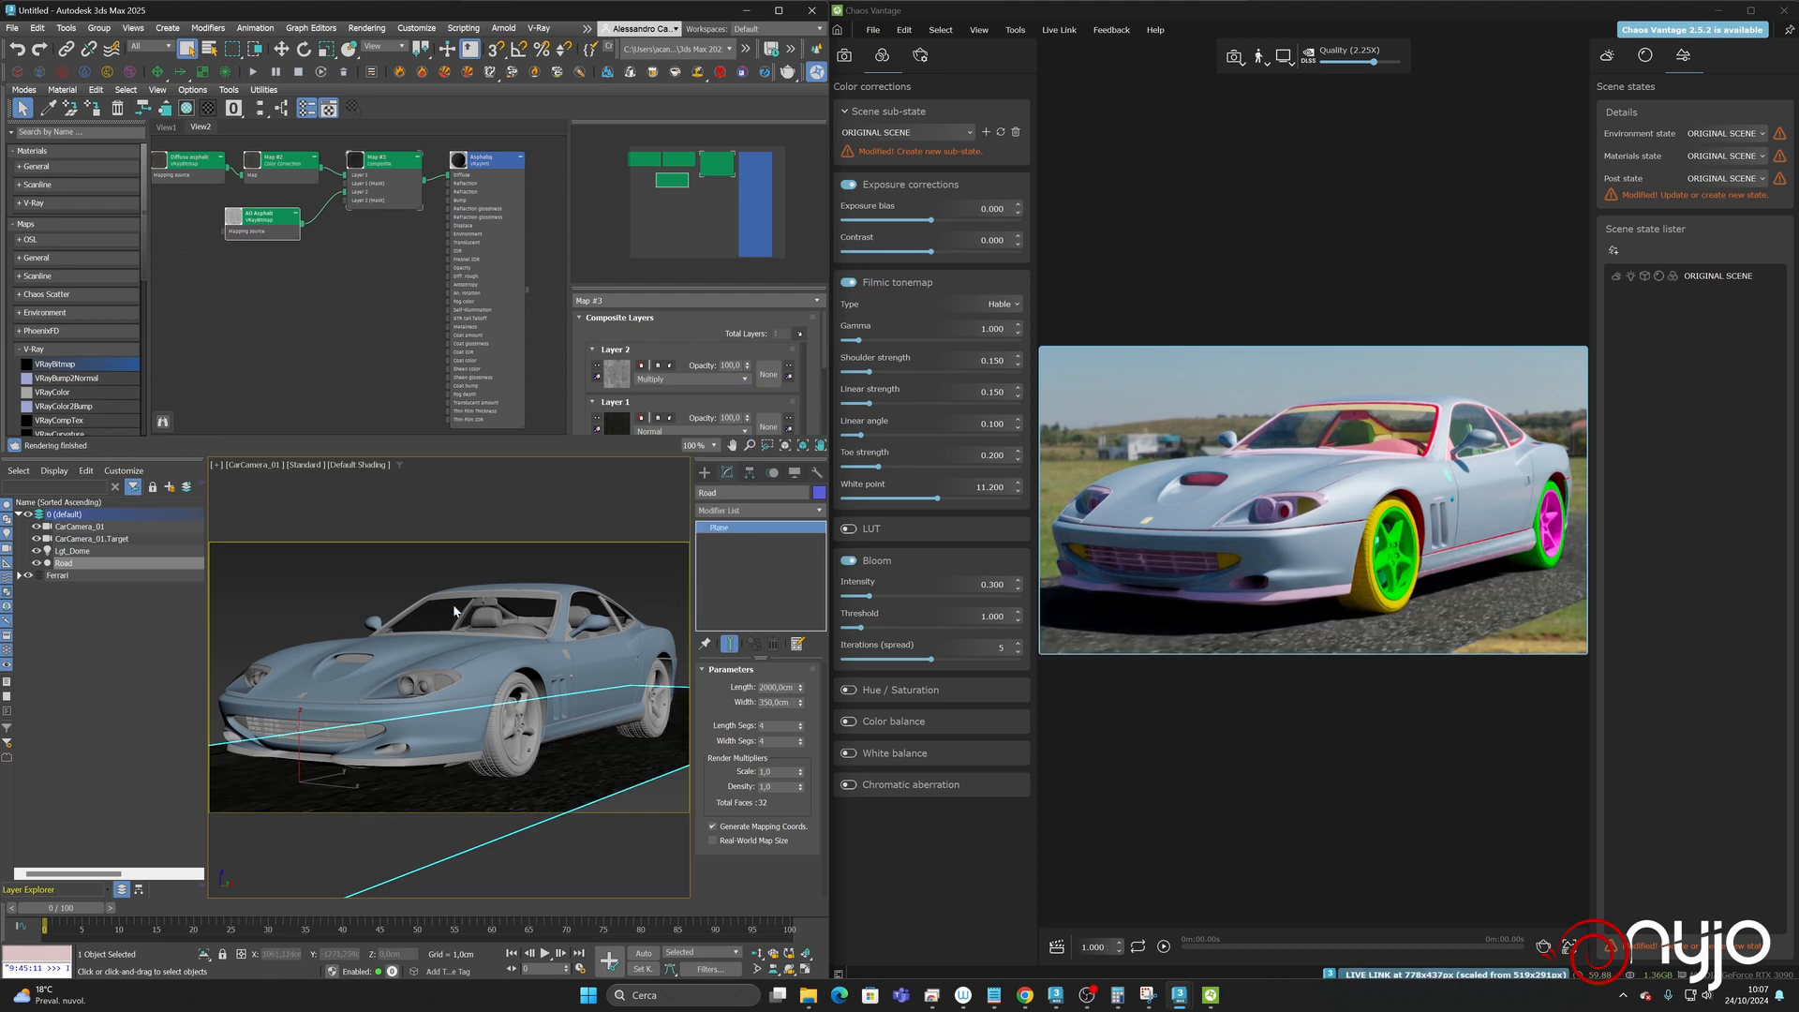
- Add a UVW Map modifier to the Road plane
click(817, 510)
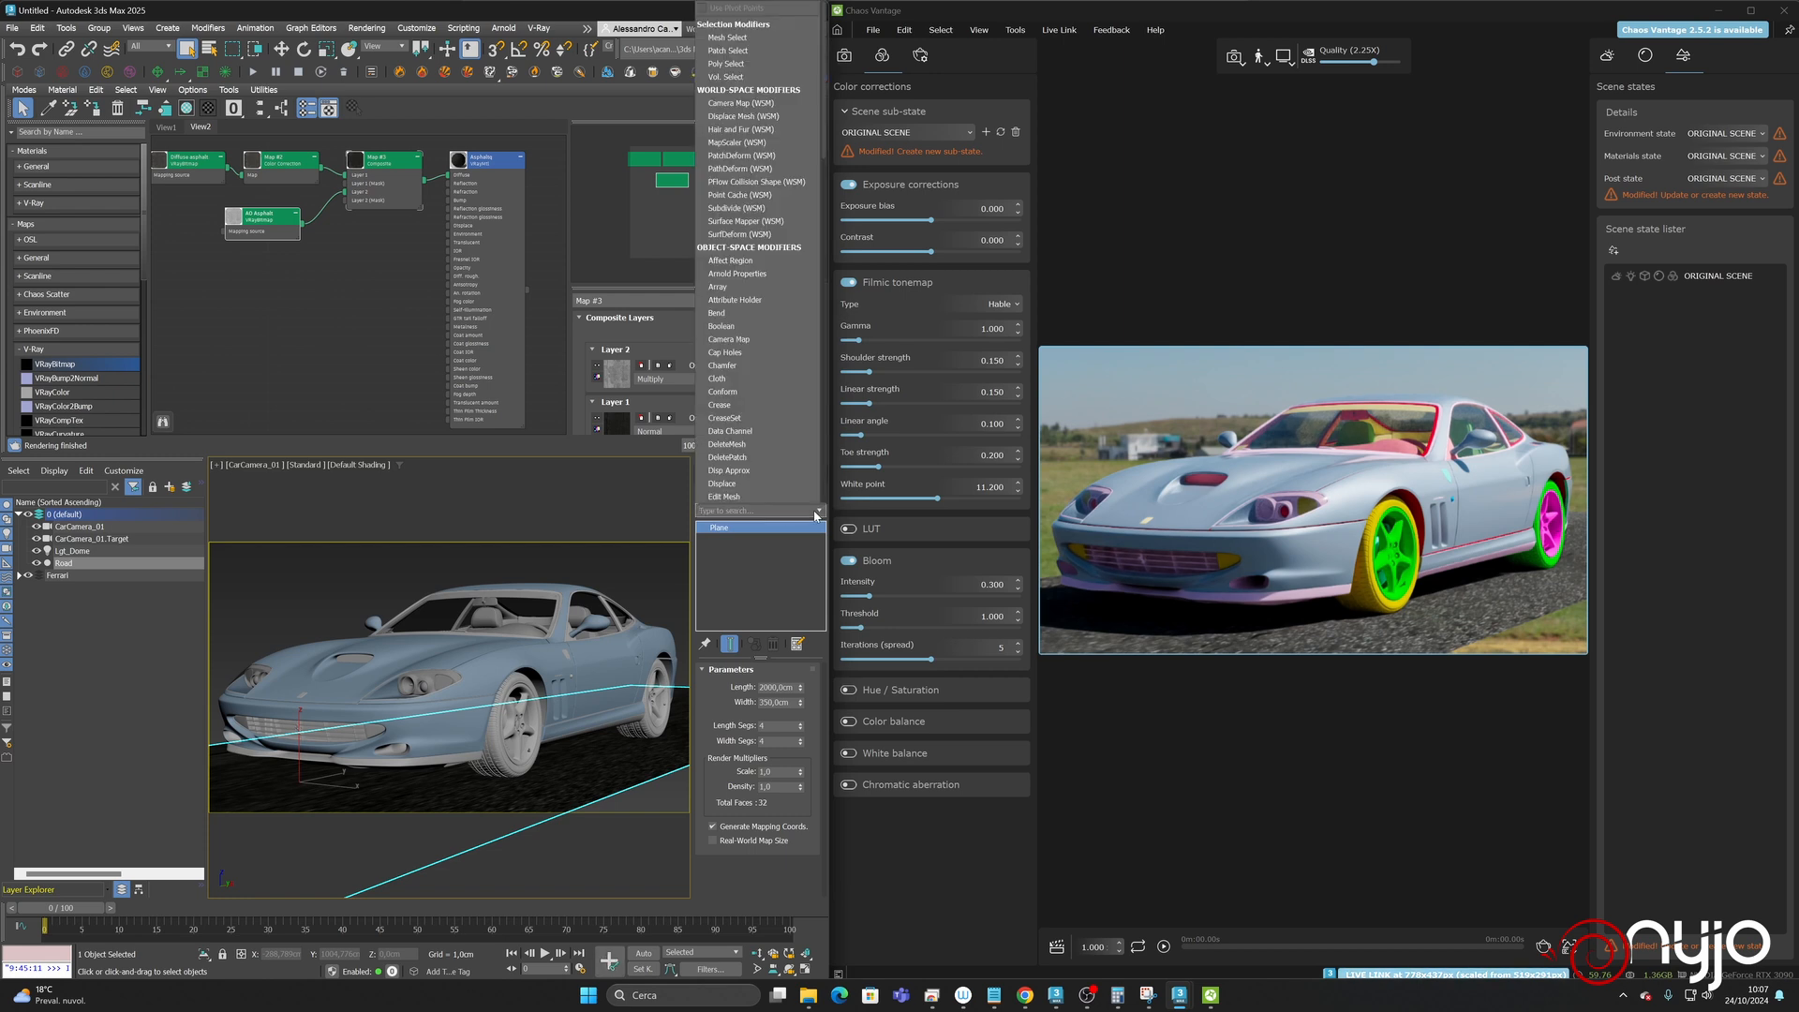
scroll(804, 384, down, 20)
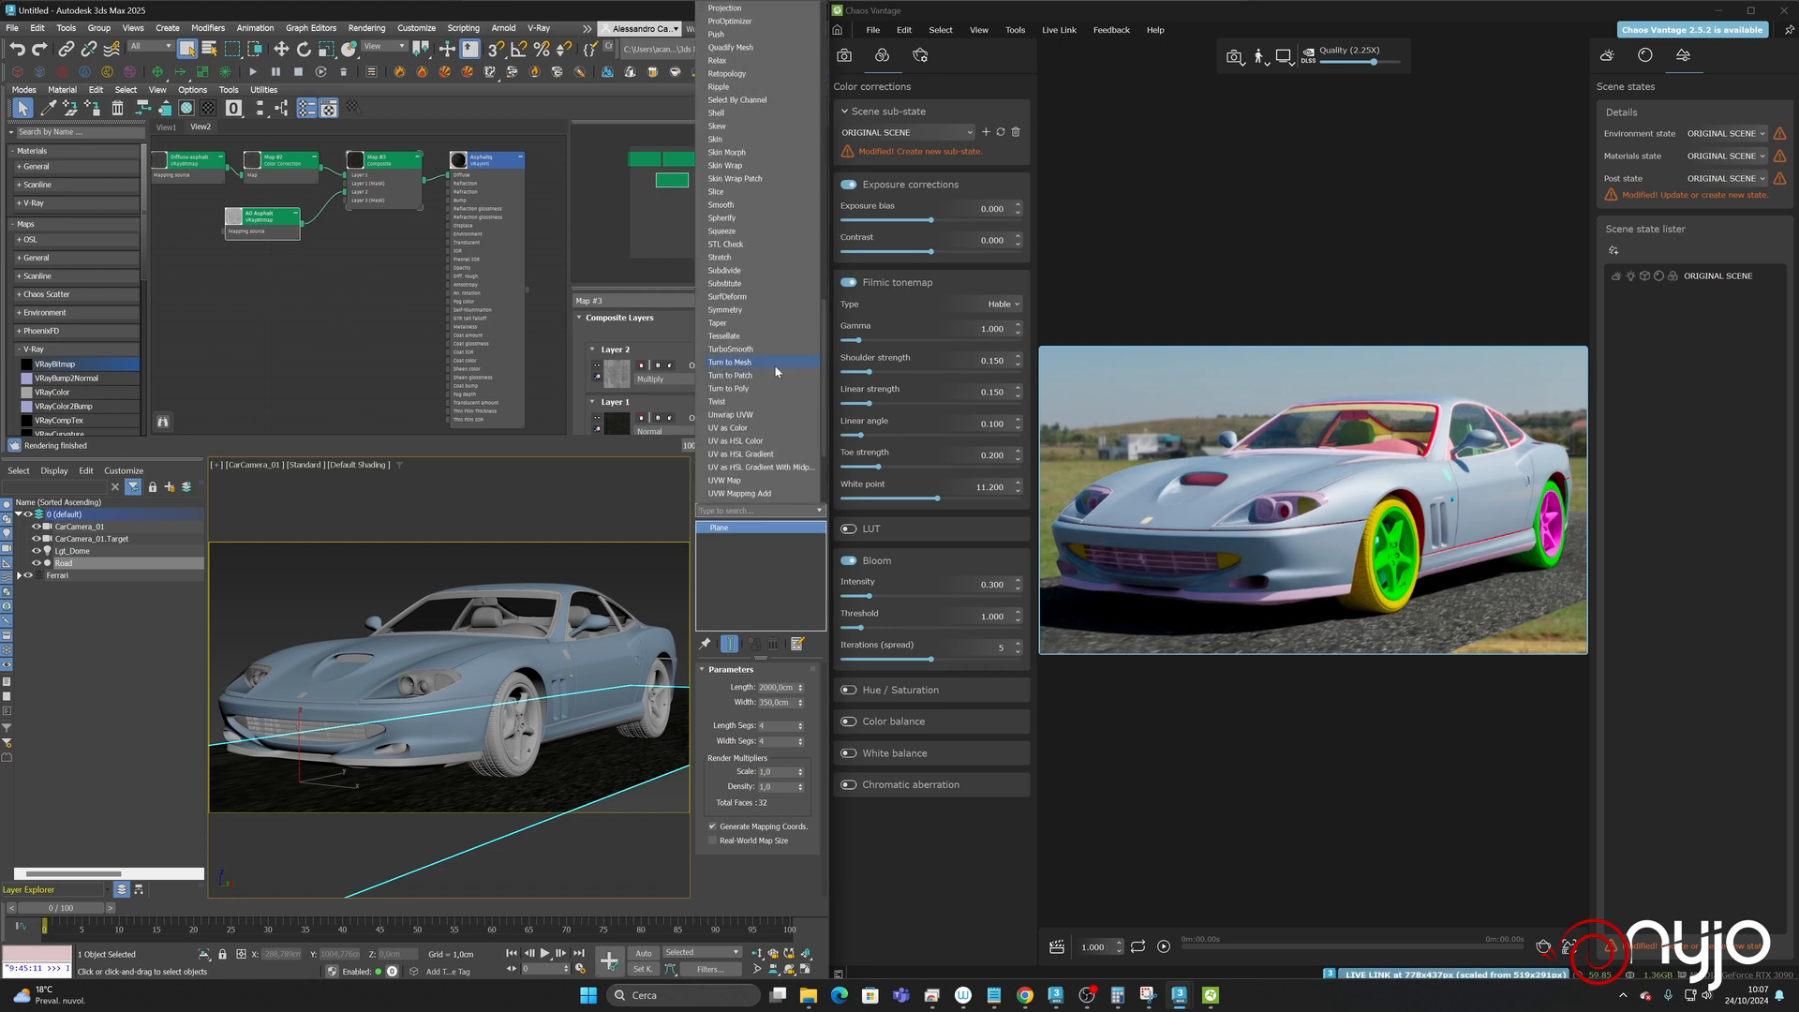
scroll(748, 423, down, 3)
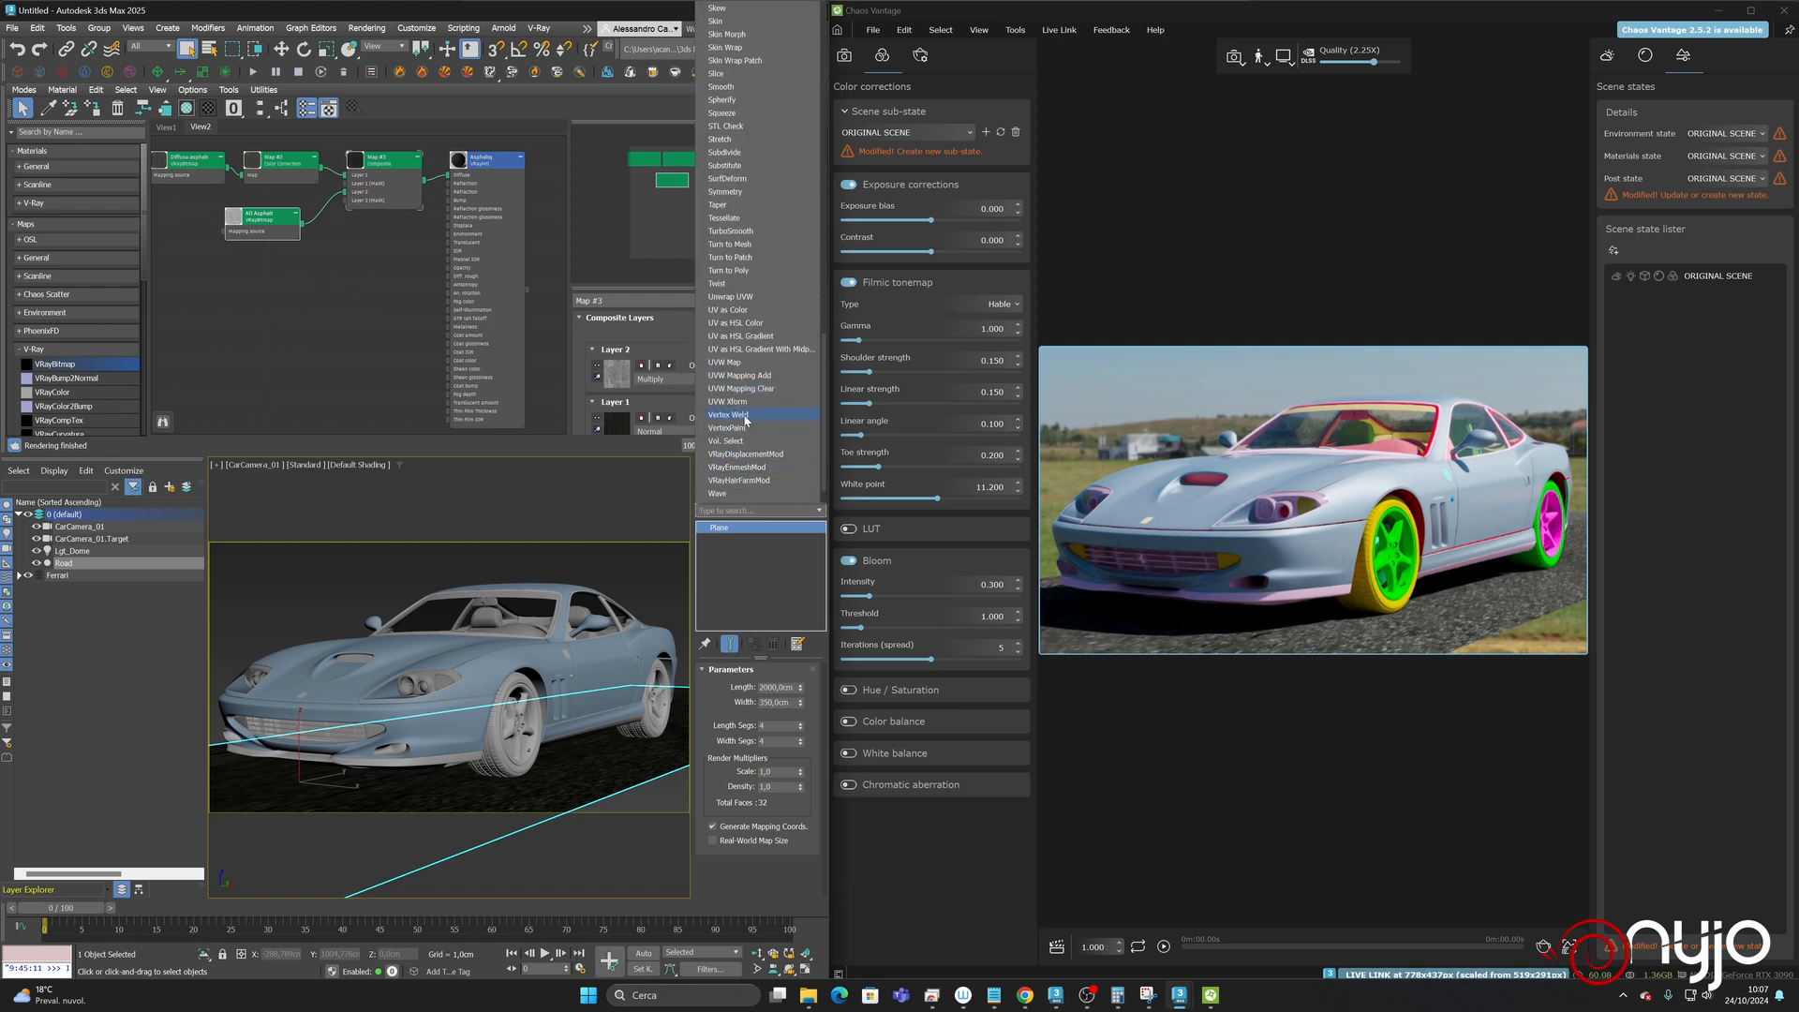
click(726, 363)
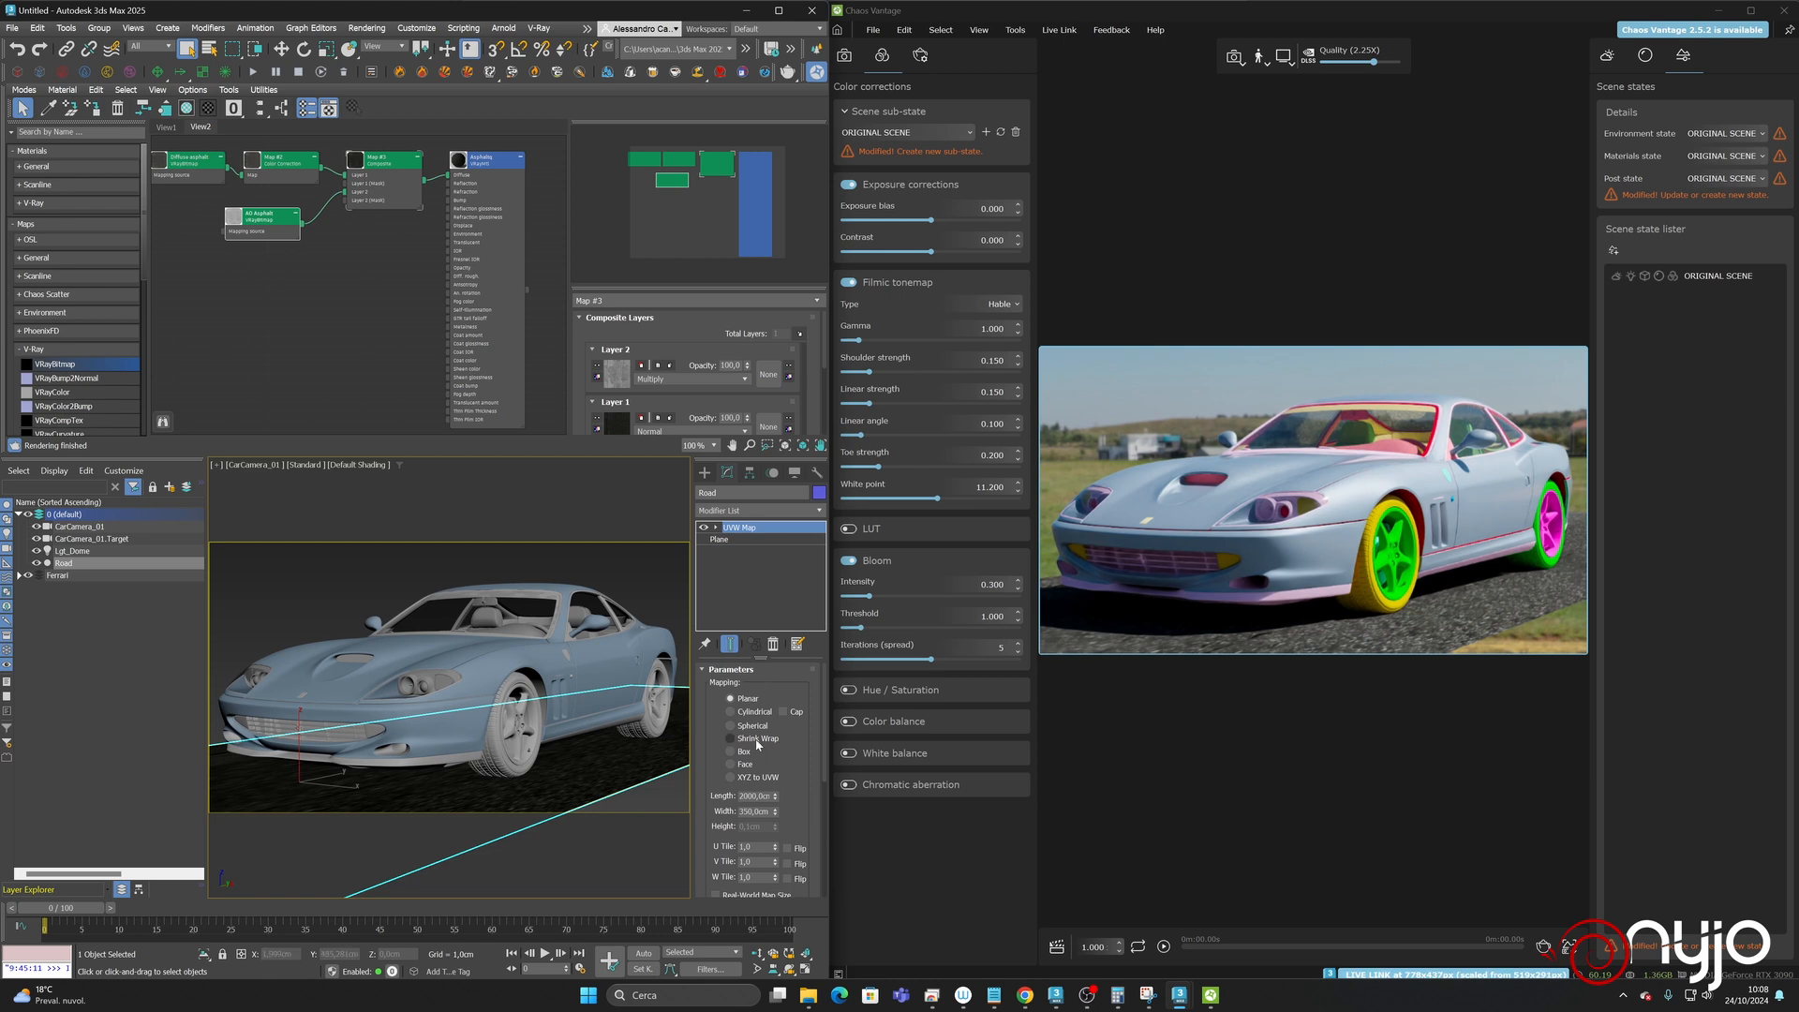
- Set the Road's UVW Map tiling to 2 in U and 6 in V
click(764, 846)
text(2)
key(Return)
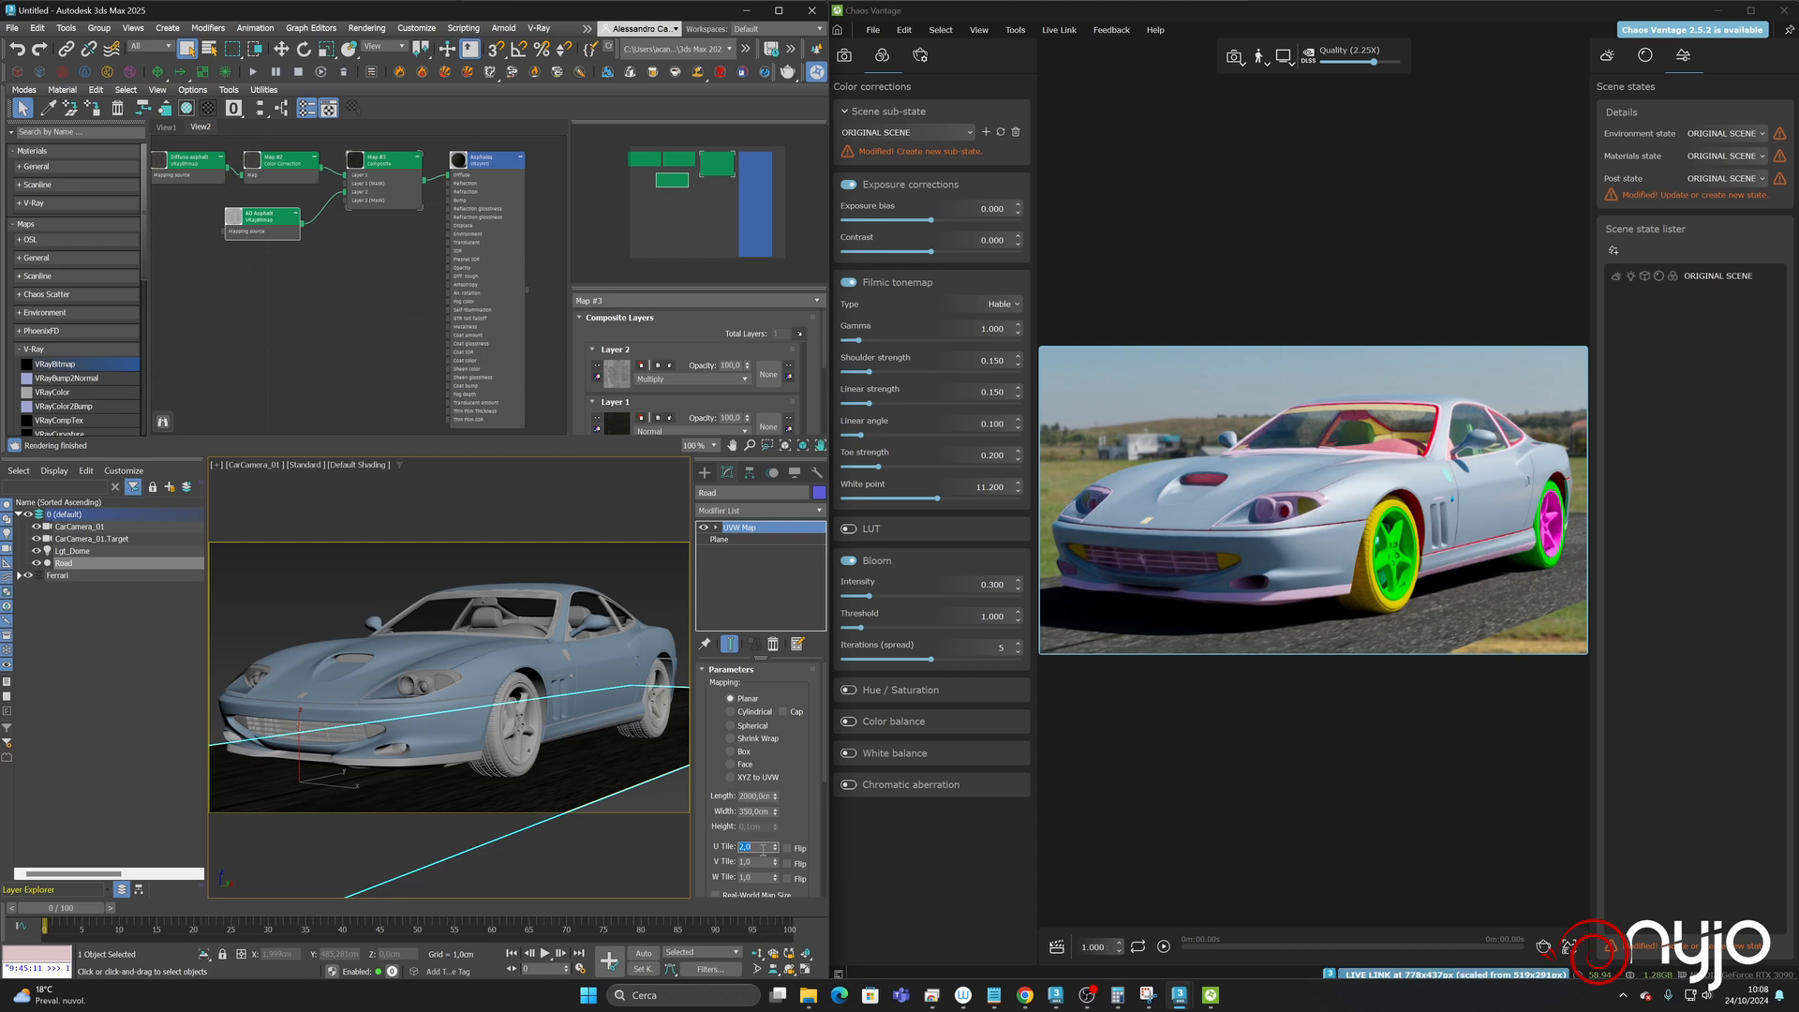
click(762, 862)
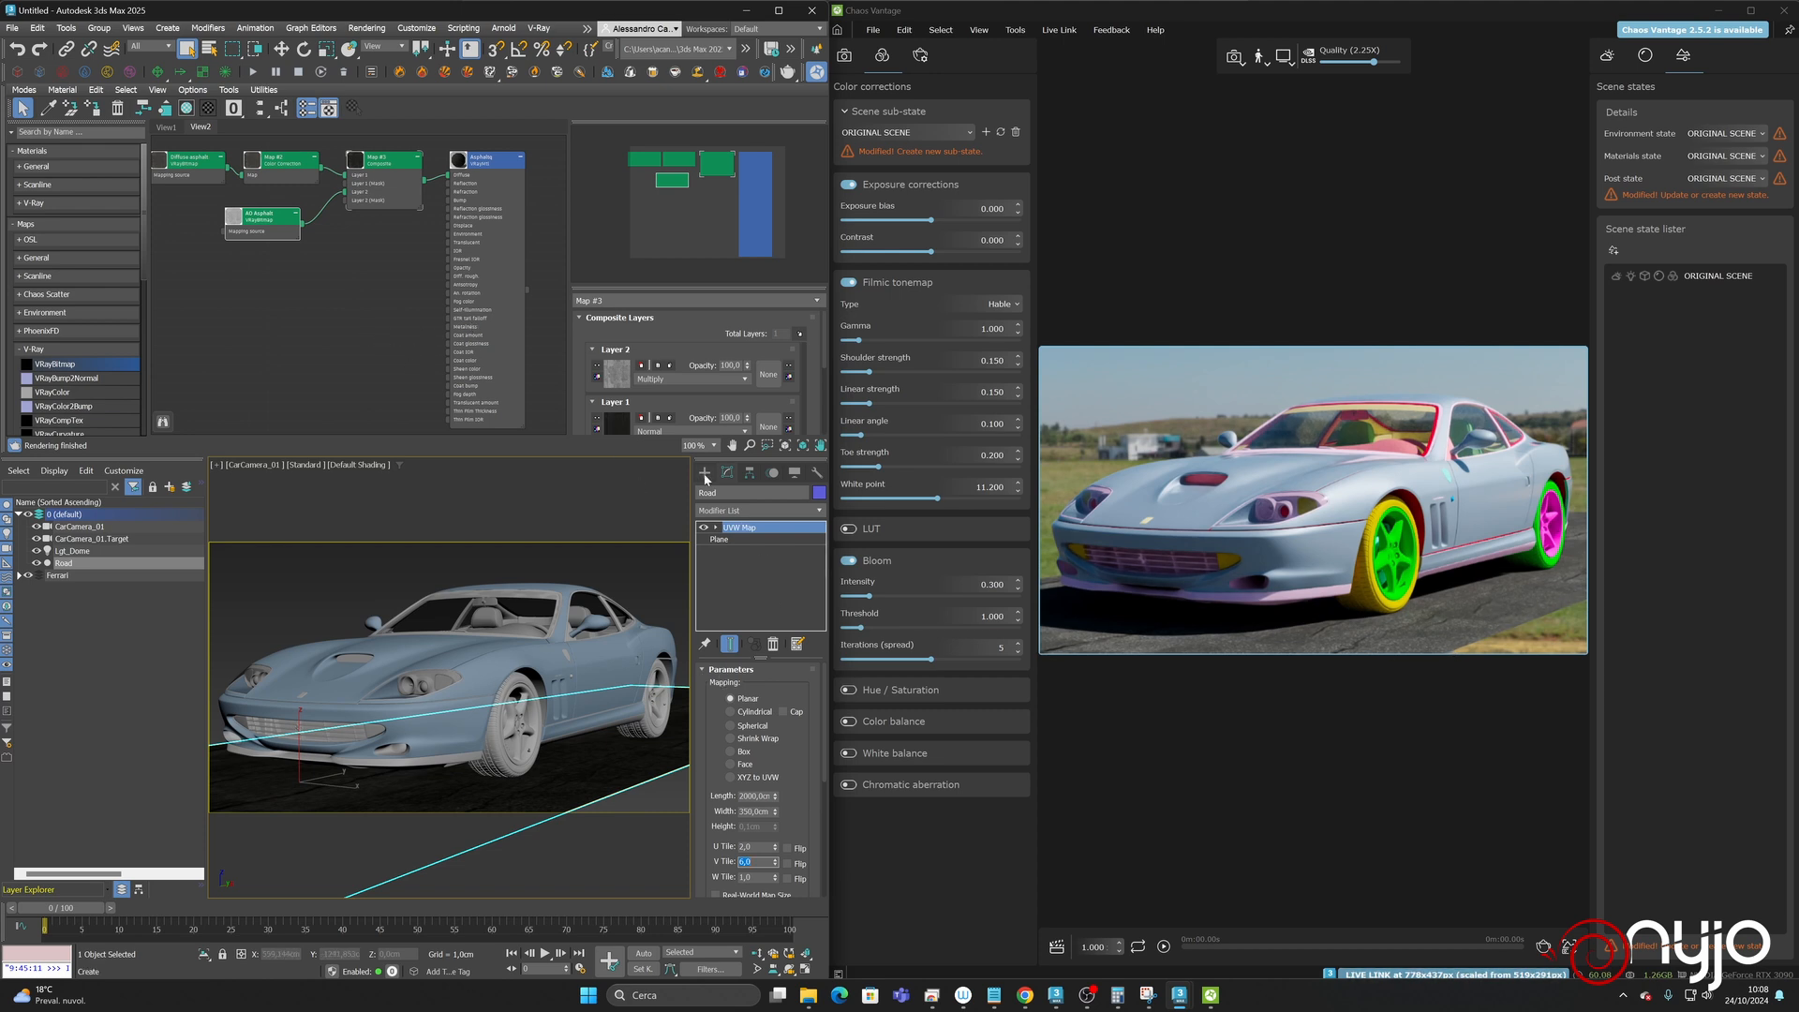
- Shift the Asphaltq material node away from the Composite node and set the material's BRDF to use roughness
drag(483, 170, 501, 180)
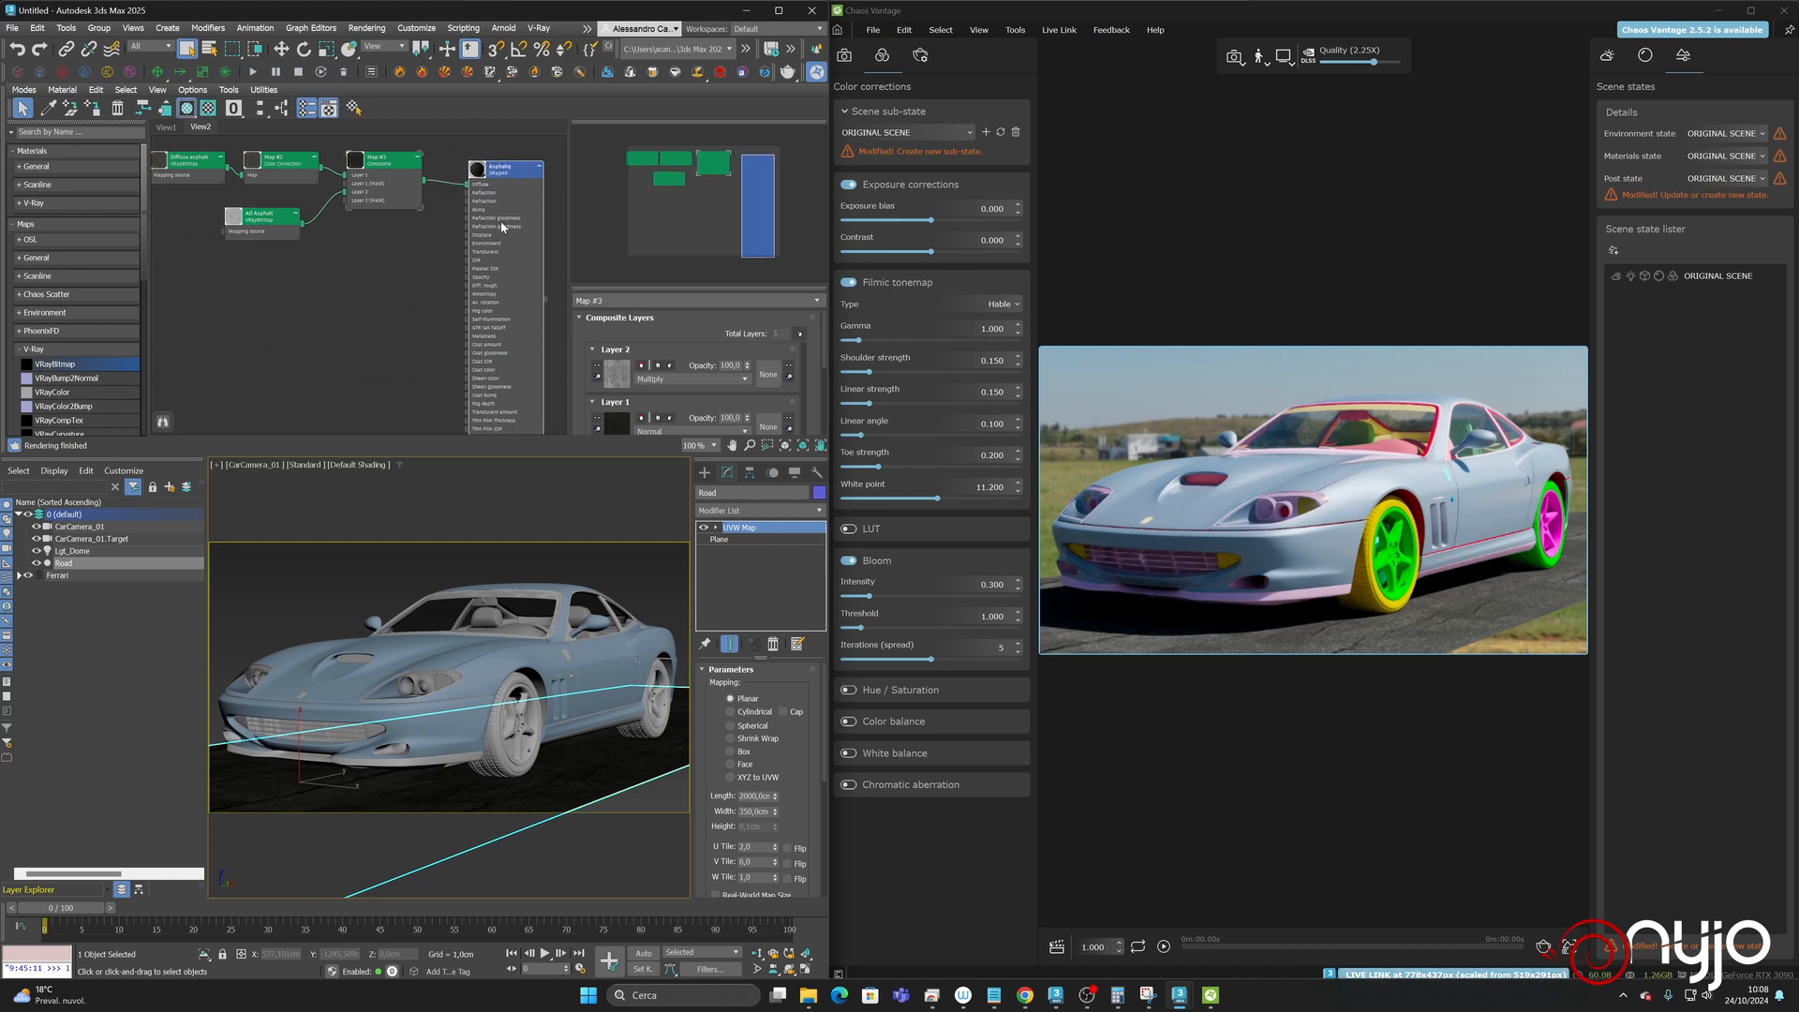
double_click(506, 167)
scroll(687, 354, down, 2)
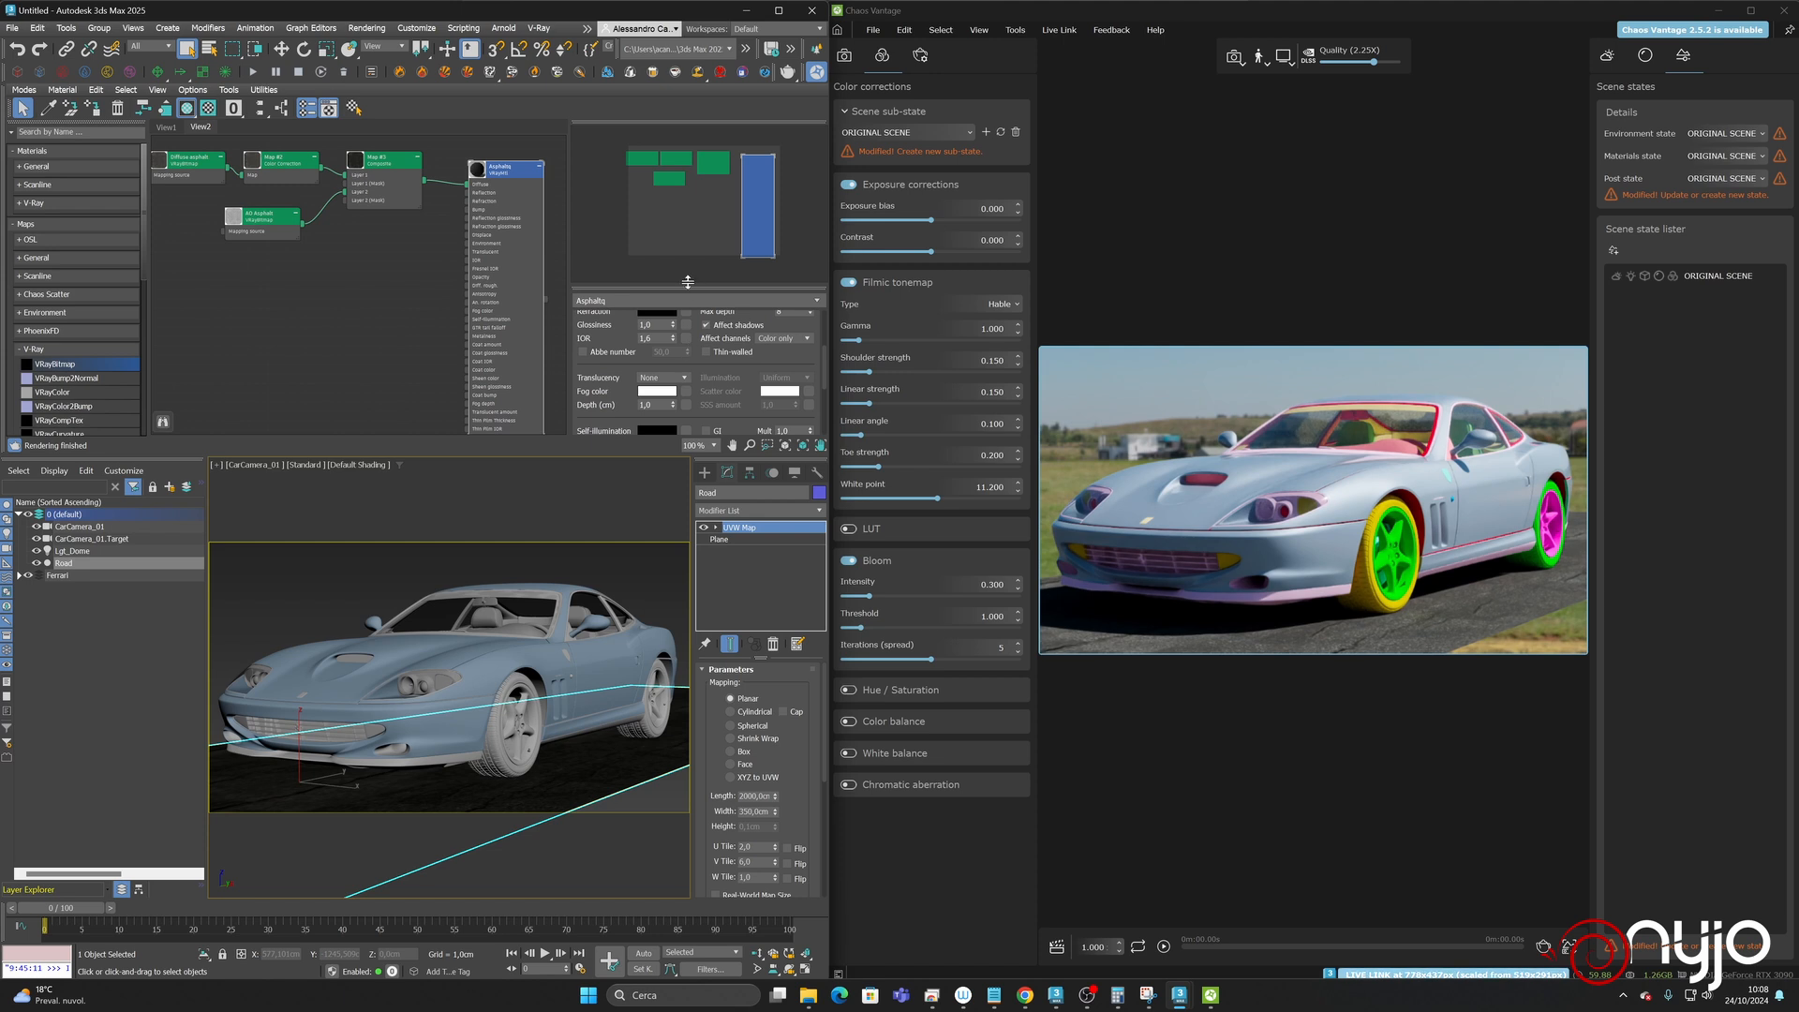
drag(687, 282, 683, 194)
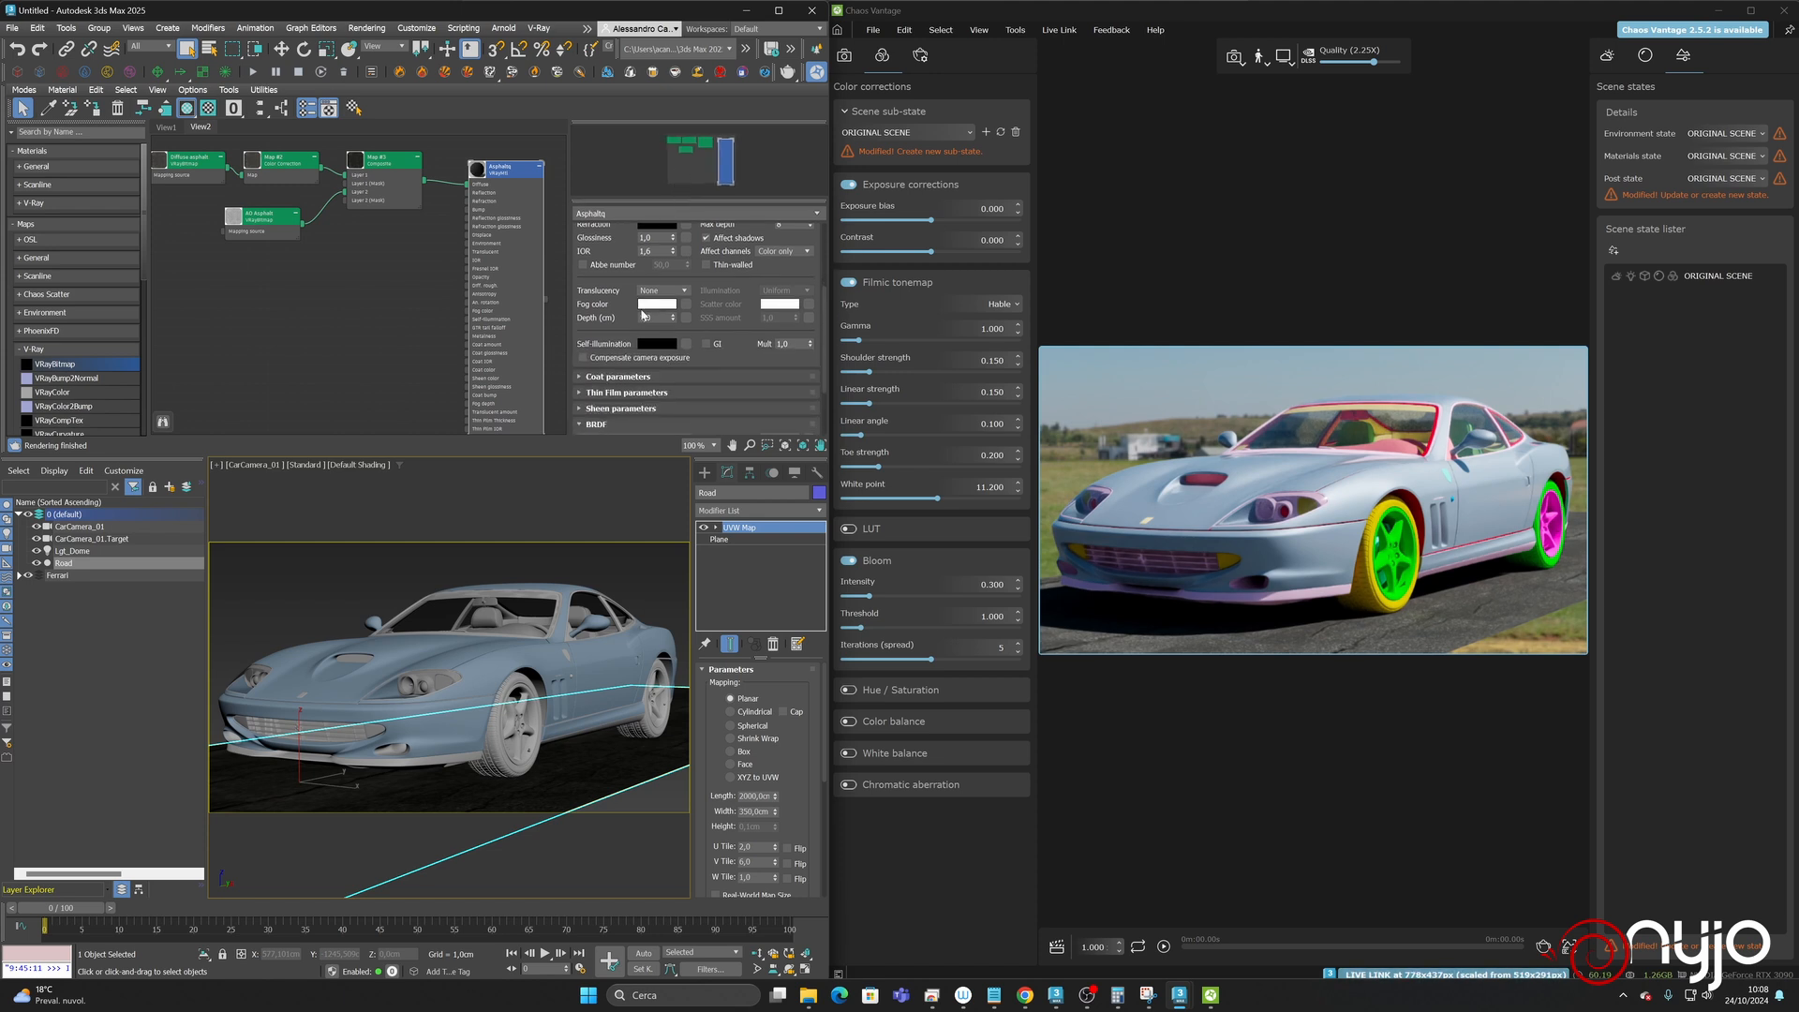
scroll(632, 384, down, 2)
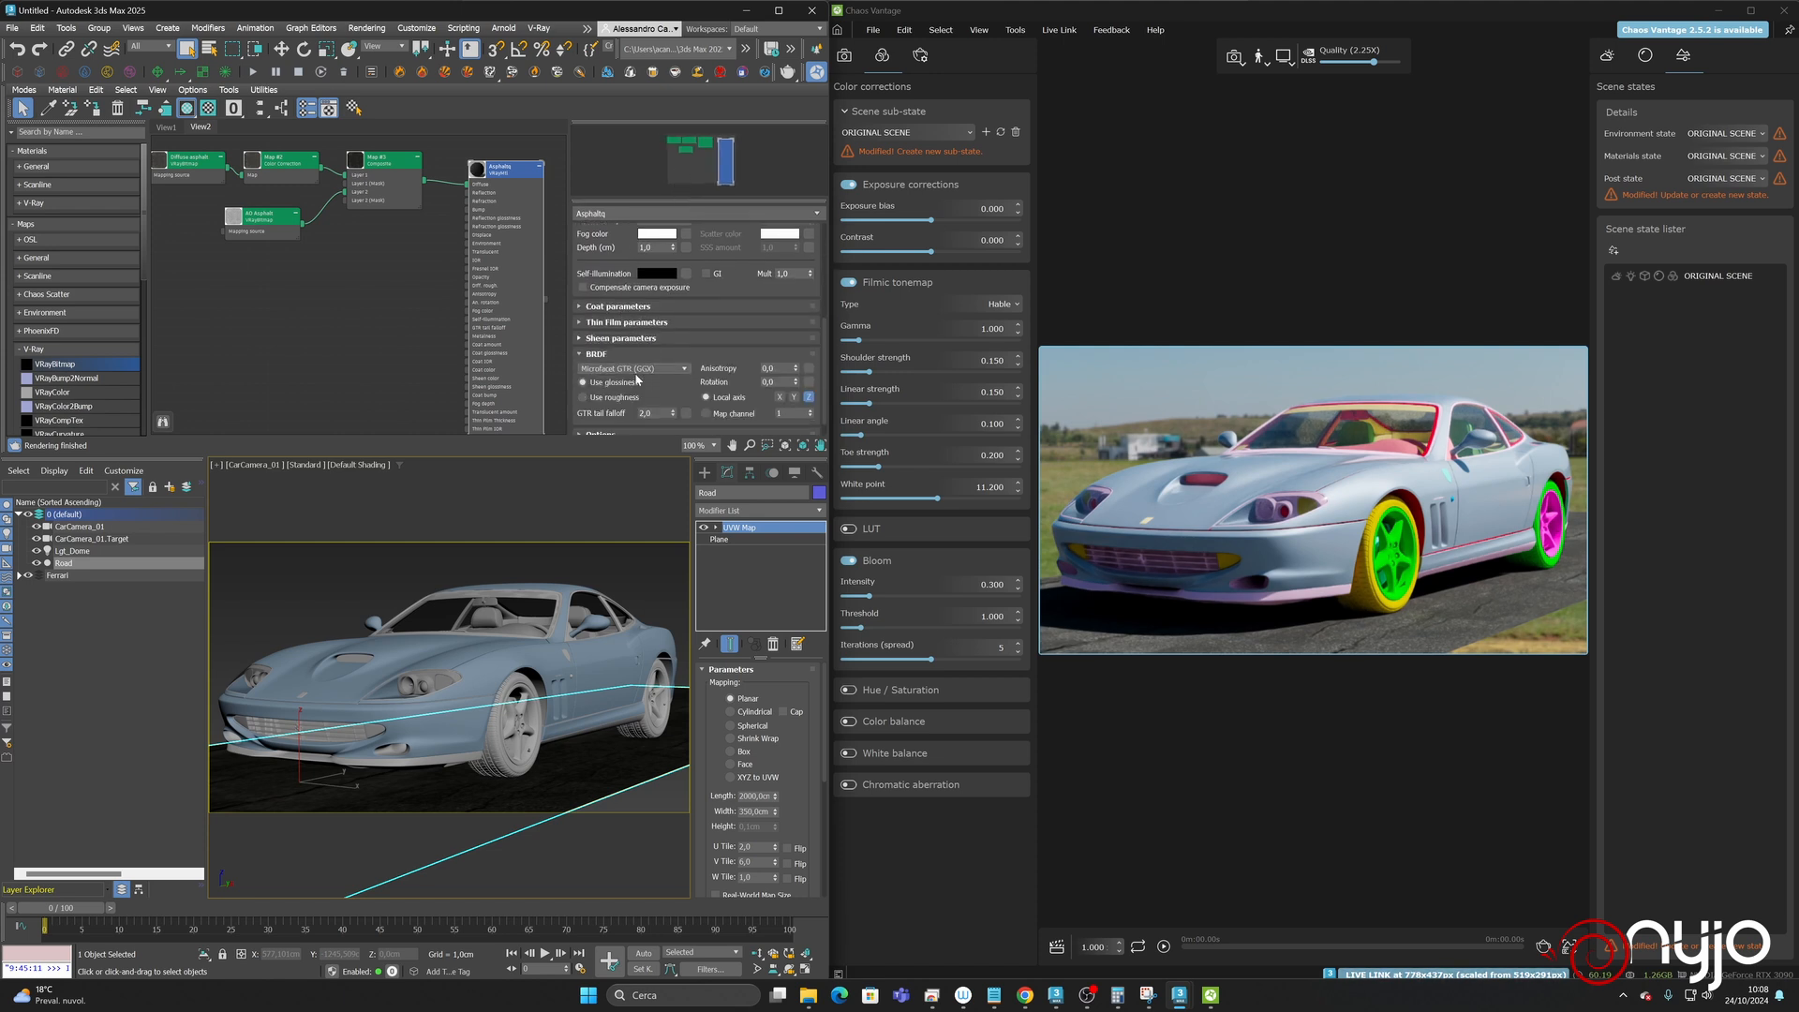
click(624, 399)
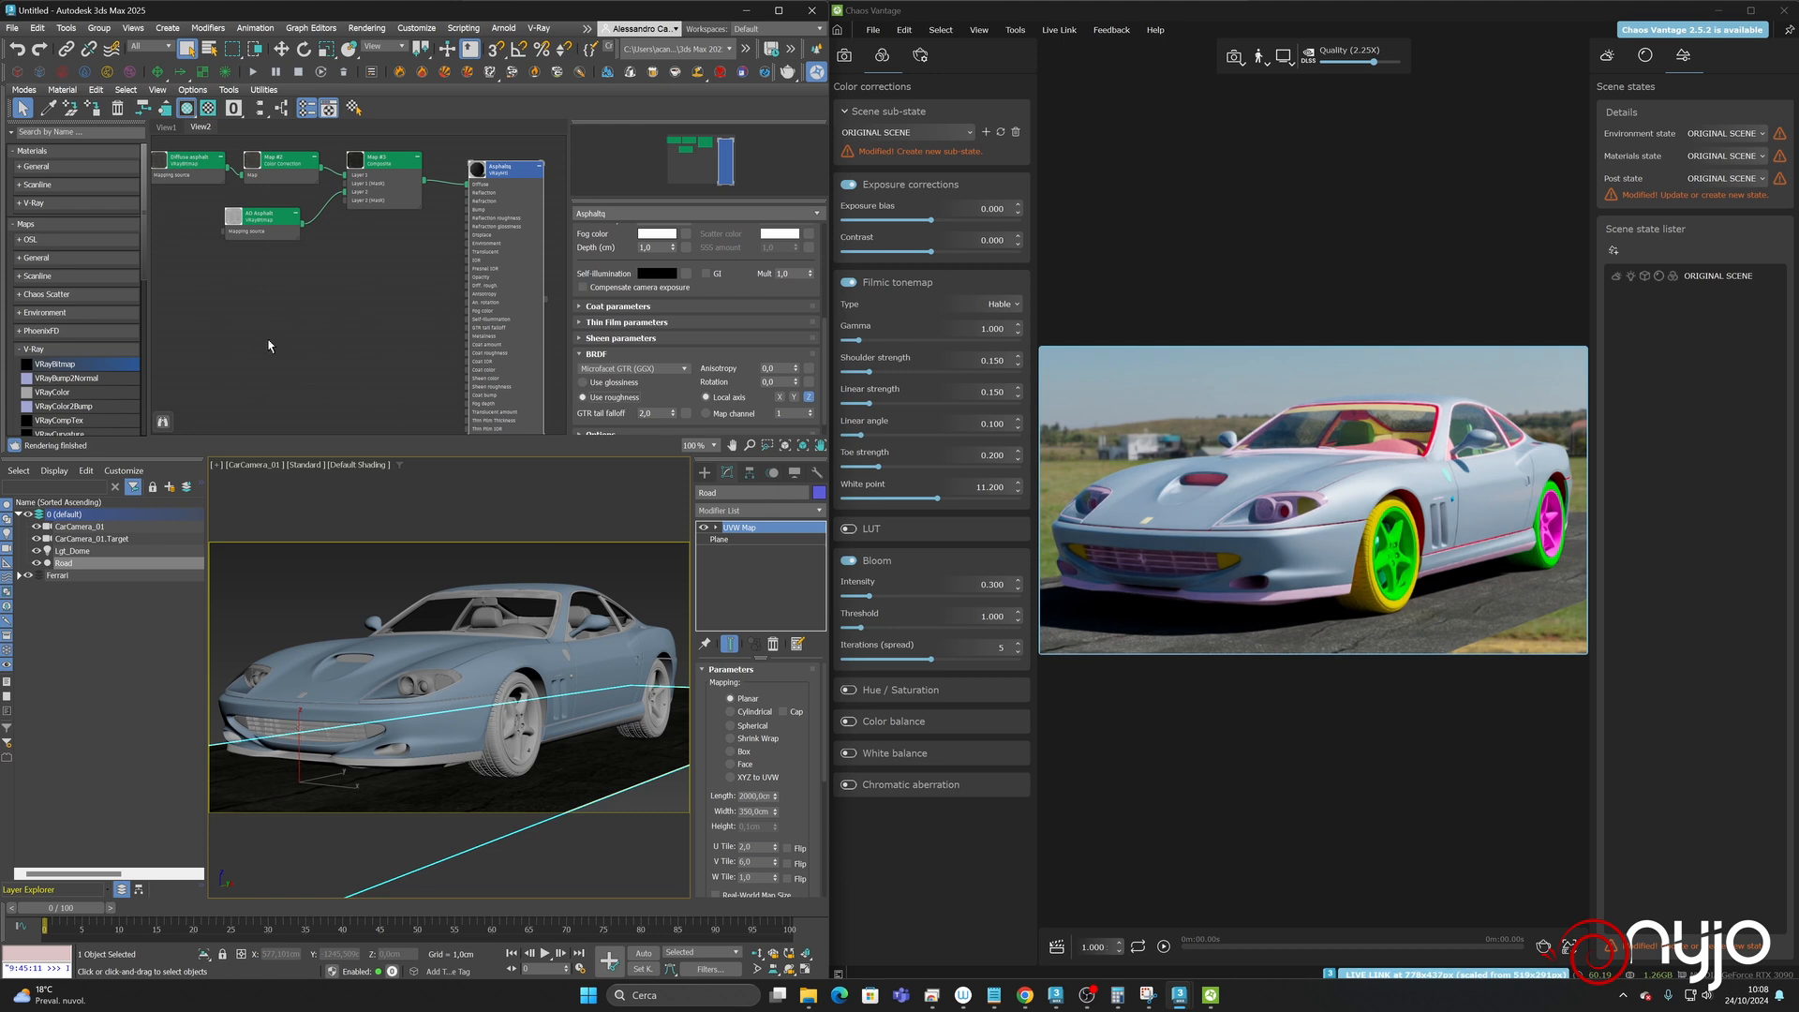
- Add a VRayBitmap below the AO Asphalt node, loading the roughness texture asphalt_02_rough_8k
drag(69, 369, 325, 271)
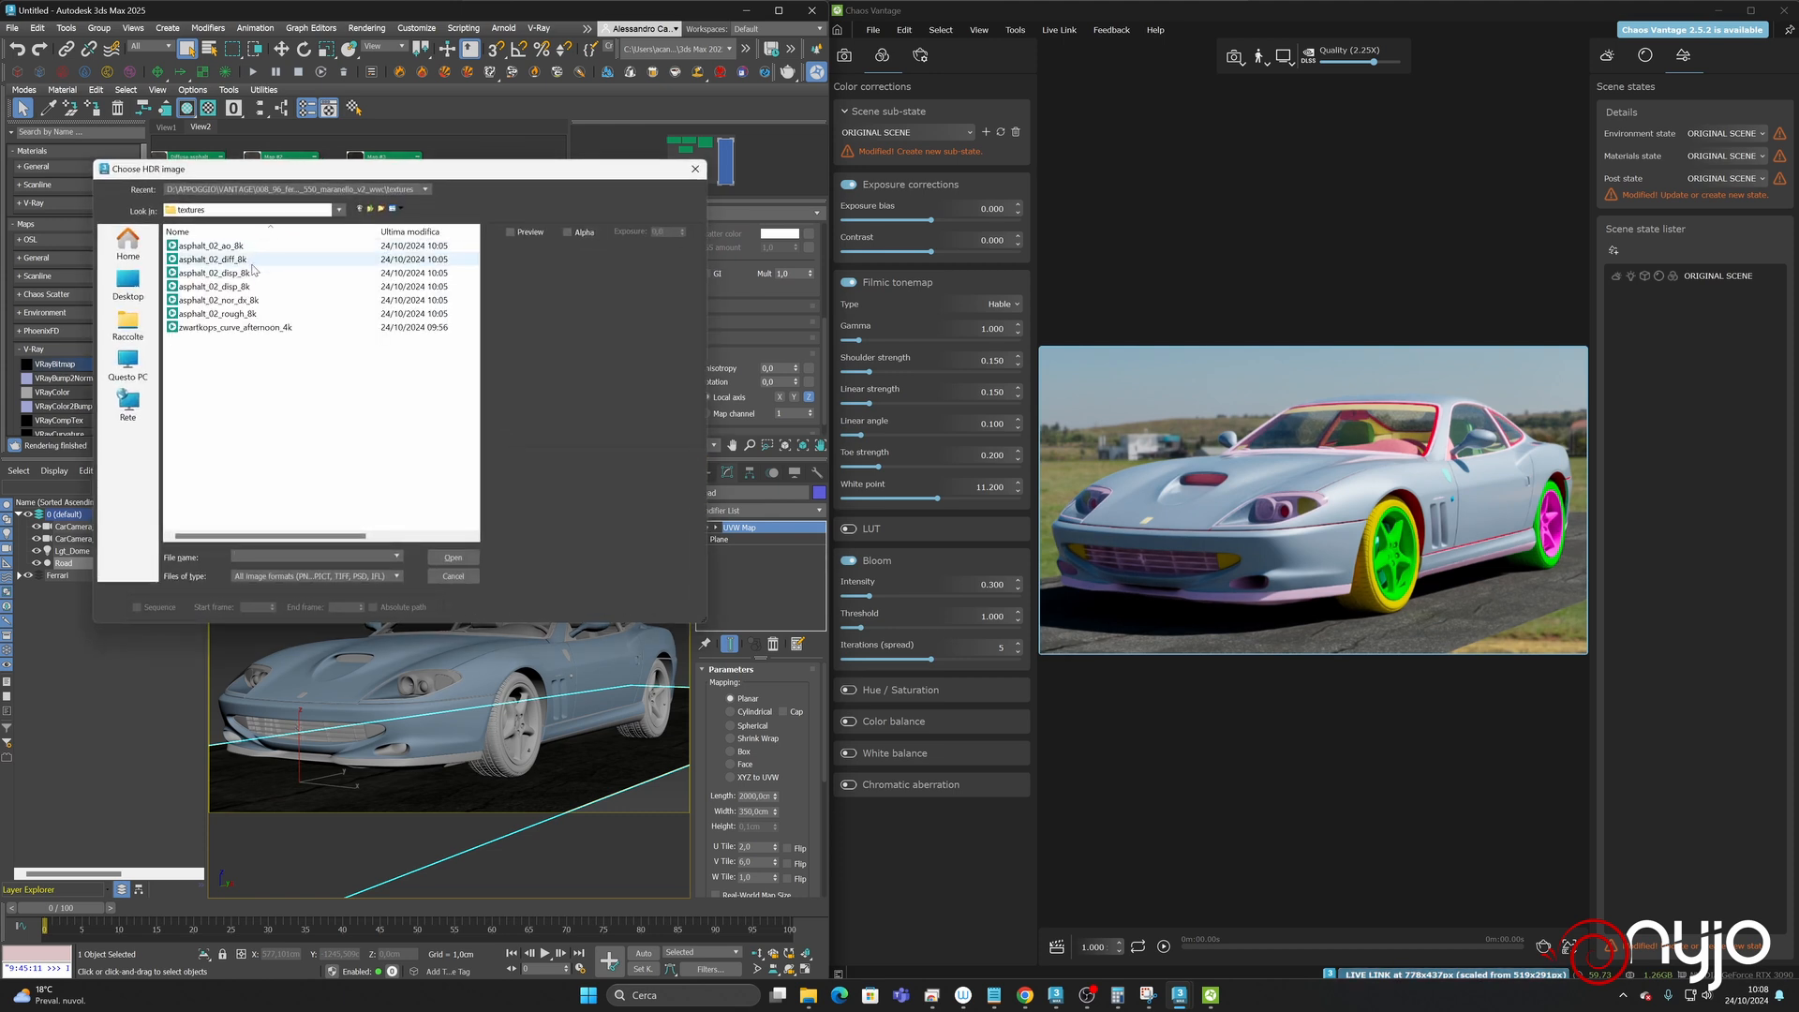
click(217, 315)
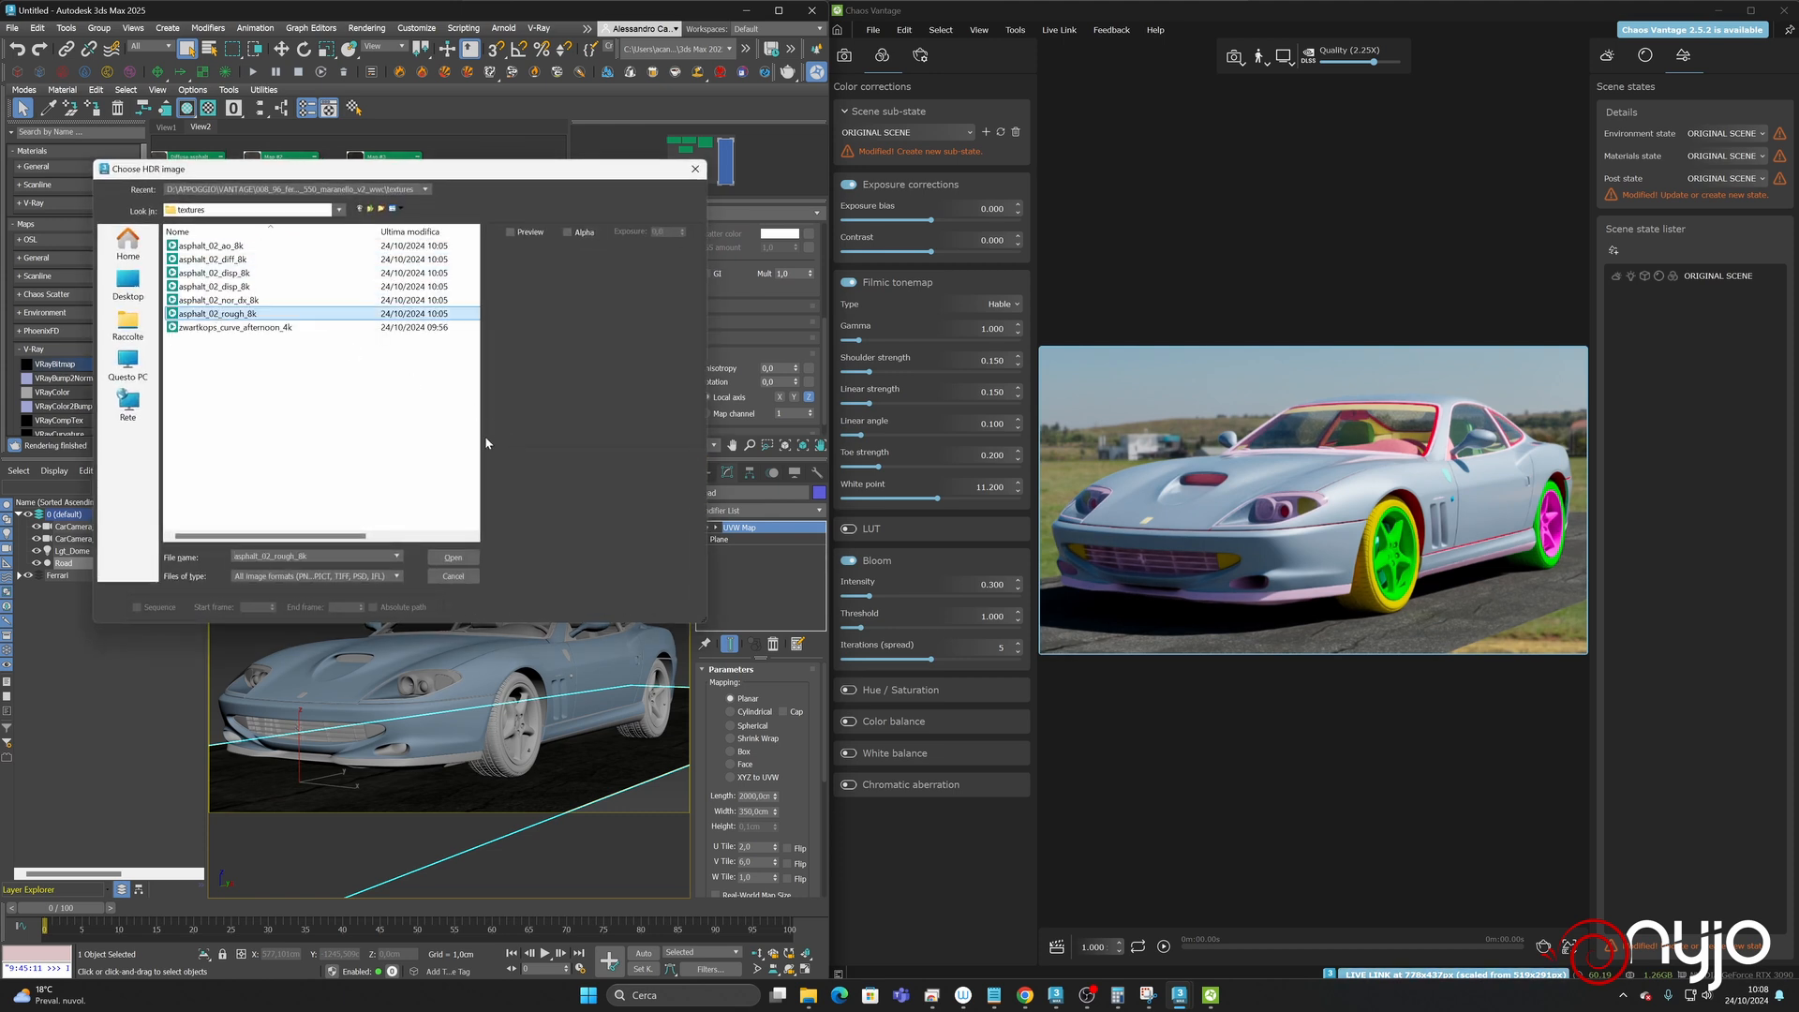
click(452, 558)
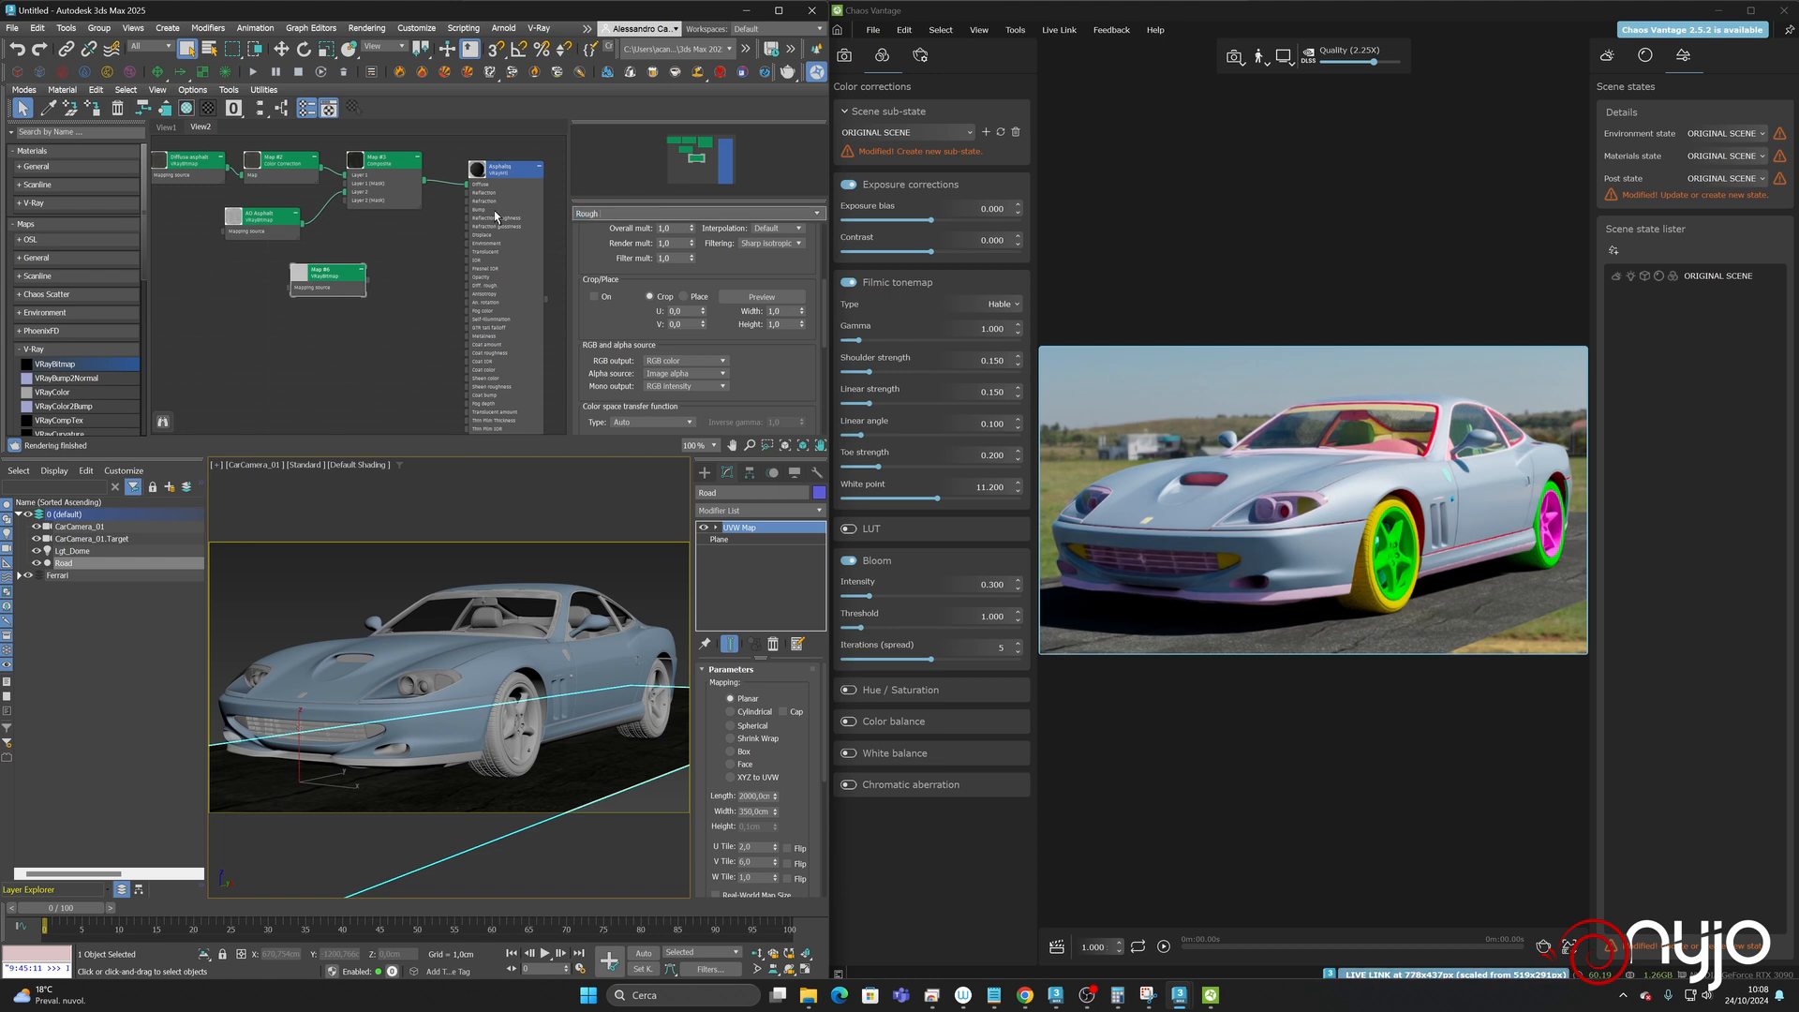
- Name the roughness bitmap node "Rough asphalt", connect it to the Asphaltq material's reflection roughness, and place it below the AO Asphalt node
text(Rough asphaklt)
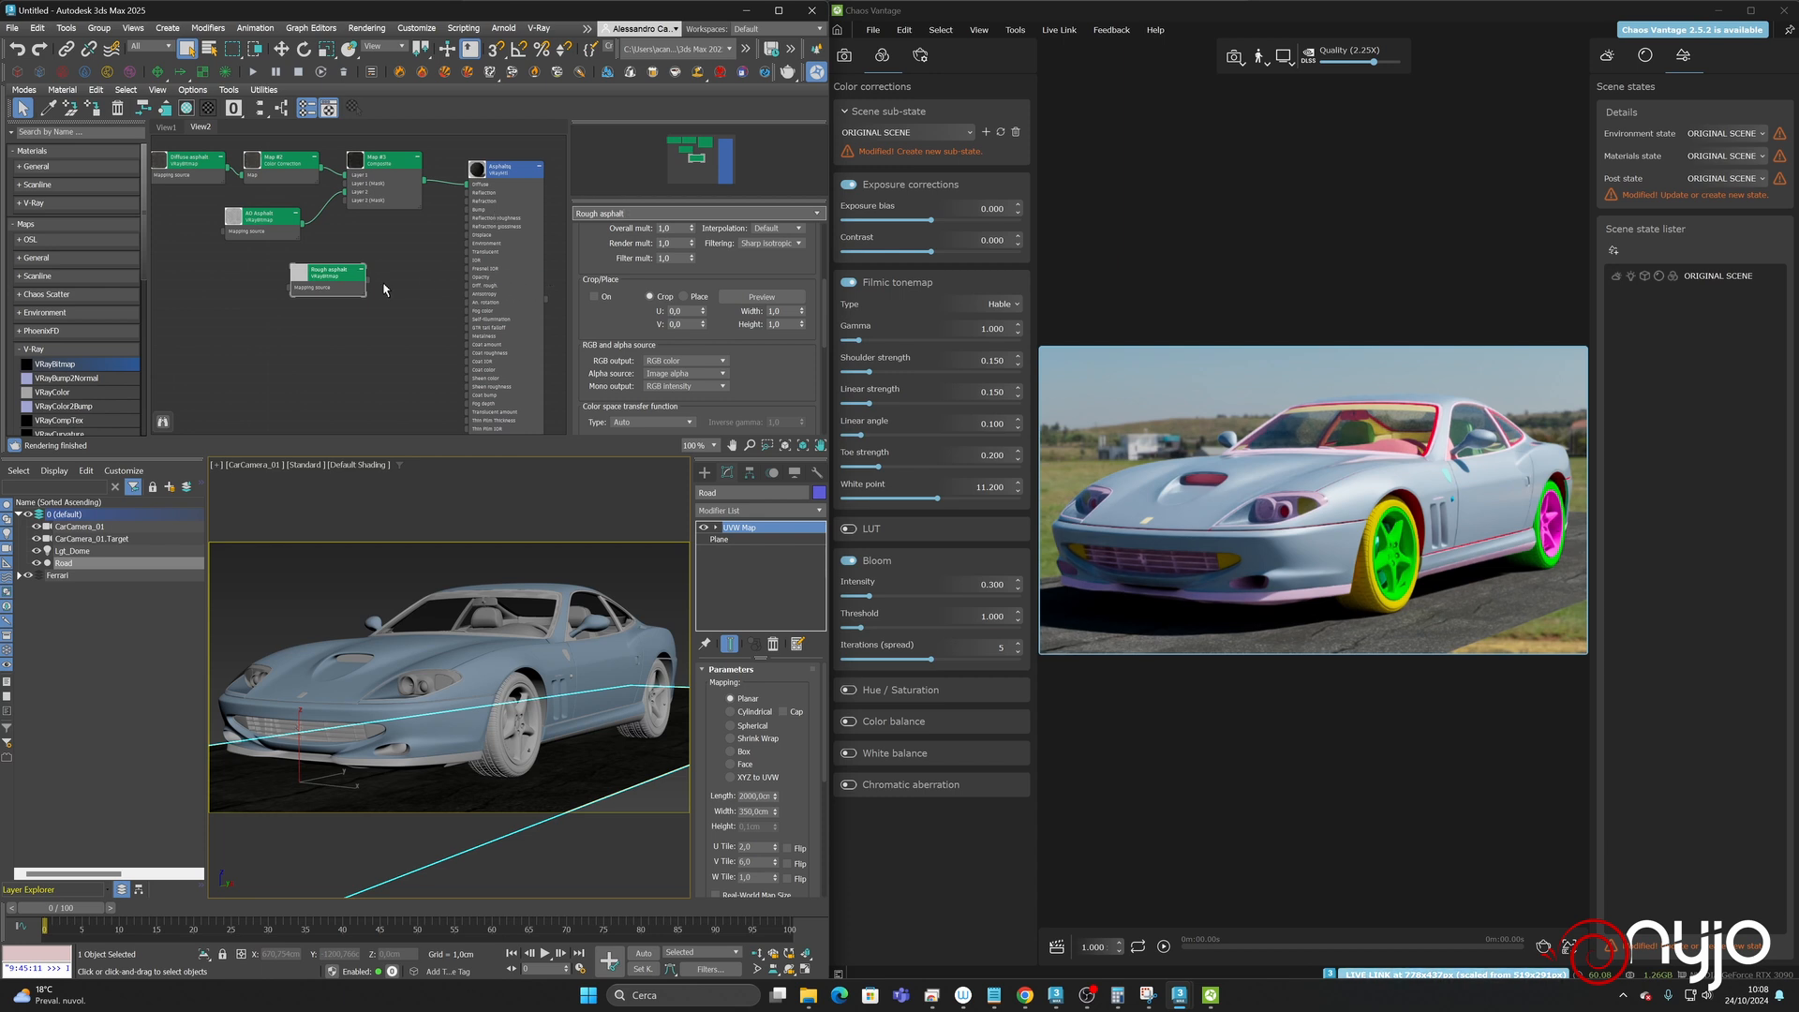
drag(362, 282, 473, 223)
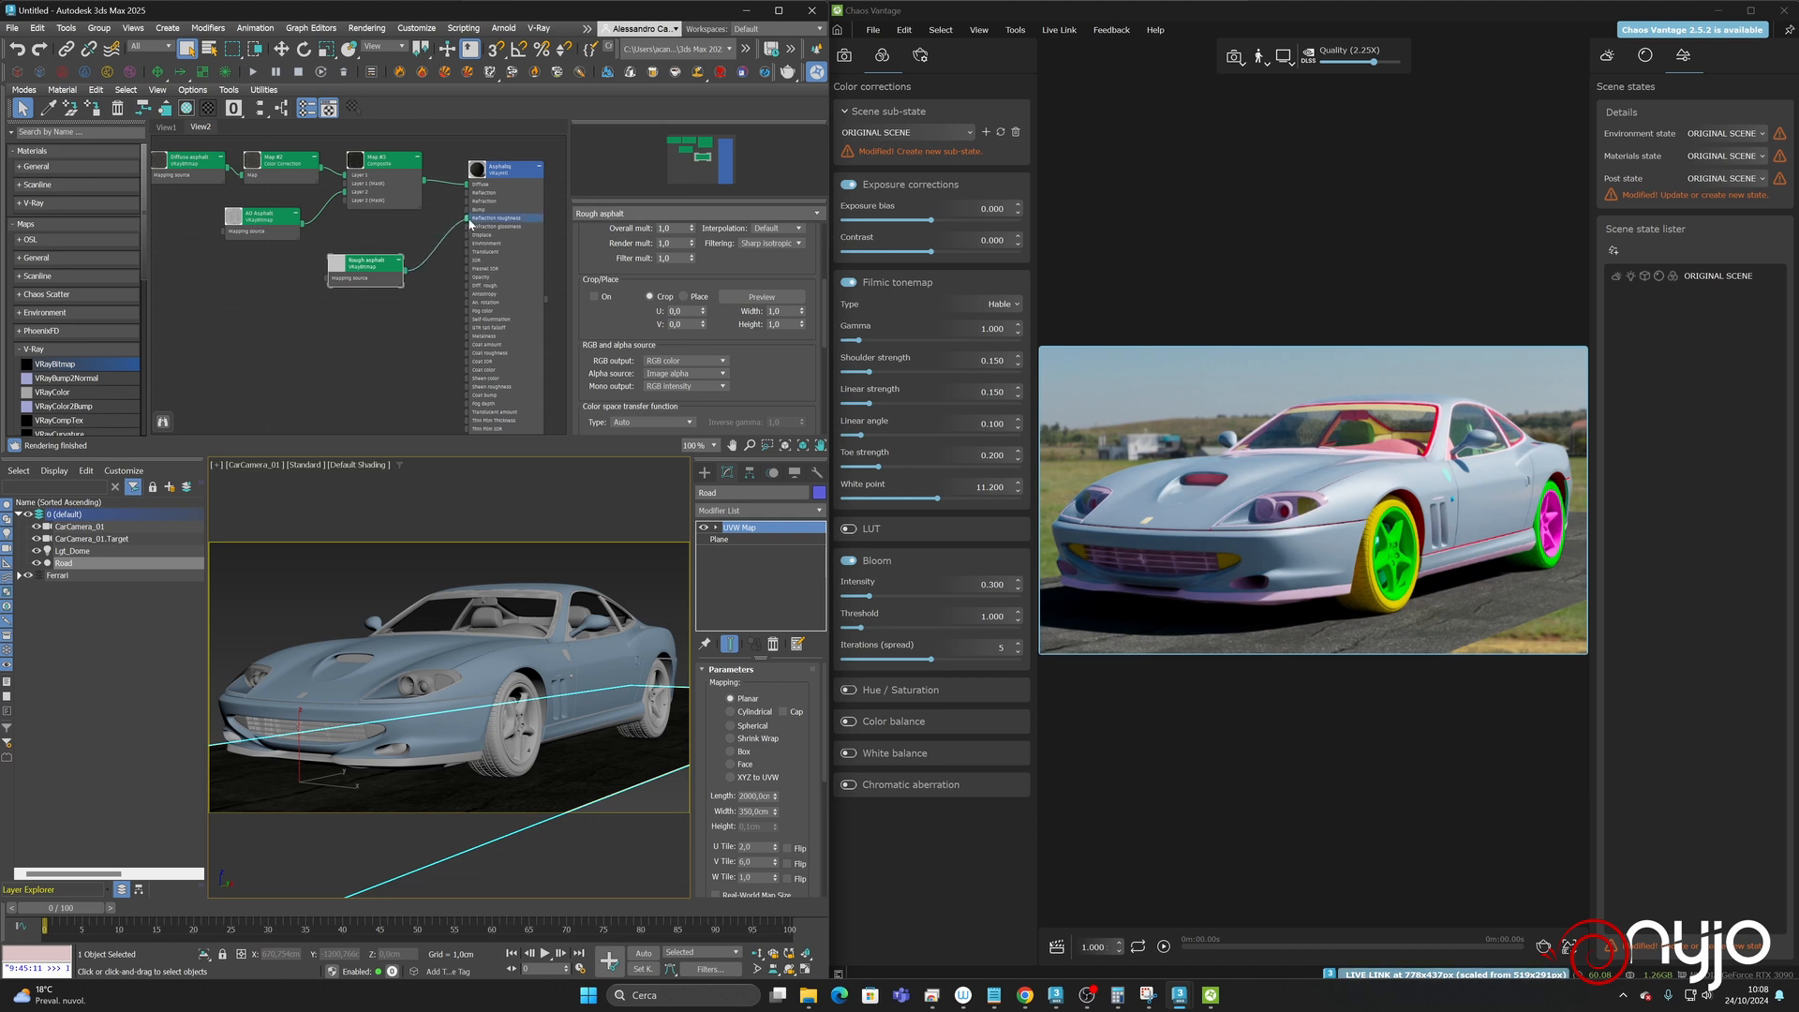
drag(364, 268, 375, 294)
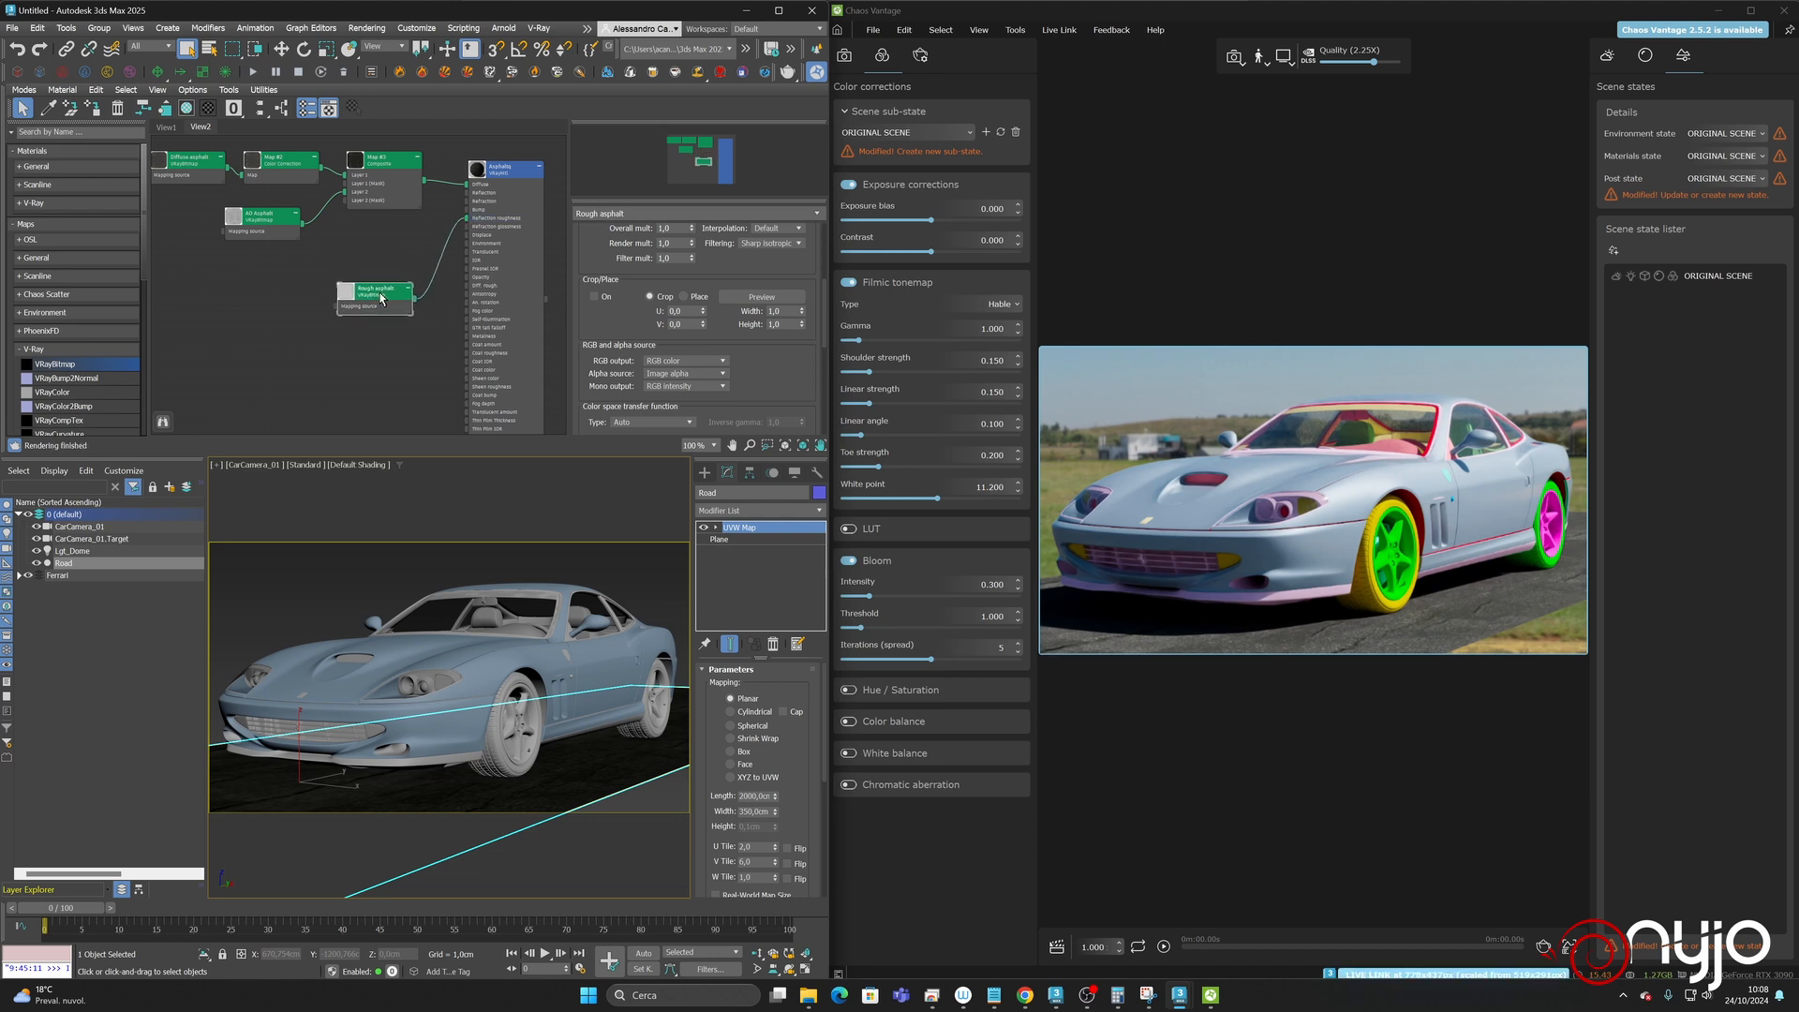
- Set the Asphaltq material's reflection color to a dark neutral grey with a display value of about 65
double_click(509, 173)
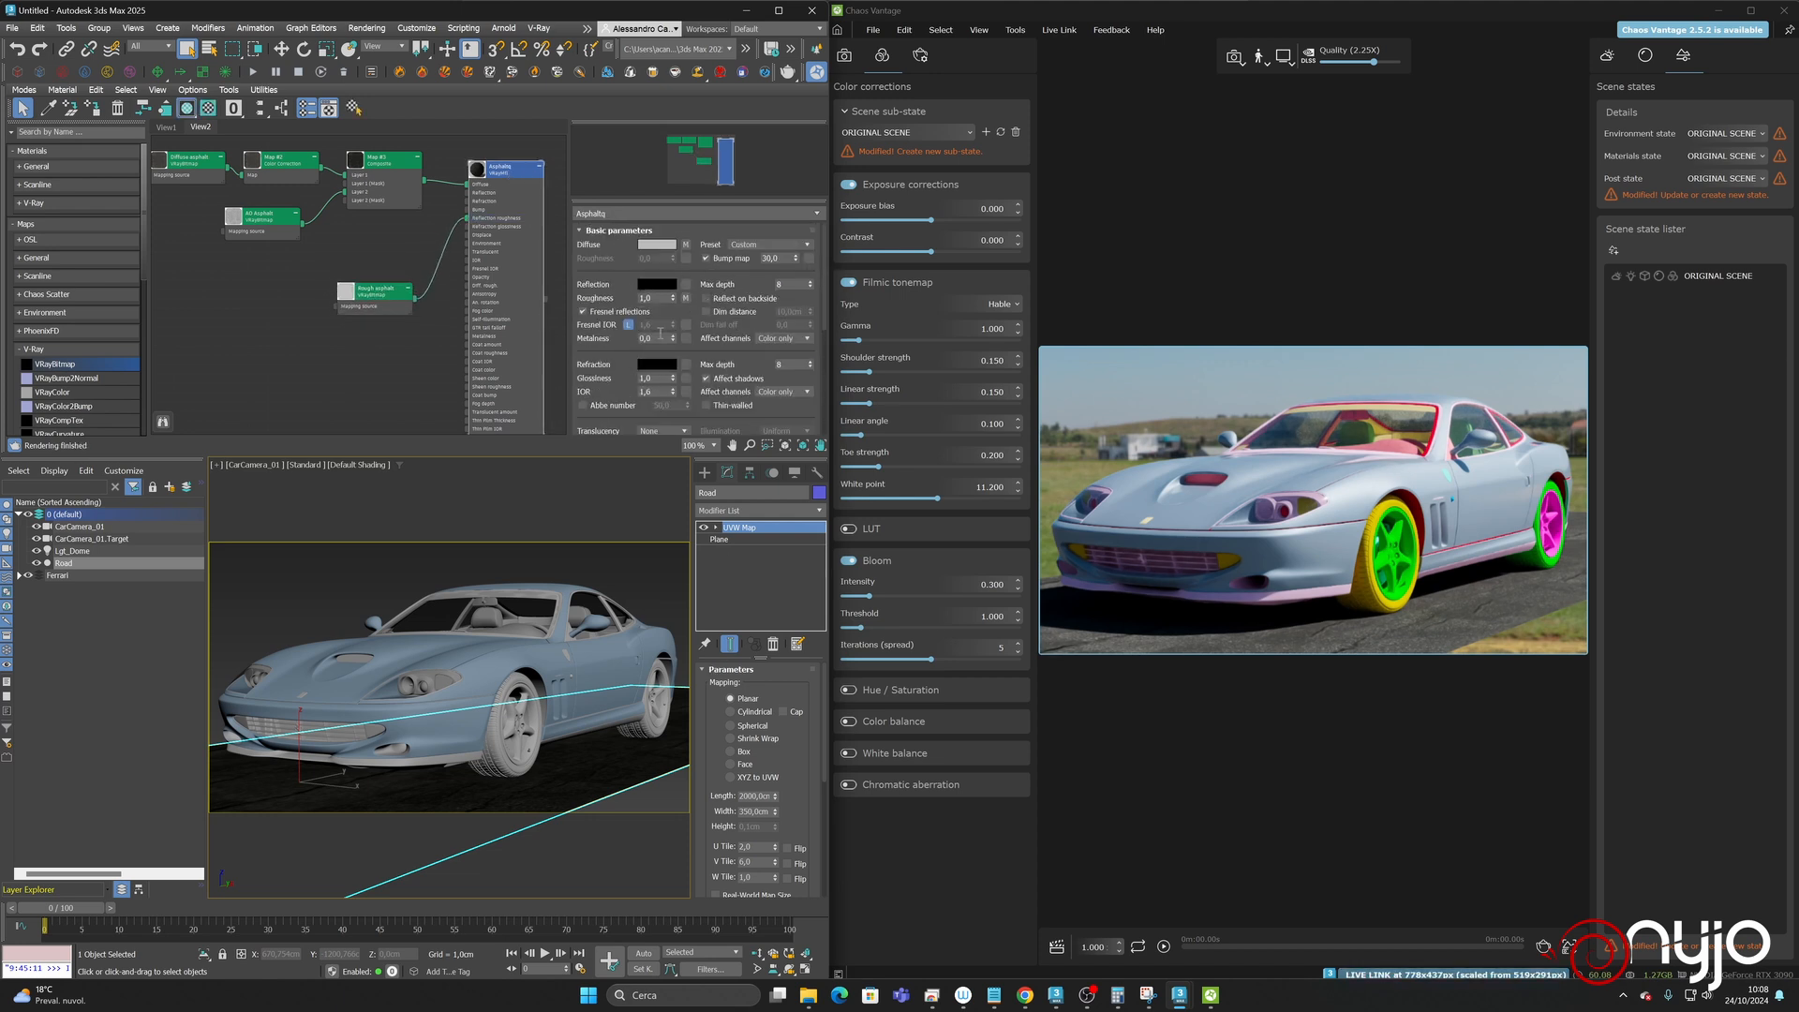
click(653, 288)
drag(456, 212, 483, 212)
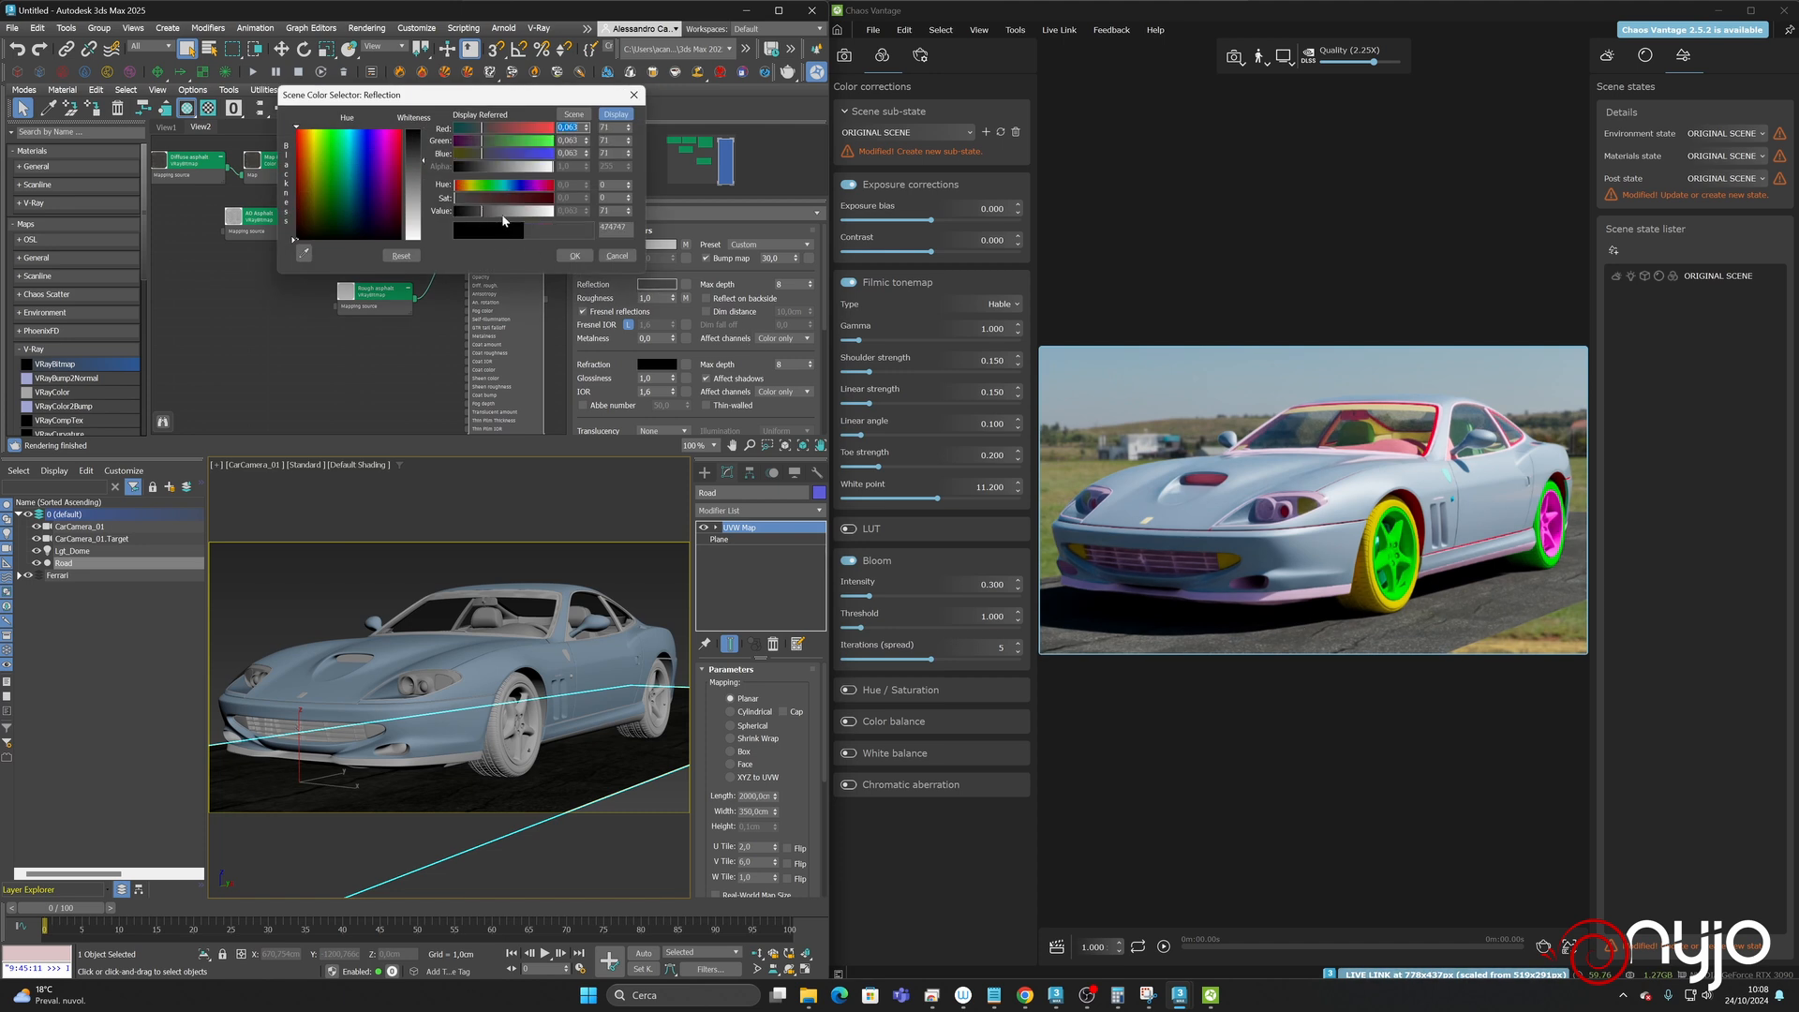
mouse_move(502, 215)
mouse_down()
mouse_move(553, 215)
mouse_move(480, 215)
mouse_up()
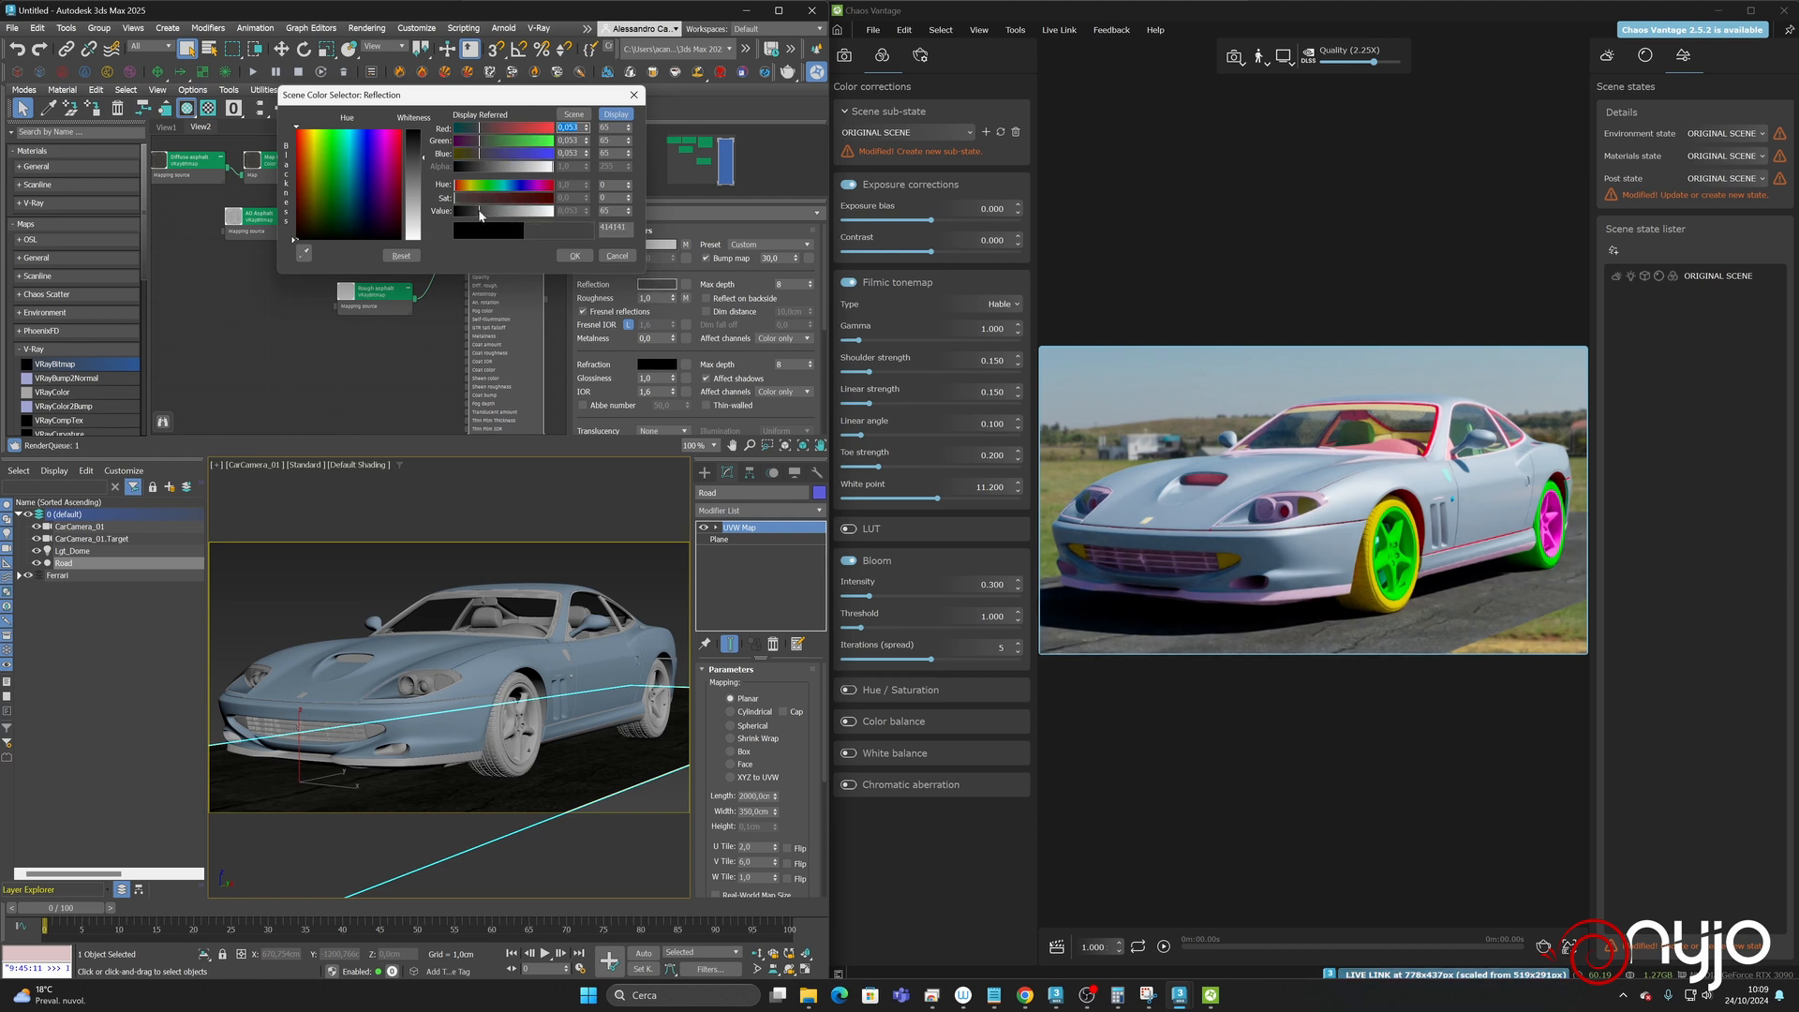
- Accept the reflection colour and add a VRayNormalMap node wired into the asphalt material's Bump input
click(574, 256)
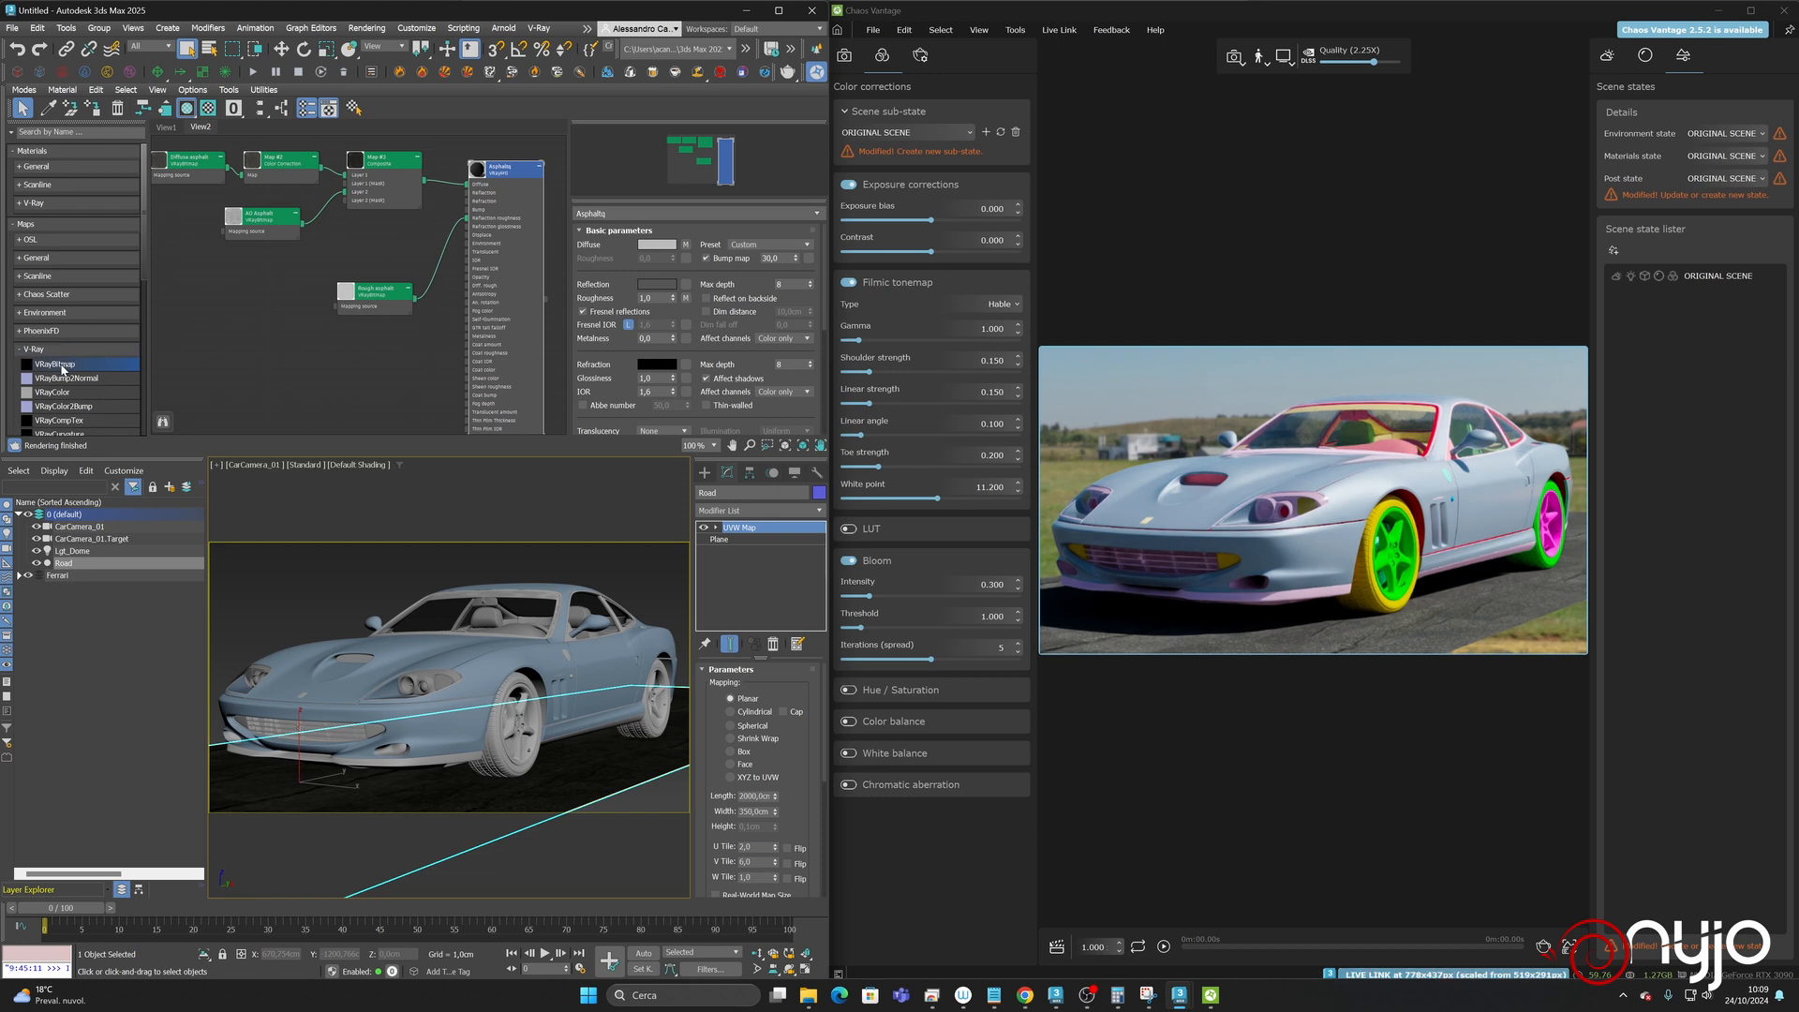
scroll(98, 379, down, 5)
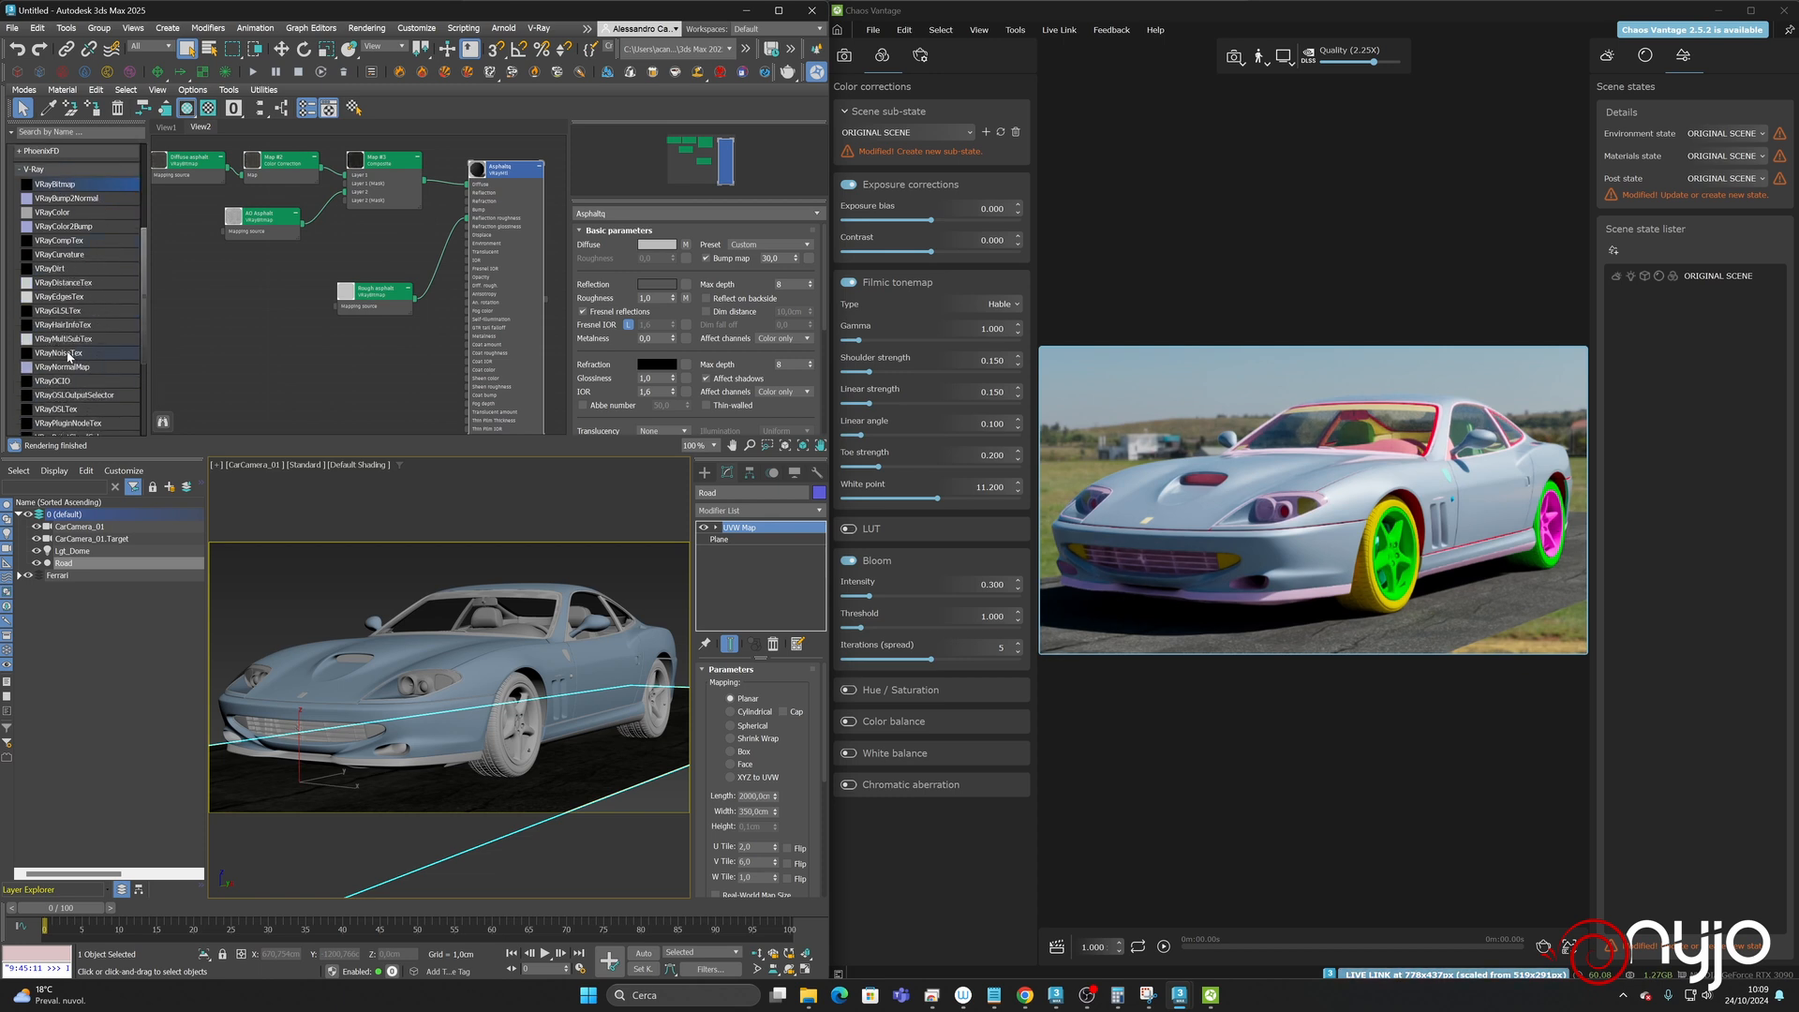
click(90, 364)
click(328, 249)
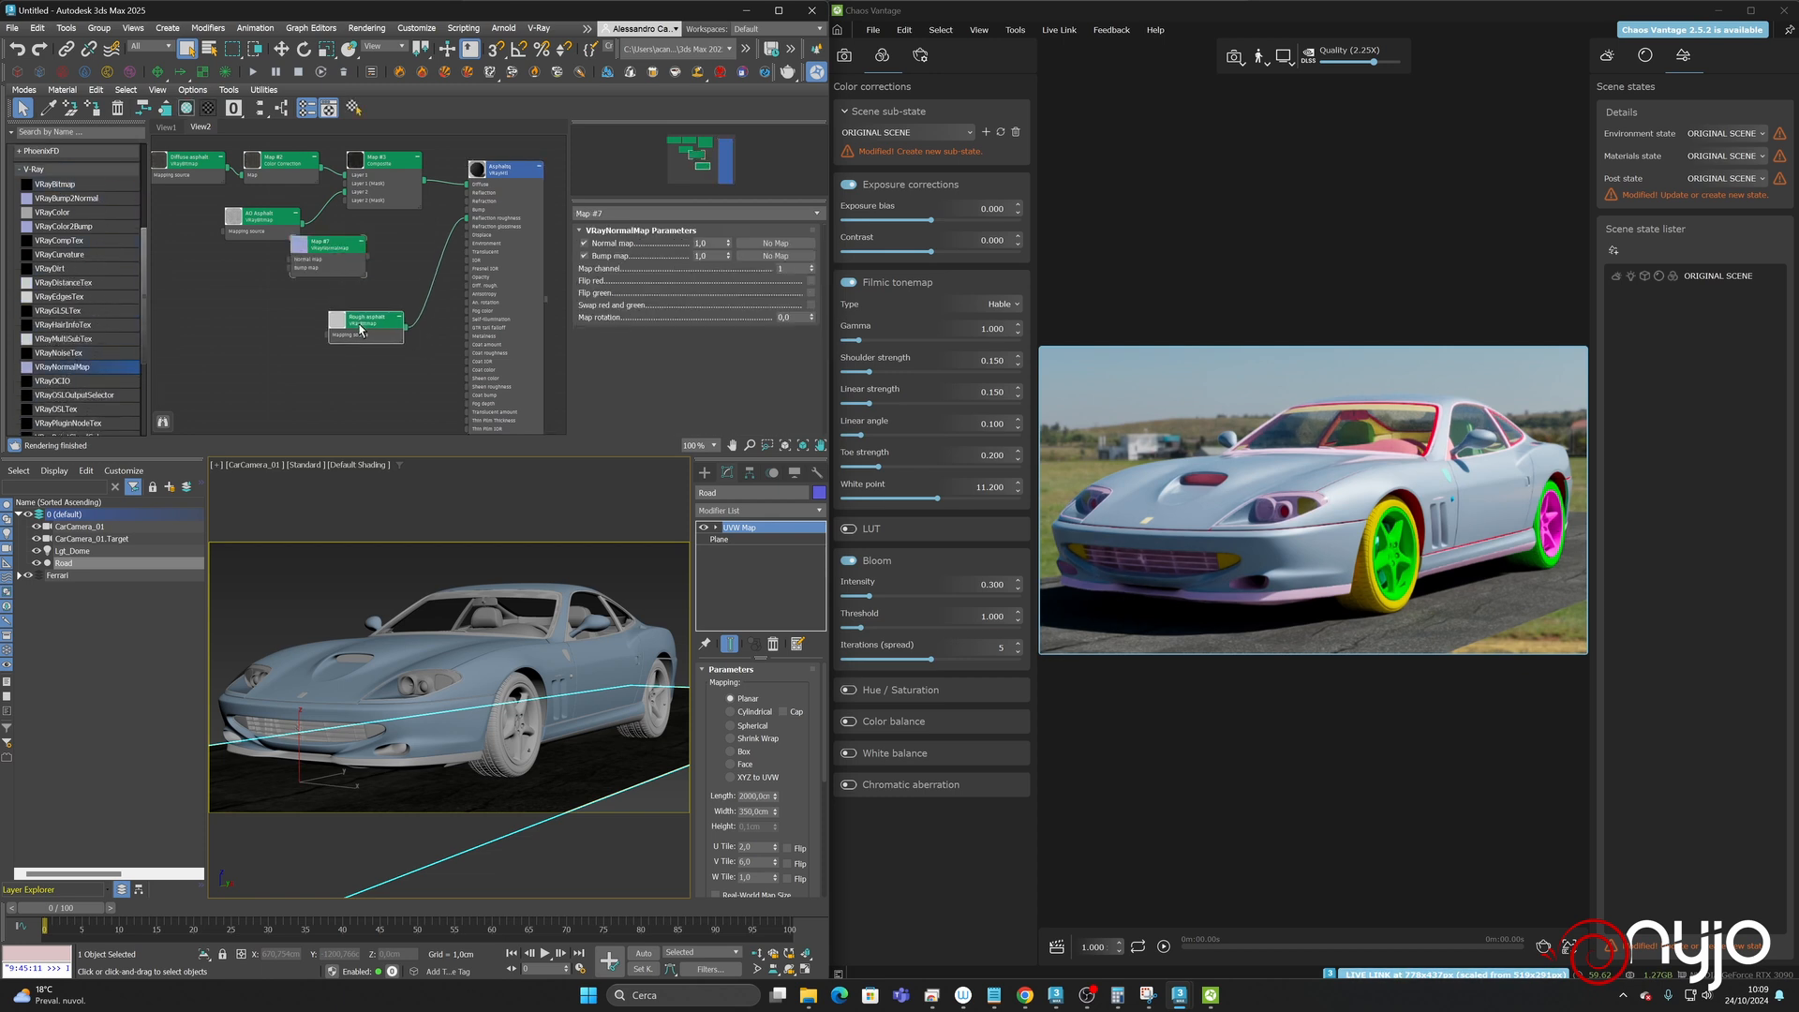
drag(402, 248, 467, 218)
- Load asphalt_02_nor_dx_8k in a VRayBitmap node named "Normal asphalt" and wire it into the VRayNormalMap's normal map input
scroll(75, 236, up, 1)
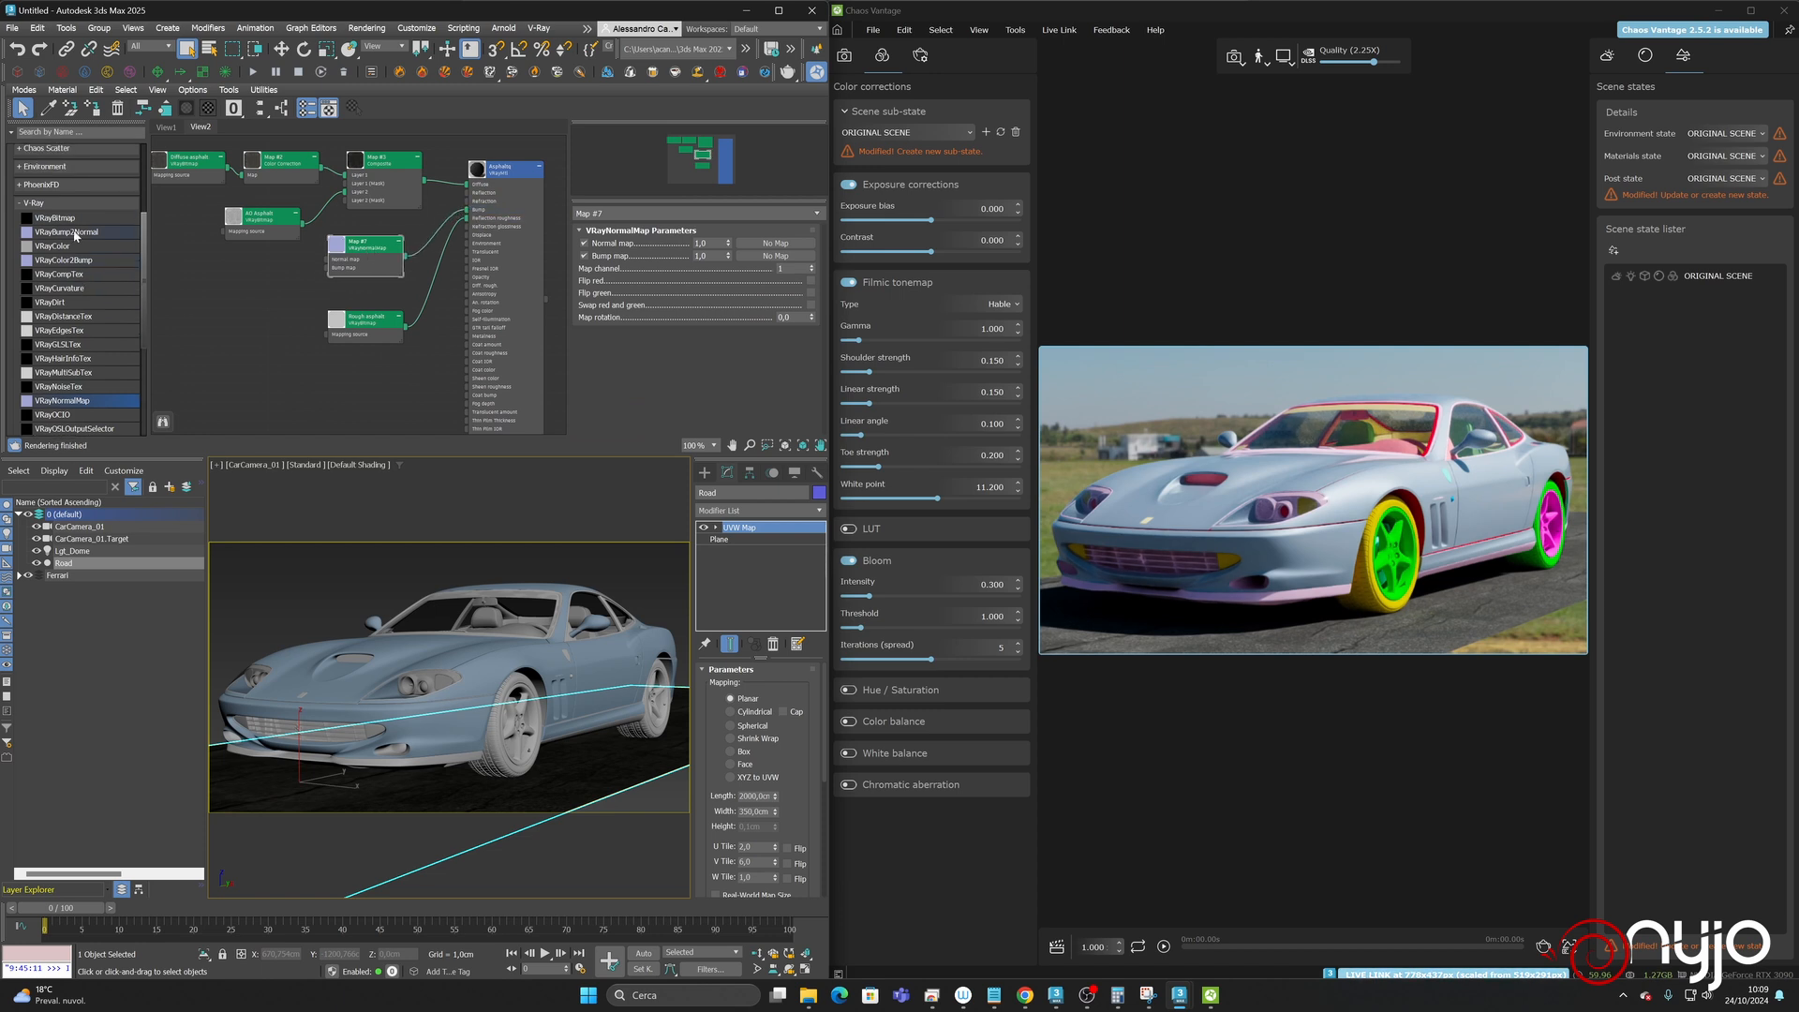
drag(66, 219, 236, 281)
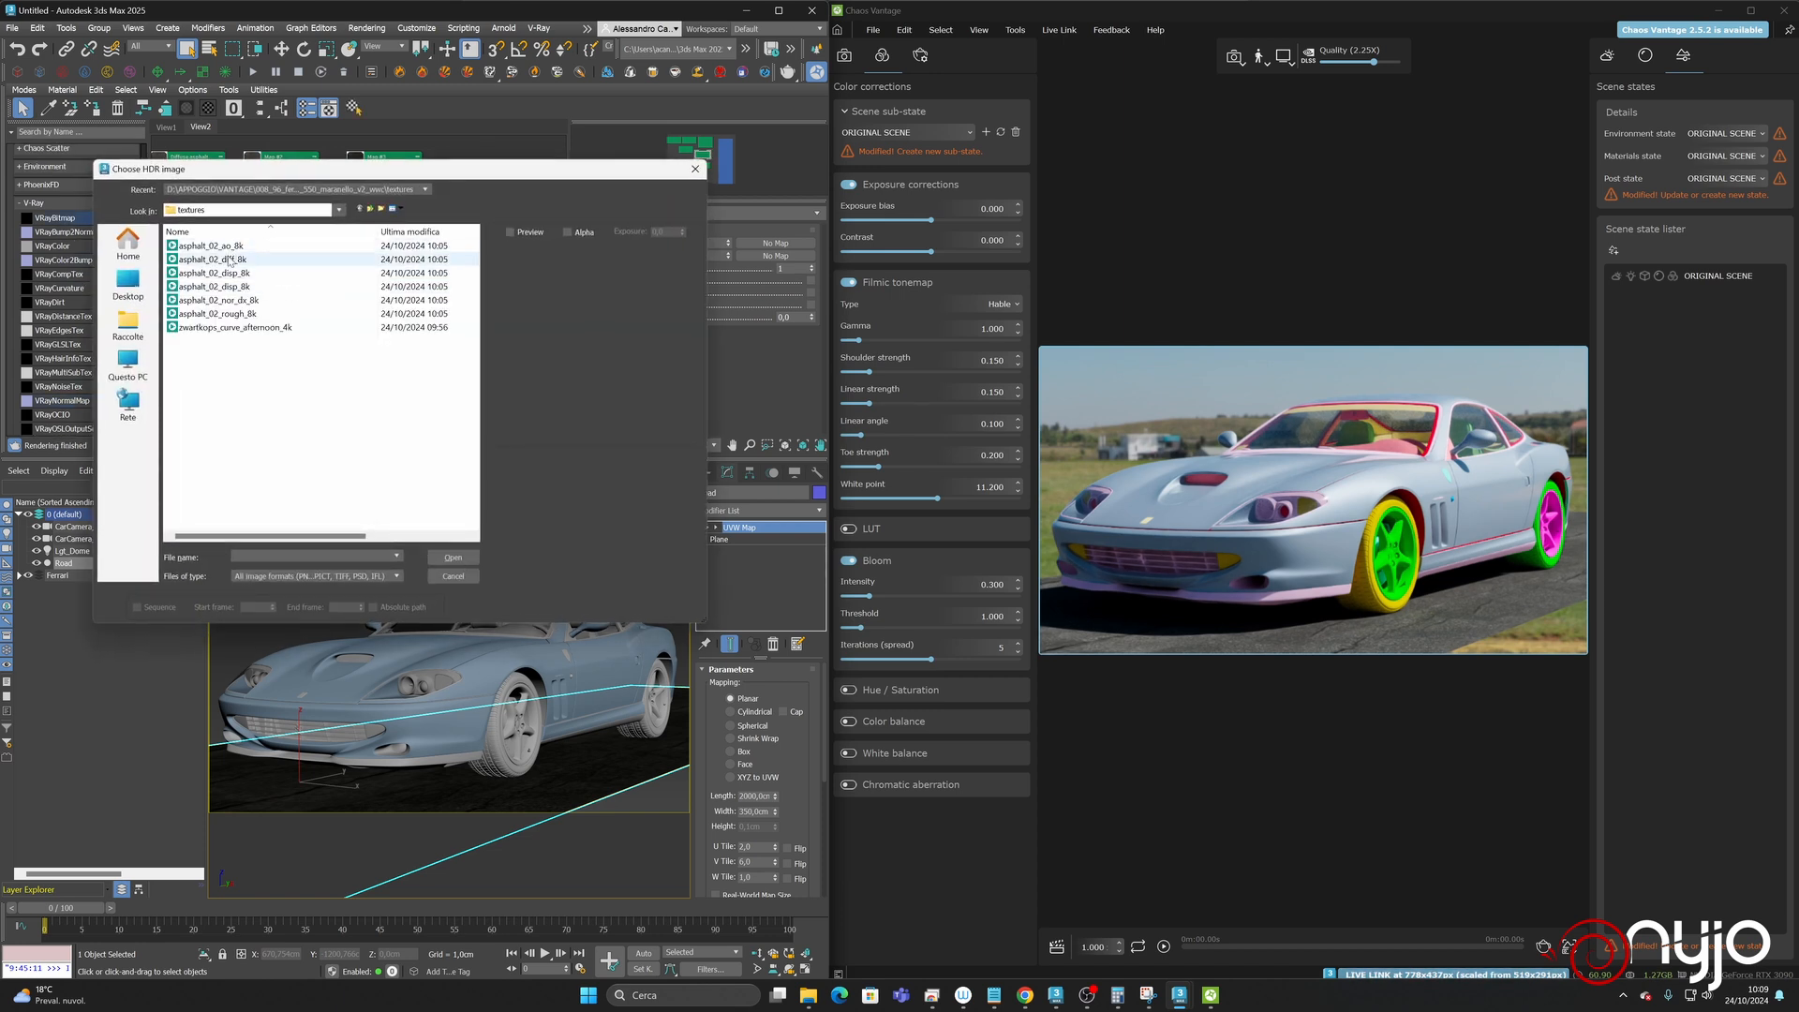
click(219, 300)
click(454, 558)
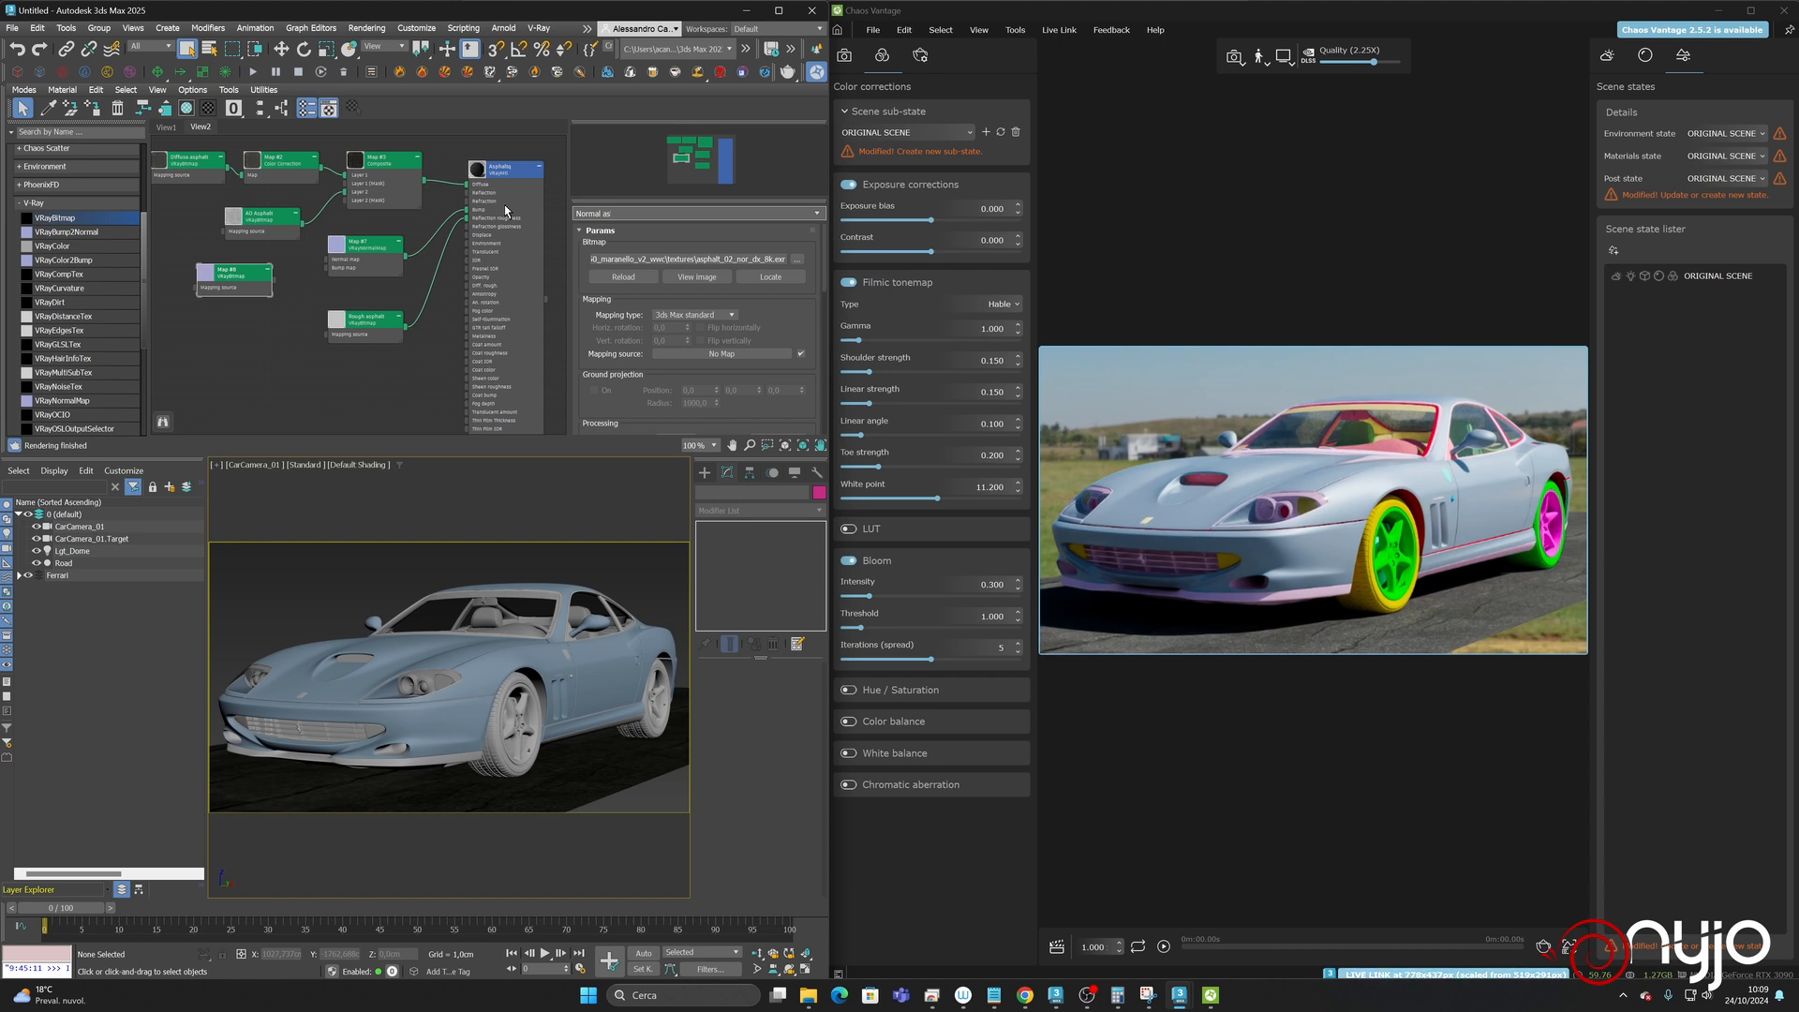
text(Normal asphalt)
key(Return)
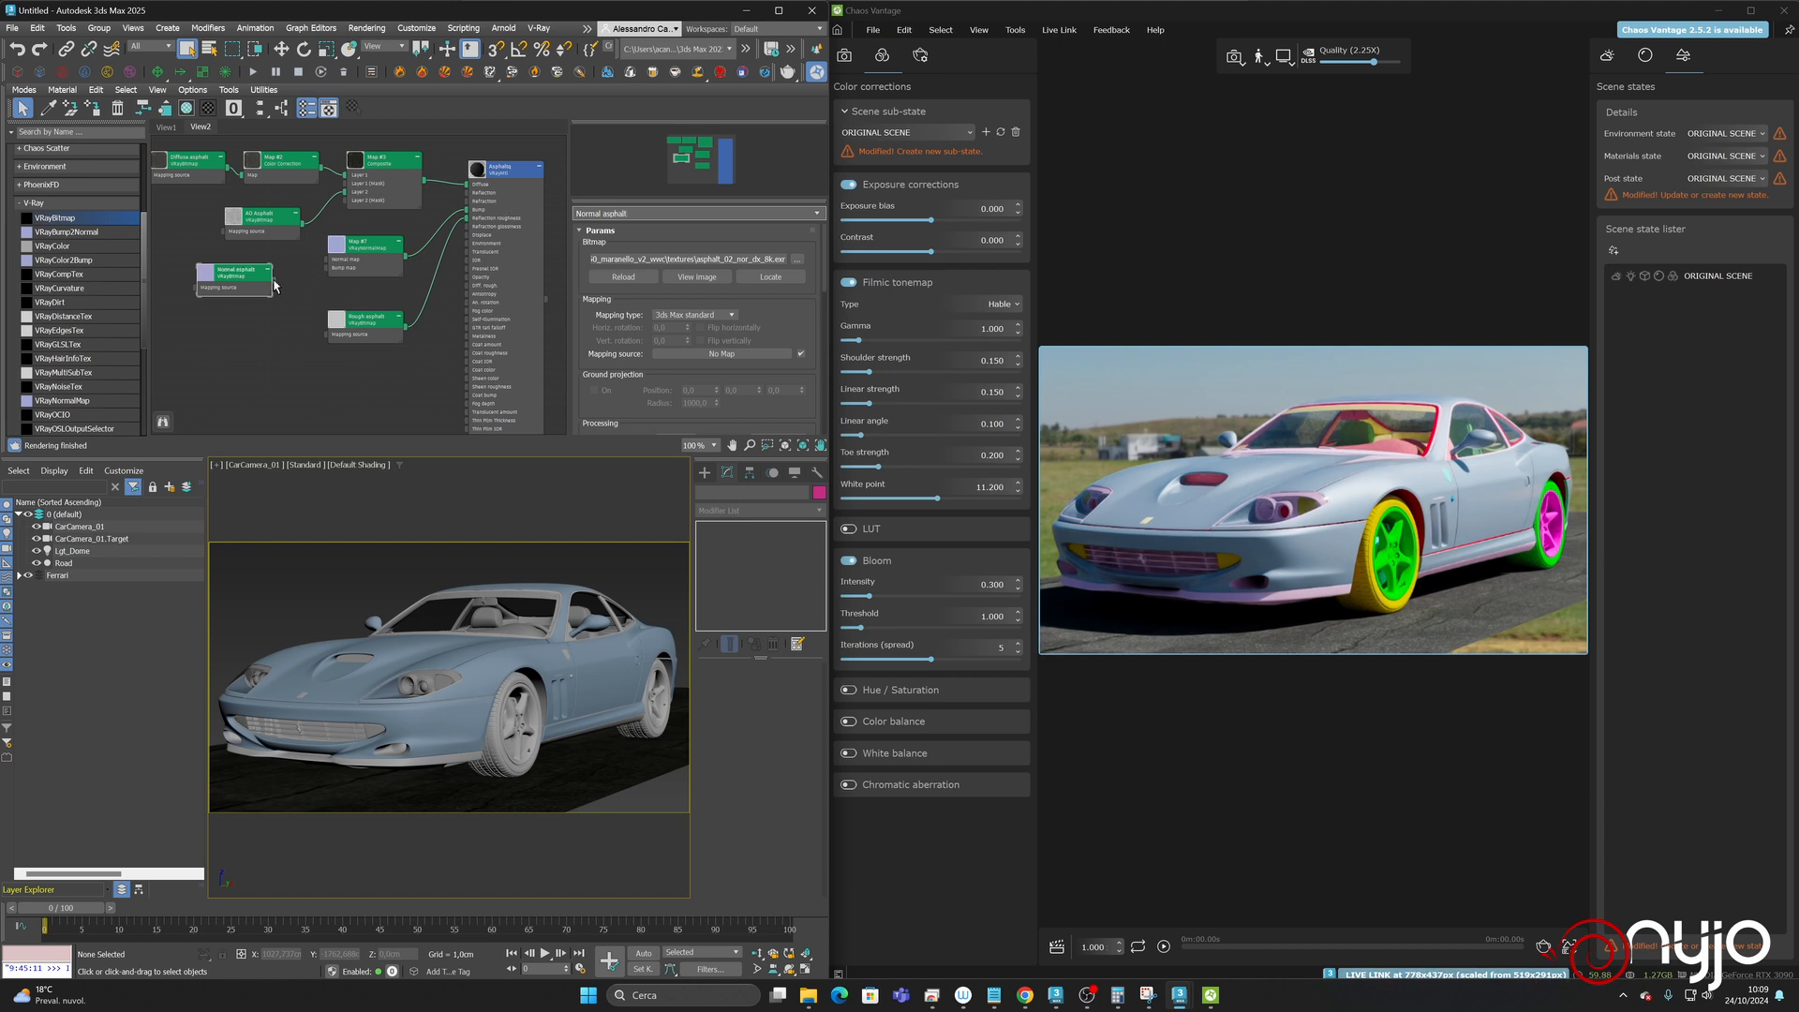
drag(272, 278, 319, 268)
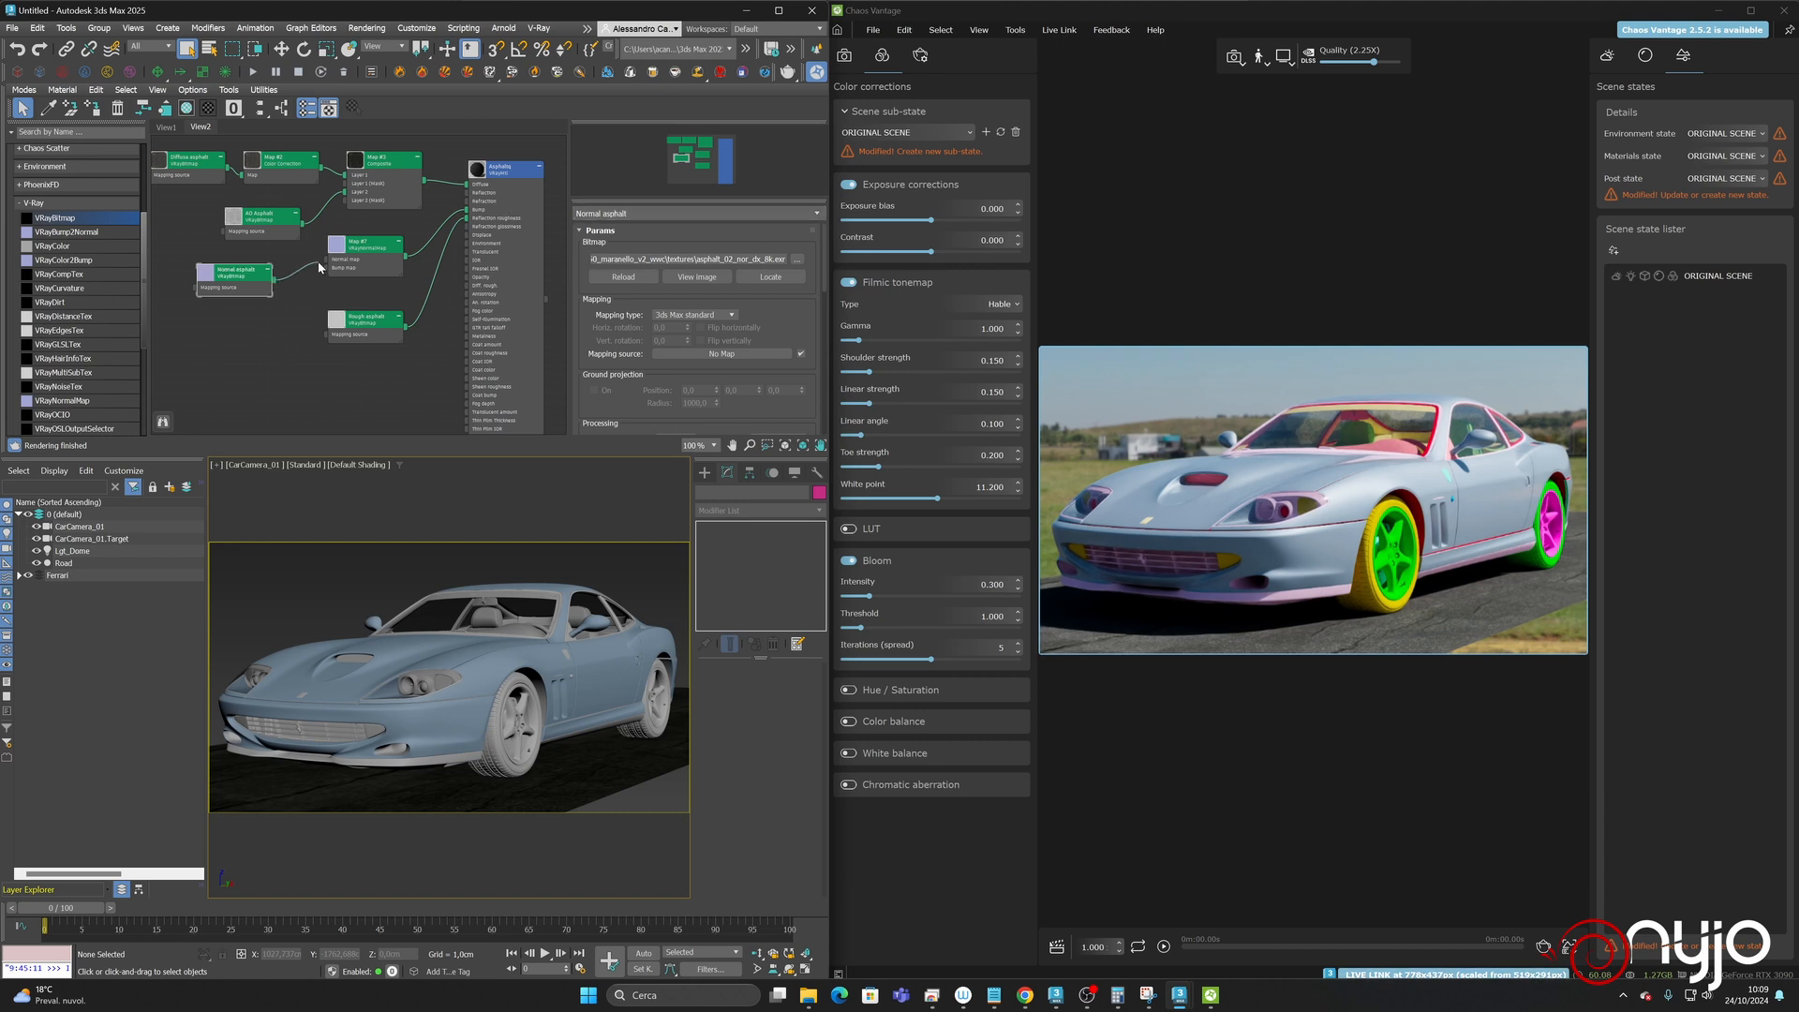
- Set the asphalt material's bump map amount to 60
double_click(507, 170)
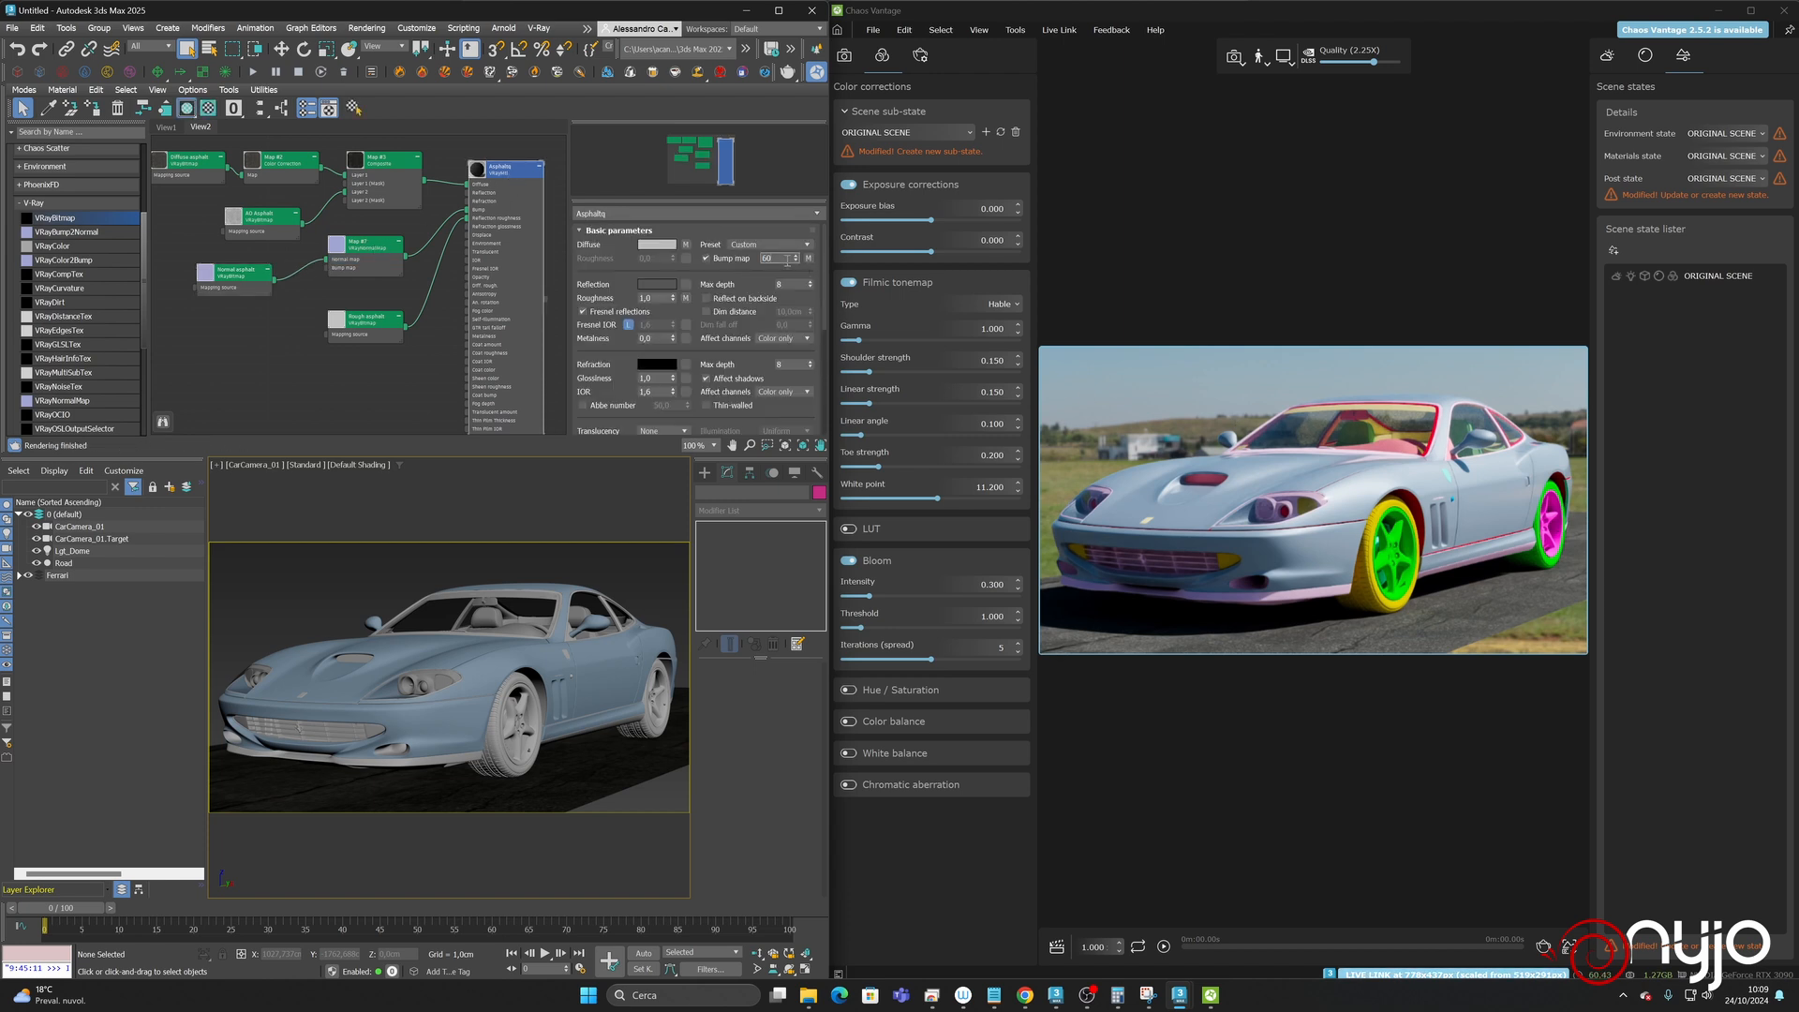
click(788, 258)
text(60)
key(Return)
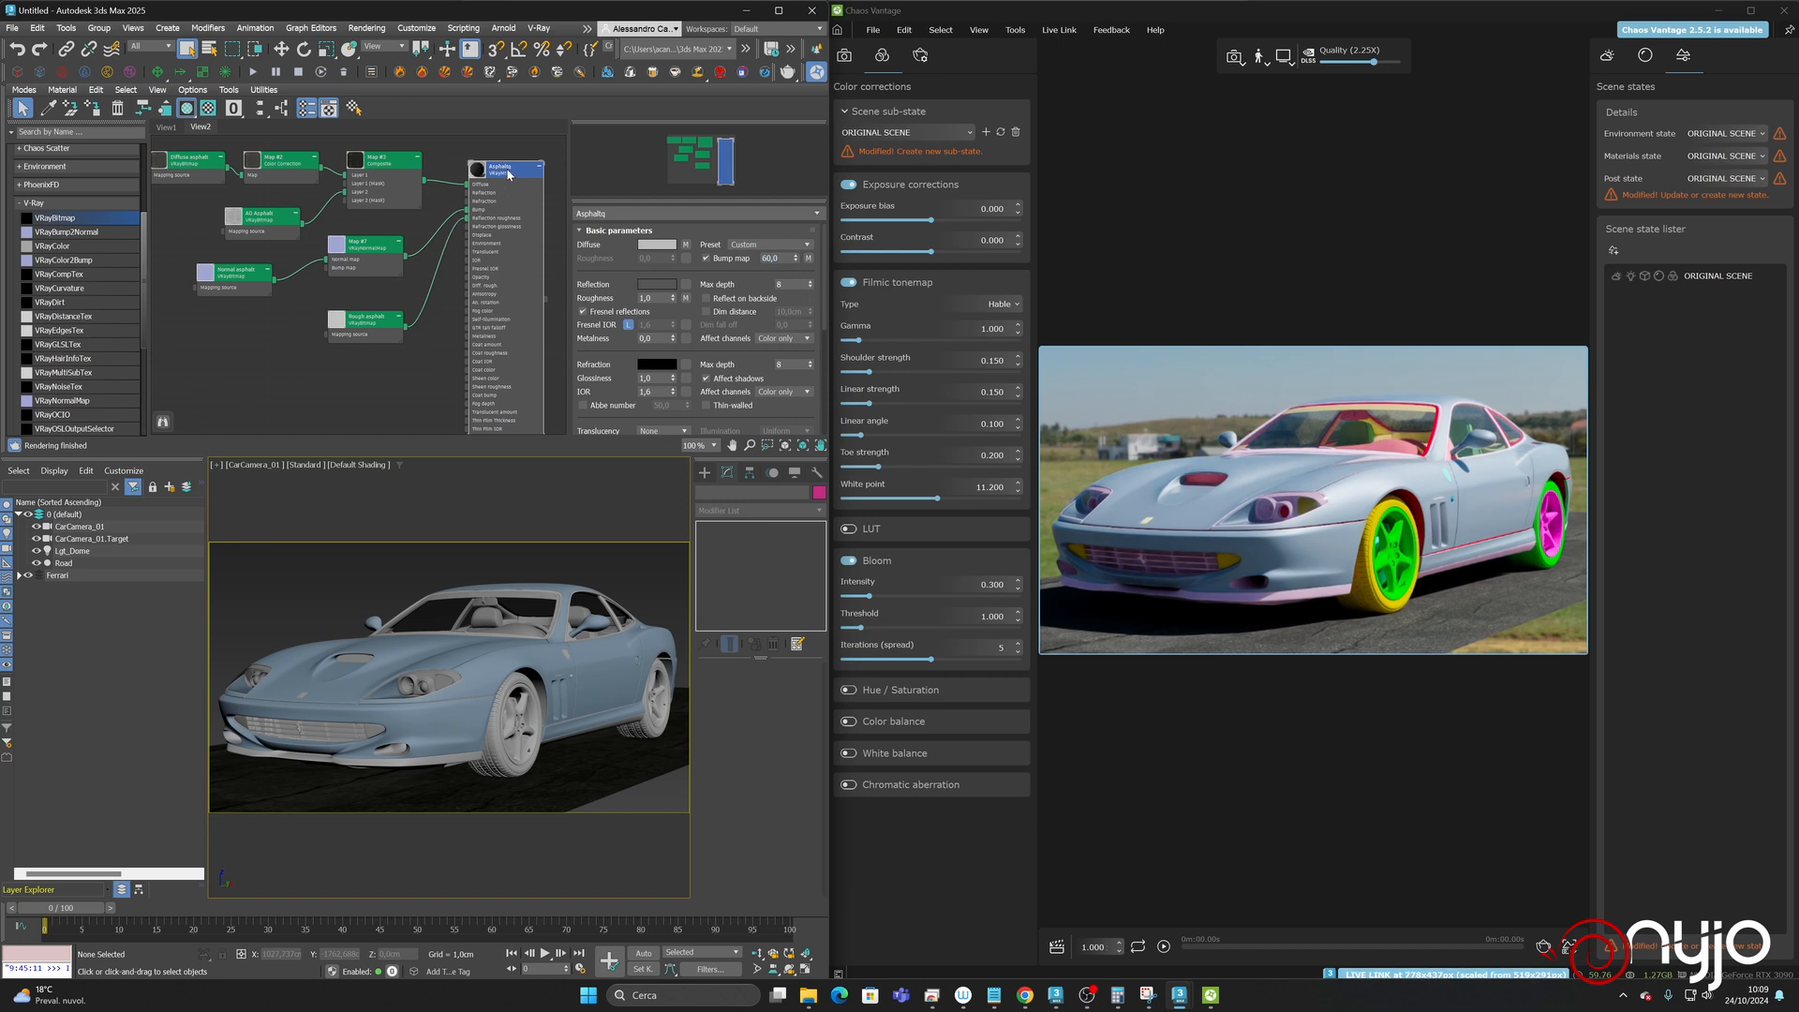
- Switch the camera viewport to Perspective and examine the road's asphalt surface up close beside the tyre
scroll(748, 315, down, 3)
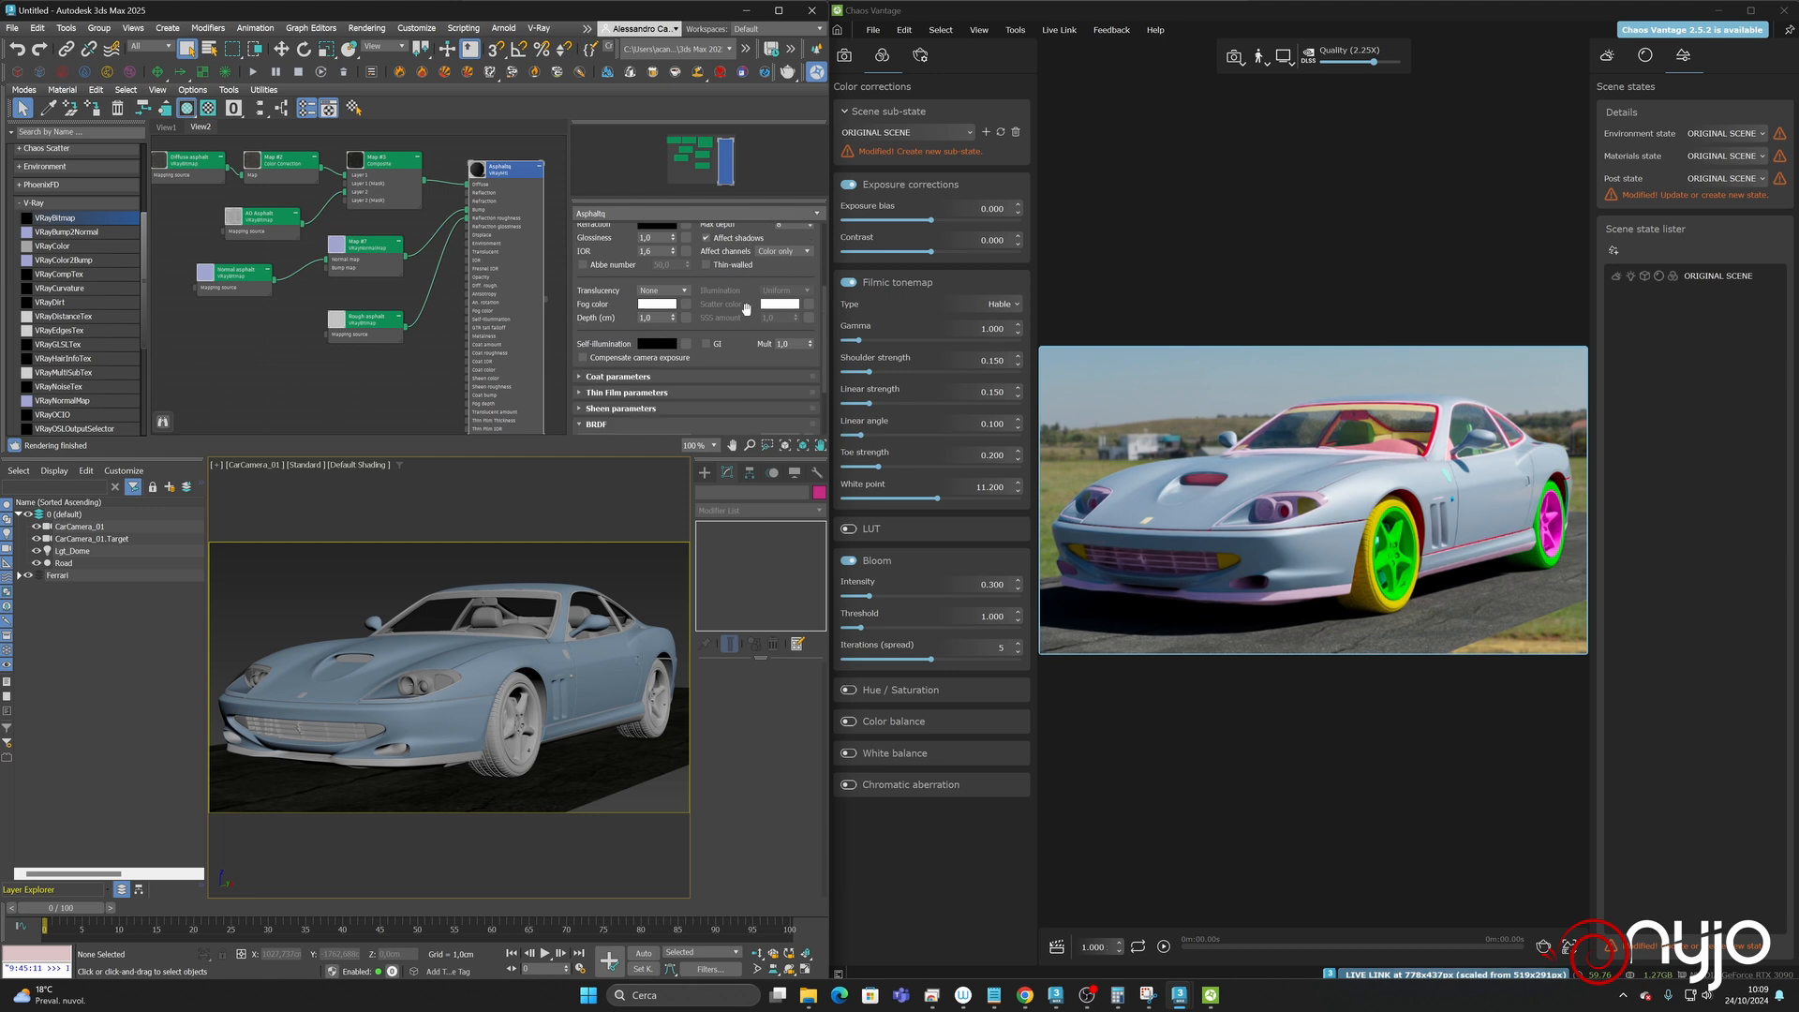
click(251, 466)
click(263, 514)
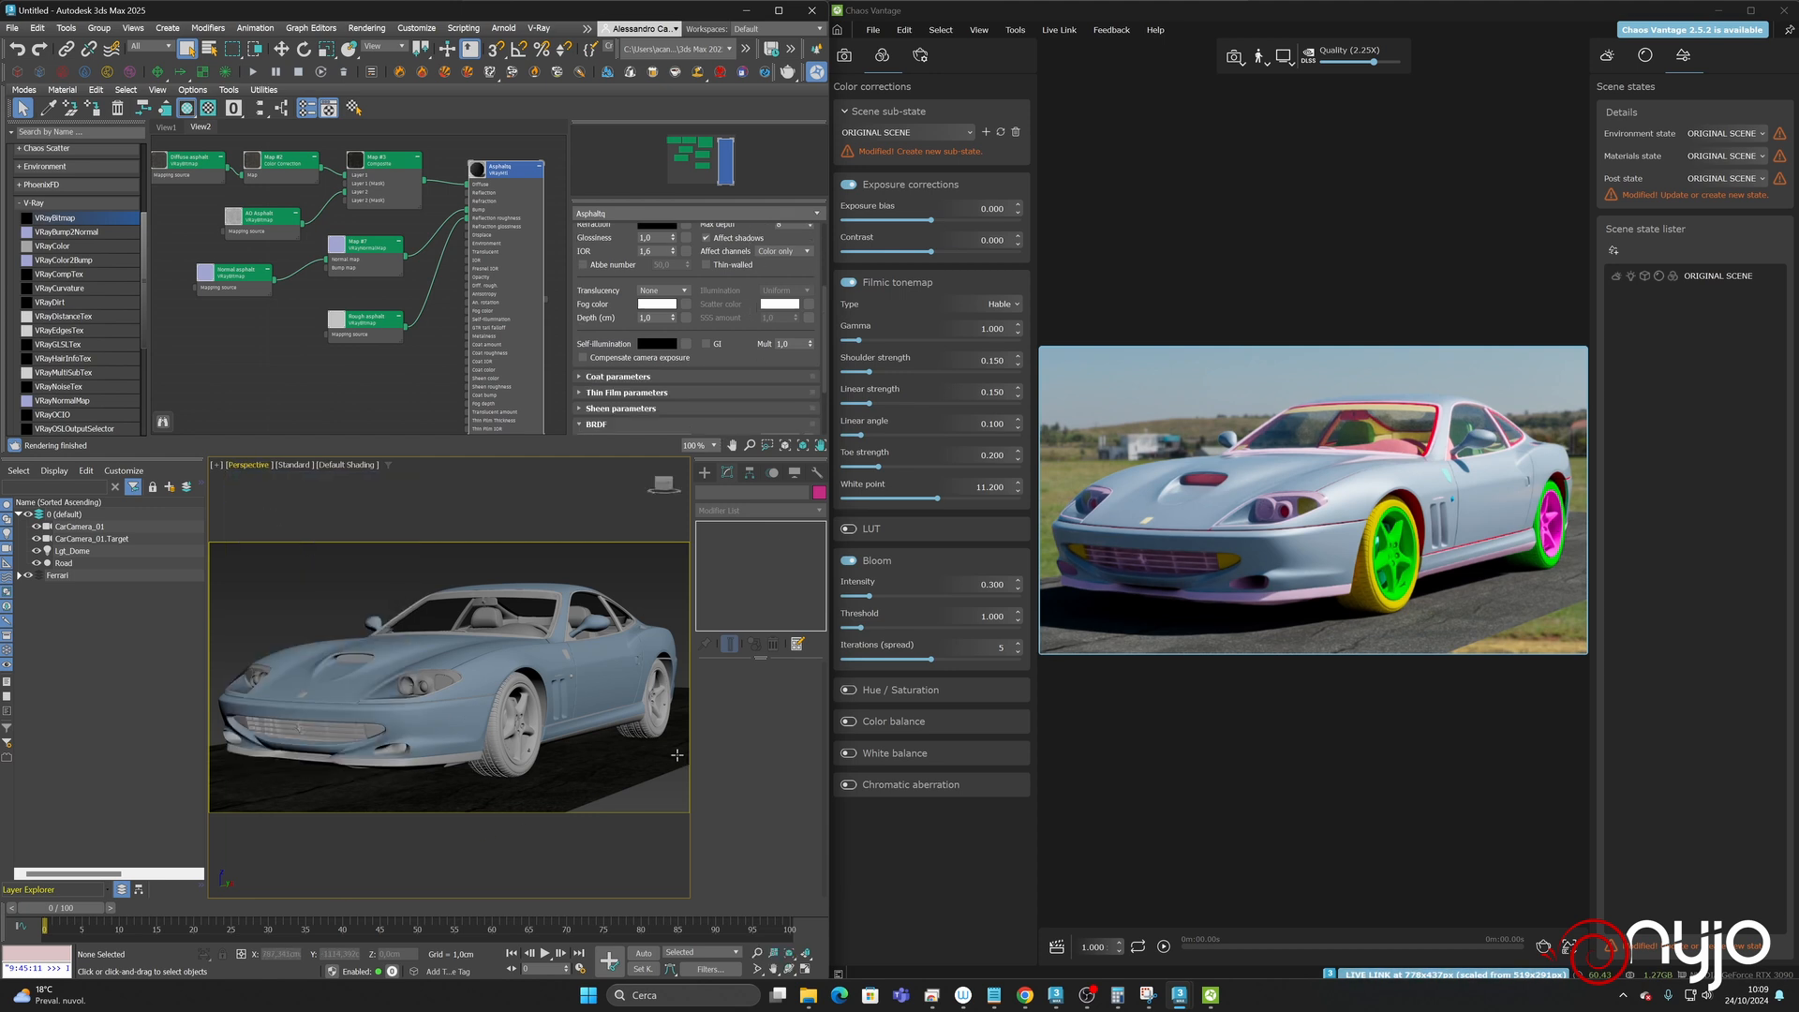
click(606, 790)
click(796, 969)
drag(440, 730, 450, 552)
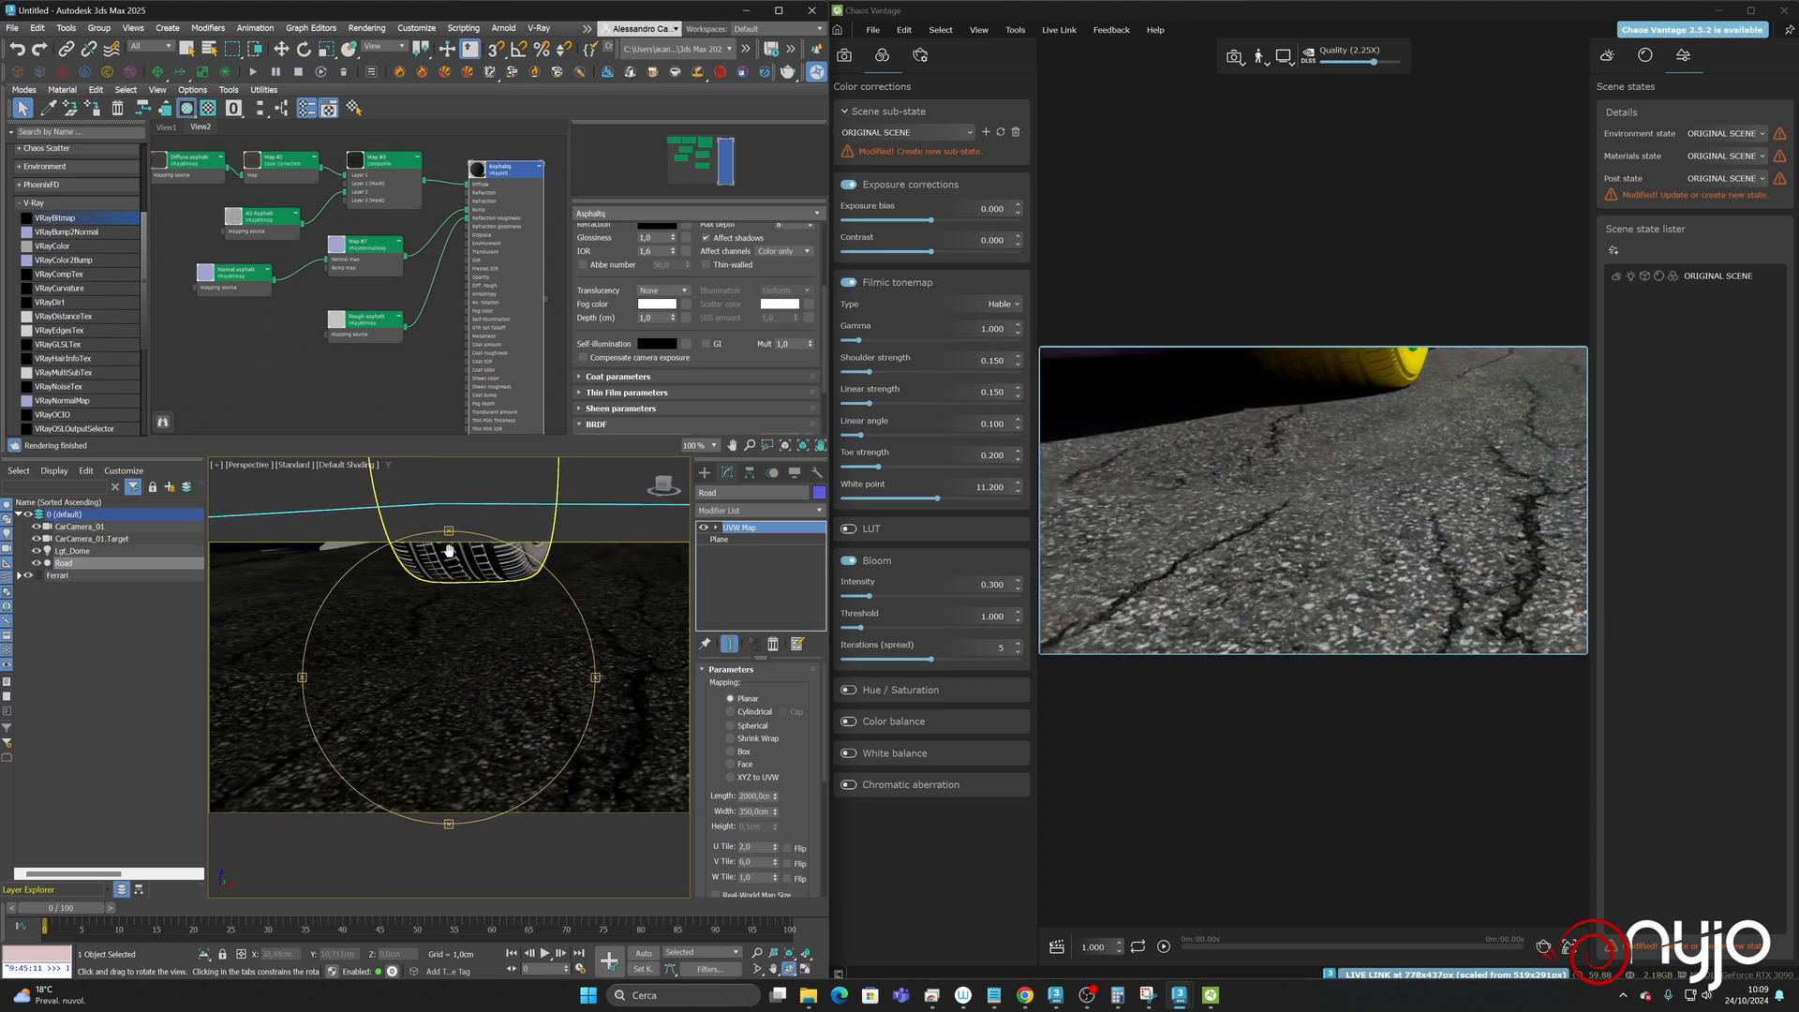
click(187, 50)
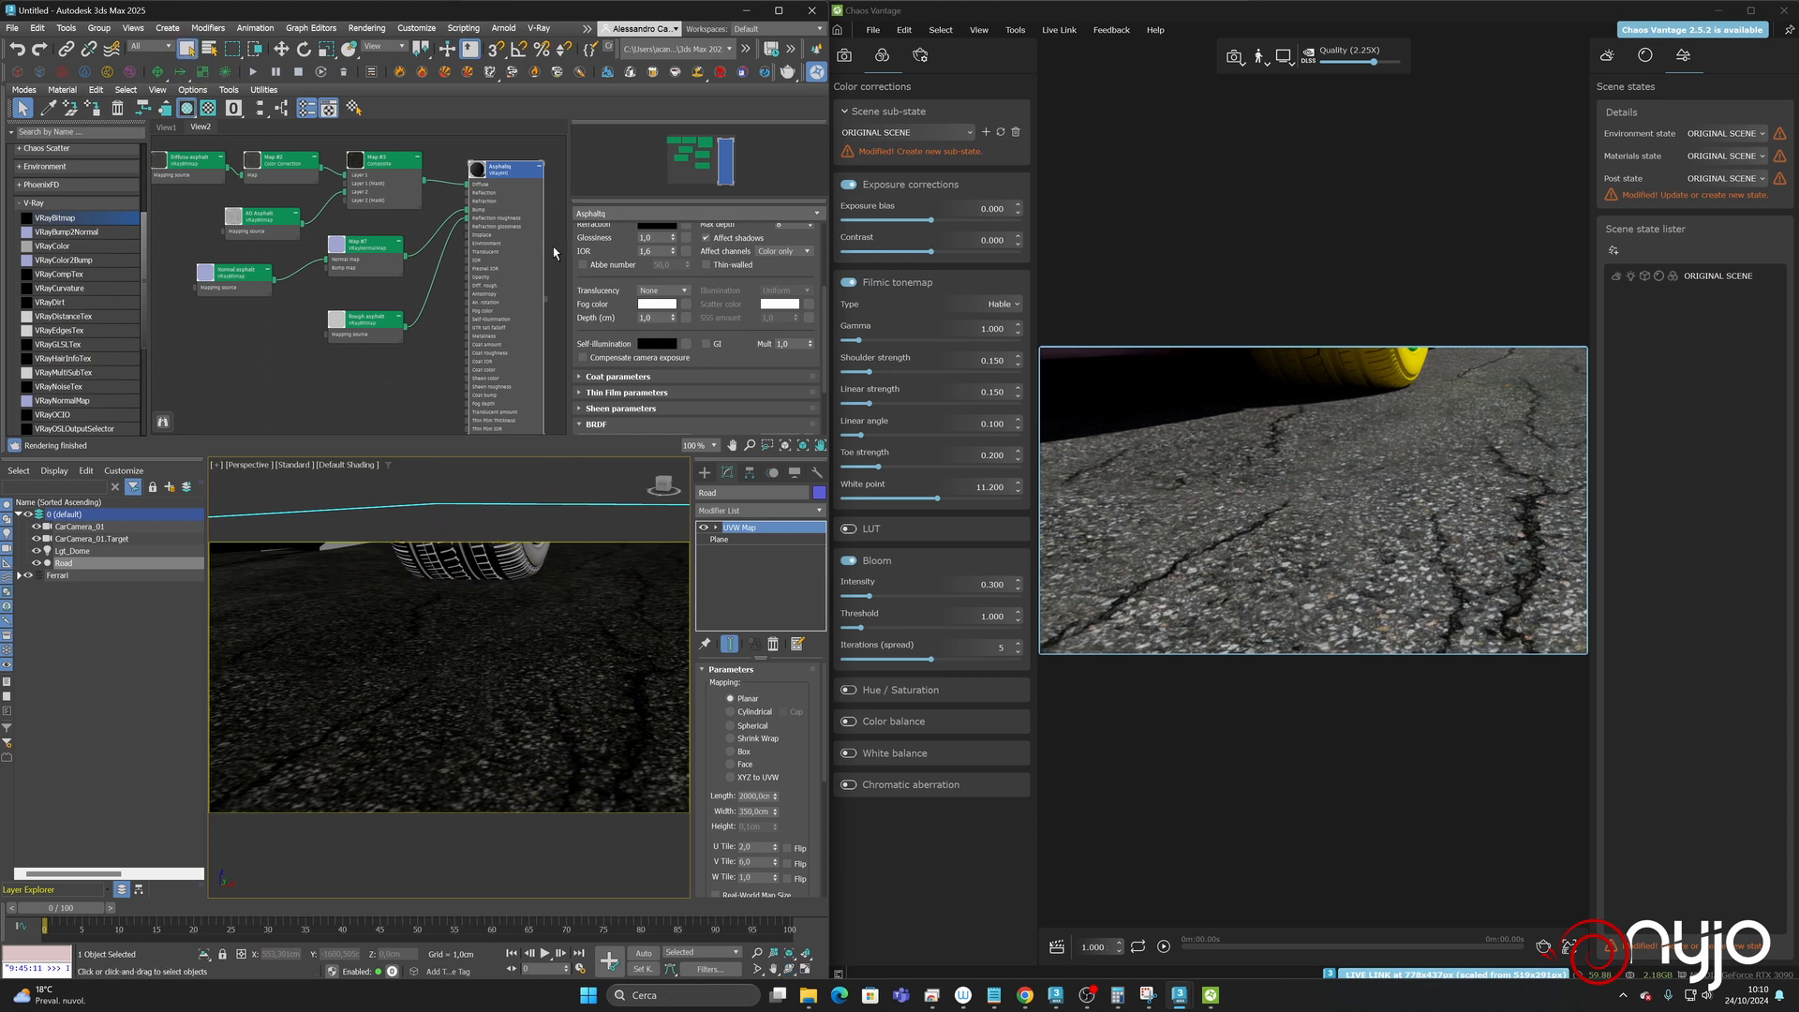
- Load the asphalt_02_disp_8k texture into a new VRayBitmap node below the roughness bitmap
scroll(742, 337, down, 3)
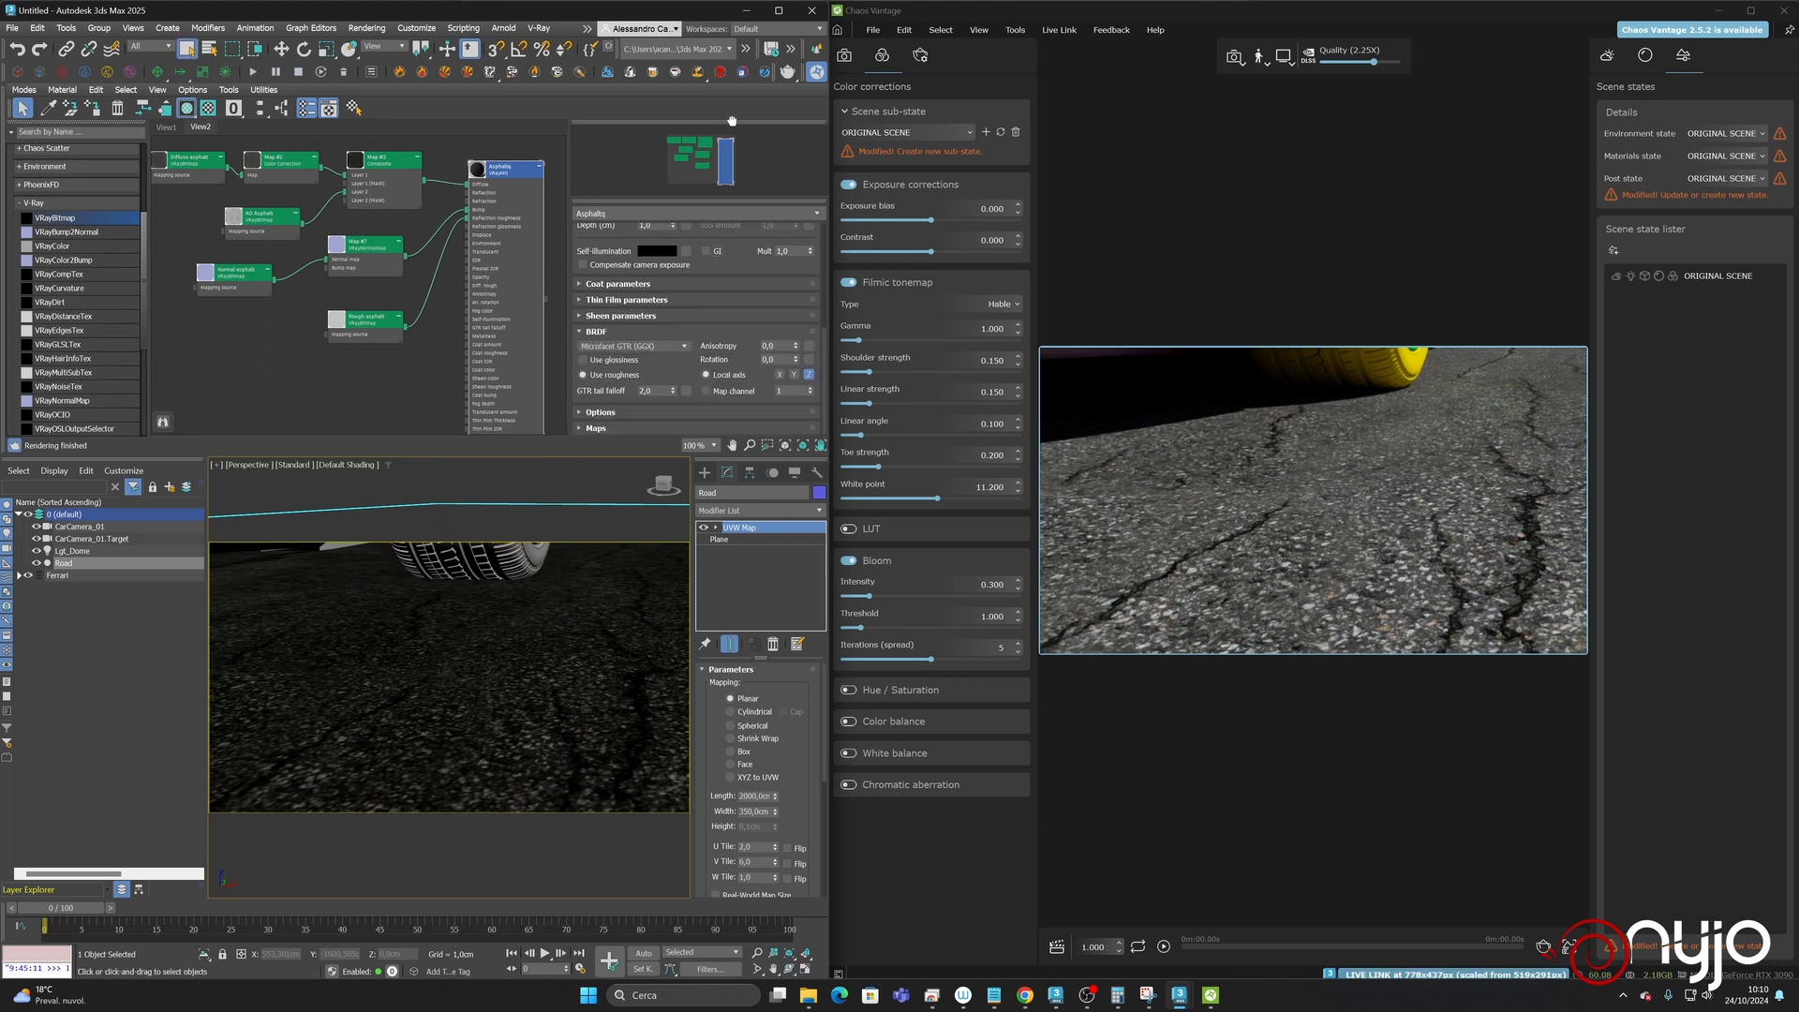
click(633, 428)
scroll(641, 420, down, 5)
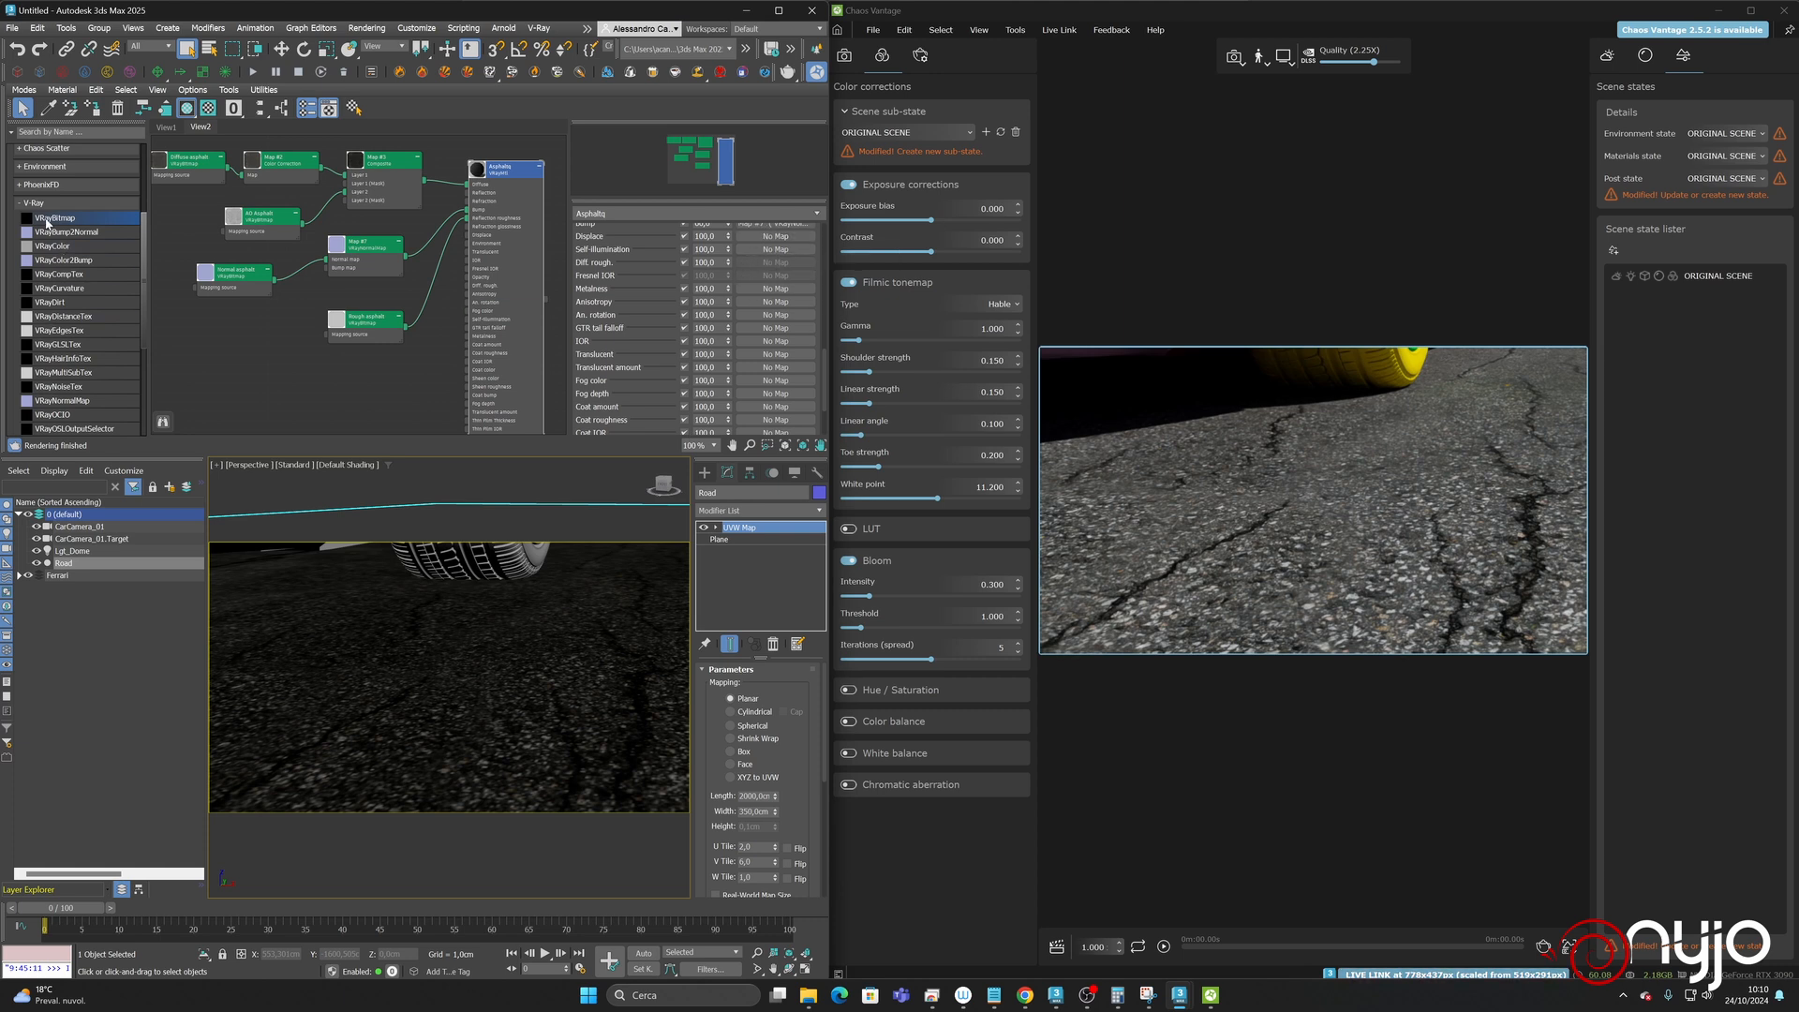
drag(279, 393, 279, 392)
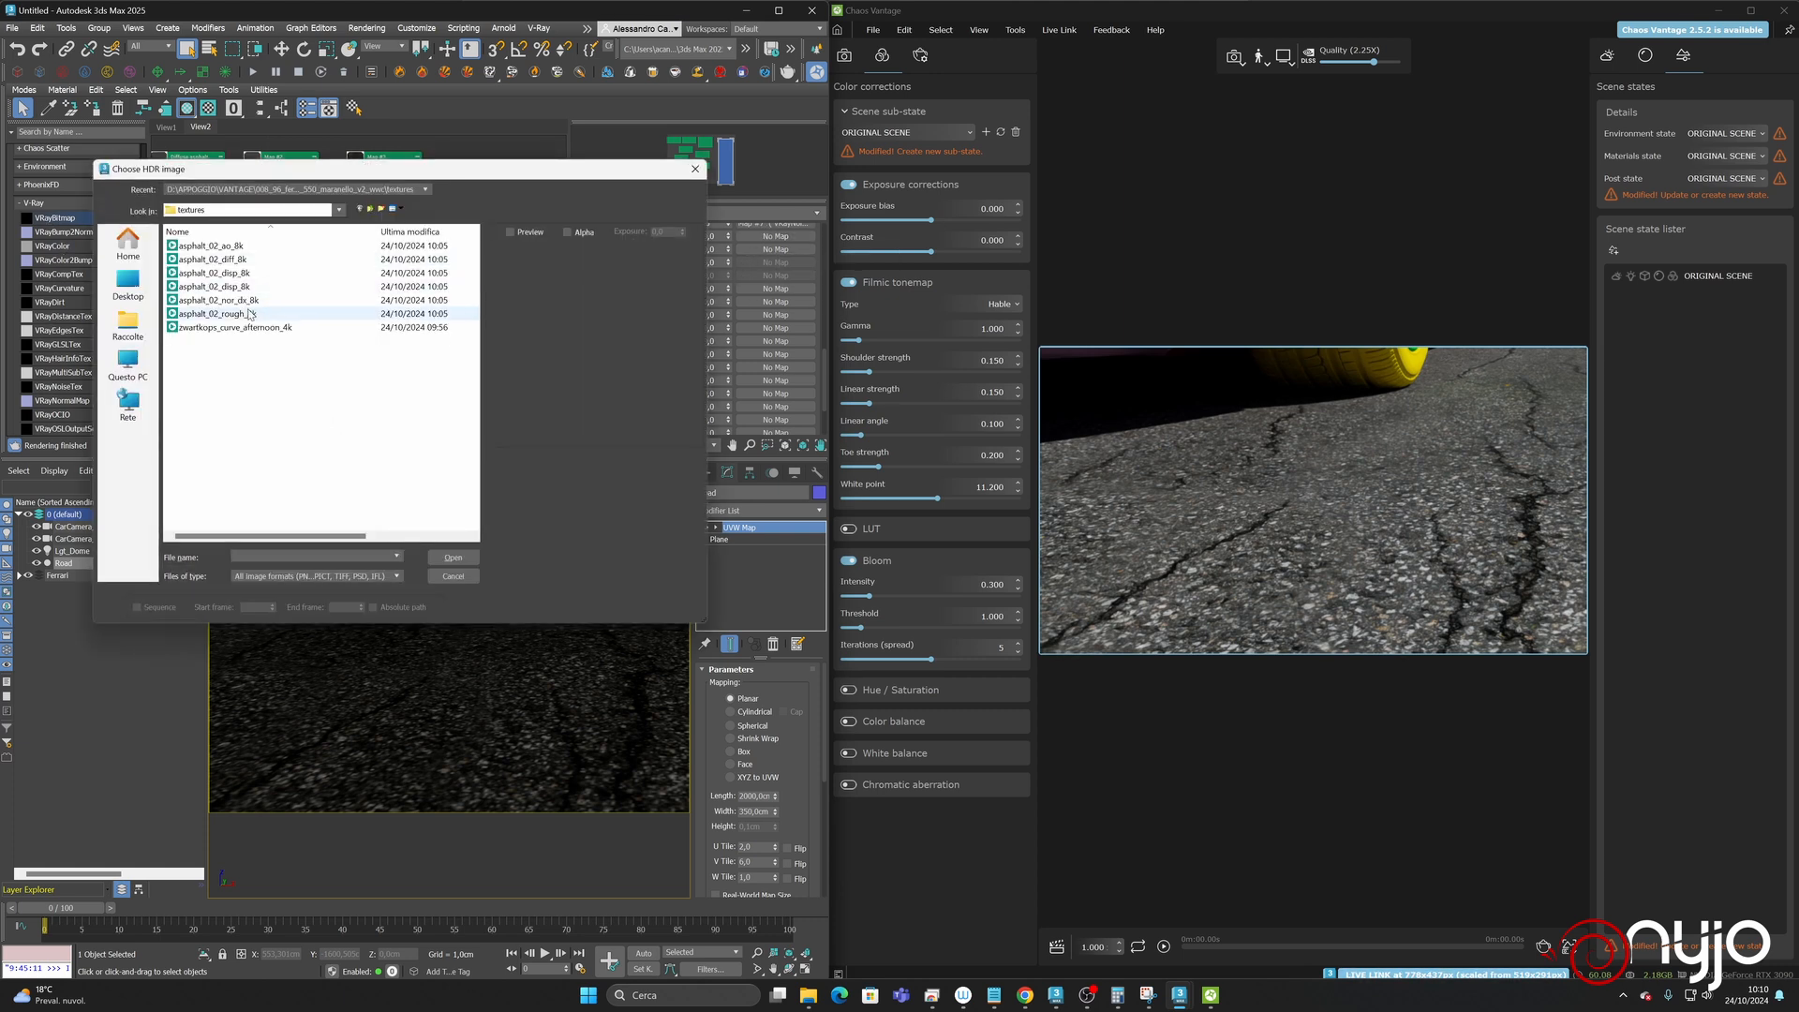
click(238, 292)
click(468, 557)
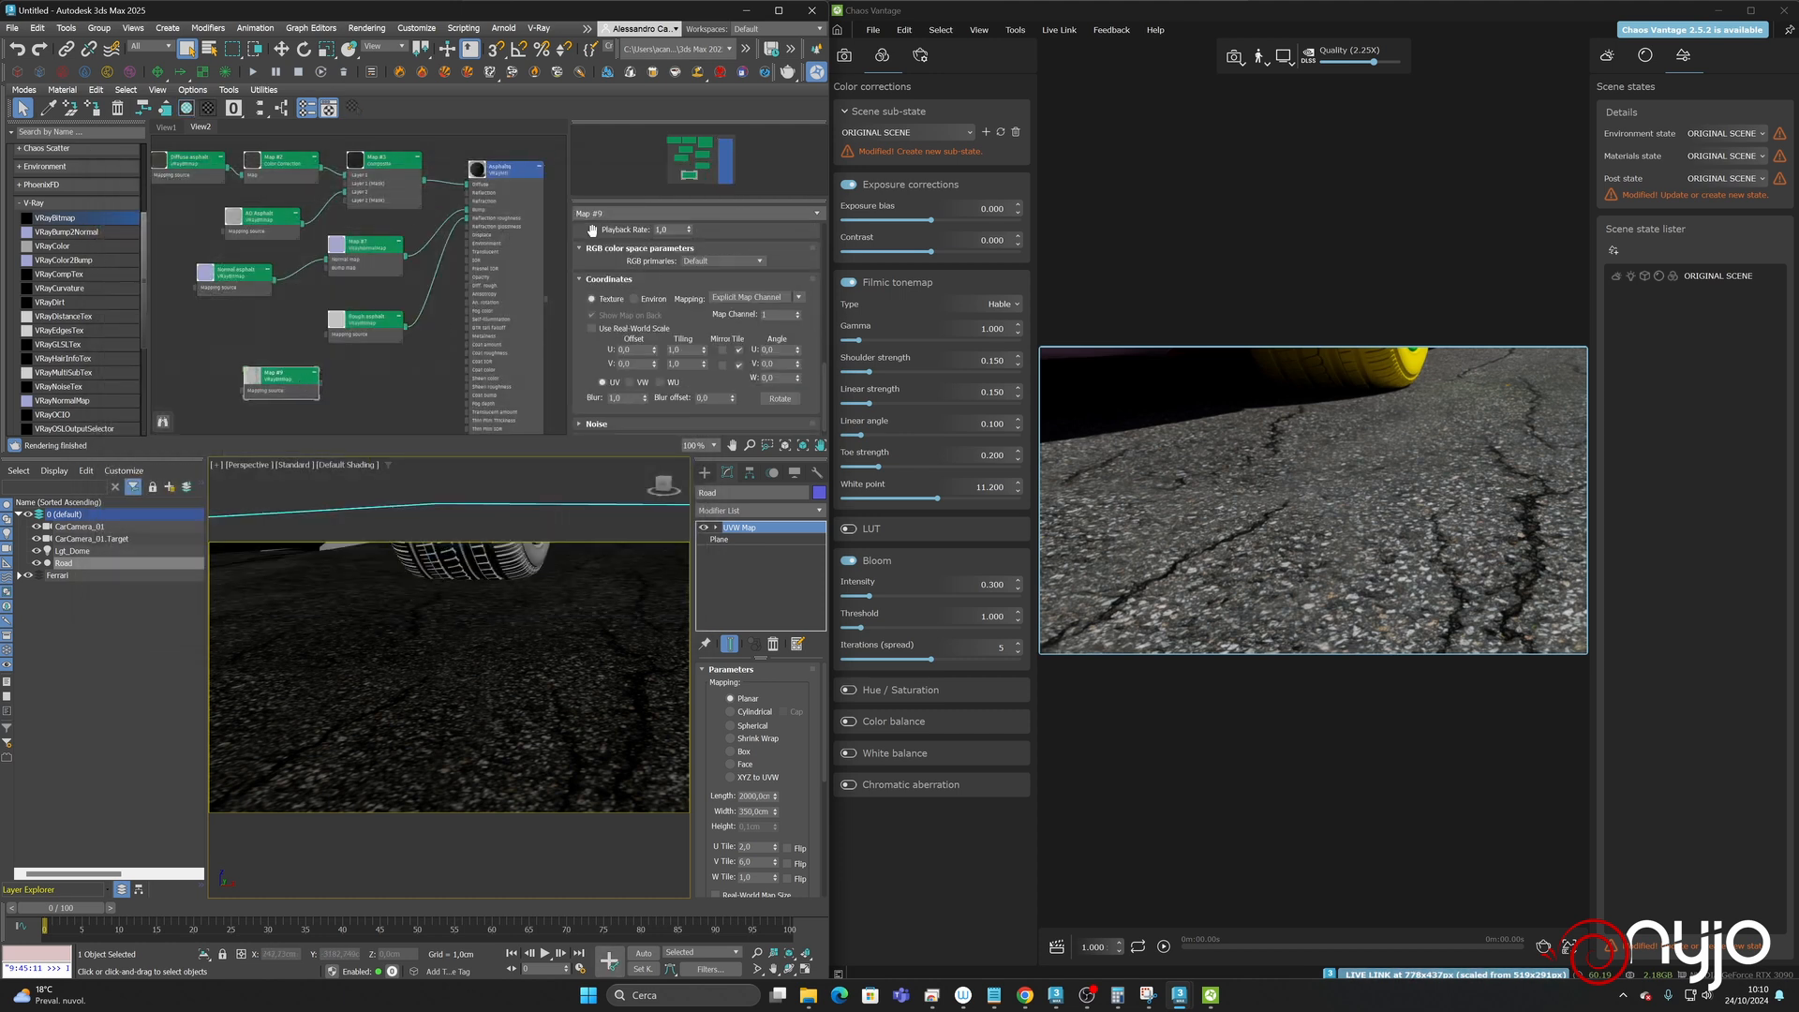
- Name the new bitmap "Displace asphalt", wire it into the asphalt material's Displace input and move it closer to the material
drag(614, 215, 506, 216)
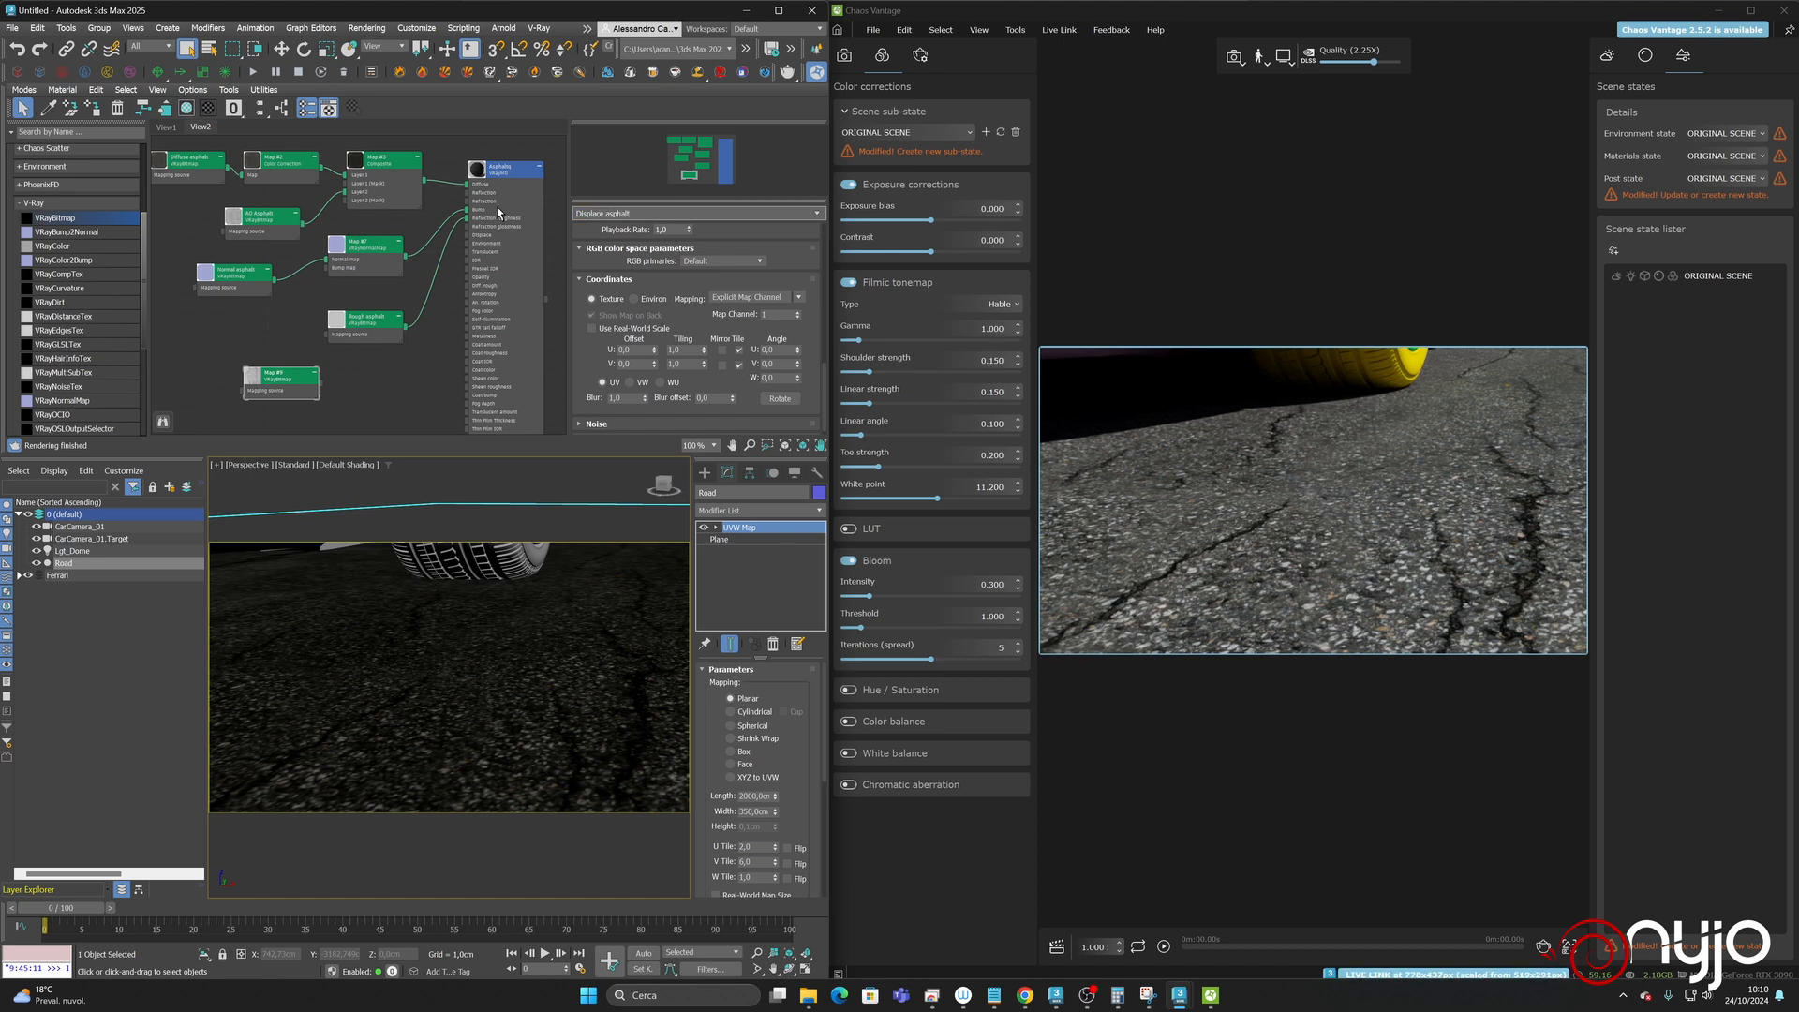
key(Return)
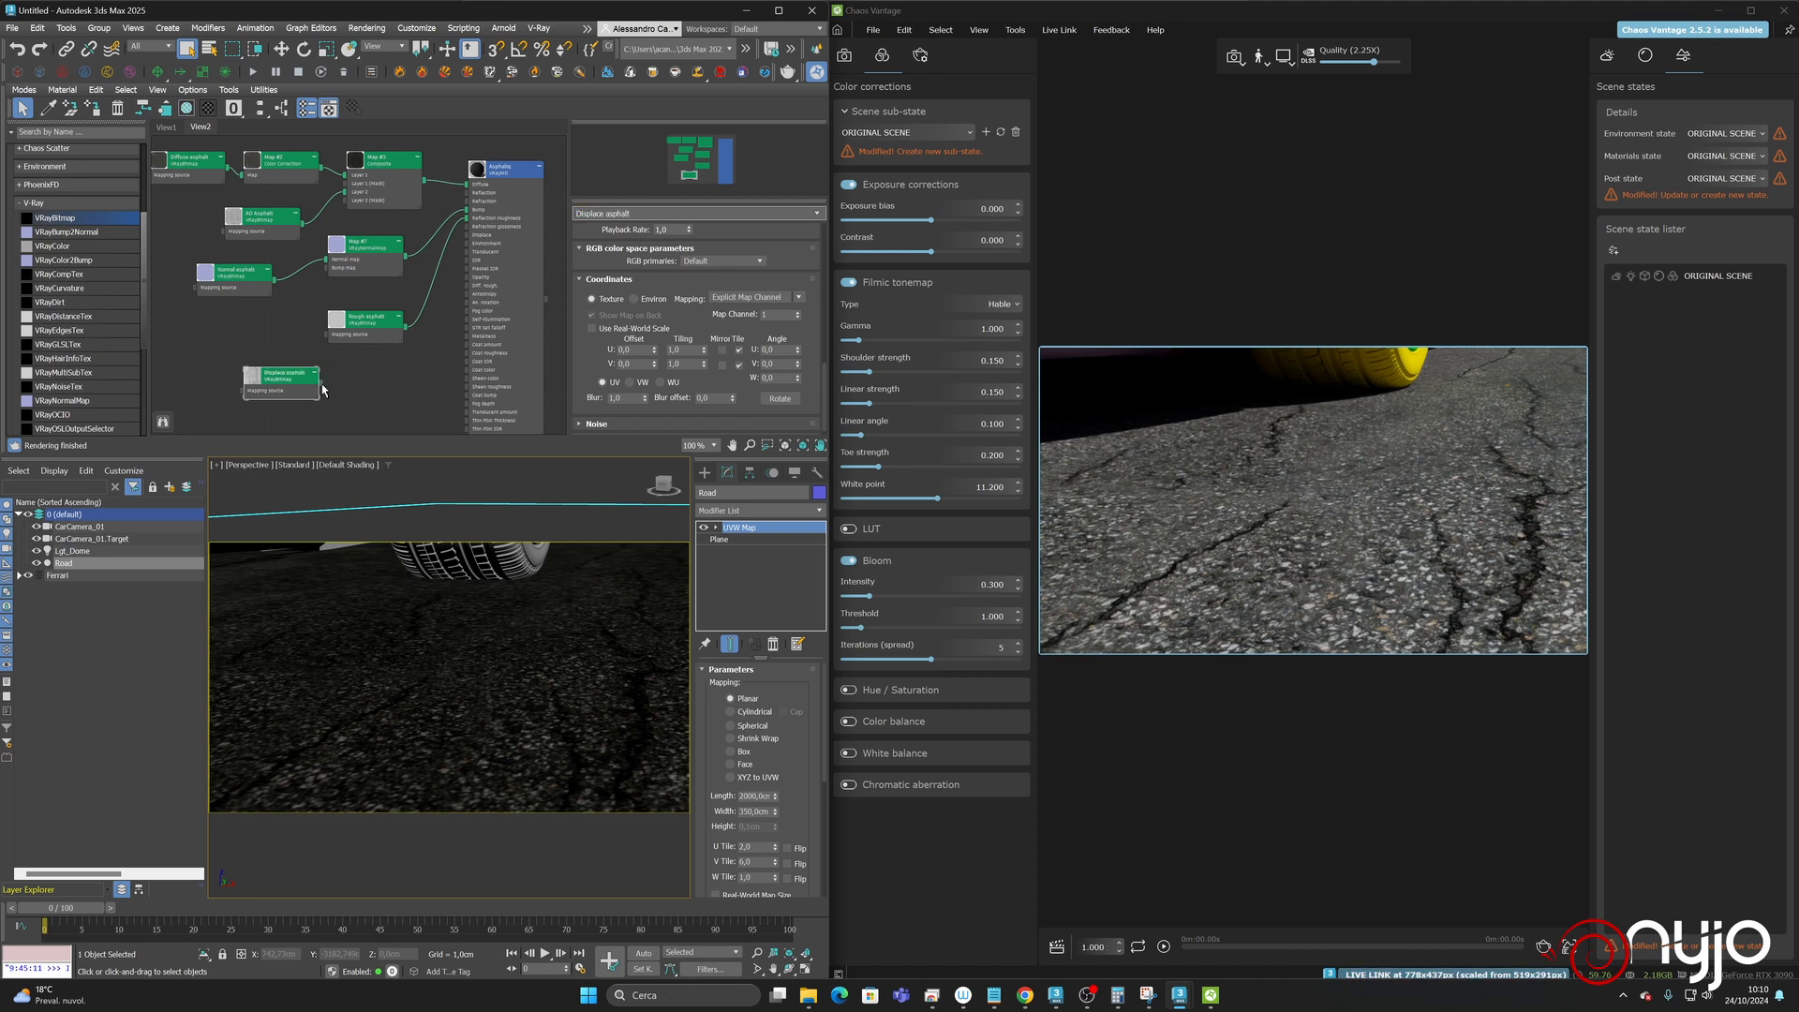
drag(318, 376, 469, 236)
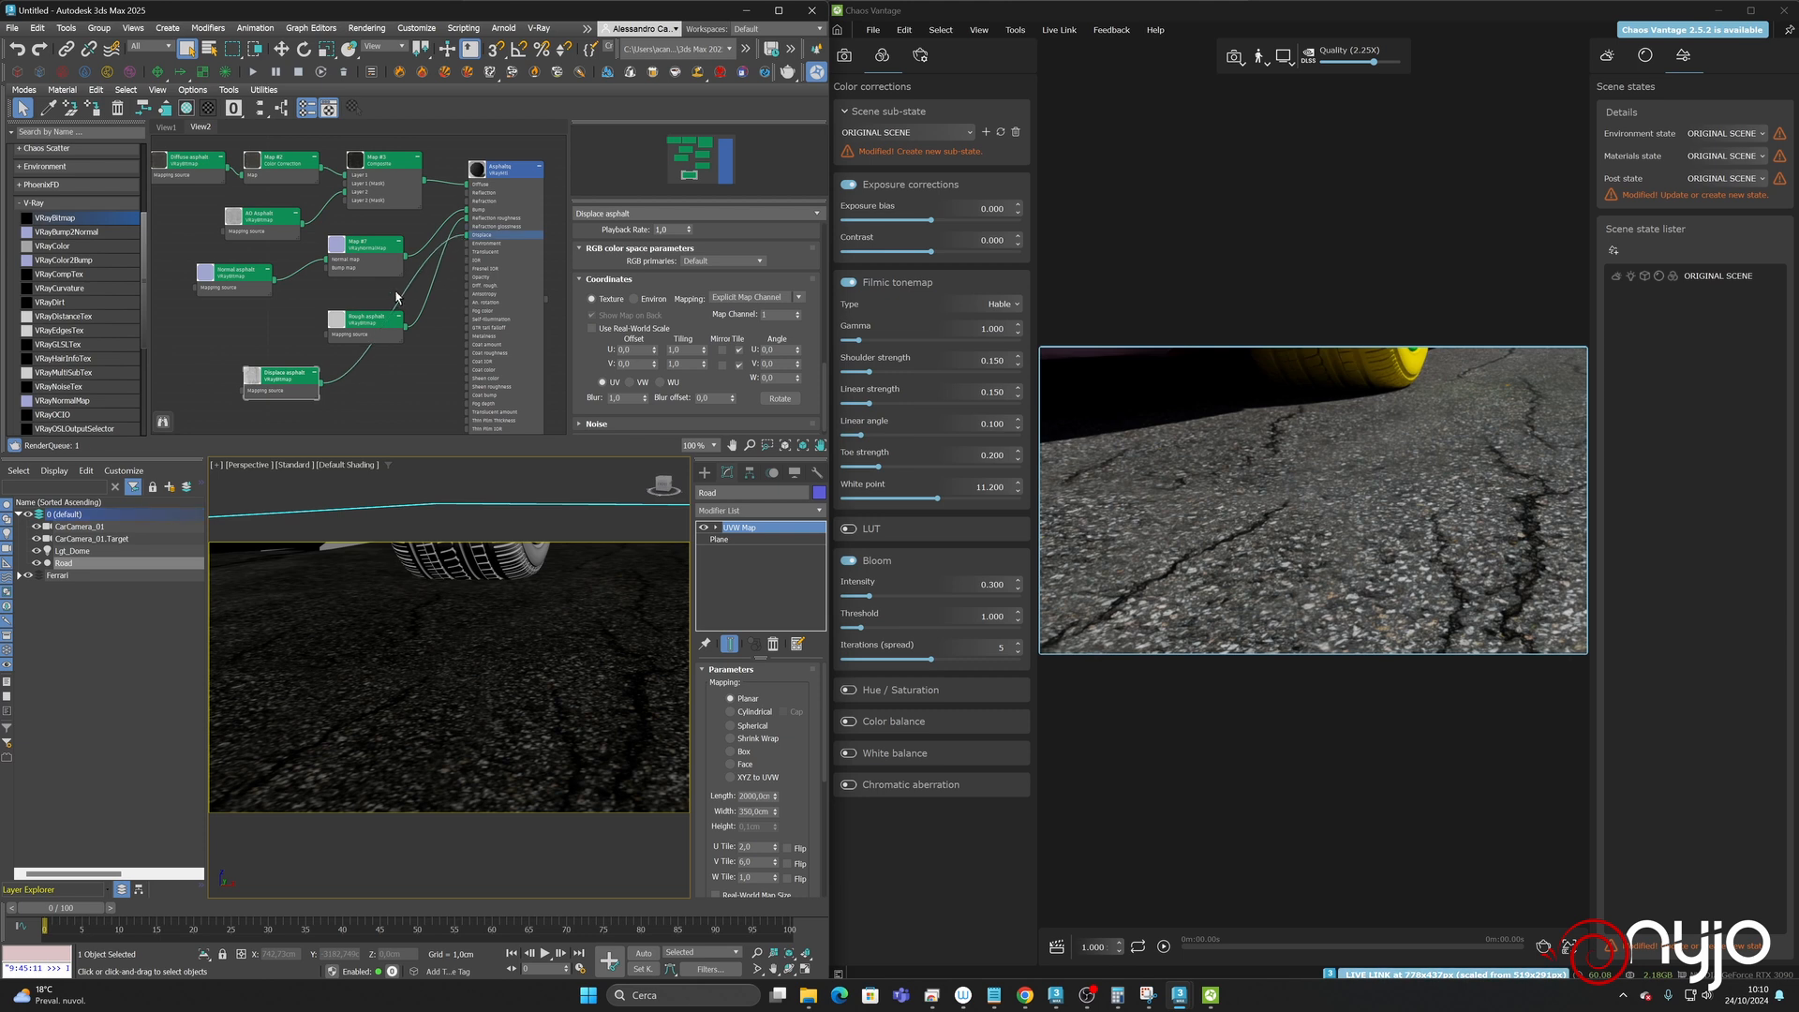
drag(280, 378, 355, 378)
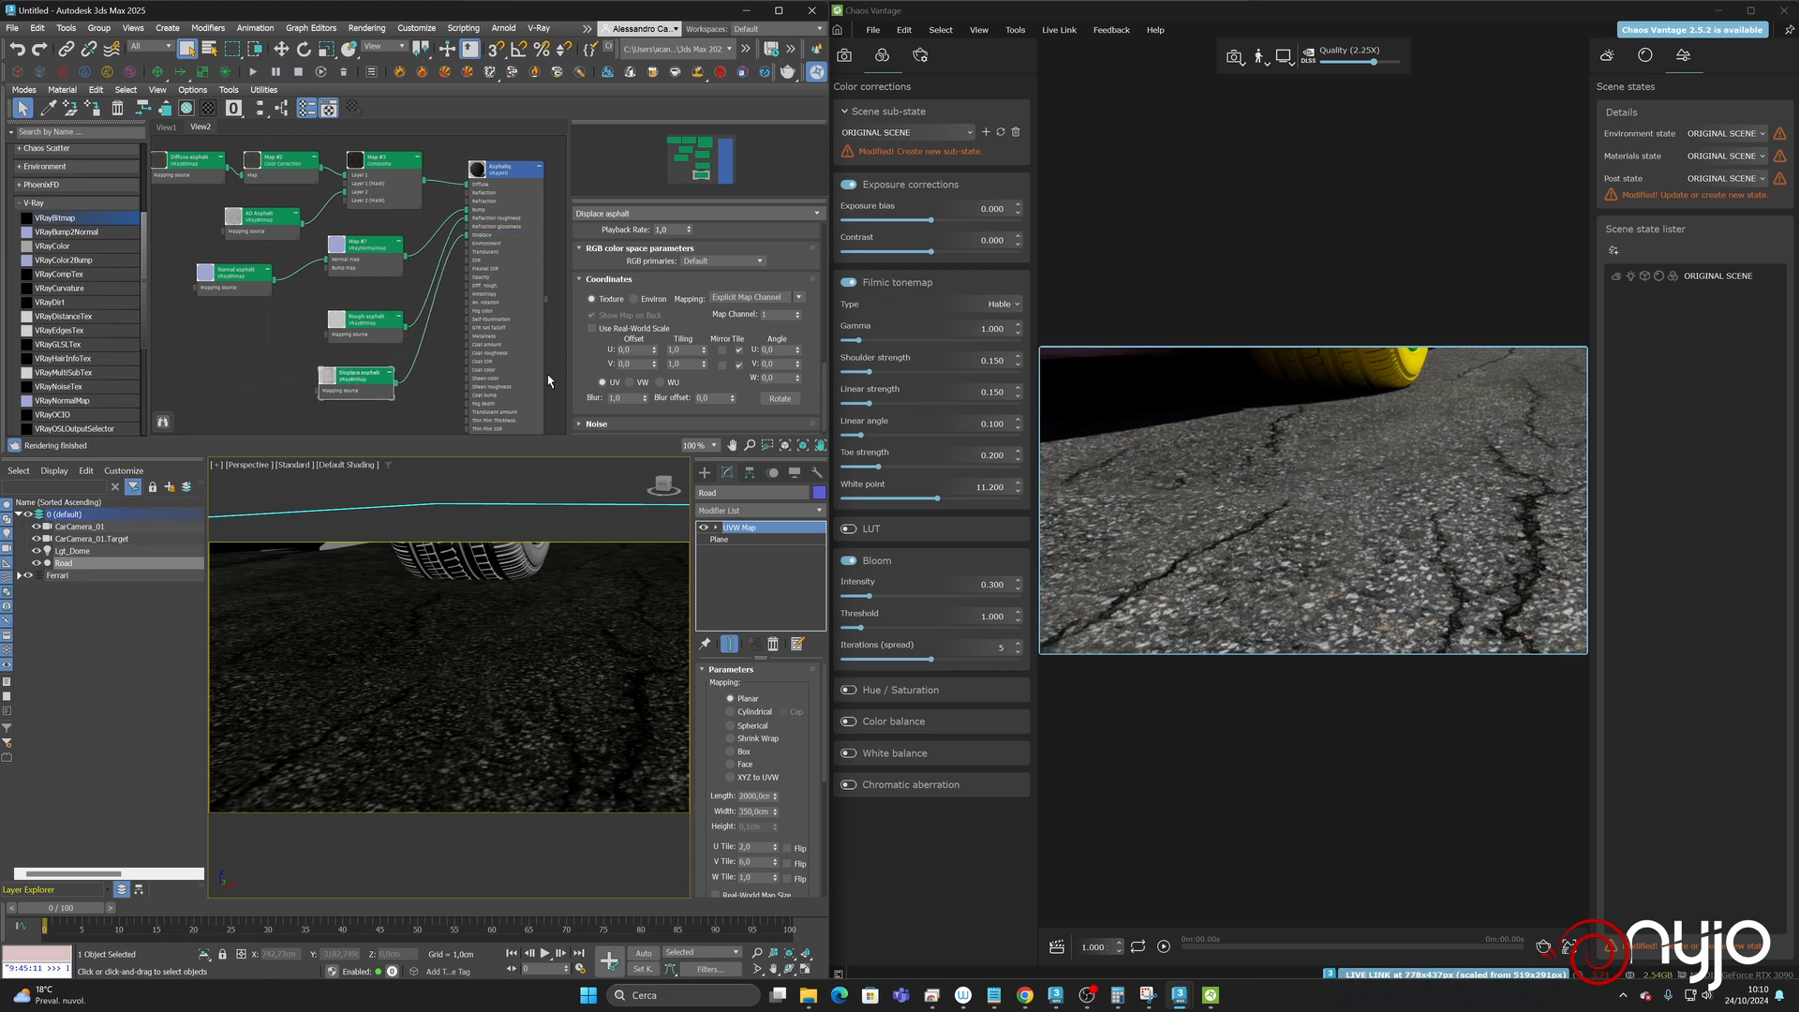
- Set the Diffuse asphalt bitmap's blur to 0,1
click(186, 157)
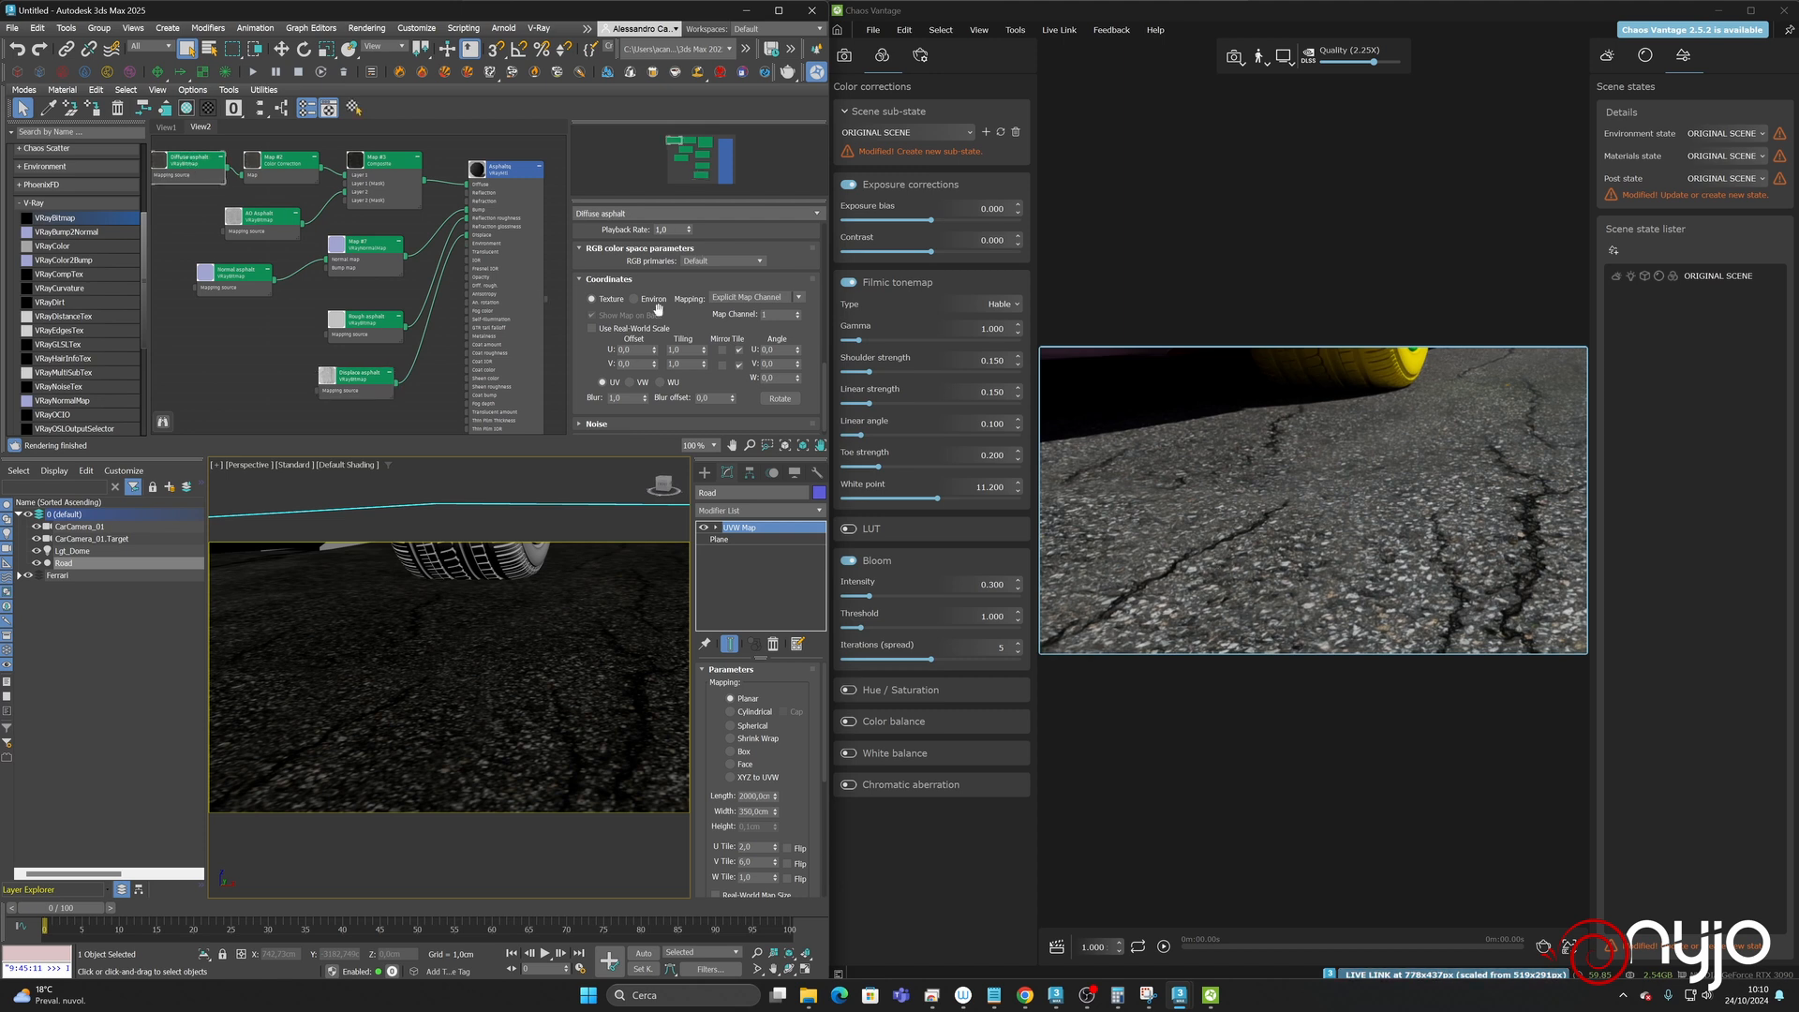
double_click(628, 397)
text(0)
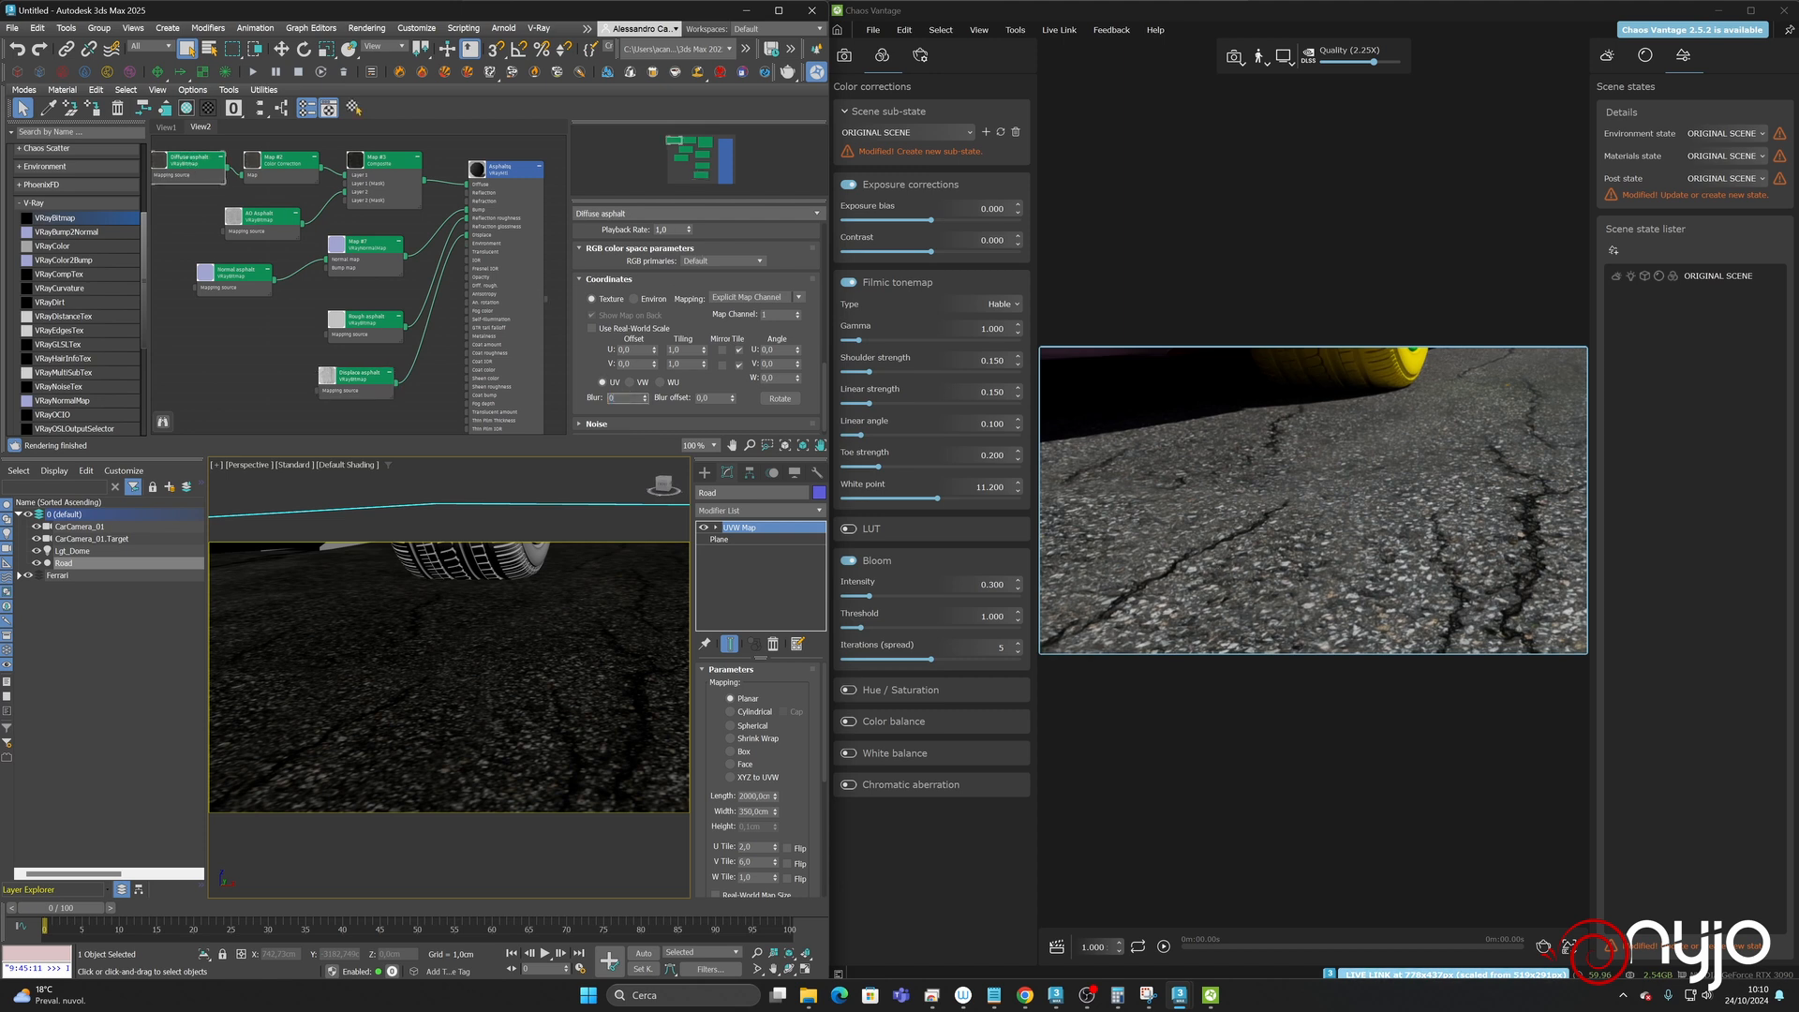
text(,1)
key(Return)
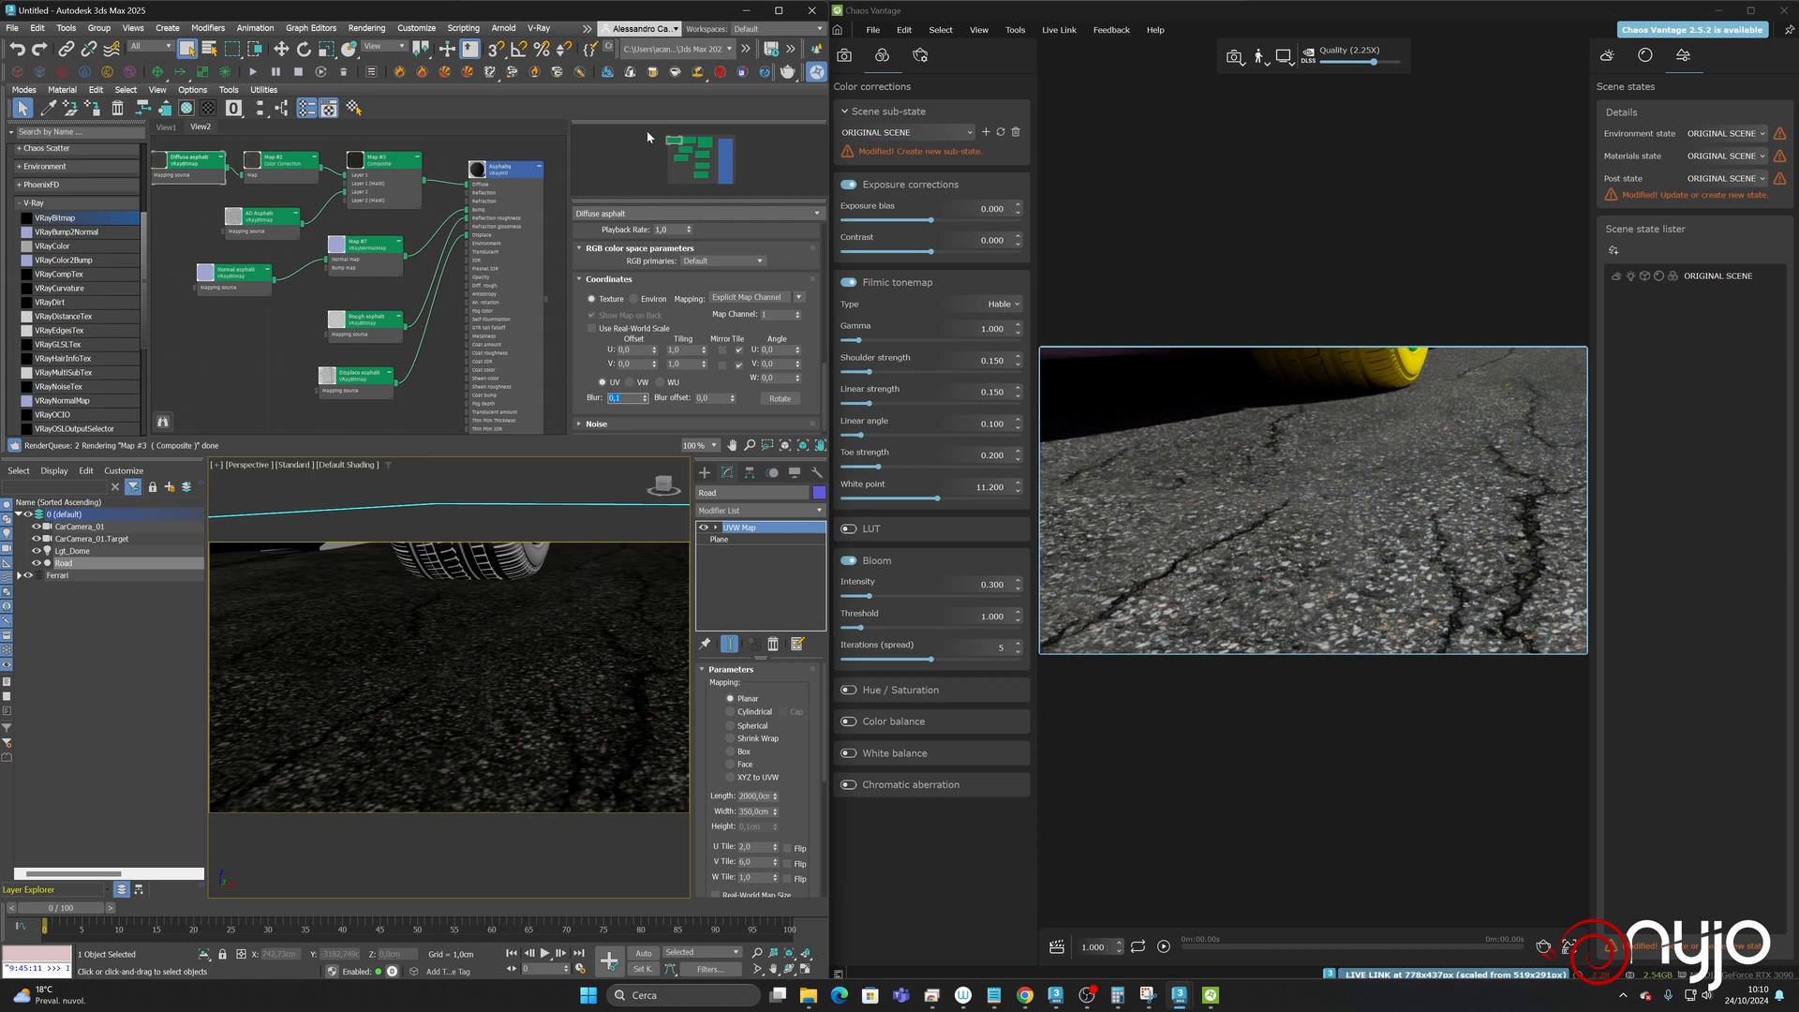
- Set the AO asphalt bitmap's blur to 0,1
click(261, 217)
double_click(630, 399)
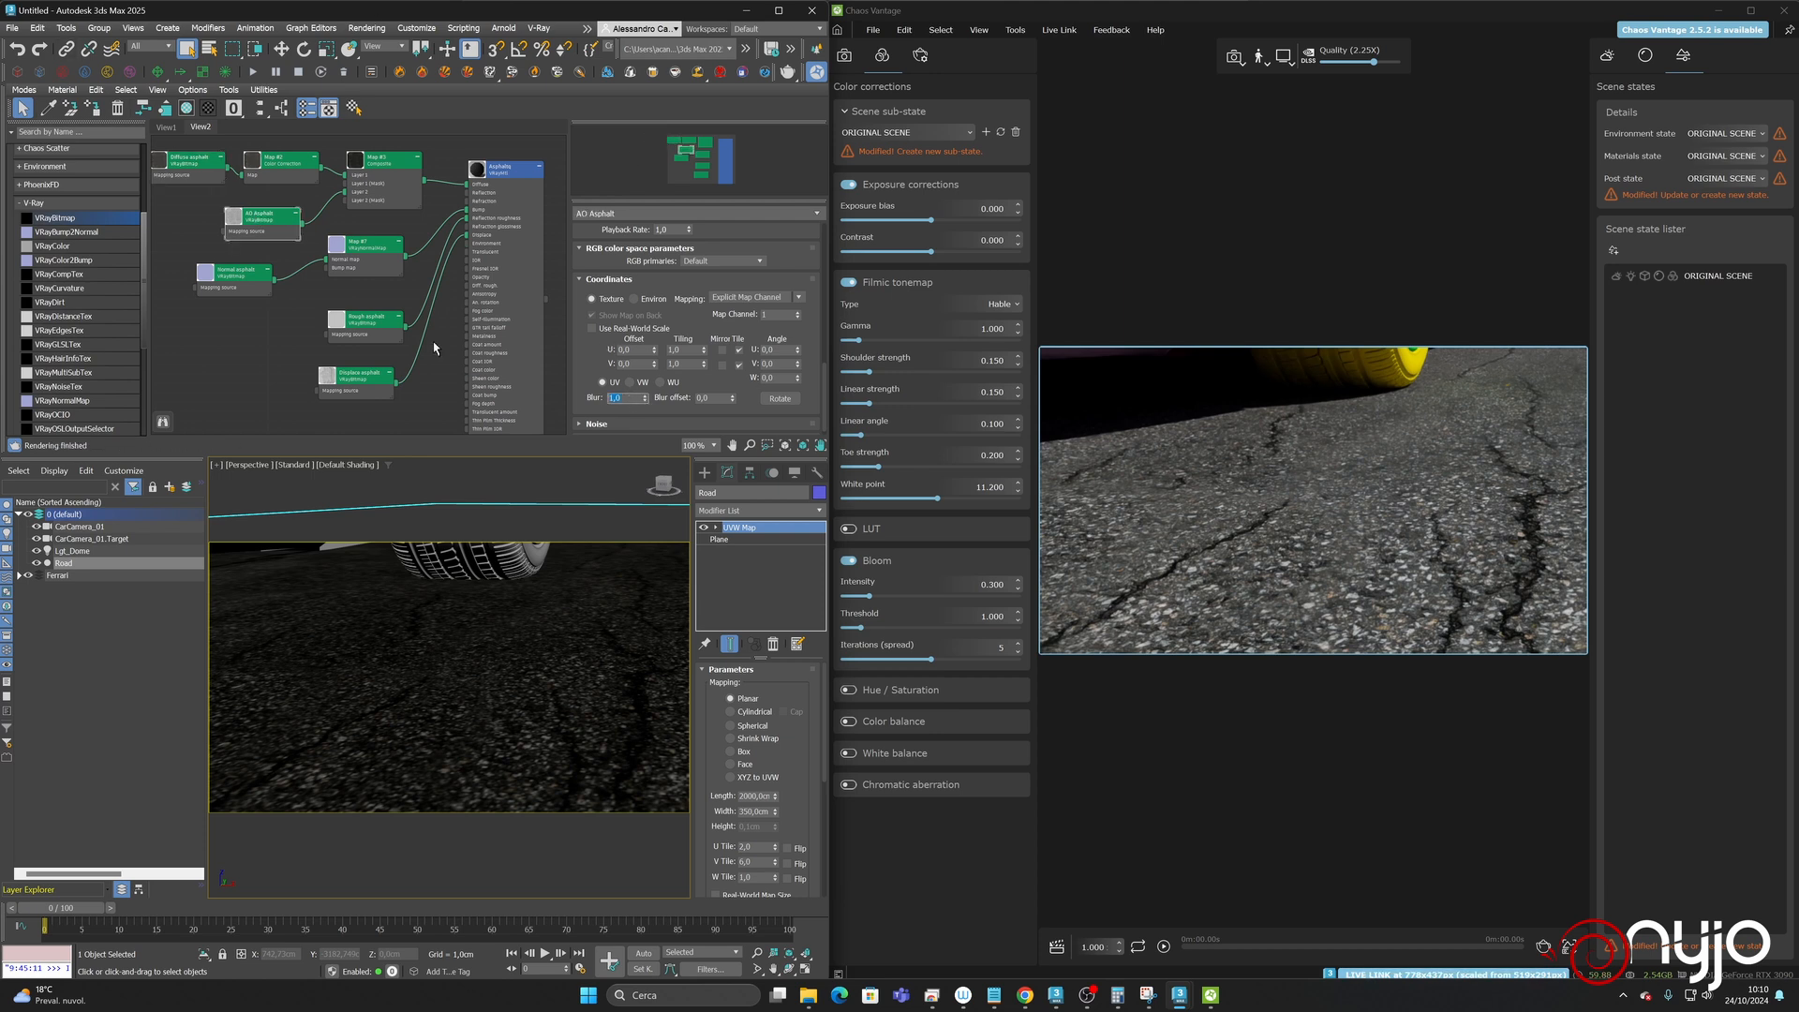
text(0,1)
key(Return)
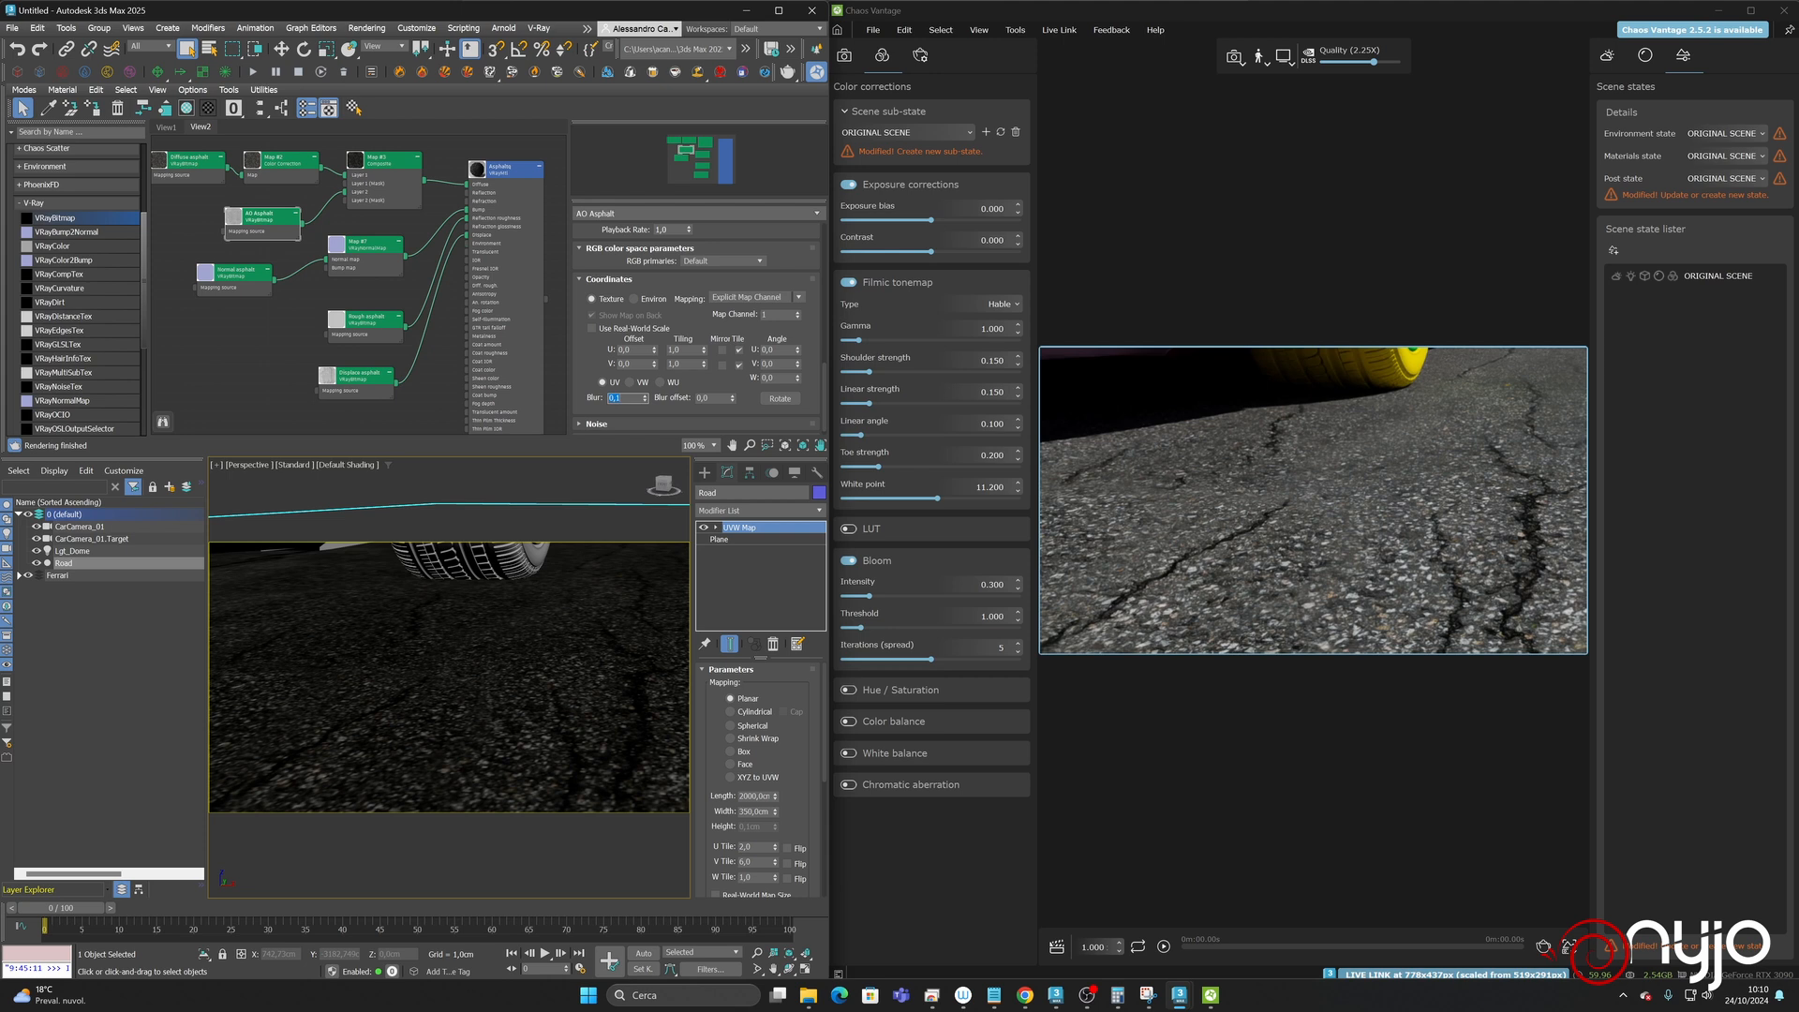
- Set the Normal asphalt bitmap's blur to 0,1
click(236, 275)
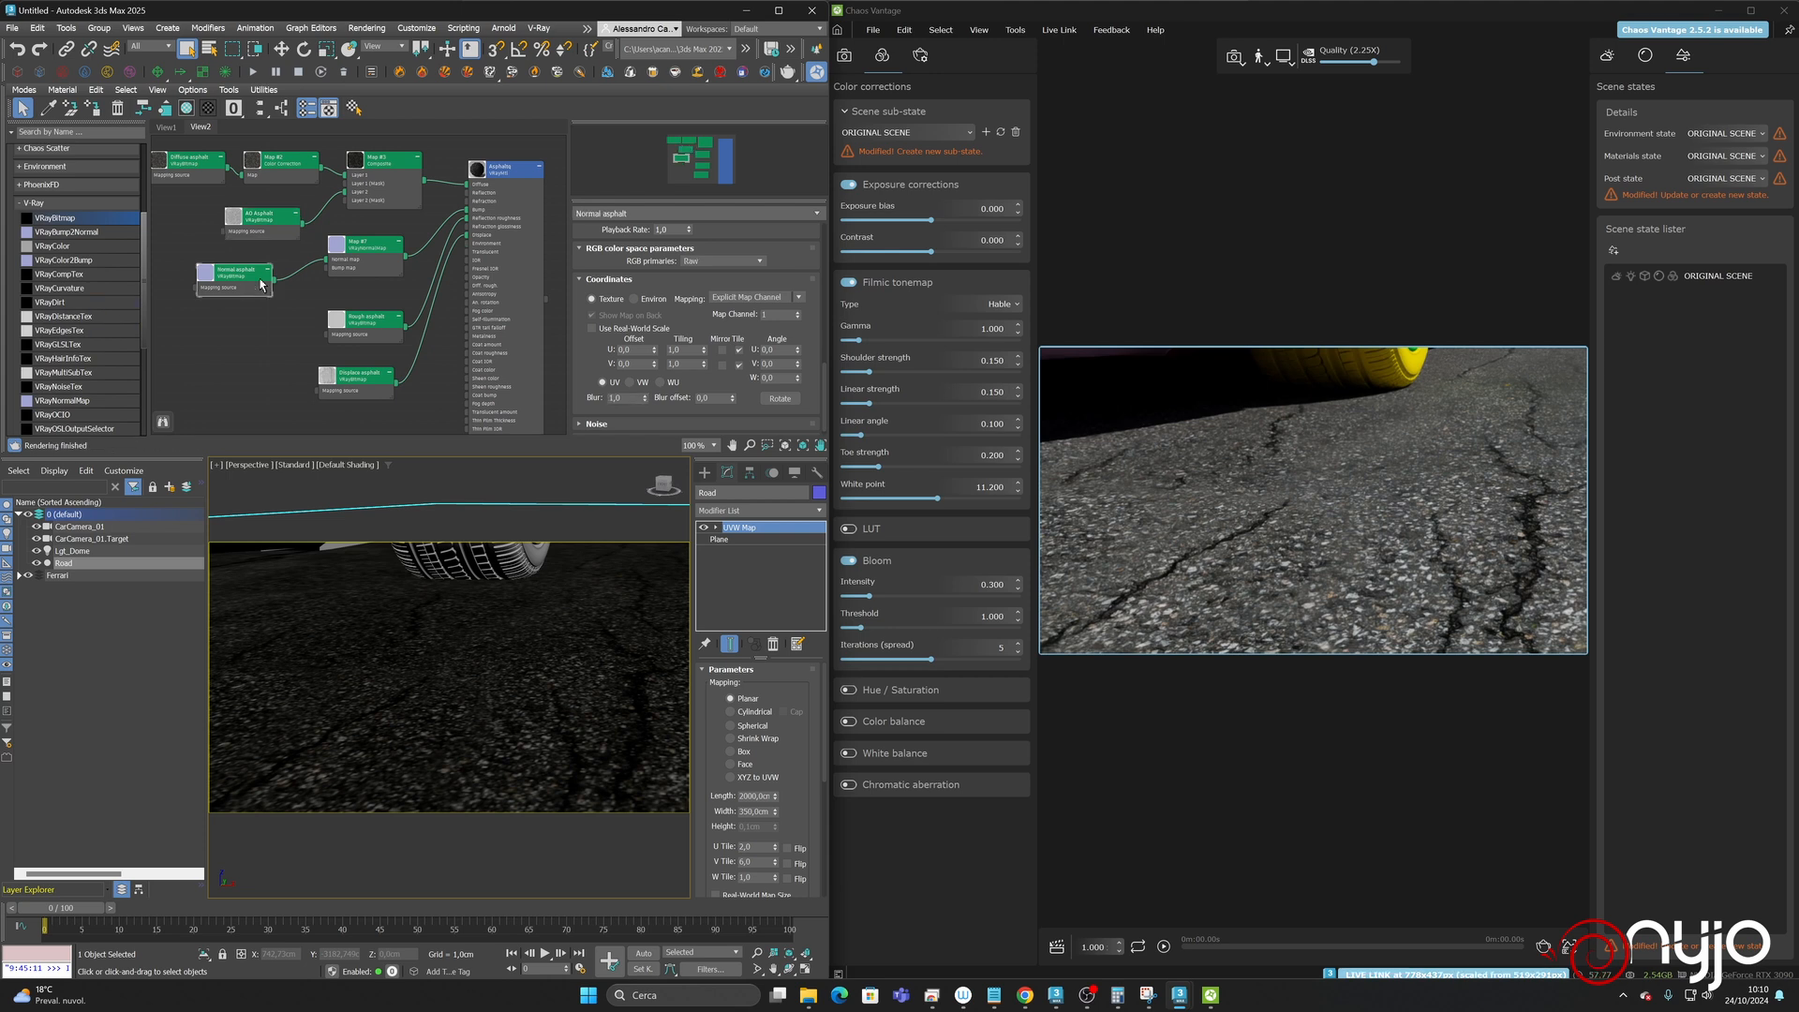
double_click(623, 398)
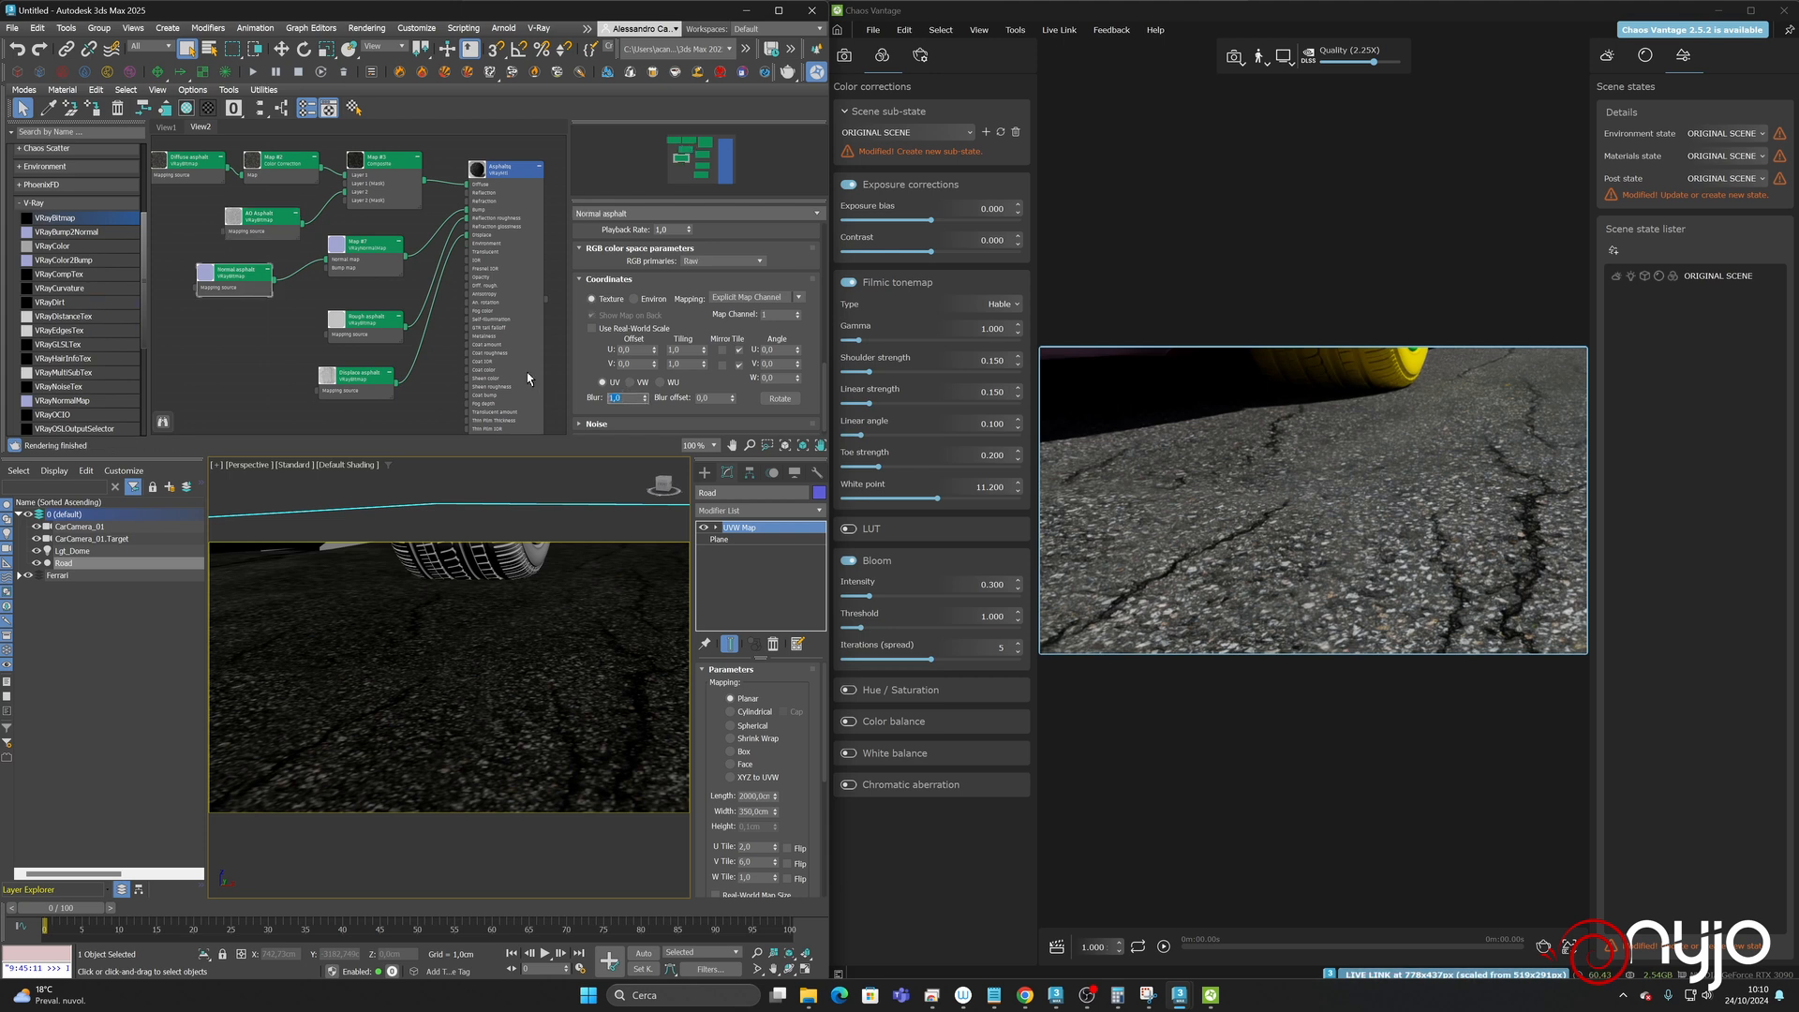
text(0,1)
key(Return)
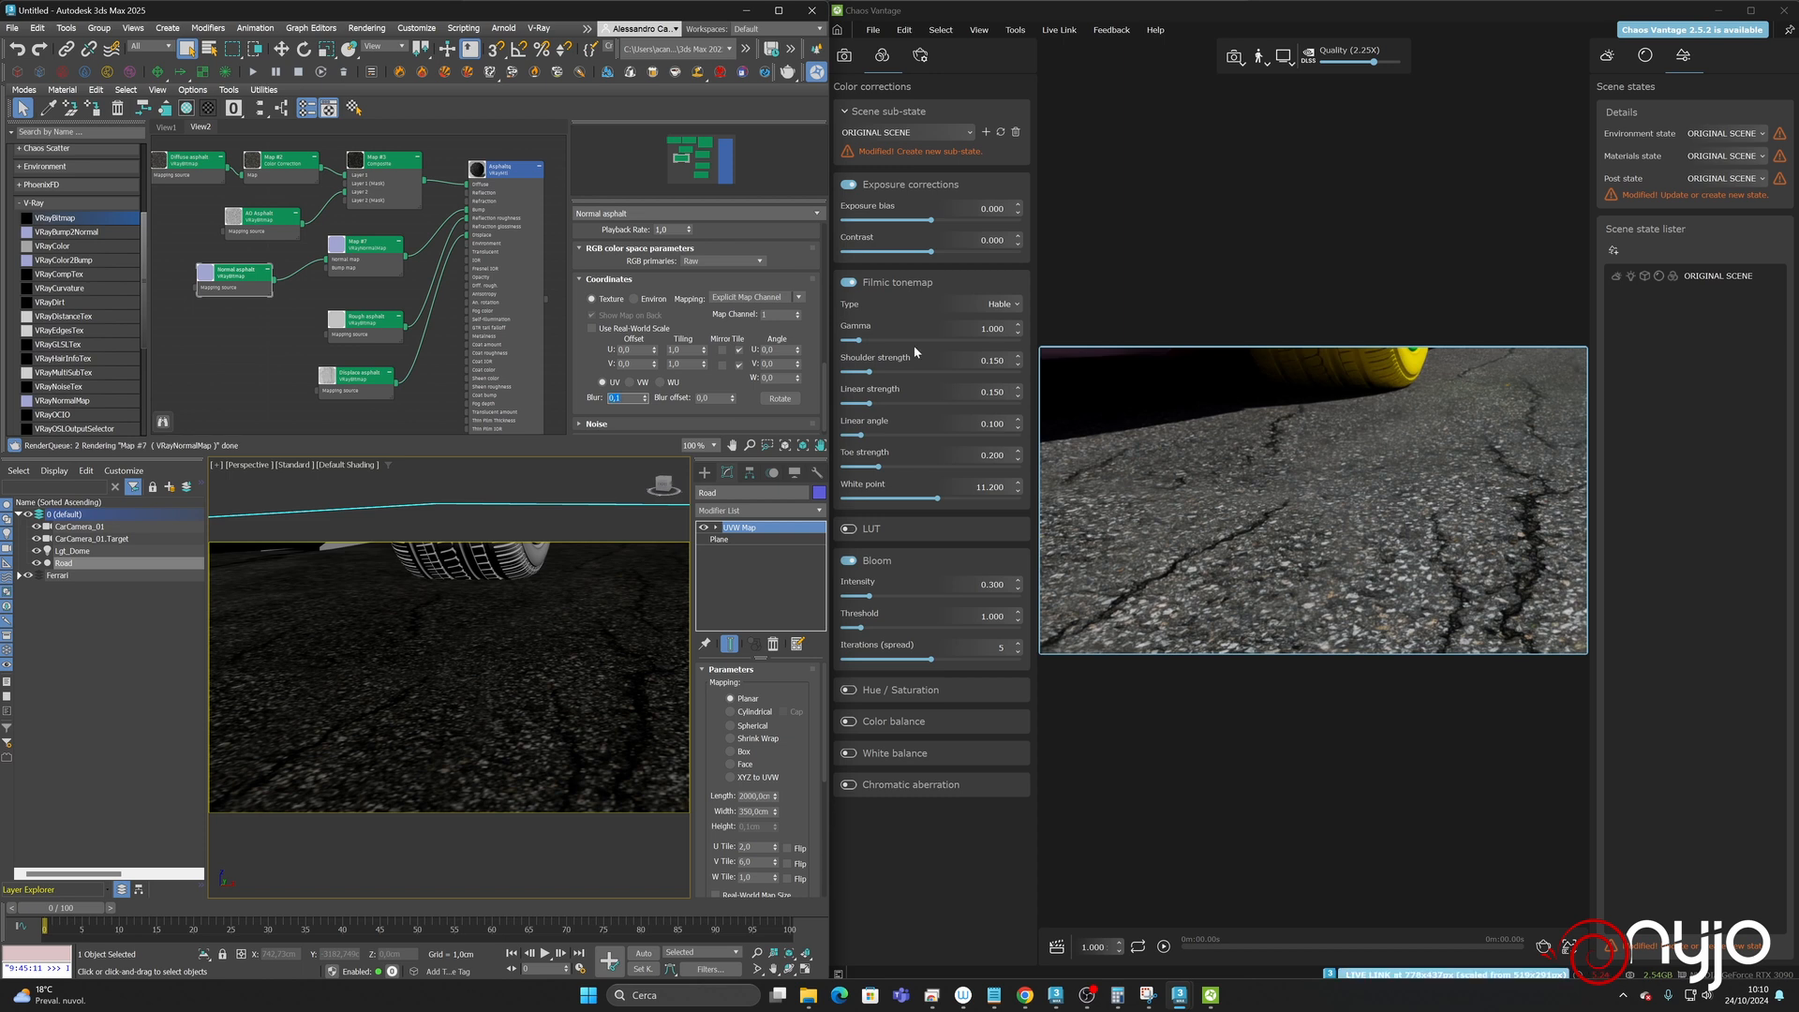
- Set the Rough asphalt bitmap's blur to 0,1
click(366, 318)
double_click(623, 398)
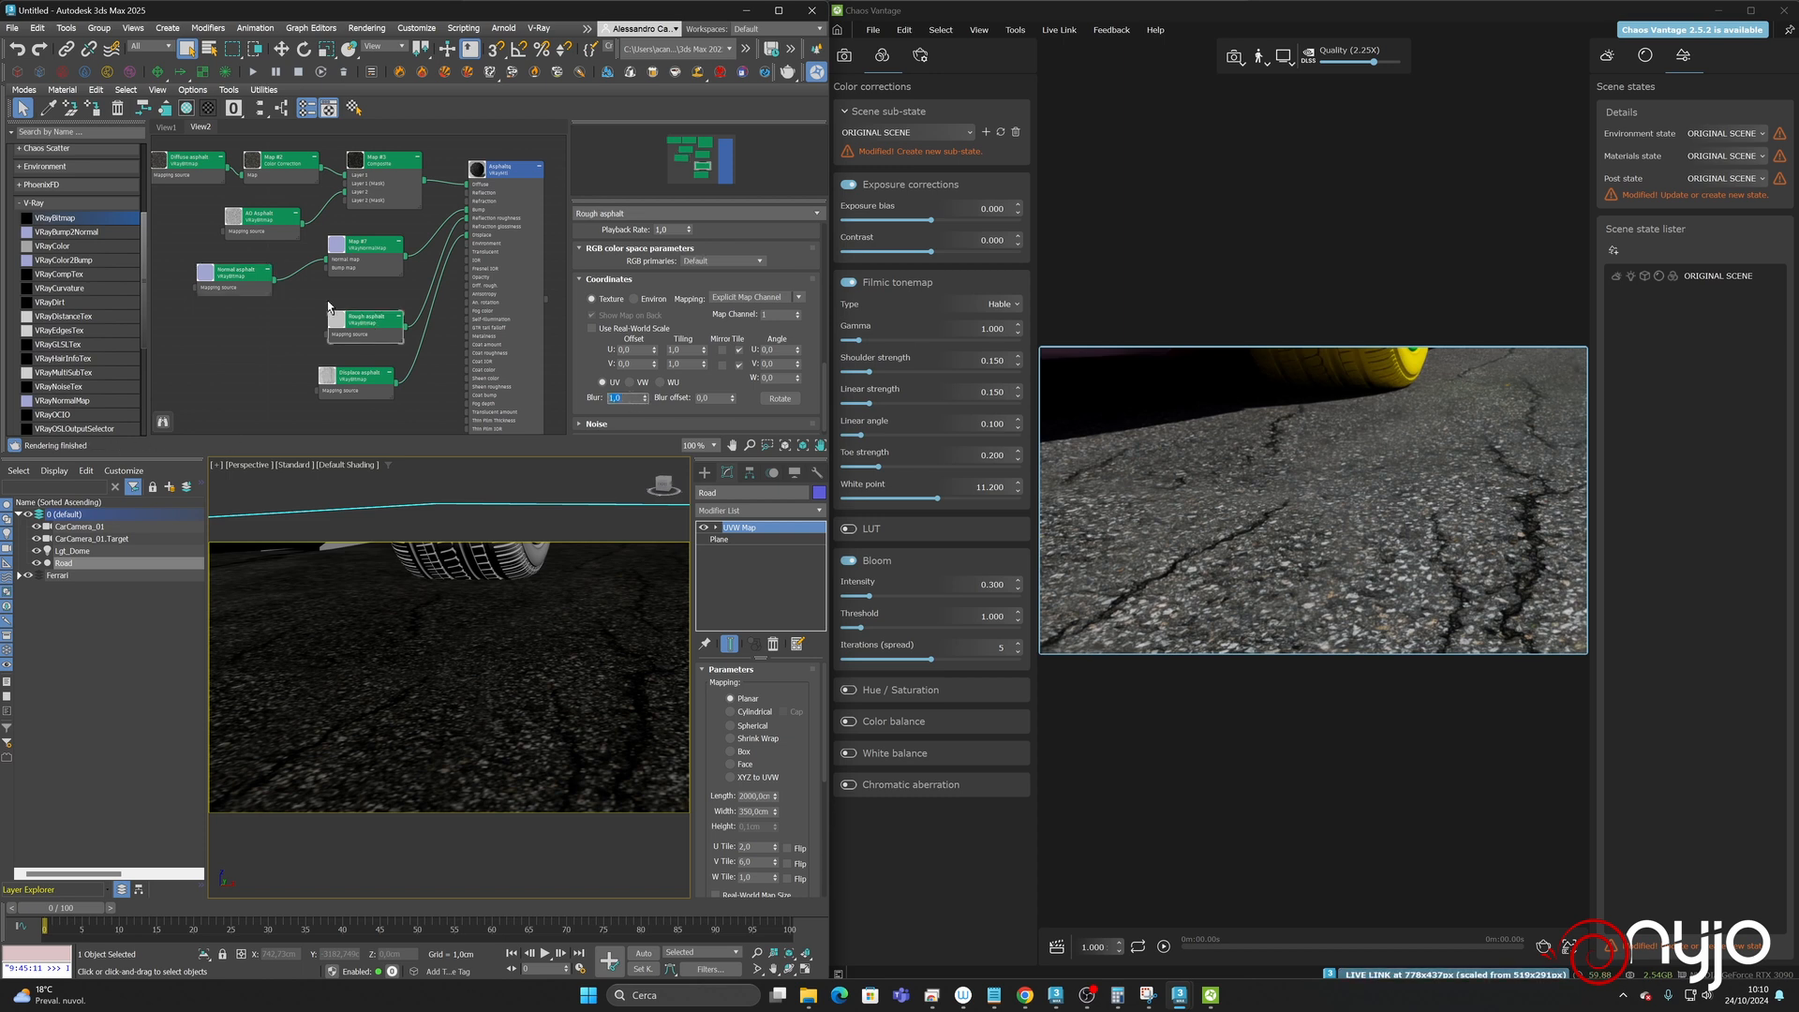
text(0,1)
key(Return)
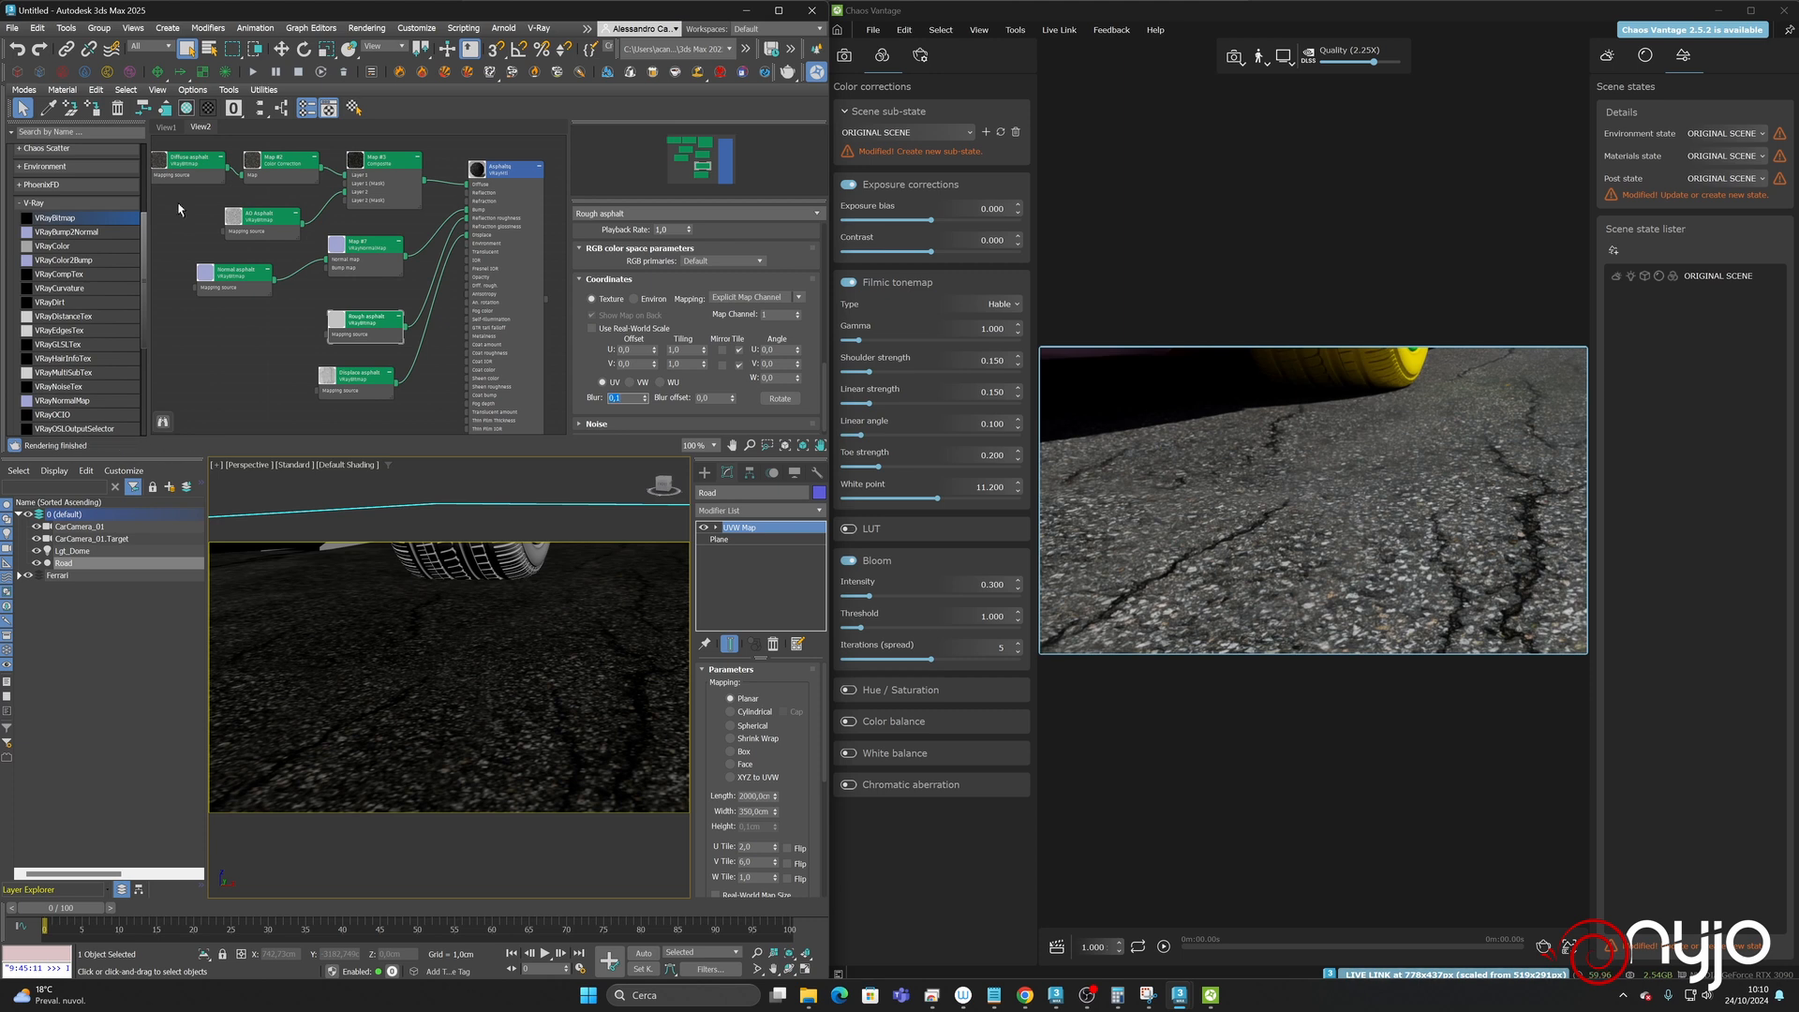
- Set the Displace asphalt bitmap's blur to 0,1 and align its node beneath the Rough asphalt node
click(375, 379)
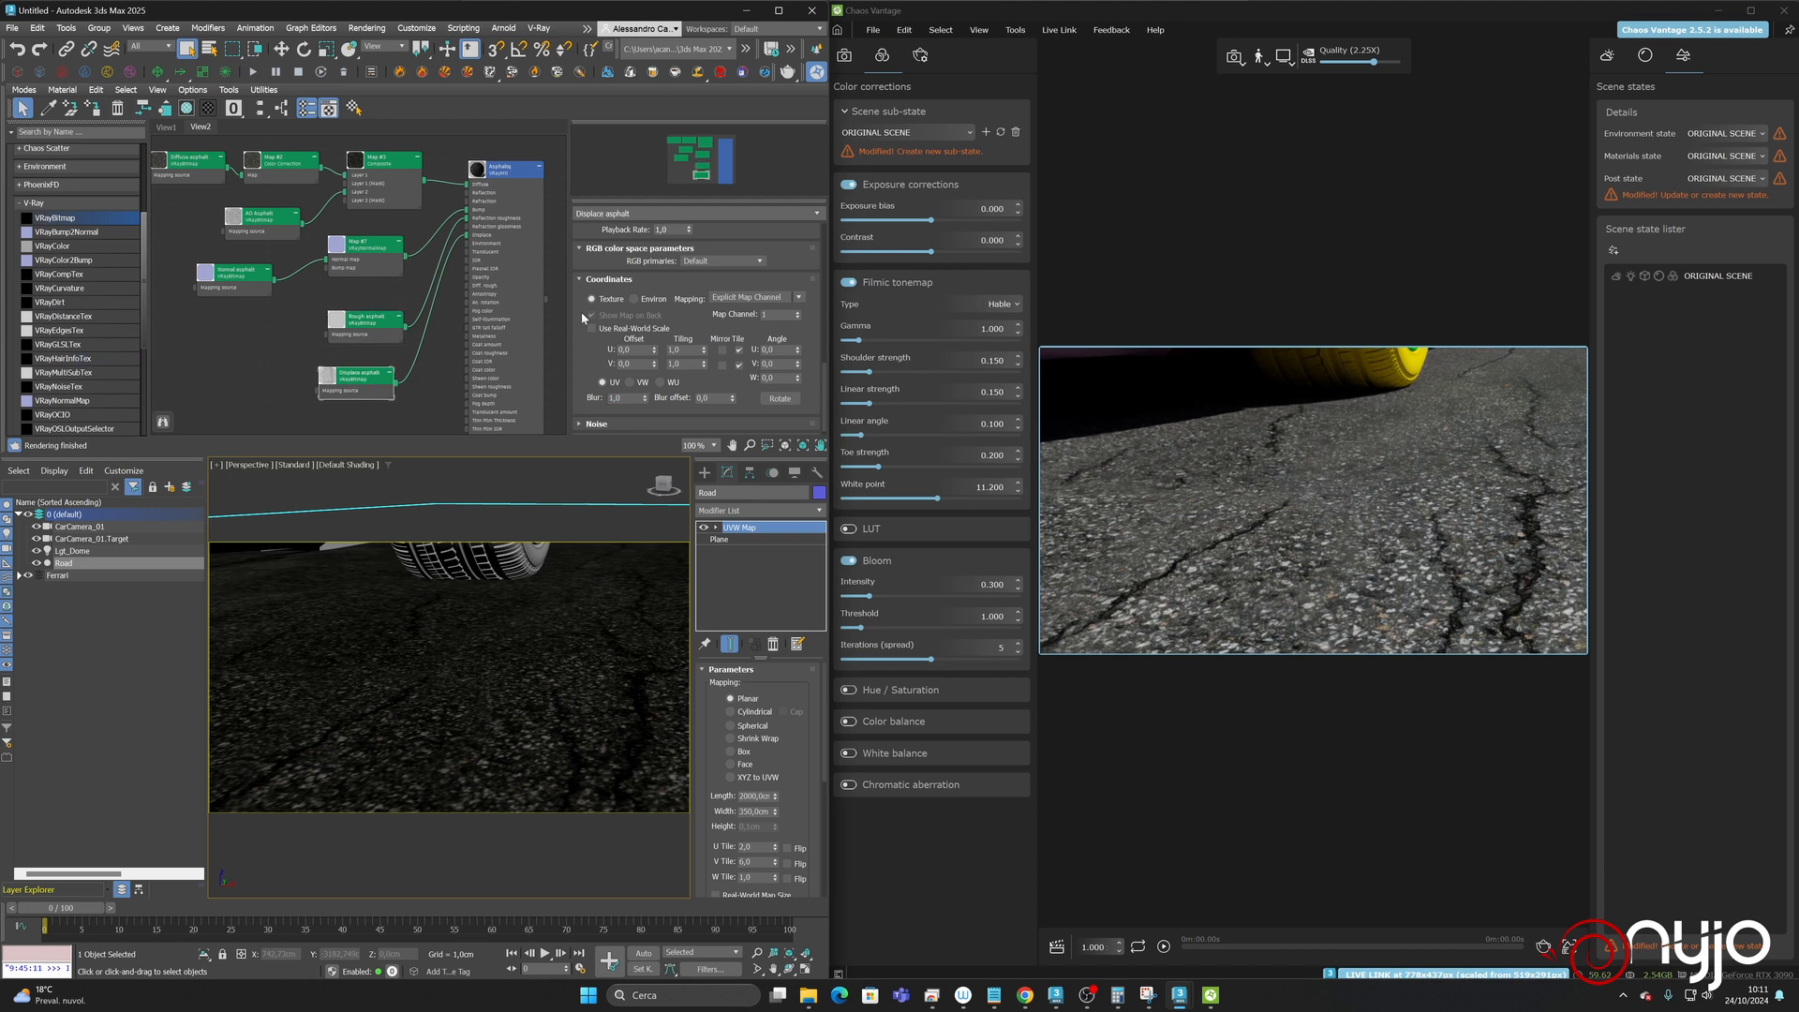
text(0,1)
drag(357, 375, 366, 376)
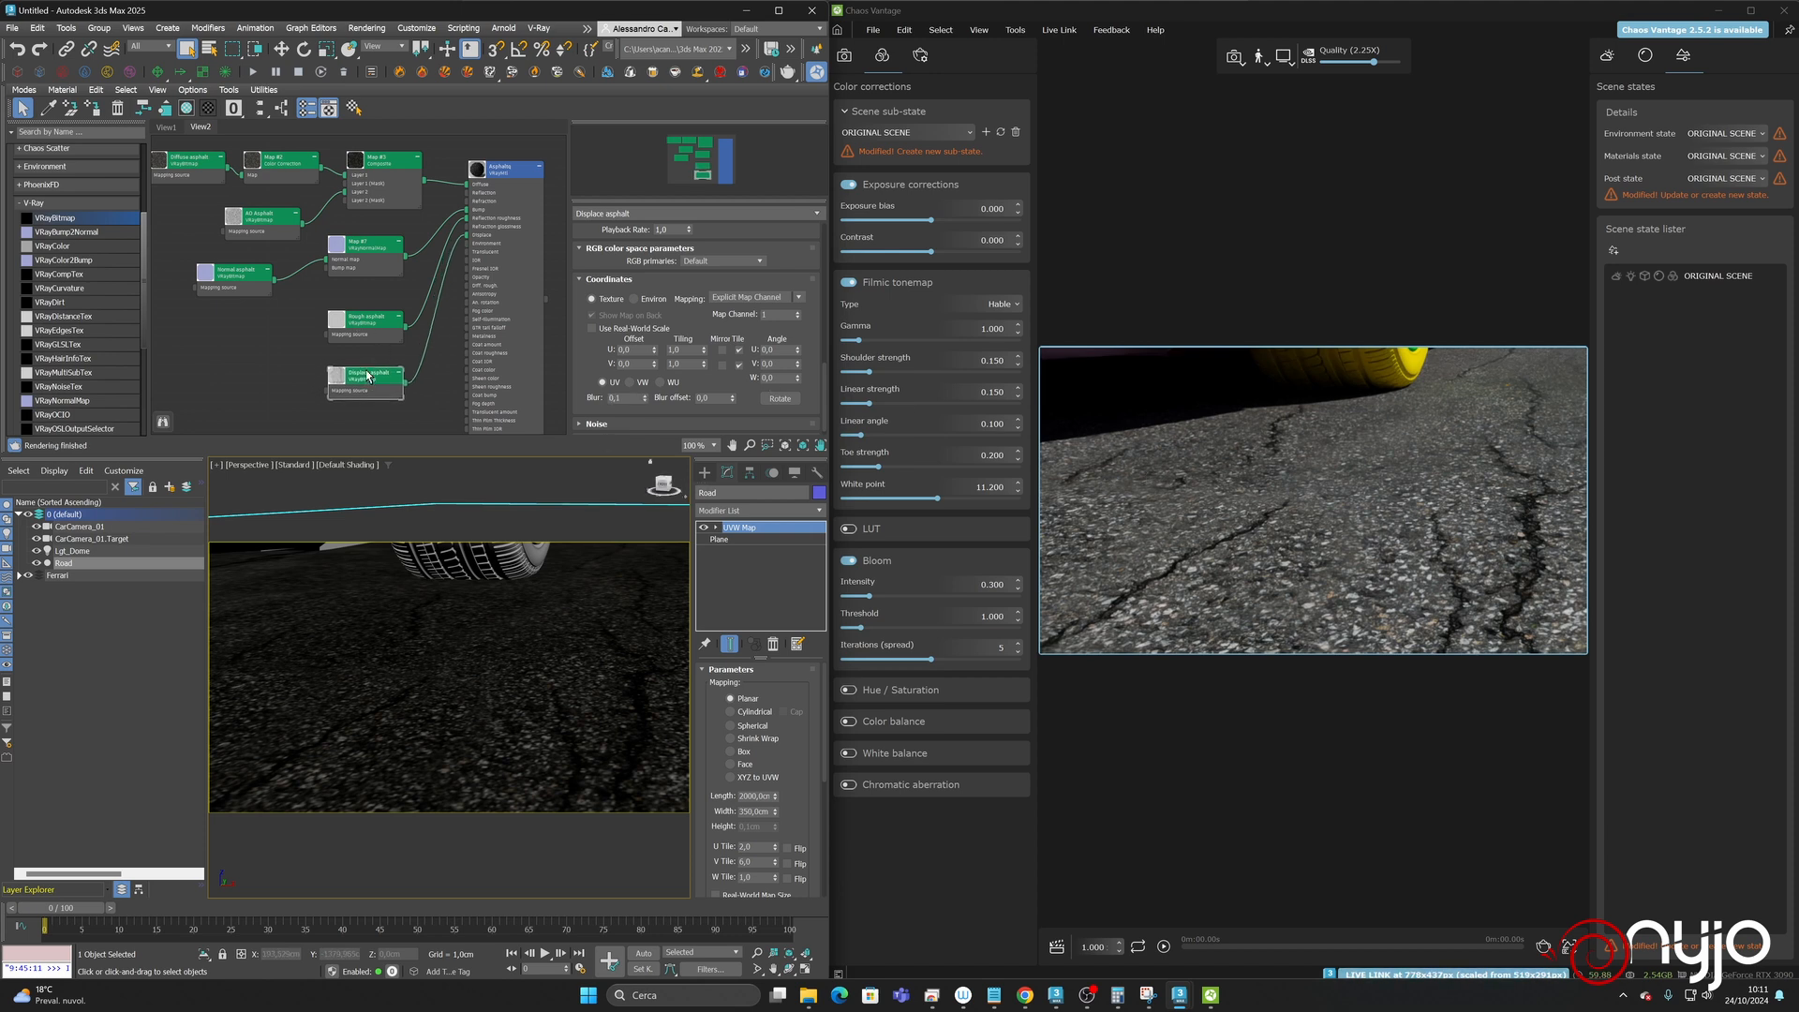
- Switch to Chaos Vantage and check the displacement tessellation options in the render defaults preferences
click(981, 30)
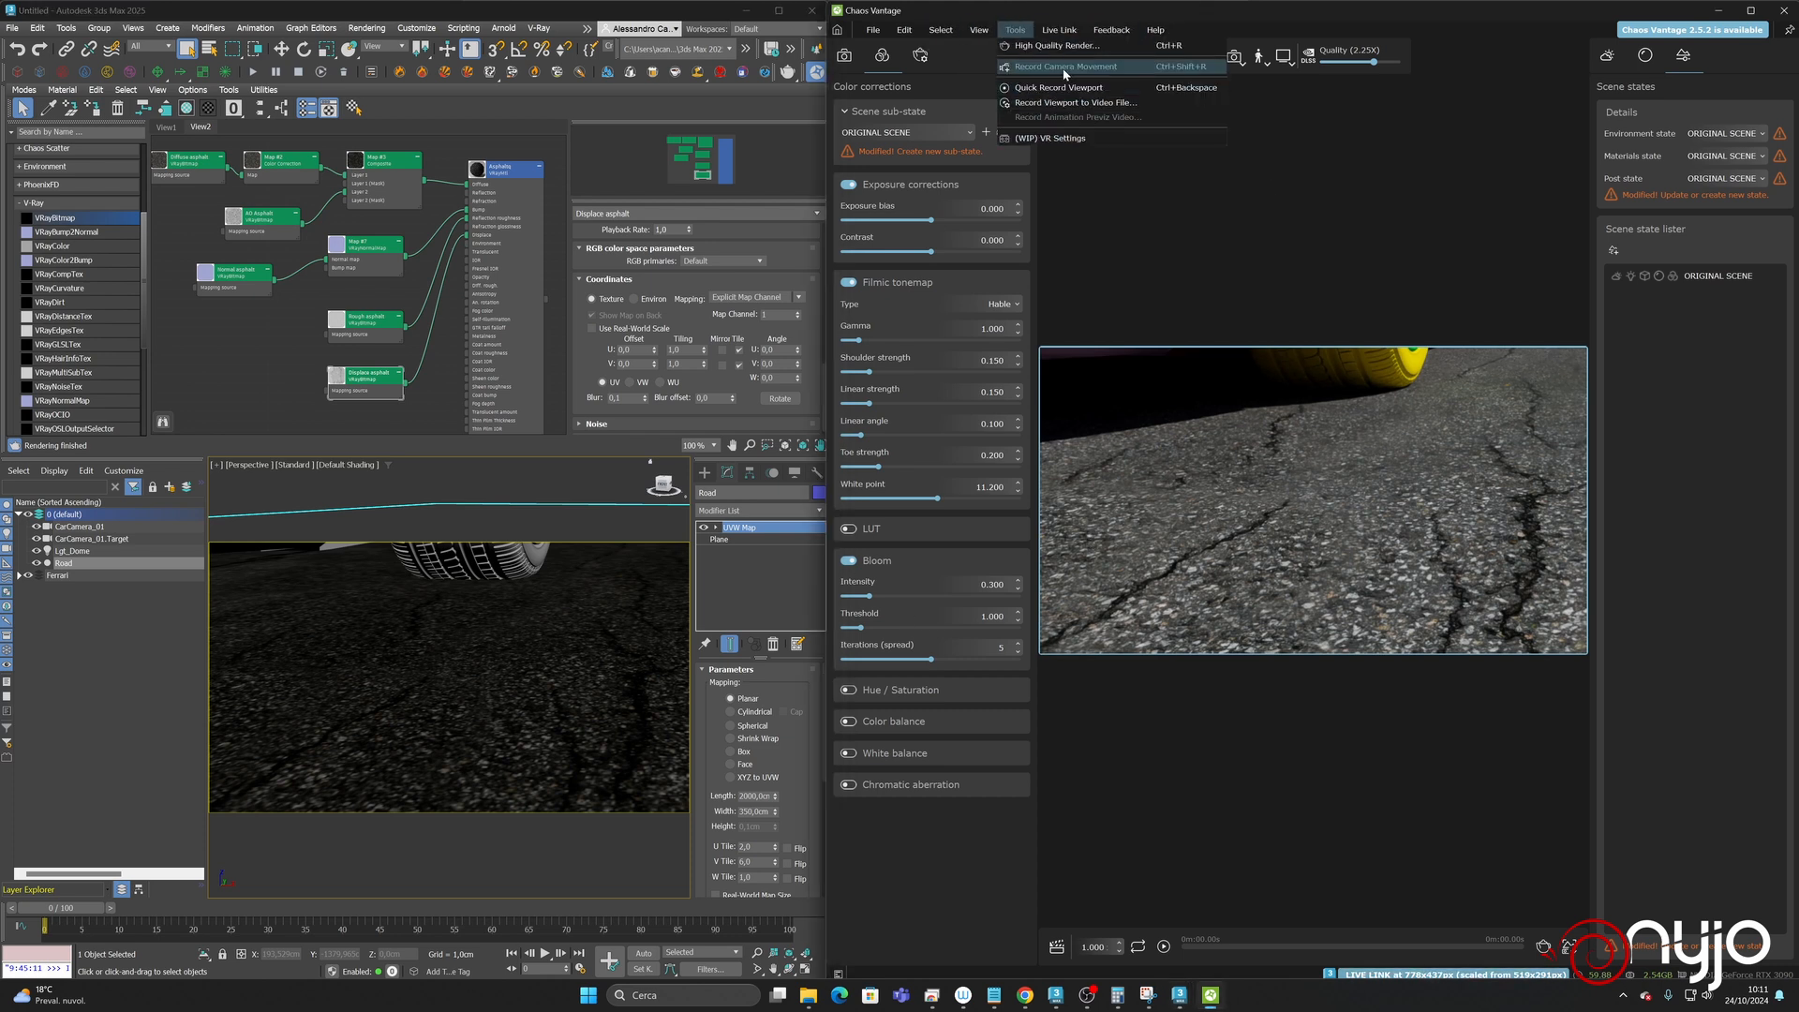
mouse_move(900, 32)
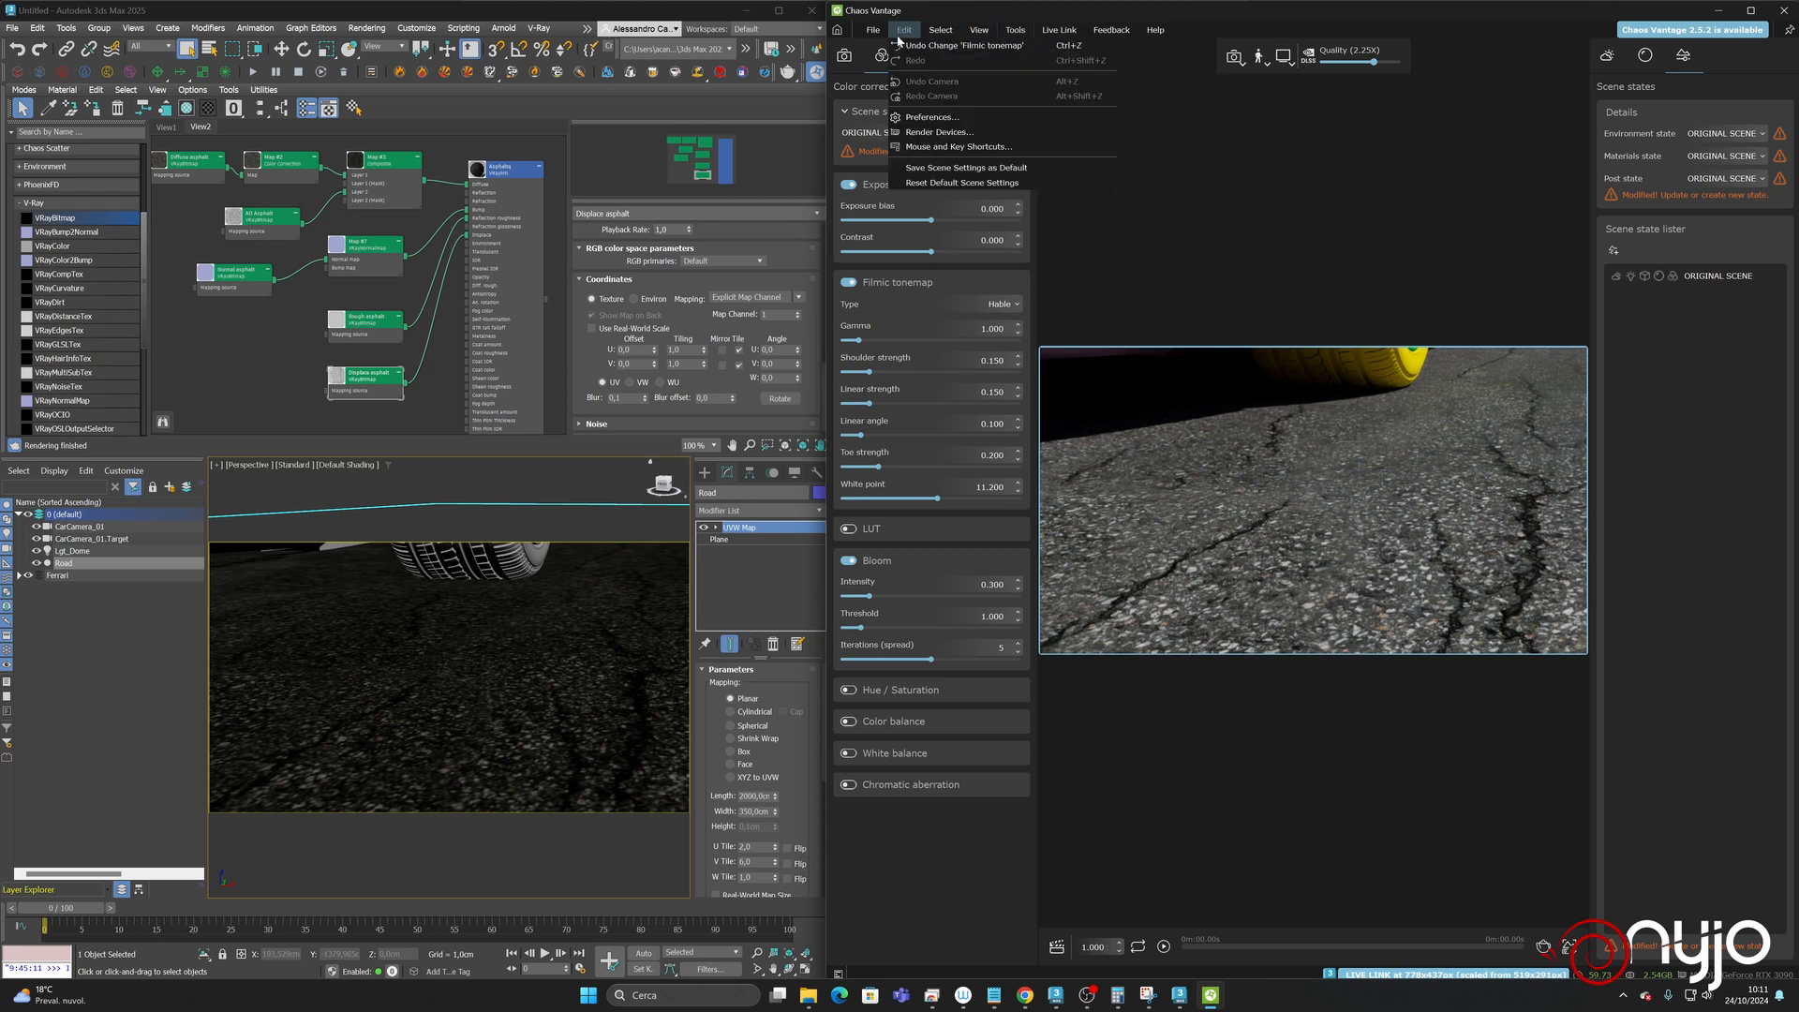
click(932, 117)
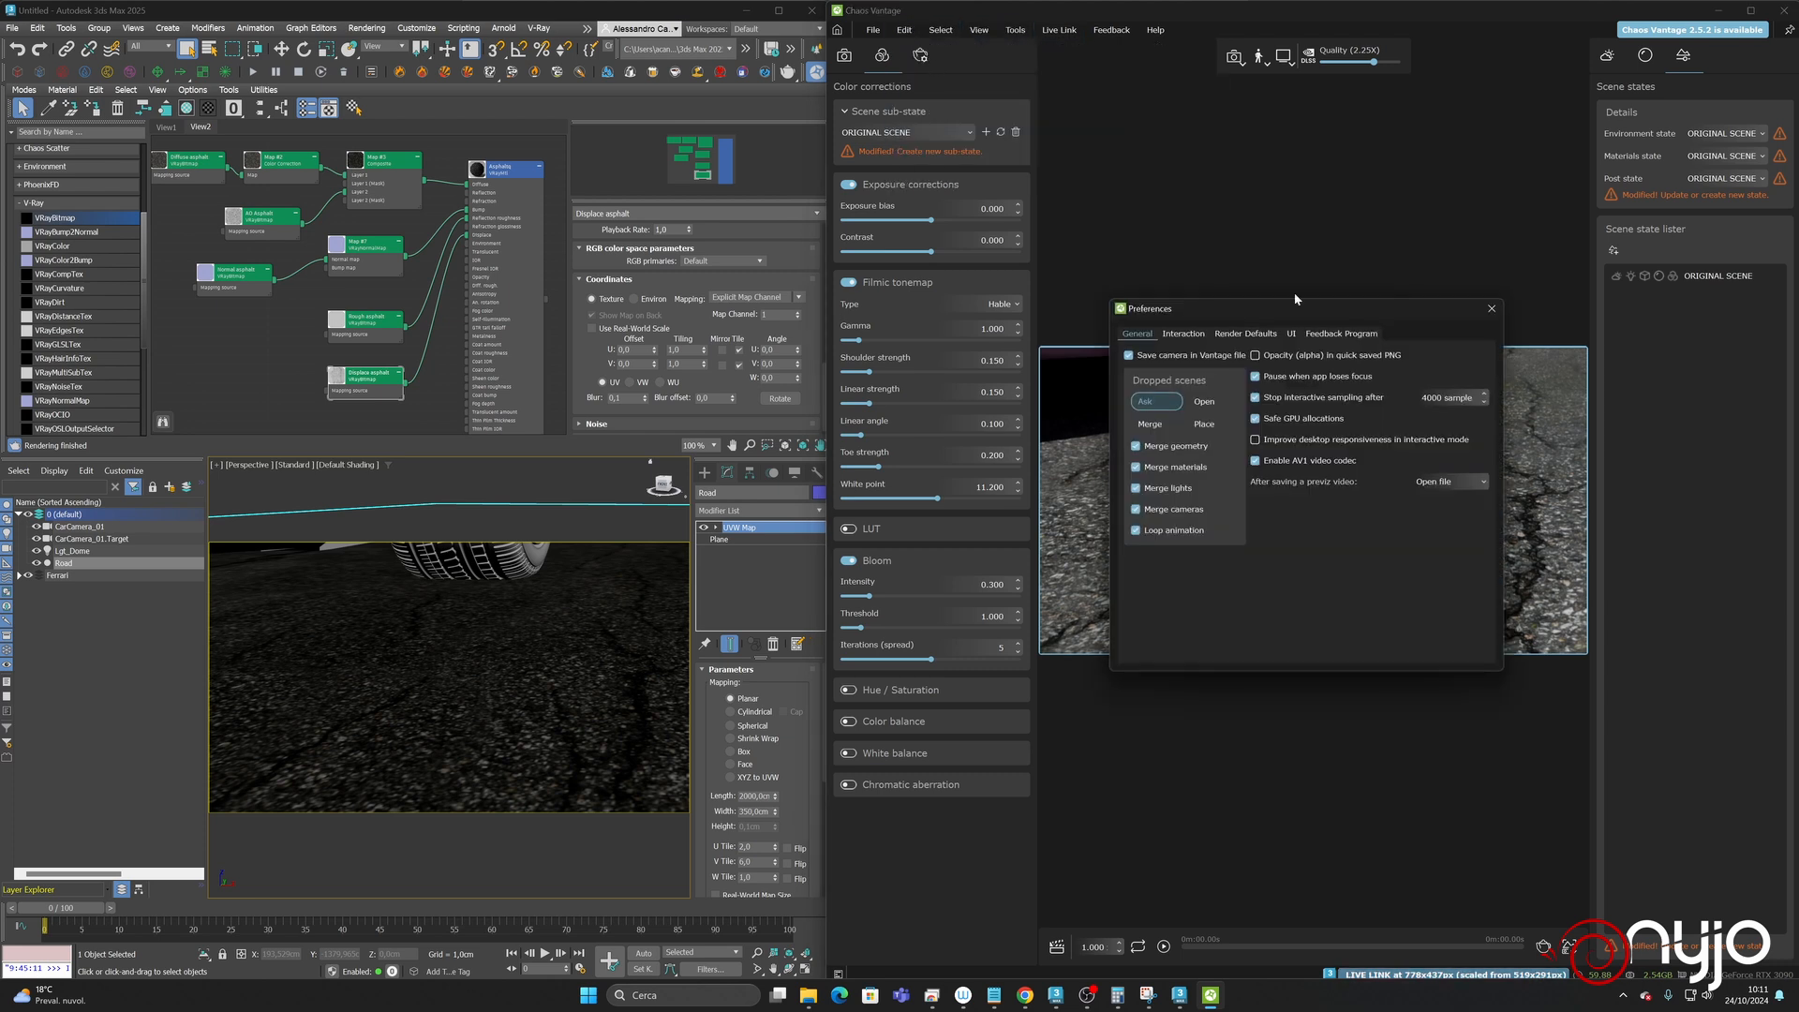
click(1178, 336)
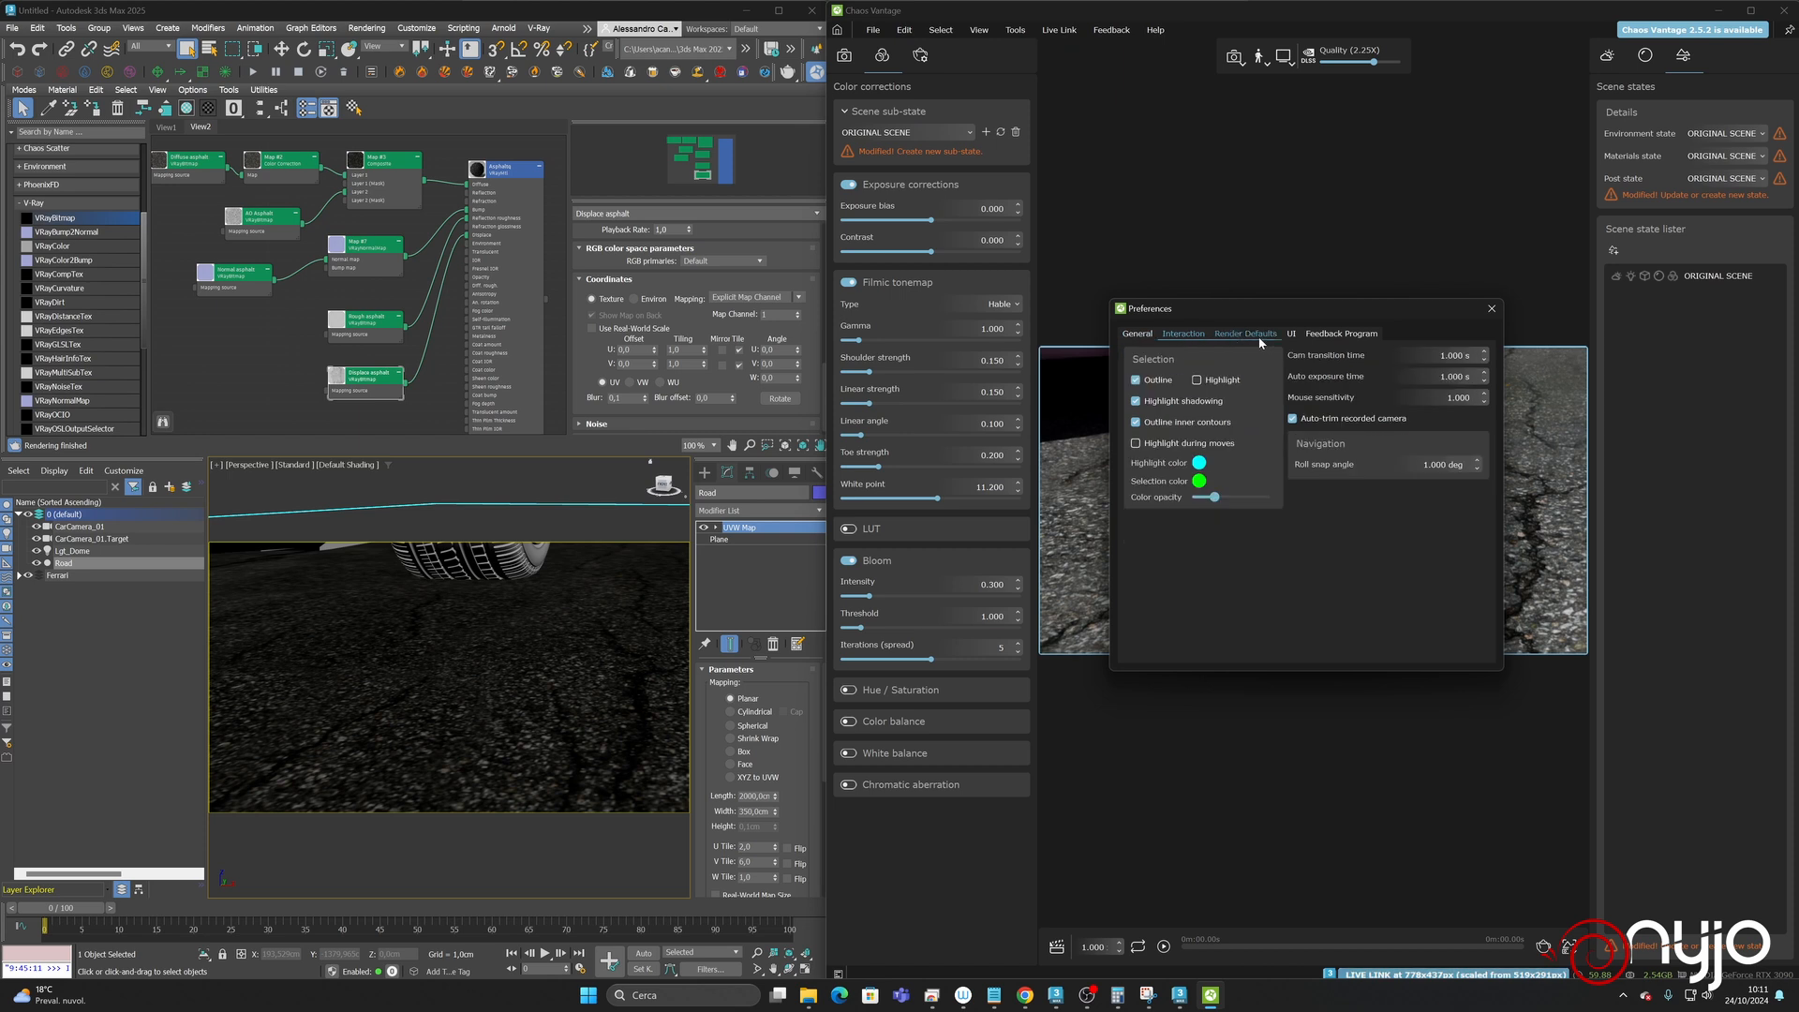
click(1255, 337)
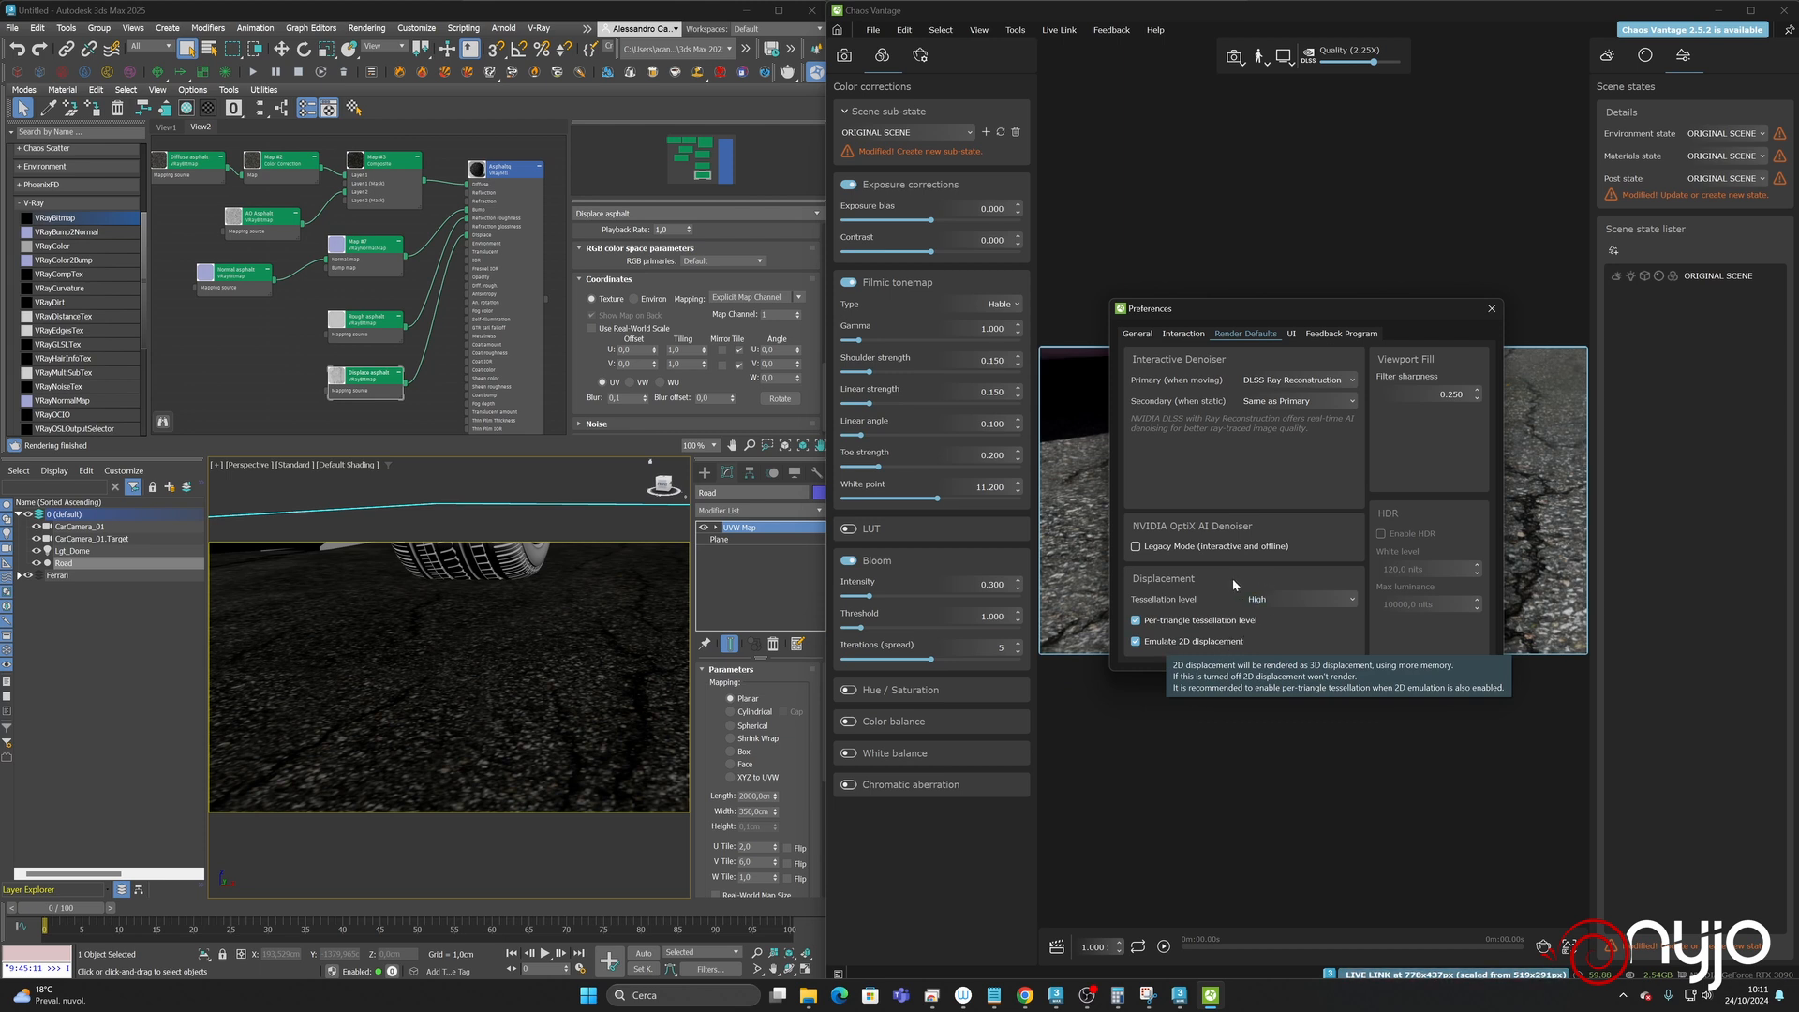
click(1280, 605)
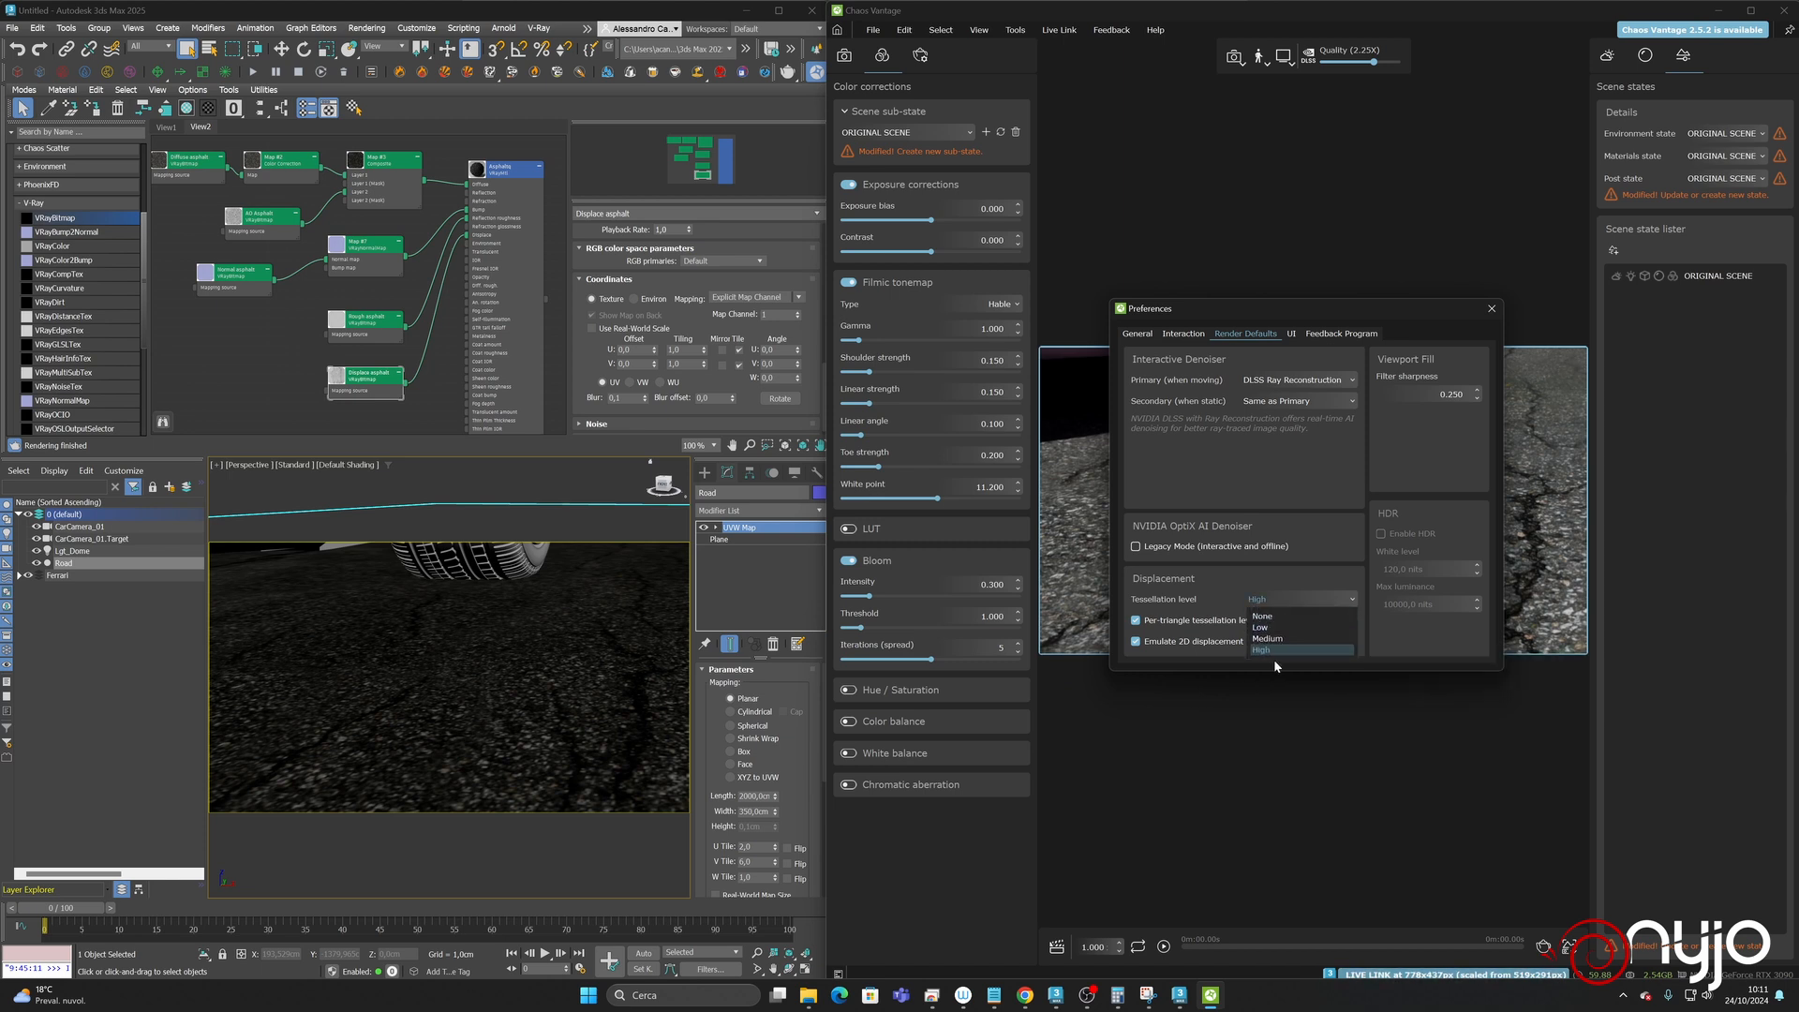
click(1347, 564)
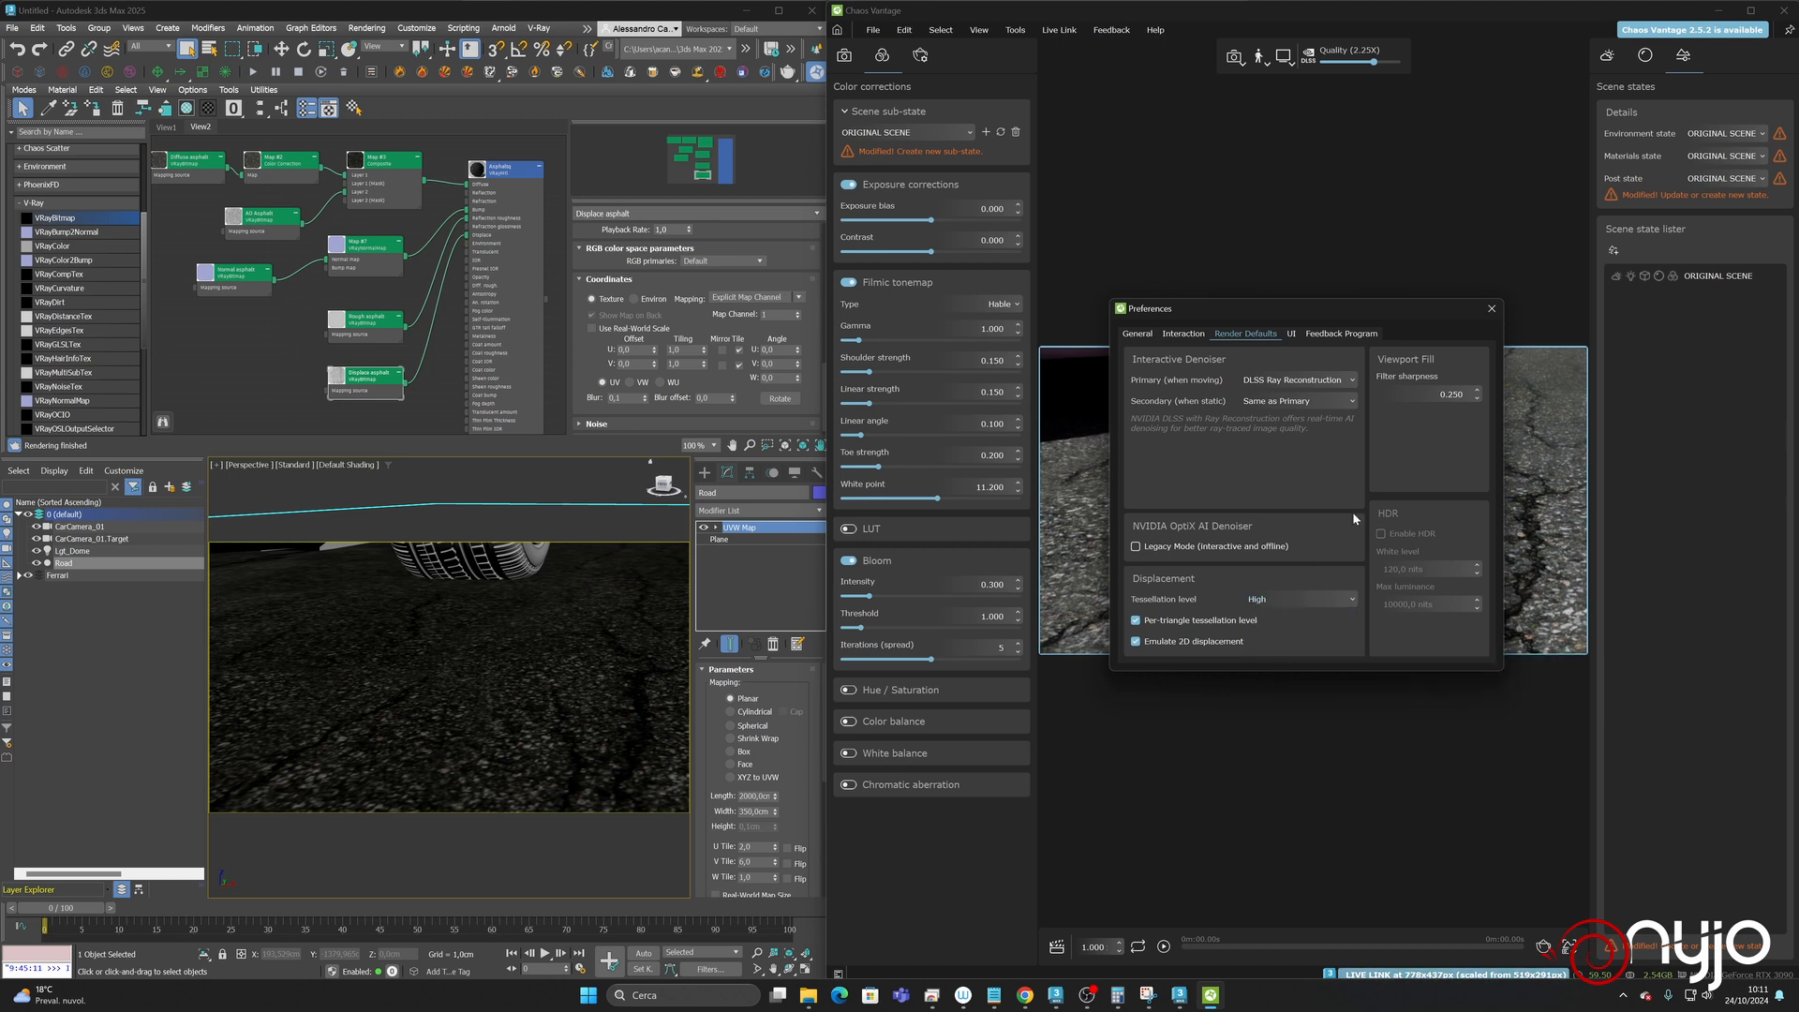
click(1498, 311)
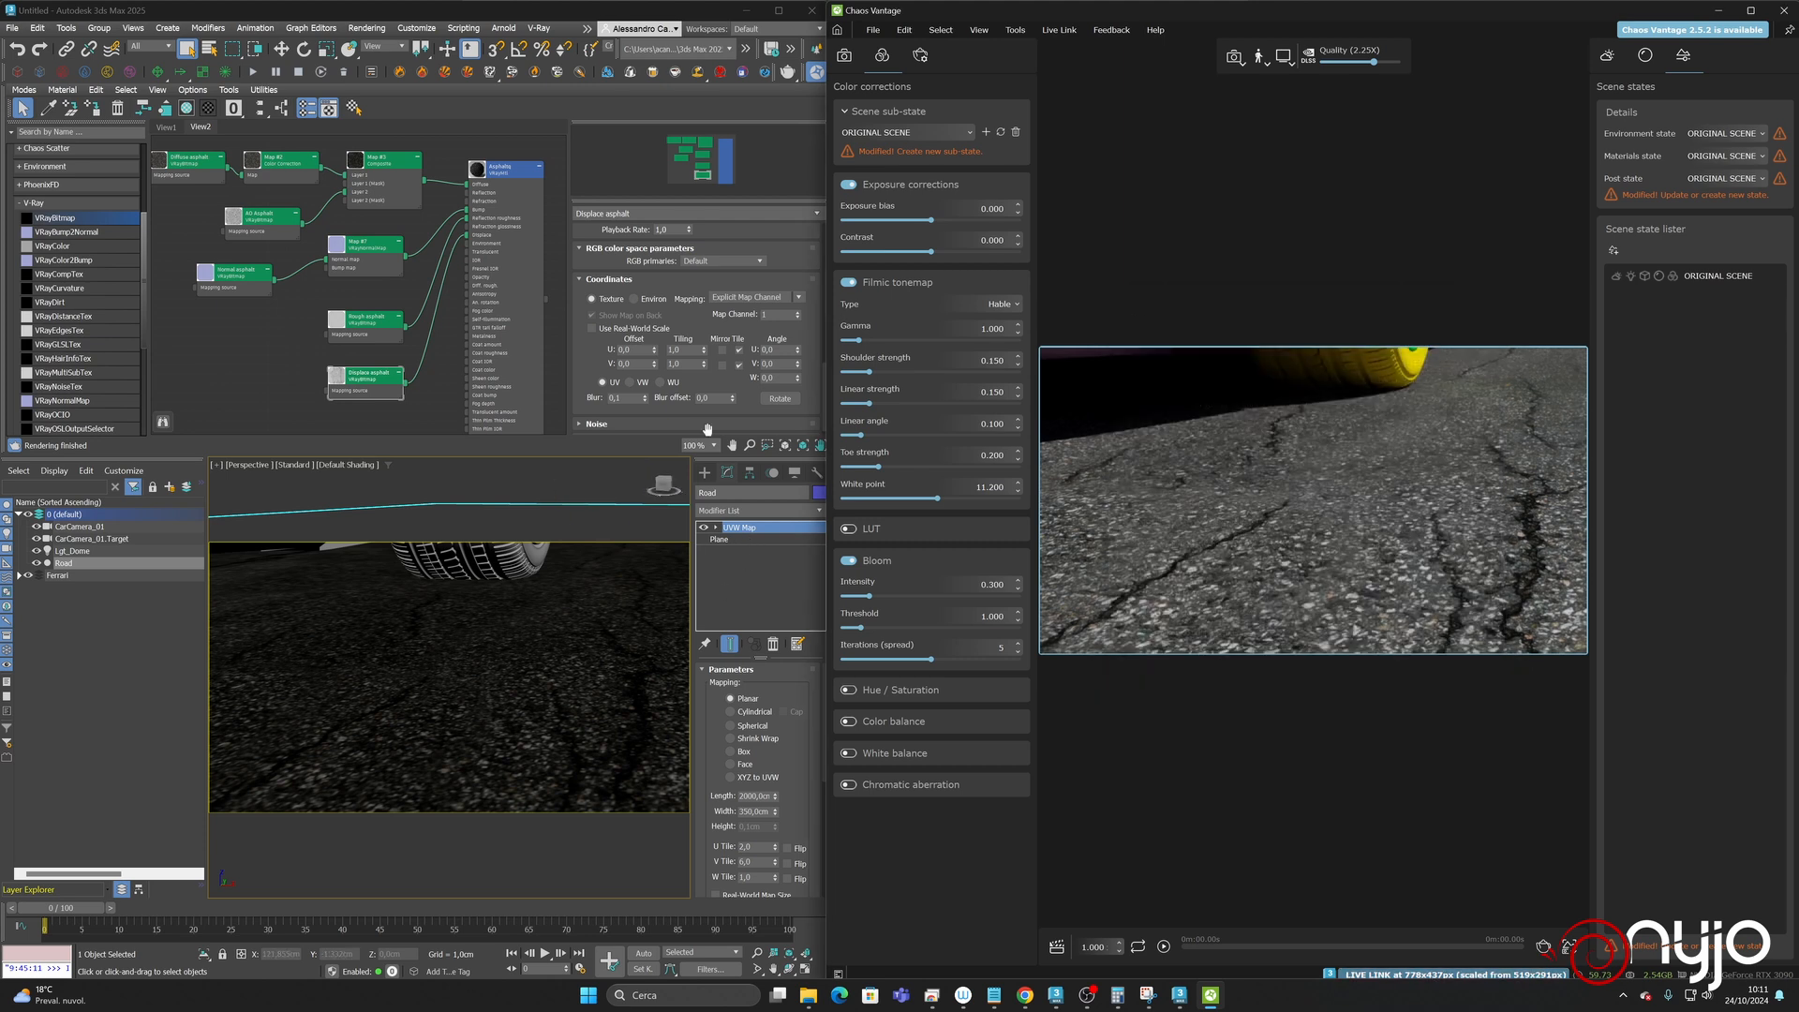
- Switch to 3ds Max, add a VRayDisplacementMod modifier to the Road plane and open the Asphalt material's map list
click(776, 509)
scroll(774, 384, down, 5)
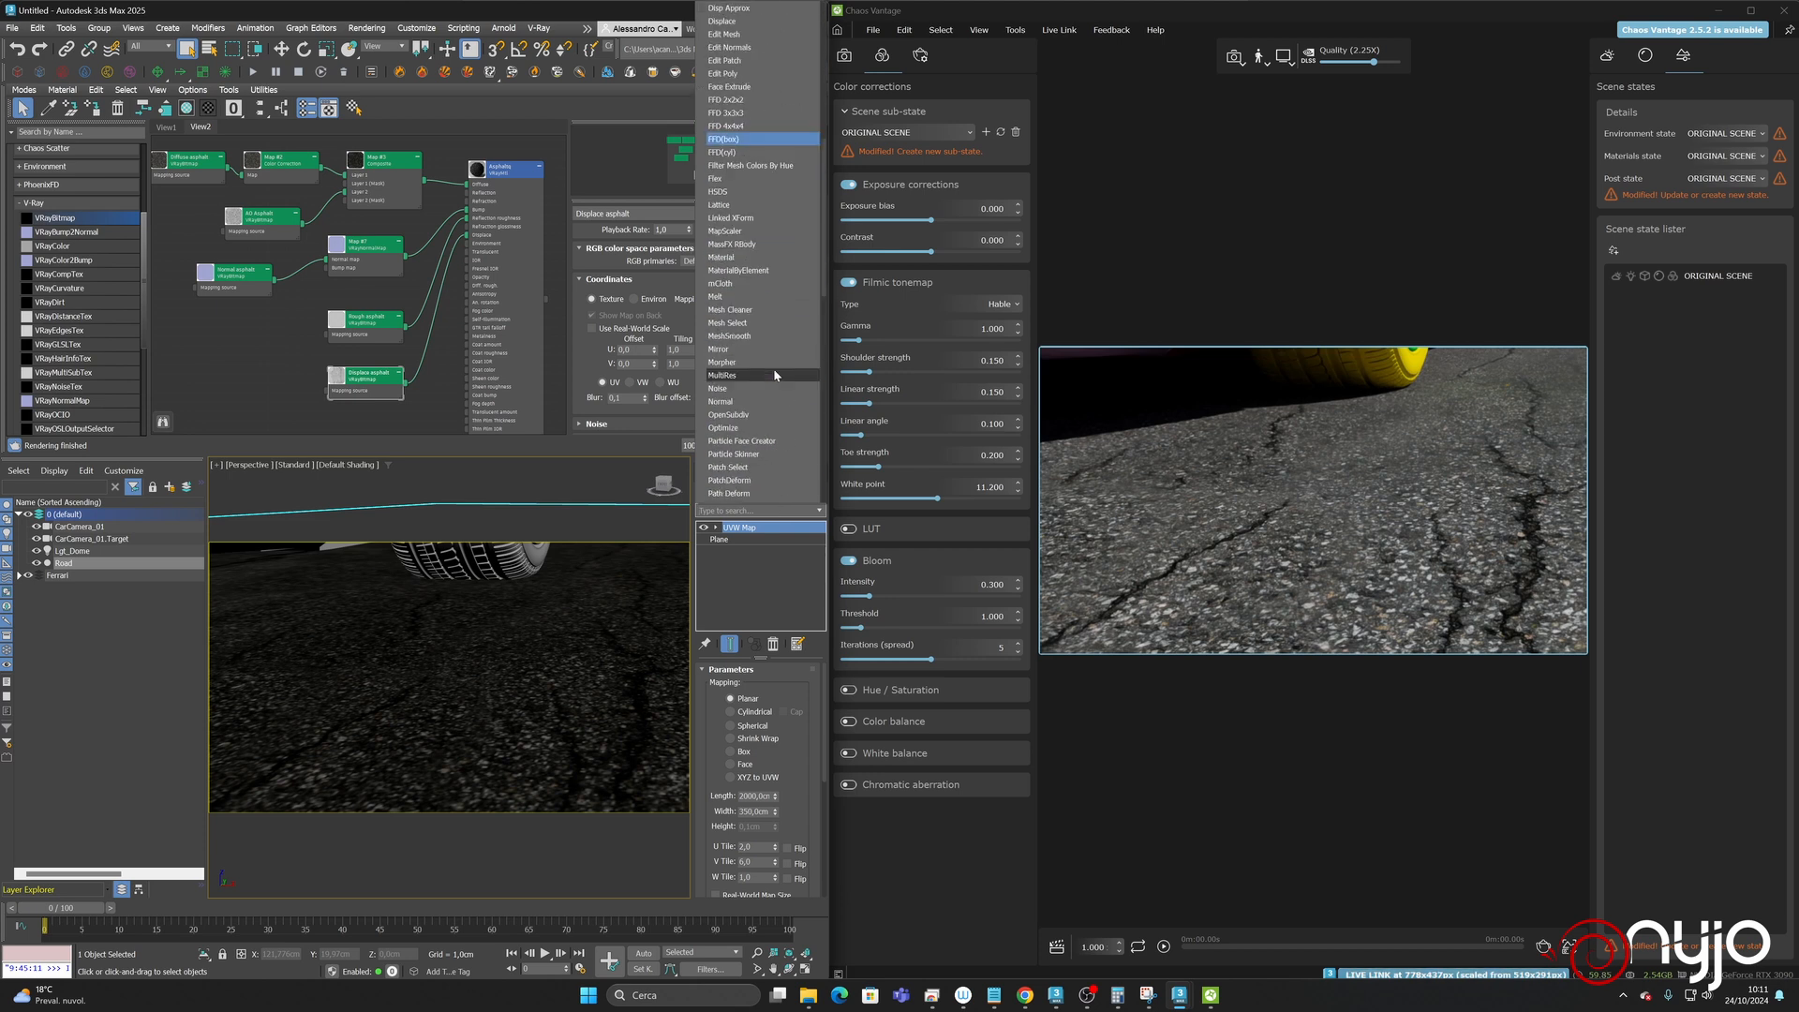
scroll(776, 397, down, 10)
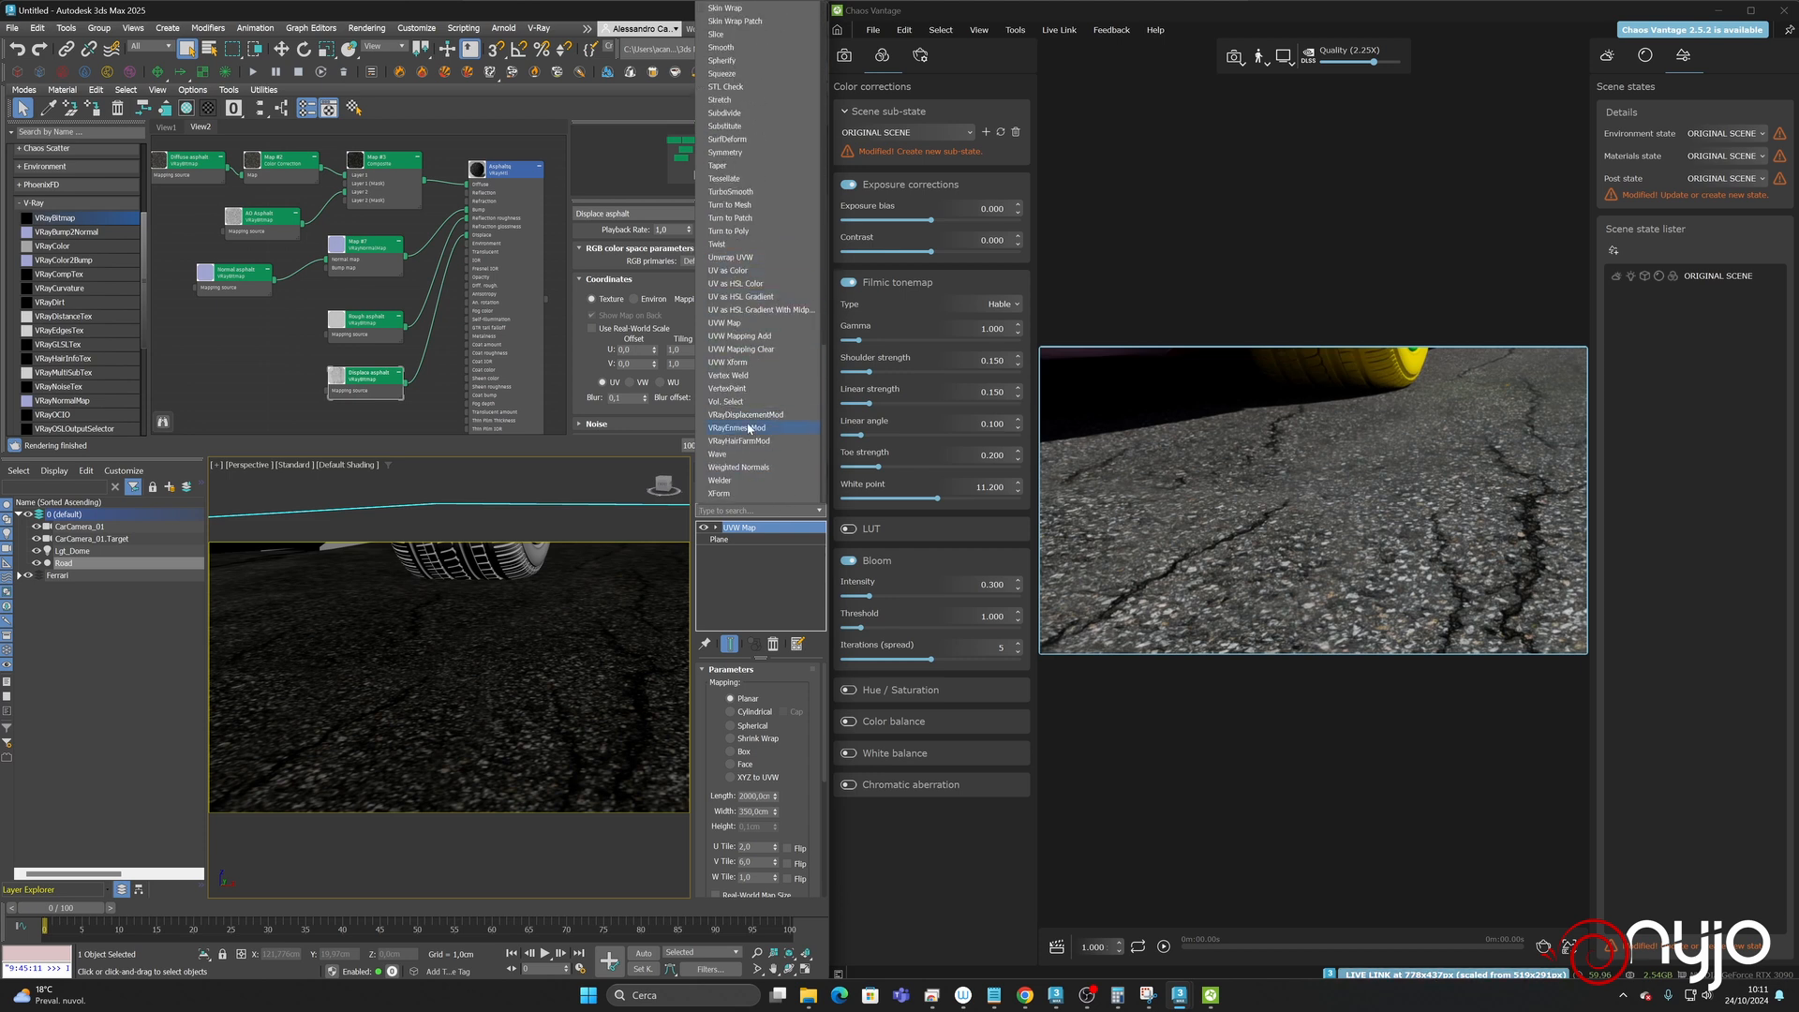
click(763, 415)
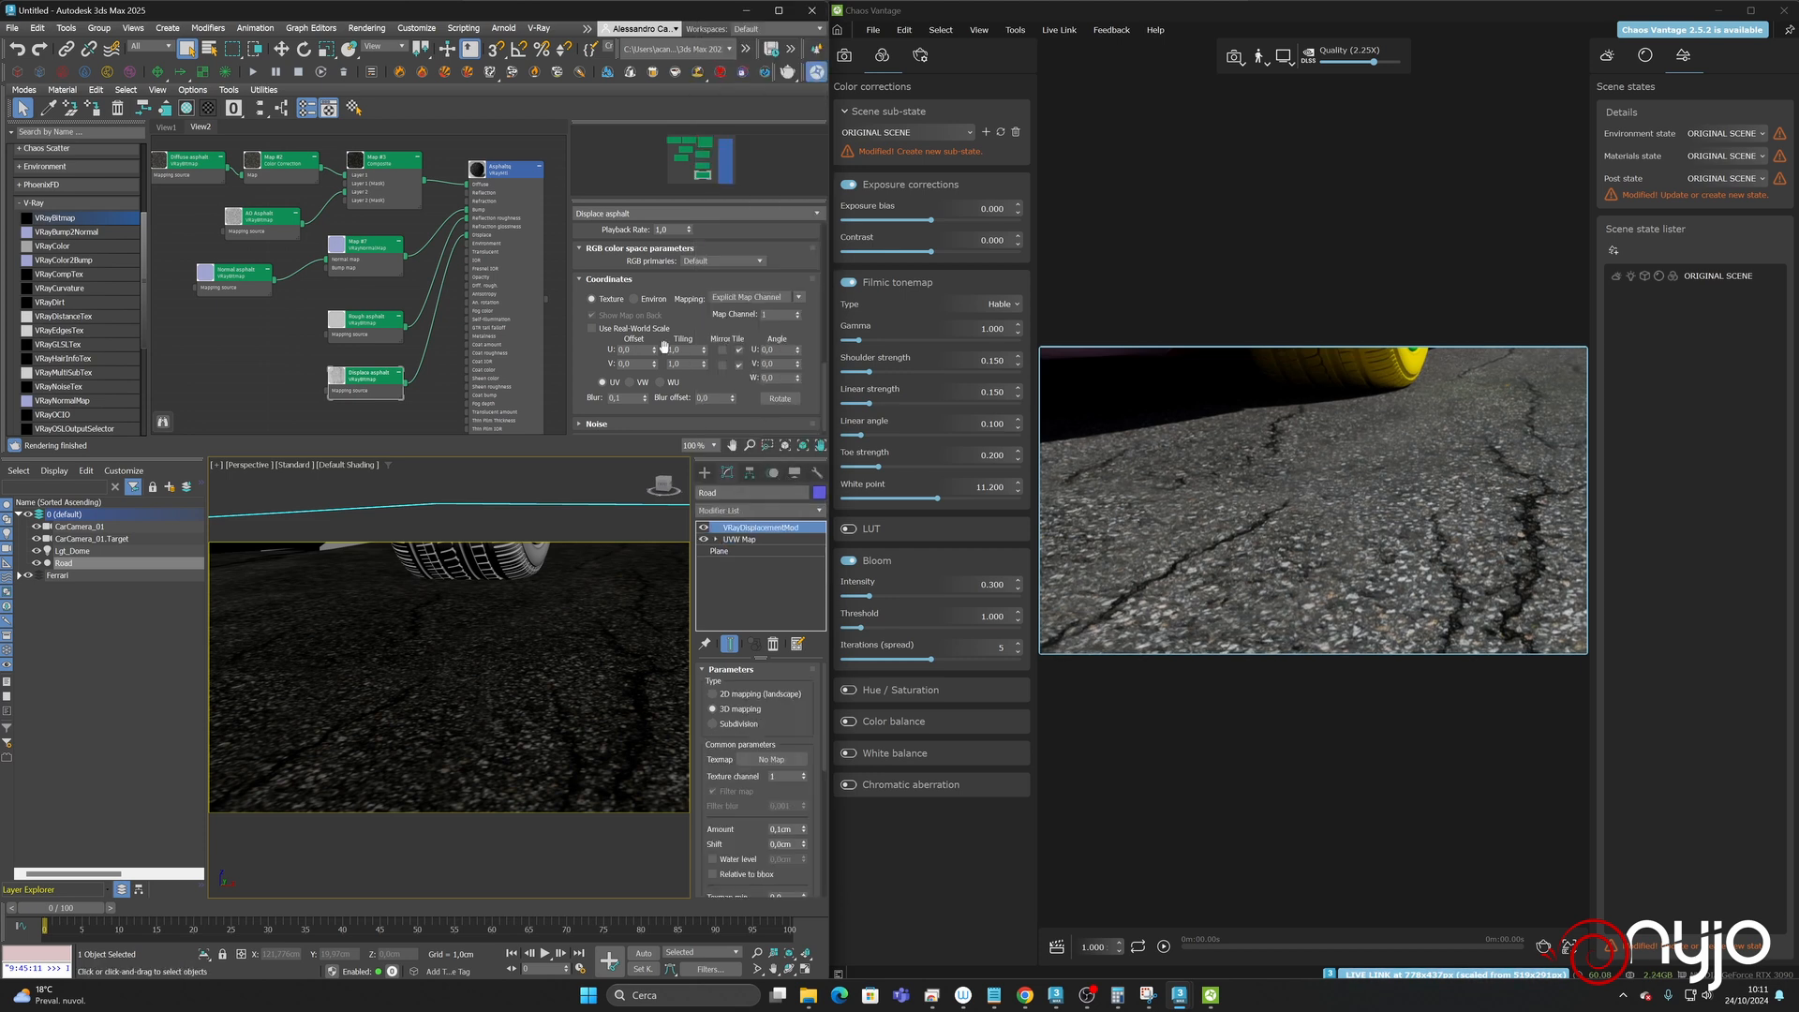
double_click(504, 179)
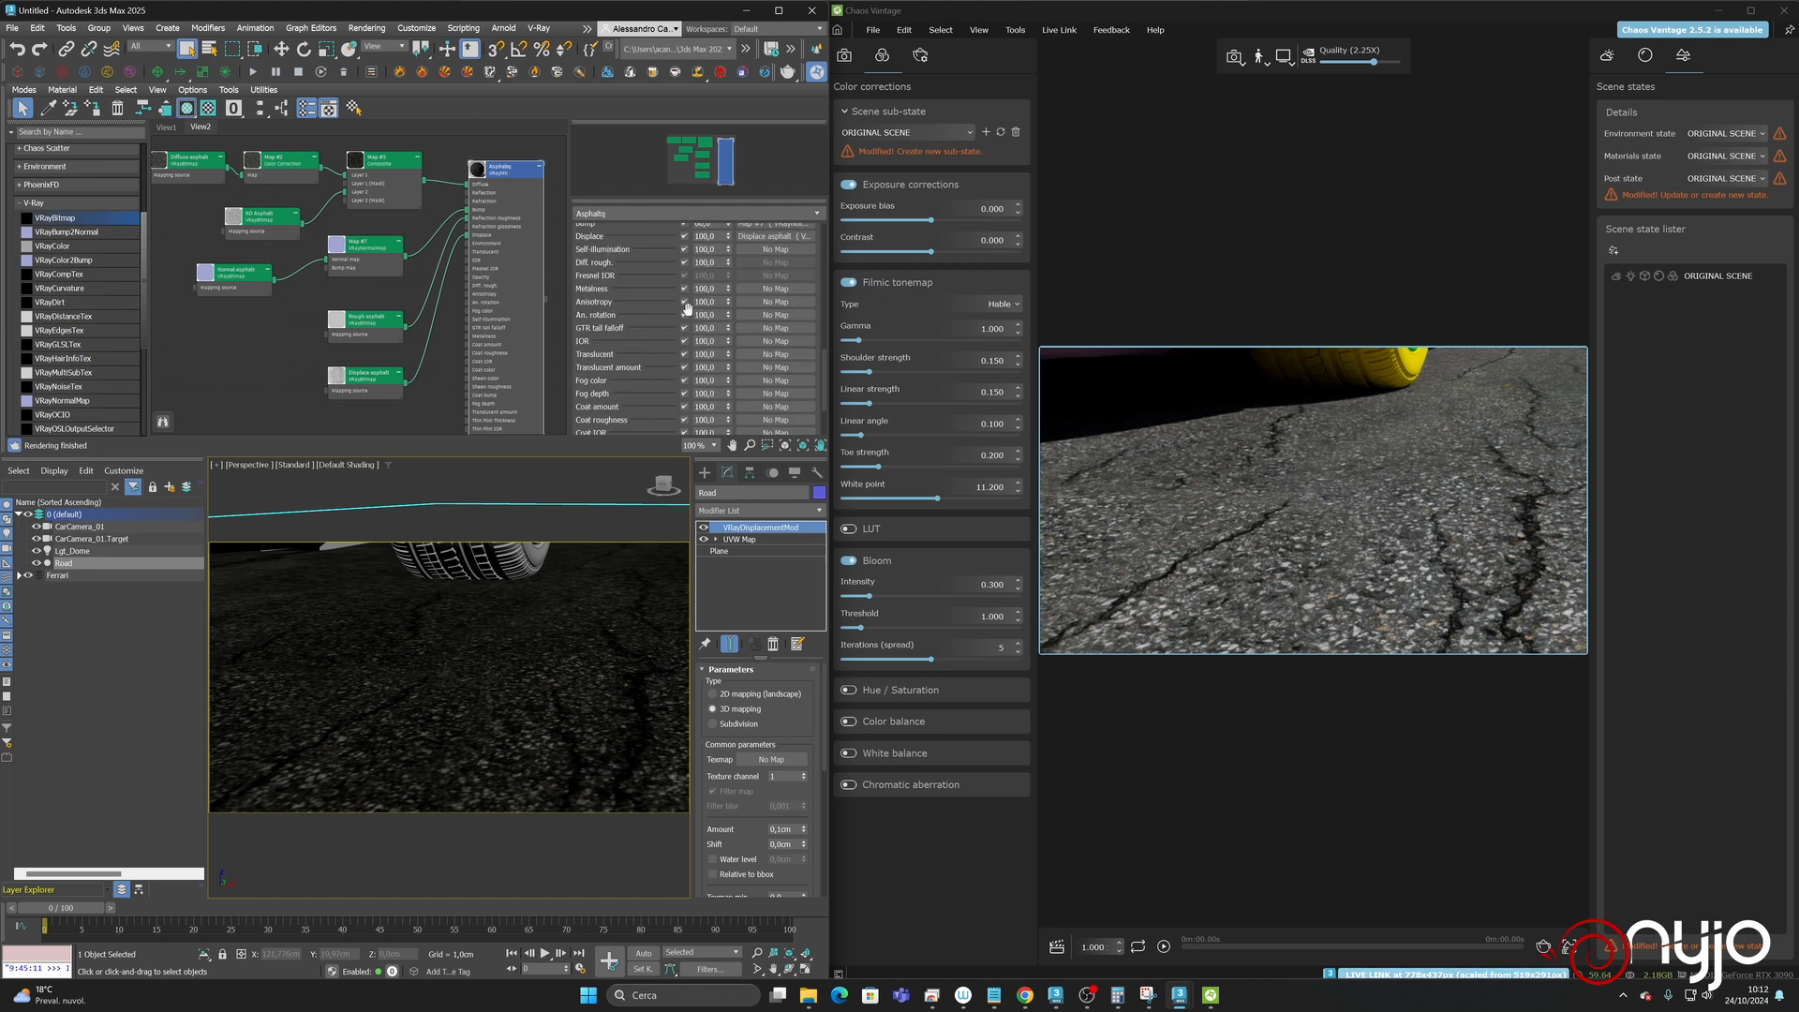
scroll(693, 394, down, 1)
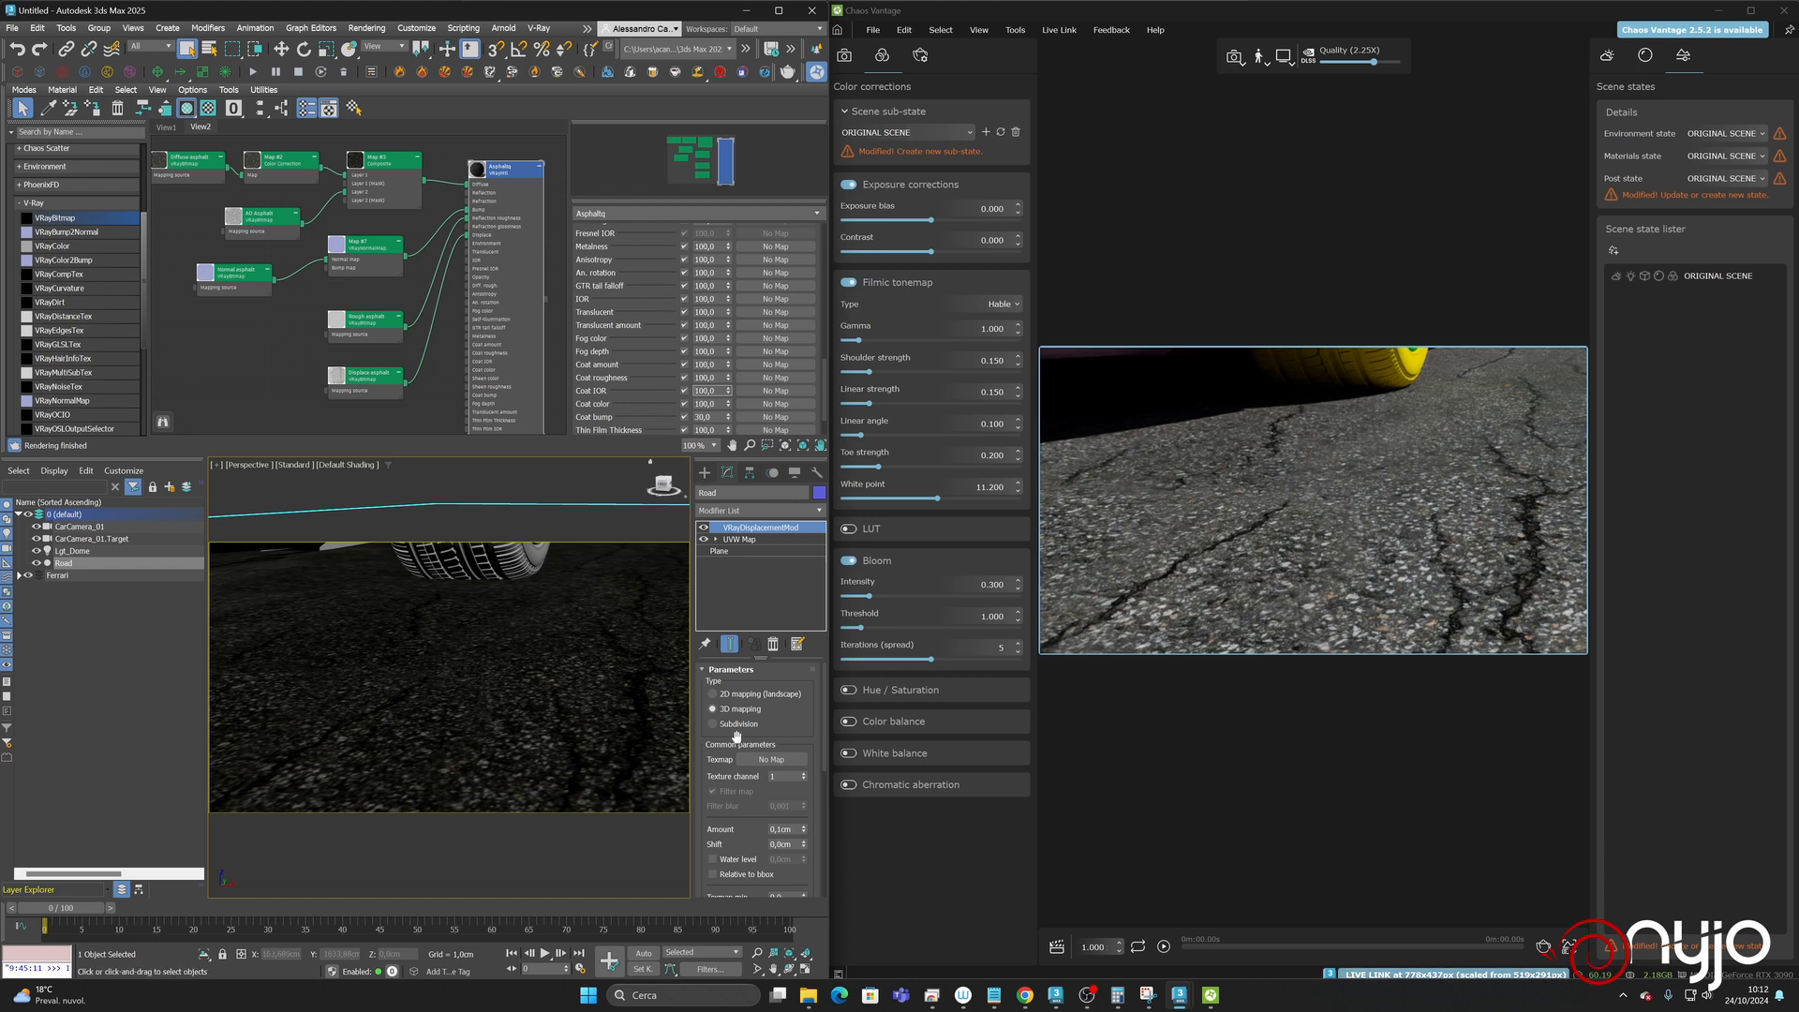
- Set the displacement modifier's type to 2D mapping (landscape) and review its remaining parameters
click(784, 691)
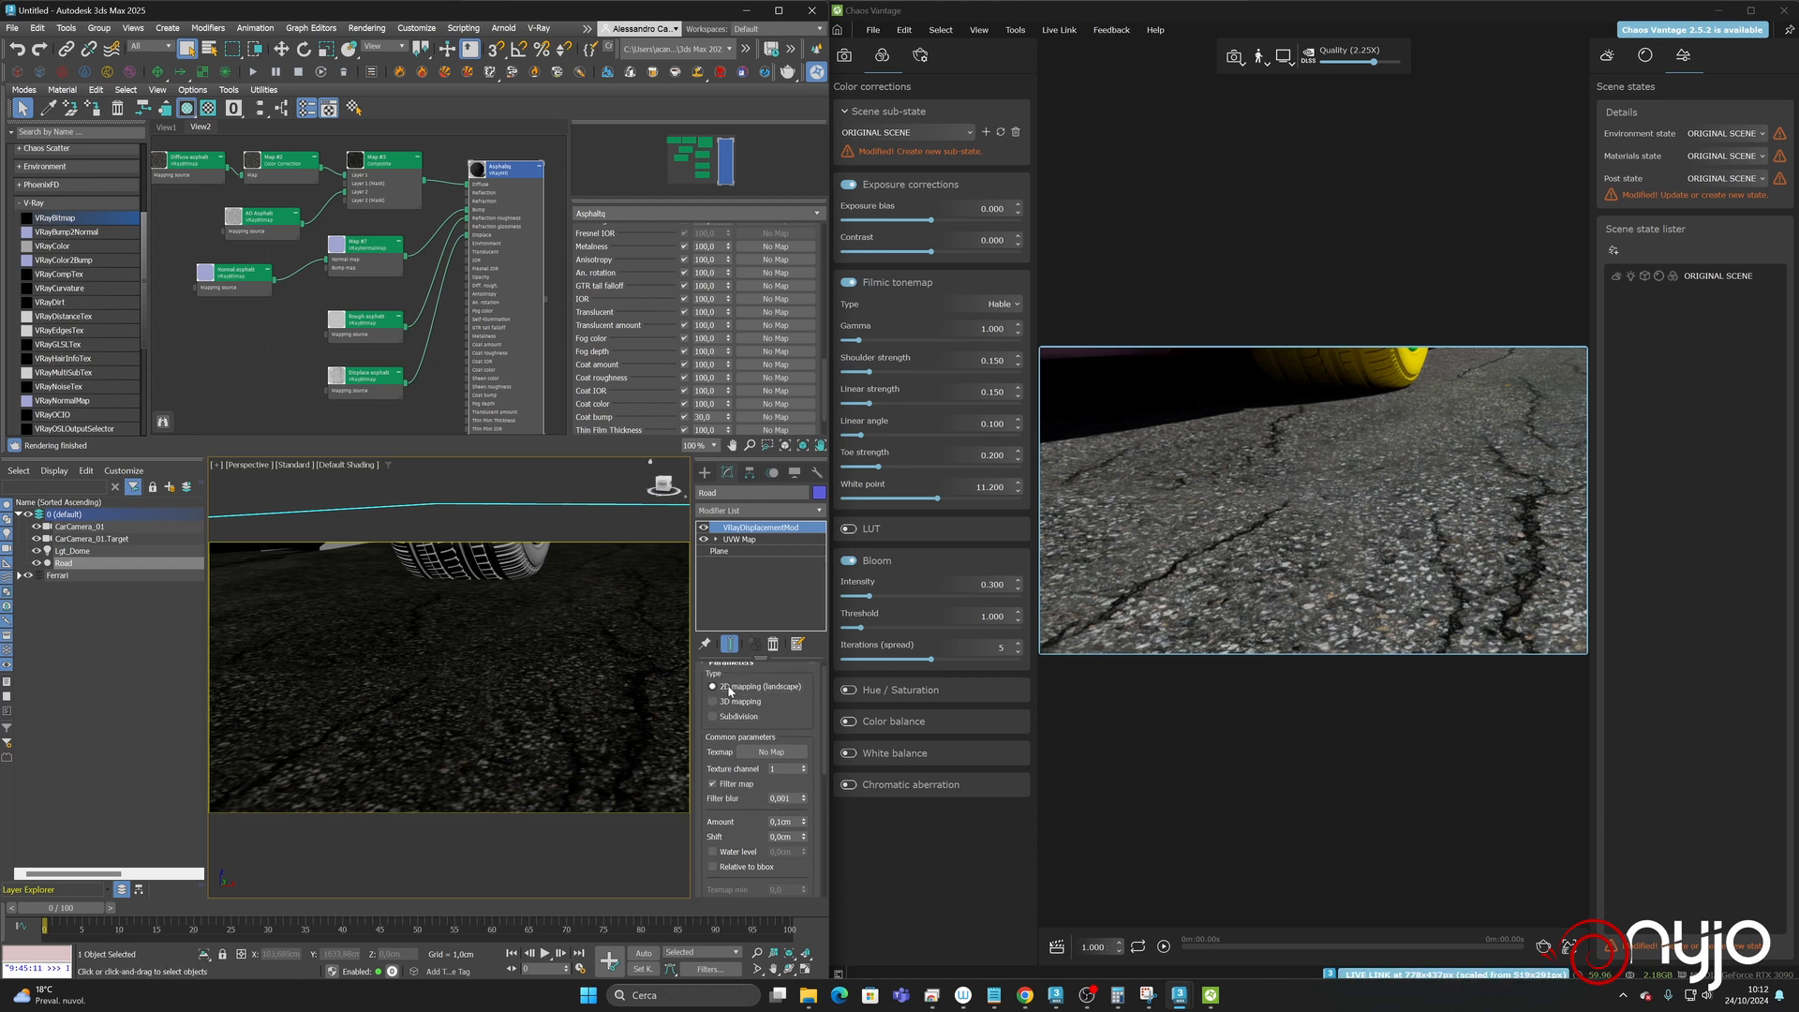
scroll(784, 703, down, 4)
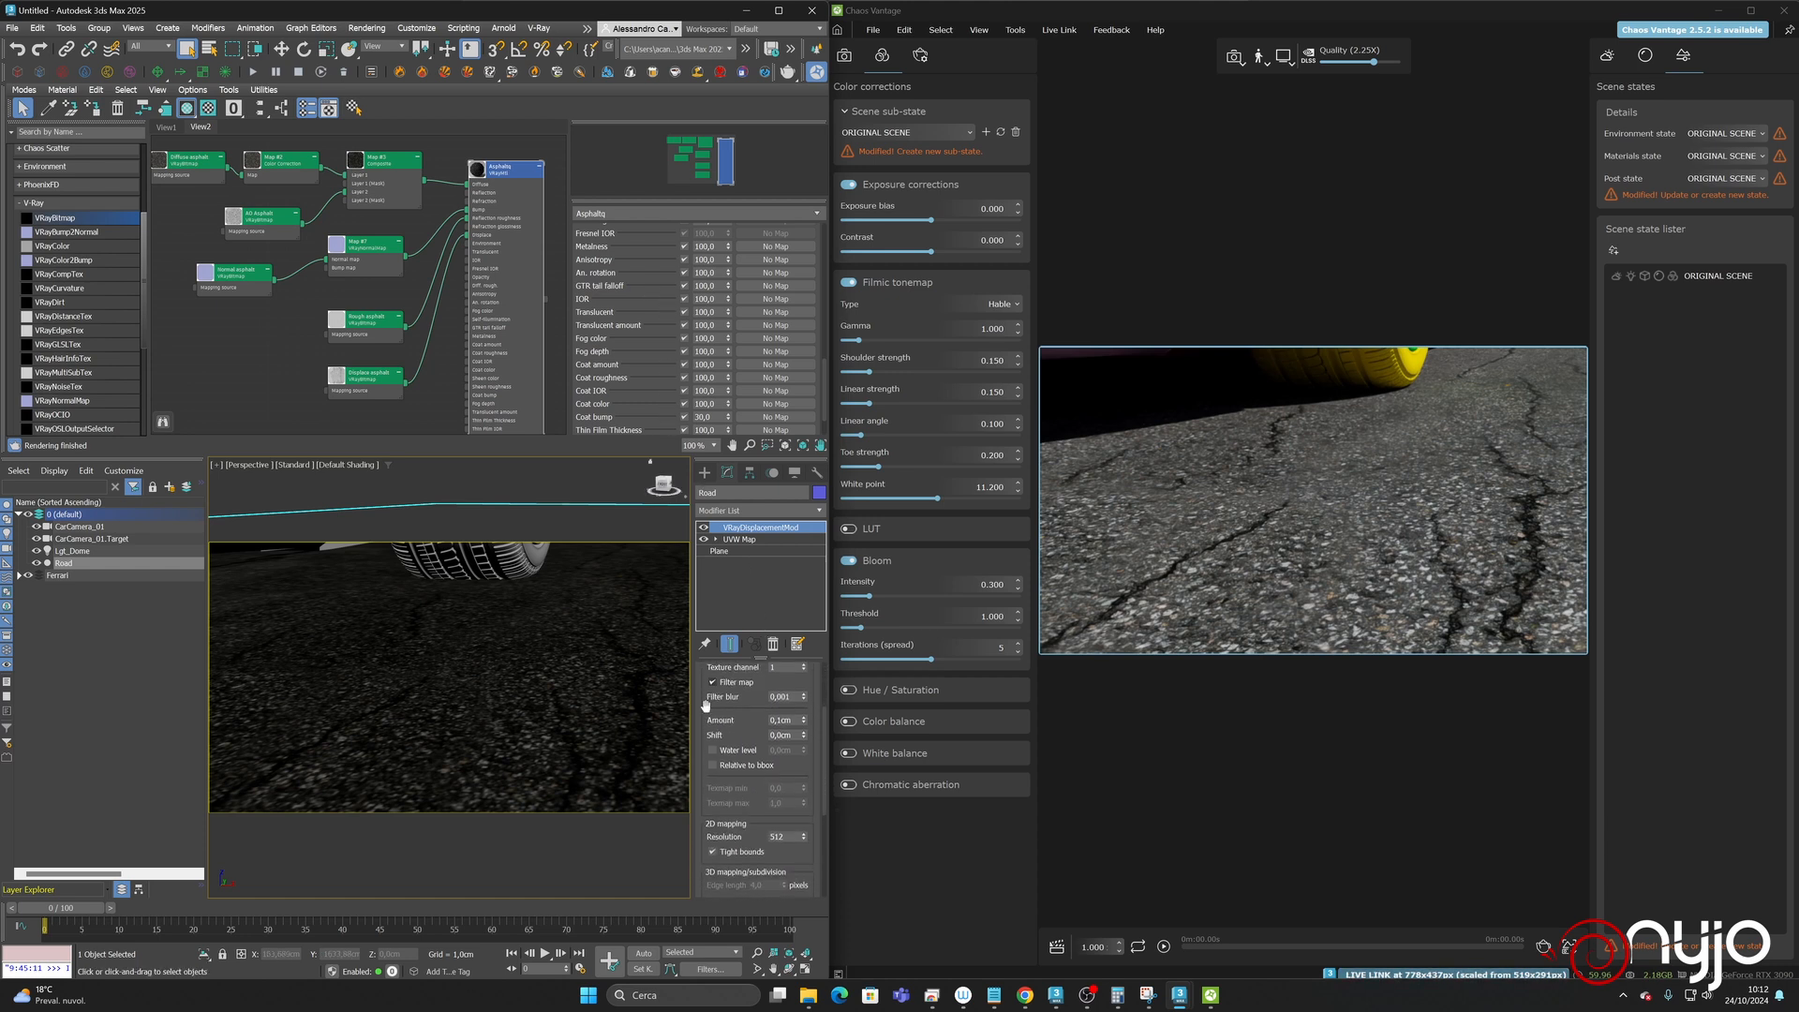
drag(724, 803, 750, 889)
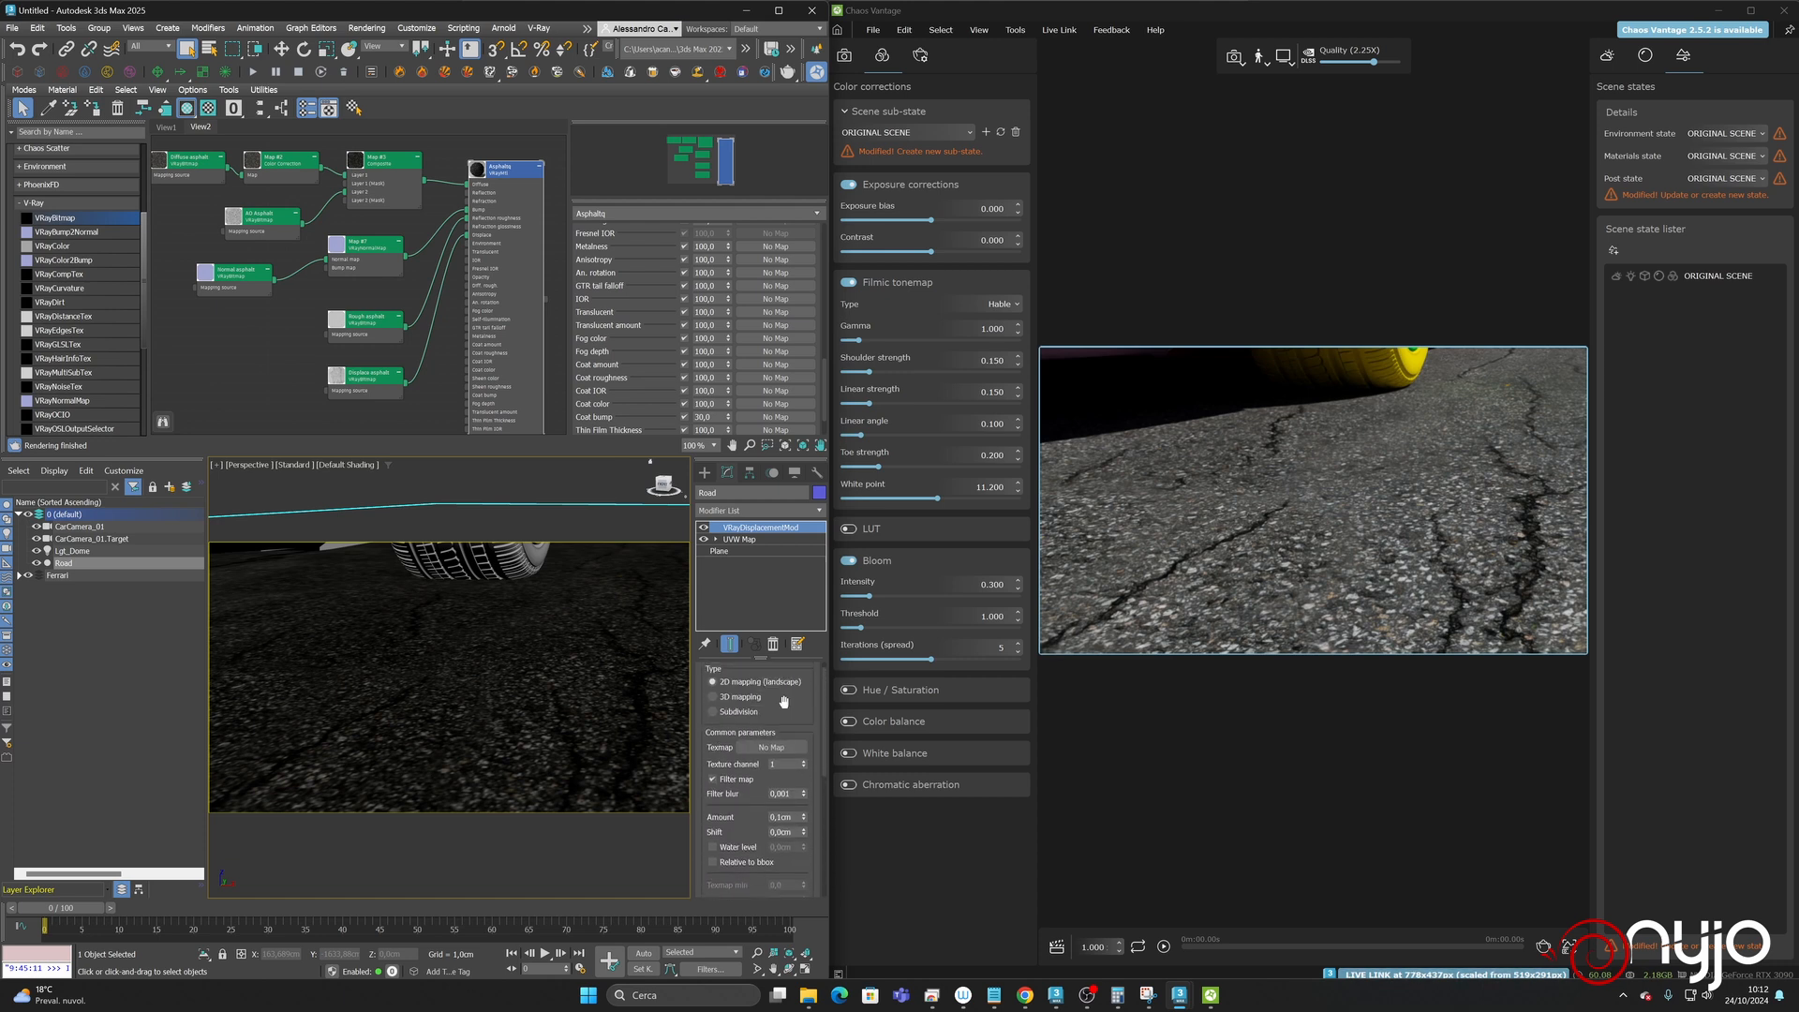
drag(785, 702, 779, 533)
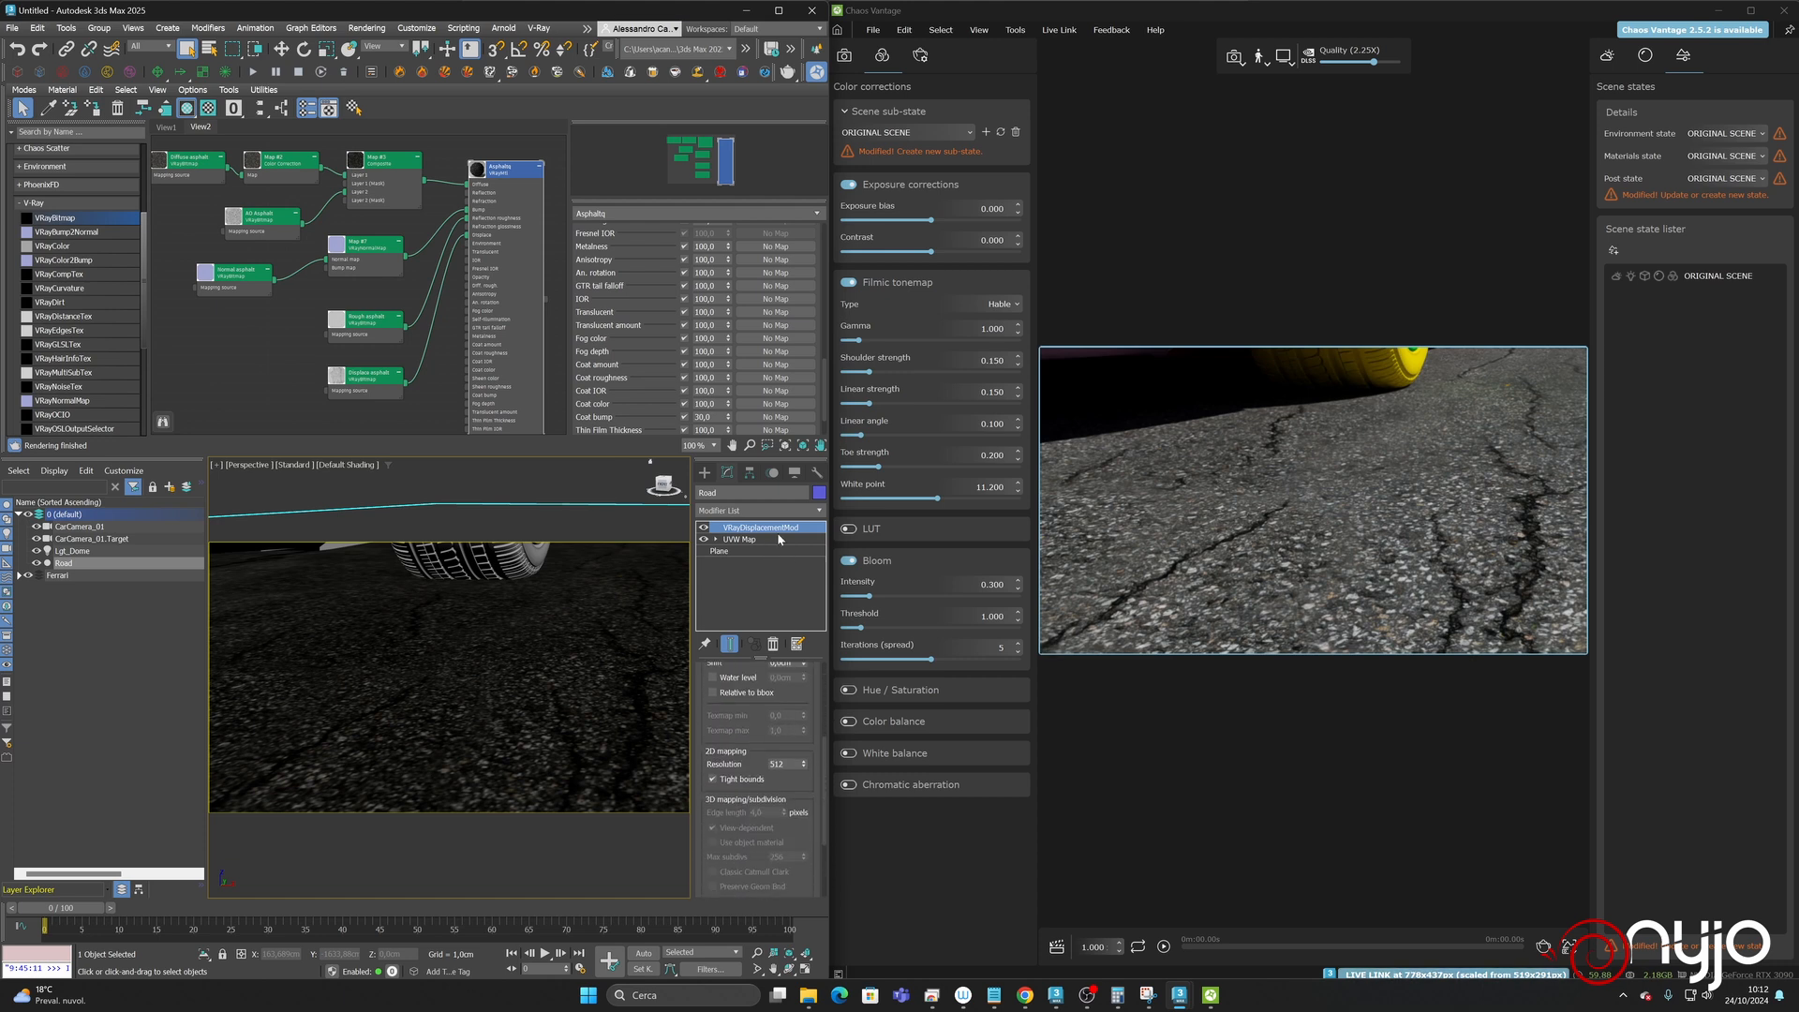
drag(756, 728, 762, 584)
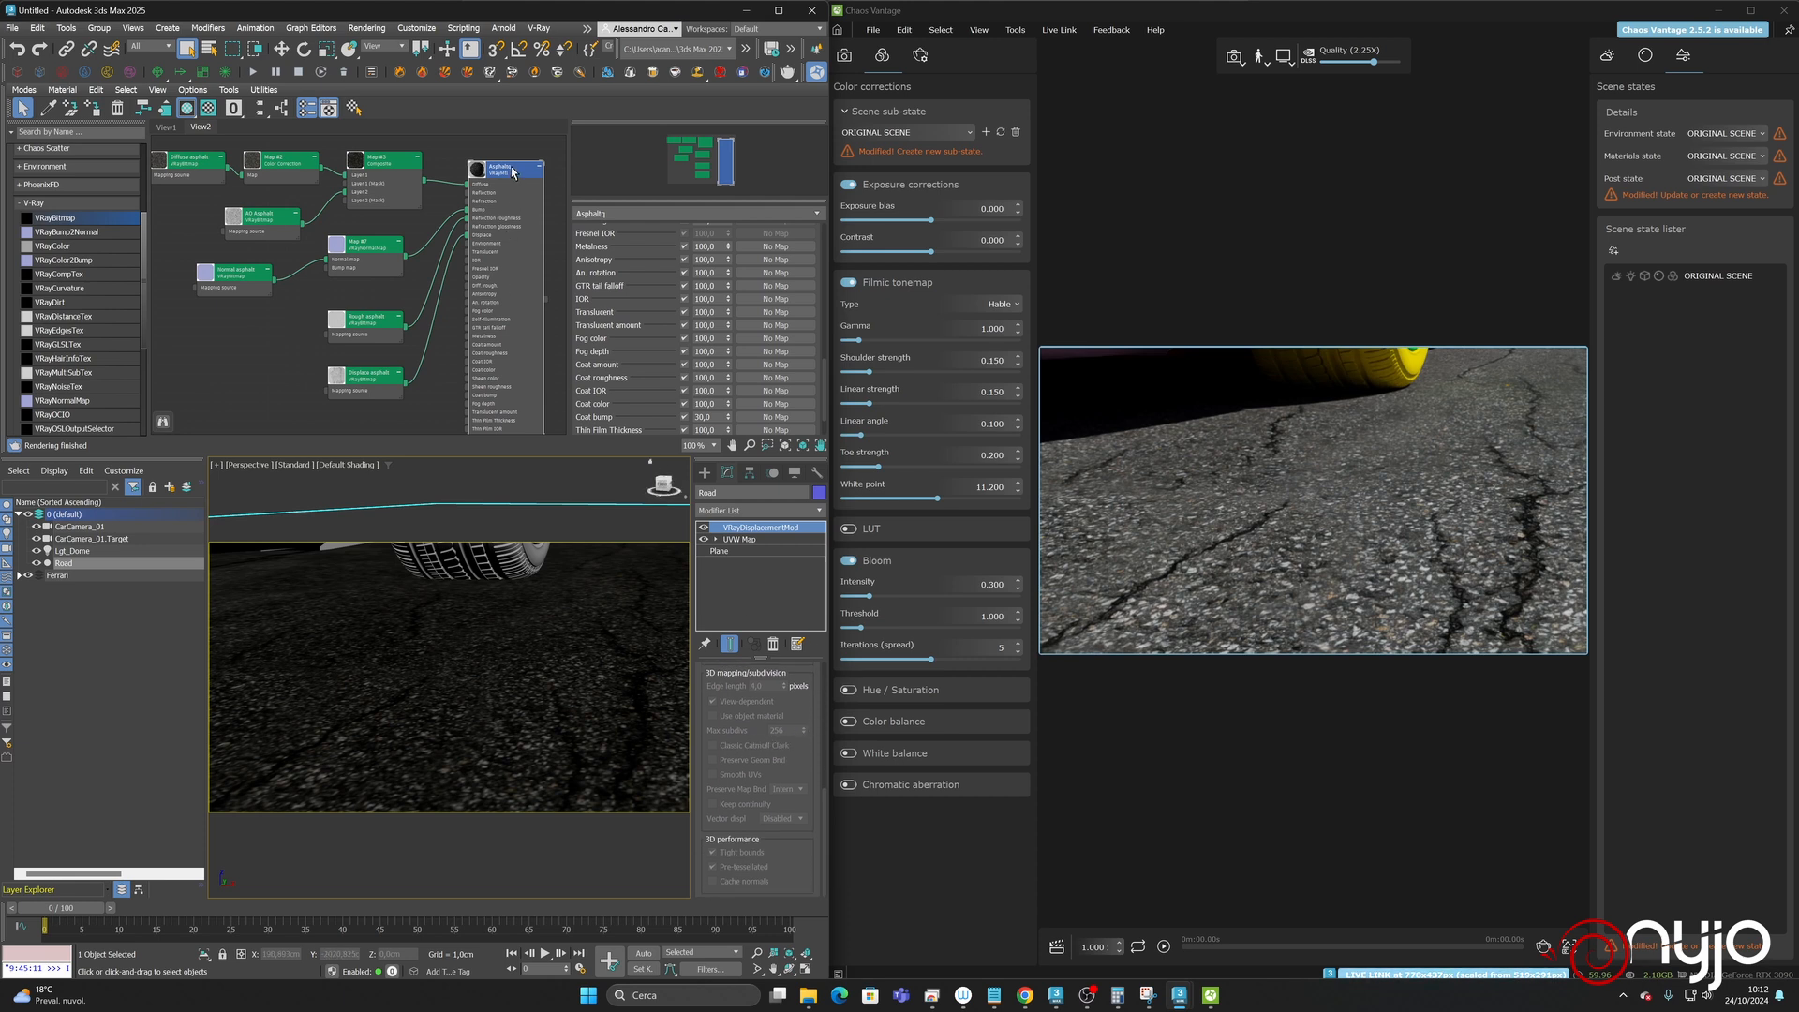
- Disable the Asphalt material's Displace map and assign the Displace asphalt bitmap as an instance to the displacement modifier's texmap
scroll(637, 328, up, 4)
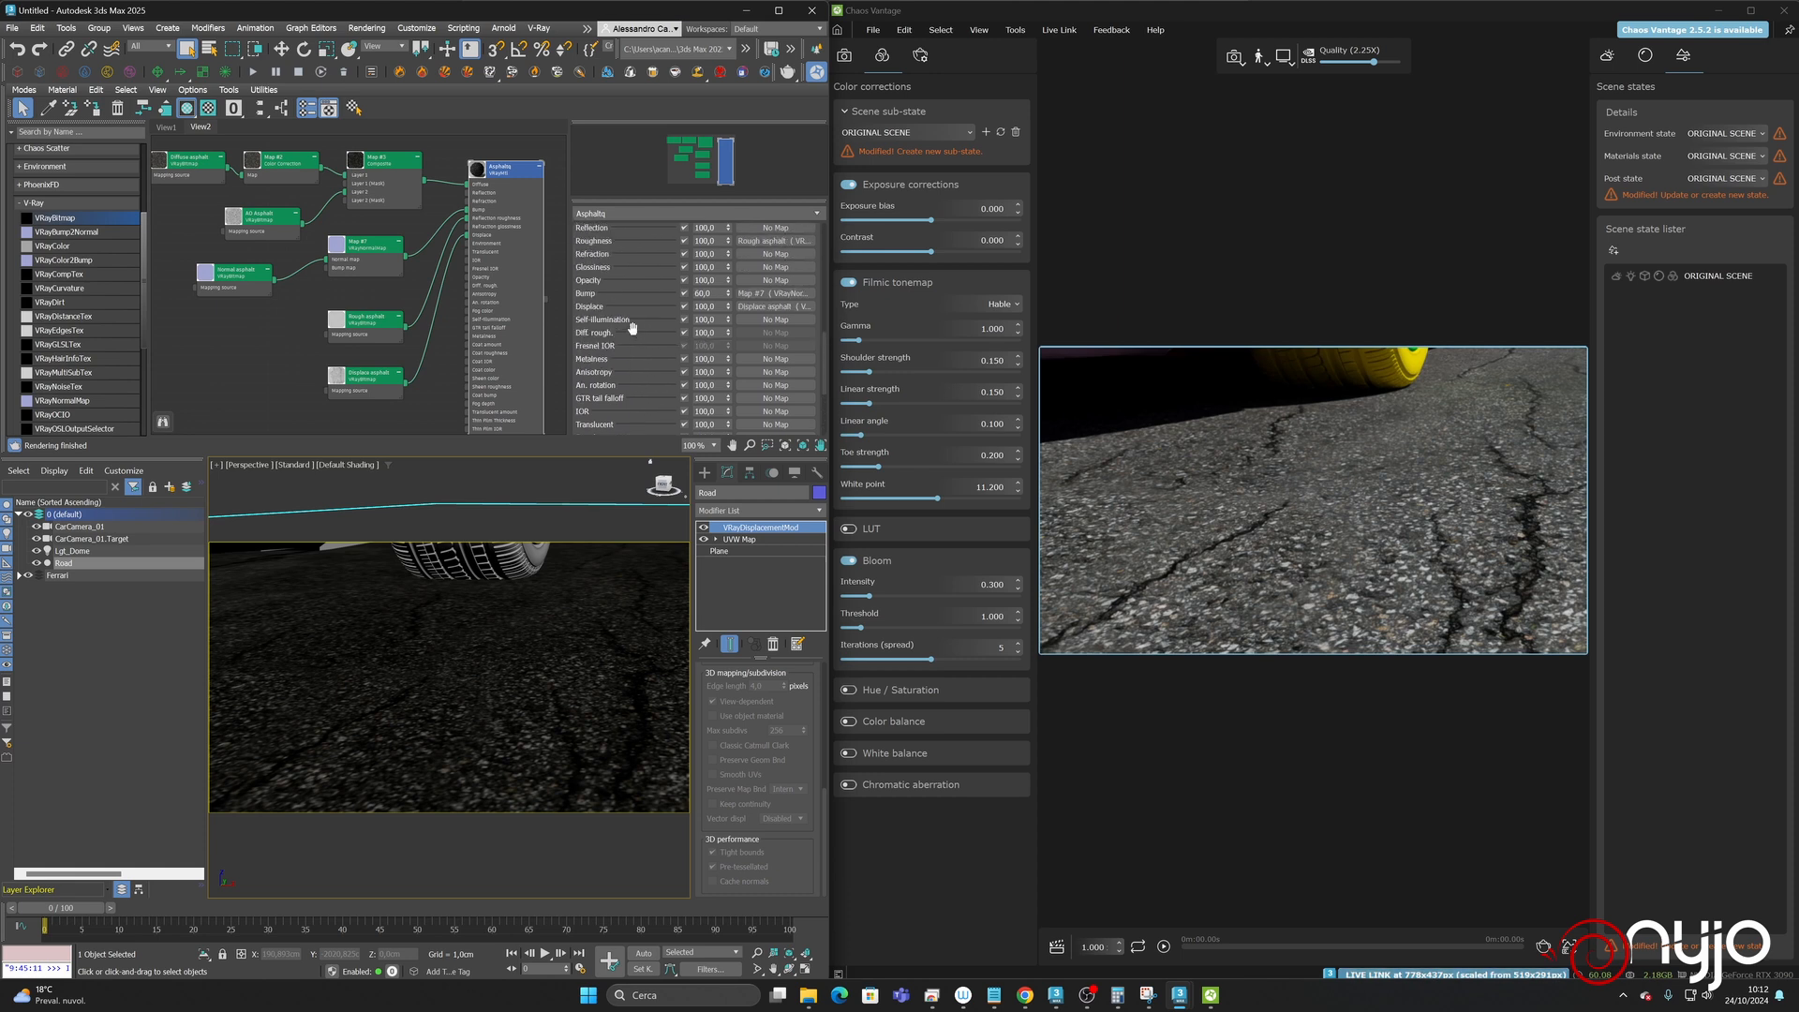
click(684, 307)
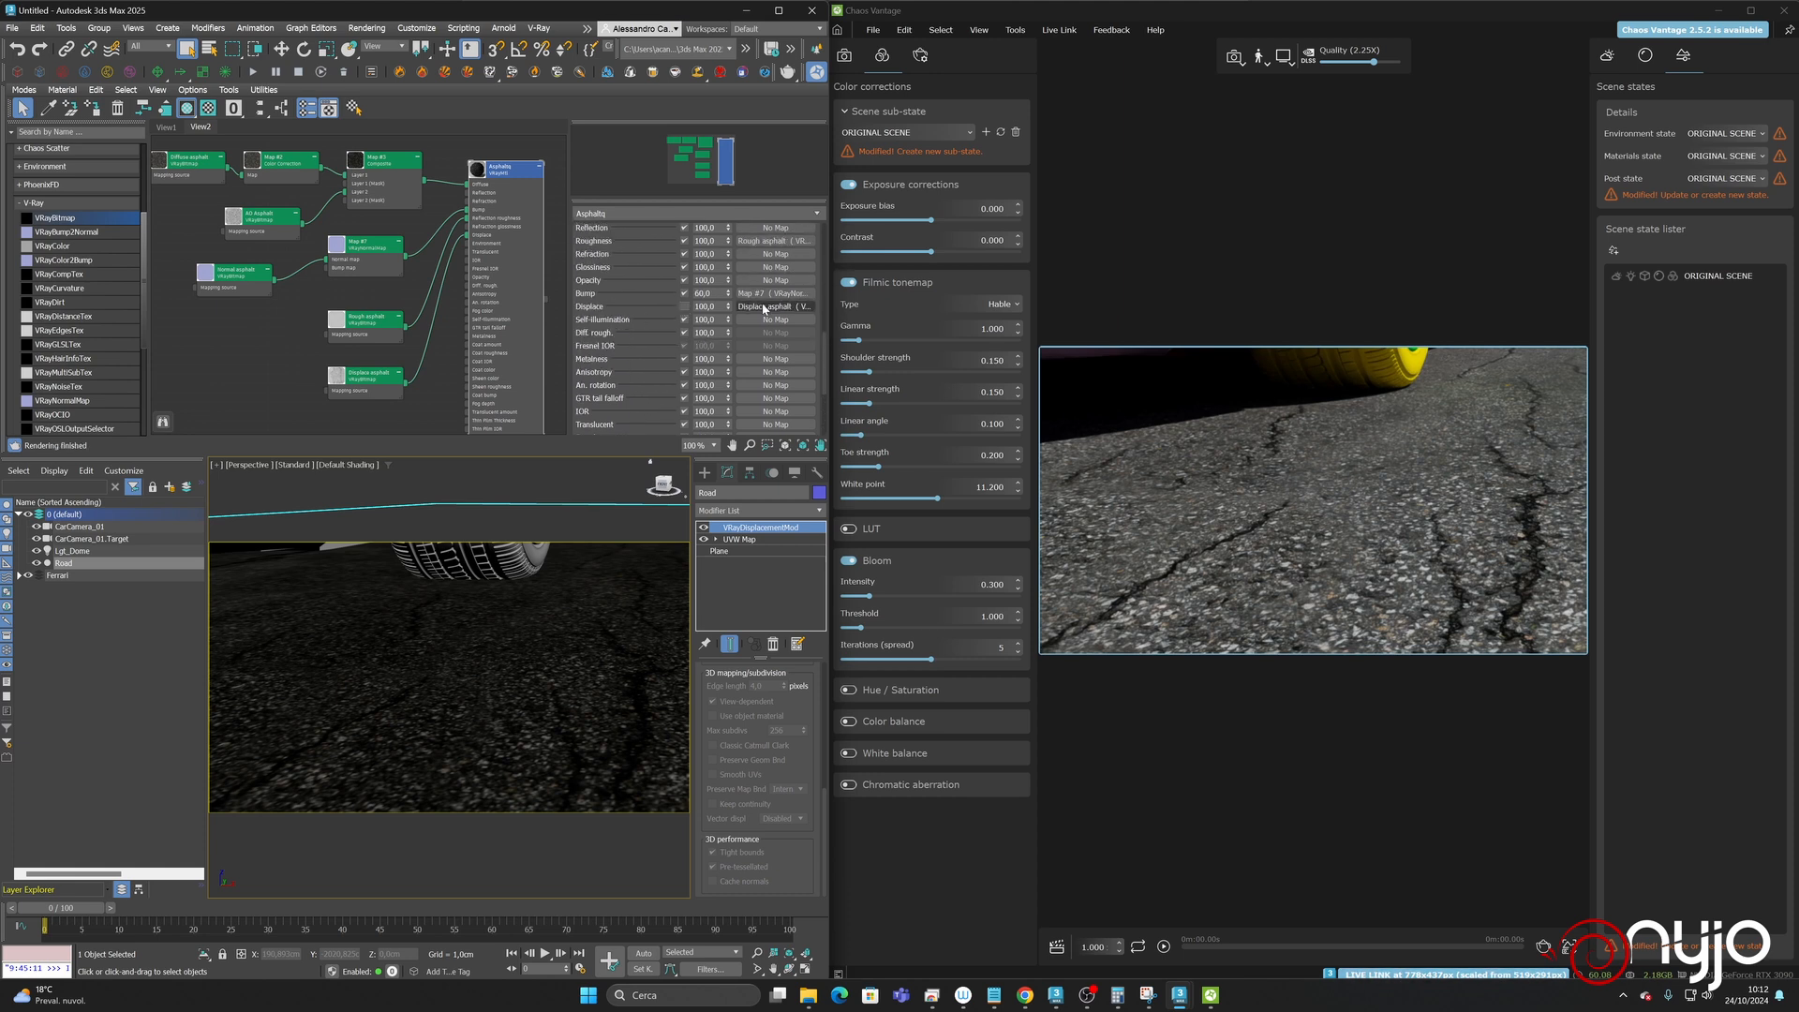
scroll(767, 740, up, 5)
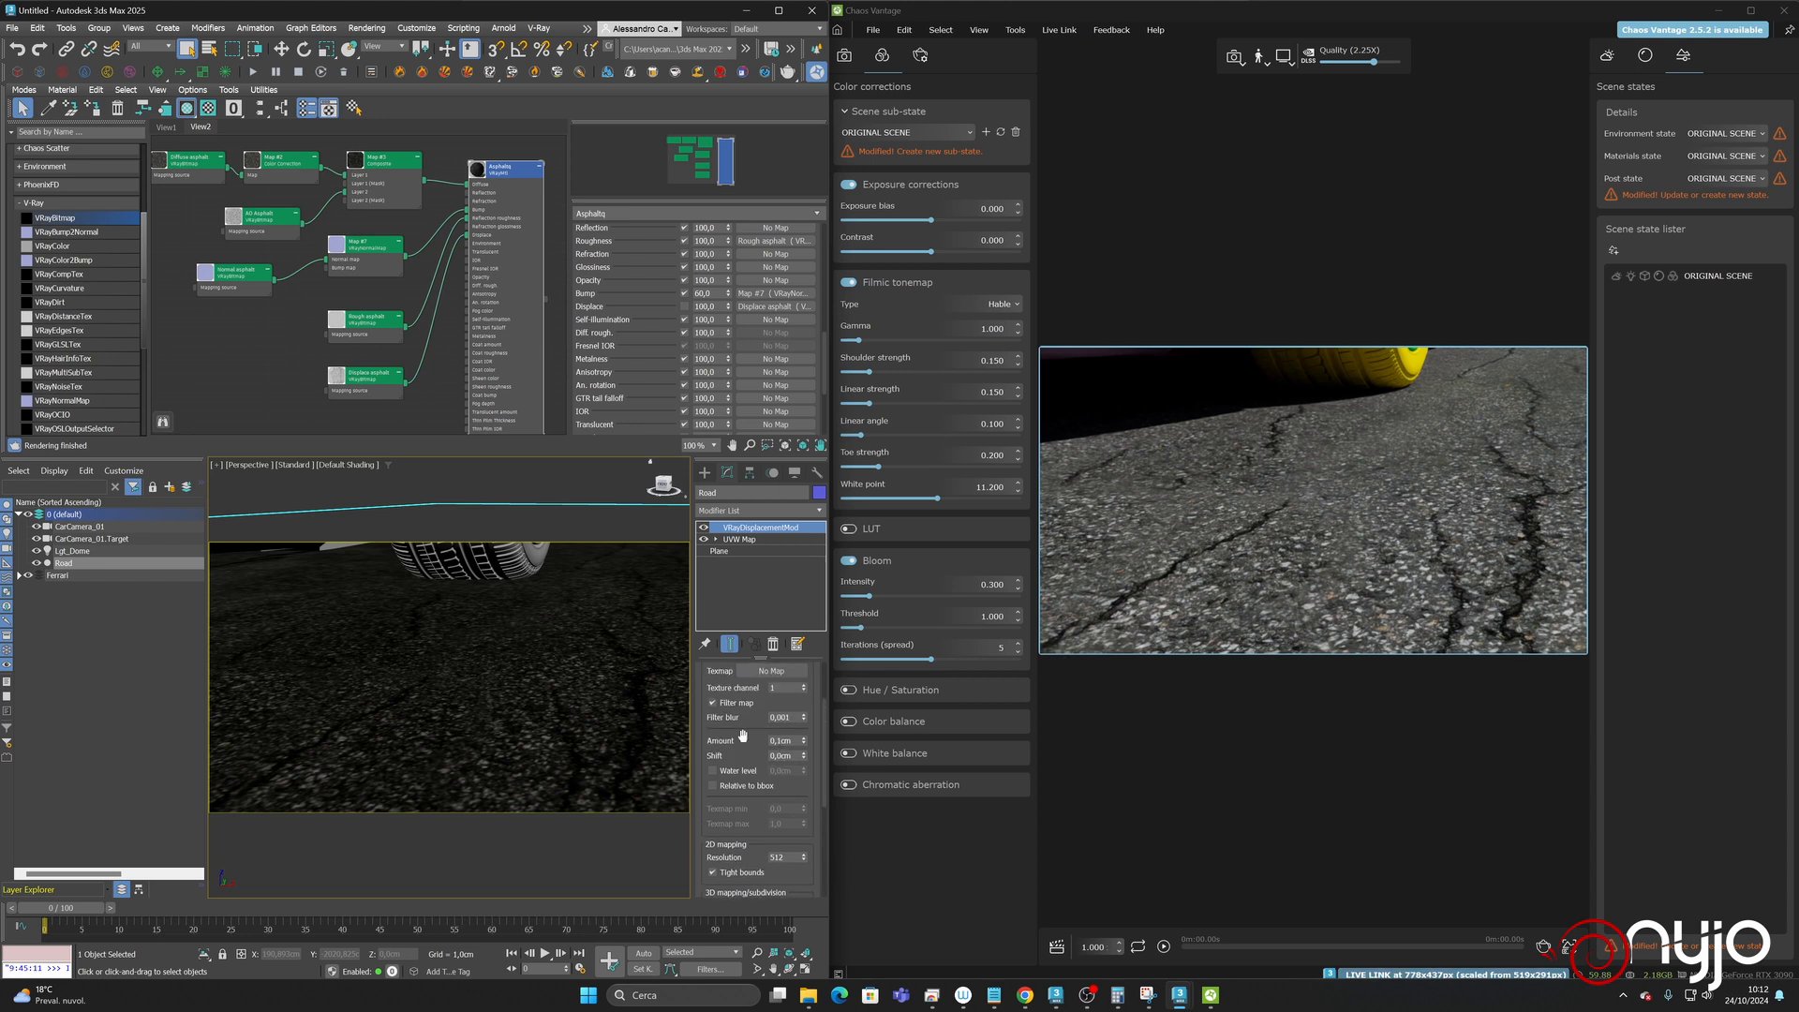
scroll(743, 736, up, 2)
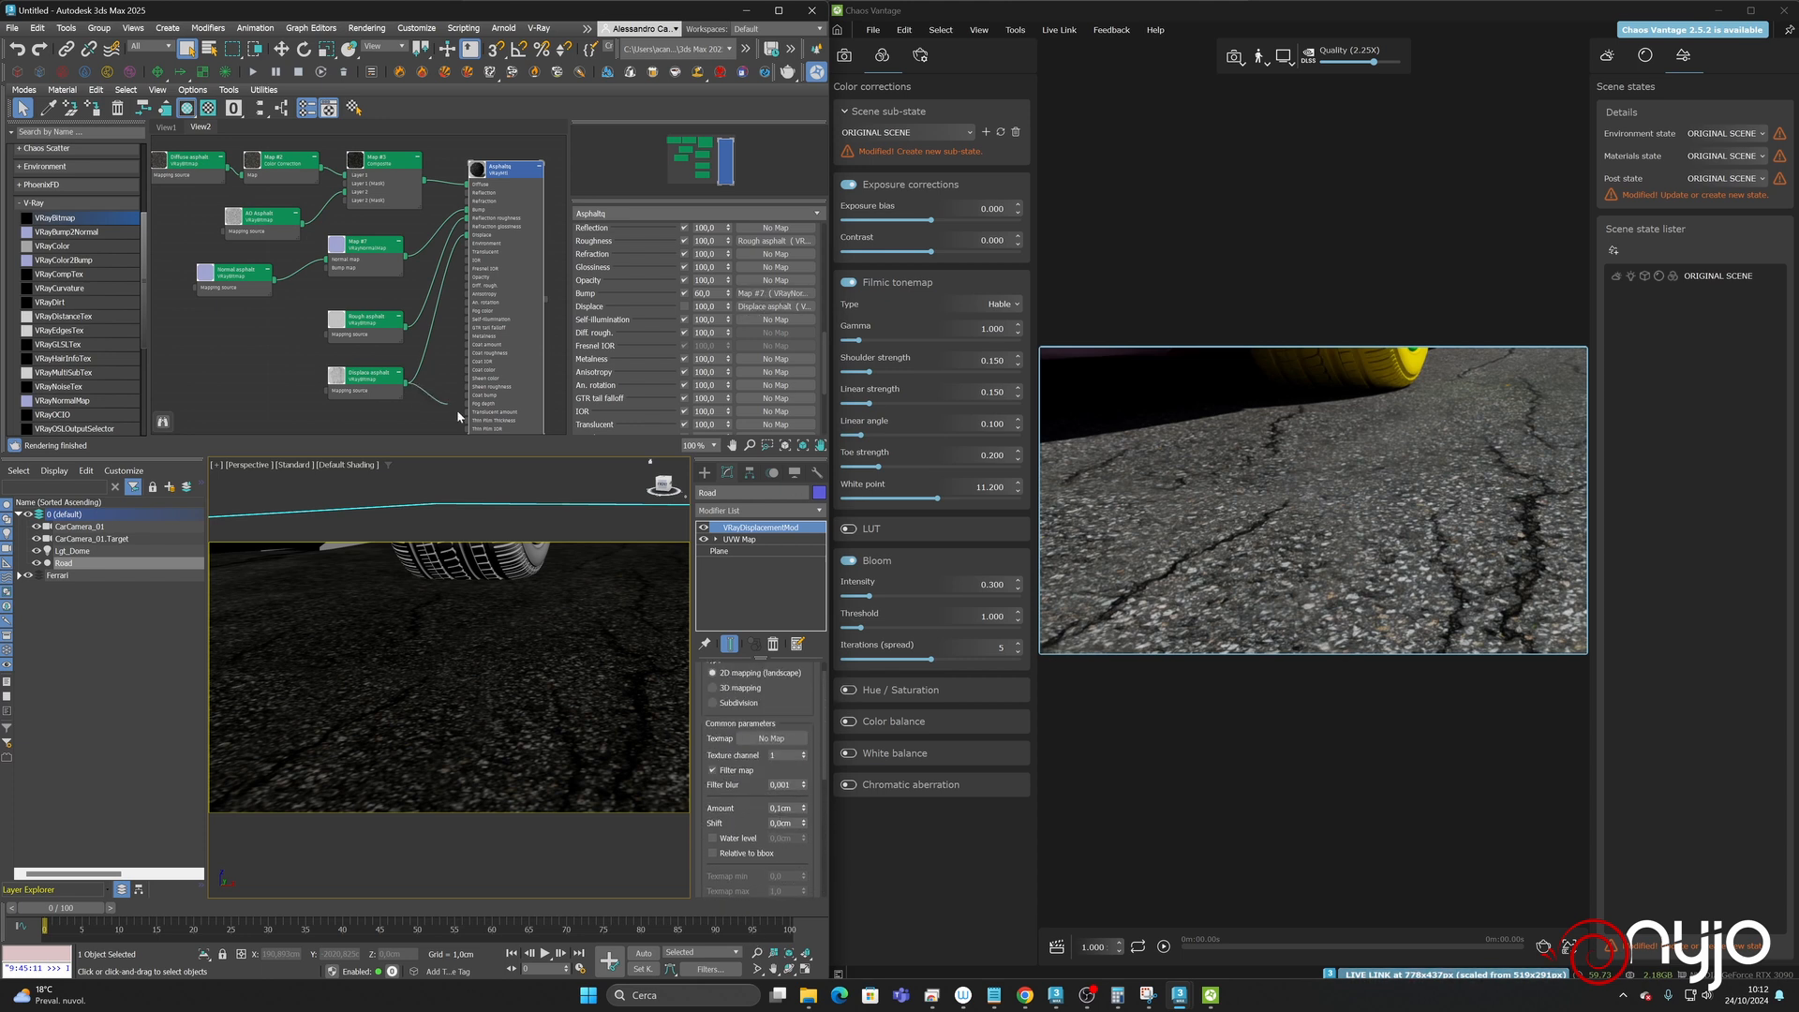
drag(457, 408, 771, 738)
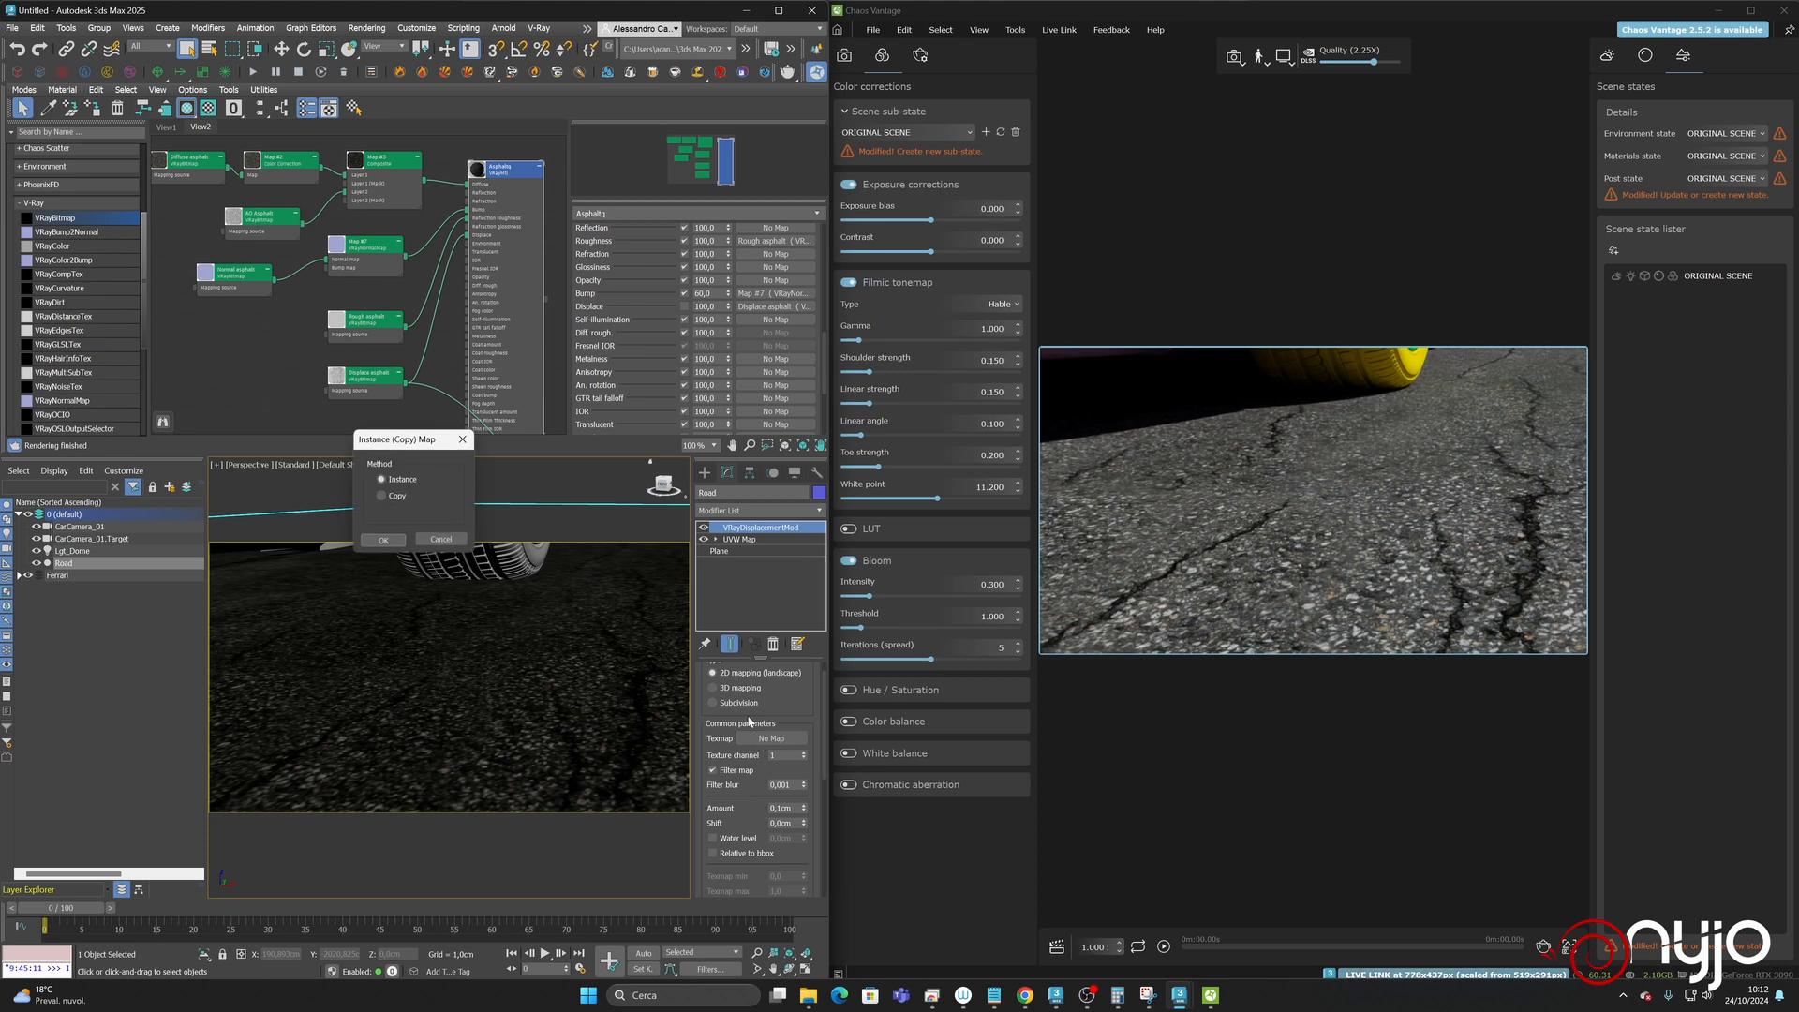
click(381, 541)
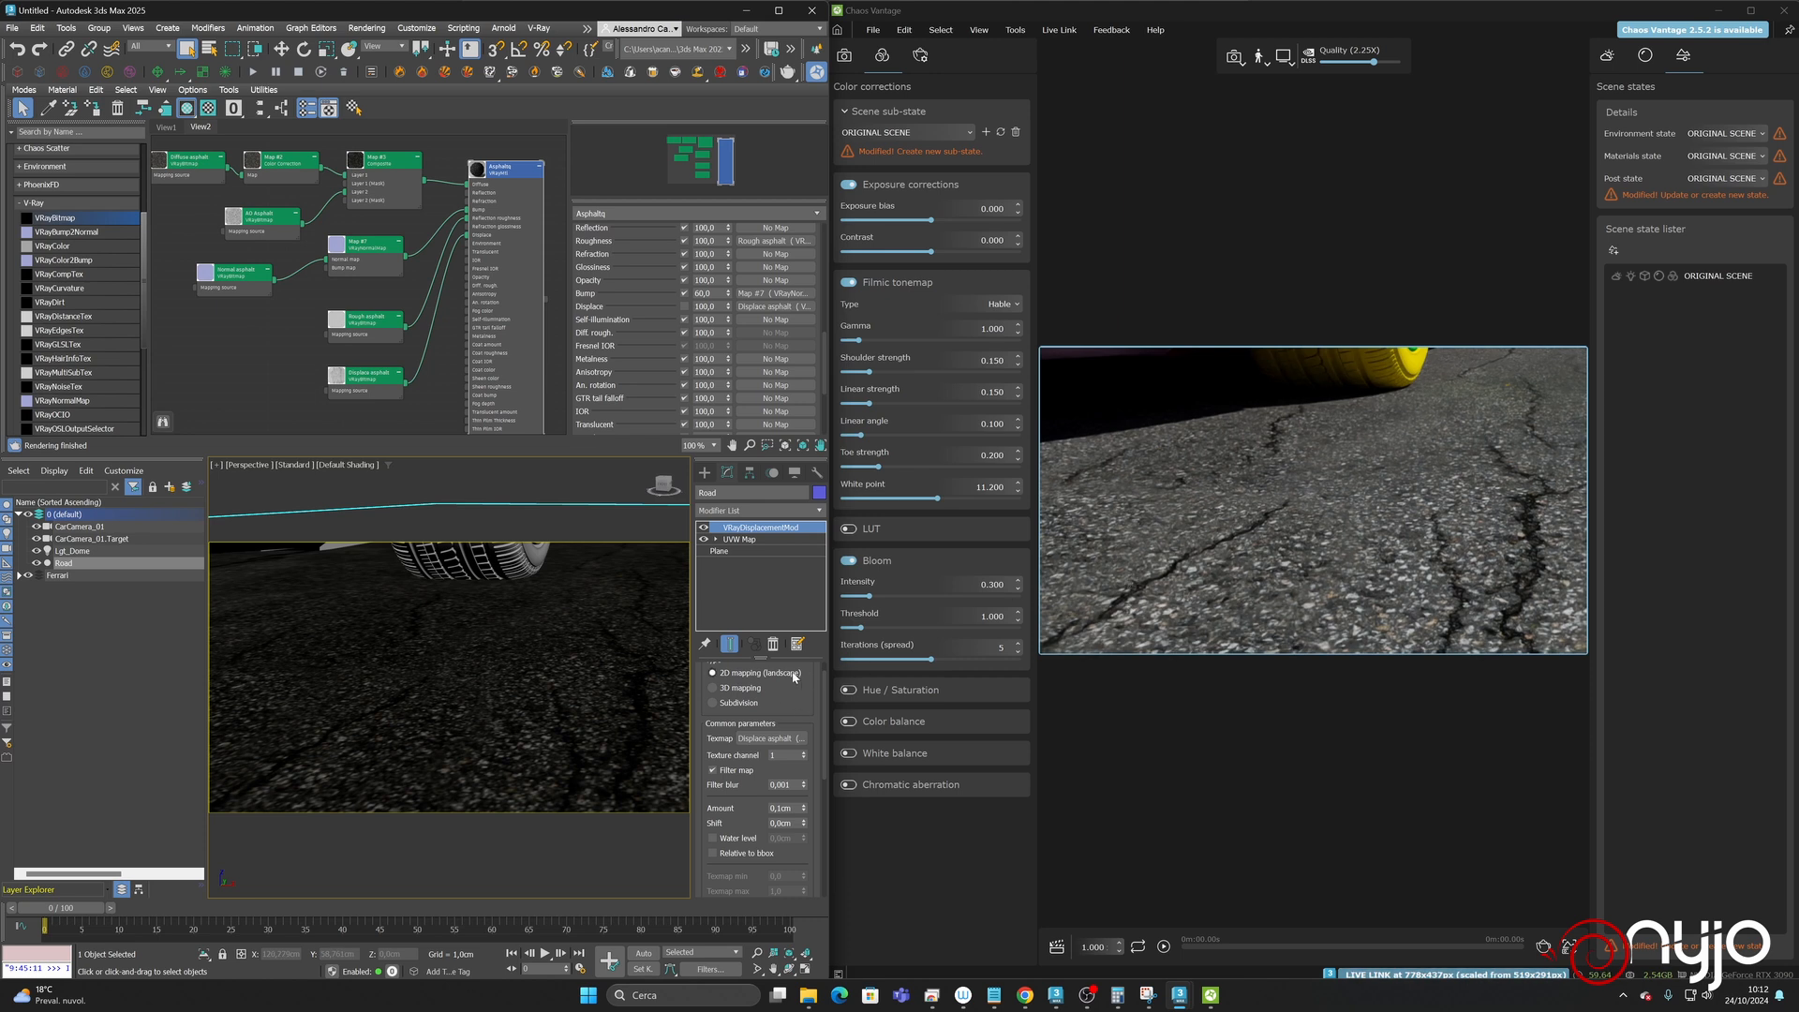
- Set the road displacement modifier's amount to 1,5cm and its shift to -0,5cm
scroll(794, 676, down, 5)
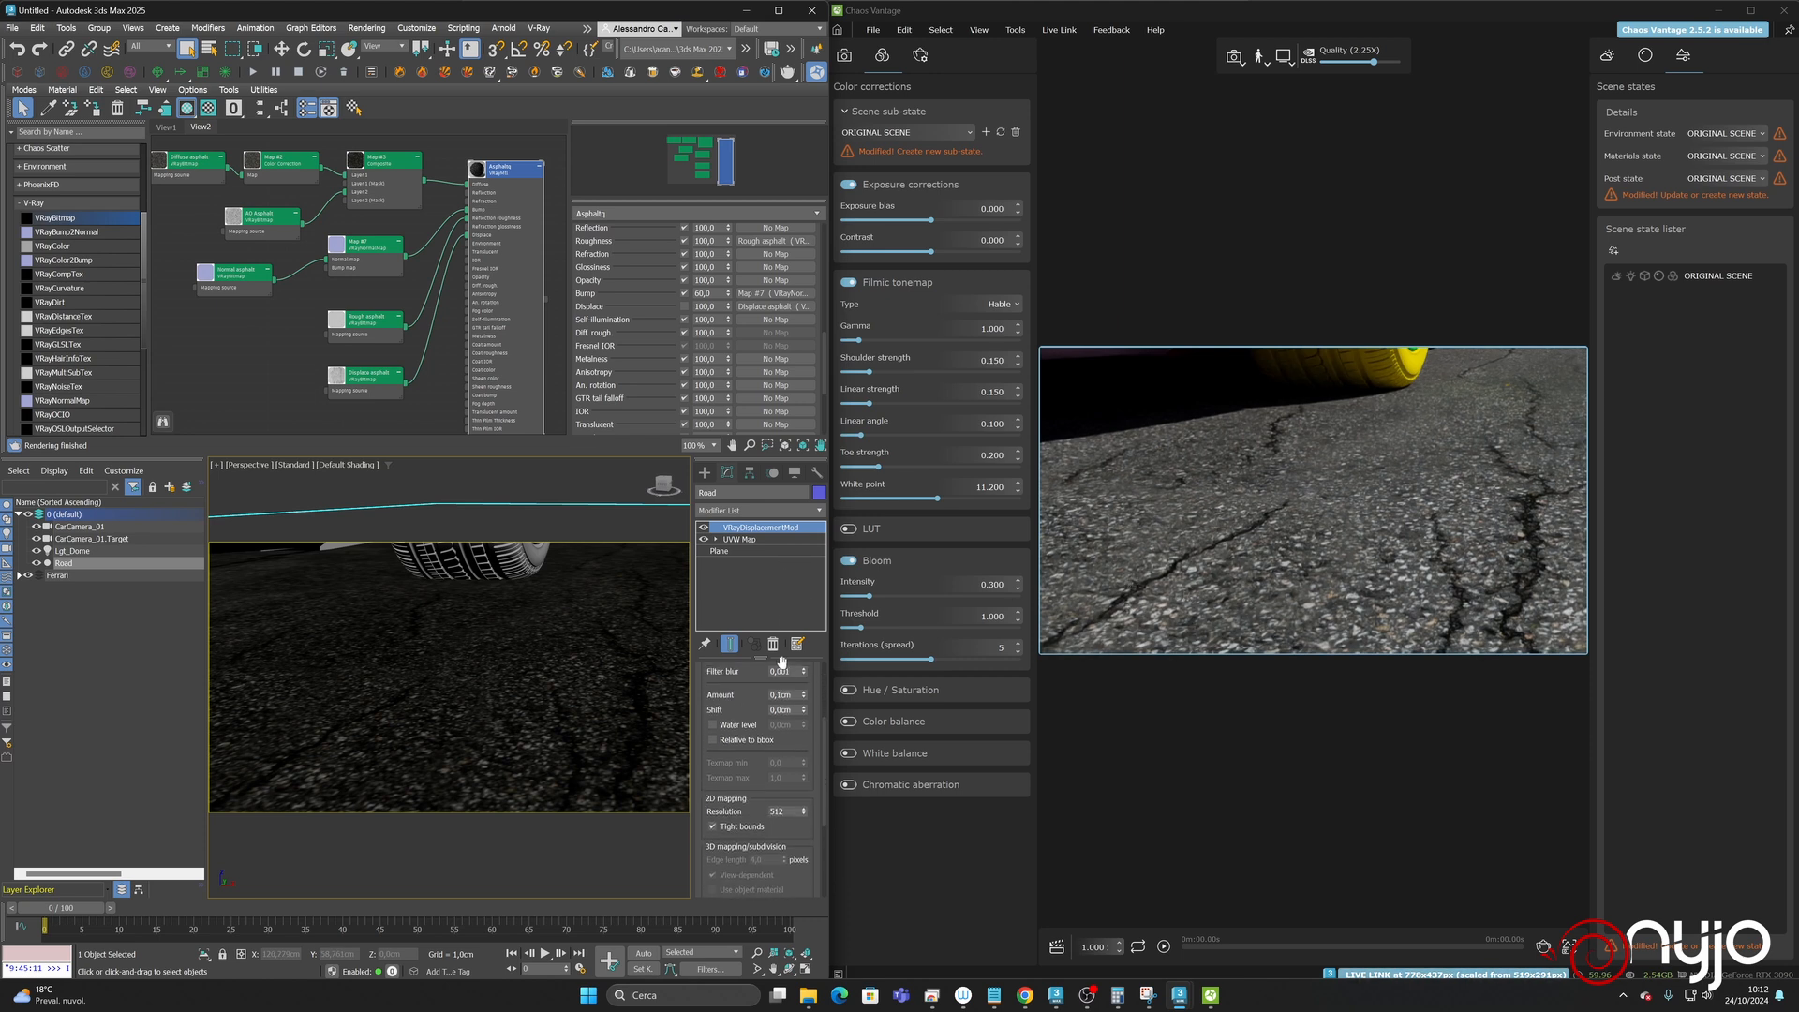
double_click(780, 694)
text(1)
key(Return)
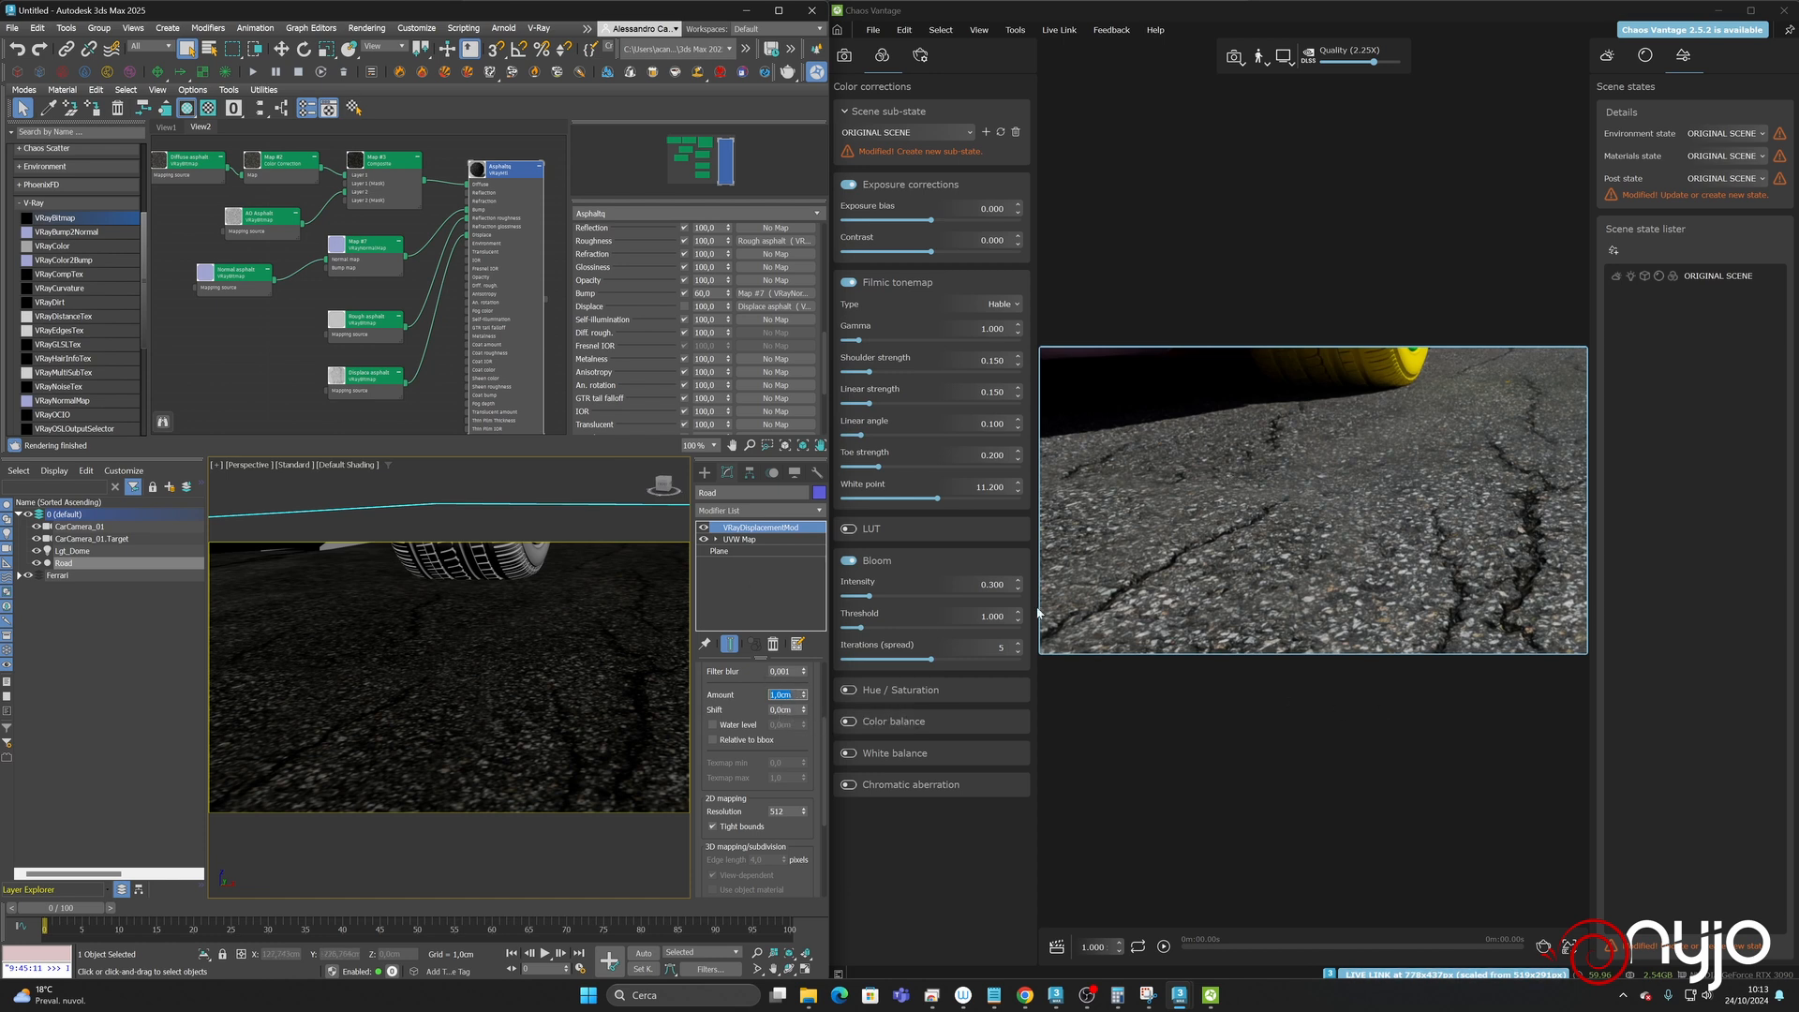
text(1)
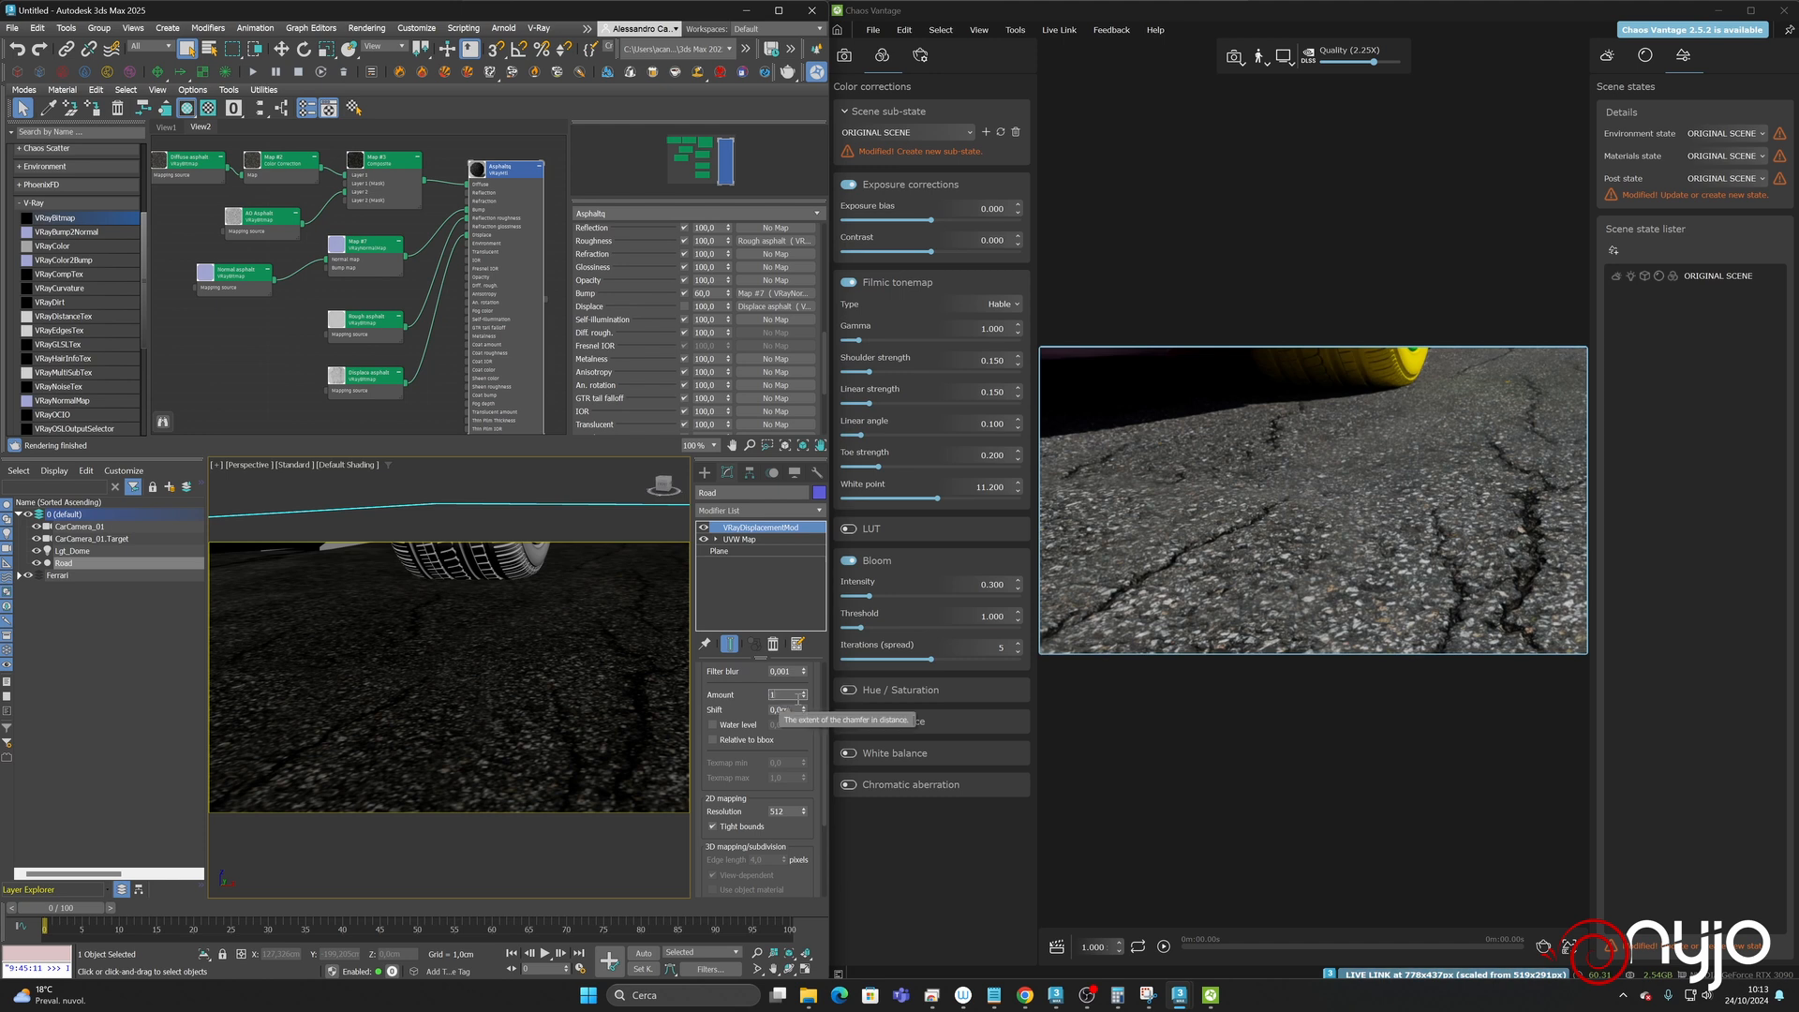
text(,5cm)
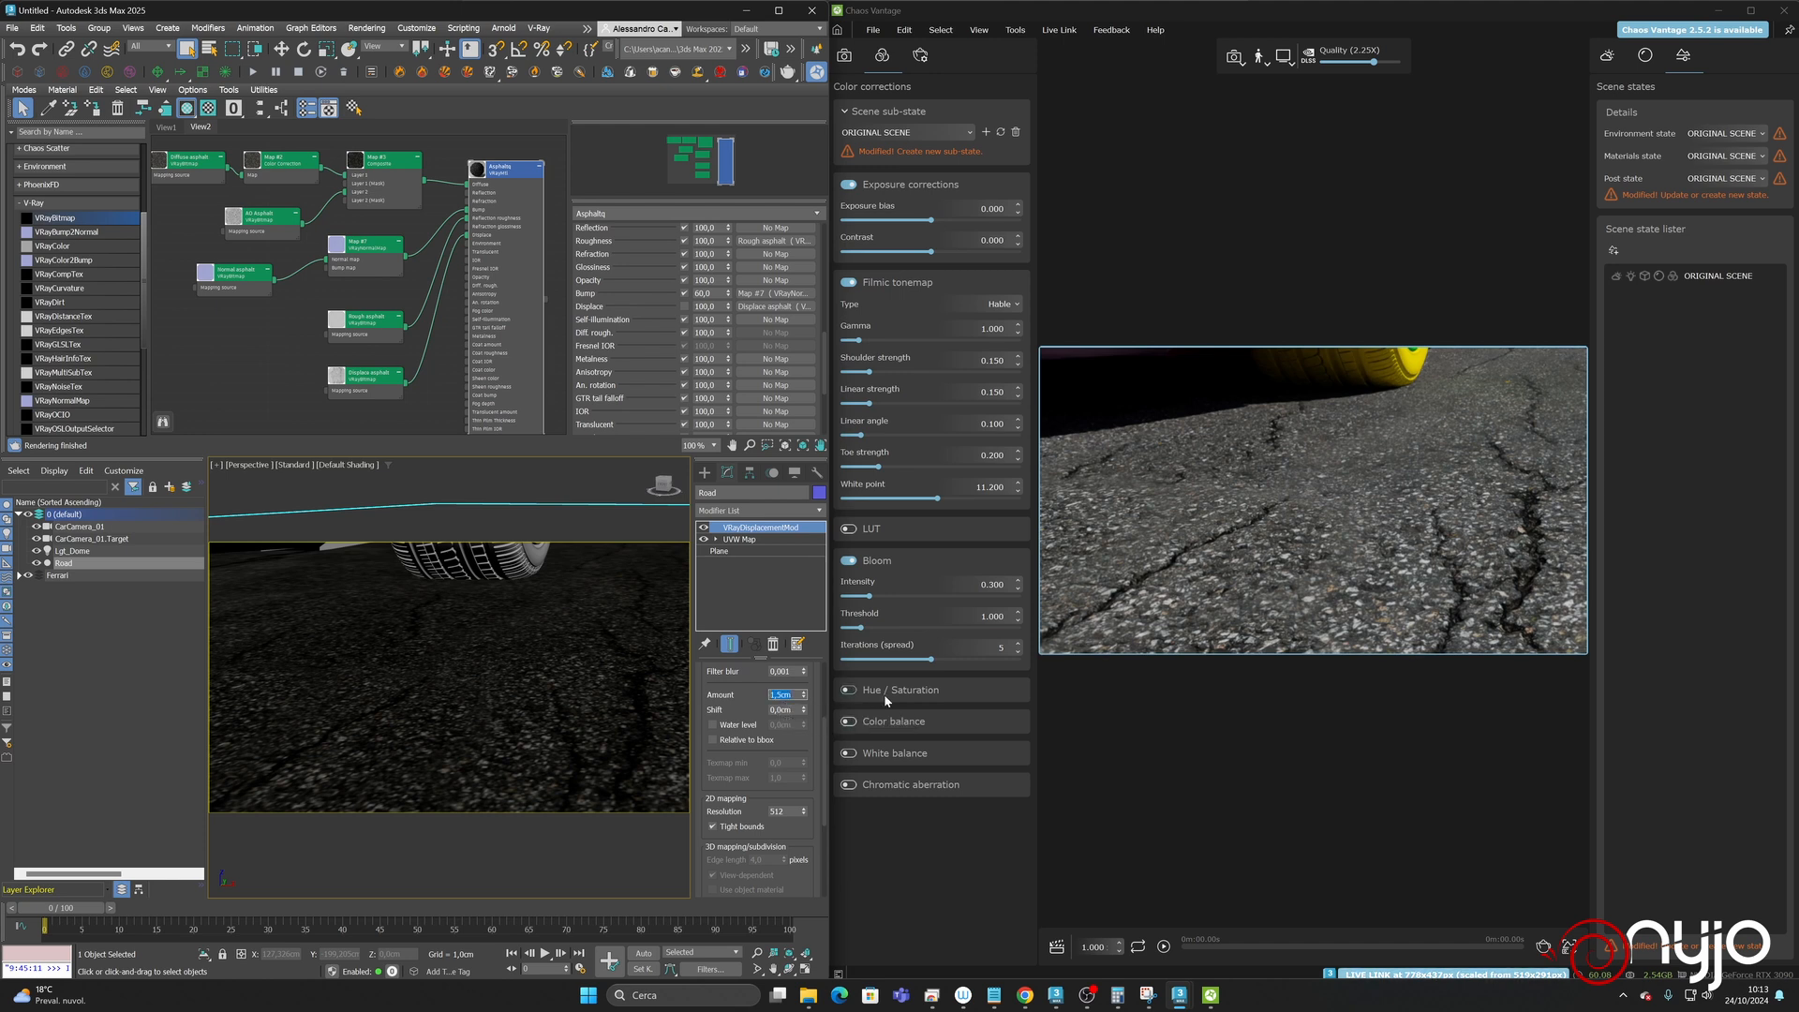
click(794, 712)
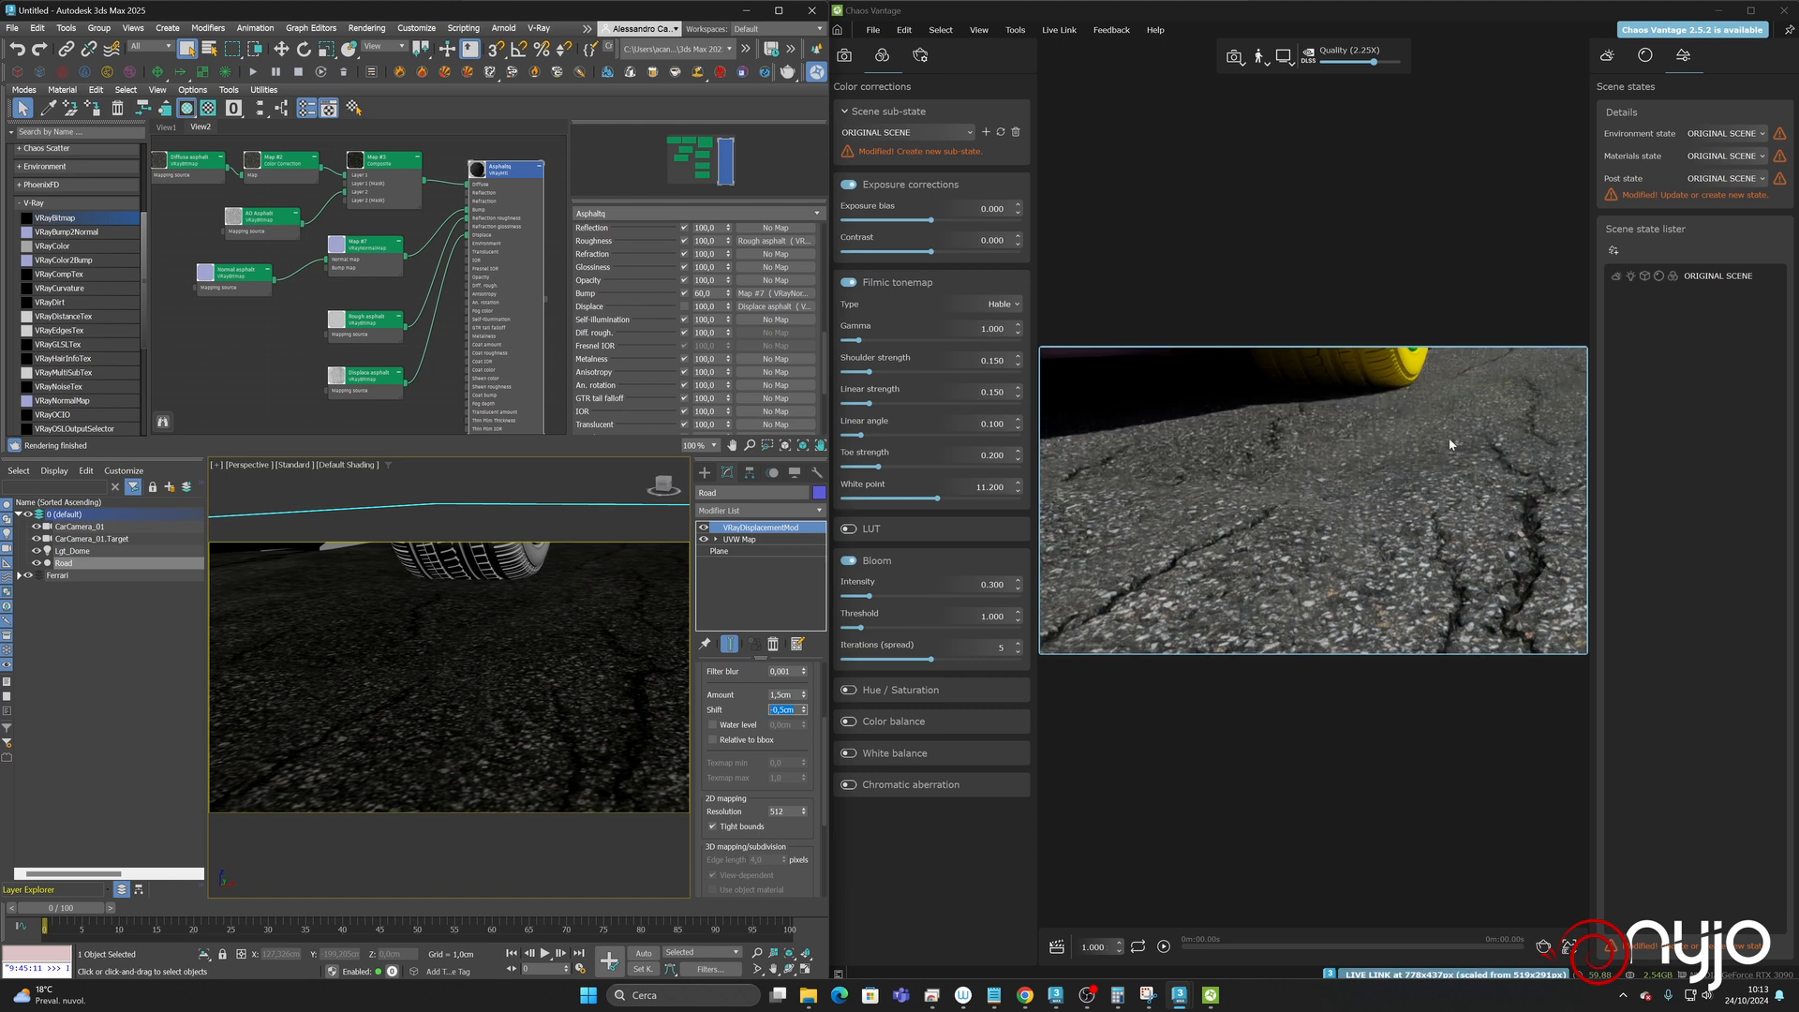
- Switch to Chaos Vantage, enable clay mode for the materials and regenerate the displacement for the current camera
click(1646, 56)
click(1612, 185)
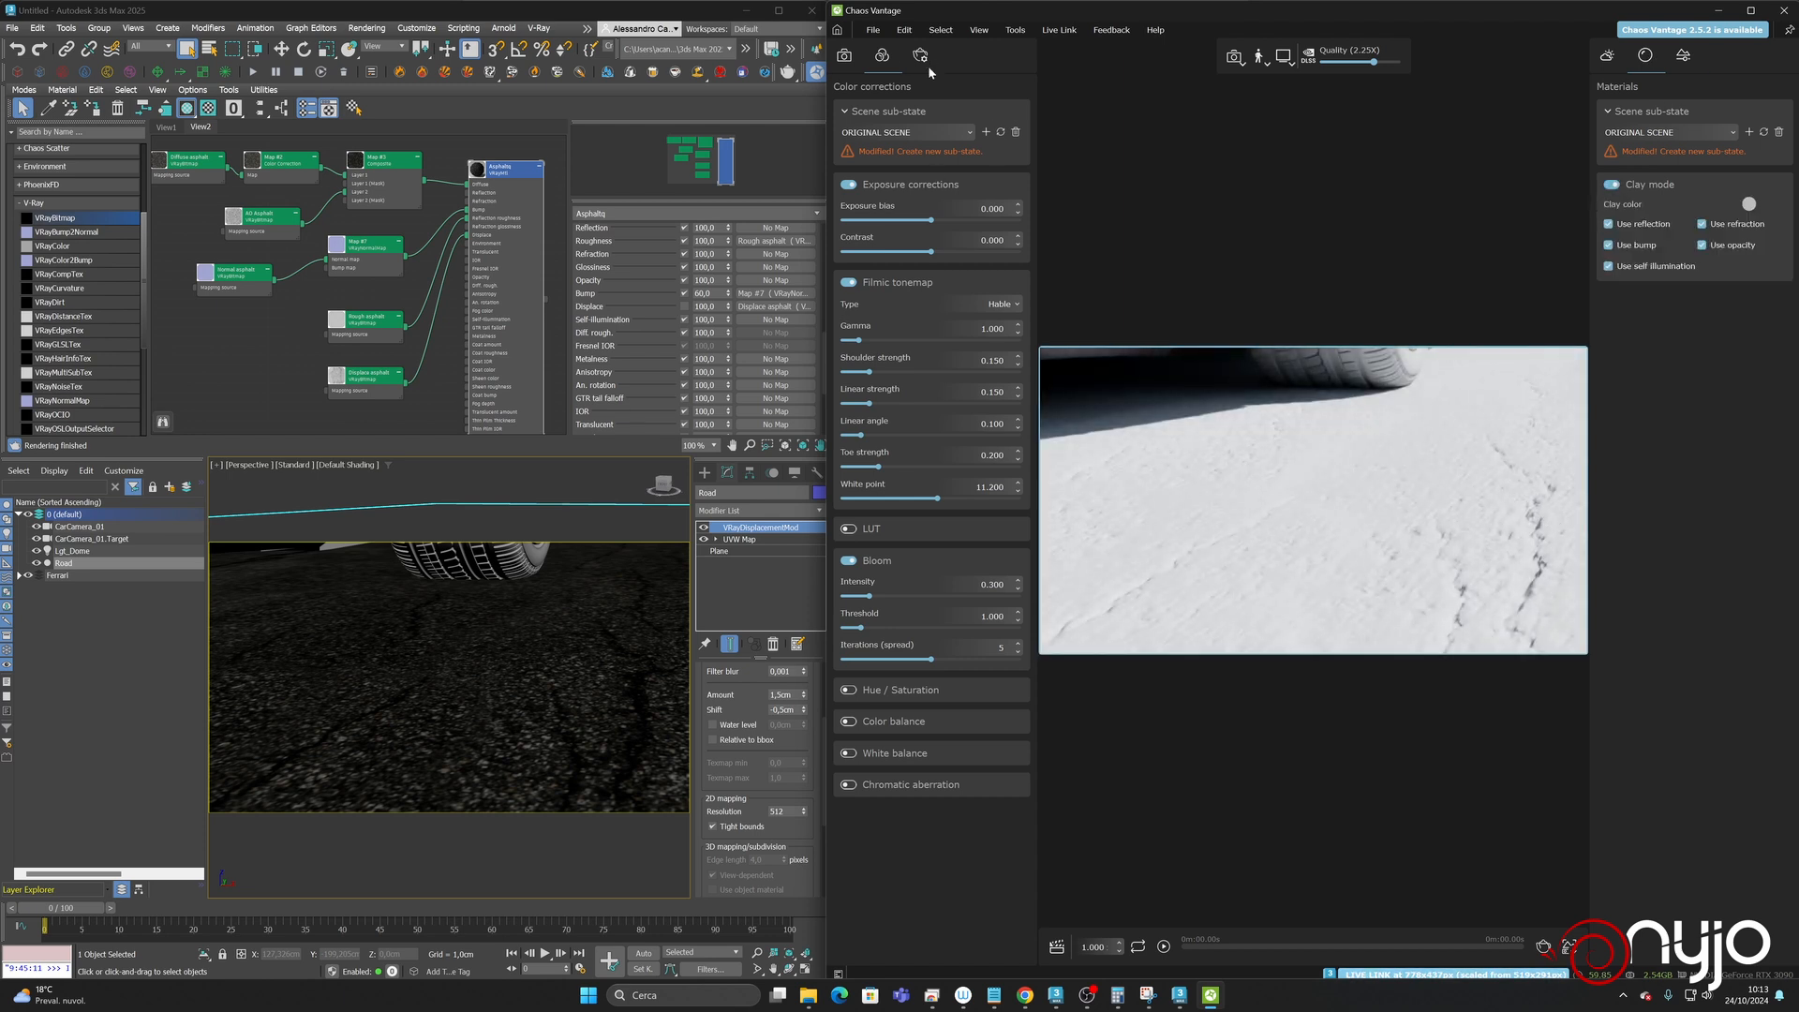
click(844, 55)
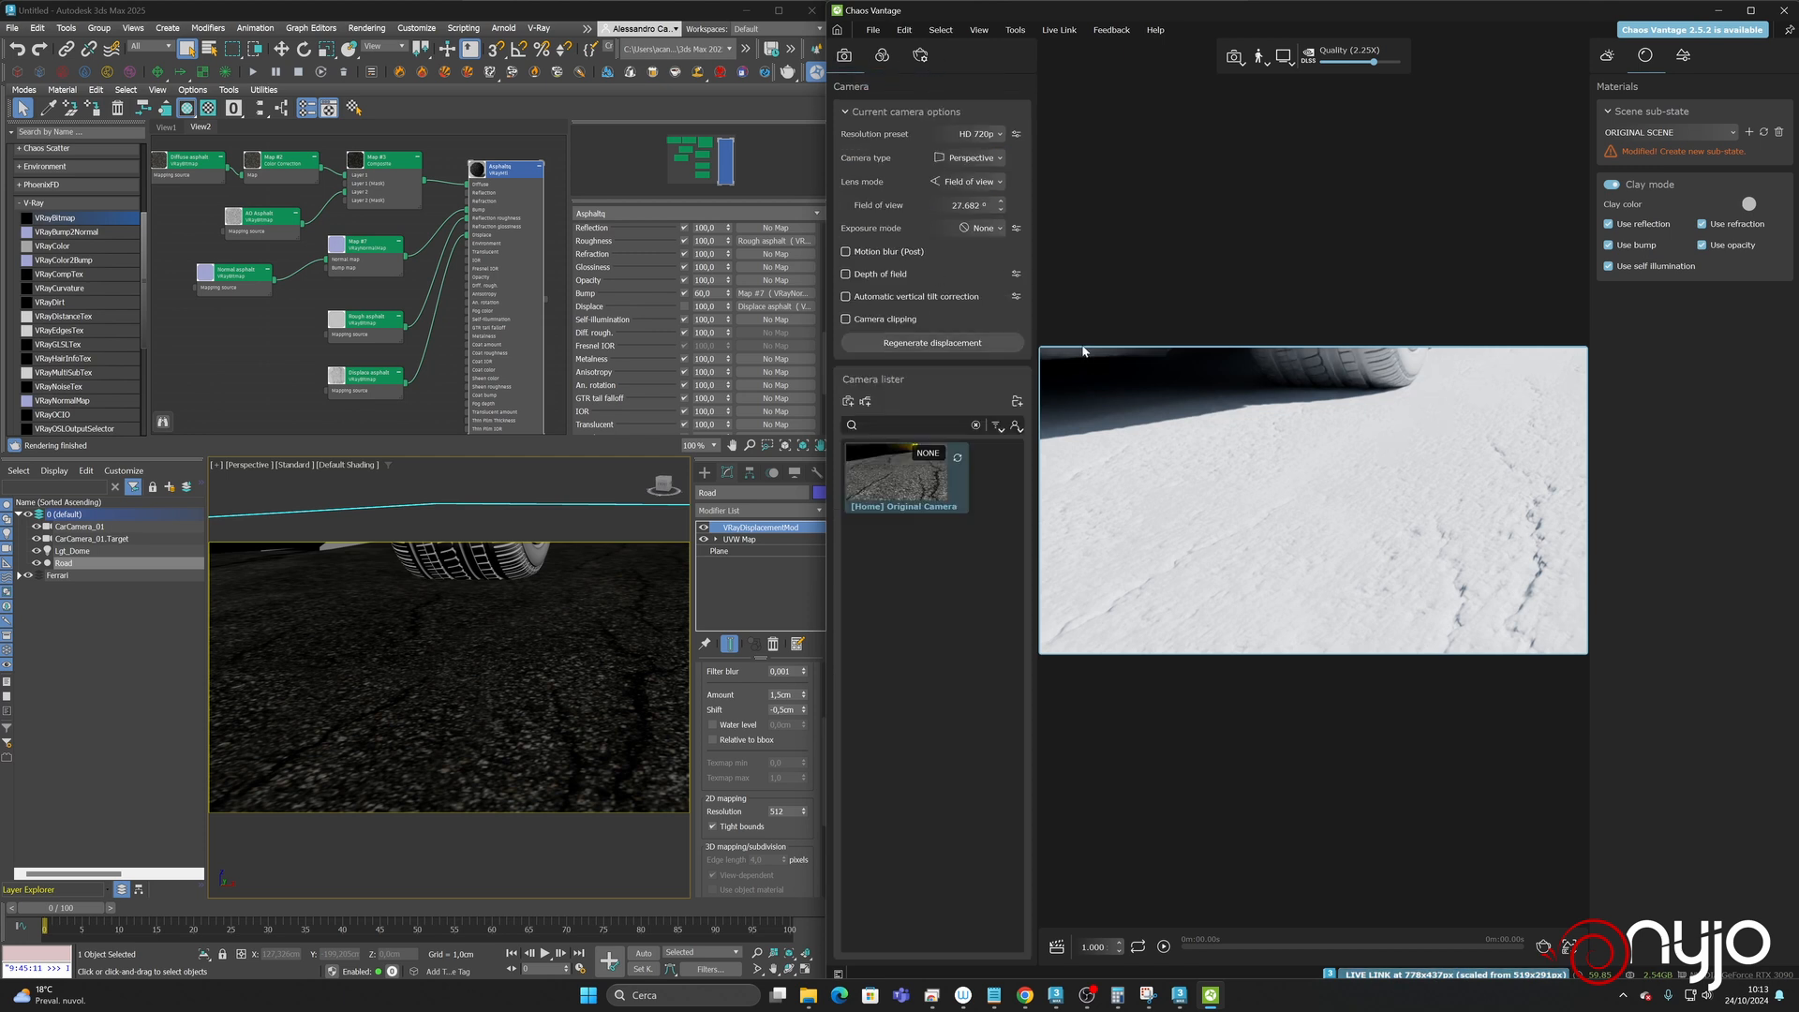
click(922, 343)
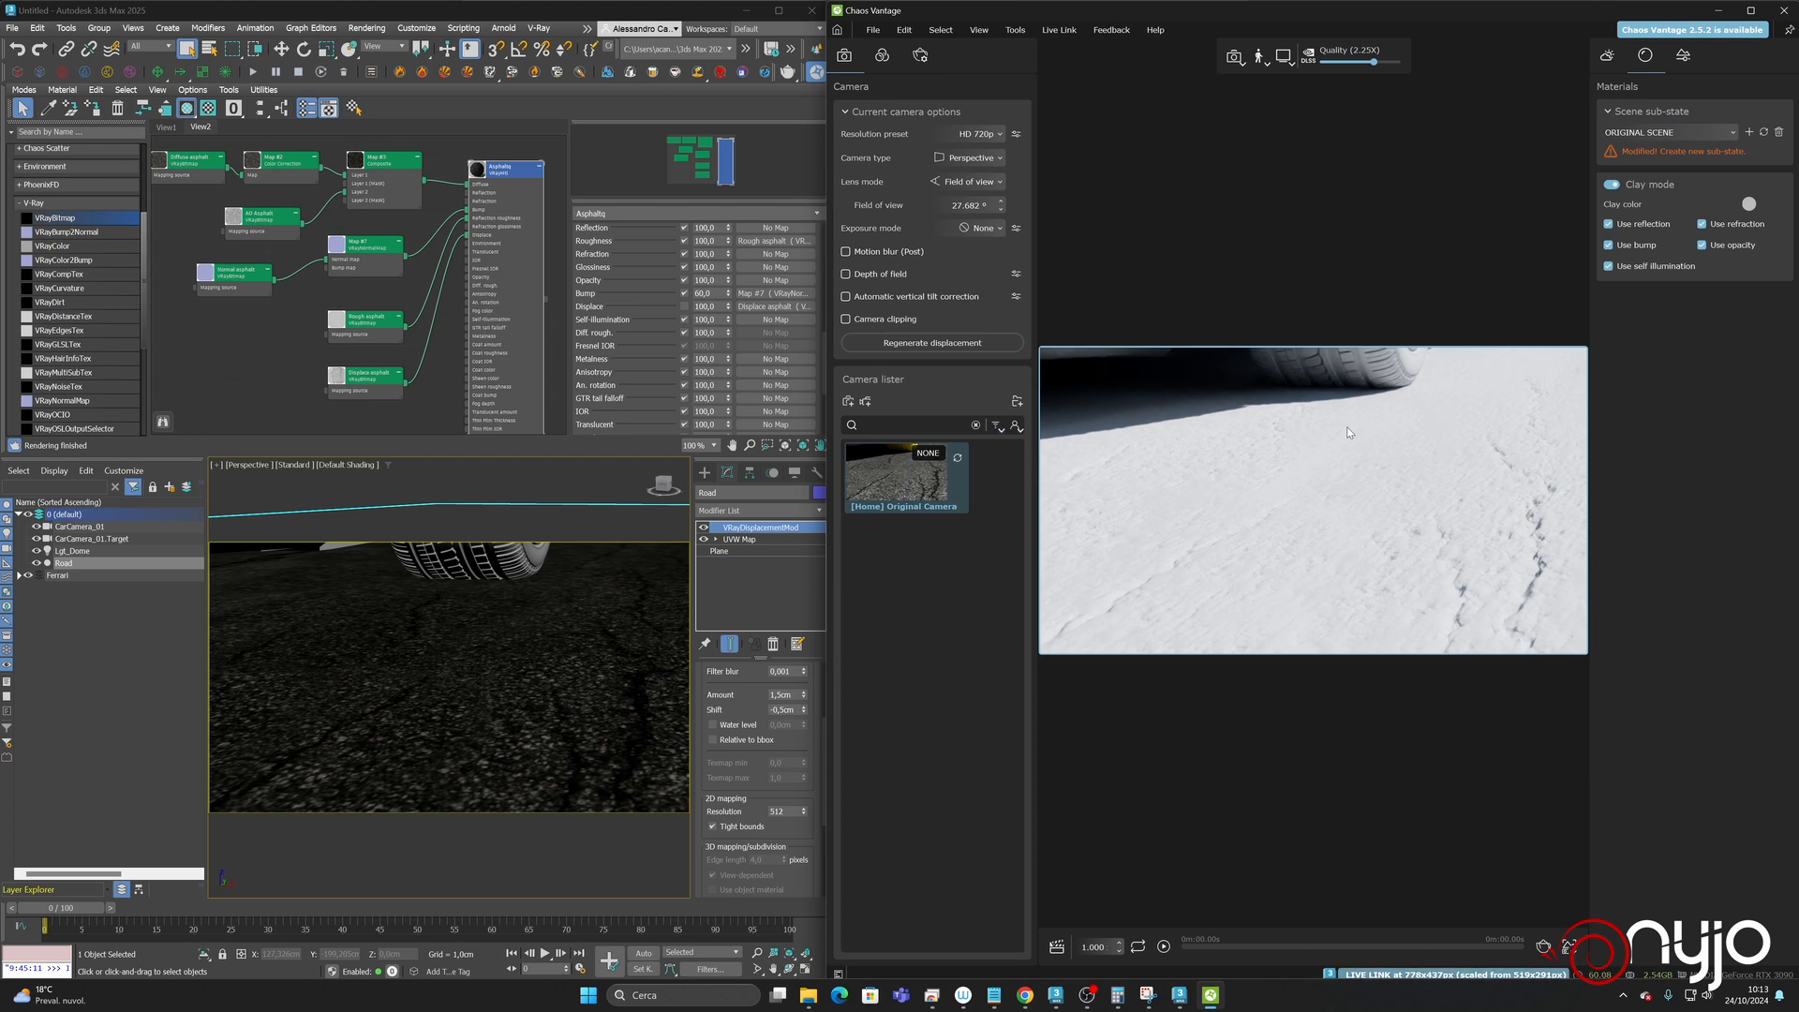
- Switch to 3ds Max, show the Road's base Plane parameters and frame the Ferrari's front end in the perspective view
click(477, 653)
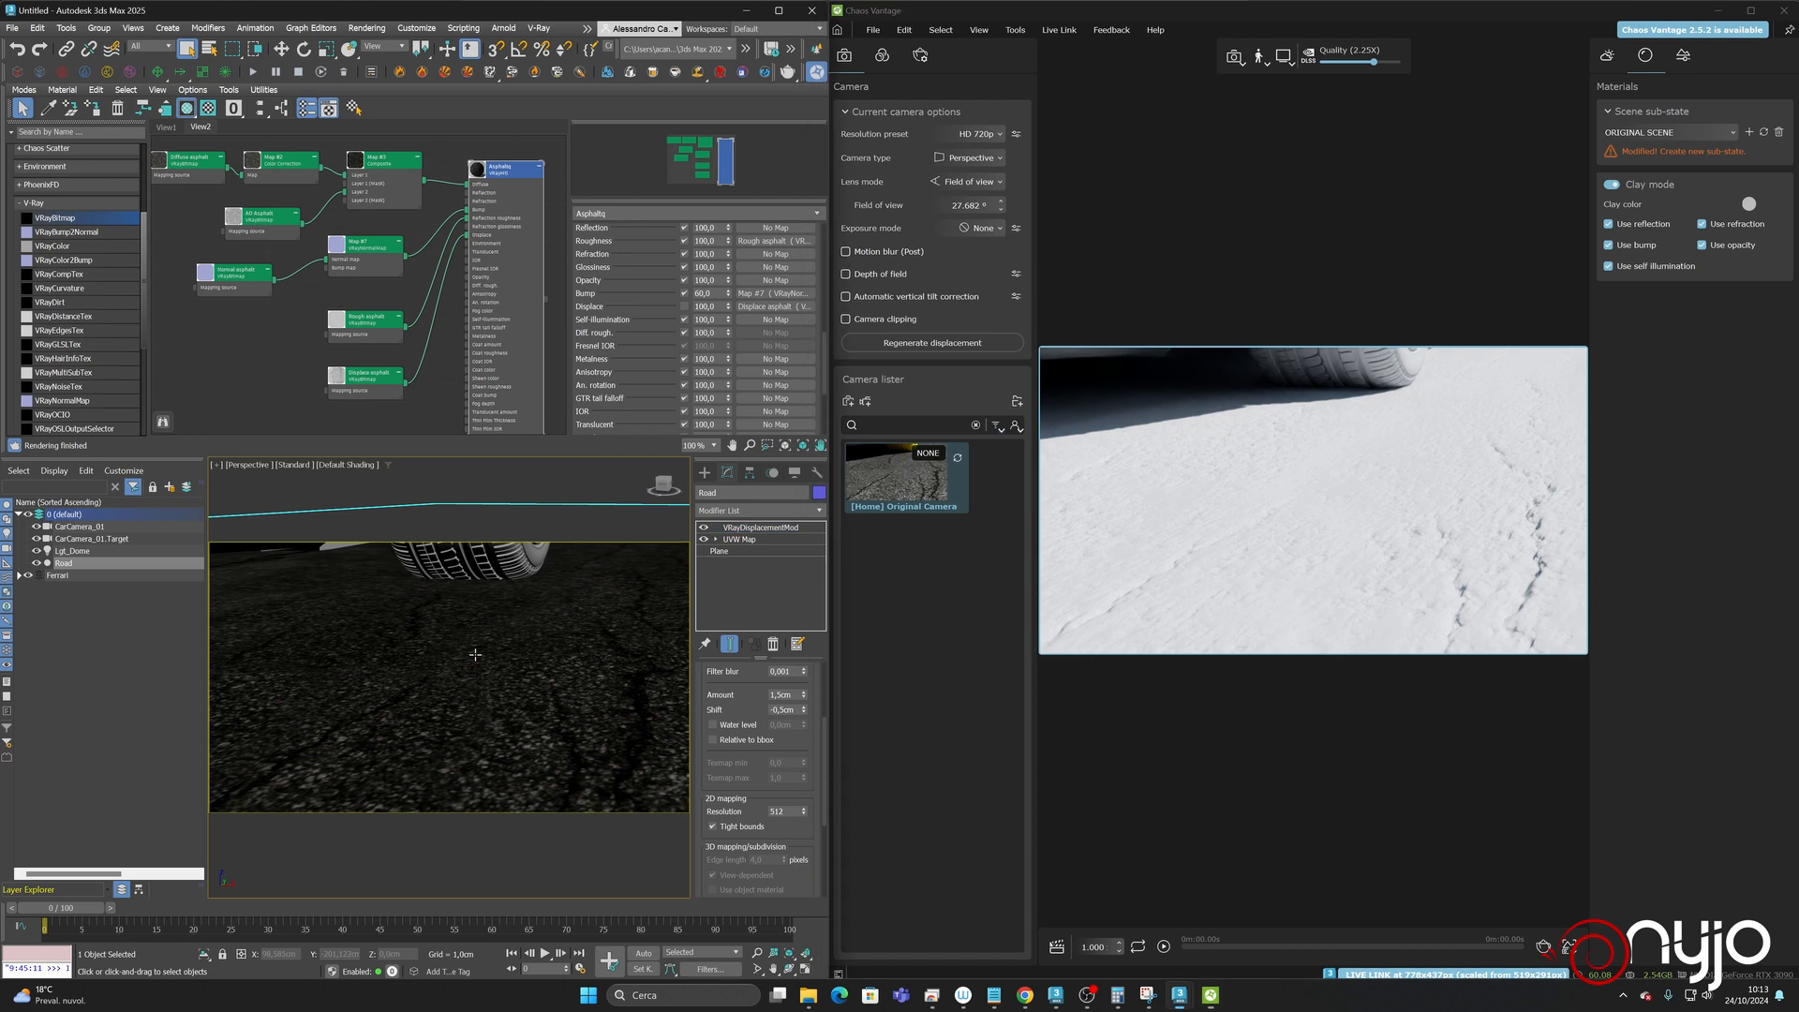
click(739, 551)
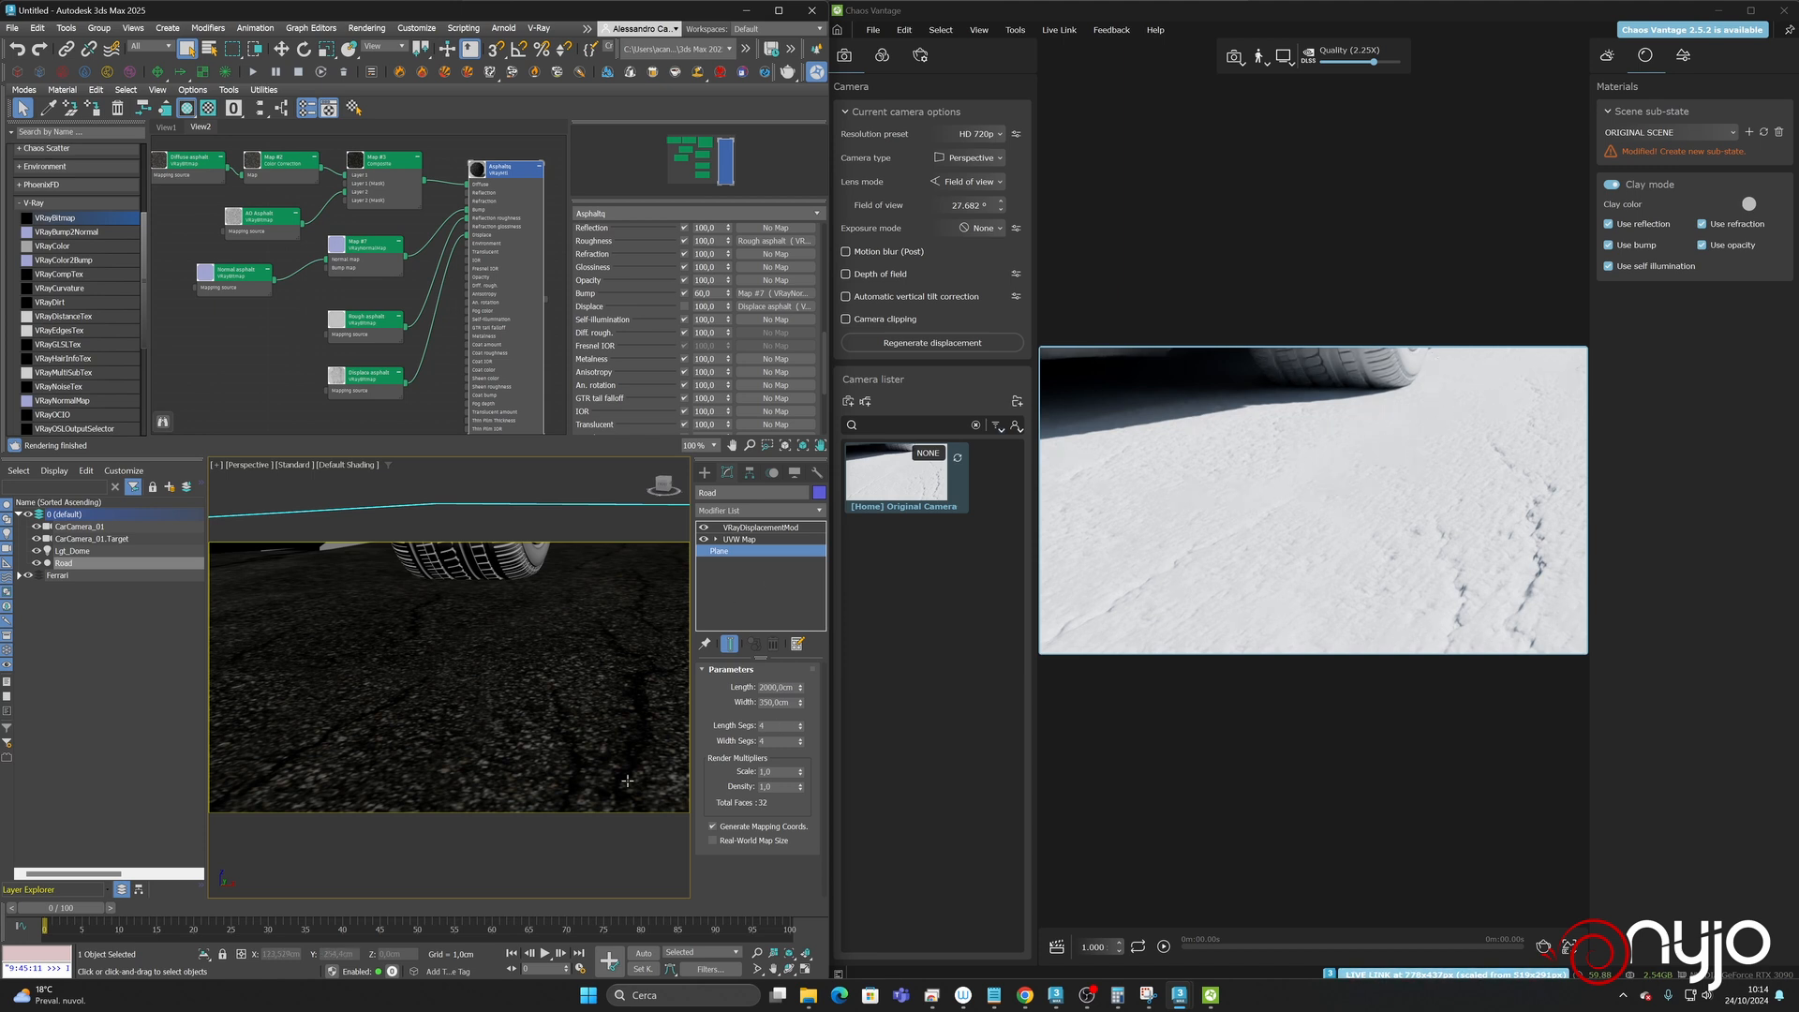
click(757, 953)
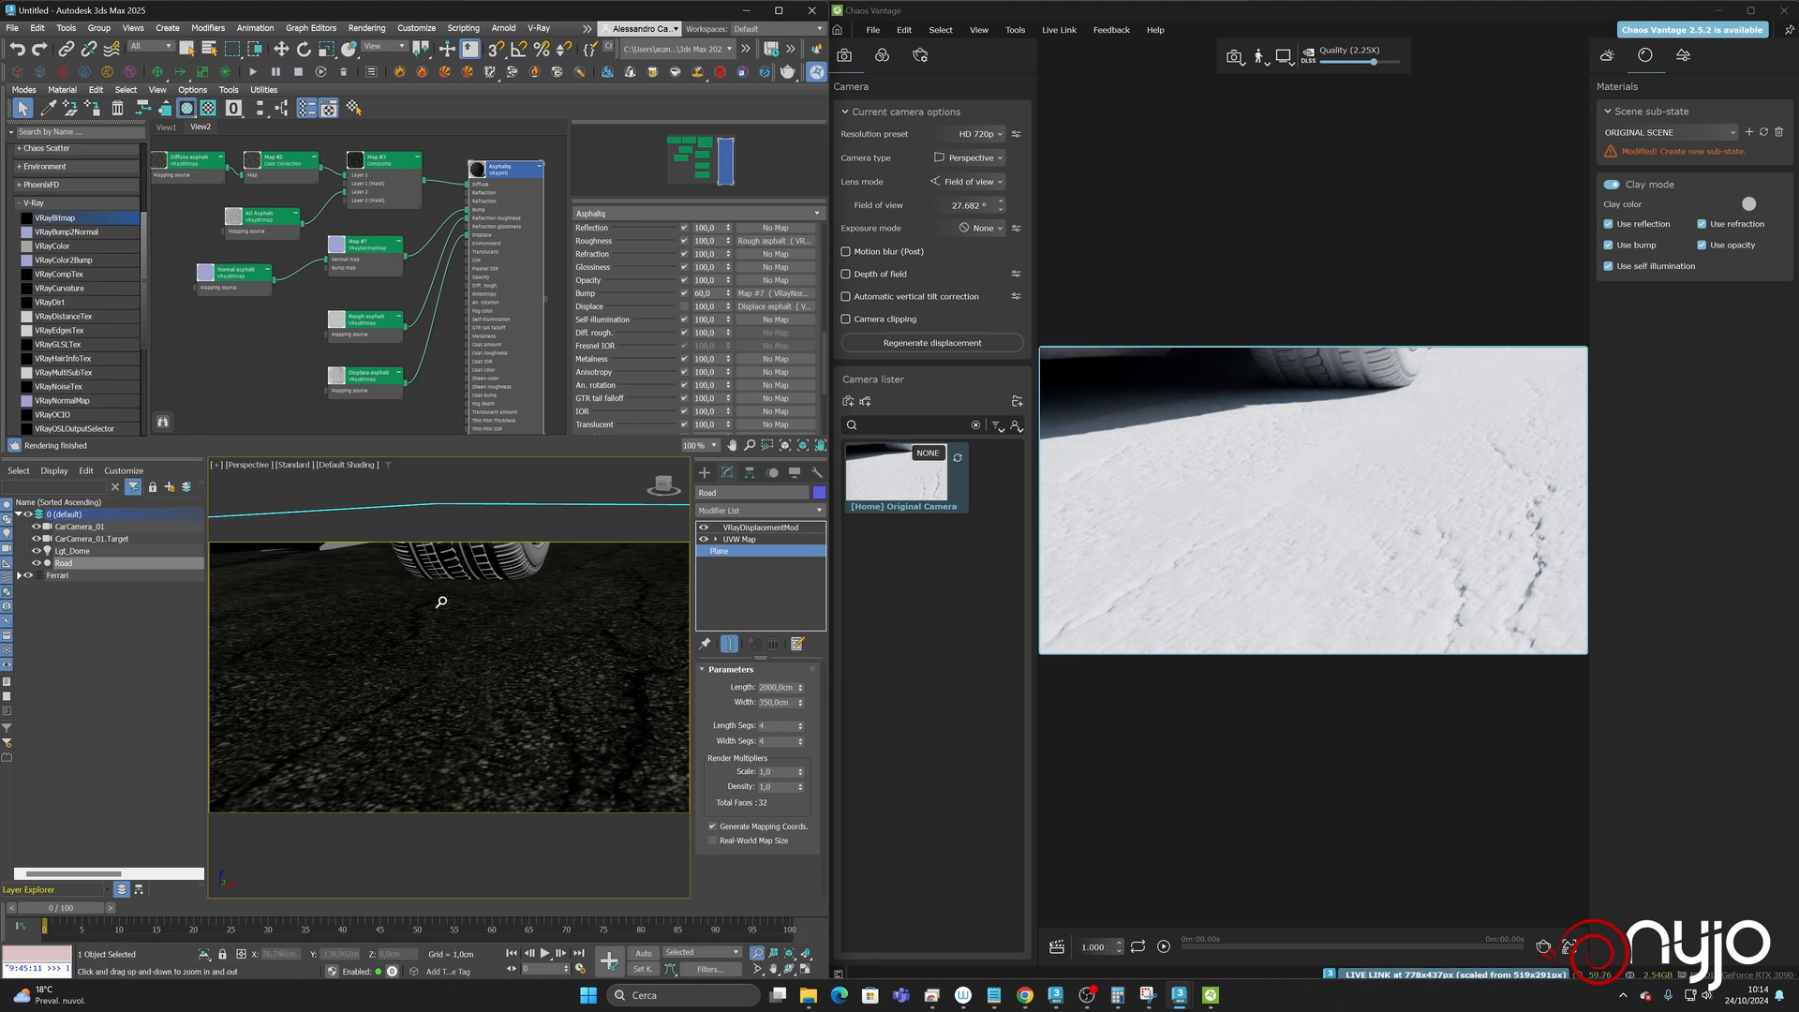
drag(442, 603, 514, 704)
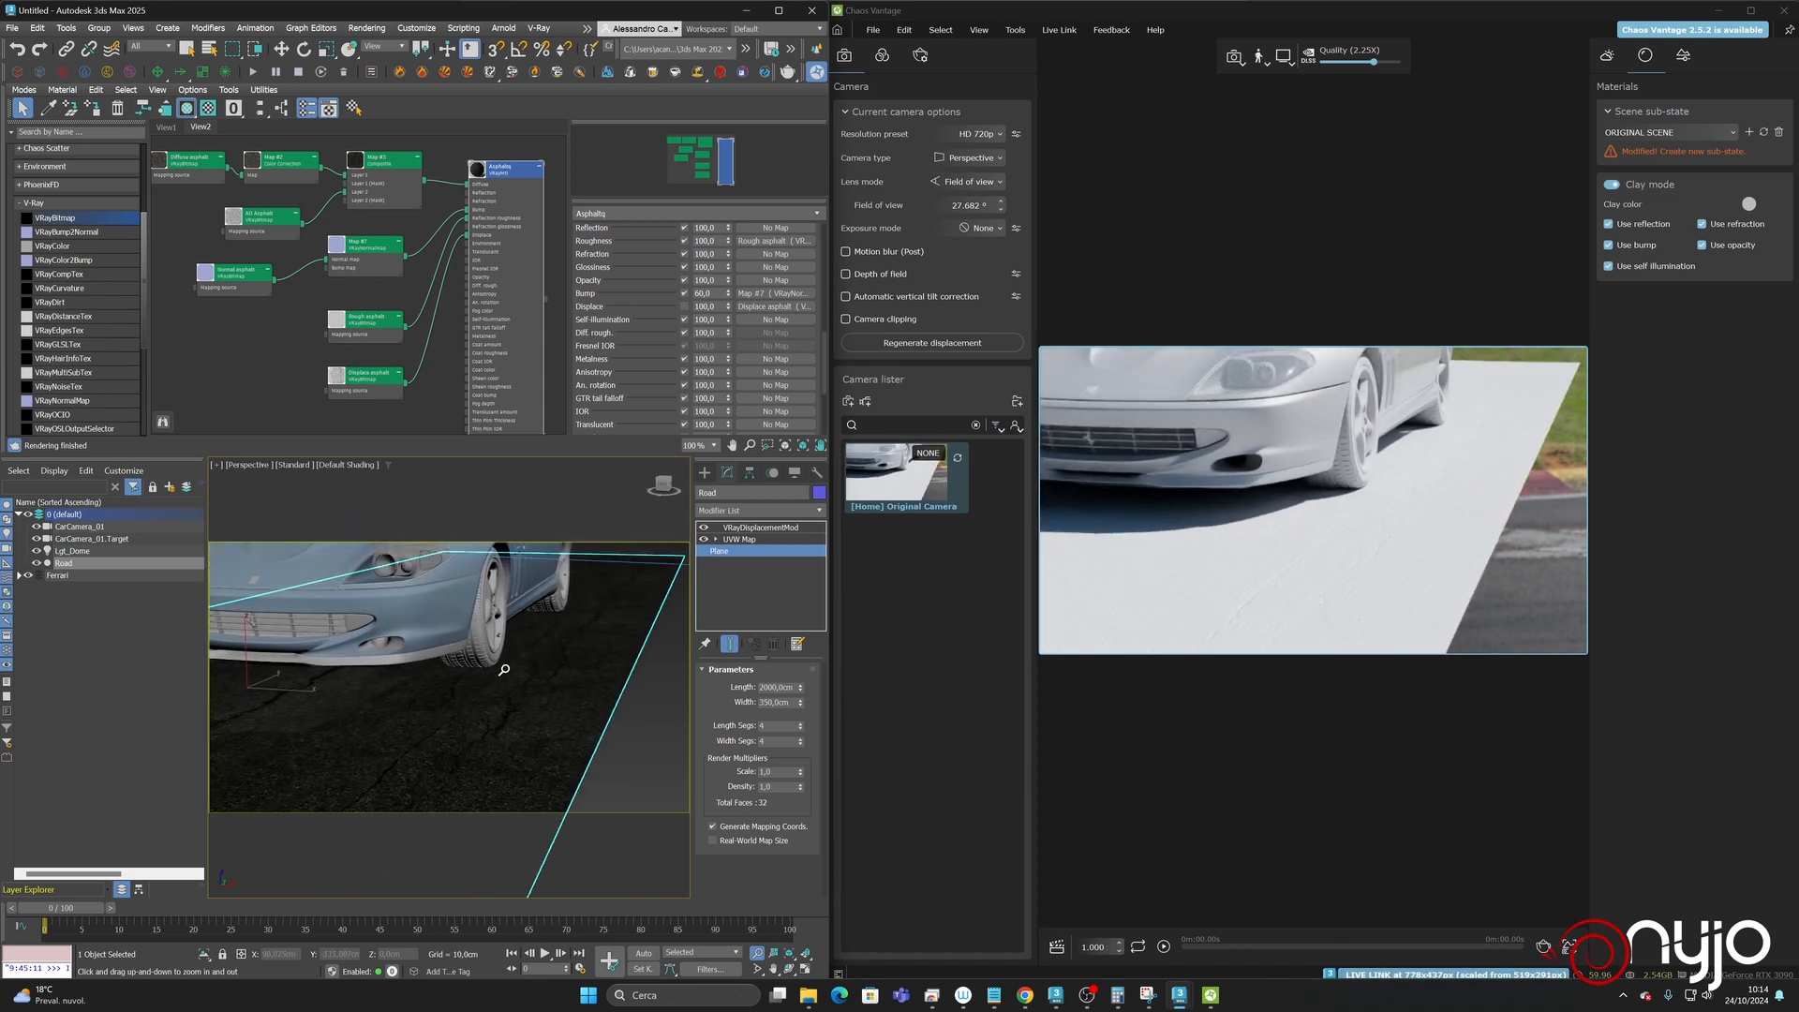
drag(474, 645, 500, 721)
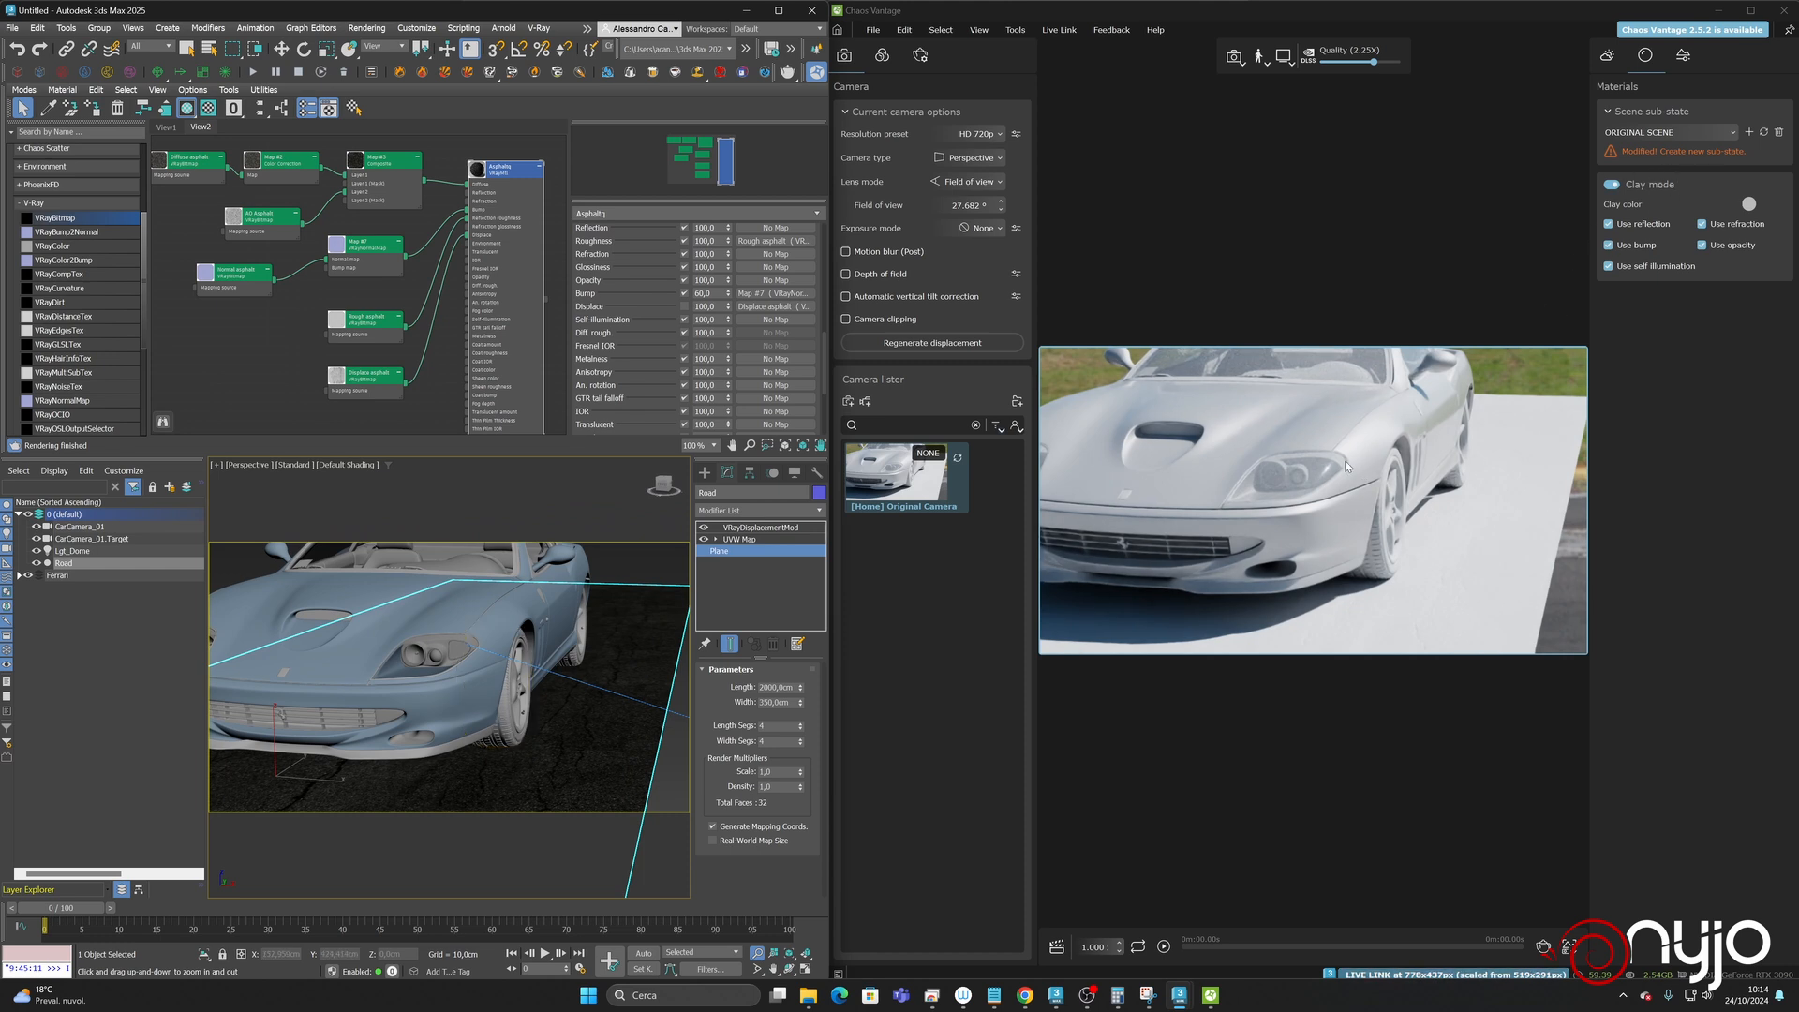
- Switch to Chaos Vantage and exclude reflection, refraction, bump, opacity and self illumination from clay mode
click(1609, 224)
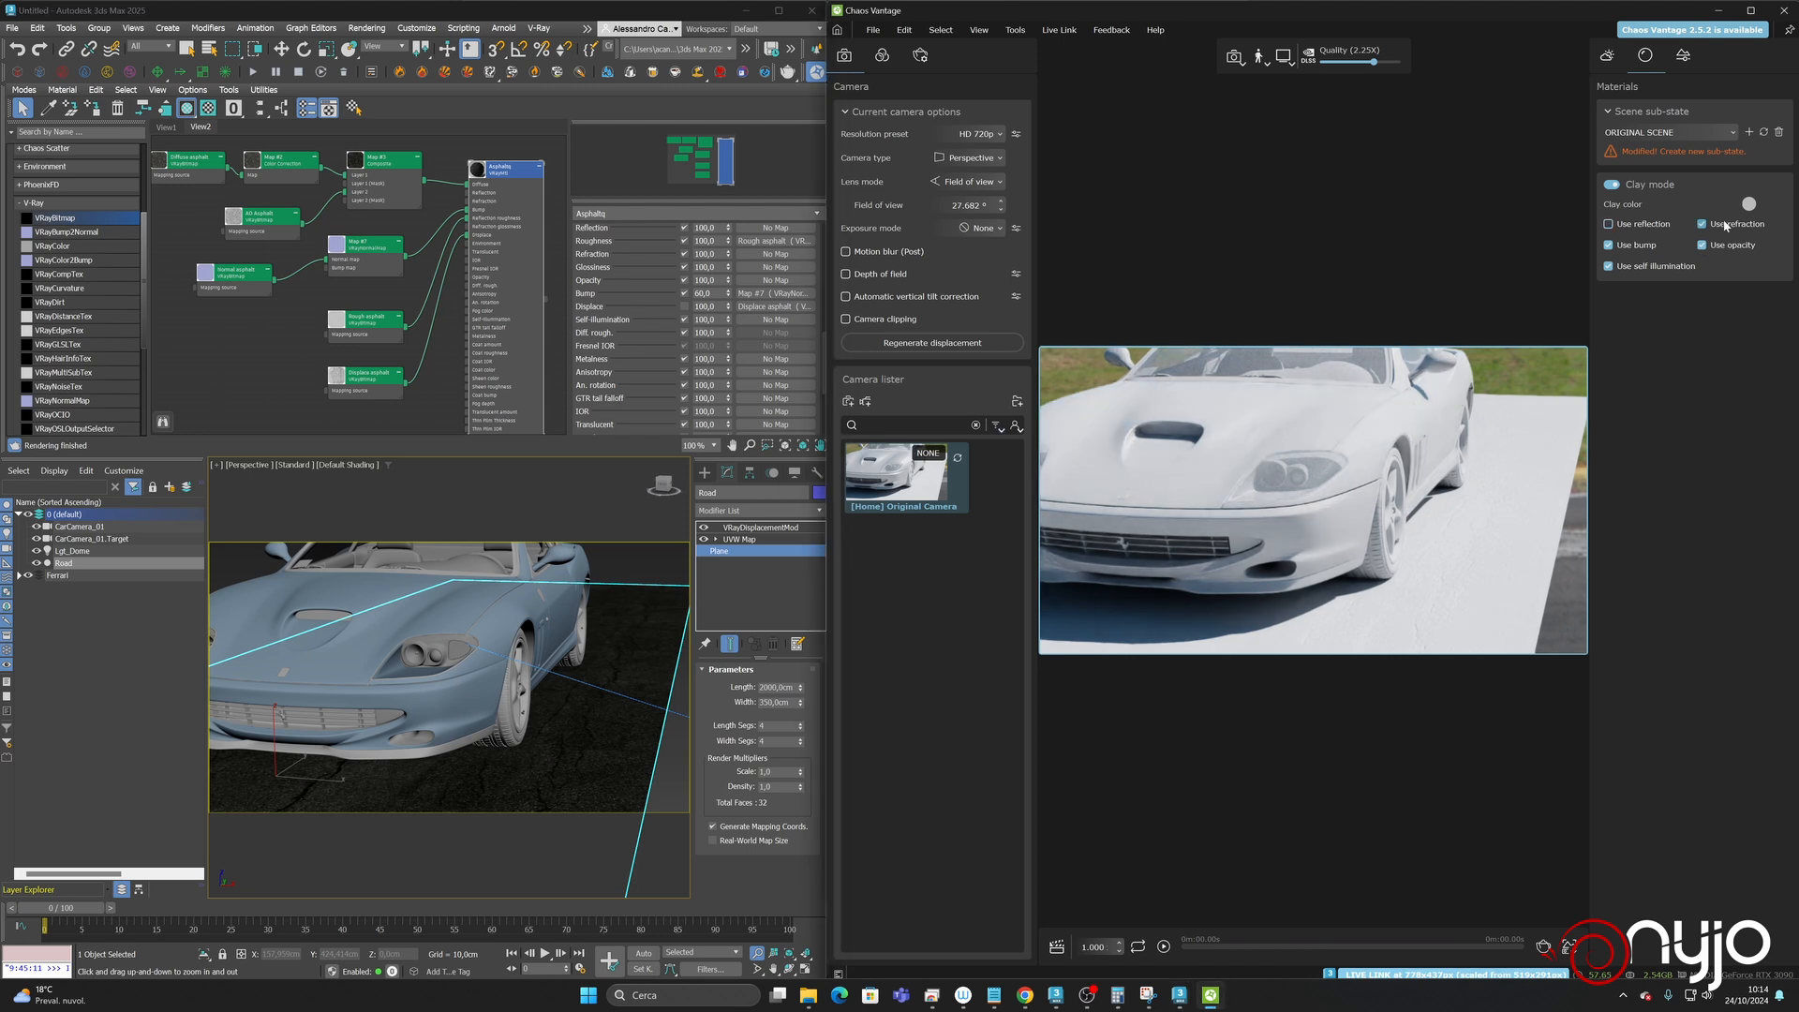
click(1702, 224)
click(1609, 245)
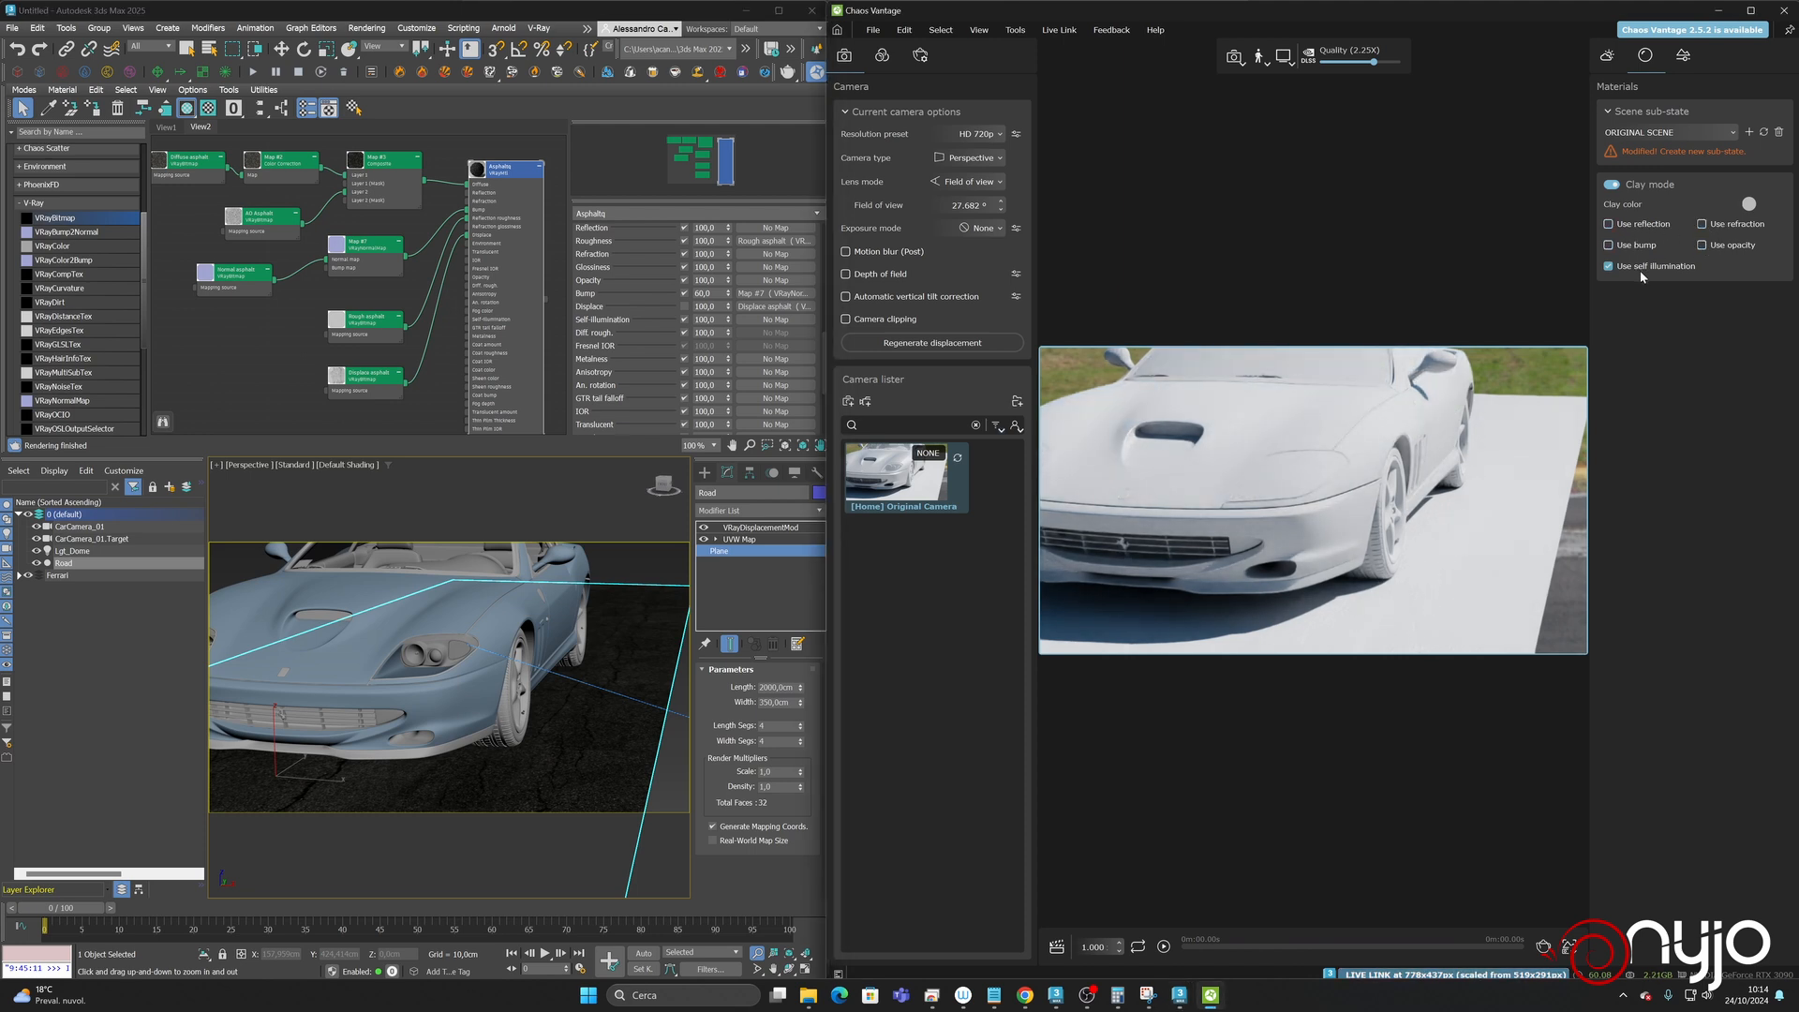
drag(1372, 562, 1407, 550)
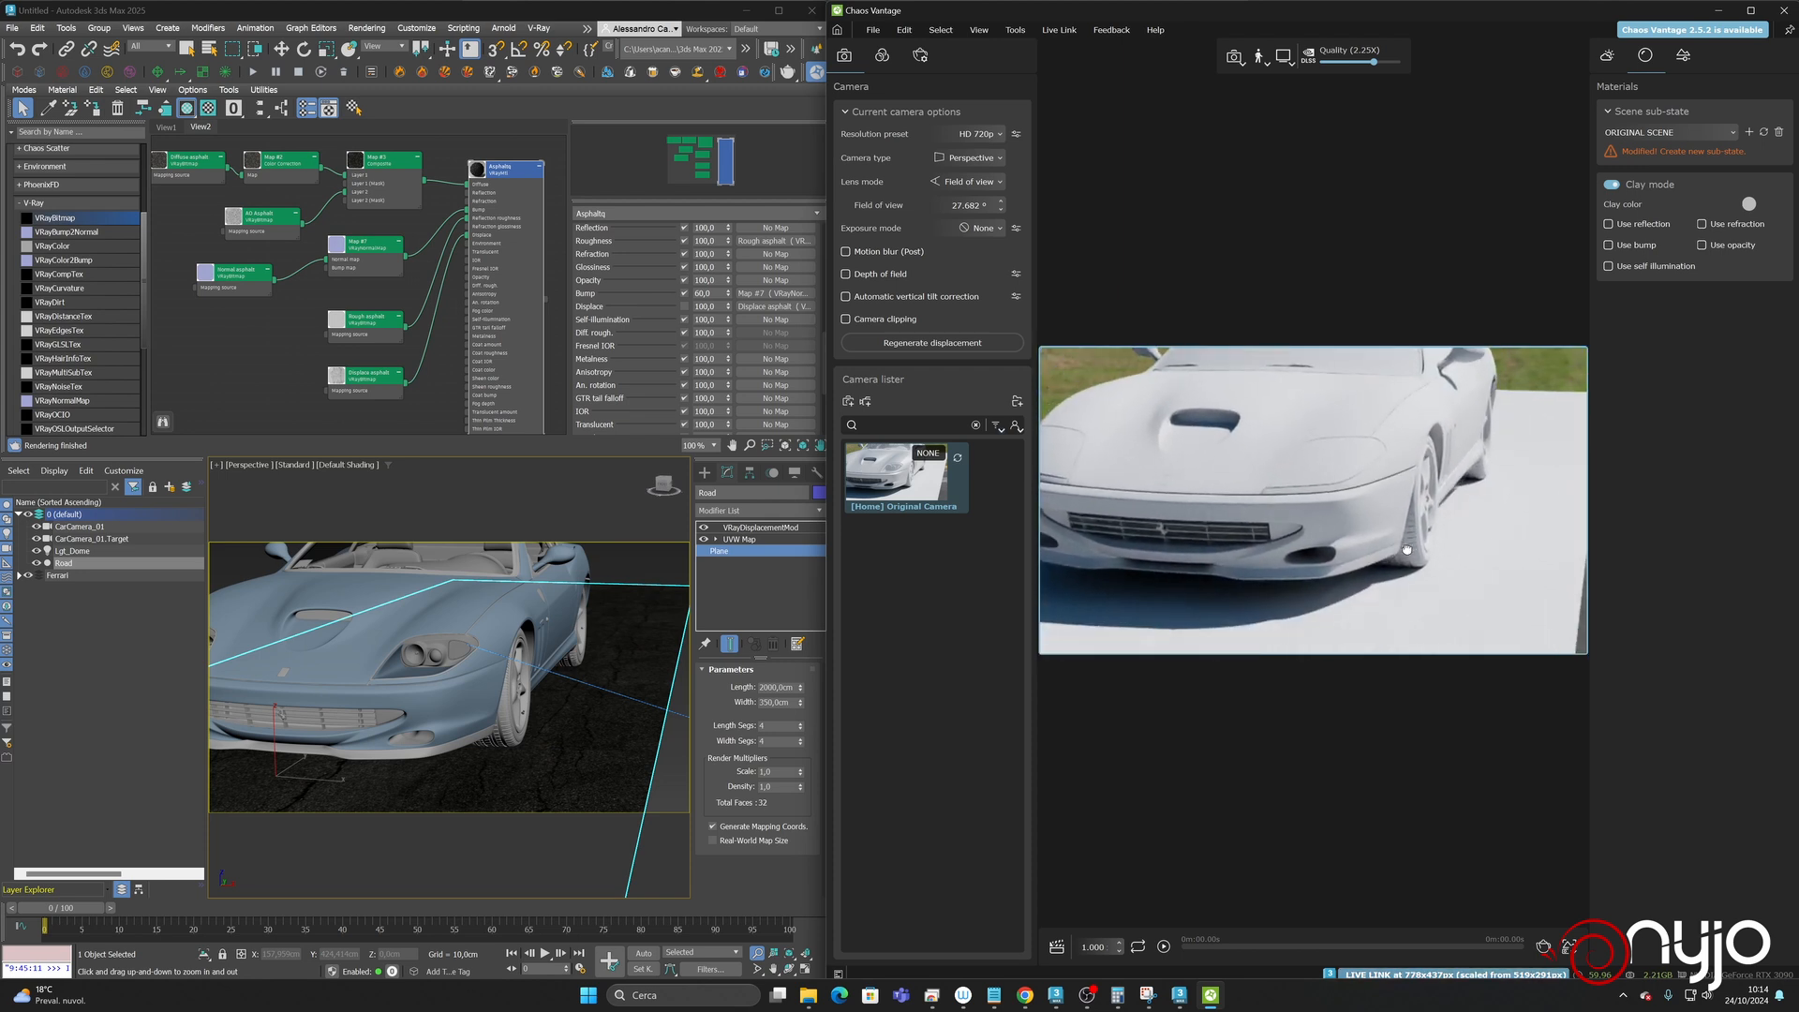
- Re-enable reflection, refraction, bump, opacity and self illumination for clay mode
click(1615, 224)
click(1705, 224)
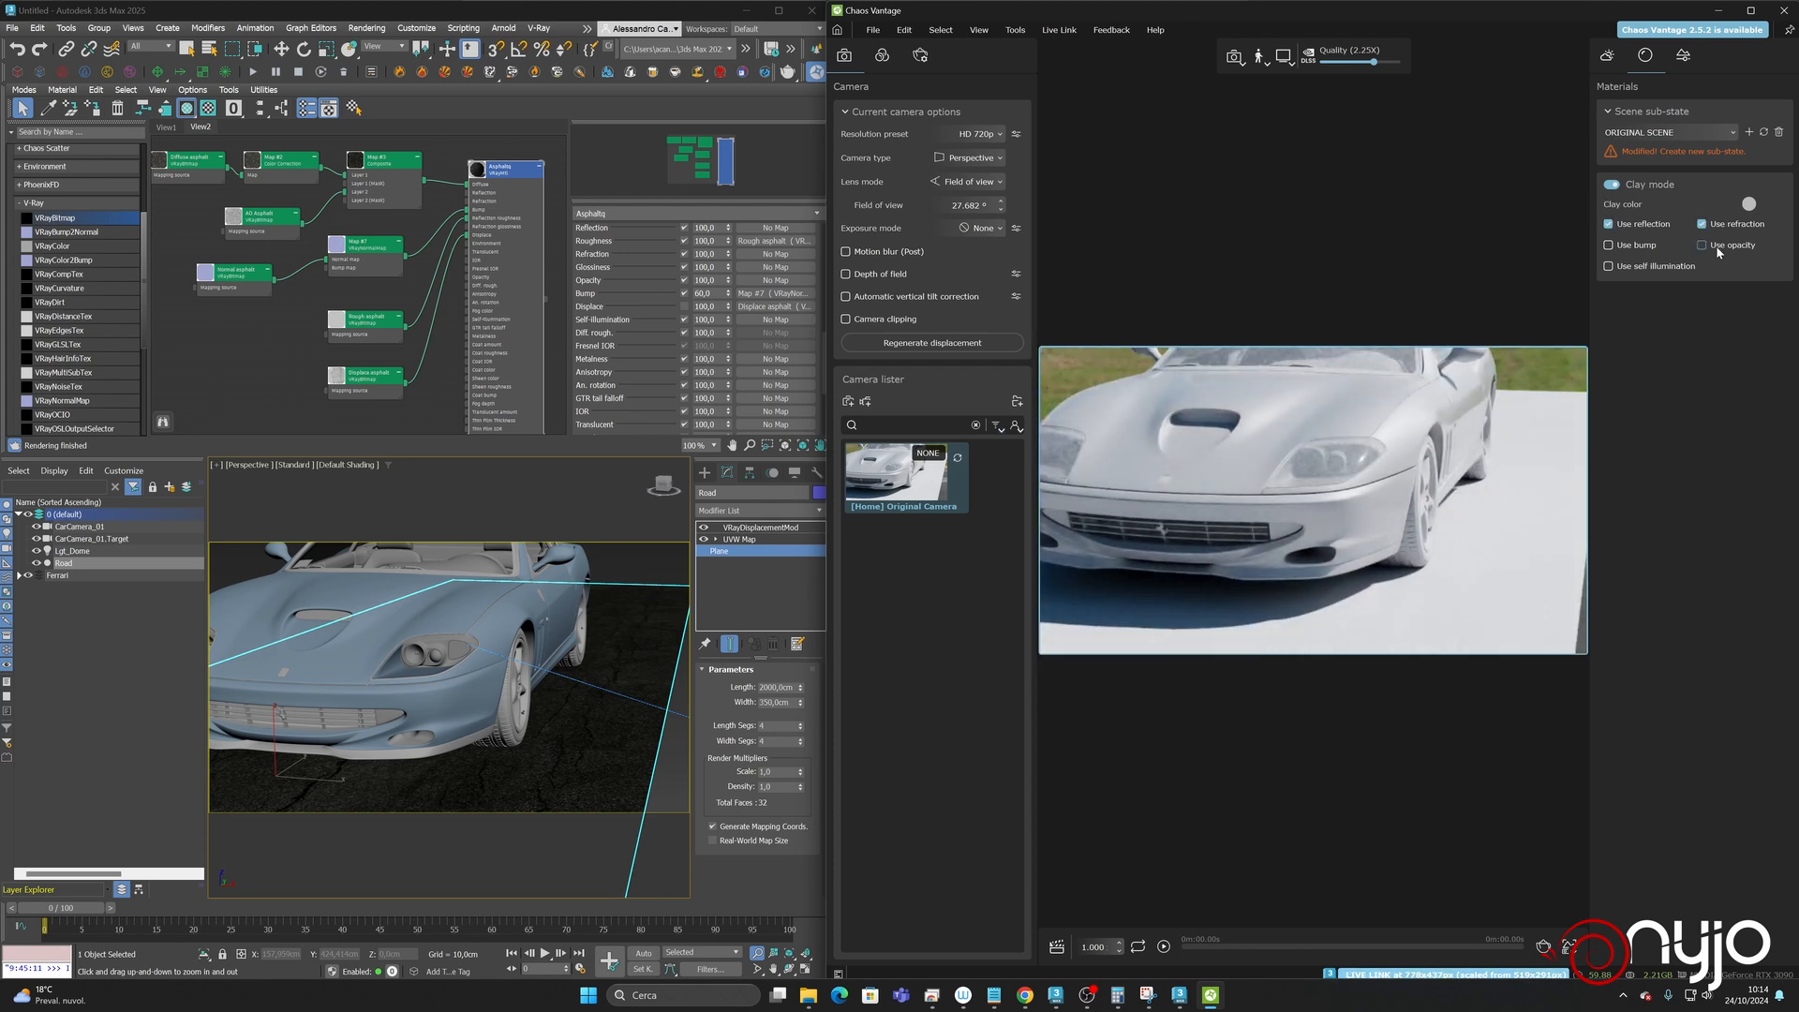
click(1639, 246)
click(1649, 267)
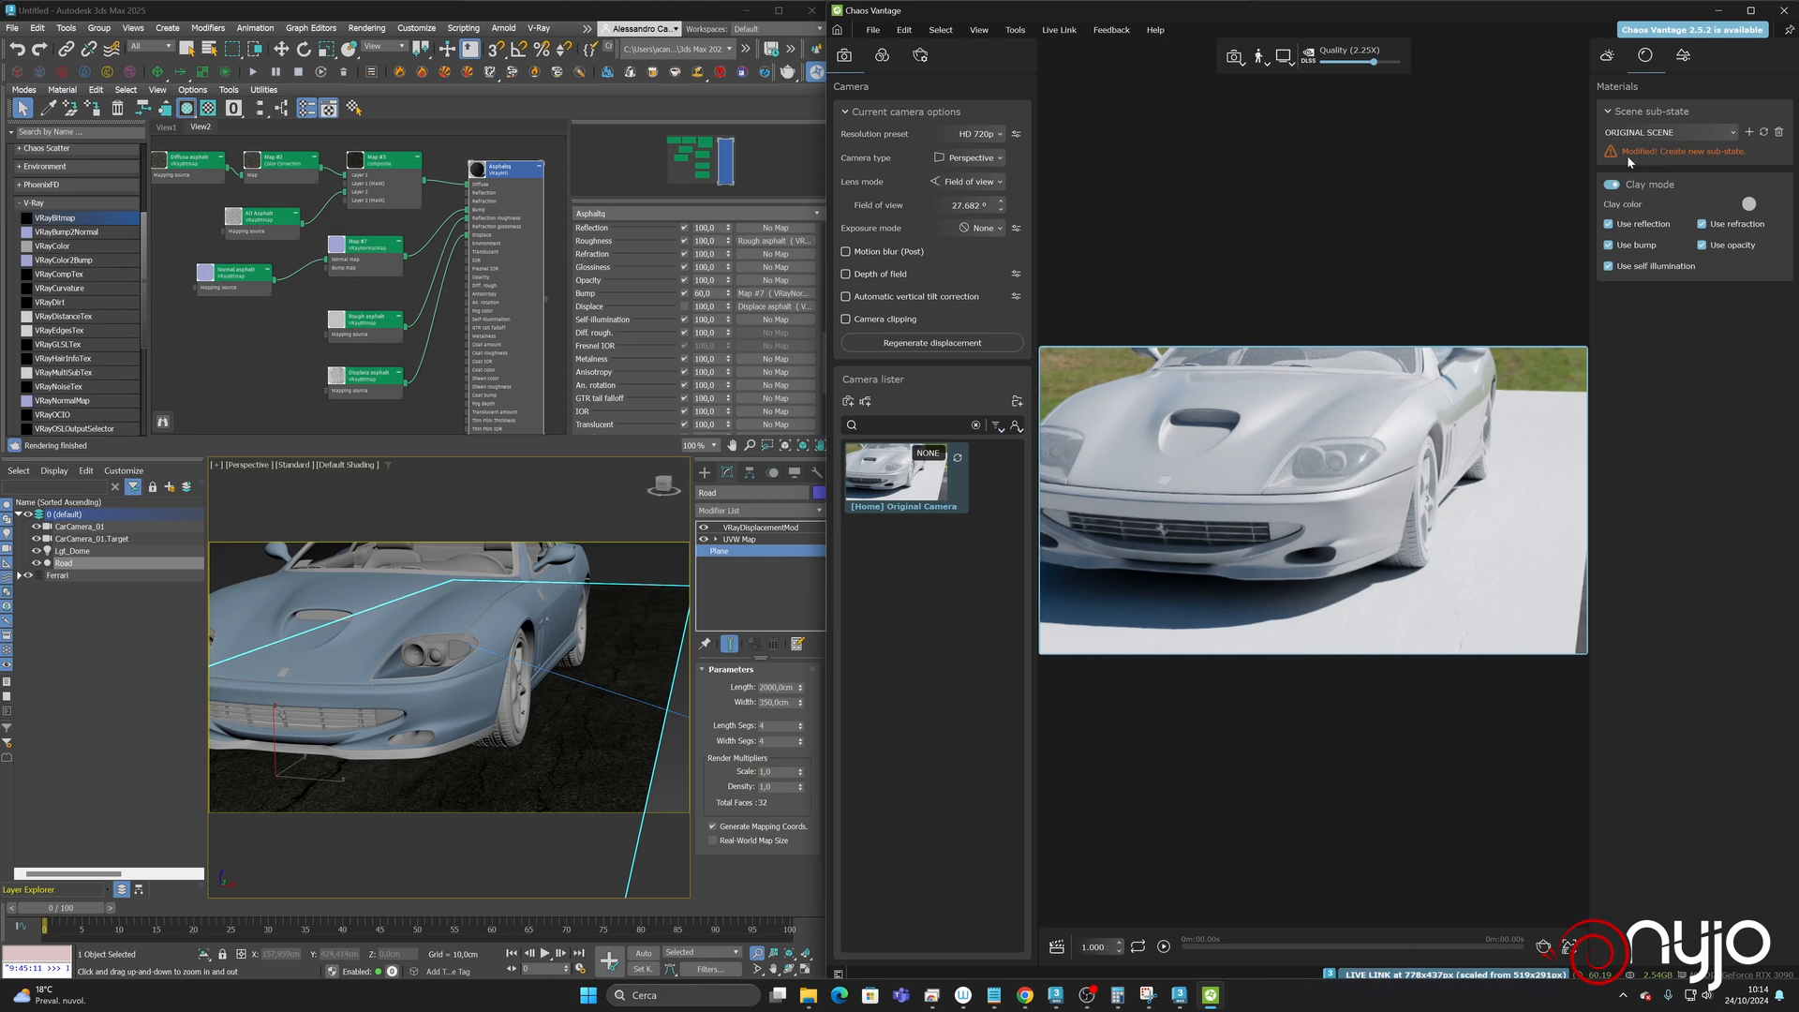
- Turn off clay mode and inspect the textured asphalt from a low angle in front of the car
click(1612, 184)
middle_drag(1412, 552, 1563, 370)
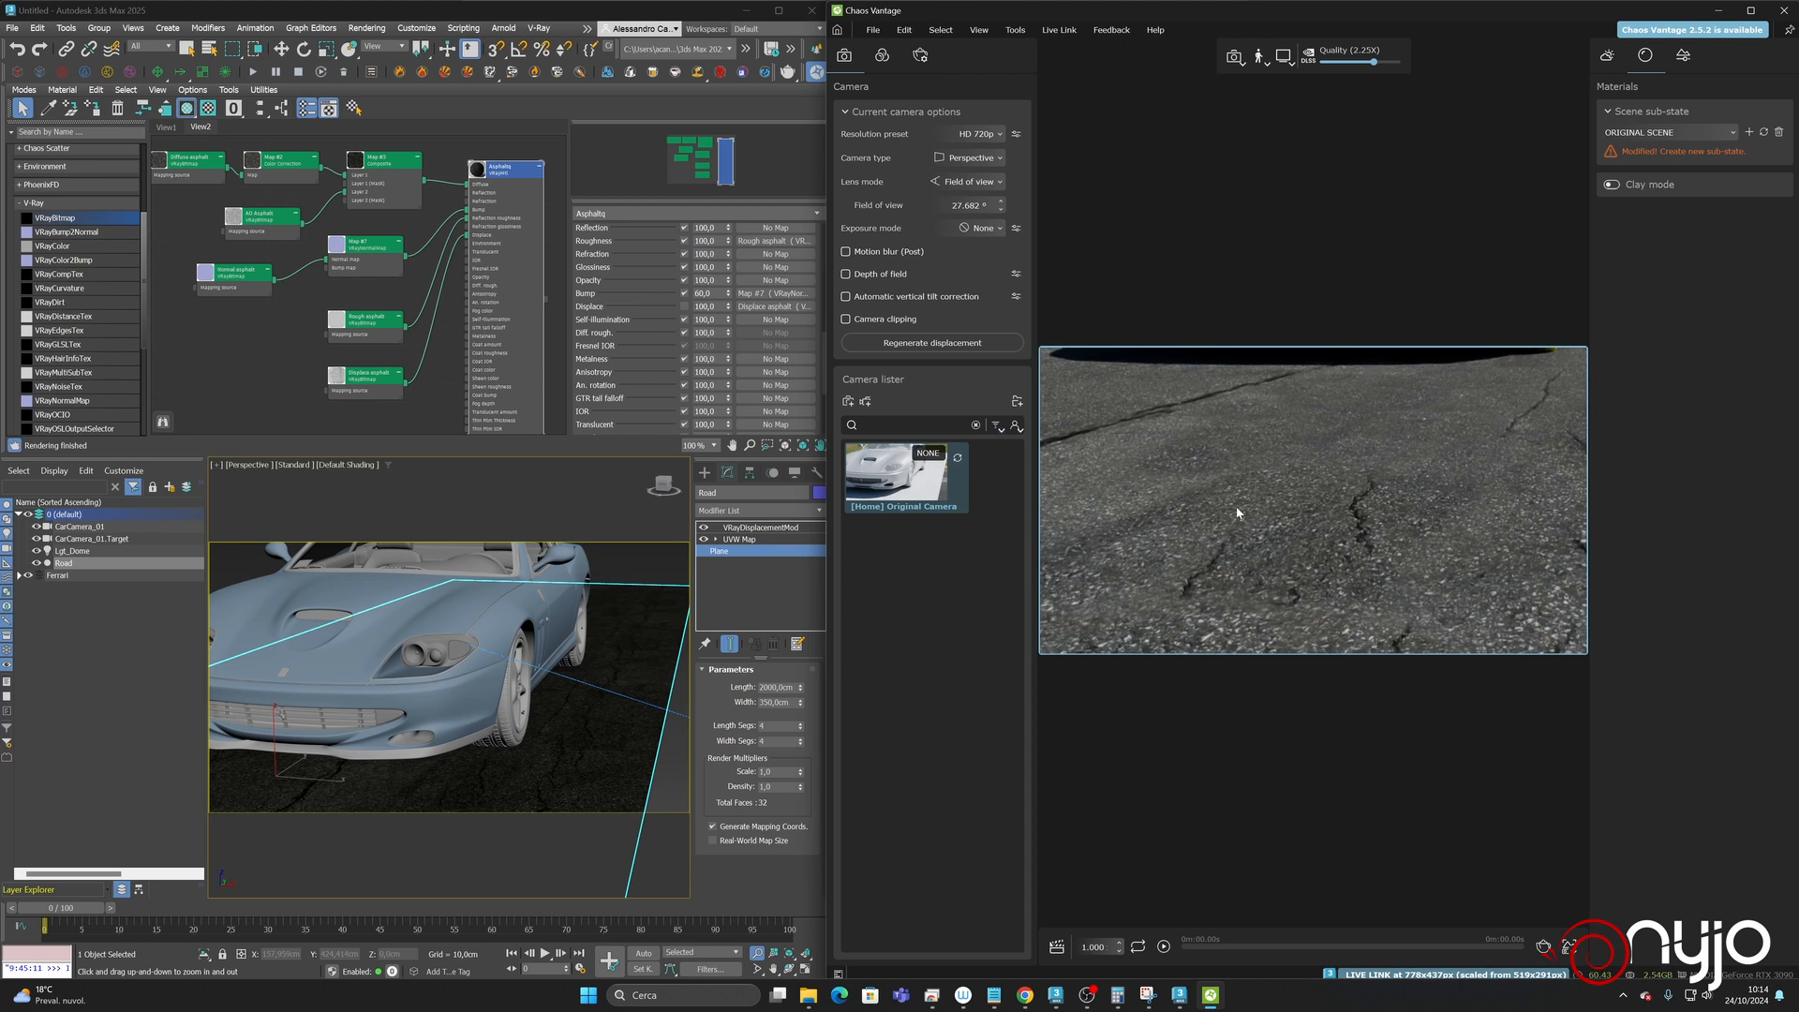
mouse_move(1274, 522)
right_down()
mouse_move(1414, 531)
mouse_move(1326, 487)
mouse_move(1283, 502)
mouse_move(1396, 483)
mouse_move(1228, 511)
mouse_move(1317, 516)
mouse_move(1311, 483)
right_up()
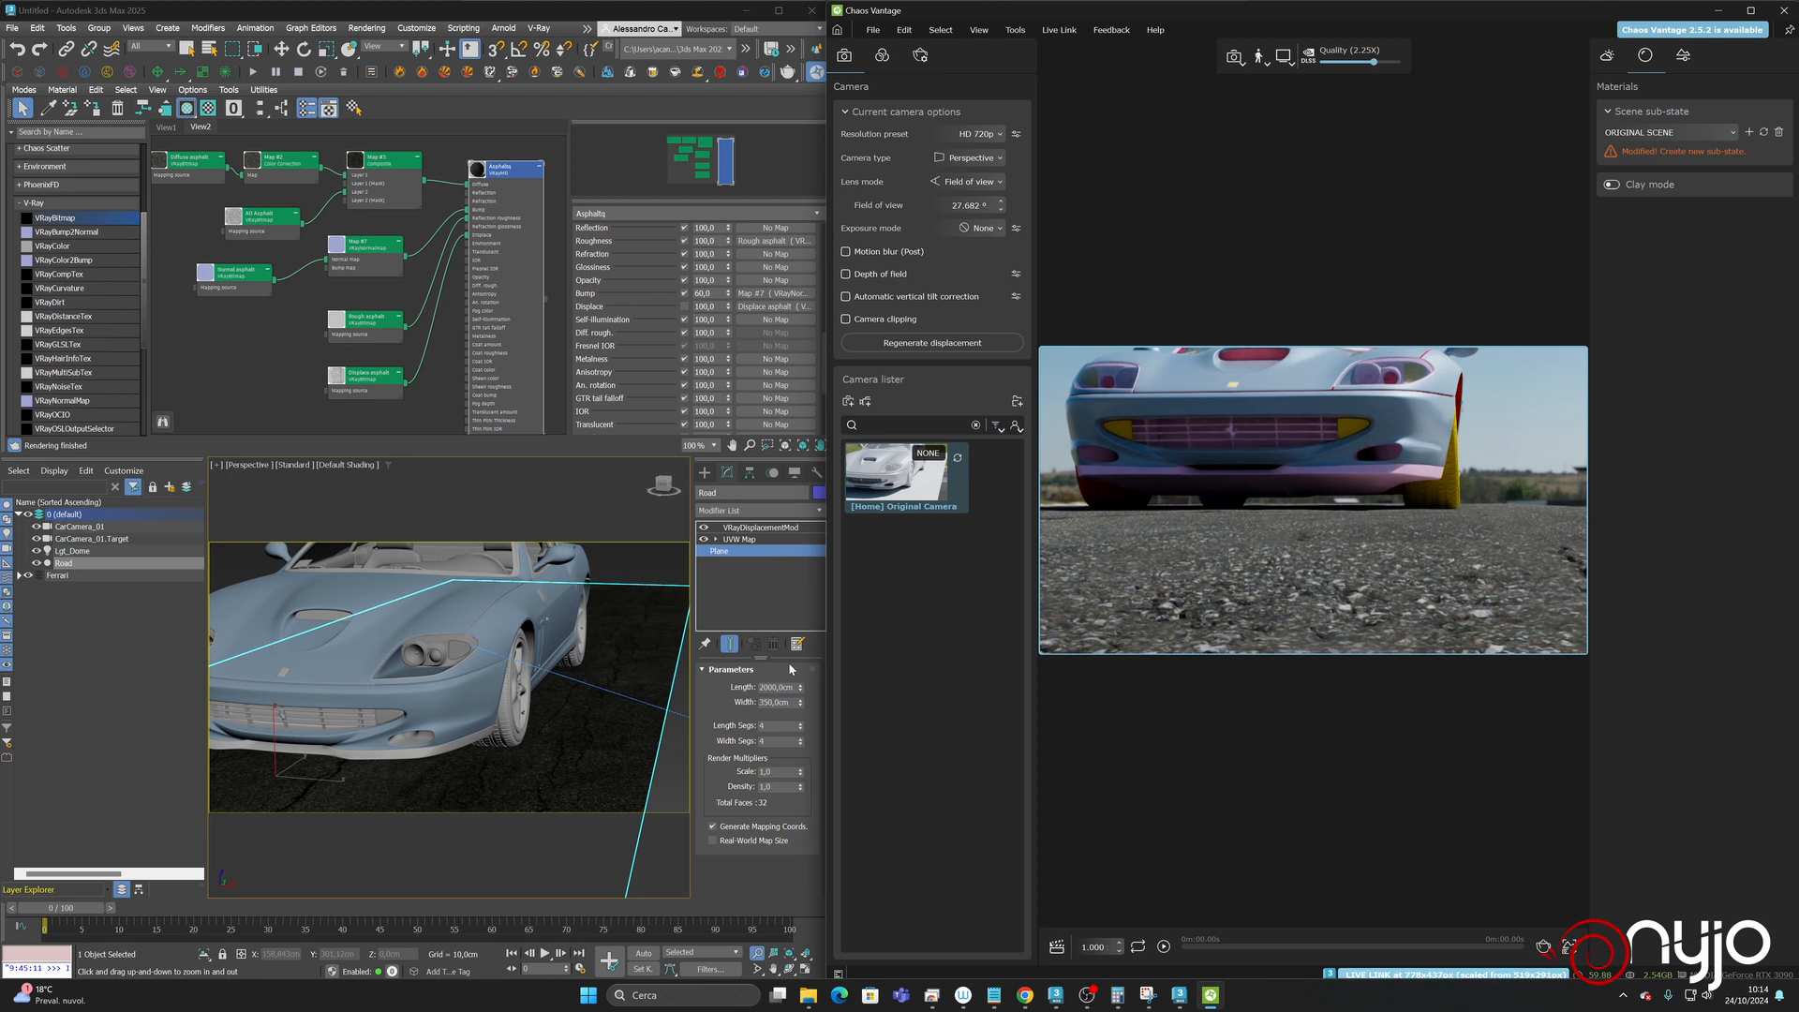
- Switch to 3ds Max and set the Road plane's length and width segments to 100
click(775, 729)
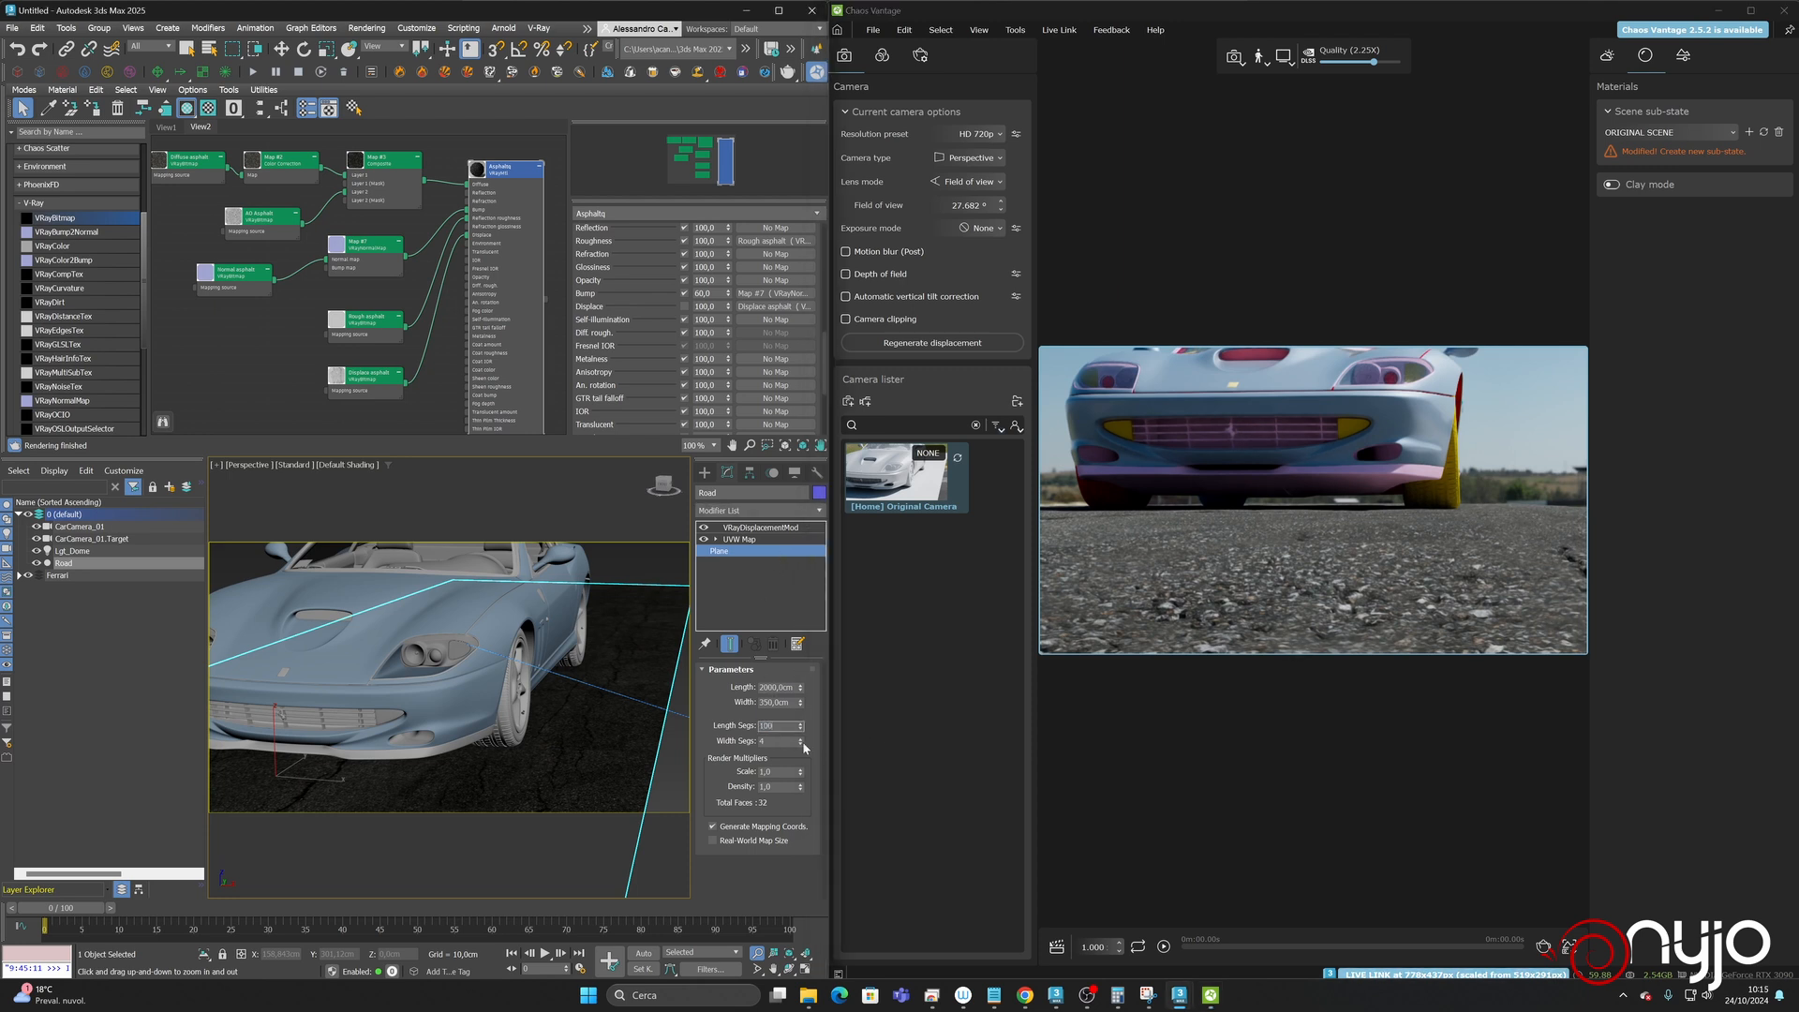
click(783, 740)
text(1)
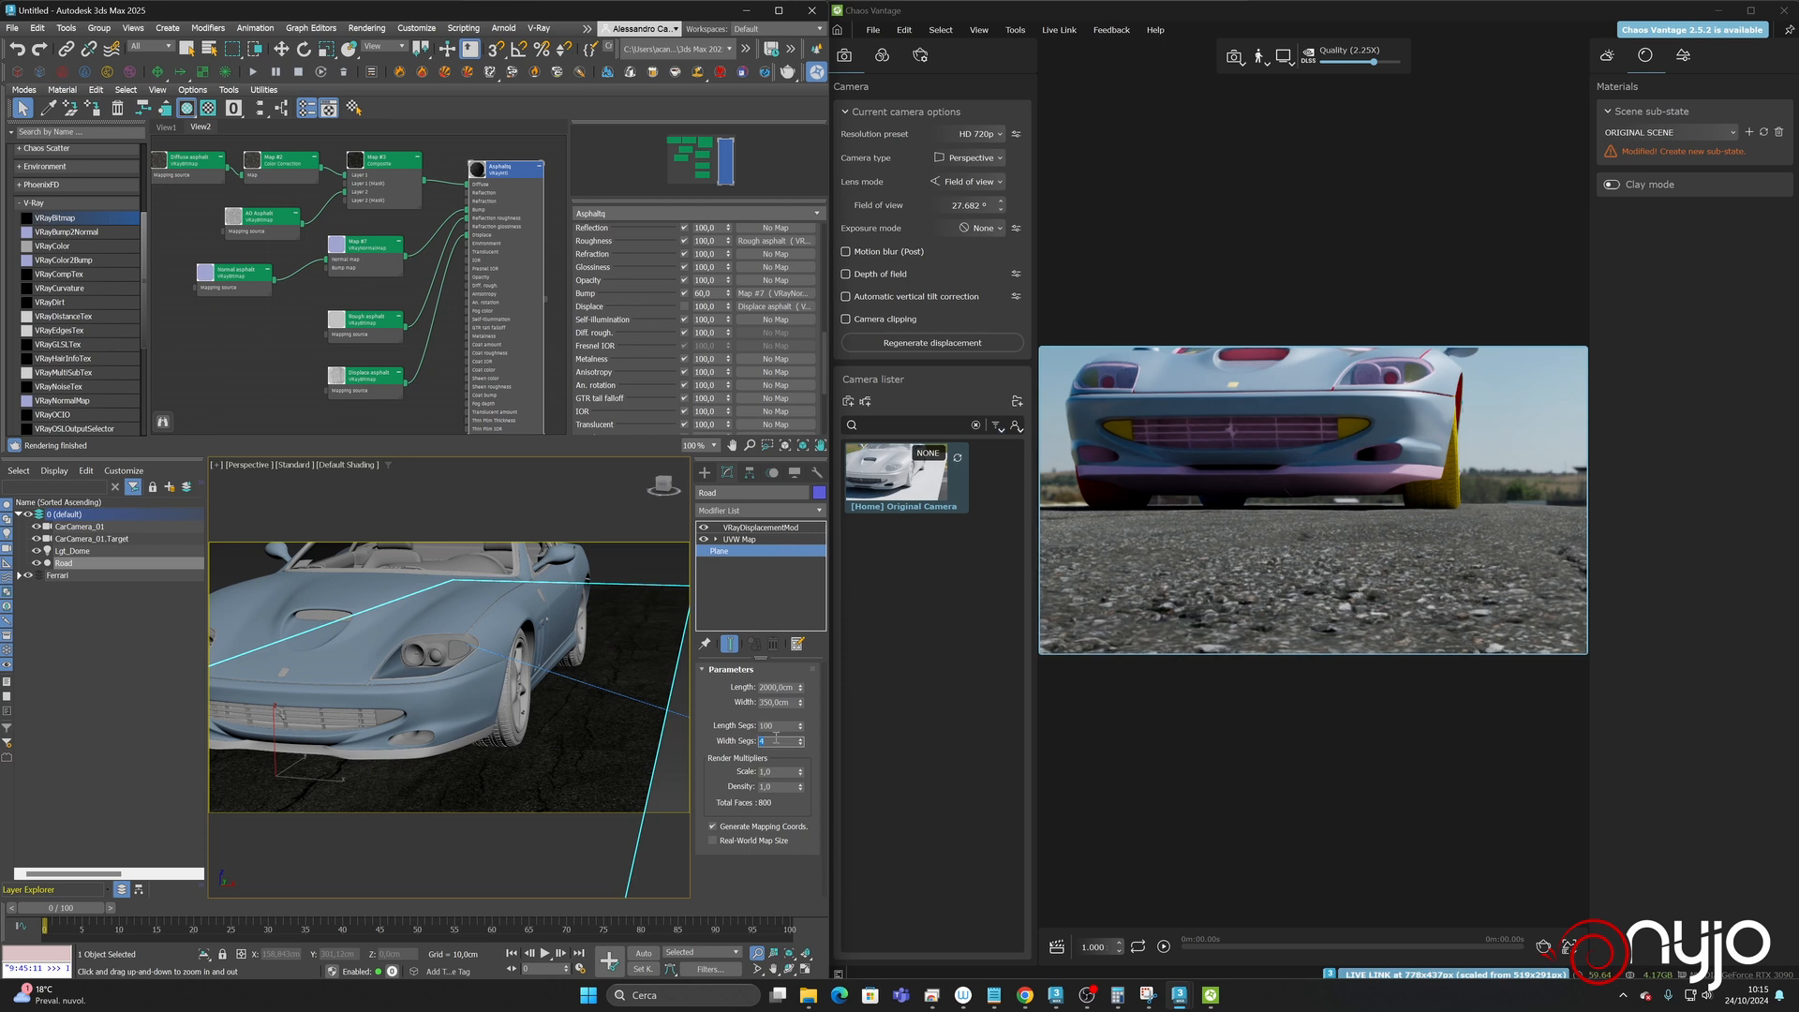
text(00)
key(Return)
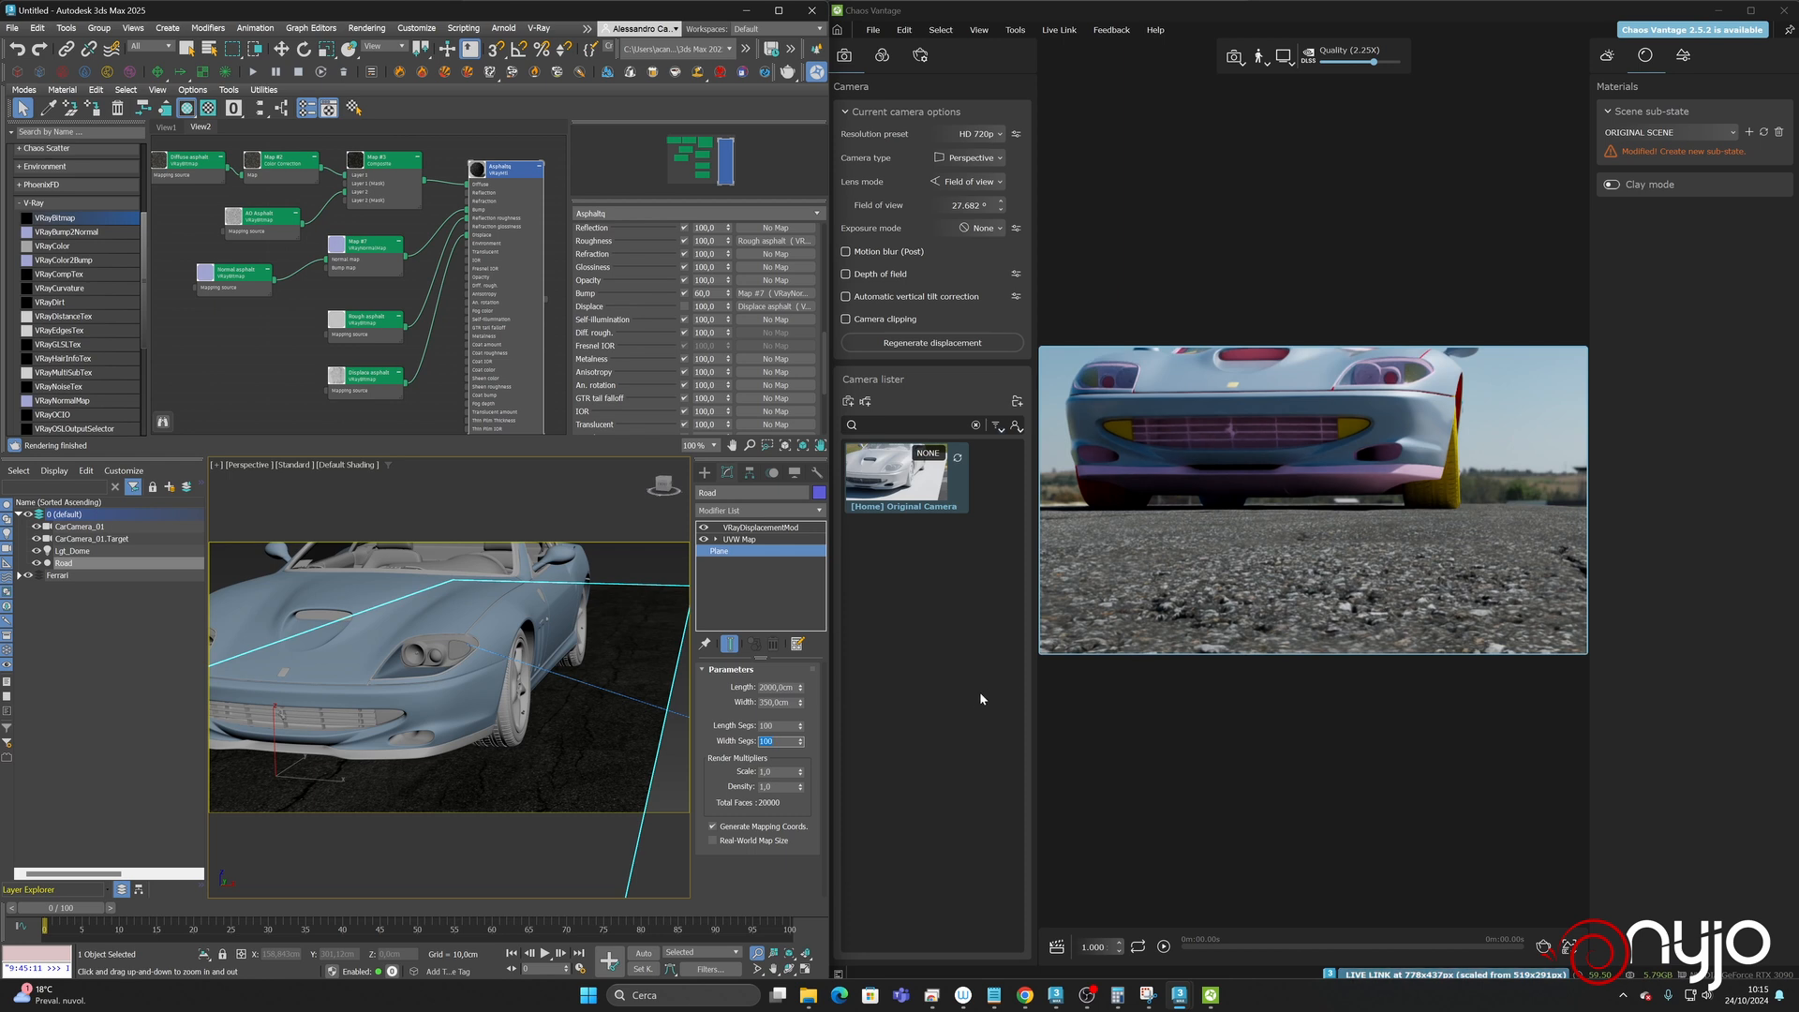
- Set the Road plane's length and width segments to 250 and check the asphalt in Chaos Vantage
click(778, 725)
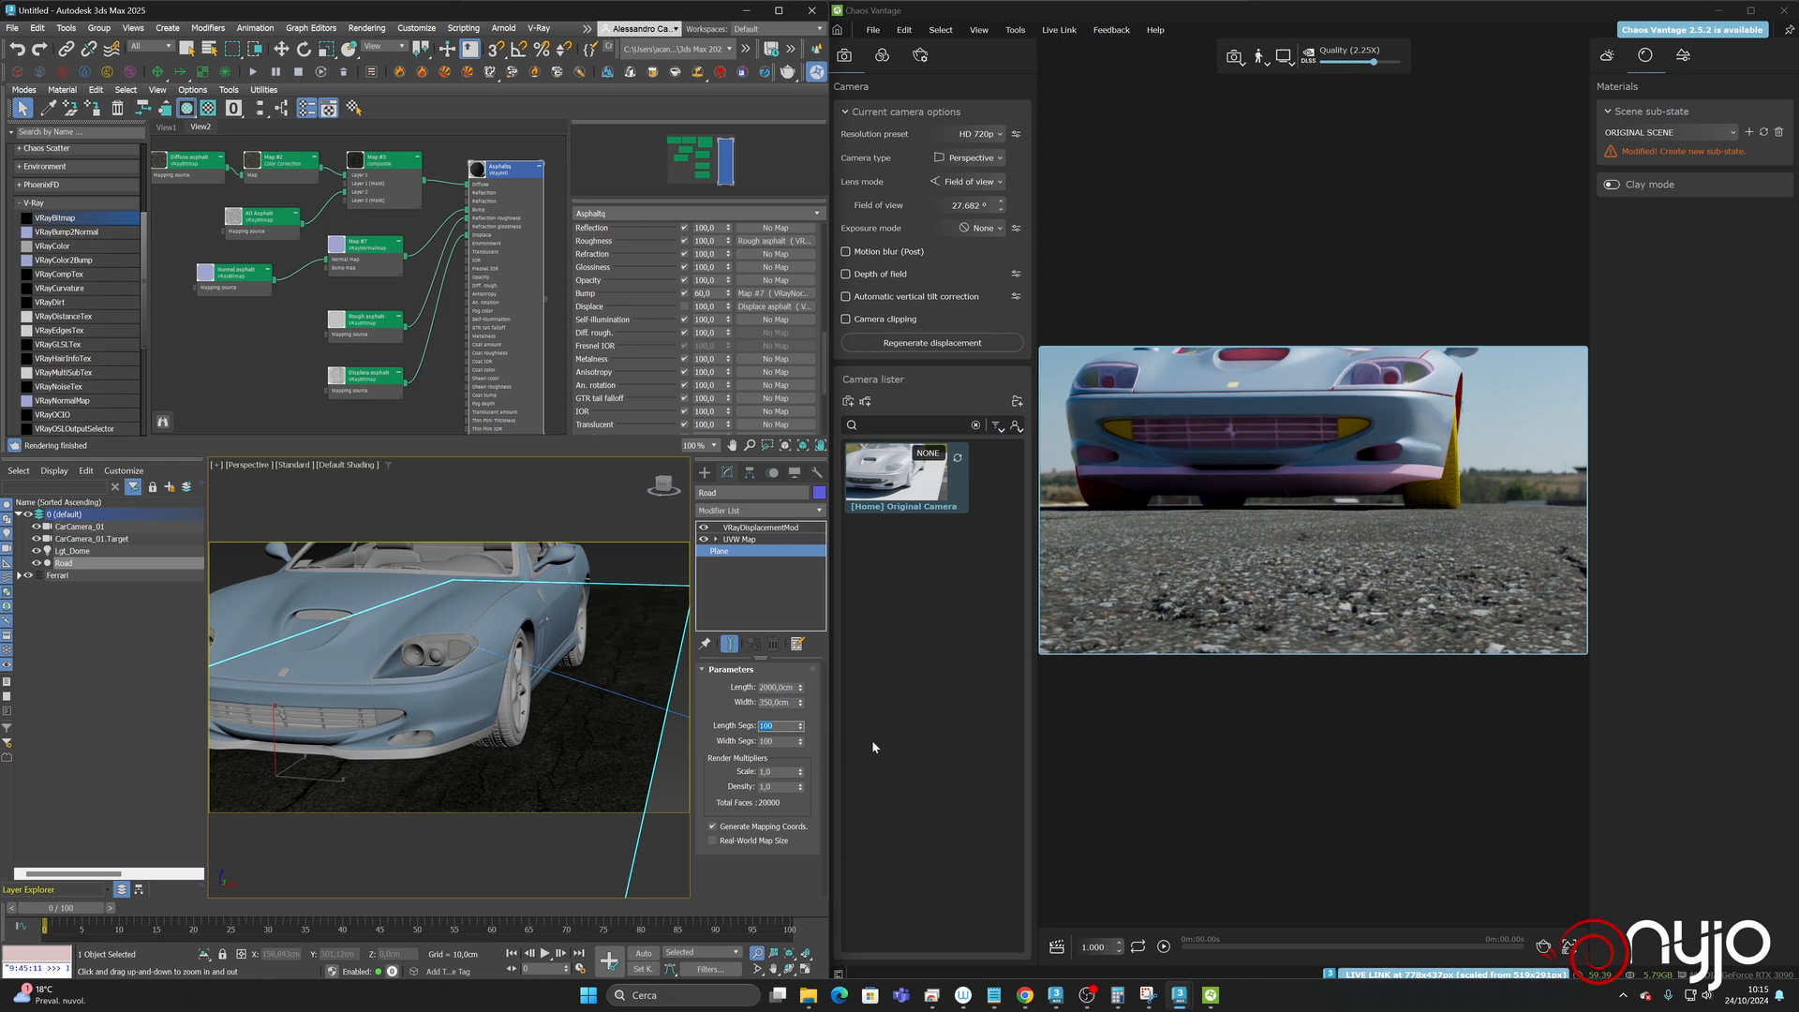
text(250)
click(784, 740)
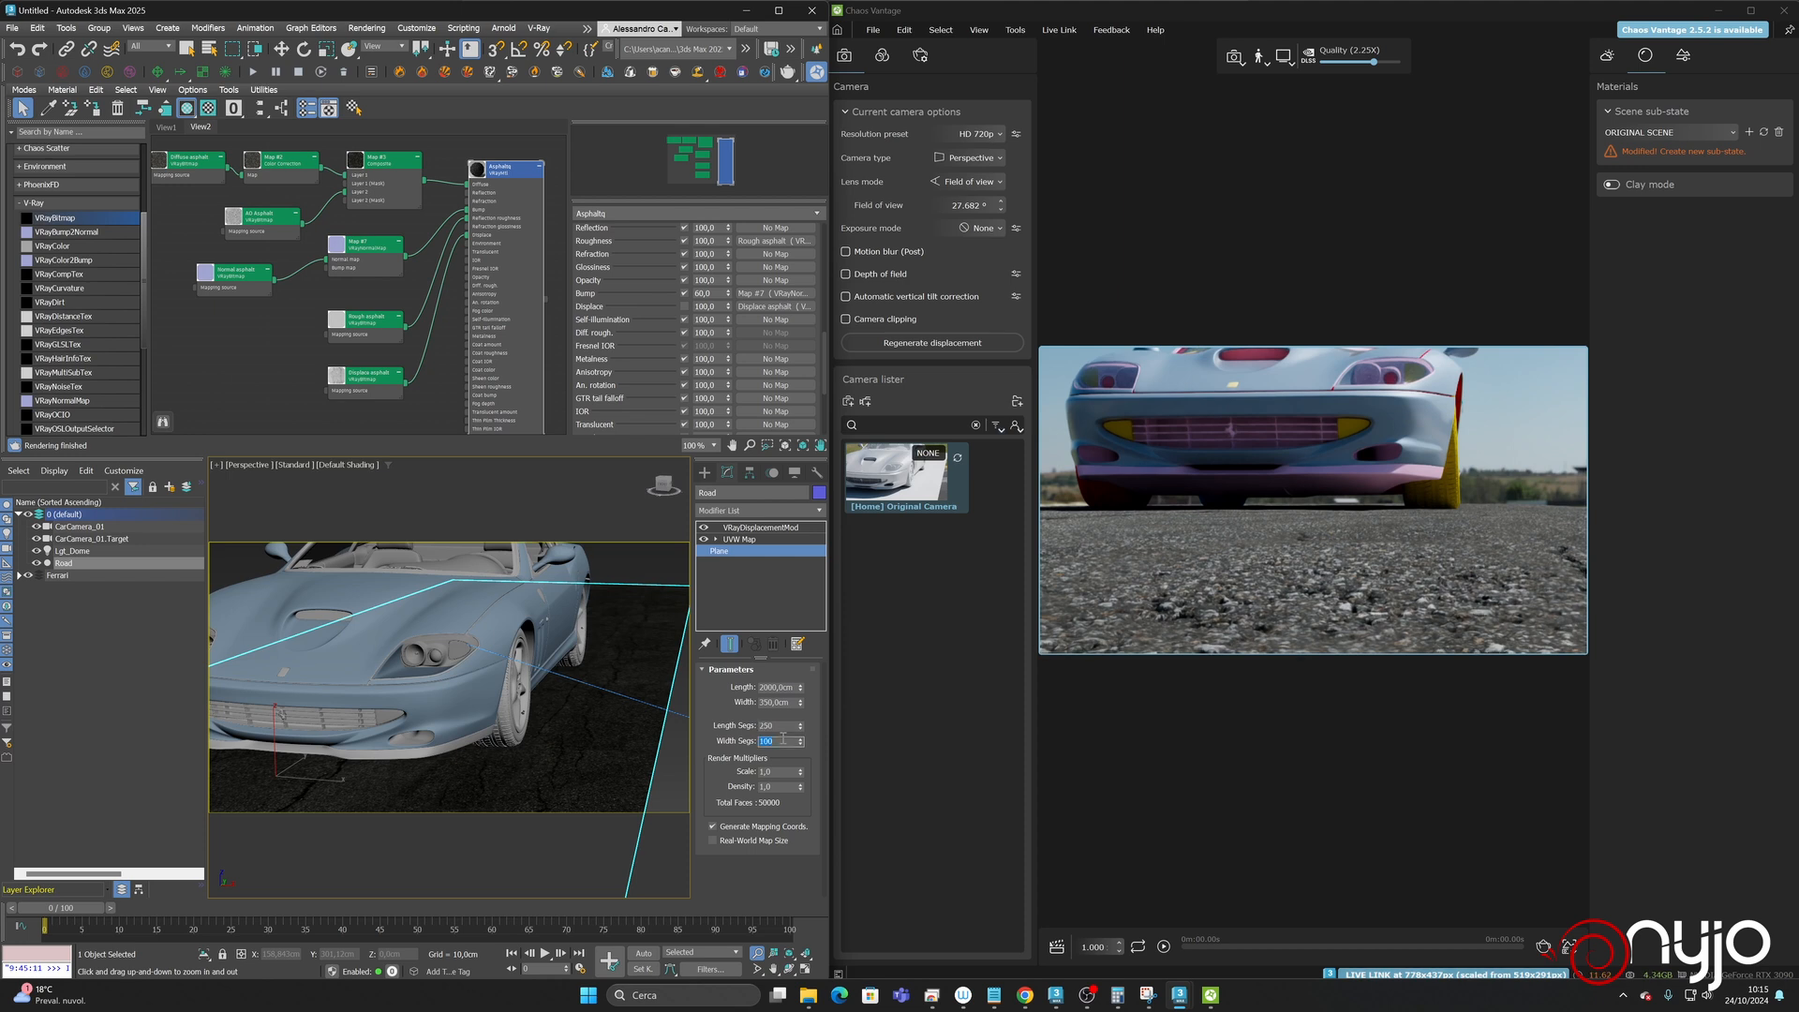
text(250)
right_drag(1298, 530, 1297, 526)
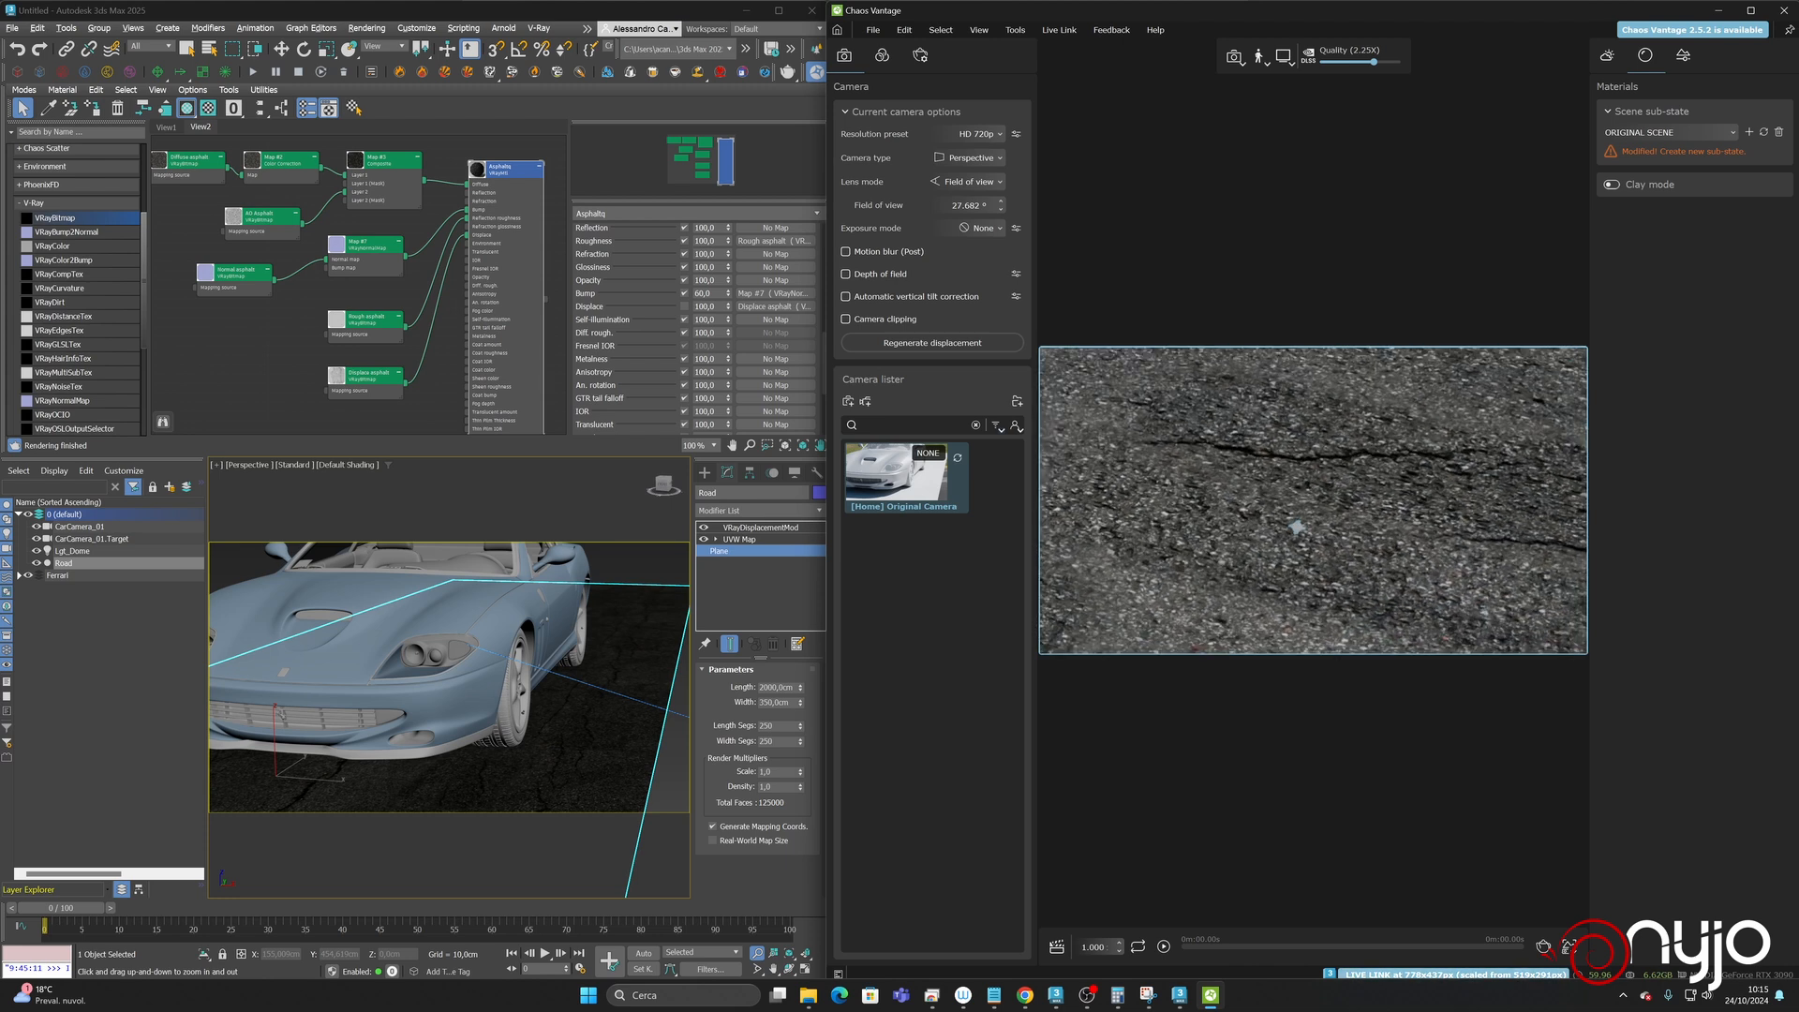
- Set the Road's UVW Map V Tile to 12 in 3ds Max and regenerate the displacement in Chaos Vantage
click(765, 539)
scroll(792, 708, down, 3)
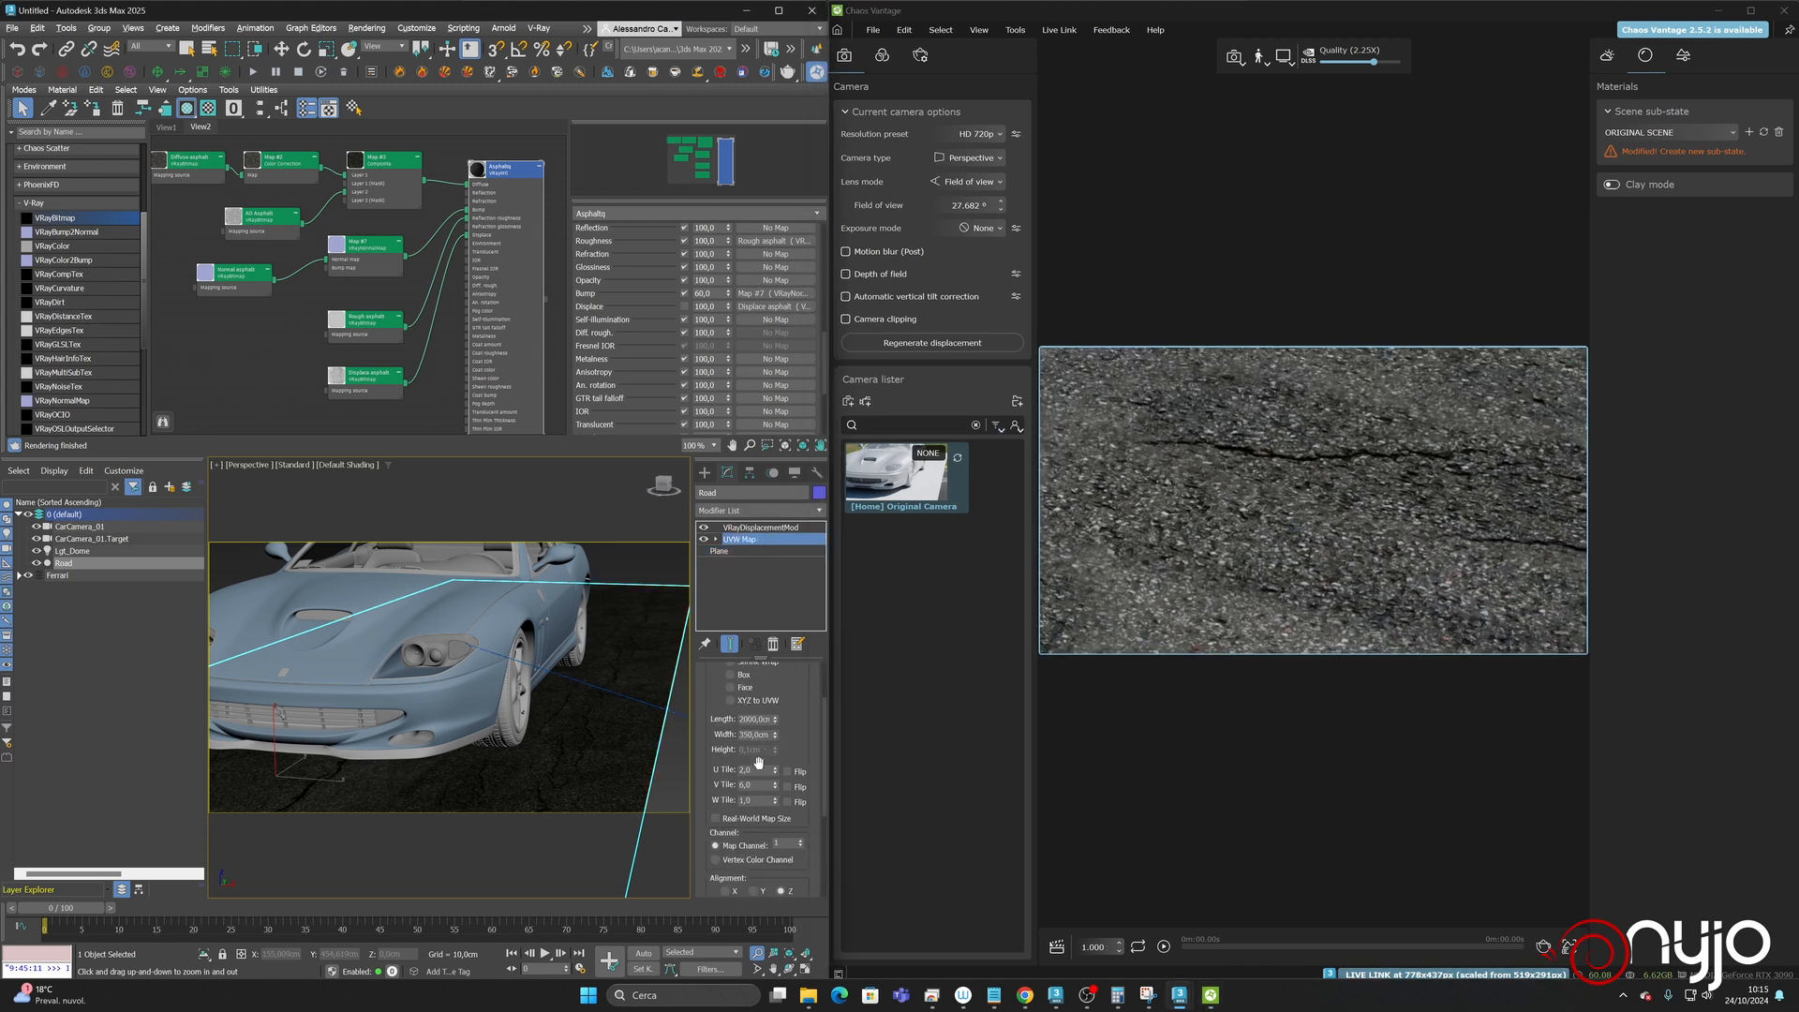
double_click(747, 784)
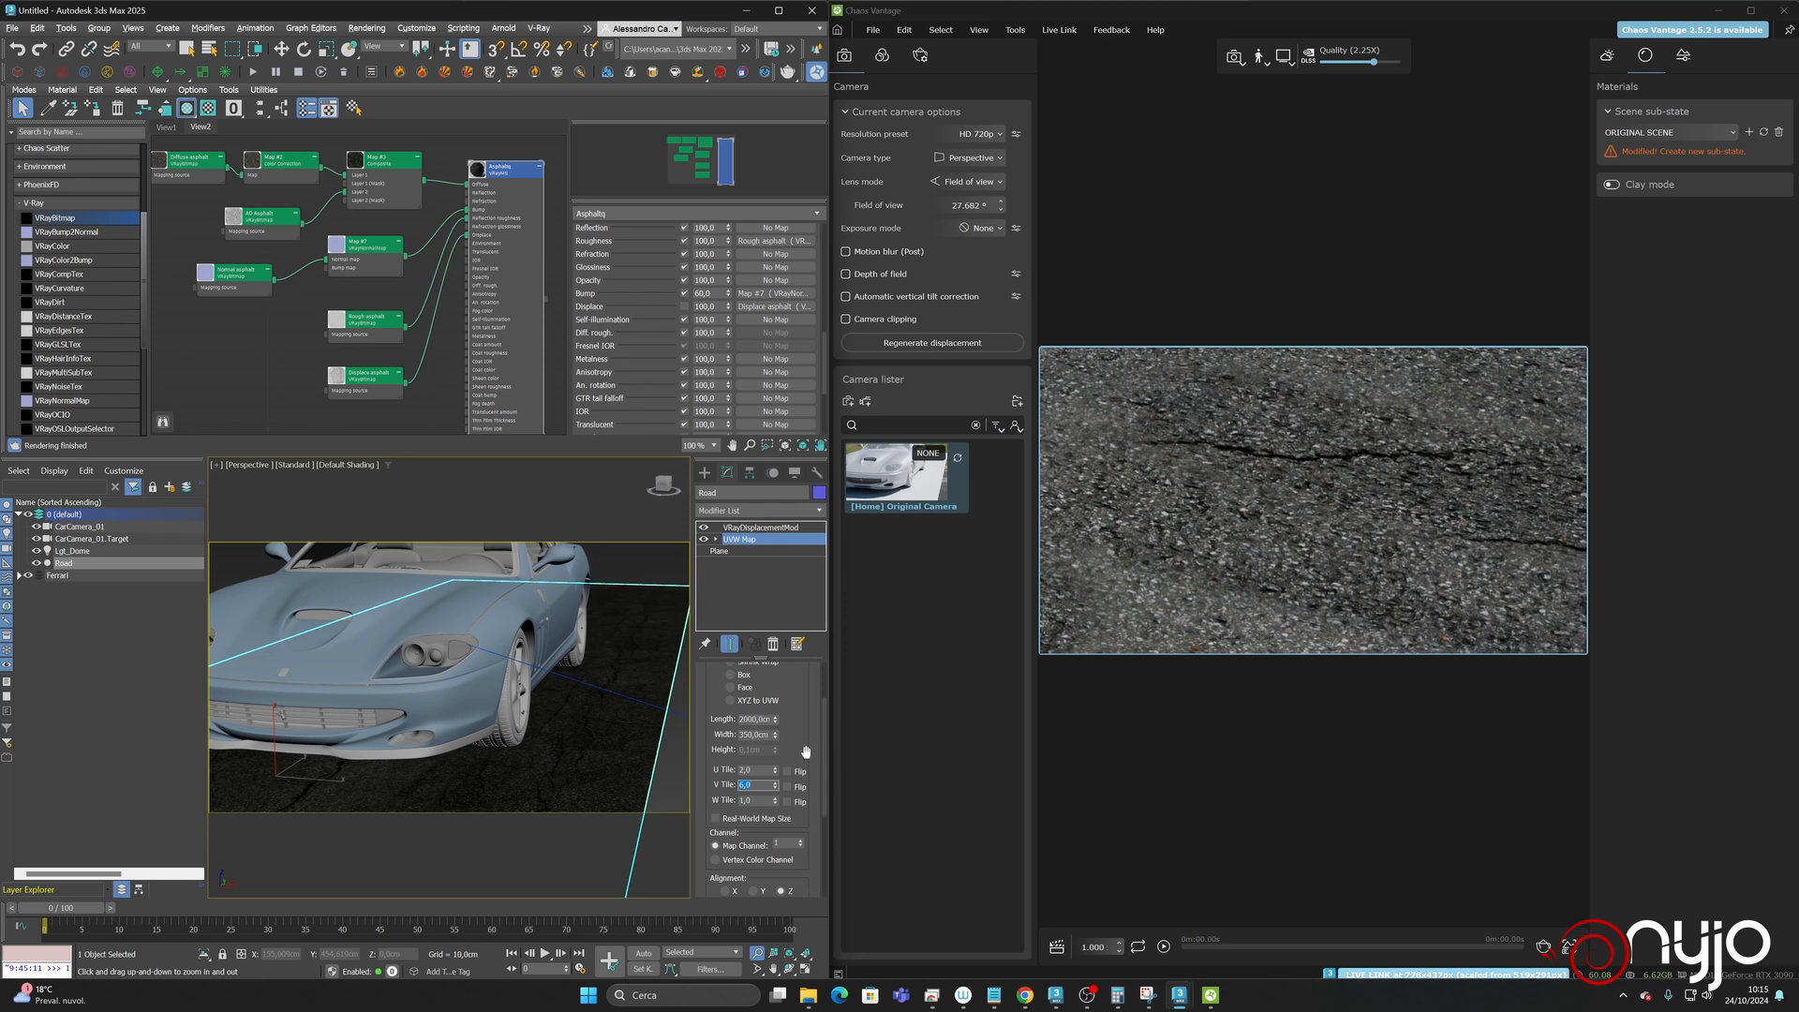
text(8)
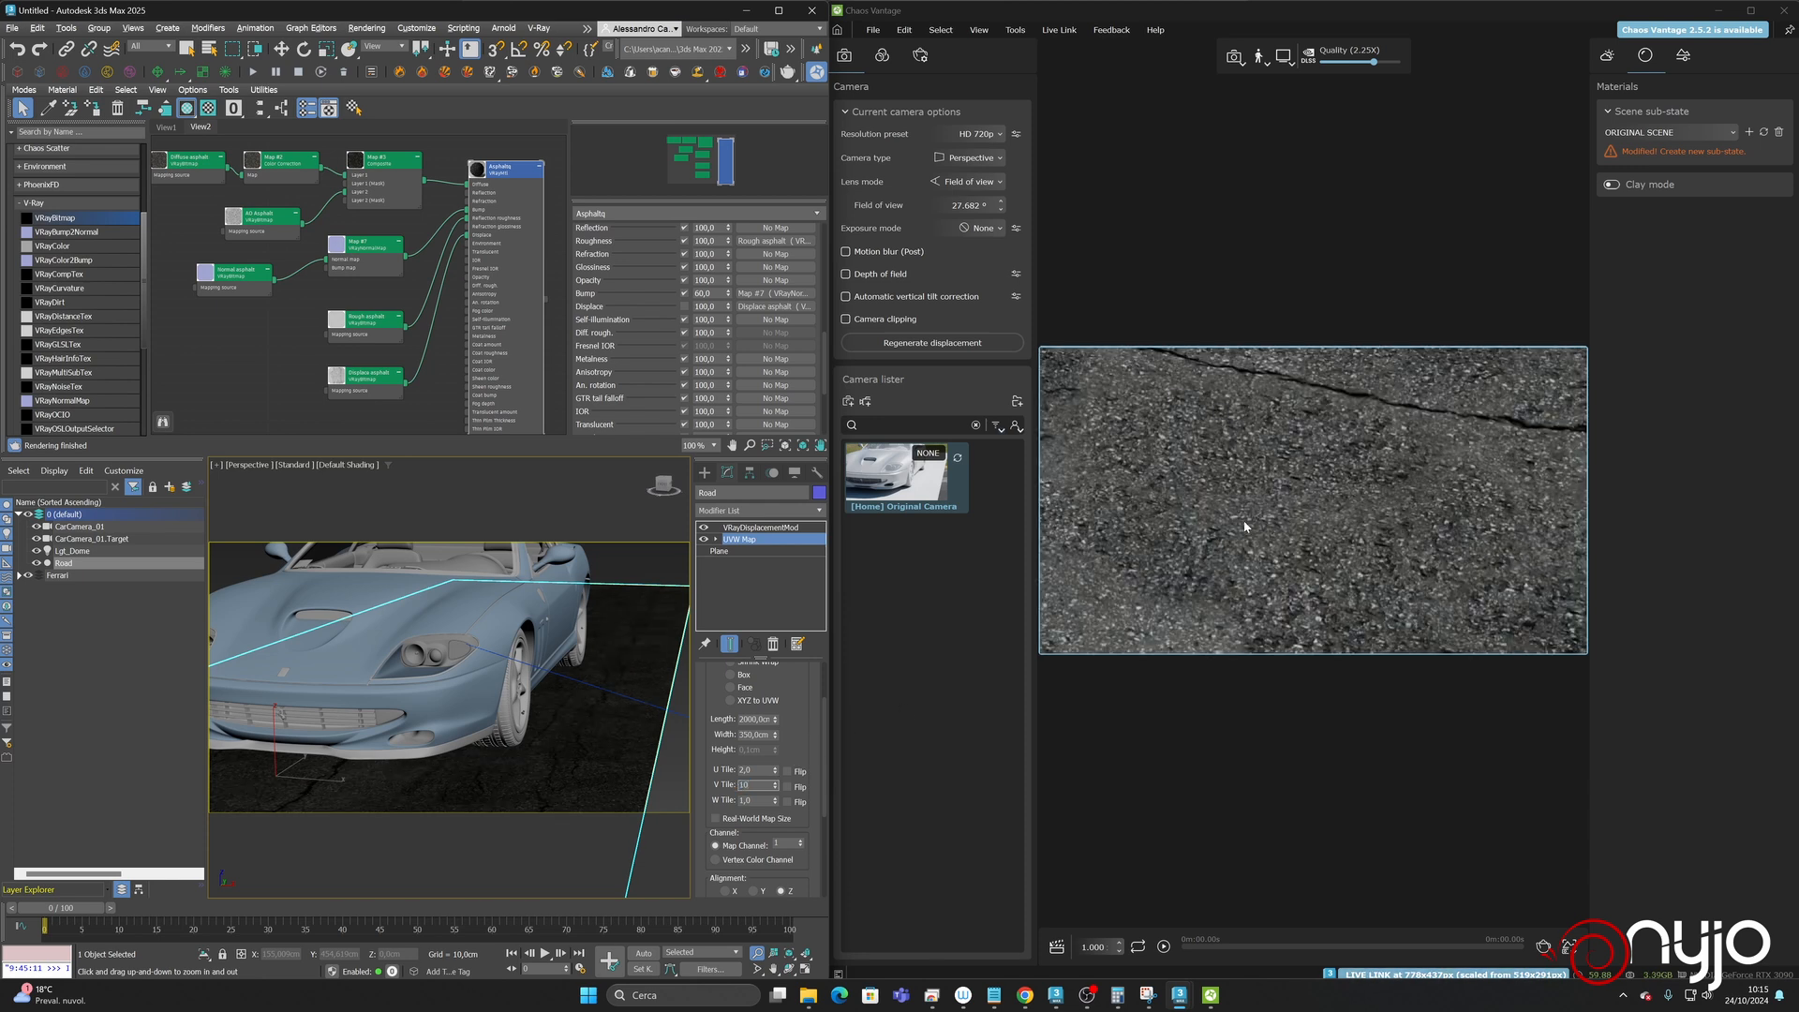
key(Return)
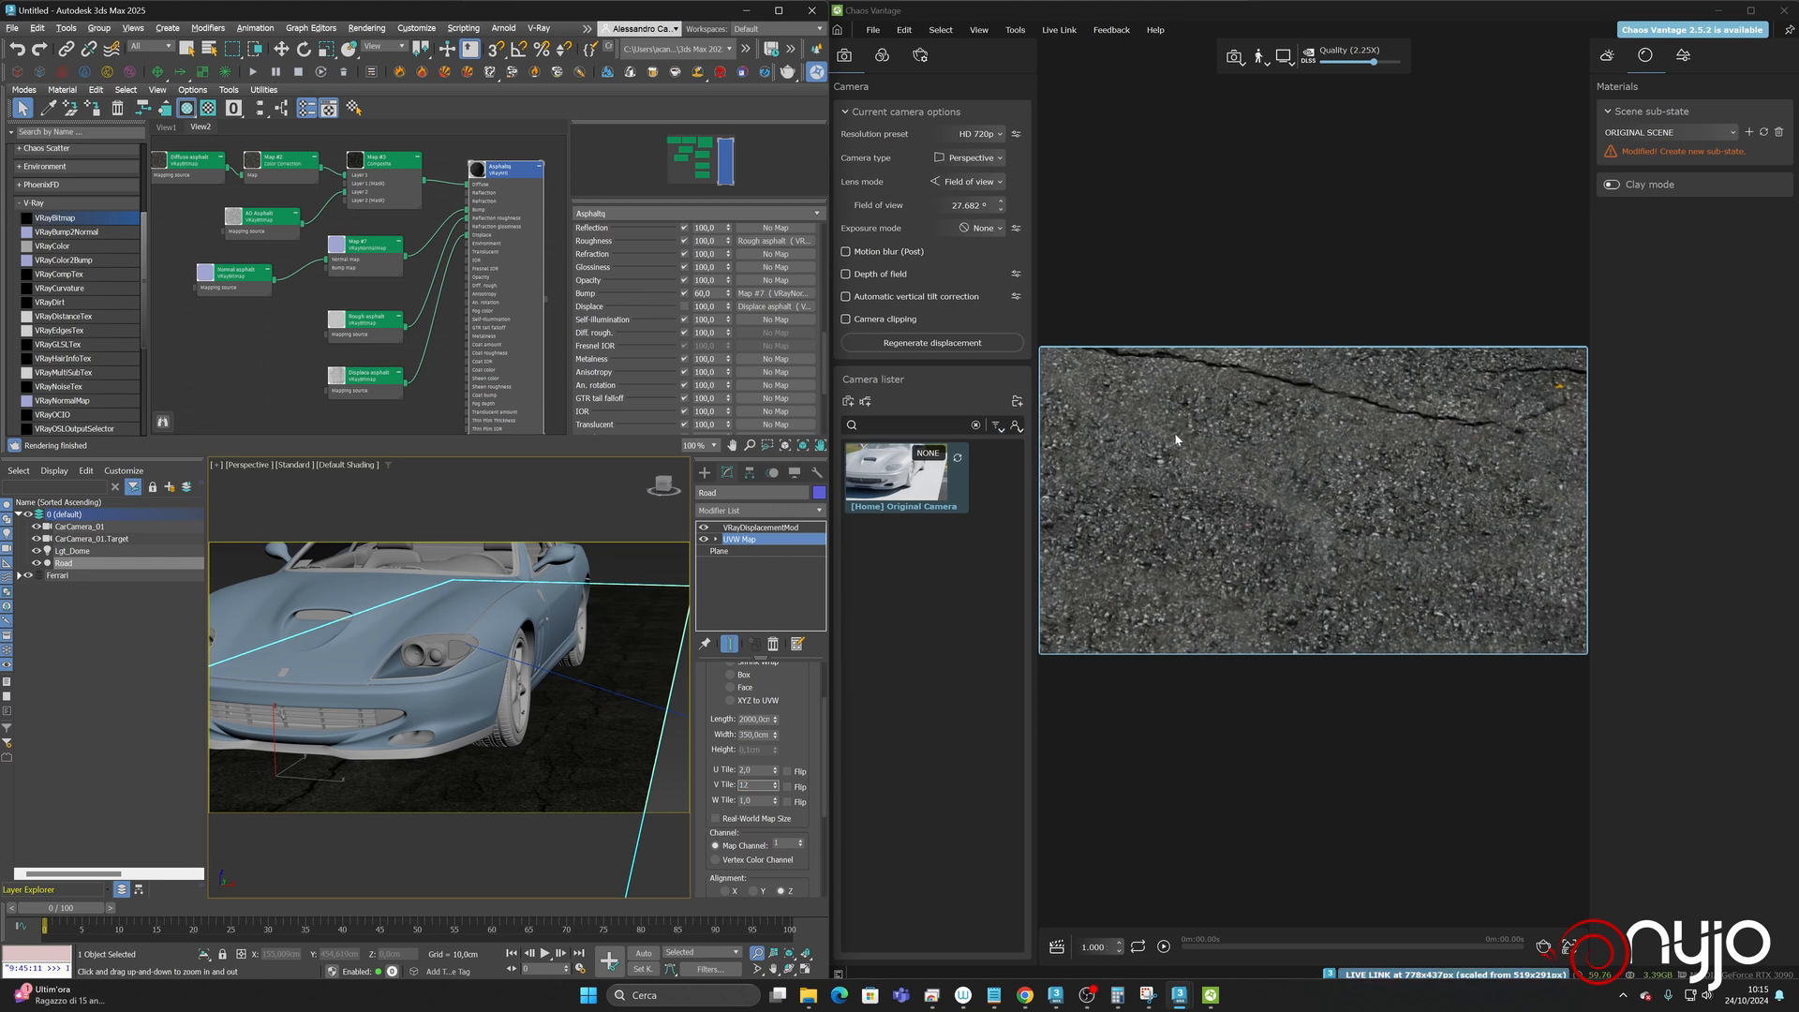
key(Return)
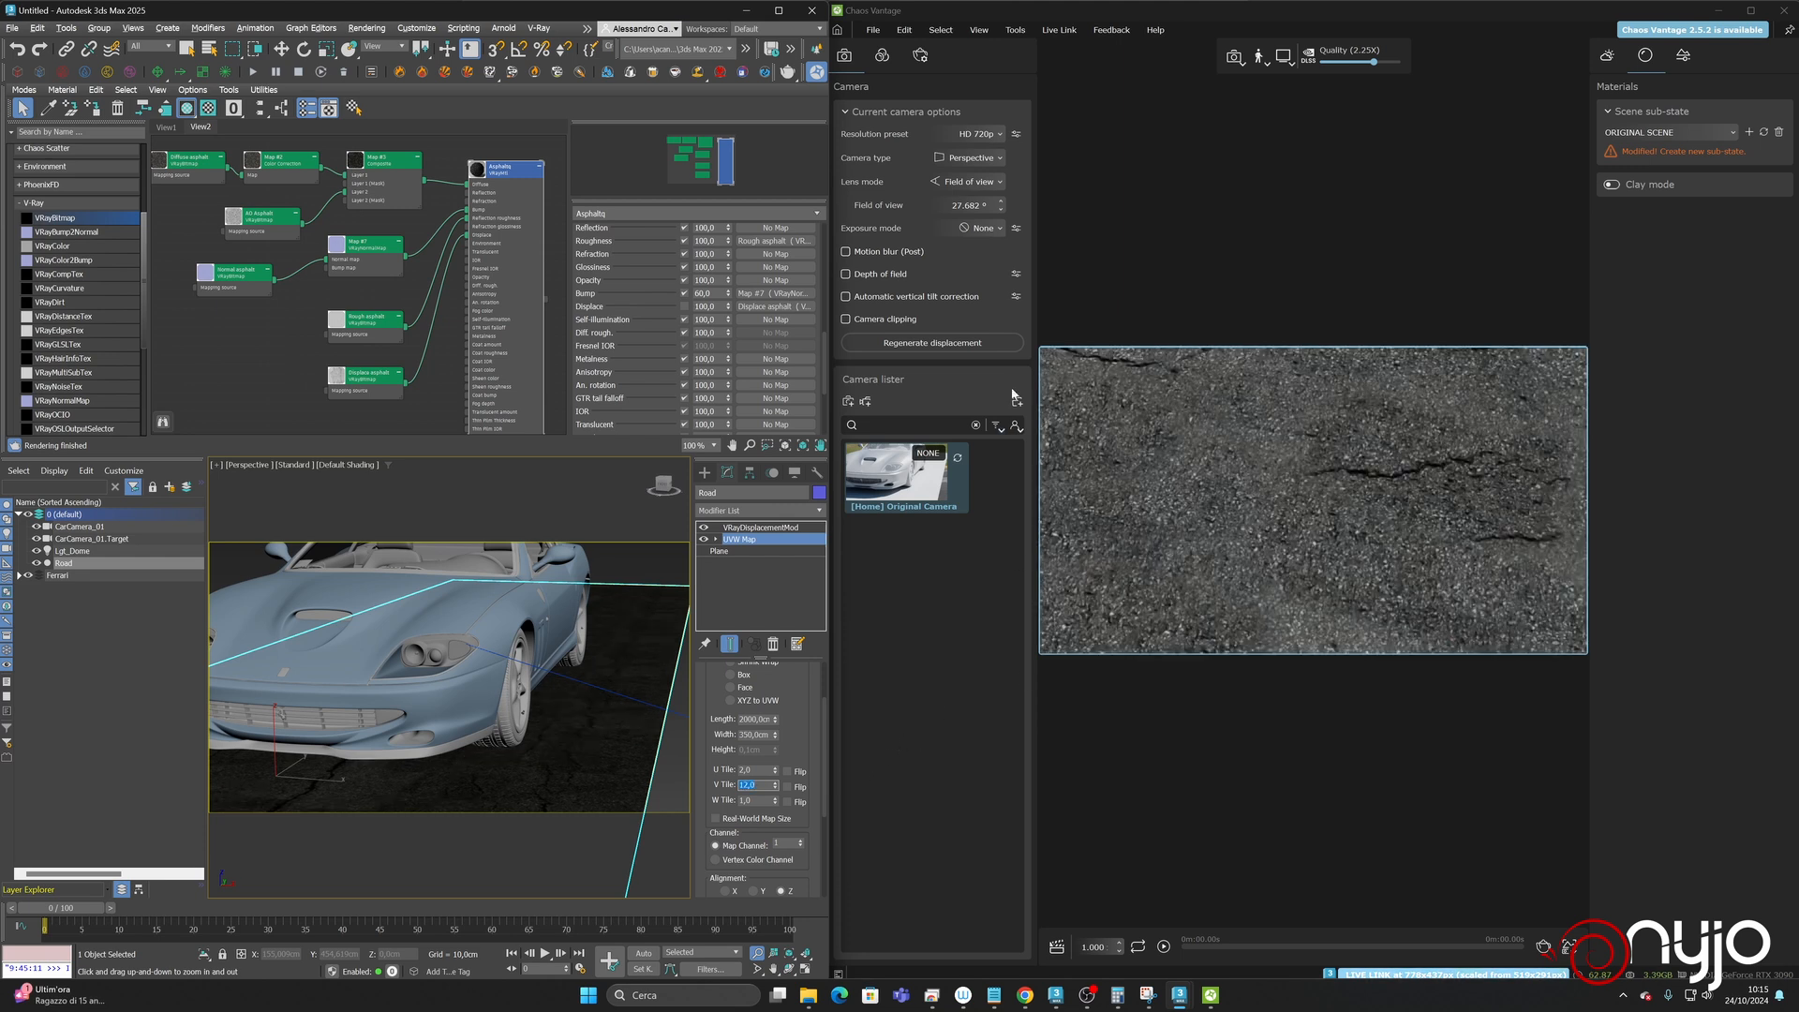
click(896, 341)
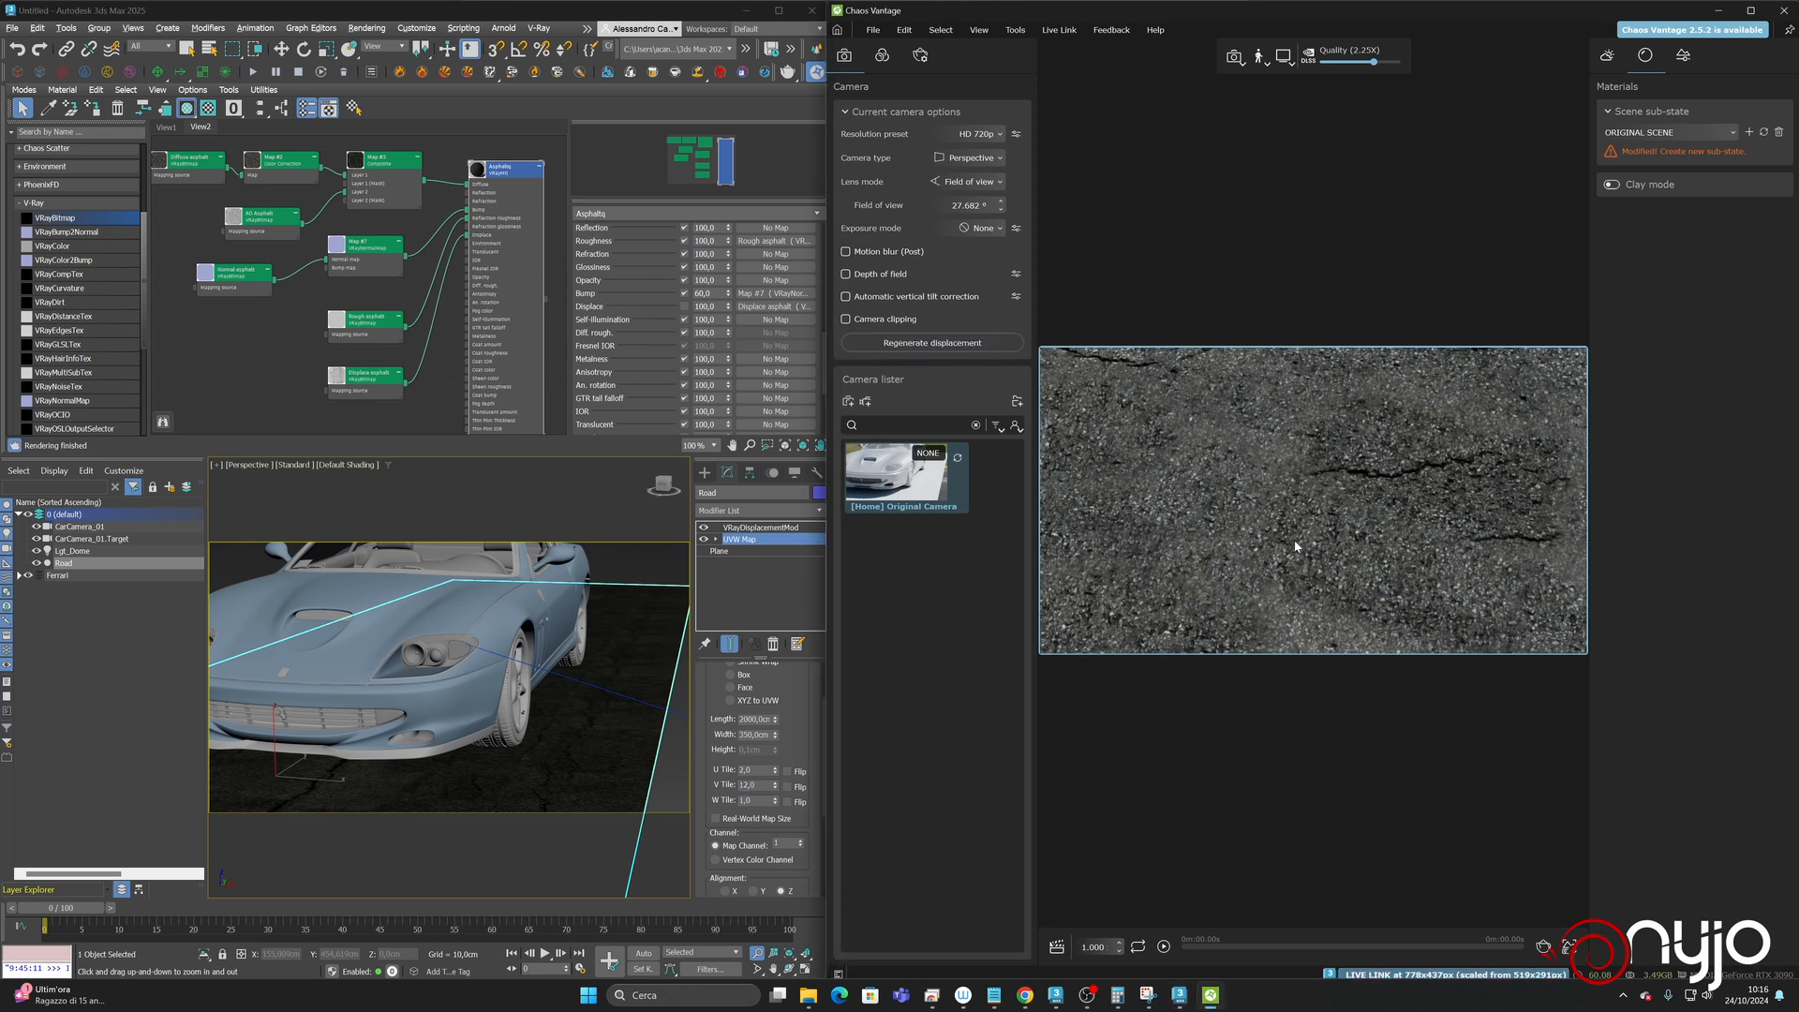
right_drag(1283, 541, 1284, 541)
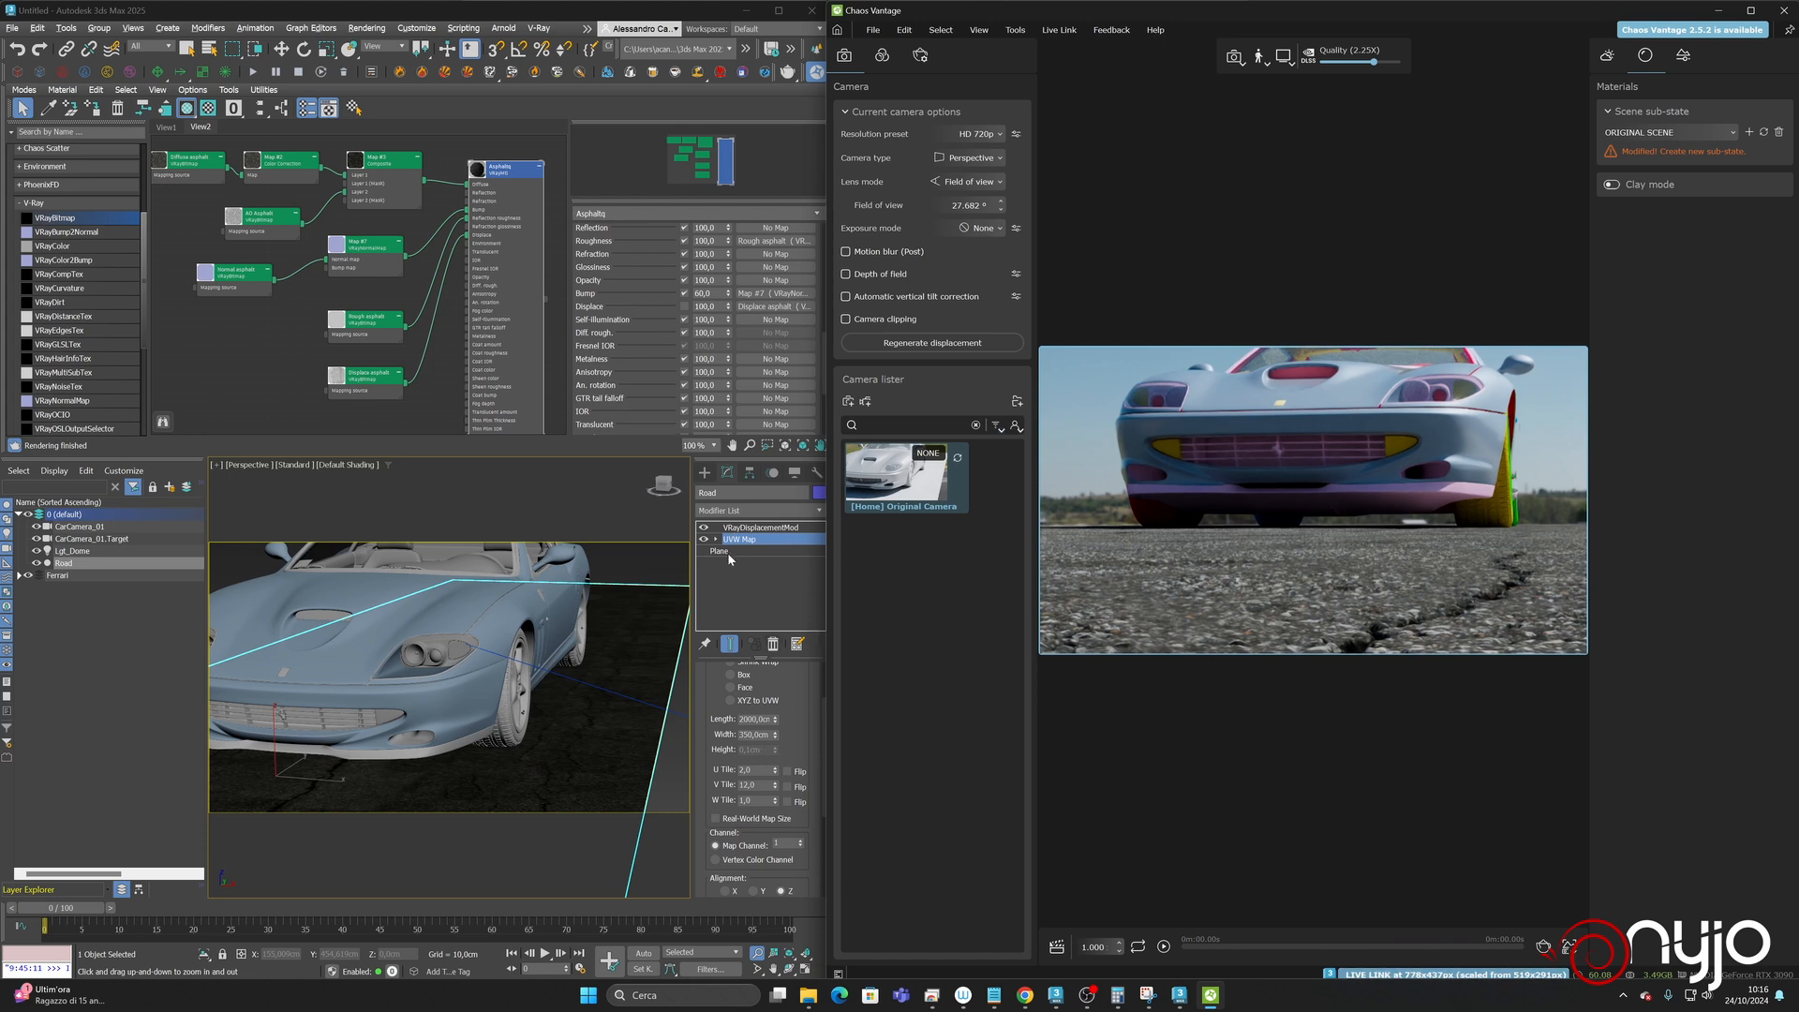
- Show the VRayDisplacementMod parameters, inspect the asphalt near the front wheel in Chaos Vantage and try depth of field
click(750, 527)
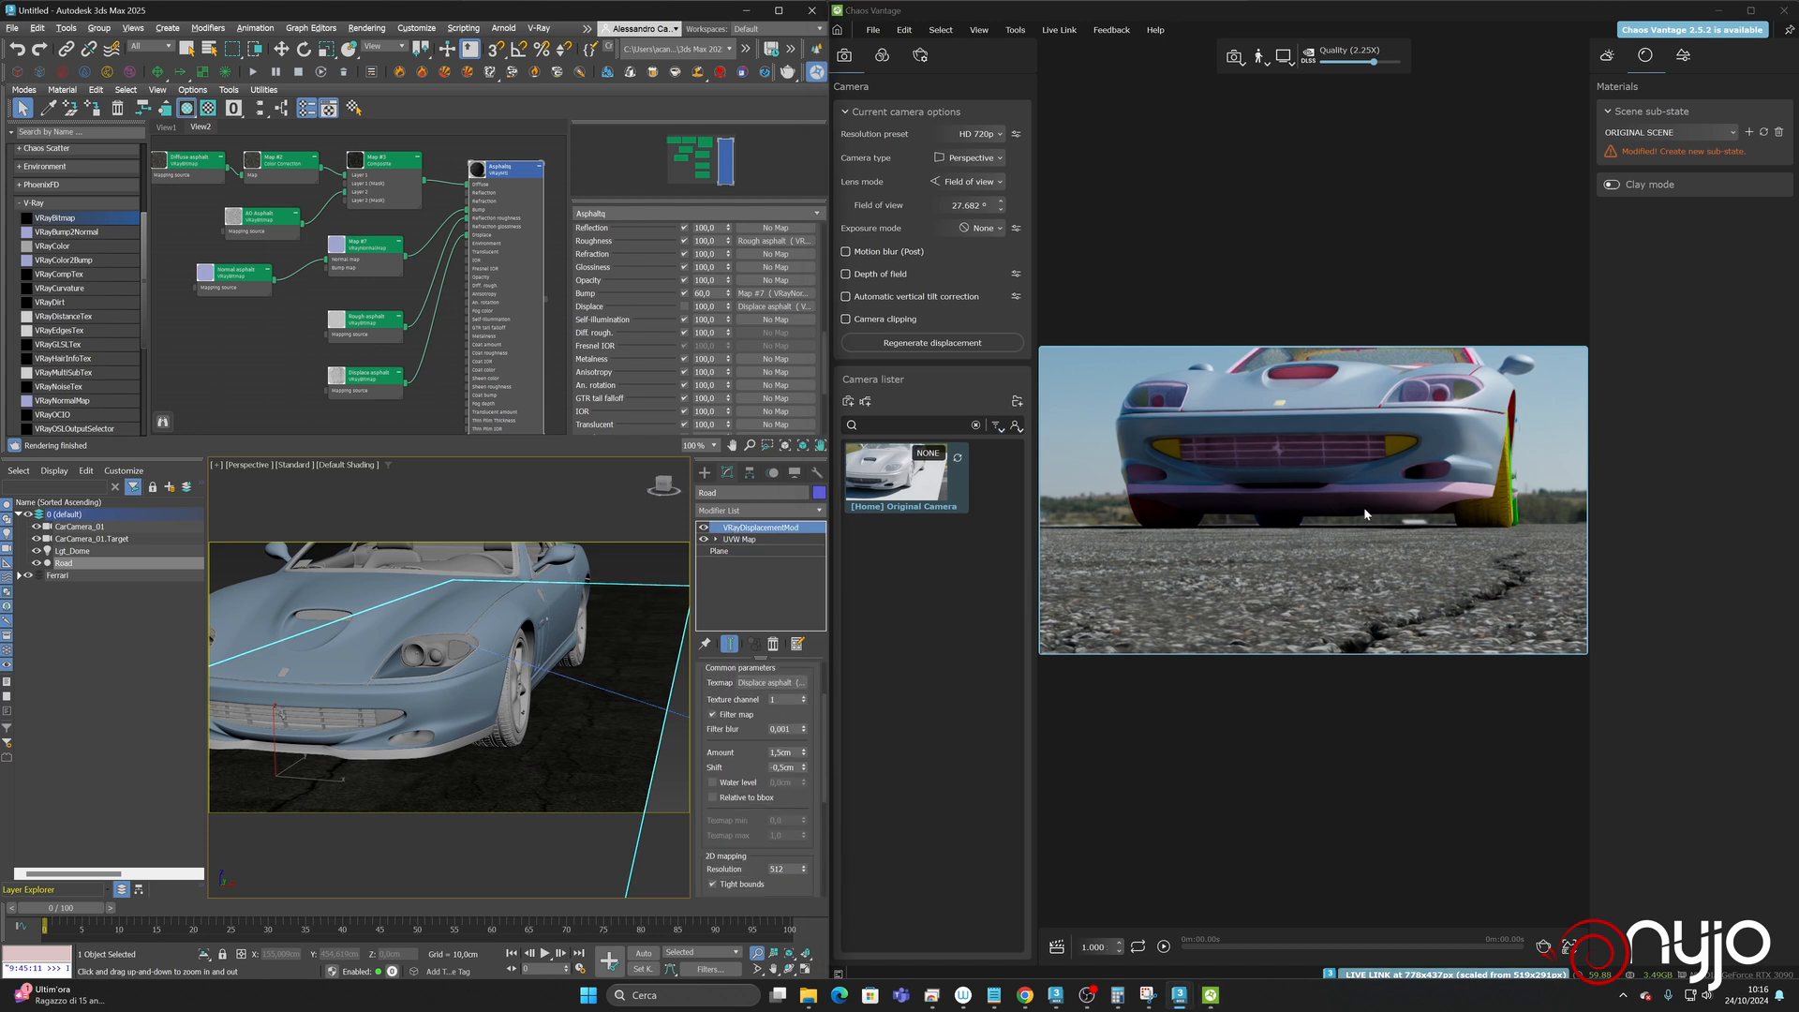
right_drag(1365, 510, 1393, 541)
scroll(1417, 547, up, 5)
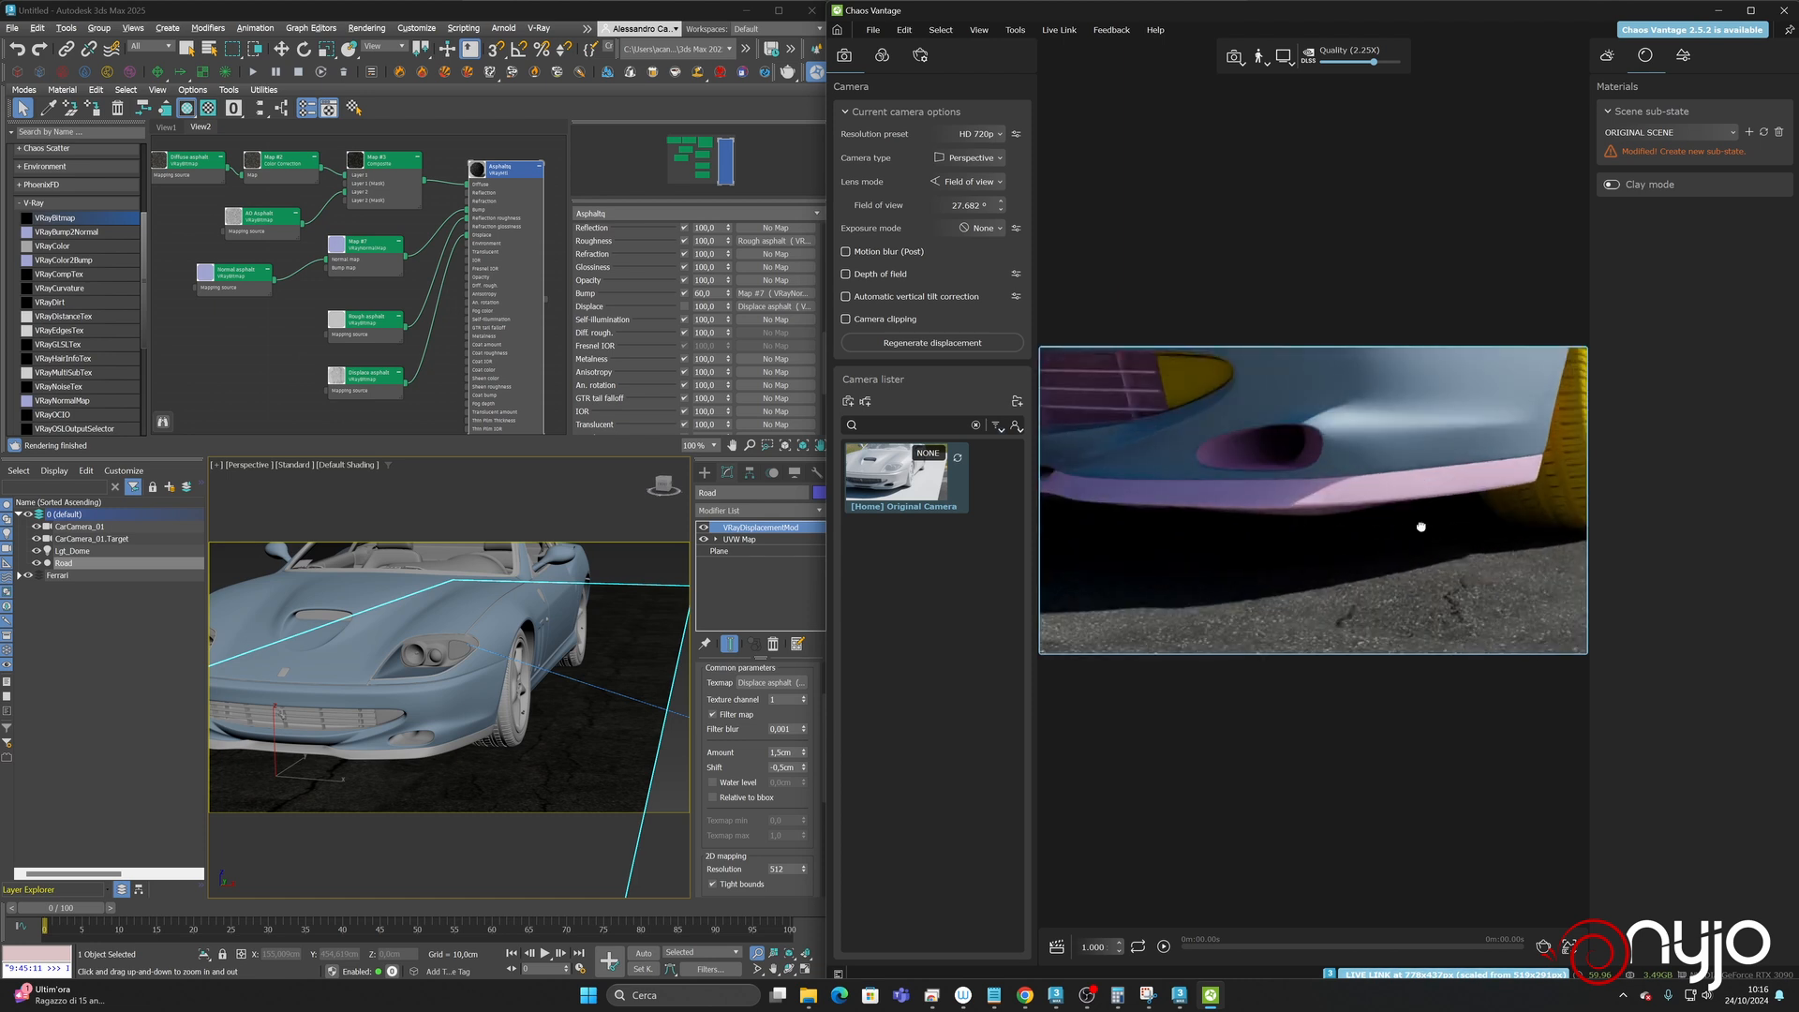
middle_drag(1421, 526, 1332, 411)
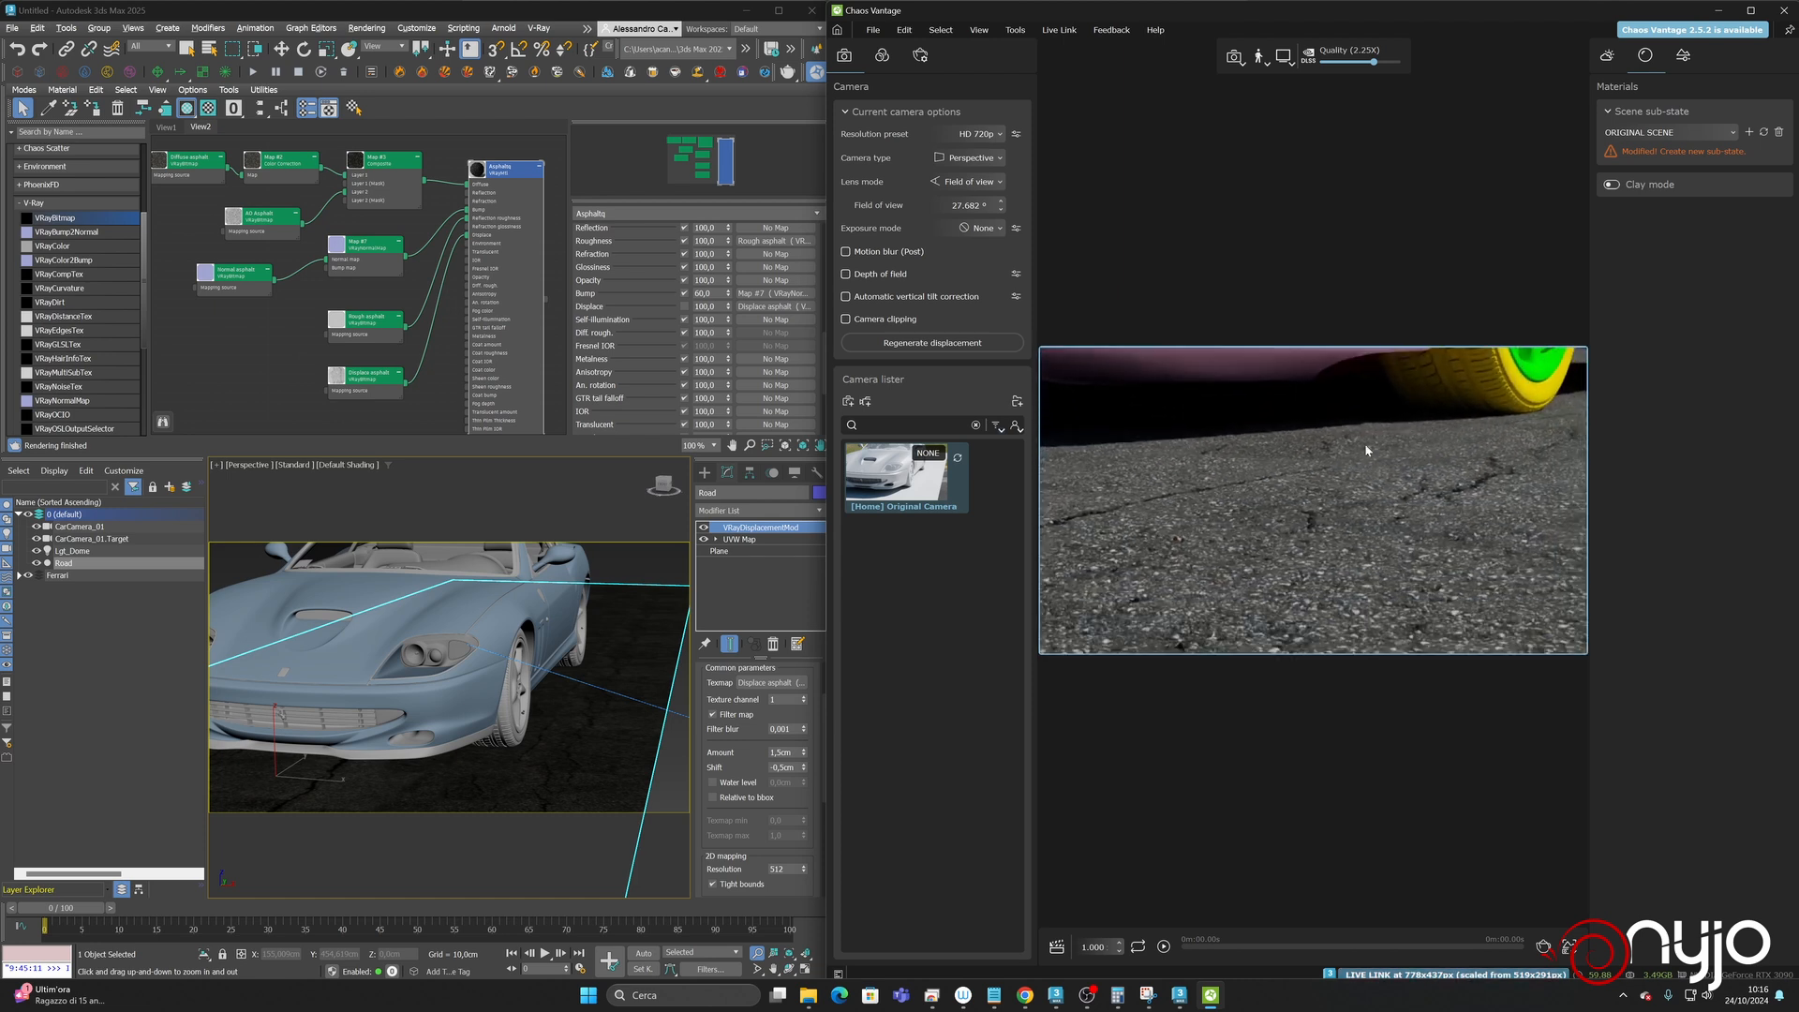
right_drag(1366, 451, 1394, 469)
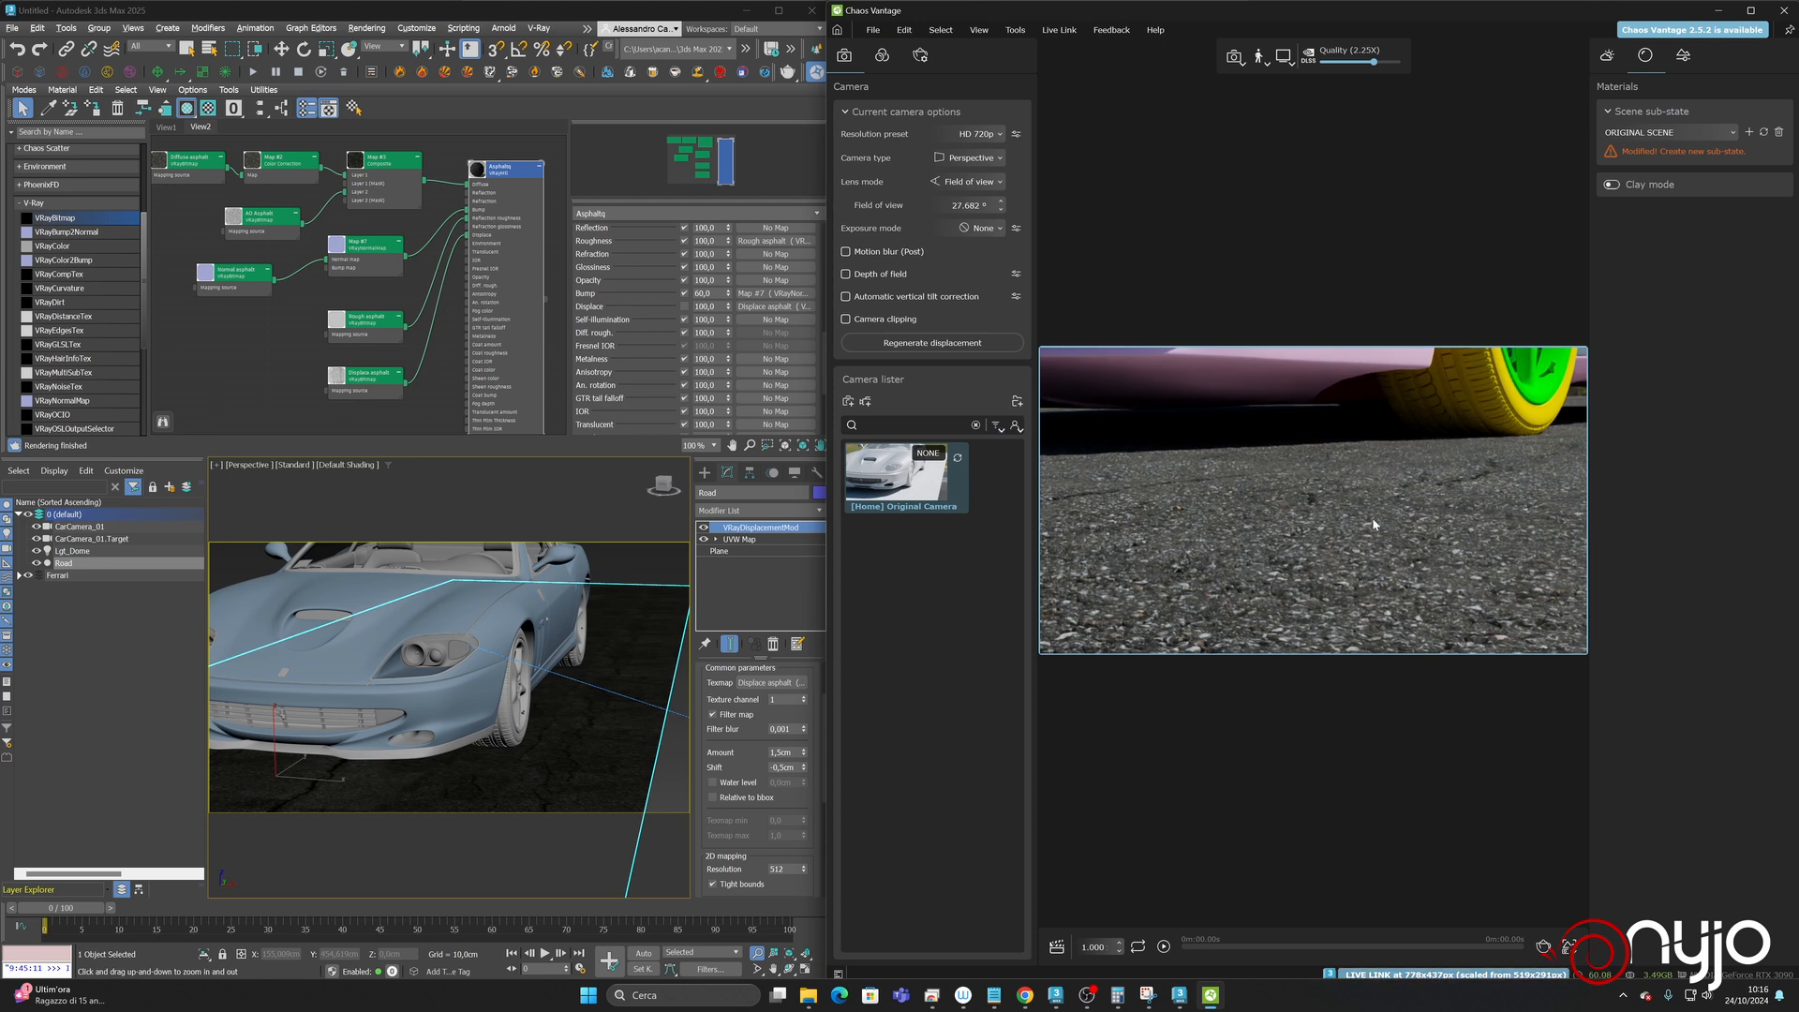
click(846, 273)
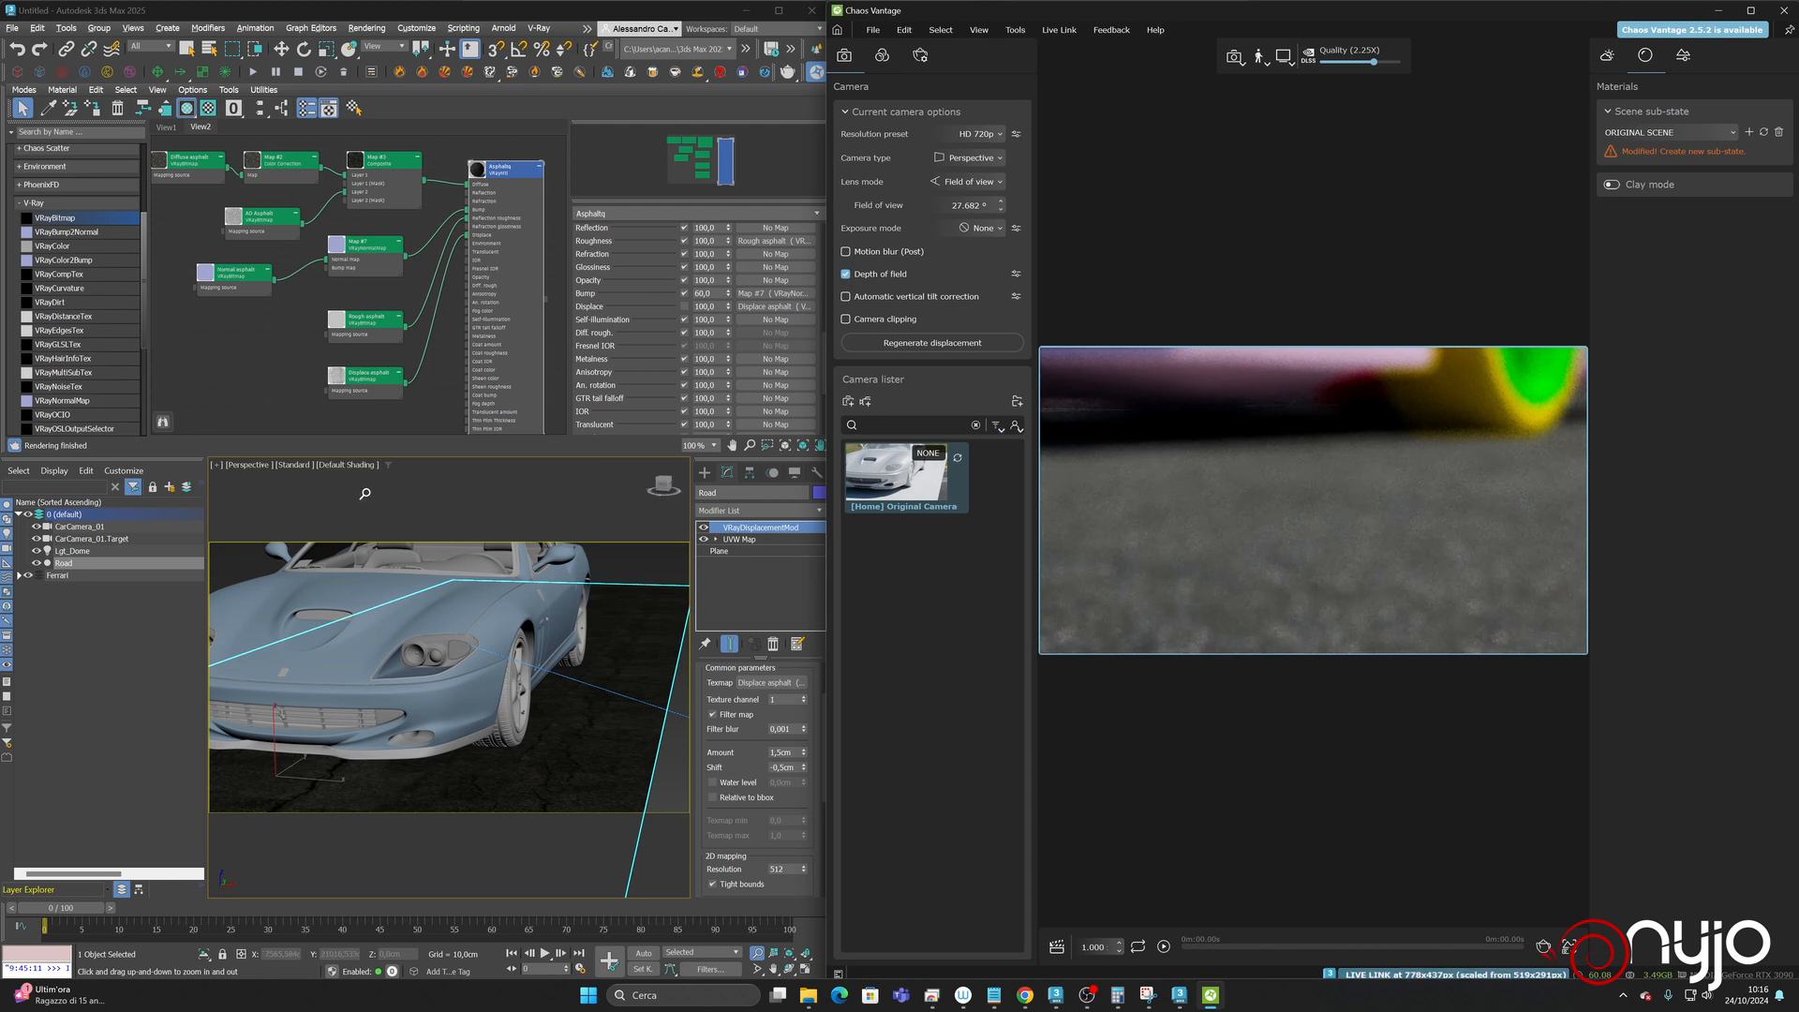
- Move the CarCamera_01 view close to the road below the front bumper in 3ds Max and enable depth of field in Chaos Vantage
click(247, 465)
mouse_move(249, 479)
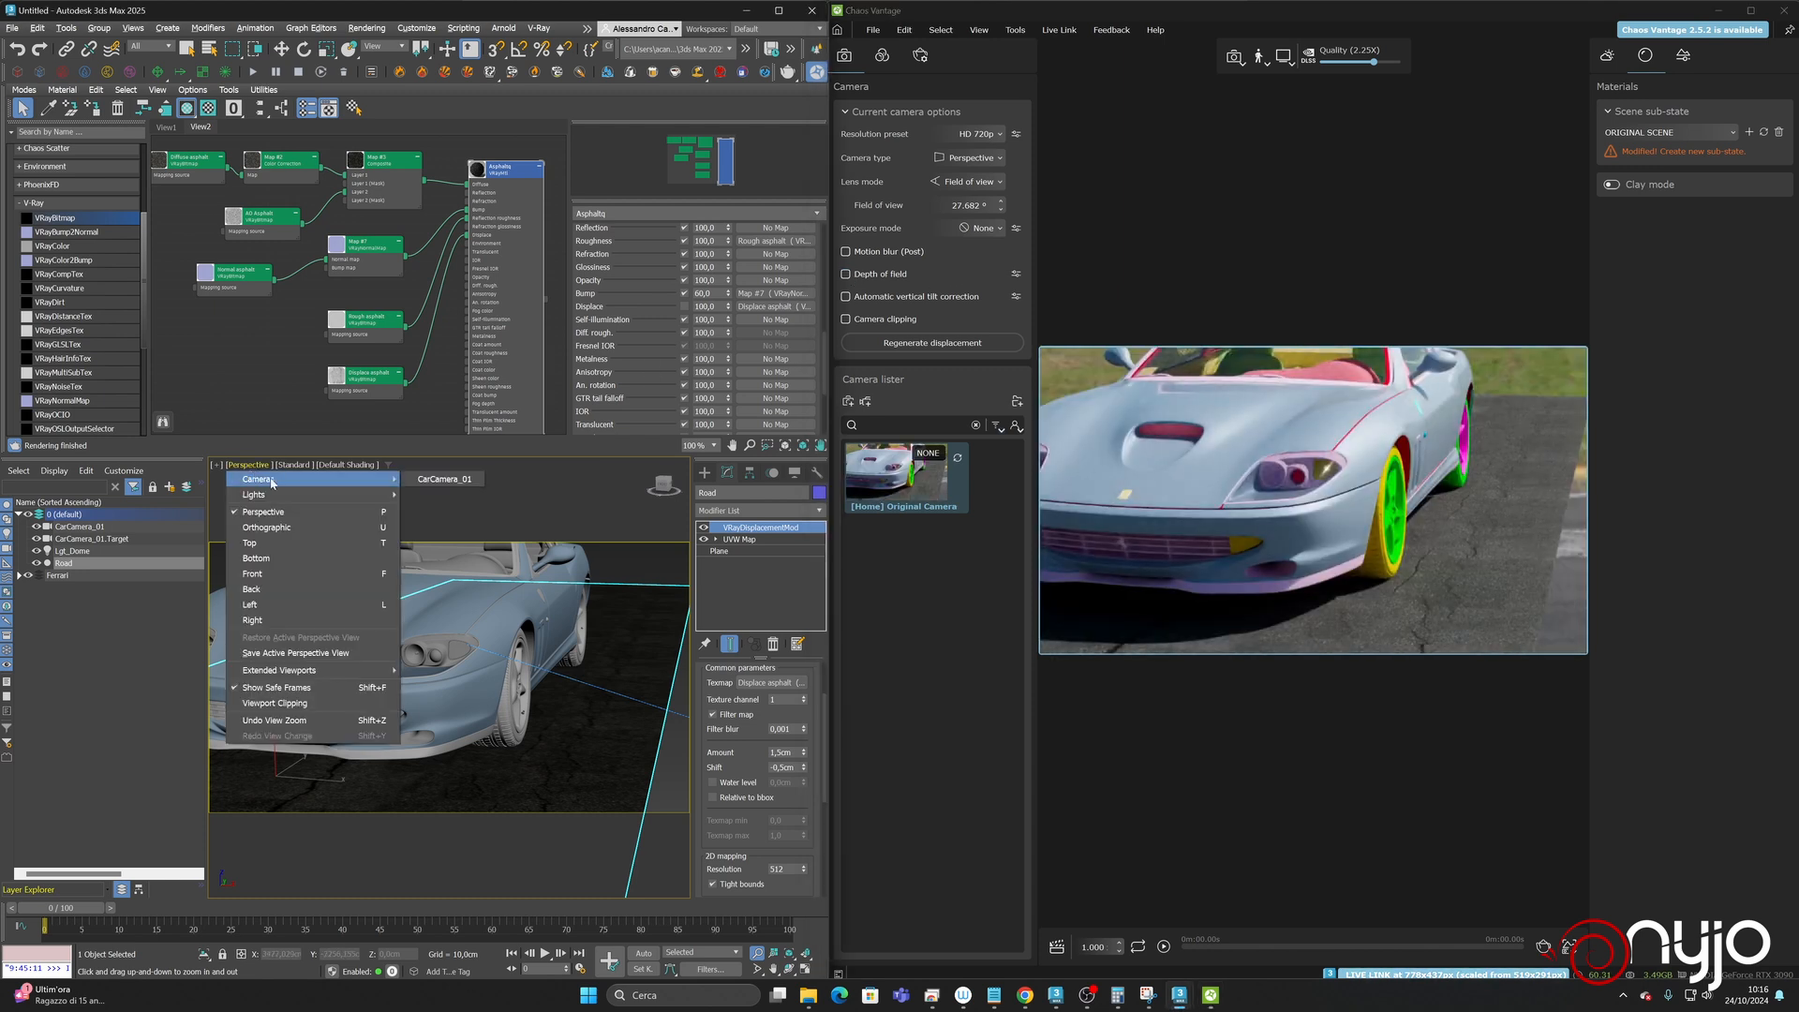
click(433, 479)
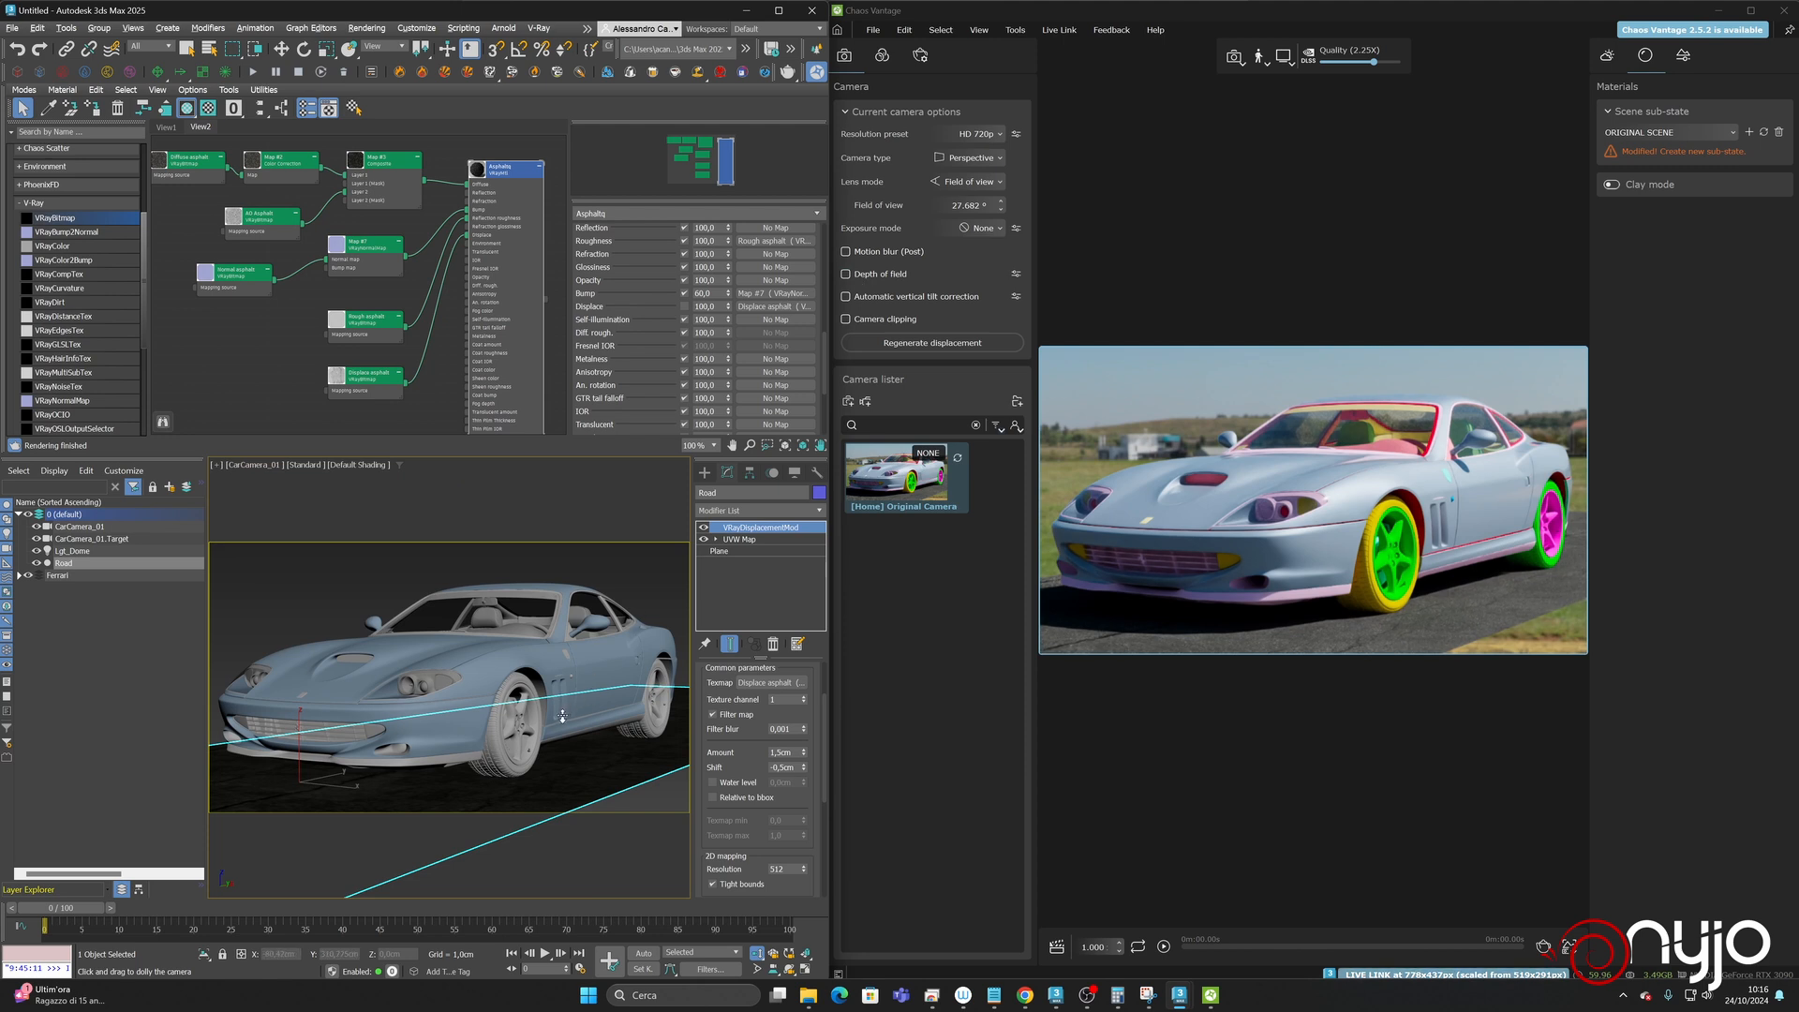
drag(563, 717, 641, 626)
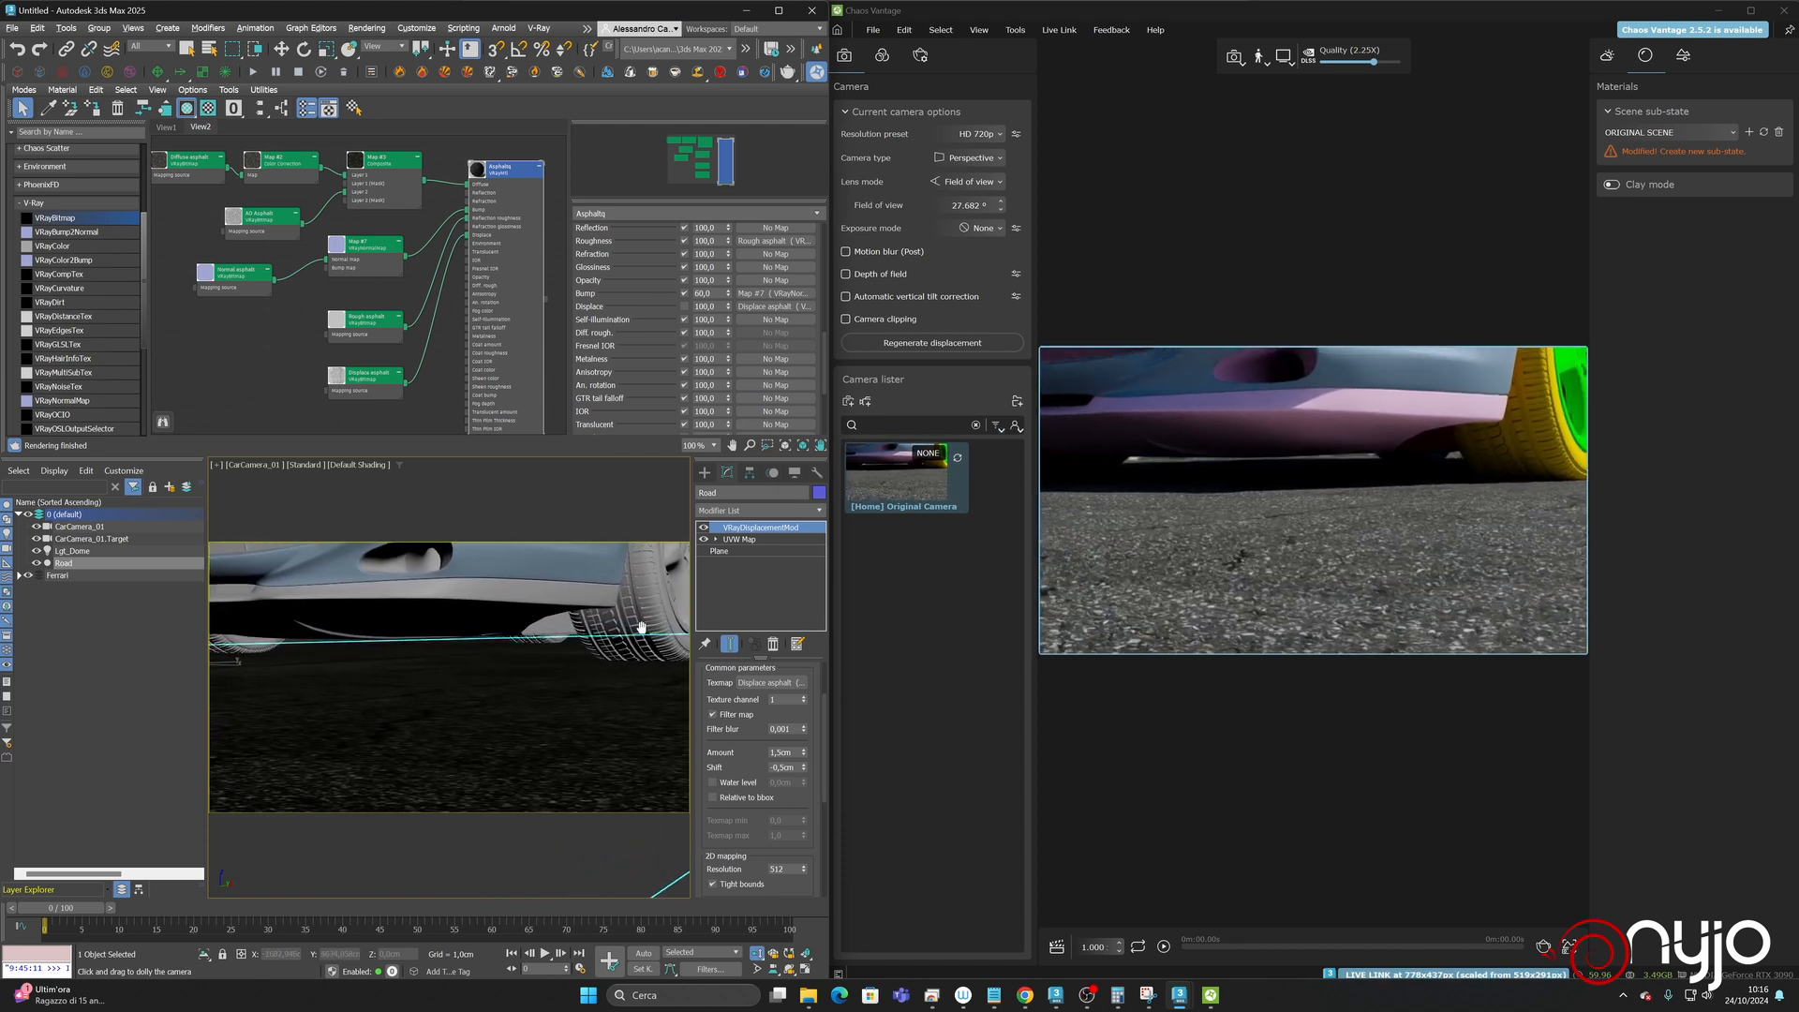
drag(486, 691, 583, 609)
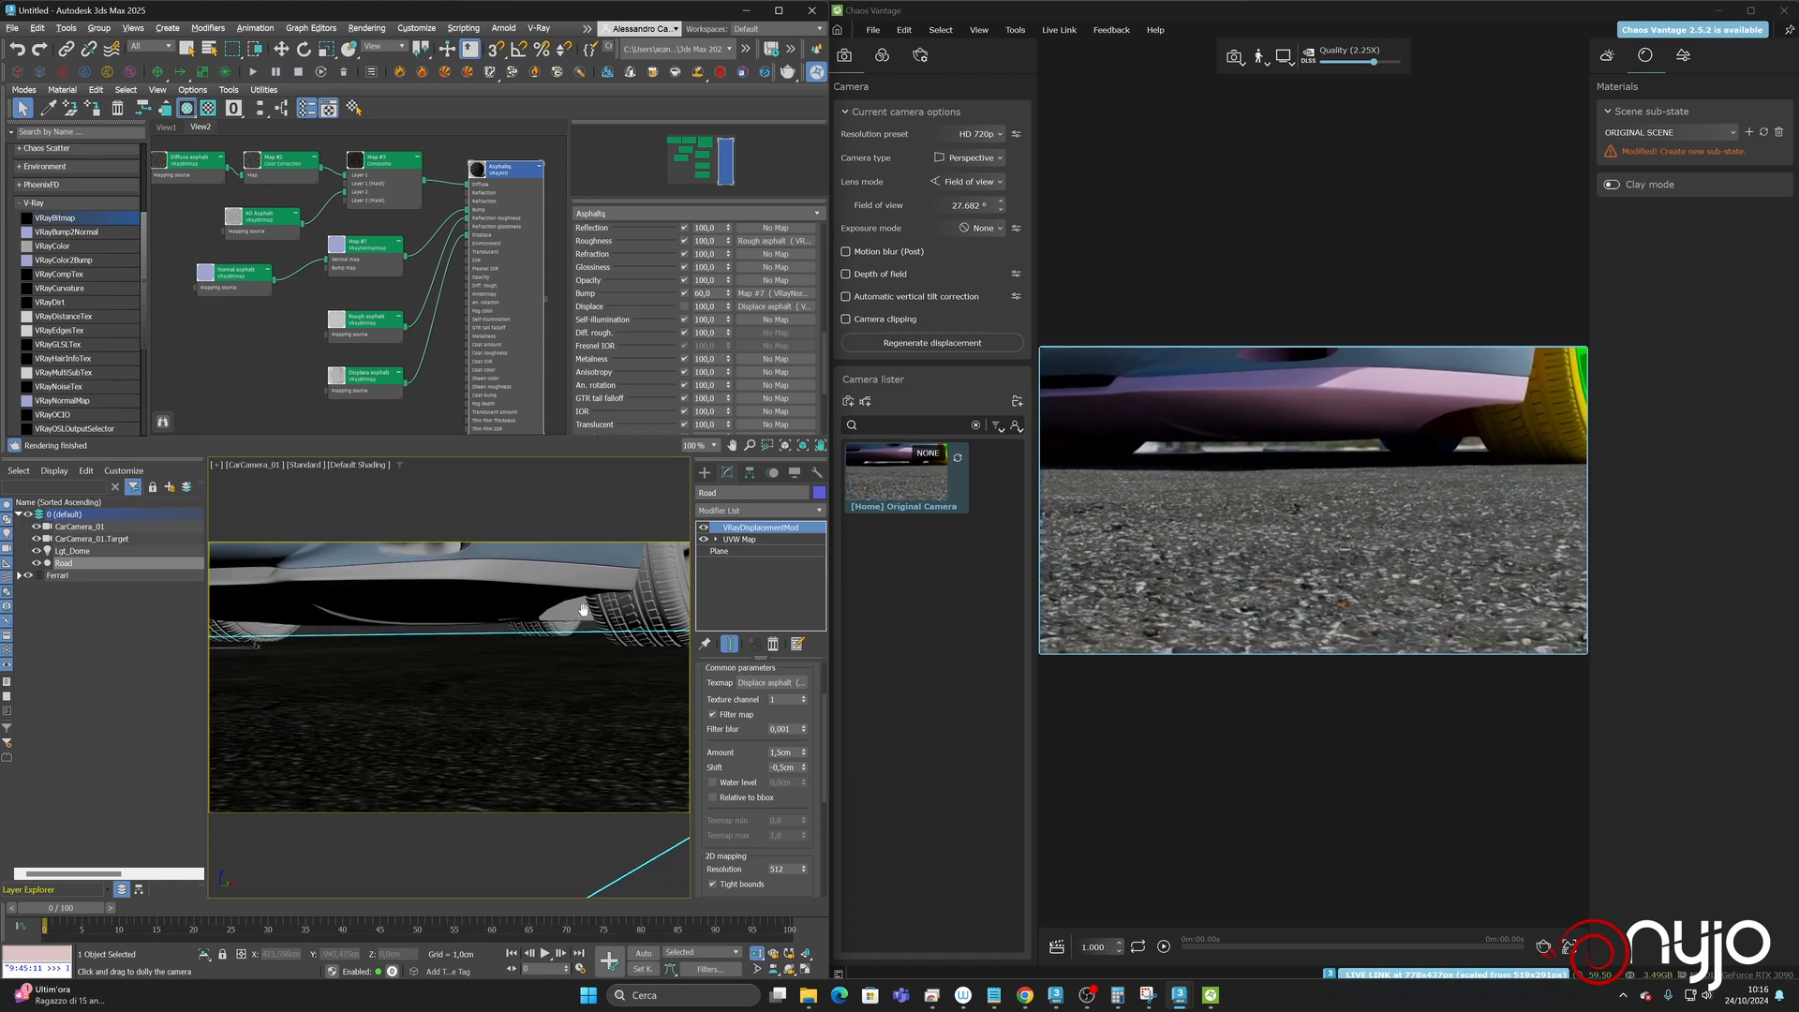
click(864, 276)
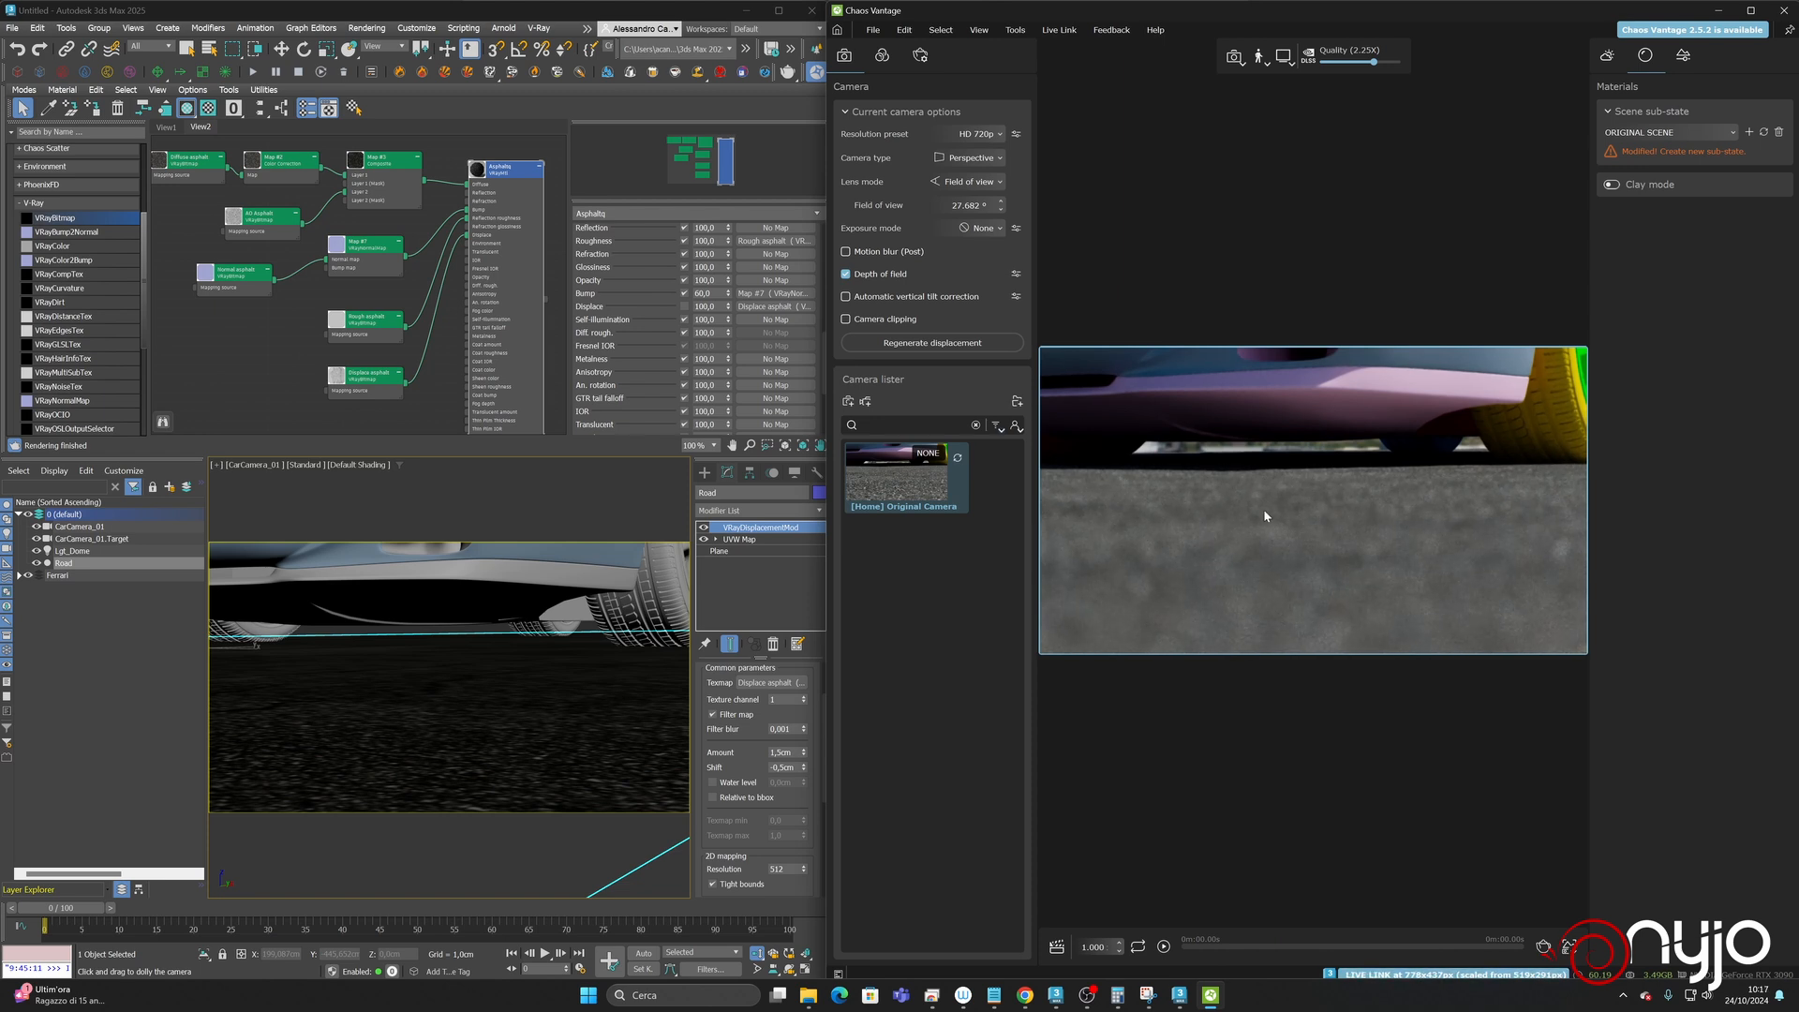
- Inspect the displaced asphalt in Chaos Vantage while moving CarCamera_01 in 3ds Max to a low close-up beside the front bumper
middle_drag(553, 630, 544, 702)
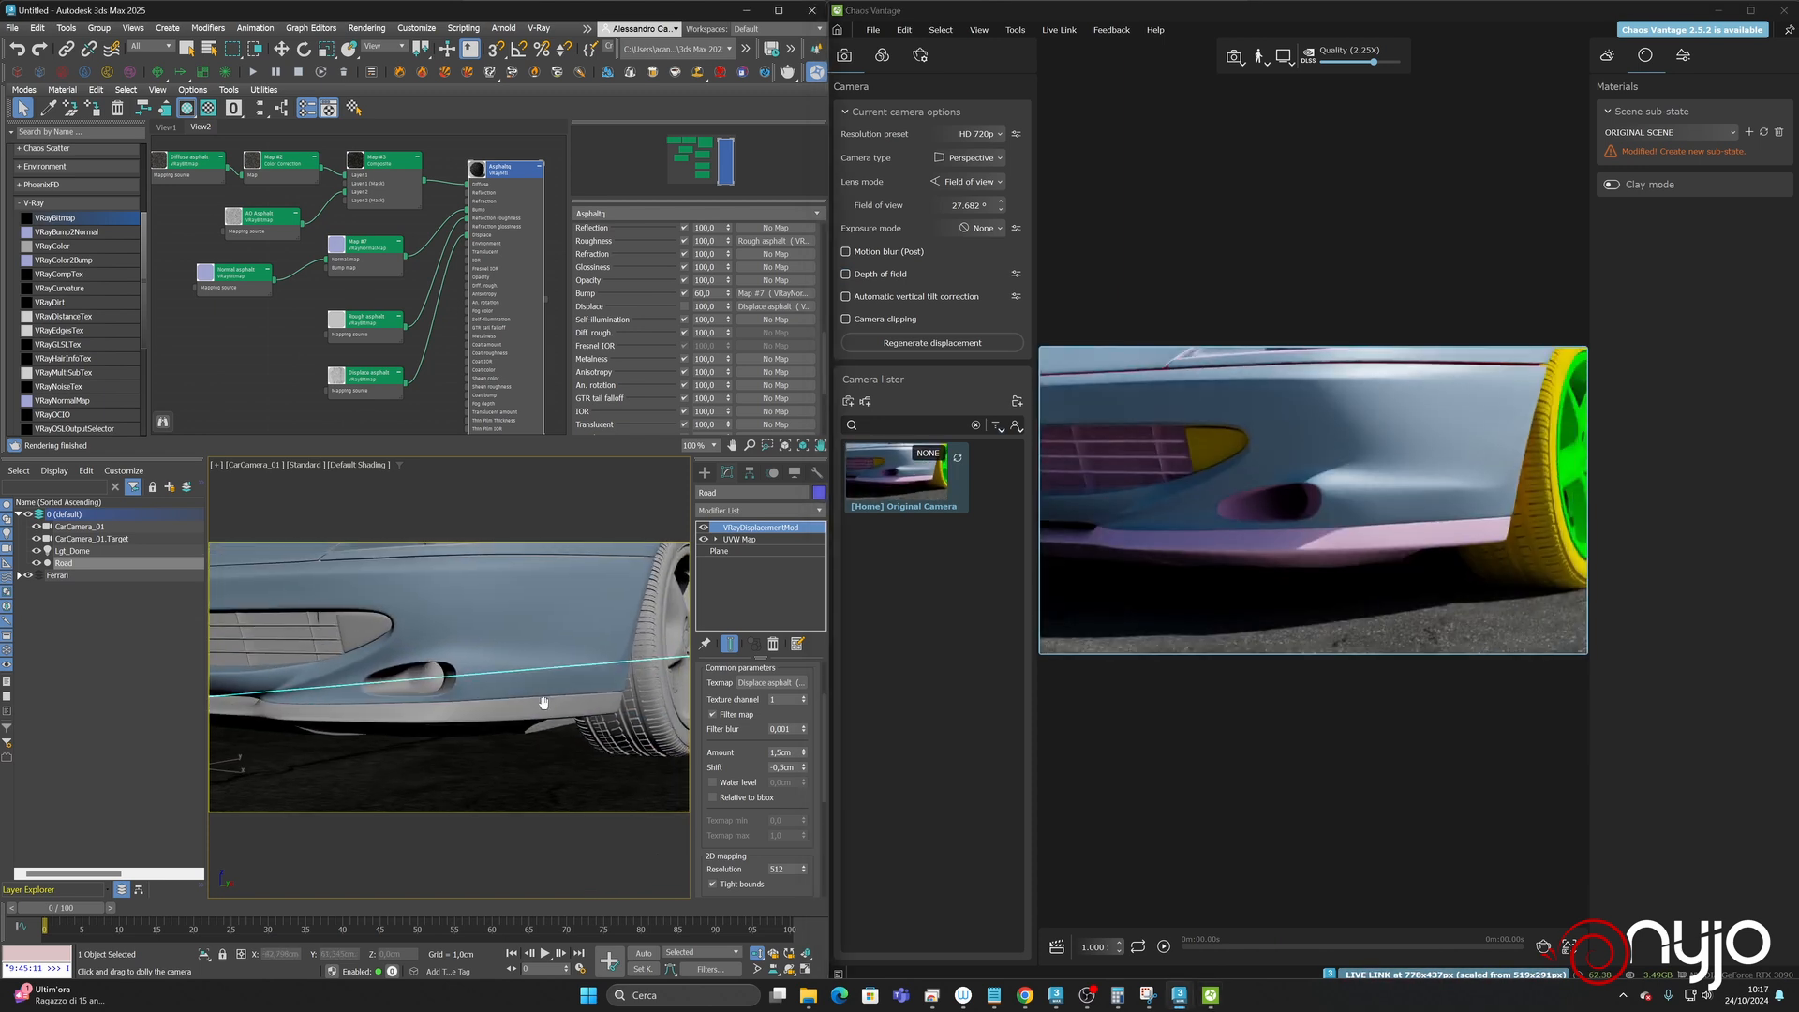
scroll(539, 705, down, 3)
scroll(516, 710, down, 5)
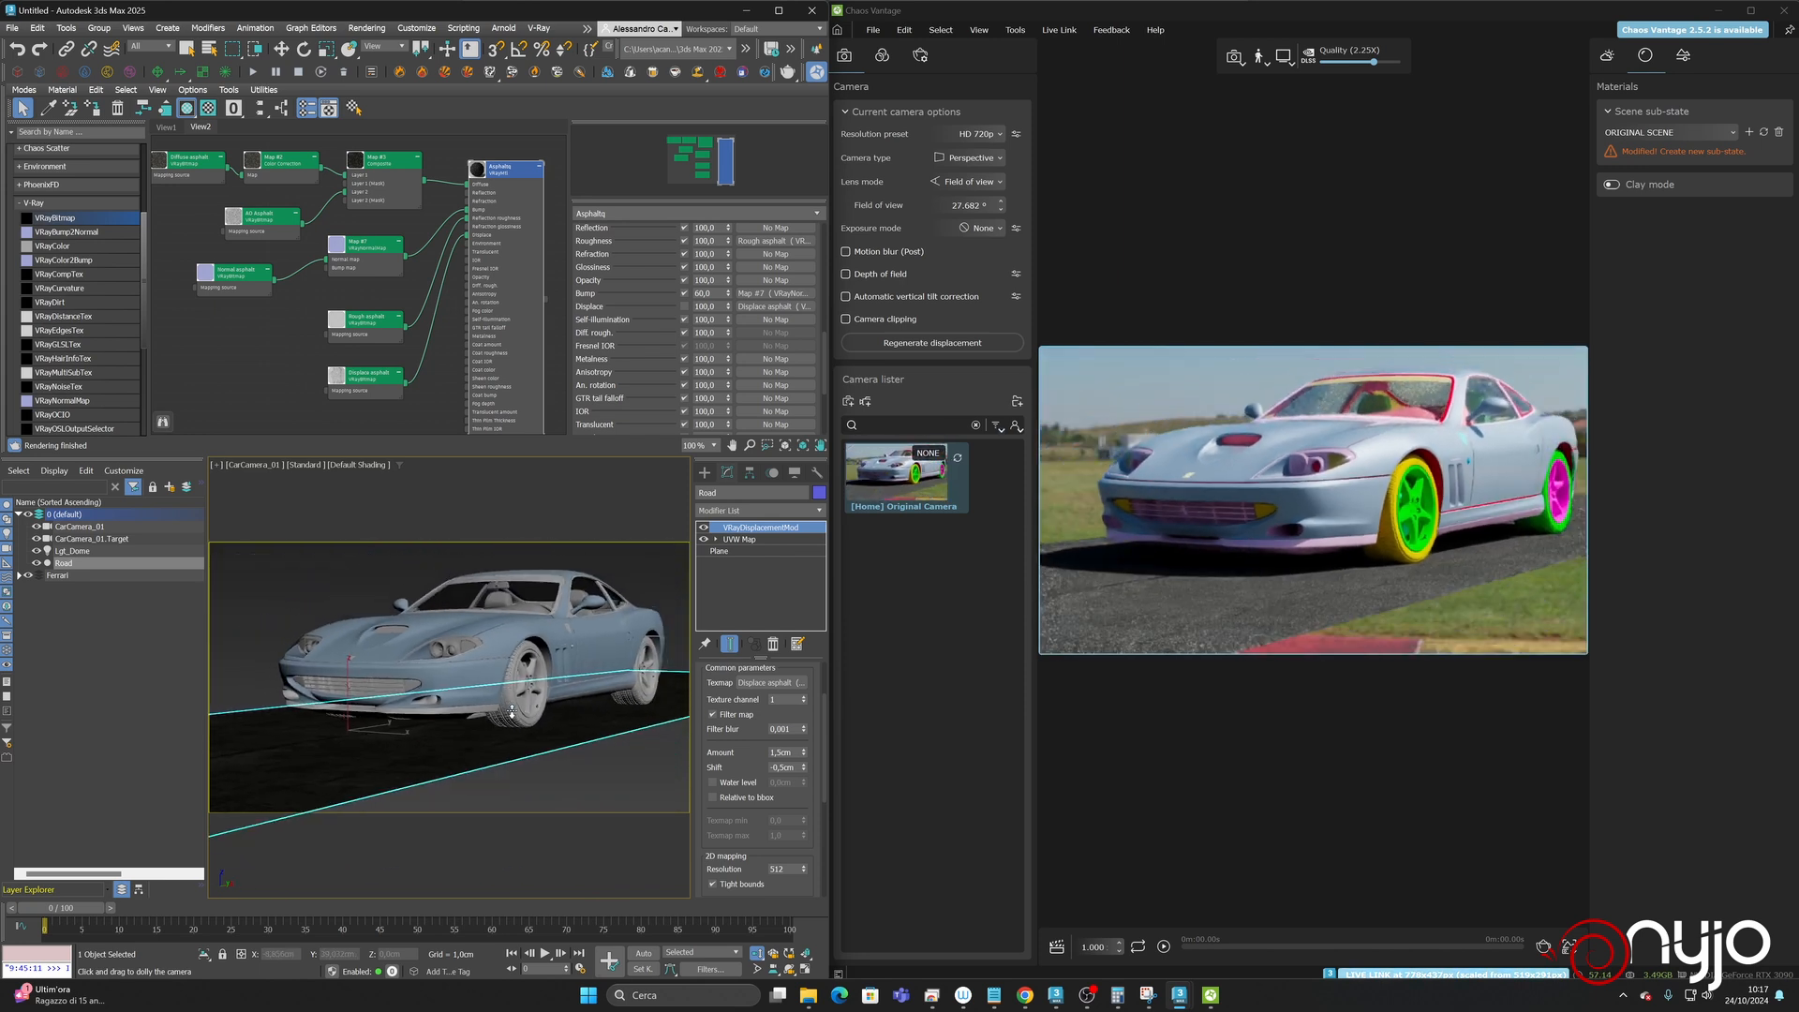
scroll(513, 709, up, 5)
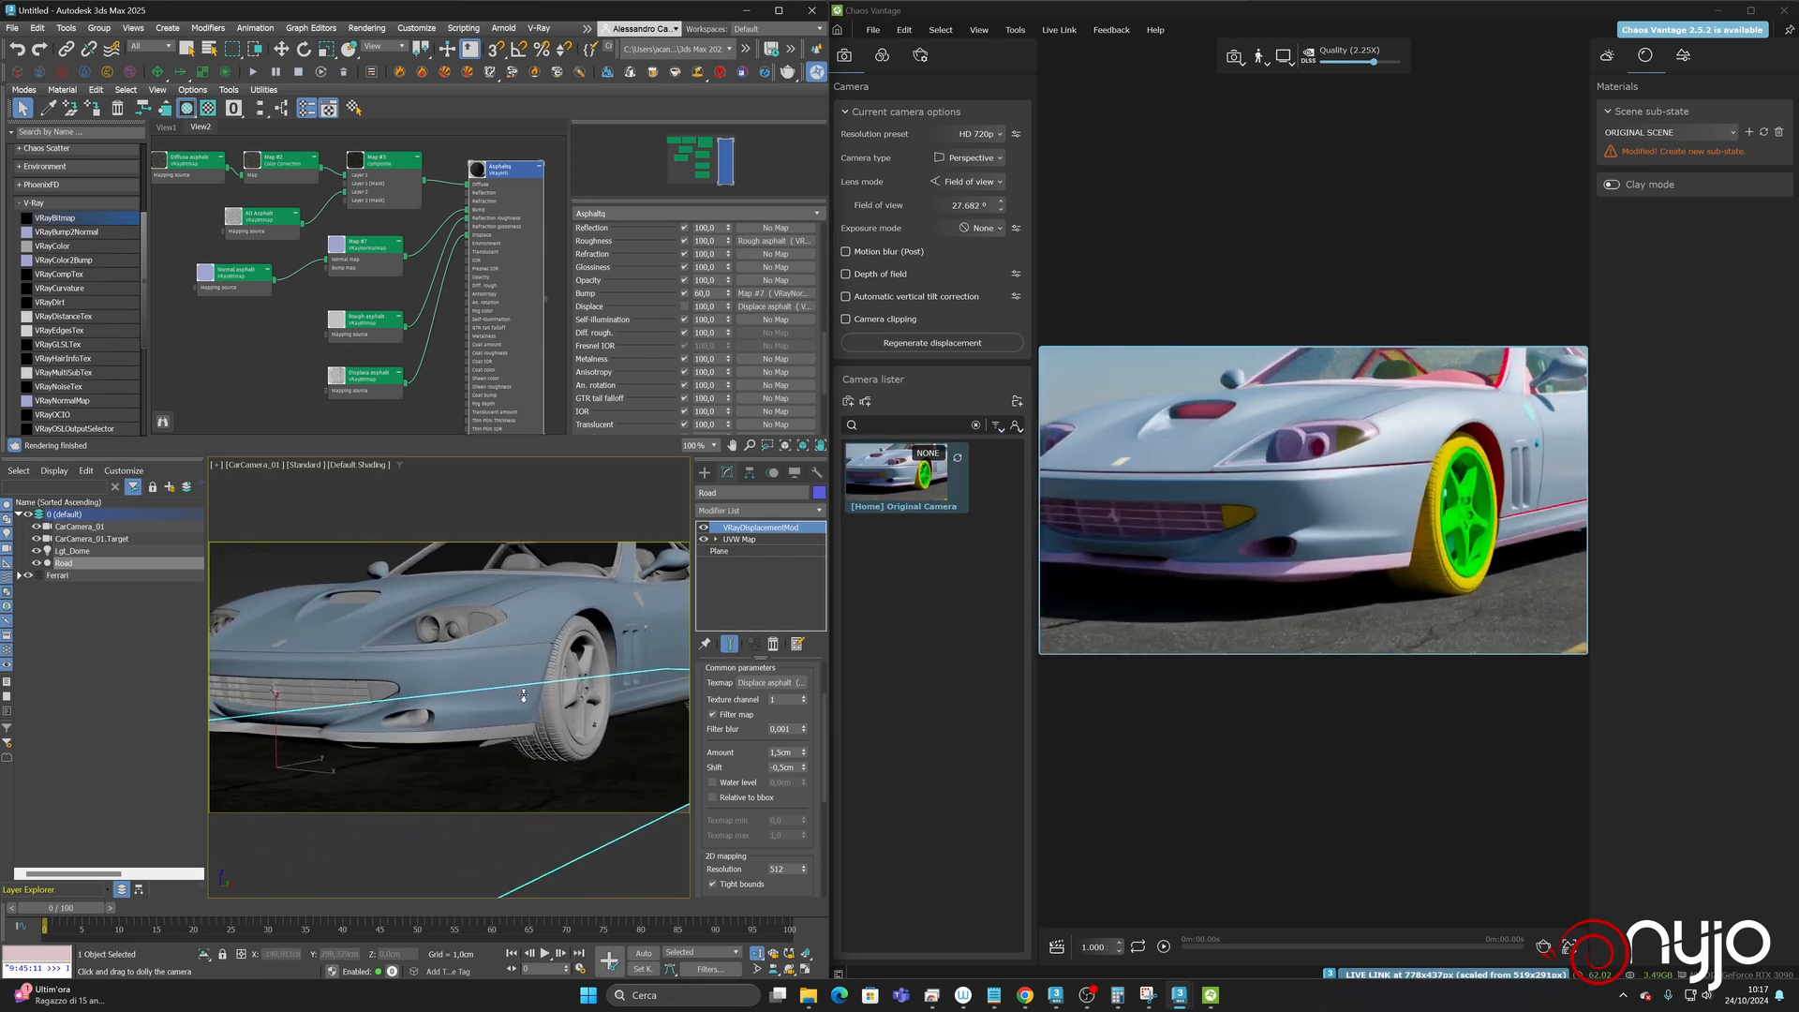
middle_drag(524, 696, 1636, 372)
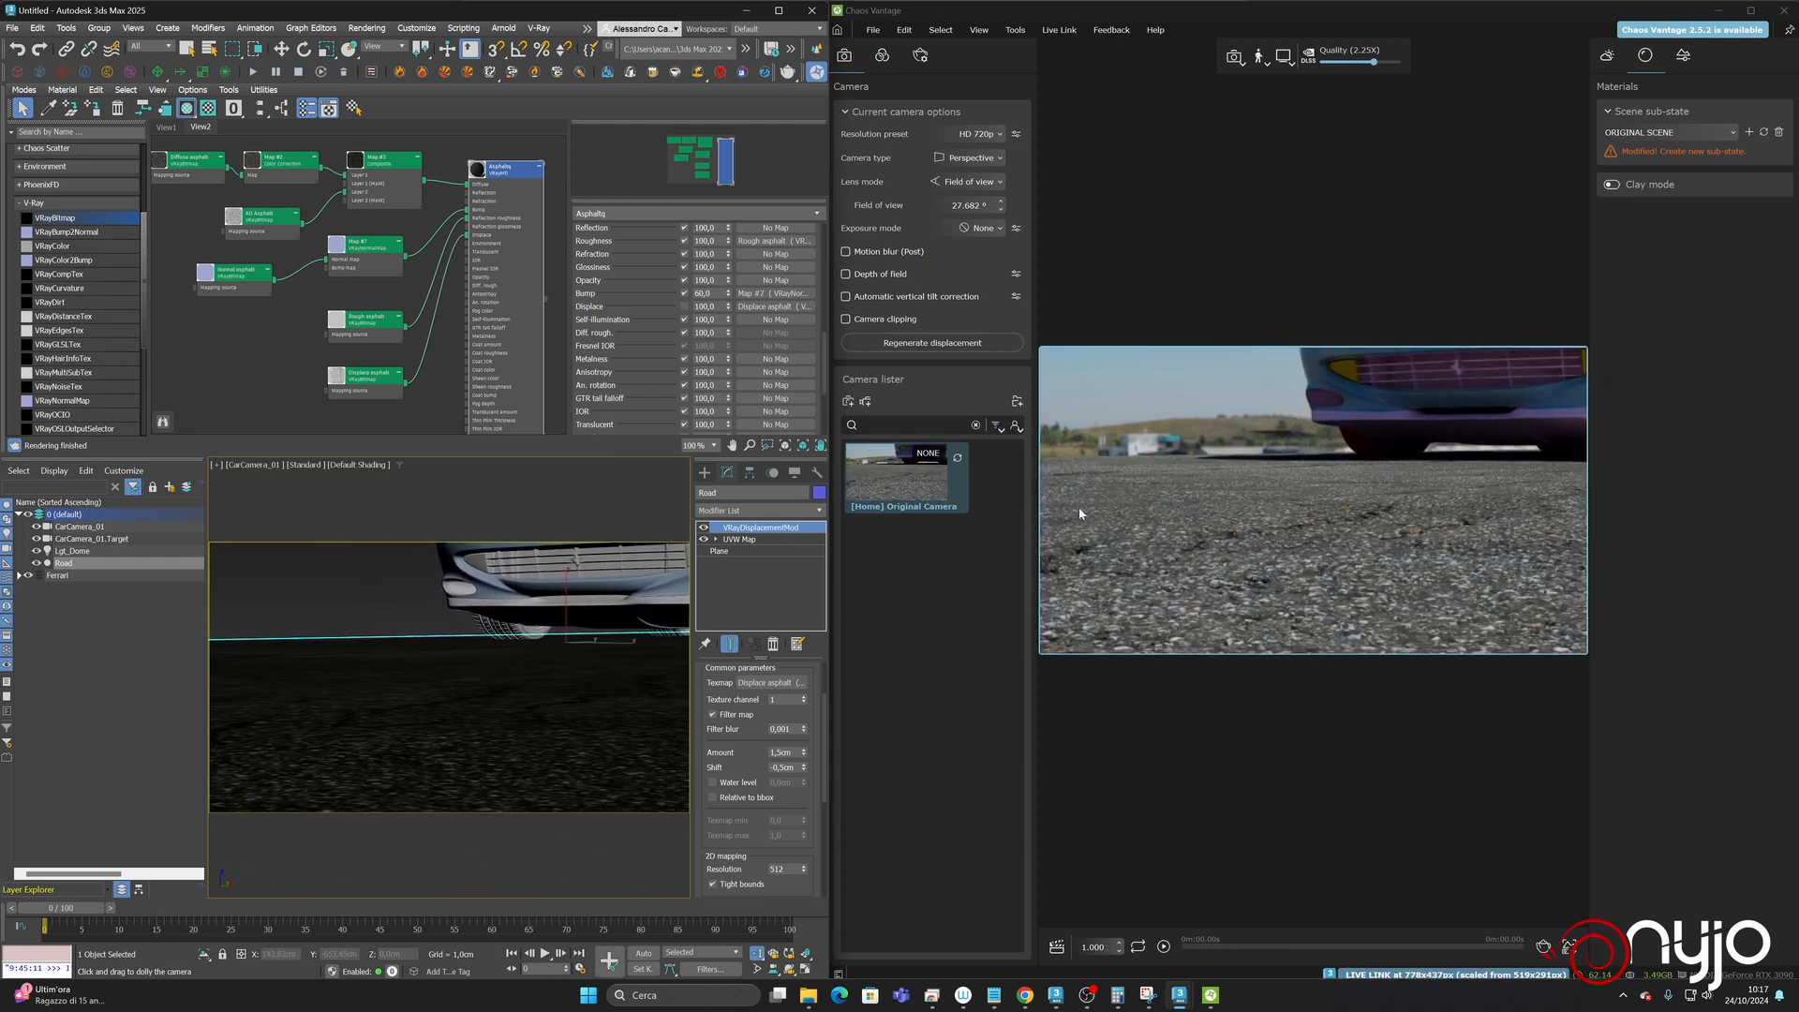
middle_drag(473, 774, 527, 757)
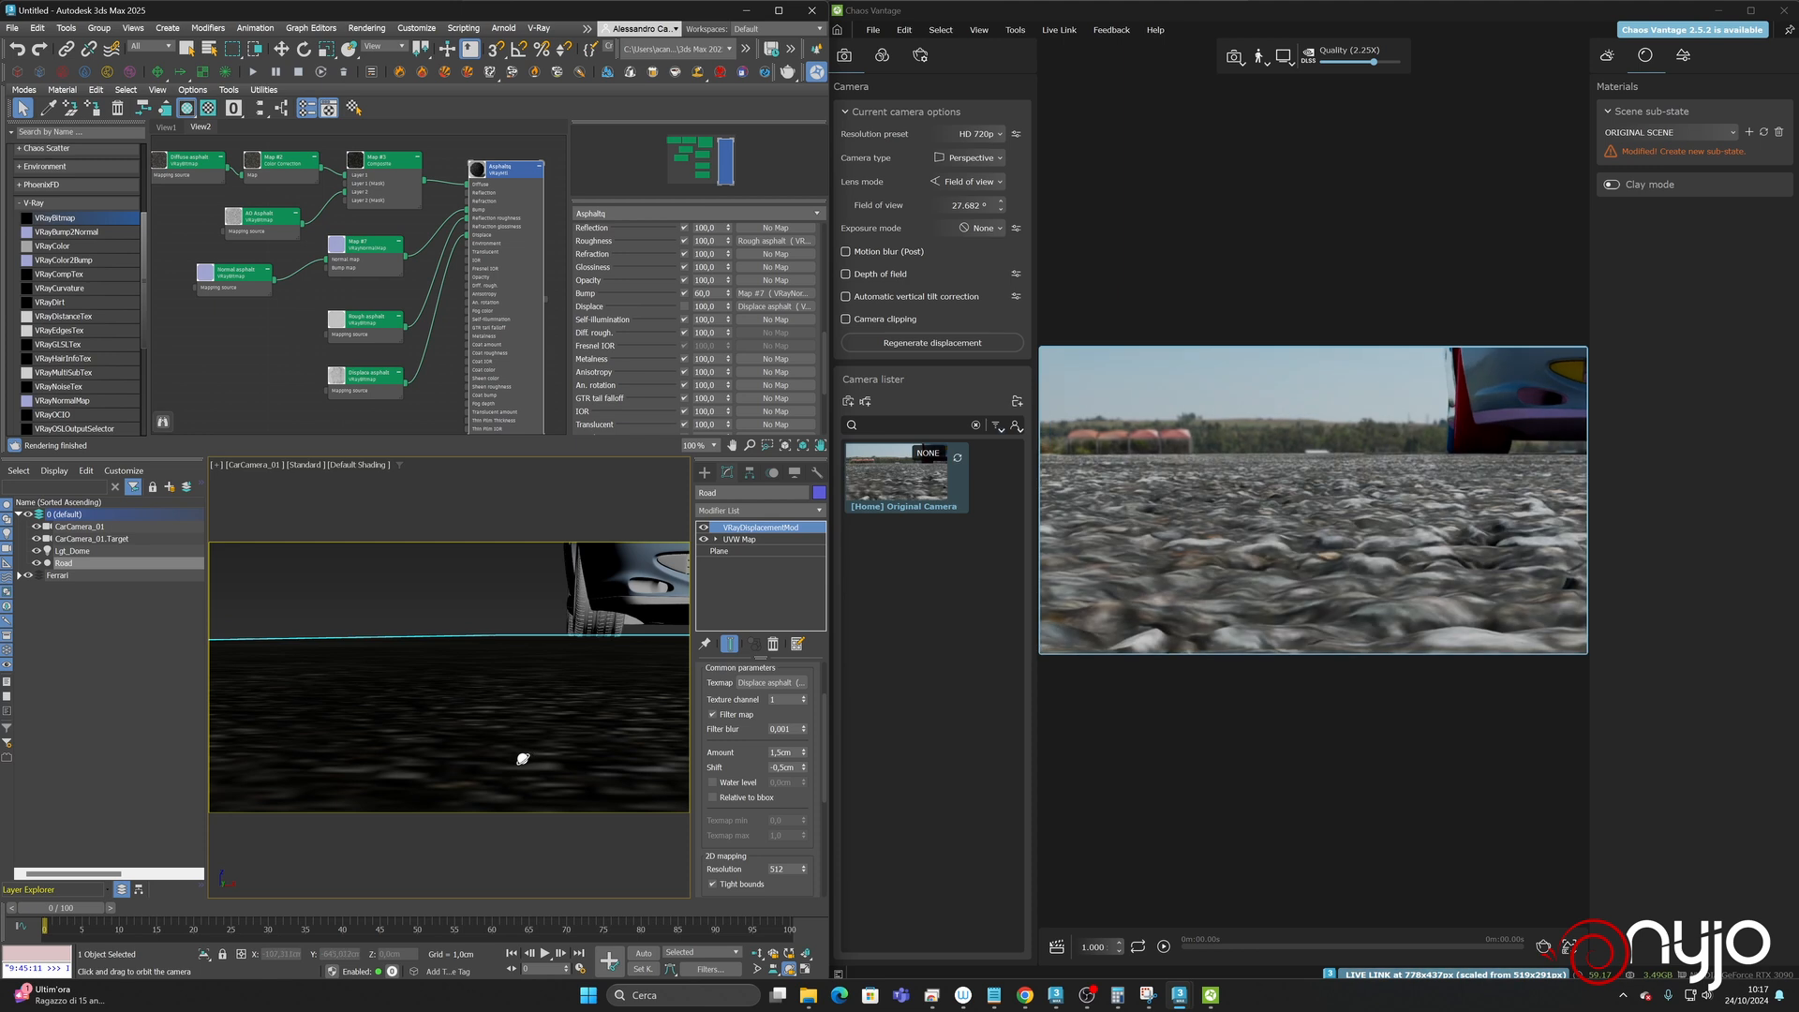
- Compare the low asphalt view with depth of field on and off in Chaos Vantage, shifting the camera toward the car's front between checks
click(853, 276)
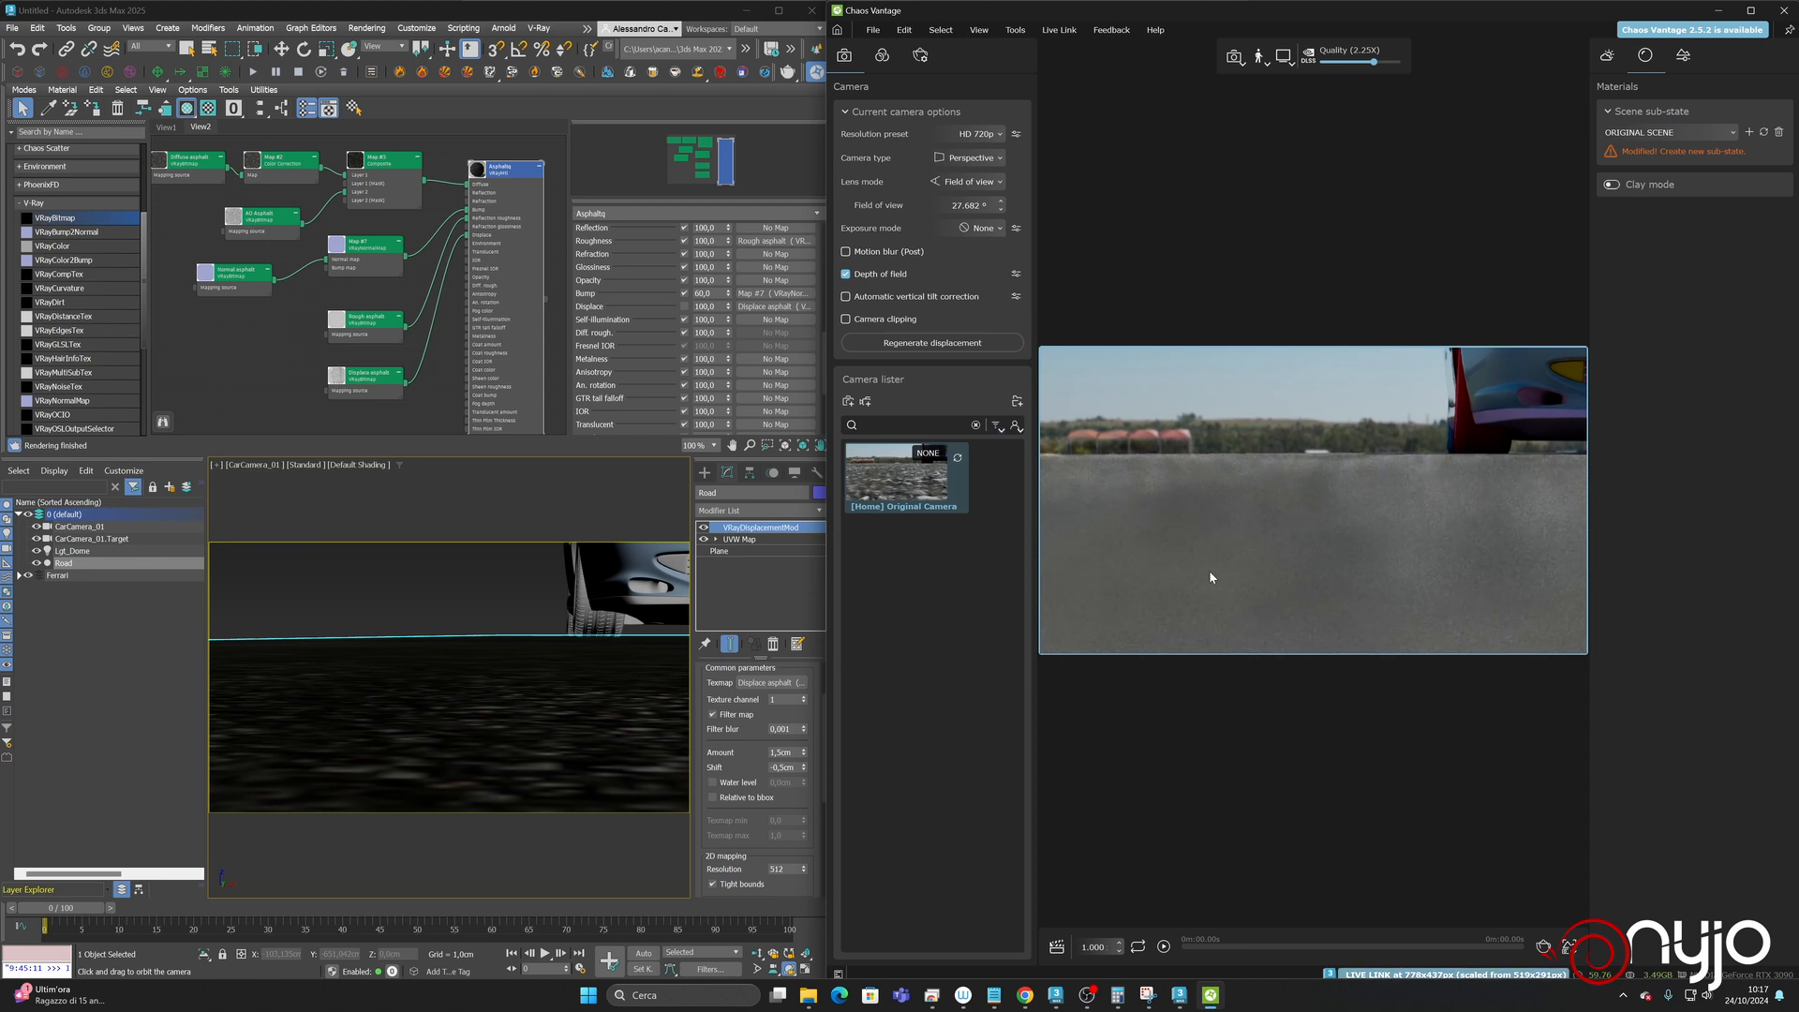
middle_drag(522, 683, 437, 688)
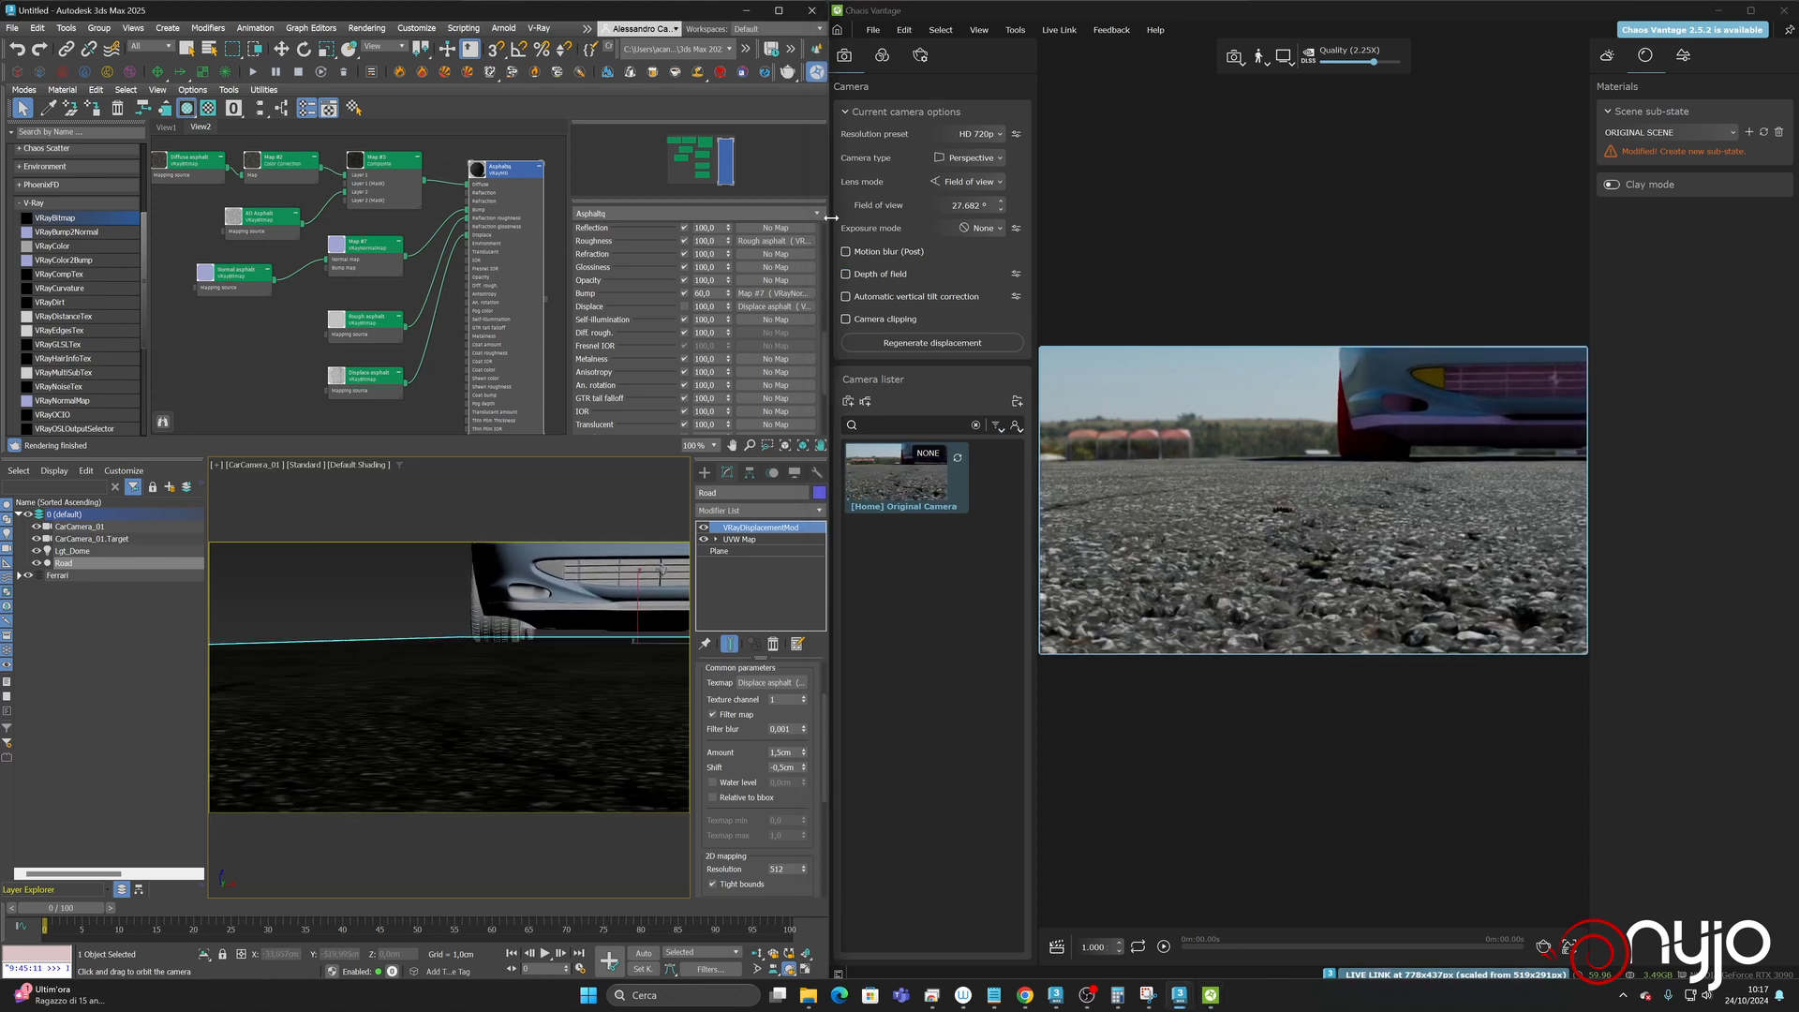
click(853, 274)
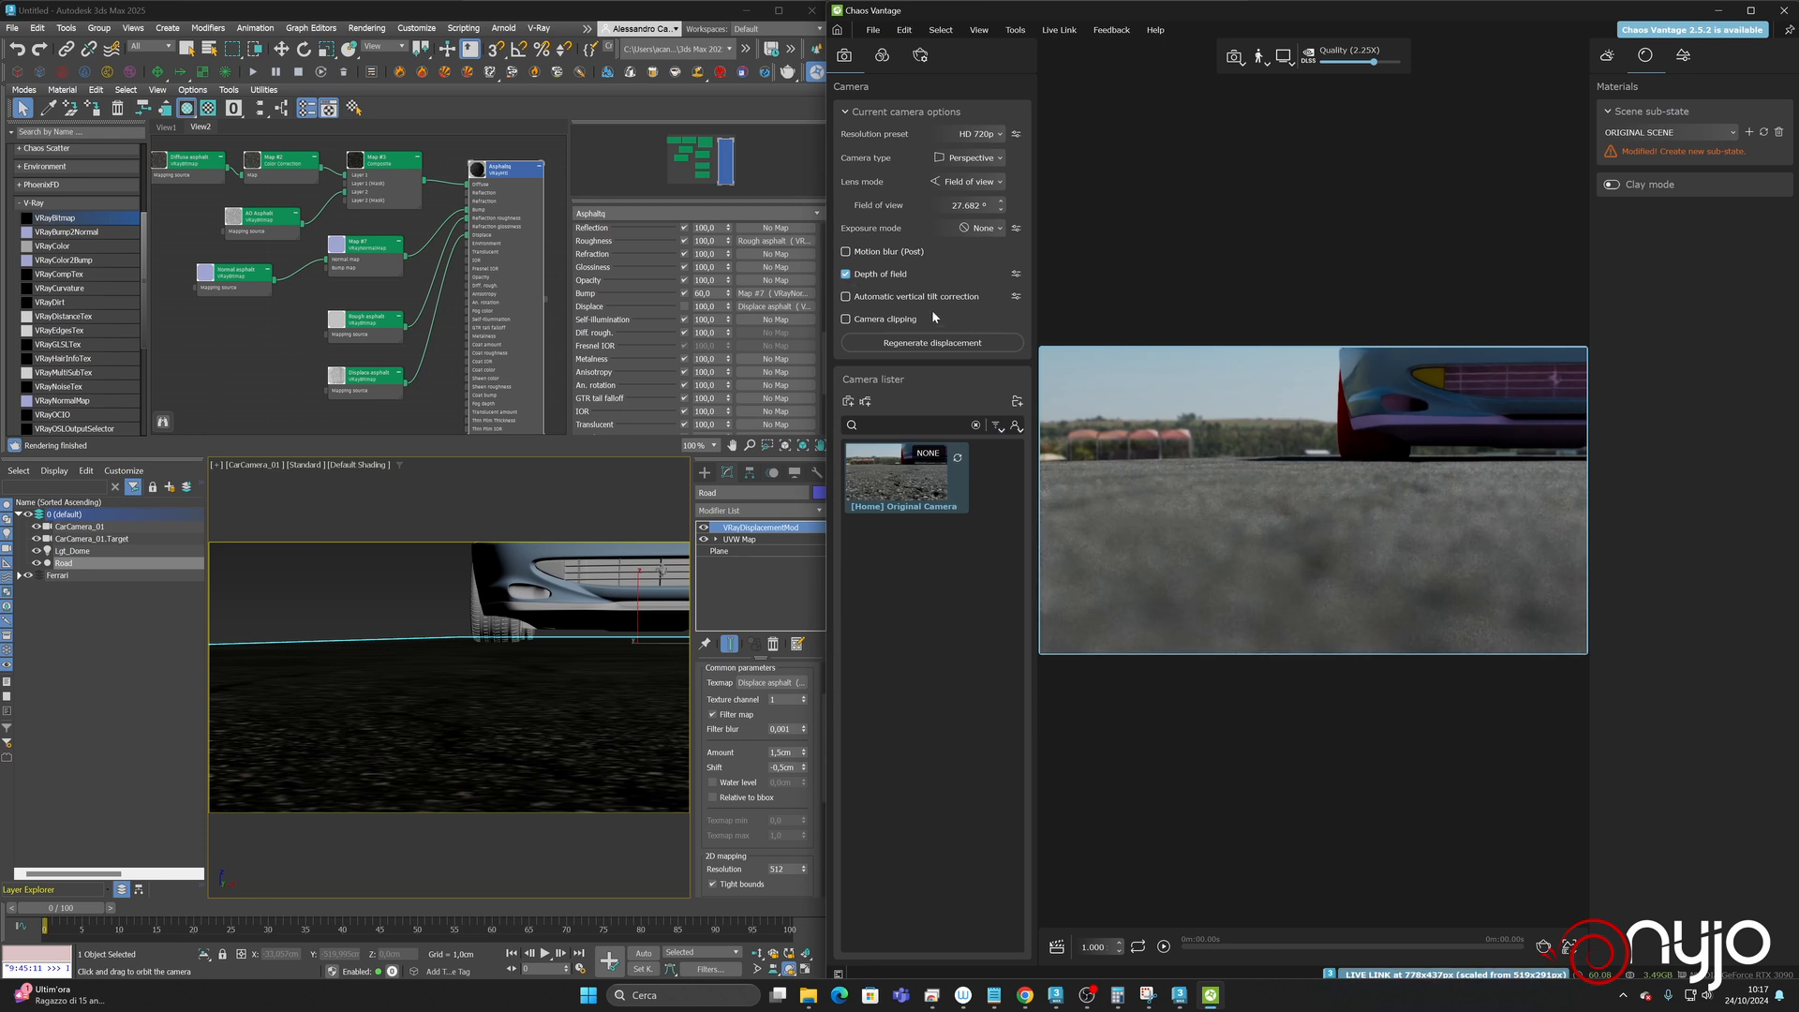
click(885, 274)
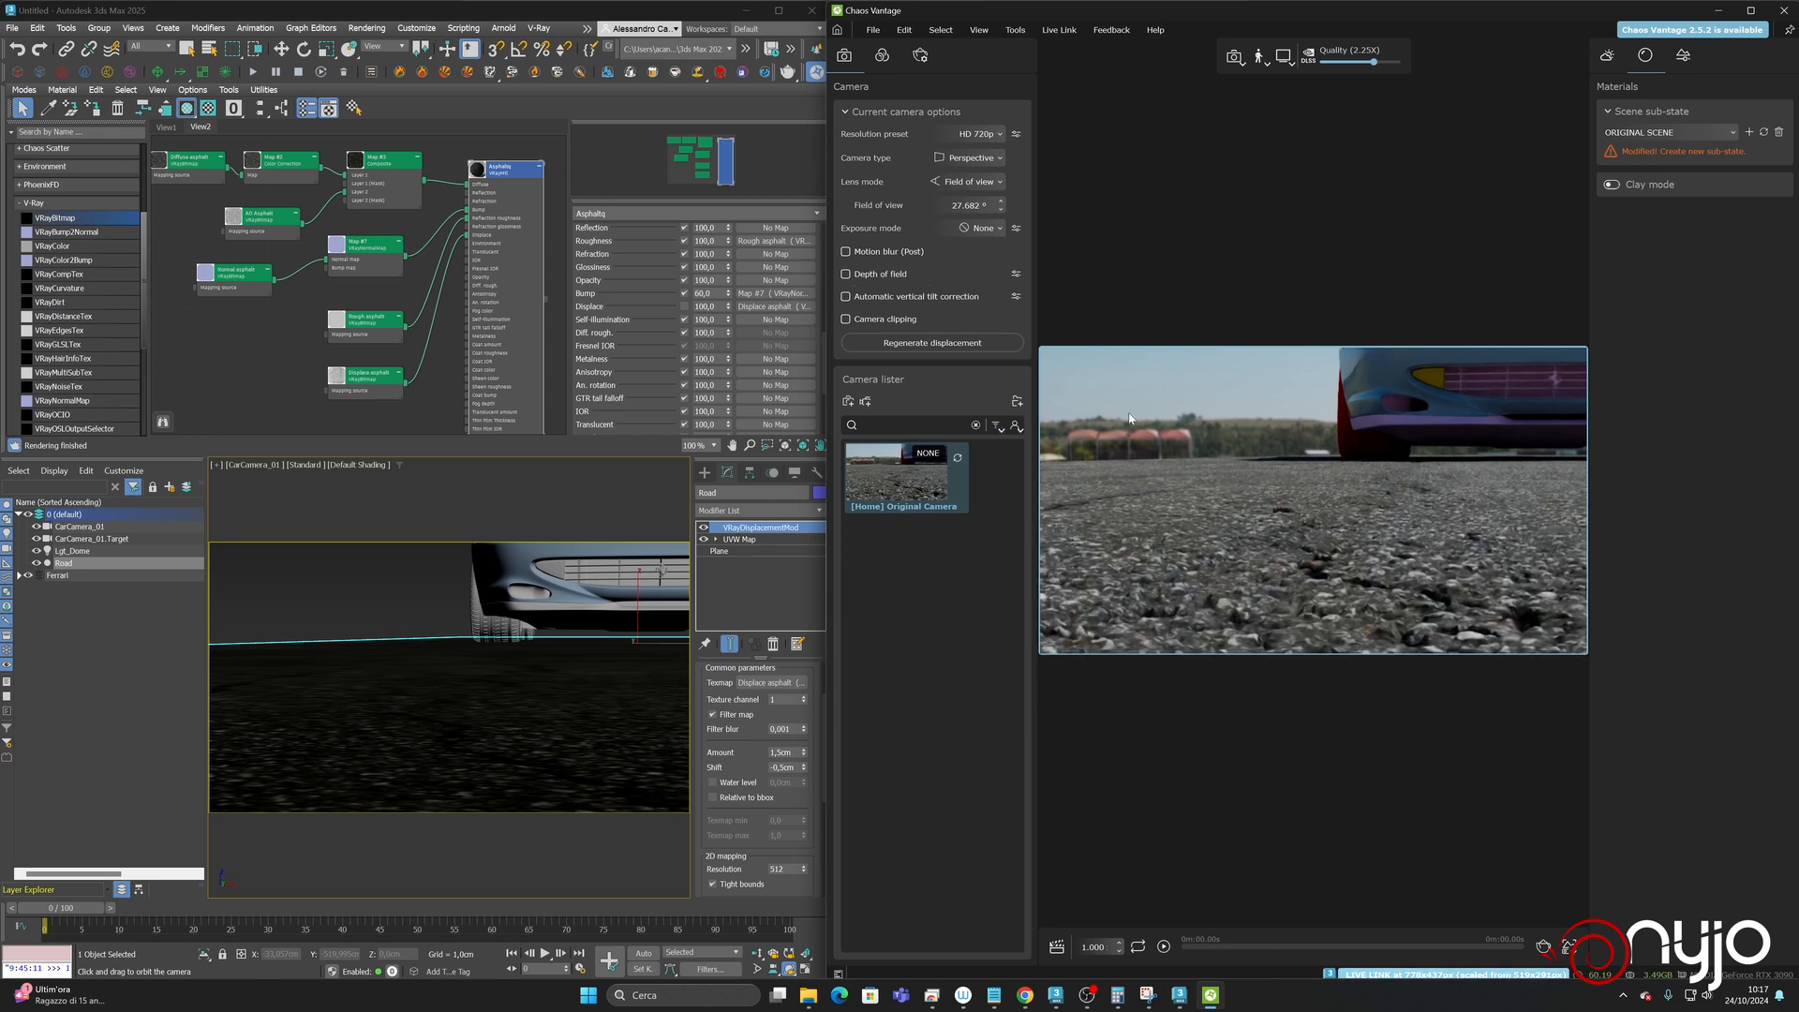
- Frame the car from the front in 3ds Max and set the CarPaintBasic material's base color to pure red
middle_drag(597, 601, 425, 684)
drag(425, 683, 284, 637)
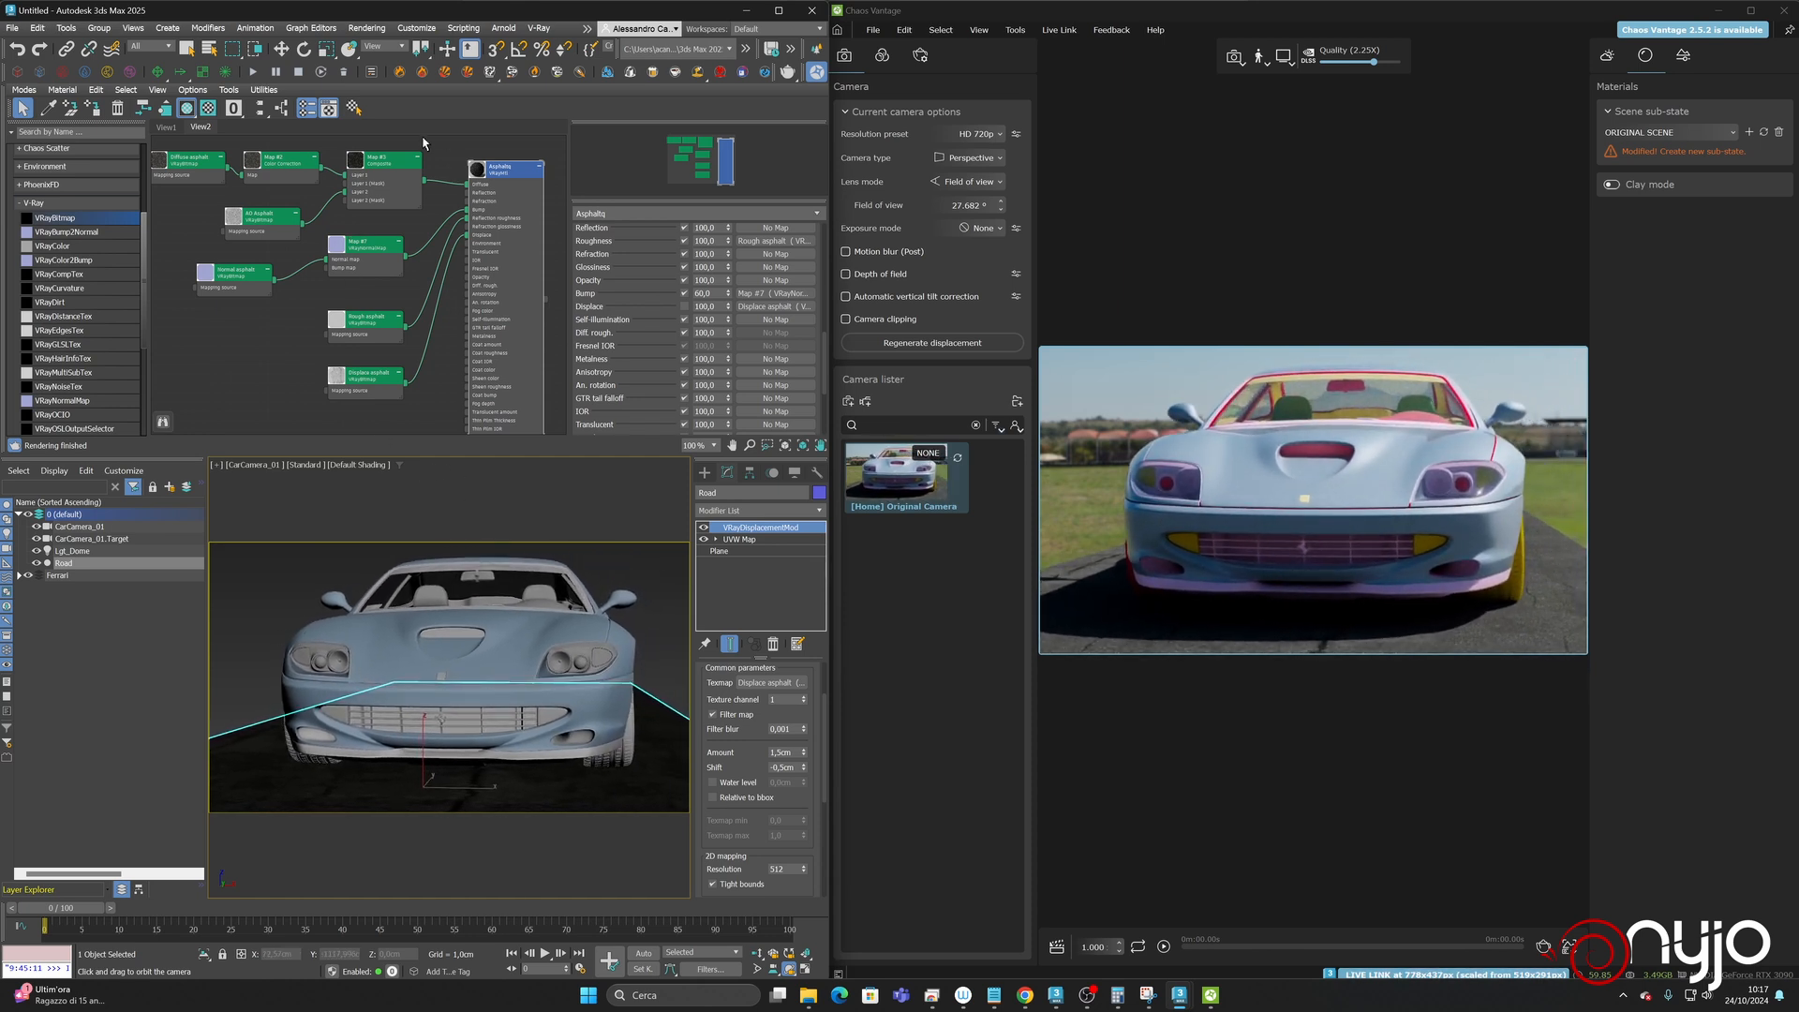
click(165, 128)
double_click(232, 165)
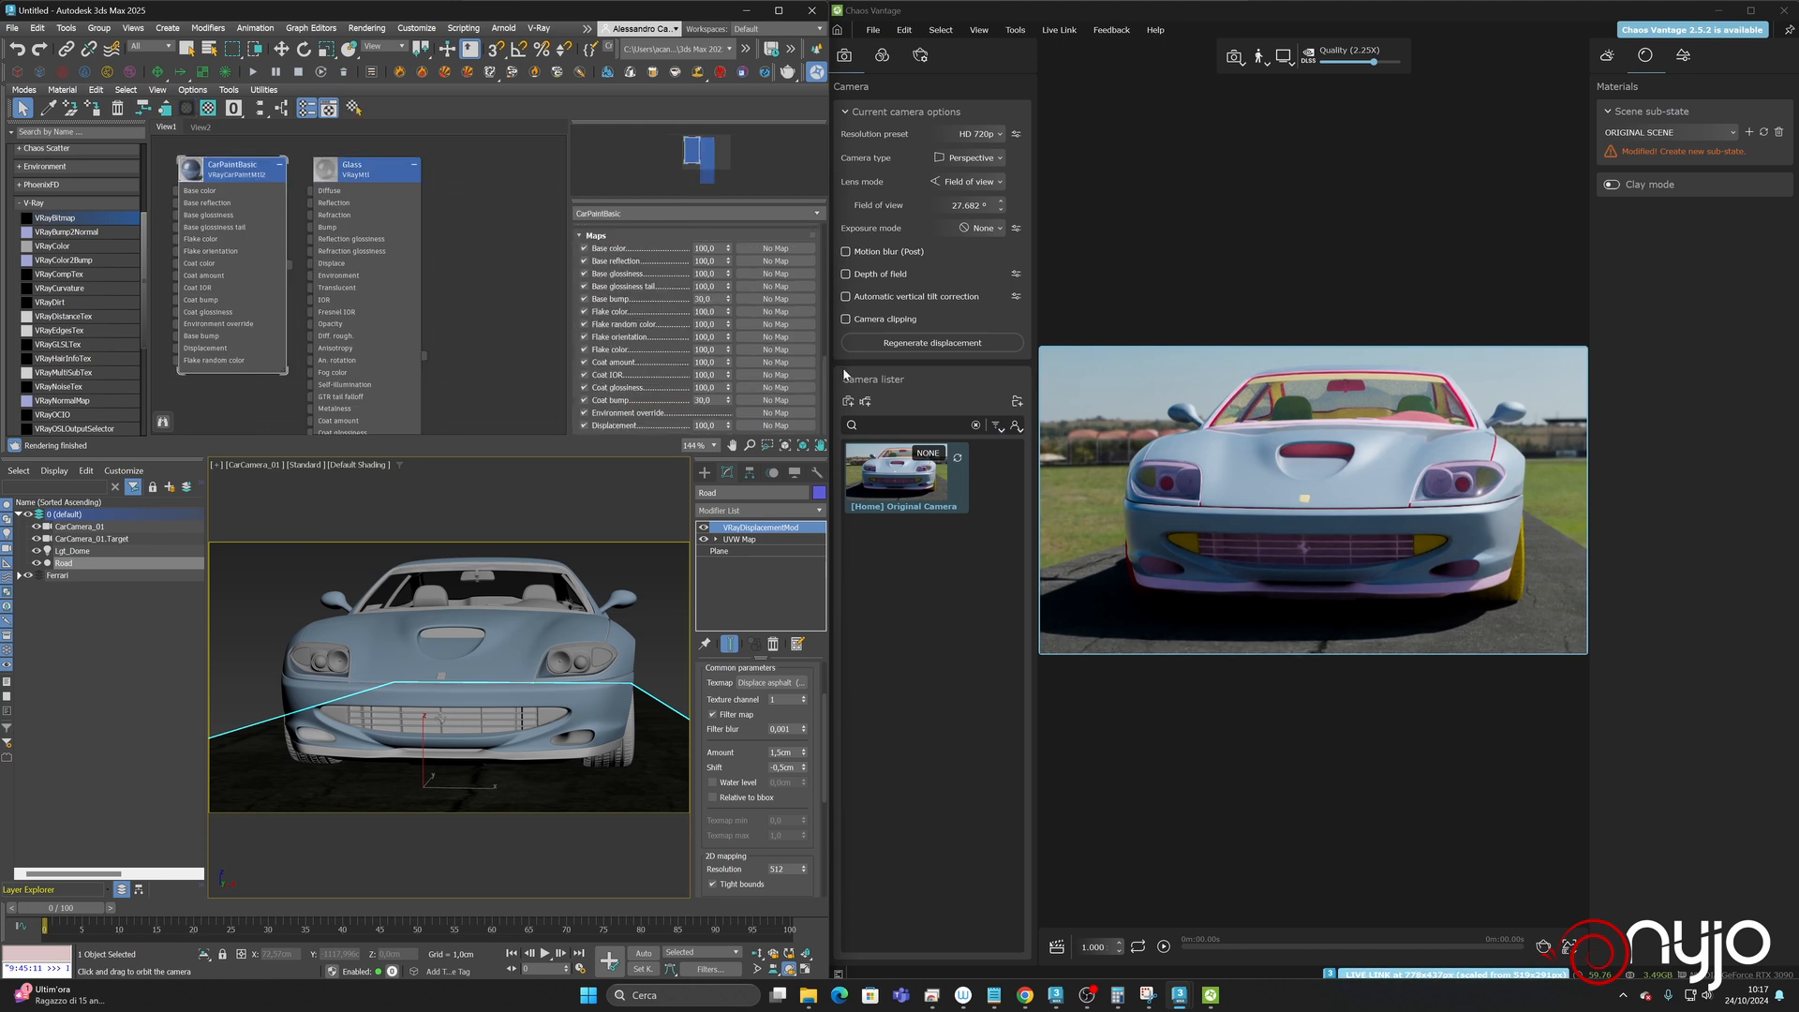
drag(825, 374, 814, 220)
click(797, 245)
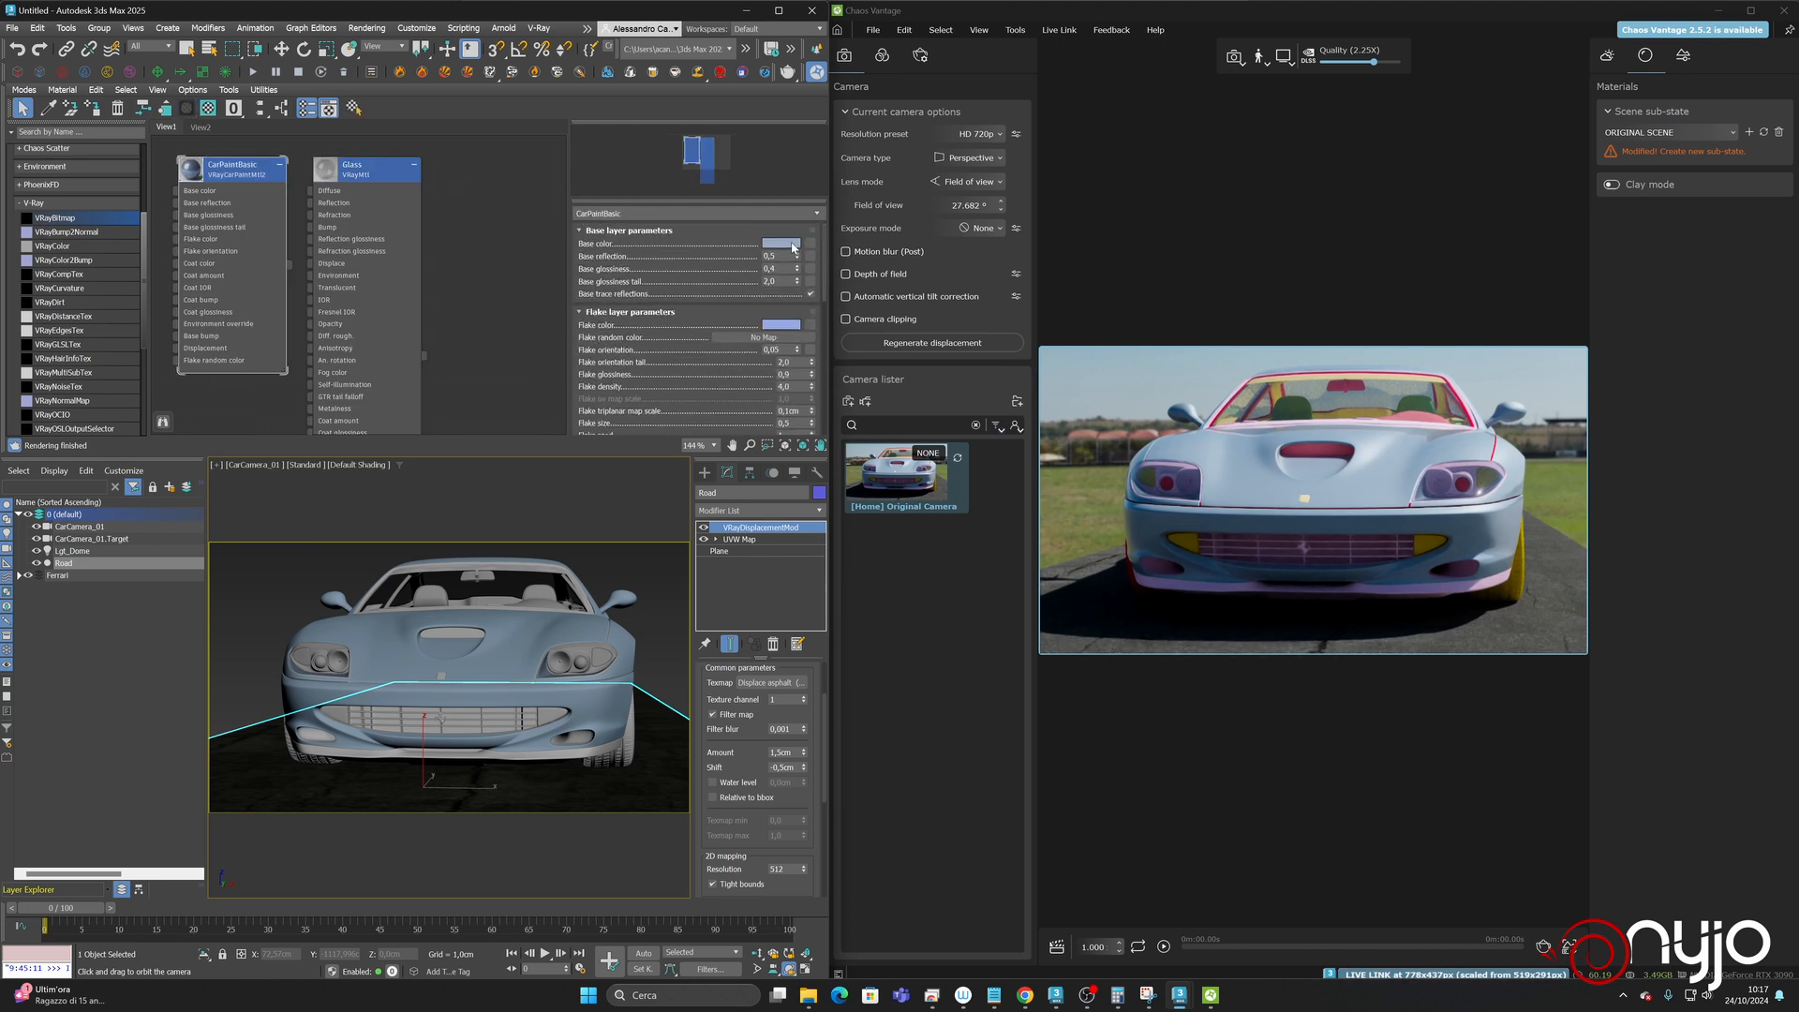
click(435, 87)
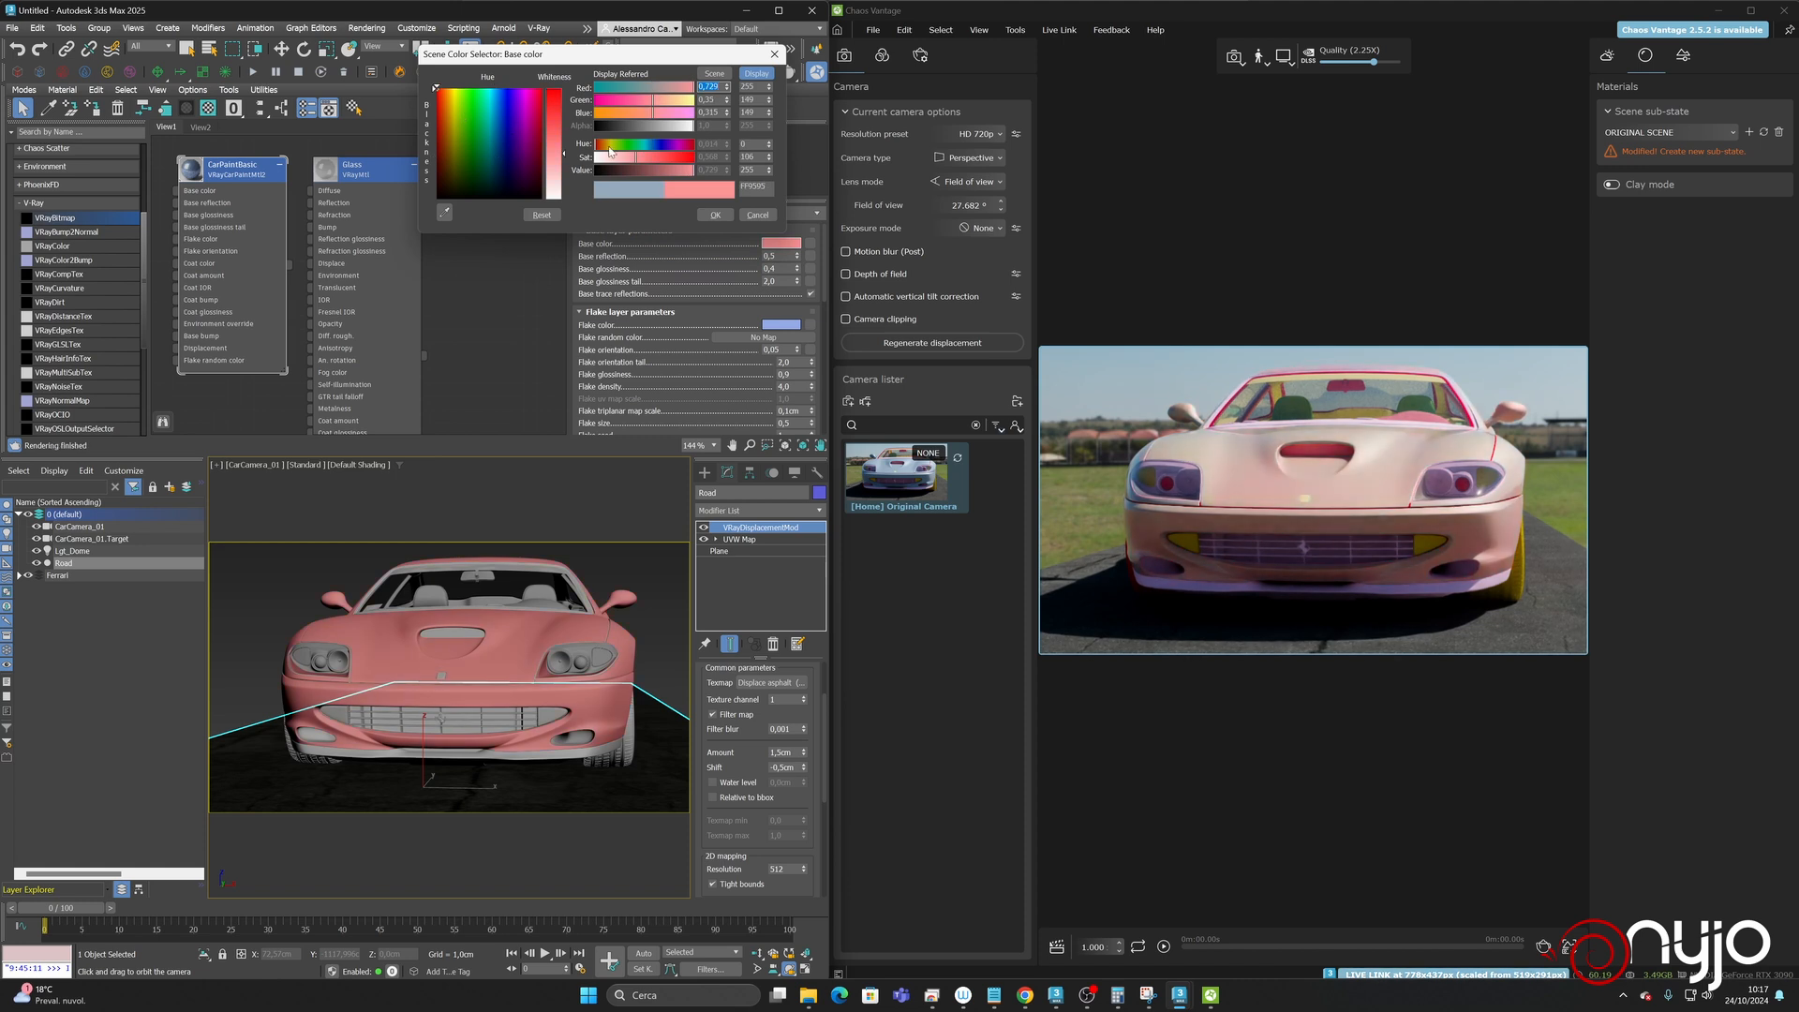
drag(637, 157, 696, 159)
click(715, 214)
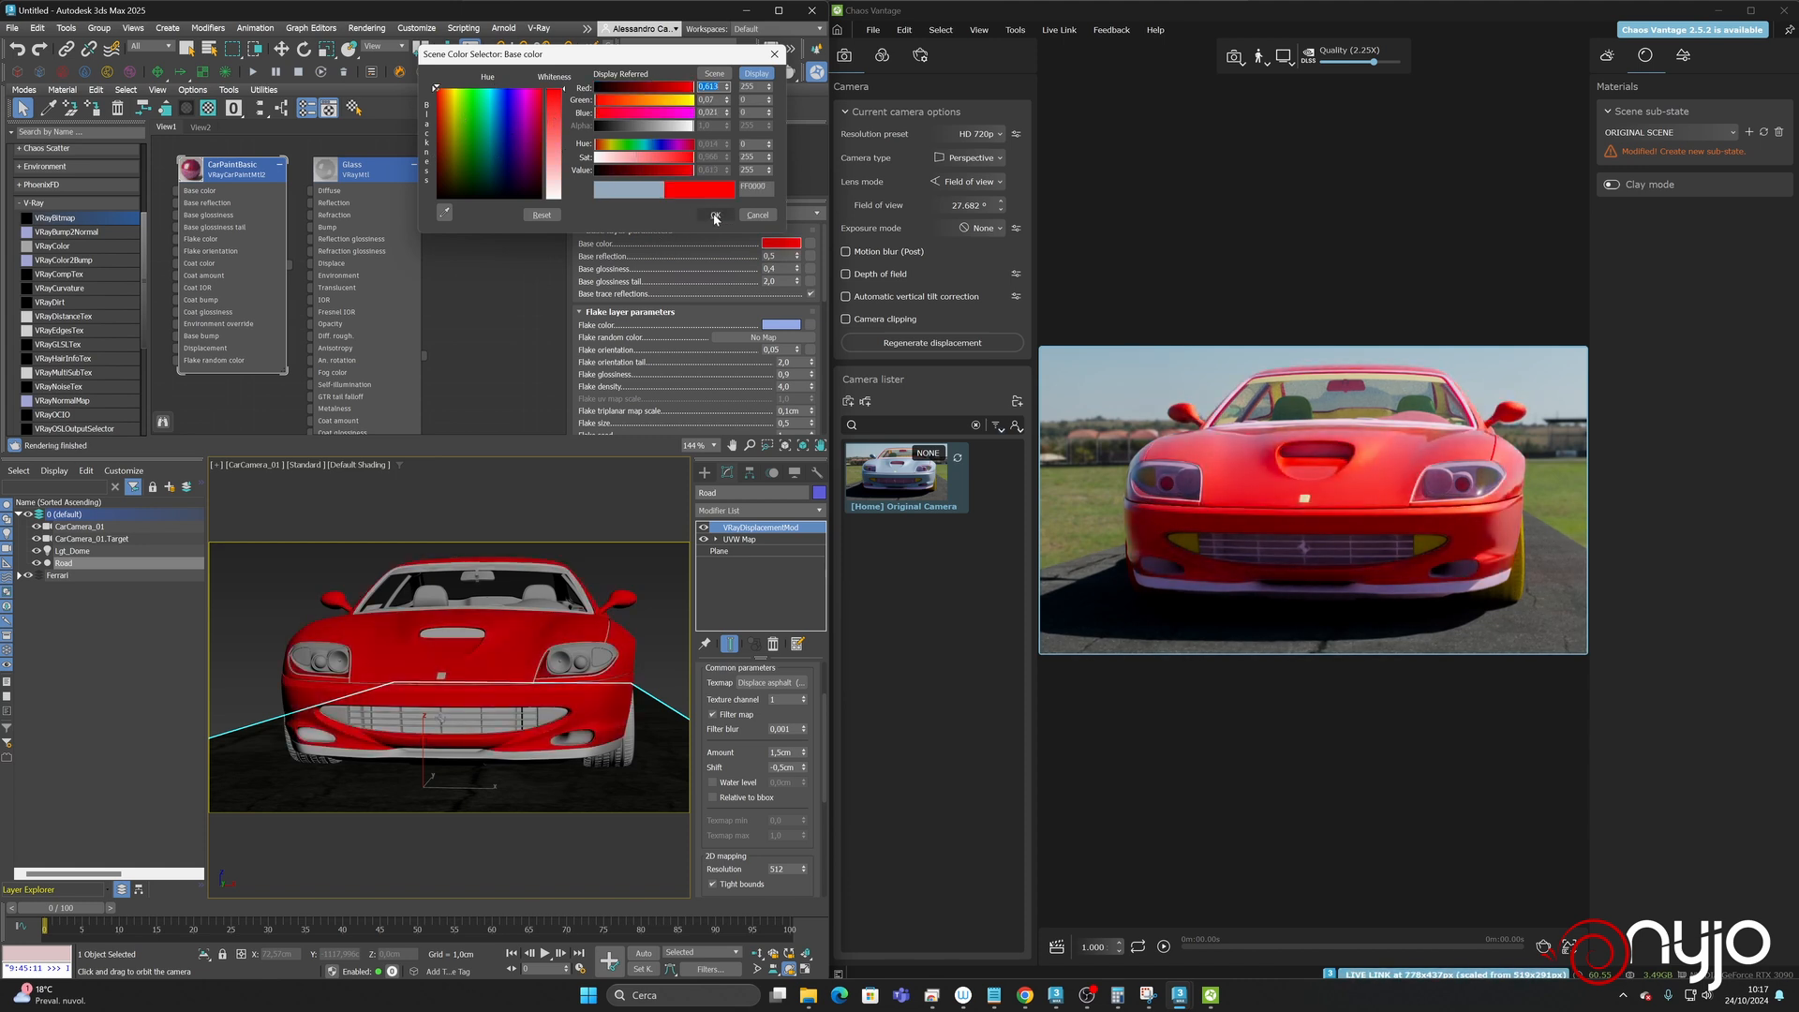
- Set the CarPaintBasic flake color to a lighter red with full red and saturation of 154
click(790, 325)
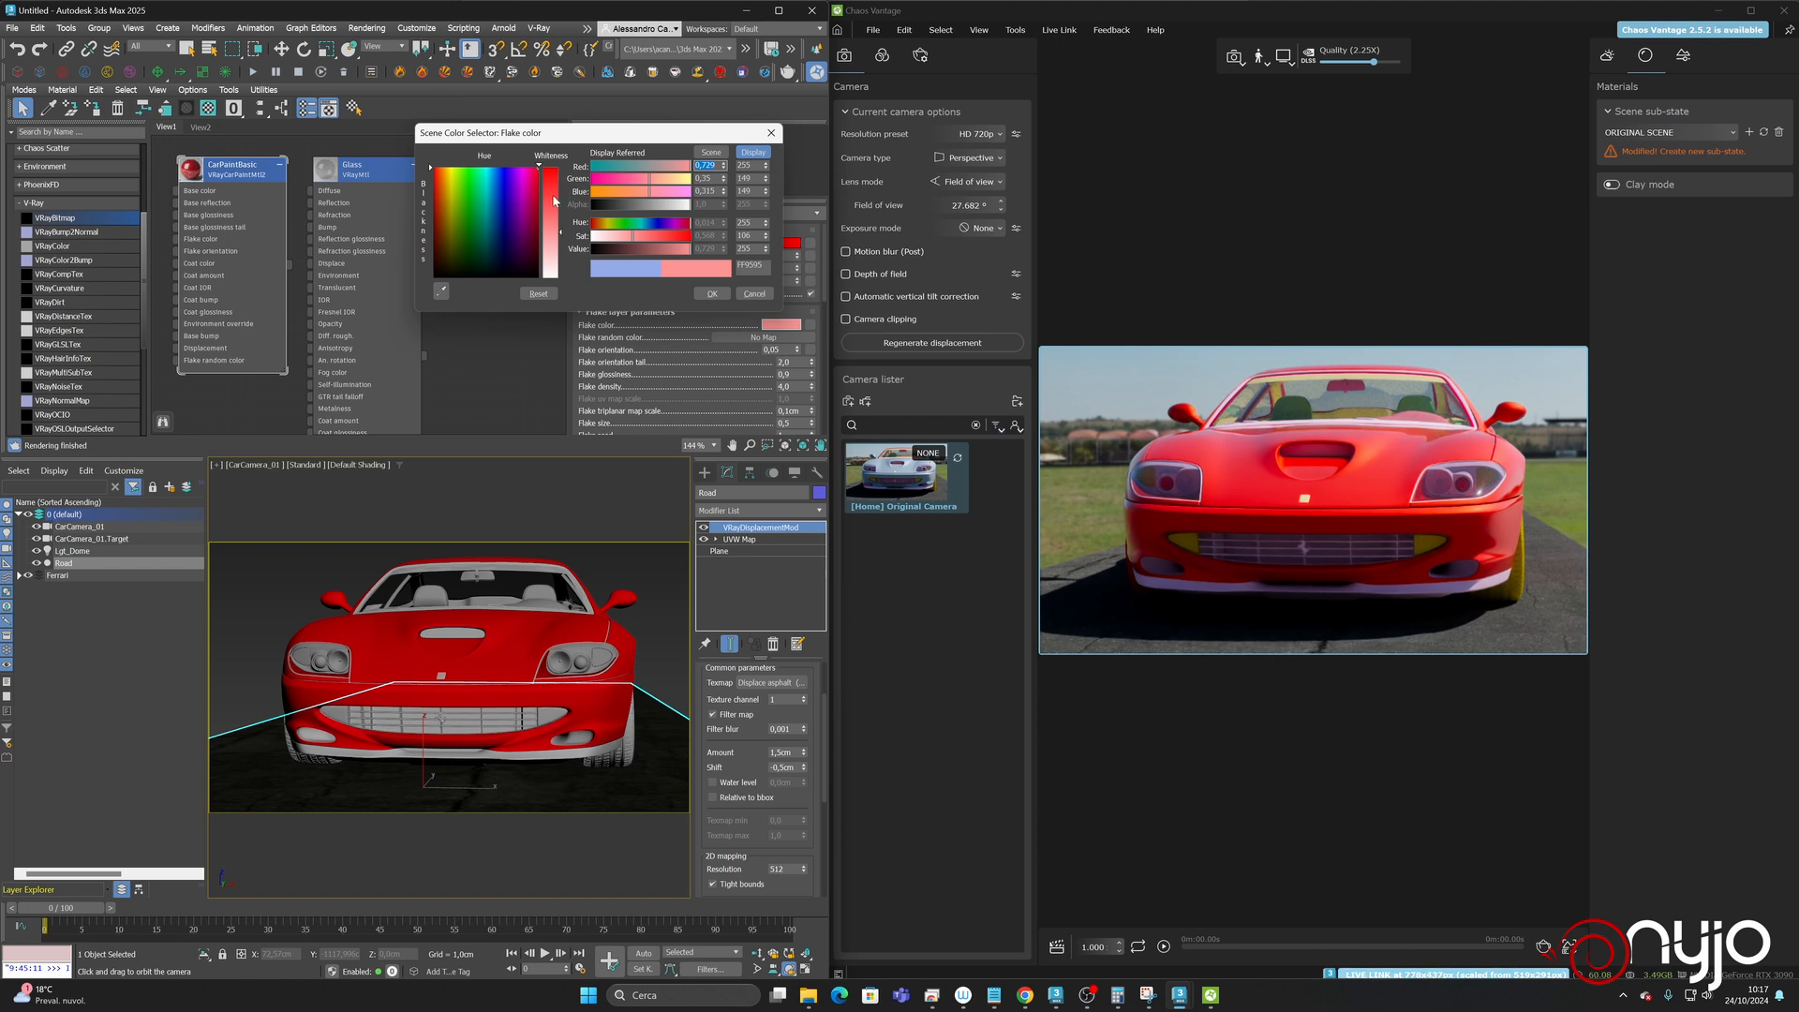
drag(551, 199, 550, 164)
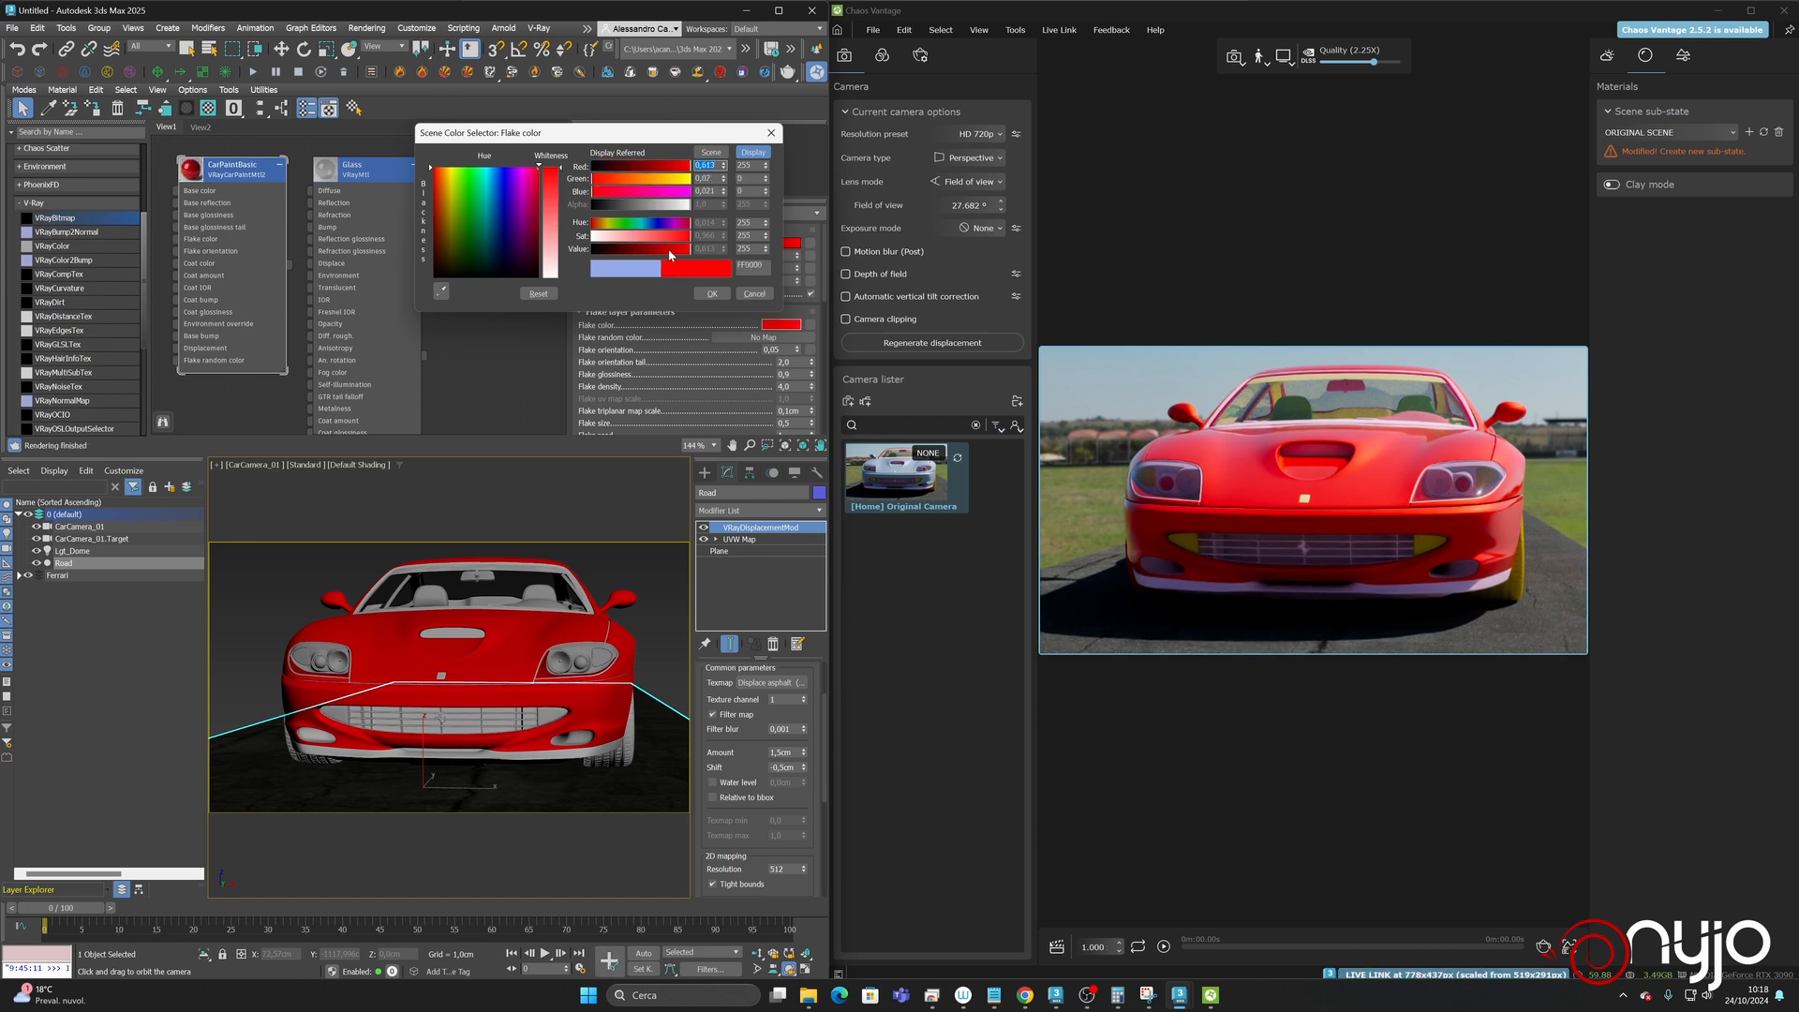
drag(619, 239, 653, 237)
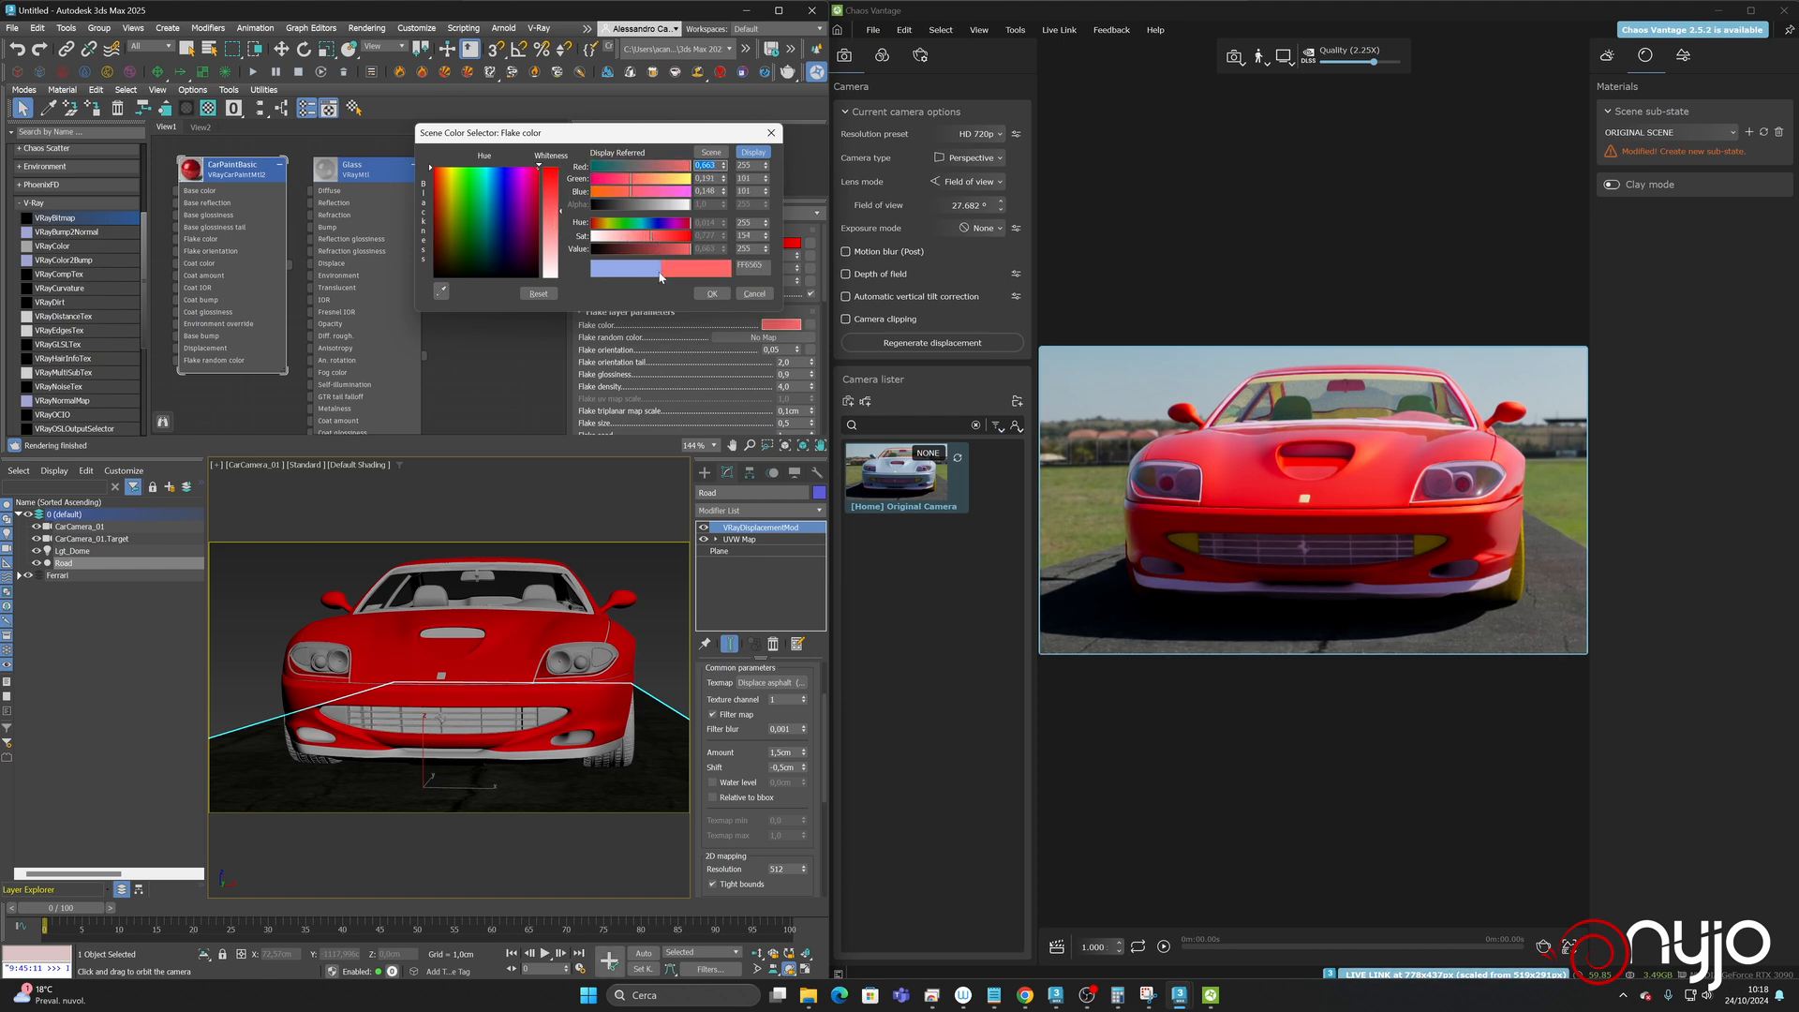
click(713, 294)
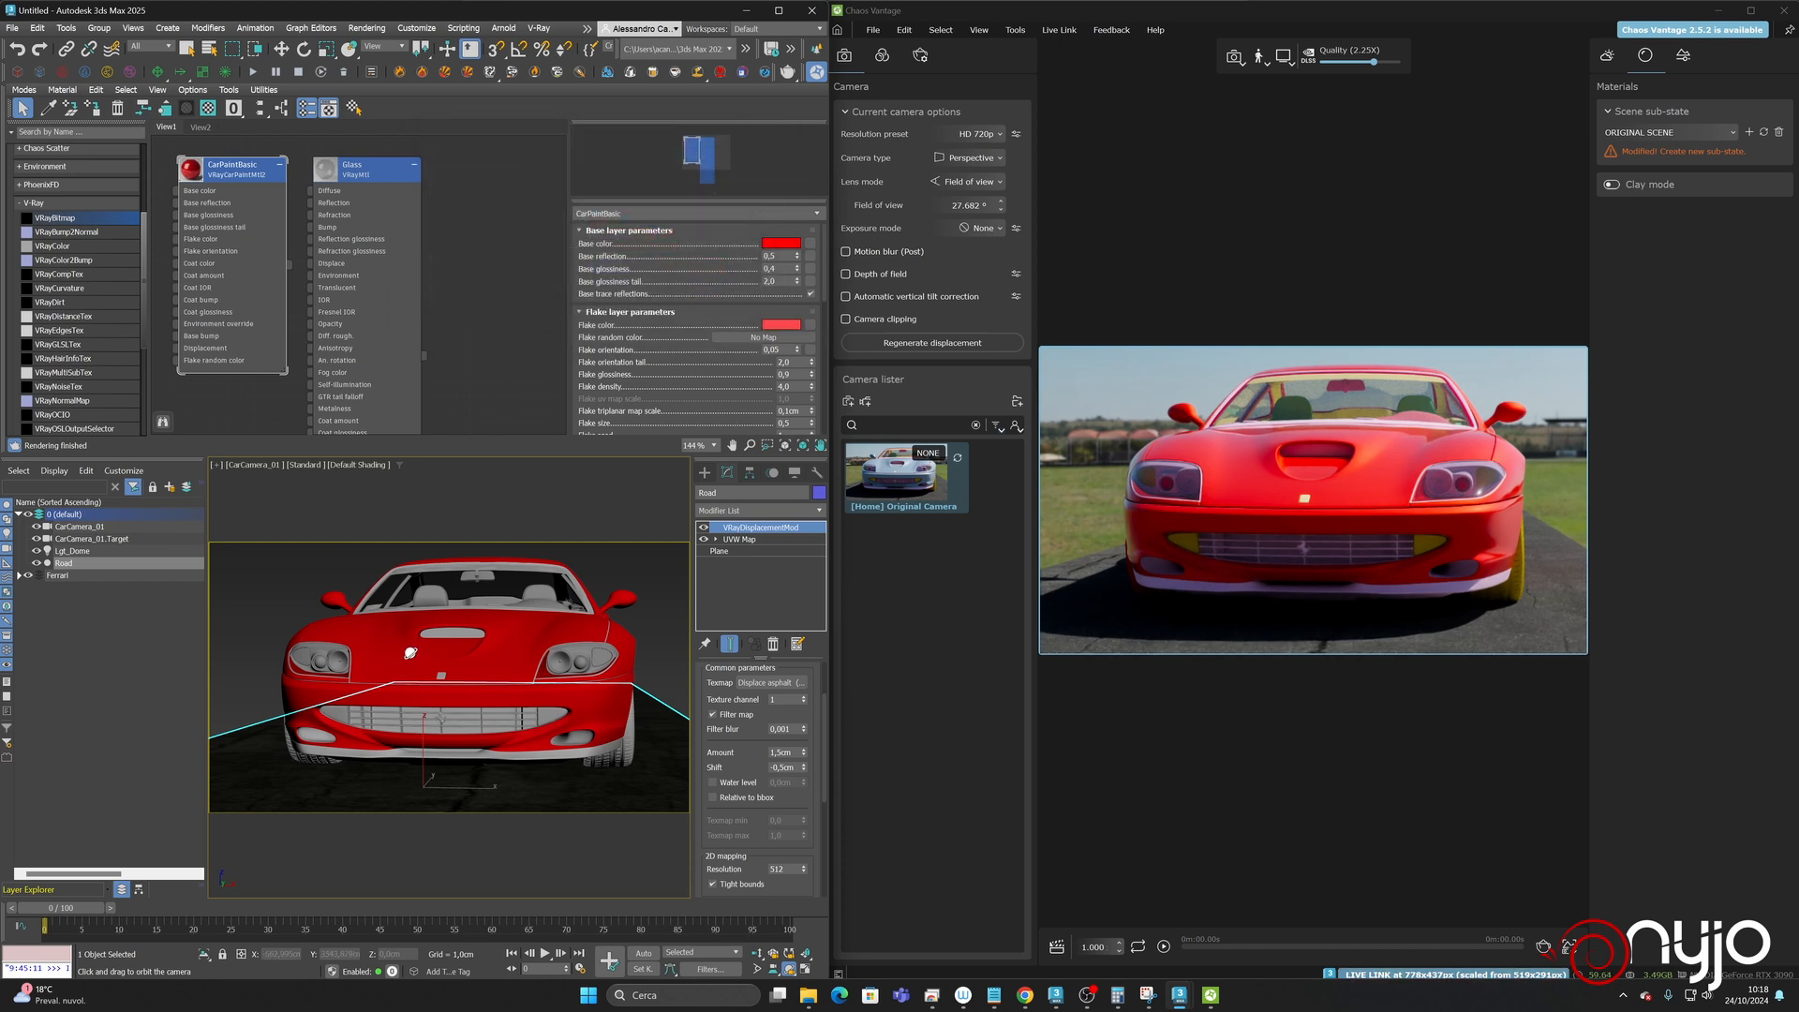
- Move the CarCamera_01 view to a front three-quarter framing that shows the whole car on the road
drag(424, 662, 400, 663)
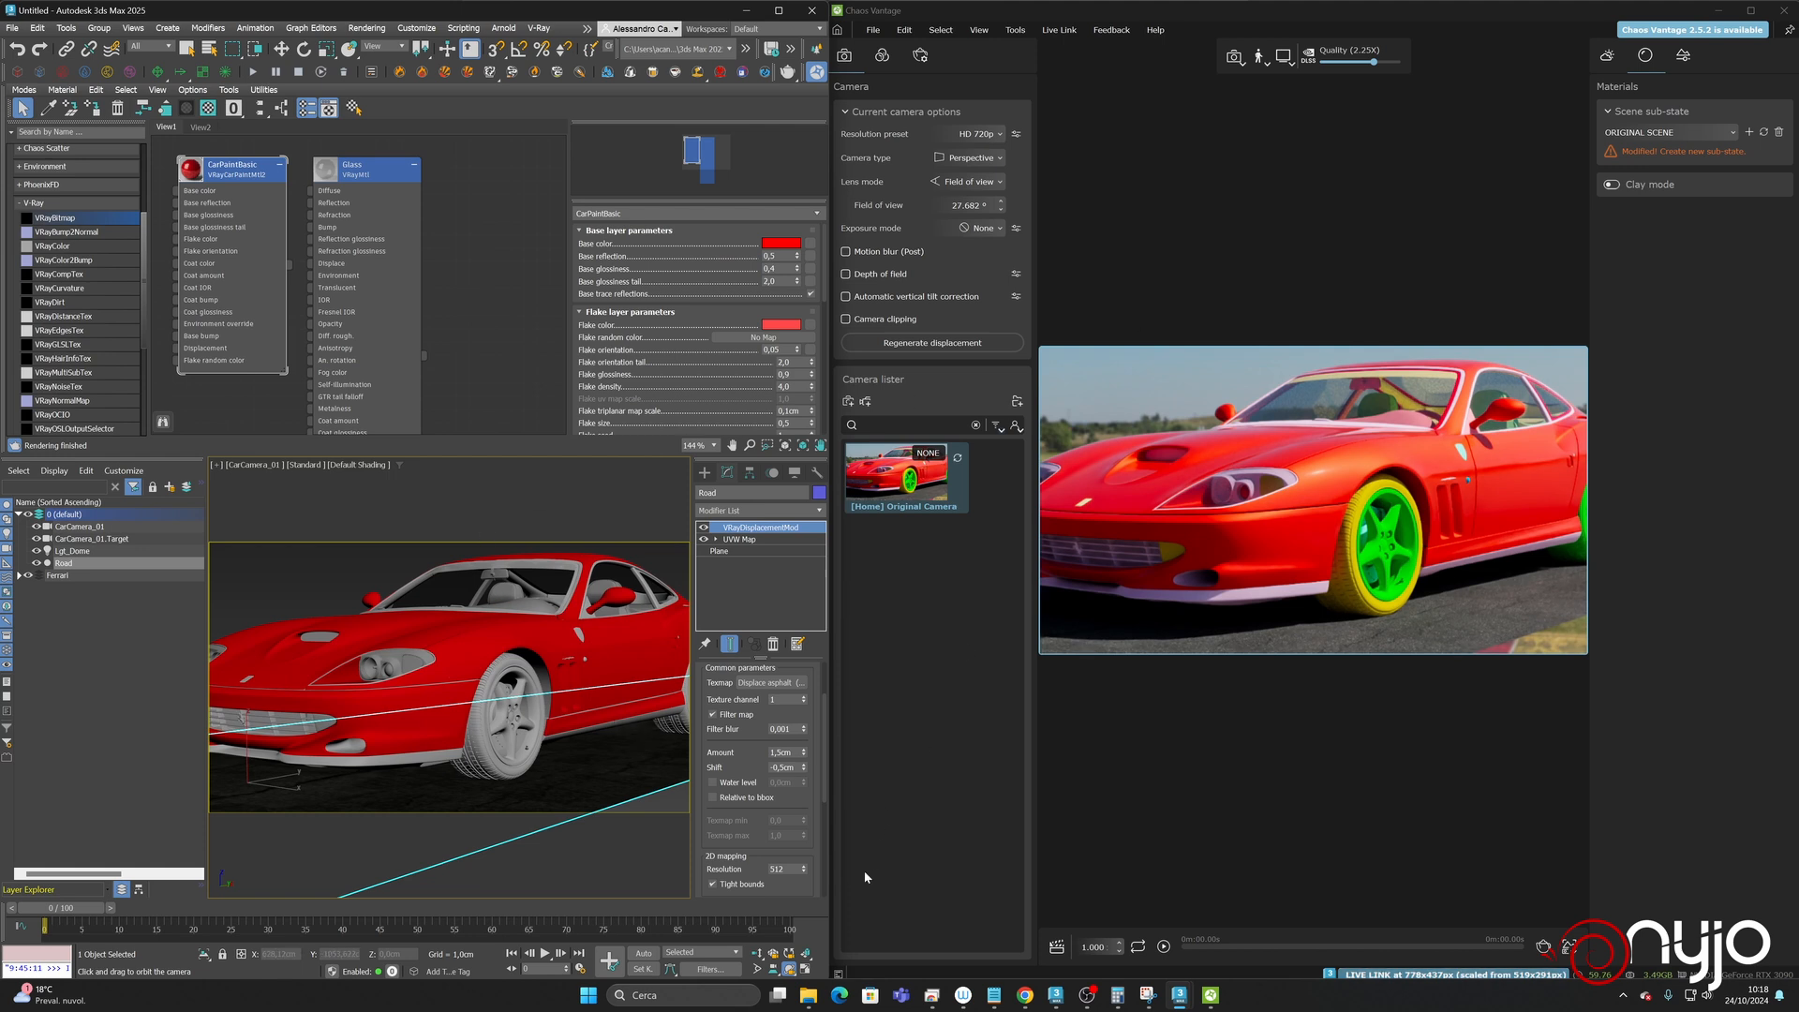
click(756, 953)
drag(615, 722, 543, 636)
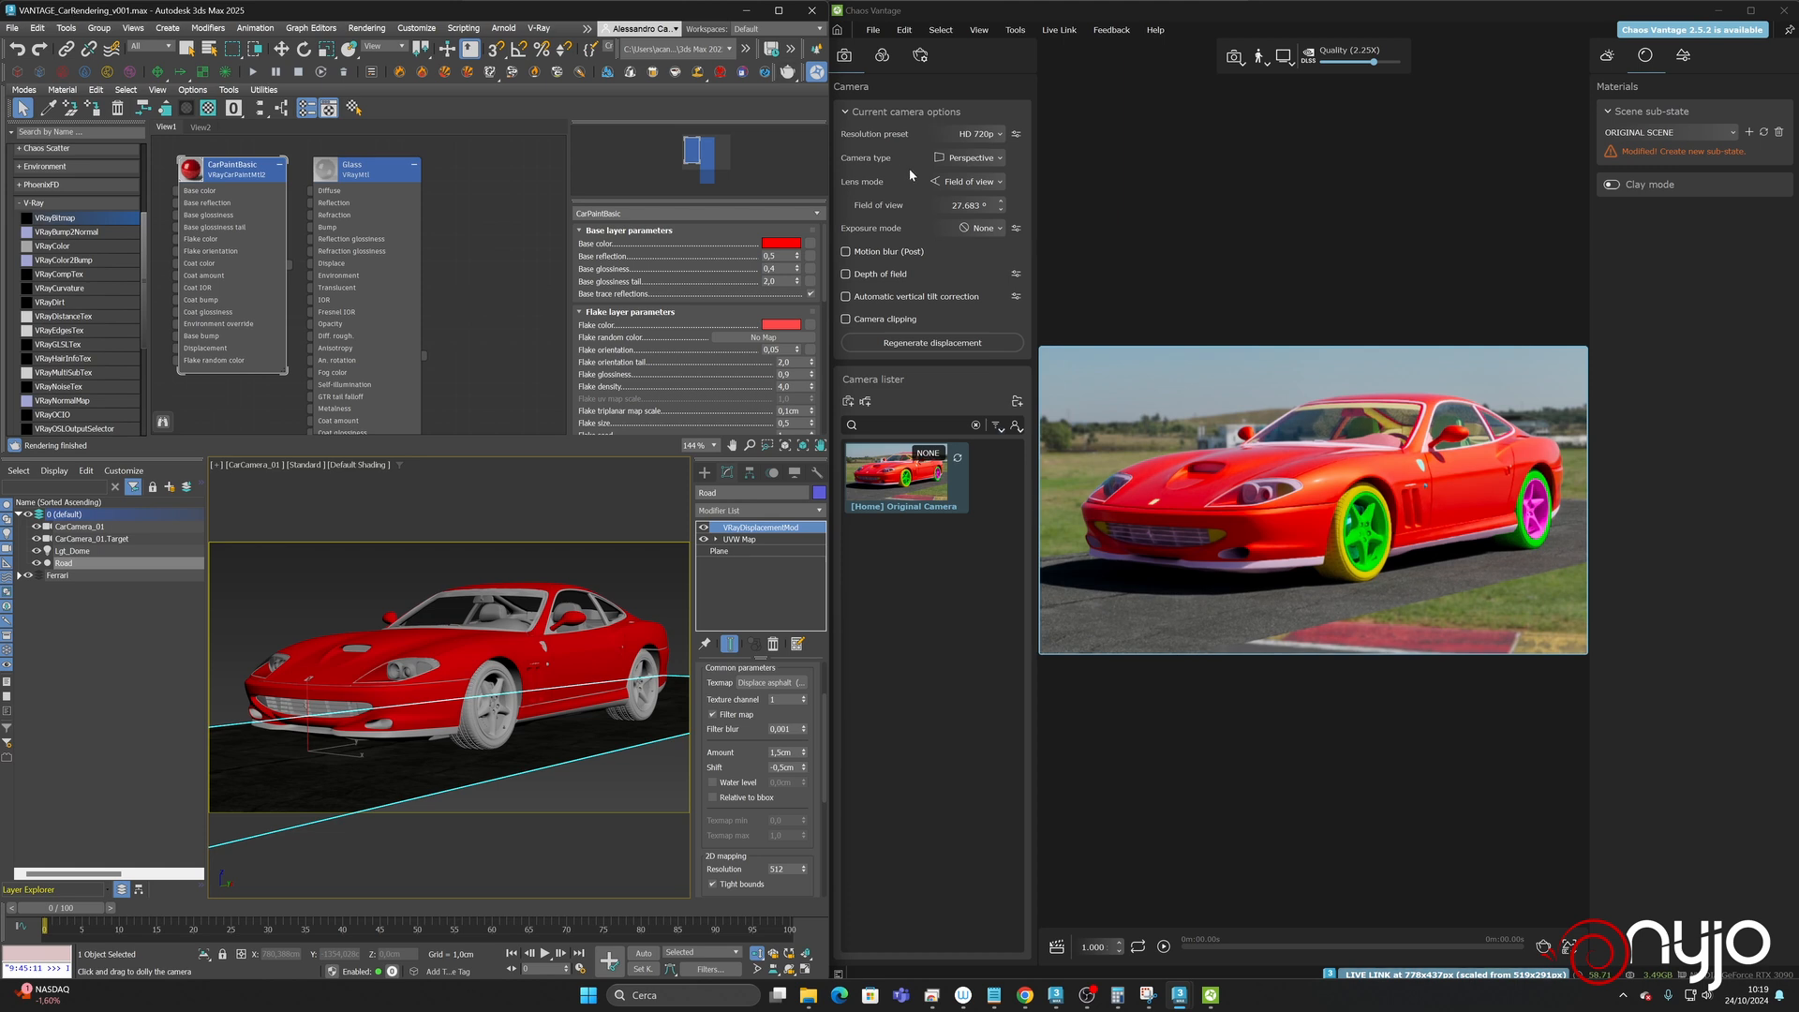
- Start saving the Chaos Vantage scene under a new name in the CACHE (D:) APPOGGIO\VANTAGE folder
click(862, 31)
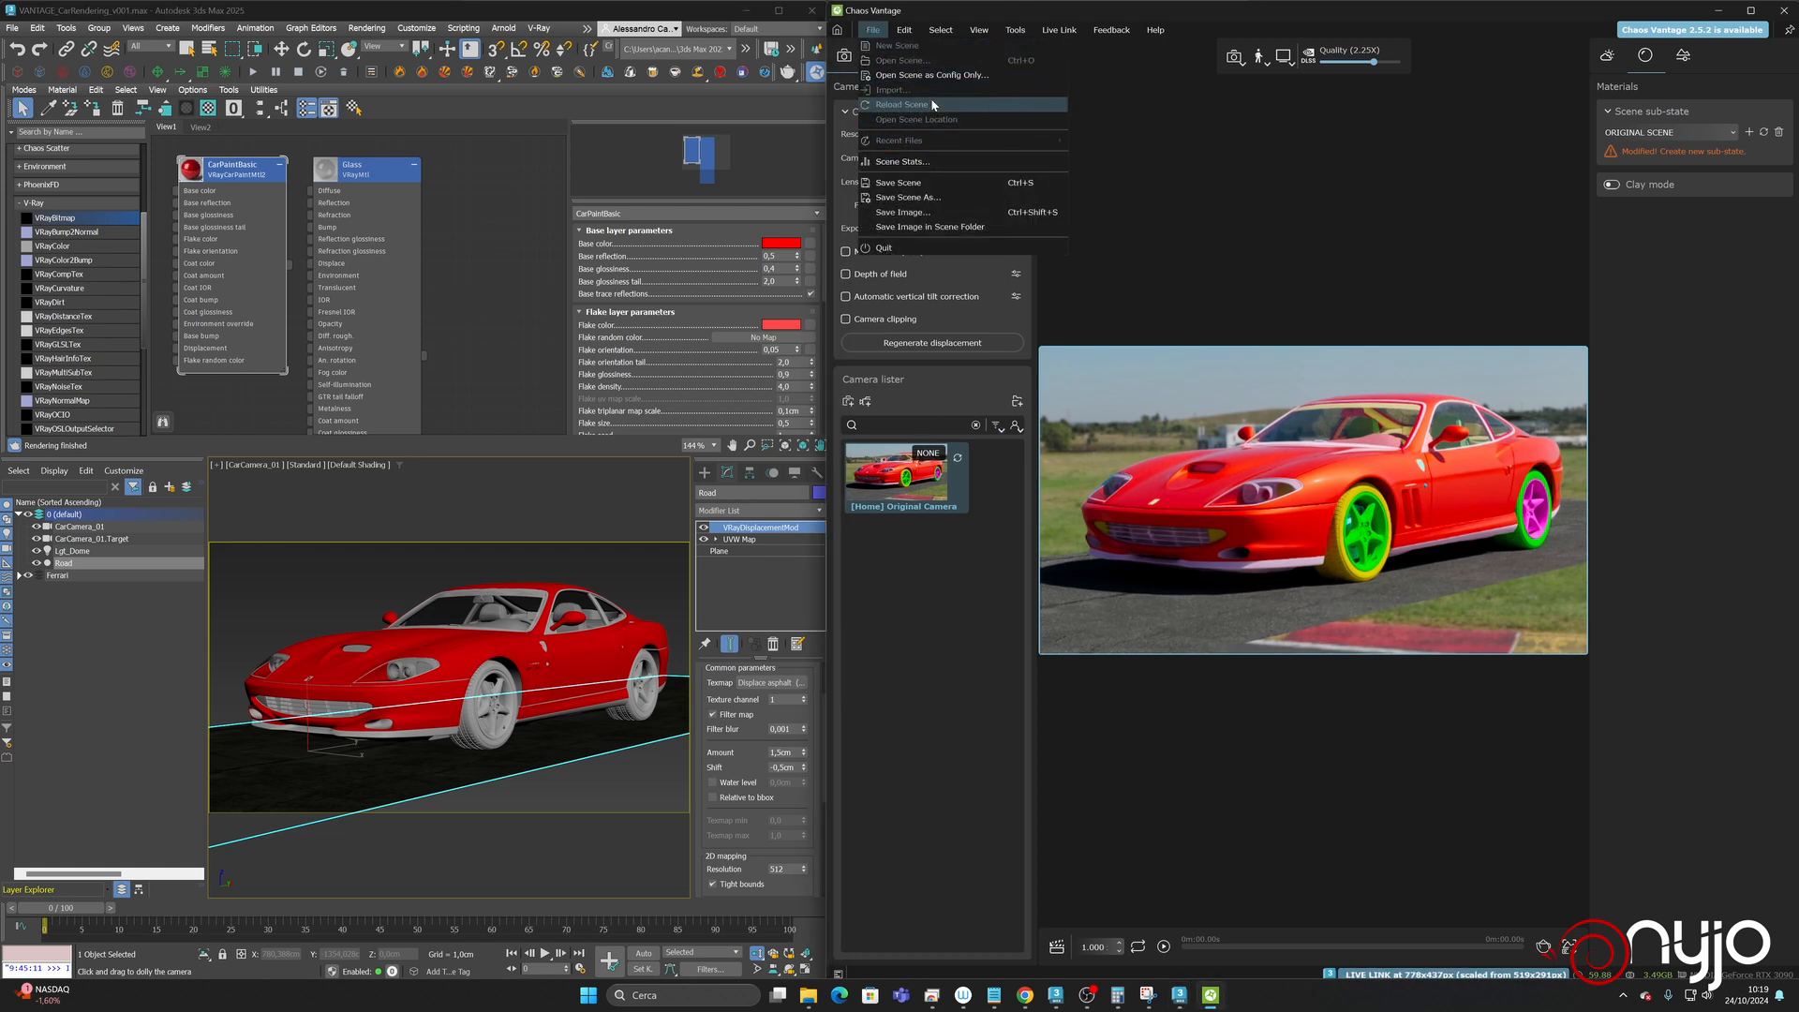
click(923, 198)
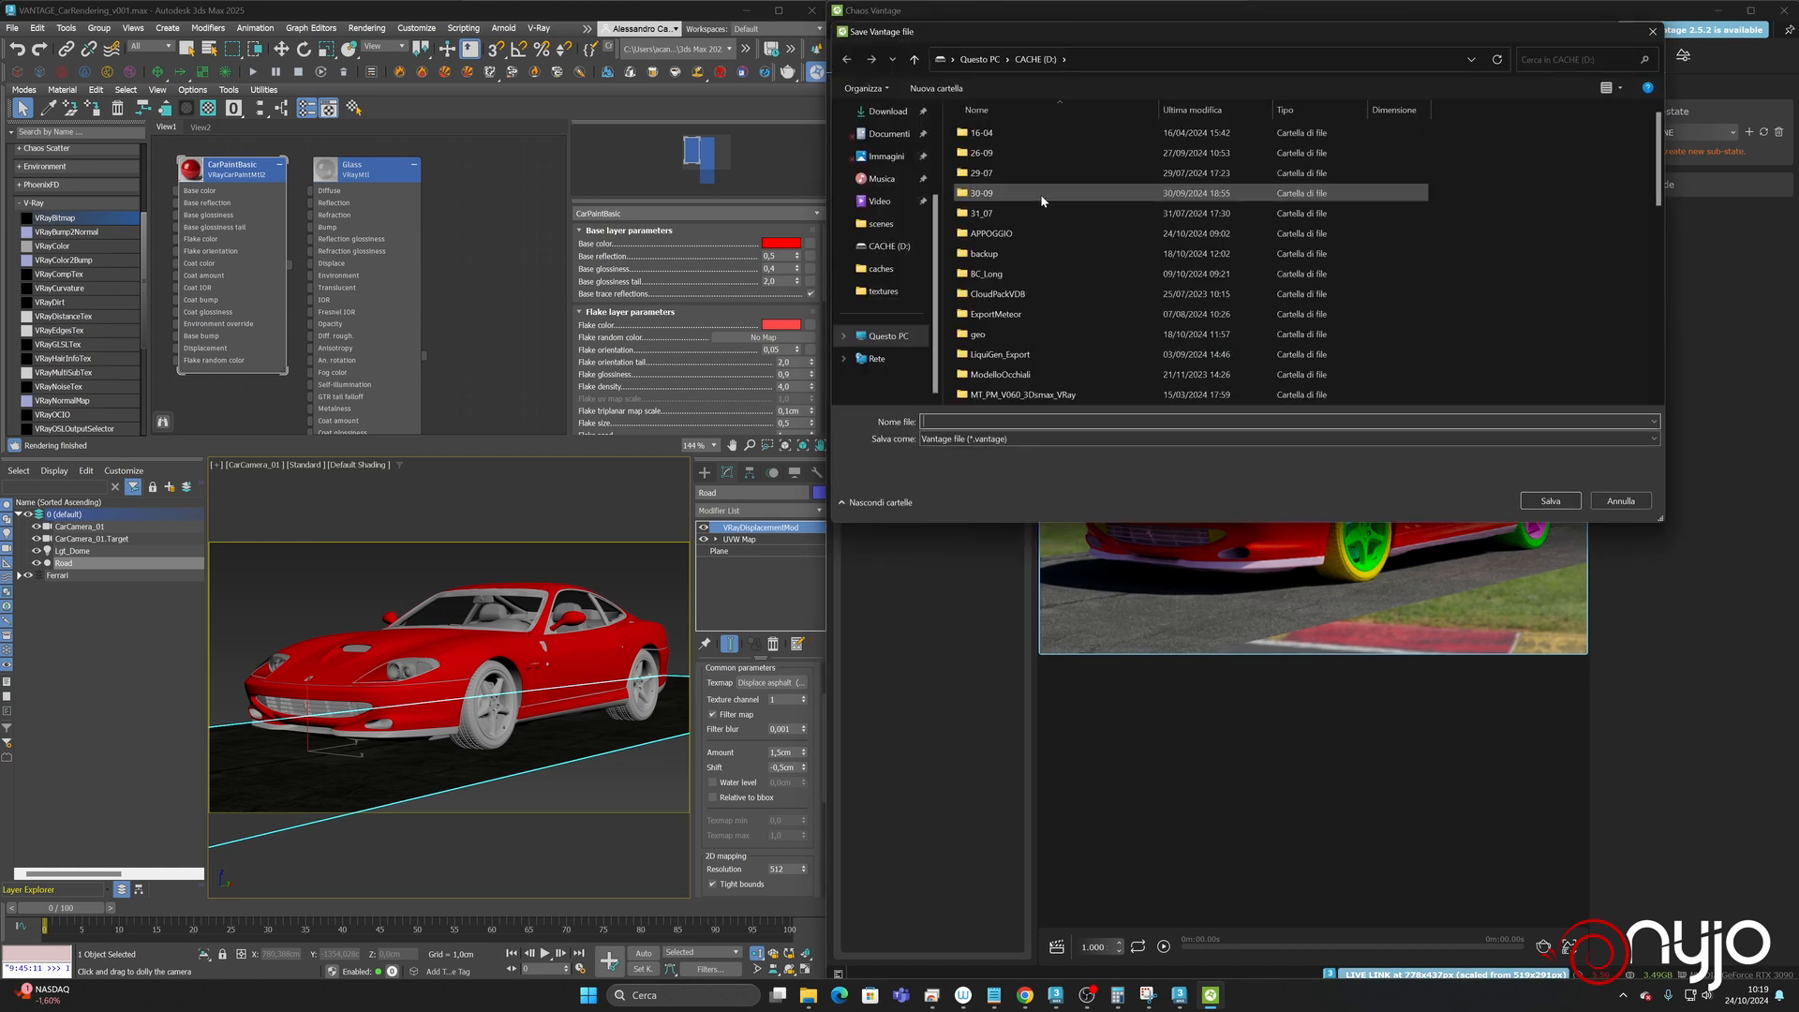
scroll(990, 294, down, 1)
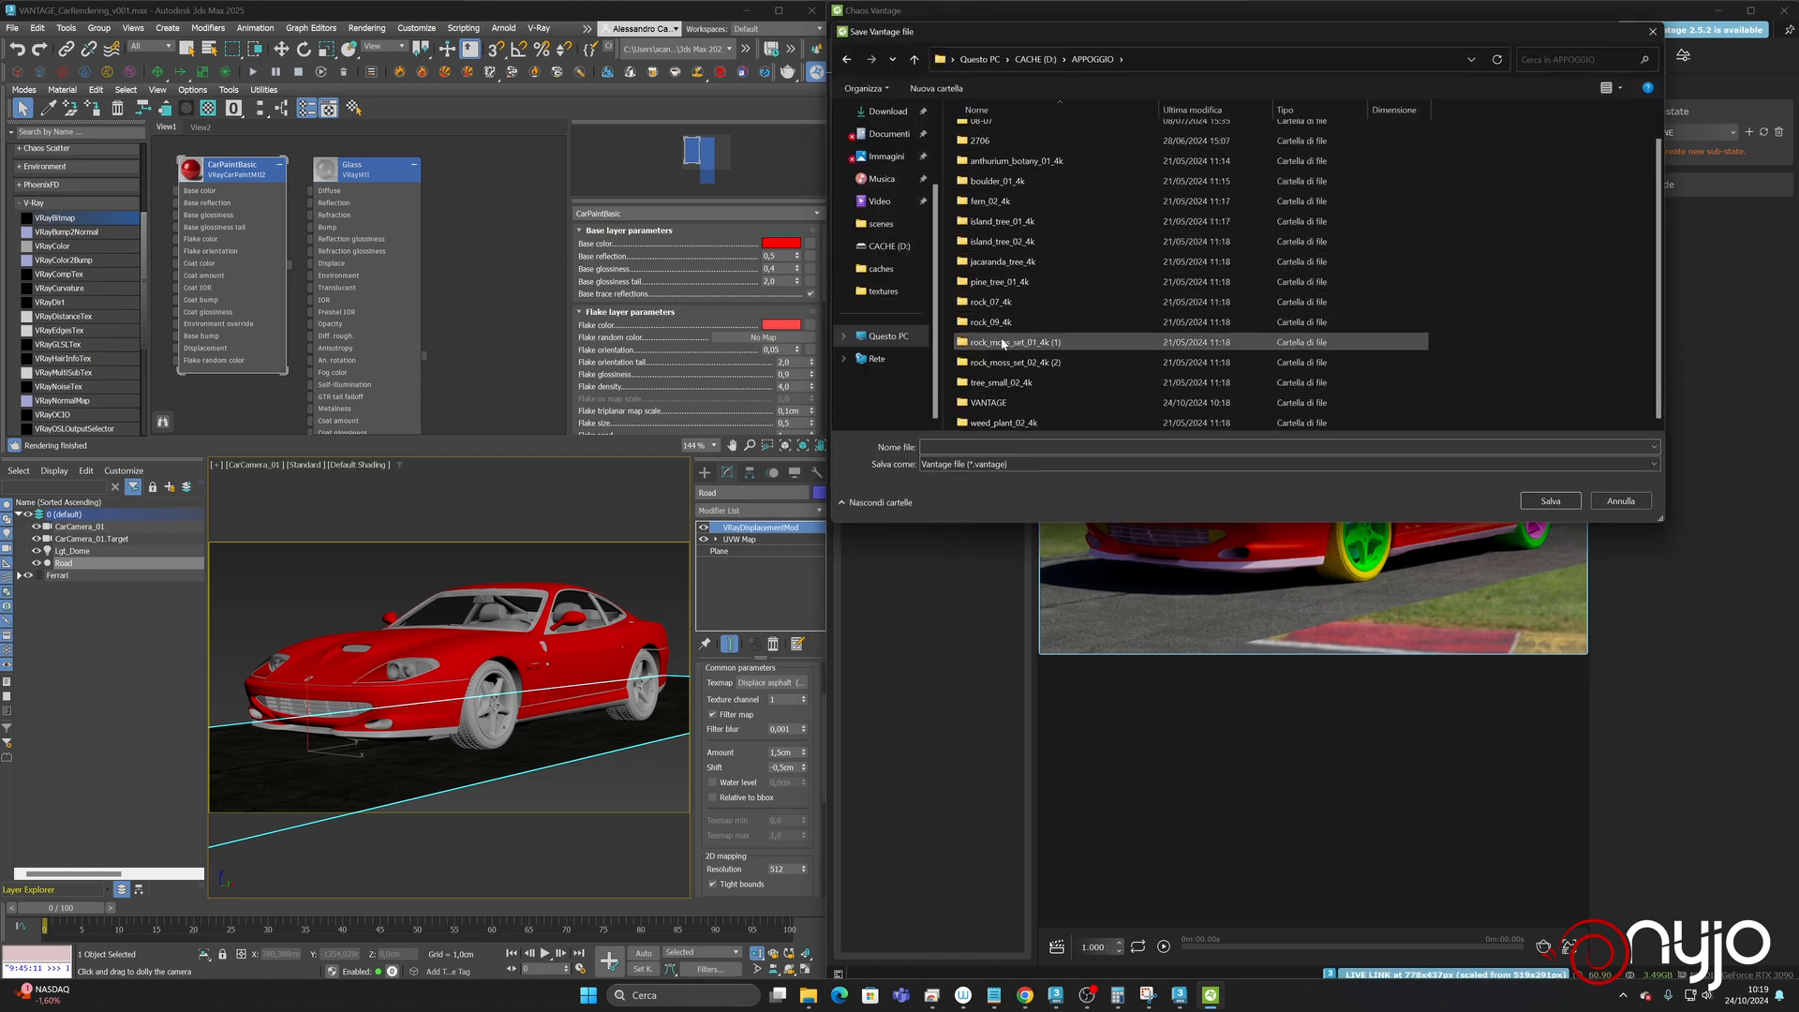
click(991, 403)
double_click(990, 403)
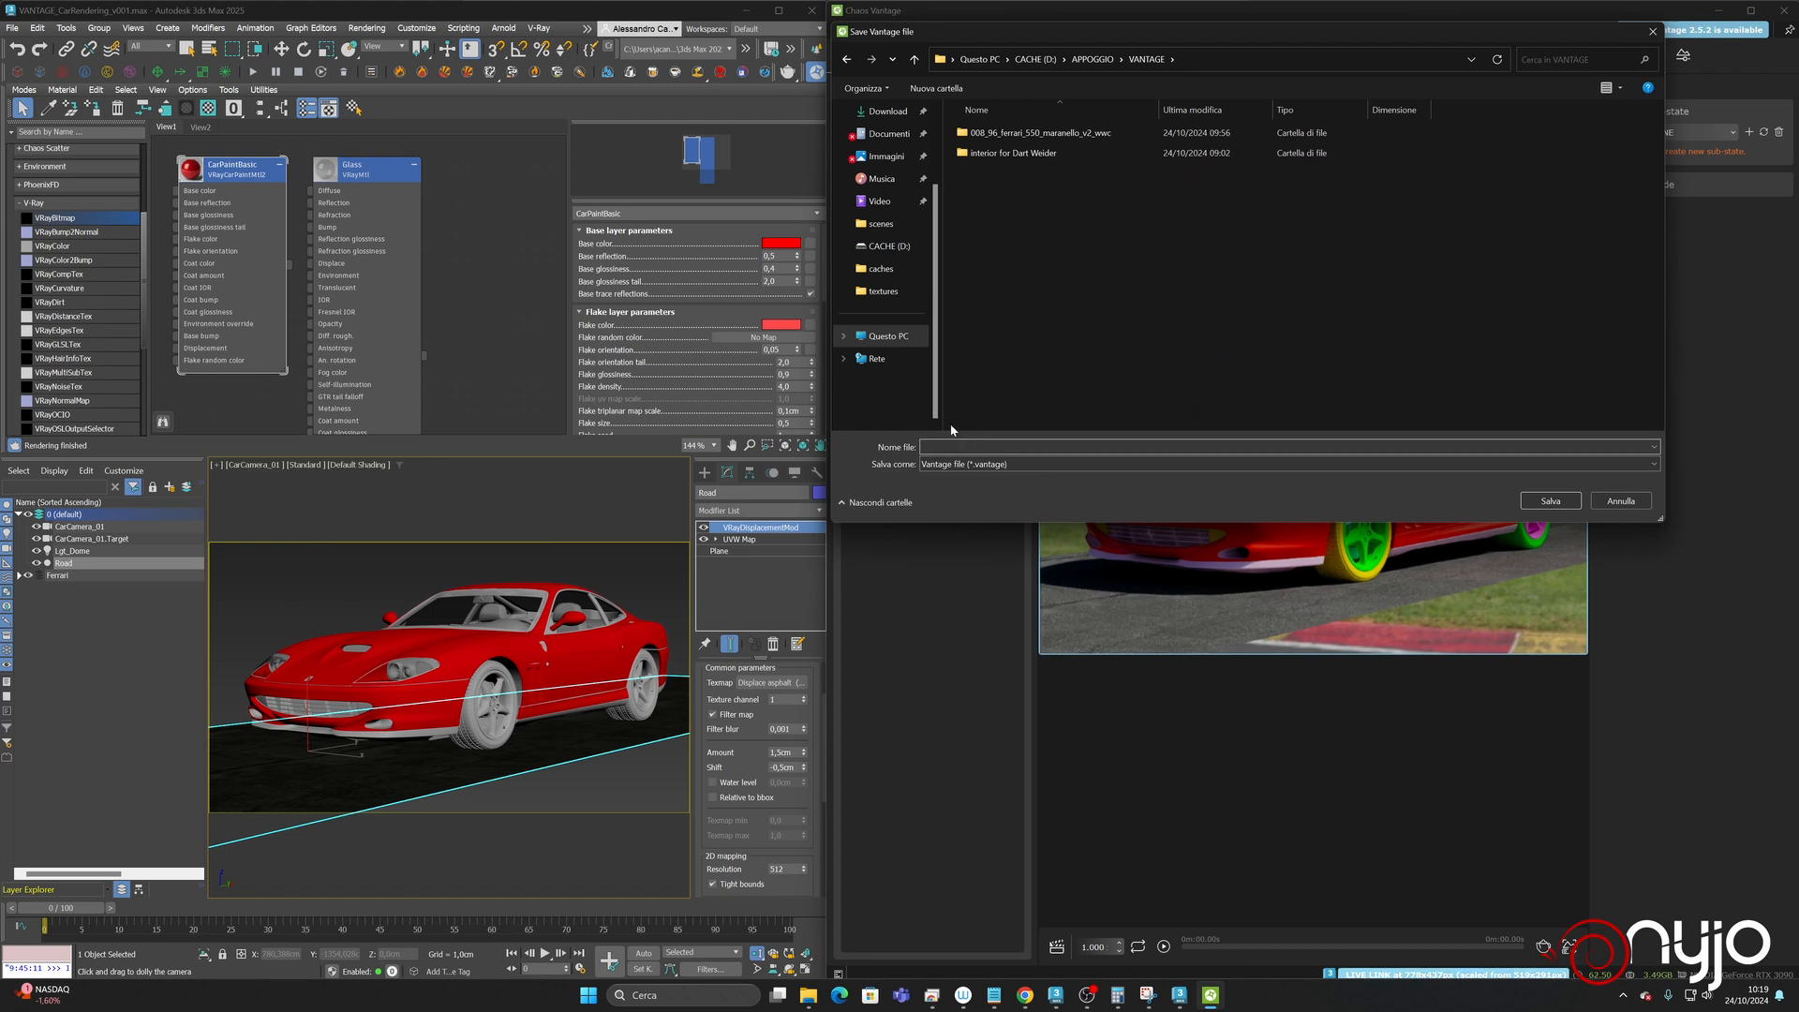
- Save the scene as VANTAGE_CarRendering_VantageSetup_v001.max, basing the name on the existing 3ds Max file name
text(V)
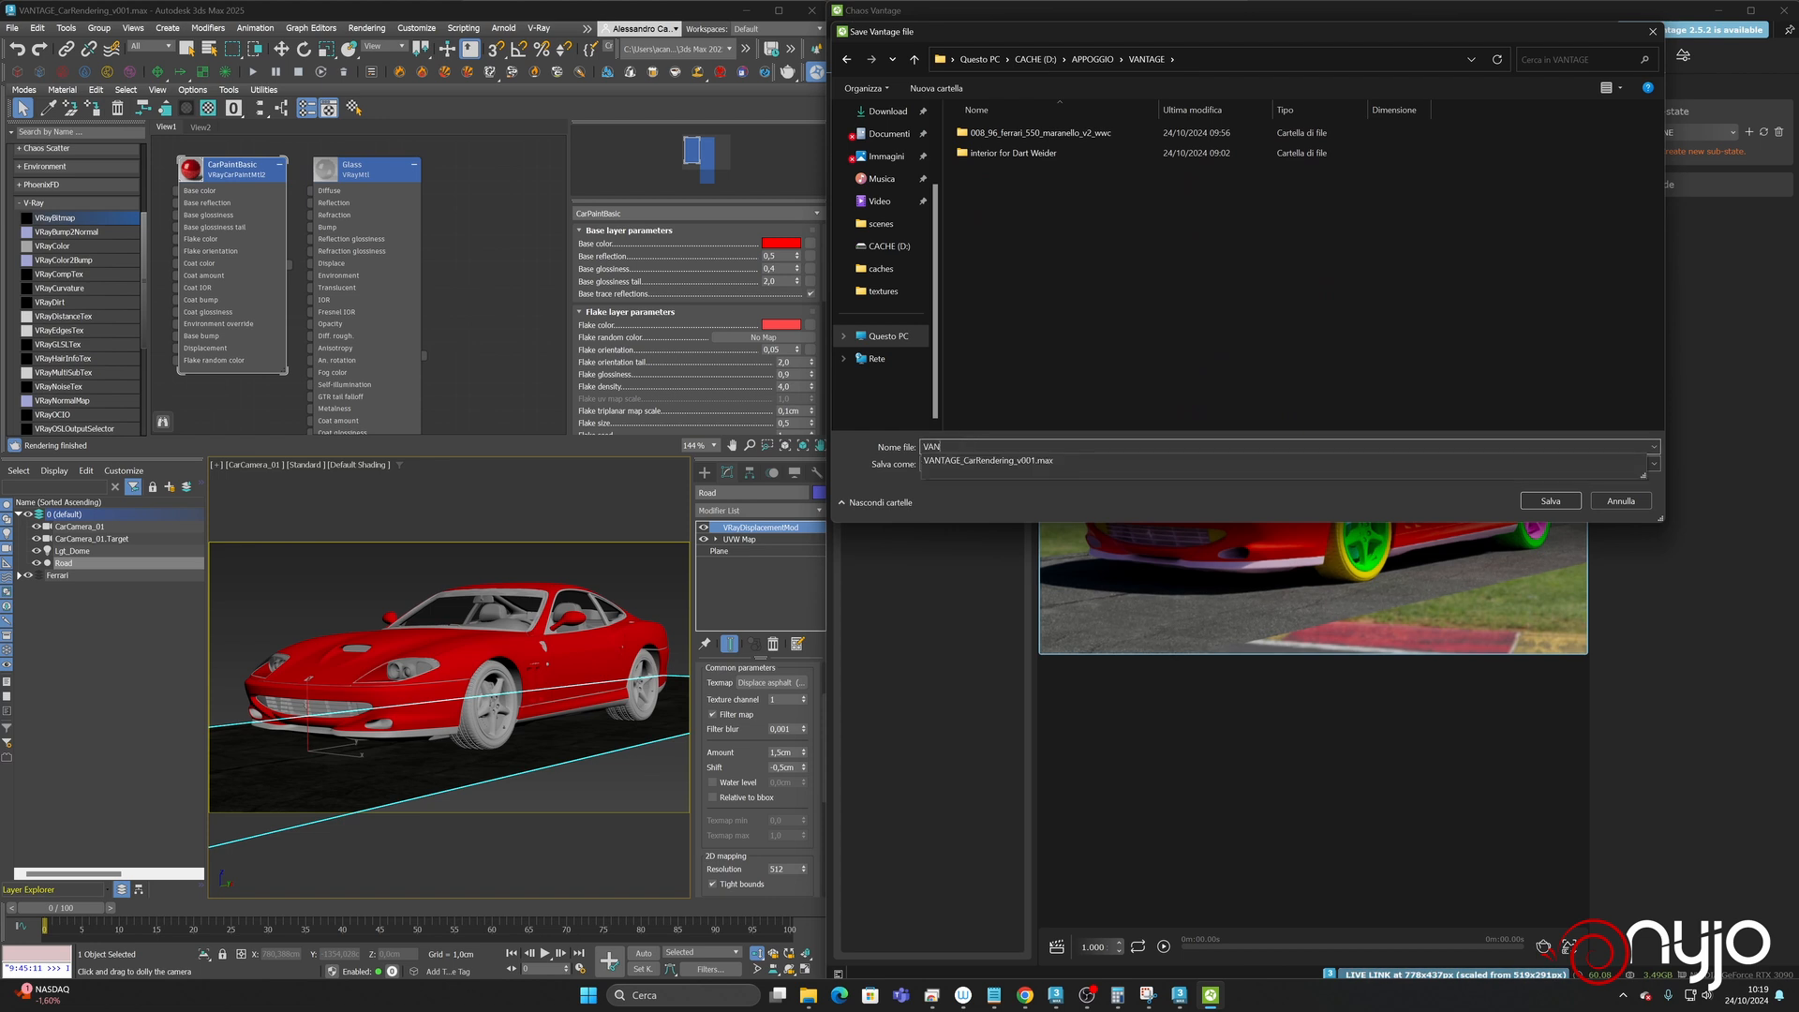
text(AN)
key(Down)
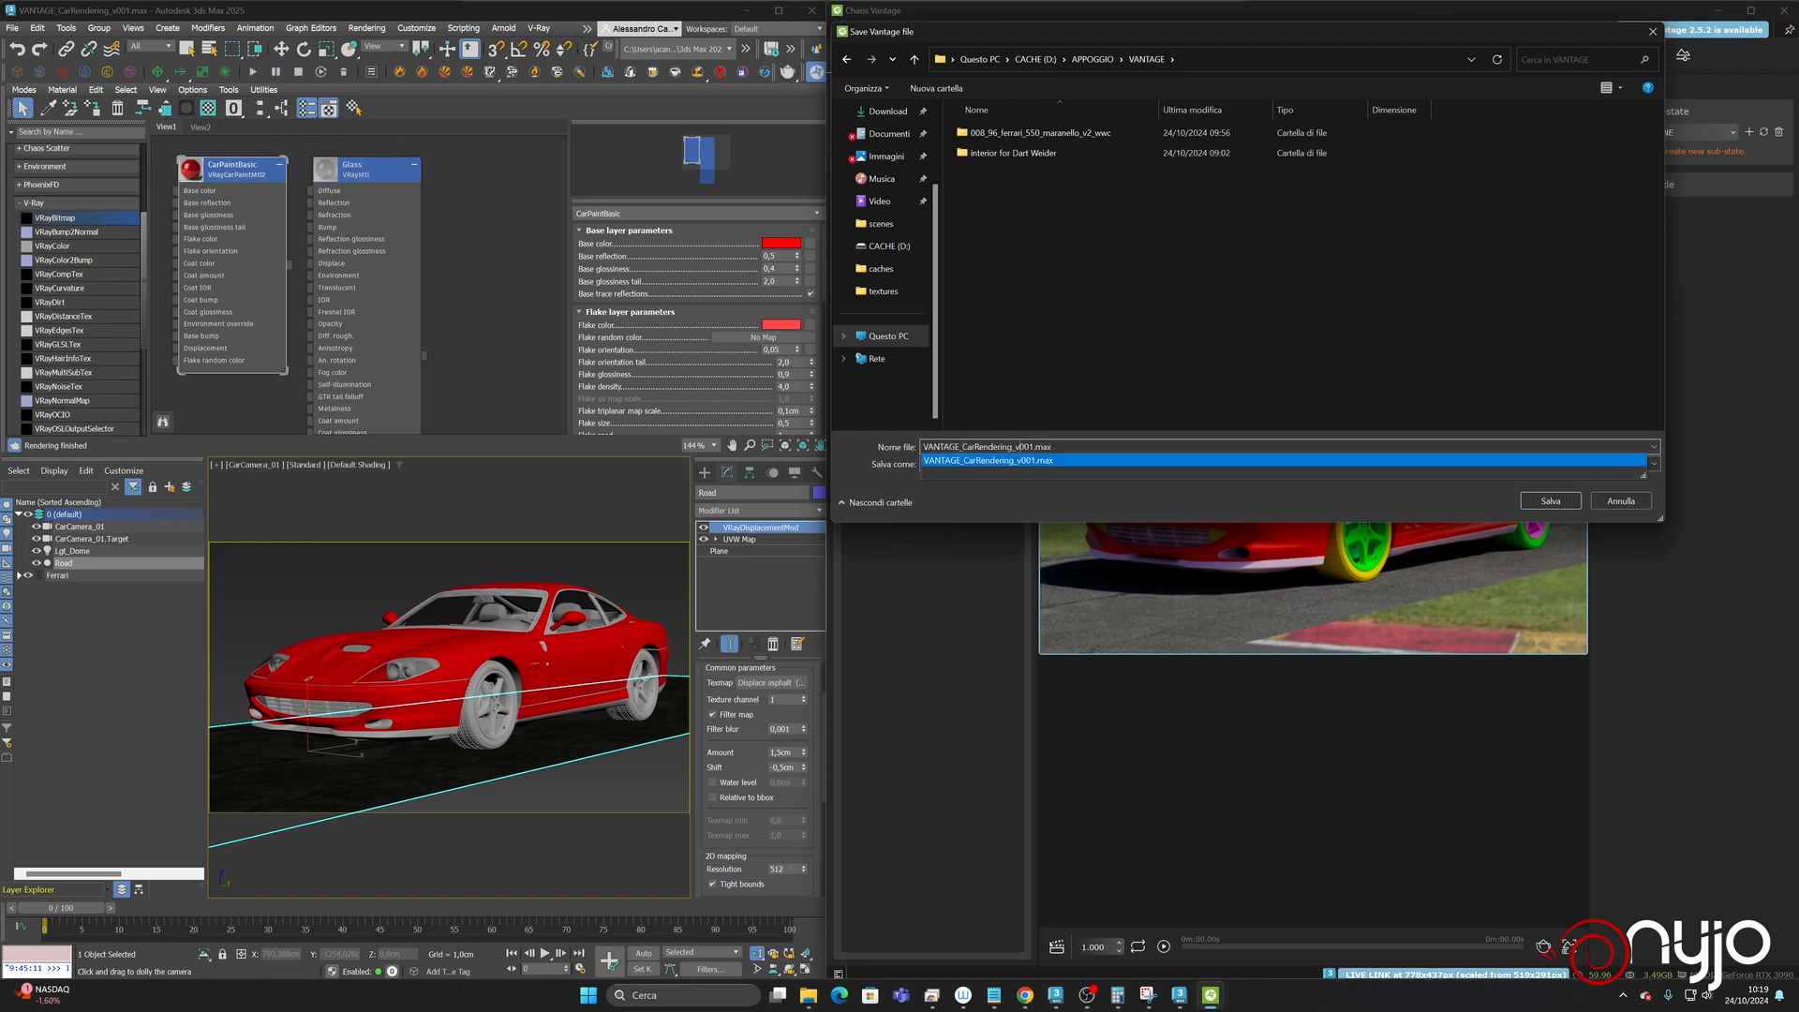
text(Vanatg)
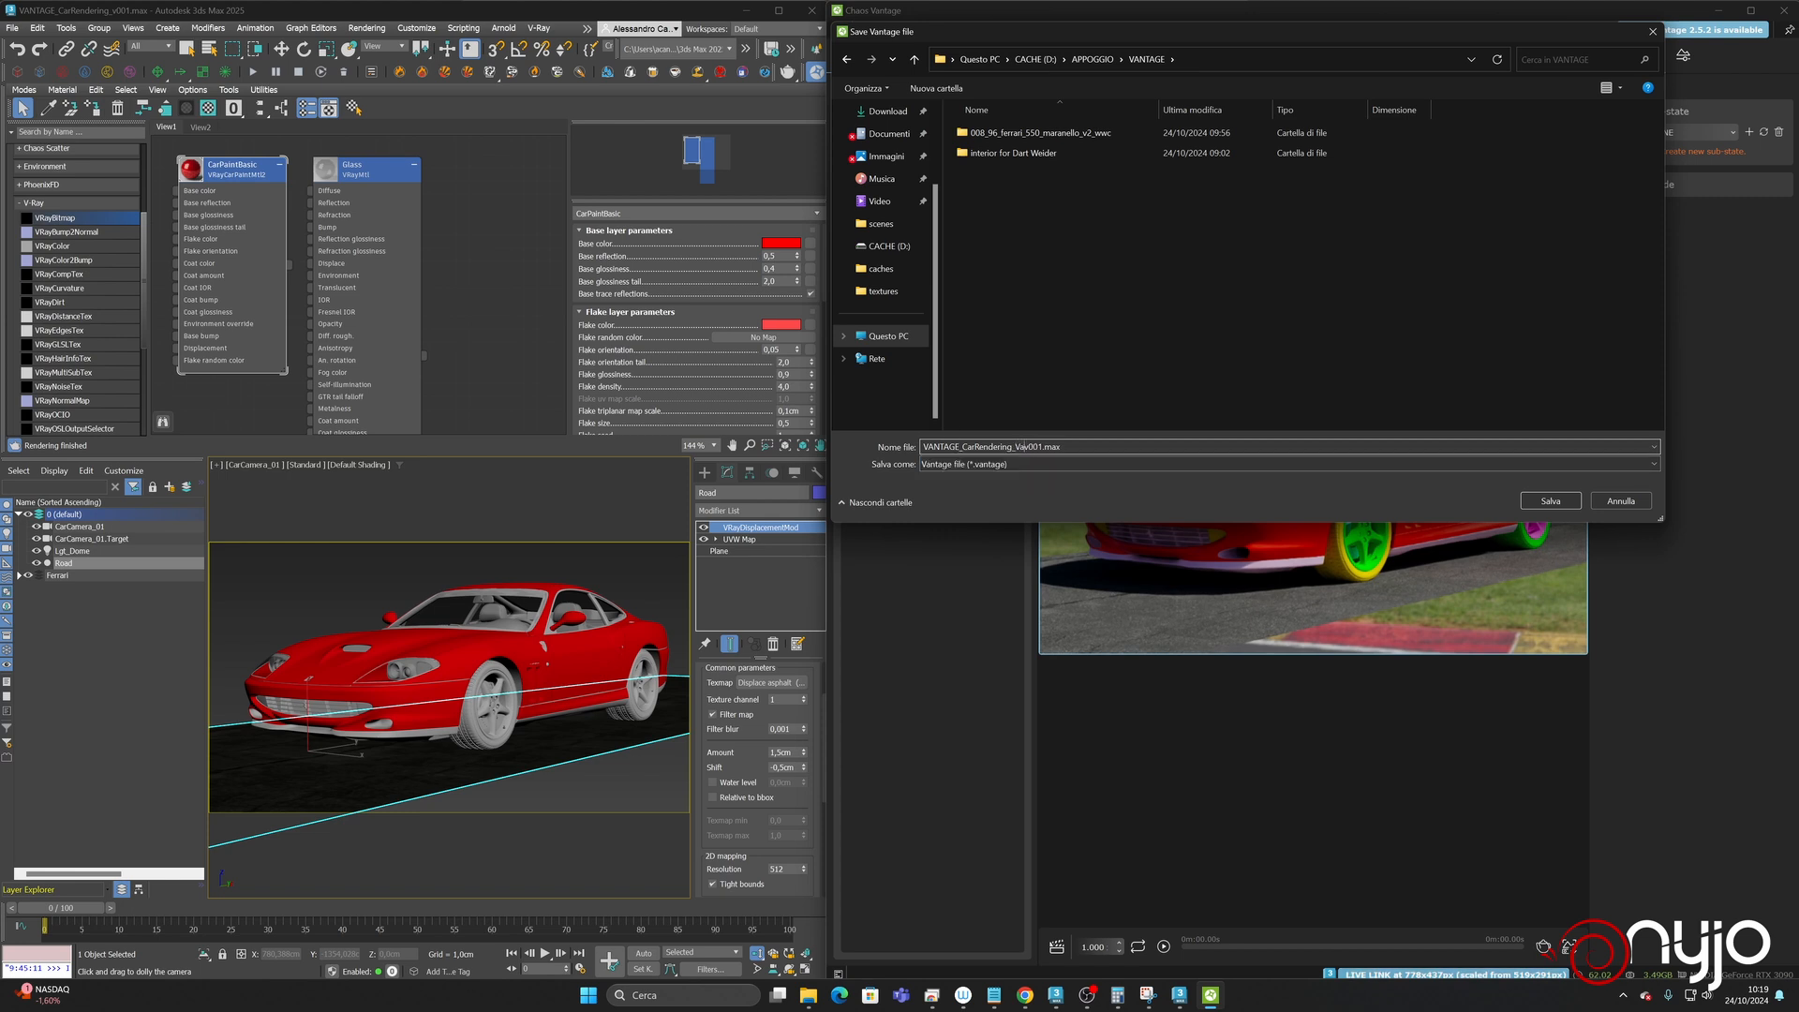
key(BackSpace)
key(BackSpace)
key(BackSpace)
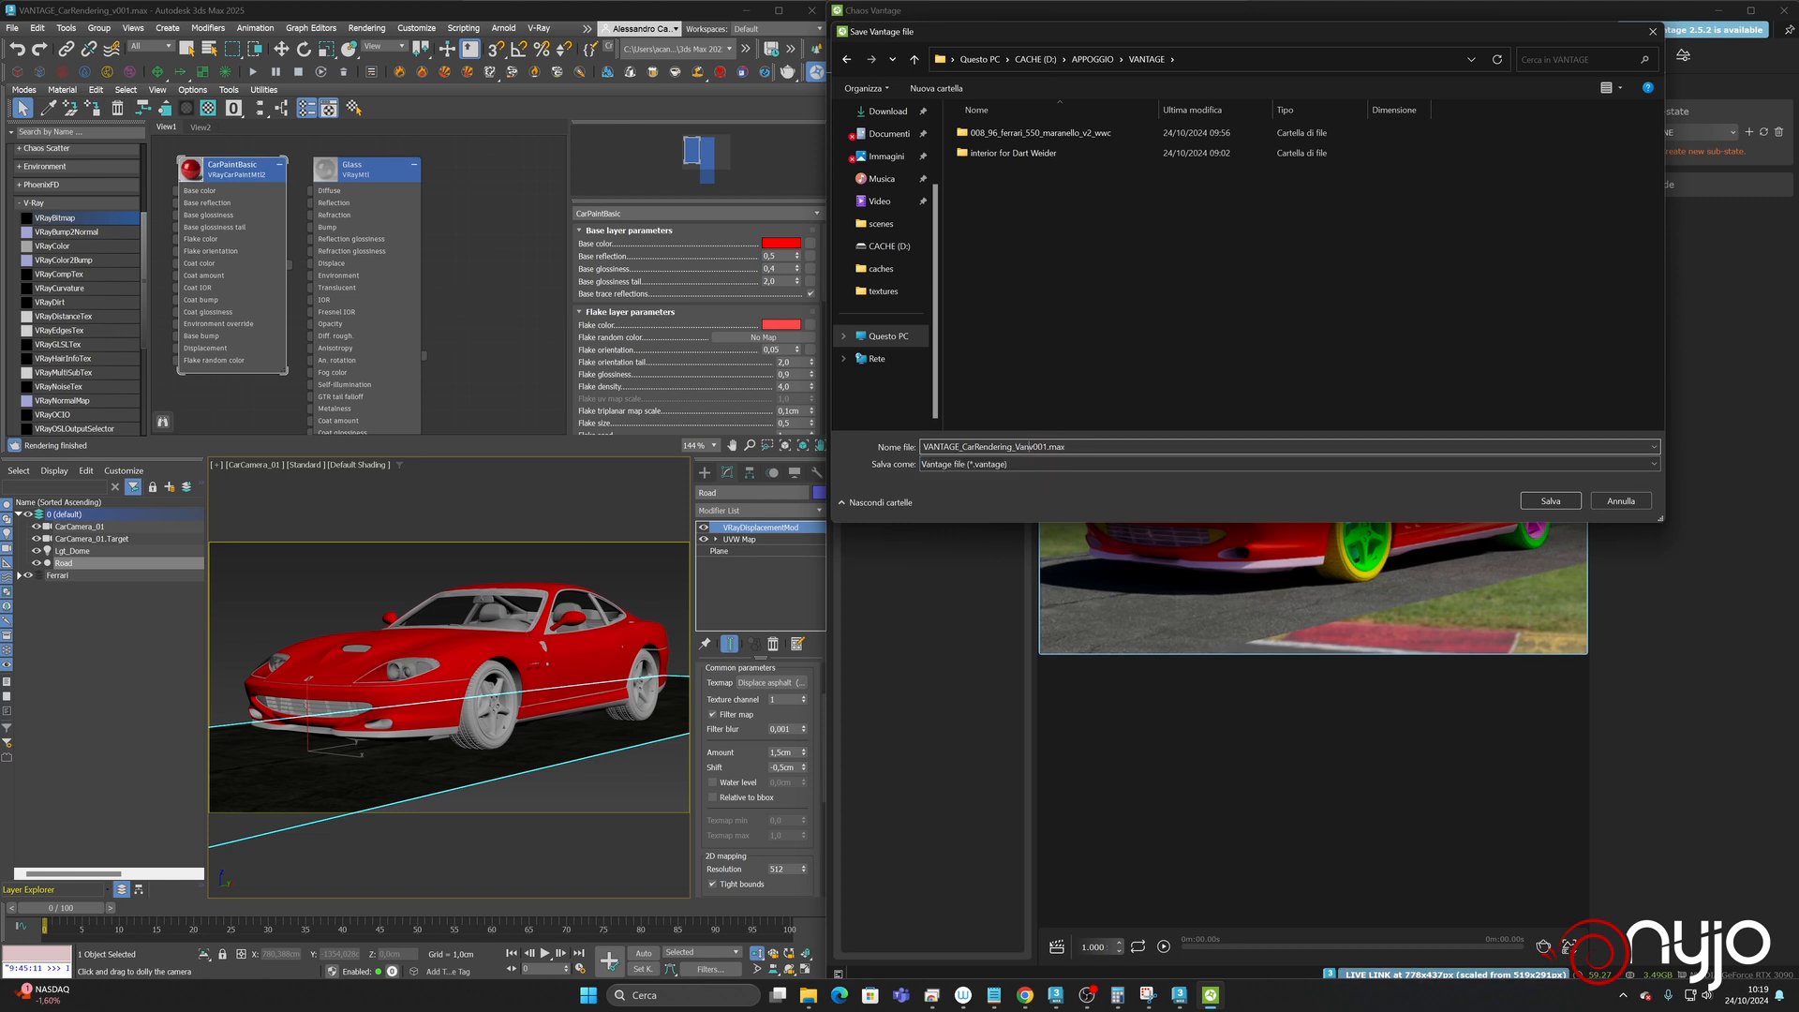
text(tageSetu)
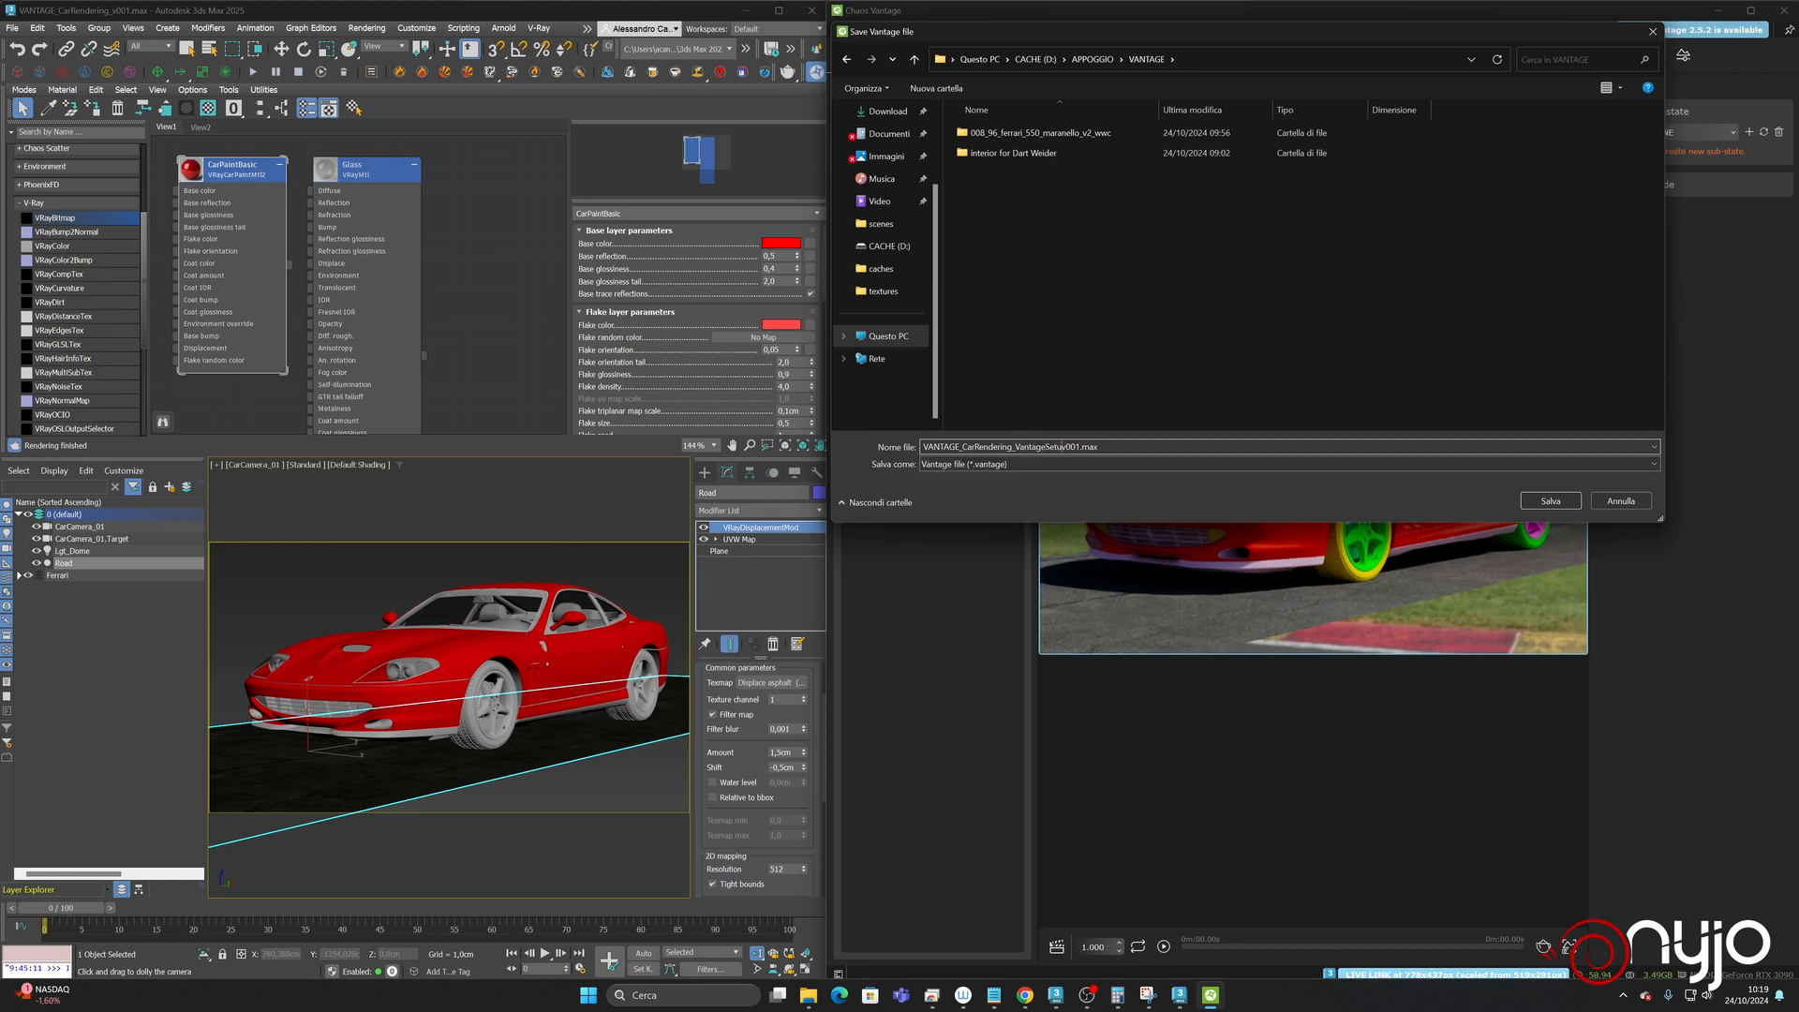
text(p_)
key(Return)
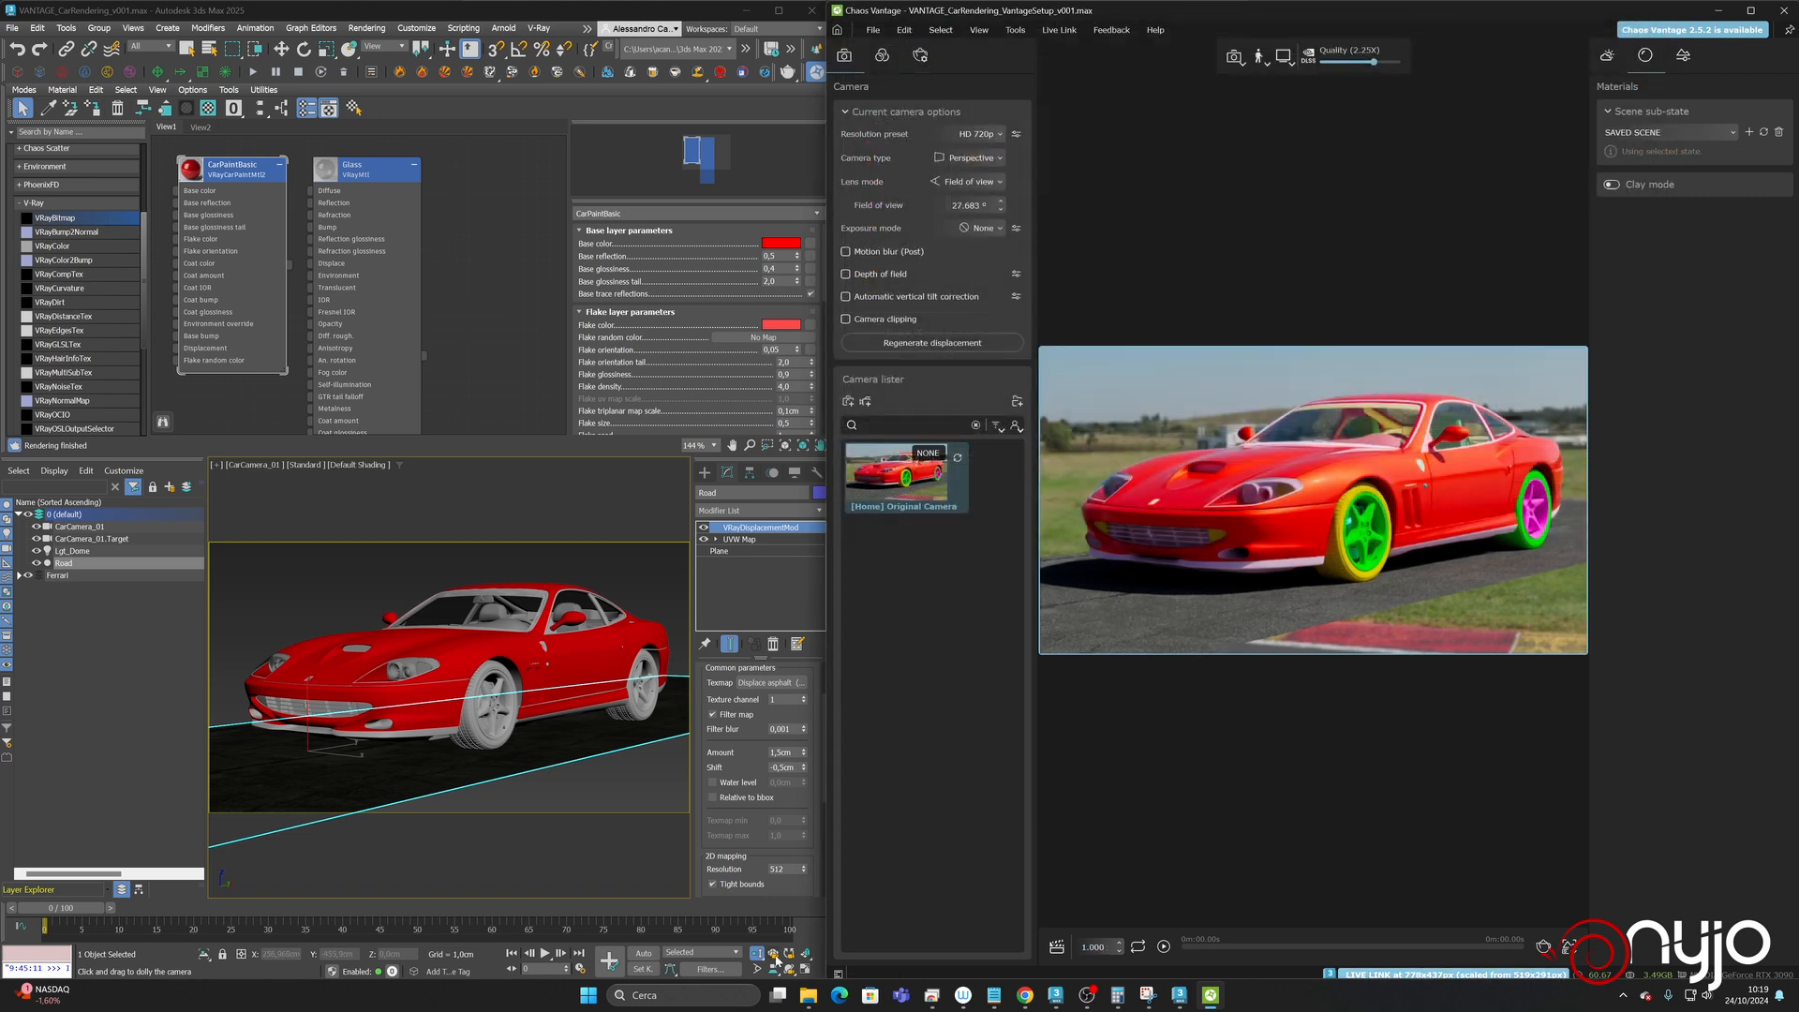
- Save the scene again in the same folder as VANTAGE_CarRendering_VantageSetup_v001, dropping the .max ending so it uses the Vantage format
click(872, 29)
click(908, 196)
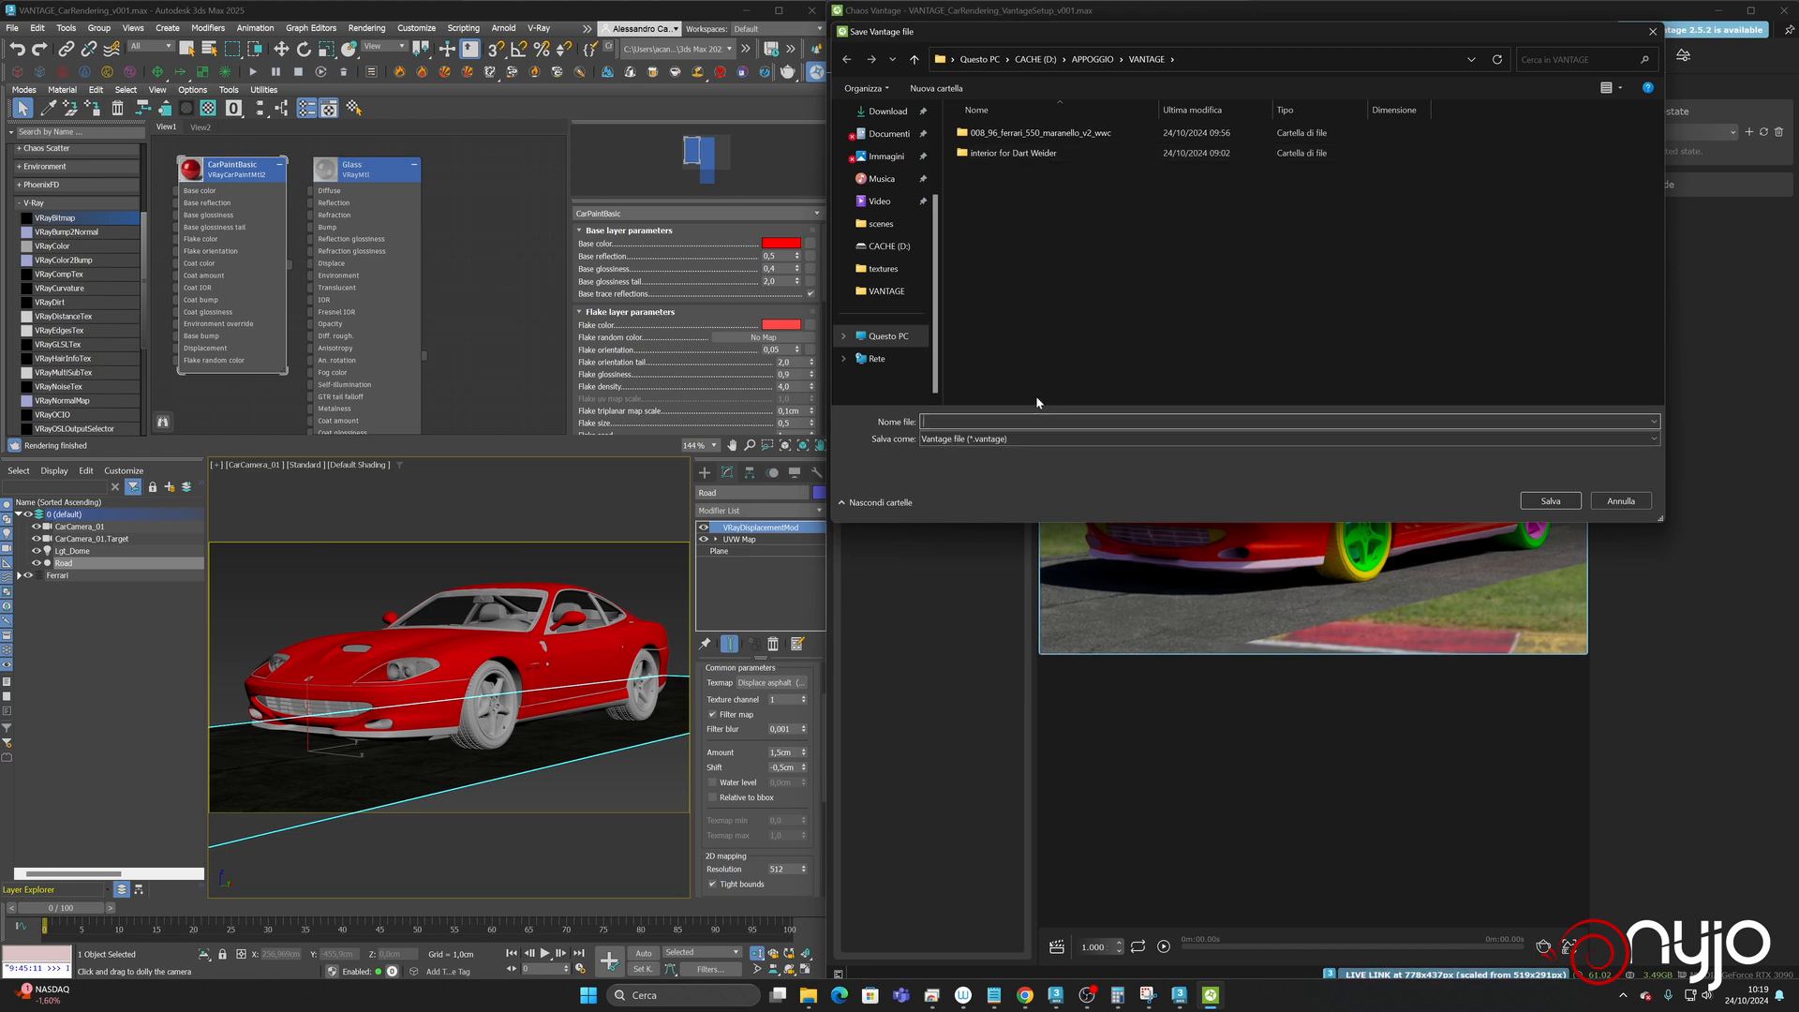
text(V)
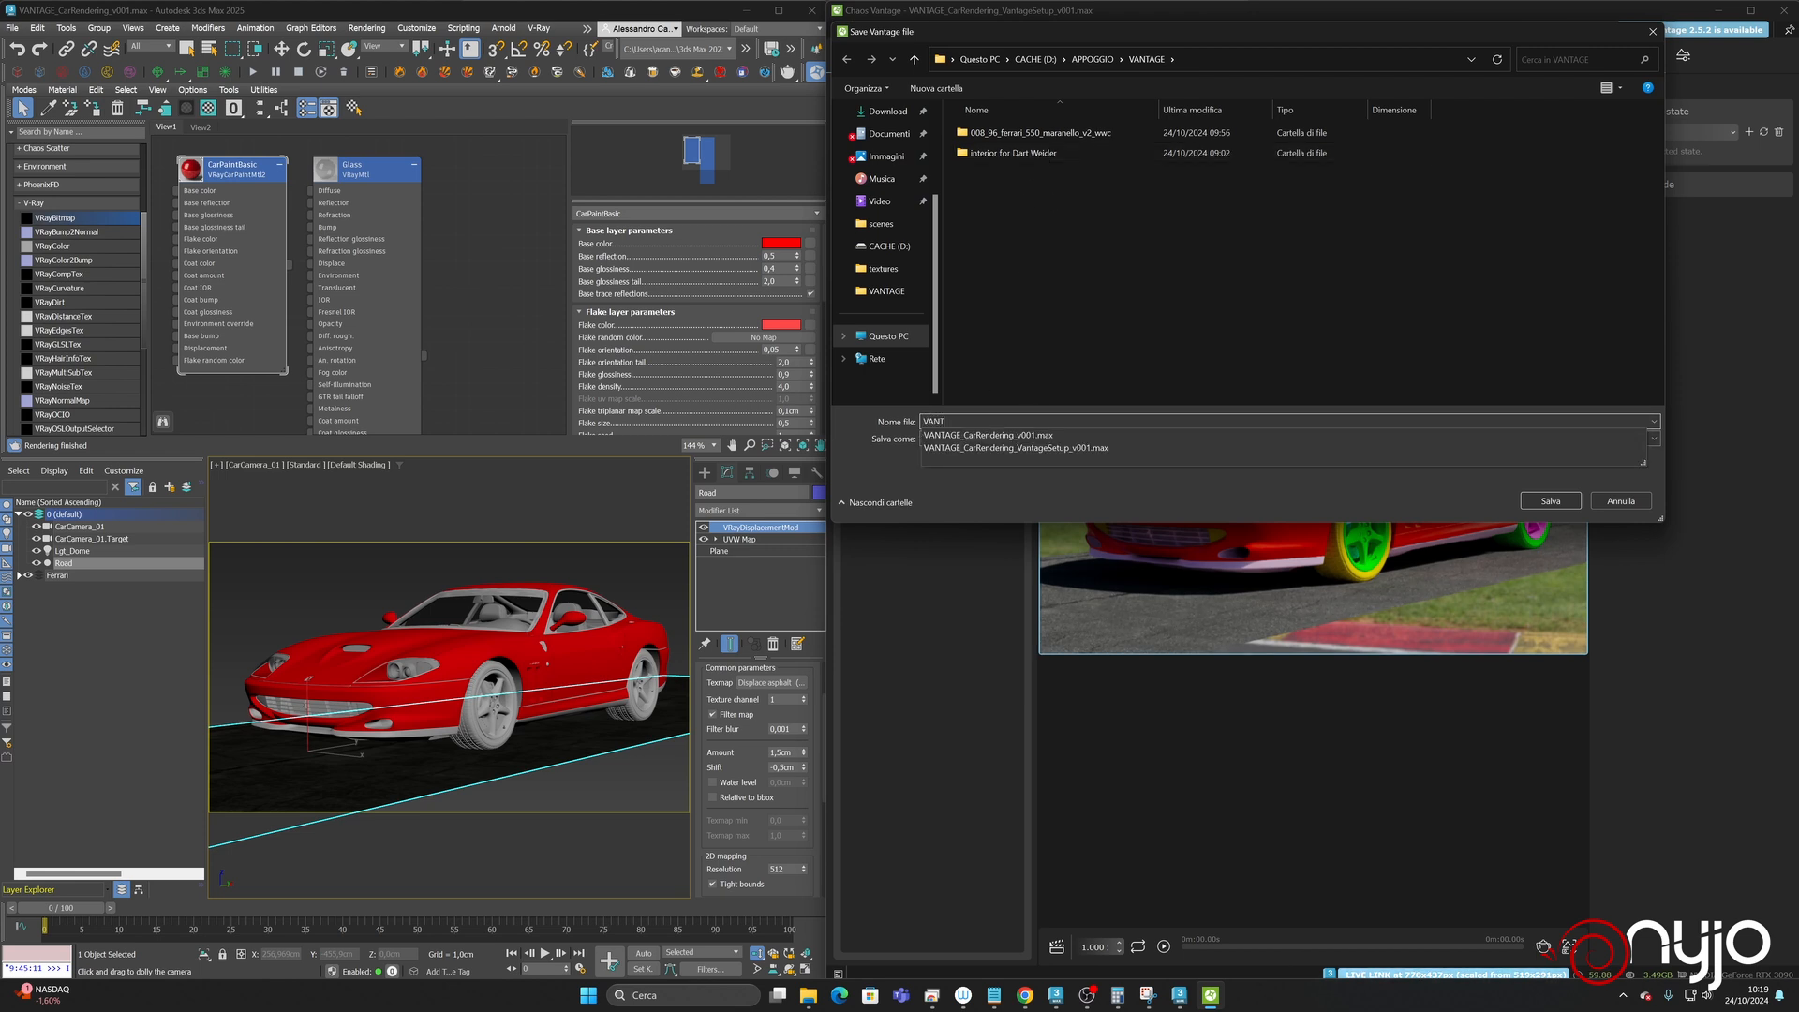
text(ANT)
key(Down)
key(Down)
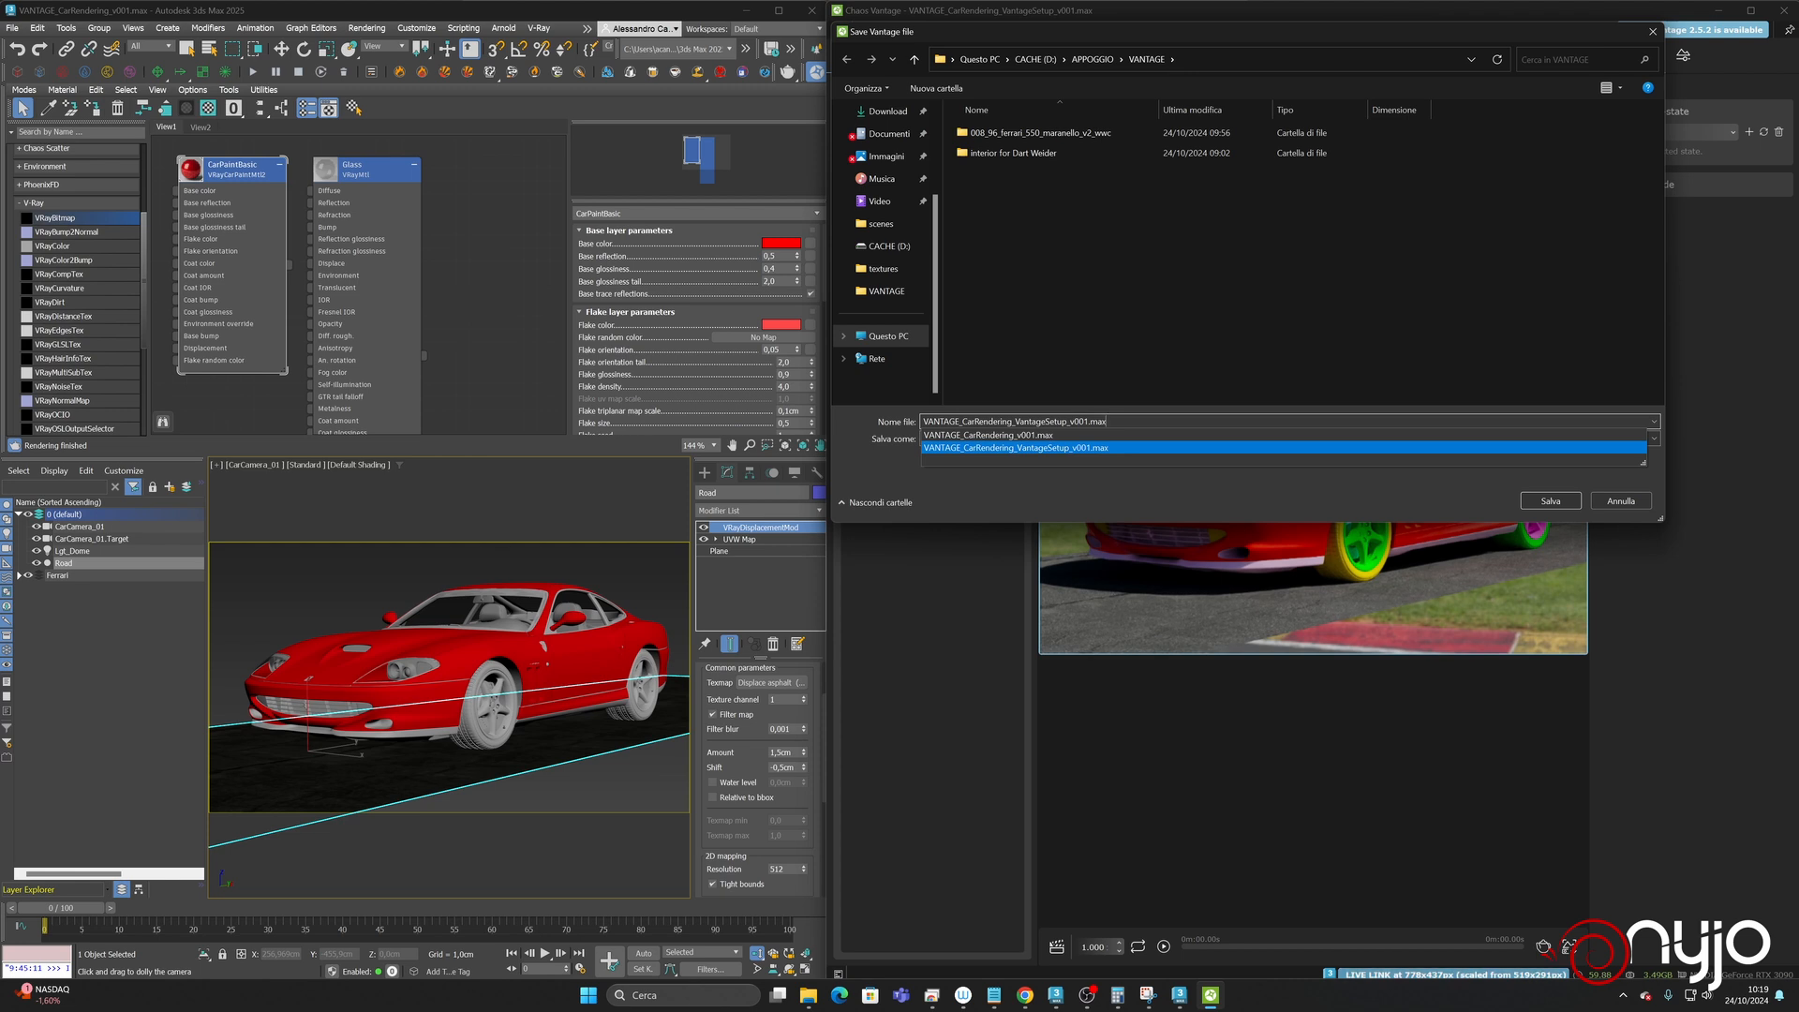
key(BackSpace)
key(BackSpace)
key(BackSpace)
key(BackSpace)
key(Return)
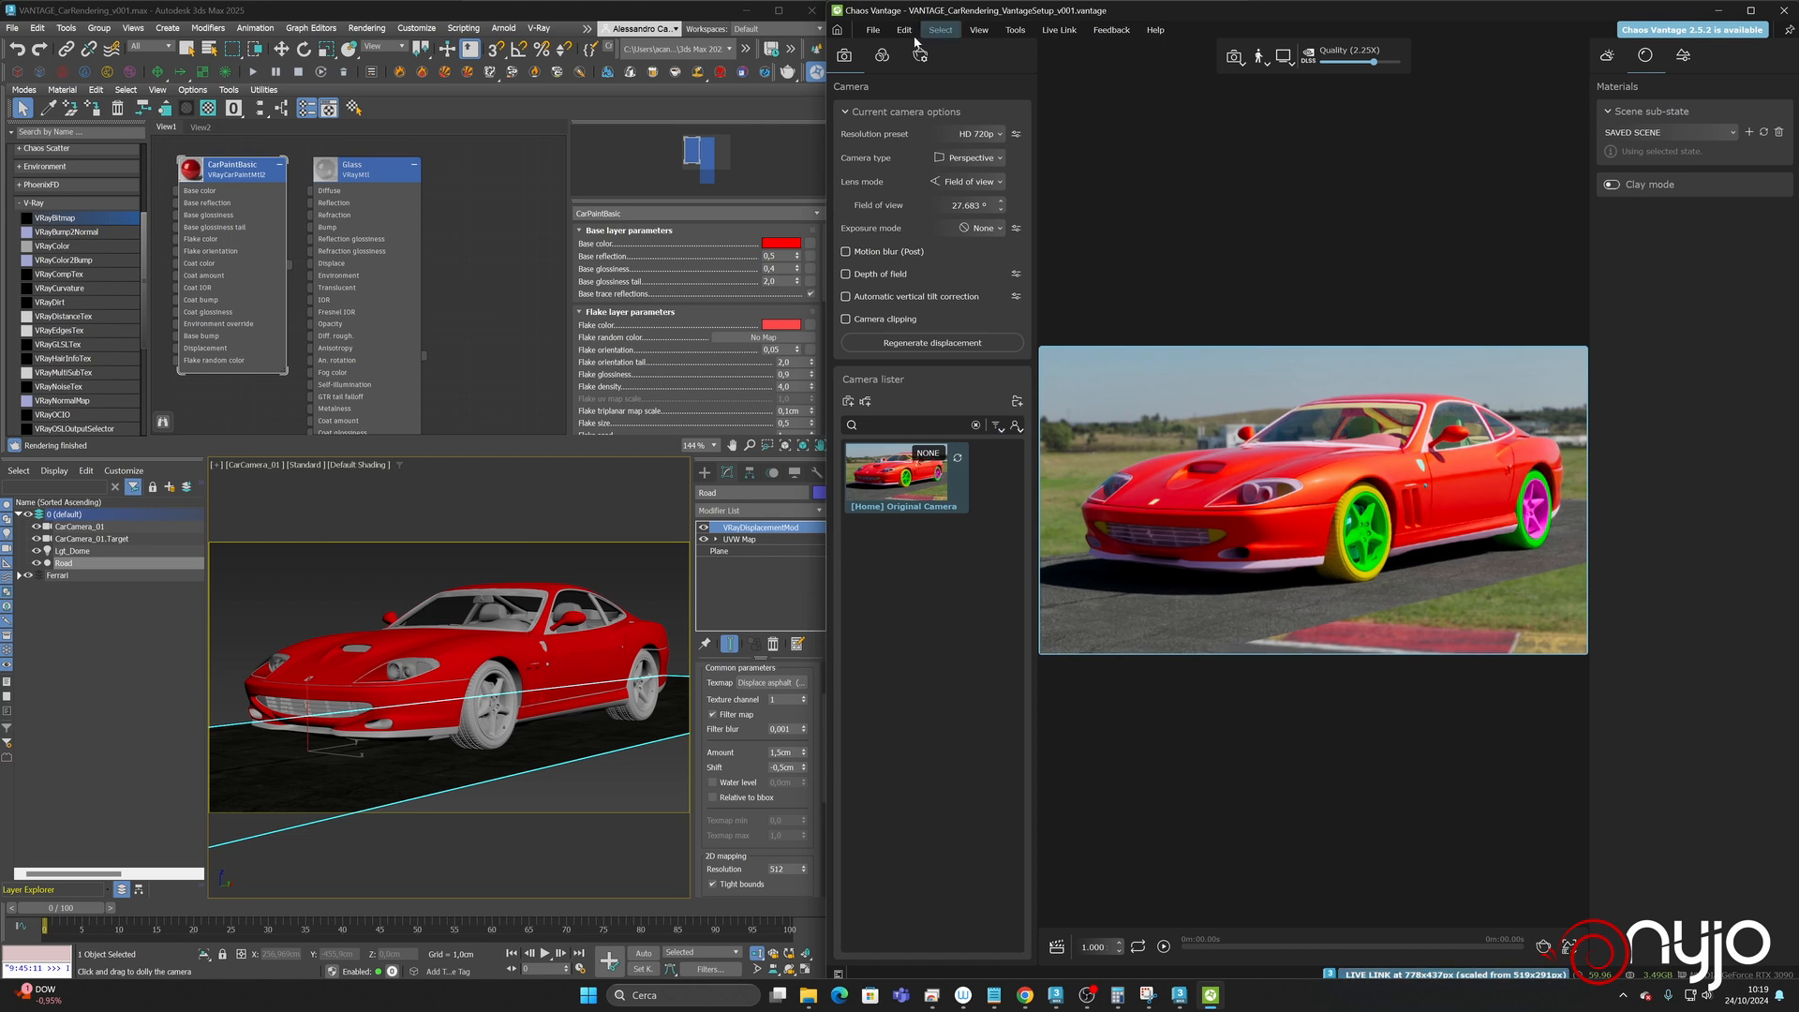
- Quit the Chaos Vantage session and dismiss the V-Ray Log windows in 3ds Max
click(870, 31)
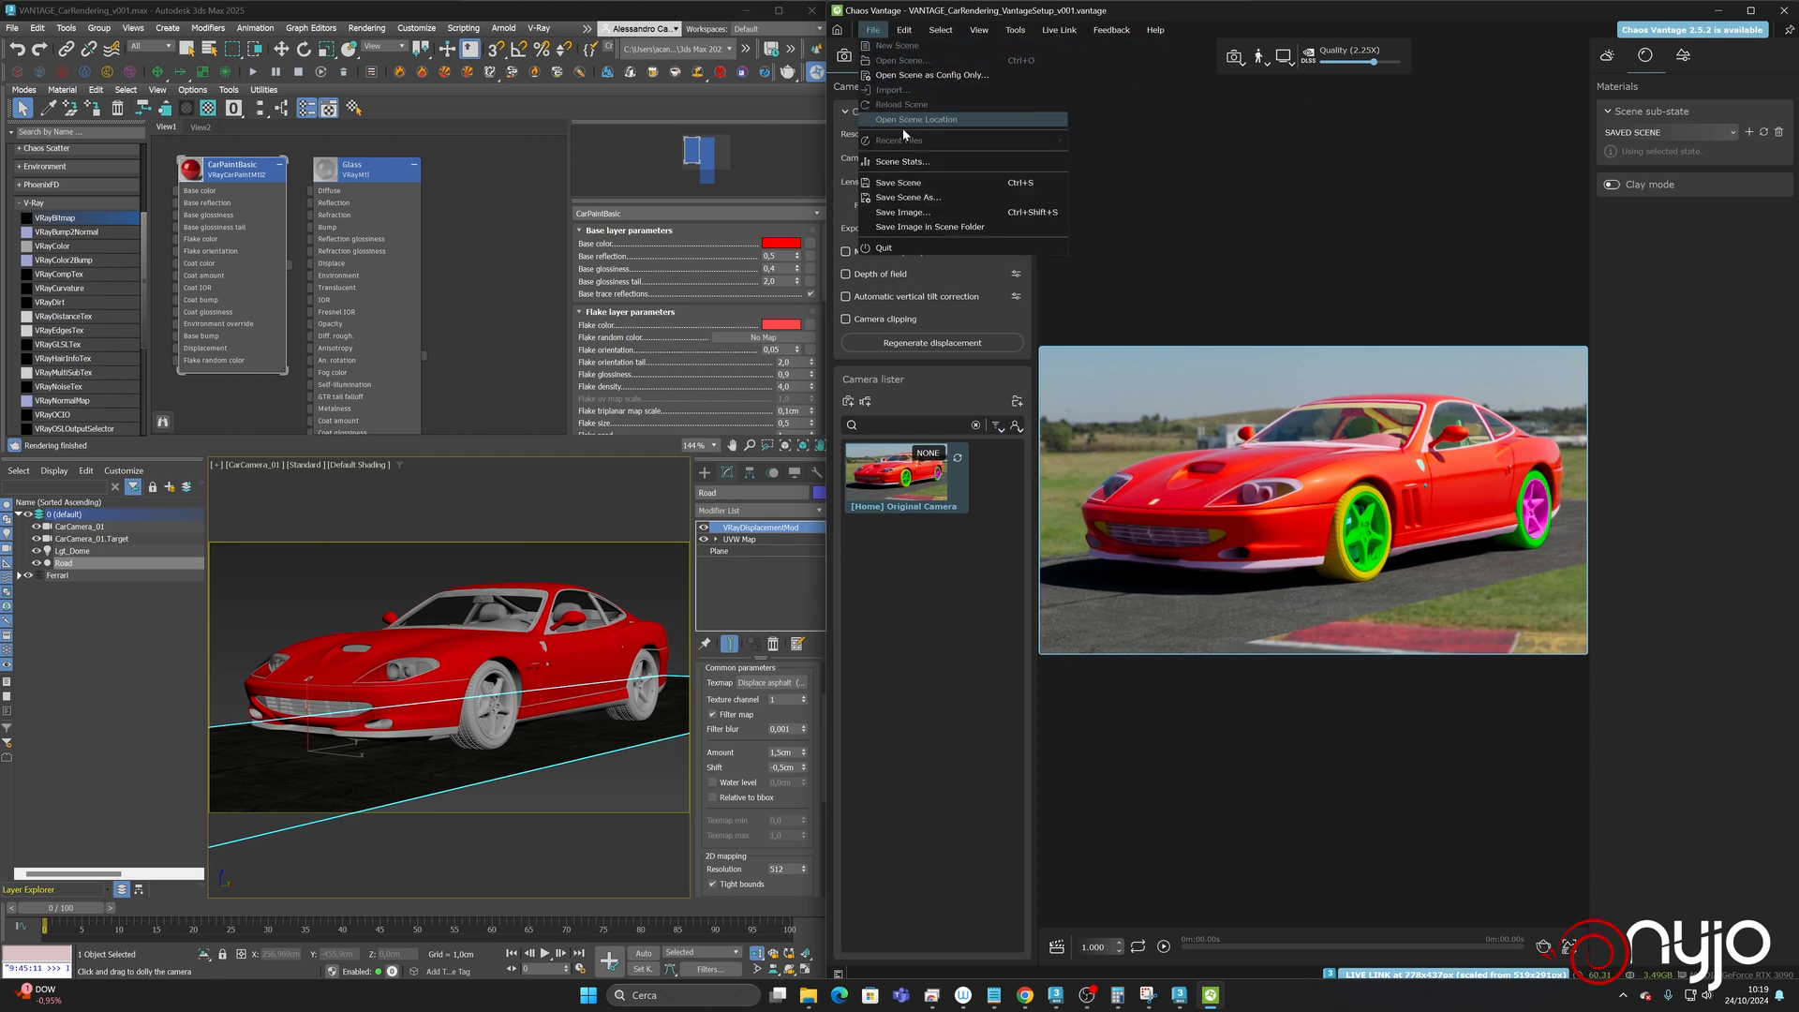
click(936, 246)
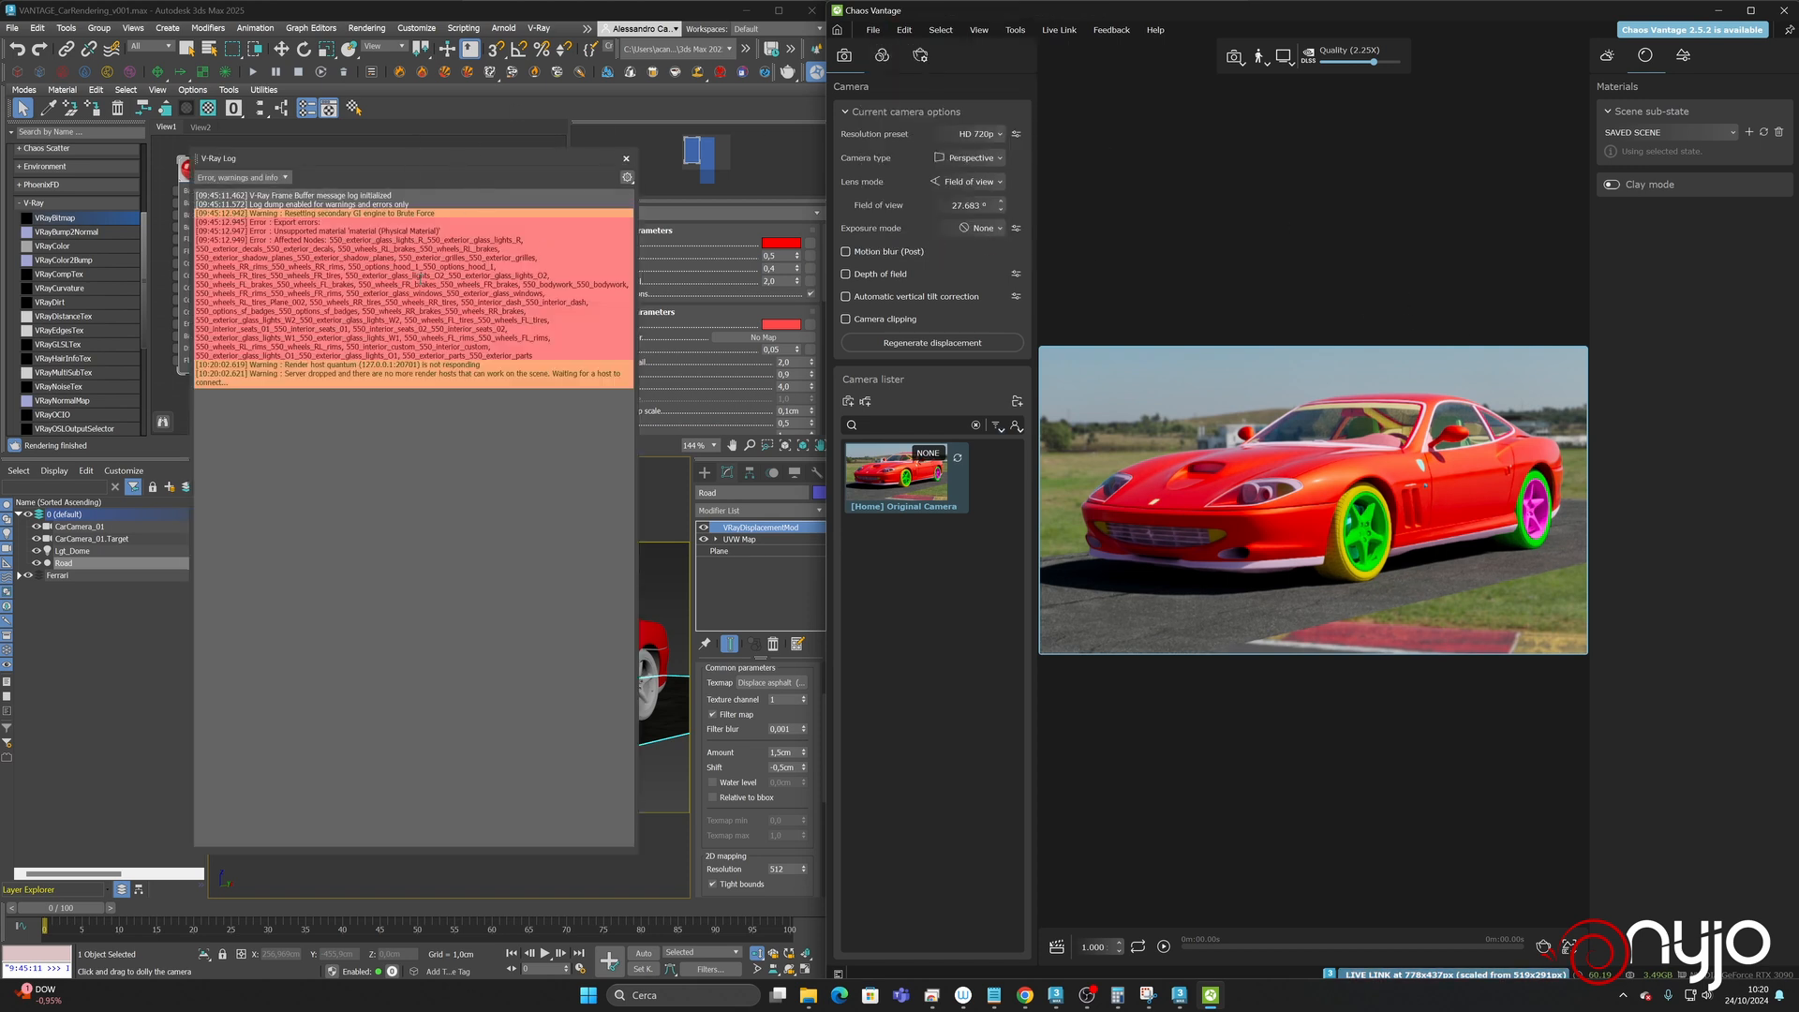
click(625, 161)
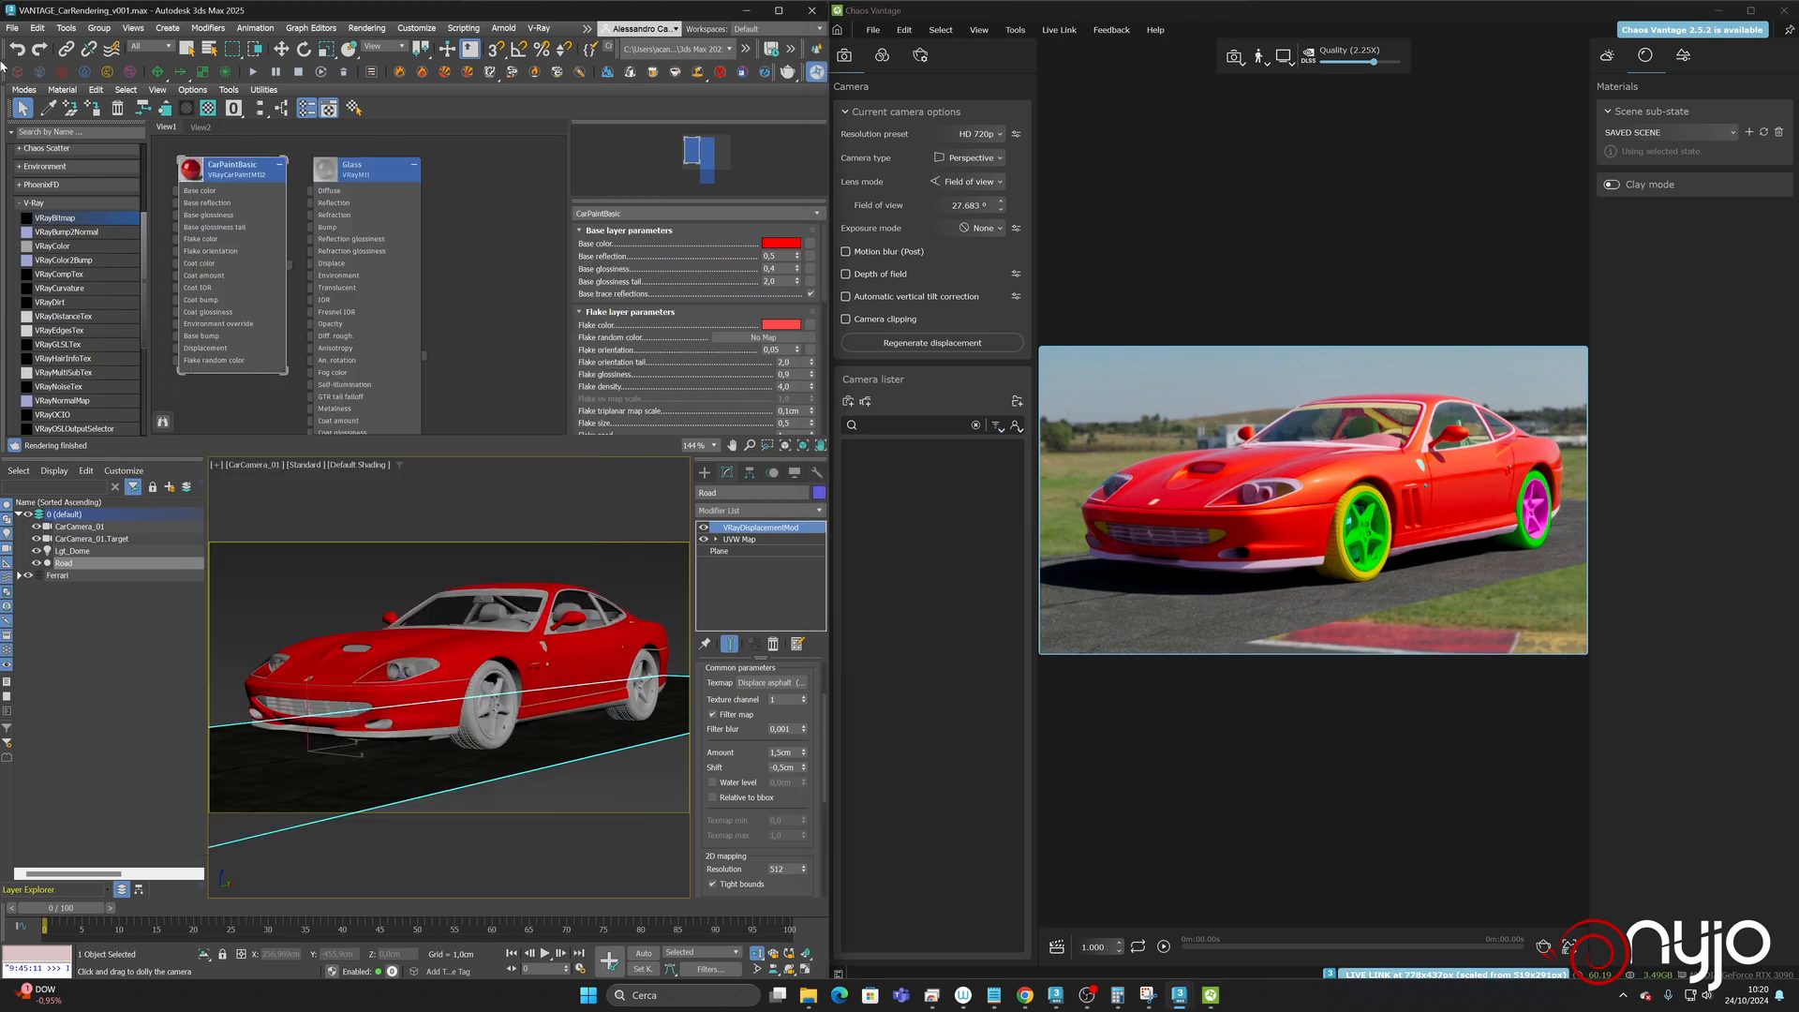
click(1783, 10)
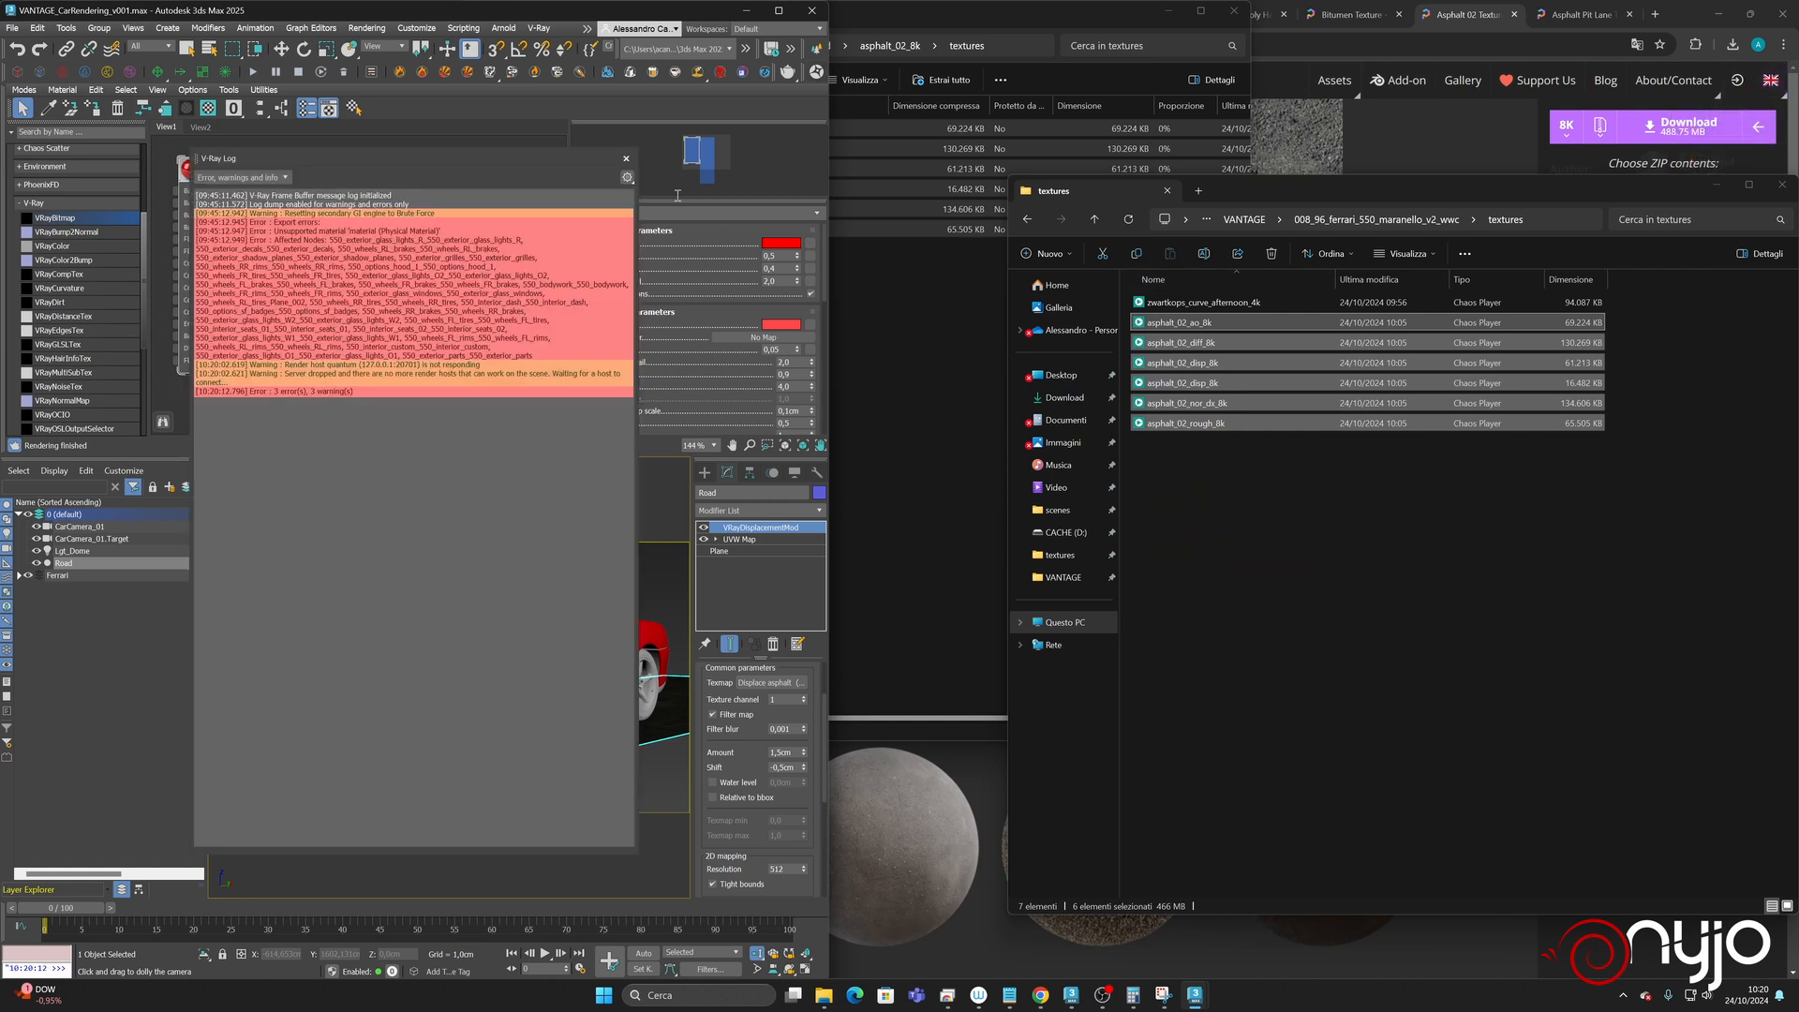
click(626, 159)
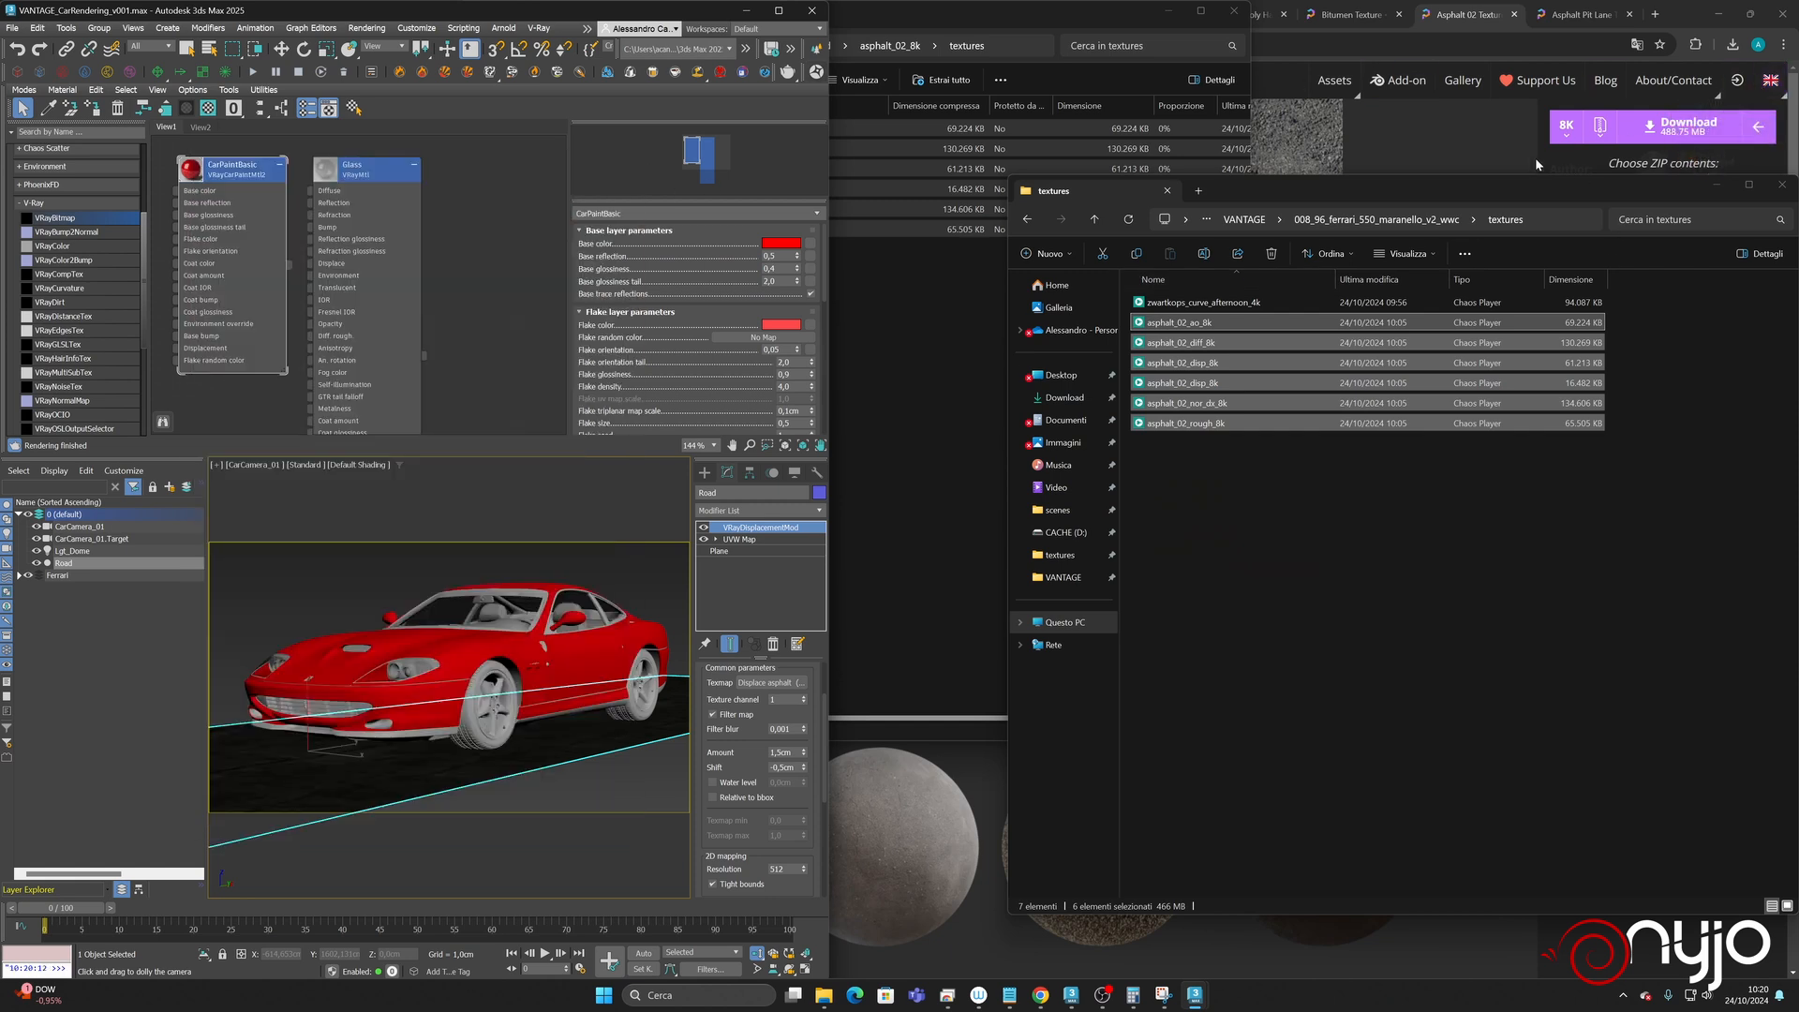
- Launch Chaos Vantage from the Windows search
key(super)
text(va)
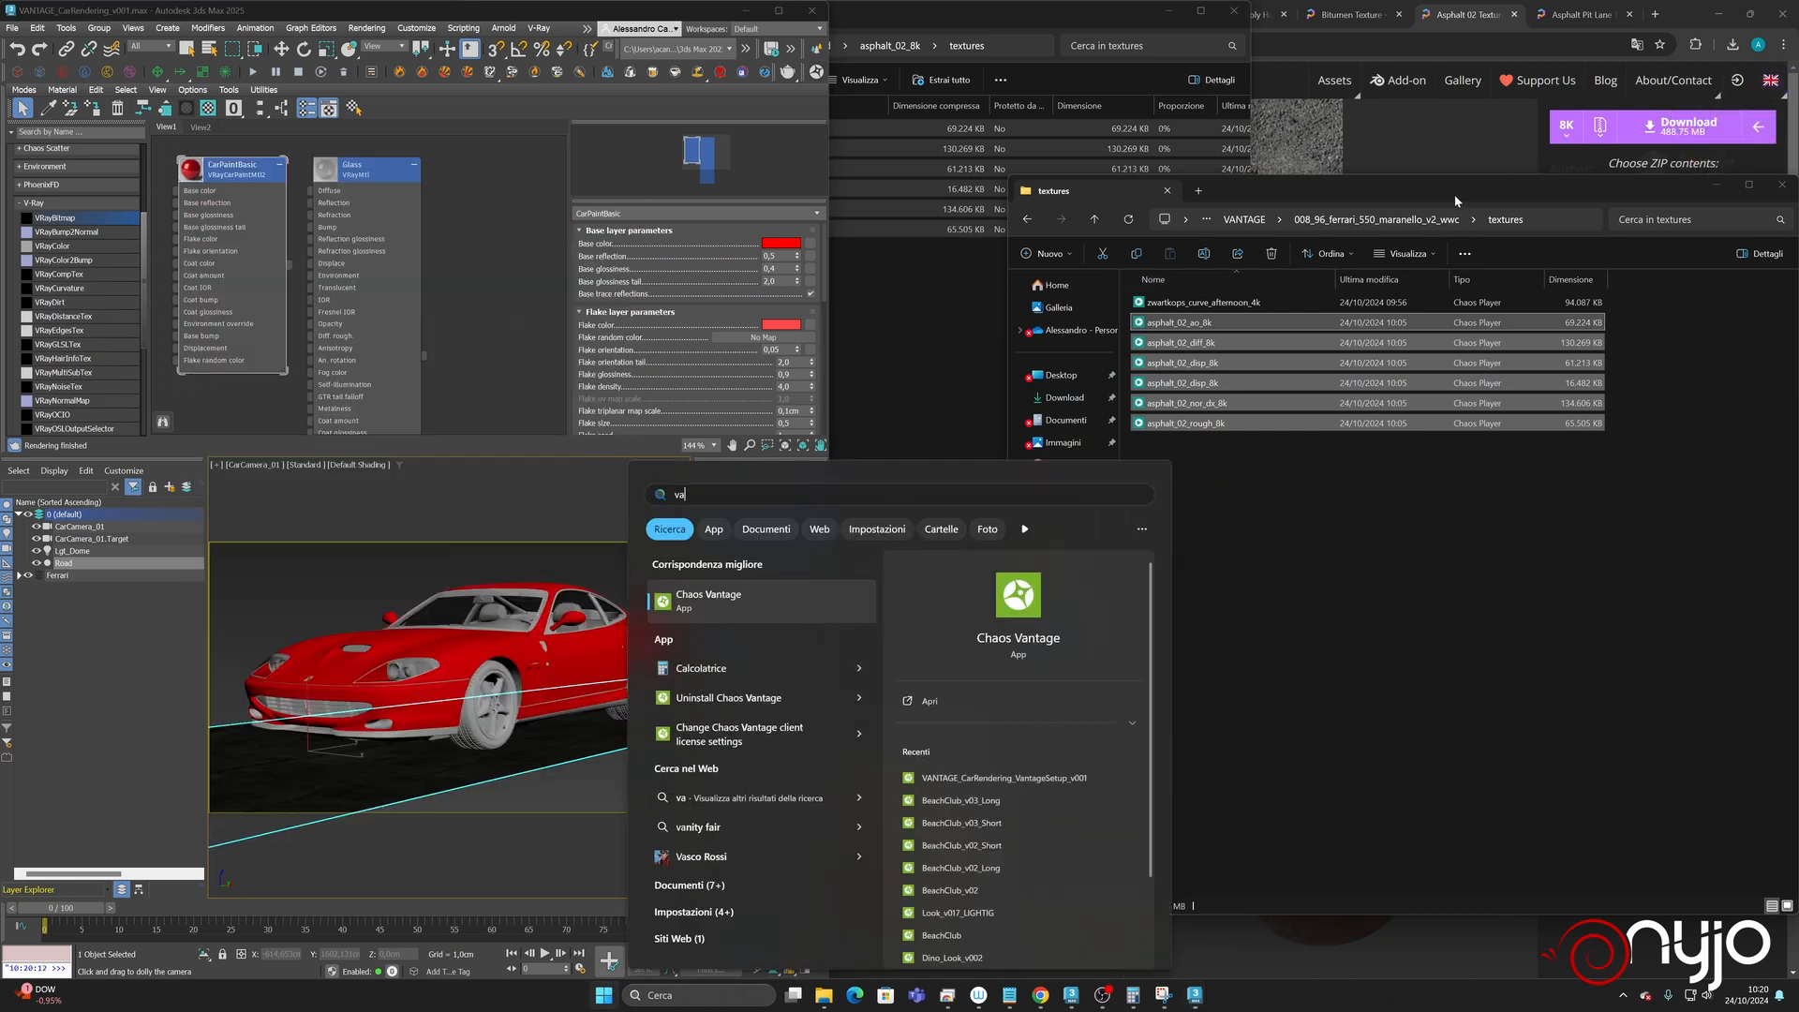
click(993, 640)
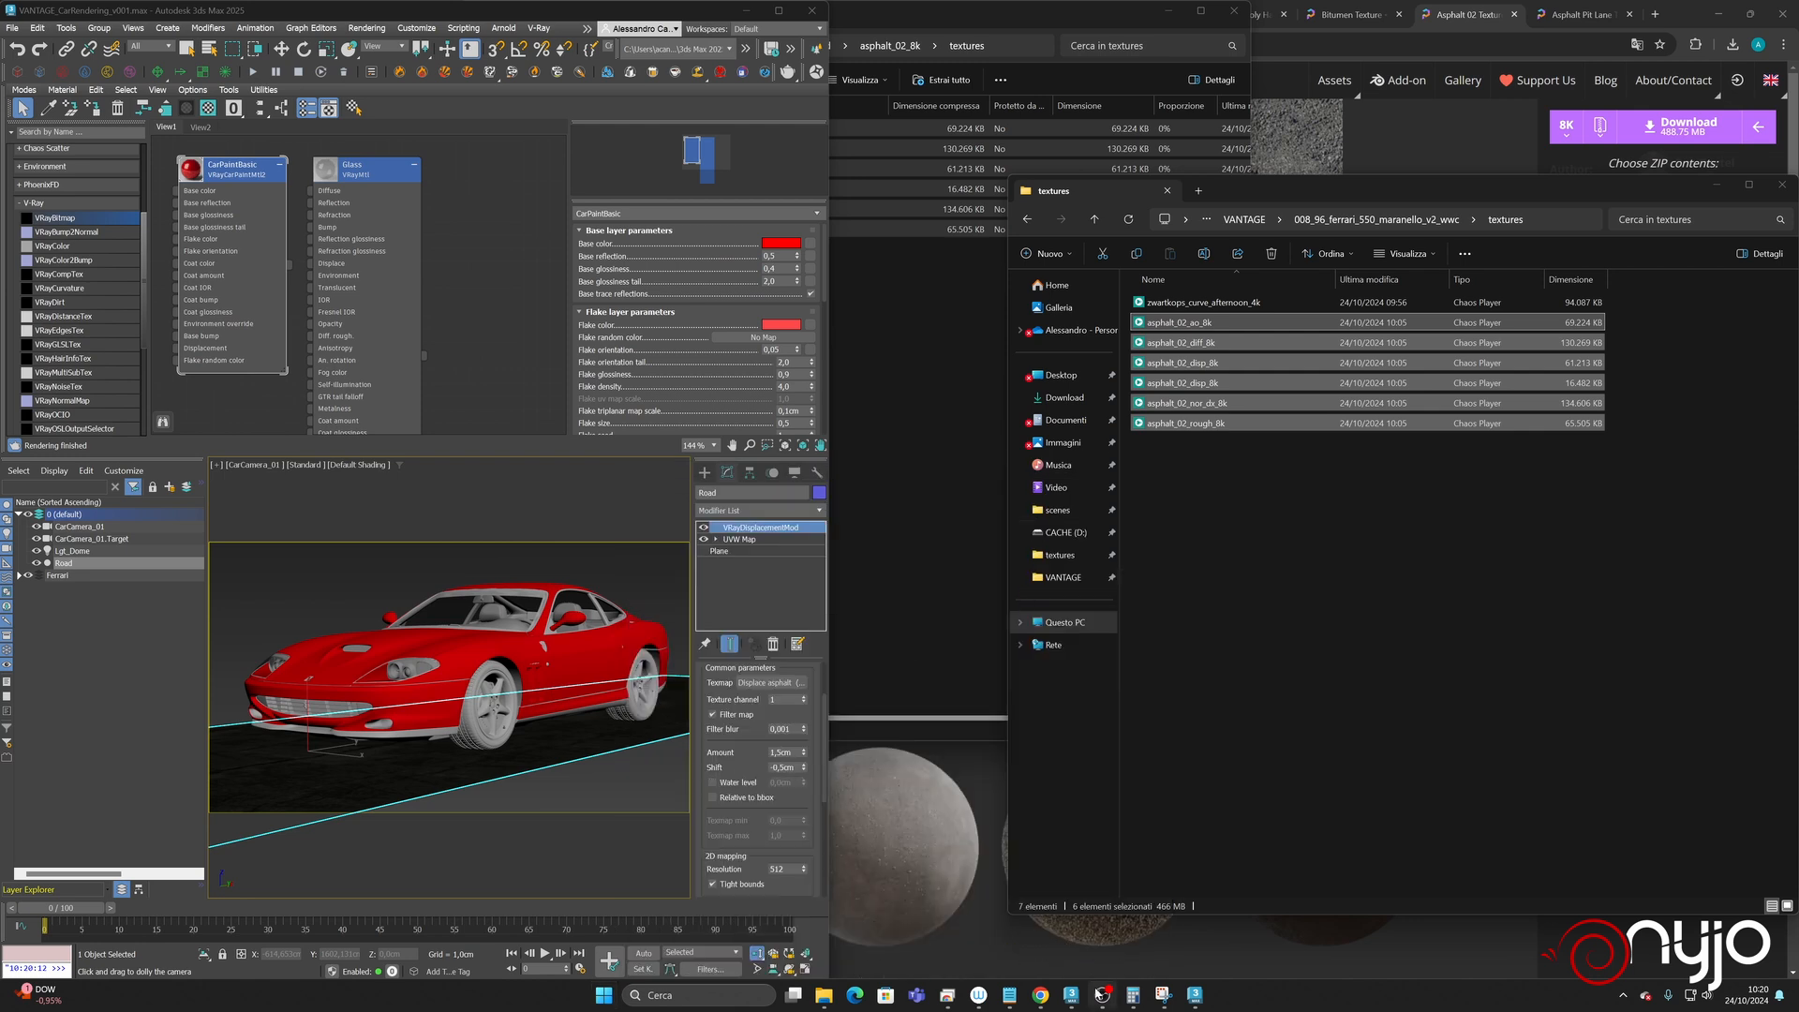
- Switch to the 3ds Max 2025 window with the bedroom interior scene, restore it to half-screen size and adjust the scene explorer's width
click(1073, 995)
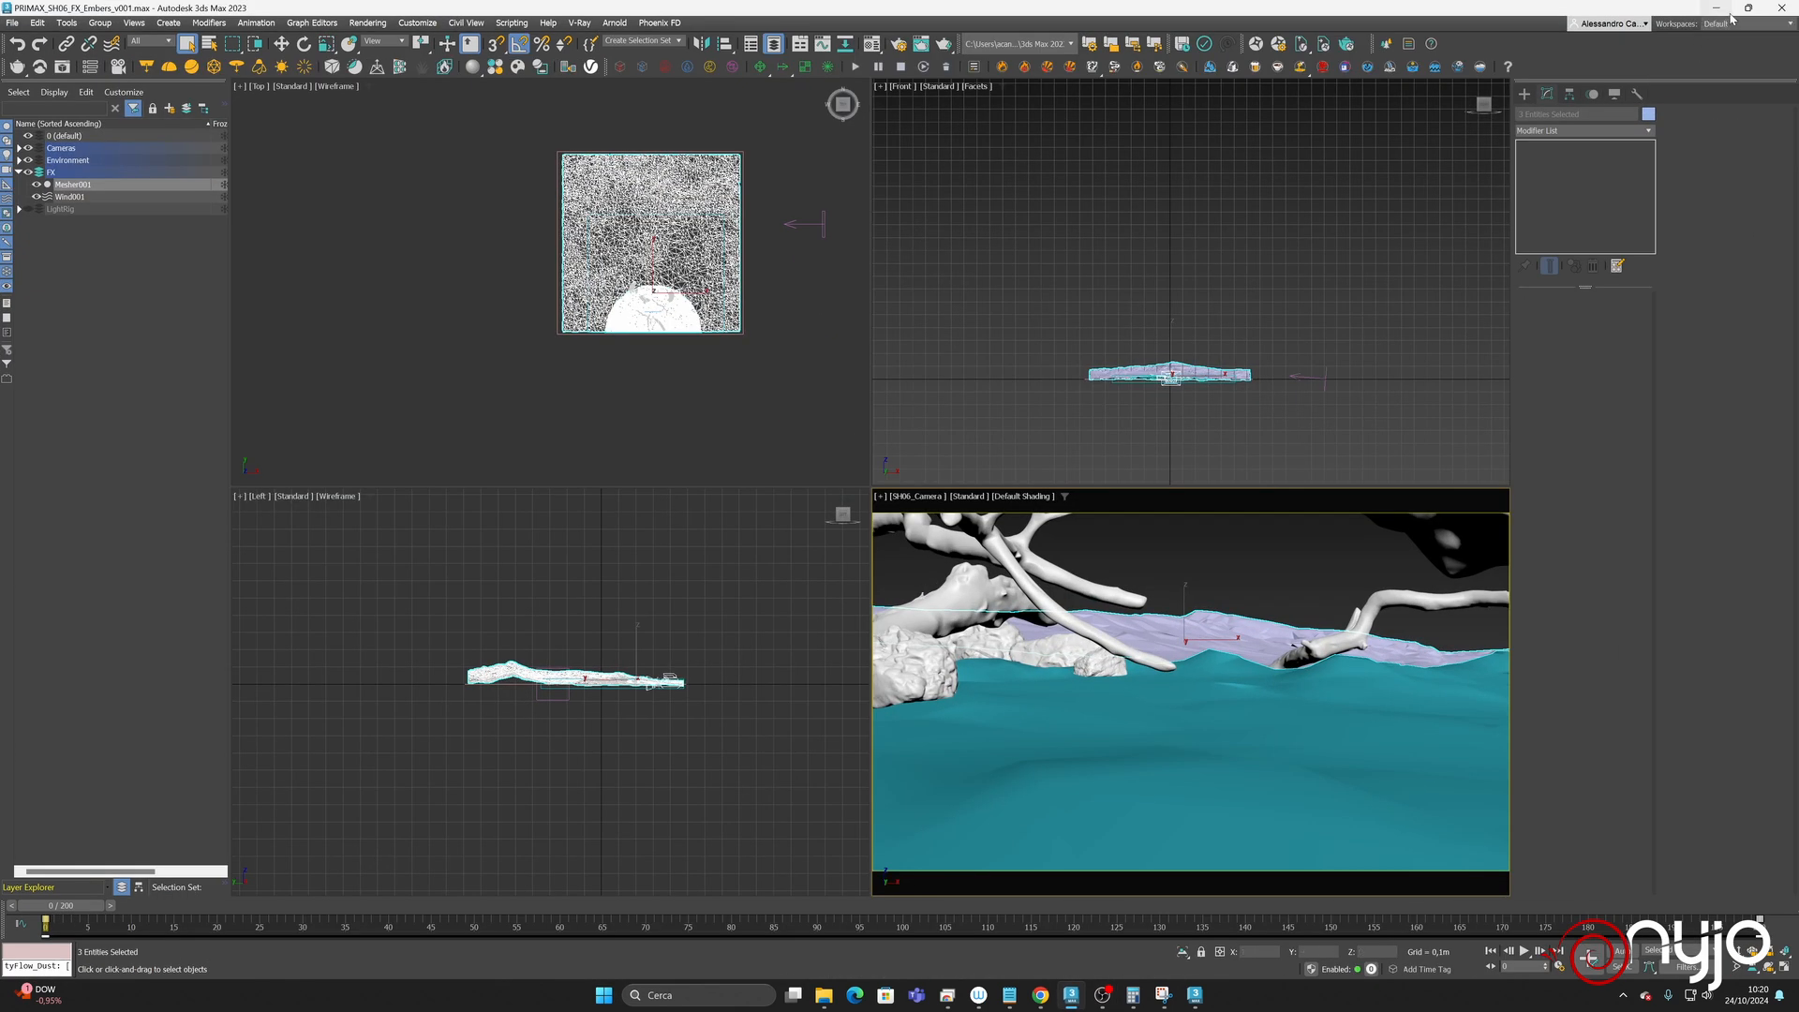
click(1718, 9)
mouse_move(1194, 995)
click(1194, 954)
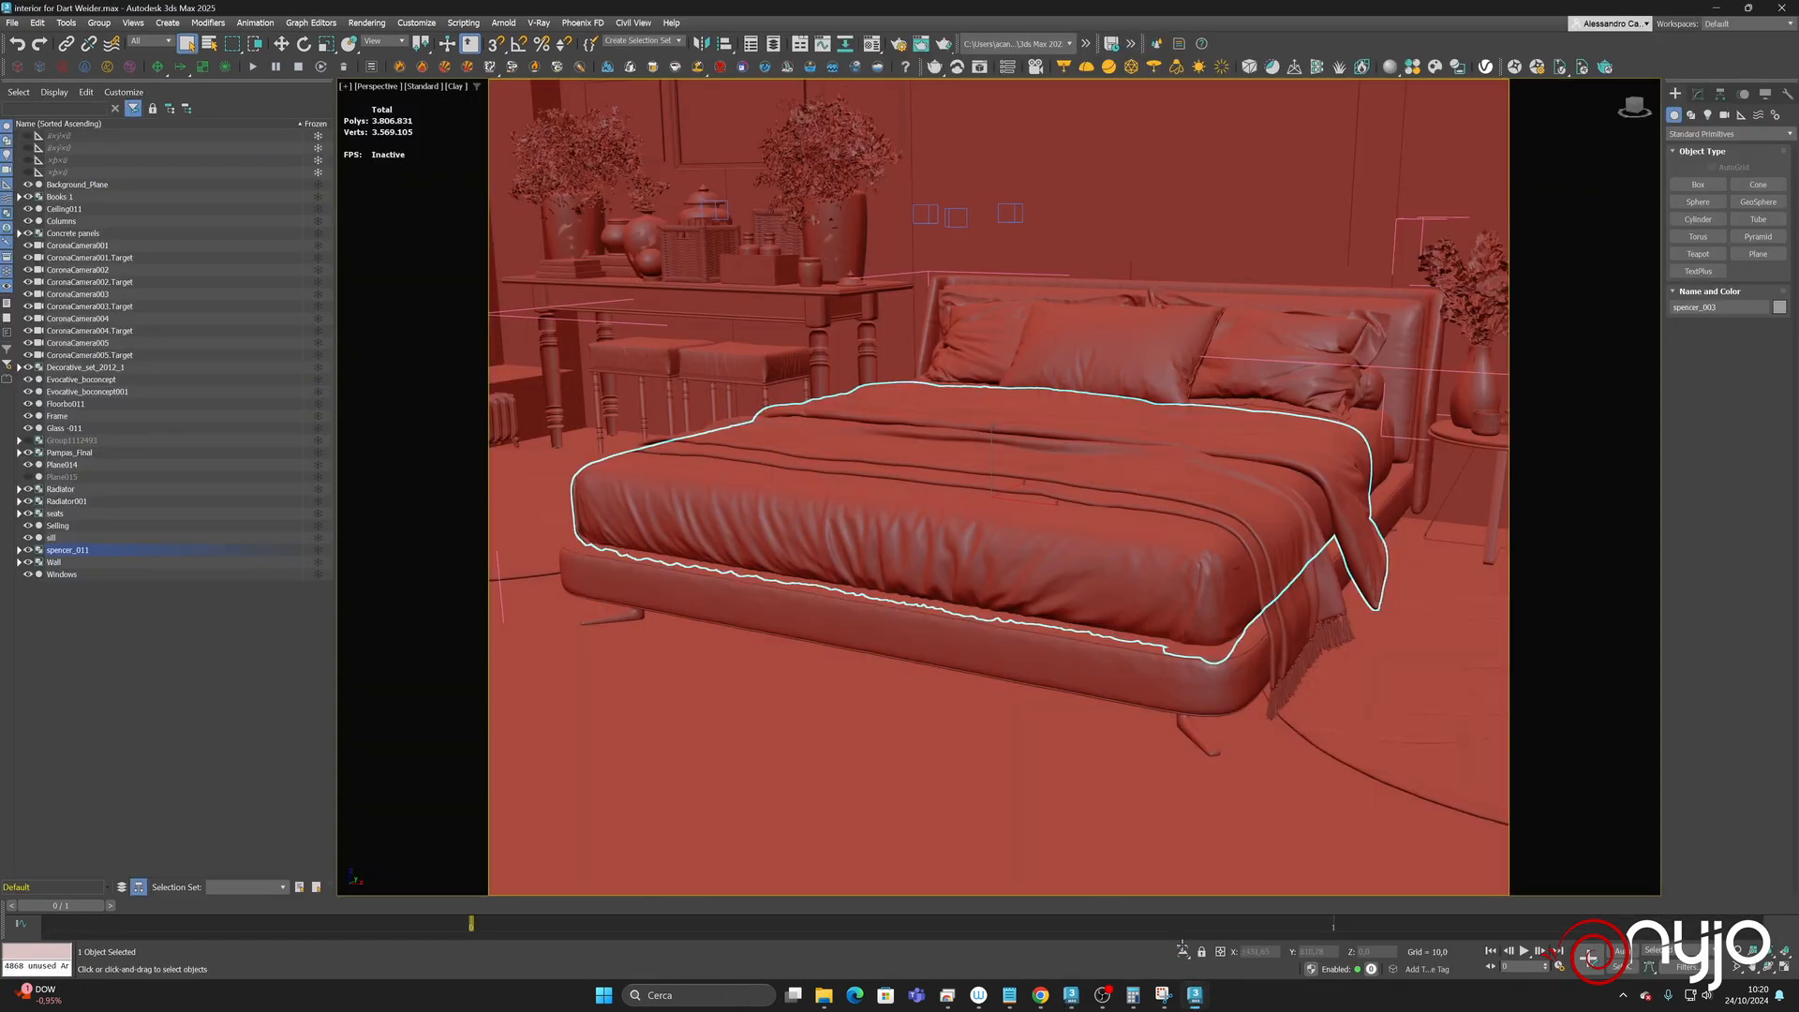
click(1749, 9)
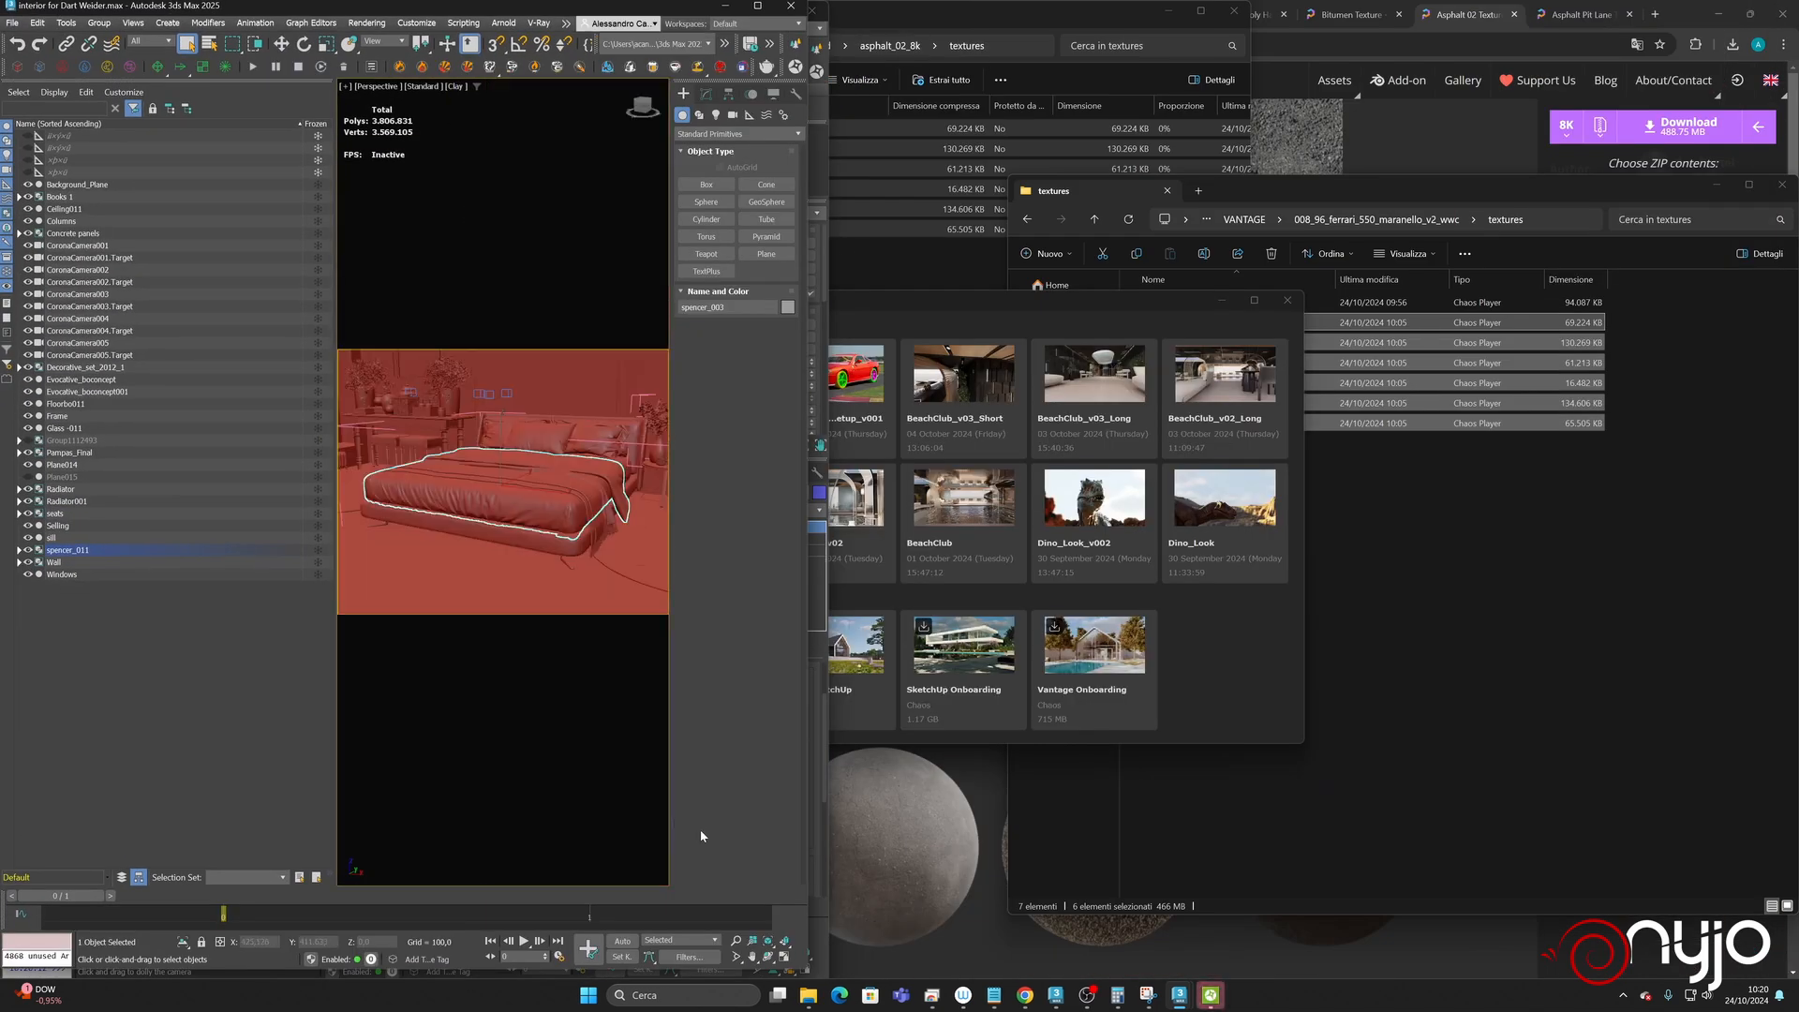
drag(336, 453, 187, 452)
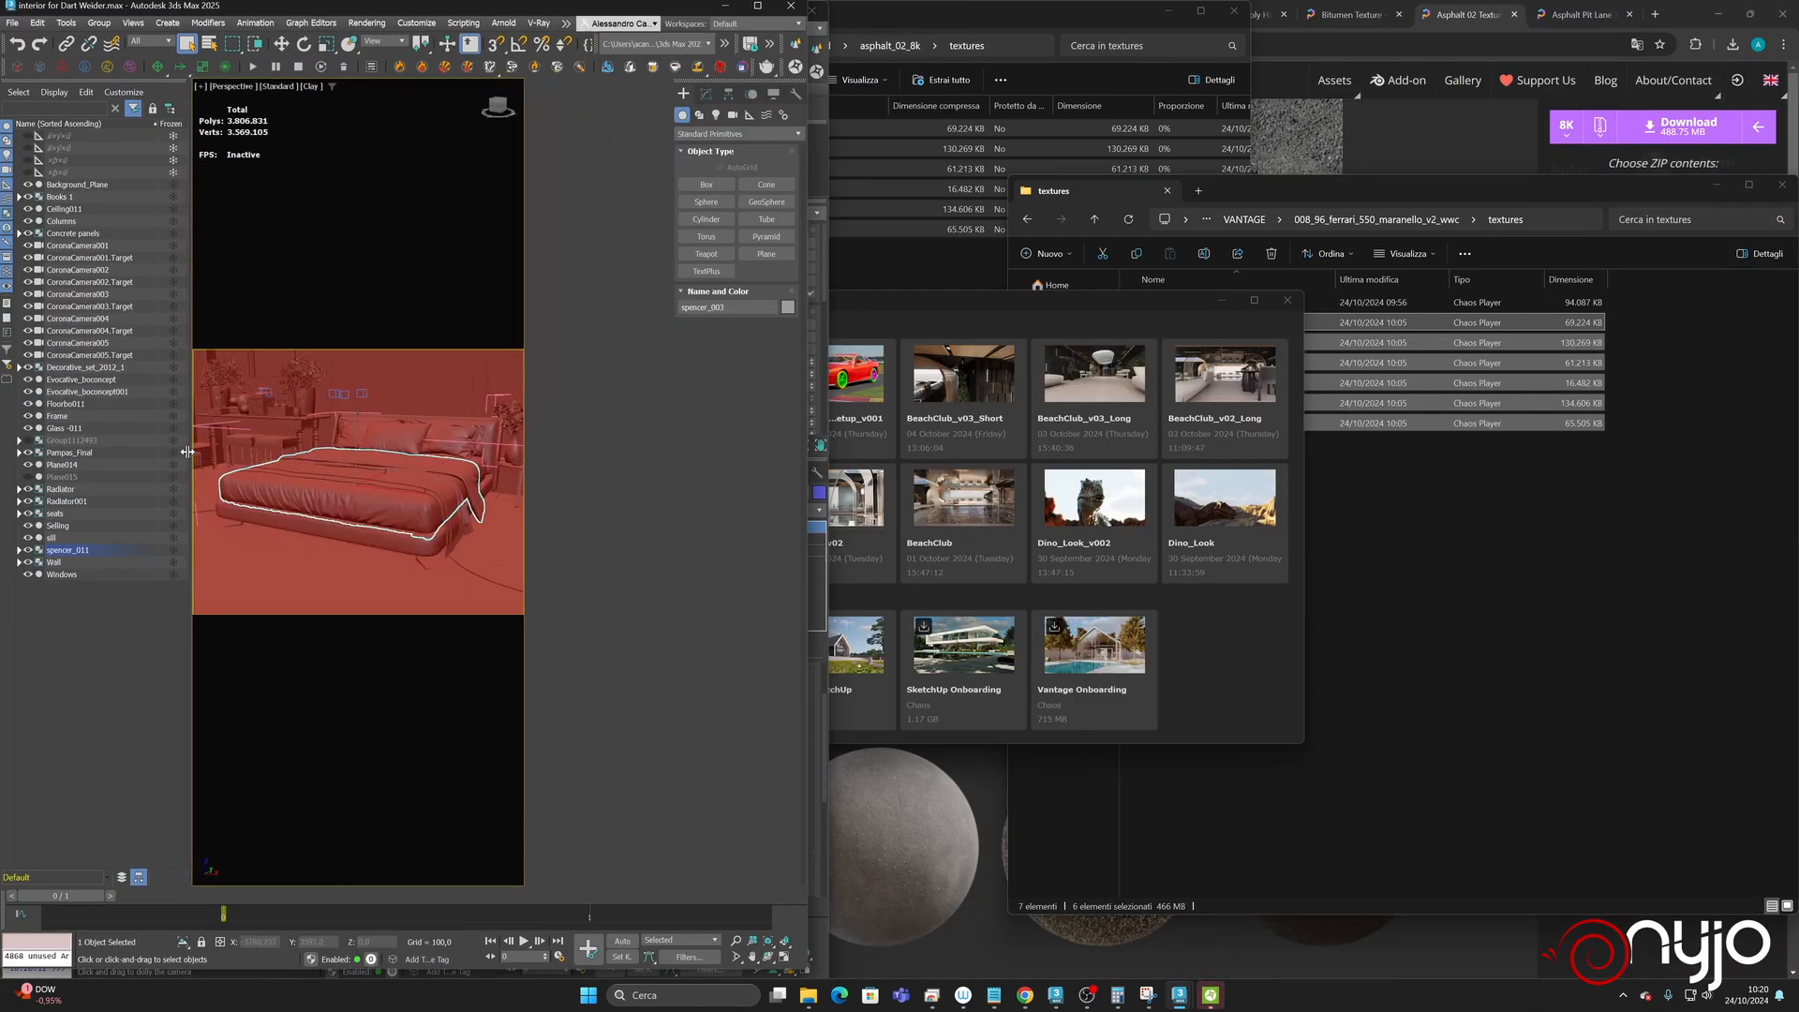
- Create a new empty file in Chaos Vantage and place its window beside 3ds Max
click(898, 326)
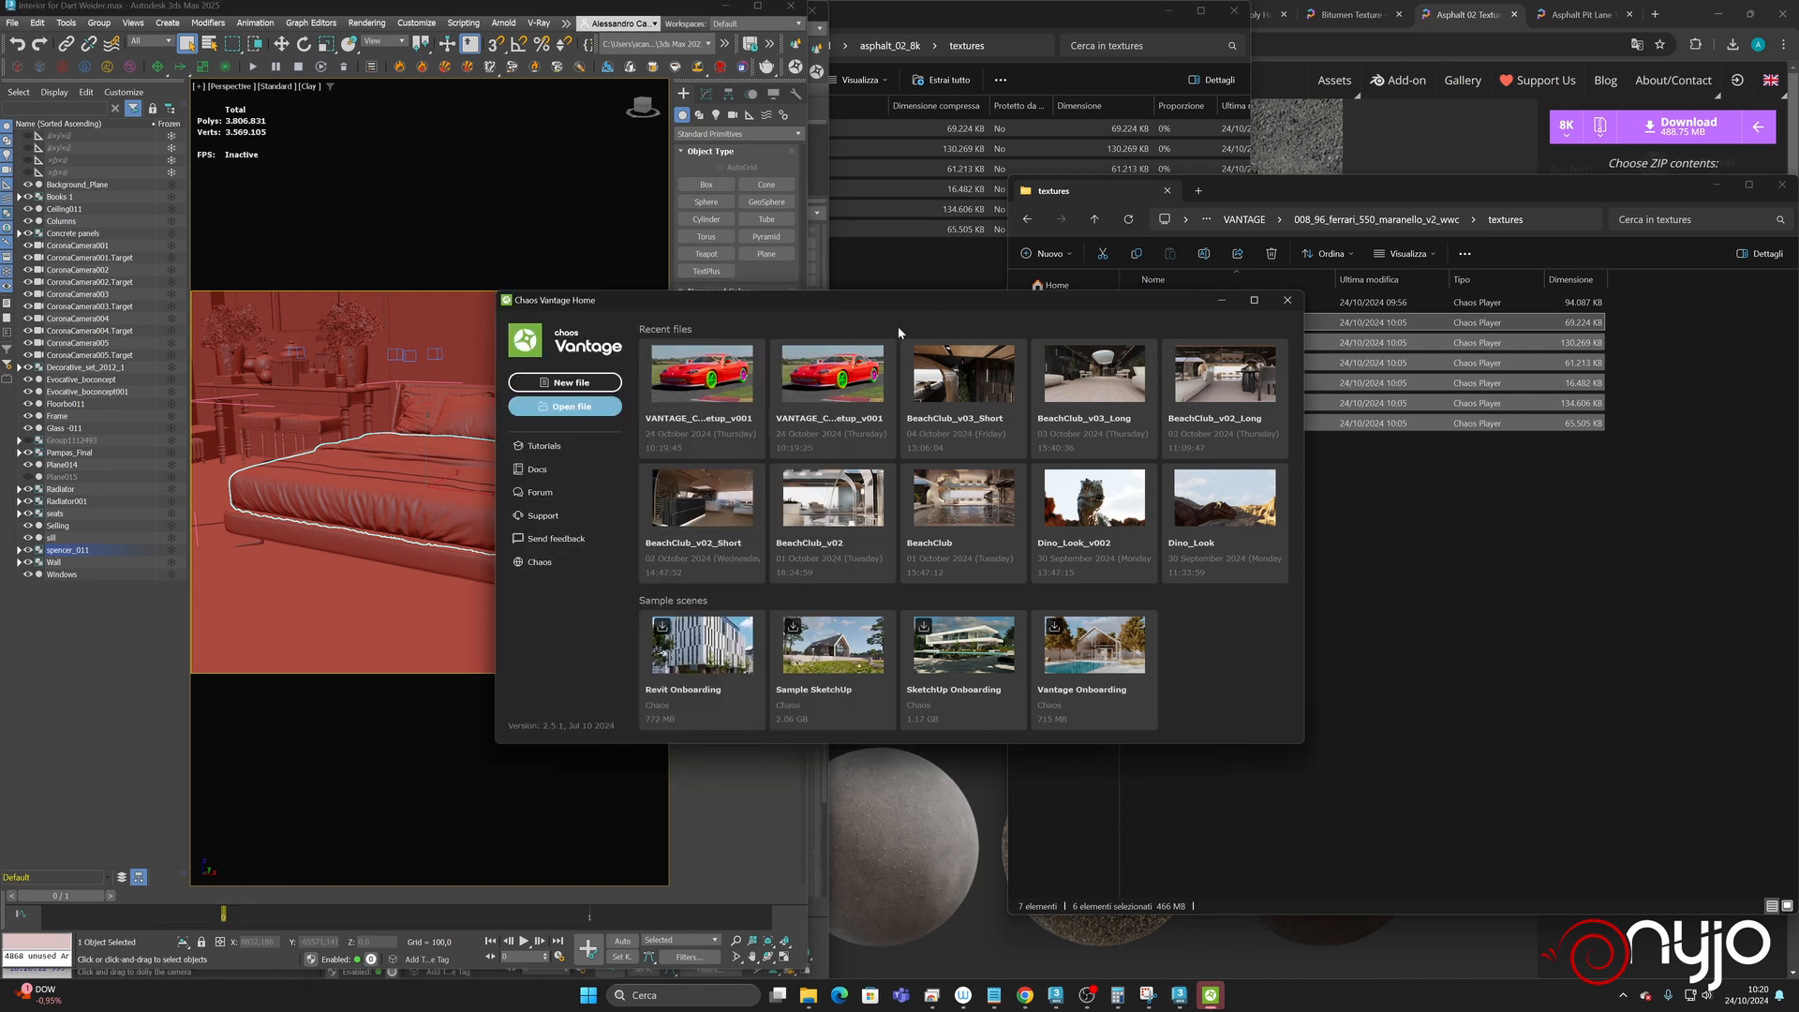
click(558, 386)
drag(462, 20, 1289, 21)
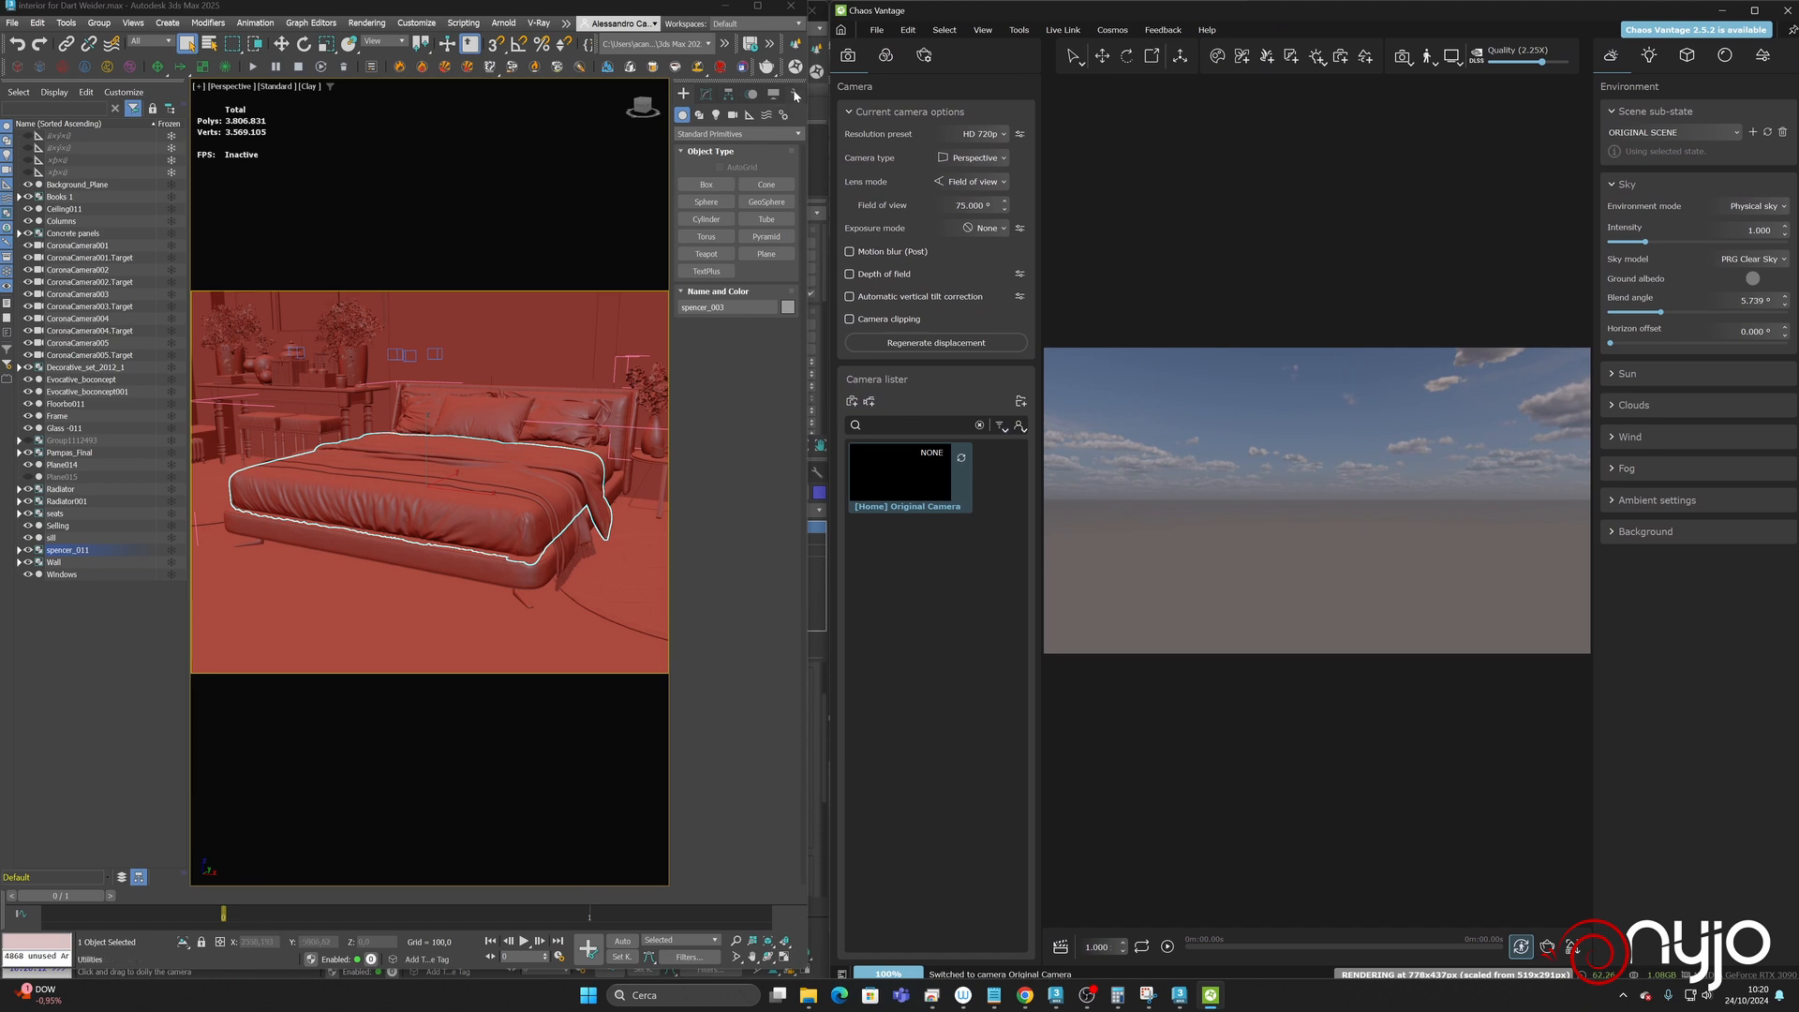
- Start the live link from the bedroom scene to Vantage, accepting V-Ray GPU as the rendering engine, and enable clay mode
click(796, 66)
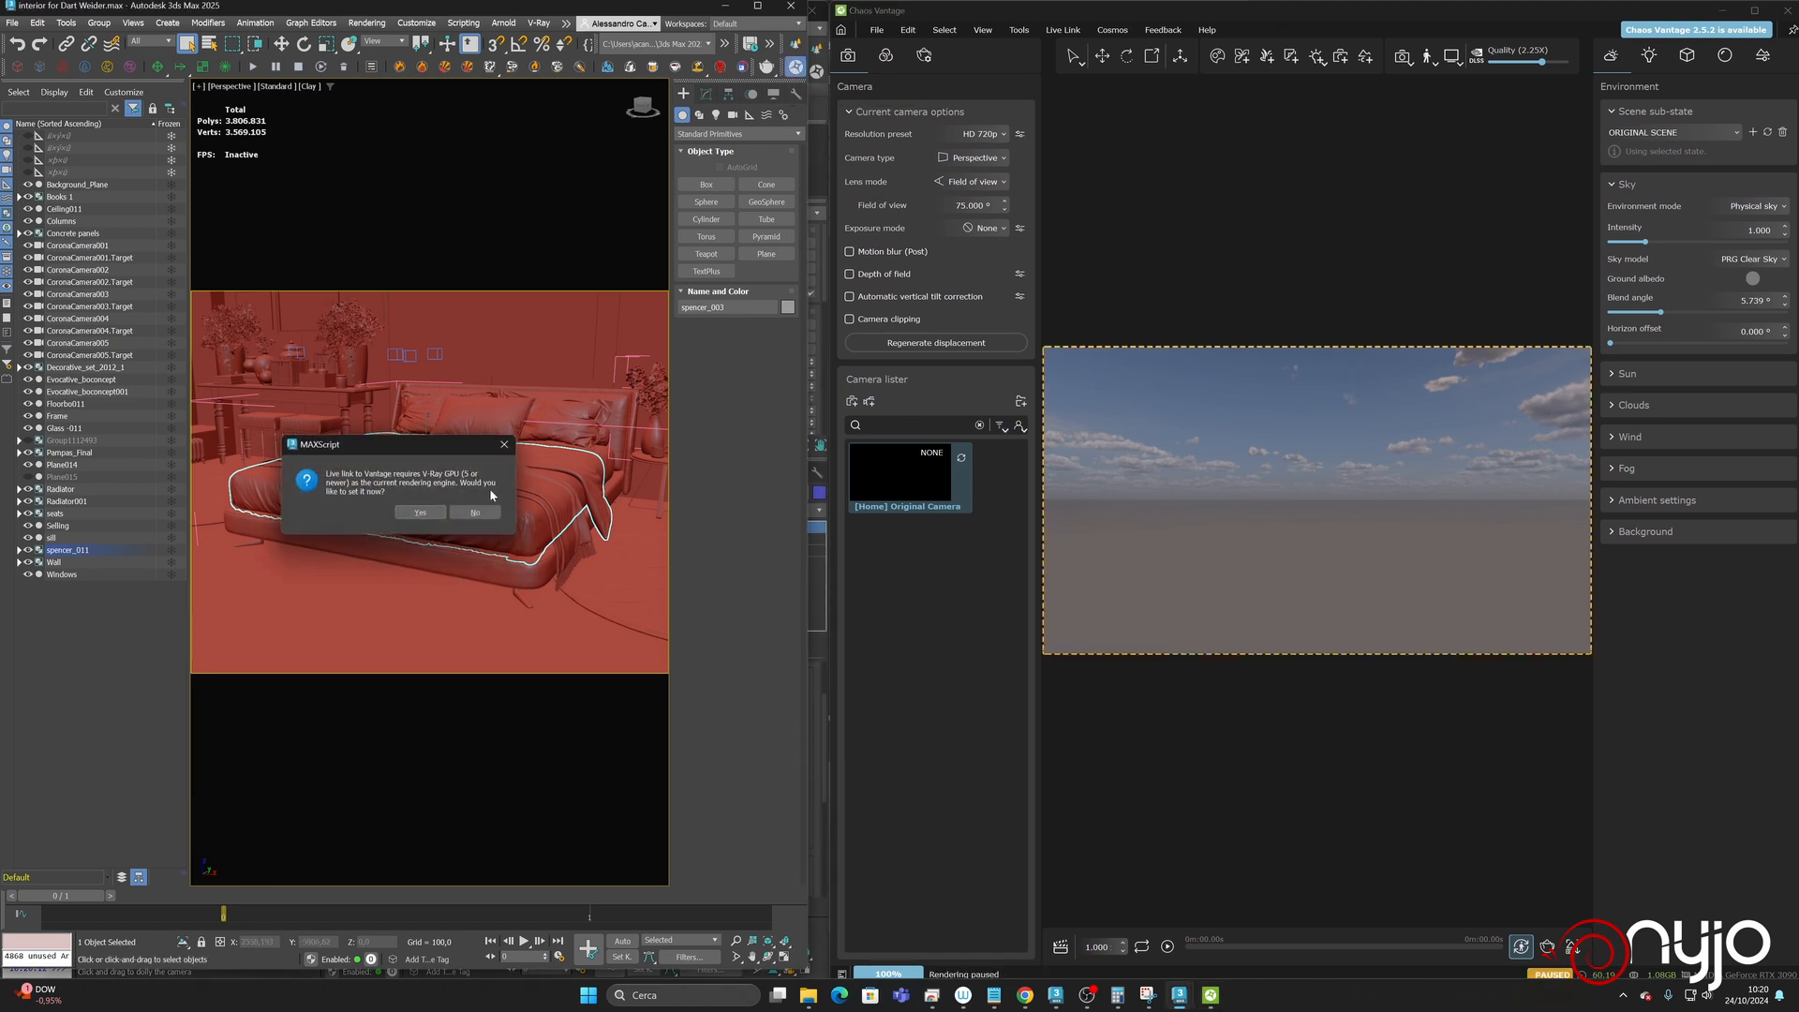
click(435, 514)
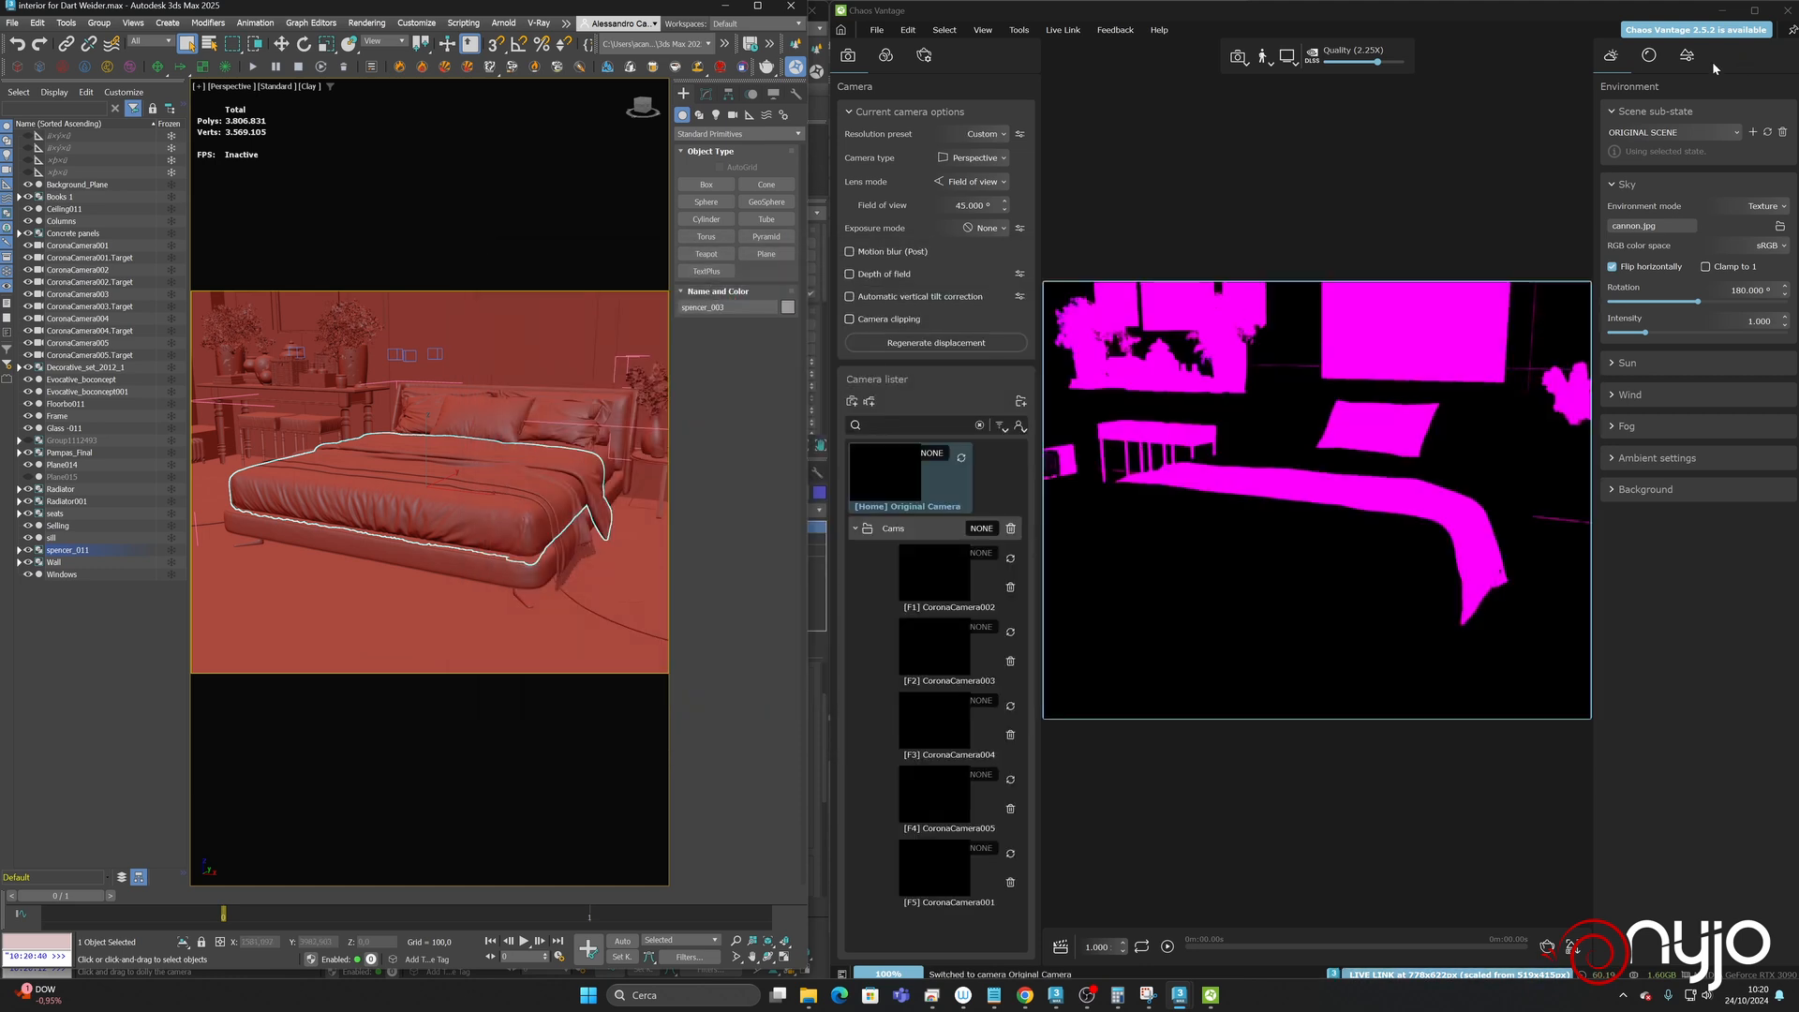
click(1649, 58)
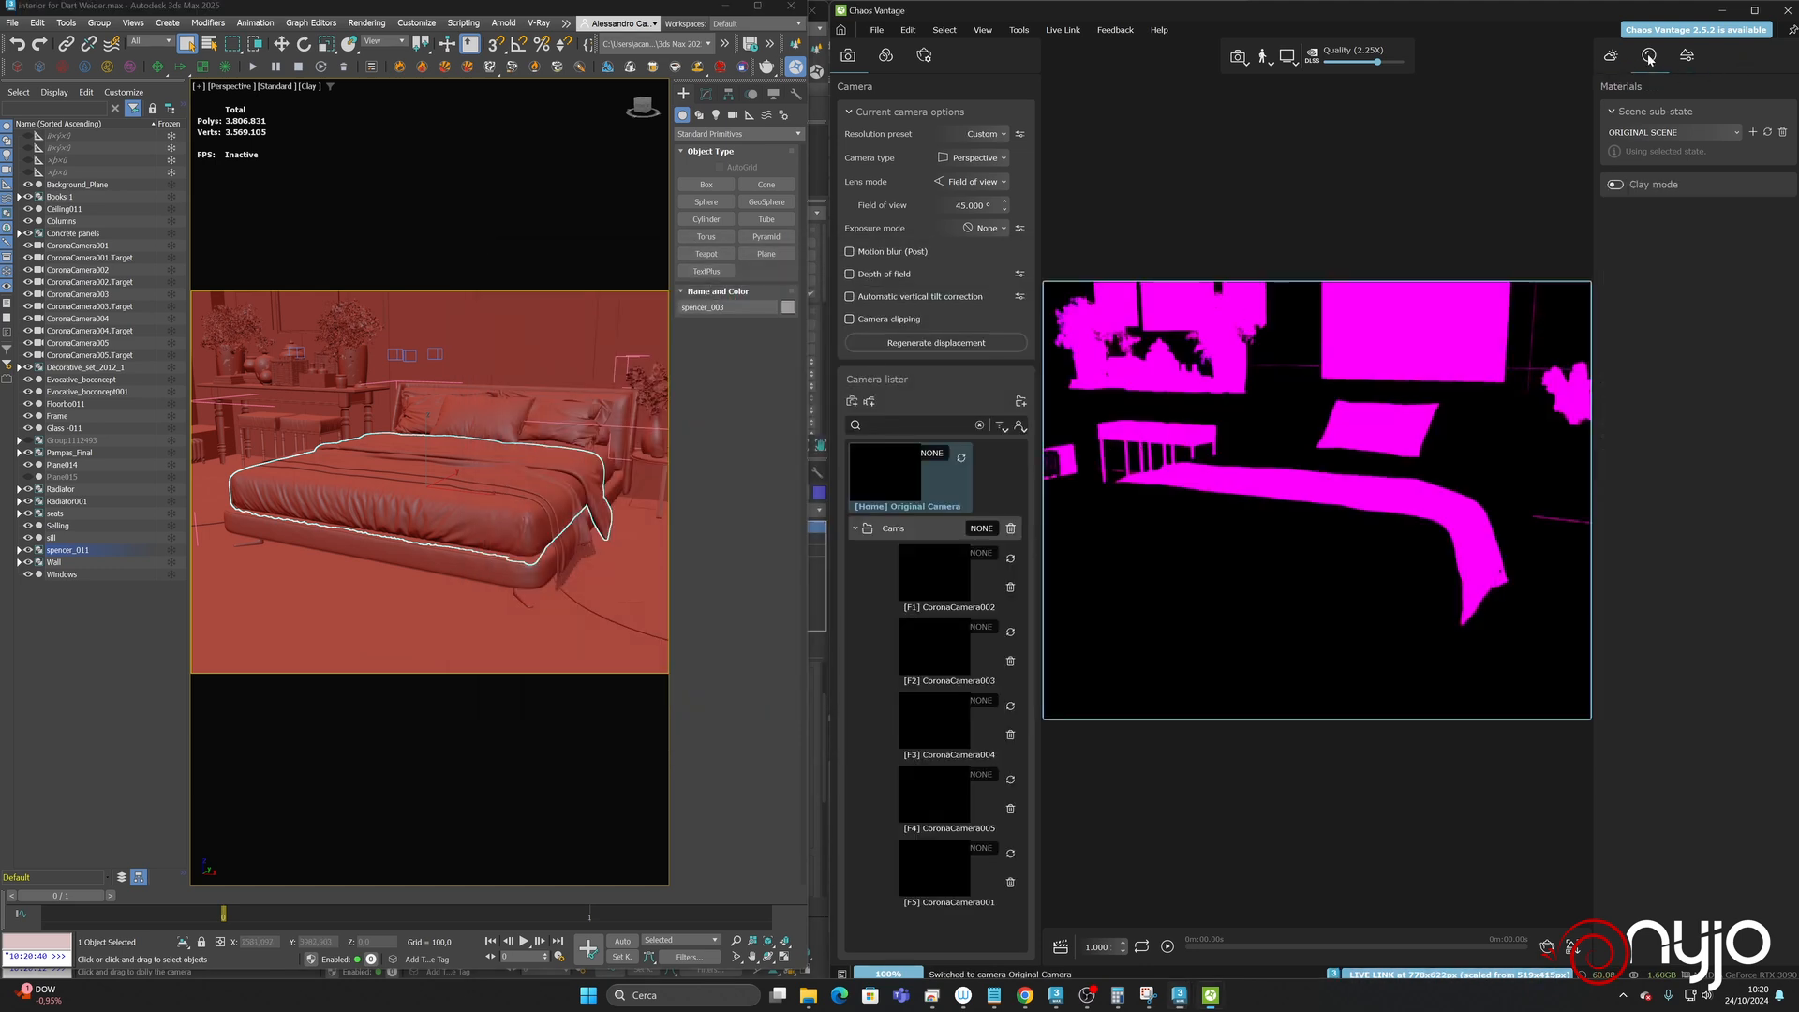
click(1616, 184)
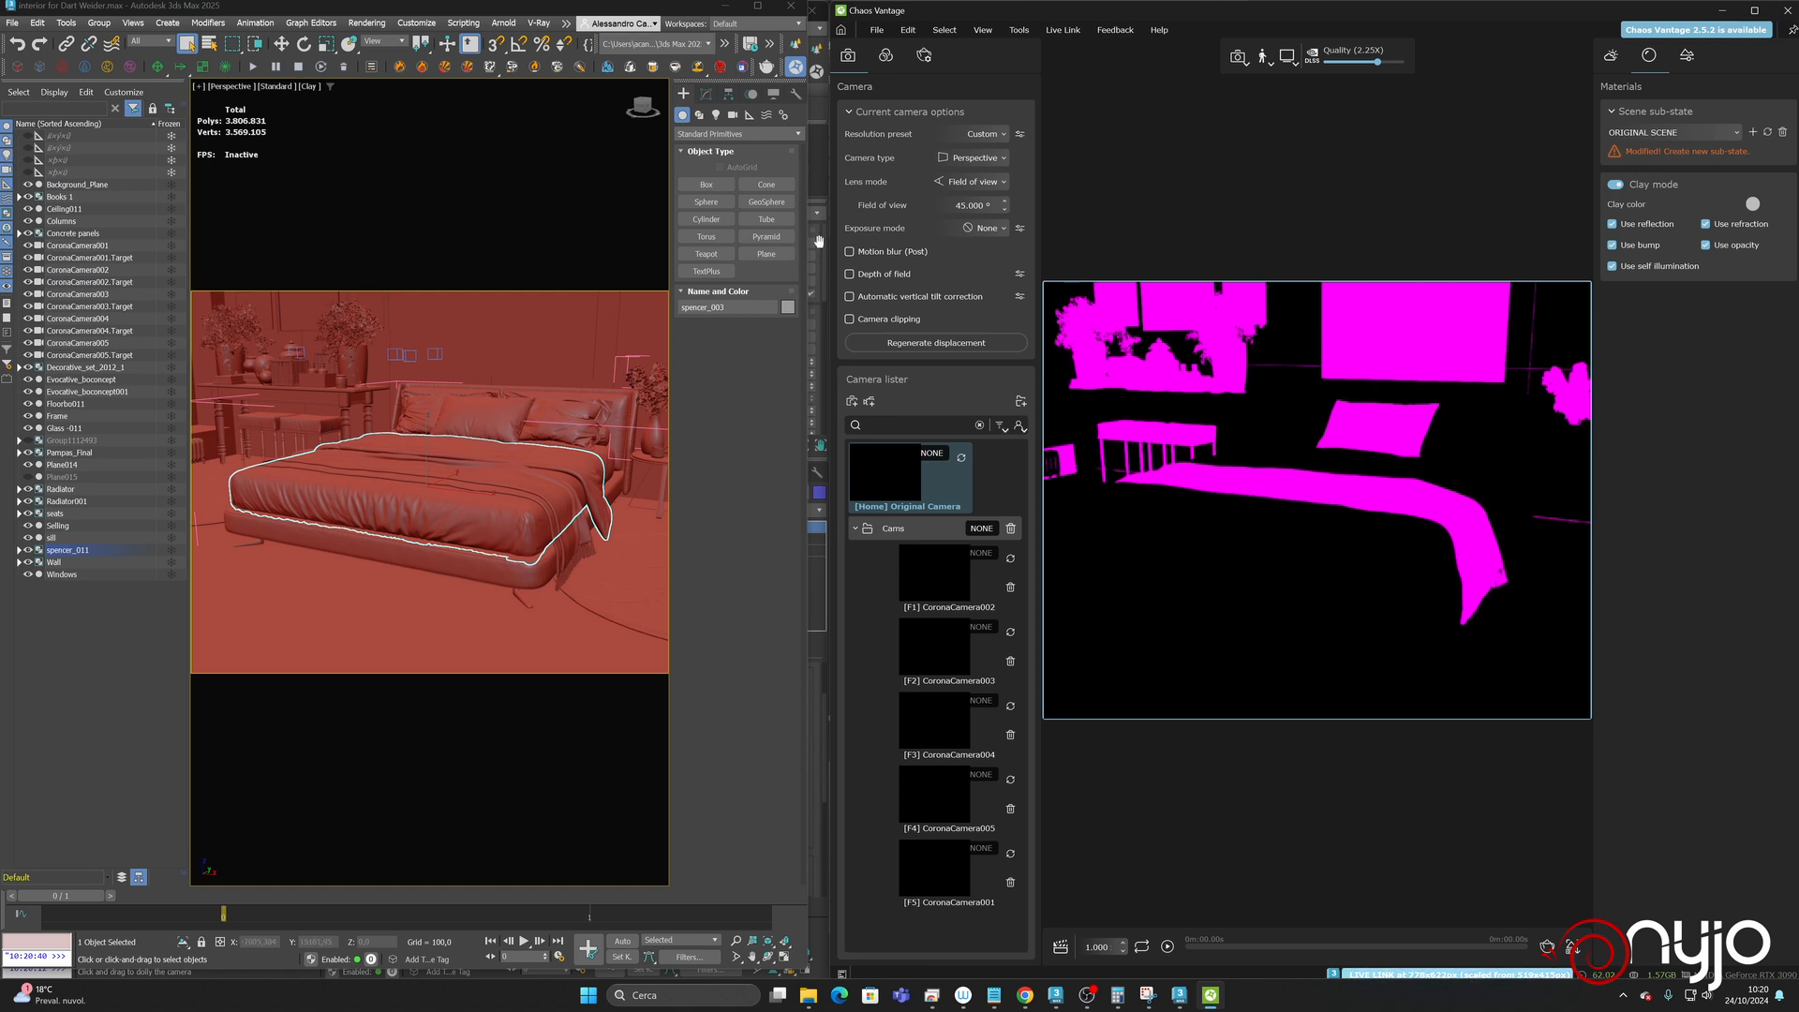
- Switch the bedroom scene's object list to the Layer Explorer
click(109, 878)
click(141, 897)
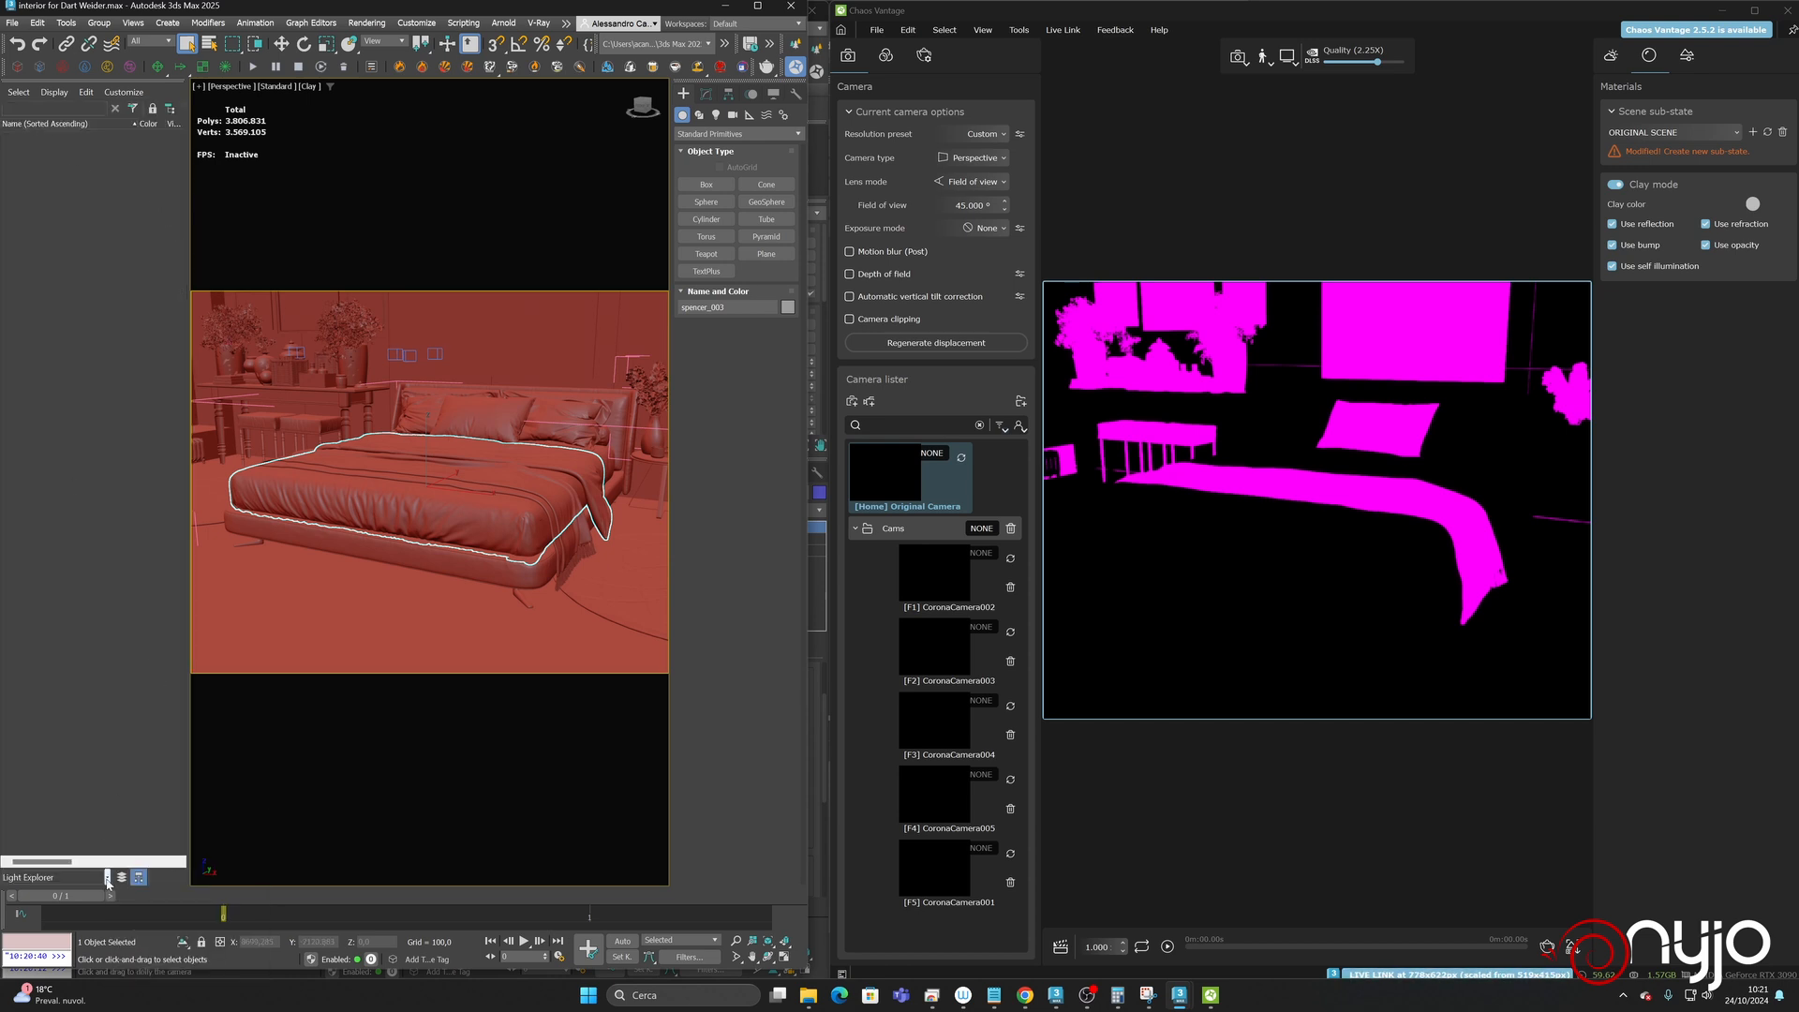
click(108, 878)
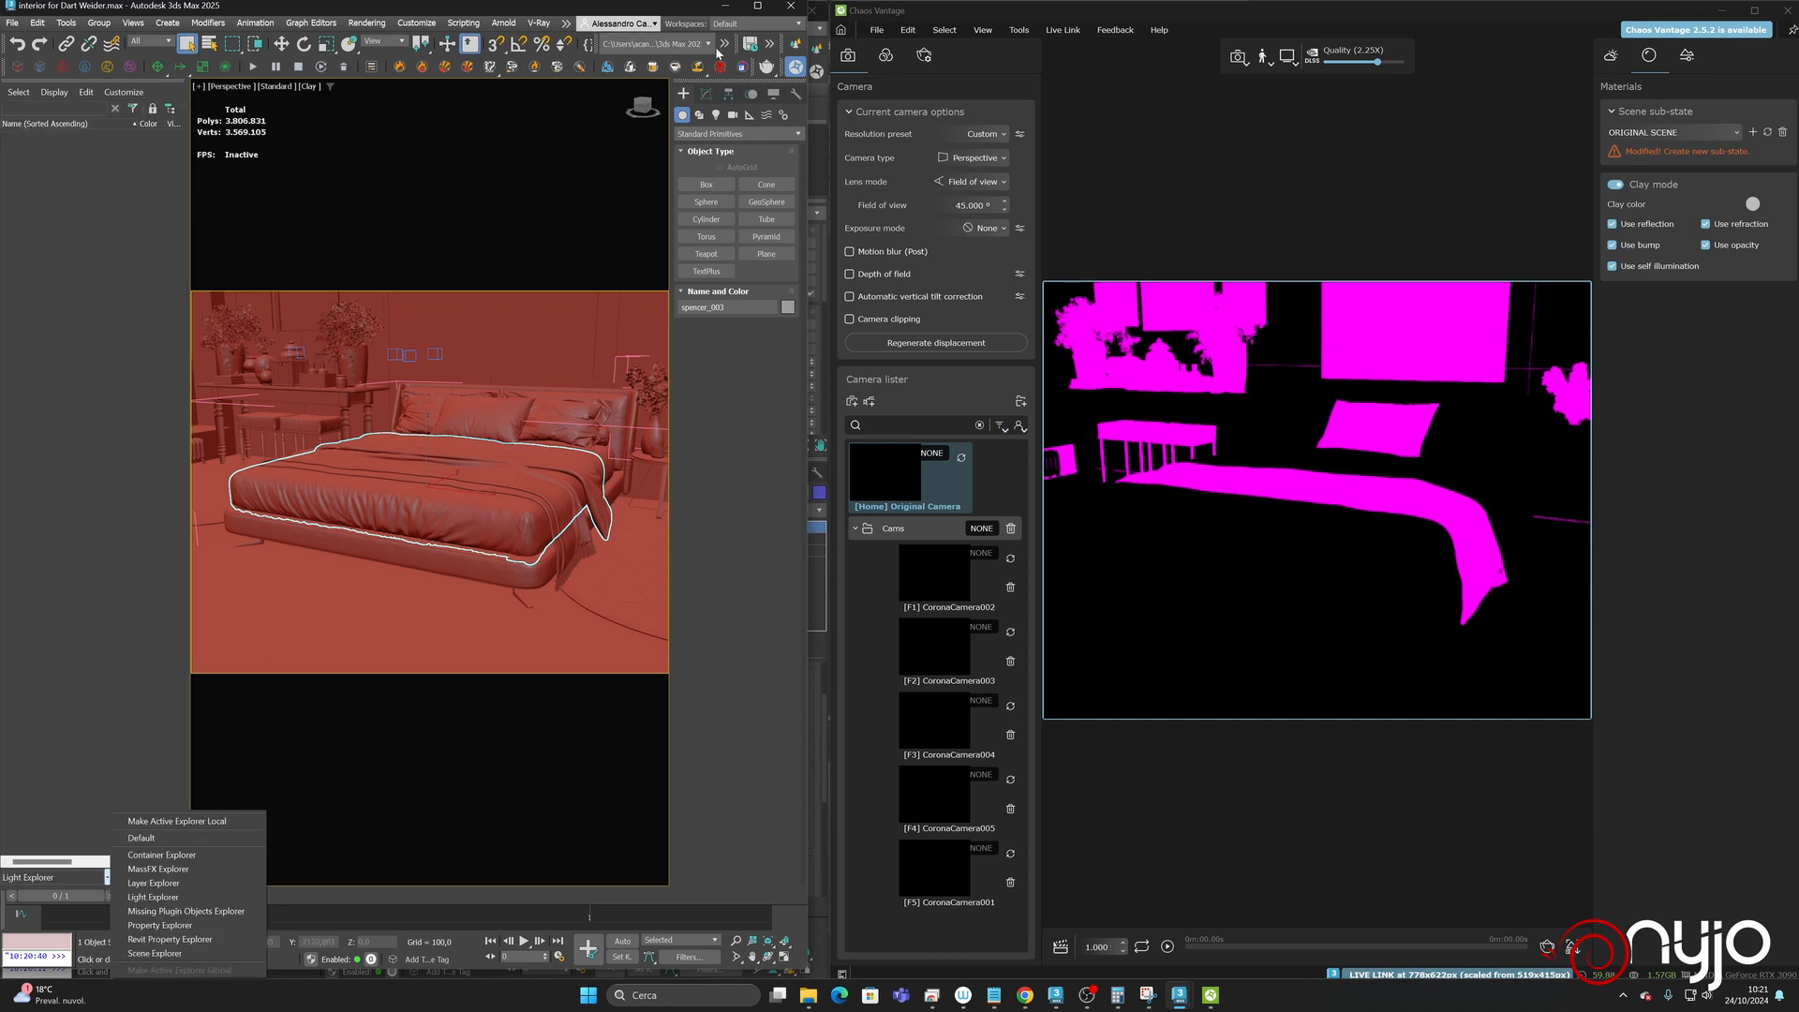
click(169, 887)
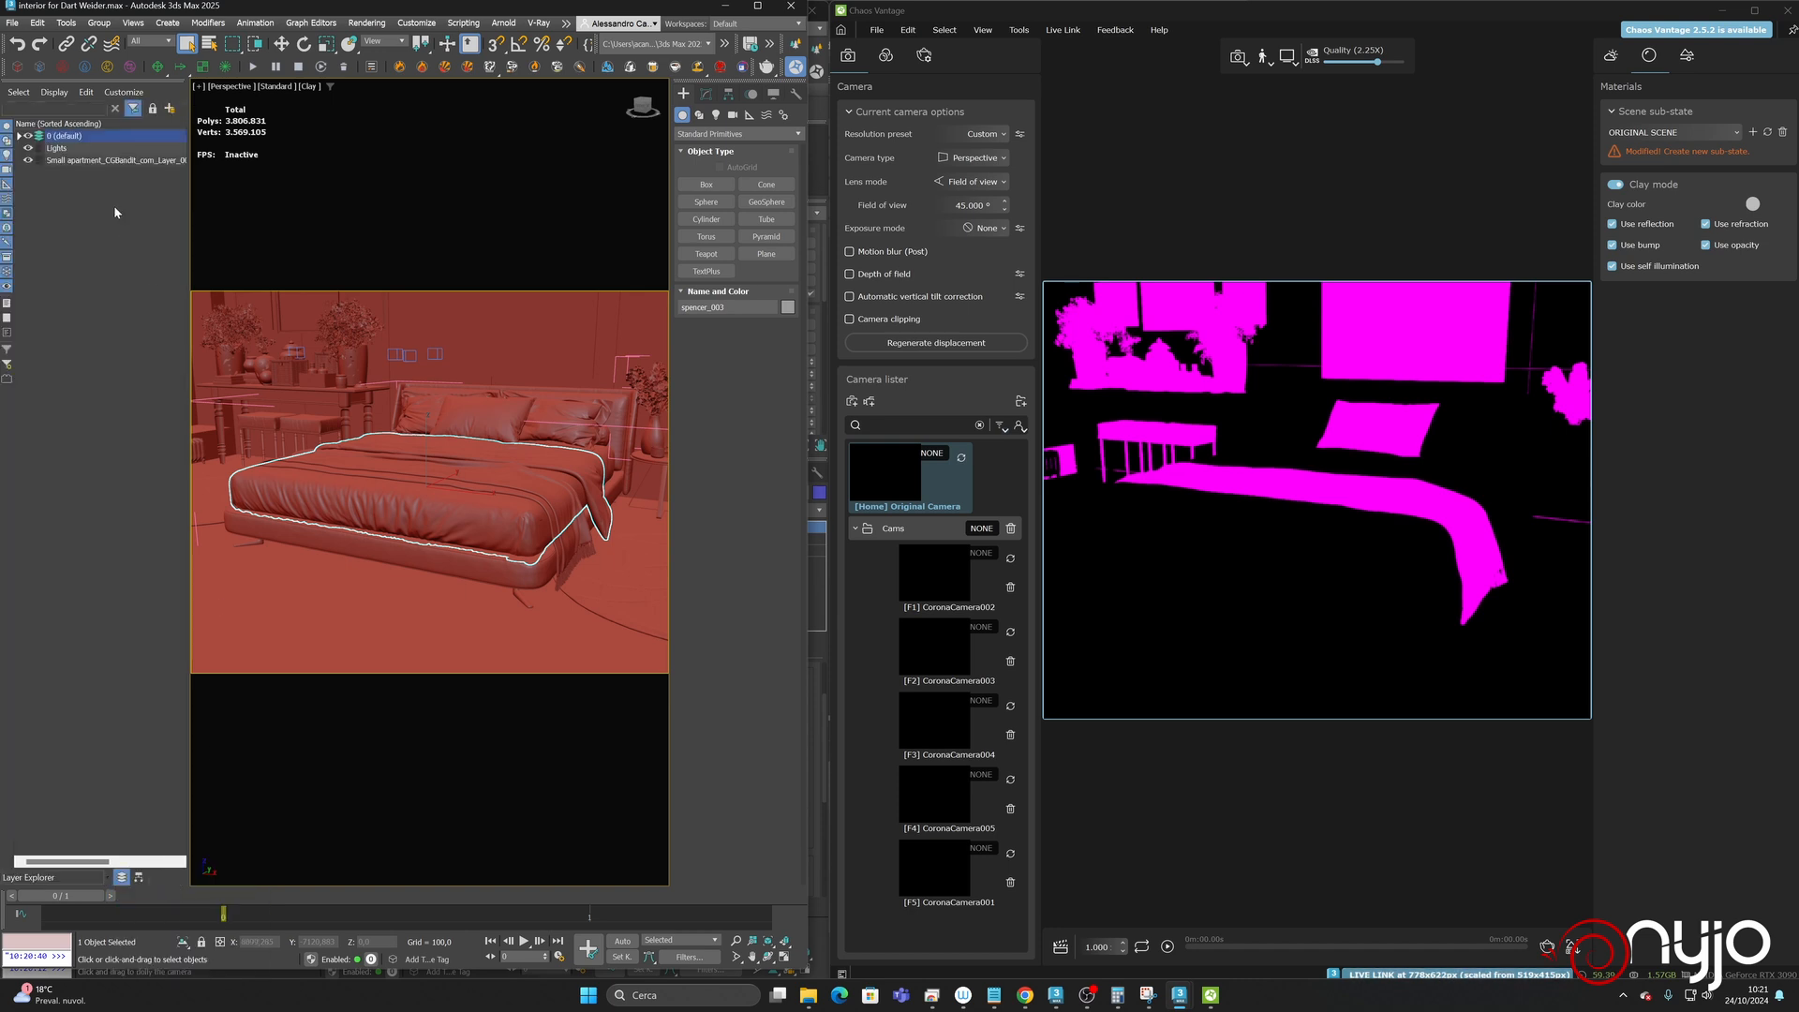
- Delete CoronaCamera001 through CoronaCamera005 and their targets from the 0 (default) layer
click(64, 161)
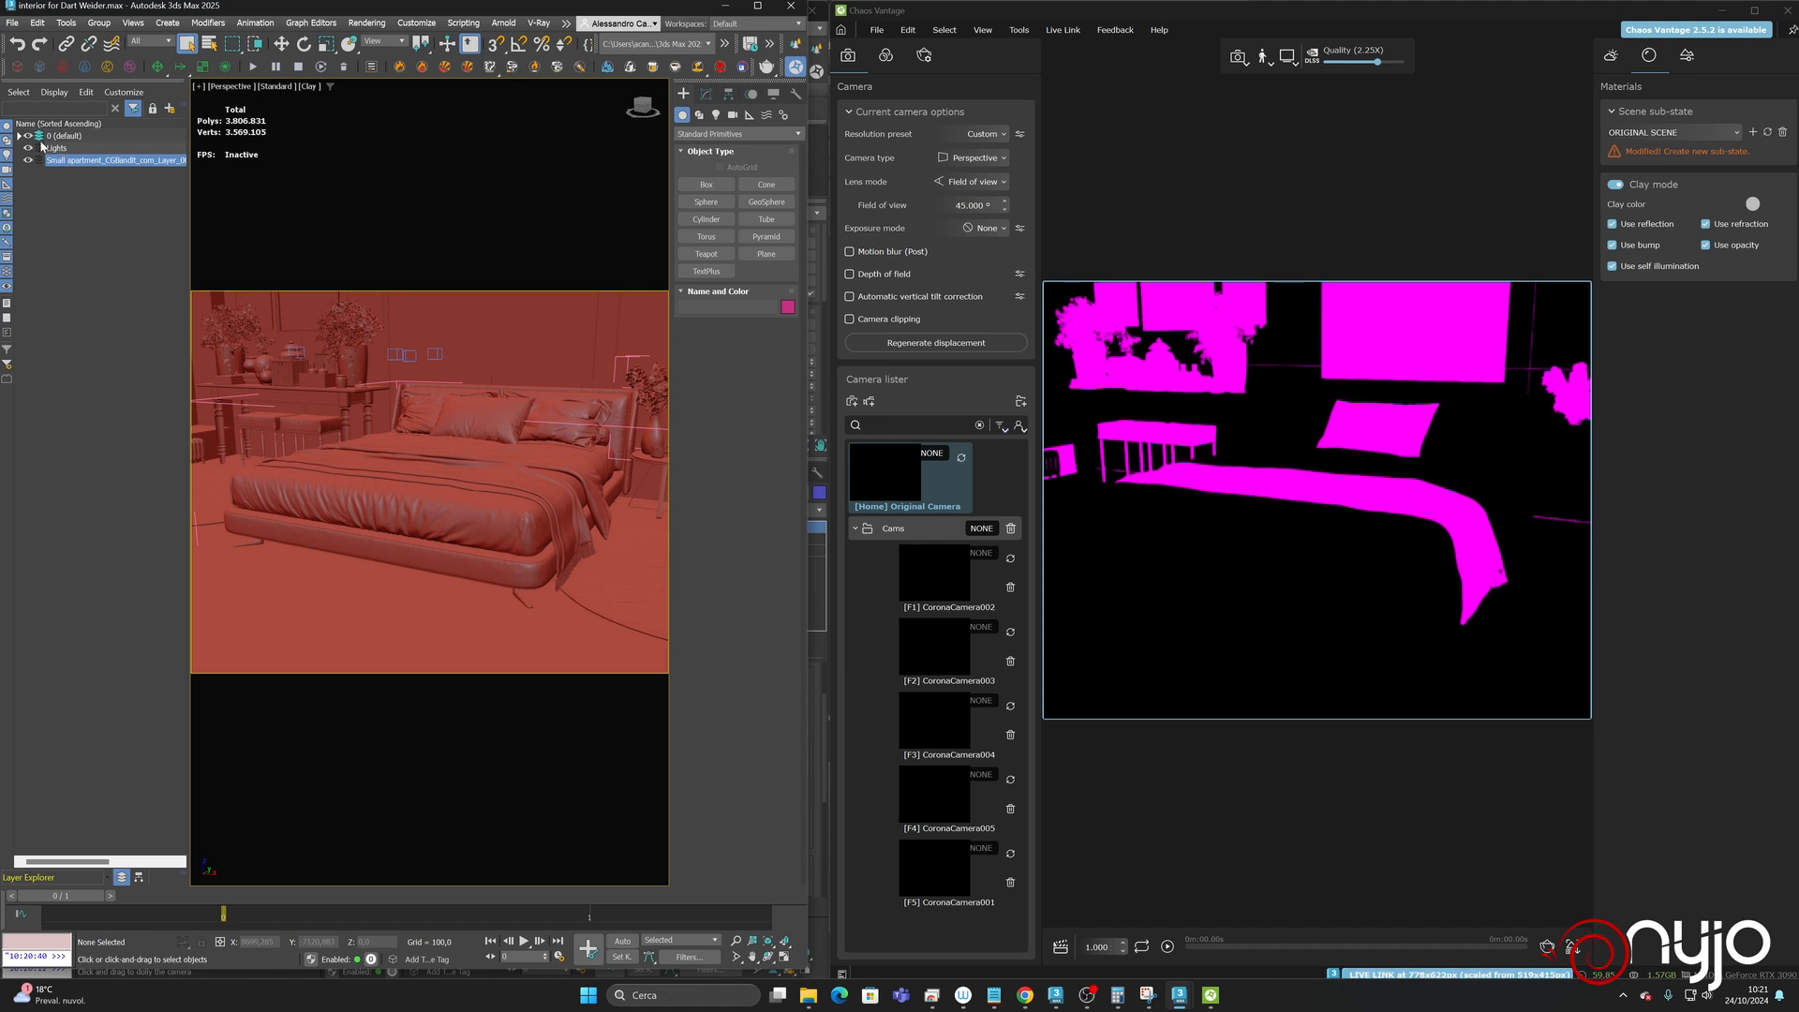
click(19, 137)
scroll(122, 318, down, 20)
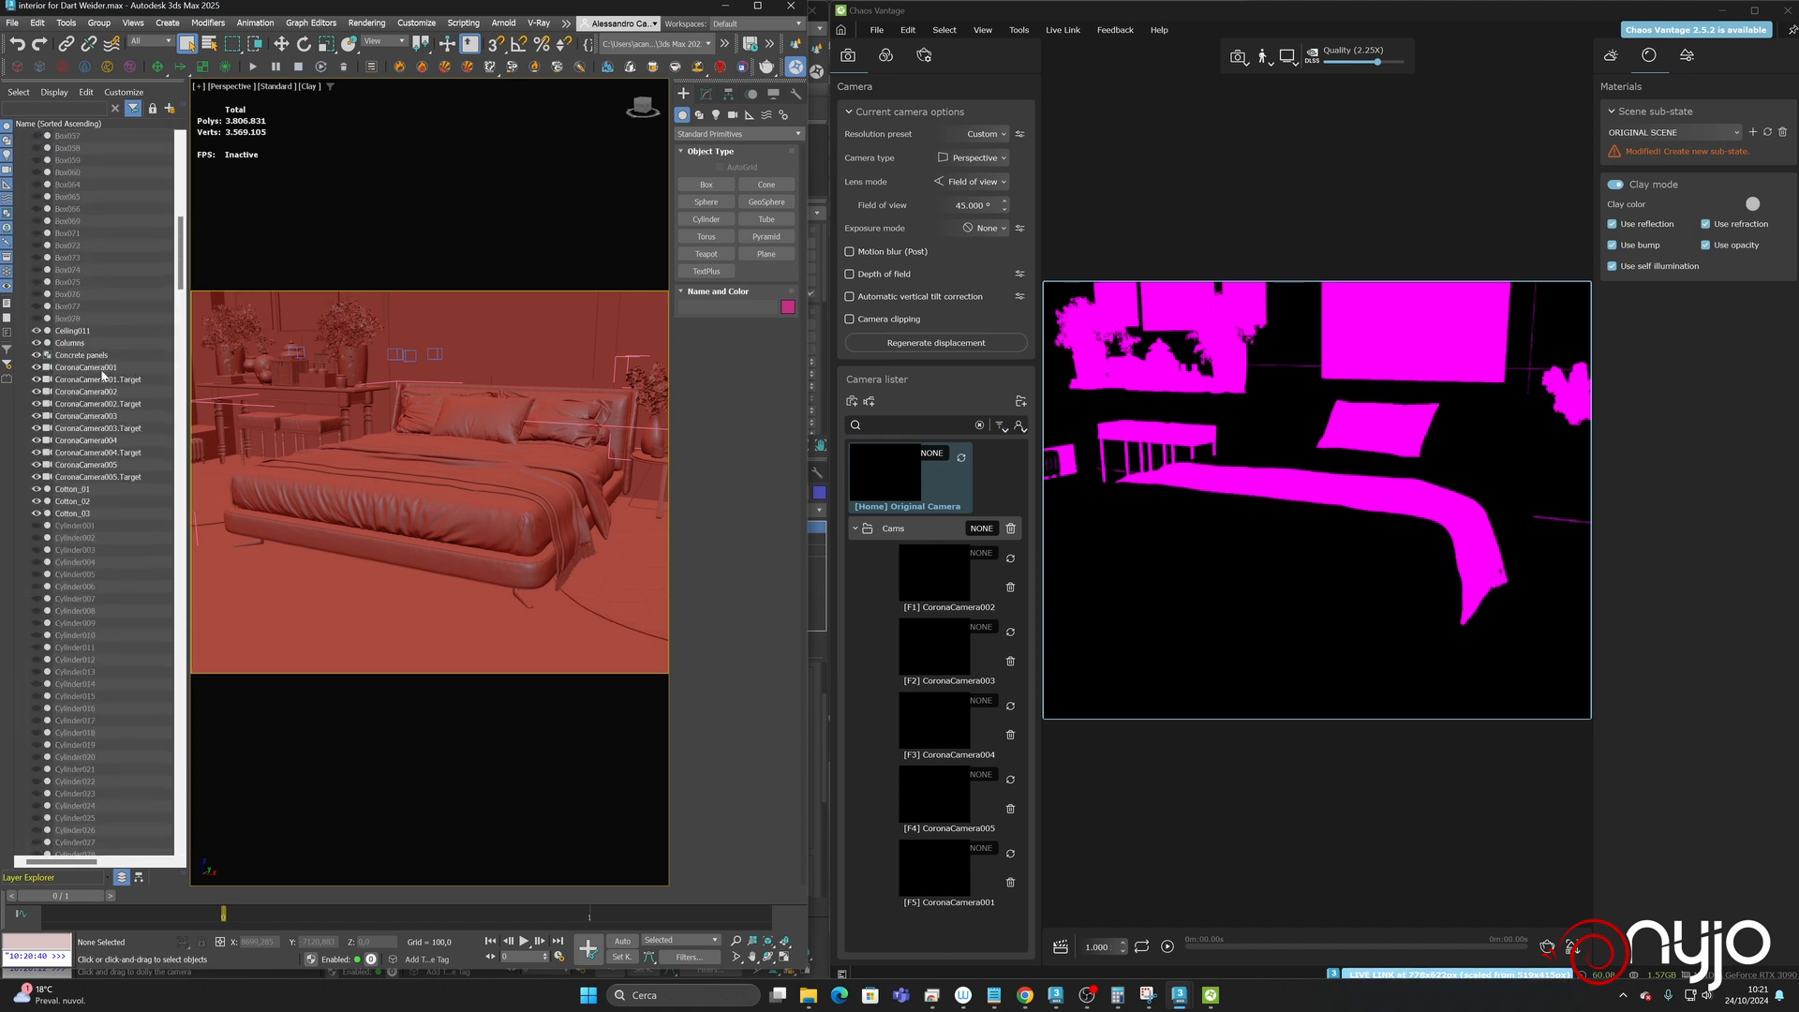
click(104, 366)
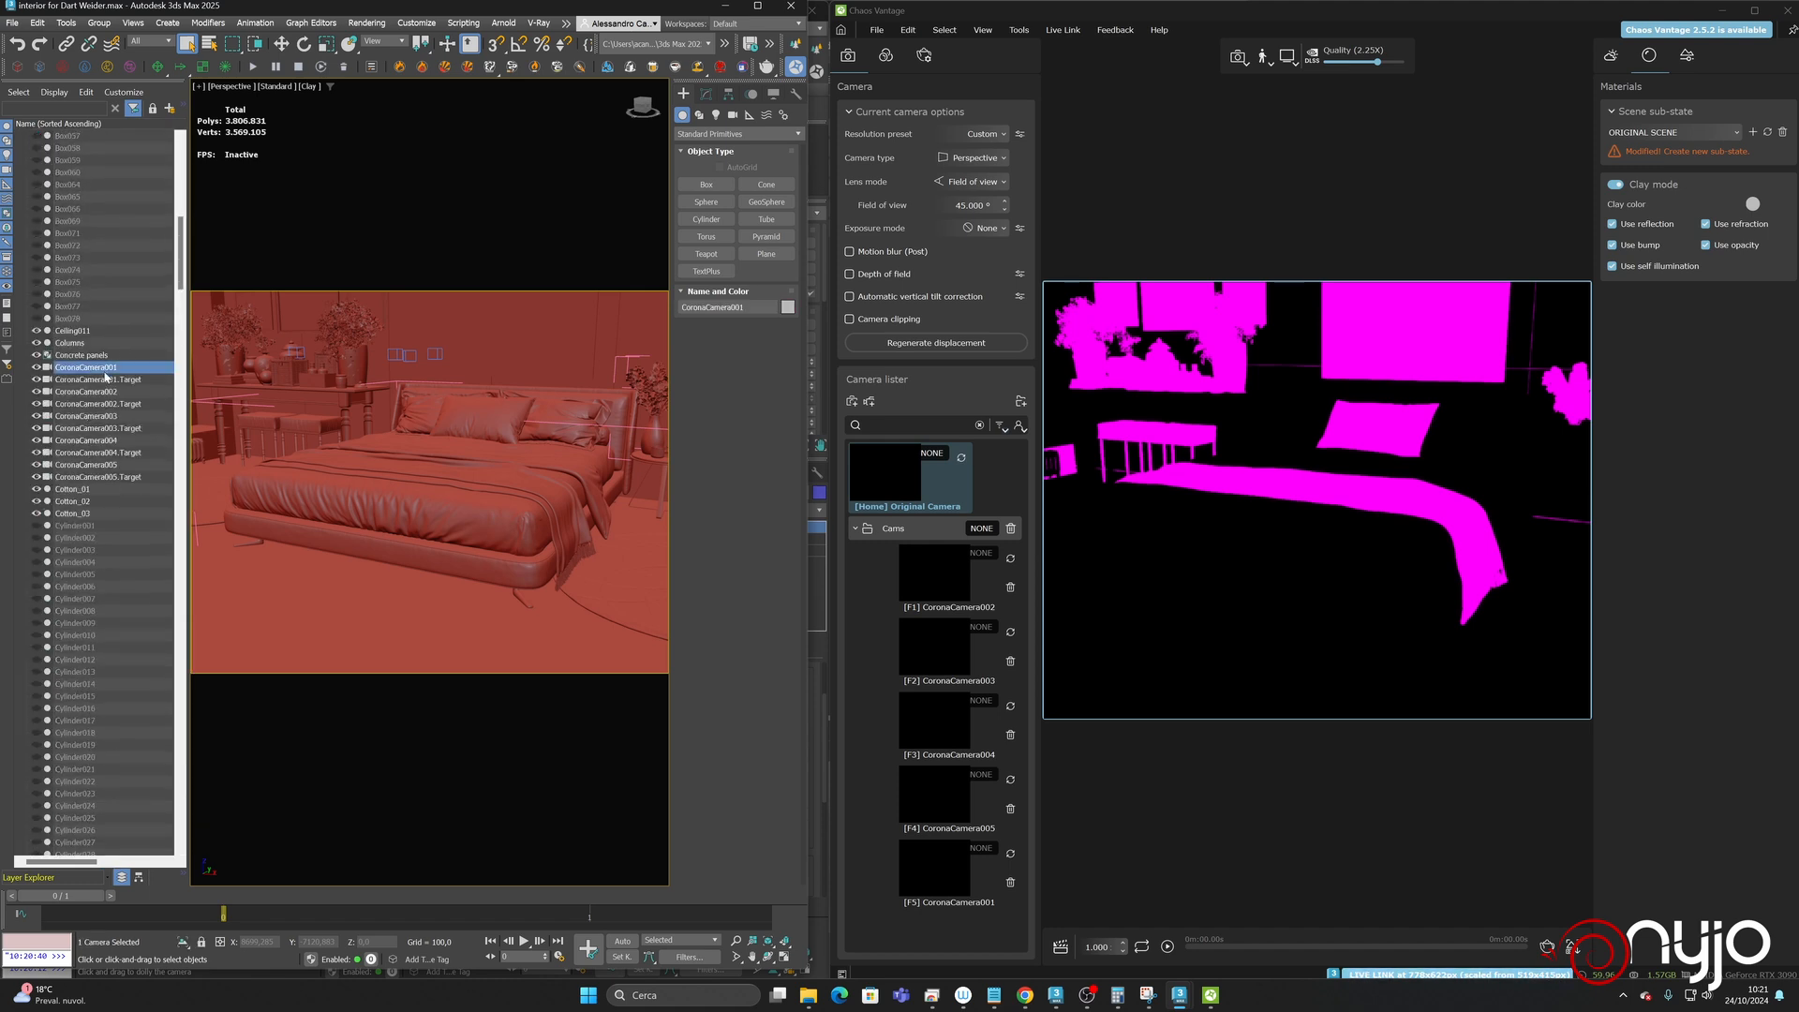
shift+click(84, 477)
key(Delete)
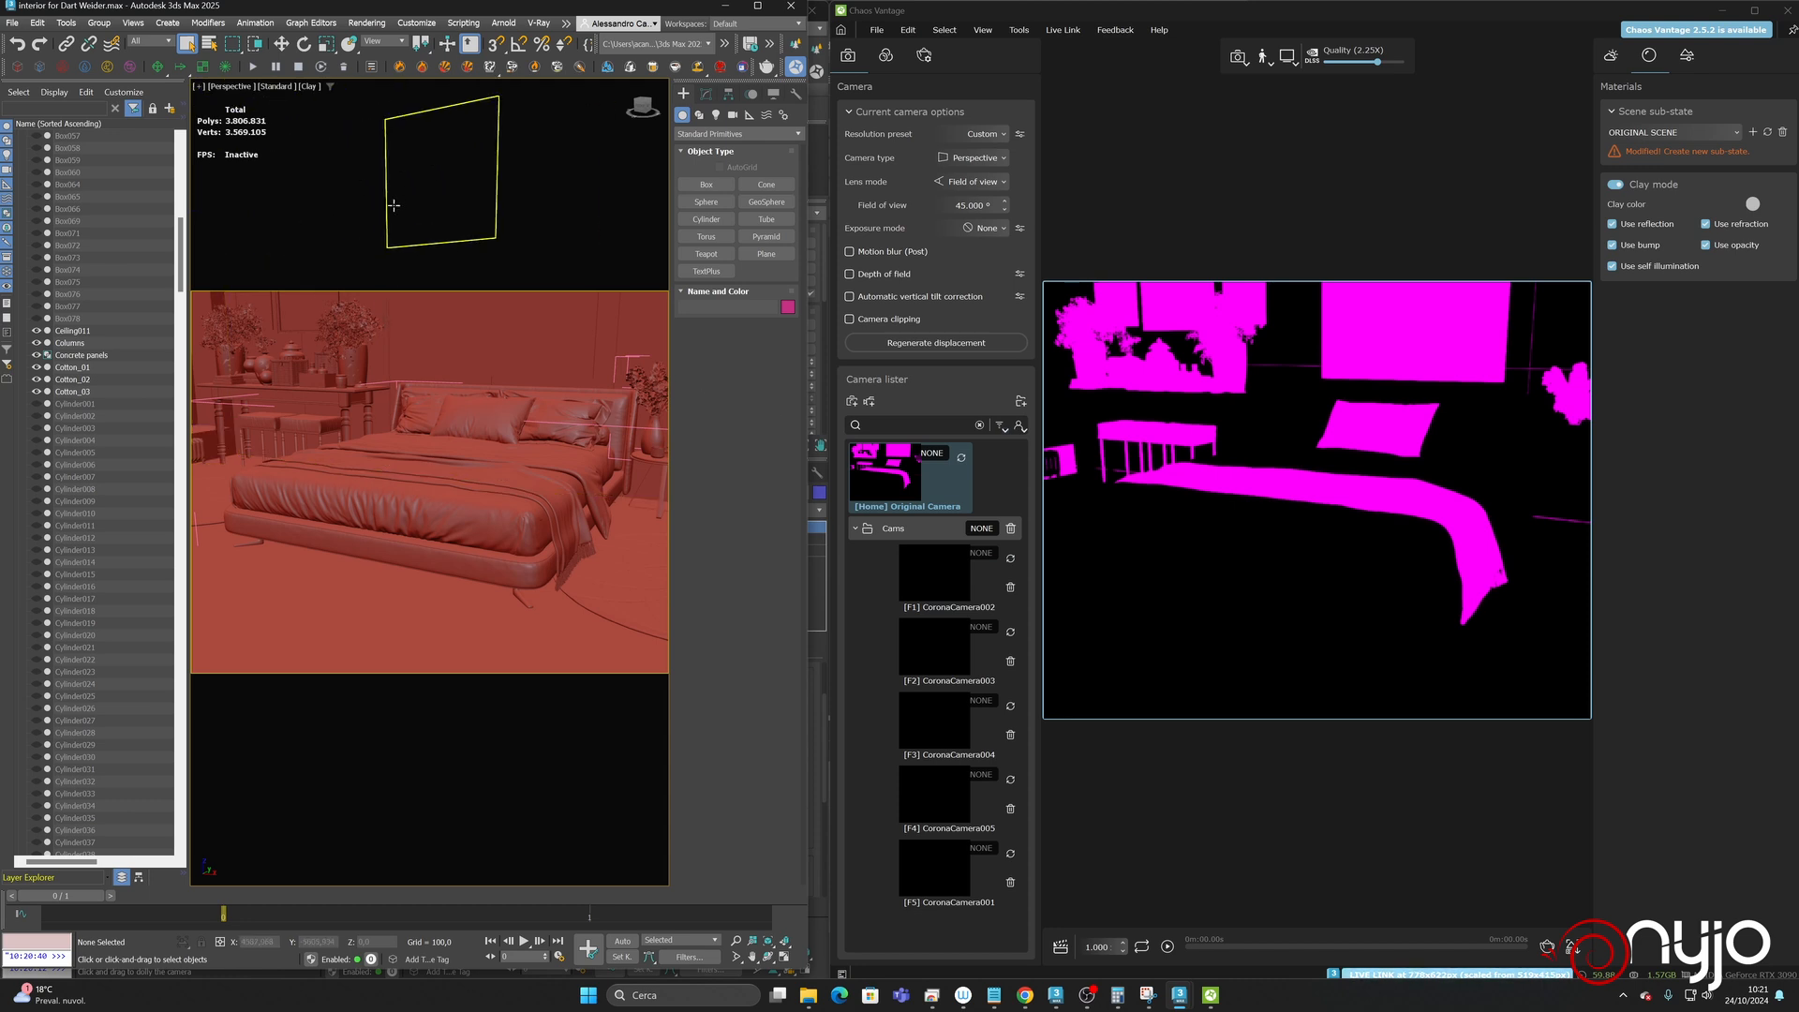
- Create a physical camera from the current perspective view and orbit it slightly around the bed
click(136, 22)
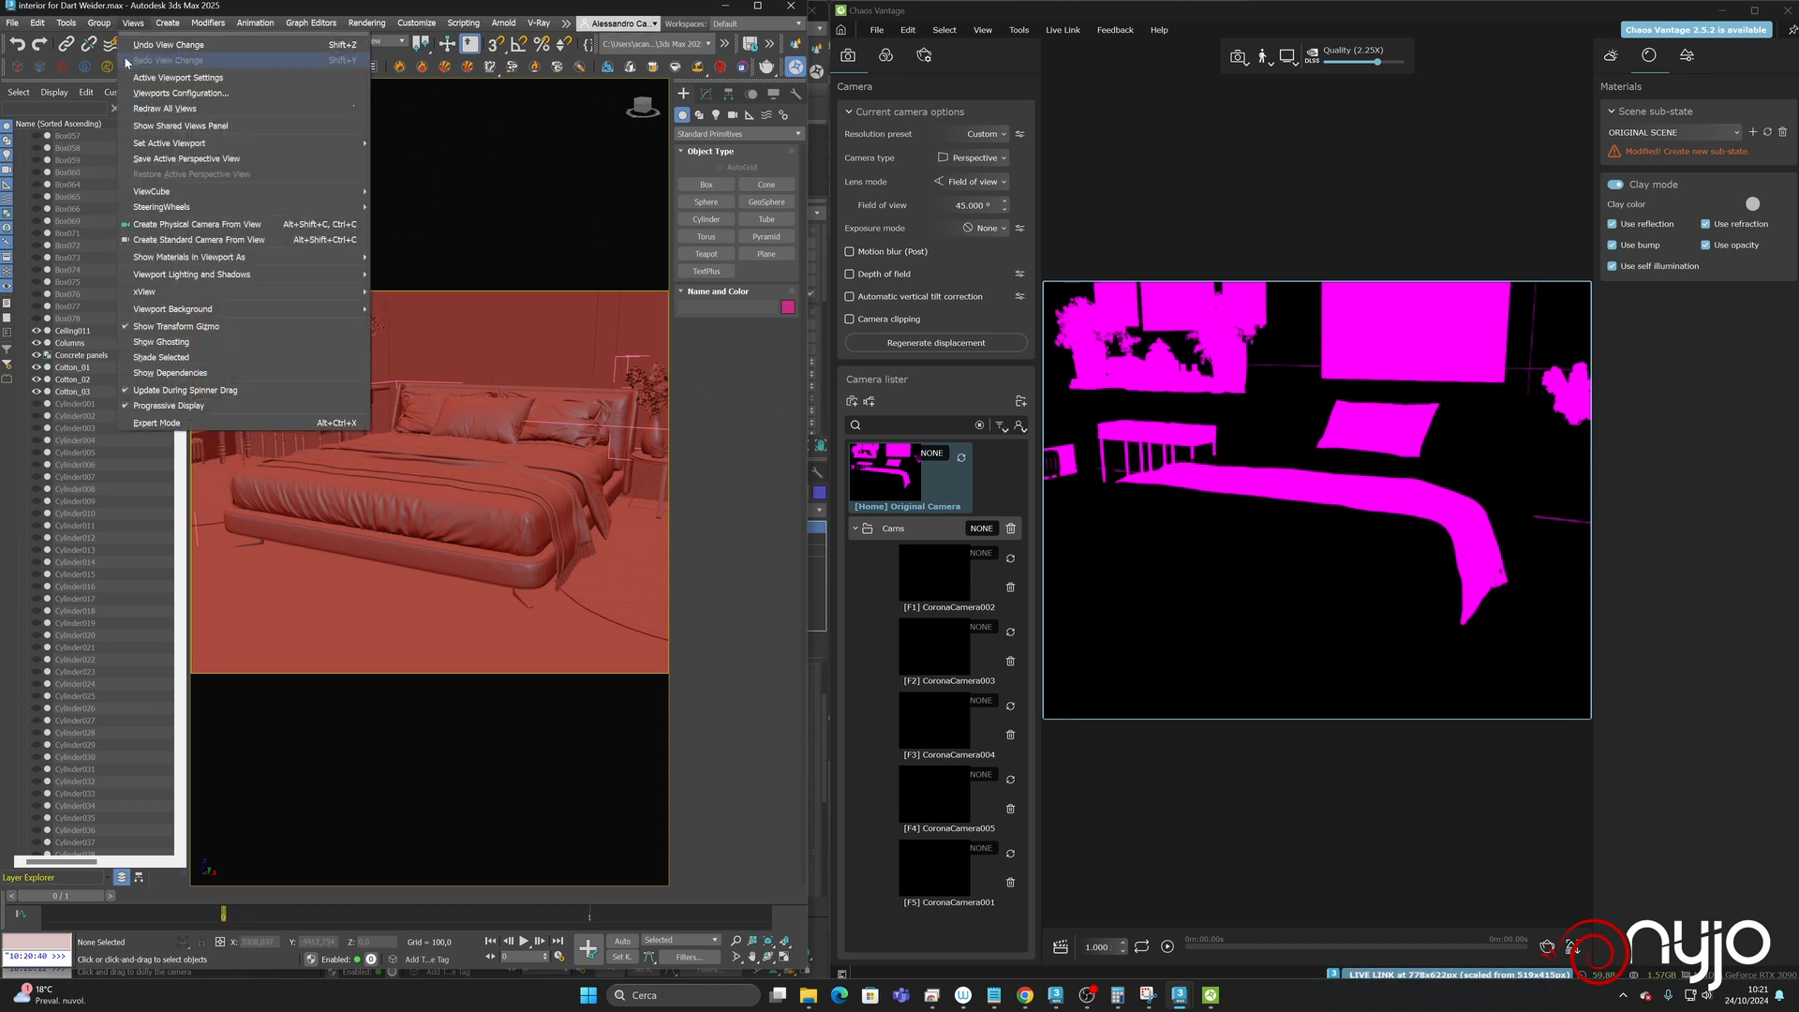
click(251, 224)
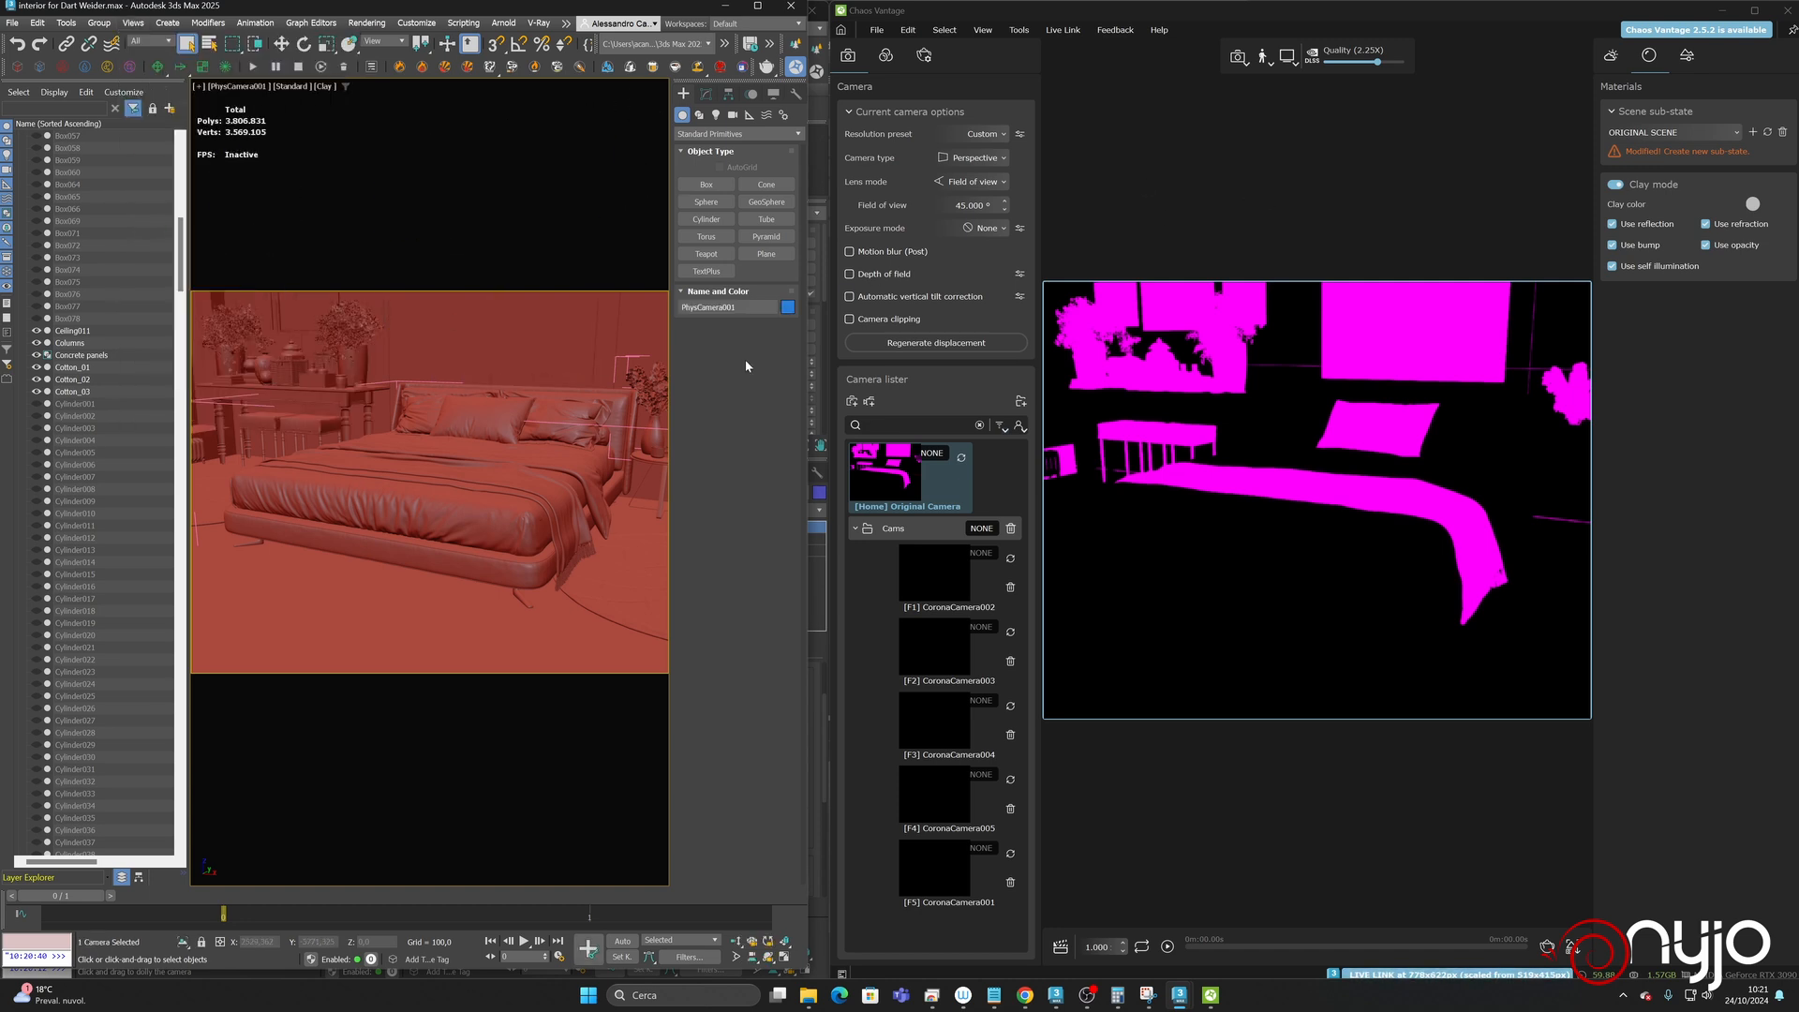
click(767, 956)
mouse_move(421, 479)
mouse_down()
mouse_move(446, 478)
mouse_move(422, 477)
mouse_up()
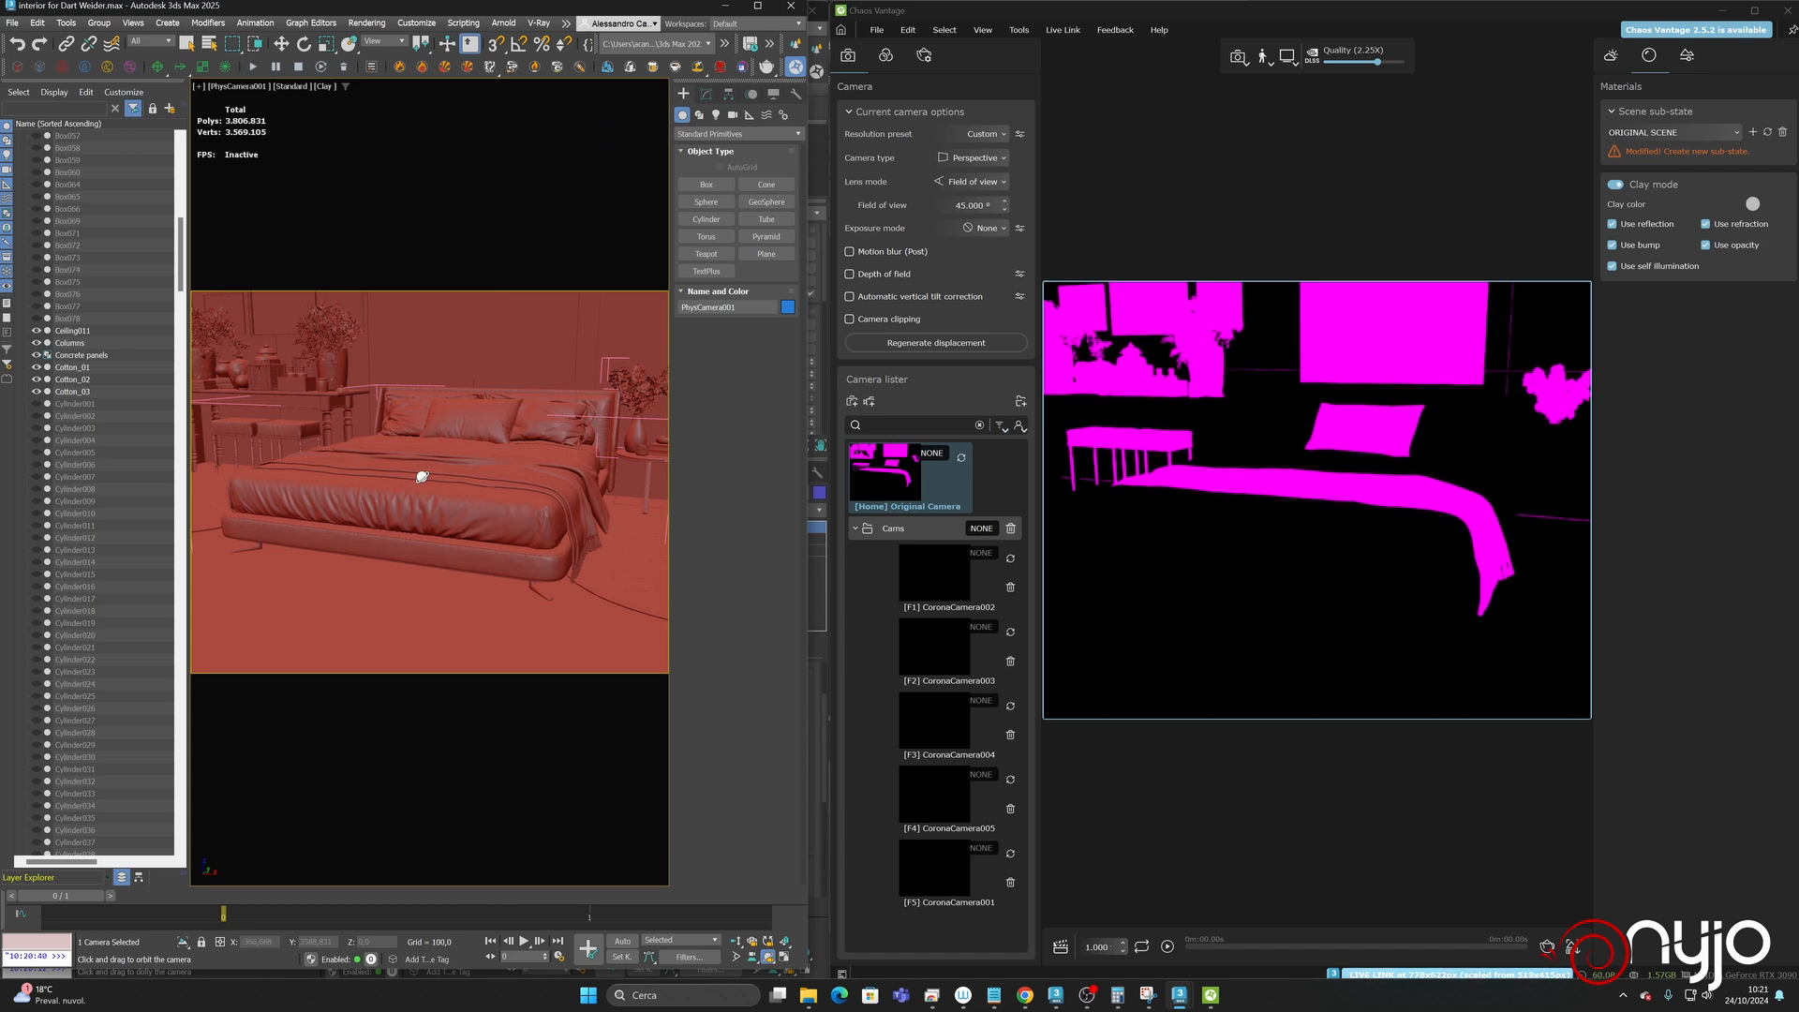
mouse_move(421, 477)
mouse_down()
mouse_move(466, 478)
mouse_move(405, 478)
mouse_move(474, 474)
mouse_move(413, 478)
mouse_up()
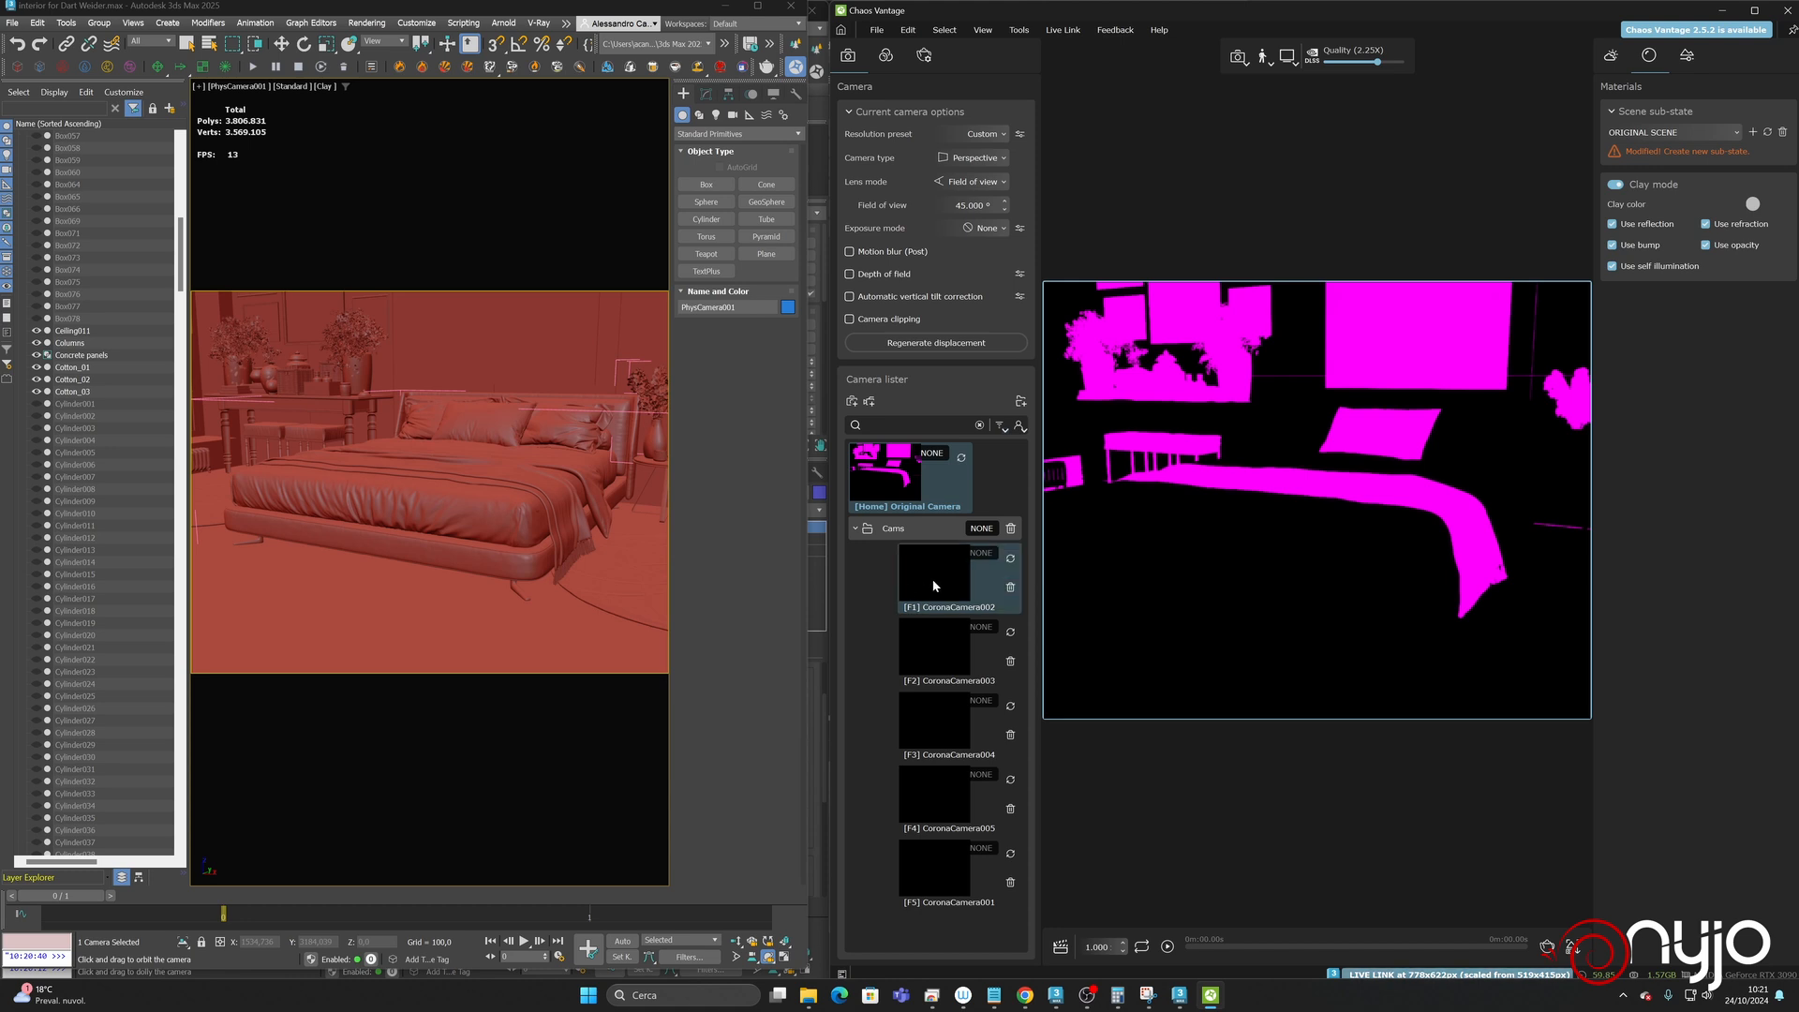
scroll(159, 409, down, 20)
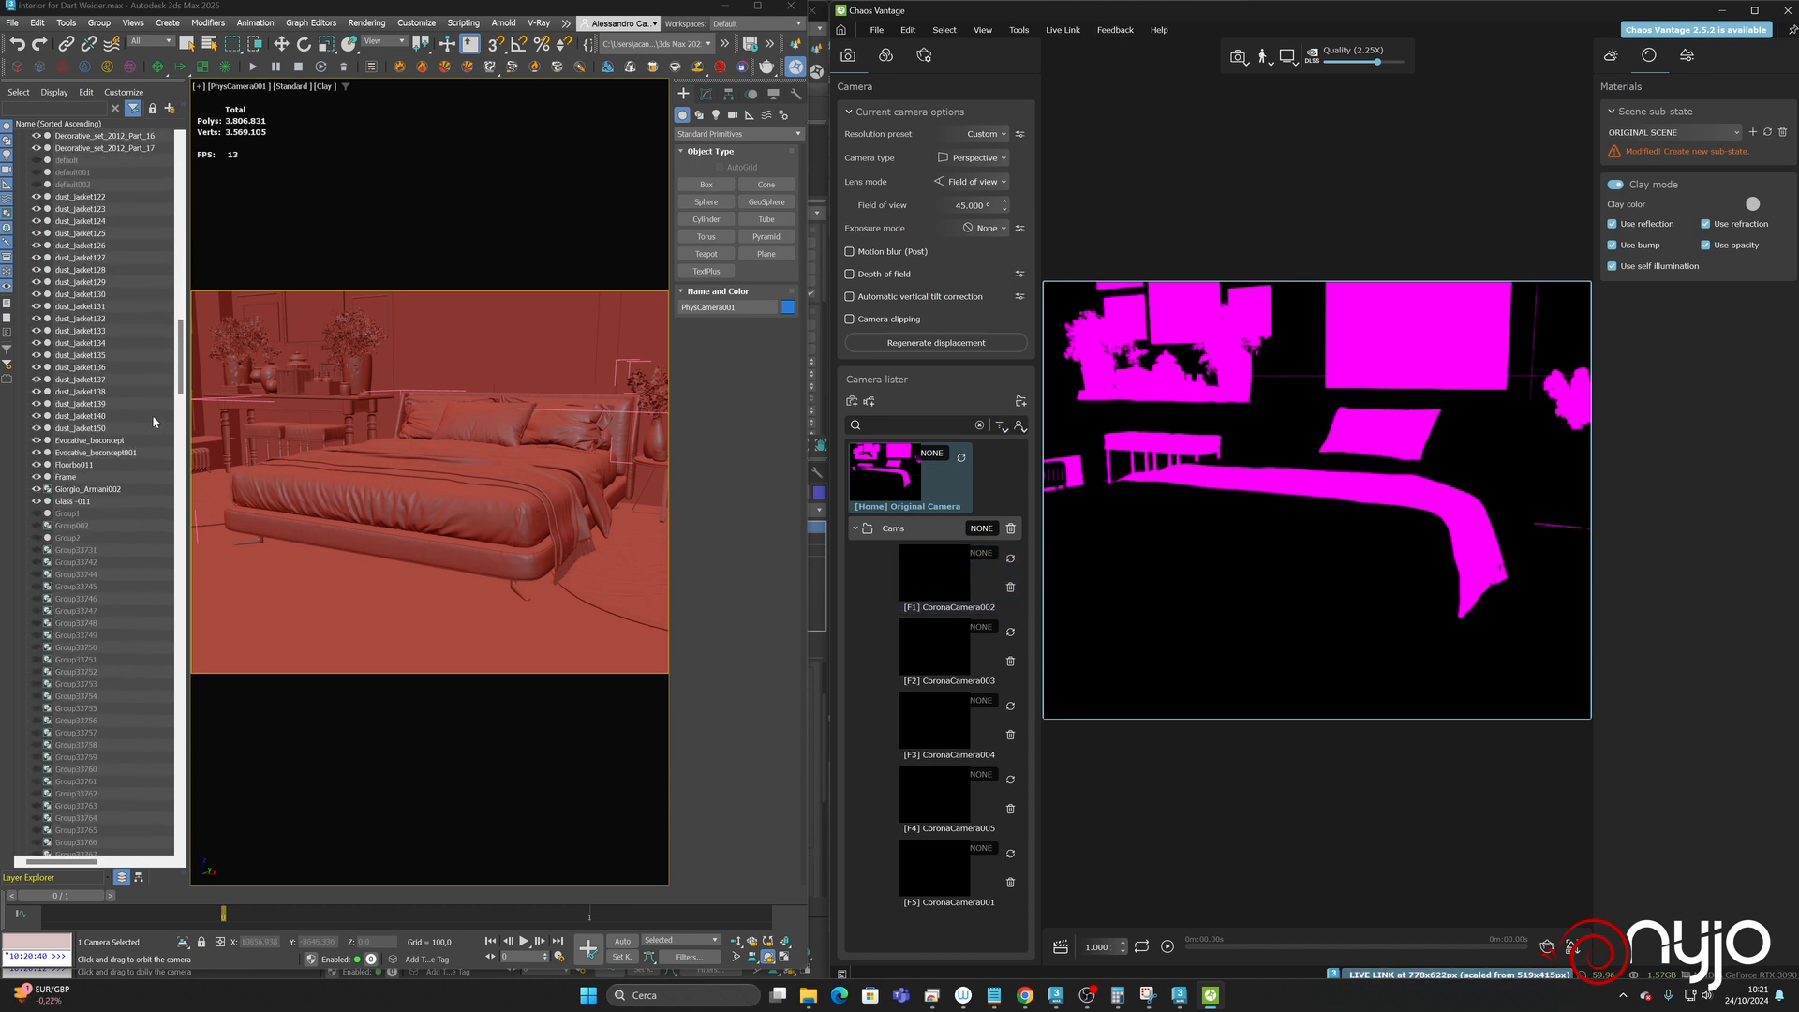
scroll(155, 422, down, 20)
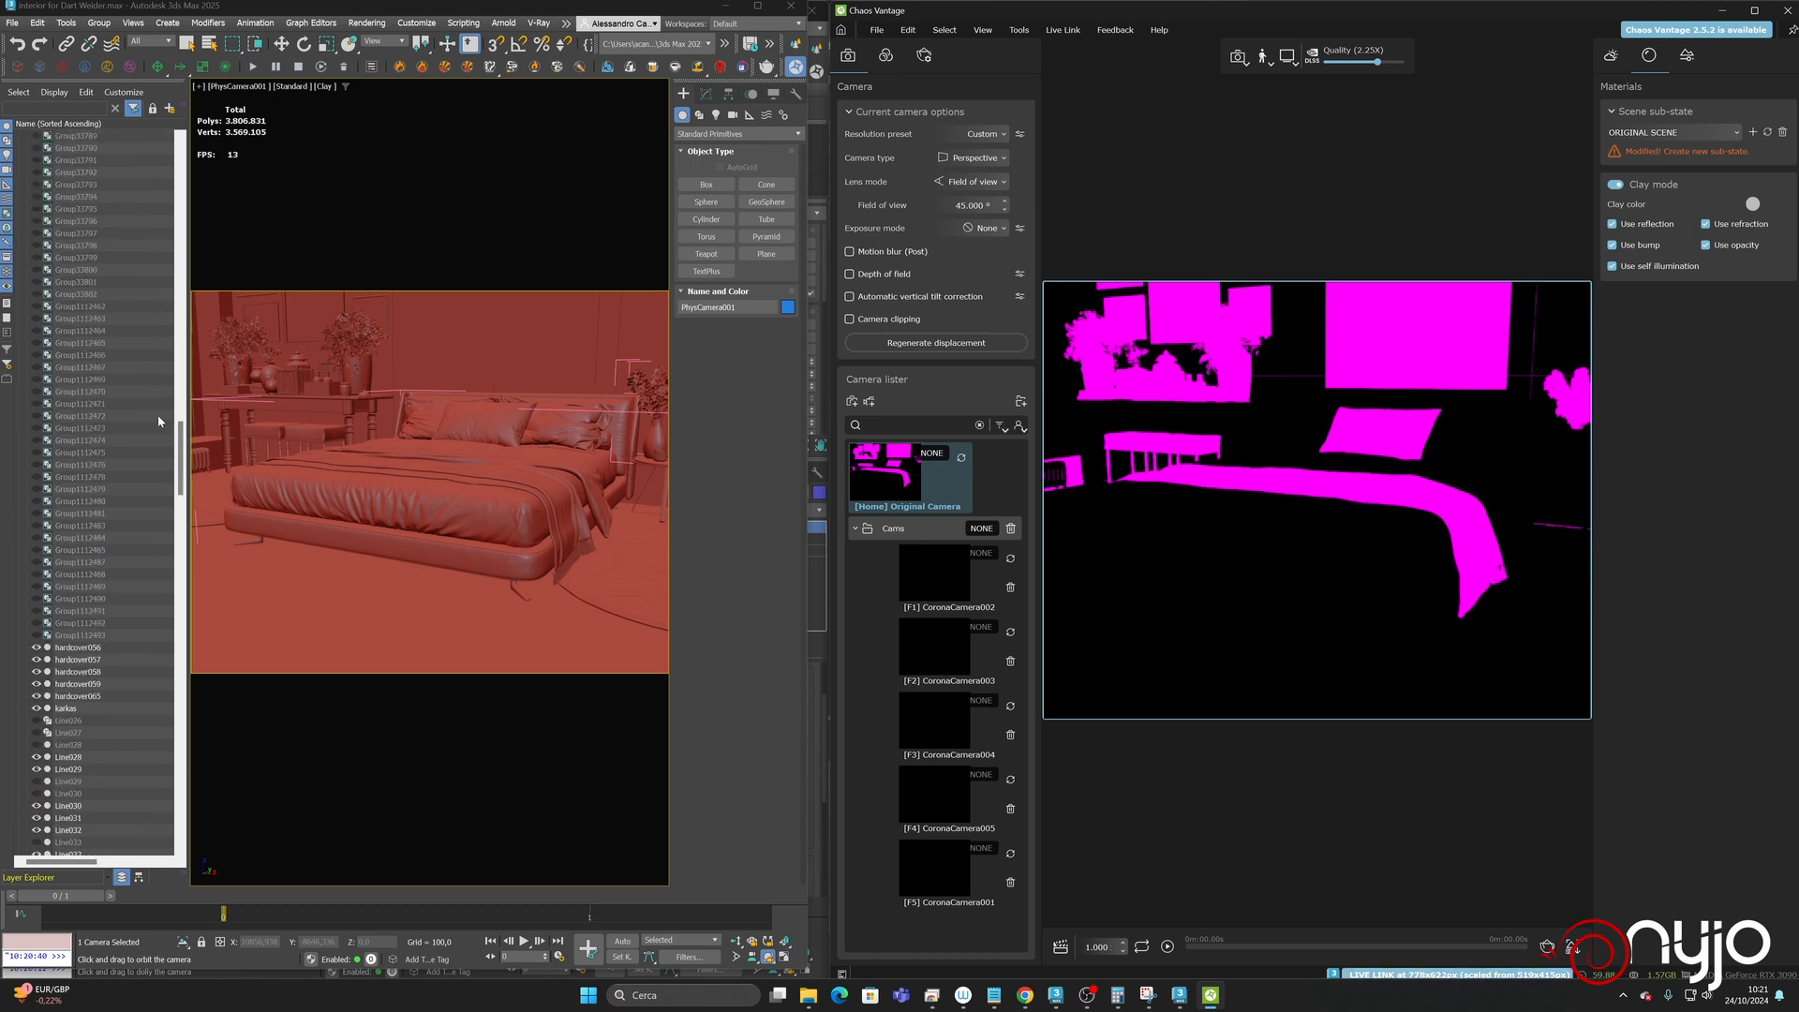
scroll(157, 417, down, 12)
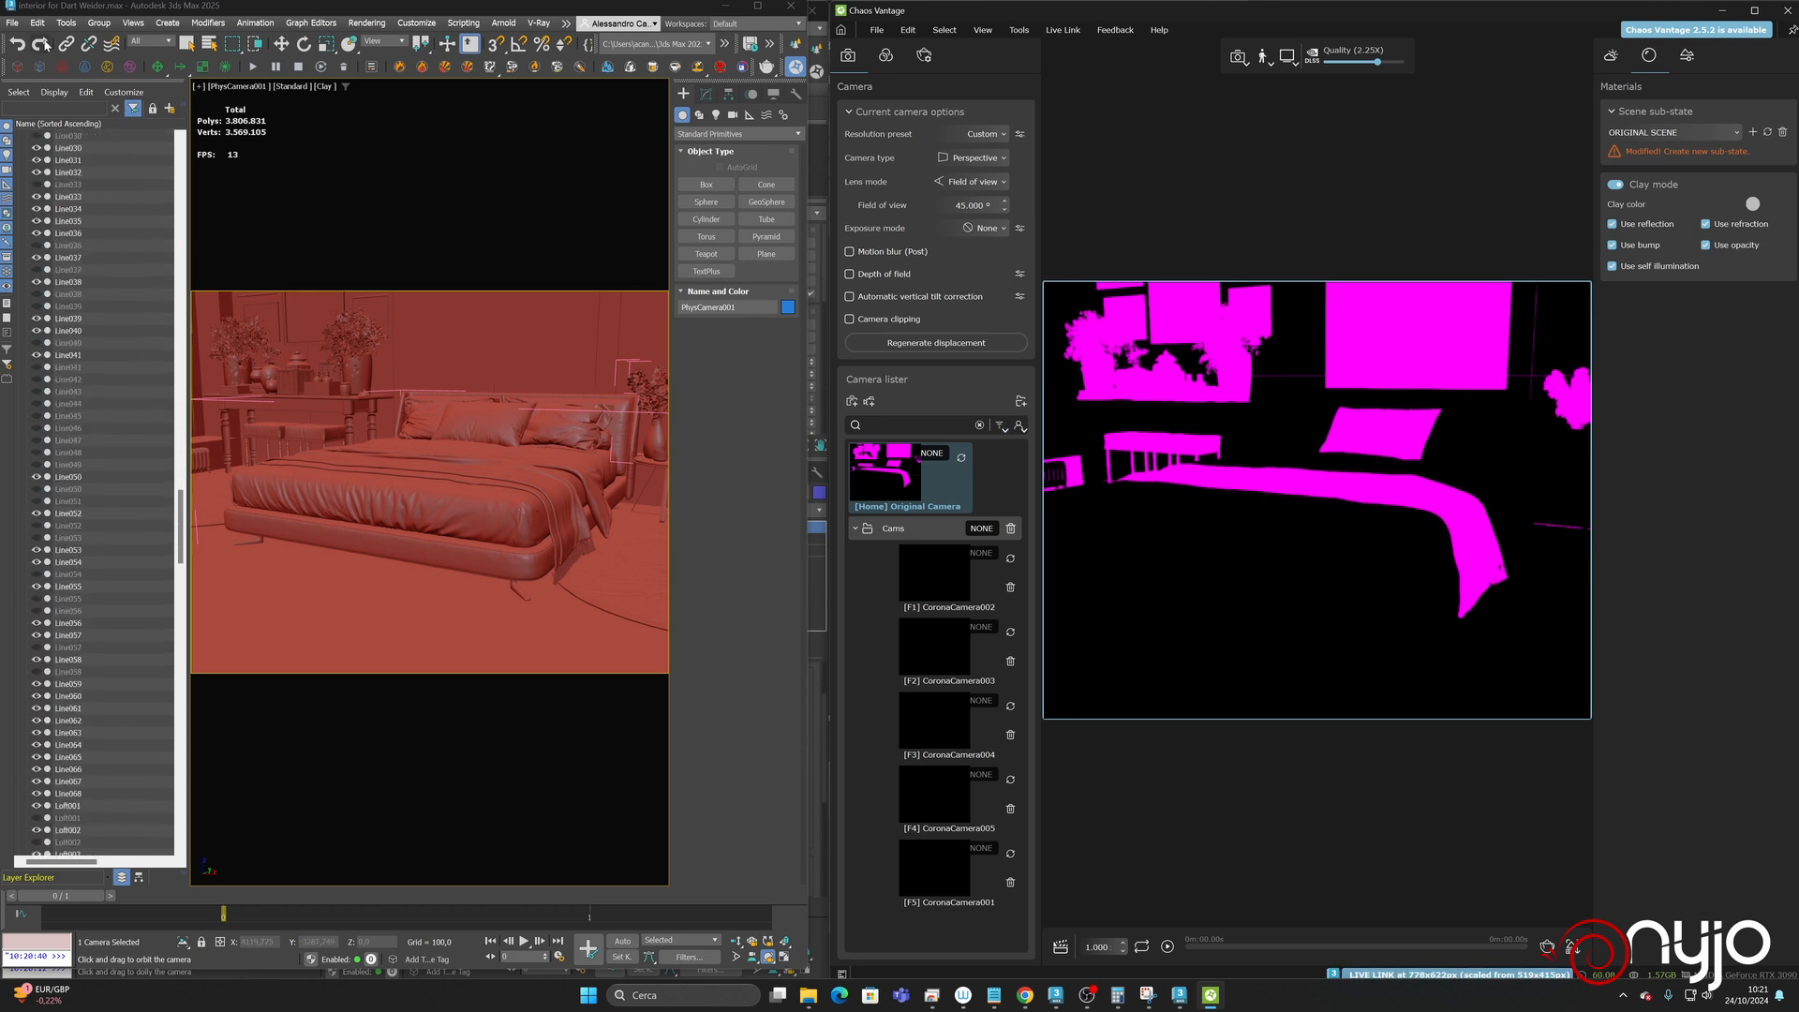
click(187, 43)
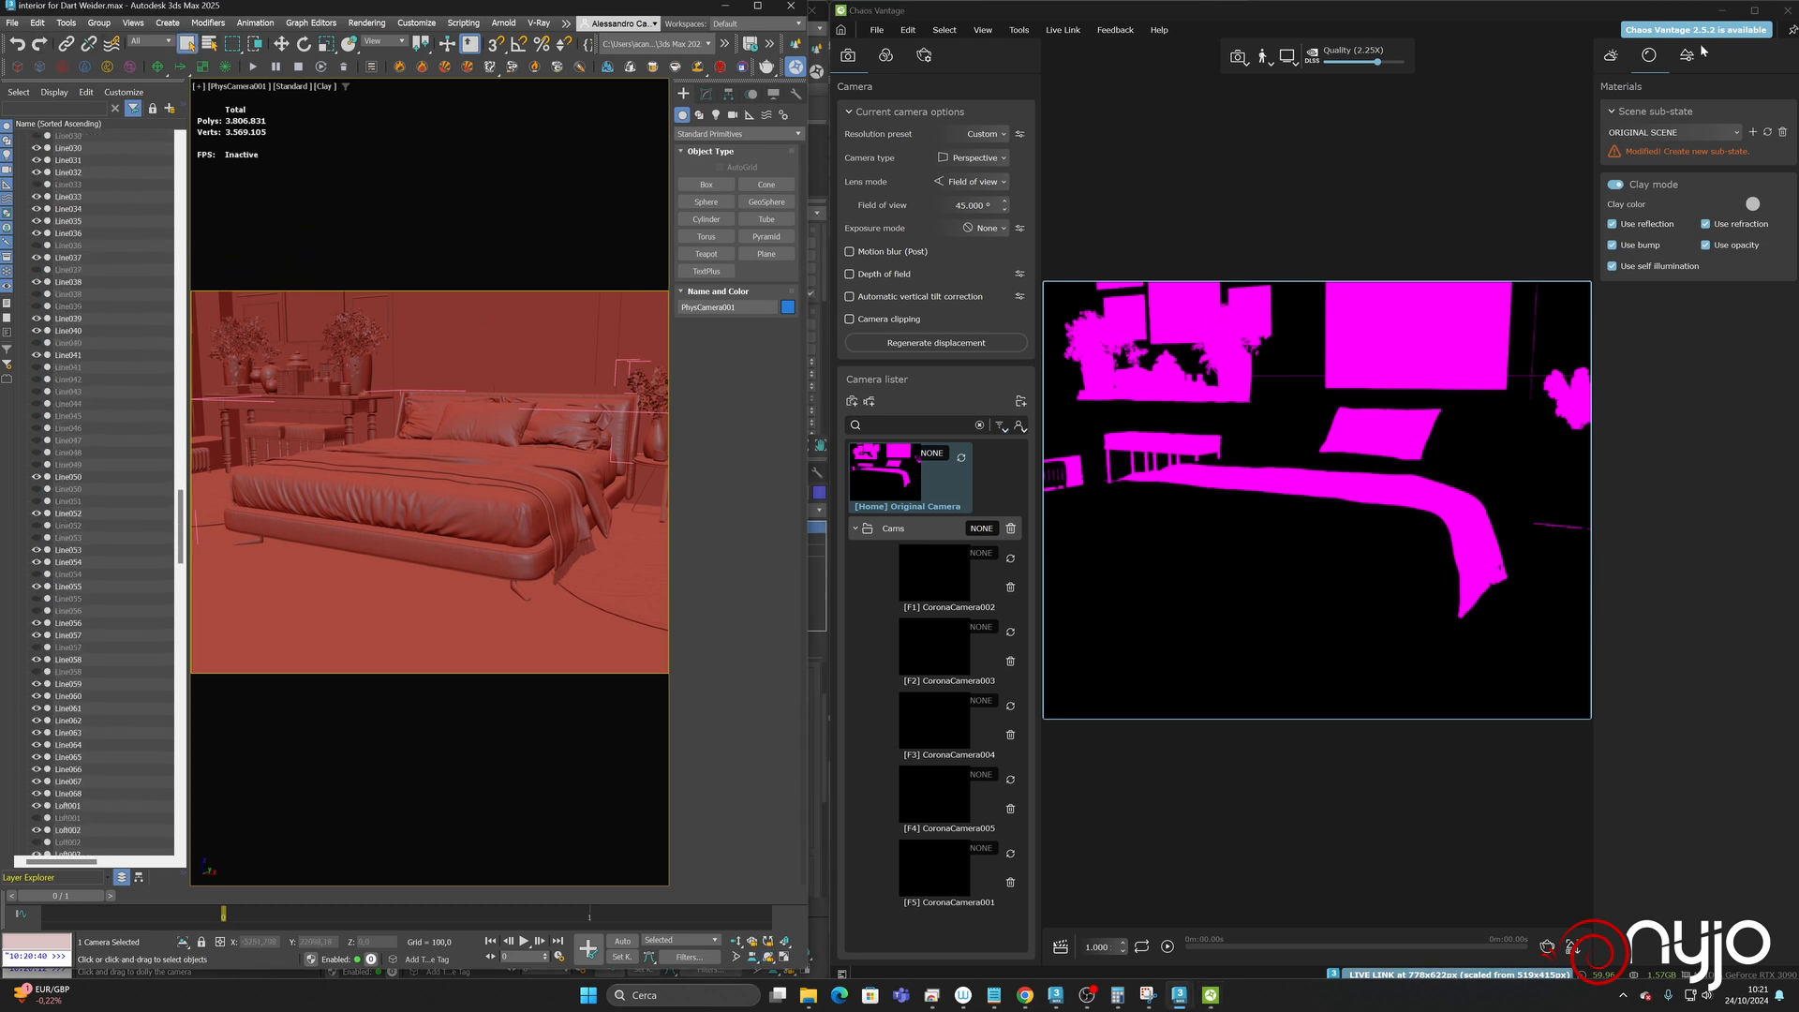
- Toggle Vantage's clay mode off and back on to compare the bedroom render
click(1610, 186)
click(1612, 185)
click(1615, 186)
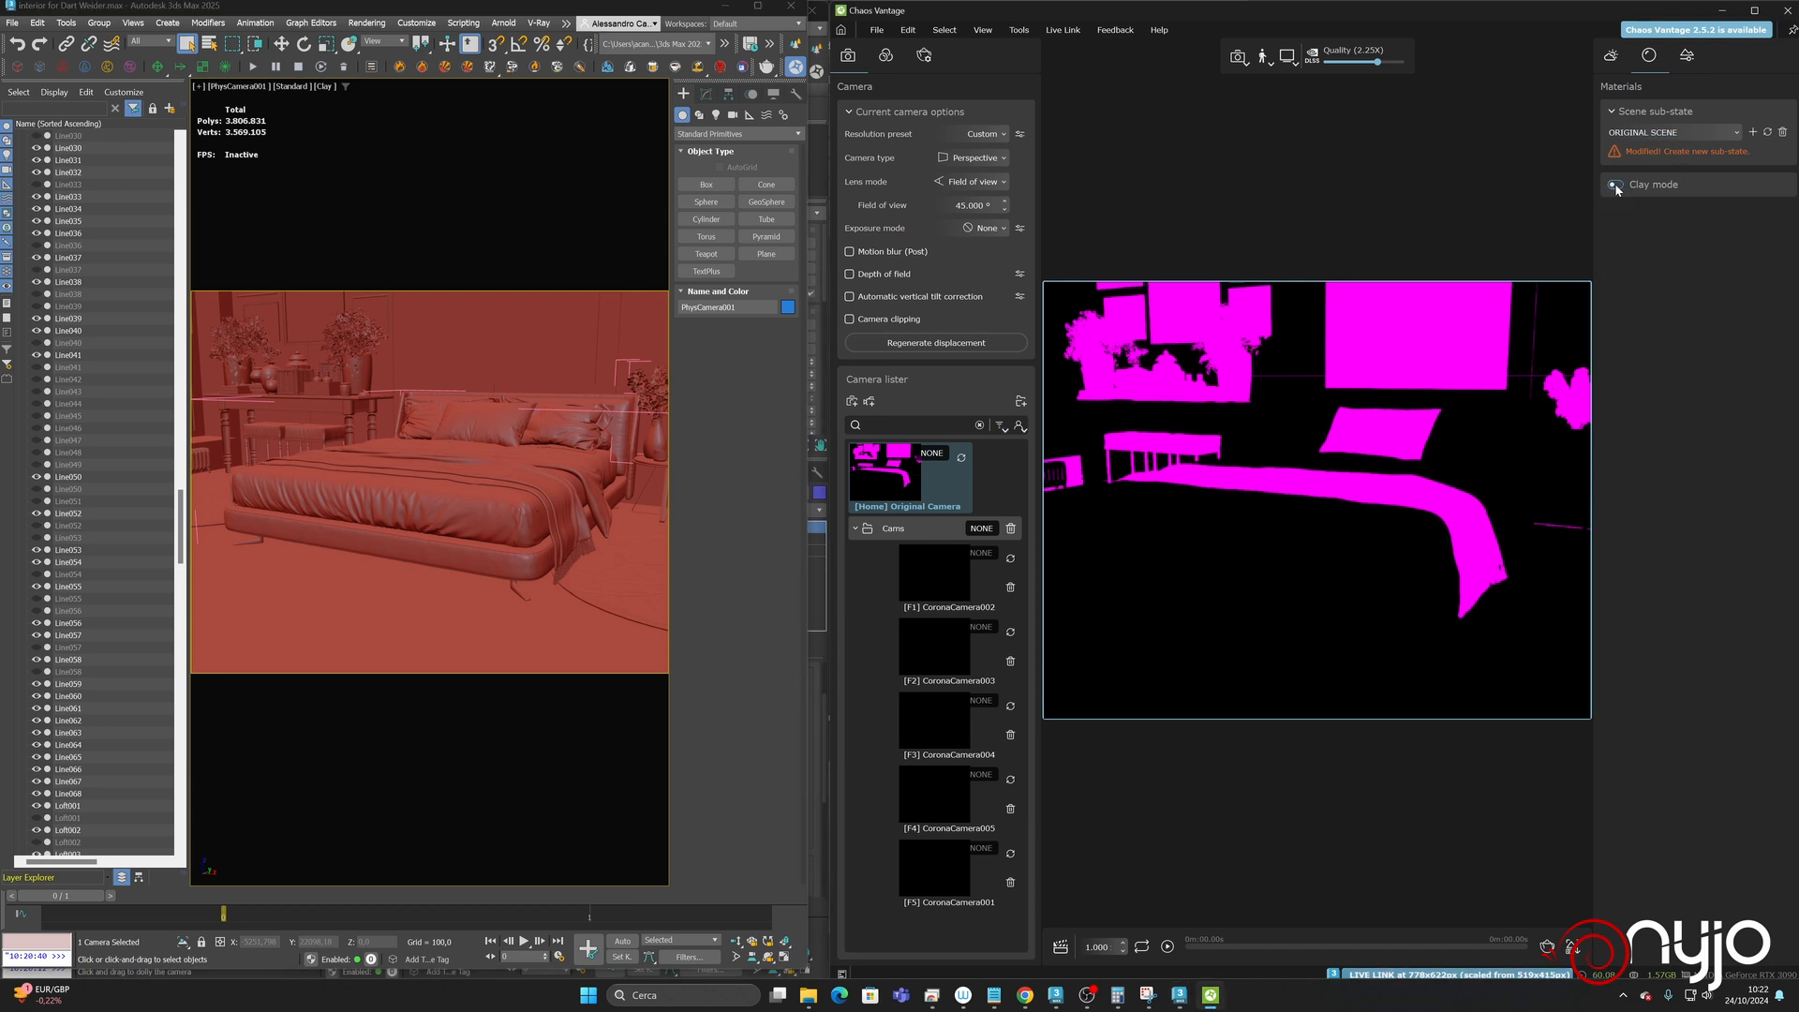
click(1615, 186)
click(1614, 186)
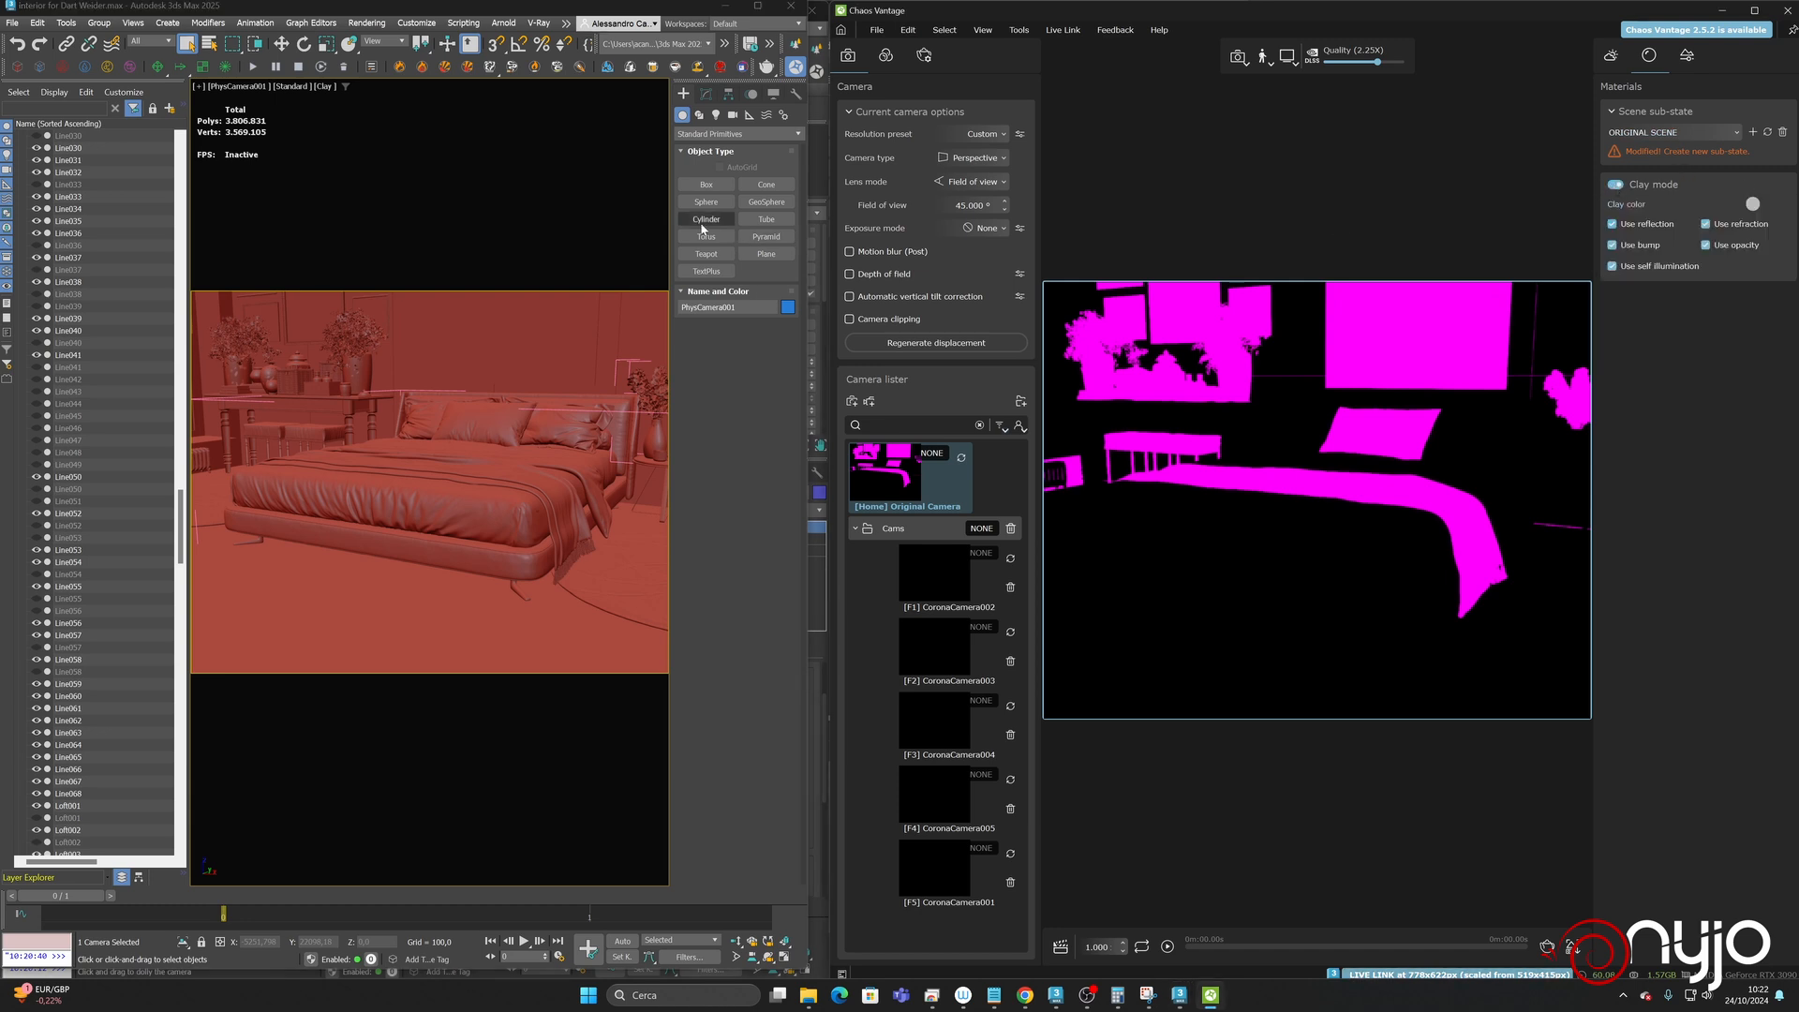
- Create a V-Ray plane light about 452 by 467 units in front of the bed and raise it to about Z 1355
click(716, 114)
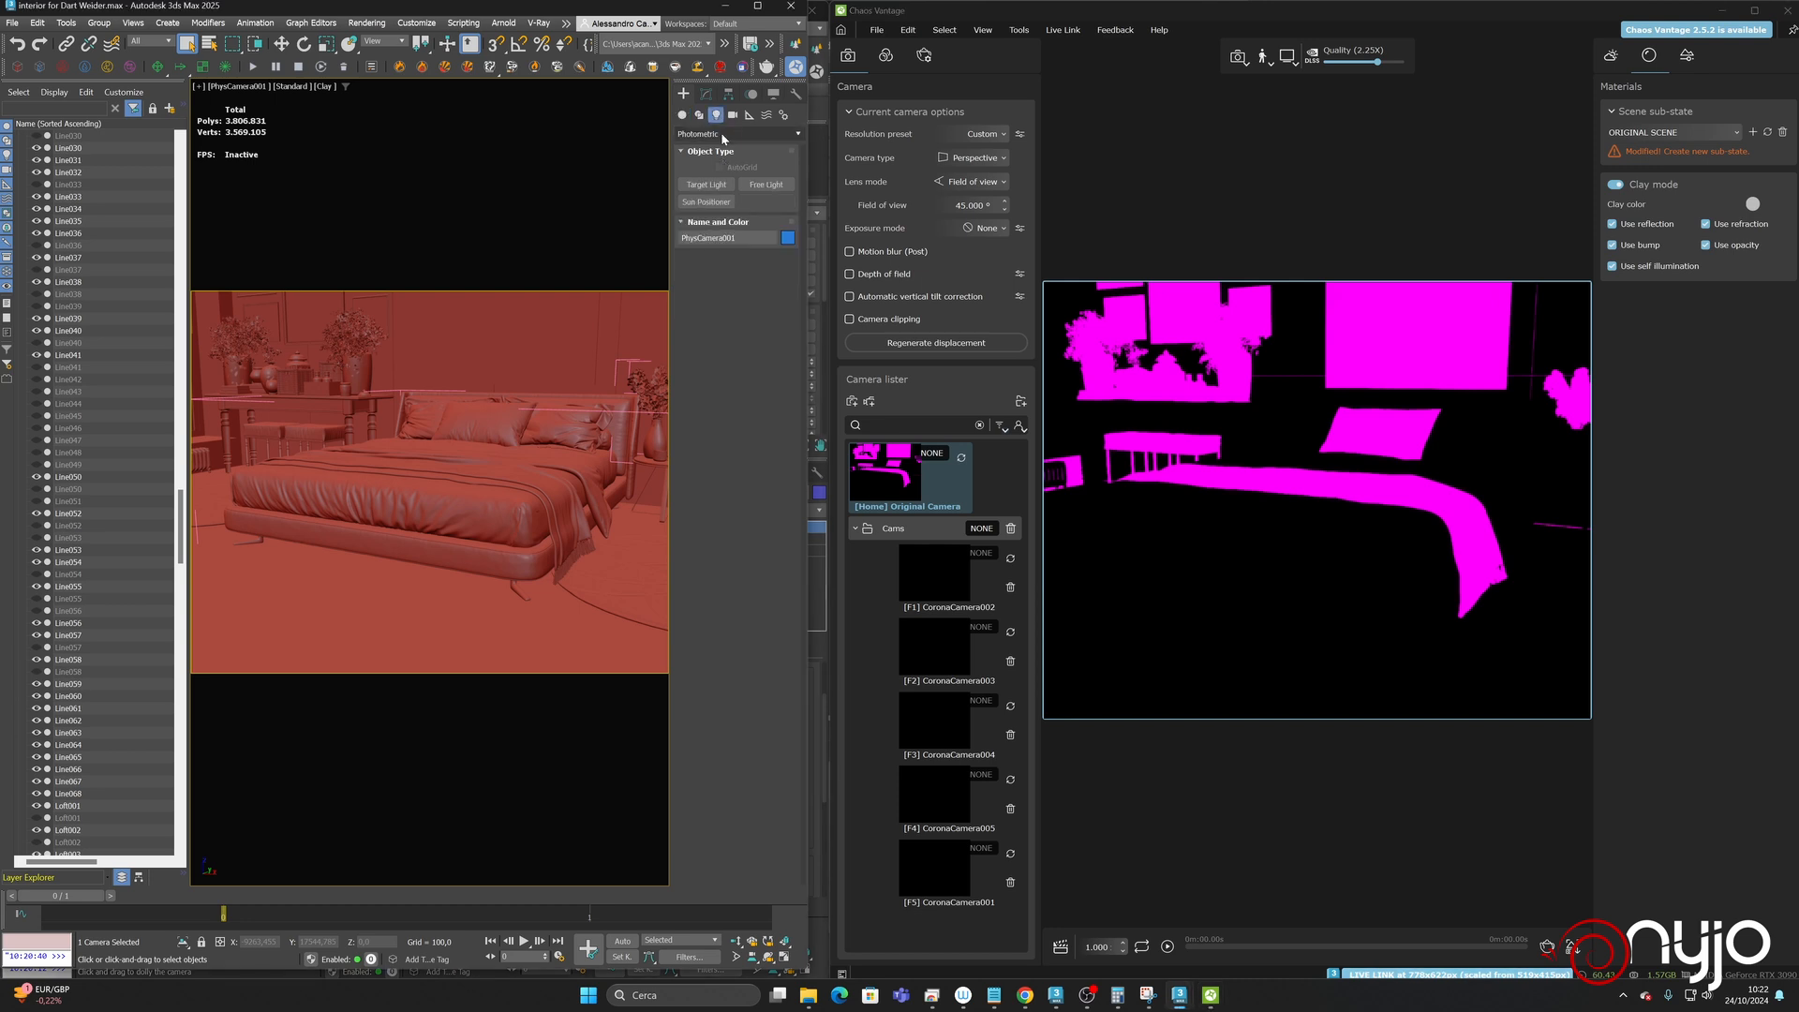
click(723, 135)
click(709, 174)
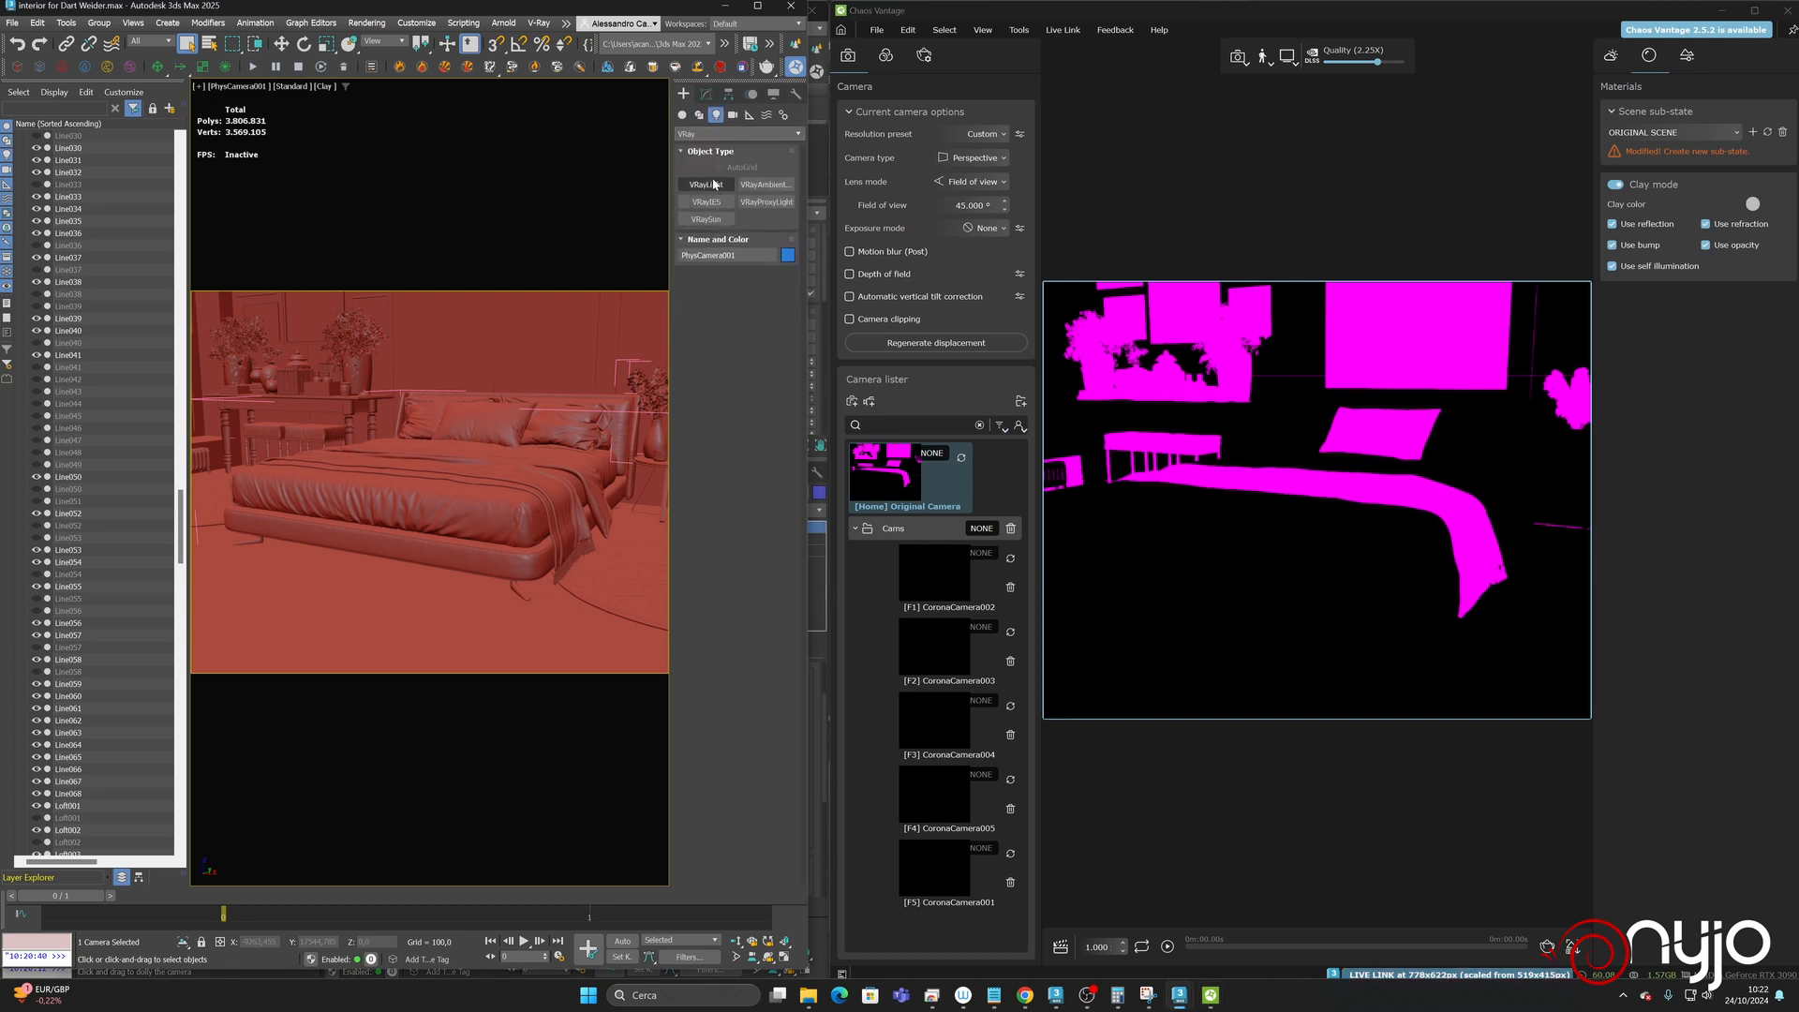
click(706, 185)
drag(371, 555, 406, 603)
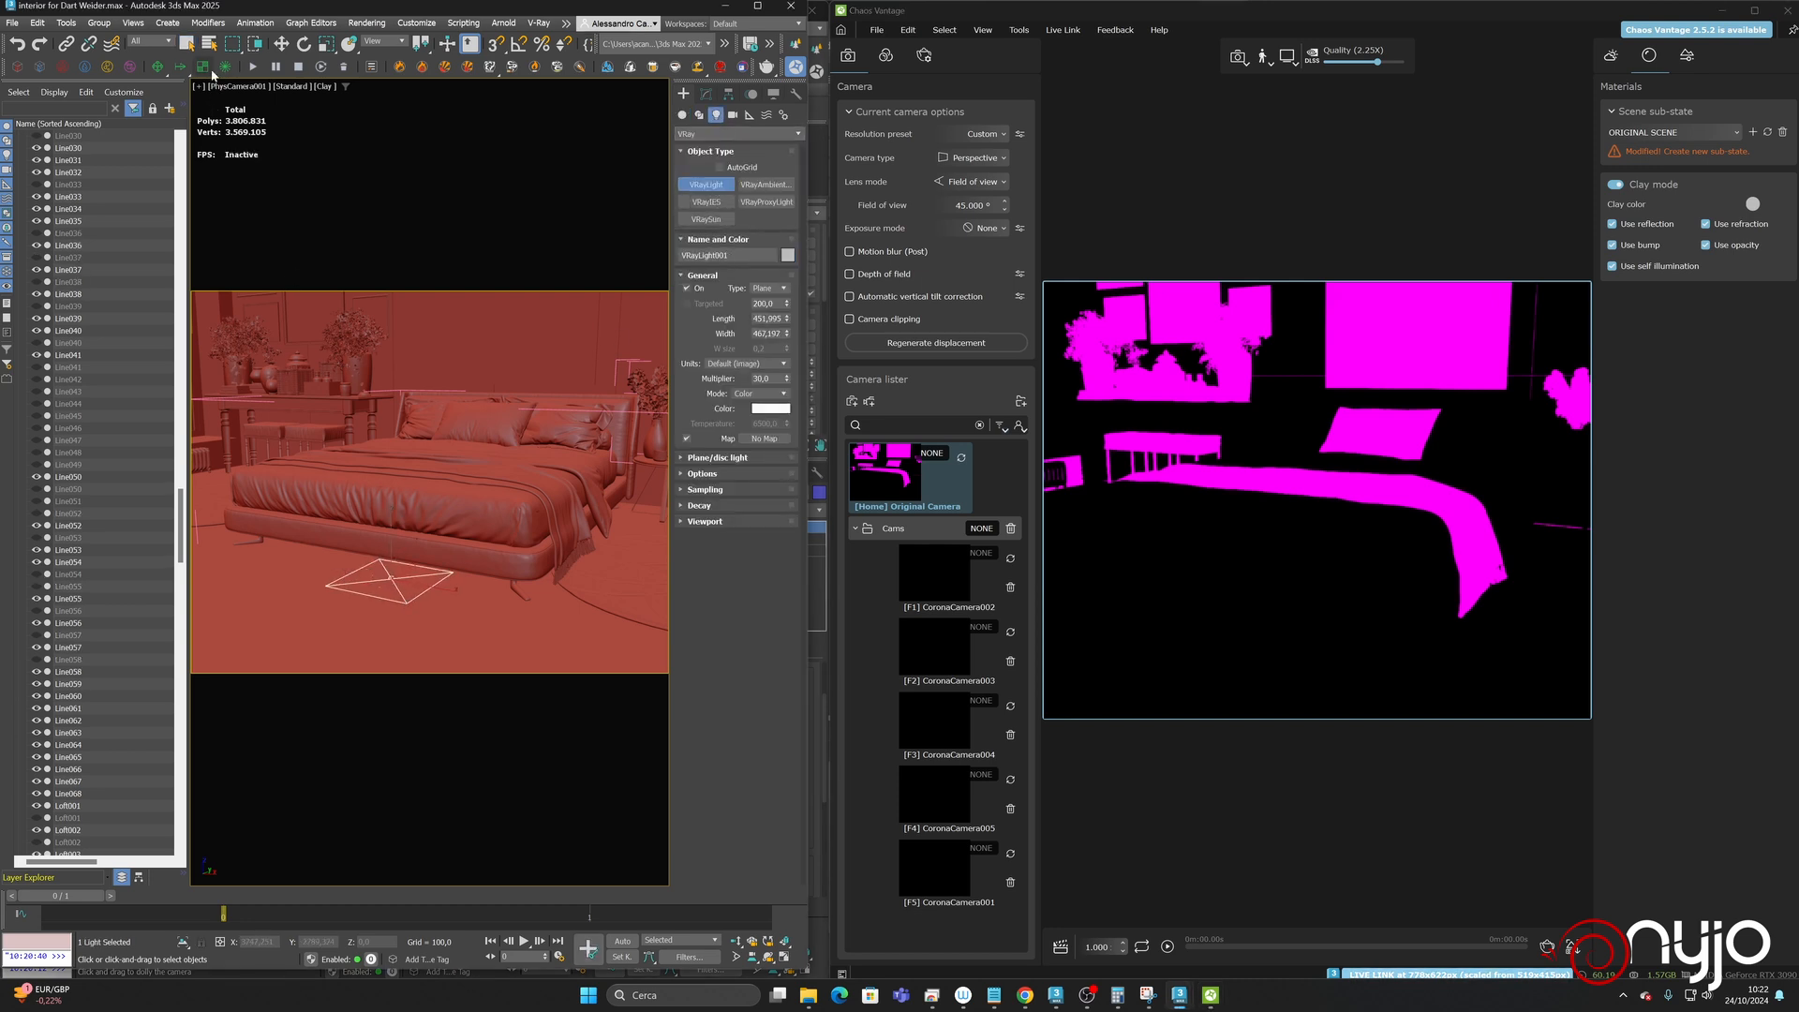
click(281, 44)
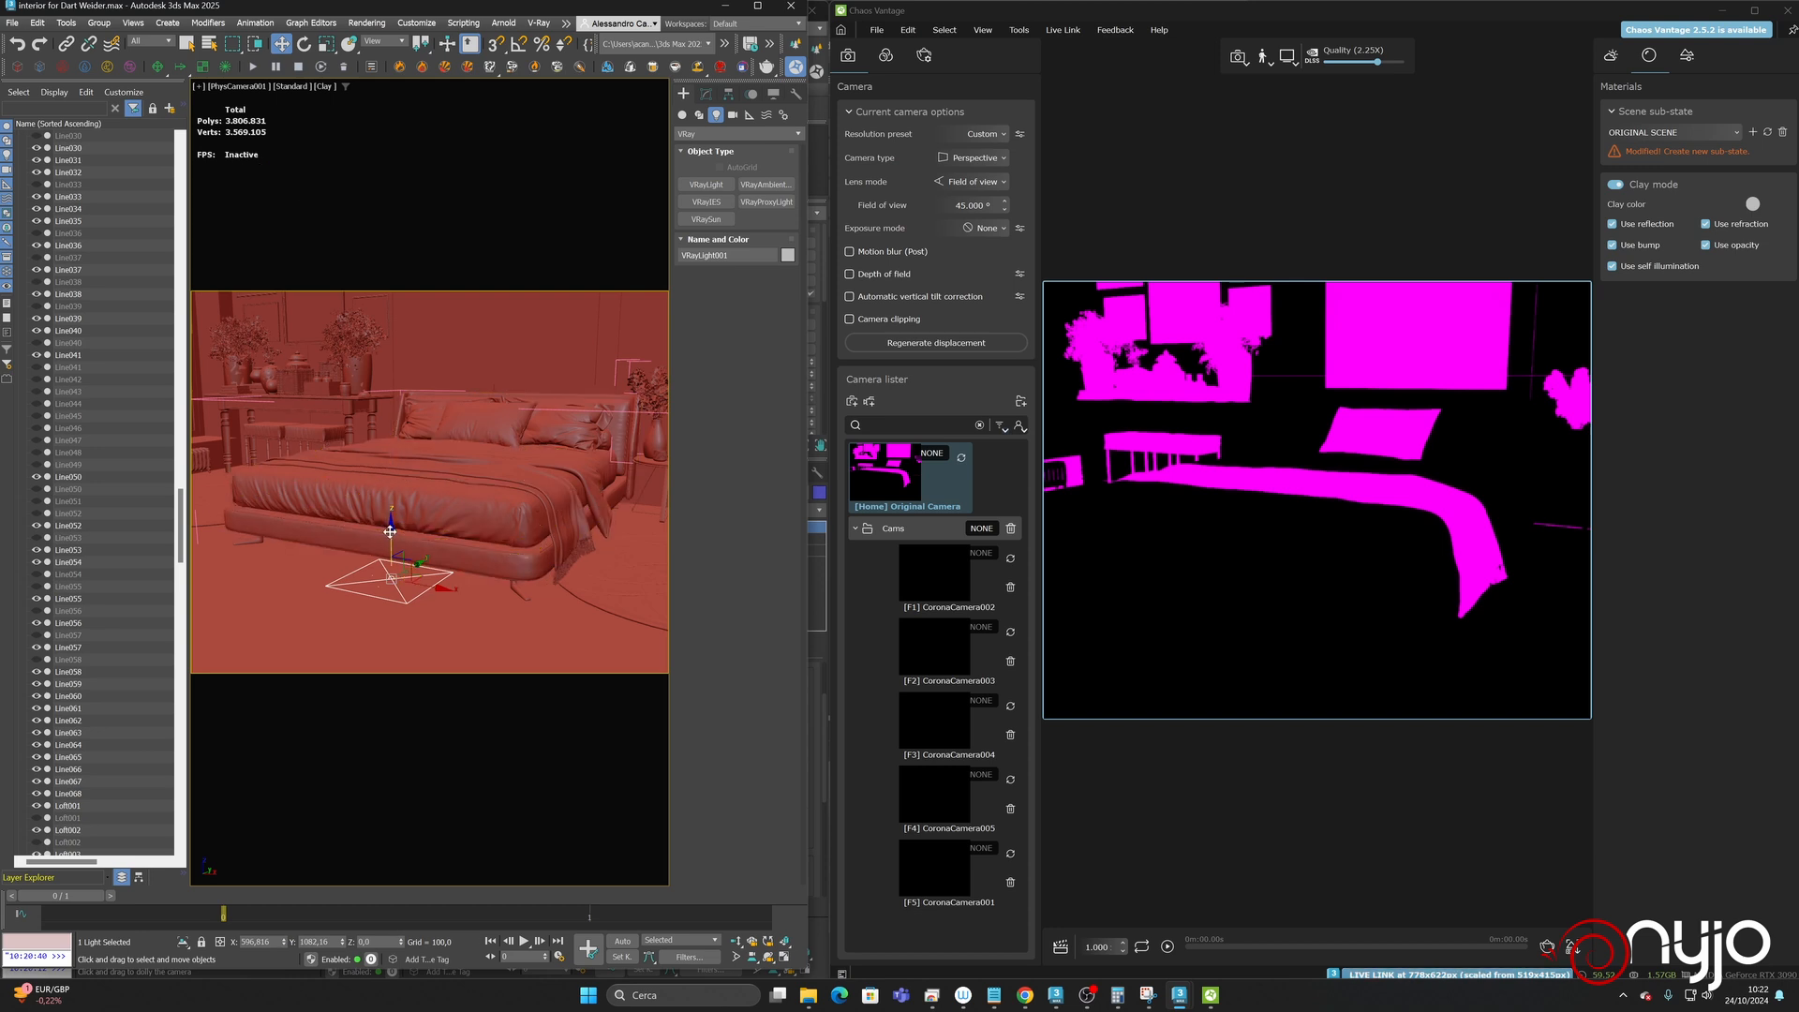
drag(390, 533, 427, 242)
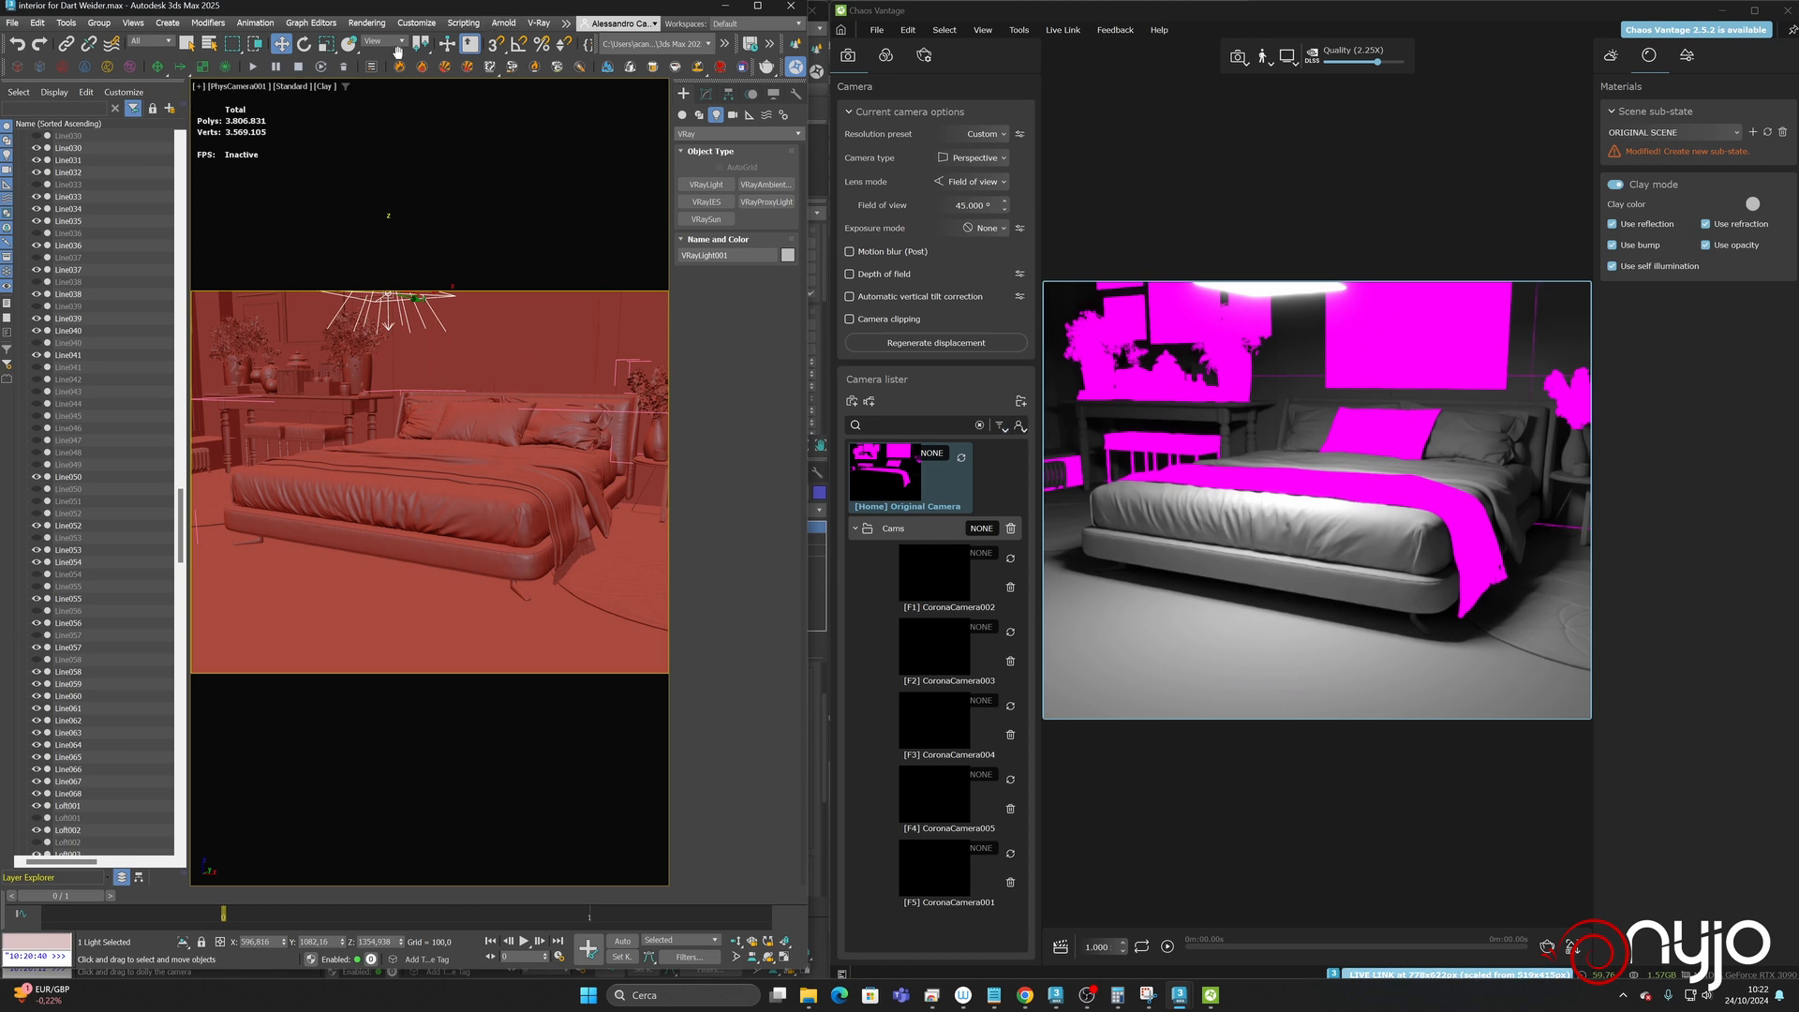
- Open the Material Editor, reset its sample slots and move its window clear of the bed view
drag(398, 52, 129, 66)
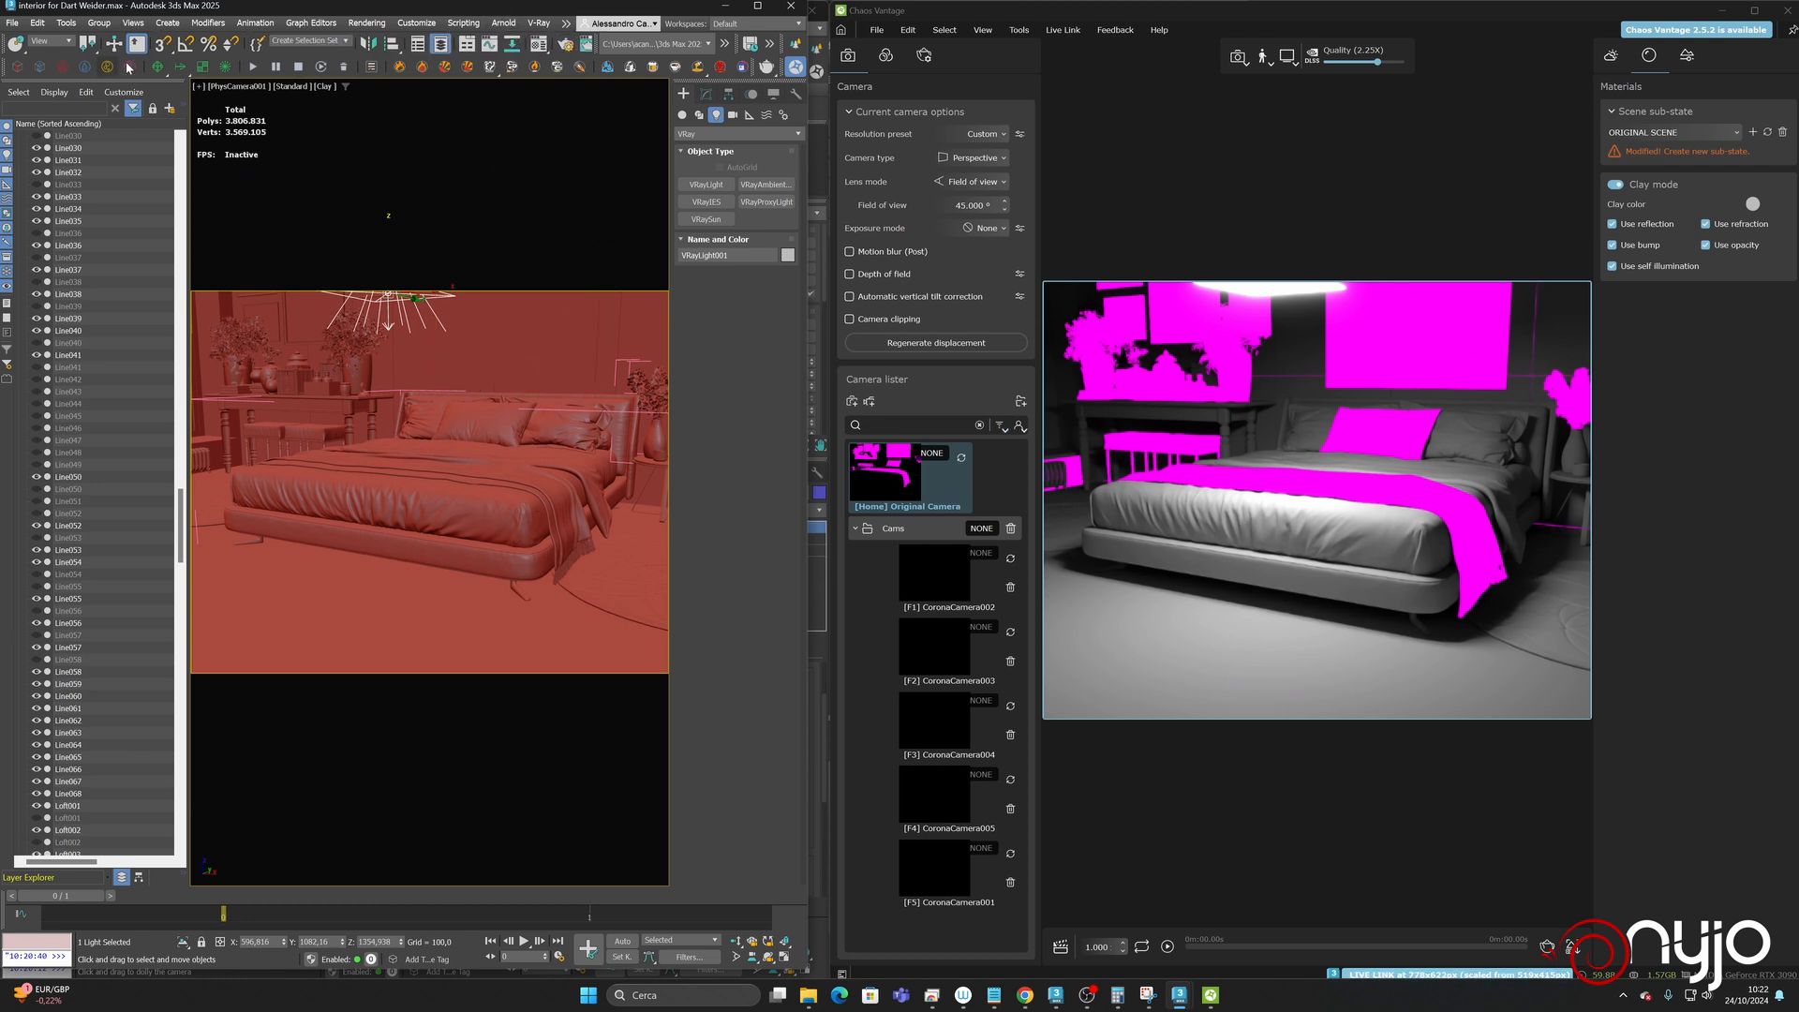
click(530, 46)
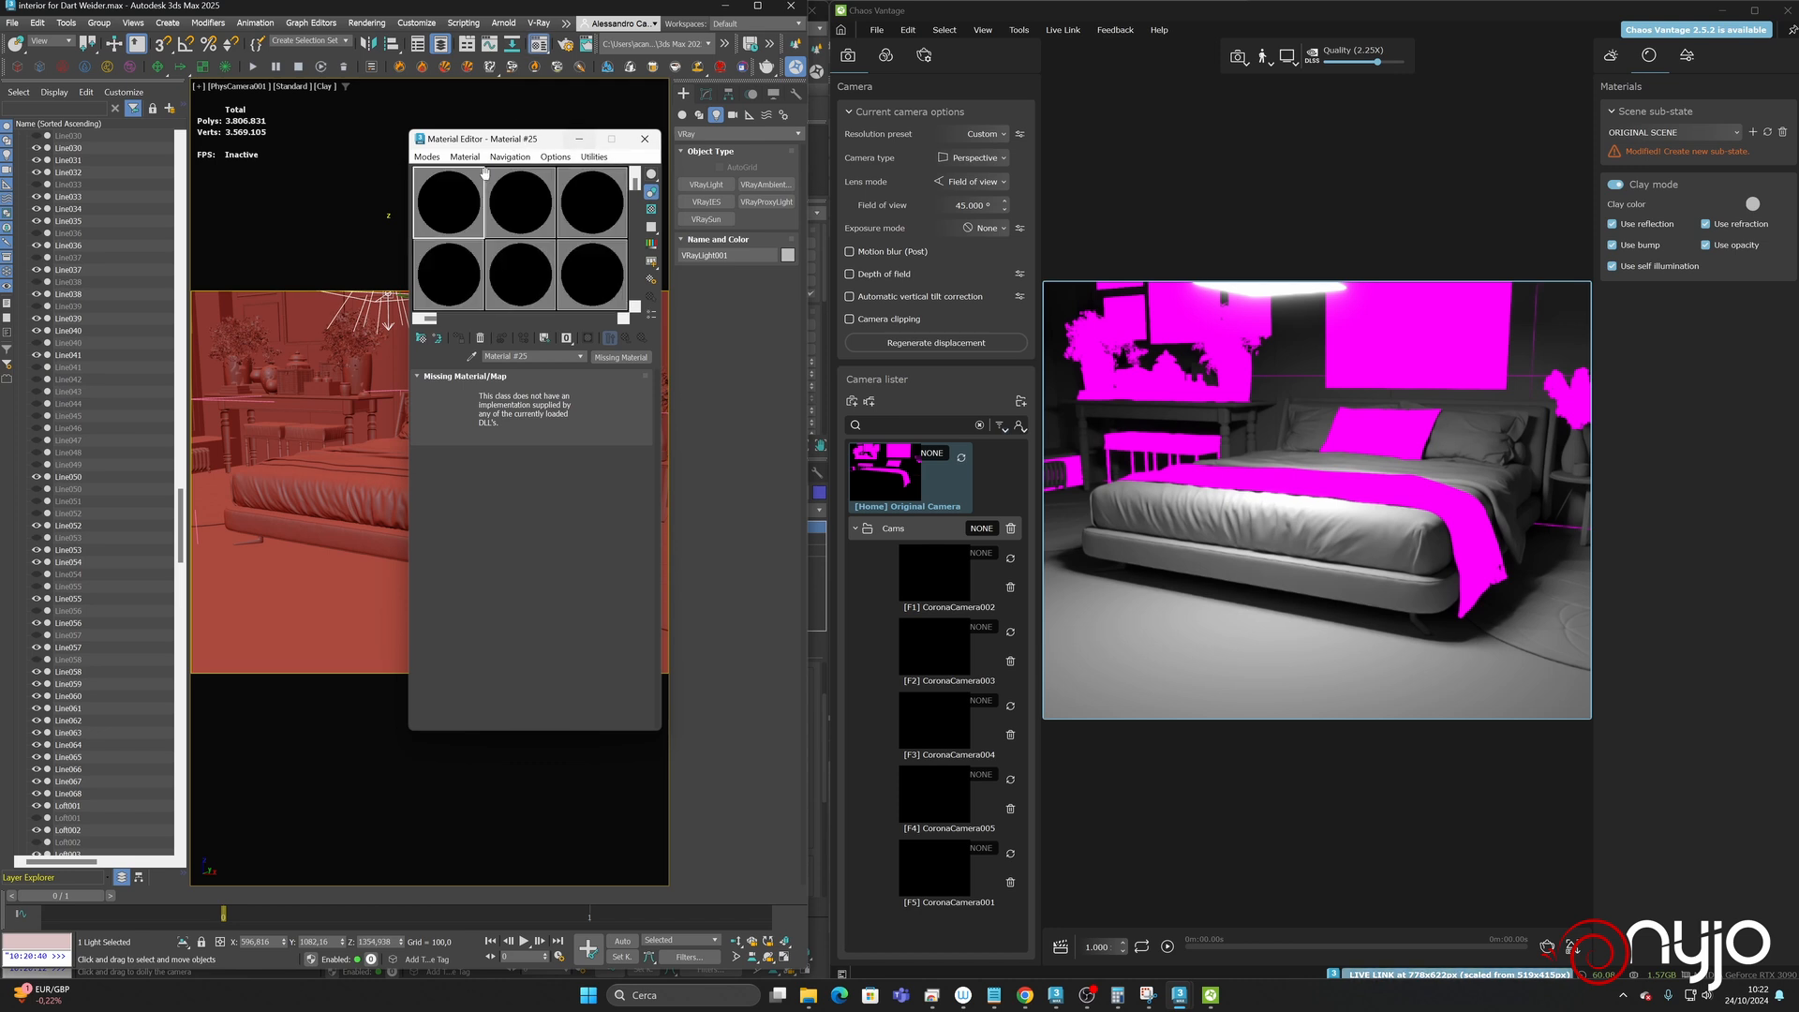
click(594, 157)
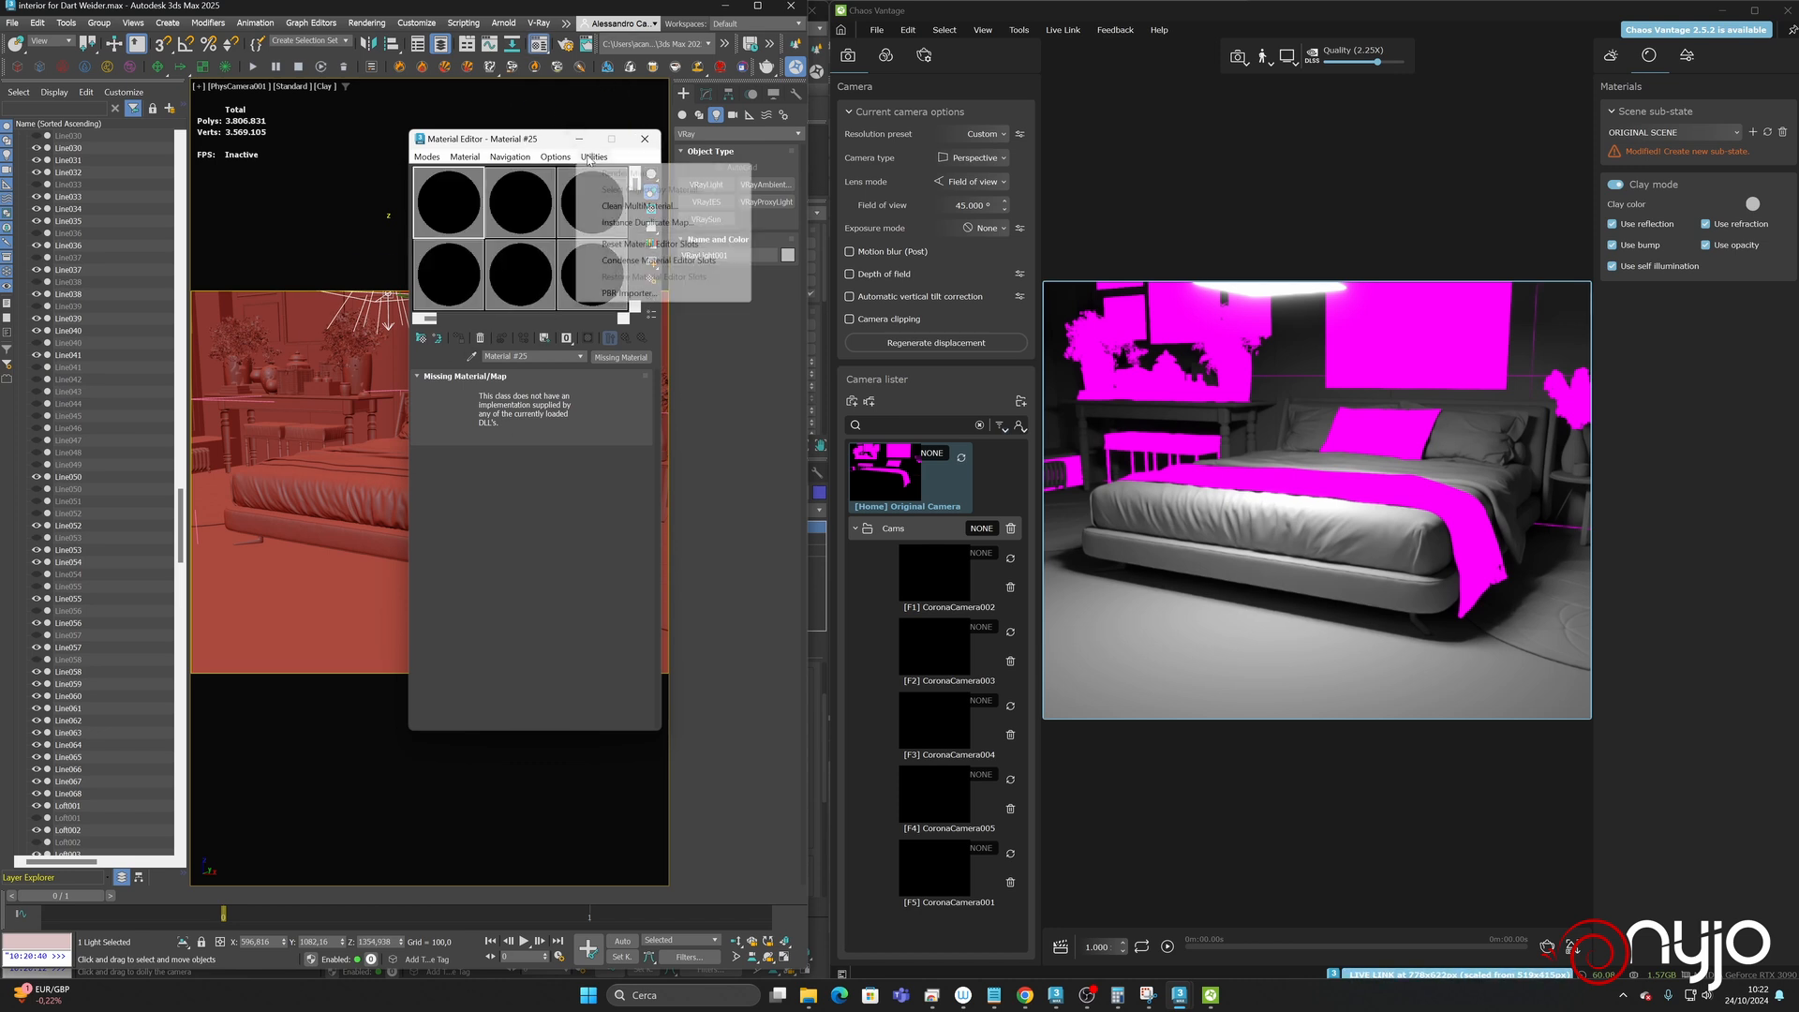
click(625, 251)
drag(523, 138, 174, 204)
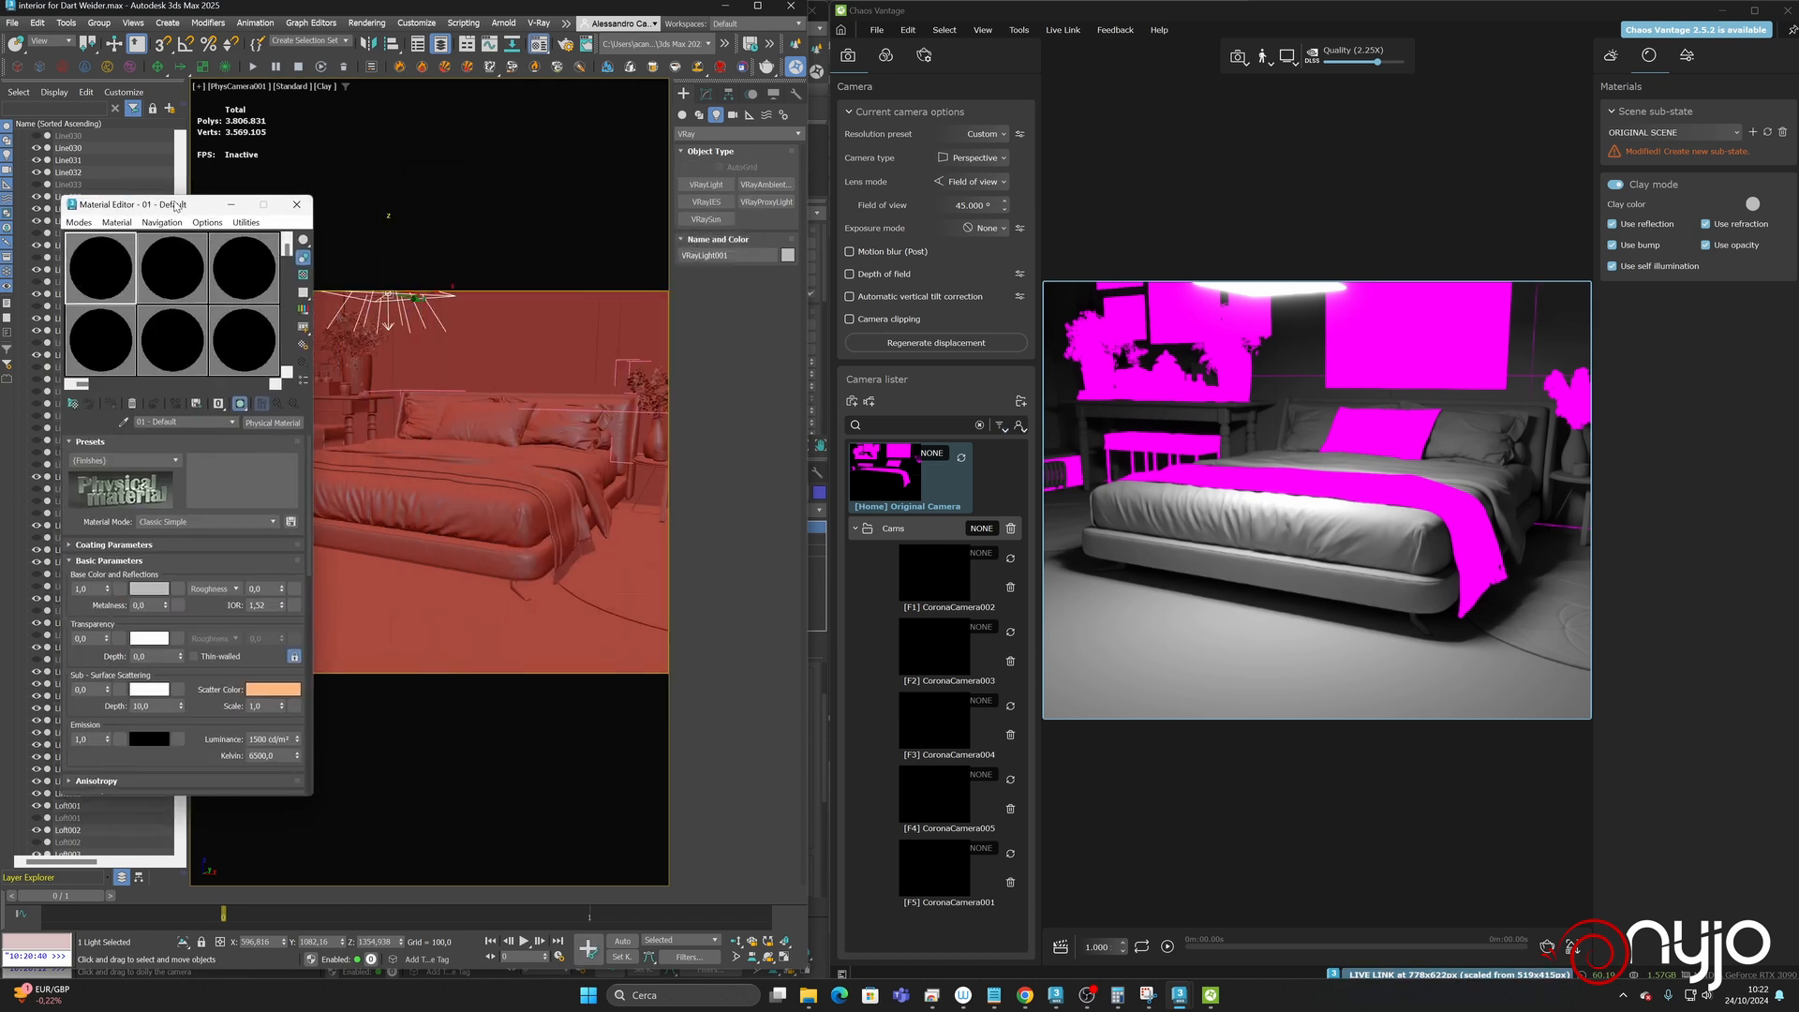
- Sample the material of the large picture above the bed and replace its missing sub-material 1 with a VRayMtl
click(123, 422)
click(520, 244)
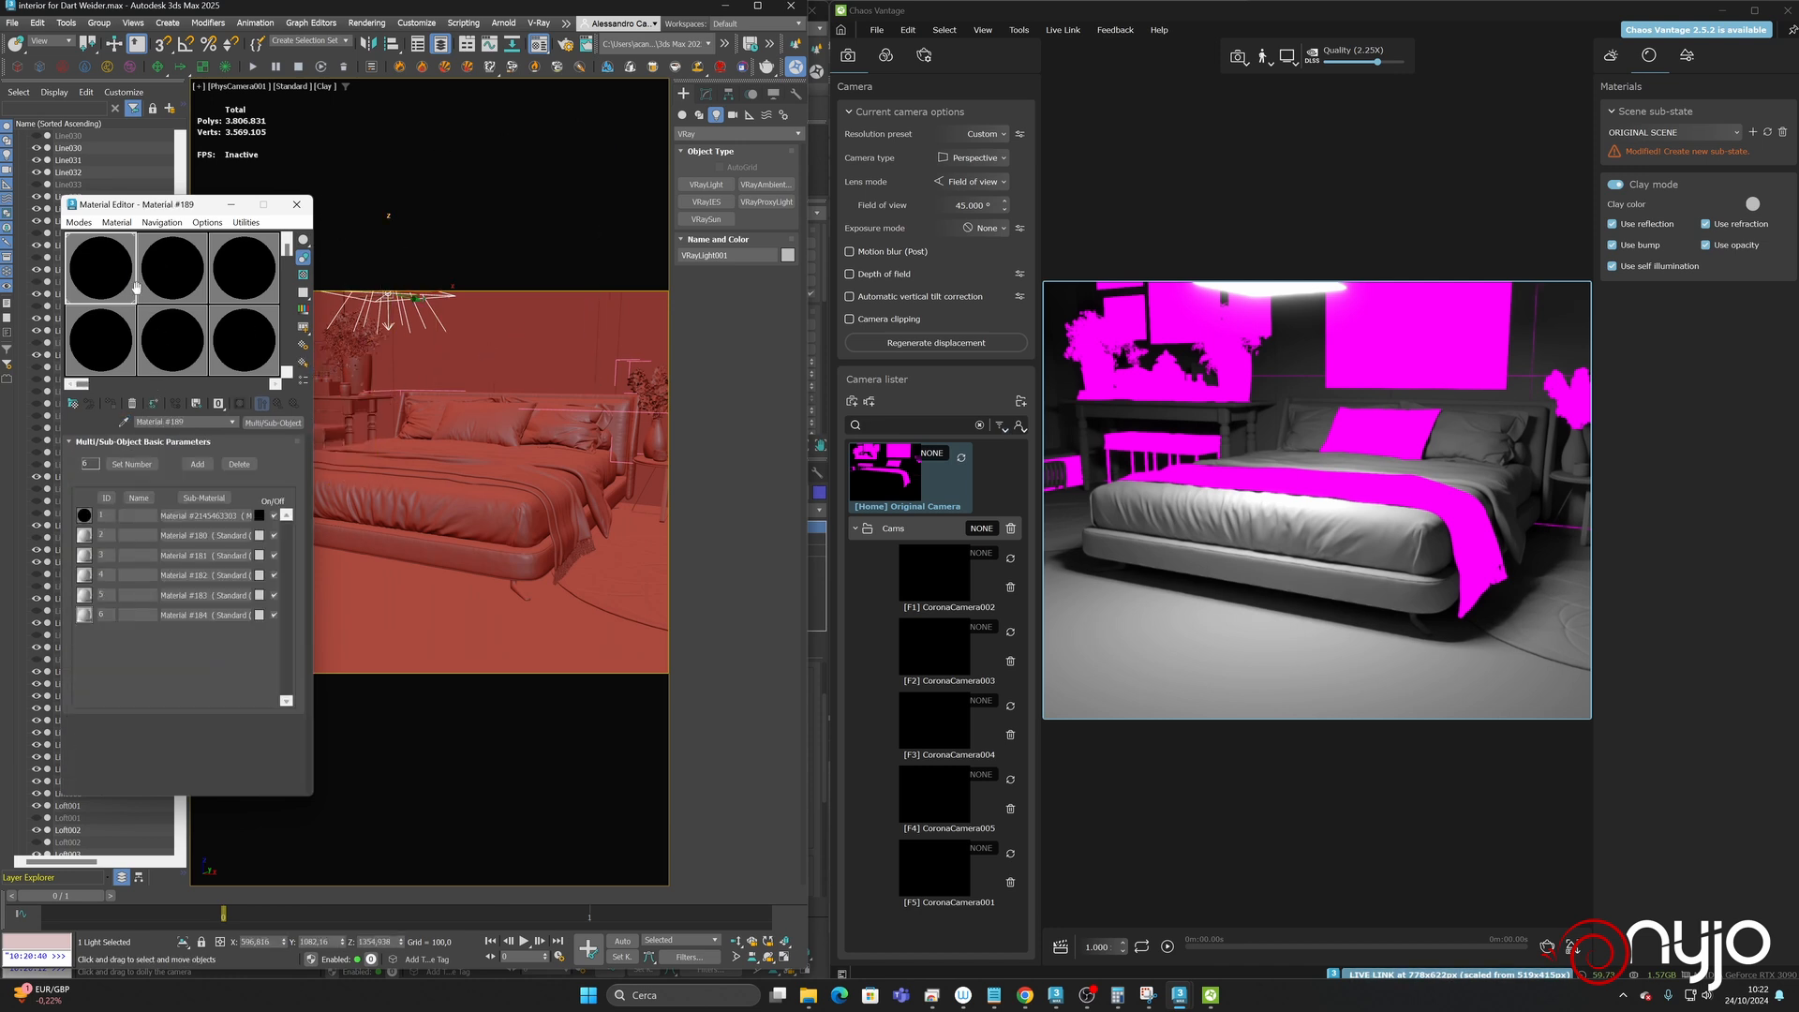
click(173, 279)
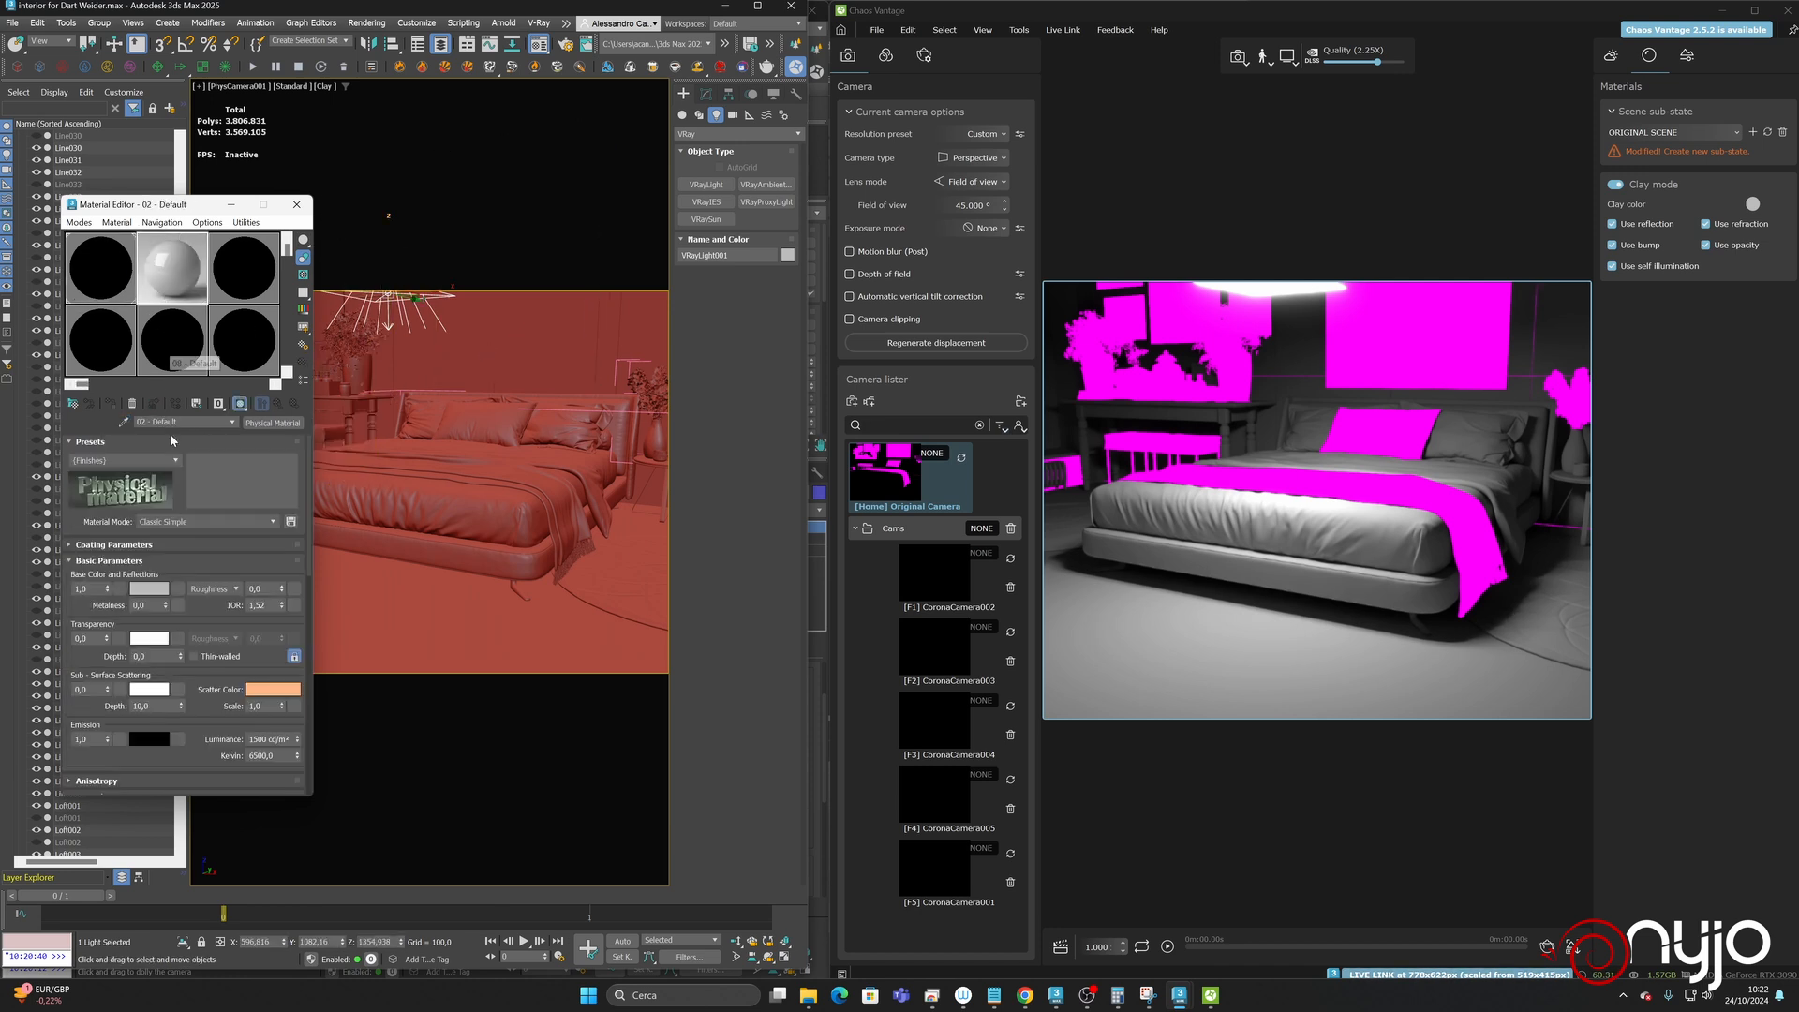
click(86, 274)
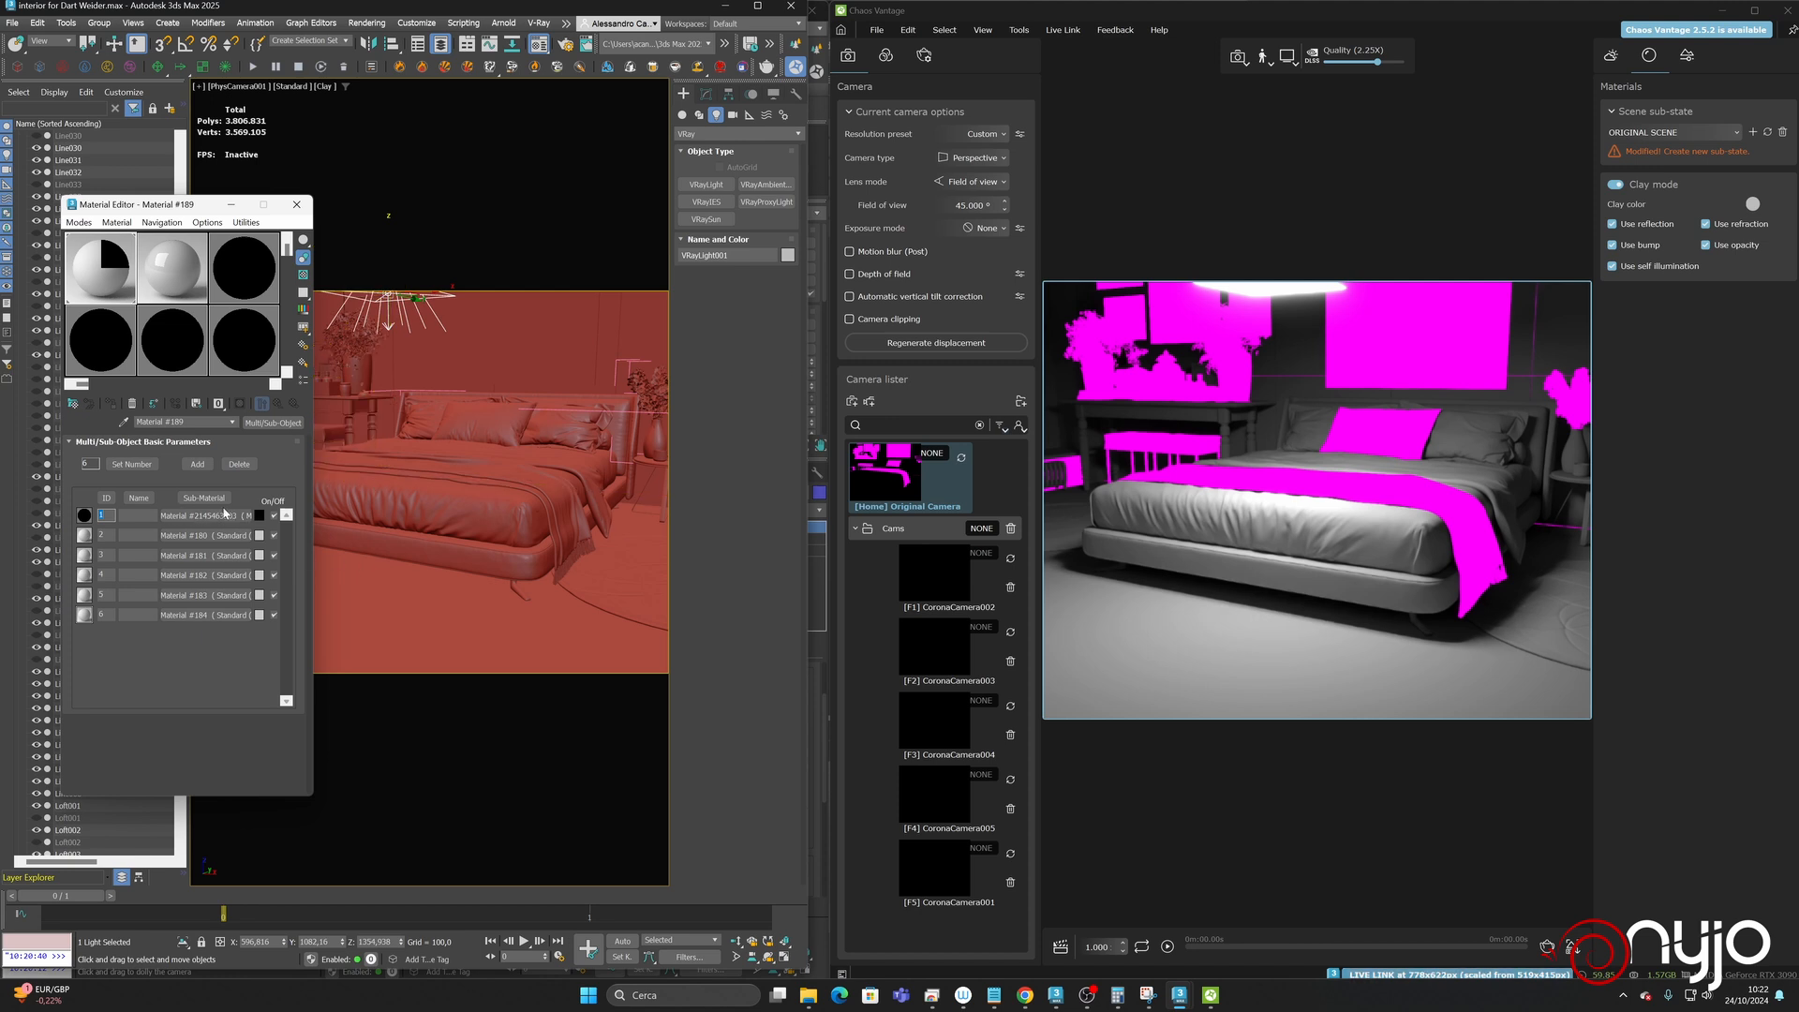
click(218, 515)
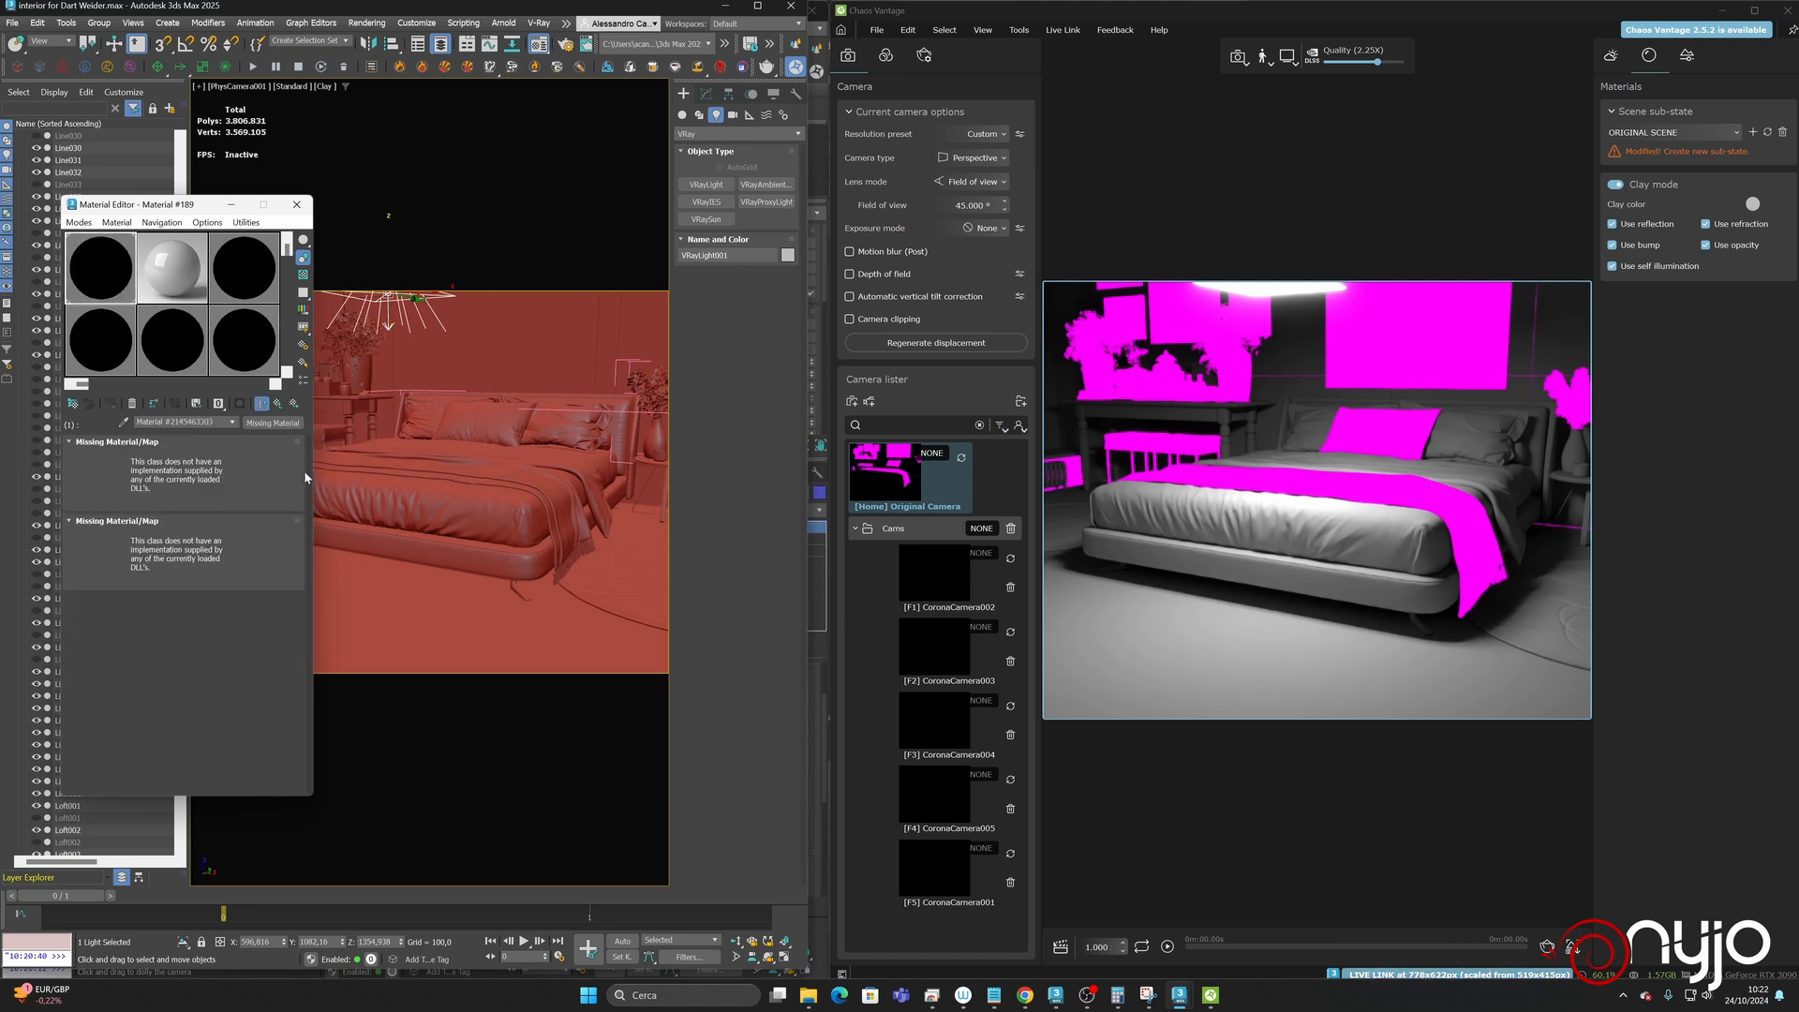
click(271, 423)
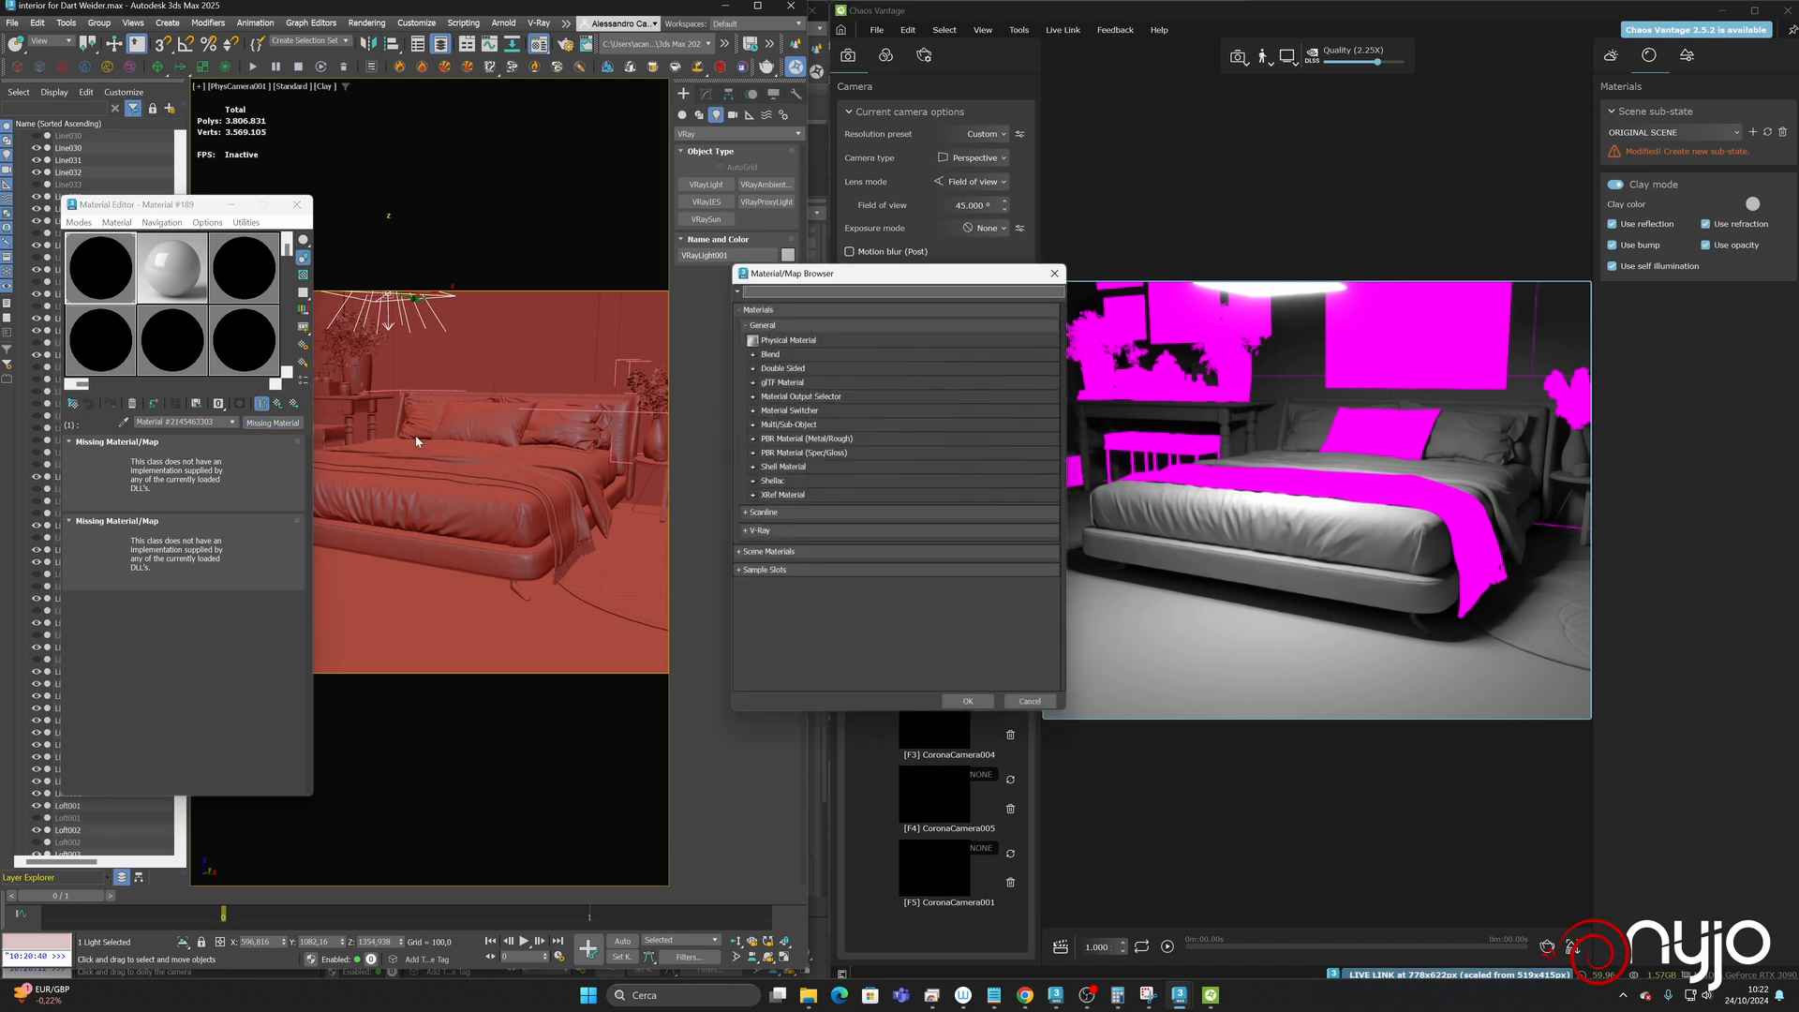
click(811, 531)
scroll(812, 562, down, 6)
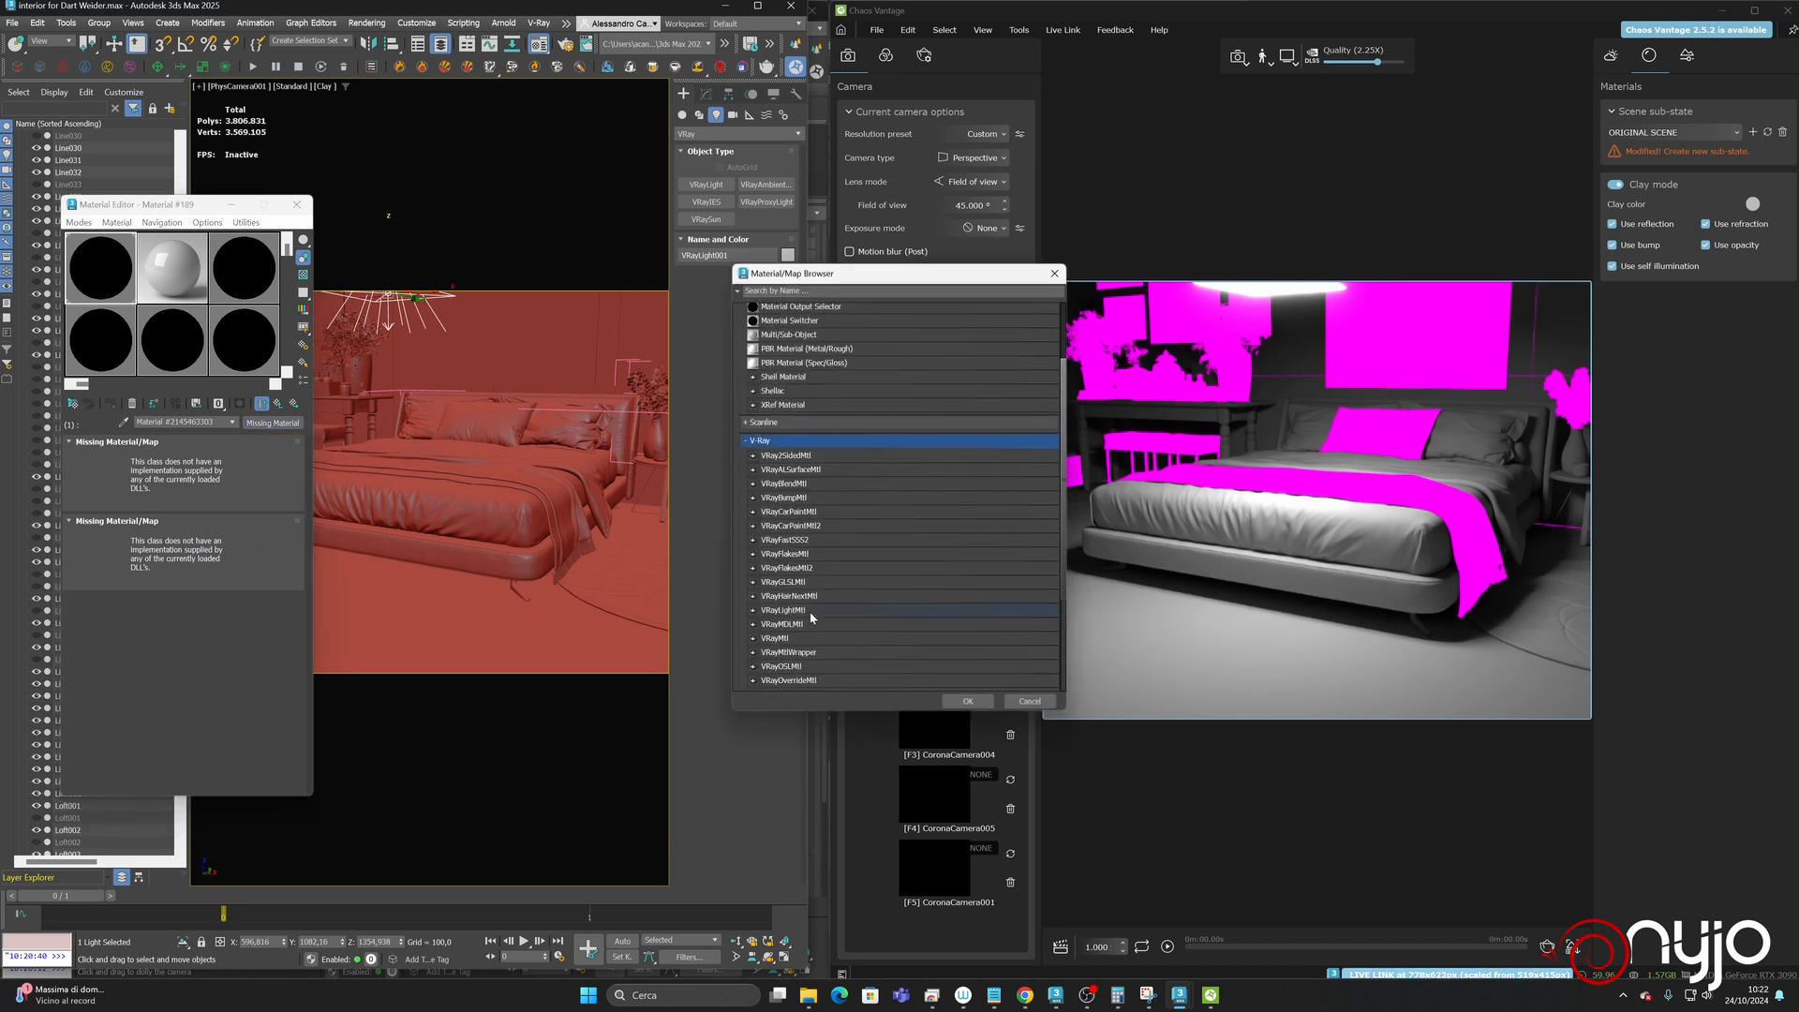
double_click(806, 638)
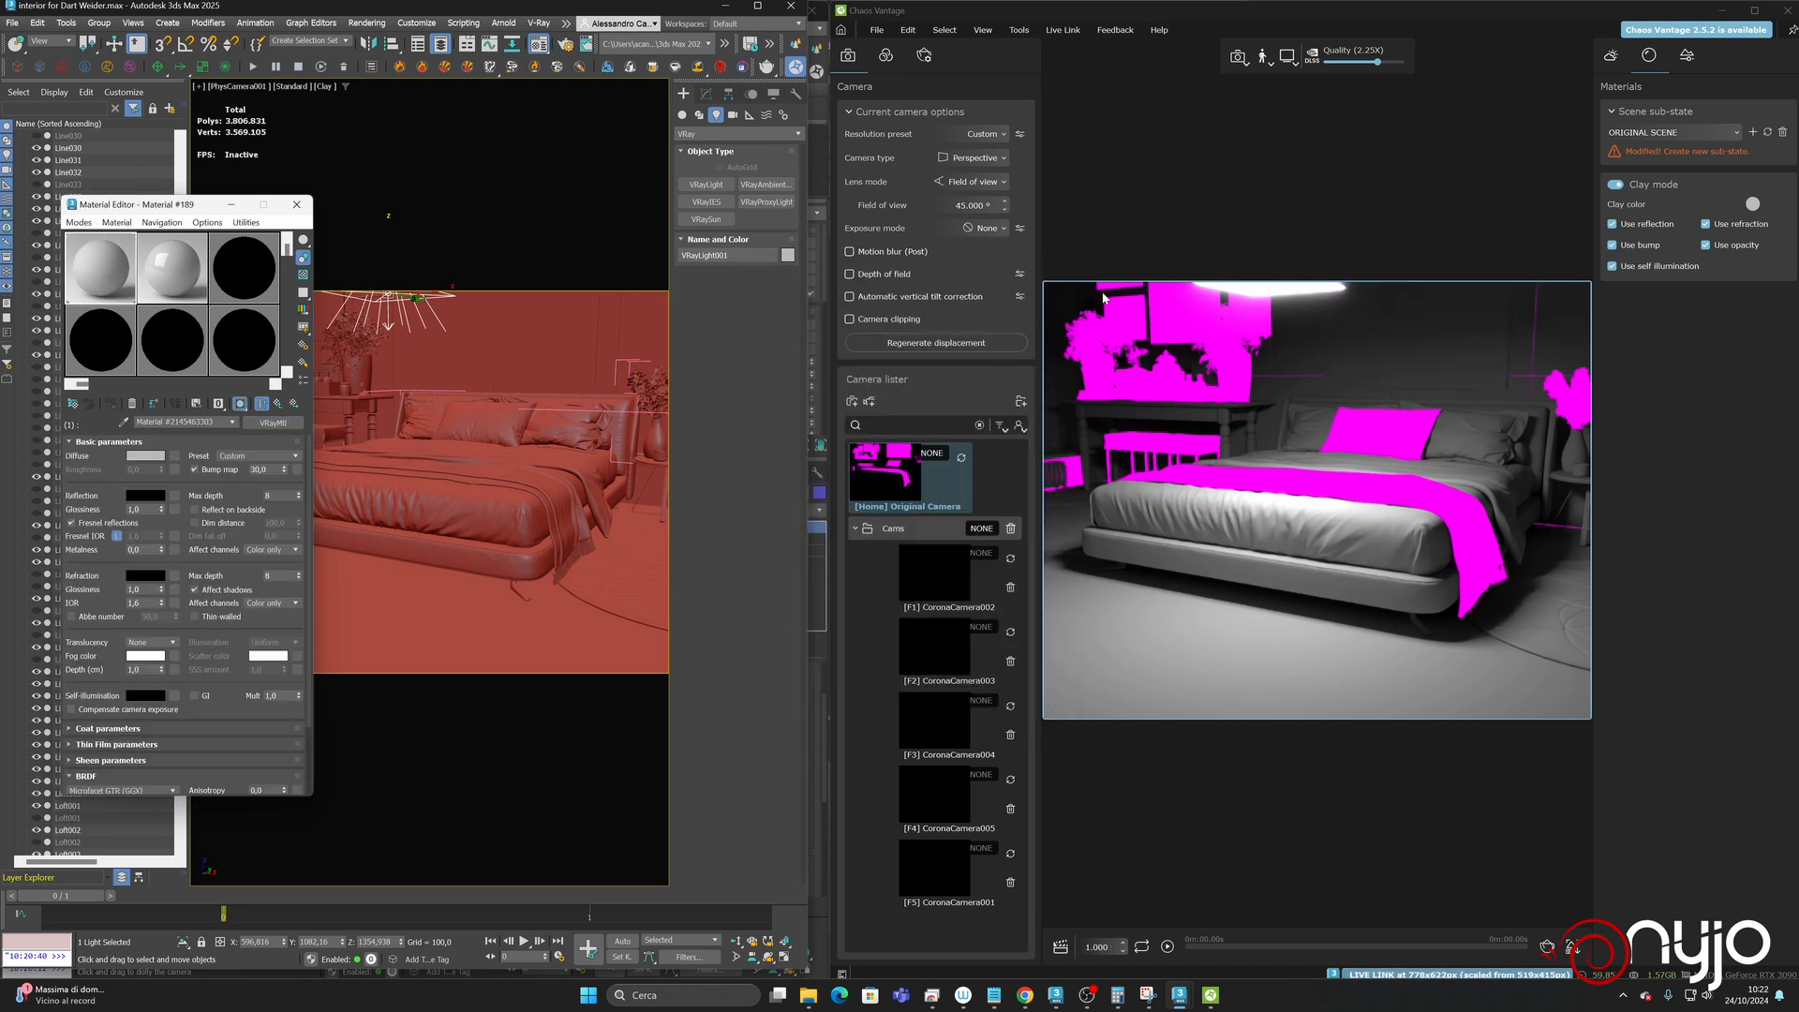
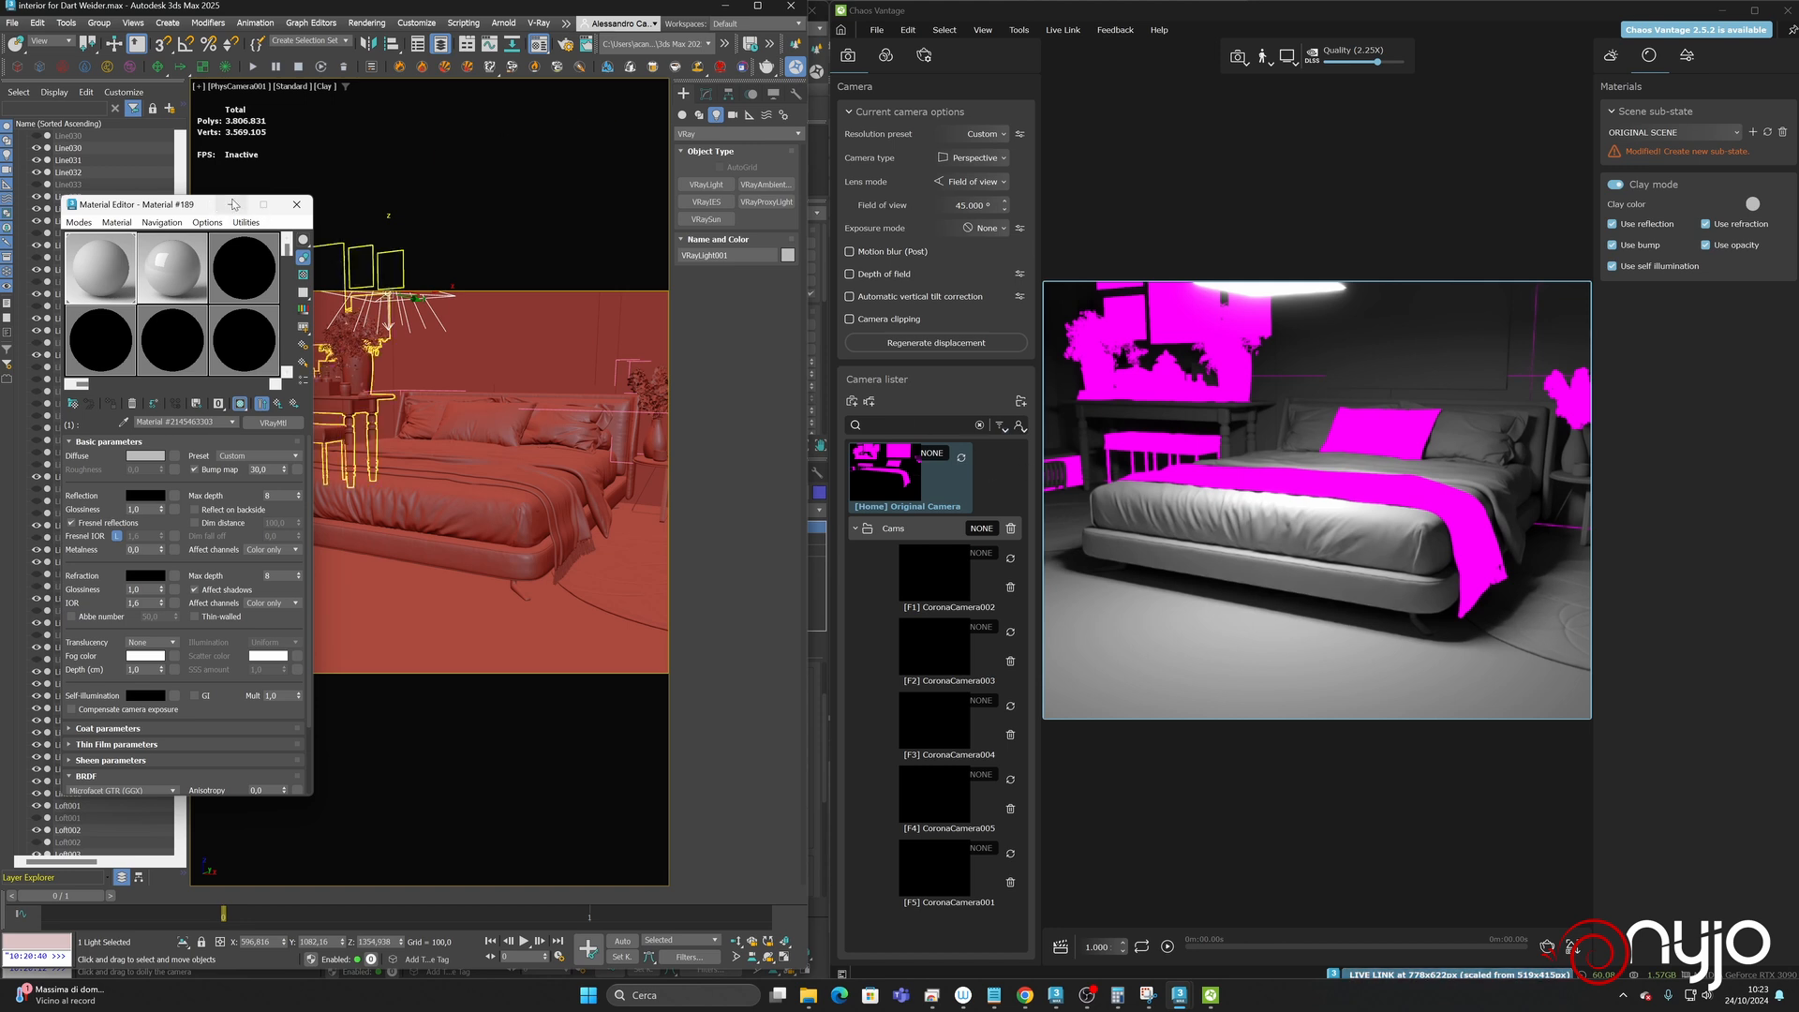
- Minimize the Material Editor and orbit the camera to inspect the bed and the opposite side of the room
click(234, 204)
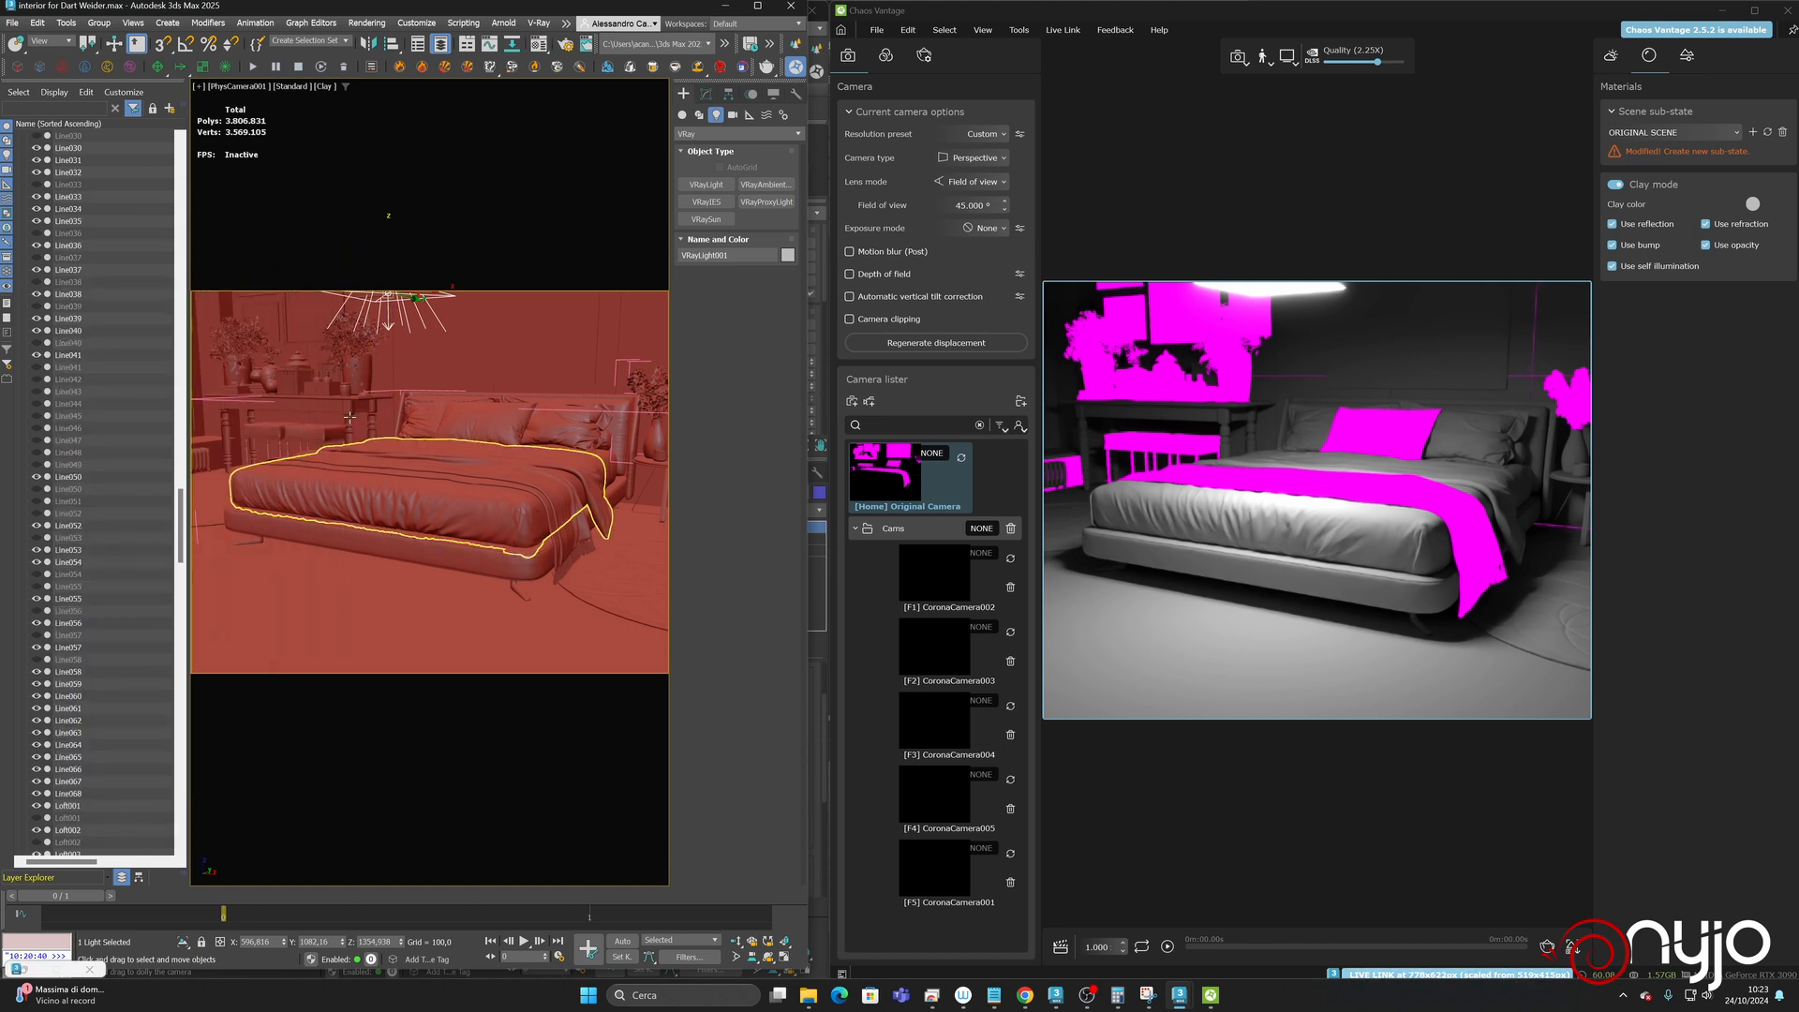
middle_drag(393, 452, 441, 540)
click(769, 957)
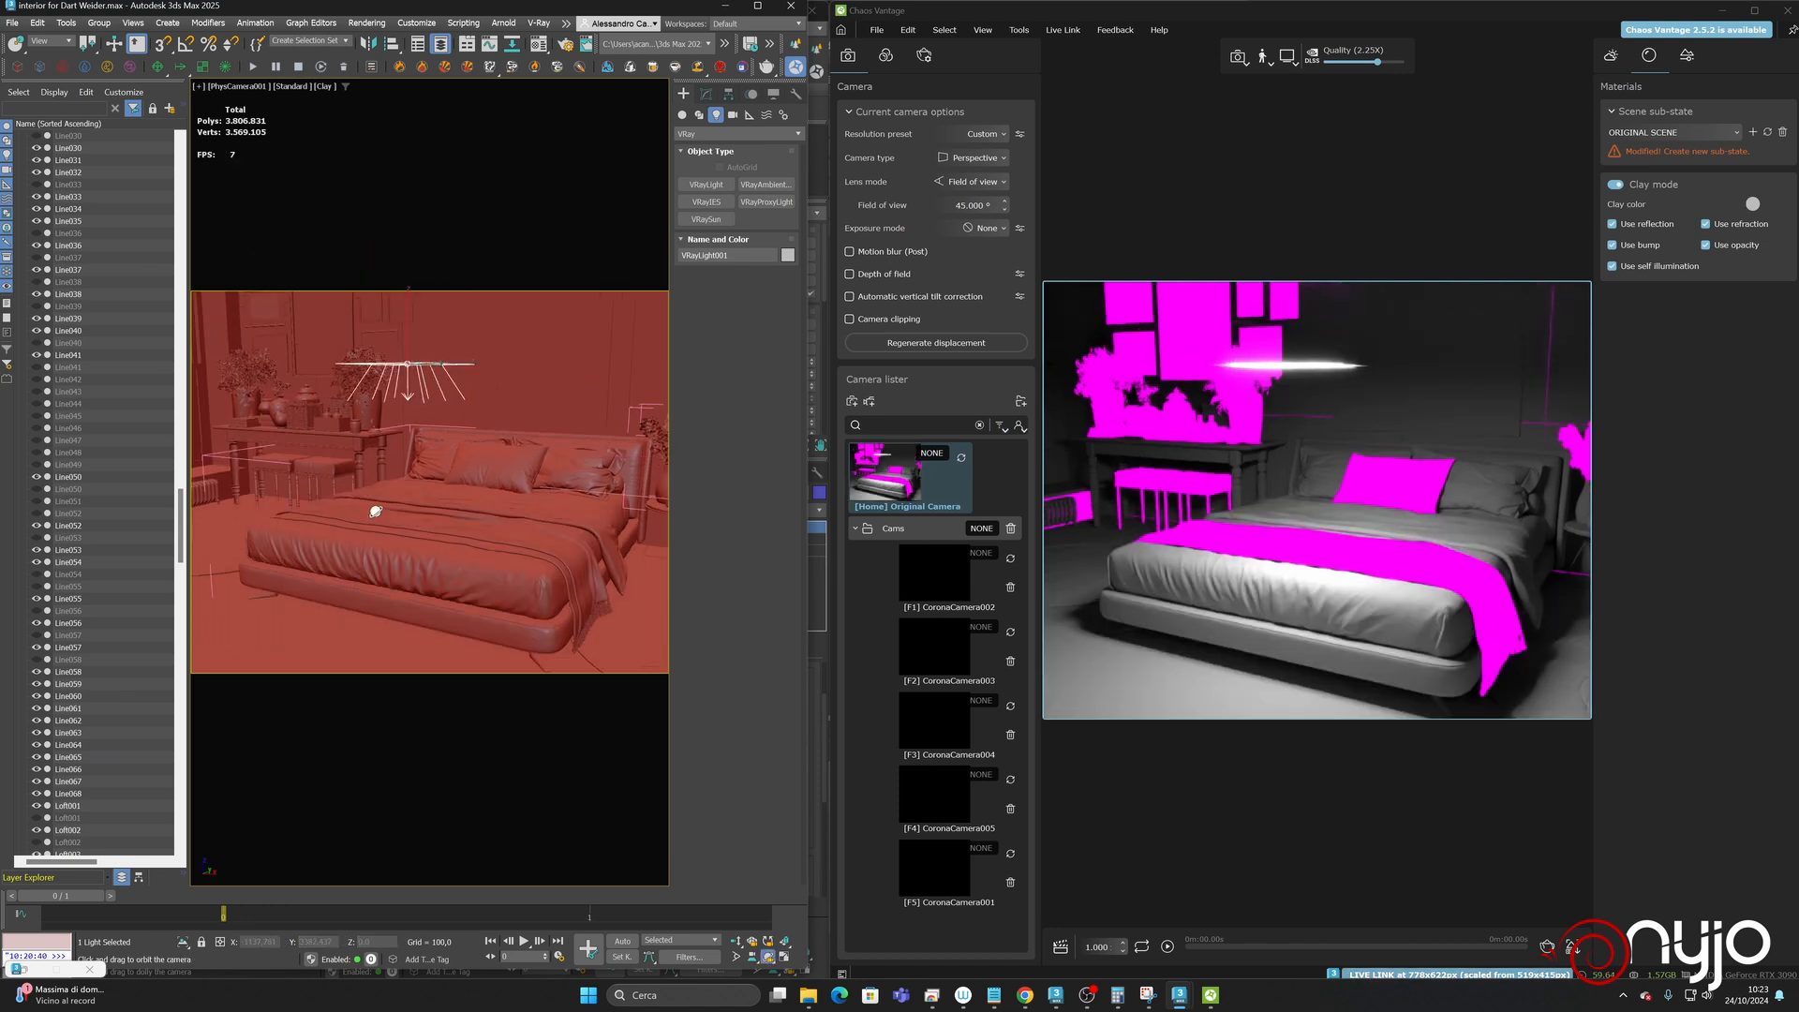
drag(370, 514, 514, 501)
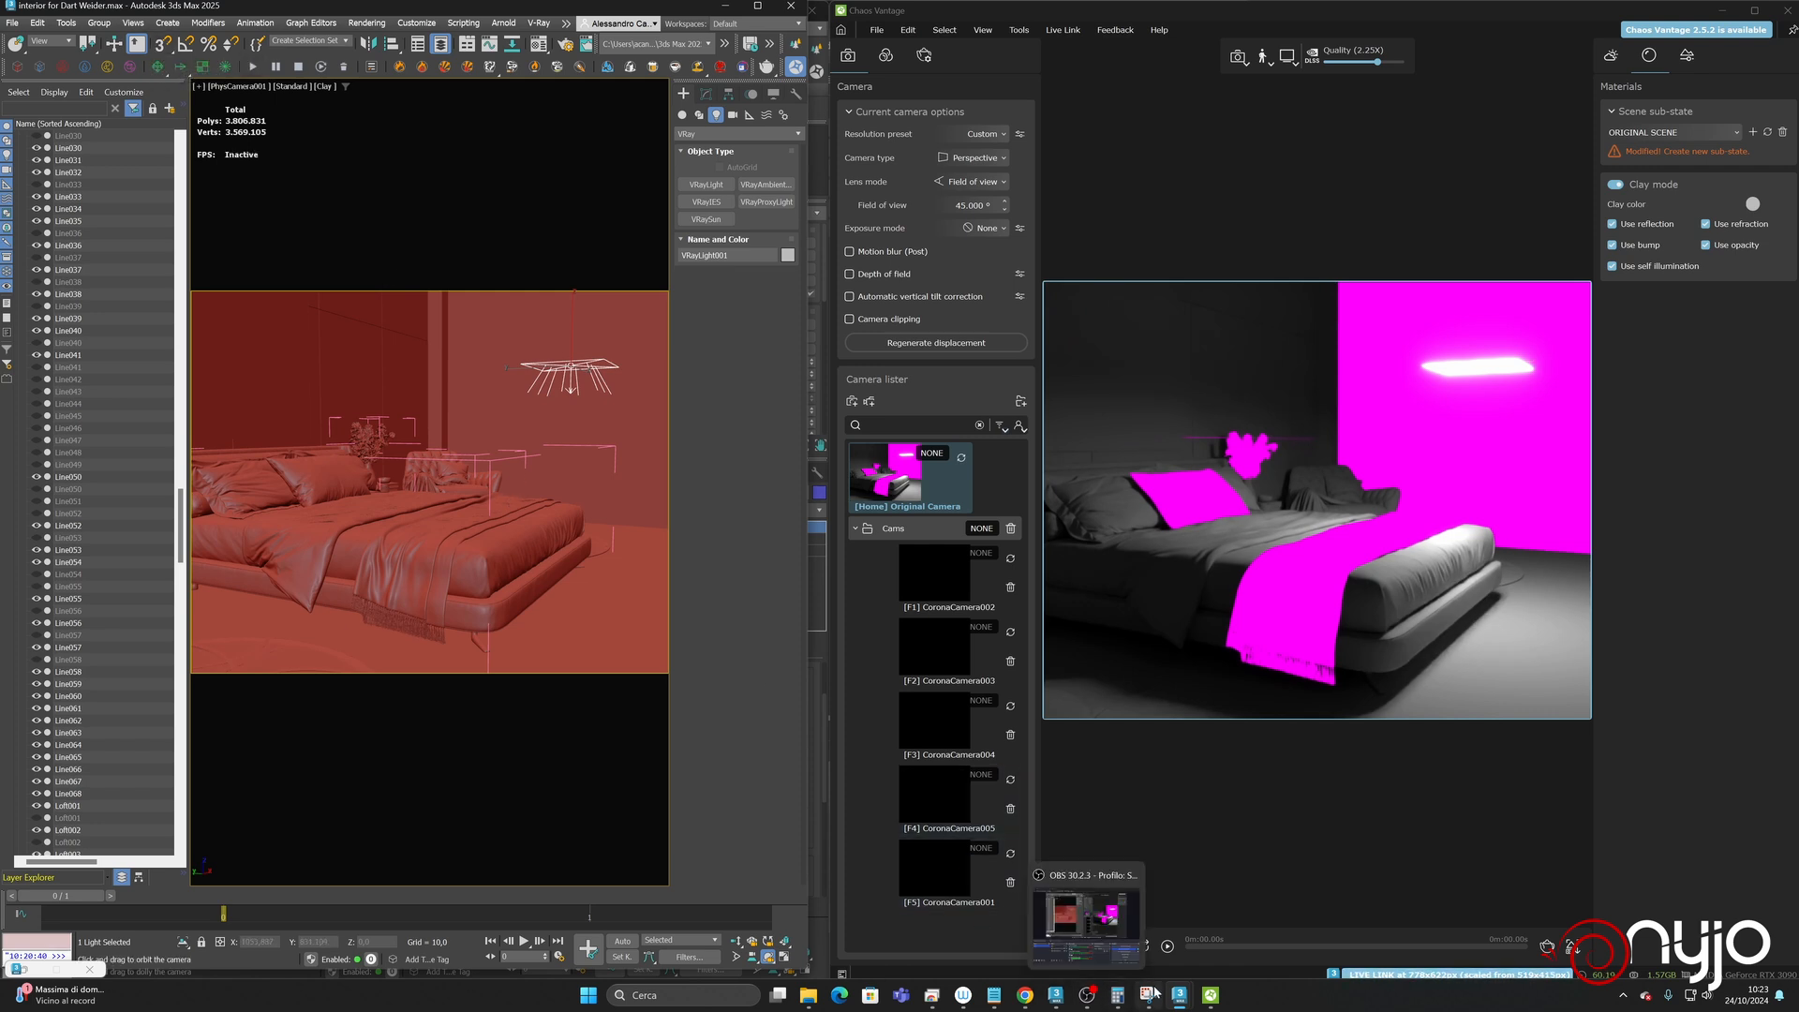
- Check the bedroom's reference images on the Behance page in the browser, and return to 3ds Max and Chaos Vantage
click(1022, 998)
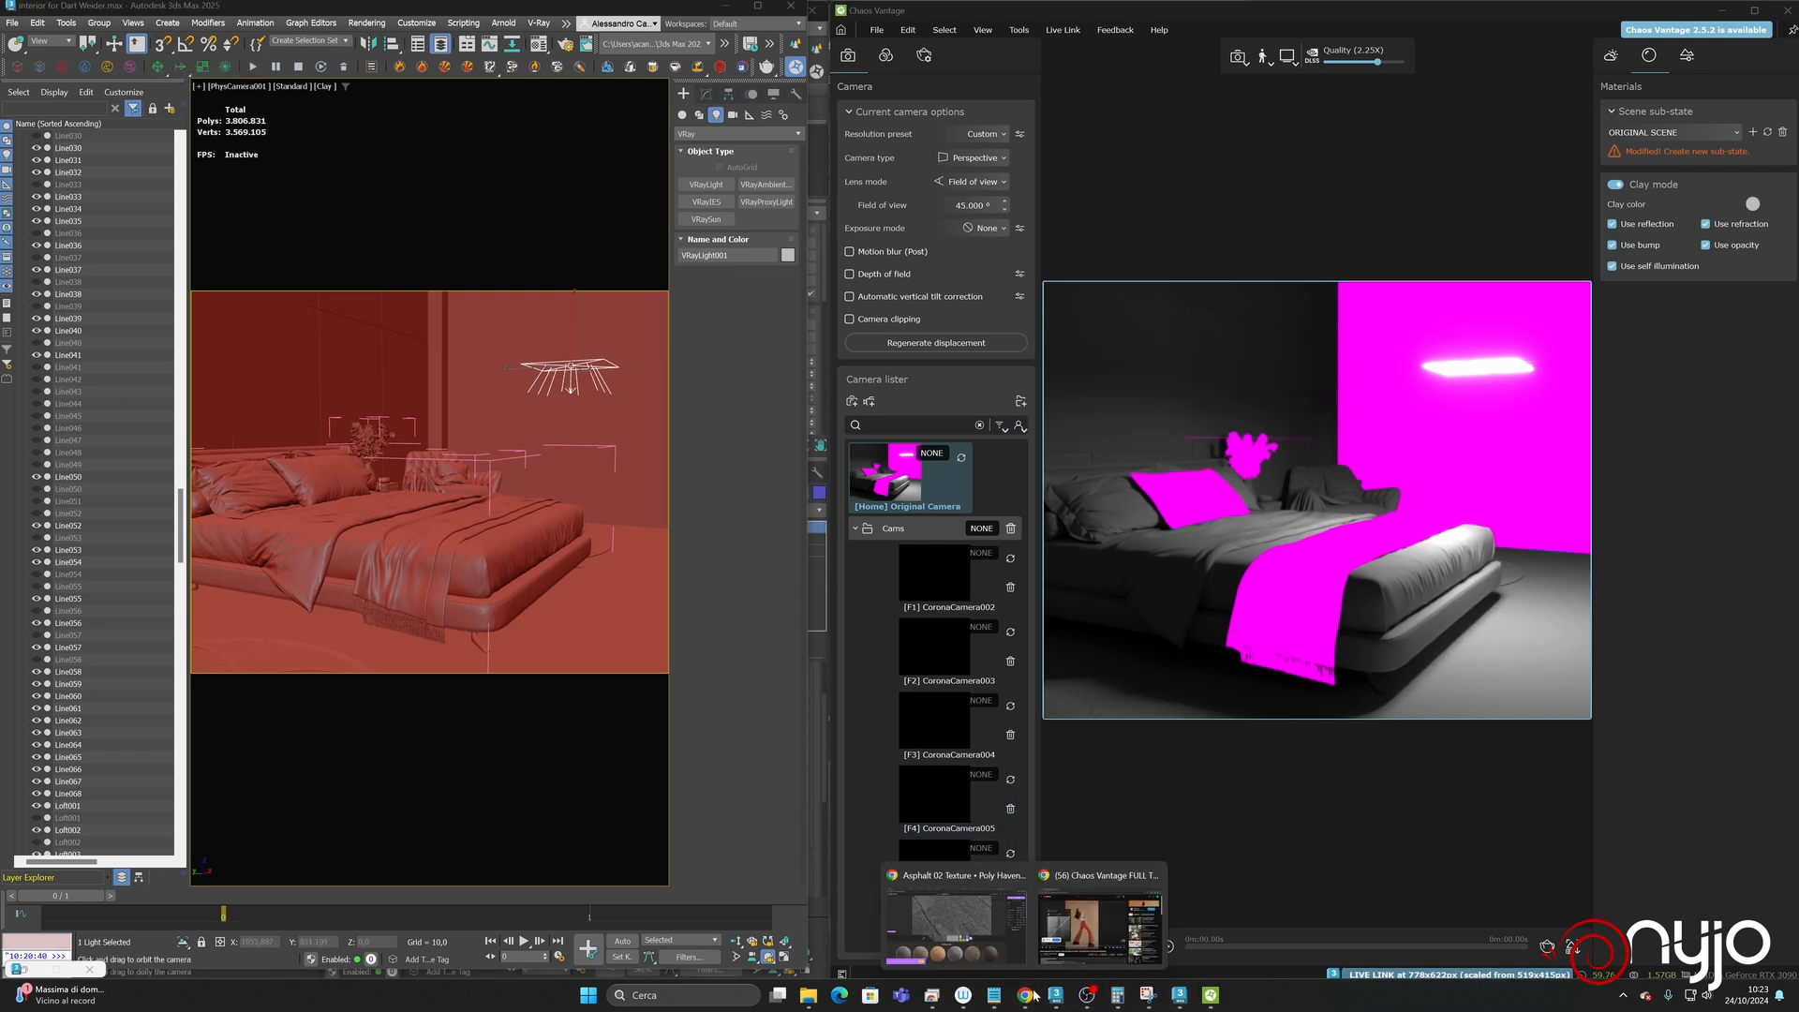
click(1009, 934)
click(1008, 14)
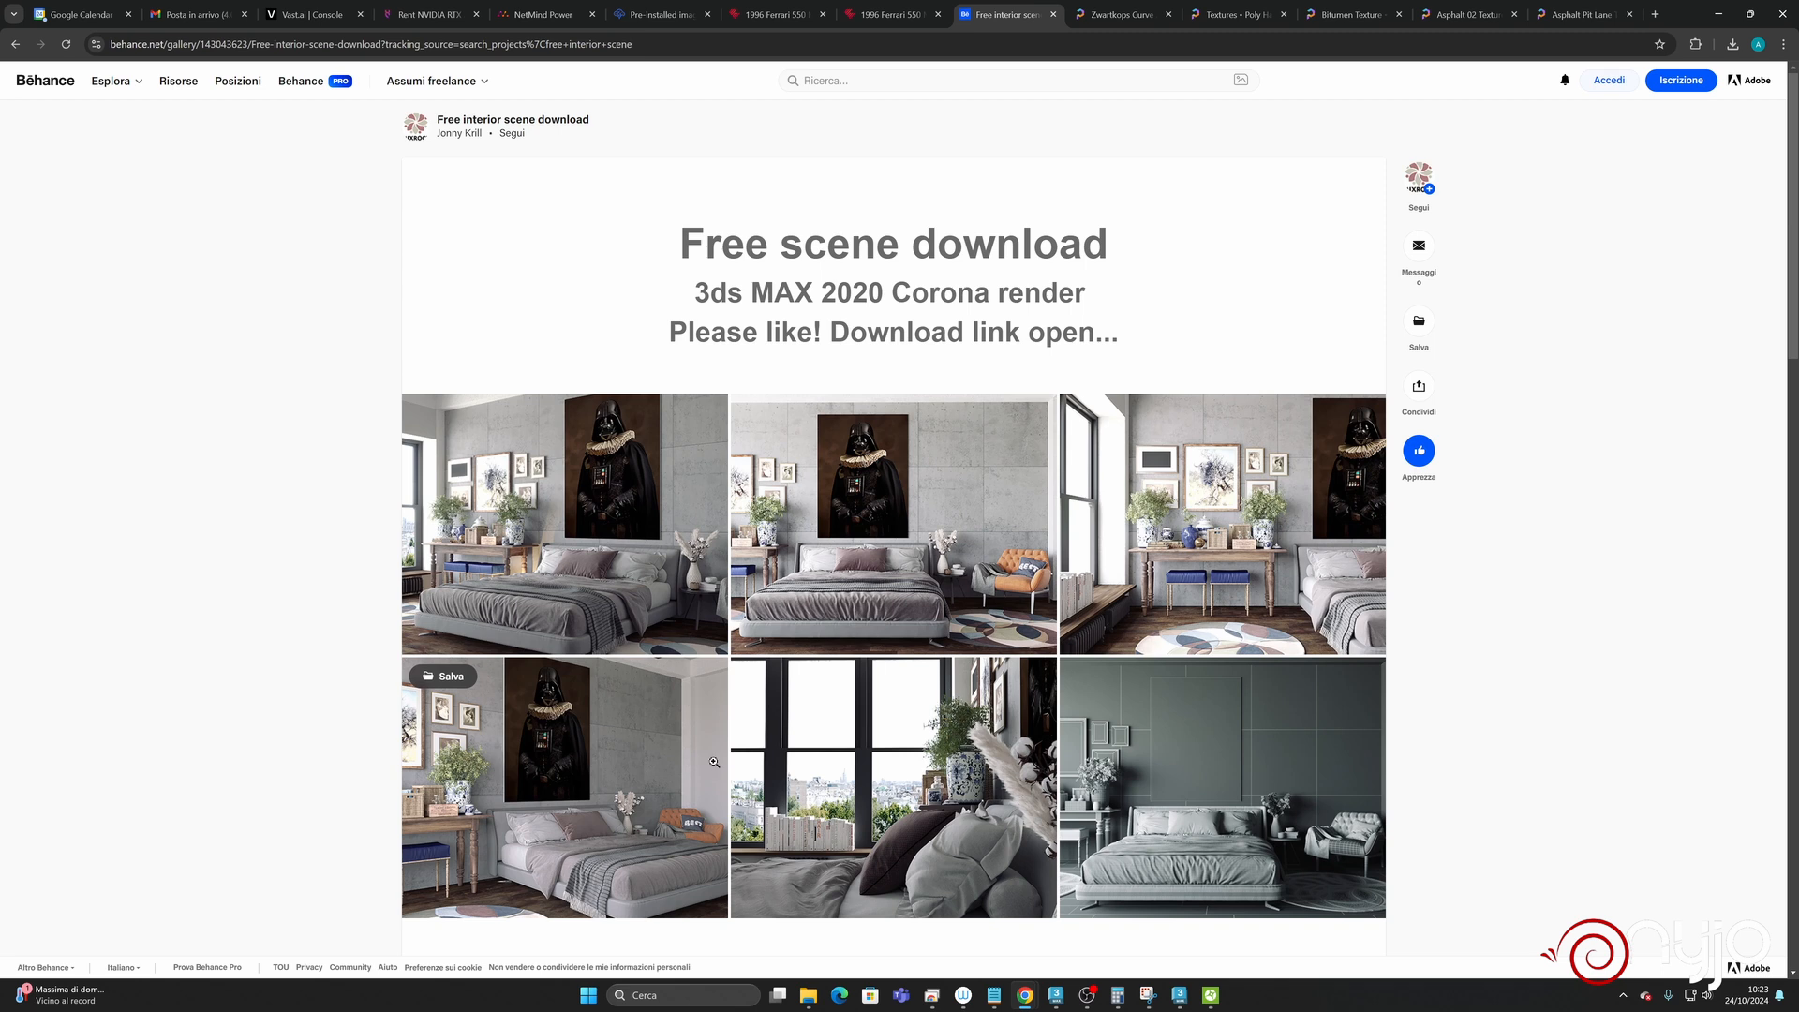
mouse_move(1178, 995)
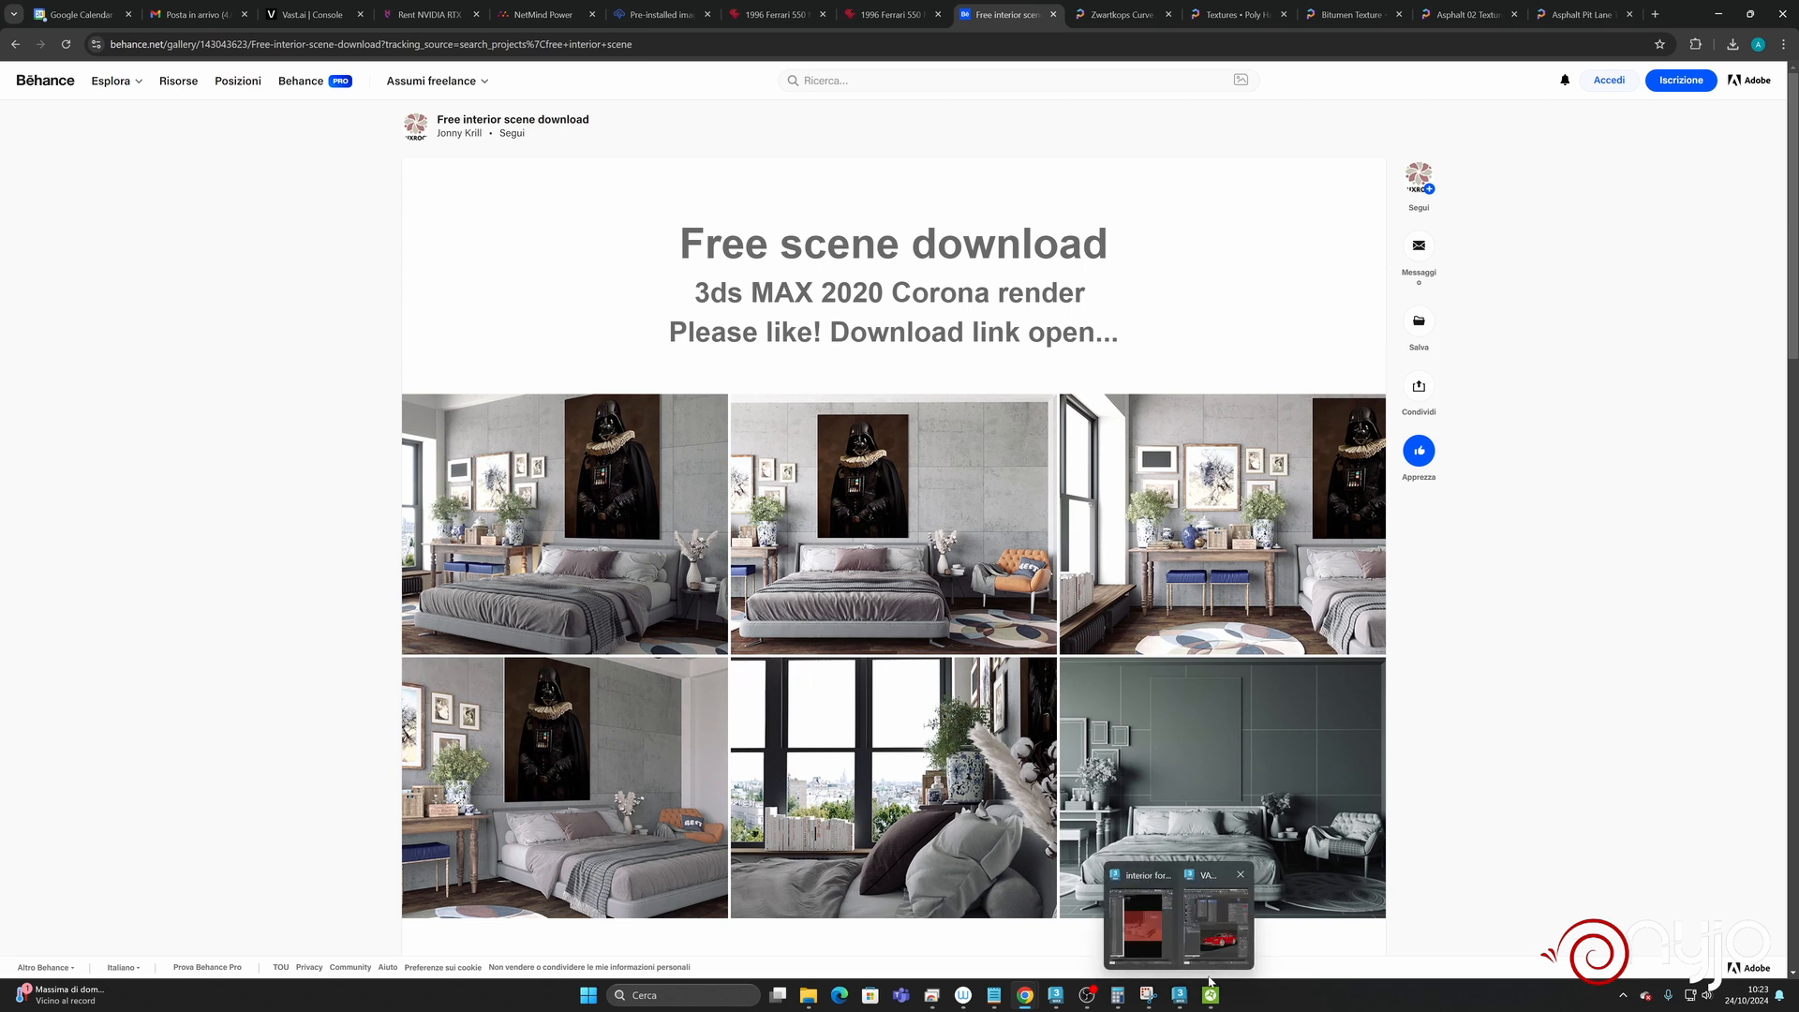
click(1166, 944)
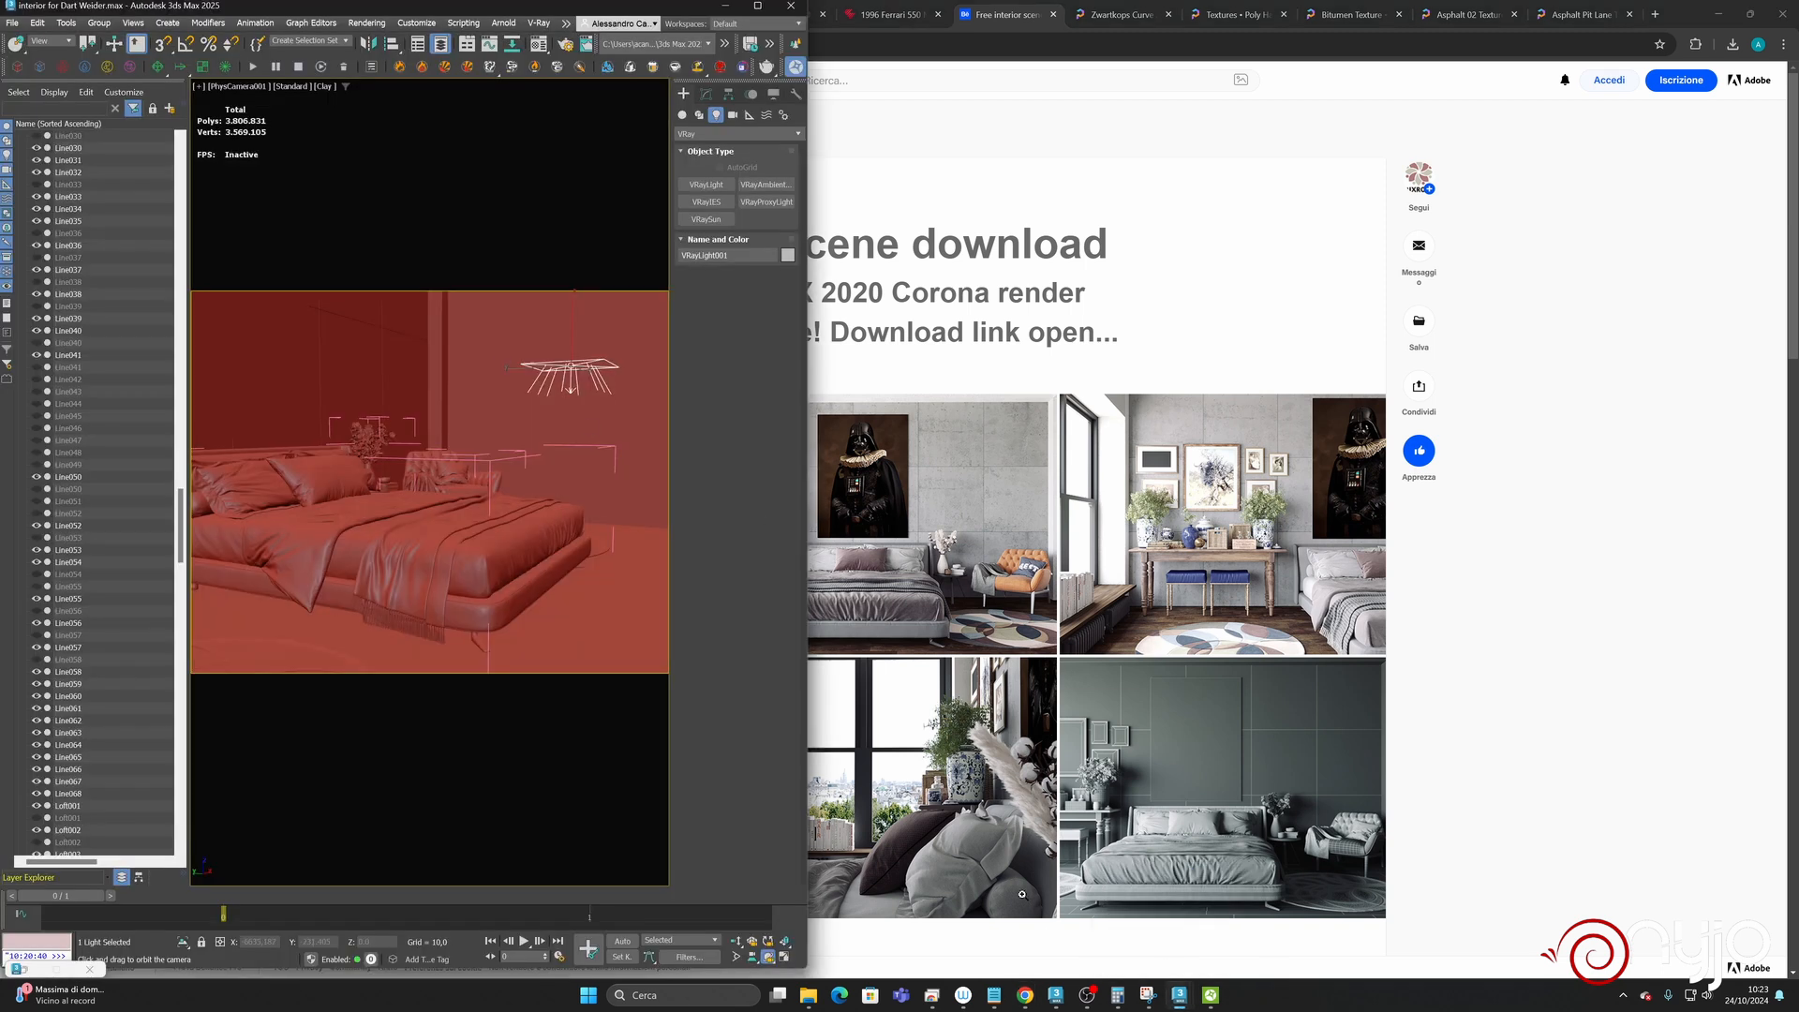
click(1210, 995)
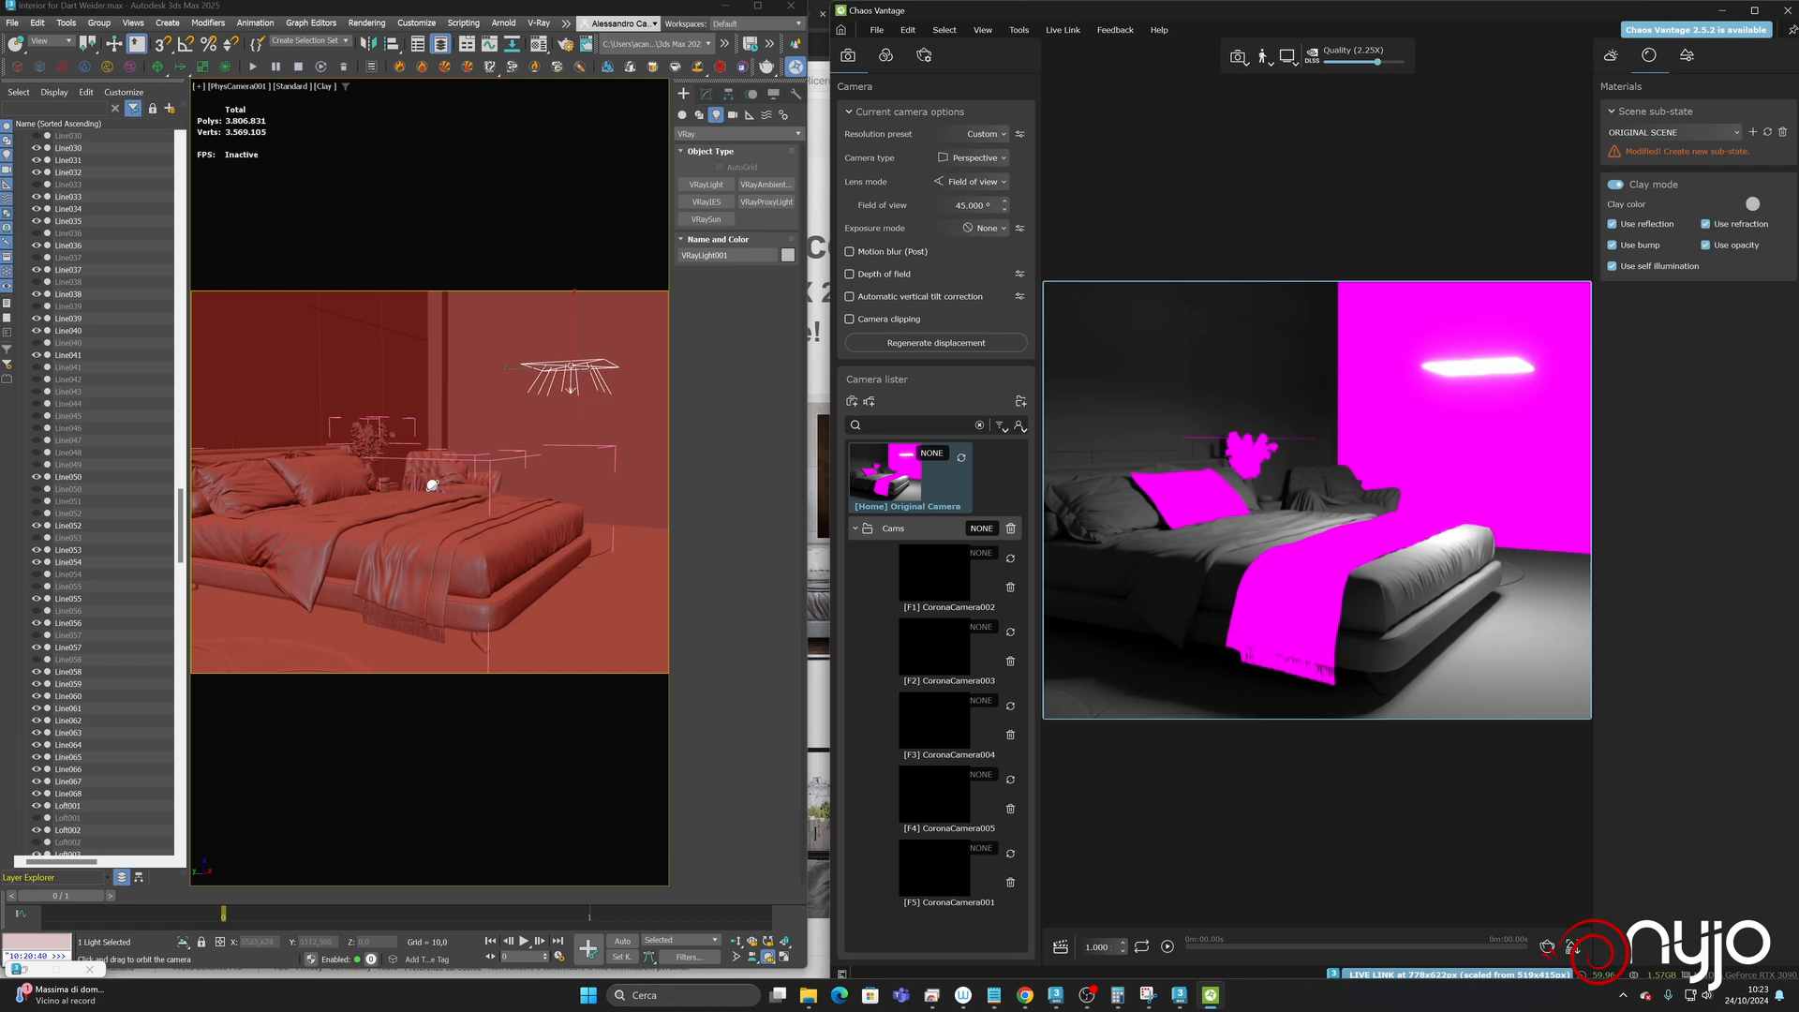
- Orbit the camera back toward the desk side of the bedroom and select the window glass
drag(432, 485, 356, 489)
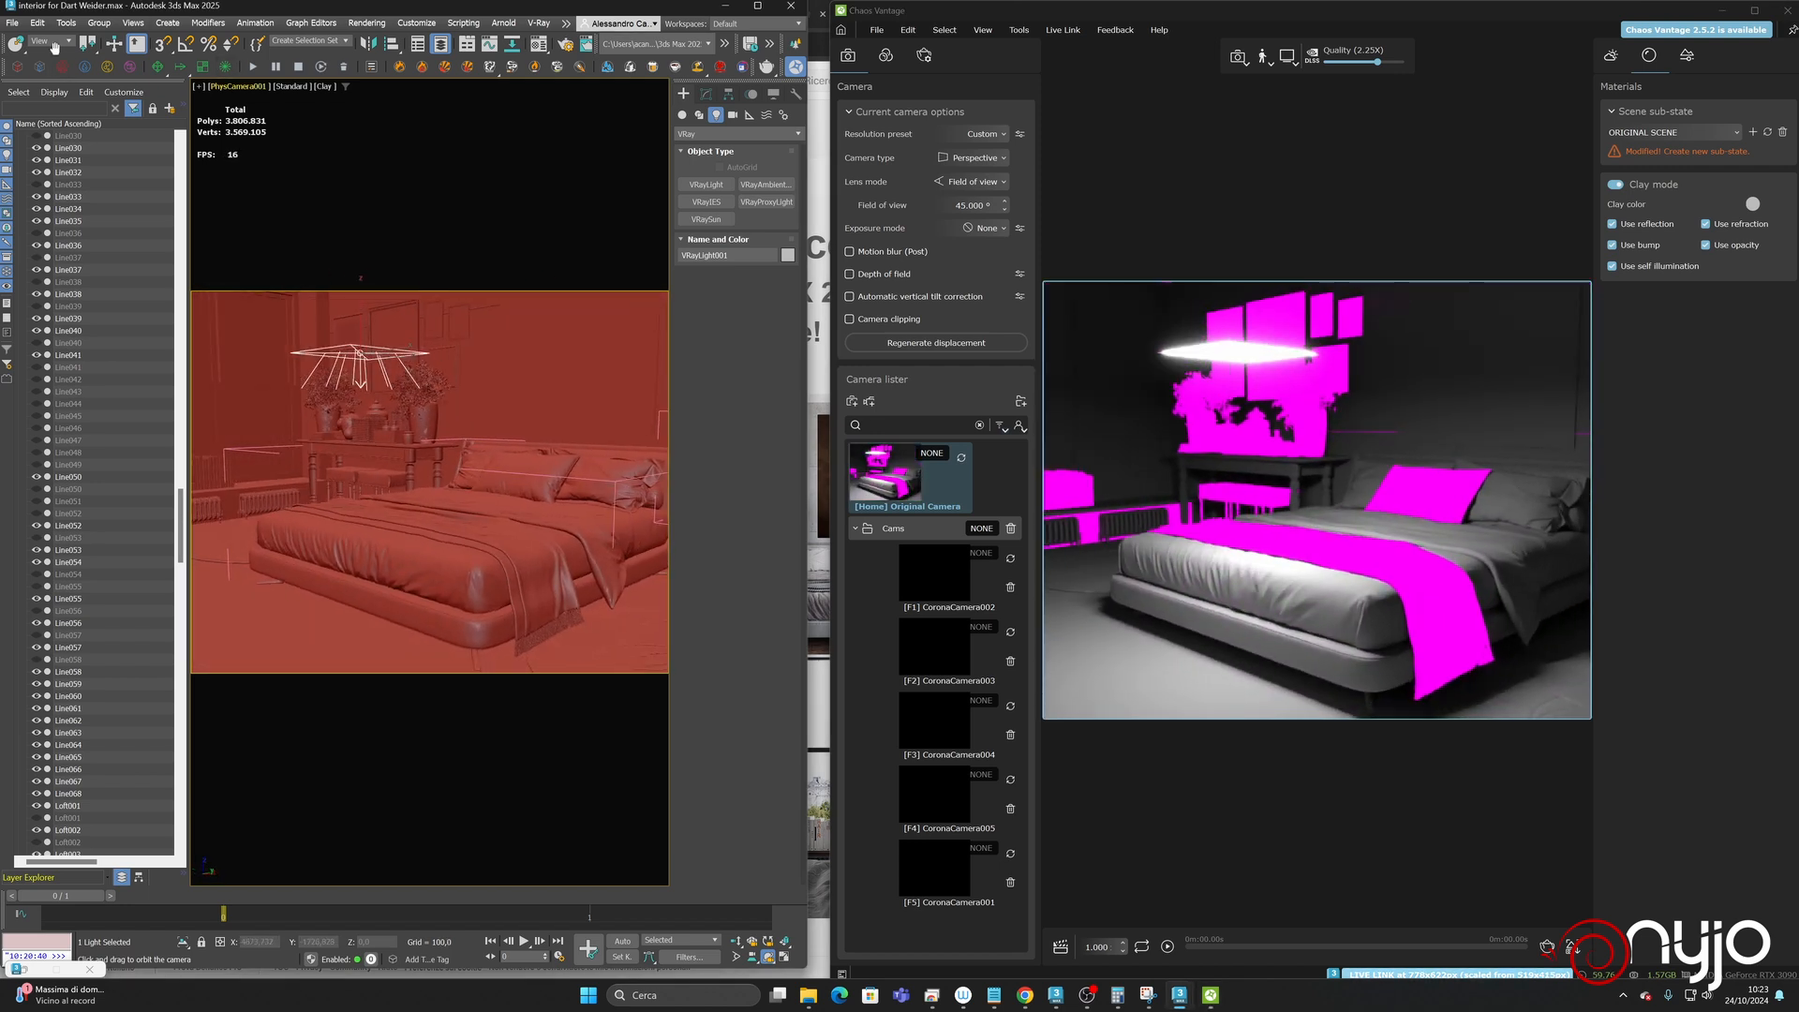
drag(55, 47, 387, 47)
click(188, 43)
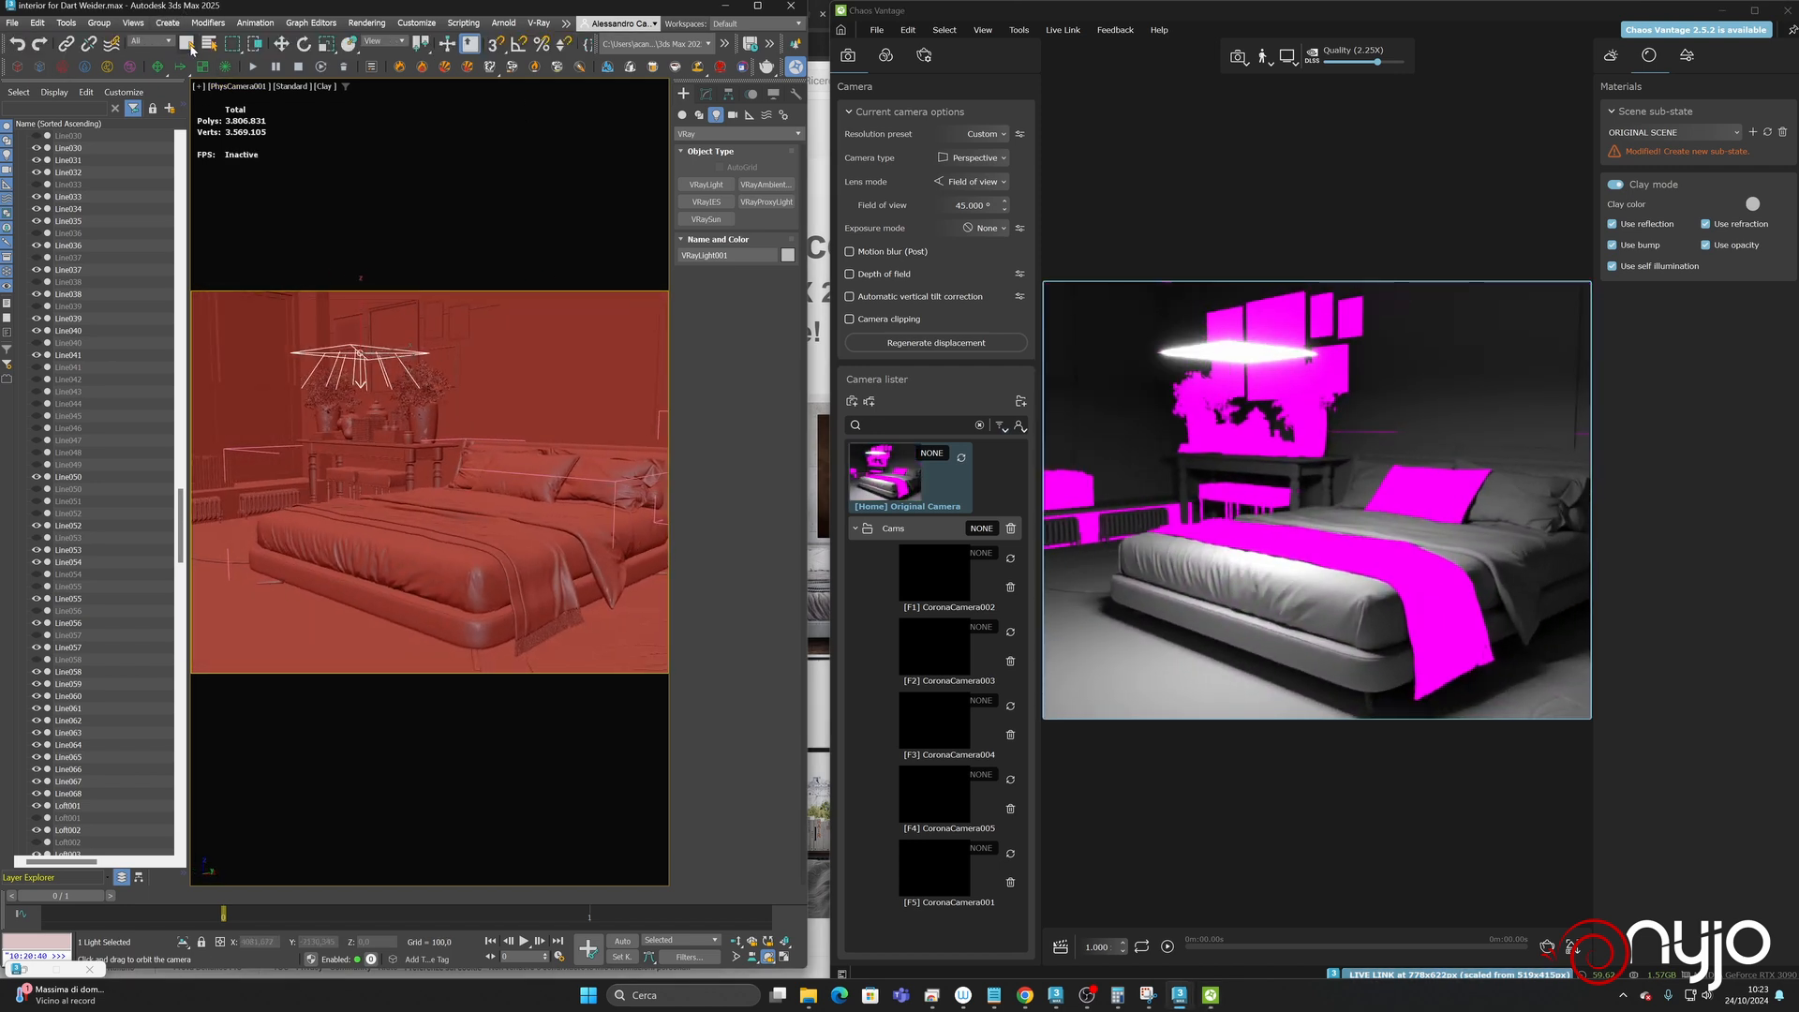
click(250, 328)
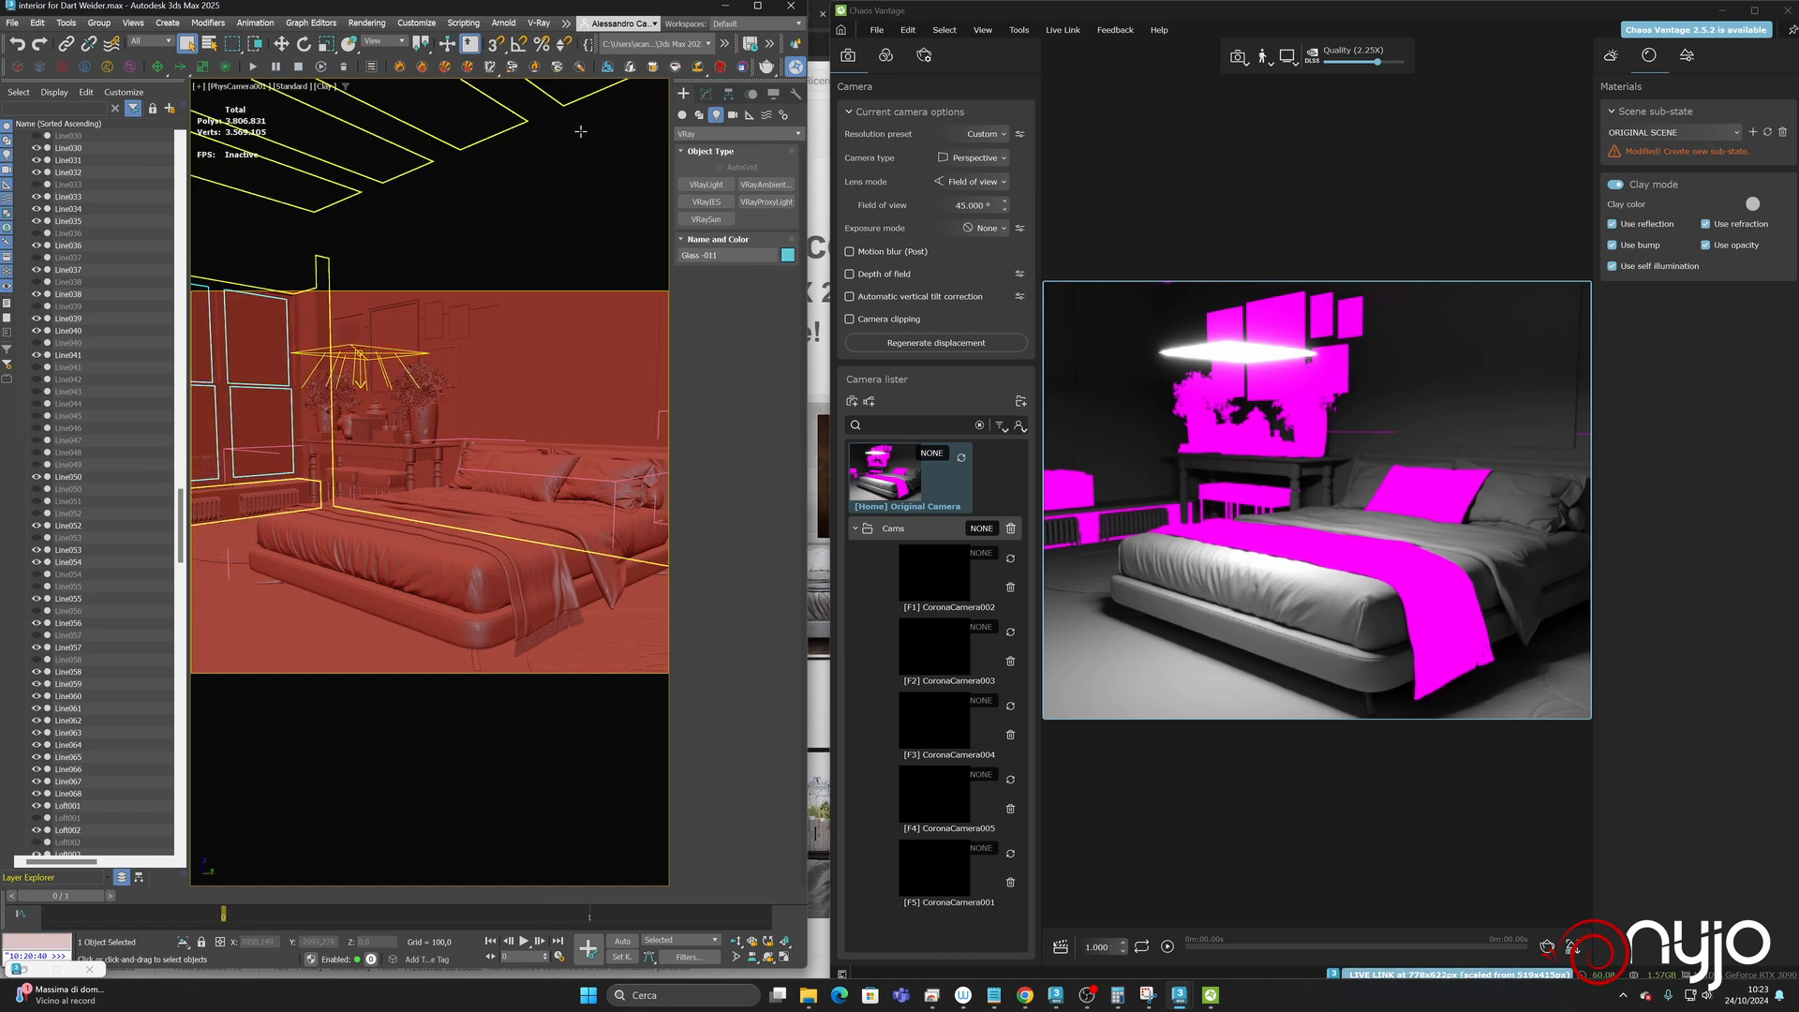
- Sample the window glass's missing material into the third Material Editor slot and replace it with a VRayMtl using the Glass preset
drag(393, 49, 106, 49)
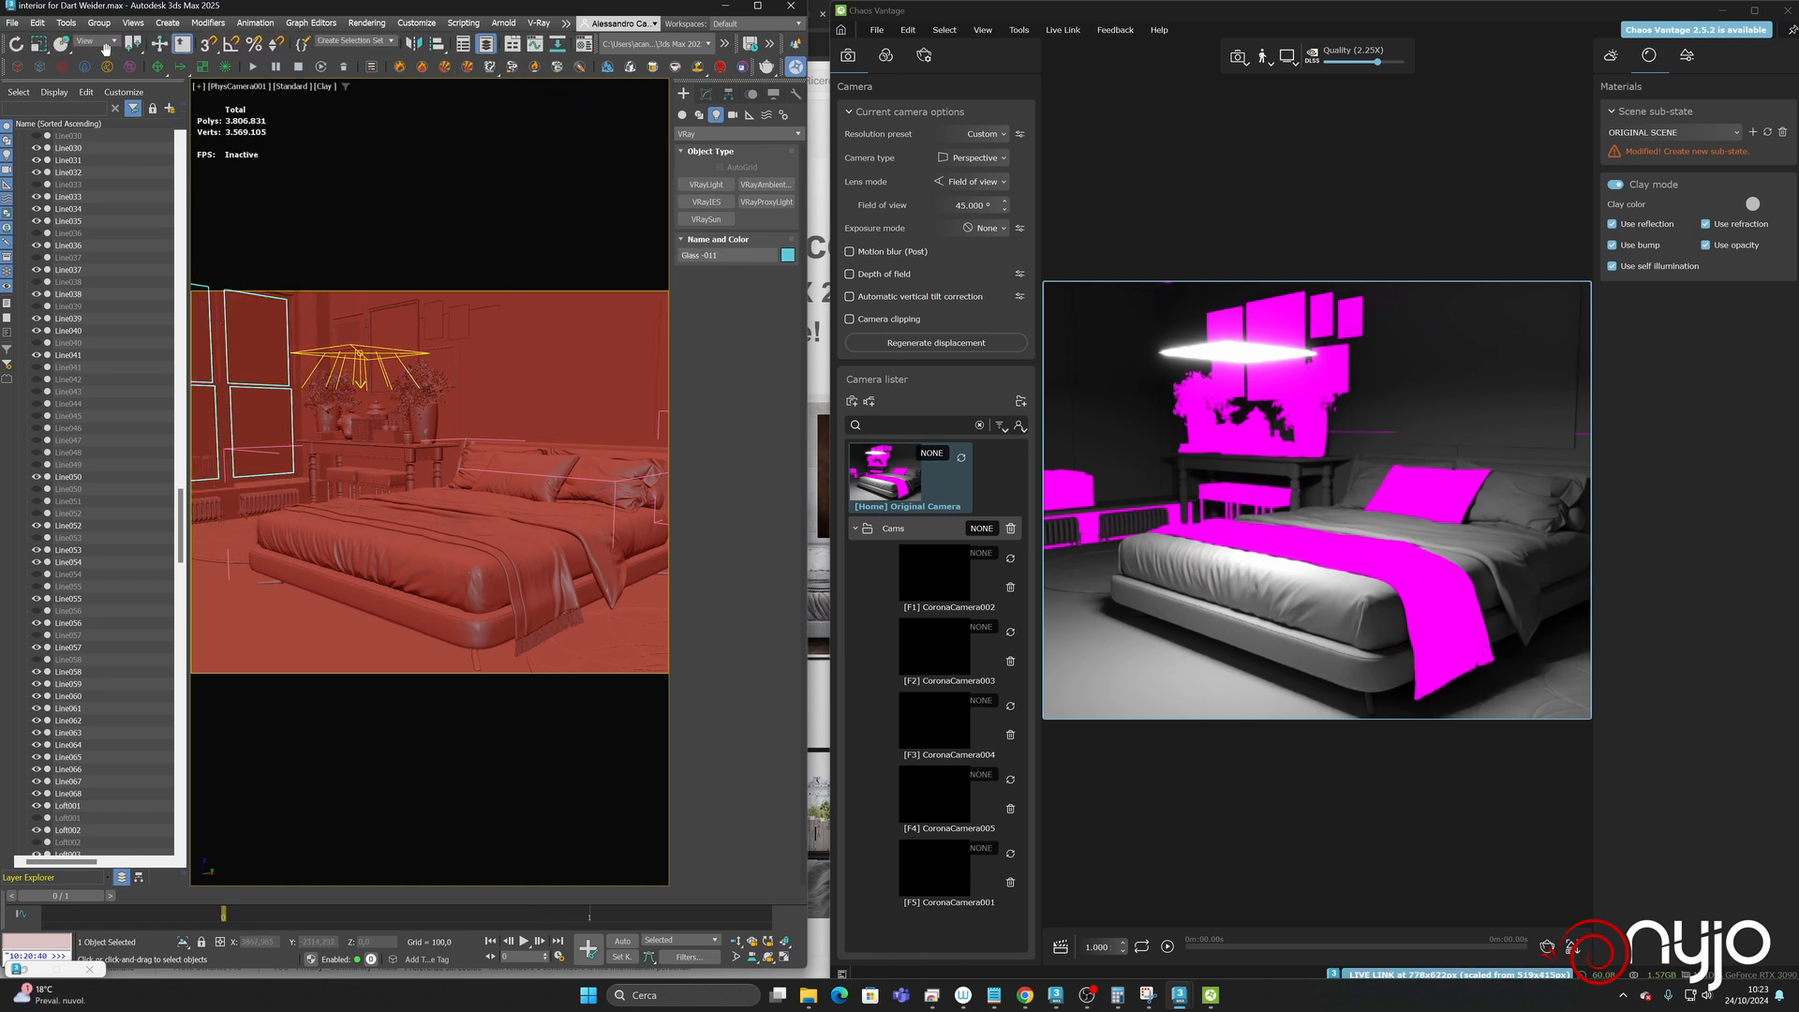
click(583, 44)
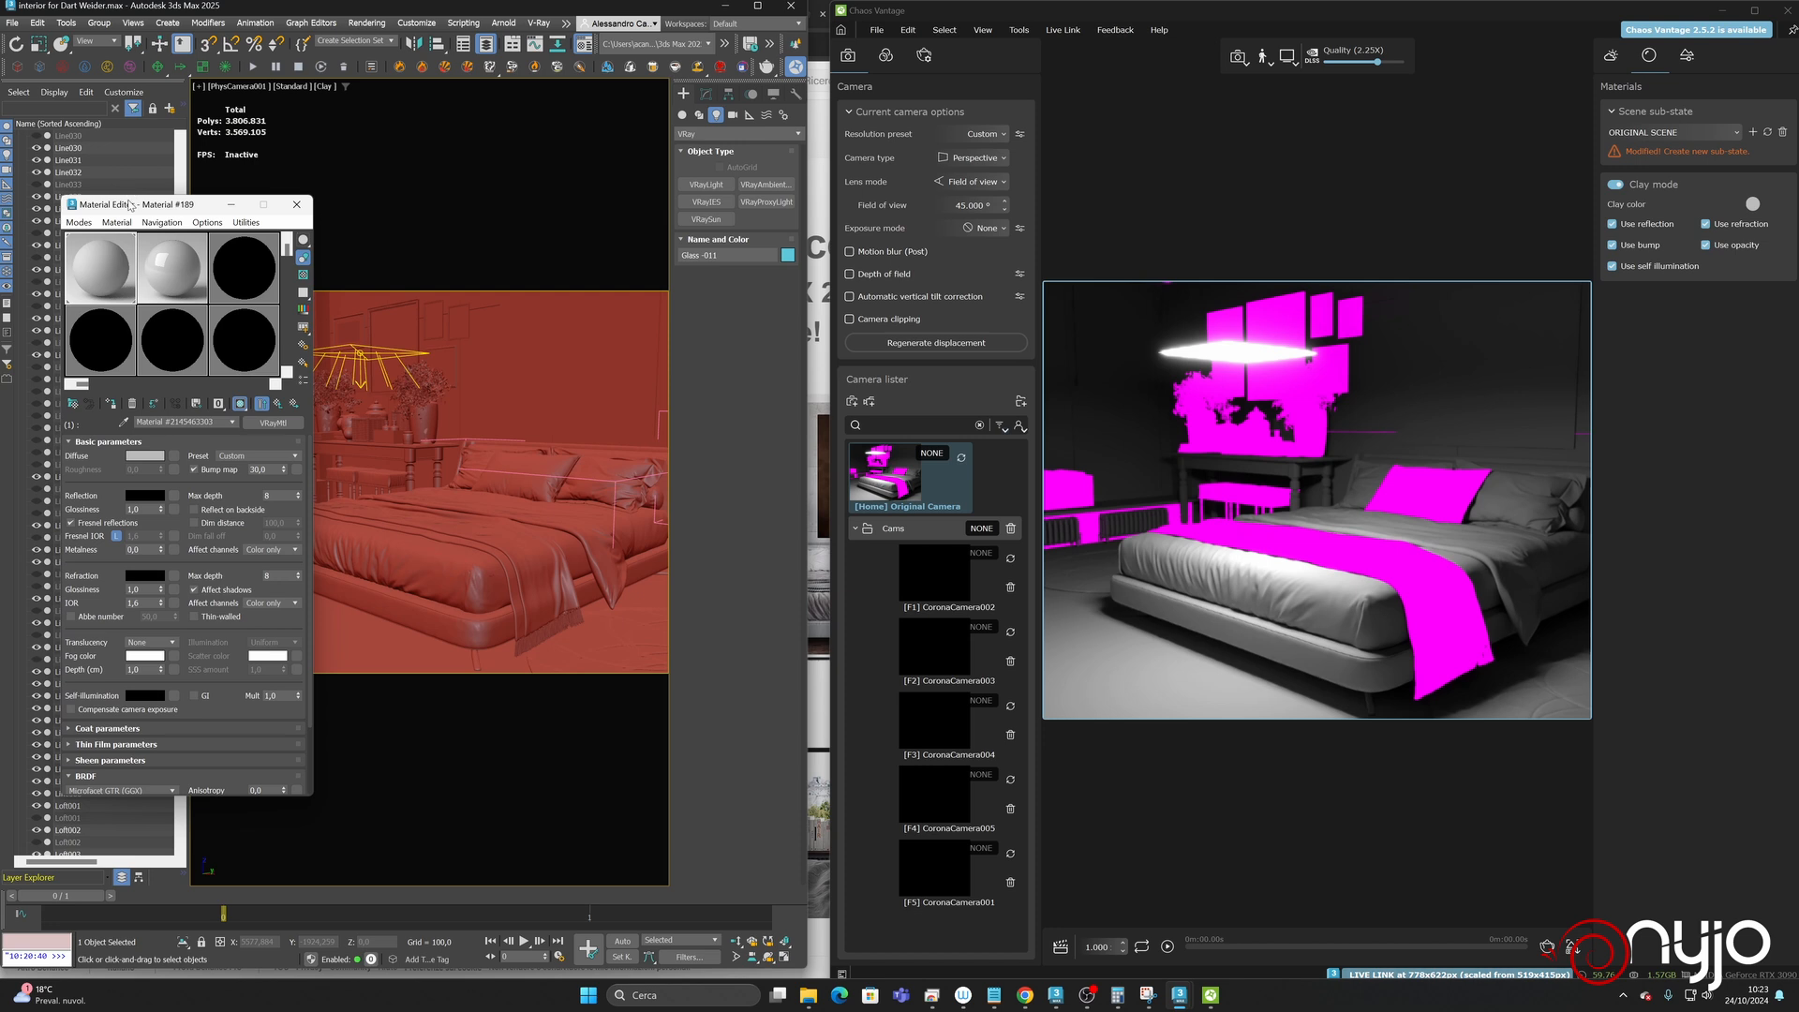
drag(130, 204, 467, 138)
click(584, 209)
click(460, 356)
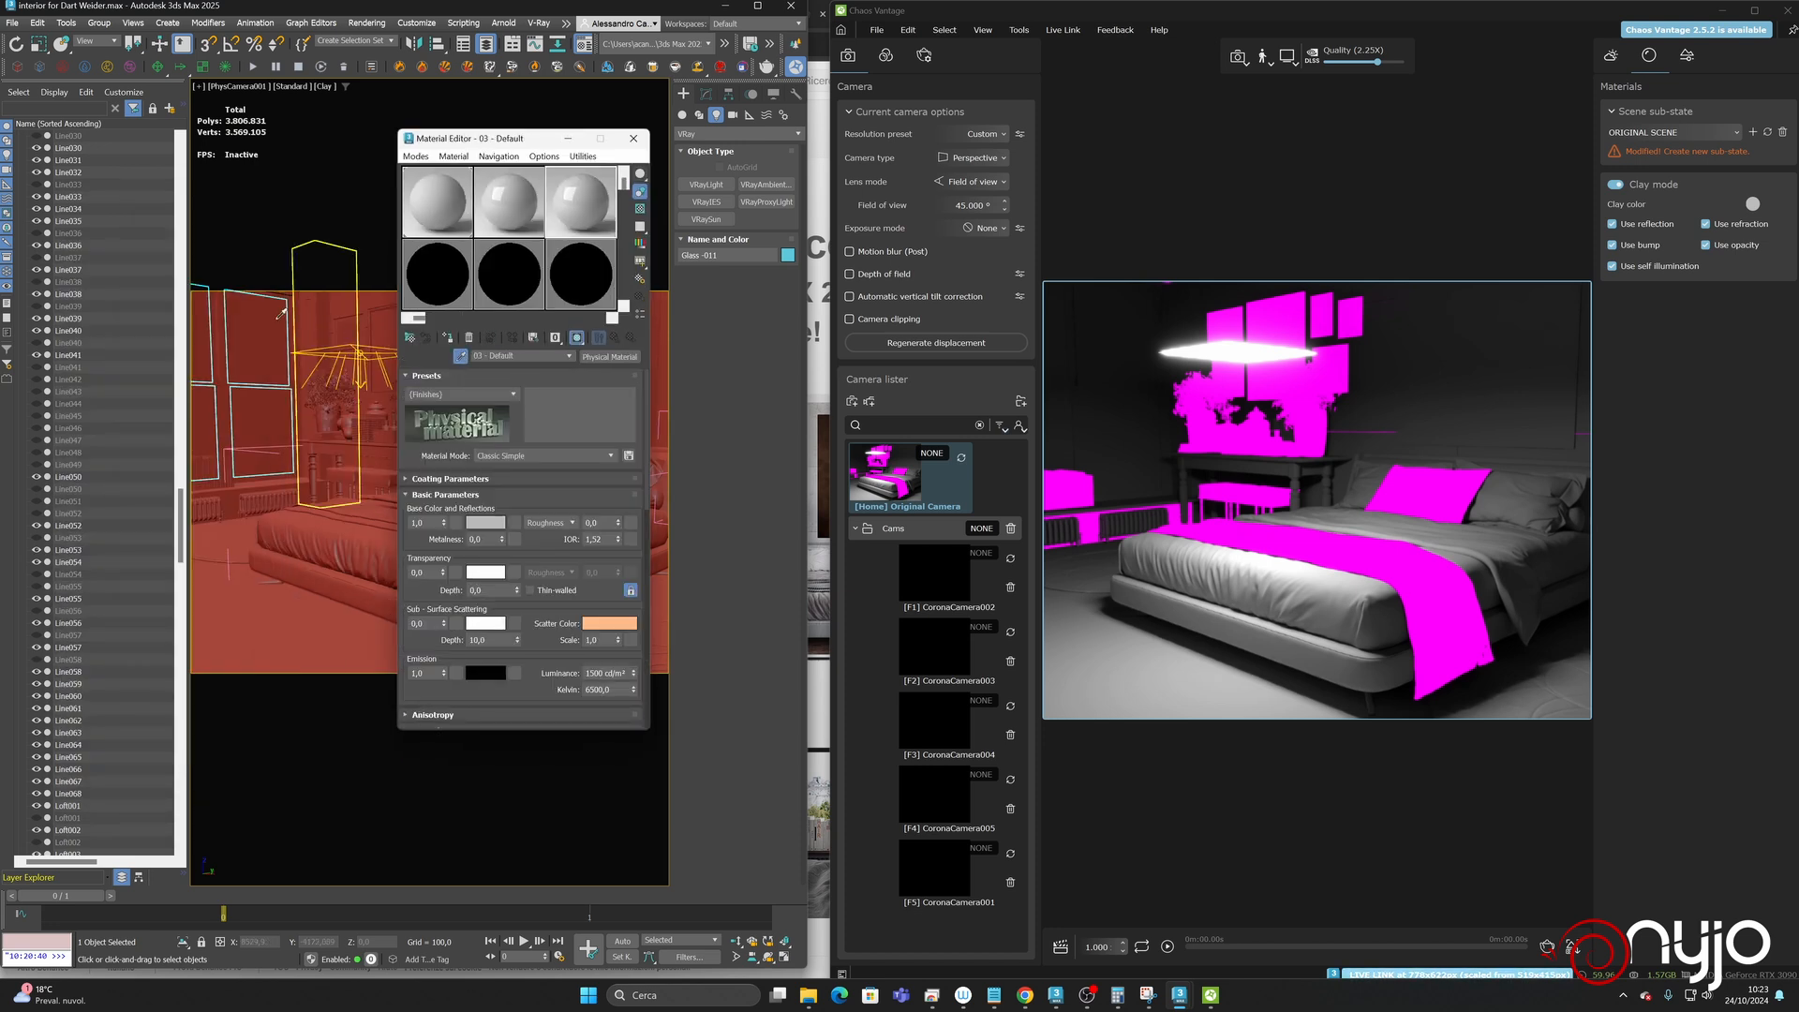
click(249, 320)
click(610, 357)
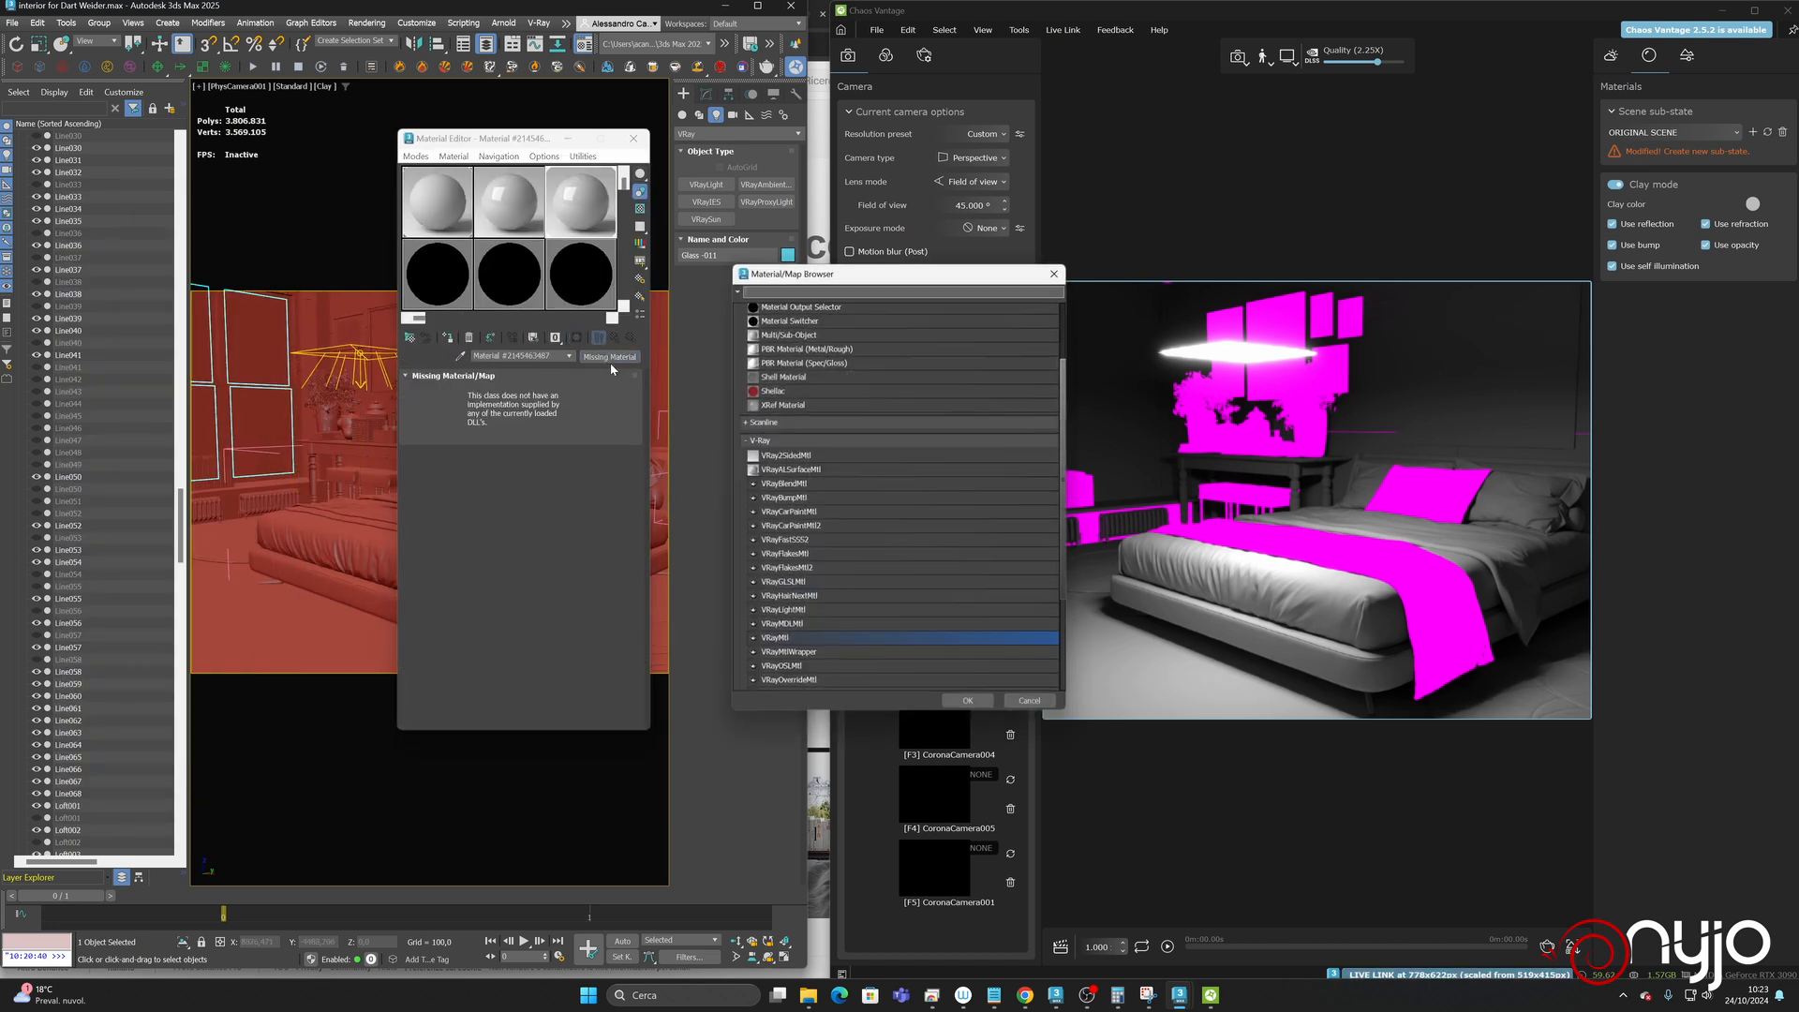
double_click(778, 638)
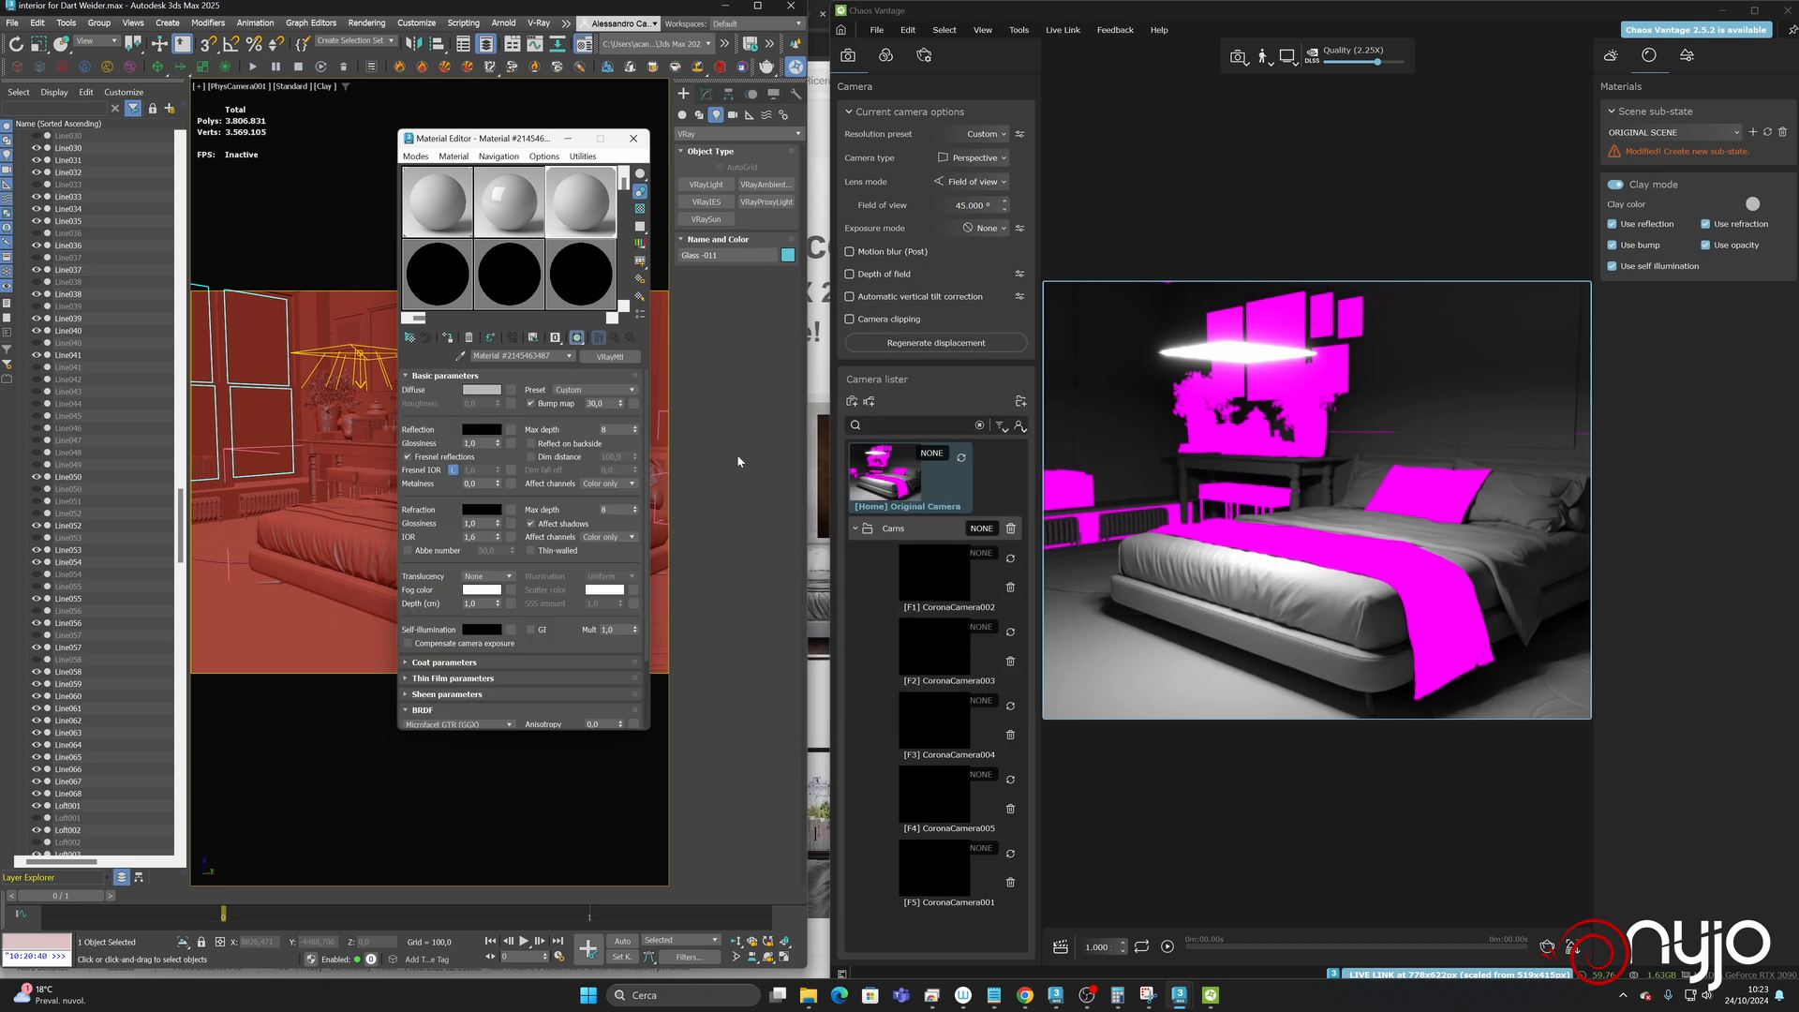
click(585, 390)
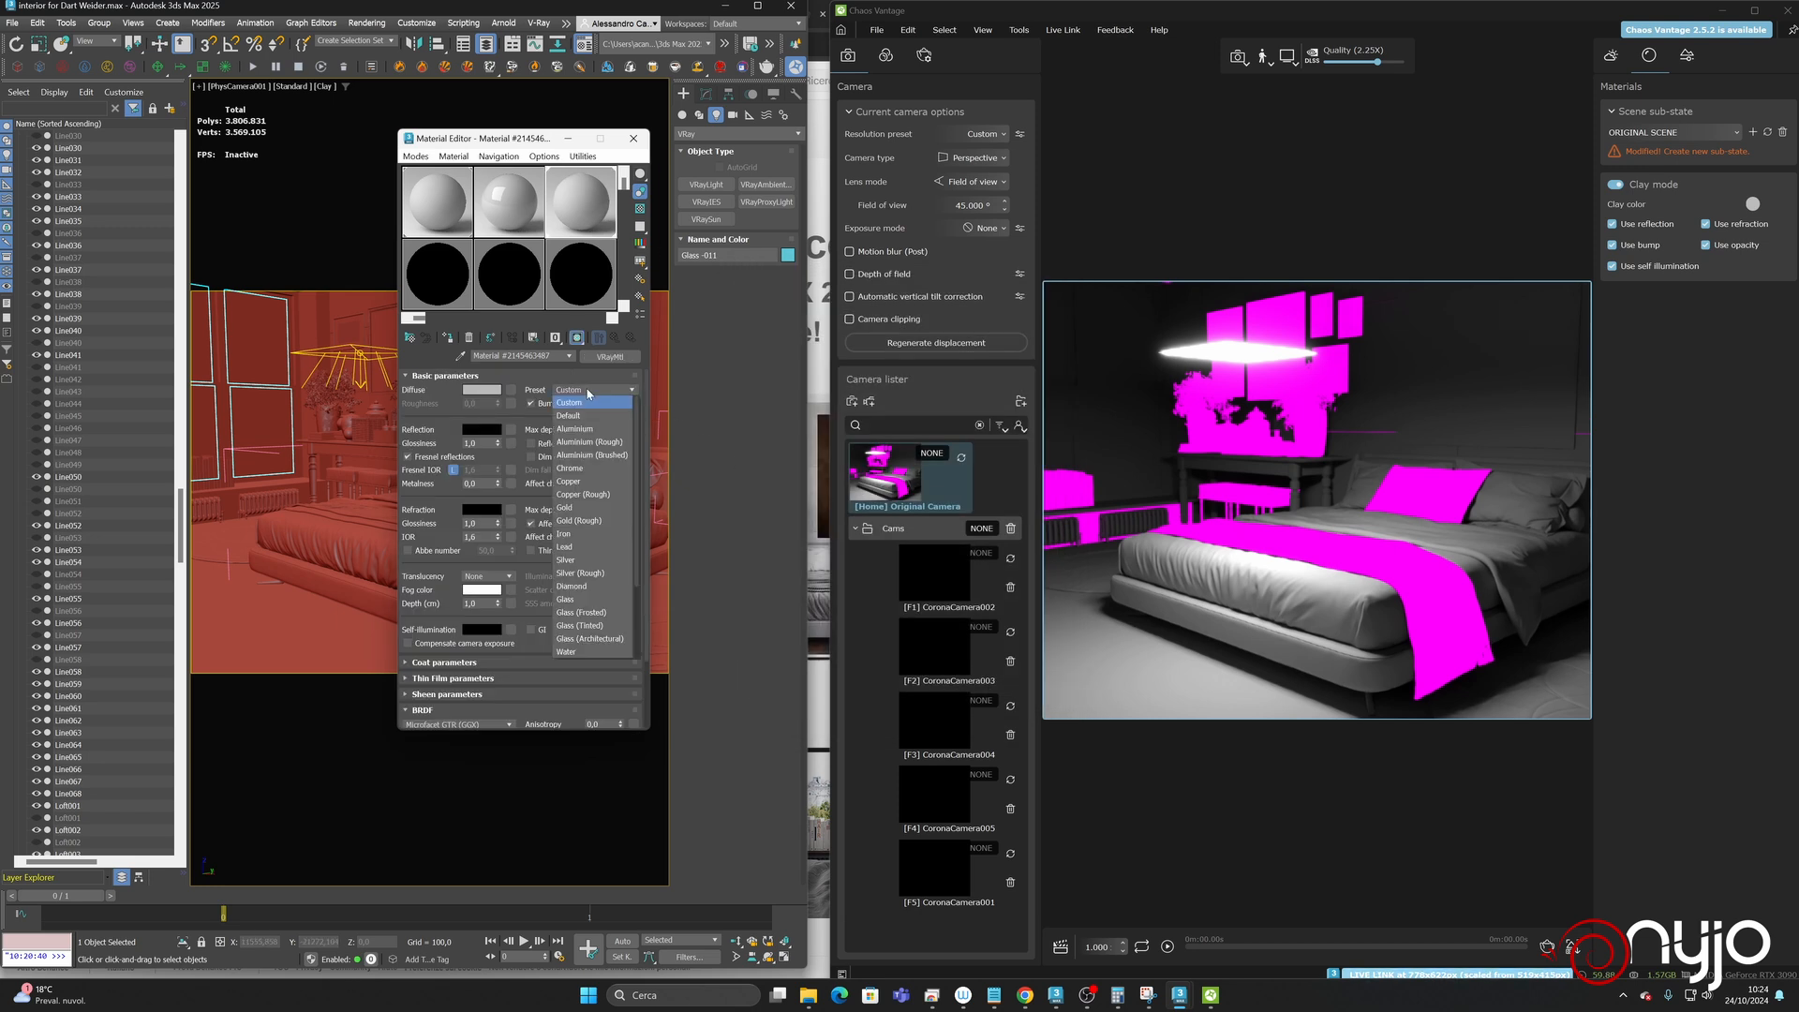
click(587, 600)
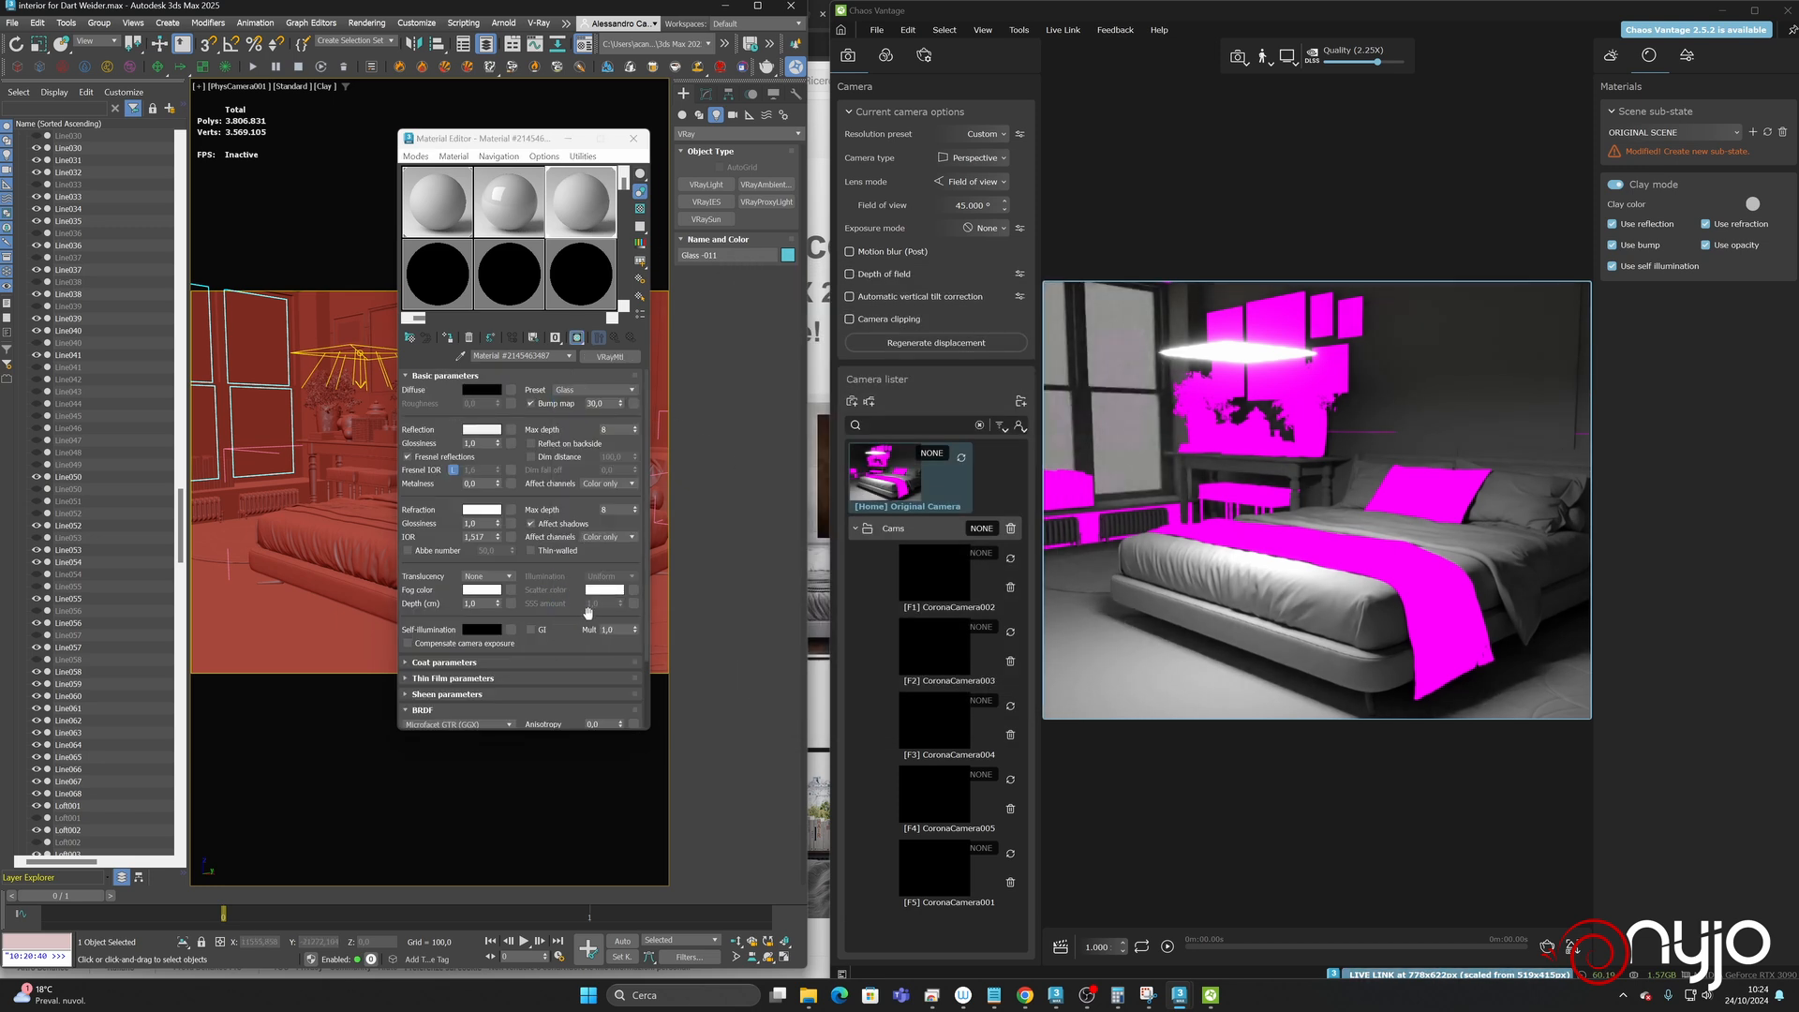
- Make the window glass material thin-walled and close the Material Editor
click(531, 551)
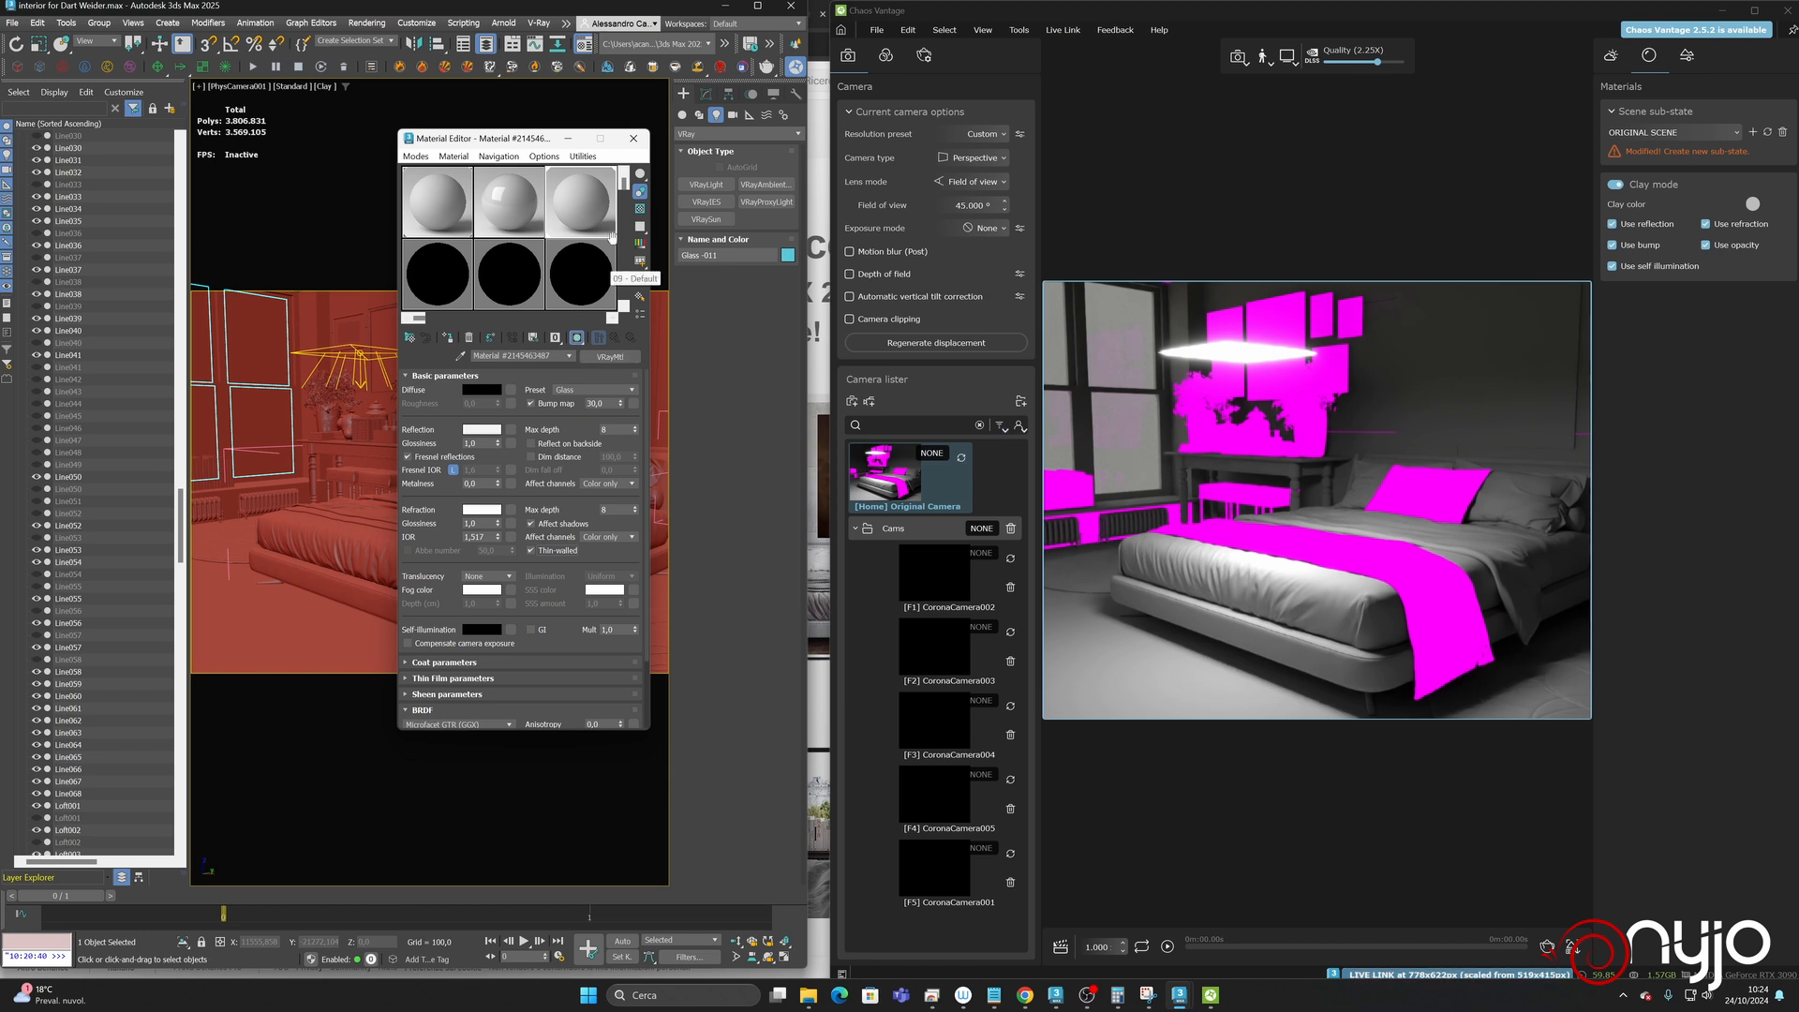
click(633, 138)
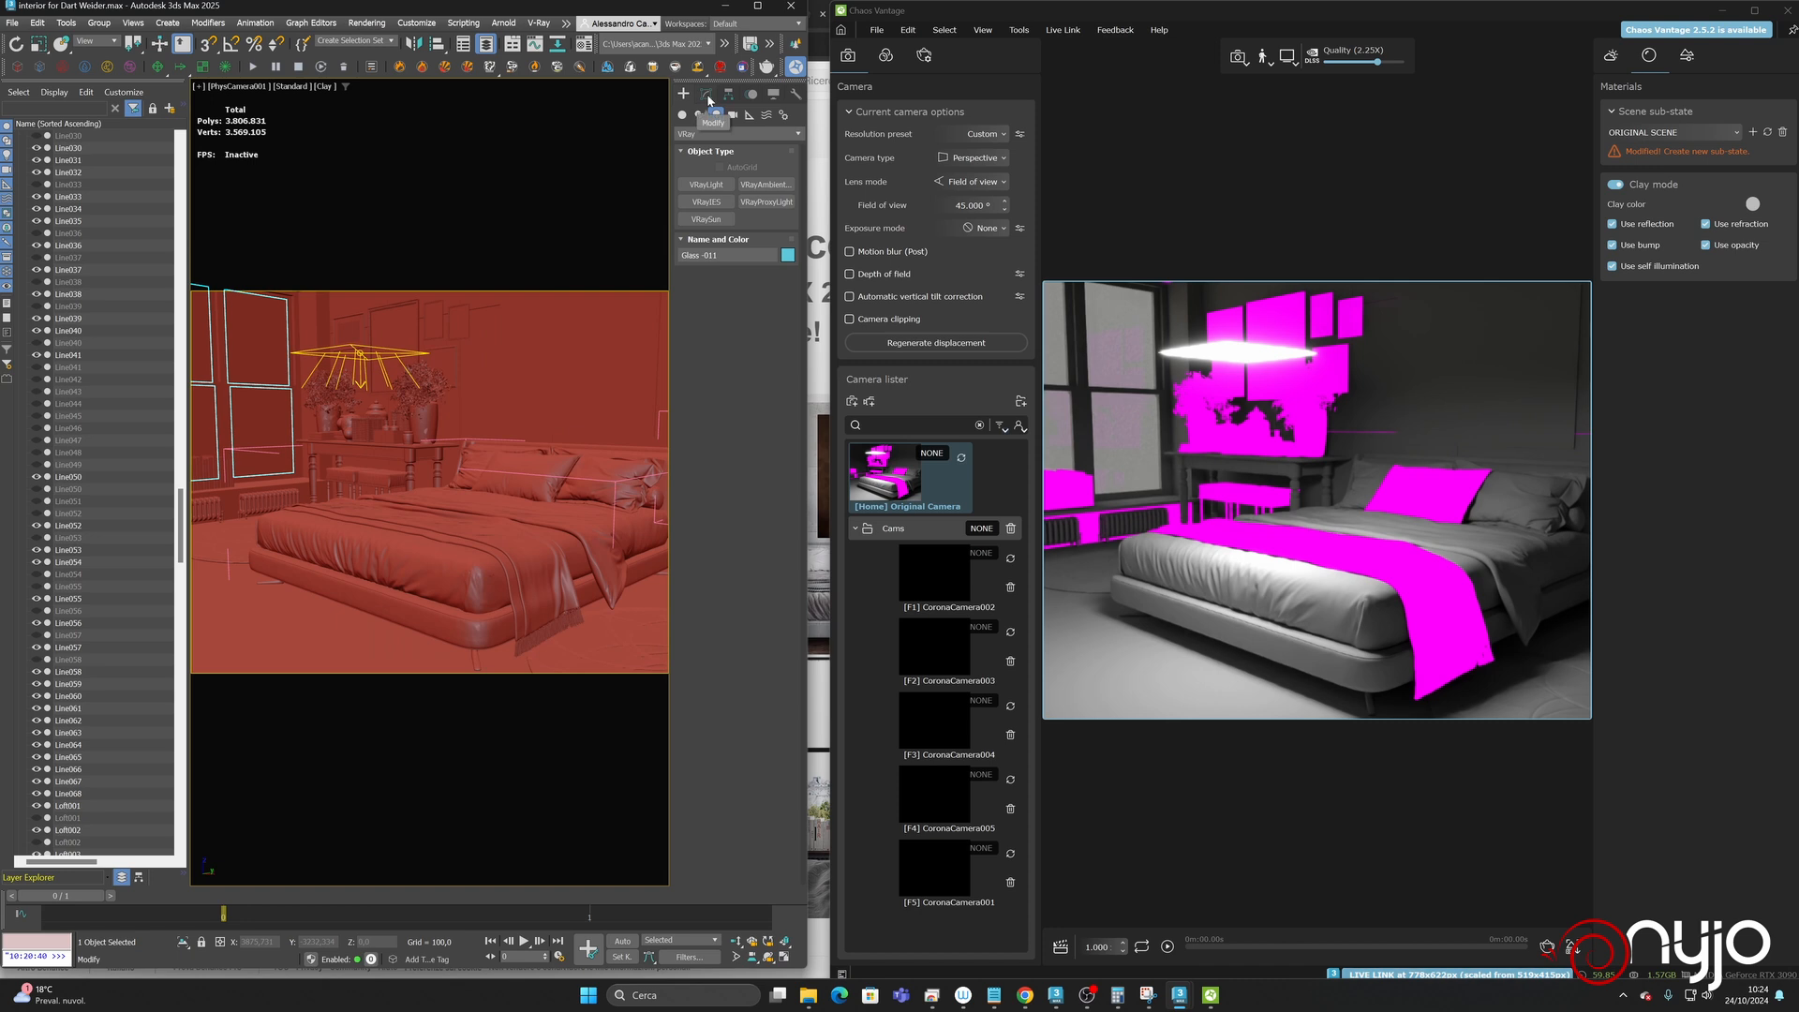
- Delete the VRayLight hanging above the desk side of the bedroom
click(496, 379)
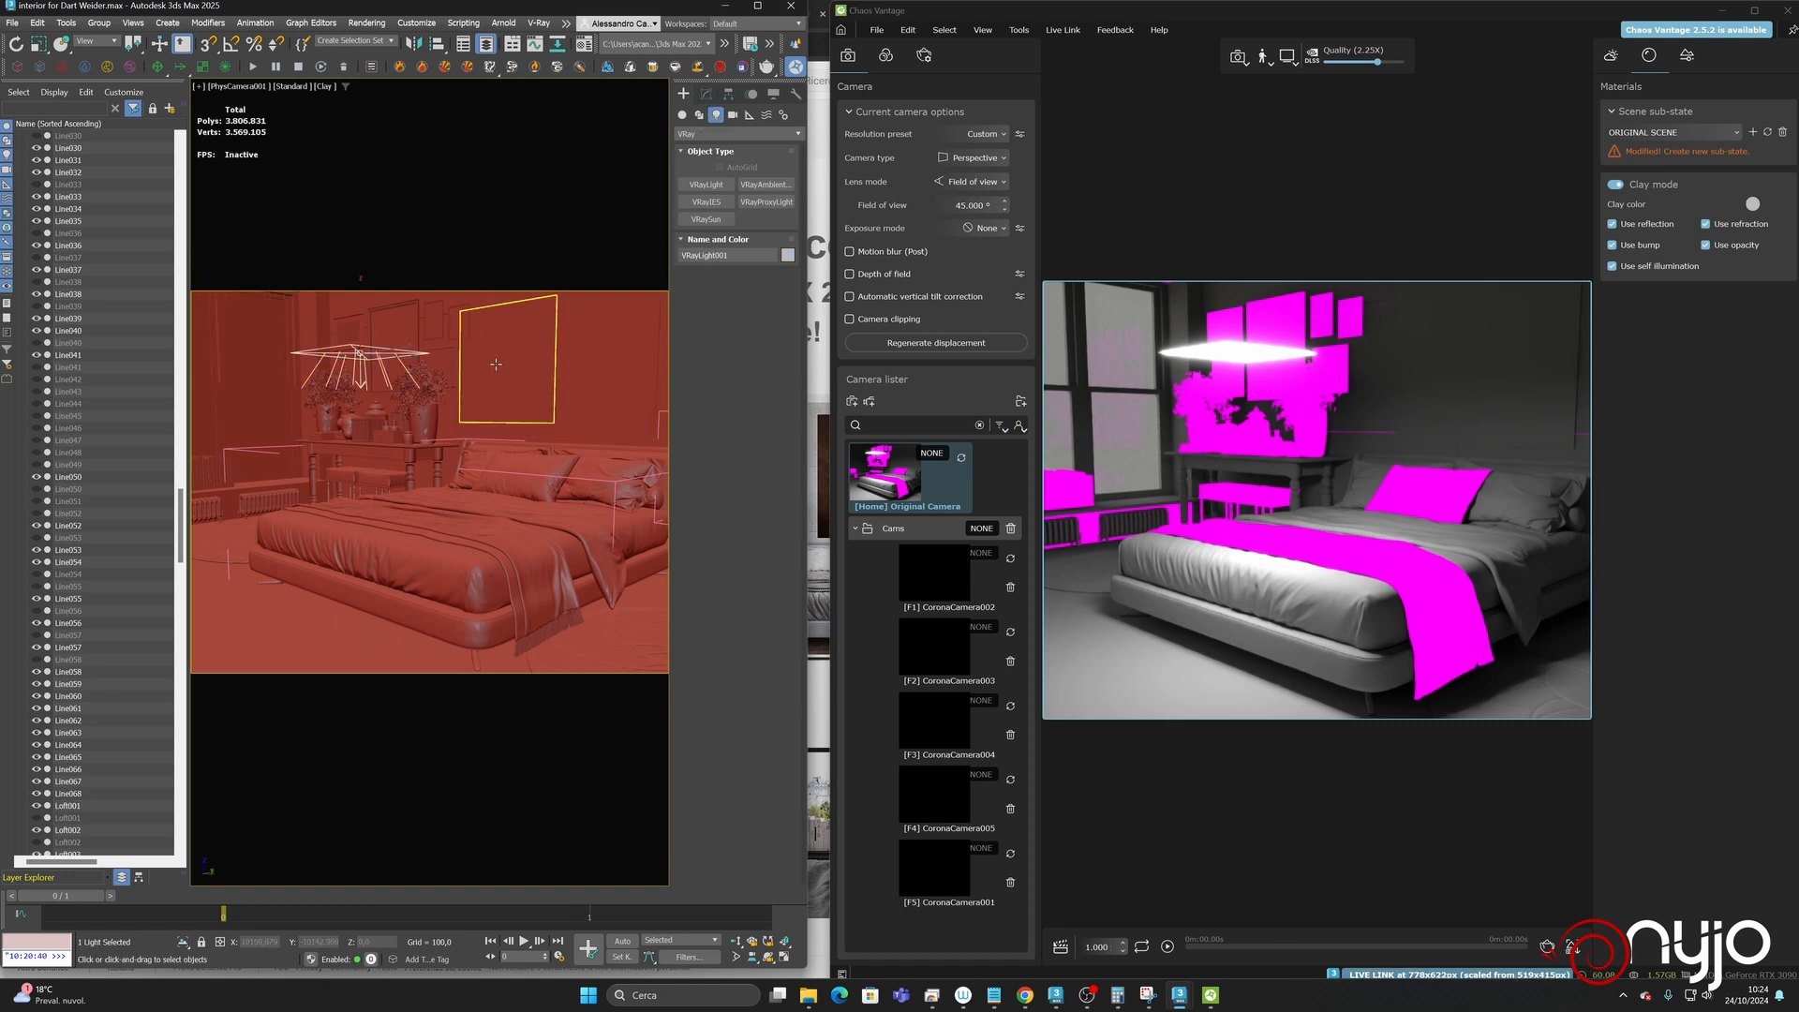
key(Delete)
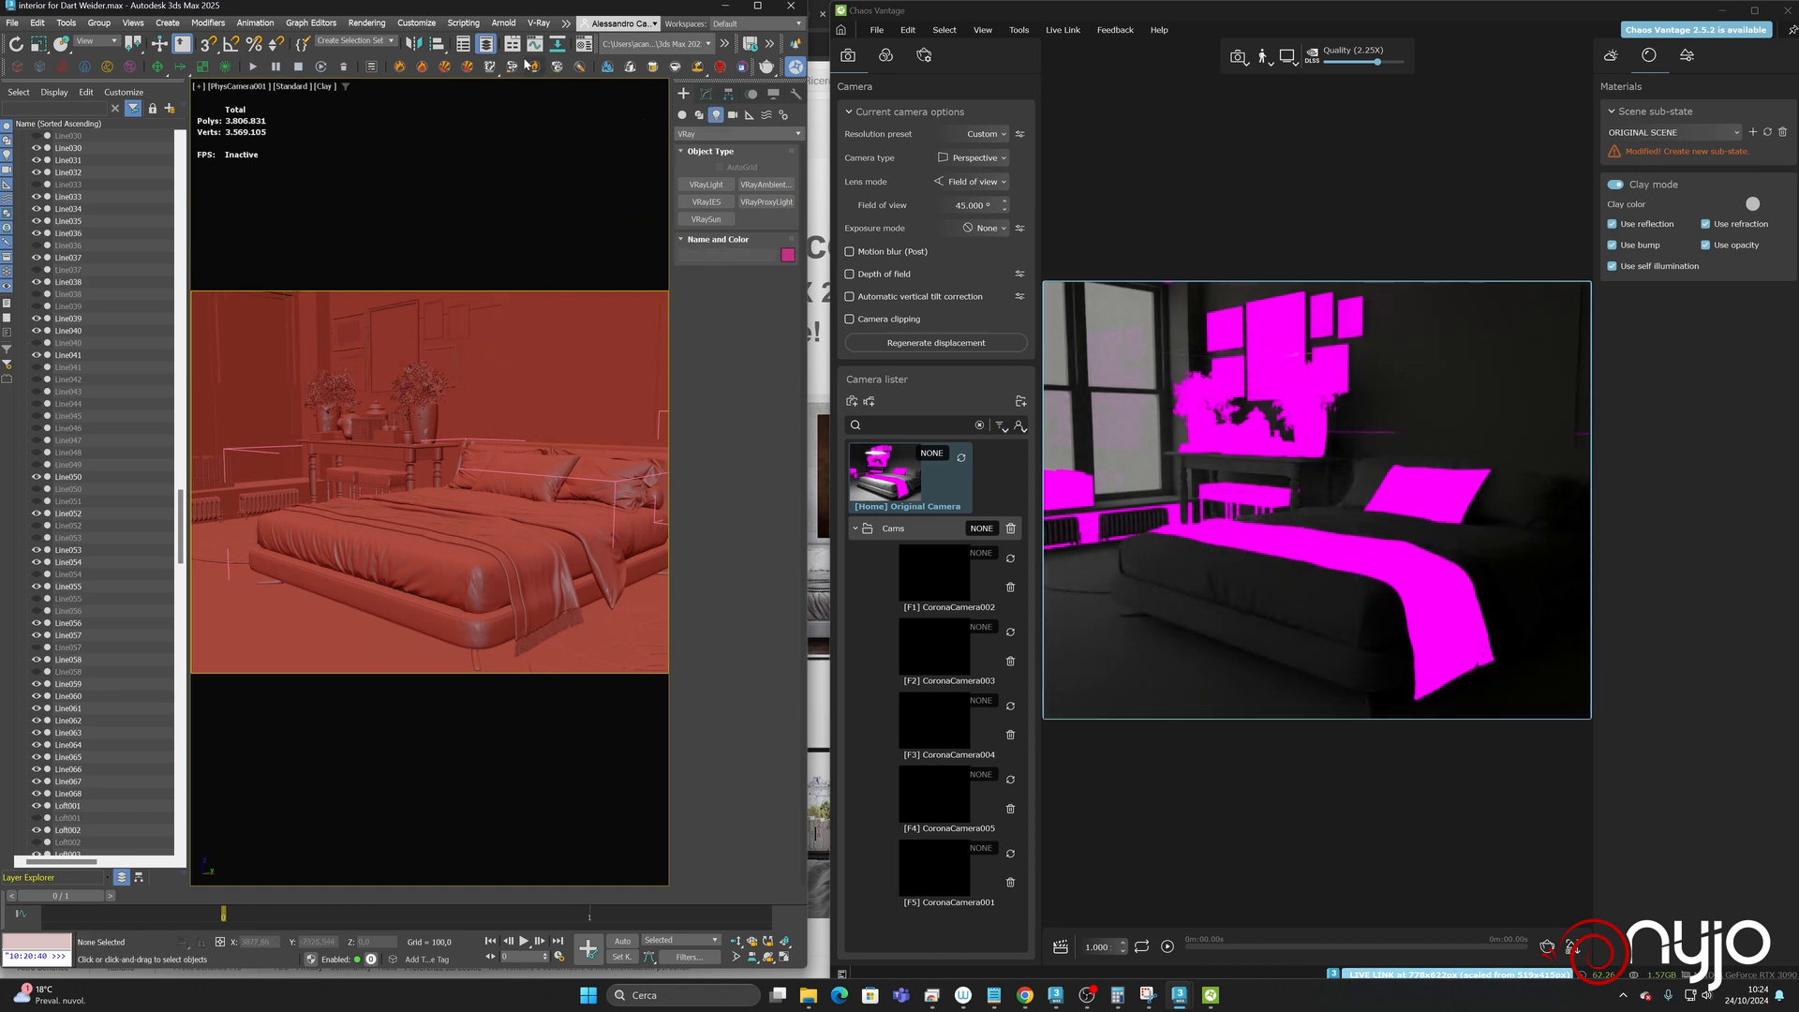
- Open the Environment and Effects settings and check the environment map's effect on the live-linked view by disabling and re-enabling it
click(367, 22)
click(396, 191)
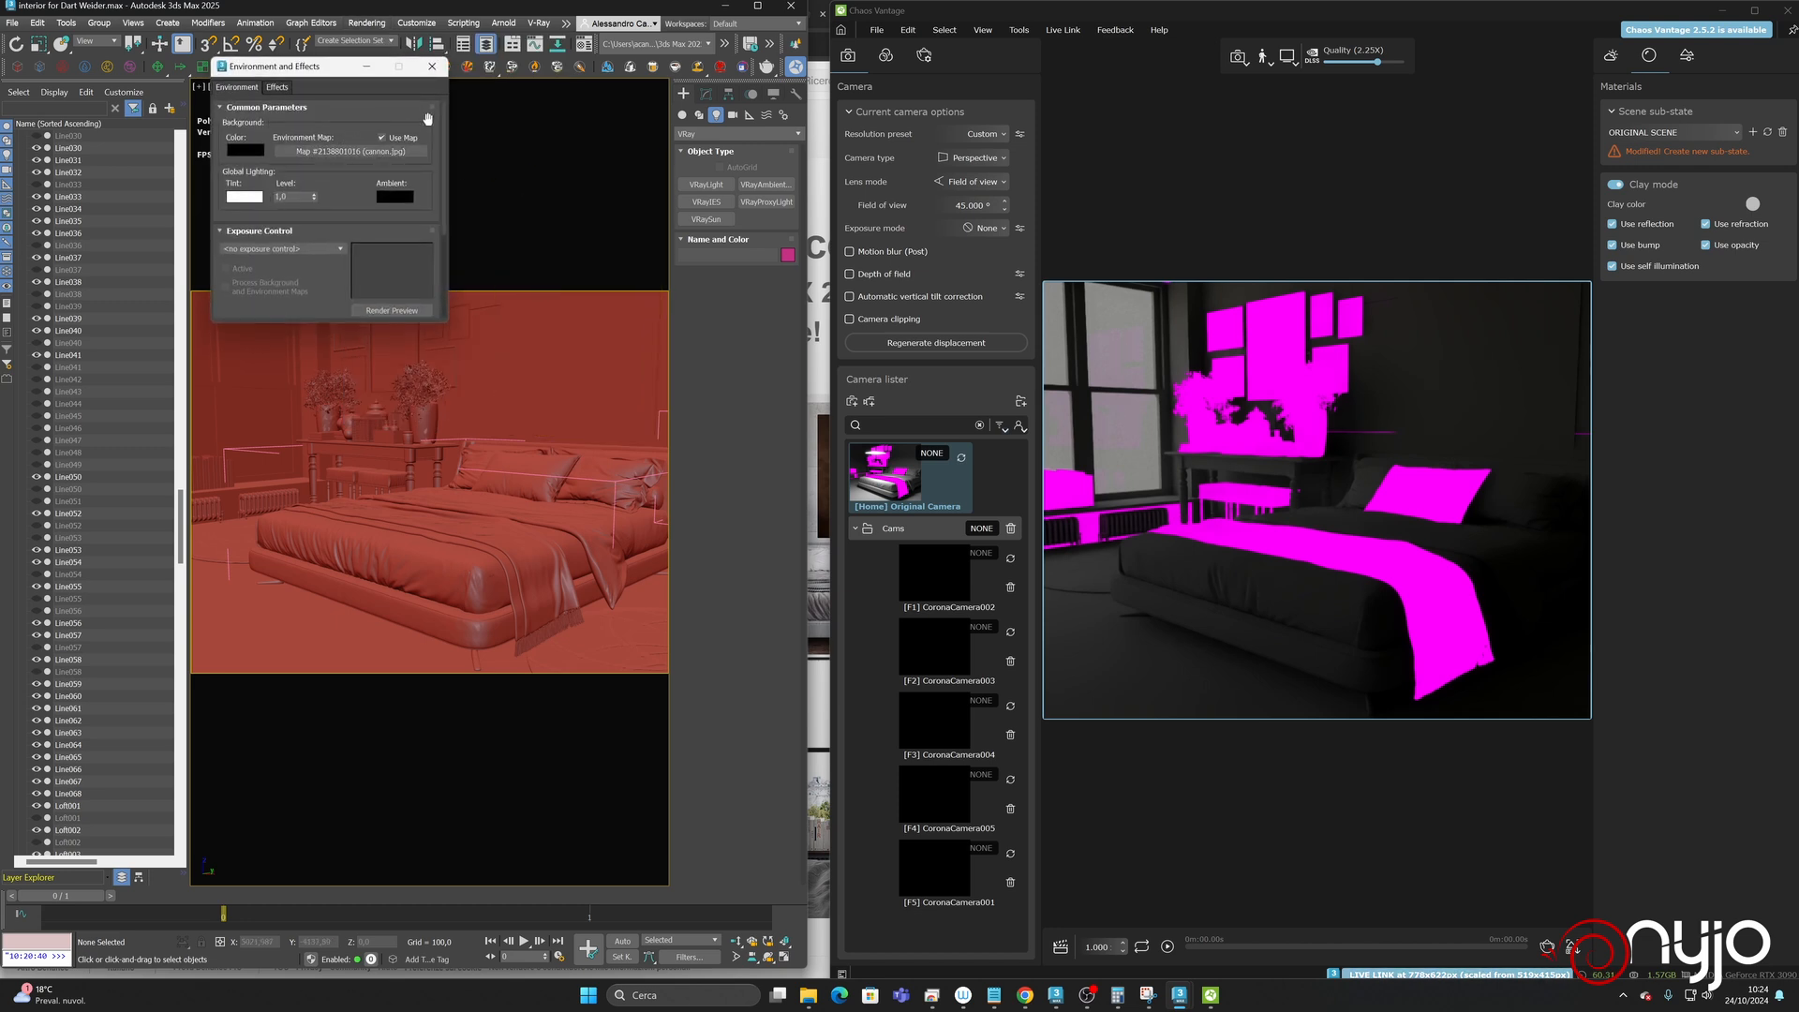
click(382, 138)
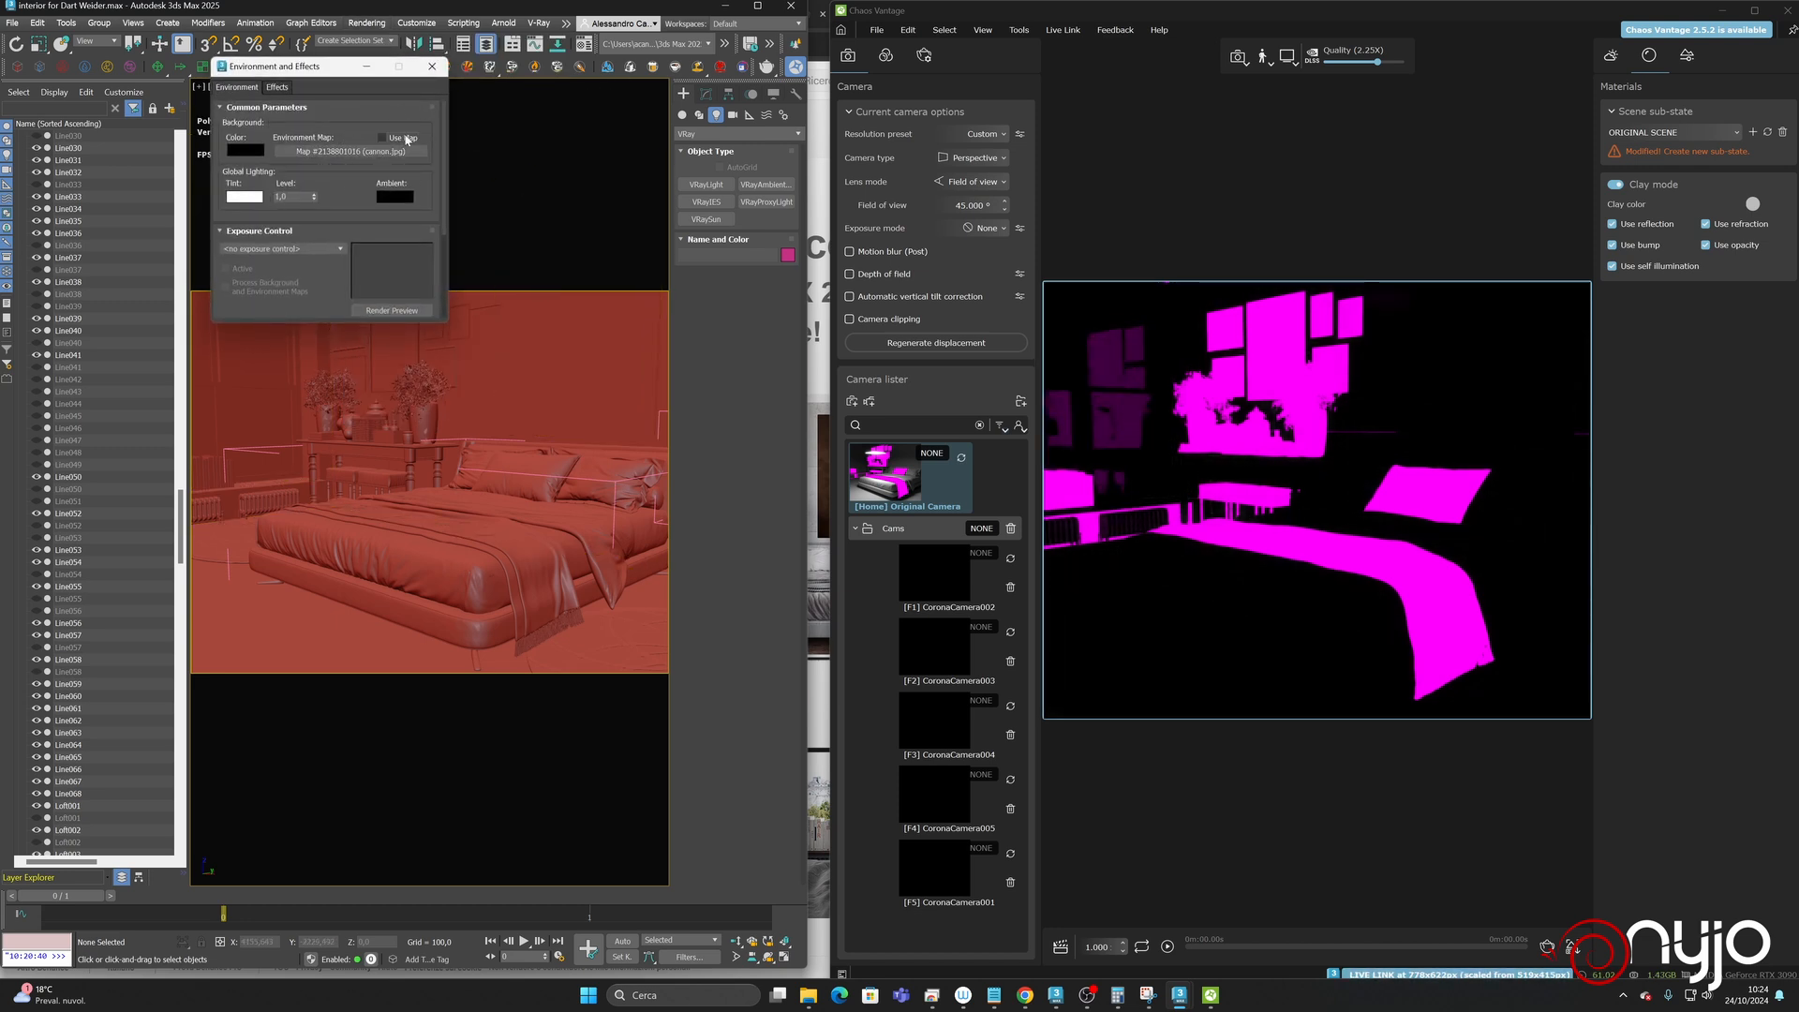
click(407, 138)
click(402, 153)
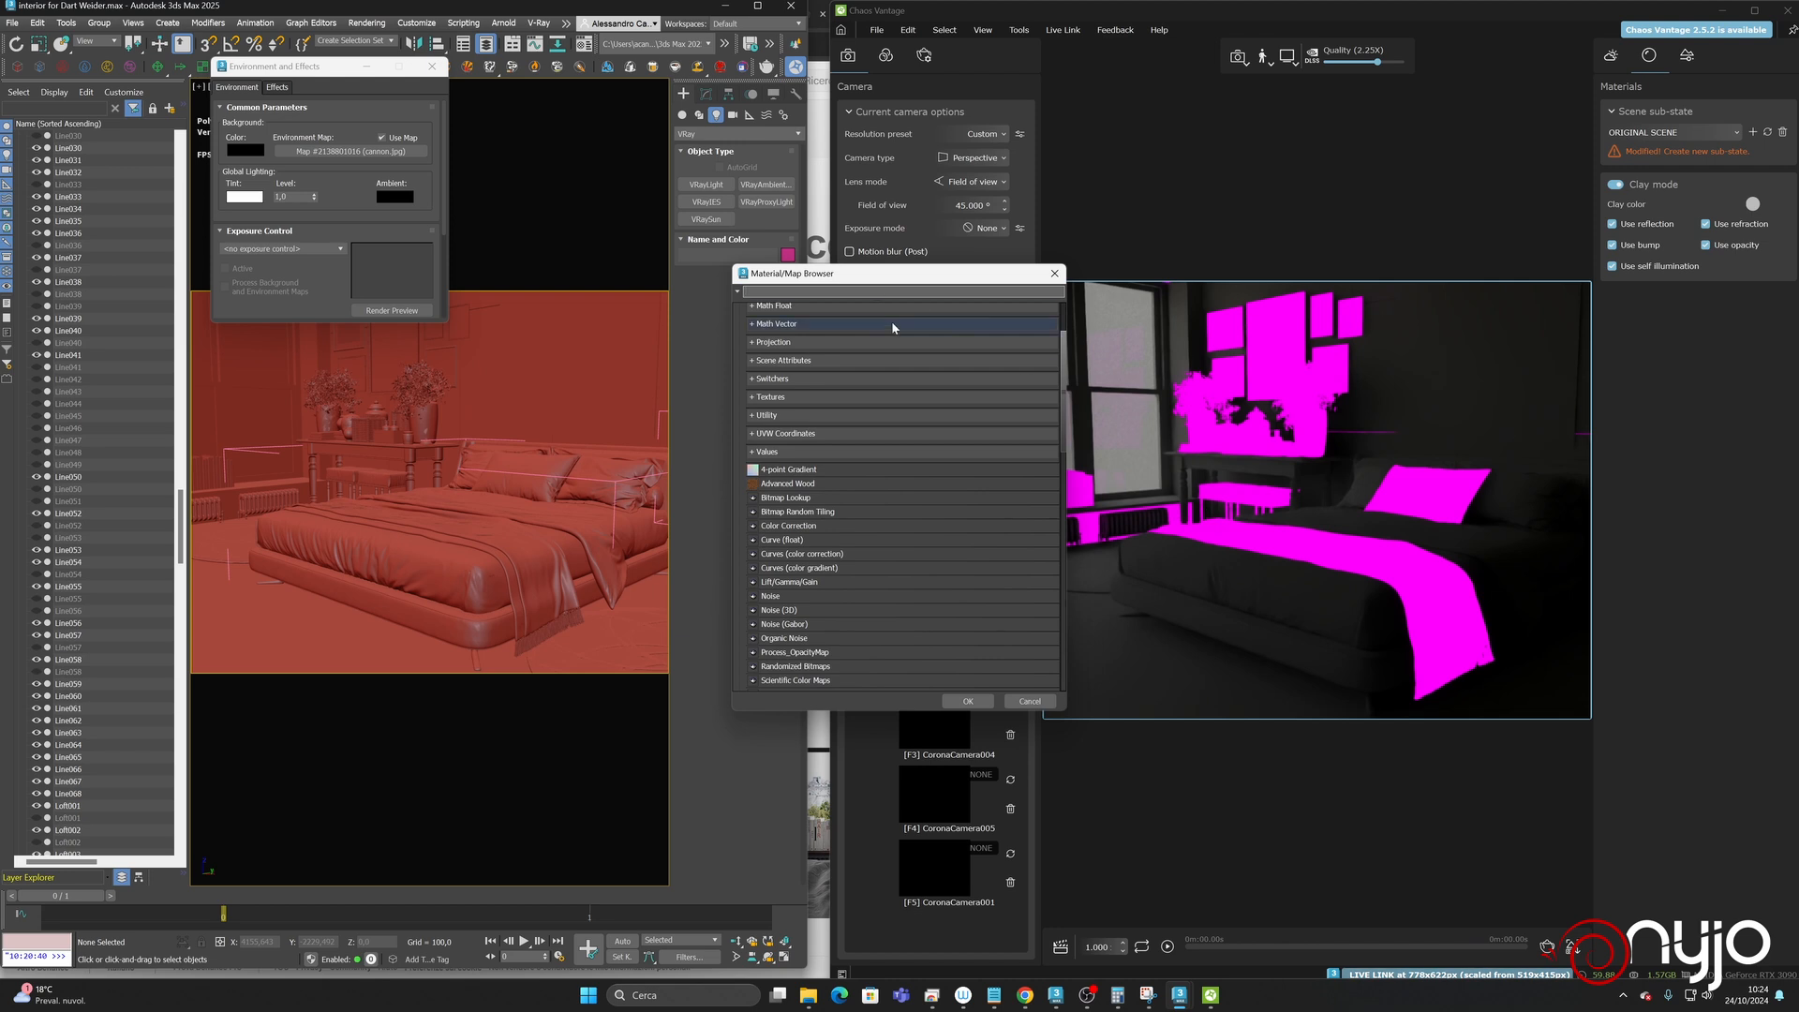
click(1030, 701)
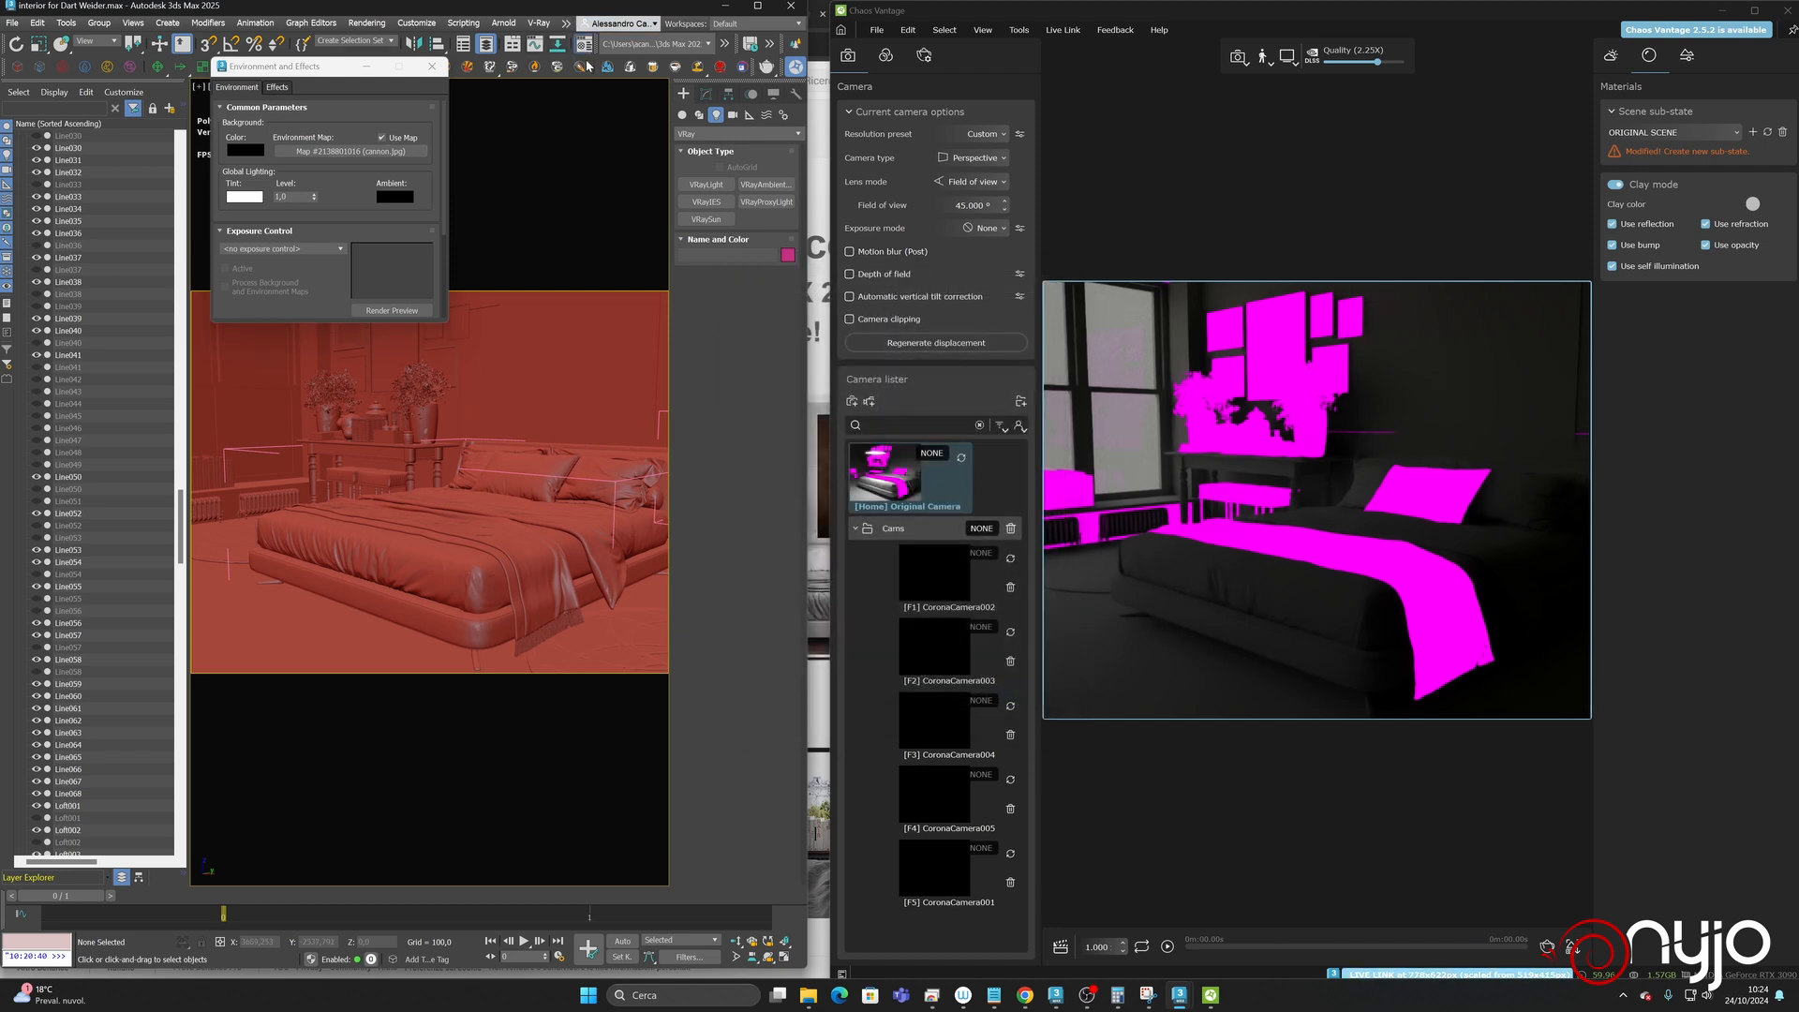
- Copy the environment map as an instance into the fourth Material Editor slot
click(588, 66)
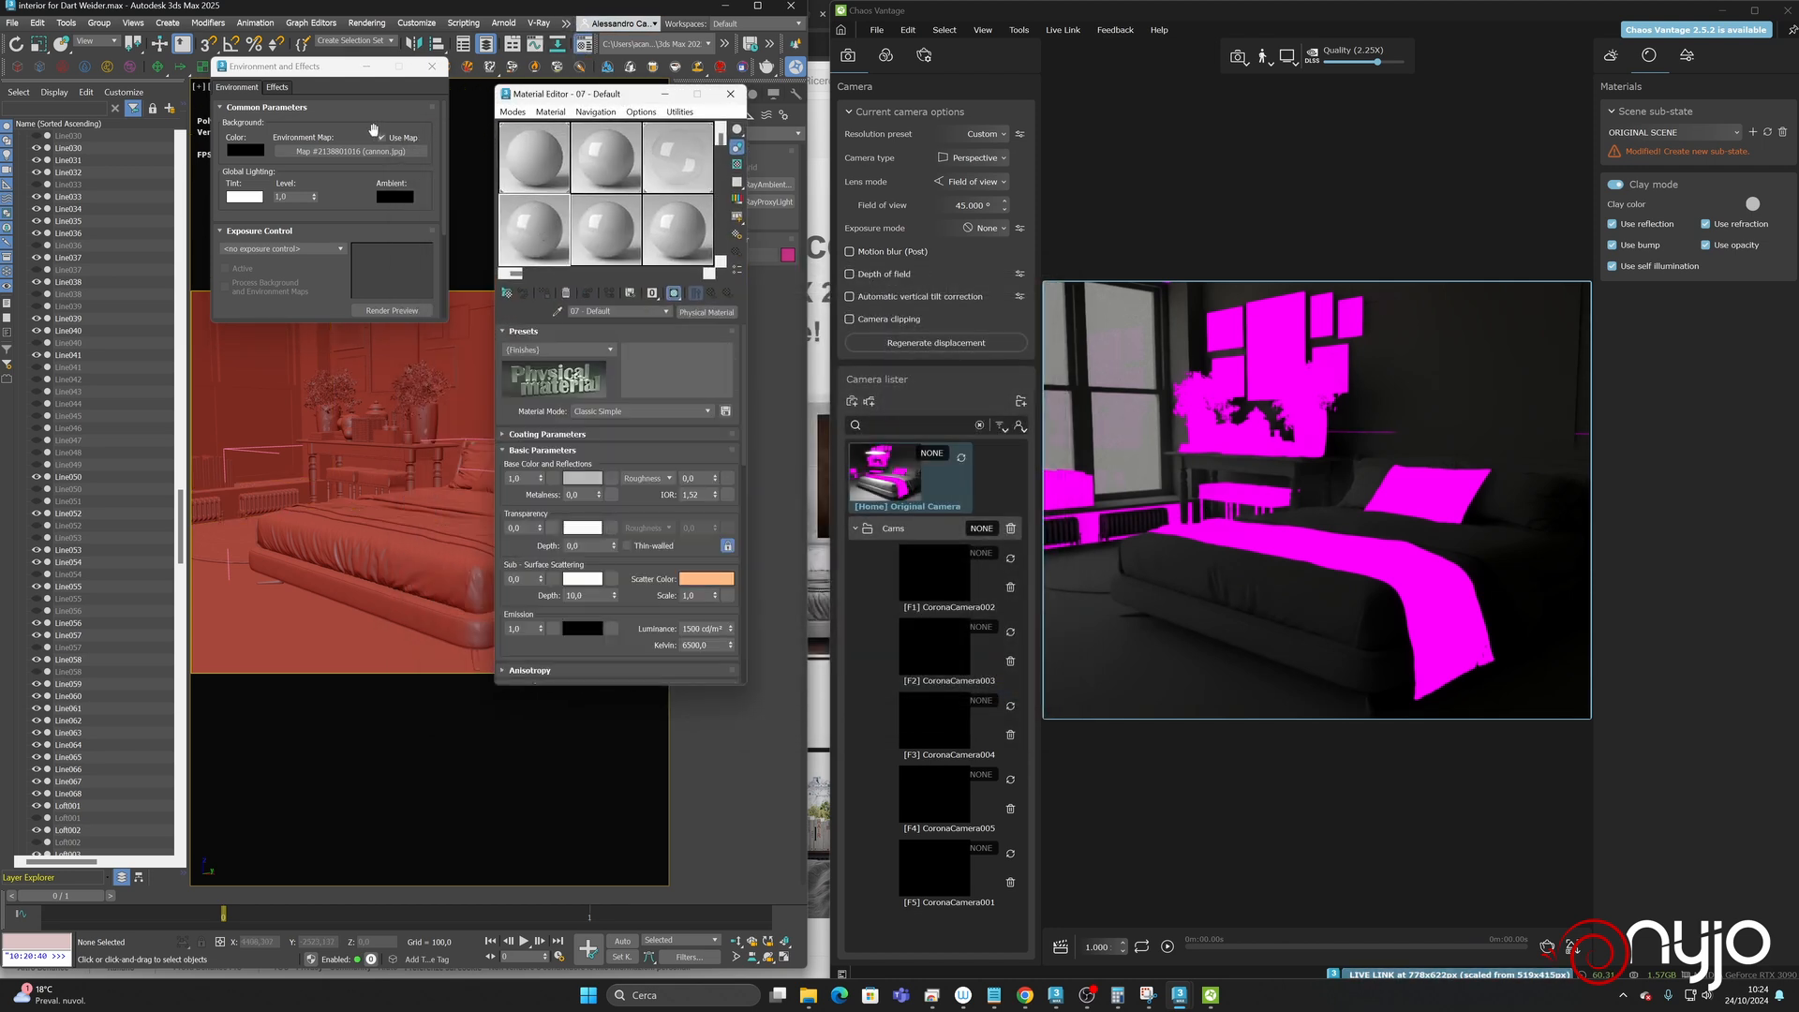
drag(356, 151, 534, 240)
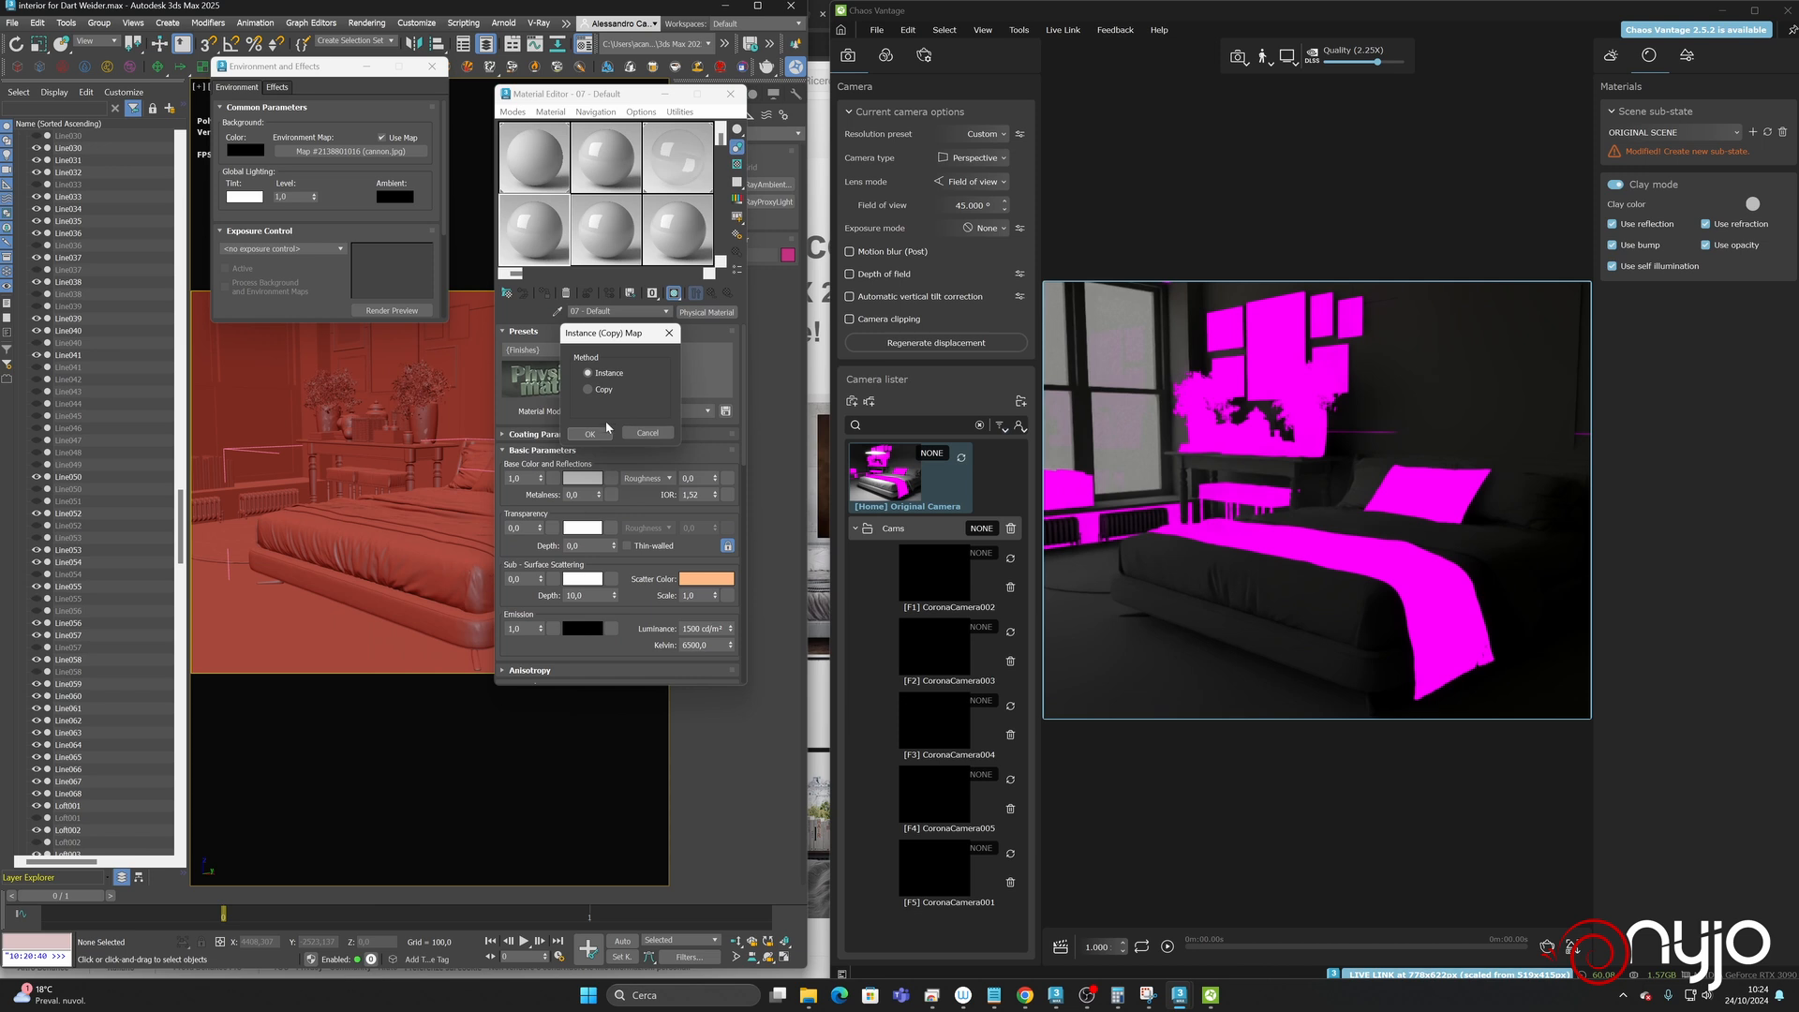
click(604, 432)
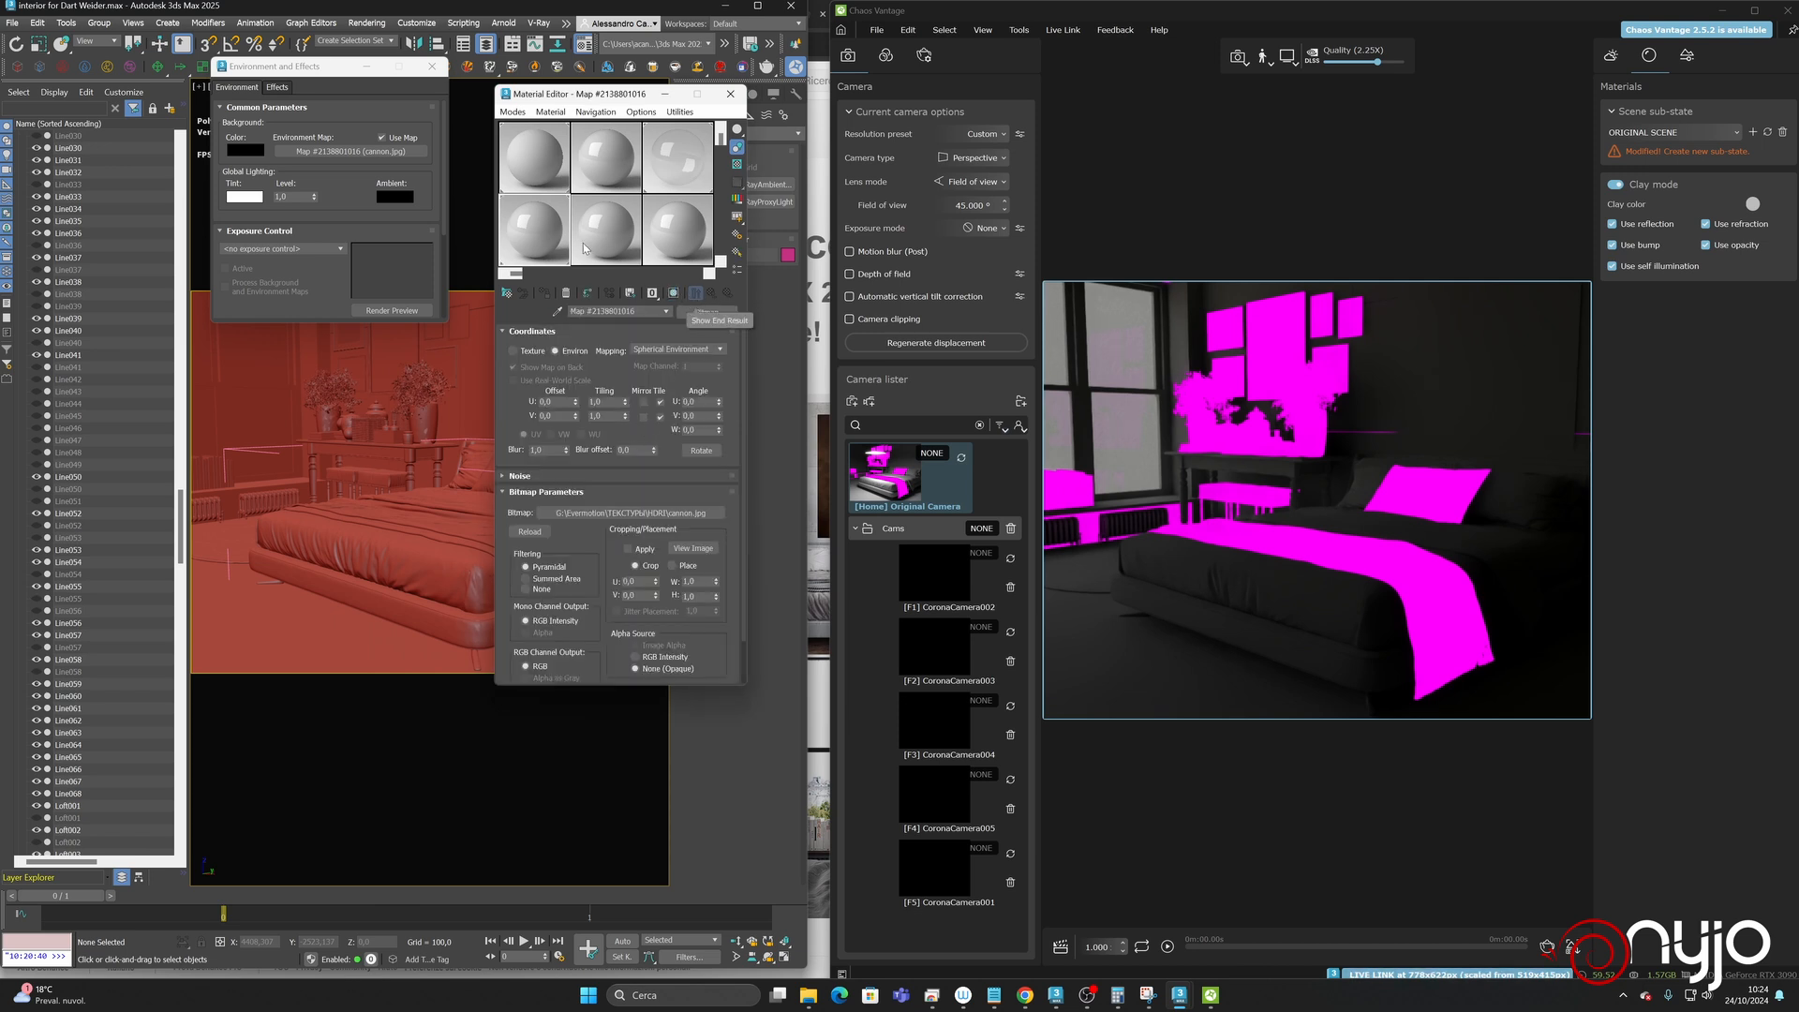
- Relink the environment map's bitmap to the cannon image in the scene's textures folder
click(629, 512)
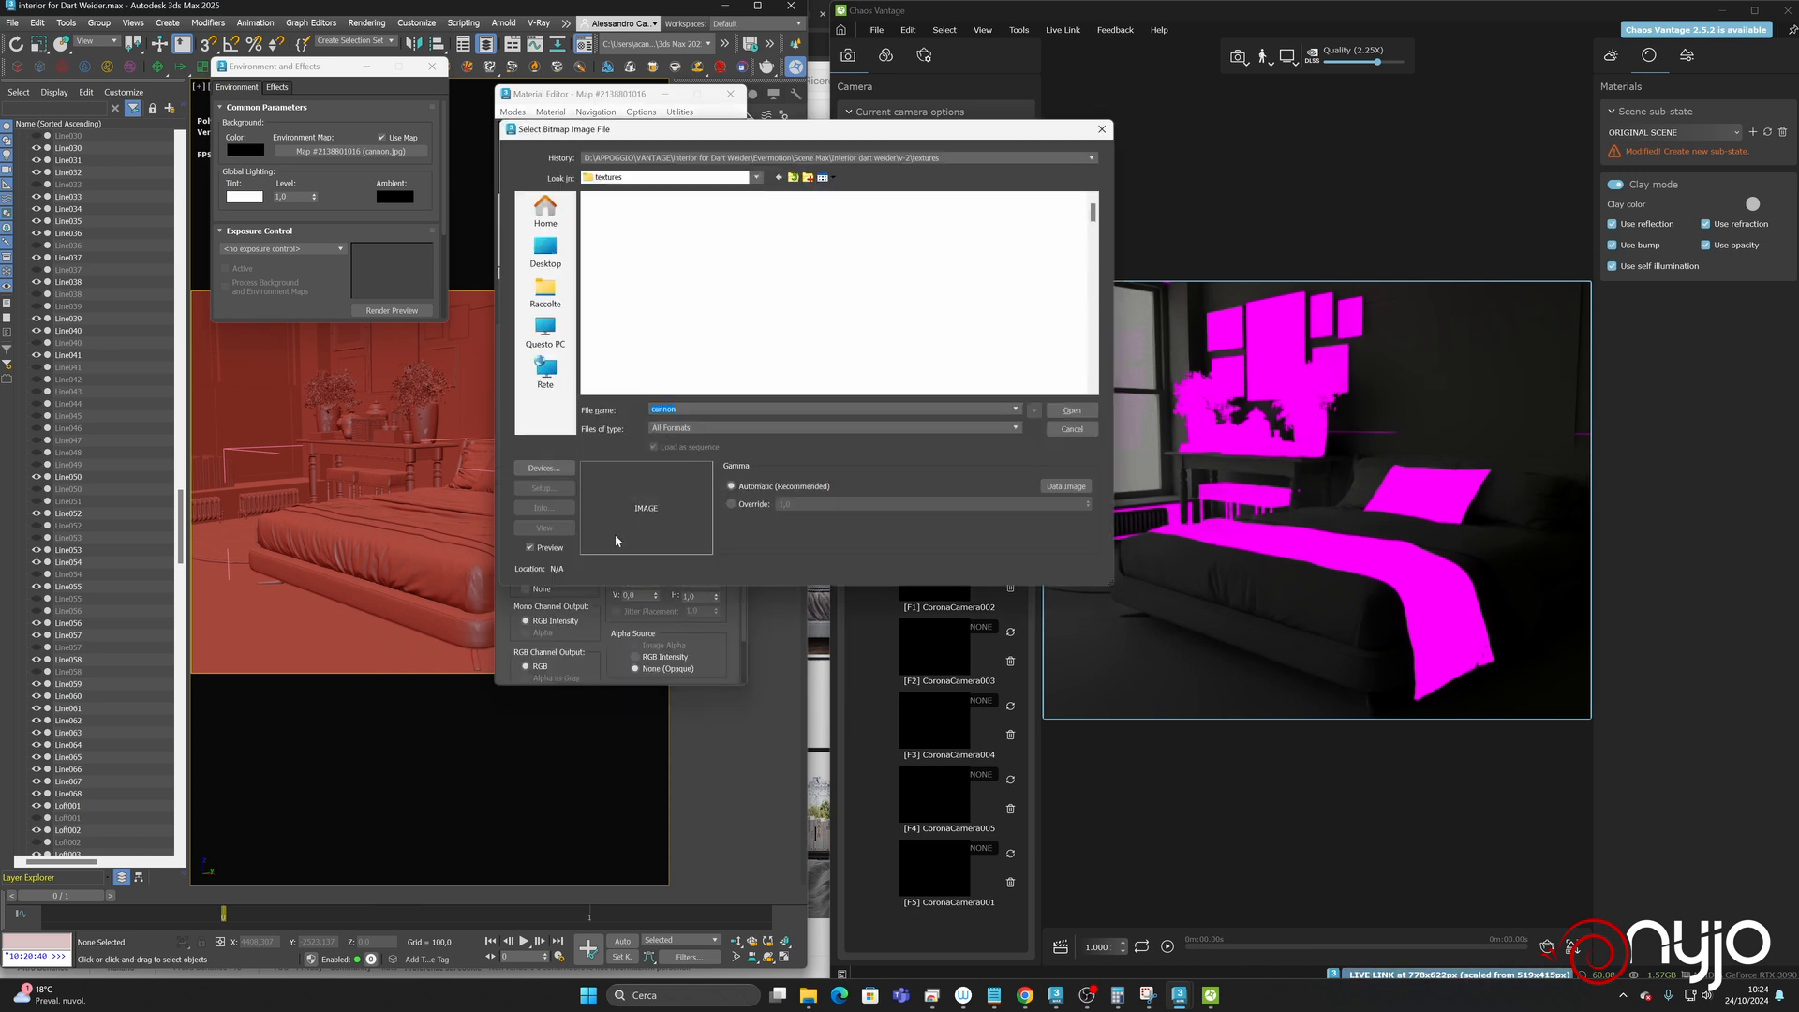
drag(784, 140, 316, 516)
scroll(310, 651, down, 10)
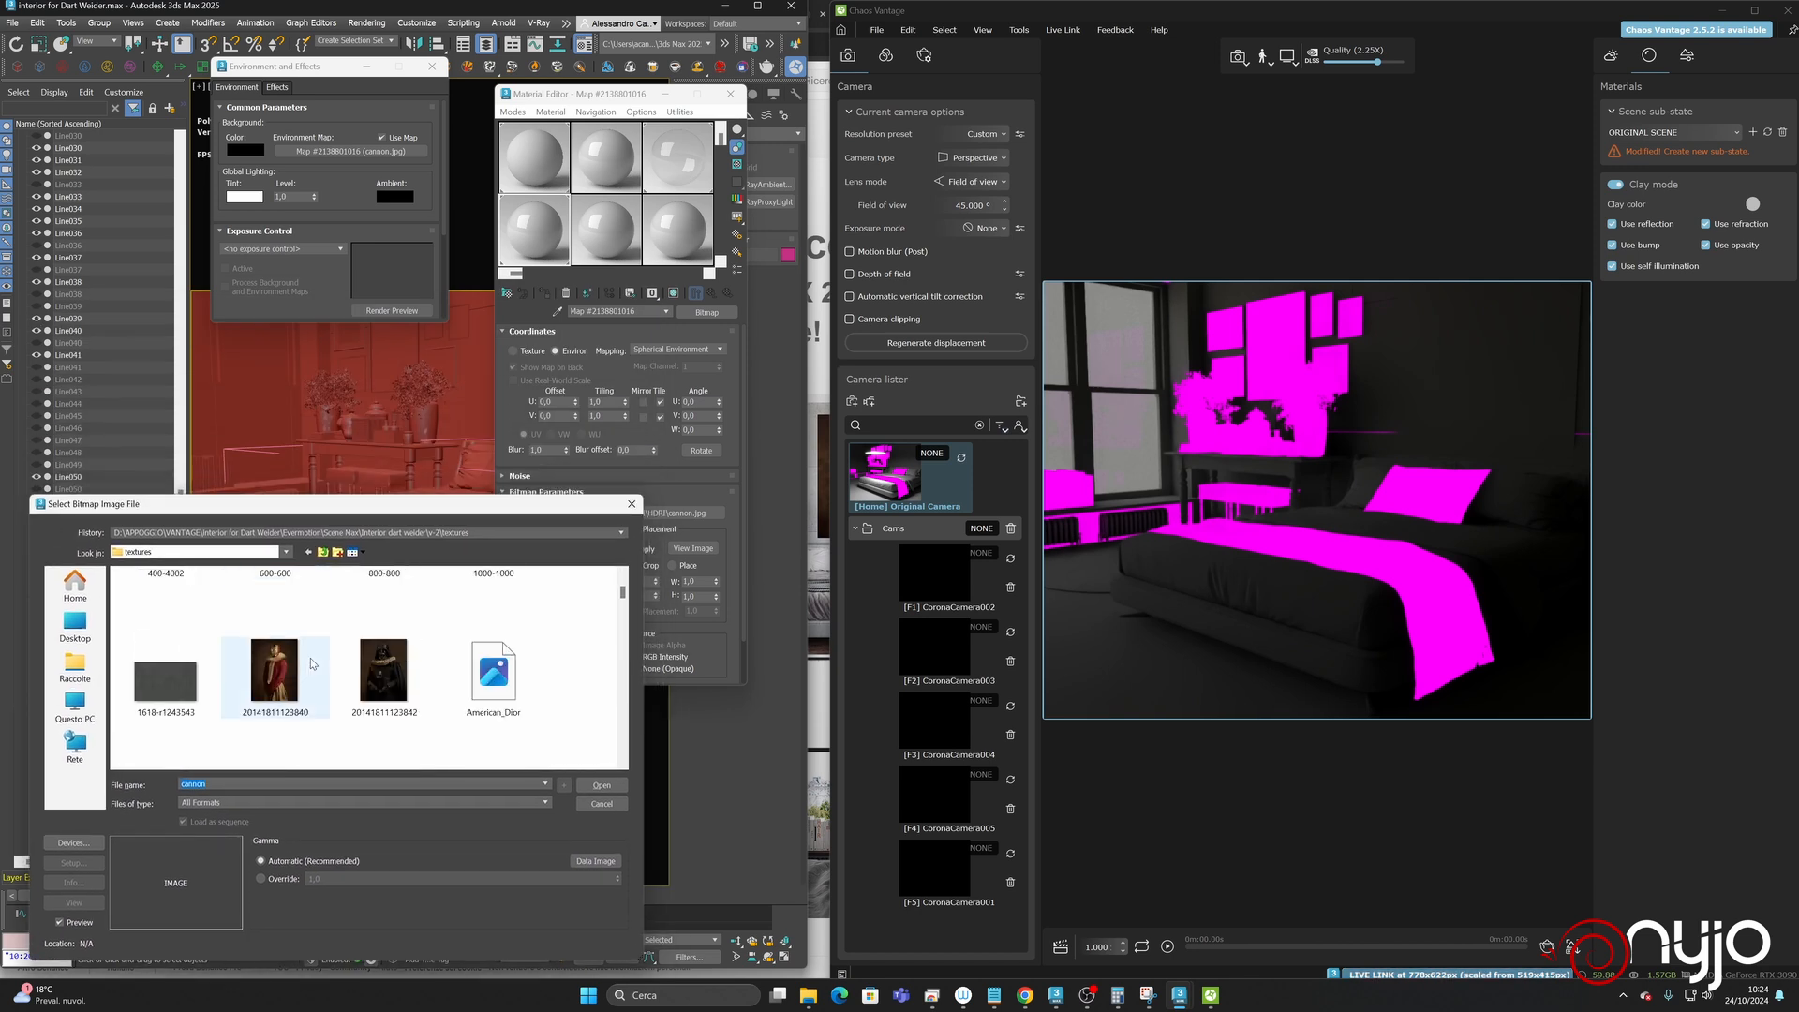
scroll(314, 661, down, 3)
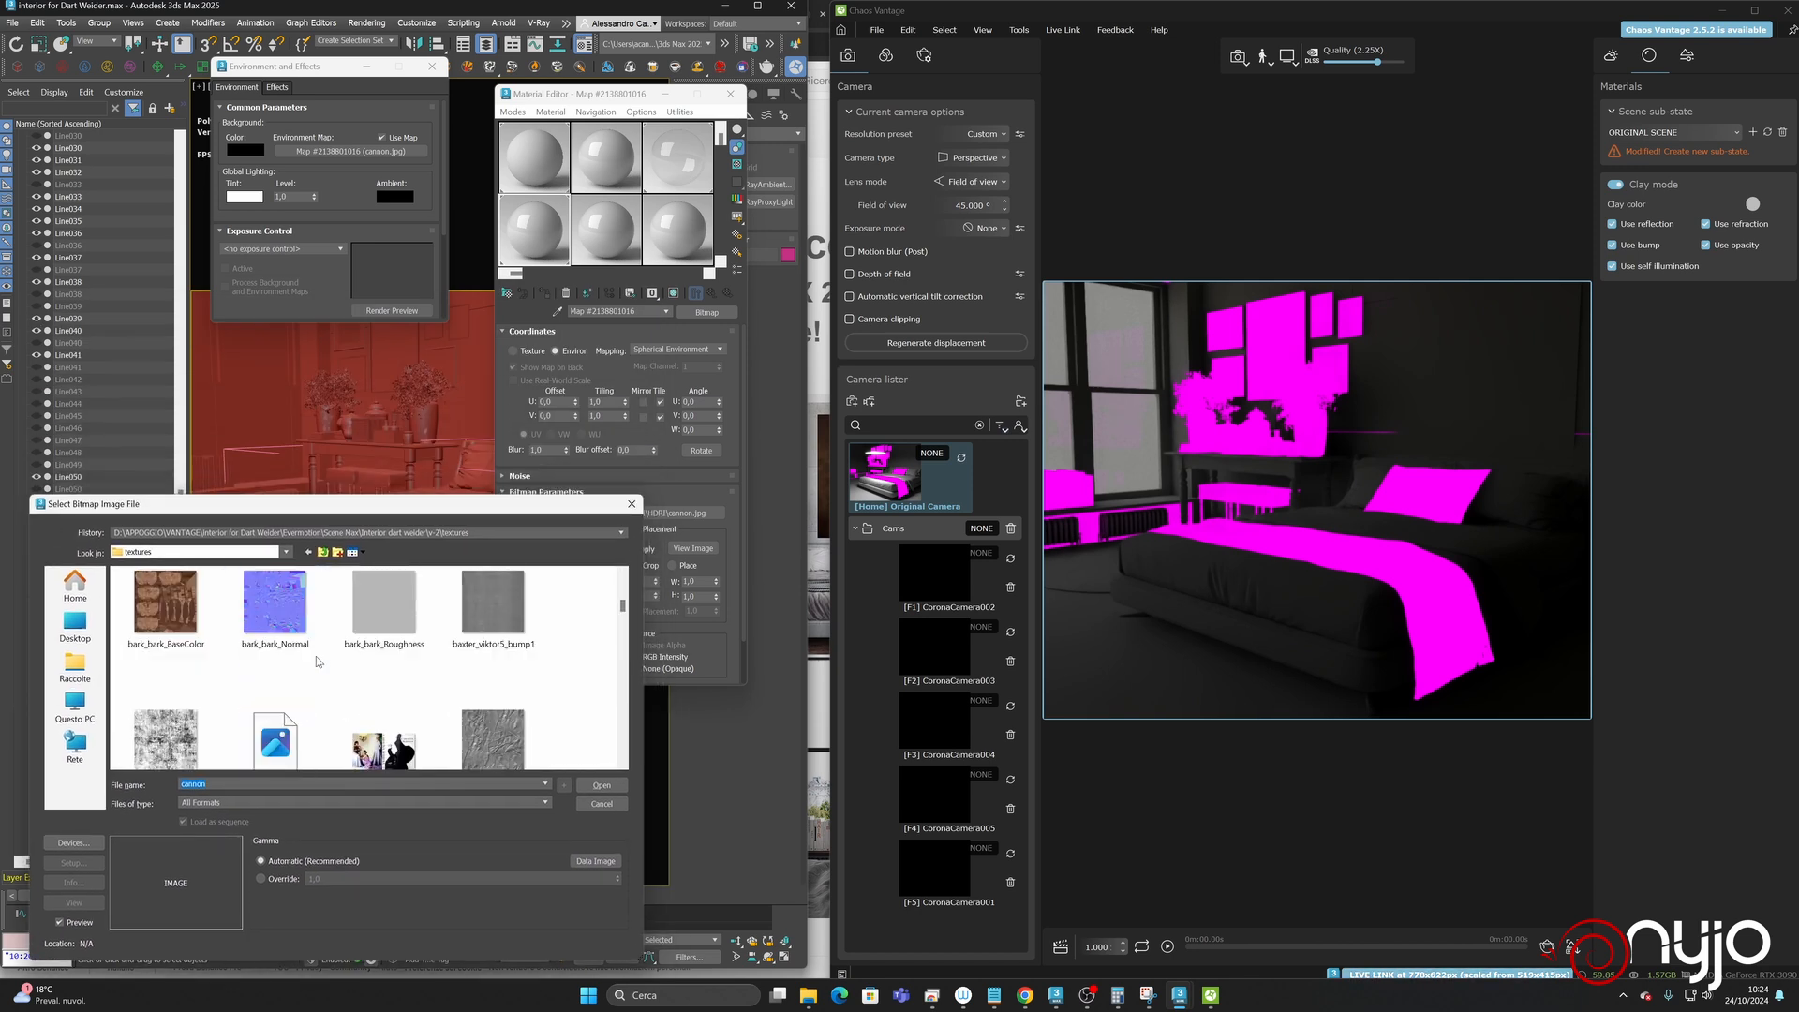
click(312, 640)
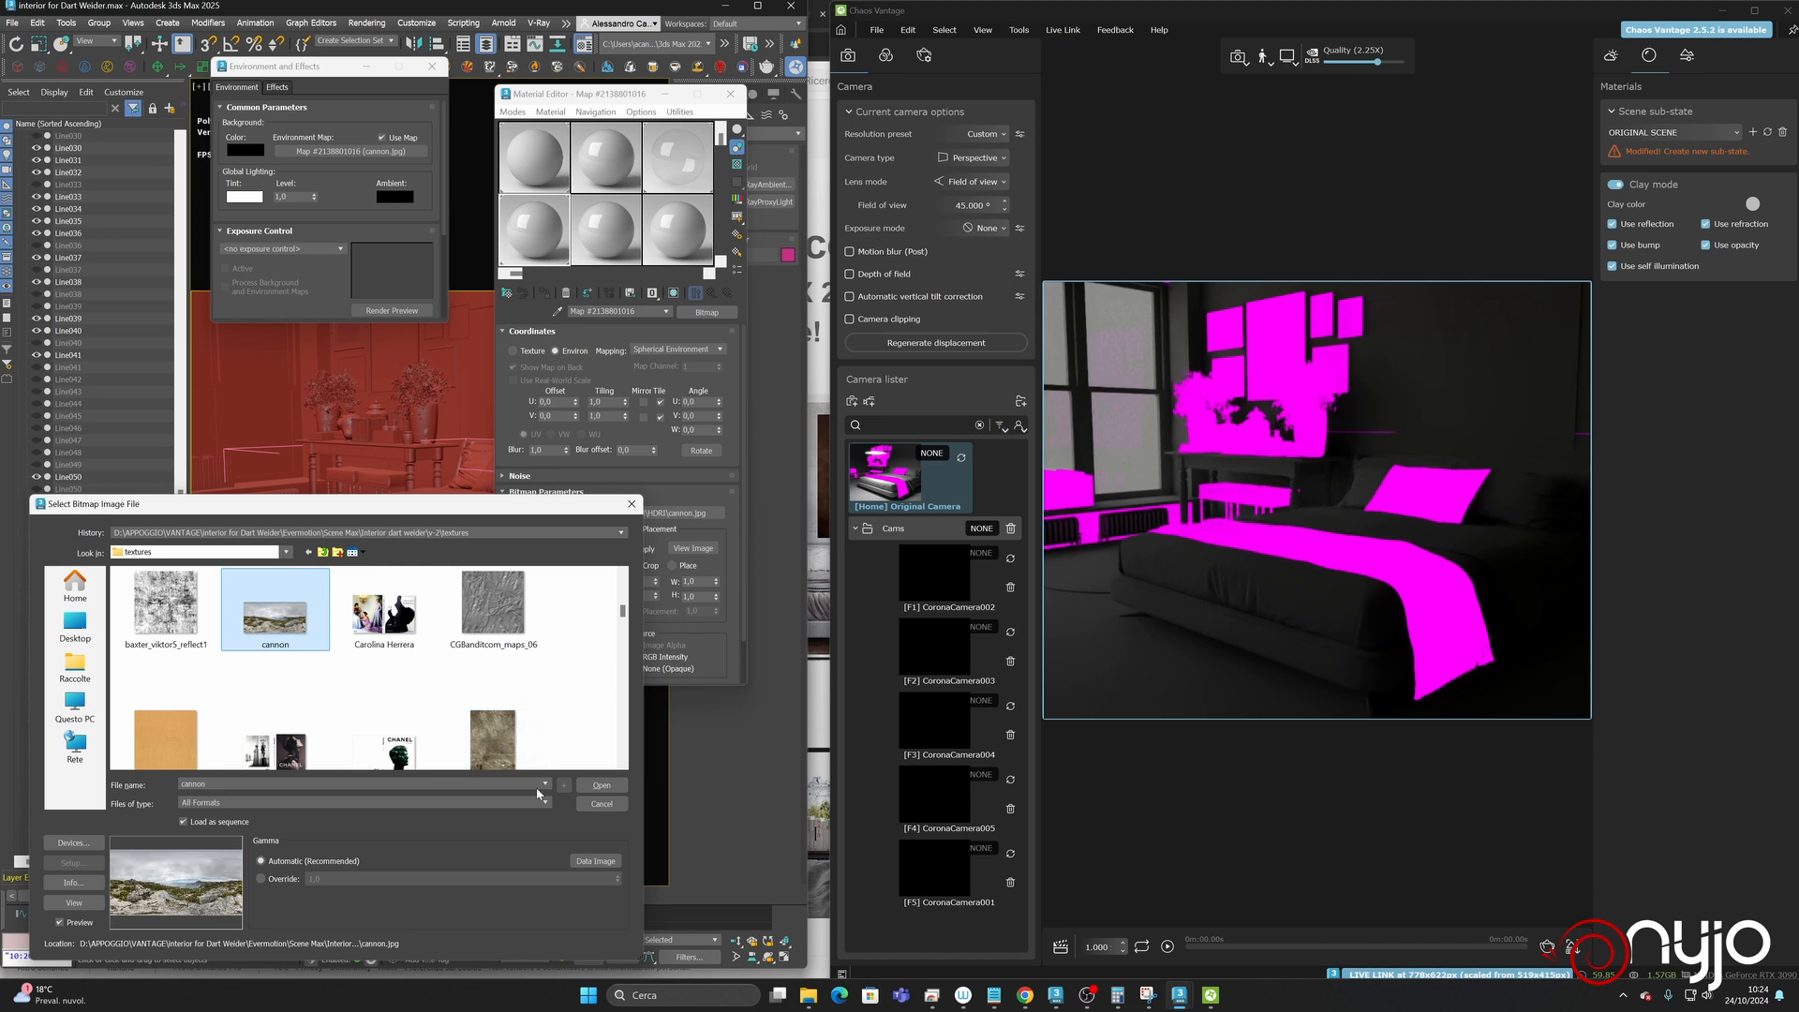
click(602, 785)
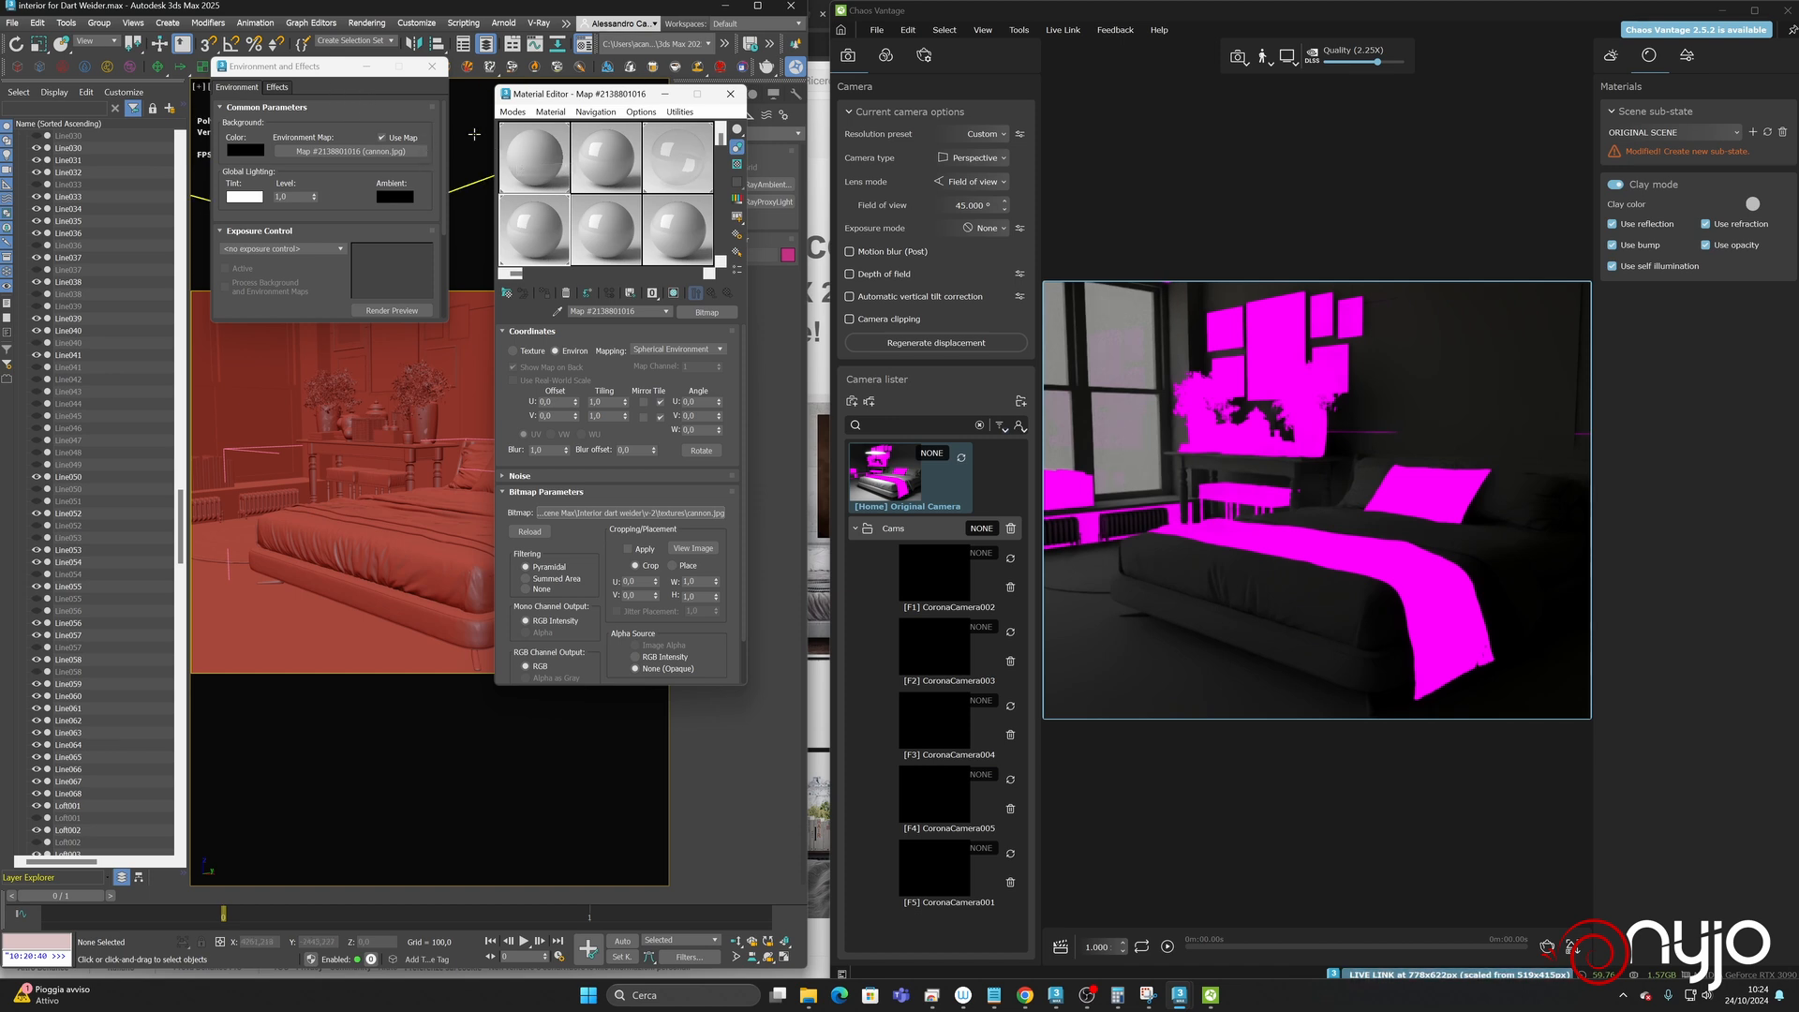
- Compare the scene with and without the environment map and leave the map disabled
click(402, 138)
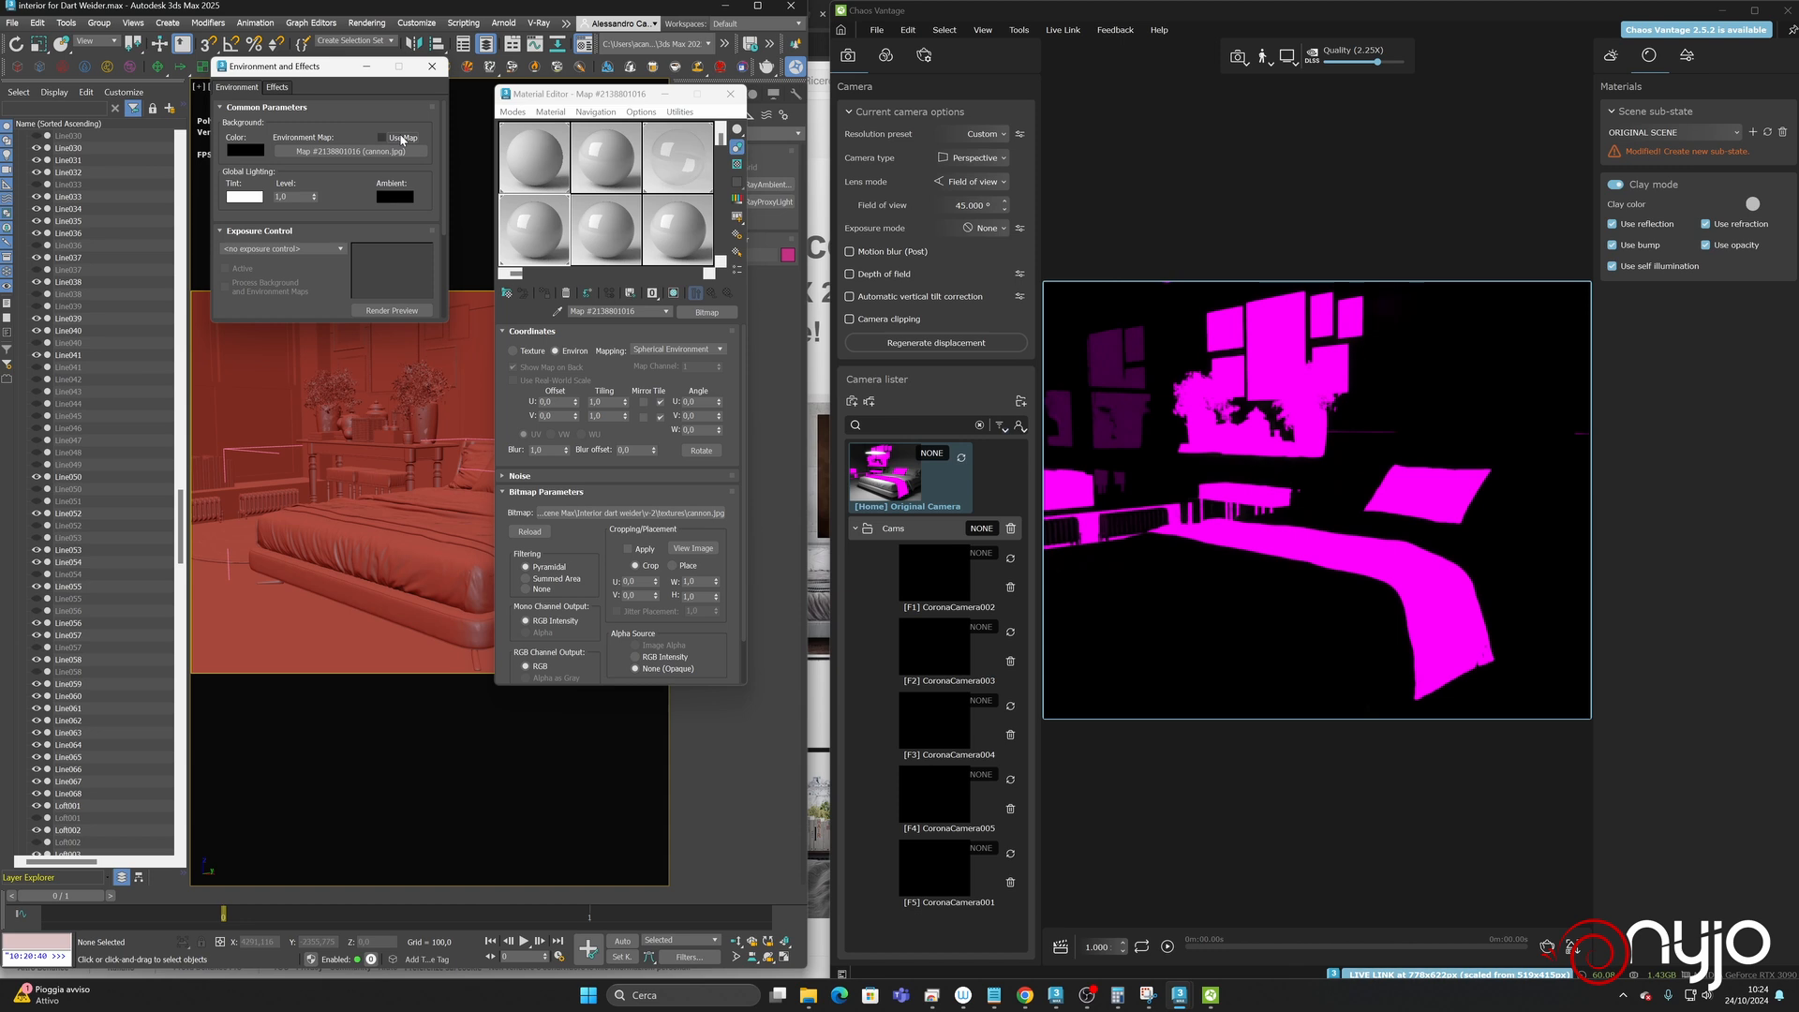
click(382, 139)
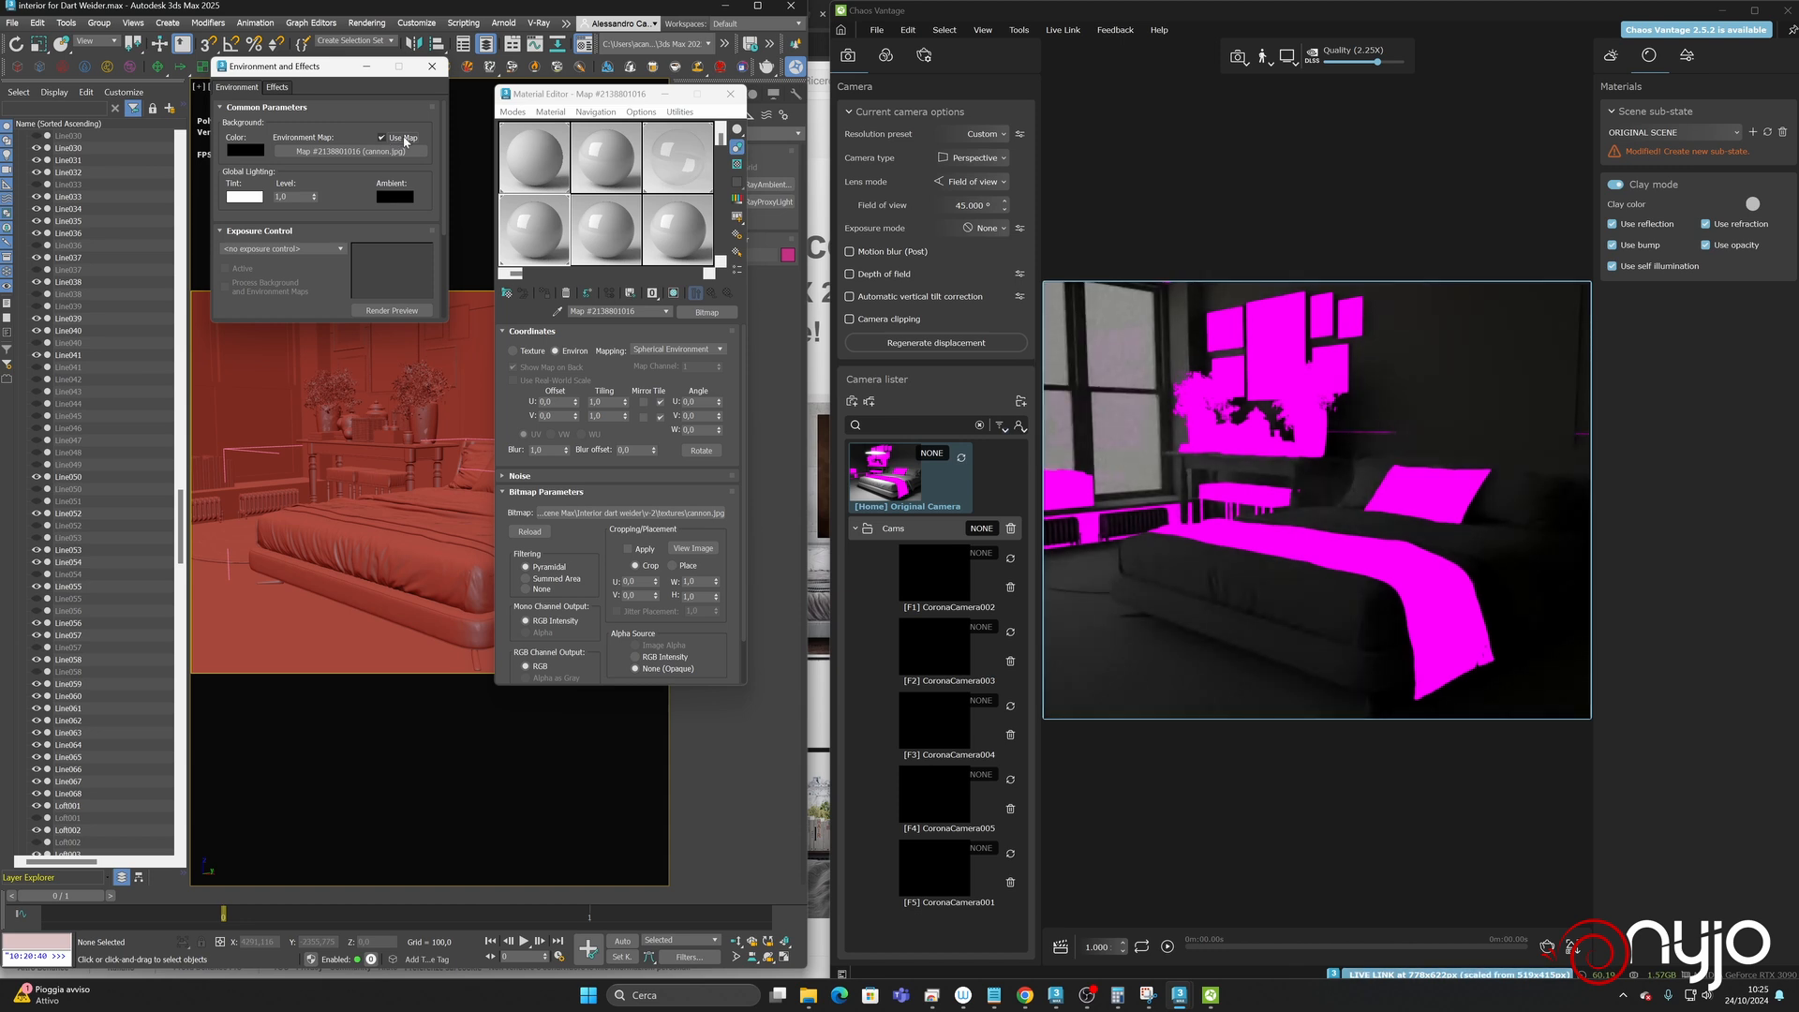
click(405, 139)
- Draw a VRayLight on the floor beside the foot of the bed, moving the Material Editor out of the way
drag(645, 99, 653, 302)
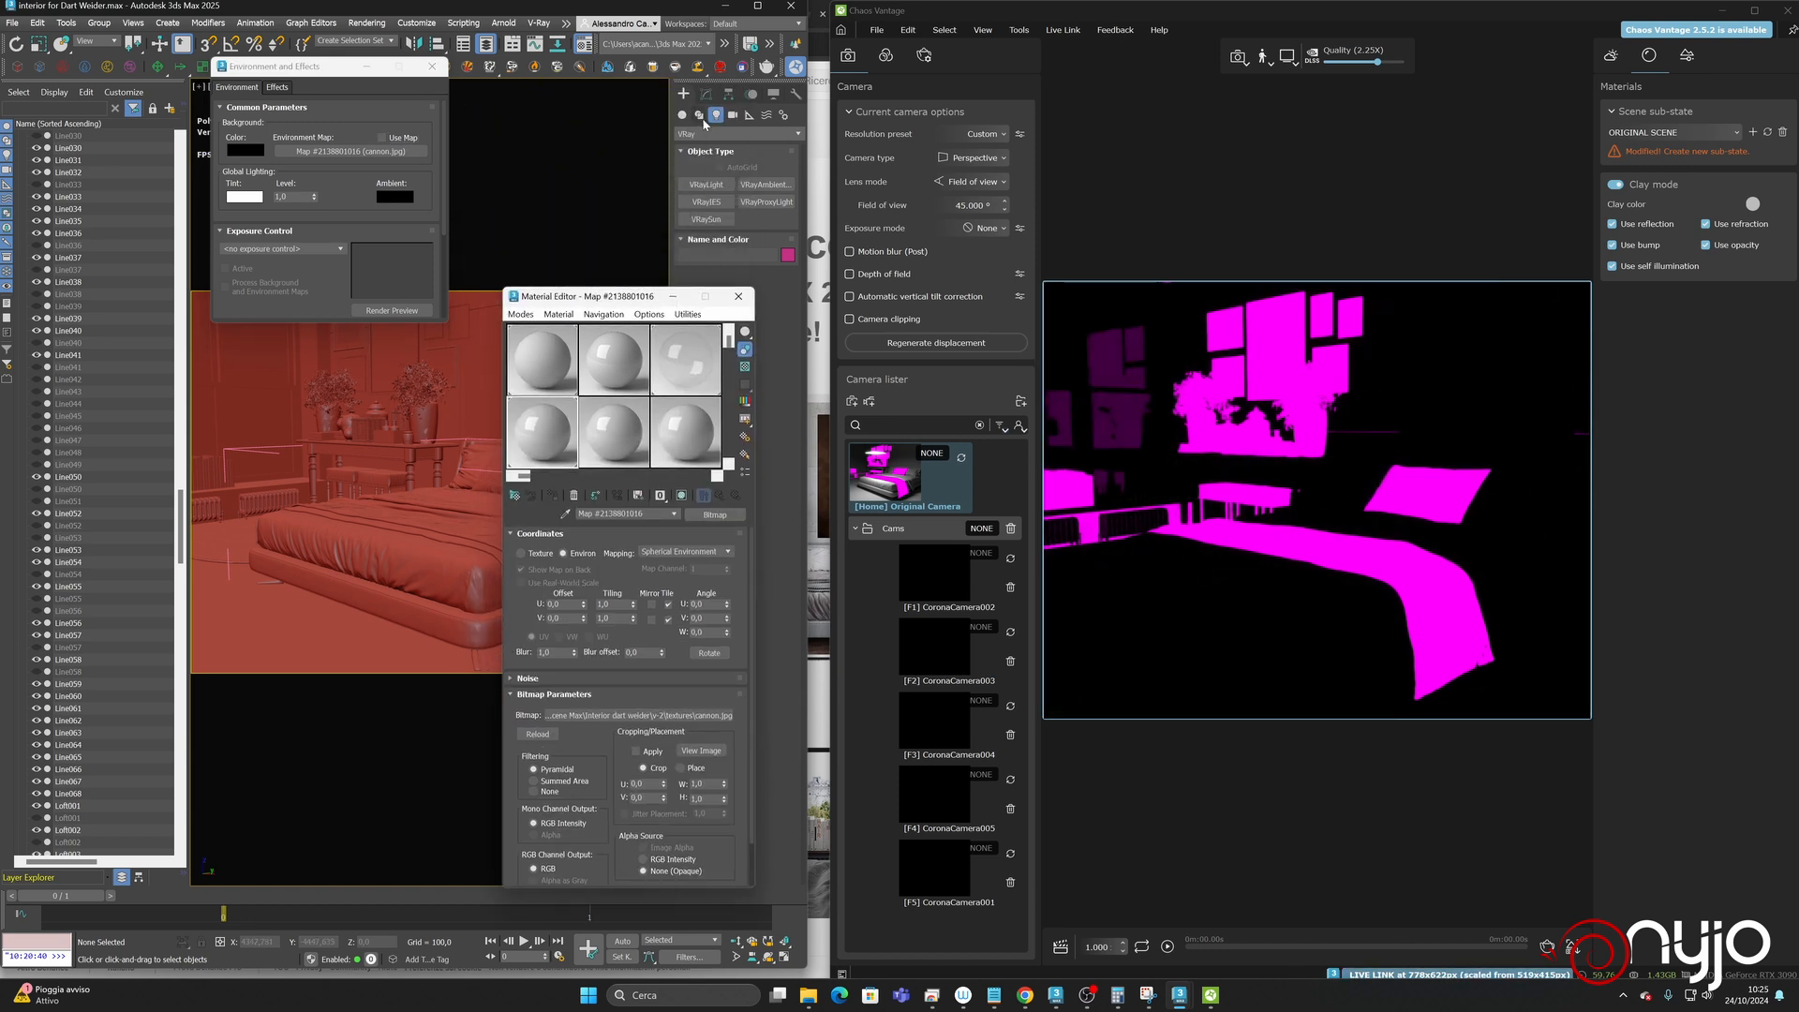
click(707, 185)
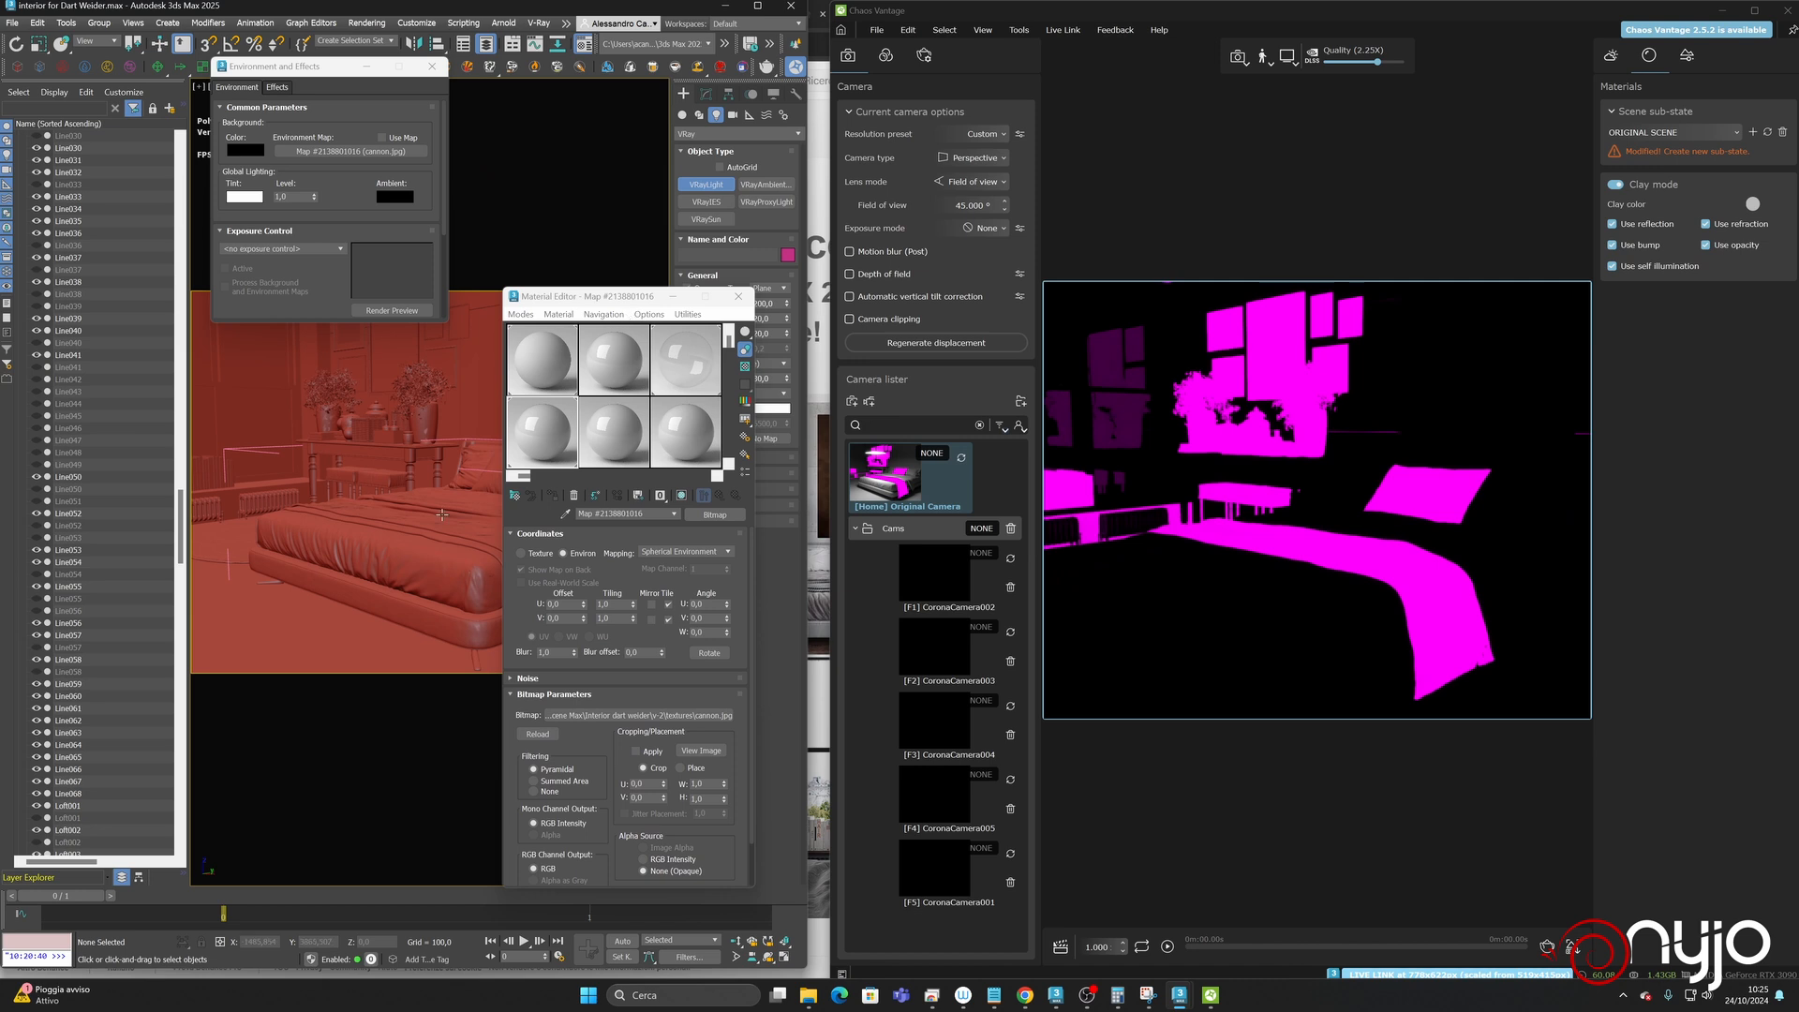
drag(305, 611, 386, 608)
drag(625, 304, 575, 333)
- Change the new VRayLight's type to Dome and set its multiplier to 1
click(706, 94)
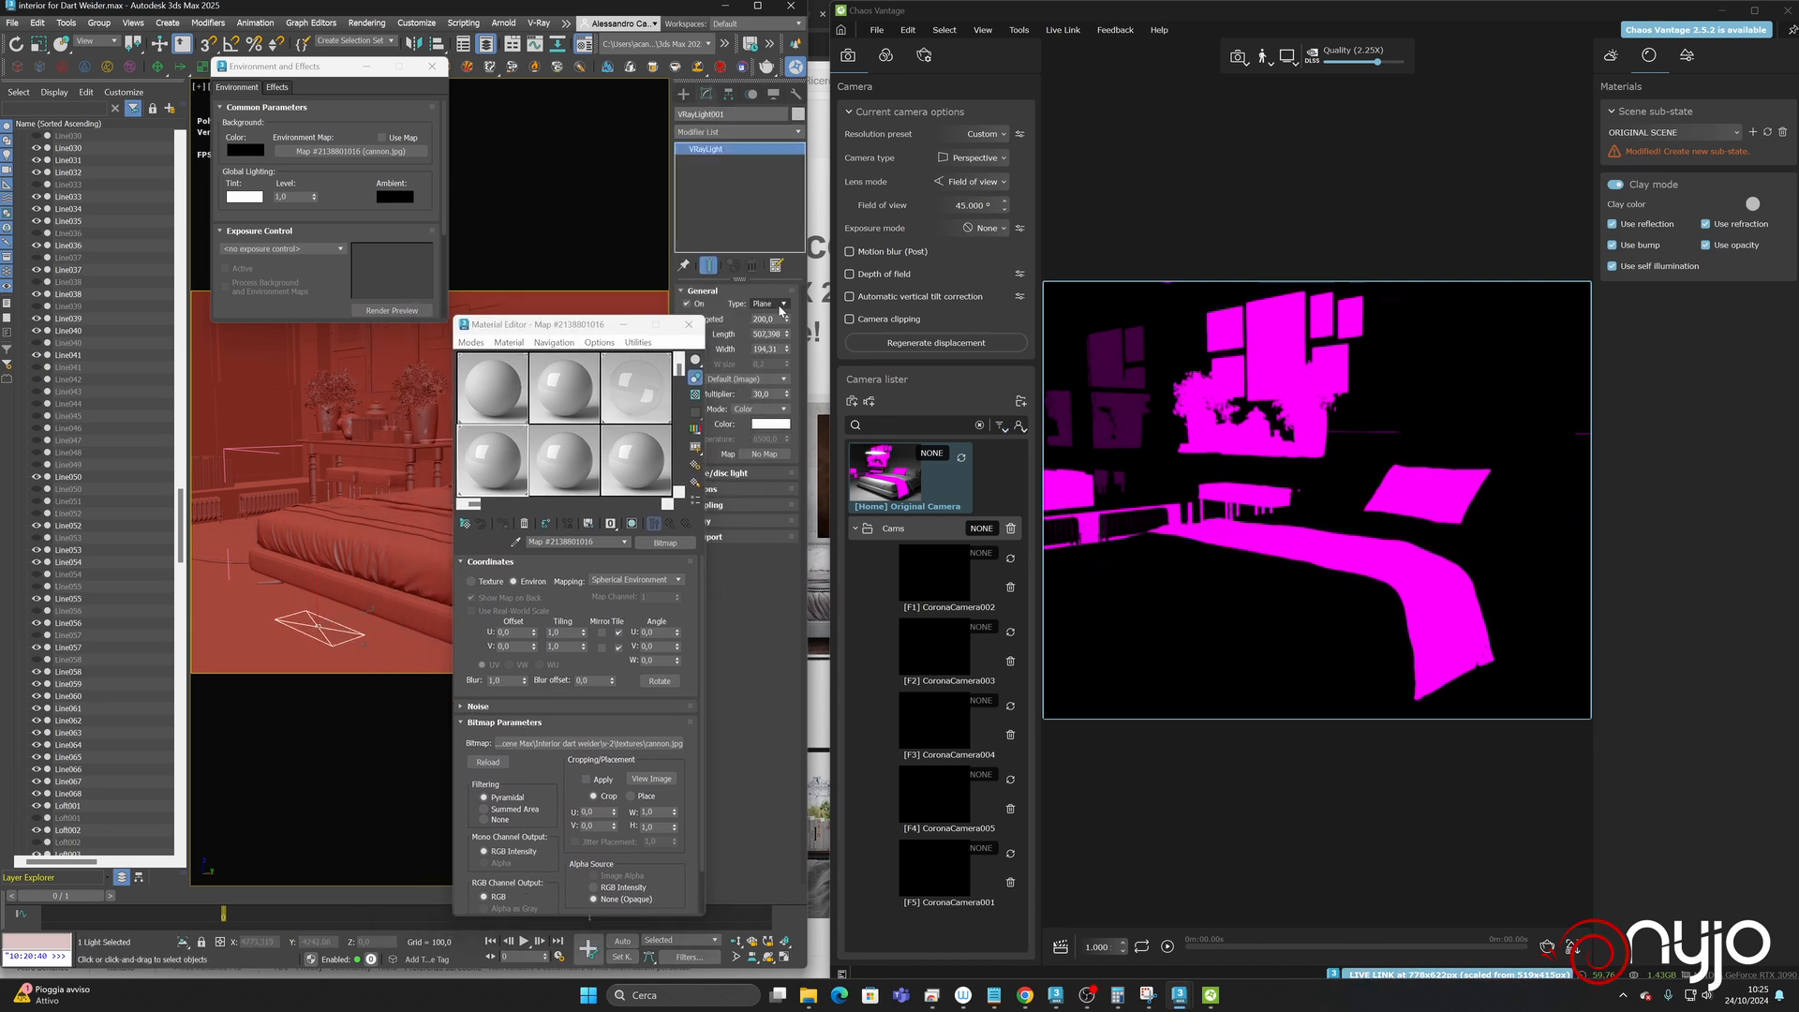
click(769, 303)
click(764, 328)
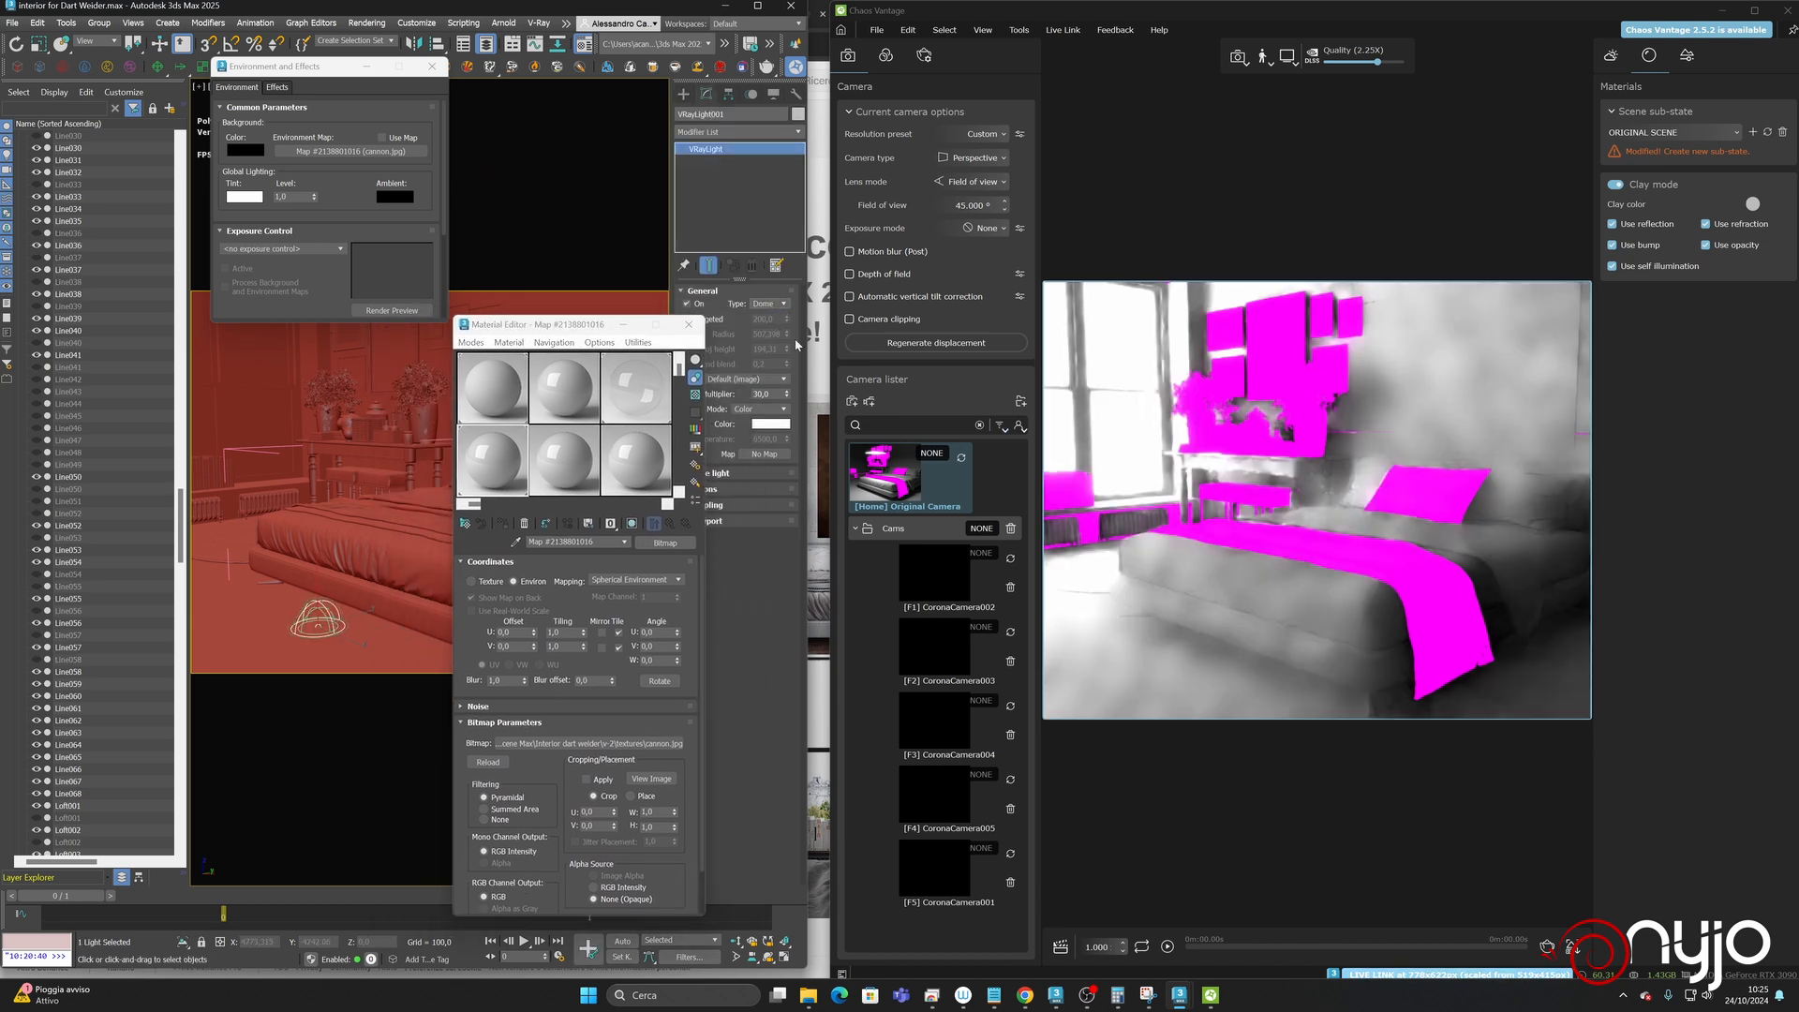
click(775, 393)
text(1)
key(Return)
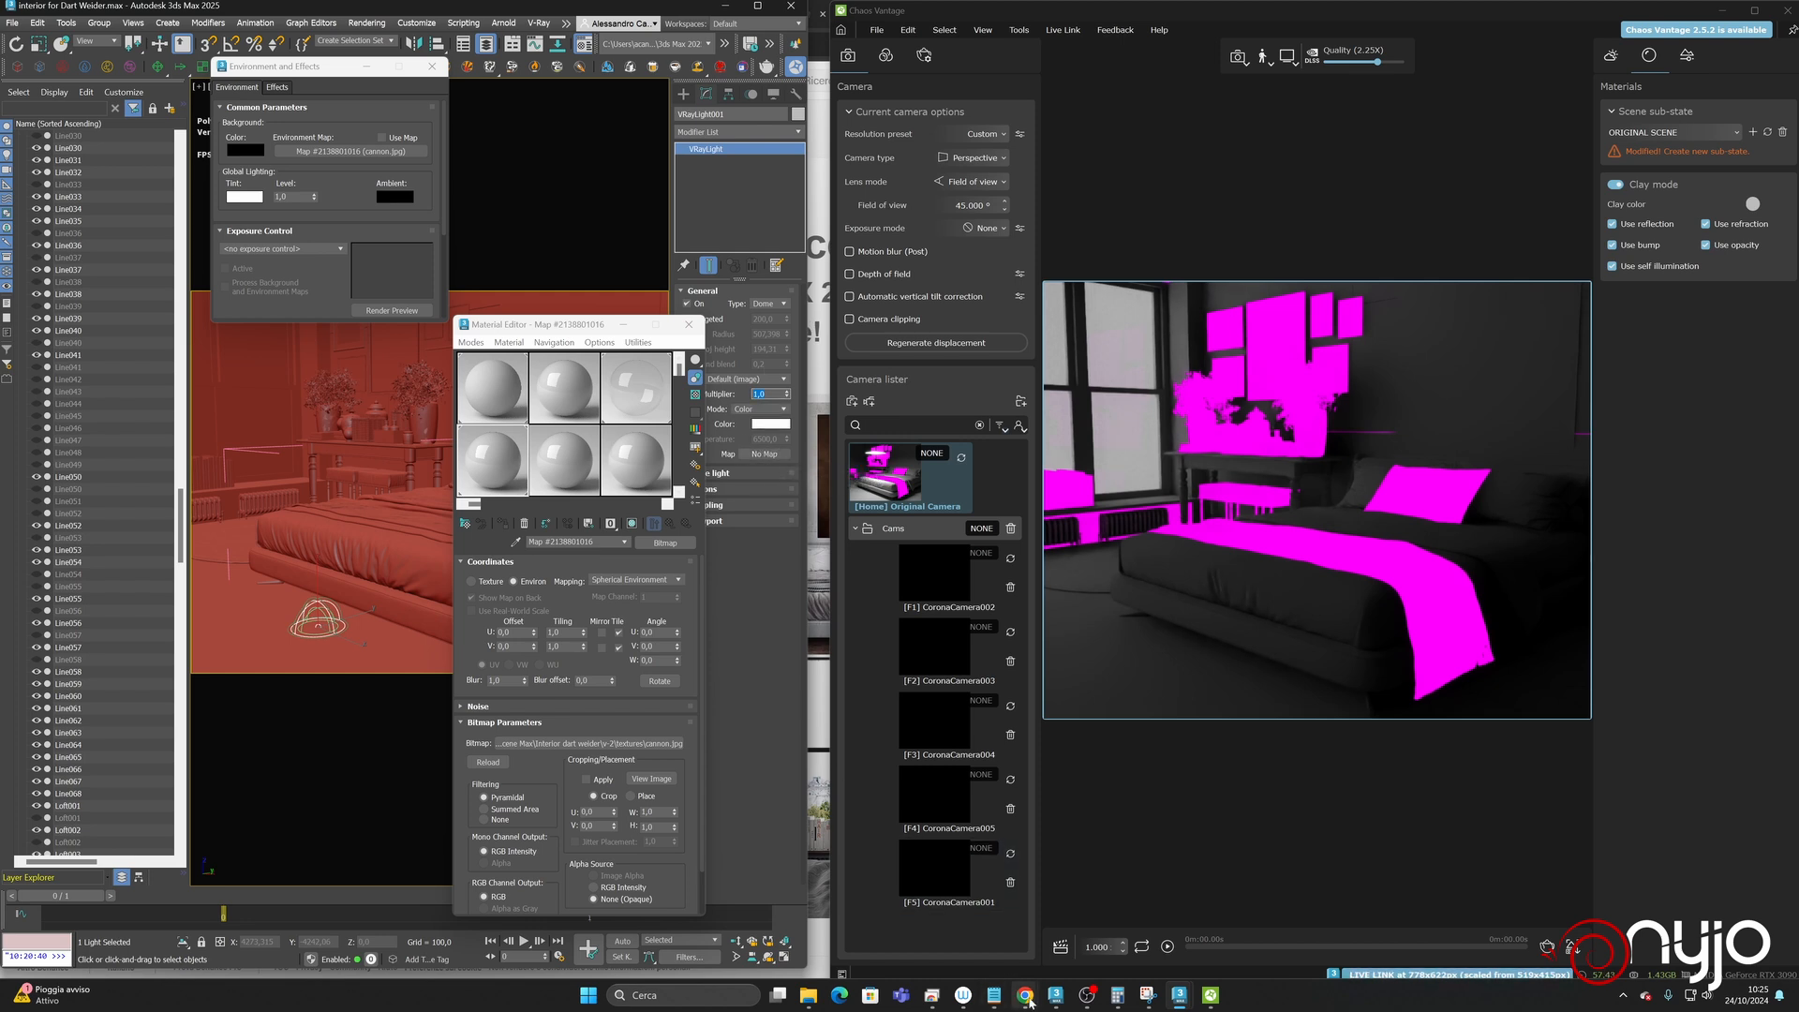
- Switch to the browser and open the Urban category of HDRIs on Poly Haven
mouse_move(1027, 1003)
click(956, 928)
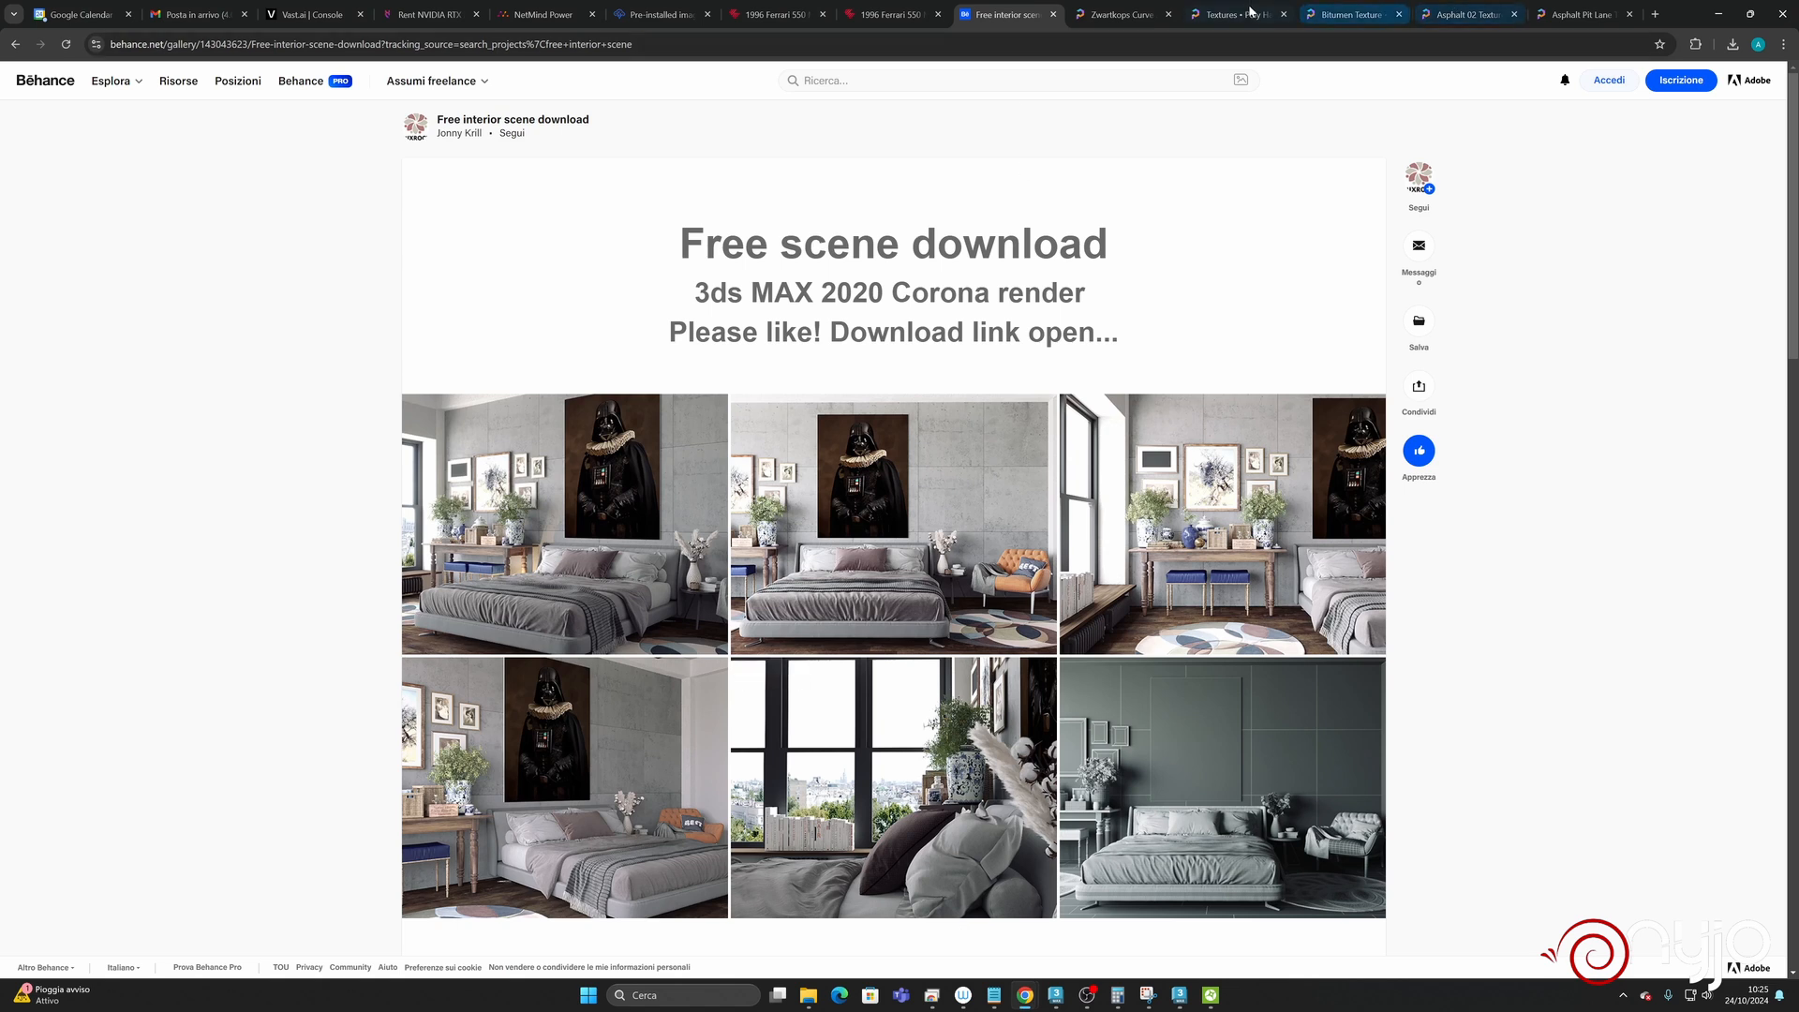
click(1143, 16)
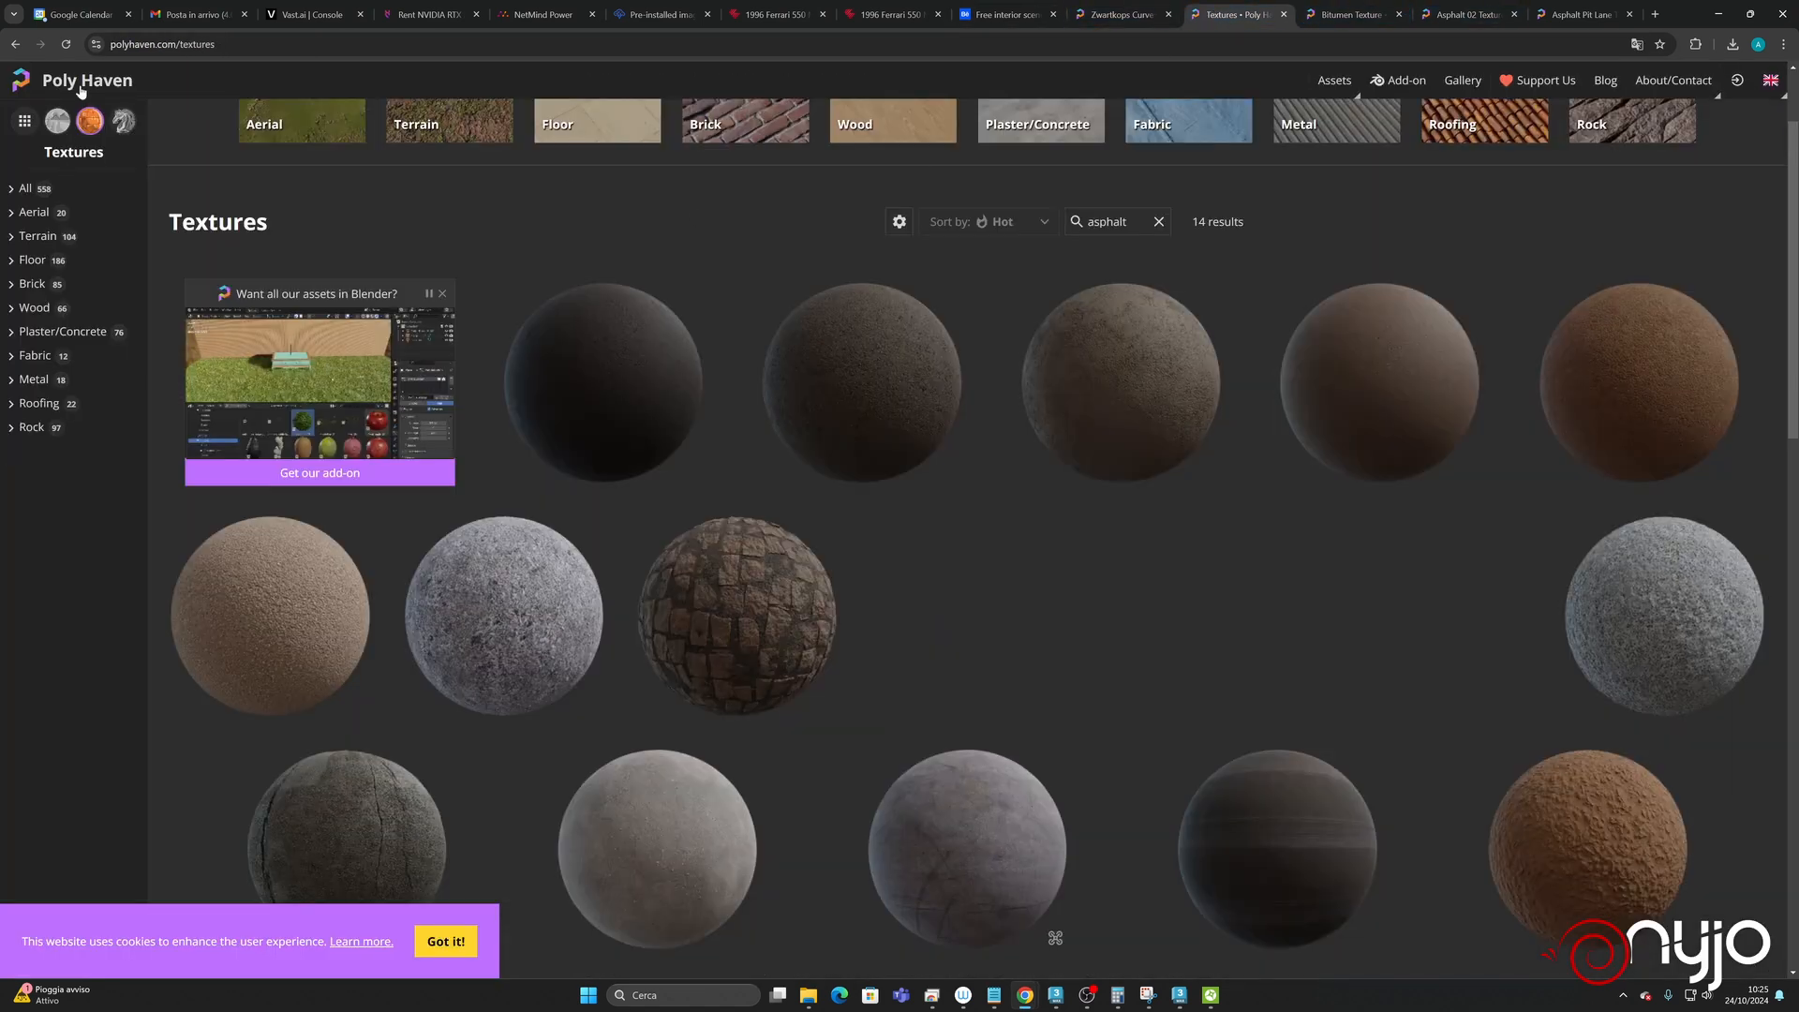
click(128, 82)
scroll(915, 660, down, 10)
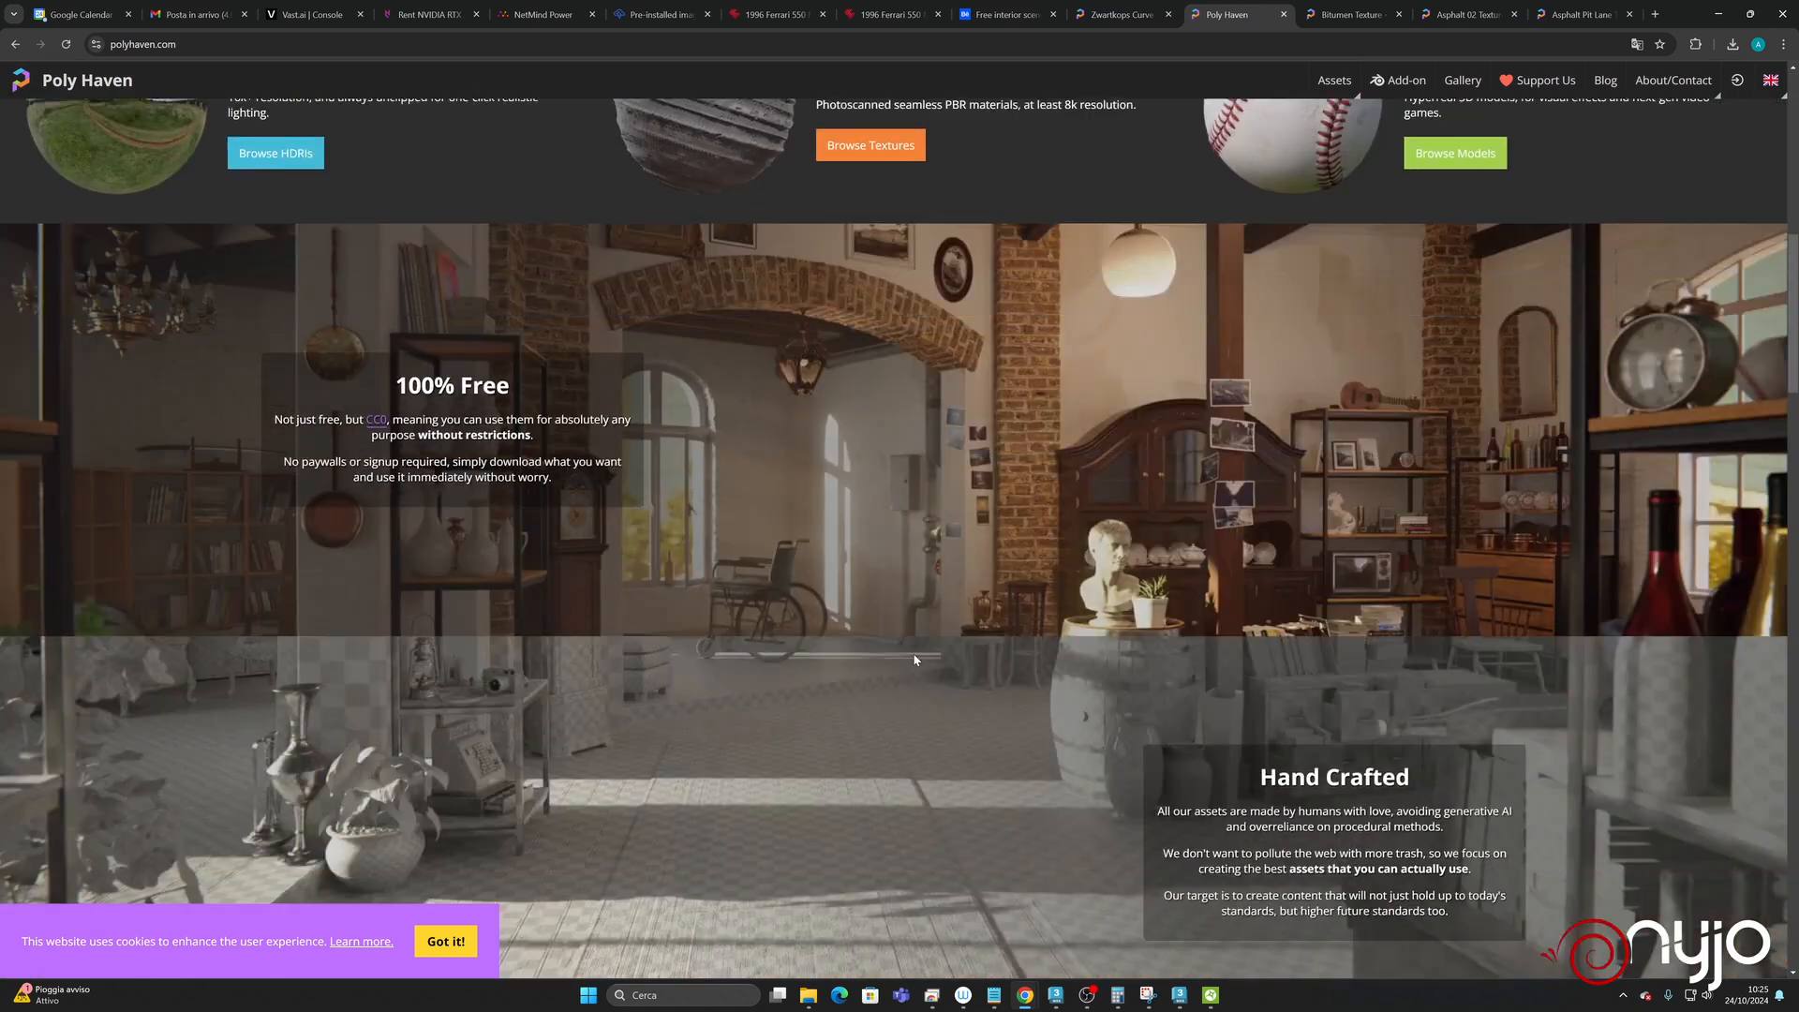
scroll(915, 660, up, 3)
click(264, 457)
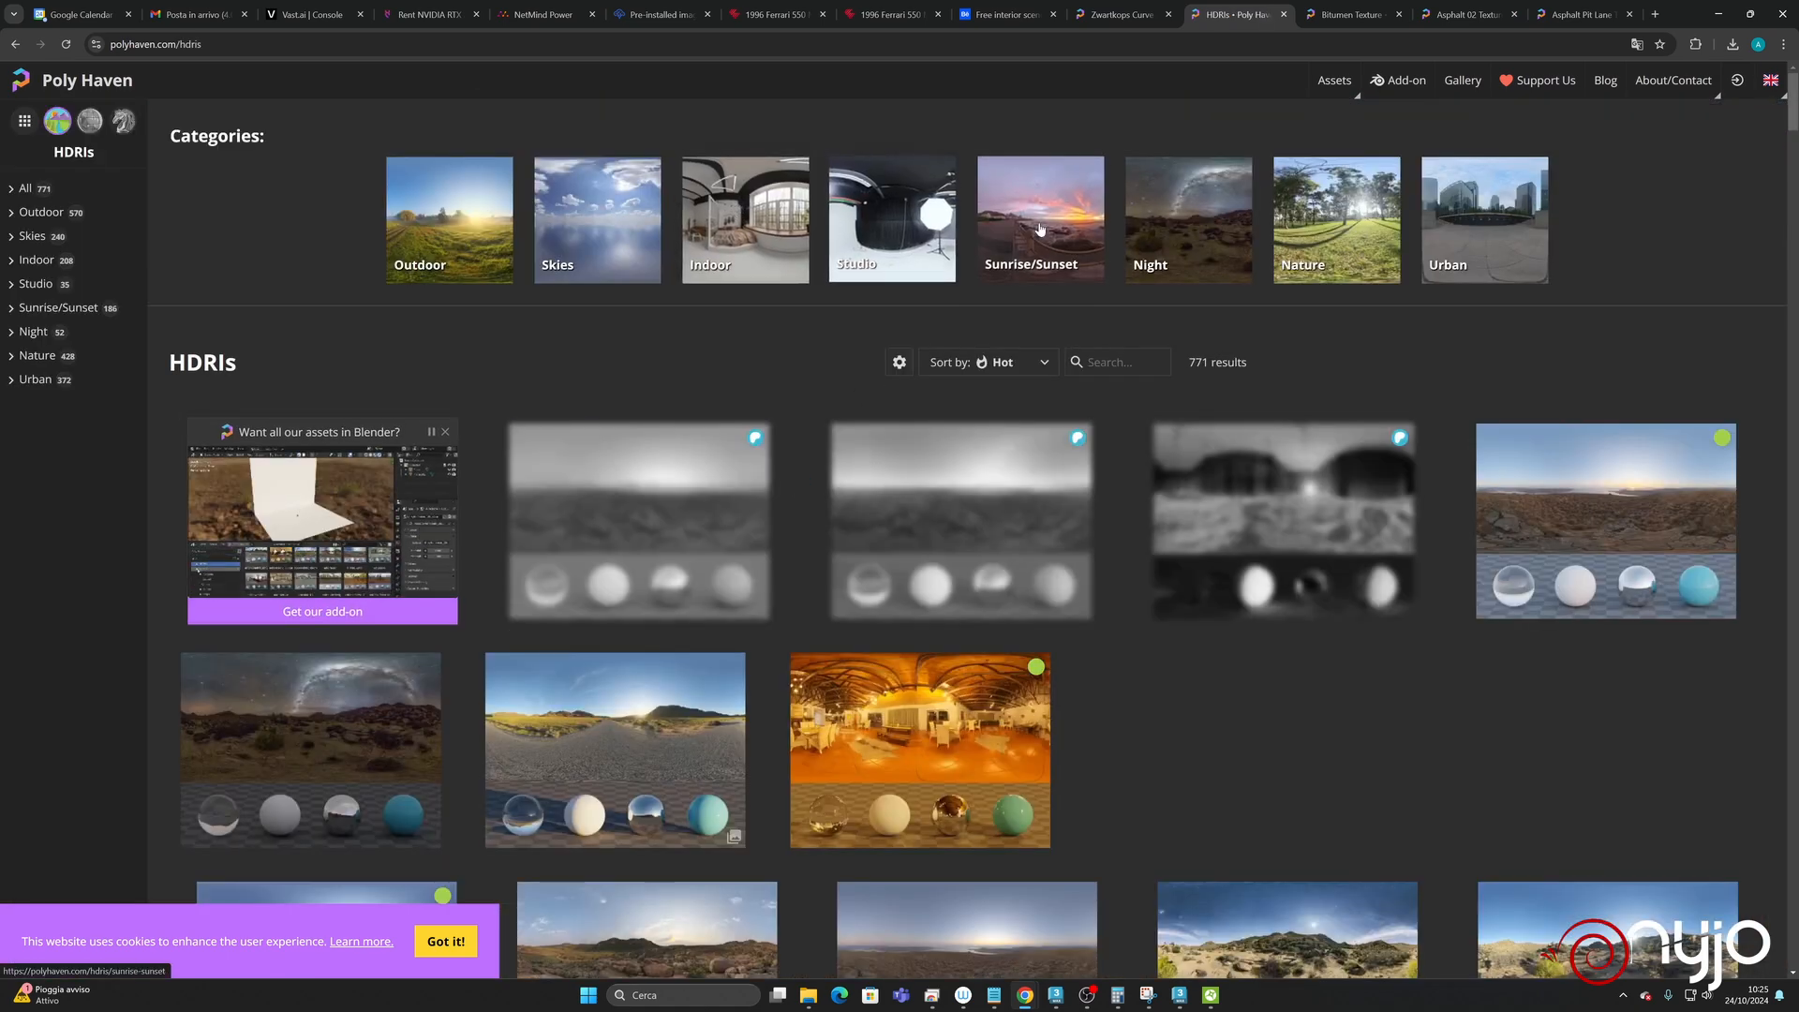
click(1488, 216)
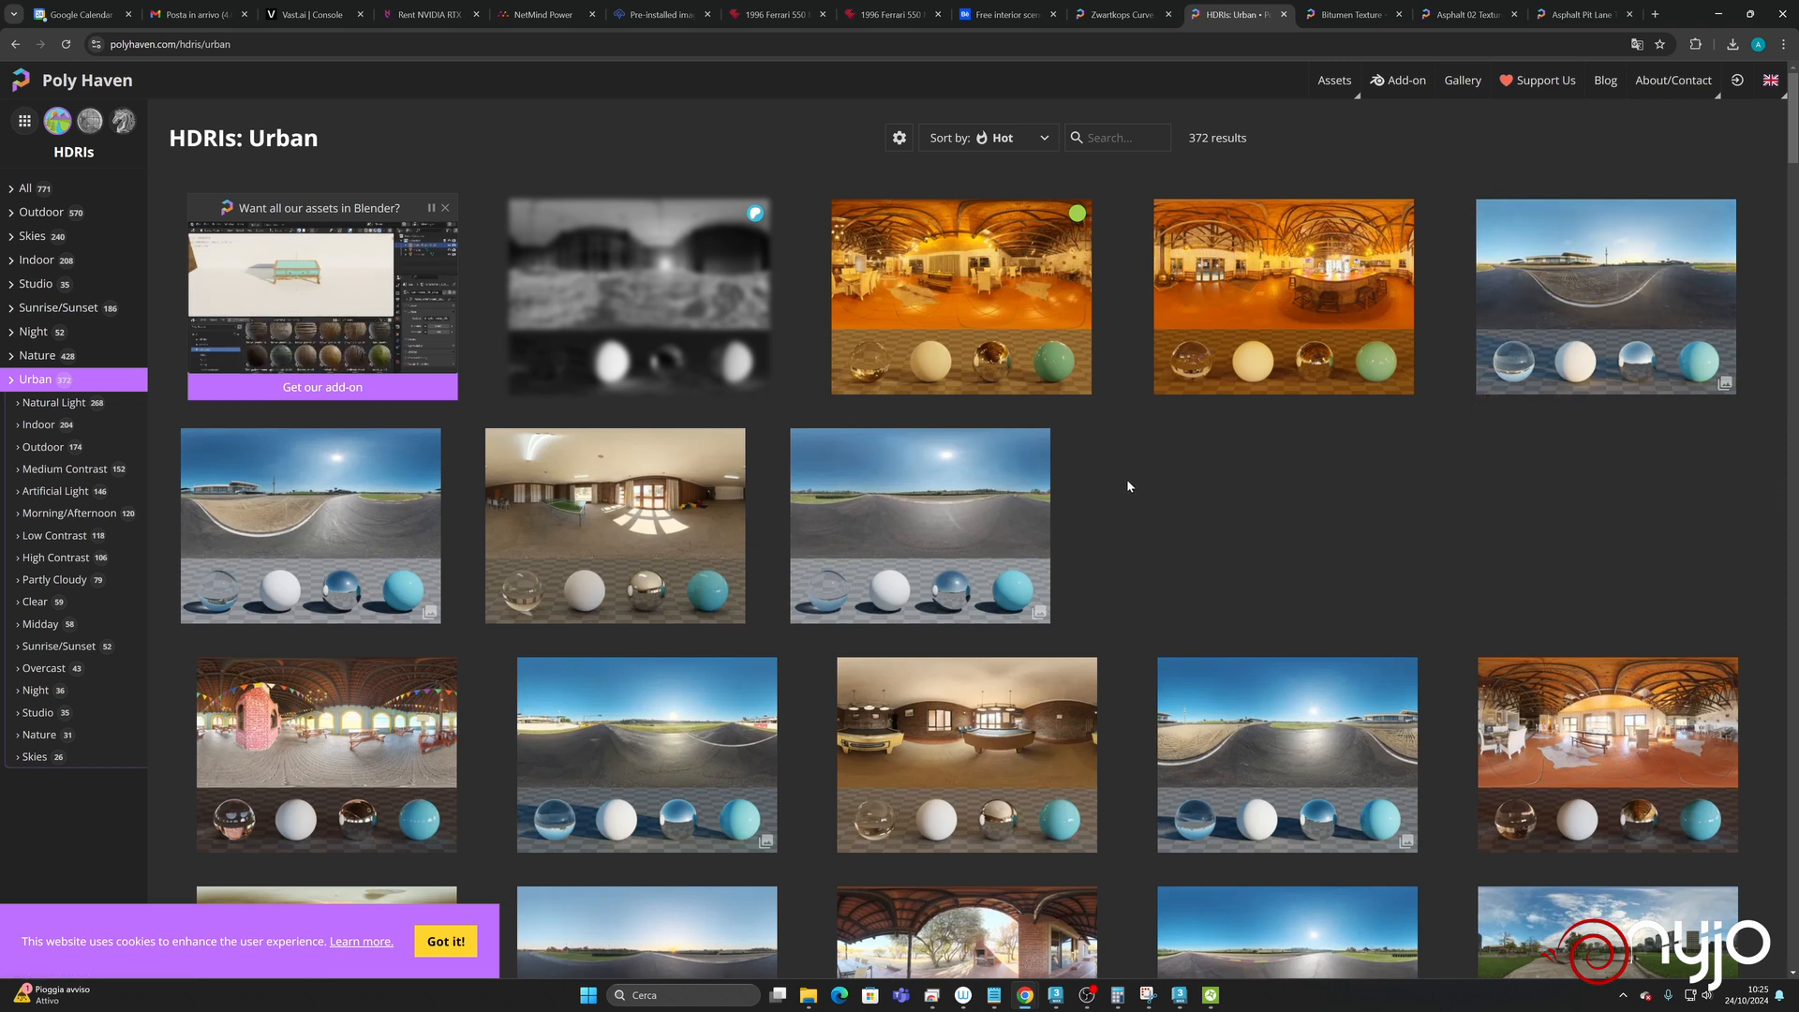
- Browse the Urban HDRIs on Poly Haven for an outdoor environment suited to lighting the bedroom
scroll(1187, 637, down, 2)
scroll(1209, 599, down, 2)
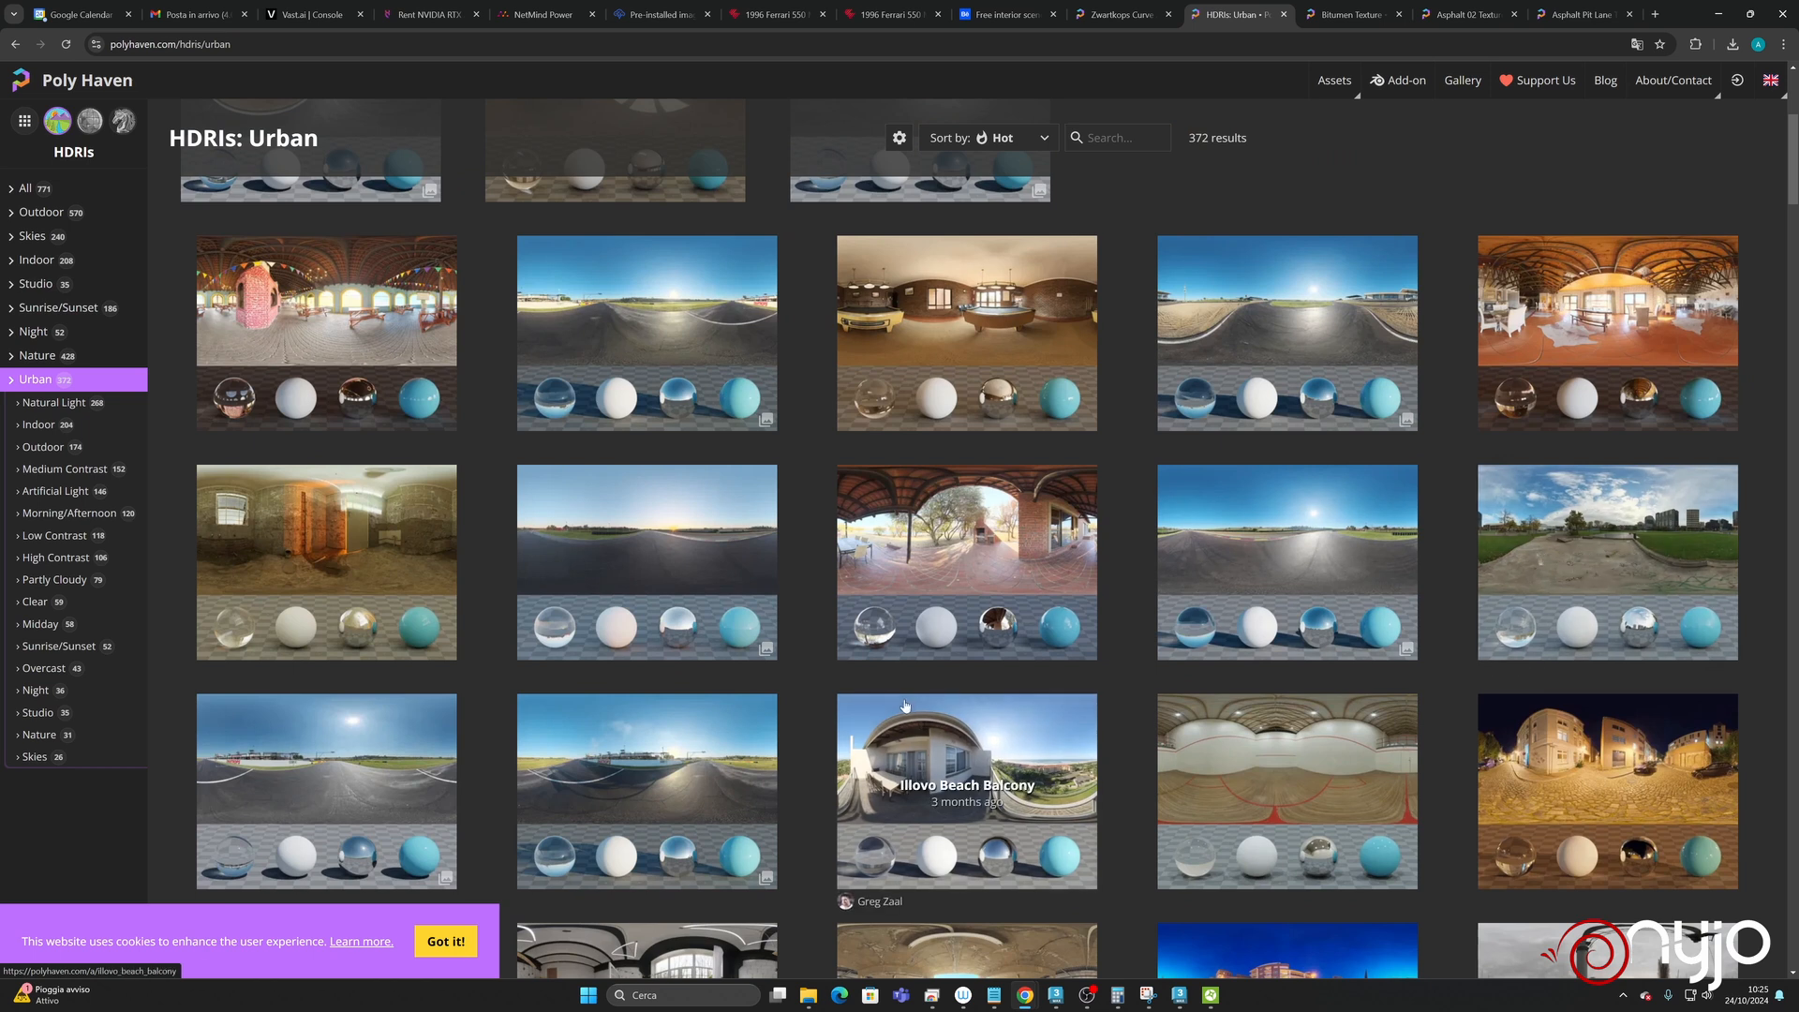
scroll(905, 704, down, 2)
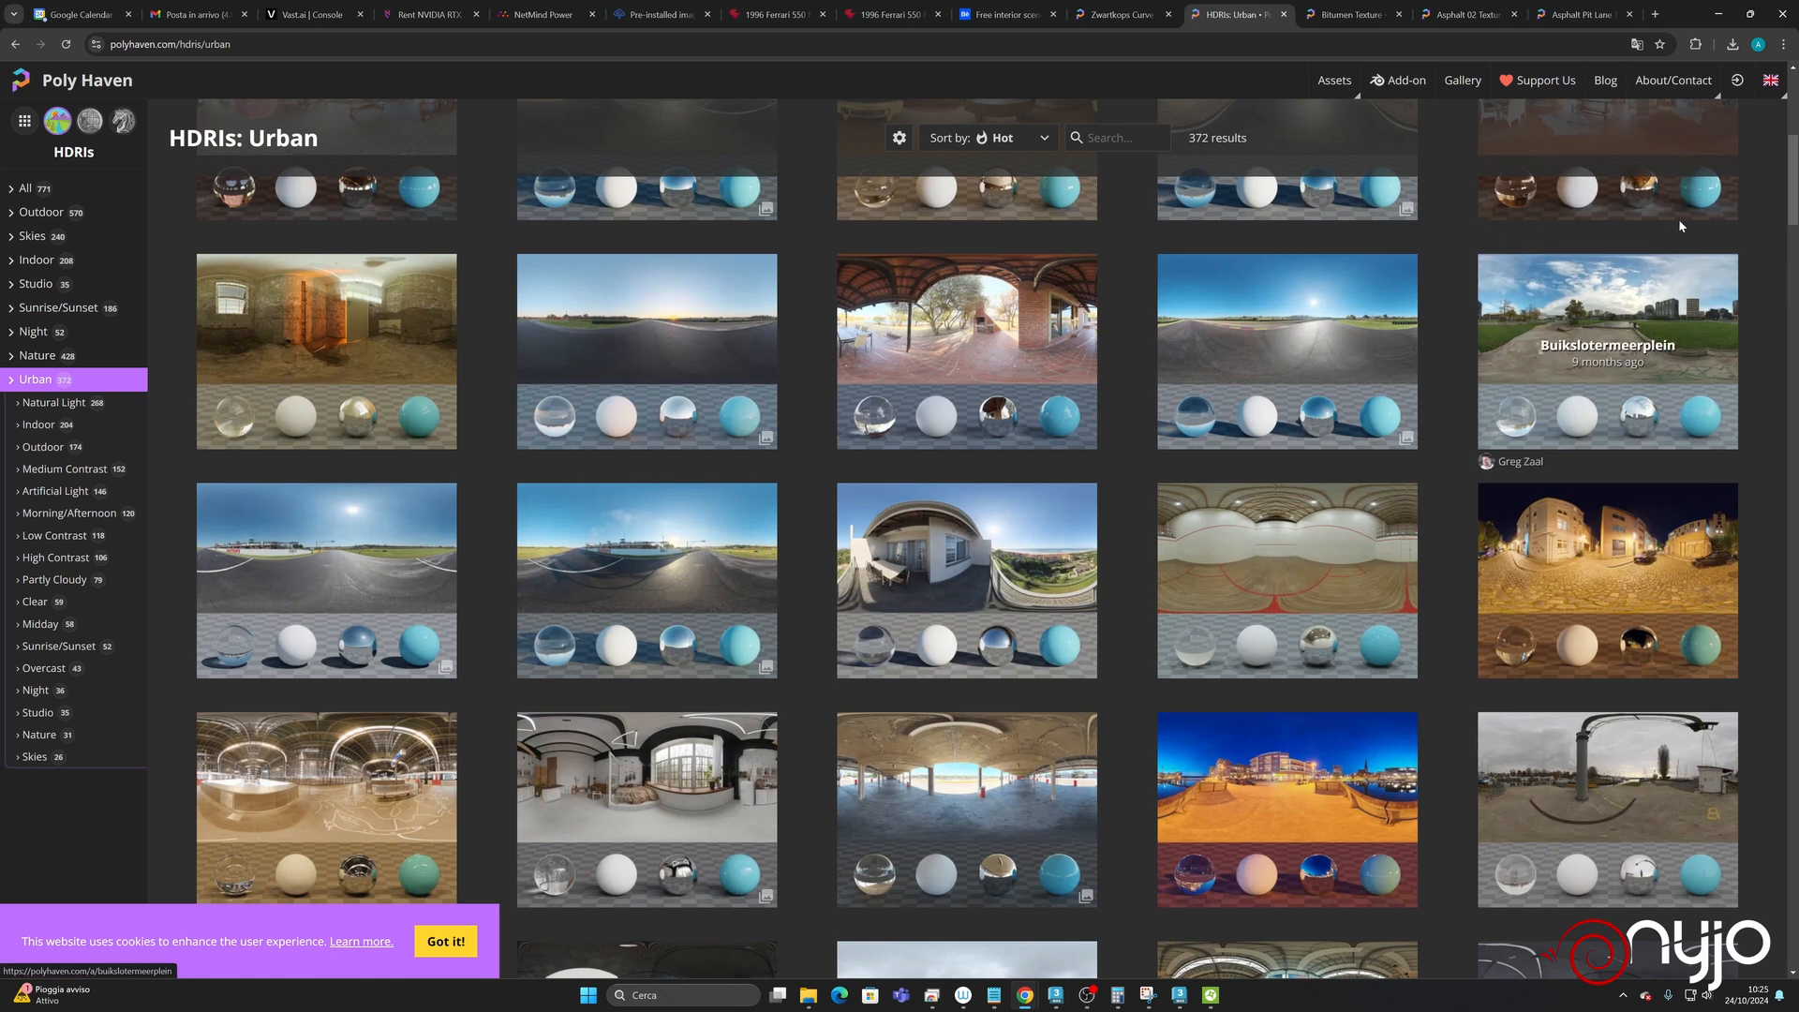
scroll(1376, 568, down, 2)
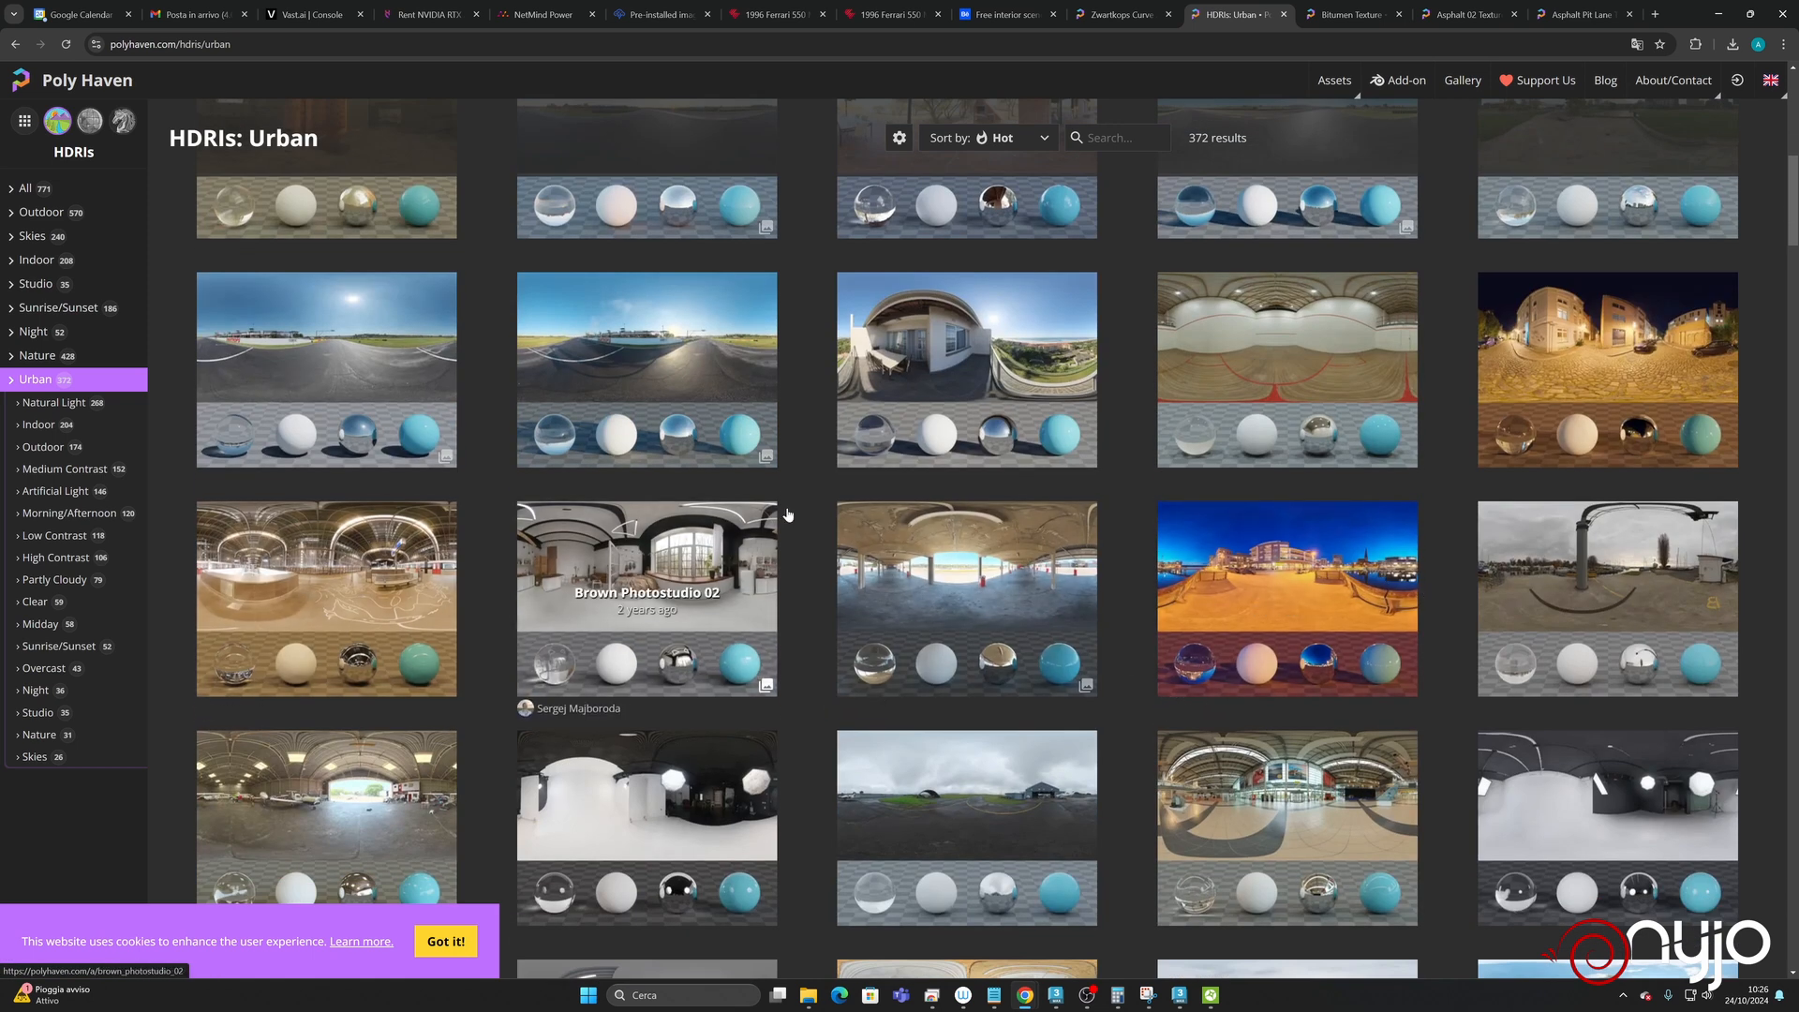
scroll(761, 523, down, 3)
scroll(761, 523, down, 2)
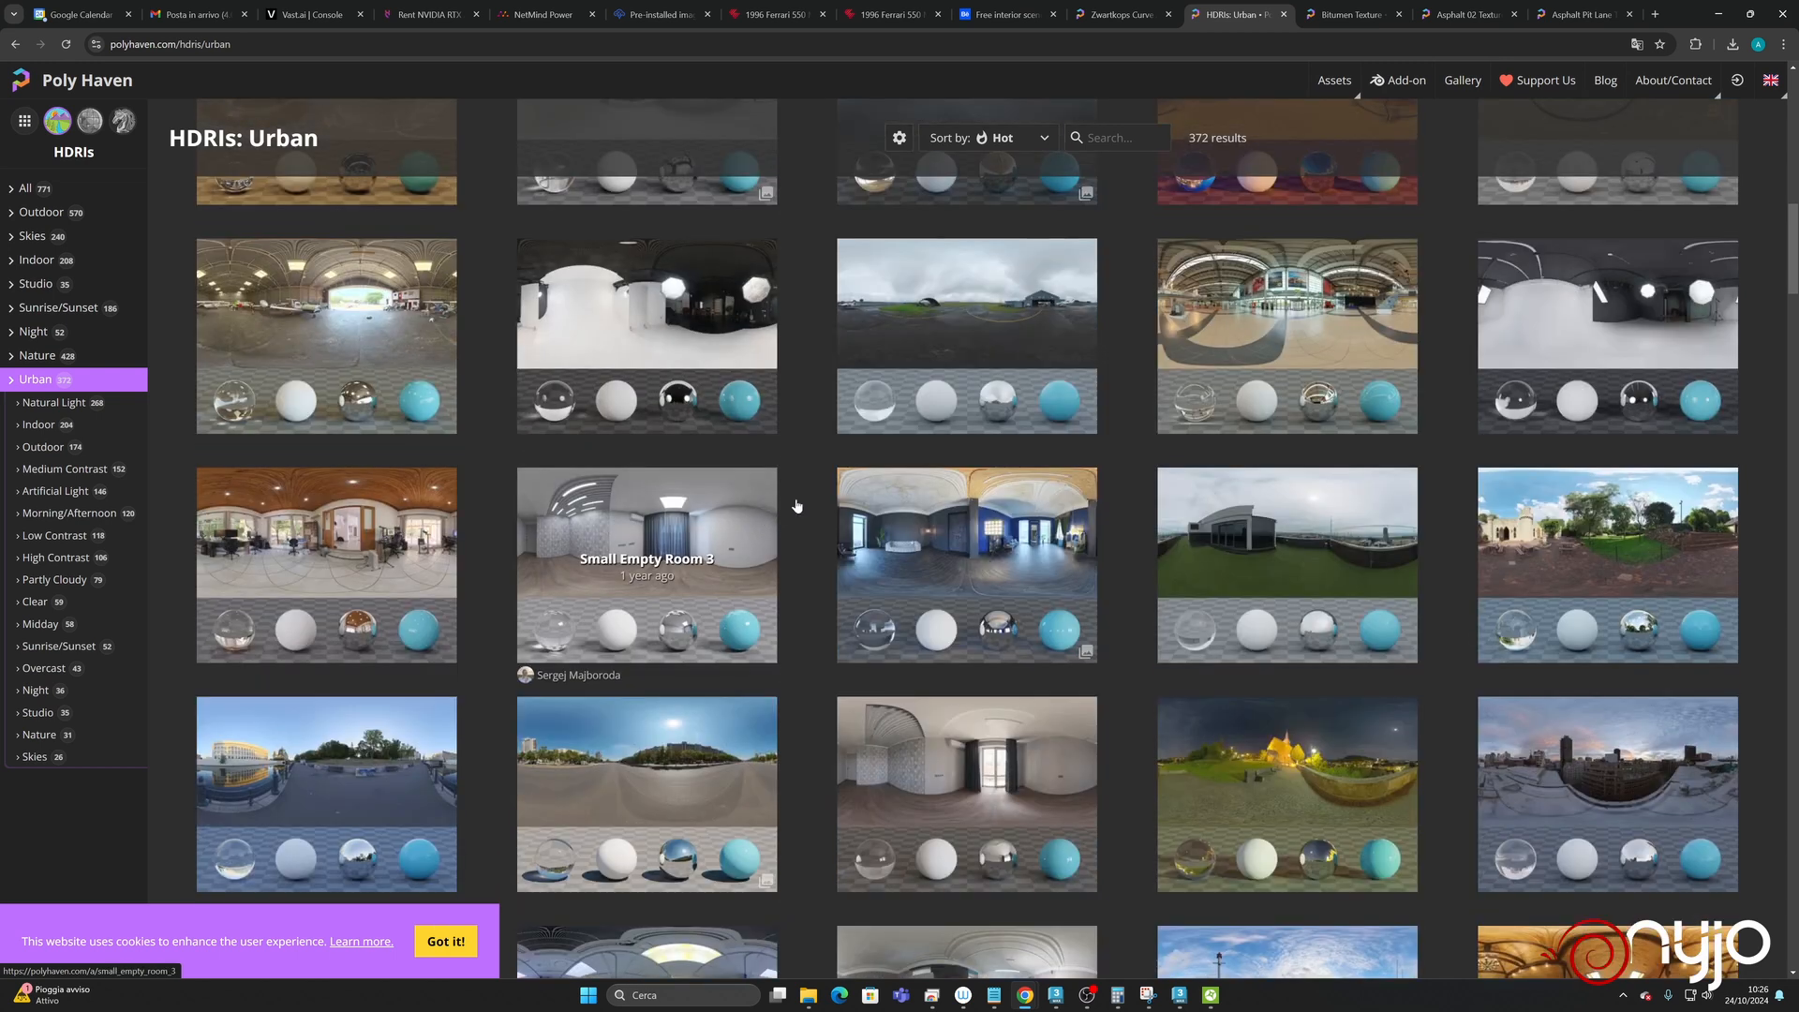
scroll(1265, 530, down, 3)
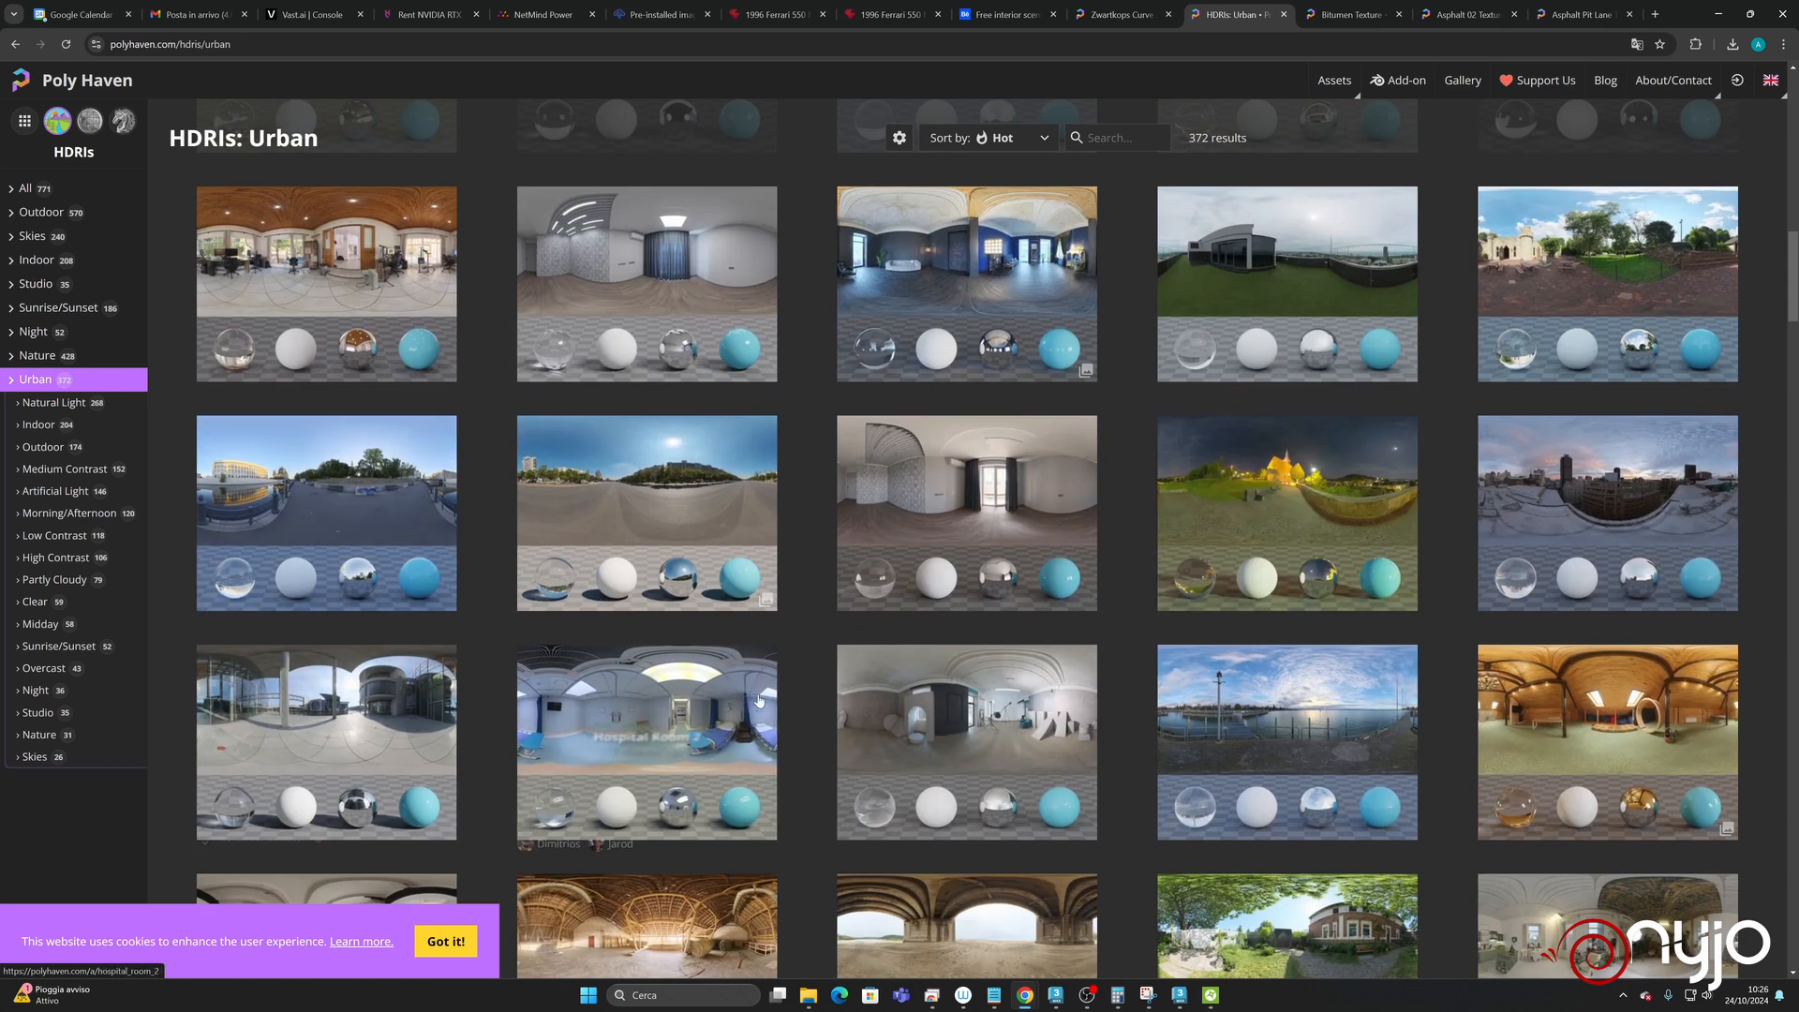
scroll(1304, 433, down, 3)
scroll(1304, 433, down, 4)
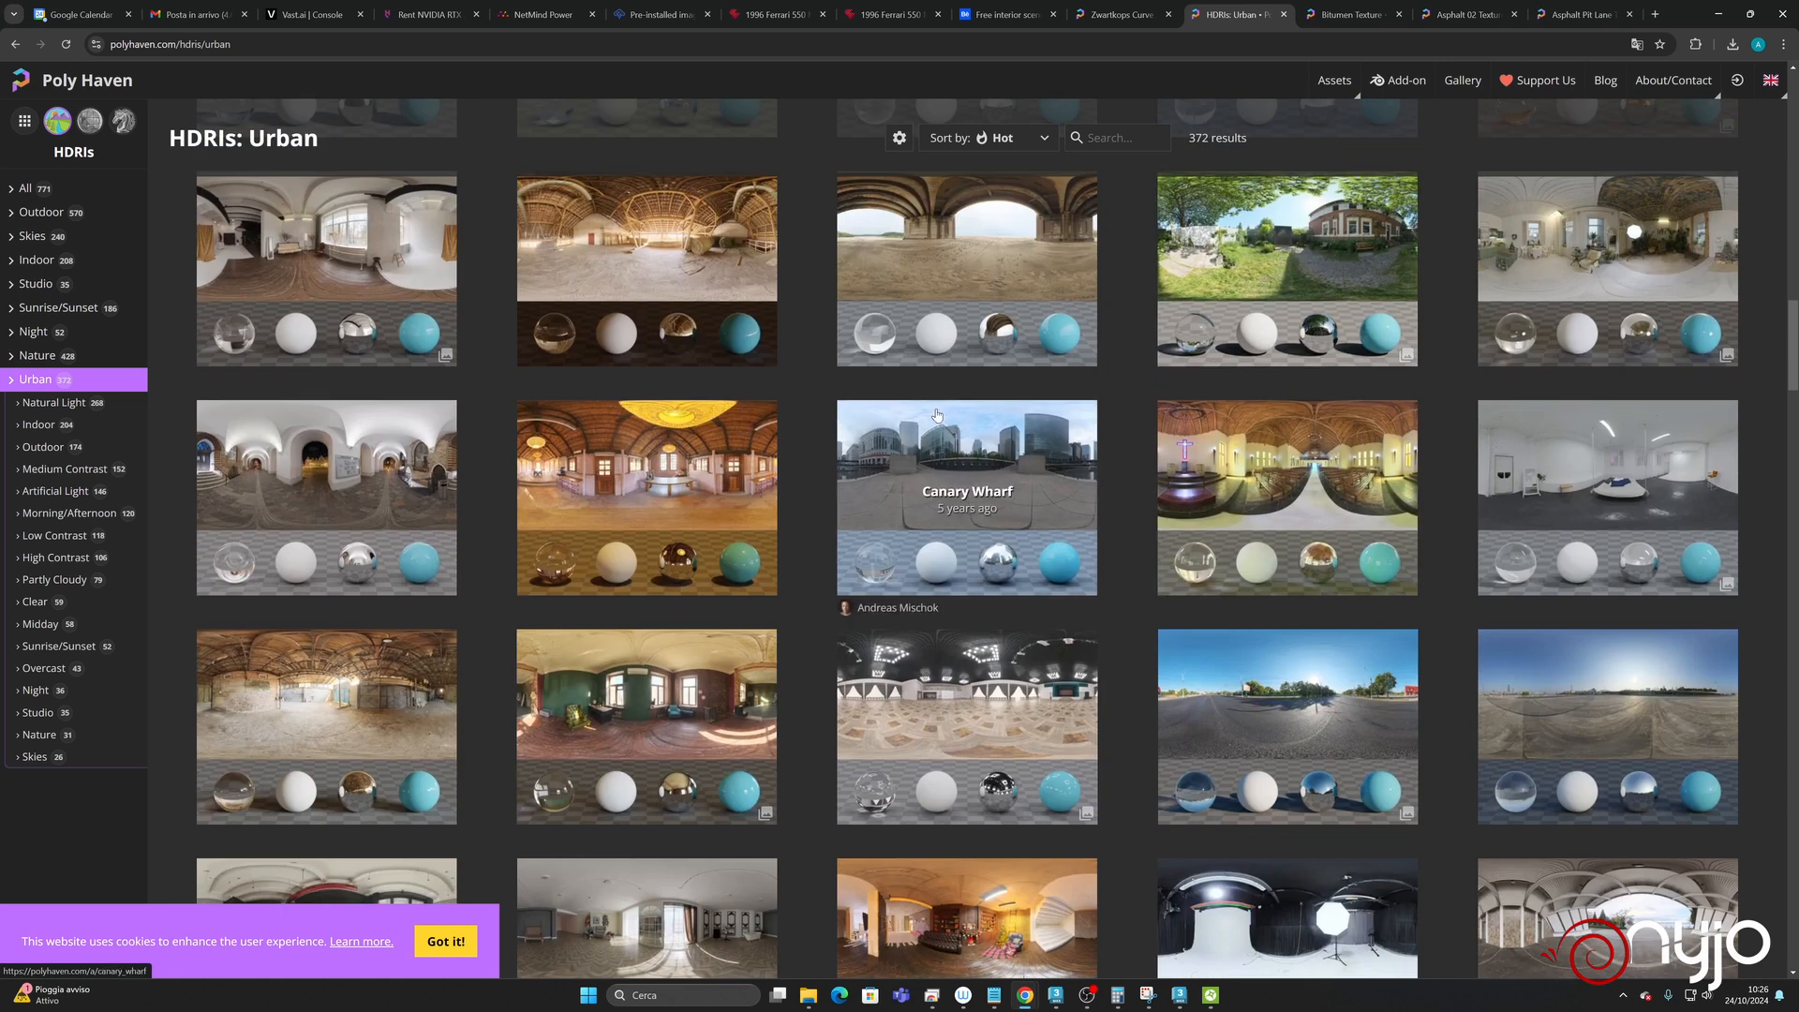
scroll(974, 456, down, 6)
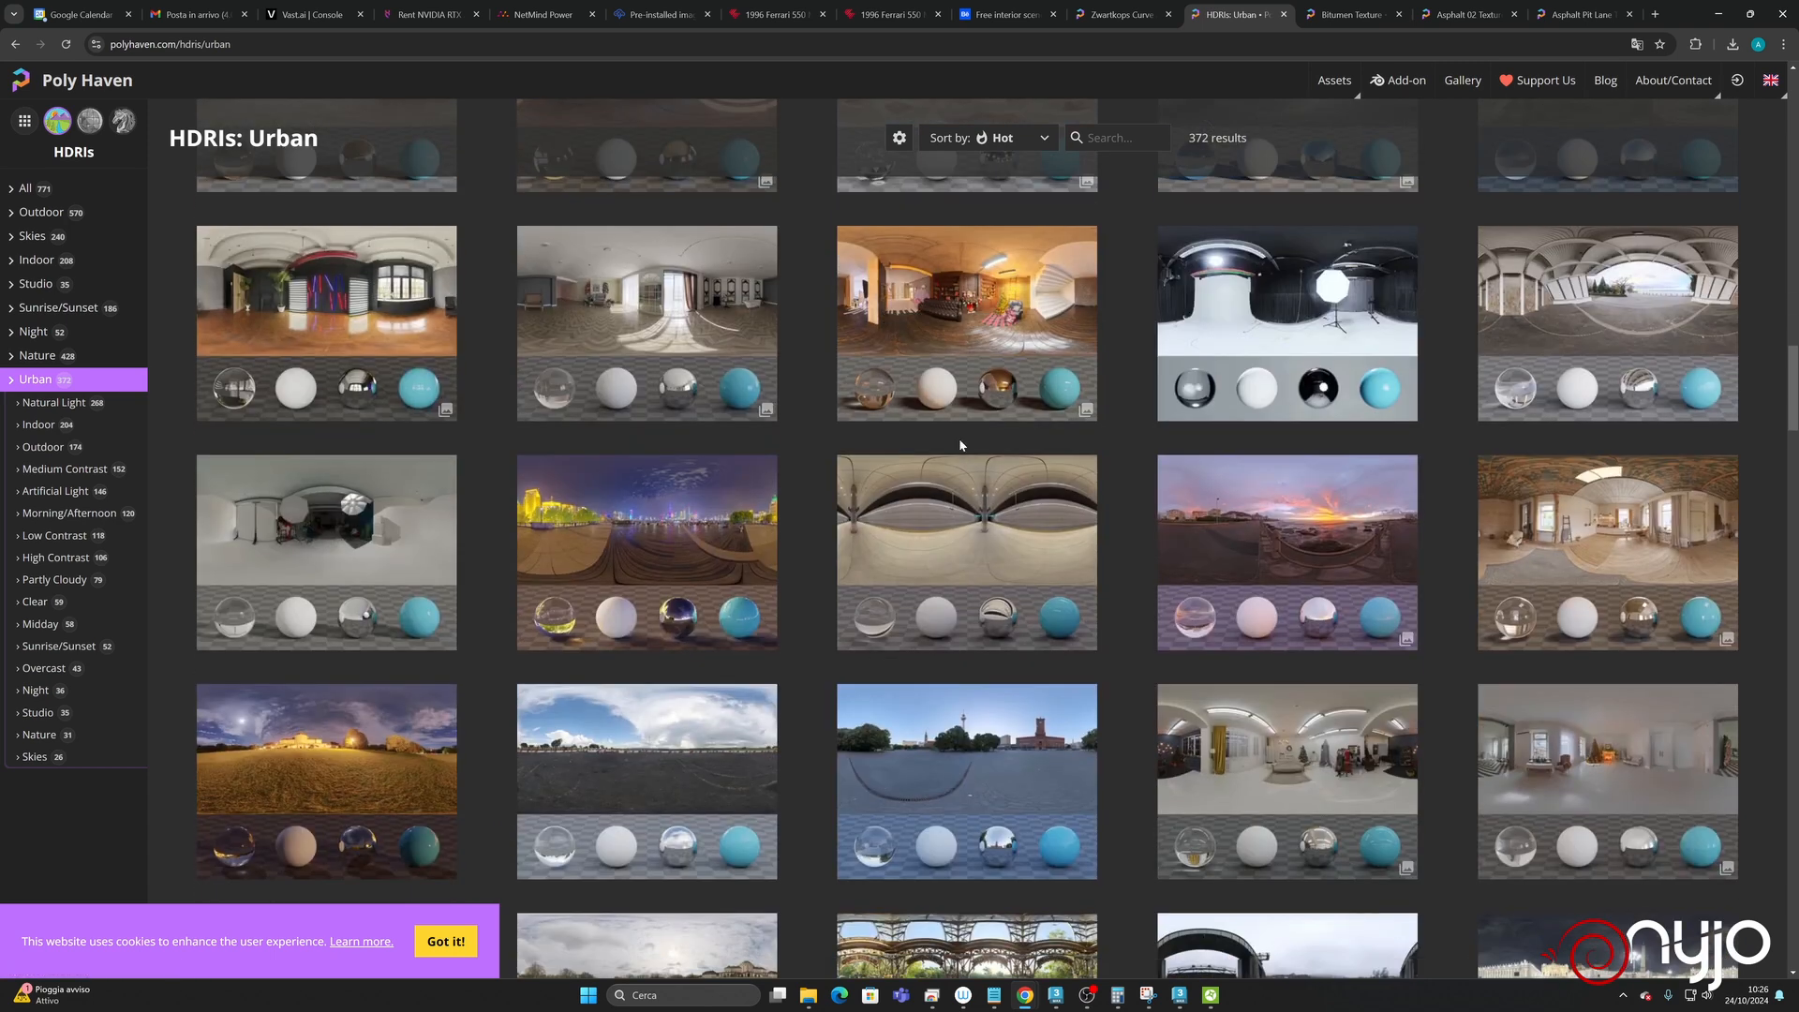
scroll(960, 444, up, 20)
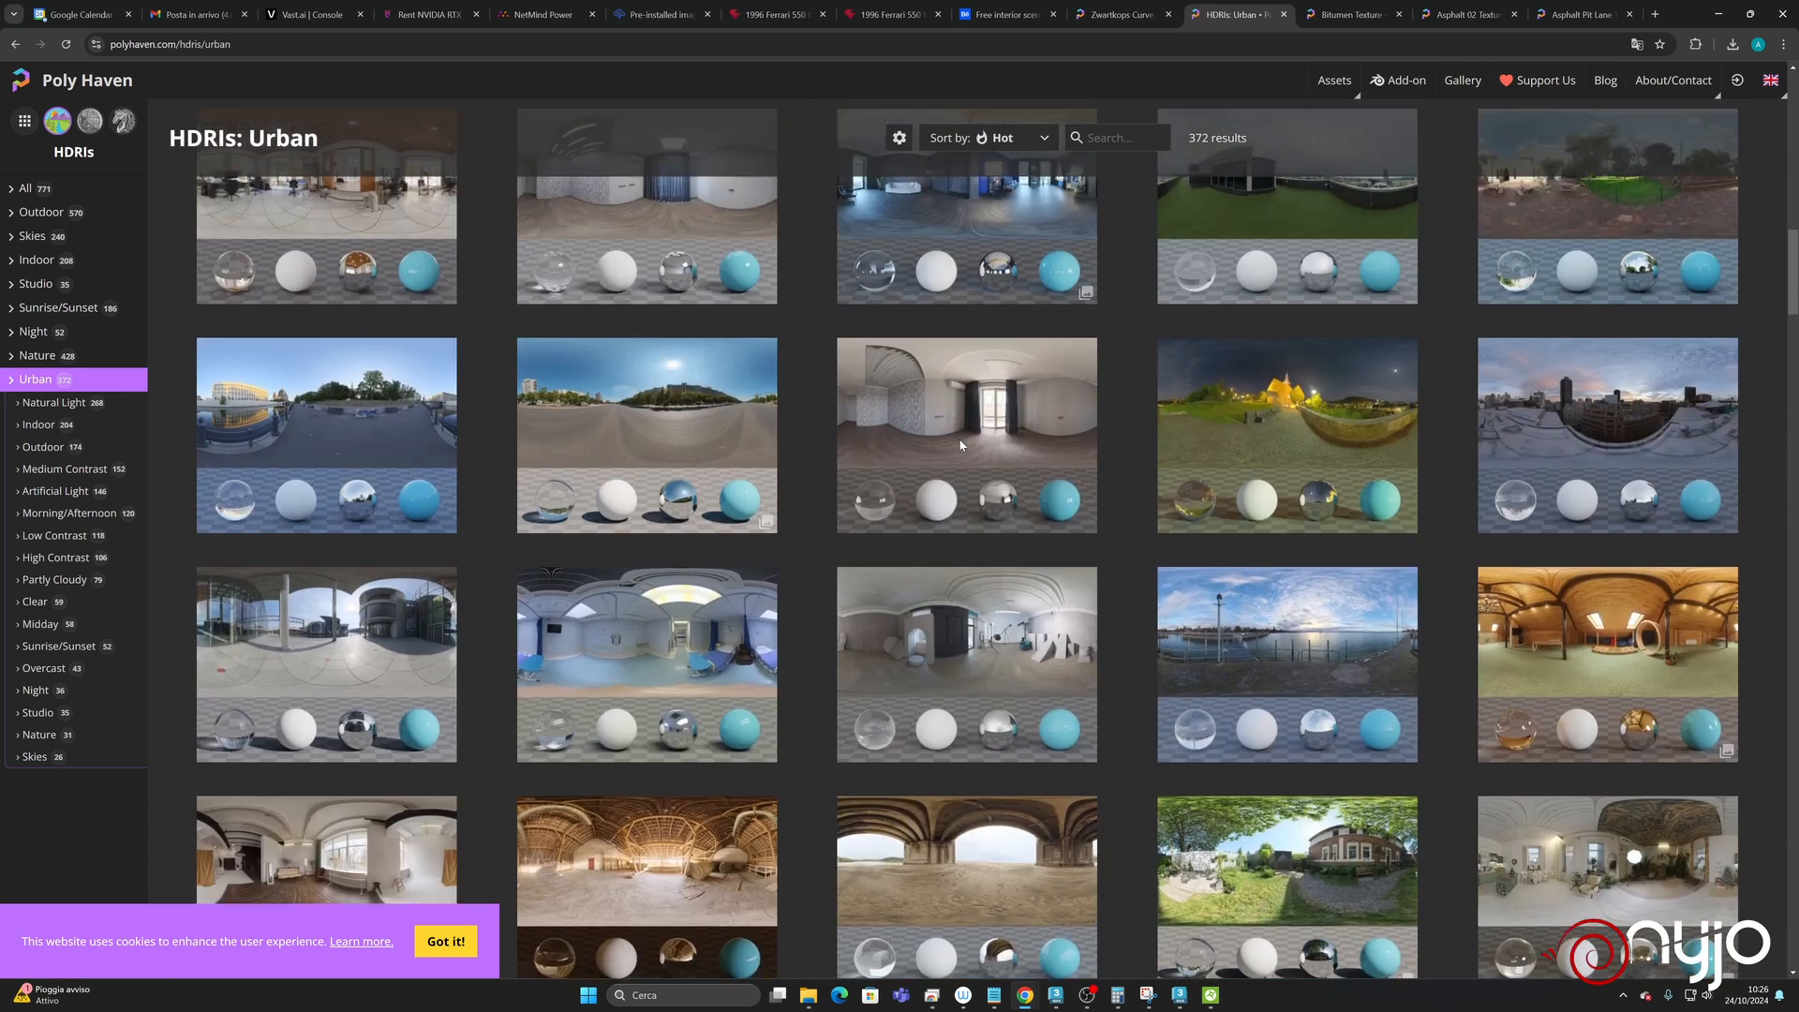
scroll(959, 440, up, 15)
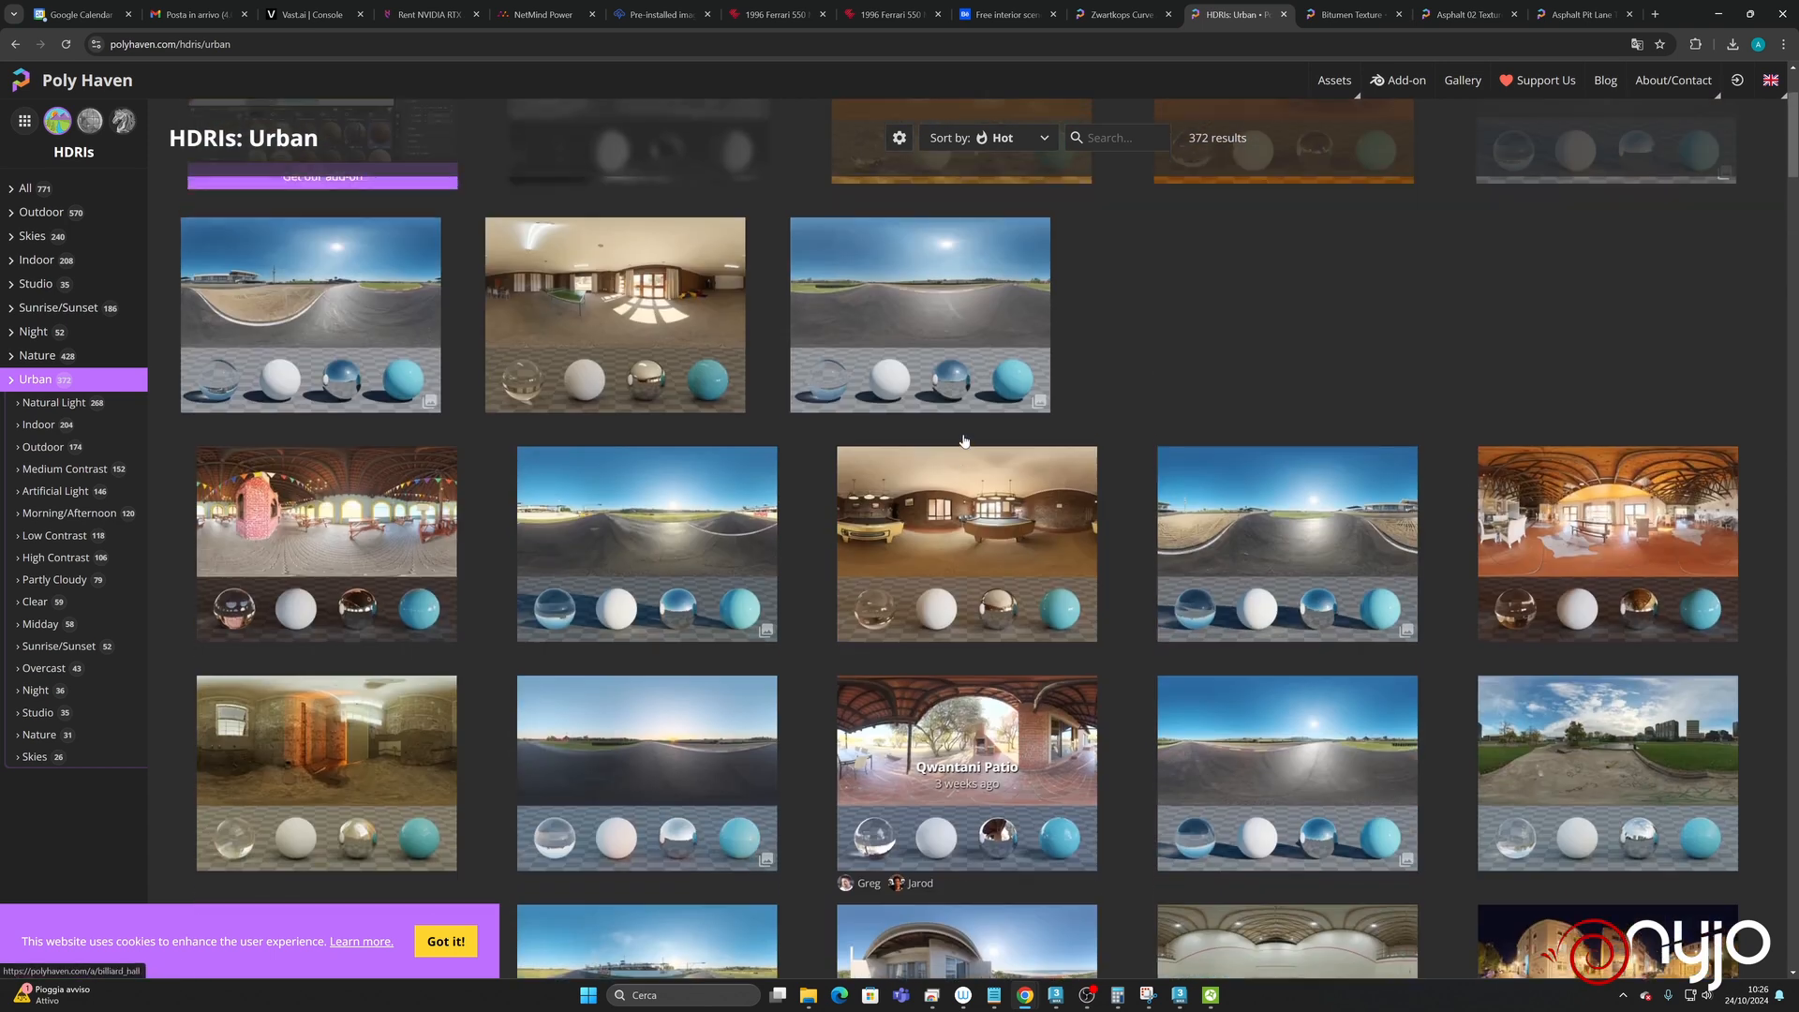
- Download the Buikslotermeerplein HDRI as a 4K EXR and show the downloaded file in its folder
click(1669, 747)
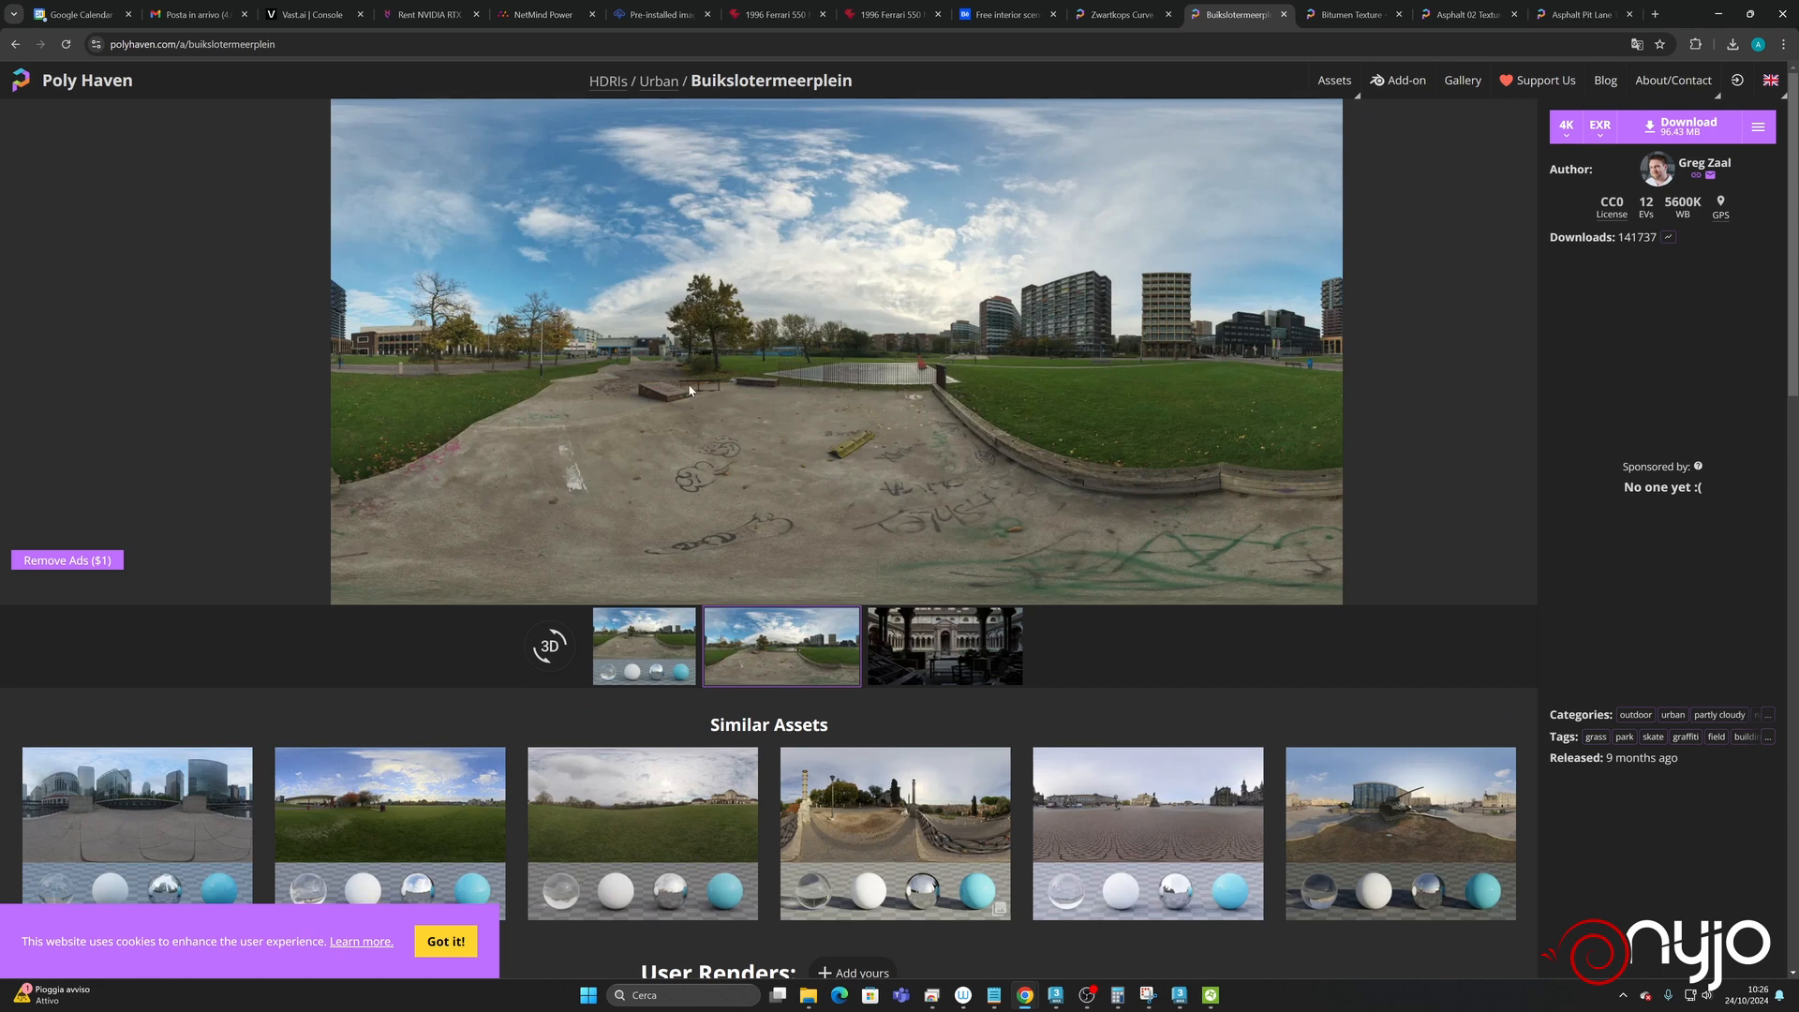
click(1677, 130)
click(1733, 45)
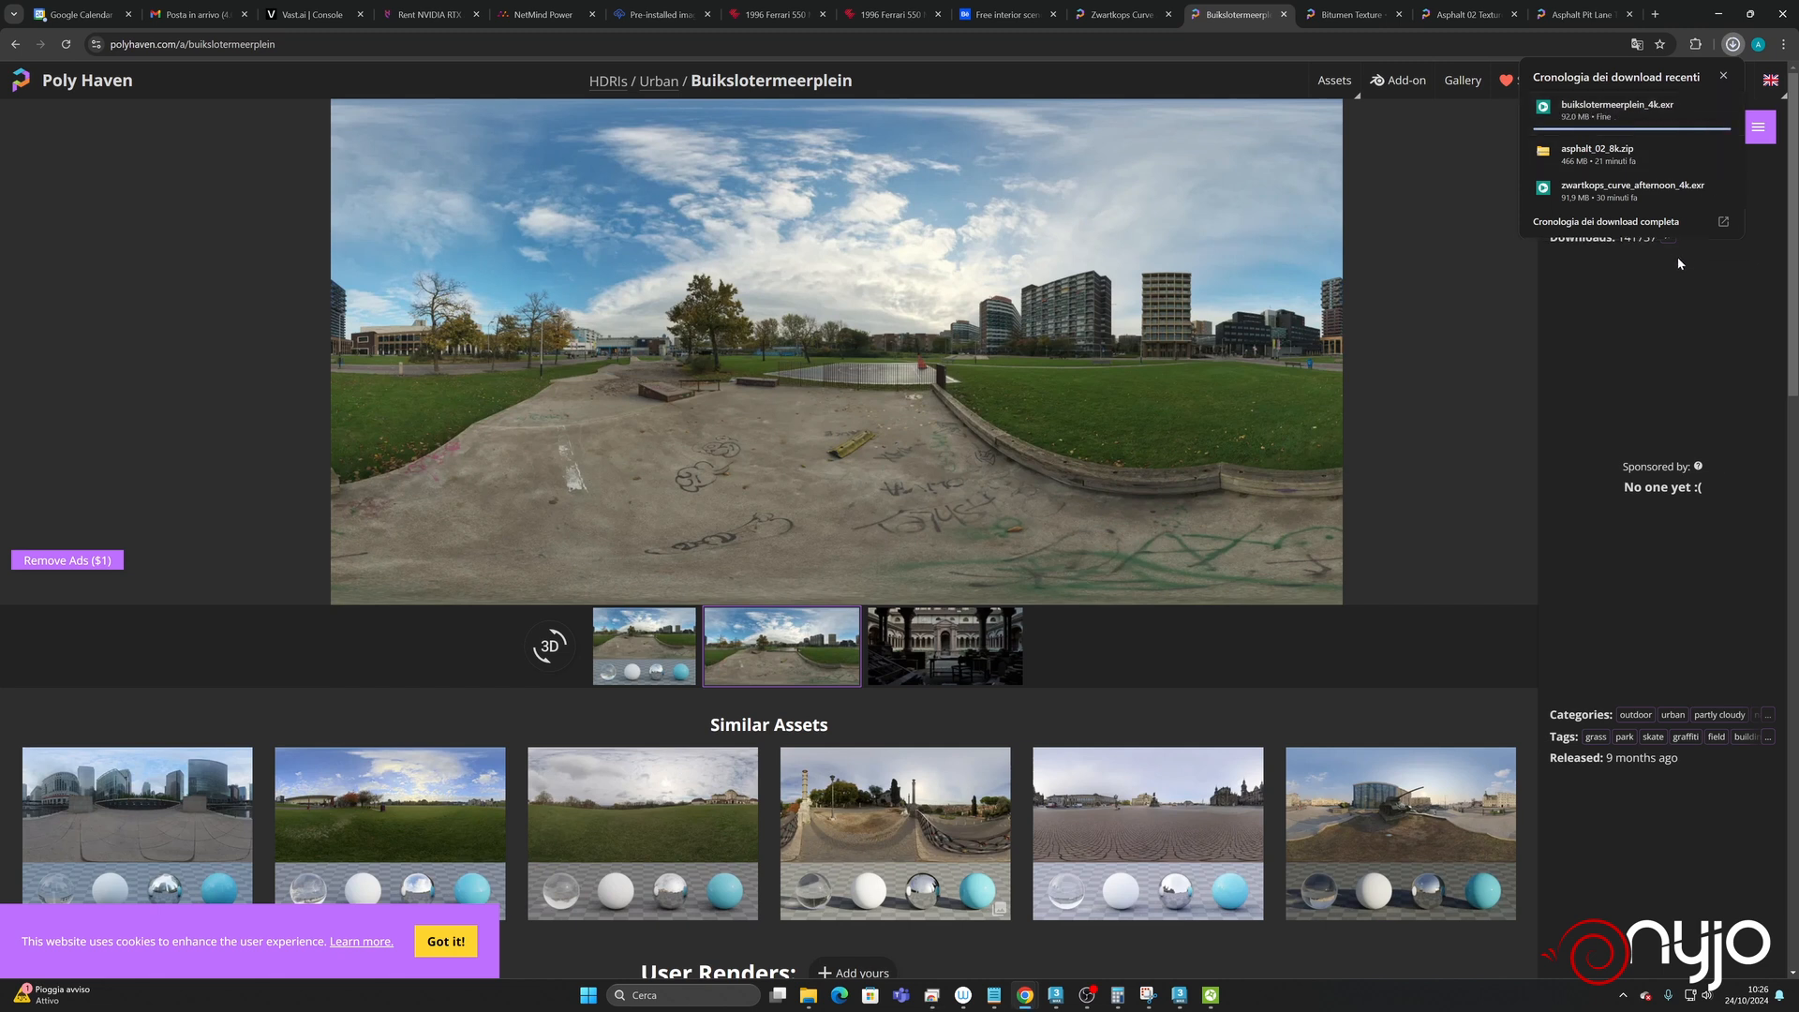
click(1694, 107)
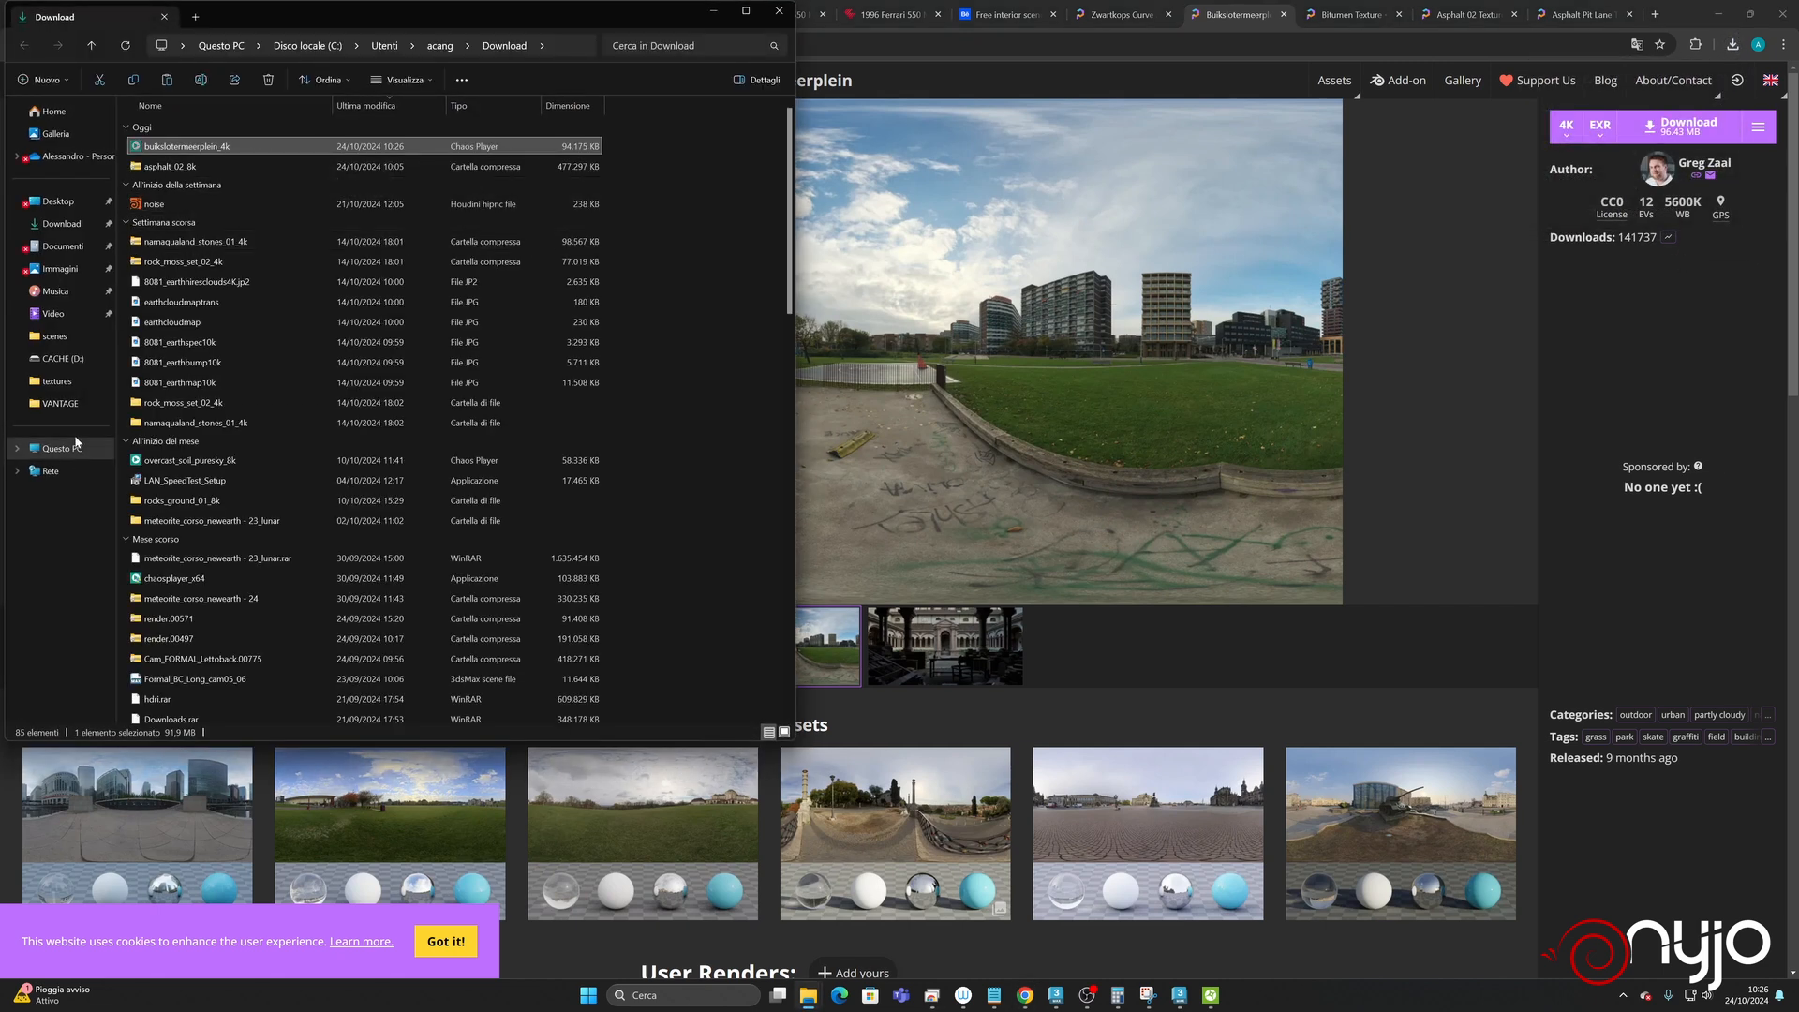
- Go to the "interior for Dart Weider" folder inside APPOGGIO\VANTAGE on the CACHE (D:) drive
click(63, 358)
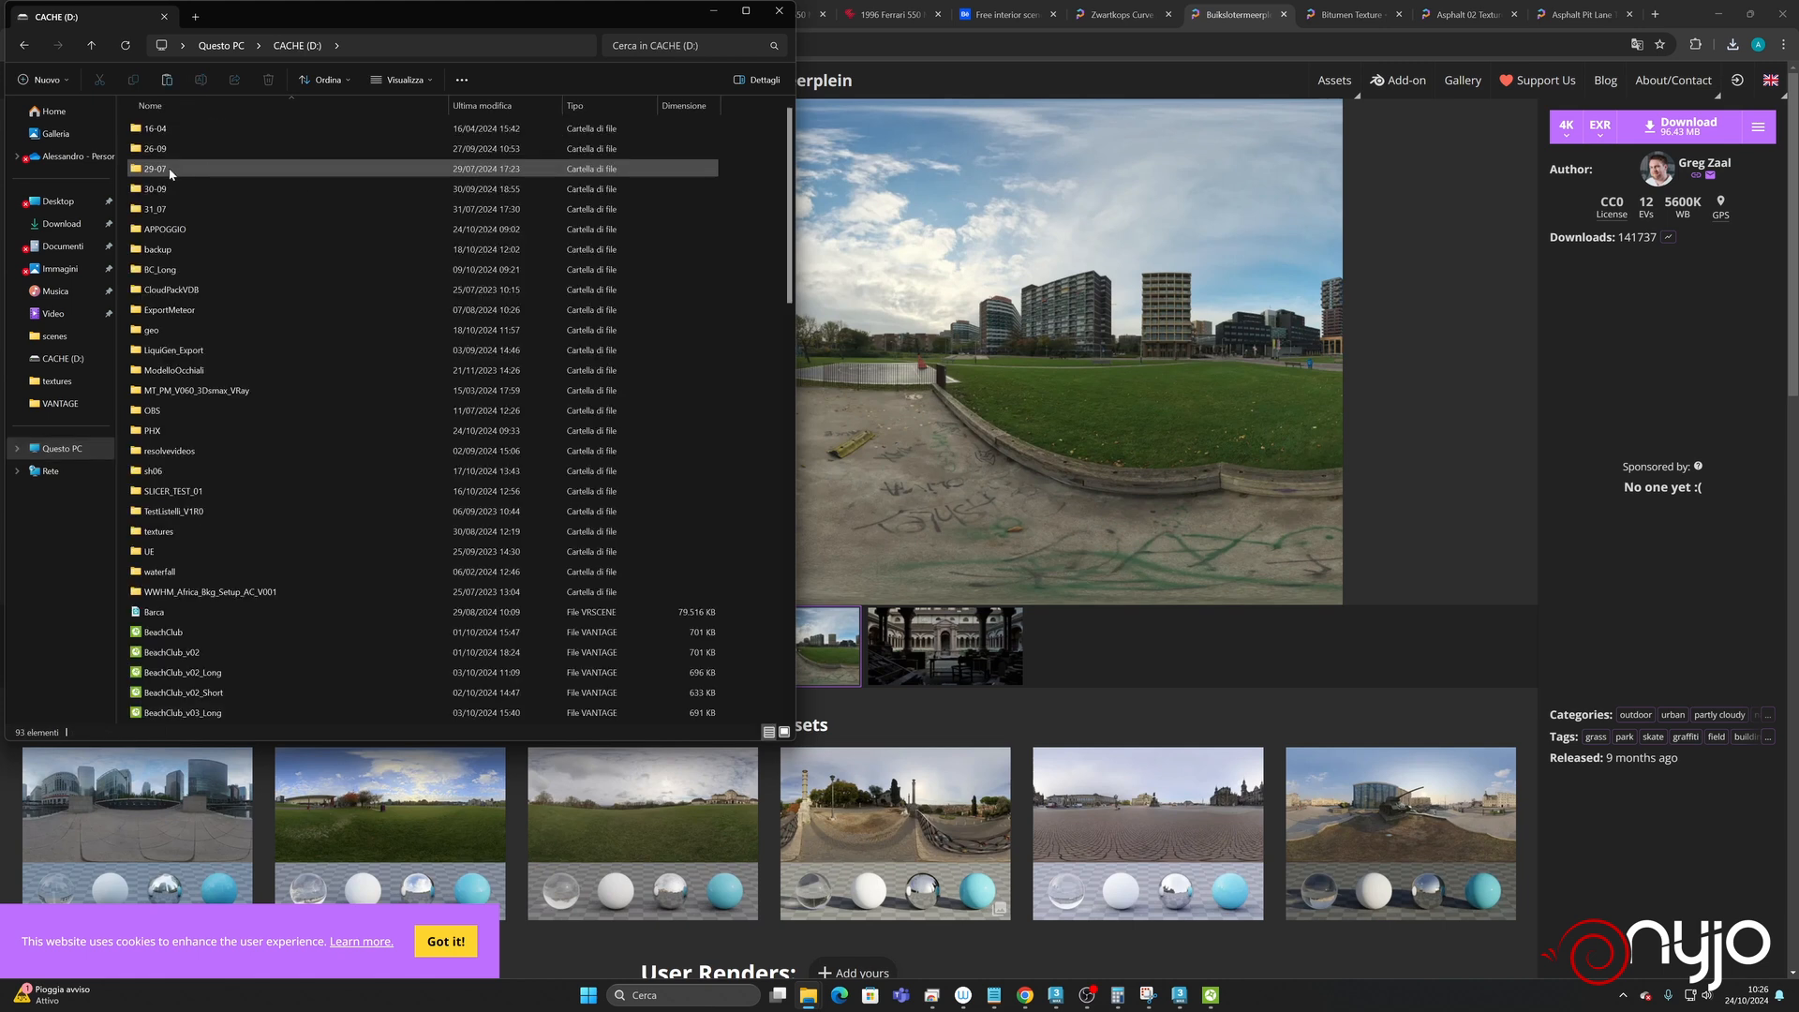
double_click(165, 229)
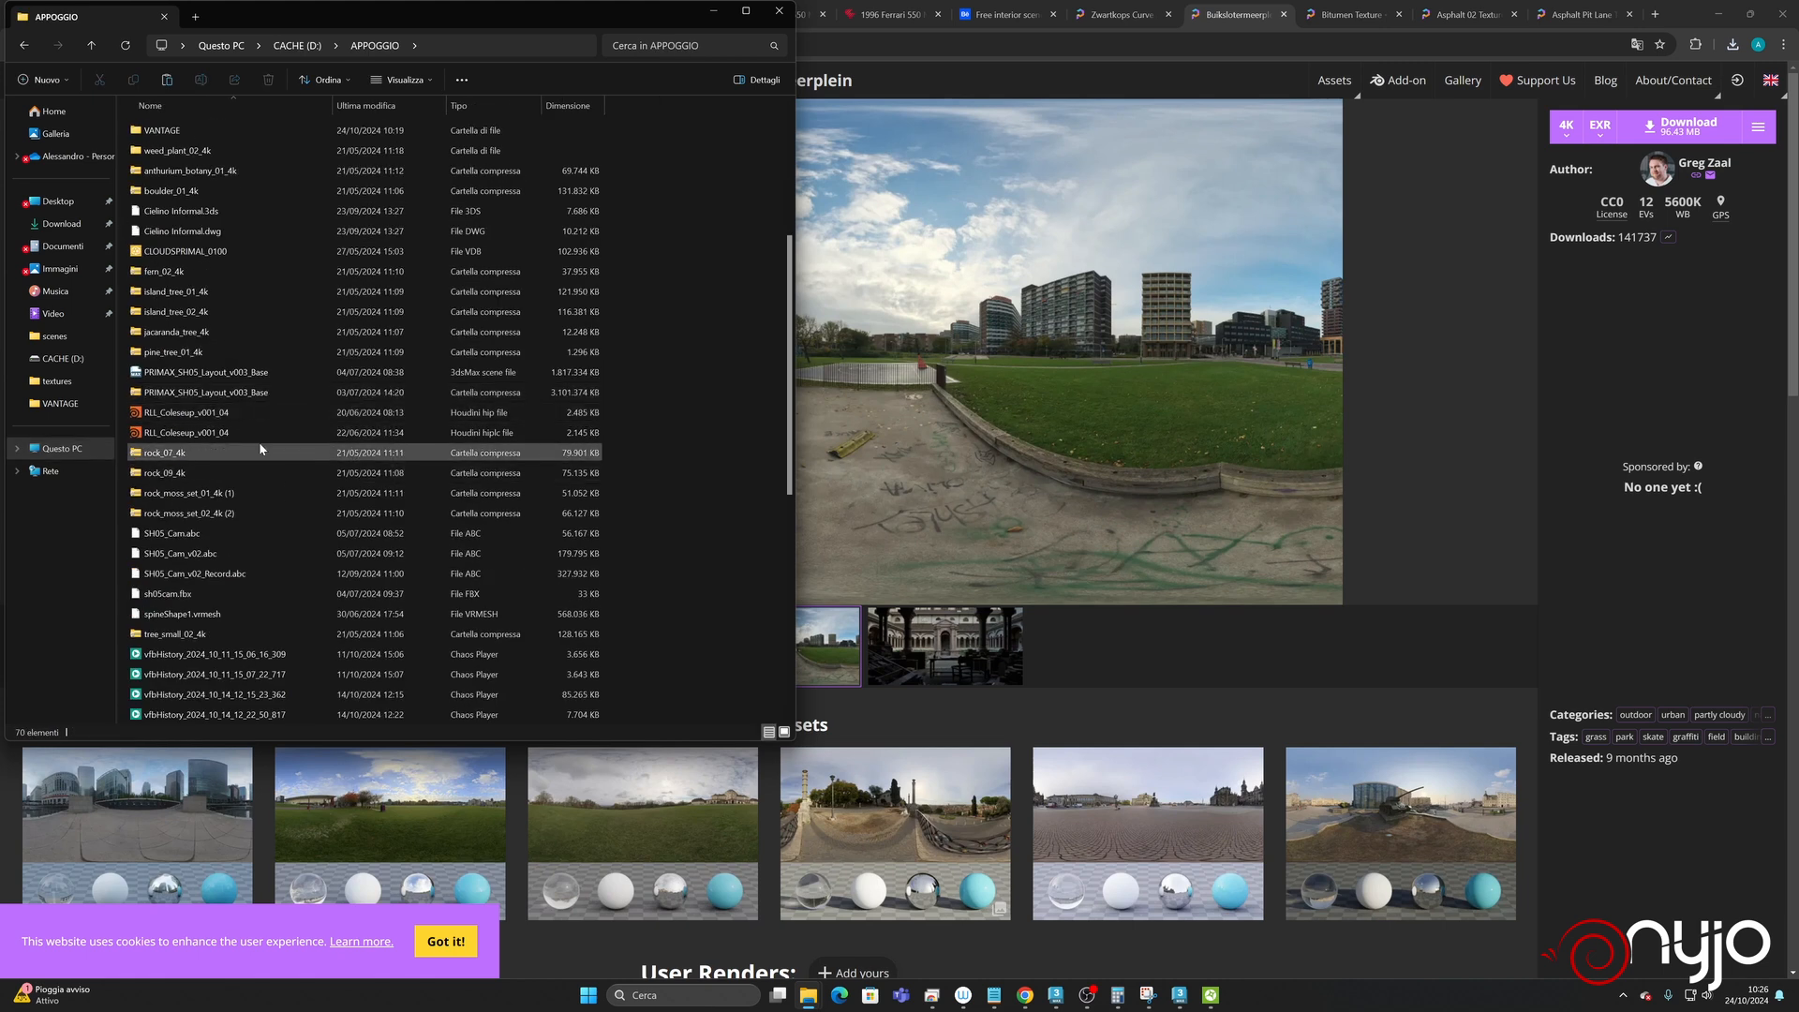
scroll(253, 393, up, 3)
click(181, 309)
double_click(180, 309)
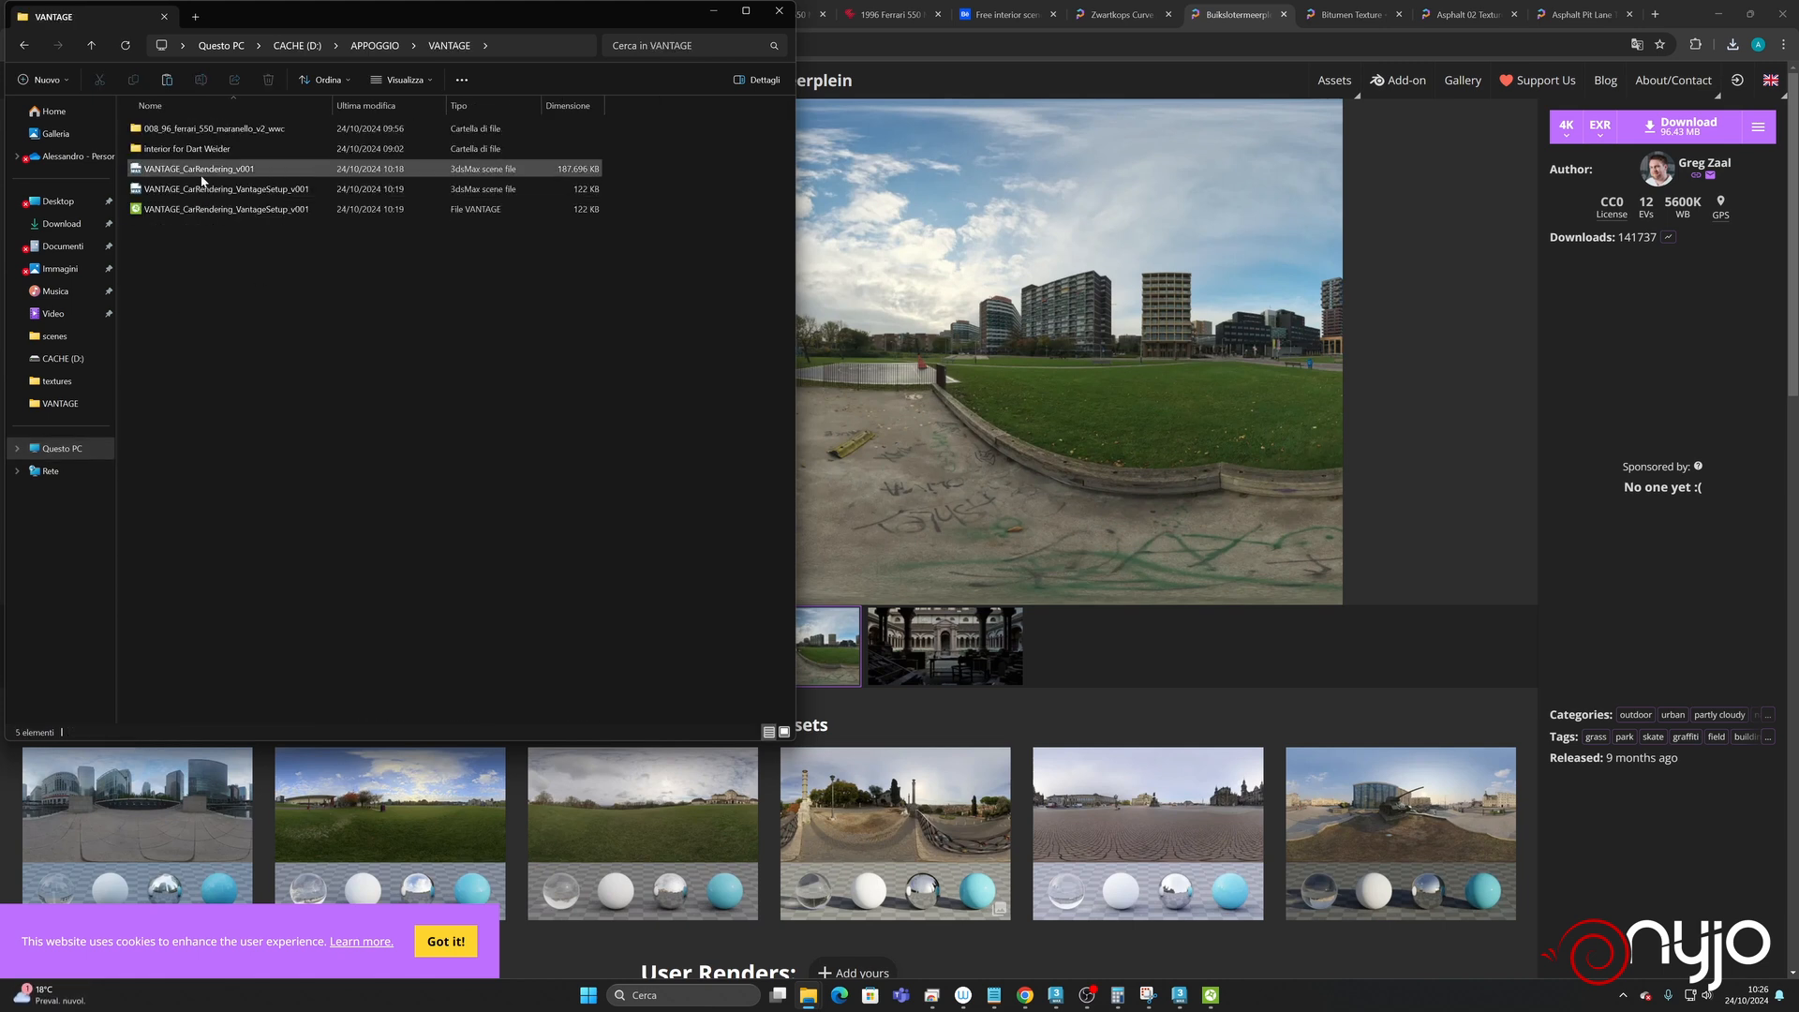
double_click(187, 150)
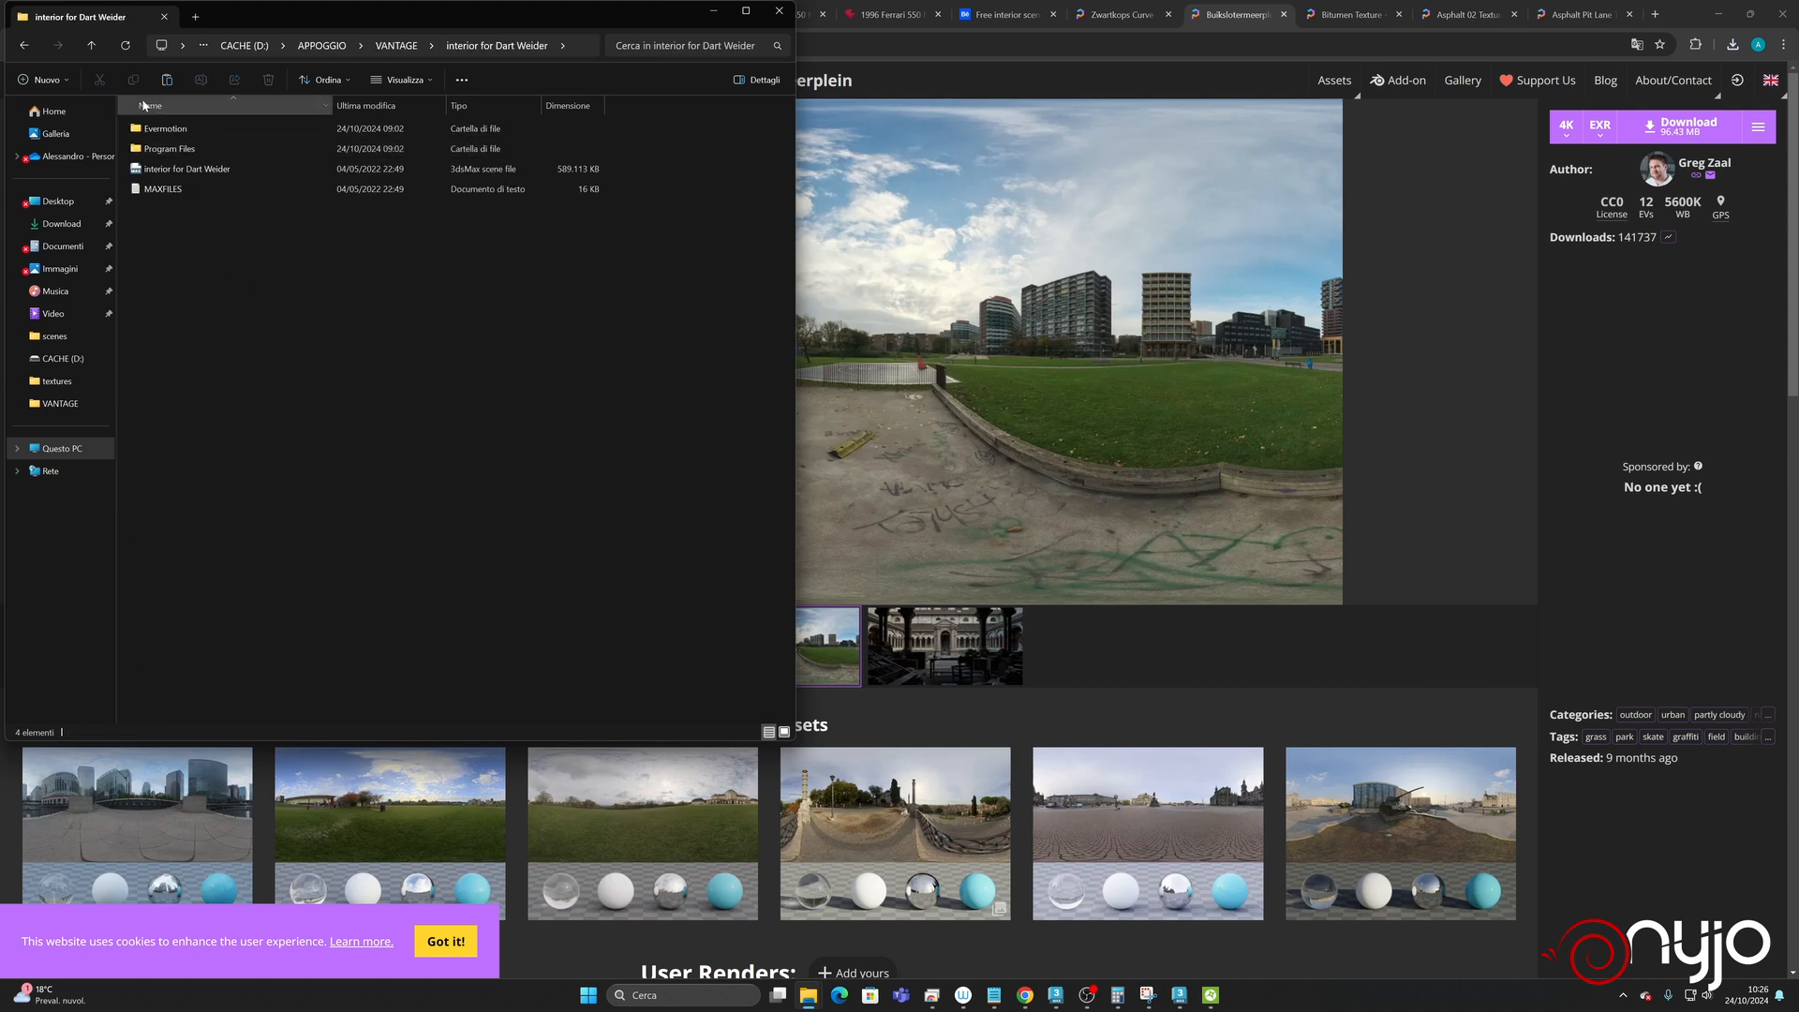
- Create a folder named textures, paste the buikslotermeerplein_4k file into it, and minimize the file window
click(66, 81)
click(71, 115)
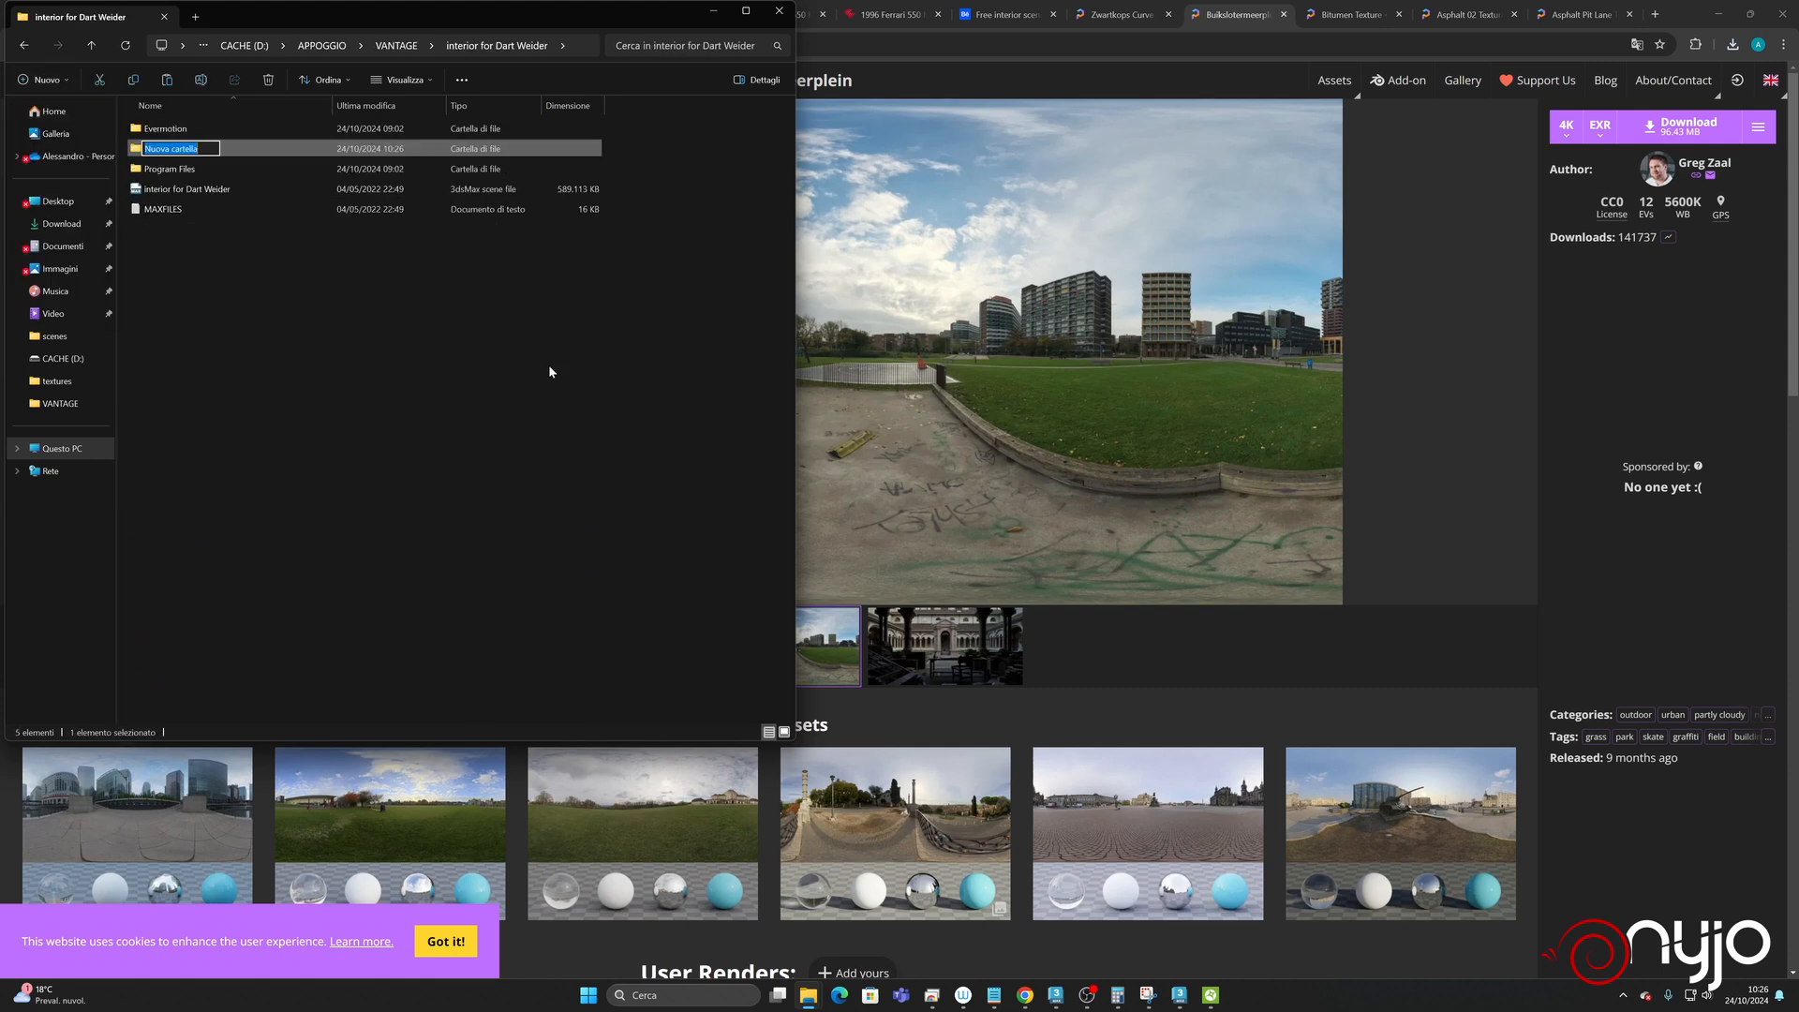
text(textures)
key(Return)
key(Return)
key(ctrl+v)
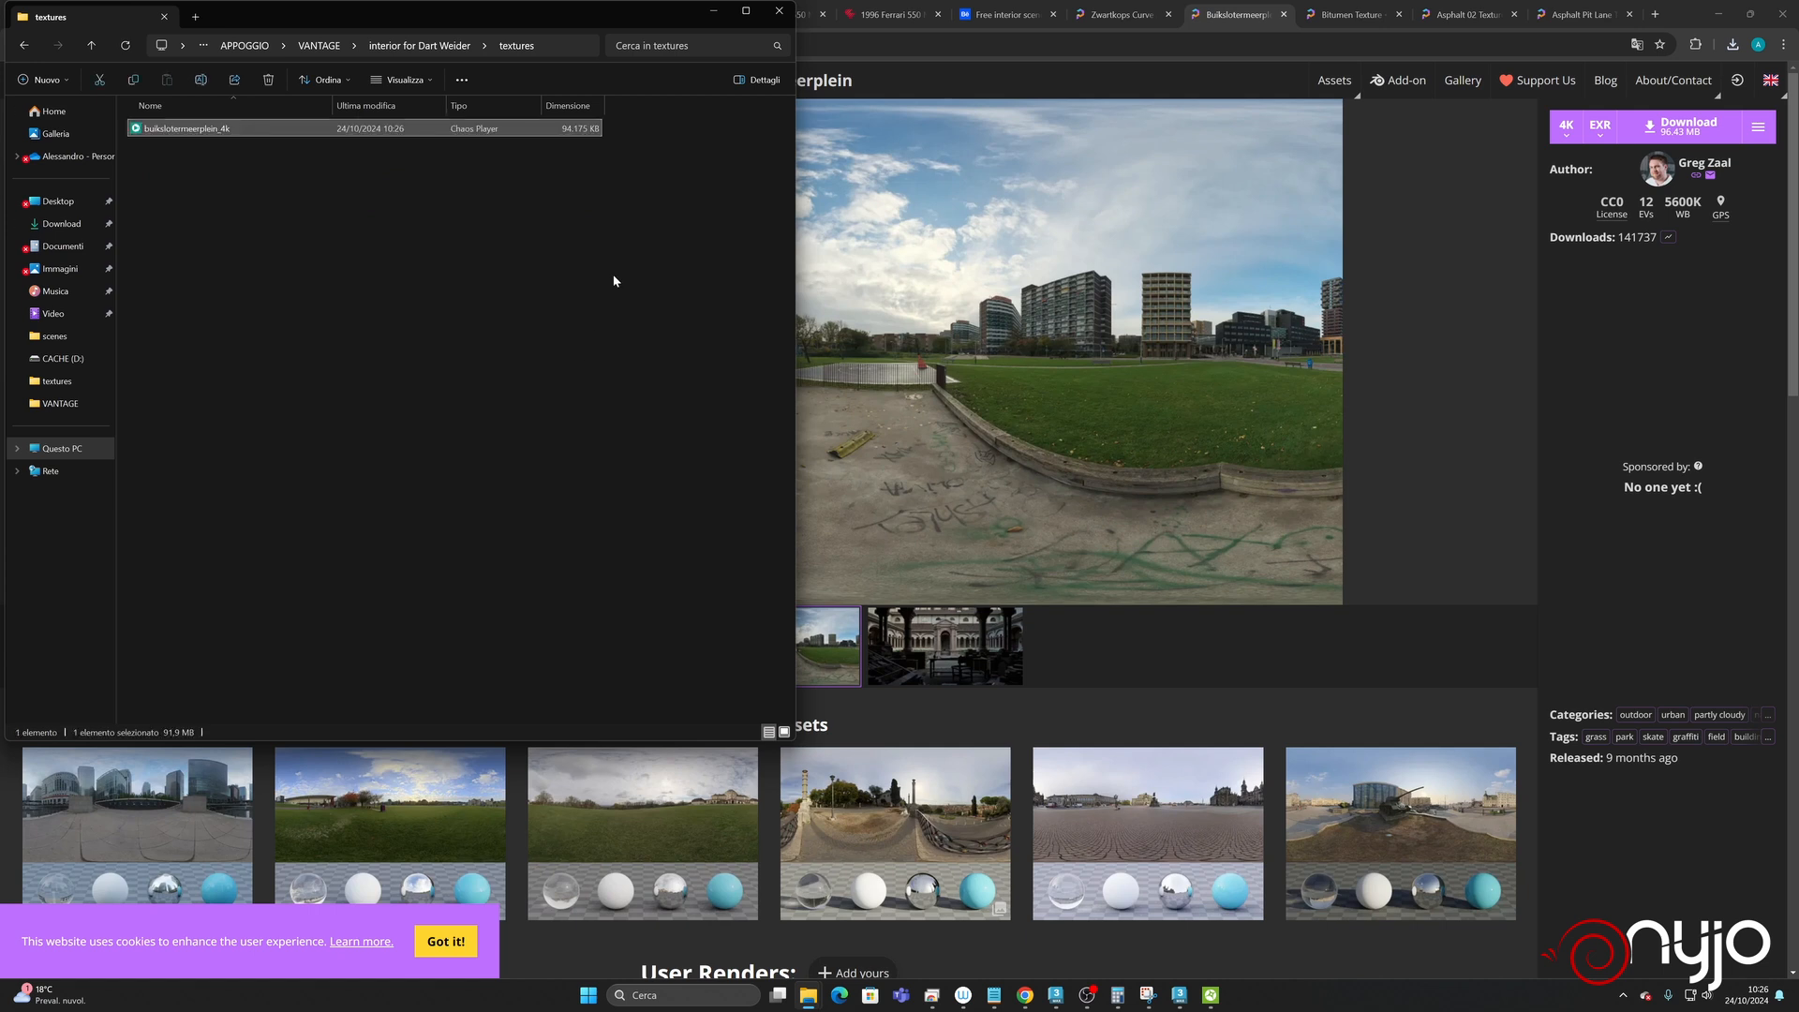
click(713, 11)
- Switch back to the bedroom scene in 3ds Max with Chaos Vantage alongside, moving the Material Editor clear of the light's parameters
mouse_move(1148, 995)
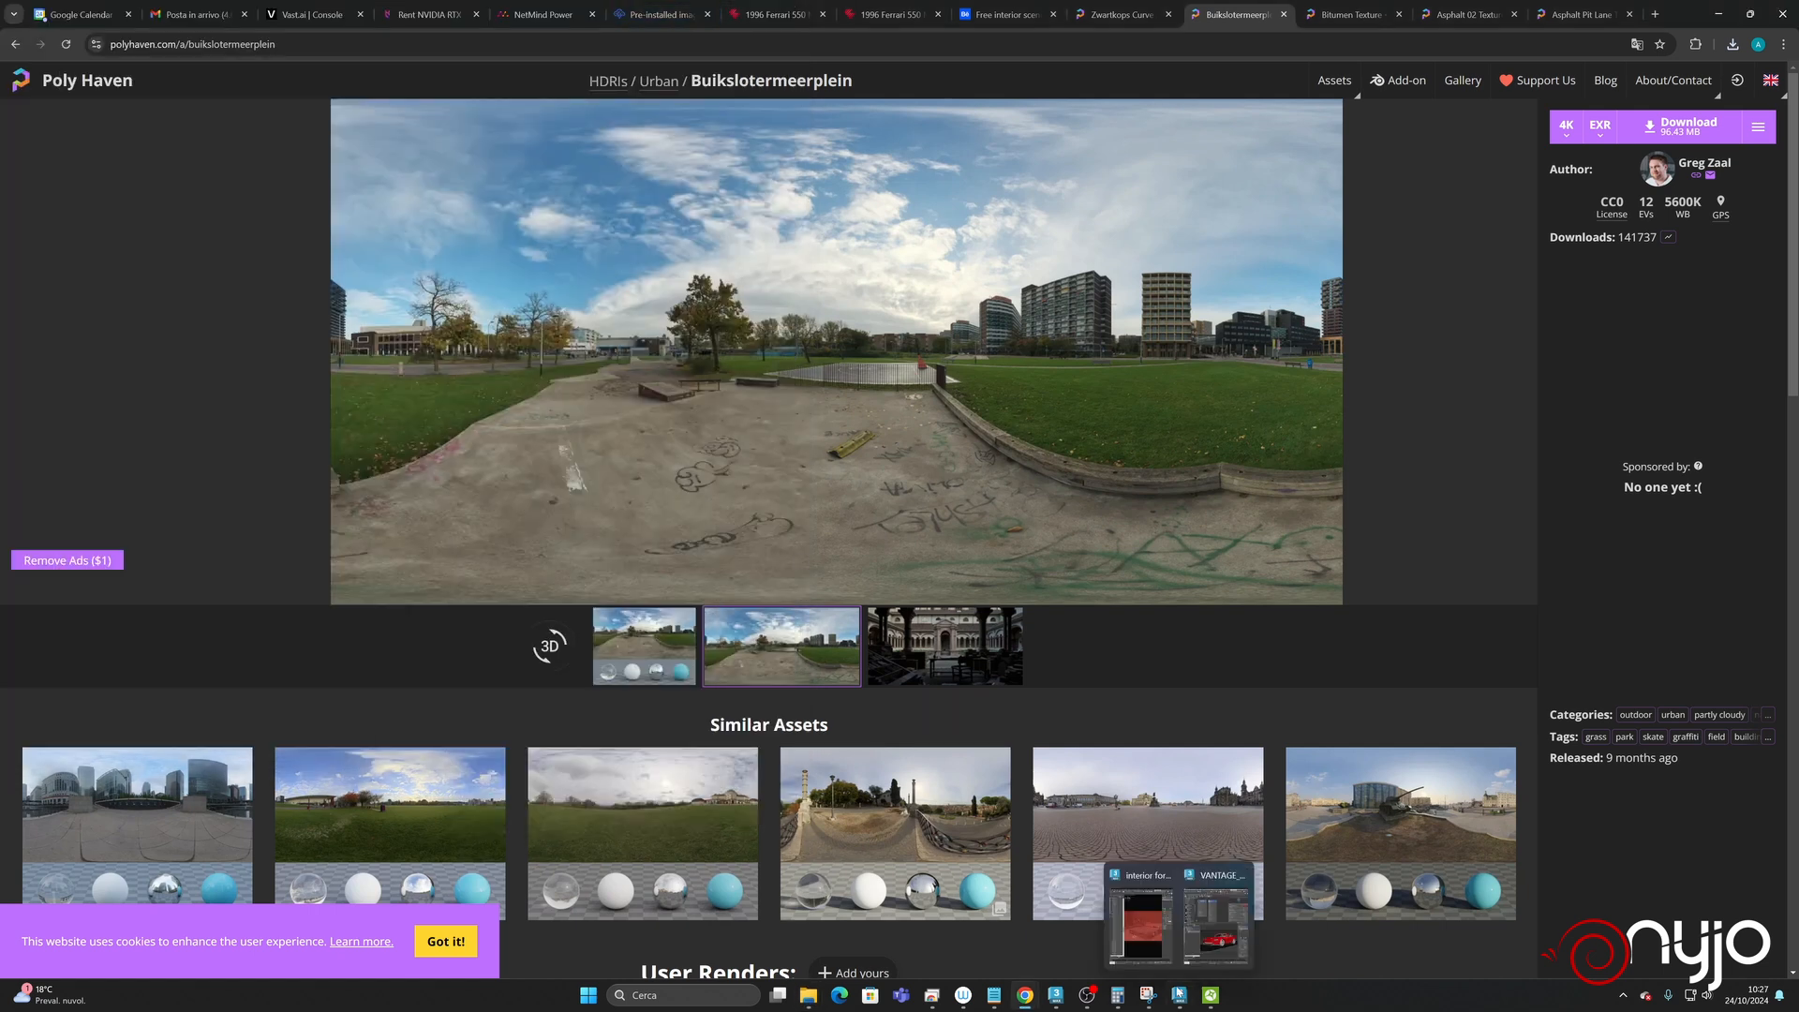
click(1152, 937)
click(1211, 995)
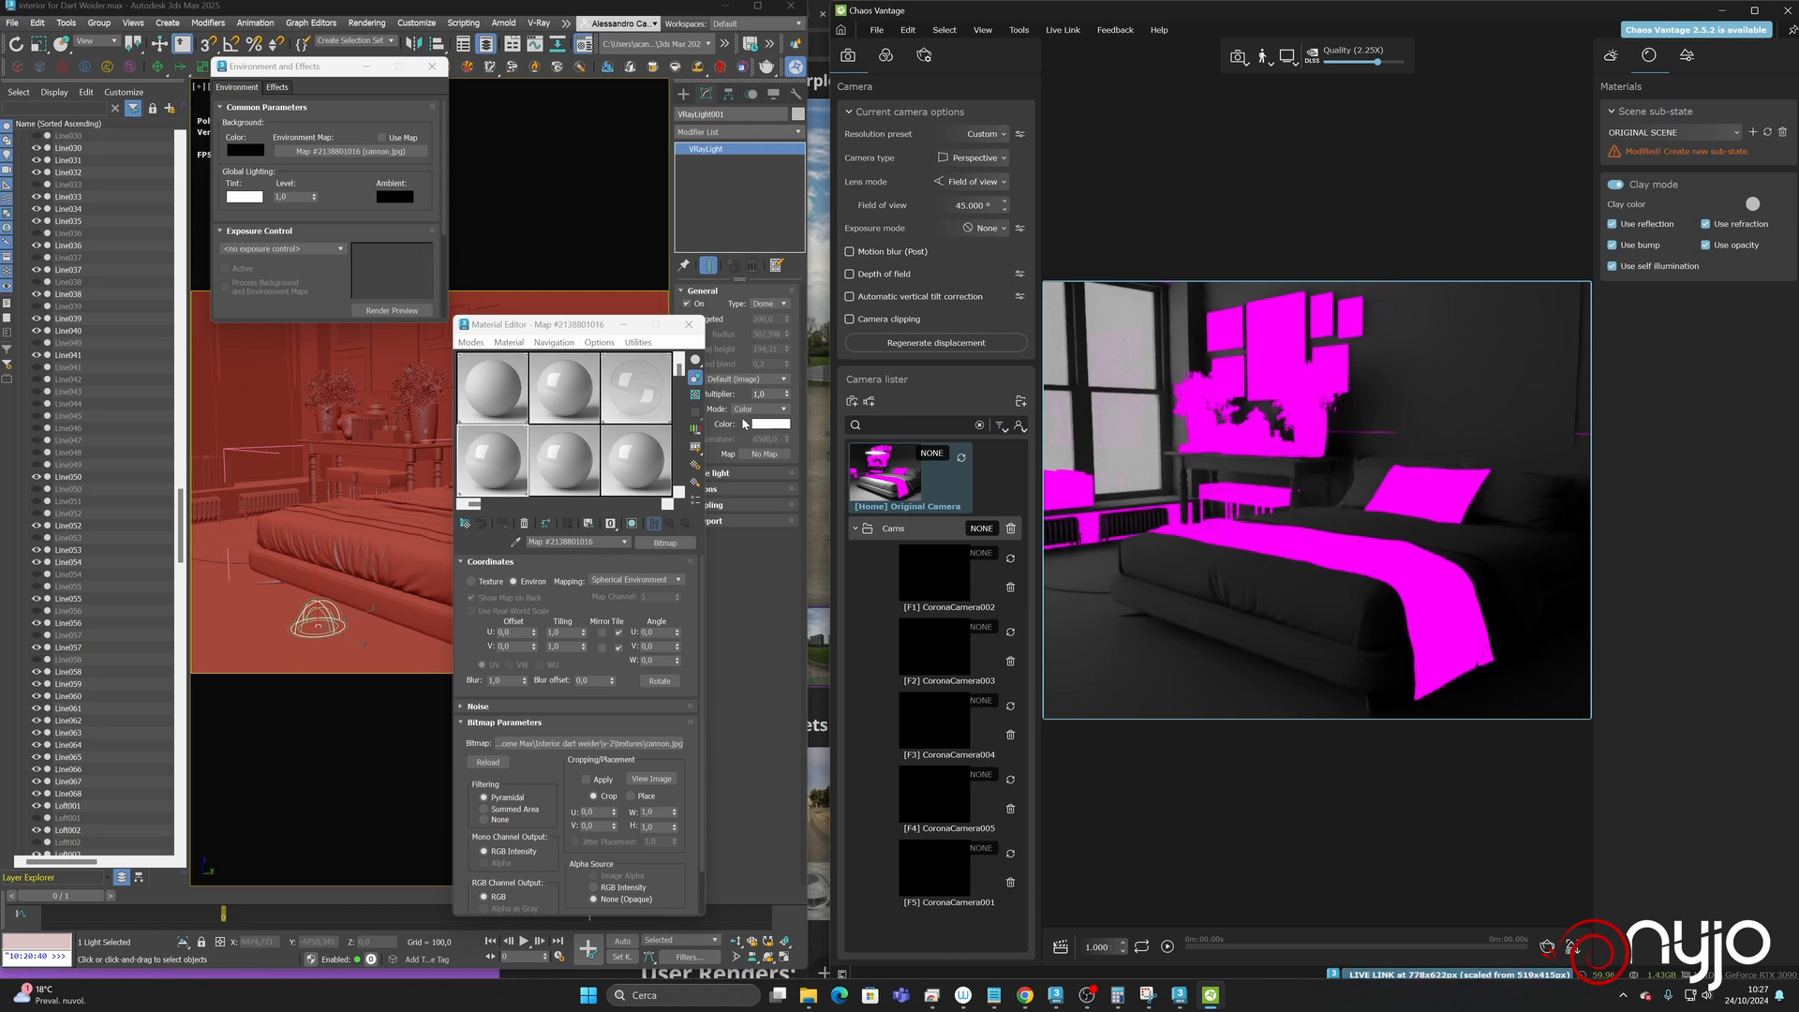
drag(572, 332, 494, 321)
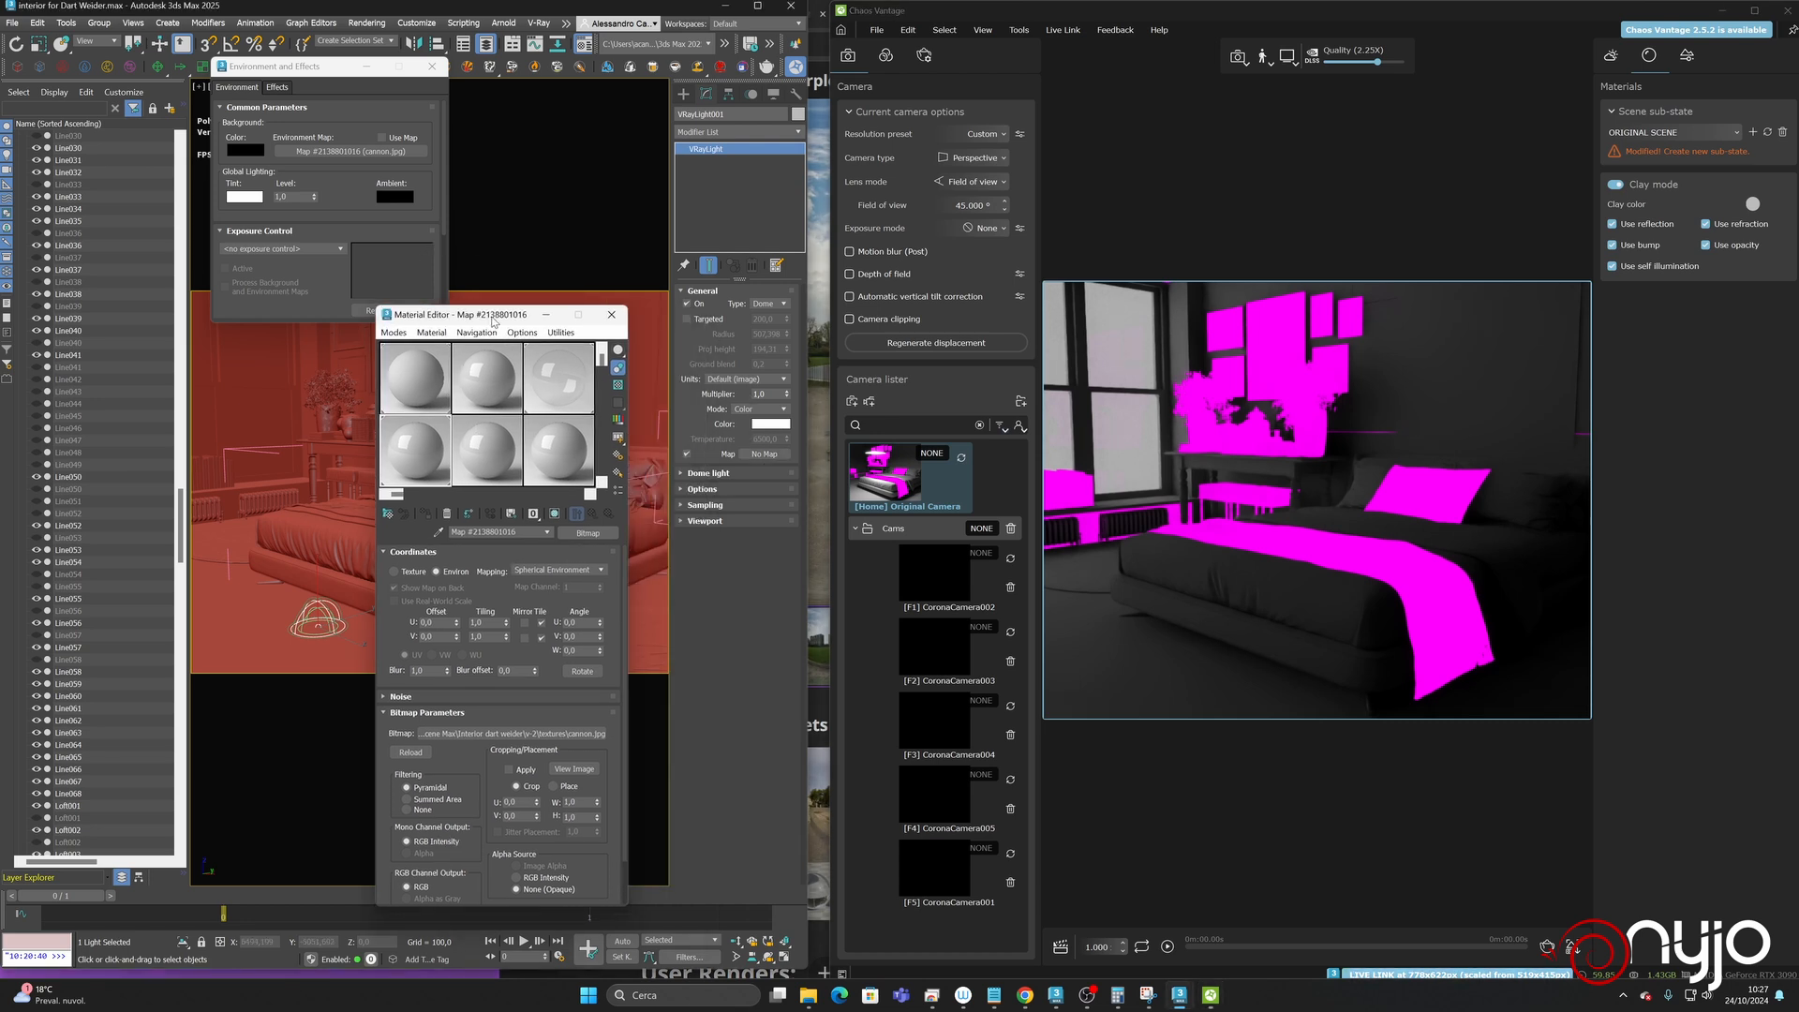
- Assign a V-Ray HDR bitmap map to the dome light's texture slot
click(765, 453)
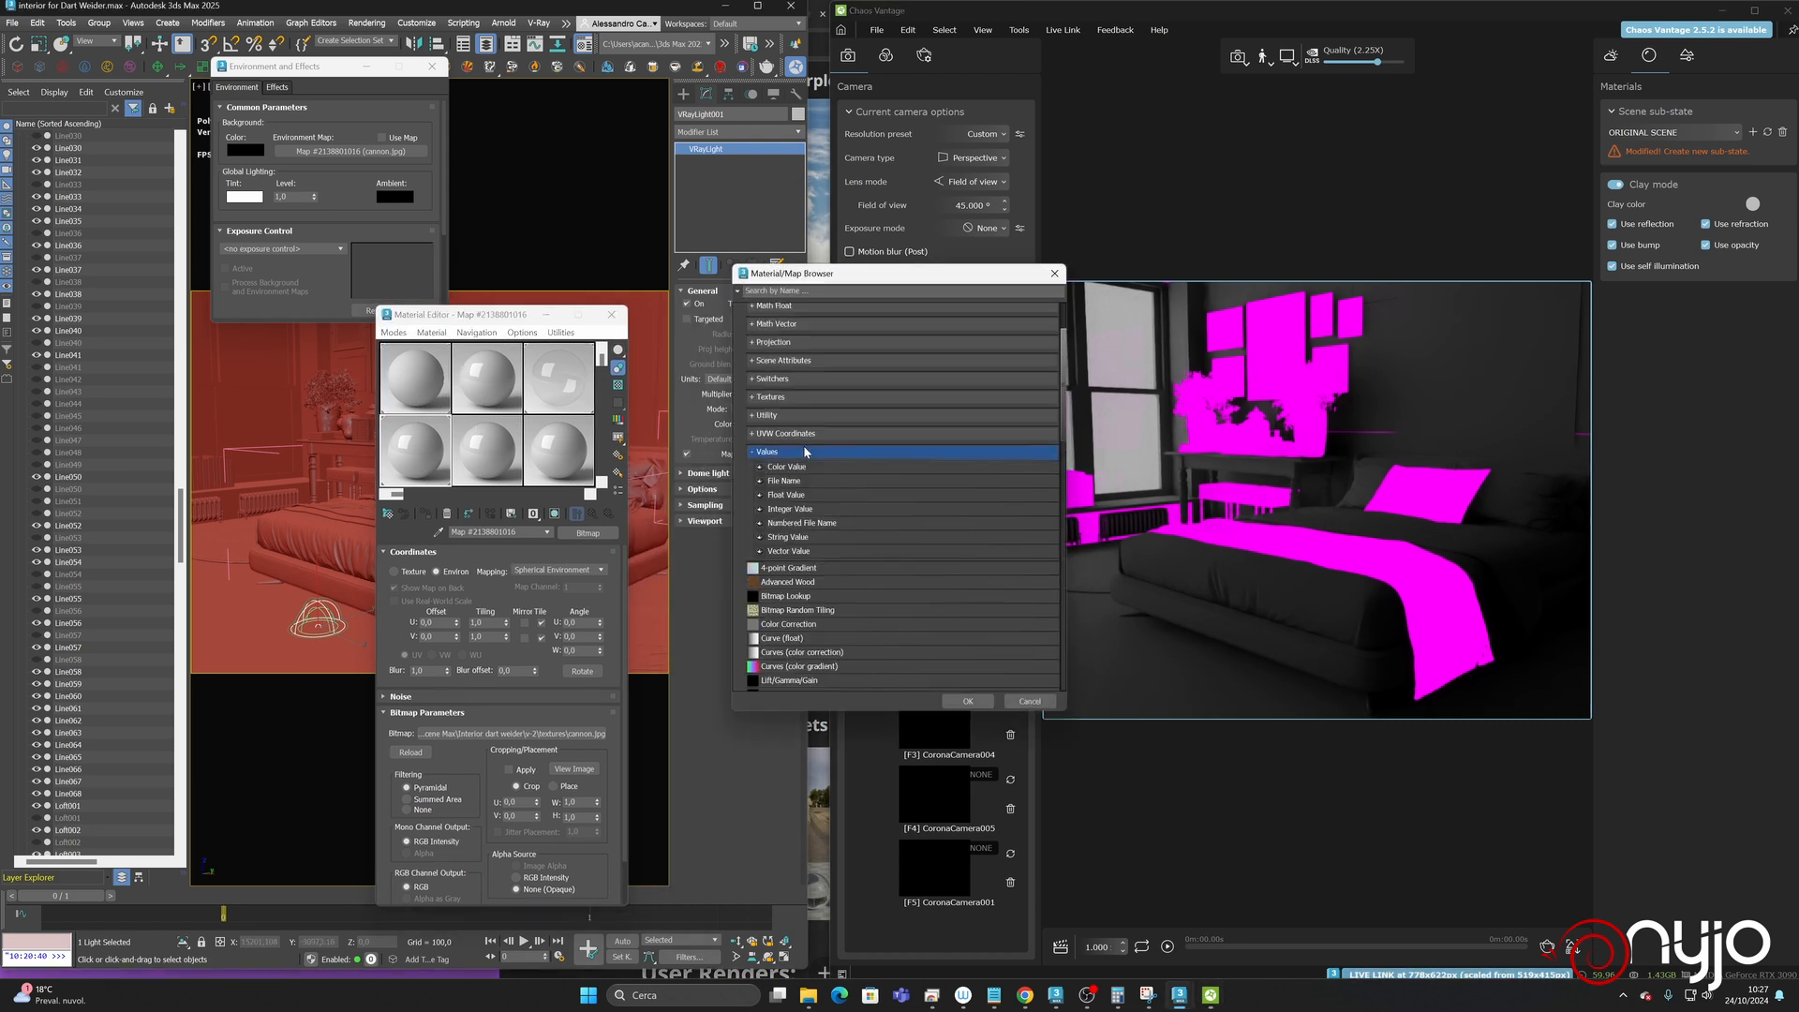
scroll(799, 584, down, 5)
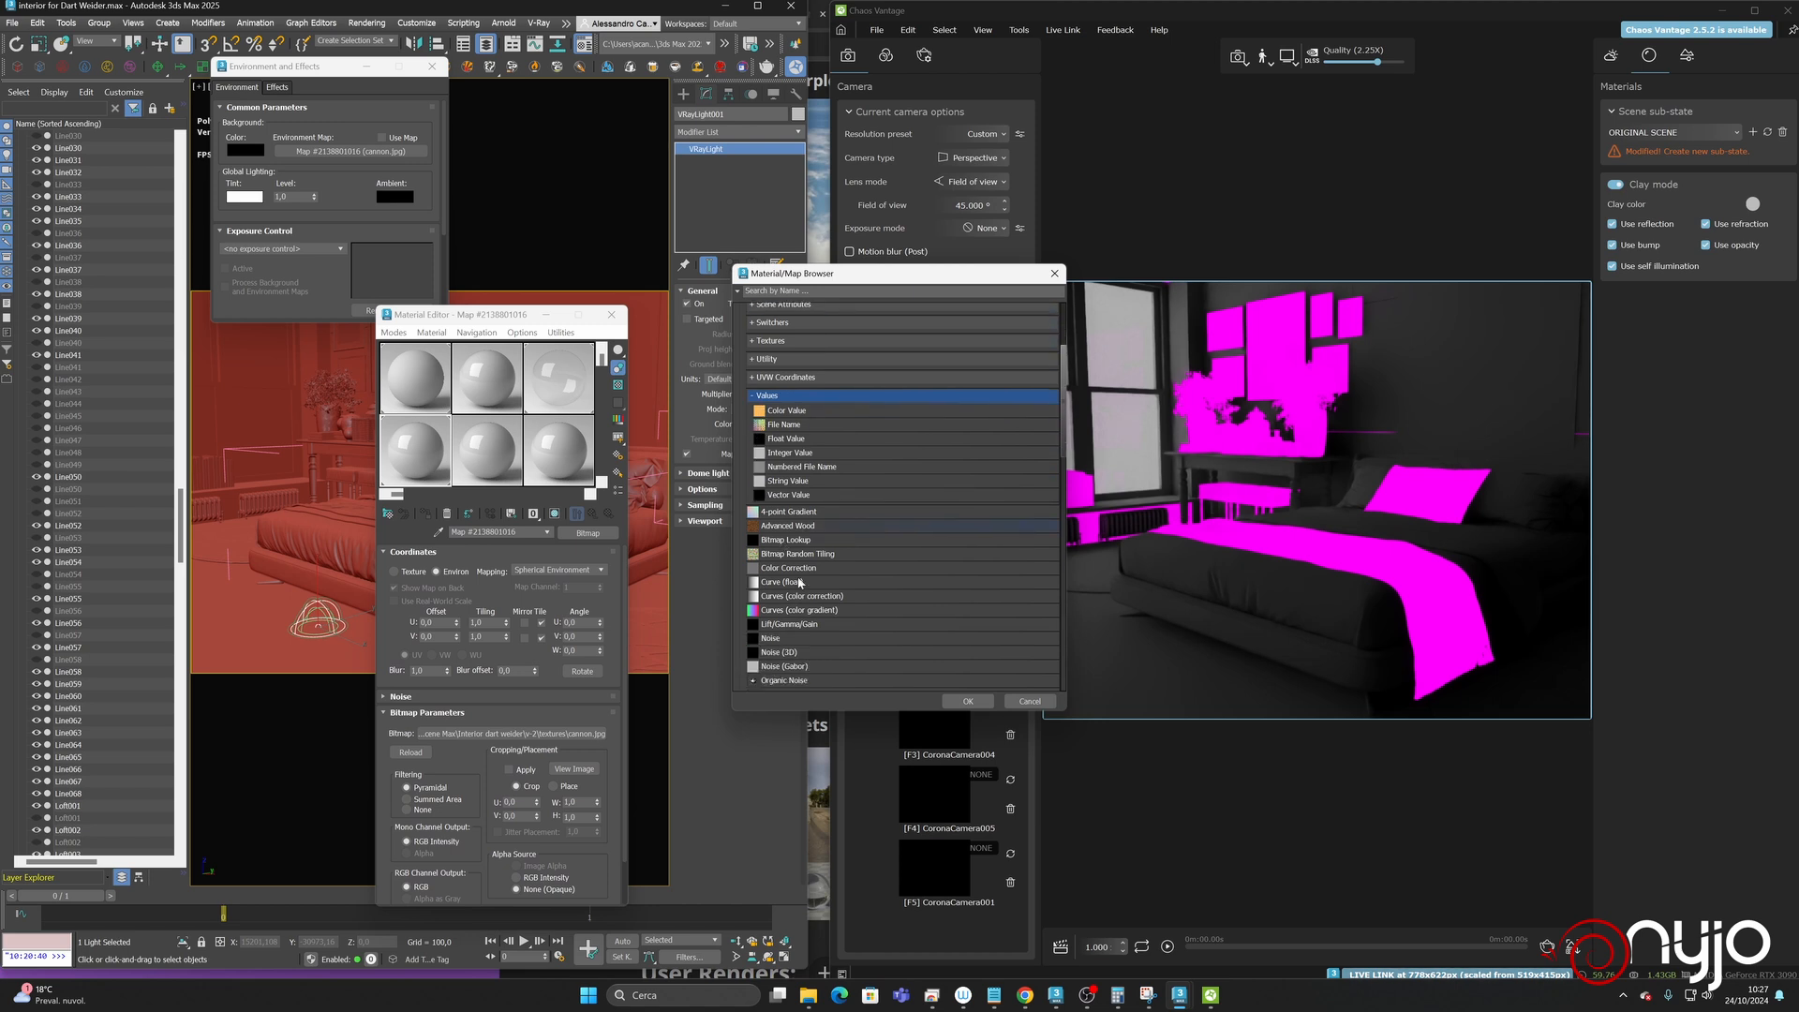
scroll(800, 583, down, 7)
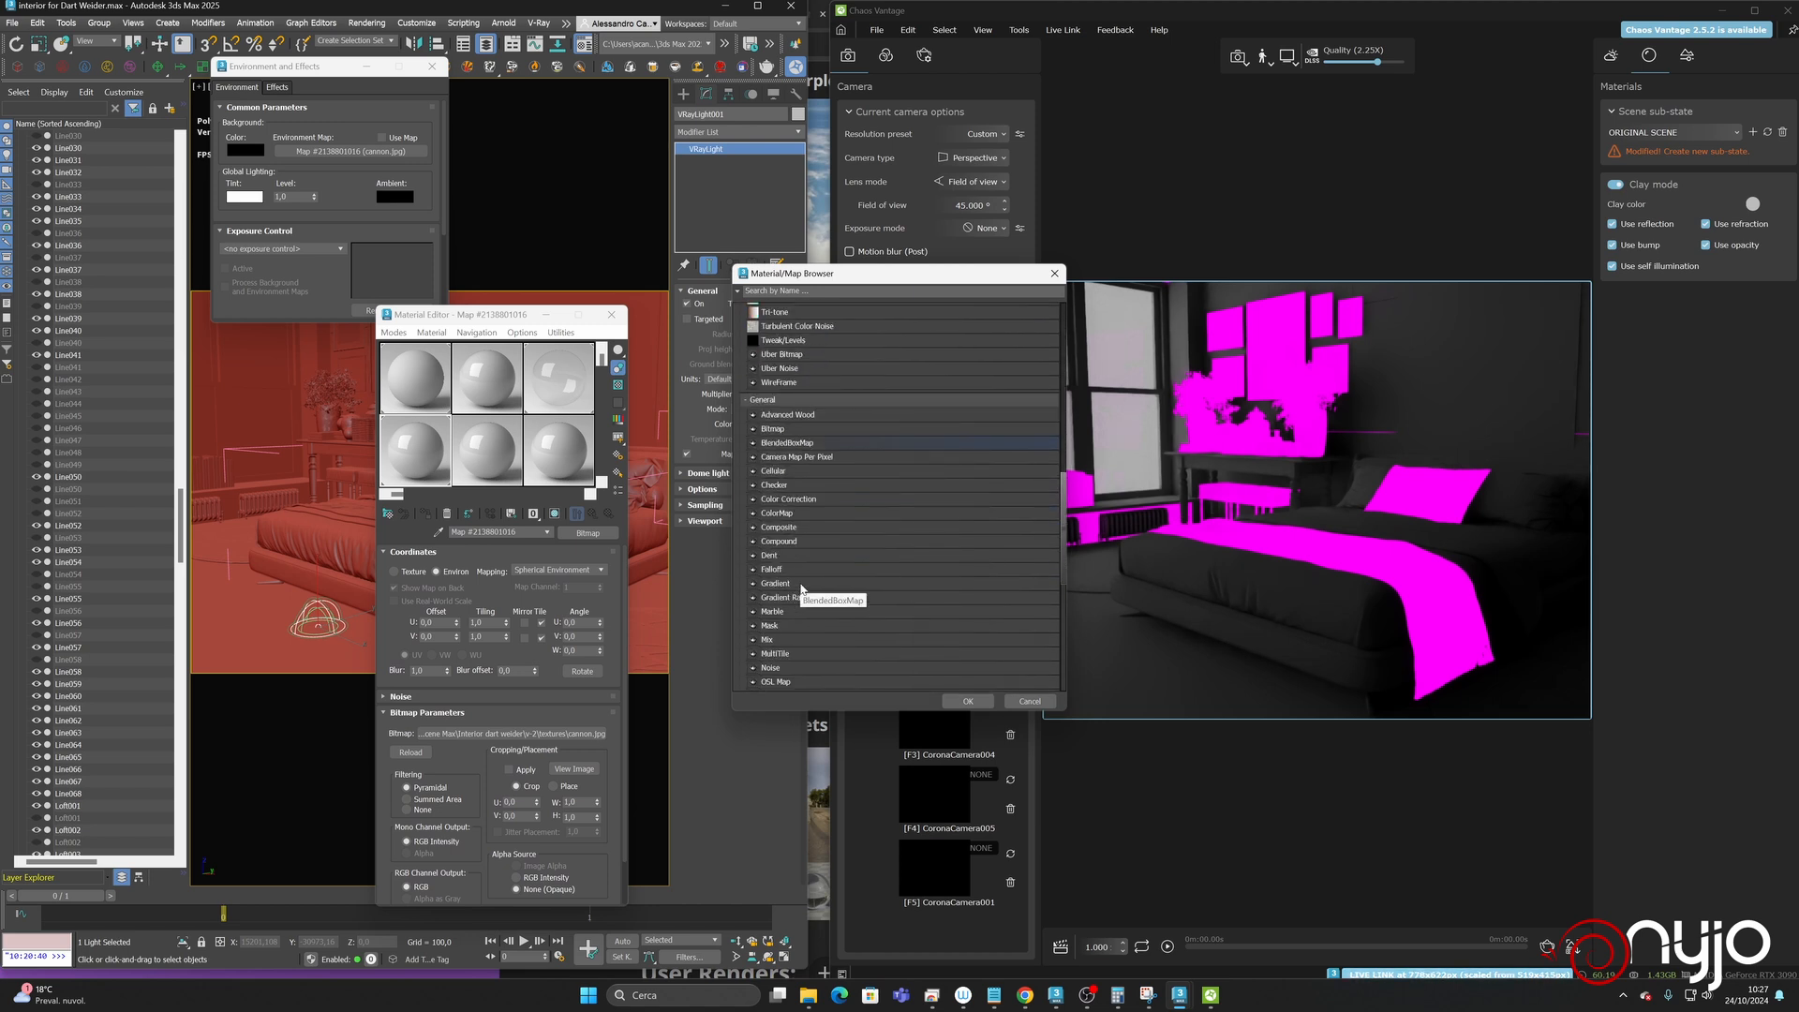
click(763, 401)
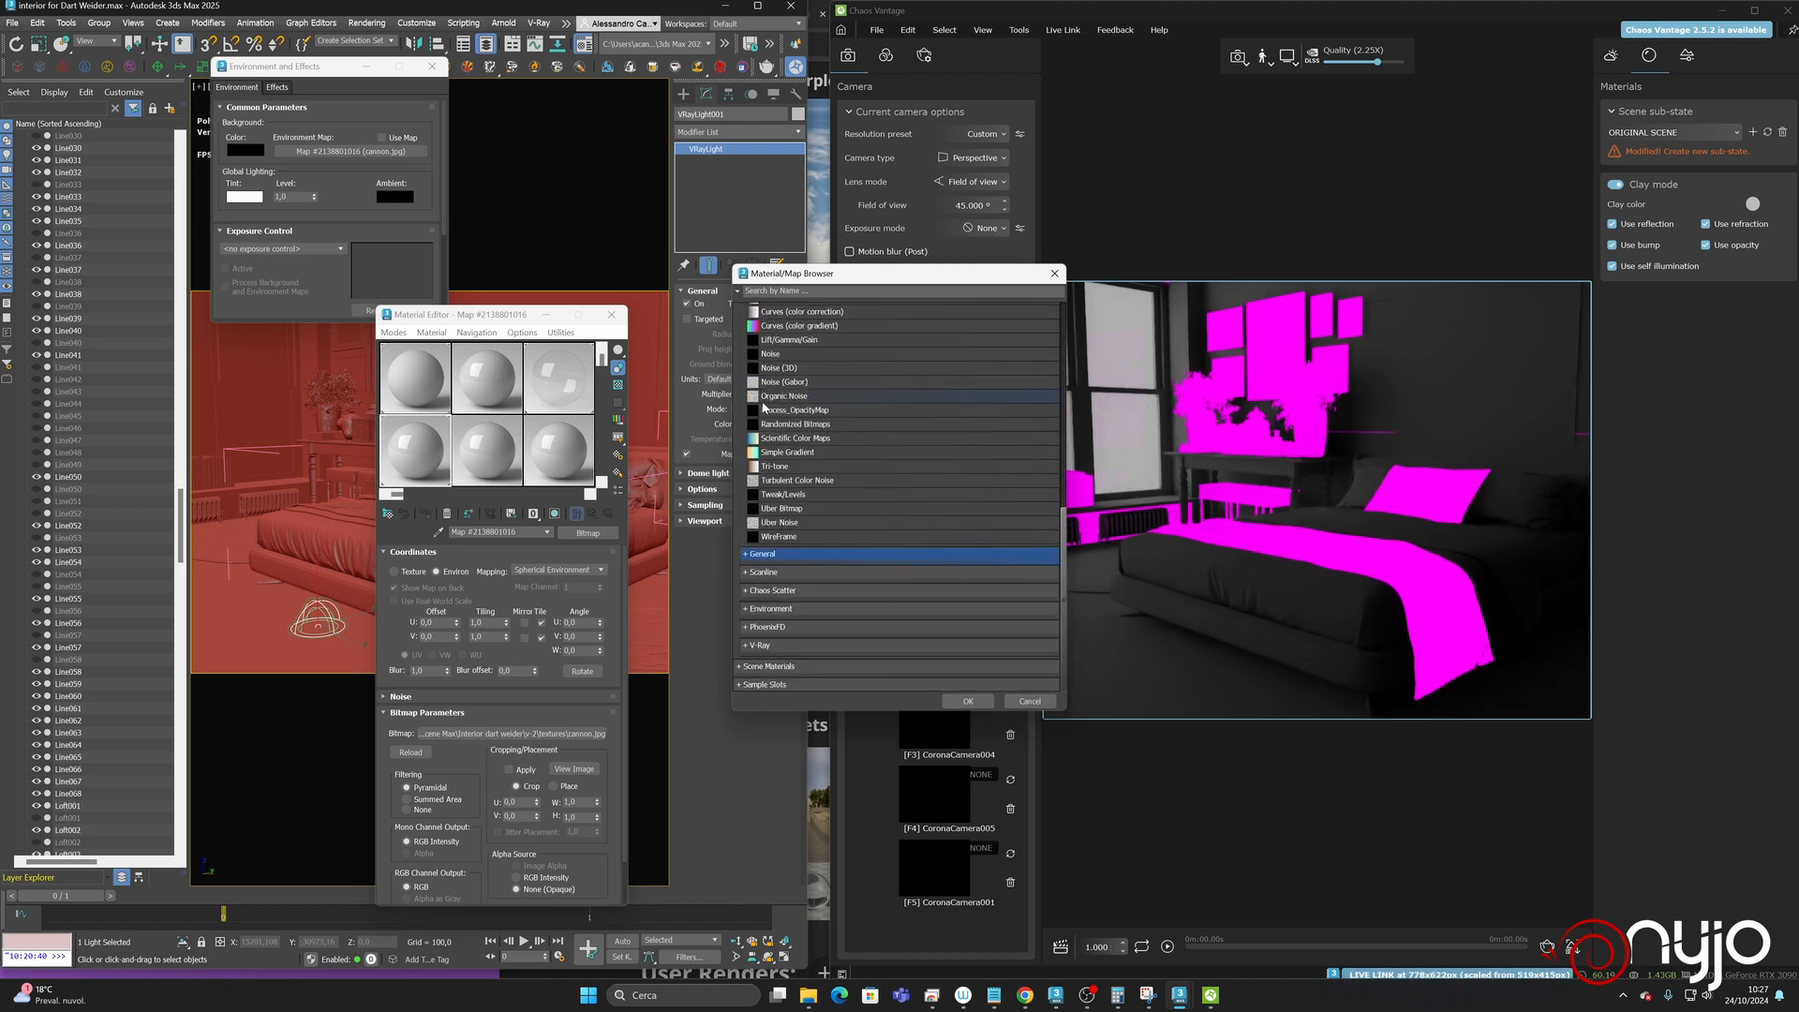
click(765, 645)
double_click(783, 662)
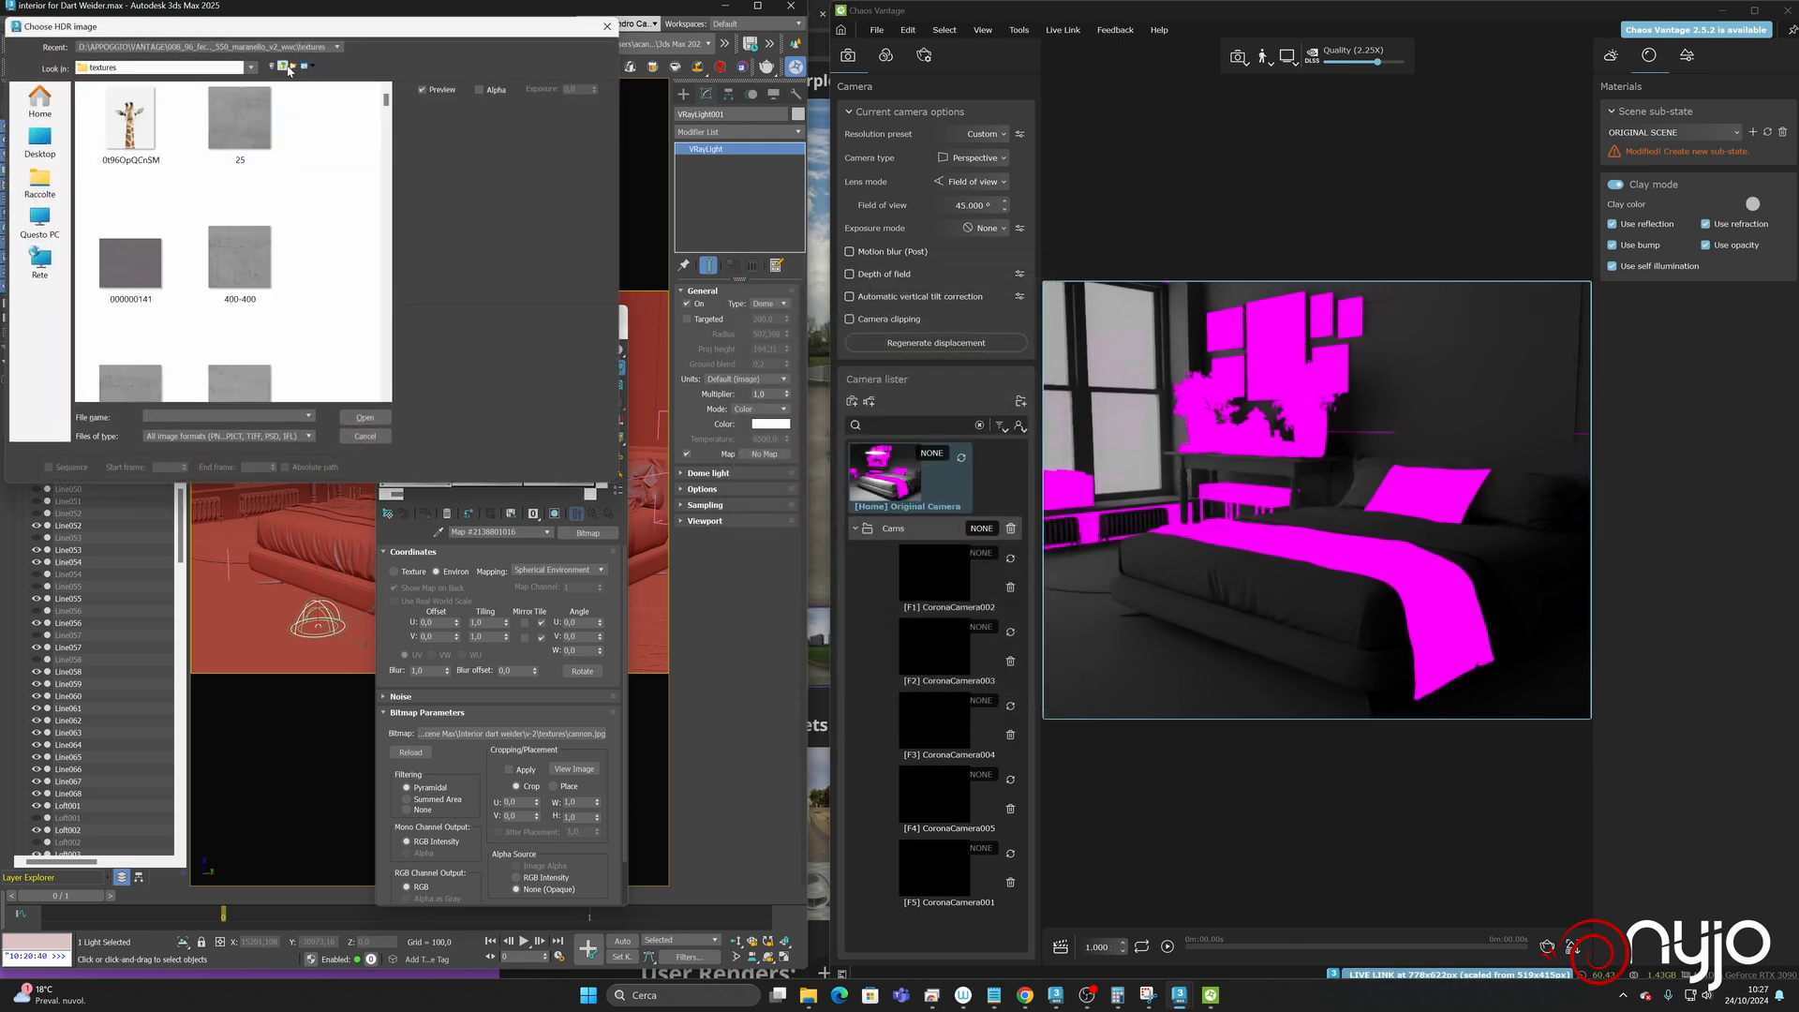
- Load buikslotermeerplein_4k from the interior project's textures folder as the dome light's HDR image
click(284, 67)
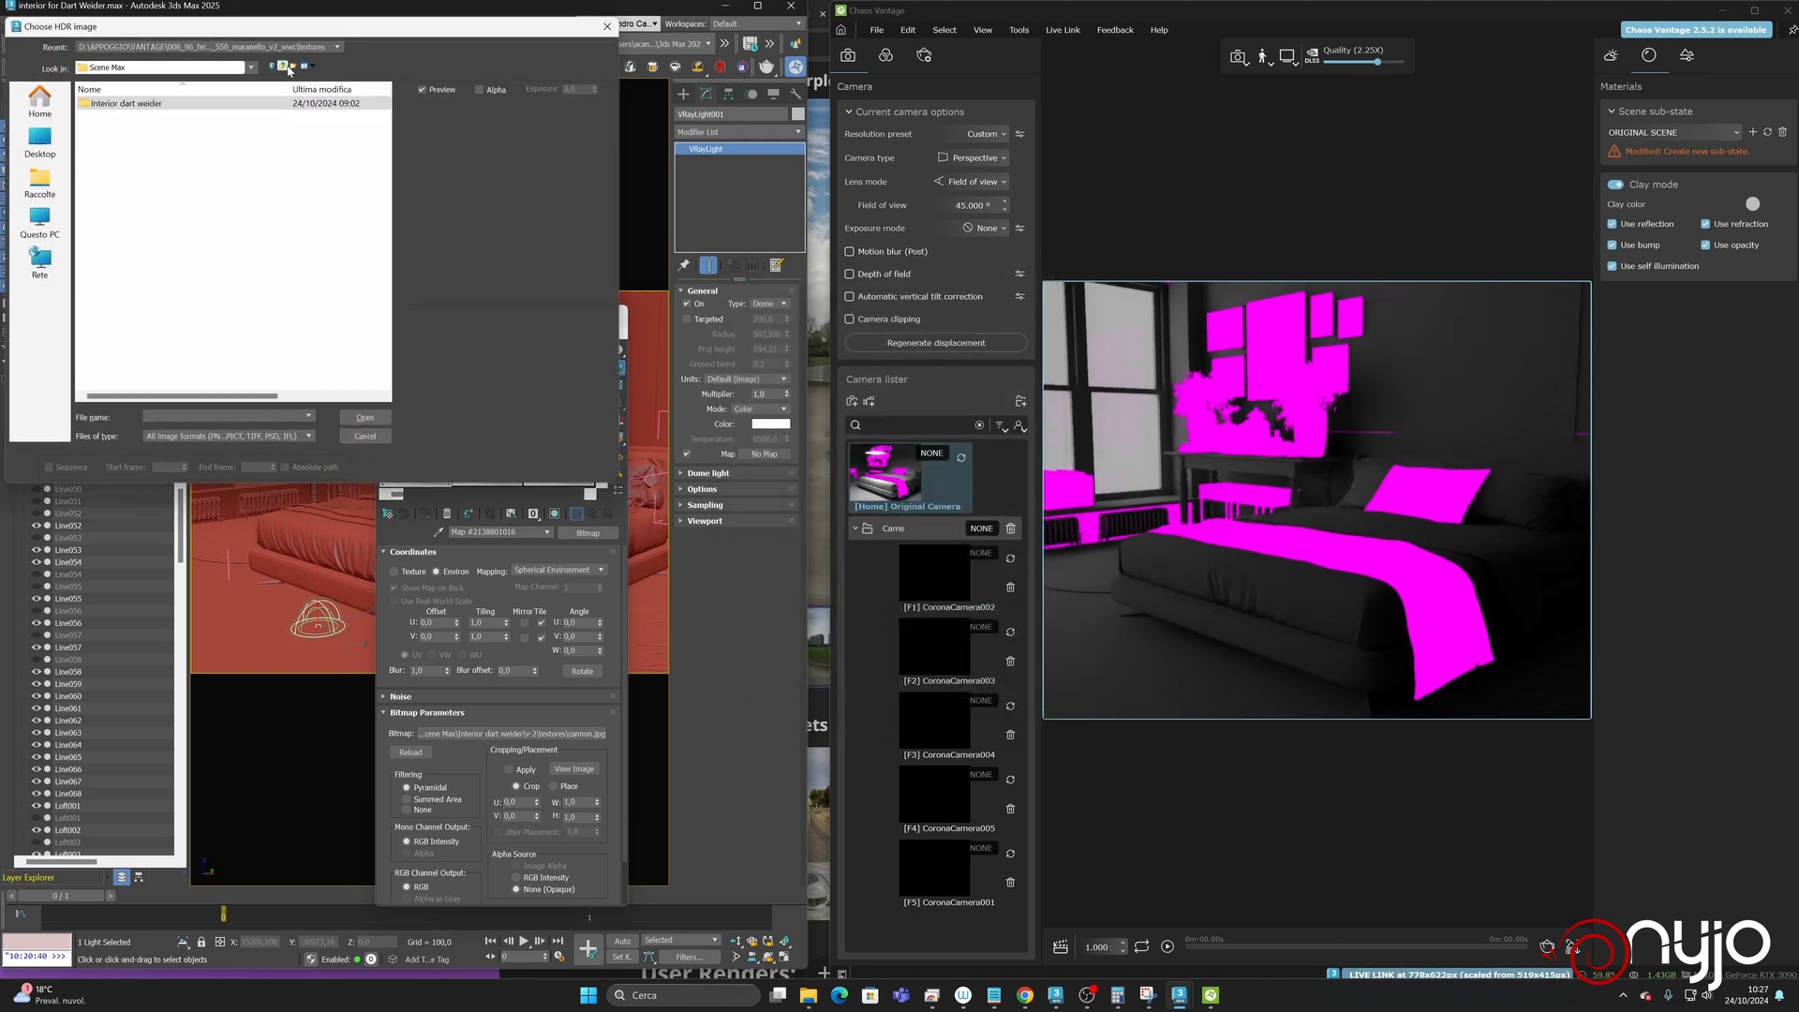
click(286, 68)
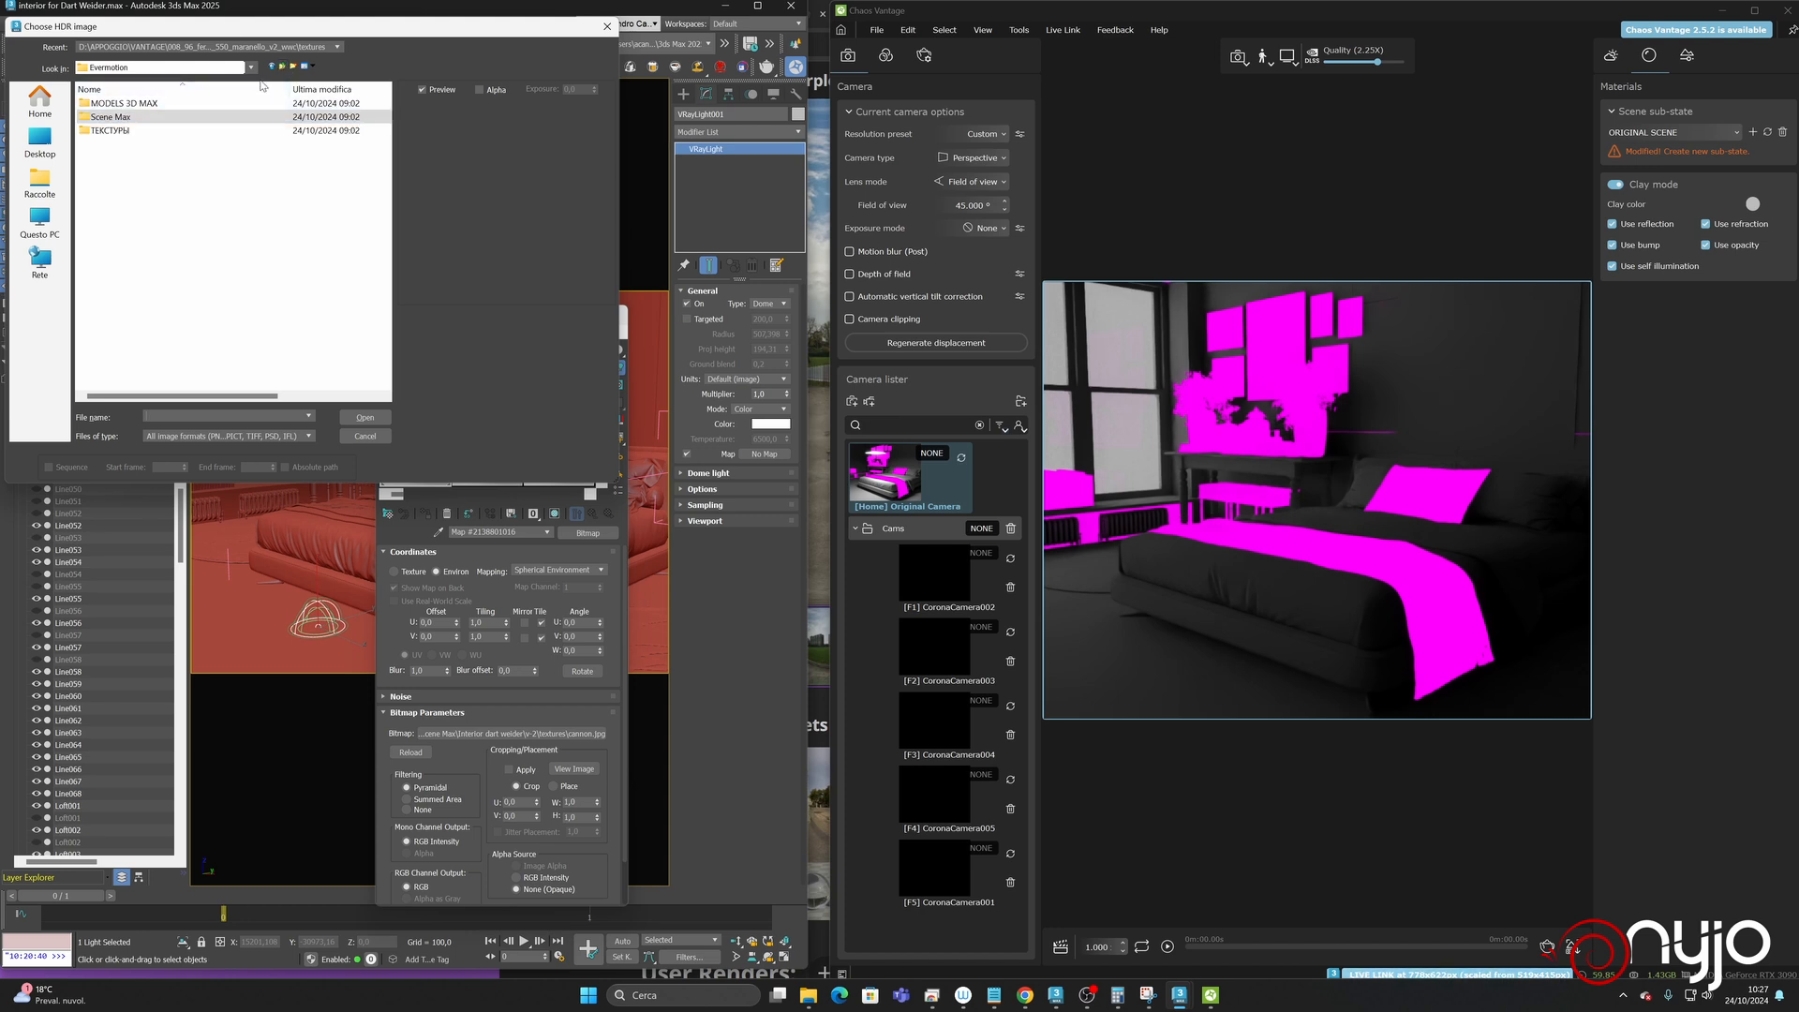
click(283, 68)
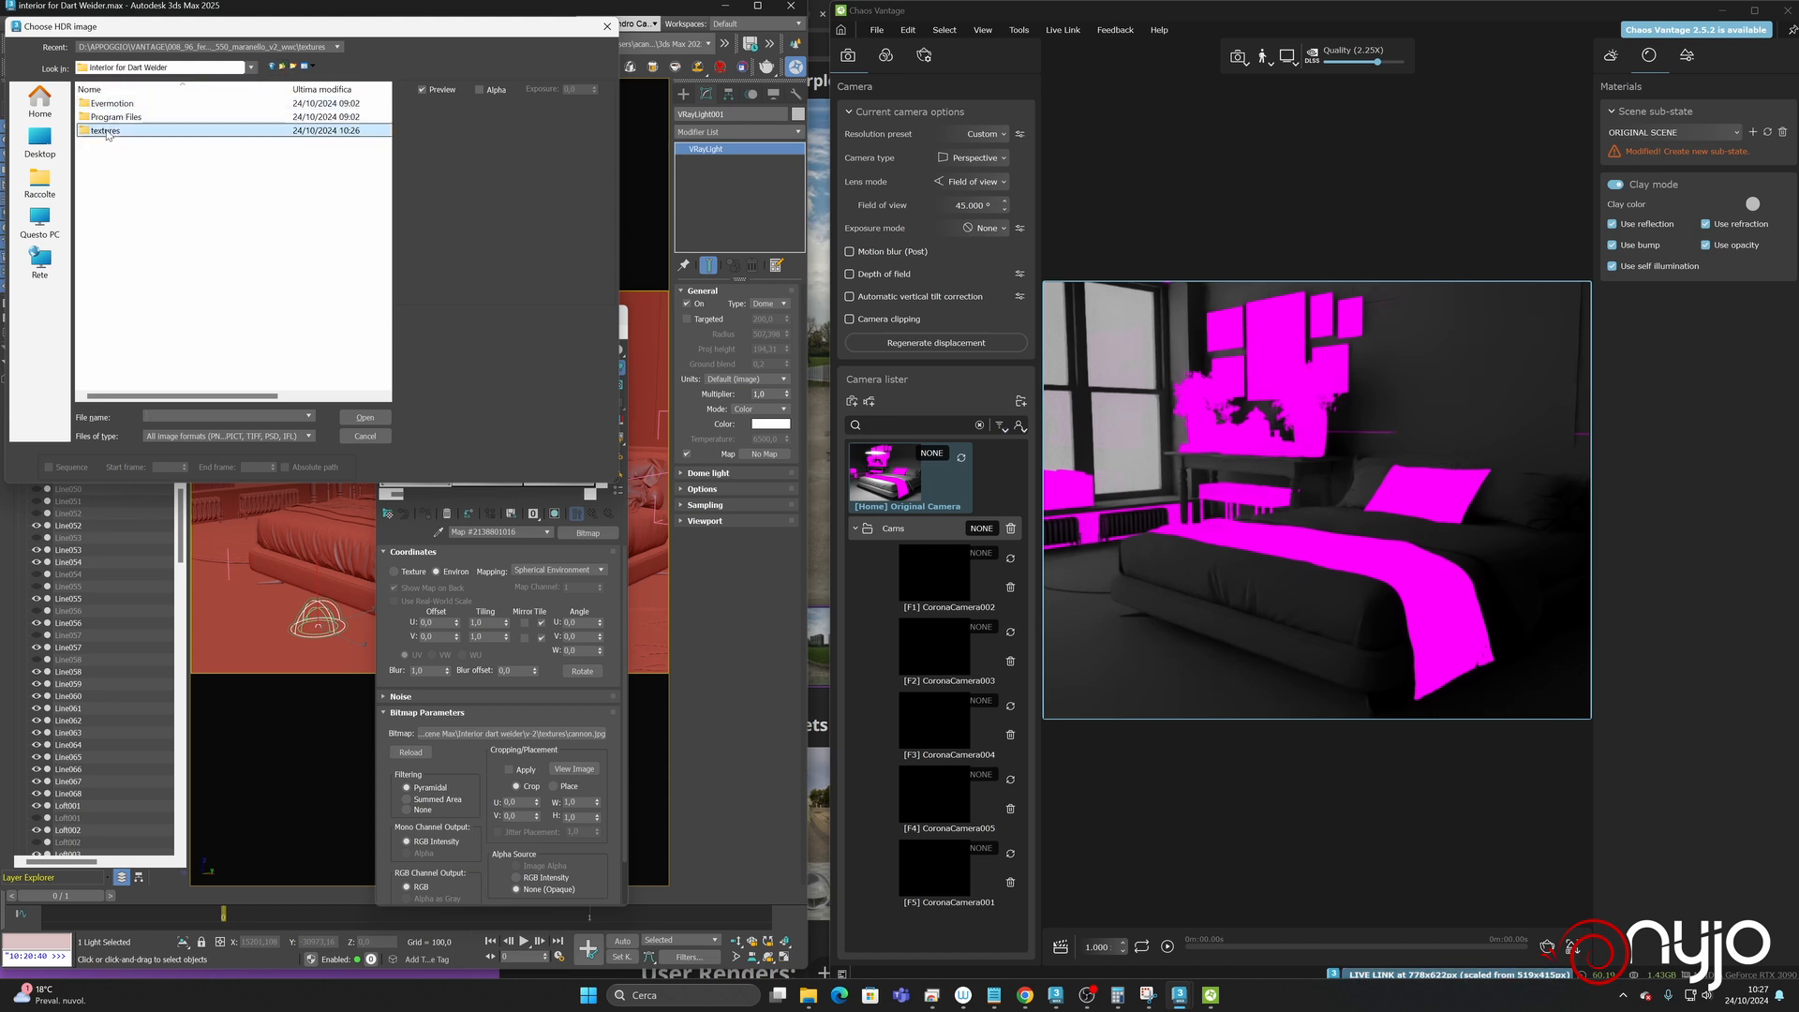
double_click(114, 131)
click(131, 103)
click(365, 417)
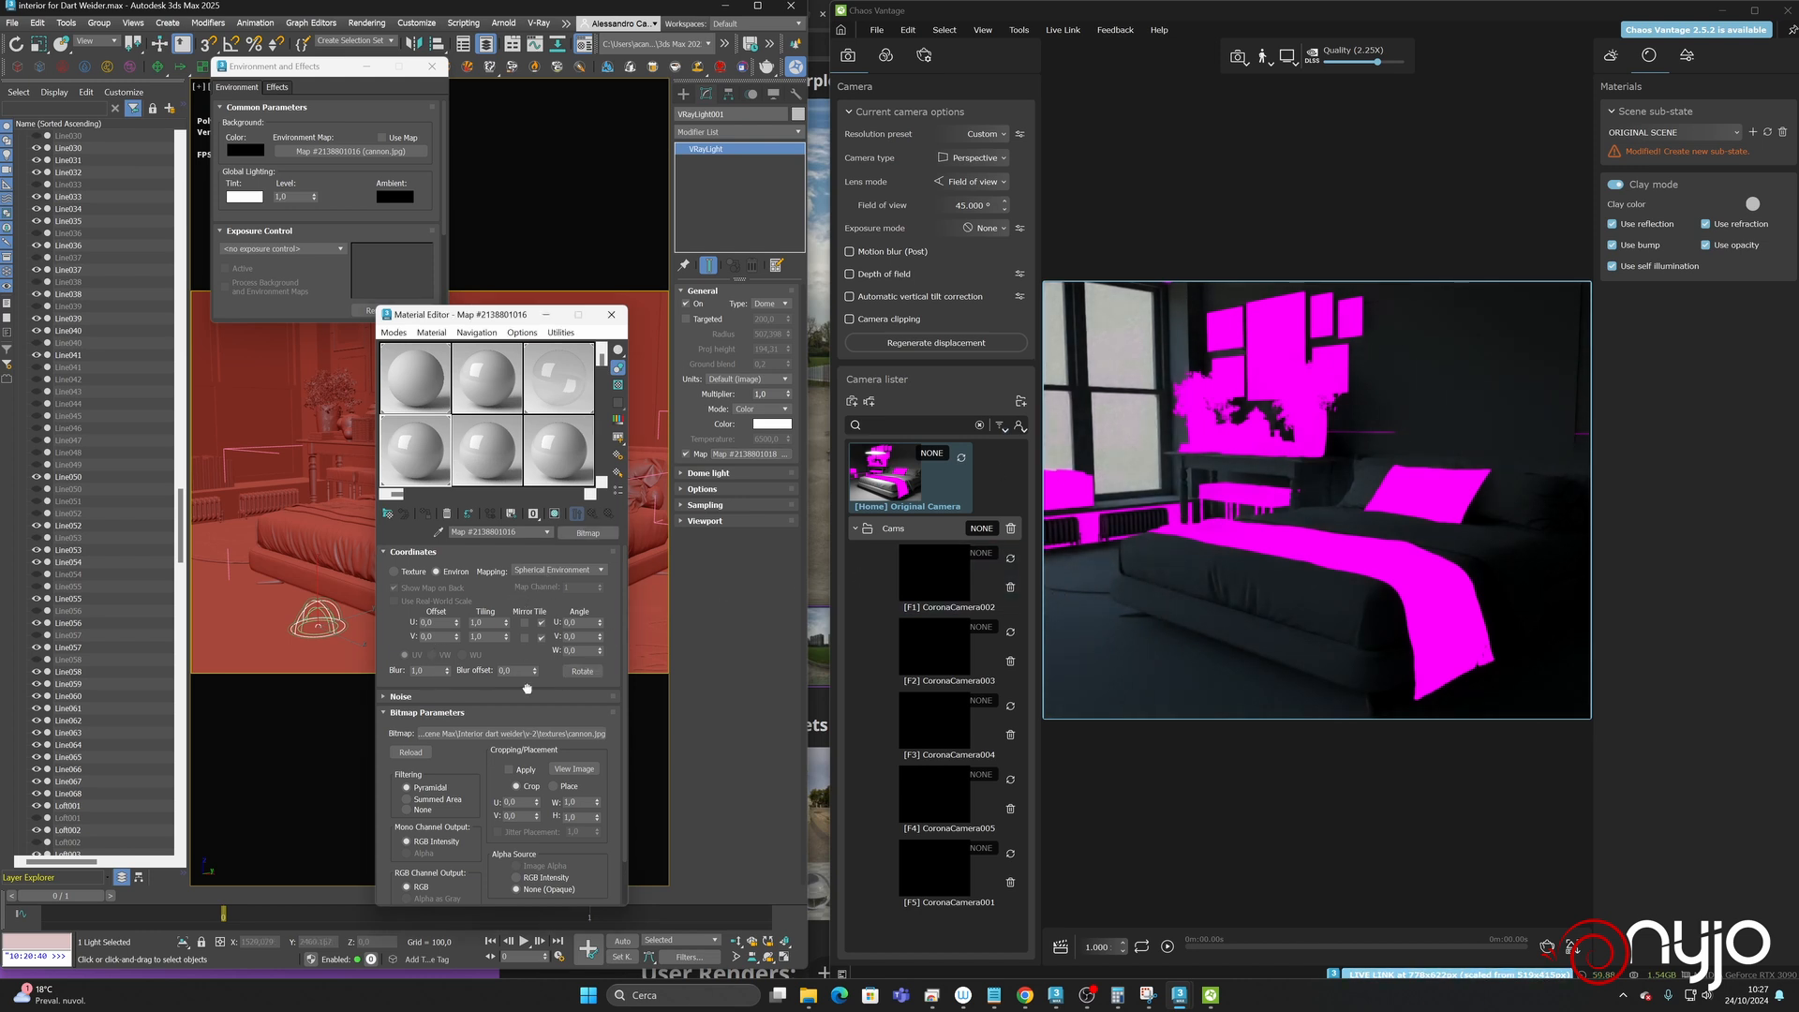
scroll(541, 790, down, 1)
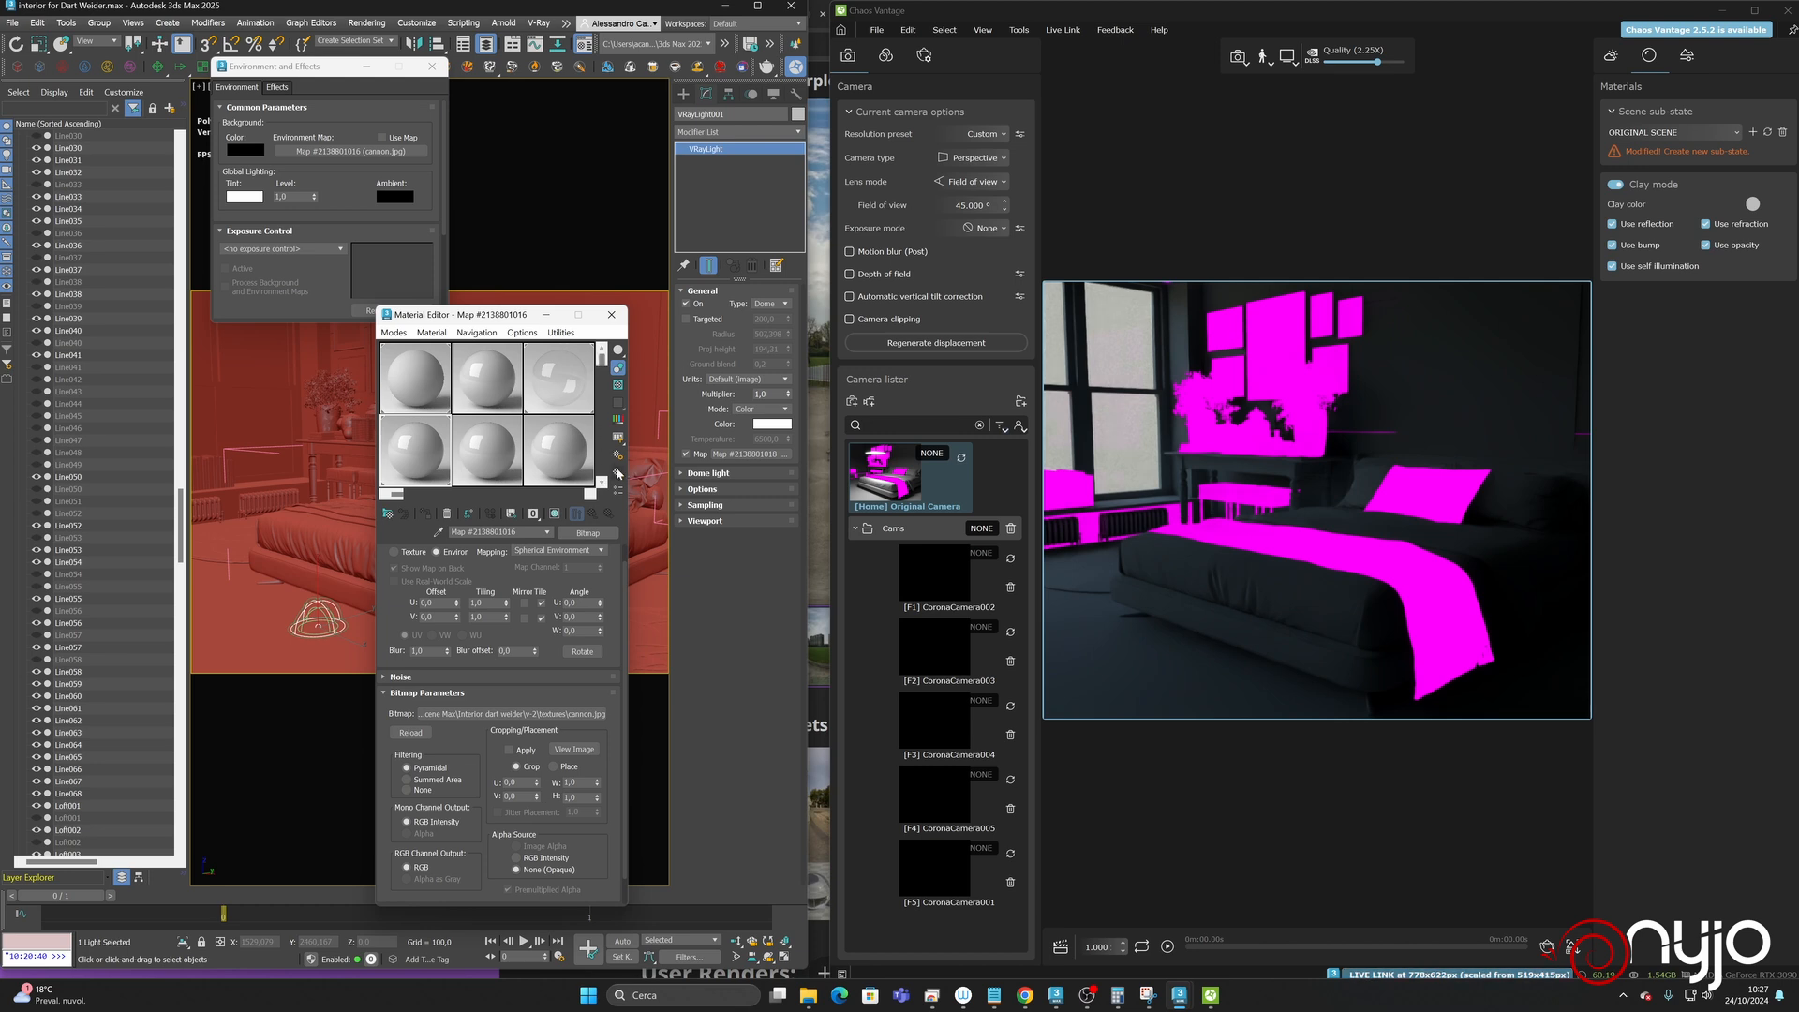
click(618, 459)
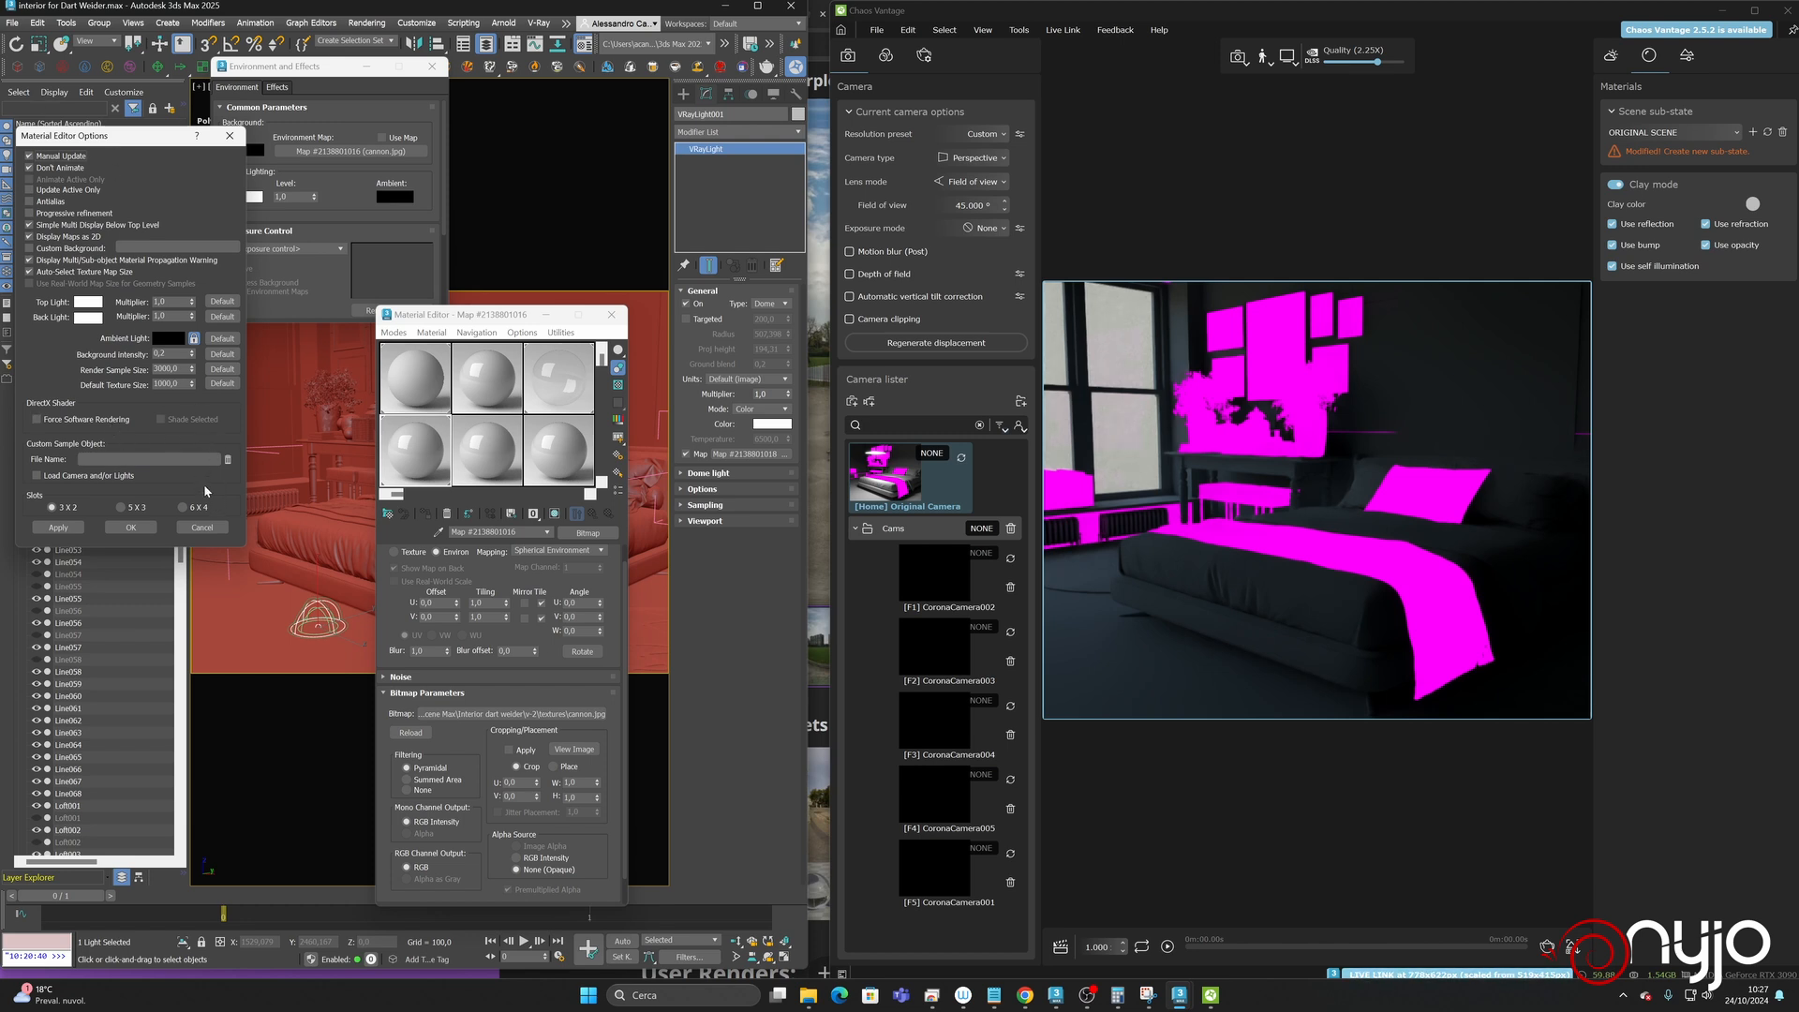
click(203, 527)
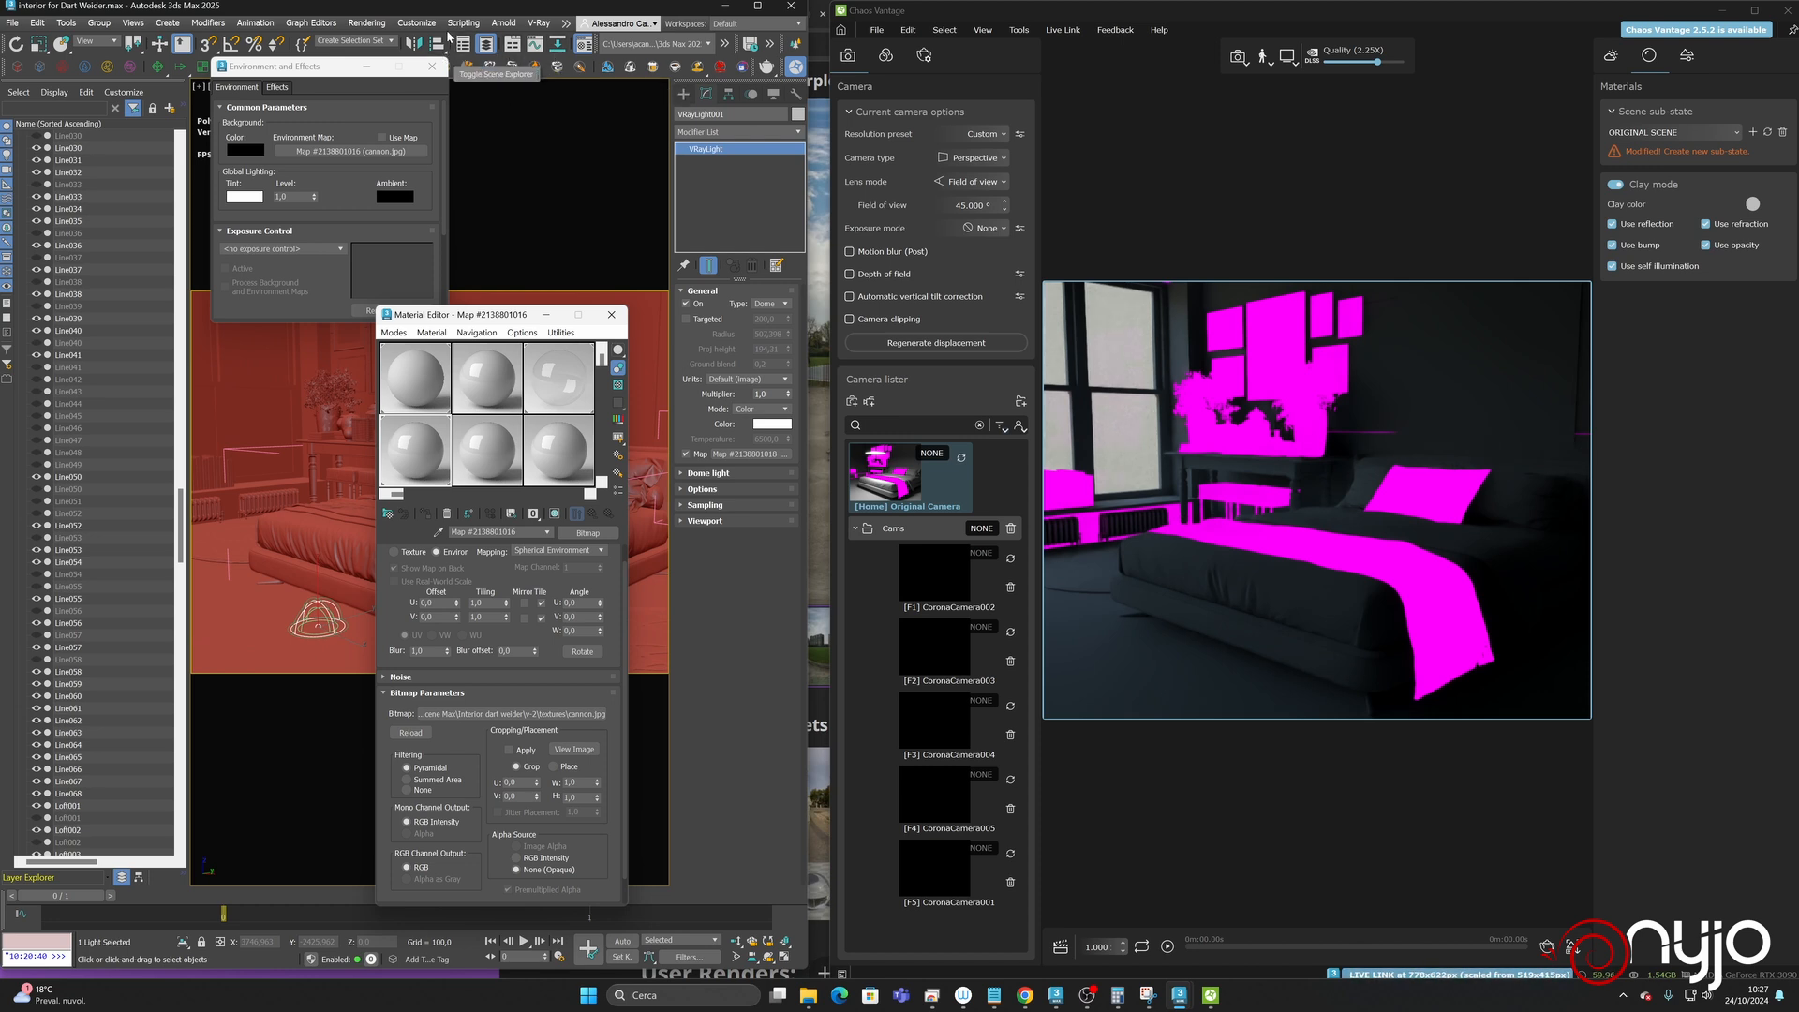
click(366, 23)
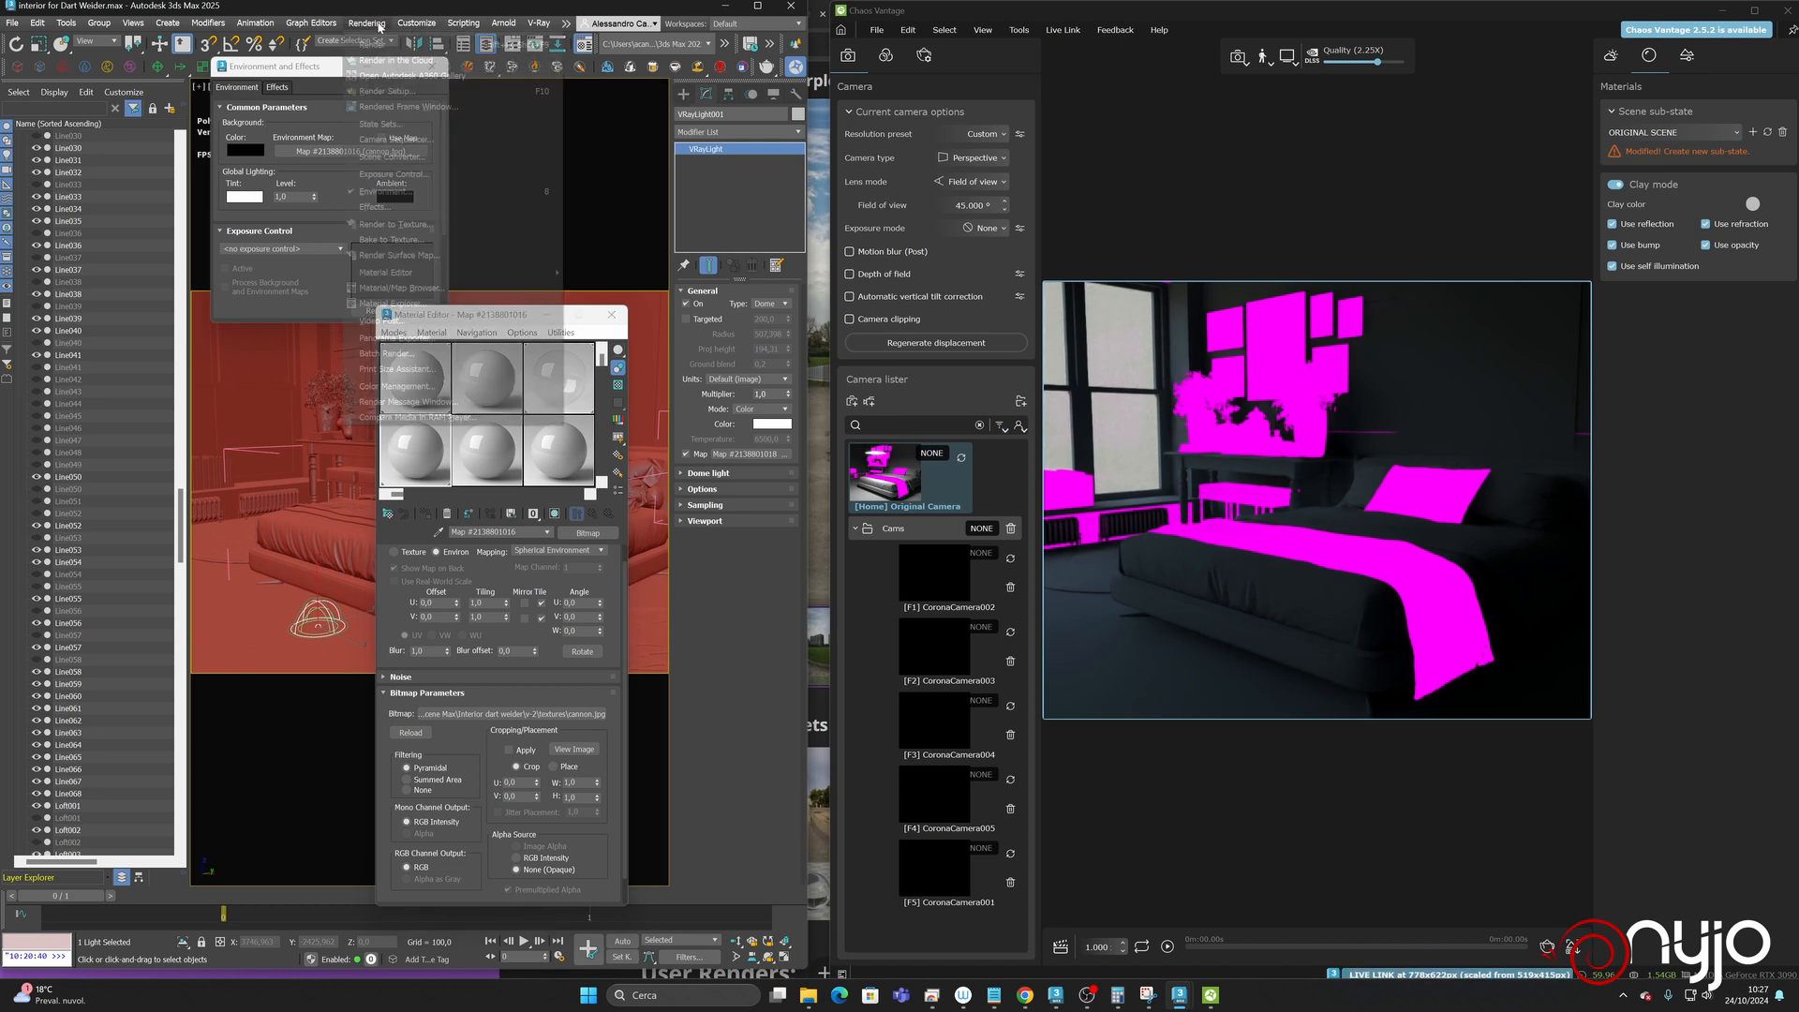
click(398, 91)
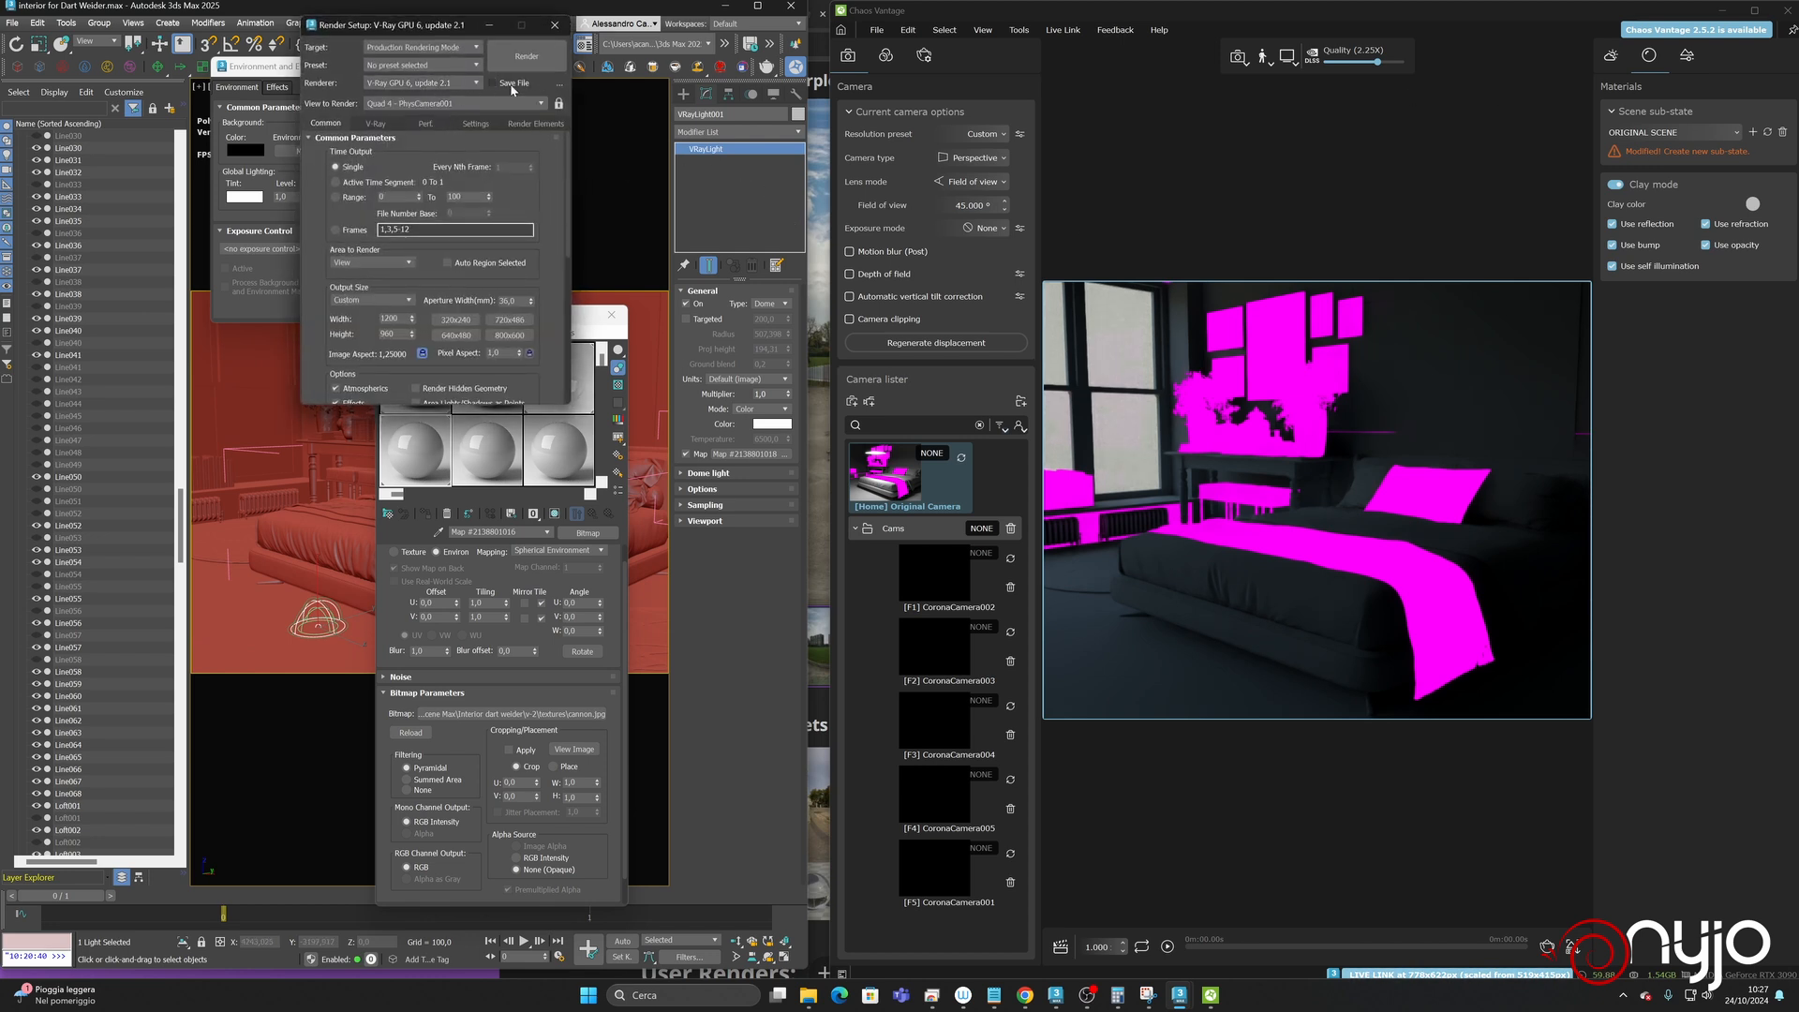
click(561, 83)
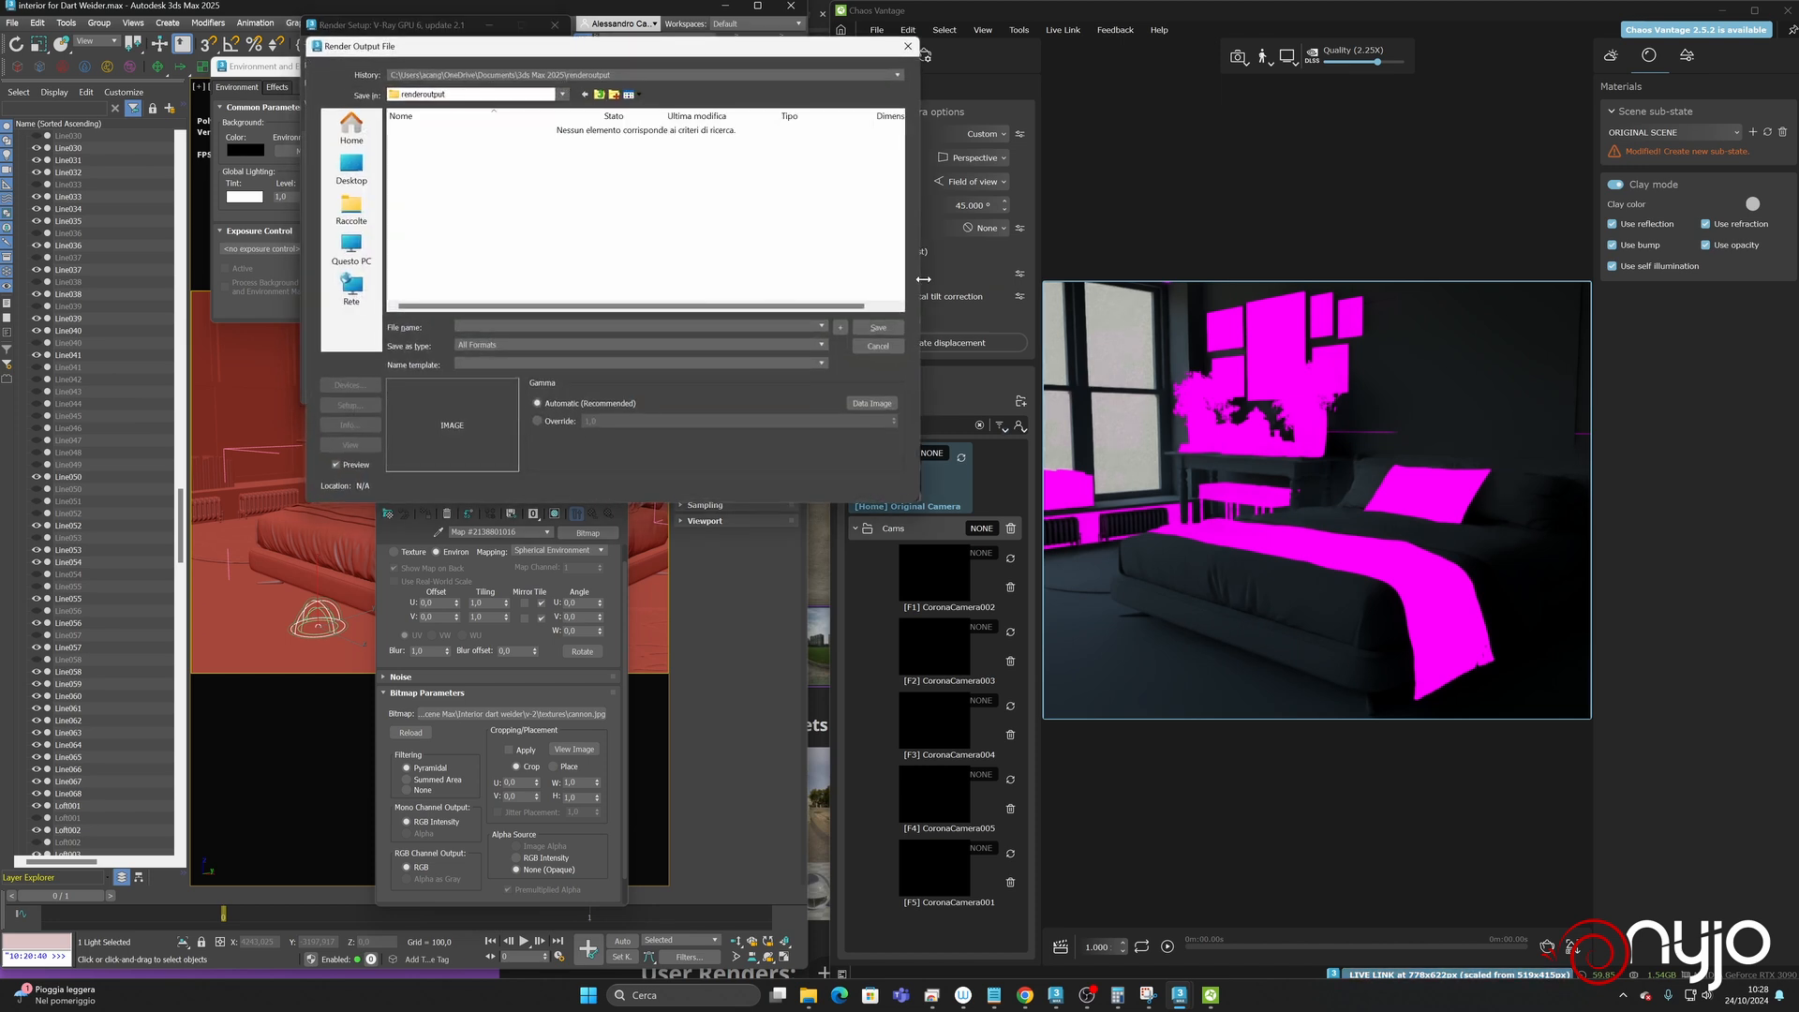
click(878, 346)
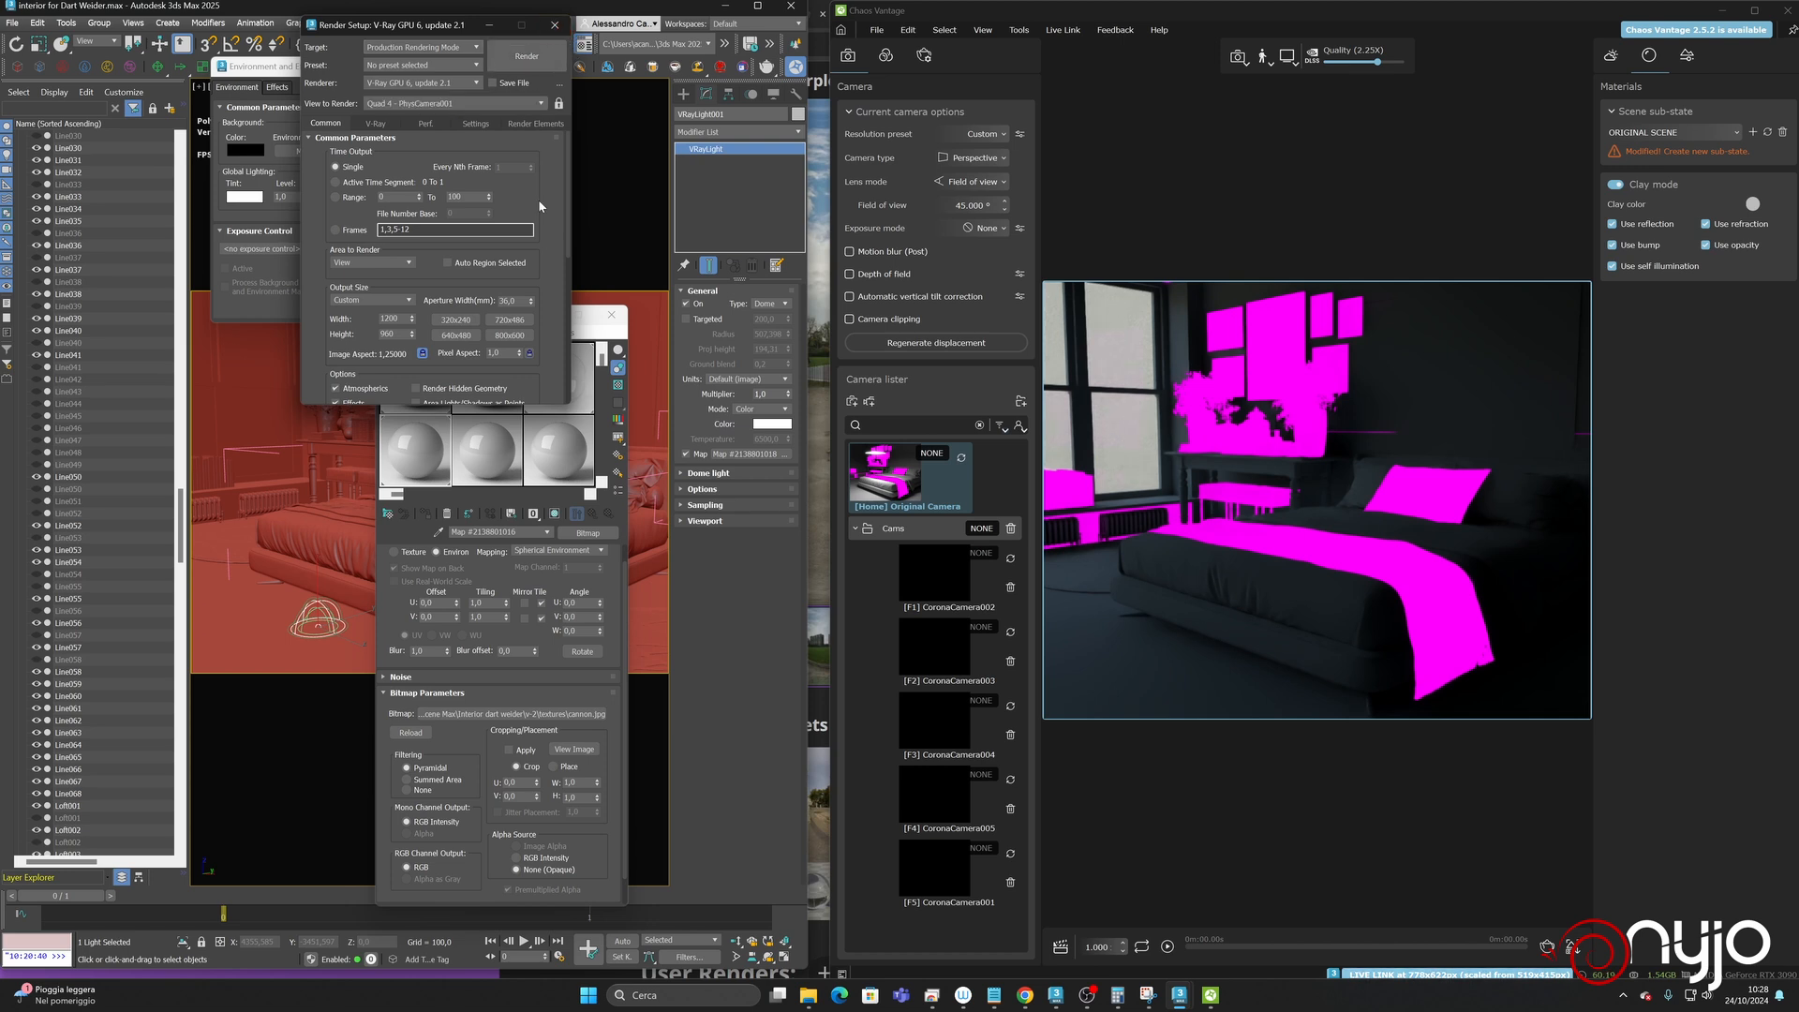
click(553, 26)
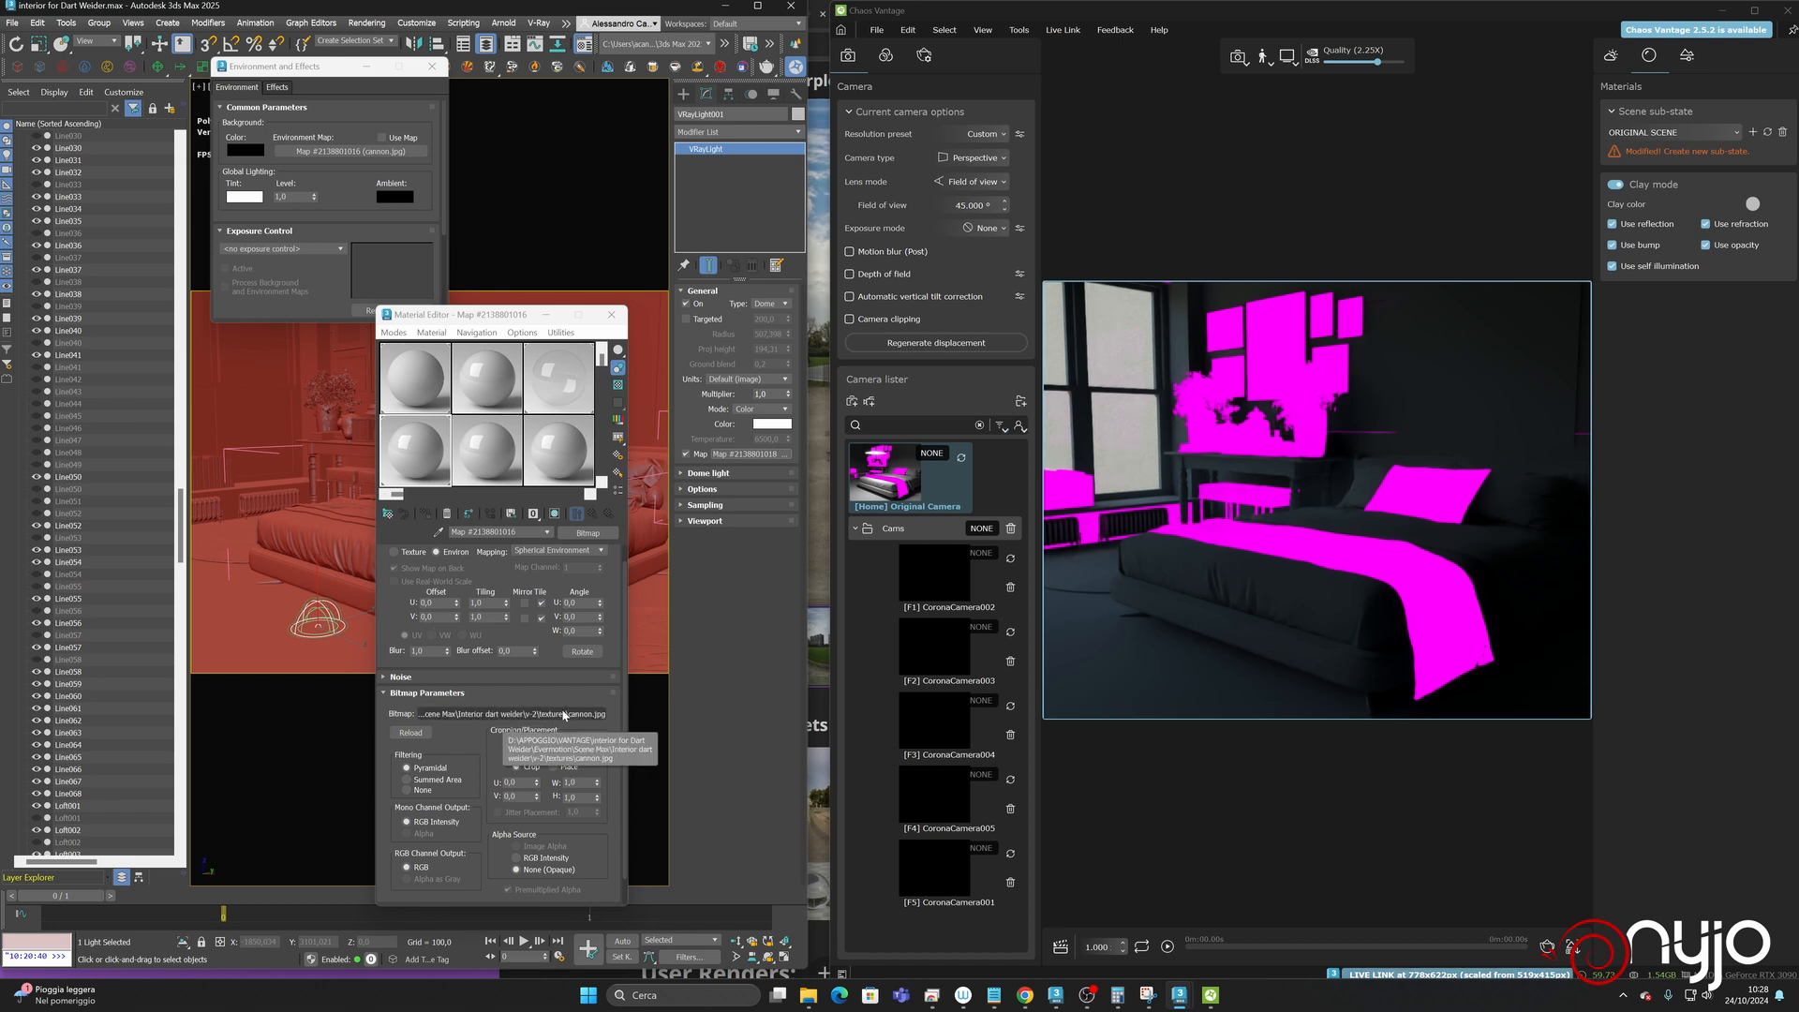
- Check the dome light's HDR bitmap parameters, and close the Material Editor and the Environment and Effects window
click(469, 455)
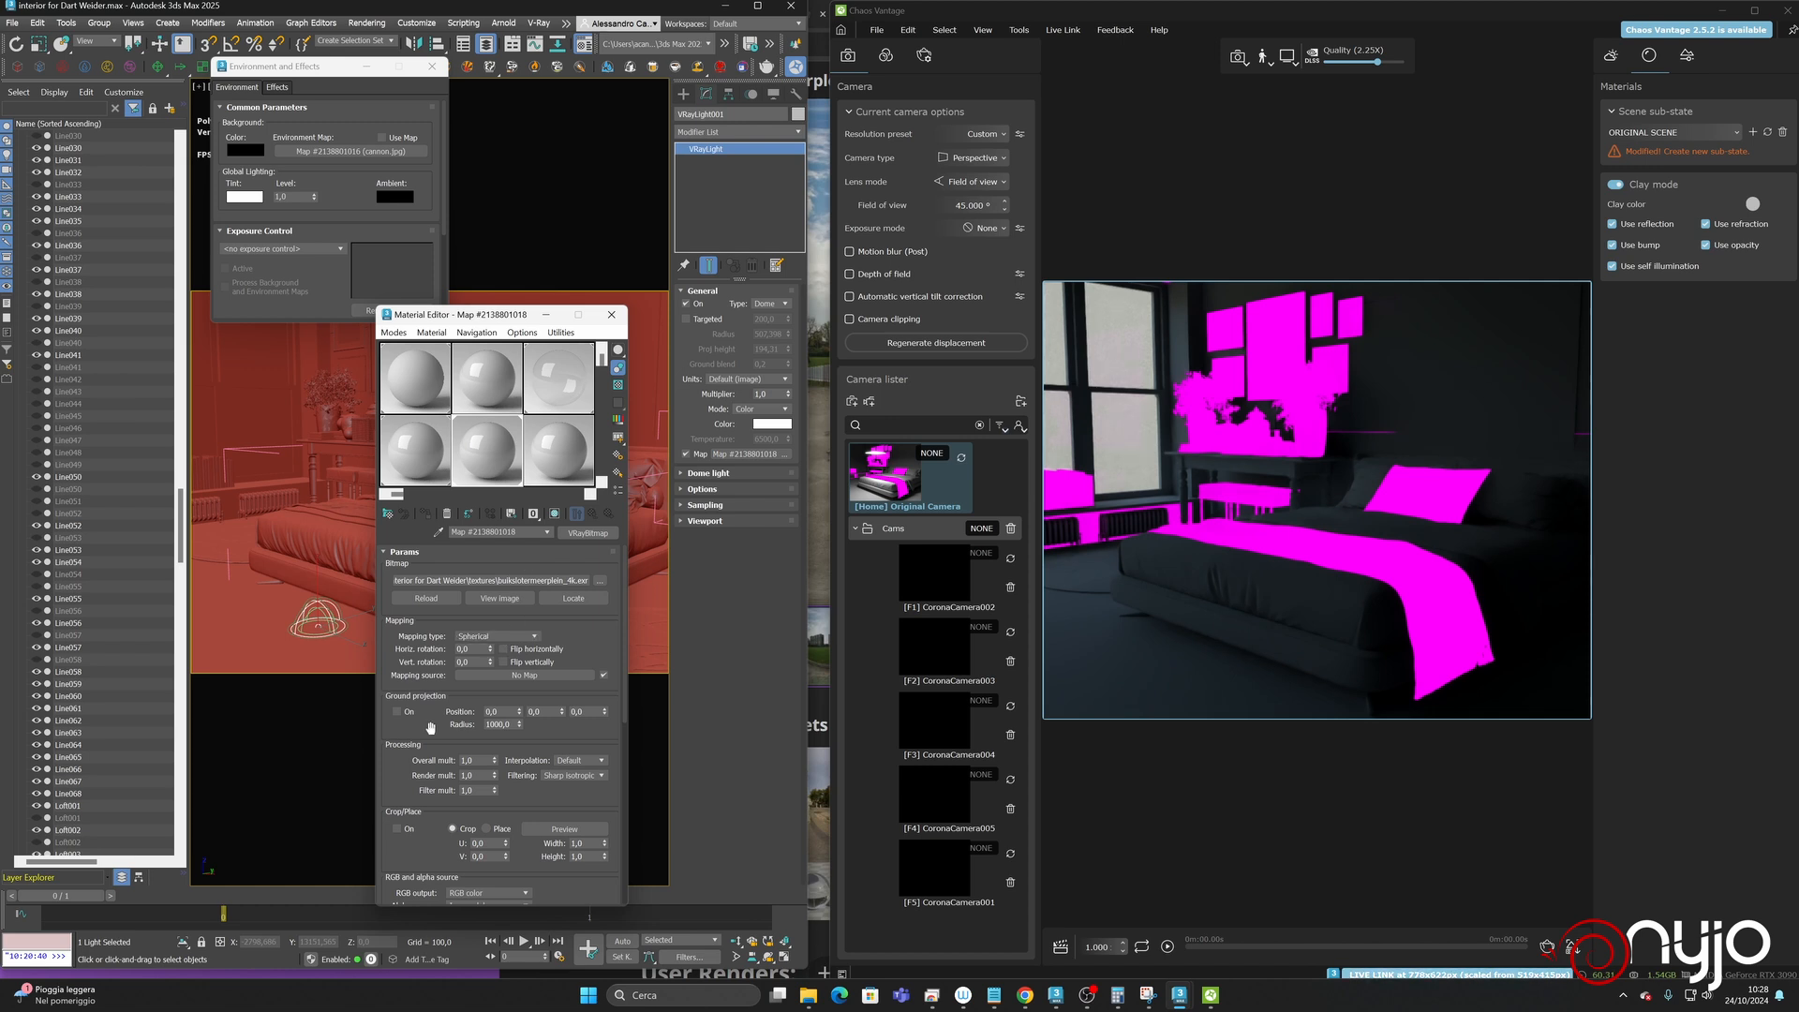
drag(439, 729, 476, 694)
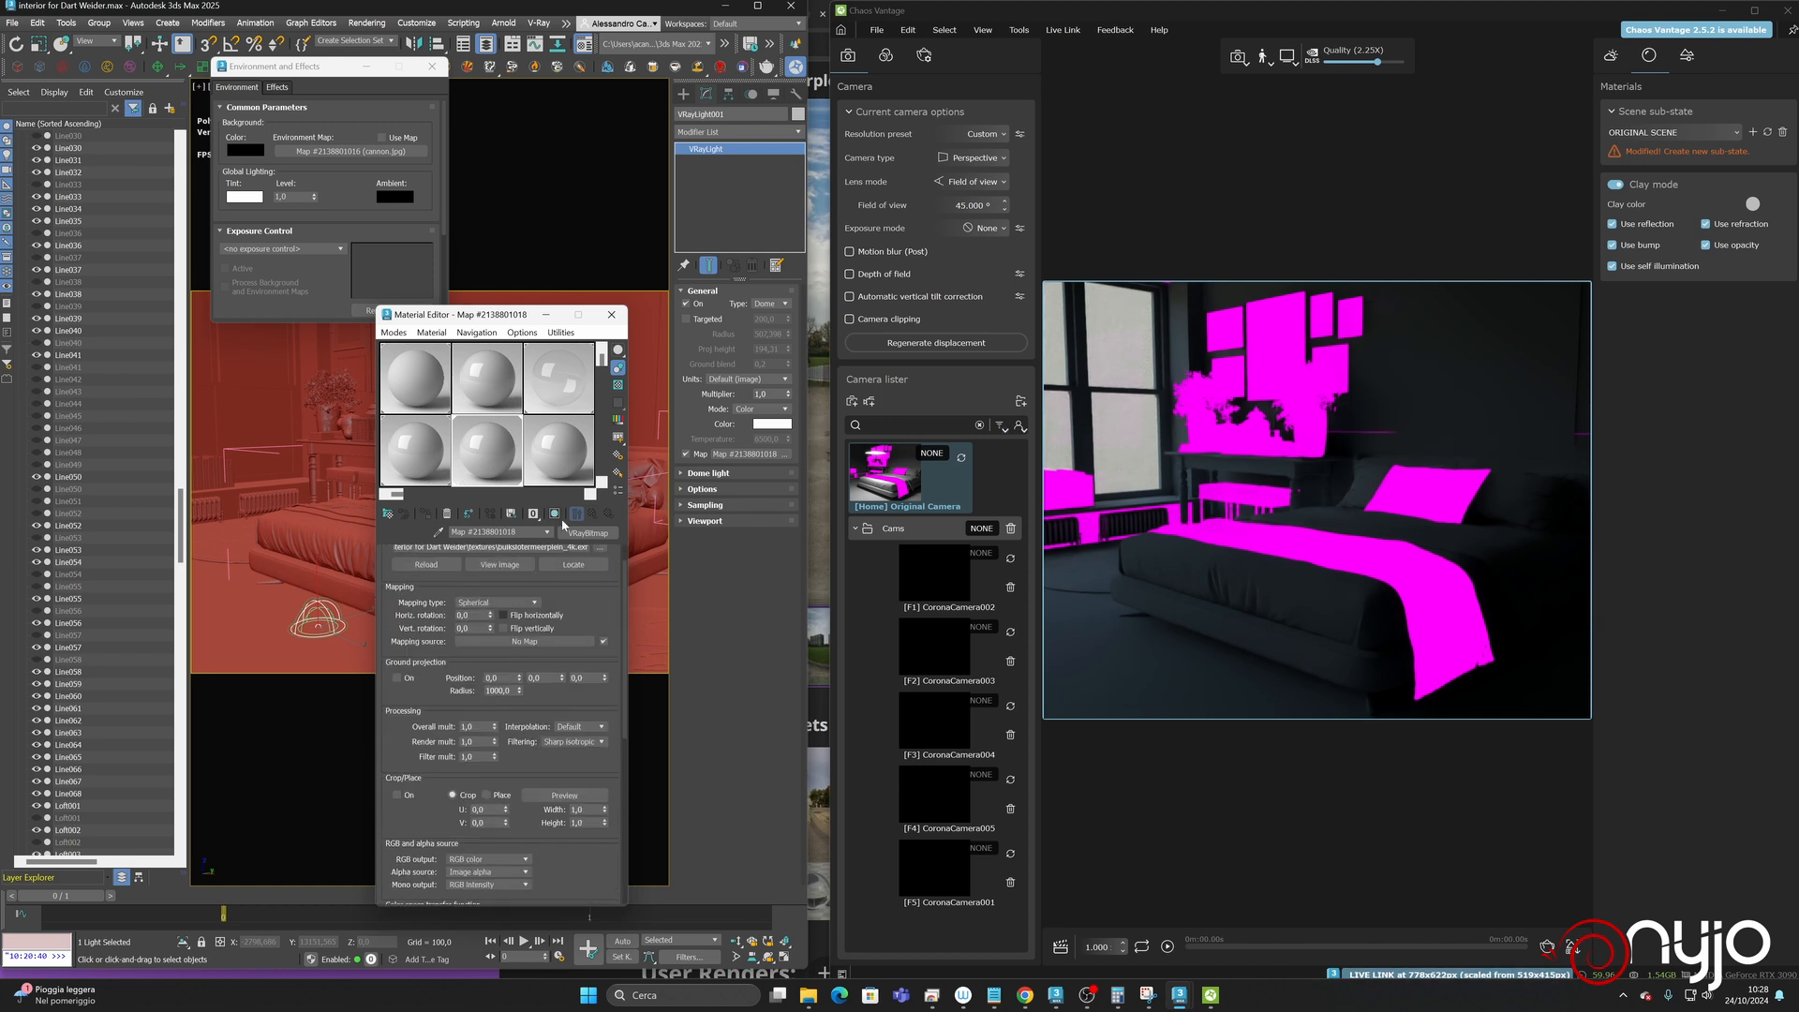
click(611, 314)
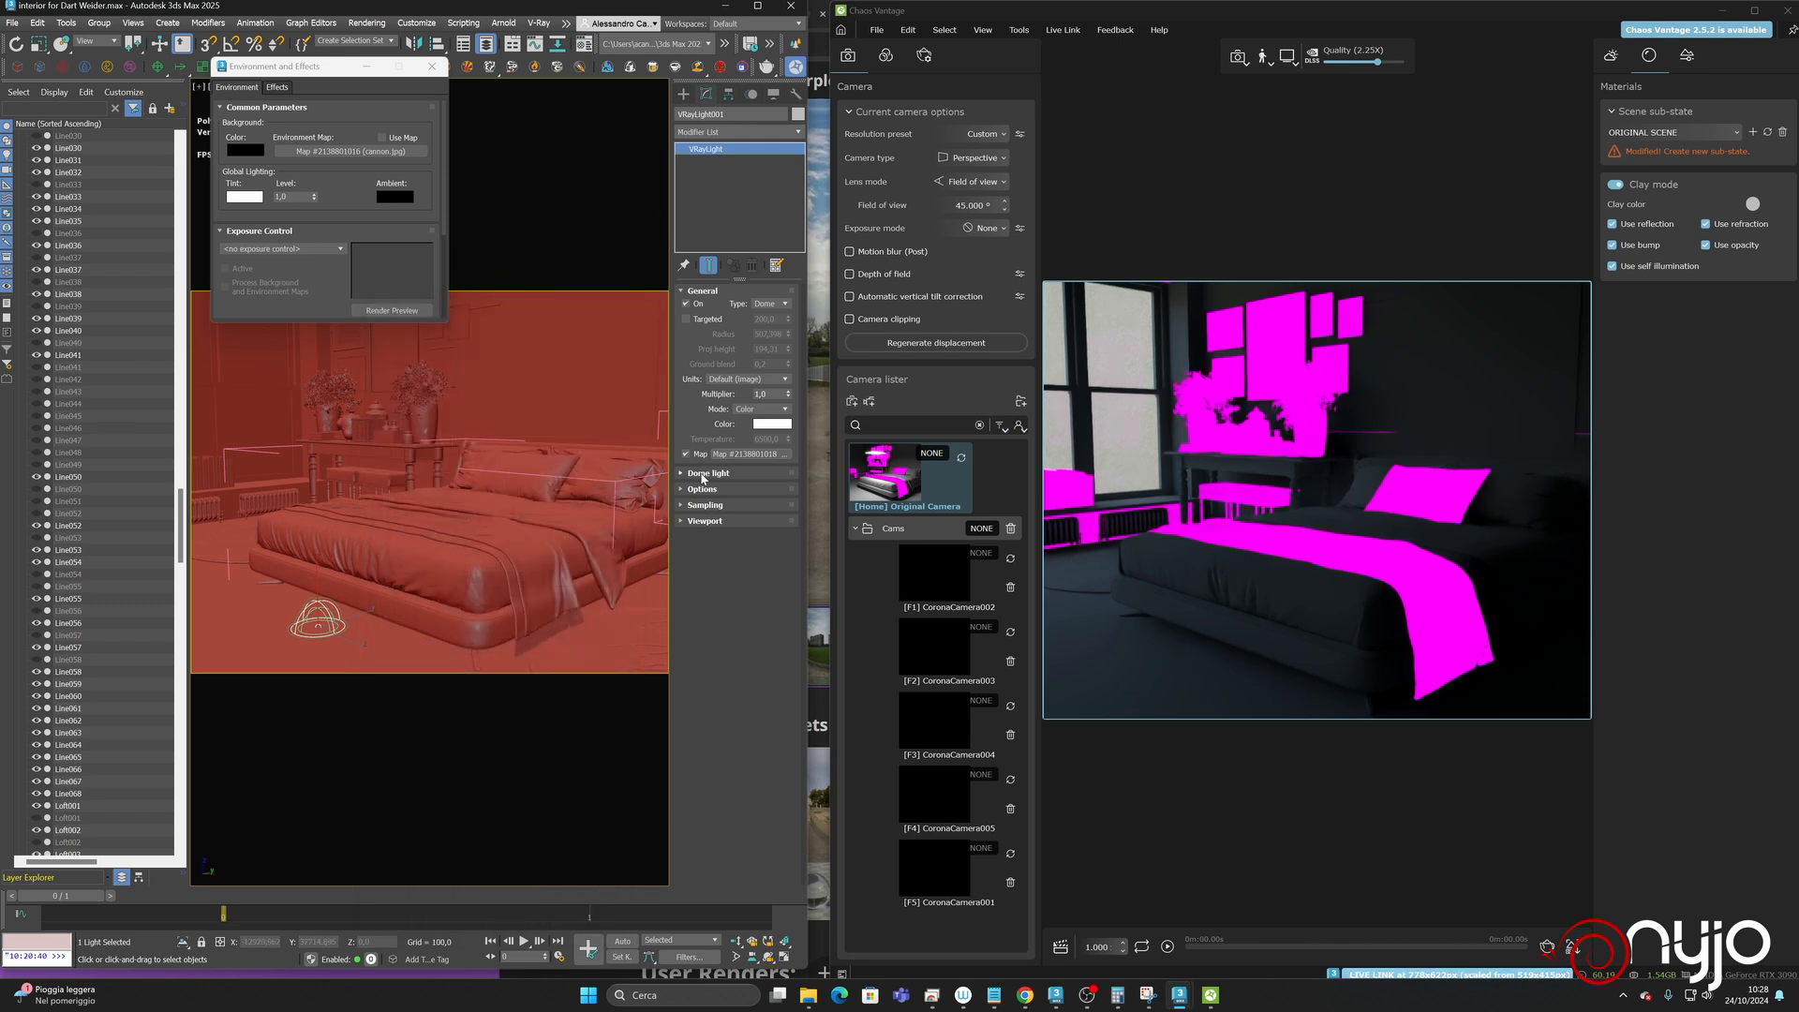
click(701, 490)
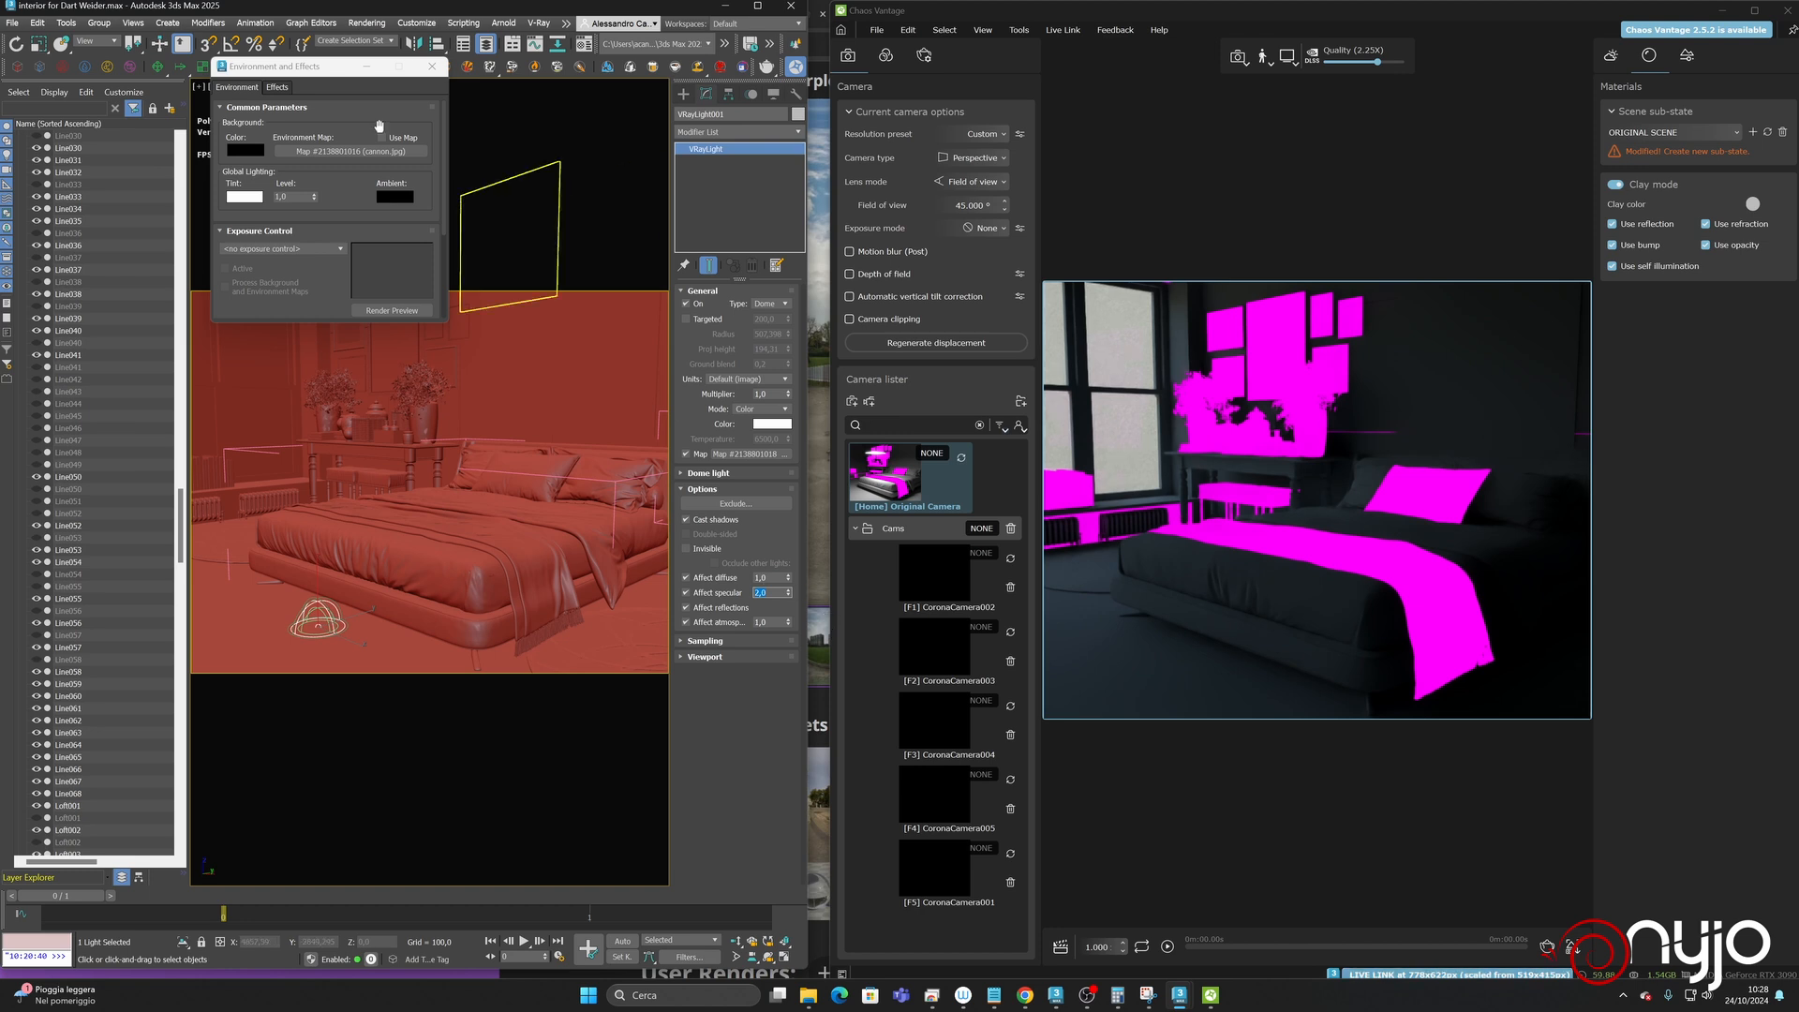
click(432, 66)
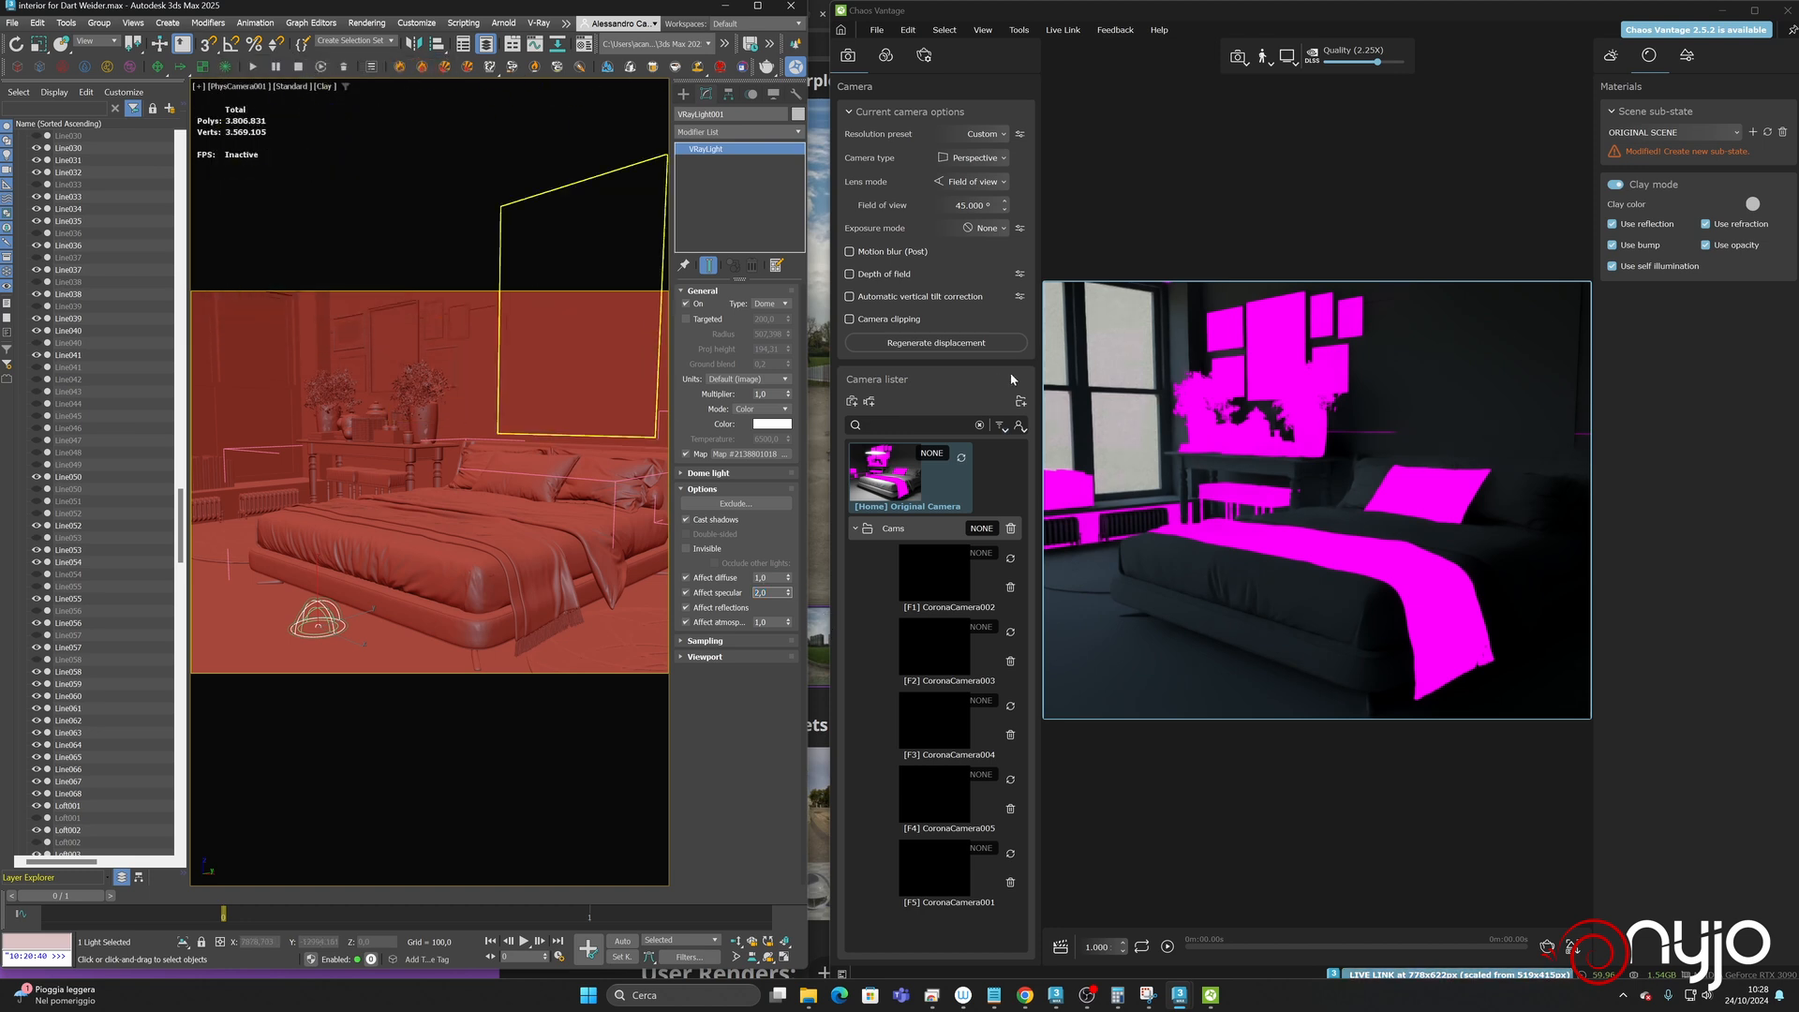
- Turn off Renderable in the object properties of the window glass
click(262, 352)
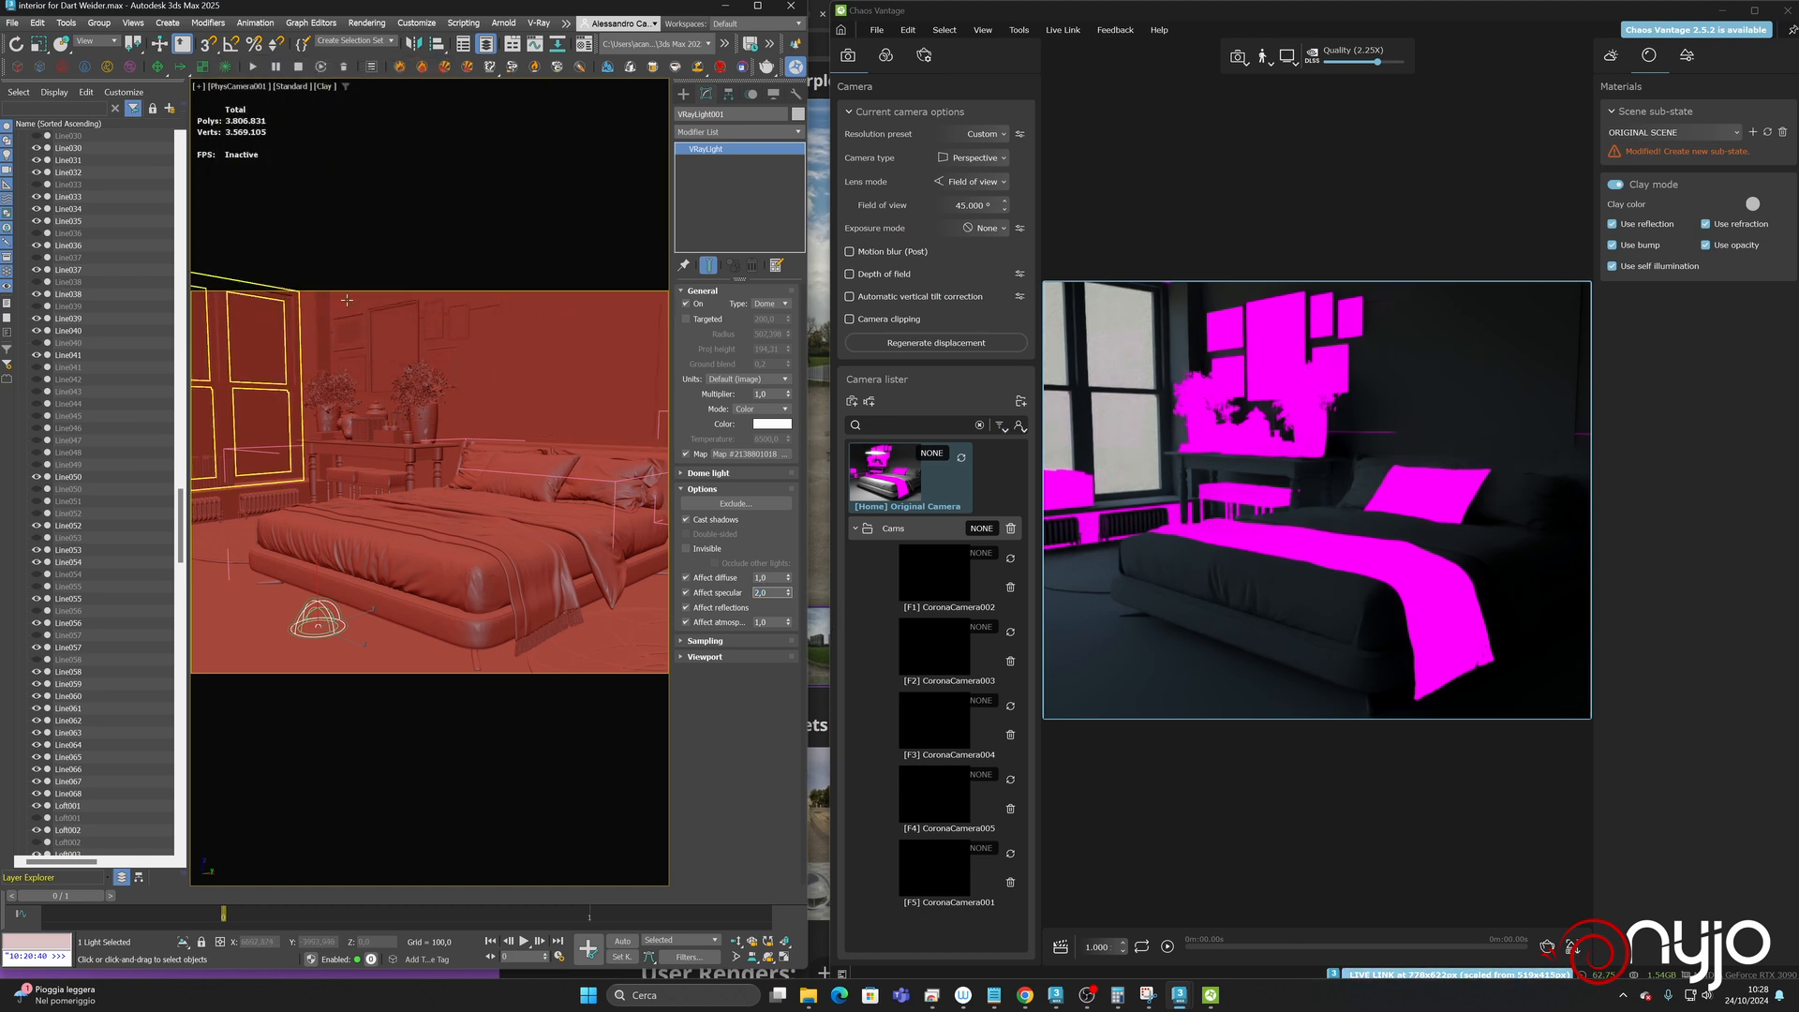
right_click(264, 342)
click(302, 467)
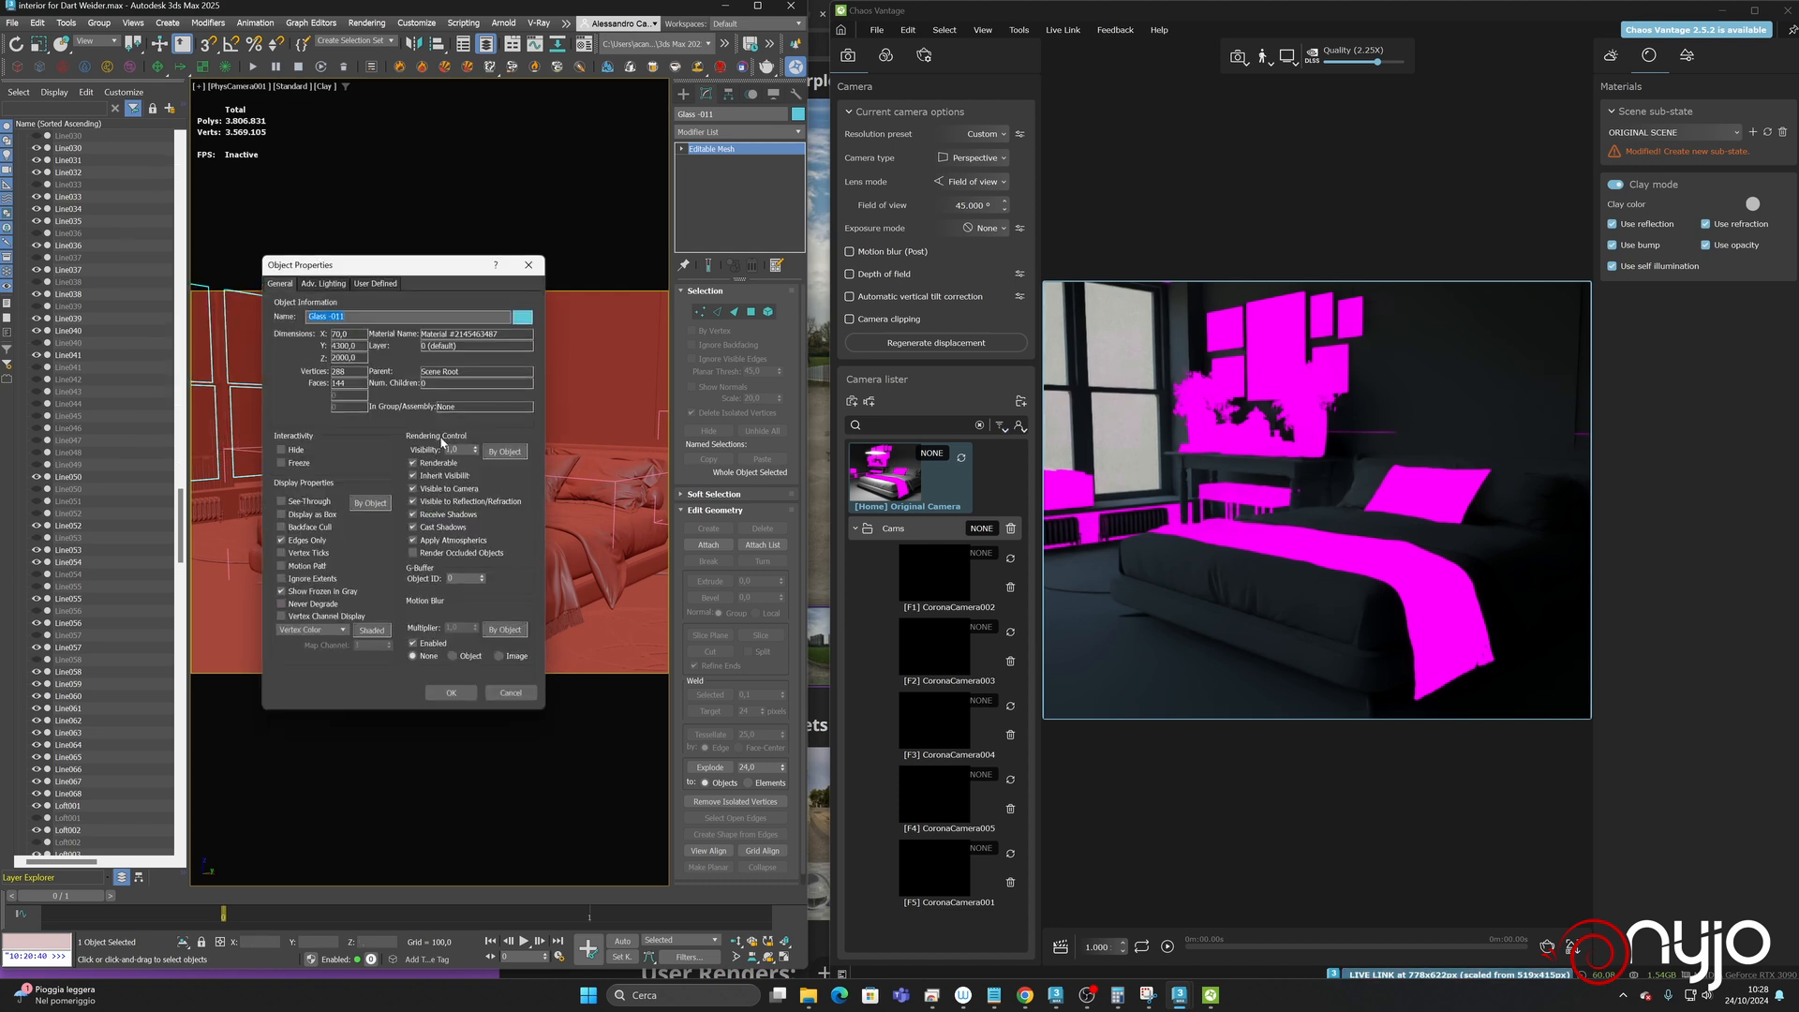
click(450, 692)
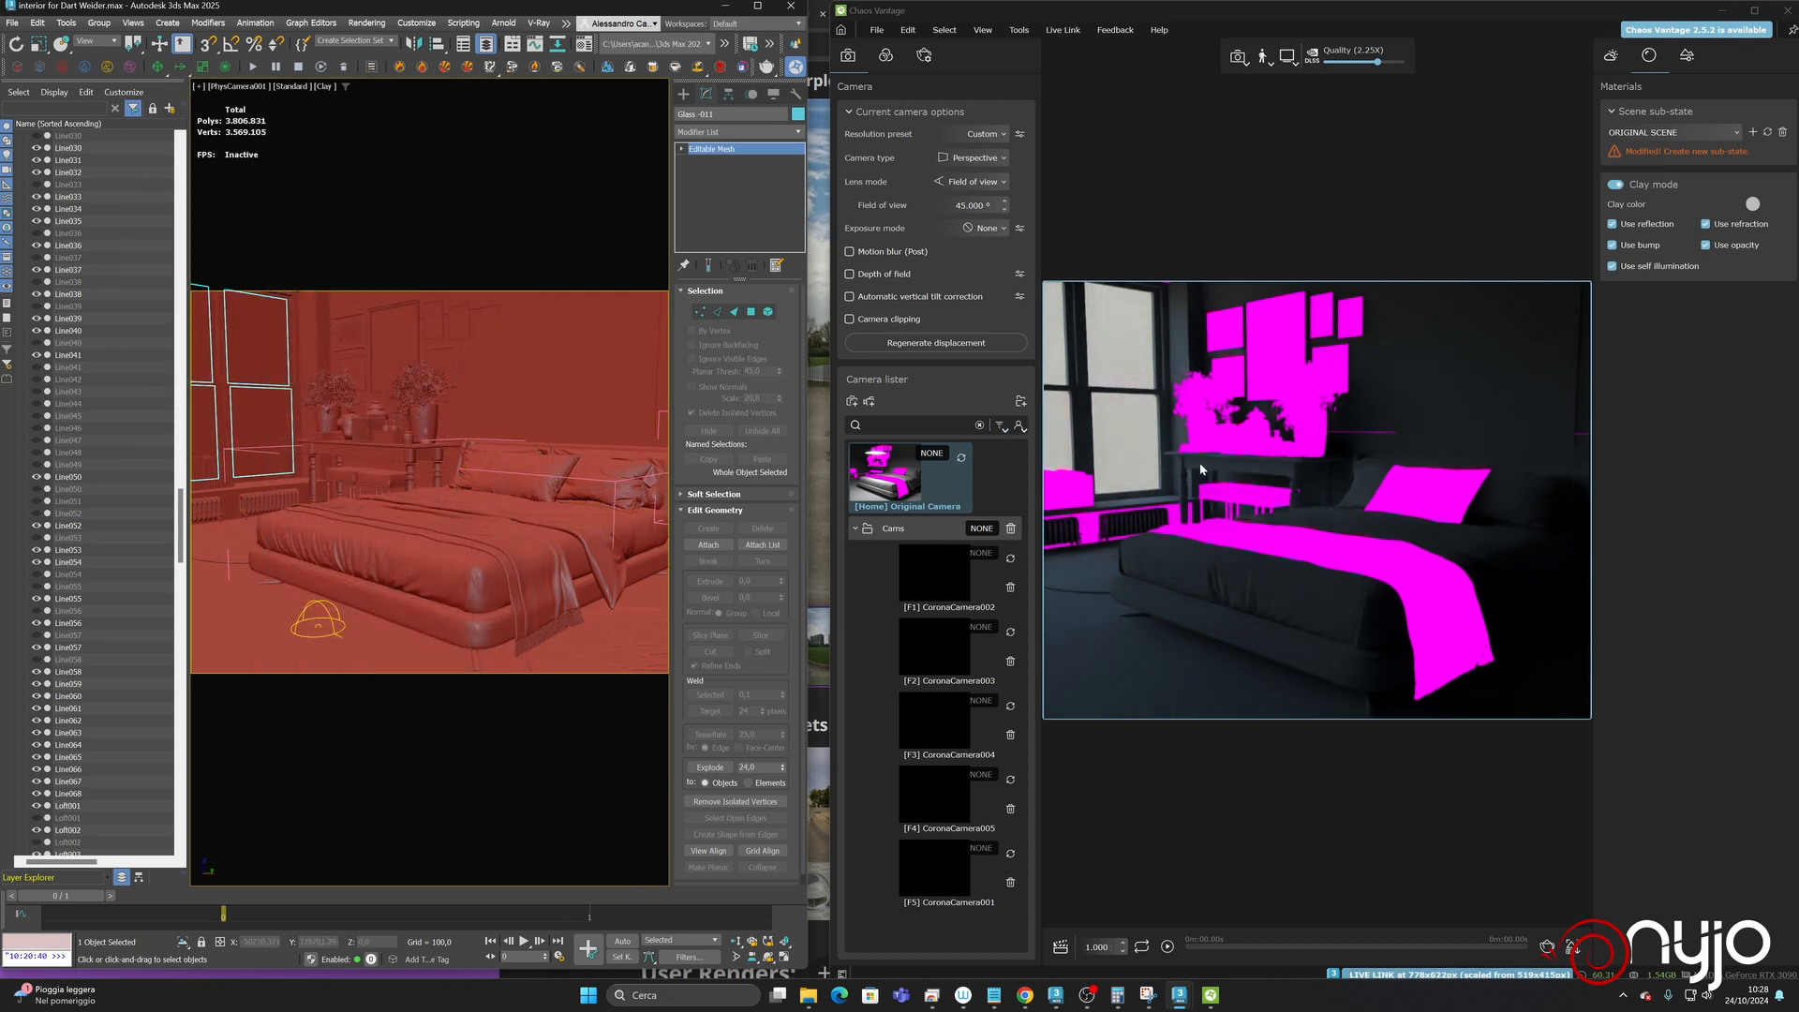
- Make the window glass renderable again in its object properties
right_click(265, 345)
click(356, 472)
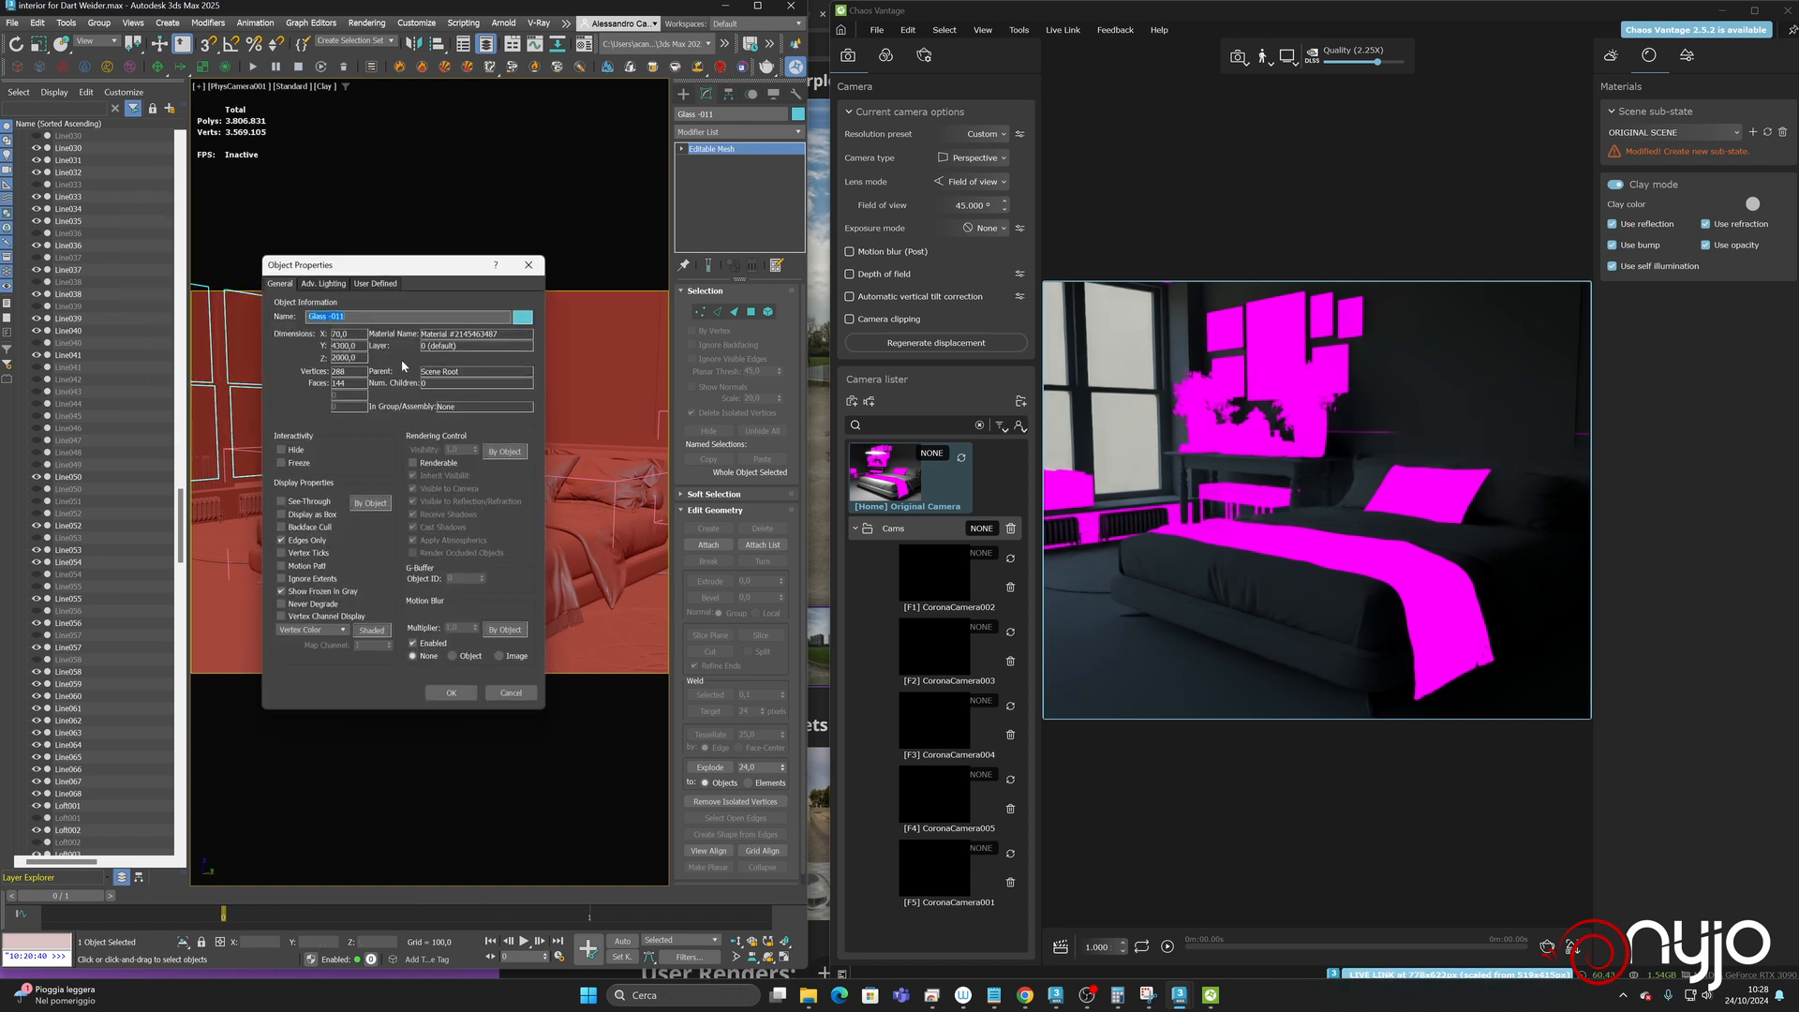
click(436, 462)
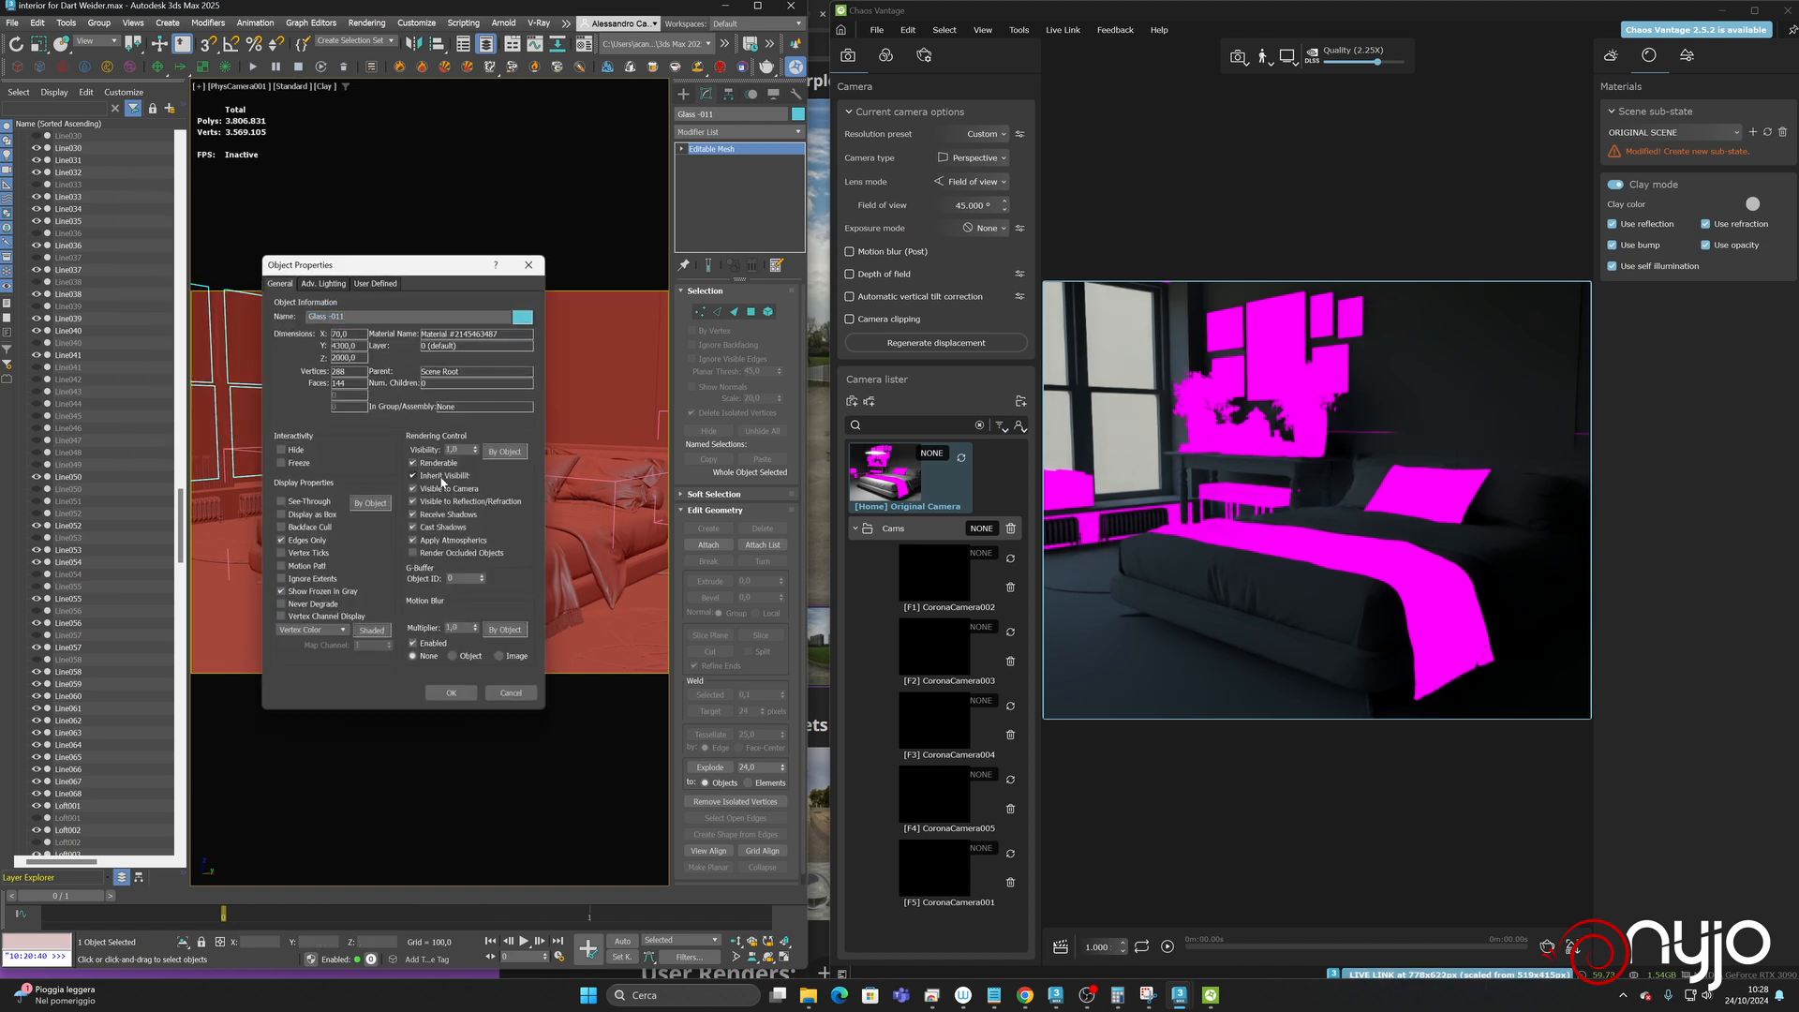
click(452, 692)
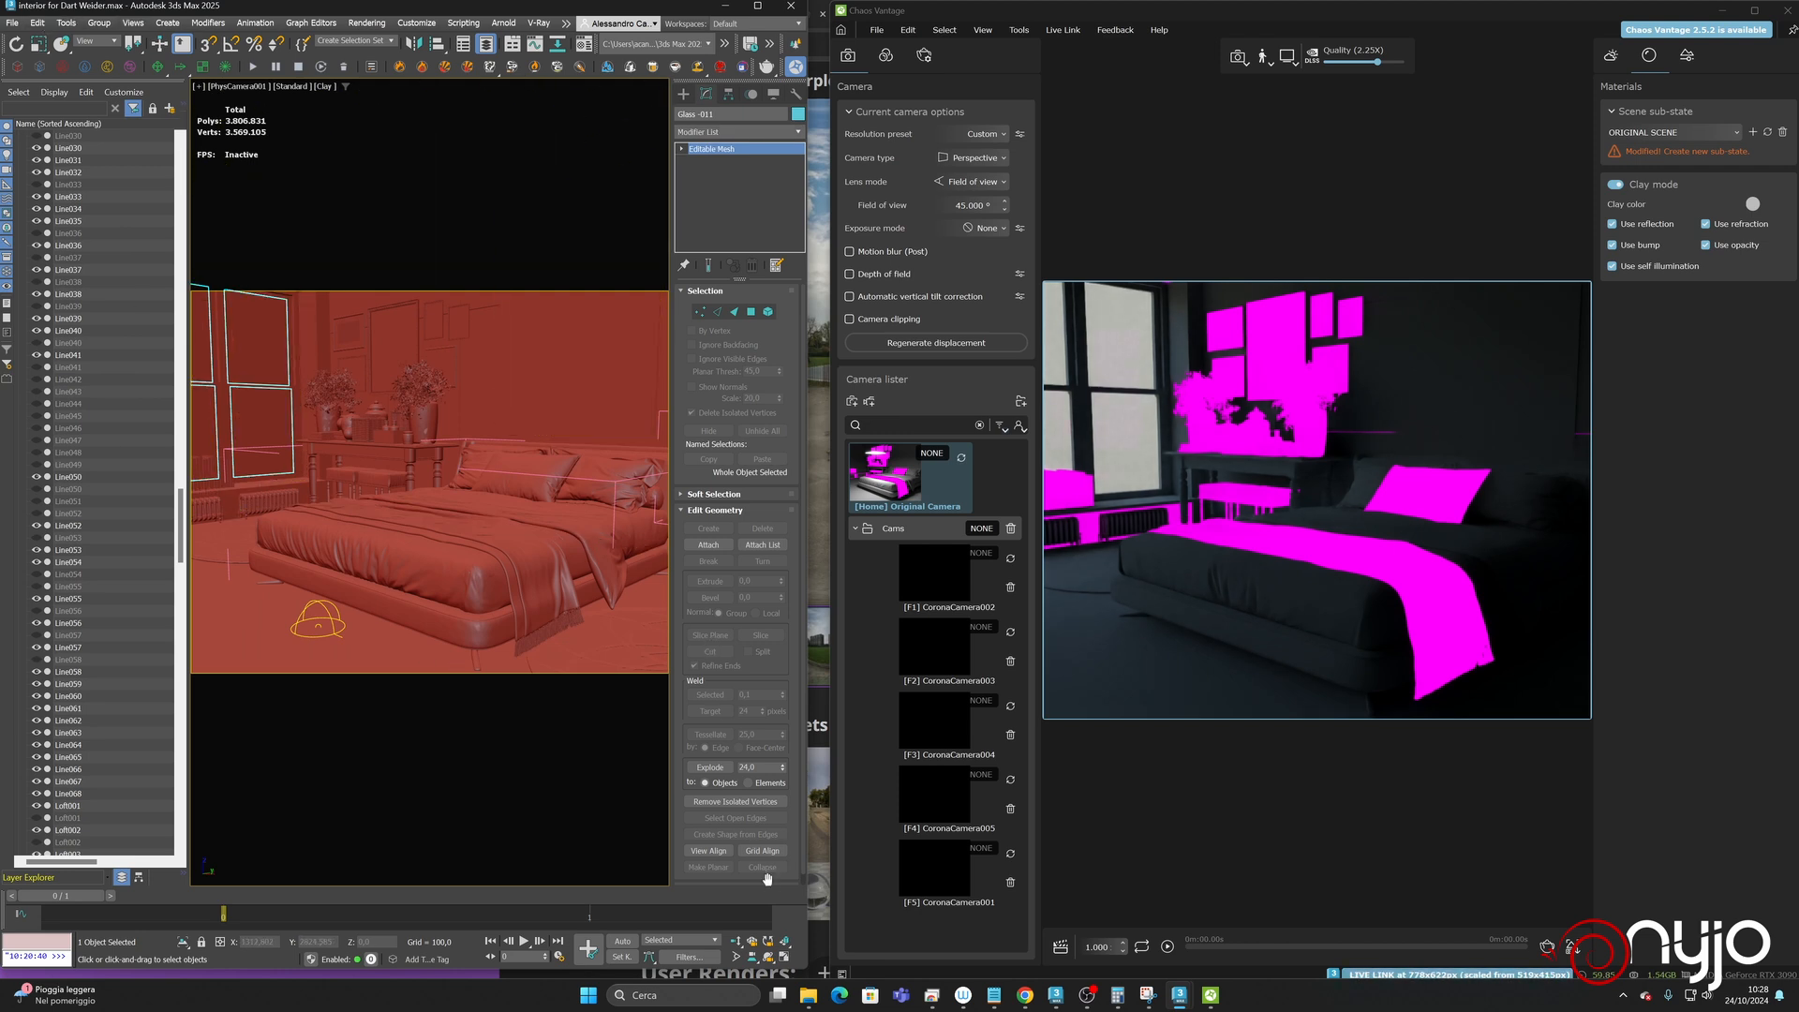
- Take the camera outside the bedroom and select the background plane standing in front of the window
click(769, 956)
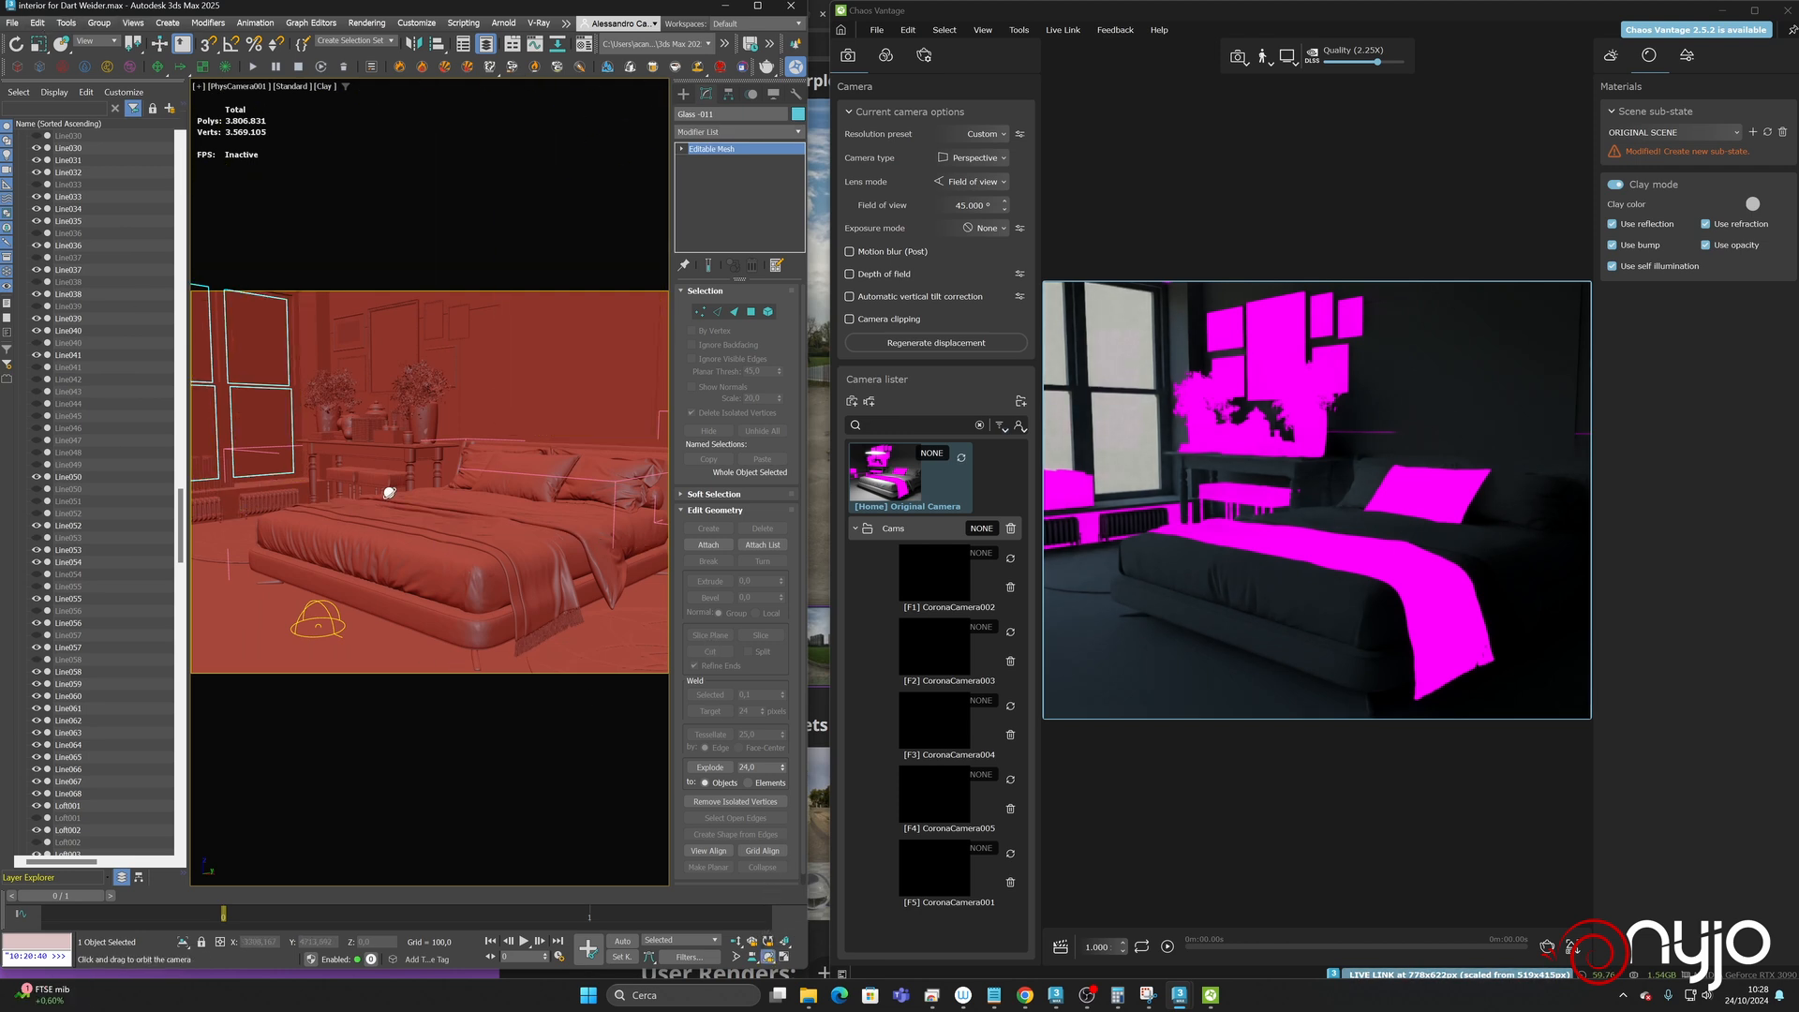
drag(389, 493, 511, 487)
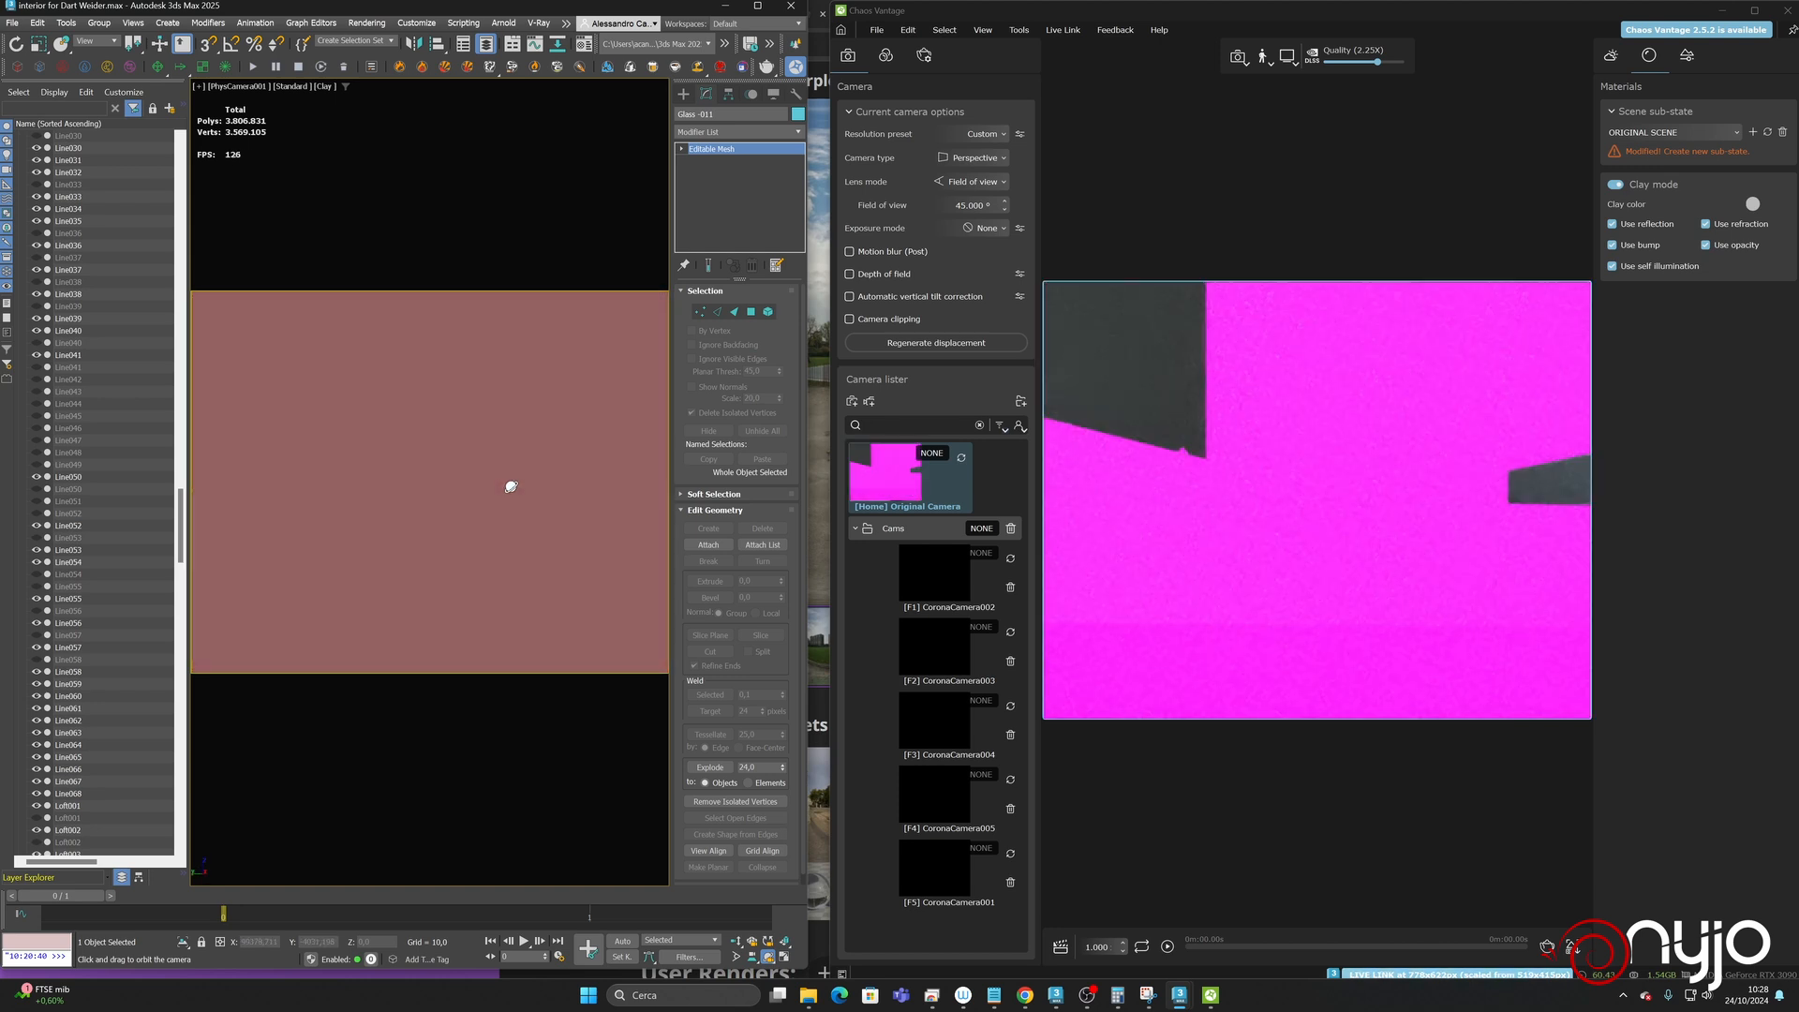
click(737, 941)
drag(534, 615, 446, 490)
click(767, 956)
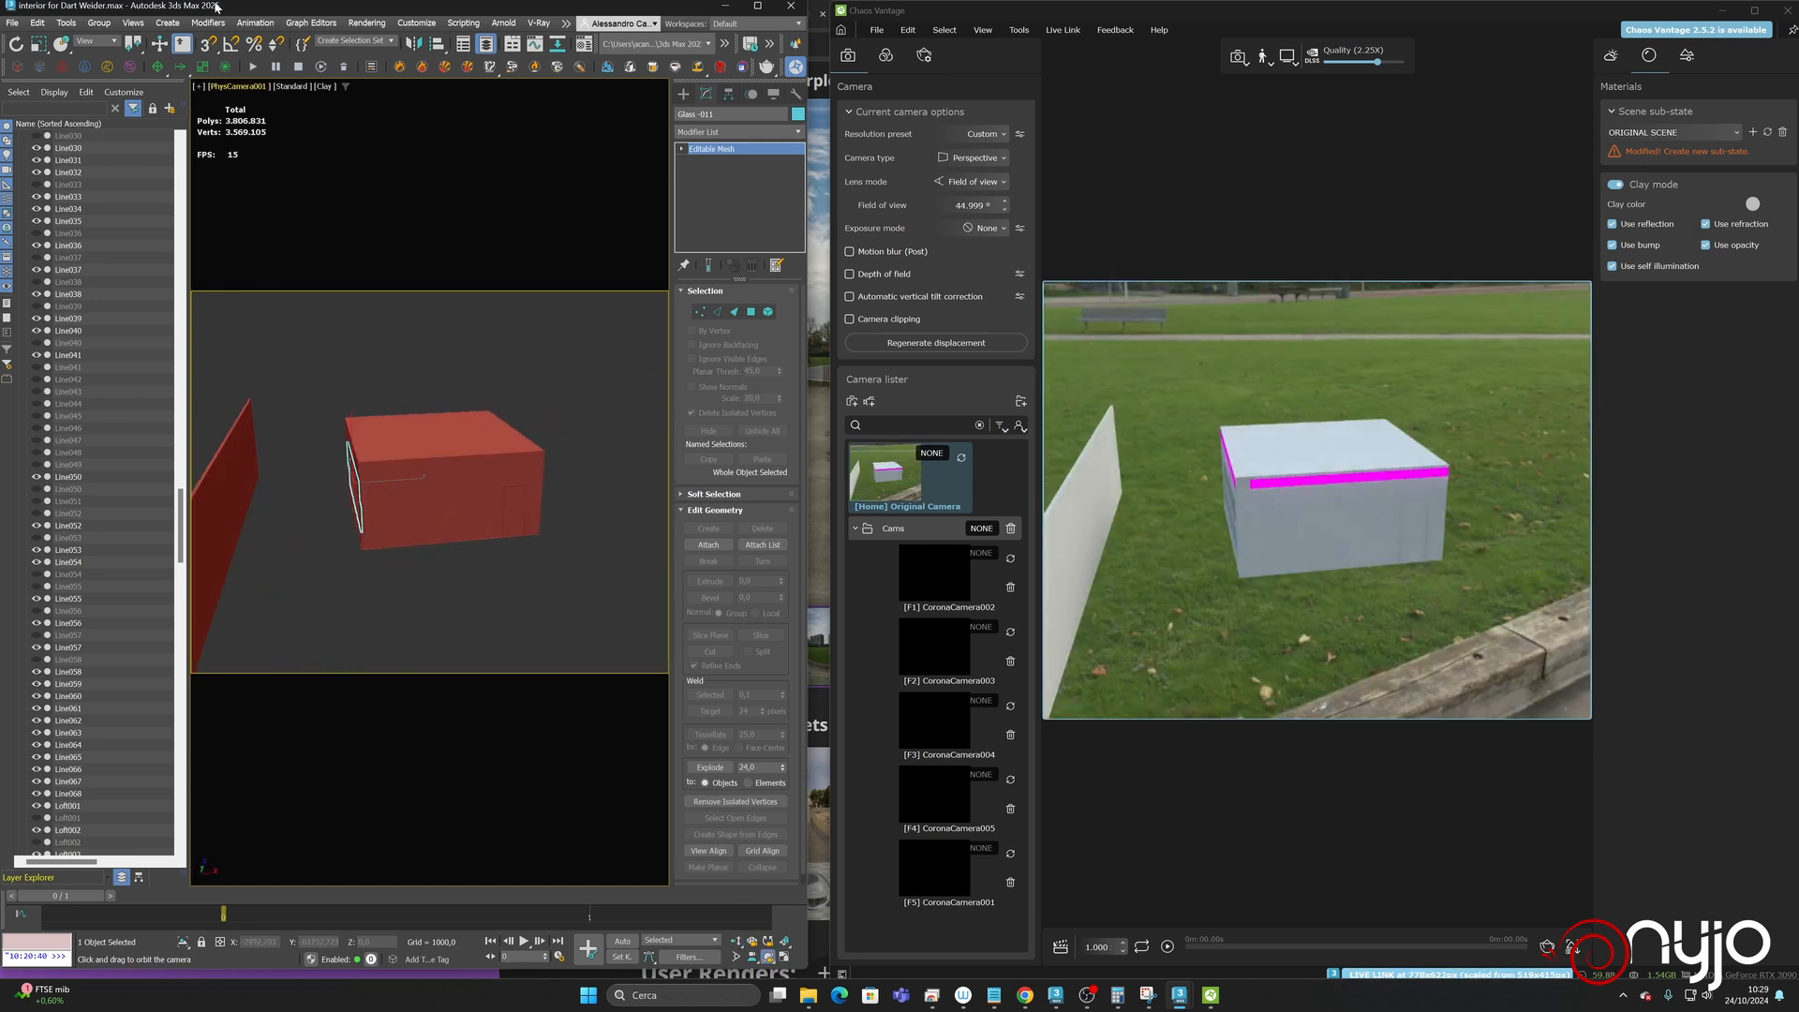
drag(128, 53, 249, 54)
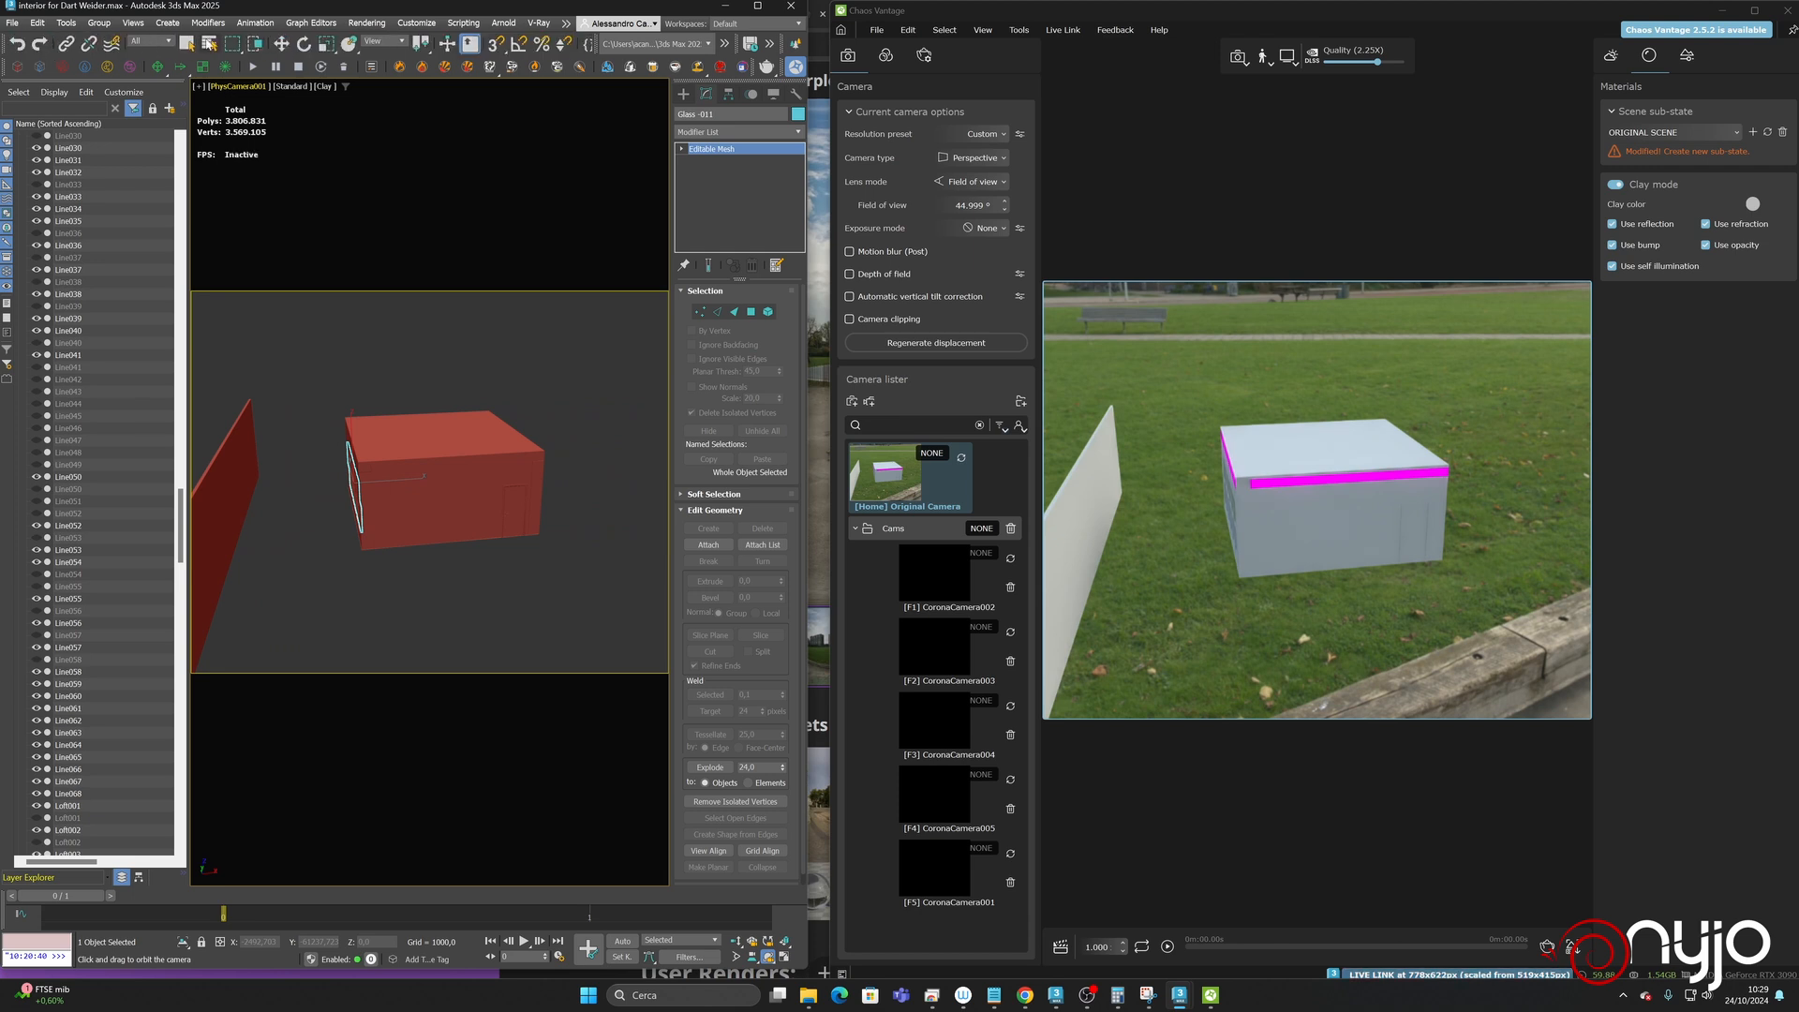
click(186, 43)
click(242, 433)
click(237, 473)
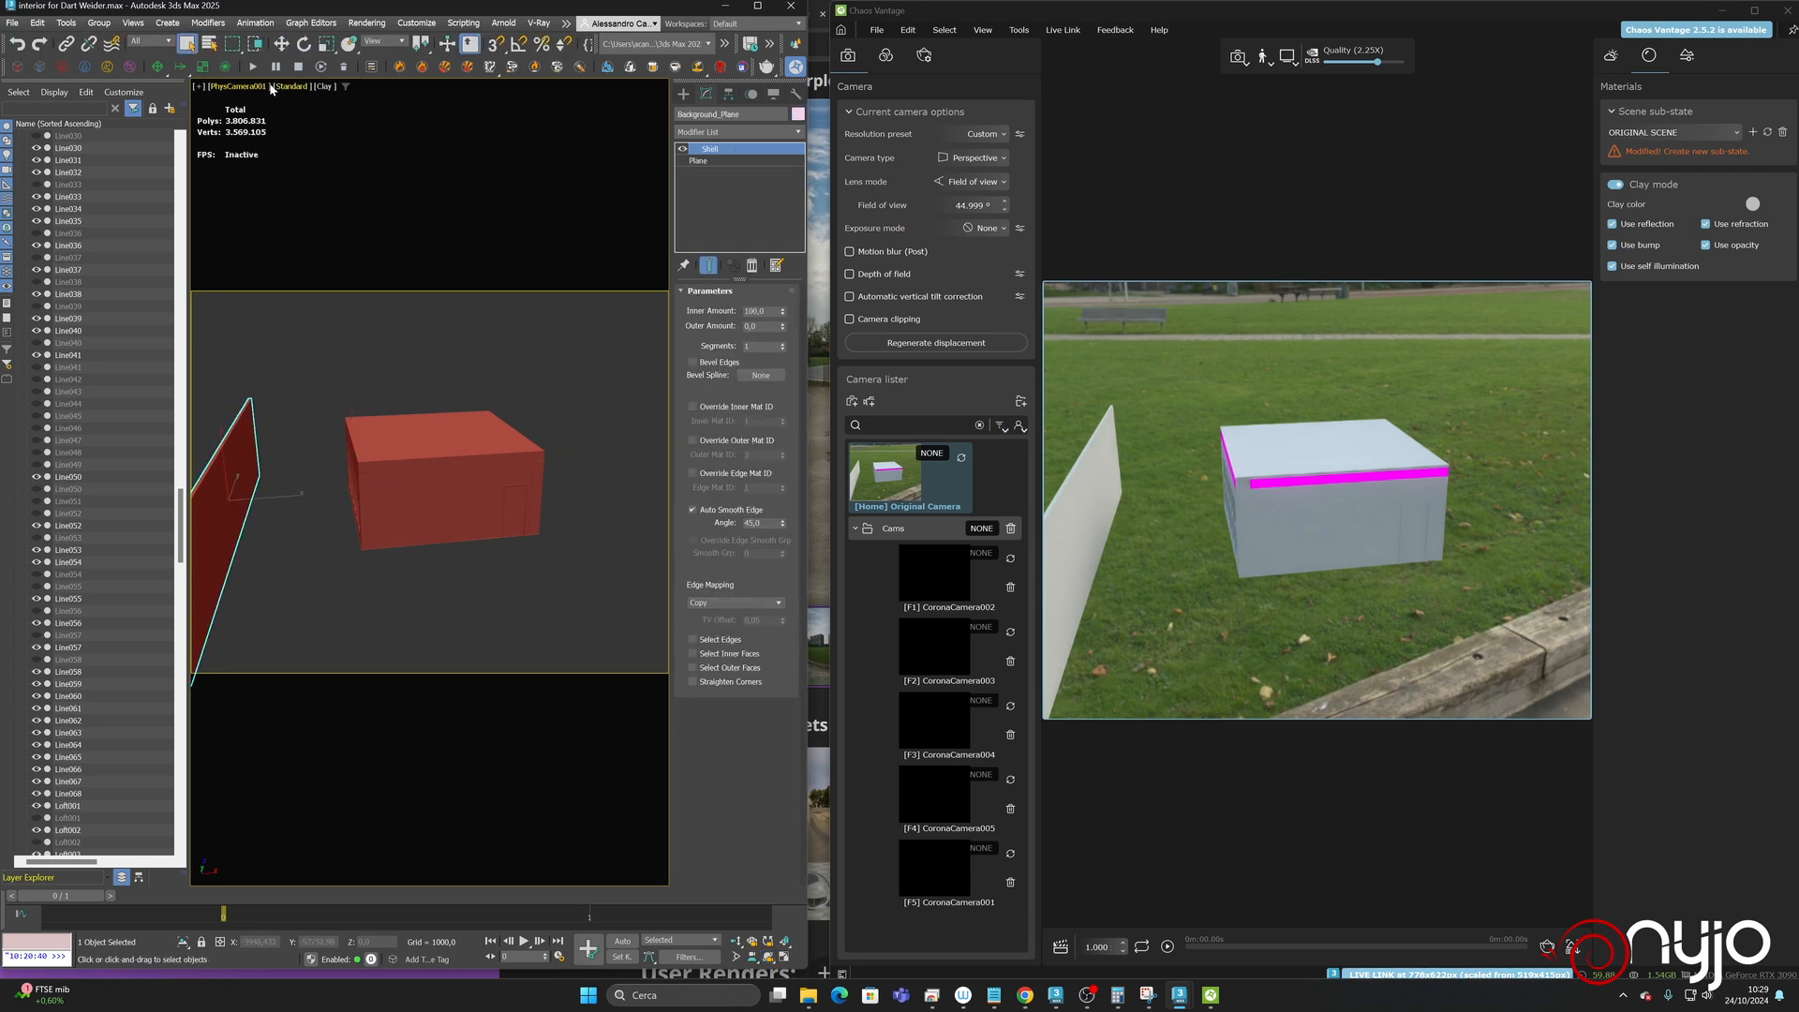
click(238, 85)
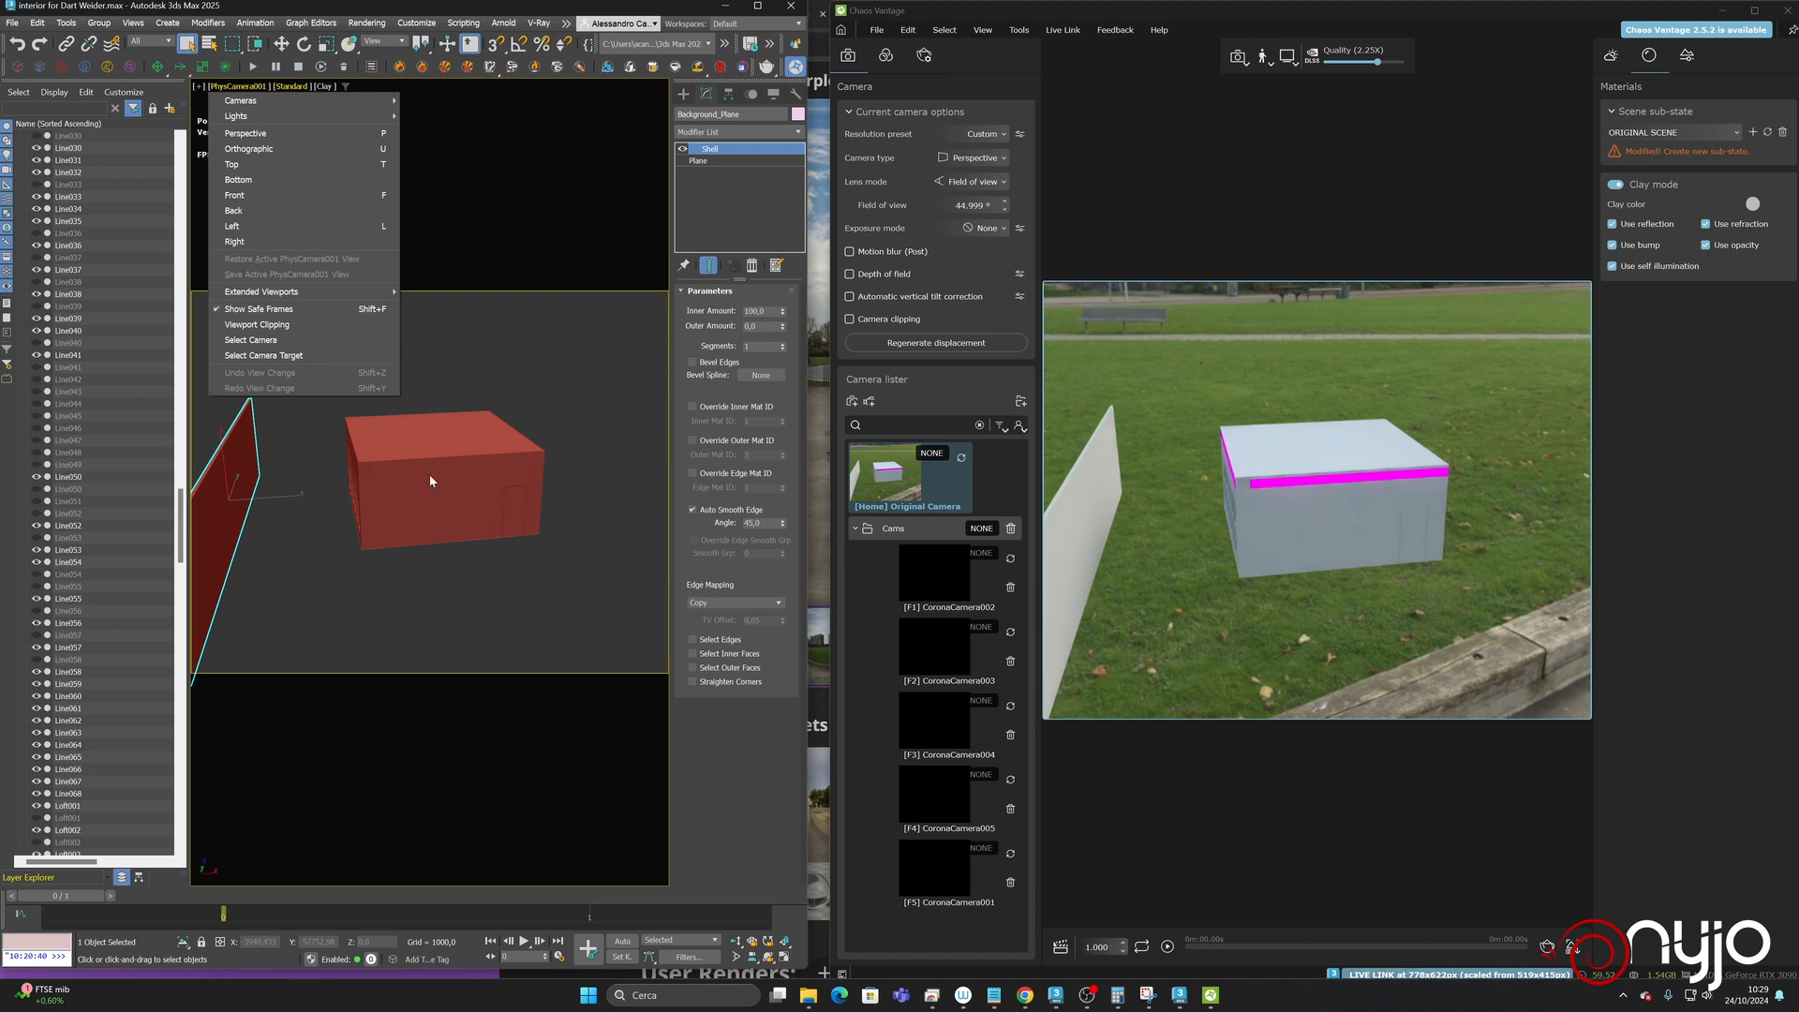
click(514, 603)
click(470, 490)
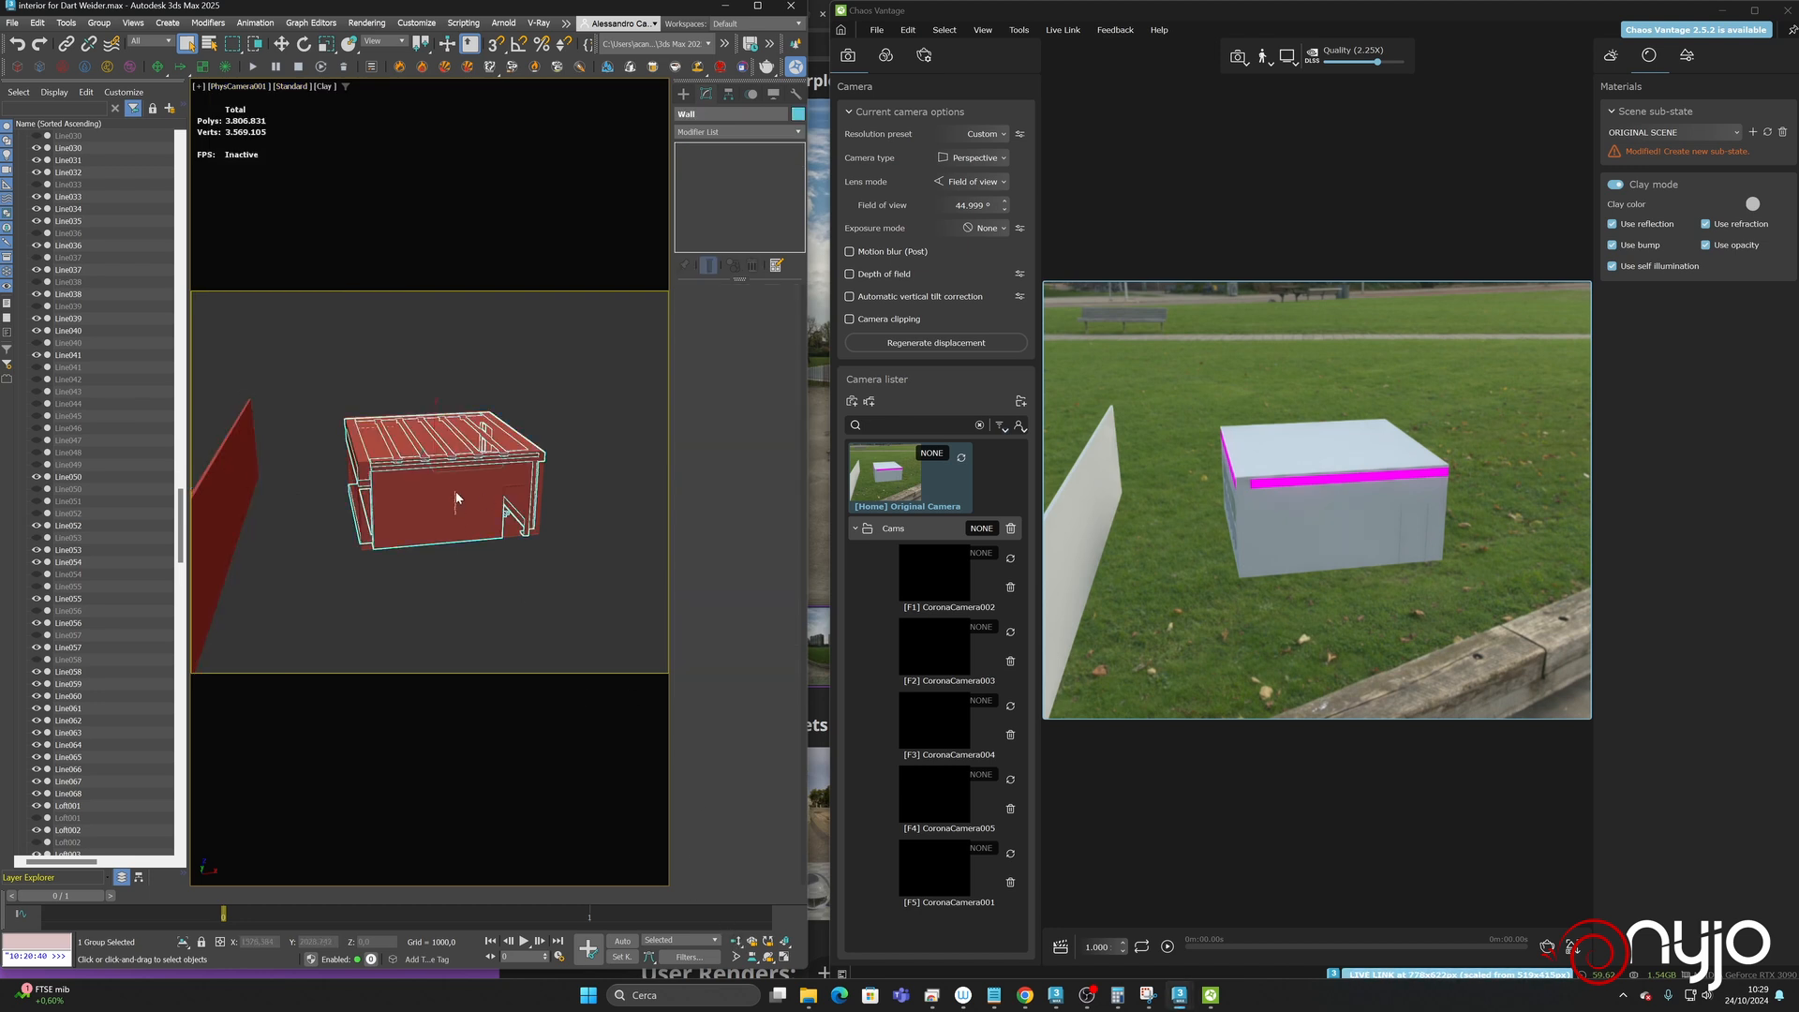
- Delete the background plane outside the window and bring the camera back to the bed inside the room
click(194, 450)
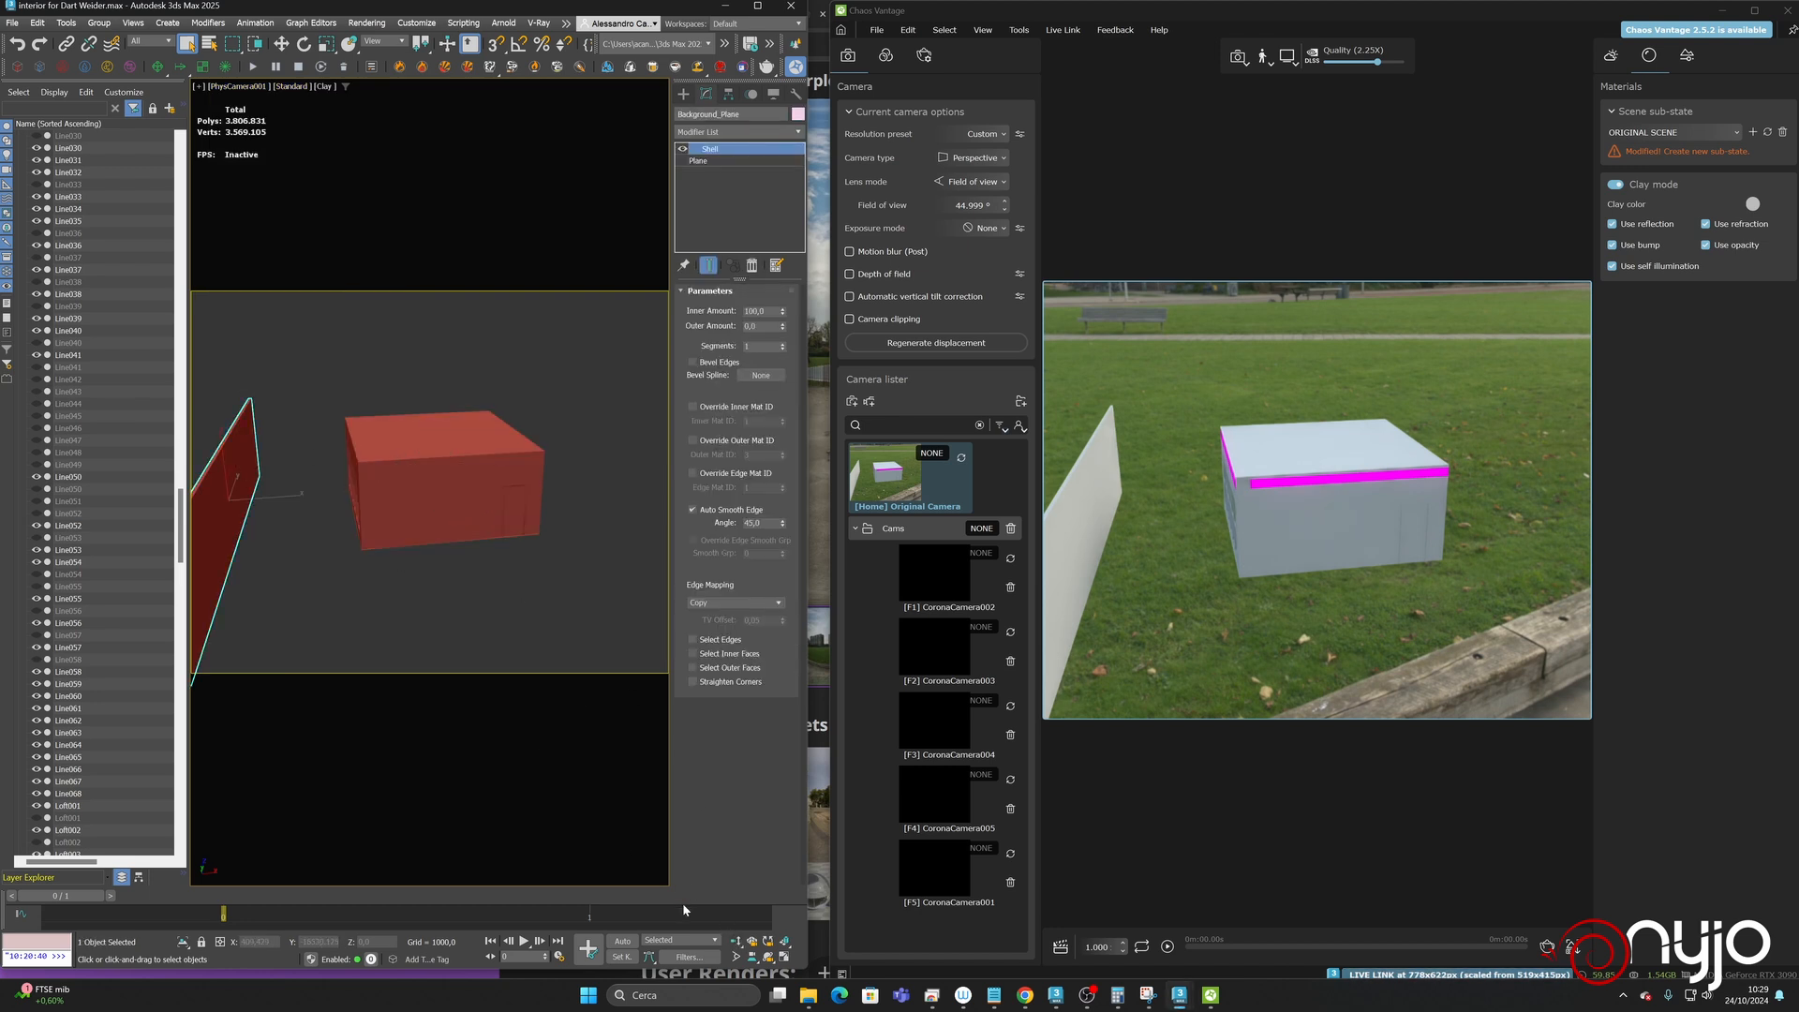
scroll(441, 486, up, 10)
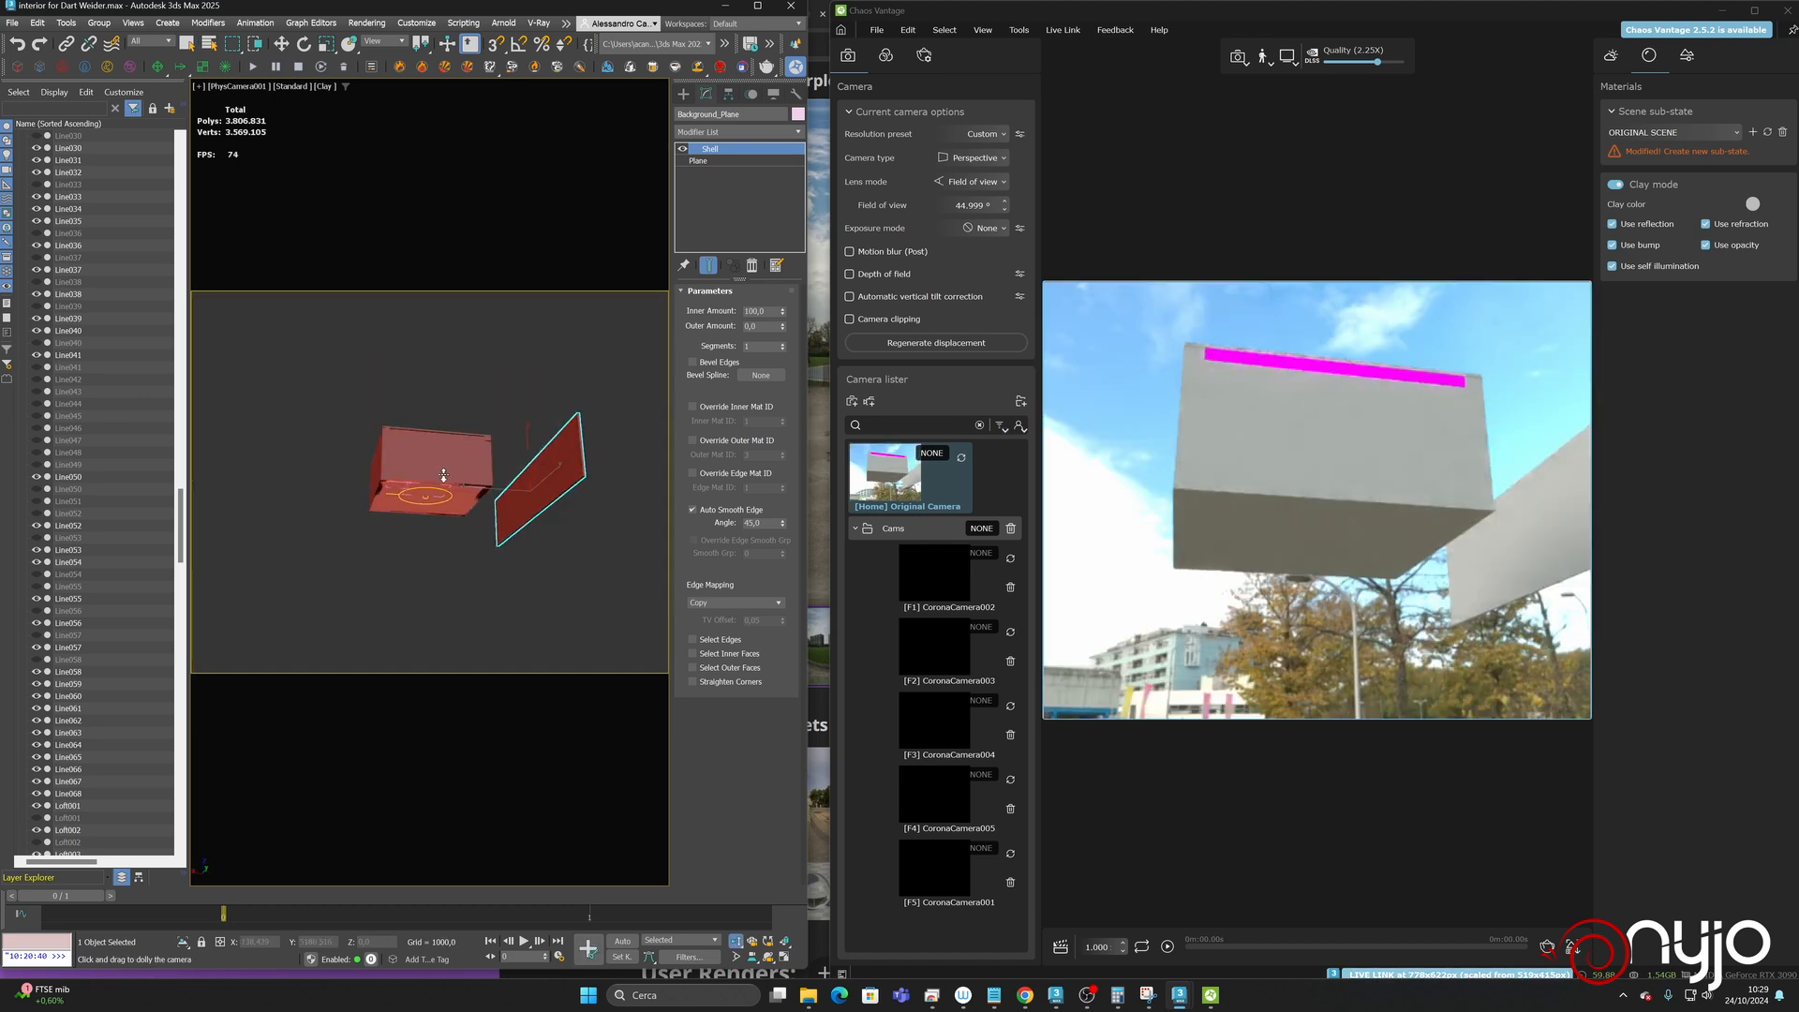
scroll(446, 492, down, 6)
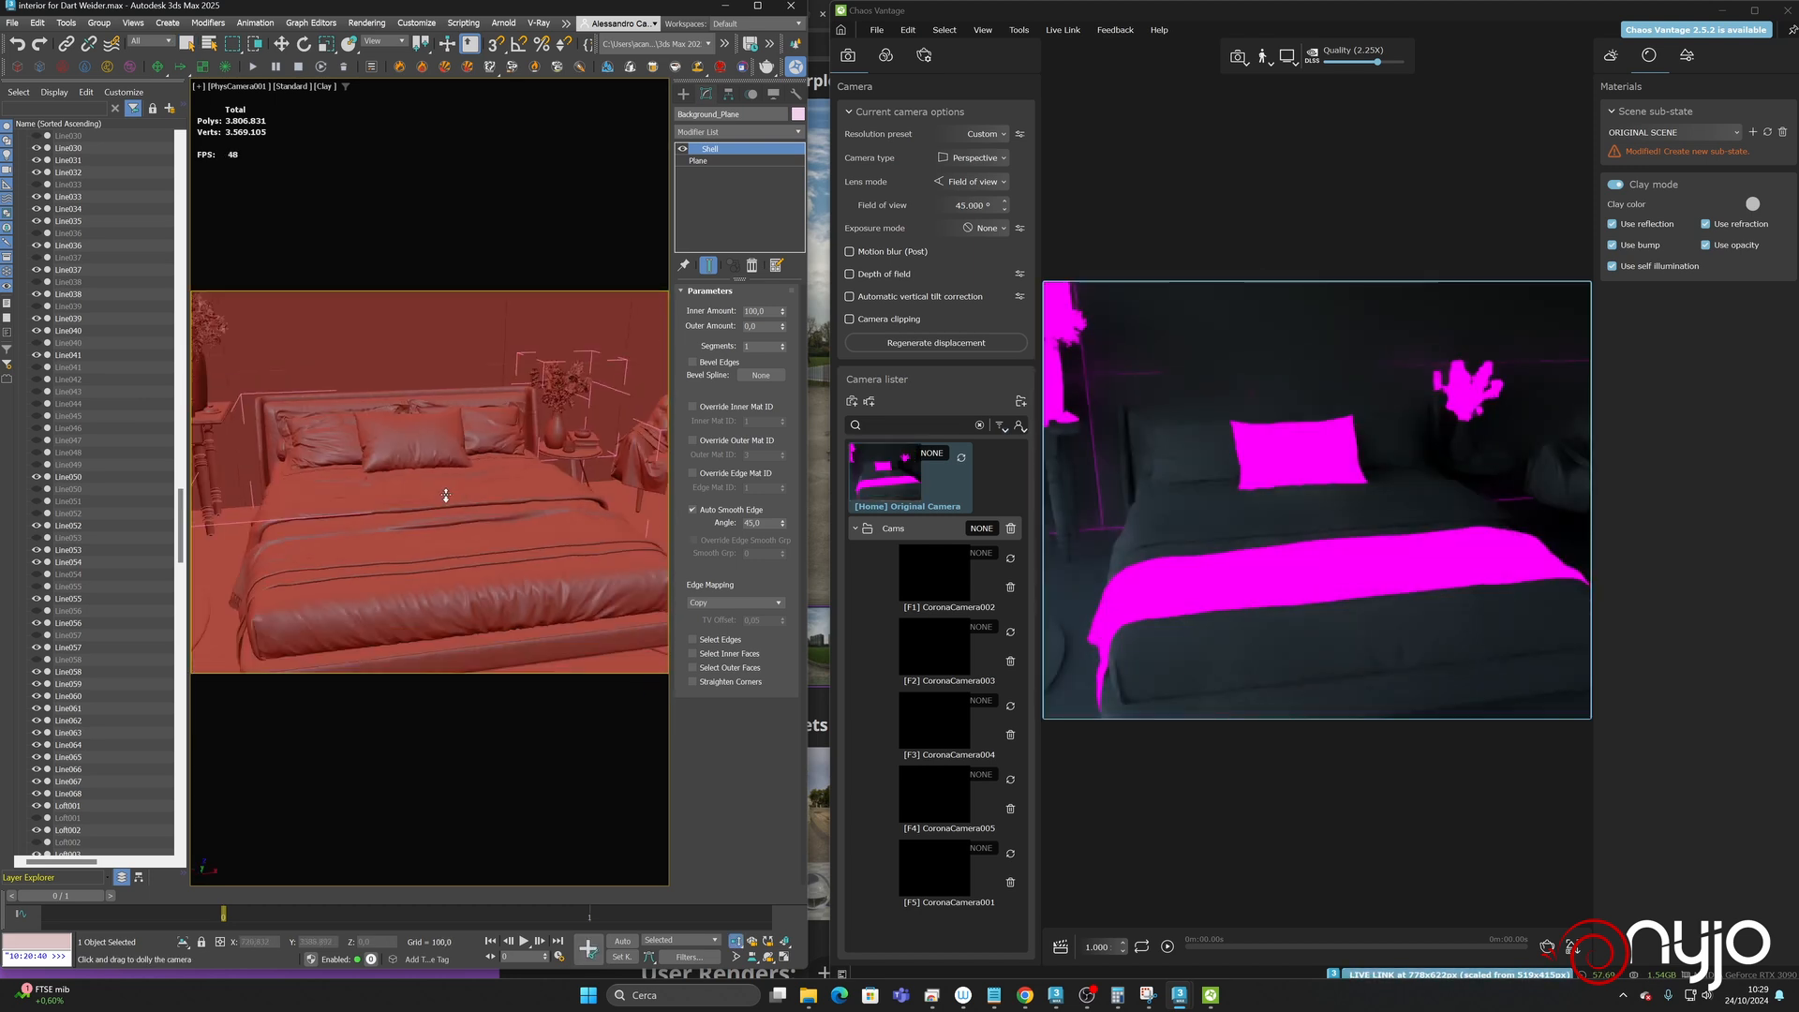
middle_drag(443, 503, 438, 500)
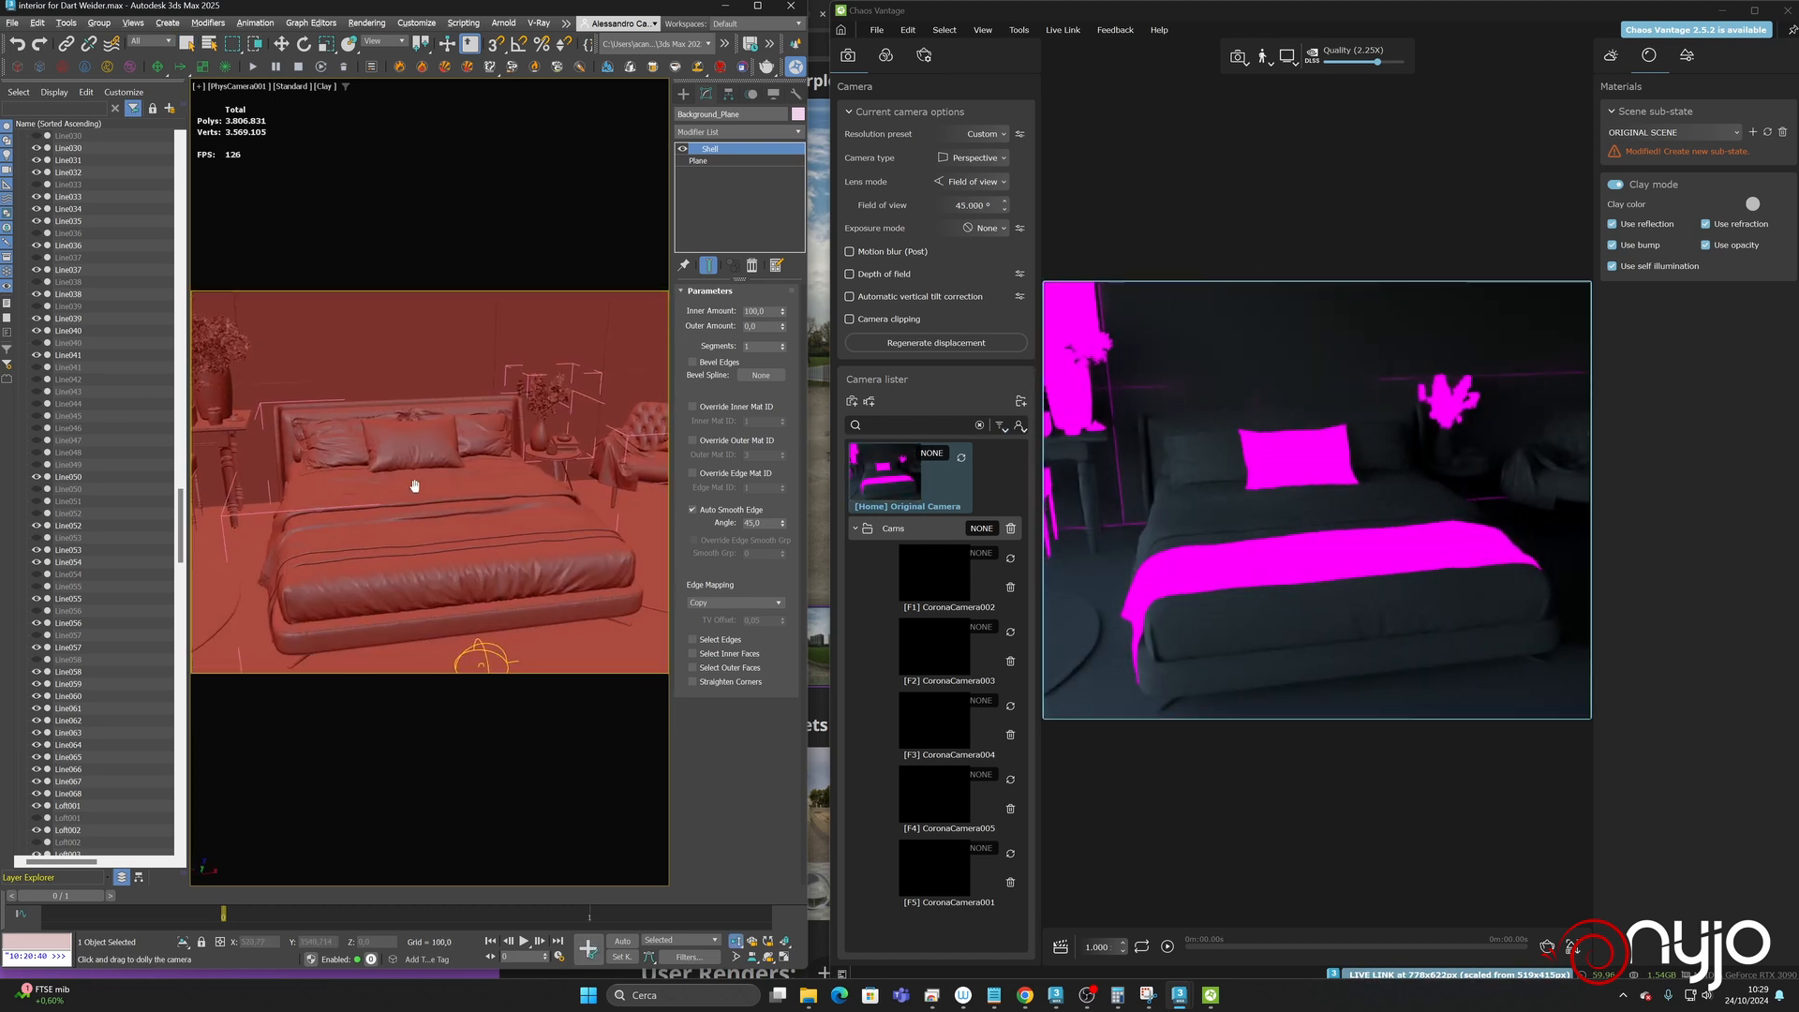
click(768, 957)
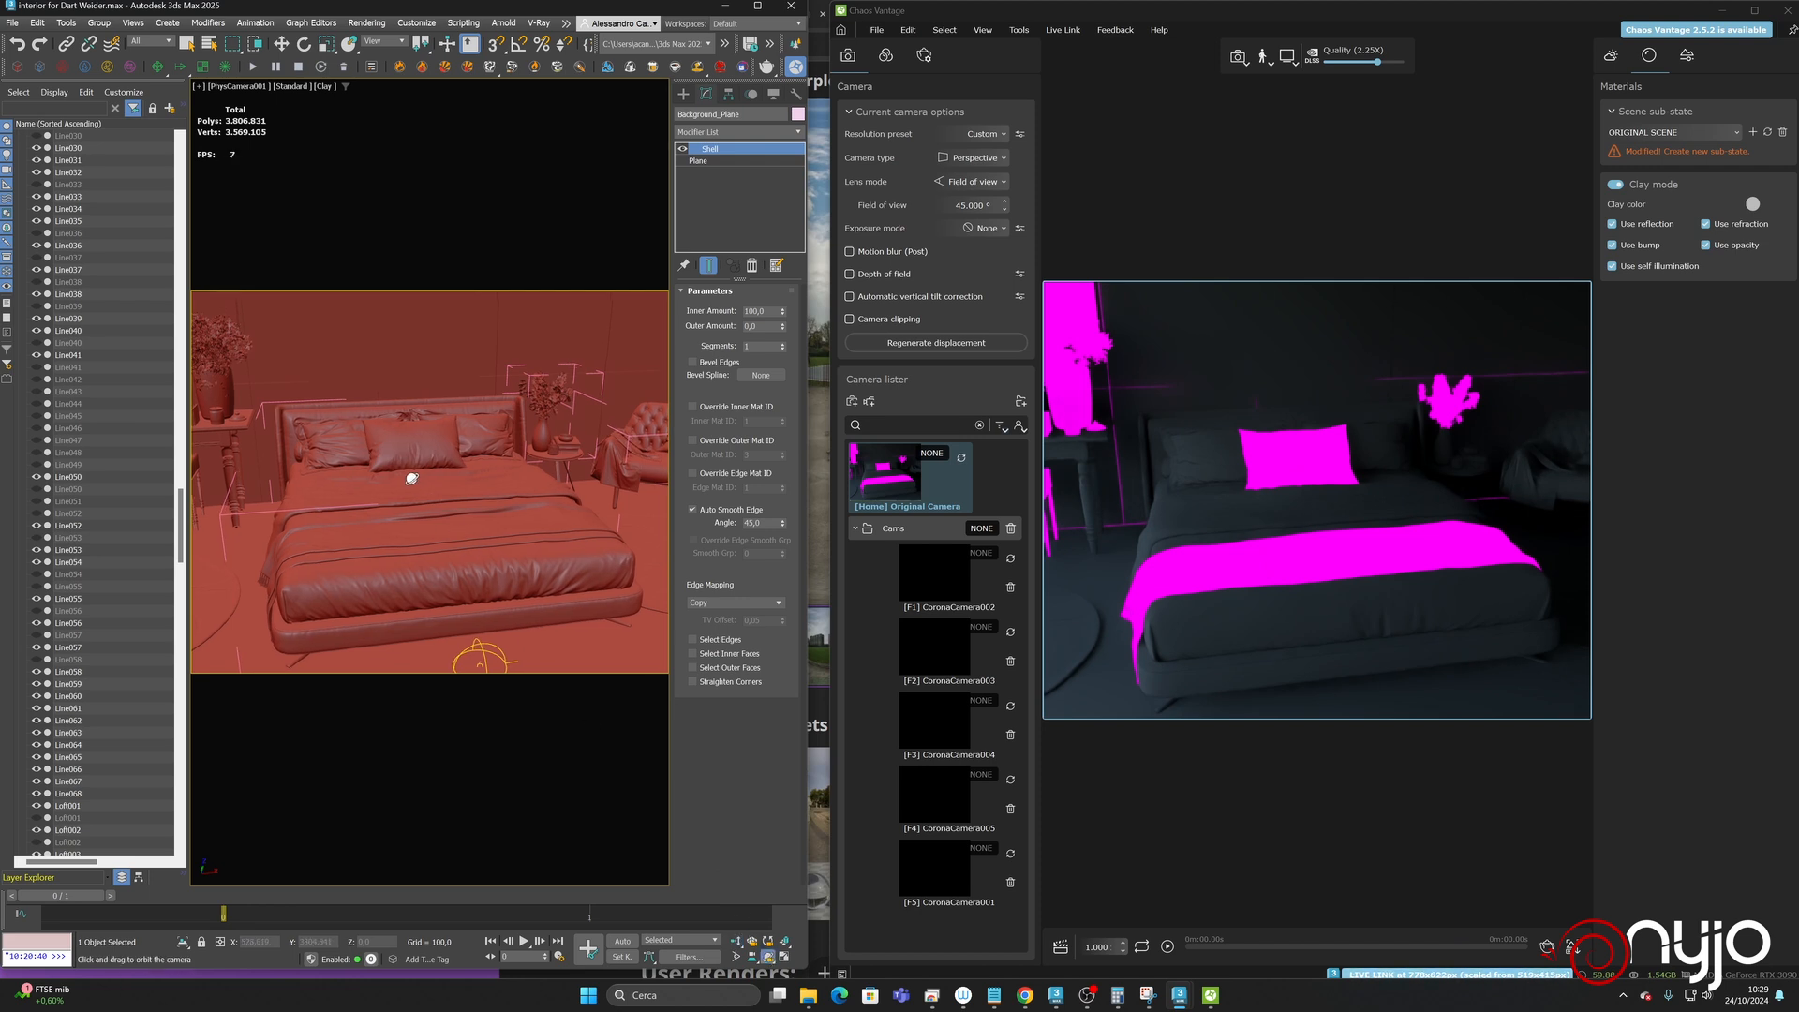
drag(410, 478, 366, 466)
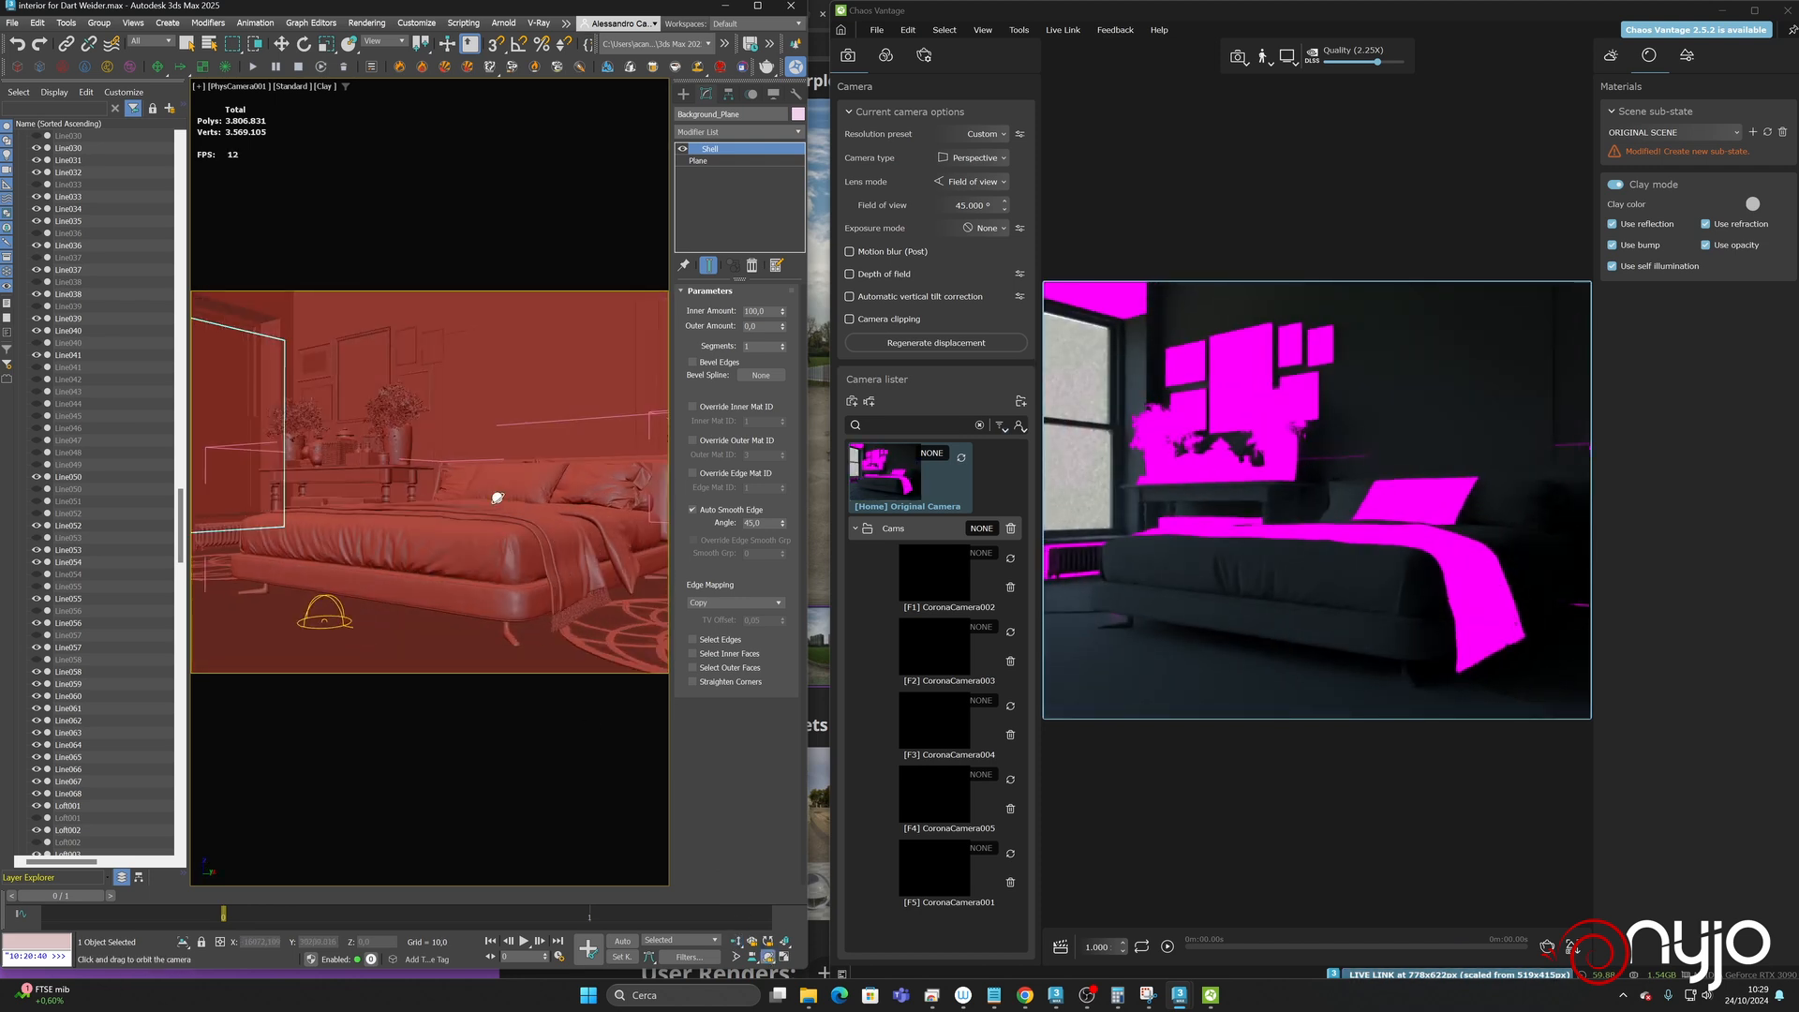
key(Delete)
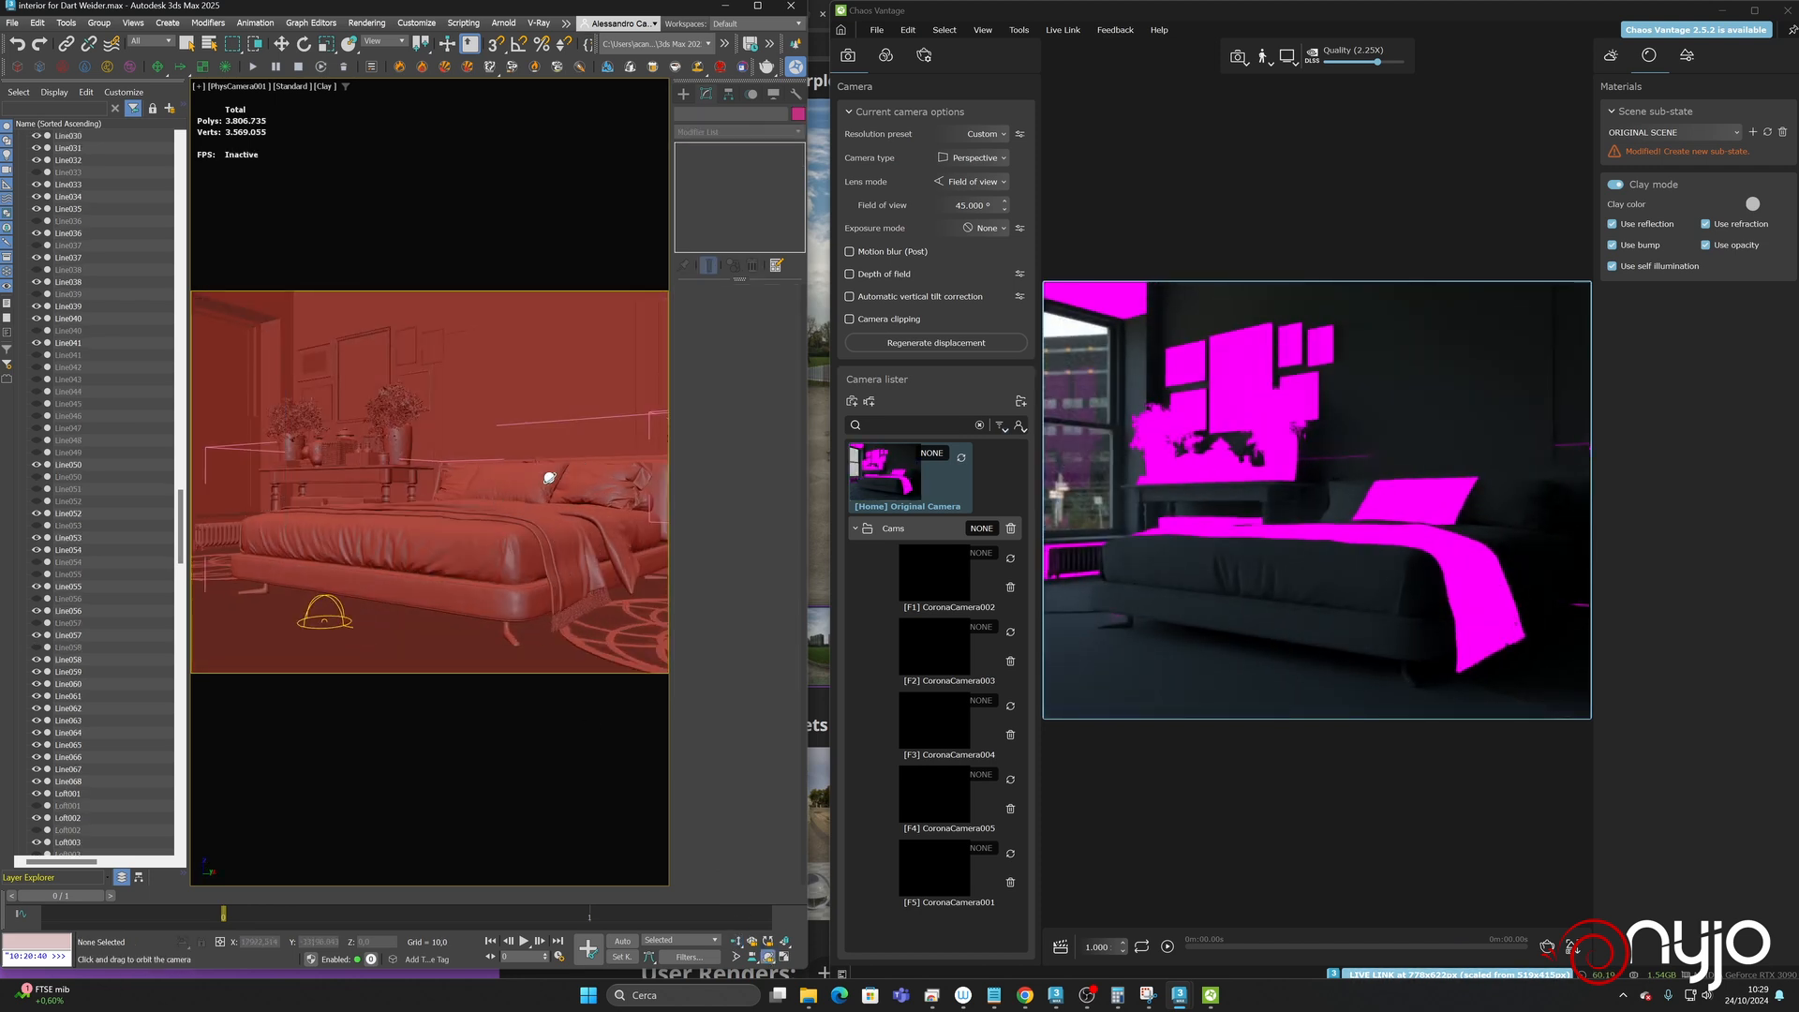
- Reframe the camera wider so the whole bed and the window beside it are in view
click(737, 941)
drag(369, 423, 448, 551)
click(768, 957)
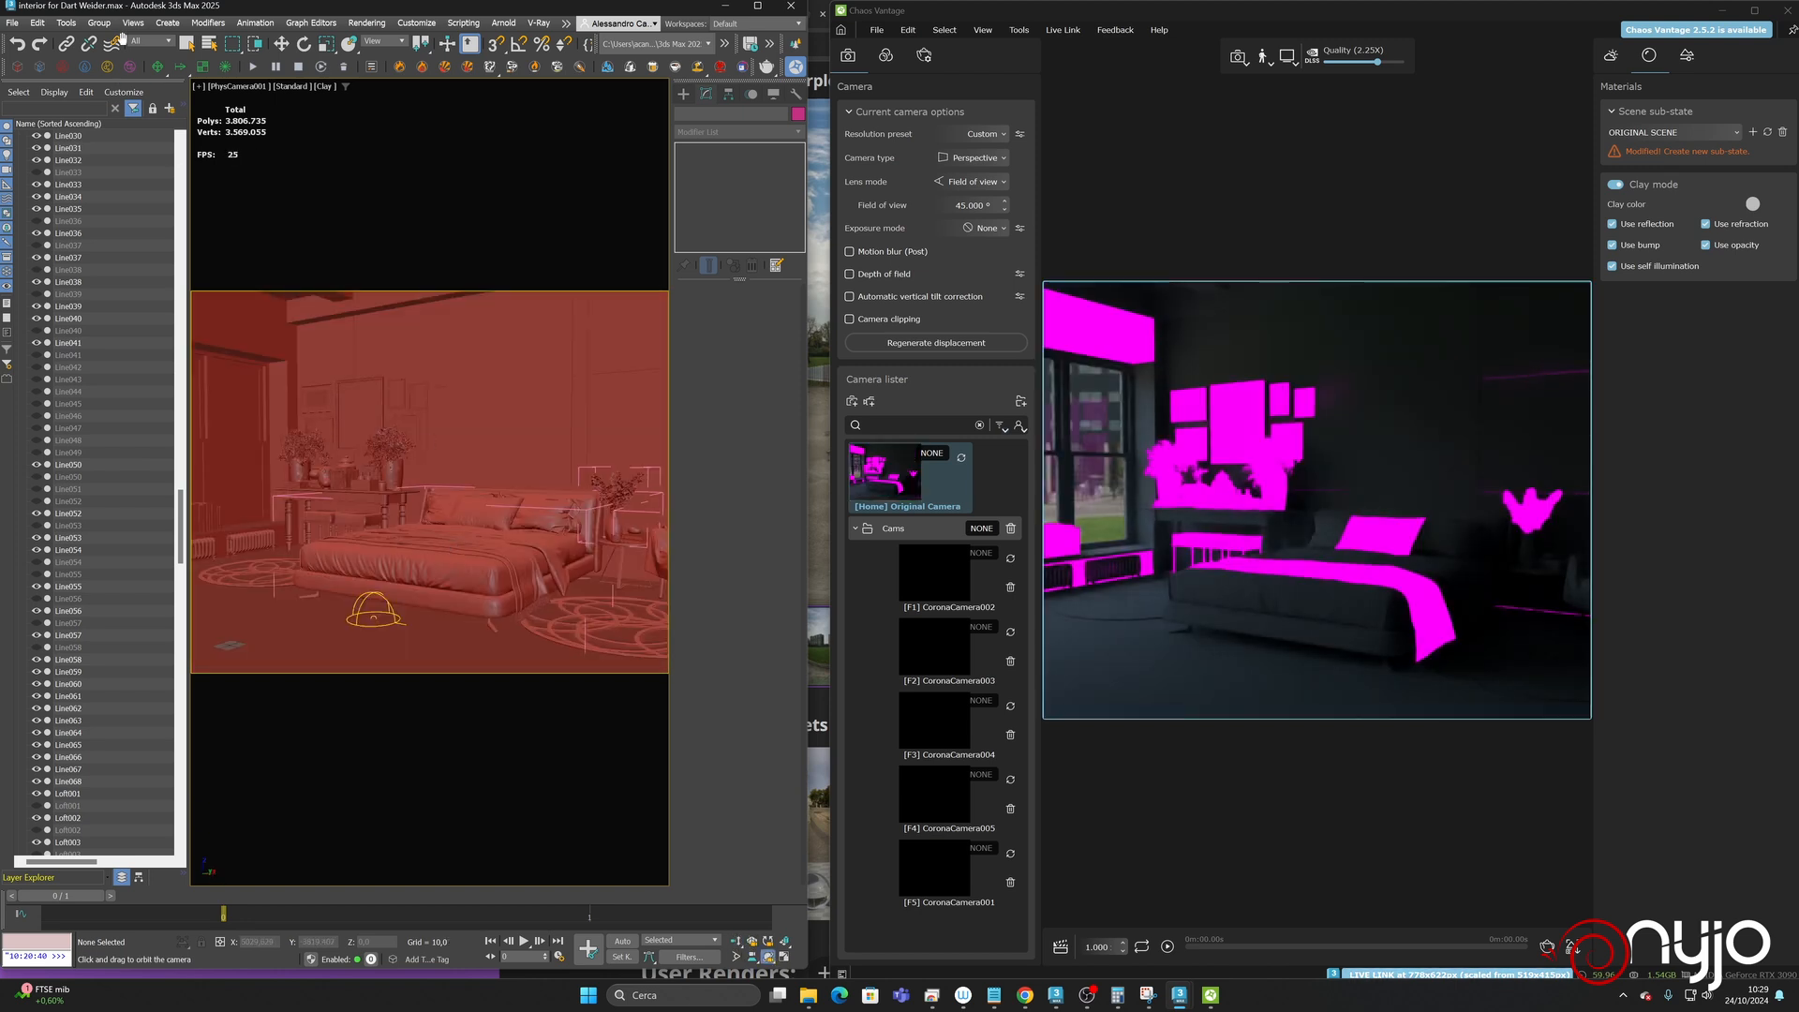
- Select the dome light on the floor beside the bed and set its multiplier to 2,0
click(186, 45)
click(447, 534)
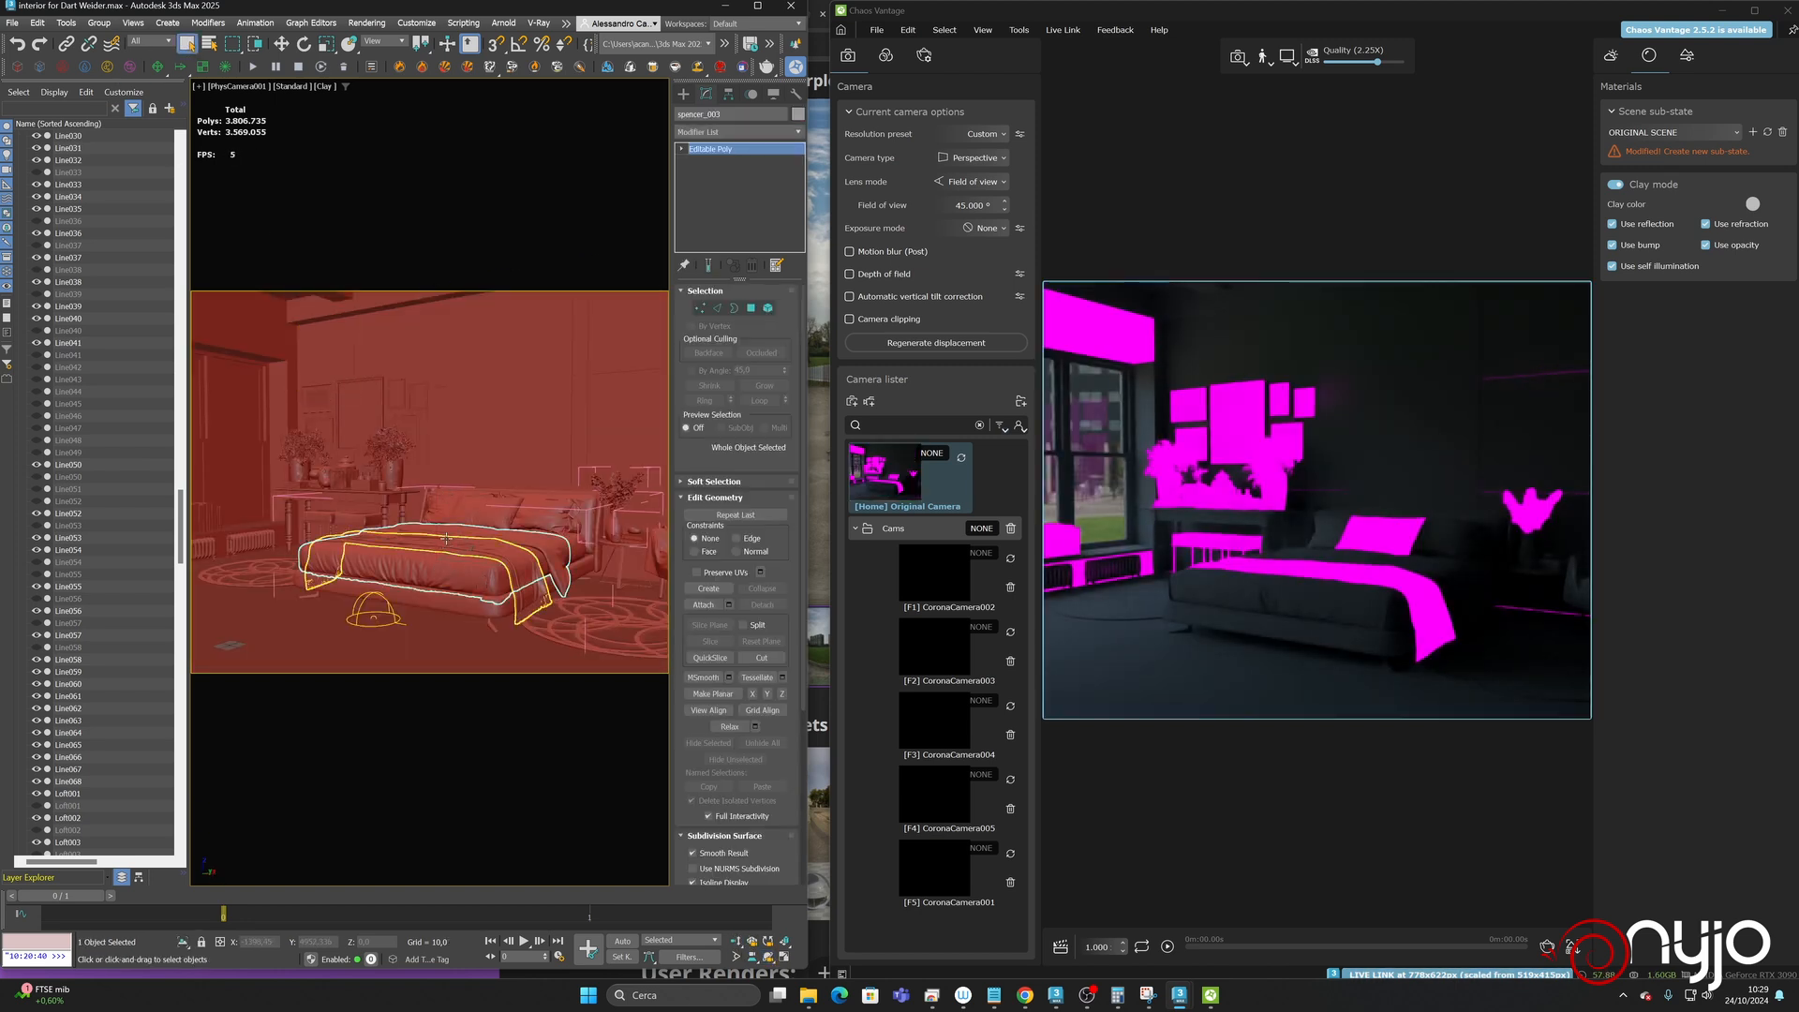
middle_drag(447, 533, 444, 515)
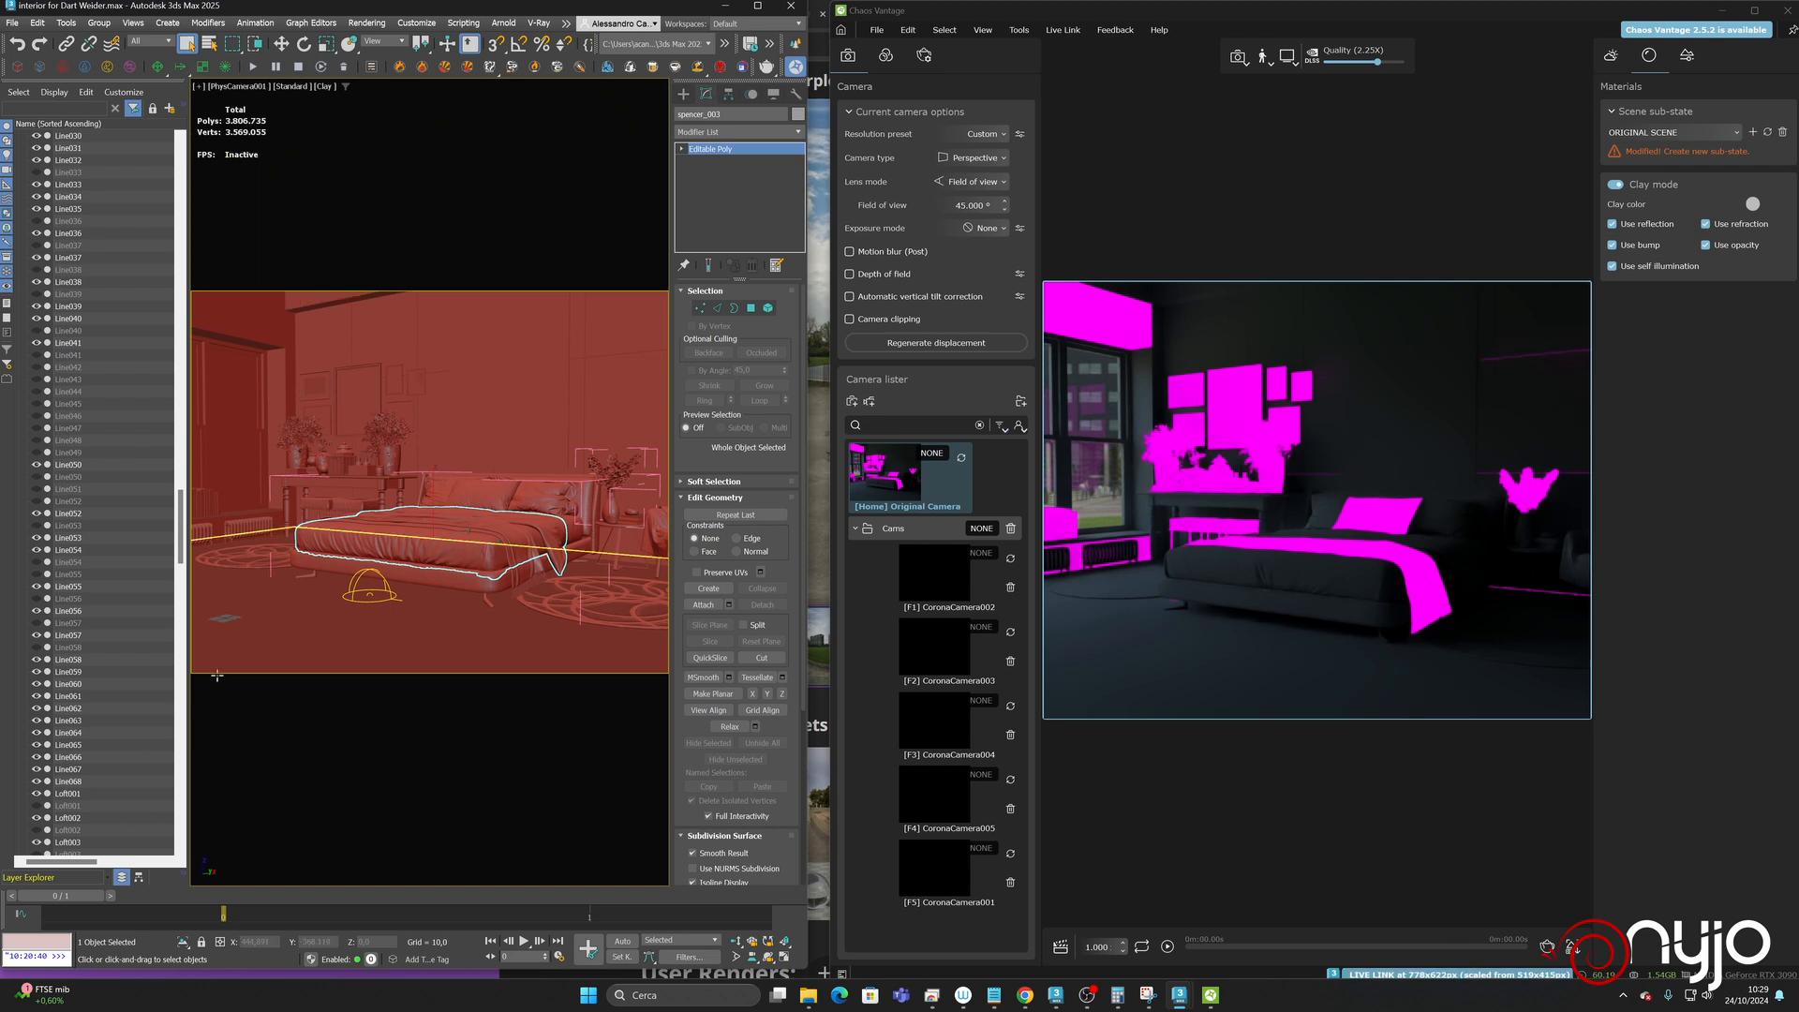
click(373, 588)
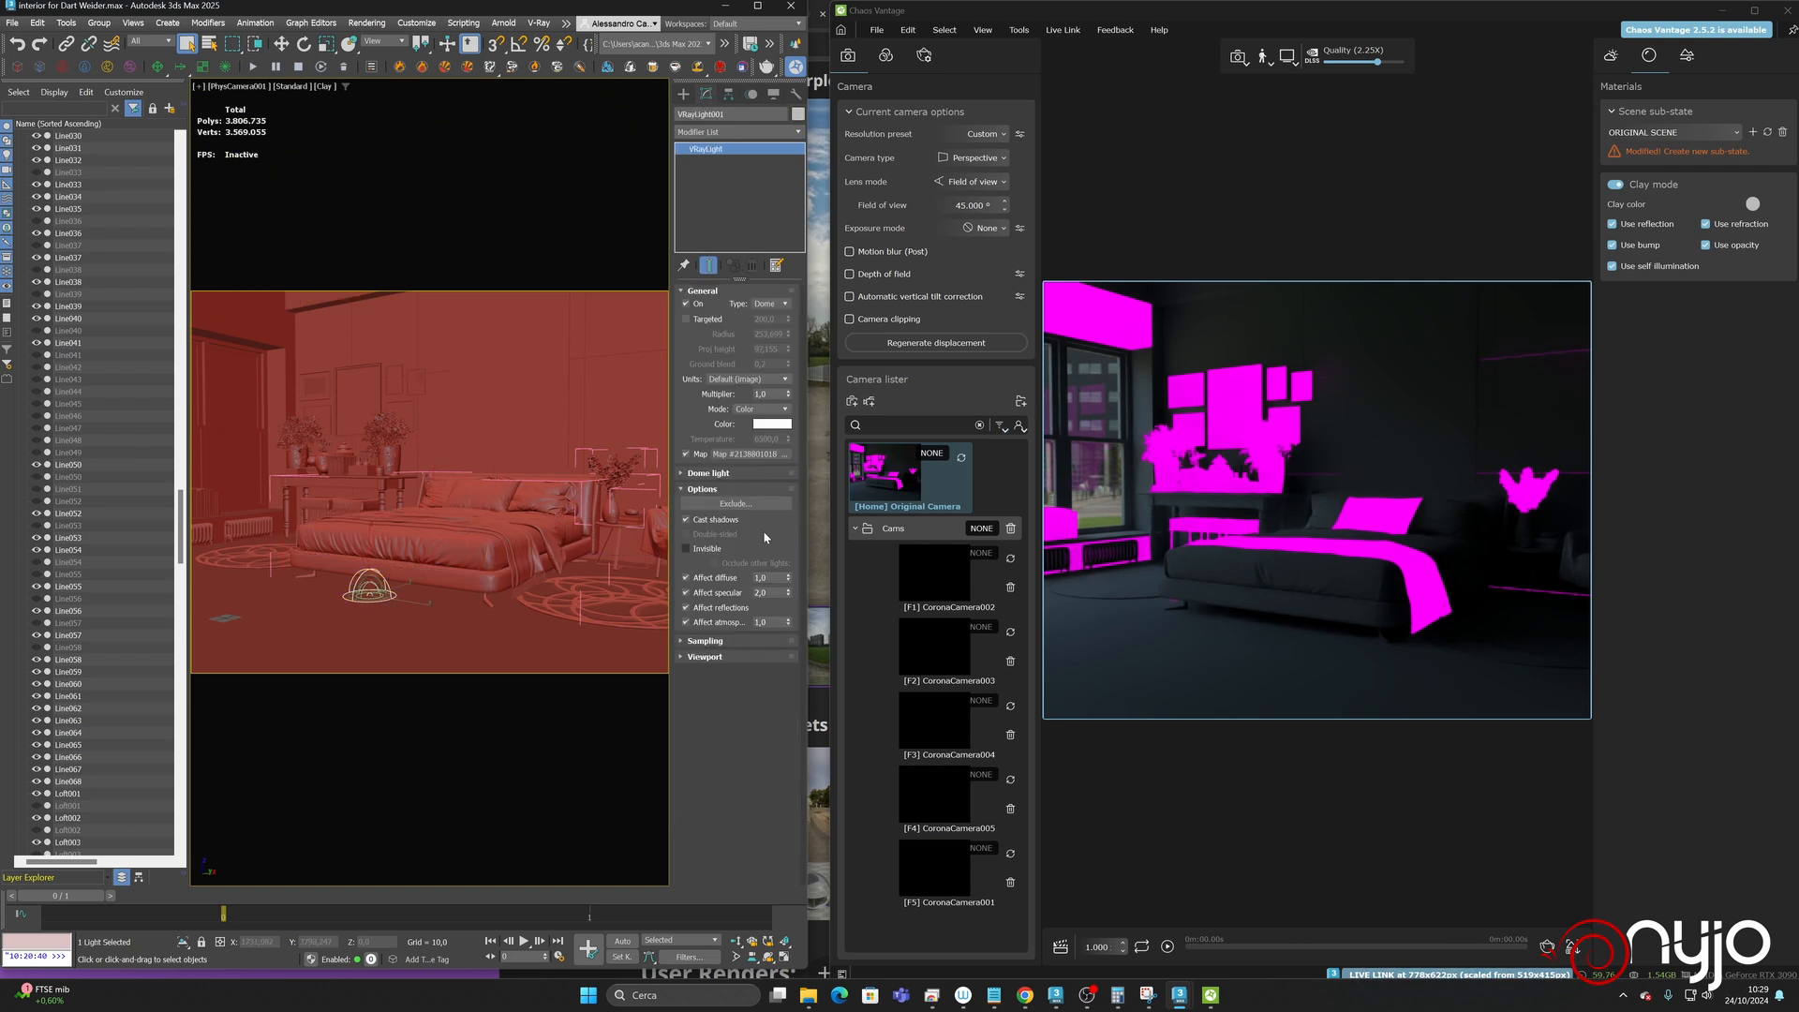
click(773, 394)
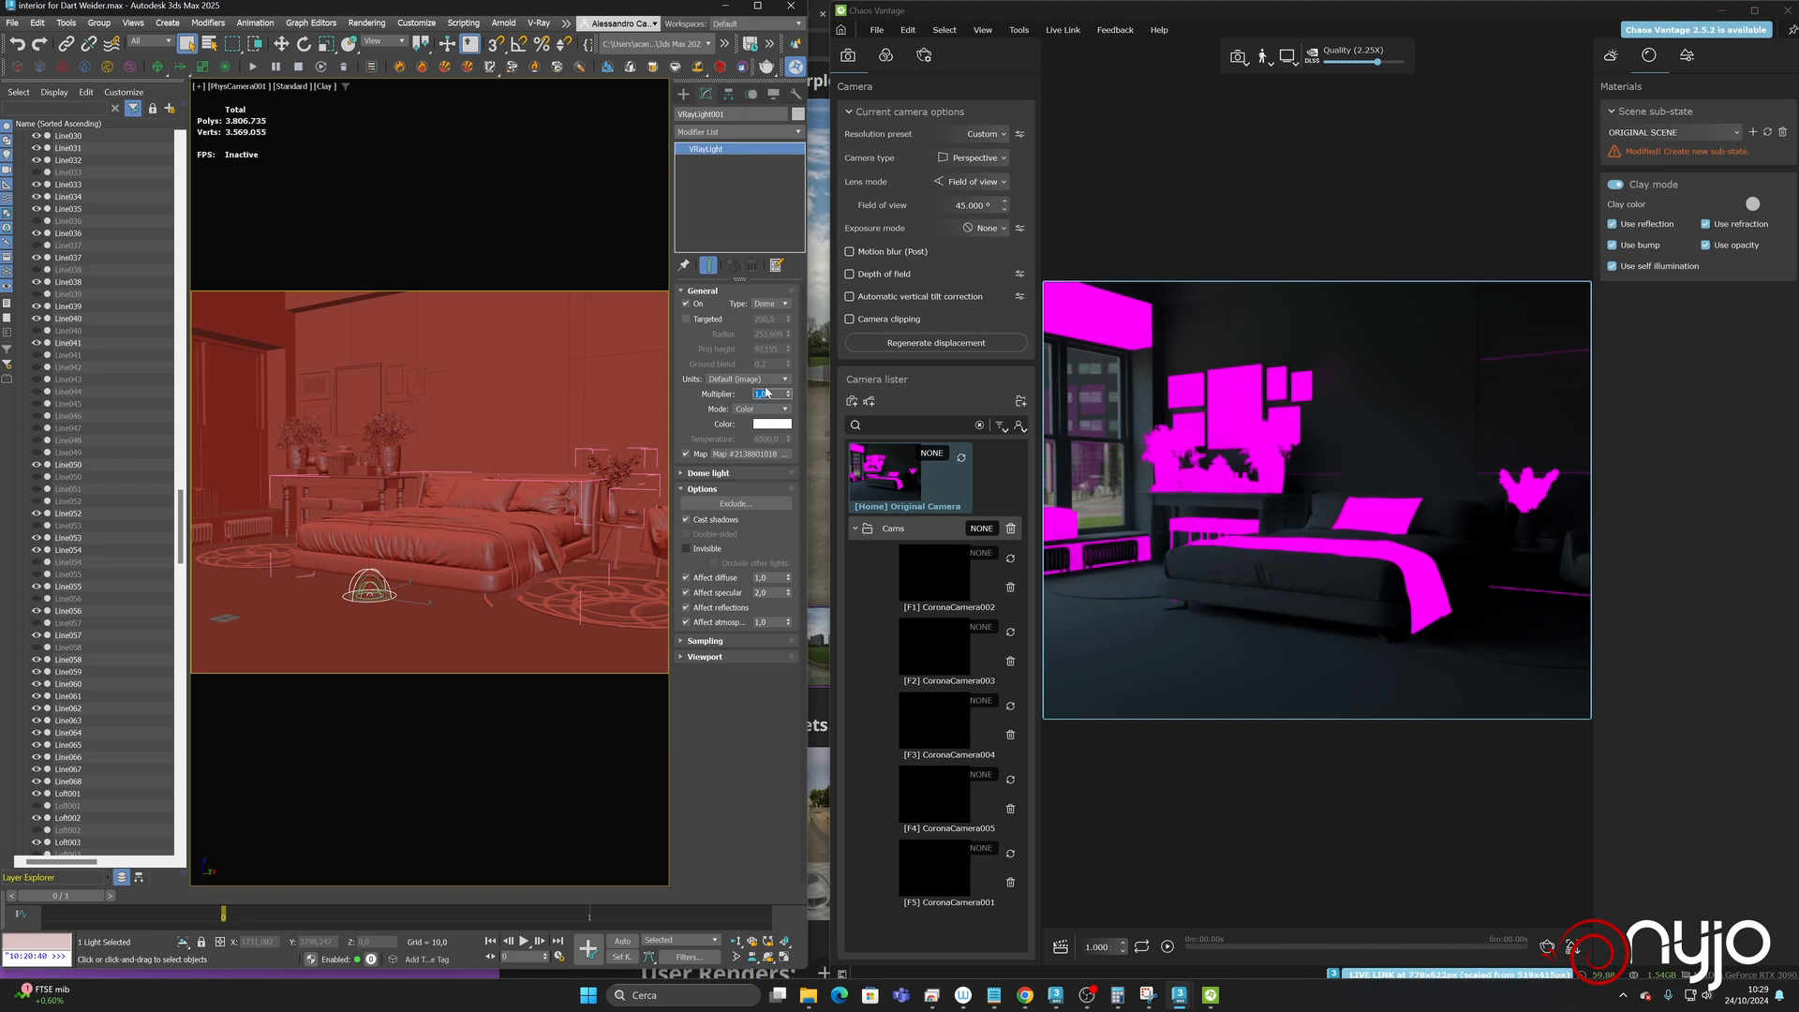
text(2)
key(Return)
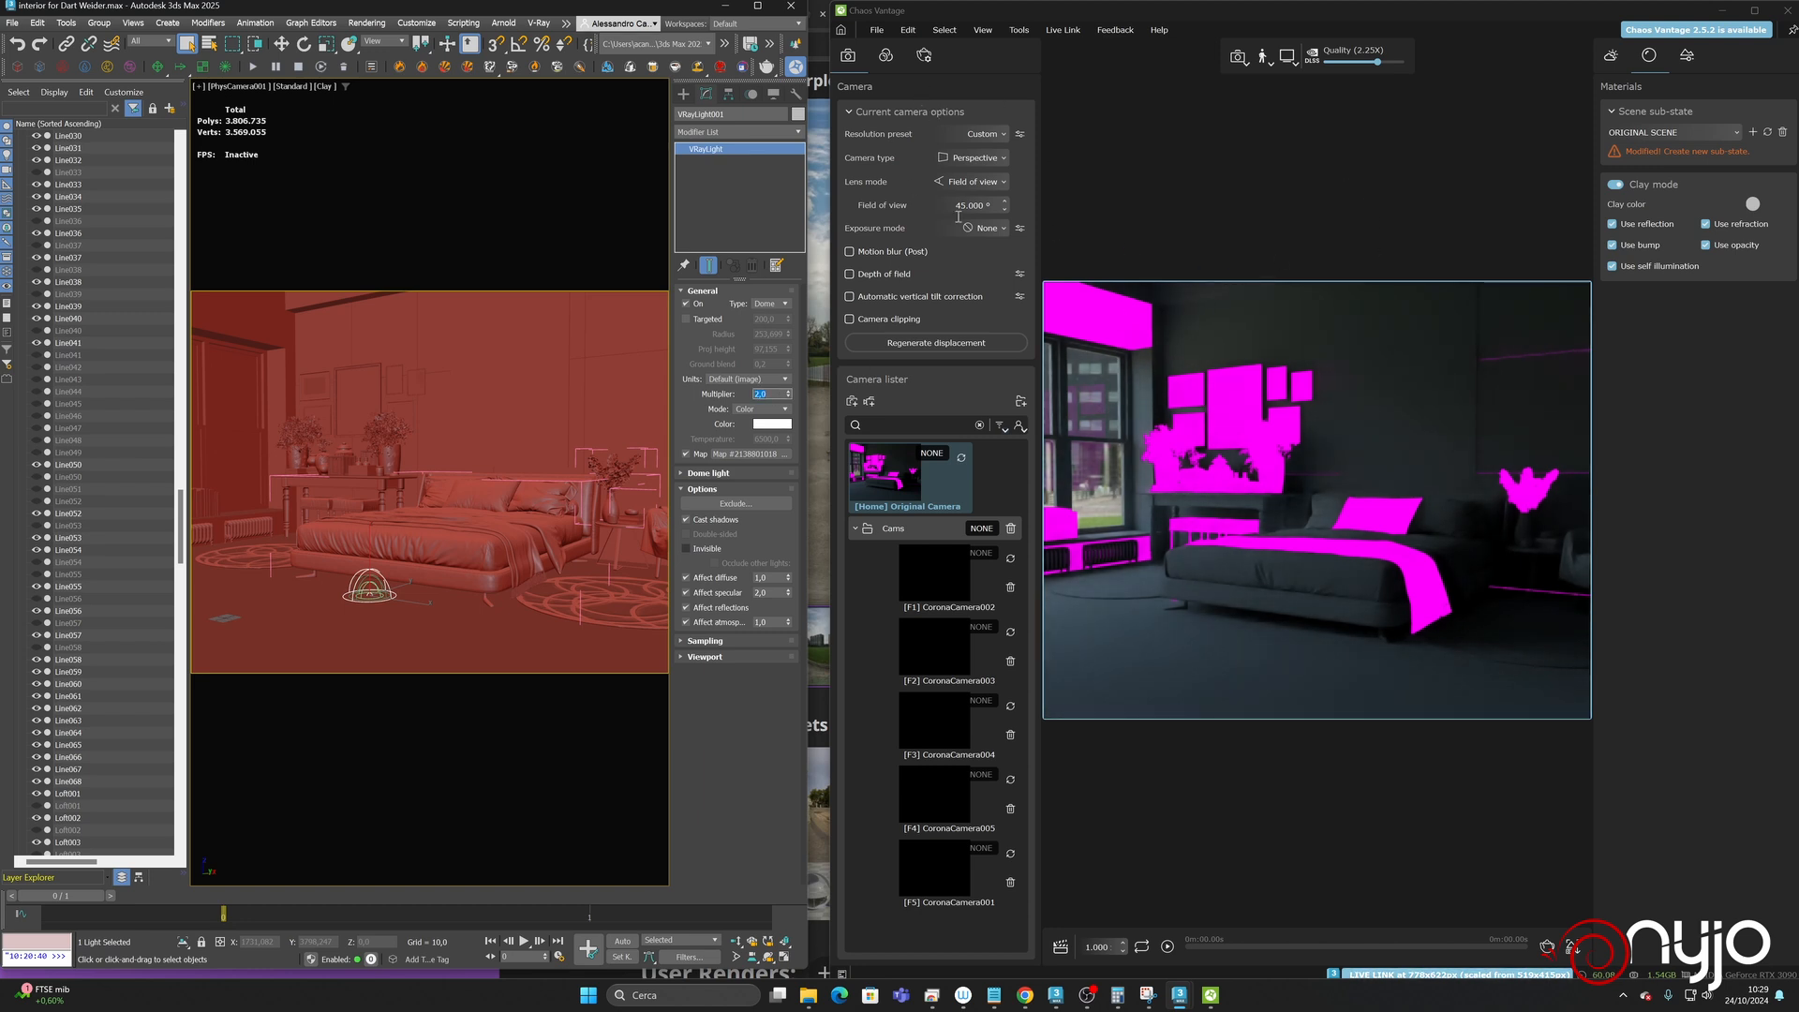
- In Chaos Vantage, enable the Hable filmic tonemap and raise the exposure bias to about 1.813
click(920, 60)
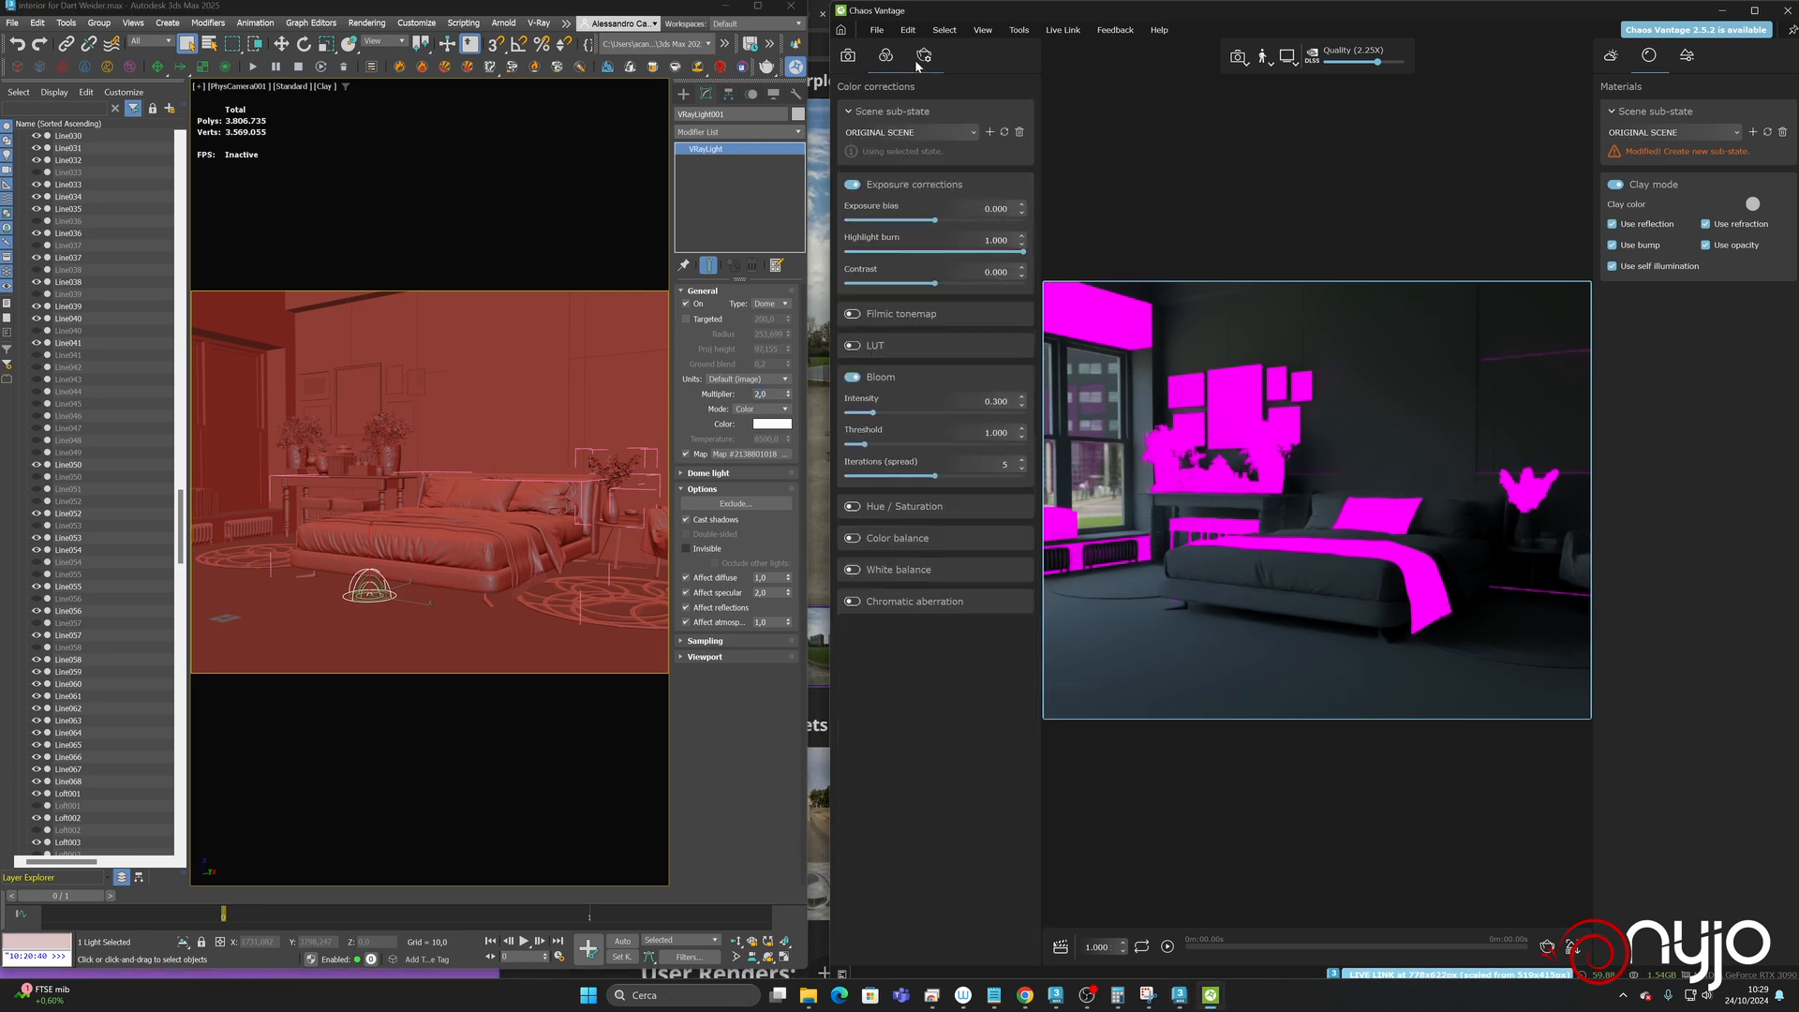
click(855, 314)
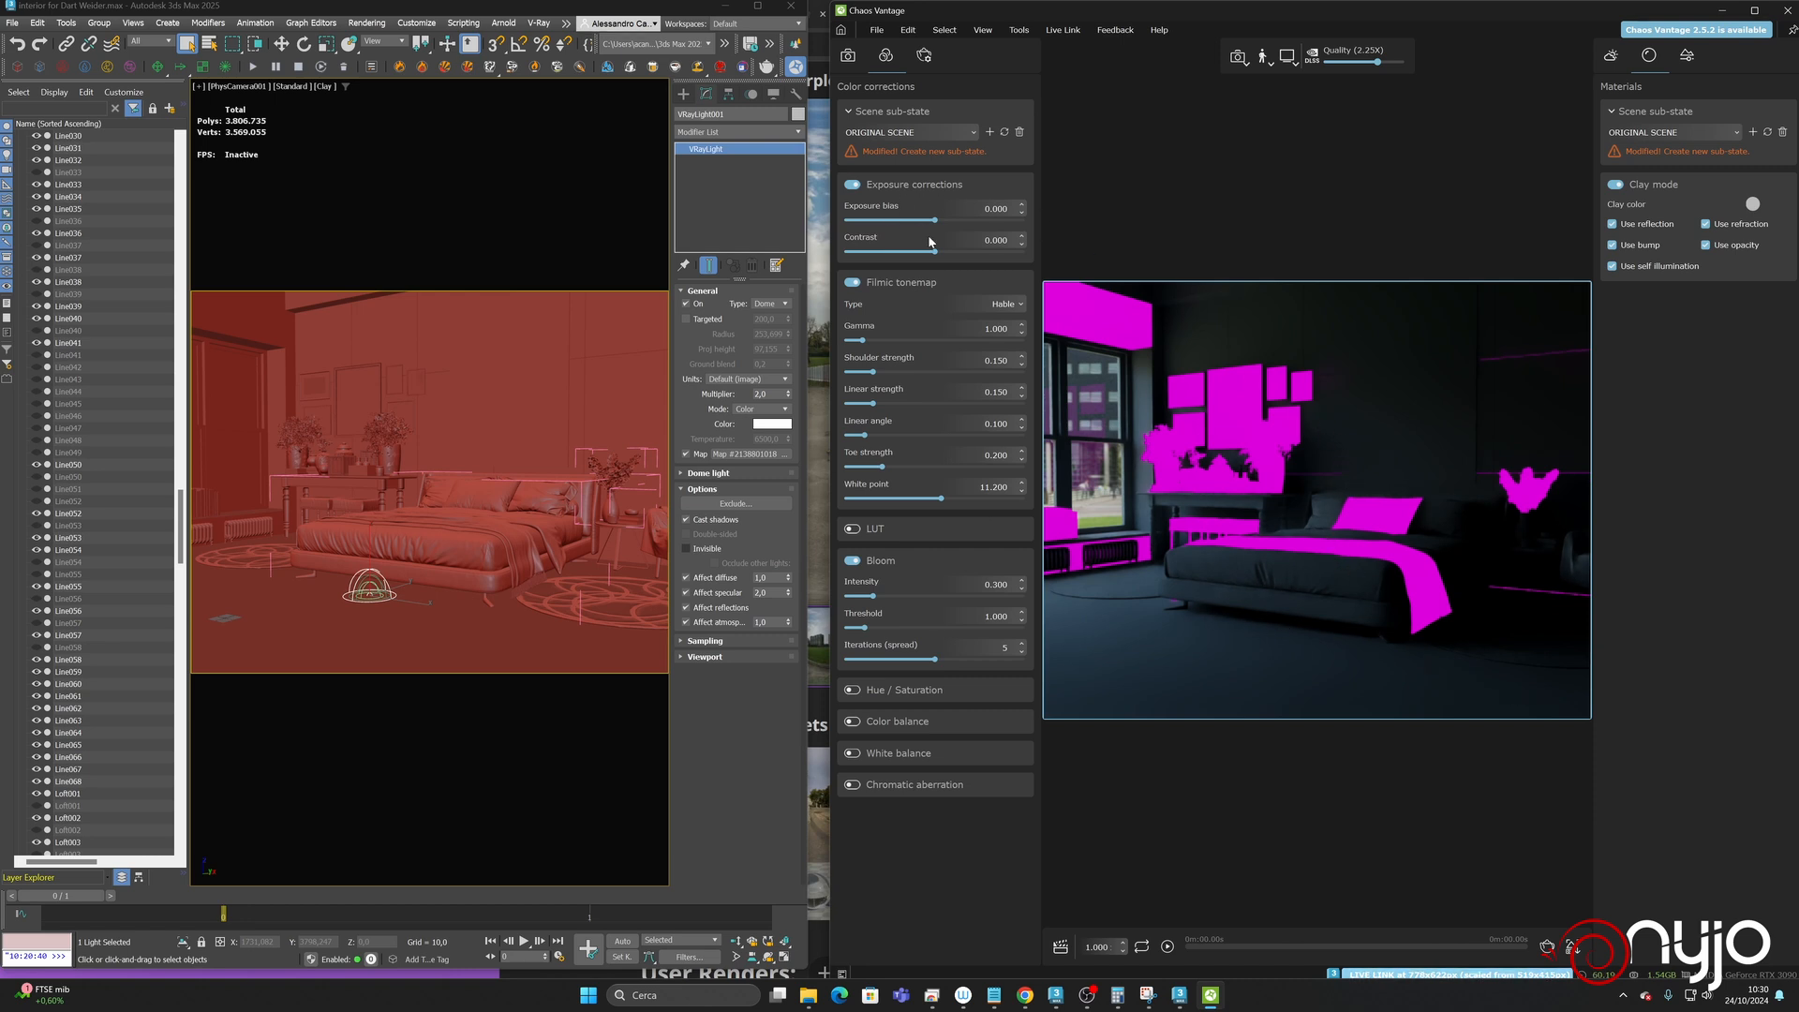
mouse_move(941, 222)
mouse_down()
mouse_move(986, 226)
mouse_move(968, 224)
mouse_up()
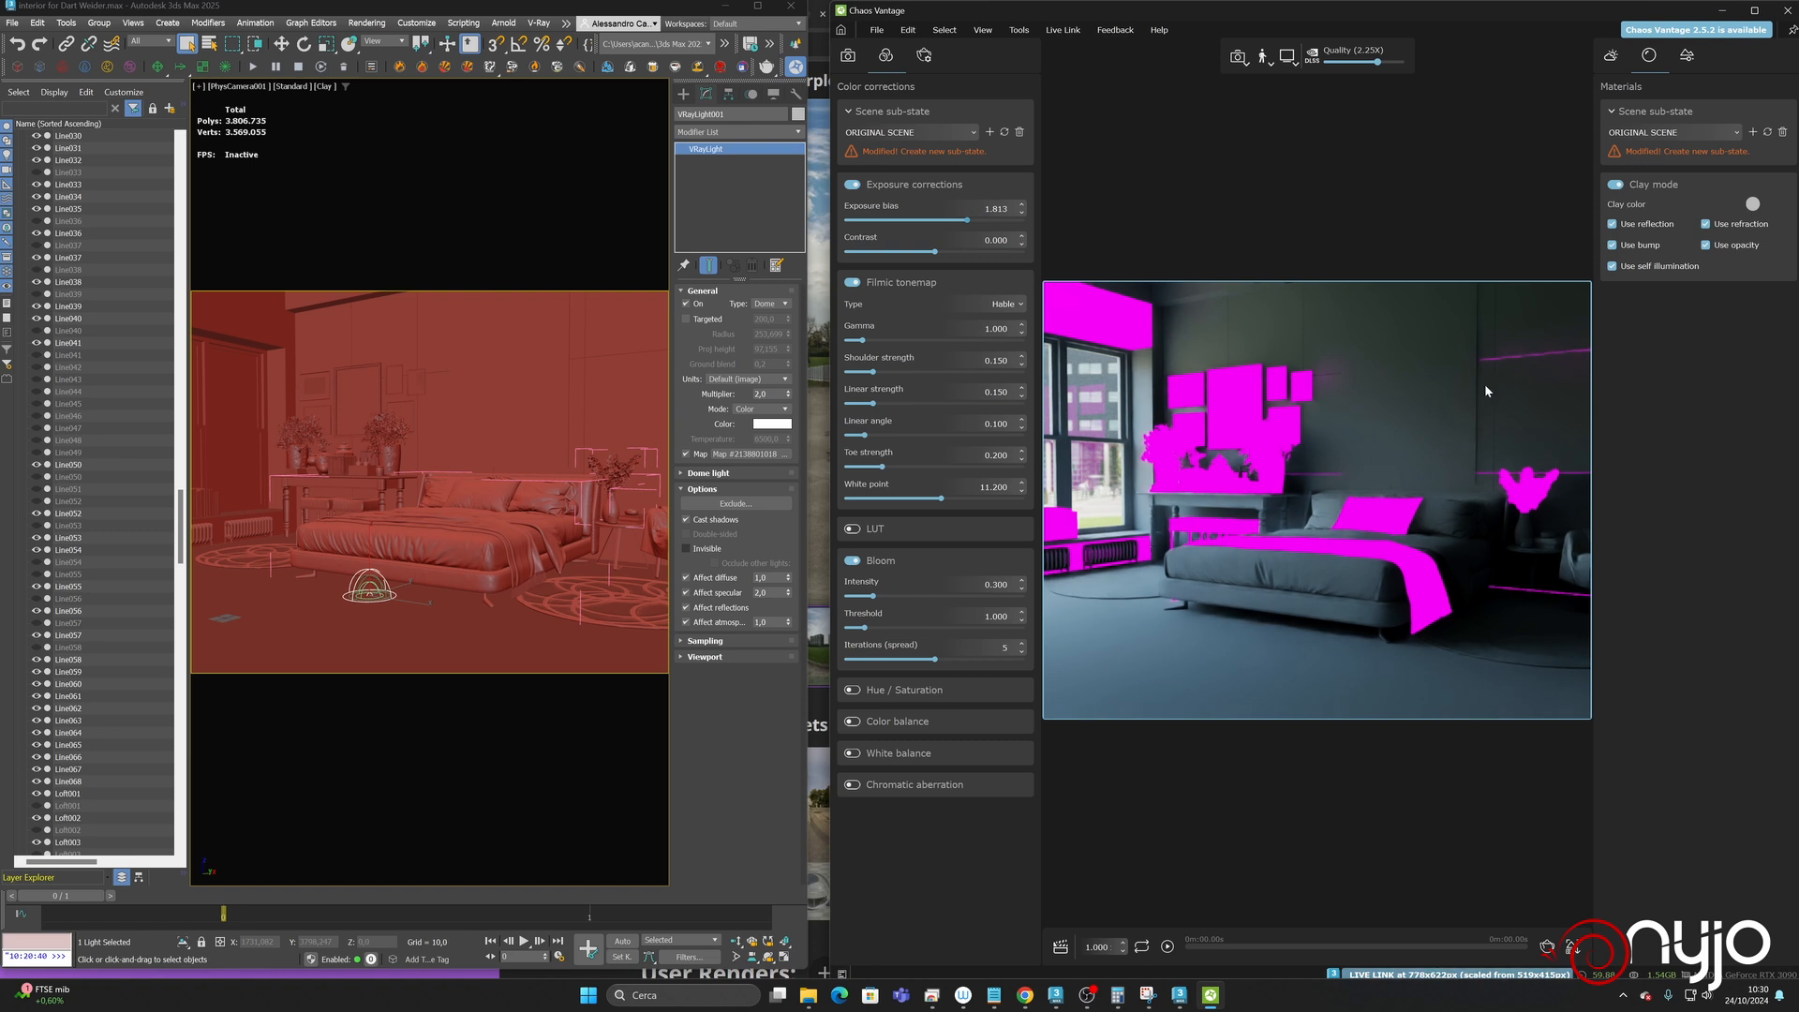
- Raise the global illumination in the render settings to 4 bounces
click(930, 57)
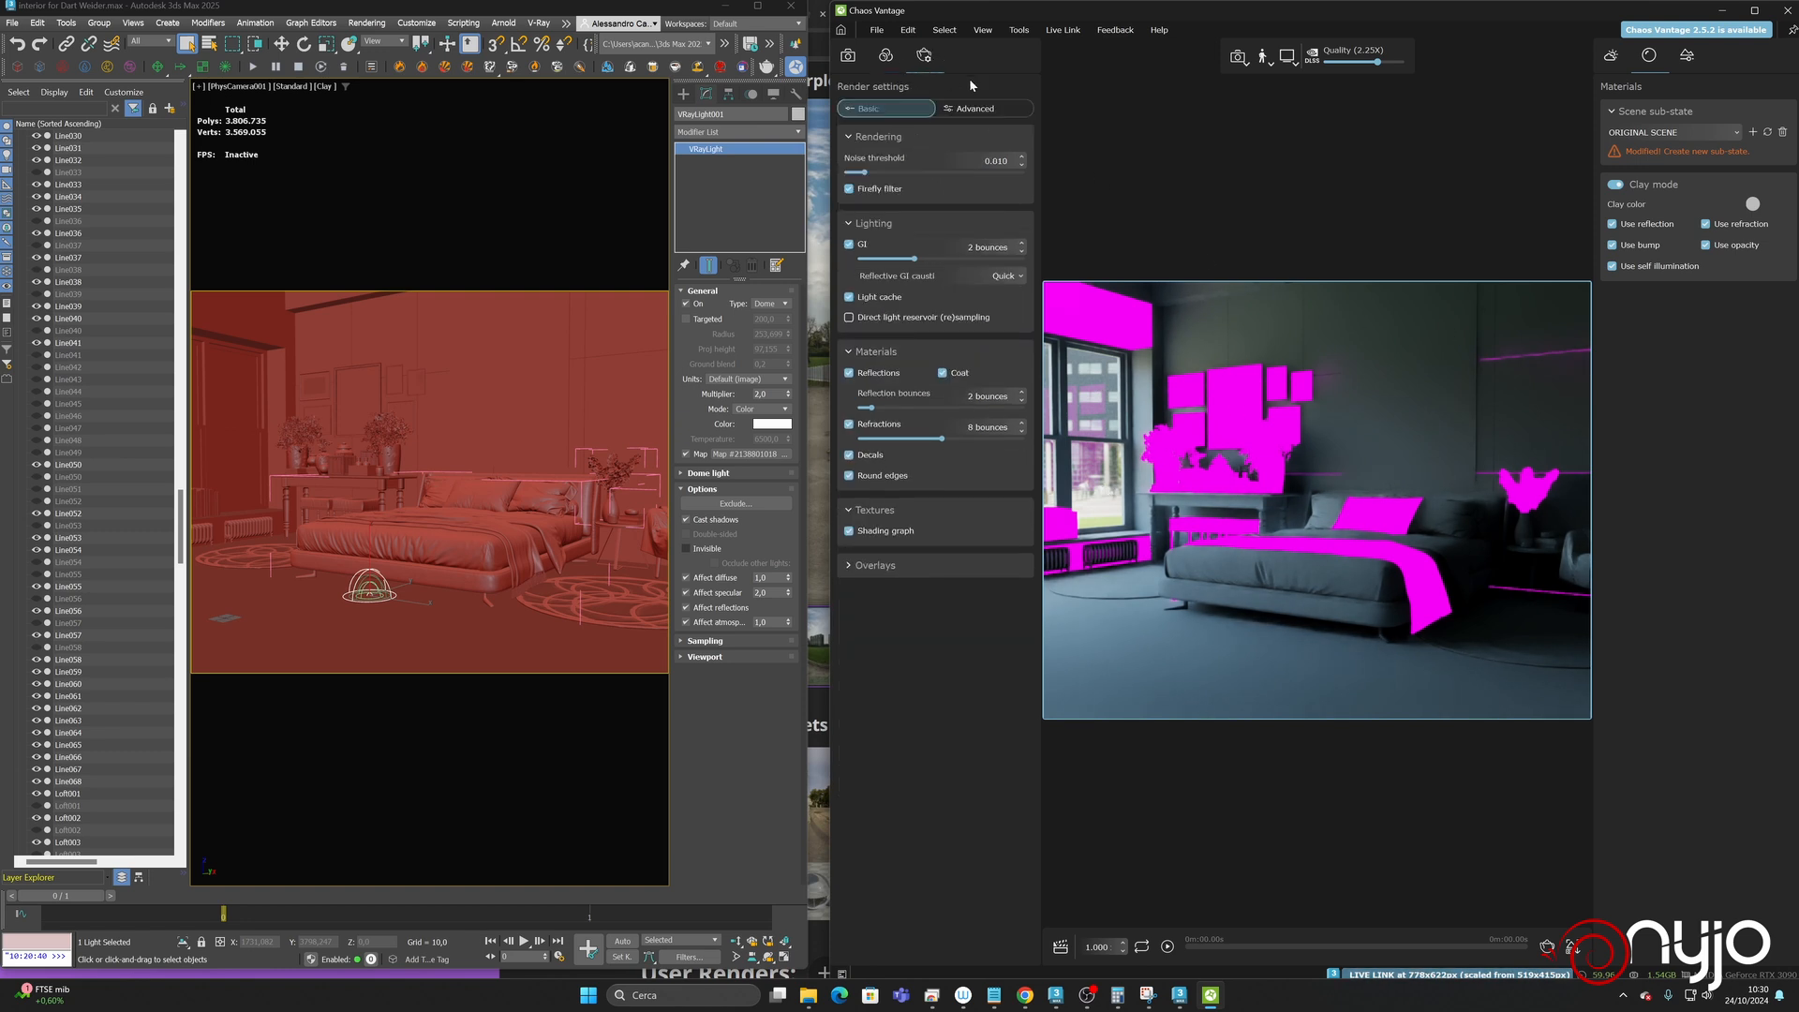
click(1021, 243)
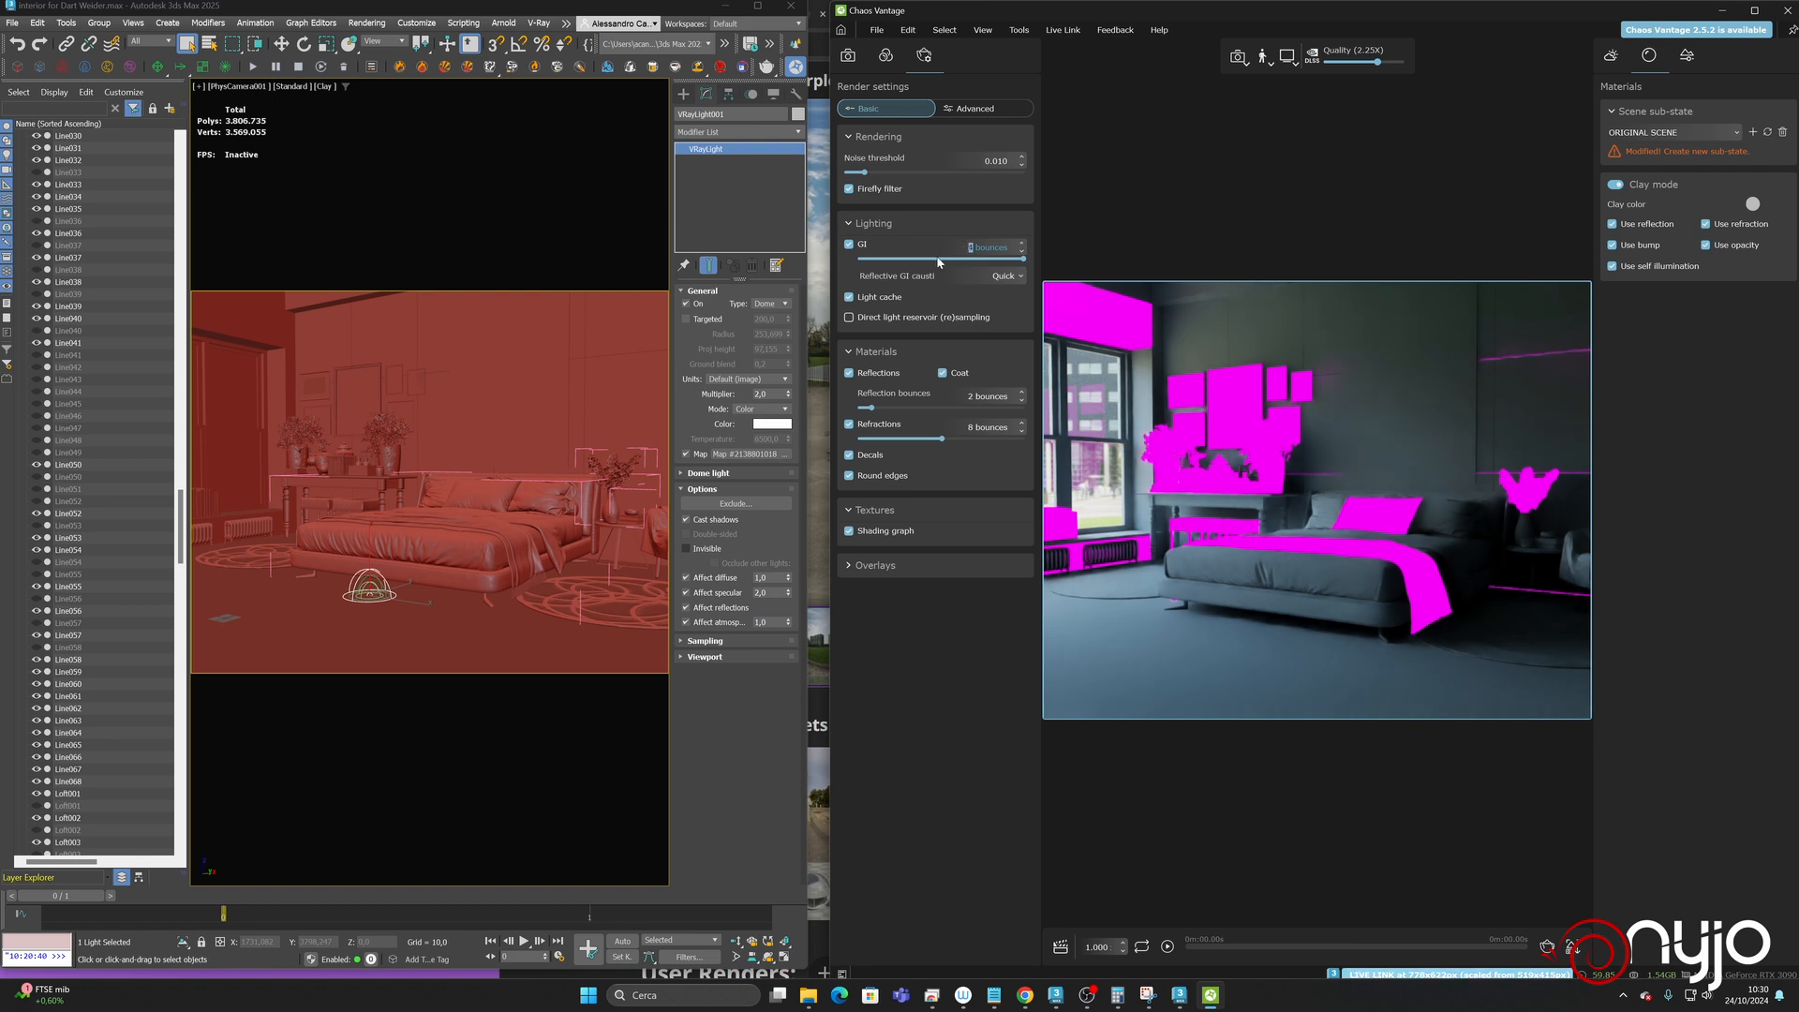
drag(938, 260, 1111, 279)
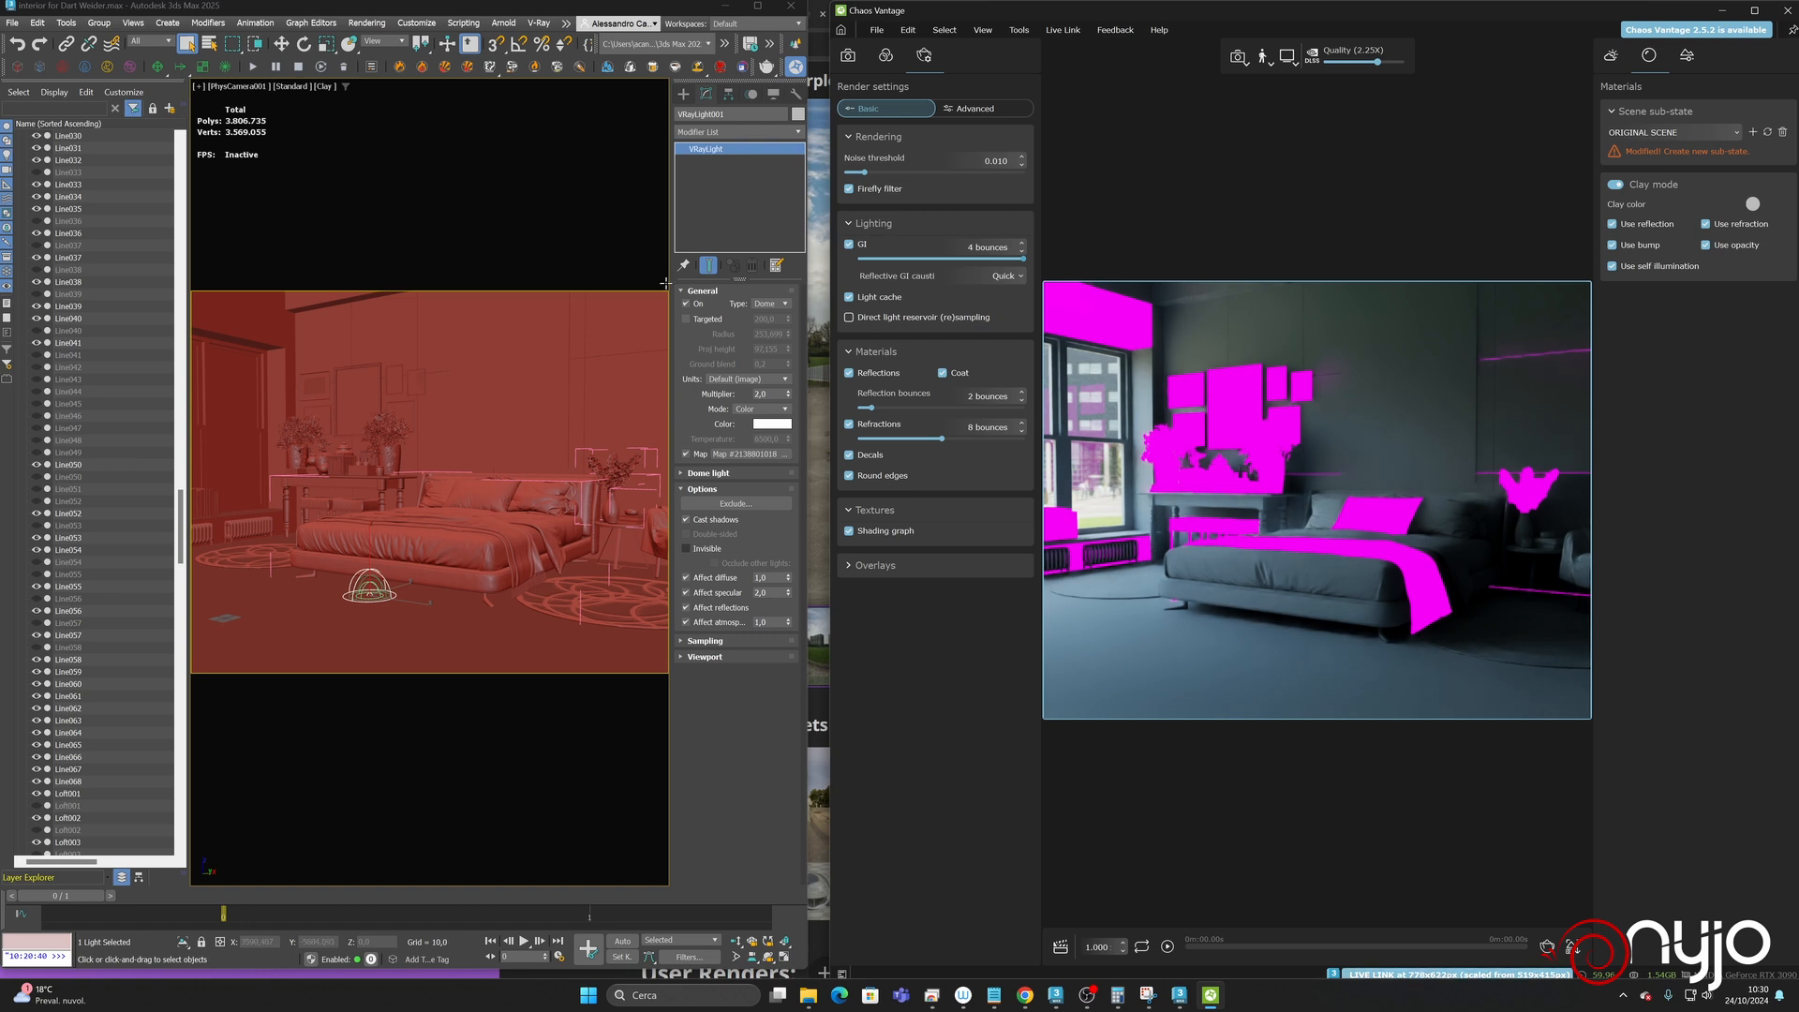
- Back in 3ds Max, rename the dome light as Lgt_Dome and put it in the Lights layer
click(729, 115)
text(Lgt_Dome)
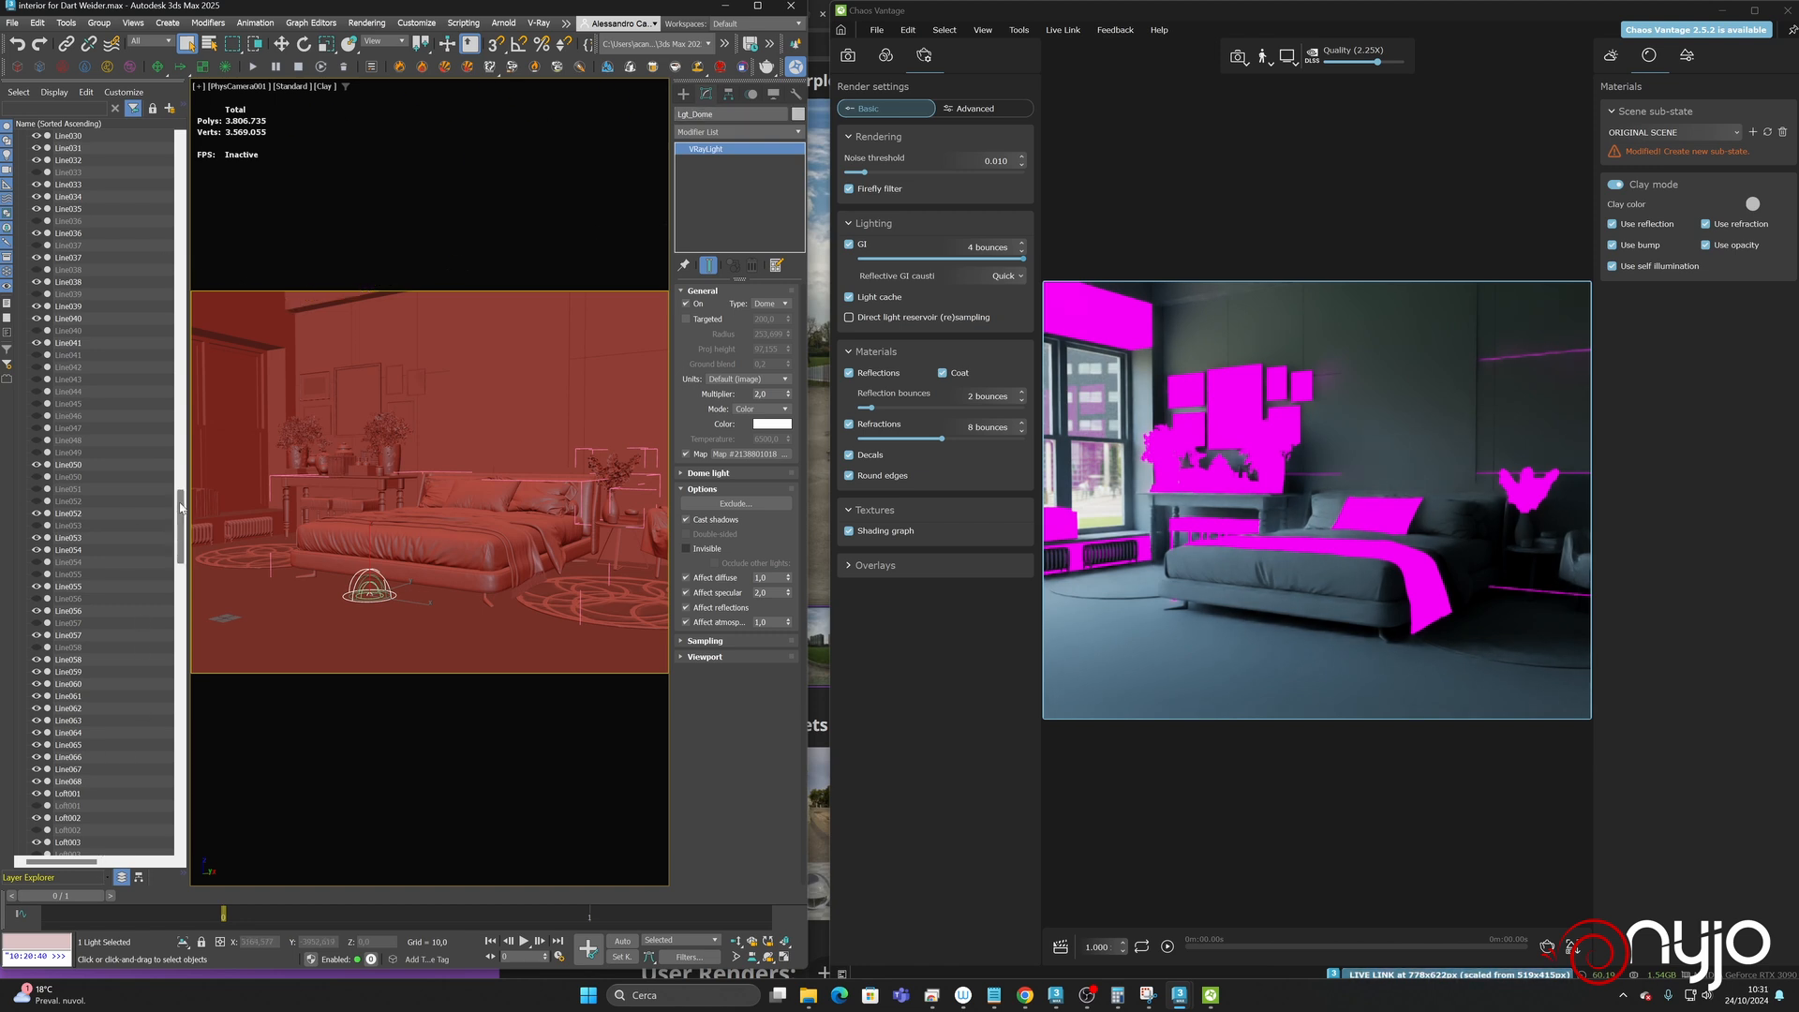
drag(180, 524, 181, 177)
click(20, 136)
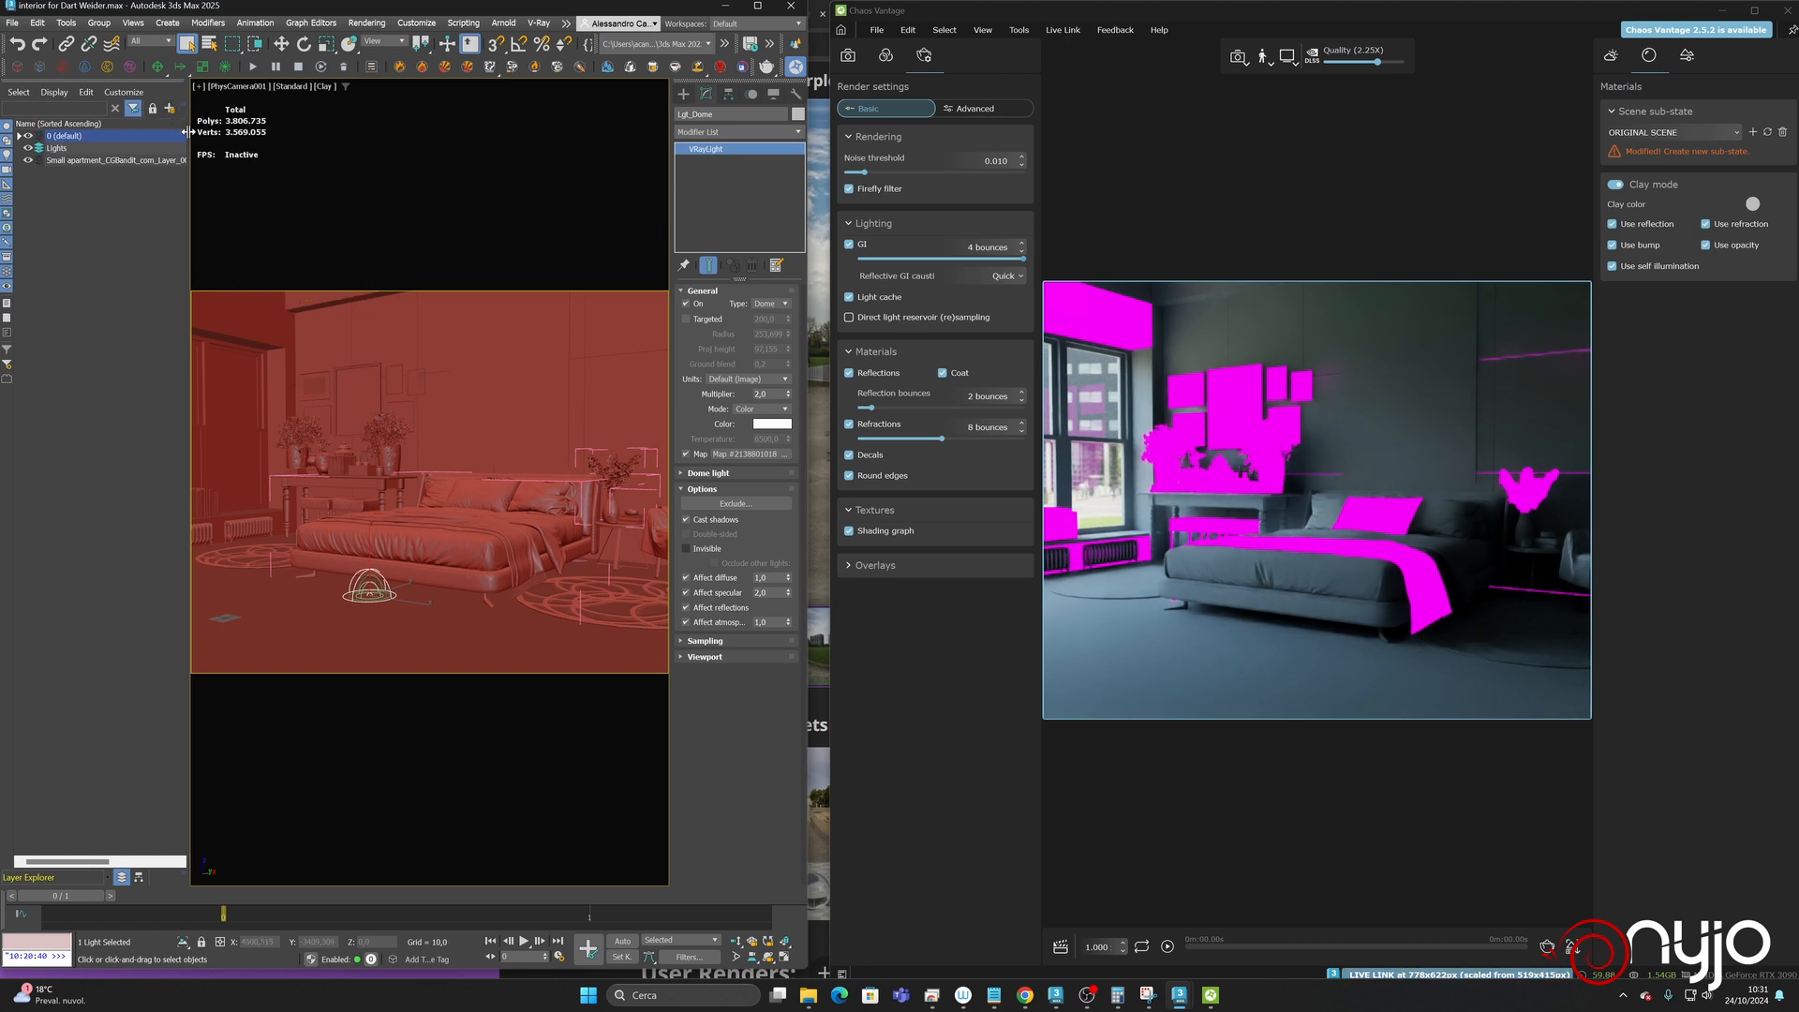
drag(190, 133, 241, 133)
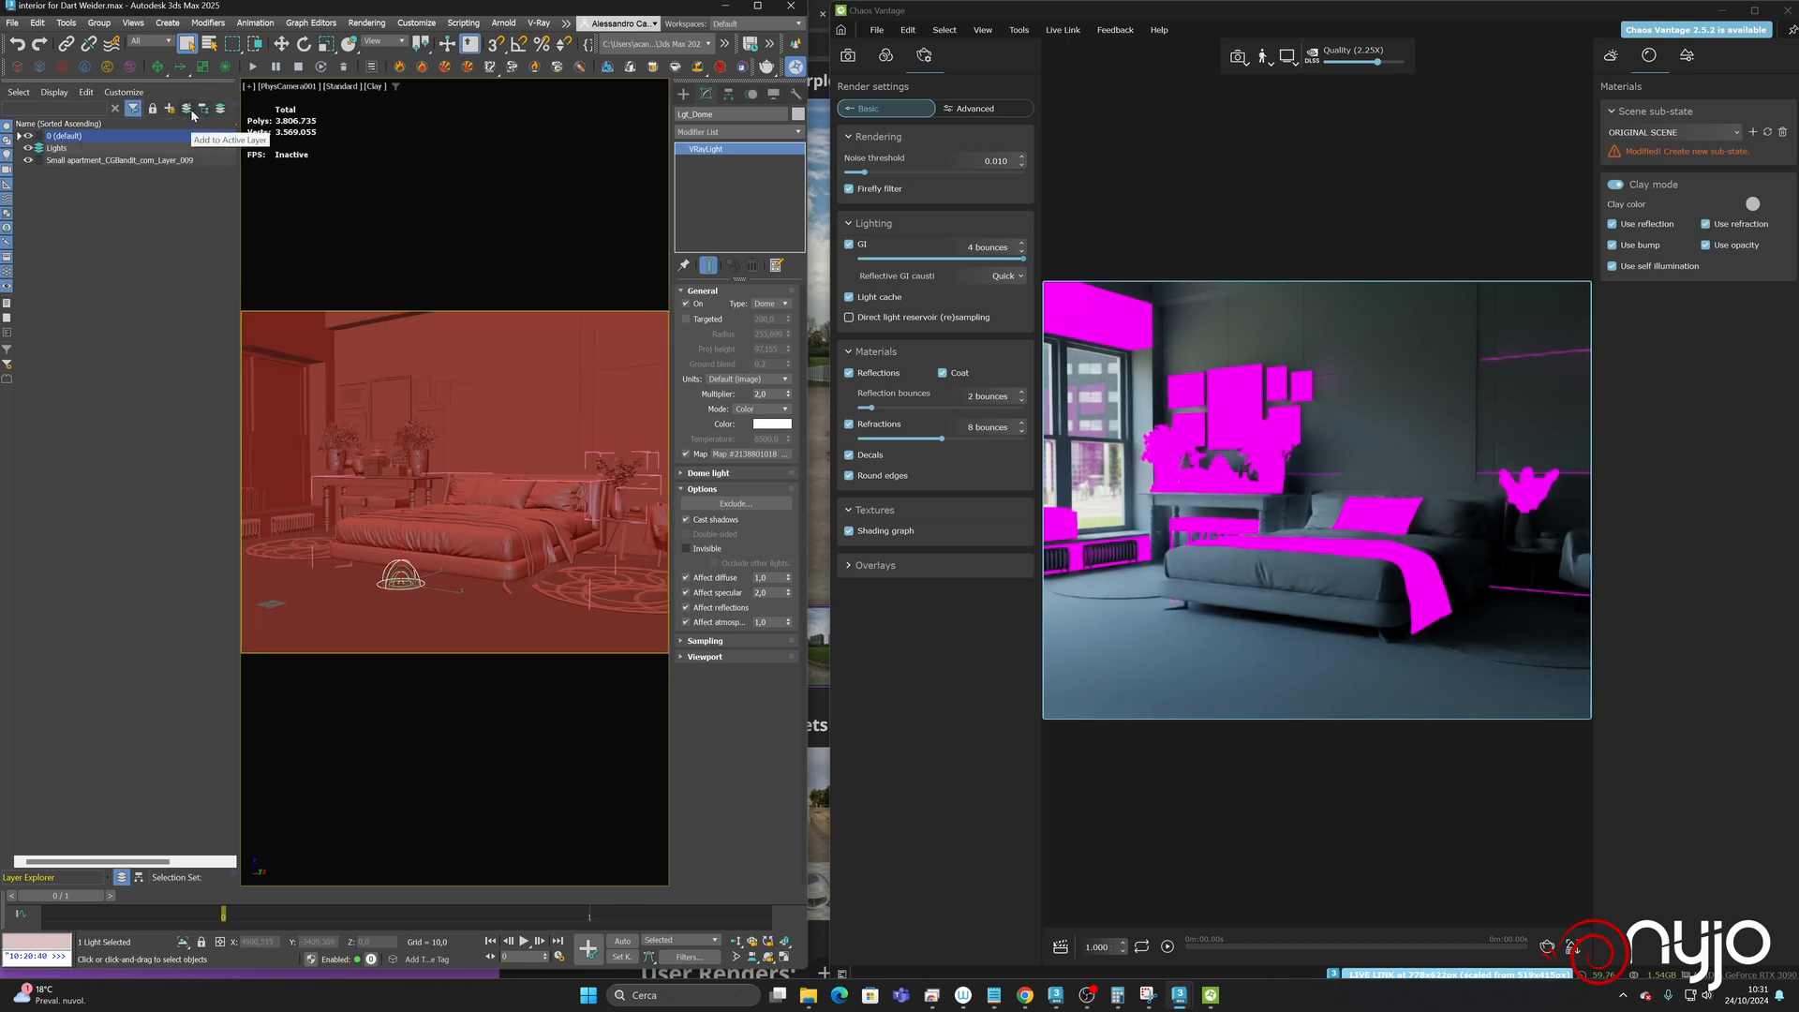
click(59, 147)
click(19, 148)
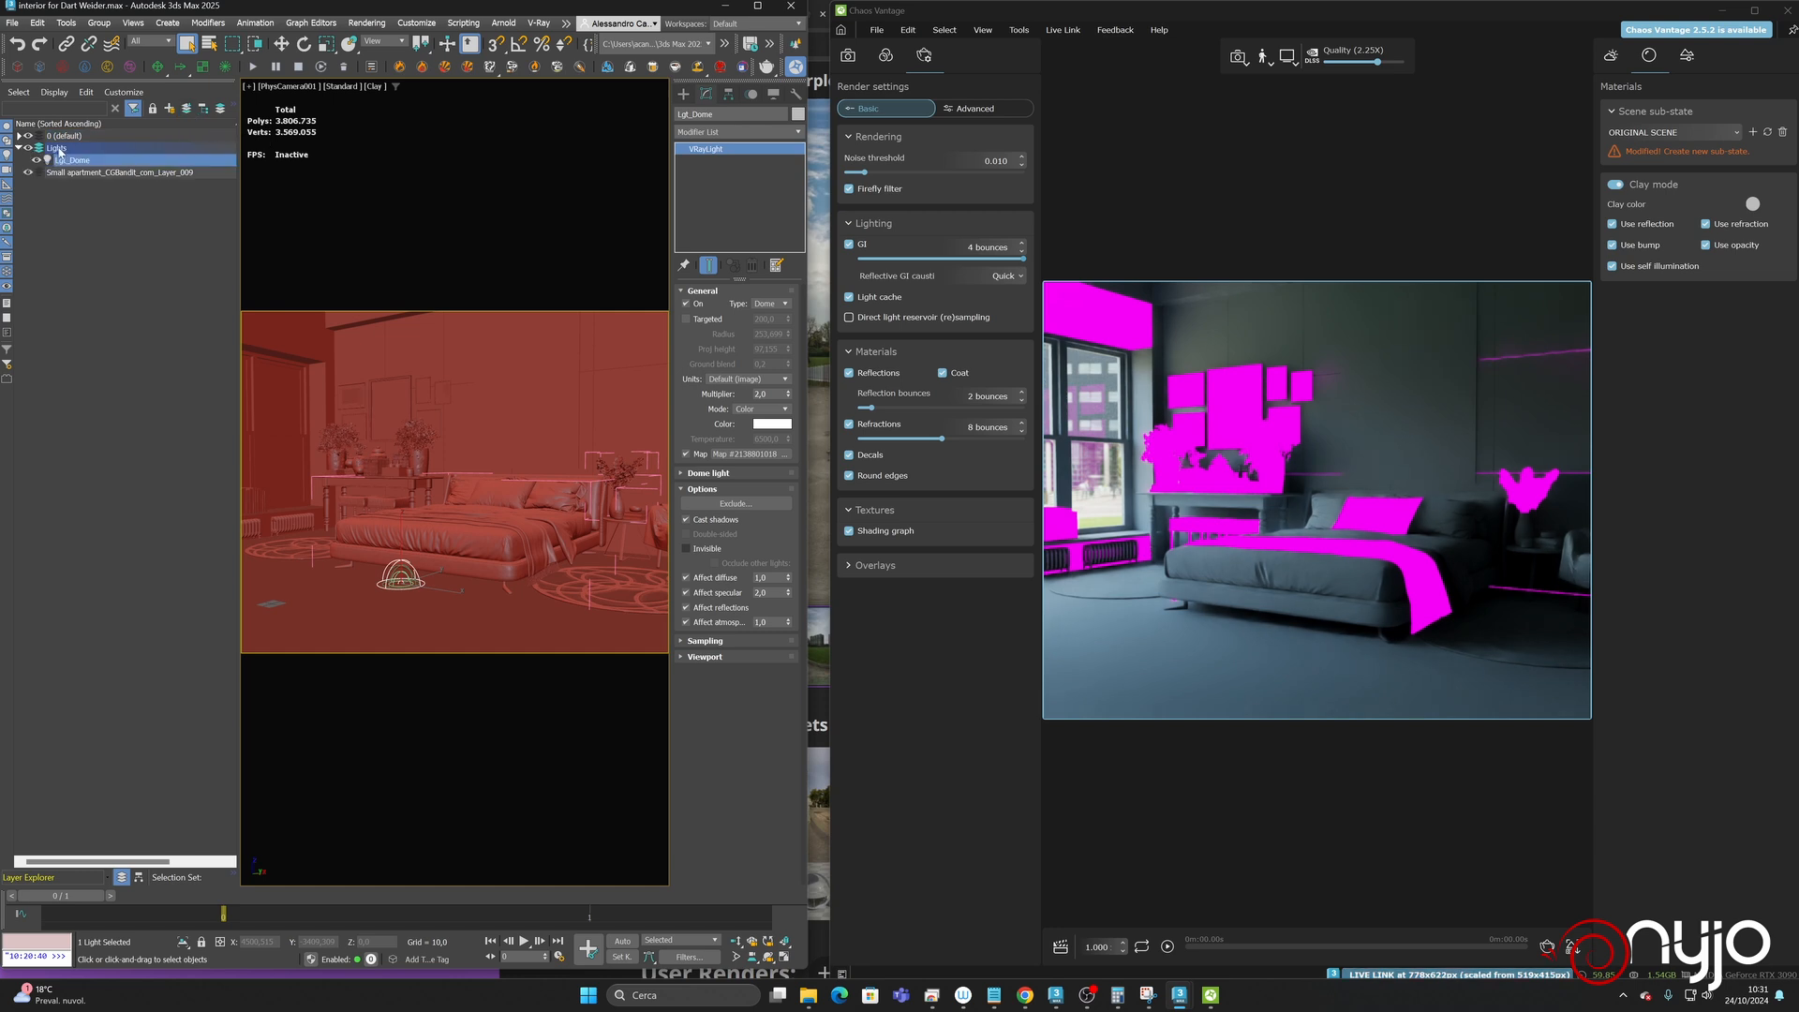
- Create a VRaySun with its target in the bedroom, declining the automatic VRaySky environment map
click(687, 94)
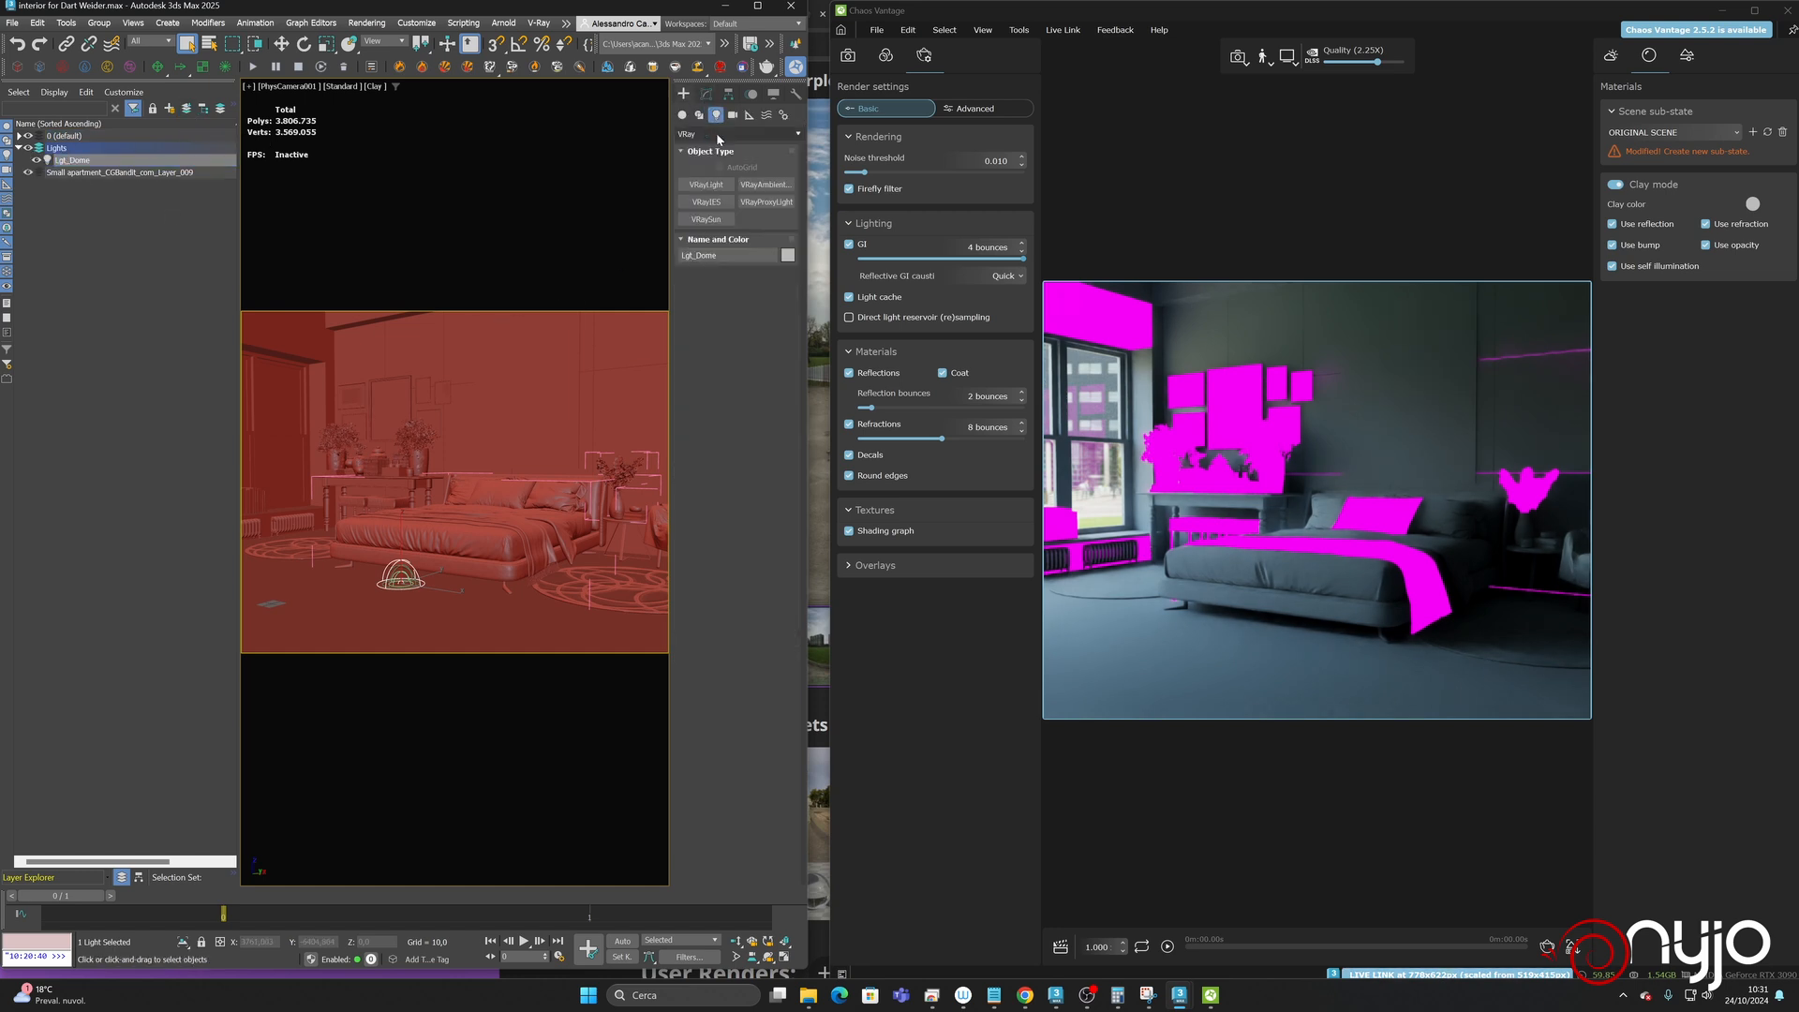
click(718, 218)
drag(394, 514, 413, 537)
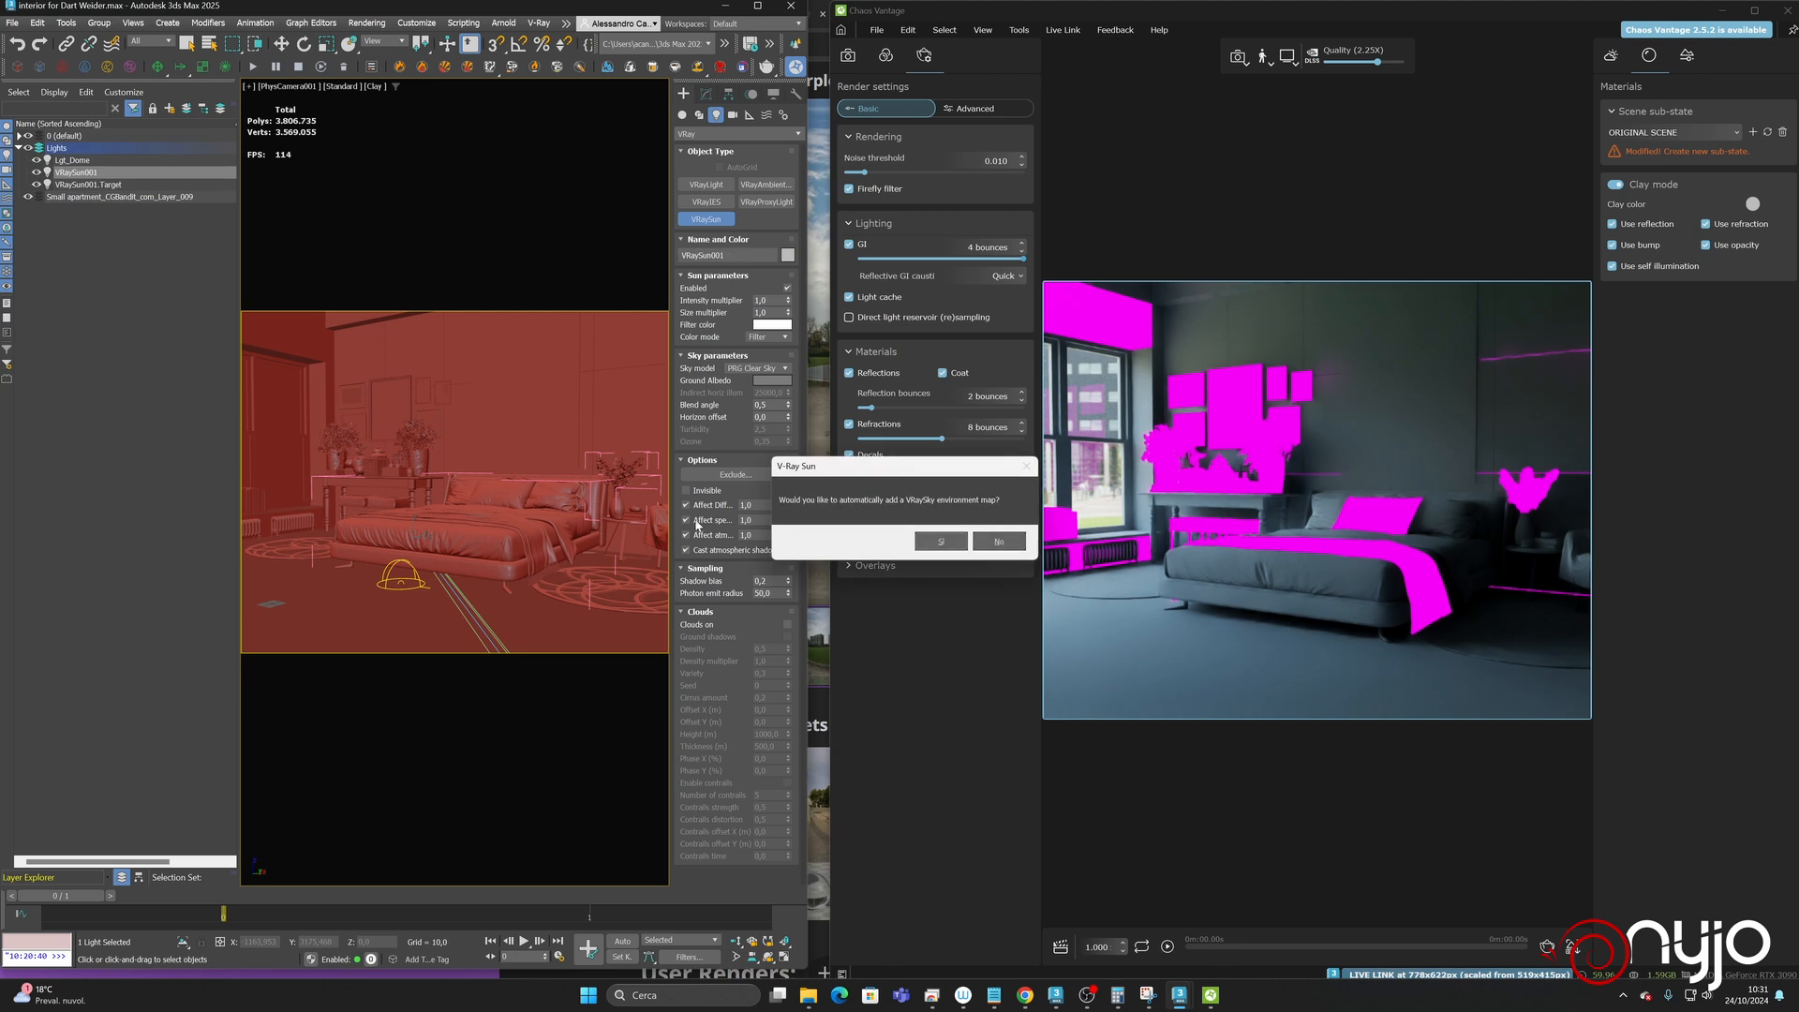
click(999, 541)
- Rename the new V-Ray sun as Lgt_Sun
click(705, 94)
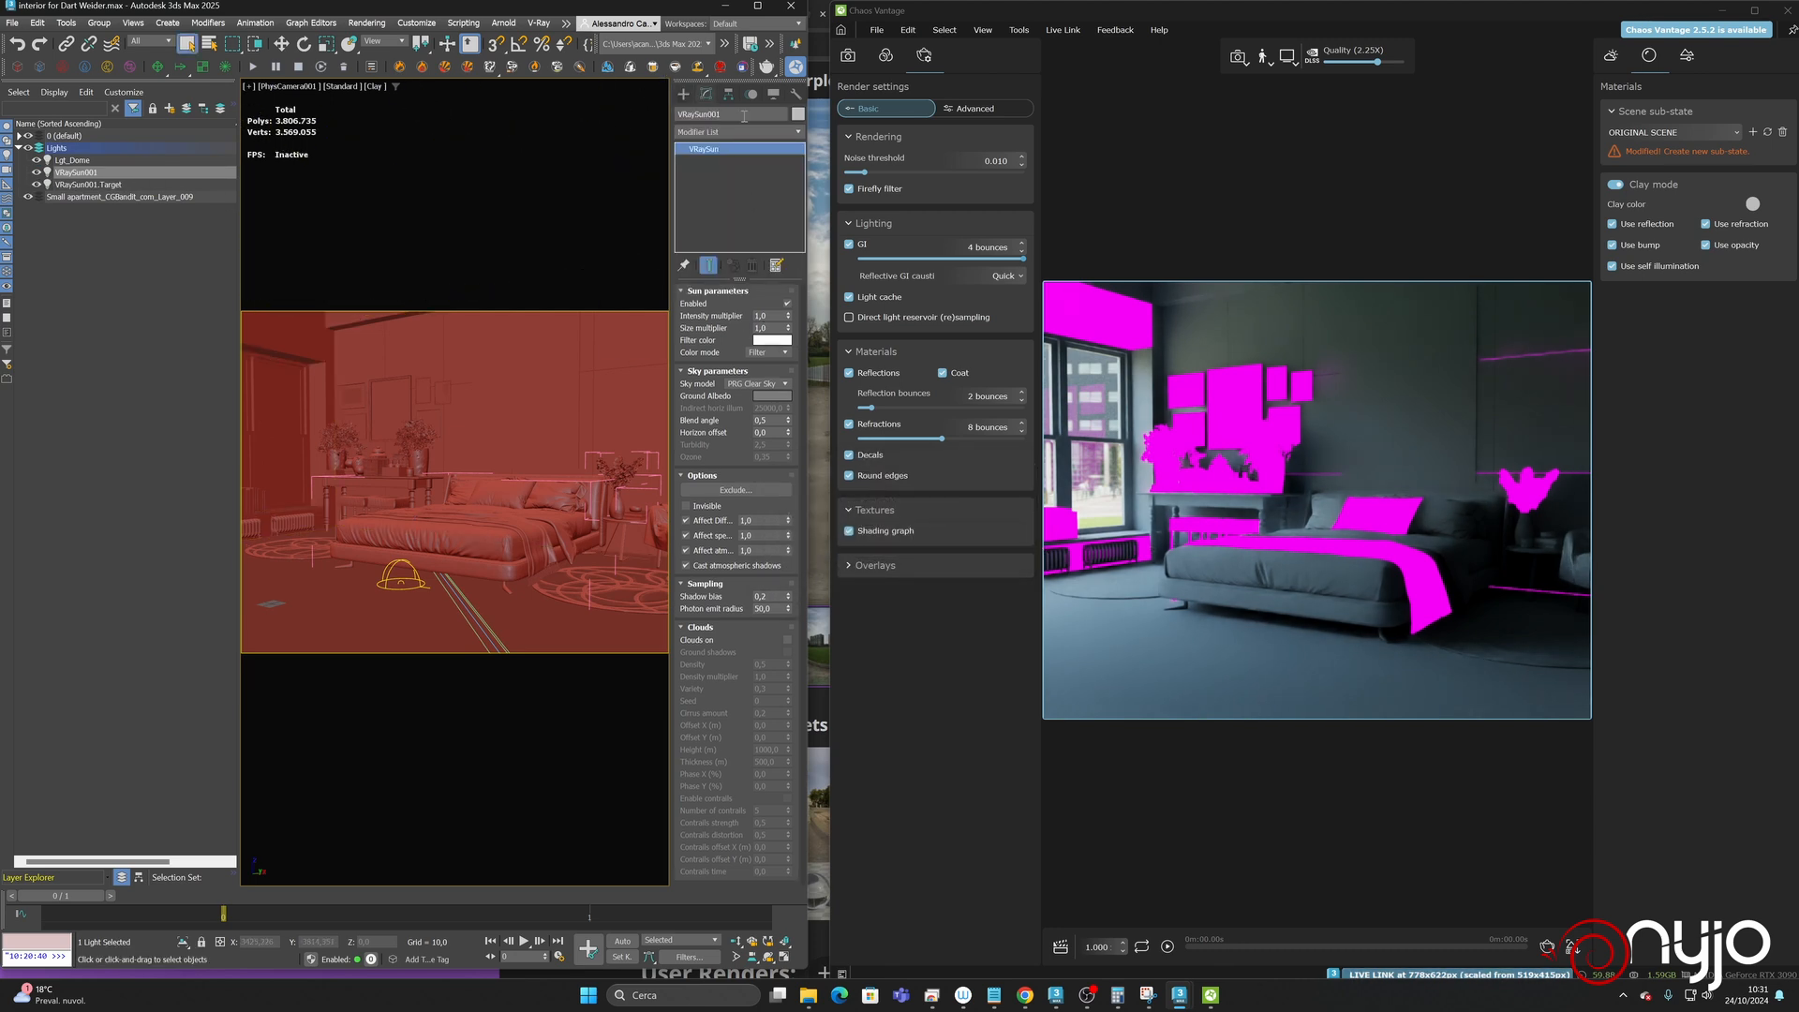
drag(736, 115, 512, 110)
text(Lgt_)
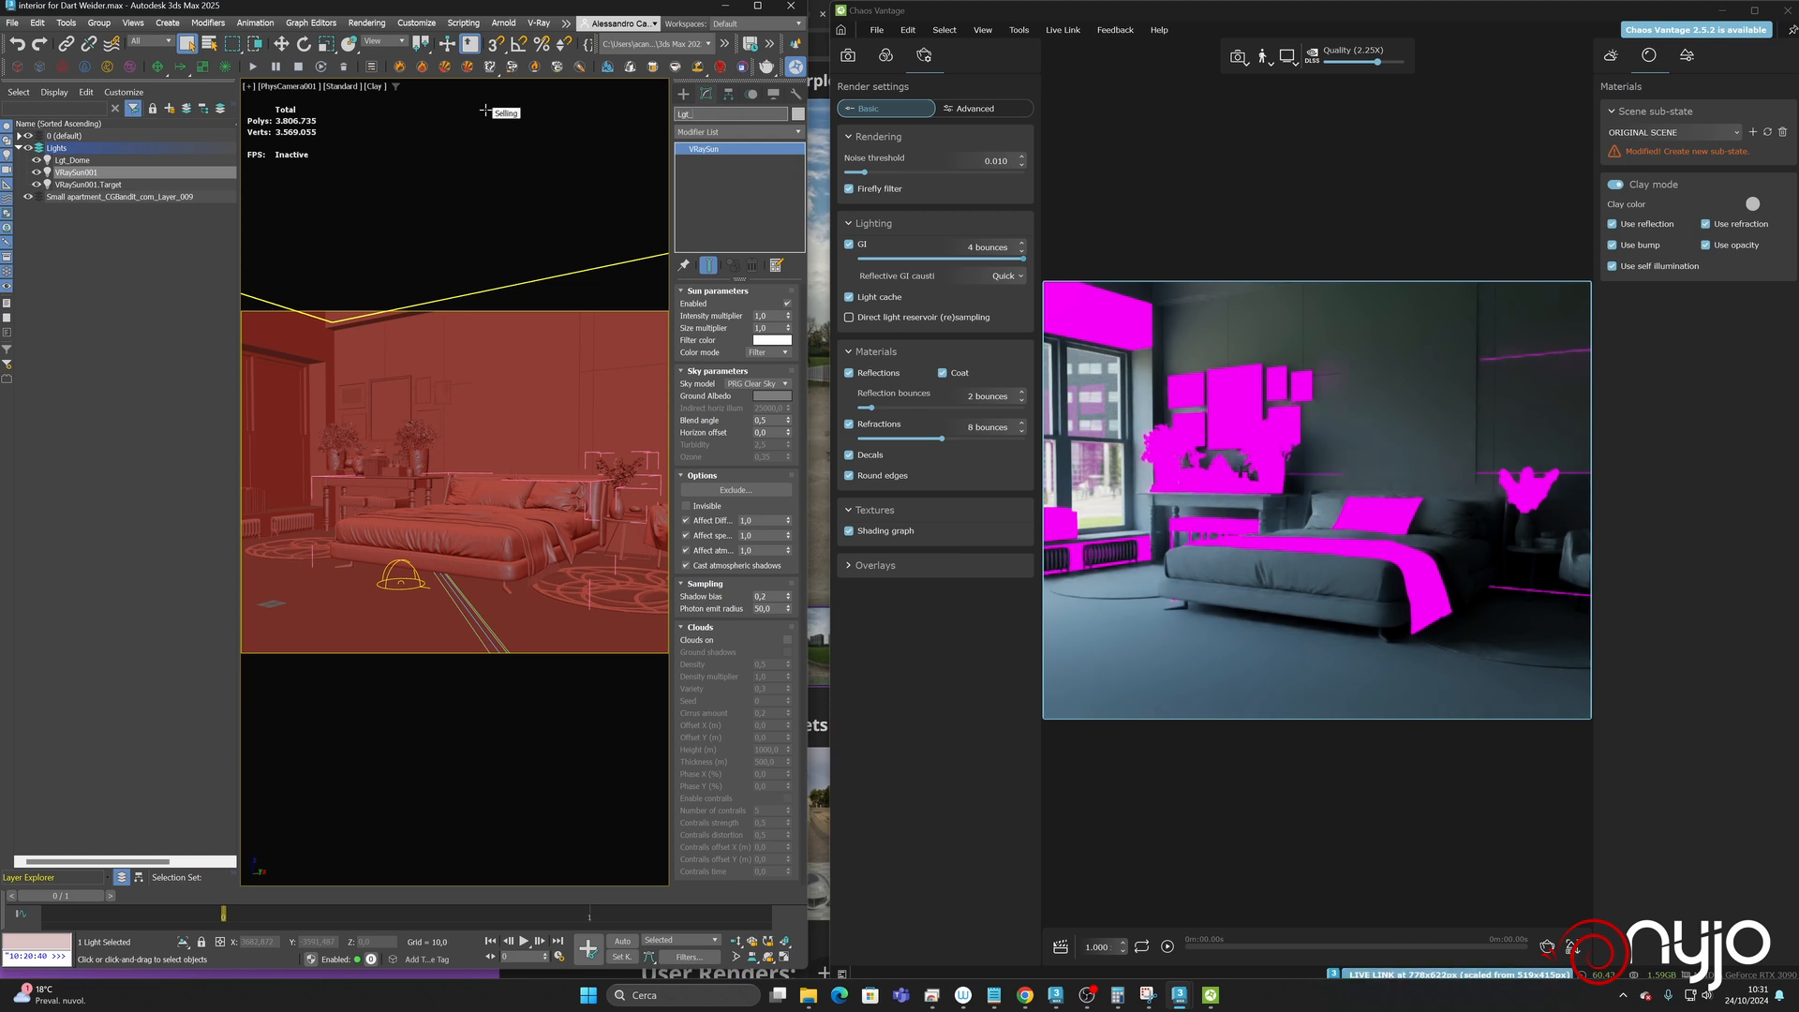
text(Sun)
key(Return)
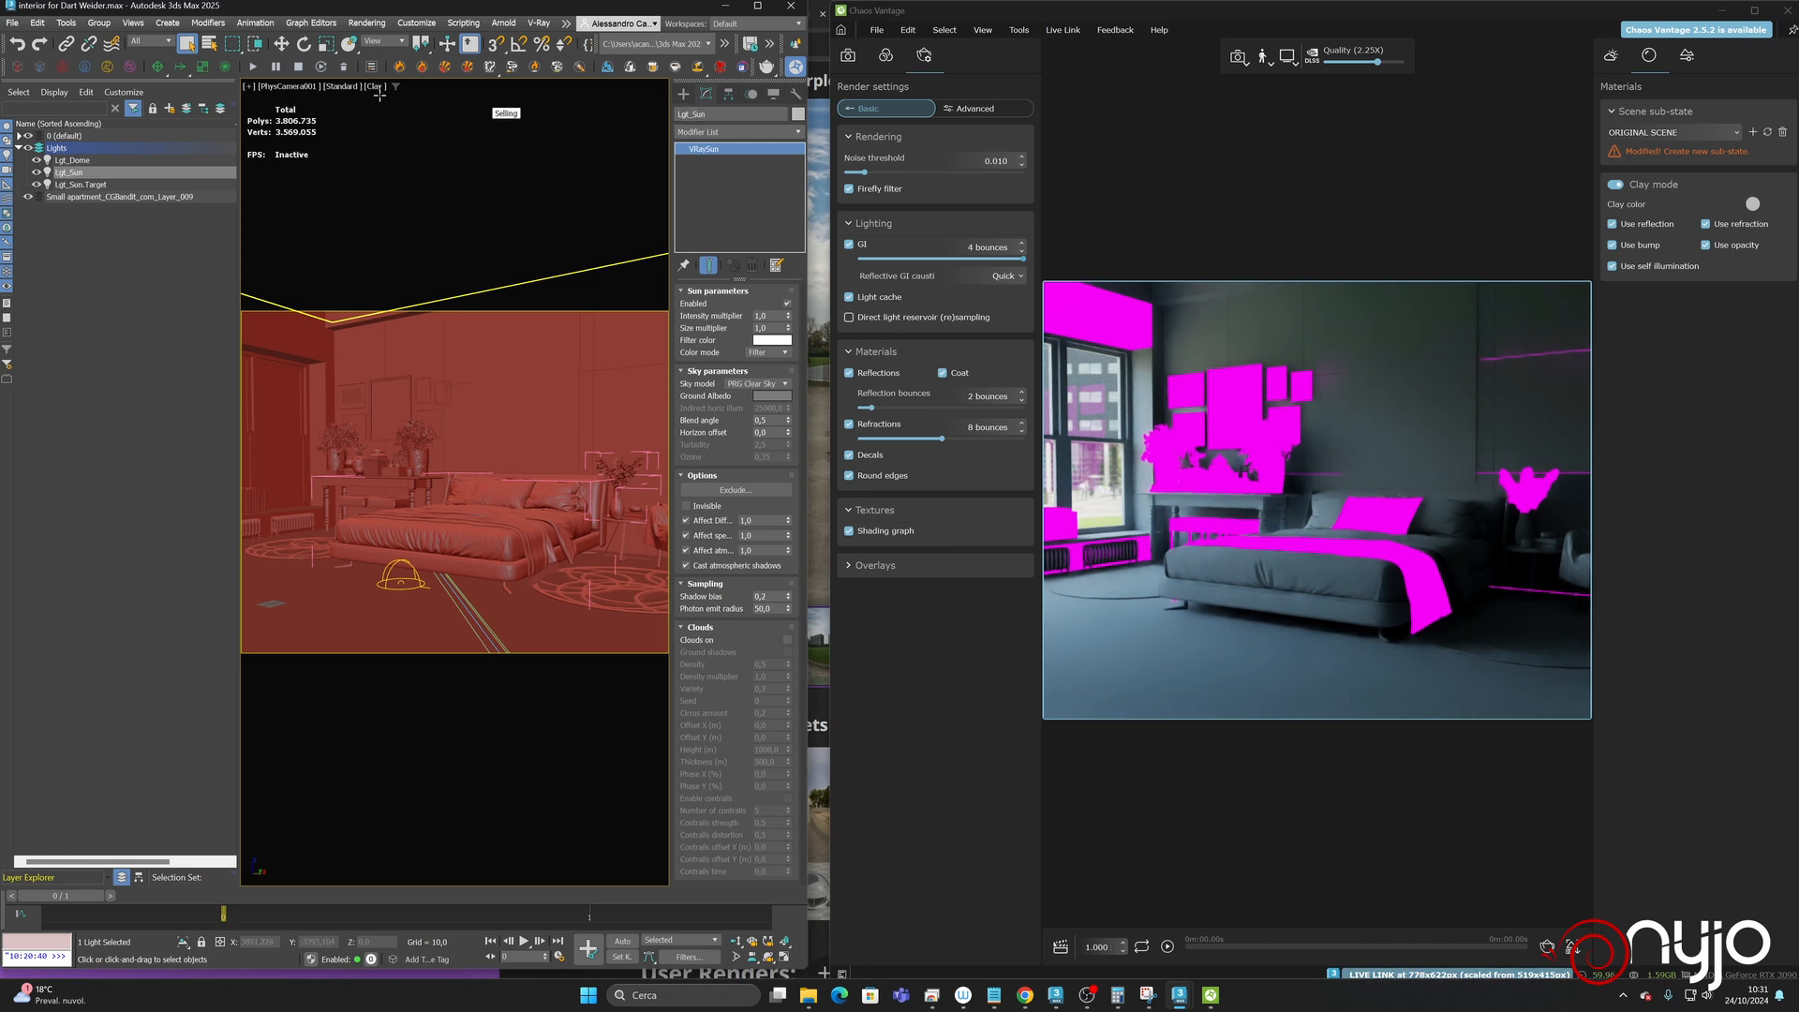
- Switch to the four-viewport layout and lock the view to render to PhysCamera001 in the render setup
key(w)
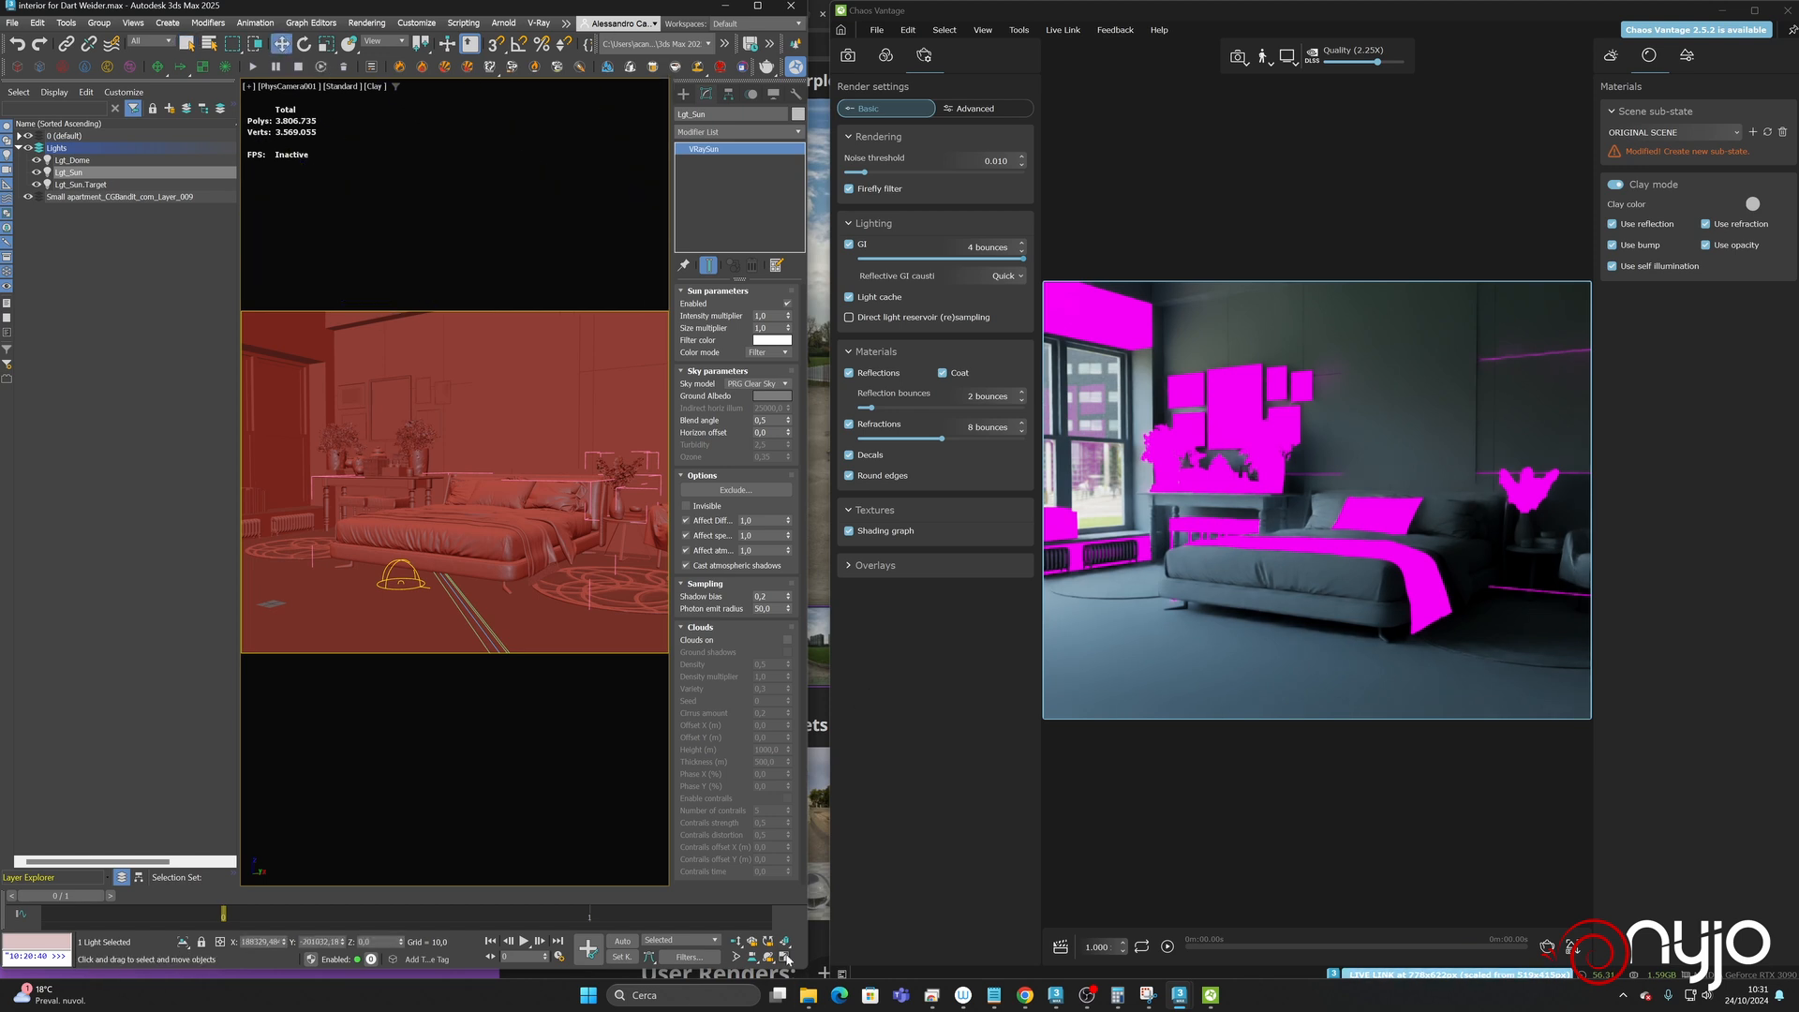
click(784, 956)
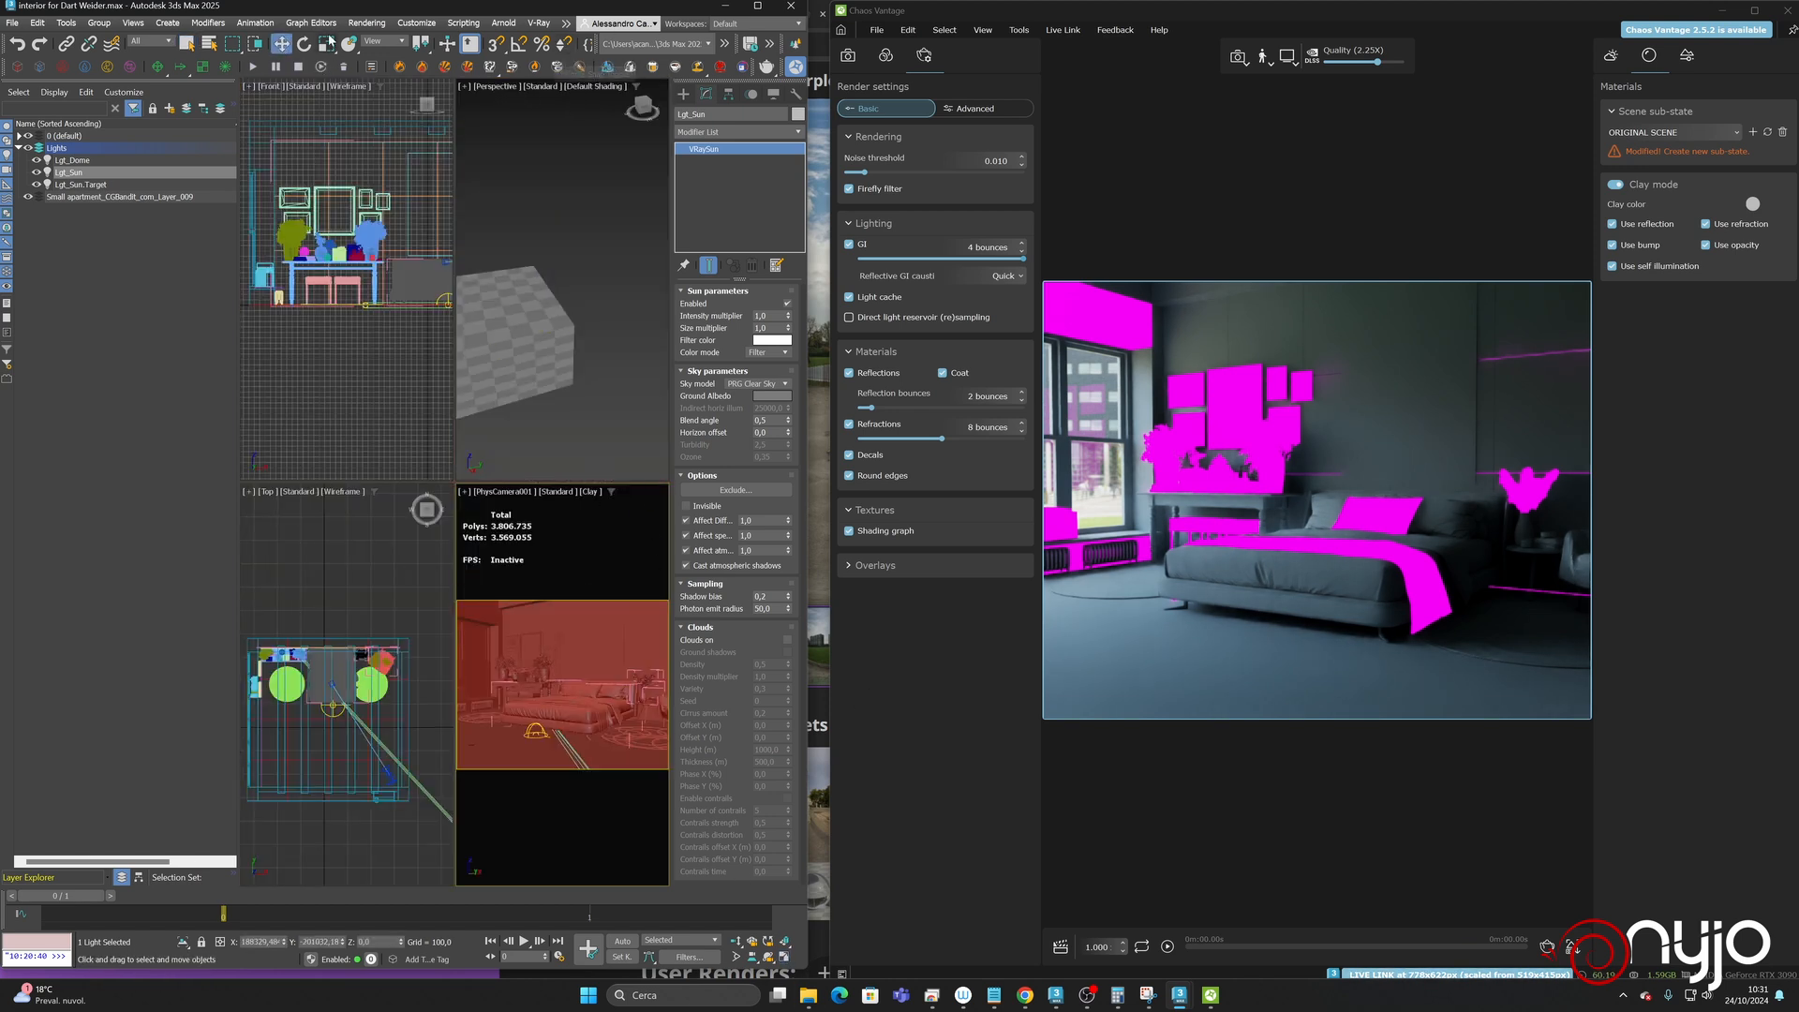
click(366, 22)
click(380, 91)
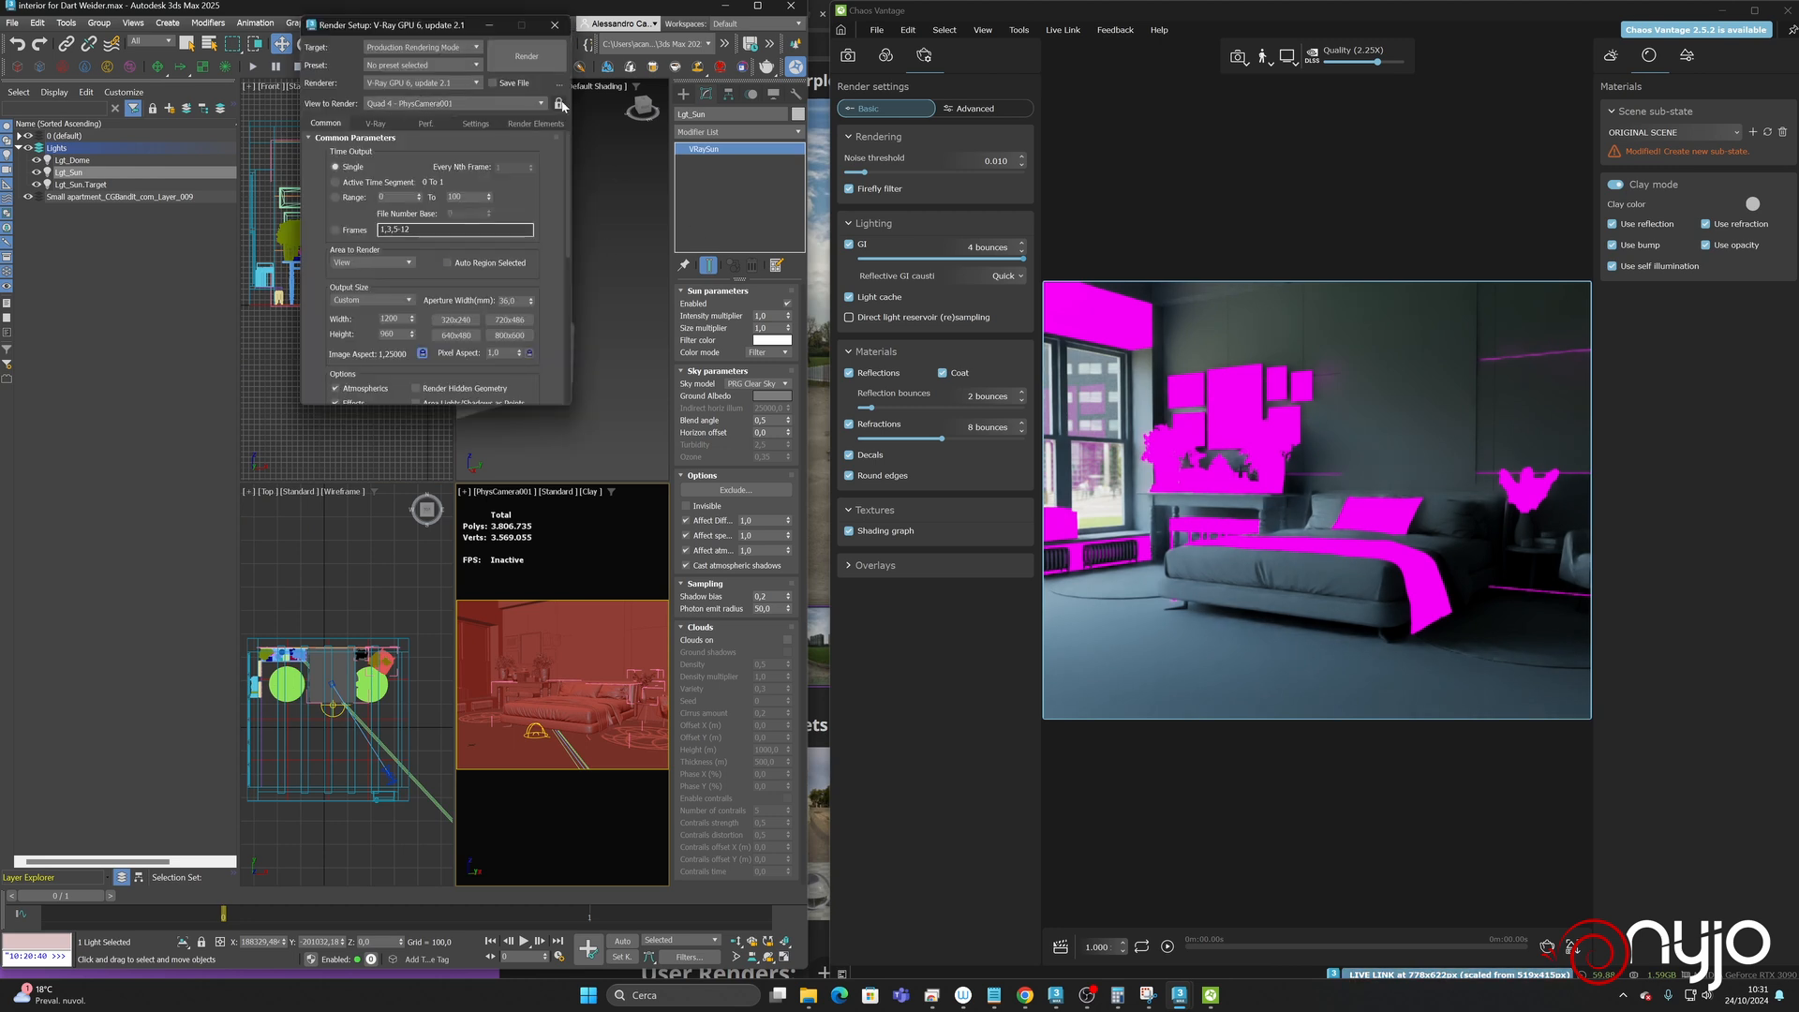
click(559, 103)
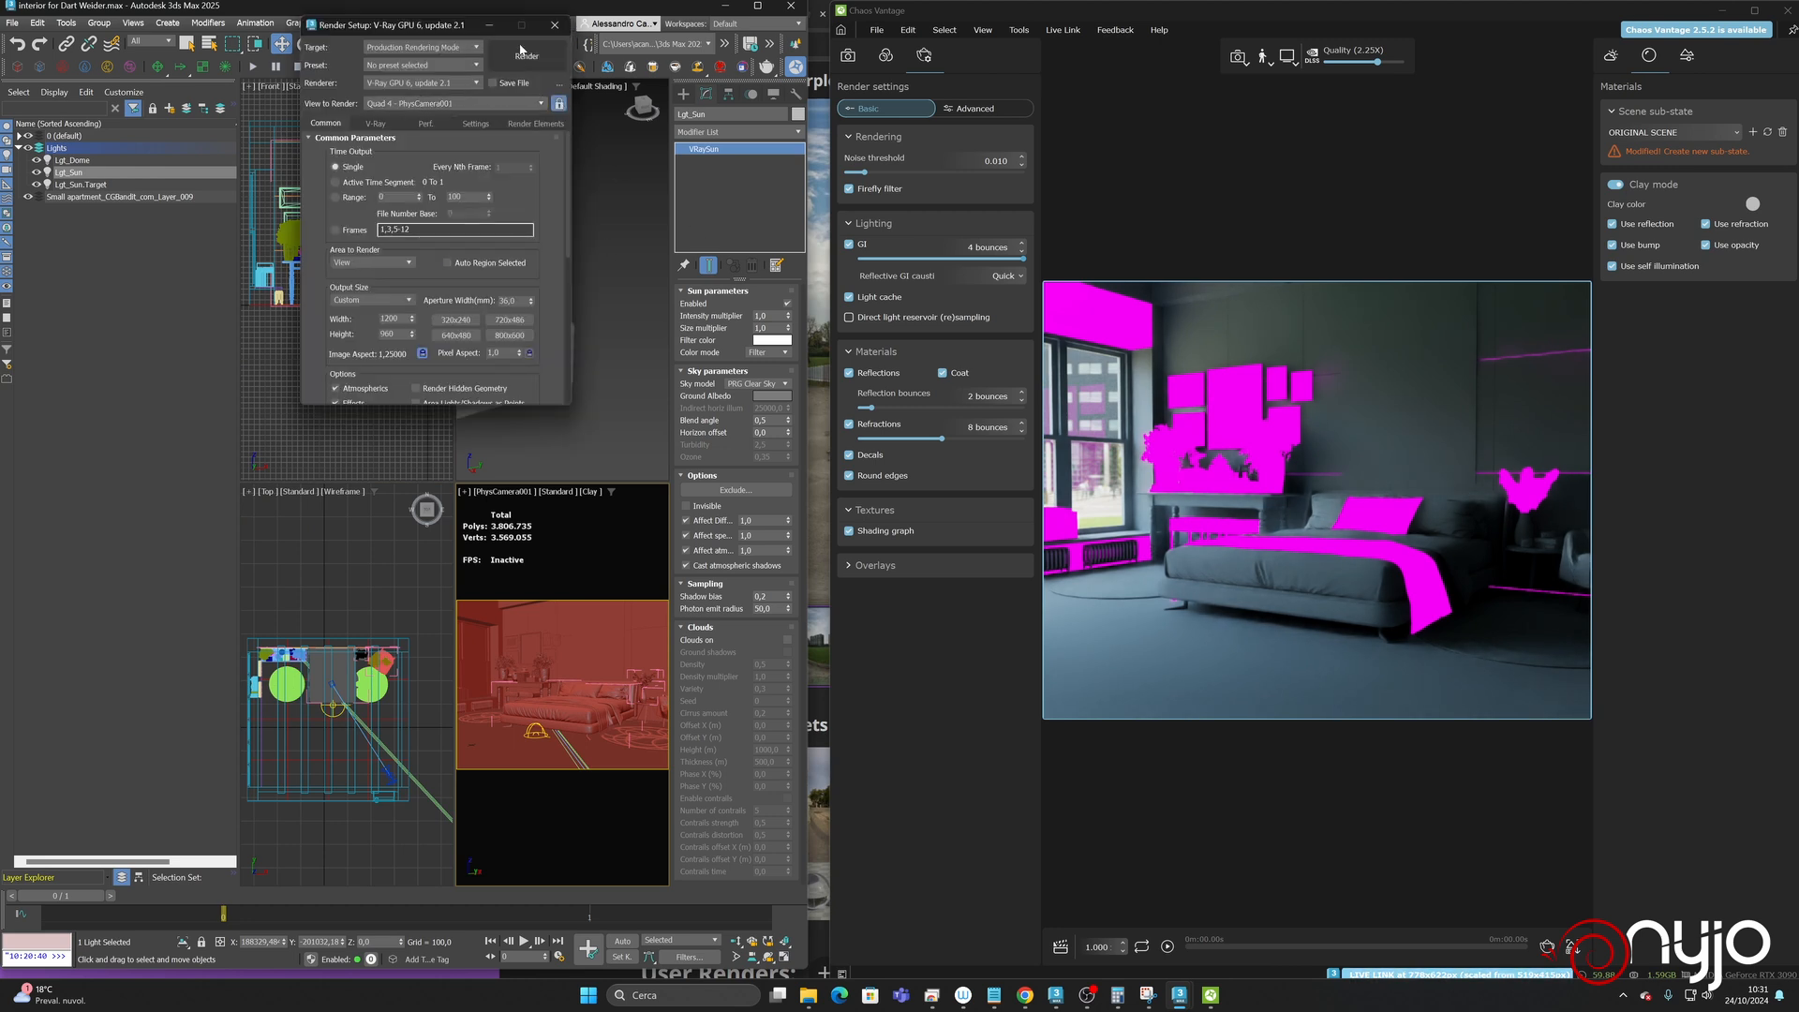
click(555, 24)
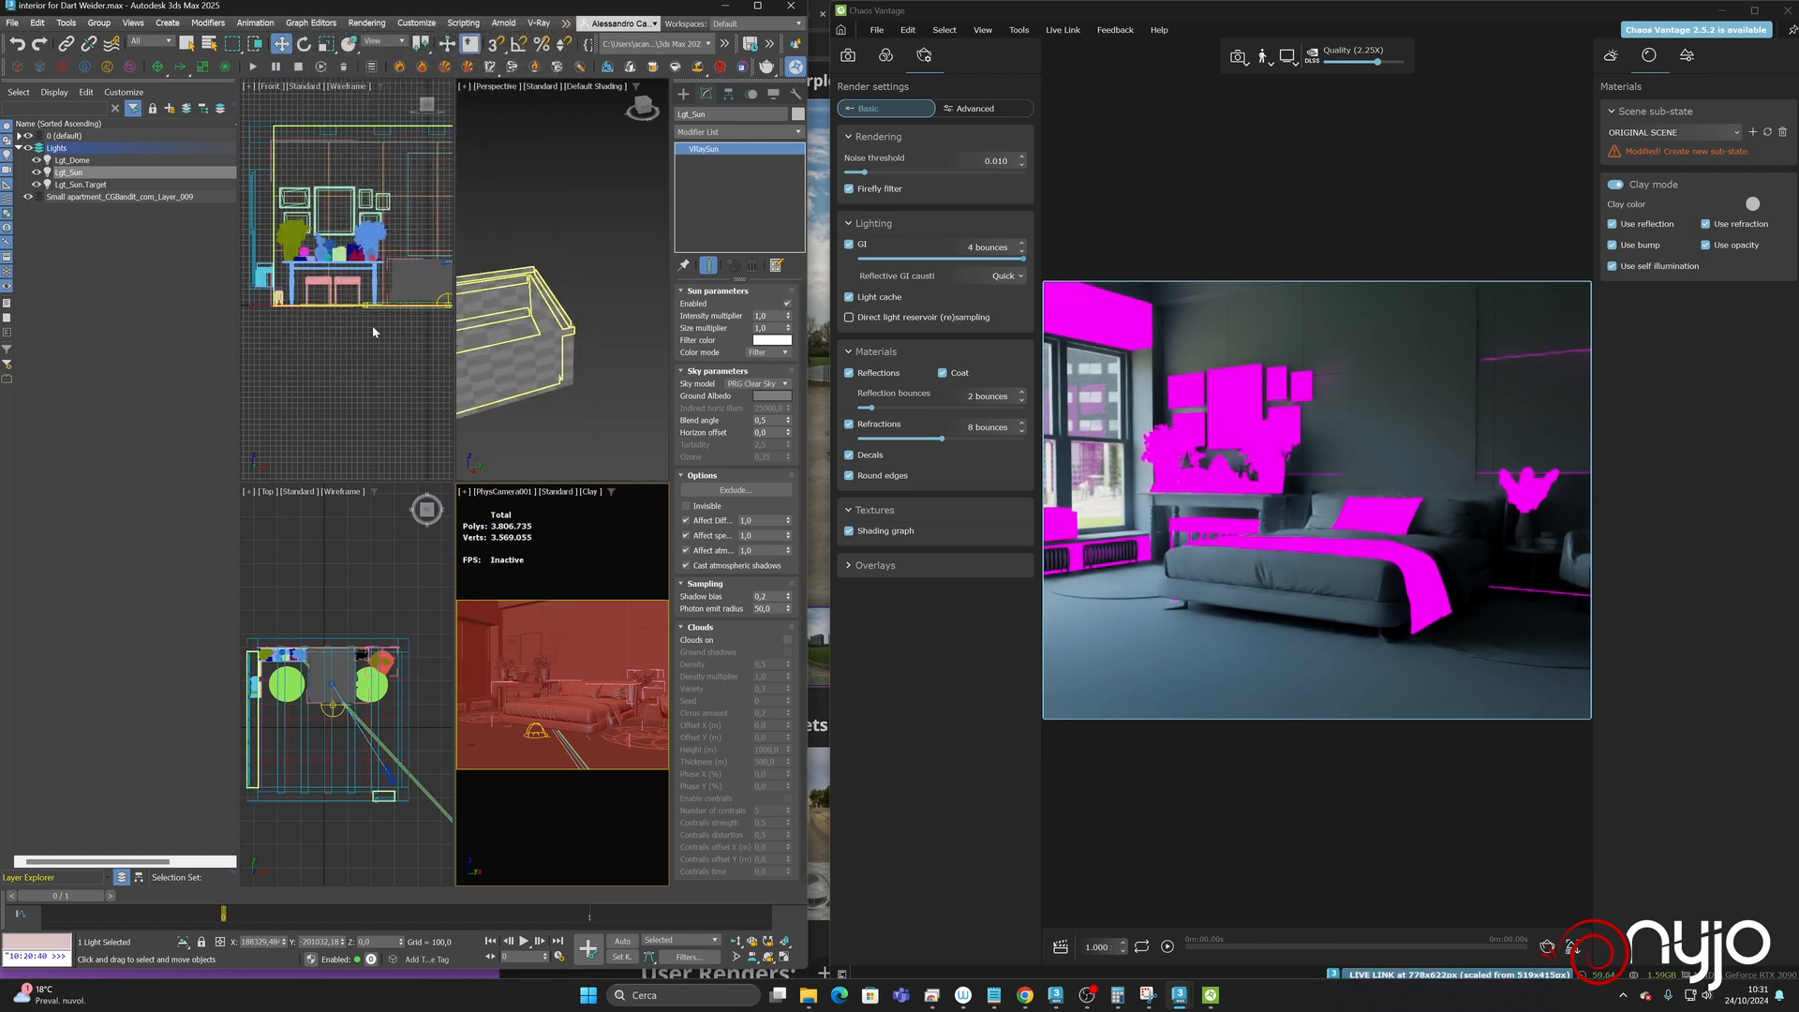
- Move the sun to the scene origin by setting its absolute world X and Y to 0
middle_drag(317, 609, 312, 597)
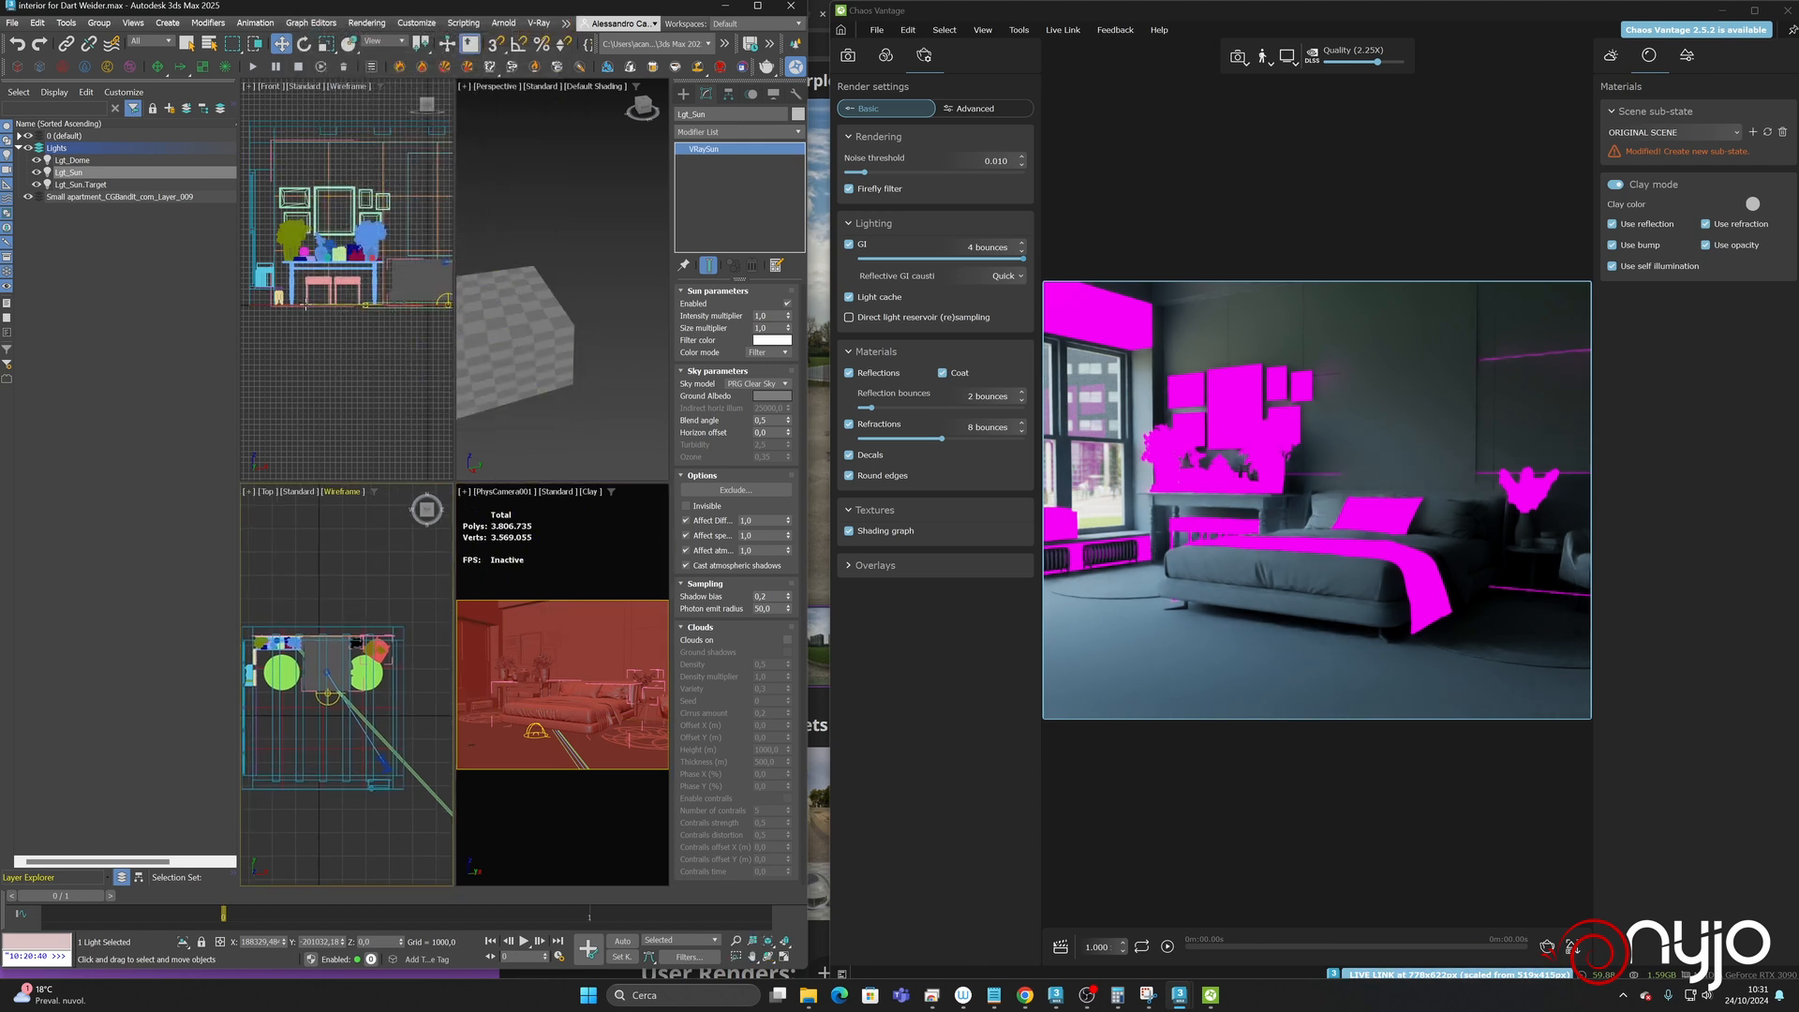
scroll(305, 304, down, 10)
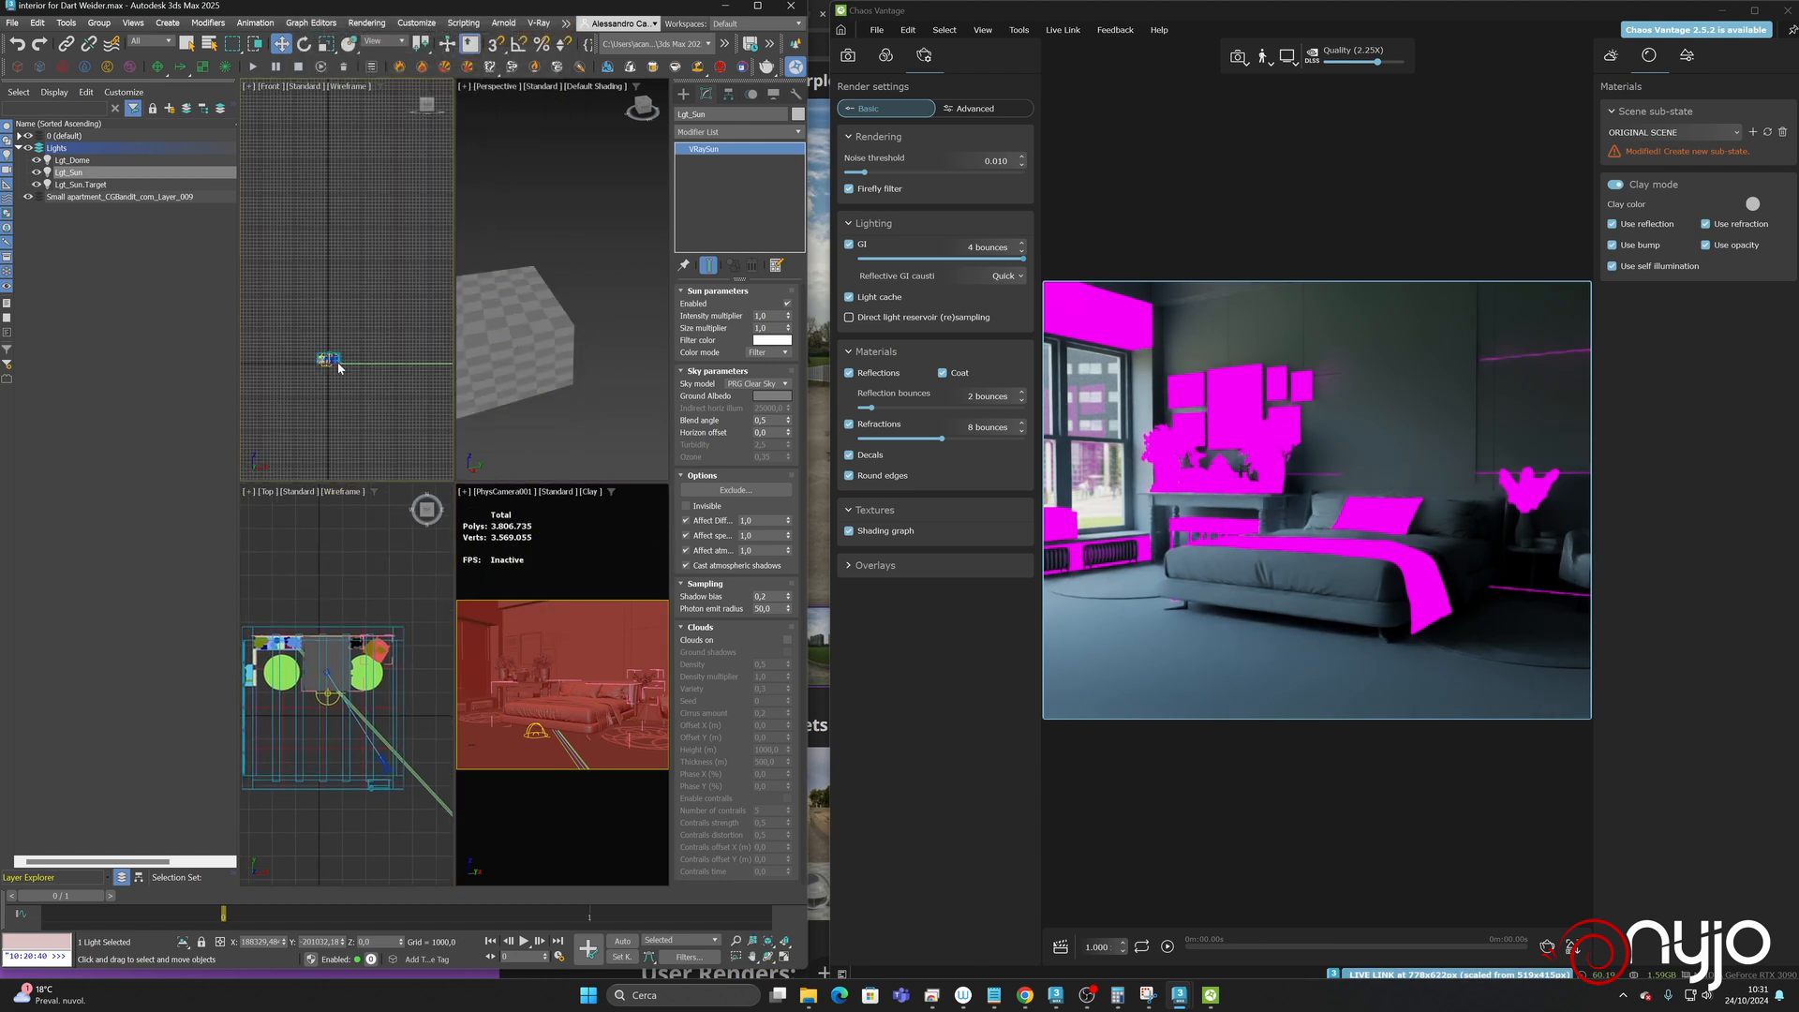
scroll(339, 368, down, 3)
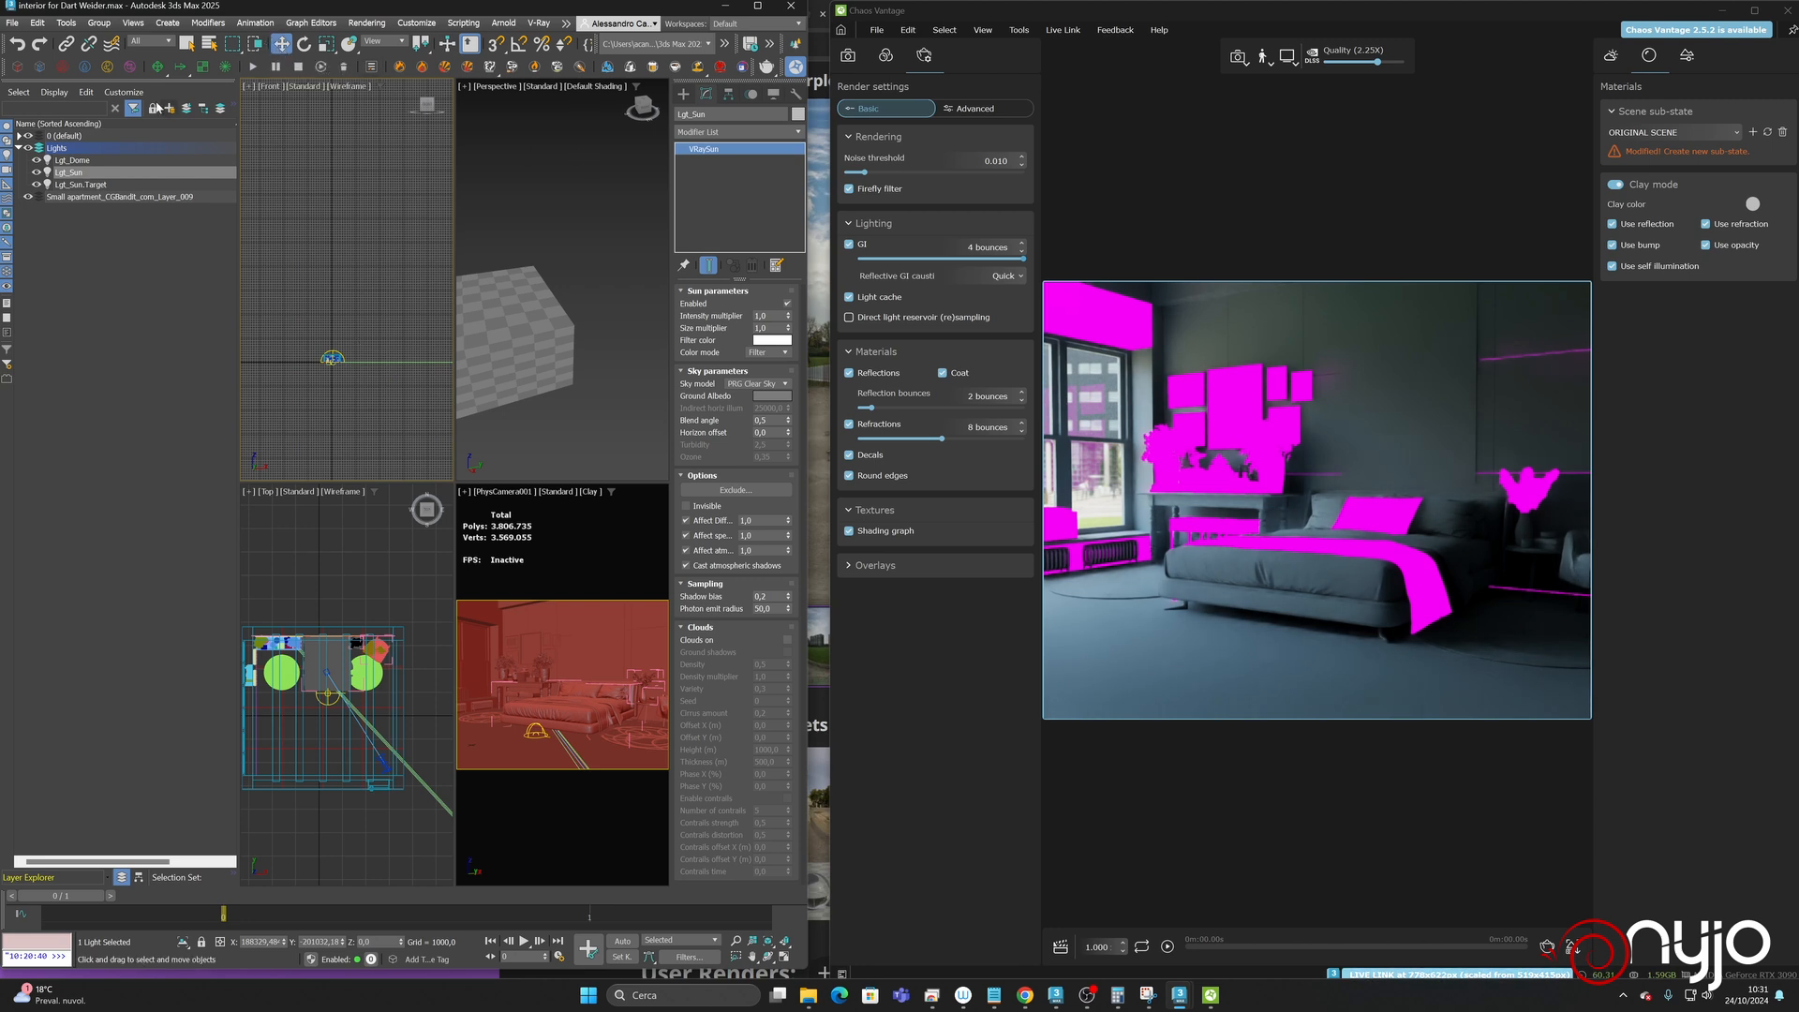
right_click(281, 44)
drag(856, 434, 475, 344)
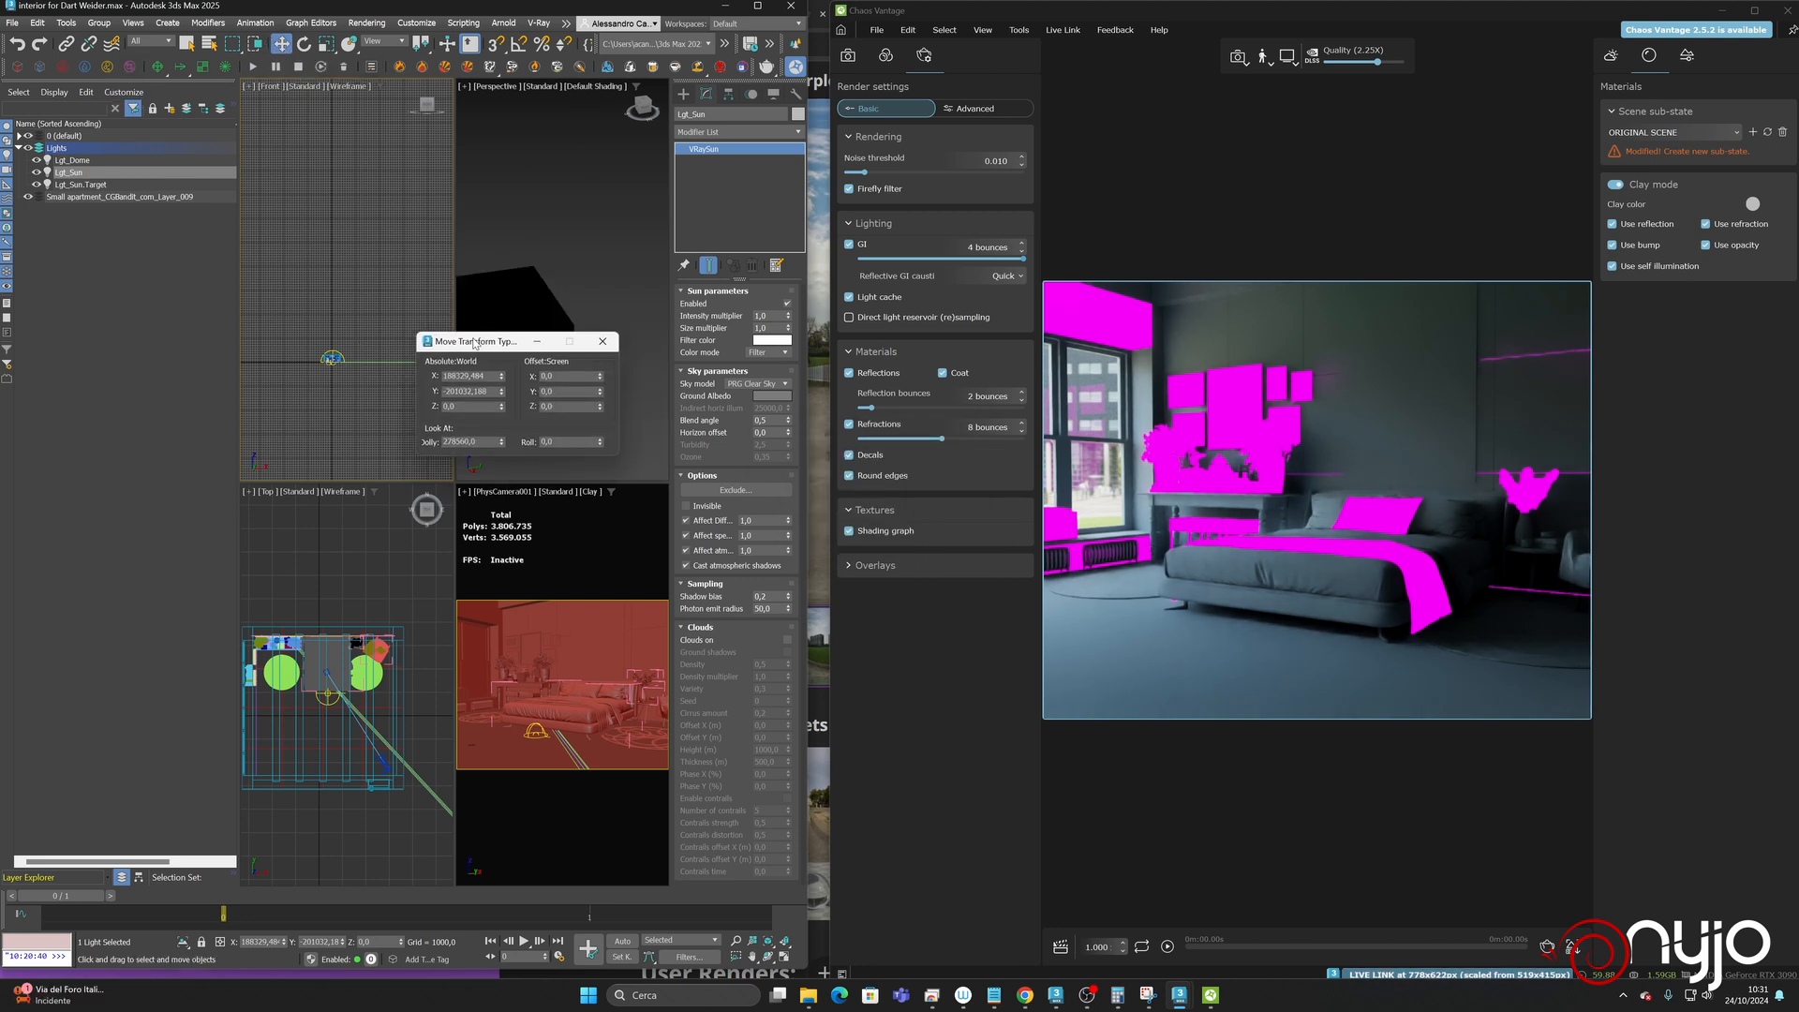
double_click(480, 374)
text(0)
key(Tab)
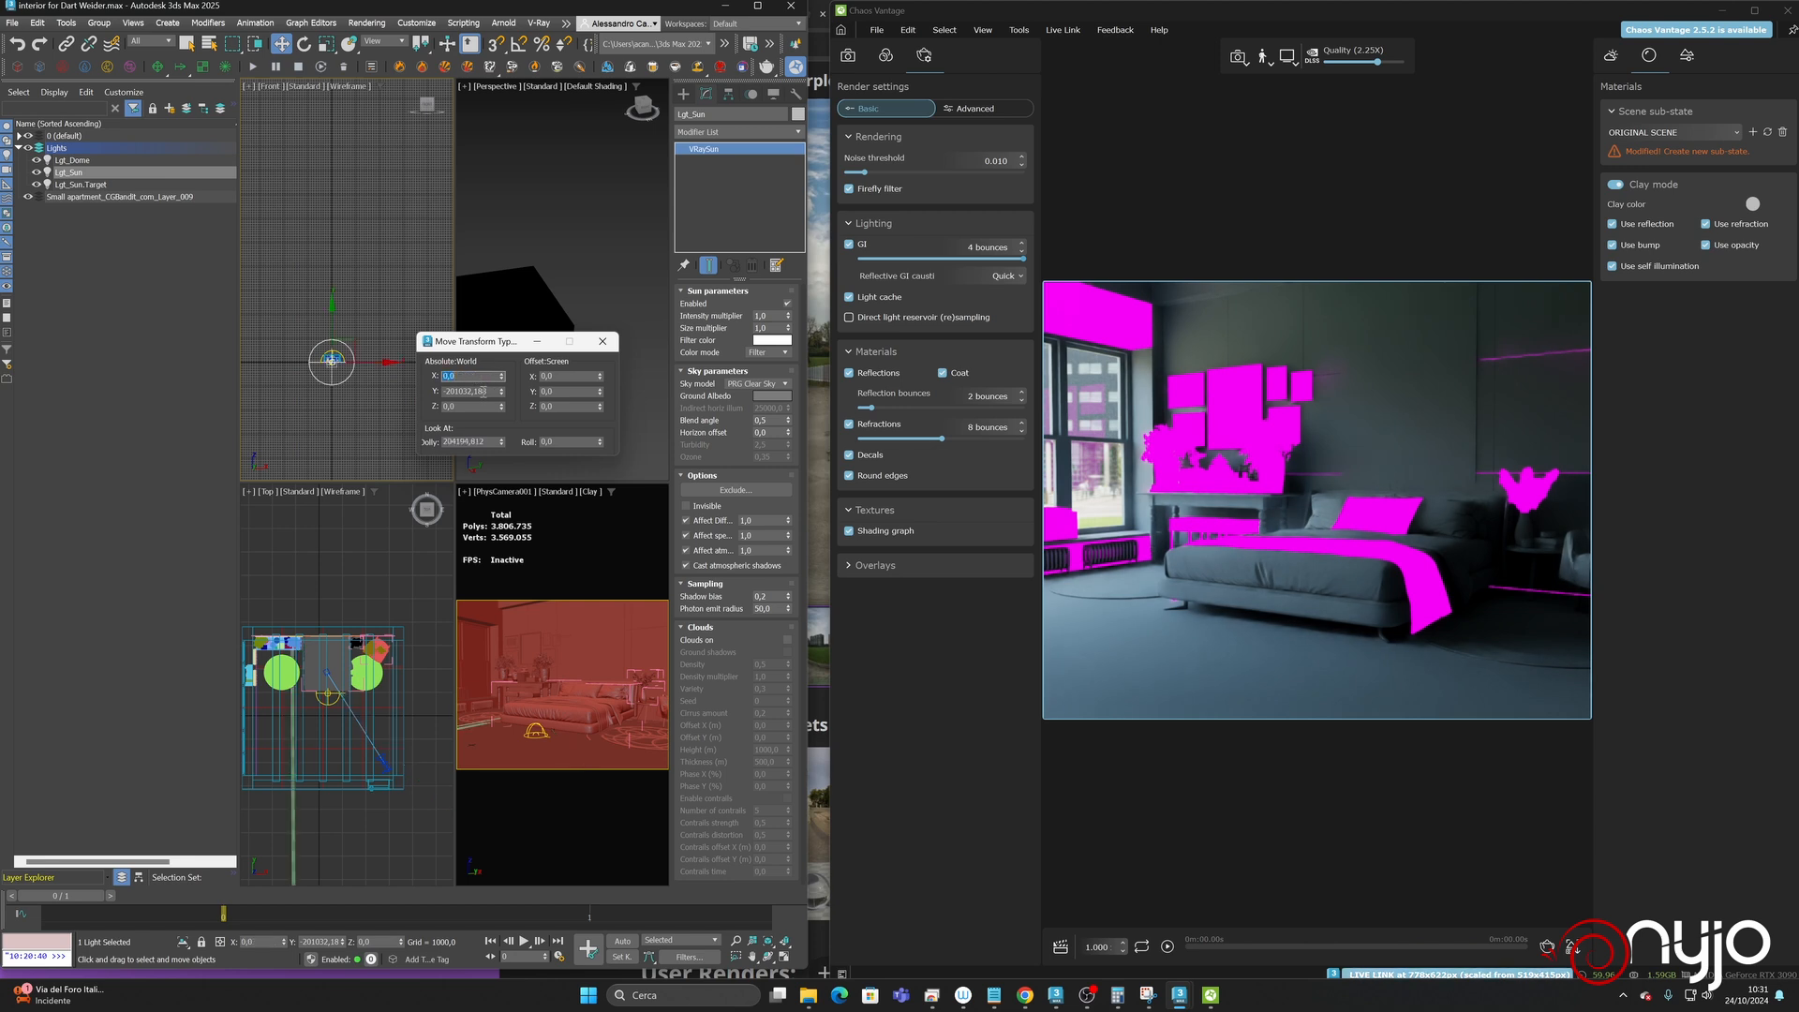
text(0)
key(Return)
click(603, 341)
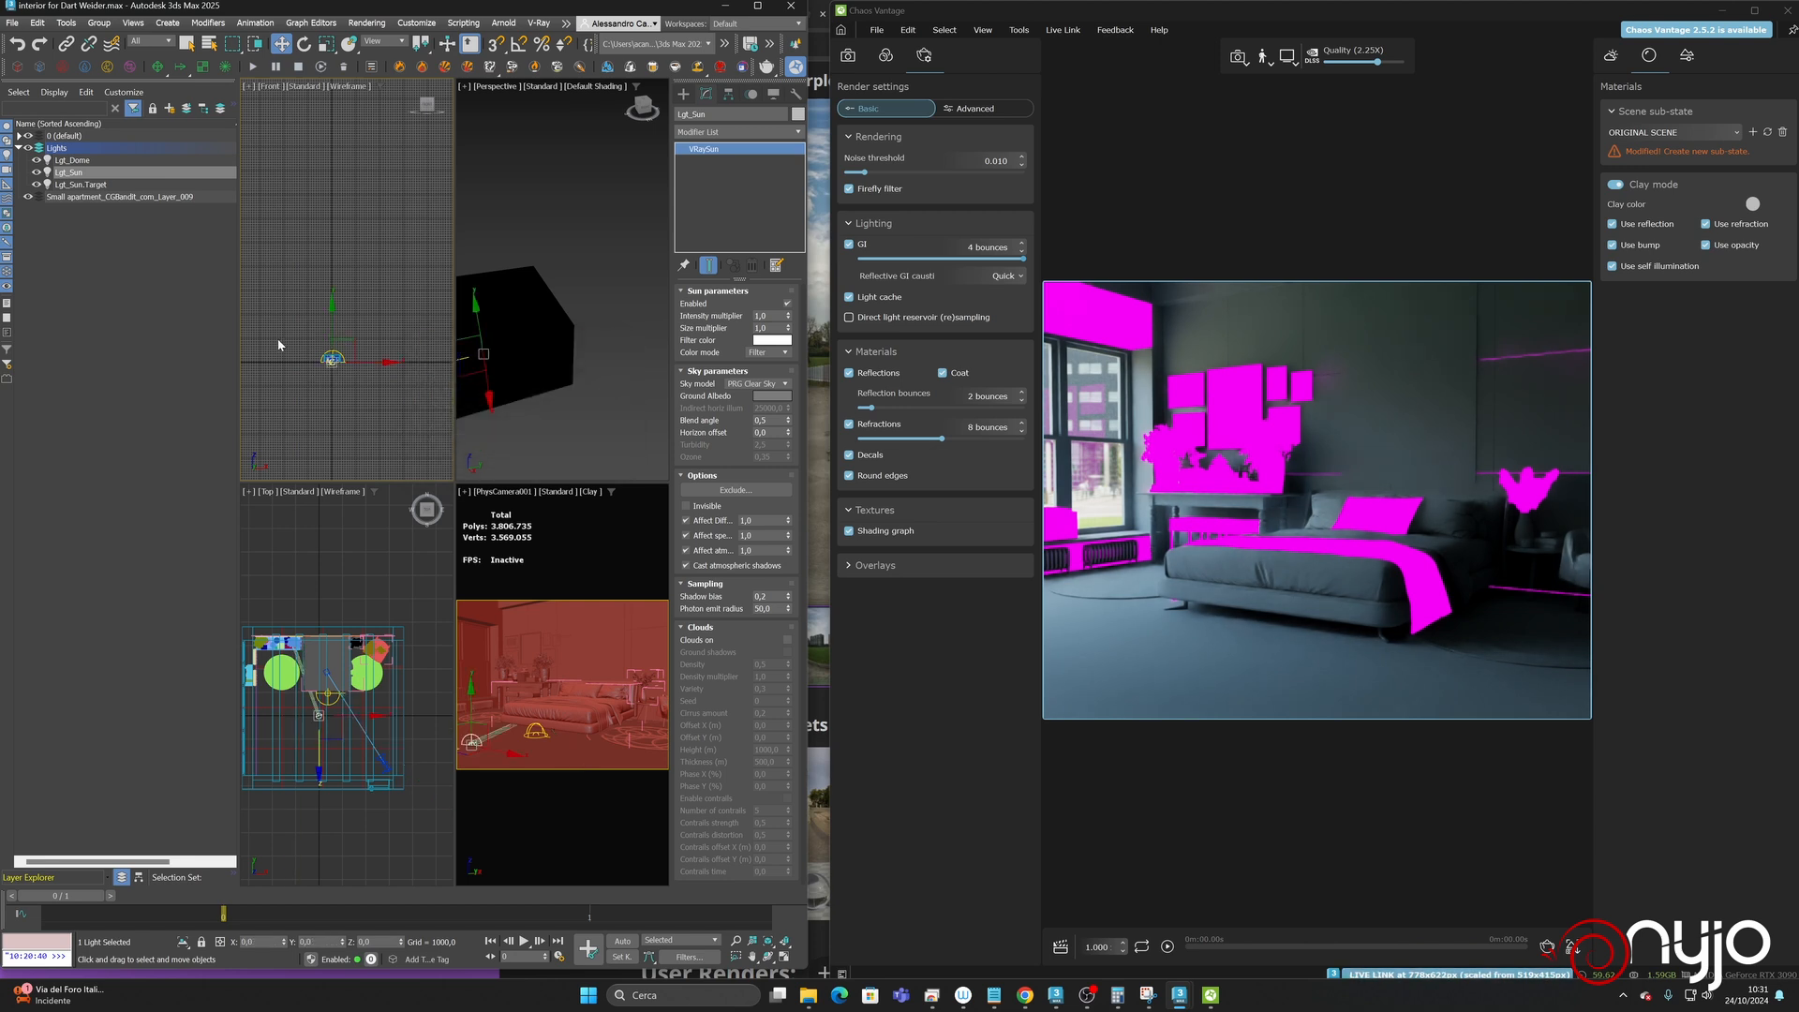
- Raise the sun to a height of about 3949 and move it outside the room on the window side
right_click(357, 326)
click(393, 341)
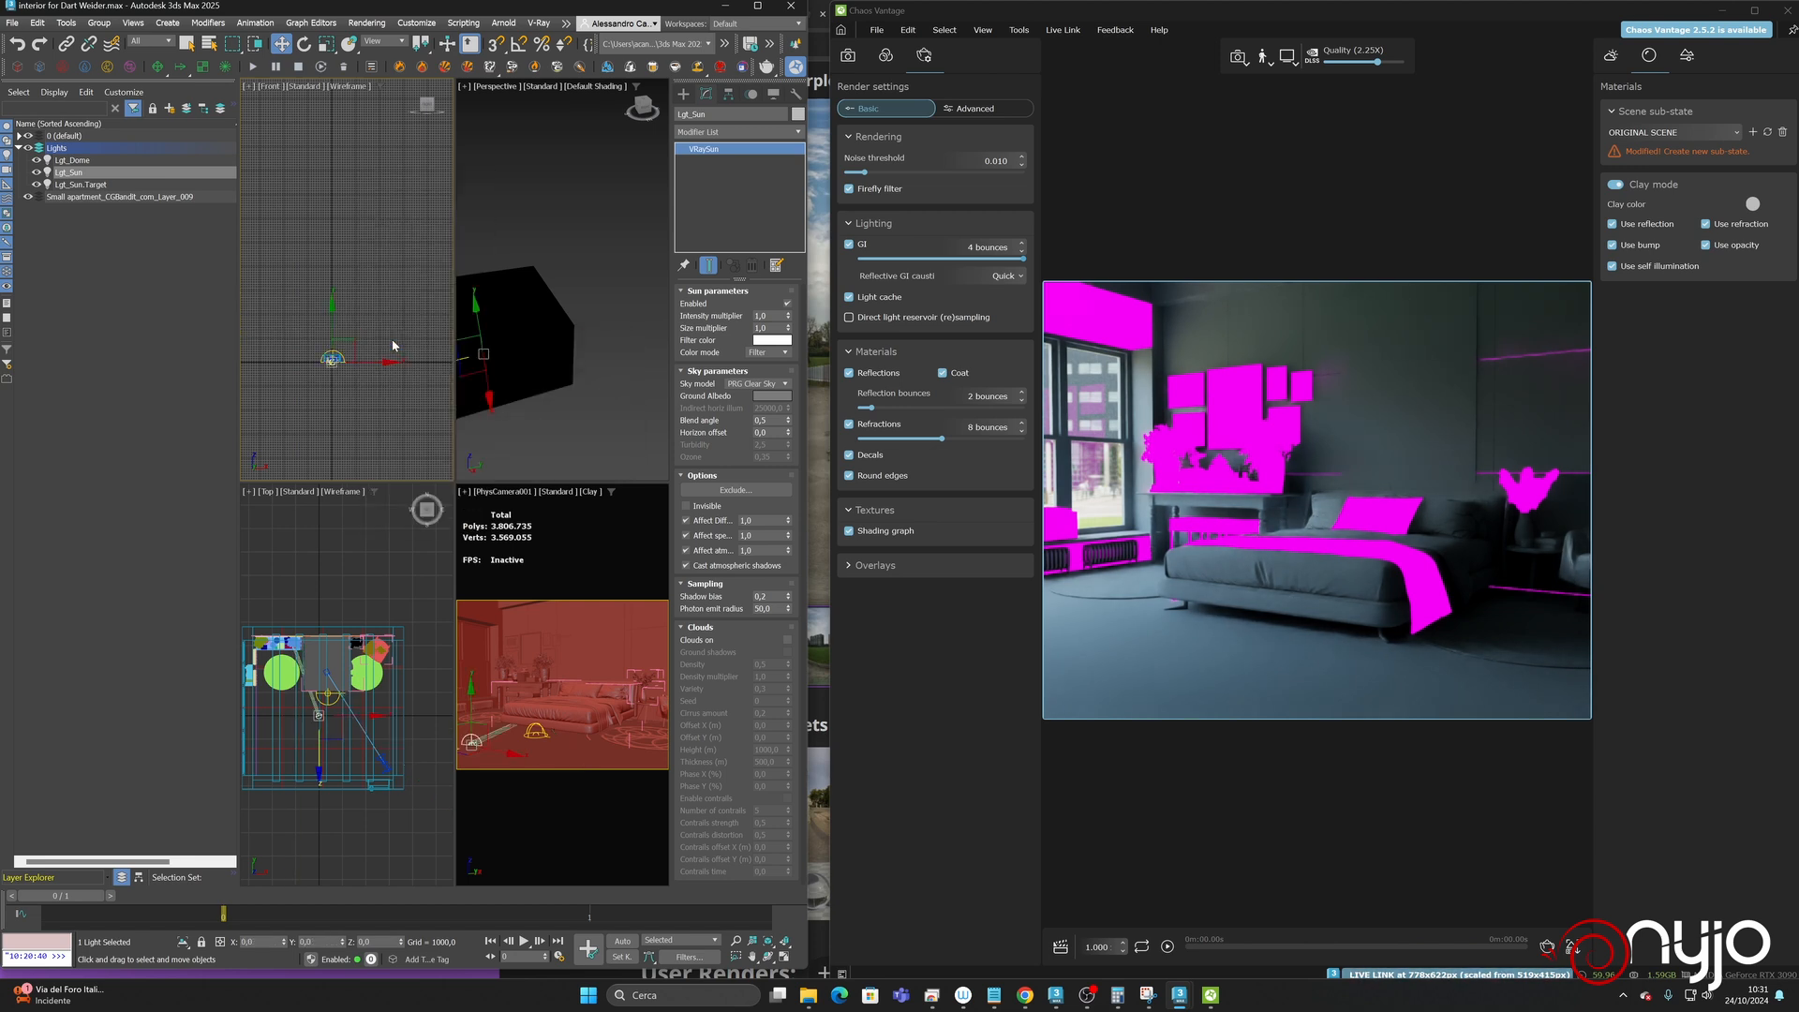
scroll(328, 359, up, 6)
drag(401, 345, 416, 284)
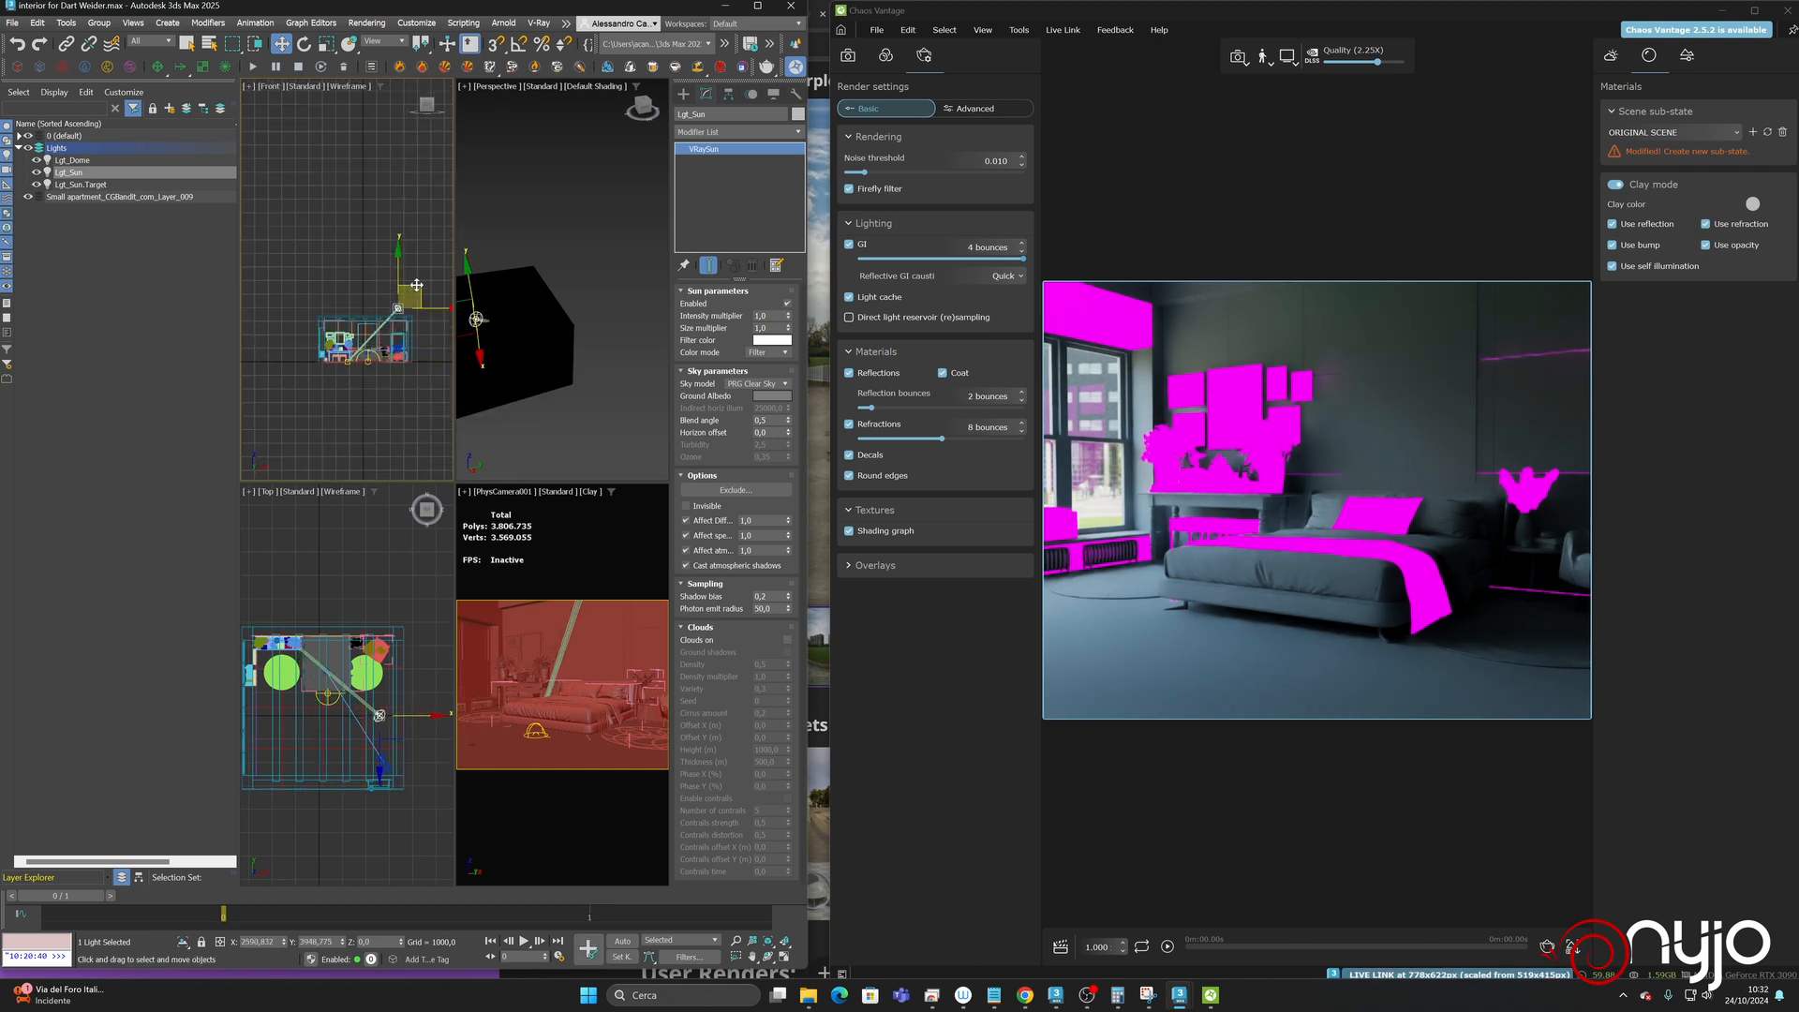
middle_click(361, 662)
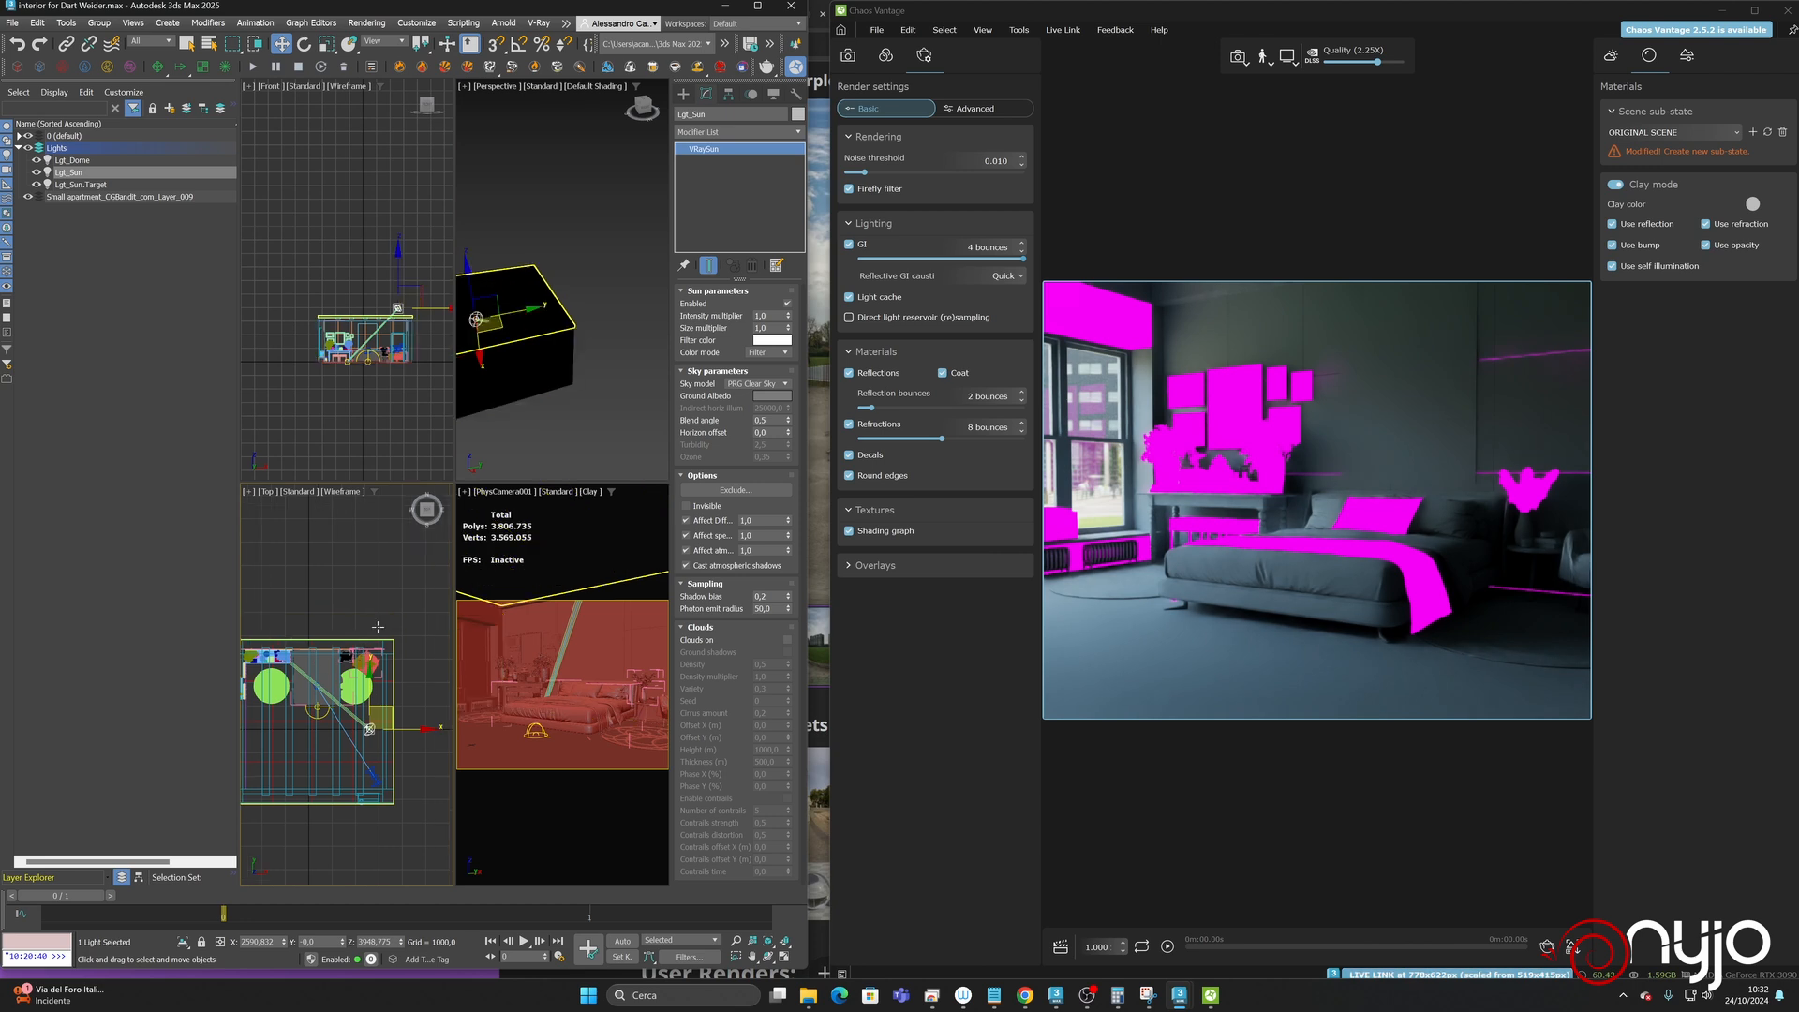
drag(389, 717, 110, 637)
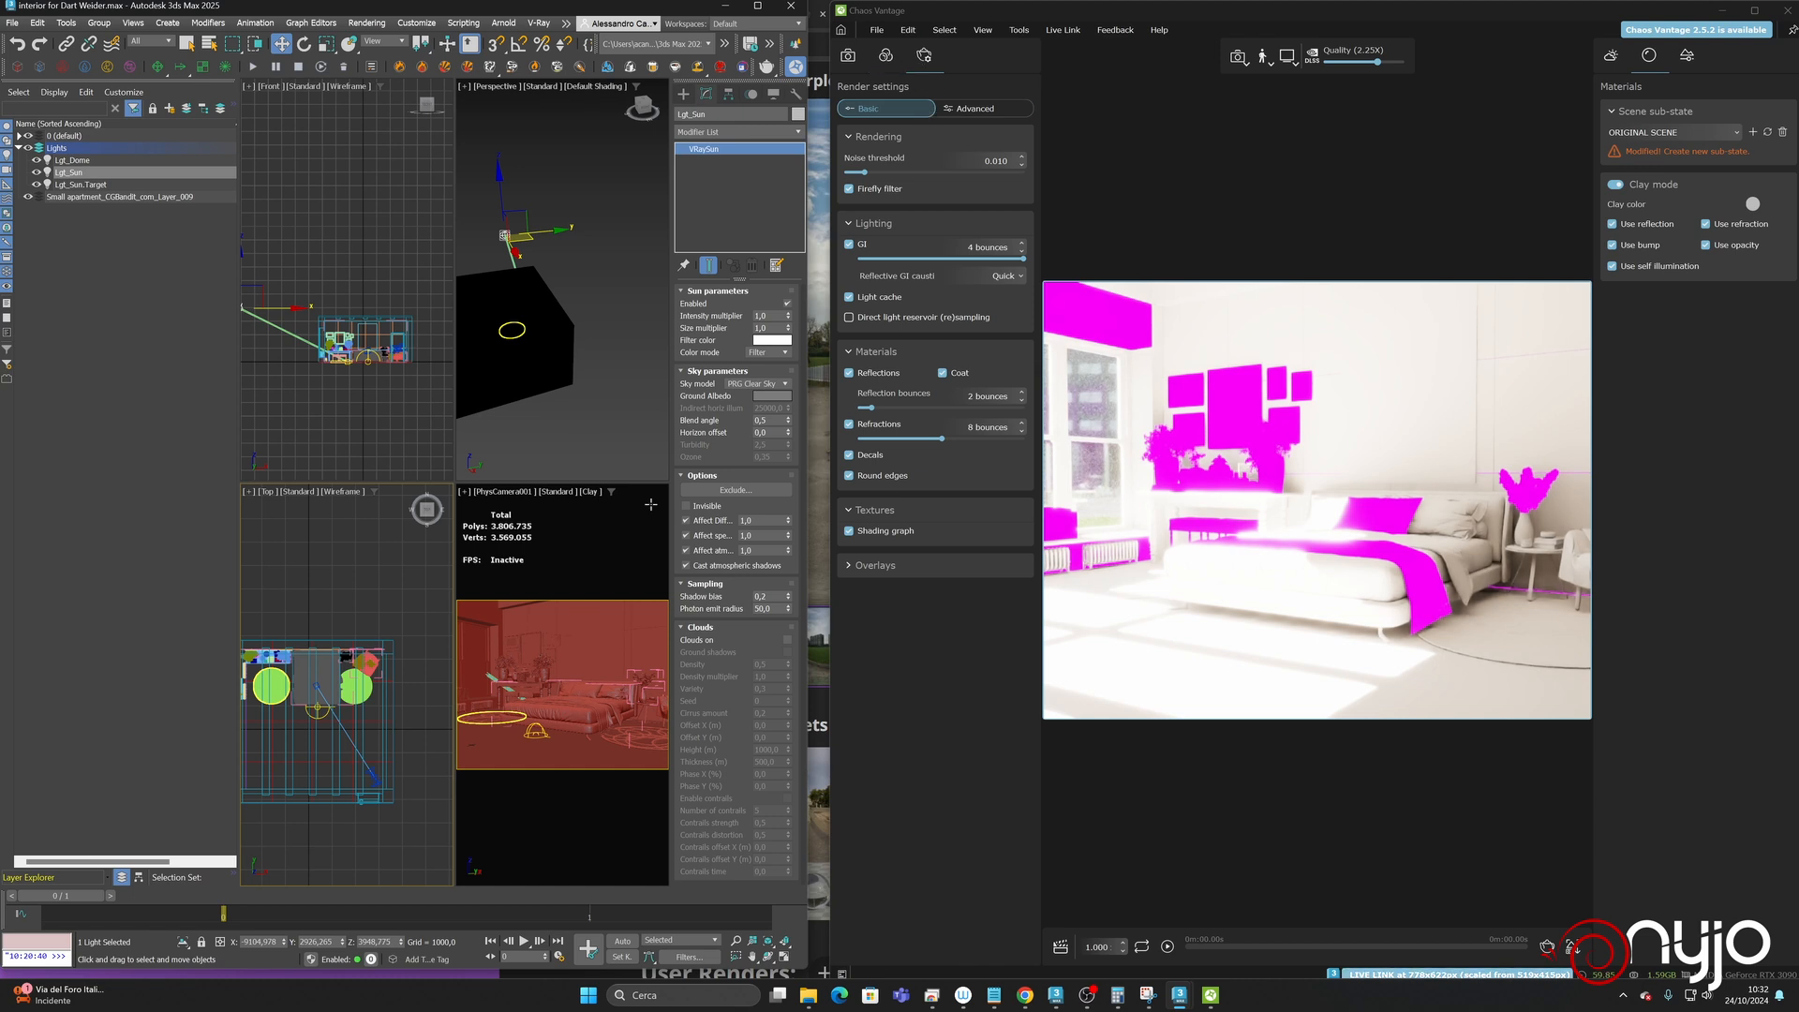
- In Chaos Vantage's color corrections, set the exposure bias to 0 and turn off bloom
click(885, 55)
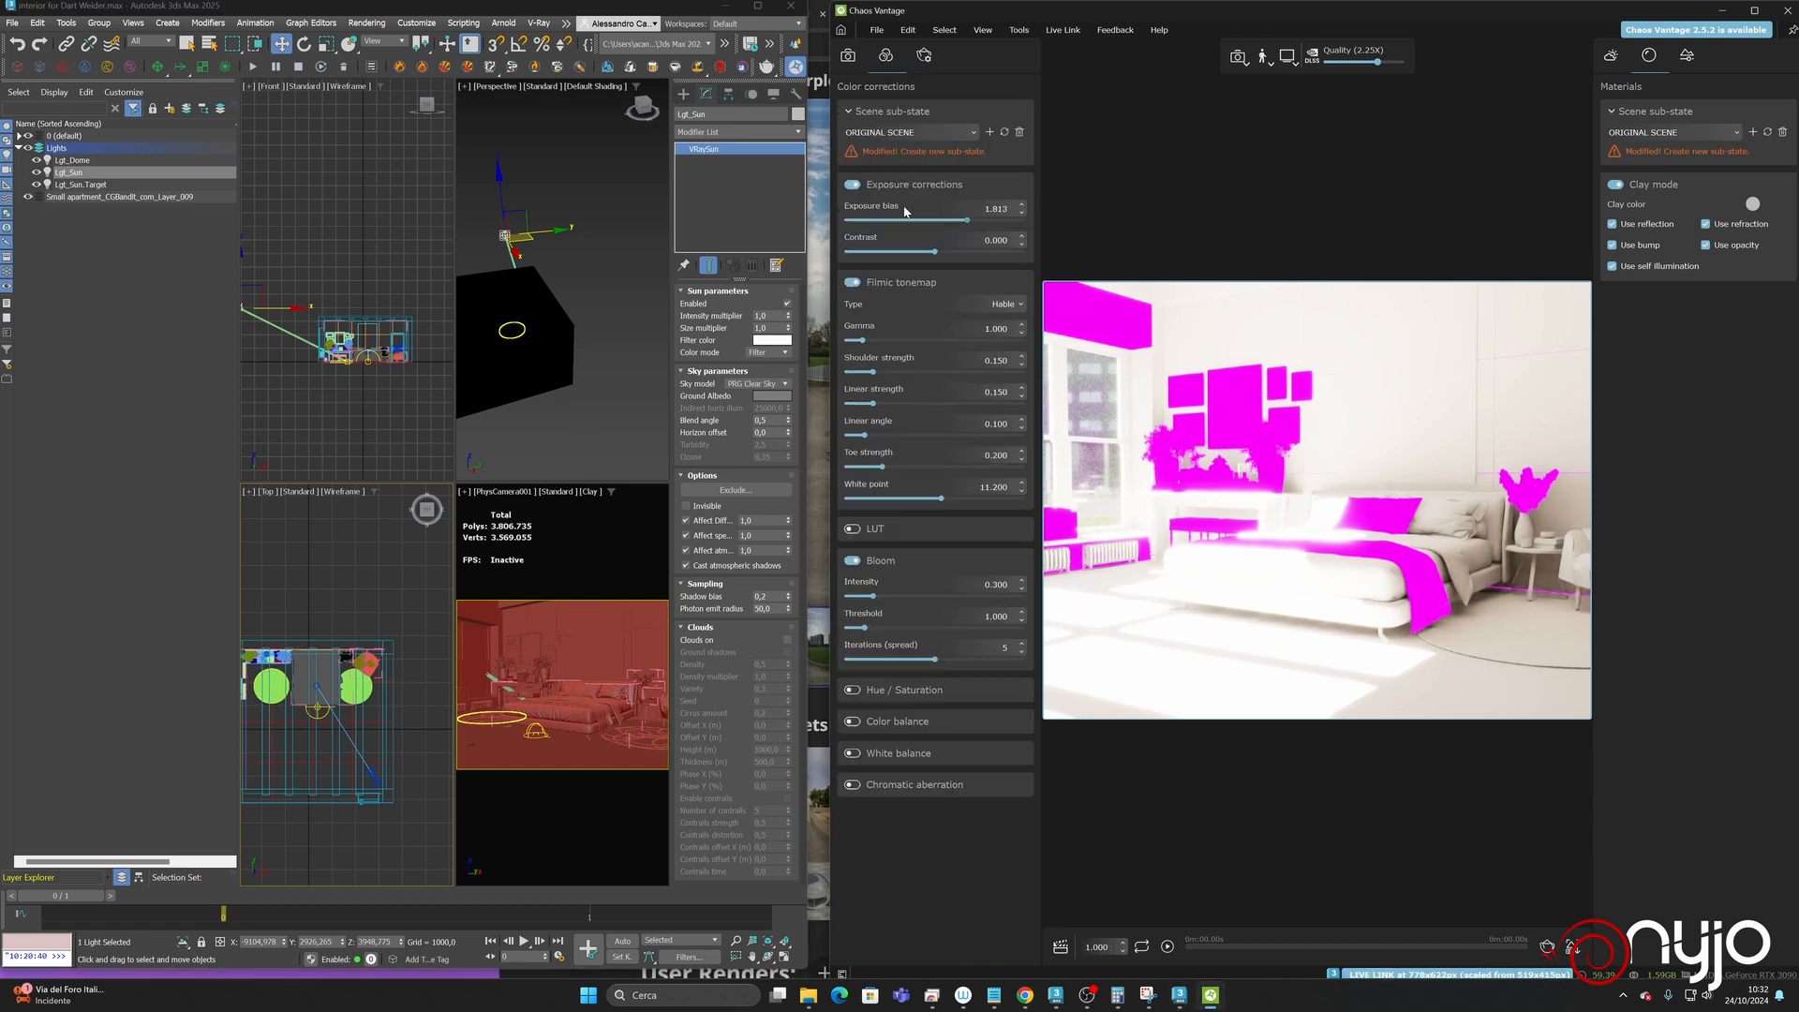
drag(964, 225, 928, 223)
double_click(1013, 210)
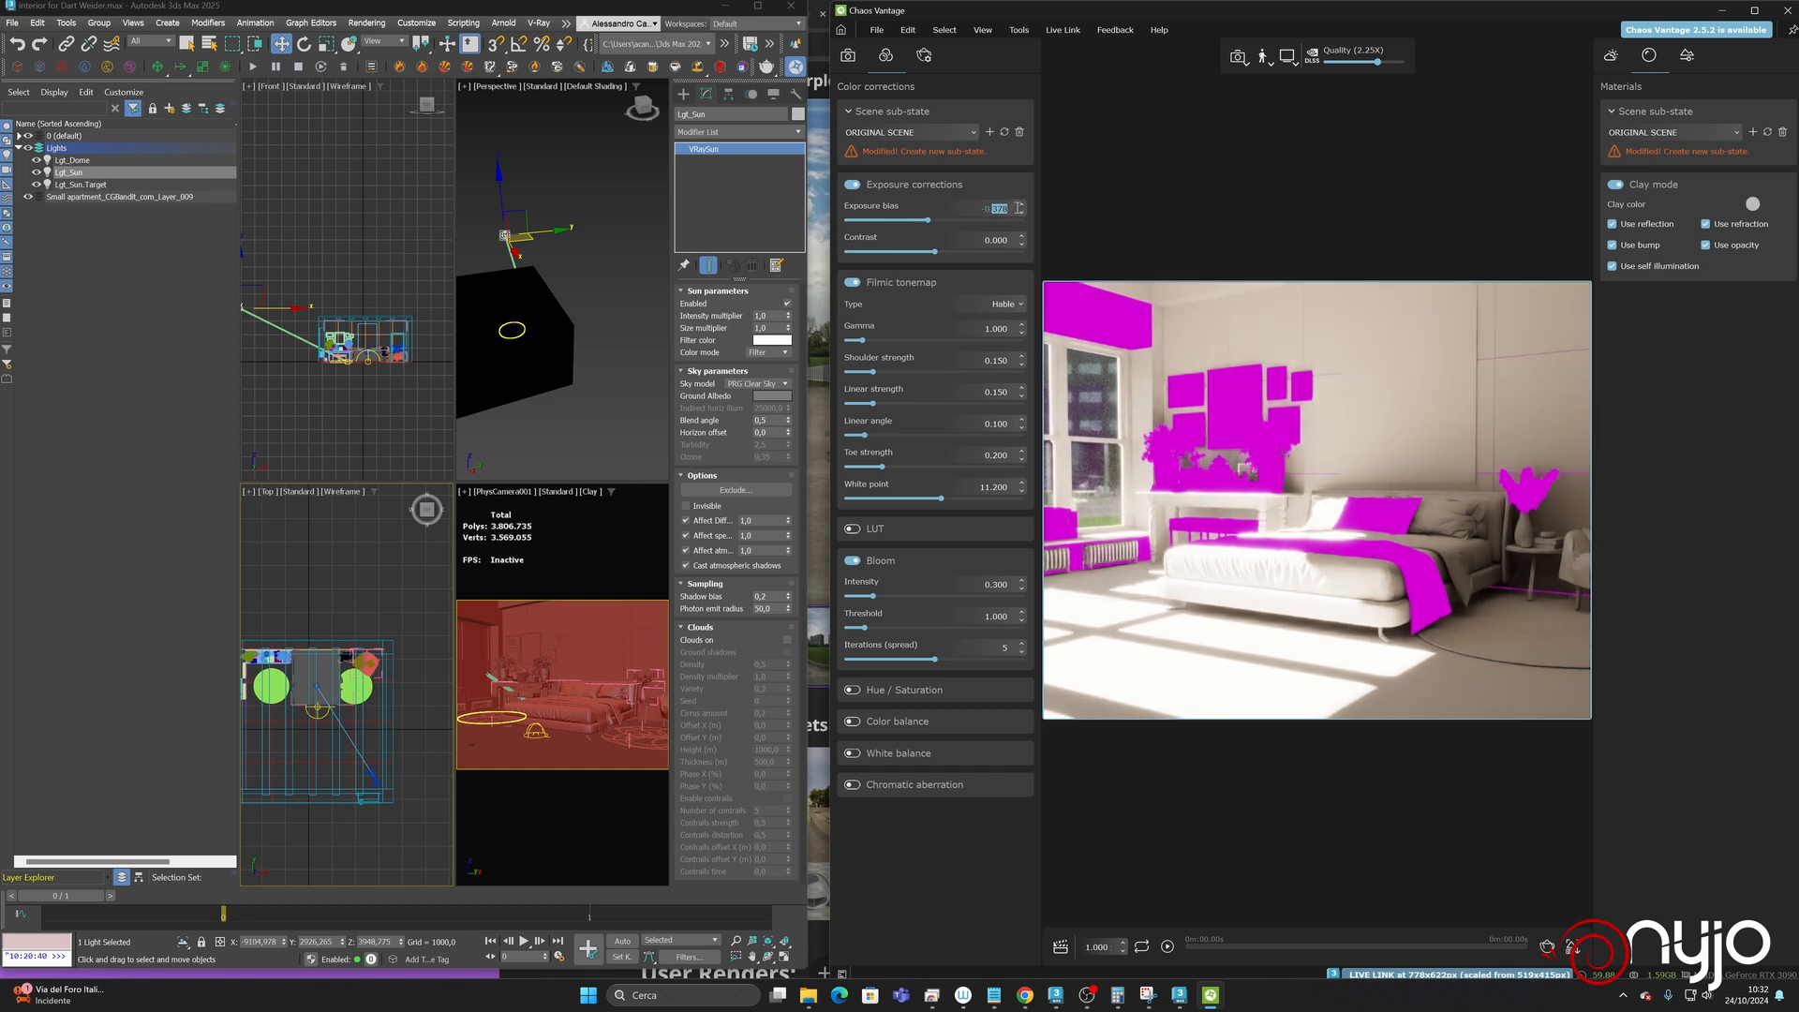
text(0)
key(Return)
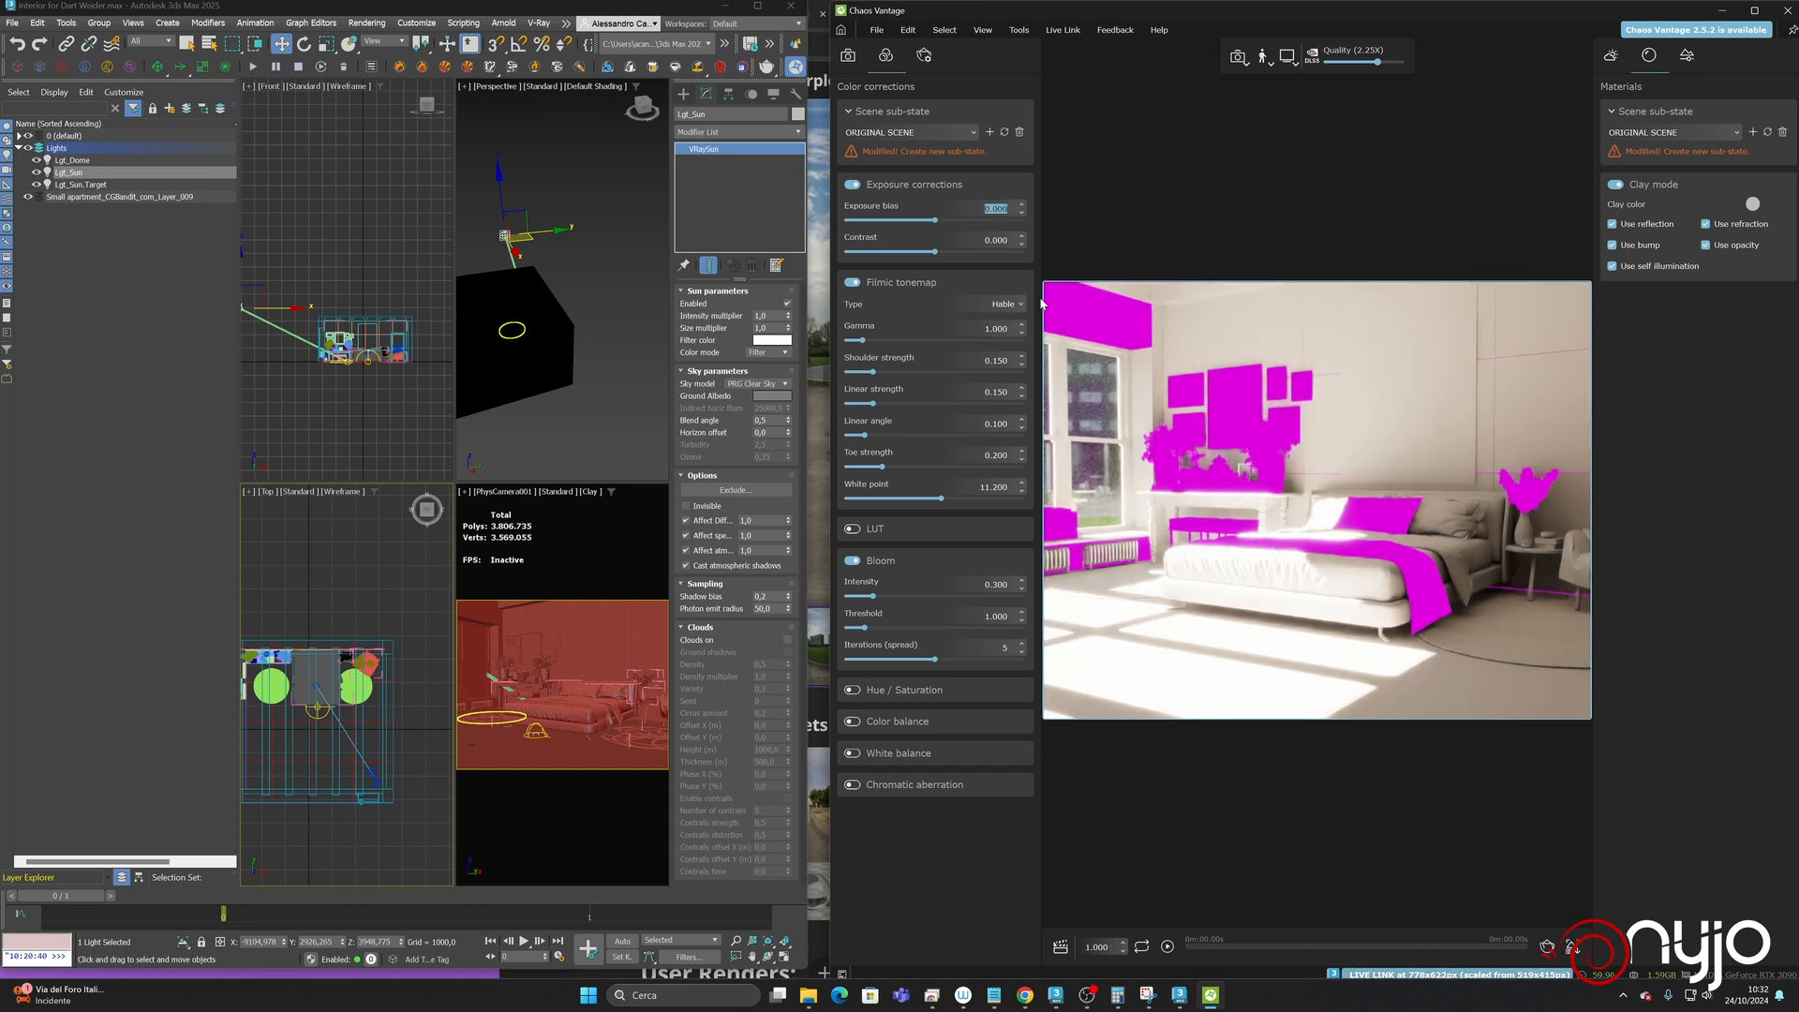
click(852, 561)
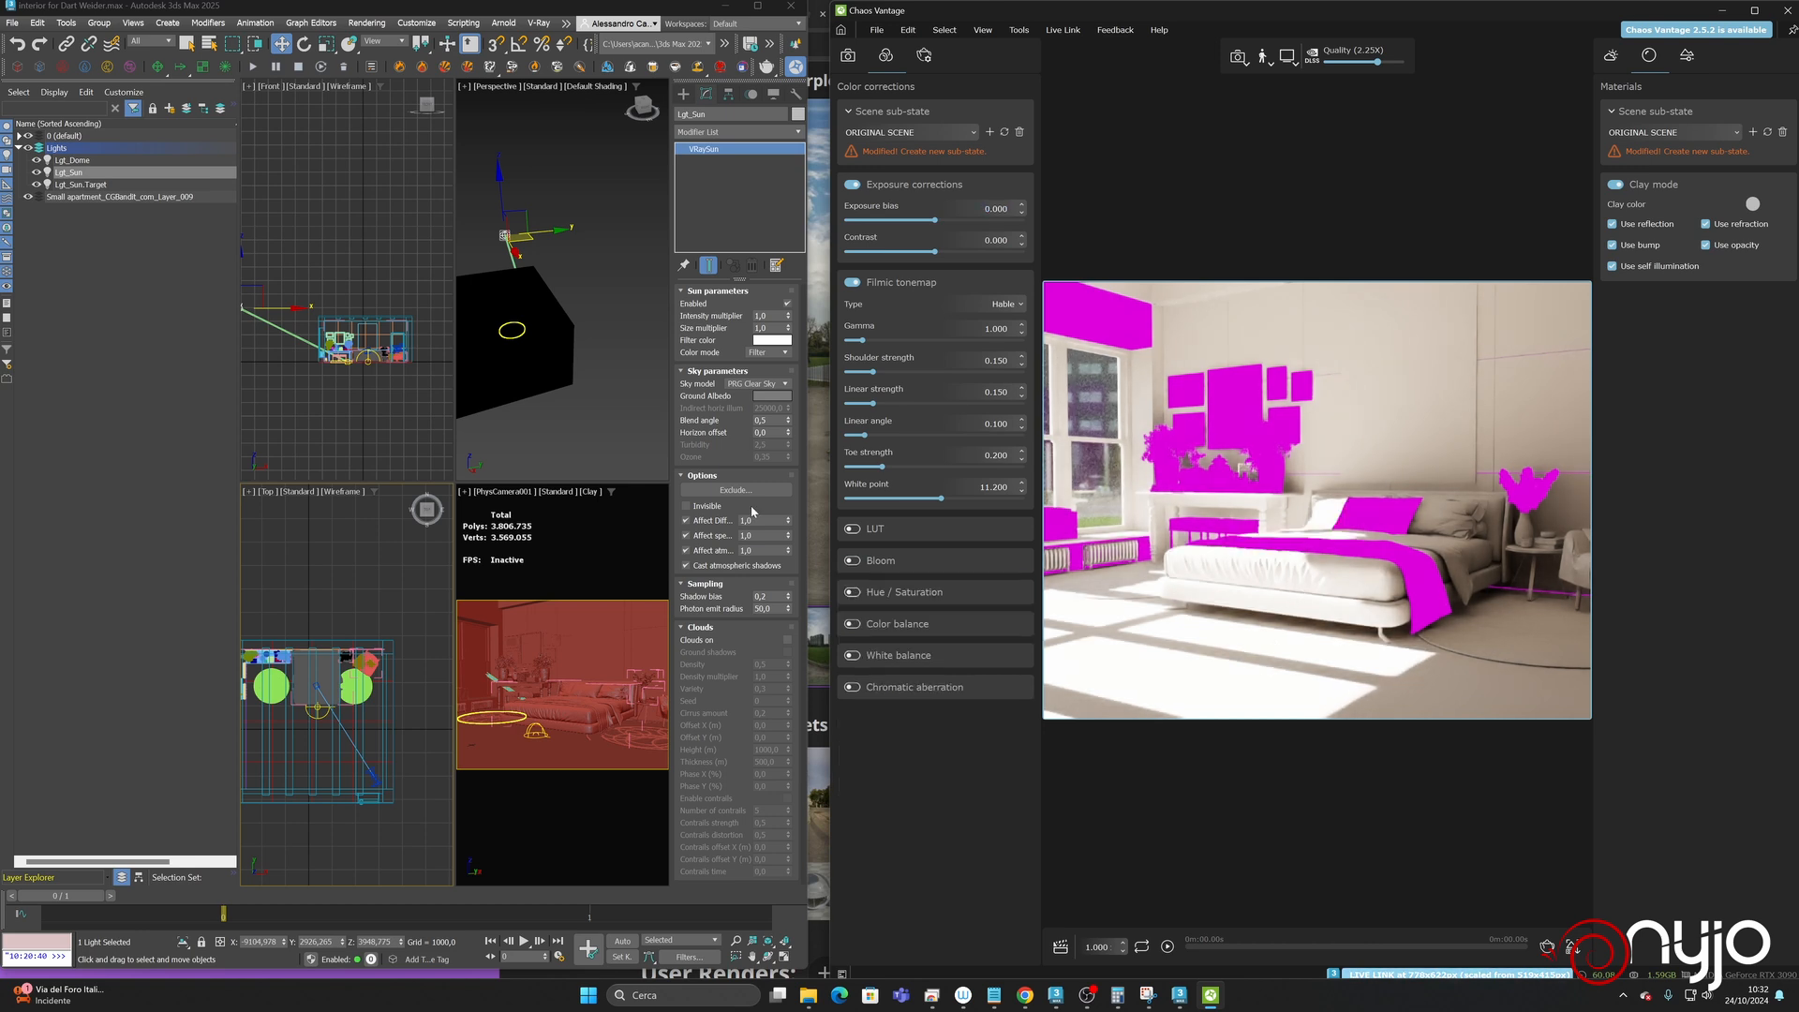
- In 3ds Max, try a size multiplier of 5 on Lgt_Sun, then set it to 3 to soften the shadows
double_click(775, 329)
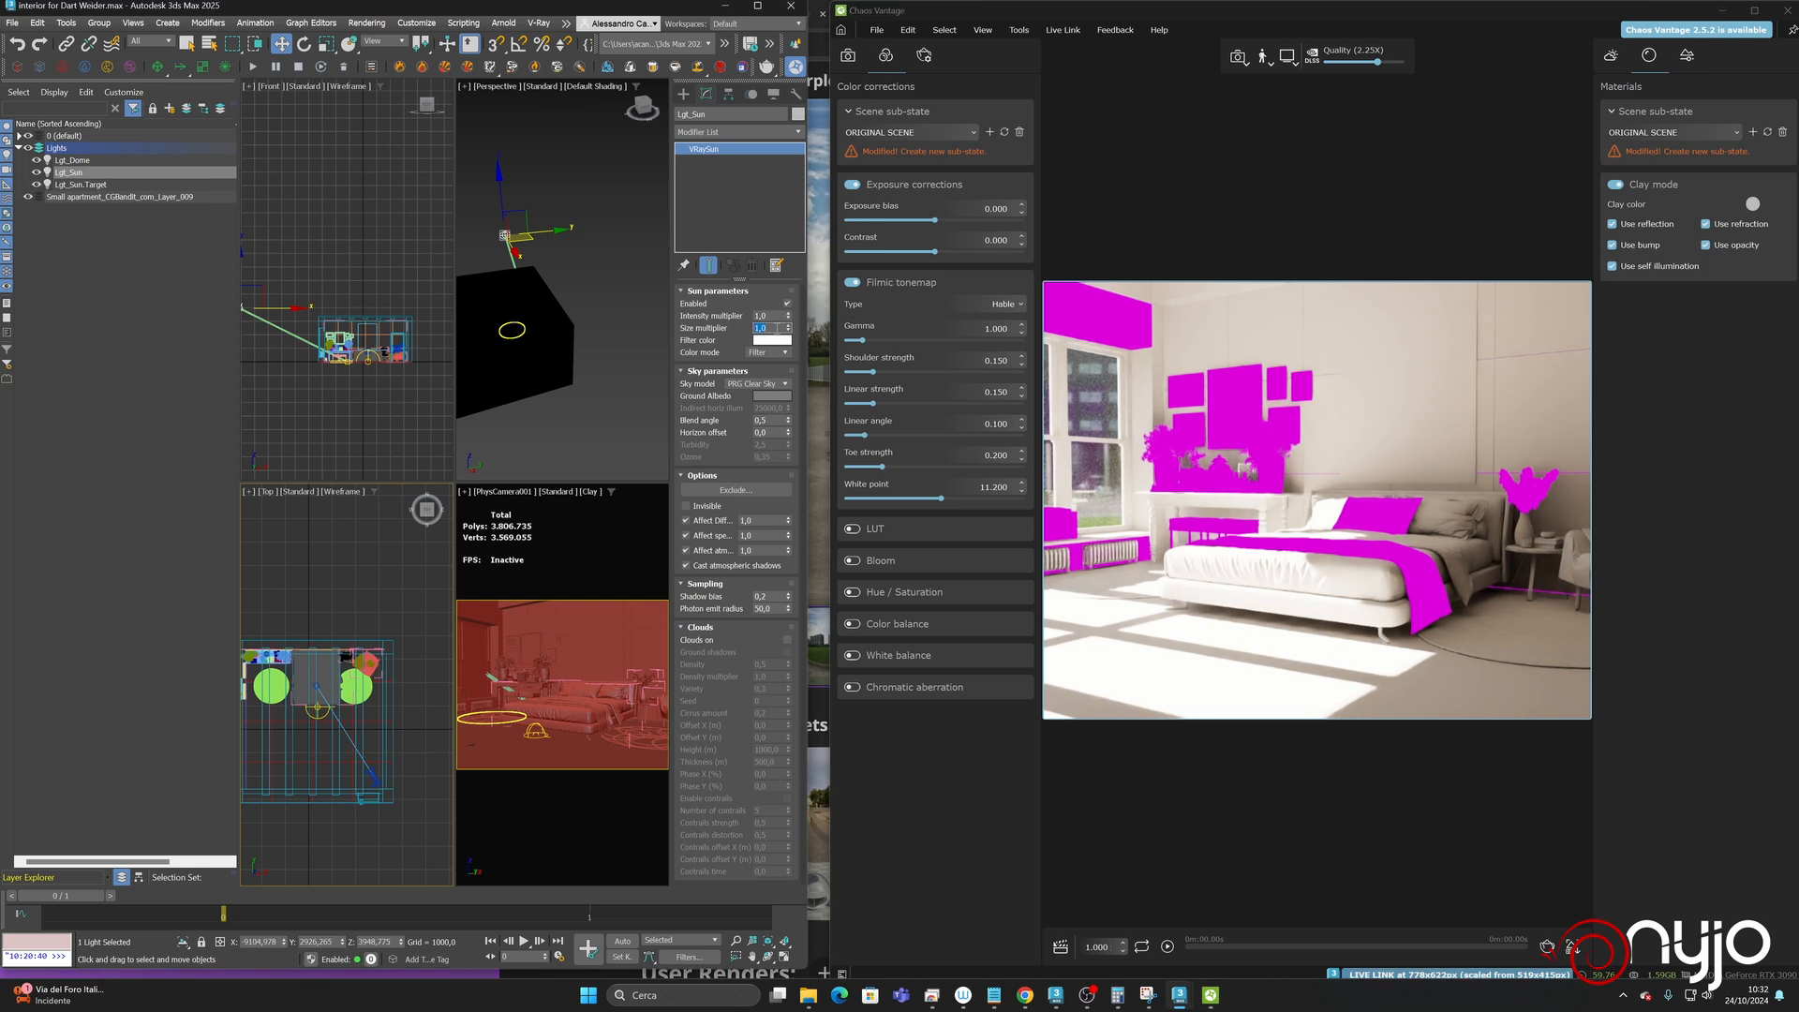
text(5)
key(Return)
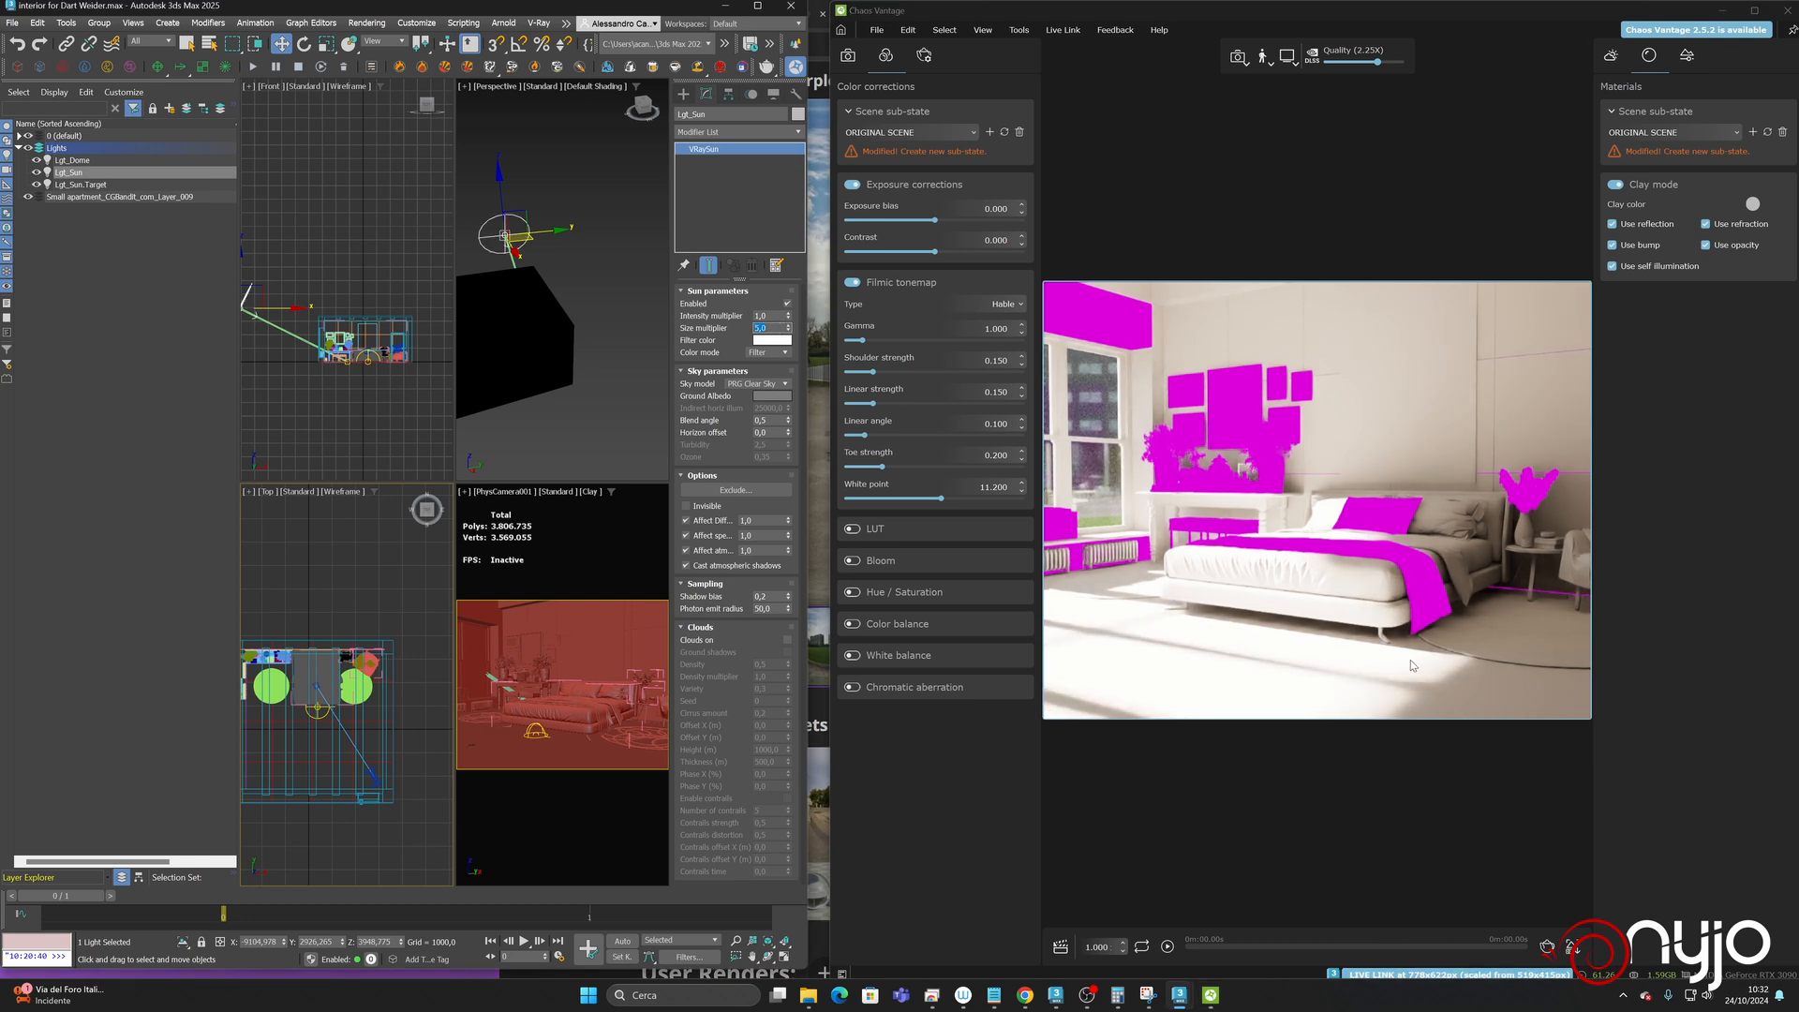
text(3)
key(Return)
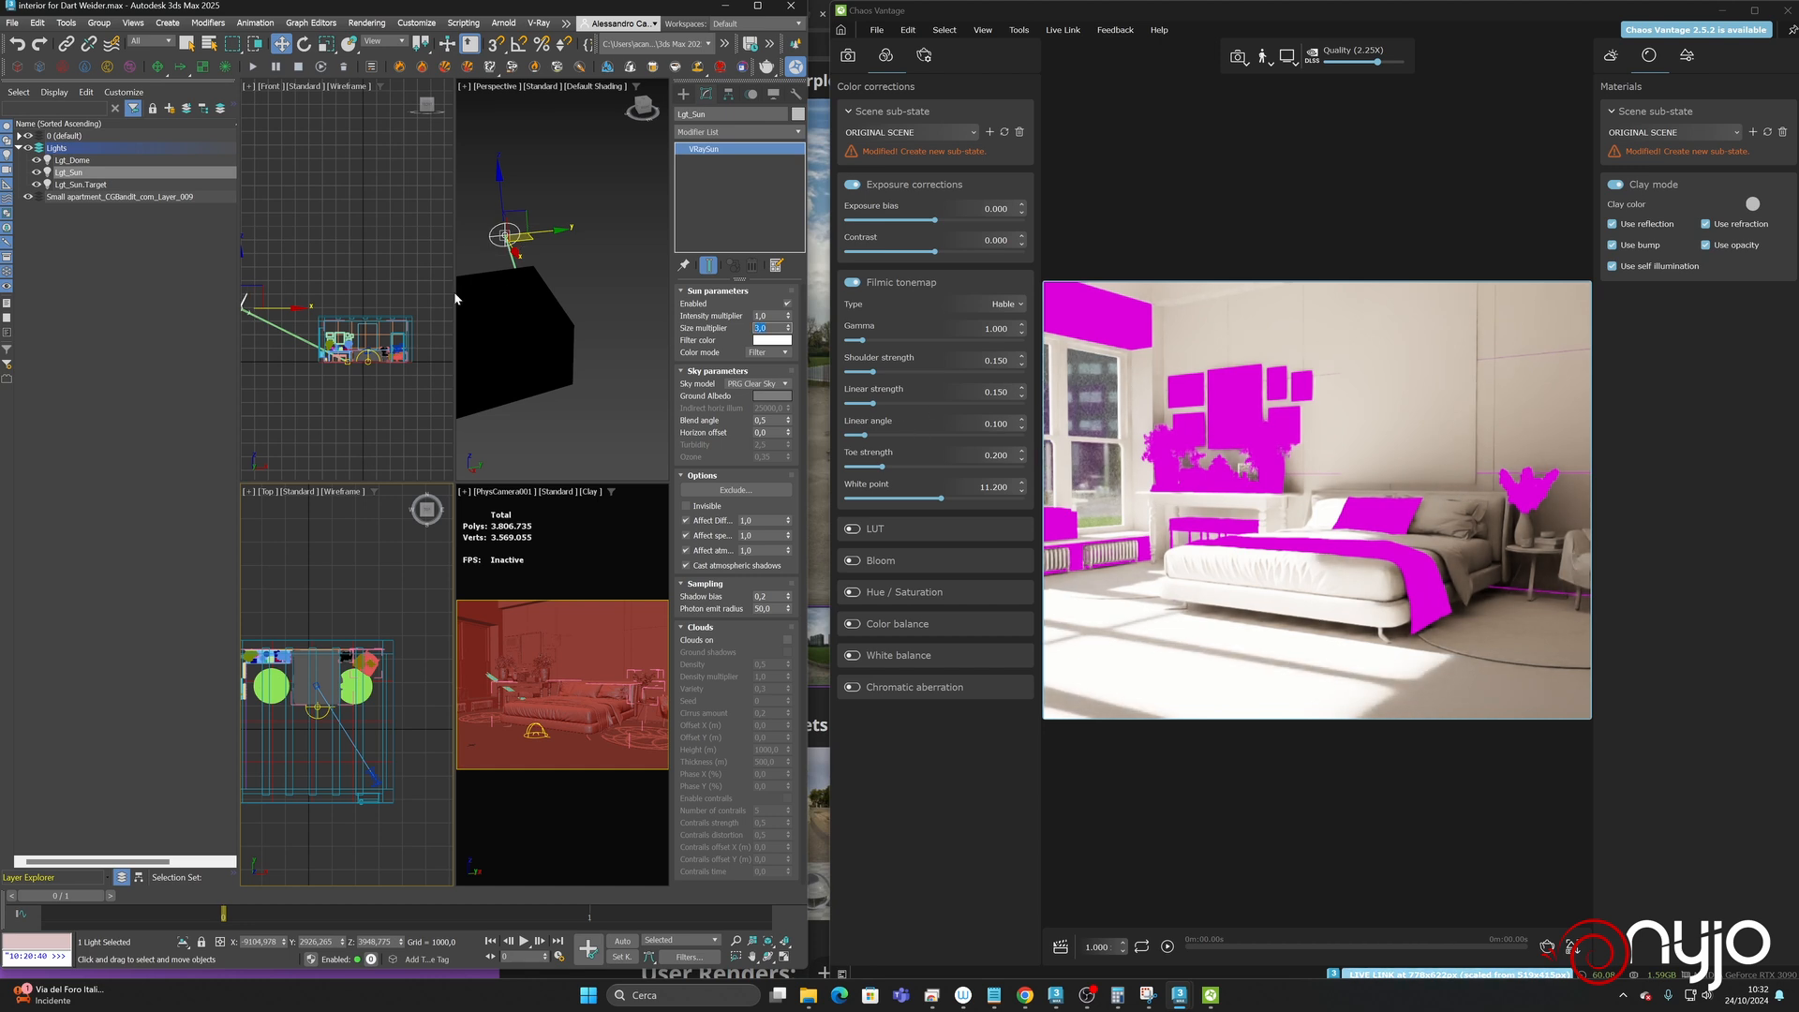
- Move the sun along Y in the Top view to a Y position of about 858
scroll(345, 594, down, 8)
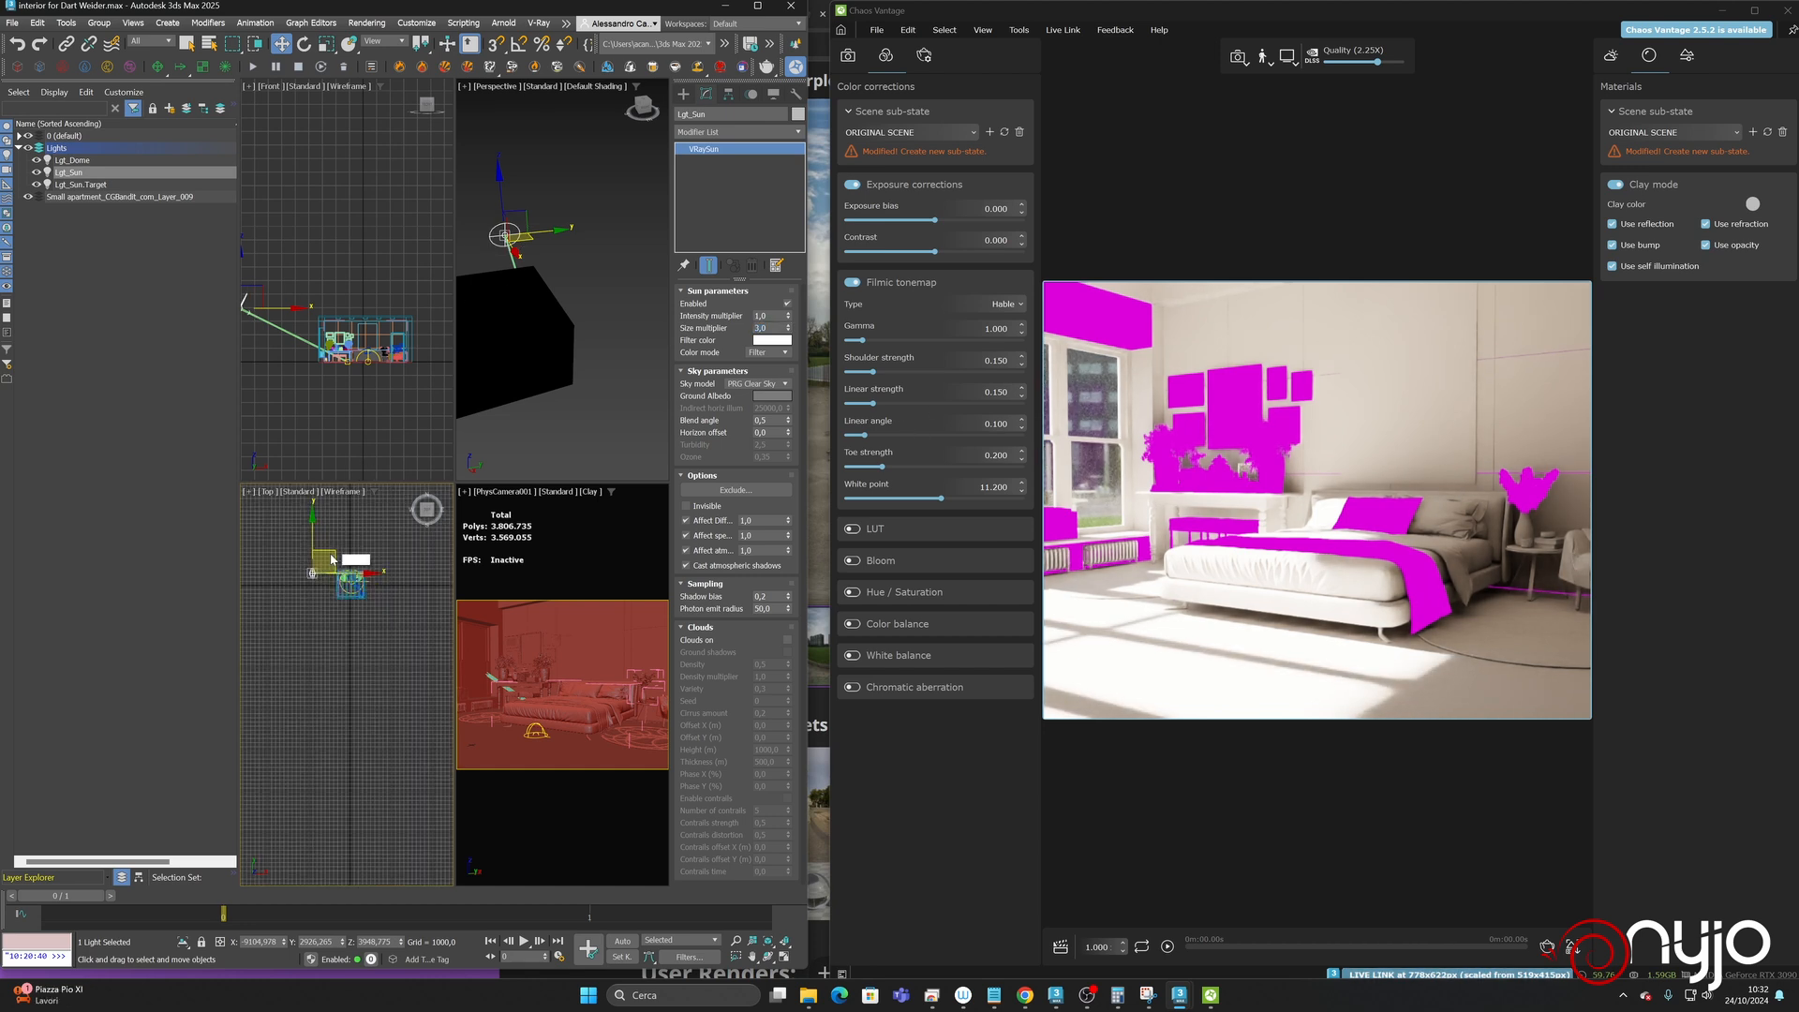
drag(317, 526, 310, 539)
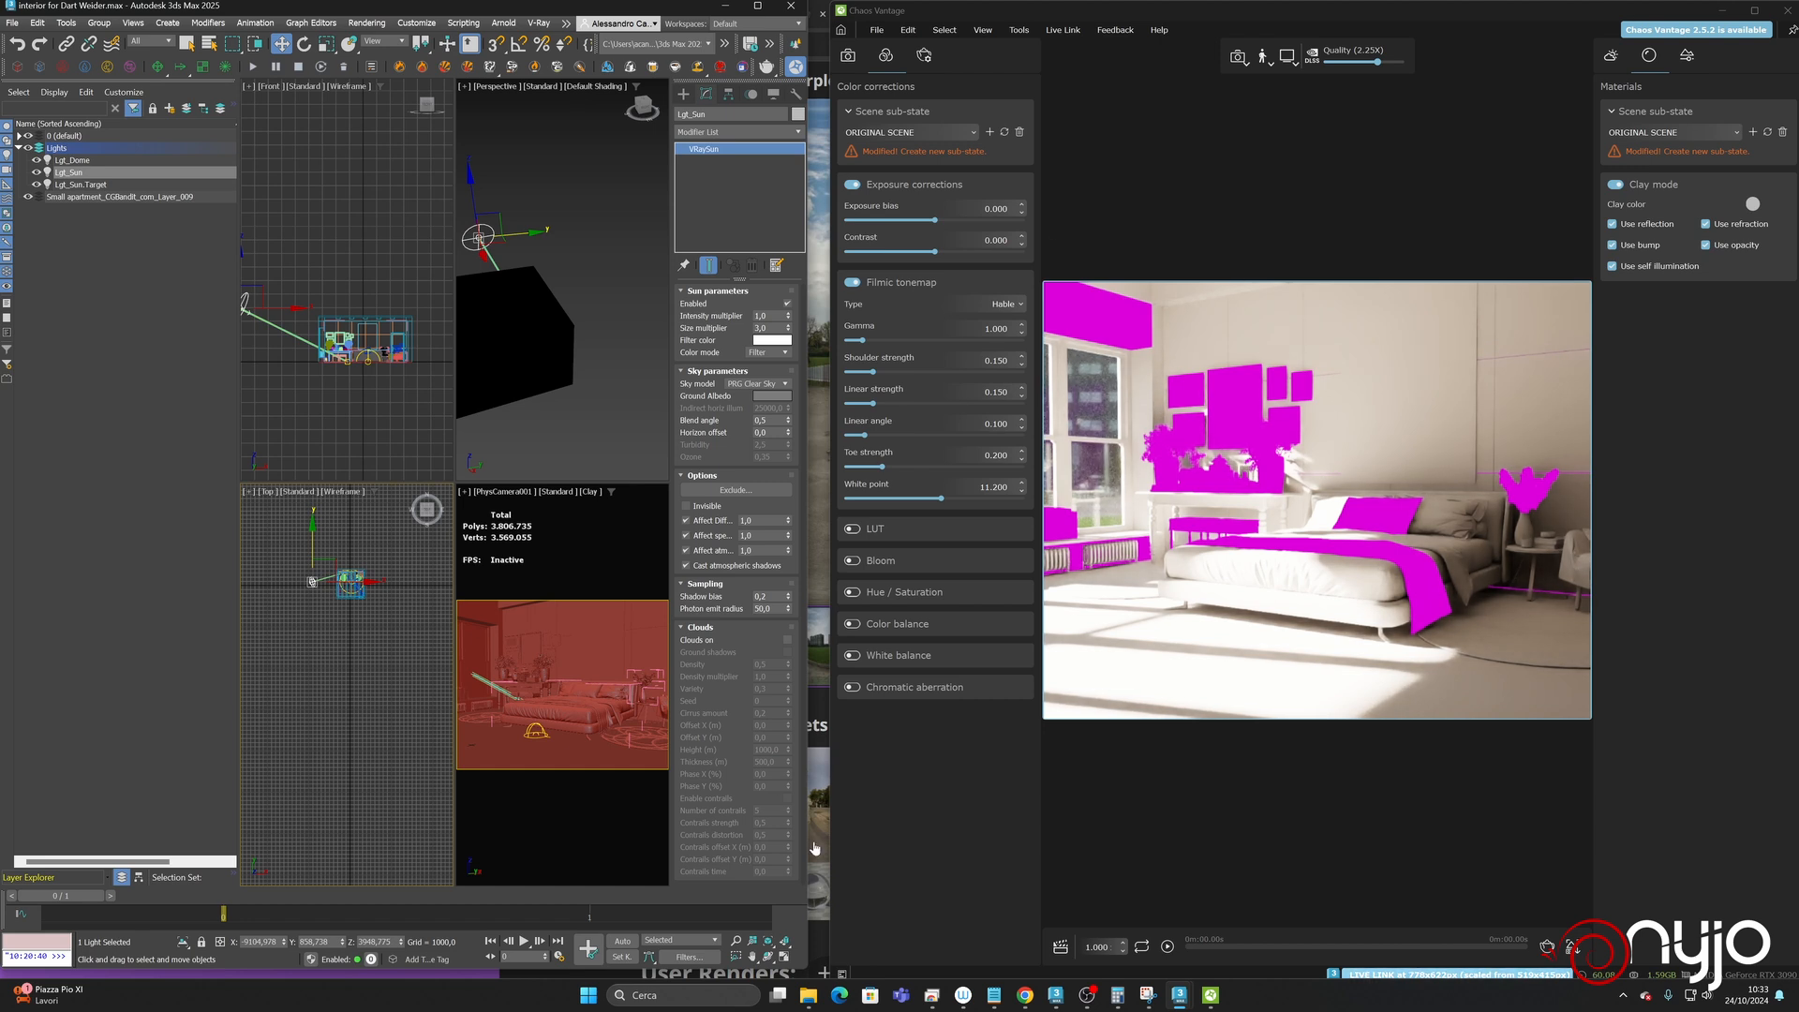
- Maximize the PhysCamera001 view, widen the 3ds Max window slightly and save the scene as an incremental copy
click(787, 958)
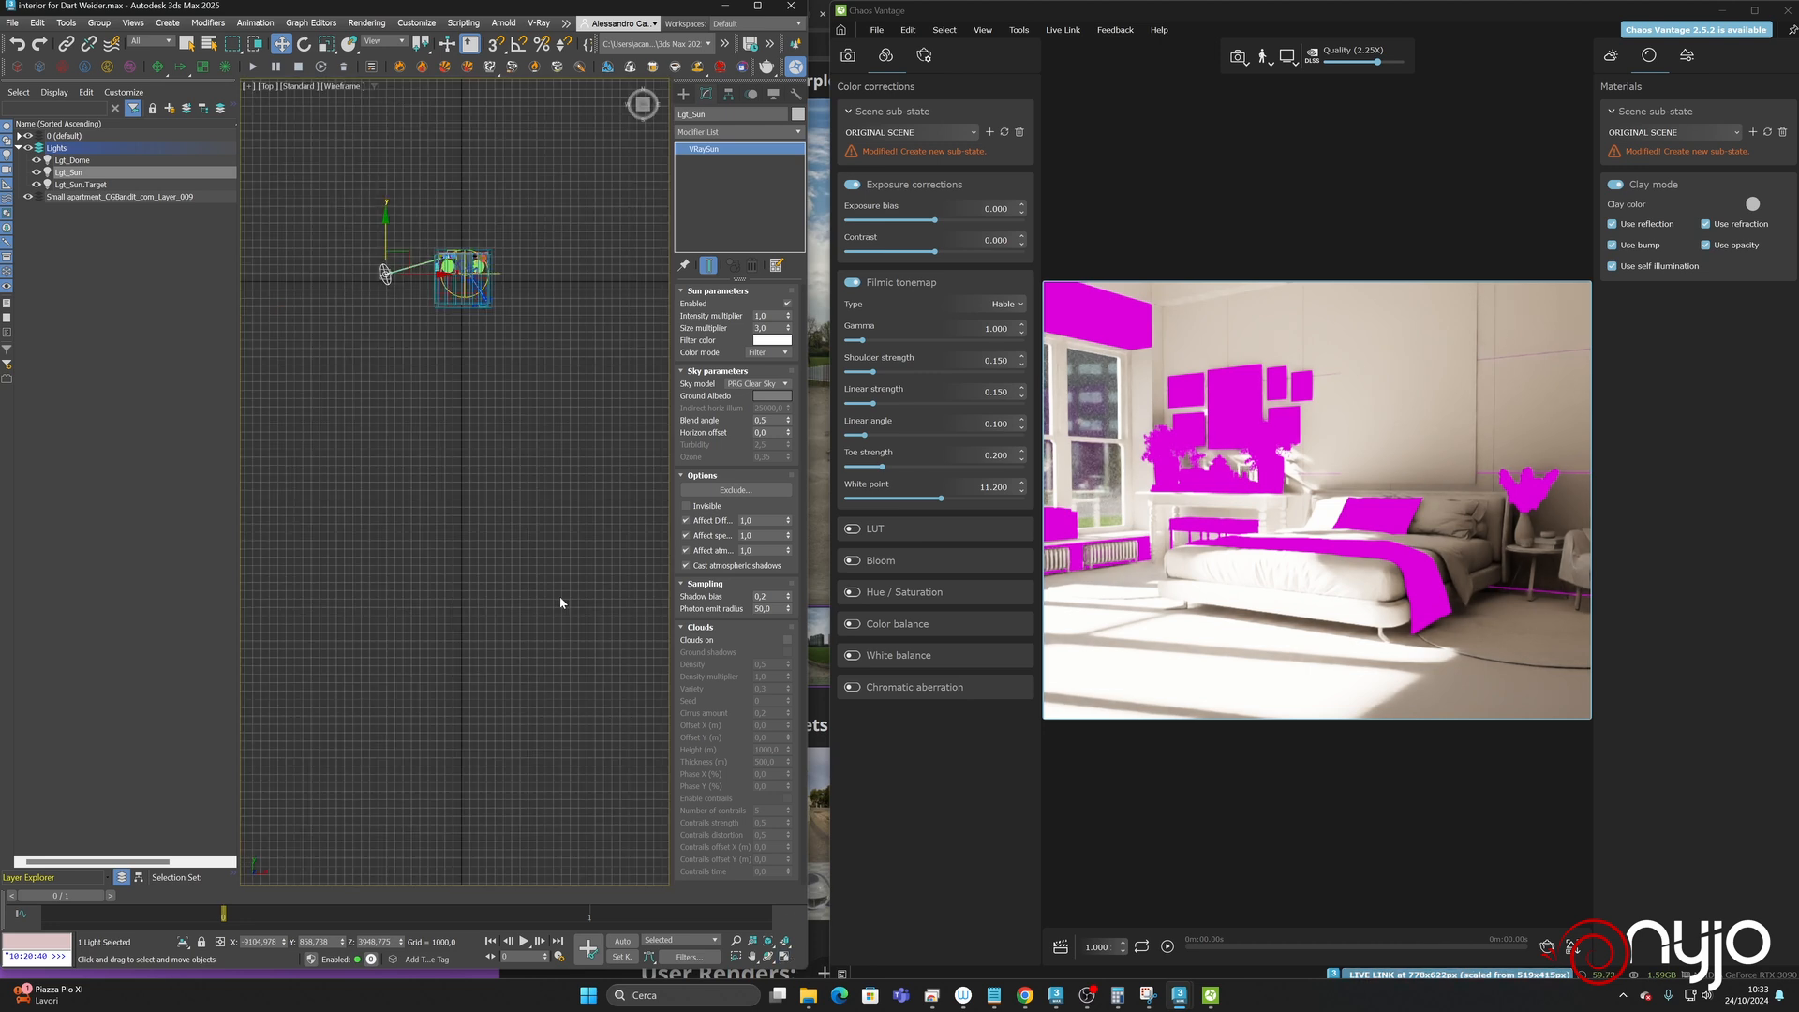
click(788, 956)
right_click(548, 553)
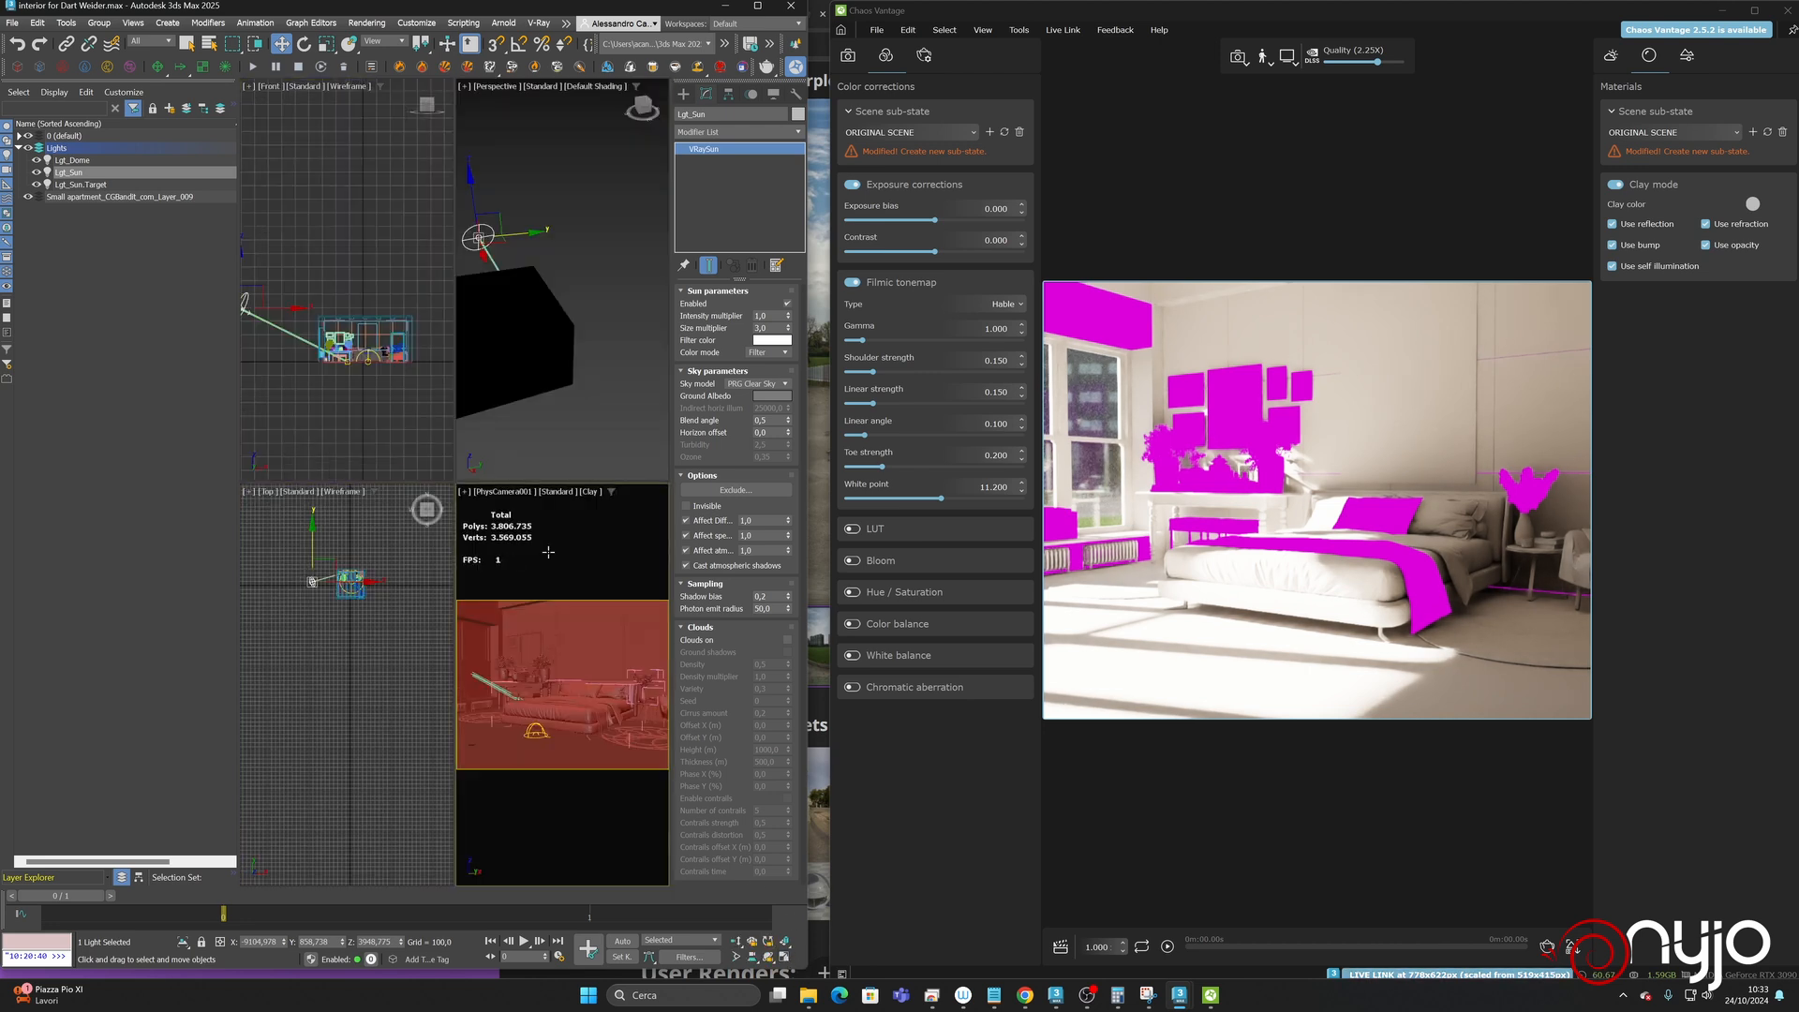
drag(820, 977, 833, 983)
key(alt+w)
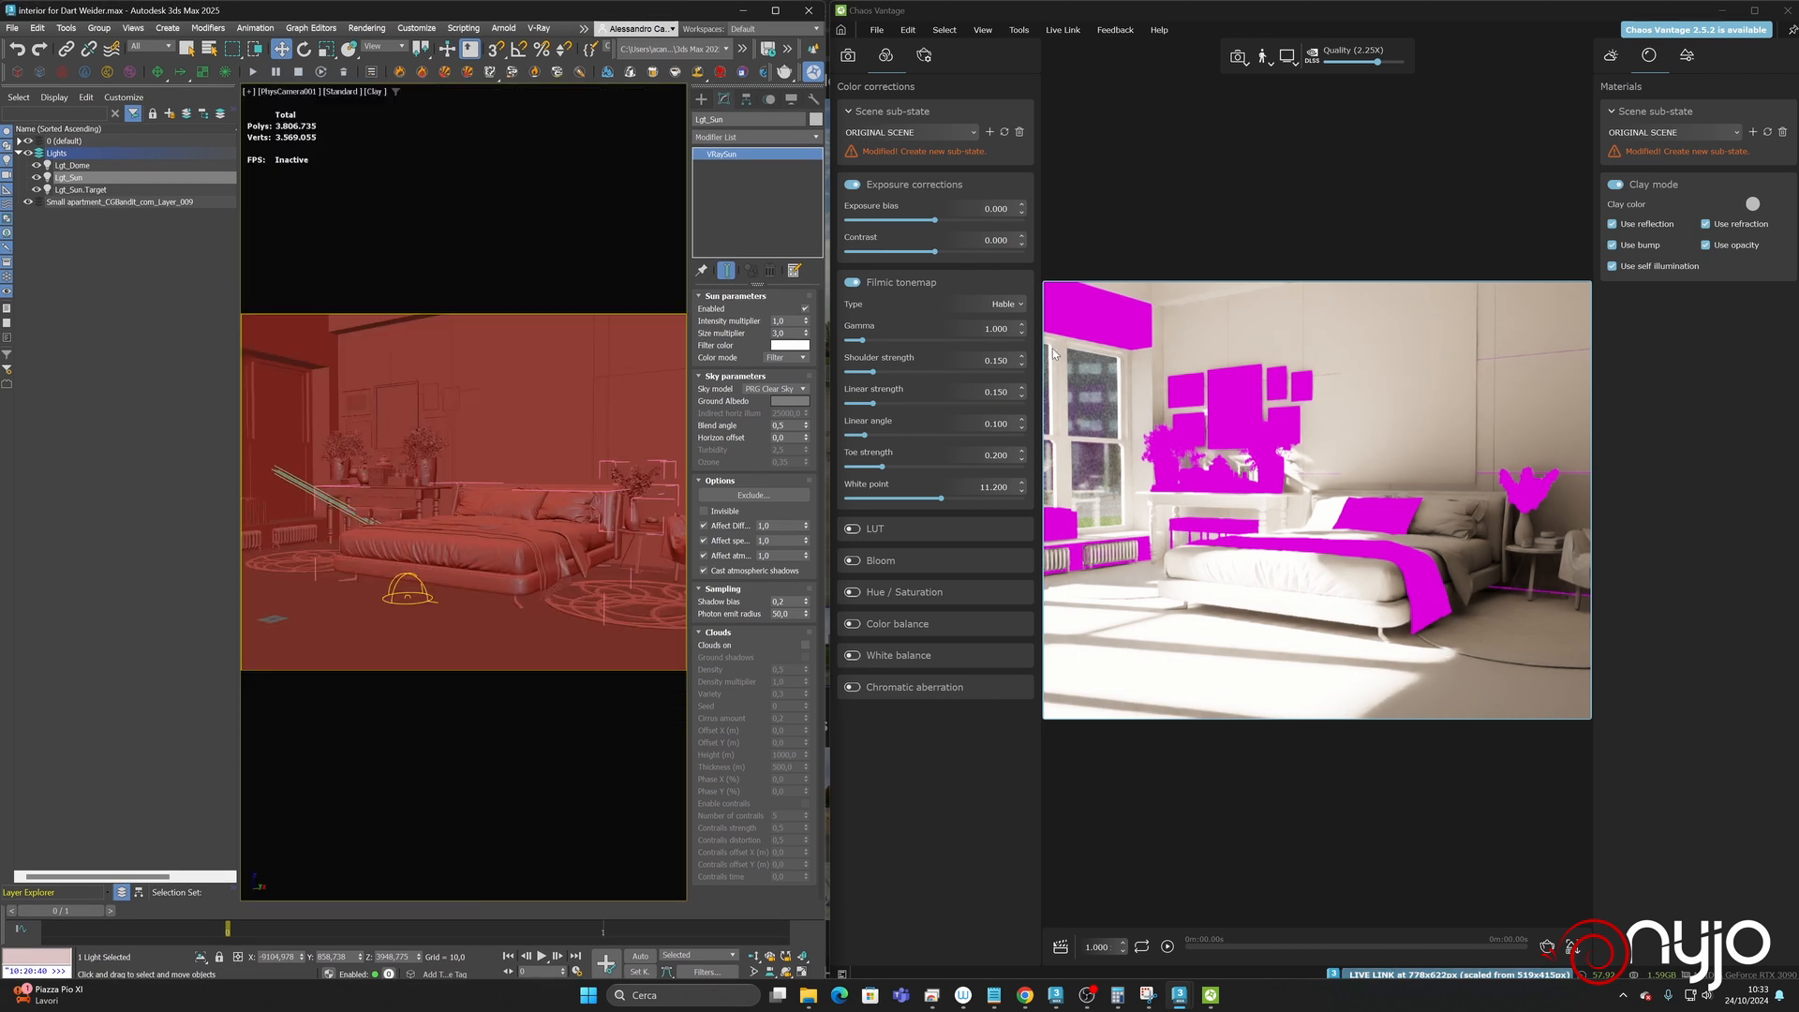
click(14, 28)
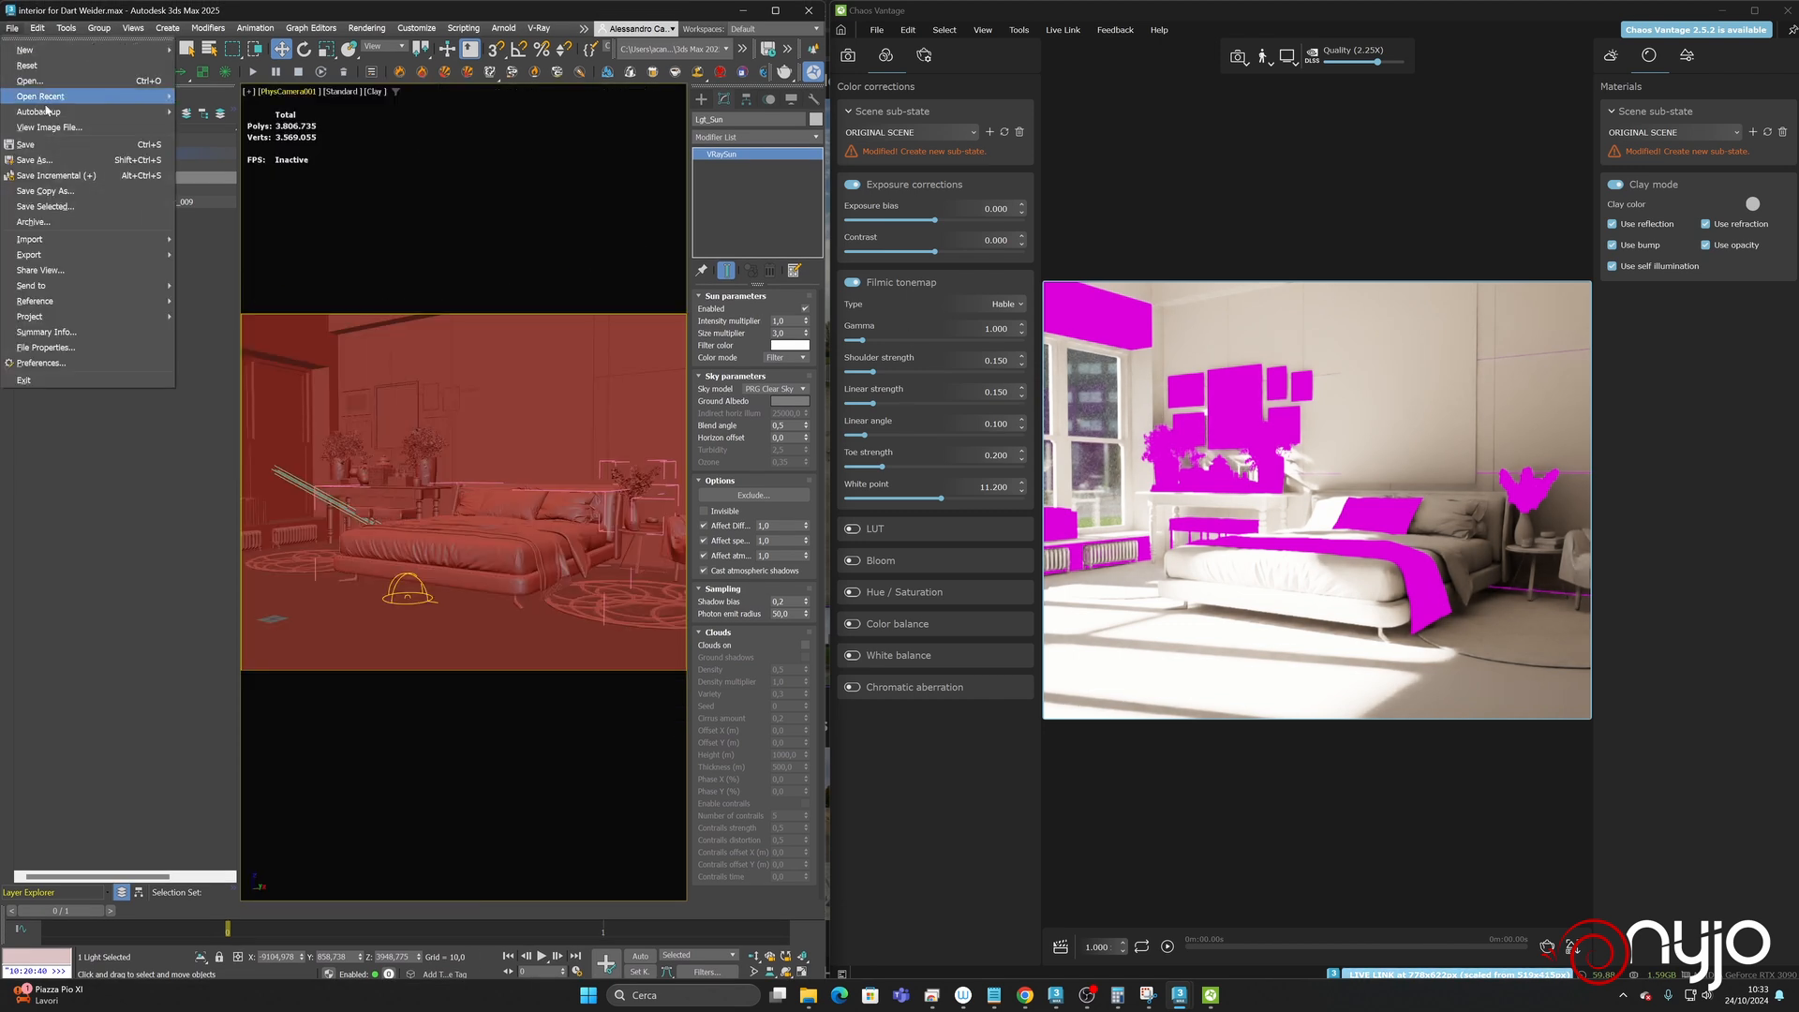
click(43, 168)
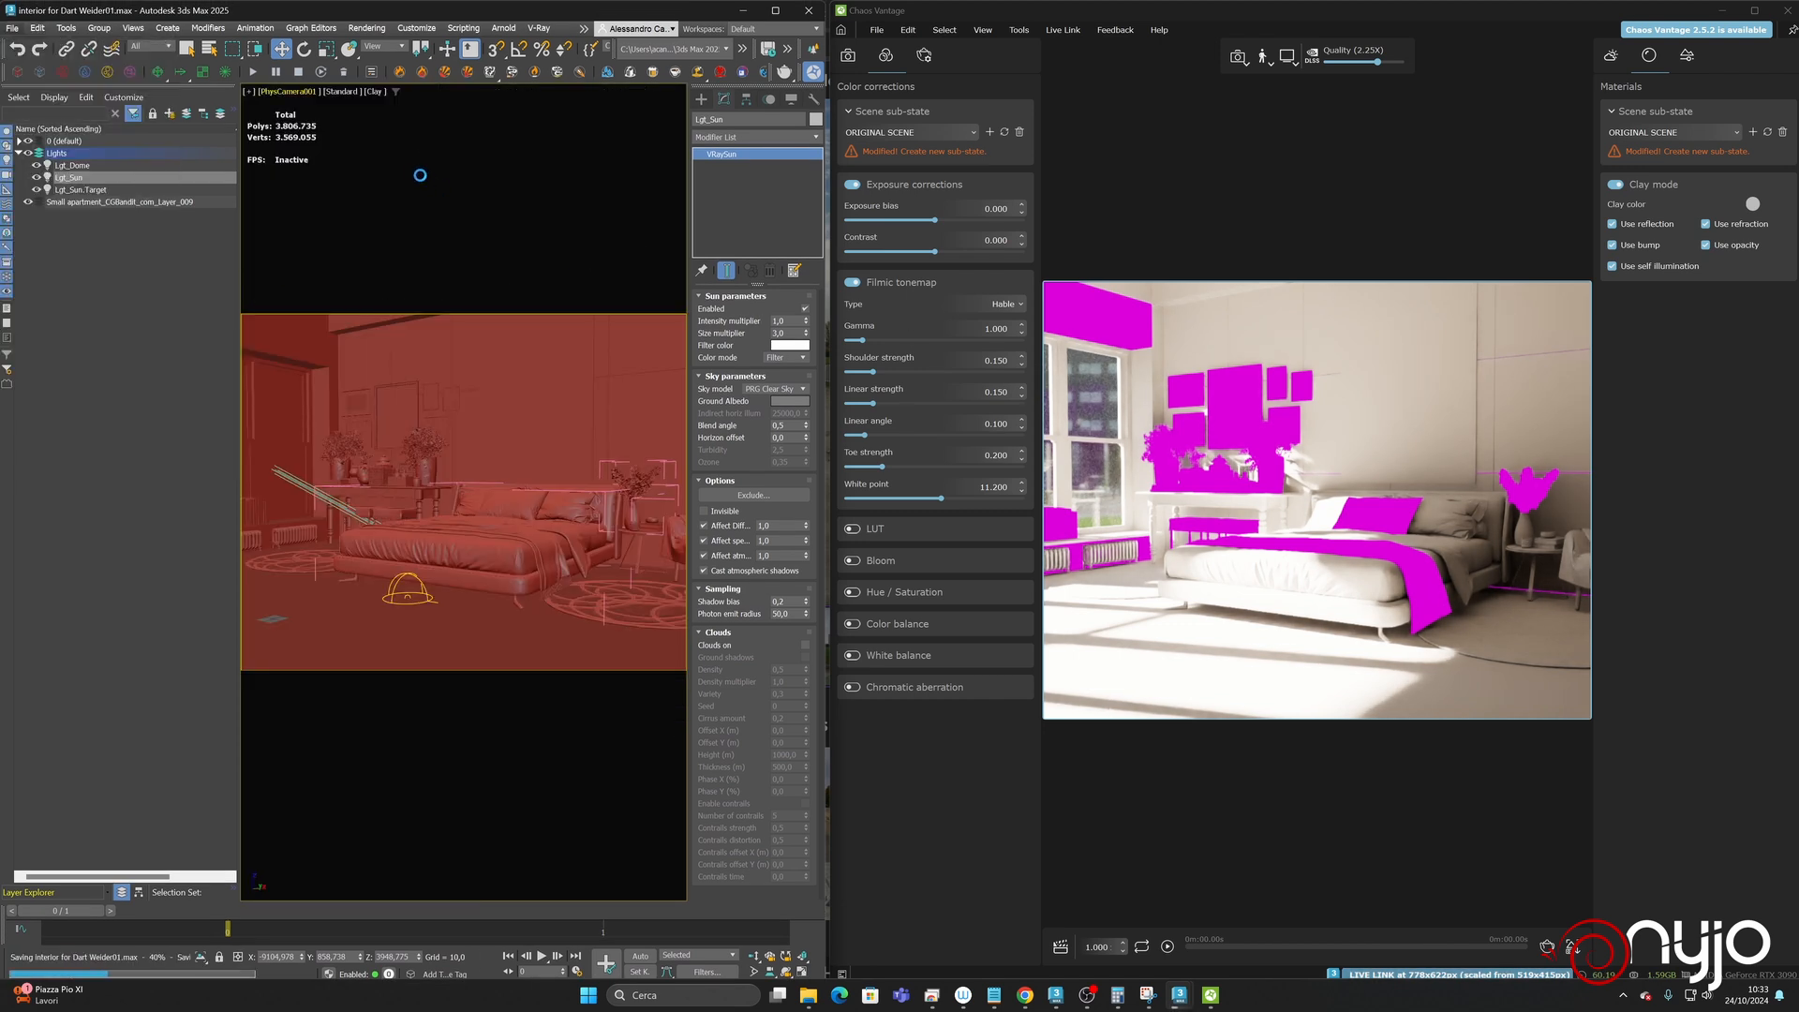